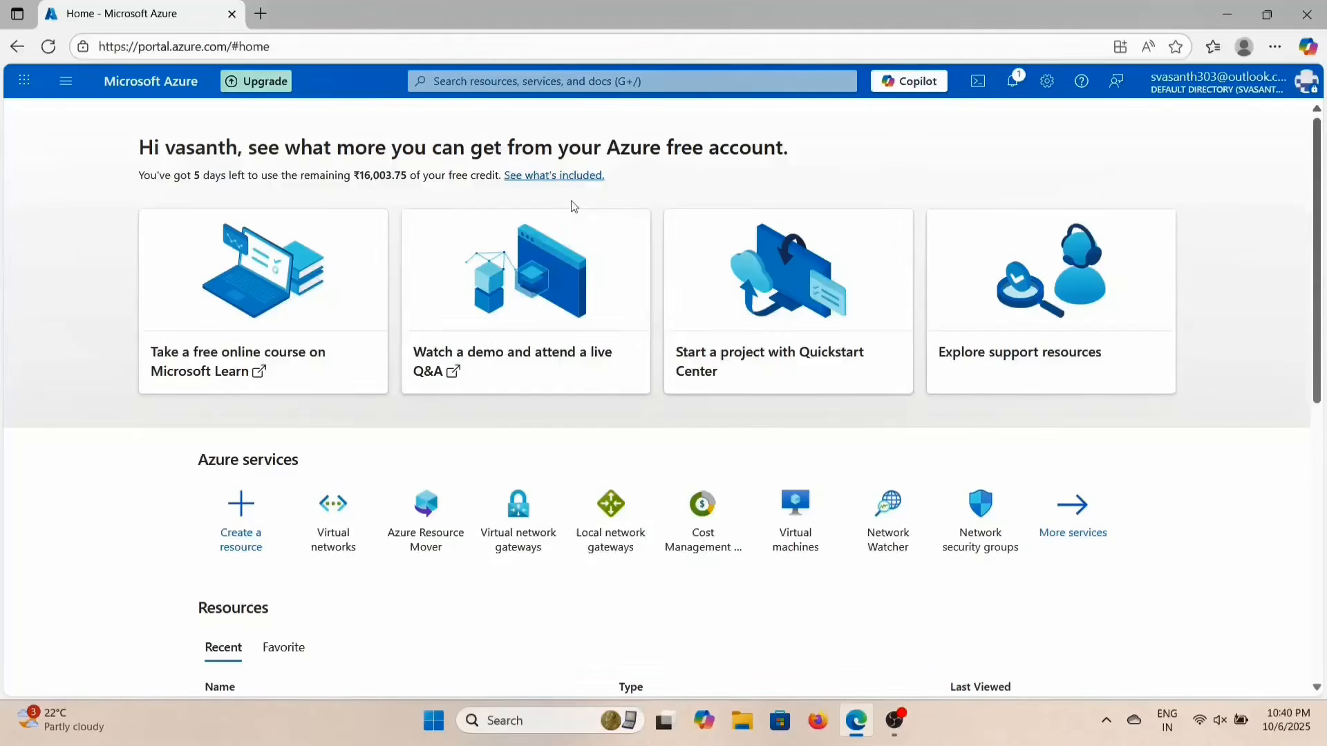
Start creating a virtual network and create a new resource group named onpremise-RG for it.
click(332, 520)
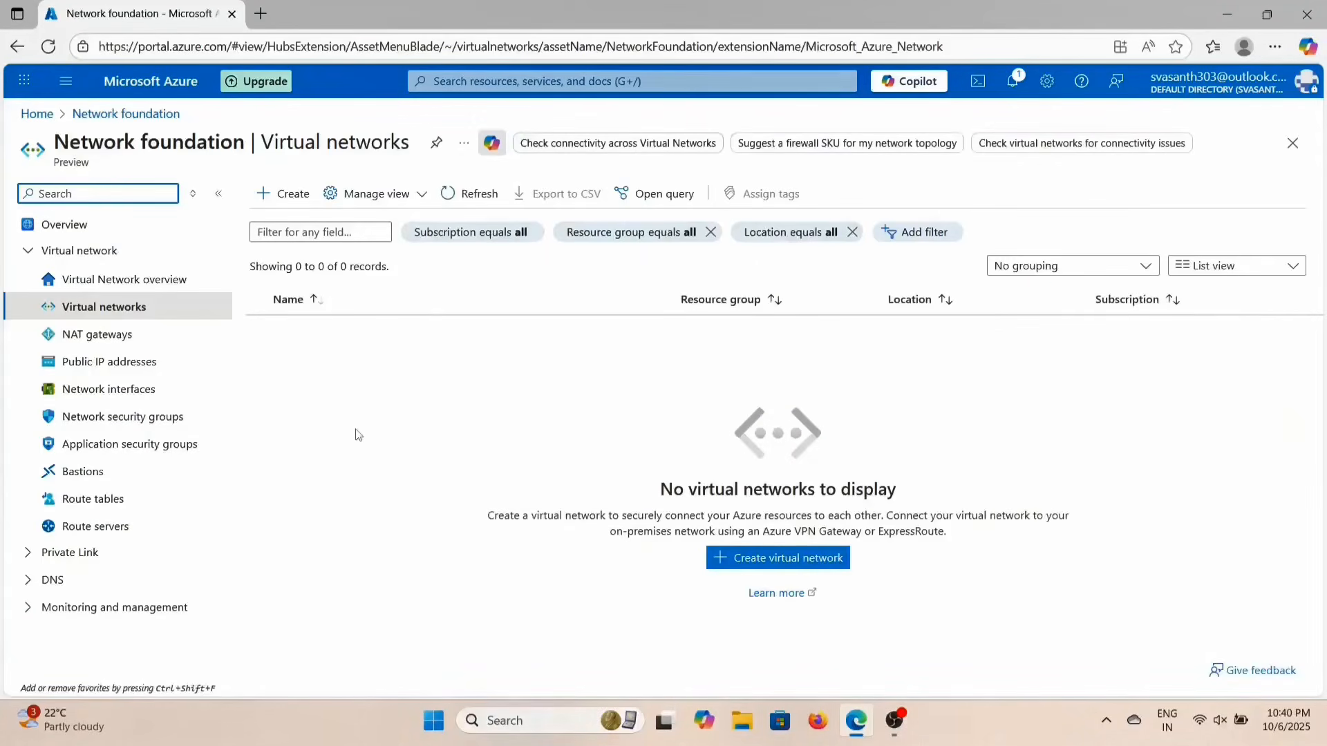
click(285, 201)
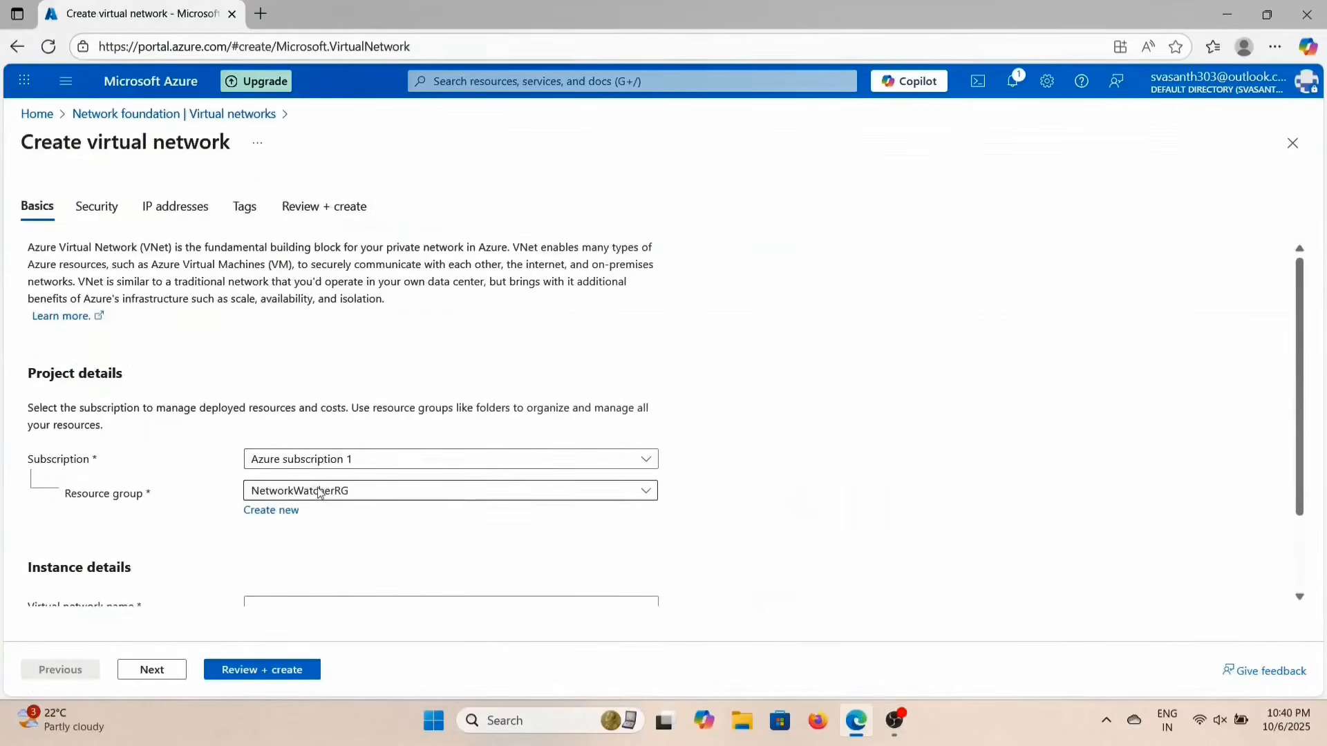
click(281, 511)
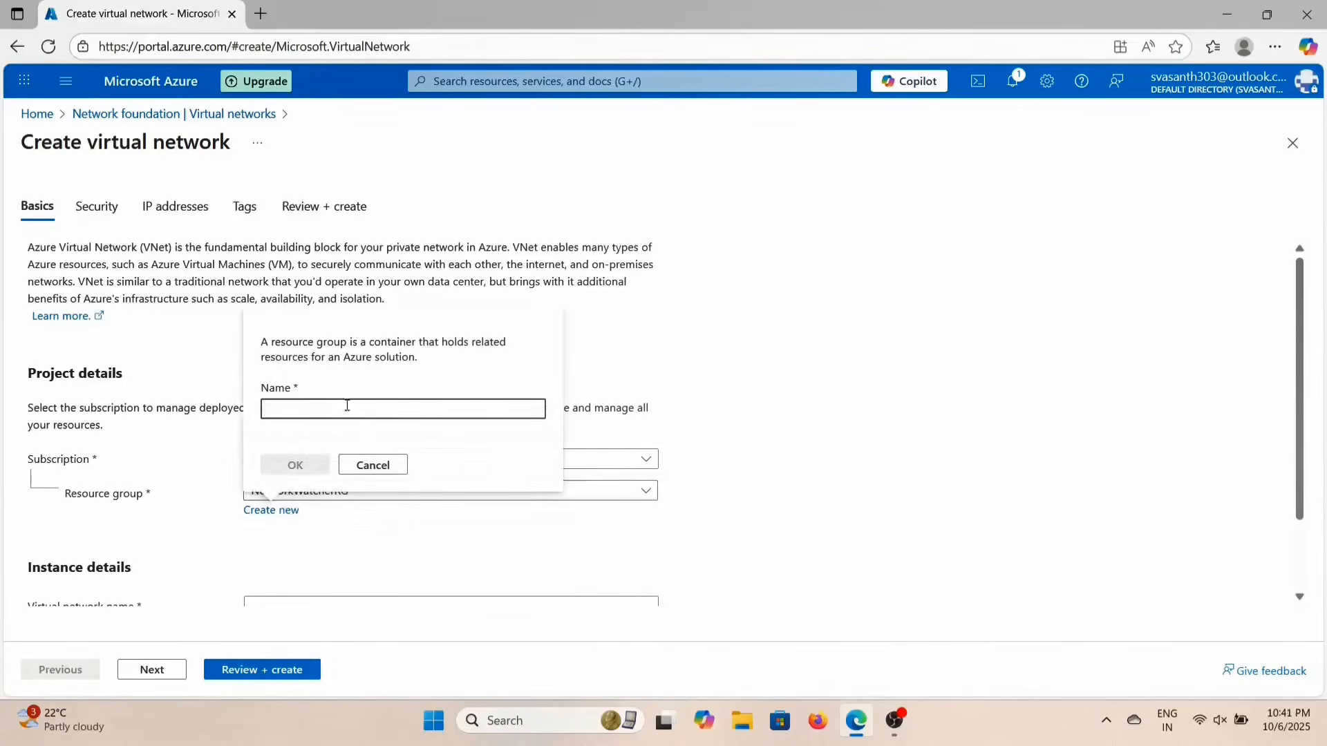
text(onpr)
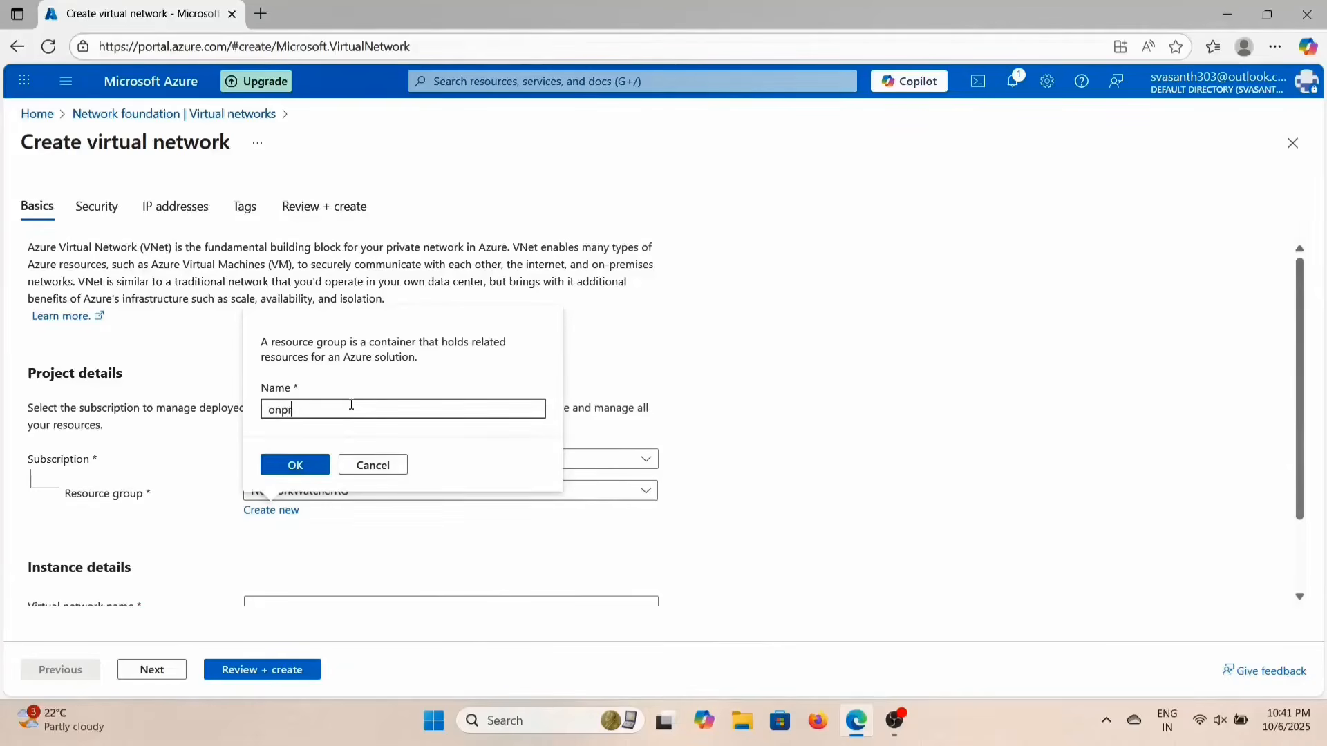
text(emises)
key(BackSpace)
text(-)
key(Caps_Lock)
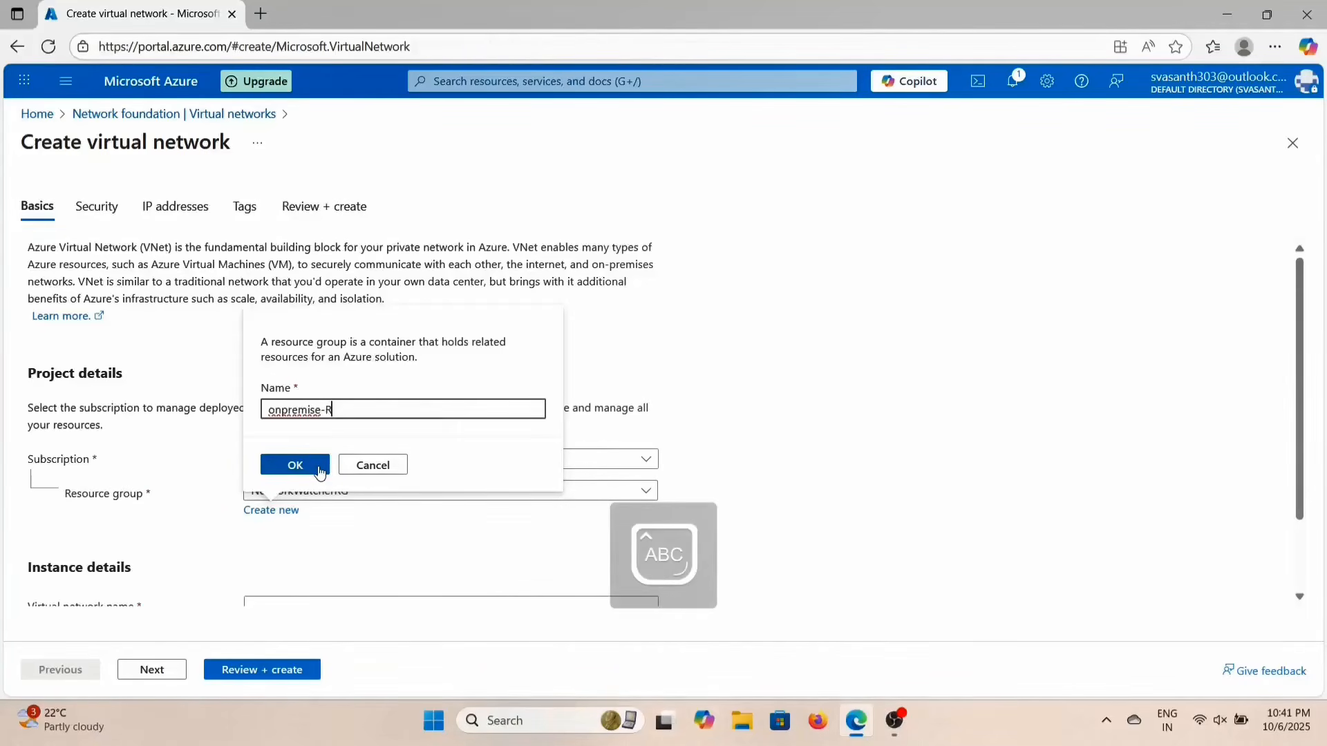
text(RG)
click(294, 464)
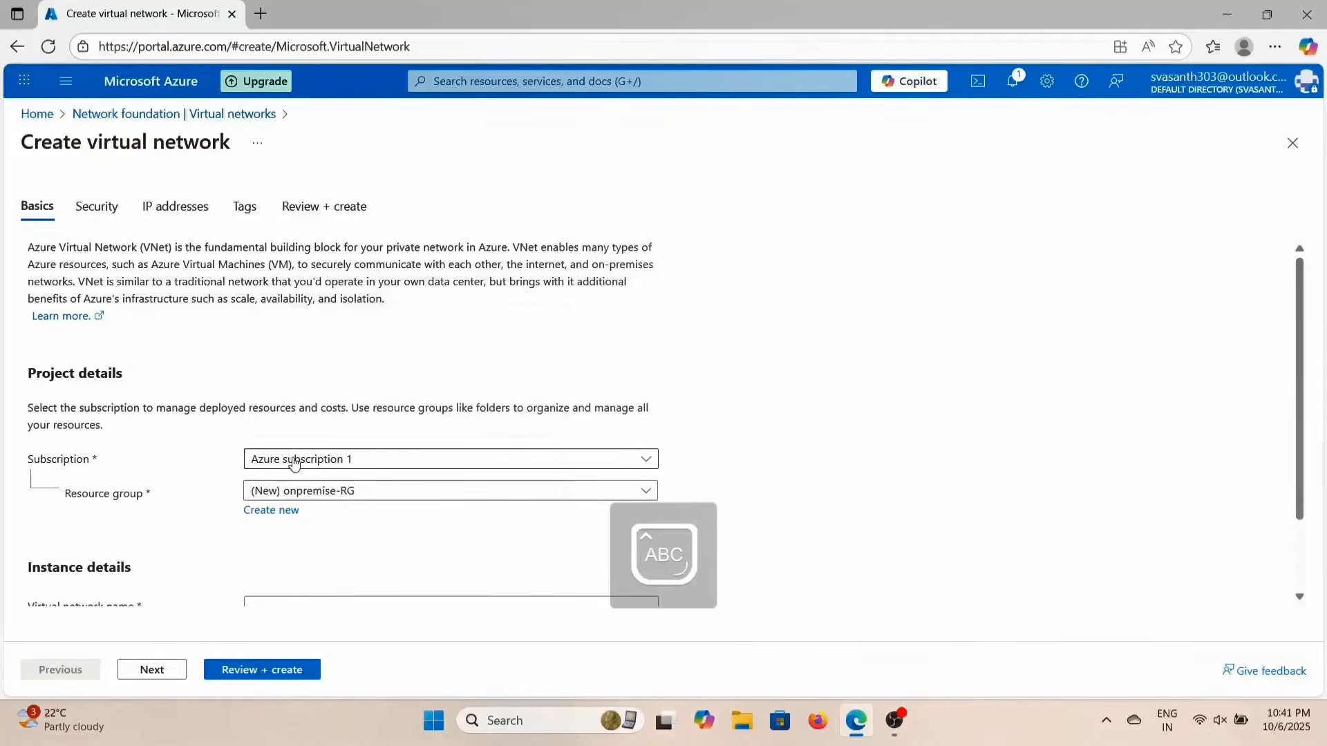
Name the virtual network Onprem-hub-vnet in the instance details.
scroll(371, 560, down, 1)
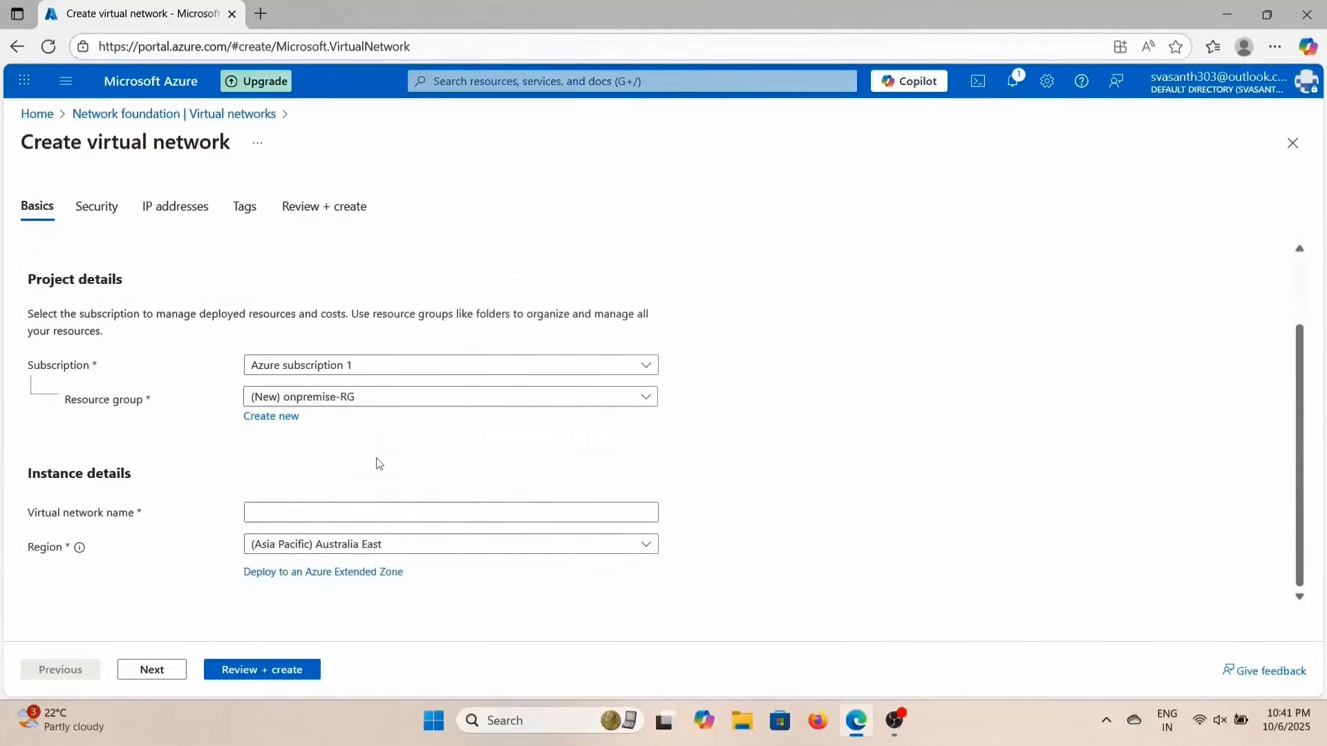
click(350, 517)
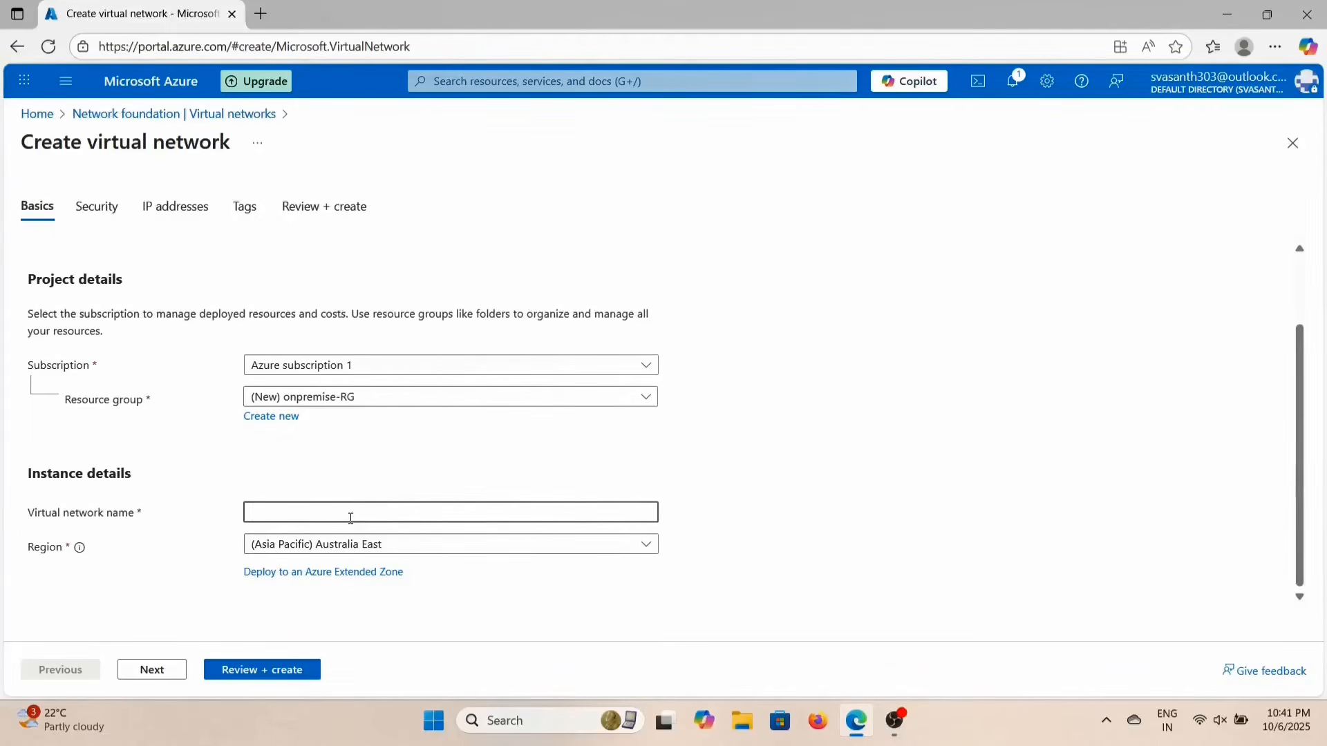
text(ONPRE)
key(BackSpace)
key(BackSpace)
key(BackSpace)
key(BackSpace)
key(Caps_Lock)
text(nprem-)
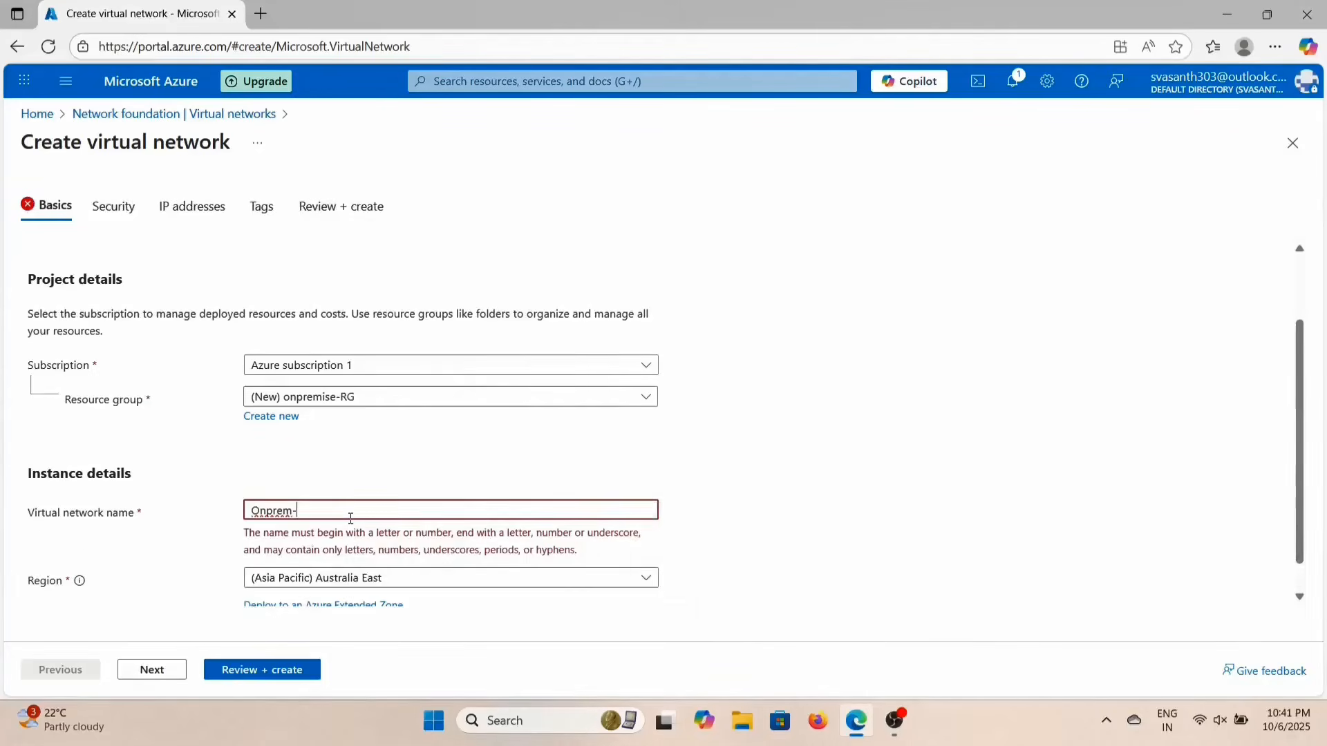
text(hub)
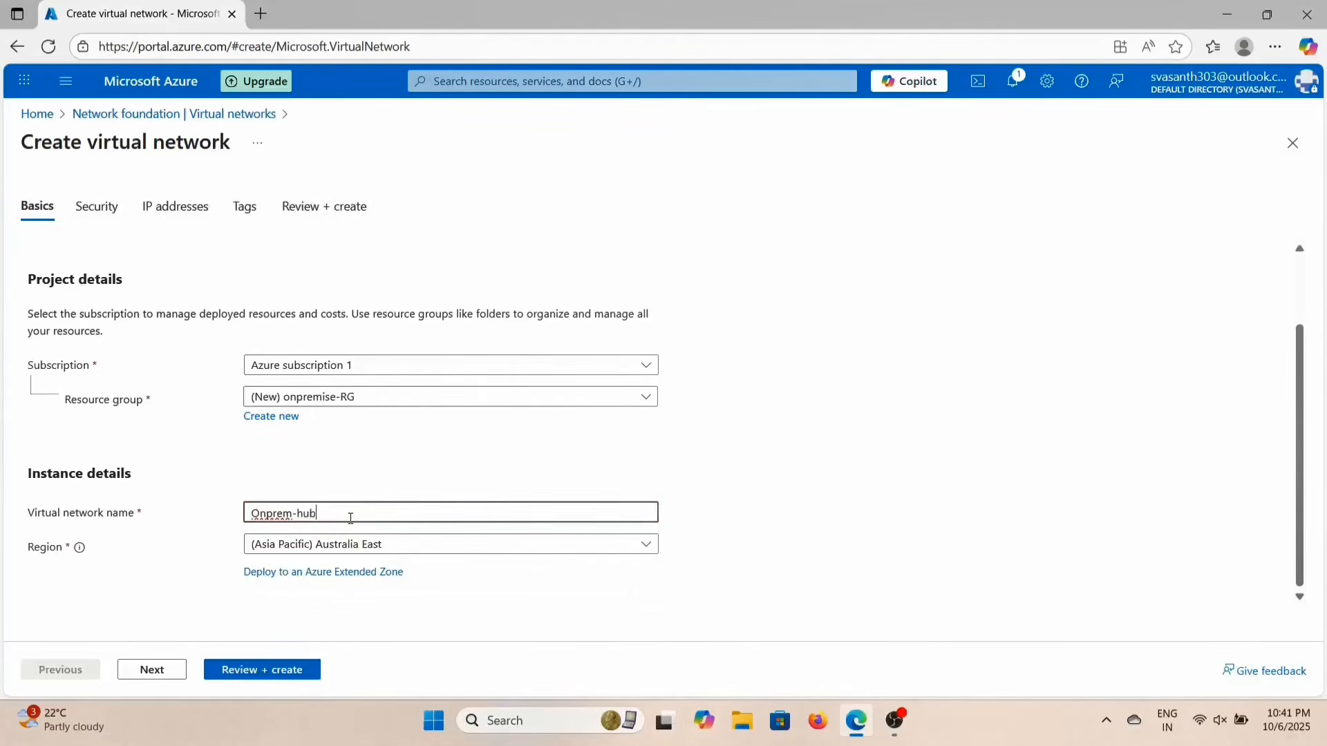
text(-vnet)
key(shift+Left)
key(shift+Left)
key(shift+Left)
key(shift+Left)
key(shift+Left)
key(shift+Left)
key(shift+Left)
key(shift+Left)
key(shift+Left)
key(shift+Left)
key(shift+Left)
key(shift+Left)
key(shift+Left)
key(shift+Left)
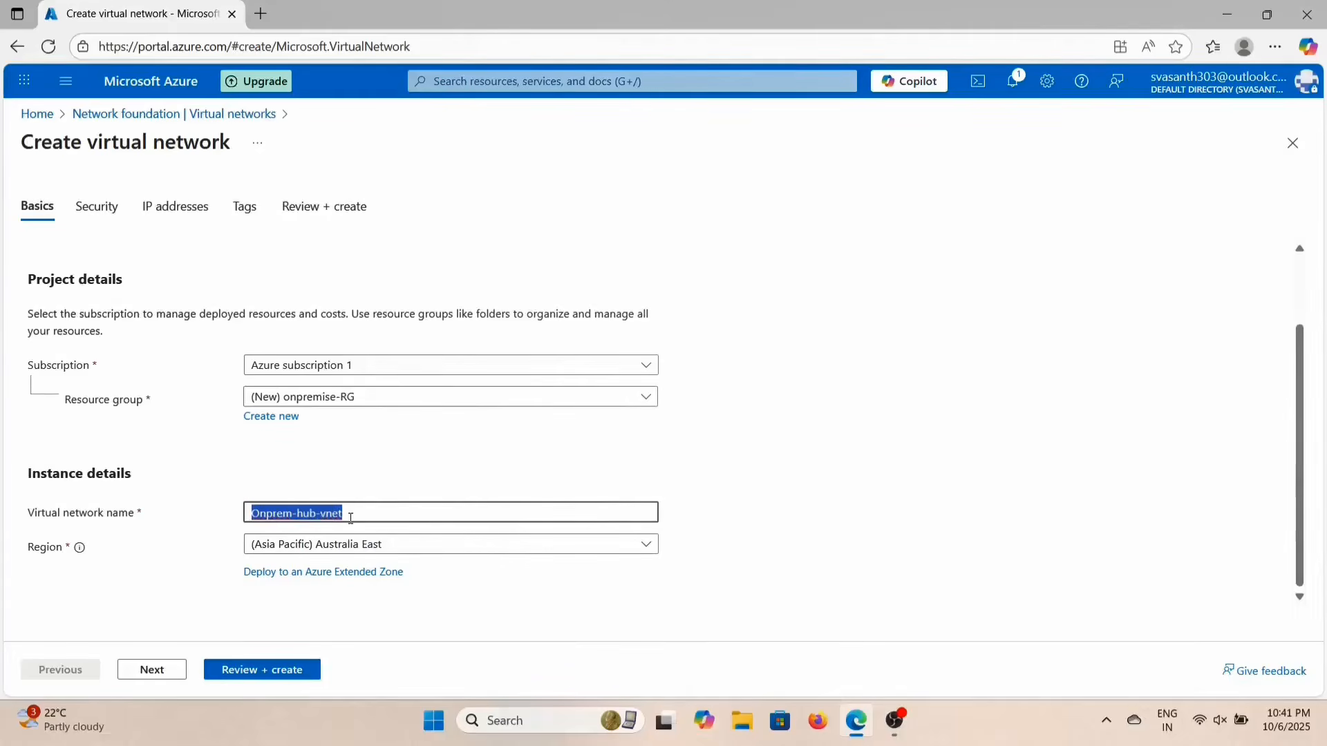
click(361, 454)
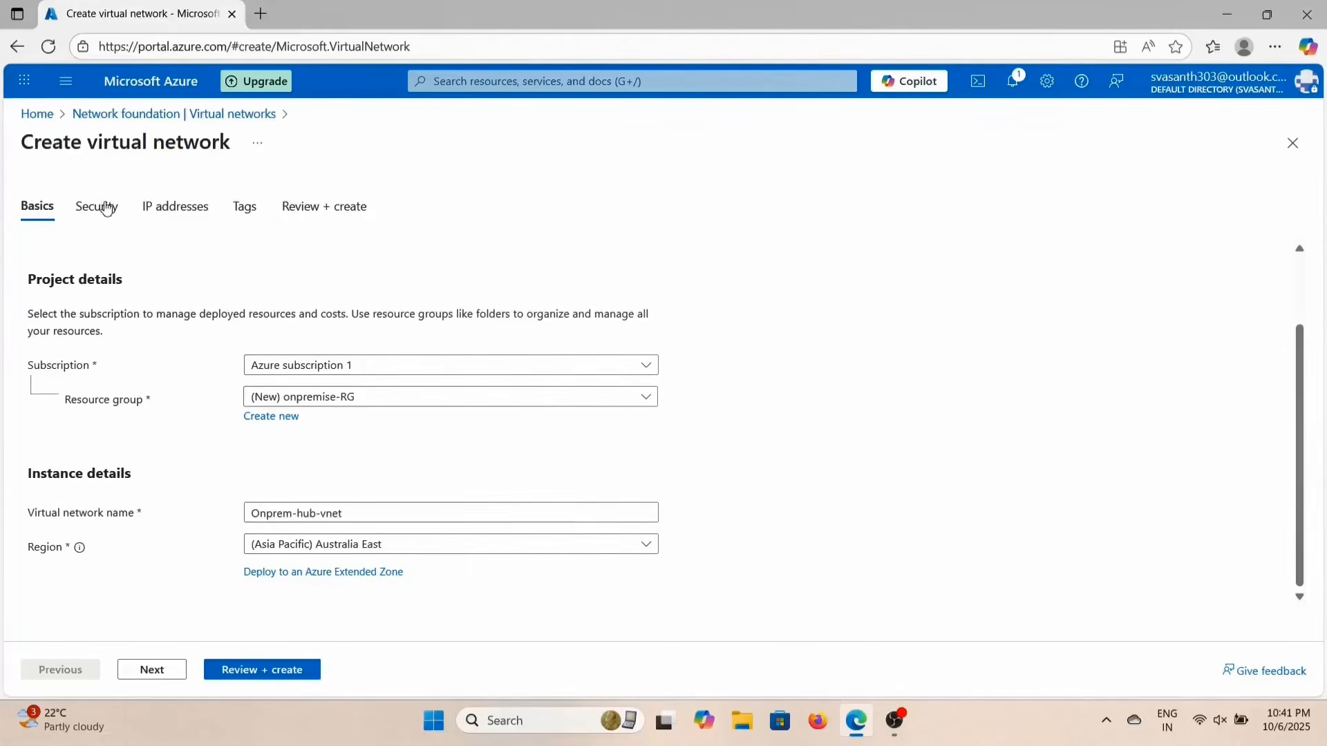
Set the virtual network's IPv4 address space to start at 172.16.0.0.
click(169, 207)
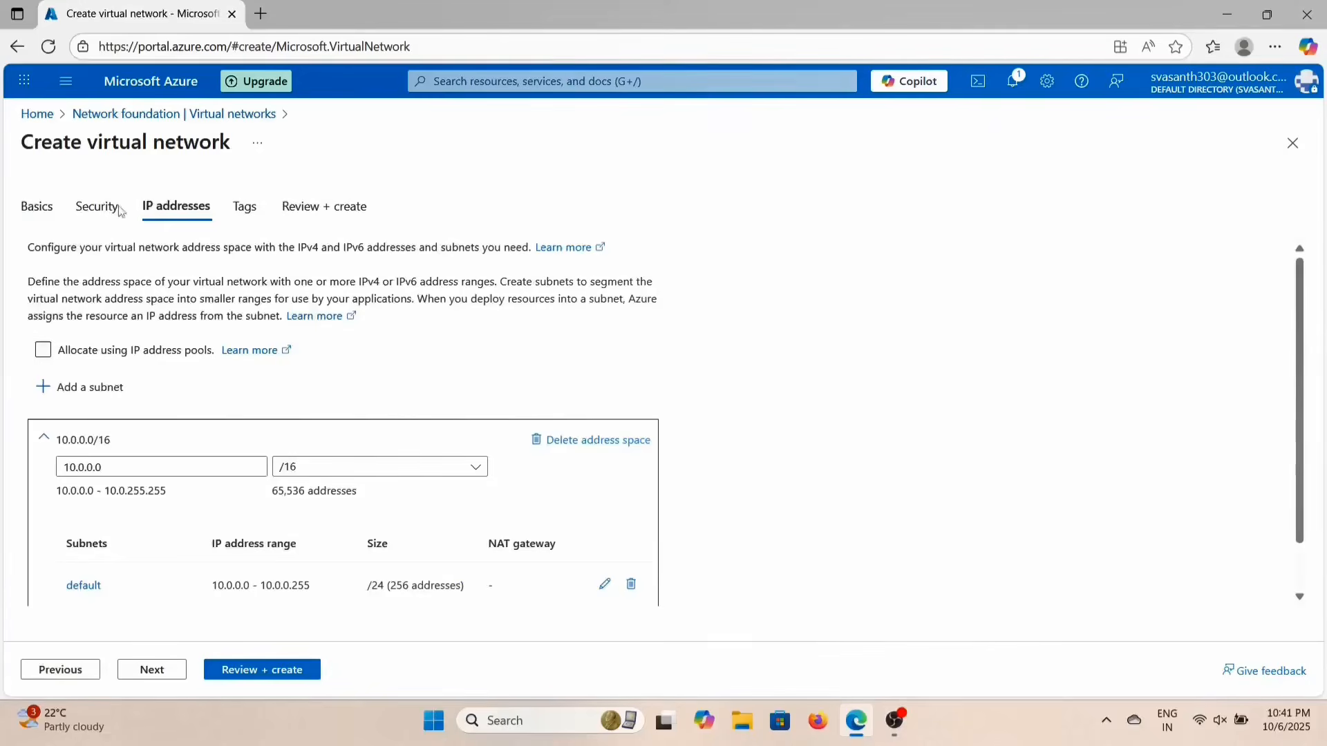
click(95, 215)
click(155, 211)
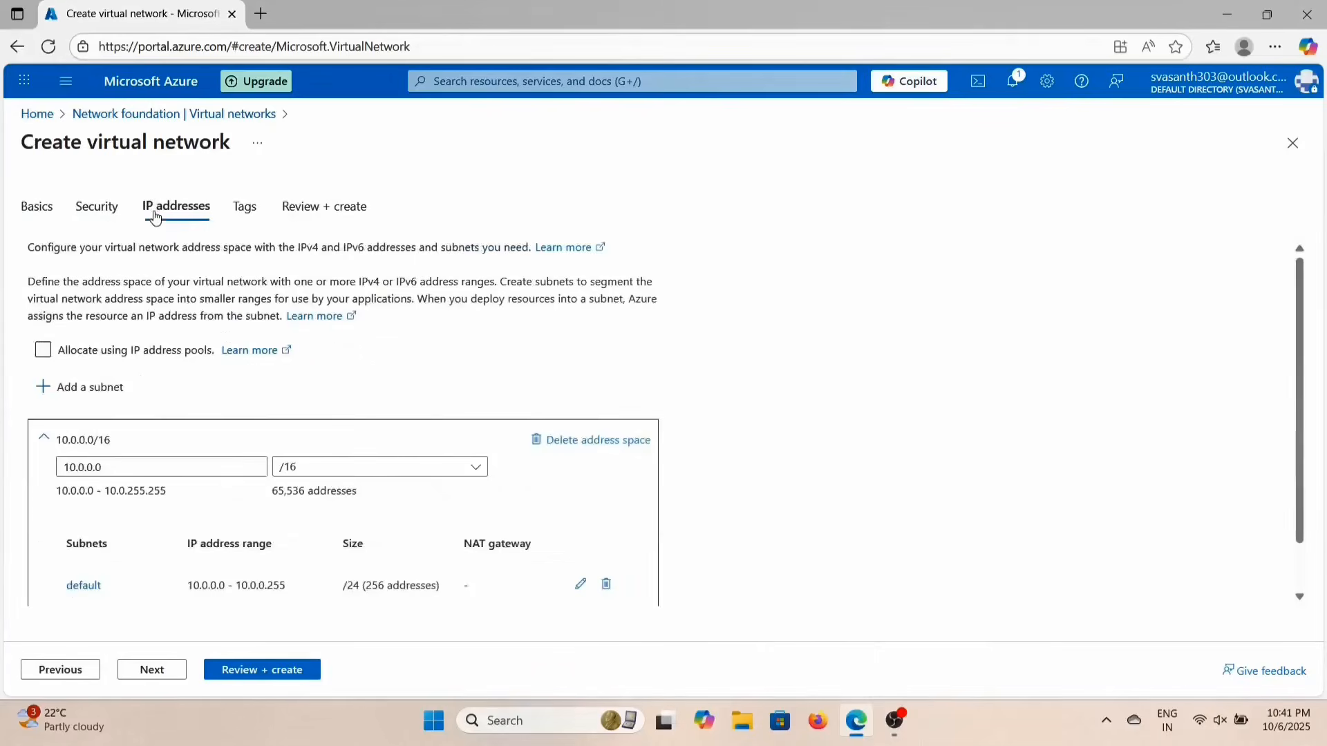
scroll(184, 299, down, 1)
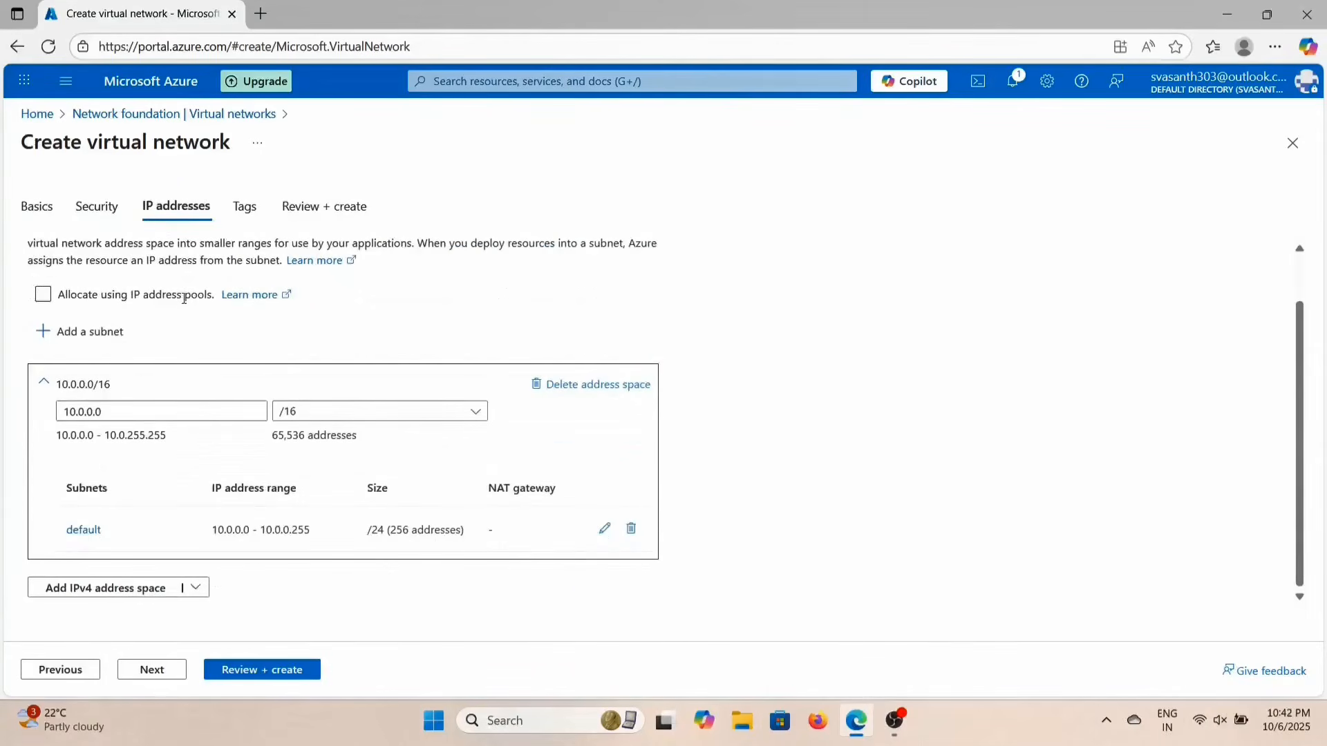
click(111, 411)
key(BackSpace)
key(BackSpace)
key(BackSpace)
key(BackSpace)
key(BackSpace)
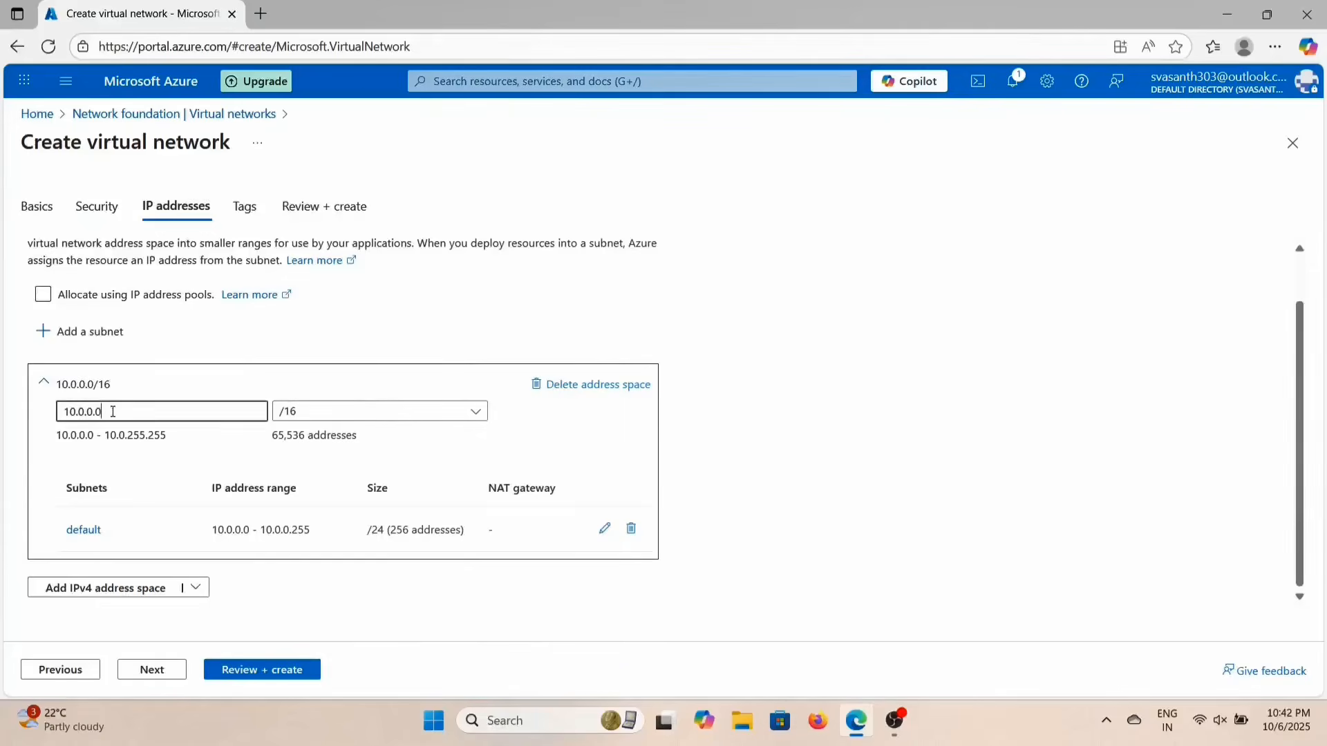
key(BackSpace)
key(BackSpace)
key(BackSpace)
text(172.)
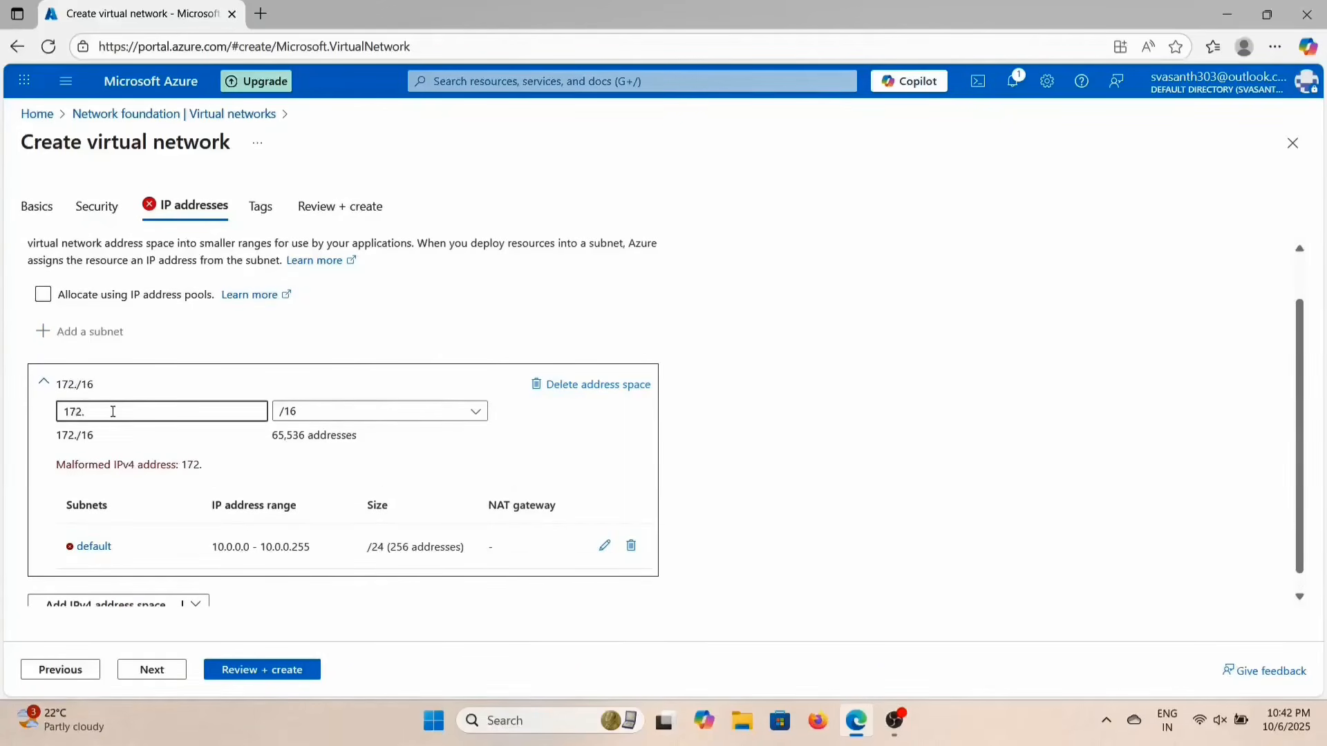
text(16.0.0)
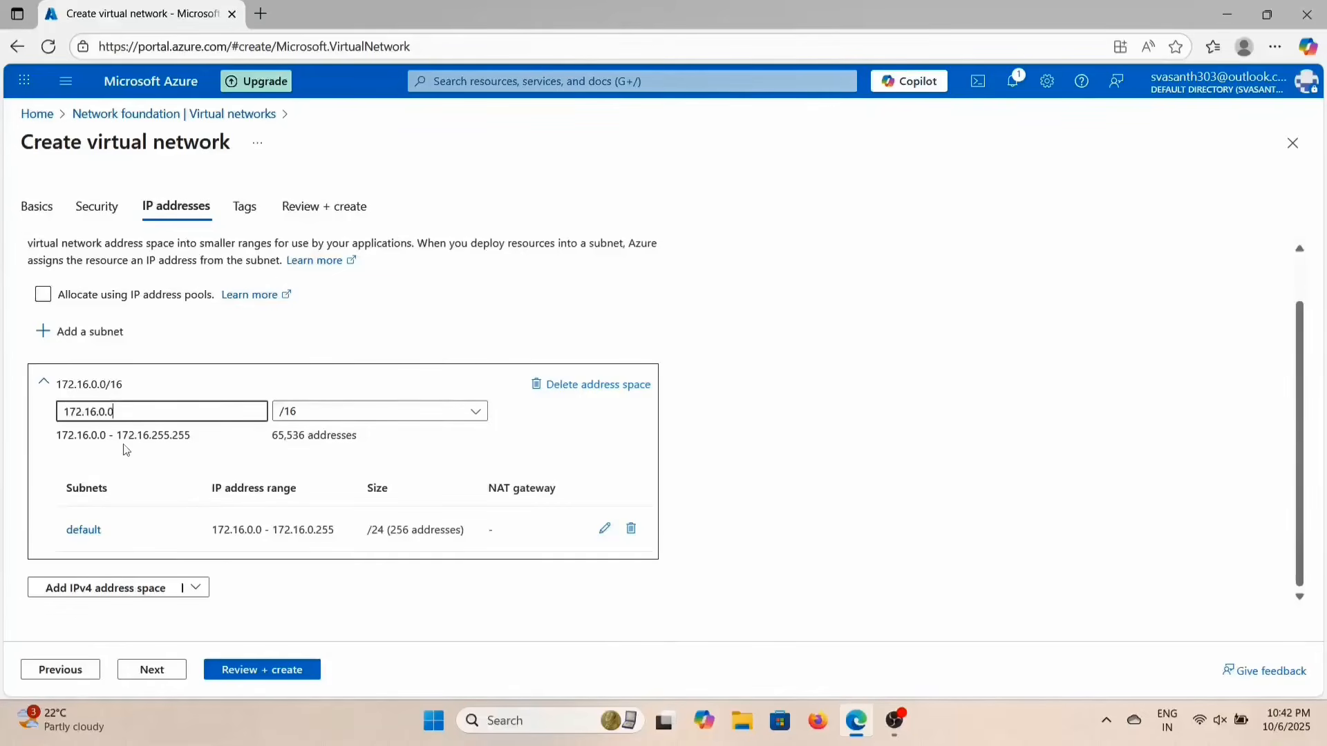
Set the default subnet's purpose to Virtual Network Gateway, save it, and deploy the Onprem-hub-vnet virtual network.
click(604, 530)
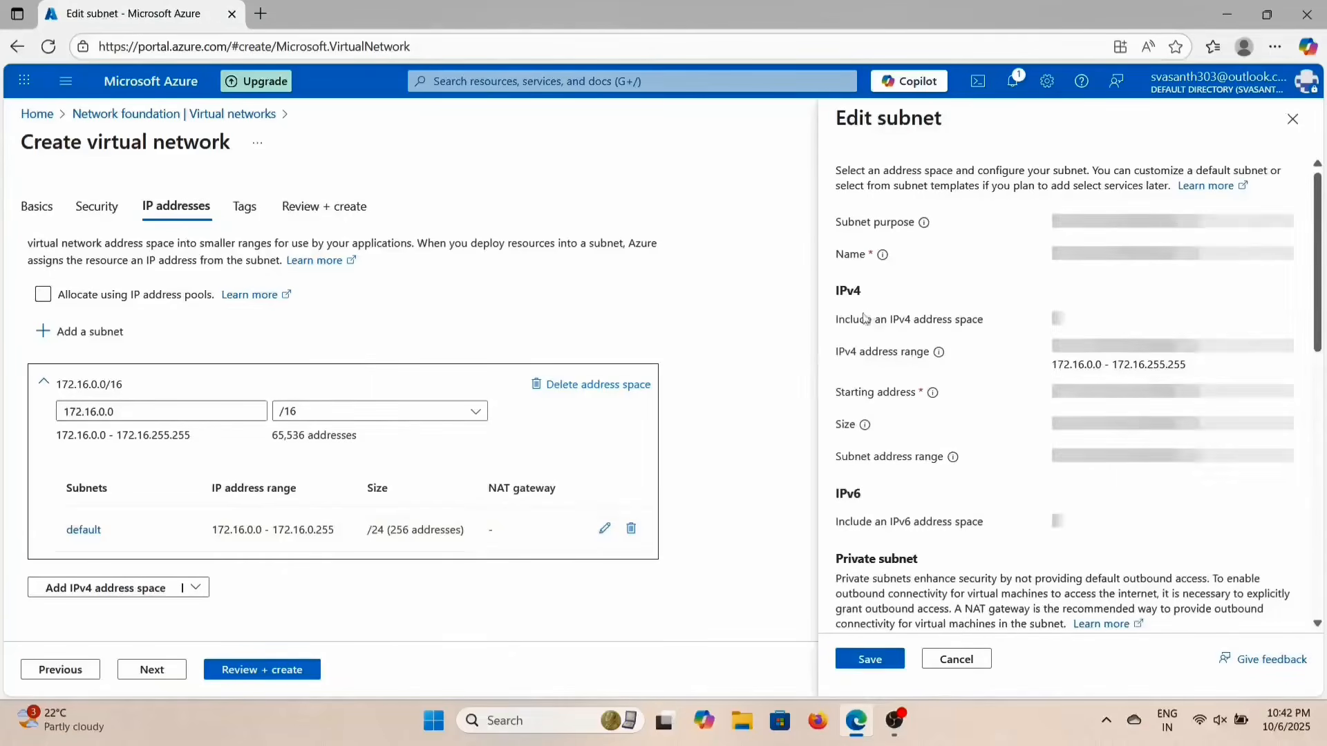
click(1111, 222)
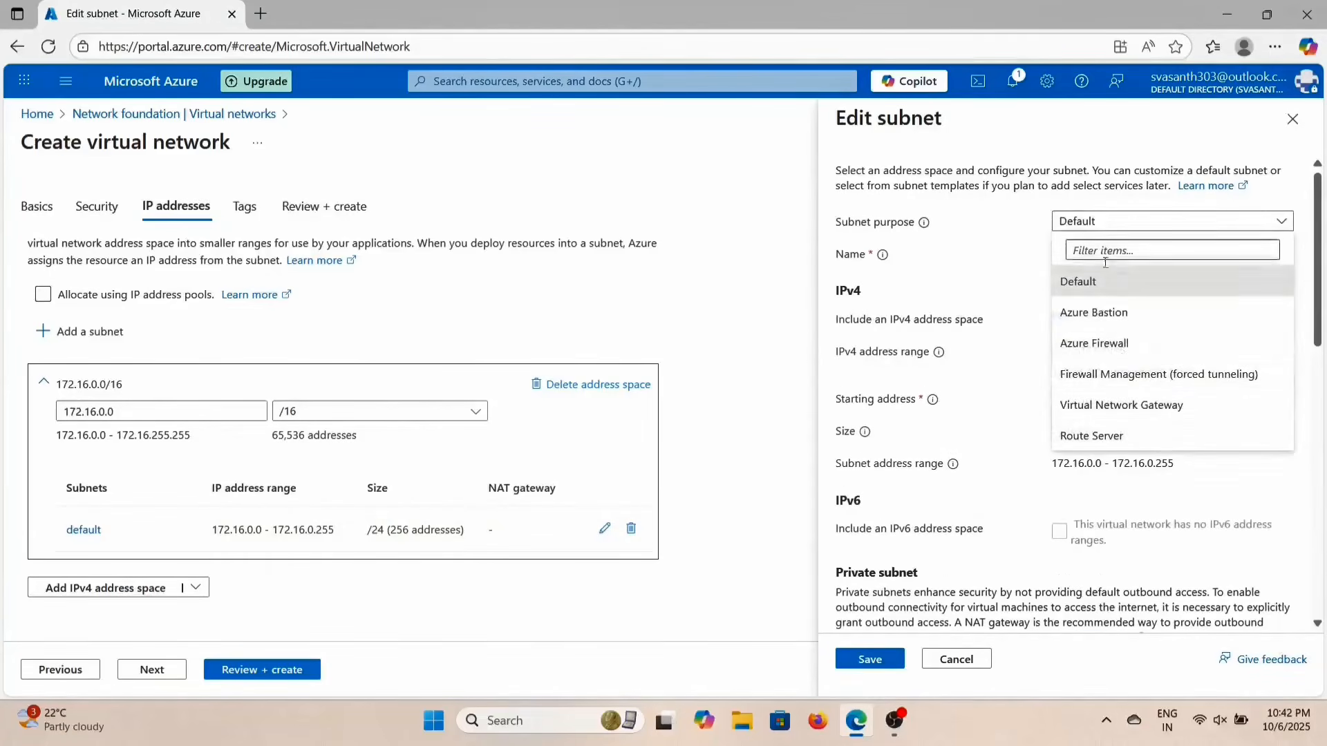
click(1104, 403)
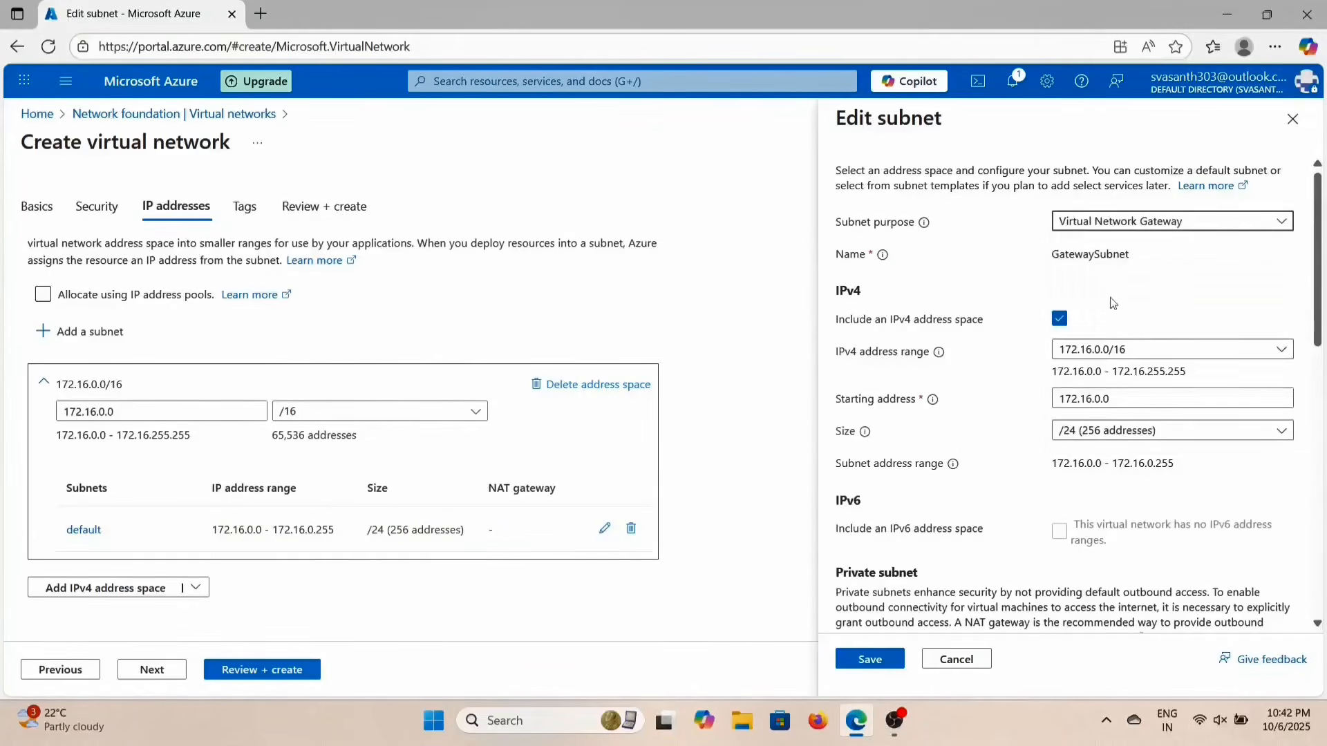
scroll(1111, 300, down, 1)
scroll(1101, 401, down, 1)
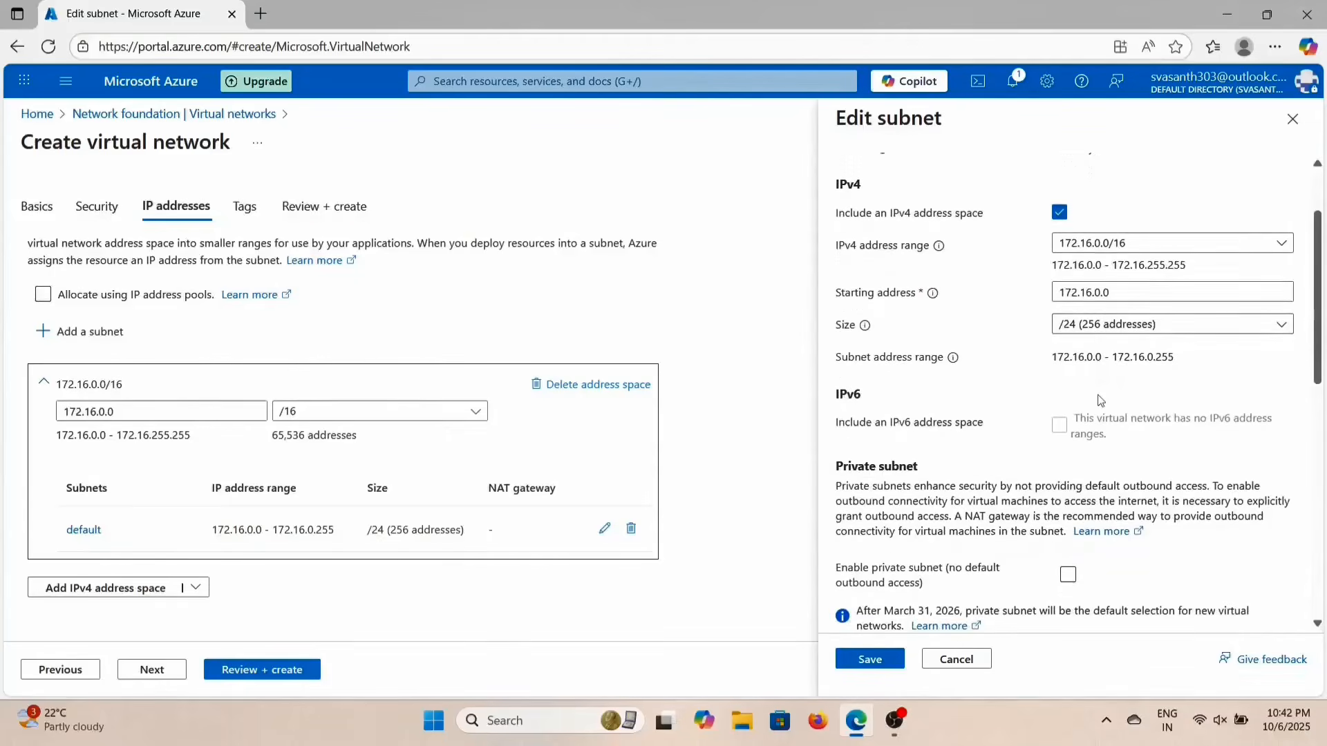
click(1098, 292)
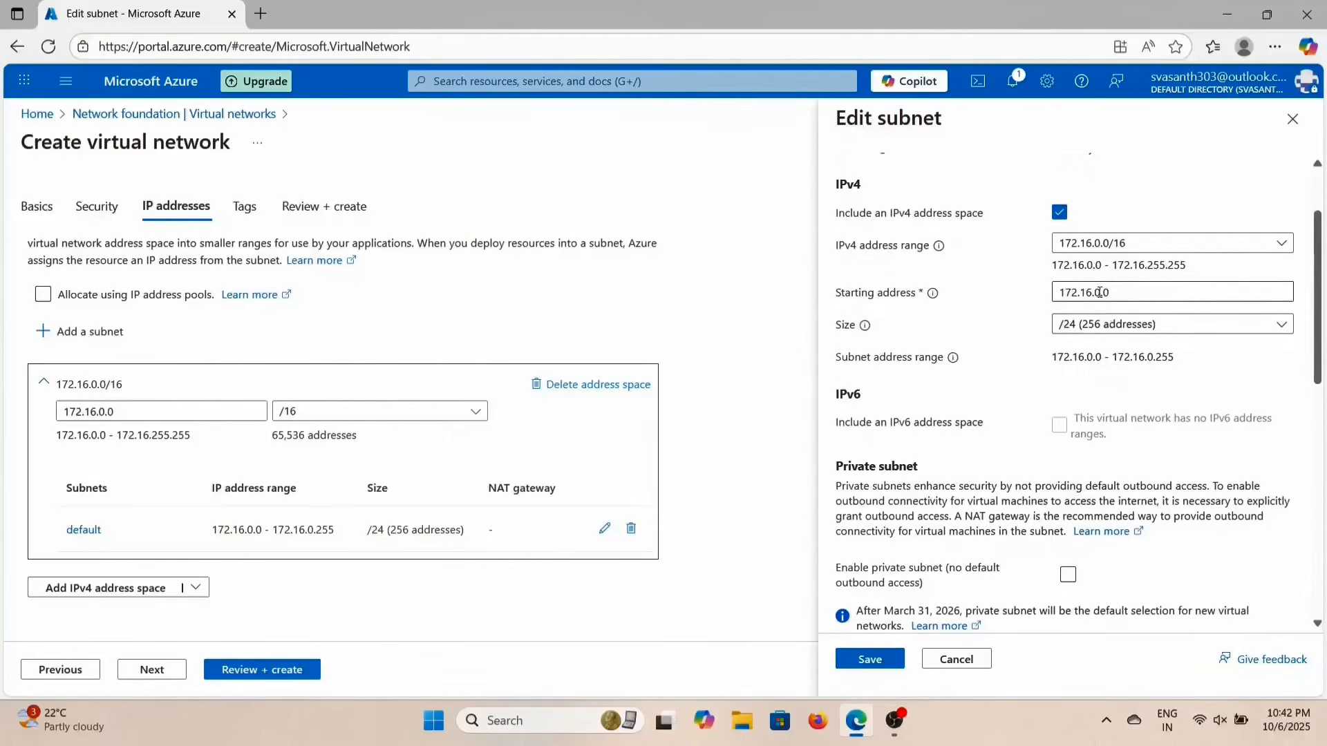
click(1099, 293)
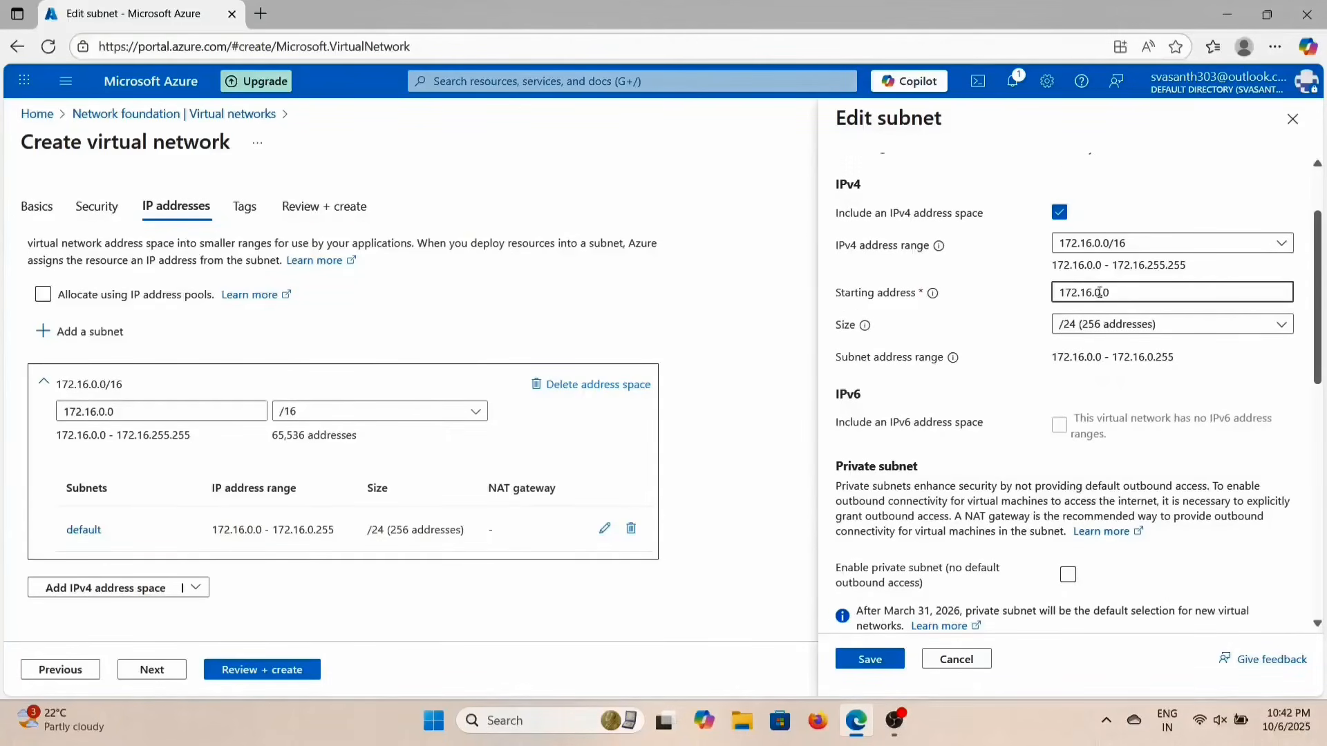
click(1125, 439)
scroll(1125, 440, down, 1)
scroll(1124, 440, down, 5)
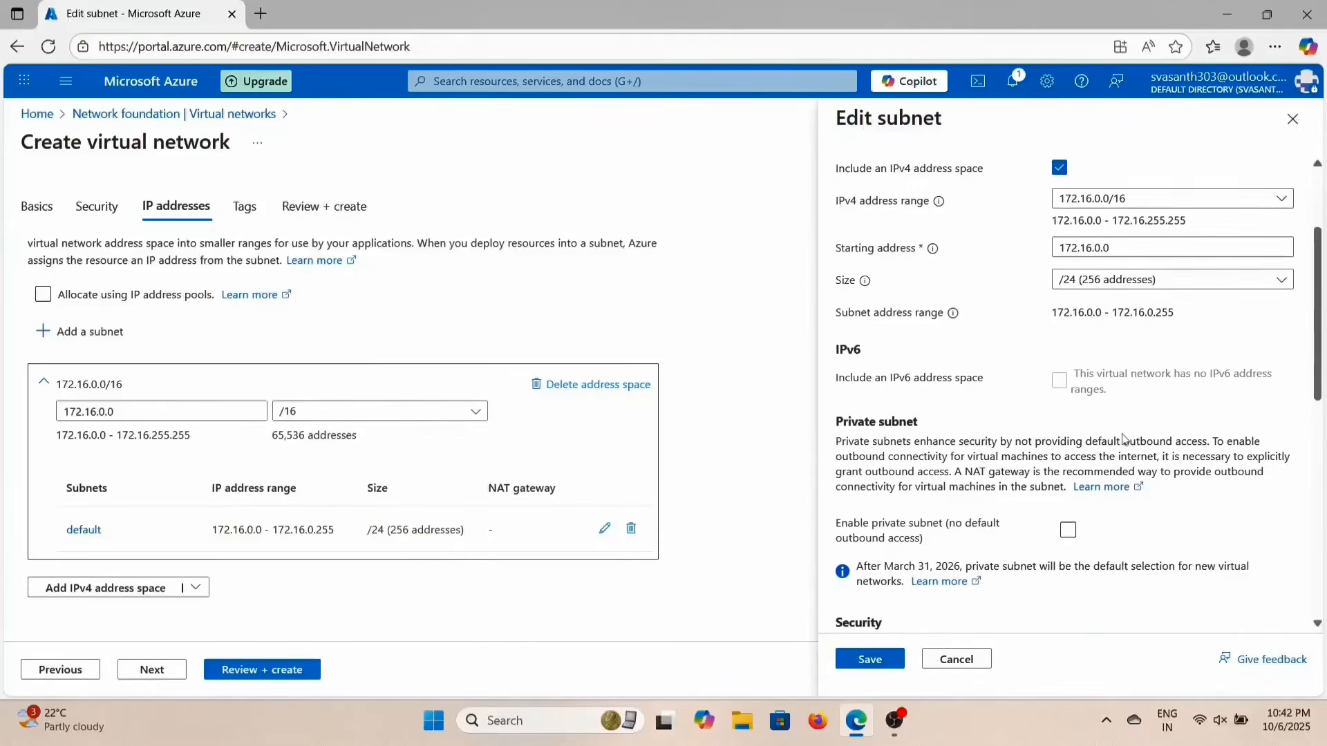
click(884, 654)
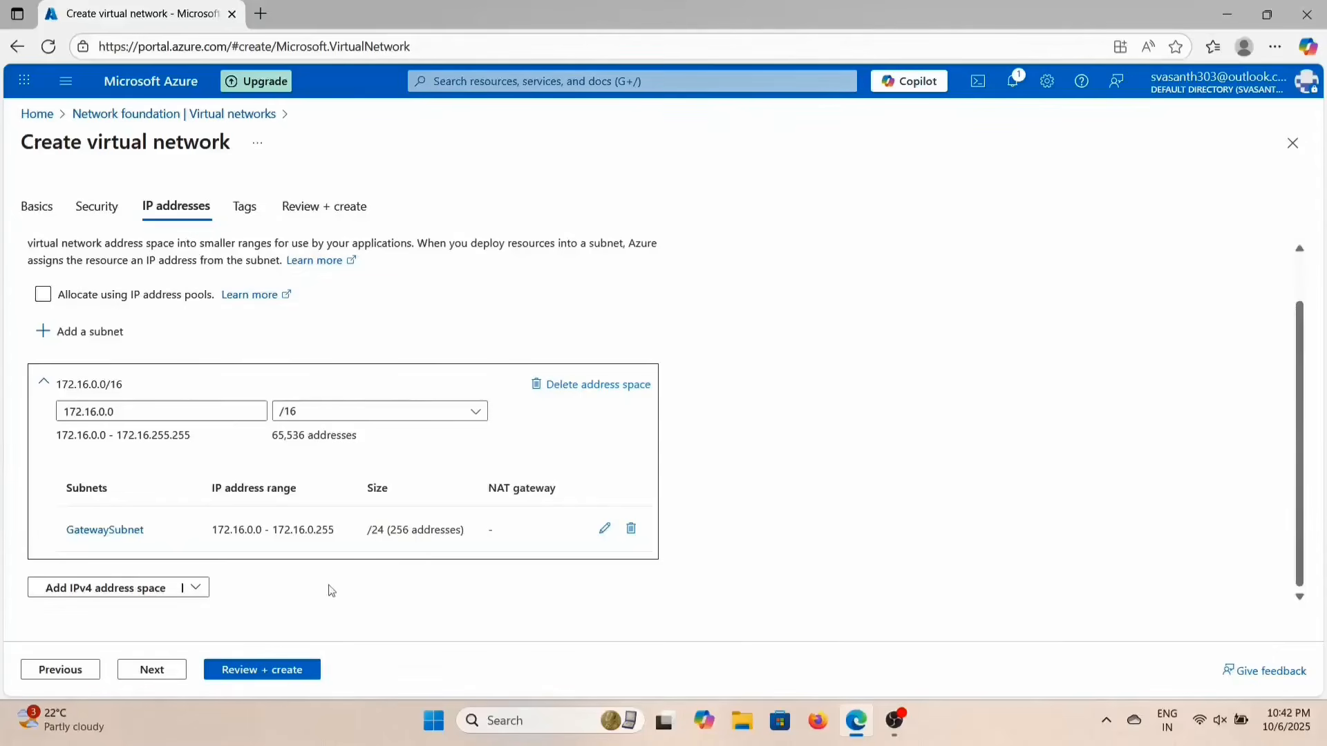
click(263, 671)
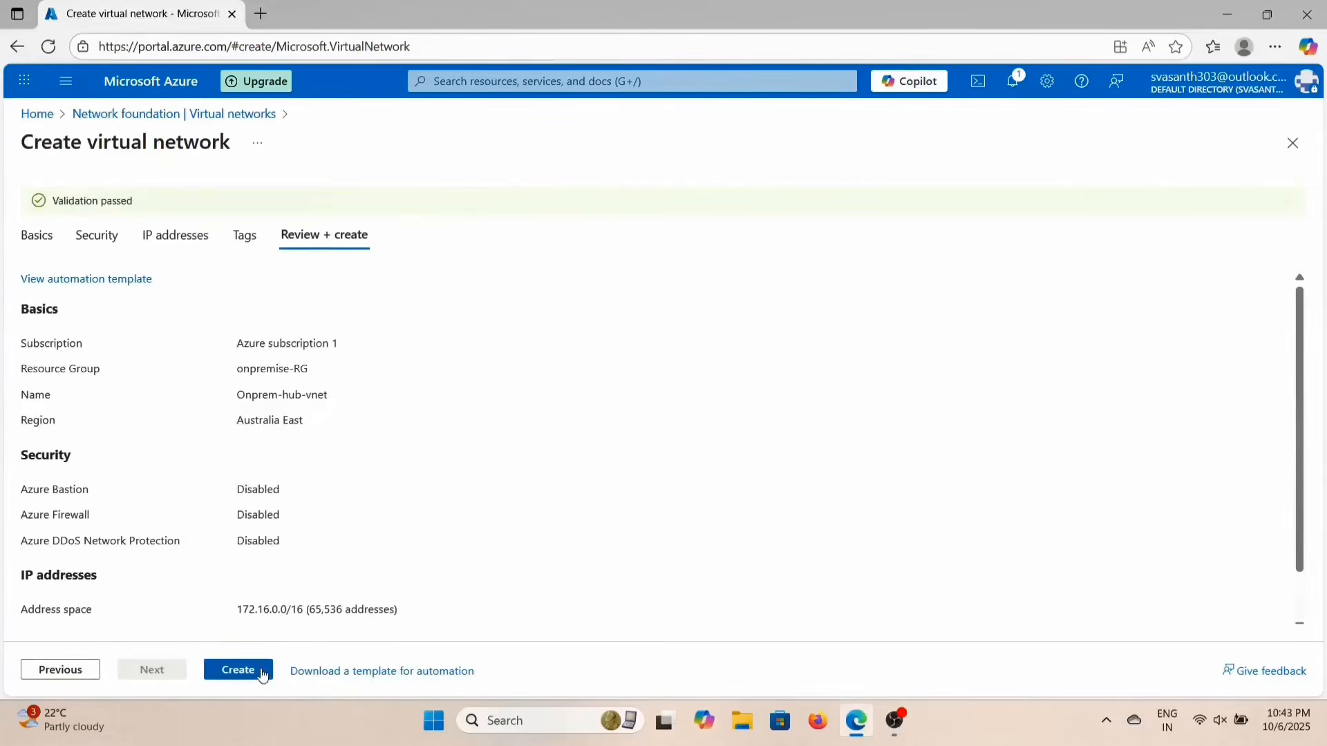
click(239, 669)
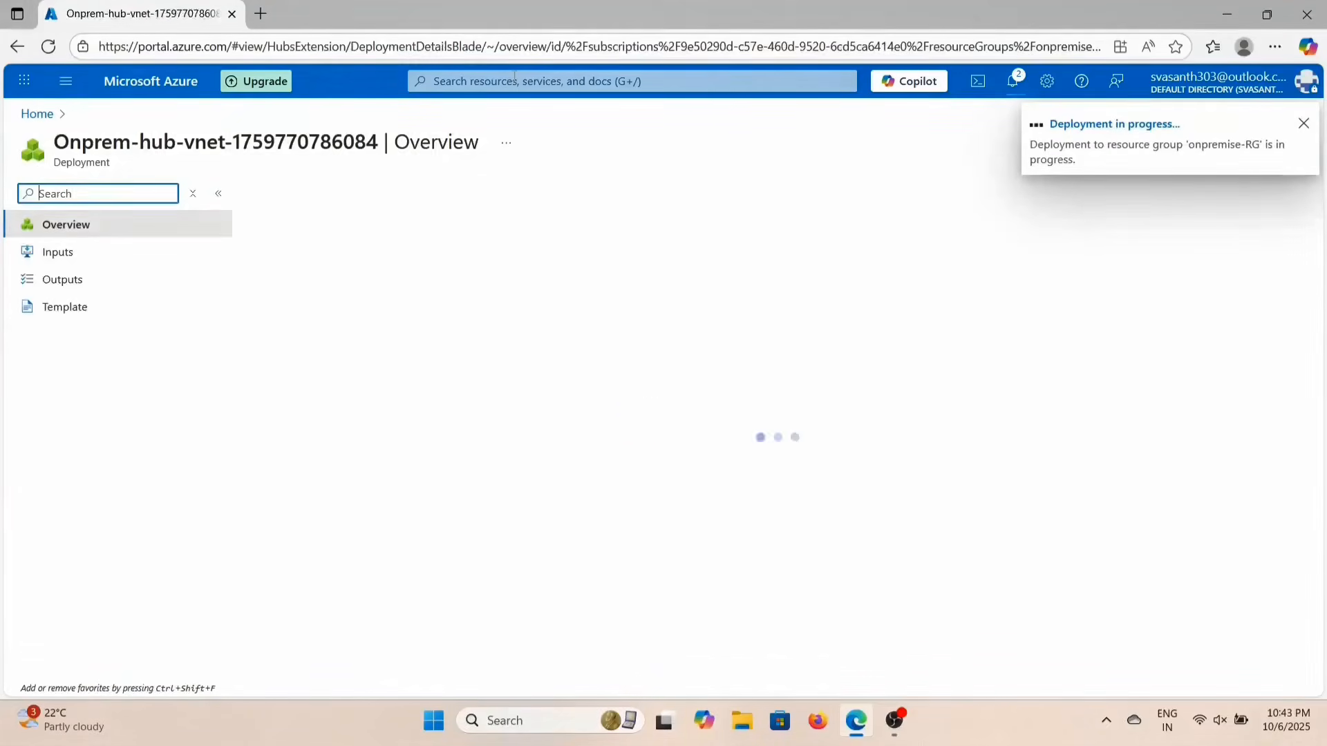
Start creating another virtual network and assign it to the existing onpremise-RG resource group.
click(515, 80)
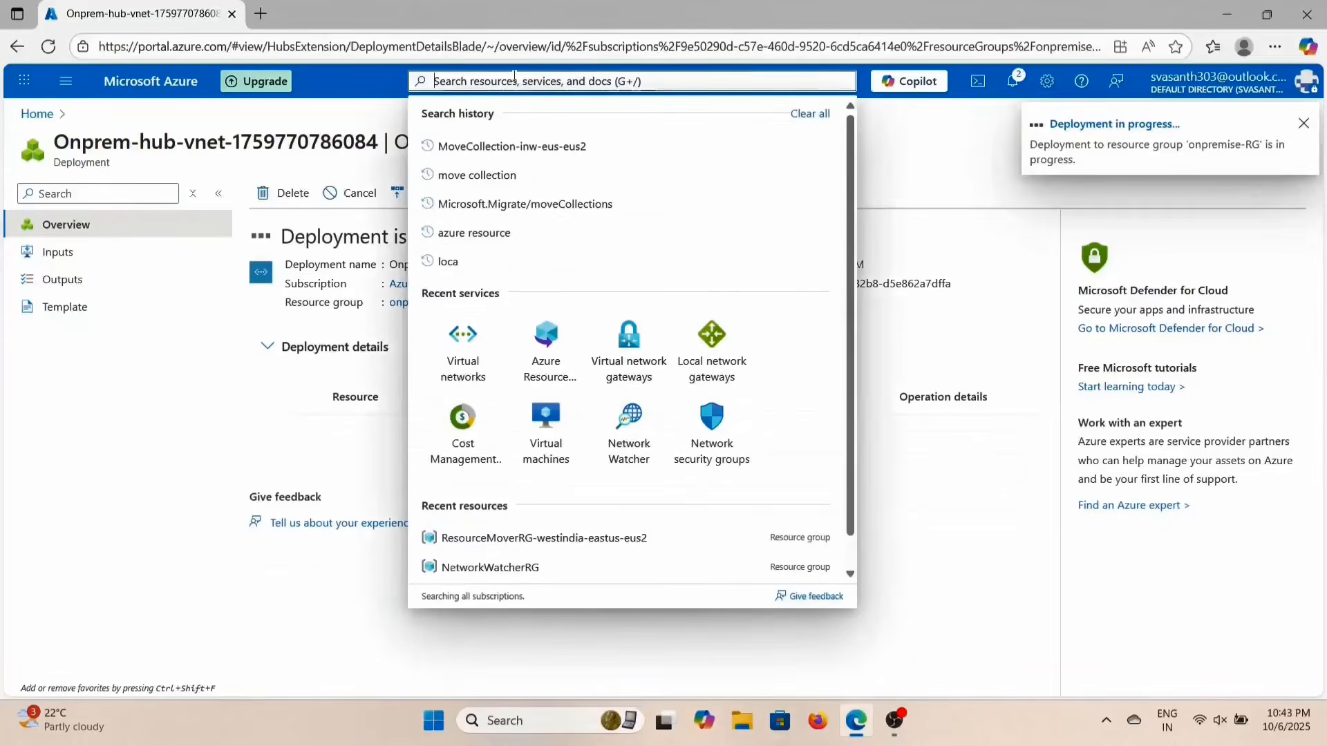
click(447, 356)
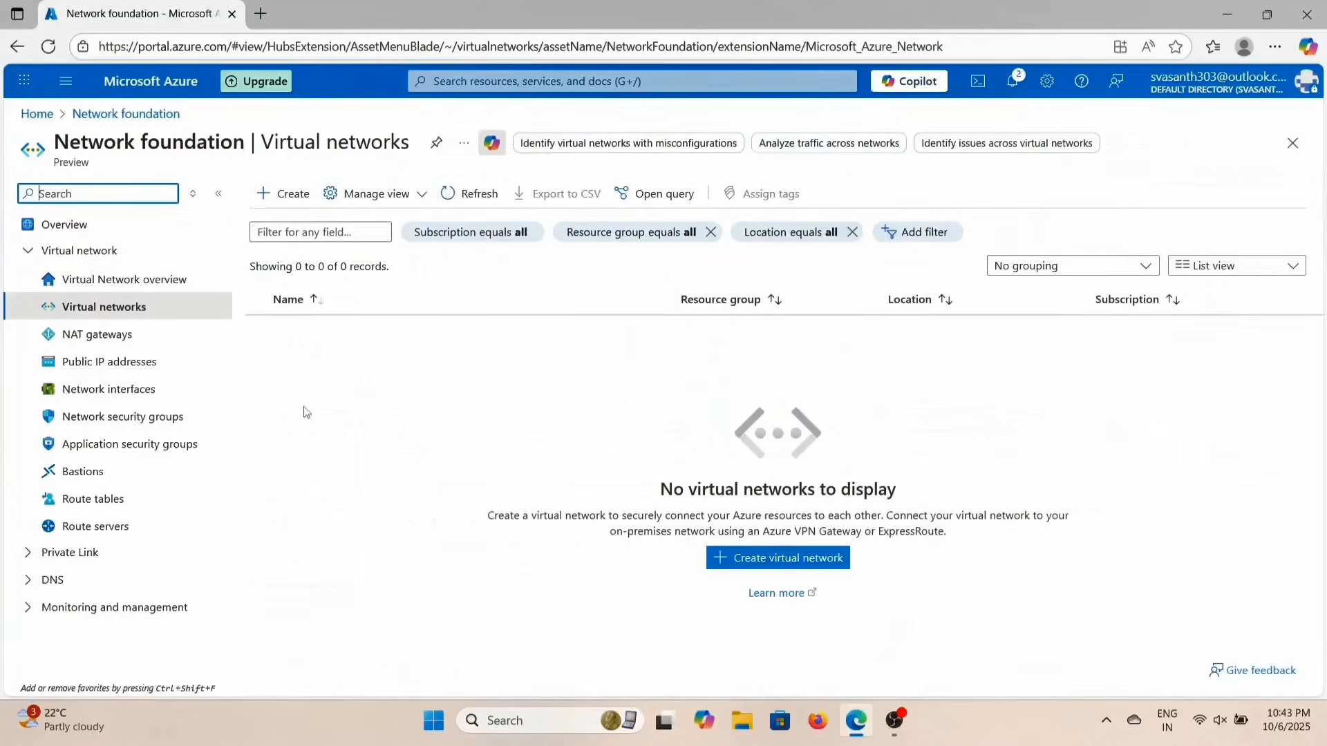
click(290, 200)
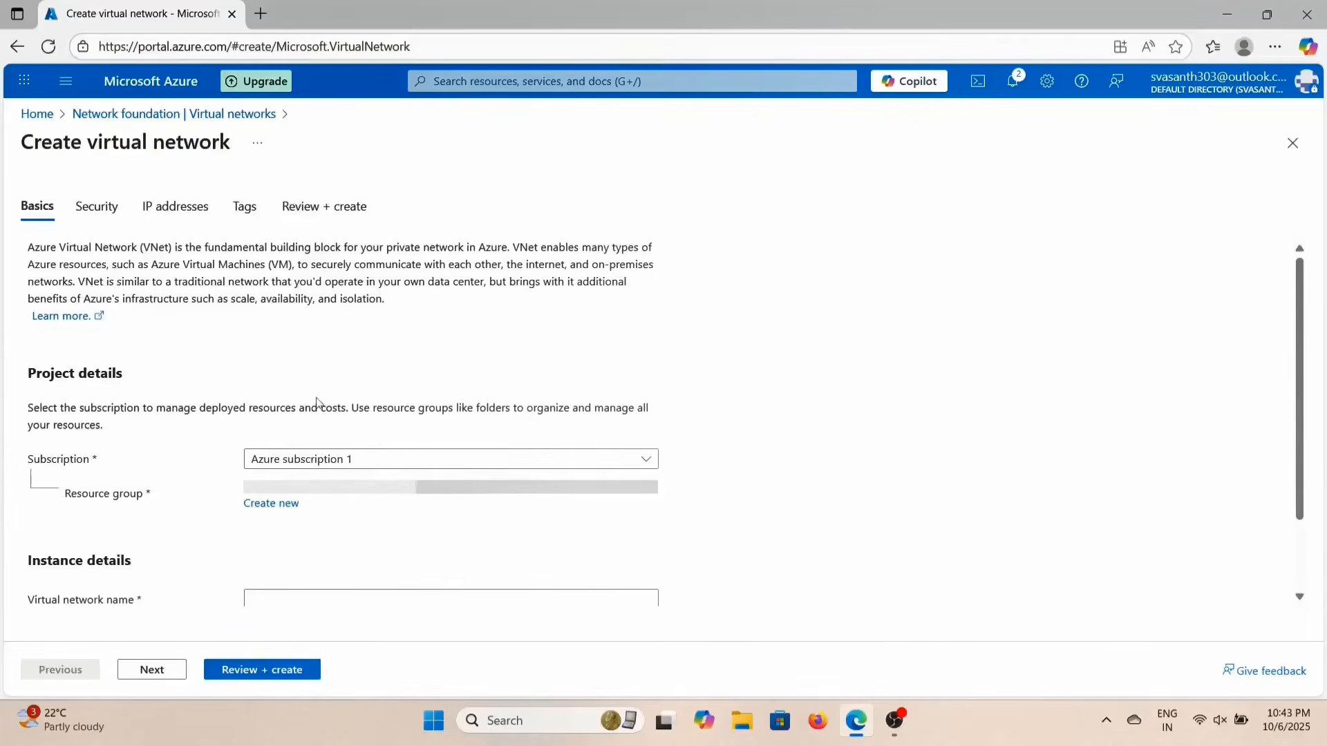
click(344, 399)
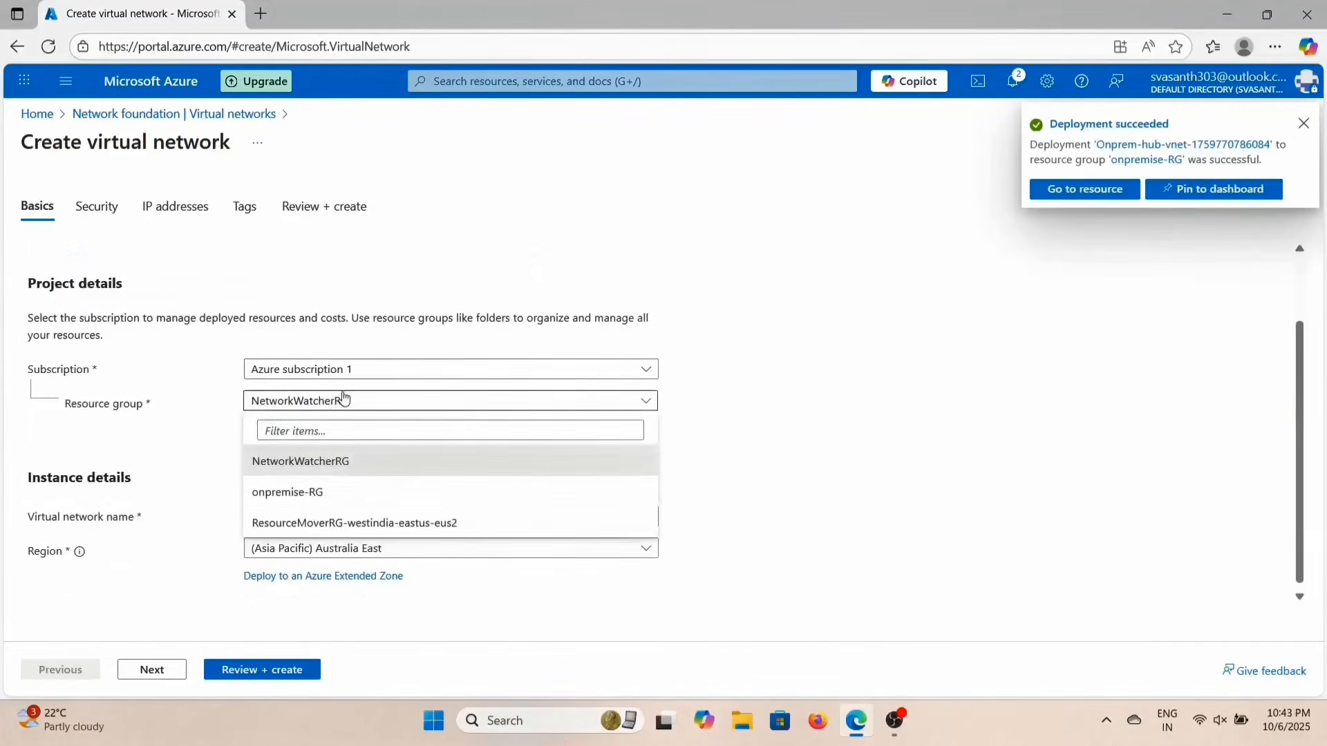
click(323, 492)
Name the new virtual network onprem-computer-vnet in the instance details.
click(315, 518)
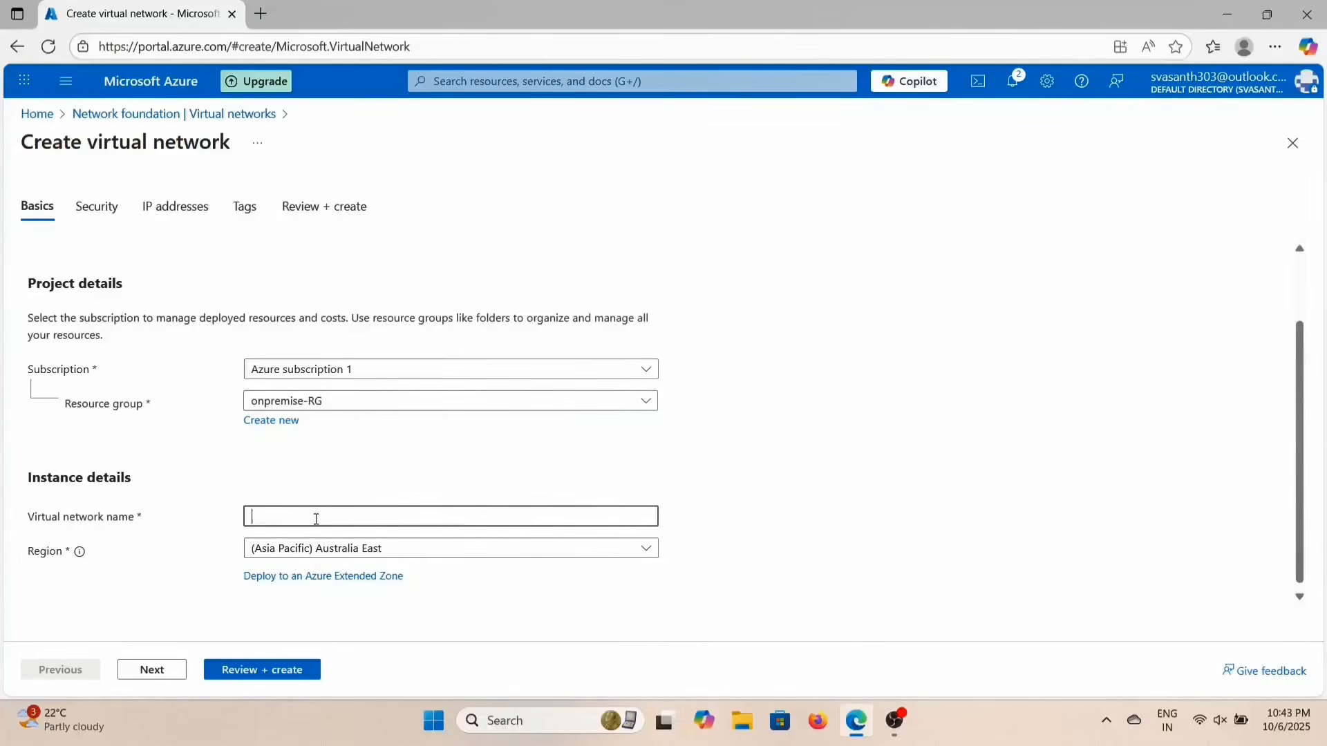
text(onprem-)
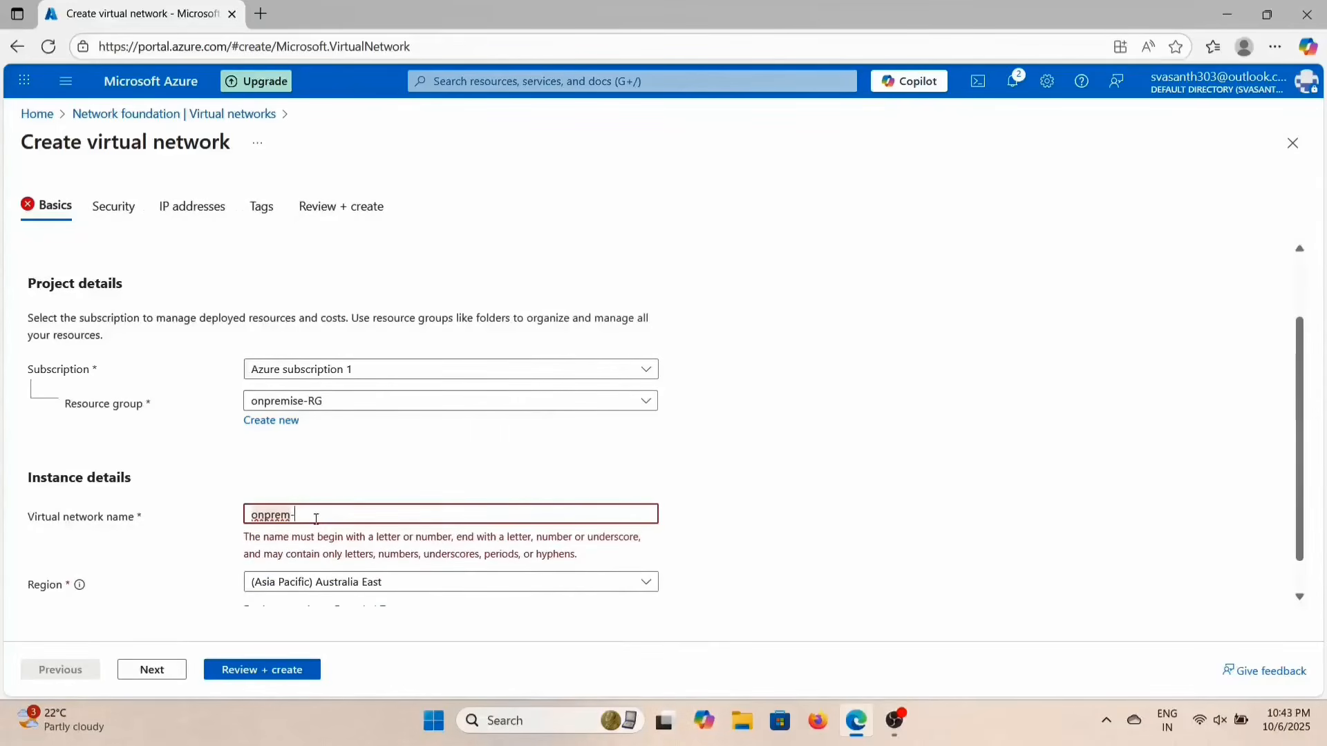
text(comp)
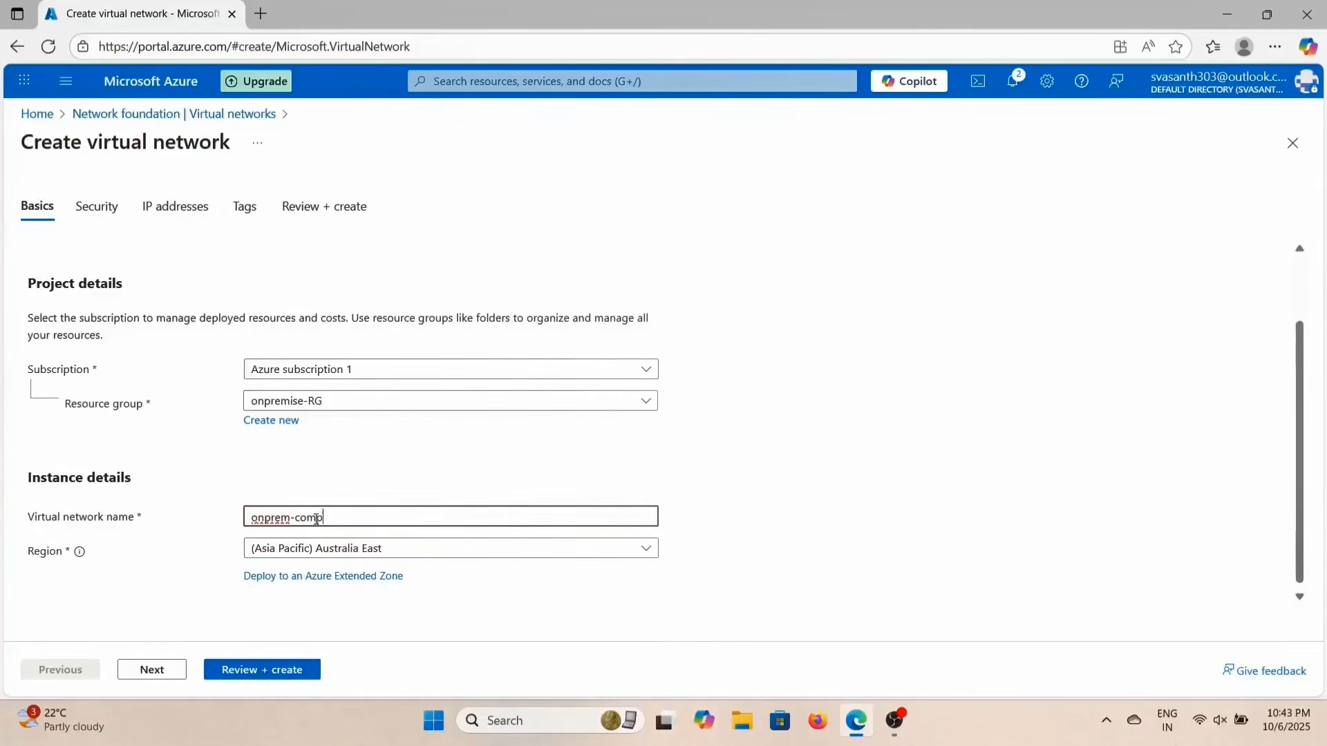
text(uter-)
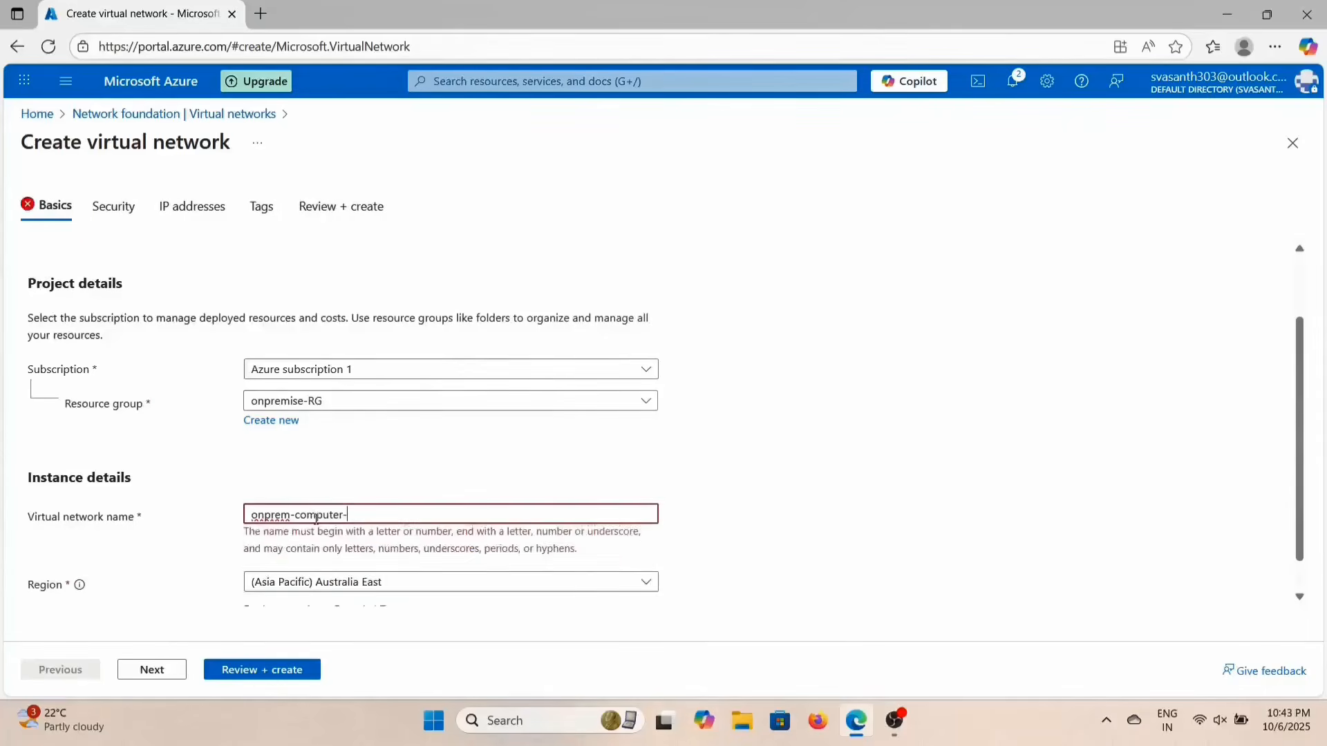
text(vnet)
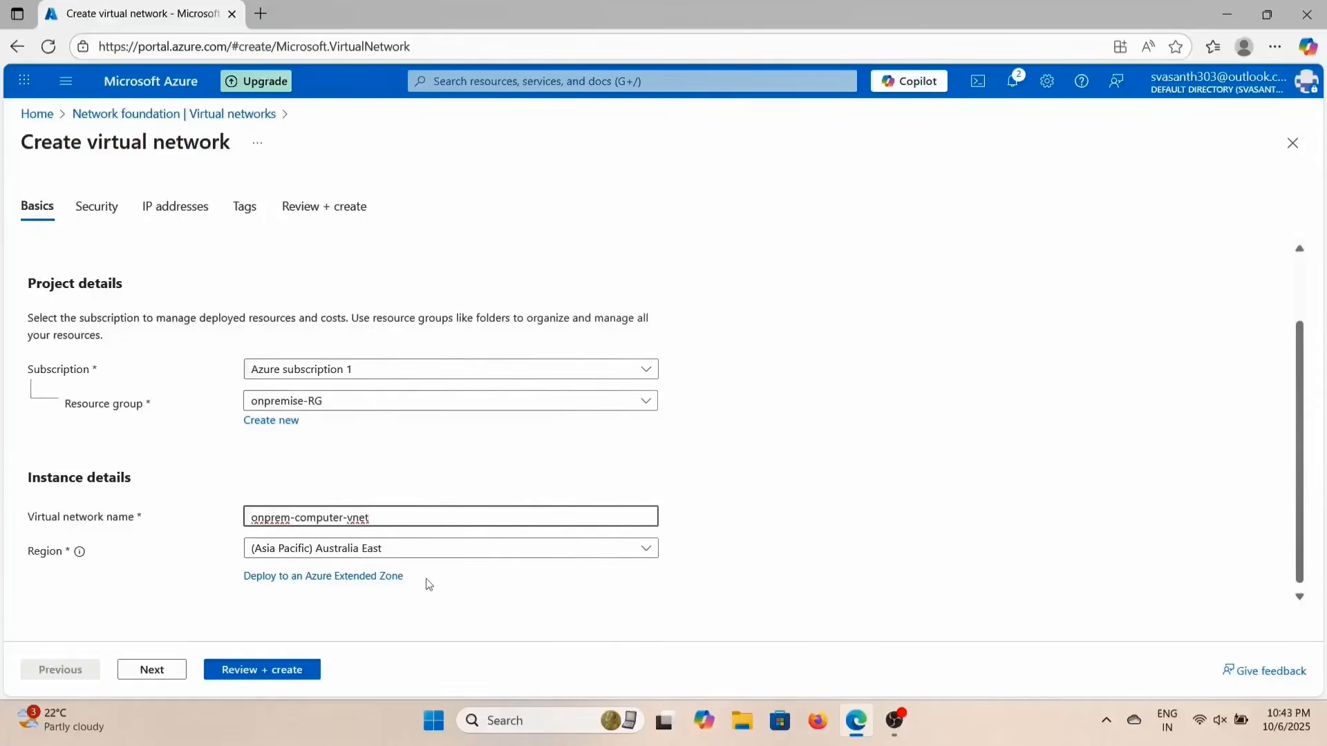
Set the starting address of the virtual network's IPv4 address space to 10.200.0.0.
click(94, 207)
click(185, 202)
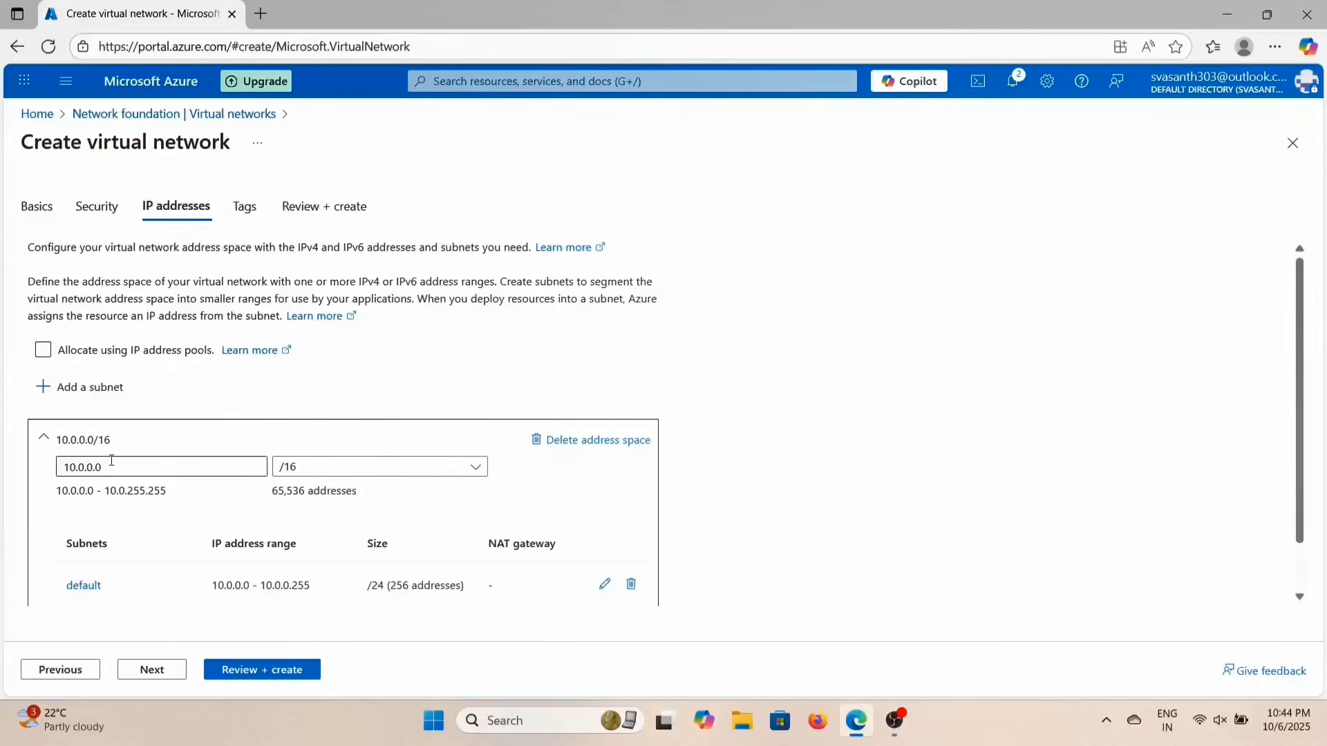
click(84, 469)
text(20)
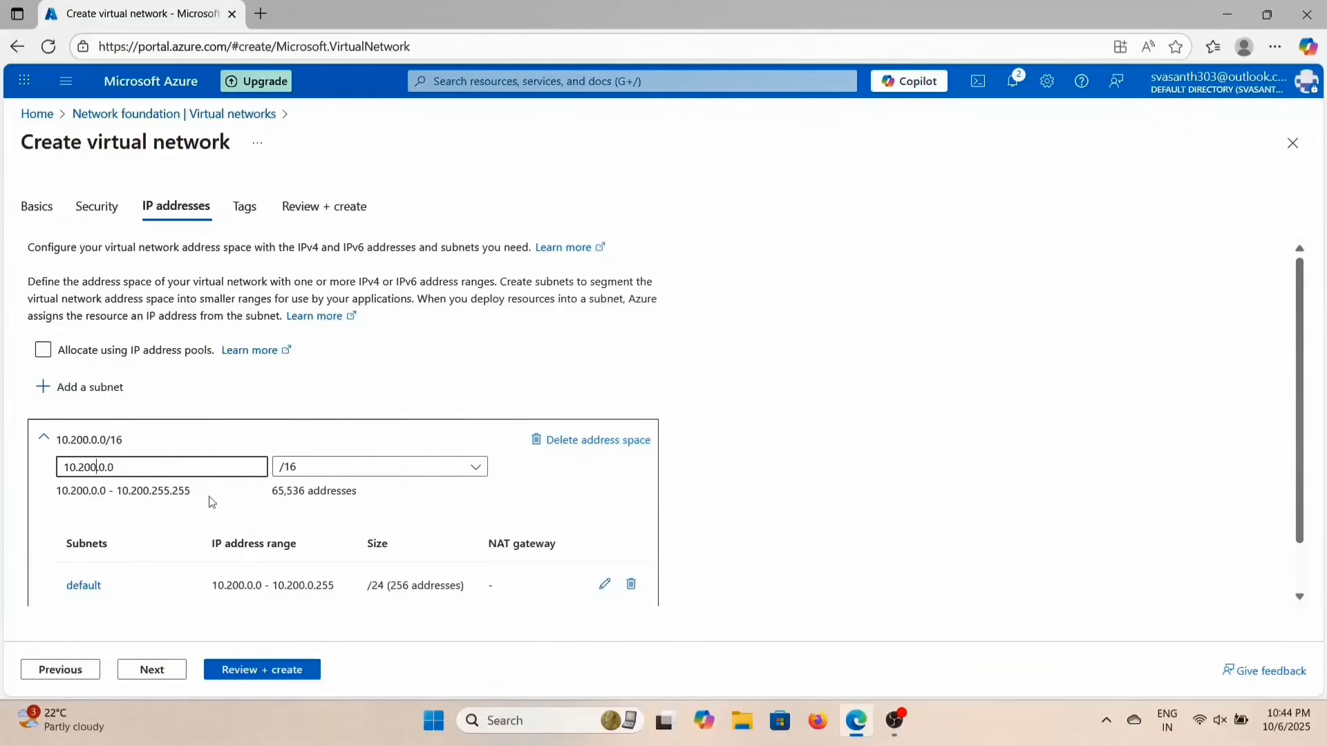
Open the default subnet for editing and rename it computer-subnet.
scroll(212, 502, down, 1)
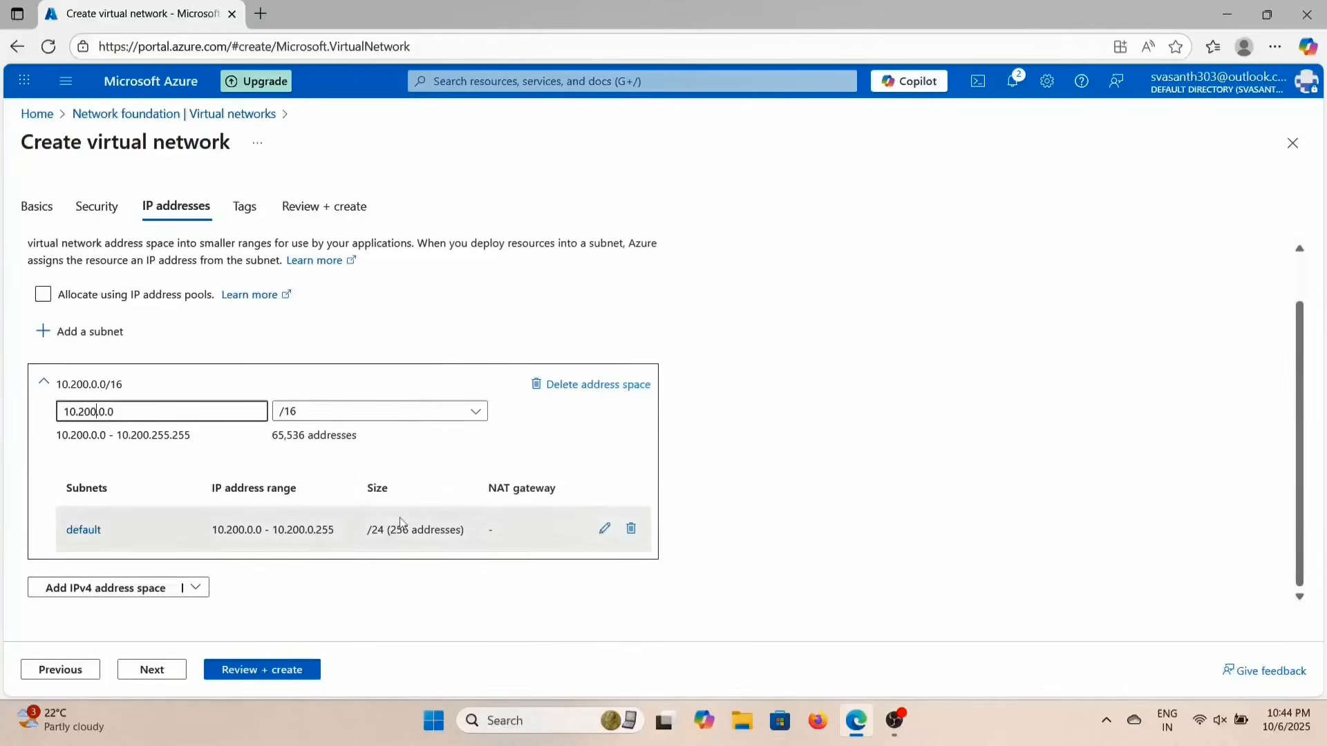
click(604, 530)
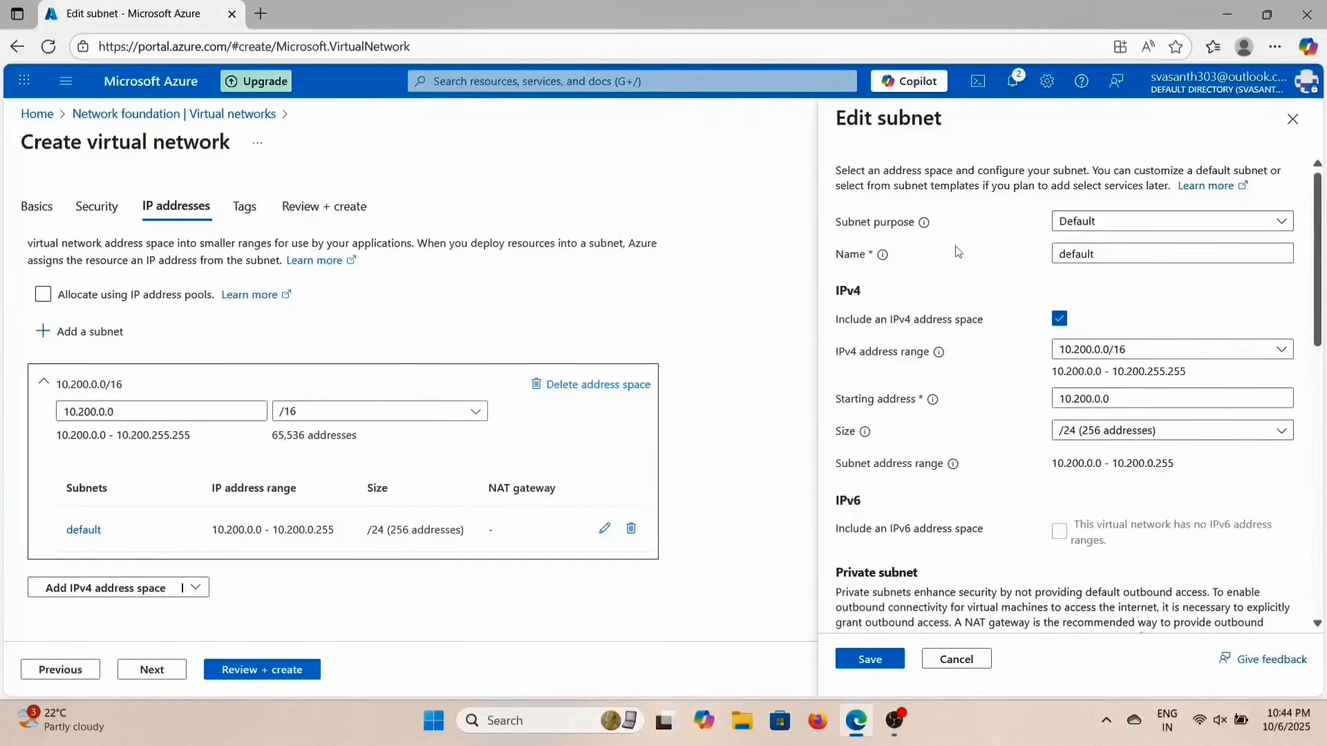
click(1115, 252)
key(BackSpace)
key(BackSpace)
key(BackSpace)
key(BackSpace)
key(BackSpace)
key(BackSpace)
key(BackSpace)
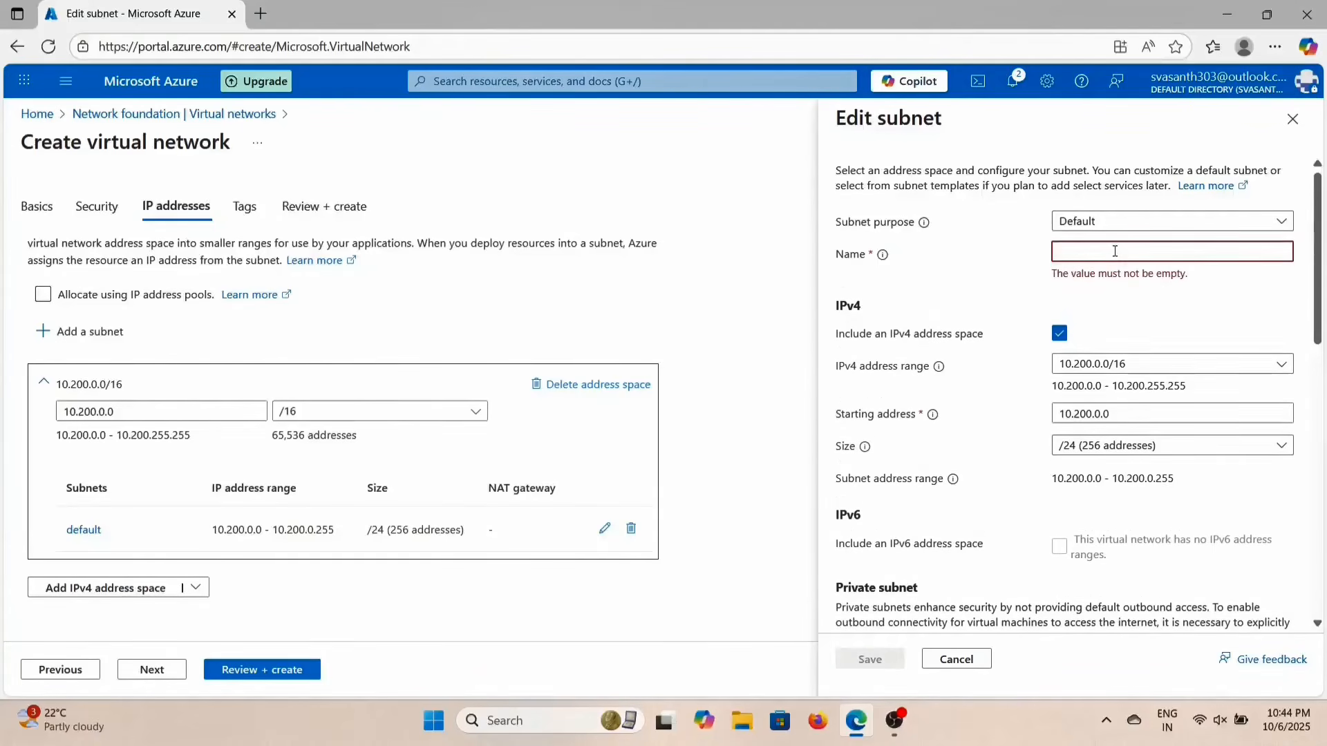
text(computer)
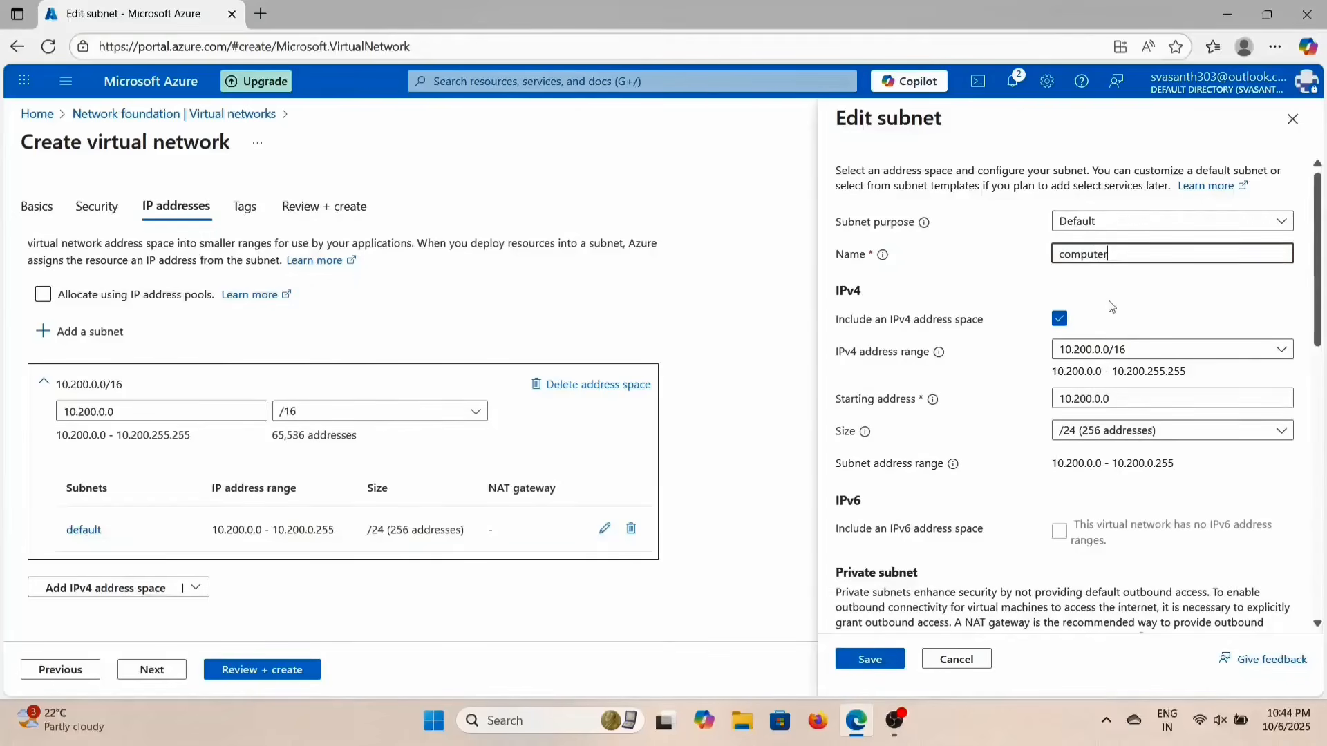
scroll(1109, 304, down, 2)
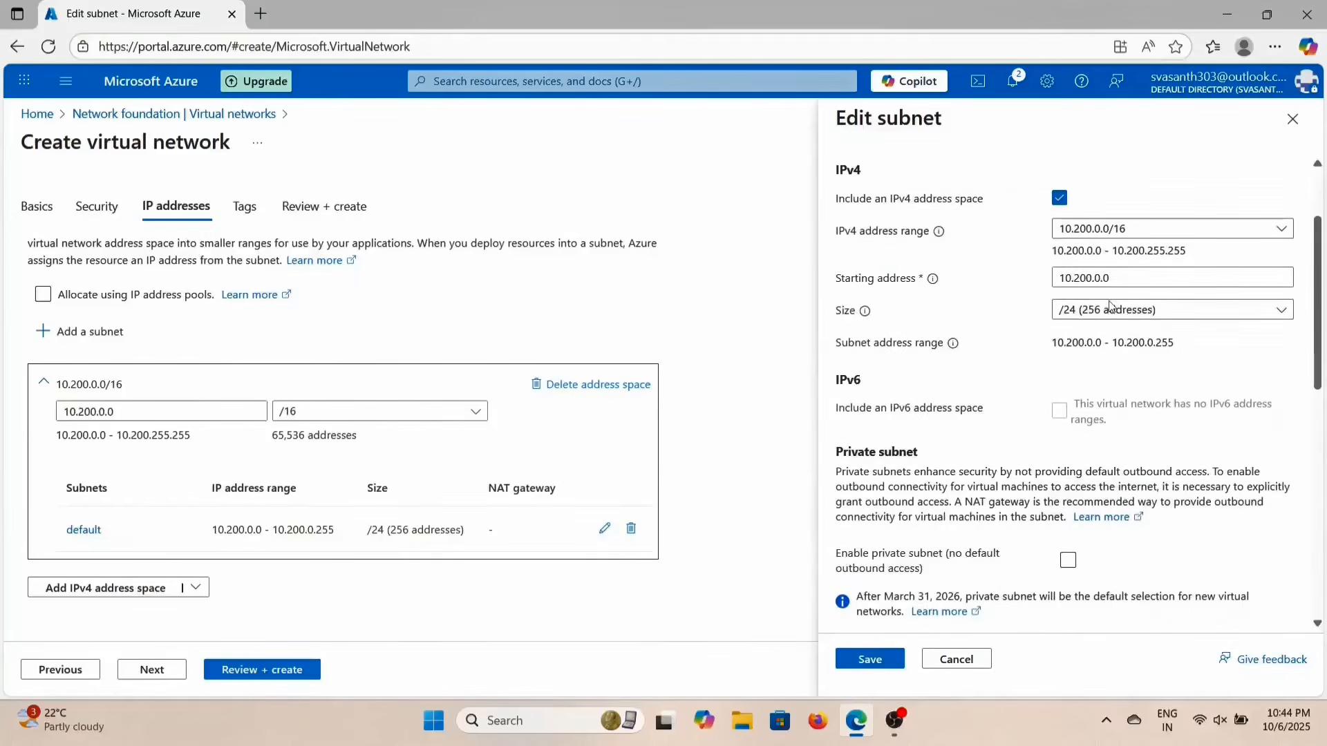
scroll(1109, 305, down, 2)
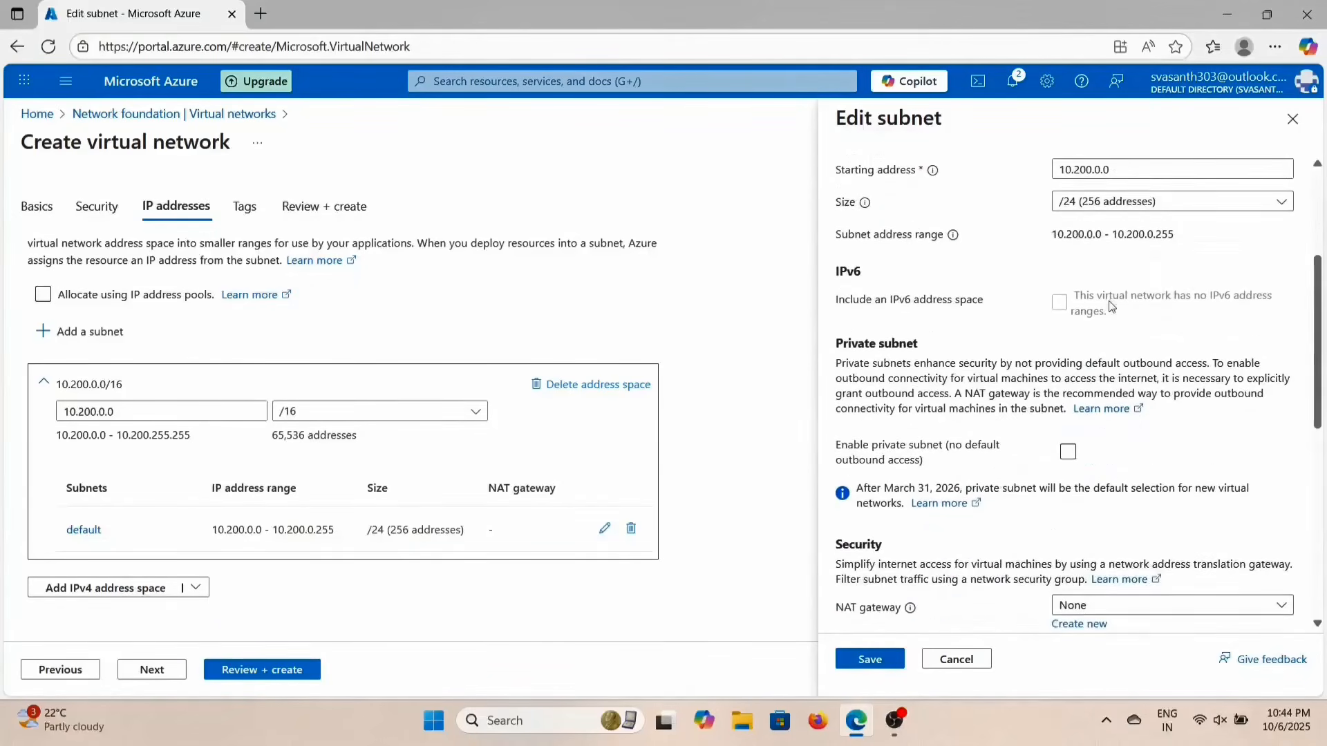
scroll(1108, 305, up, 1)
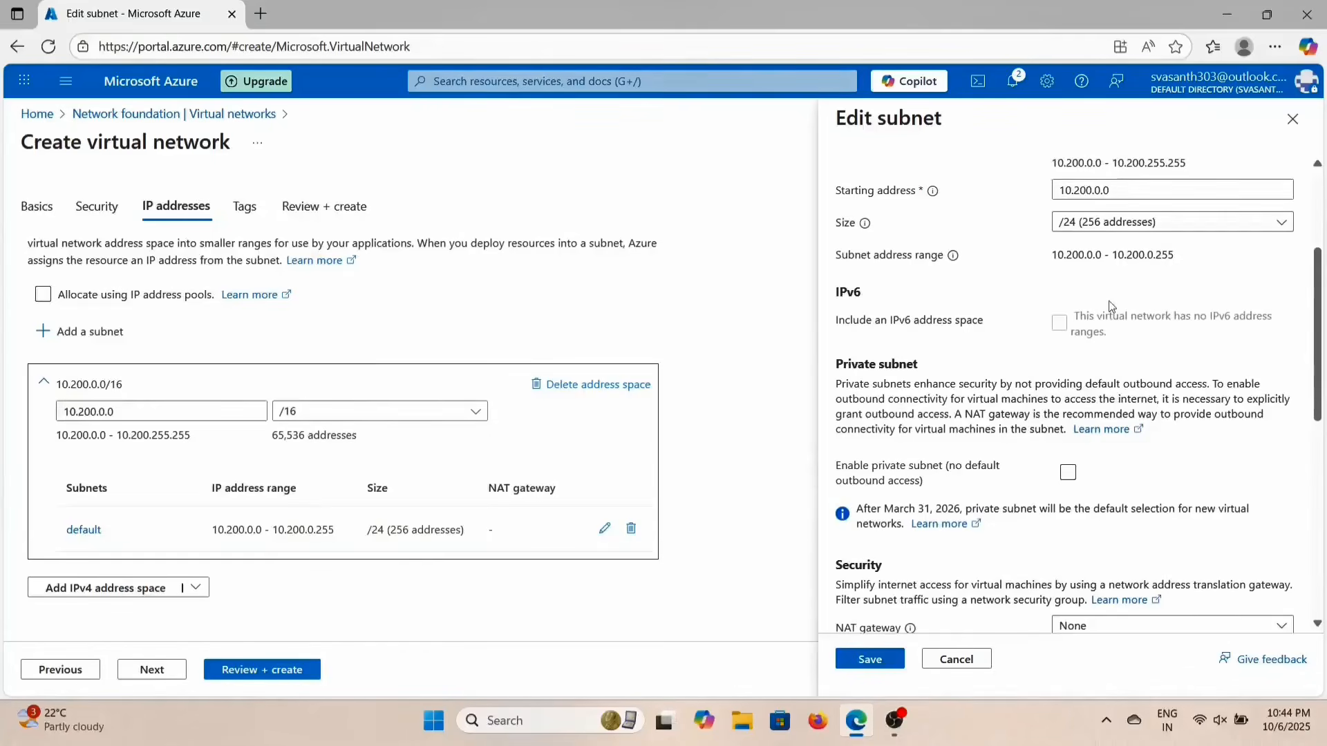
scroll(1108, 300, up, 4)
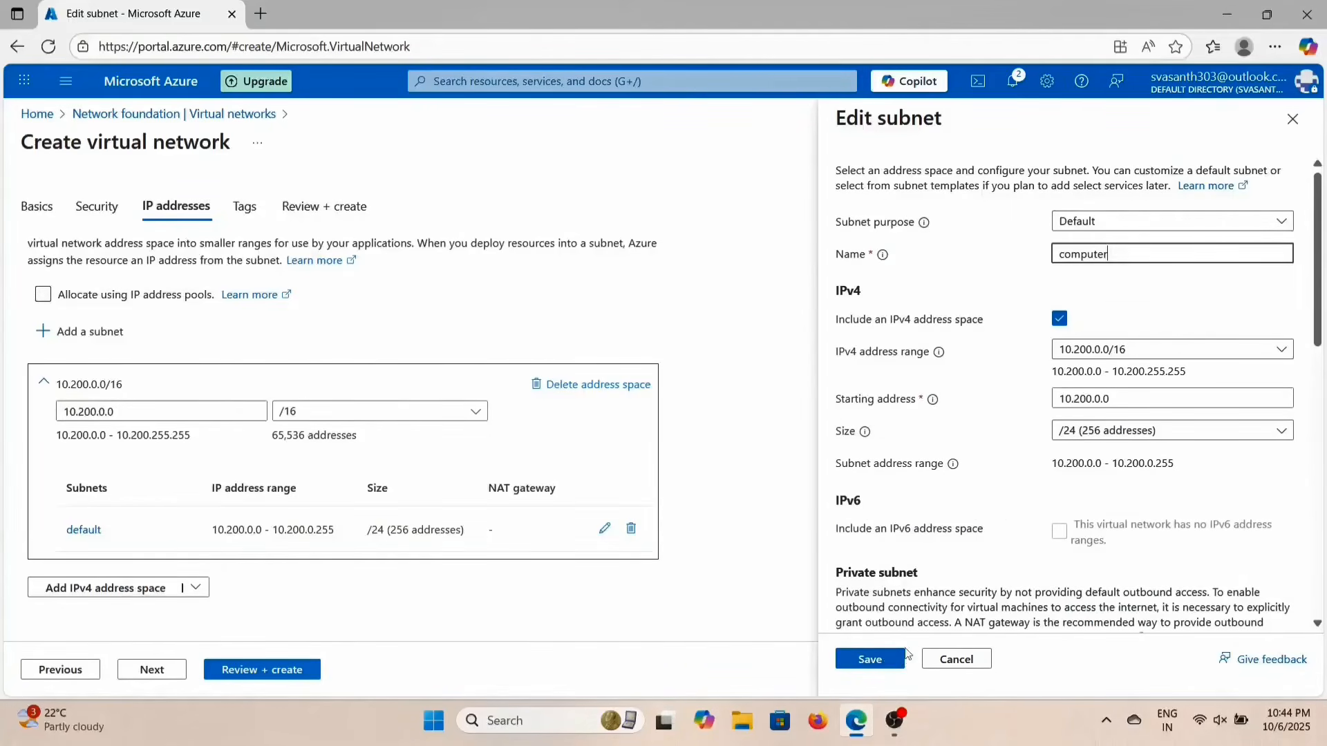
text(-subnet)
Create a new network security group named nsg-computer for the subnet.
scroll(898, 663, down, 8)
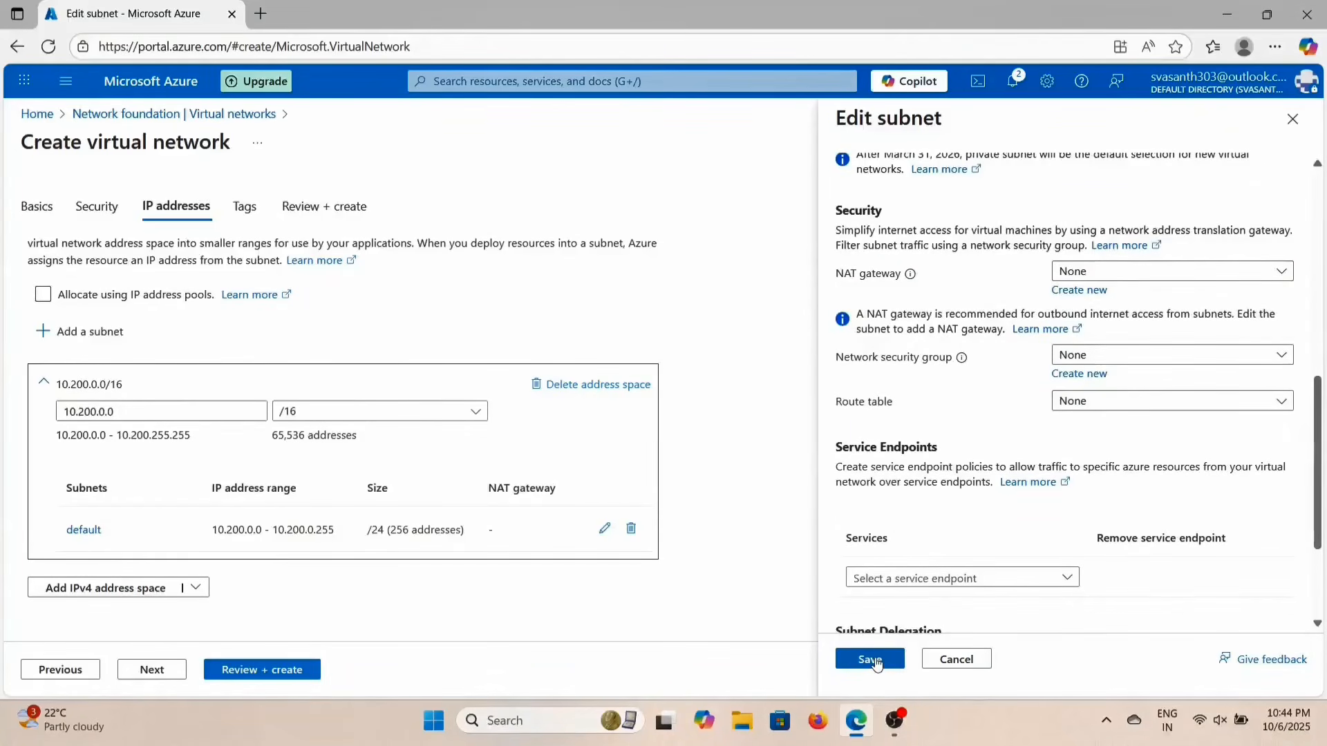
scroll(995, 519, down, 1)
scroll(995, 518, up, 1)
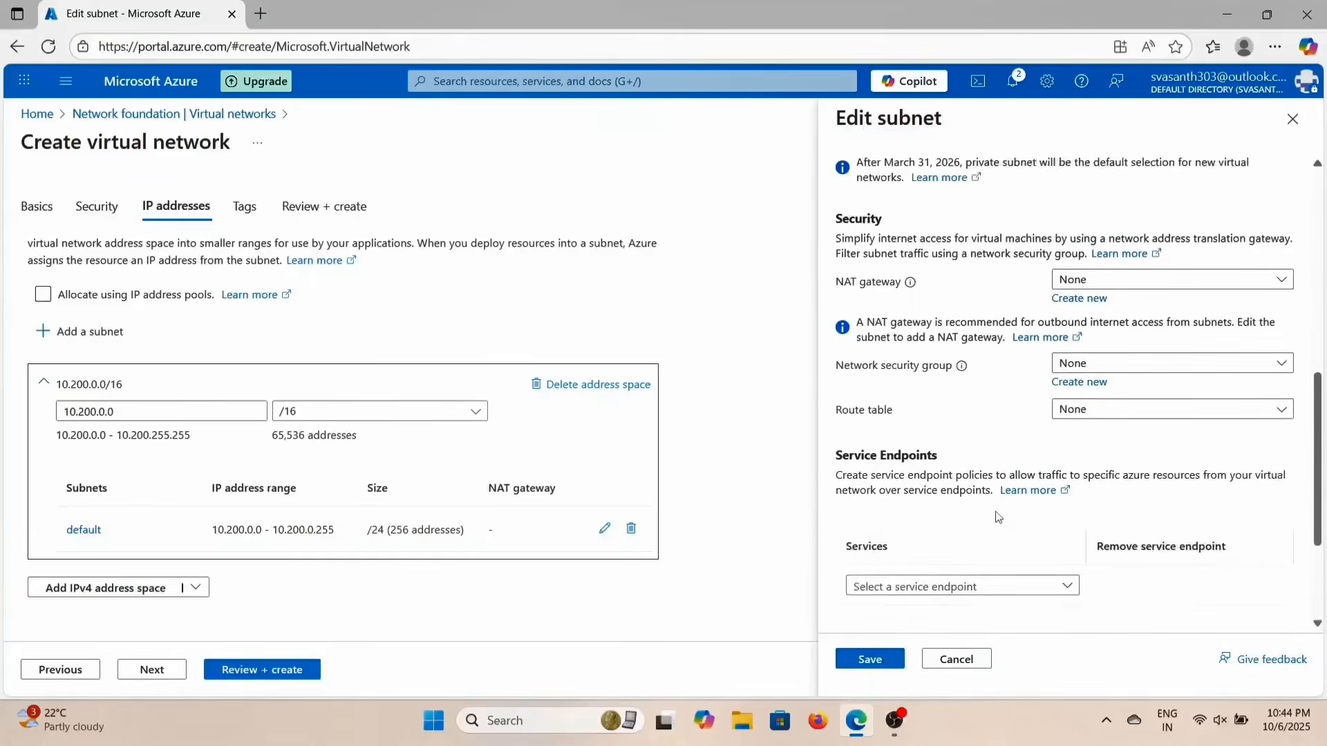
click(1087, 400)
click(943, 512)
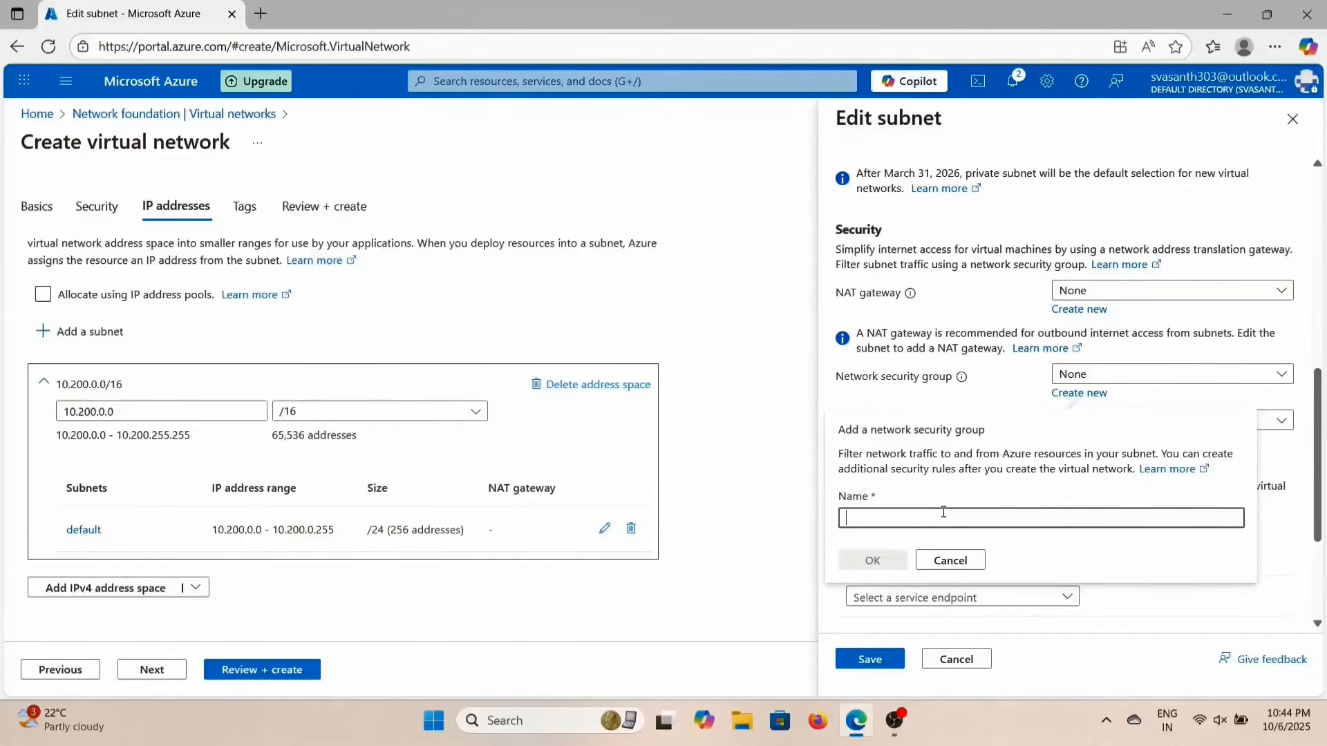
text(ns)
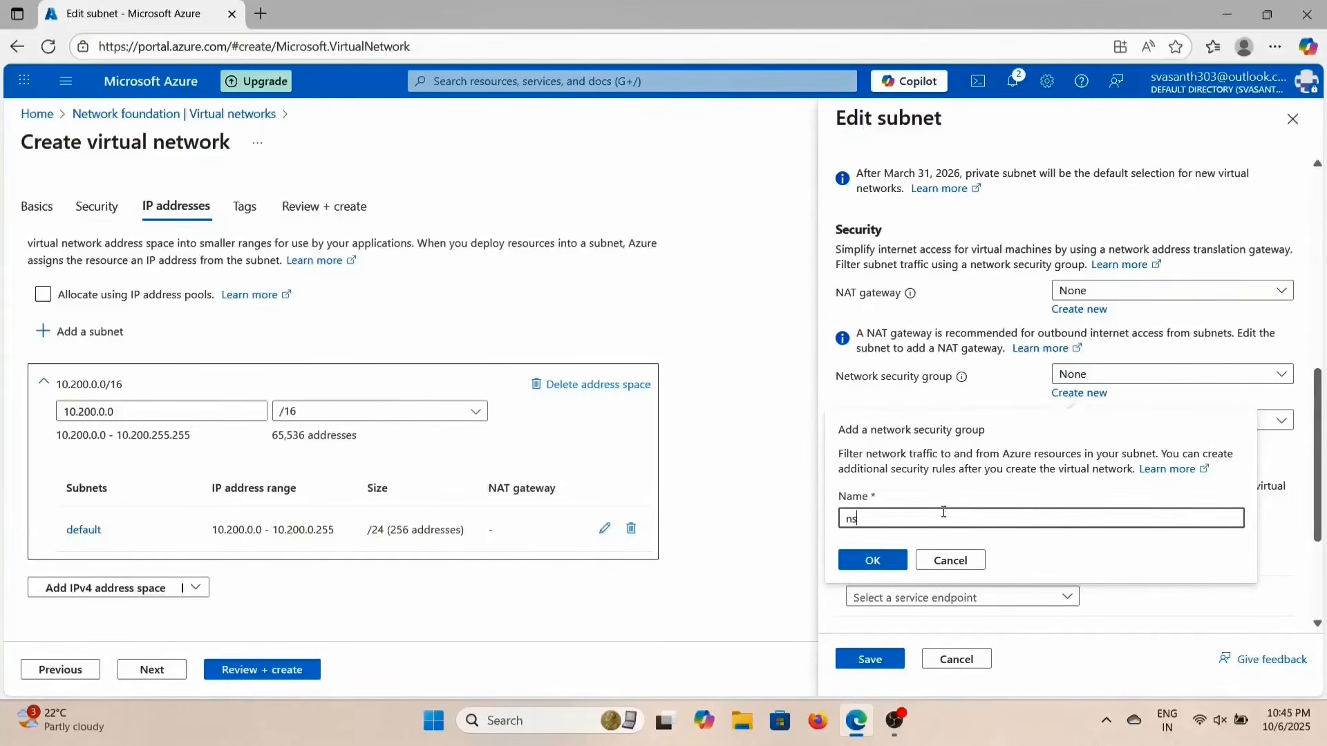
text(g-computer)
click(870, 559)
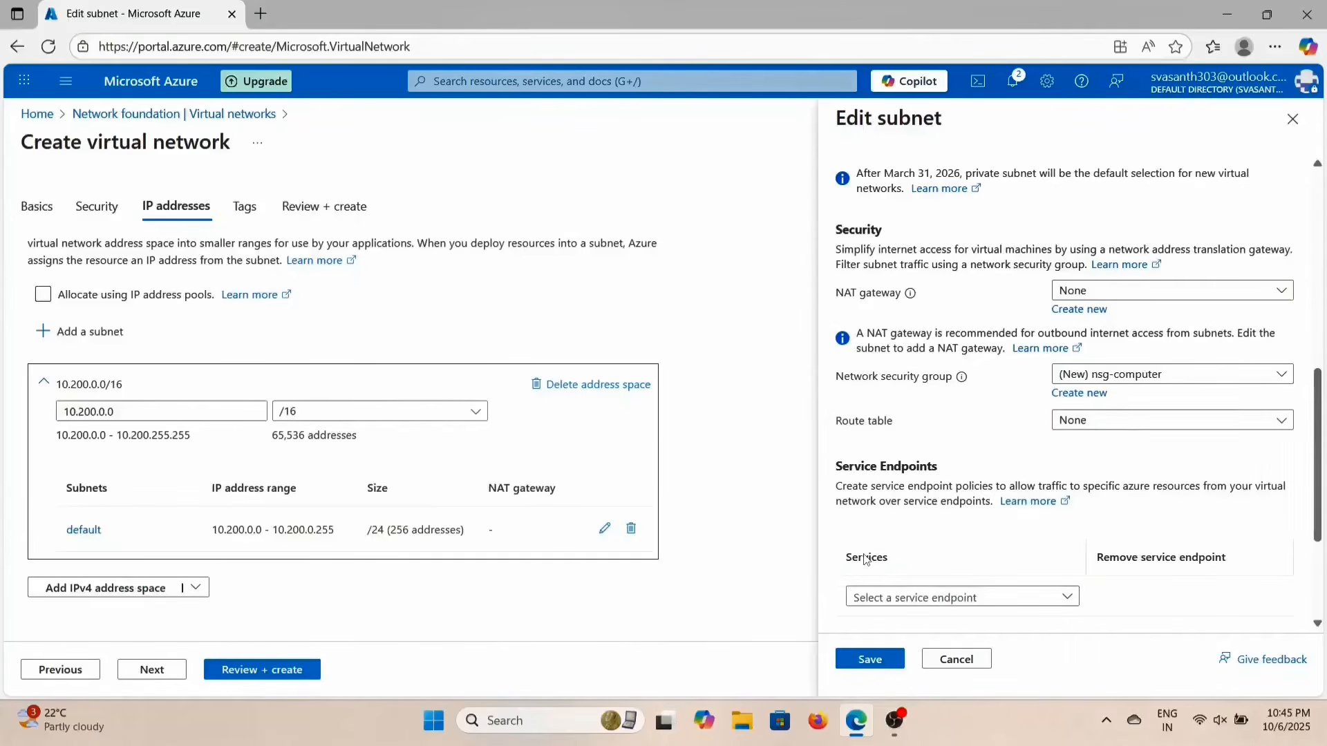
Save the subnet settings, then review and deploy the onprem-computer-vnet virtual network.
scroll(896, 539, down, 3)
scroll(937, 501, down, 1)
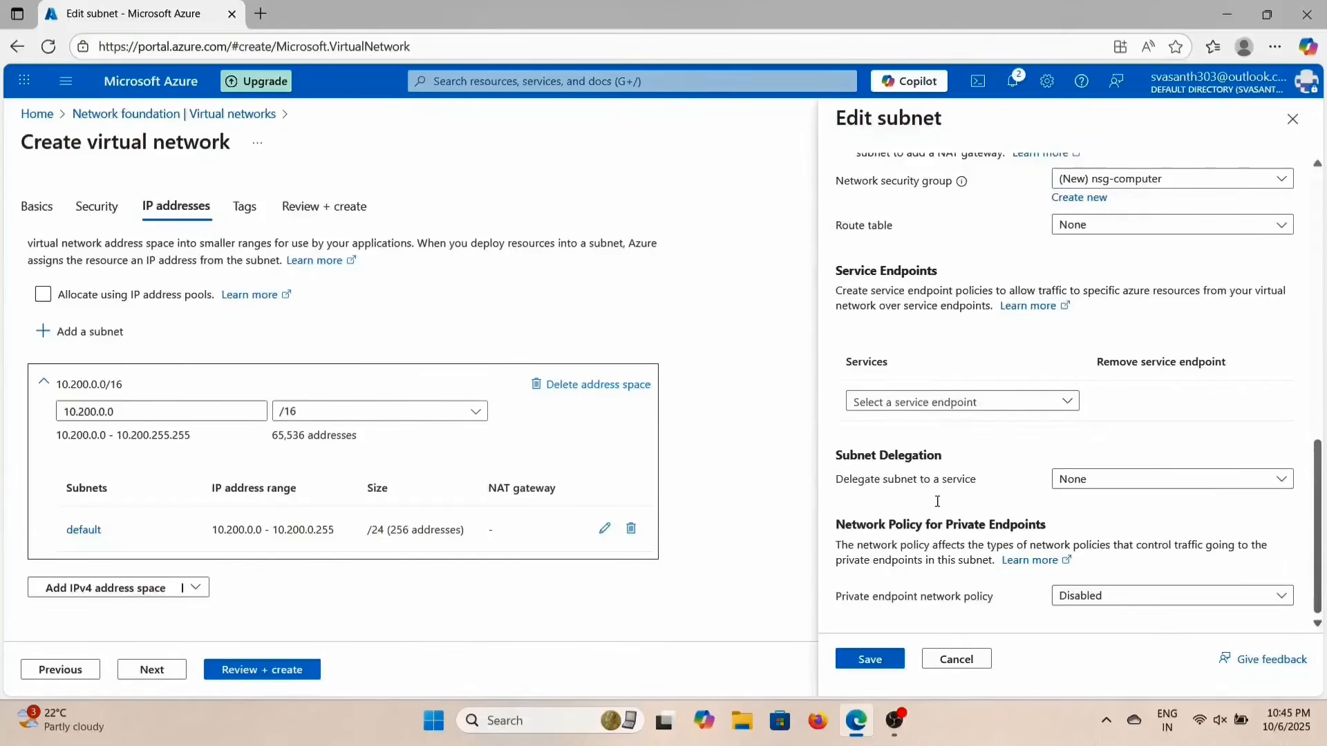
click(869, 665)
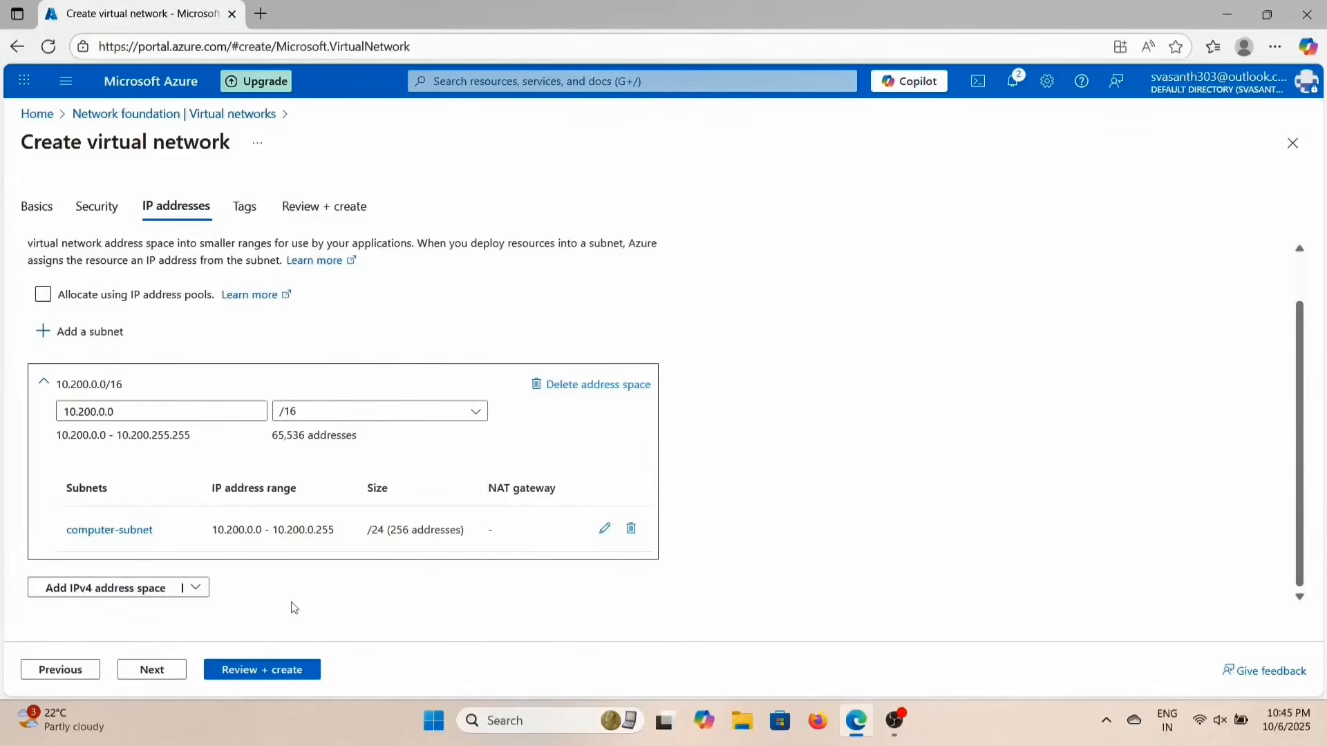
click(252, 669)
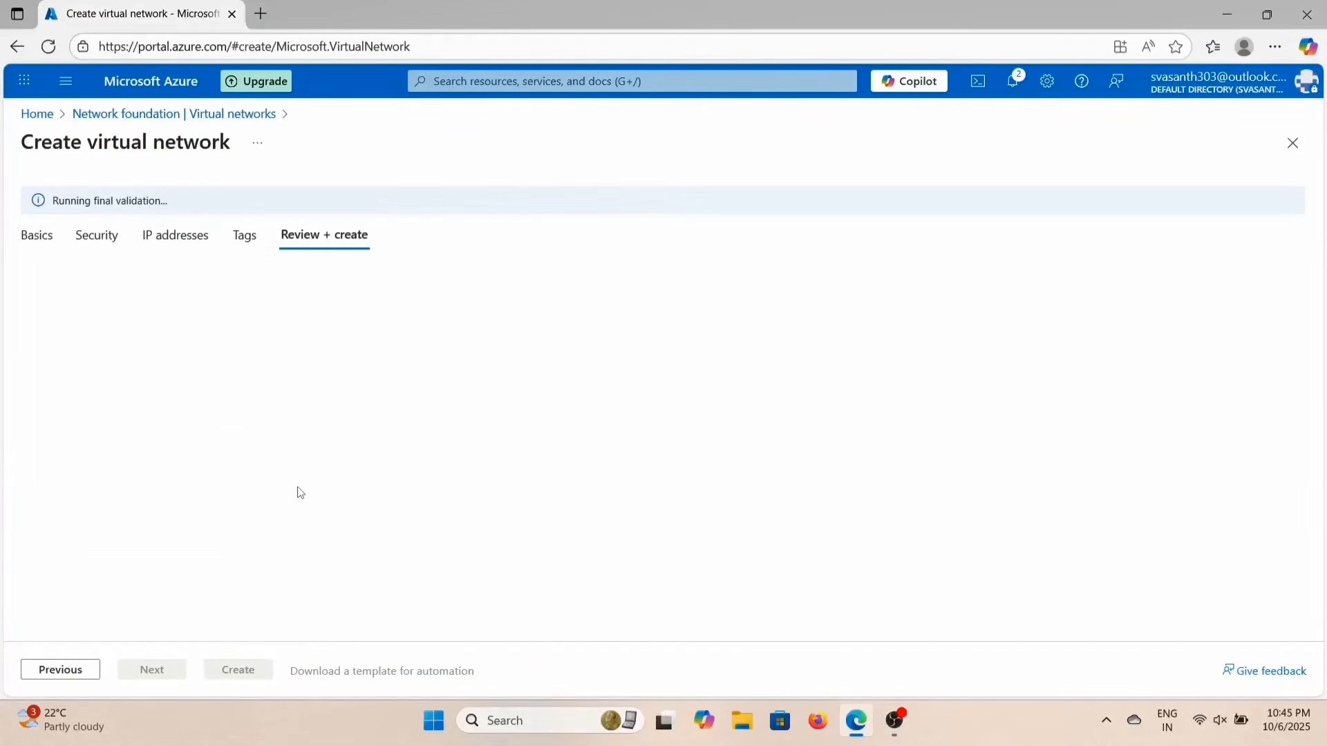
scroll(300, 492, down, 2)
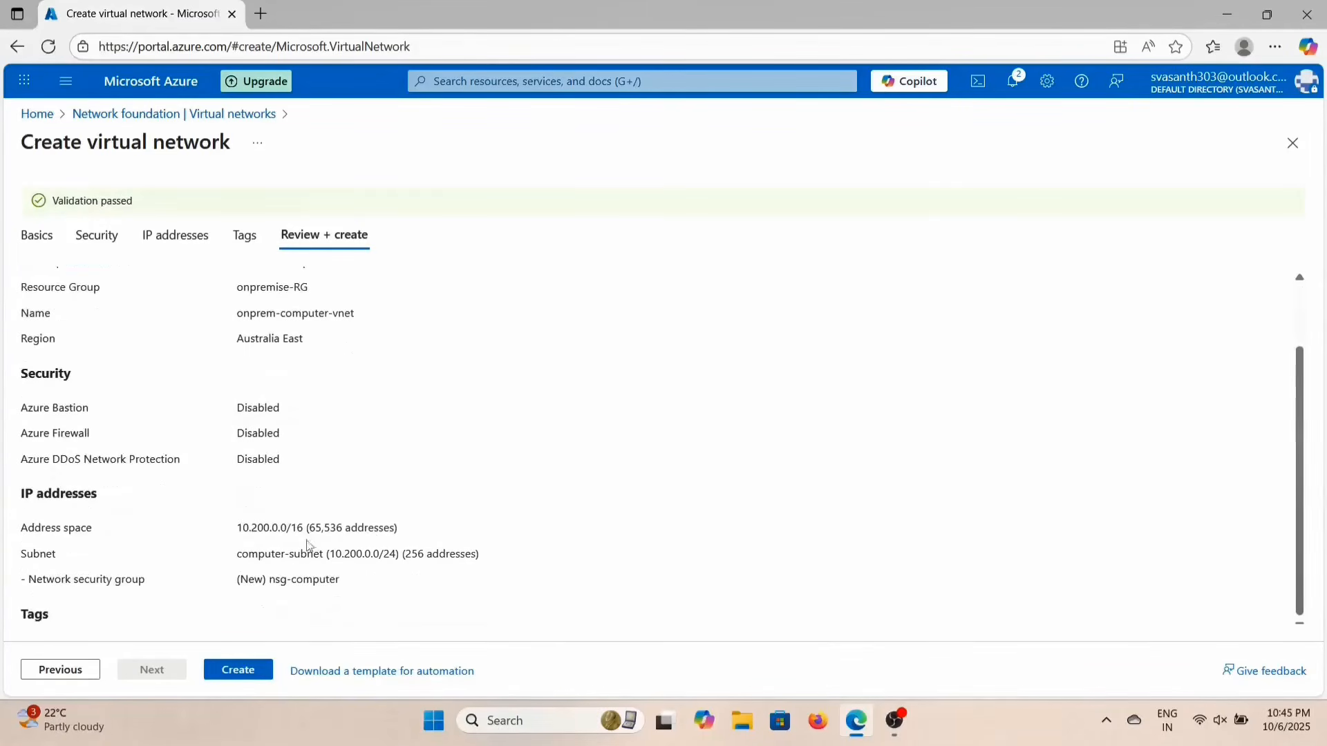
click(248, 676)
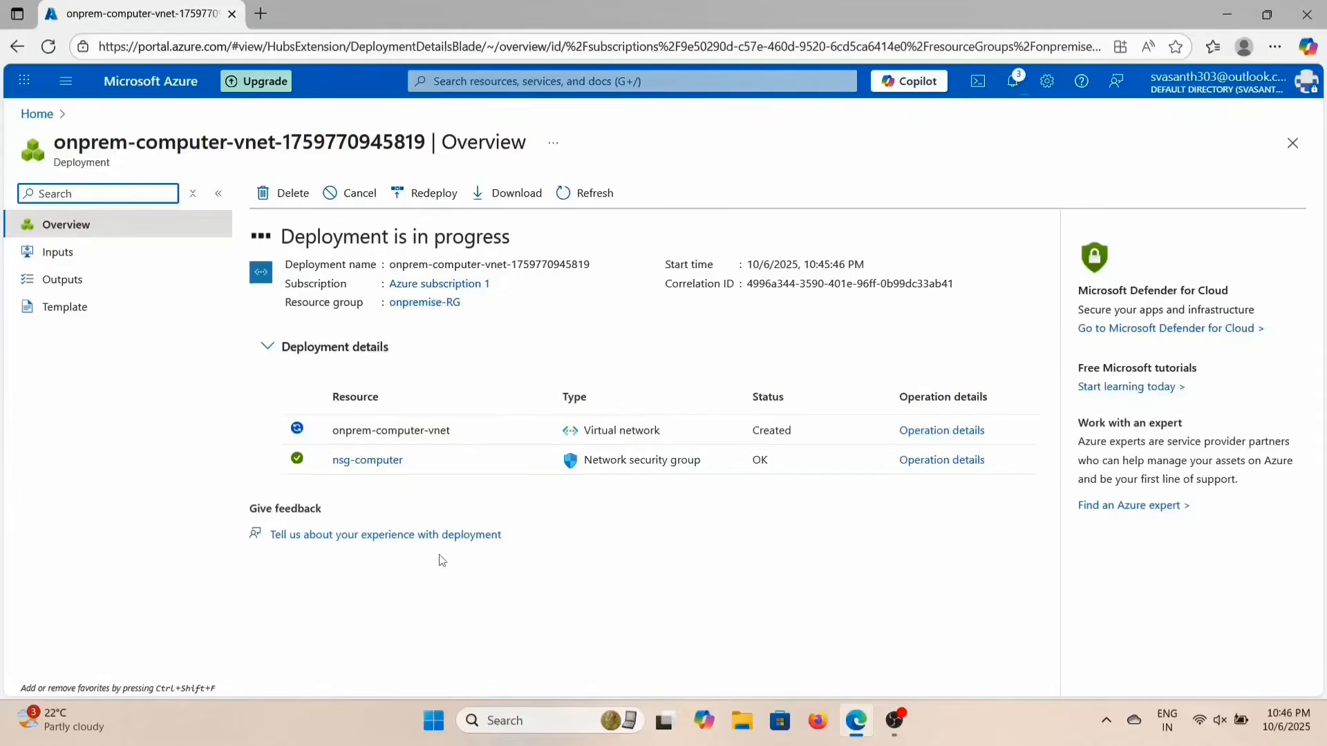
Open the peerings of the Onprem-hub-vnet virtual network and start adding a new peering.
click(501, 86)
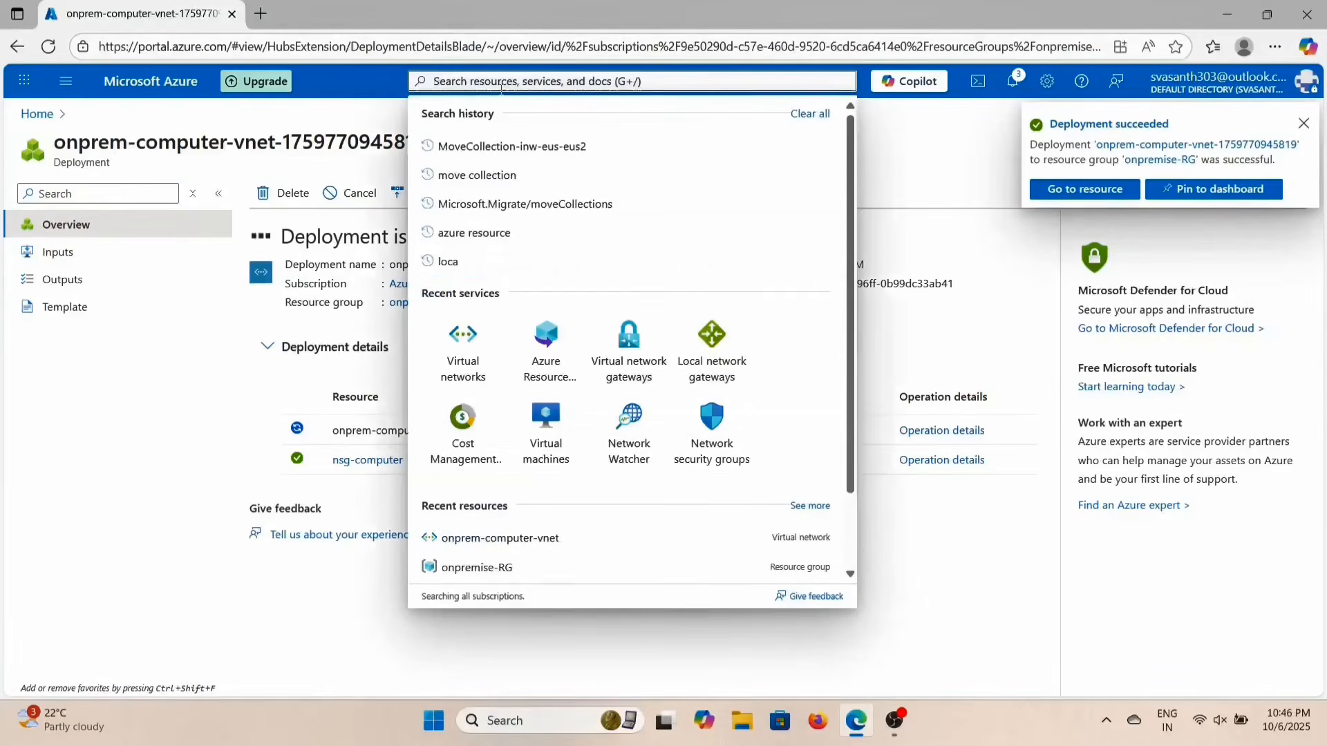
click(463, 349)
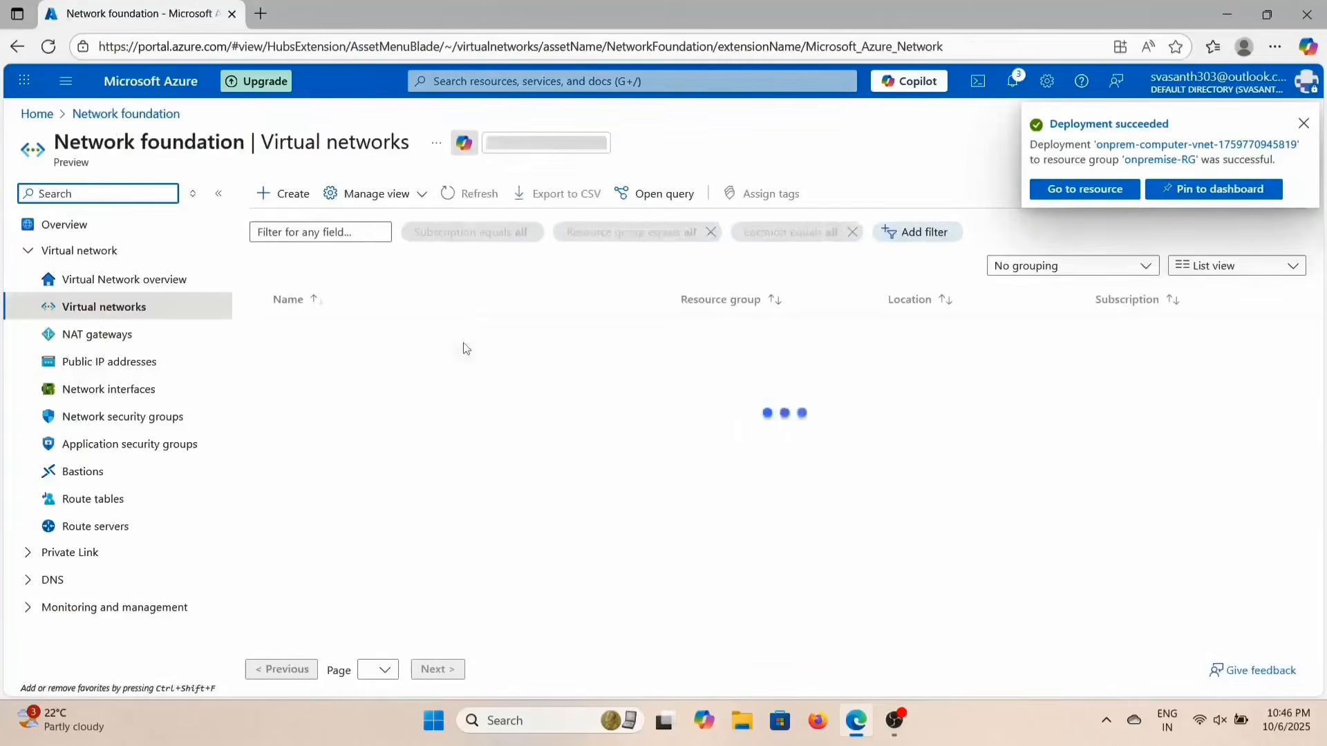
click(343, 360)
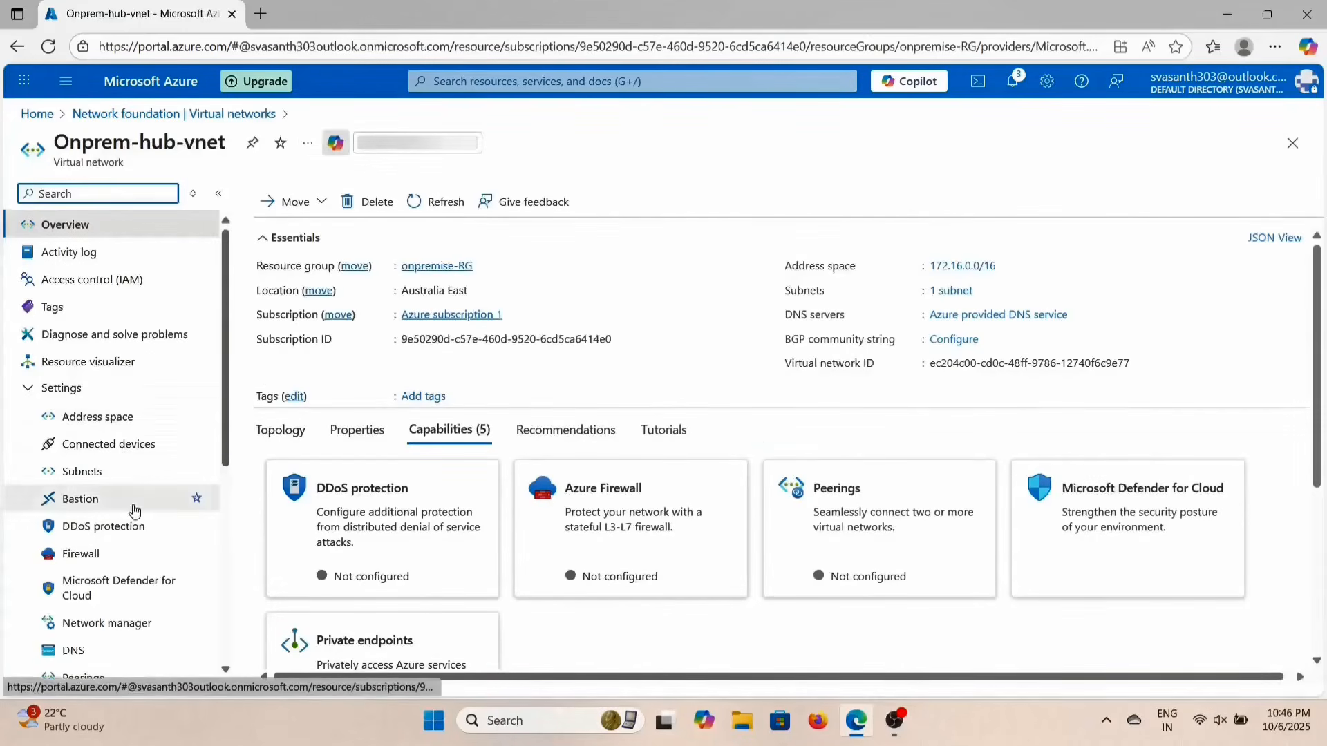
scroll(131, 506, down, 4)
click(114, 422)
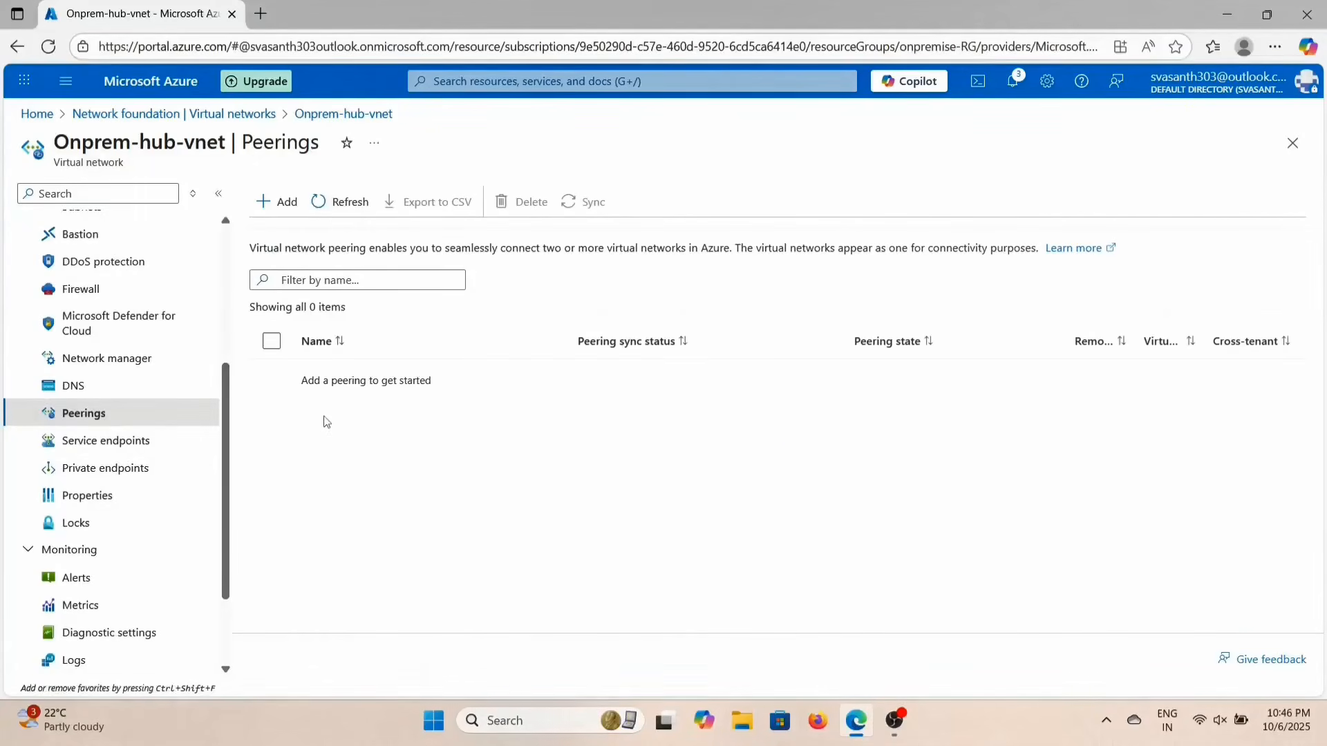
click(270, 202)
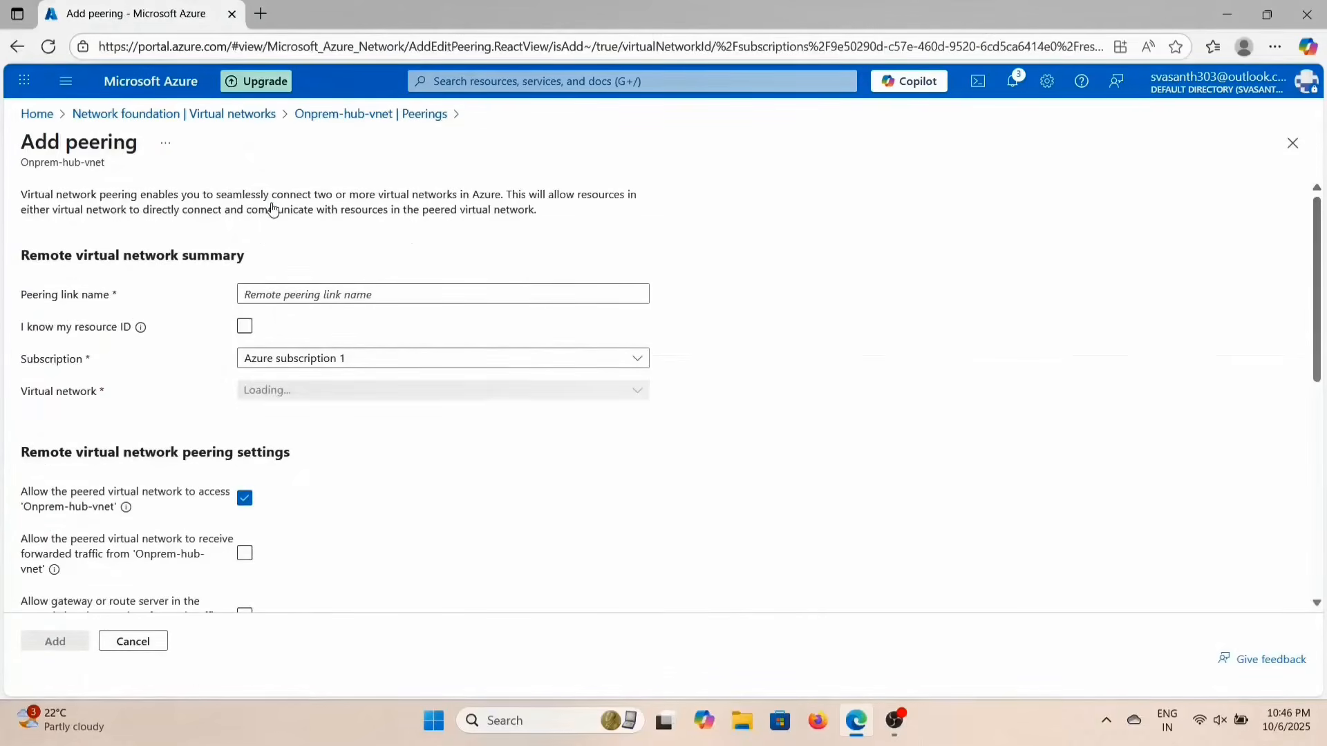
click(324, 293)
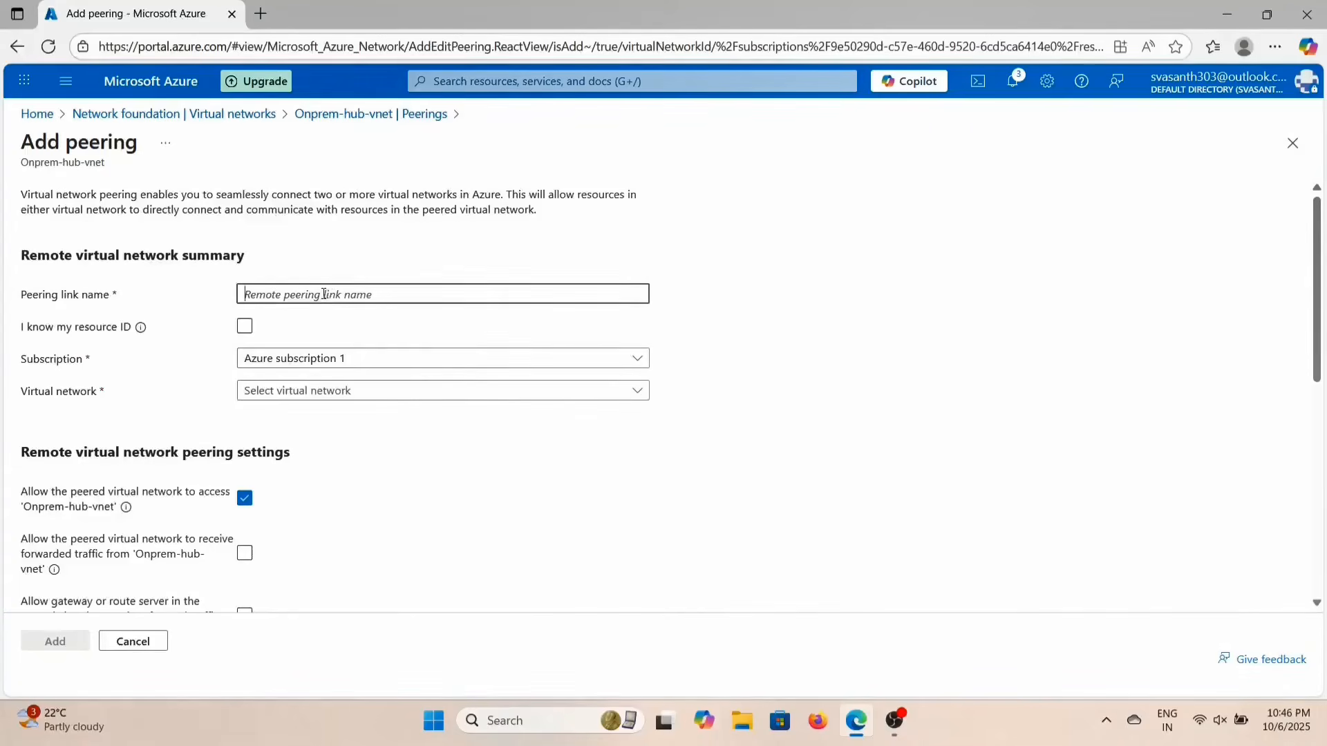
text(onprem-)
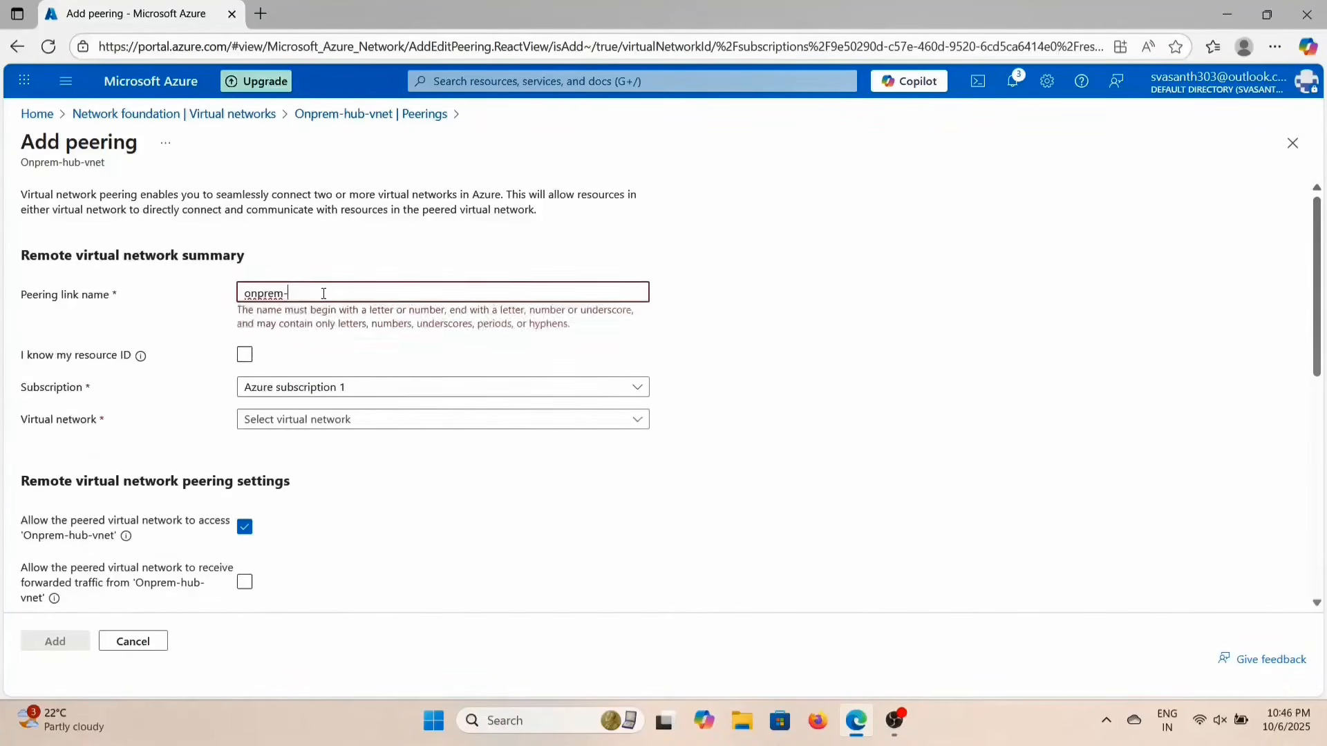
text(com)
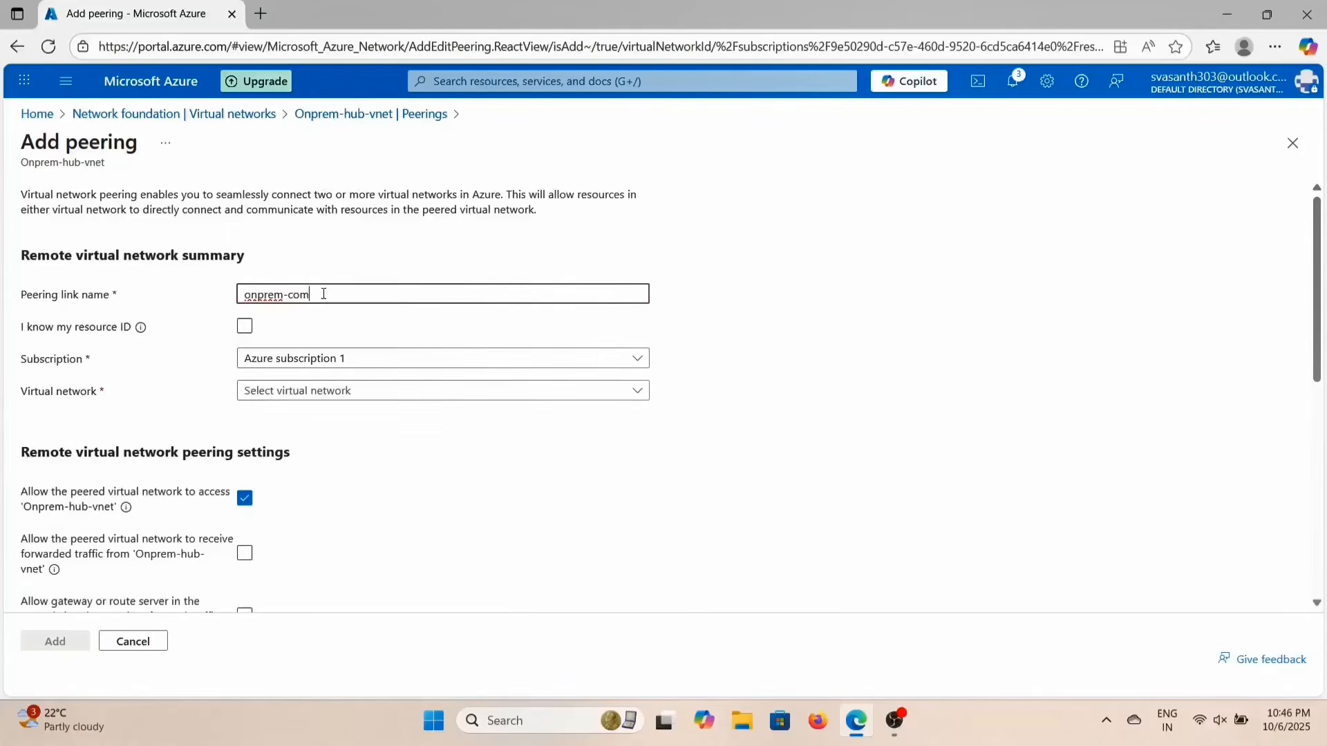
text(puter)
key(ctrl+a)
key(BackSpace)
Name the remote virtual network's peering link hub-comp.
text(hub-)
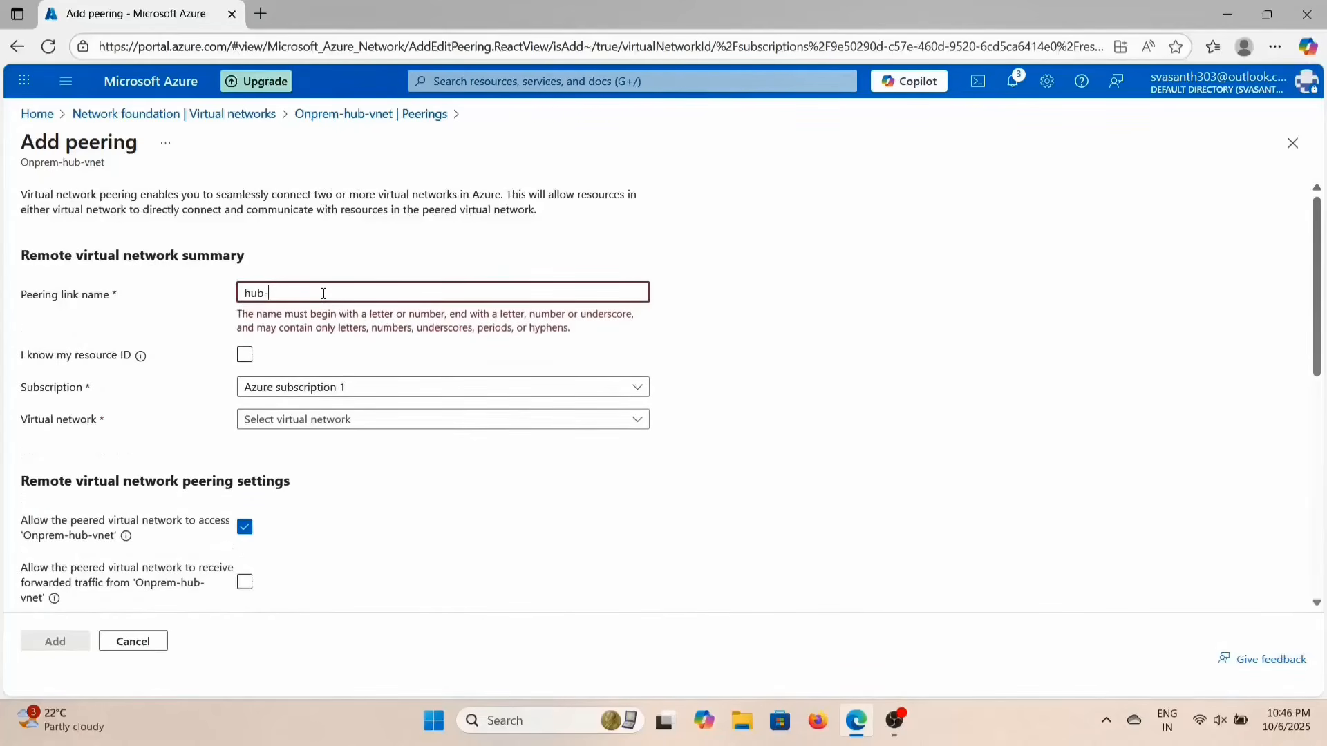
text(comp)
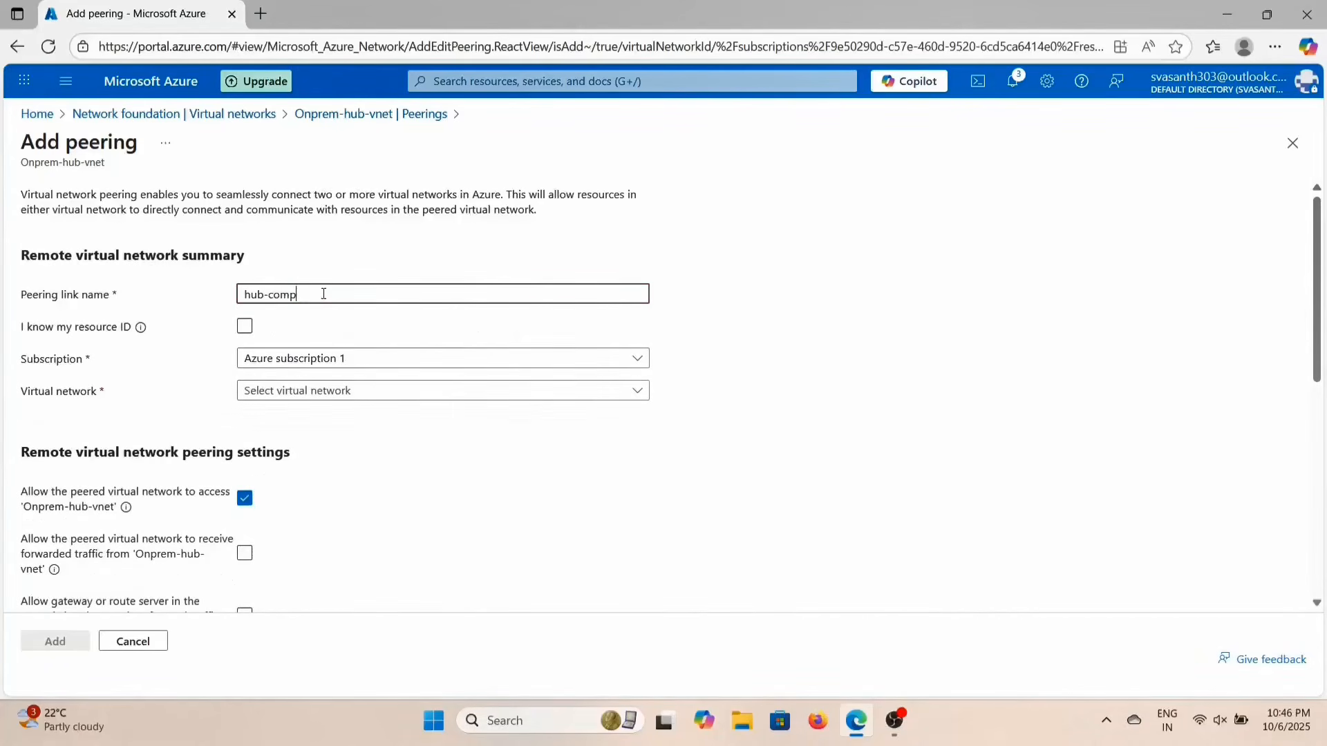
key(shift+Left)
key(shift+Left)
key(shift+Left)
key(shift+Left)
key(shift+Left)
key(shift+Left)
key(shift+Left)
key(shift+Left)
Choose onprem-computer-vnet (onpremise-RG) as the remote virtual network for the peering.
scroll(320, 339, down, 1)
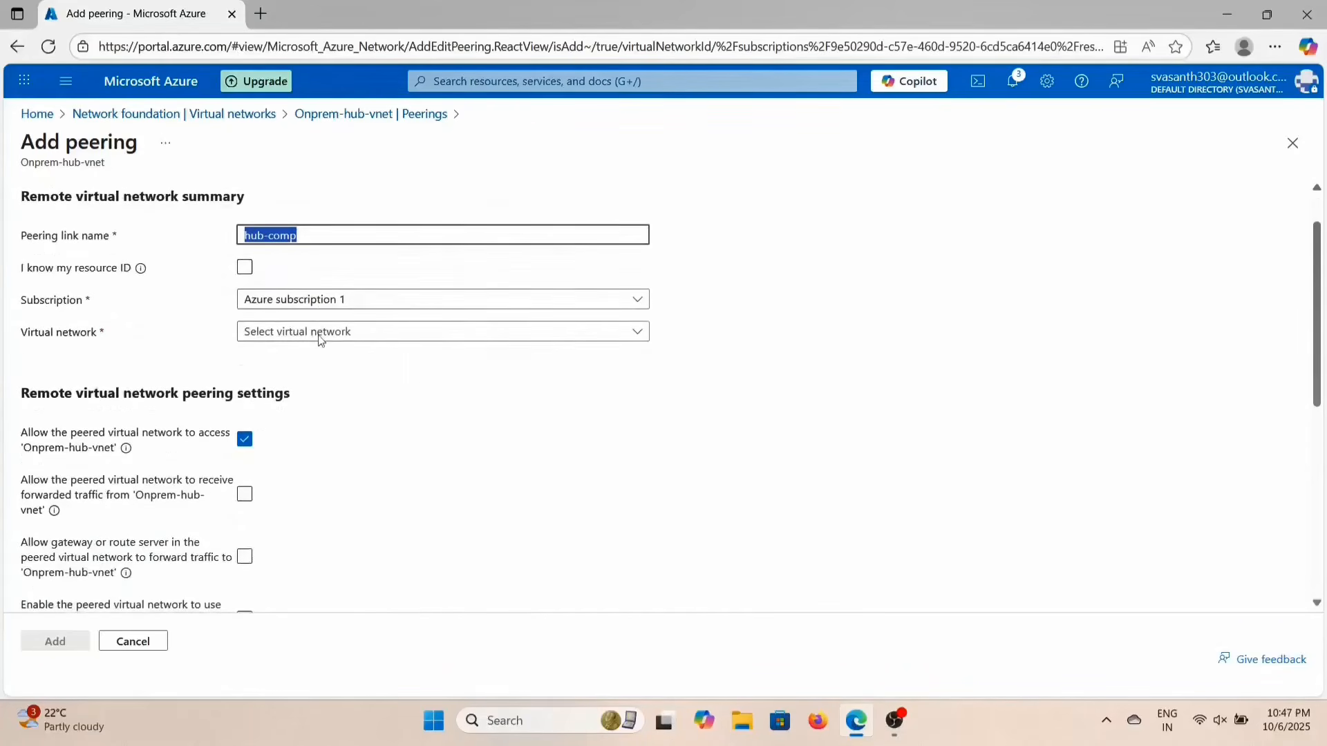
scroll(320, 338, down, 1)
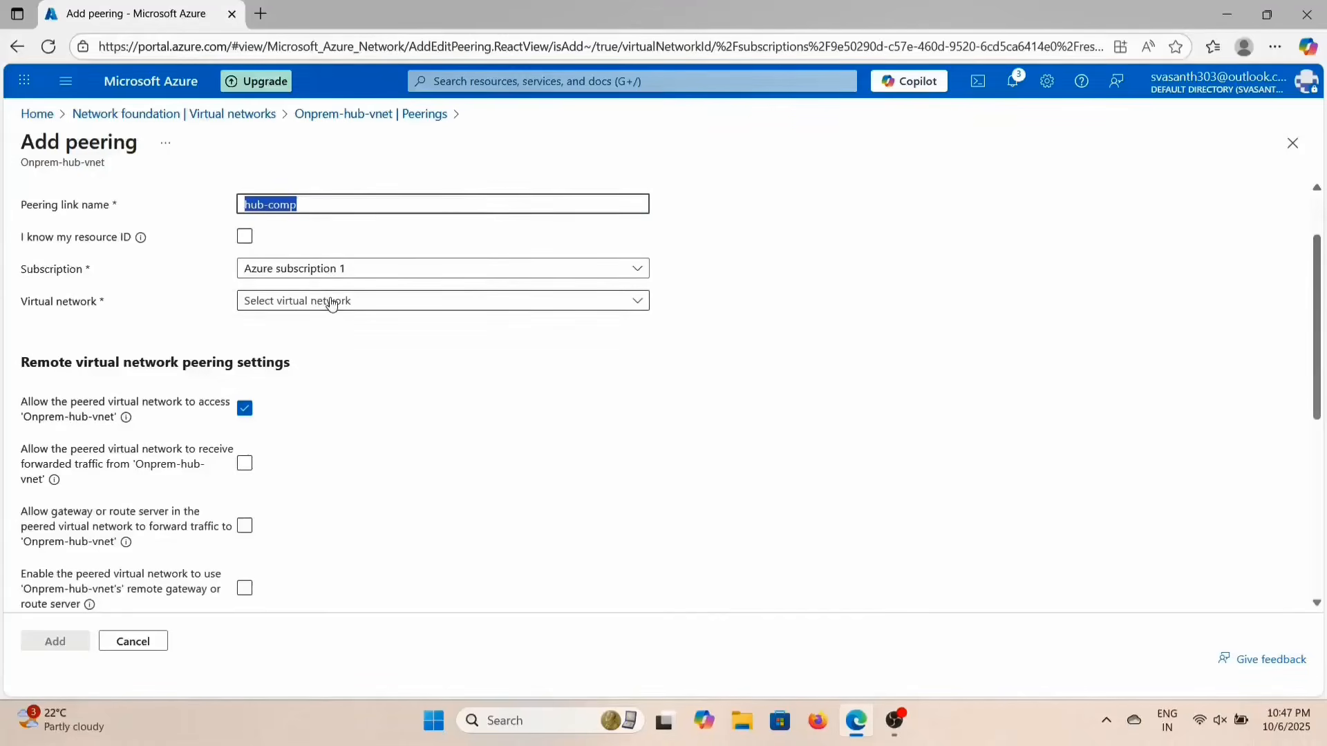
click(332, 302)
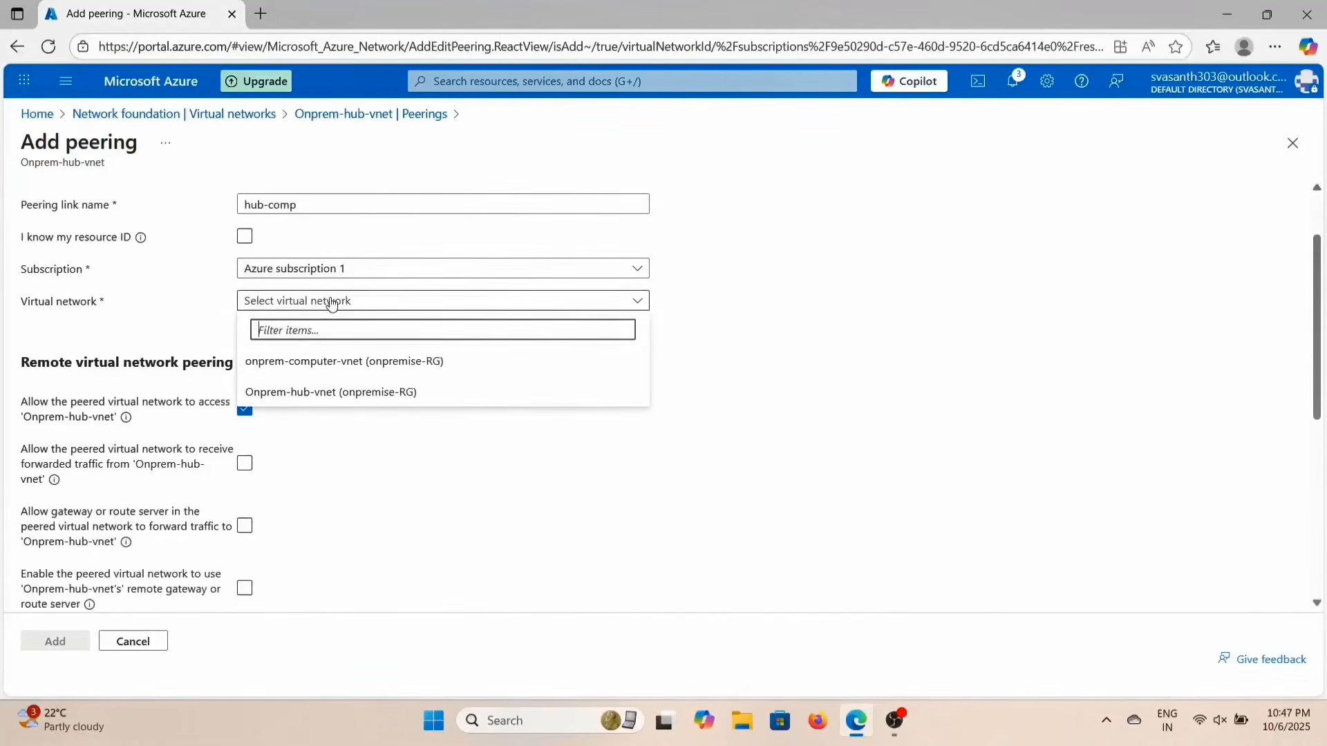
click(334, 360)
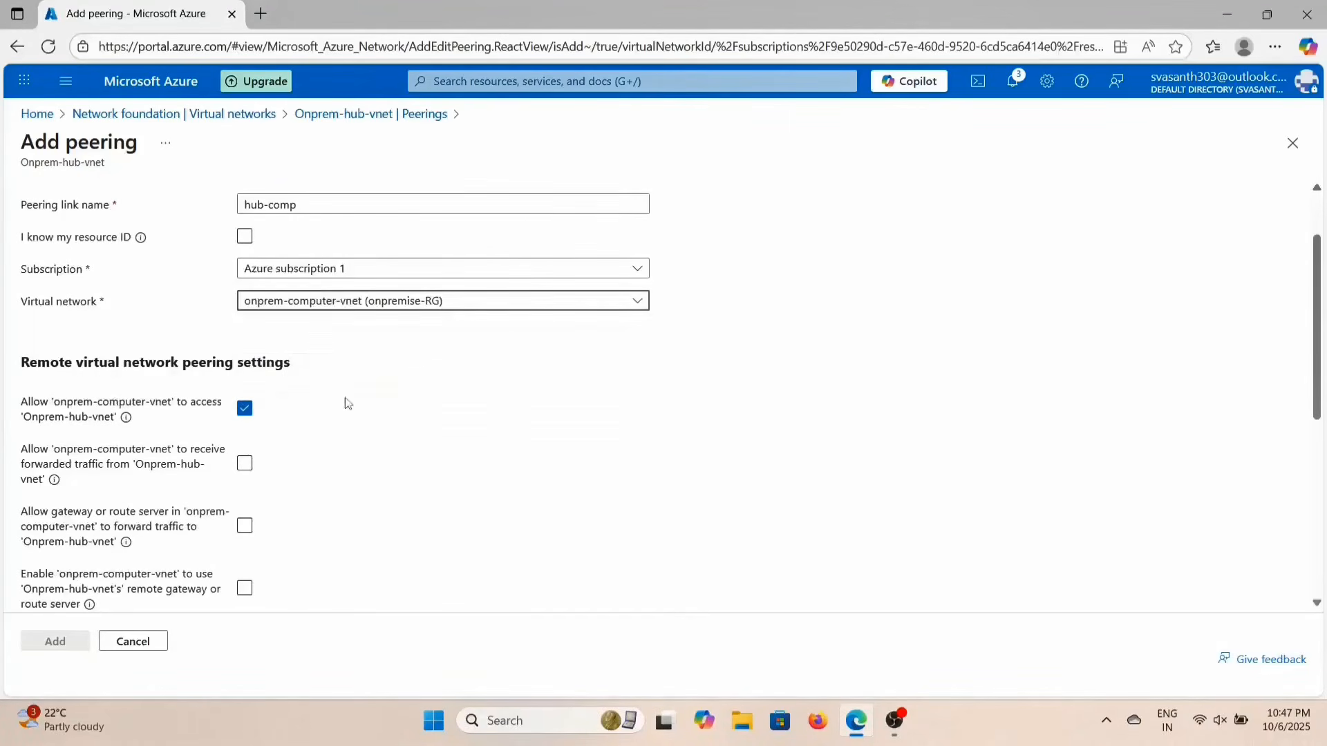
Allow onprem-computer-vnet and Onprem-hub-vnet to receive forwarded traffic from each other in the peering settings.
scroll(347, 404, down, 2)
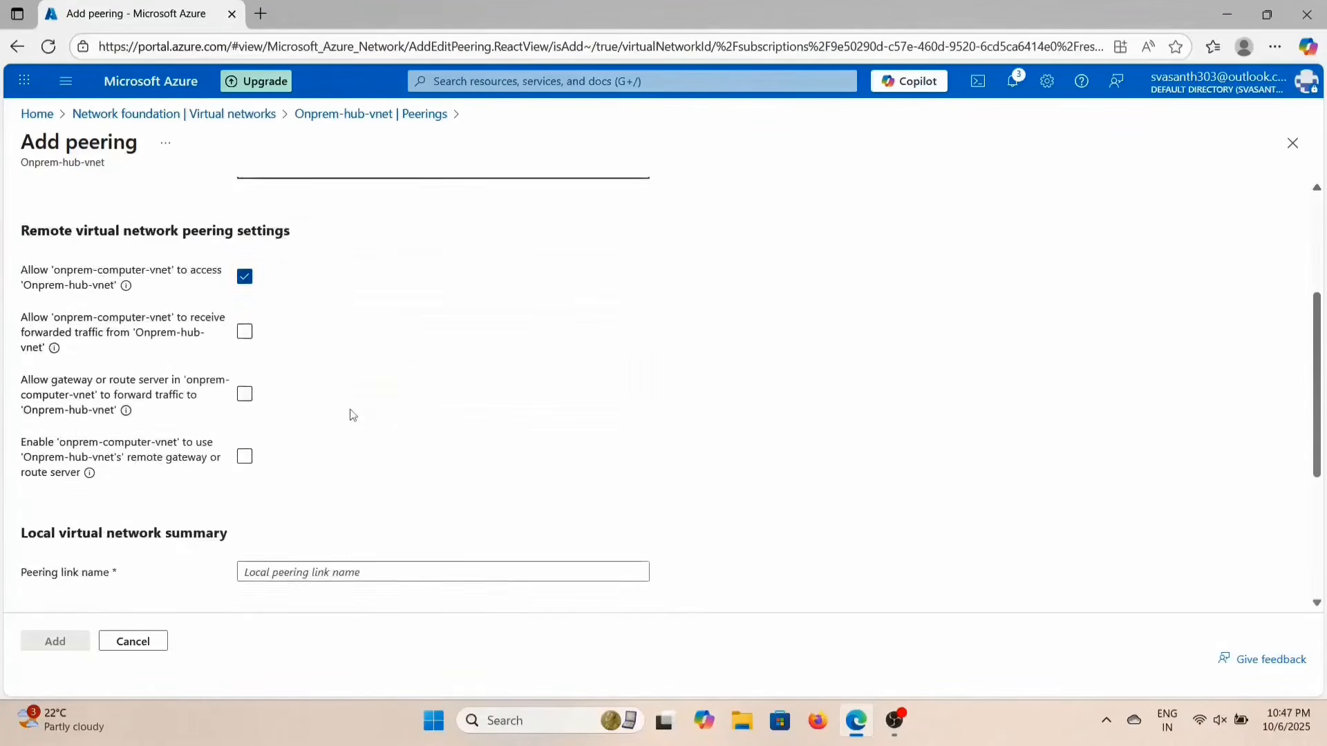
click(246, 322)
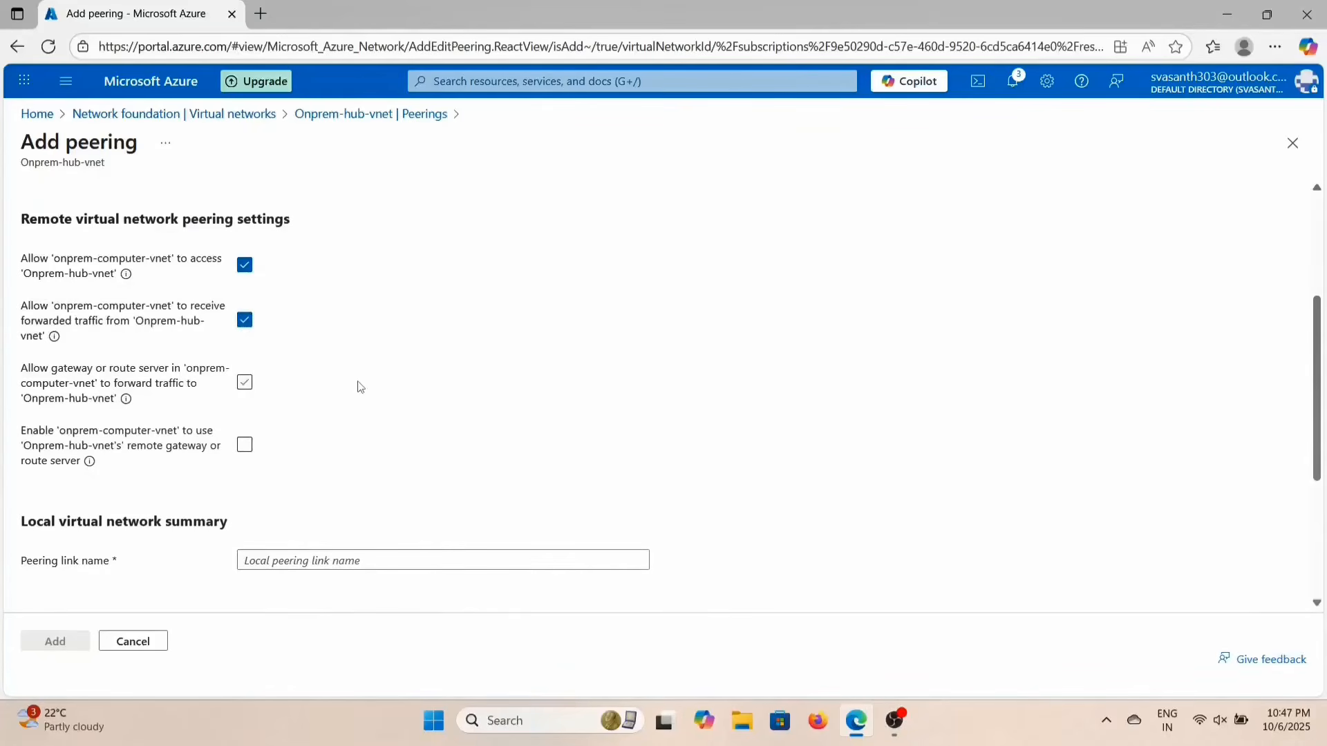
scroll(357, 386, down, 4)
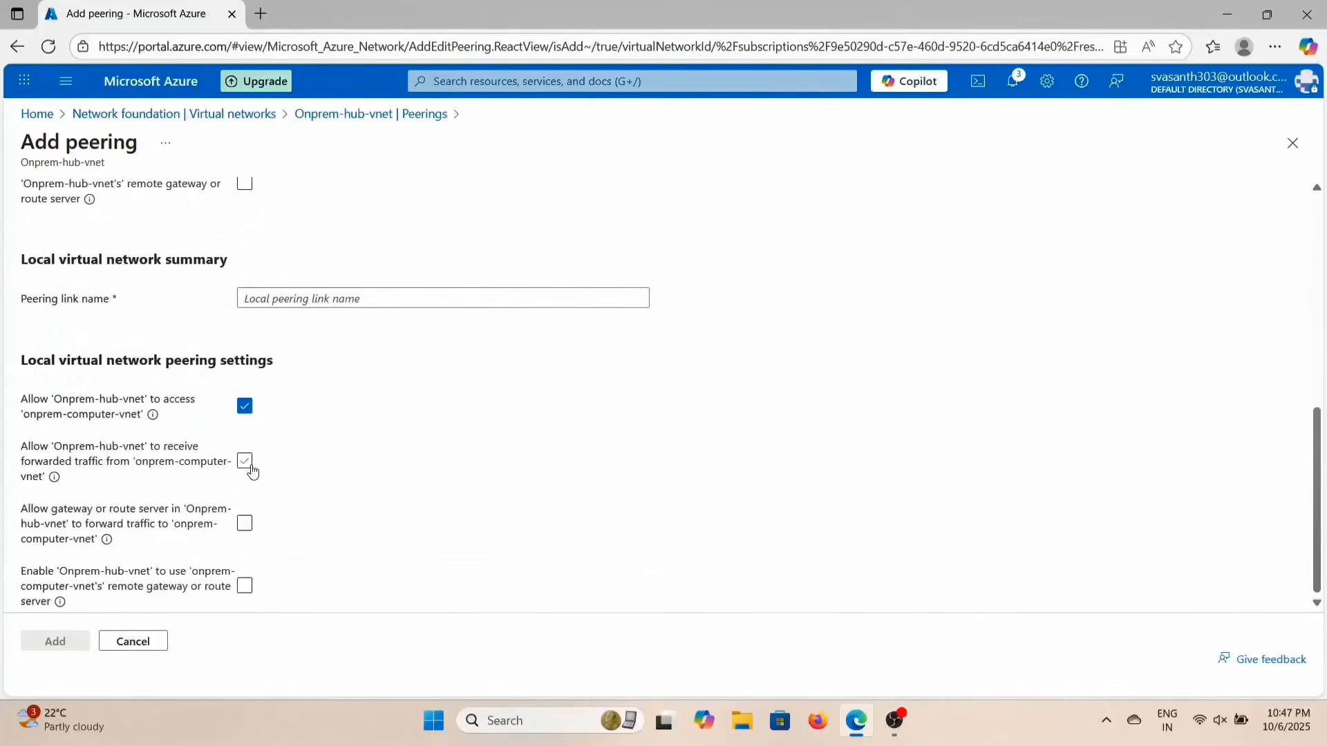
click(250, 466)
click(245, 523)
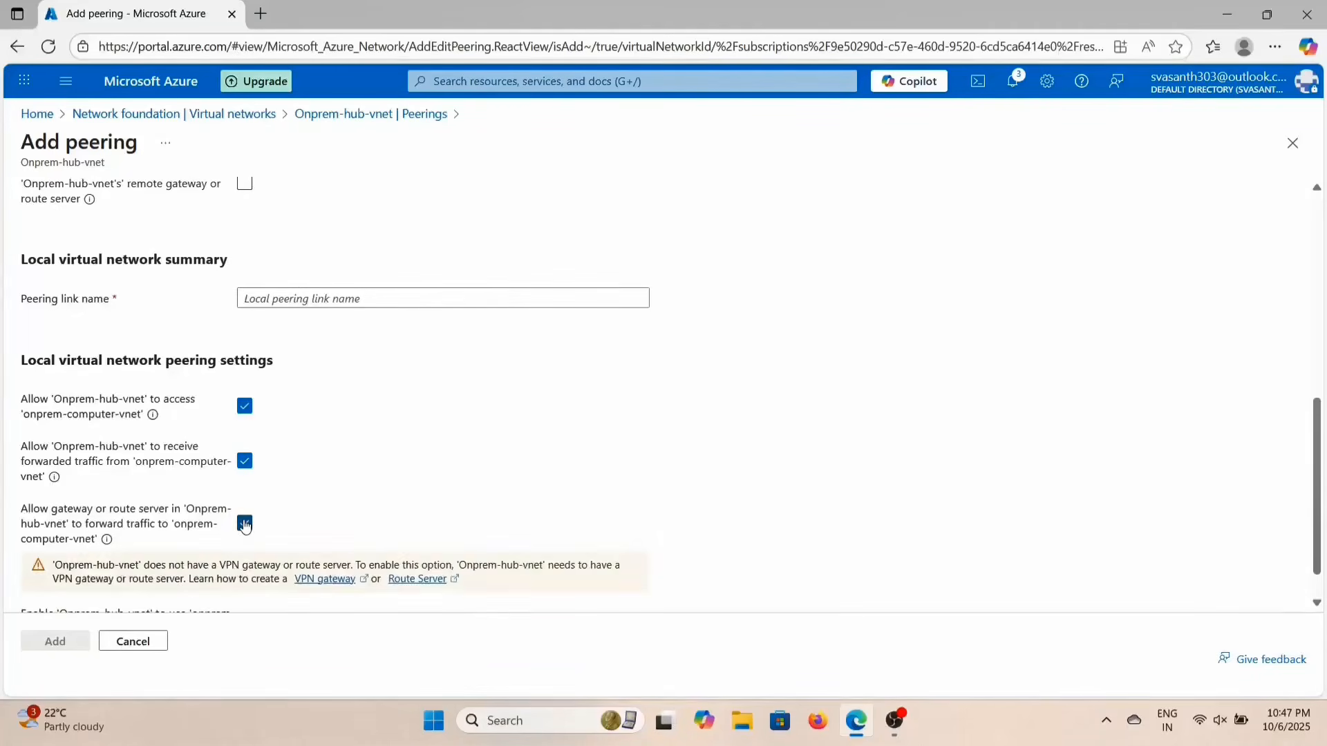
click(244, 524)
click(245, 585)
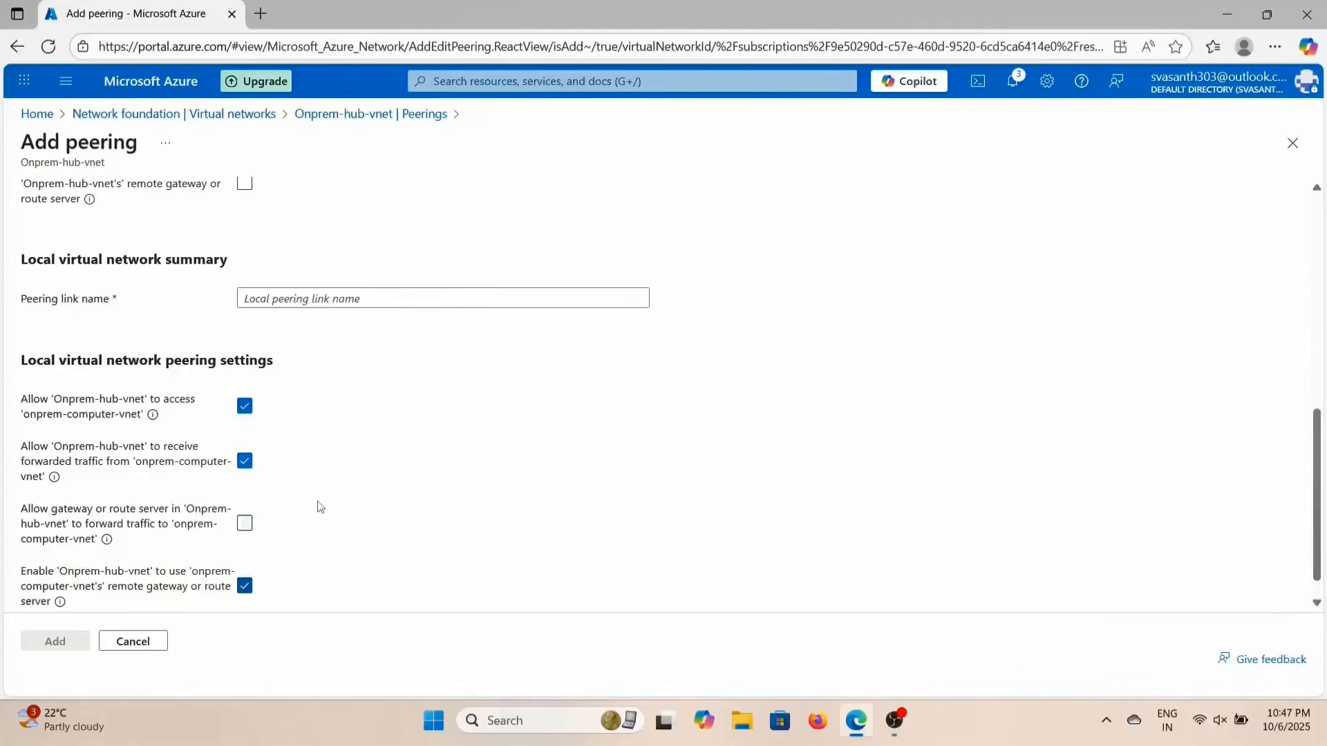
scroll(320, 506, up, 3)
click(245, 286)
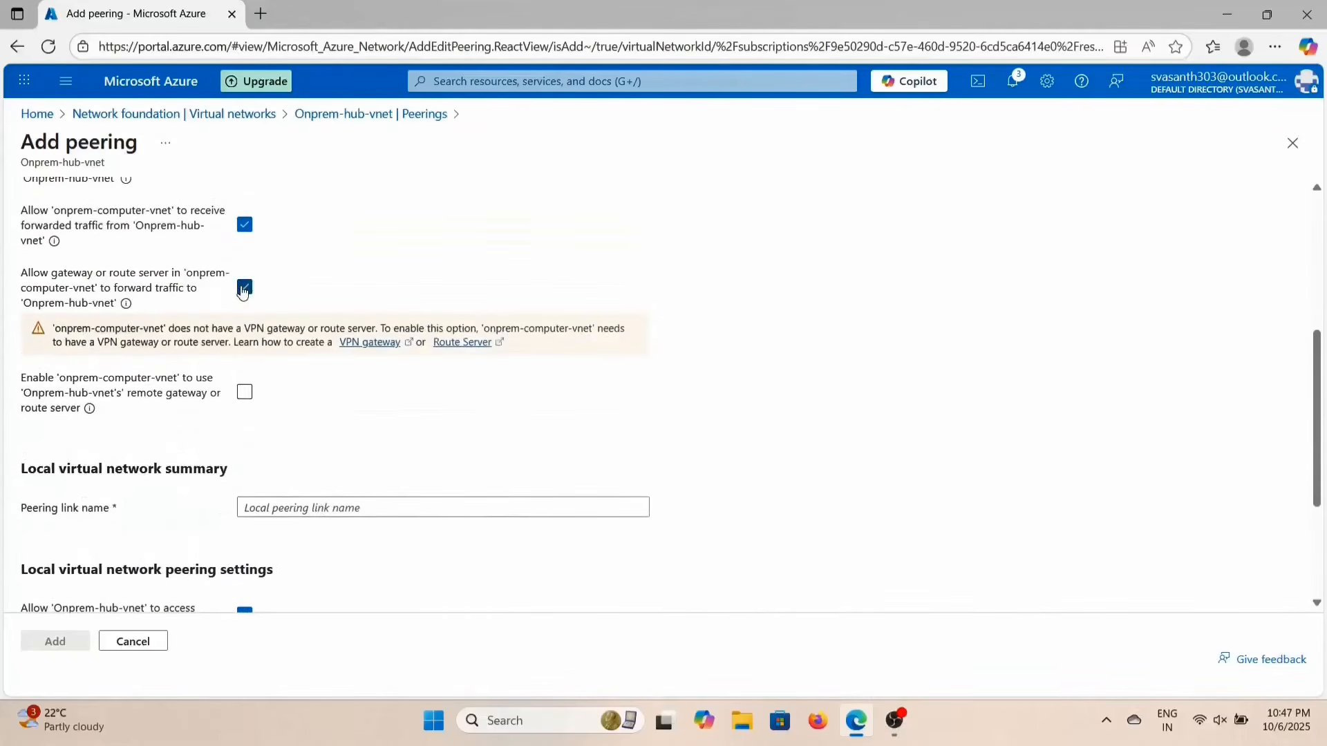
scroll(244, 288, up, 2)
click(245, 518)
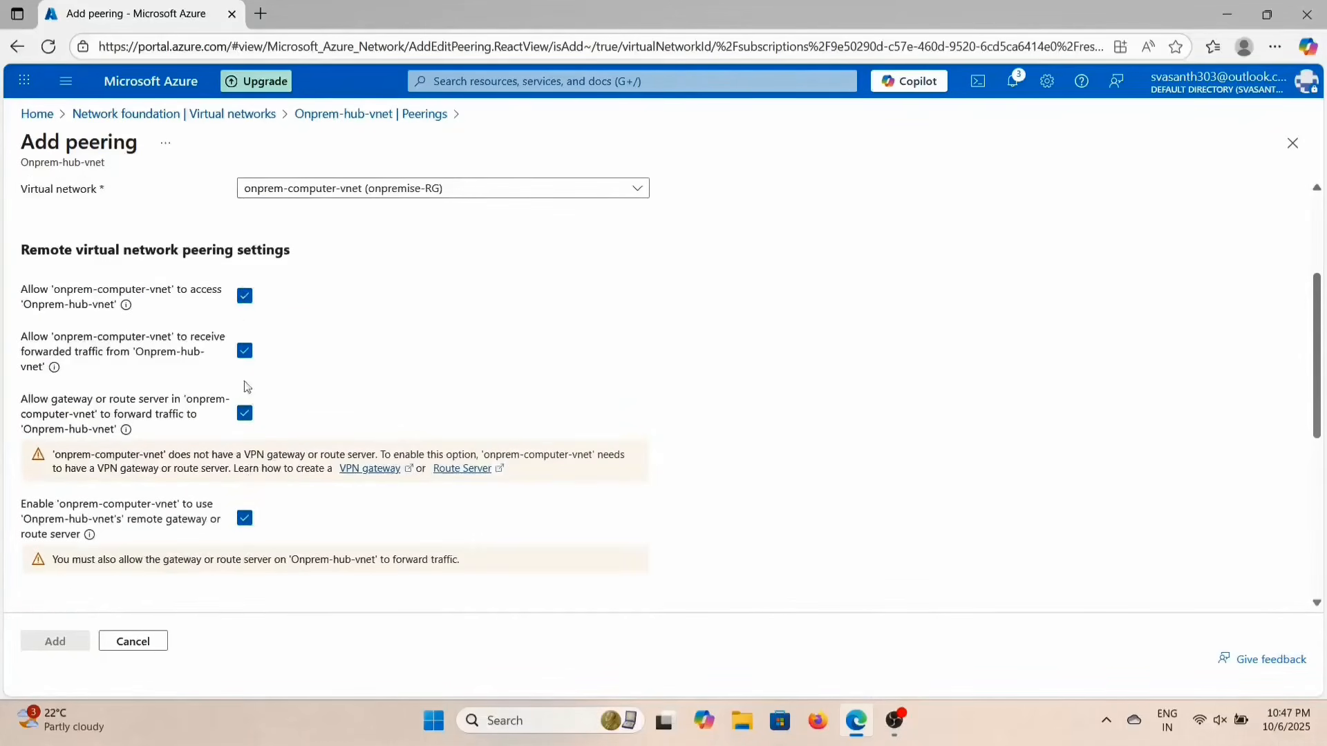
click(244, 413)
click(245, 518)
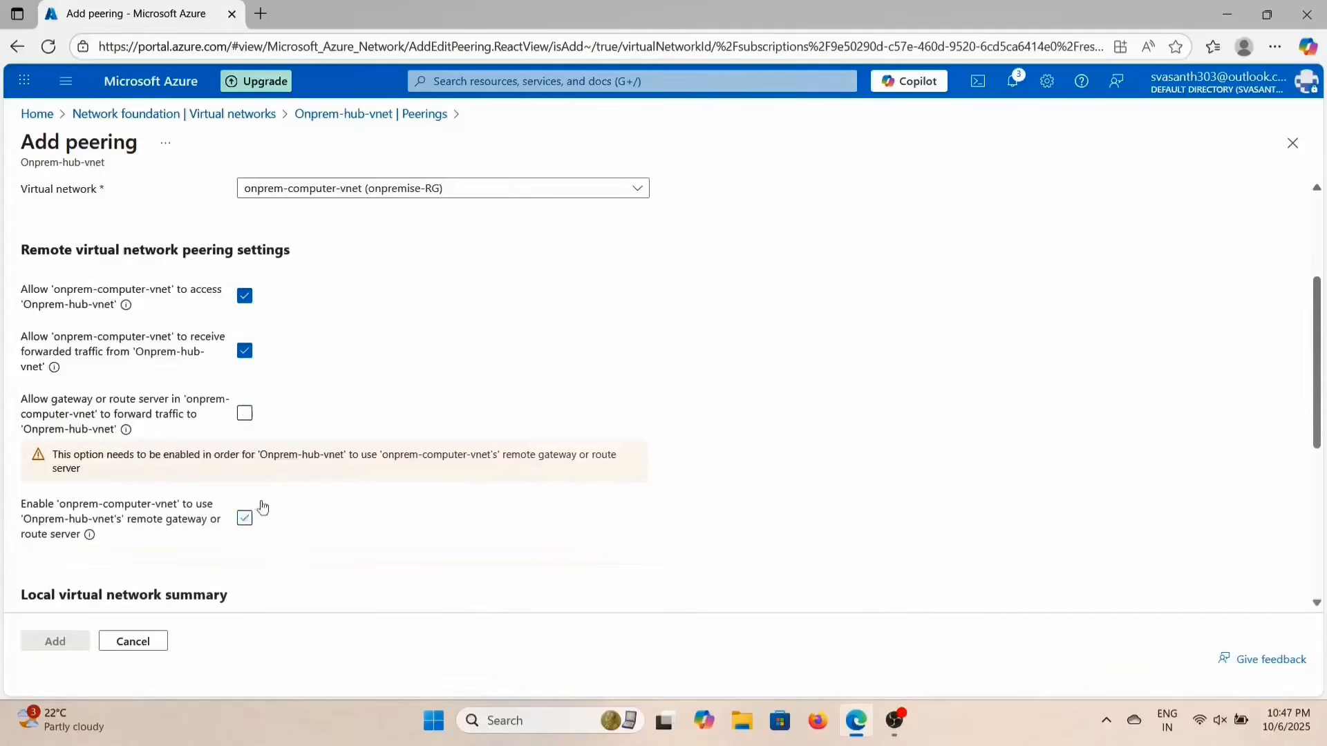
click(254, 351)
click(254, 351)
scroll(306, 397, down, 5)
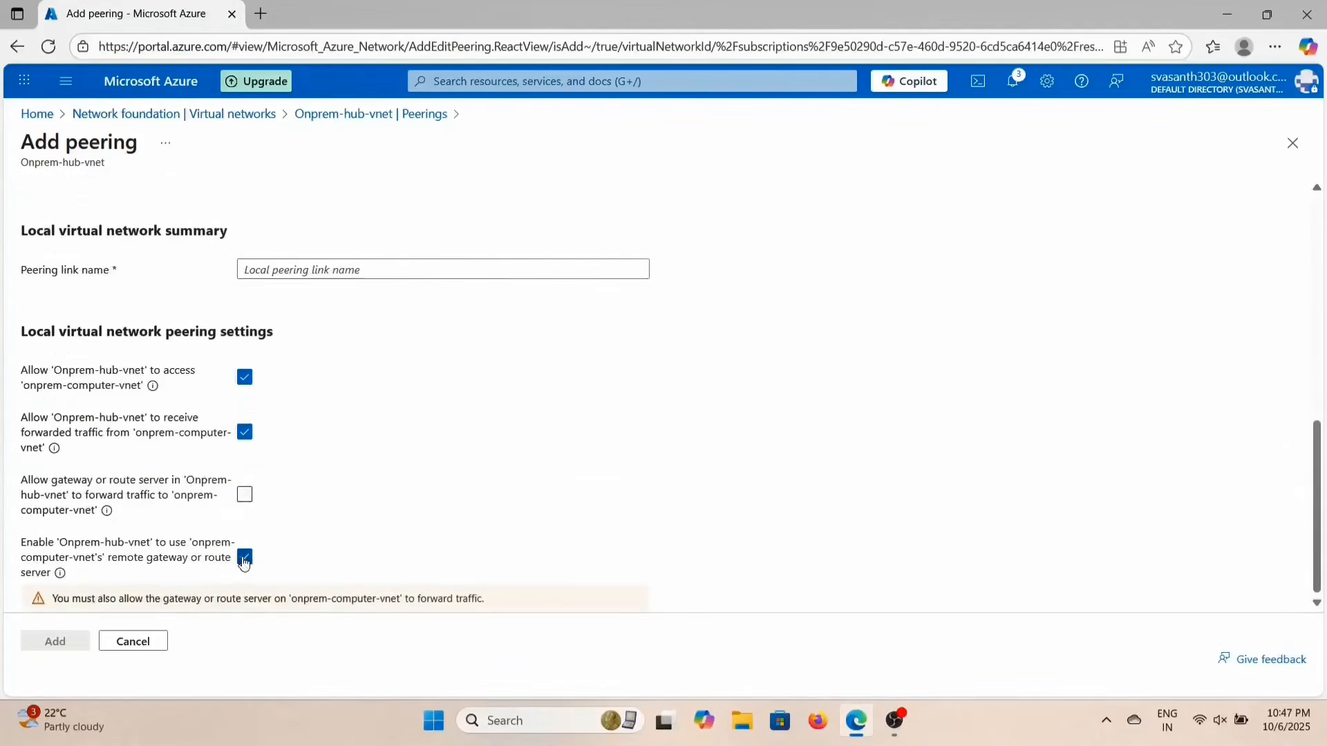
click(246, 554)
Name the local virtual network's peering link comp-hub.
scroll(353, 506, up, 7)
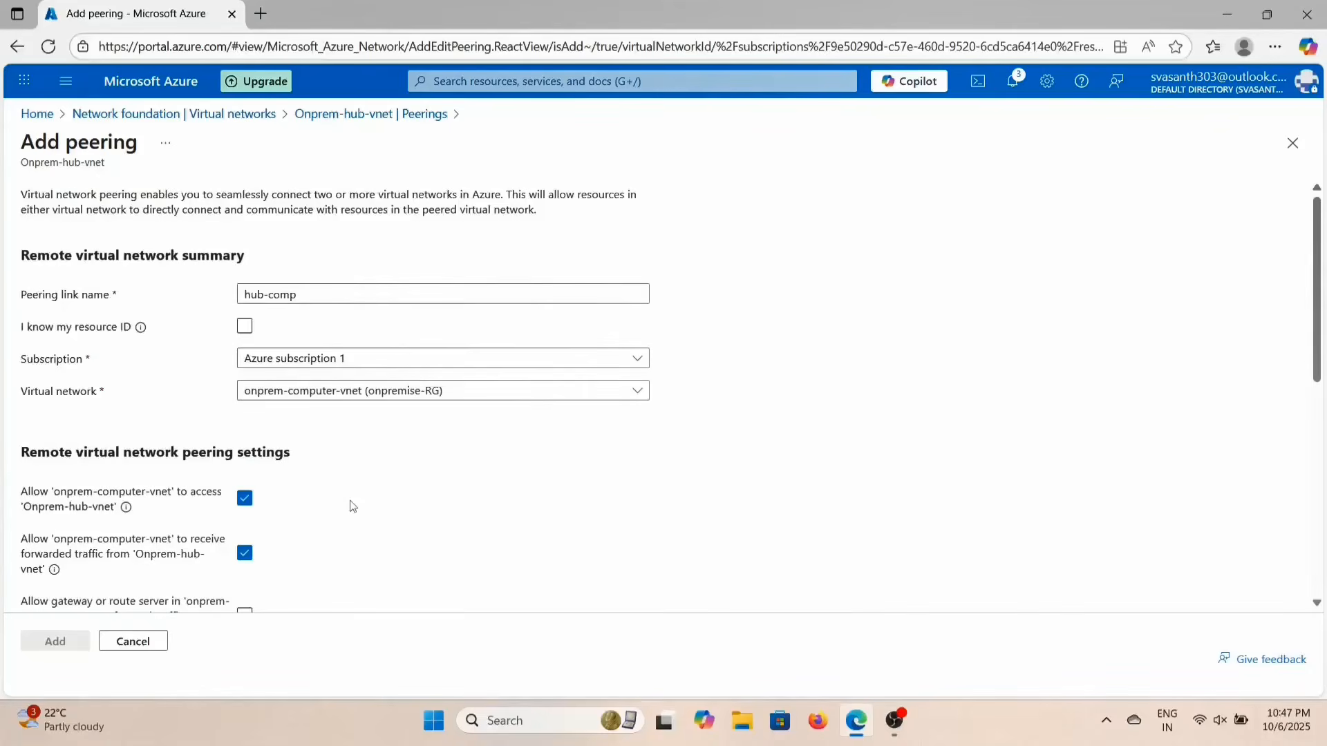
scroll(353, 507, down, 7)
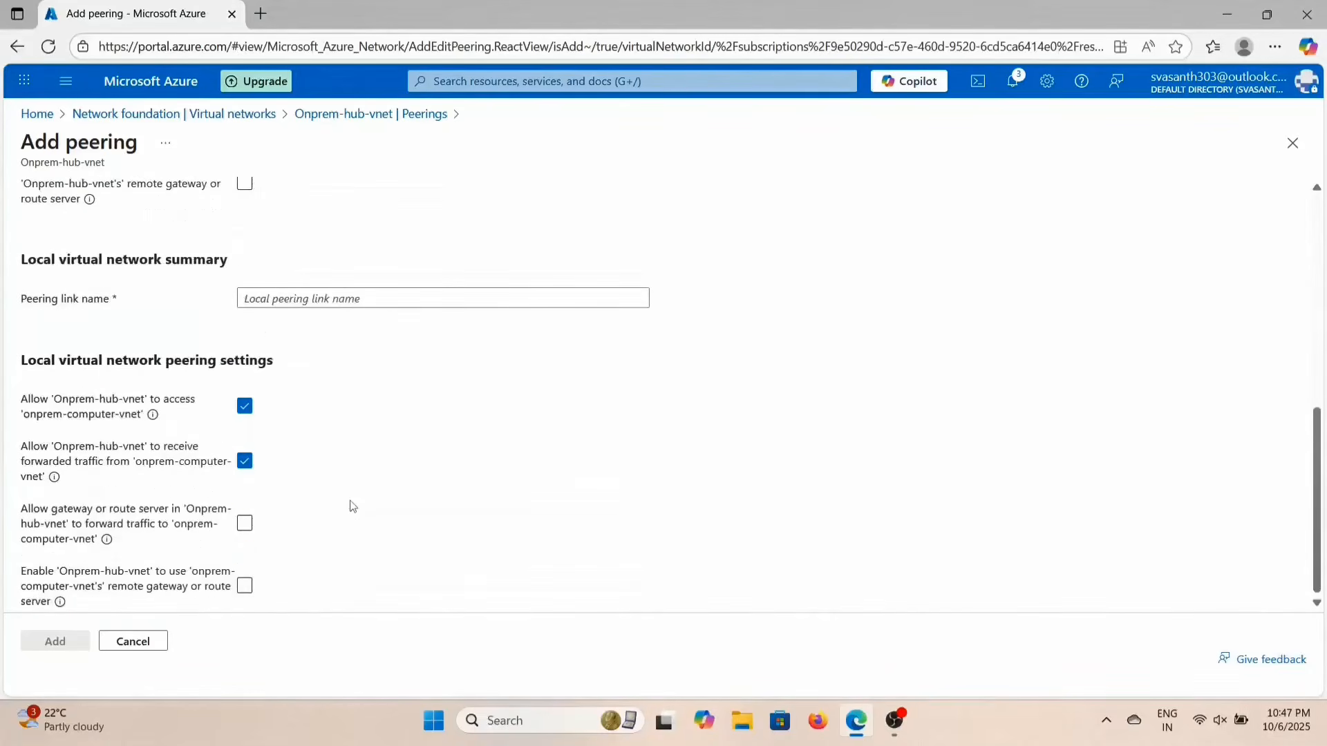
scroll(353, 506, up, 2)
click(323, 459)
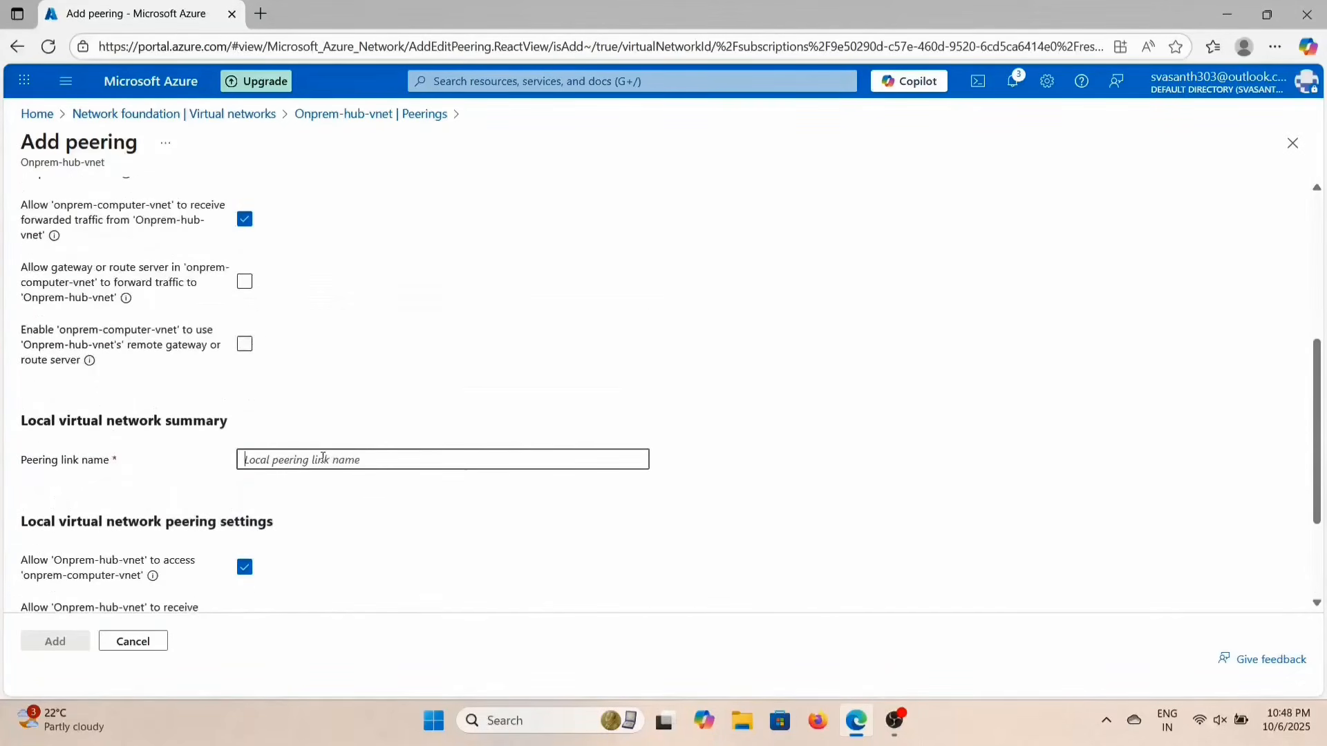
text(comp-hub)
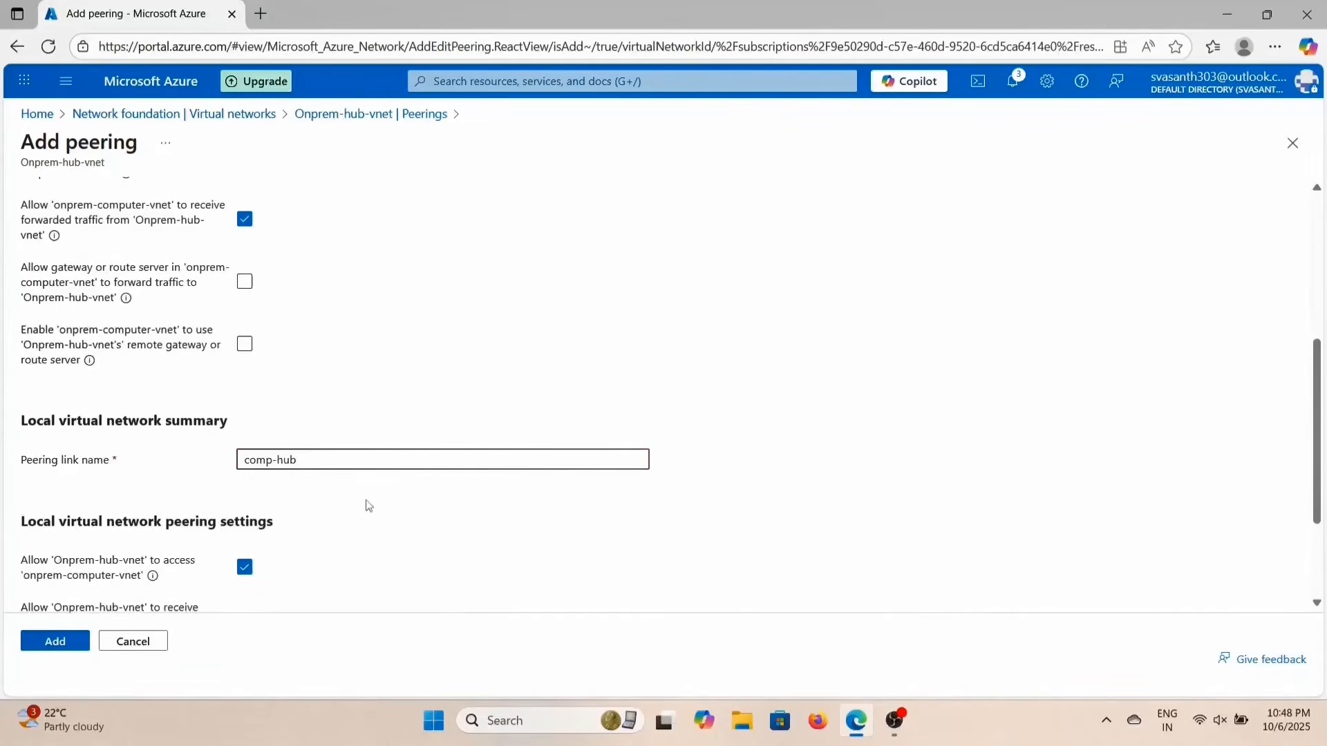
Review the remote and local peering settings and add the peering between Onprem-hub-vnet and onprem-computer-vnet.
scroll(367, 503, down, 2)
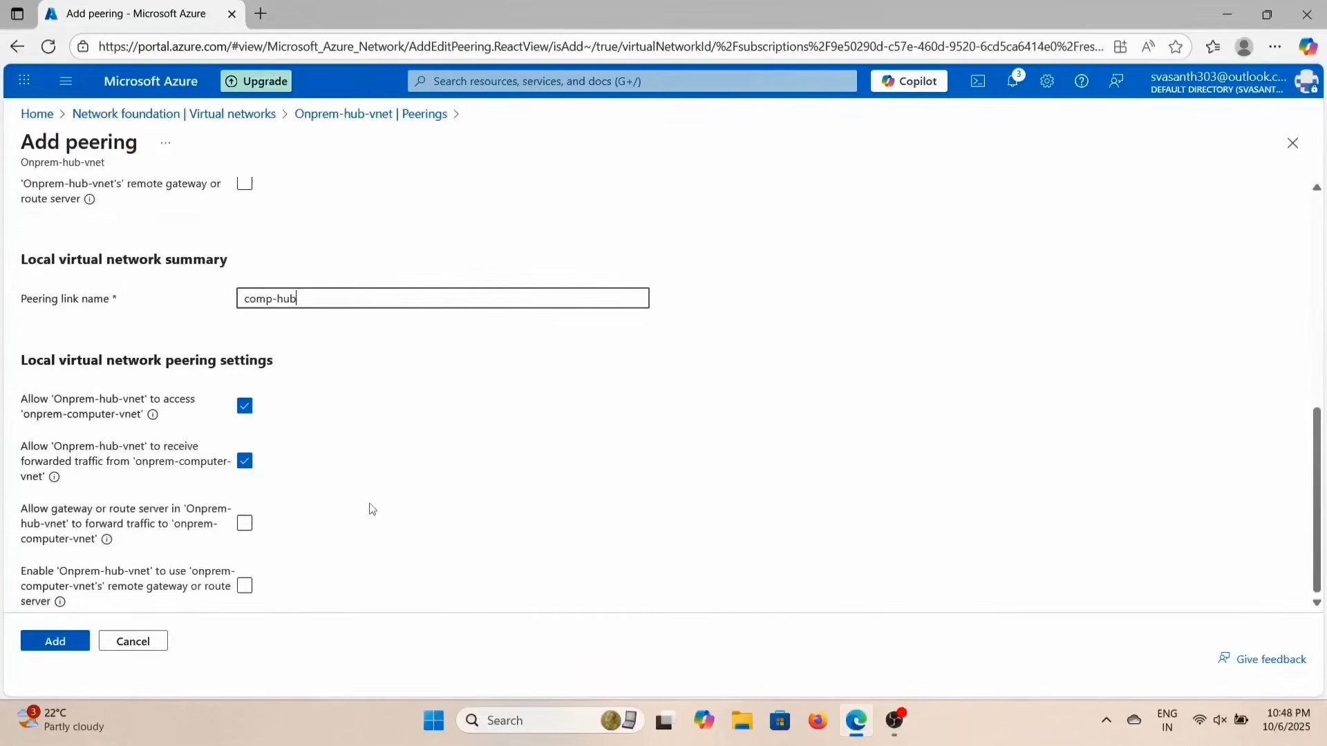
scroll(372, 509, up, 3)
scroll(371, 510, up, 3)
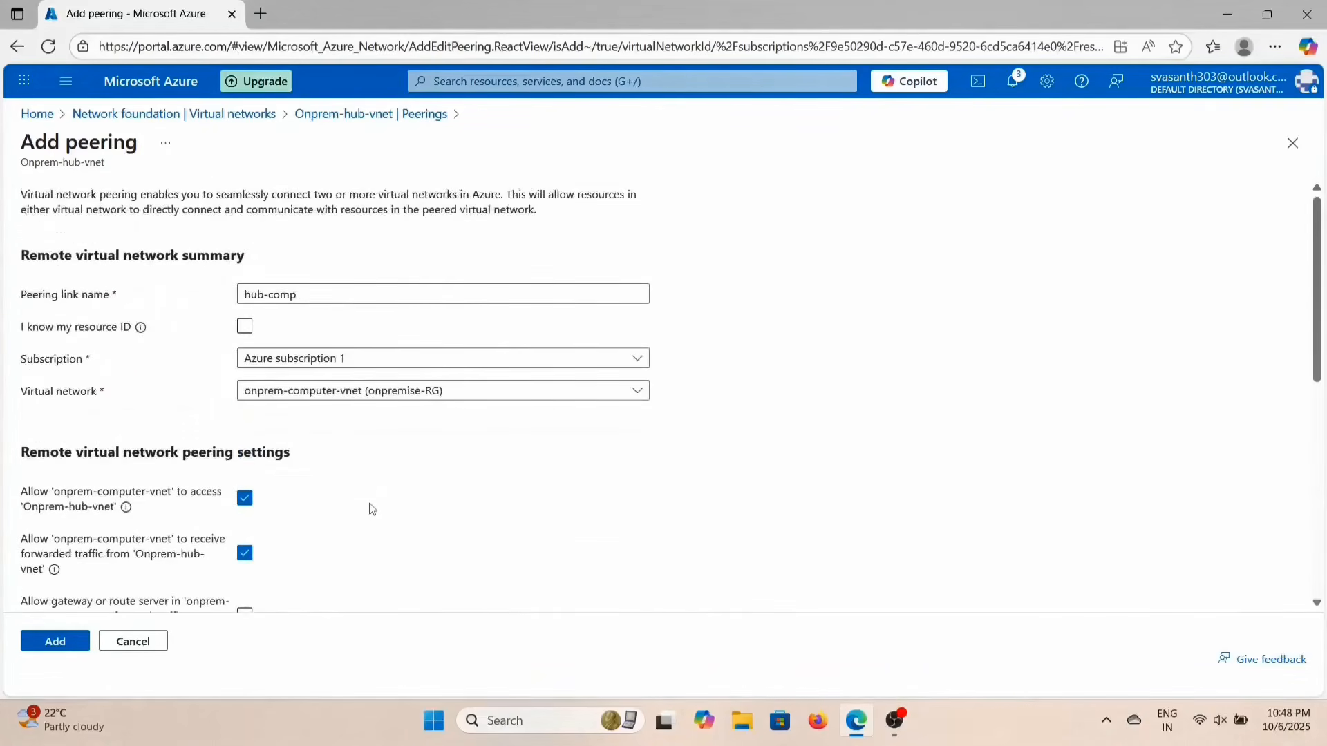
scroll(371, 509, down, 6)
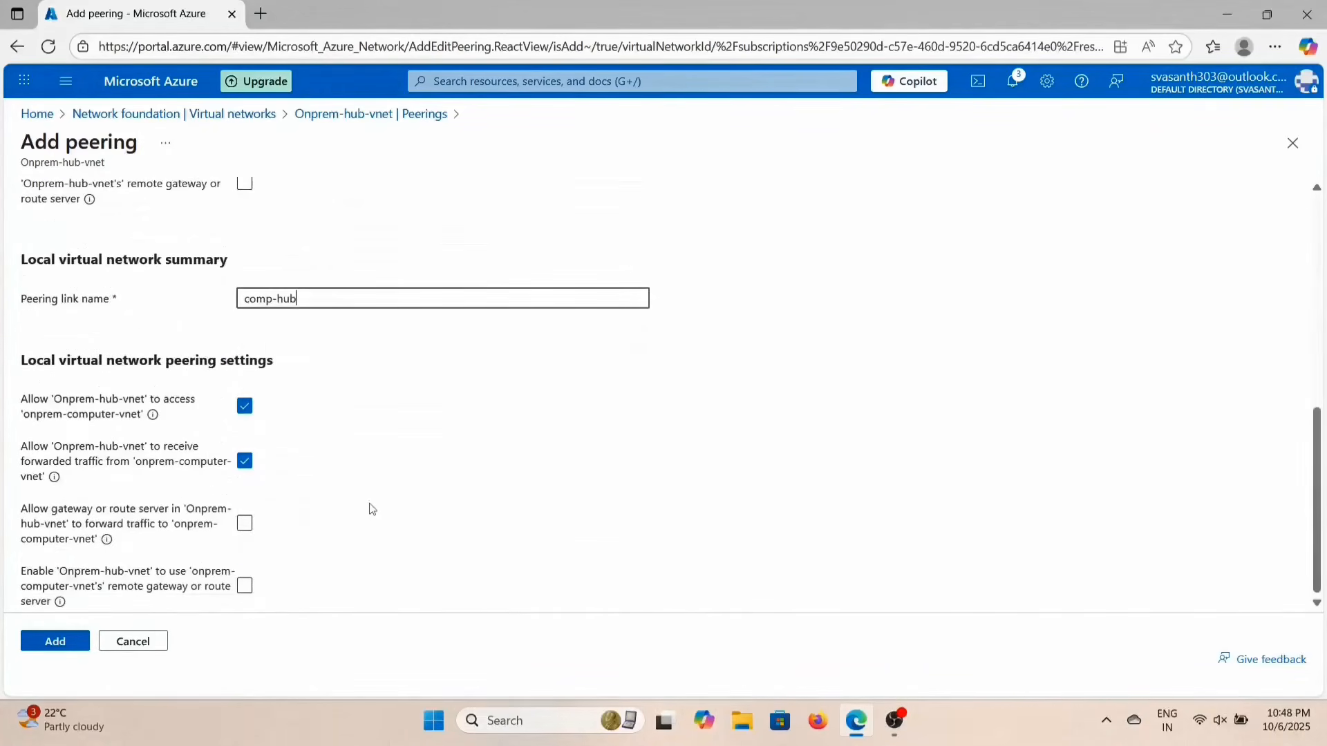
click(57, 641)
scroll(466, 448, up, 3)
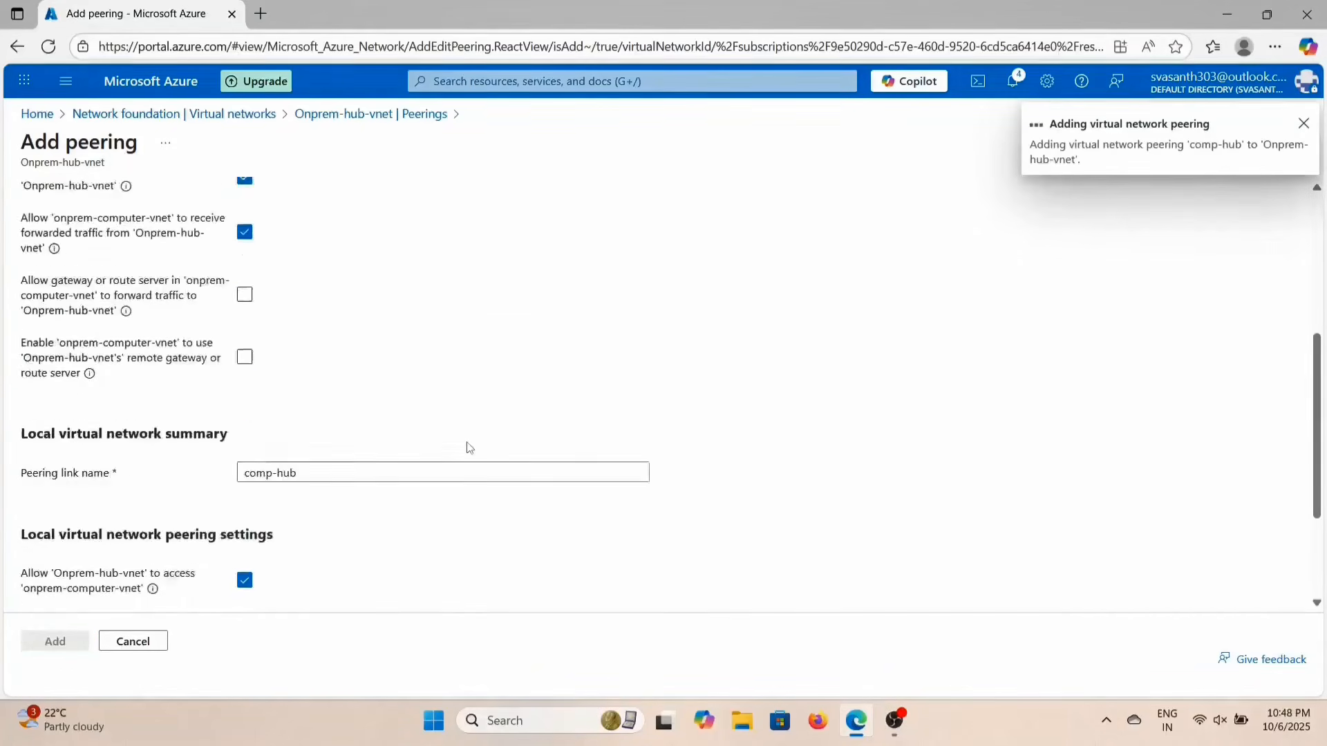
scroll(466, 448, up, 5)
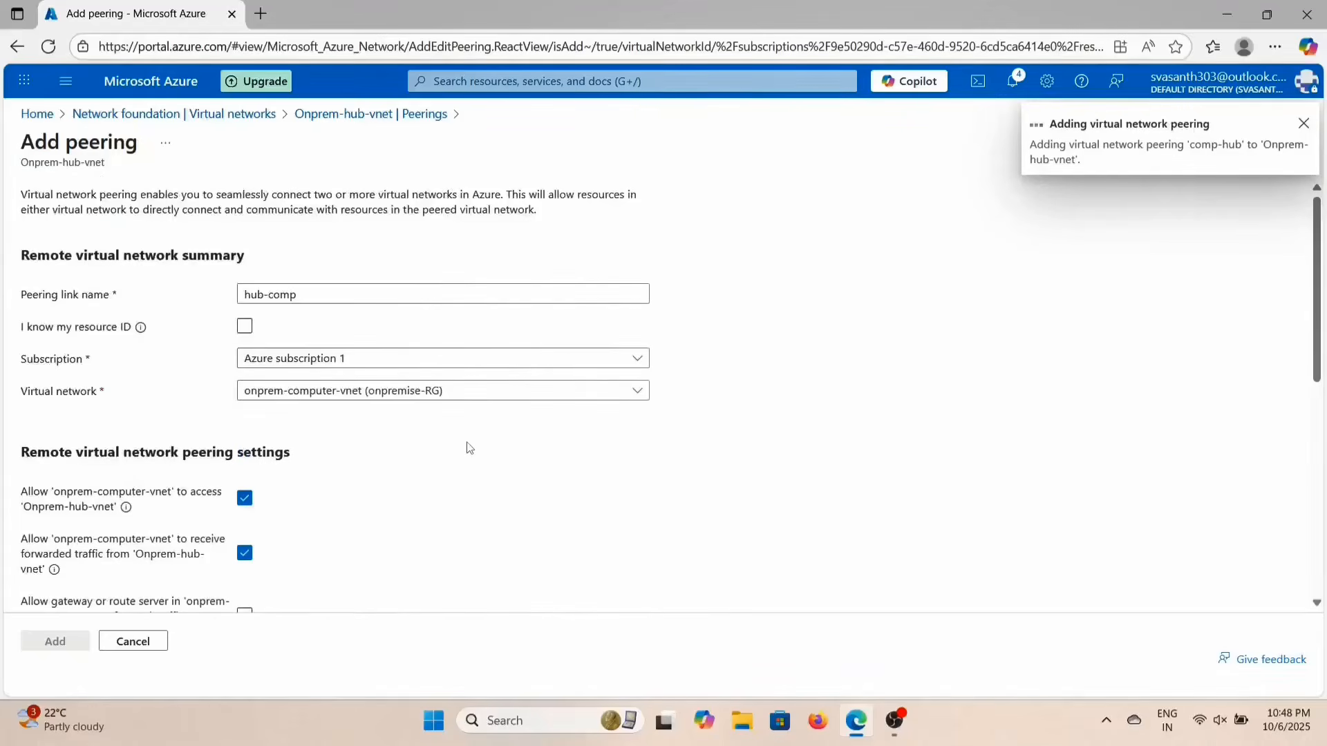
Go to the VPN gateways under Hybrid connectivity and start creating a virtual network gateway.
click(192, 116)
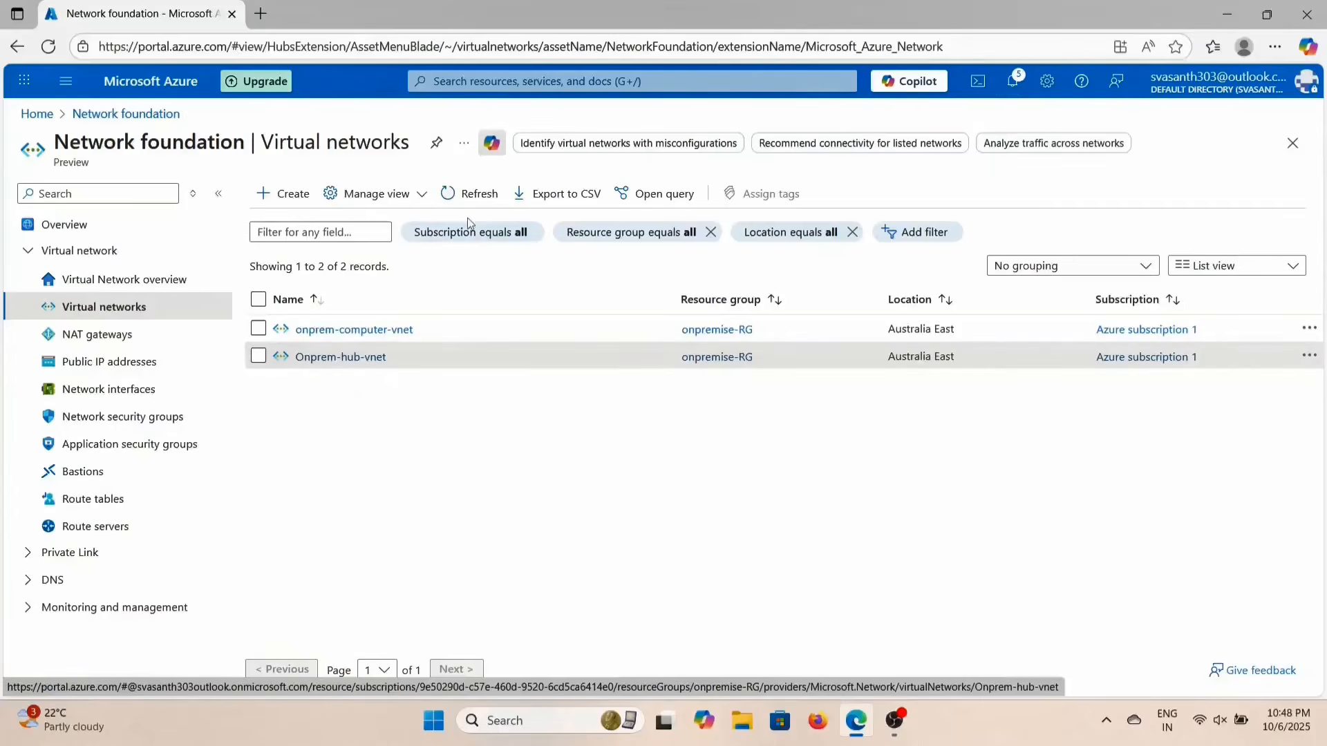
click(499, 82)
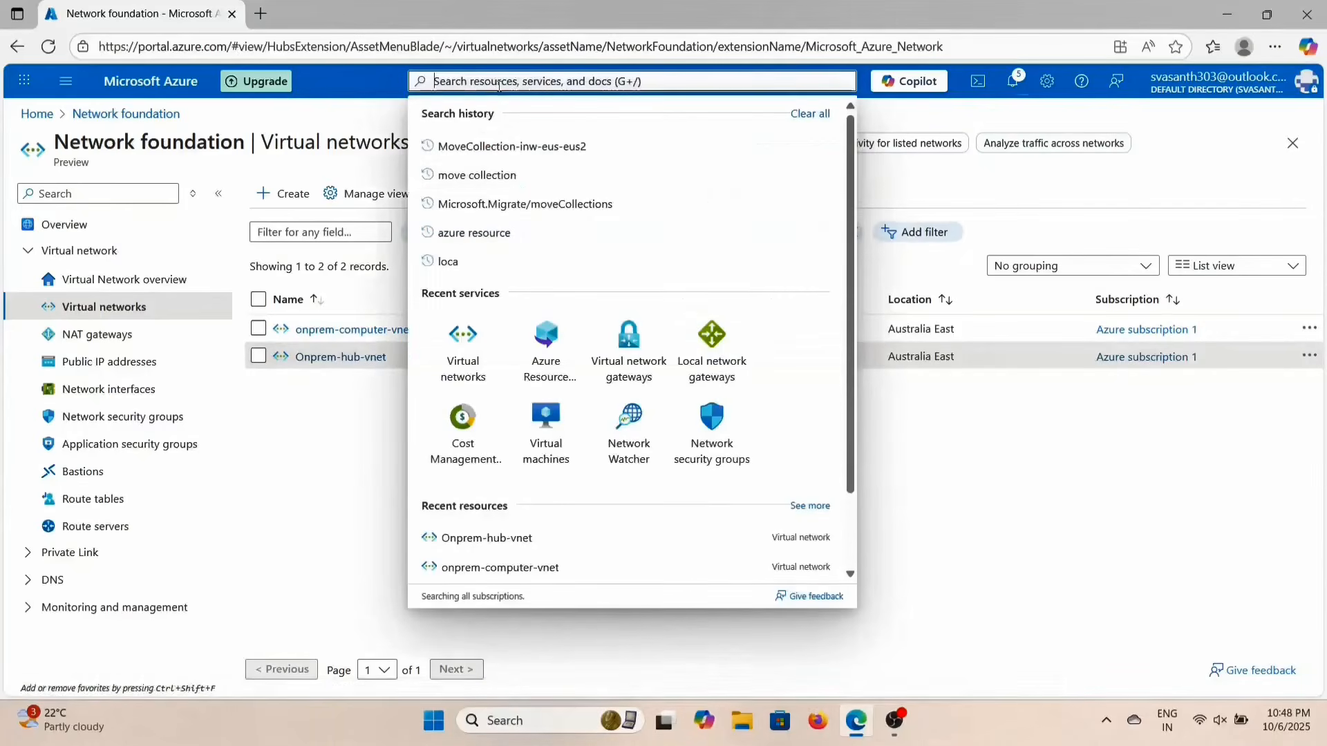
click(615, 356)
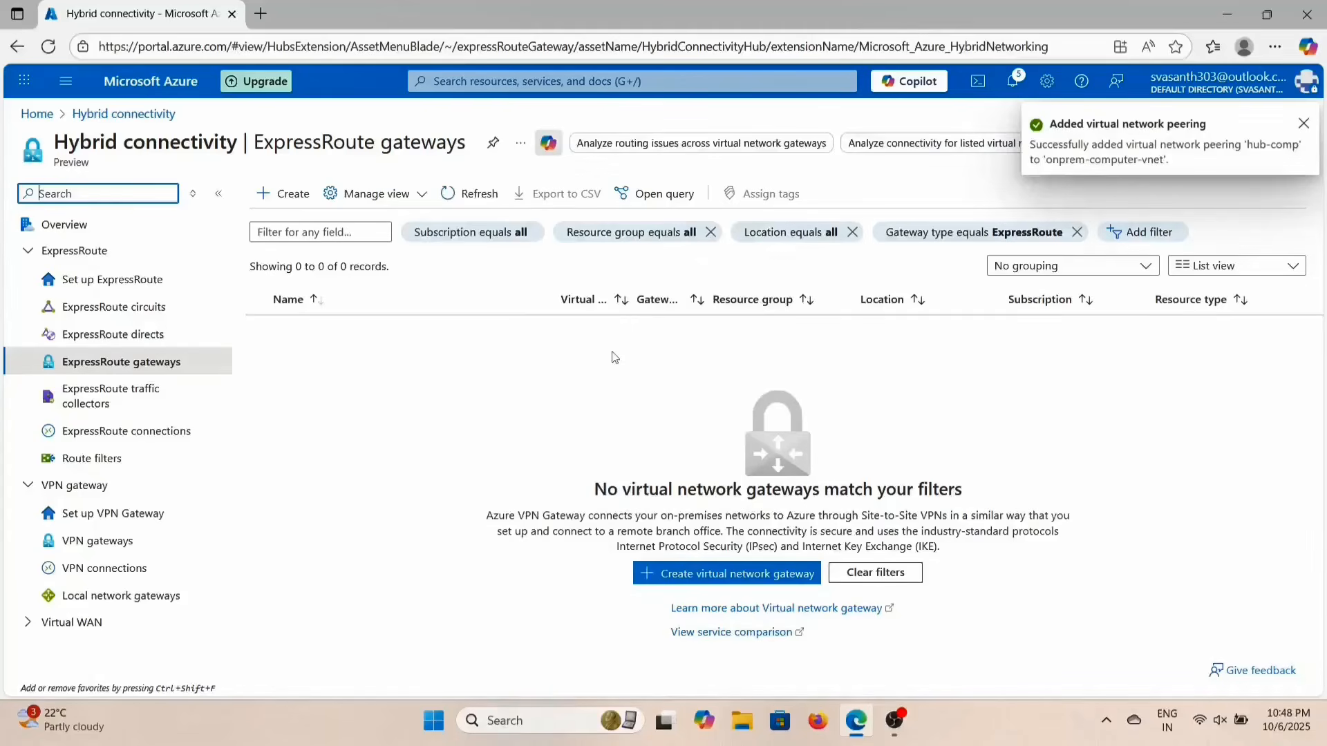
click(133, 551)
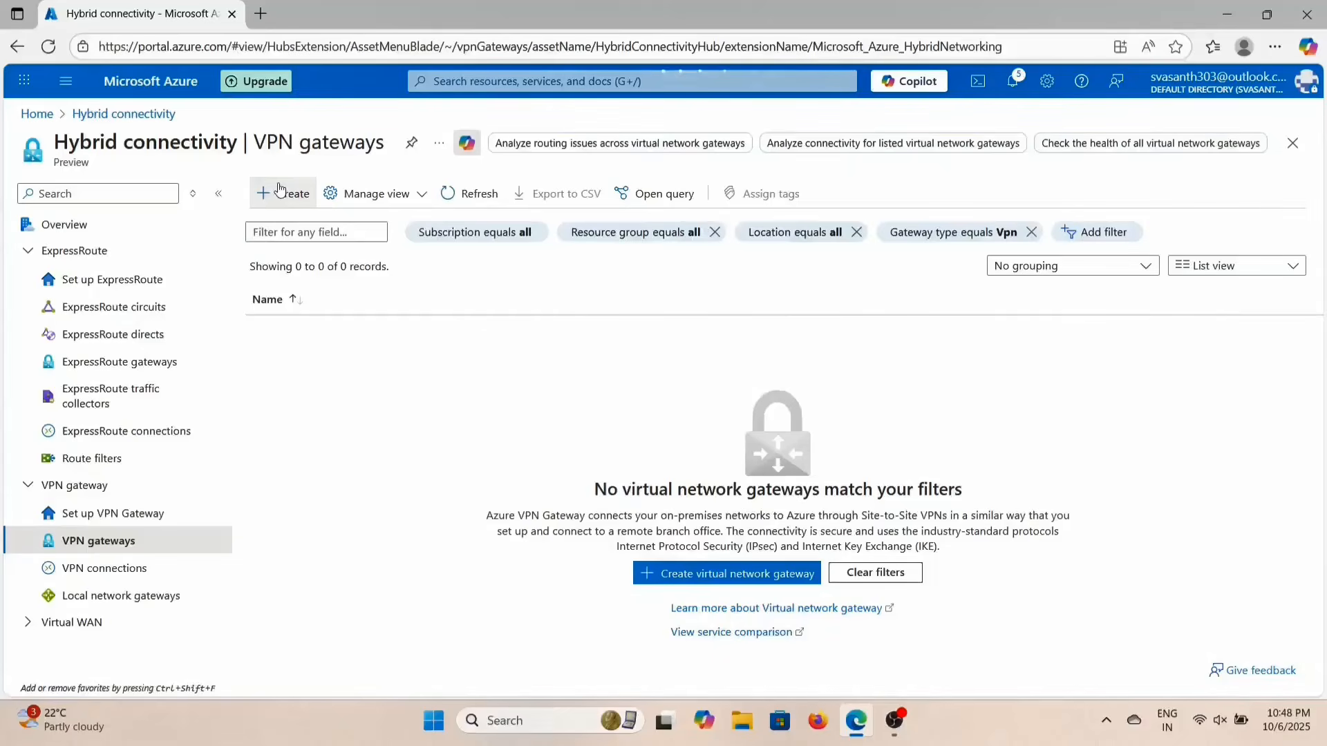
click(280, 190)
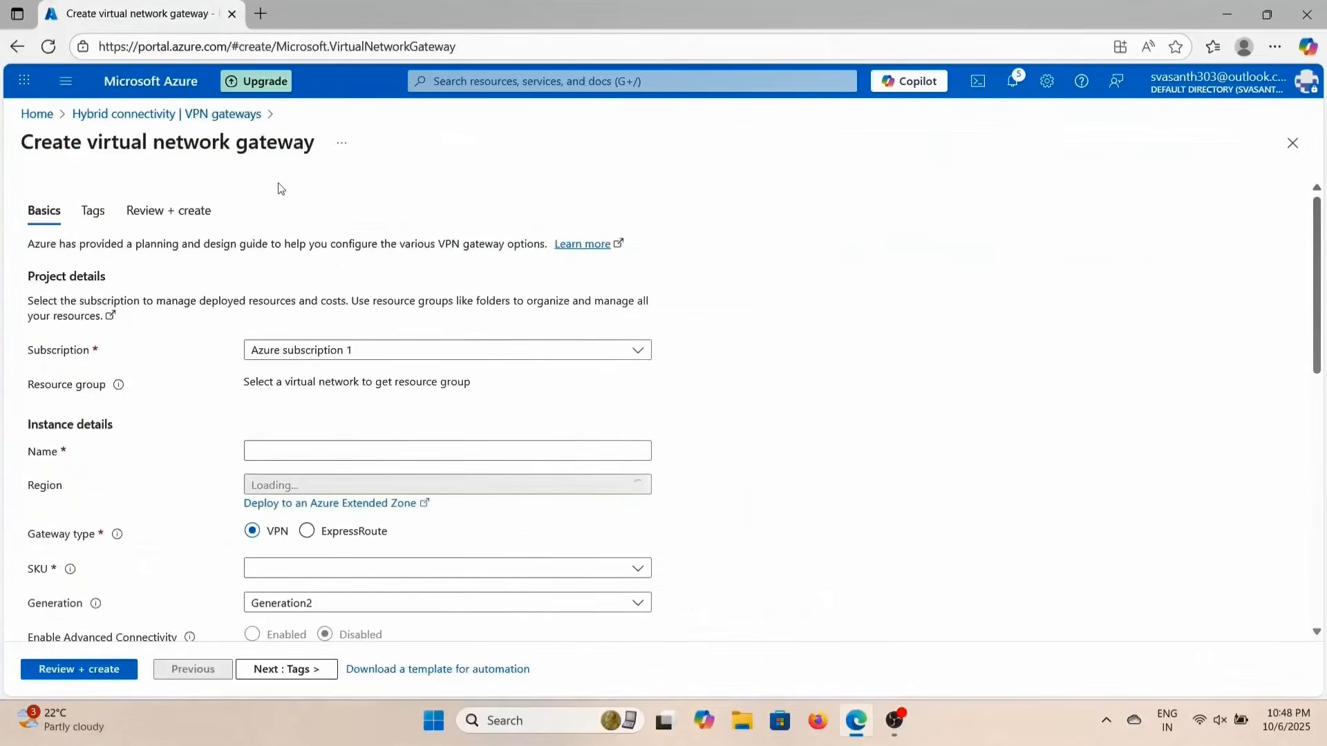
Name the new virtual network gateway onprem-vpngw.
scroll(325, 384, down, 1)
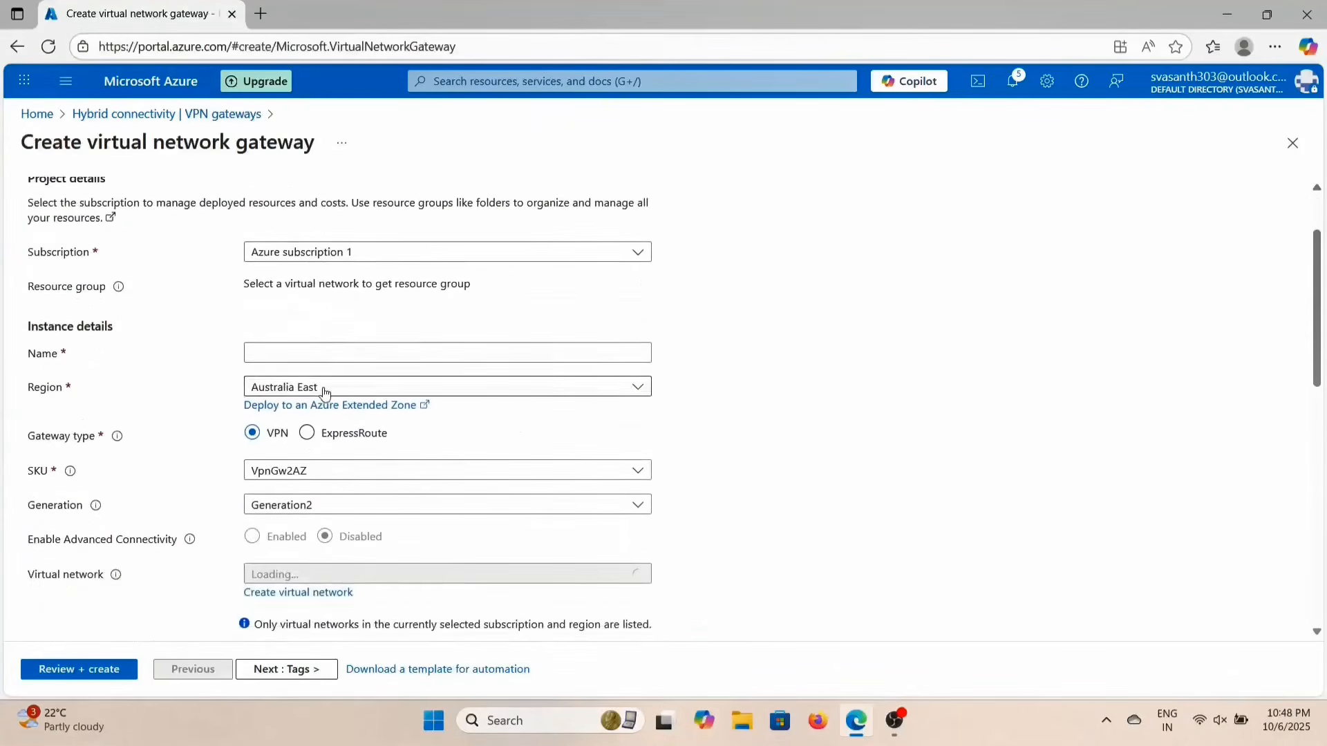
click(337, 350)
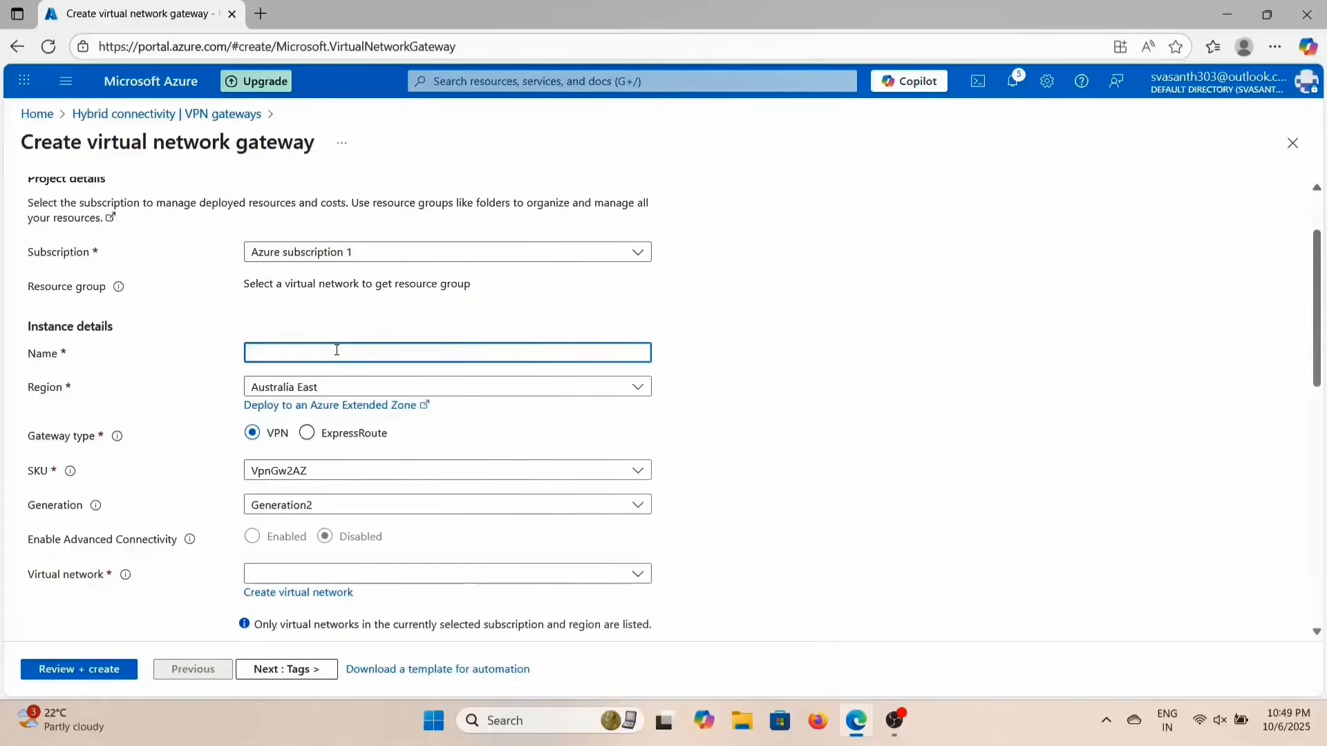
text(nprem-)
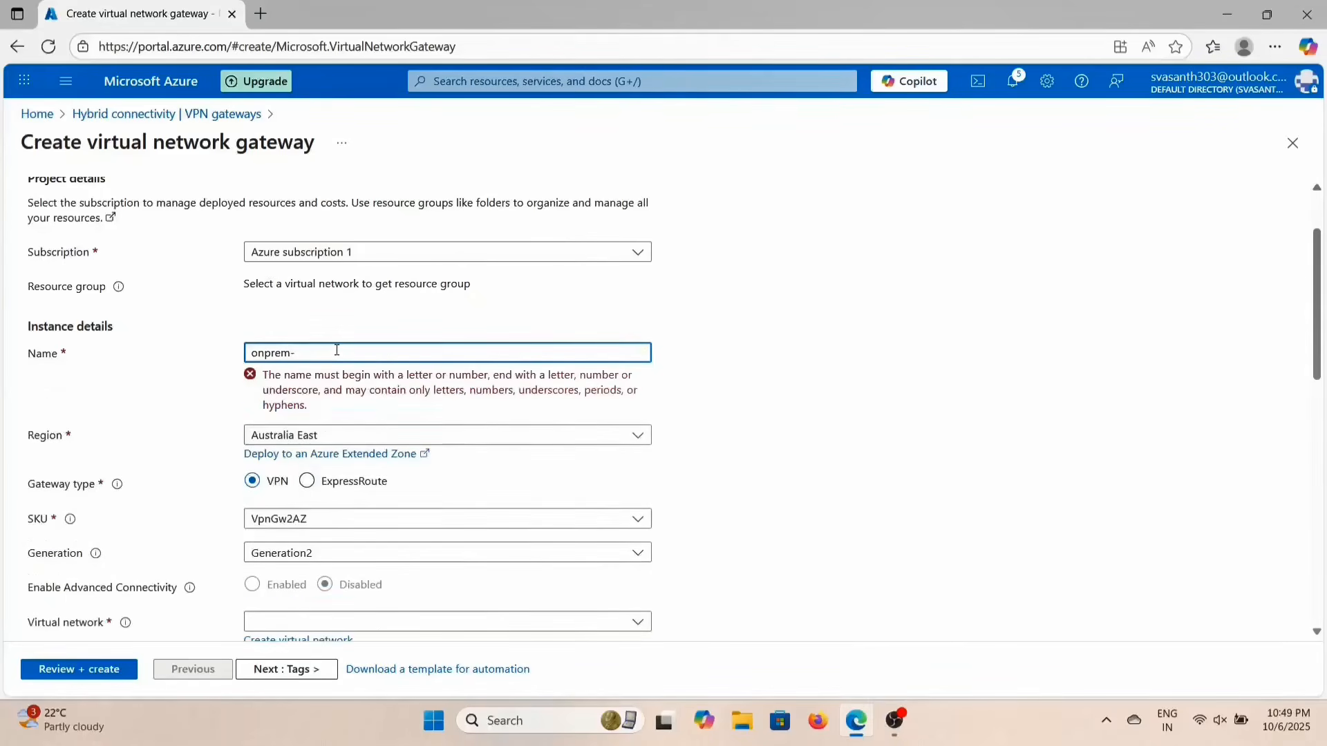
text(com)
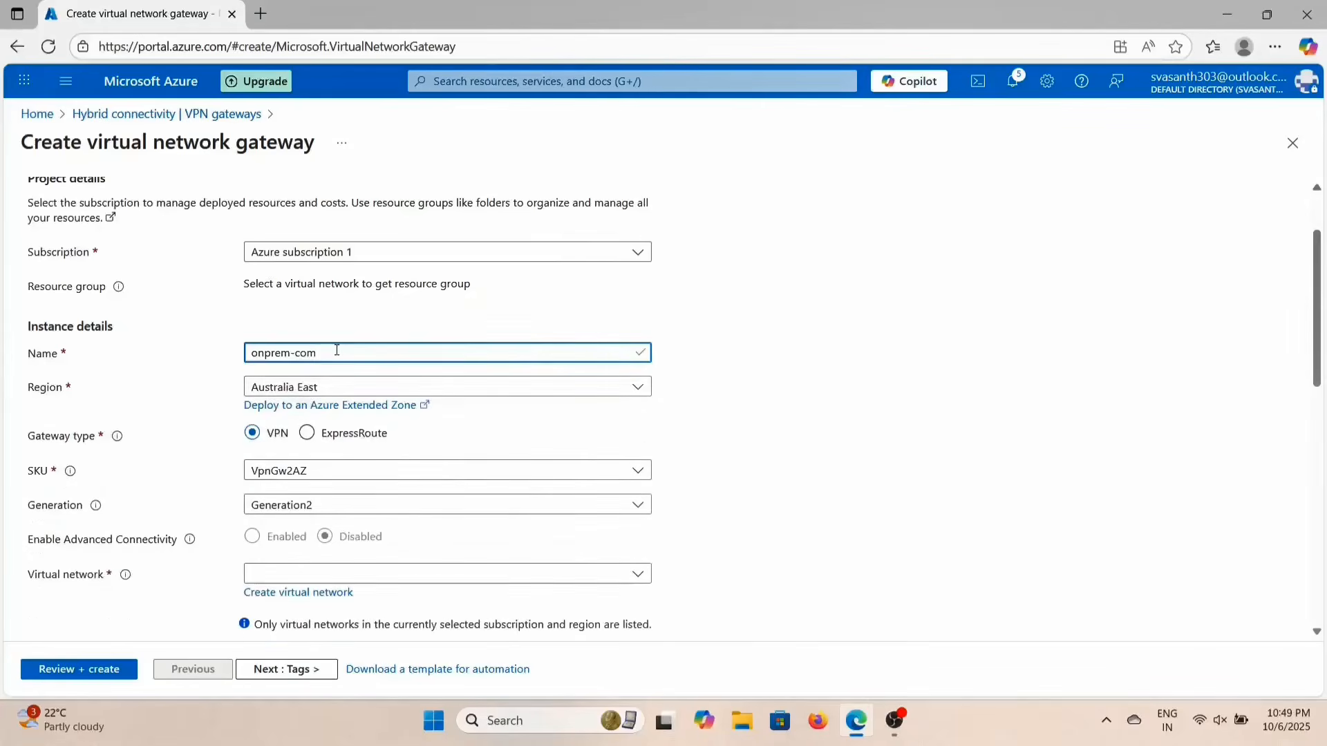
key(BackSpace)
key(BackSpace)
key(BackSpace)
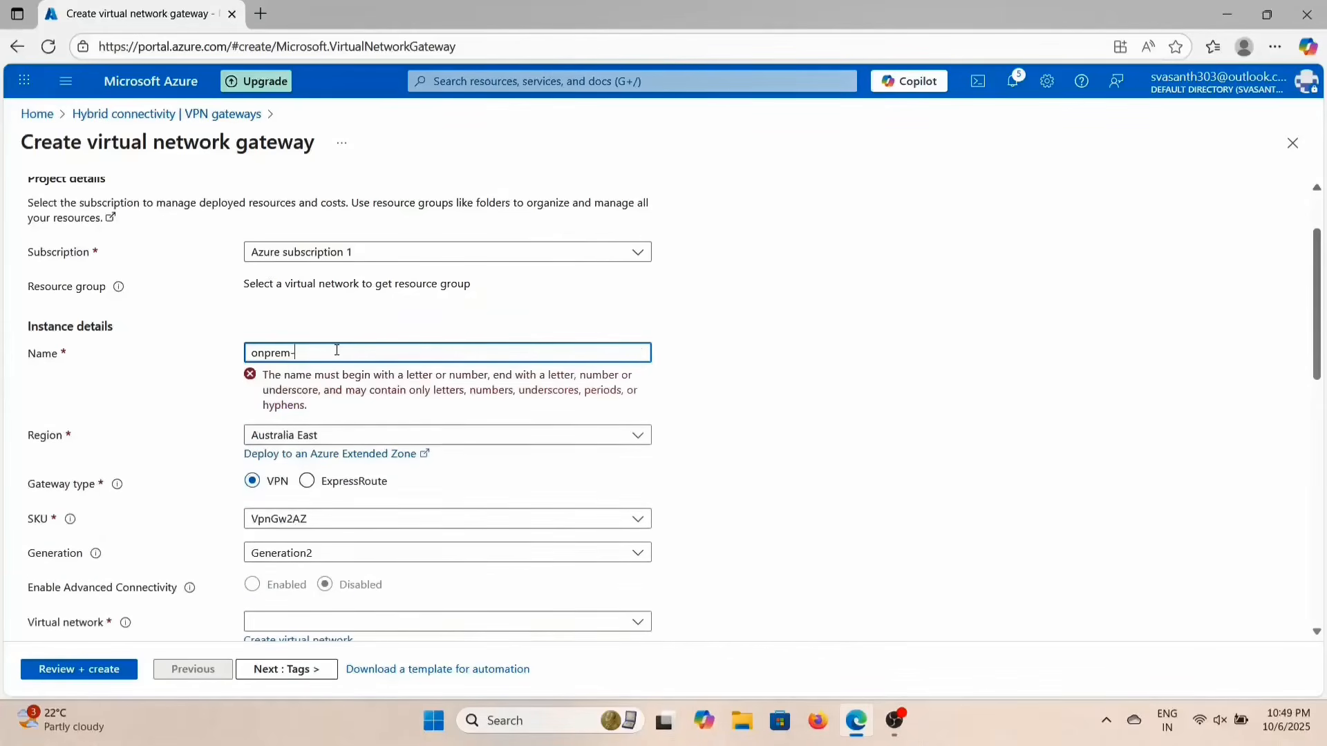
text(vpn-gw)
key(BackSpace)
key(BackSpace)
key(BackSpace)
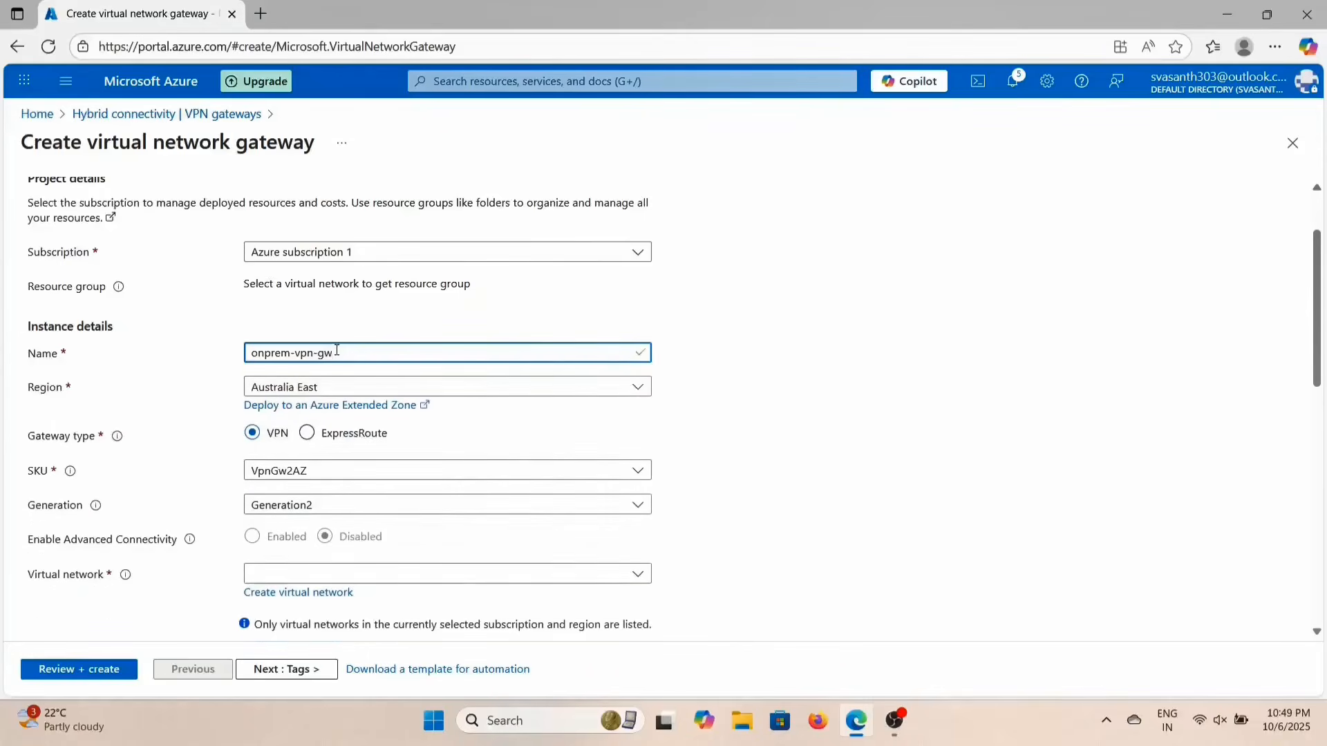
text(gw)
key(shift+Left)
key(shift+Left)
key(shift+Left)
key(shift+Left)
key(shift+Left)
key(shift+Left)
key(shift+Left)
key(shift+Left)
key(shift+Left)
key(shift+Left)
key(shift+Left)
key(shift+Left)
key(ctrl+c)
Change the gateway SKU to VpnGw1AZ and switch it back to VpnGw2AZ.
click(341, 469)
click(328, 492)
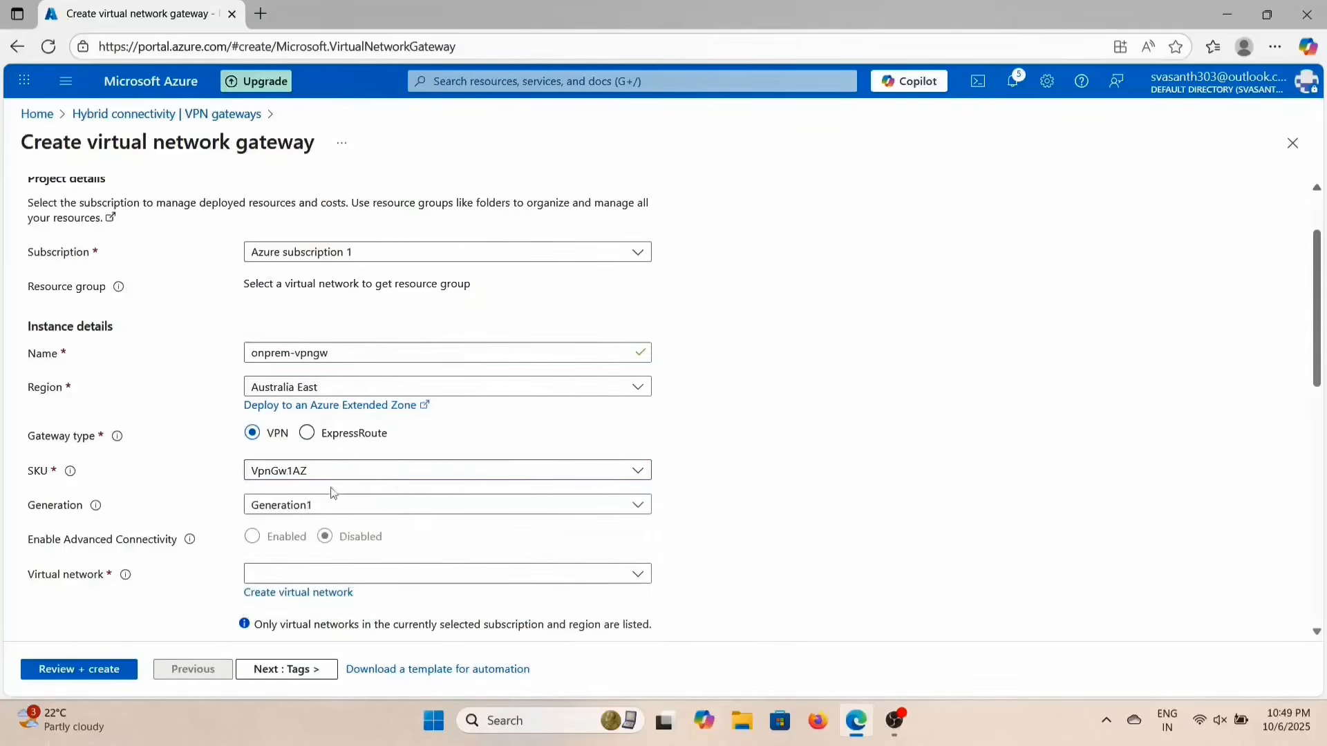
scroll(400, 479, down, 3)
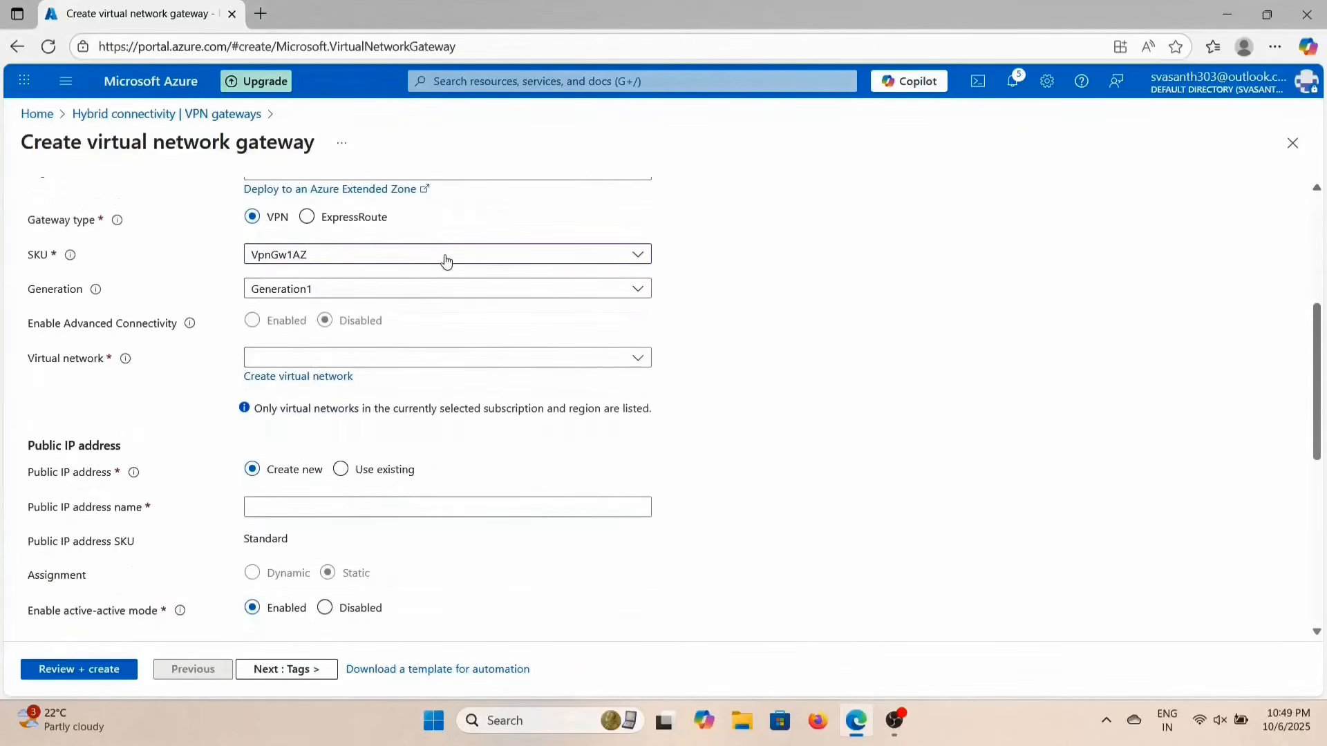
click(446, 261)
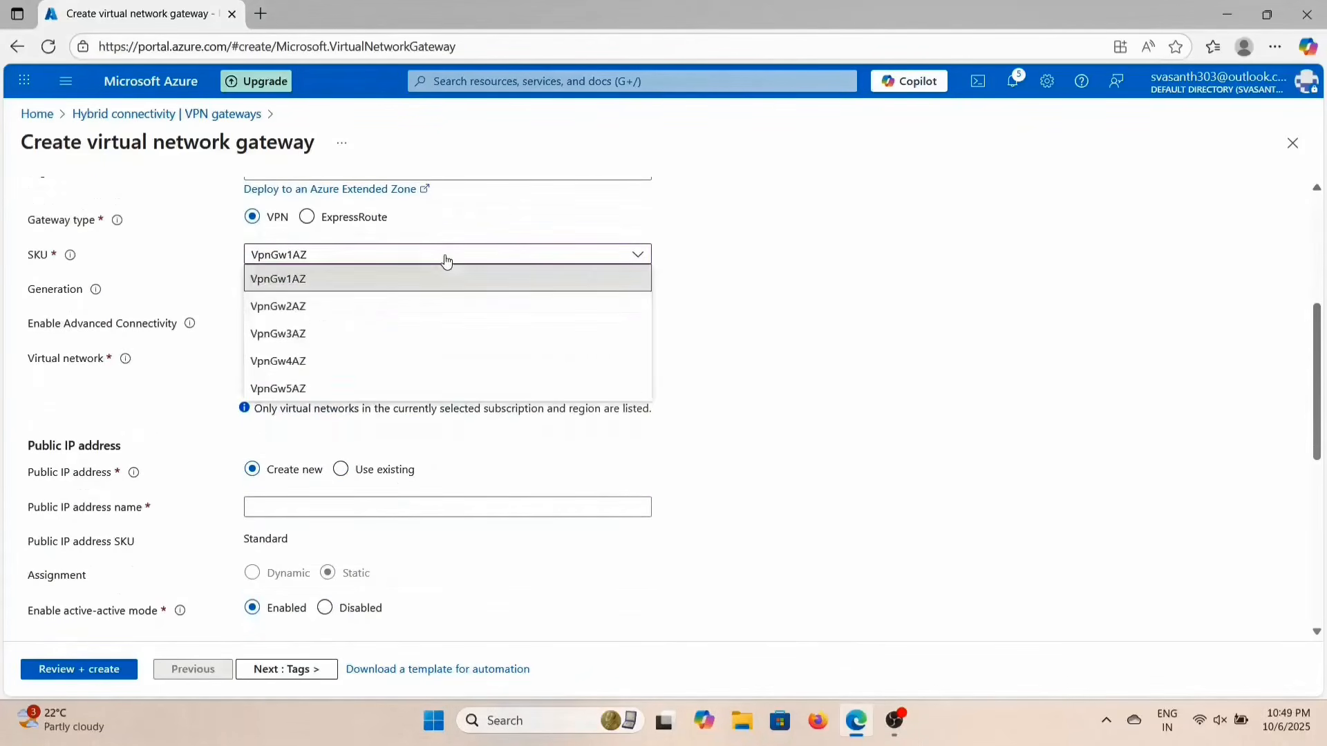
click(376, 309)
Assign Onprem-hub-vnet as the virtual network of the gateway.
scroll(398, 367, down, 1)
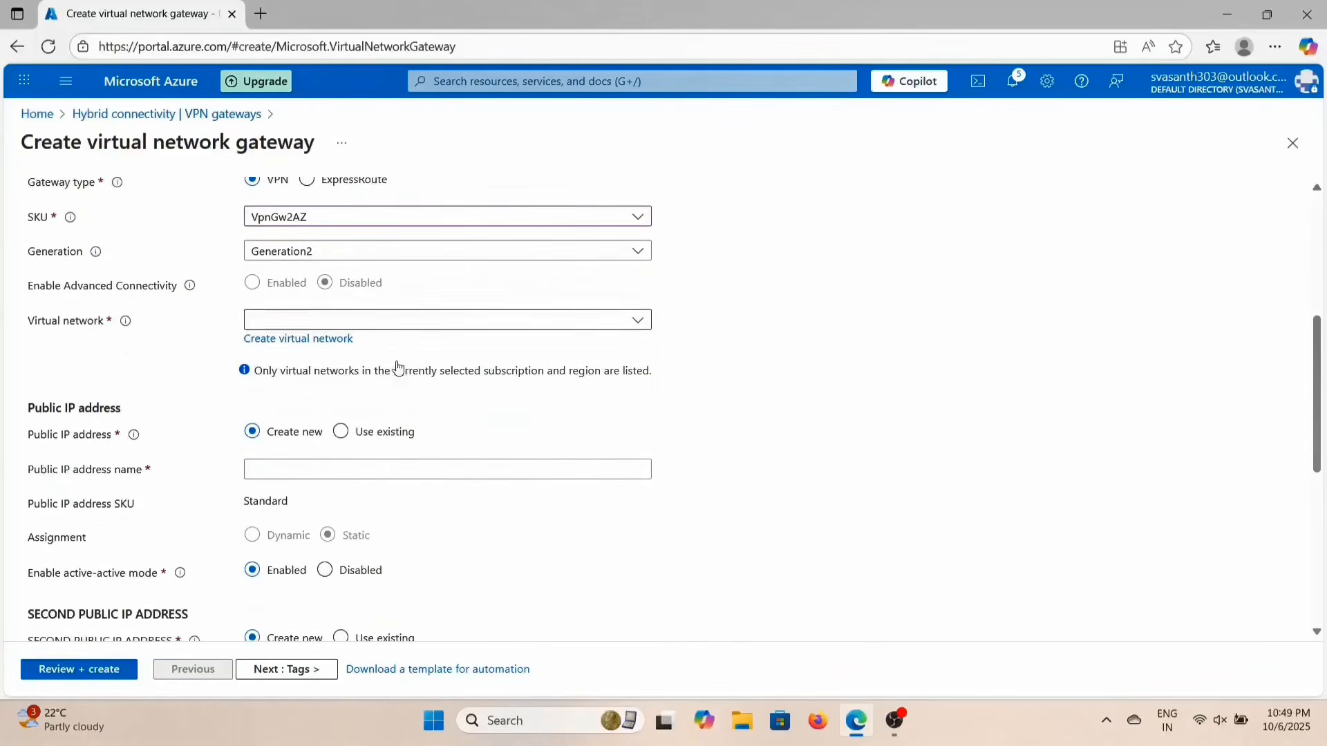
click(349, 323)
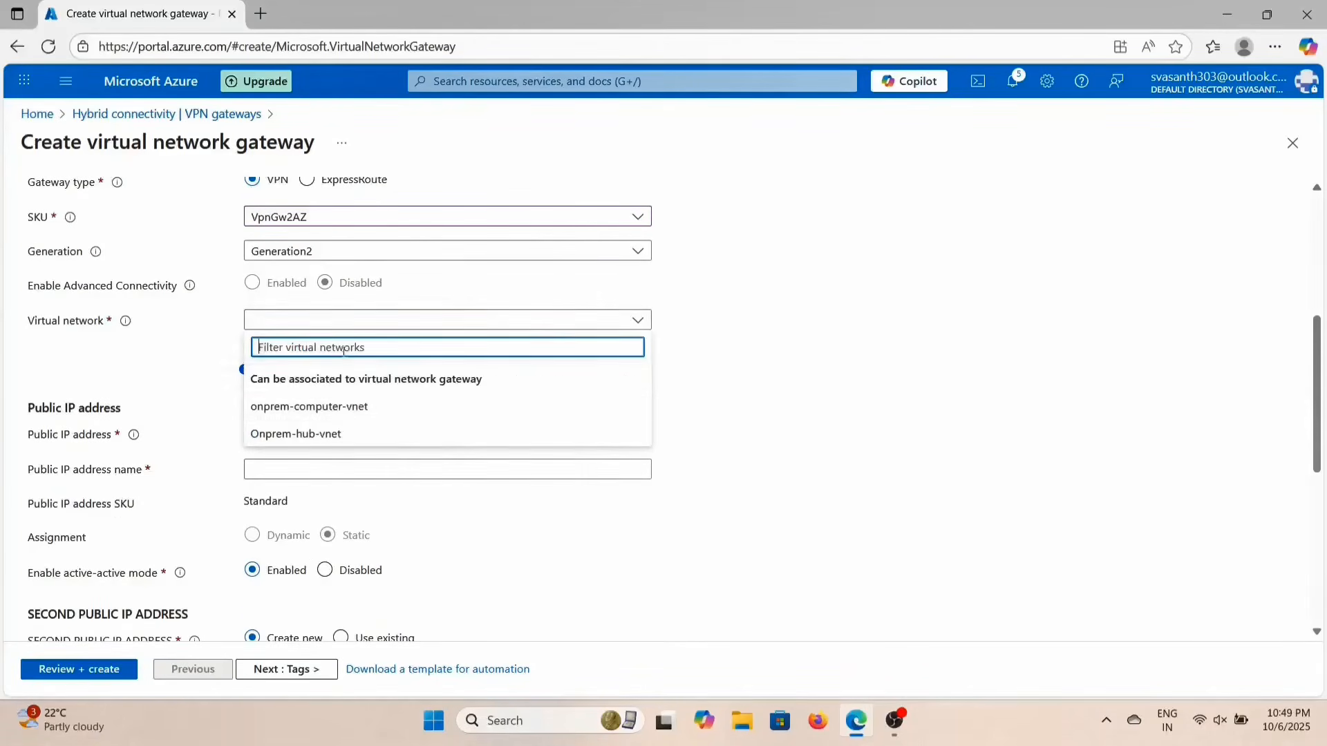
click(337, 434)
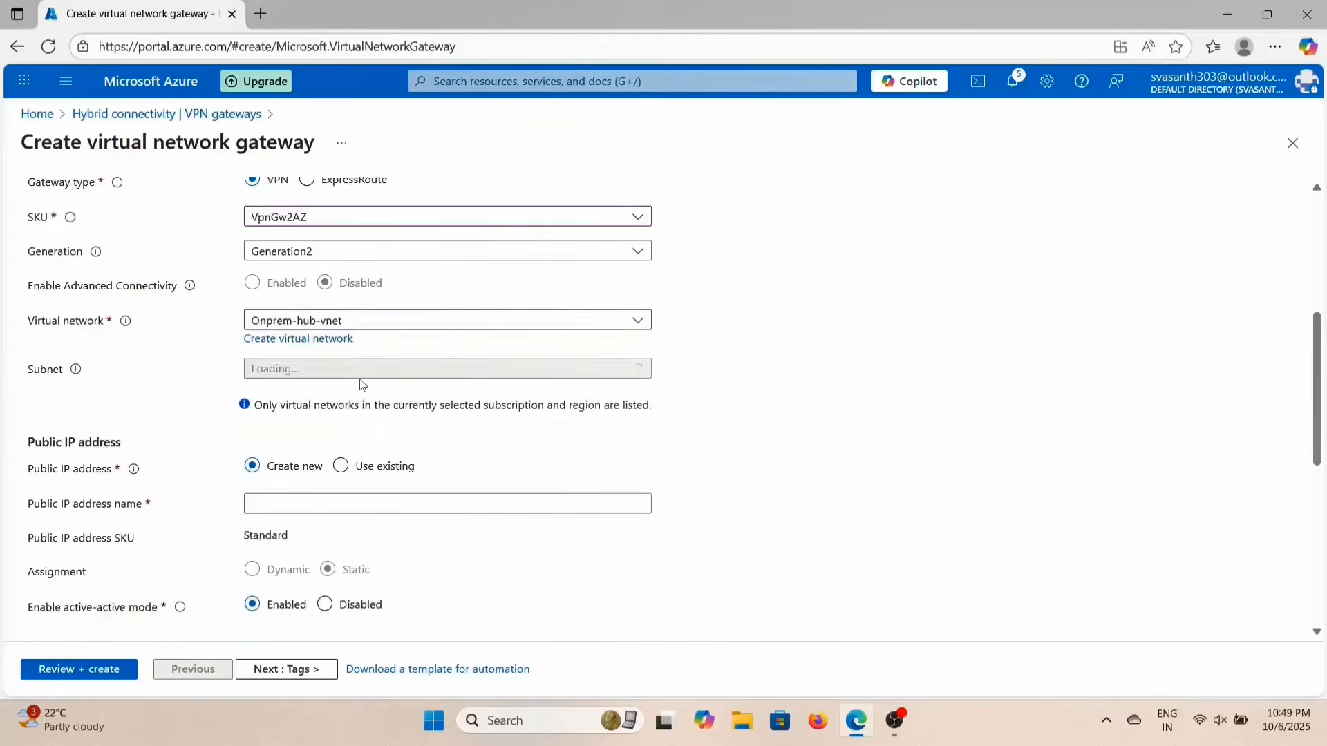
Name the gateway's new primary public IP address onprem-vpngw-pip-pri.
scroll(361, 376, down, 1)
scroll(359, 370, down, 1)
scroll(359, 366, down, 1)
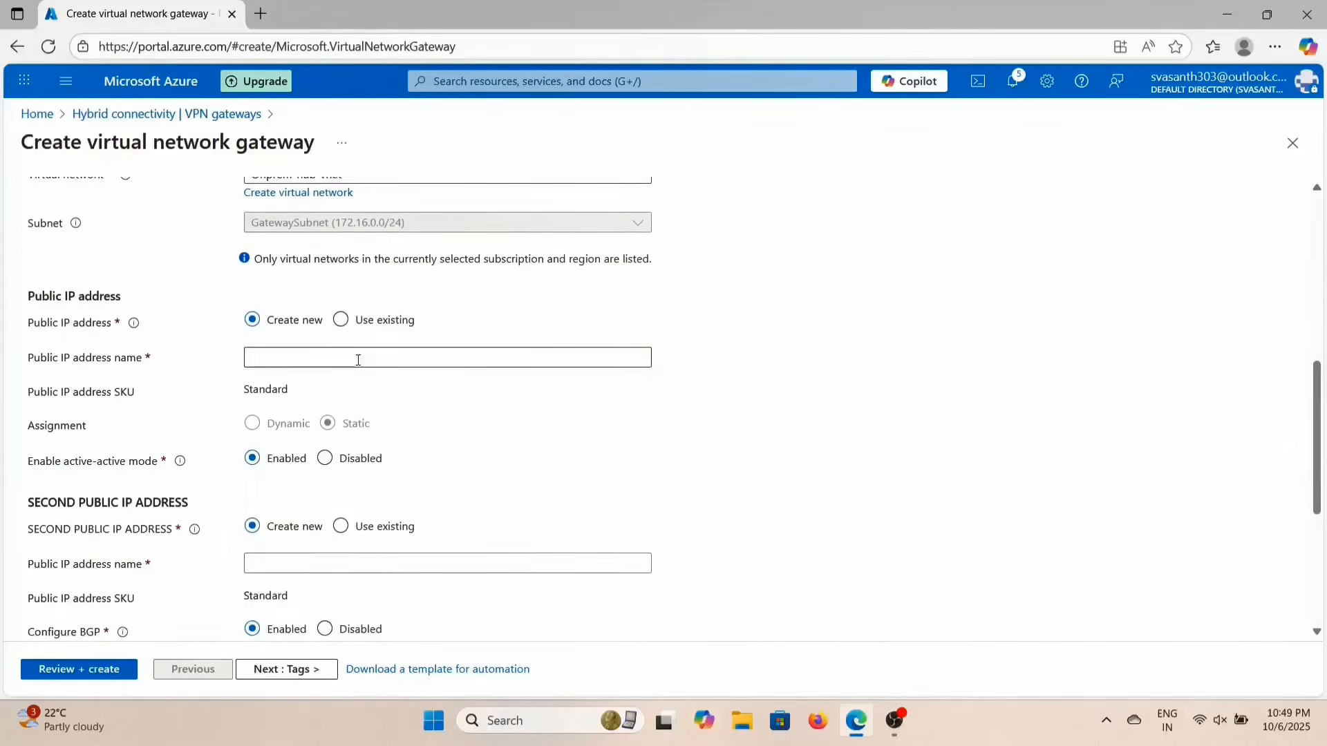
click(333, 357)
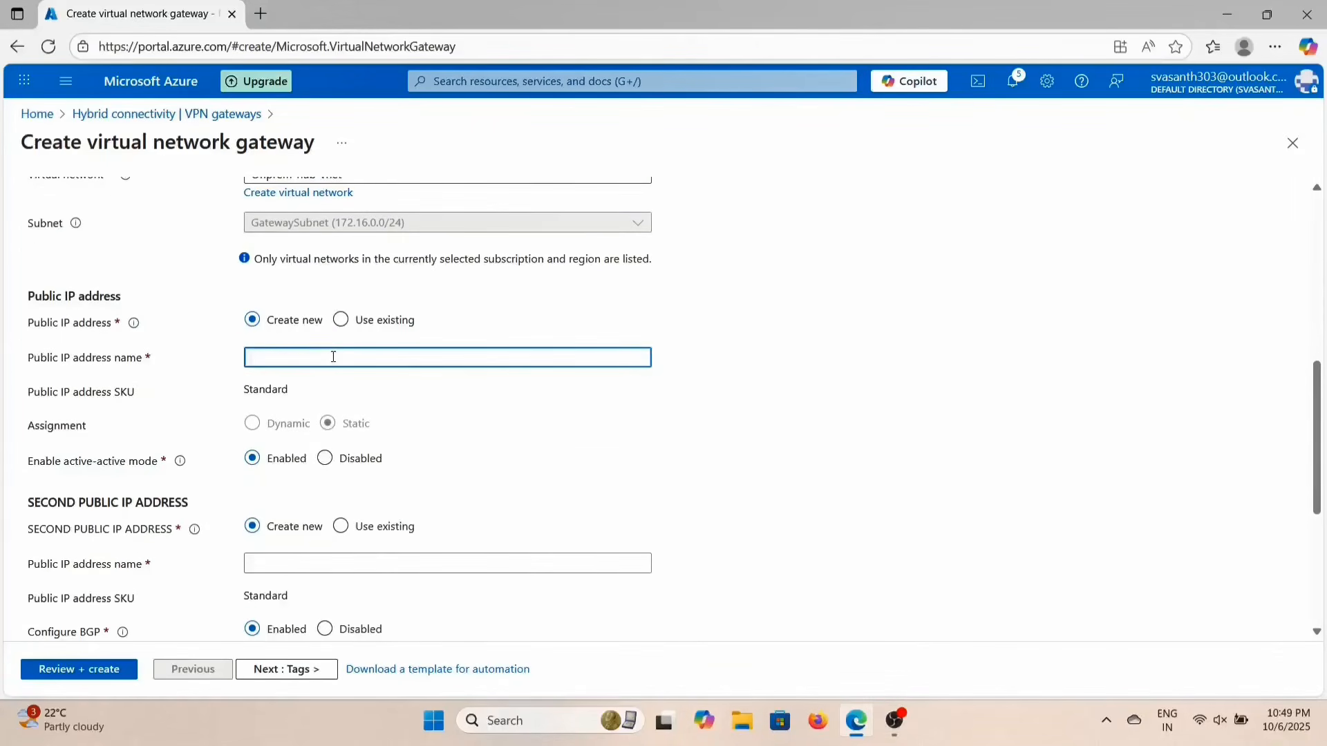
key(ctrl+v)
text(-pip-pr)
Name the gateway's new second public IP address onprem-vpngw-pip-sec.
scroll(411, 439, down, 3)
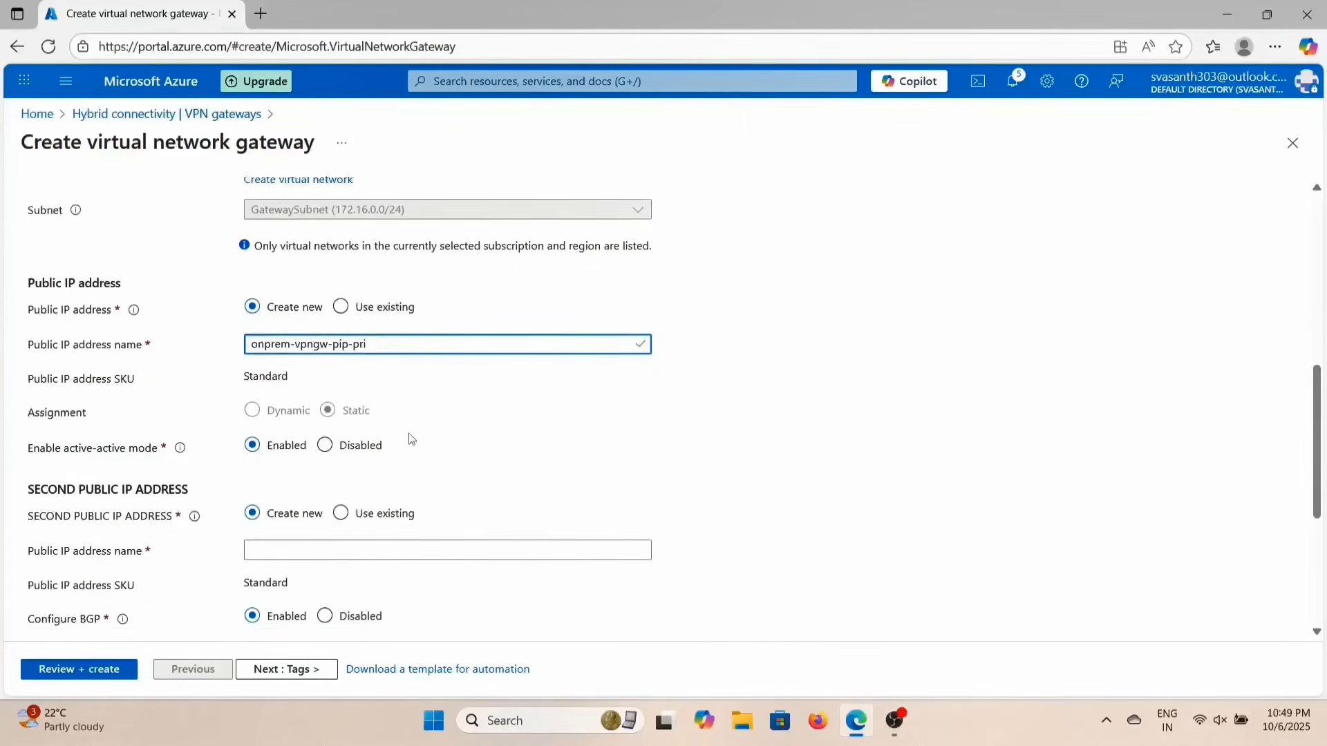
click(370, 413)
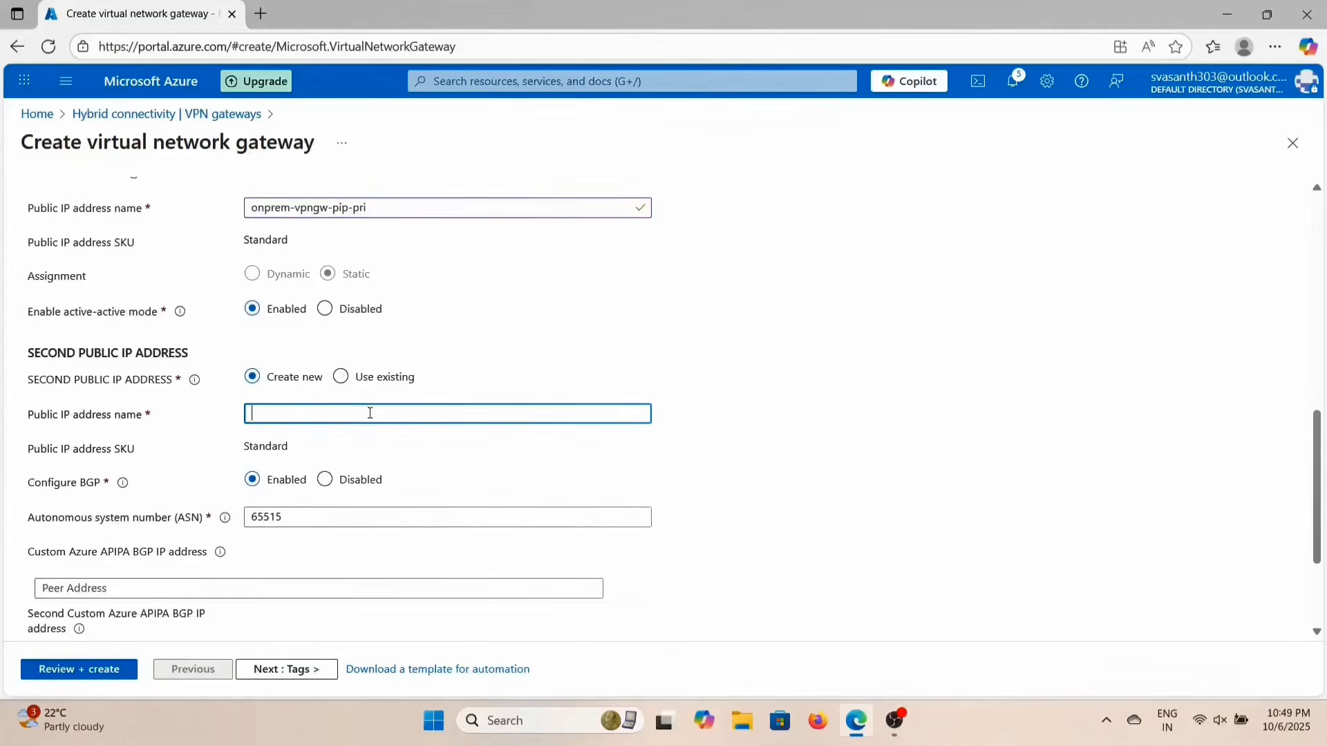
key(ctrl+v)
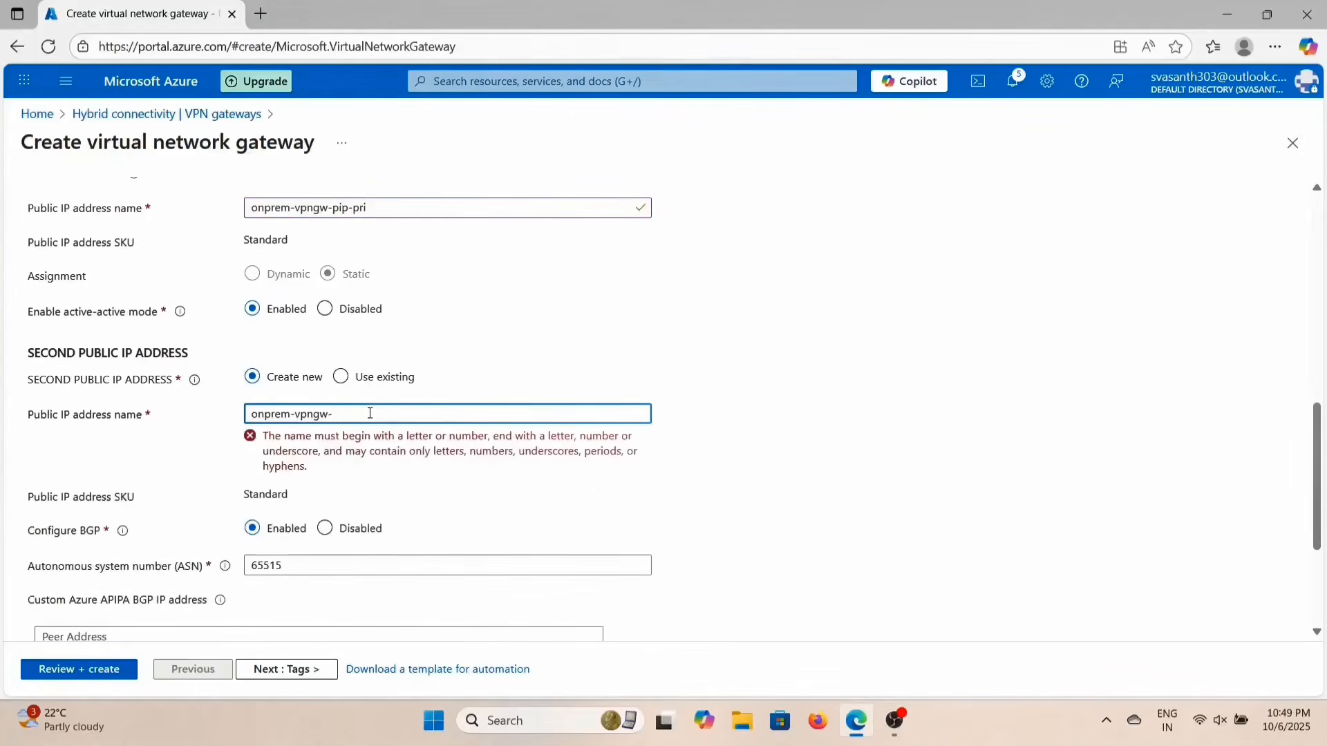
text(pip-sec)
Set the BGP autonomous system number to 65514 and the custom Azure APIPA BGP IP address to 169.254.21.3.
scroll(399, 449, down, 2)
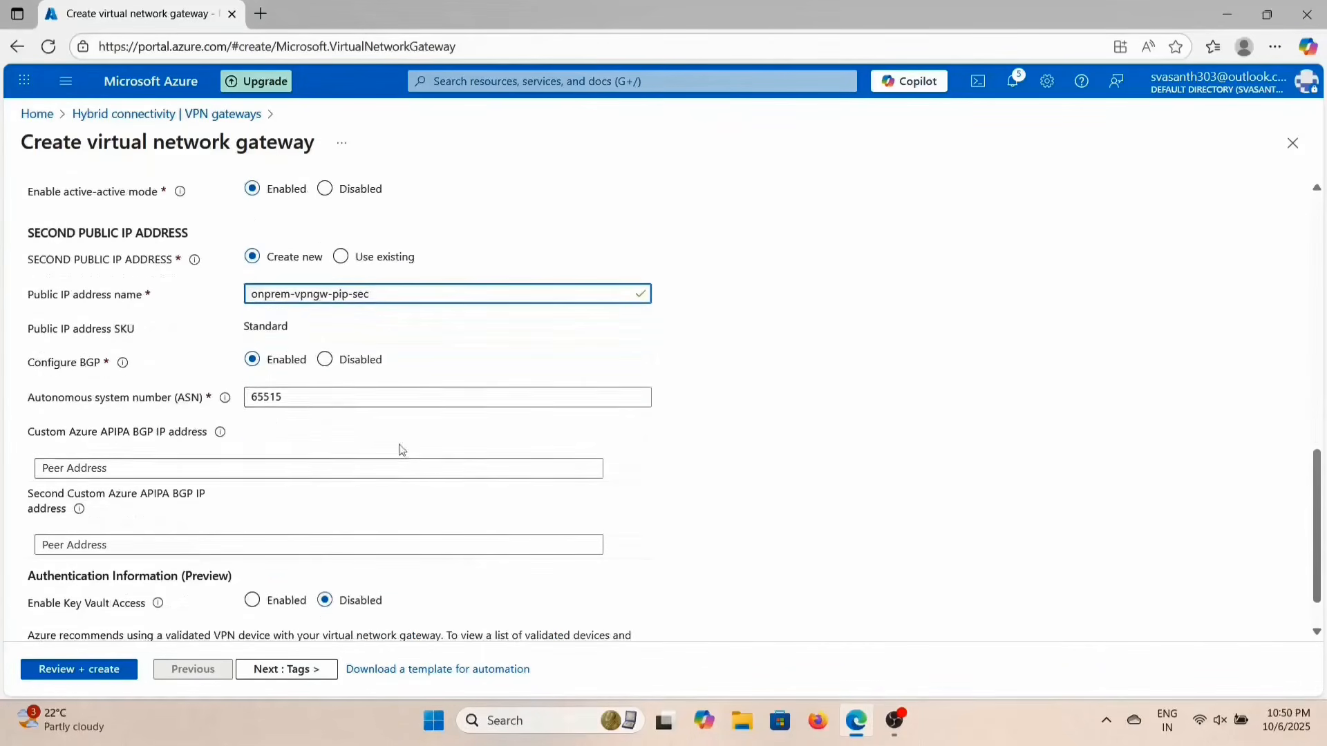
click(341, 395)
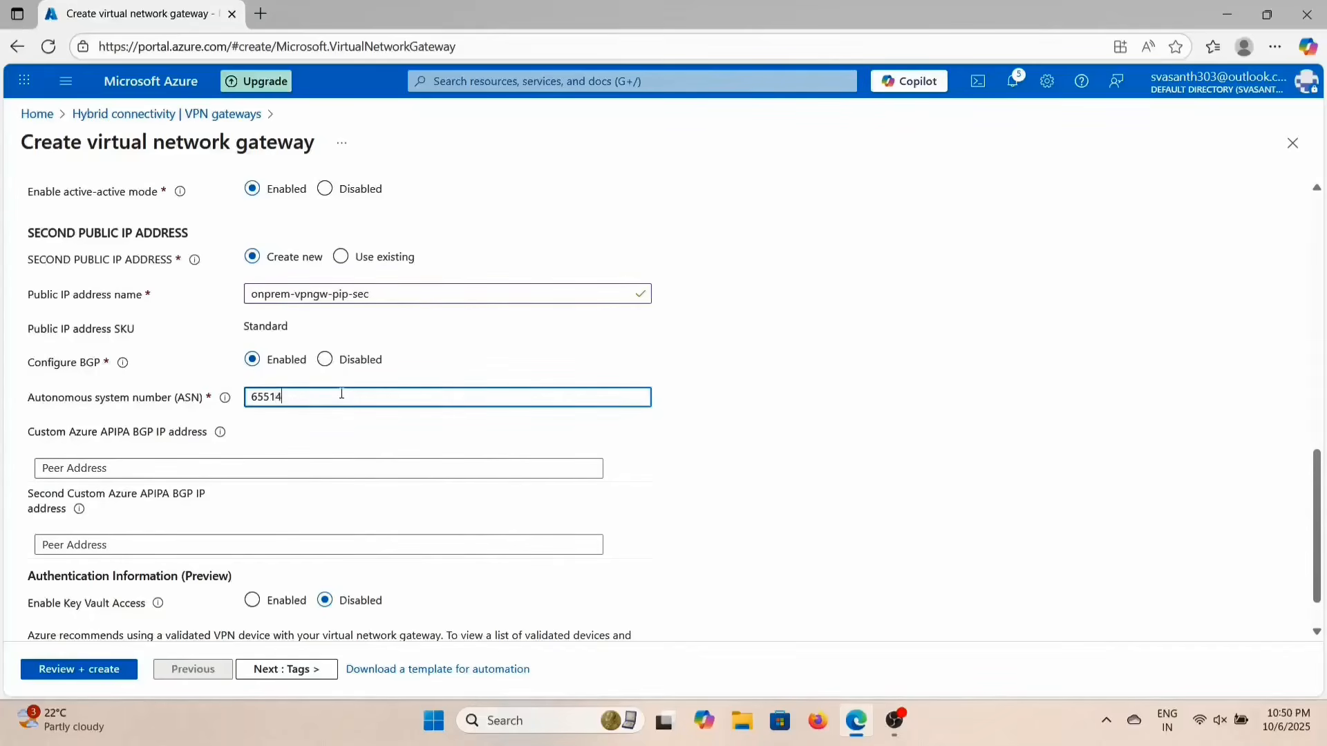
scroll(341, 394, down, 1)
click(342, 412)
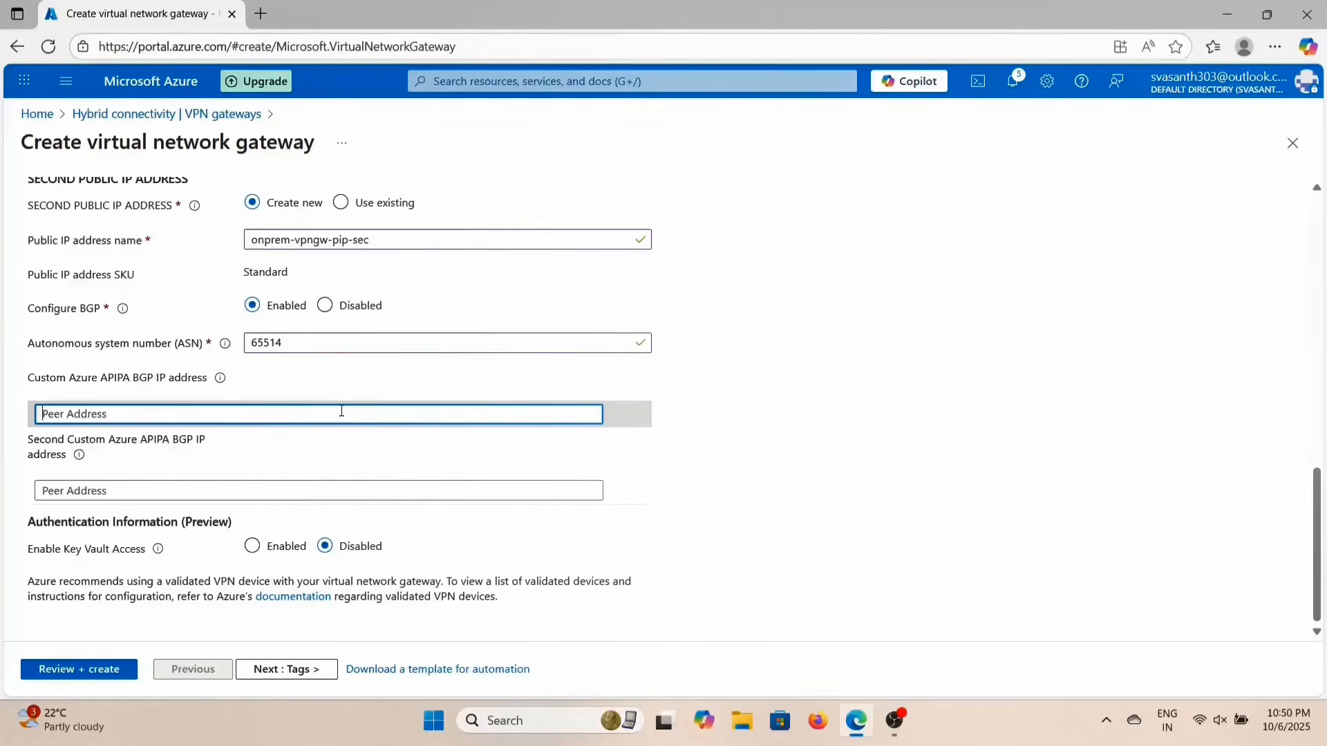
text(16)
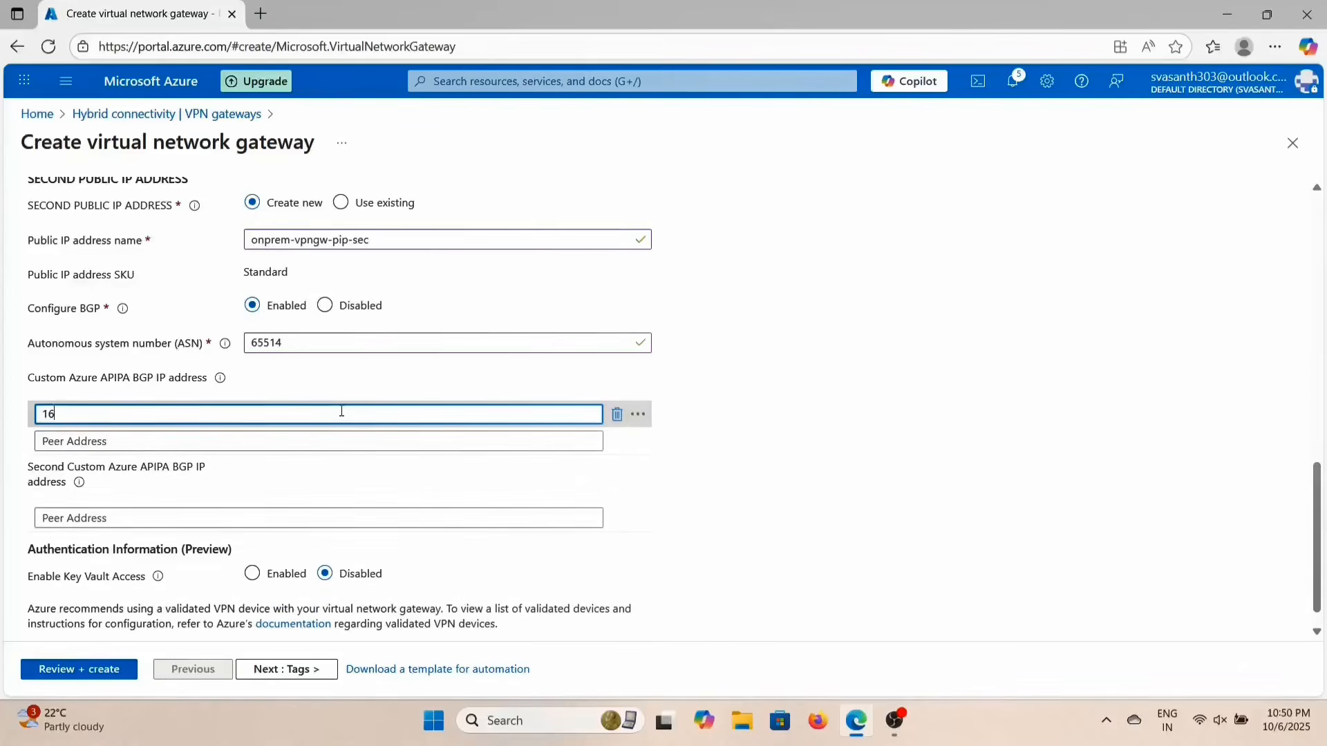
text(9.254)
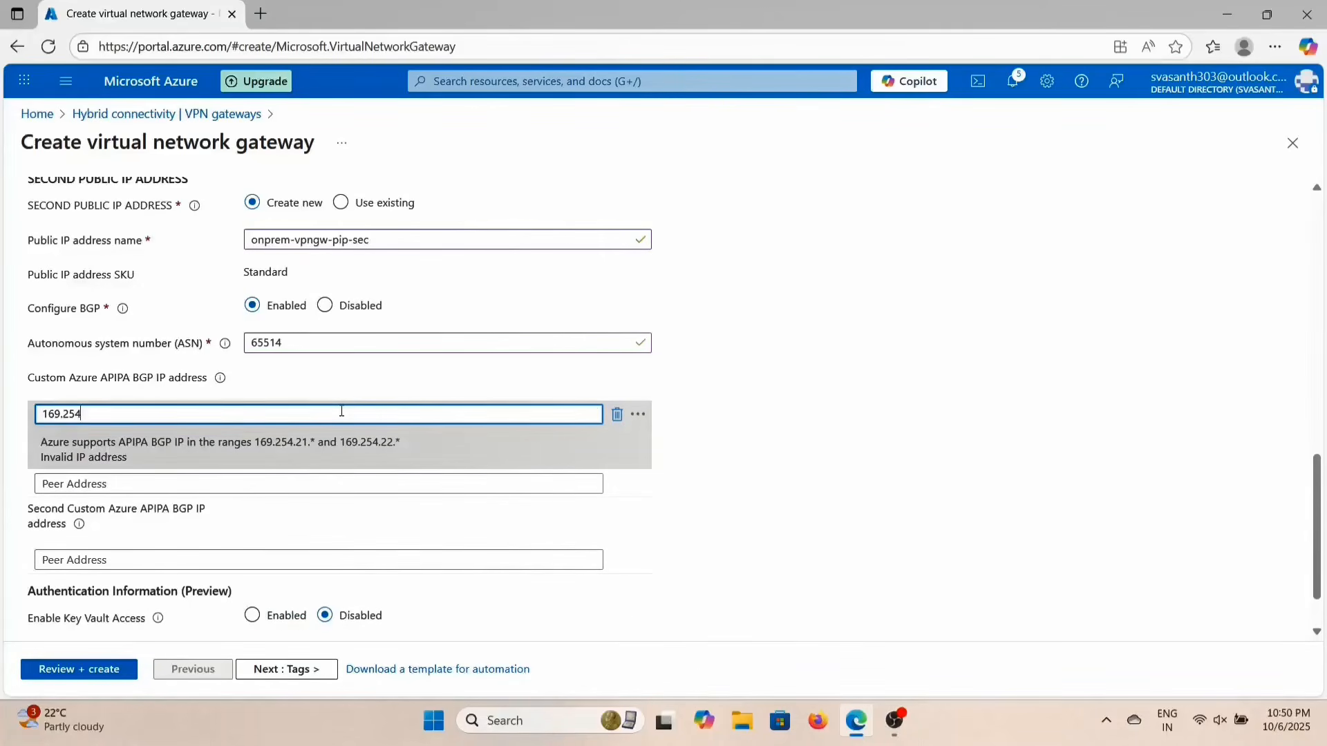
text(.21.3)
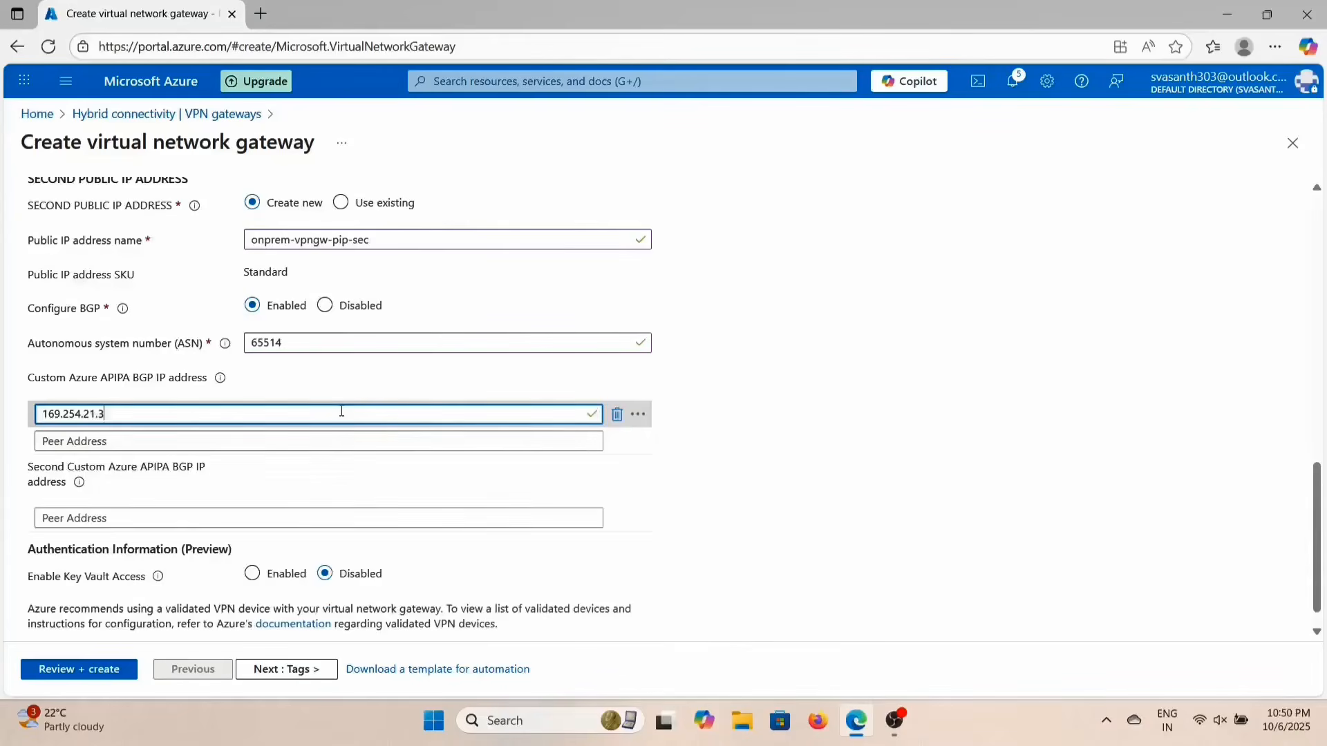
Set the second custom Azure APIPA BGP IP address to 169.254.21.5.
click(309, 517)
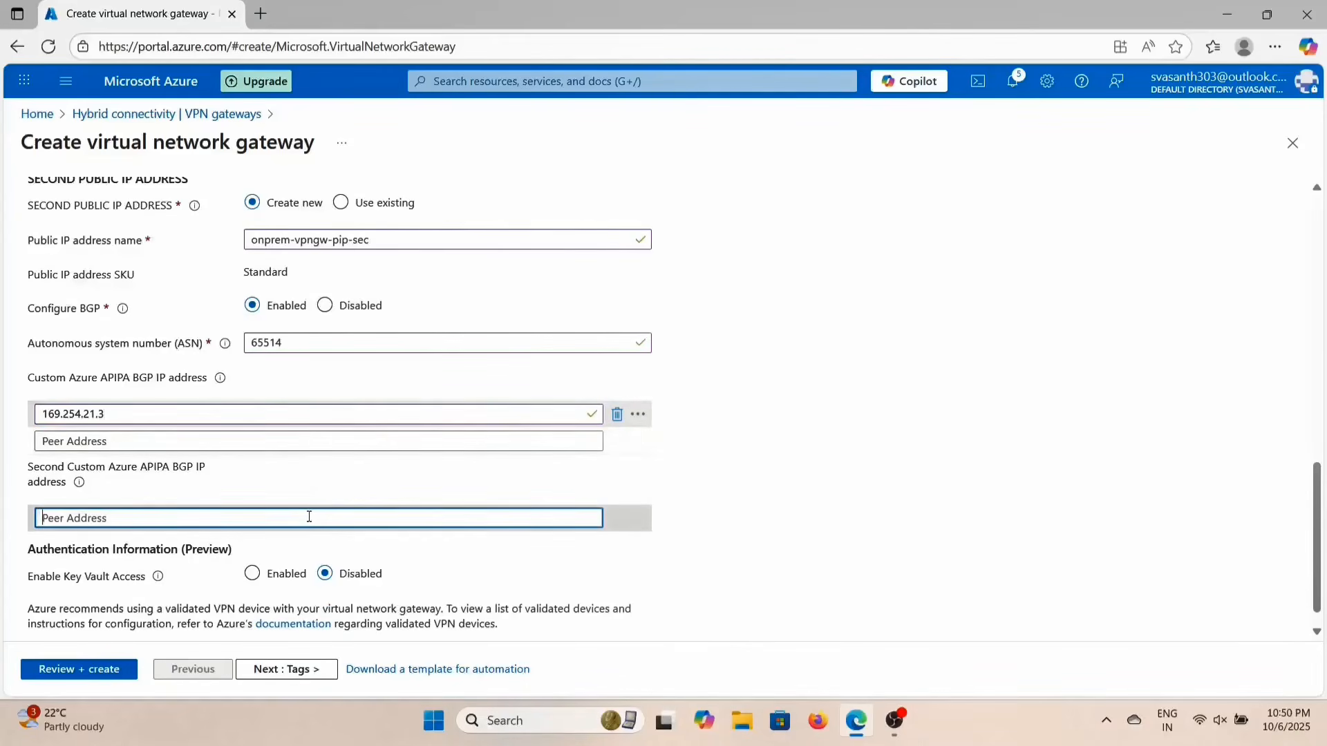
text(169.2)
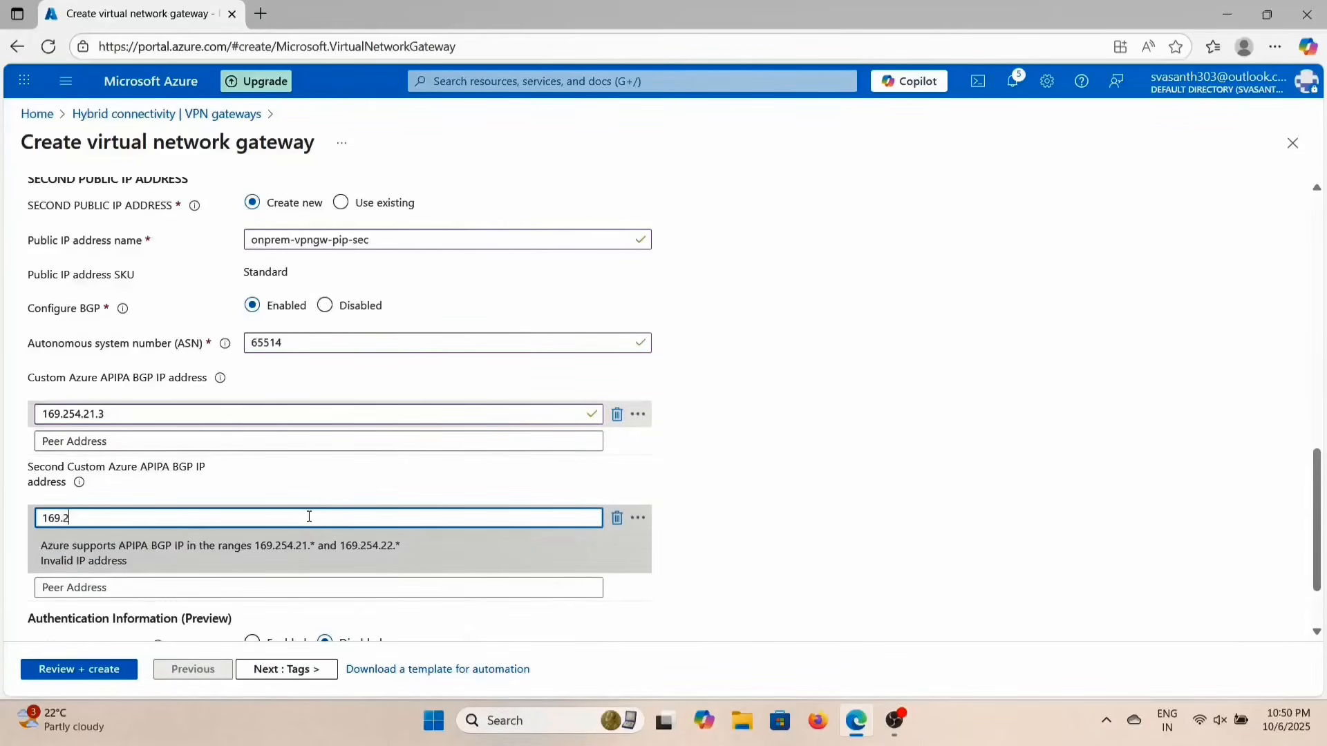
text(54.21.5)
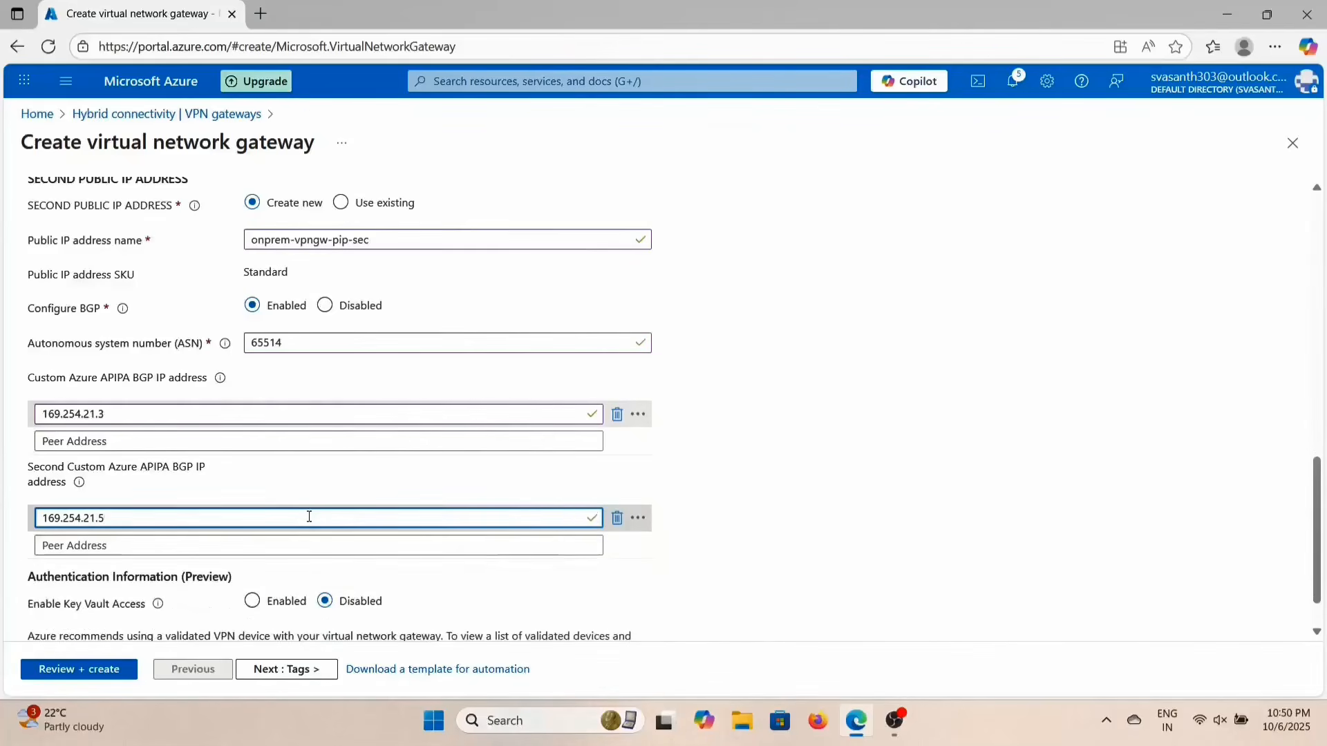
click(283, 489)
Check the virtual network gateway's configuration from the basics to the BGP settings, review the summary and create the gateway.
scroll(283, 488, down, 1)
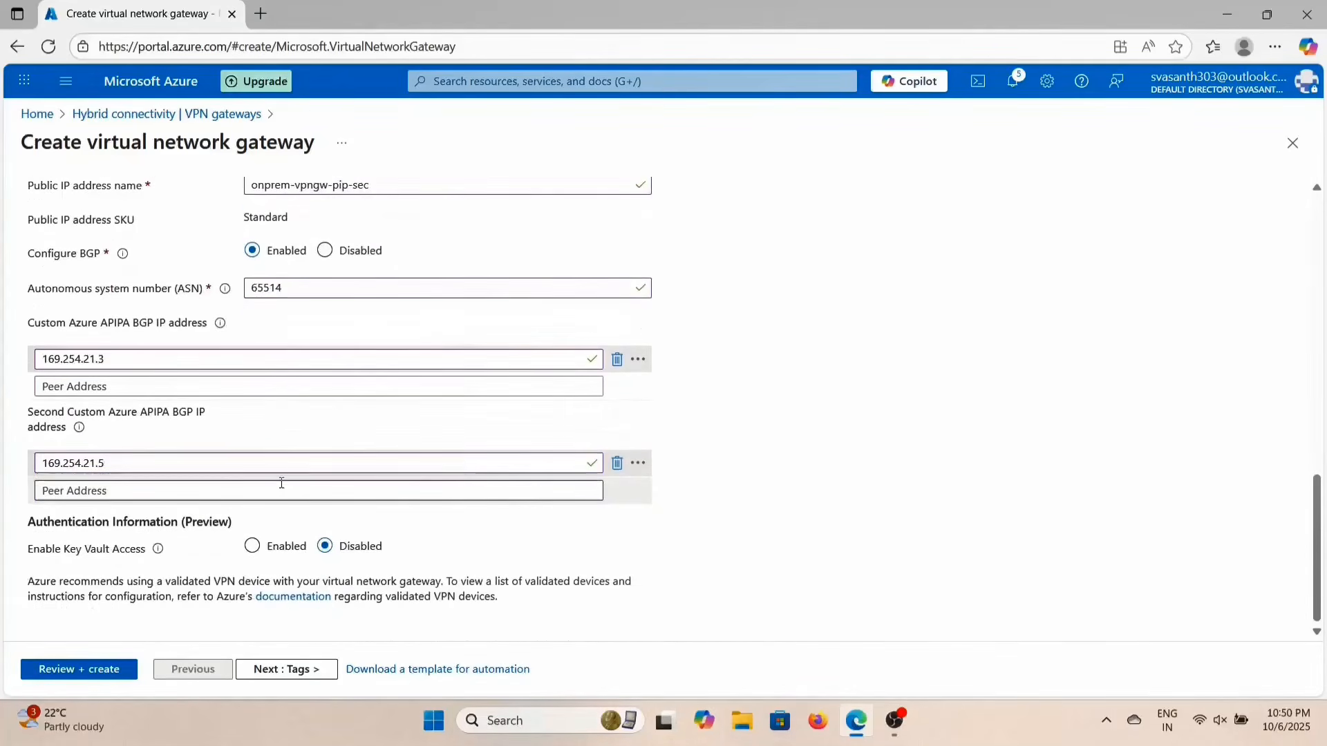
scroll(282, 484, up, 8)
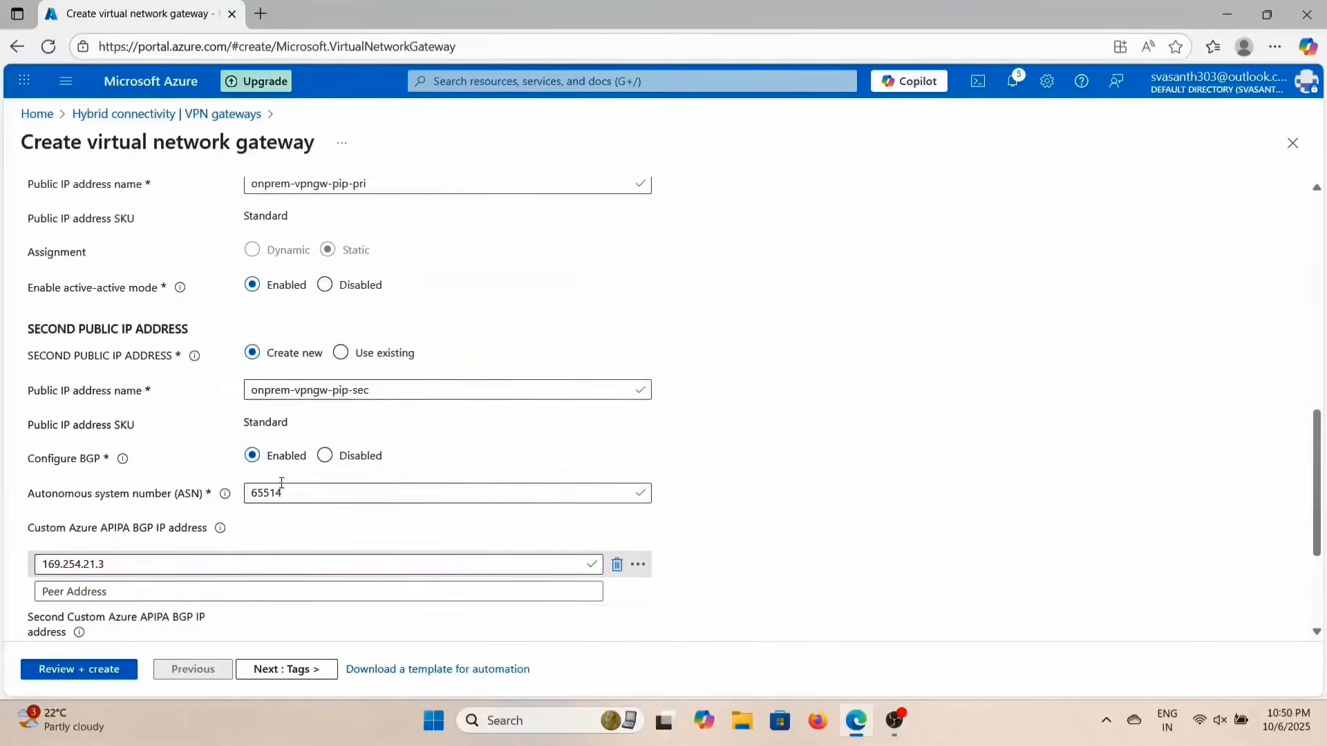
scroll(282, 489, up, 3)
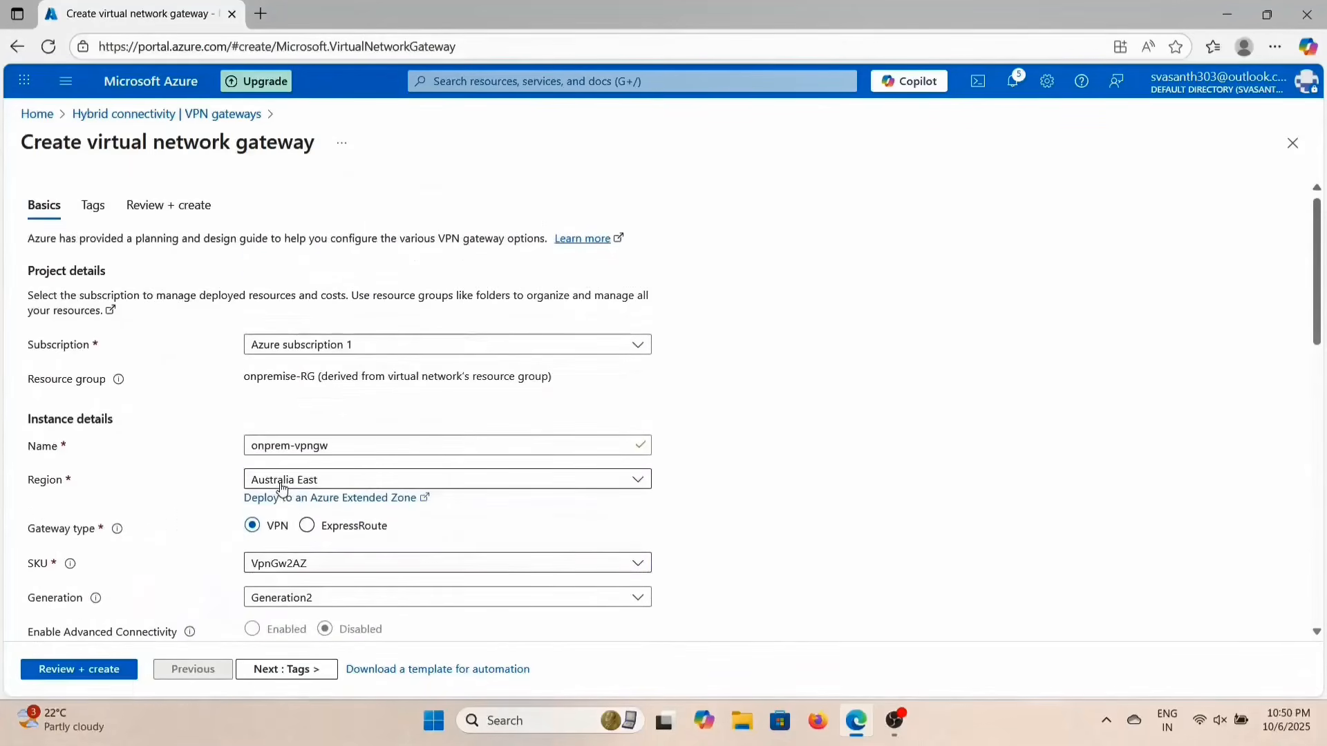
scroll(283, 489, down, 11)
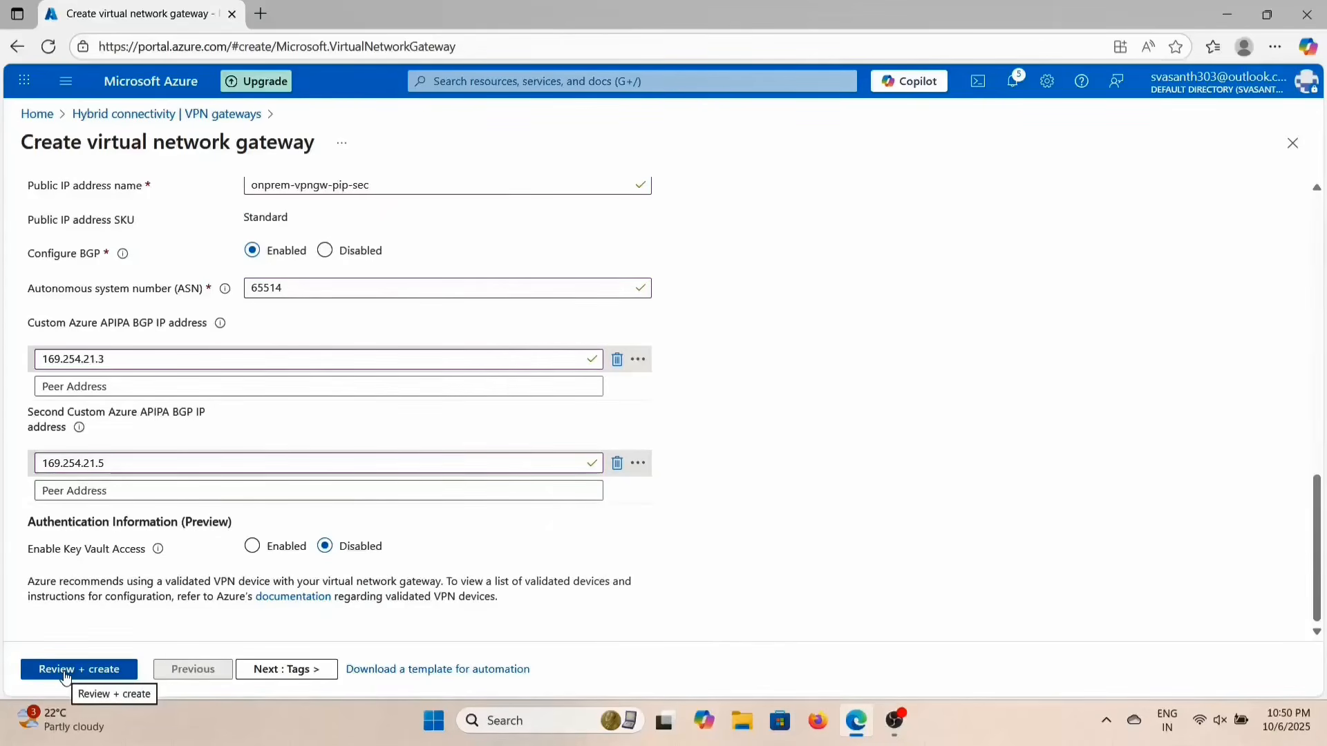
scroll(222, 438, up, 5)
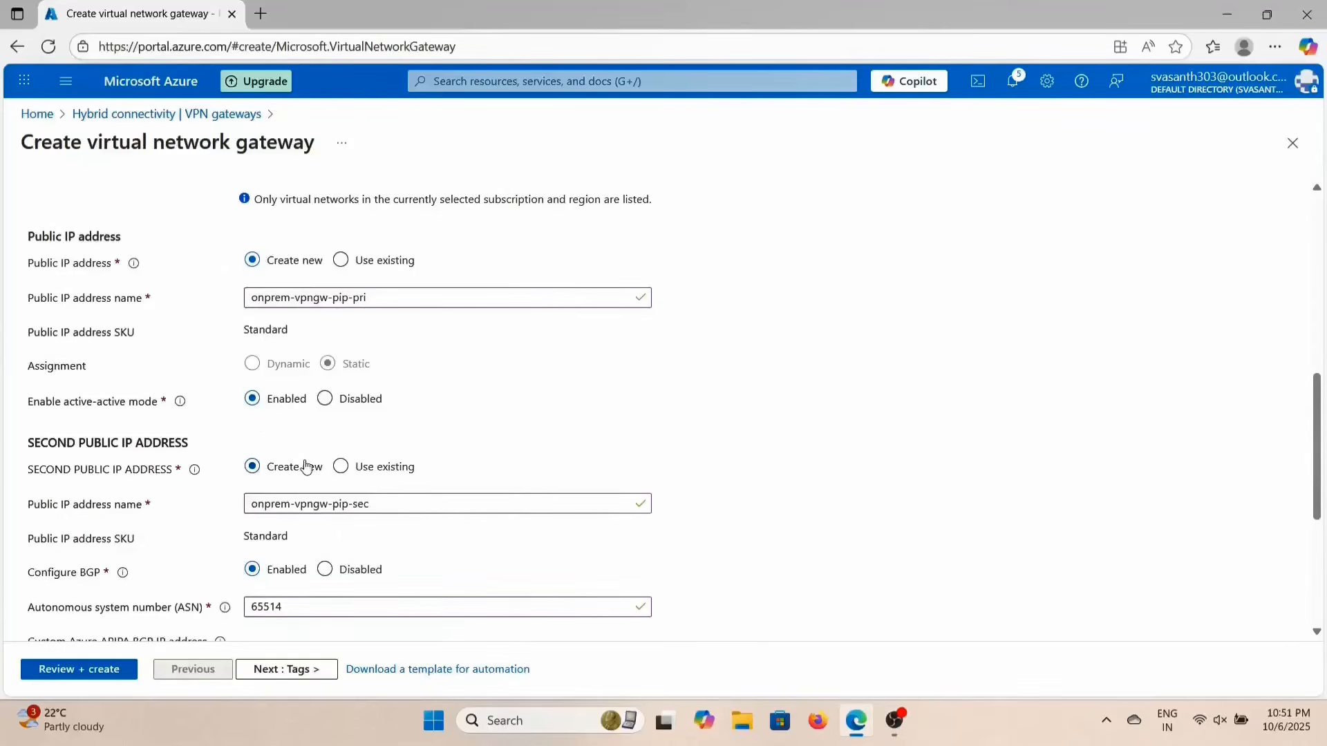
scroll(306, 467, down, 3)
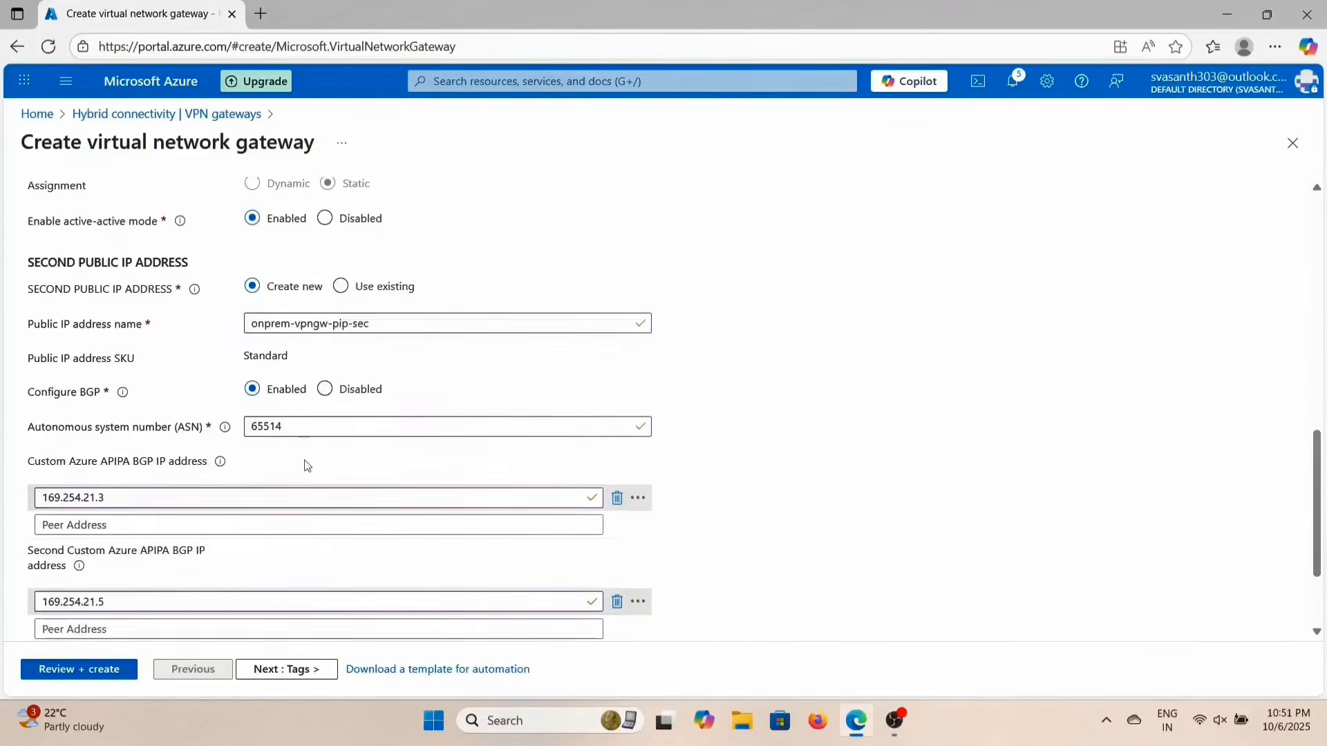
scroll(305, 460, down, 2)
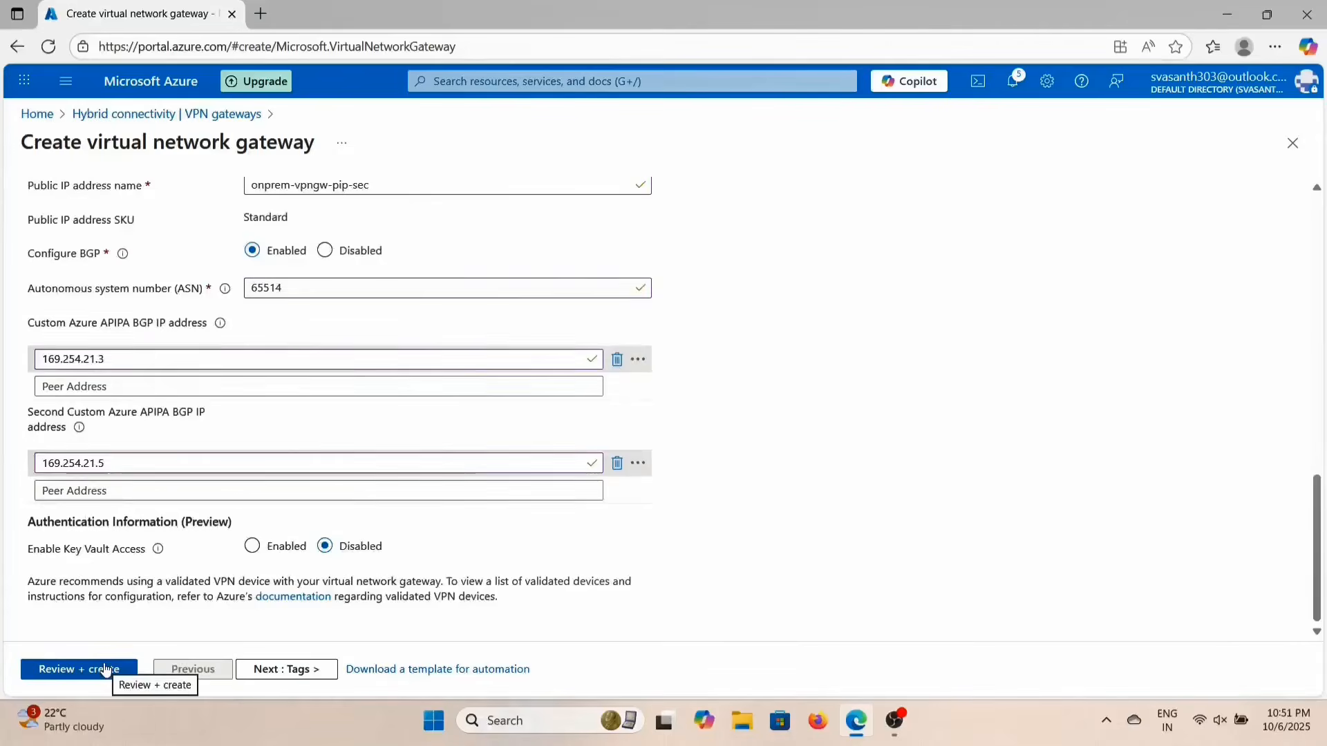
click(105, 668)
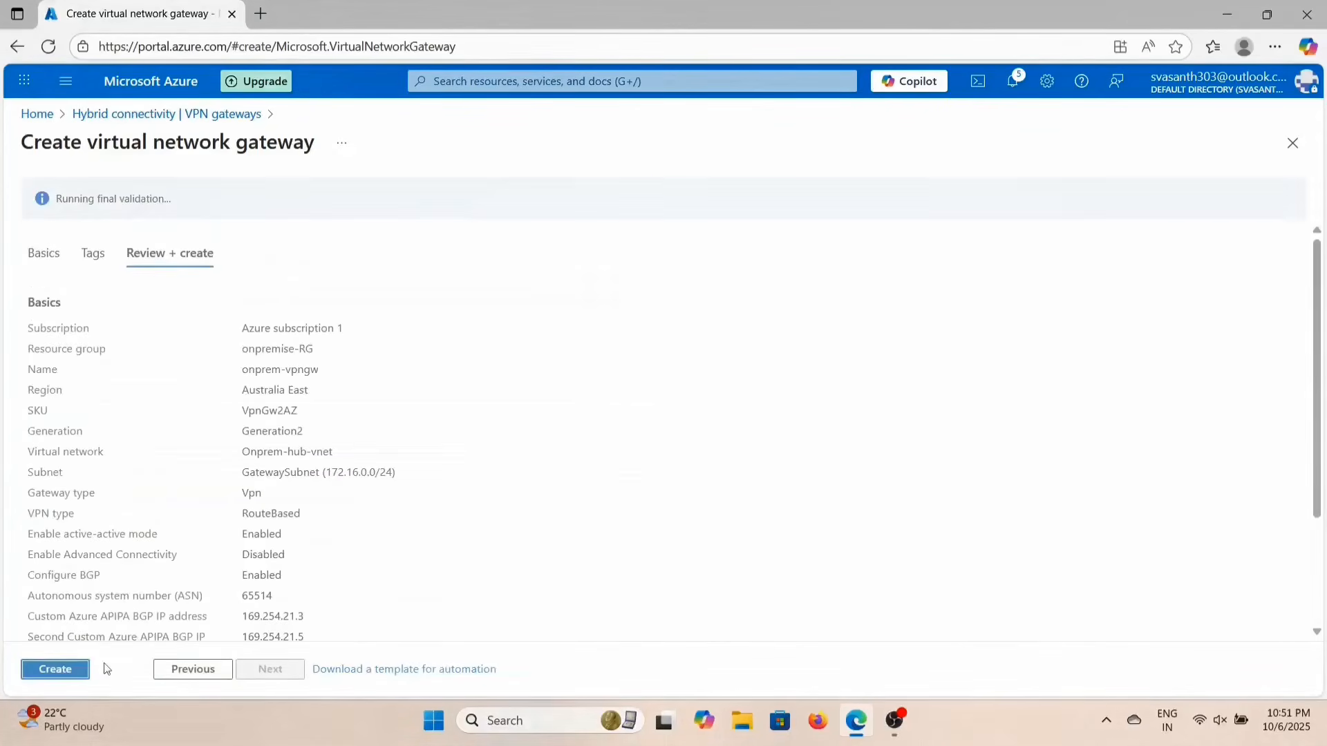
scroll(118, 566, down, 3)
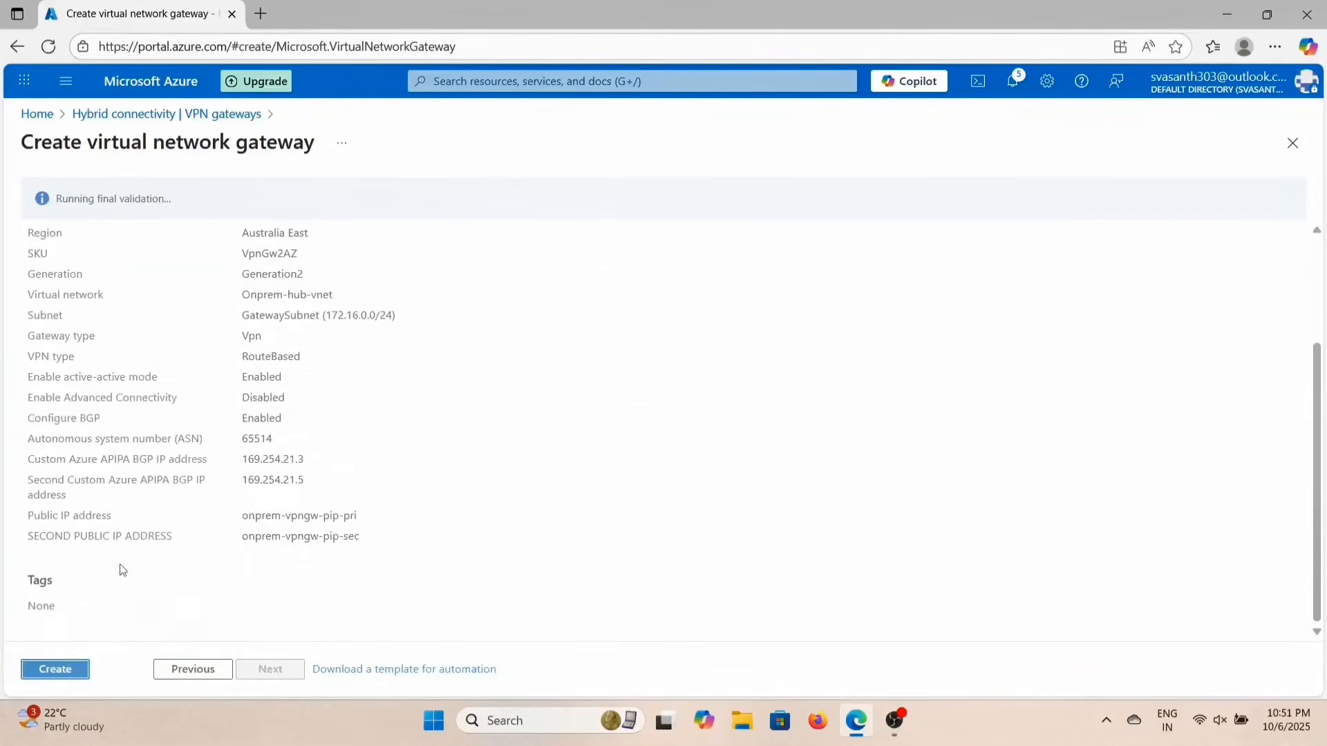
click(50, 670)
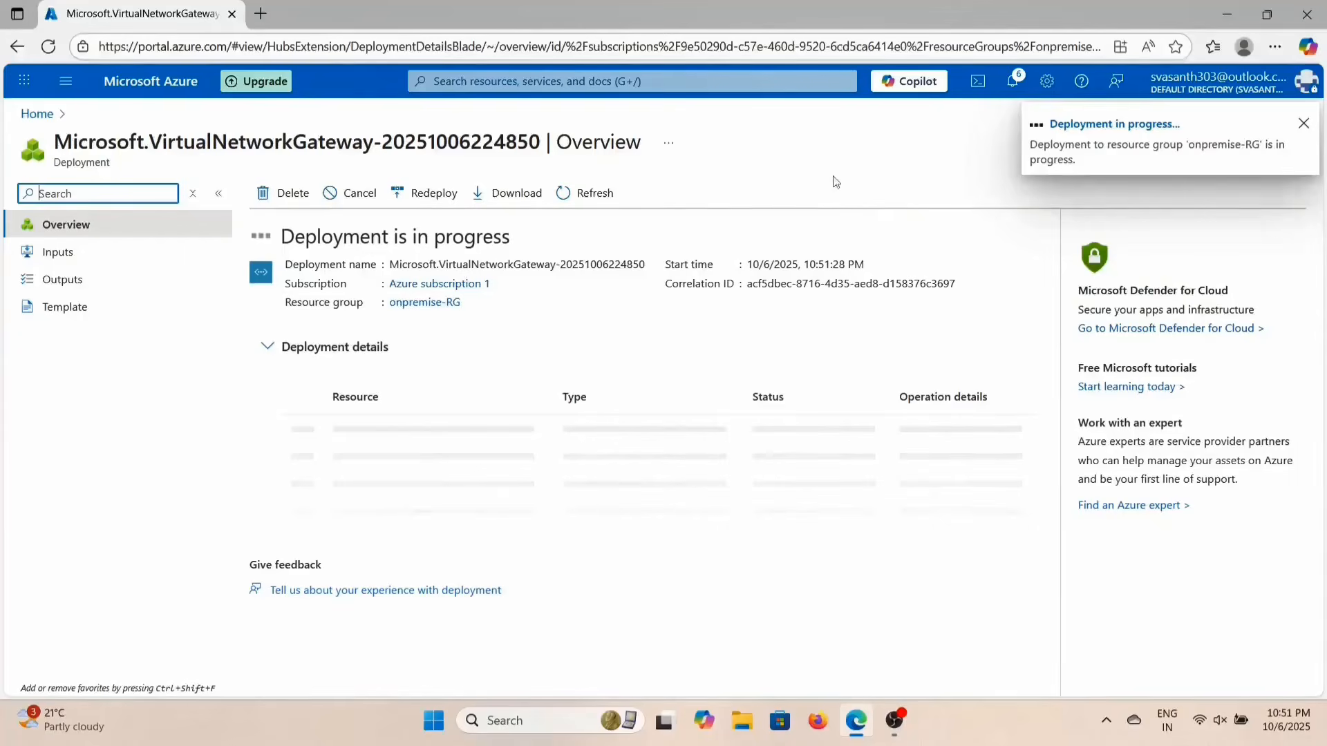
Open the portal notifications to check the progress of the gateway deployment.
click(1011, 92)
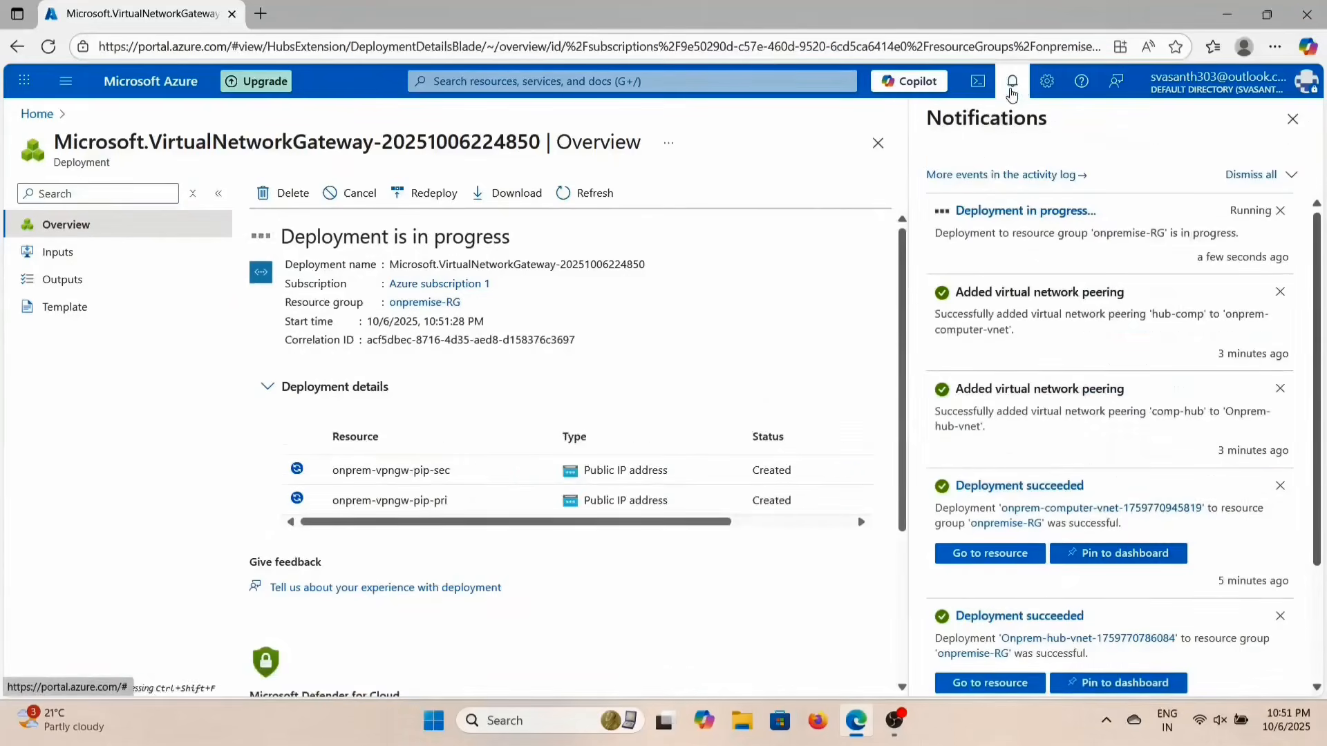
click(606, 184)
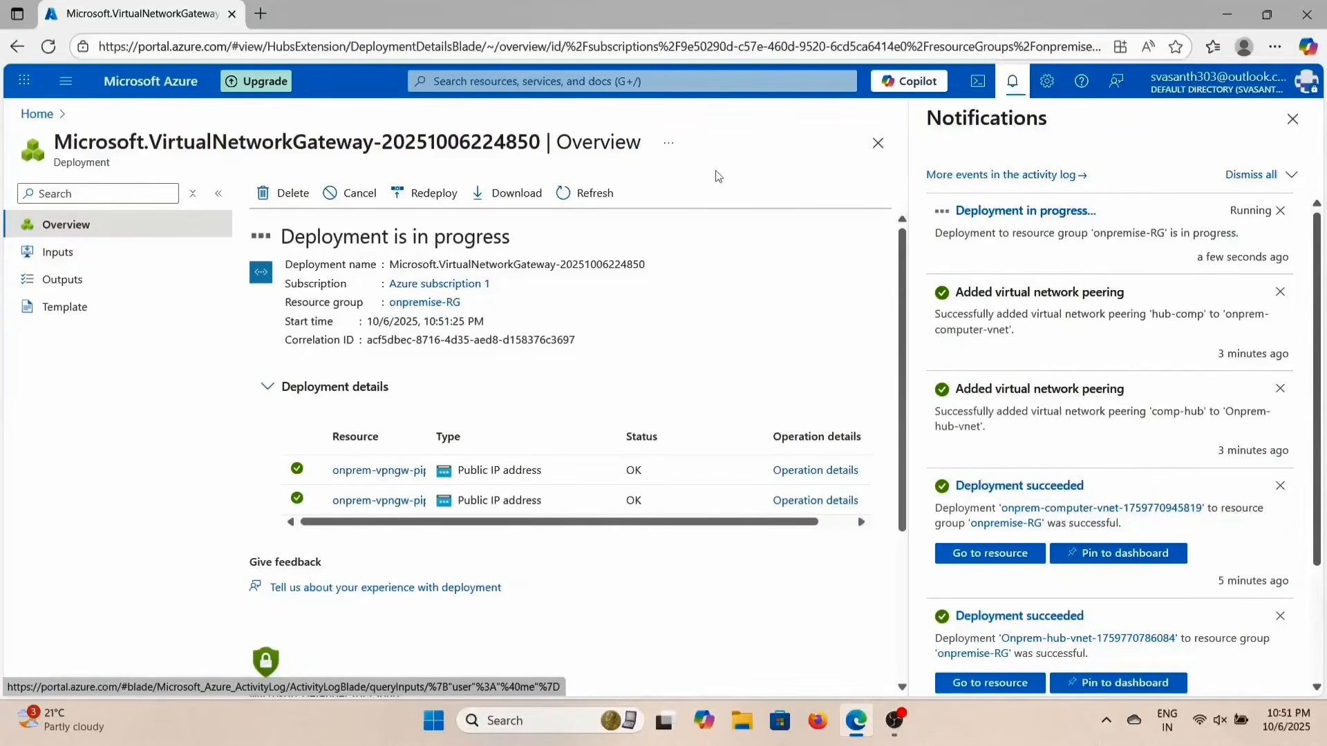
Close the extra Microsoft sign-in tab in Edge and switch to Firefox.
click(262, 15)
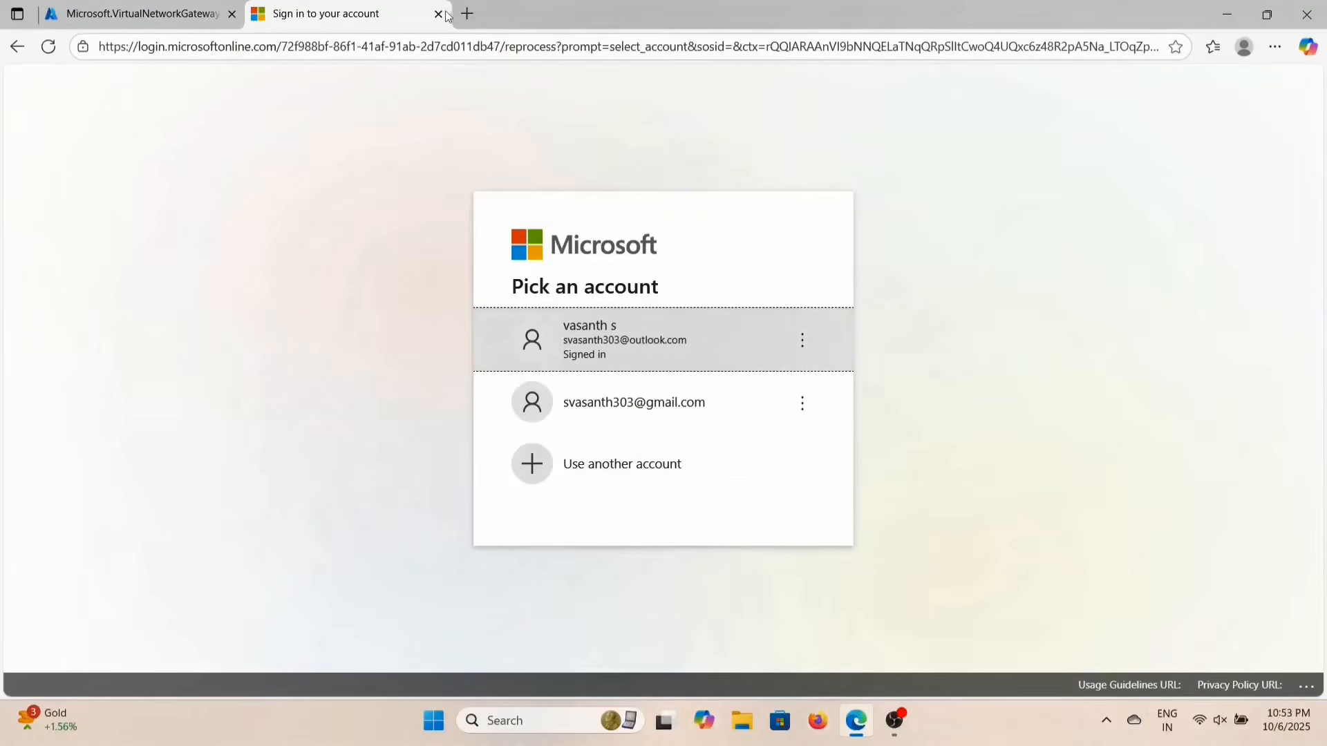
click(438, 14)
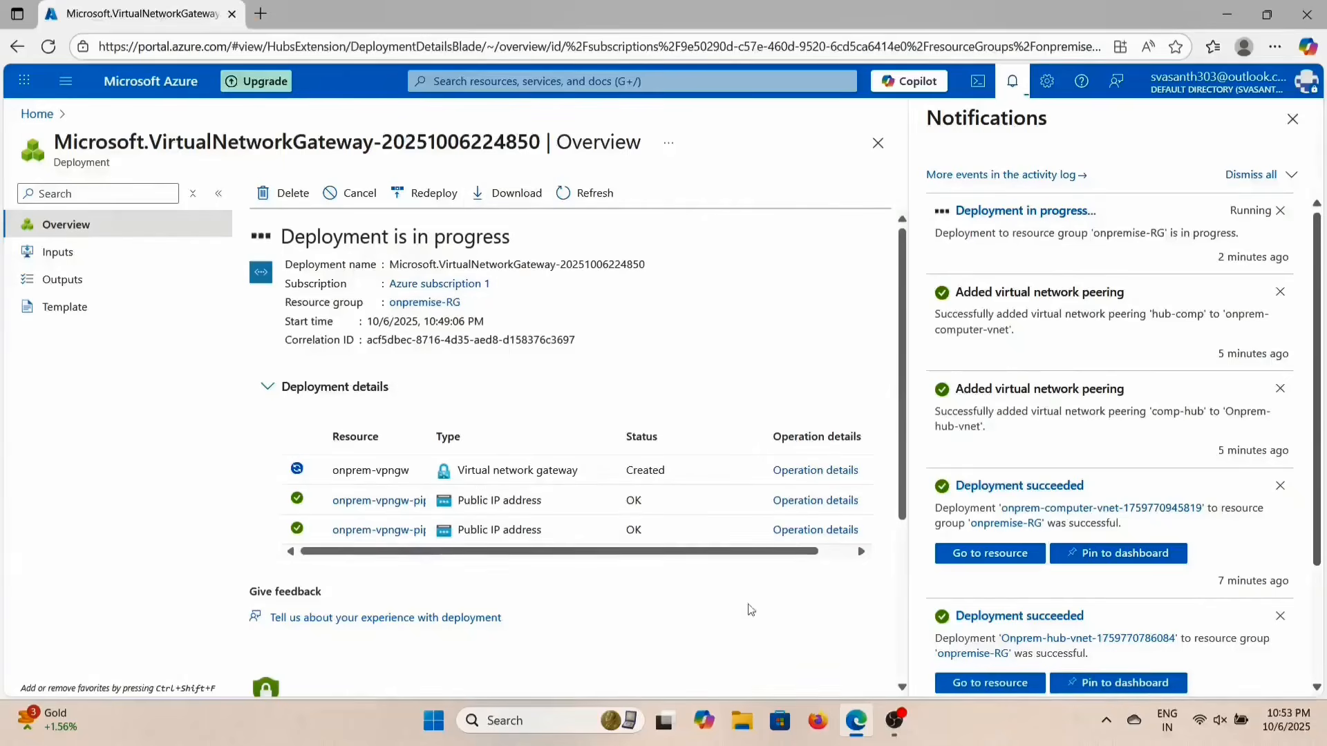
click(817, 721)
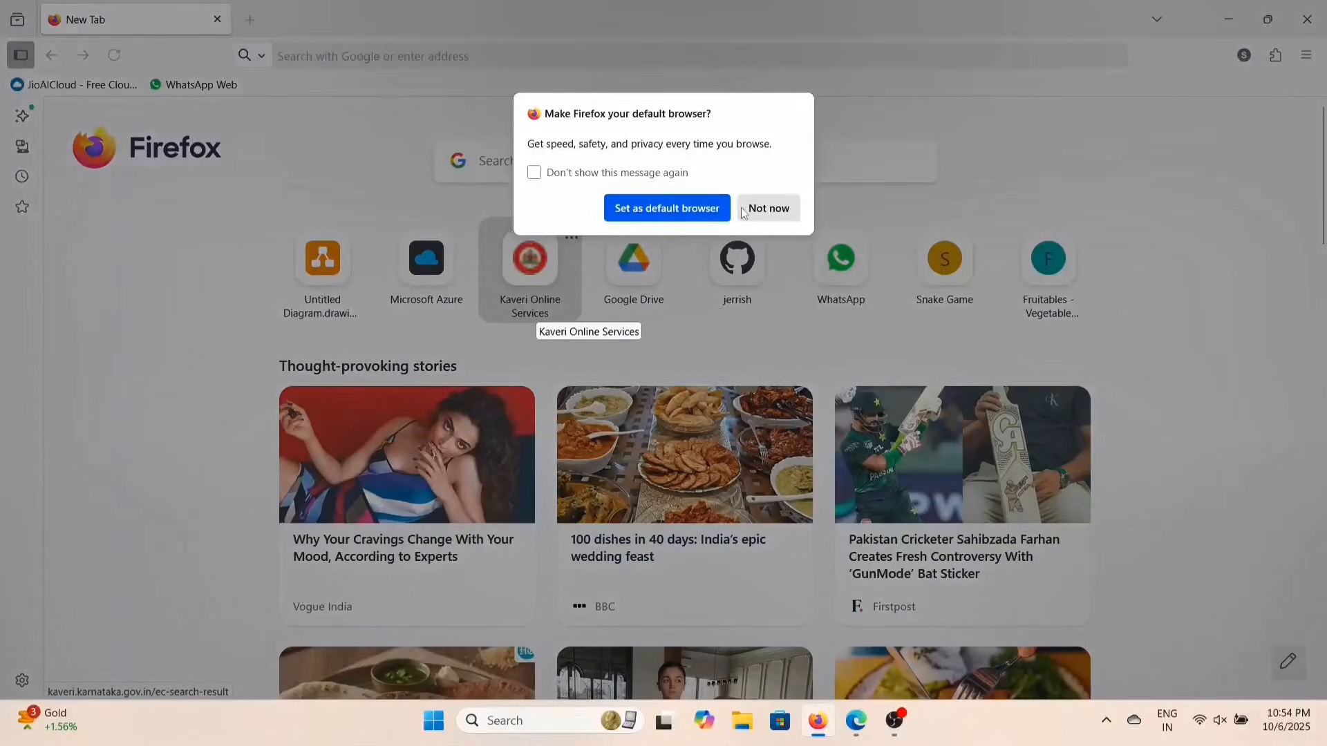
Open the Microsoft Azure portal from the address suggestions in Firefox.
click(744, 213)
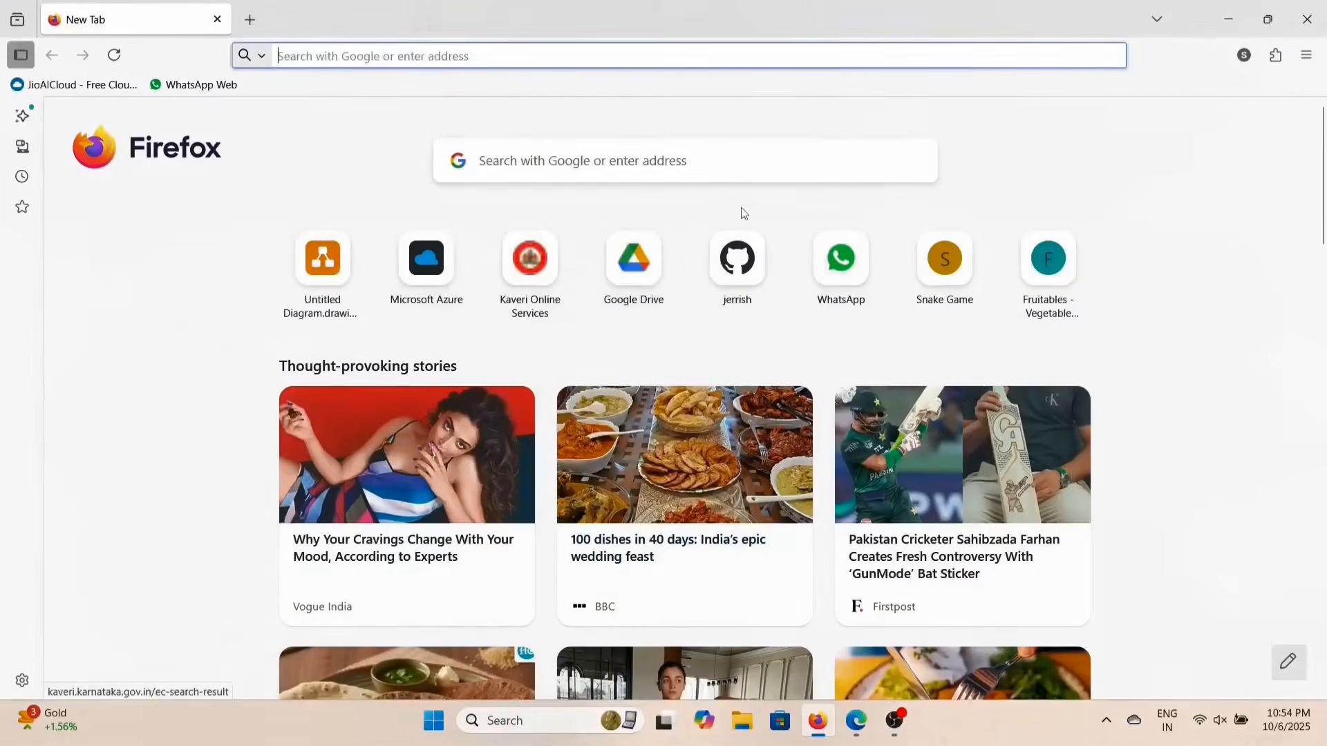
click(382, 52)
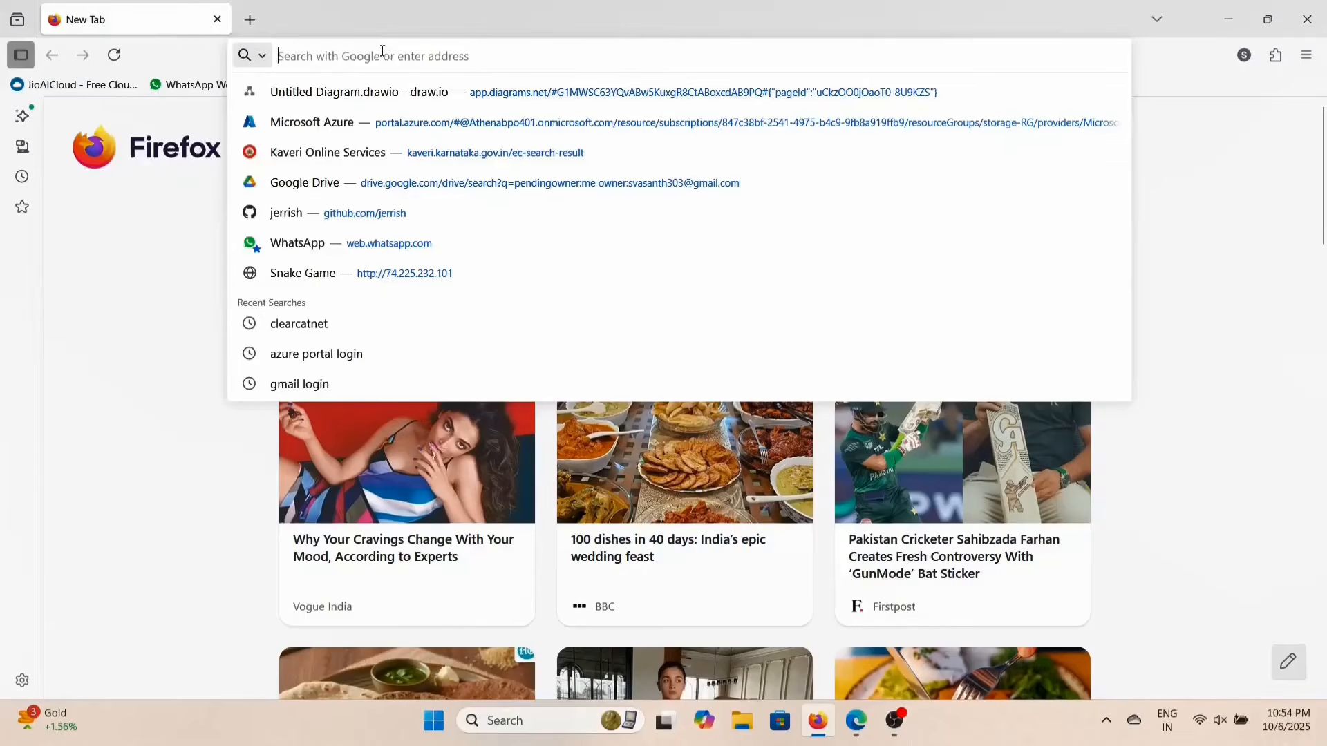
click(337, 119)
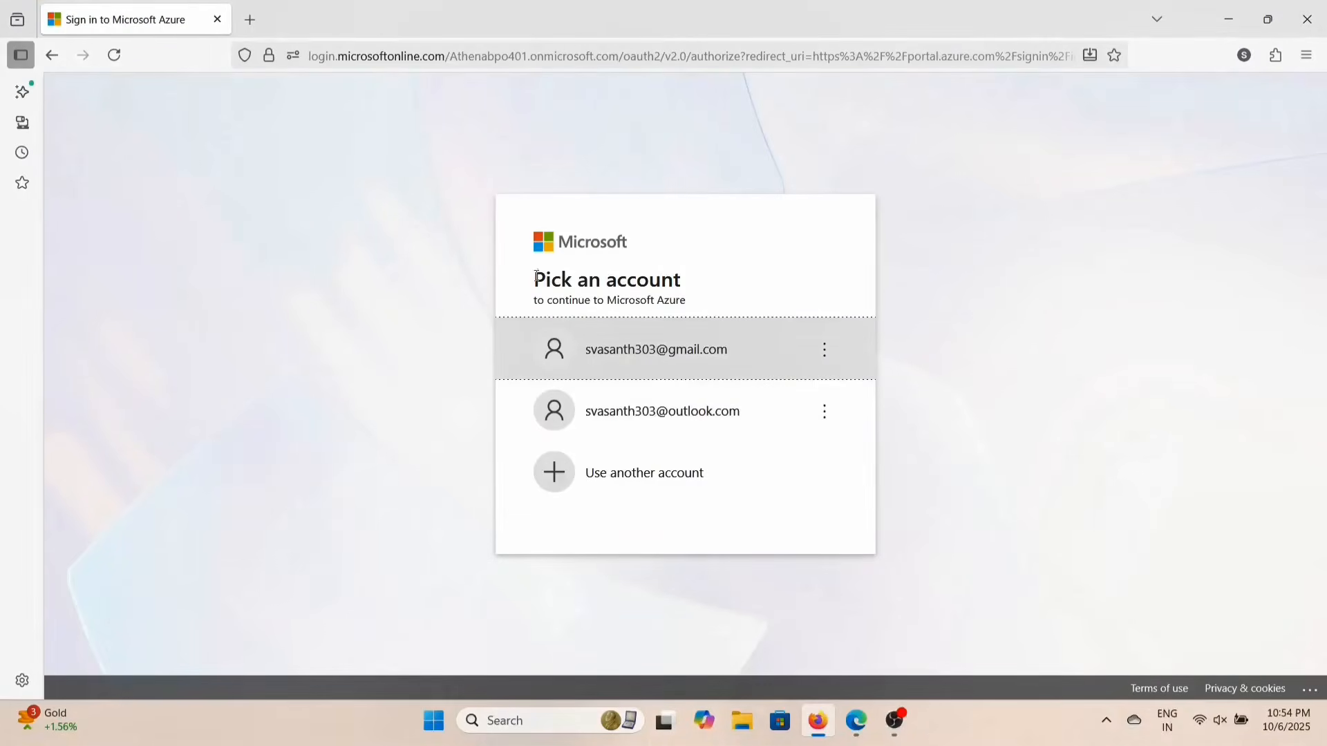
Sign in to Azure with the saved Gmail account using a mobile-device passkey, turn on Bluetooth for it and stay signed in.
click(713, 358)
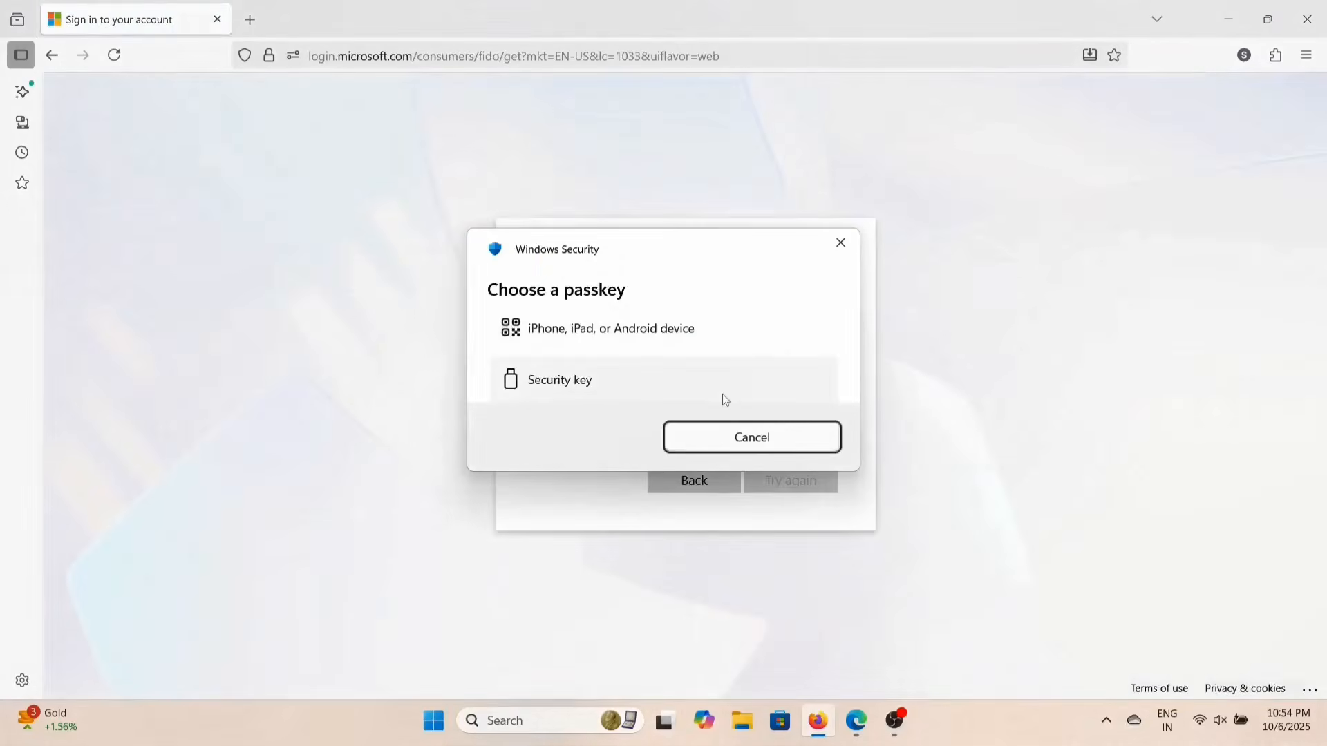
click(610, 341)
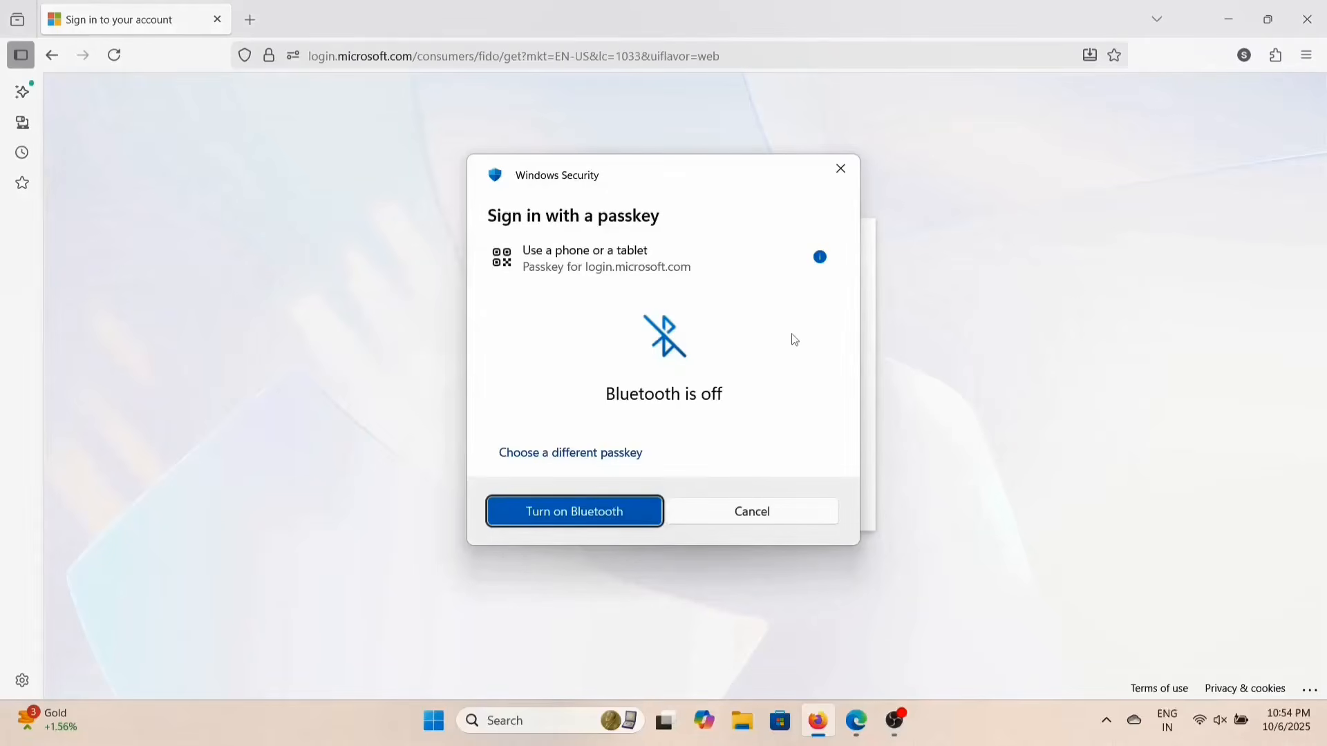
click(633, 510)
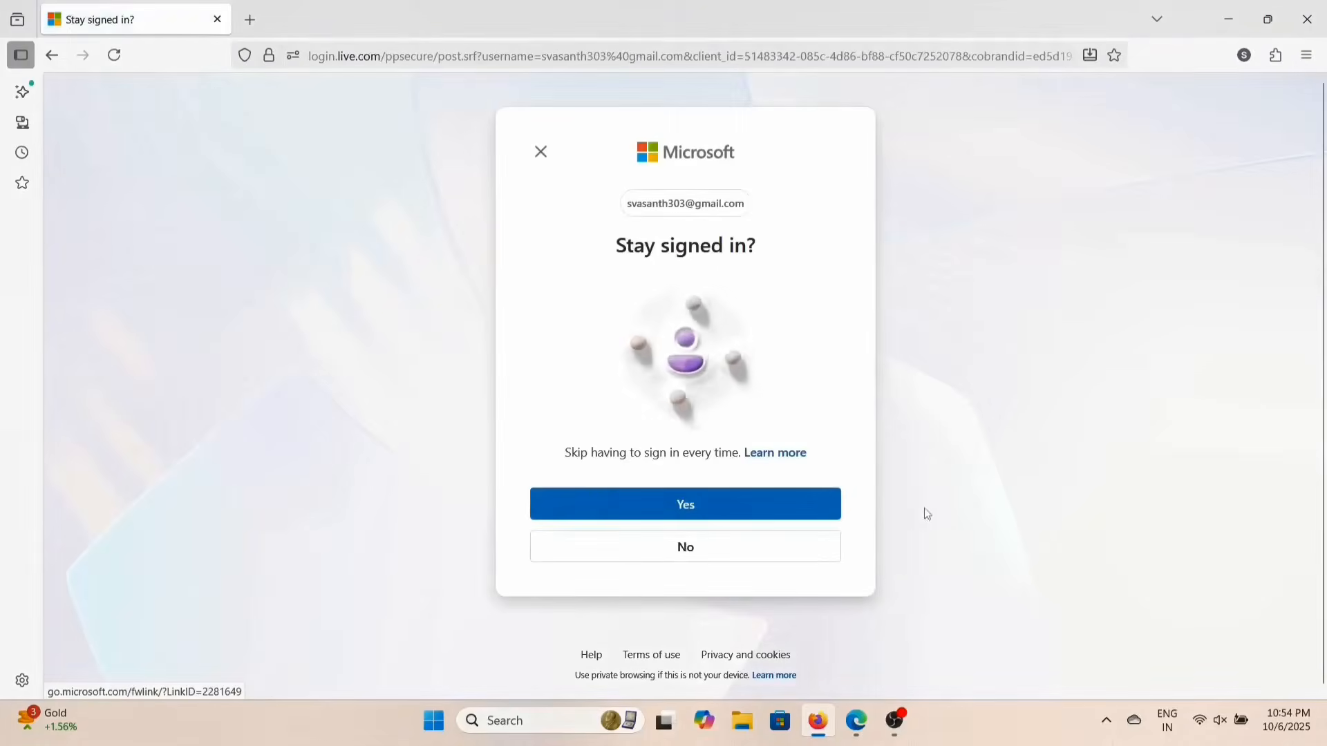
click(720, 506)
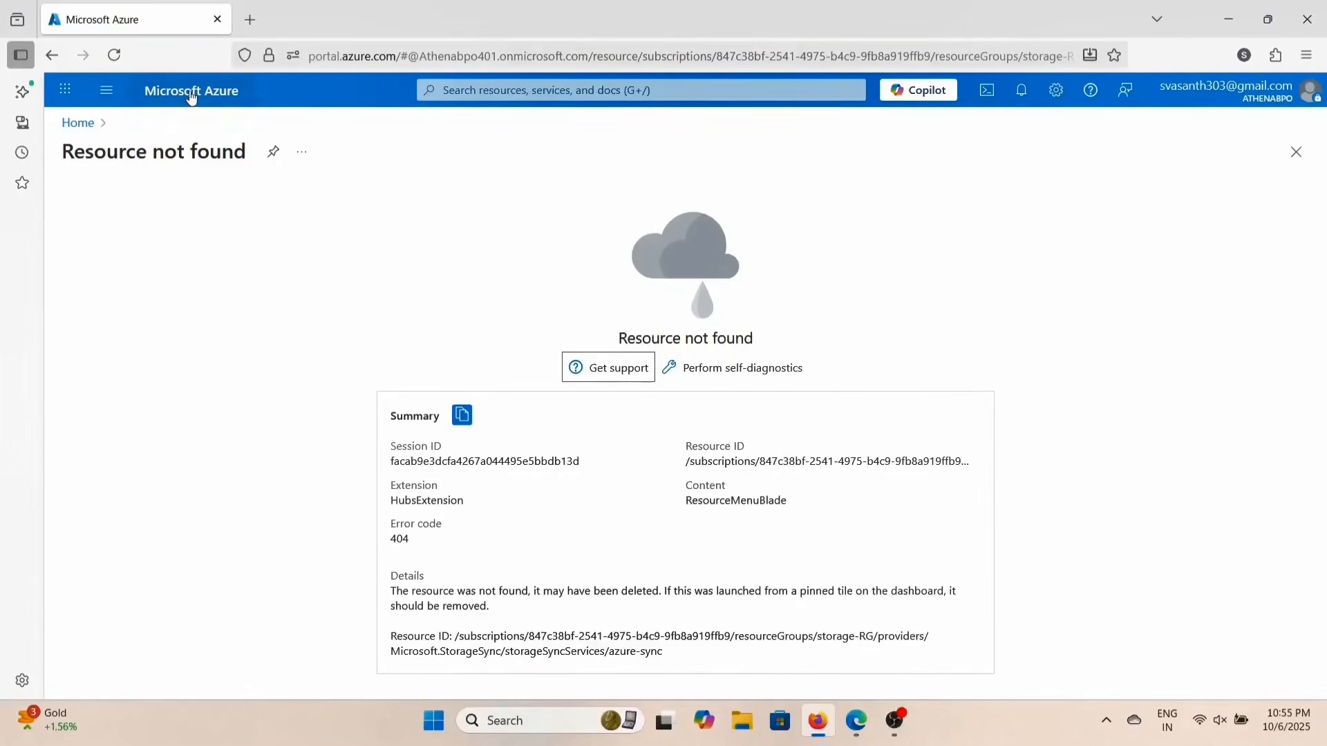
Go to the portal home page, check the existing resource groups and return home.
click(80, 125)
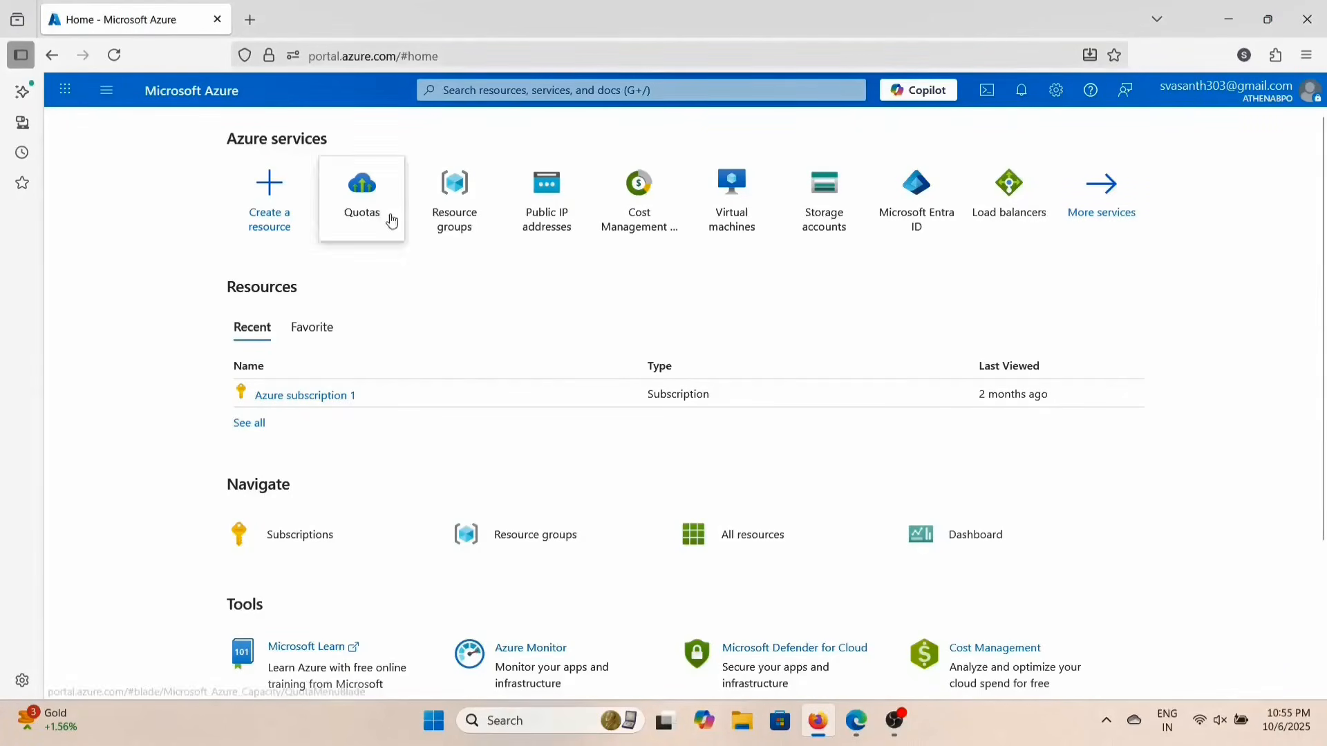
click(1207, 730)
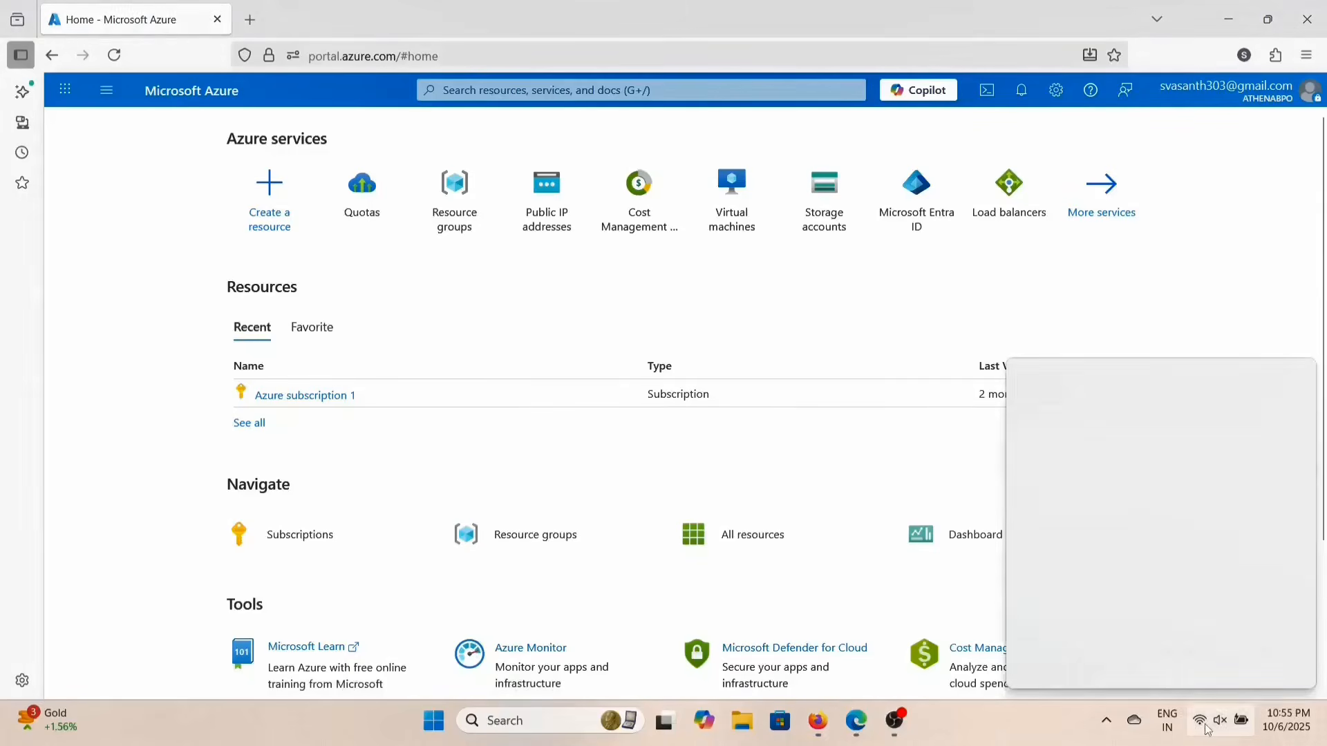
click(1159, 301)
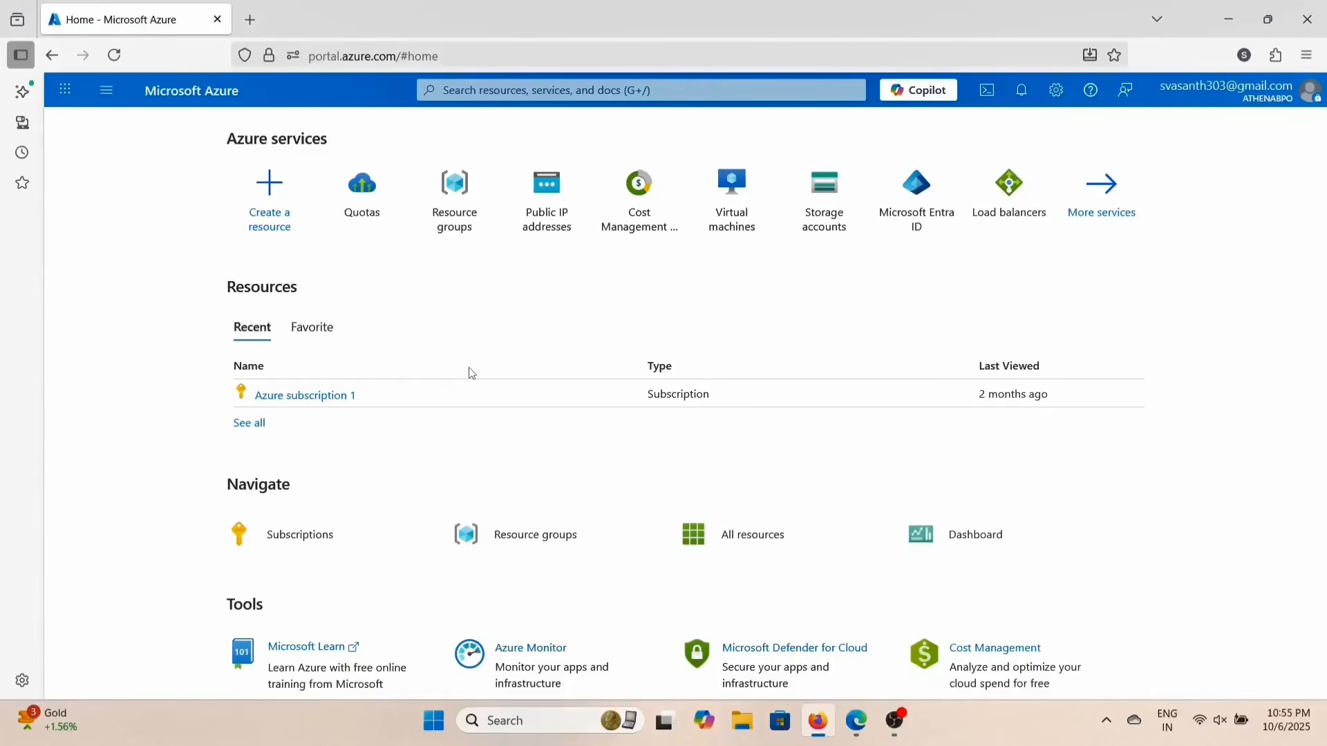
click(454, 204)
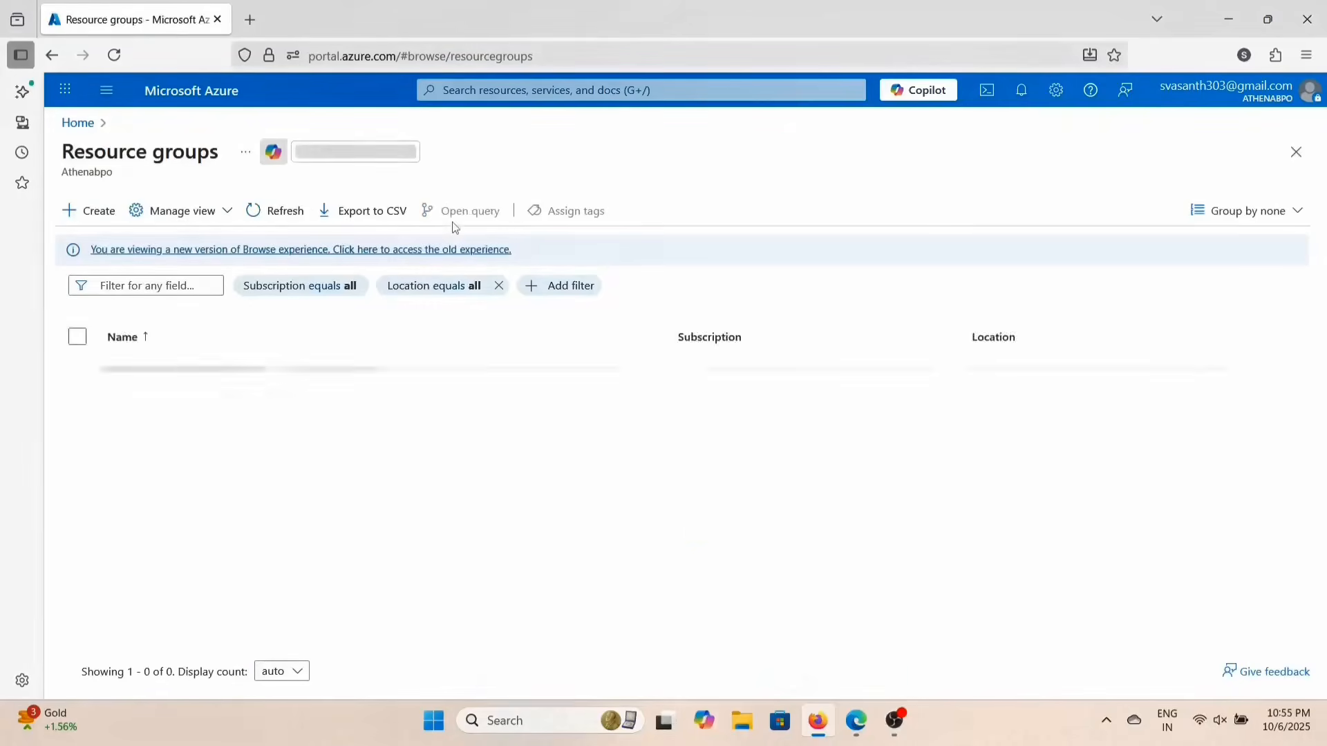
click(73, 123)
Open the virtual networks list and start creating a new virtual network.
click(485, 90)
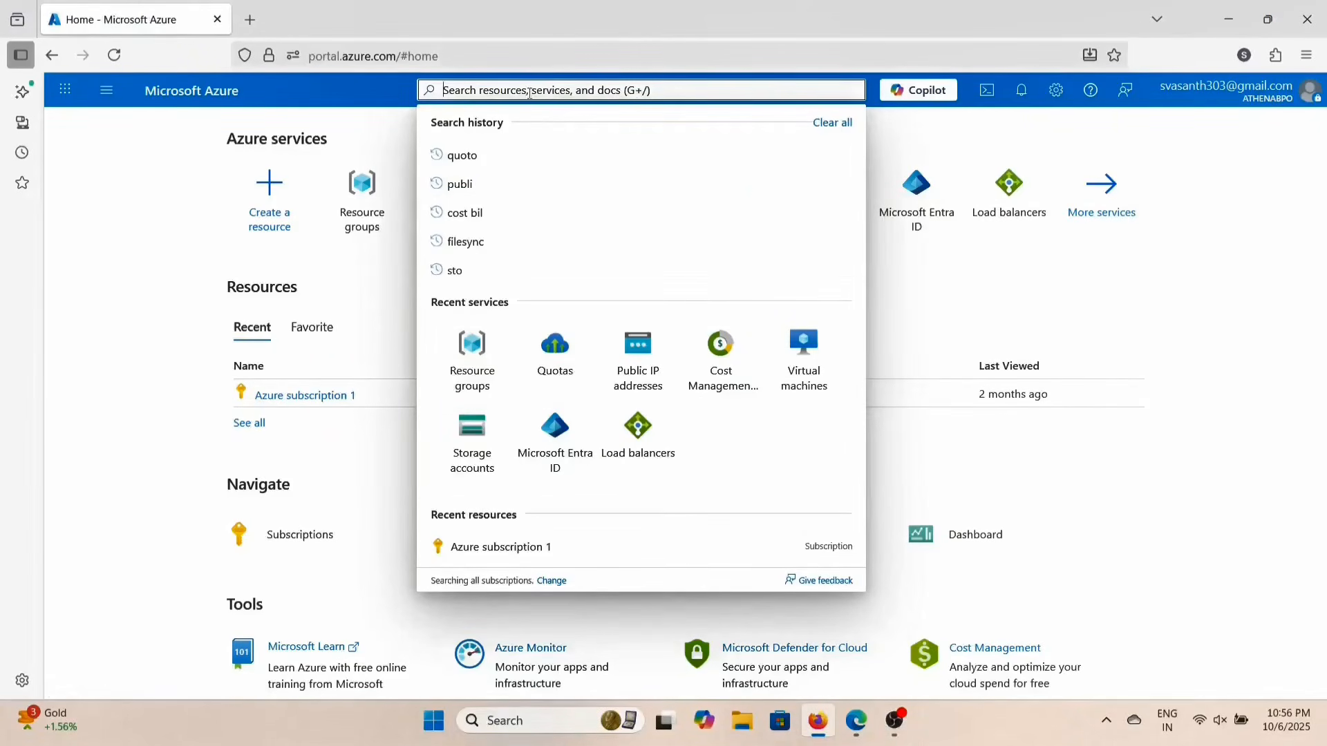
click(106, 90)
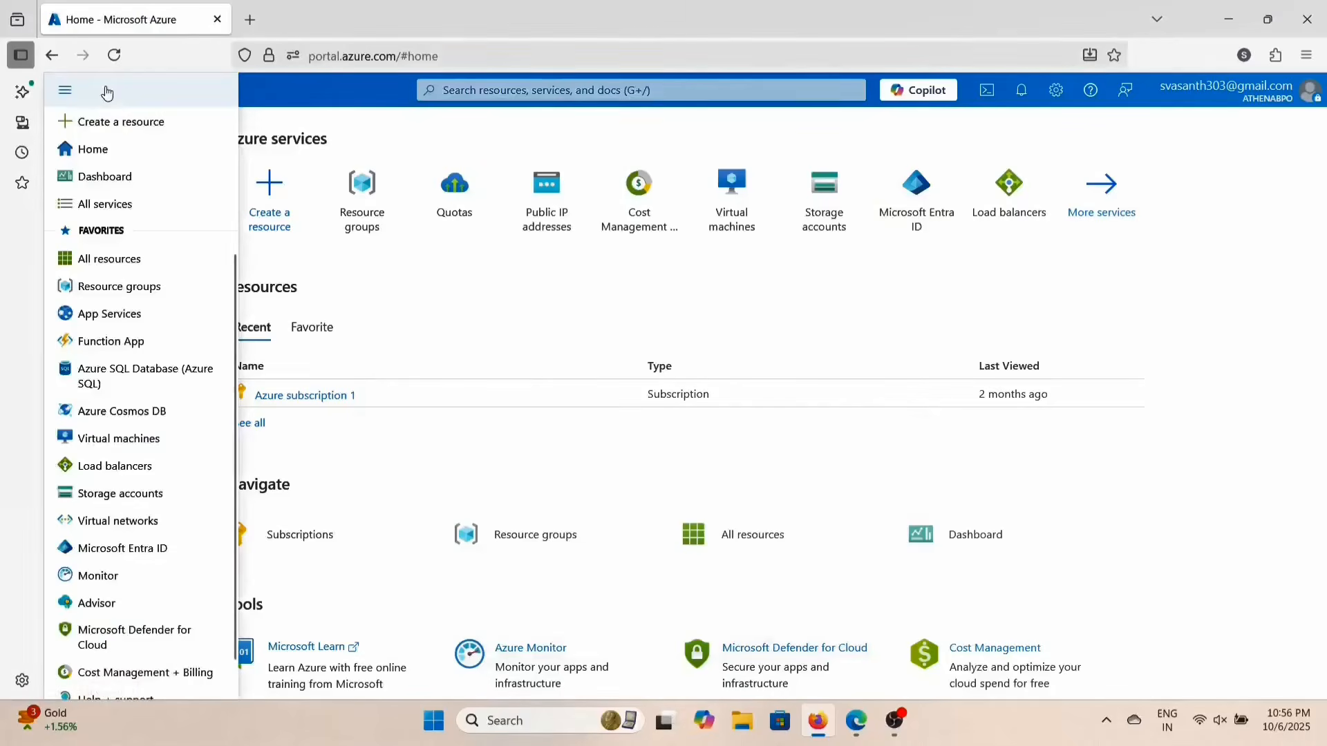
click(131, 522)
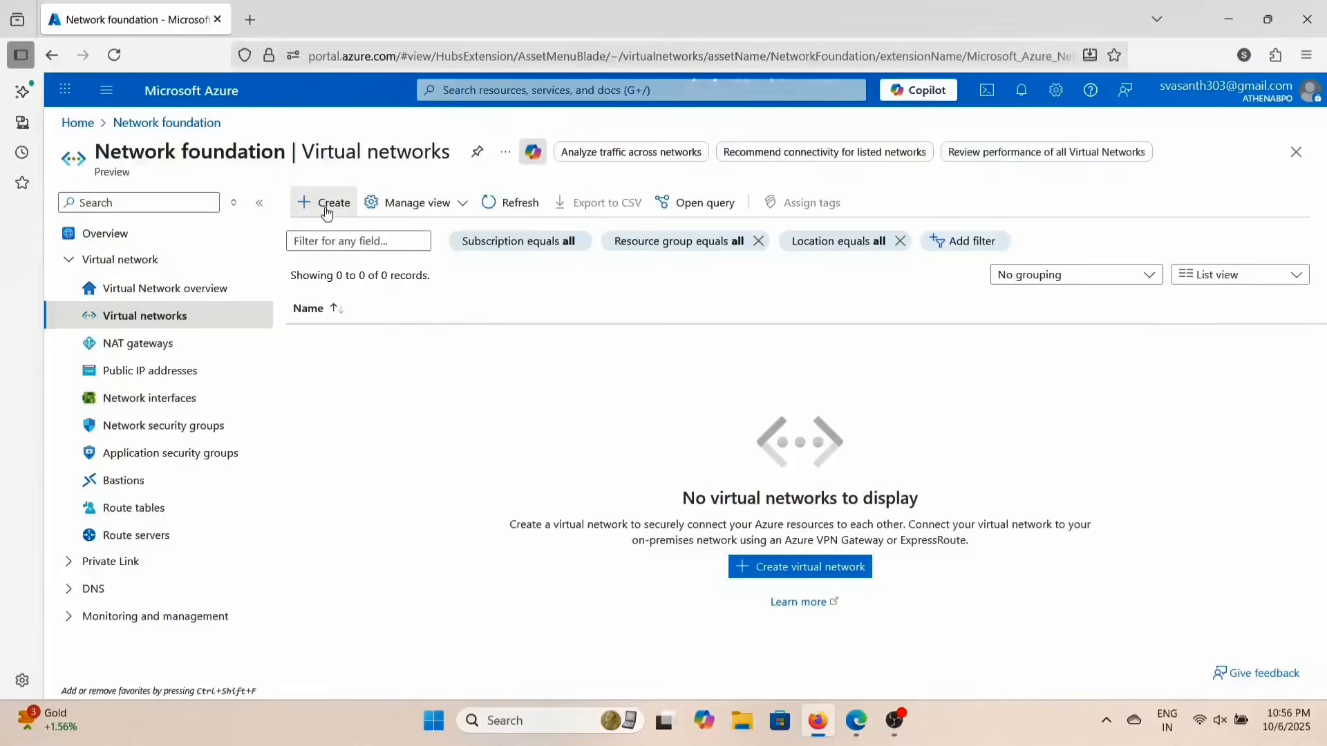
click(327, 212)
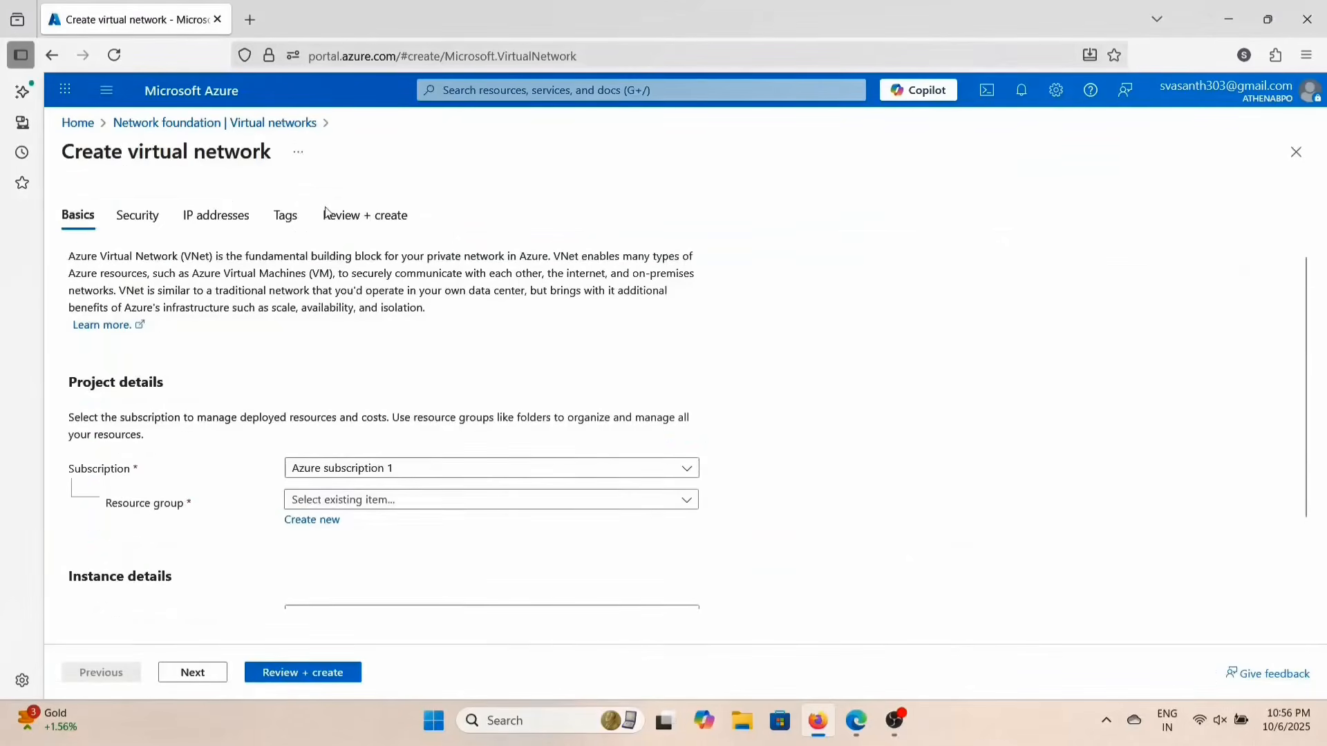
Create a new resource group named networkmanager-RG for the virtual network.
scroll(350, 346, down, 2)
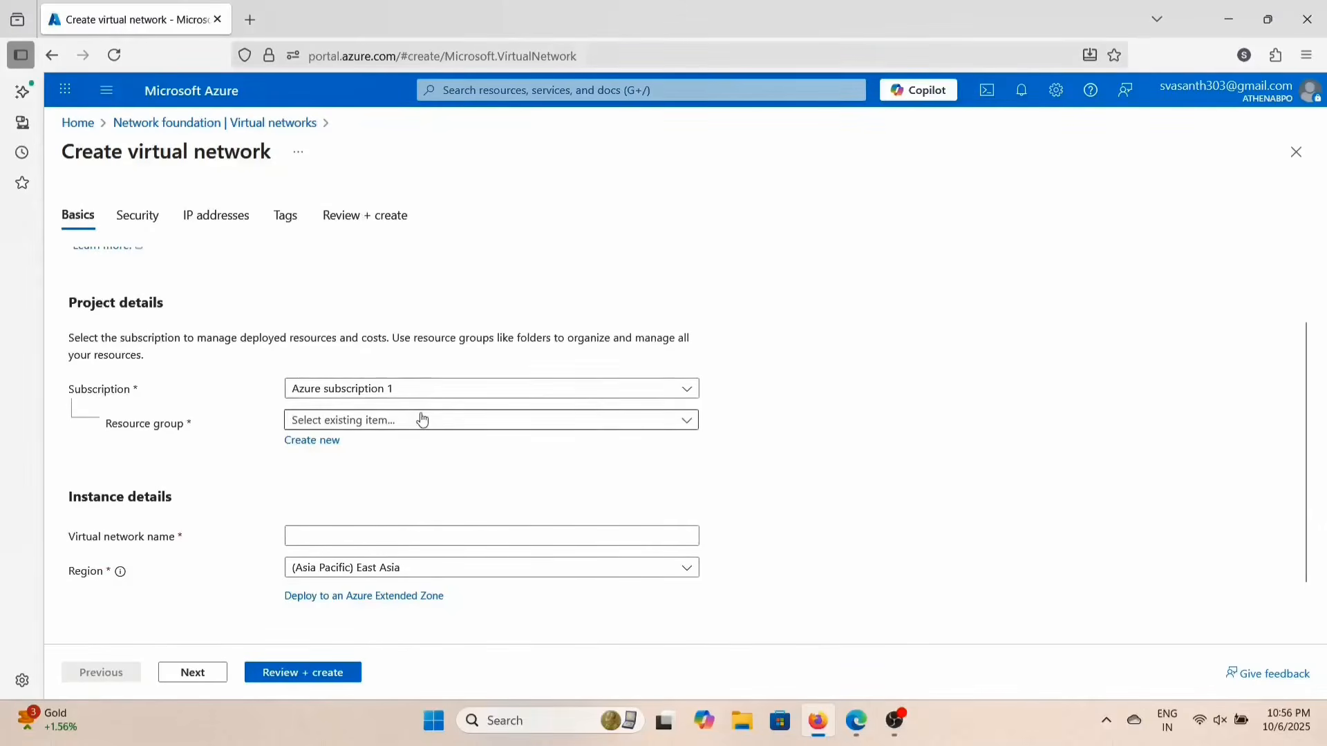
scroll(436, 349, up, 2)
scroll(436, 349, down, 3)
scroll(415, 373, up, 1)
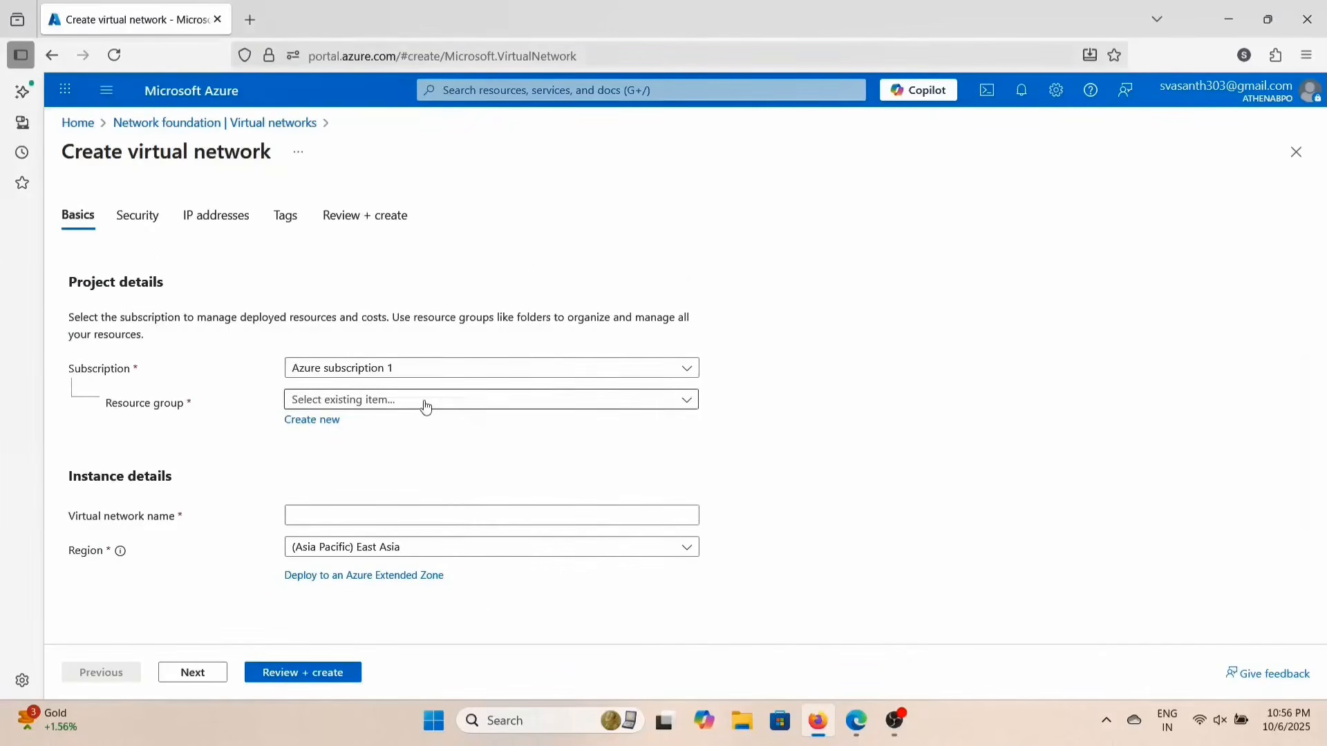
click(312, 419)
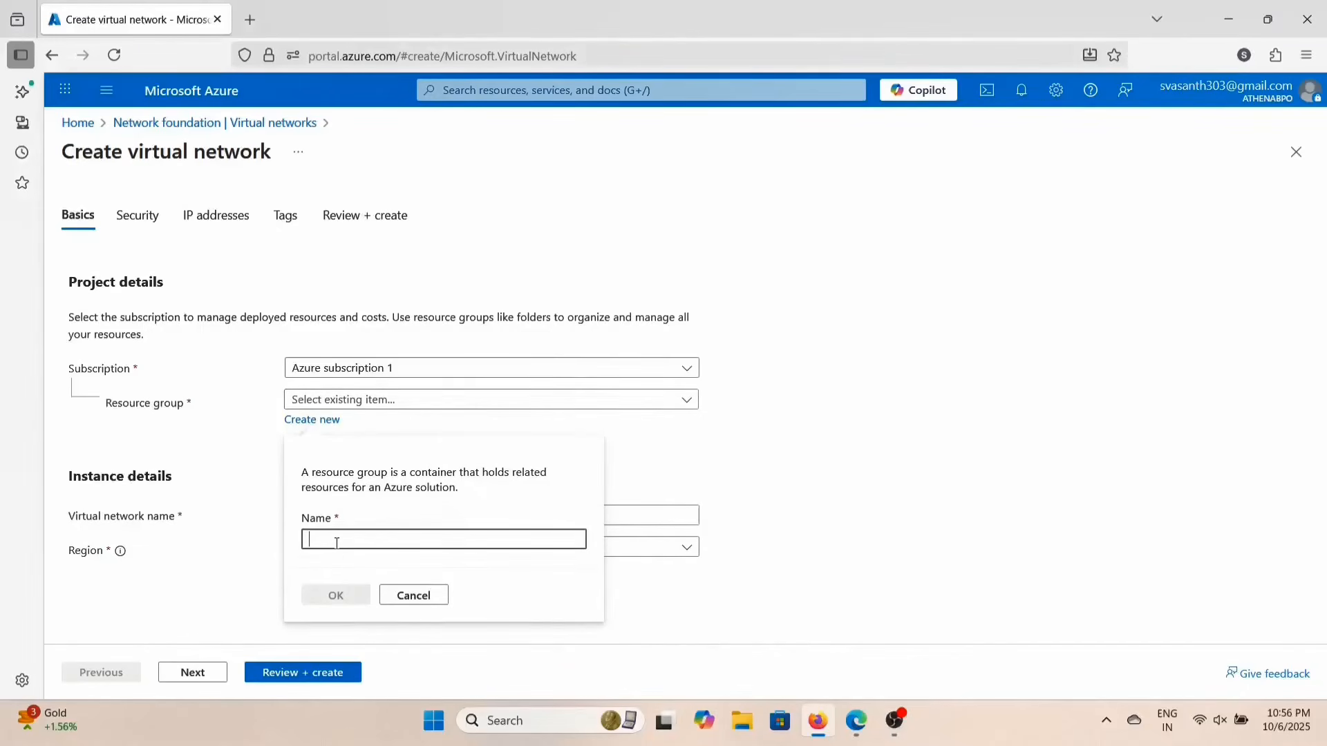
text(core-)
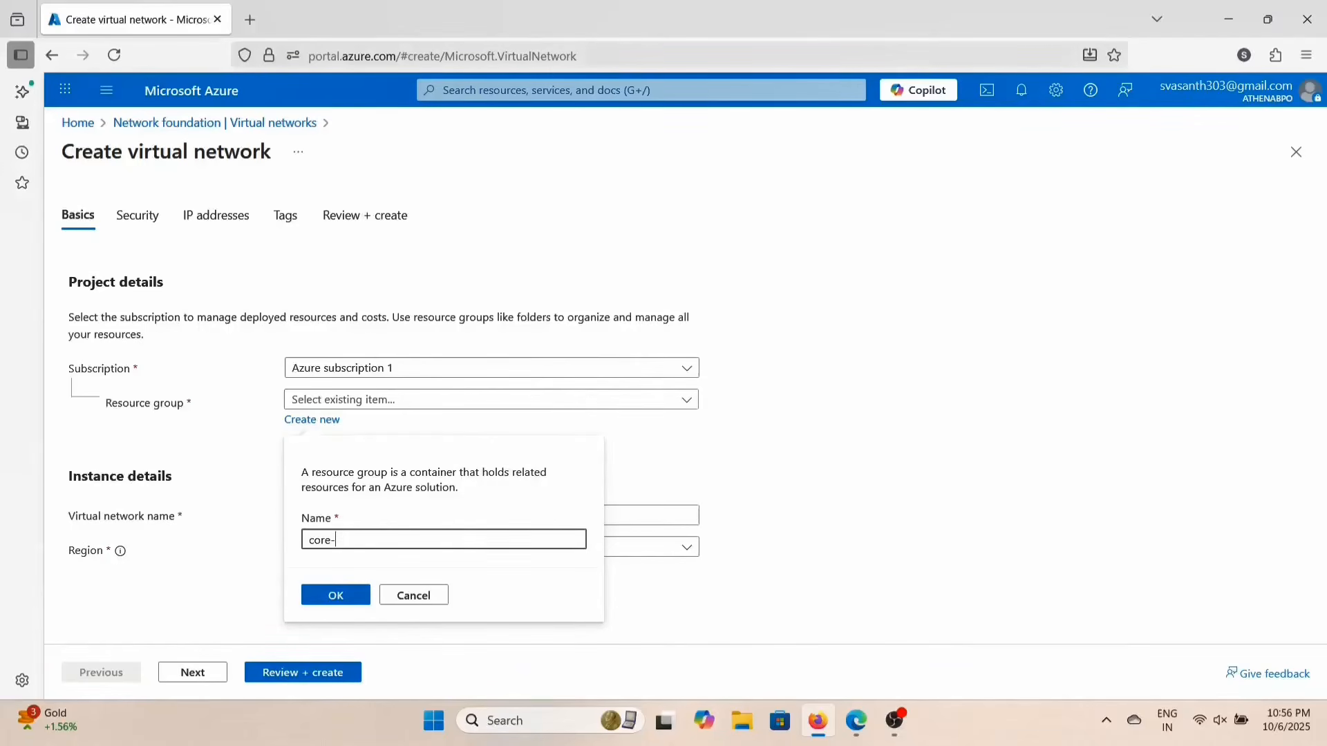
key(BackSpace)
key(BackSpace)
key(BackSpace)
key(BackSpace)
text(n)
key(Caps_Lock)
text(RG)
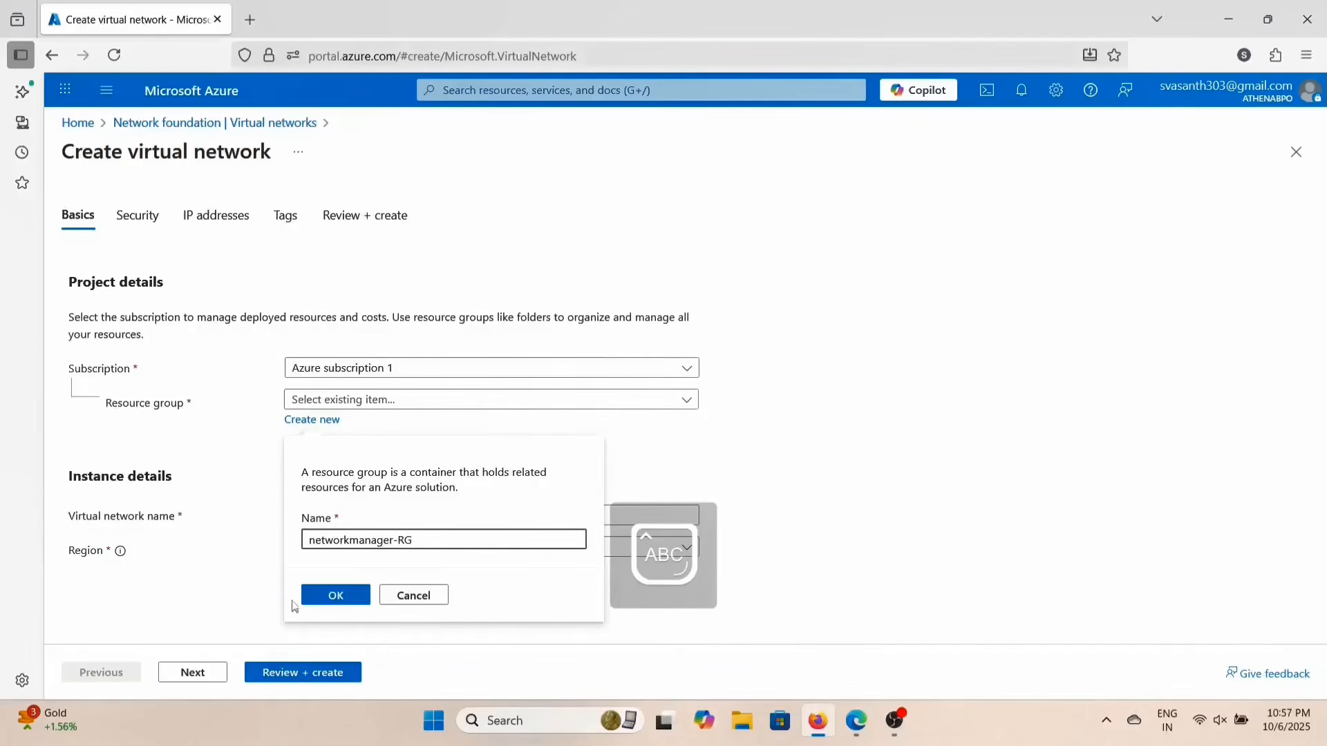
click(335, 595)
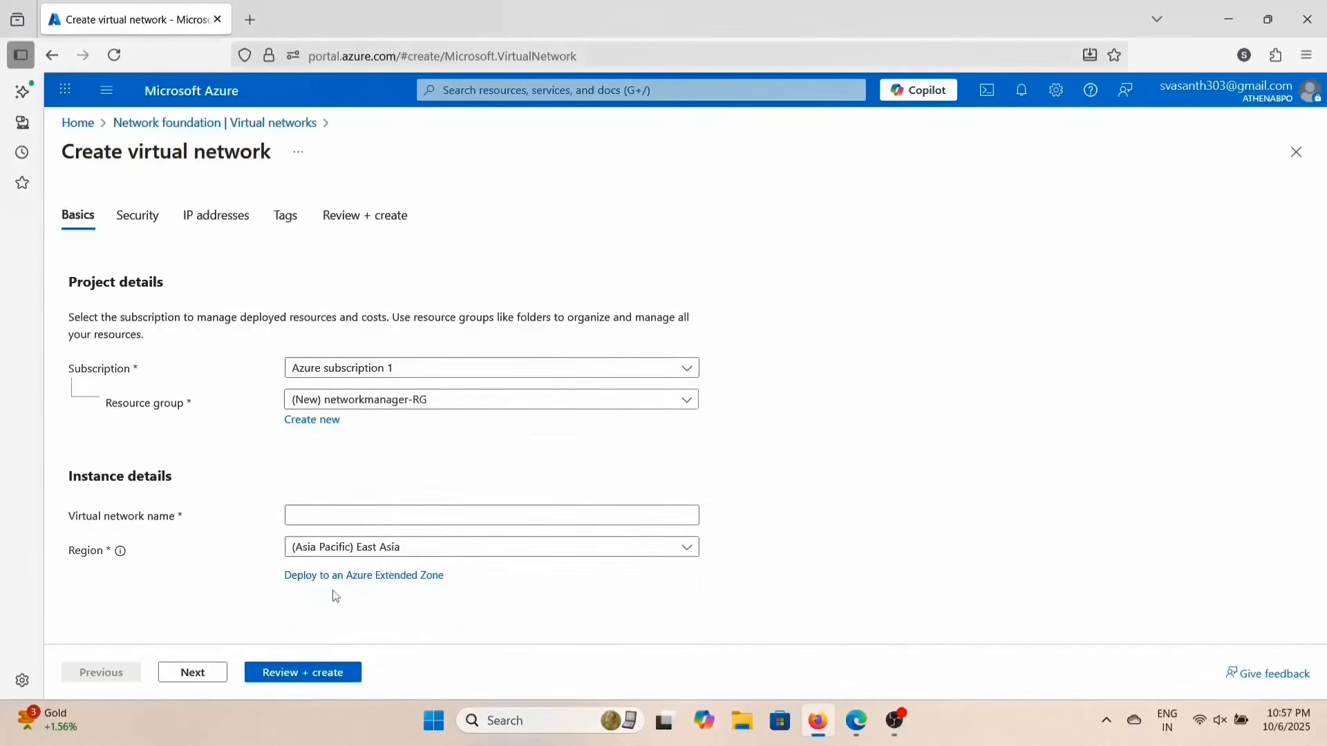
Name the virtual network Core-hub-vnet.
click(359, 518)
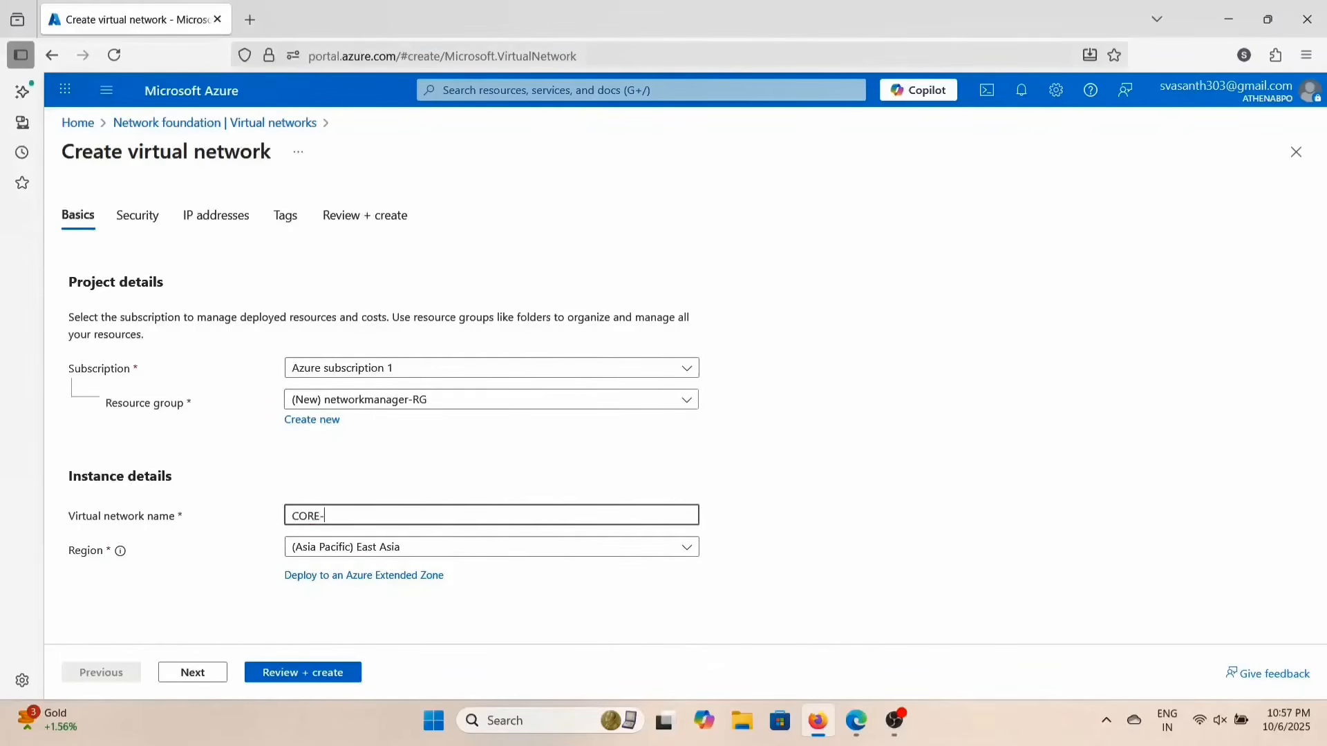
key(BackSpace)
key(BackSpace)
key(BackSpace)
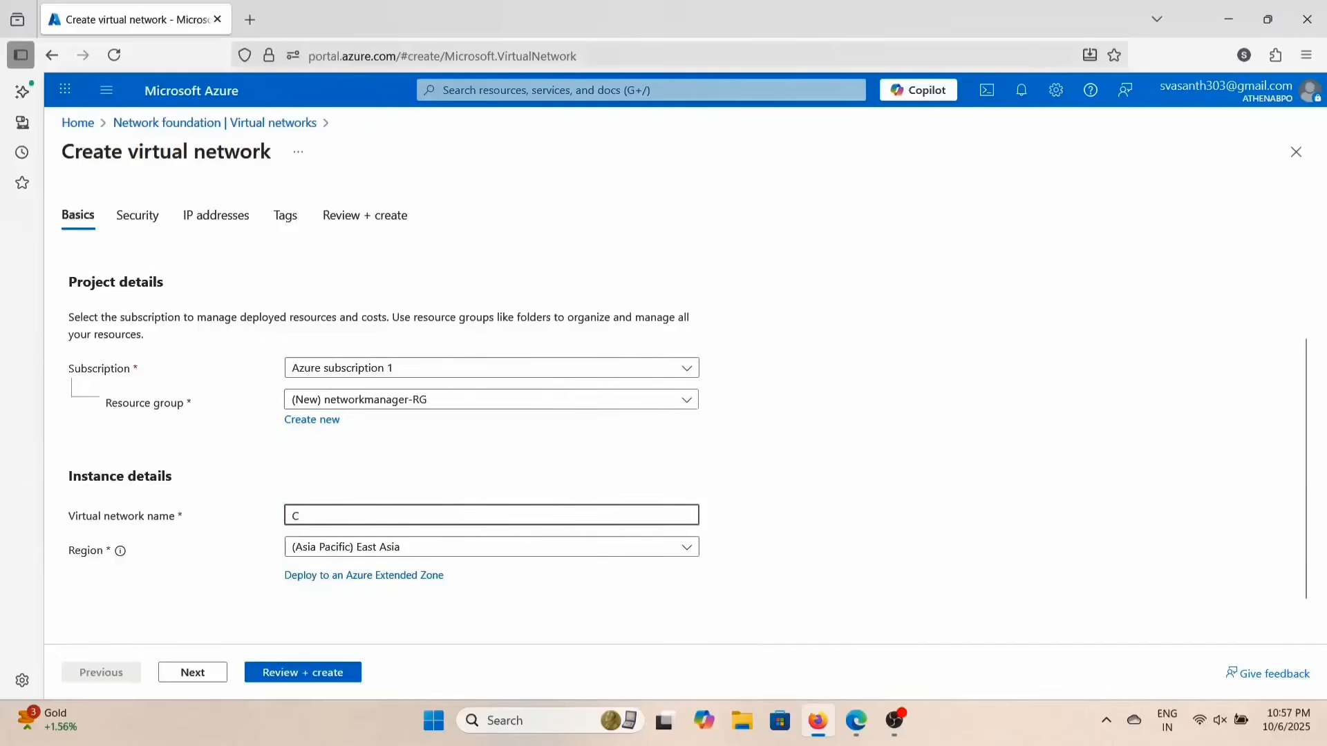
key(Caps_Lock)
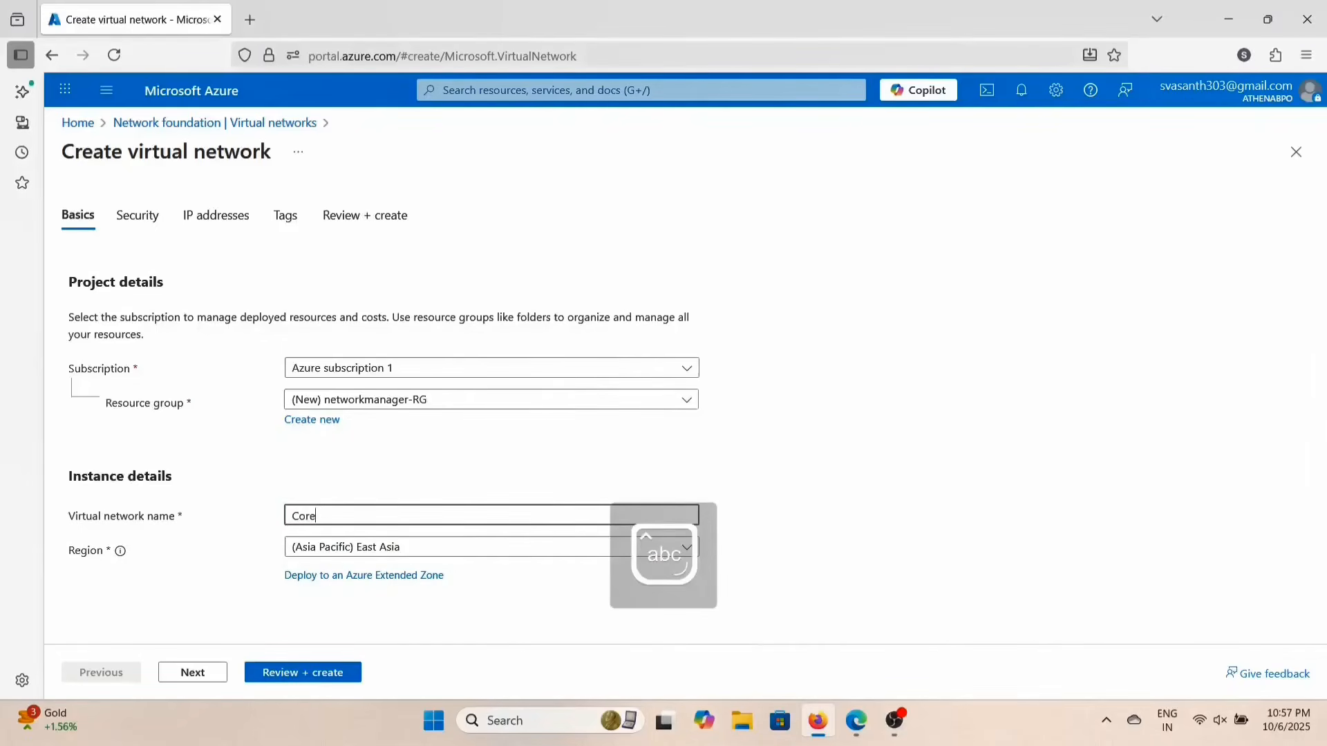
text(ore-hub)
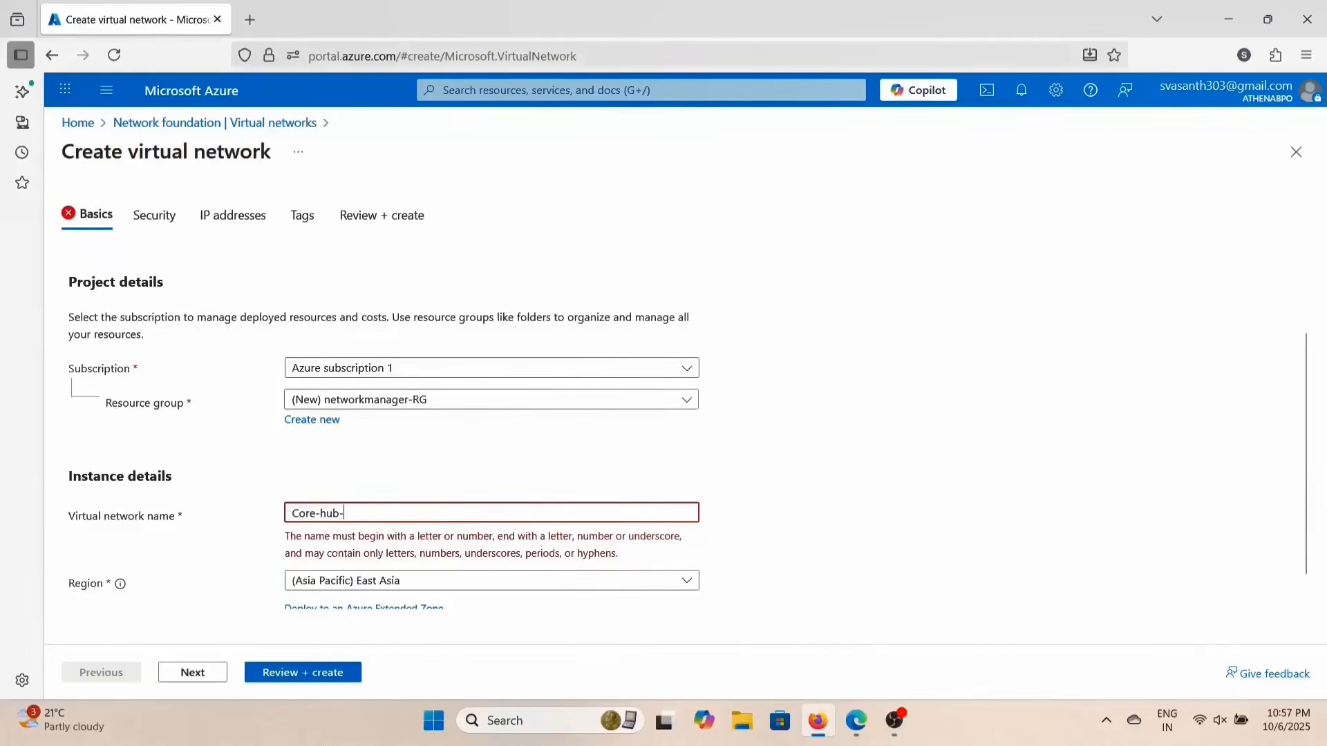
text(-vnet)
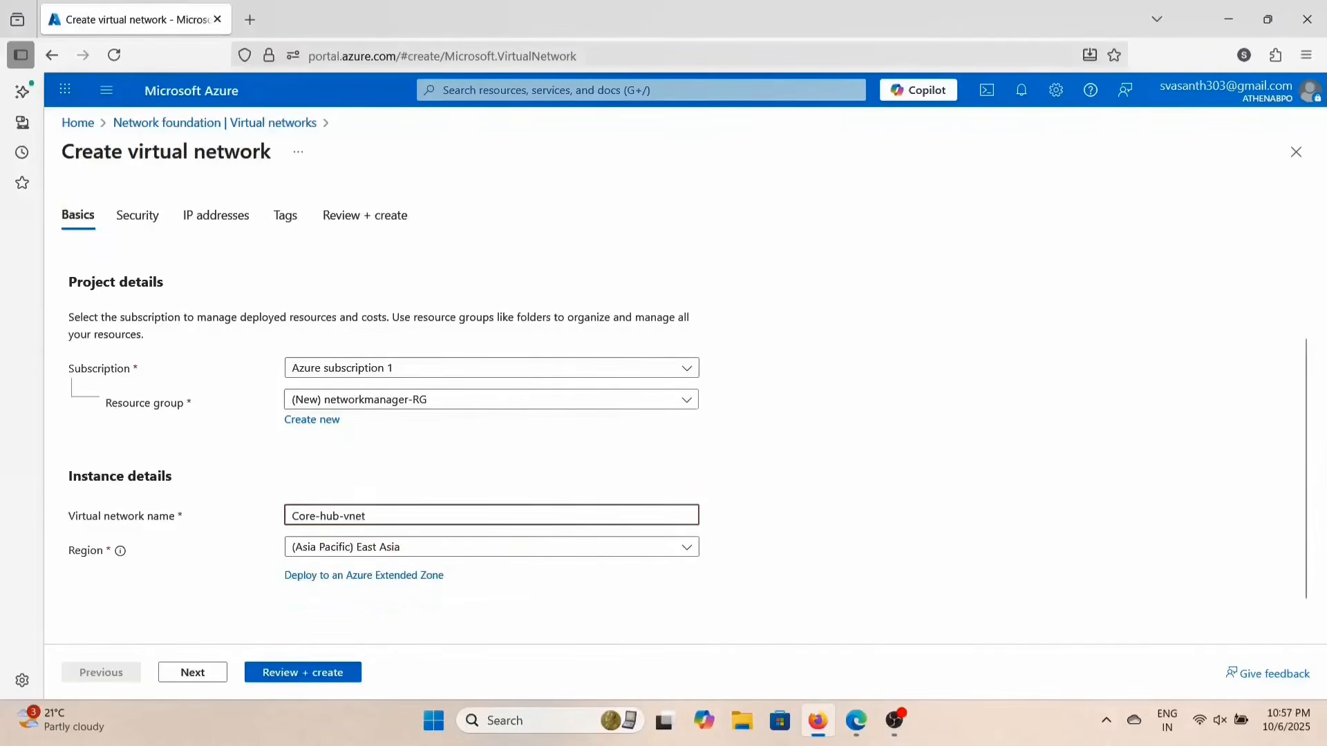
Set the virtual network's region to (Asia Pacific) Central India.
click(475, 548)
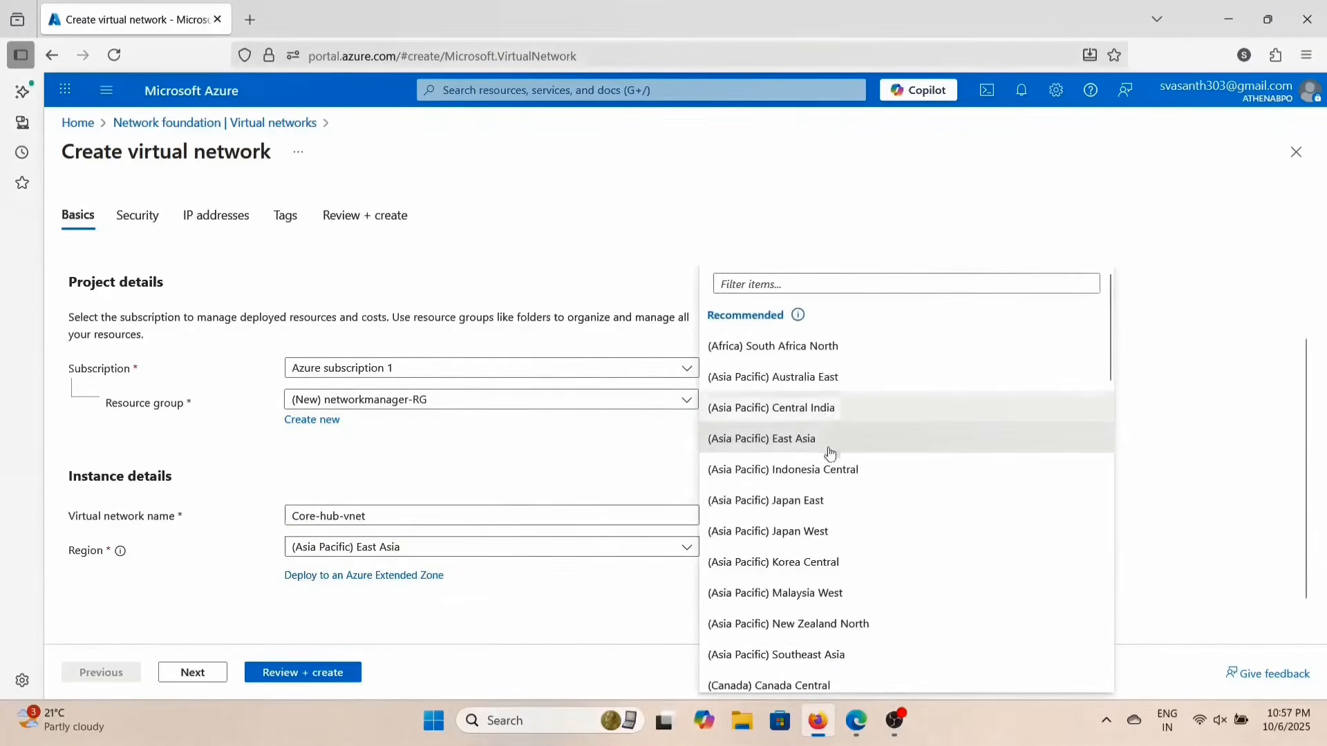
click(819, 415)
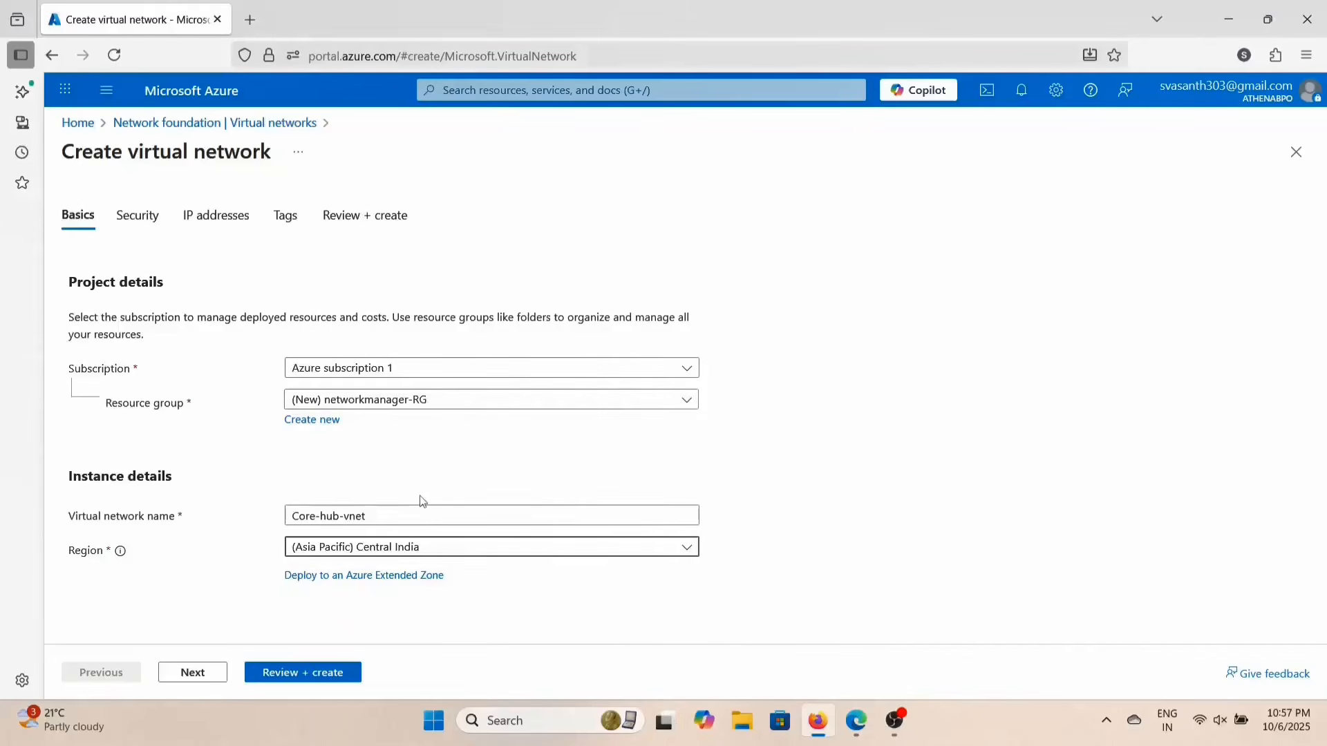
click(437, 552)
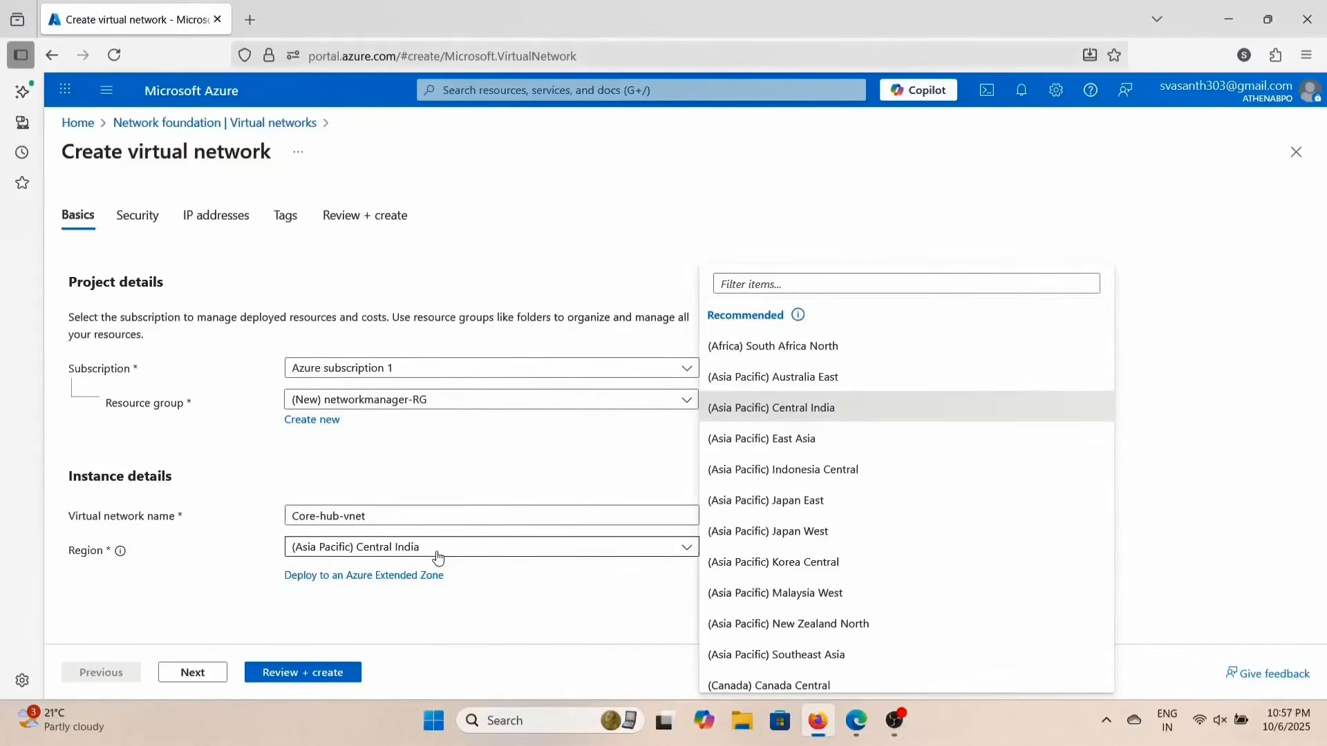
click(485, 601)
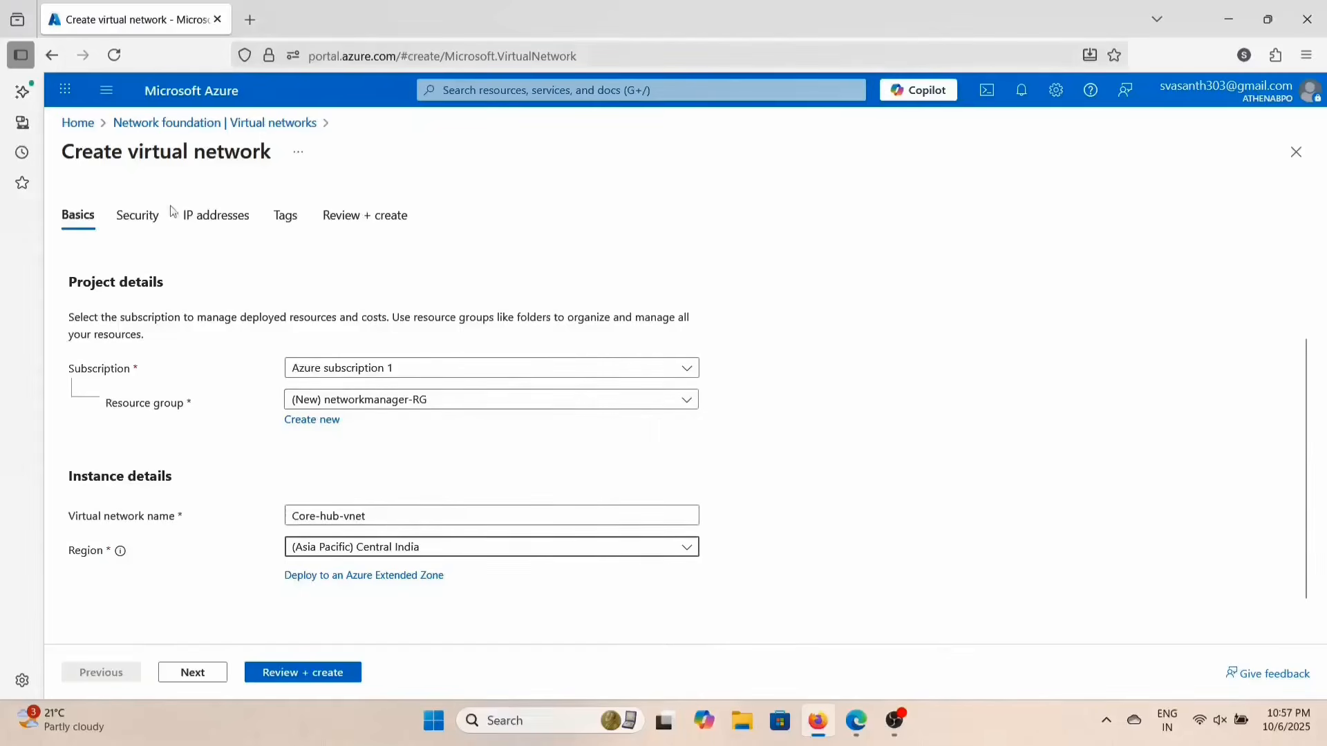
Set the starting address of the virtual network's IPv4 address space to 192.168.0.0.
click(146, 216)
click(225, 217)
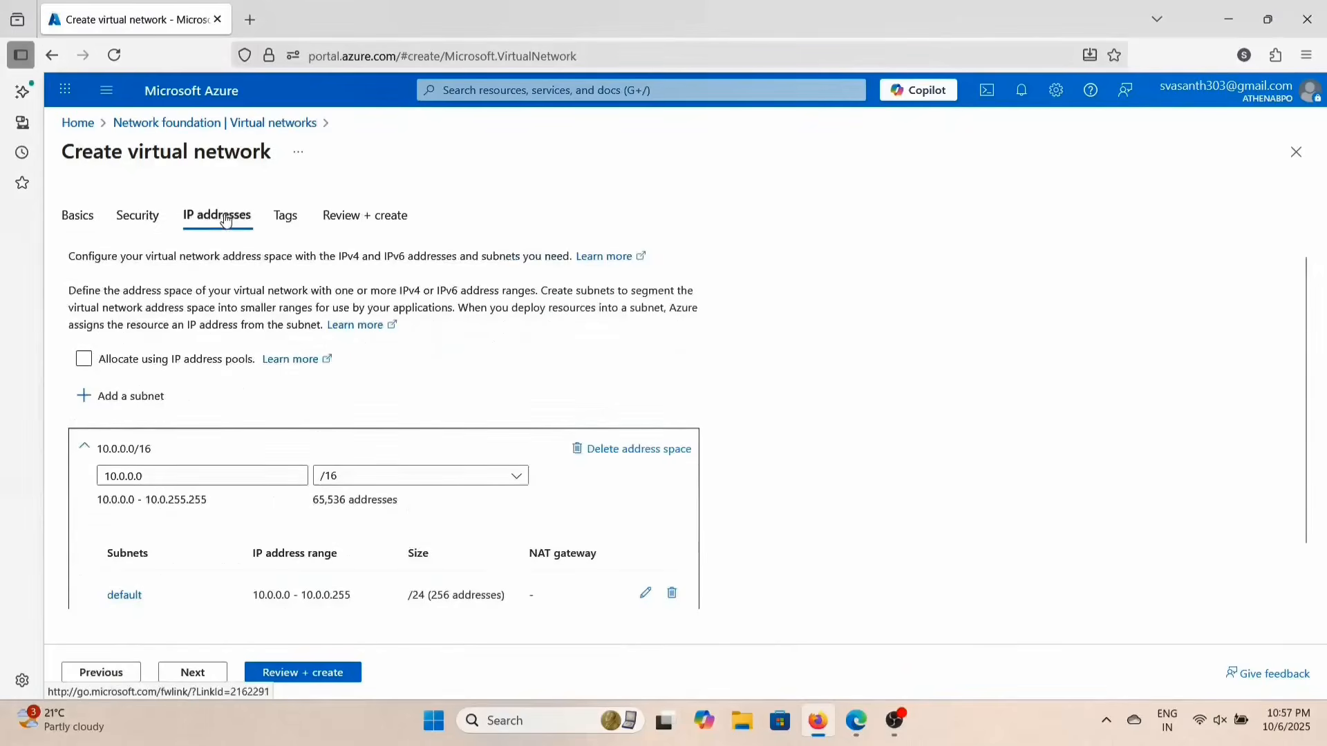
scroll(317, 352, down, 1)
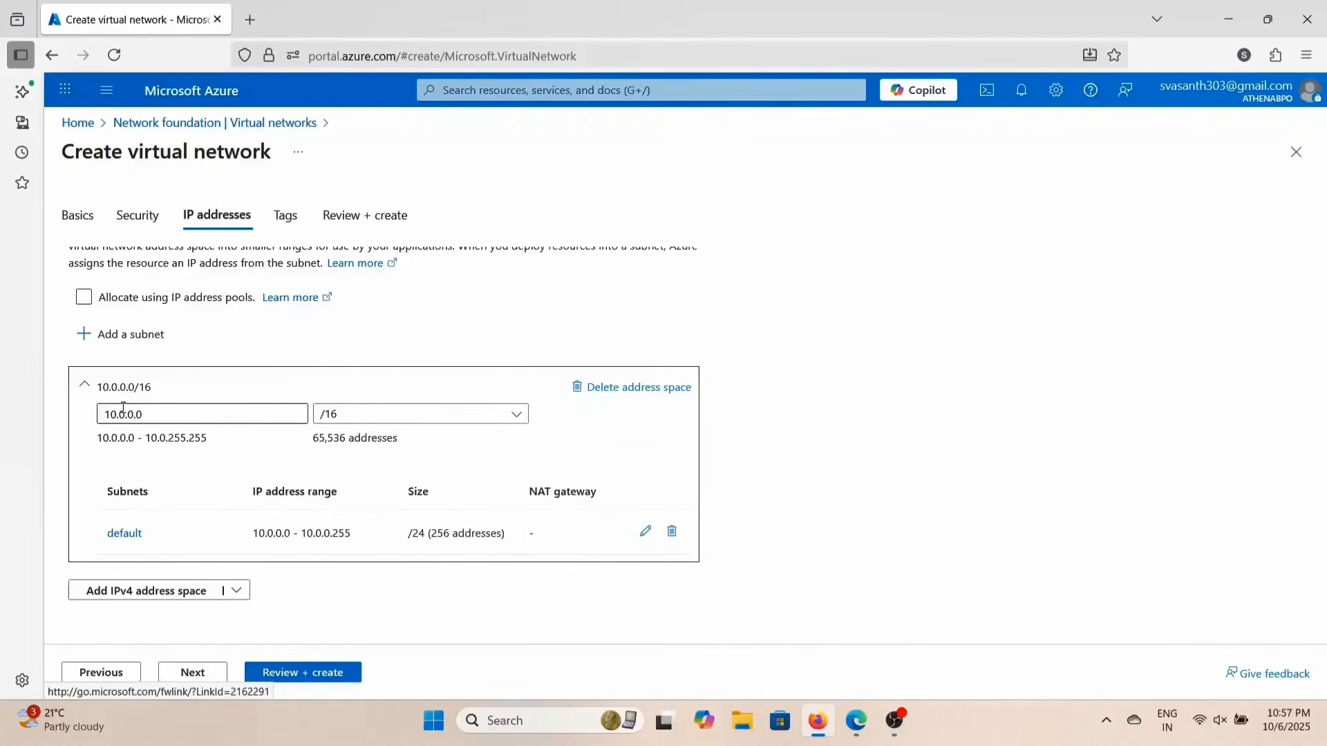
click(158, 414)
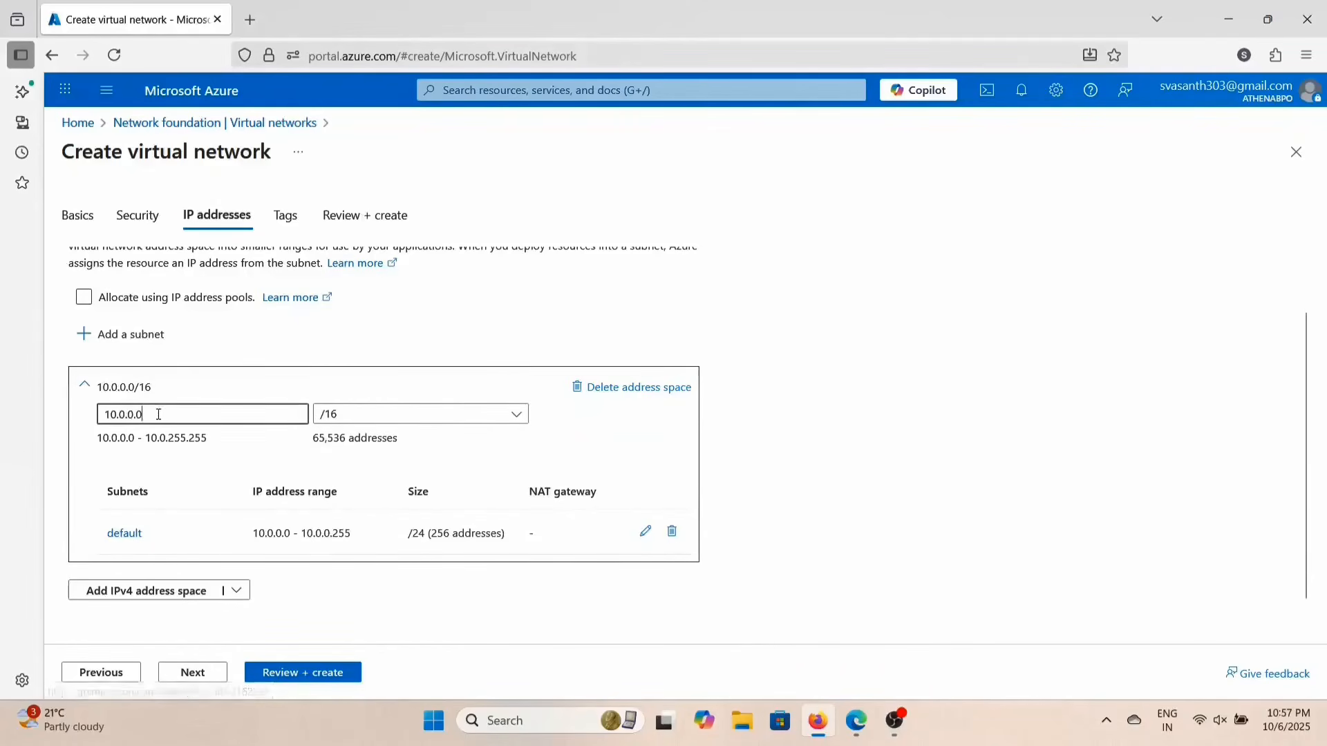
key(BackSpace)
key(BackSpace)
key(BackSpace)
key(BackSpace)
key(BackSpace)
key(BackSpace)
key(BackSpace)
key(BackSpace)
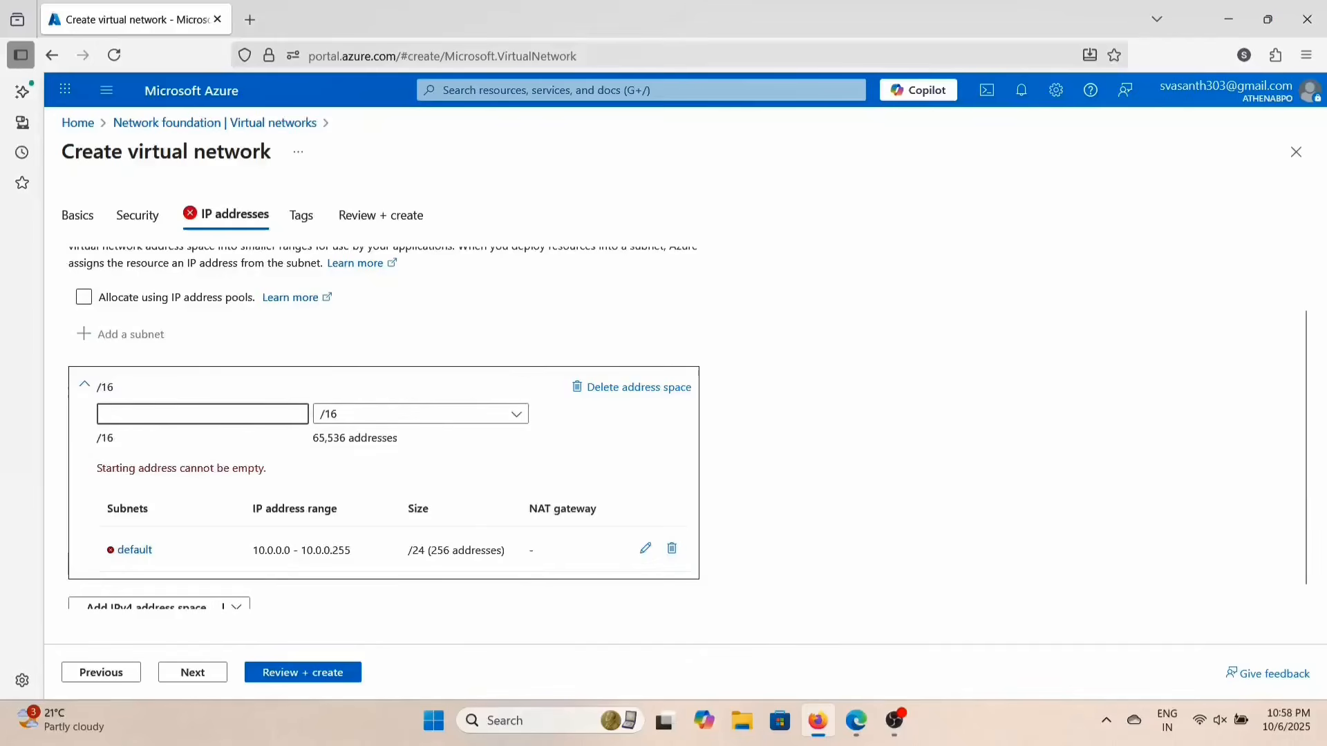
text(192.1)
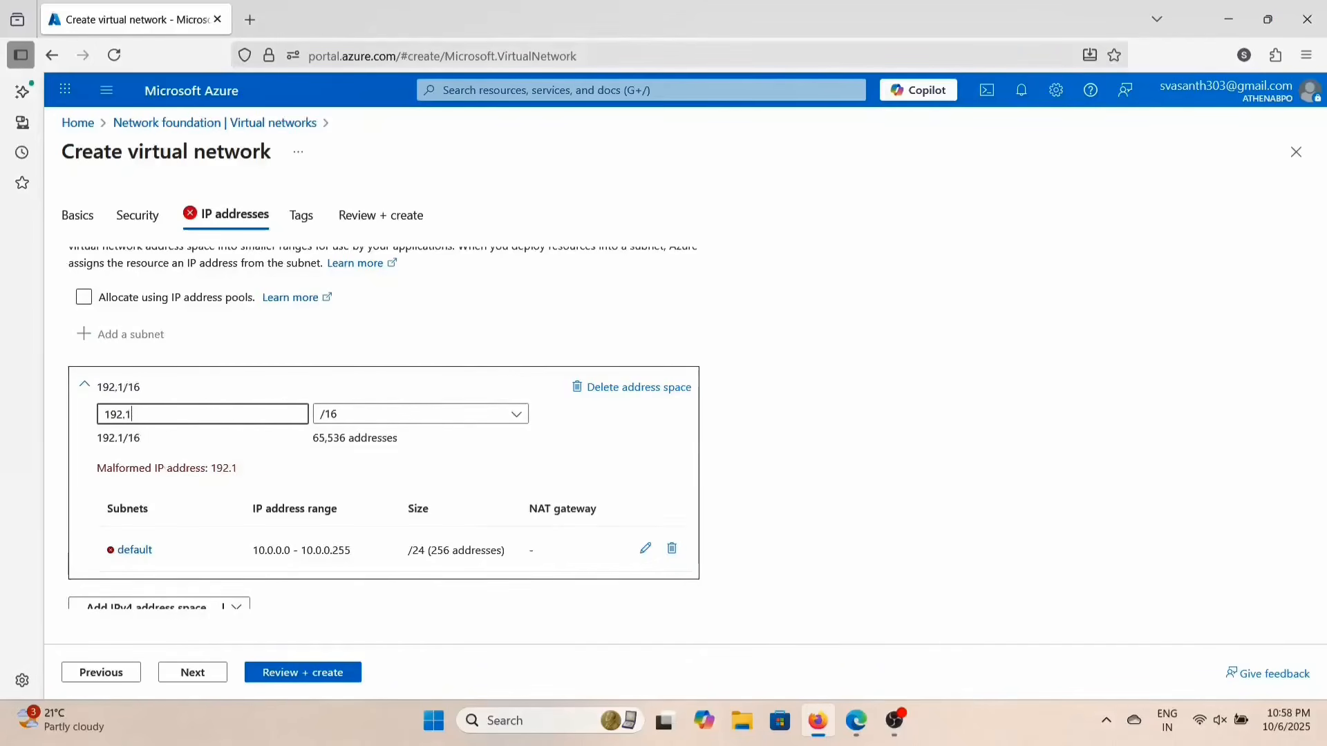
text(68.0.0)
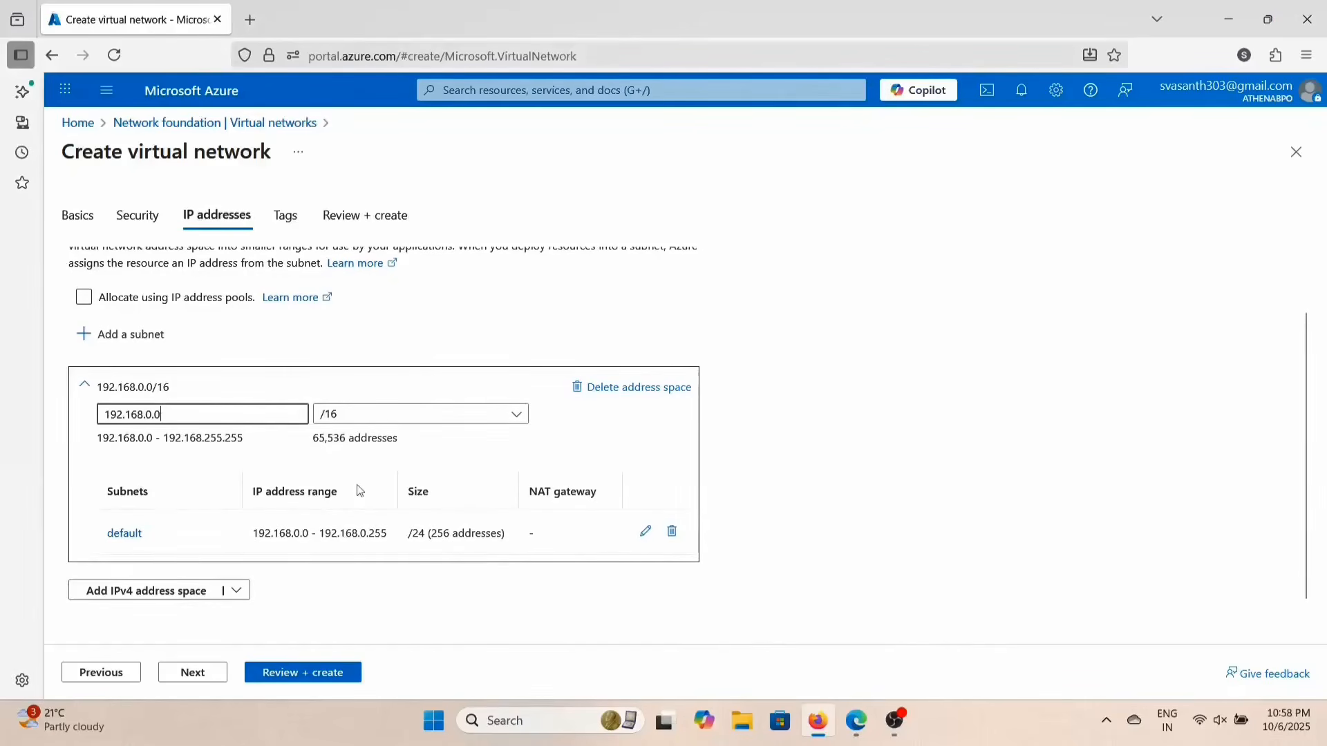
scroll(359, 490, up, 2)
scroll(482, 507, down, 2)
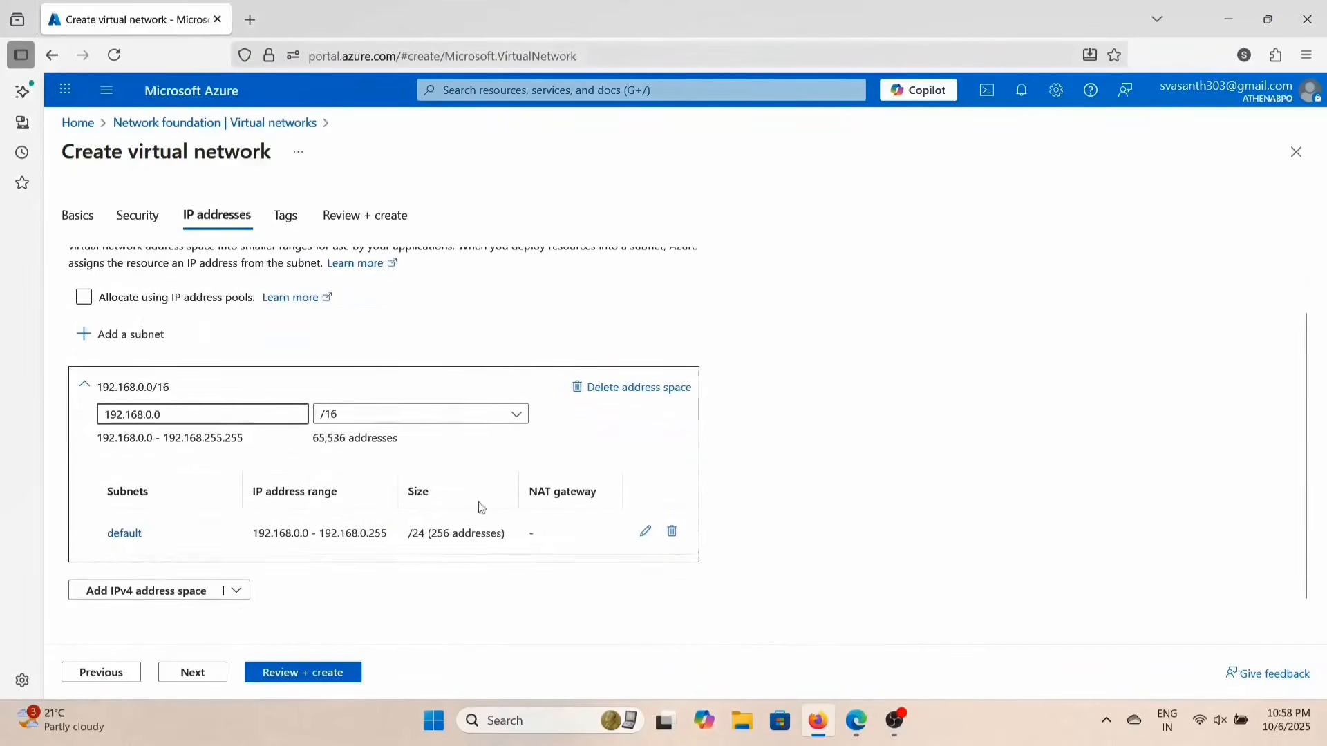
Change the default subnet's purpose to Azure Firewall with starting address 192.168.1.0 and save it.
click(646, 531)
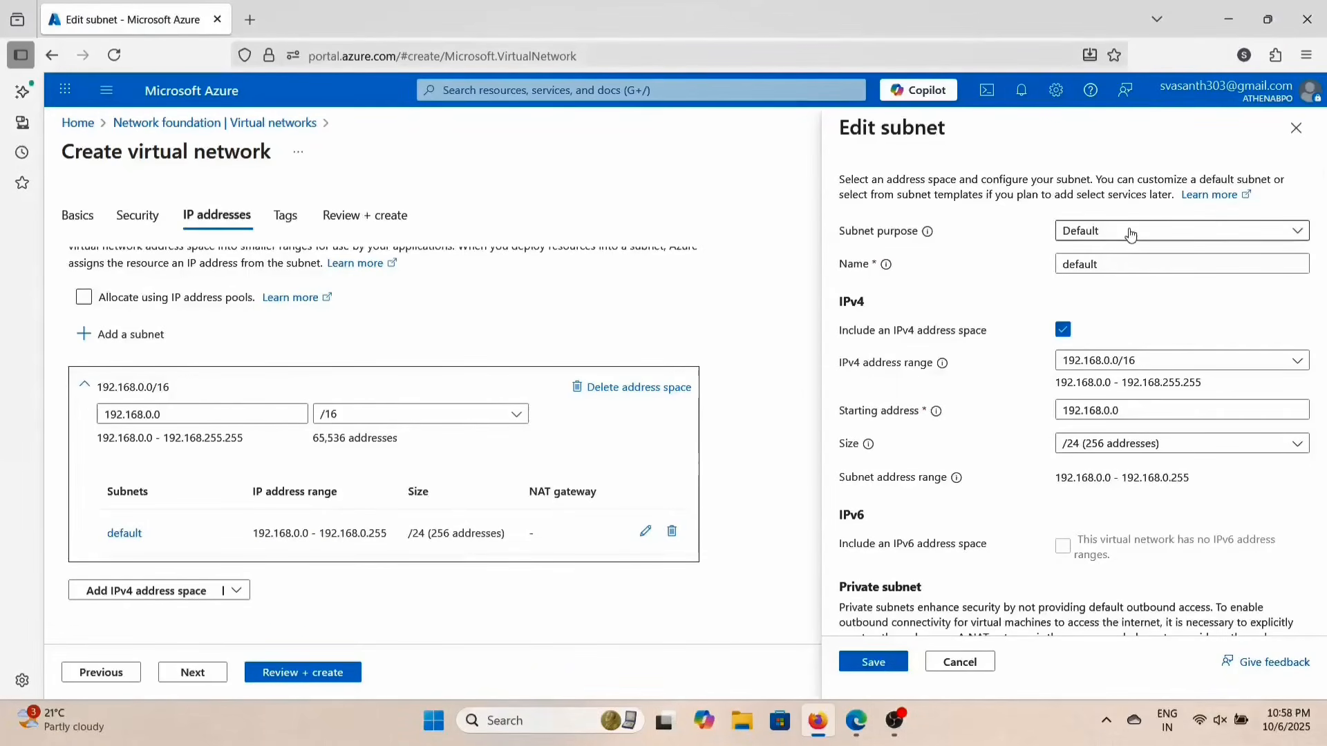
click(1130, 234)
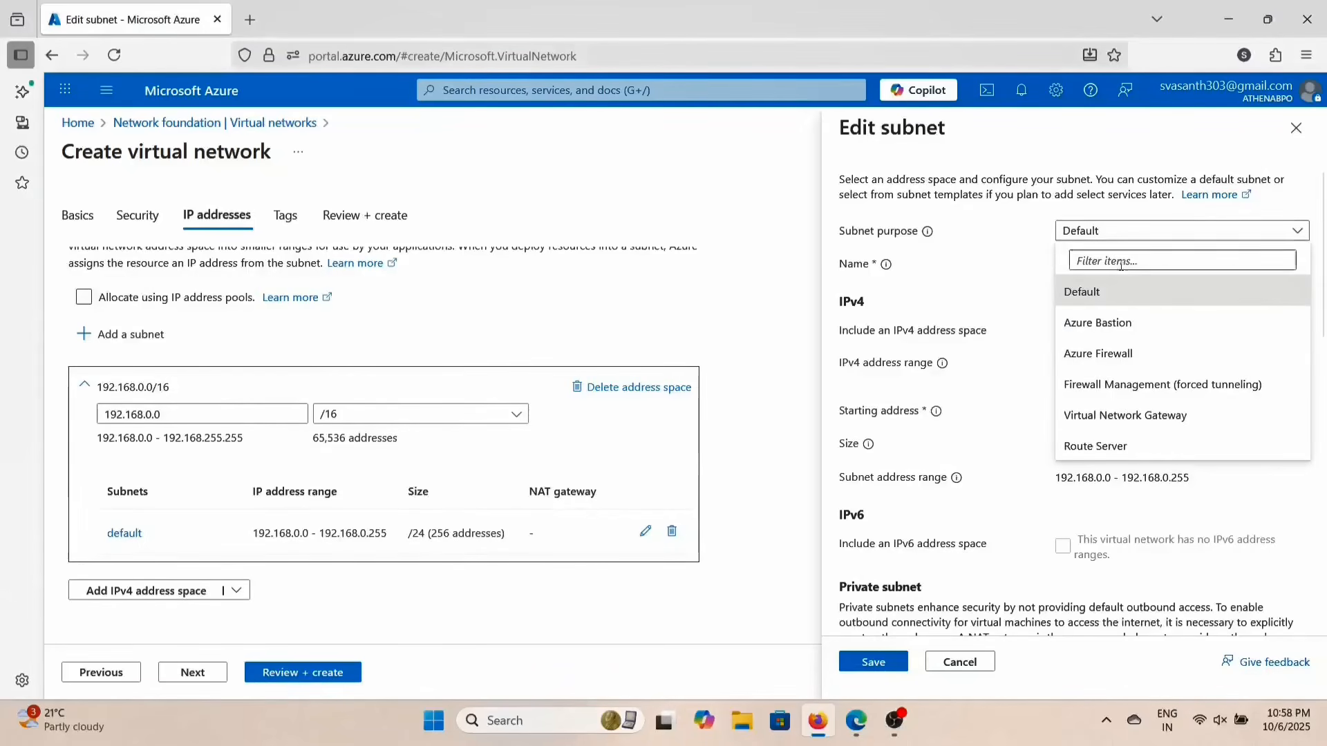
click(1112, 353)
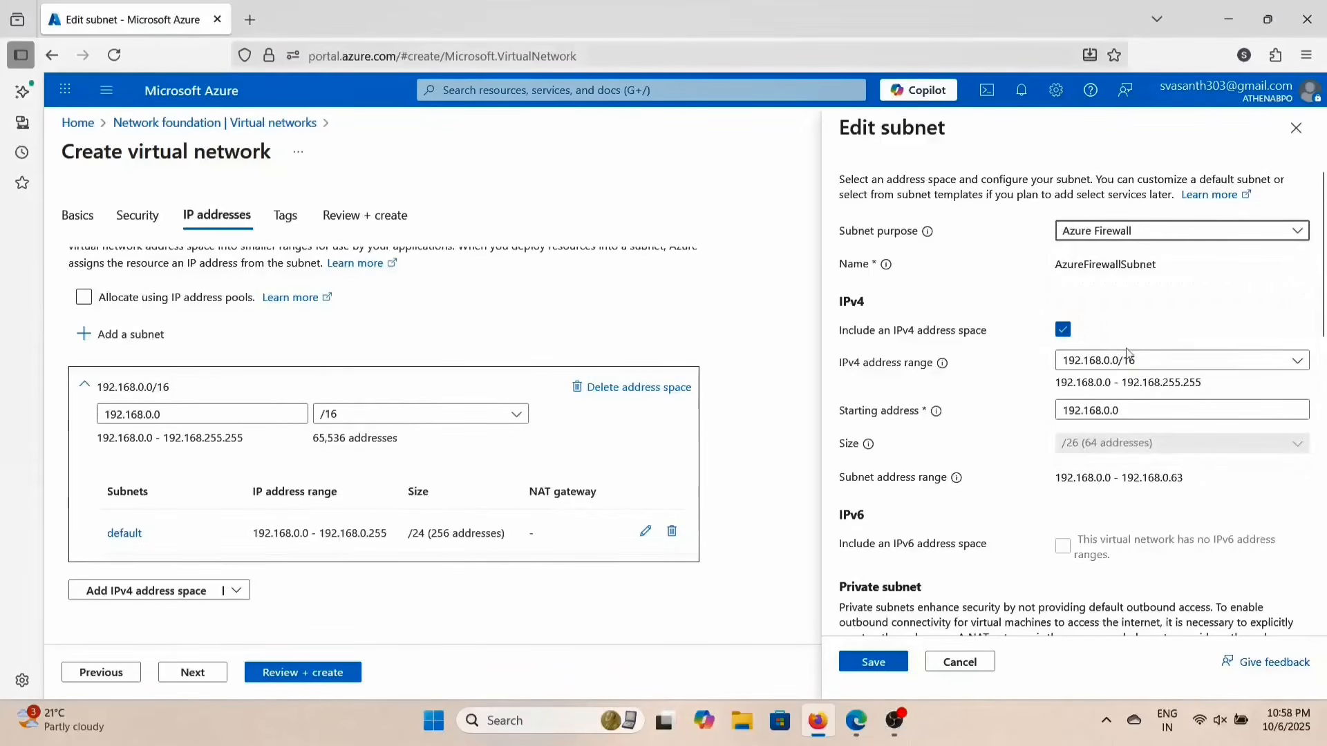
scroll(1127, 348, down, 1)
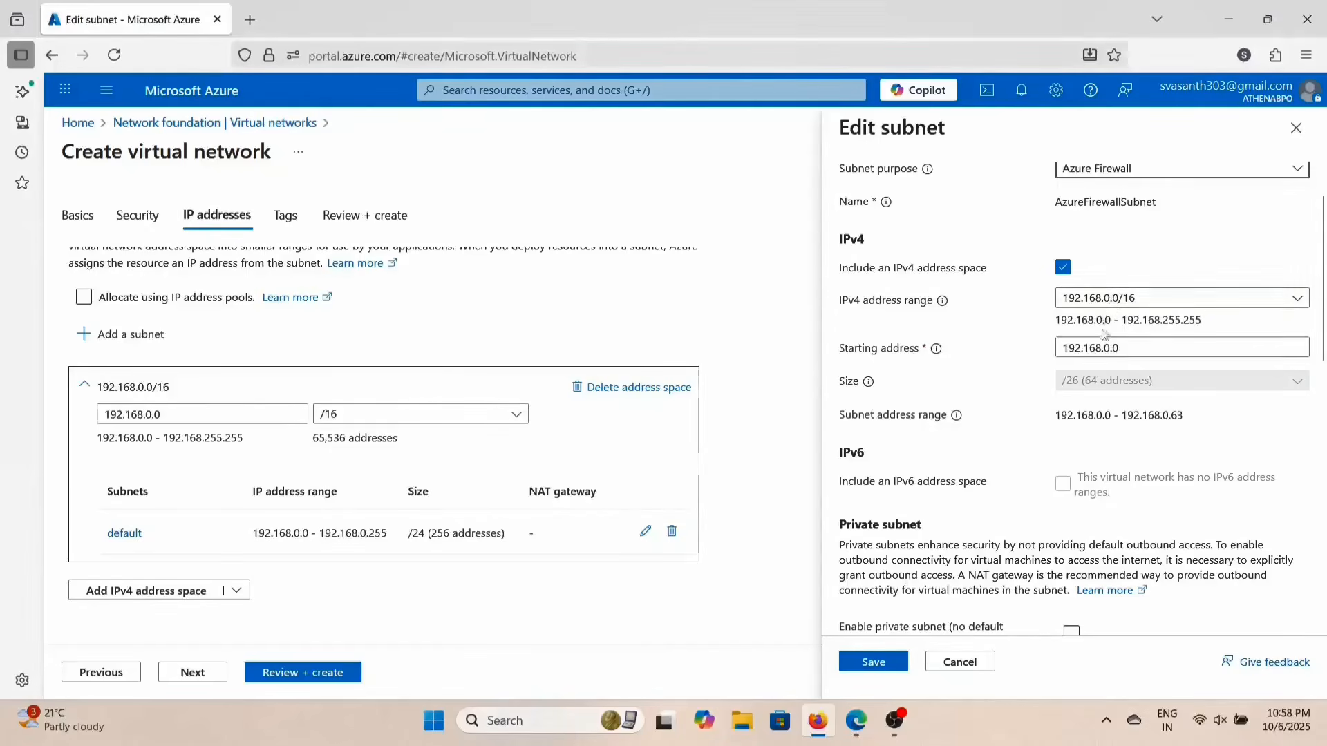
click(1110, 347)
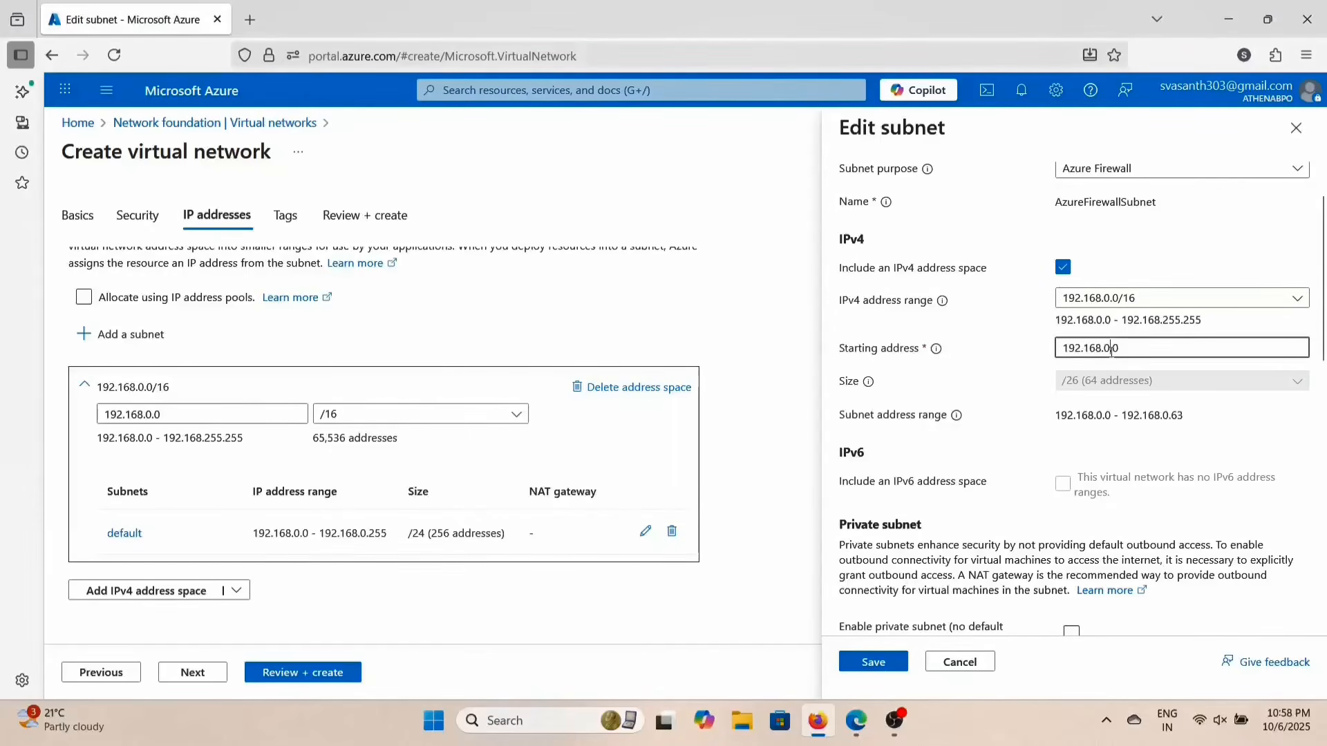
key(BackSpace)
text(1)
scroll(1123, 444, up, 1)
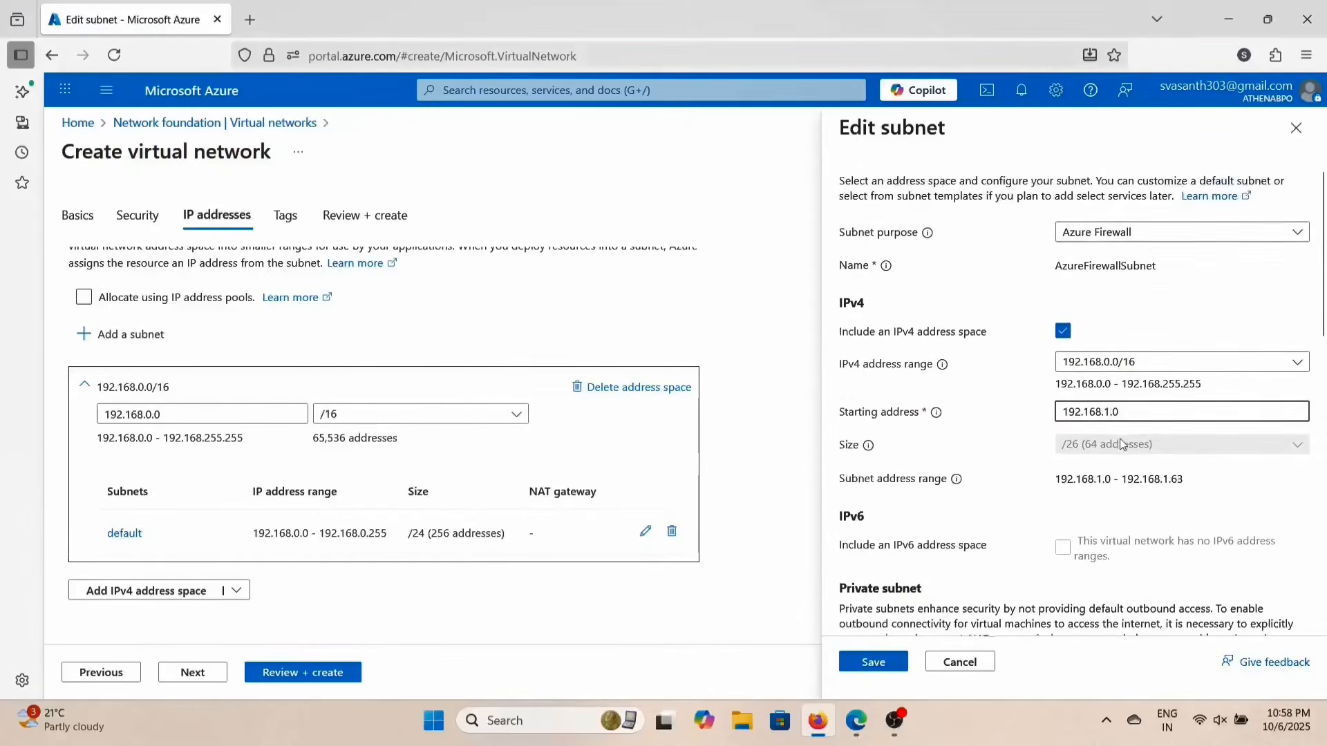
scroll(1122, 444, down, 5)
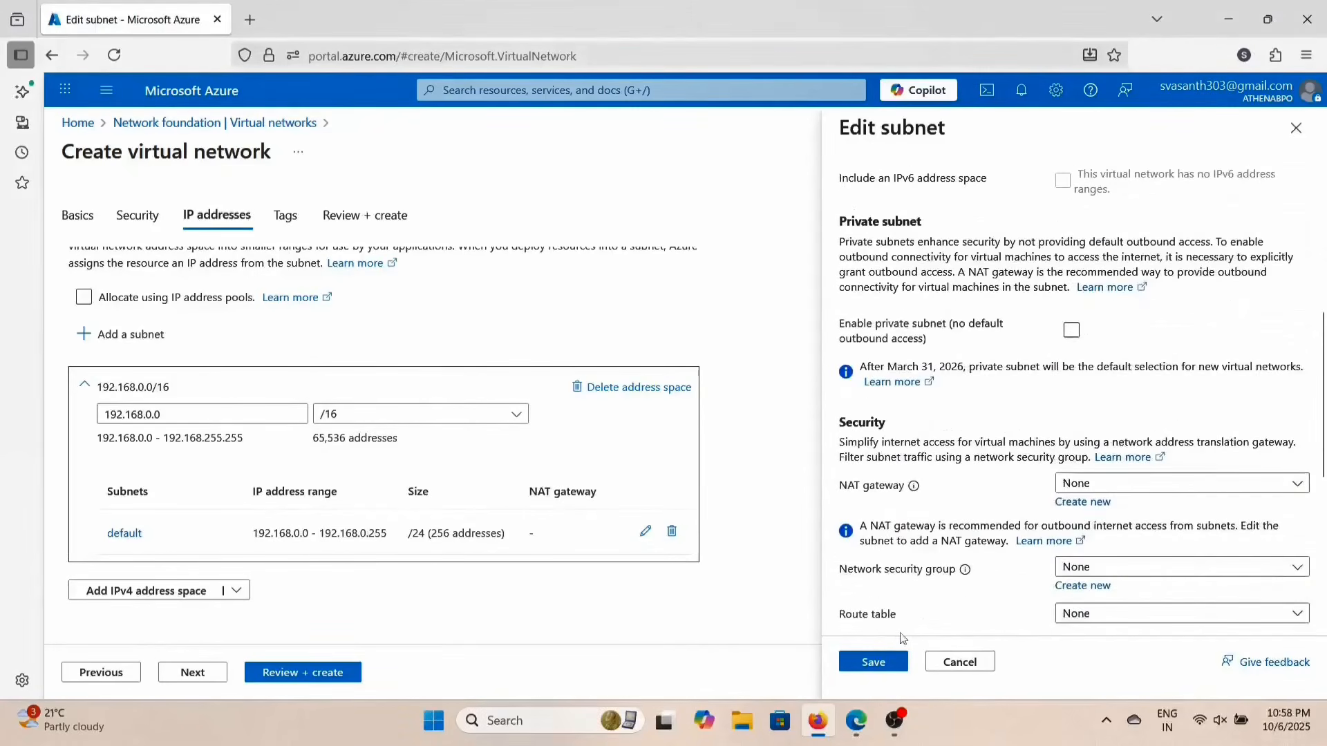
click(875, 661)
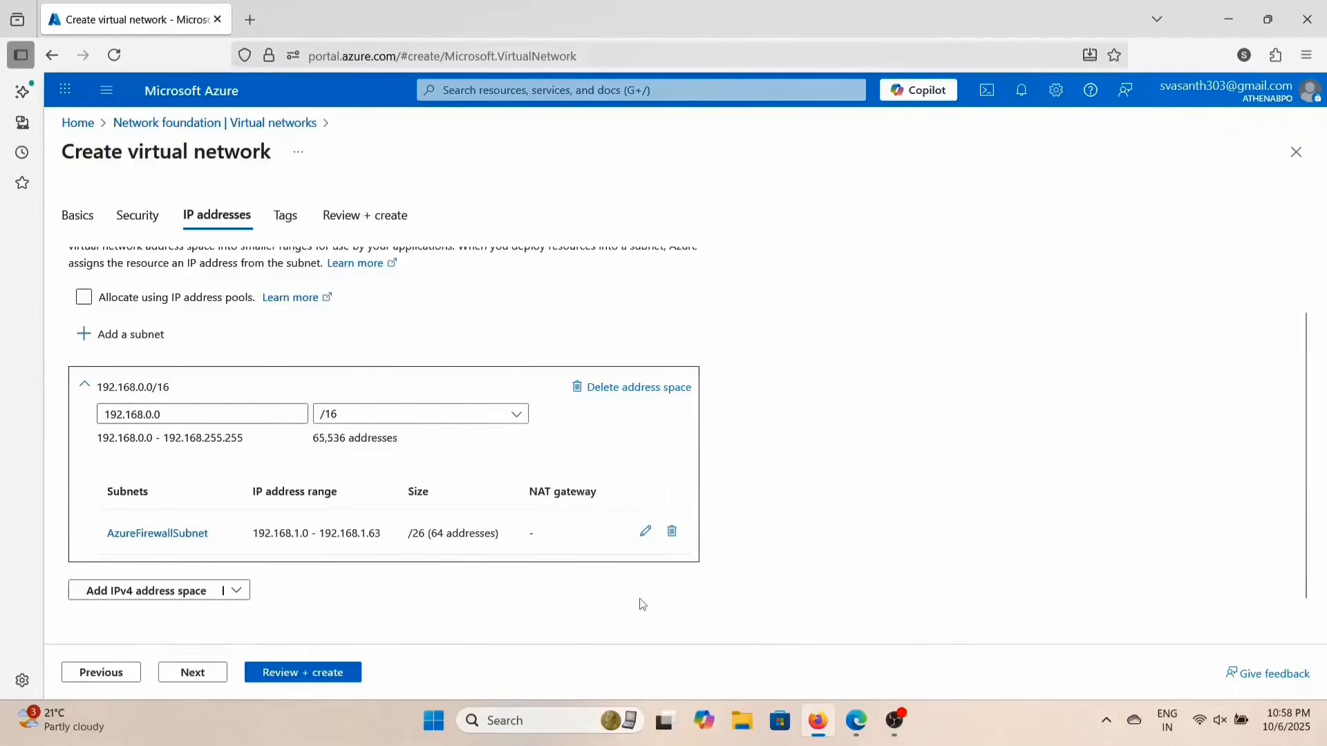
Add a subnet with the Azure Bastion purpose and starting address 192.168.2.0.
click(131, 343)
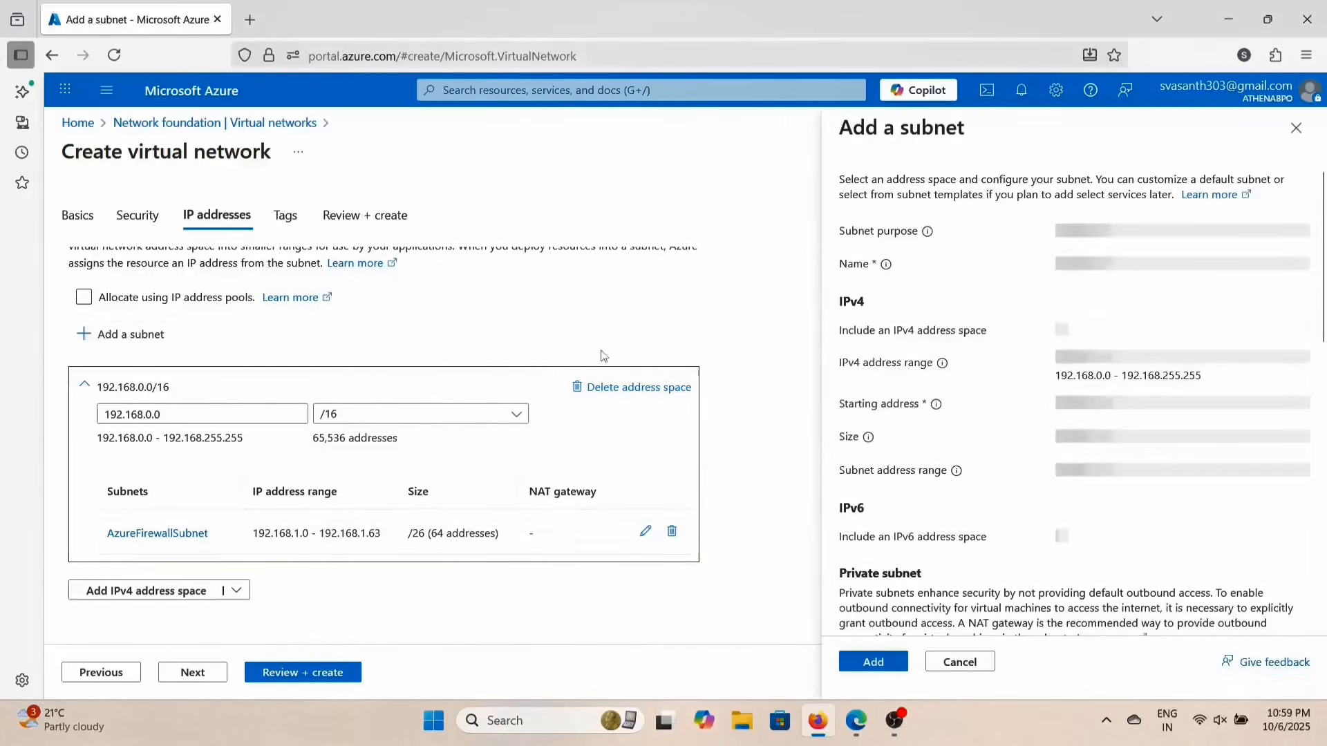
click(1088, 238)
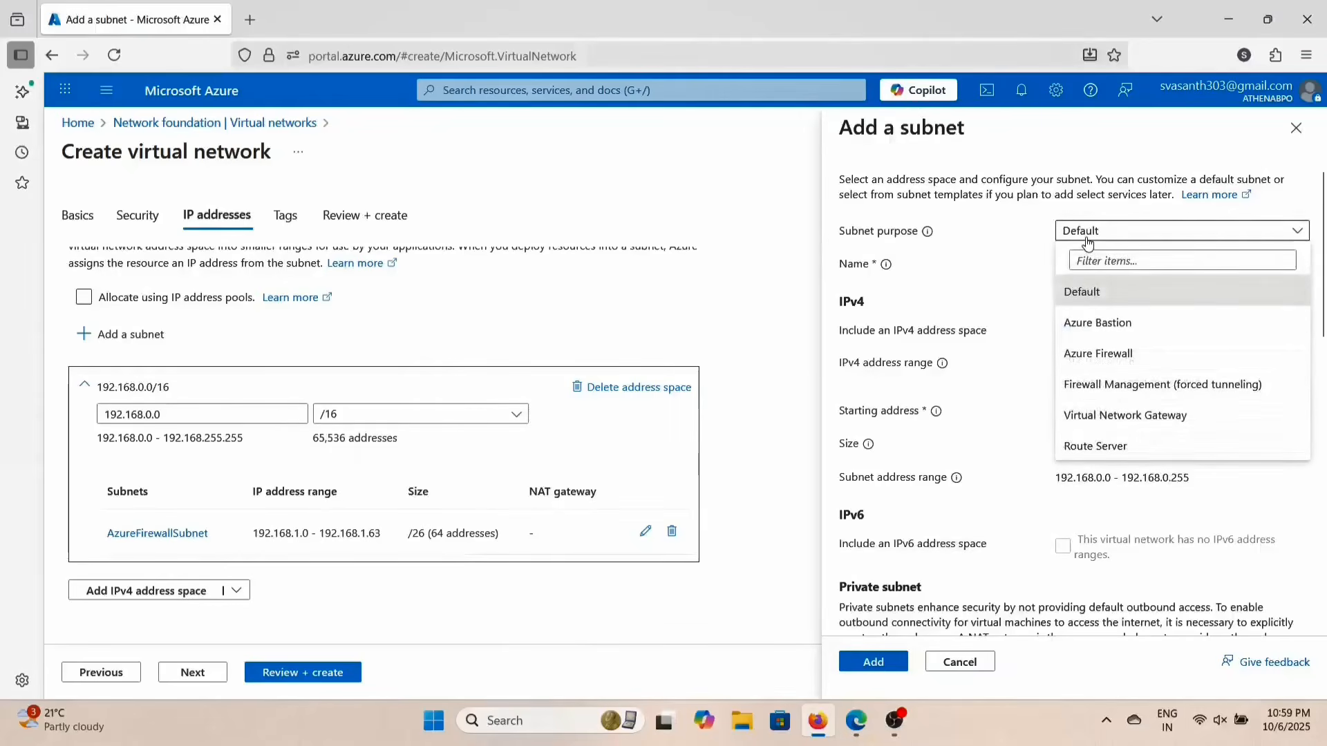
click(1103, 330)
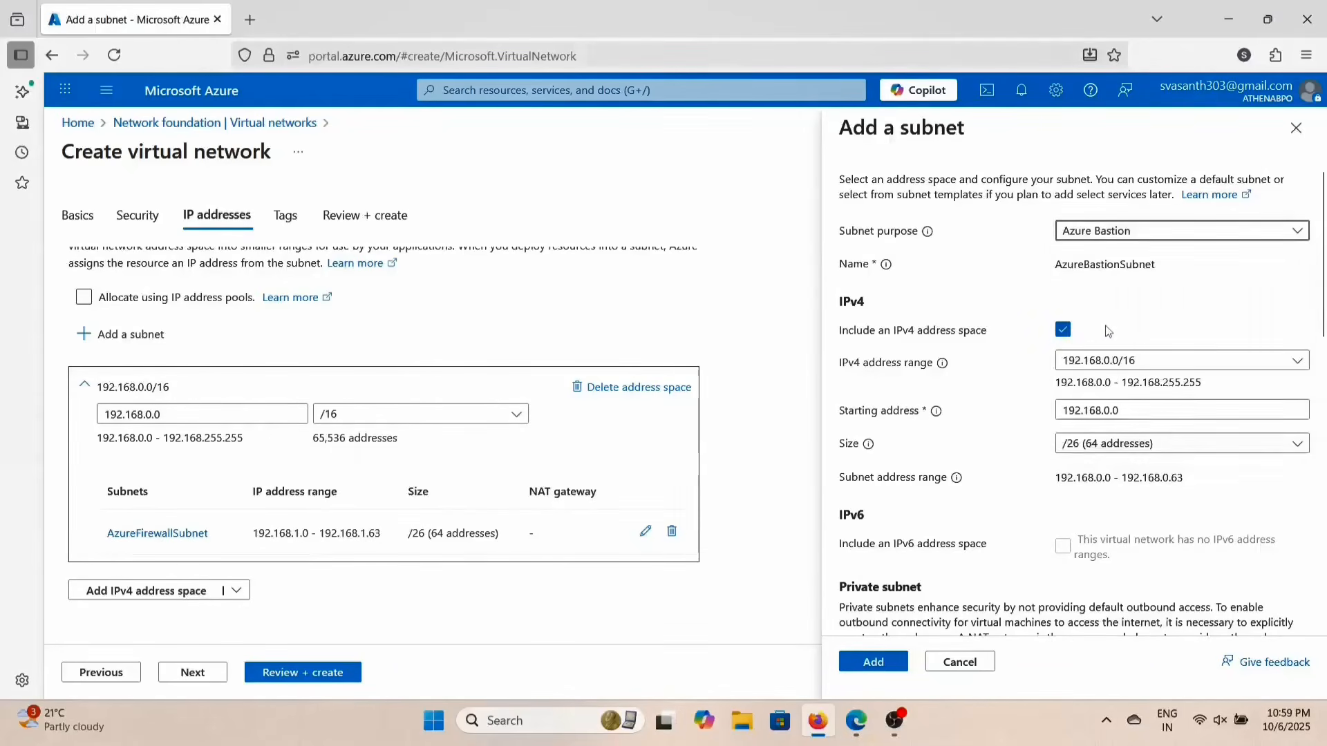
click(1112, 409)
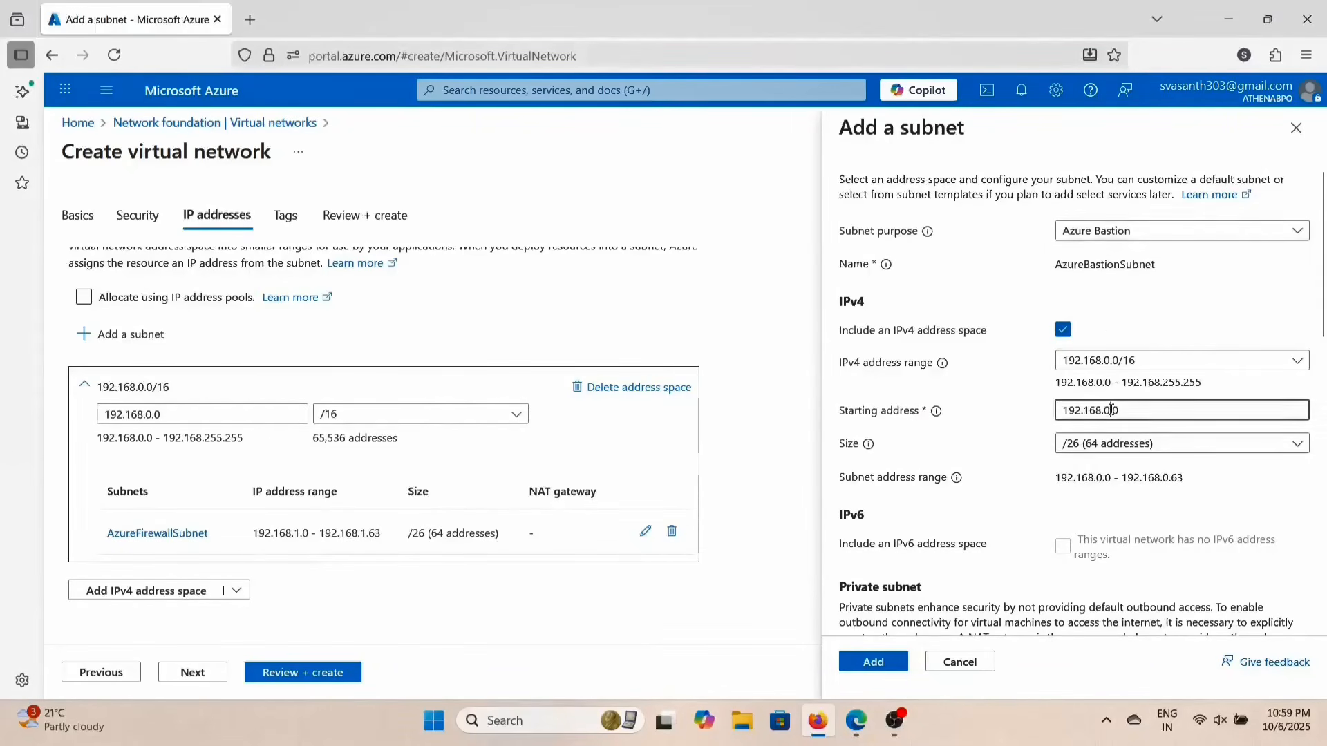
key(BackSpace)
text(2)
scroll(1130, 484, down, 5)
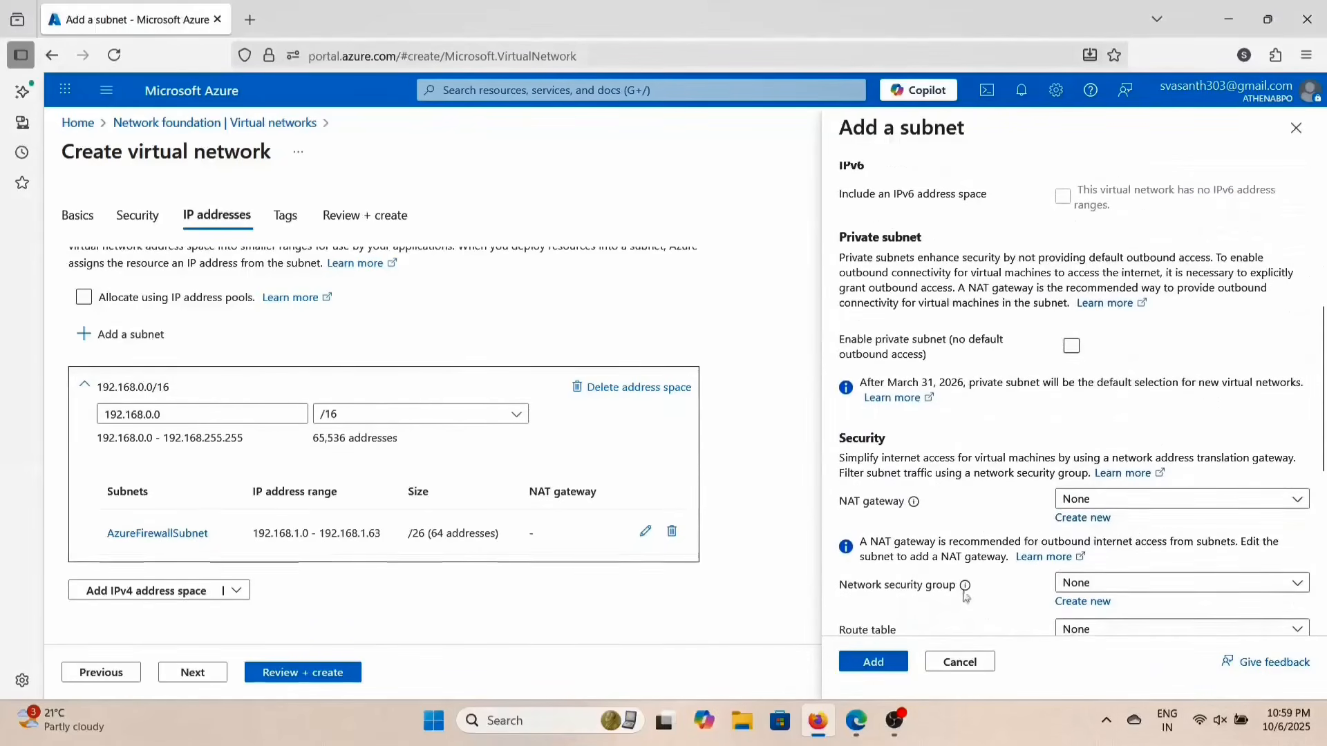
scroll(921, 608, down, 5)
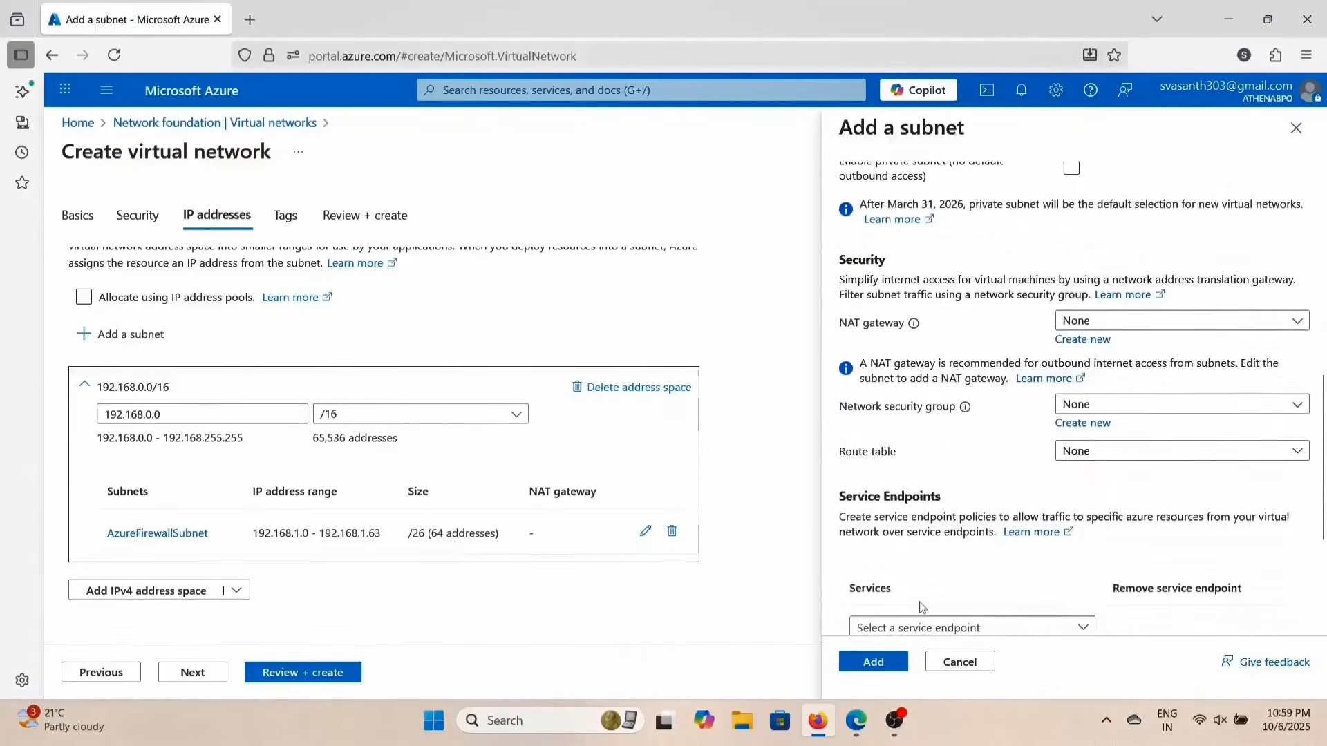
click(881, 671)
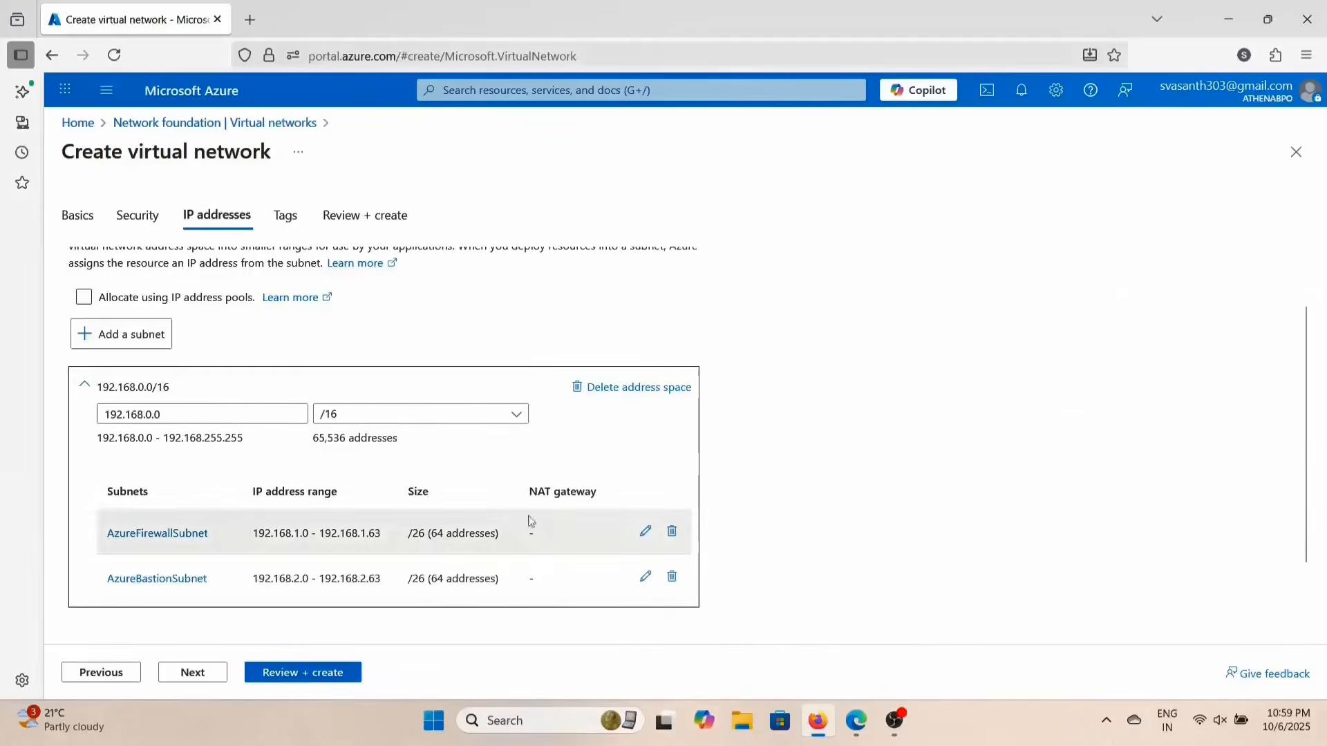
Add a subnet with the Virtual Network Gateway purpose and starting address 192.168.3.0.
click(145, 339)
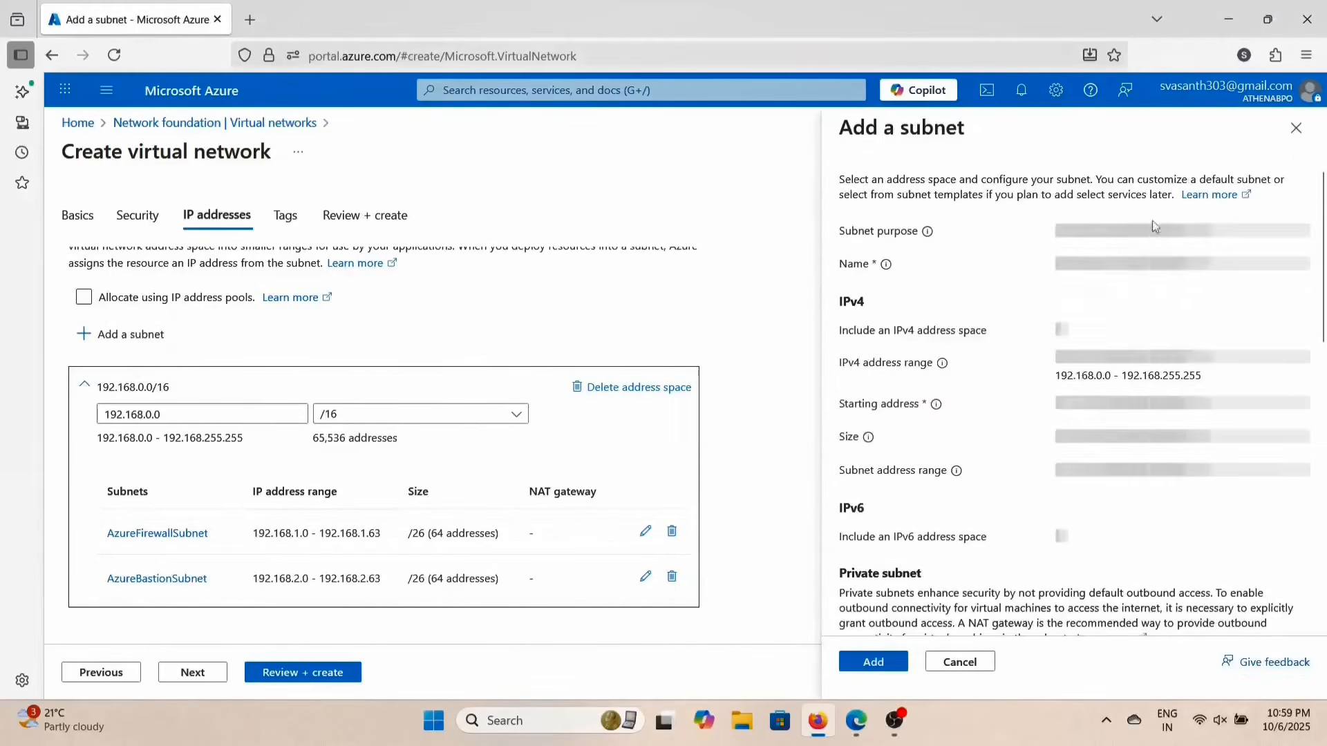
click(1104, 235)
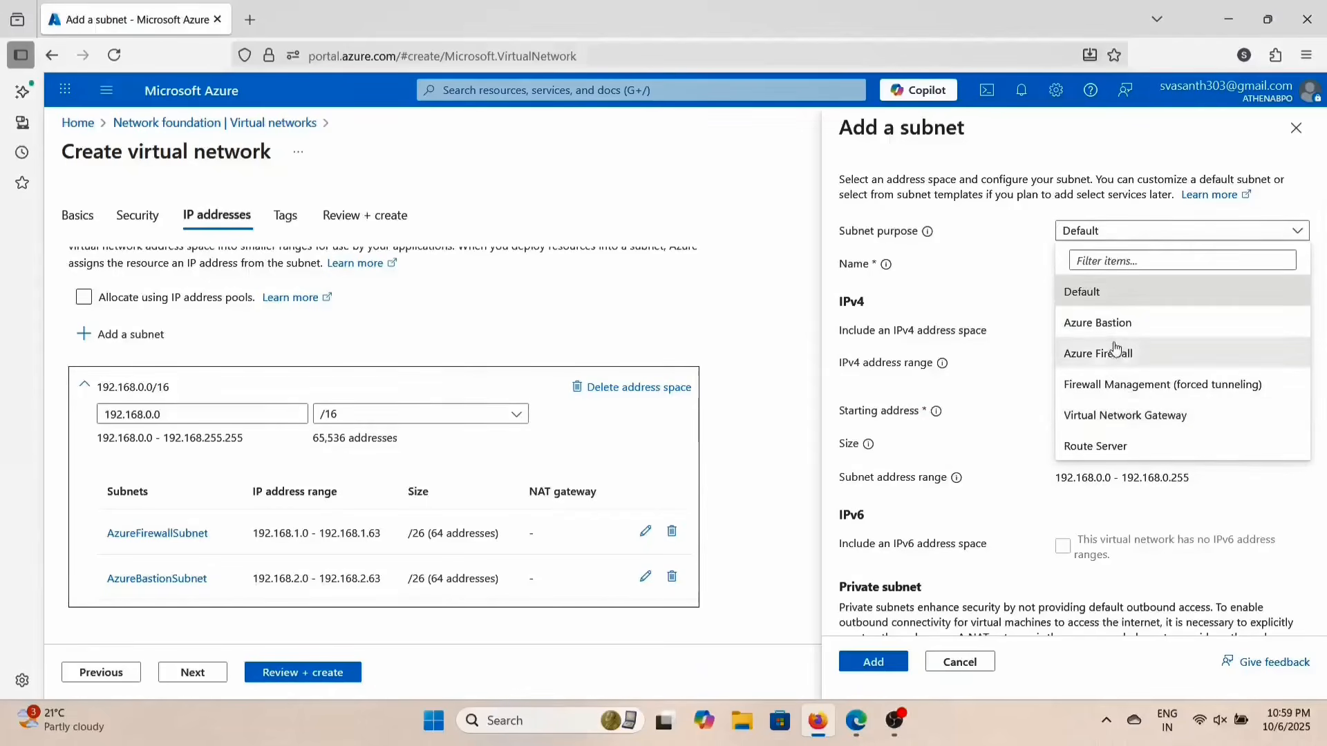
click(1125, 415)
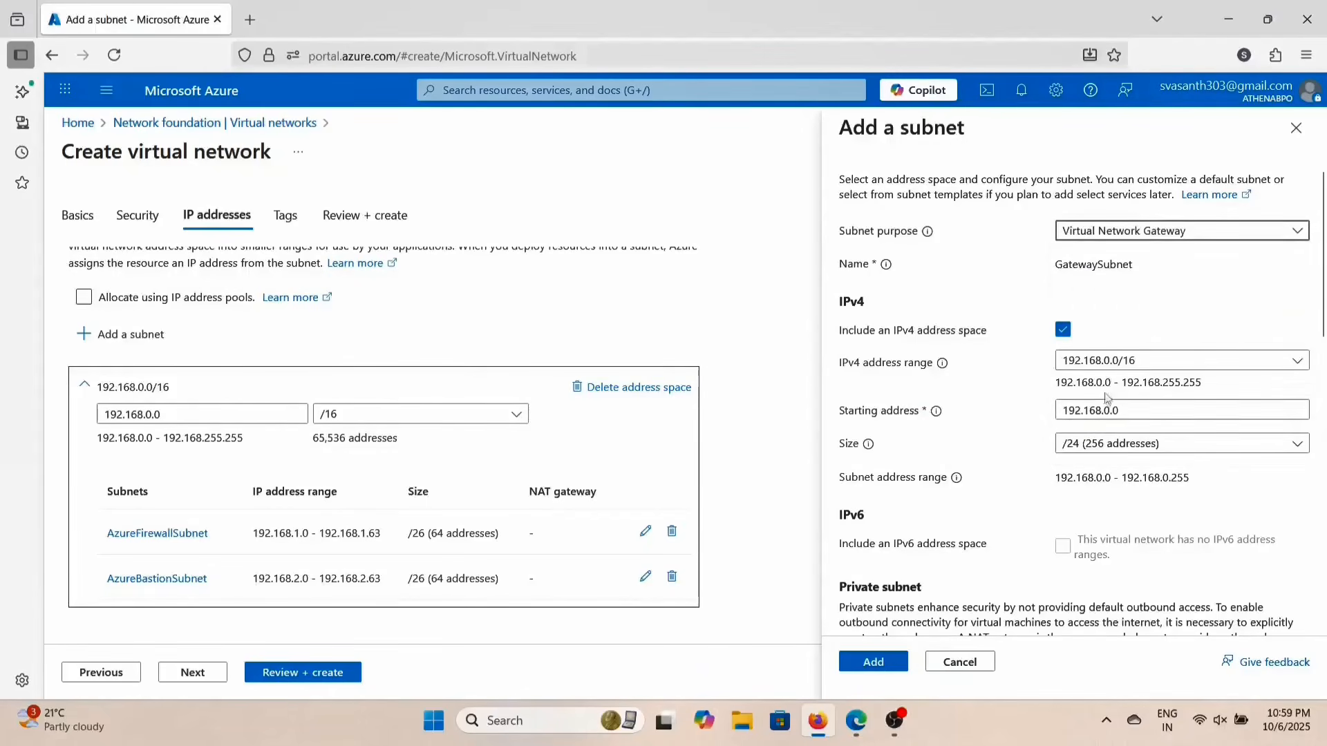
click(1112, 410)
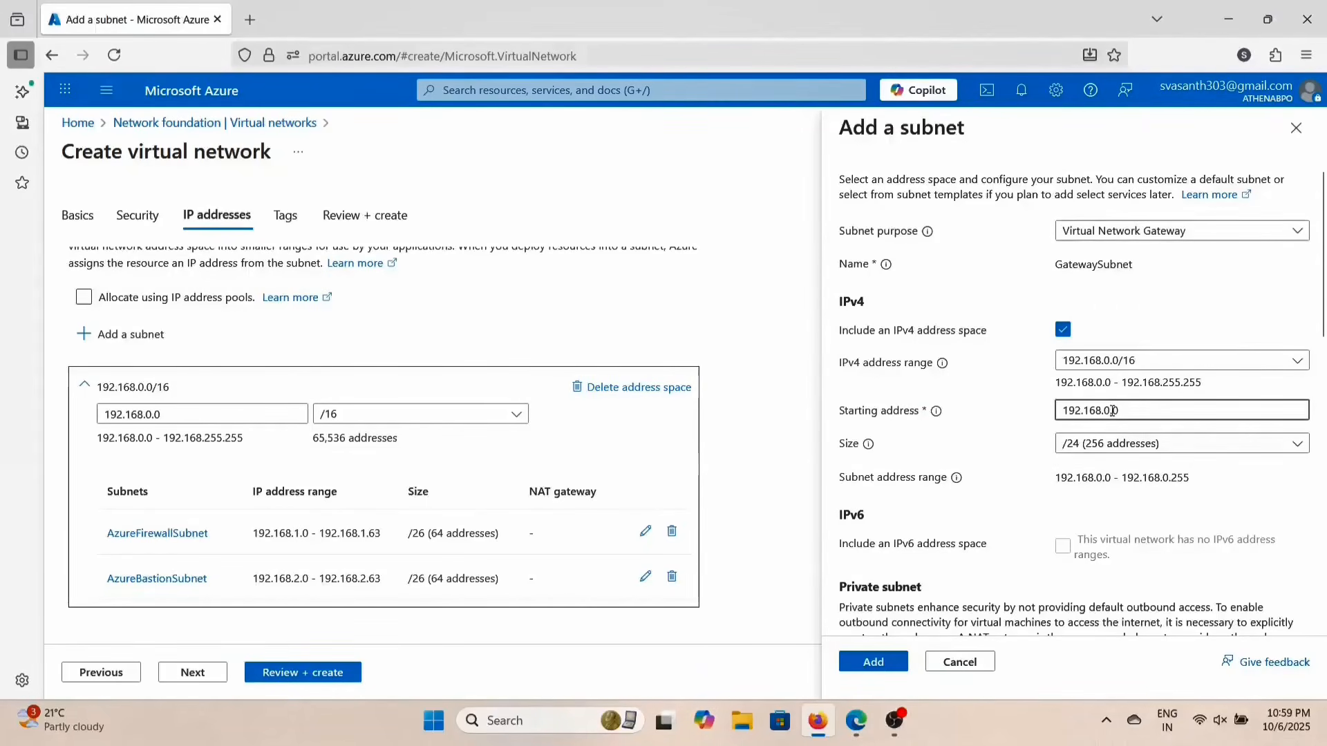
key(BackSpace)
text(3)
scroll(1152, 517, down, 1)
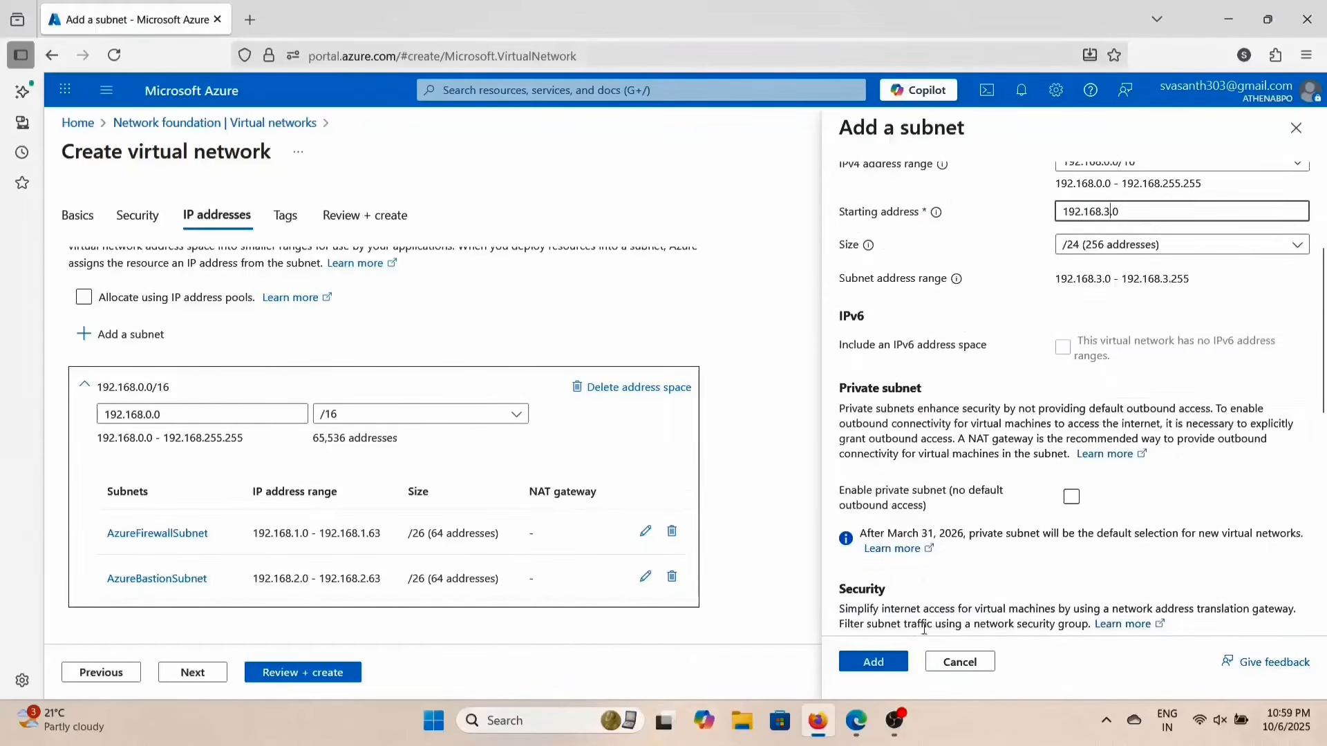
click(873, 661)
scroll(550, 565, down, 2)
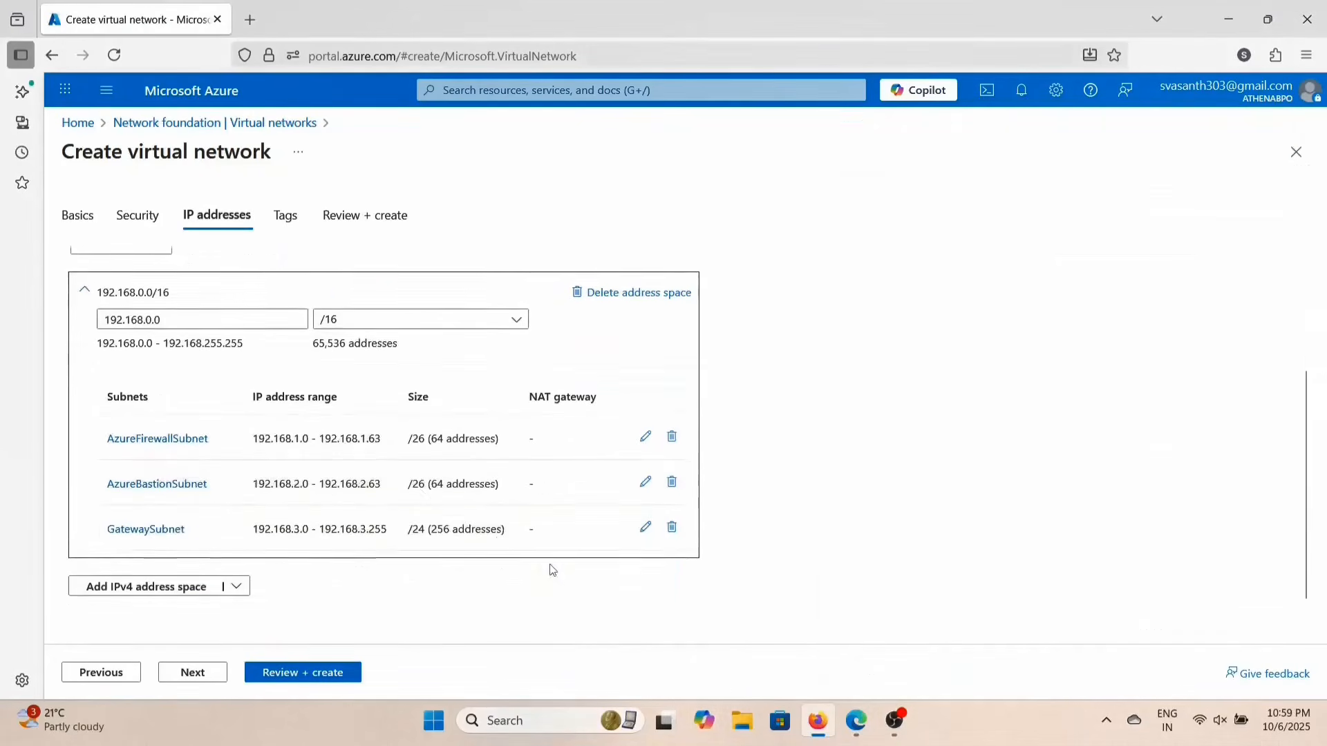
Add a subnet with the Firewall Management (forced tunneling) purpose and starting address 192.168.4.0.
scroll(144, 285, up, 1)
click(133, 295)
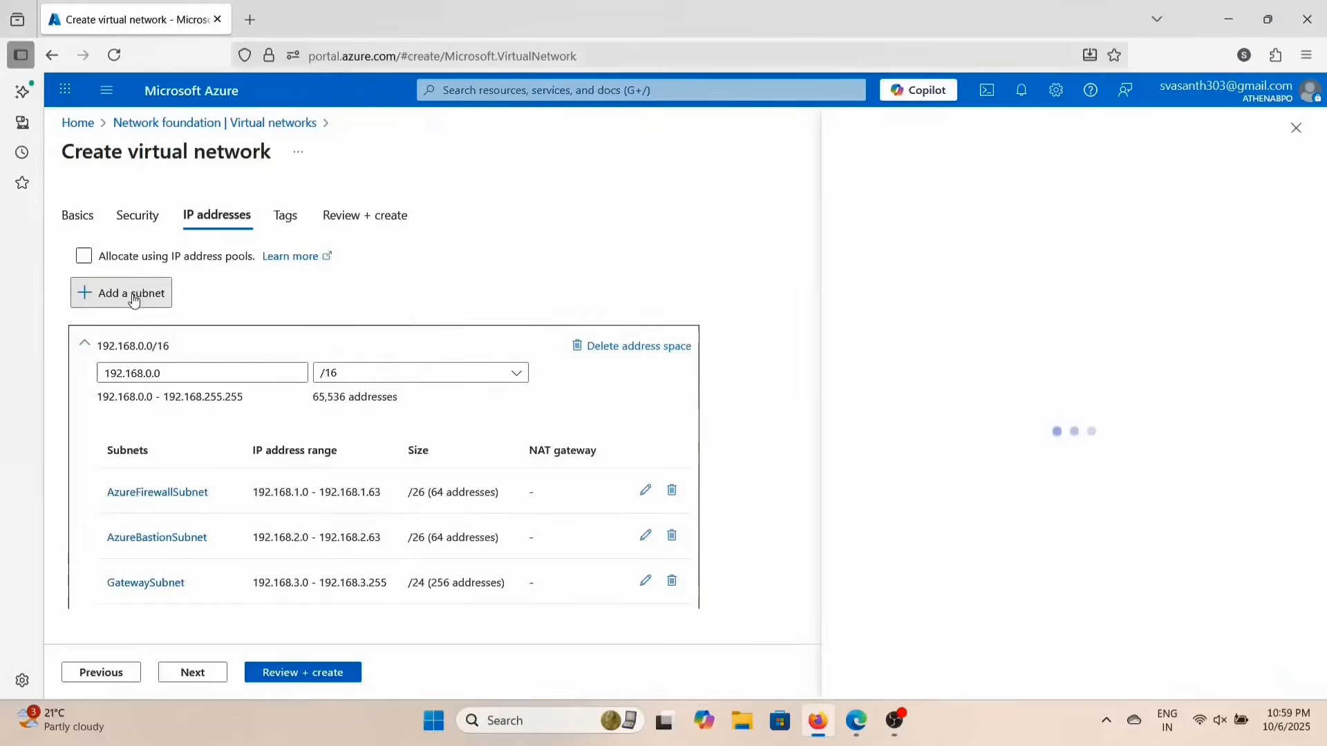
click(1093, 235)
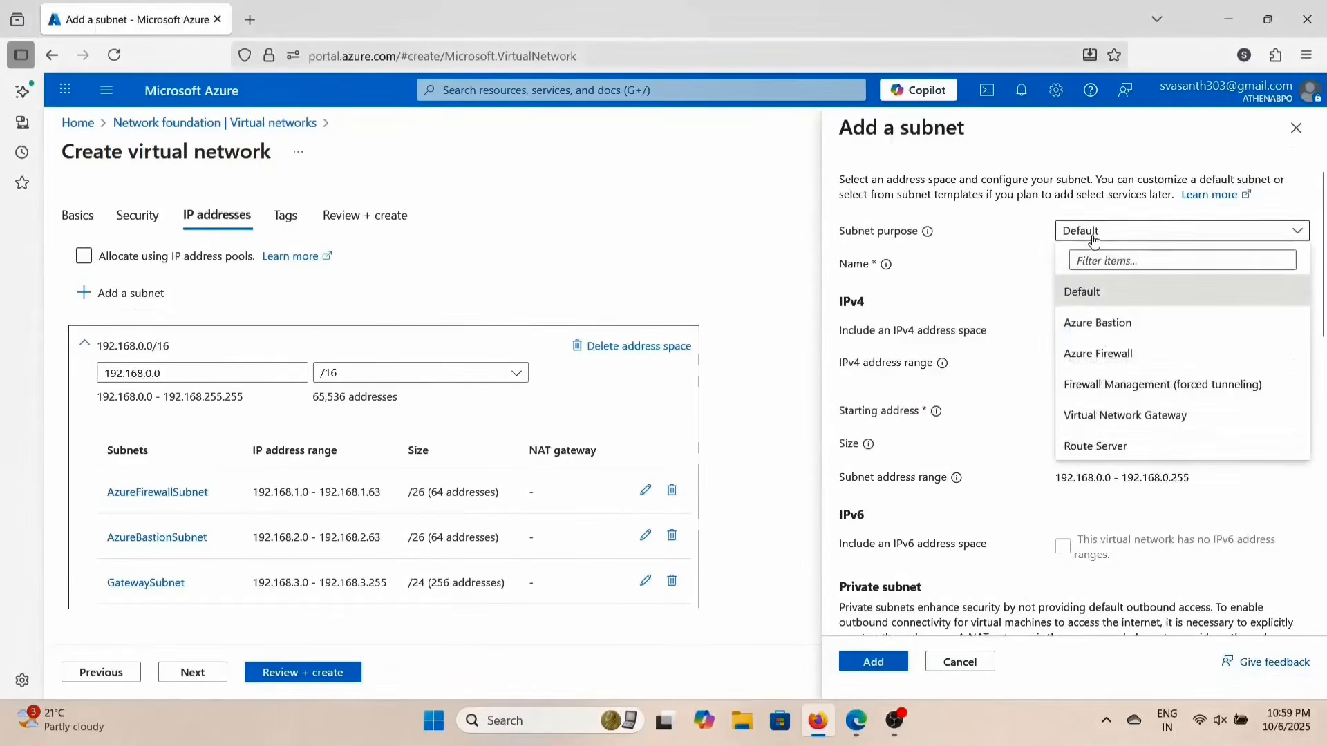
click(1124, 391)
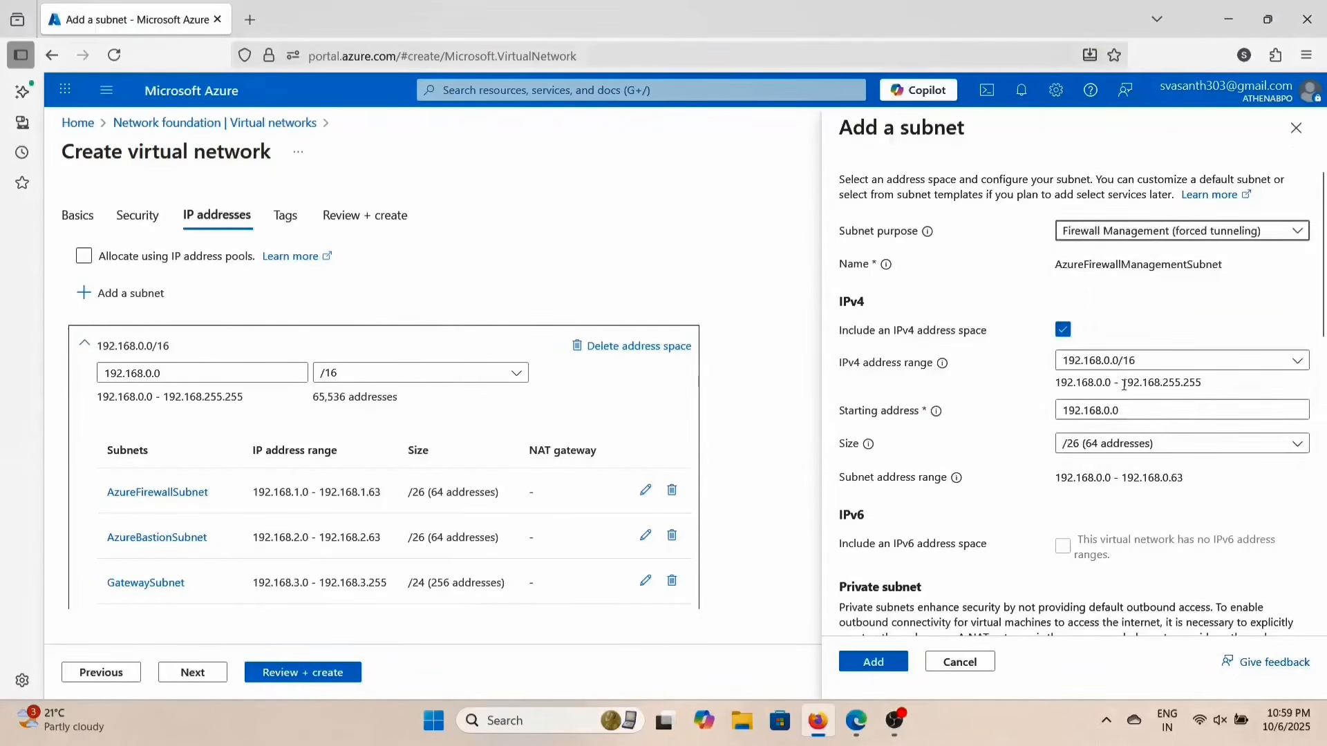
click(1112, 411)
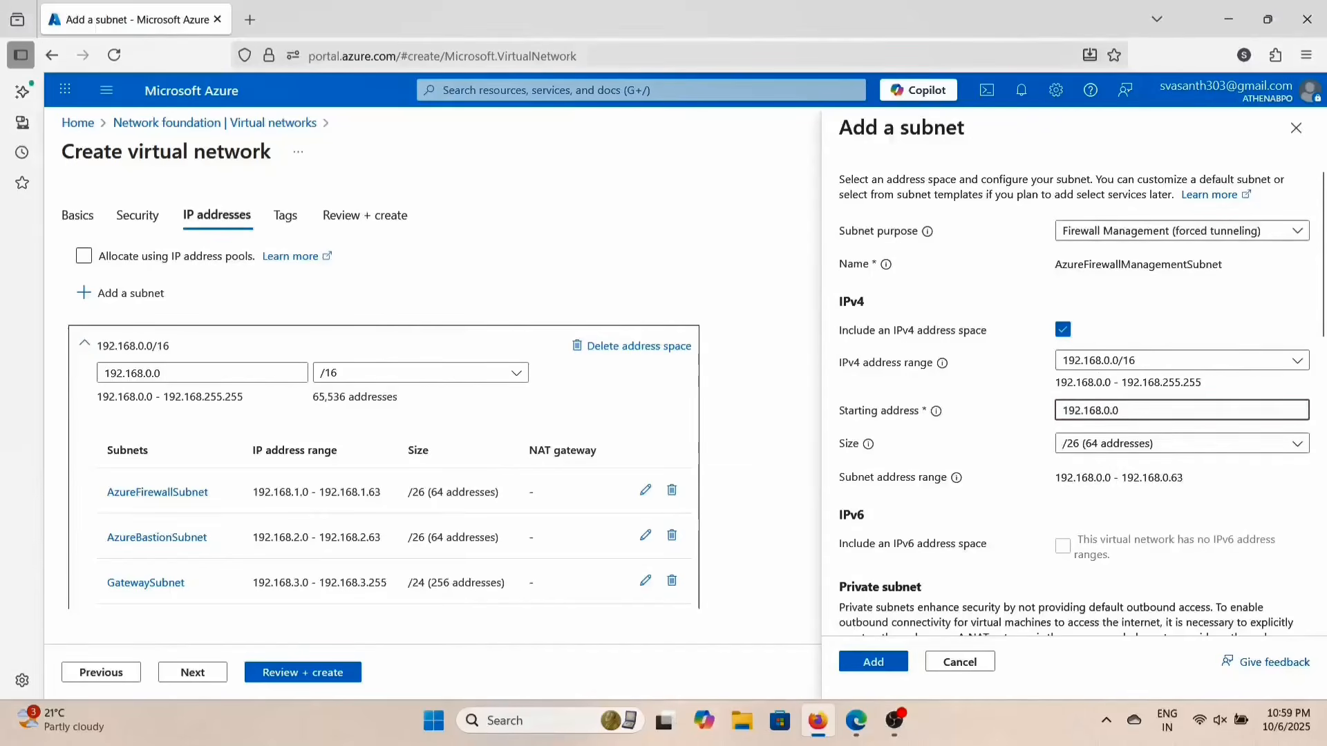
key(BackSpace)
text(4)
scroll(1112, 410, down, 2)
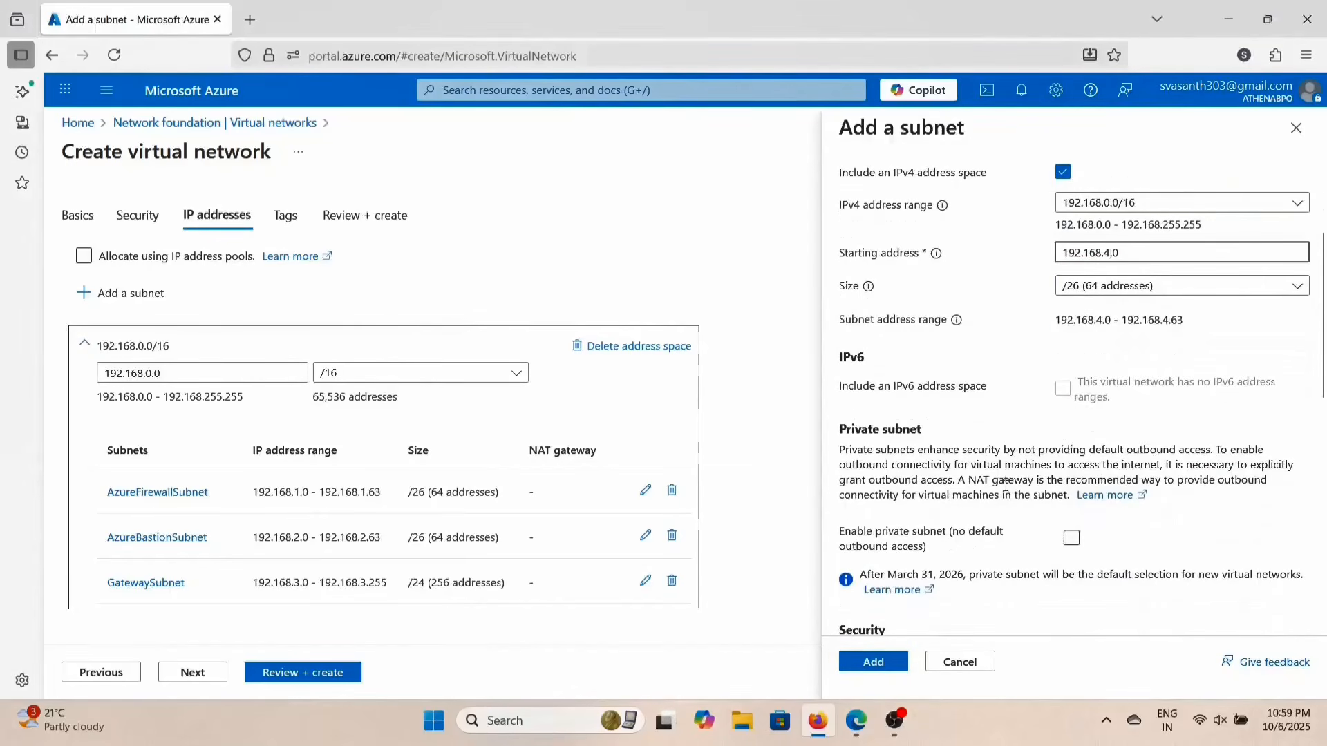
click(876, 660)
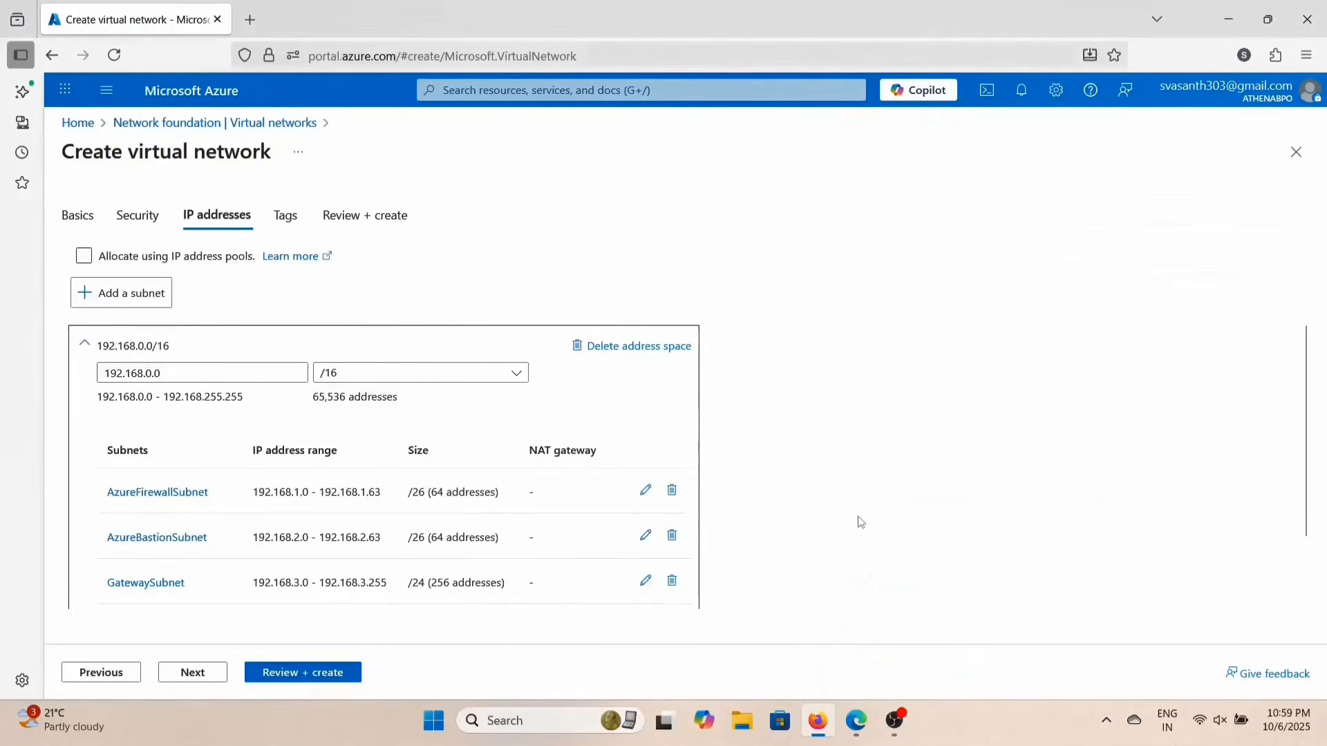
scroll(861, 522, down, 2)
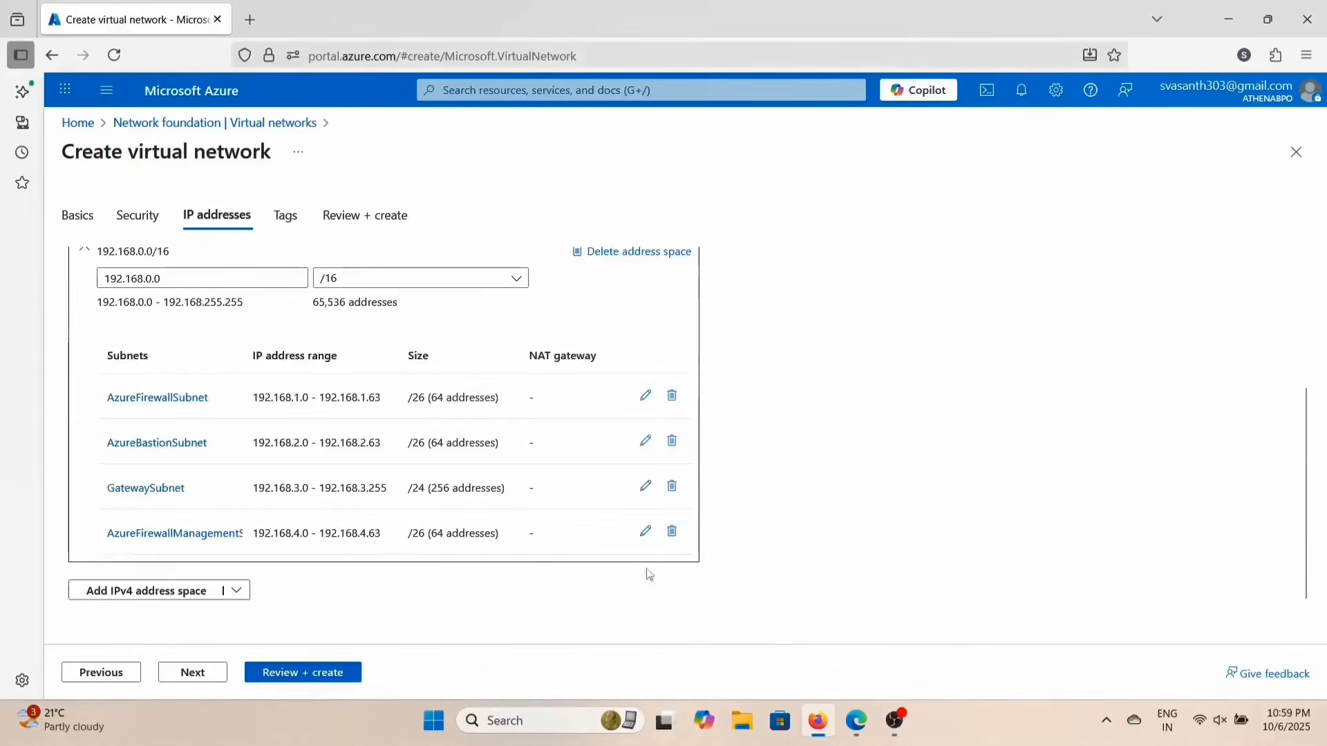
Review the virtual network's configuration and create Core-hub-vnet.
scroll(362, 323, up, 3)
scroll(414, 325, down, 3)
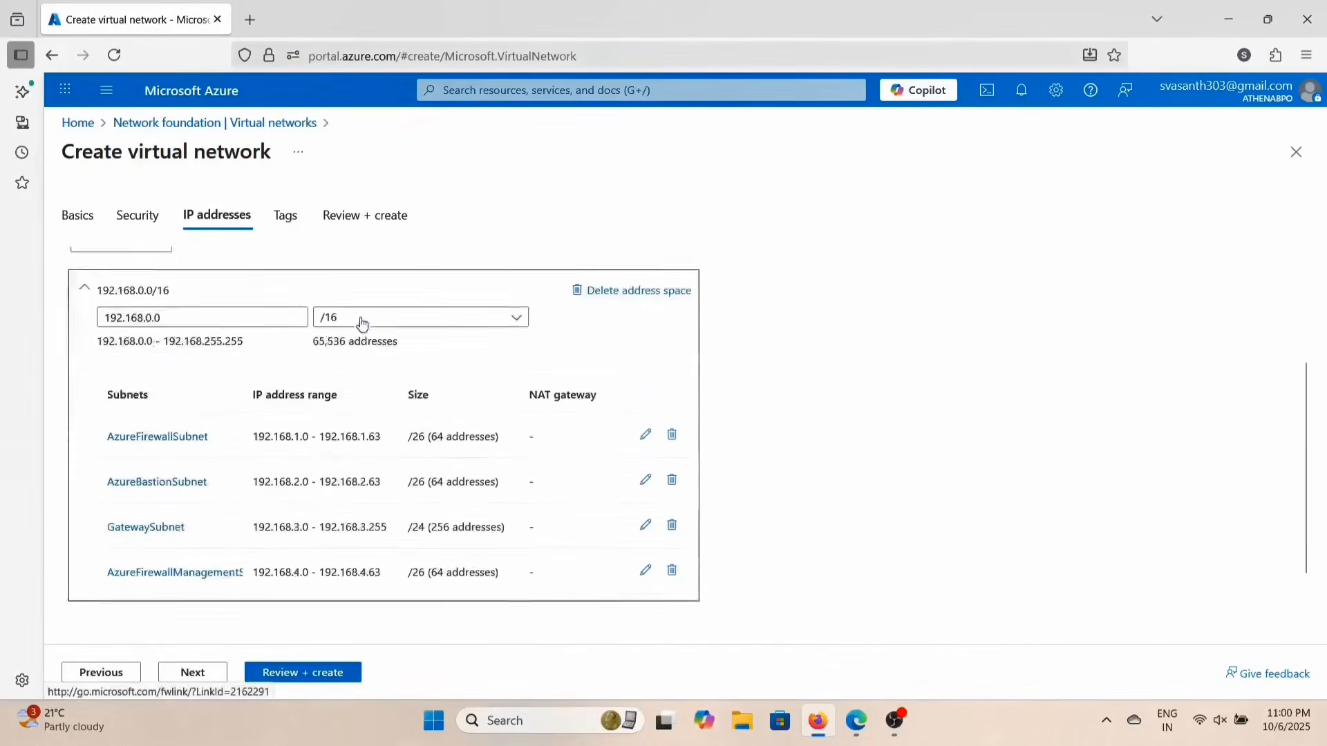
click(301, 673)
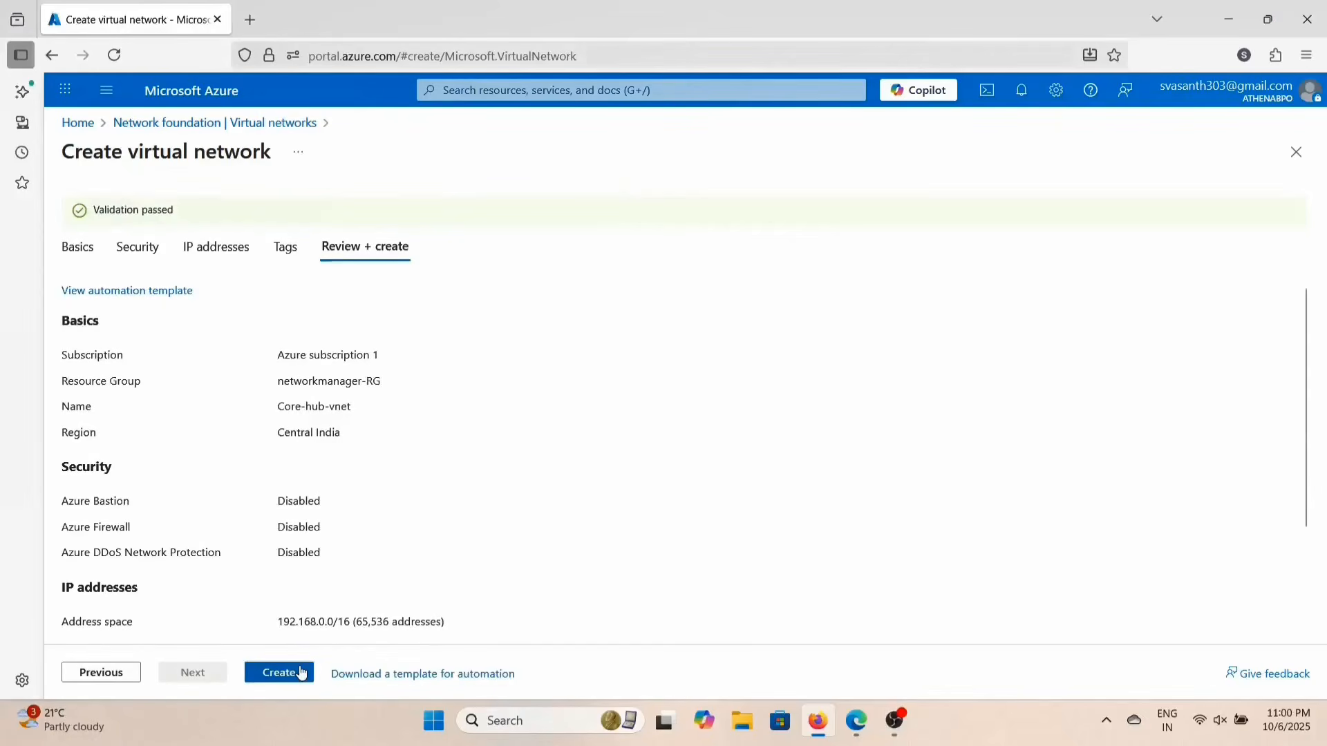
scroll(409, 527, down, 2)
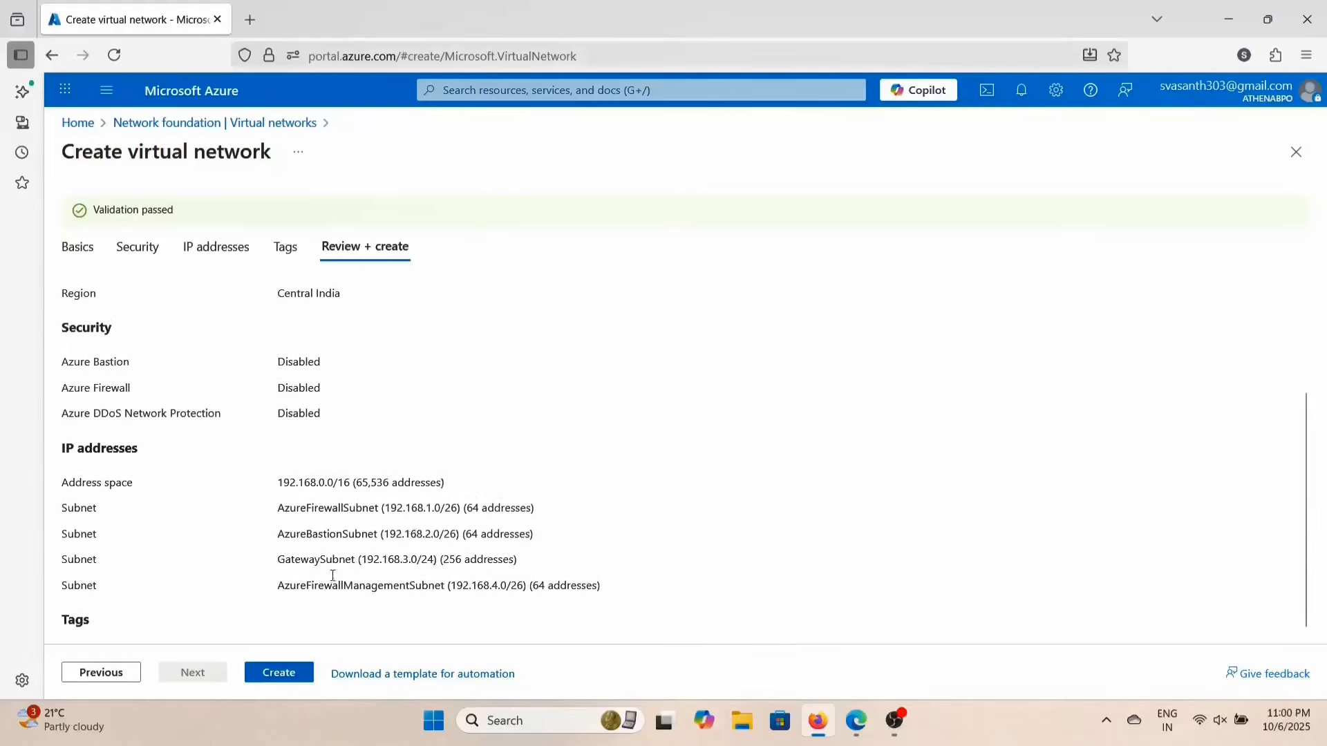
click(280, 674)
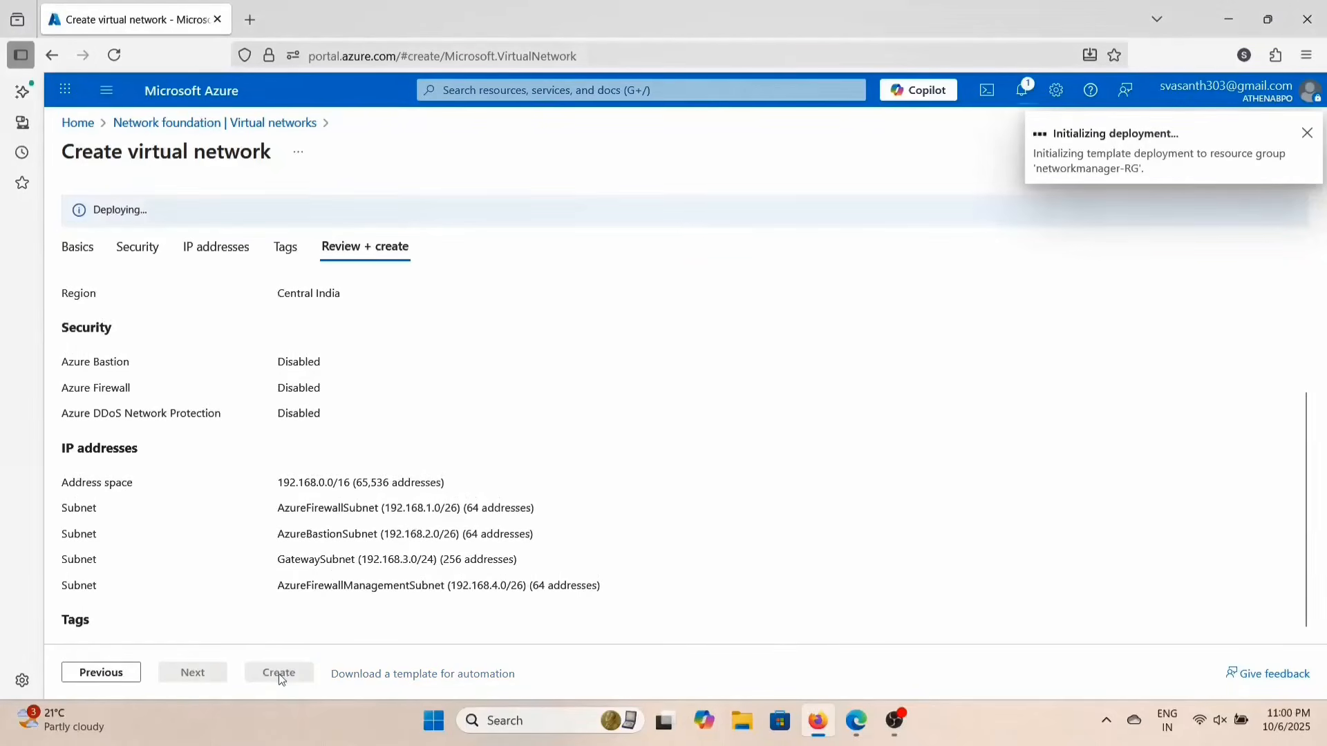
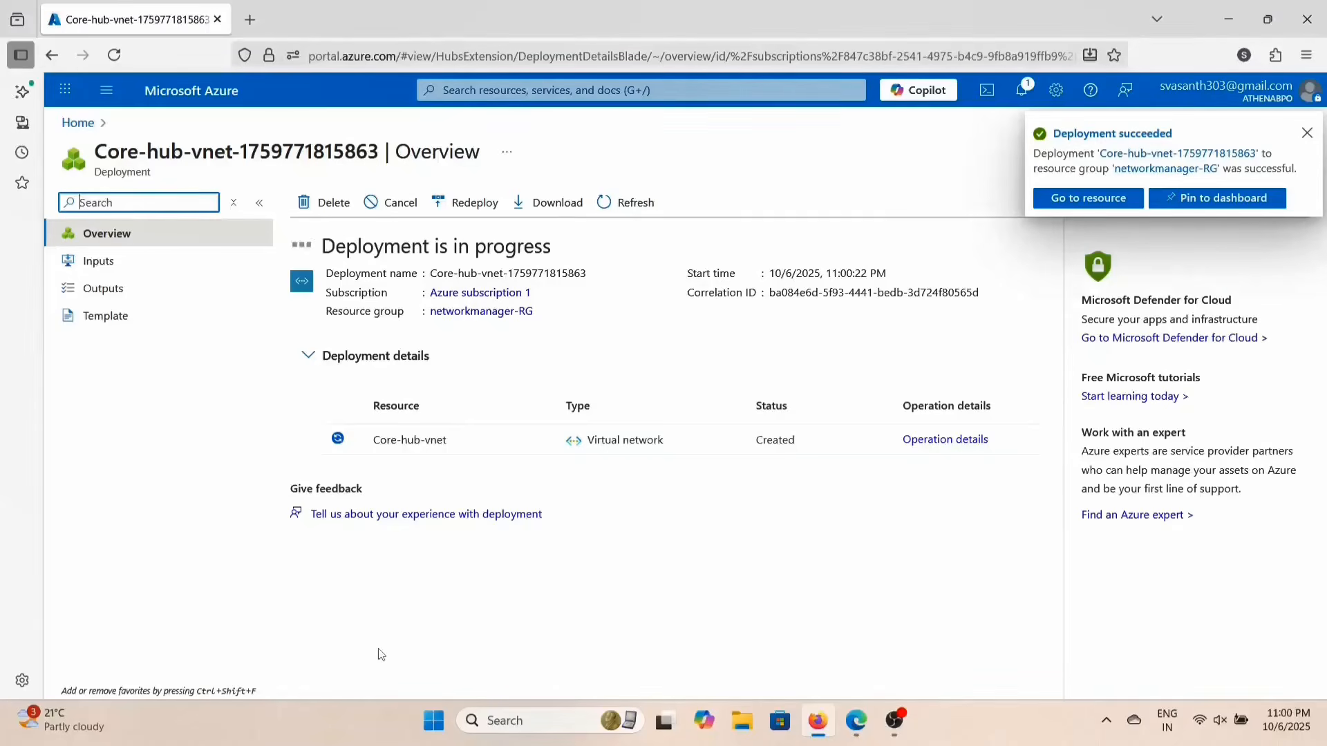
Start a new virtual network named prod1-spoke-vnet in the Central India region.
click(490, 90)
click(476, 365)
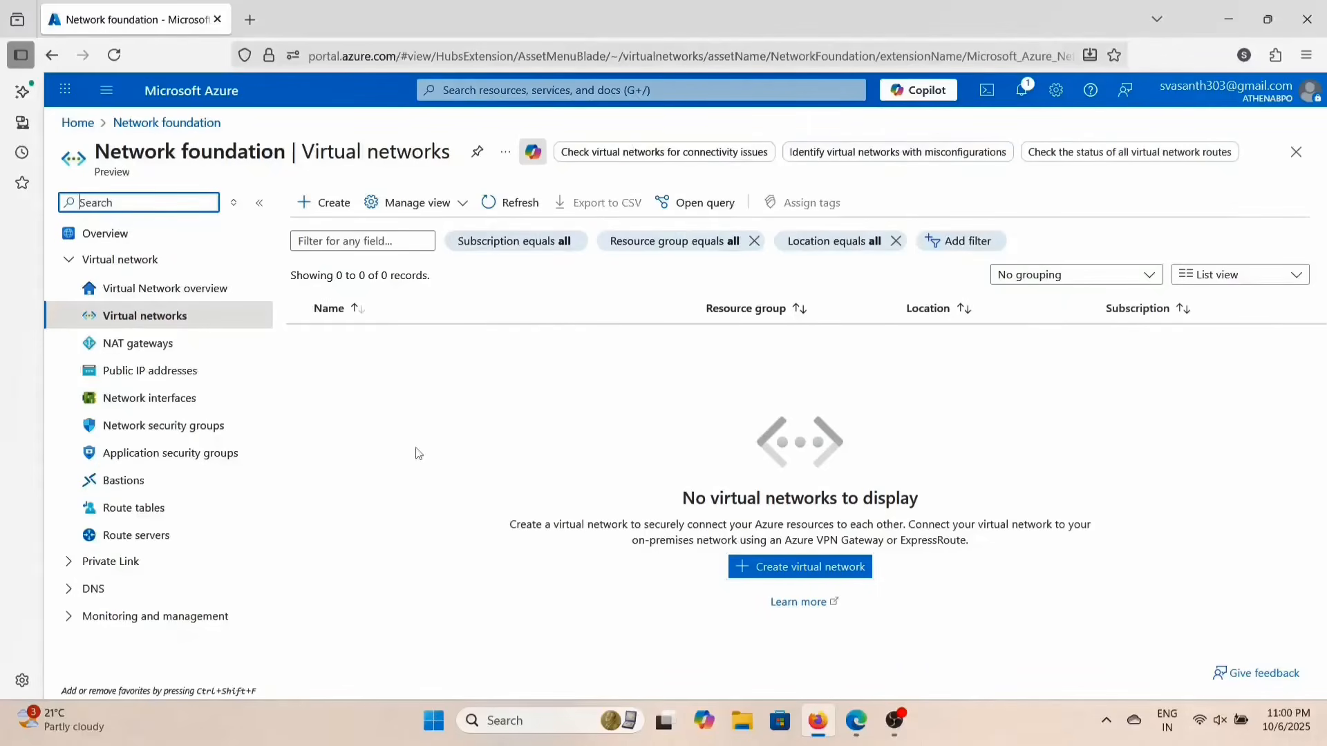
click(315, 206)
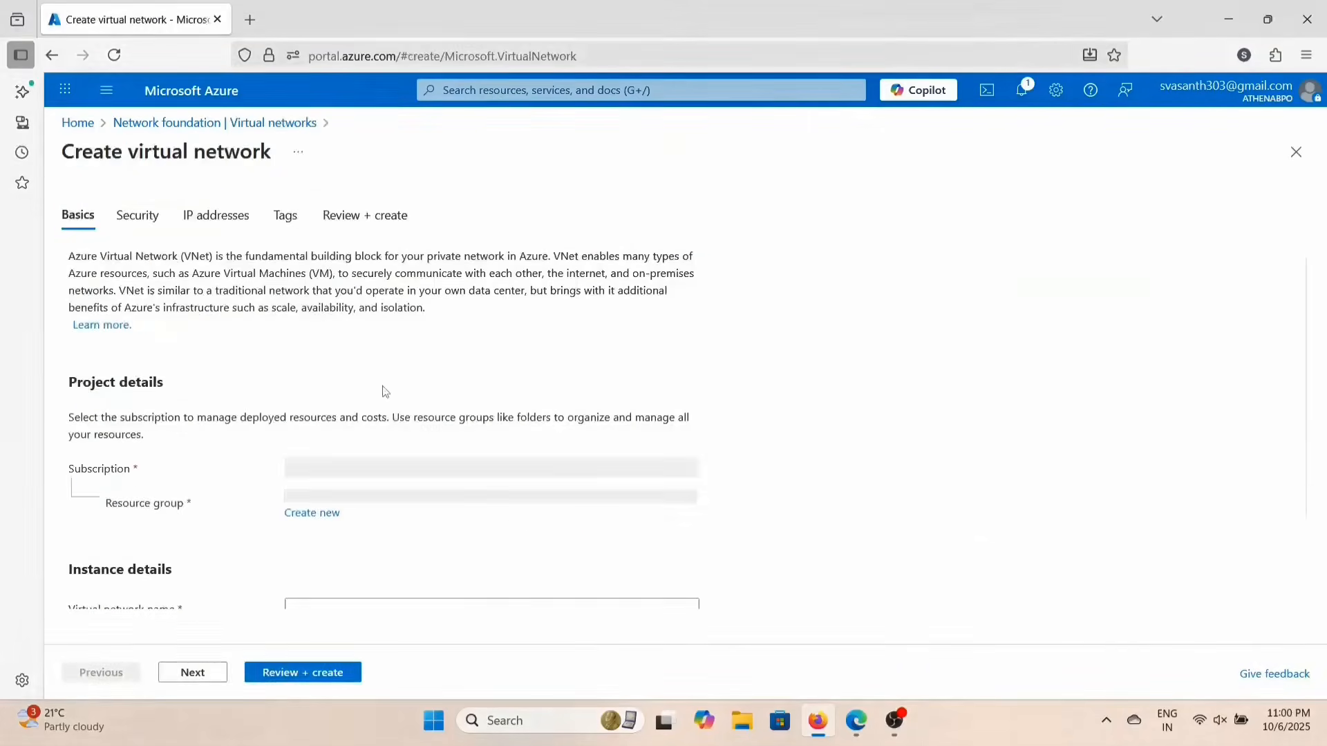
scroll(406, 477, down, 2)
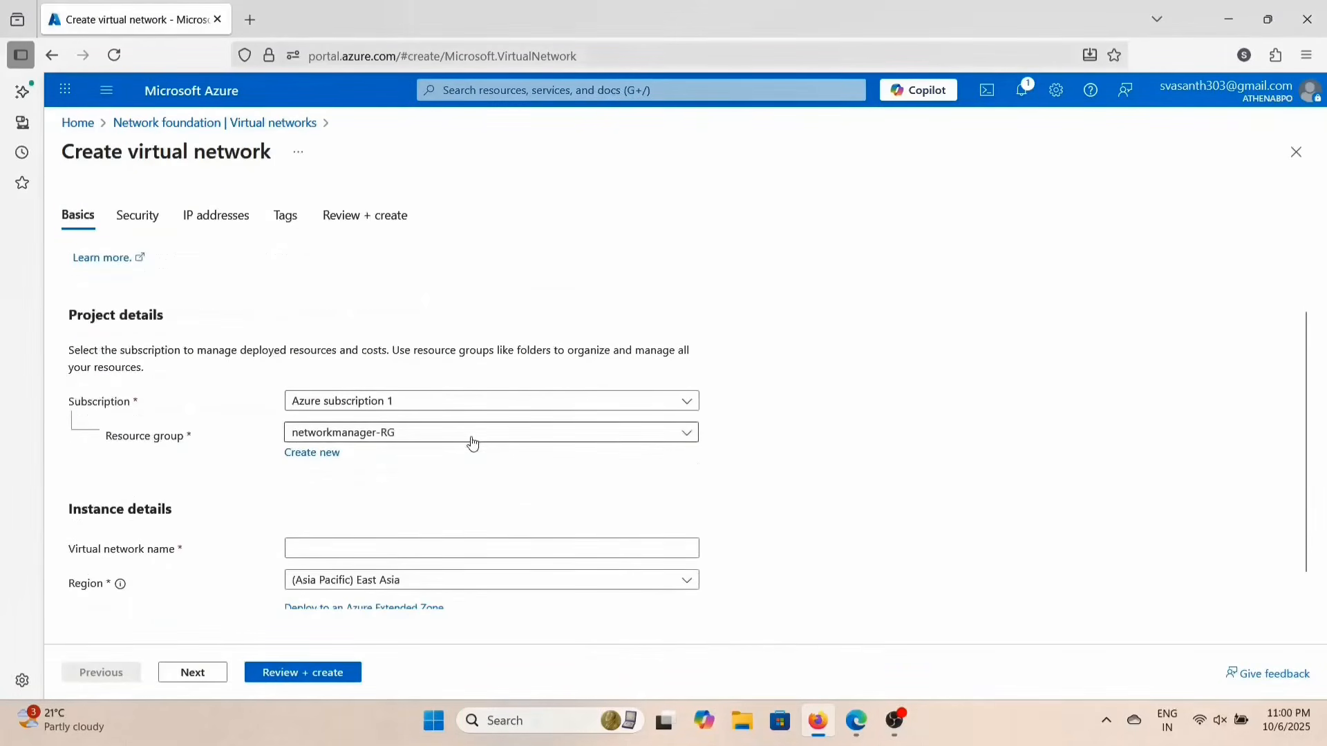
scroll(468, 442, down, 1)
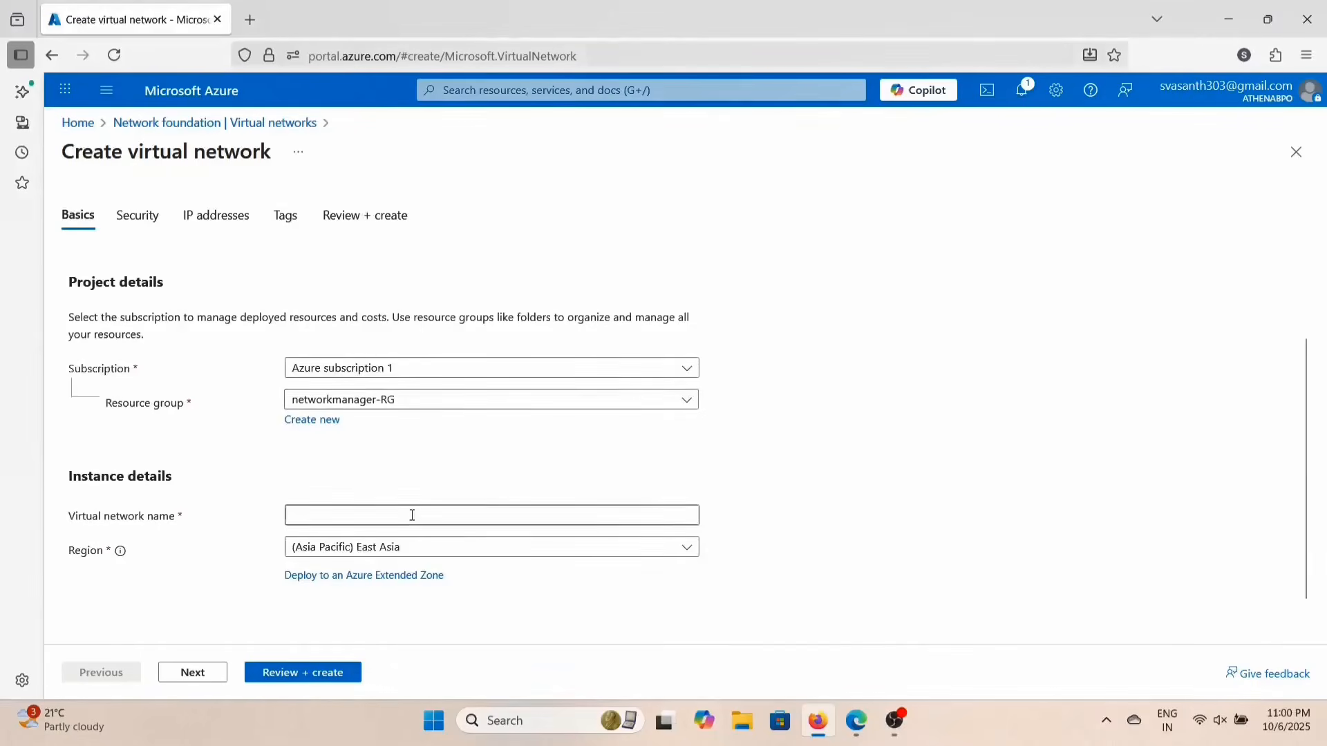
click(433, 549)
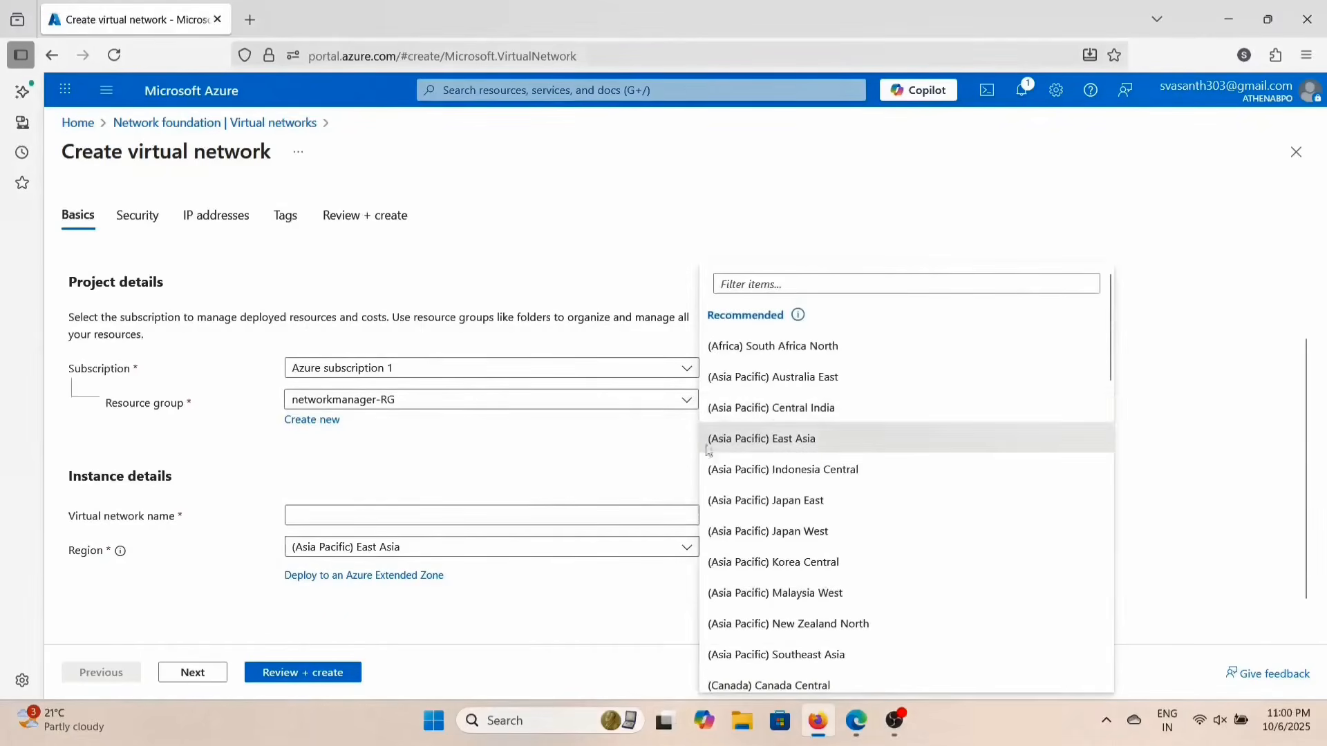
click(800, 409)
click(473, 513)
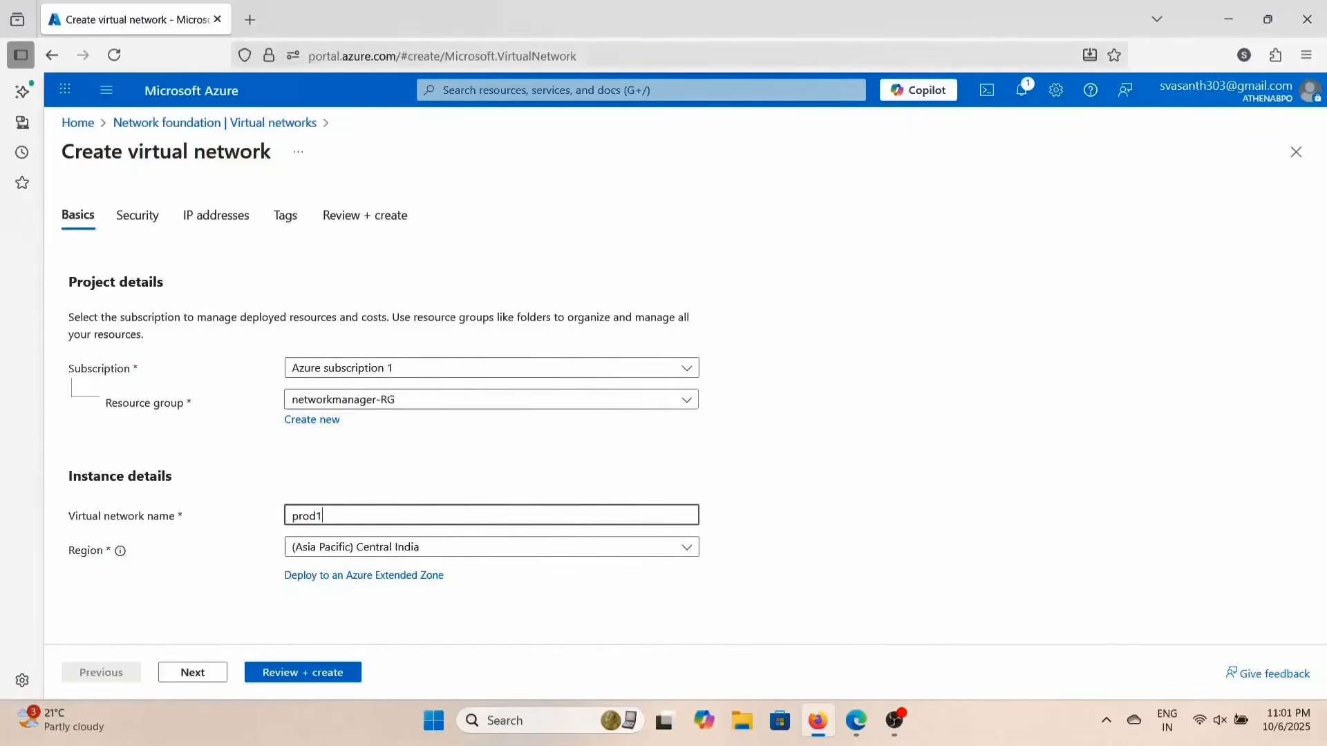
text(-spoke-)
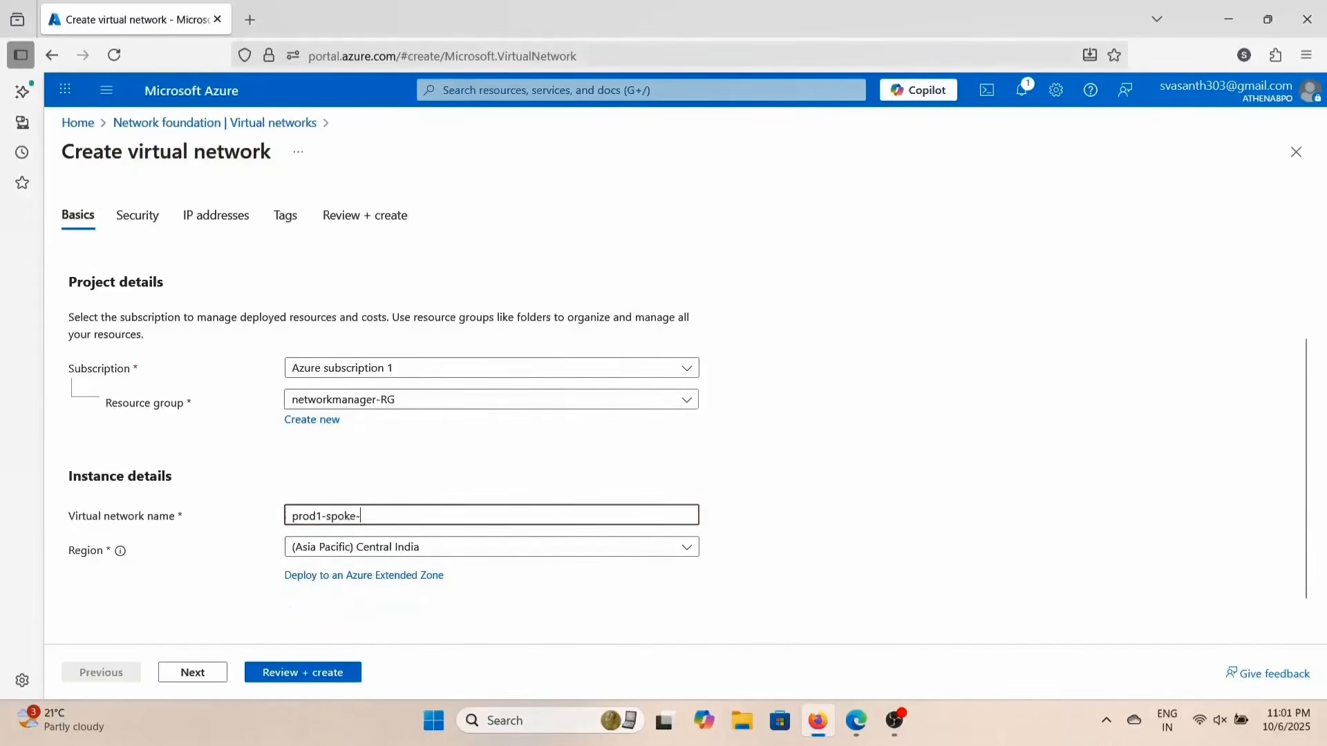
text(vnet)
Set the IPv4 address space of the new virtual network to 10.1.0.0/16.
click(215, 216)
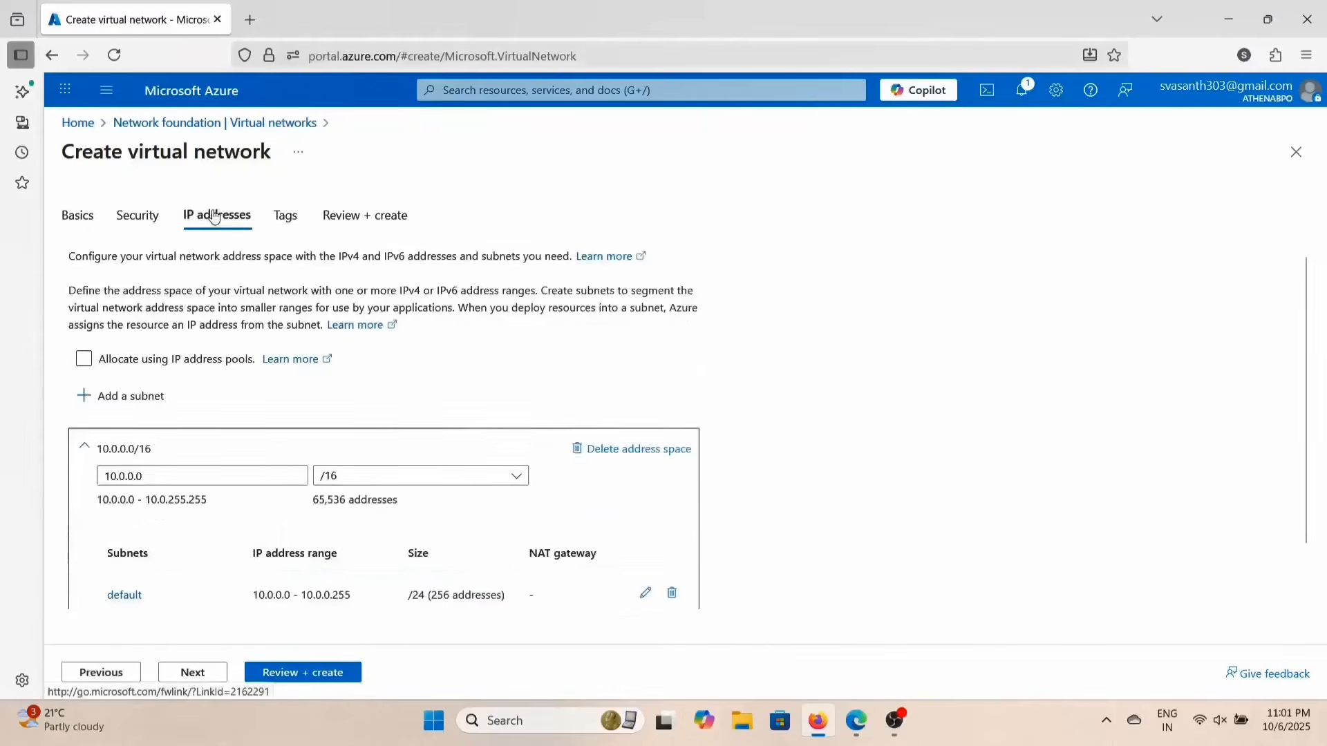
scroll(219, 365, down, 2)
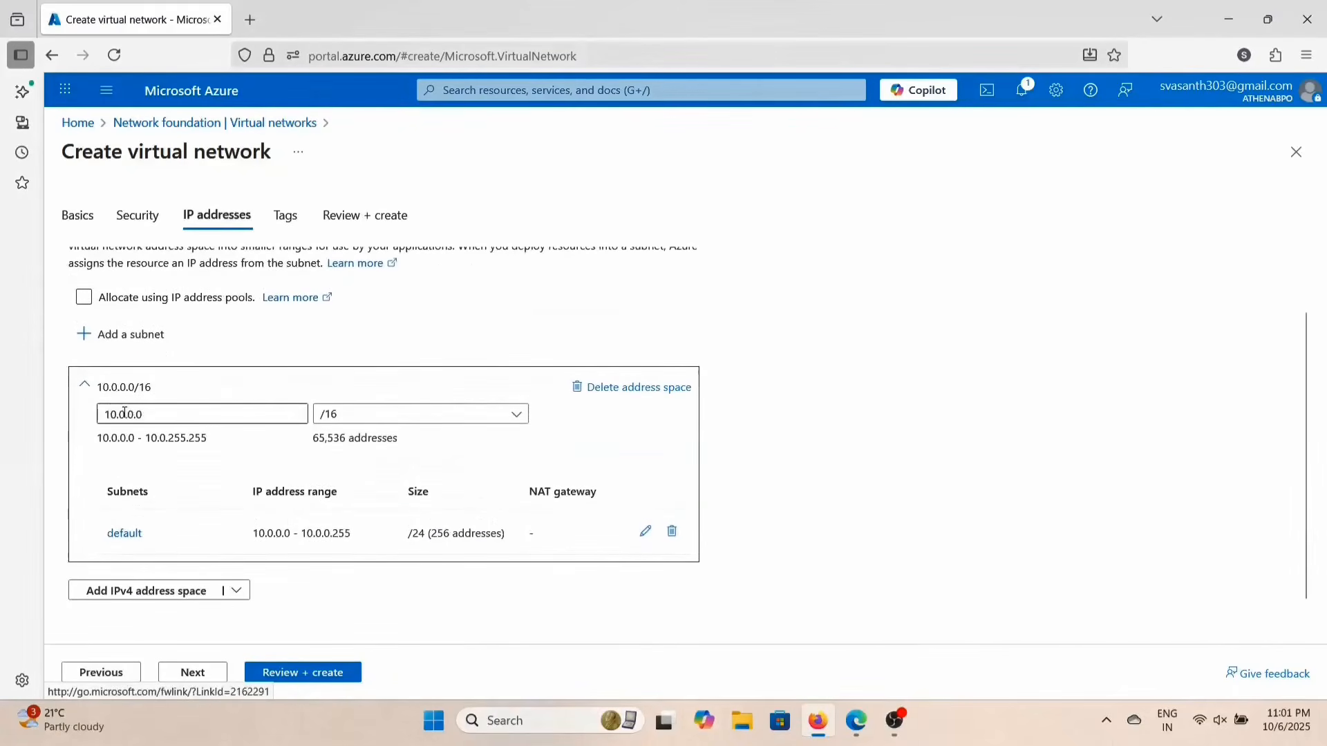
click(124, 412)
key(BackSpace)
text(1)
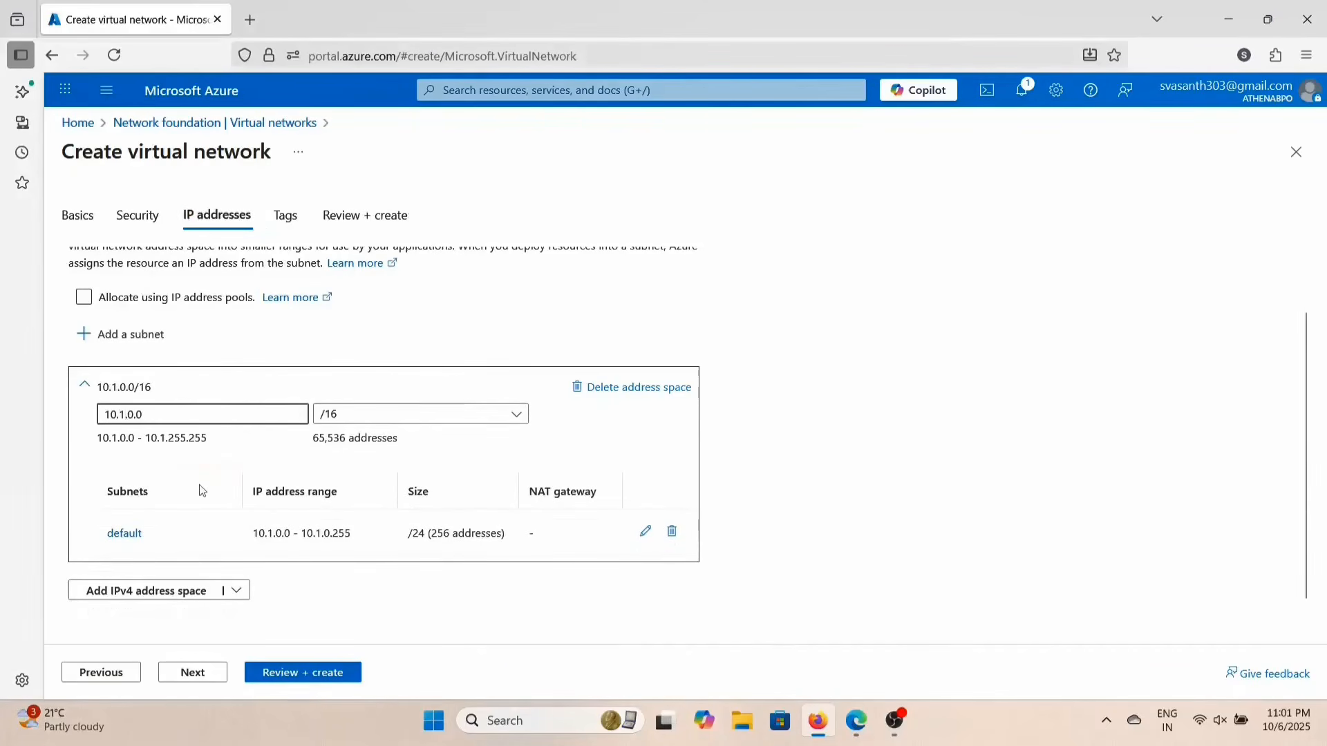
Rename the default subnet in the 10.1.0.0/16 address space as App-subnet.
click(645, 532)
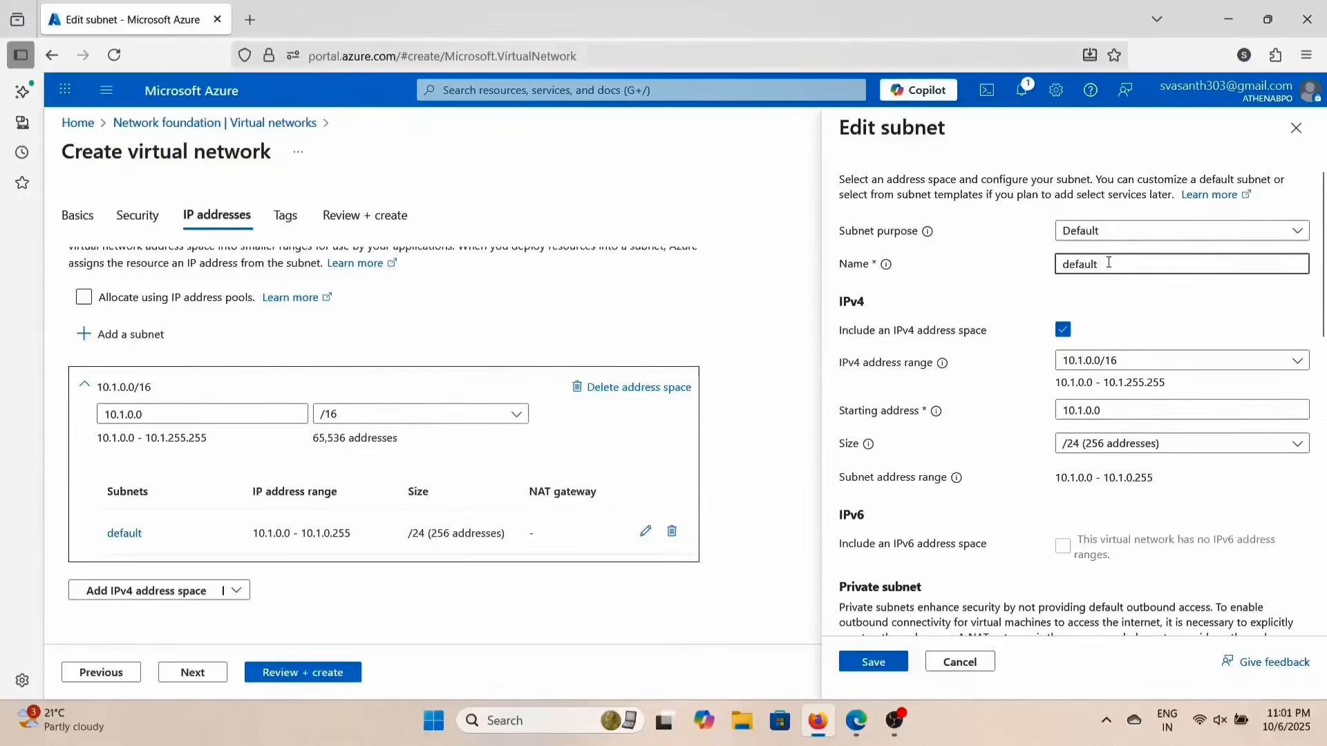
key(BackSpace)
key(BackSpace)
key(BackSpace)
key(BackSpace)
text(A)
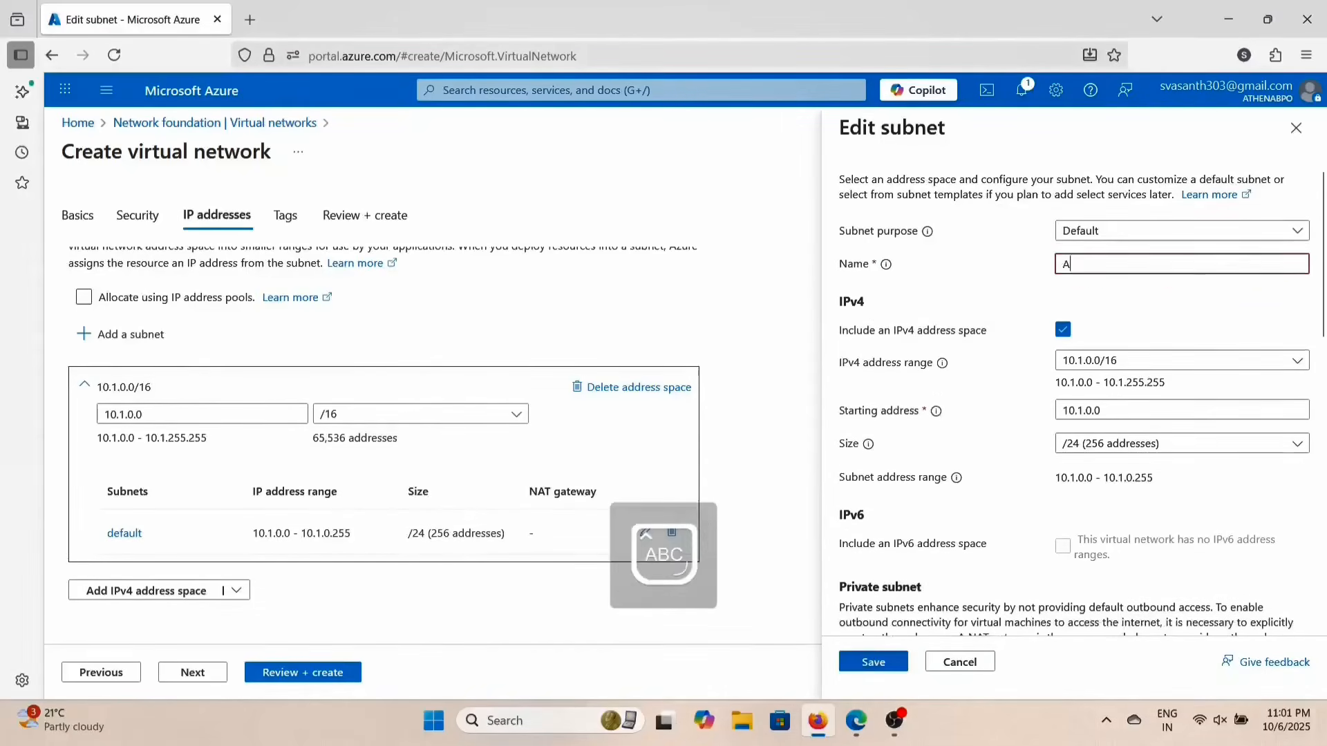
text(pp-subnet)
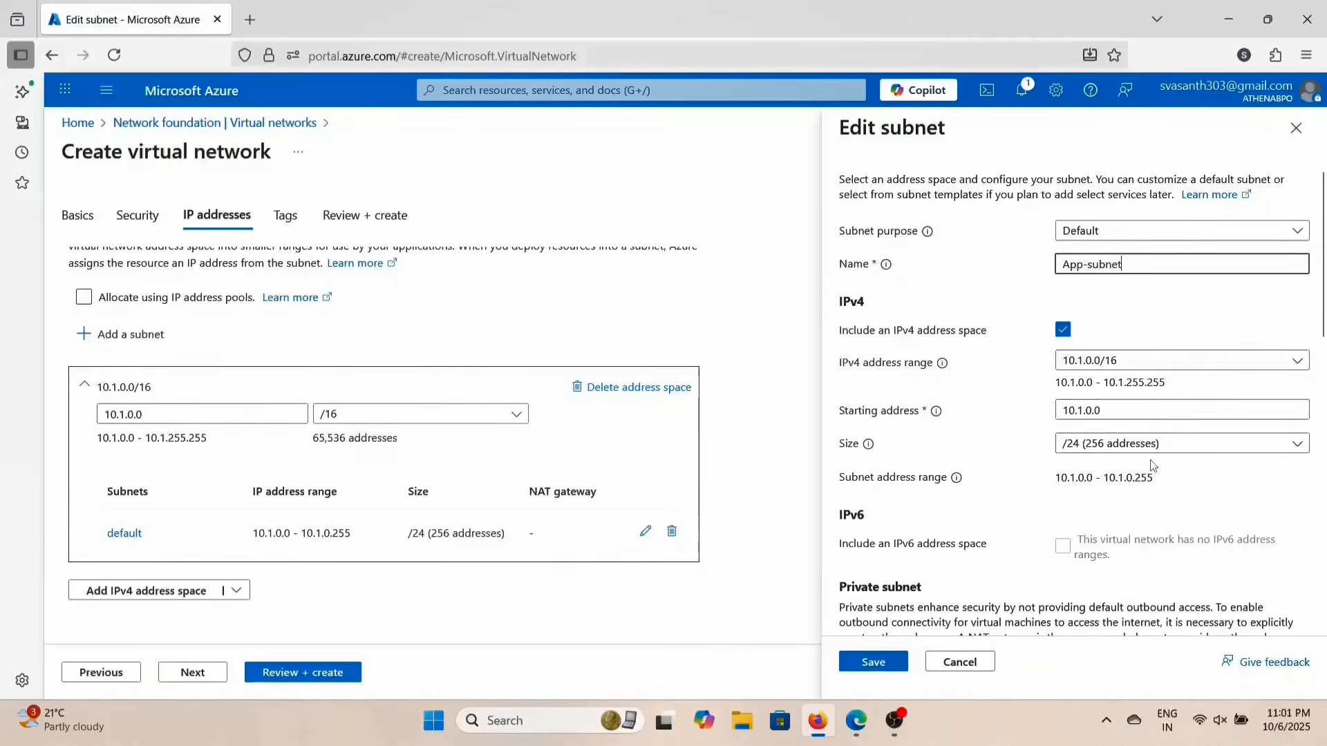
Create a new network security group named nsg-prod1 for App-subnet.
scroll(1160, 373, down, 2)
scroll(1151, 465, down, 5)
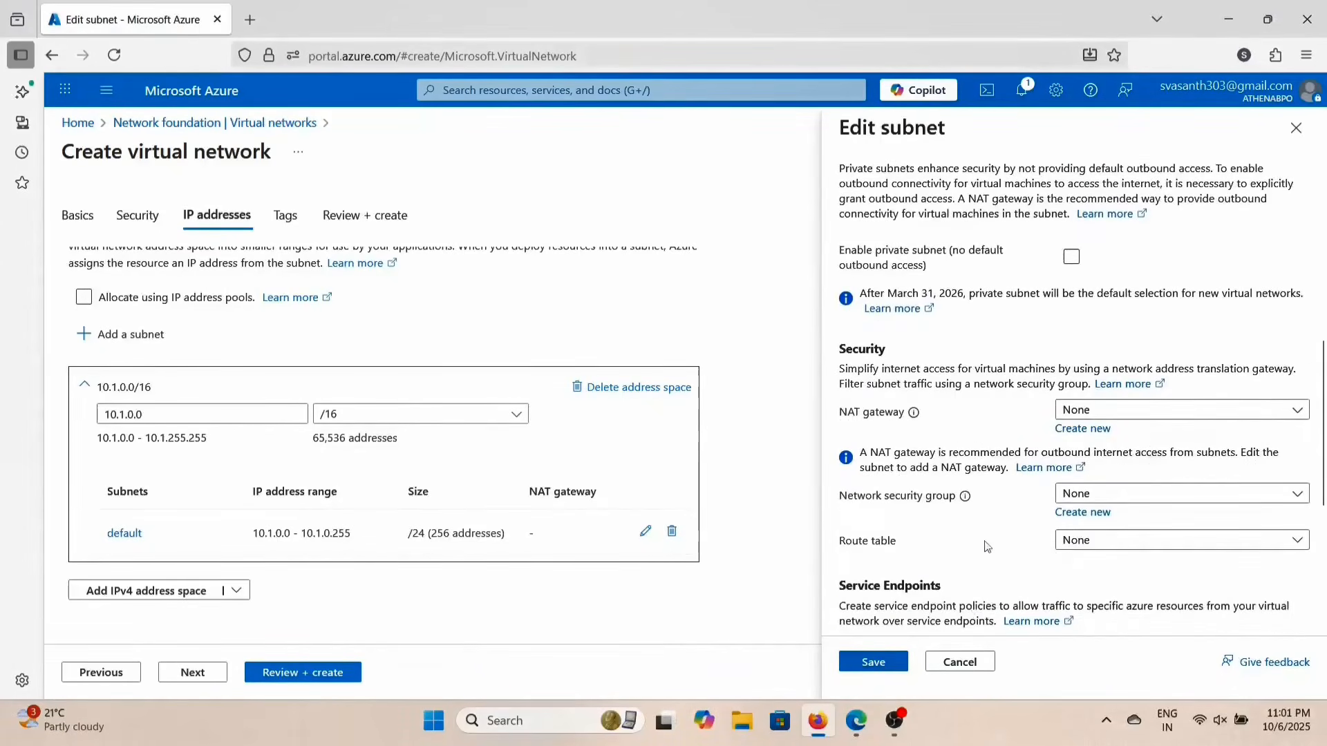
scroll(986, 530, down, 1)
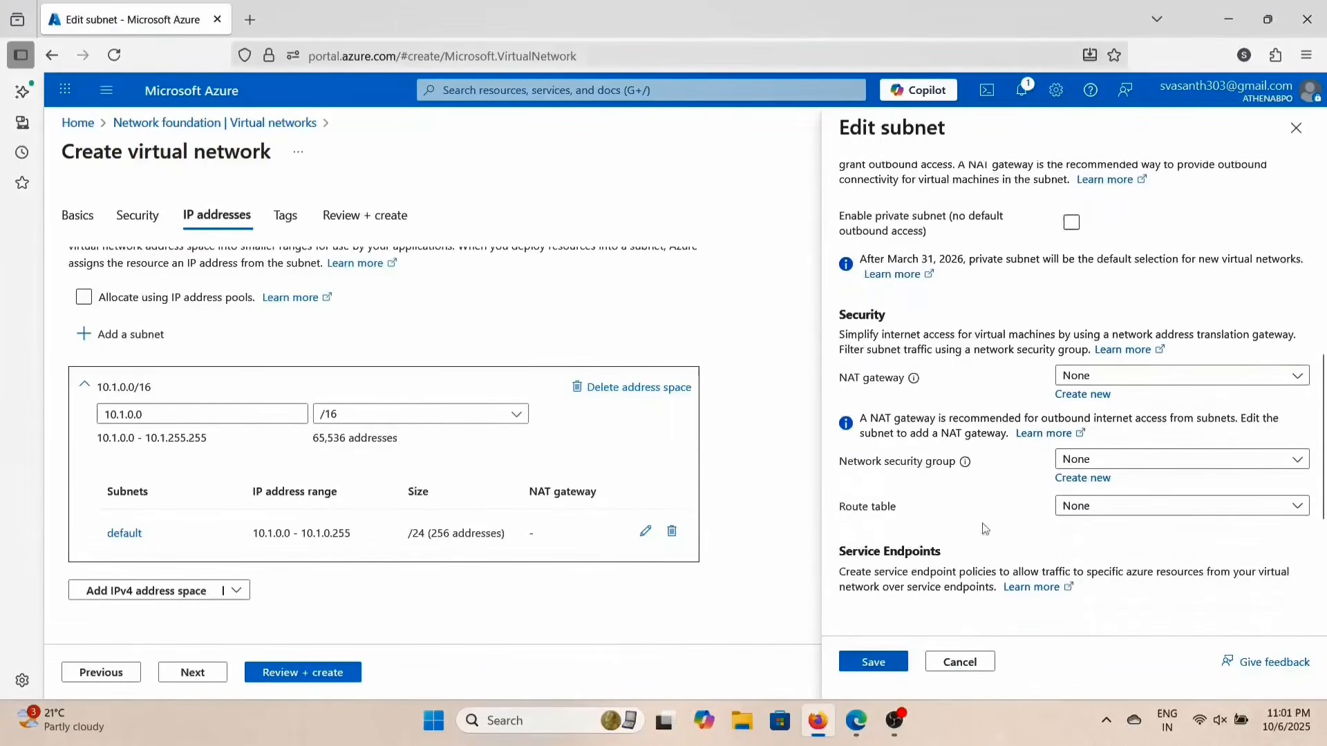
click(1096, 484)
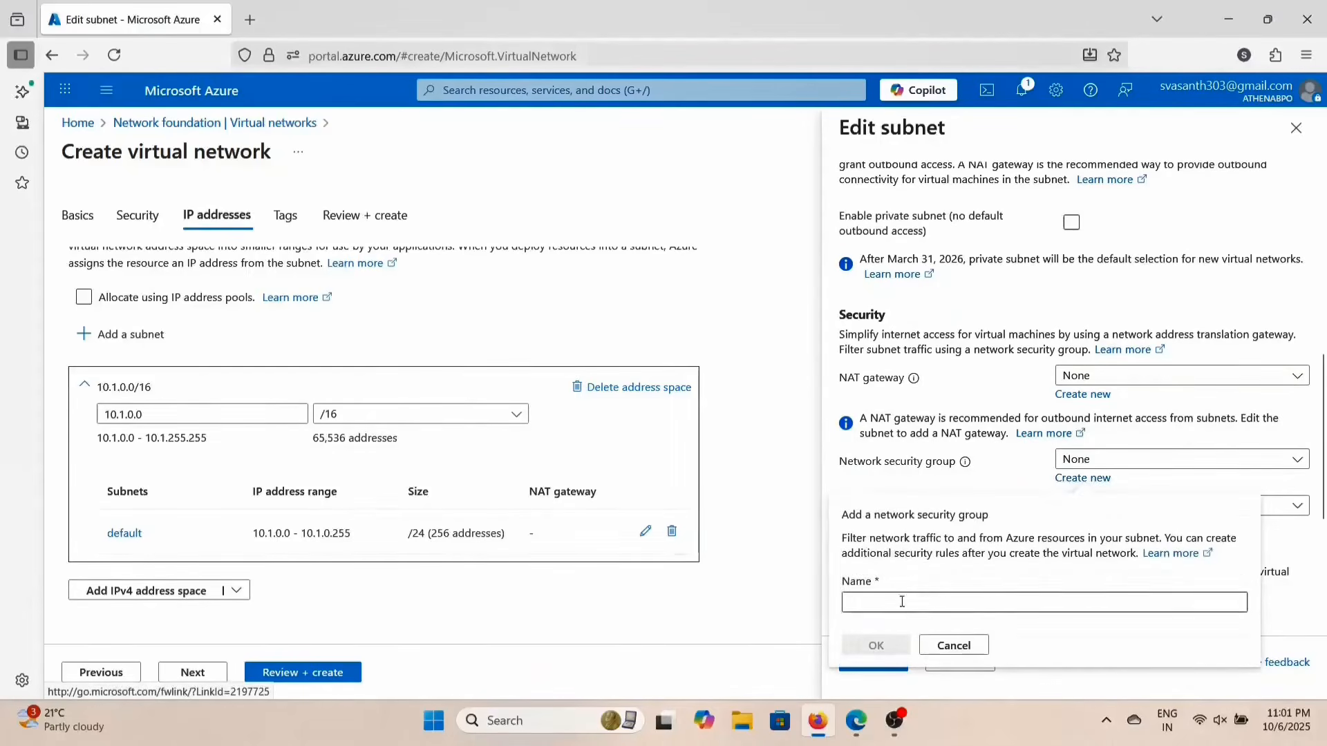
text(nsg-)
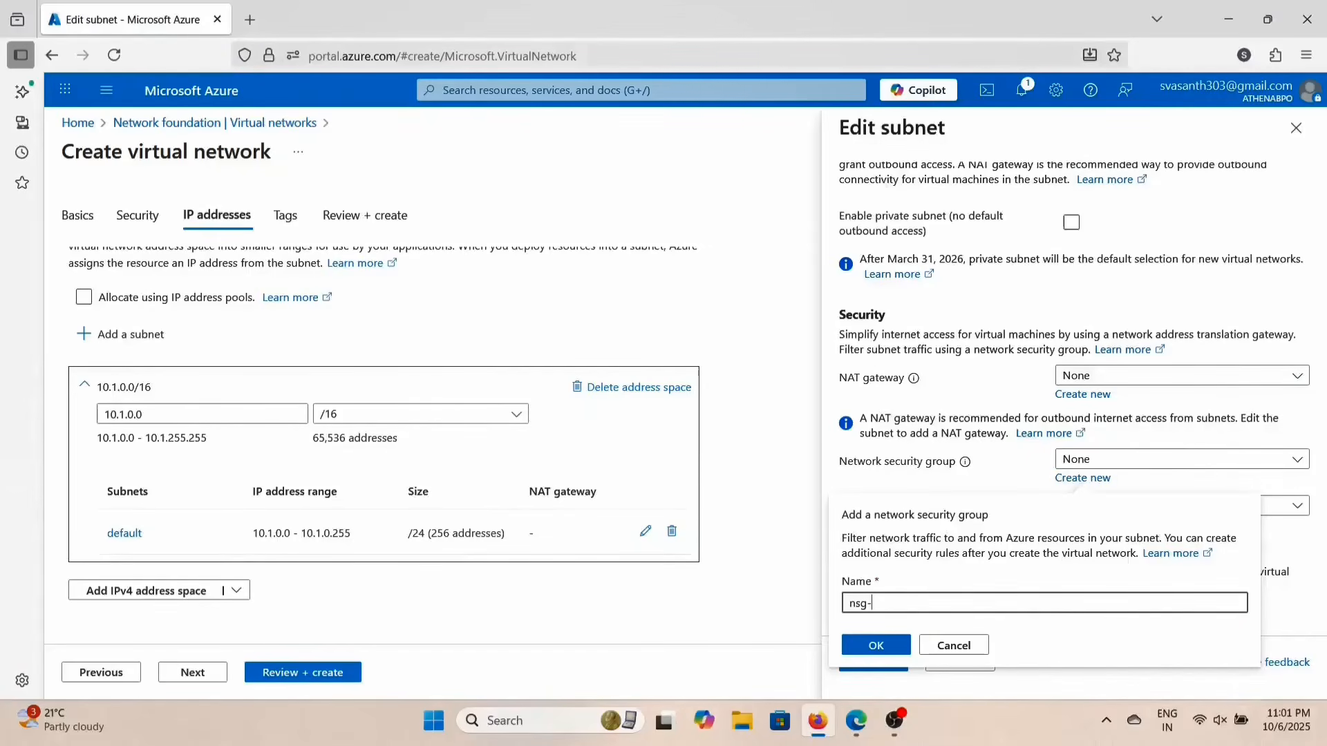
text(prod1)
click(878, 646)
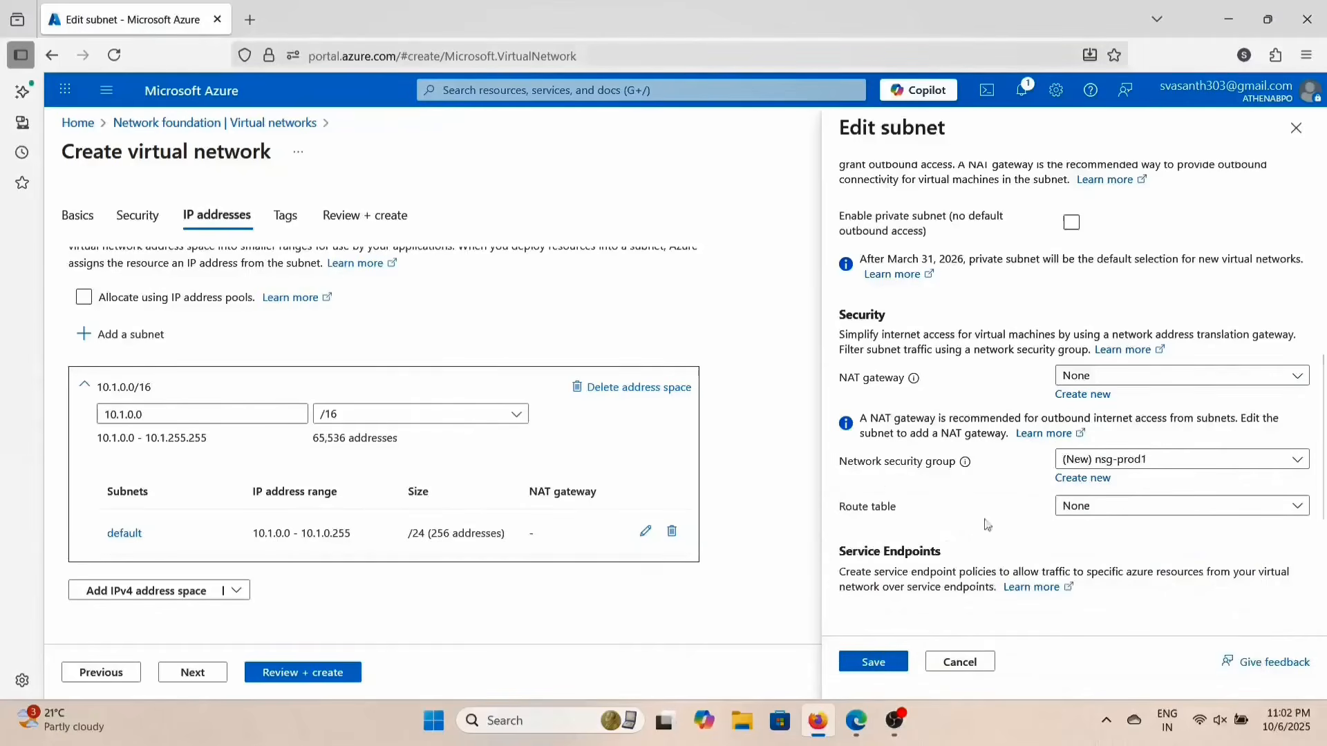
Save the subnet changes, then validate and create the prod1-spoke-vnet virtual network.
scroll(1053, 520, down, 5)
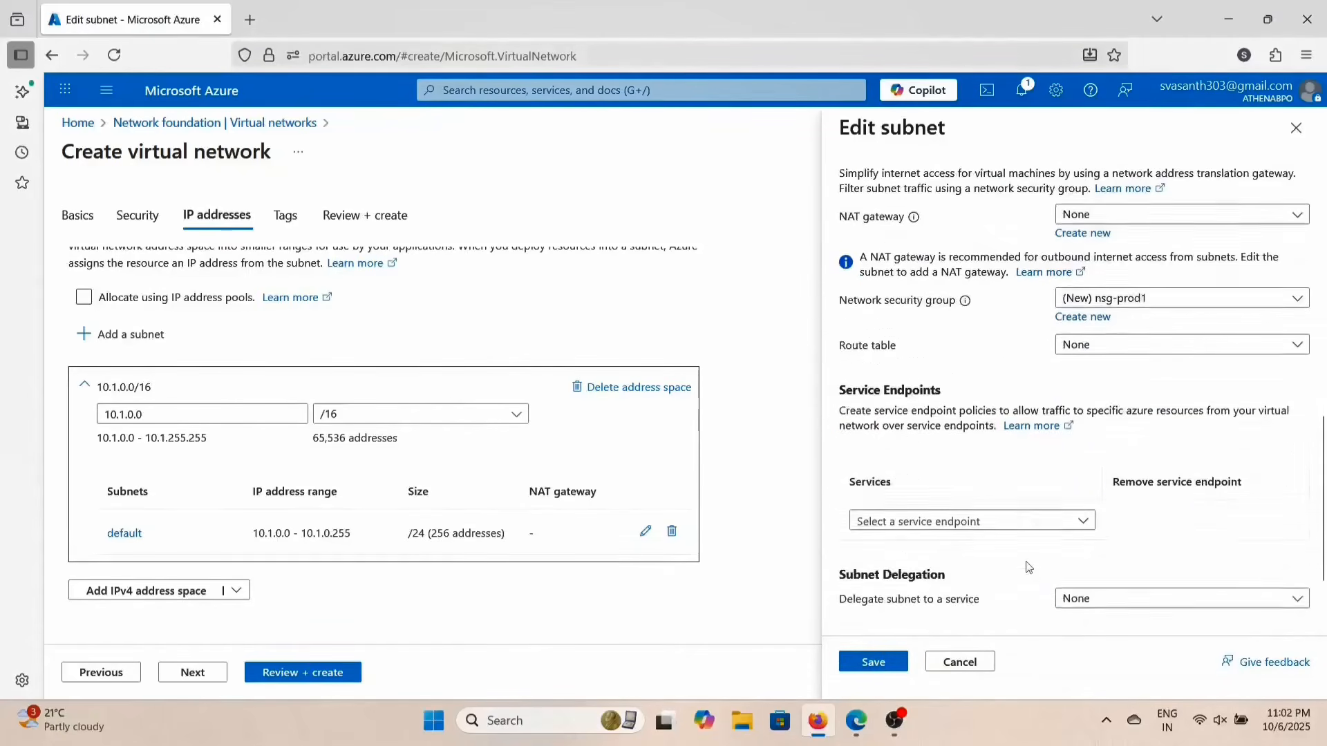
click(874, 662)
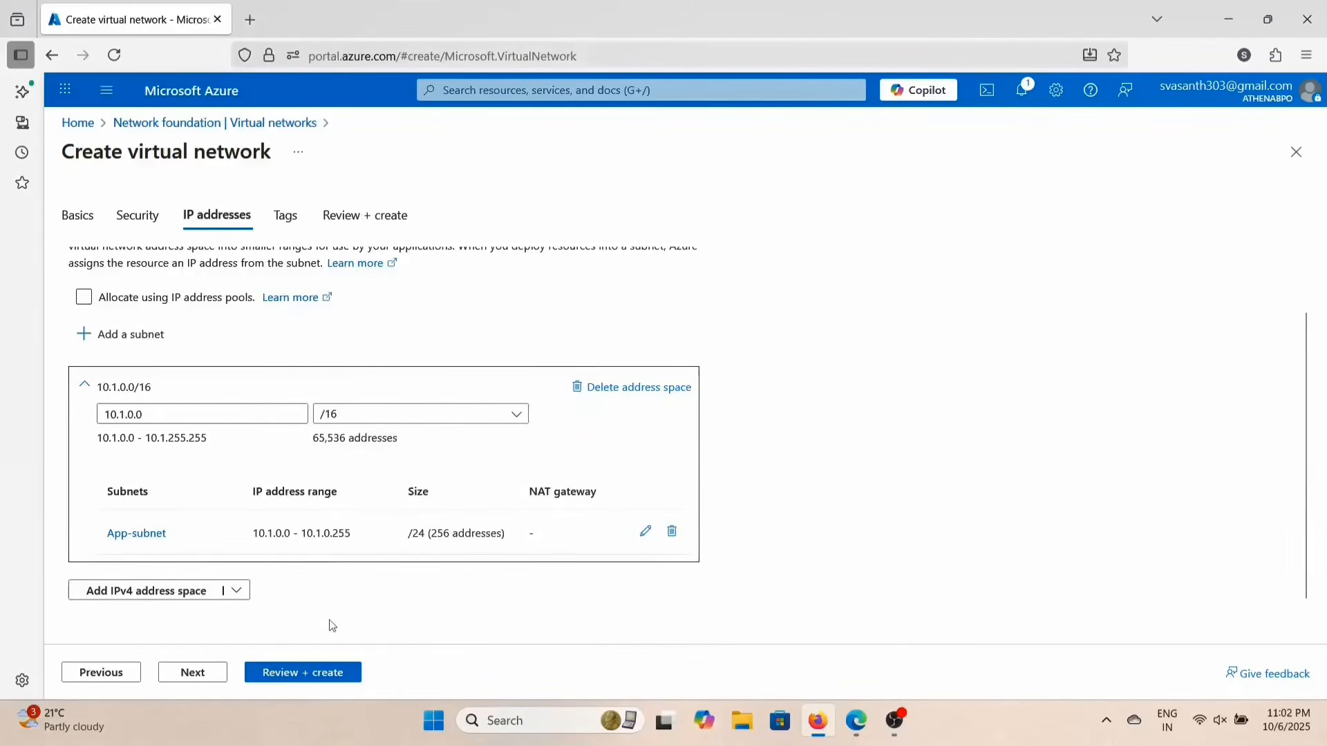
click(316, 677)
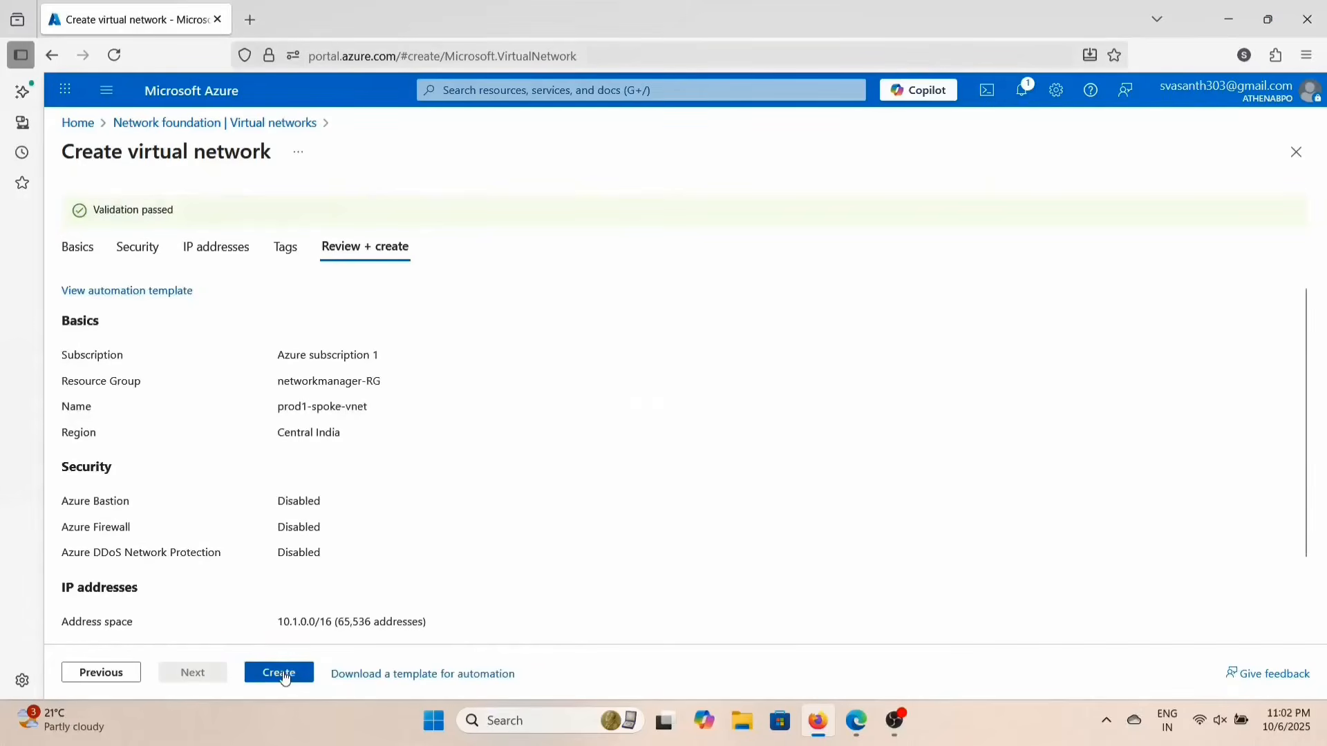
click(283, 673)
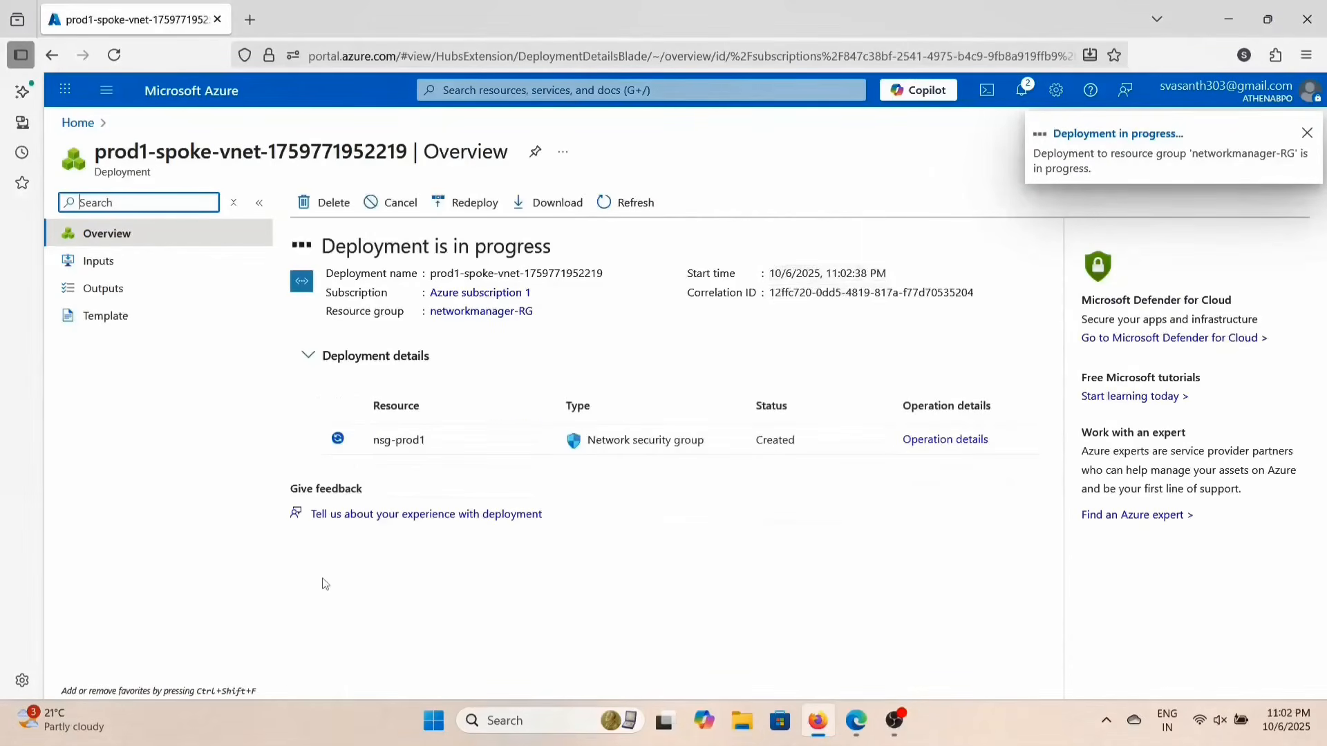
Start another virtual network and name it prod2-spoke-vnet.
click(499, 90)
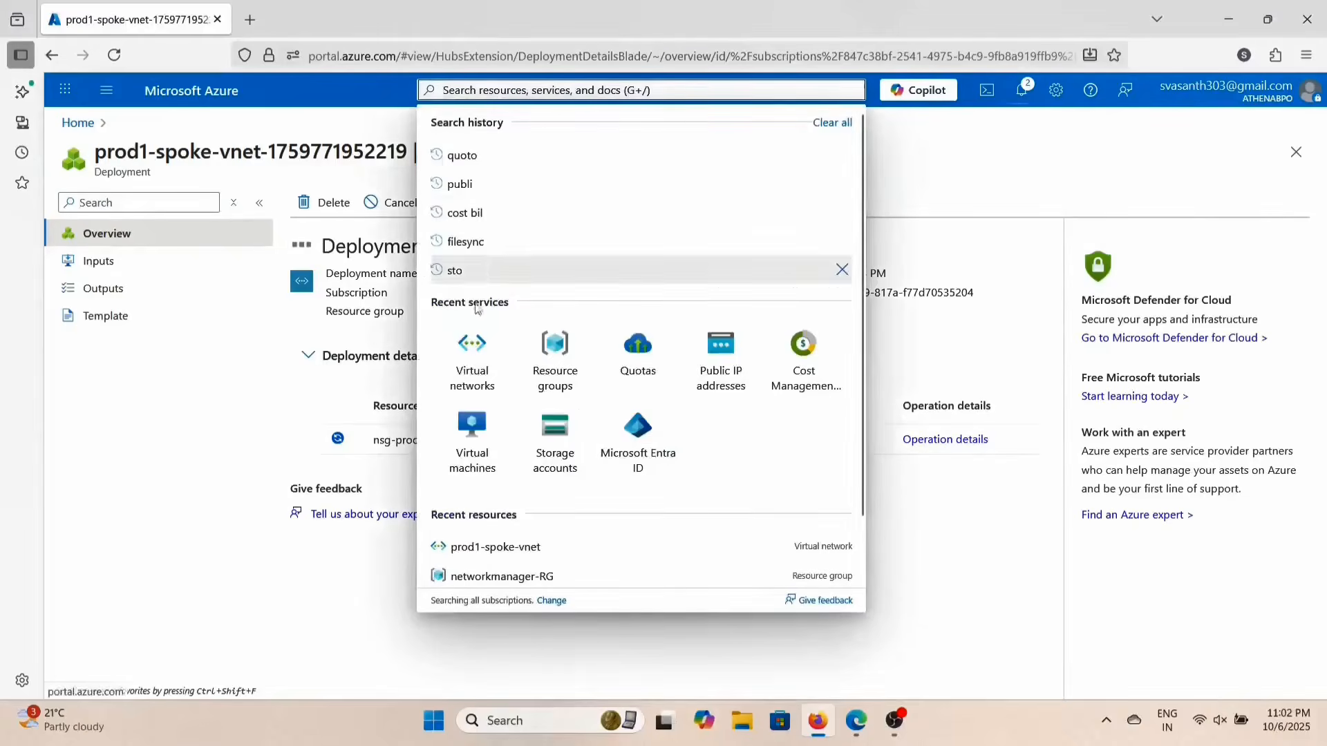
click(469, 269)
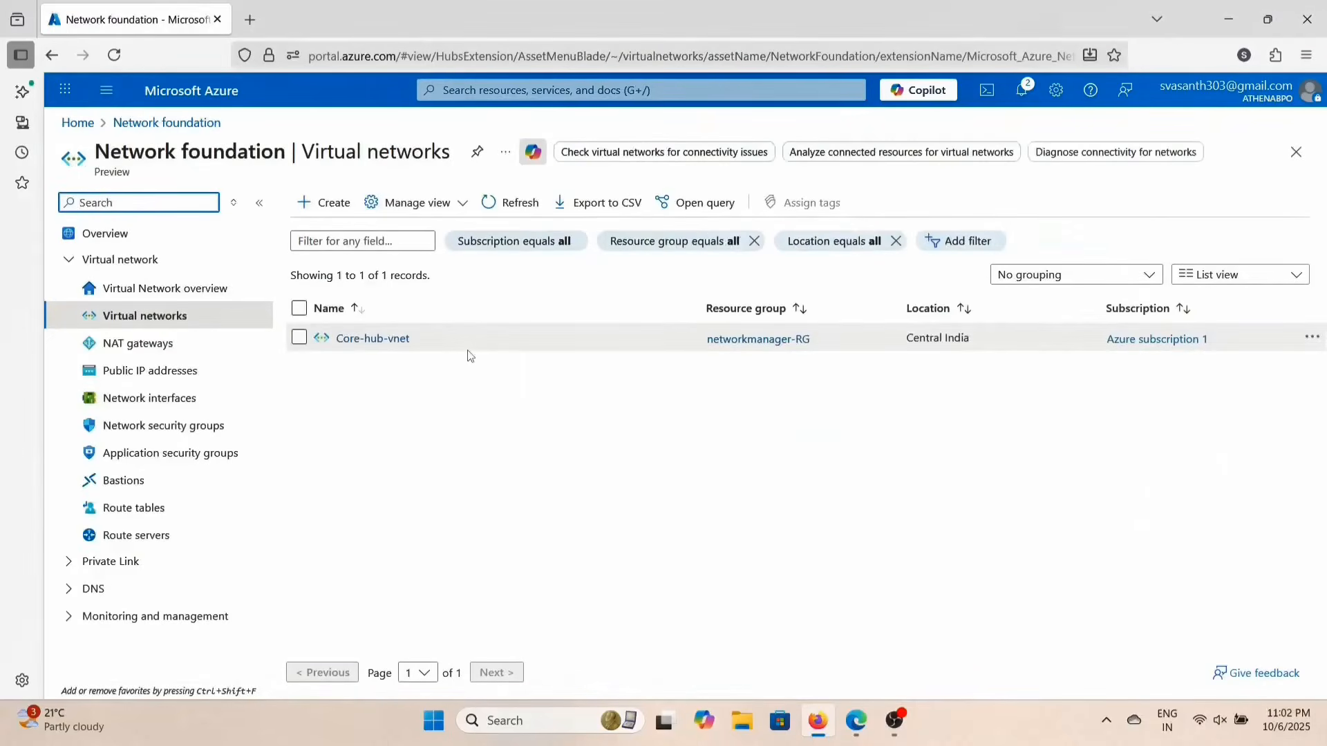
click(335, 212)
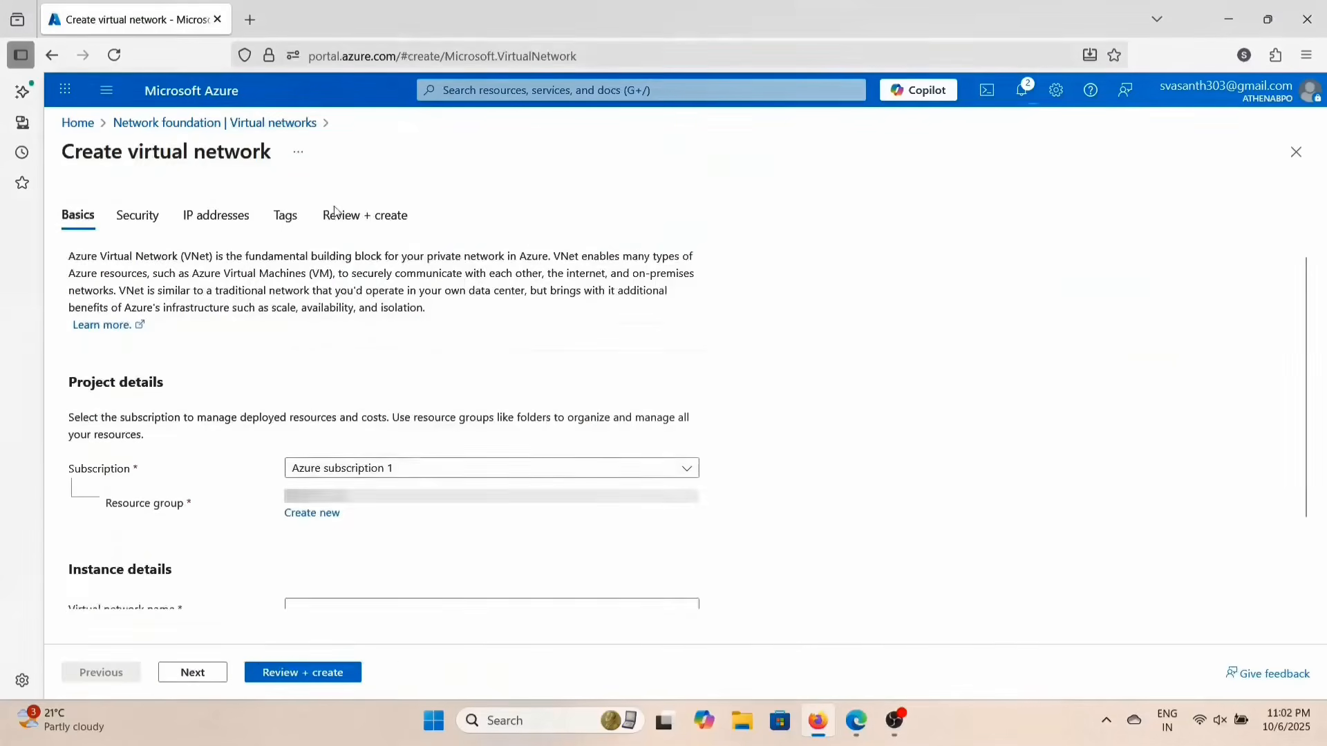
scroll(361, 553, down, 2)
click(330, 512)
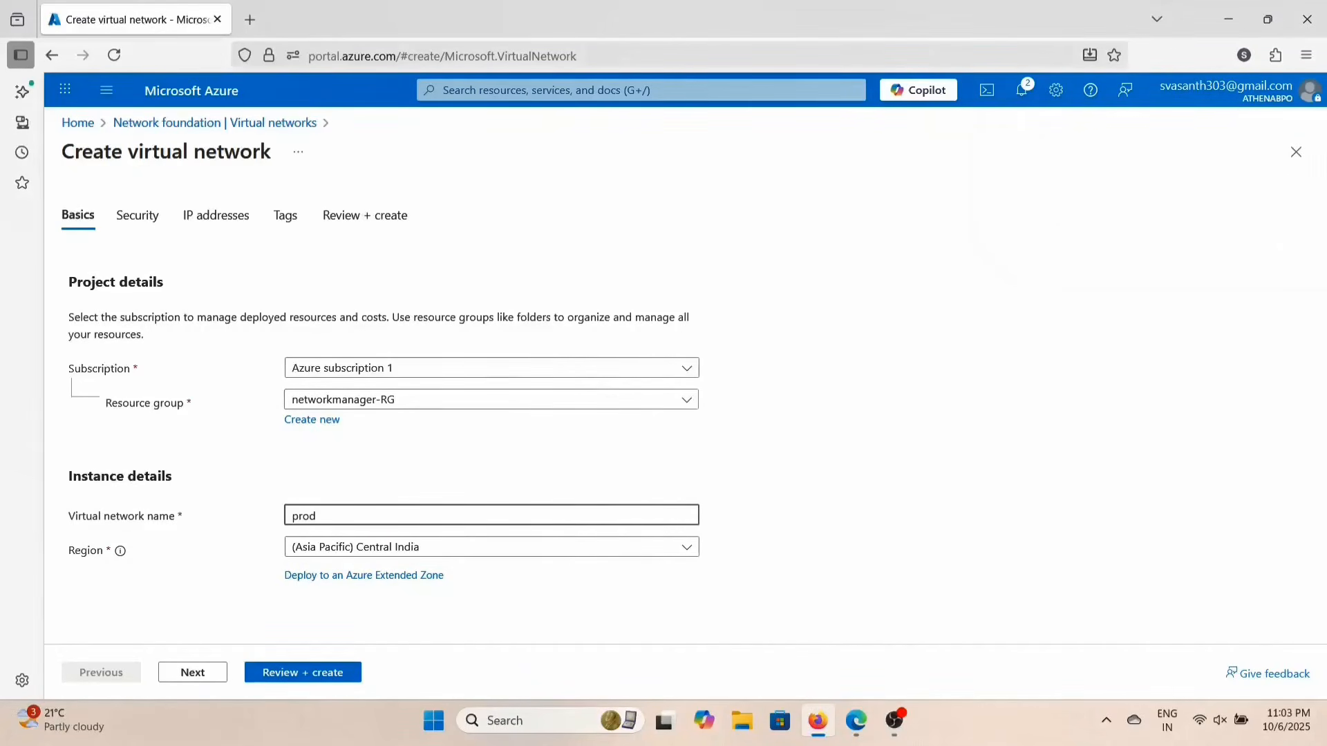
text(2-)
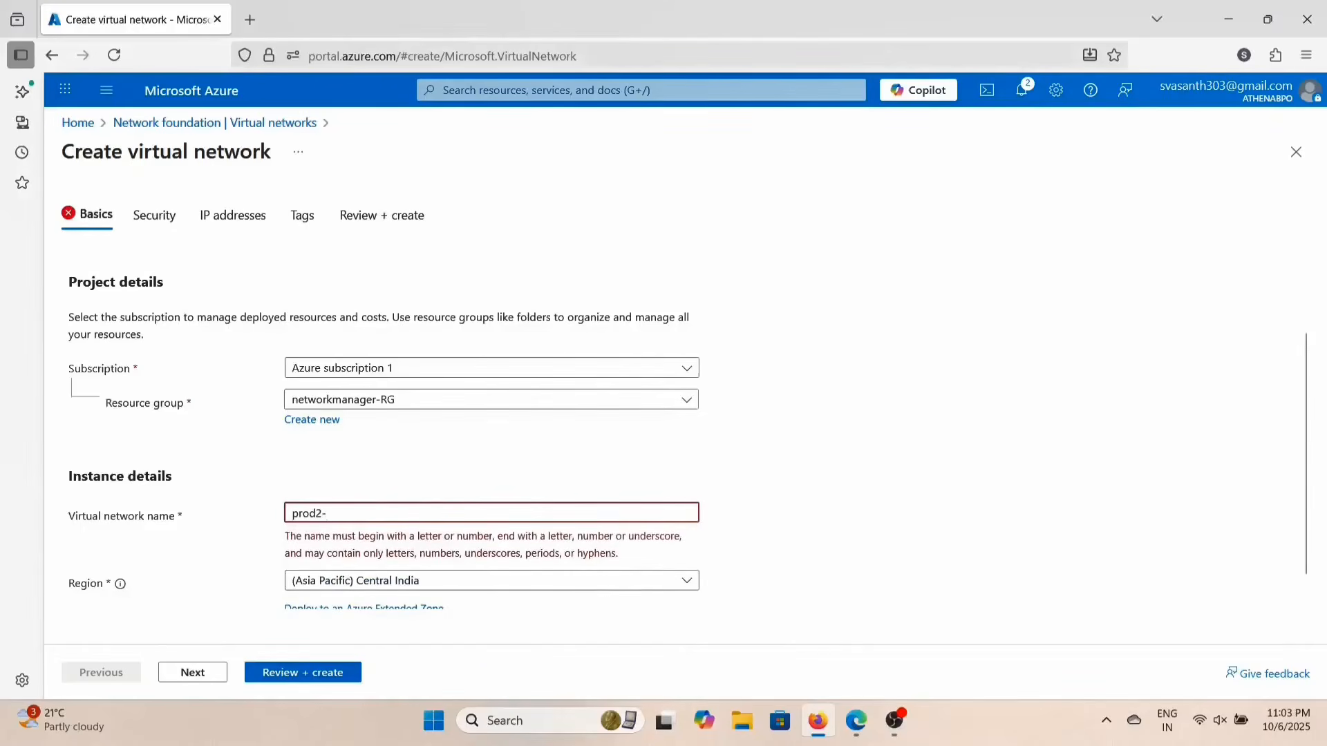
text(s)
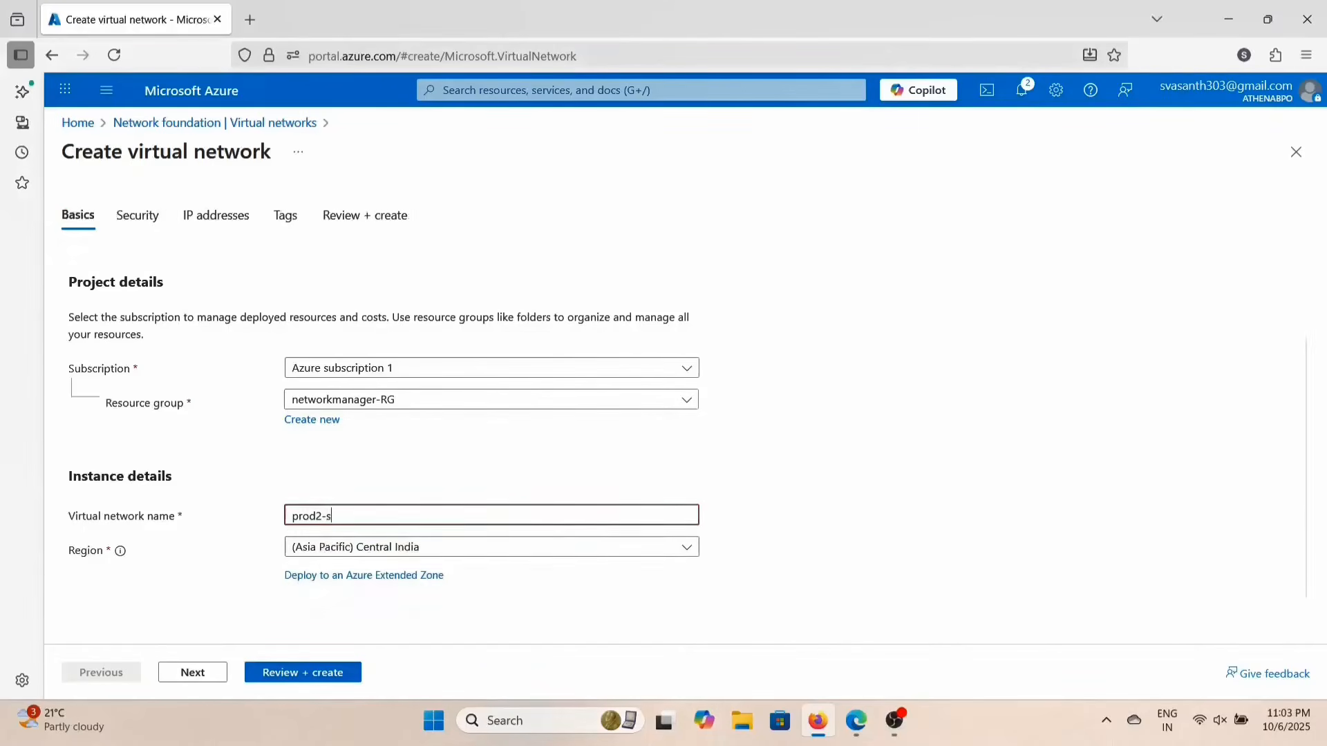
text(poke-vnet)
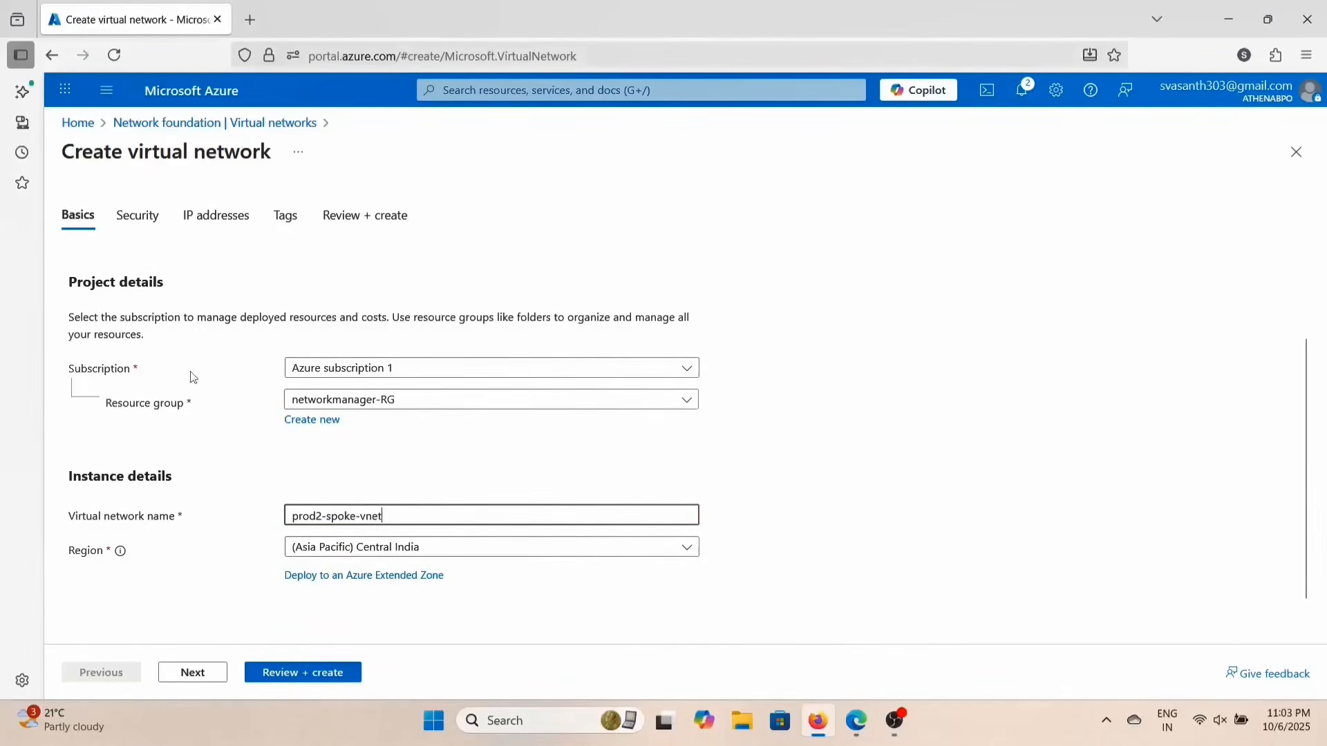
Set the IPv4 address space of prod2-spoke-vnet to 10.2.0.0/16.
click(237, 216)
scroll(315, 353, down, 1)
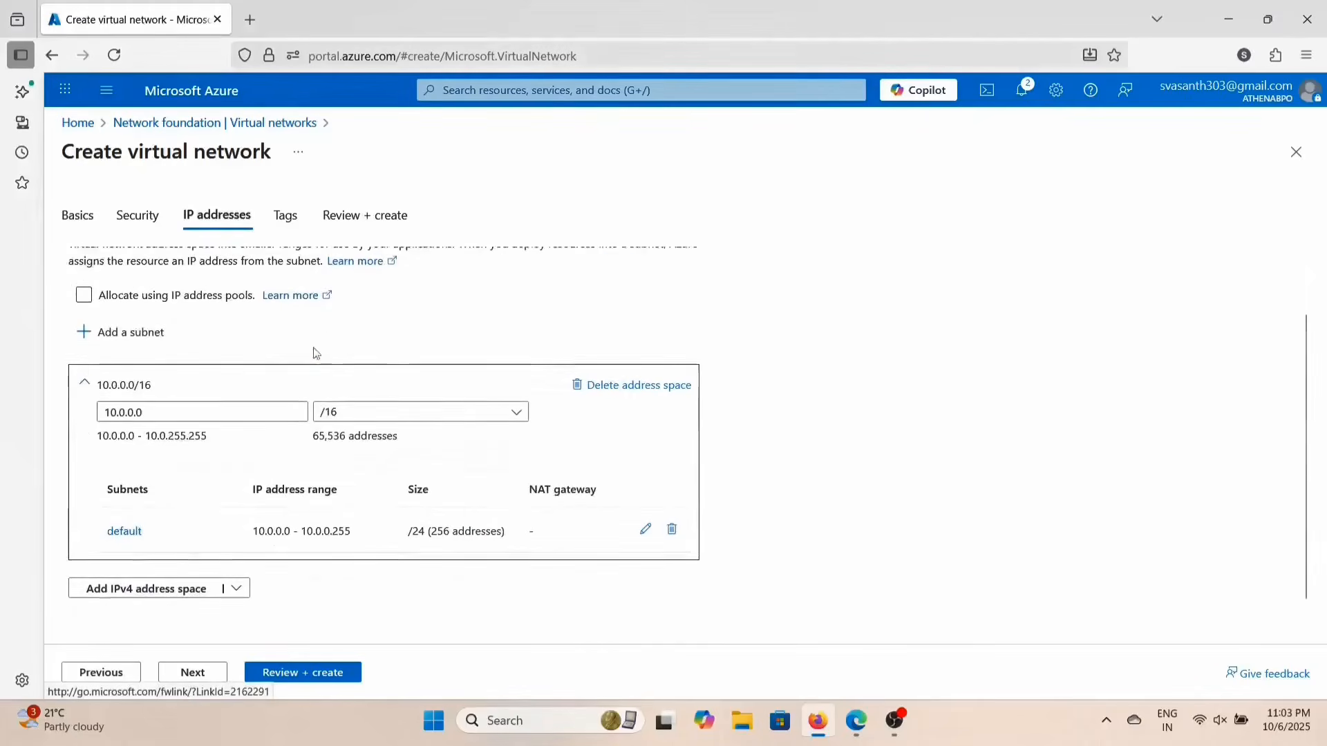
click(126, 419)
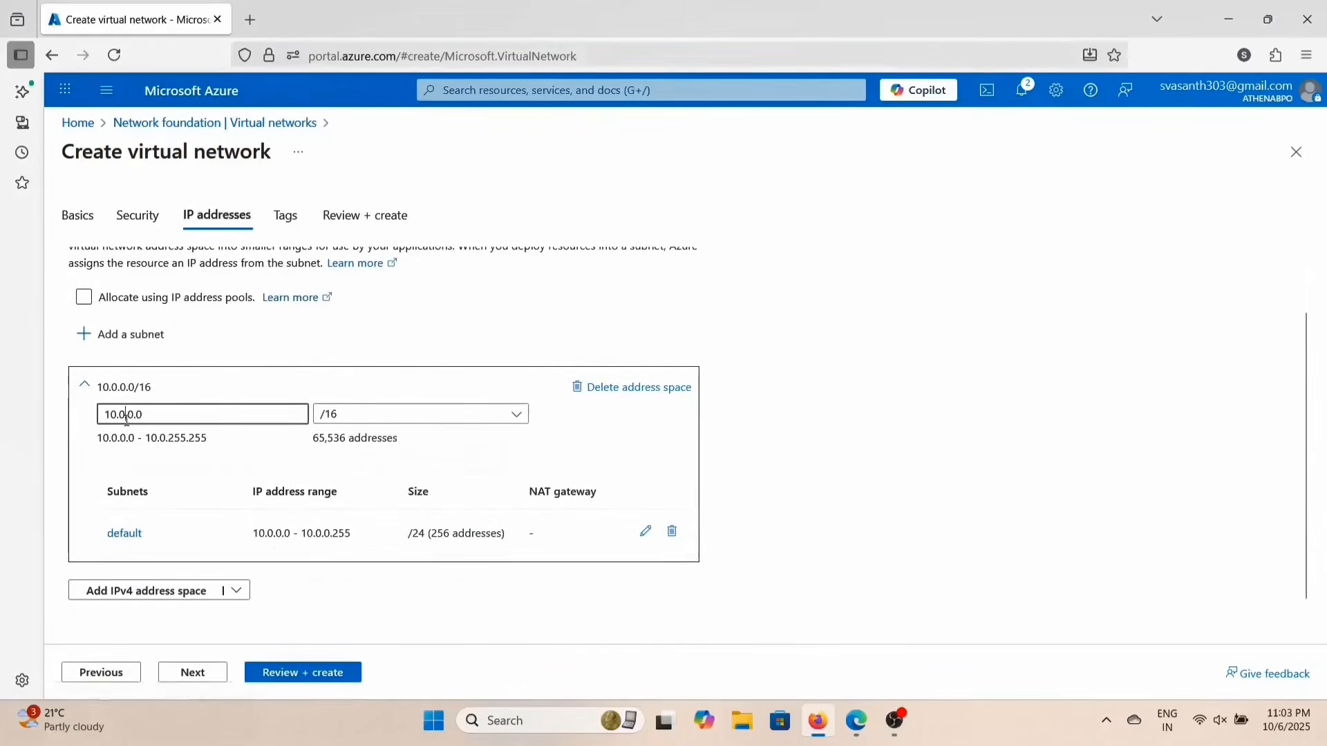
key(BackSpace)
text(2)
Change the name of the default subnet in the 10.2.0.0/16 address space to App-subnet.
click(645, 532)
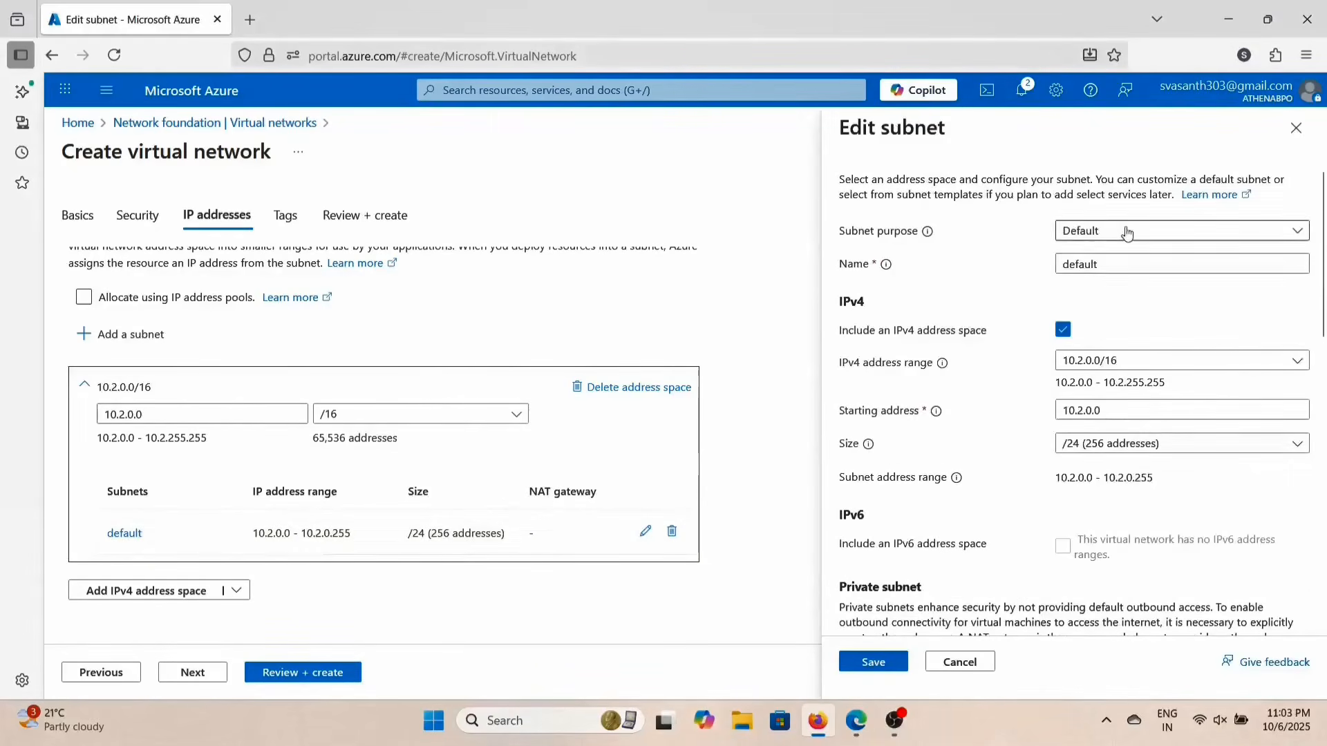
click(1121, 257)
key(BackSpace)
key(BackSpace)
key(BackSpace)
key(BackSpace)
key(BackSpace)
key(BackSpace)
key(BackSpace)
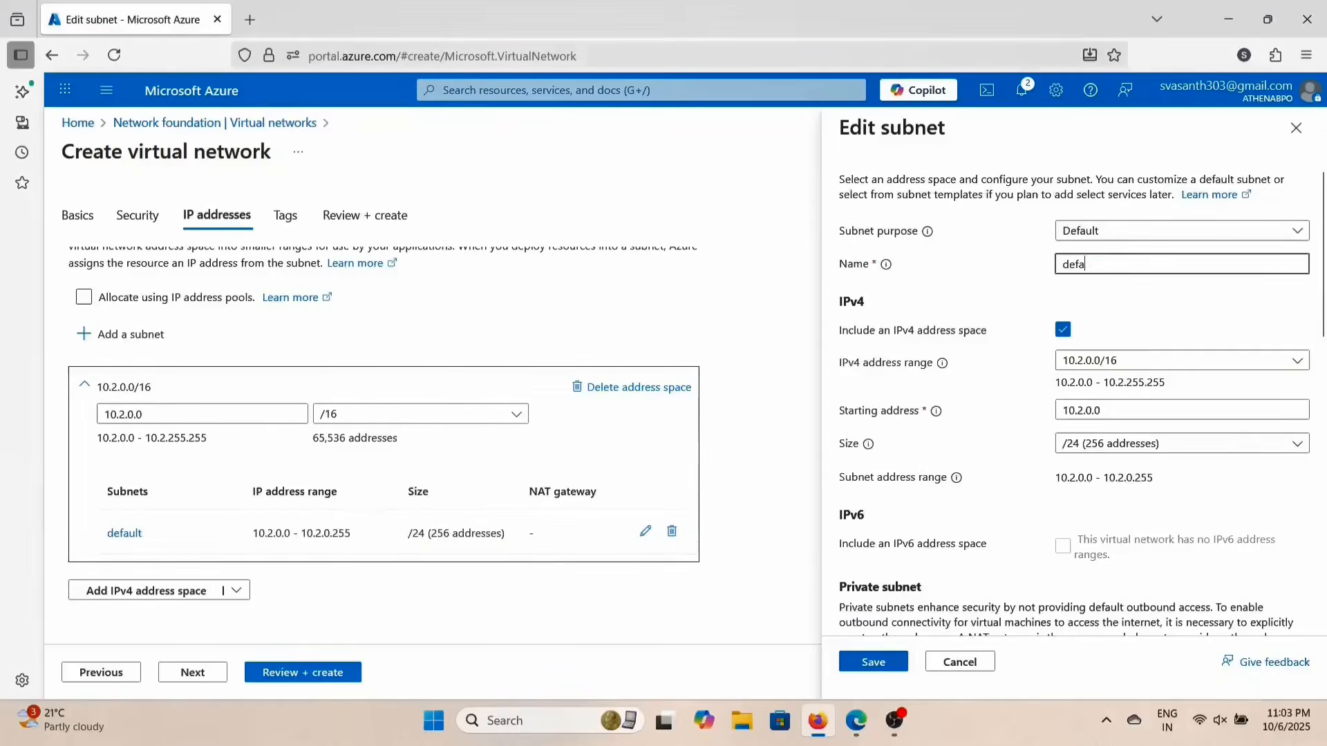
key(Caps_Lock)
text(A)
key(Caps_Lock)
text(pp)
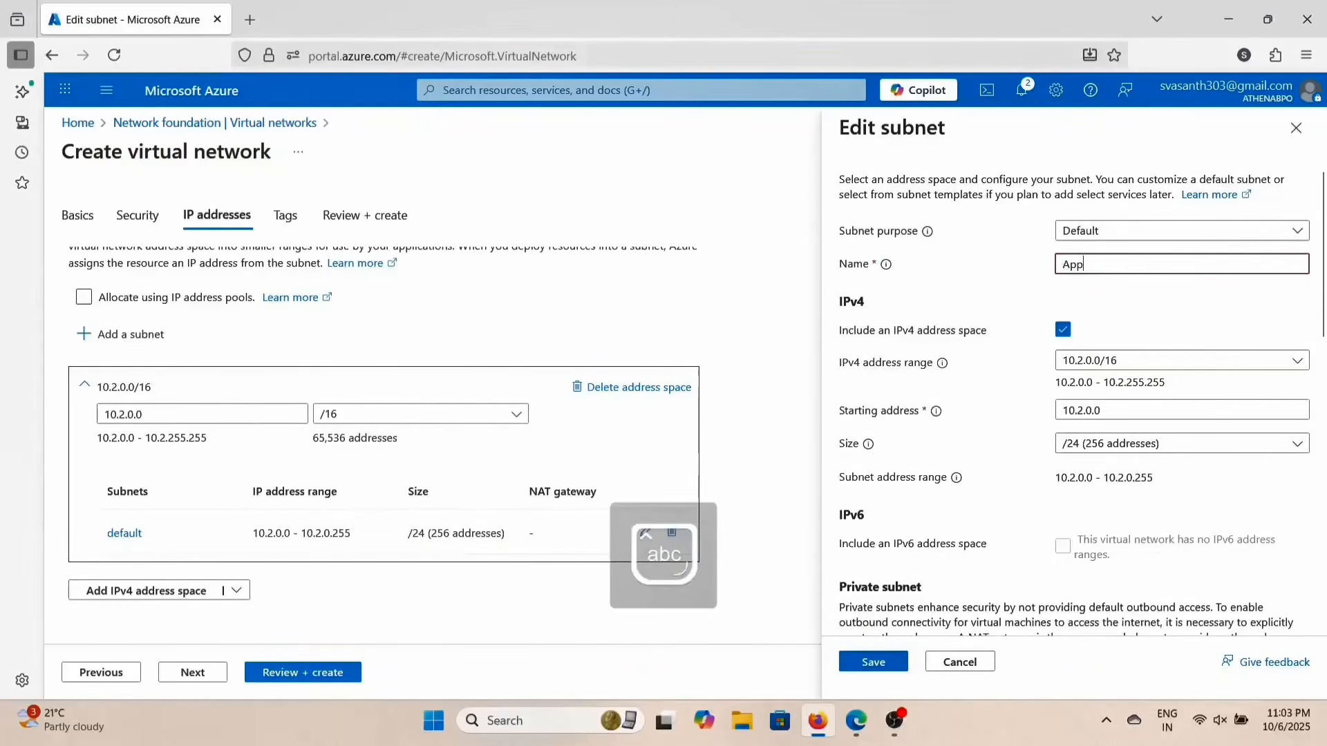
text(-subnet)
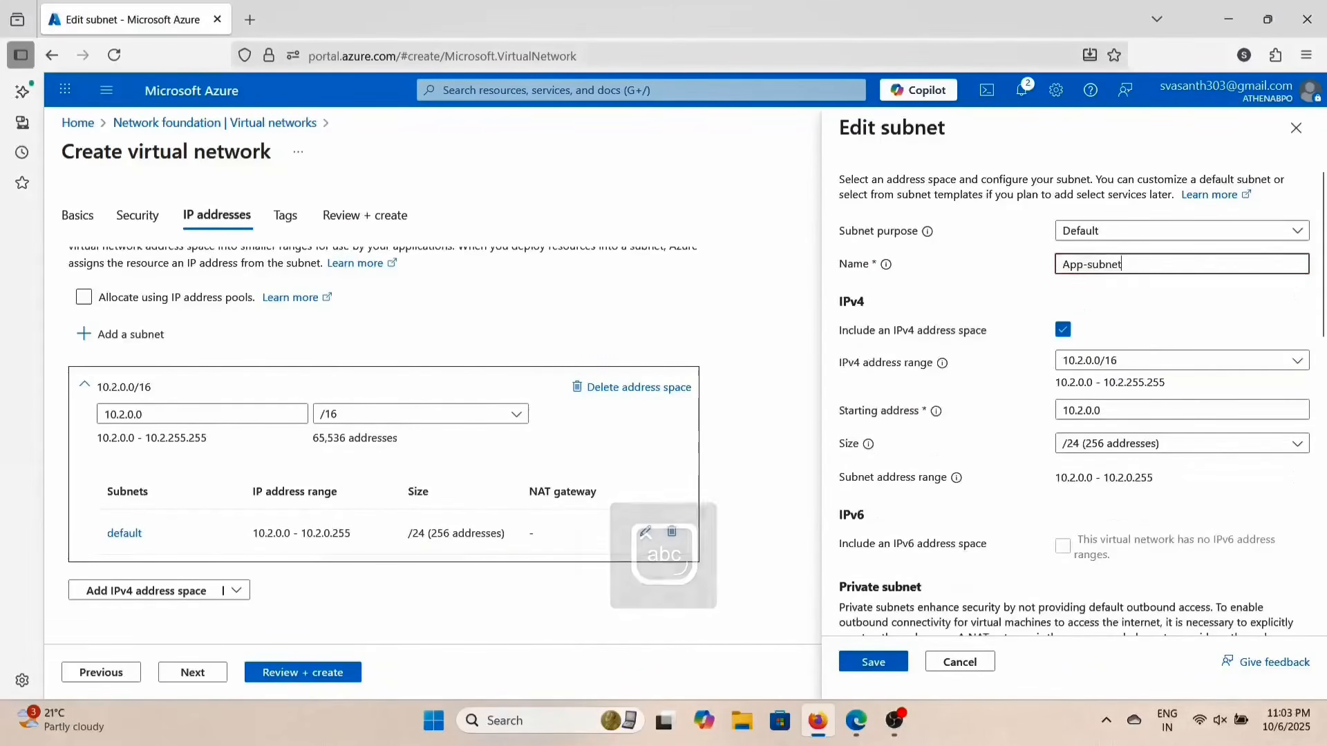
Create a network security group named nsg-prod2 for App-subnet and save the subnet changes.
scroll(1134, 391, down, 5)
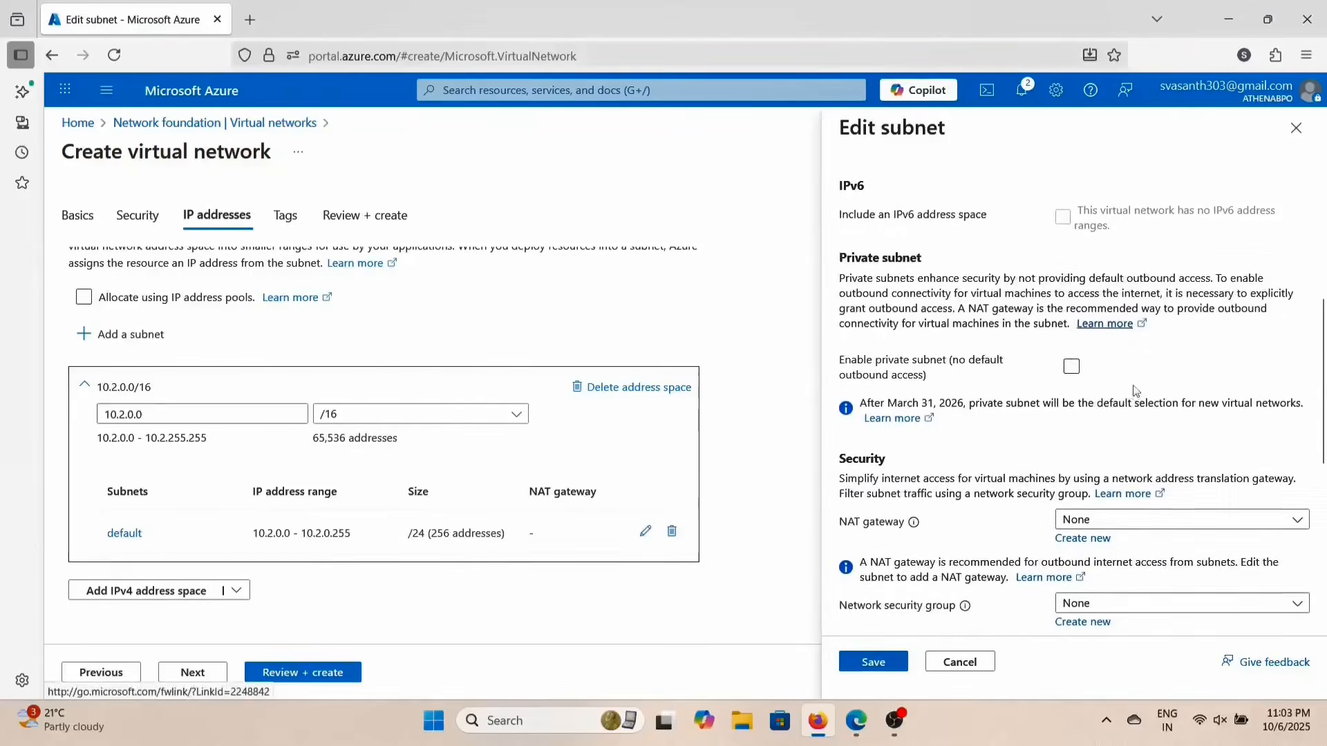
scroll(1134, 391, down, 1)
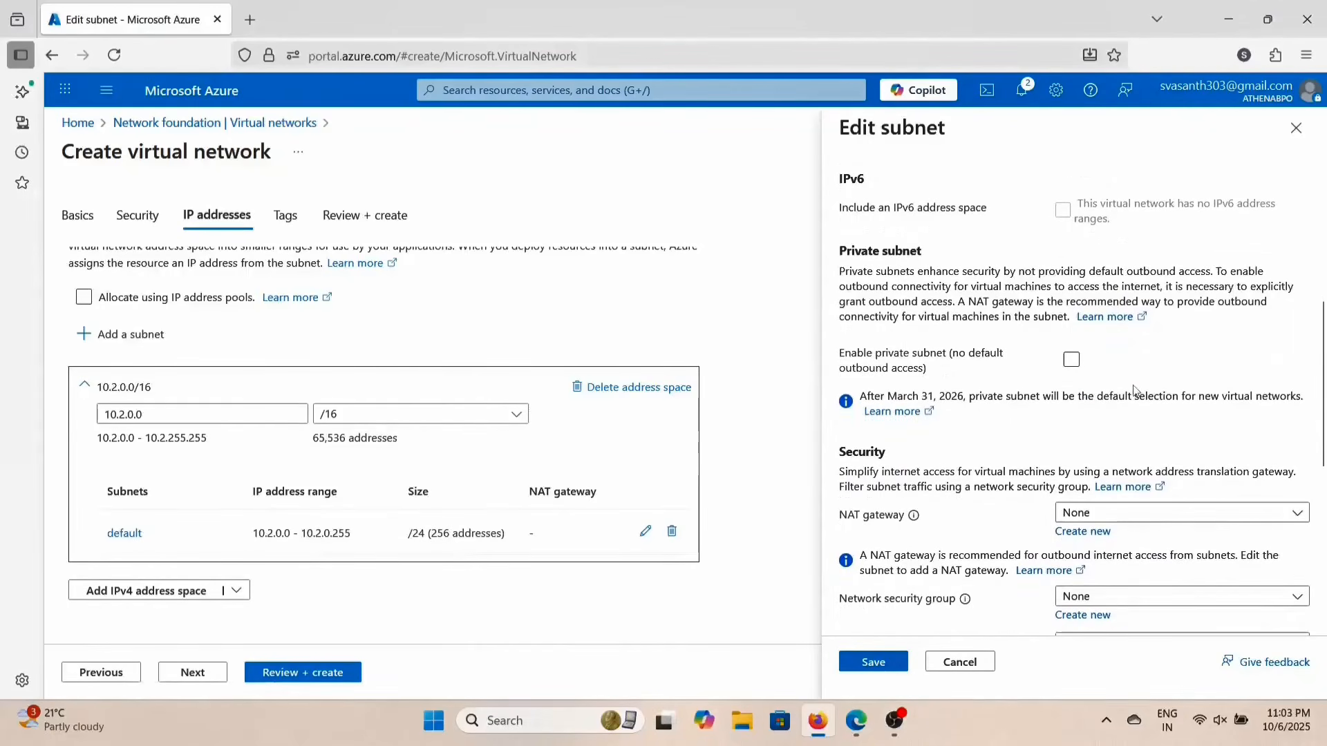
scroll(1066, 378, down, 3)
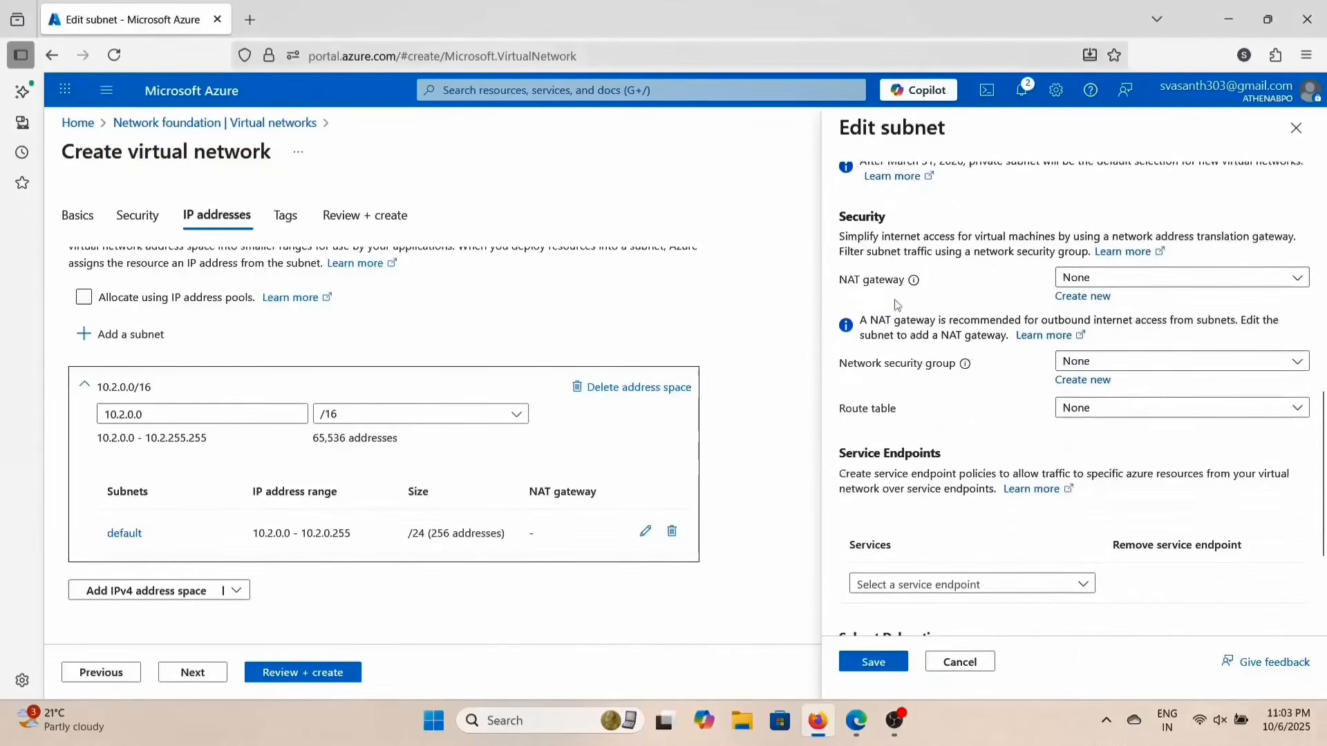
click(1094, 379)
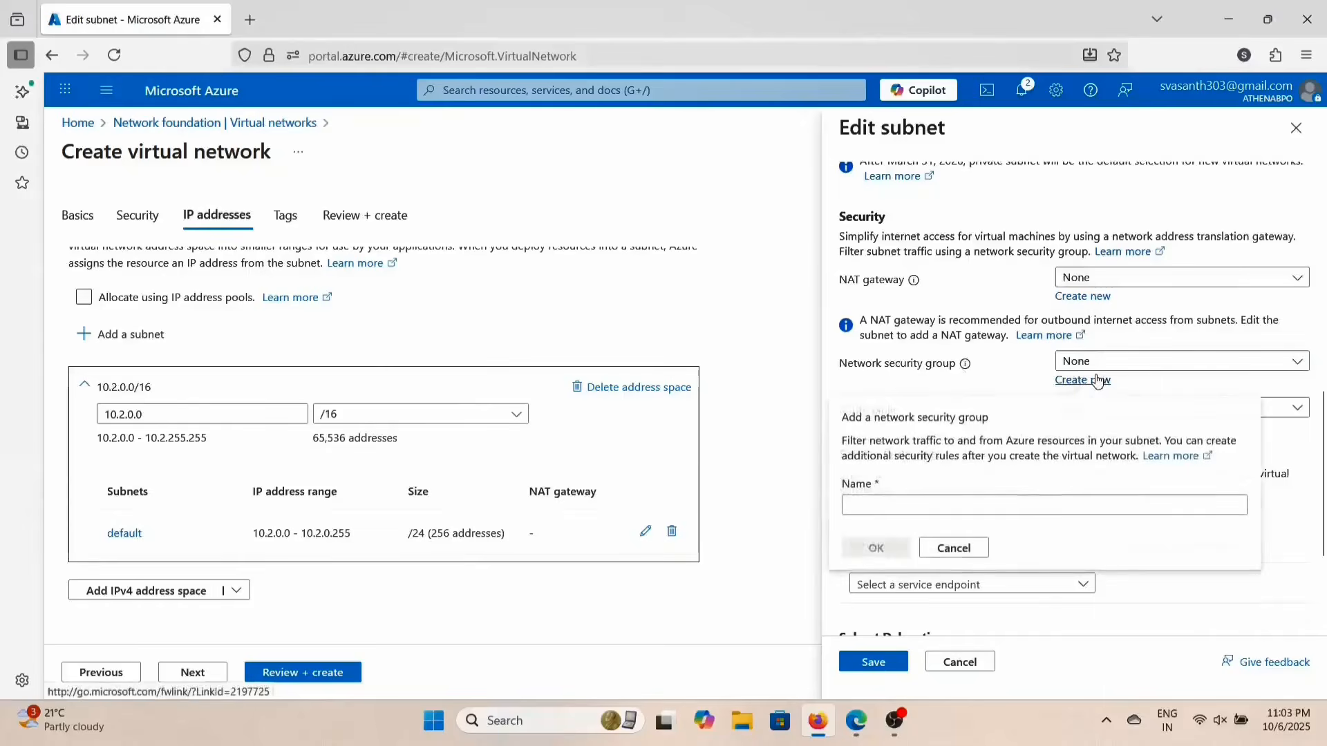
click(888, 500)
text(nsg-pr)
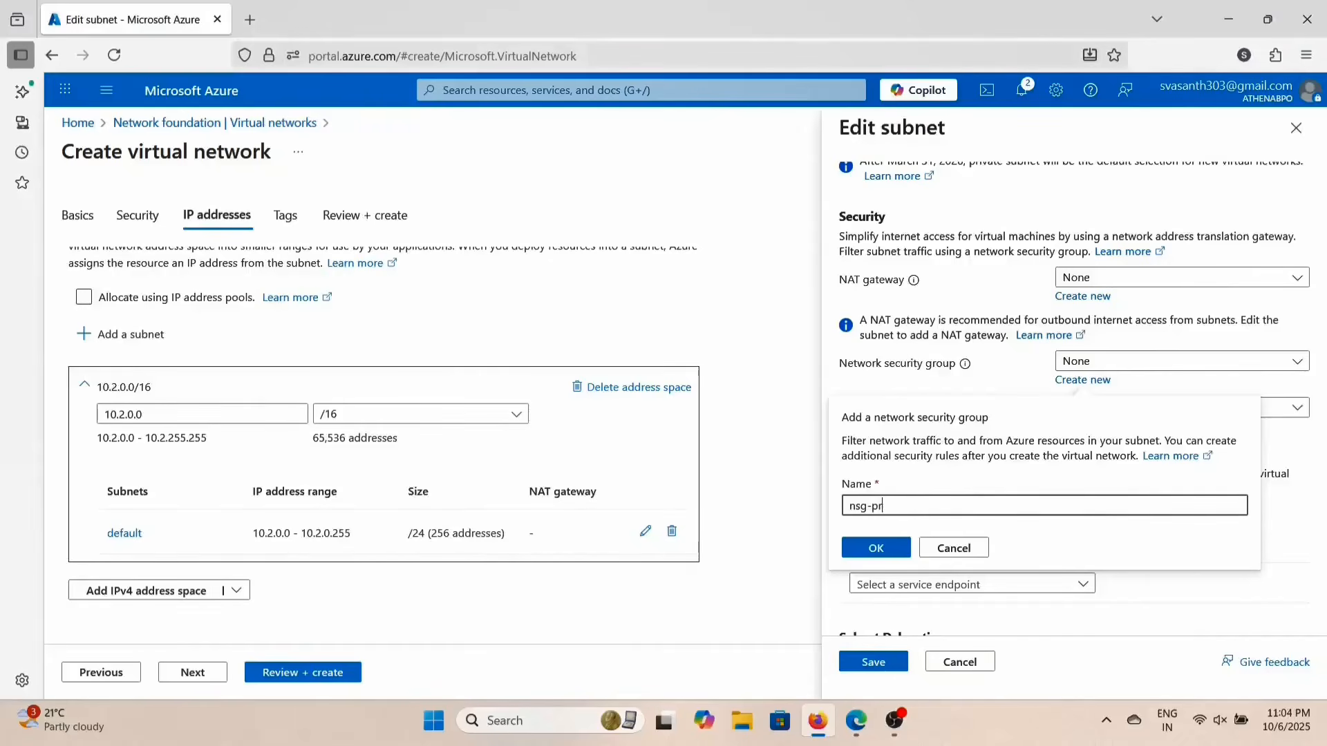
text(d2)
click(848, 551)
scroll(857, 587, down, 3)
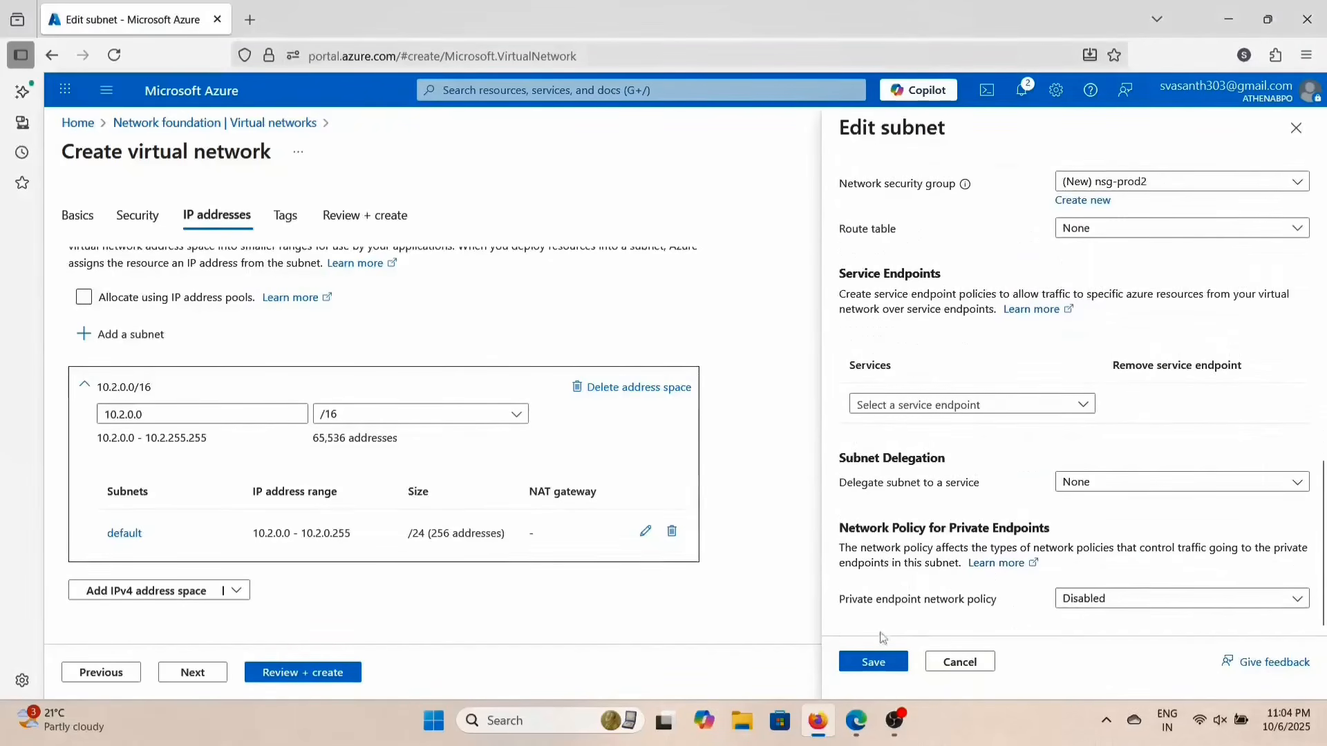
click(872, 663)
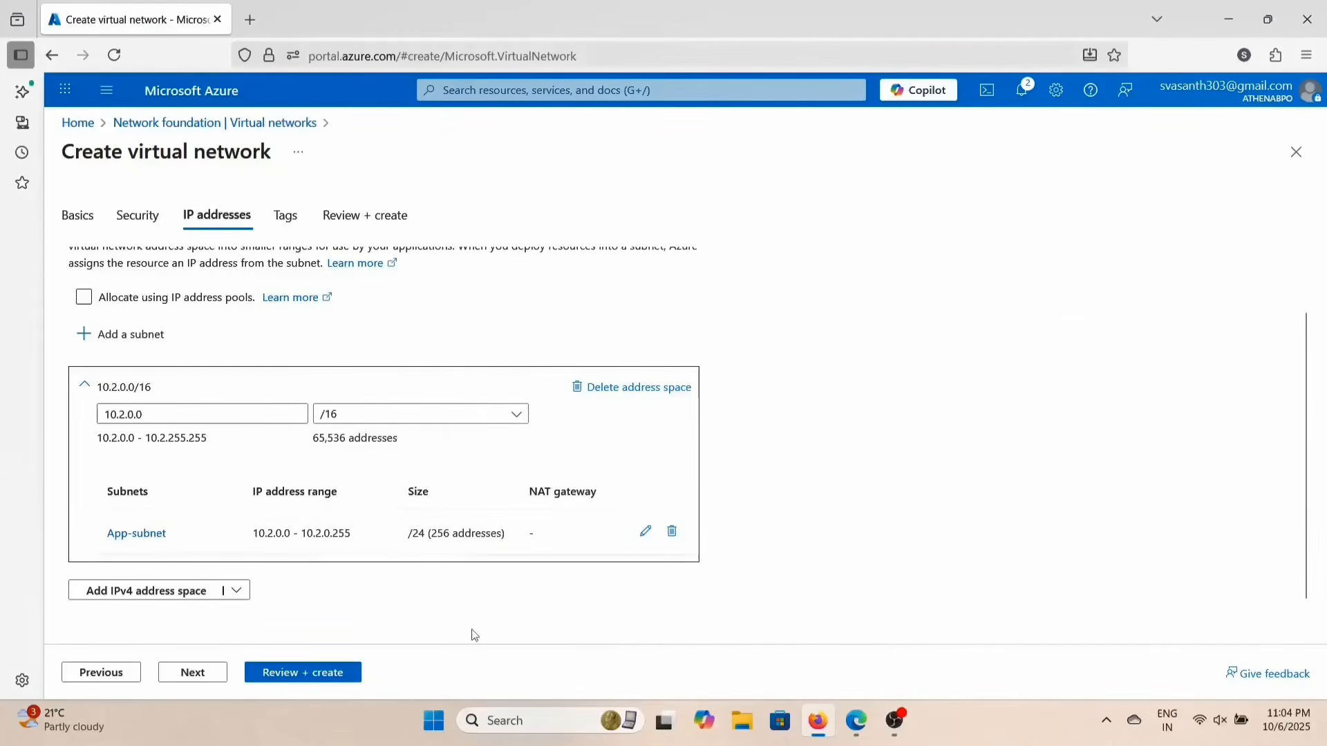
Check the address configuration, then validate and create the prod2-spoke-vnet virtual network.
scroll(513, 325, up, 2)
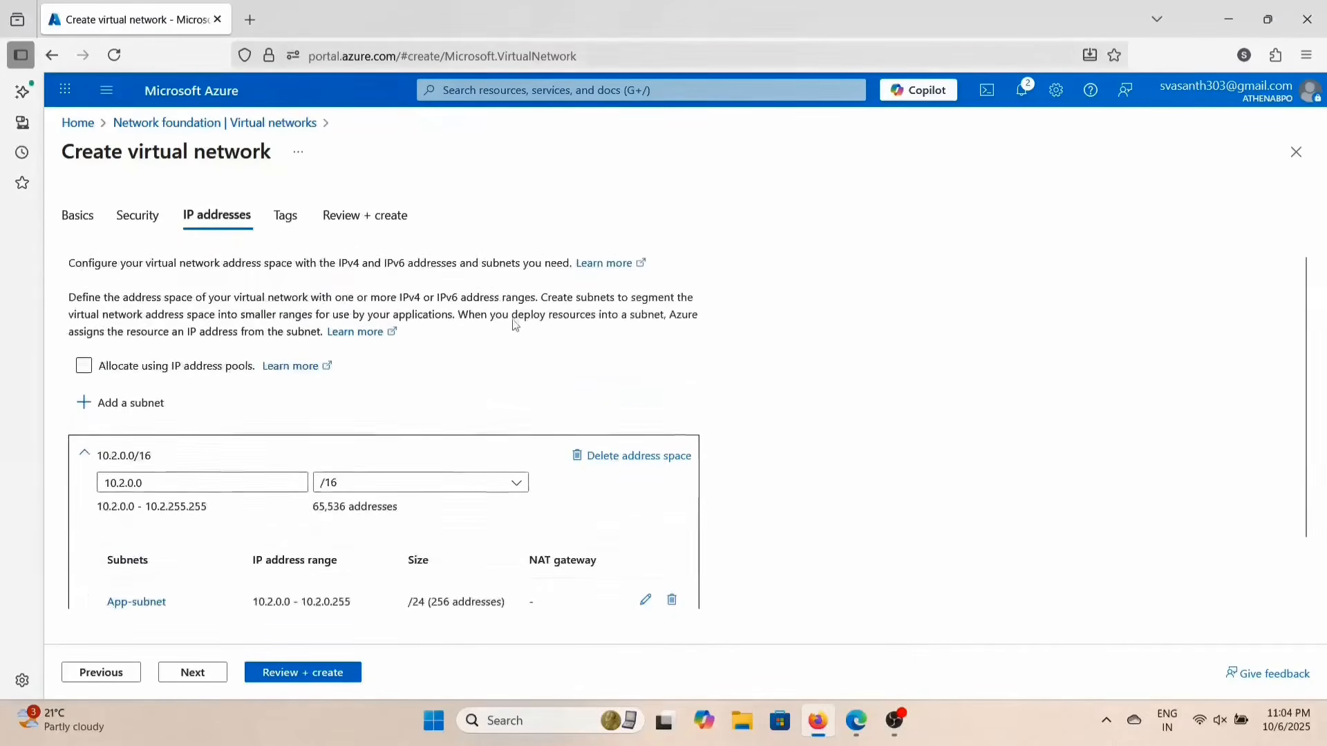
scroll(515, 325, down, 2)
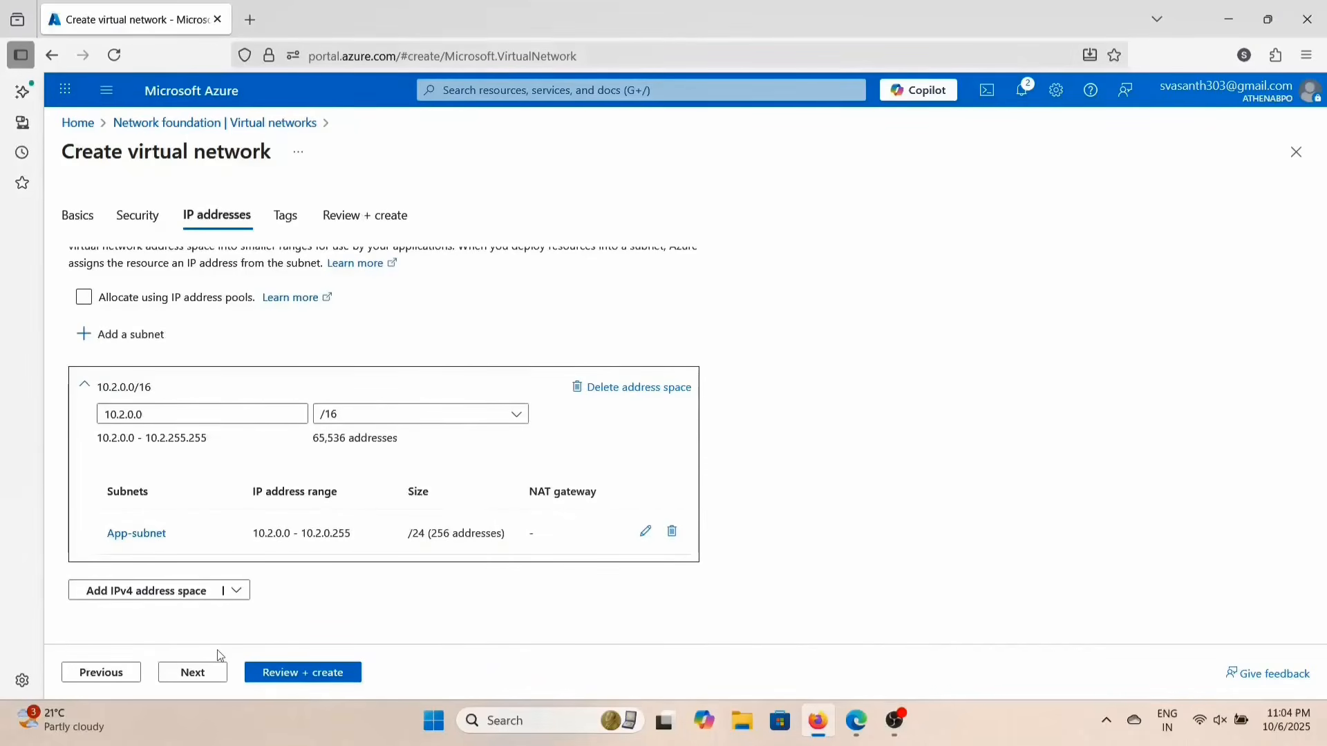
click(294, 674)
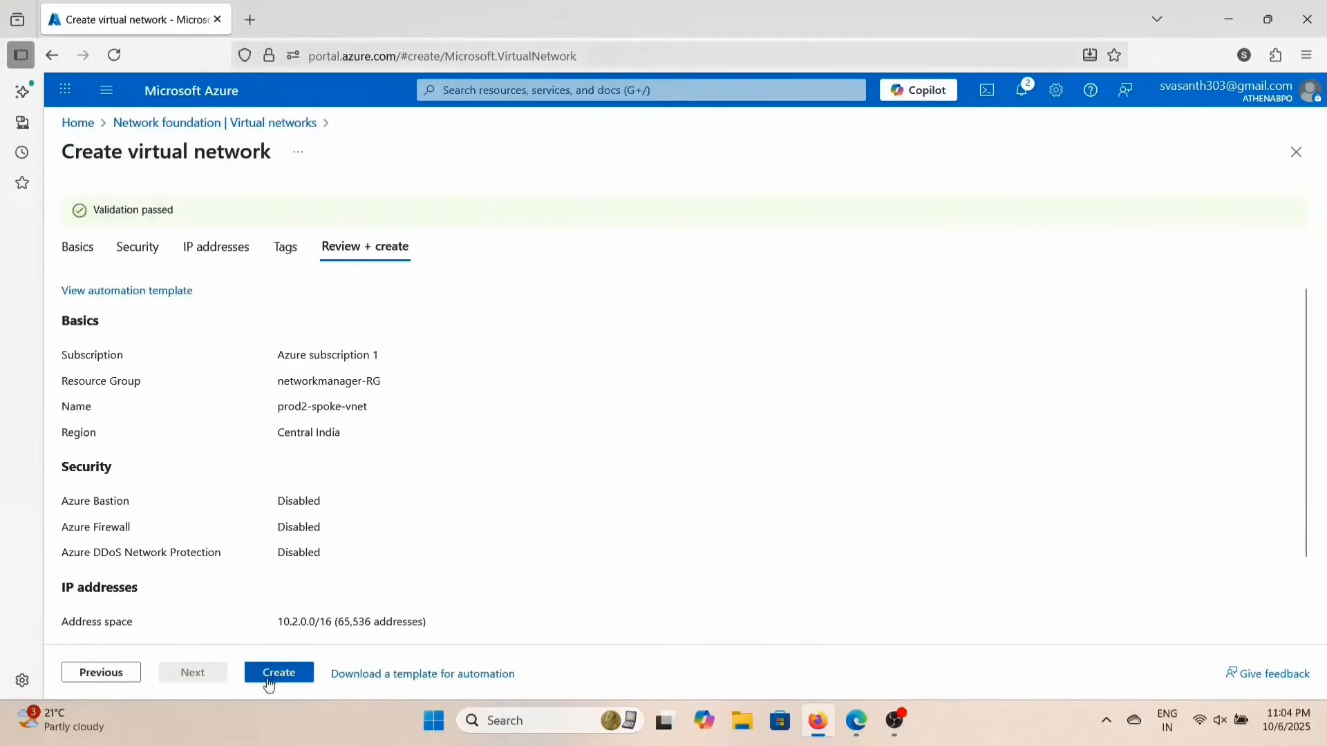
click(275, 674)
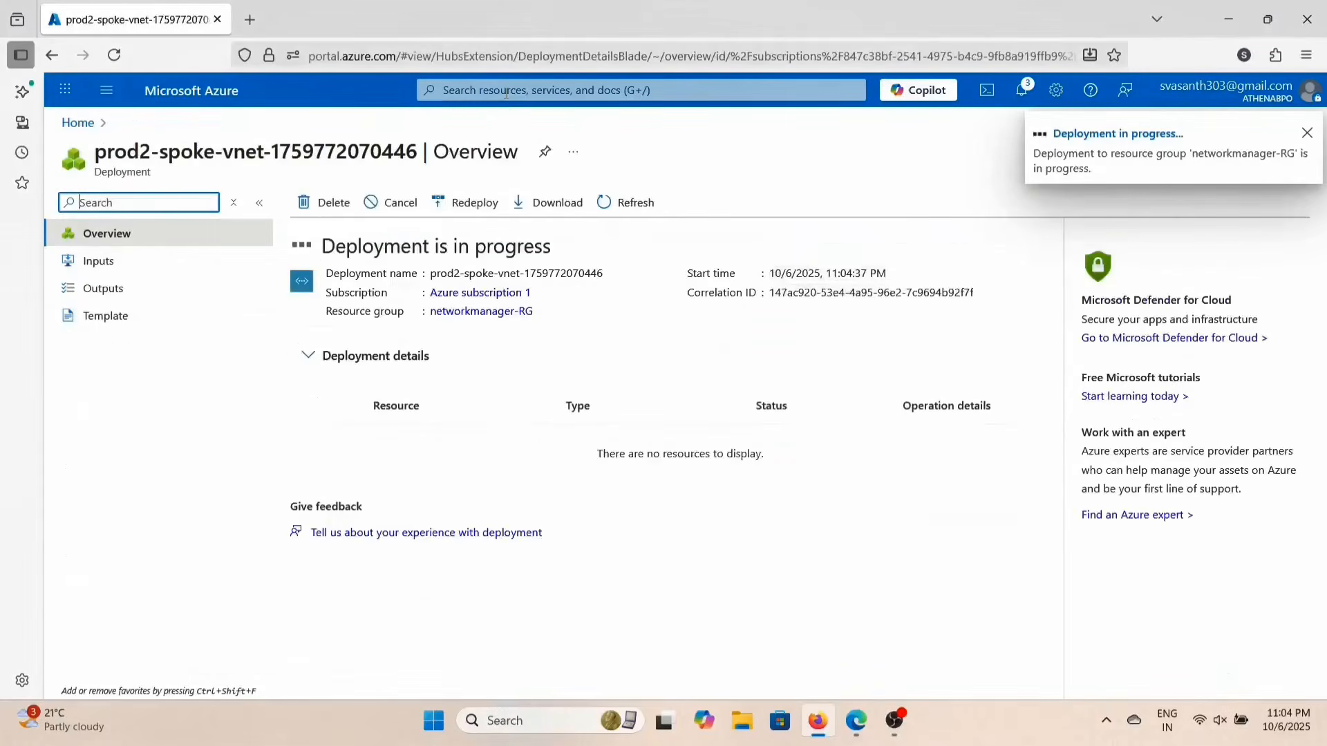
Start another virtual network, name it non-prod1-spoke-vnet, and copy that name.
click(506, 90)
click(473, 338)
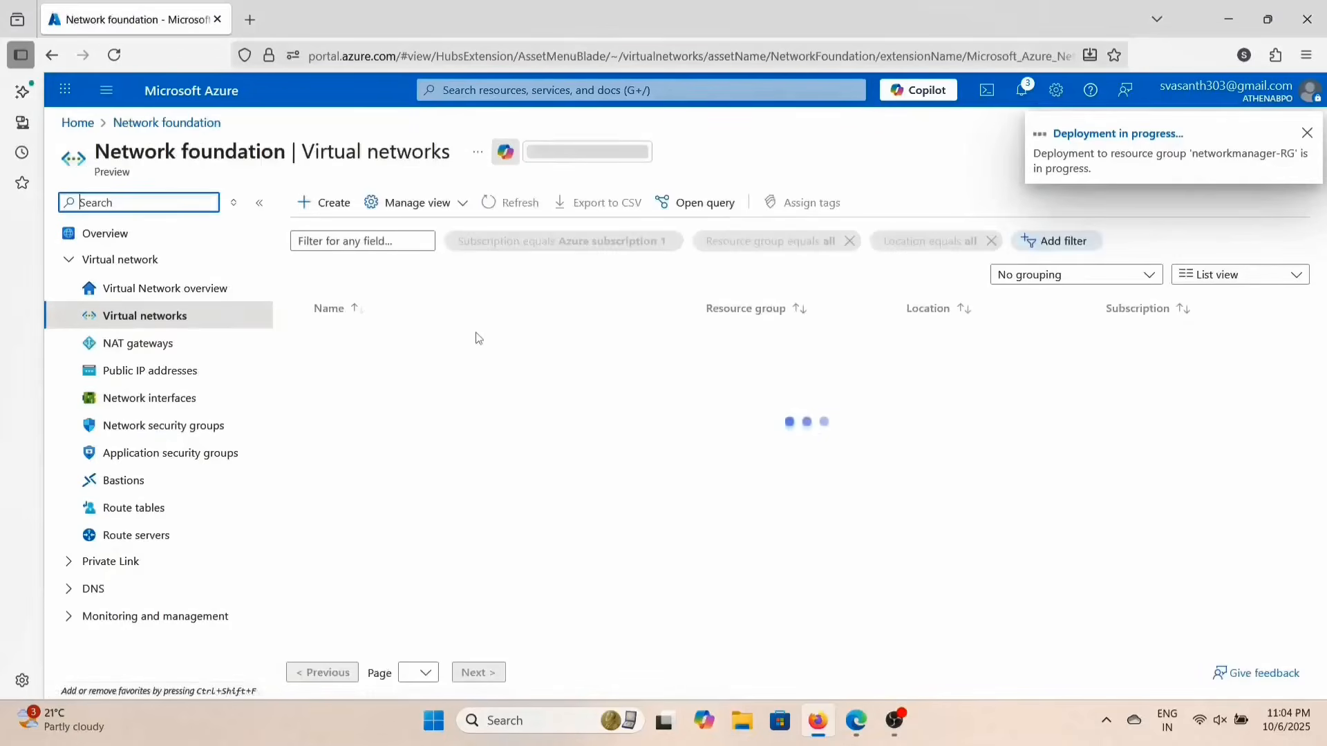
click(325, 202)
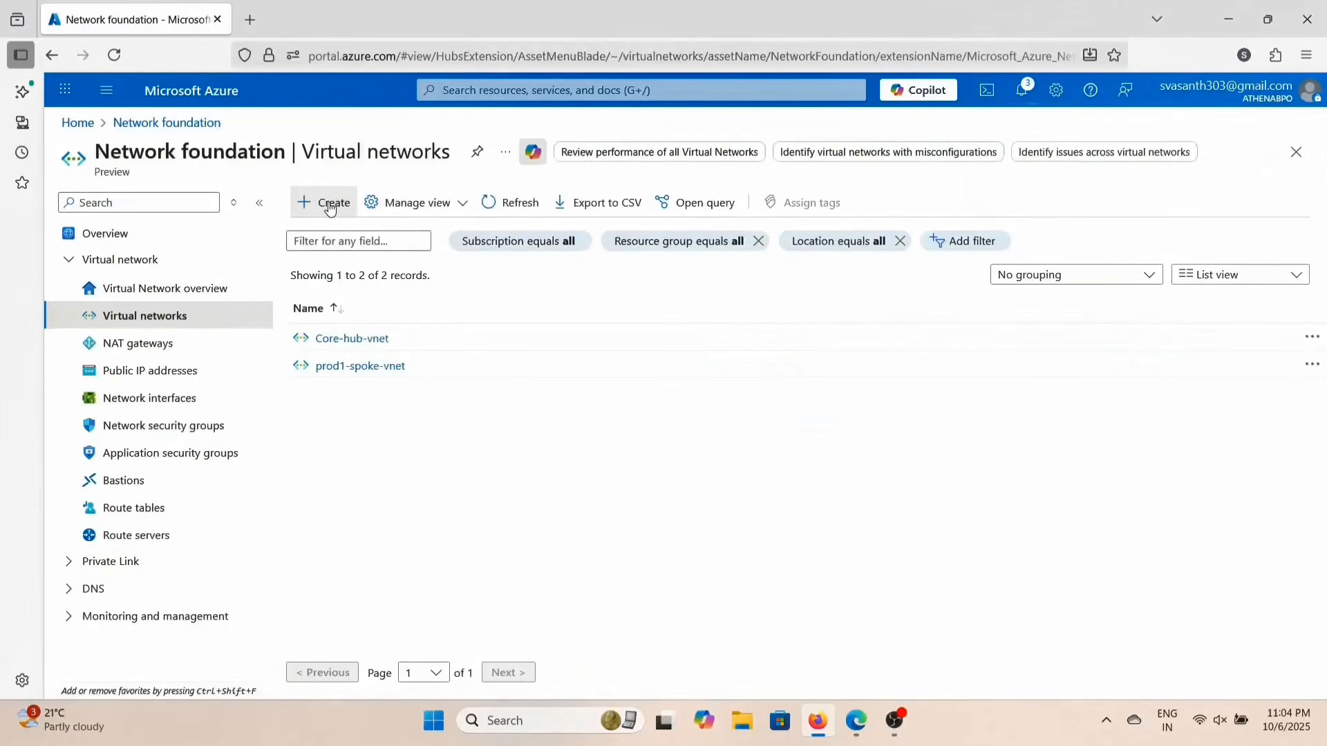
scroll(361, 397, down, 2)
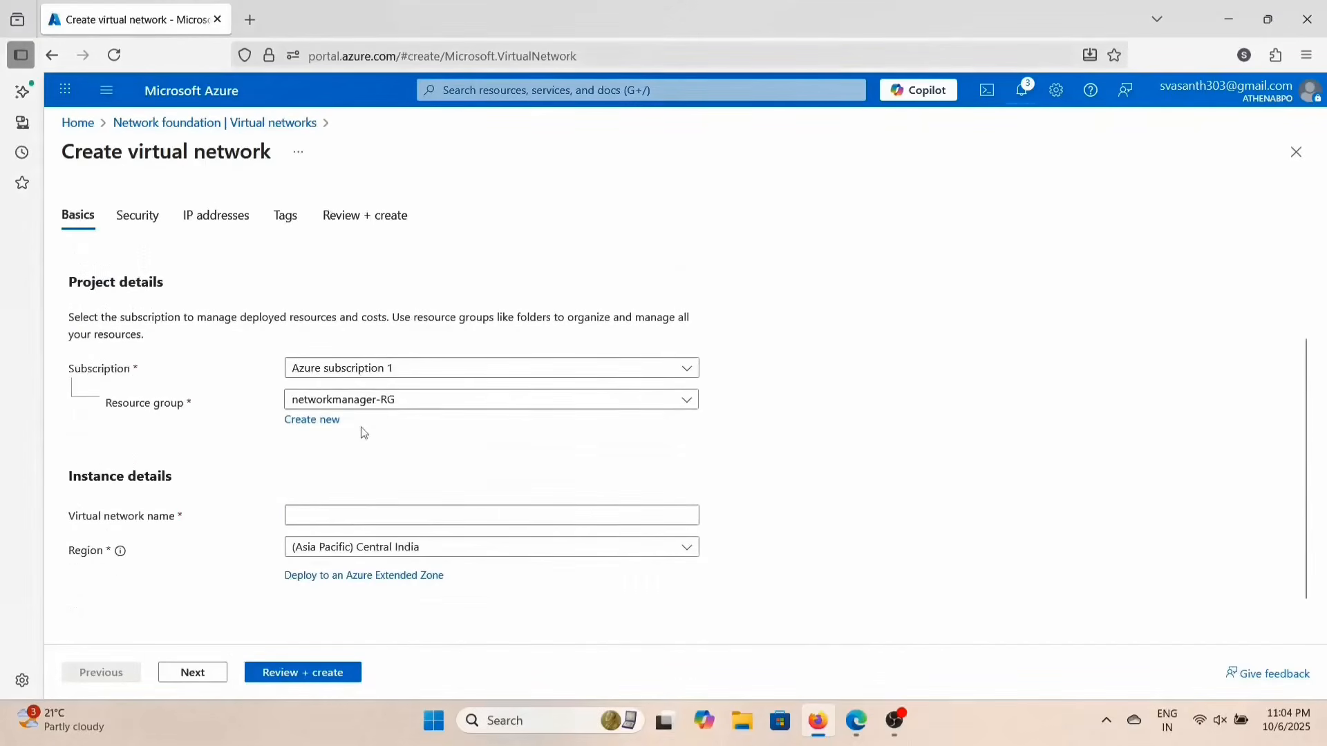
click(333, 517)
text(non)
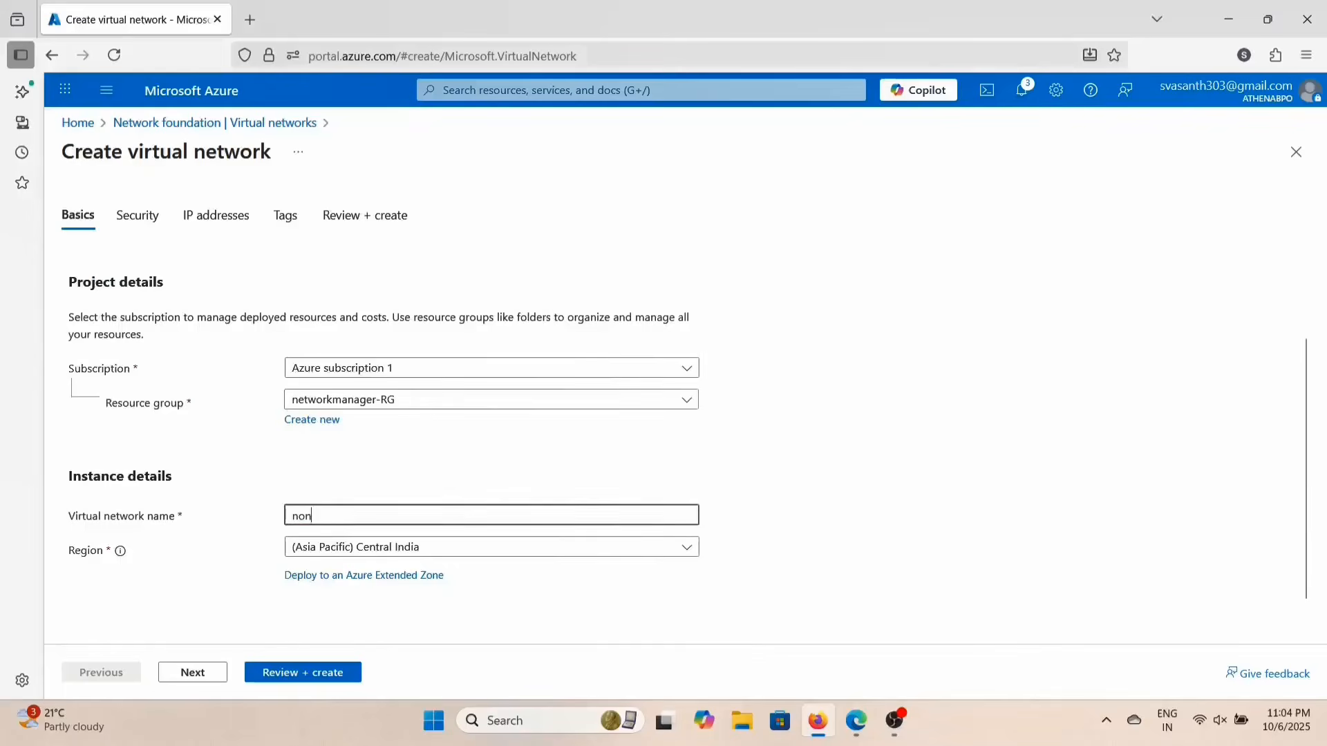
text(-prod)
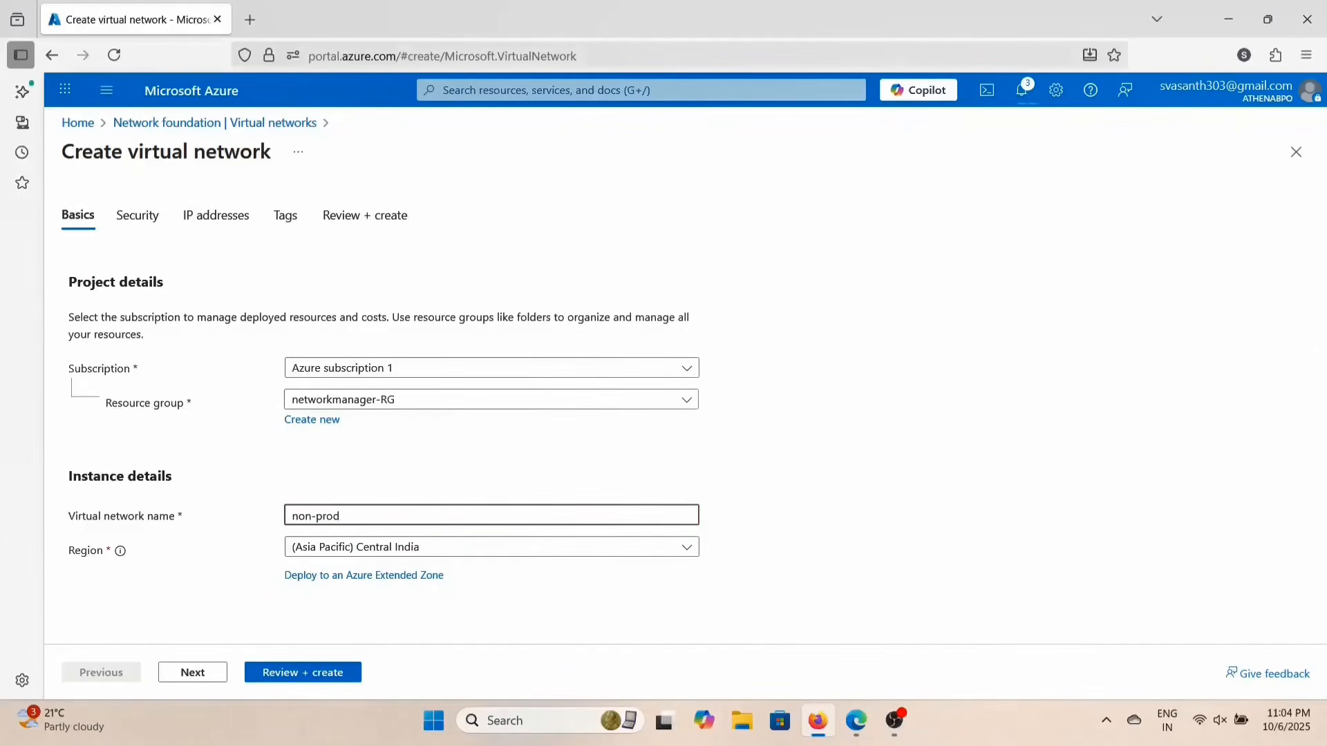
text(1-spoke-vnet)
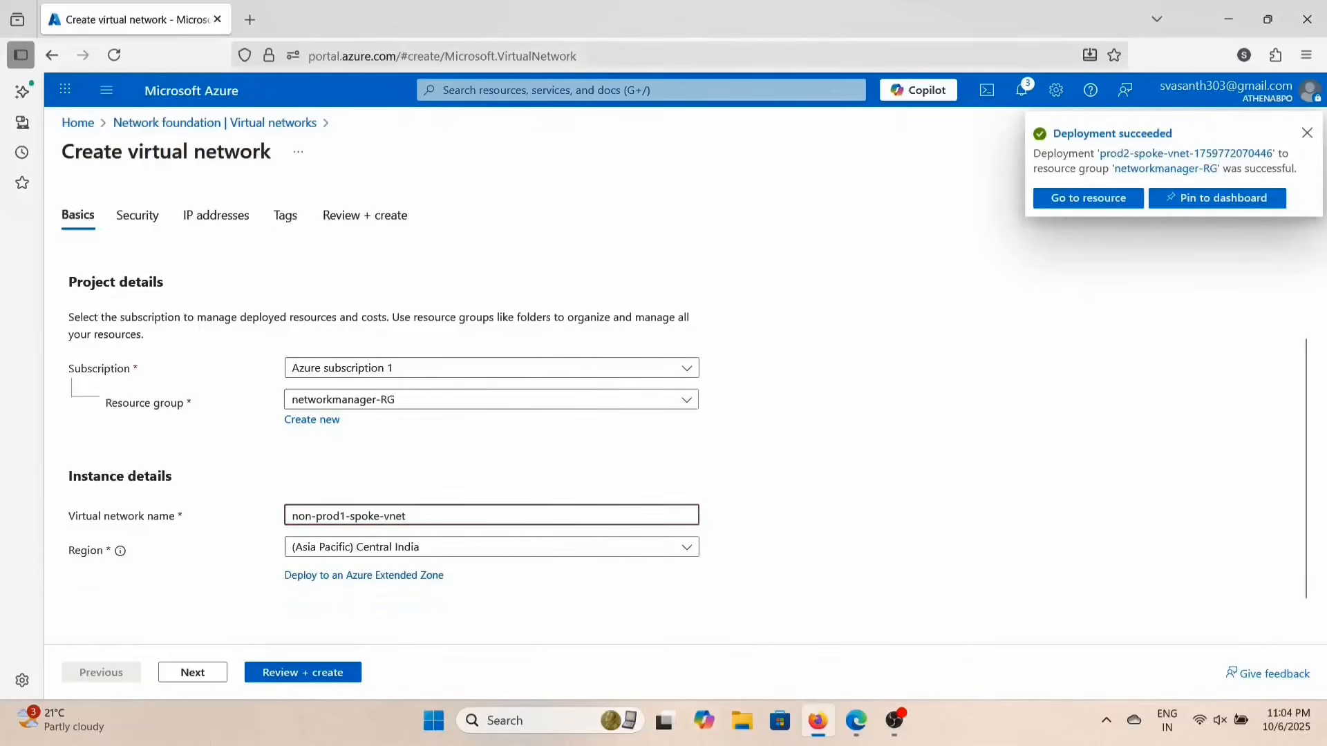
key(shift+Left)
key(shift+Left)
key(shift+Left)
key(shift+Left)
key(shift+Left)
key(shift+Left)
key(shift+Left)
key(shift+Left)
key(shift+Left)
key(shift+Left)
key(shift+Left)
key(shift+Left)
key(shift+Left)
key(shift+Left)
key(shift+Left)
key(shift+Left)
key(shift+Left)
key(shift+Left)
key(shift+Left)
key(shift+Left)
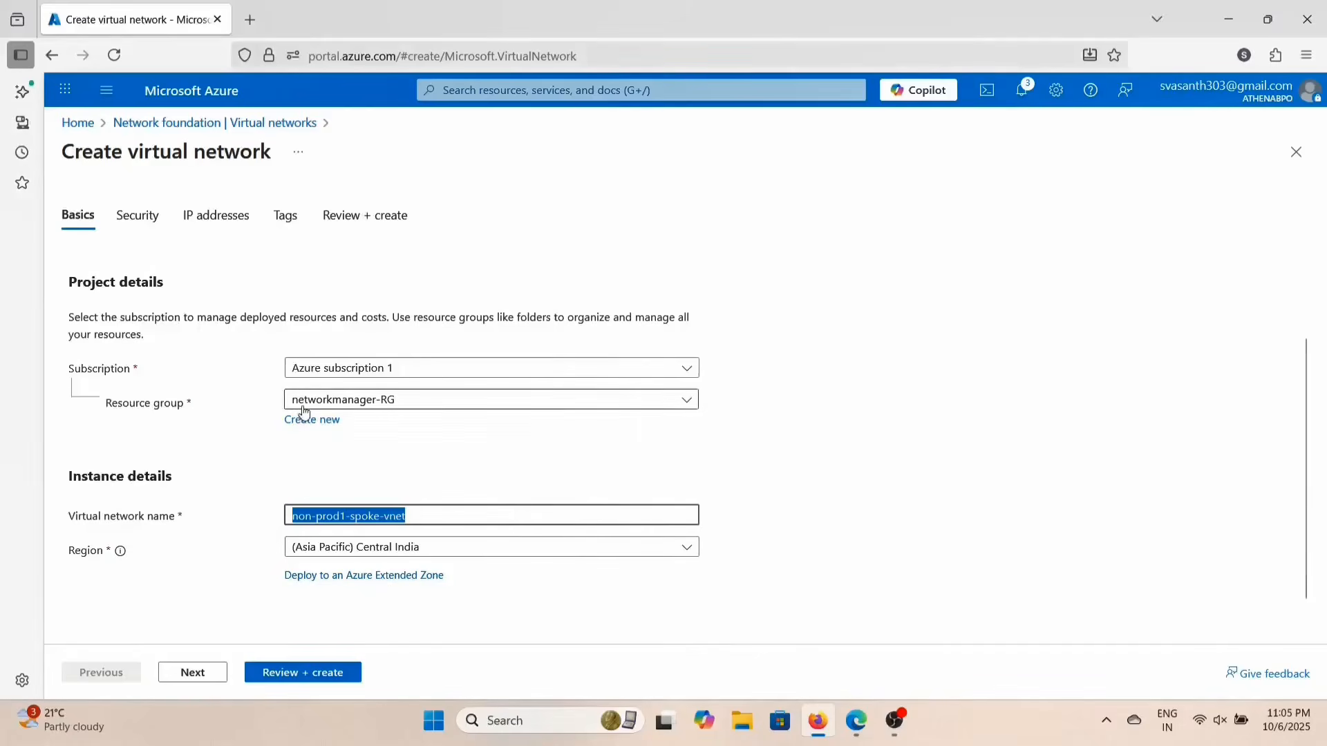
Set the IPv4 address space of non-prod1-spoke-vnet to 10.100.0.0/16.
click(212, 223)
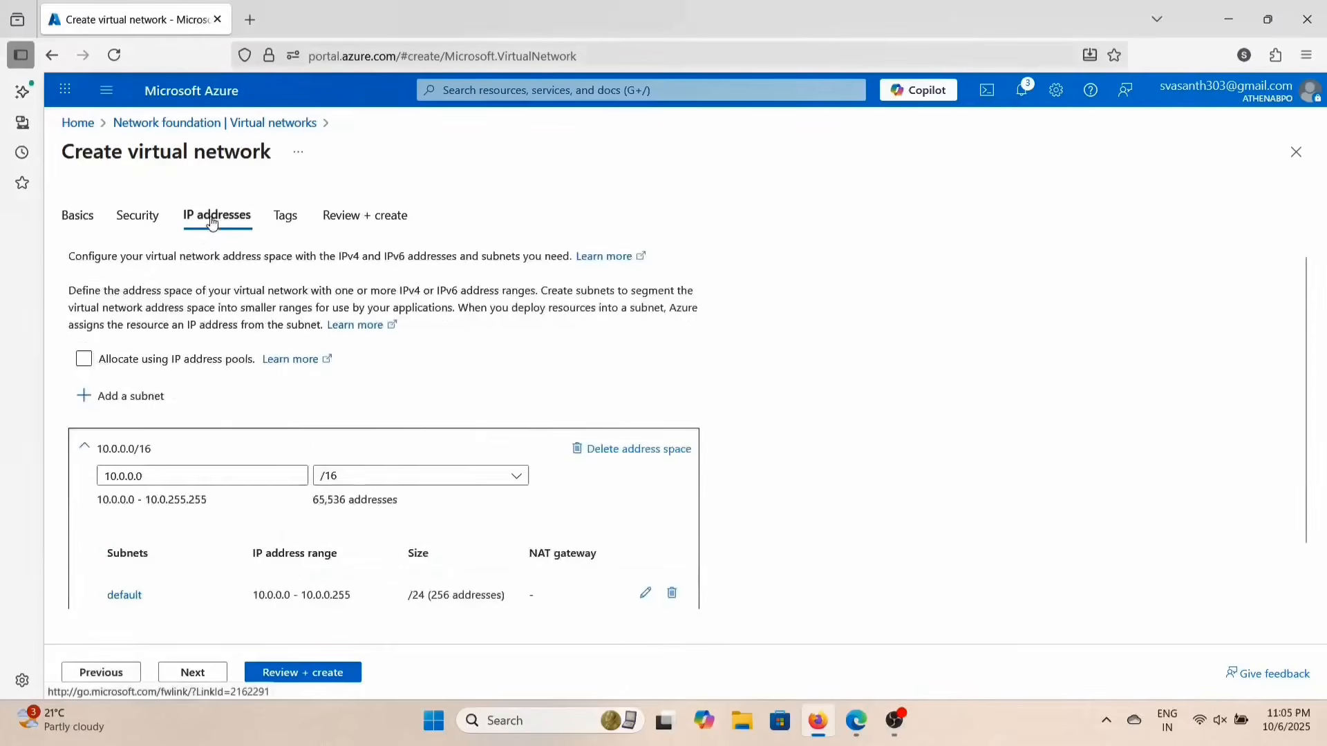
scroll(148, 413, down, 1)
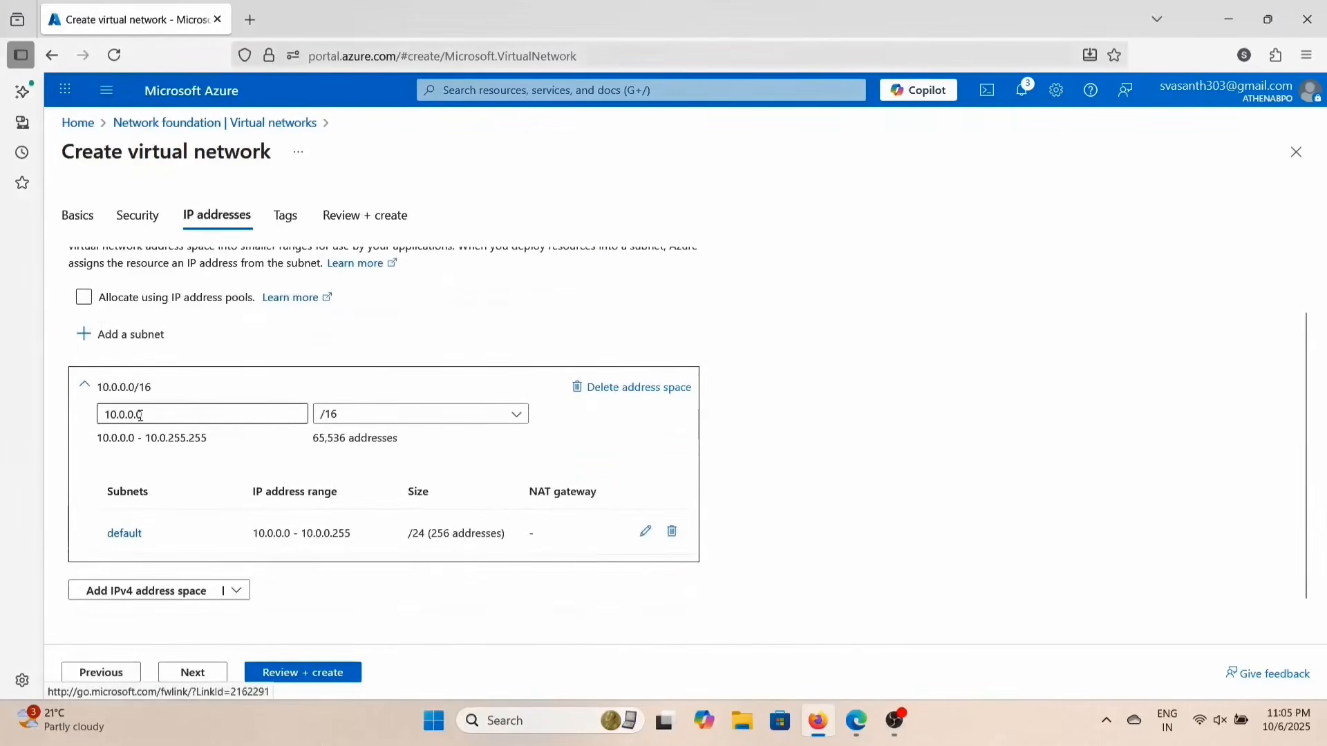
click(126, 414)
key(BackSpace)
text(1)
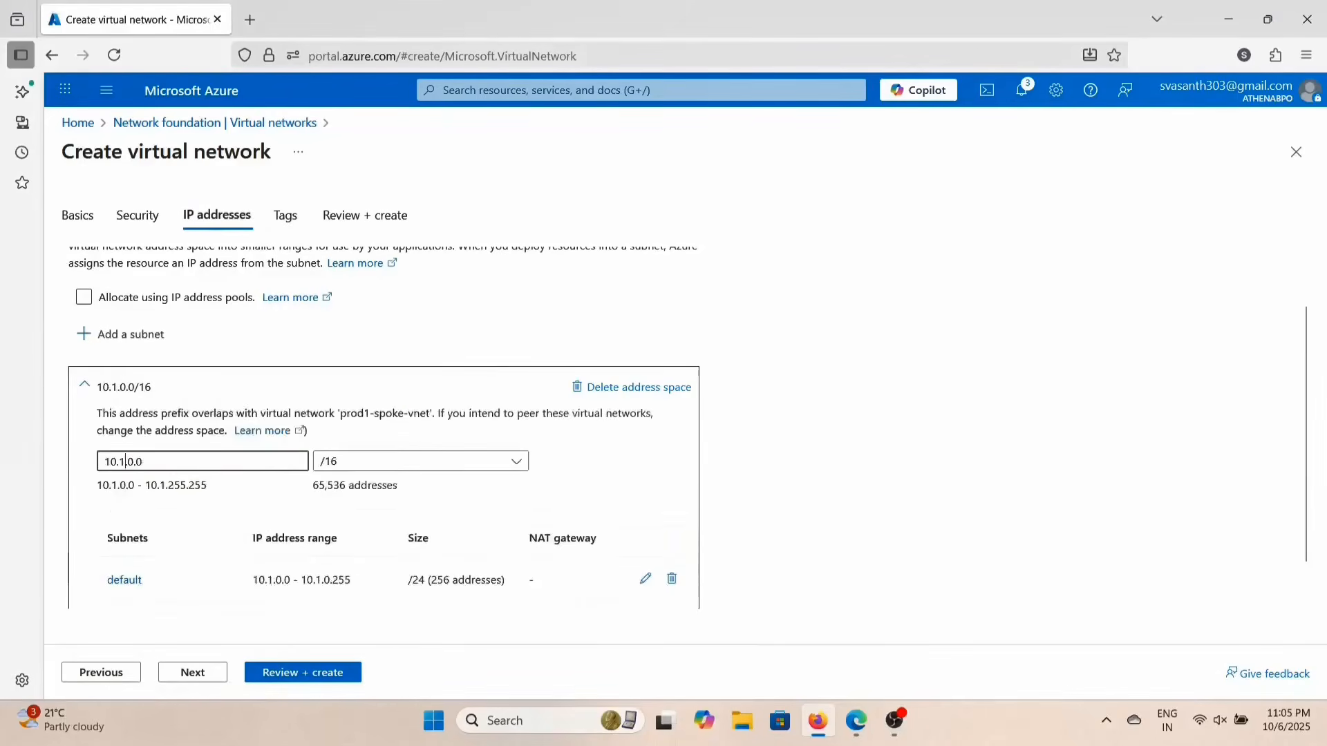
text(00)
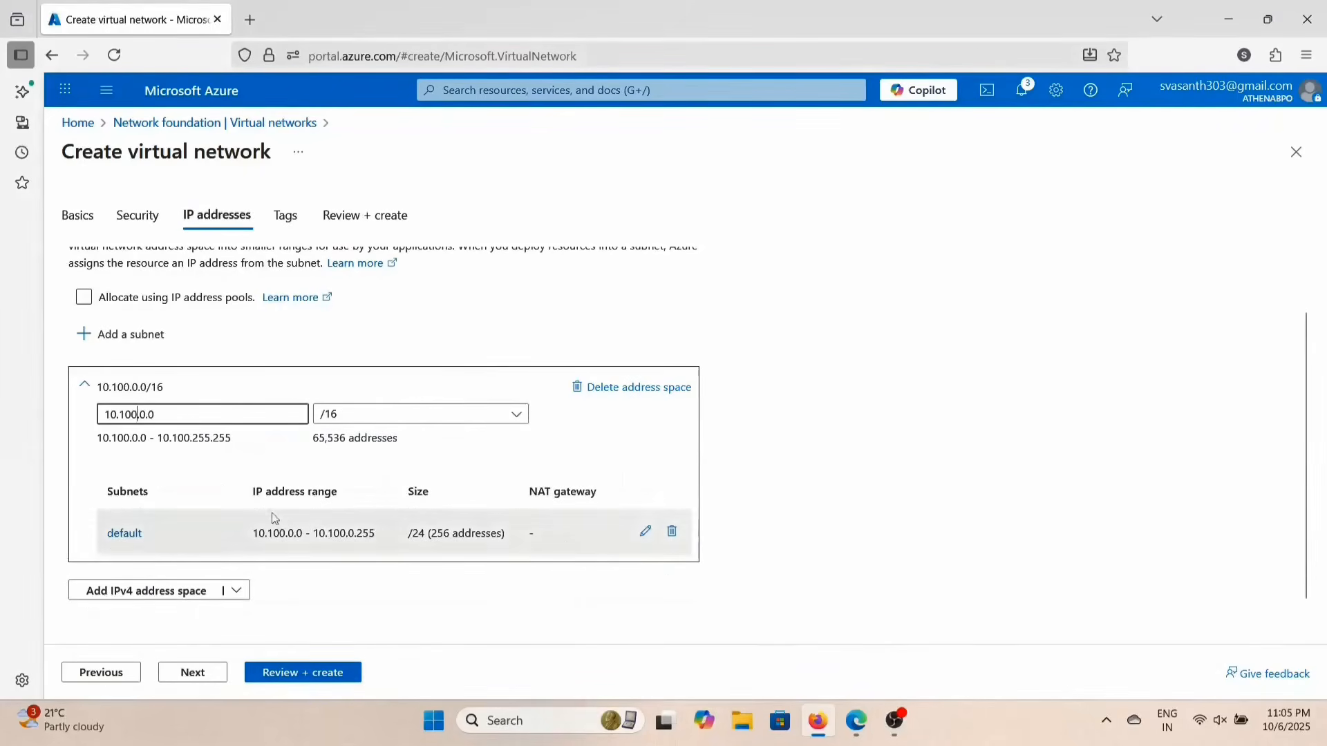
Rename the default subnet in the 10.100.0.0/16 address space to non-prod-subnet.
click(645, 532)
click(1106, 262)
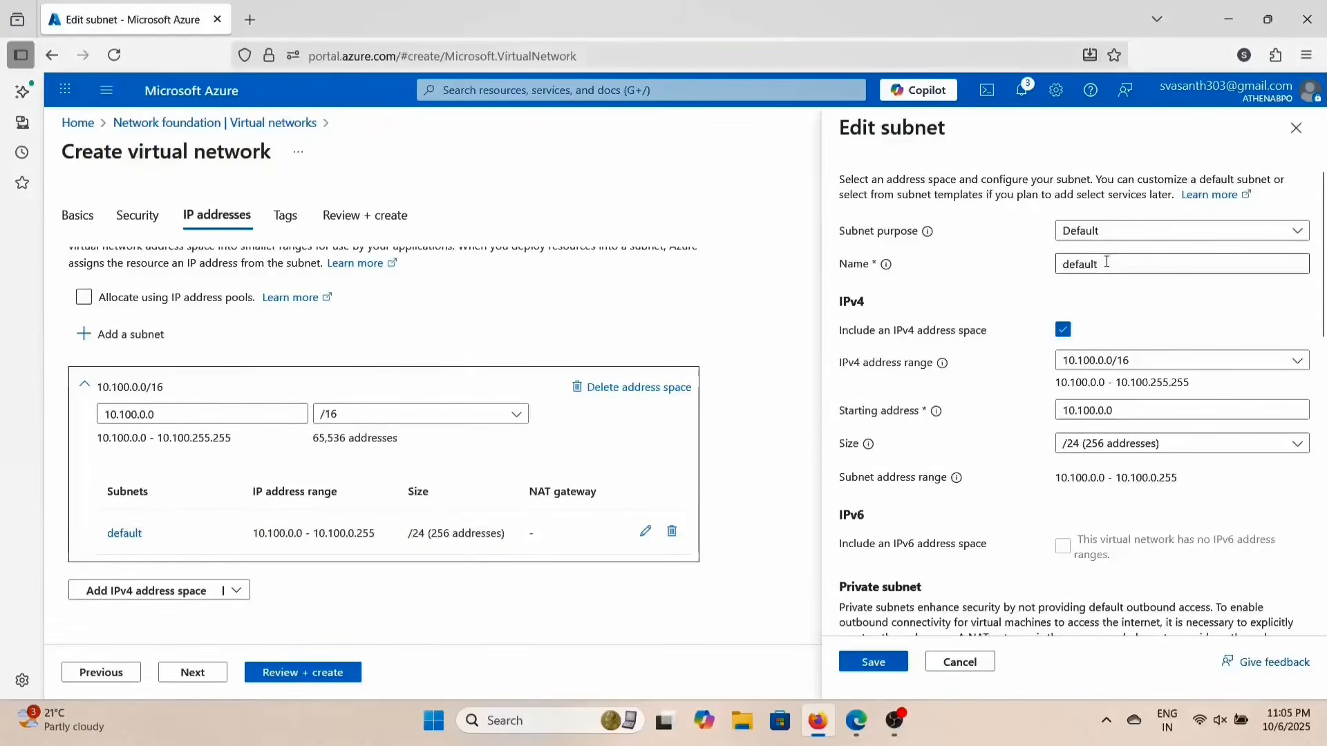
key(BackSpace)
key(BackSpace)
key(BackSpace)
key(BackSpace)
key(BackSpace)
key(BackSpace)
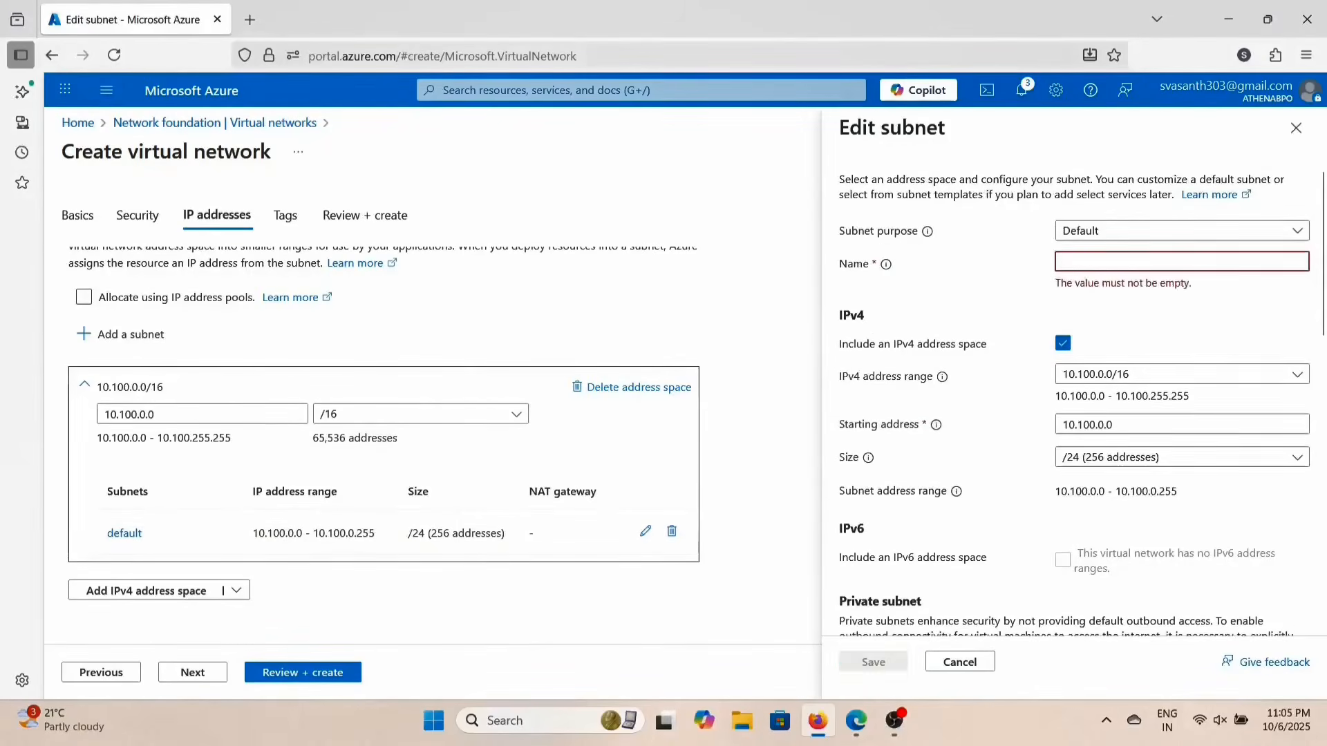
text(non-)
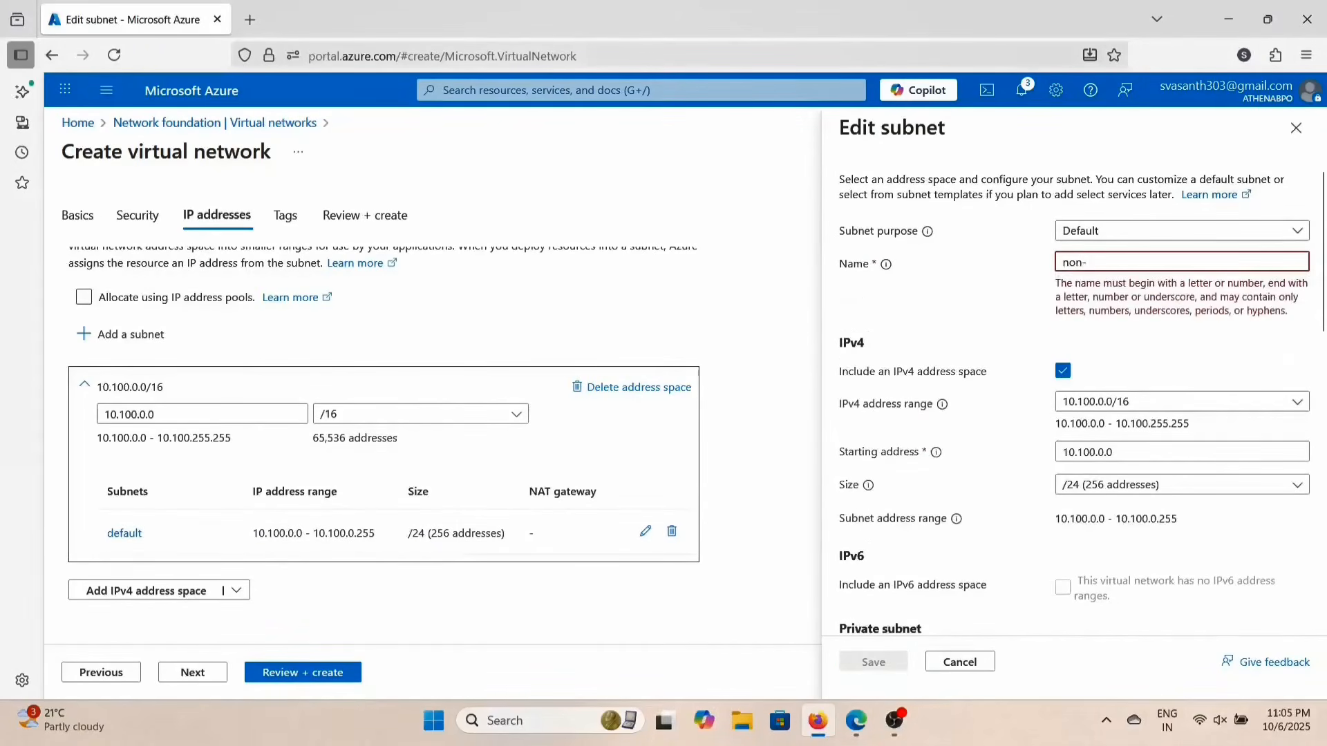
text(prod-sub)
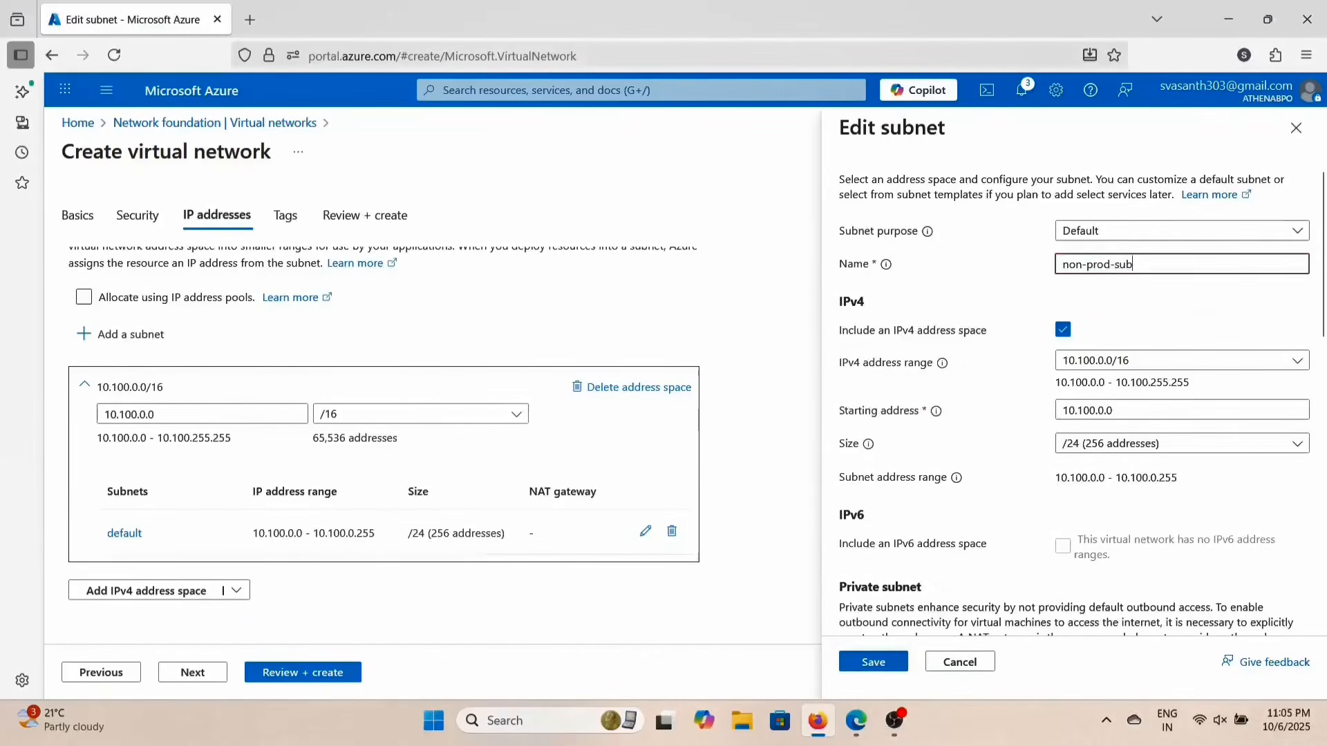
text(net)
Clear the subnet name back to "non" and complete it again as non-prod-subnet.
scroll(1154, 468, down, 7)
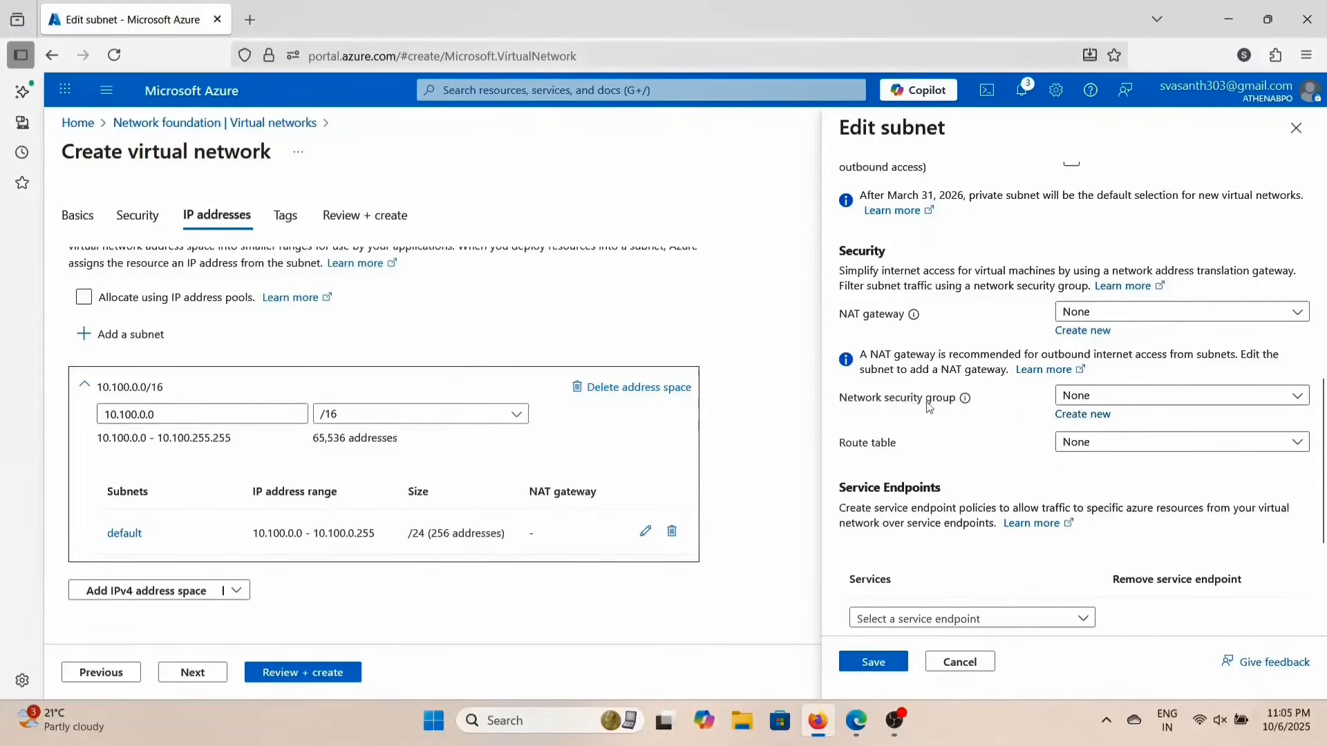
scroll(929, 407, up, 7)
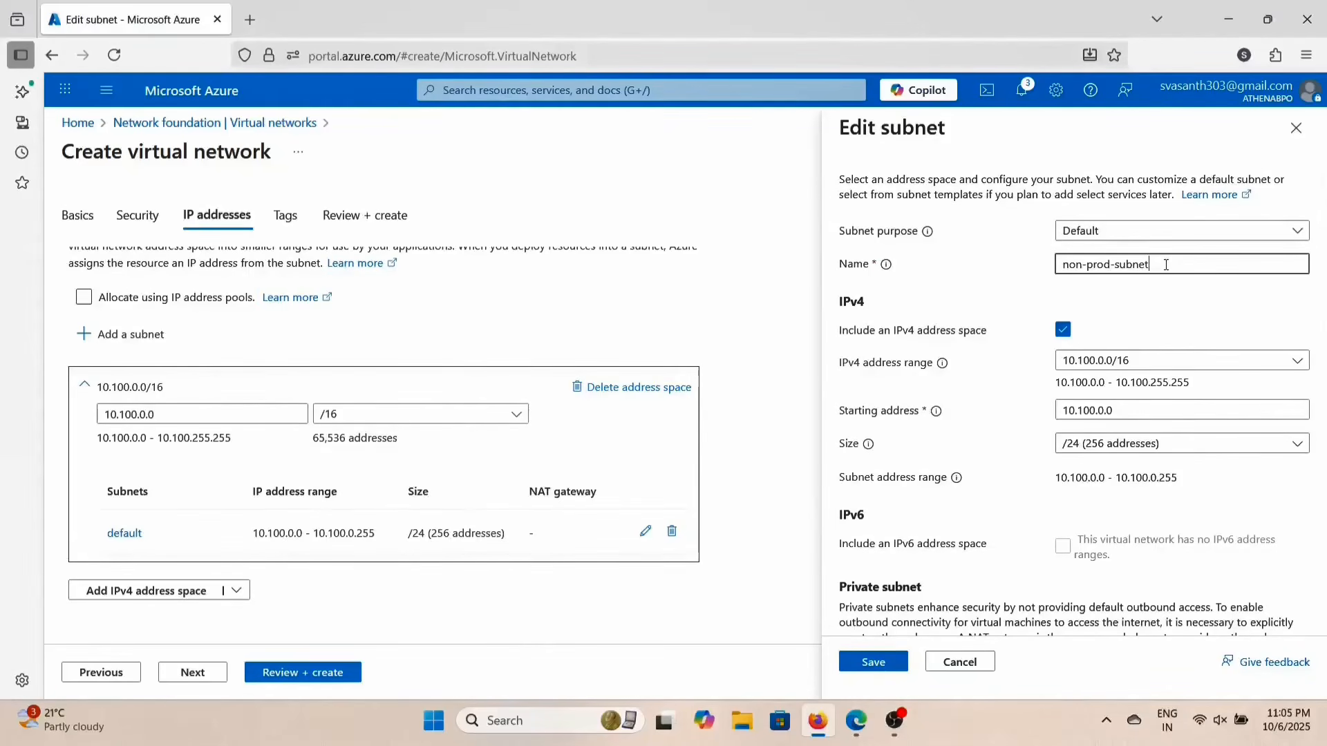
key(BackSpace)
key(BackSpace)
key(BackSpace)
key(BackSpace)
key(BackSpace)
key(BackSpace)
key(BackSpace)
key(BackSpace)
key(BackSpace)
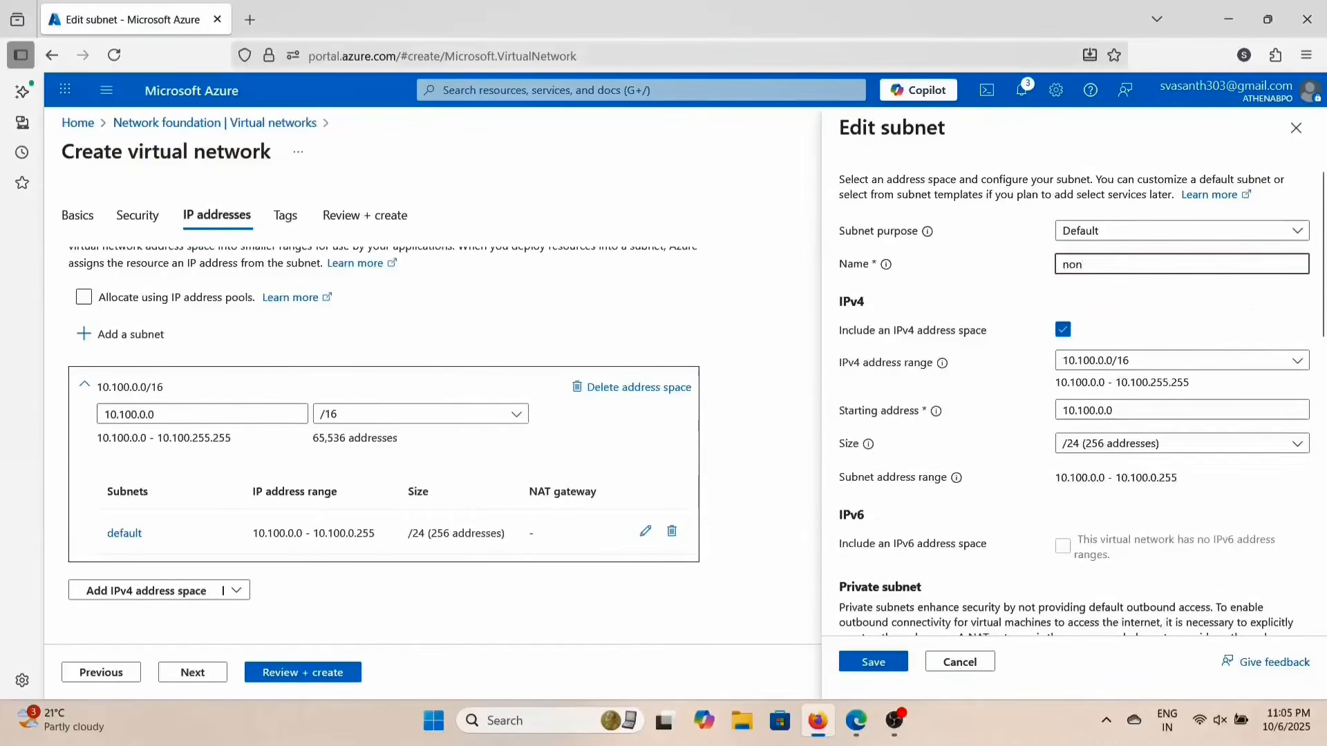
text(-prod-subnet1)
Create a network security group named nsg-non-prod1-spoke for the subnet in the 10.100.0.0/16 address space.
scroll(1193, 394, down, 6)
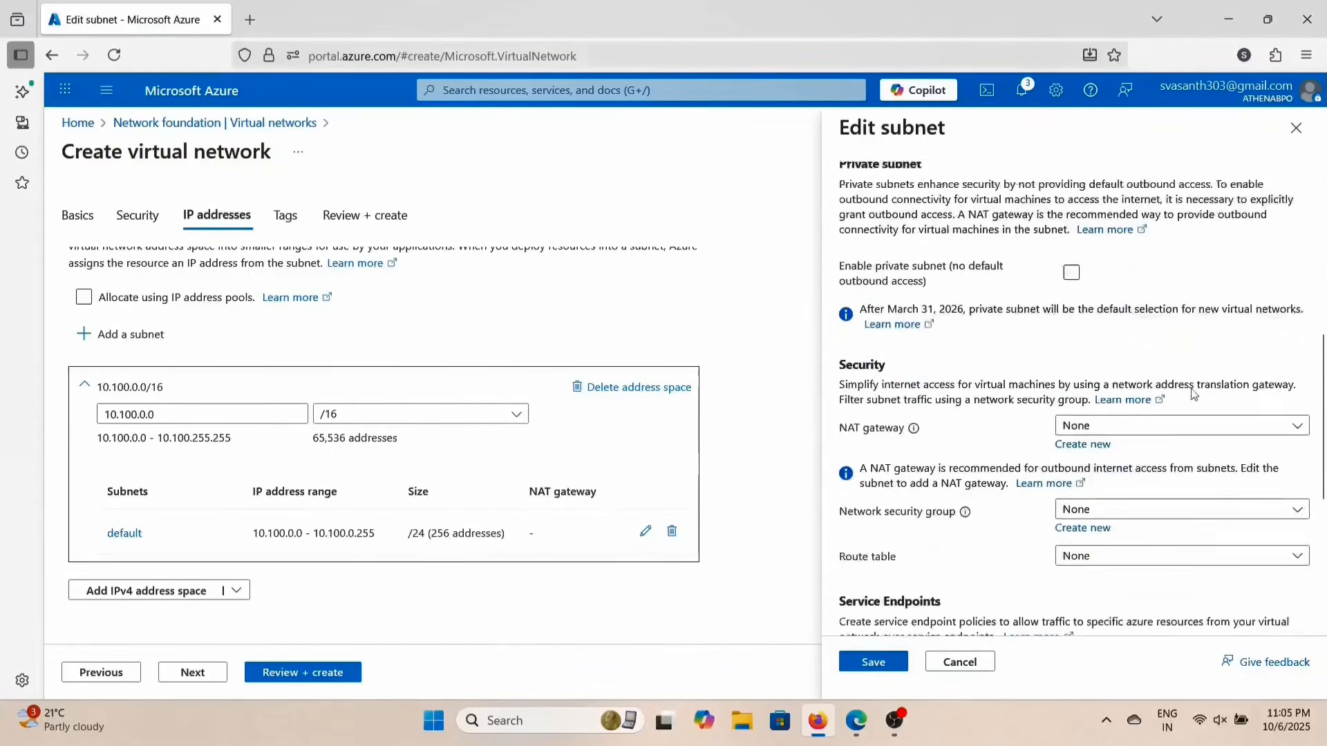
scroll(1193, 394, down, 3)
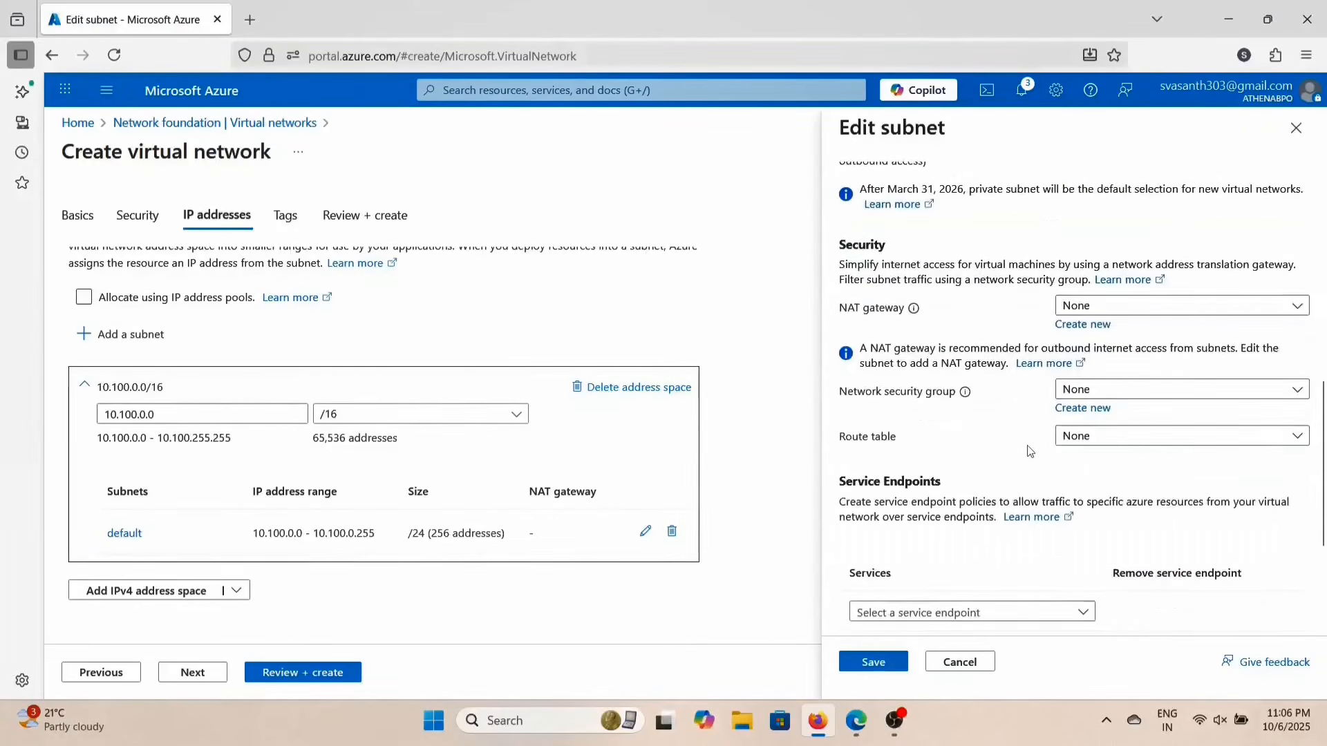
scroll(1030, 451, up, 1)
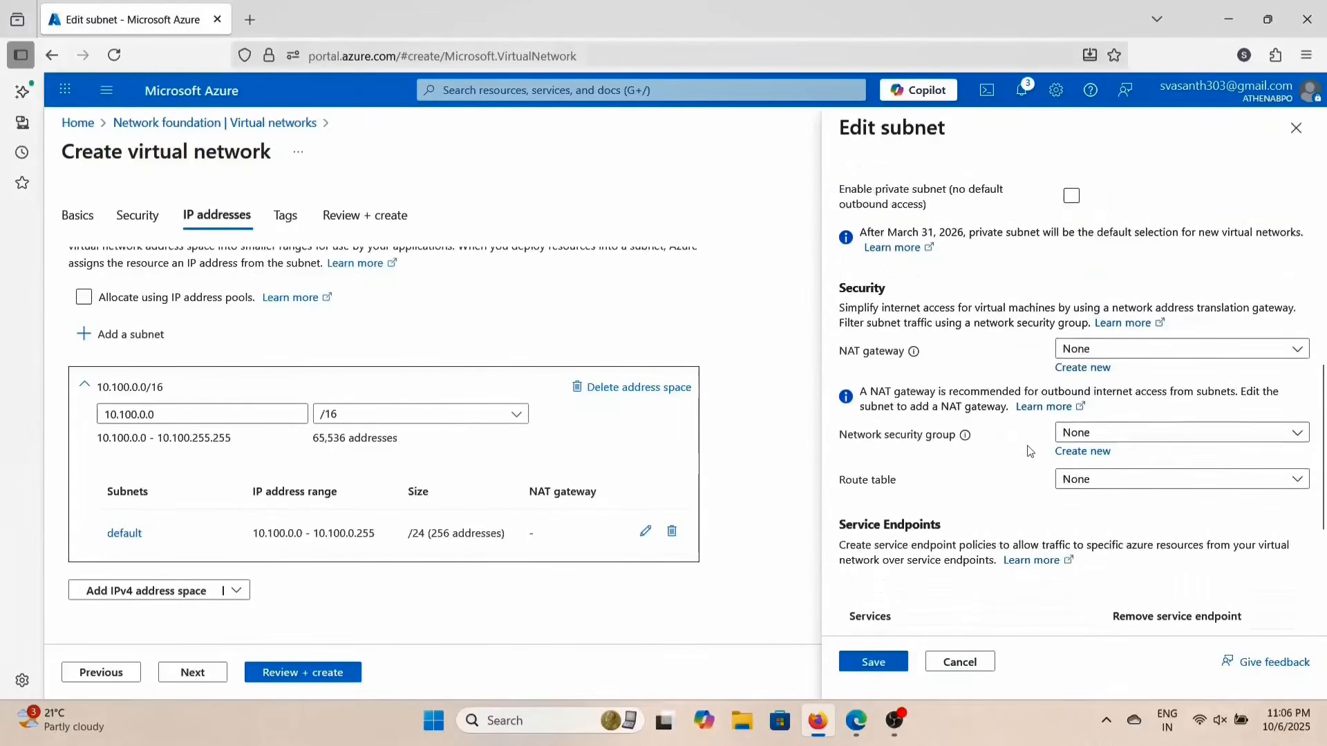
click(1104, 456)
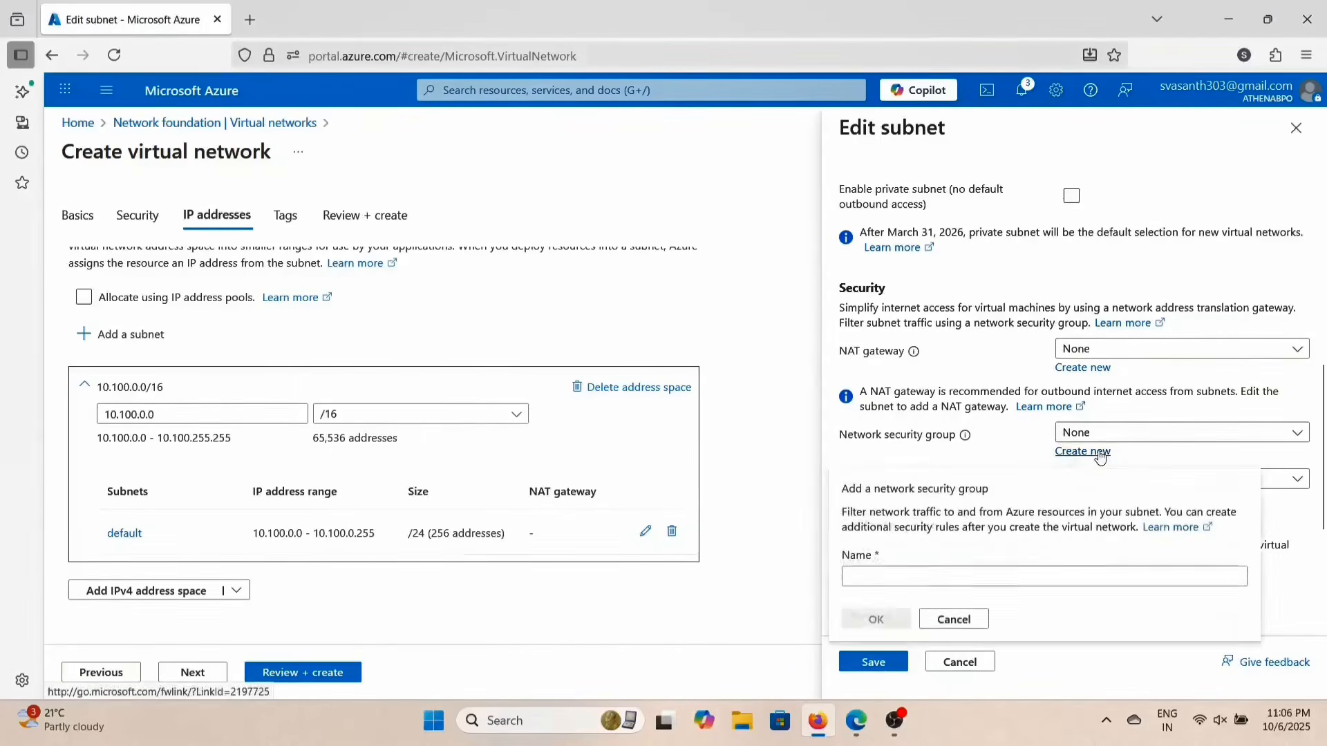
click(883, 575)
text(non-prod1-spoke-vnet)
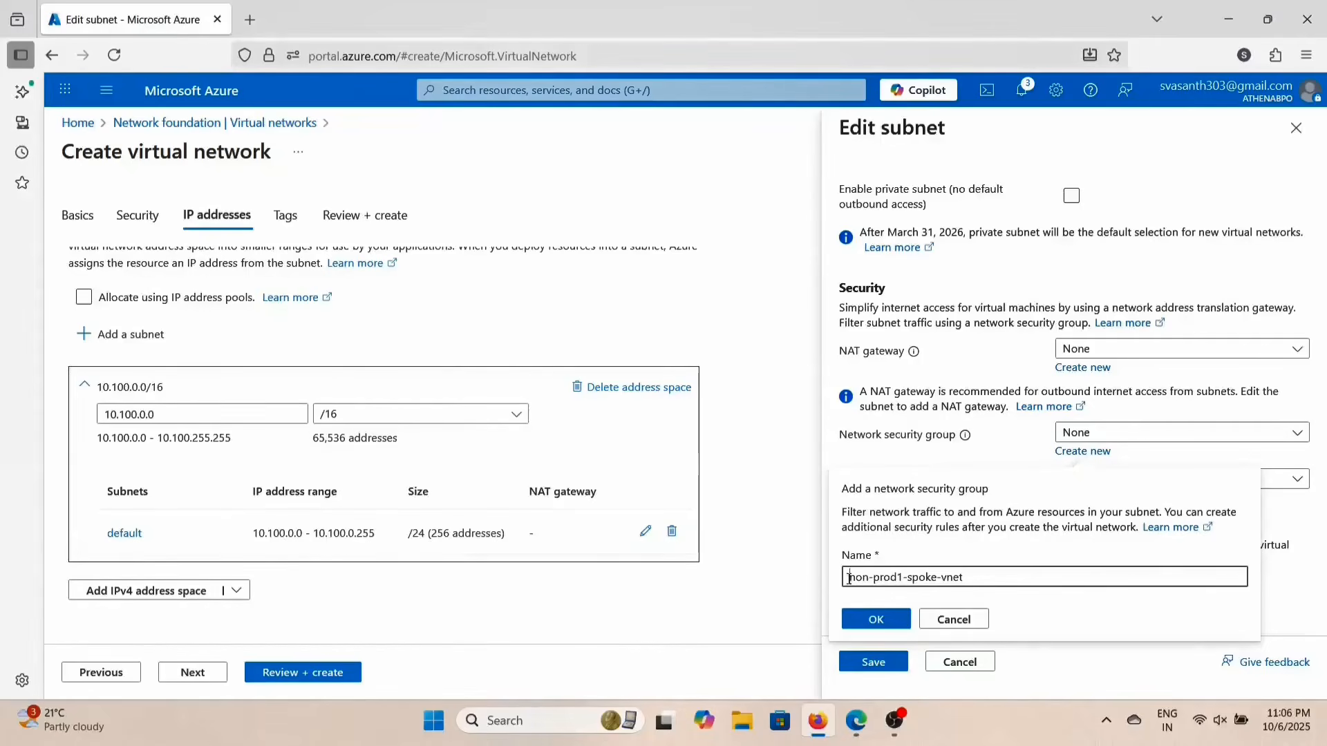
text(ns)
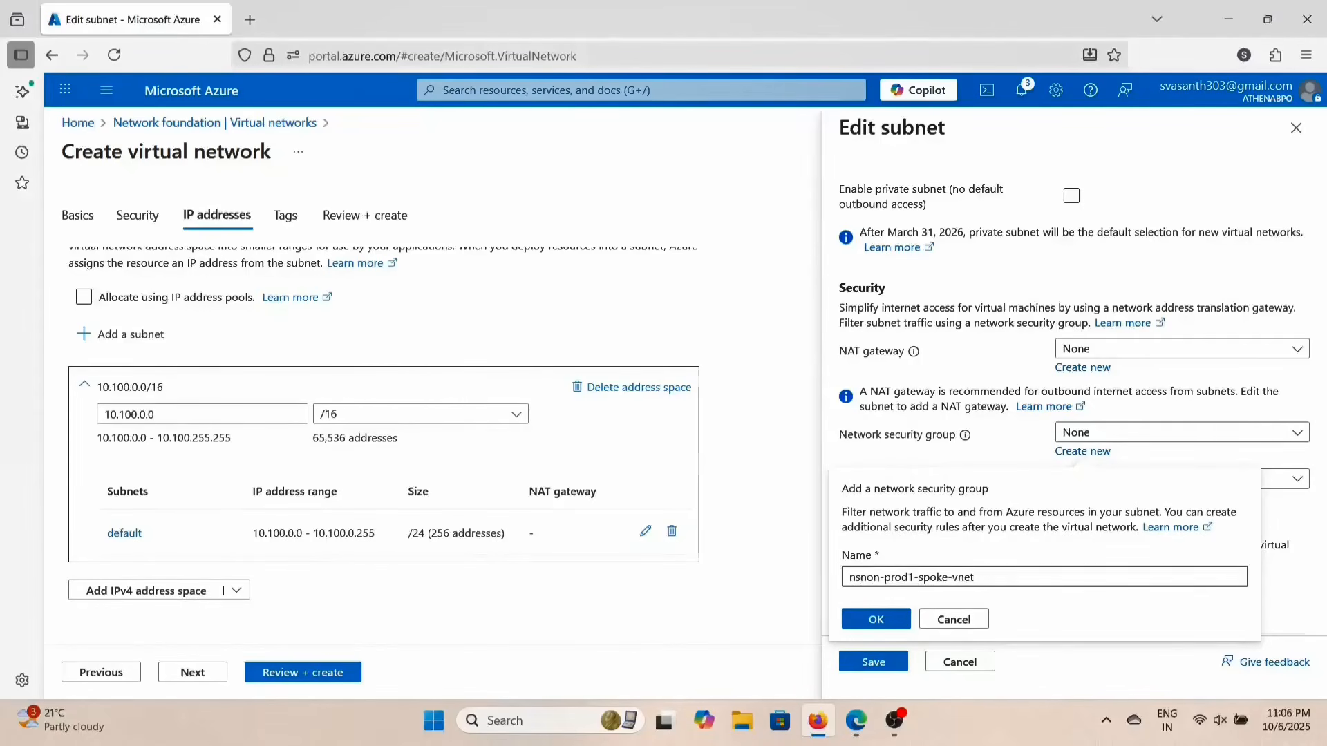
text(g-)
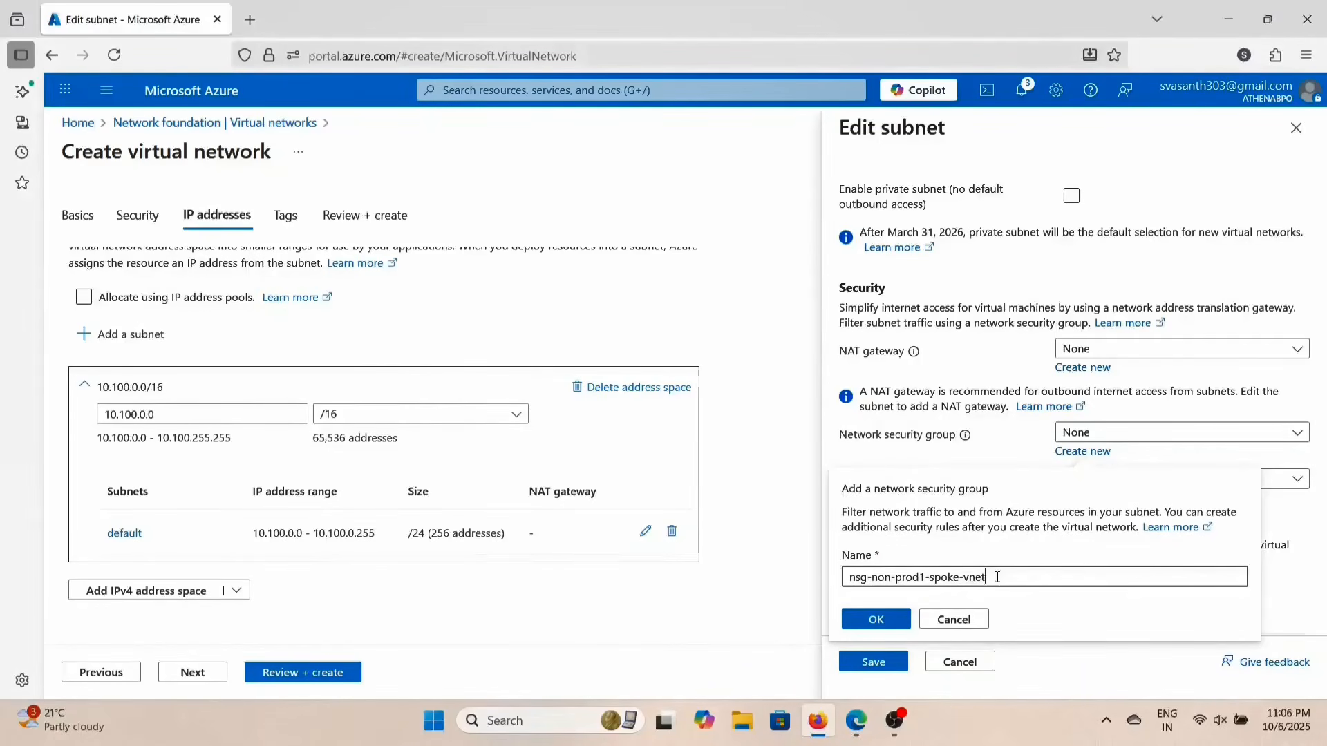
key(BackSpace)
key(BackSpace)
key(BackSpace)
key(BackSpace)
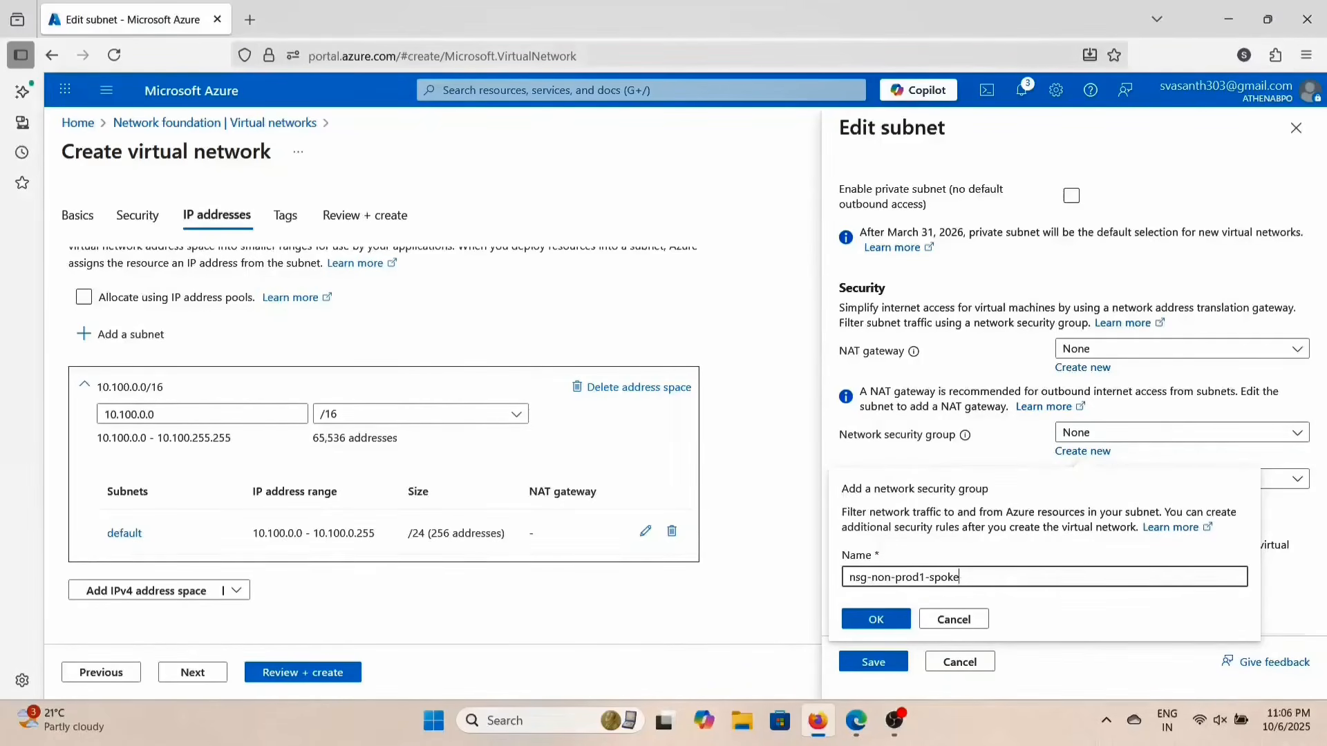
click(877, 617)
Save the subnet settings, then validate and deploy non-prod1-spoke-vnet.
scroll(907, 540, down, 2)
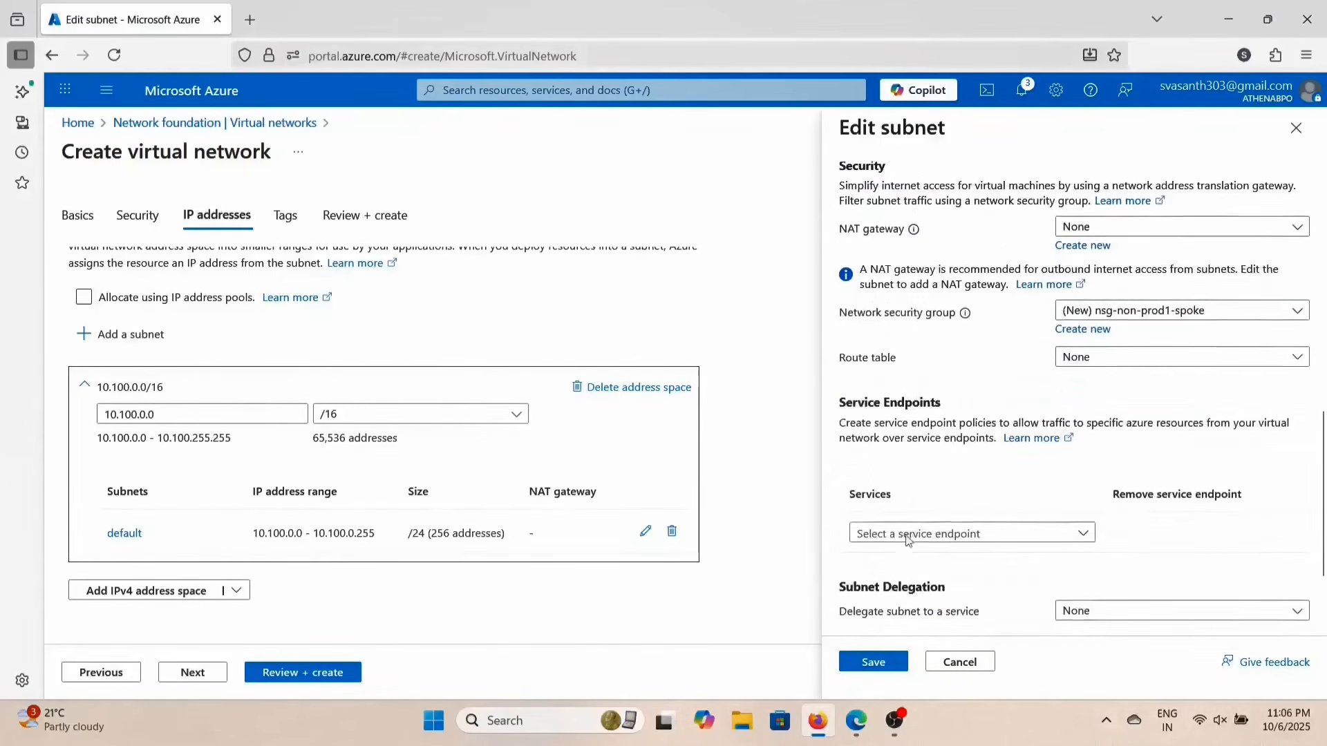
scroll(988, 499, down, 2)
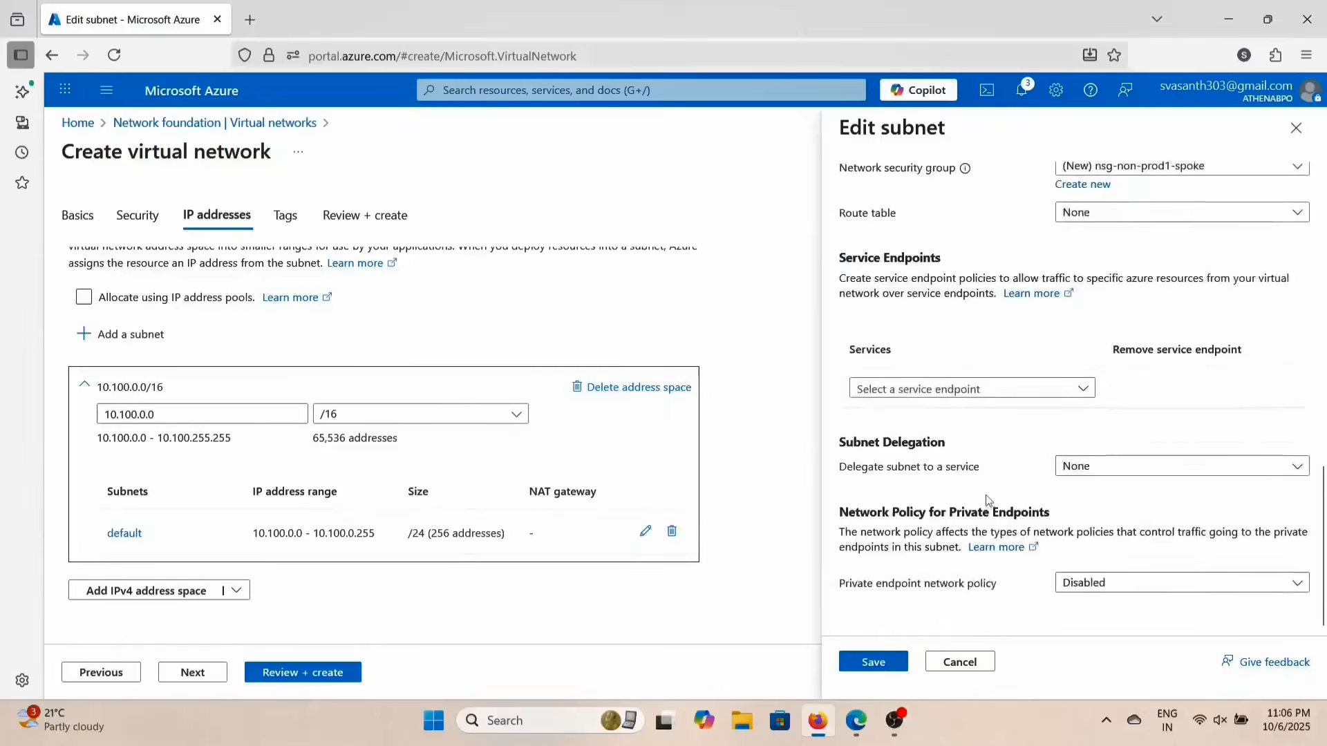
click(867, 665)
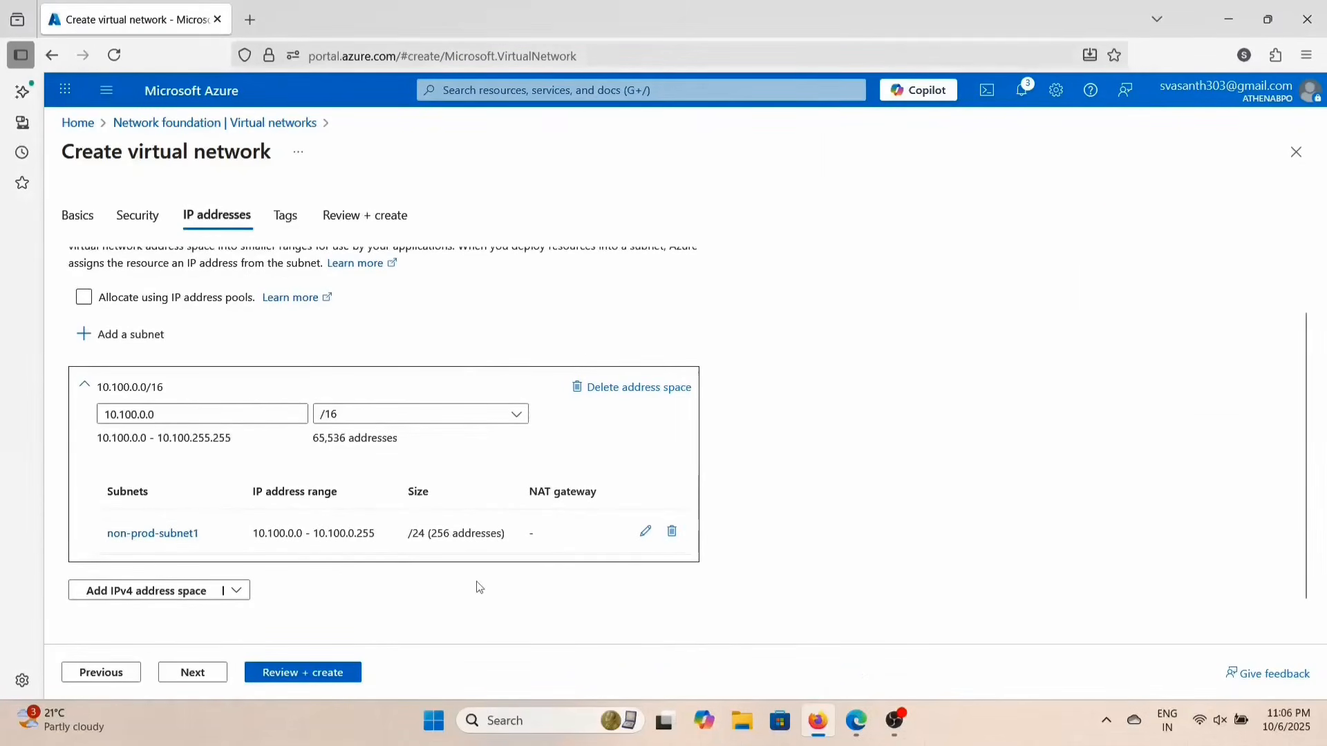
click(334, 672)
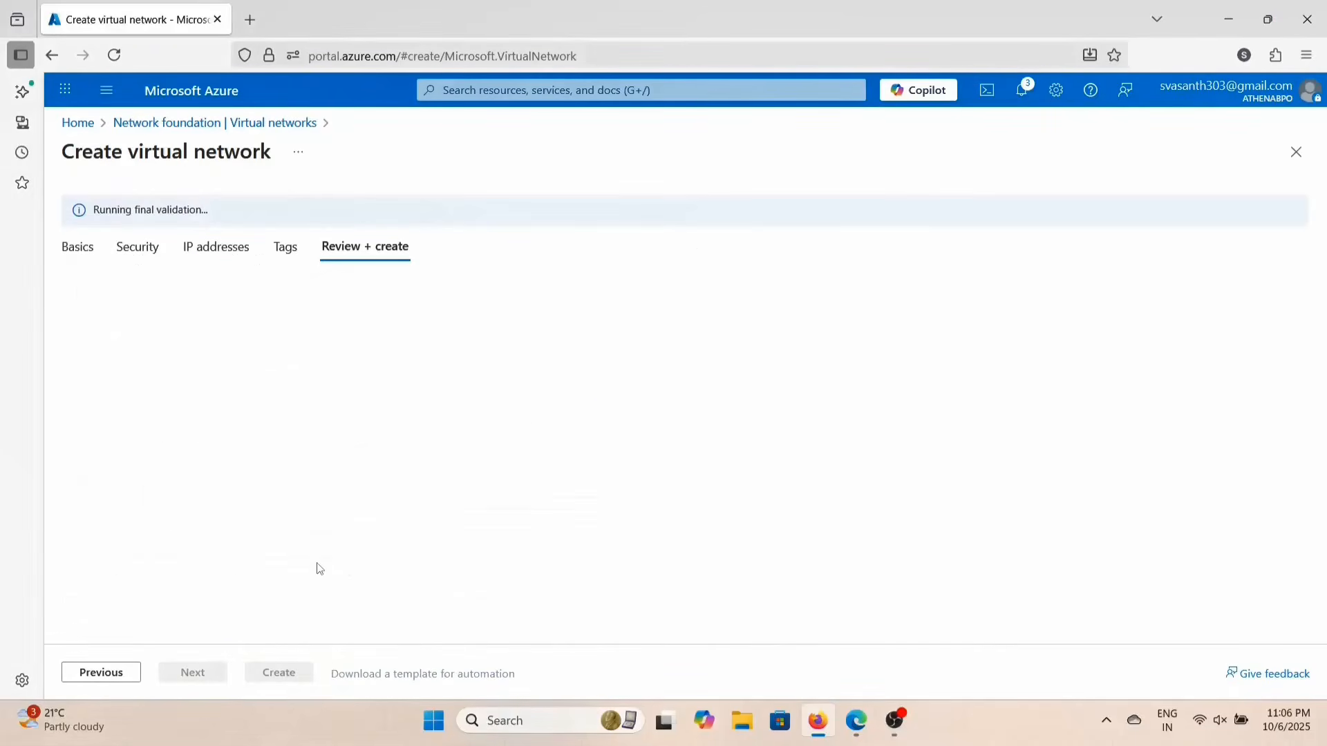
click(270, 672)
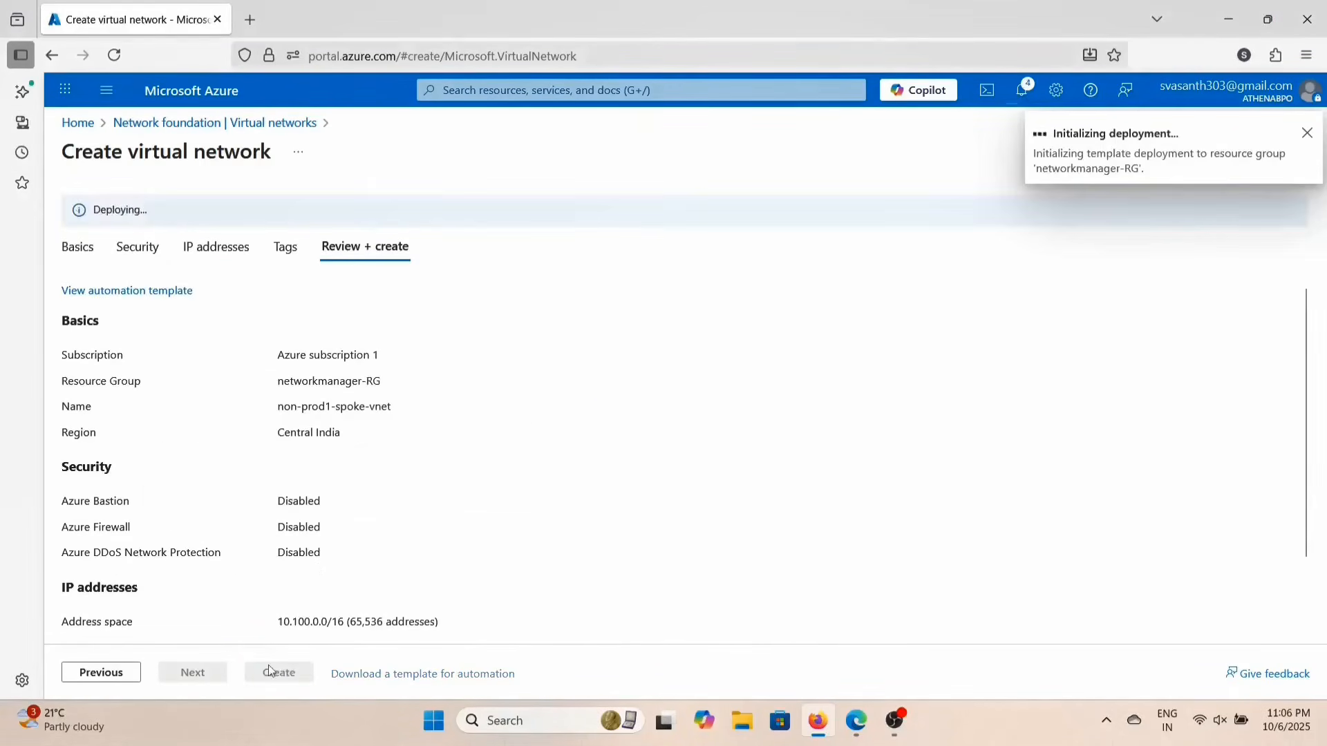
Start another virtual network in networkmanager-RG and name it non-prod2-spoke-vnet.
click(505, 80)
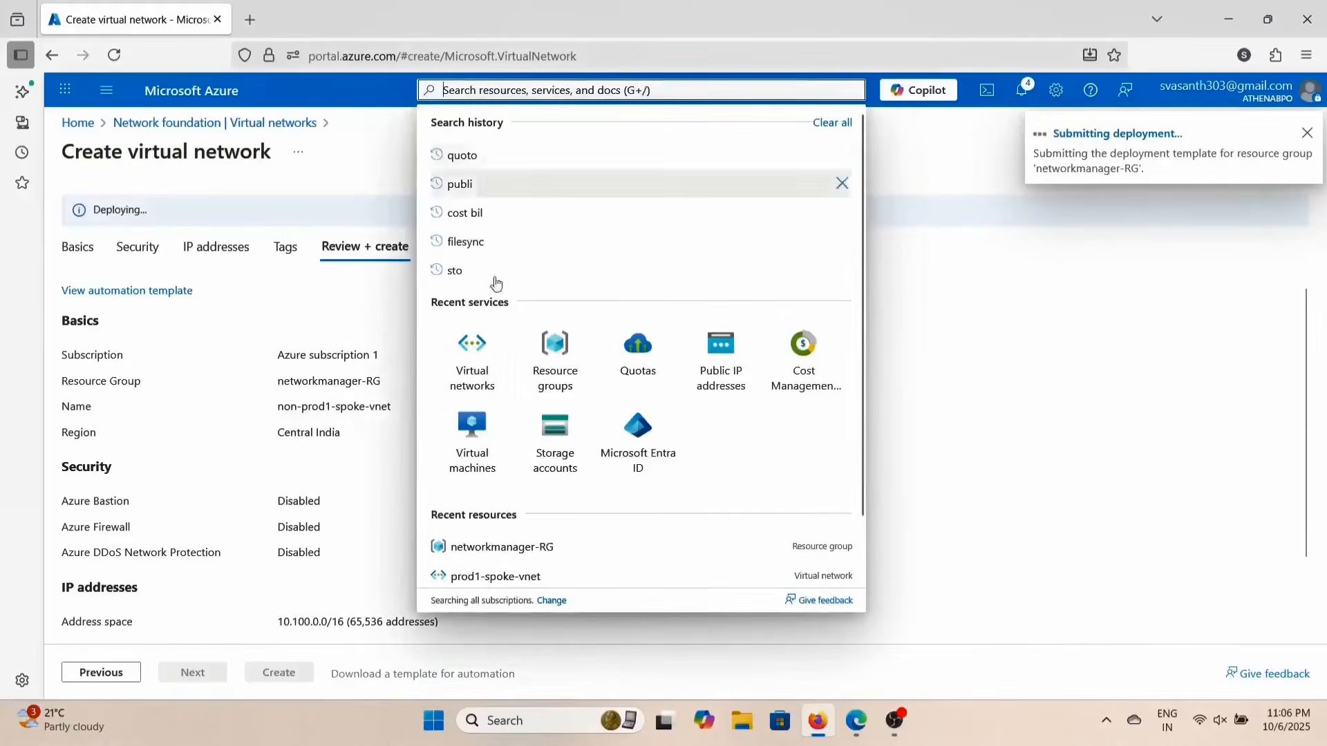
click(462, 371)
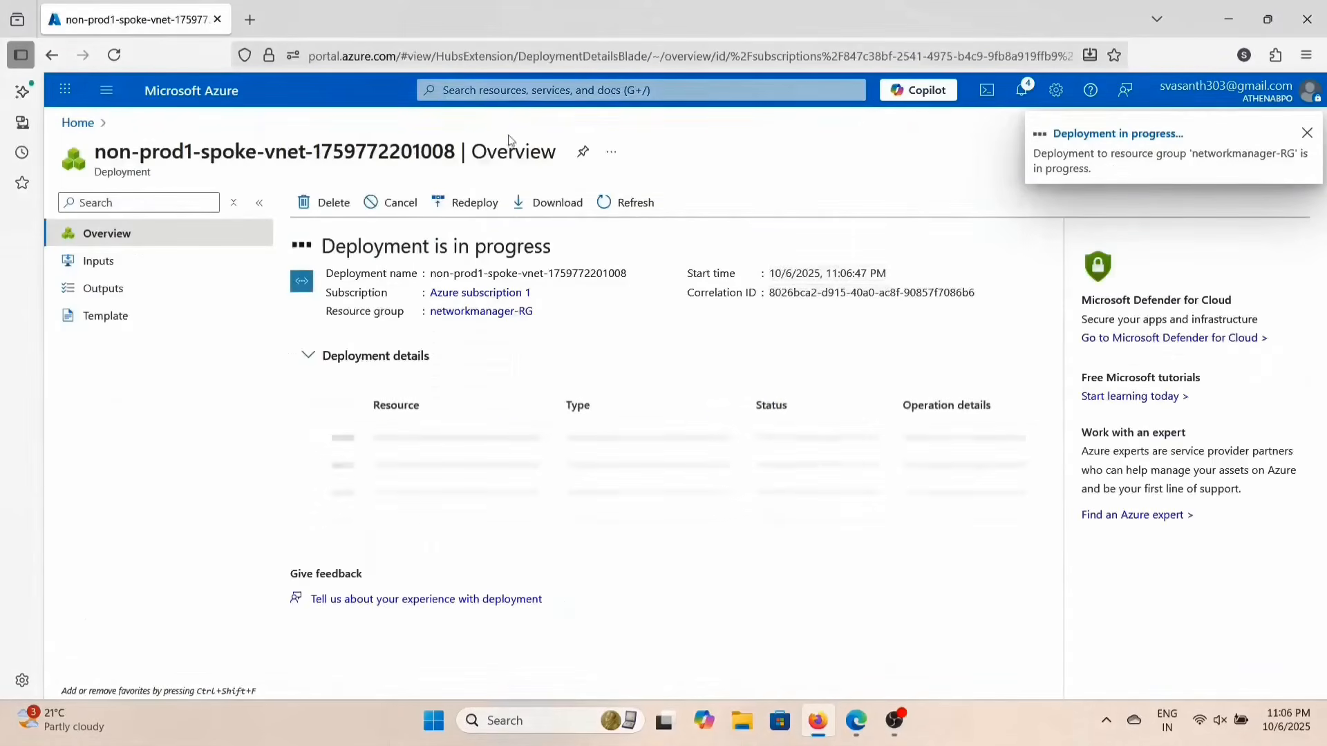
click(508, 90)
click(473, 379)
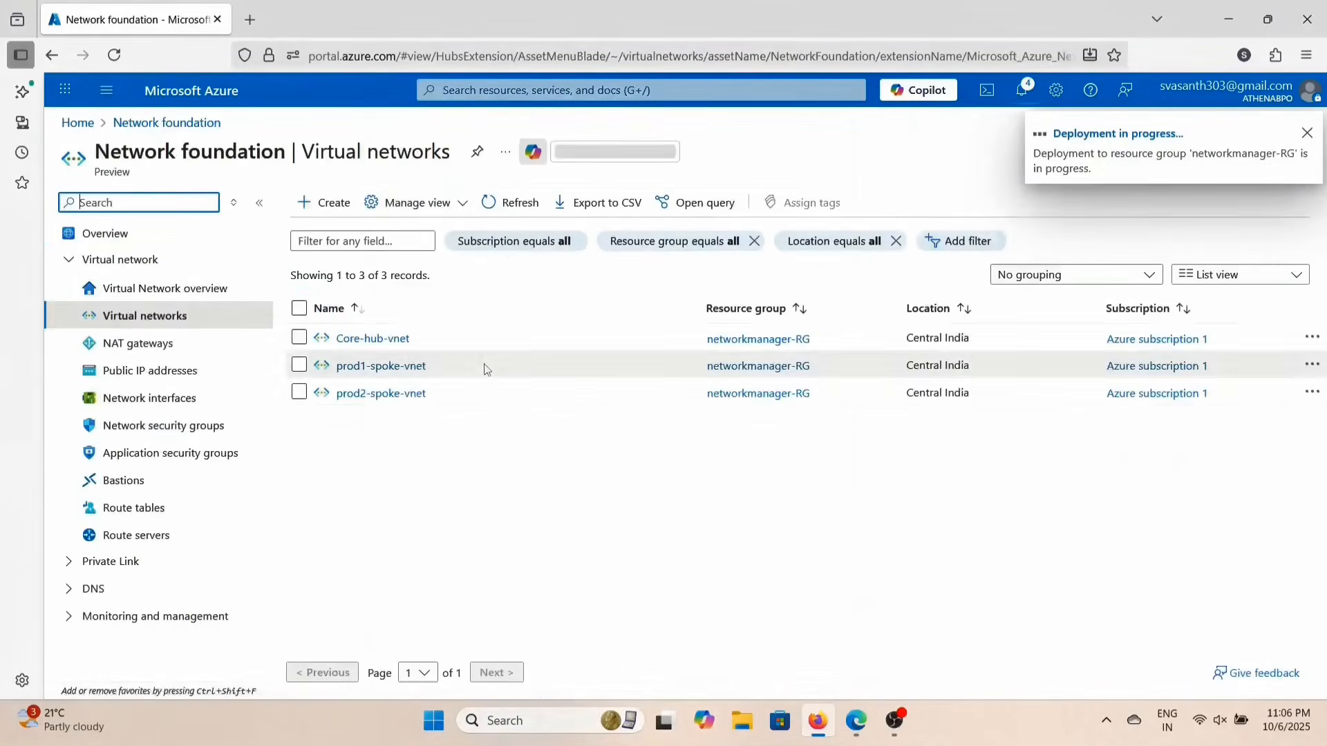
click(307, 205)
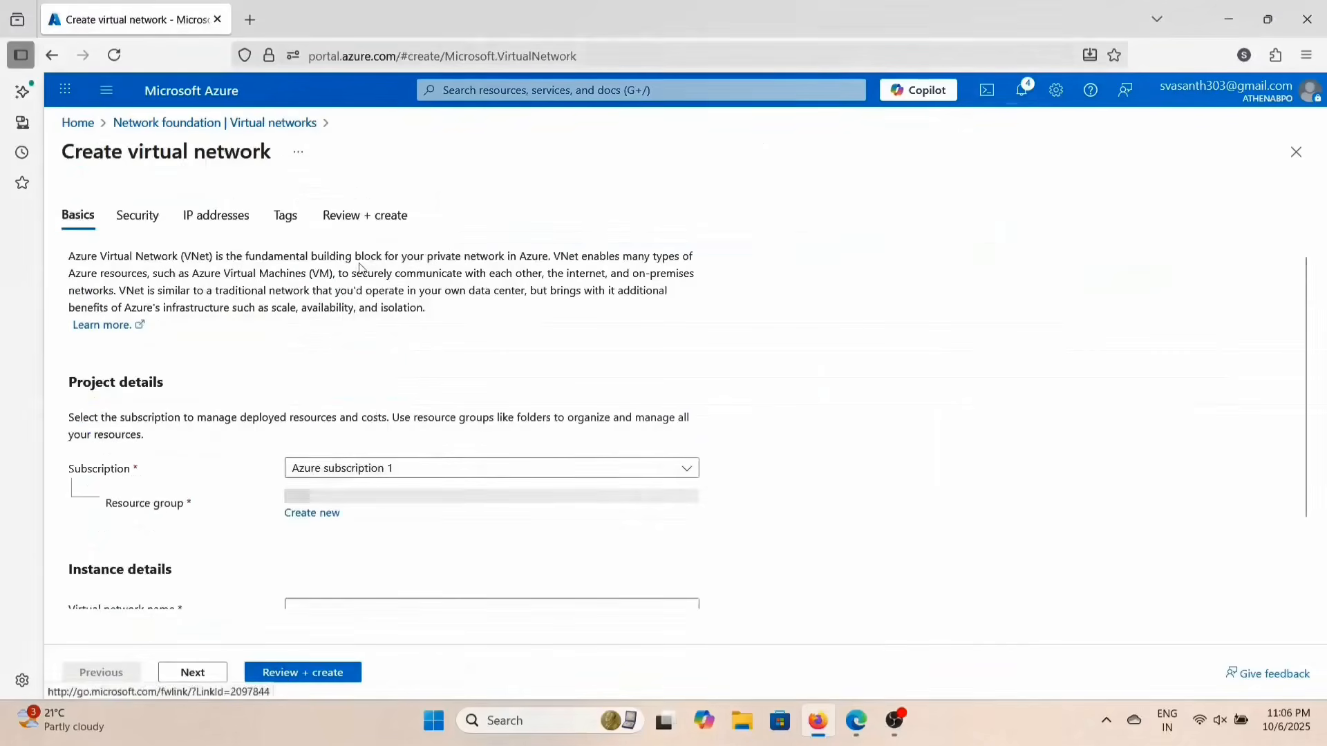
scroll(370, 463, down, 2)
click(337, 515)
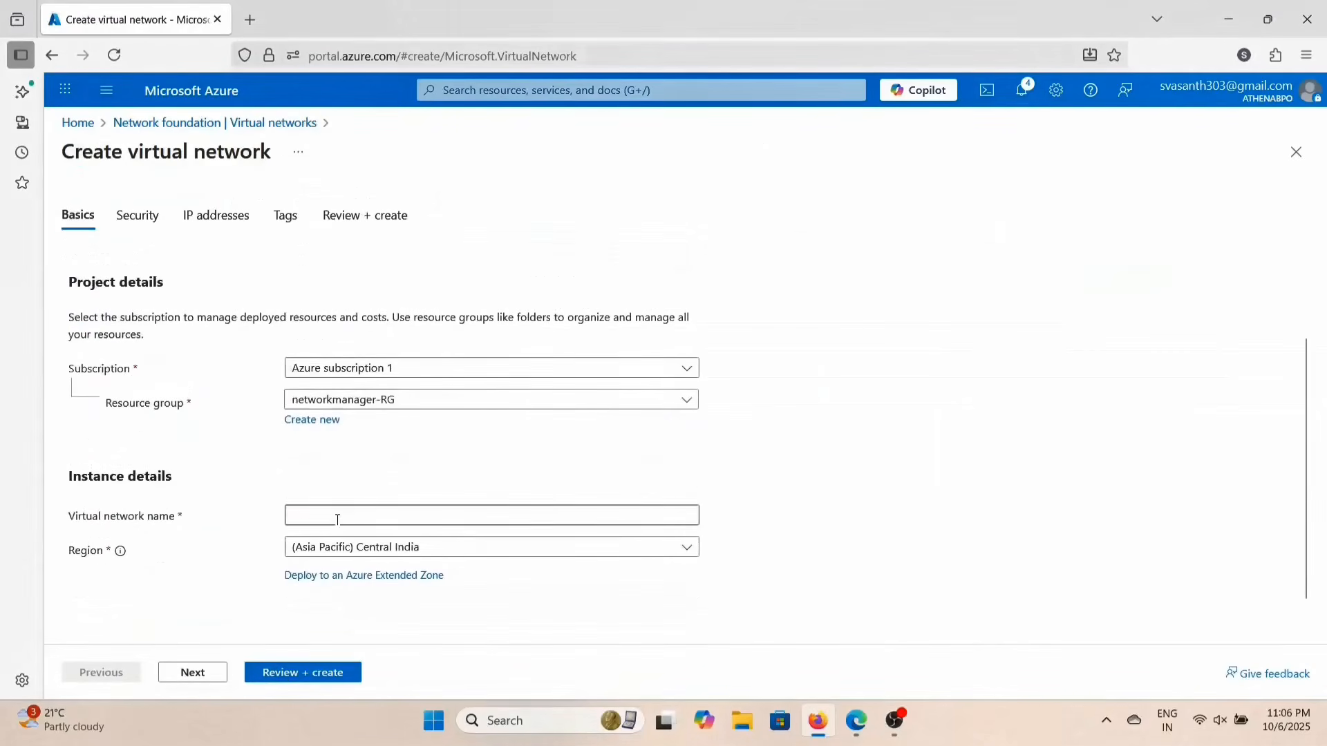
text(non-prod1-spoke-vnet)
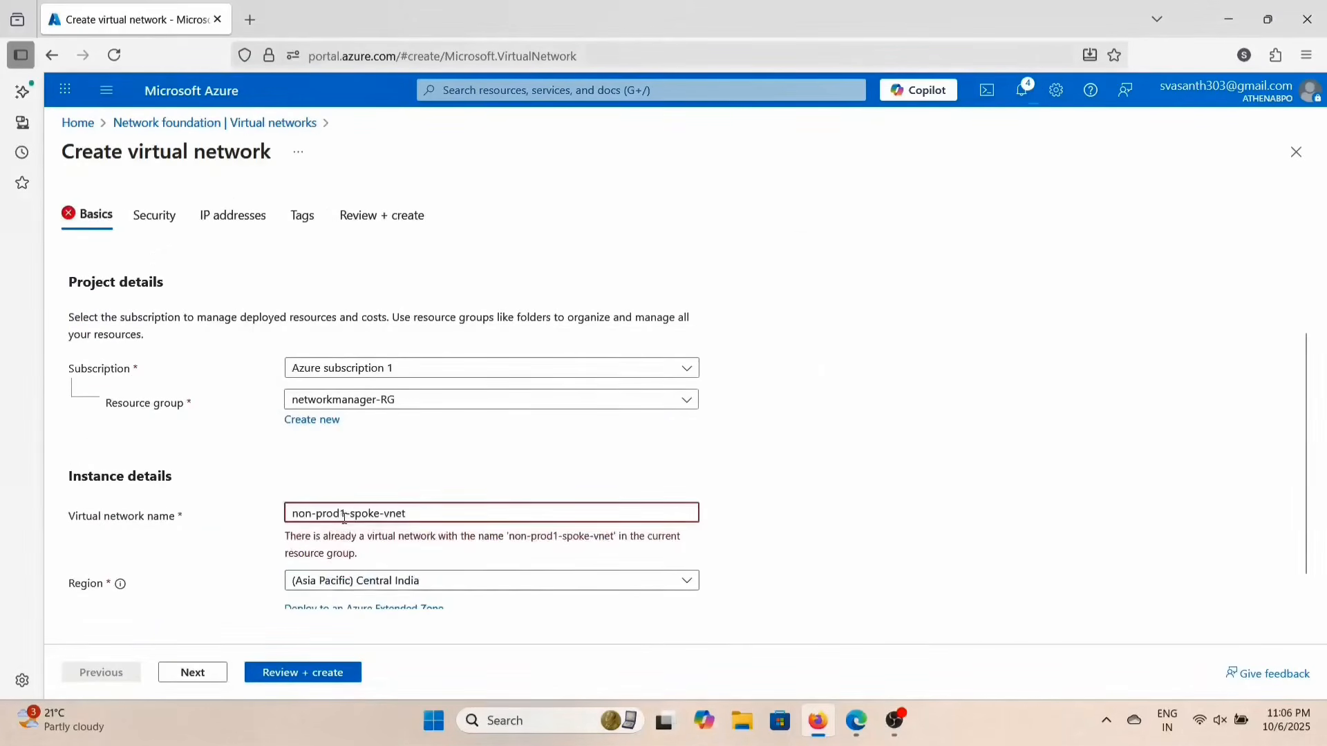
click(344, 513)
key(BackSpace)
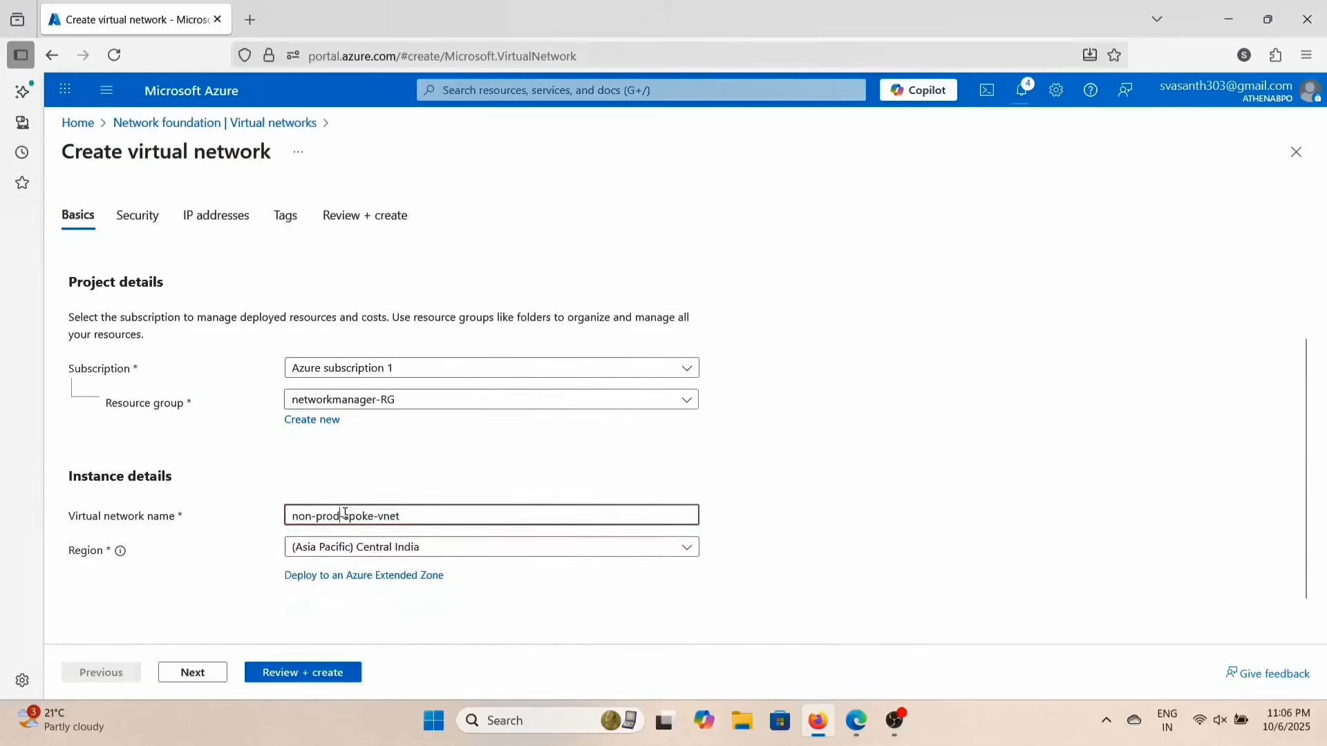
text(2)
Set the IPv4 address space of non-prod2-spoke-vnet to 10.101.0.0/16.
click(207, 215)
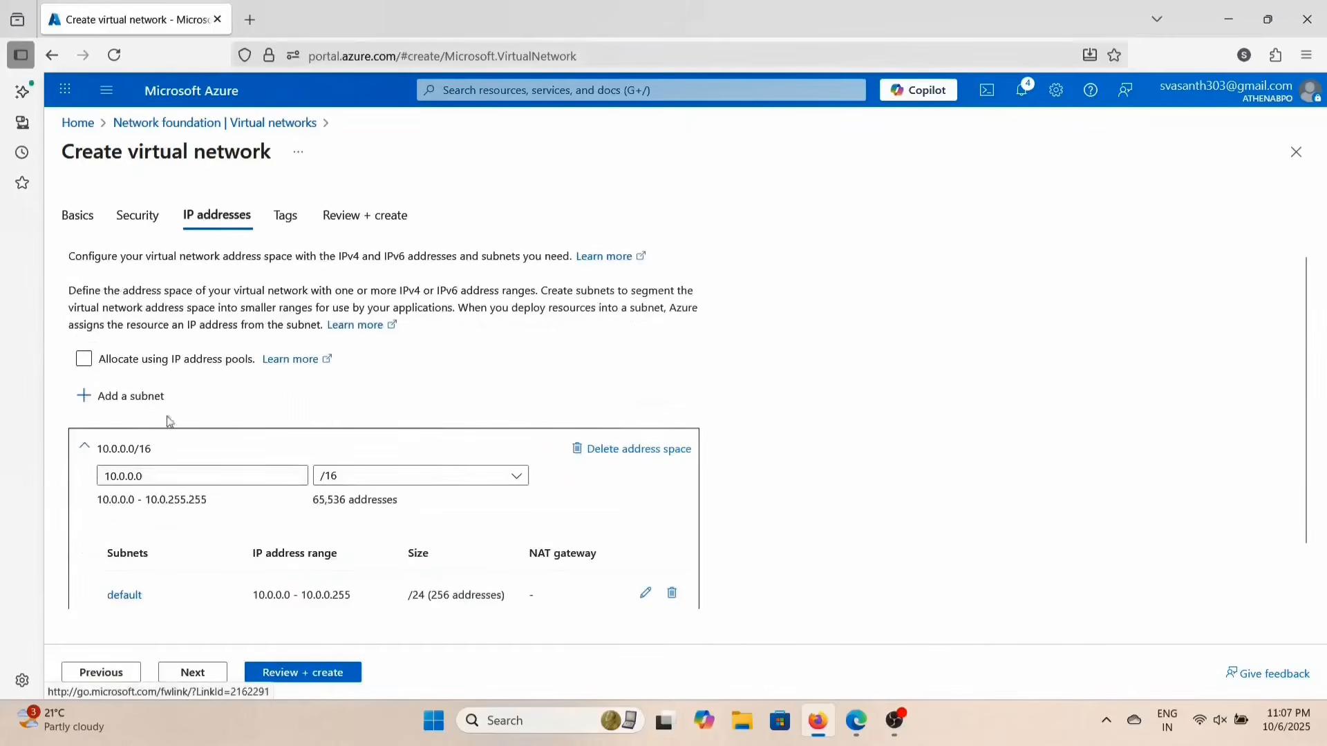
click(124, 478)
key(BackSpace)
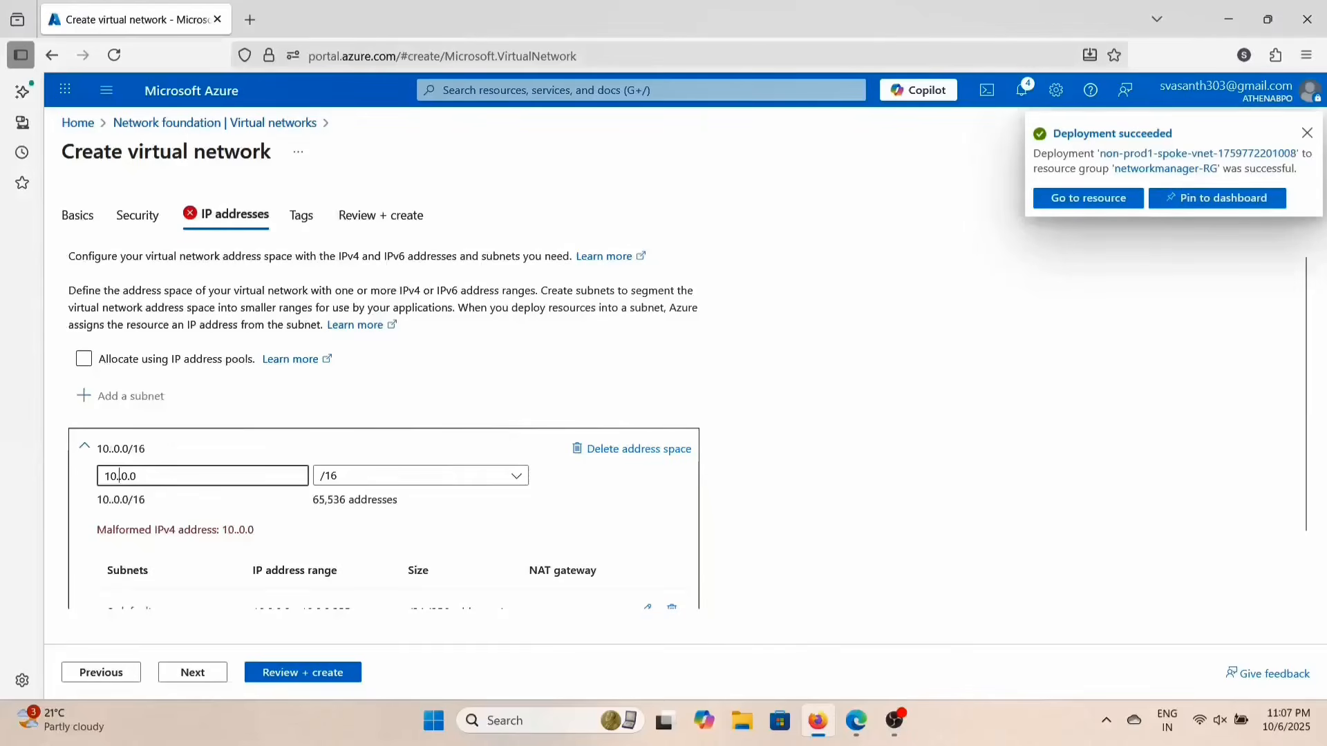
text(101)
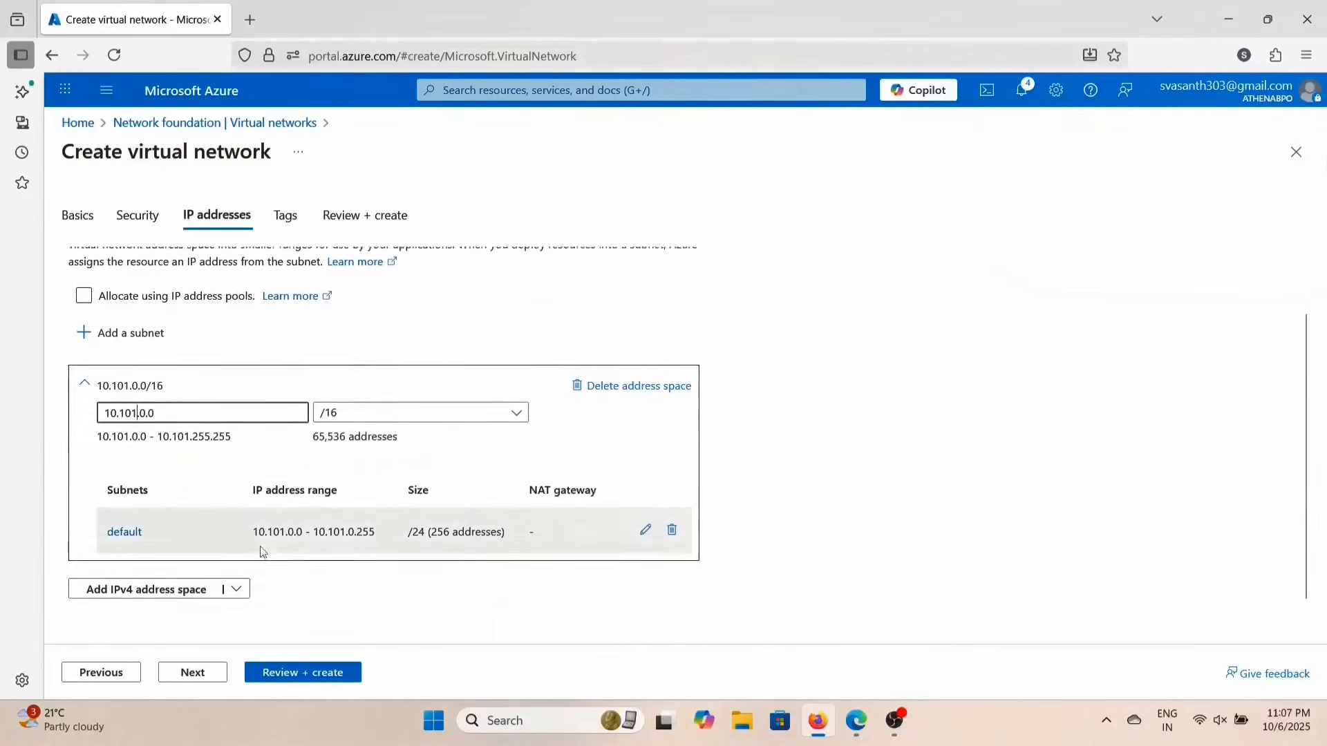
Rename the default subnet in the 10.101.0.0/16 address space to non-prod-subnet-2, keeping the Default subnet purpose.
scroll(263, 553, down, 2)
click(646, 534)
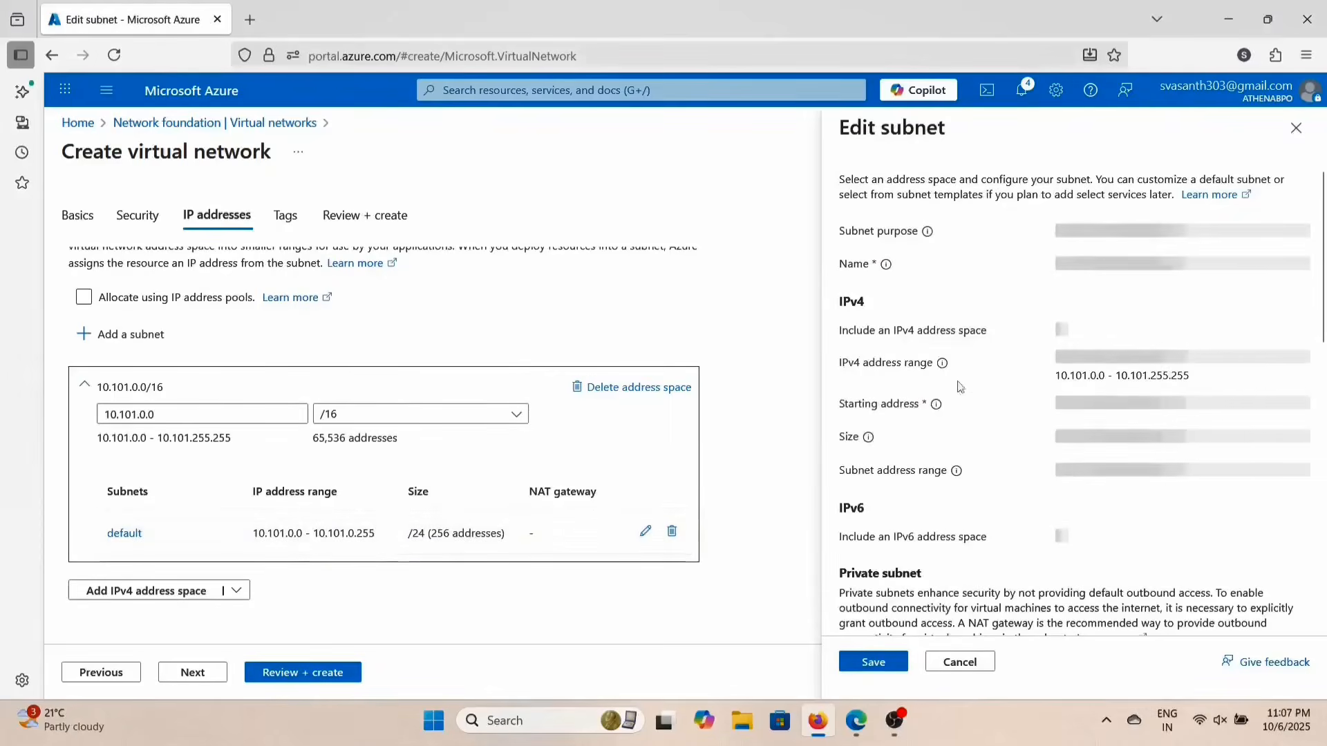
click(1160, 239)
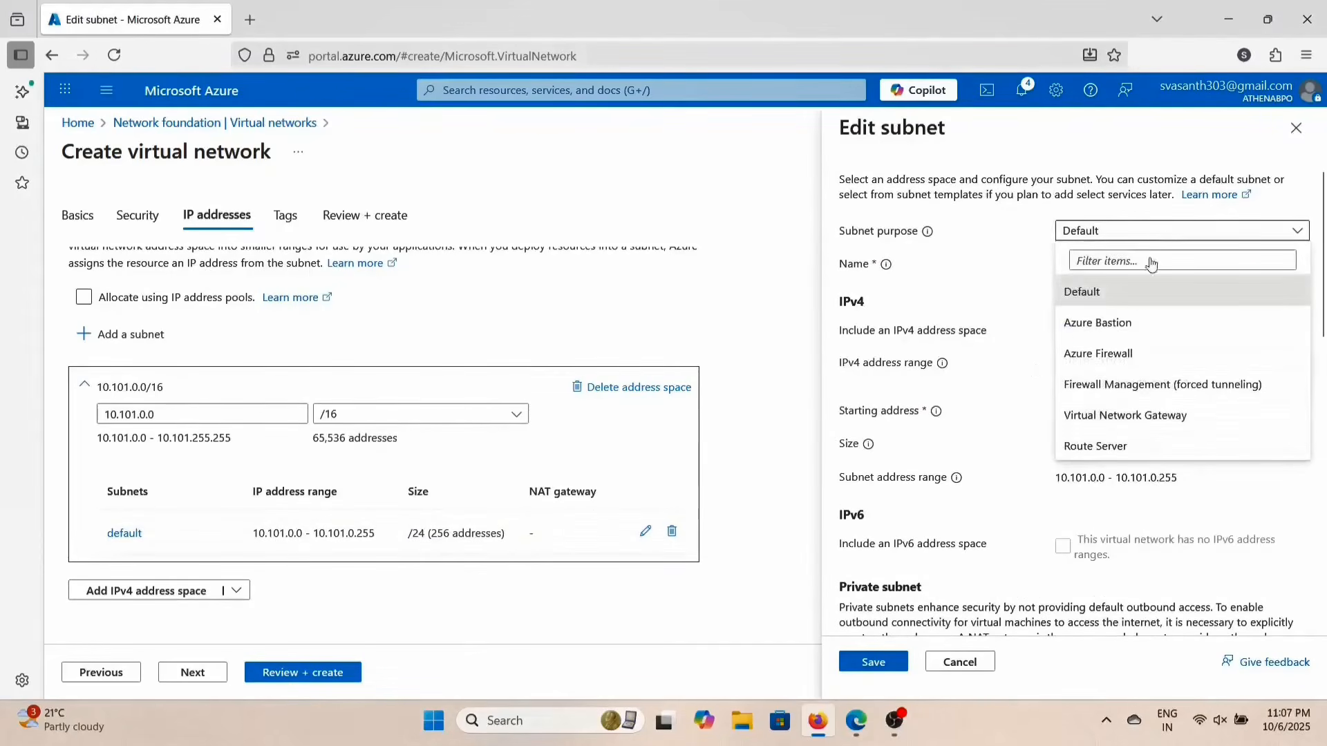
click(1135, 239)
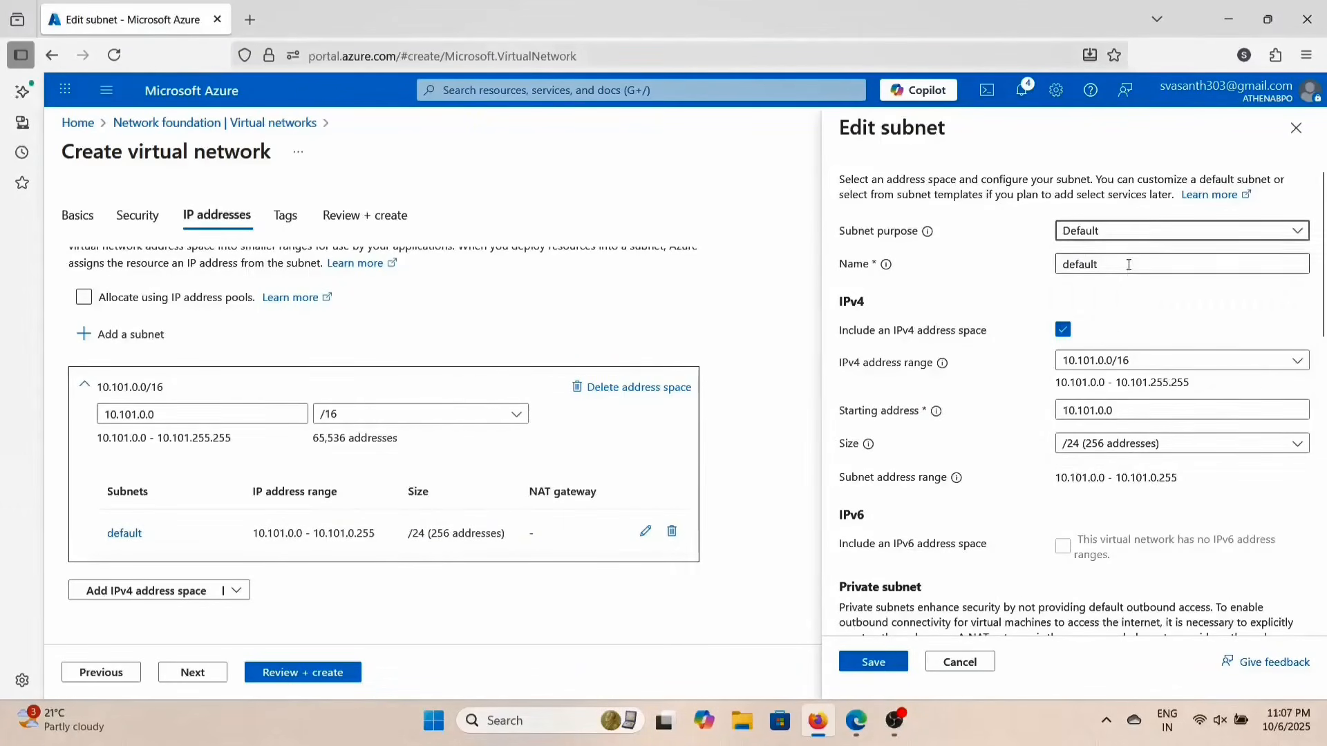
click(1128, 264)
key(BackSpace)
key(BackSpace)
key(BackSpace)
key(BackSpace)
text(non-prod1-spoke-vnet)
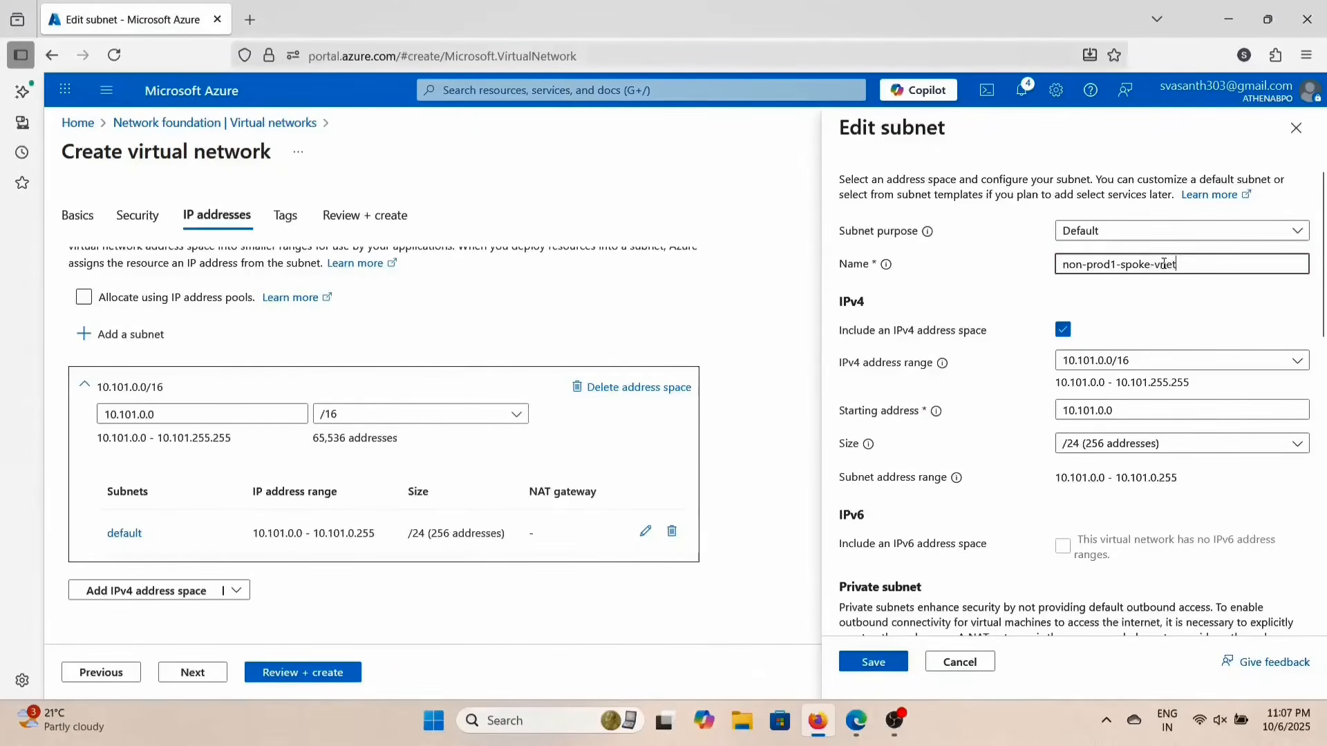
key(BackSpace)
key(BackSpace)
key(BackSpace)
key(BackSpace)
key(BackSpace)
key(BackSpace)
key(BackSpace)
key(BackSpace)
key(BackSpace)
text(ubnet)
click(1118, 263)
key(BackSpace)
text(-)
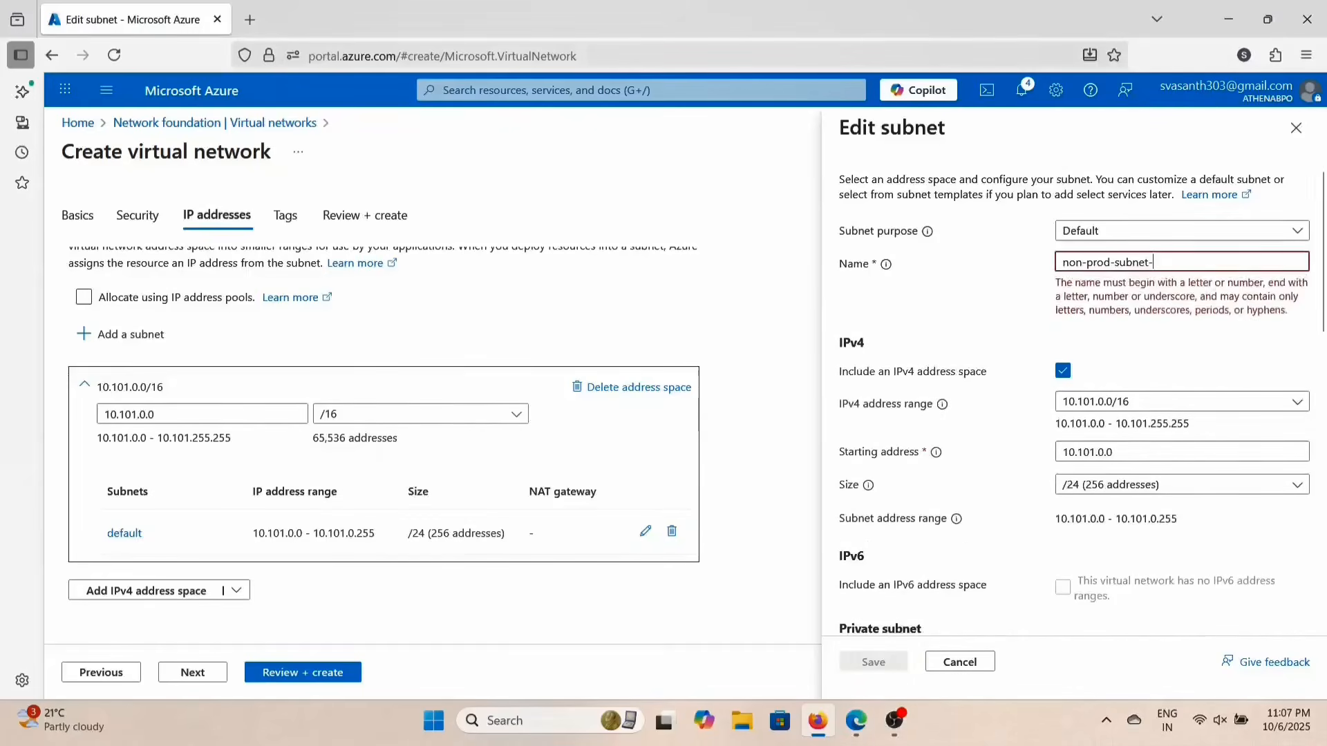
text(2)
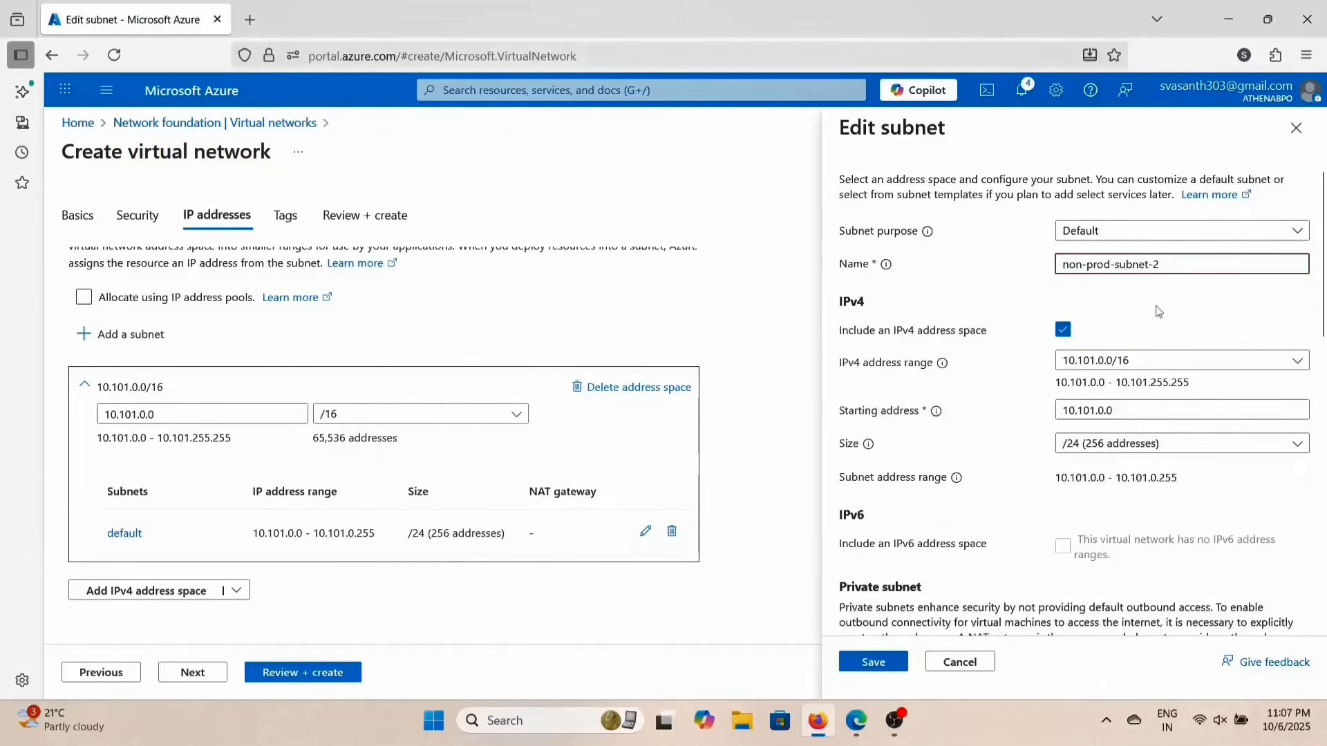
Create a network security group named nsg-non-prod1-spoke for non-prod-subnet-2.
scroll(1158, 311, down, 6)
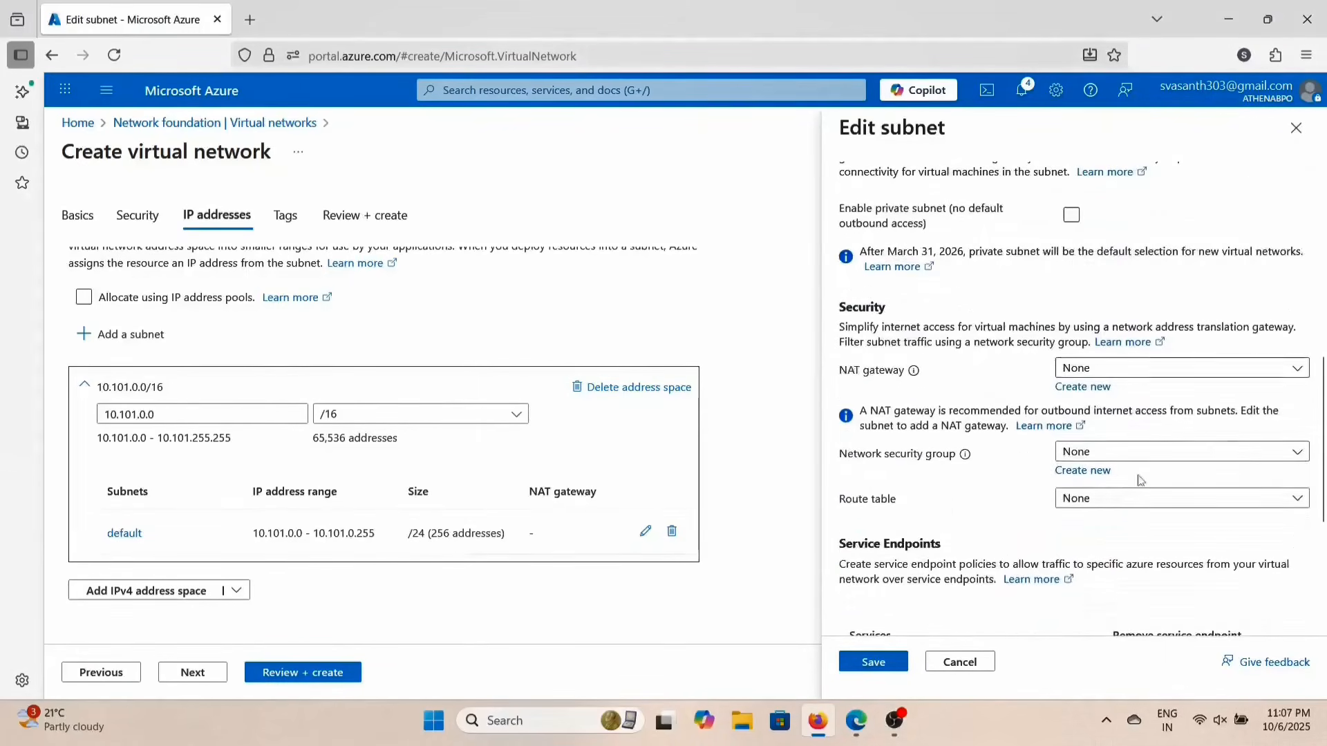
click(1075, 471)
click(869, 594)
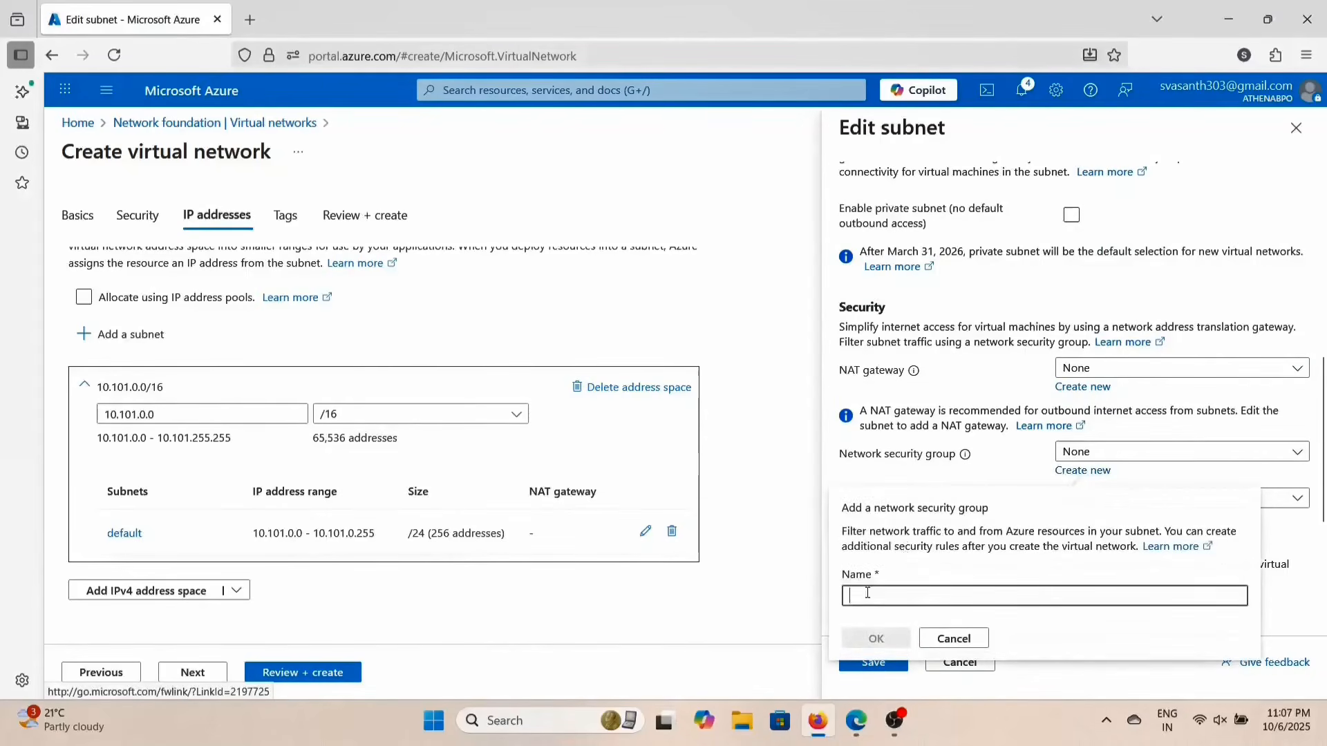
text(non-prod1-spoke-vnet)
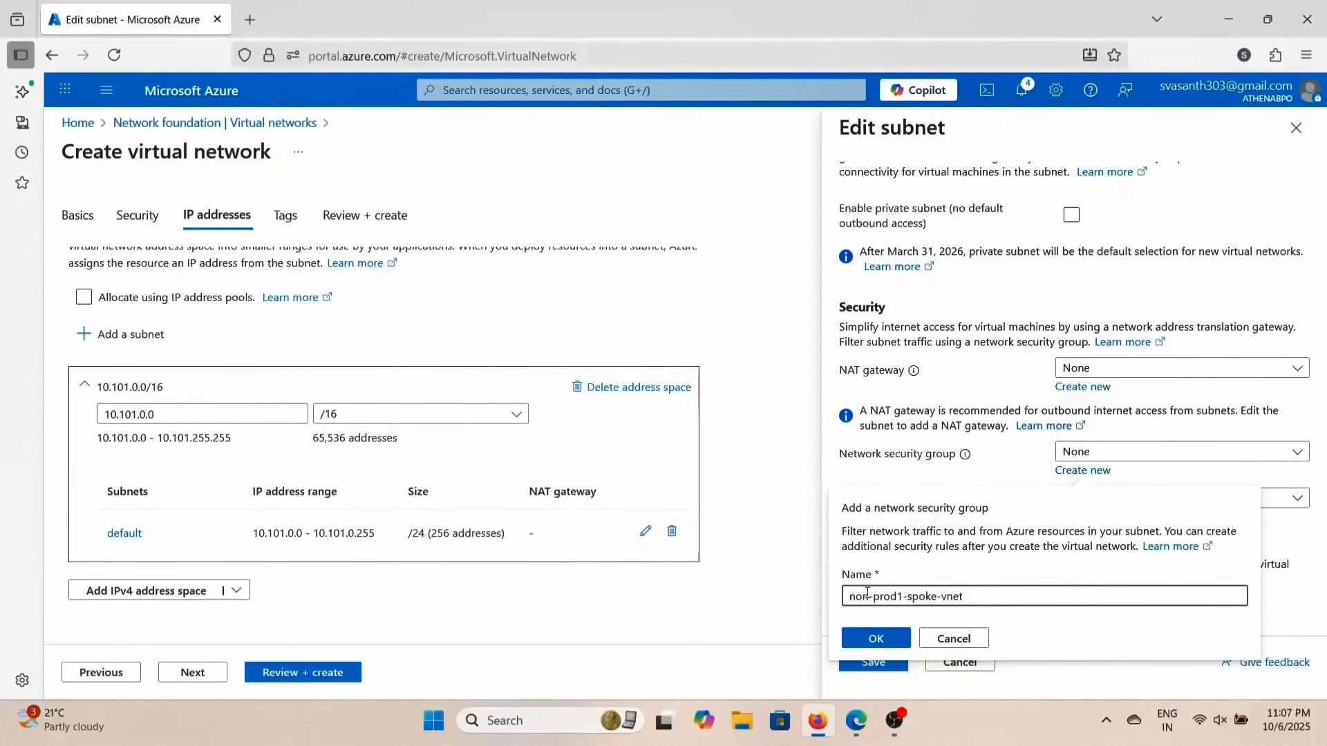
key(BackSpace)
key(BackSpace)
key(BackSpace)
key(Left)
key(Left)
key(Left)
key(Left)
key(Left)
key(Left)
key(Left)
key(Left)
key(Left)
key(Left)
key(Left)
key(Left)
key(Left)
key(Left)
key(Left)
text(nsg-)
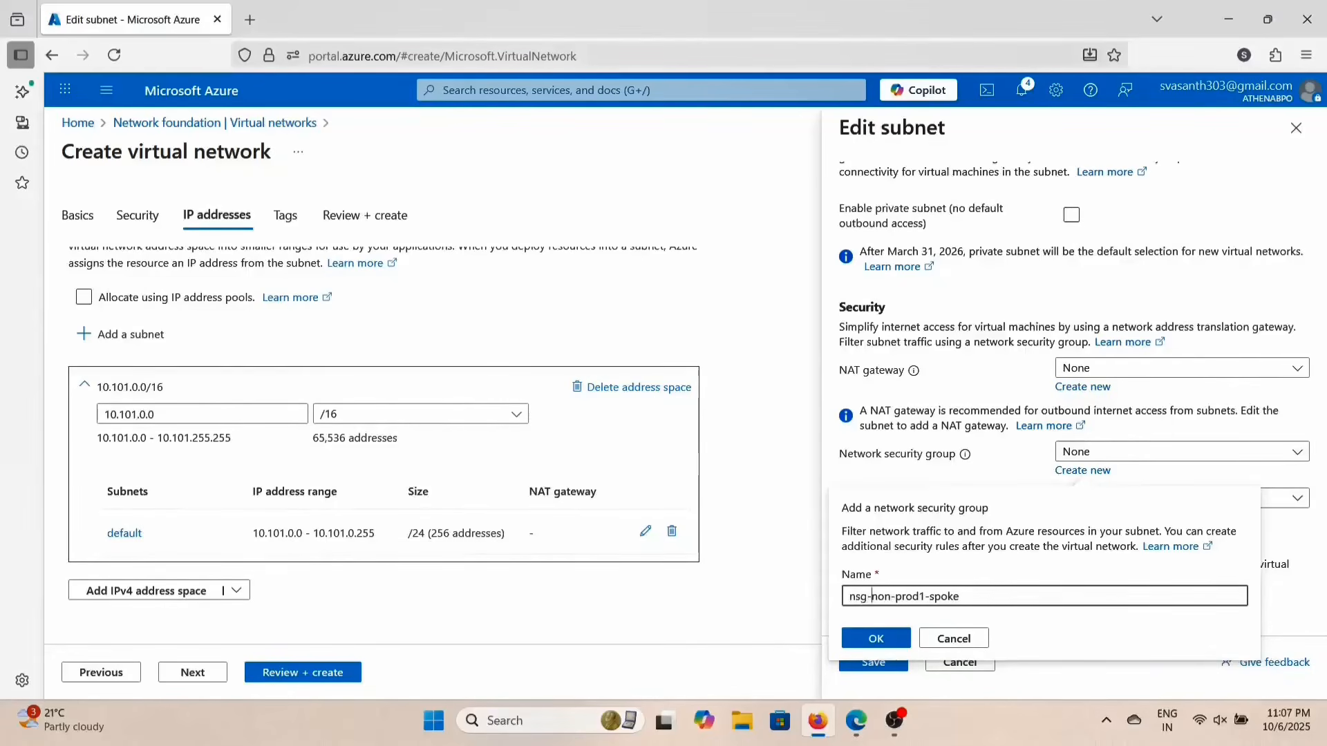
click(876, 638)
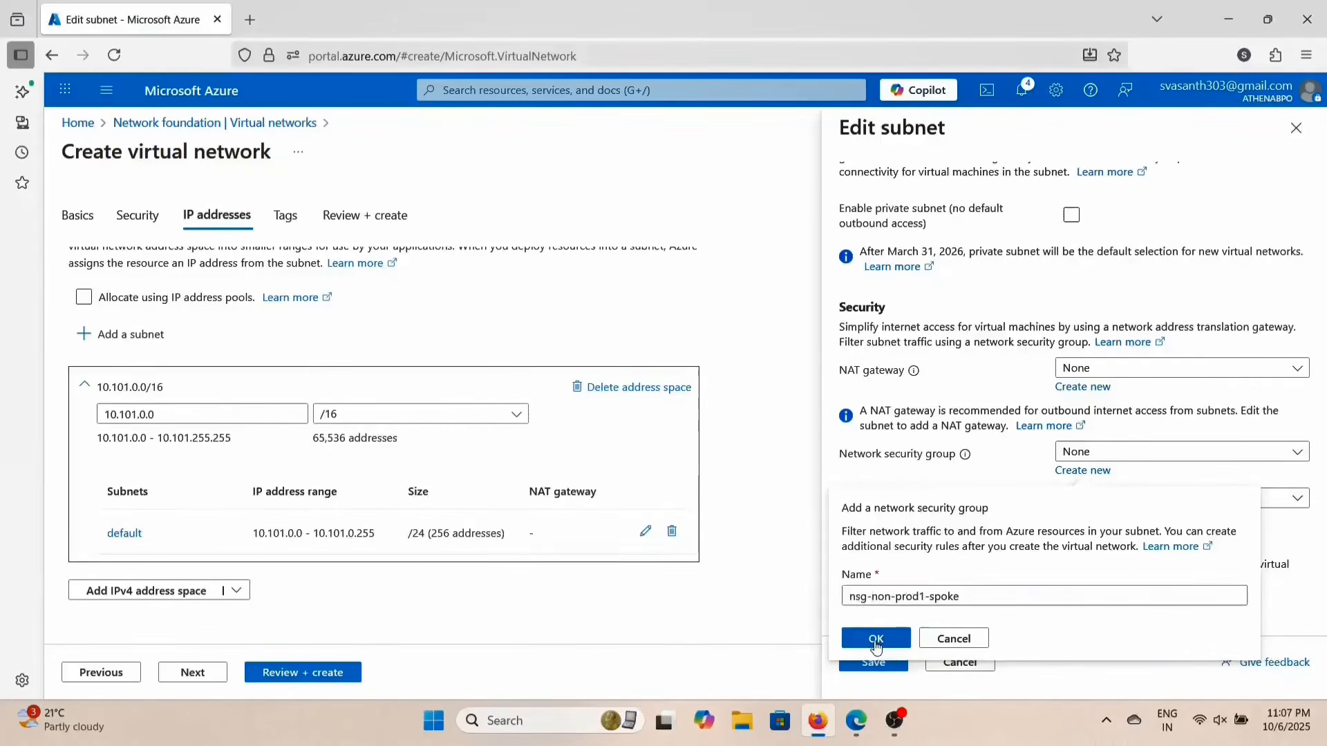
scroll(928, 584, down, 3)
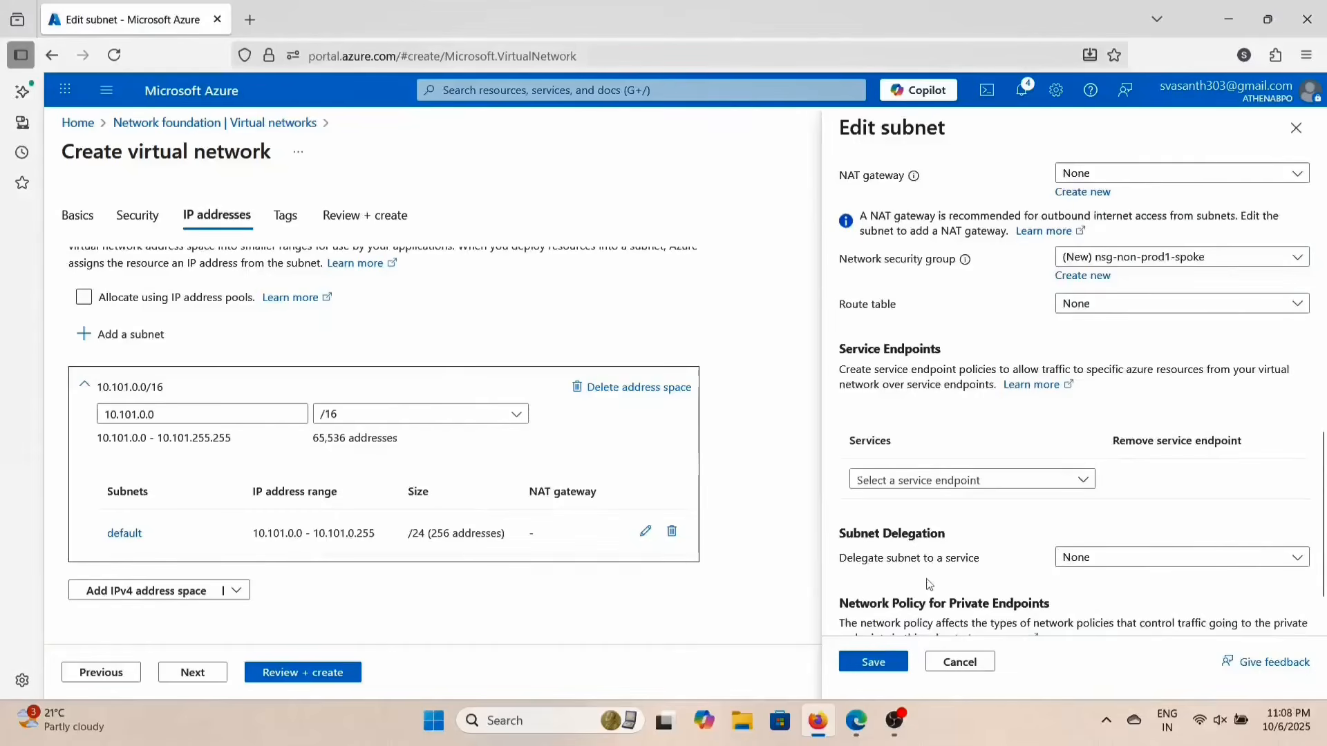
Save the edited subnet, review the configuration and create the non-prod2-spoke-vnet virtual network.
scroll(928, 584, down, 2)
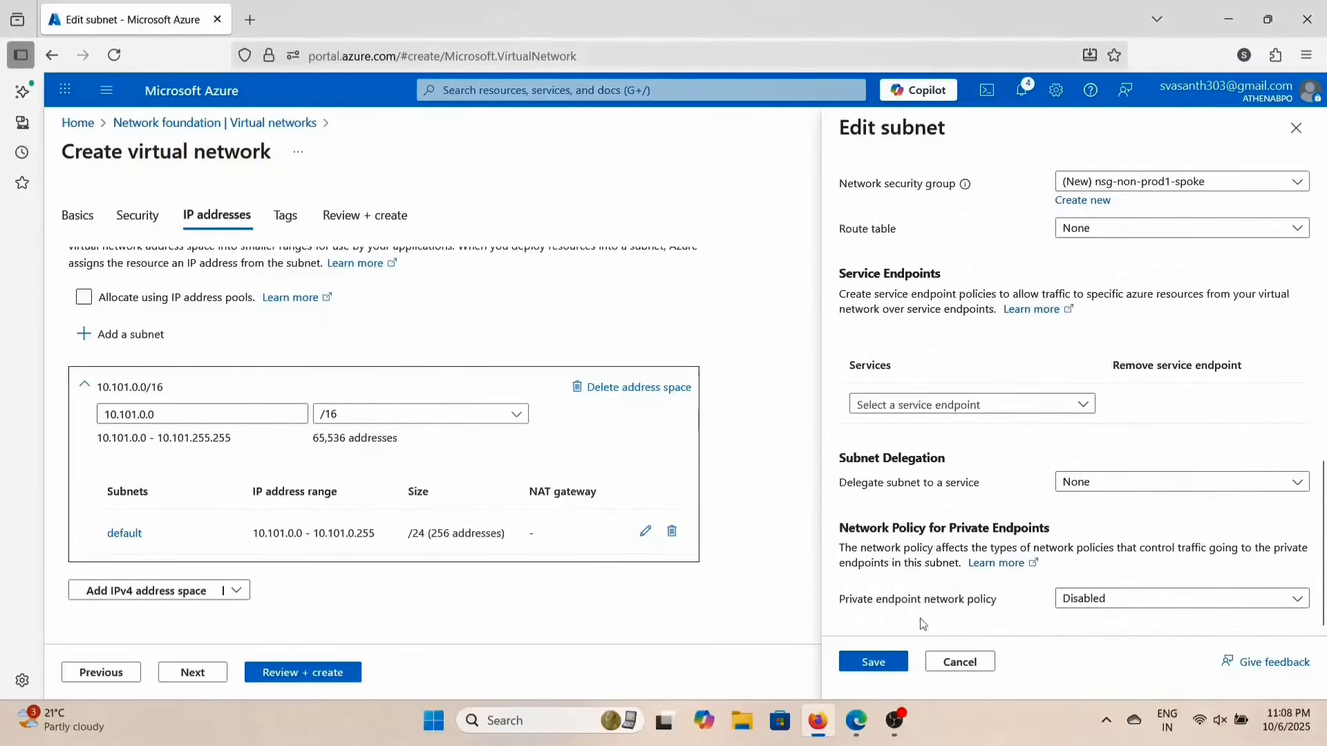
click(874, 662)
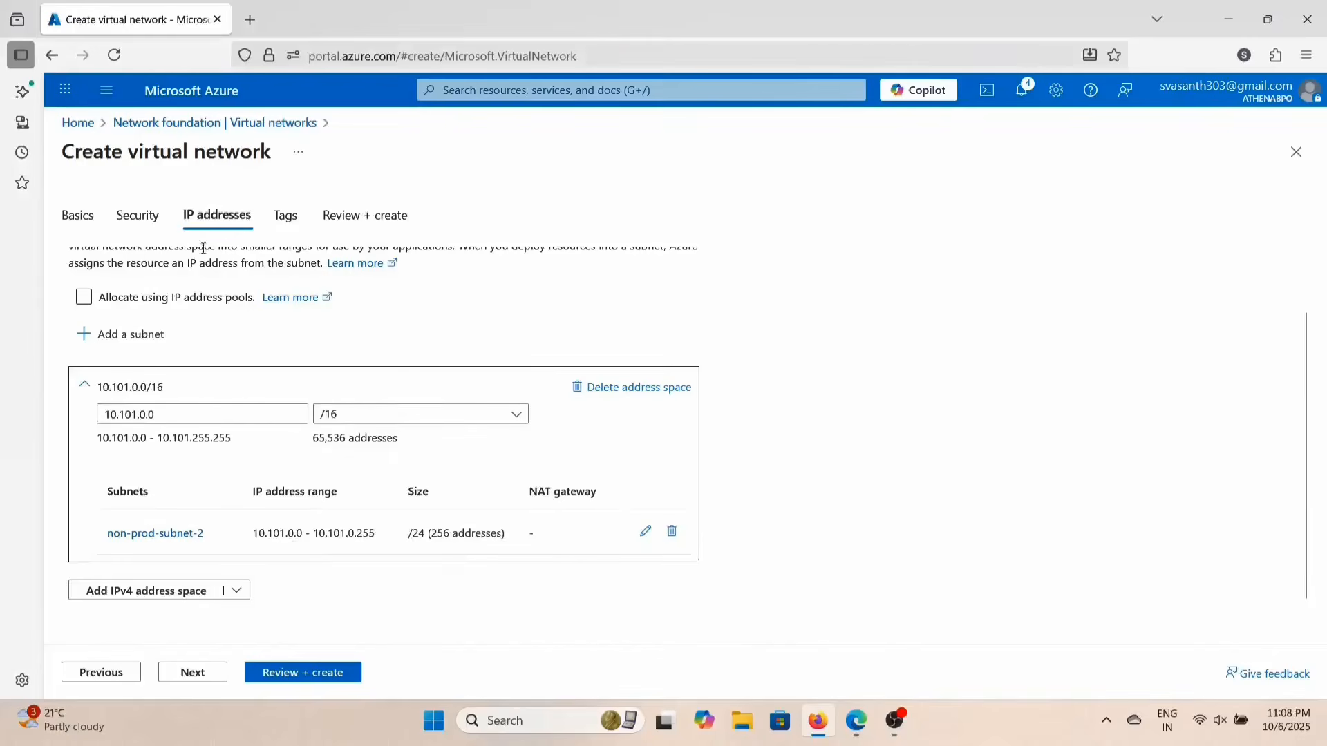
click(301, 674)
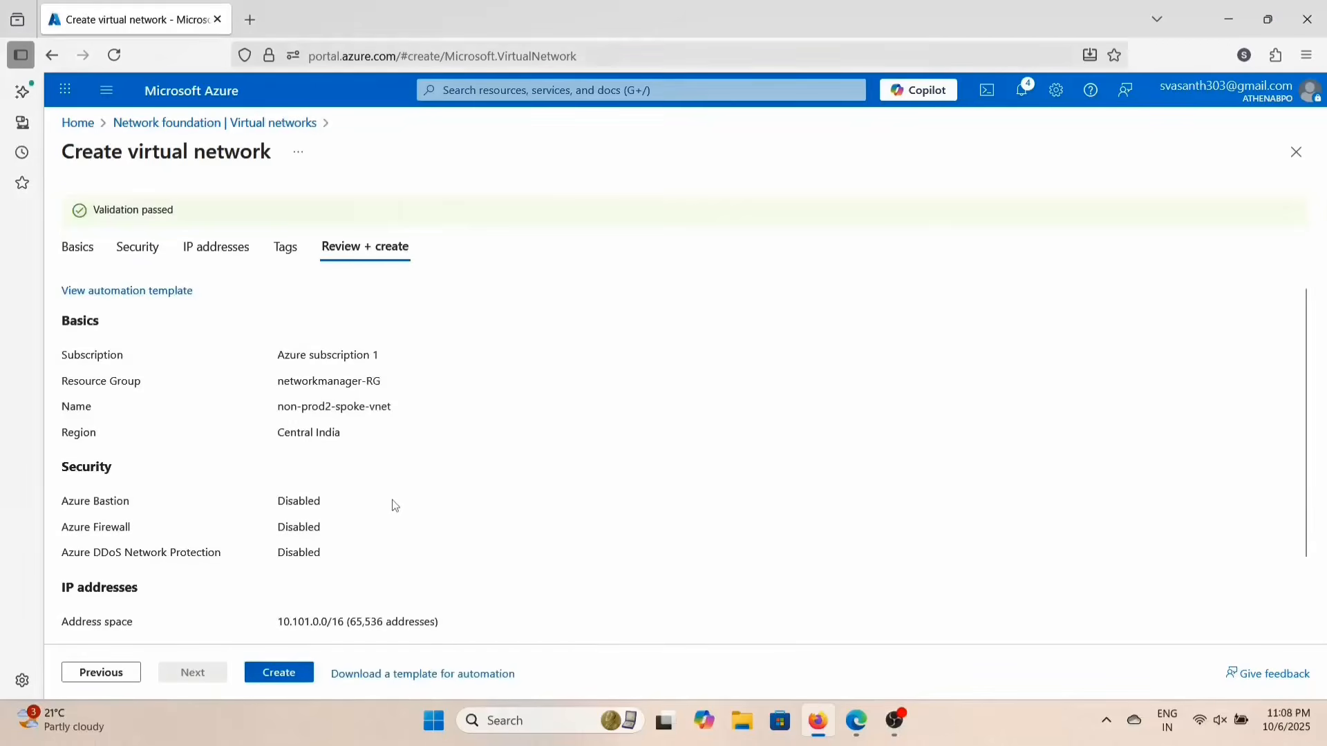
scroll(394, 506, down, 2)
click(279, 672)
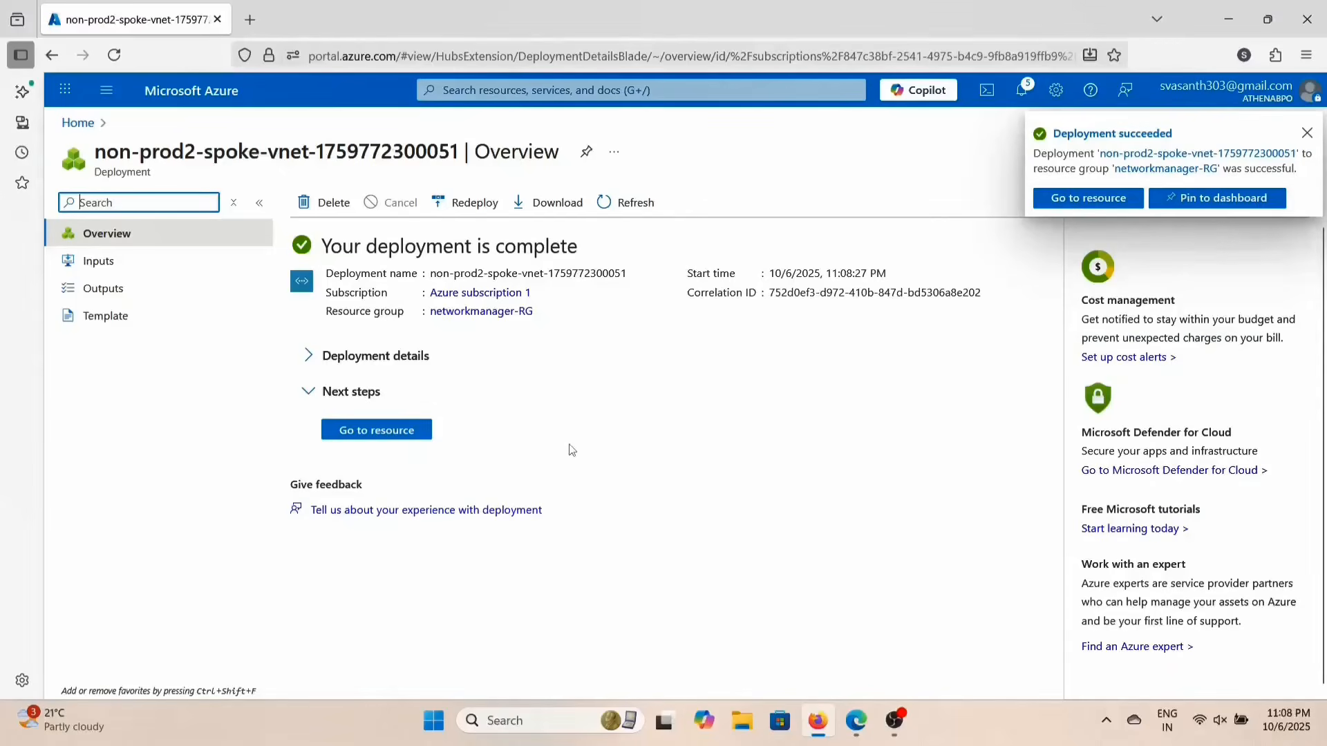
Search the portal for nsg, open Network security groups and start creating a new group.
click(511, 86)
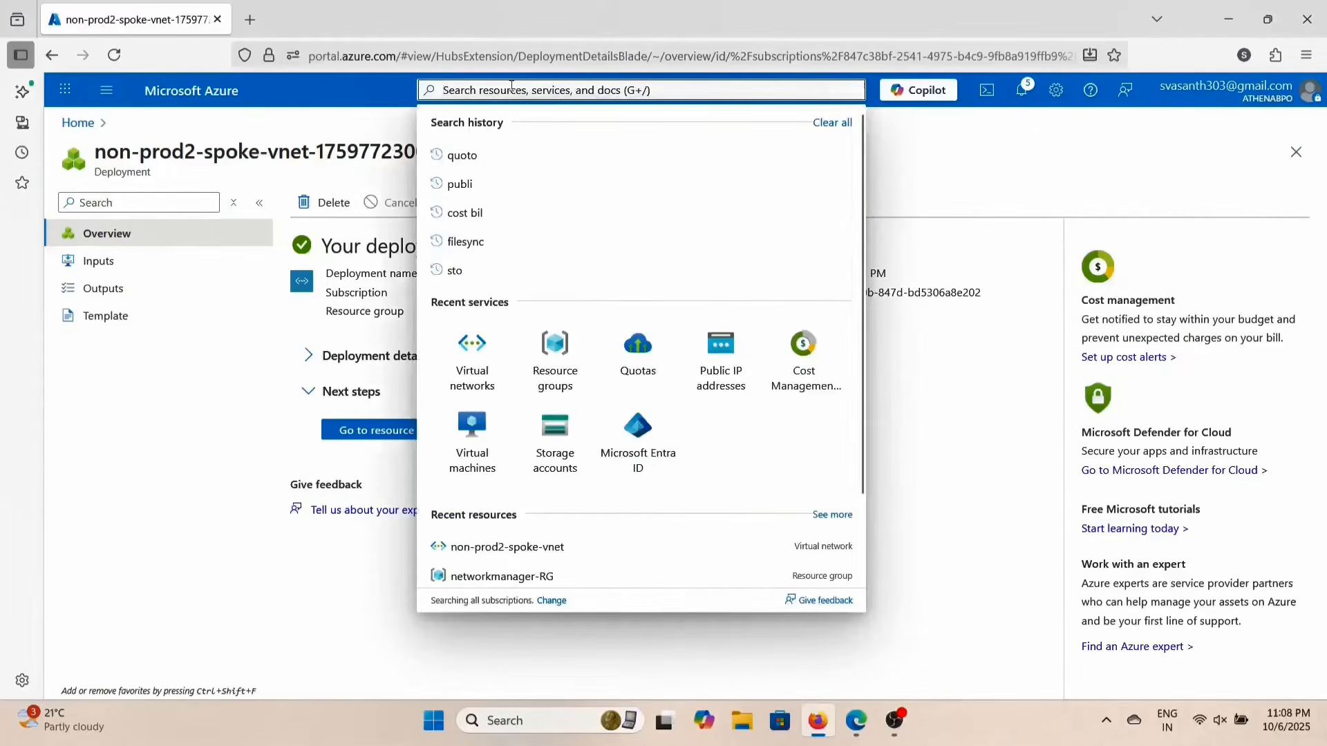
text(n)
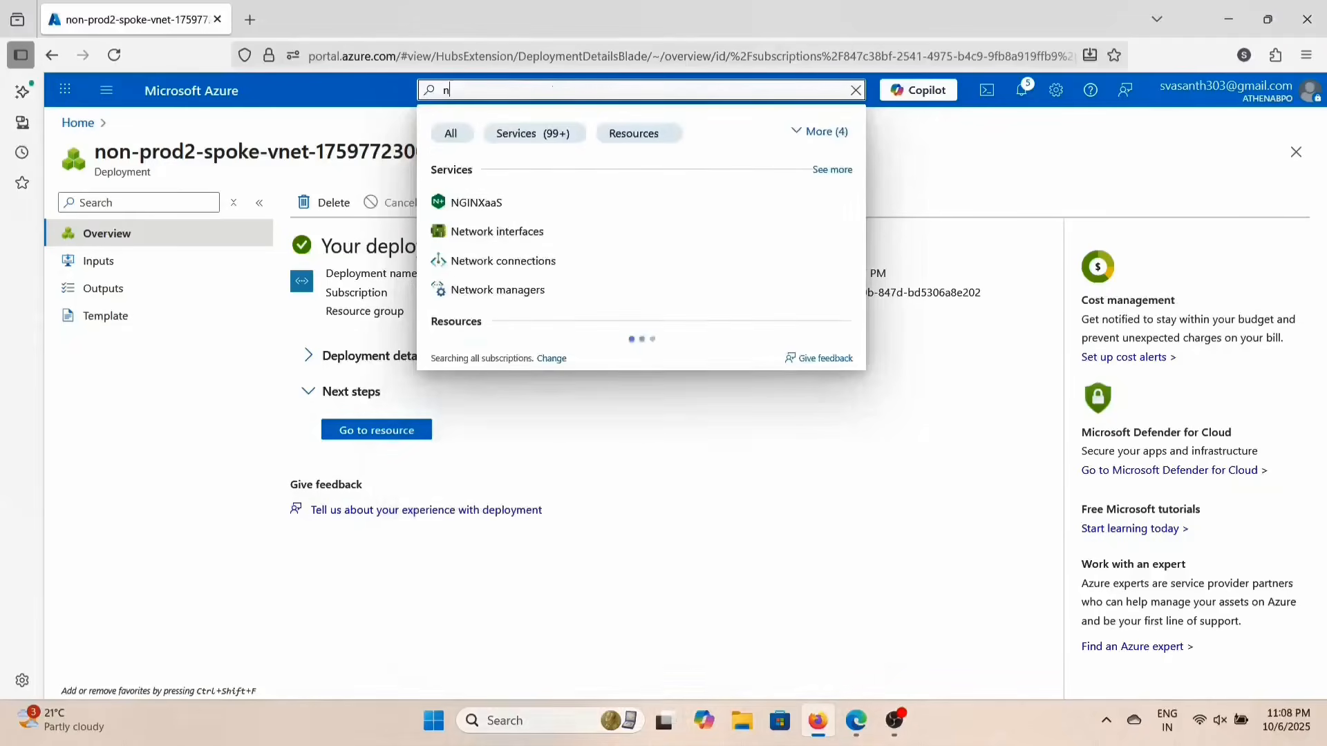
text(sg)
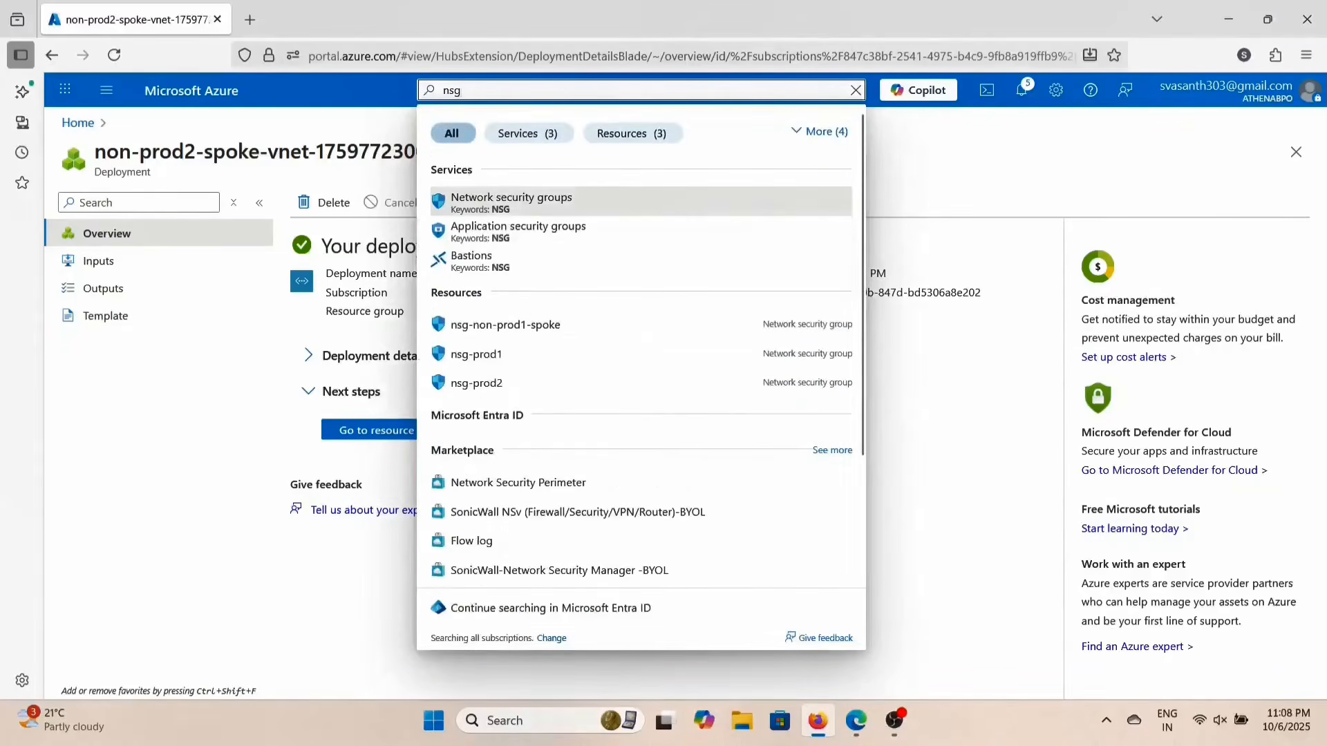
click(512, 202)
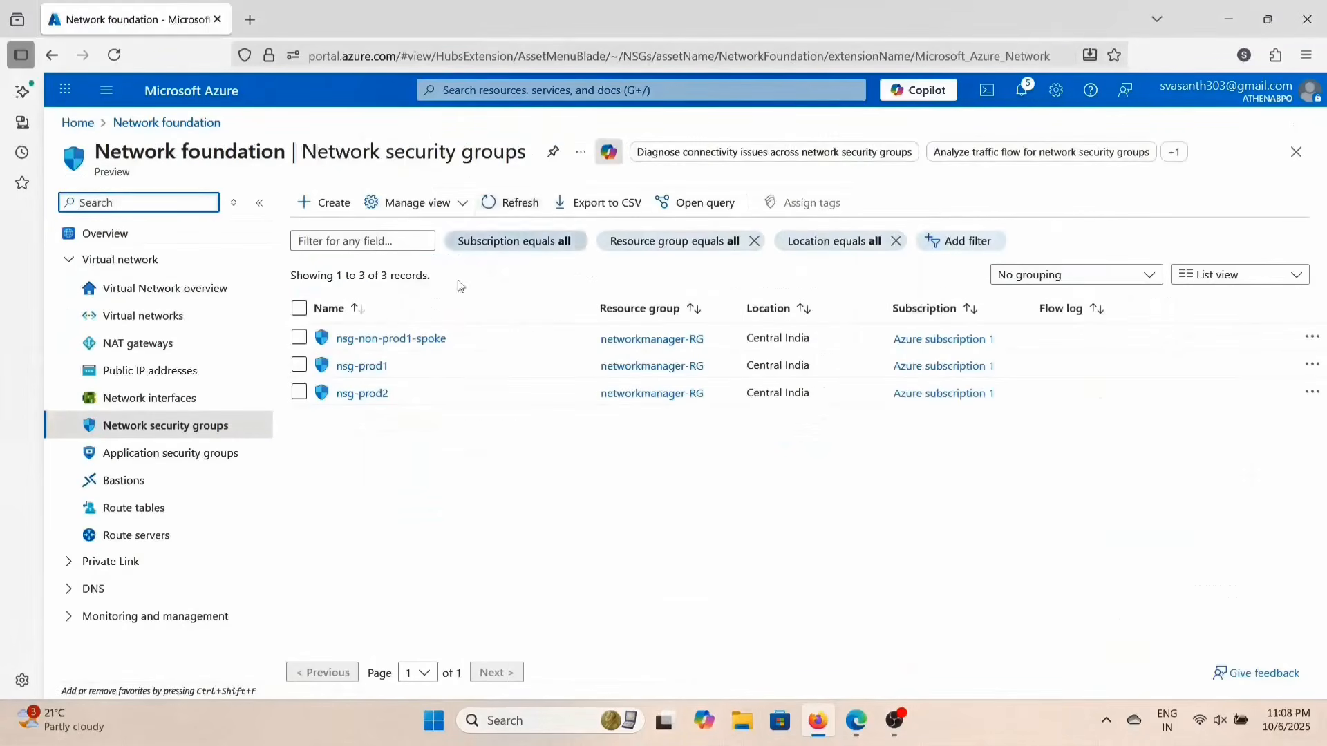
click(317, 202)
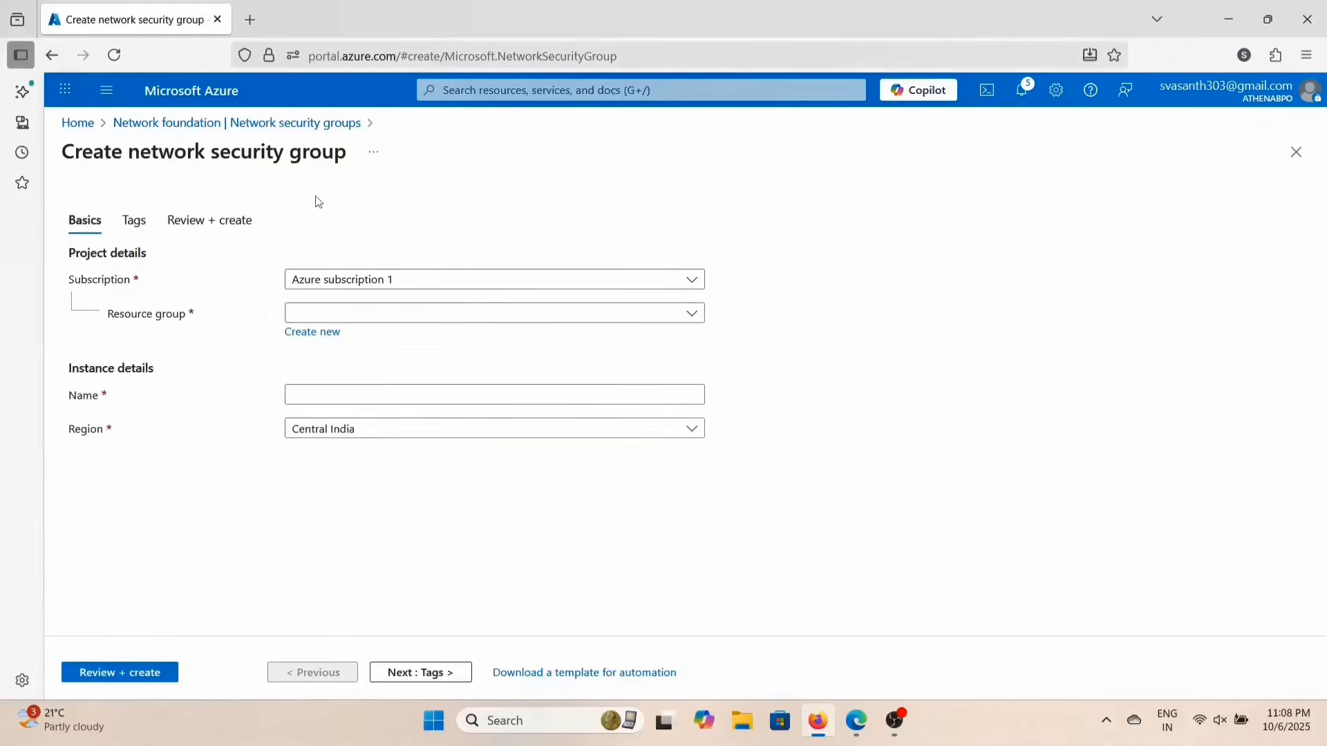
Create the network security group nsg-bastion in resource group networkmanager-RG, in the Central India region.
click(334, 319)
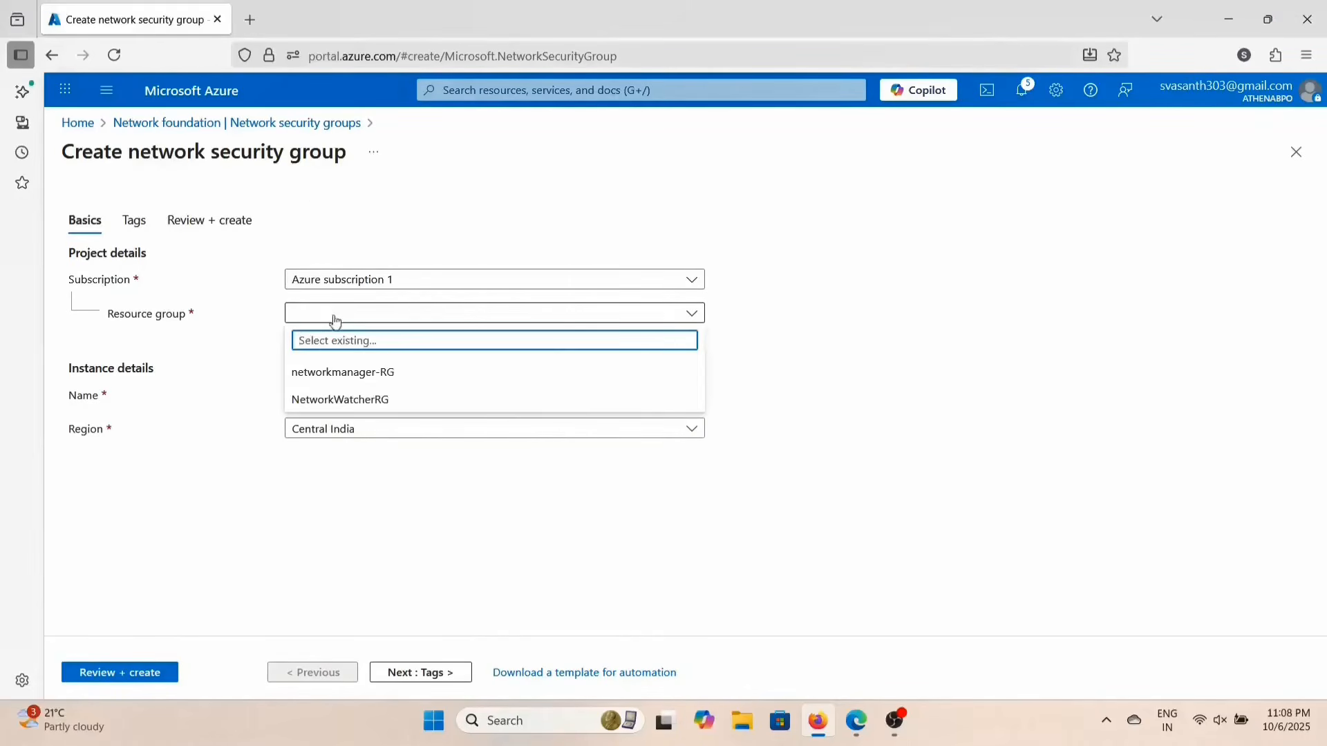
click(351, 378)
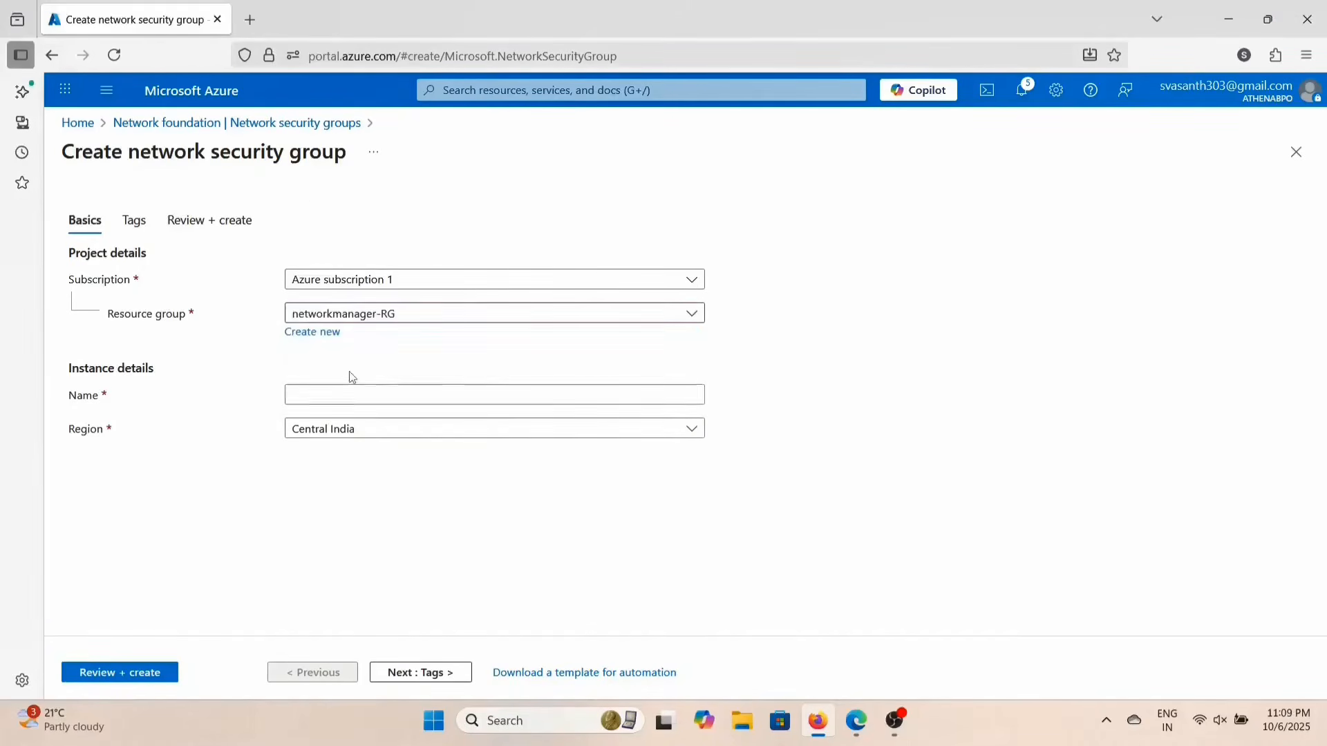
click(364, 392)
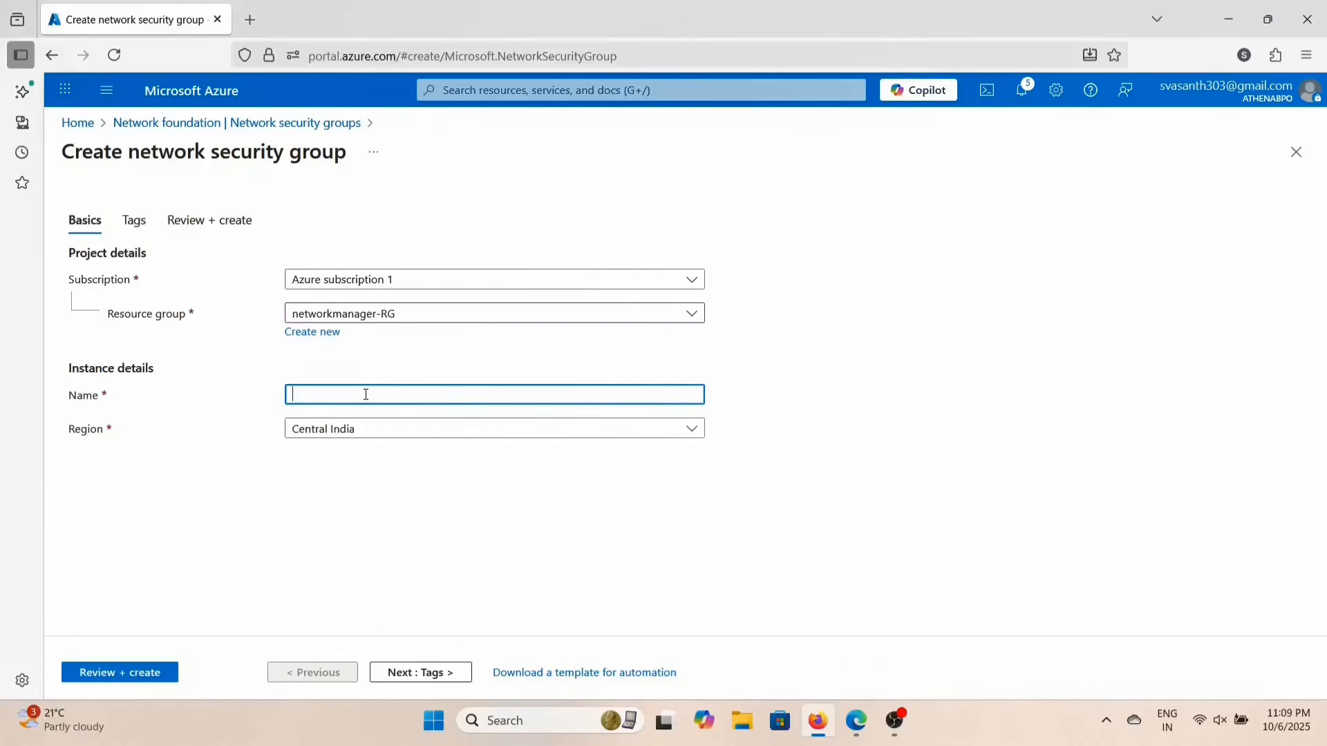
text(nsg-bastion)
click(215, 221)
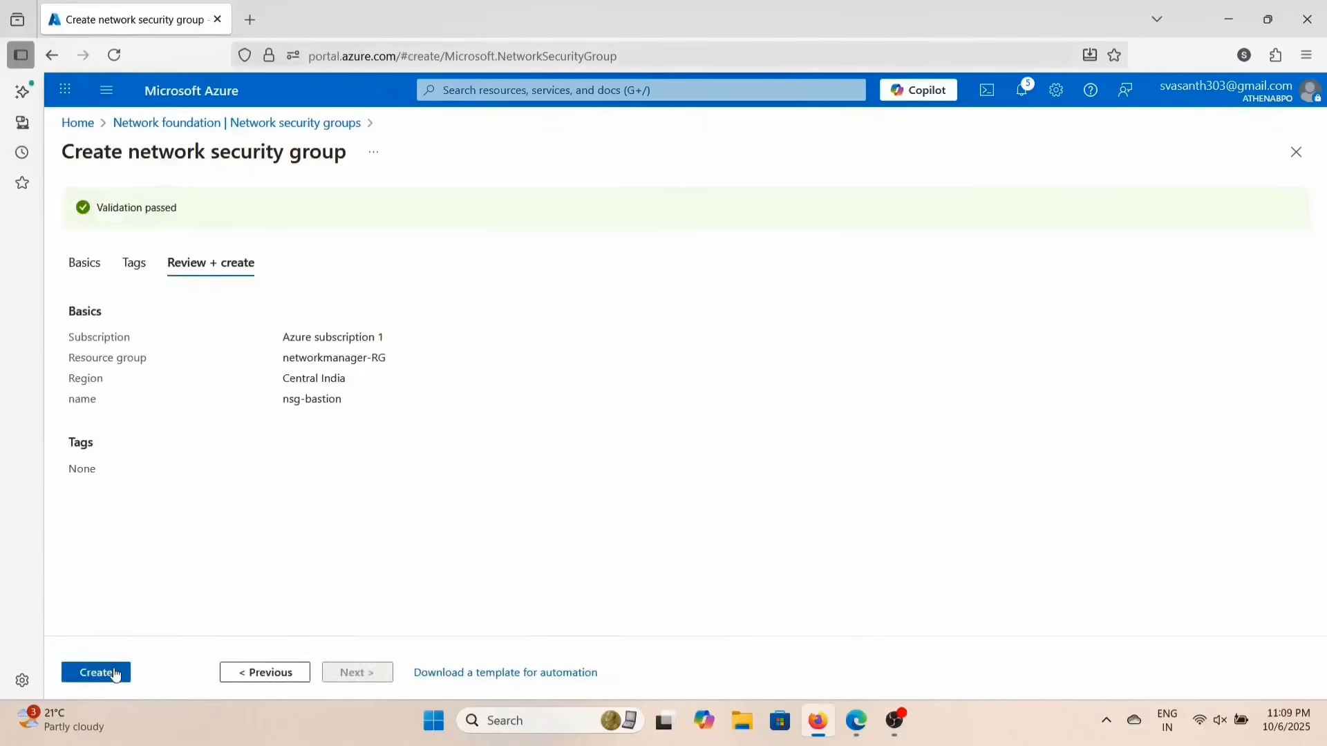
click(116, 675)
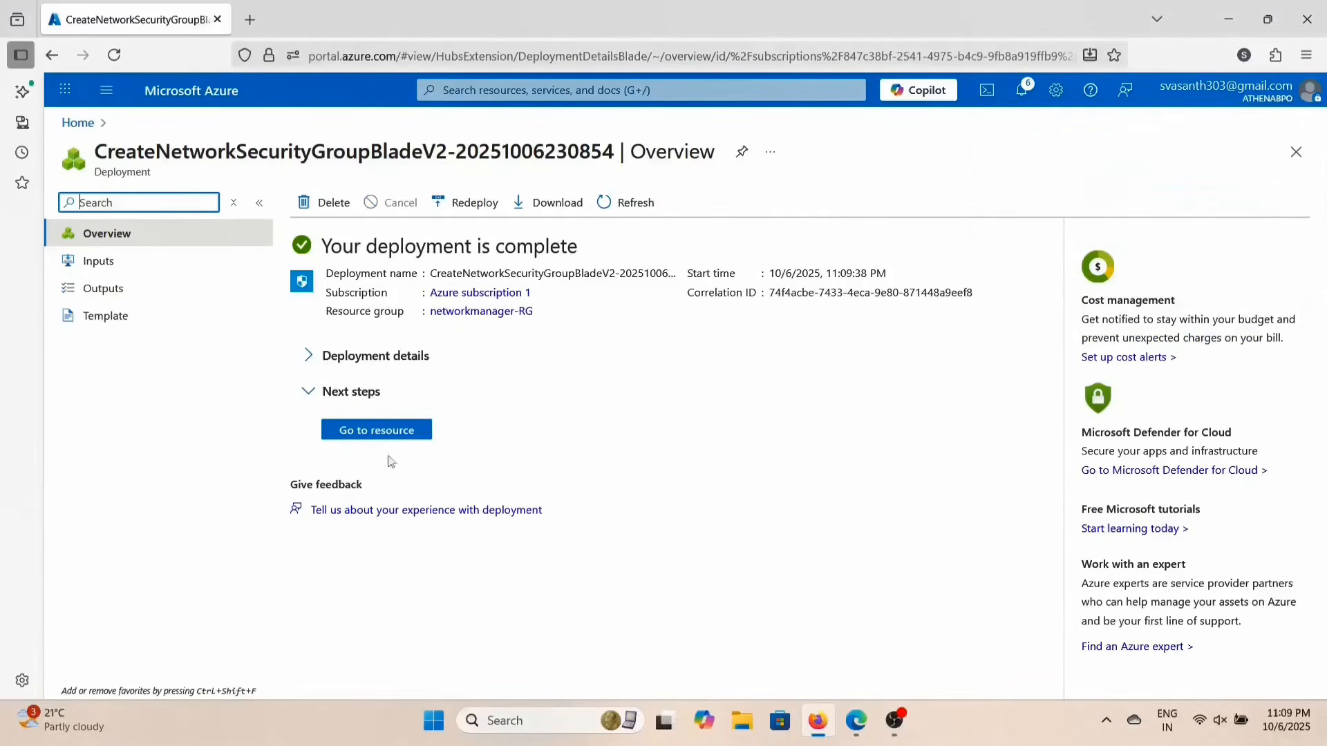
Open the inbound security rules of the deployed nsg-bastion resource and start a new rule.
click(377, 430)
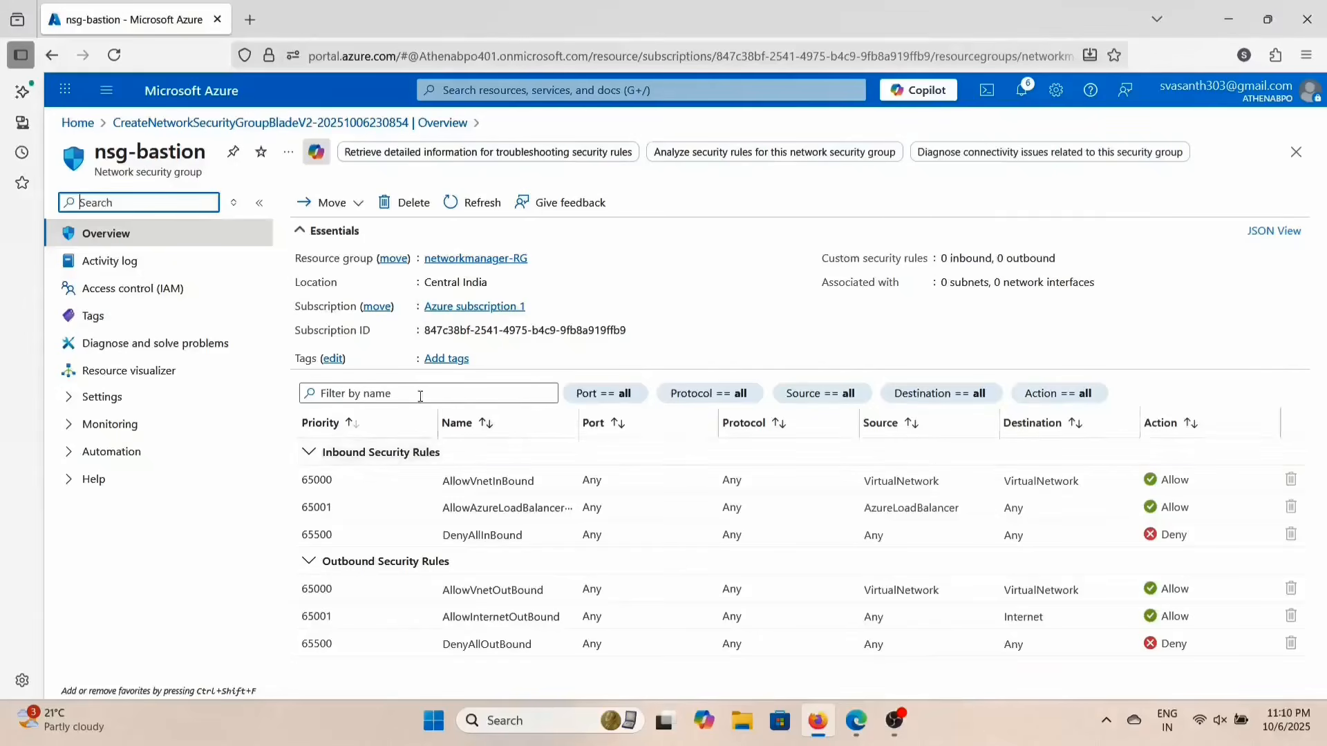
click(160, 398)
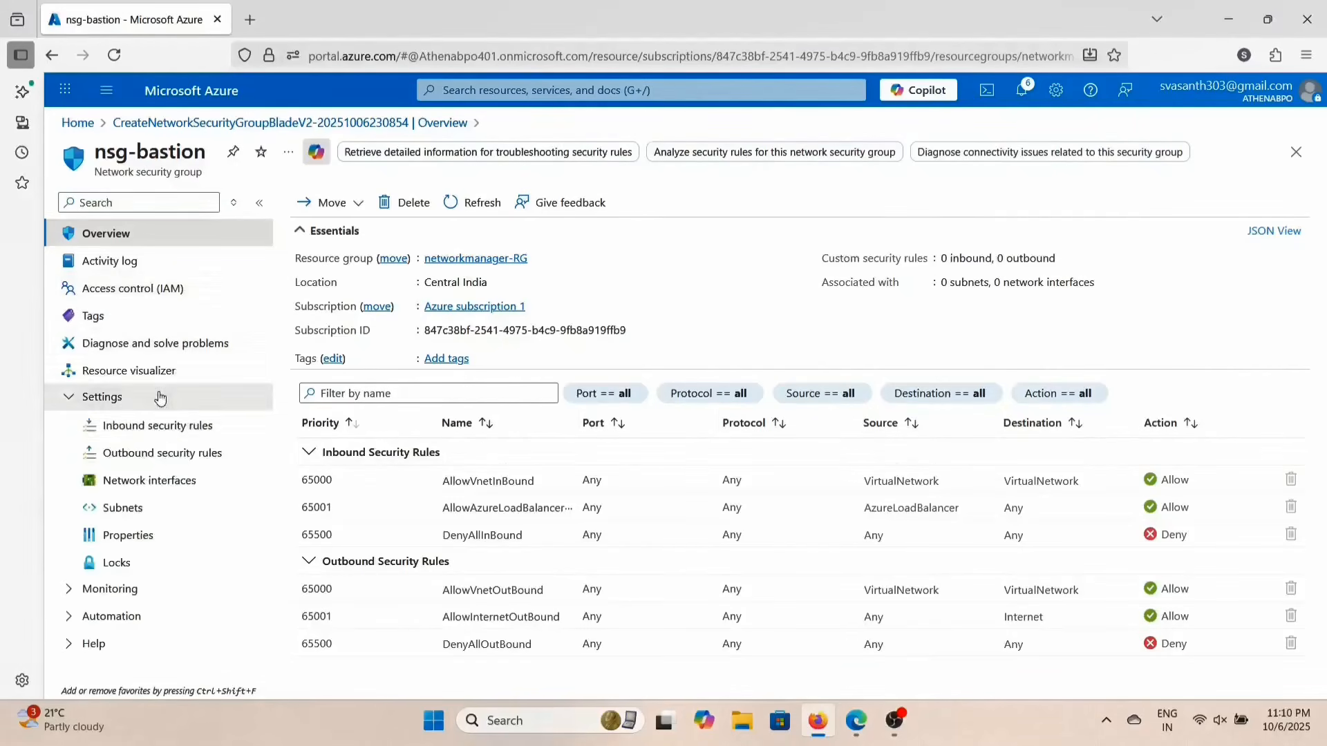
click(159, 427)
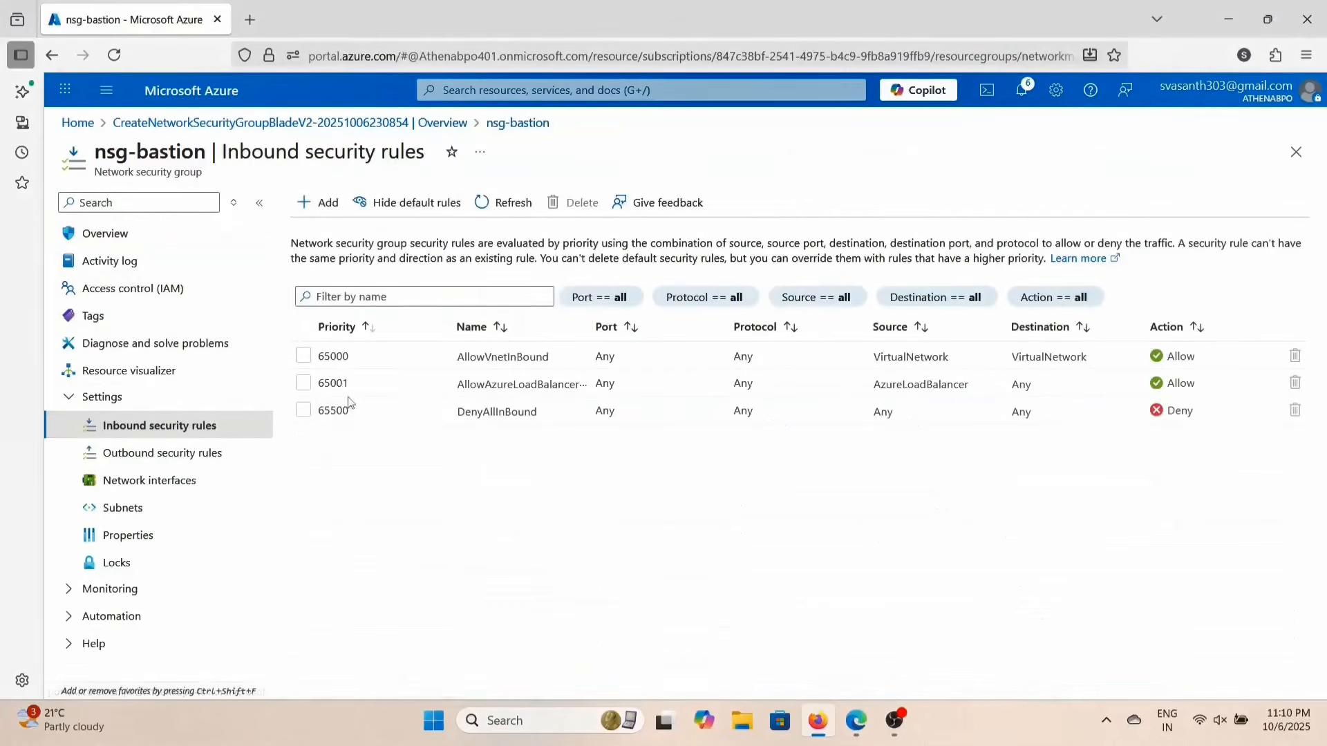
click(323, 202)
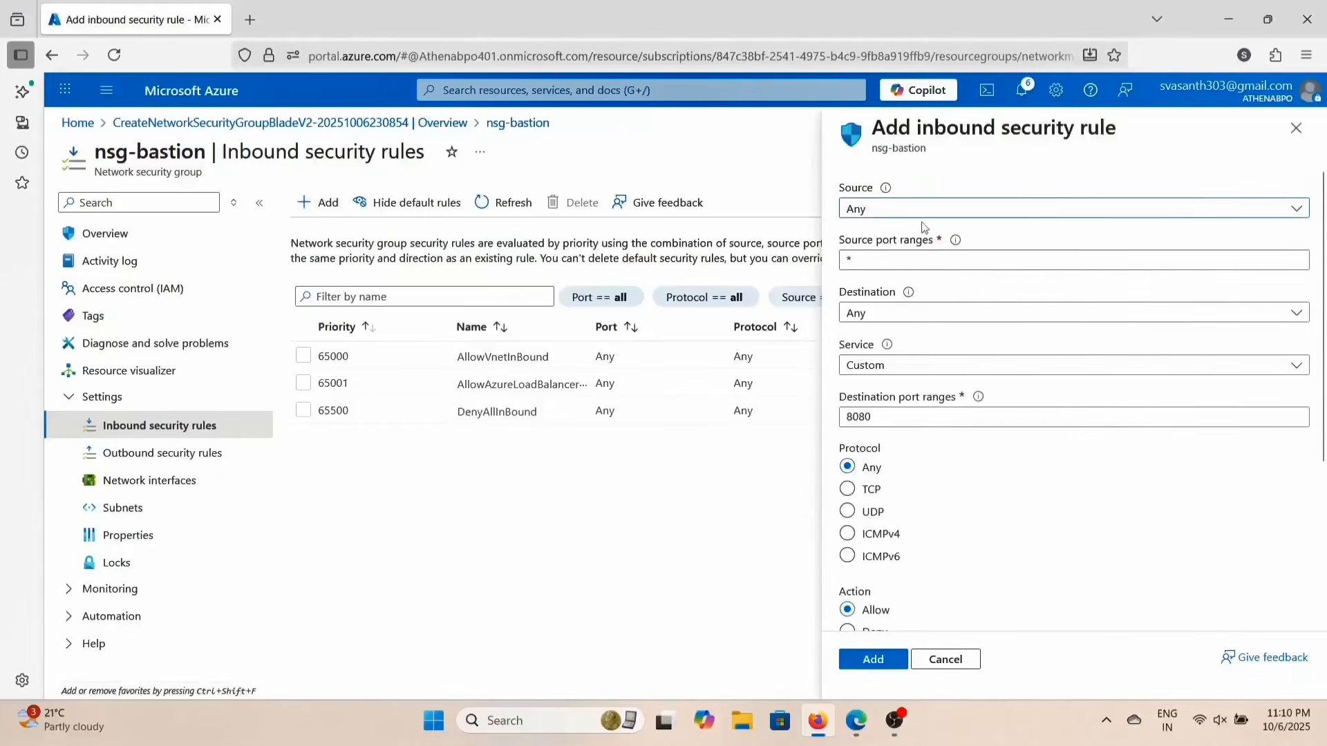
Set the inbound rule's source to the GatewayManager service tag.
click(903, 208)
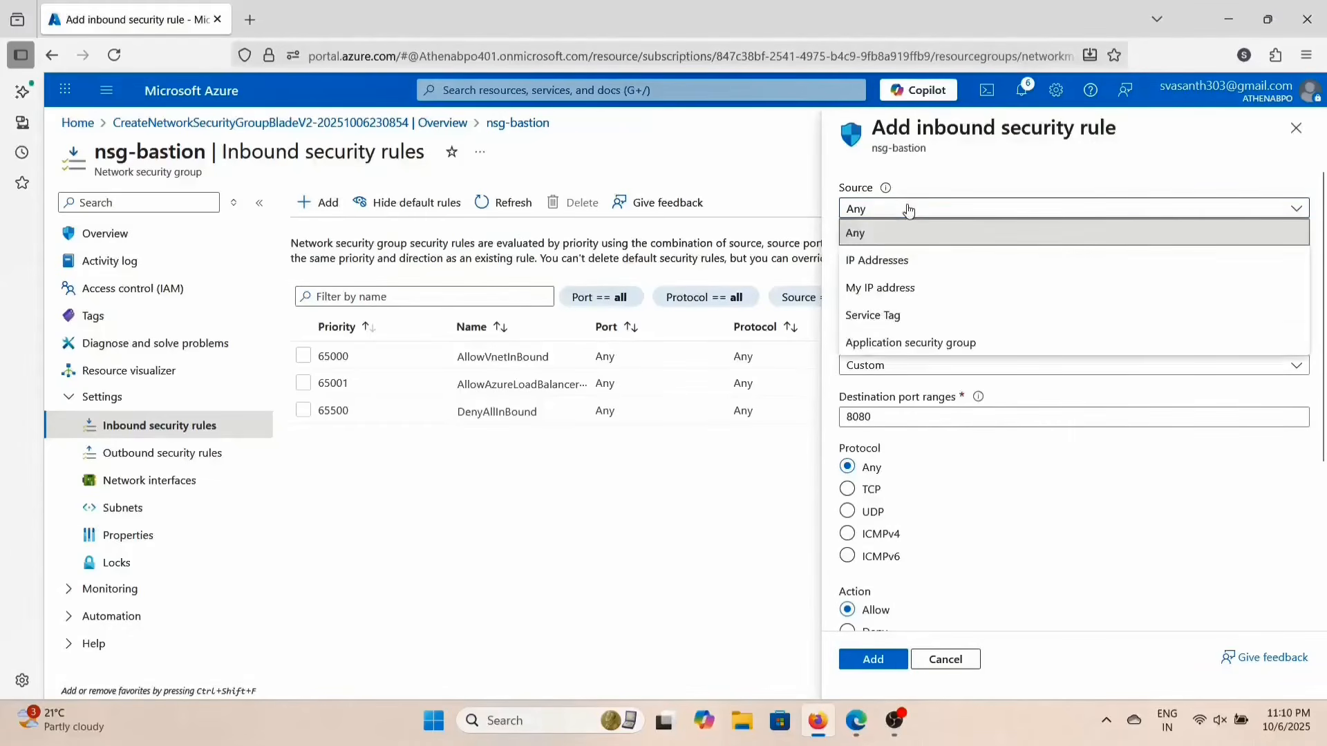
click(893, 314)
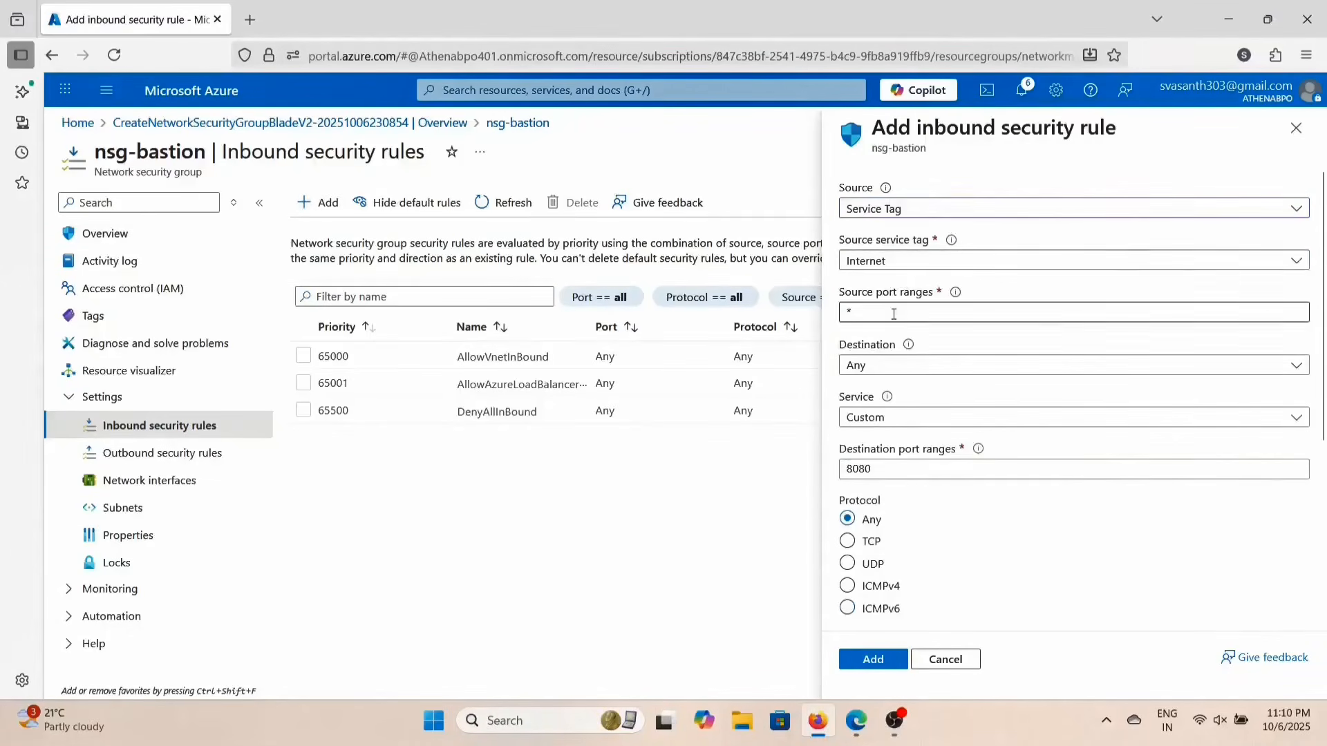
click(912, 268)
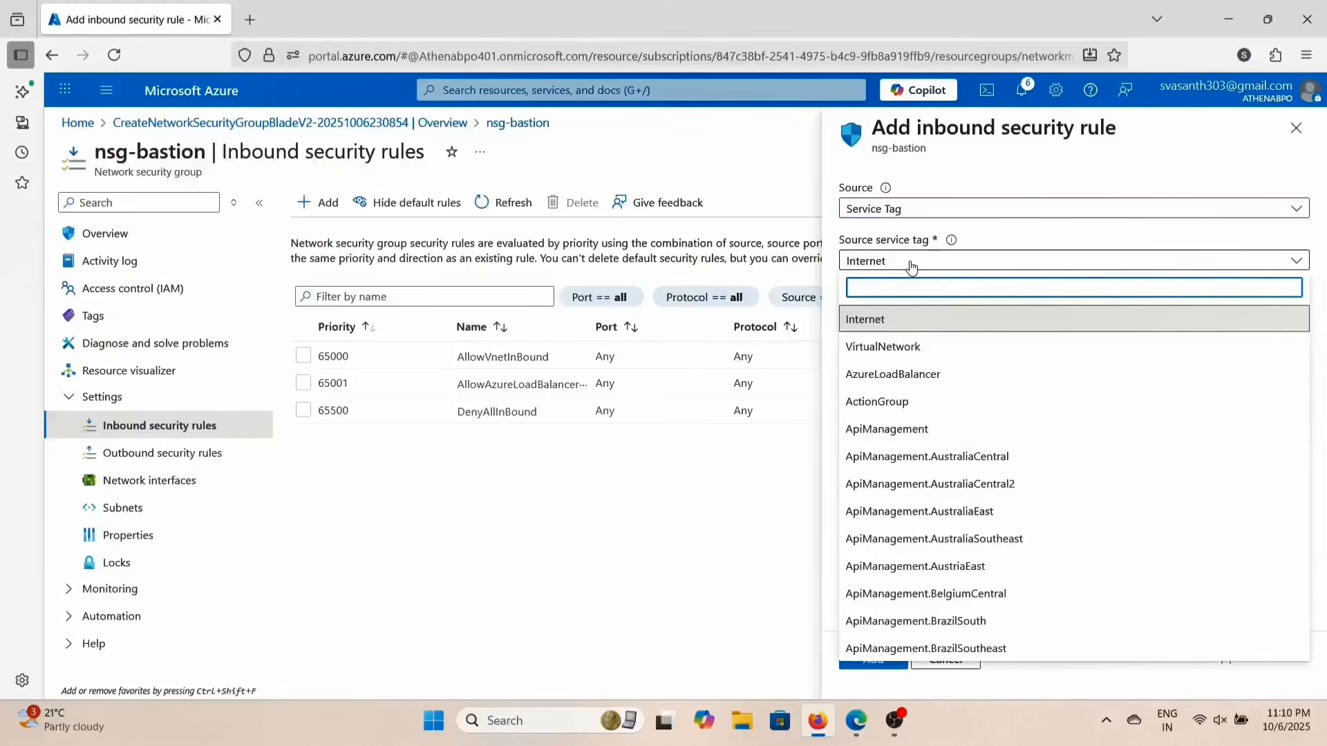
text(gat)
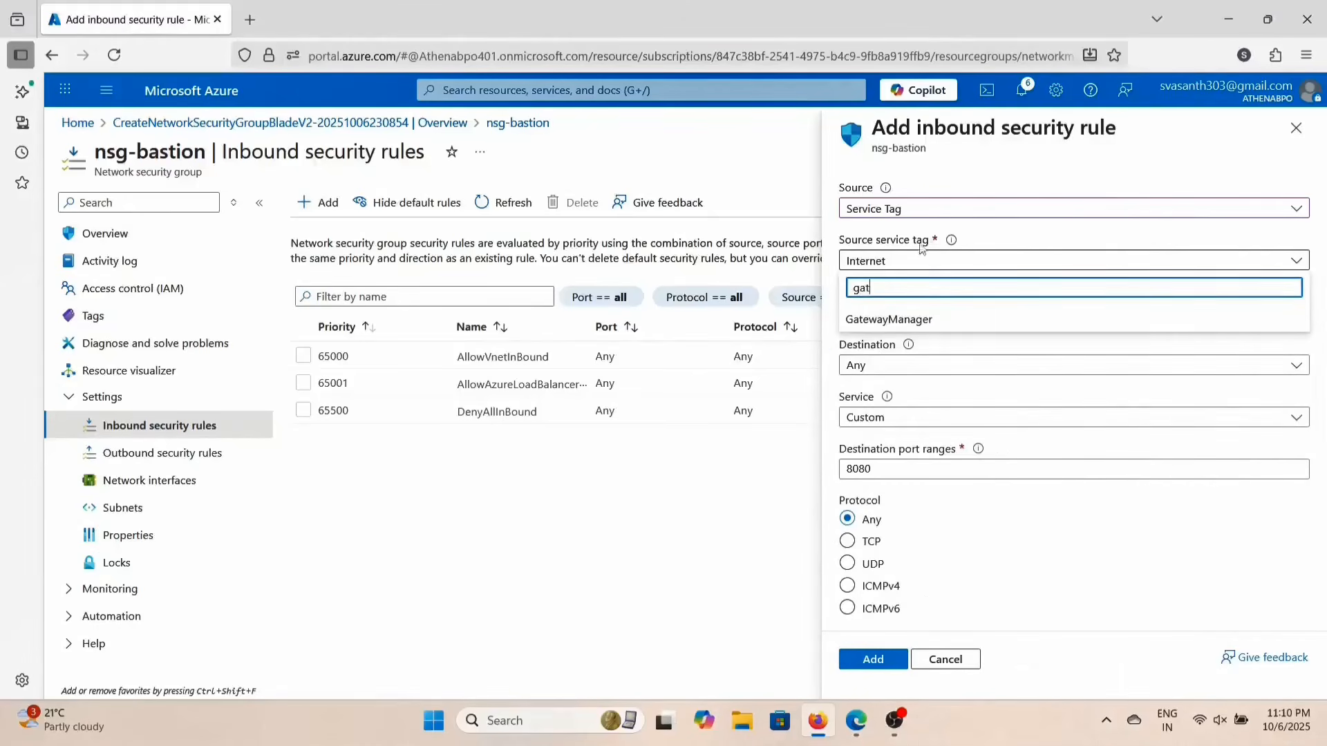
click(943, 322)
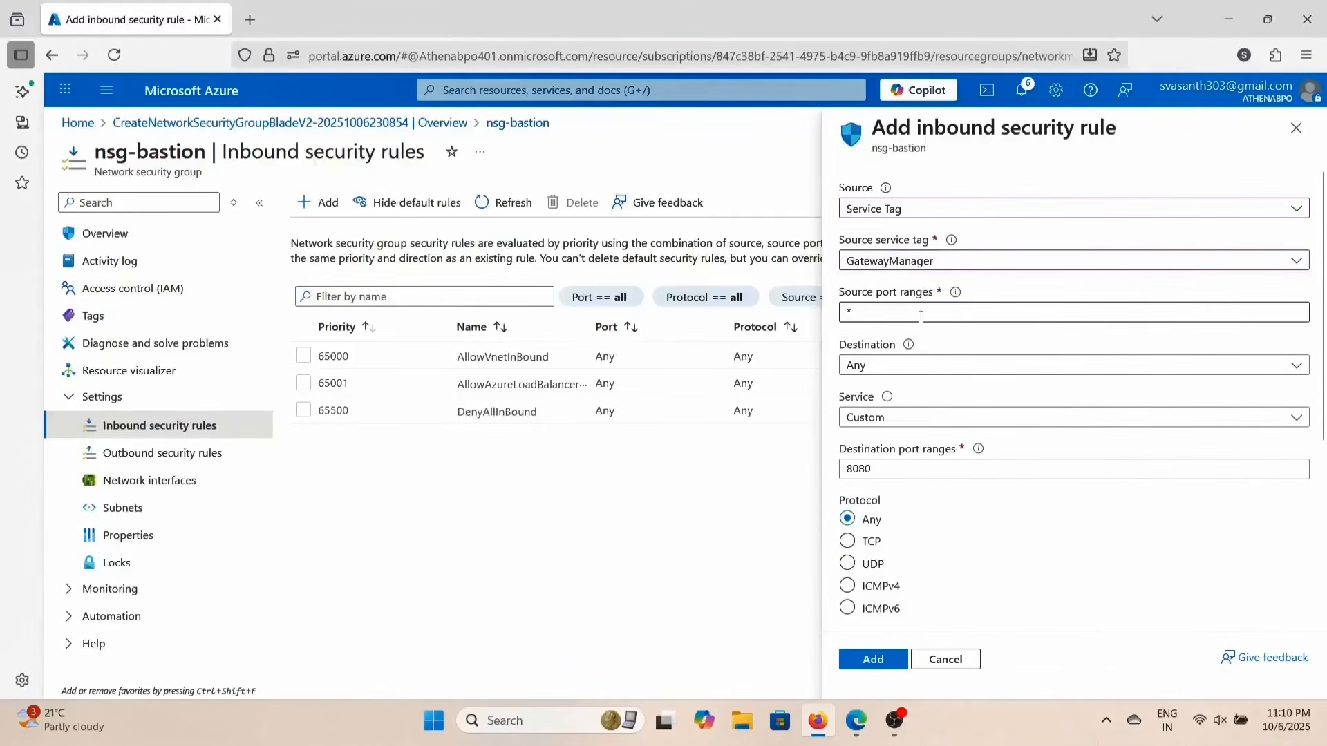
Set the inbound rule's service to HTTPS, keeping the Allow action and priority 100.
click(913, 423)
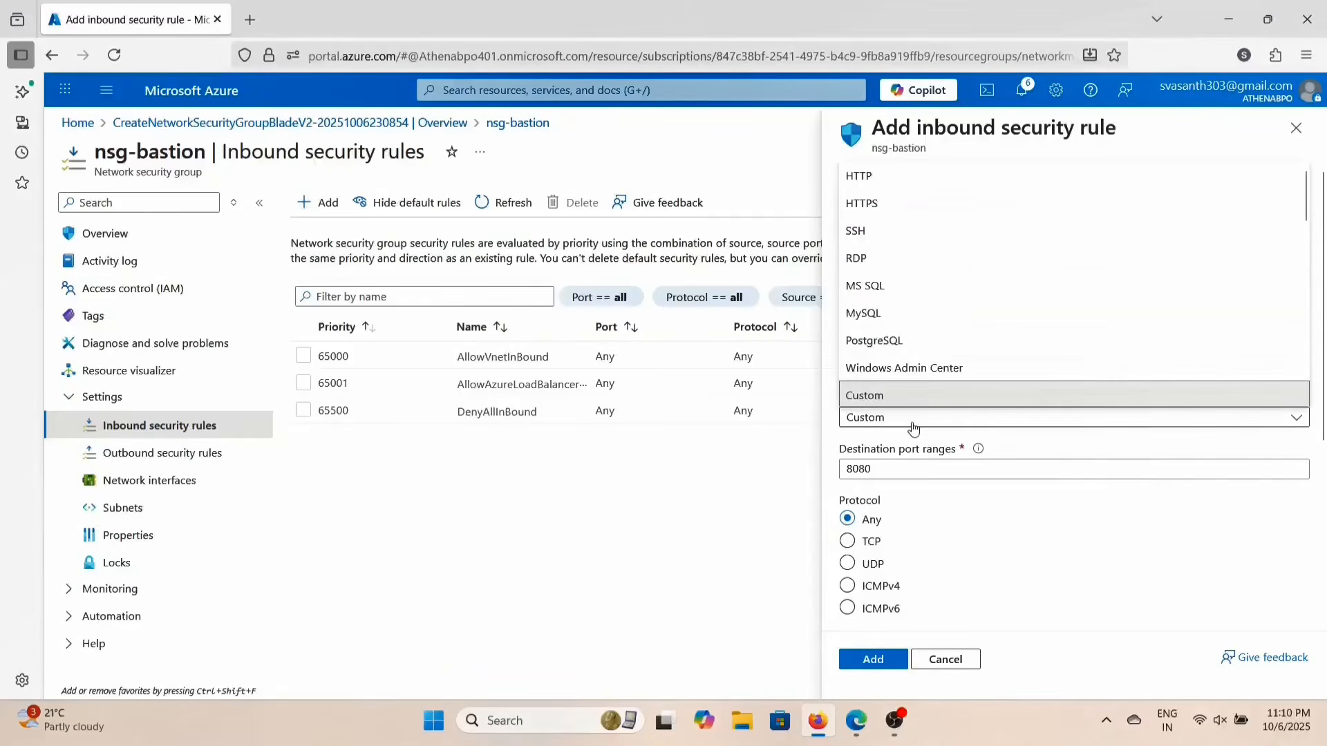
click(903, 204)
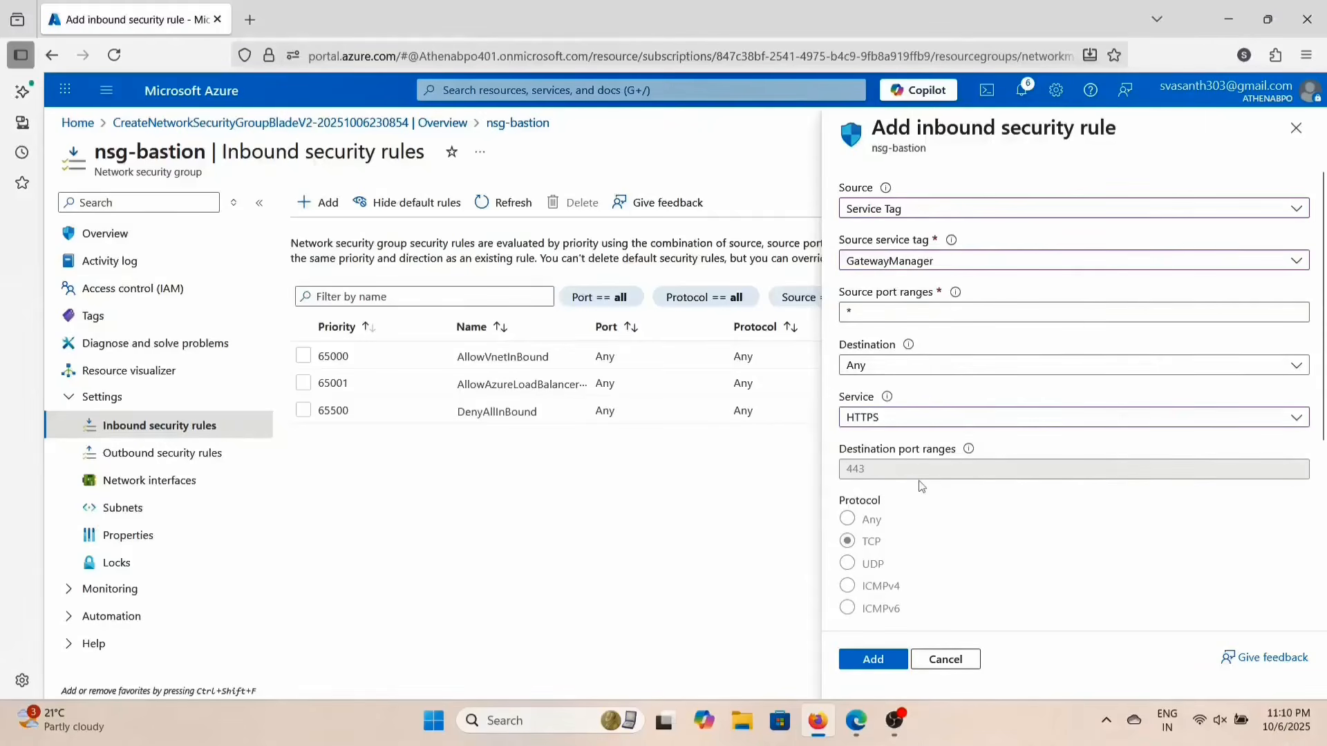
scroll(852, 529, down, 2)
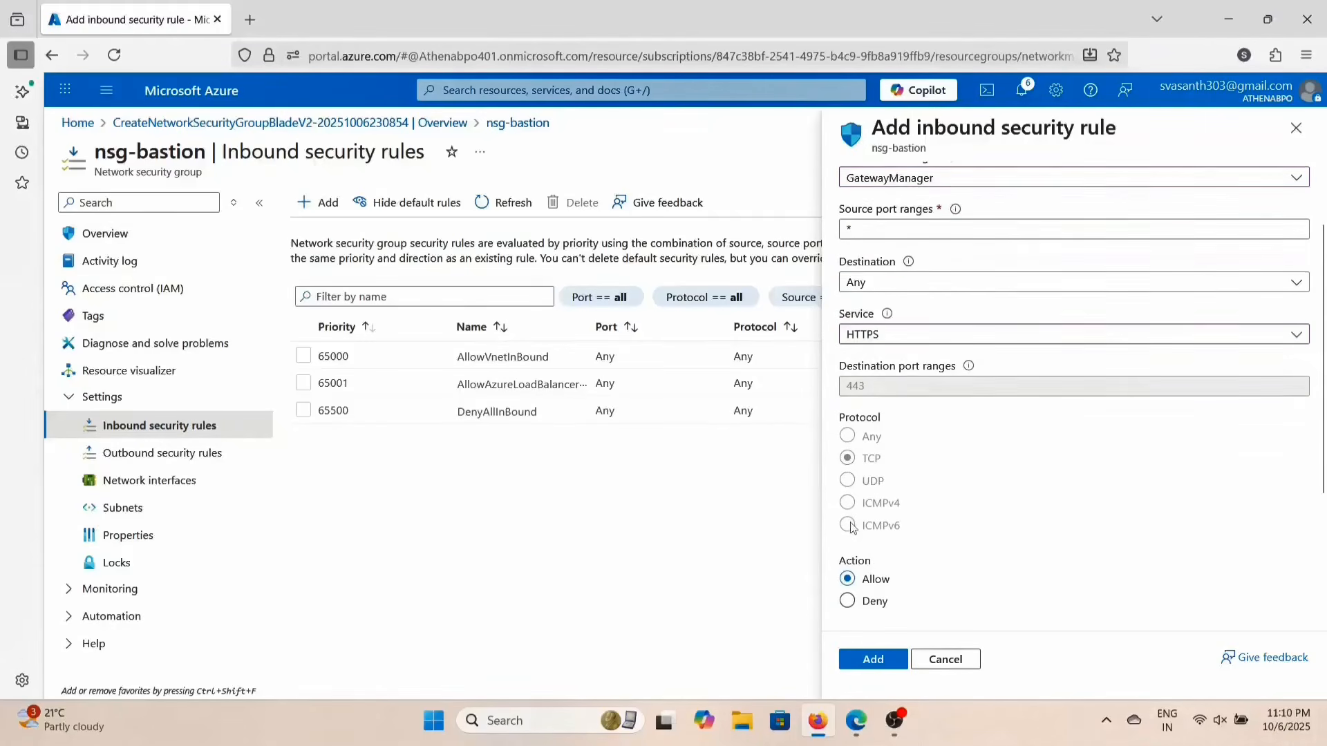
scroll(879, 492, down, 5)
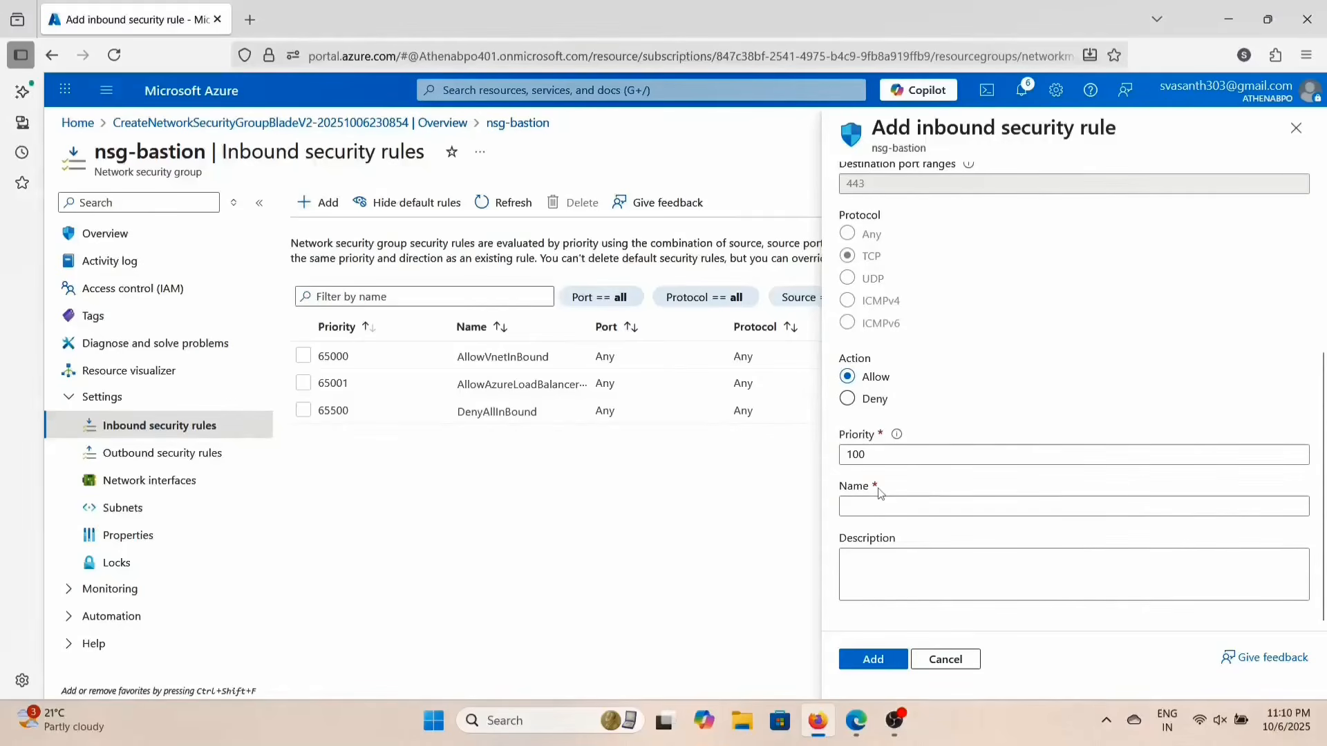
click(875, 456)
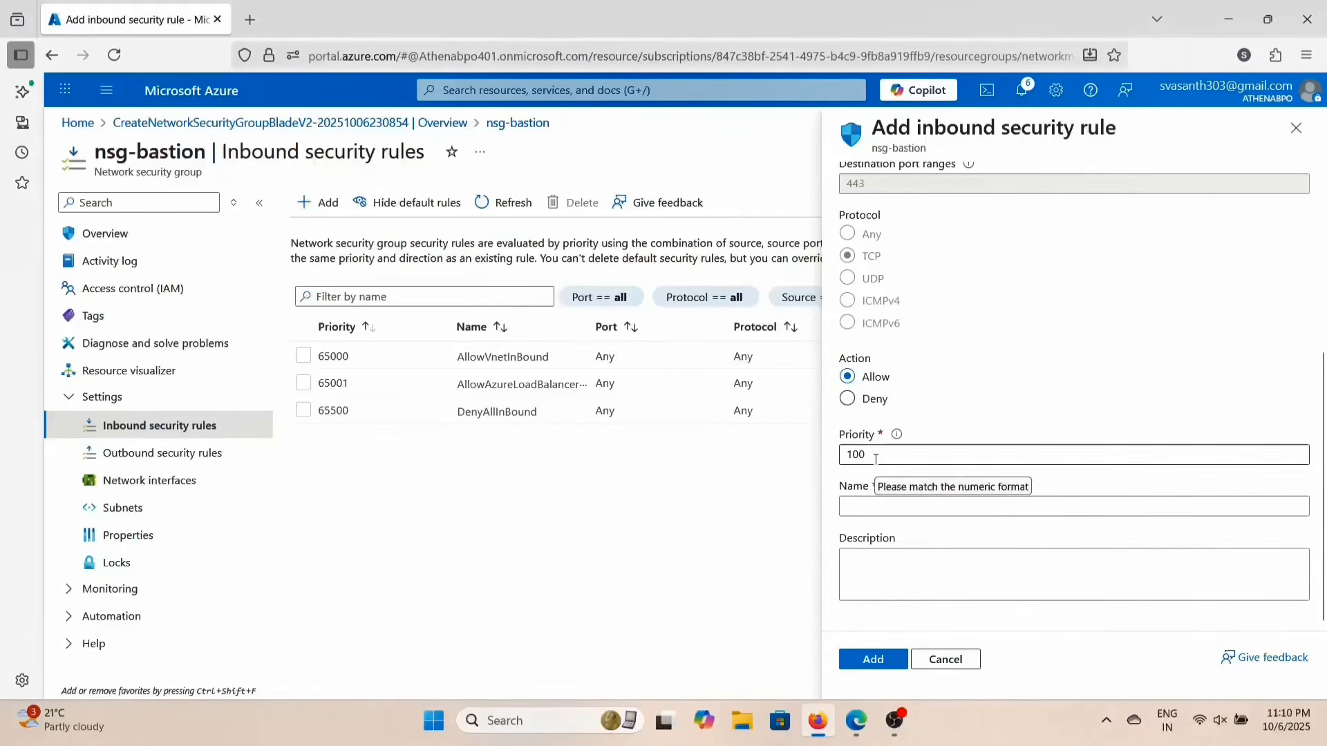
click(968, 397)
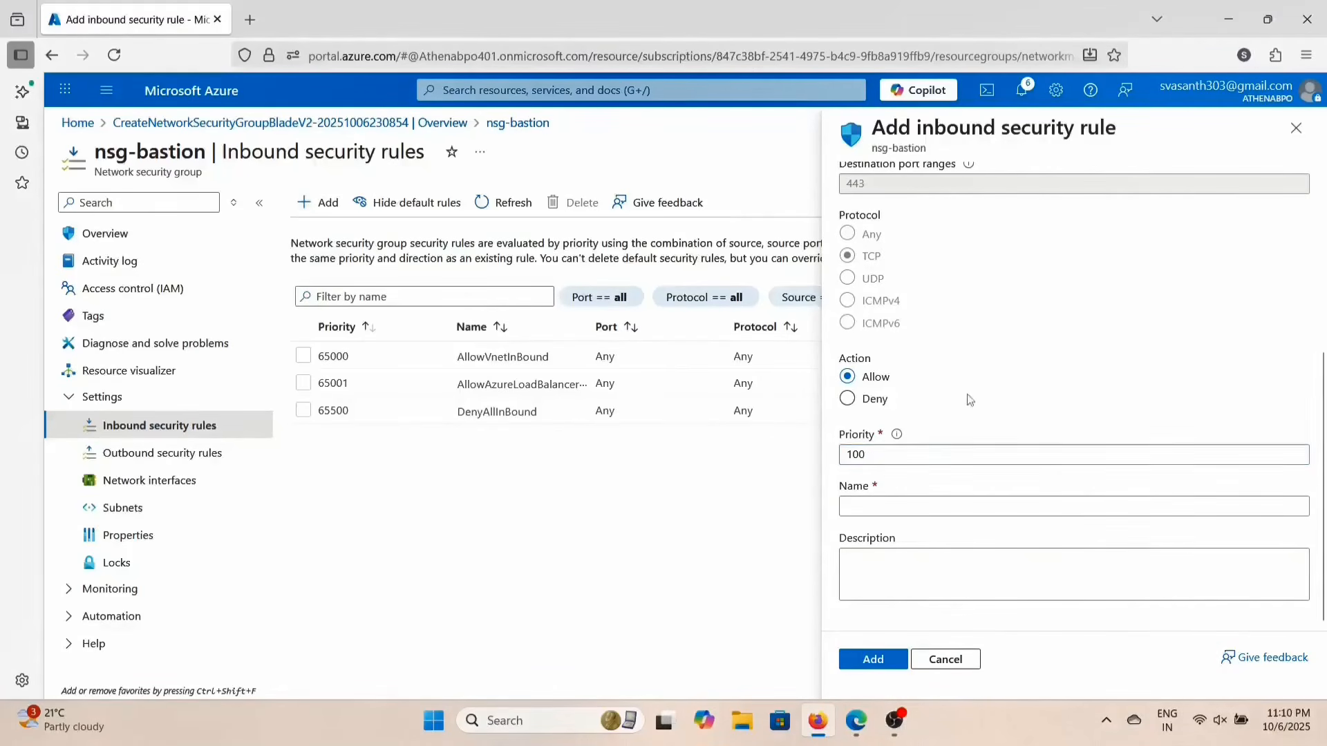
Name the inbound rule AllowGatewayMangerInbound and add it to nsg-bastion.
click(877, 512)
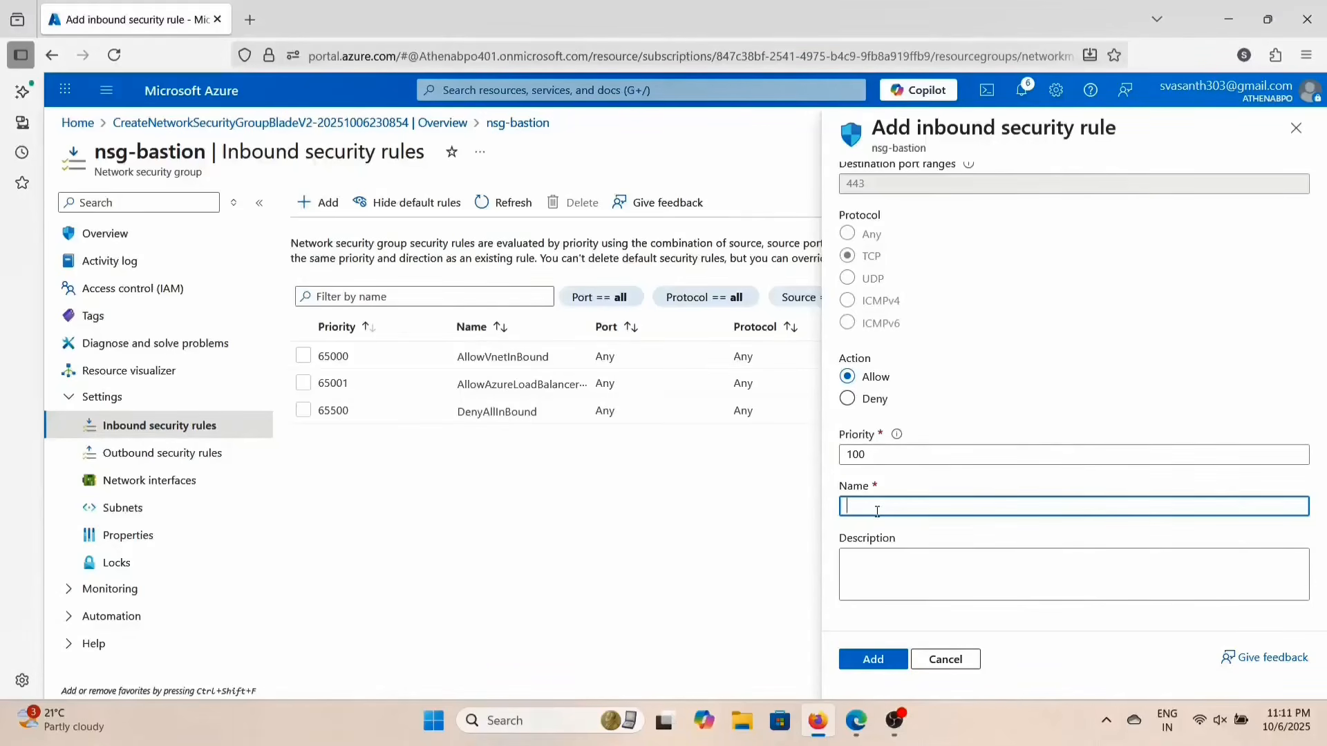
text(AllowG)
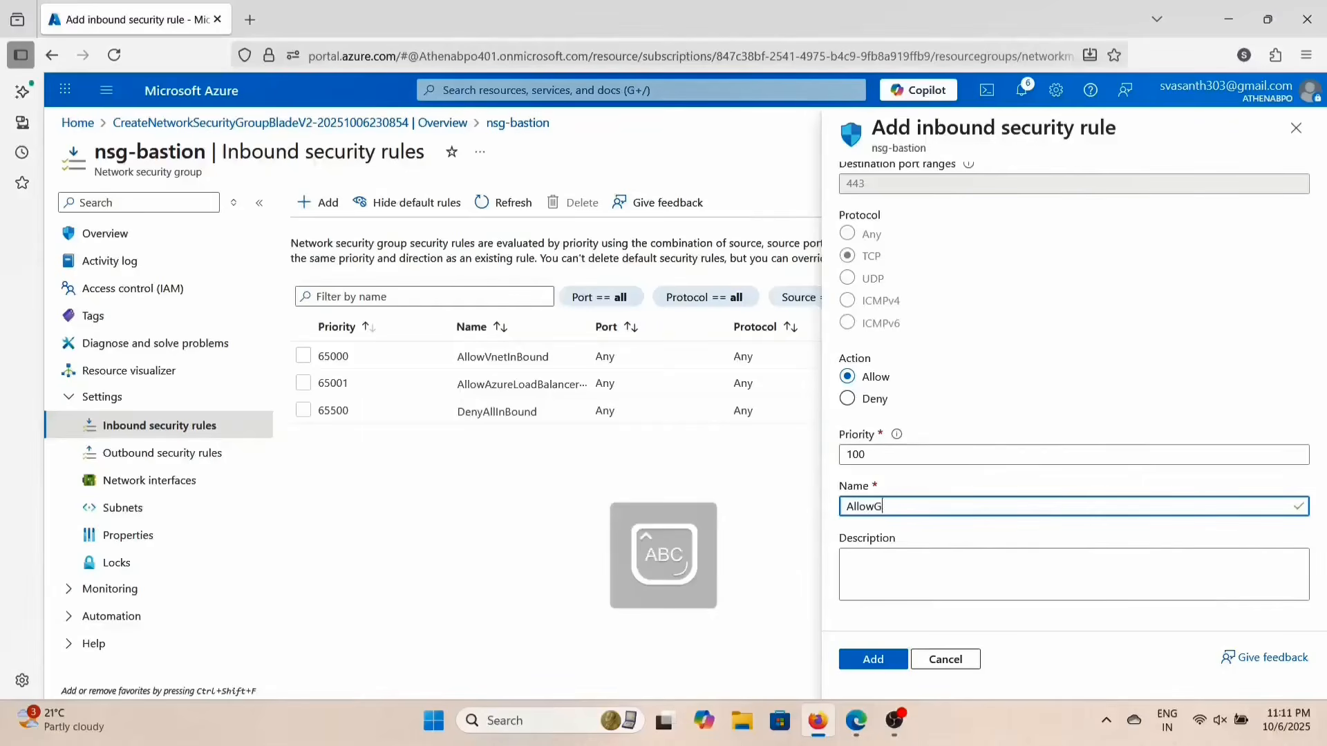
key(Caps_Lock)
text(ateway)
key(Caps_Lock)
text(M)
key(Caps_Lock)
text(anger)
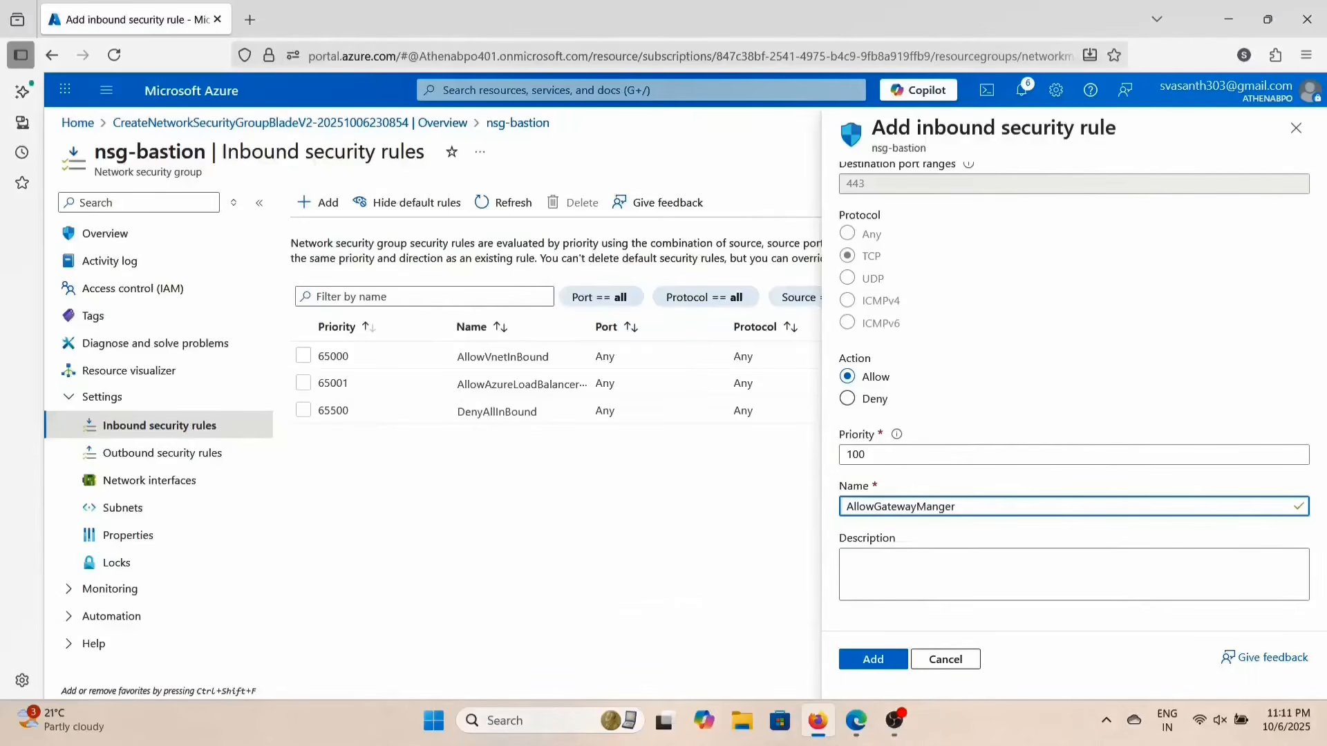
key(Caps_Lock)
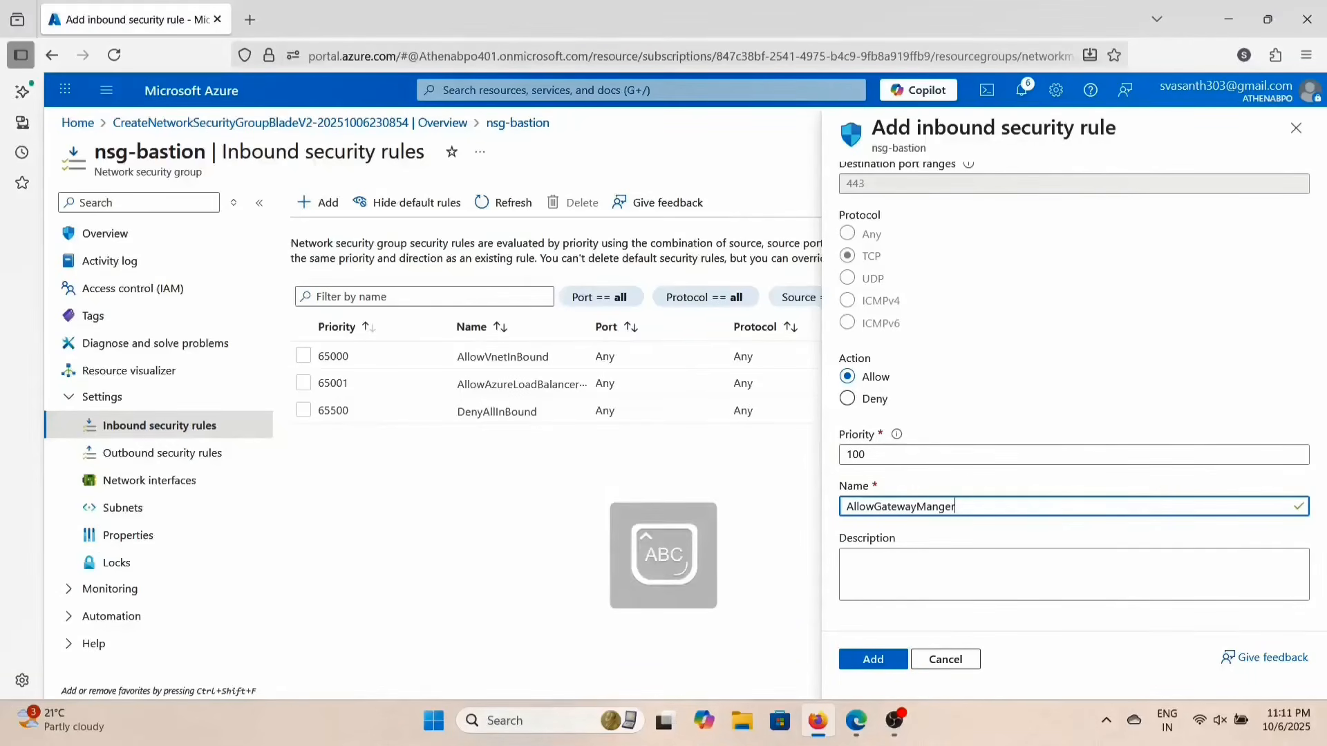
text(I)
key(Caps_Lock)
text(nbound)
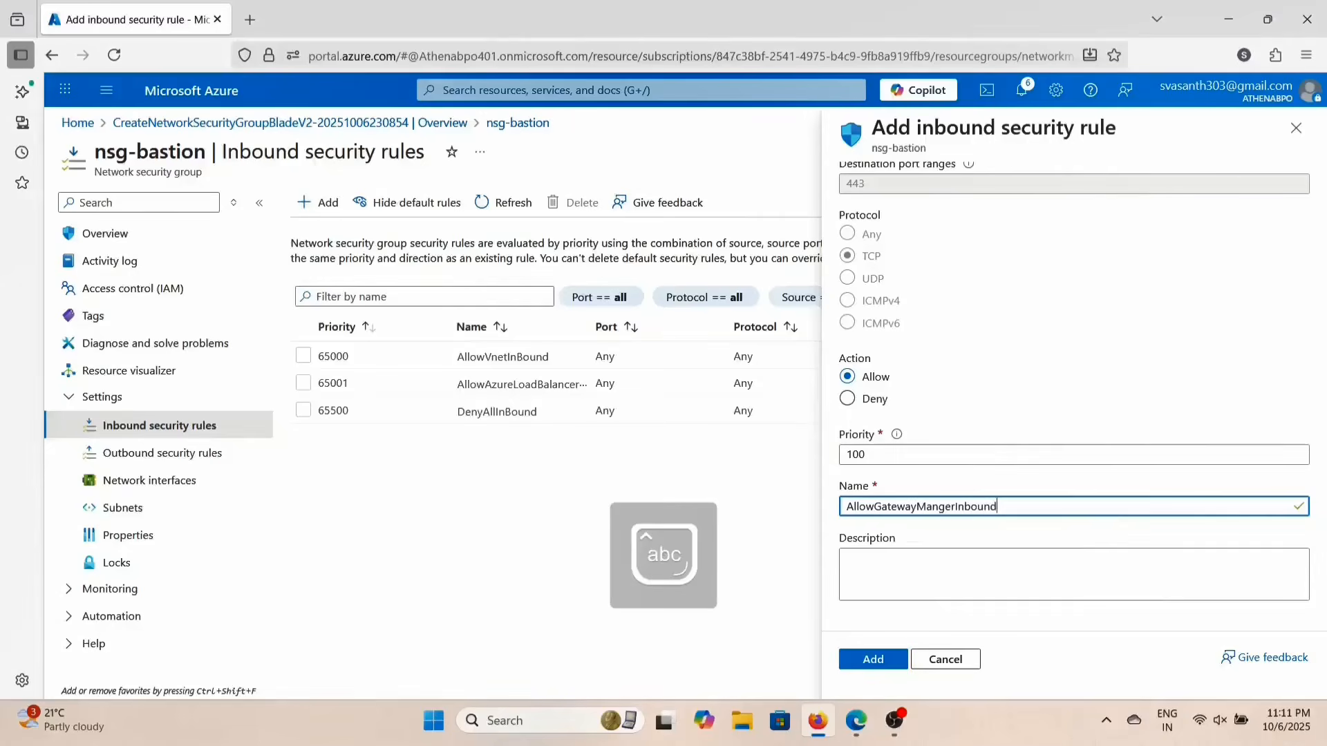
click(863, 662)
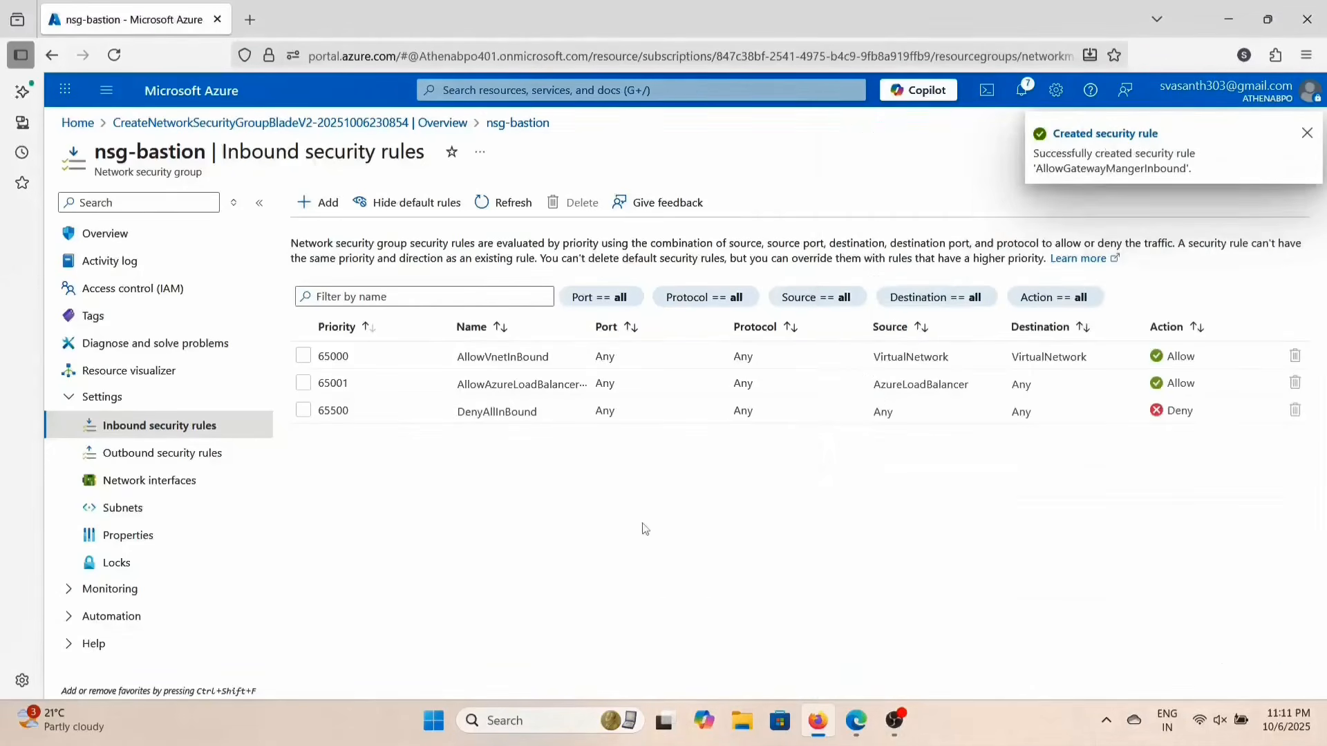
Start another inbound rule for nsg-bastion with the HTTPS service, keeping source Any, the Allow action and priority 110.
click(322, 204)
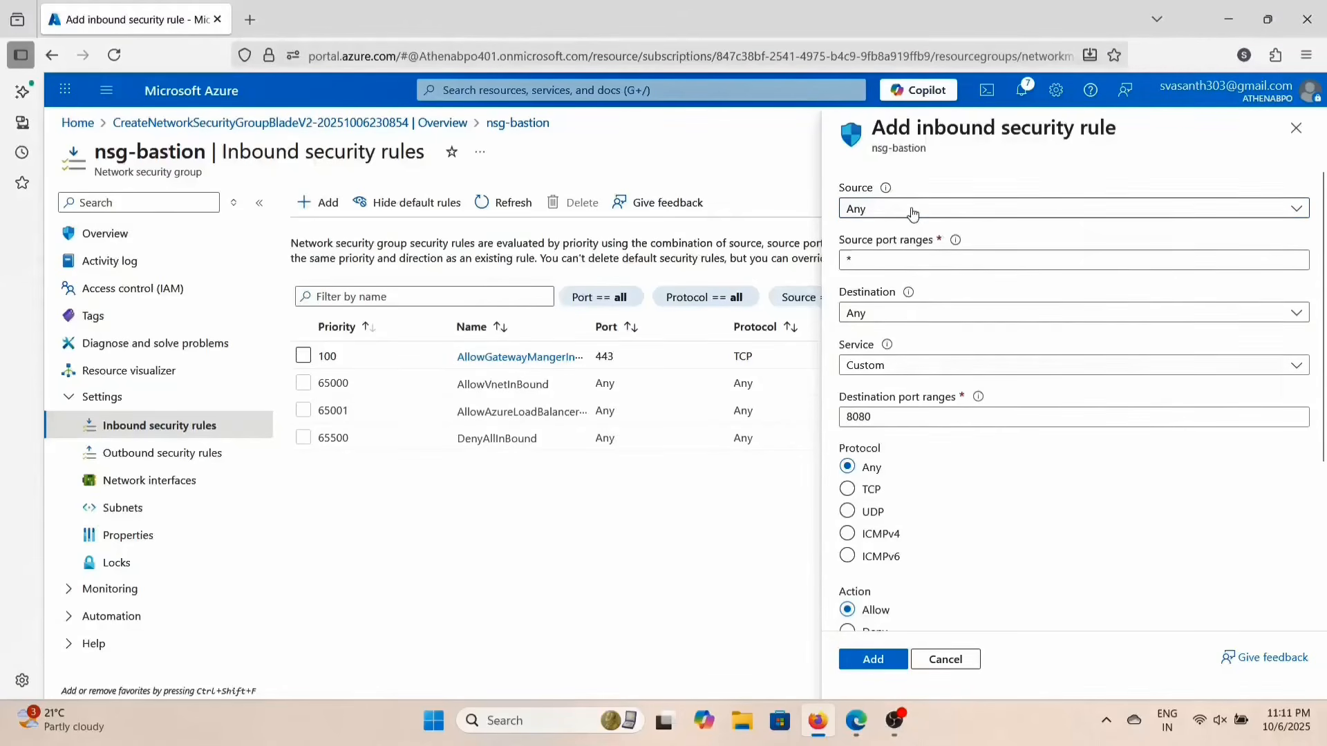
click(912, 366)
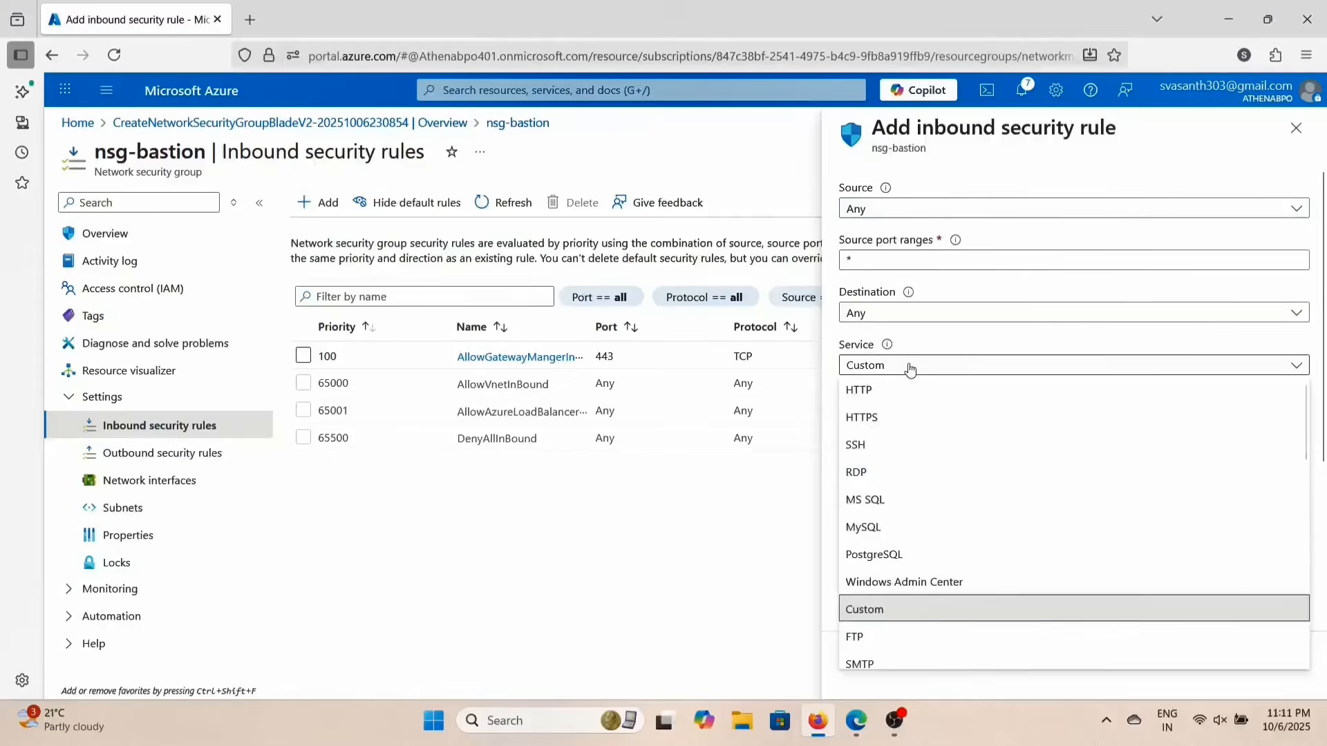
click(887, 423)
scroll(909, 539, down, 1)
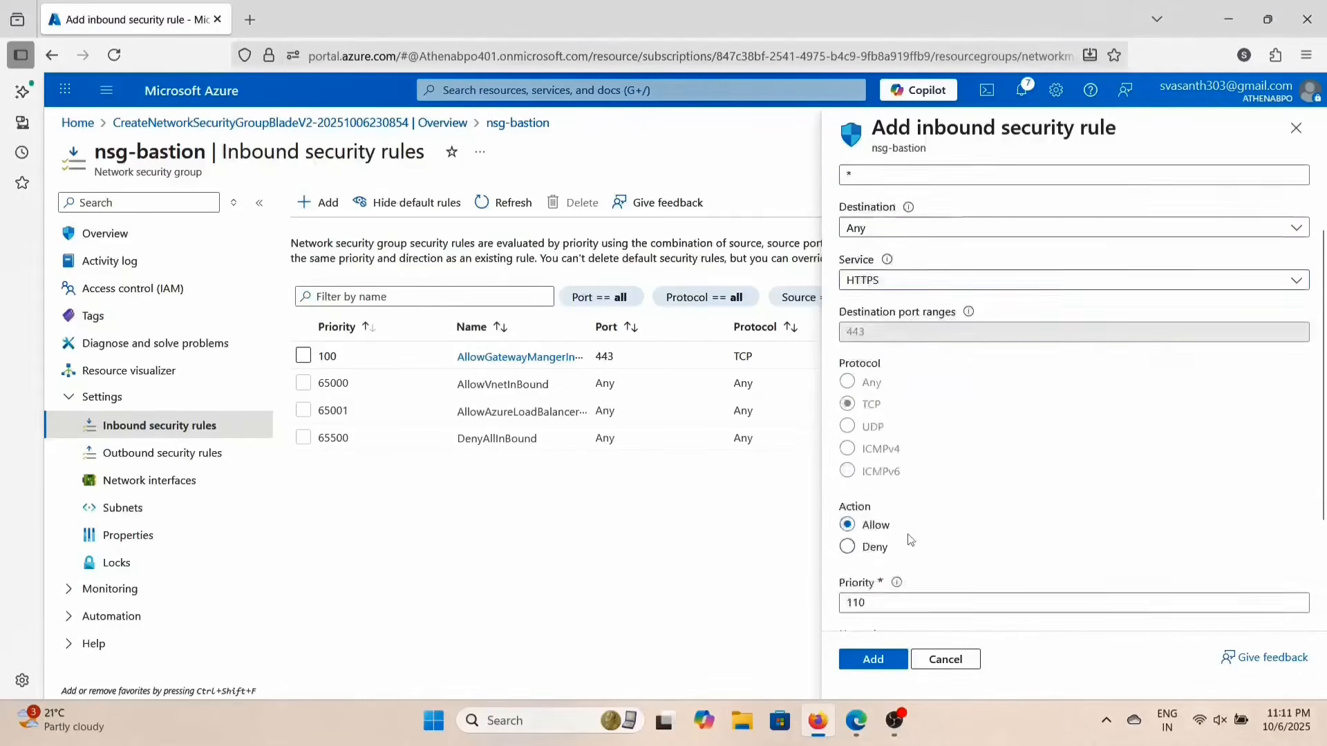
scroll(909, 536, down, 2)
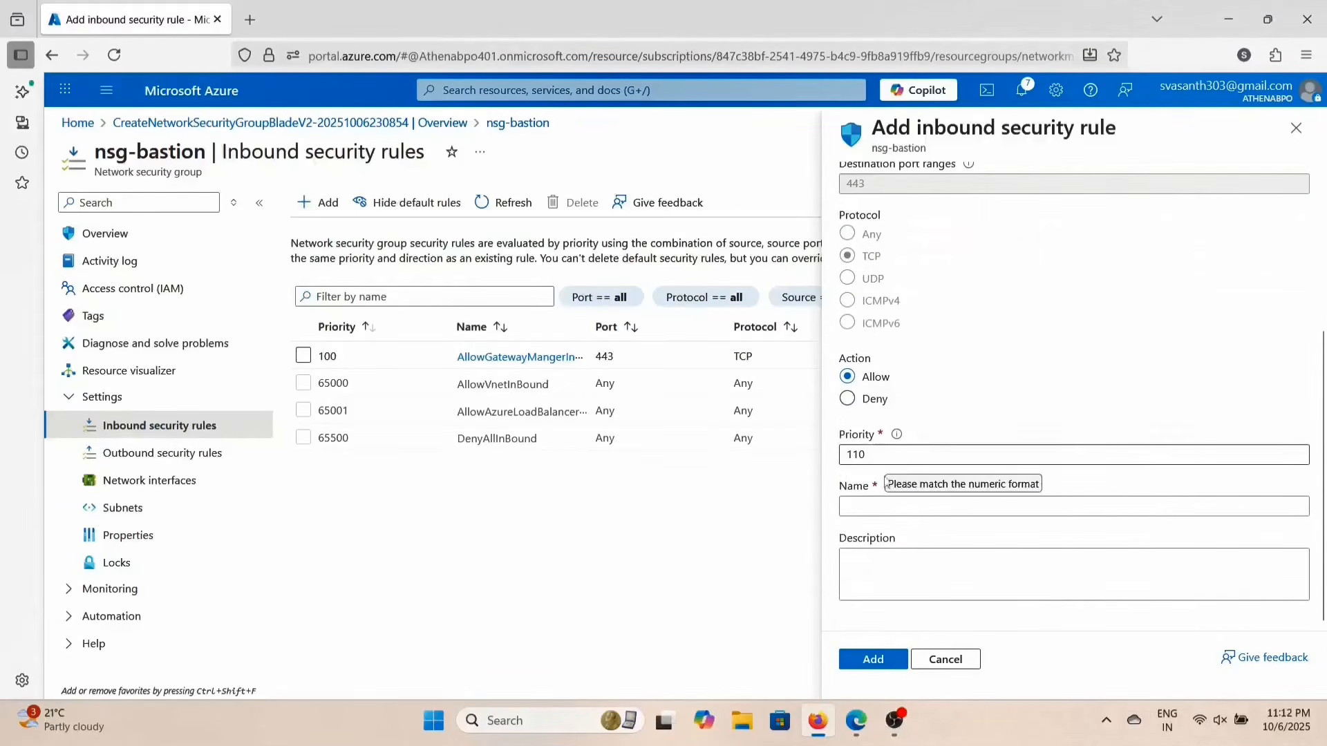
Name the inbound rule AllowAnyHTTPSInbound and add it to nsg-bastion.
click(881, 511)
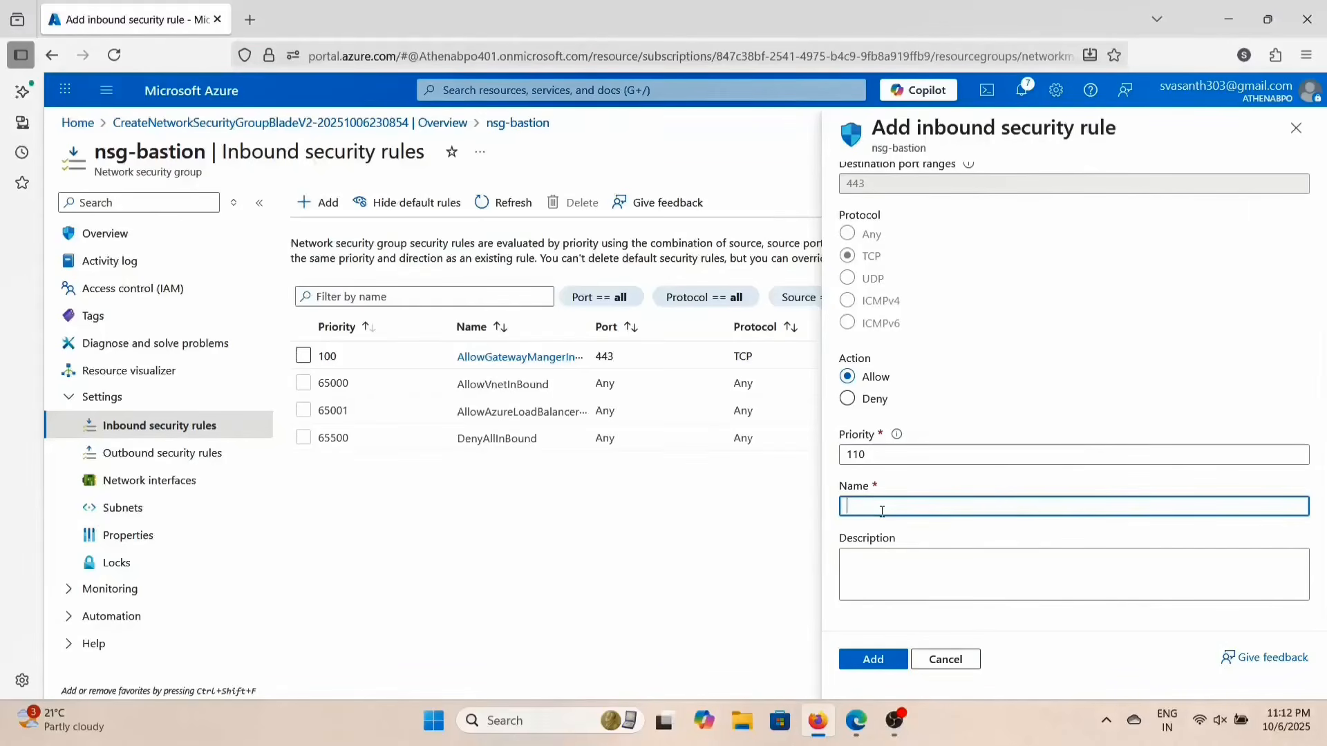
text(Allow)
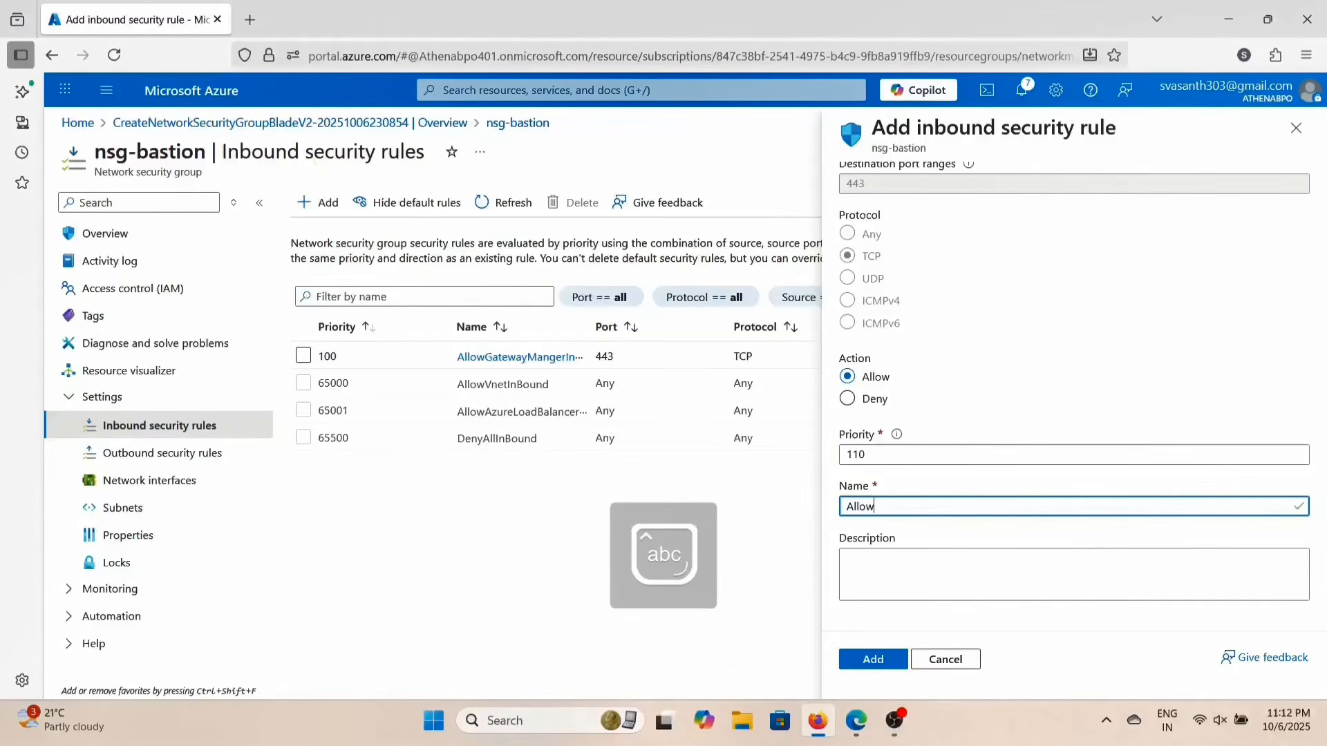
text(Any)
key(Caps_Lock)
text(HTTPSI)
key(Caps_Lock)
text(nbound)
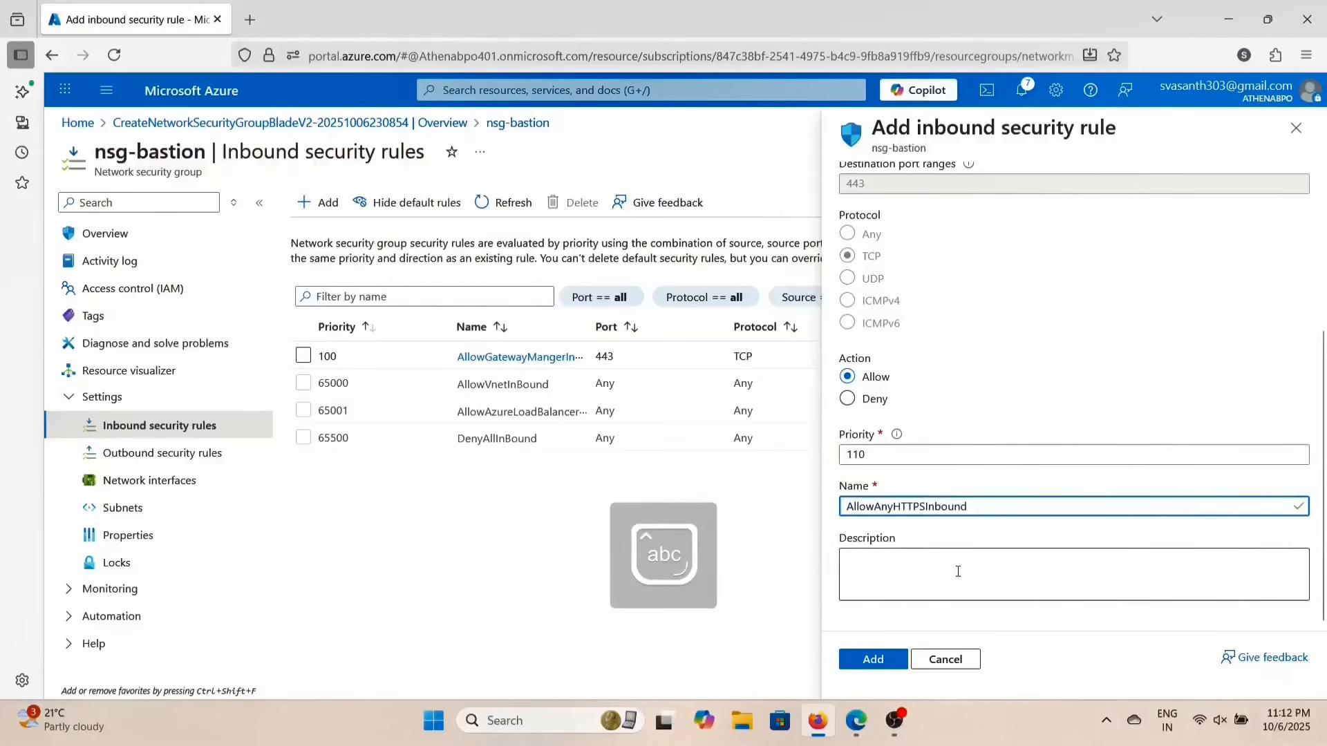
click(872, 661)
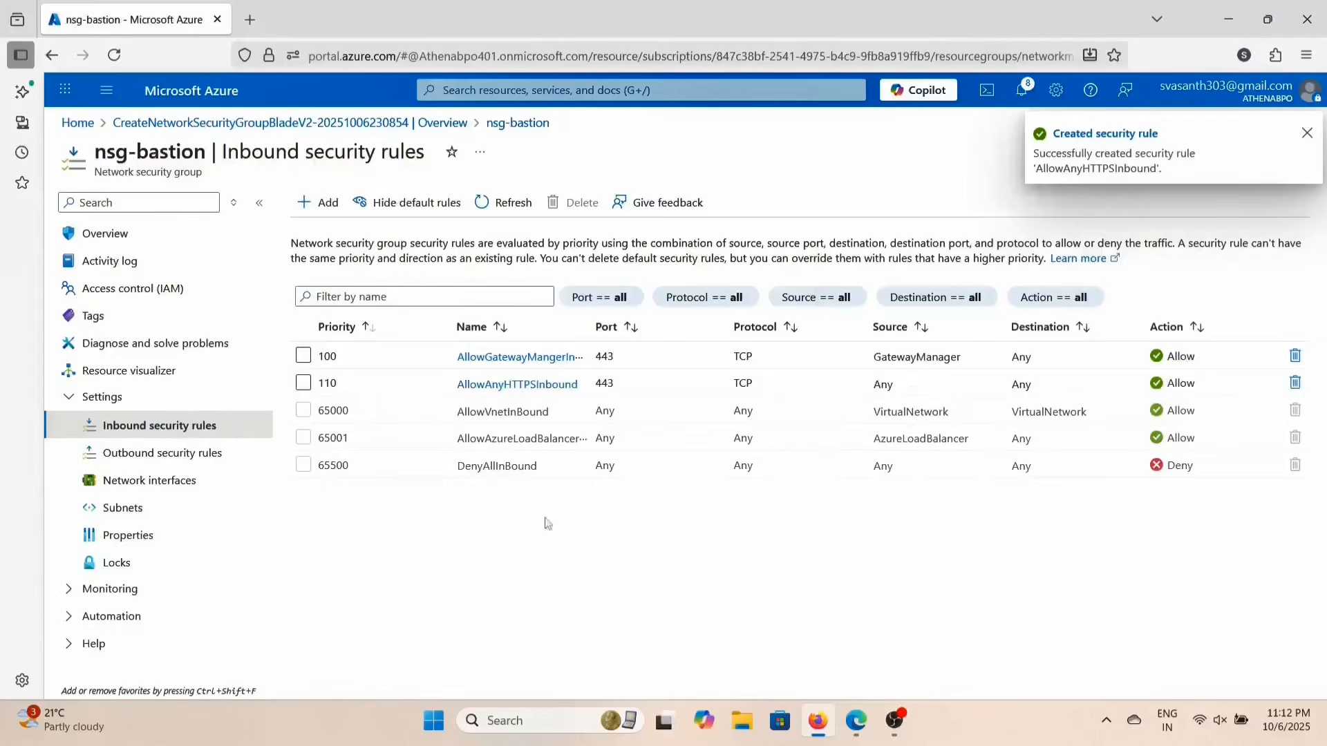
Start a new outbound security rule for nsg-bastion with the AzureCloud service tag as its destination.
click(210, 456)
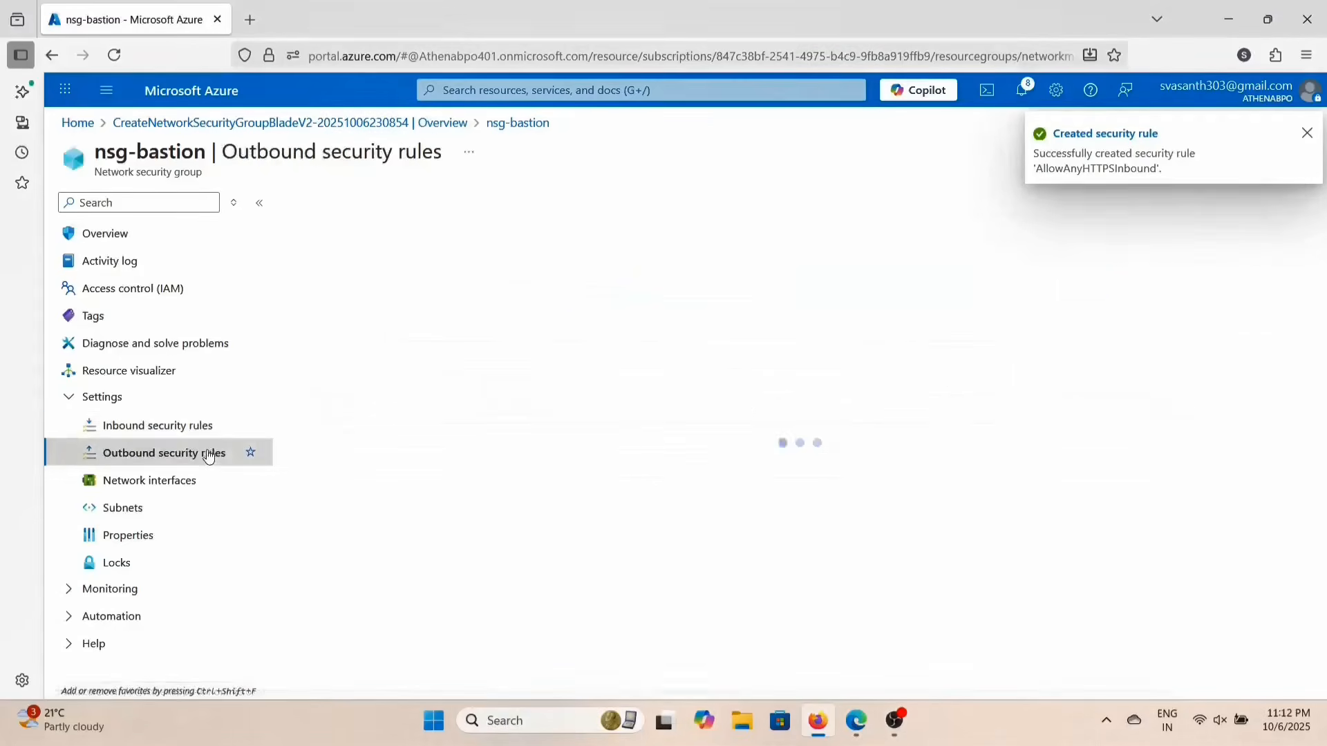
click(325, 199)
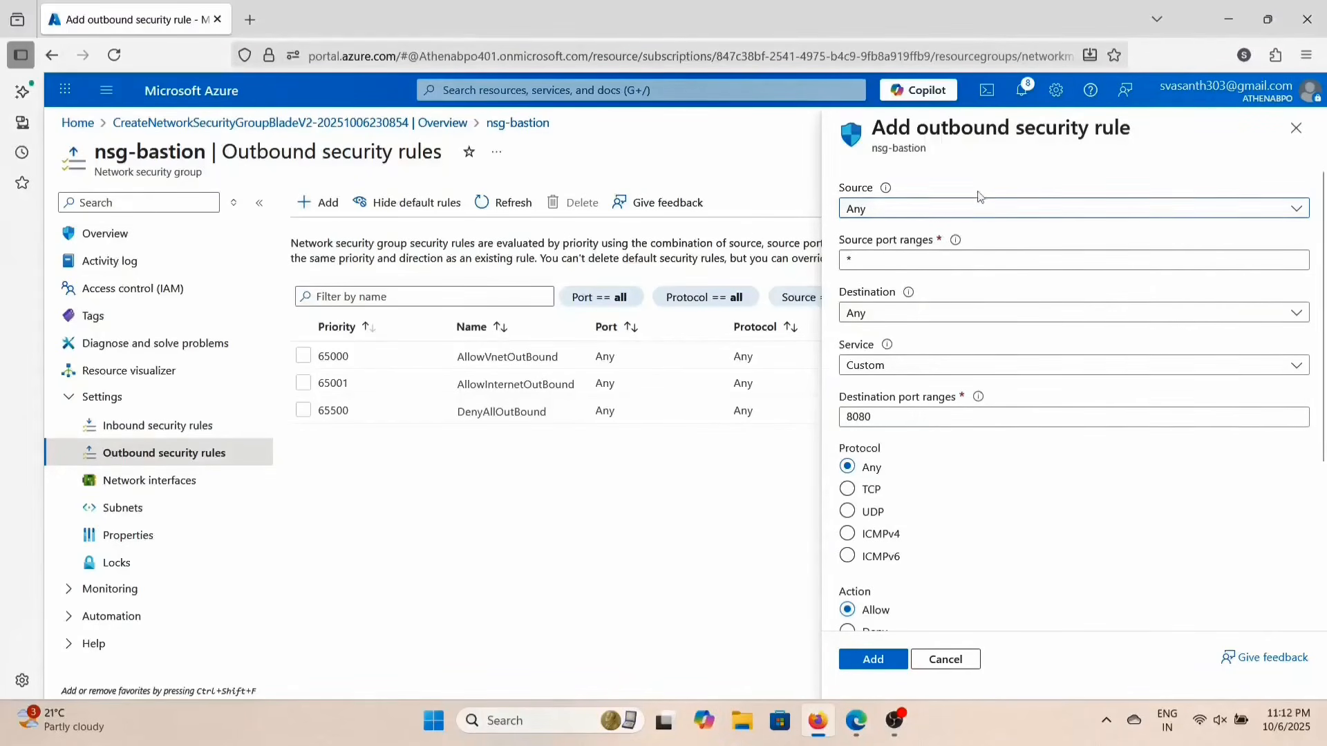
click(937, 319)
click(919, 418)
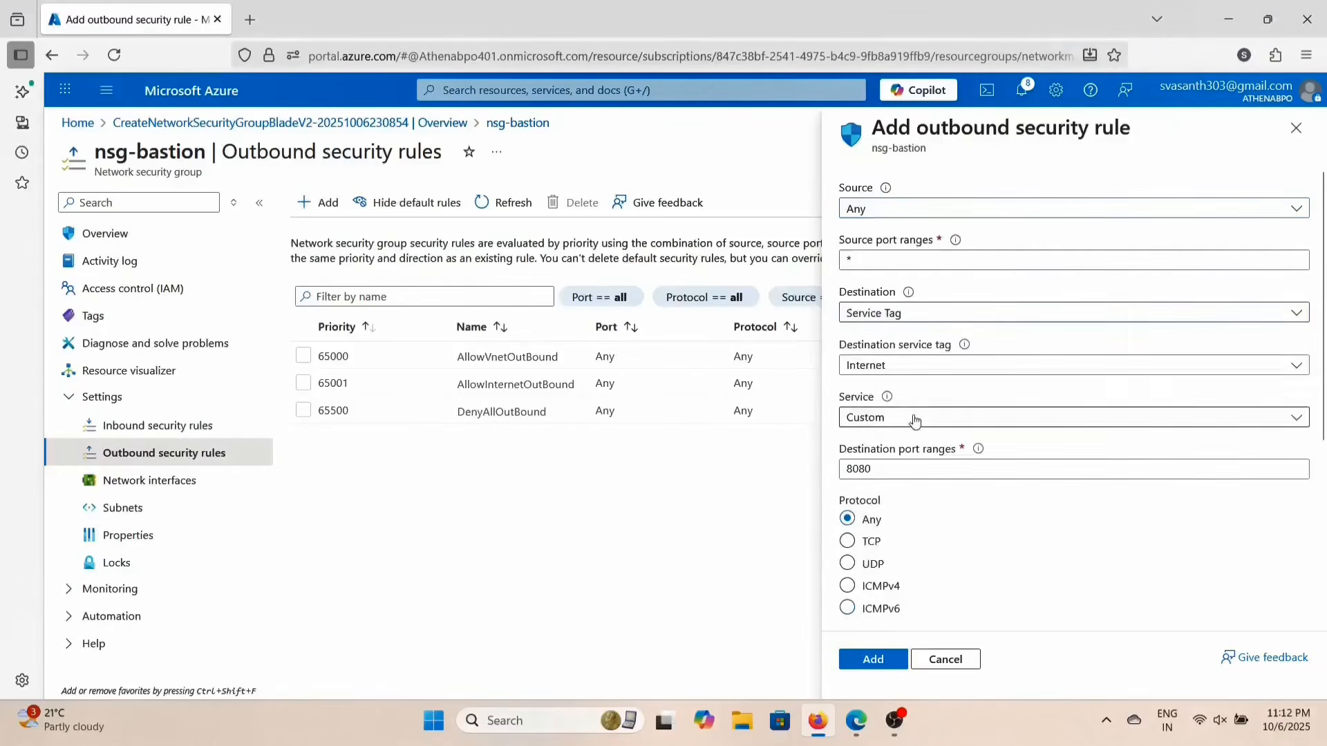
click(933, 364)
click(894, 504)
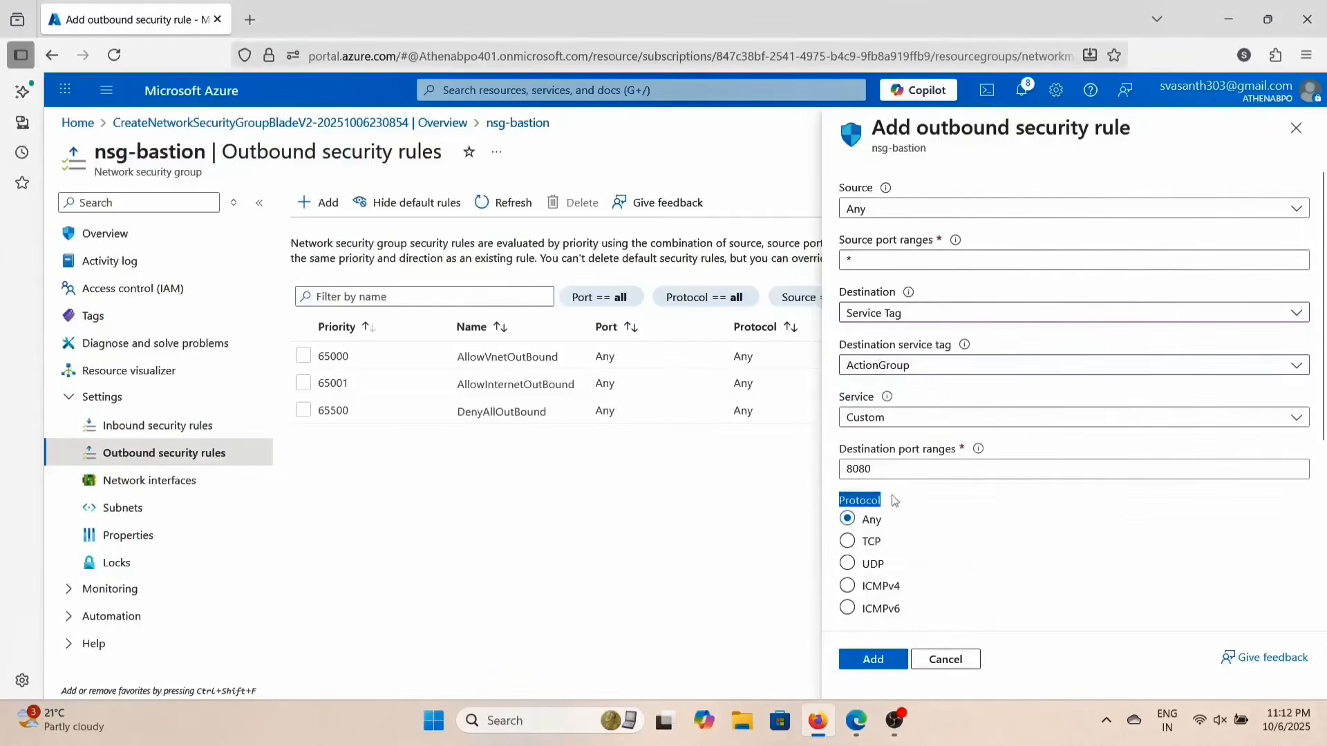
click(895, 364)
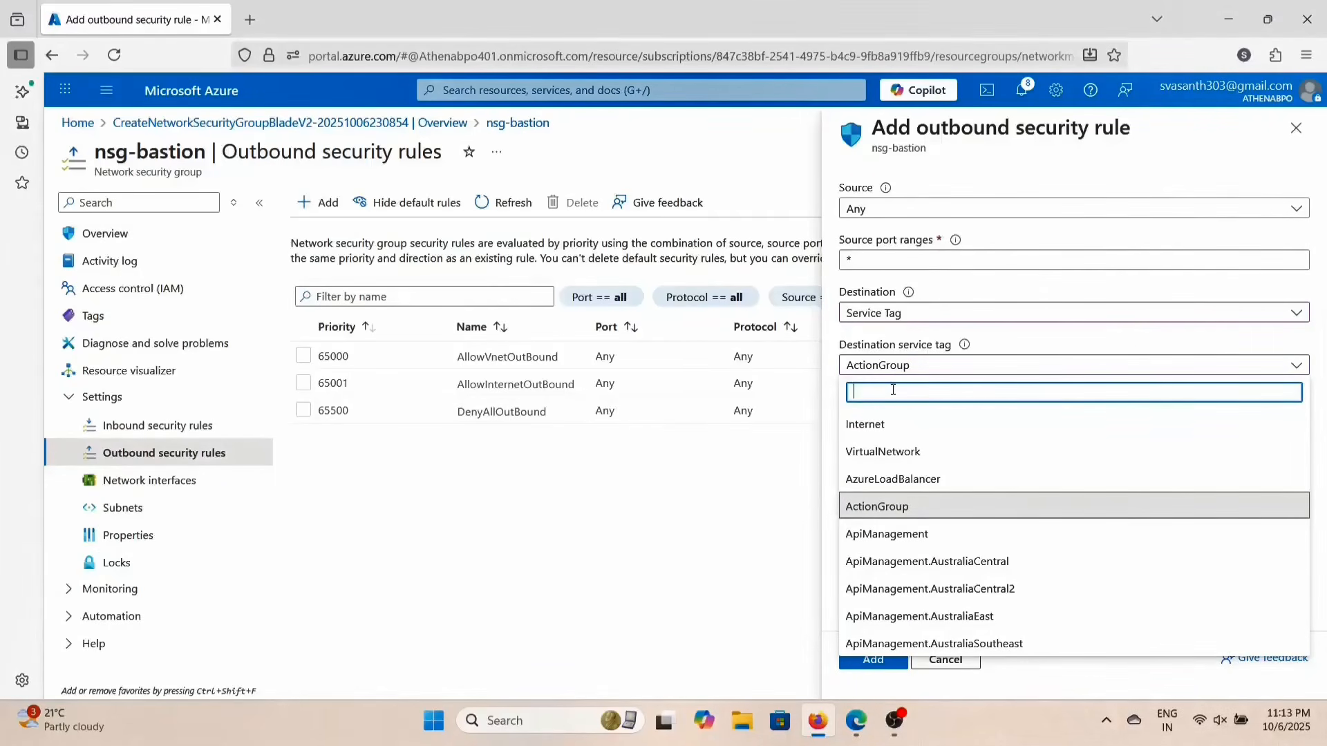
text(azurec)
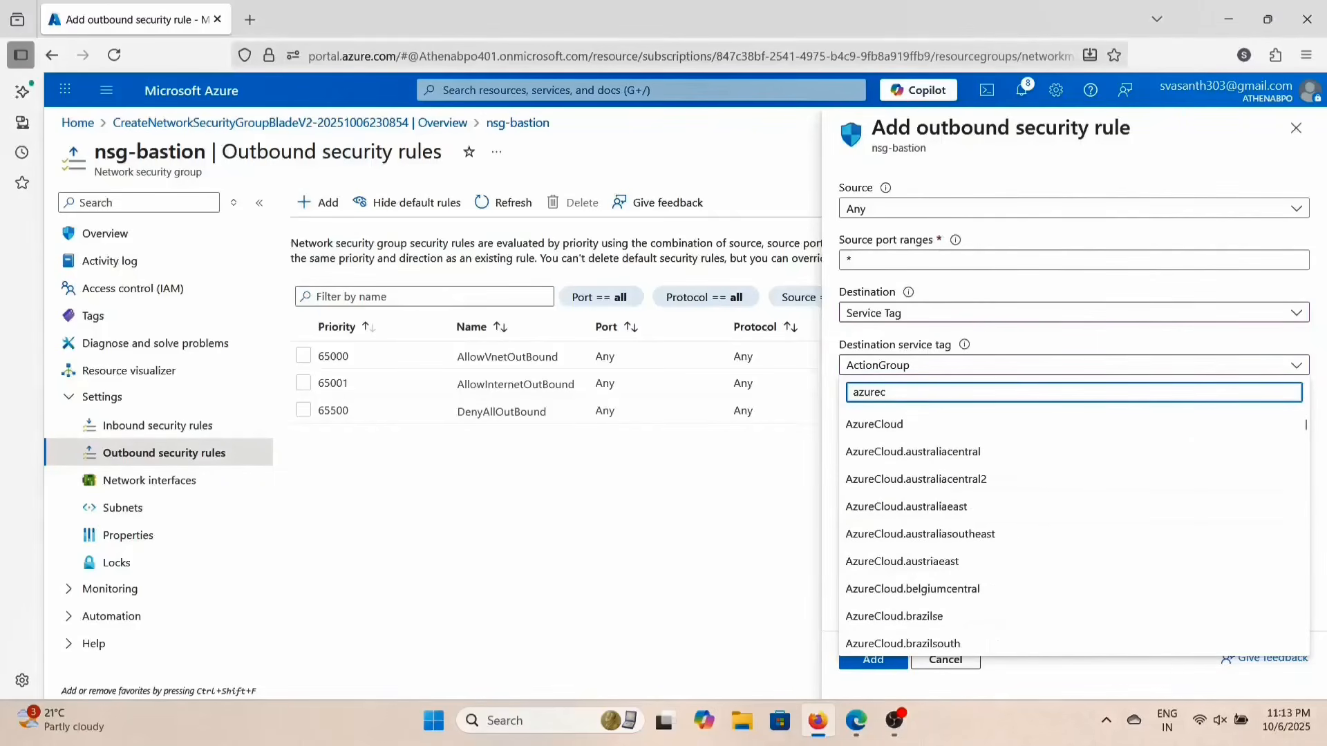
click(908, 425)
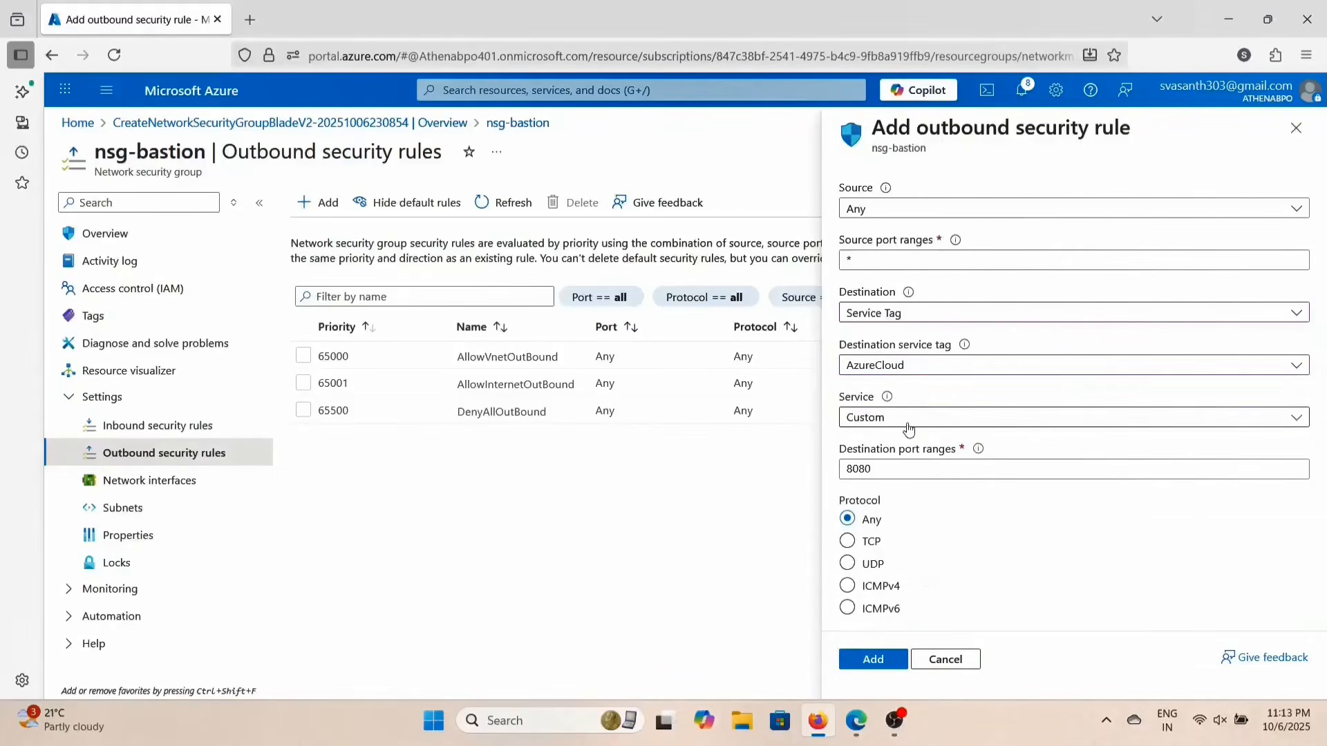
Set the outbound rule's service to HTTPS and its priority to 100.
click(904, 423)
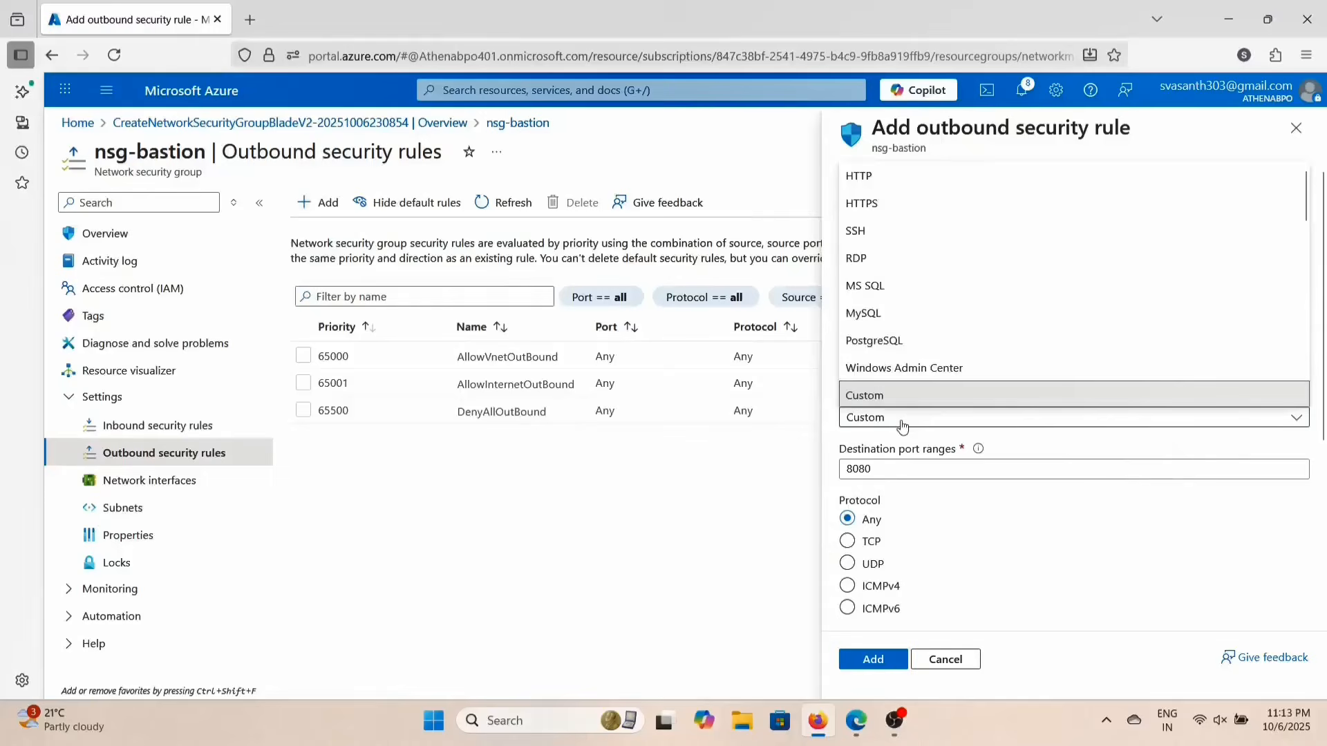
click(891, 207)
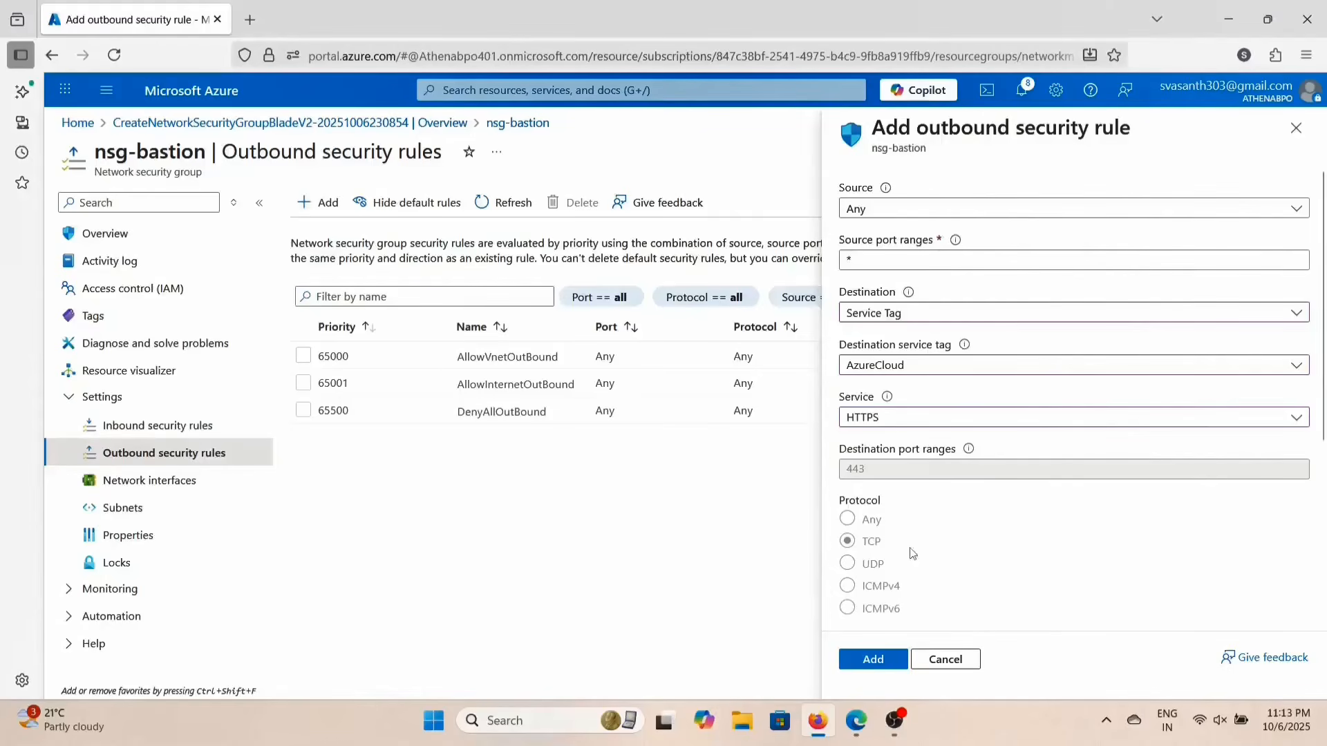
scroll(911, 553, down, 5)
click(869, 504)
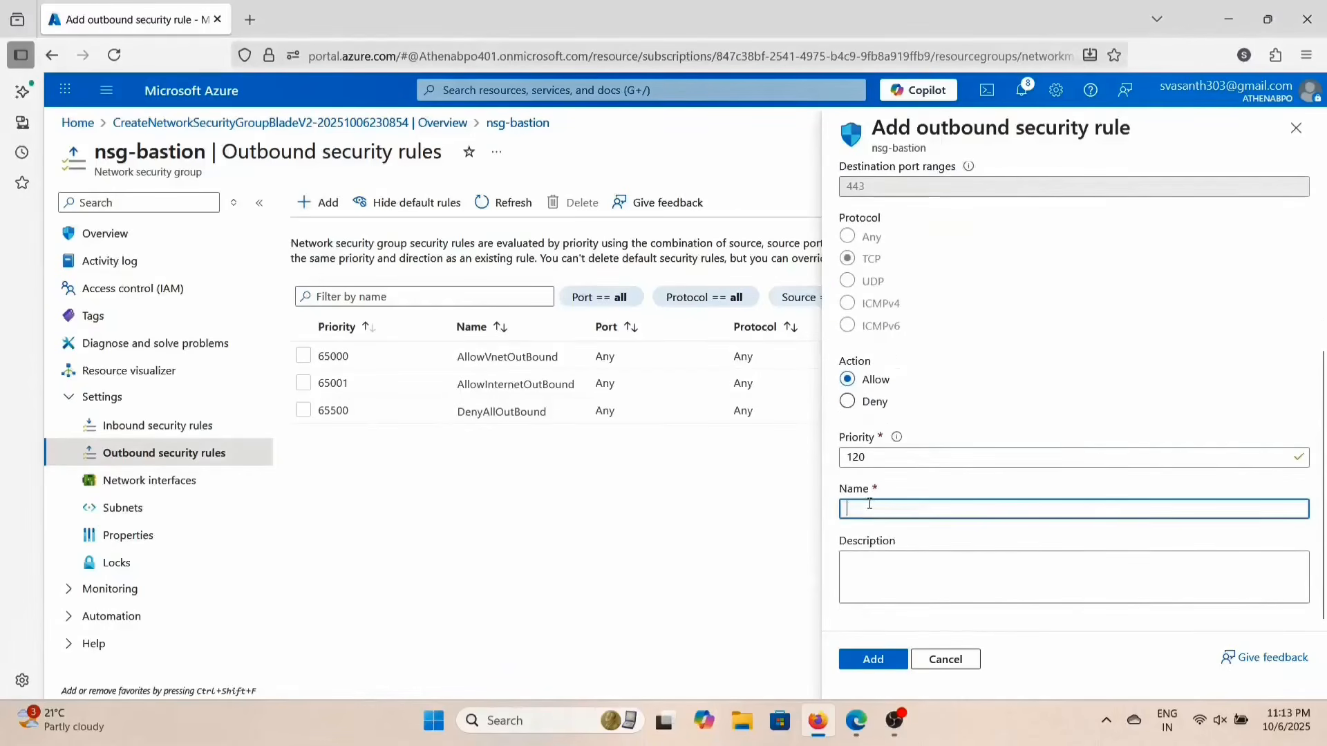
double_click(872, 456)
text(100)
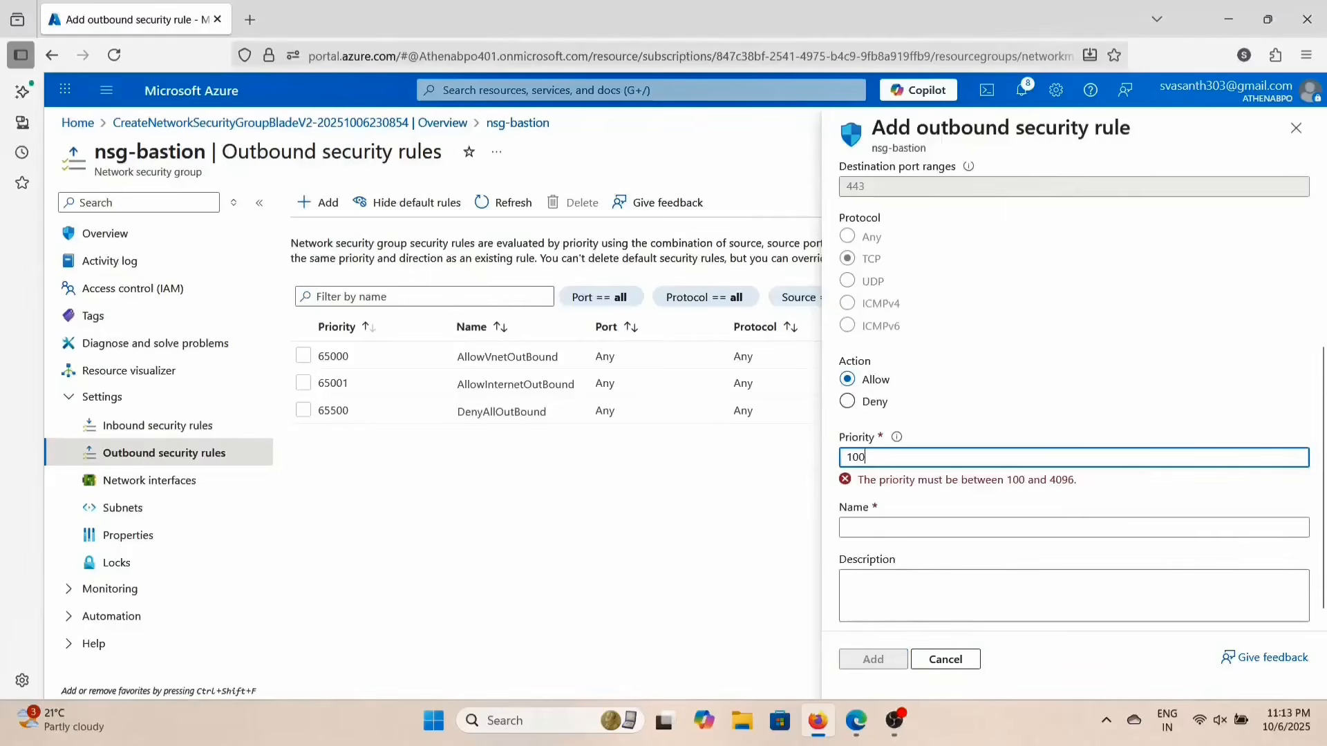
Name the outbound rule AllowHTTPSOutbound.
click(878, 508)
text(Allow)
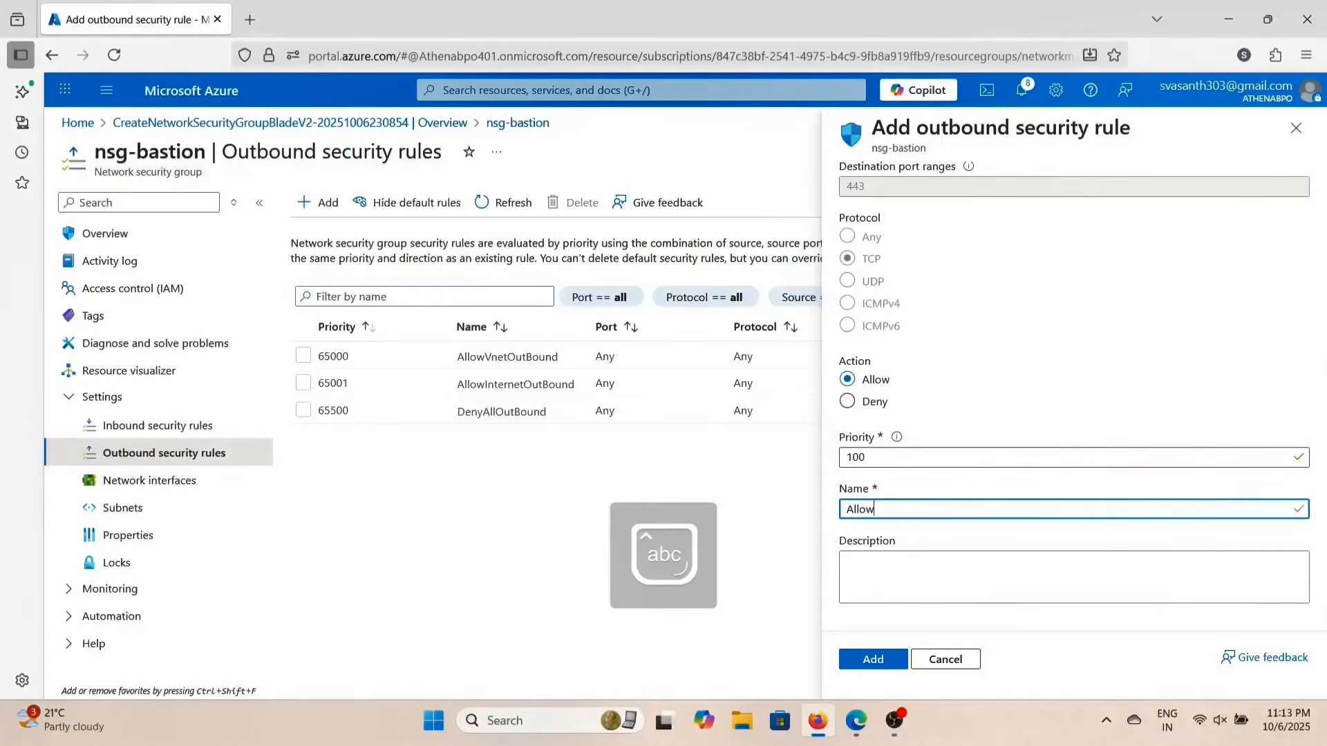
key(Caps_Lock)
text(H)
key(BackSpace)
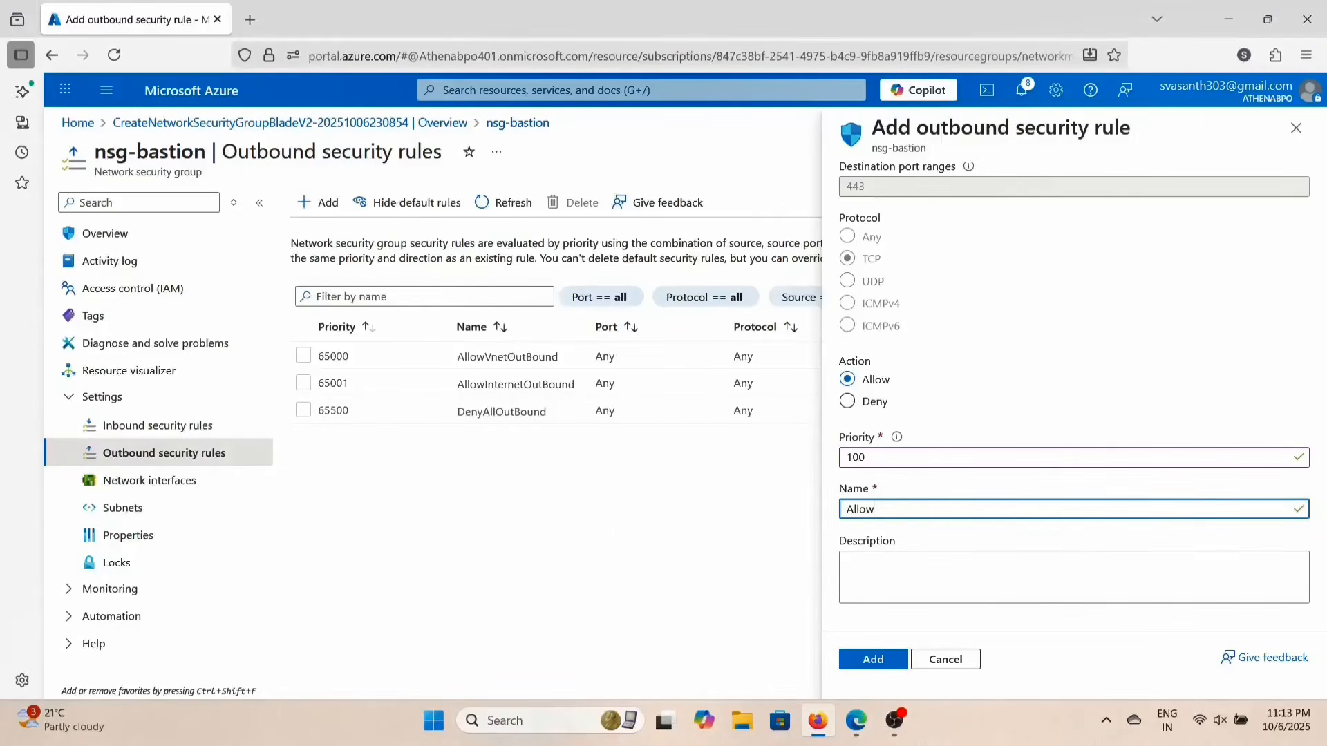
key(Caps_Lock)
key(Caps_Lock)
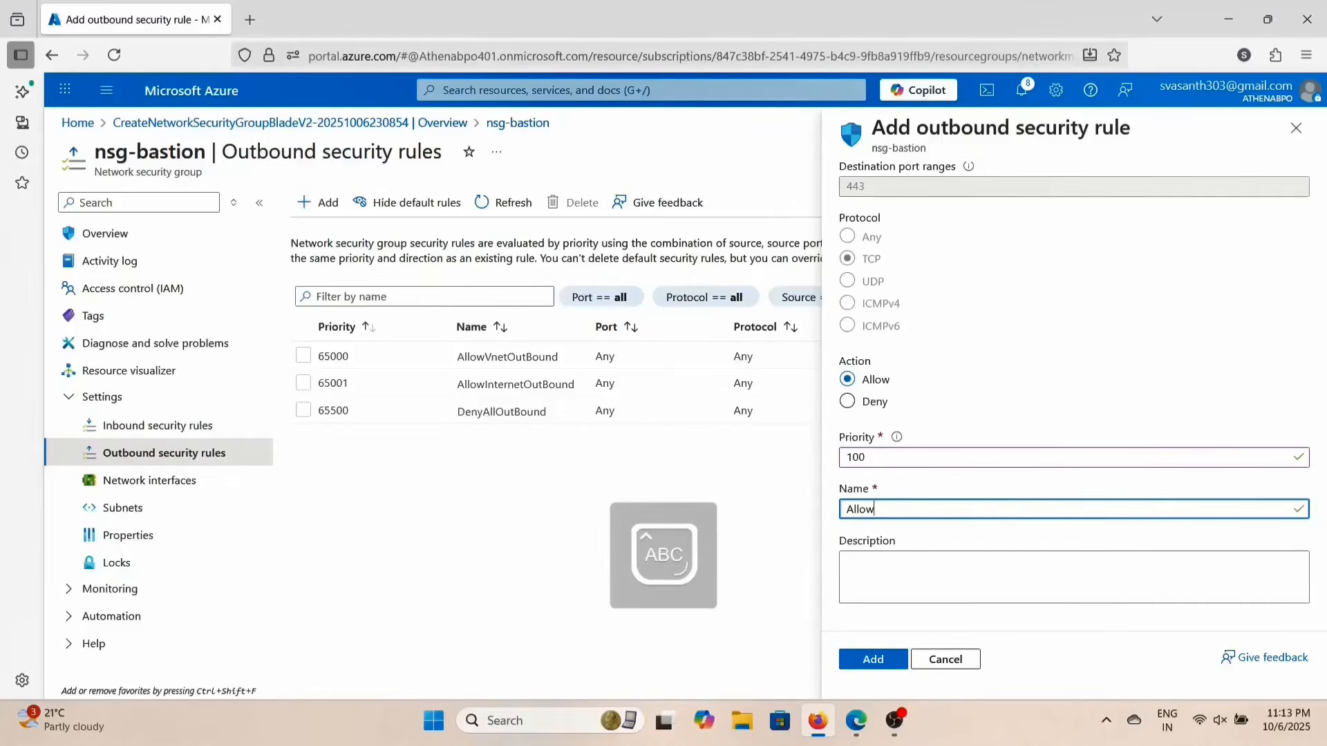
text(HTTPSO)
key(Caps_Lock)
text(Outbound)
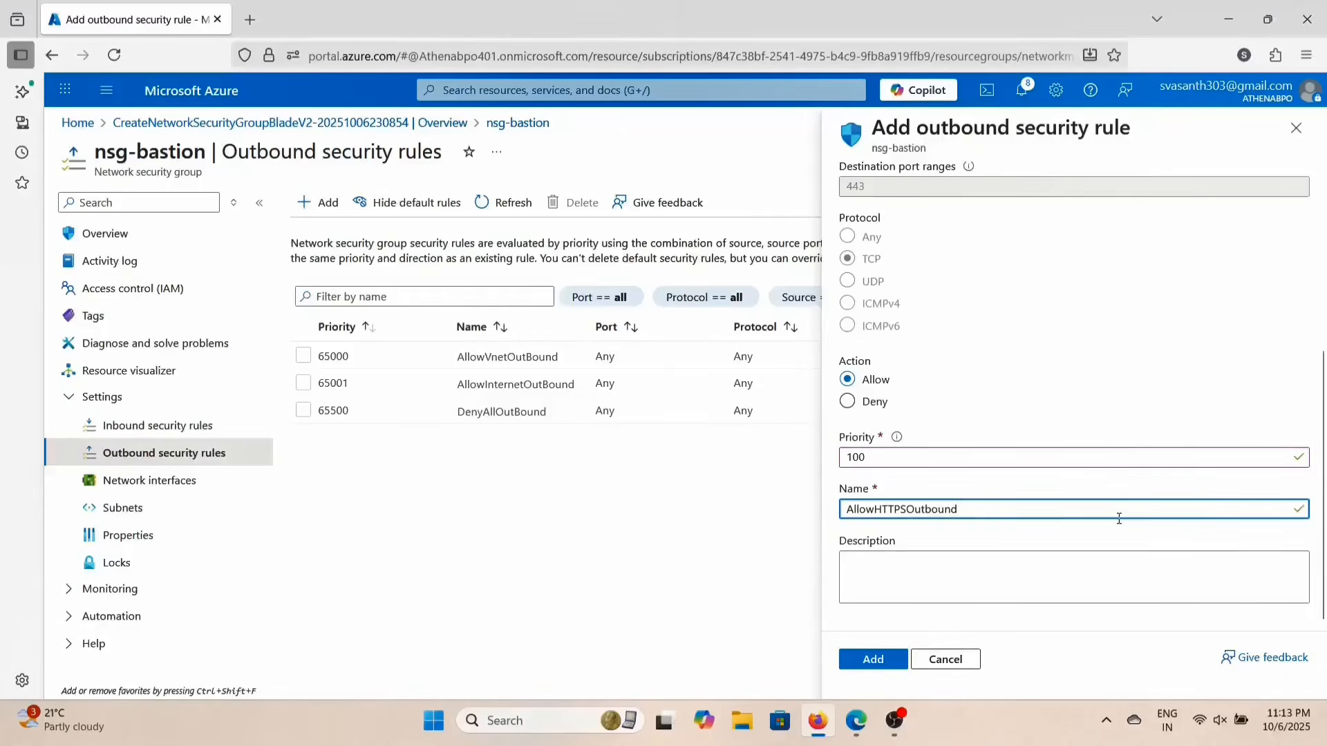
Review the outbound rule's settings, change its name to AllowAZcloudHTTPSOutbound and add it to nsg-bastion.
scroll(1119, 518, up, 3)
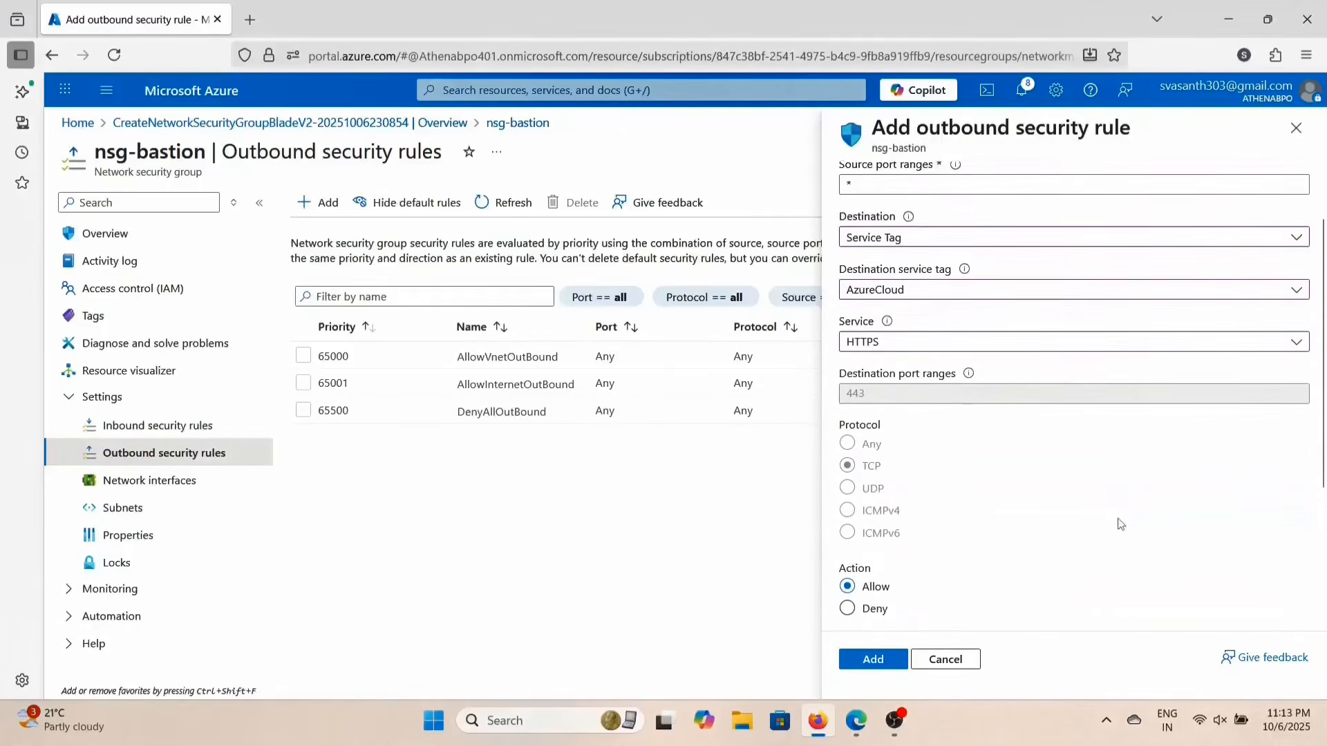
scroll(1120, 523, down, 3)
scroll(1118, 518, up, 3)
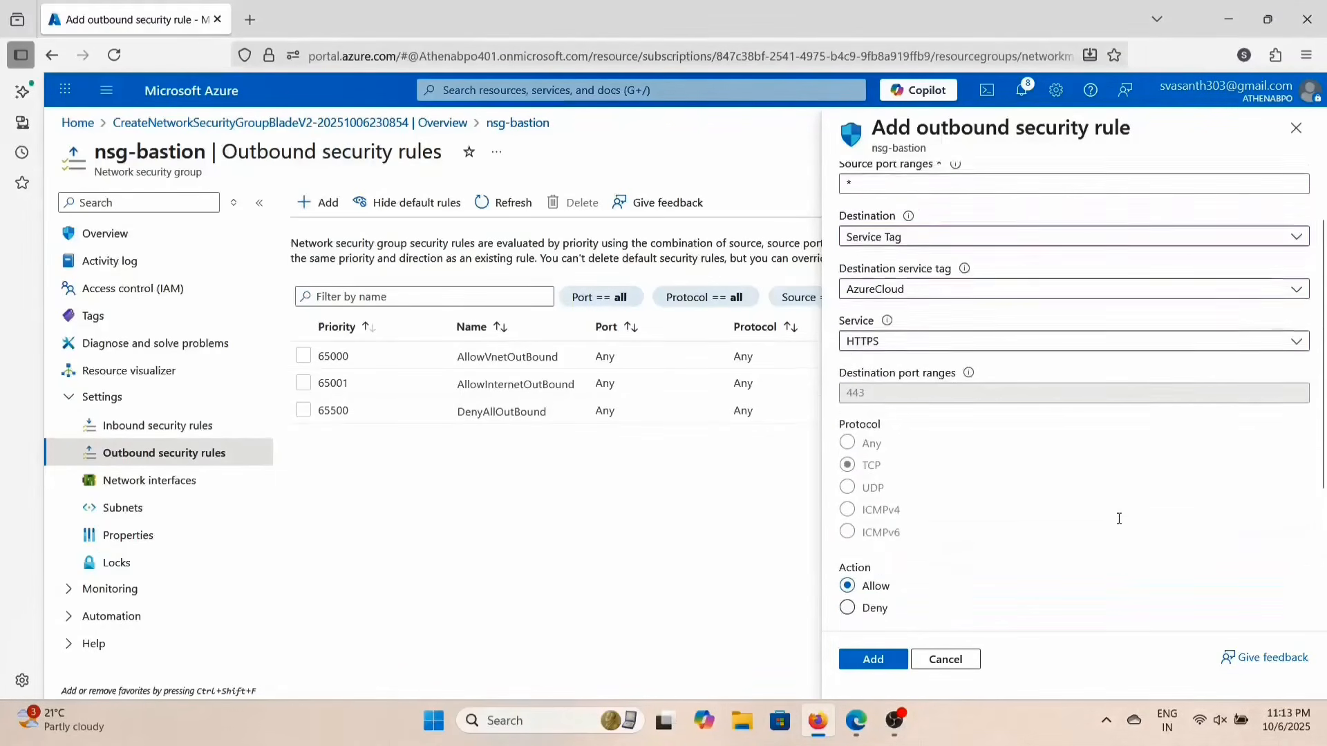
scroll(1120, 524, down, 3)
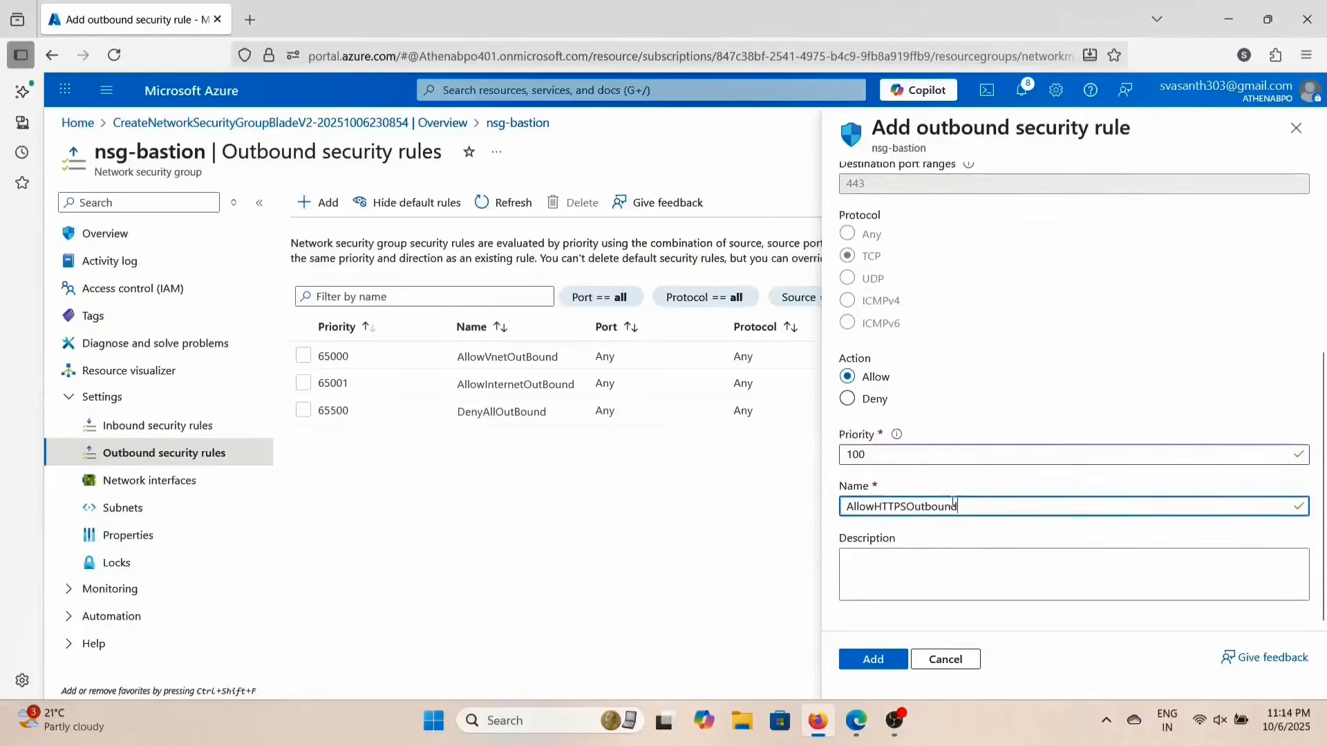
click(876, 506)
text(az)
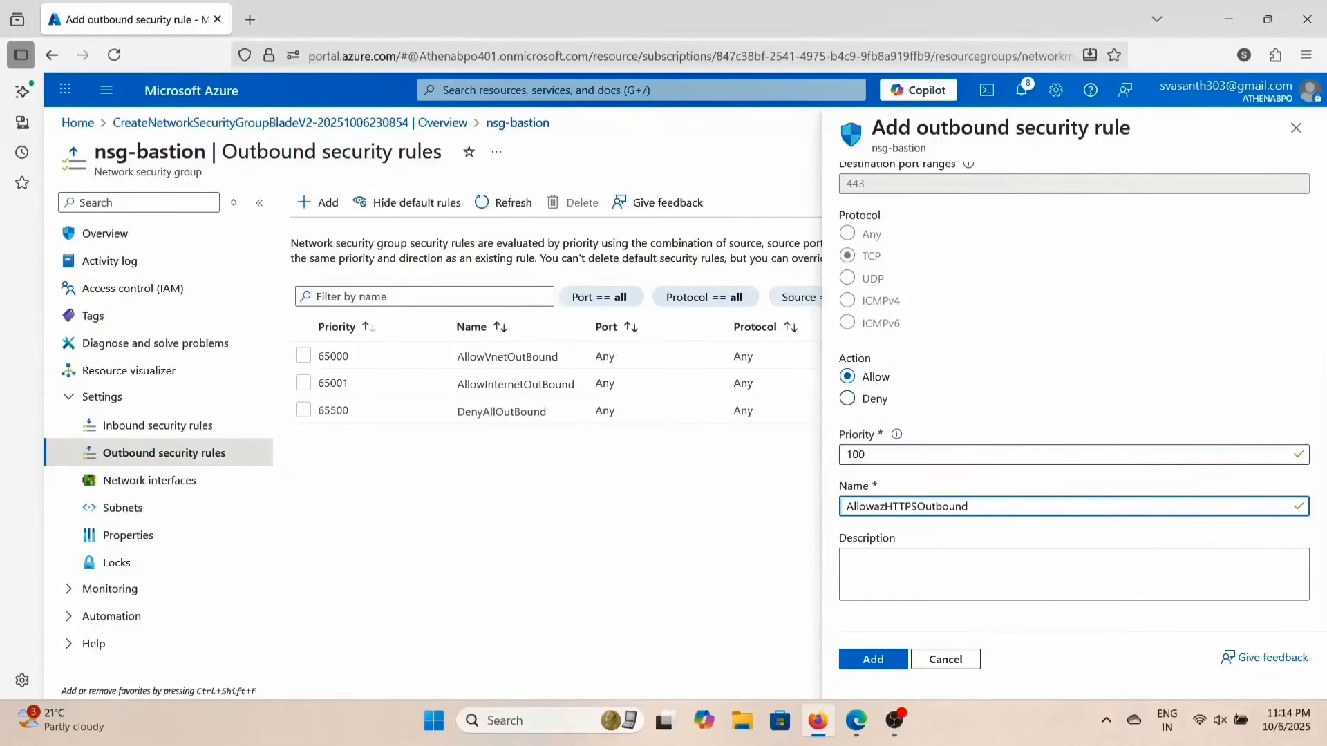
text(cl)
key(BackSpace)
key(BackSpace)
key(BackSpace)
key(BackSpace)
key(Caps_Lock)
text(AZ)
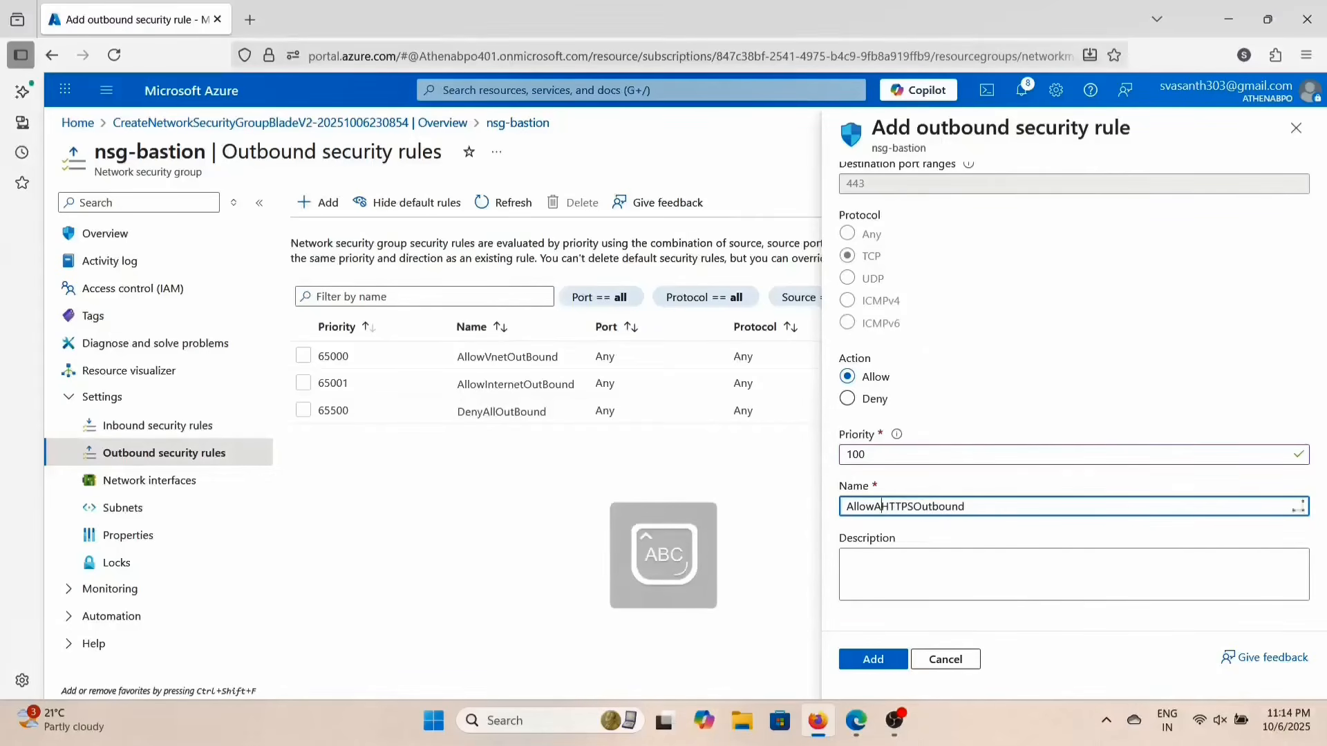
text(cloud)
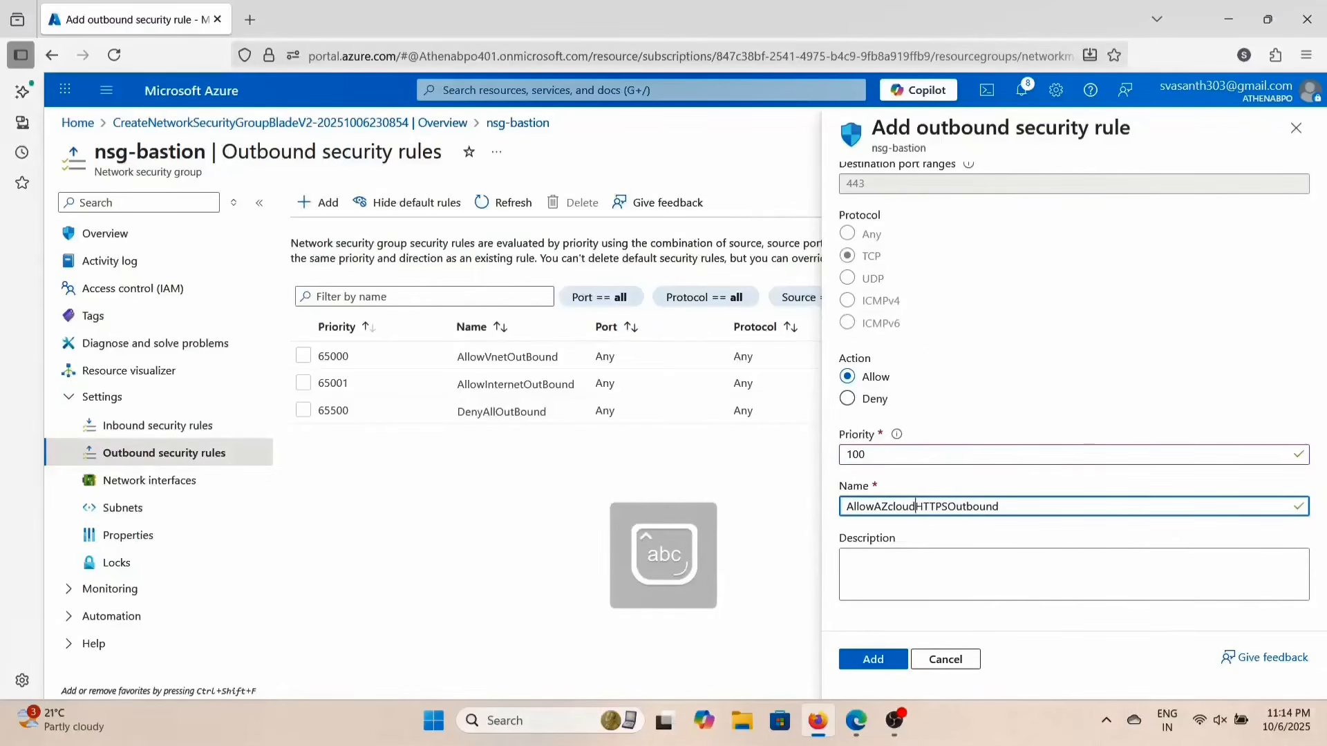
click(870, 662)
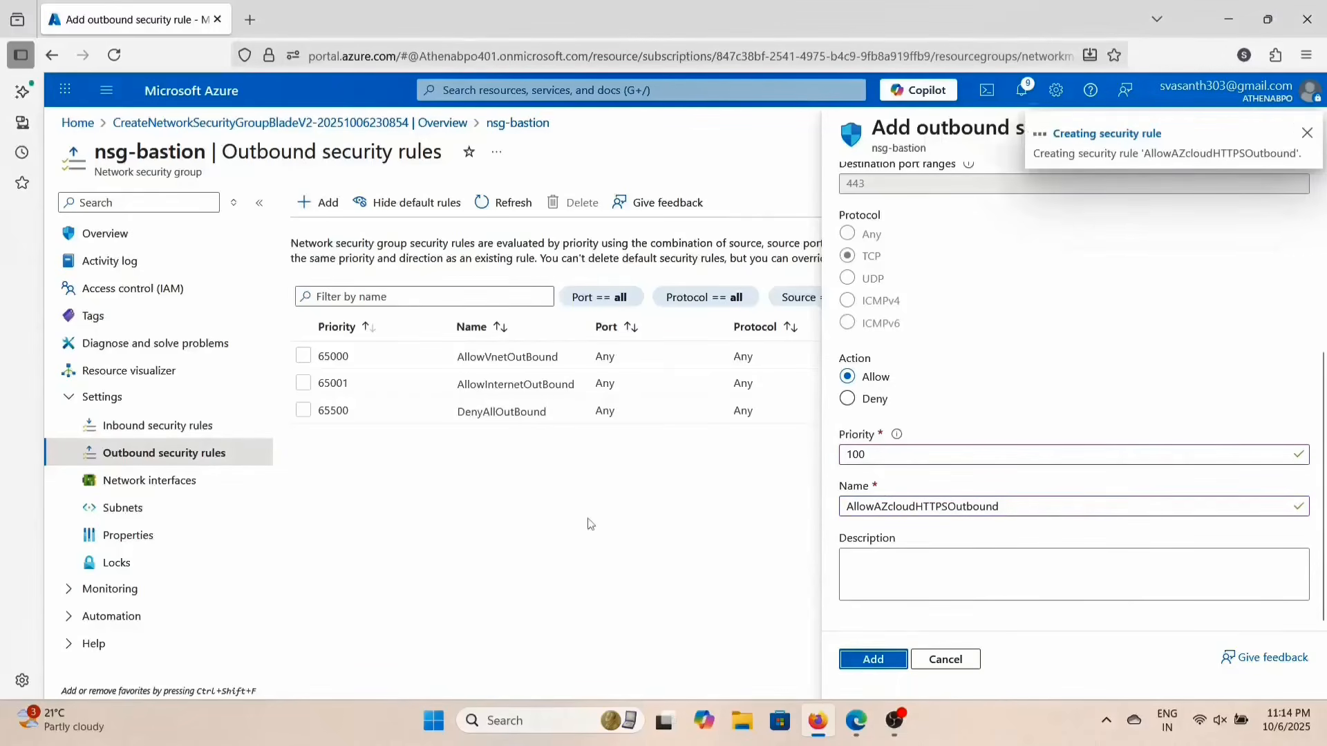
Start another outbound rule for nsg-bastion with the VirtualNetwork service tag as its destination.
click(312, 201)
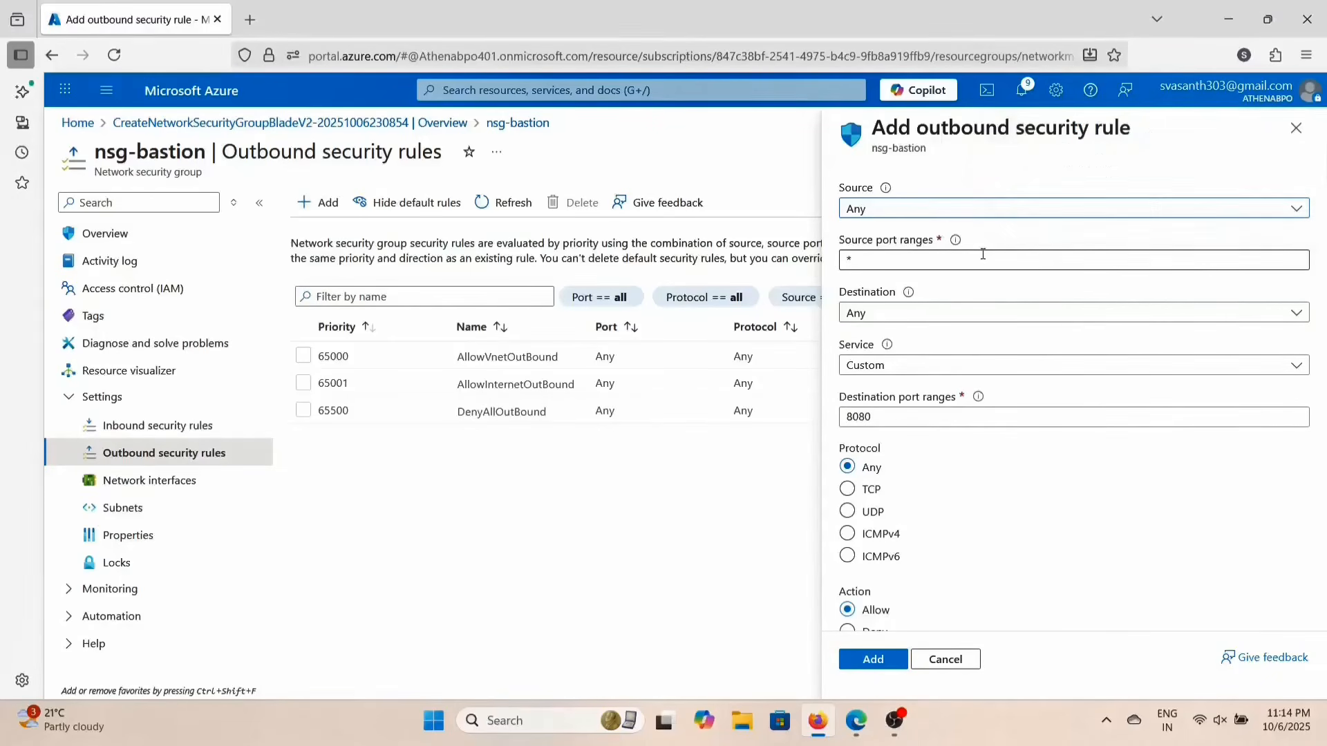
click(963, 316)
click(892, 419)
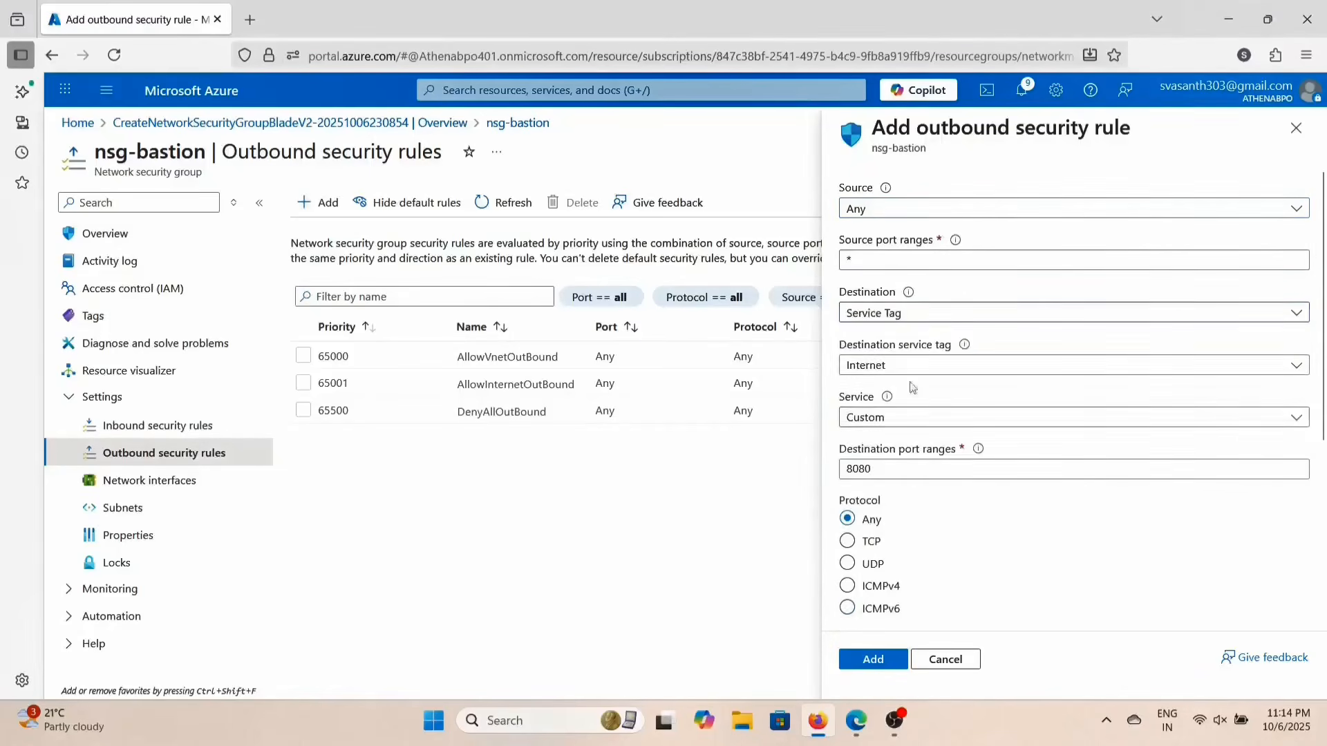
click(916, 371)
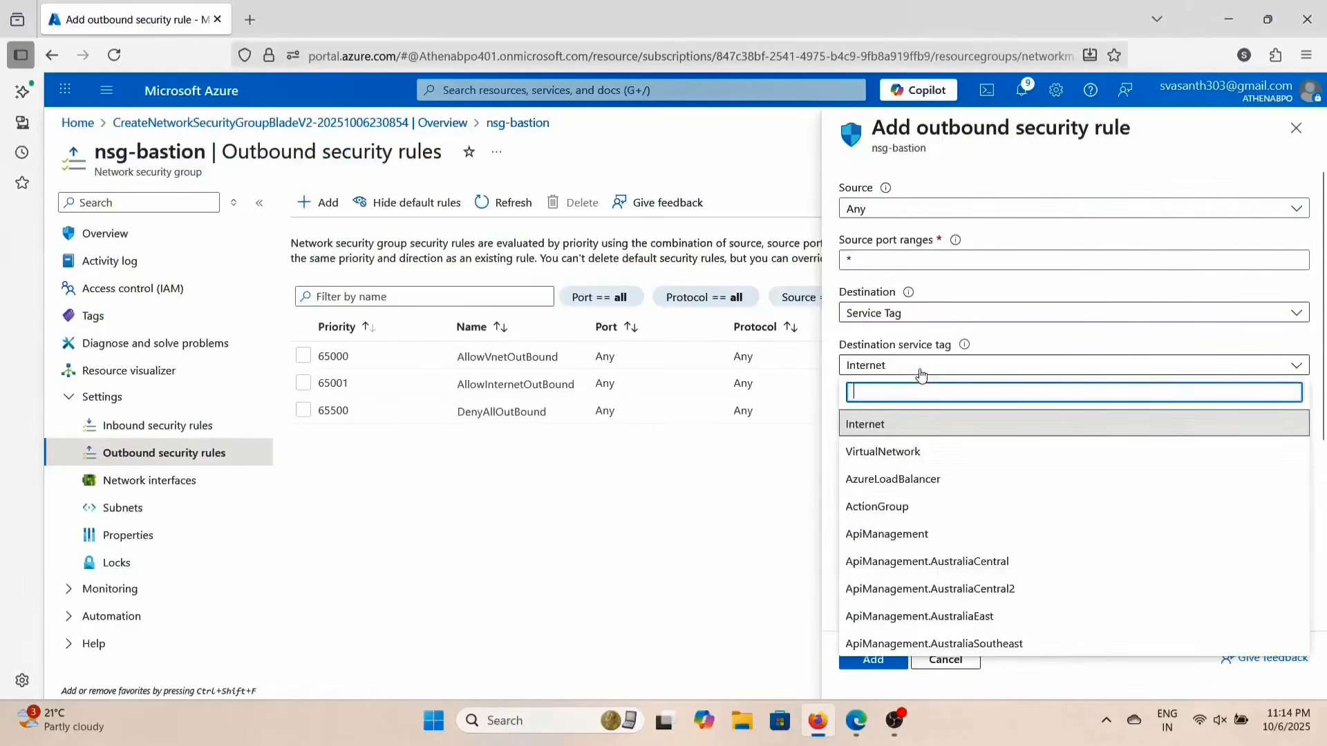
click(904, 450)
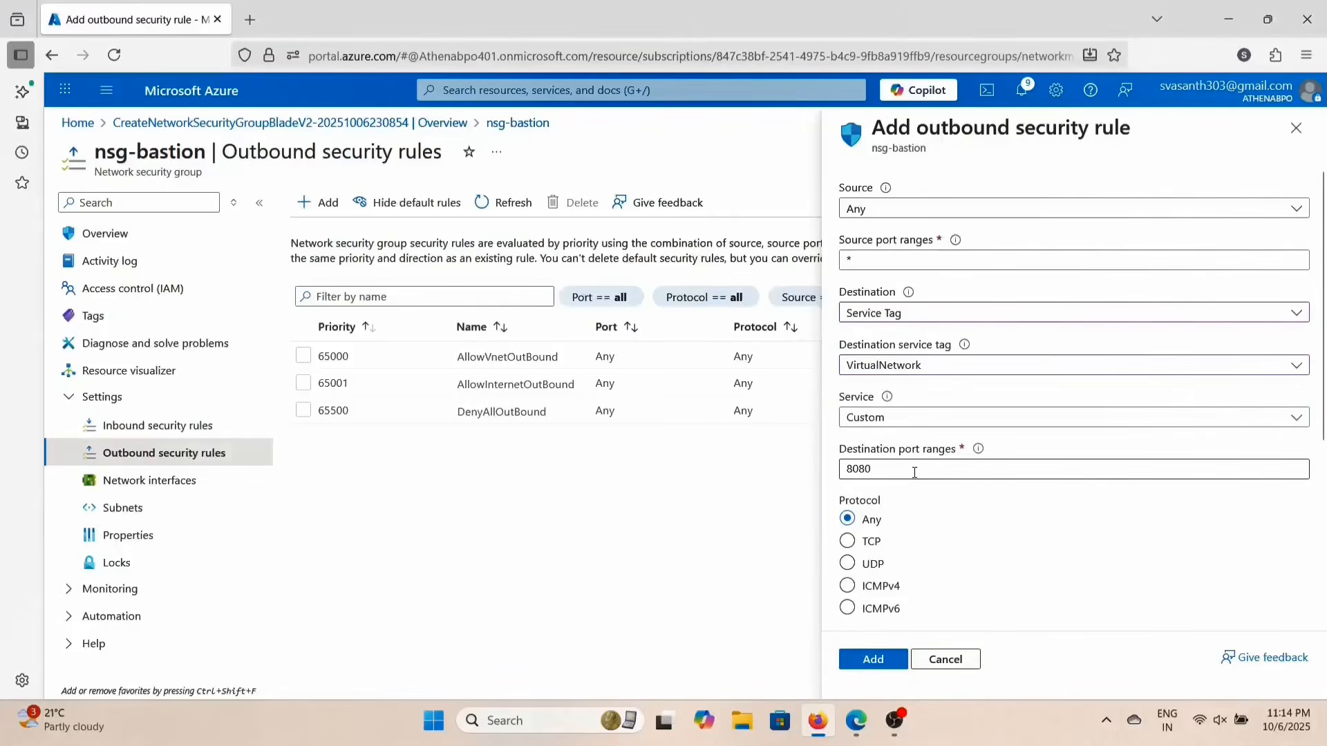
Set the outbound rule's destination port ranges to 3389,22.
click(914, 473)
key(BackSpace)
key(BackSpace)
key(BackSpace)
key(BackSpace)
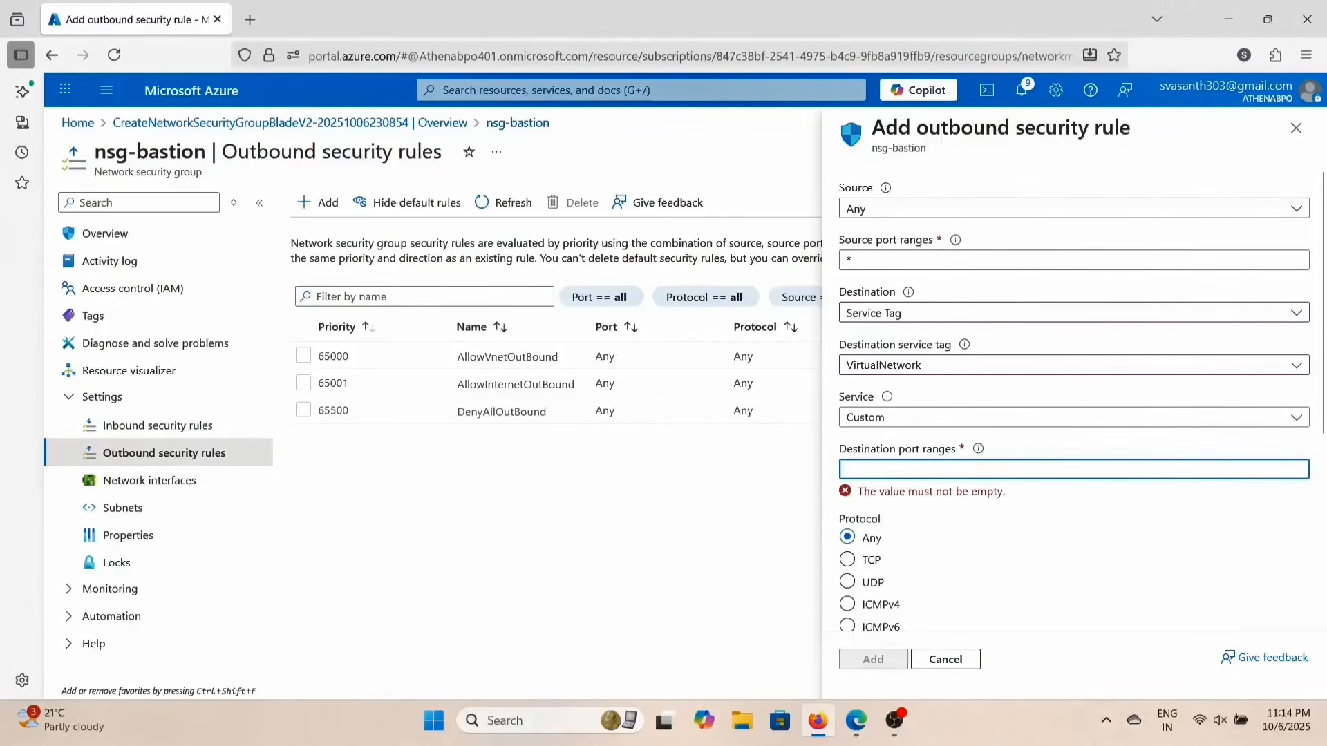
text(3389)
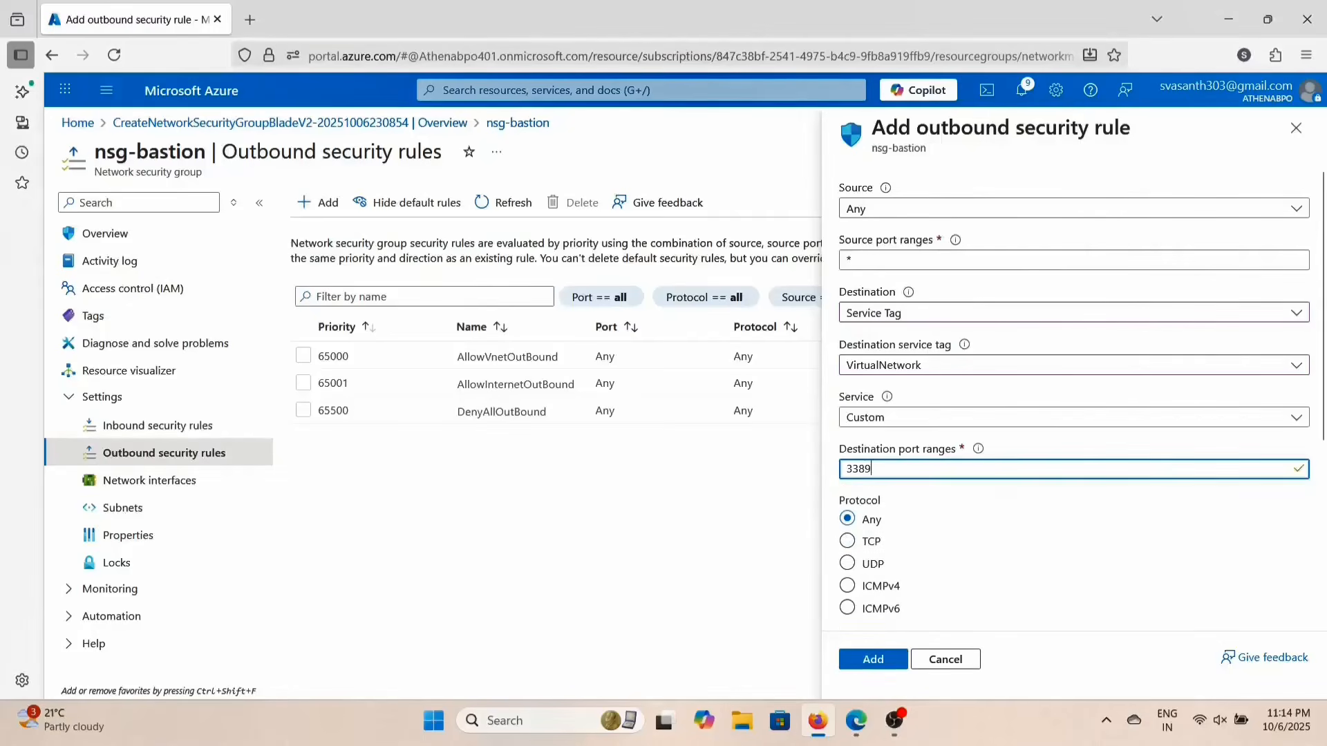
text(,22)
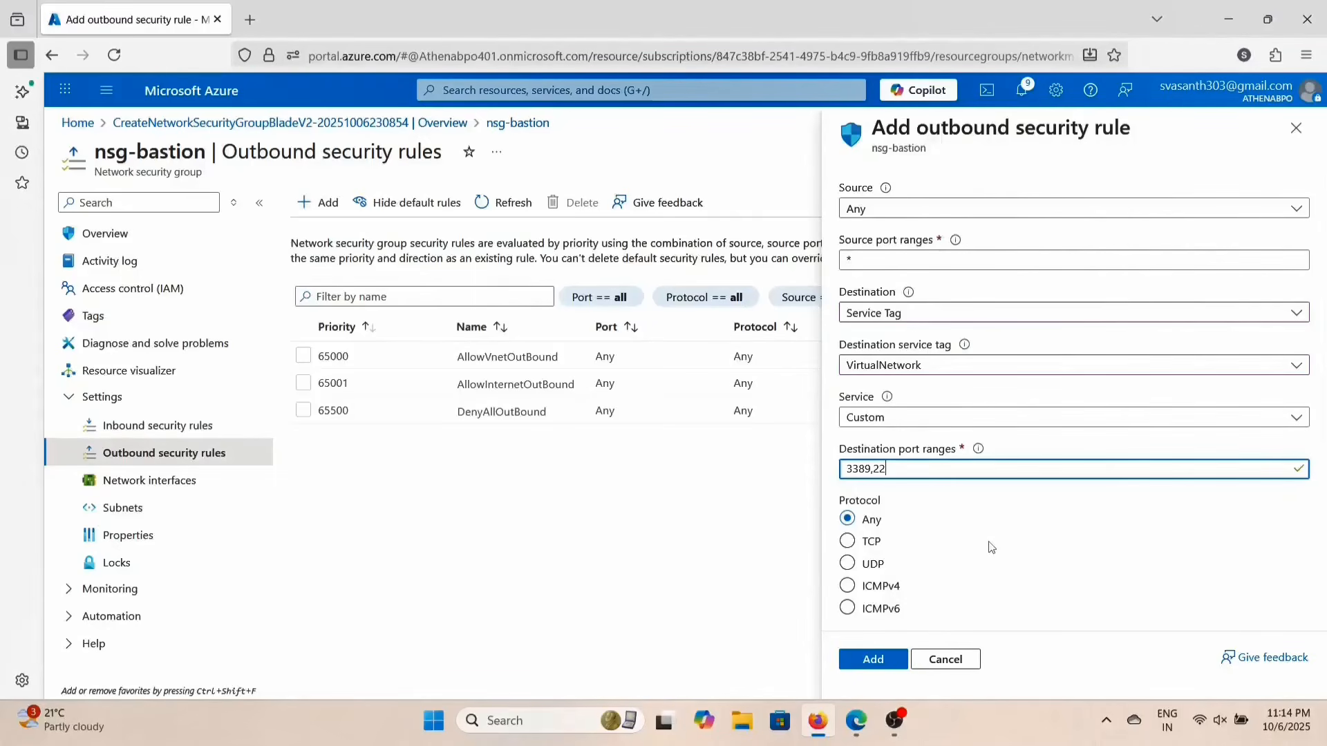
scroll(990, 546, down, 4)
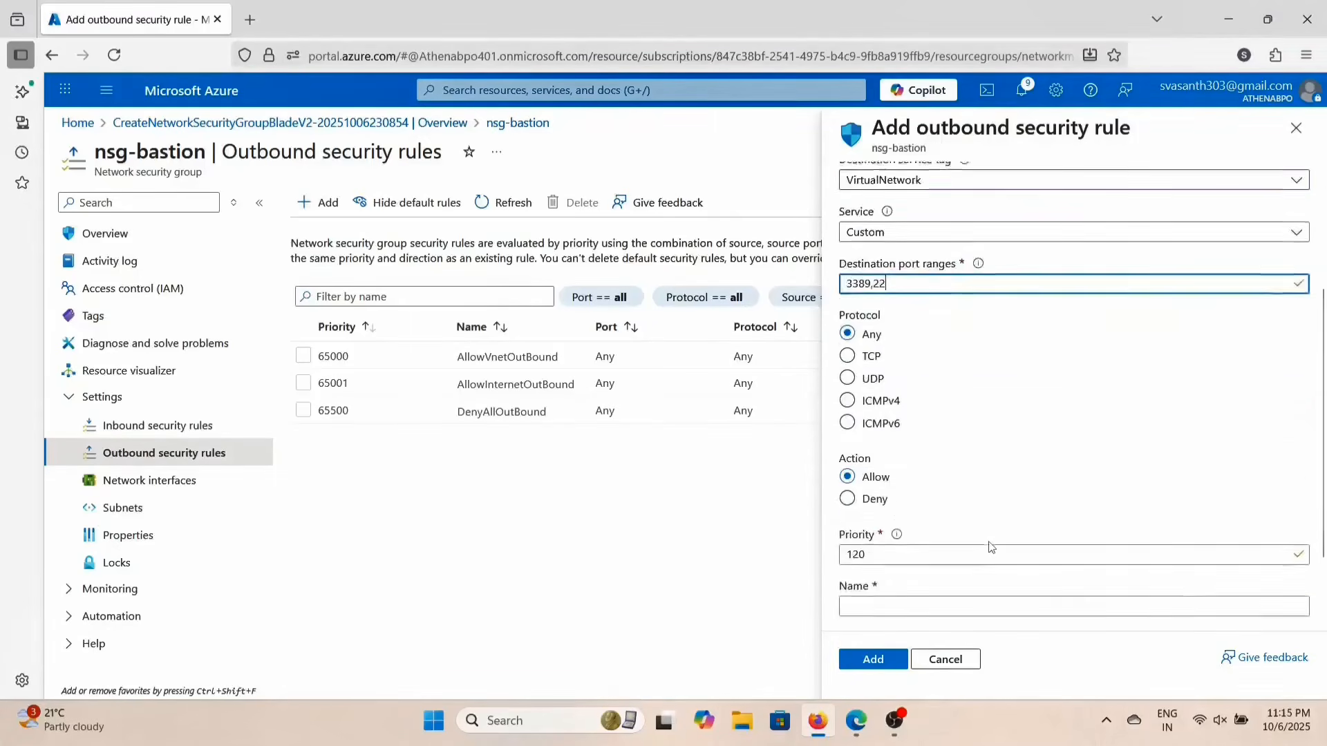
Name the outbound rule AllowRDPSSHOutbound and add it to nsg-bastion.
click(885, 505)
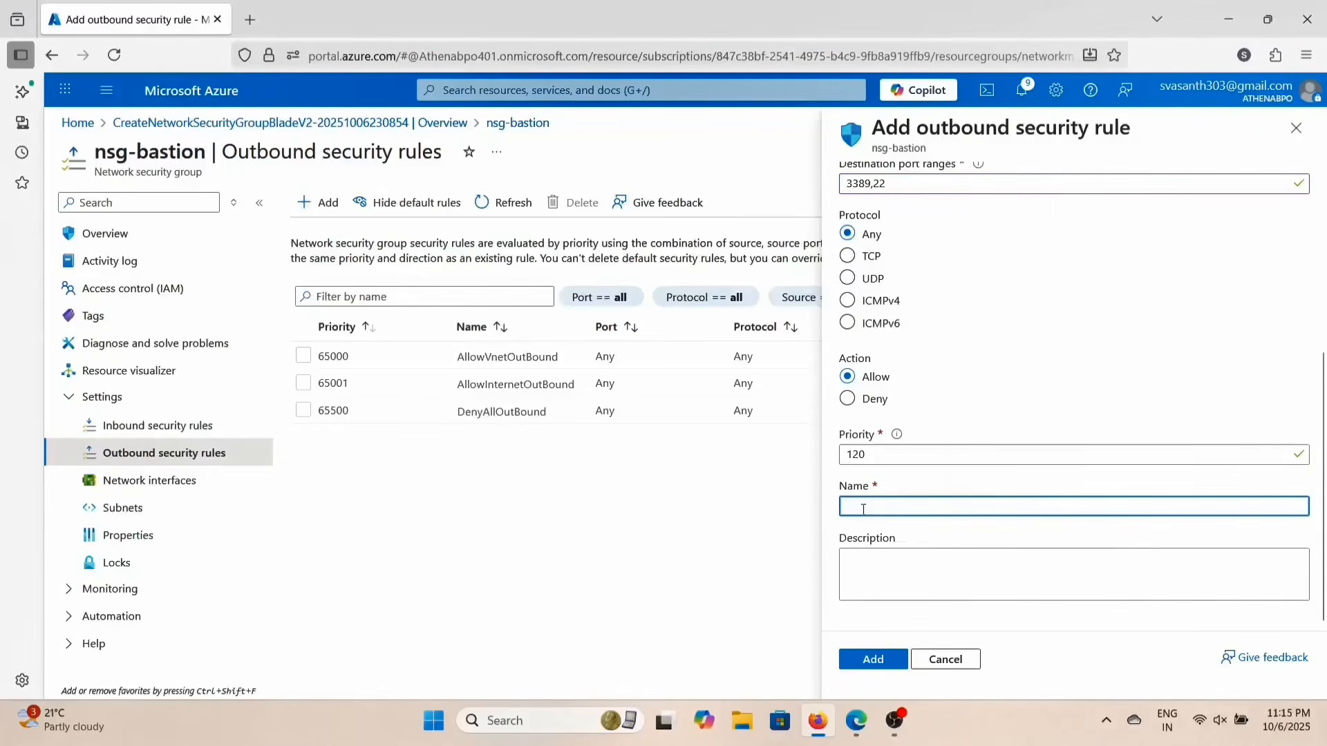
key(Caps_Lock)
text(A)
key(Caps_Lock)
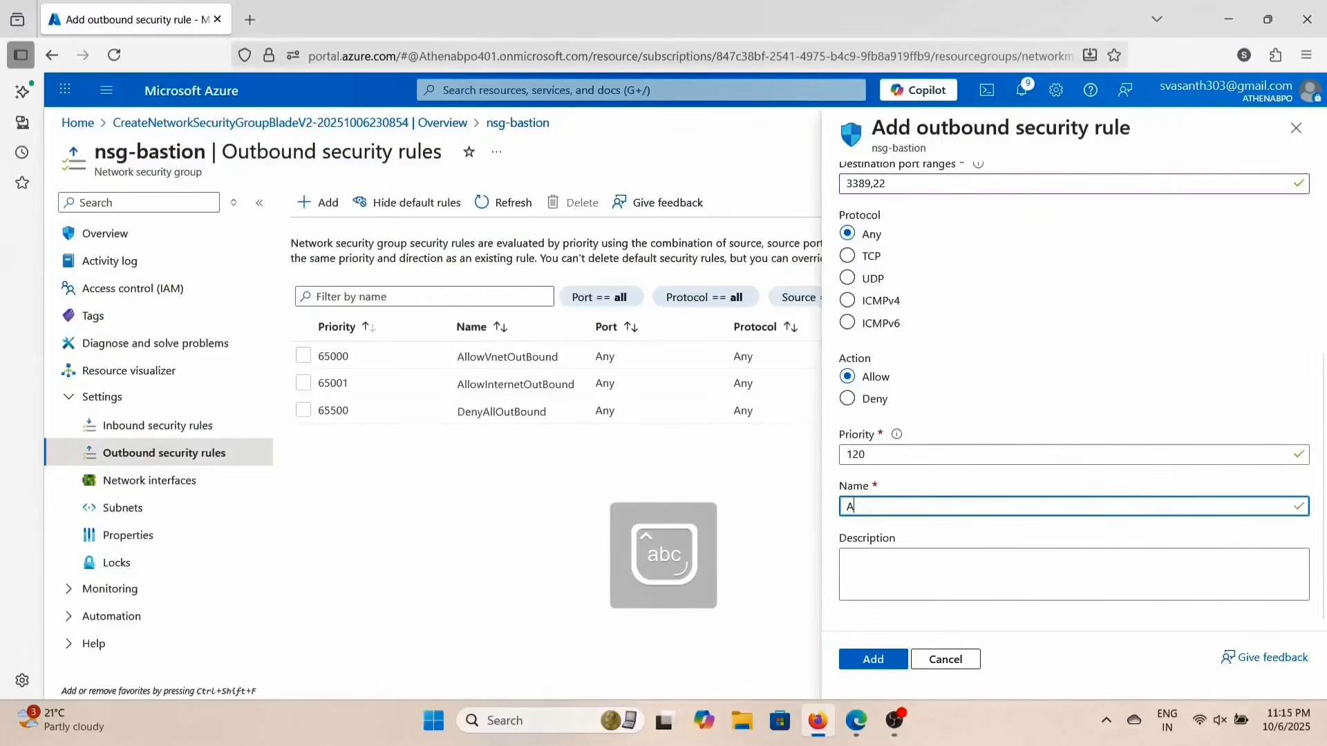
text(llow)
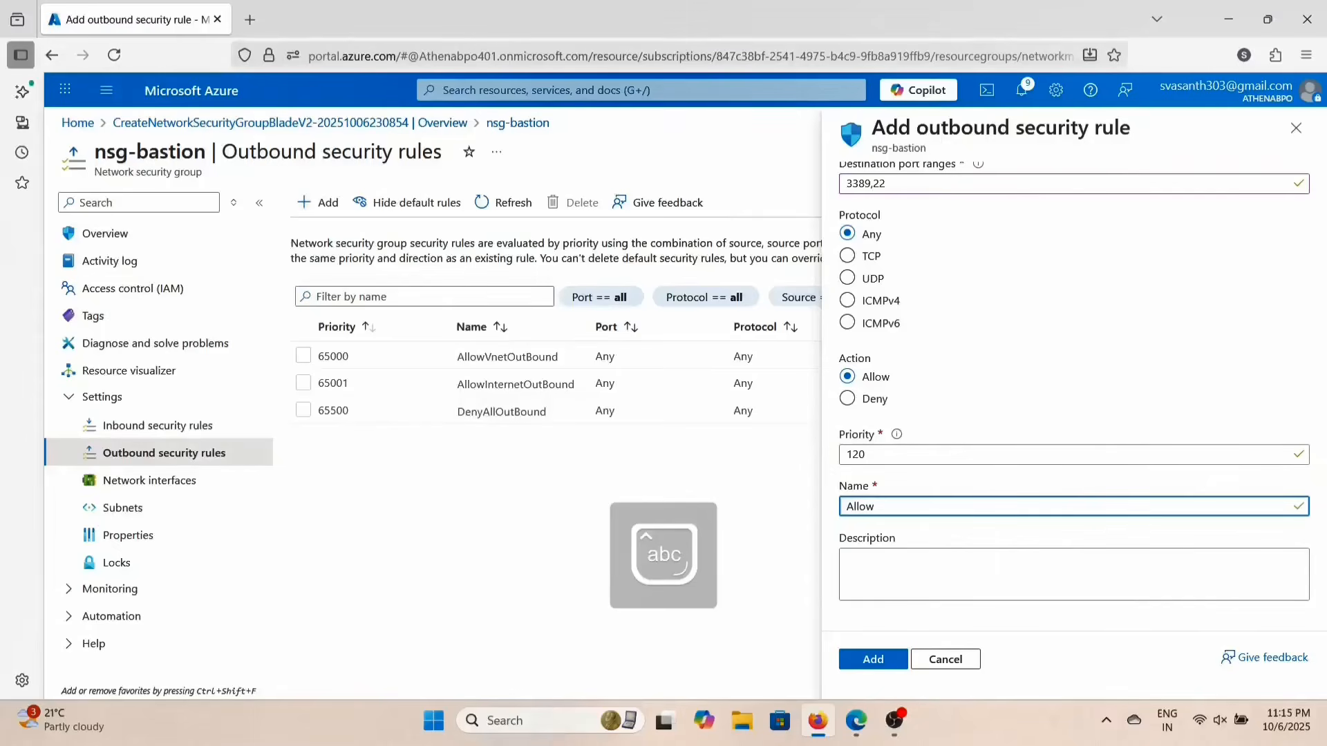
key(Caps_Lock)
text(RDPSSH)
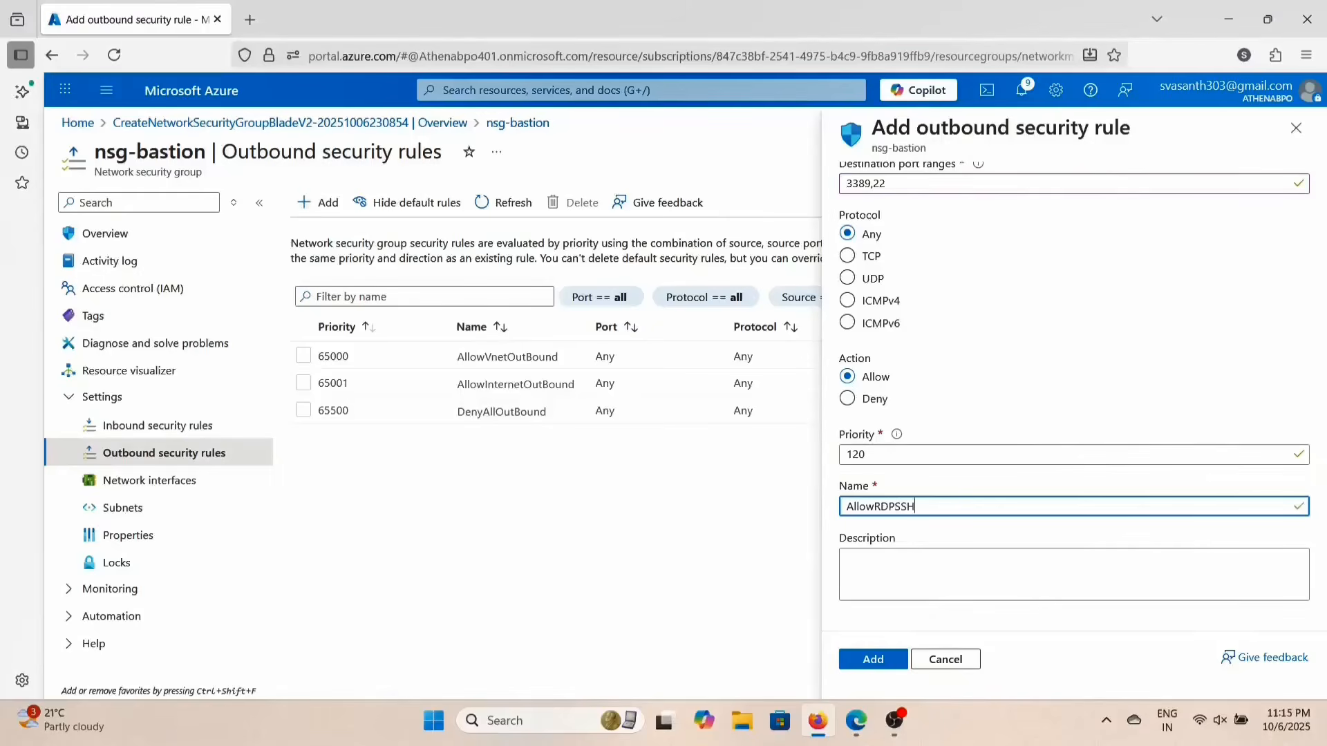
text(O)
key(Caps_Lock)
text(utb)
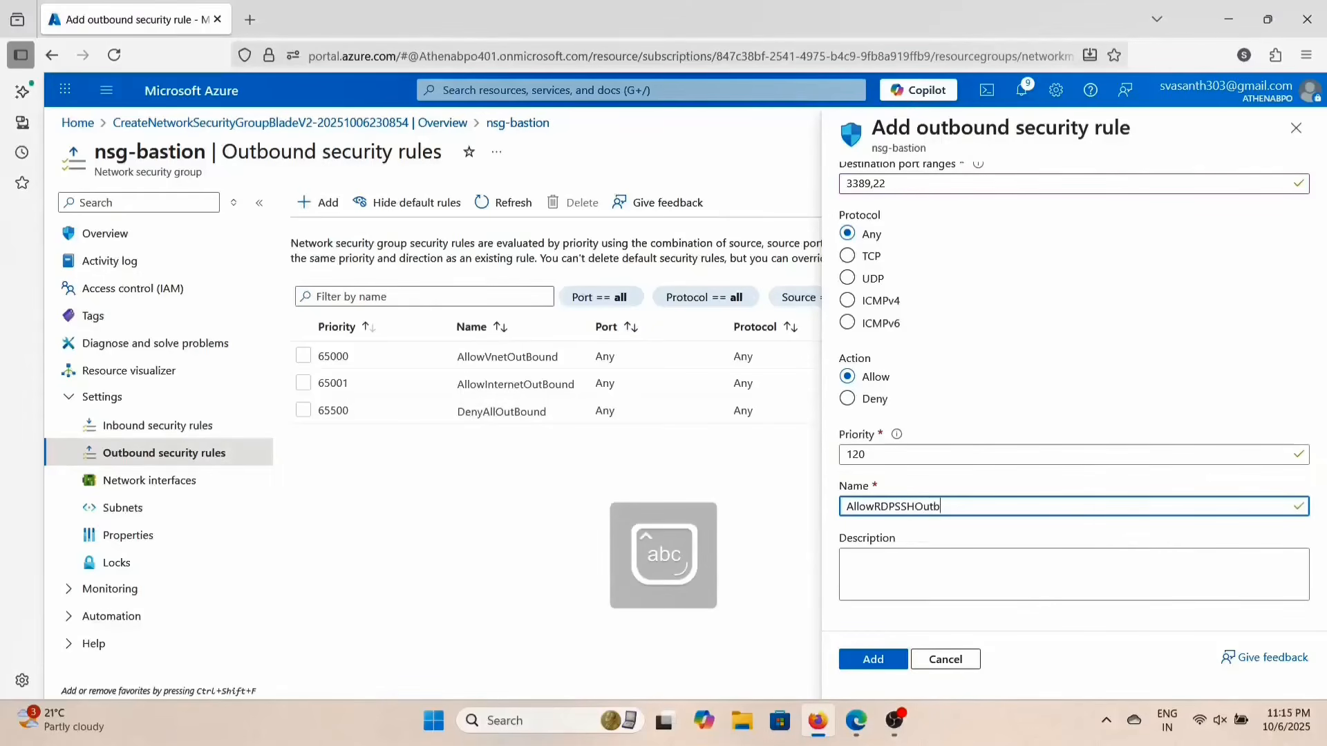
text(ound)
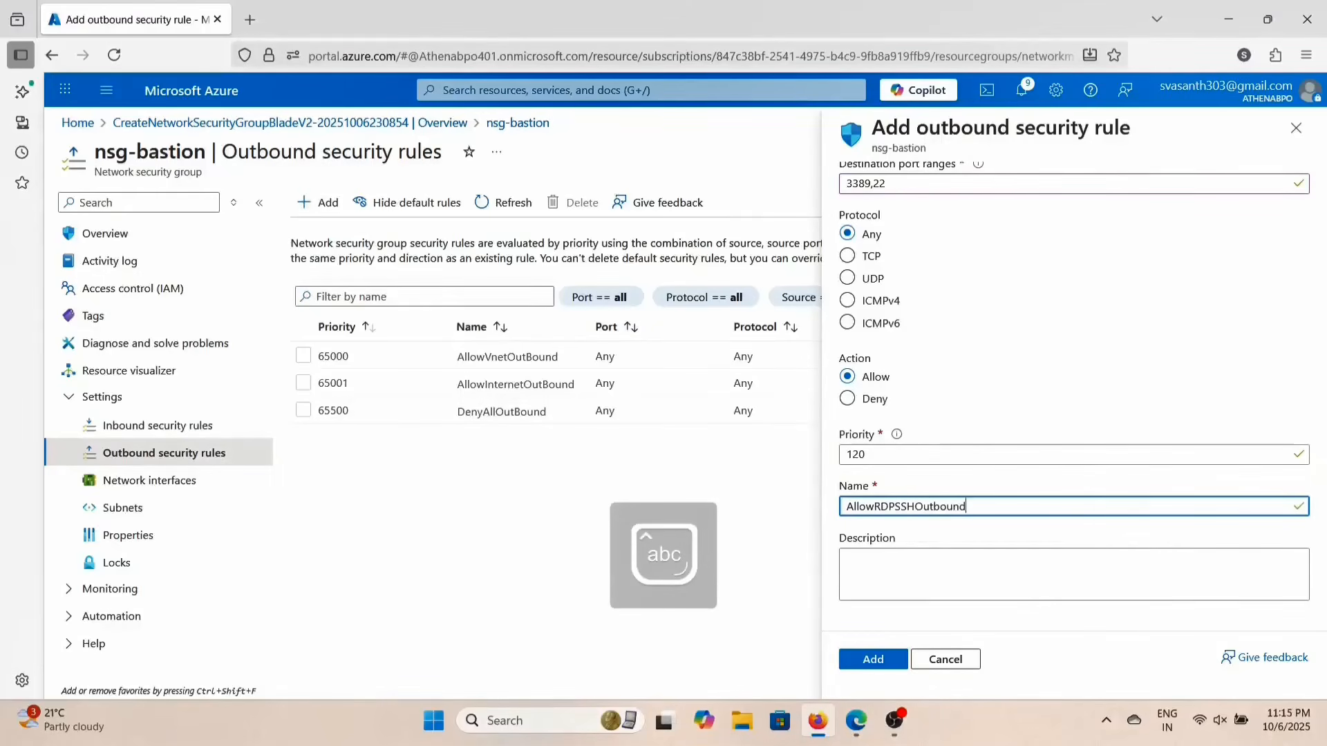
click(860, 658)
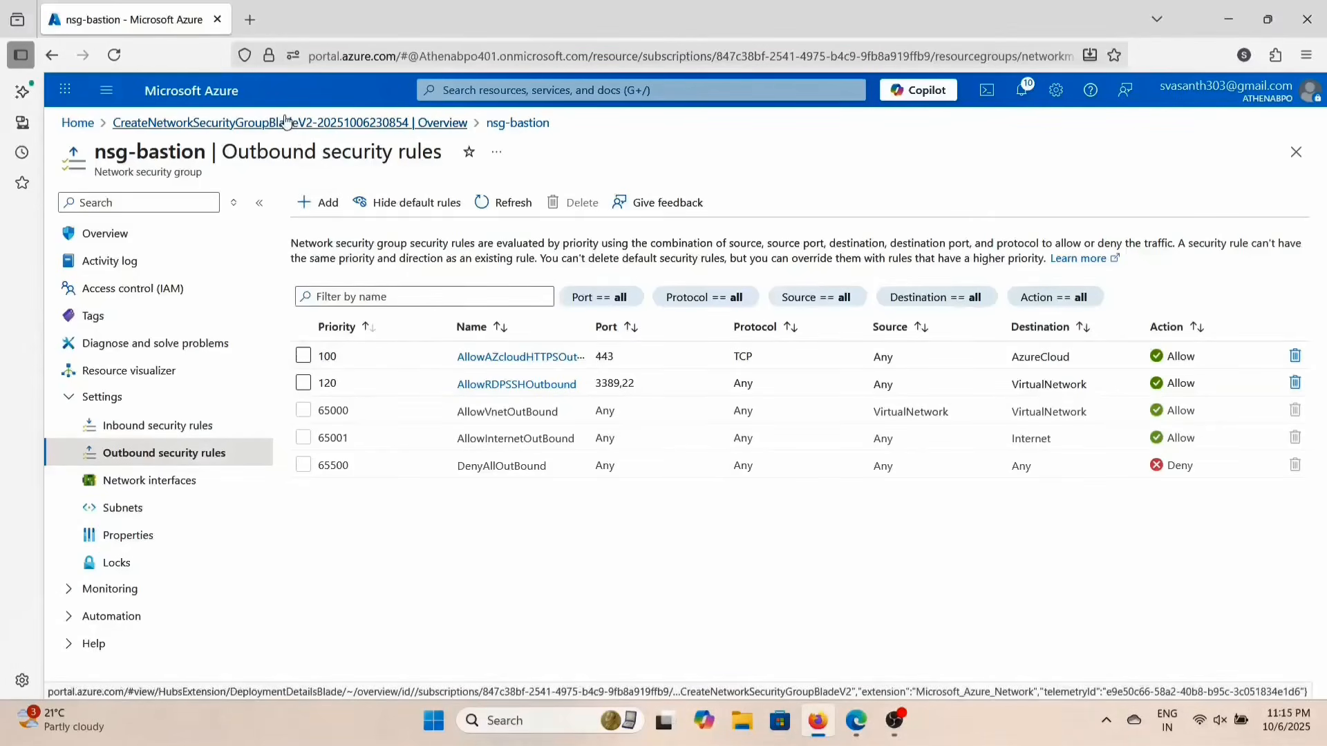
Associate nsg-bastion with the AzureBastionSubnet of Core-hub-vnet.
click(122, 508)
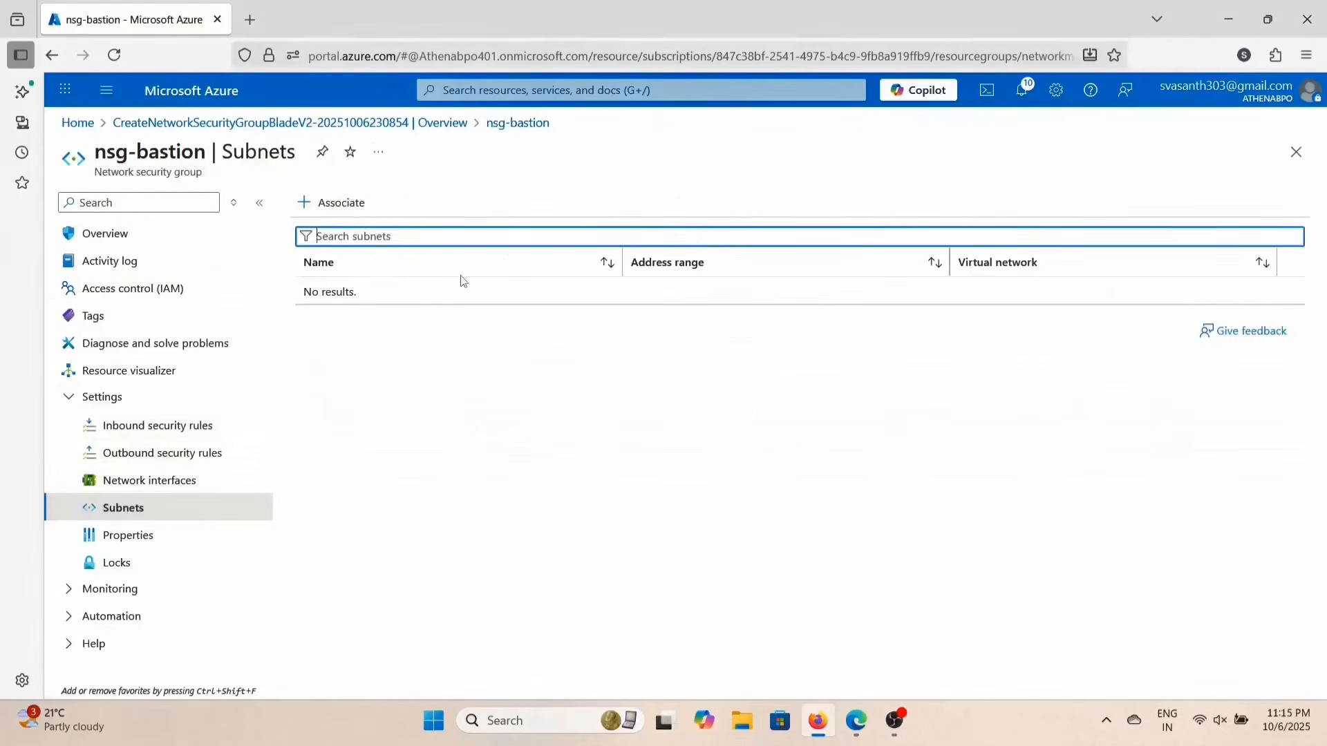
click(340, 204)
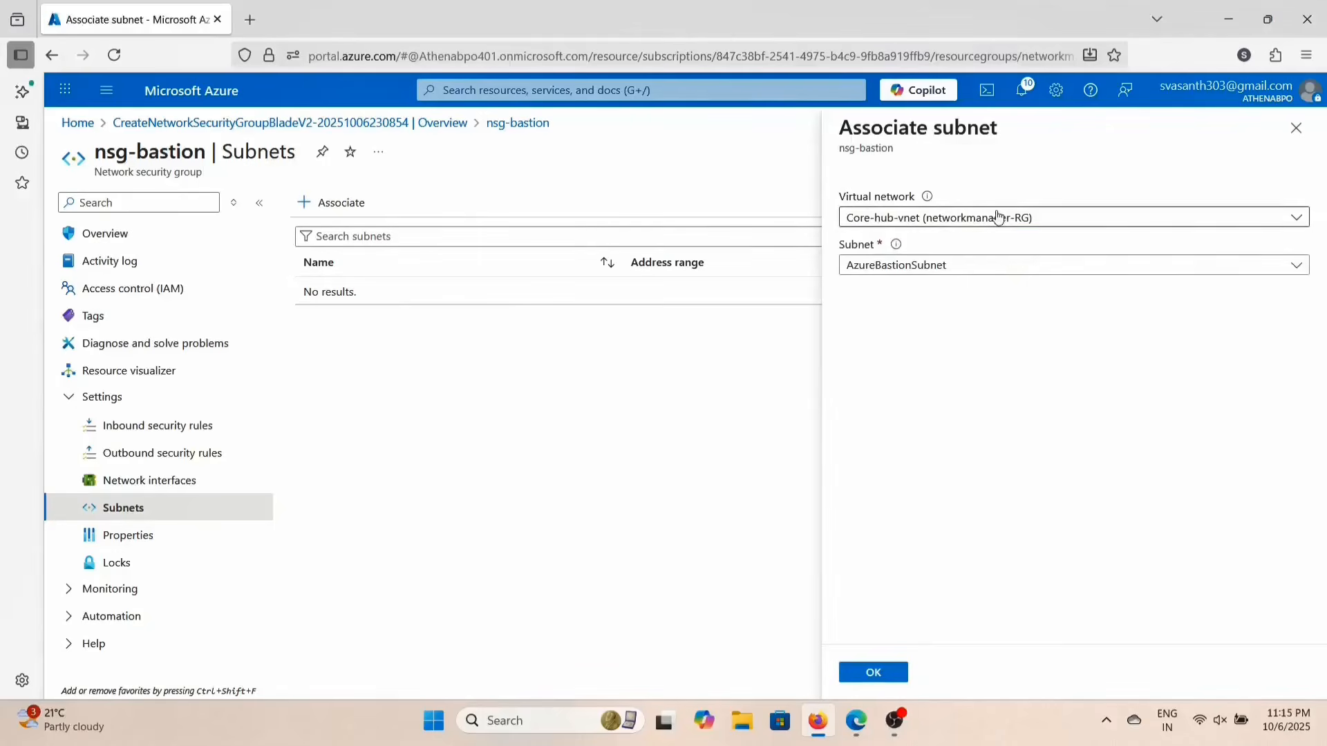
click(998, 216)
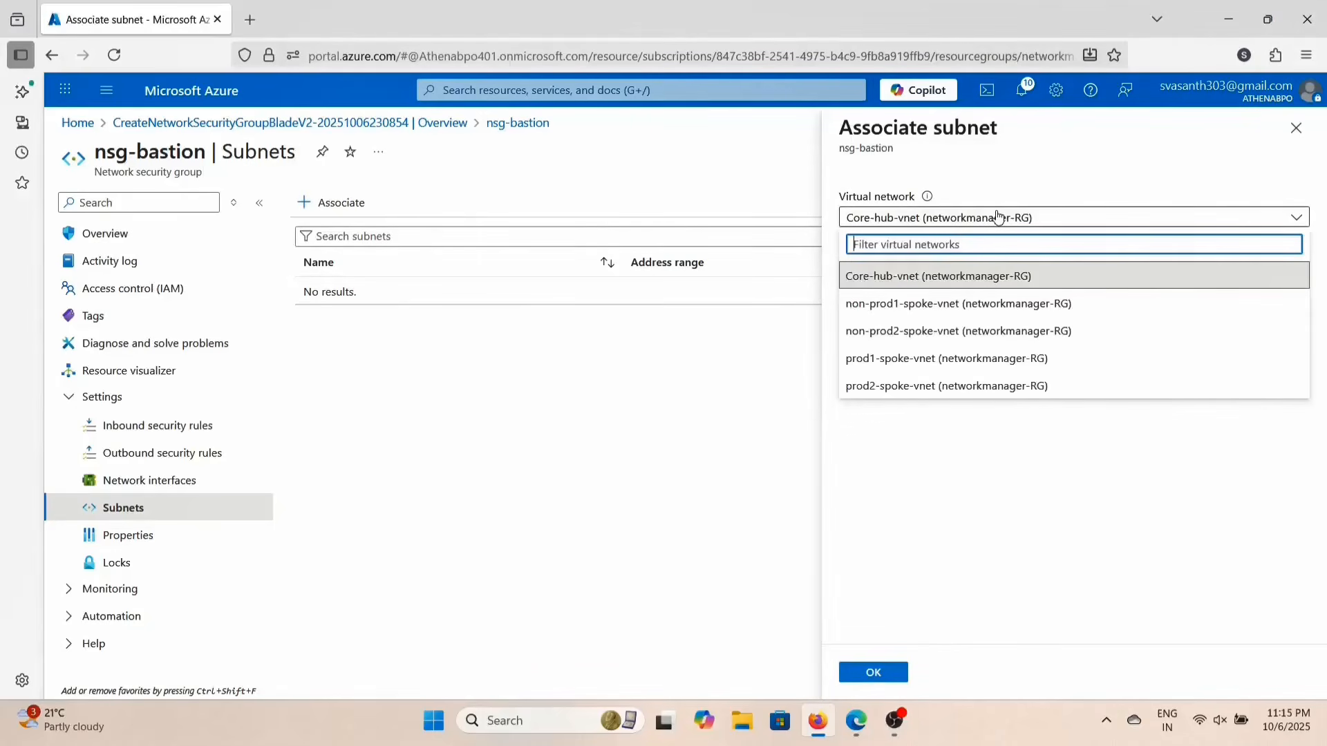
click(982, 278)
click(956, 268)
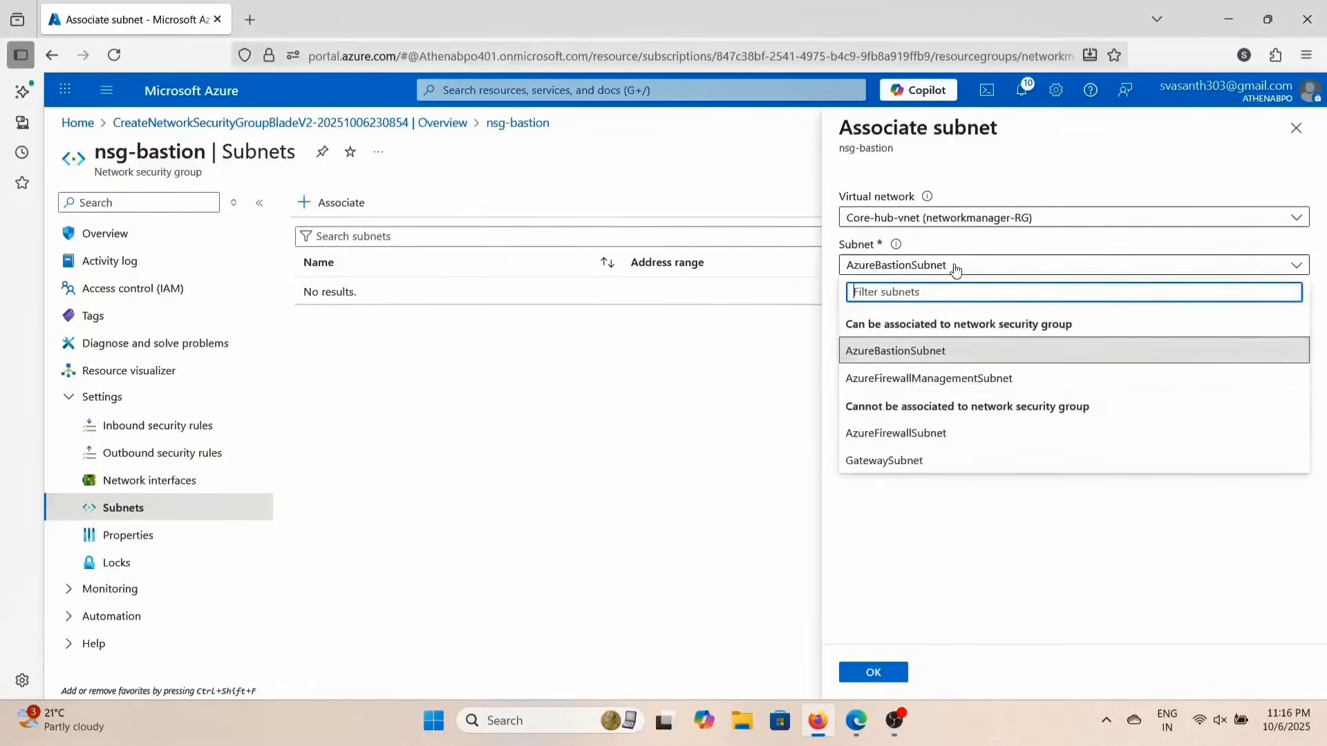
click(906, 354)
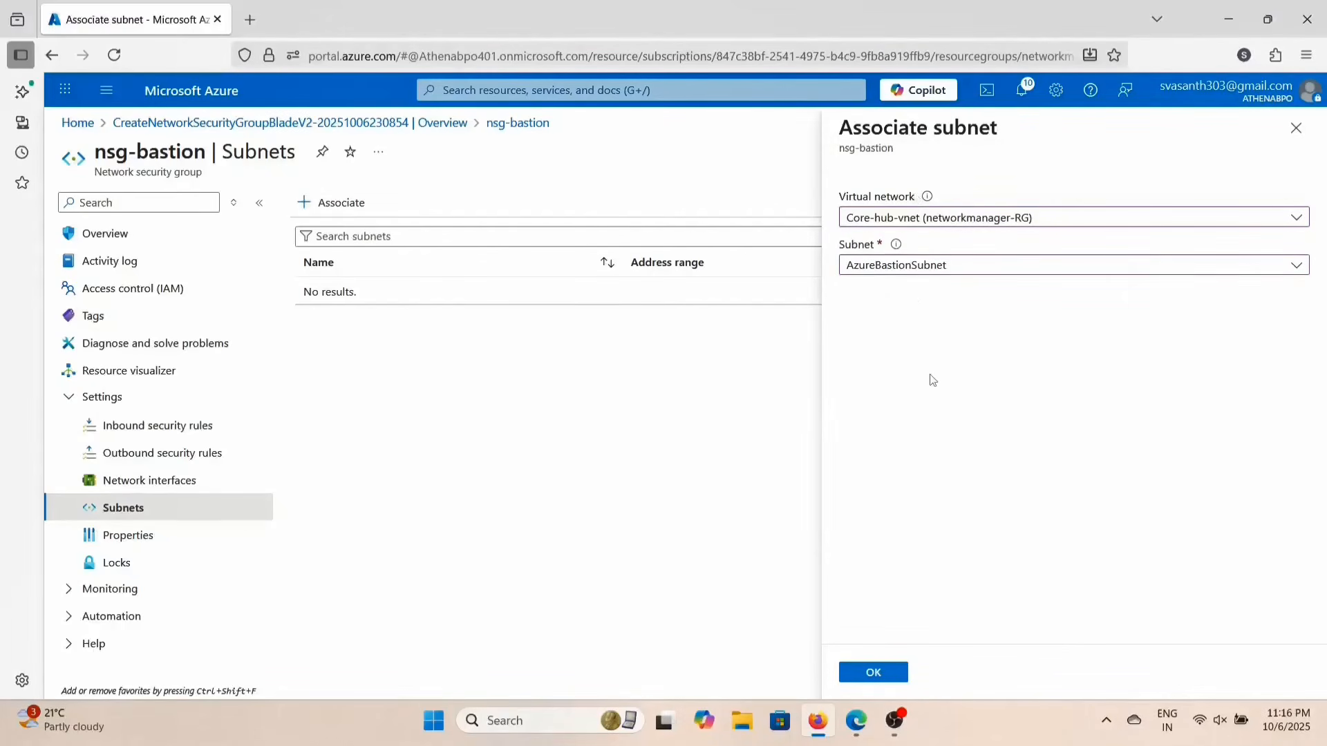
click(874, 674)
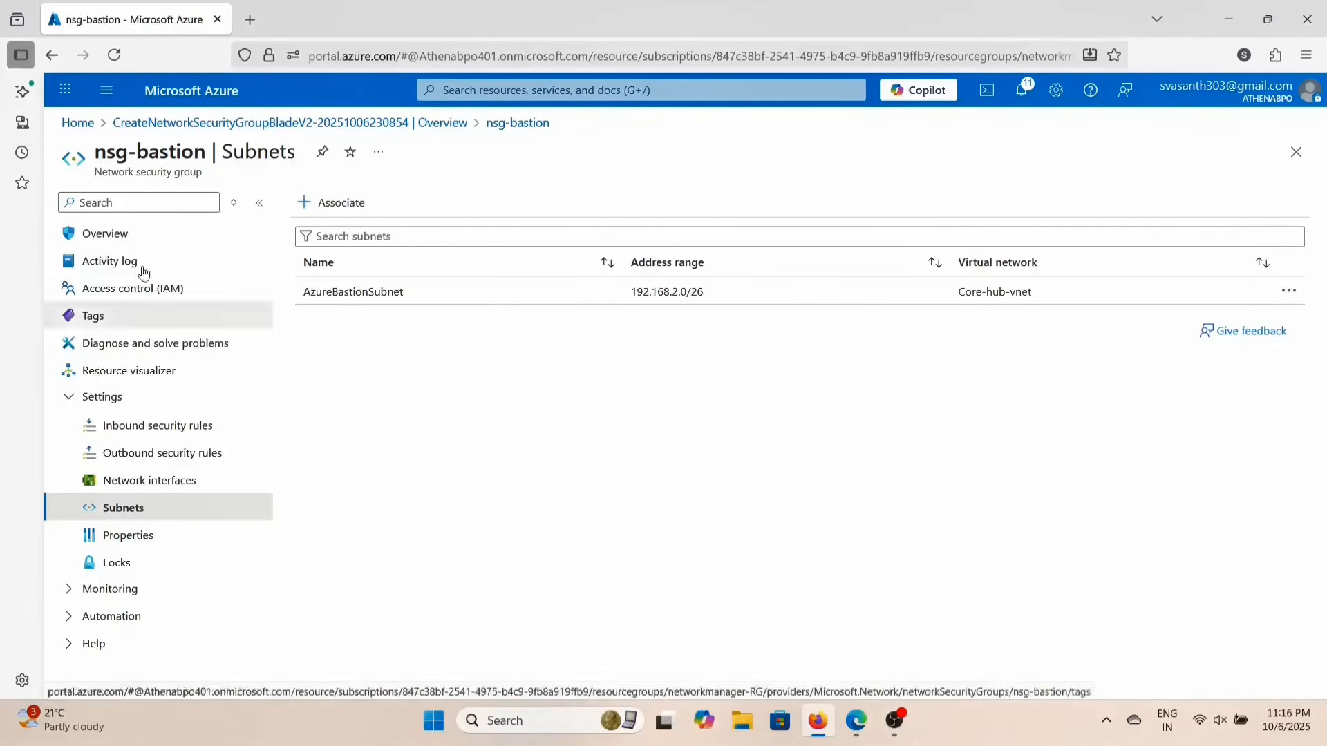
Check the nsg-bastion overview, and go to the list of all network security groups and refresh it.
click(117, 235)
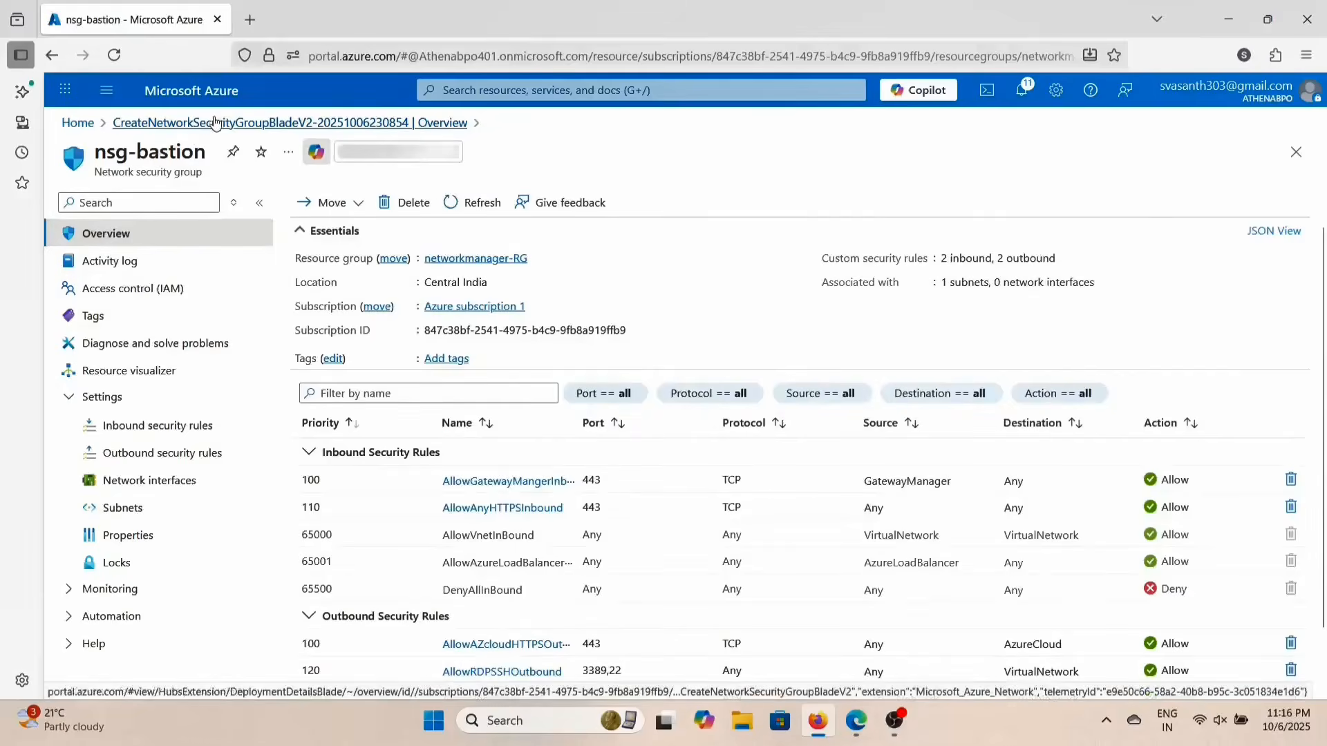
click(216, 123)
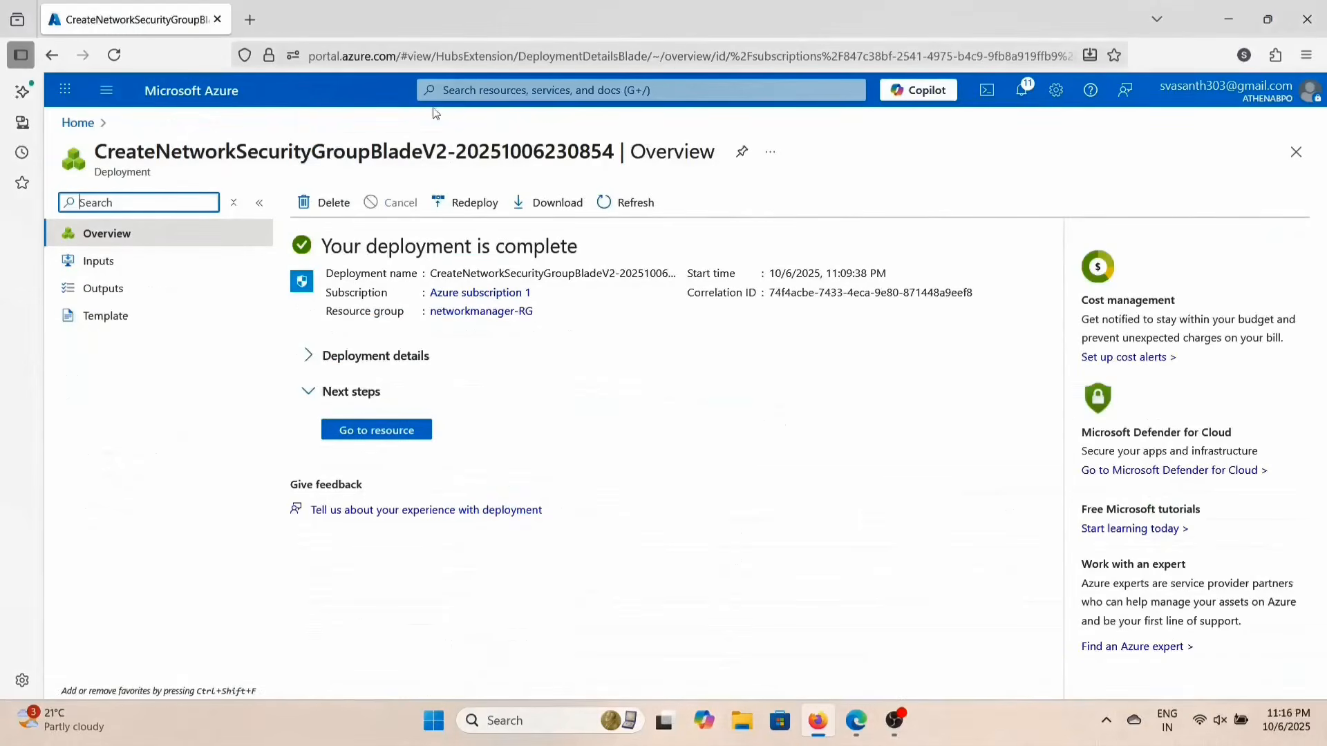
click(457, 91)
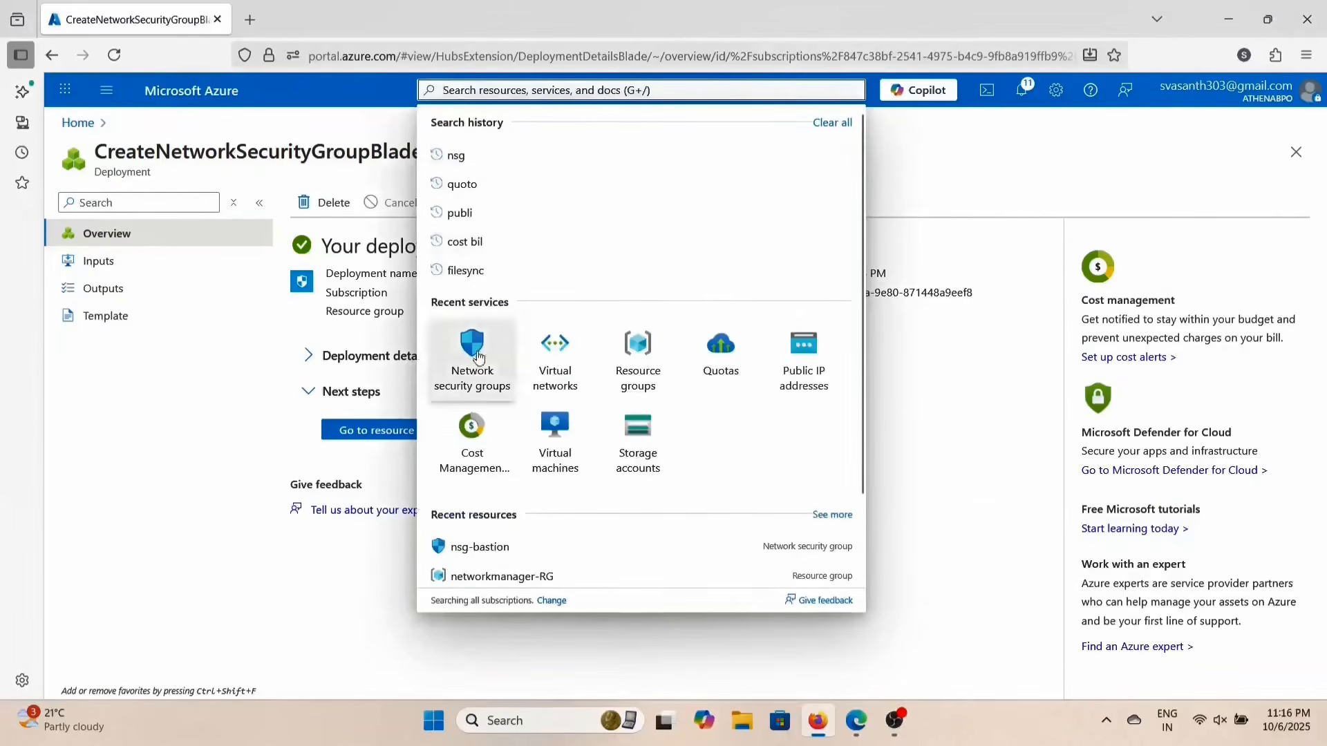
click(474, 351)
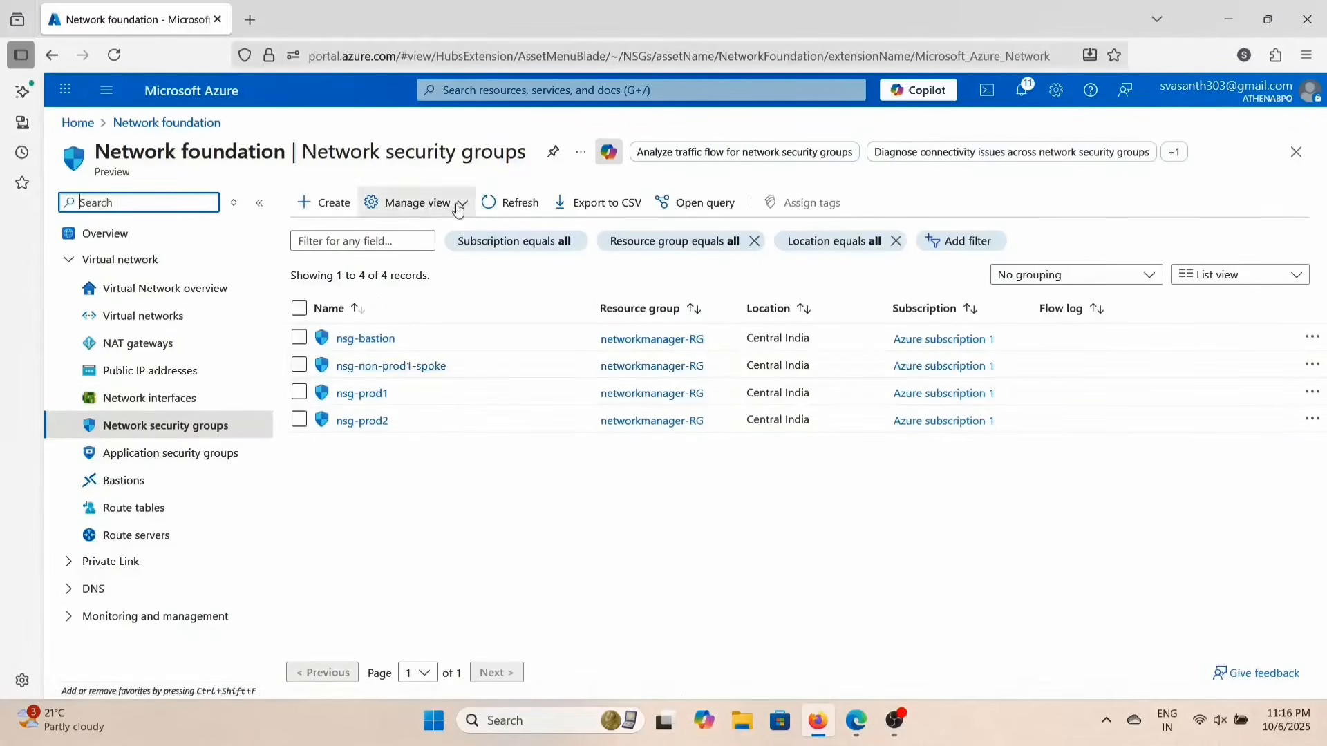
click(490, 204)
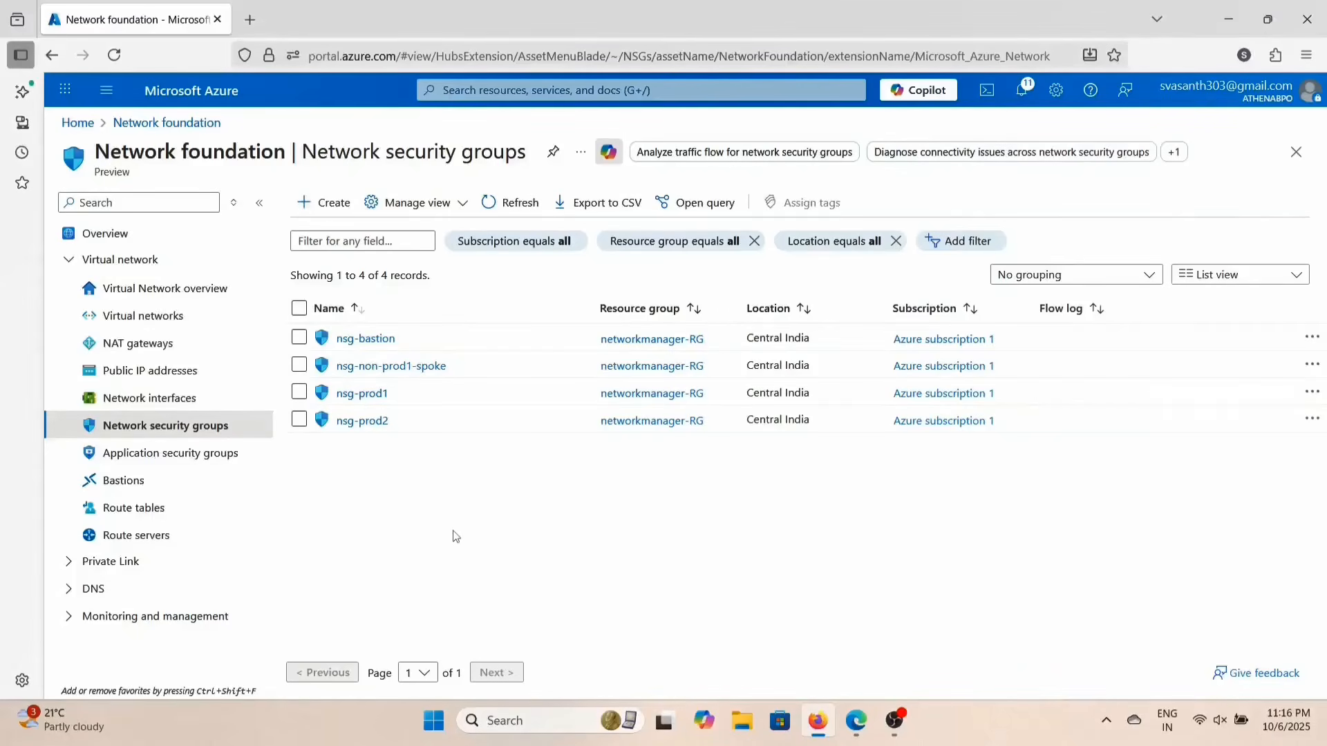
click(321, 208)
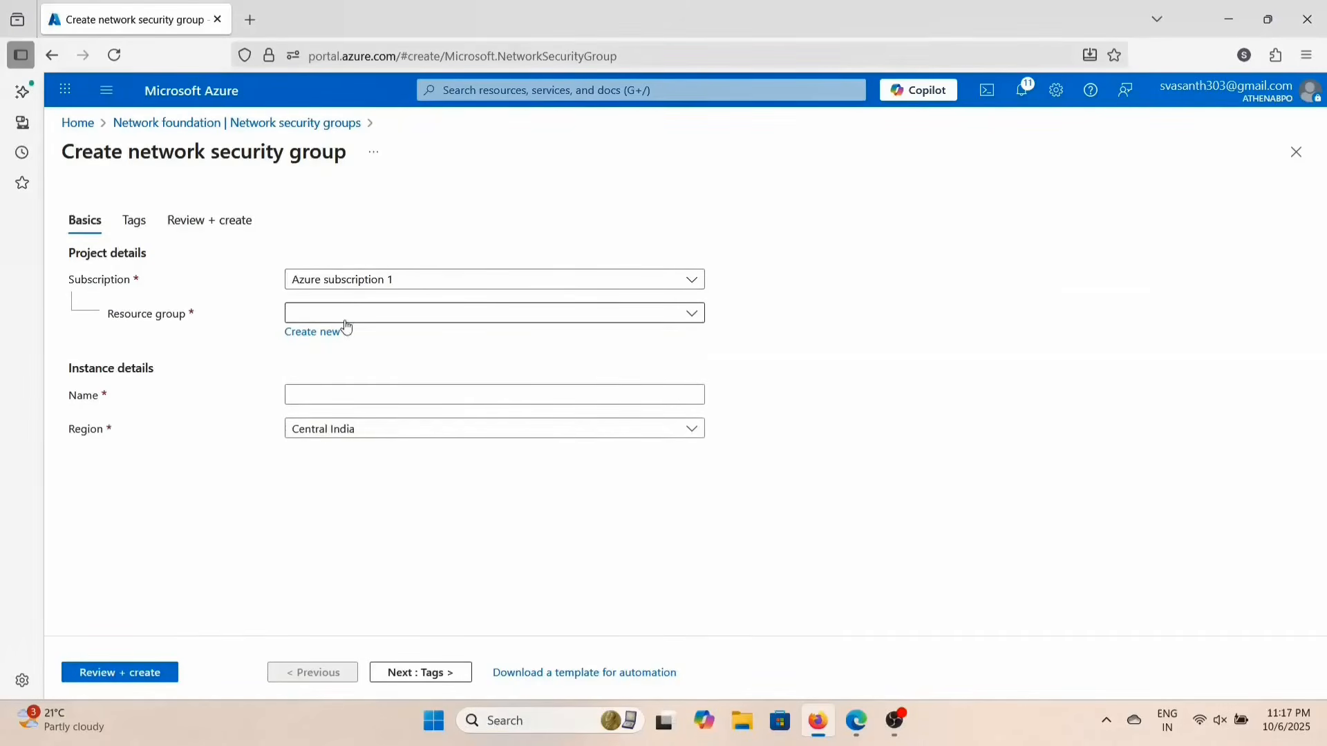
click(345, 319)
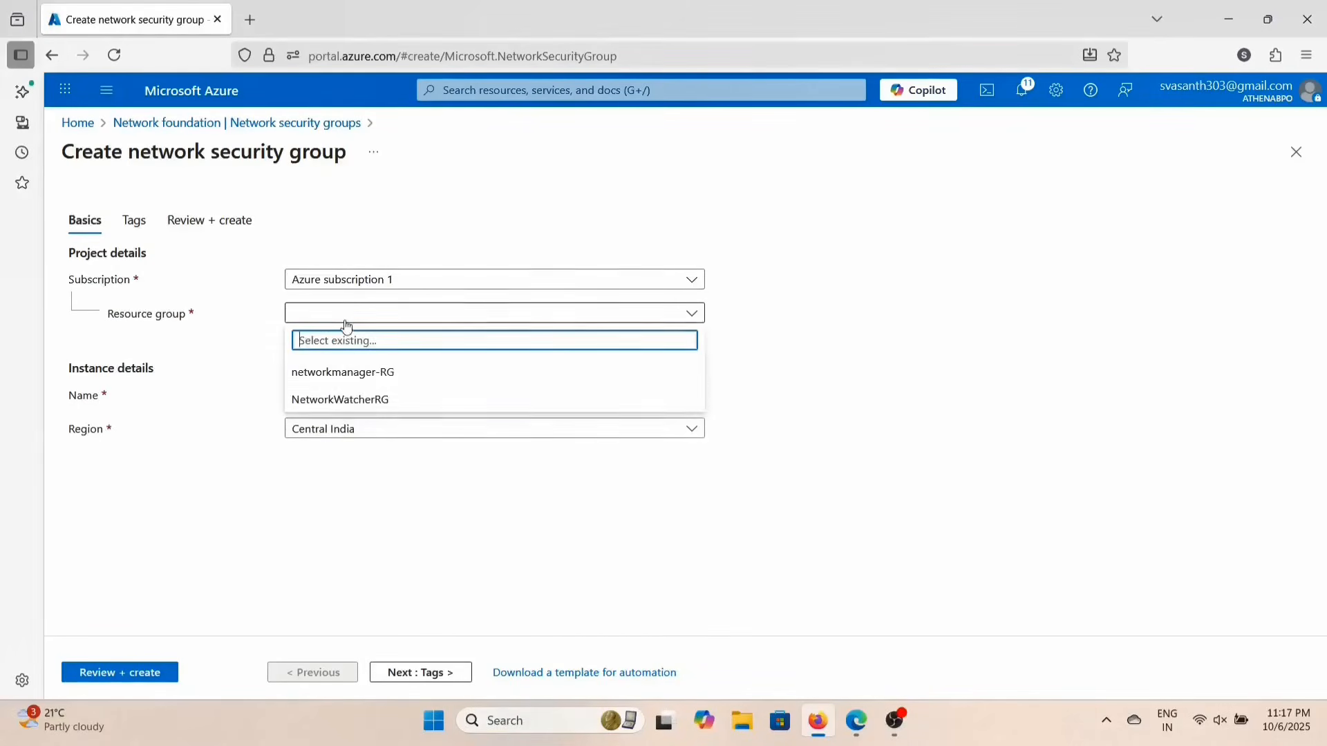
click(349, 380)
click(345, 393)
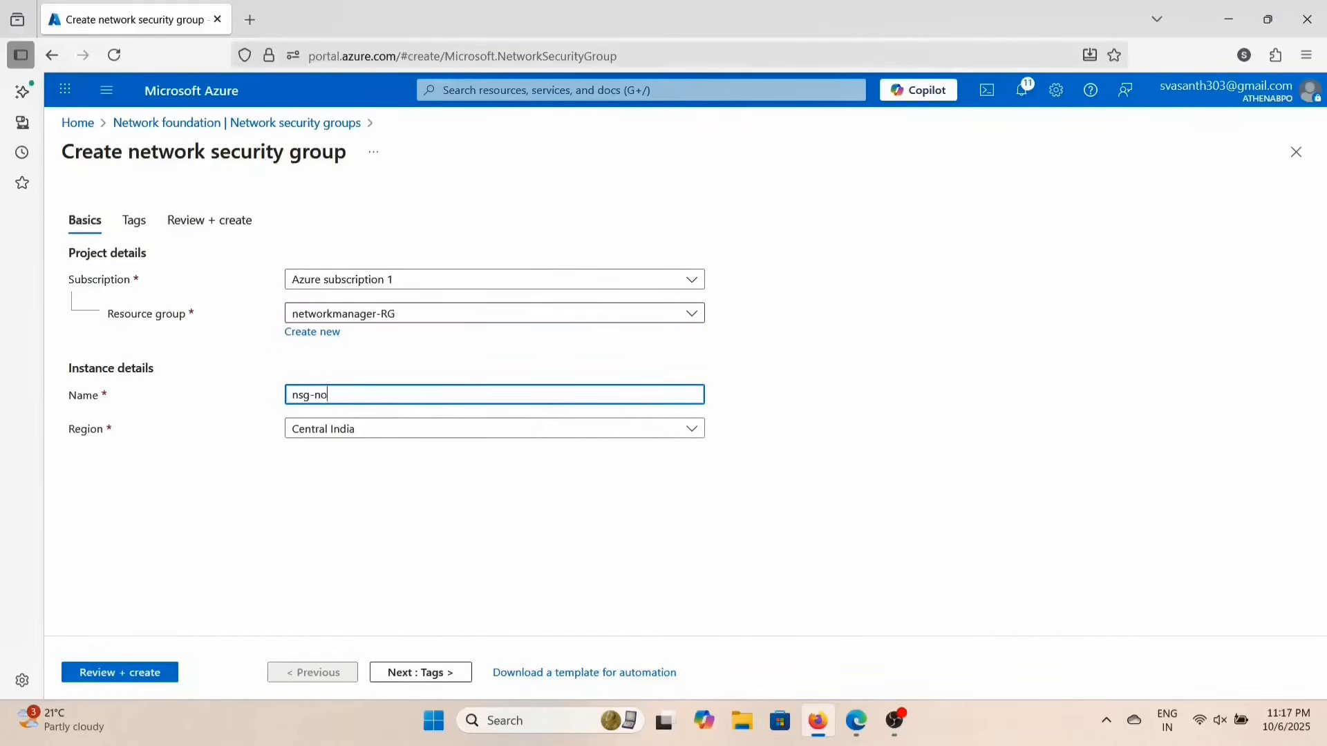
text(nsg-non-pro)
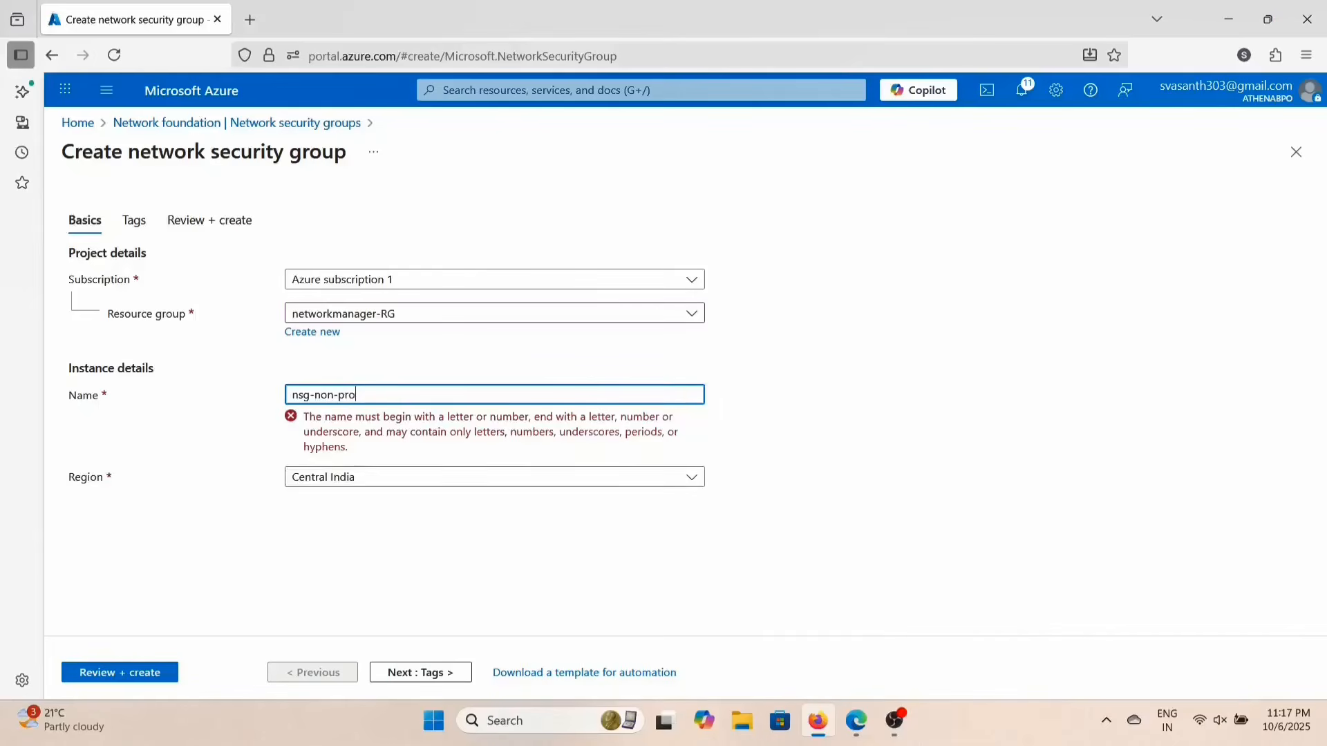
text(d2-spoke)
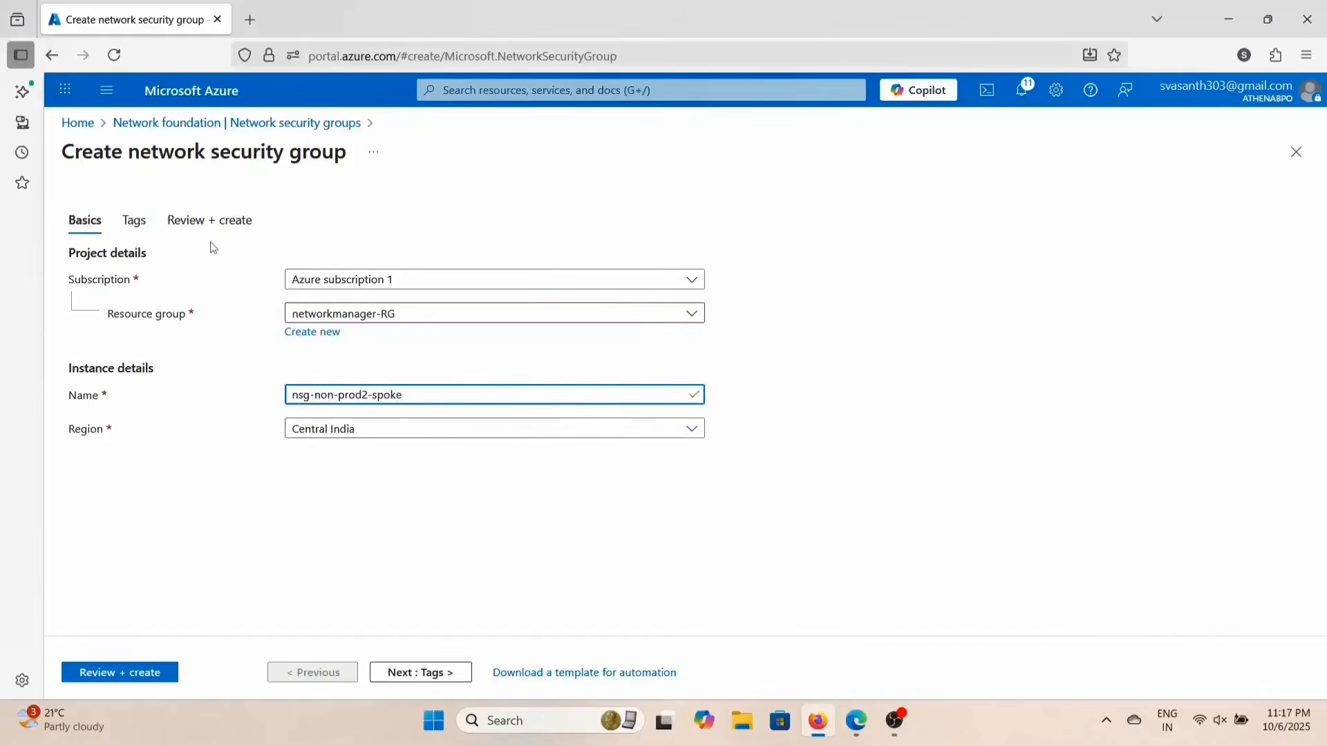
click(166, 124)
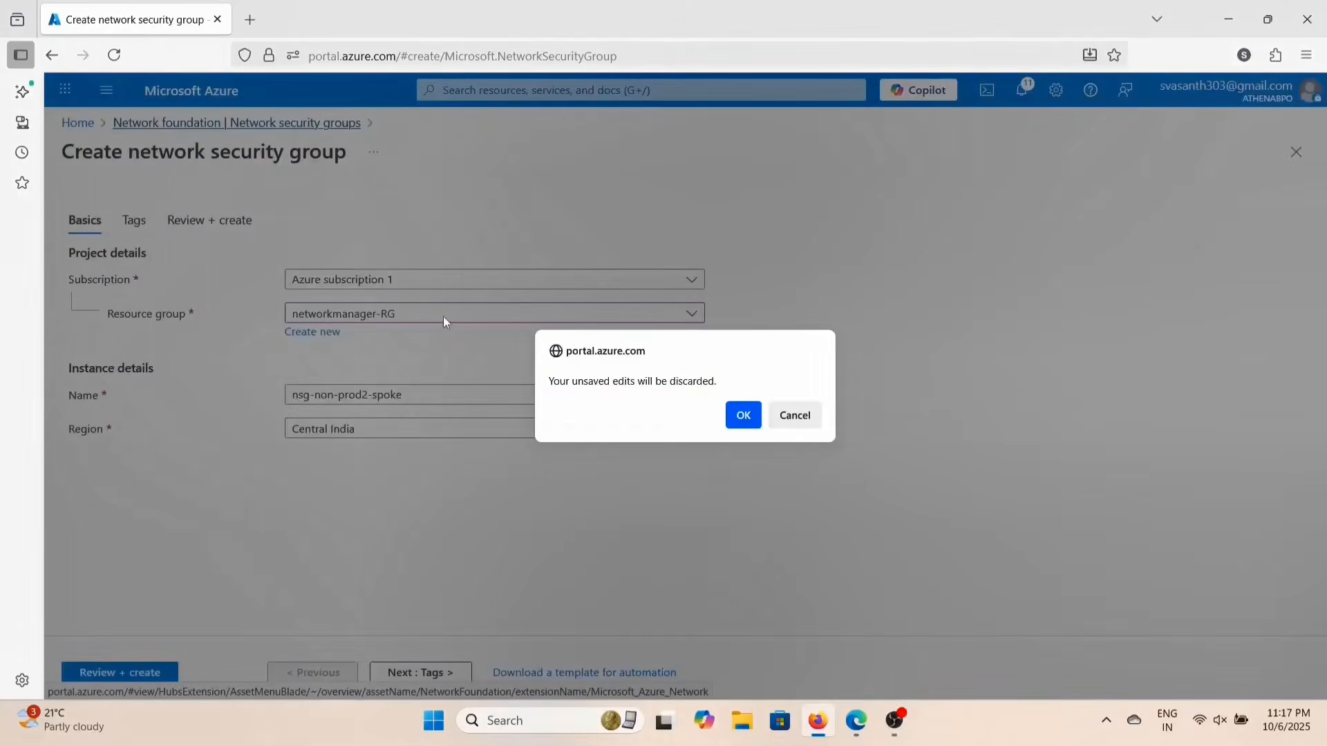
click(745, 416)
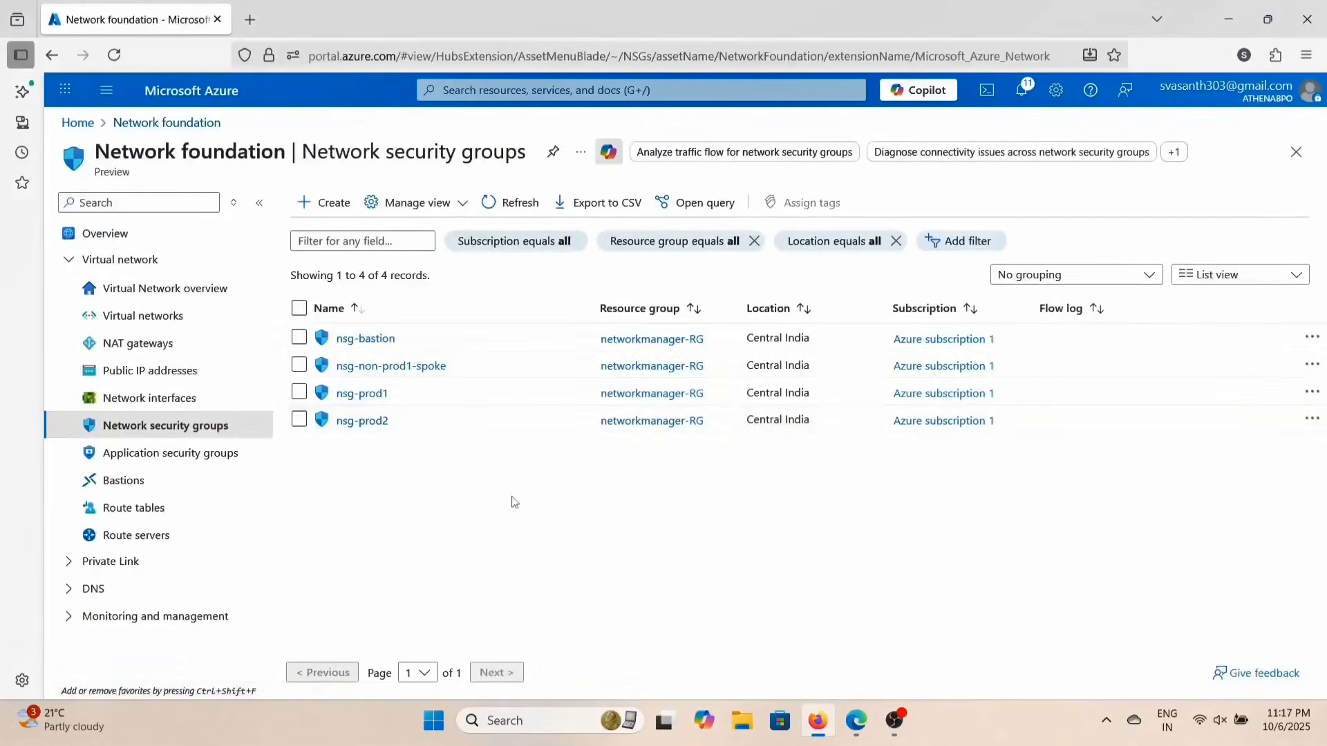
click(525, 205)
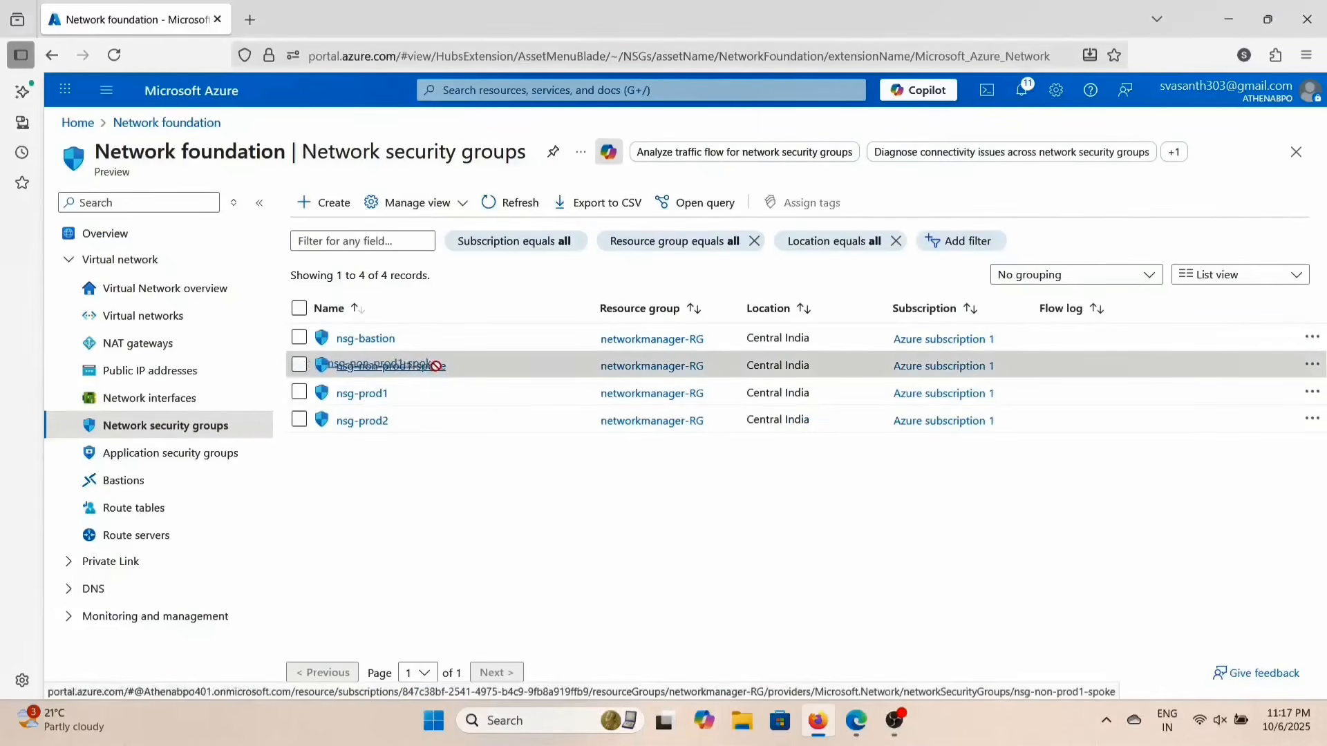
Start a new network security group in the networkmanager-RG resource group and name it nsg-non-prod2-spoke.
click(329, 201)
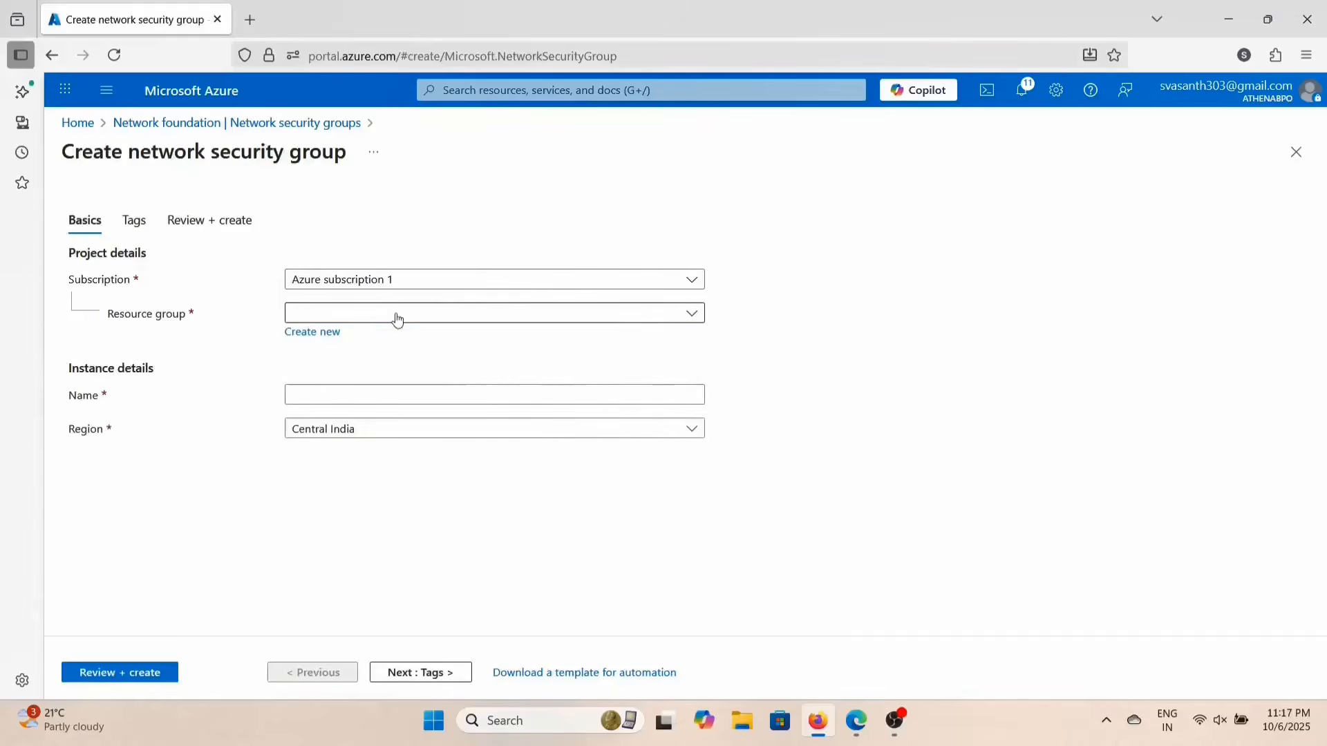
click(397, 311)
click(364, 377)
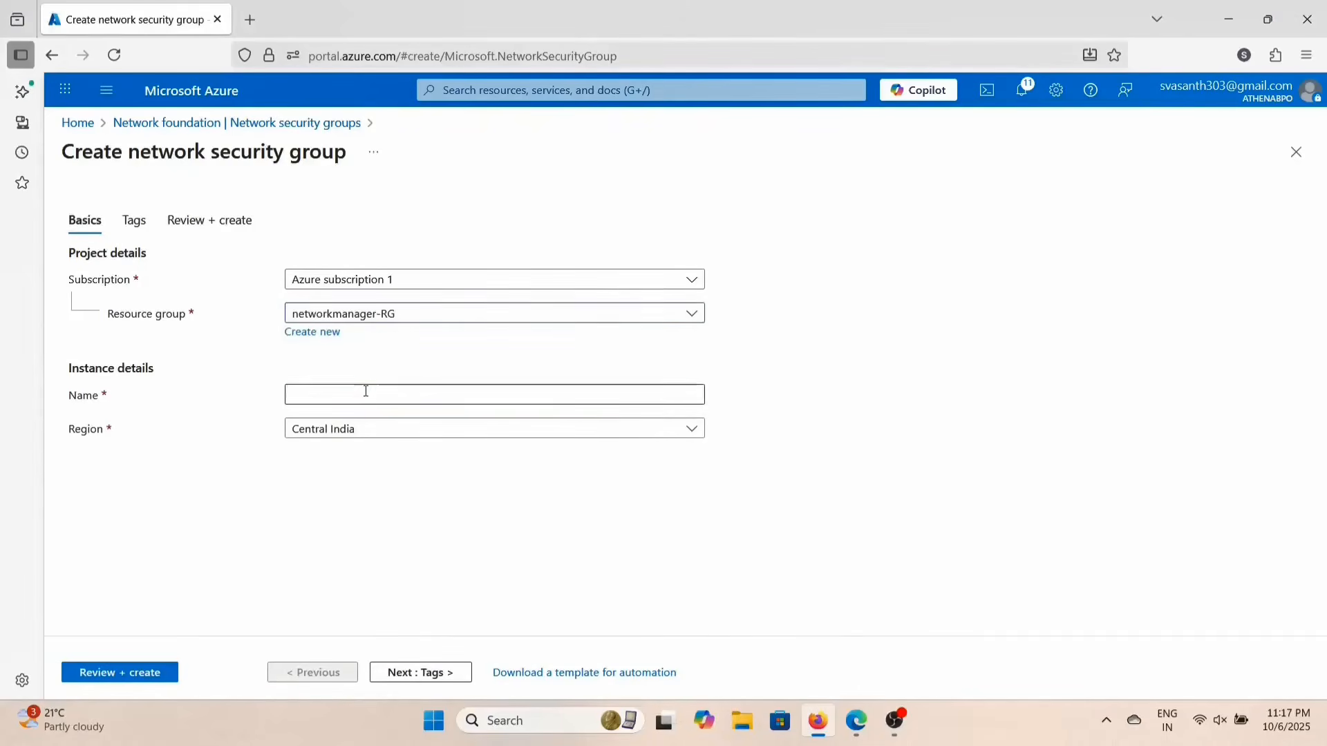
click(365, 389)
text(non-prod1-spoke-vnet)
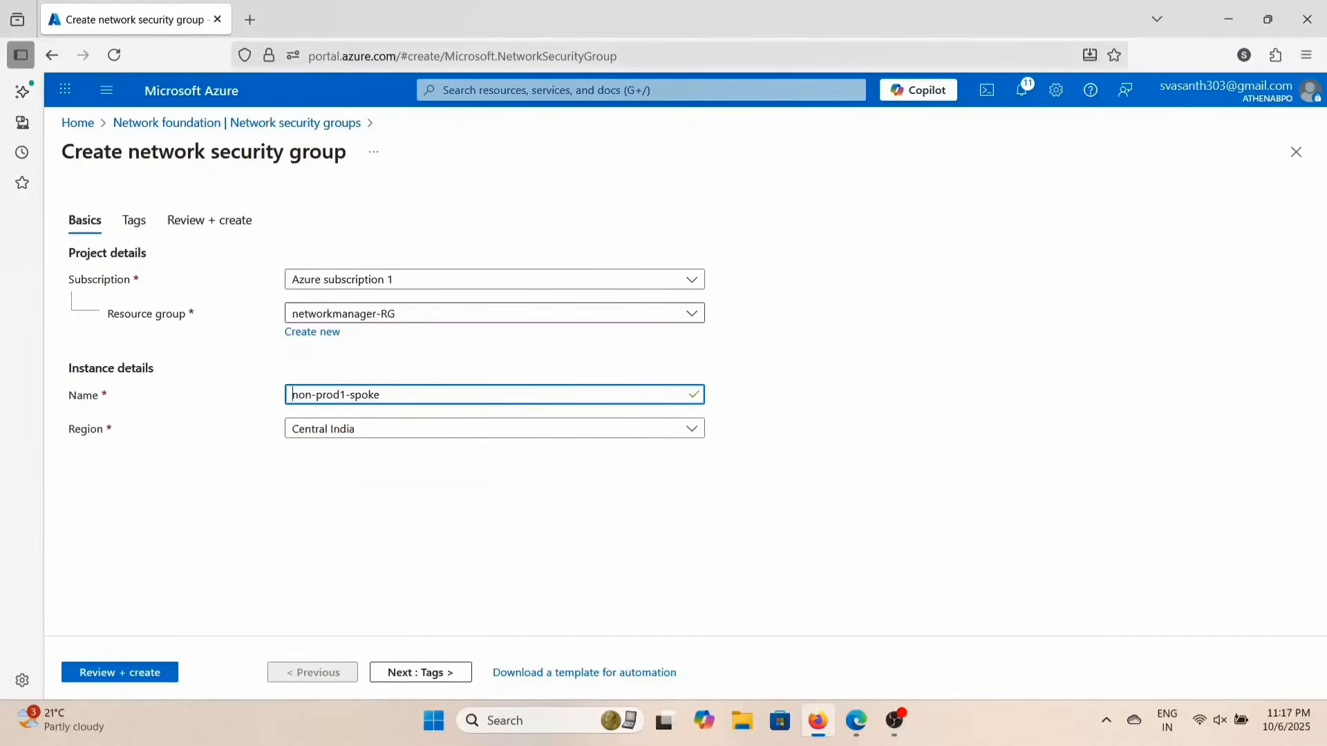
text(nsg-)
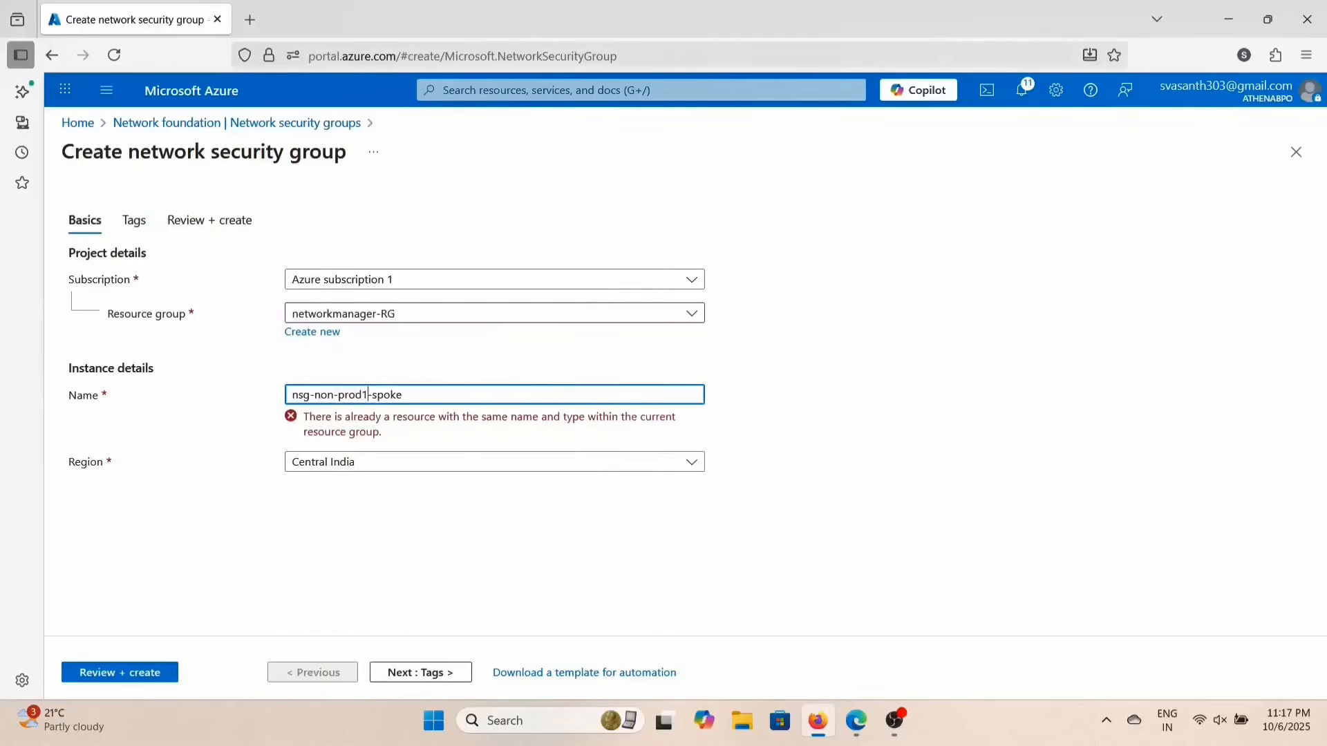
key(BackSpace)
text(2)
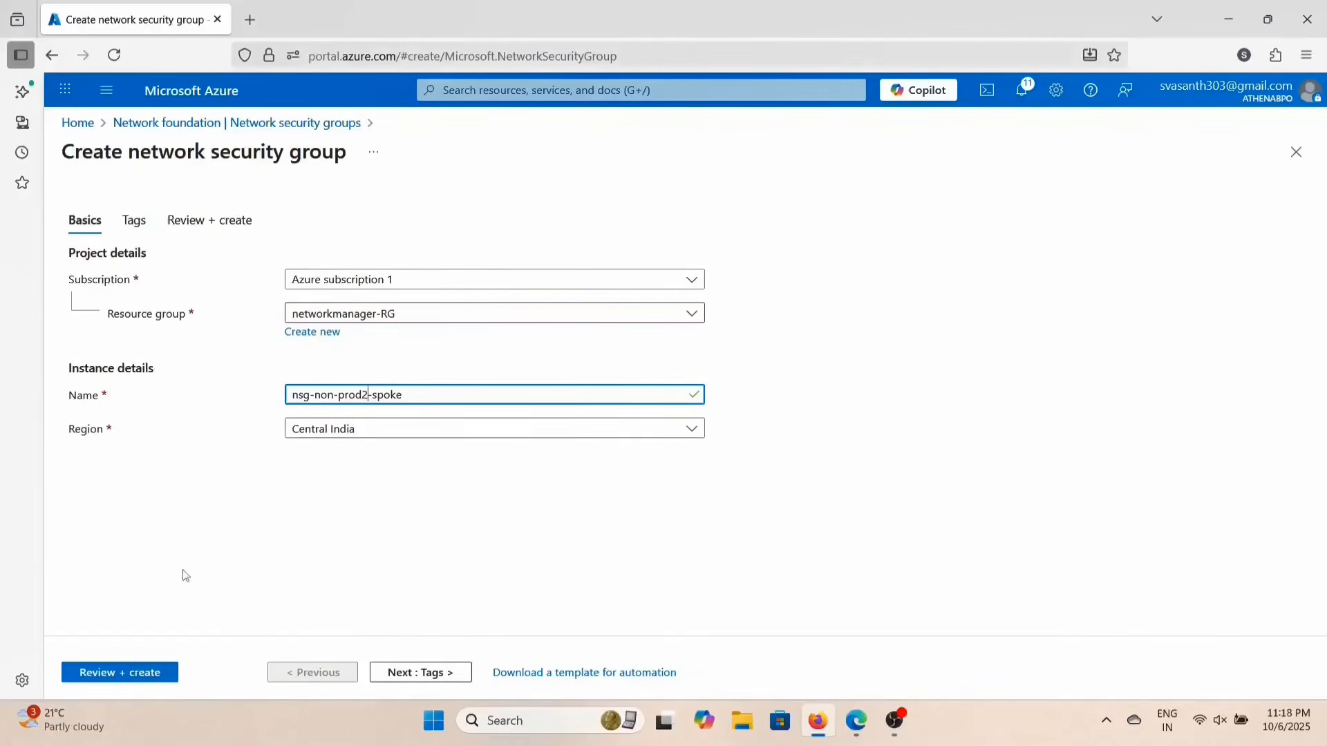
Review and create the nsg-non-prod2-spoke network security group, and open the deployed resource.
click(138, 674)
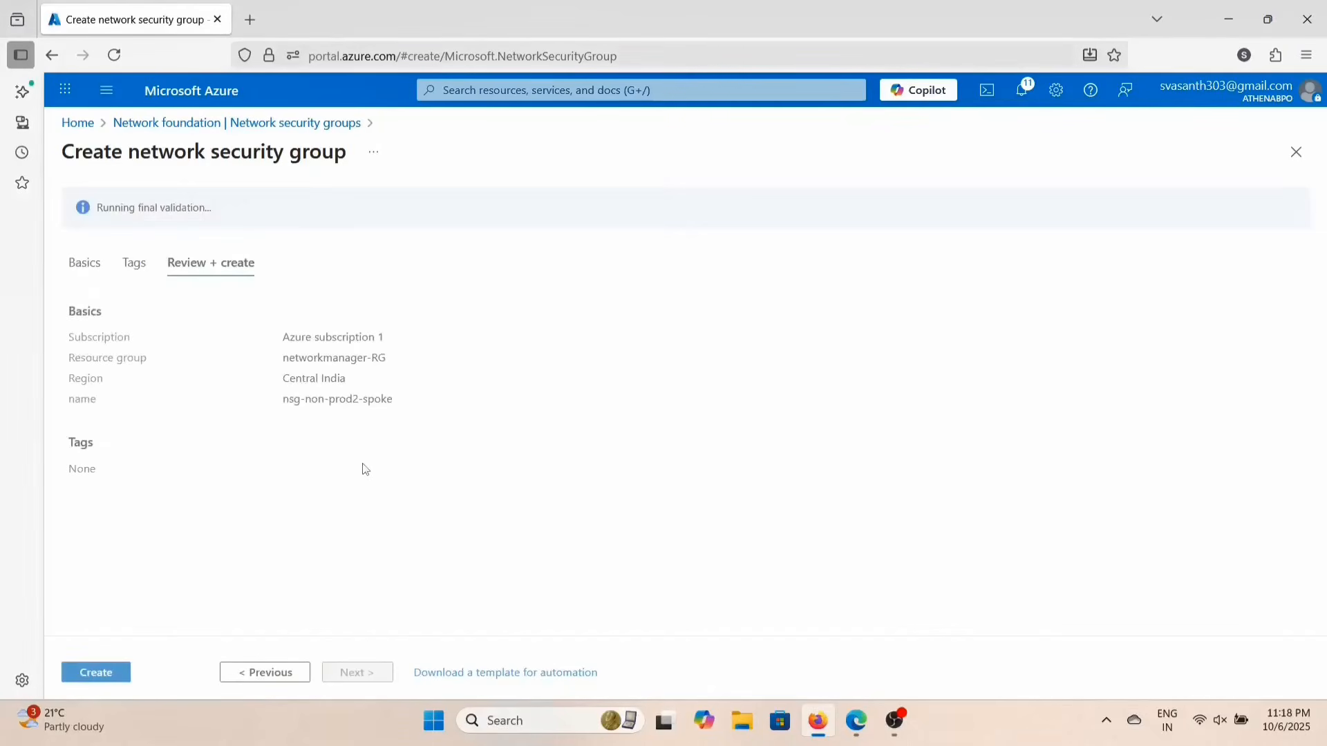
click(96, 672)
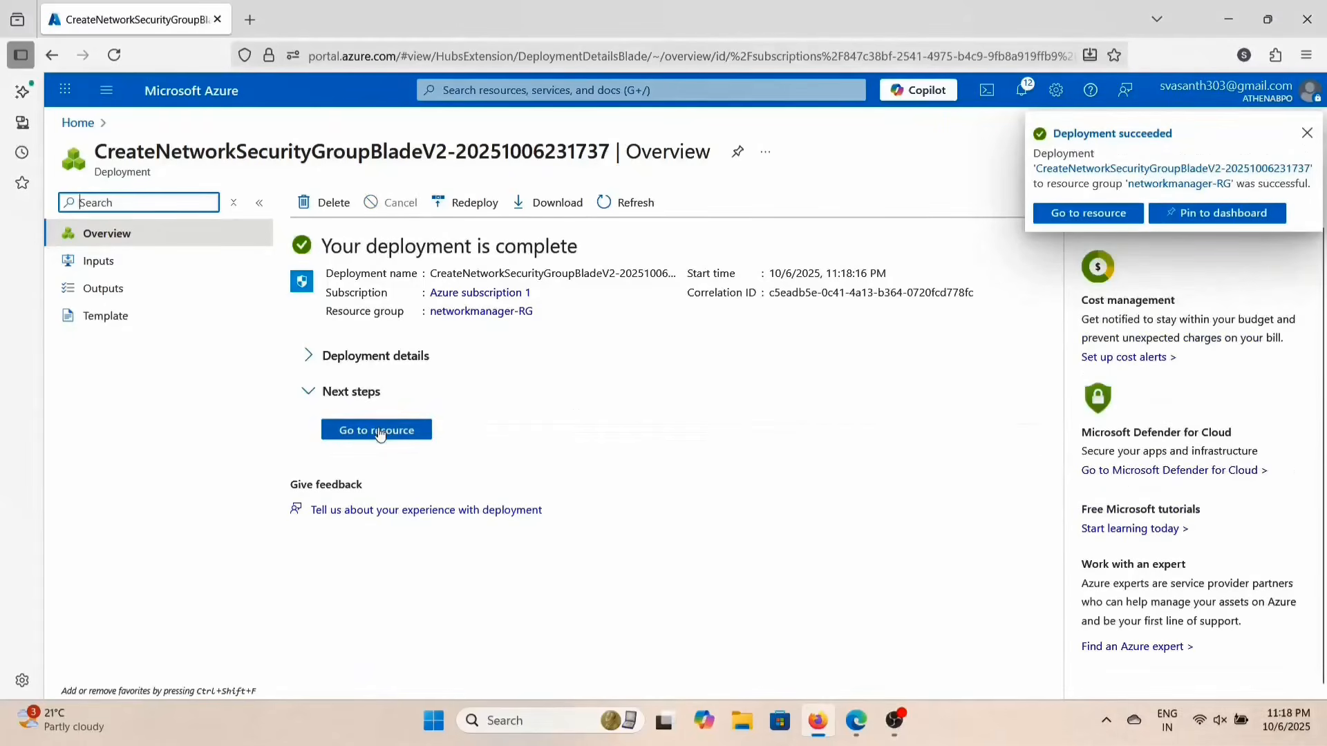
click(380, 430)
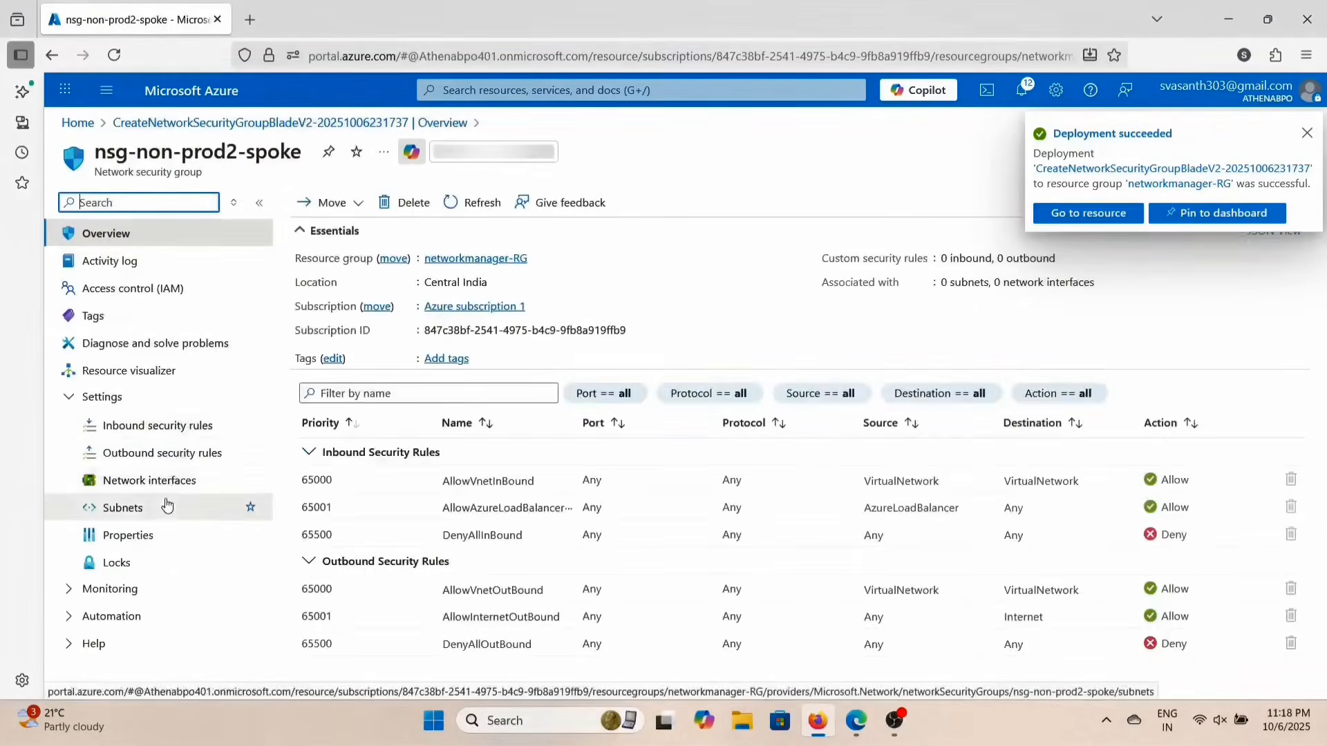
Associate nsg-non-prod2-spoke with the non-prod-subnet-2 subnet of non-prod2-spoke-vnet.
click(165, 508)
click(340, 202)
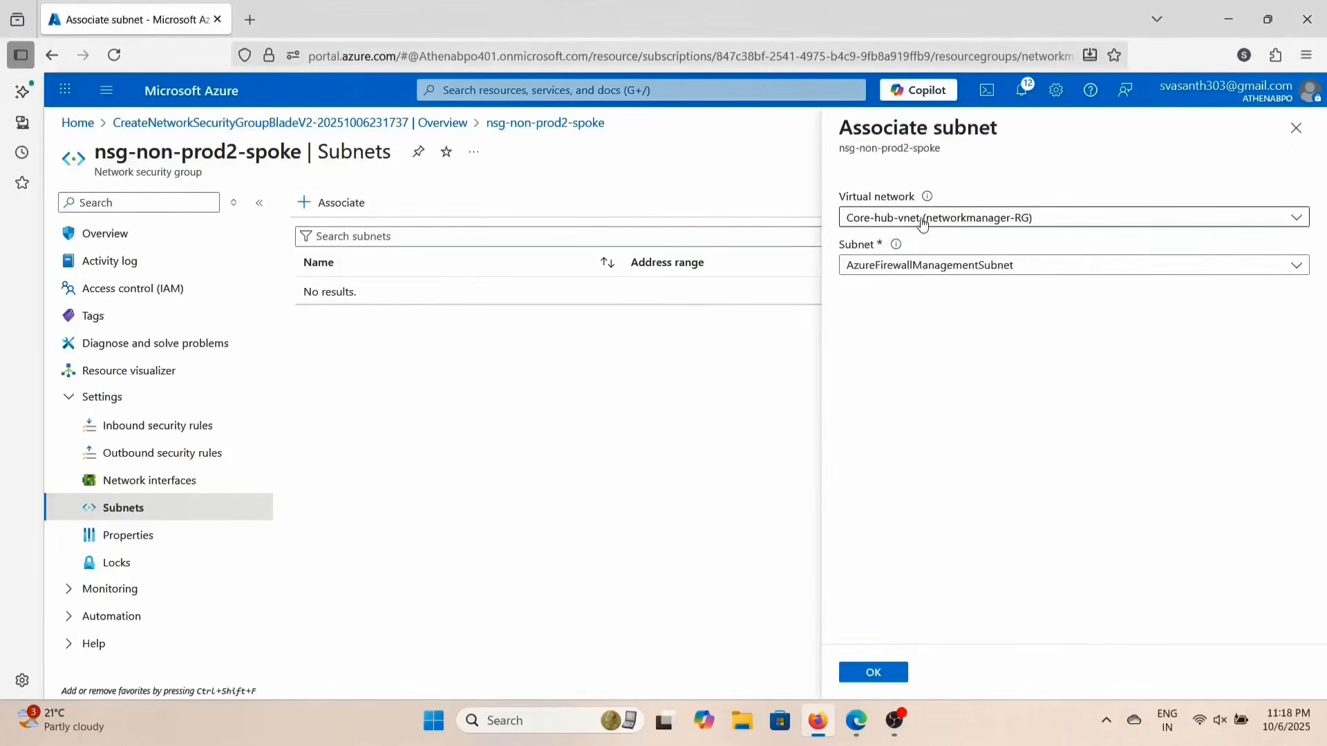
click(923, 220)
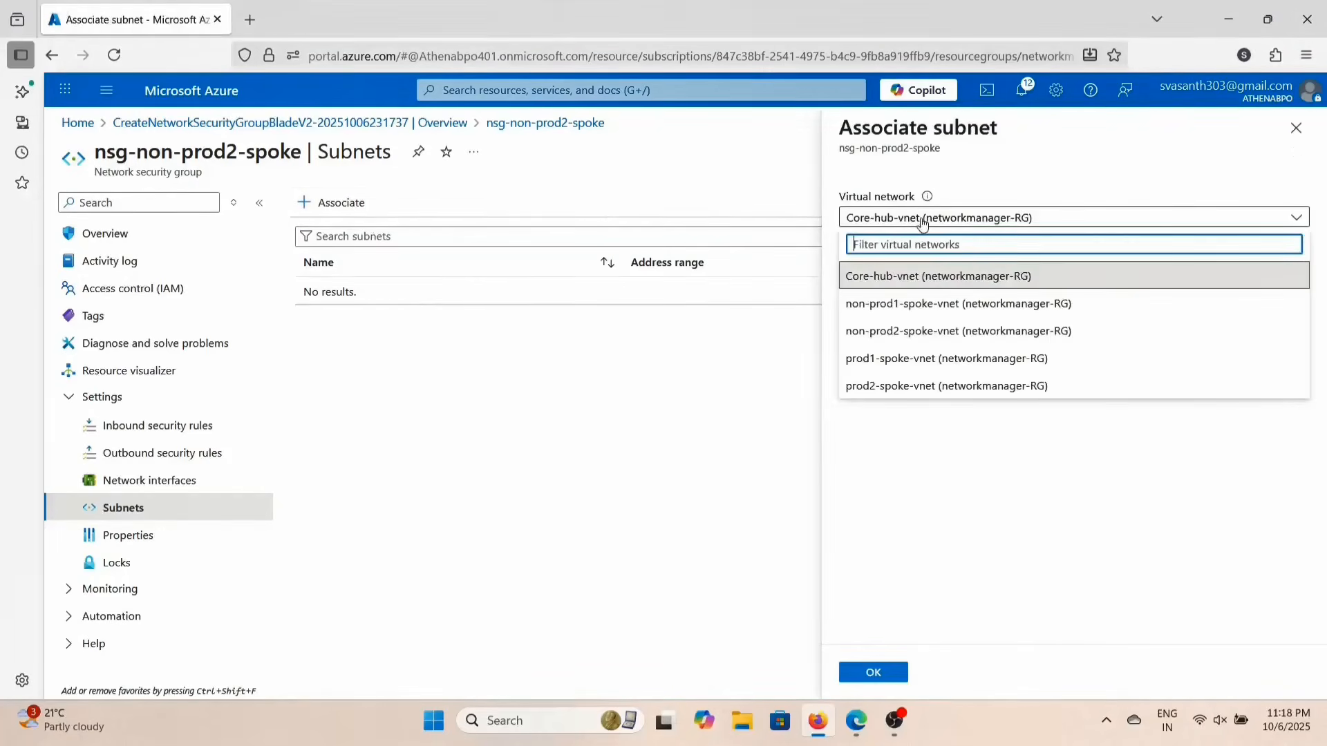
click(929, 331)
click(926, 268)
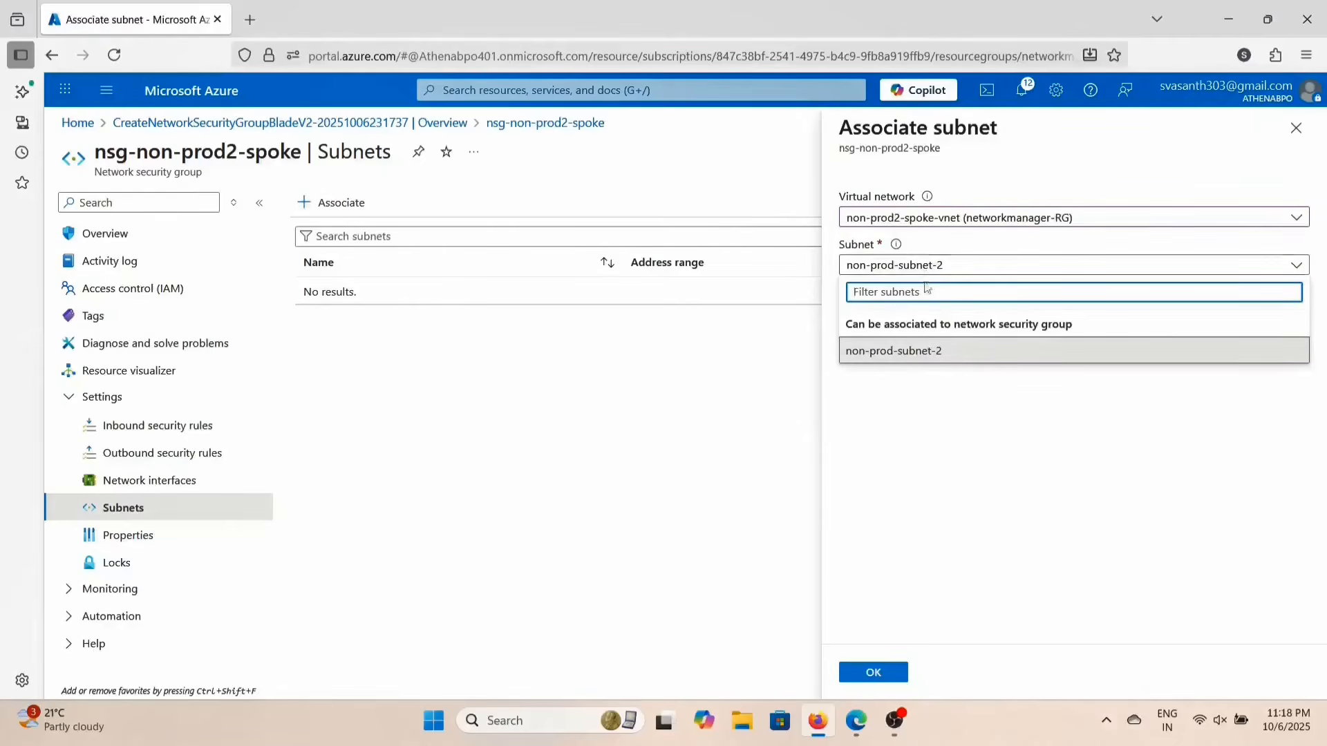
click(924, 349)
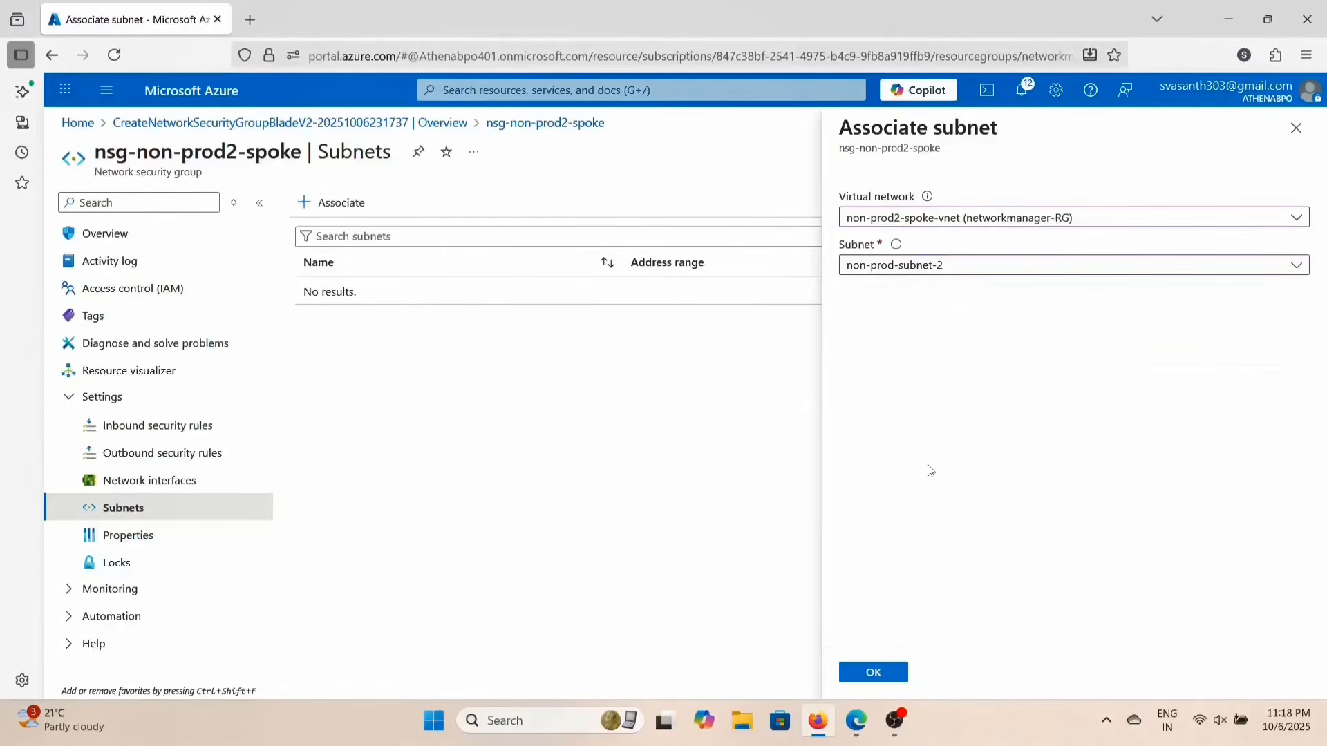
click(876, 674)
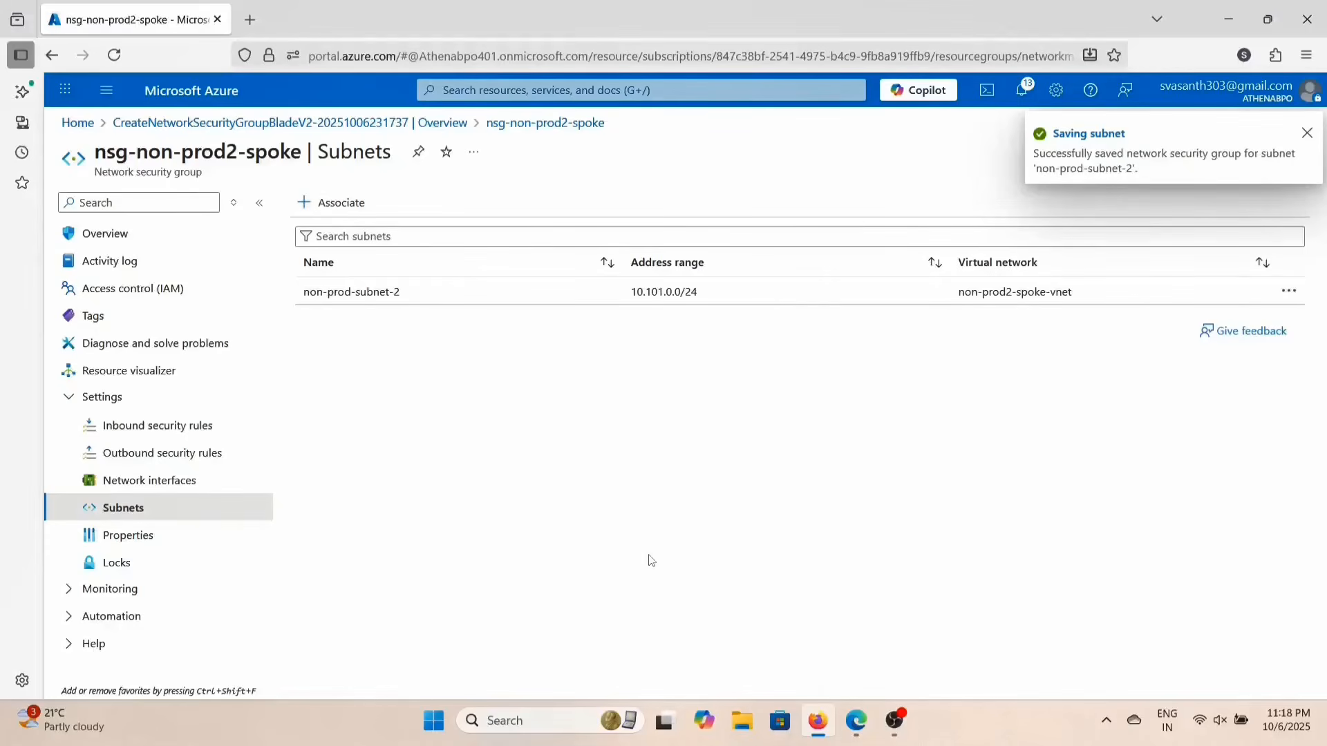
Return to the list of network security groups and check which subnets are associated with nsg-prod1.
click(484, 90)
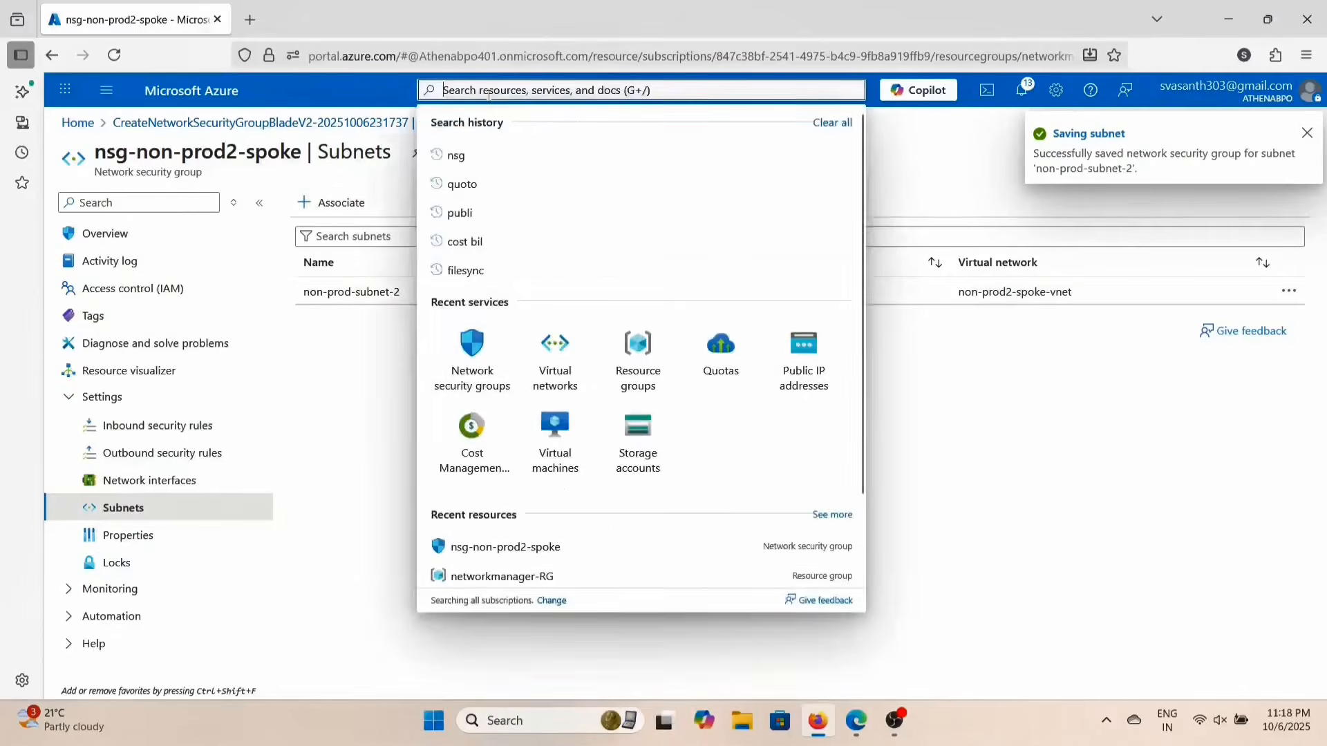
click(487, 353)
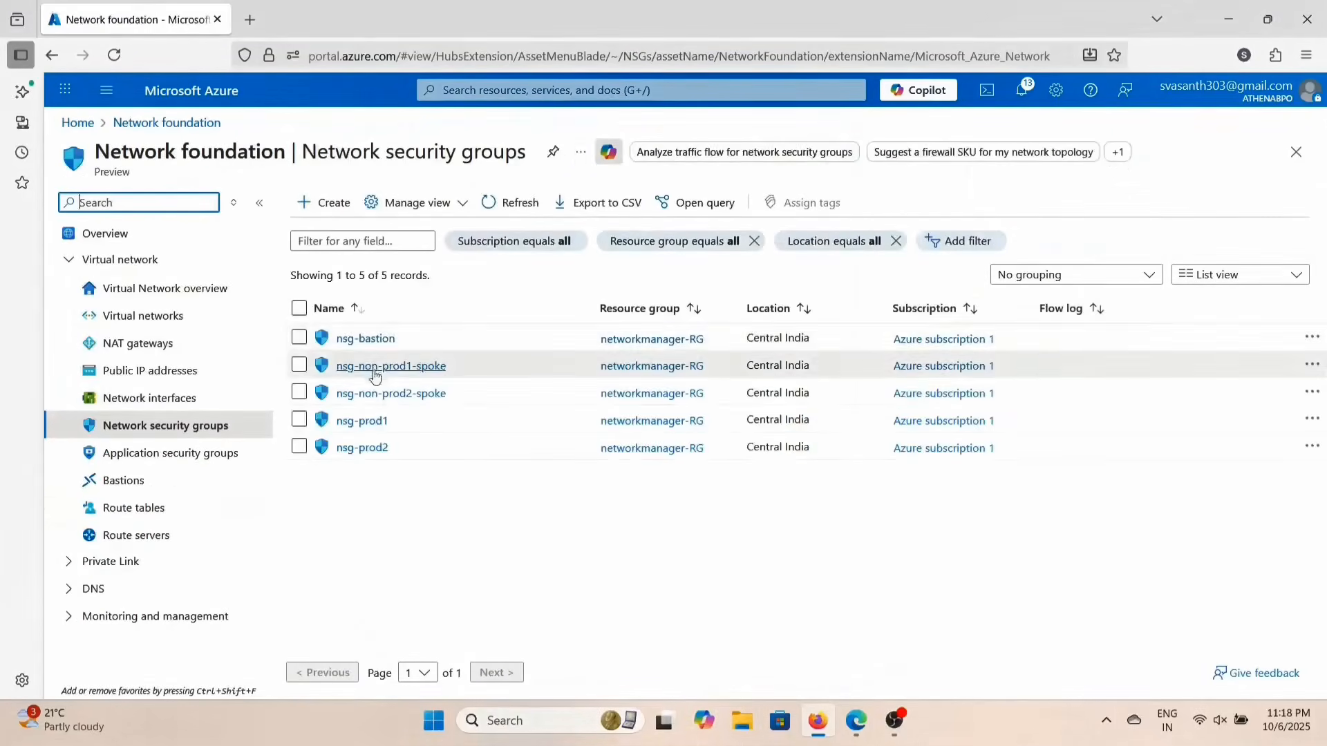
click(374, 423)
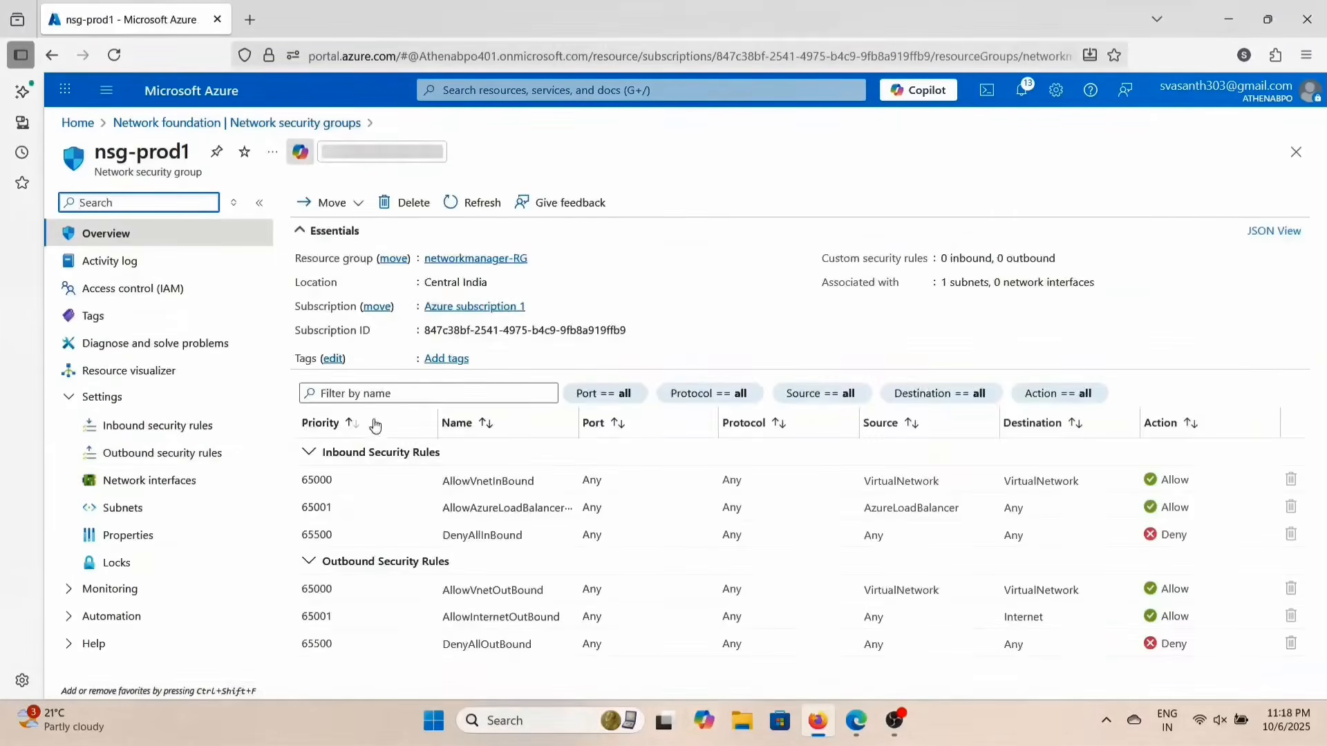
click(163, 509)
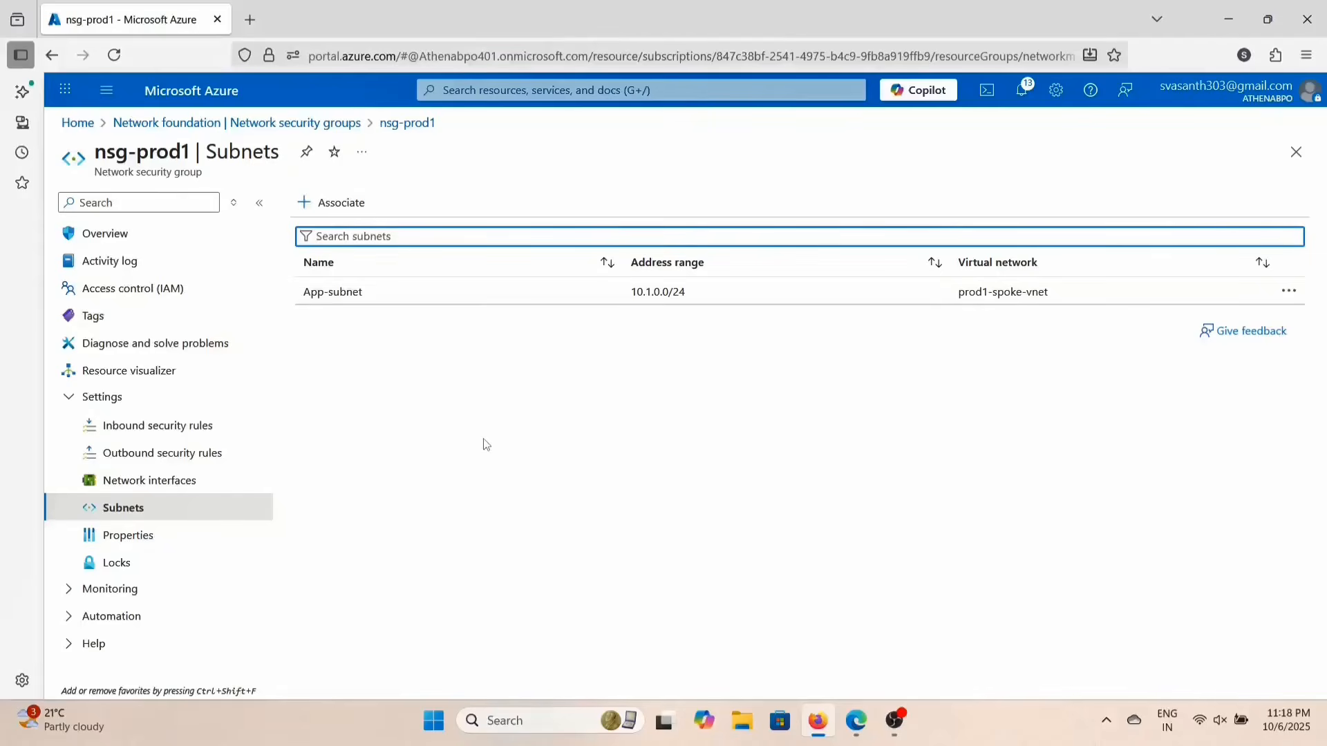
Start a new search of the portal's resources and services.
click(501, 86)
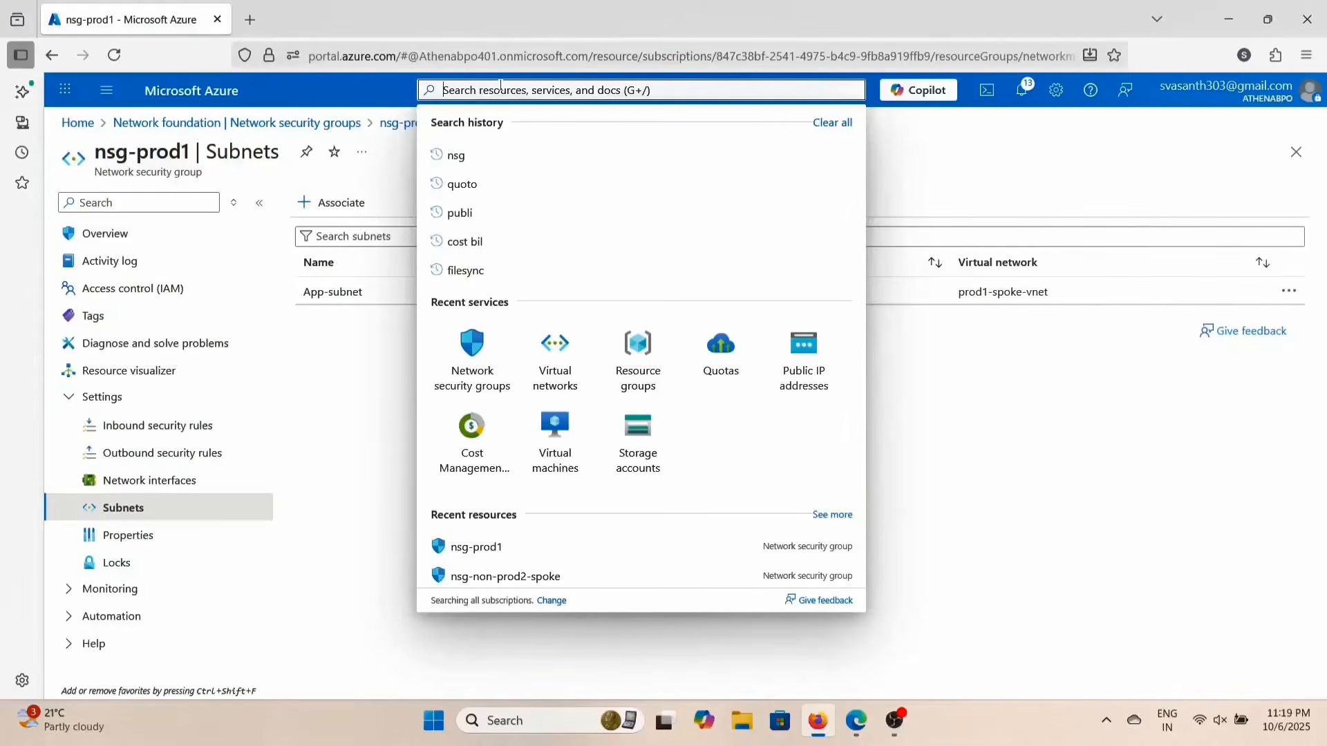
text(f)
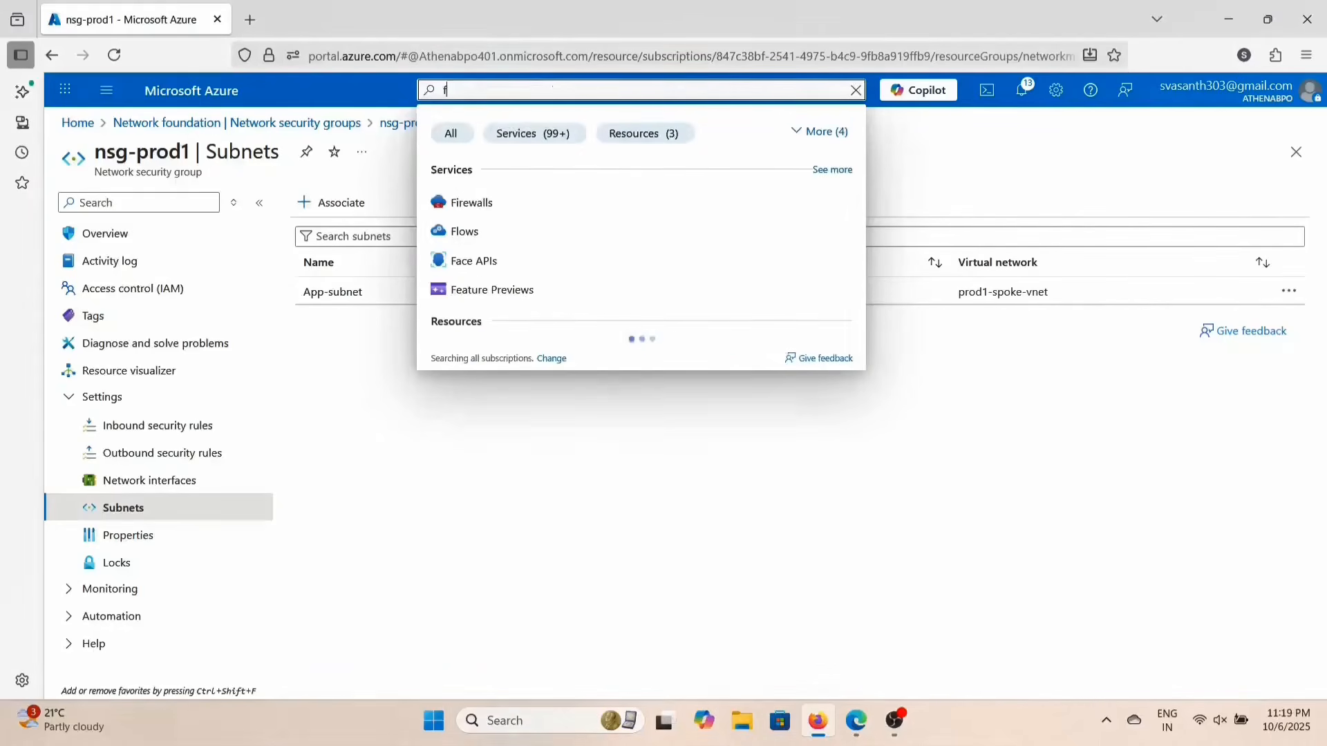
key(BackSpace)
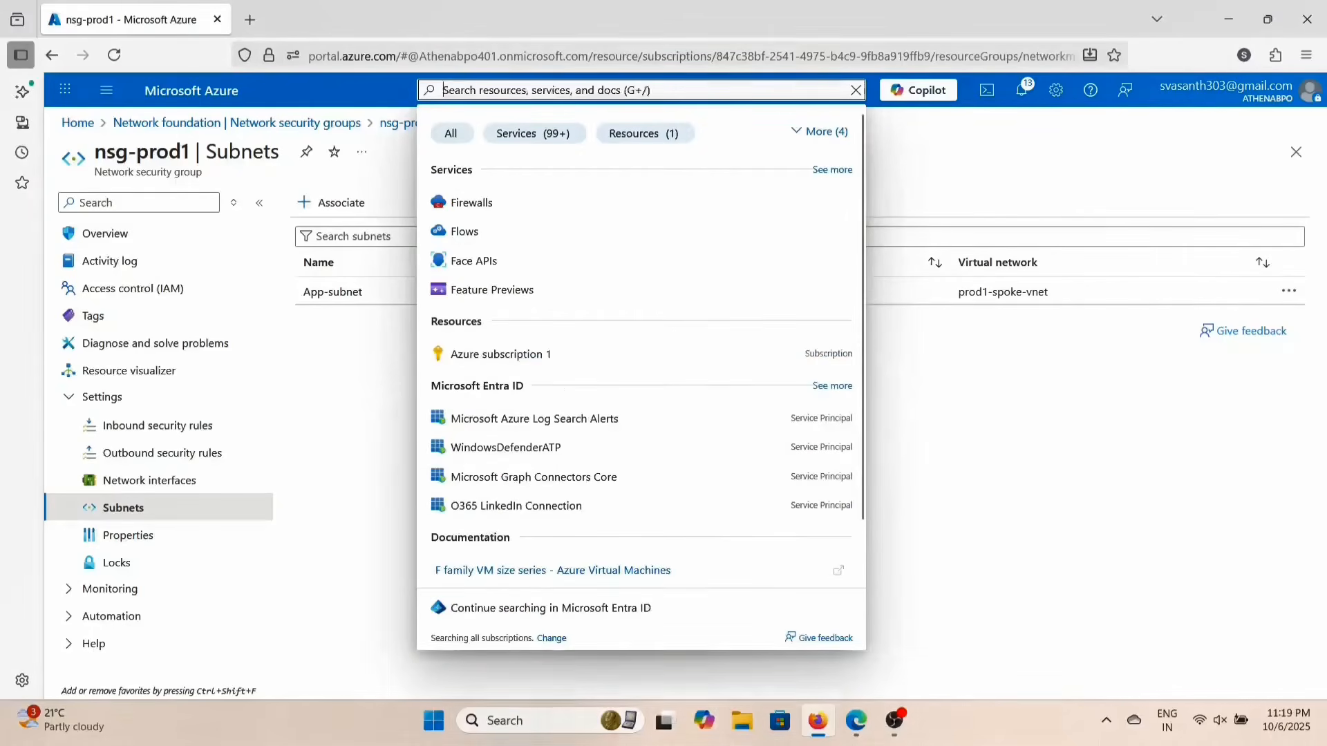
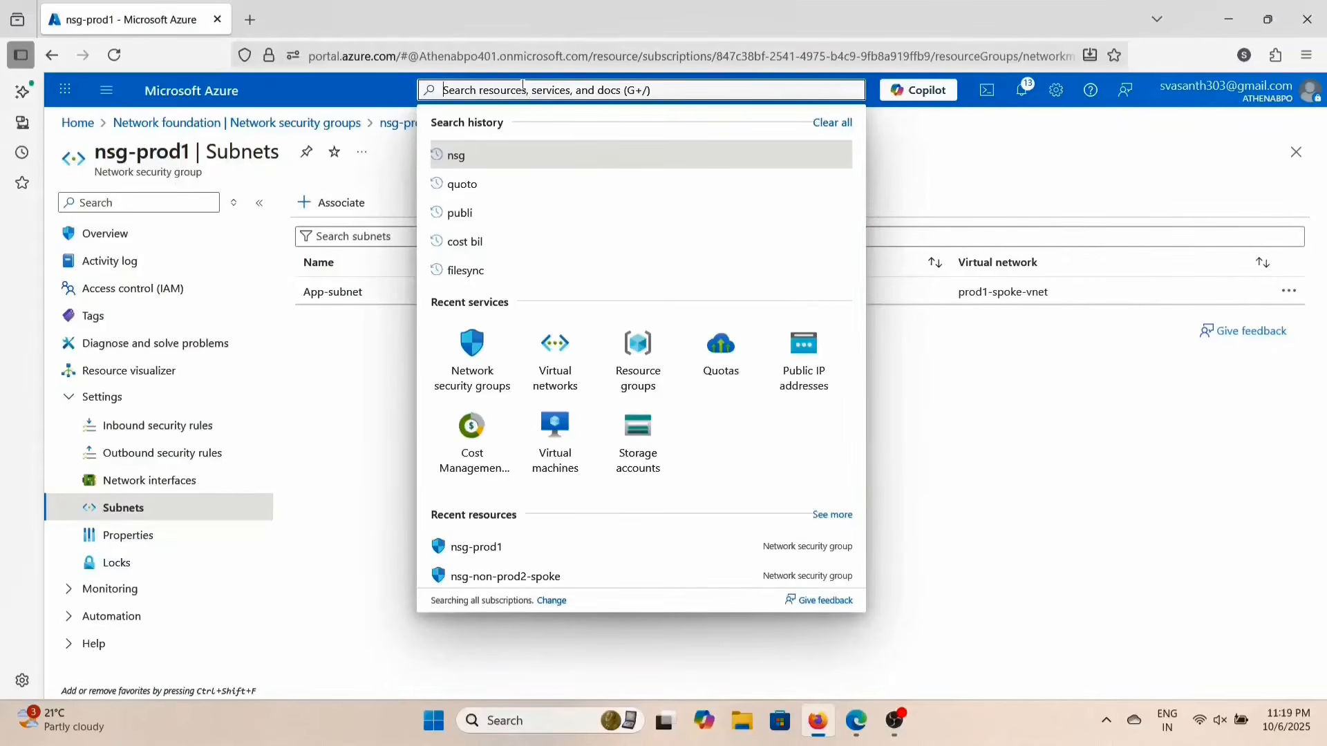
Search the portal for firewalls and open the list of Azure Firewalls.
text(firew)
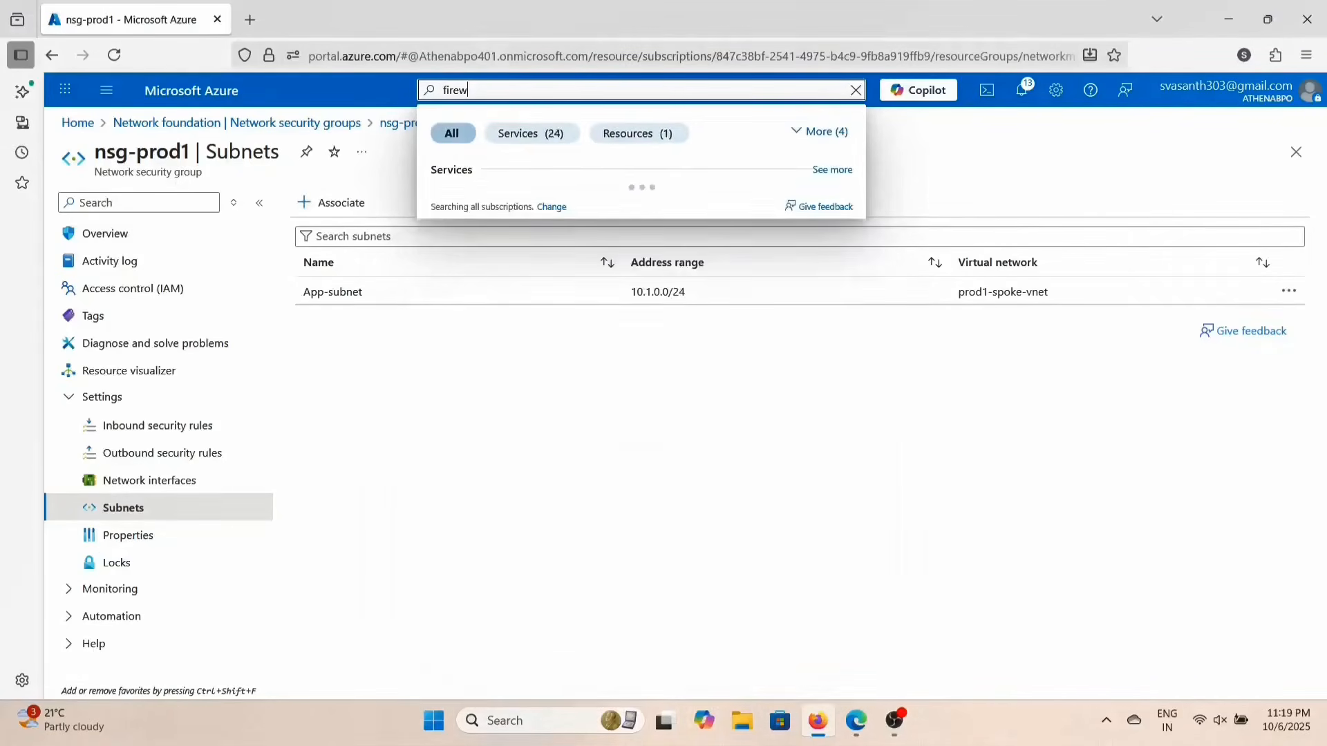
click(506, 215)
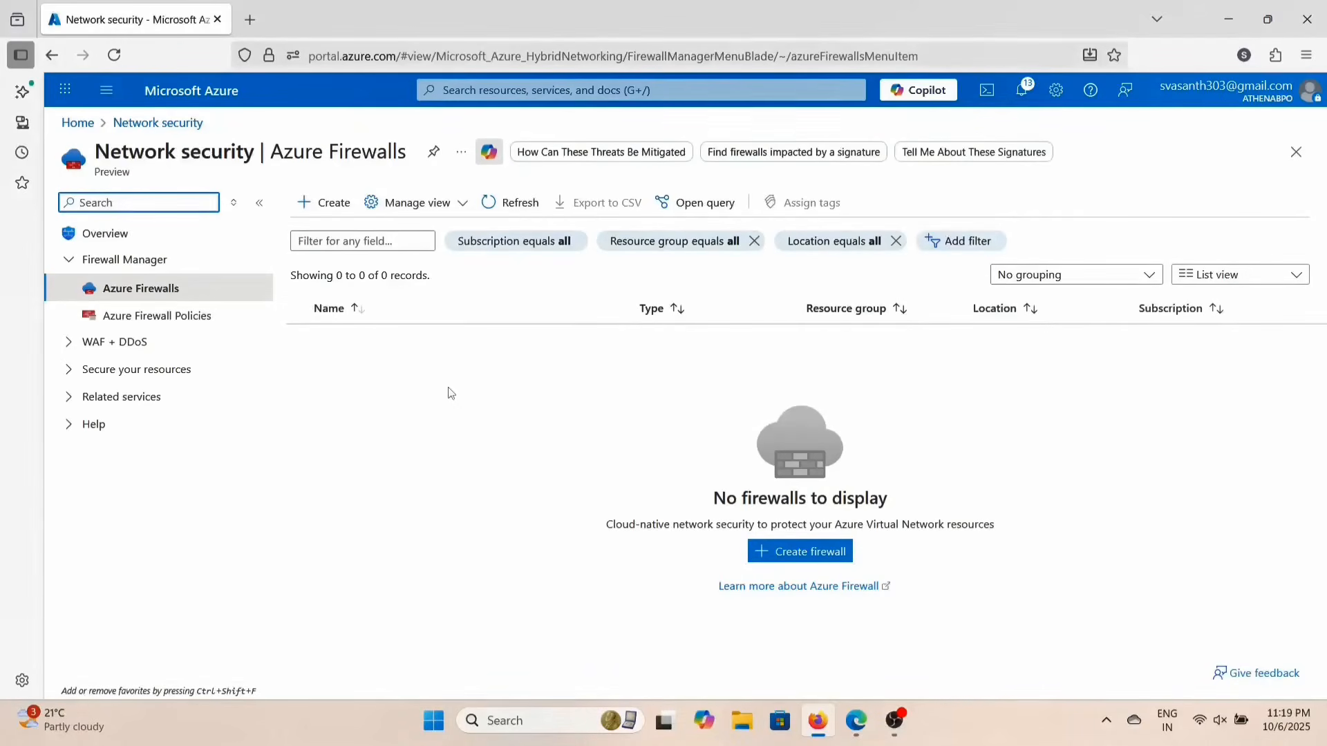
Find the Bastions service and start creating a Bastion in the networkmanager-RG resource group.
click(496, 89)
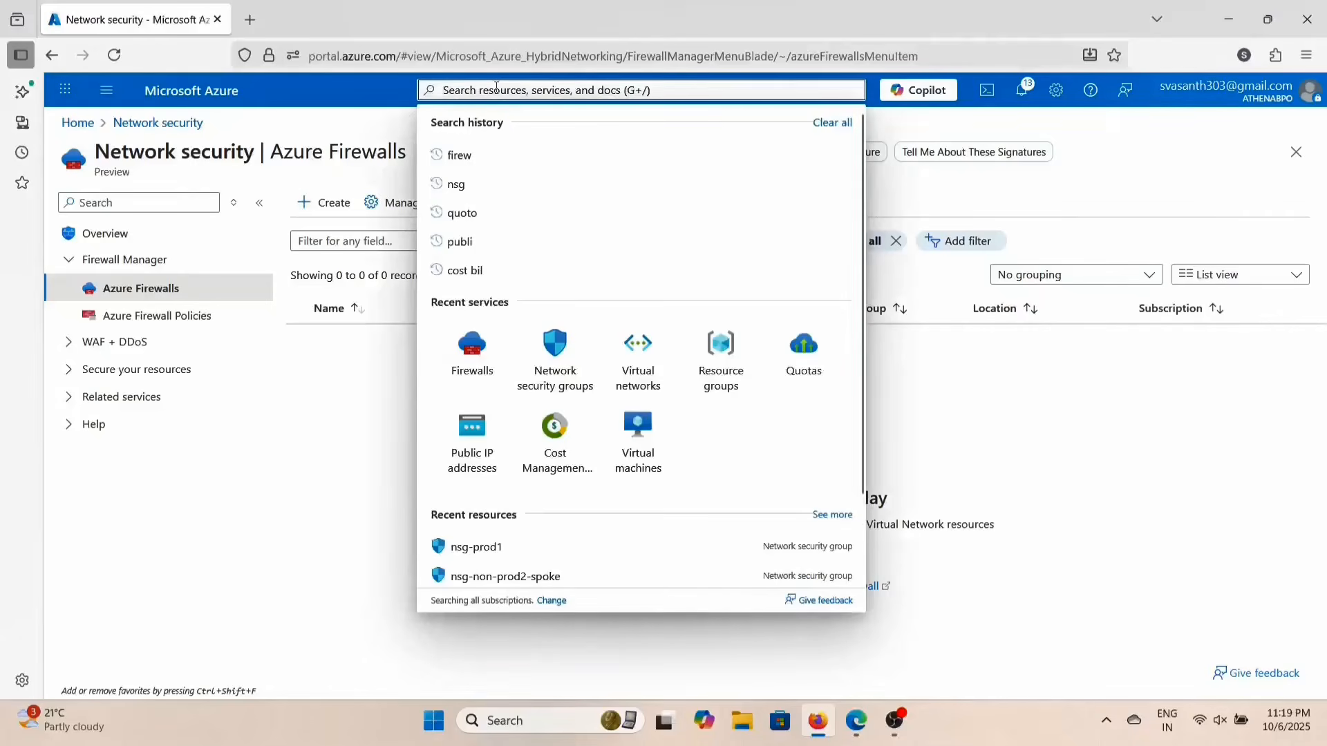
text(bastio)
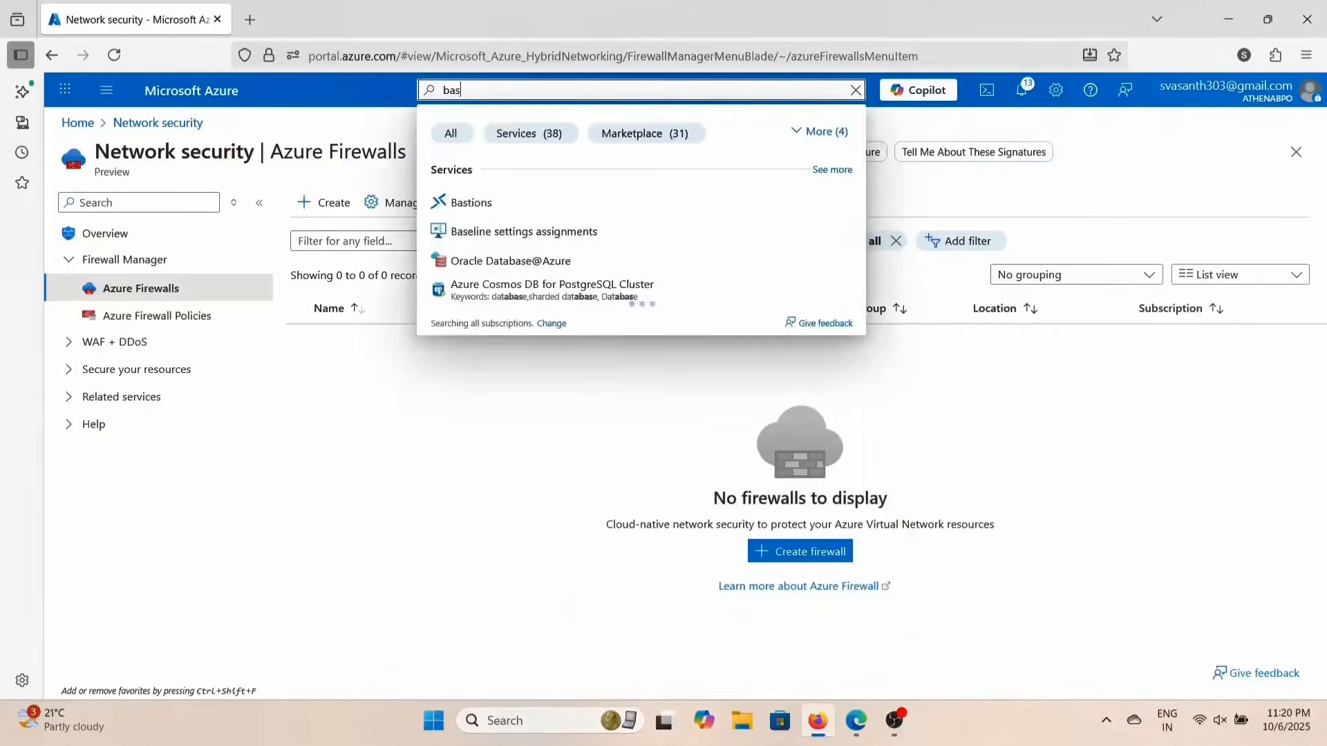
click(479, 201)
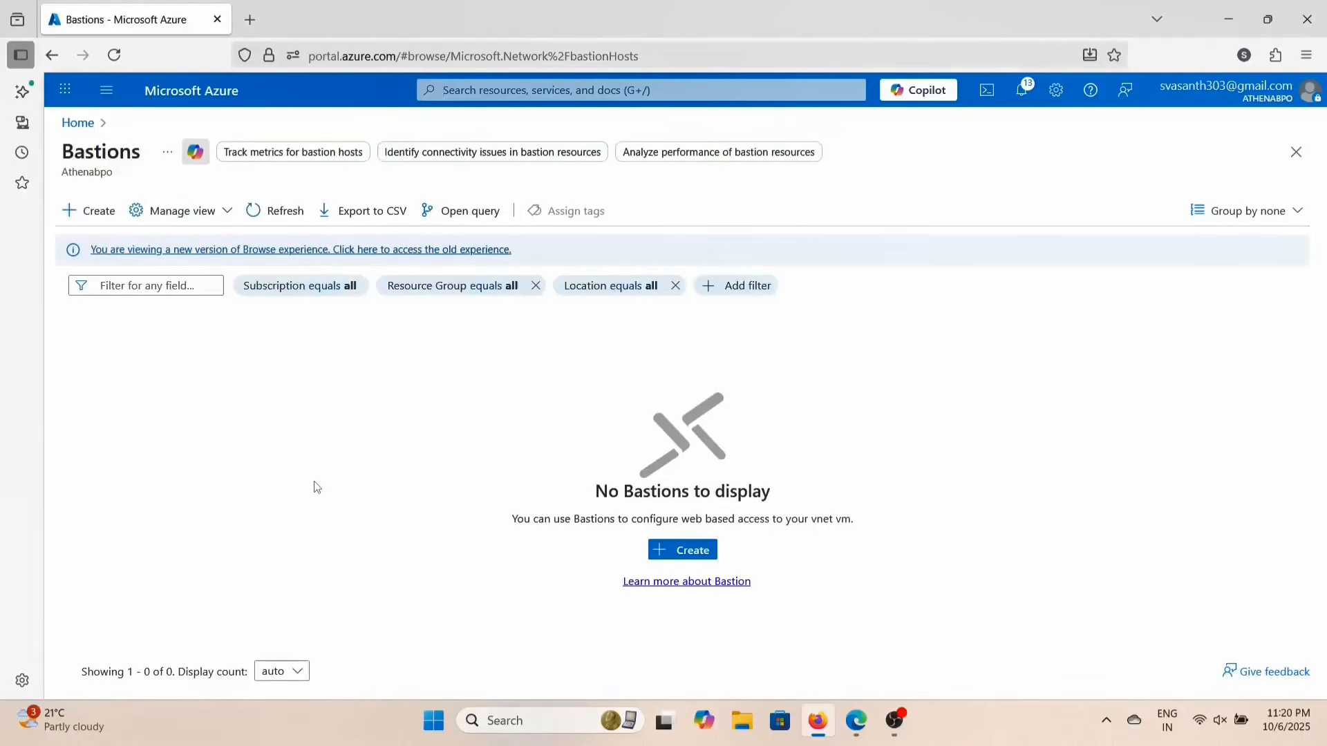
click(84, 211)
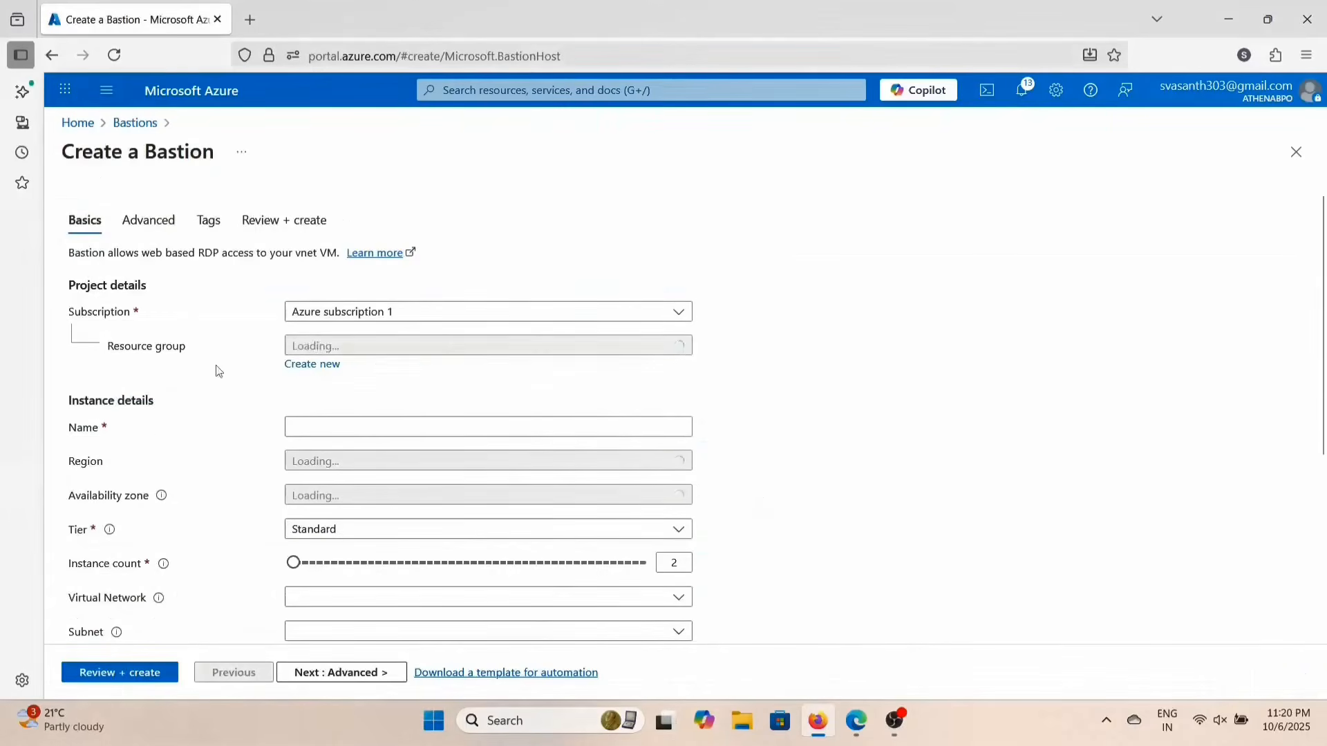
click(376, 348)
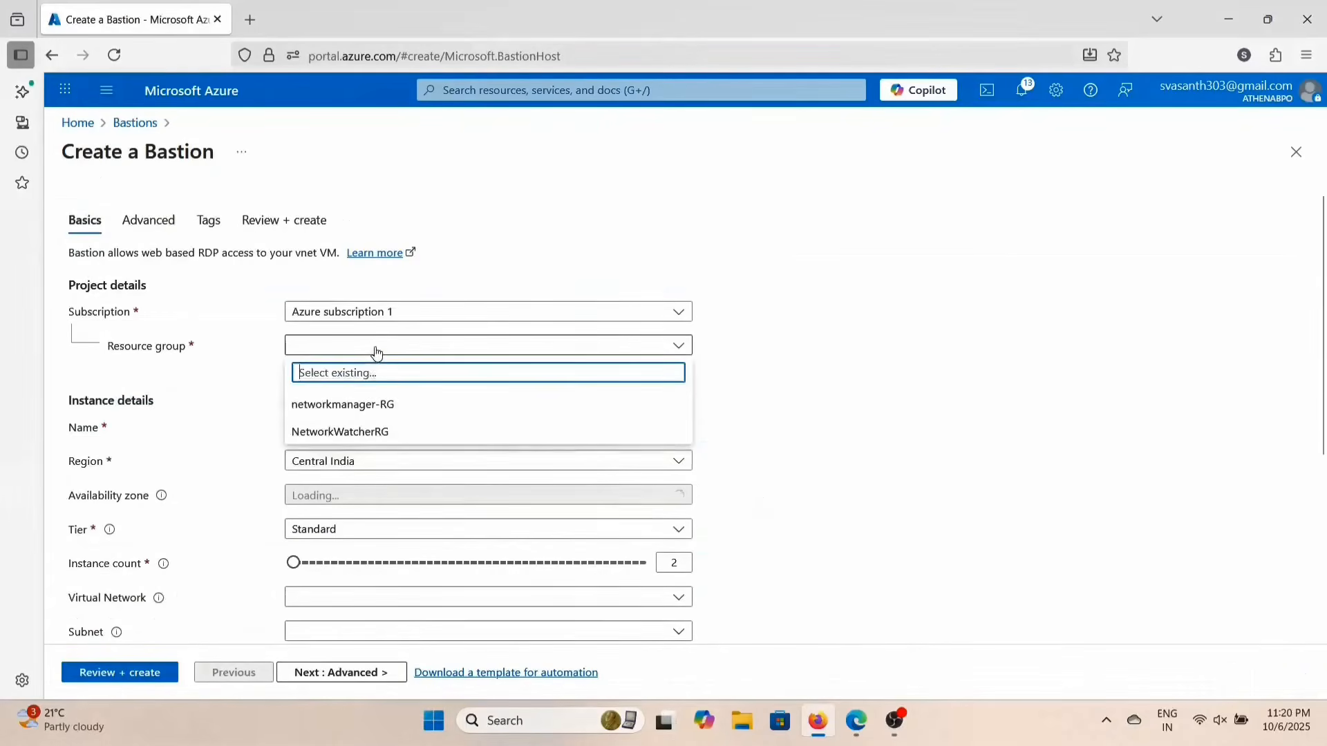
click(358, 415)
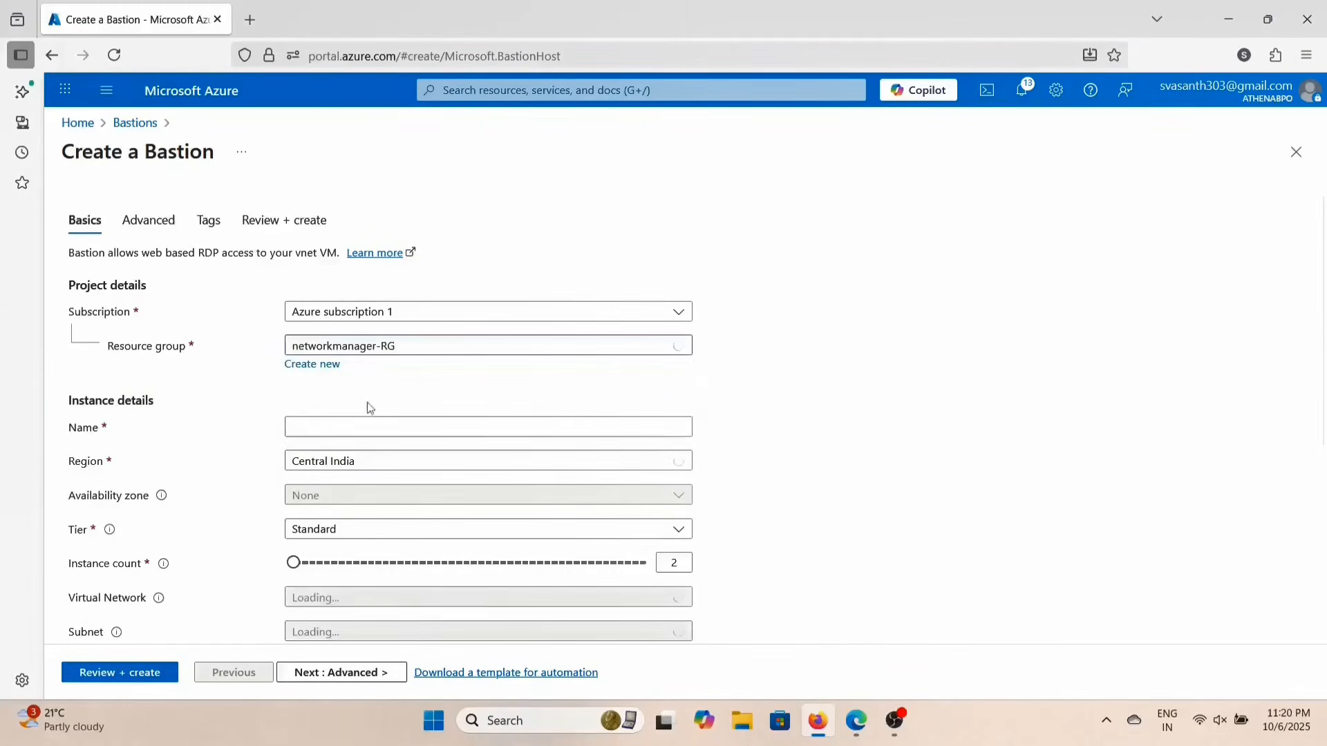
Name the Bastion core-bastion and place it in the Core-hub-vnet virtual network.
scroll(366, 402, down, 1)
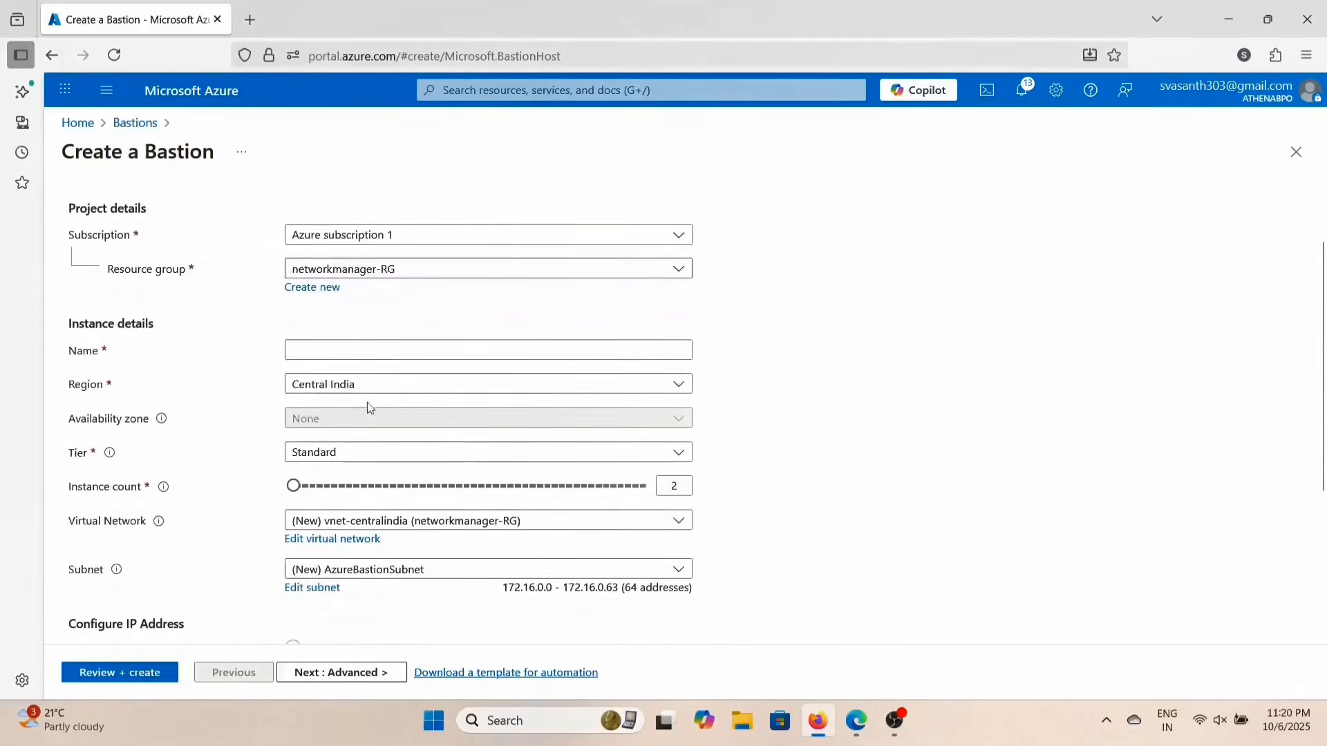
click(366, 349)
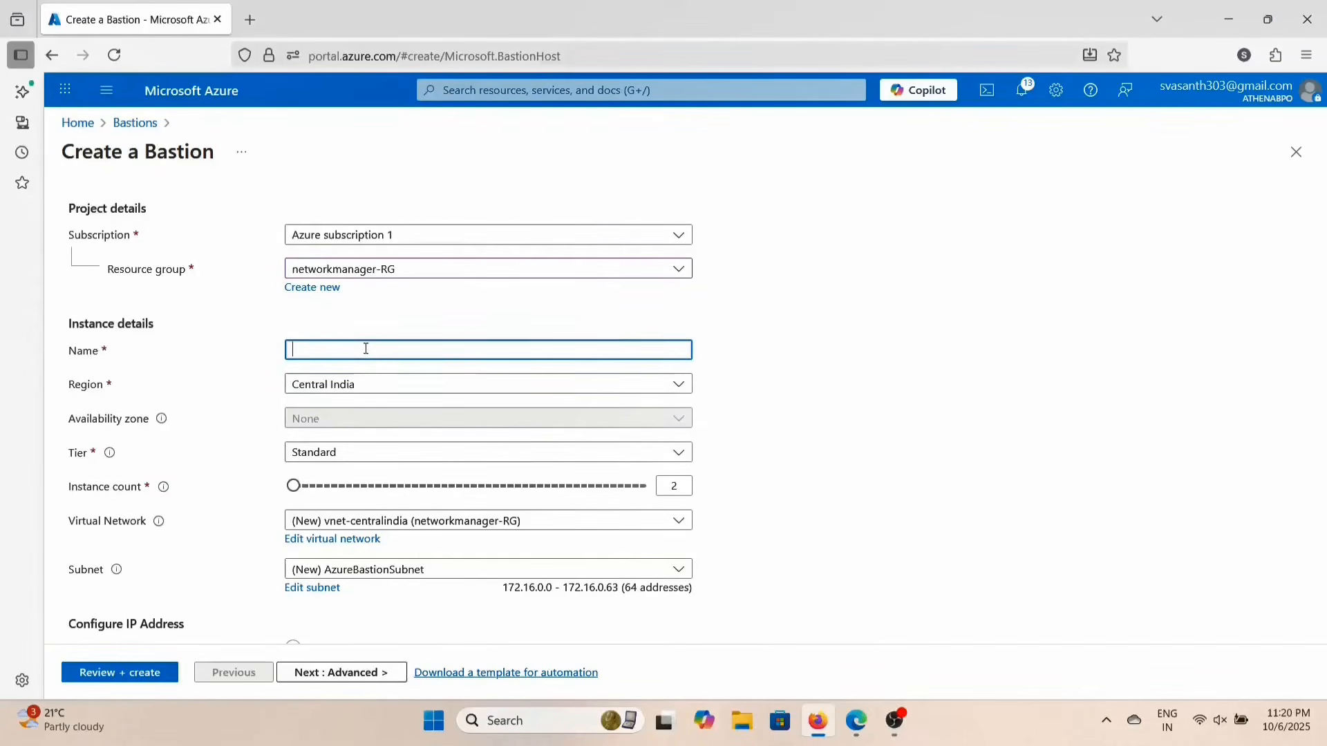
text(core-)
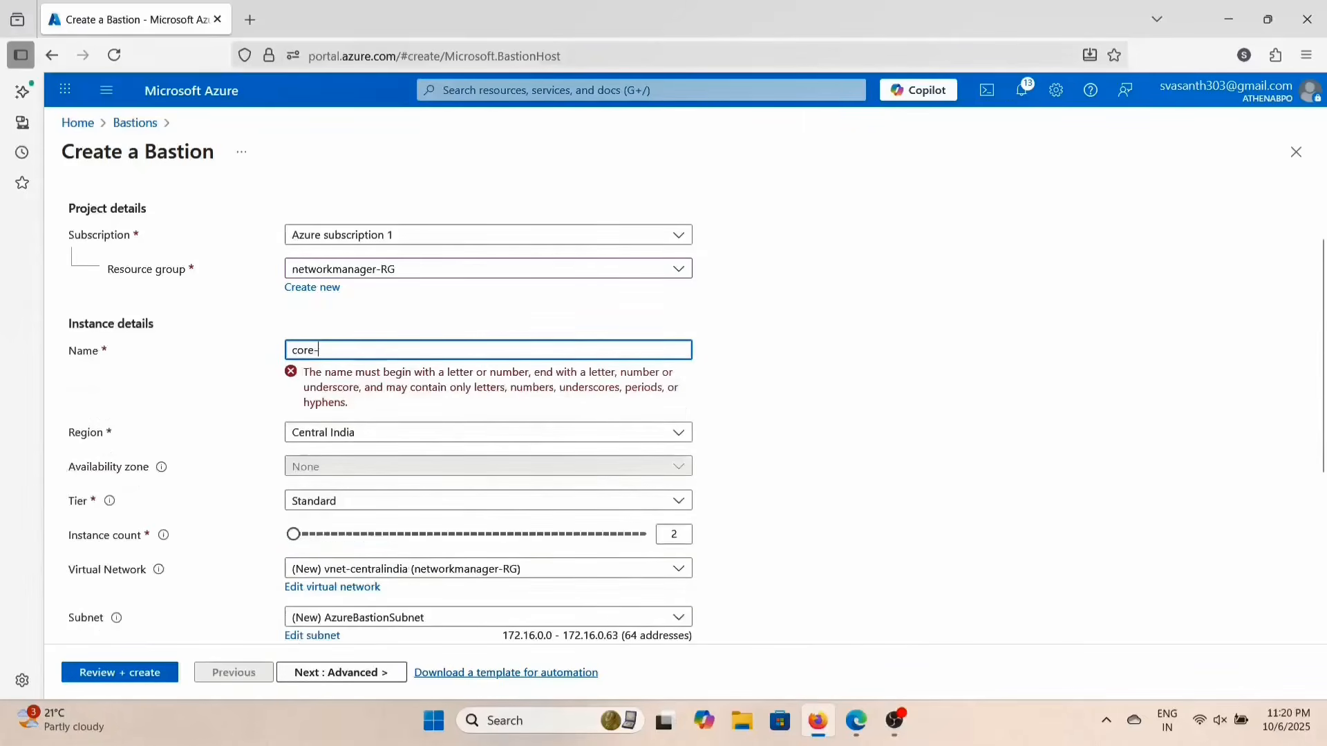
text(bastion)
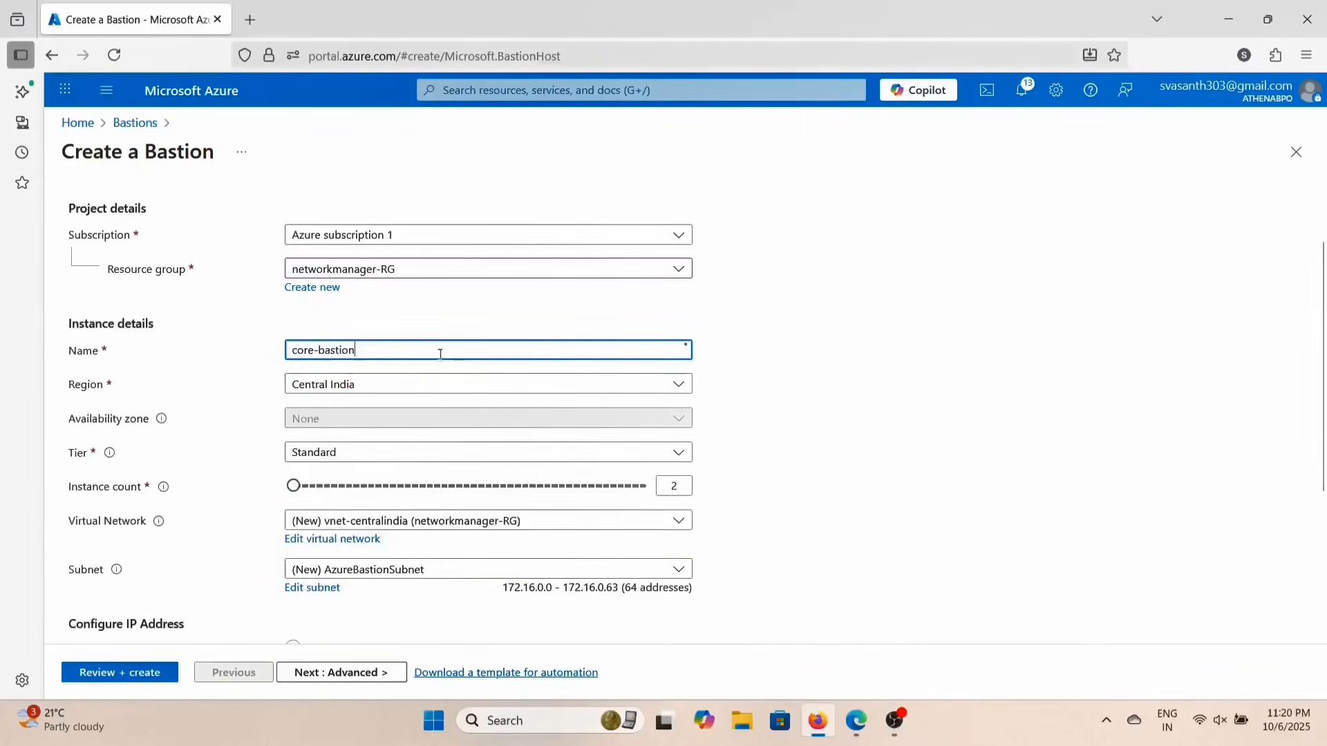
scroll(439, 391, down, 3)
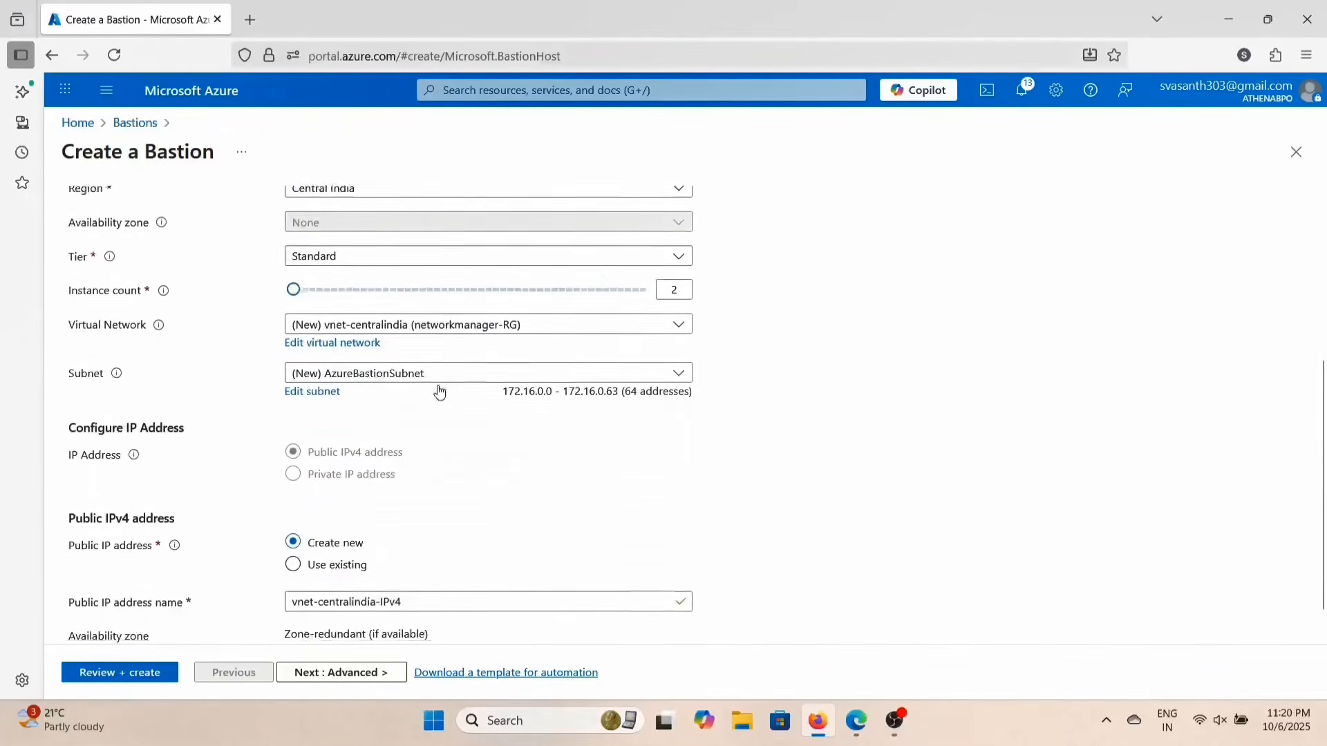
click(485, 319)
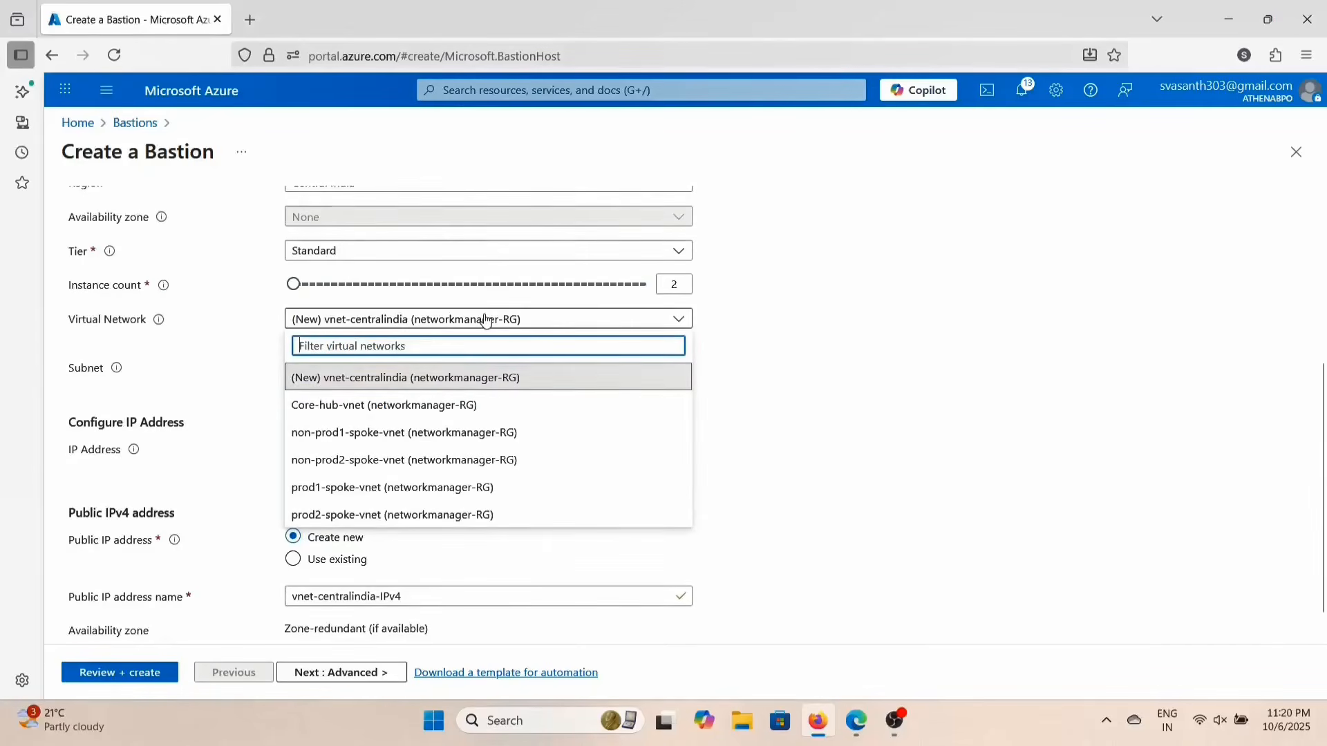
click(453, 408)
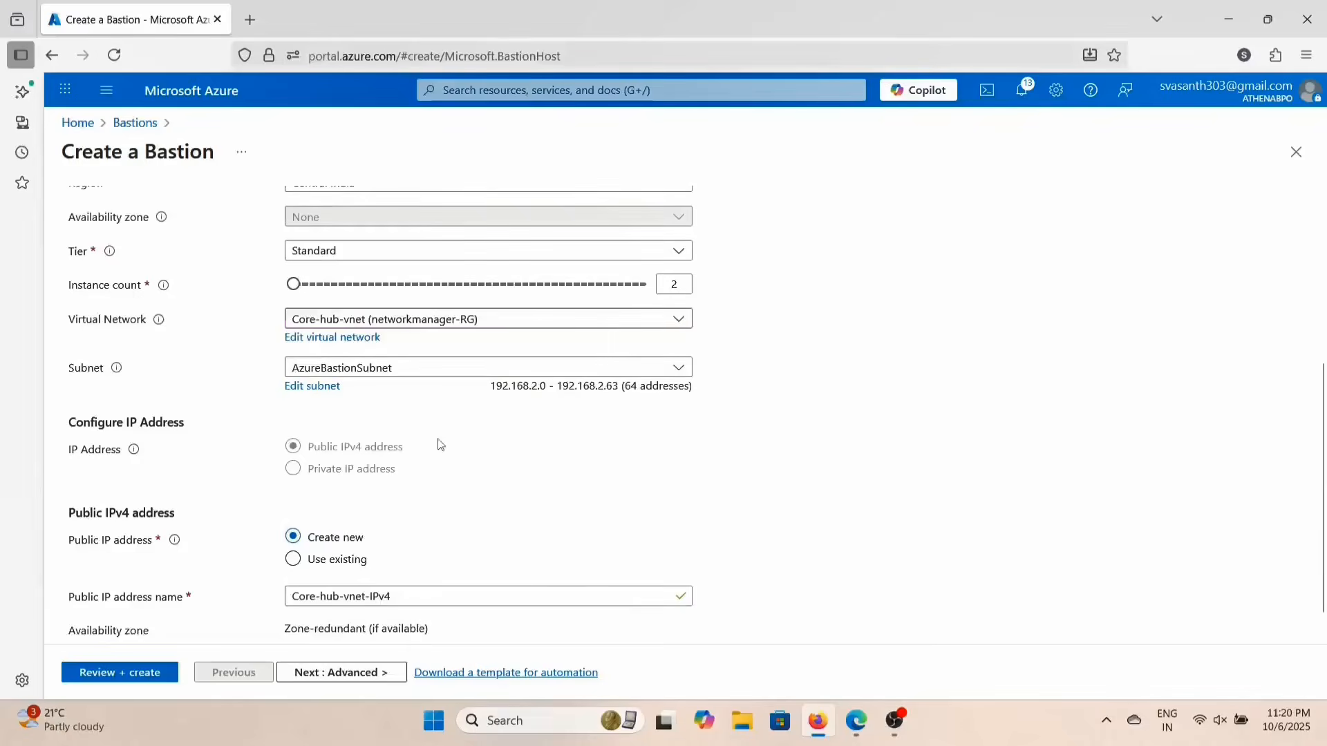
Review the basic and advanced settings of core-bastion and create the Bastion.
scroll(440, 445, down, 1)
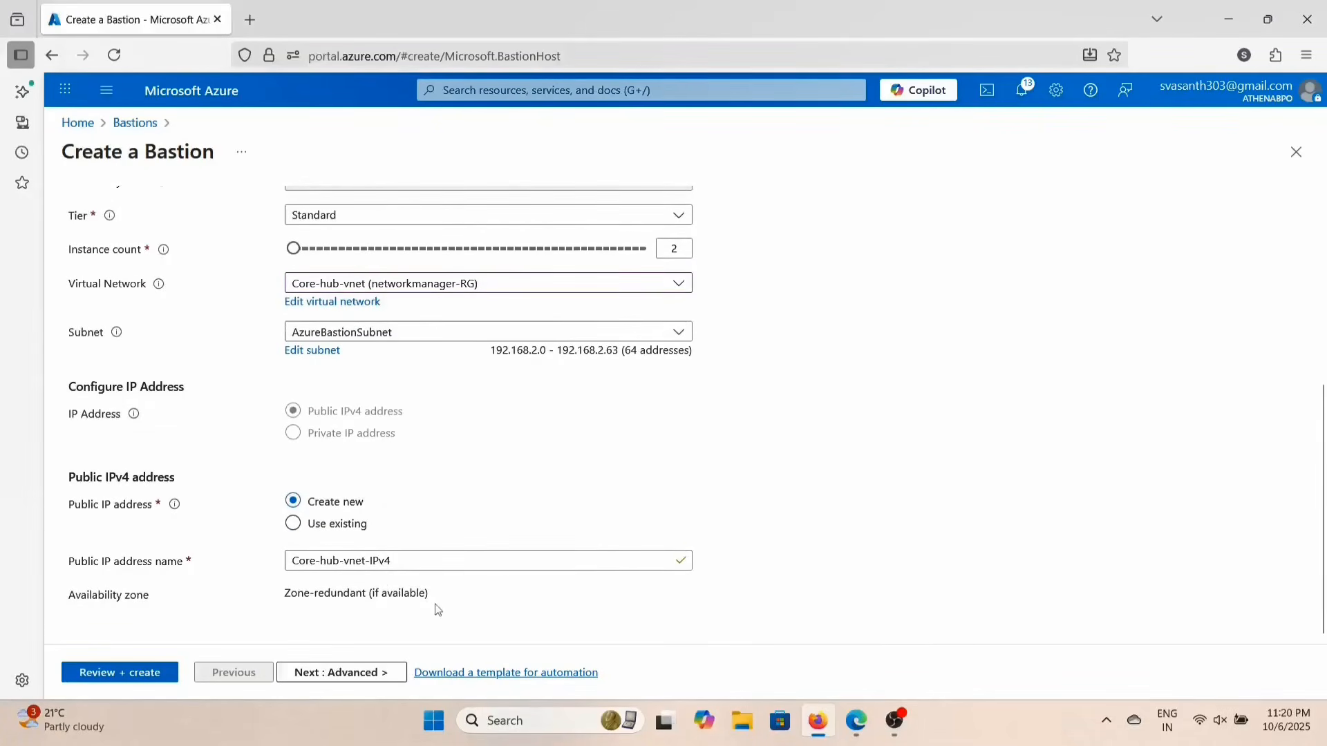
scroll(436, 609, up, 5)
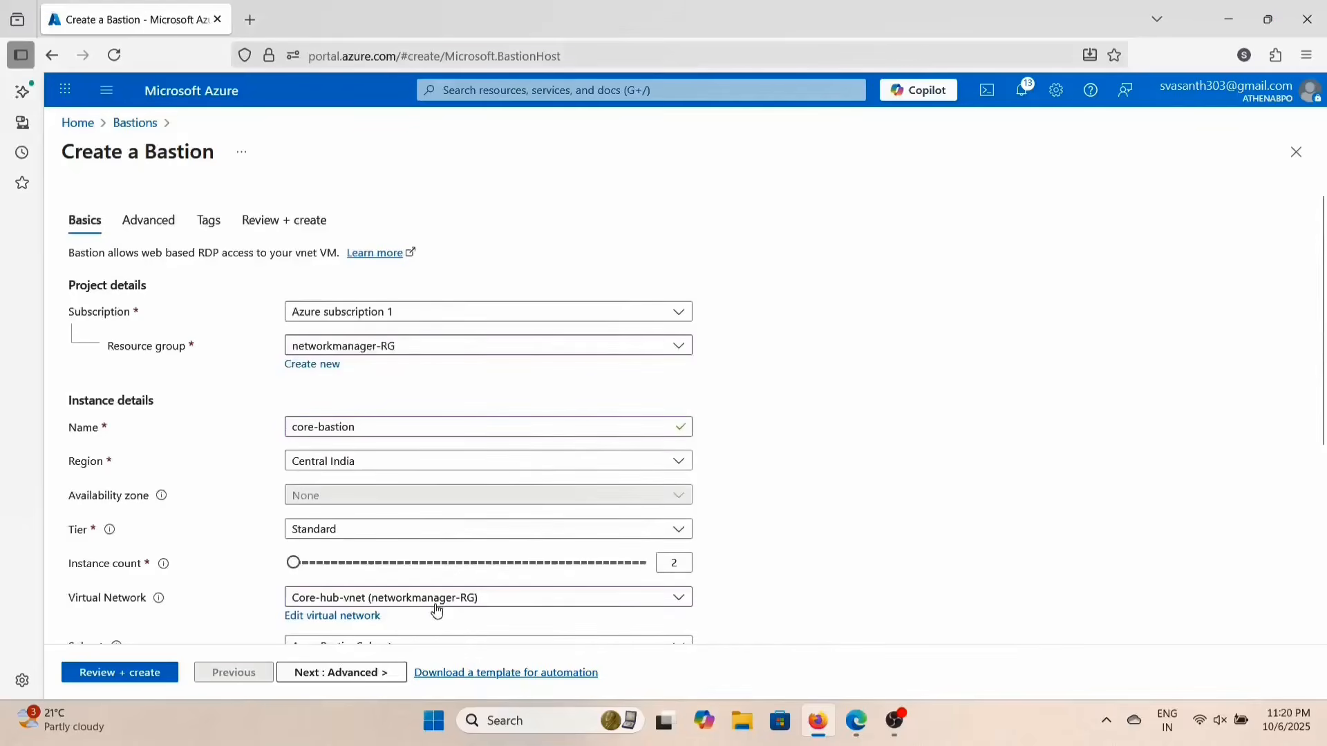
scroll(435, 607, down, 2)
scroll(435, 608, up, 2)
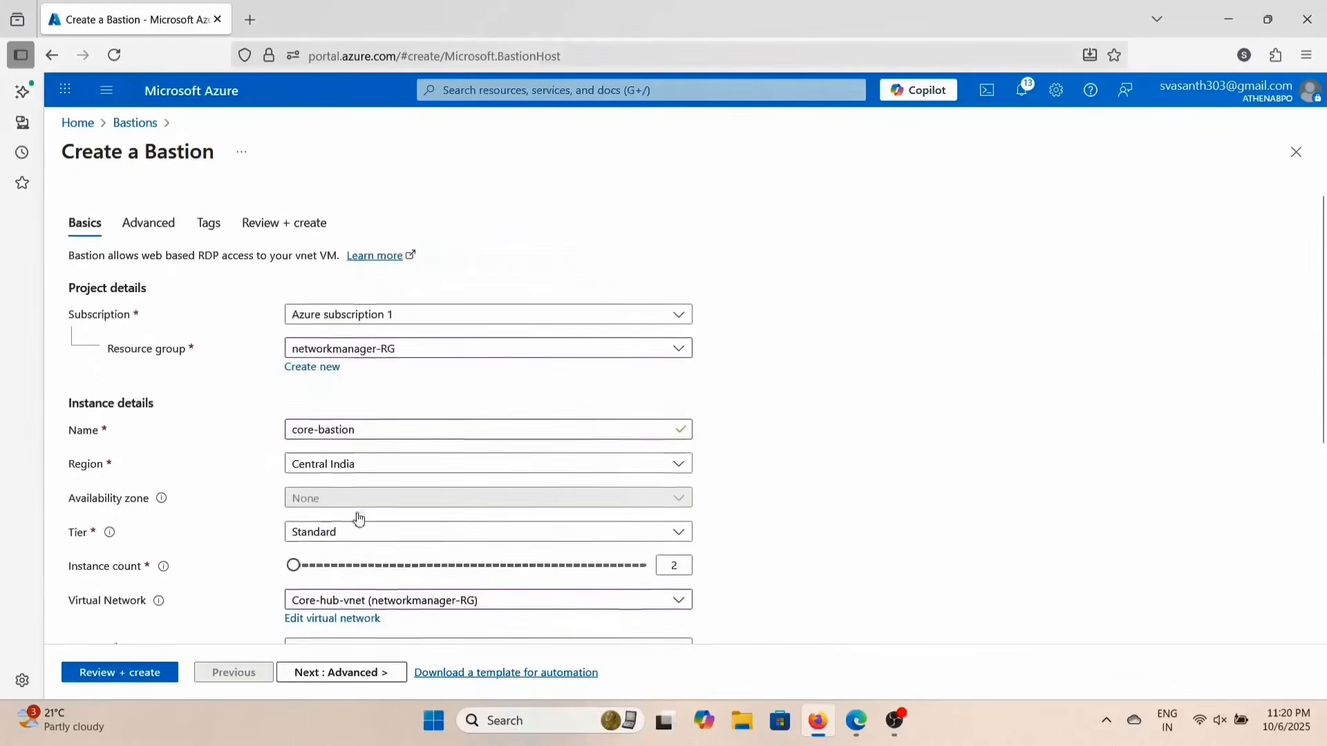
click(148, 222)
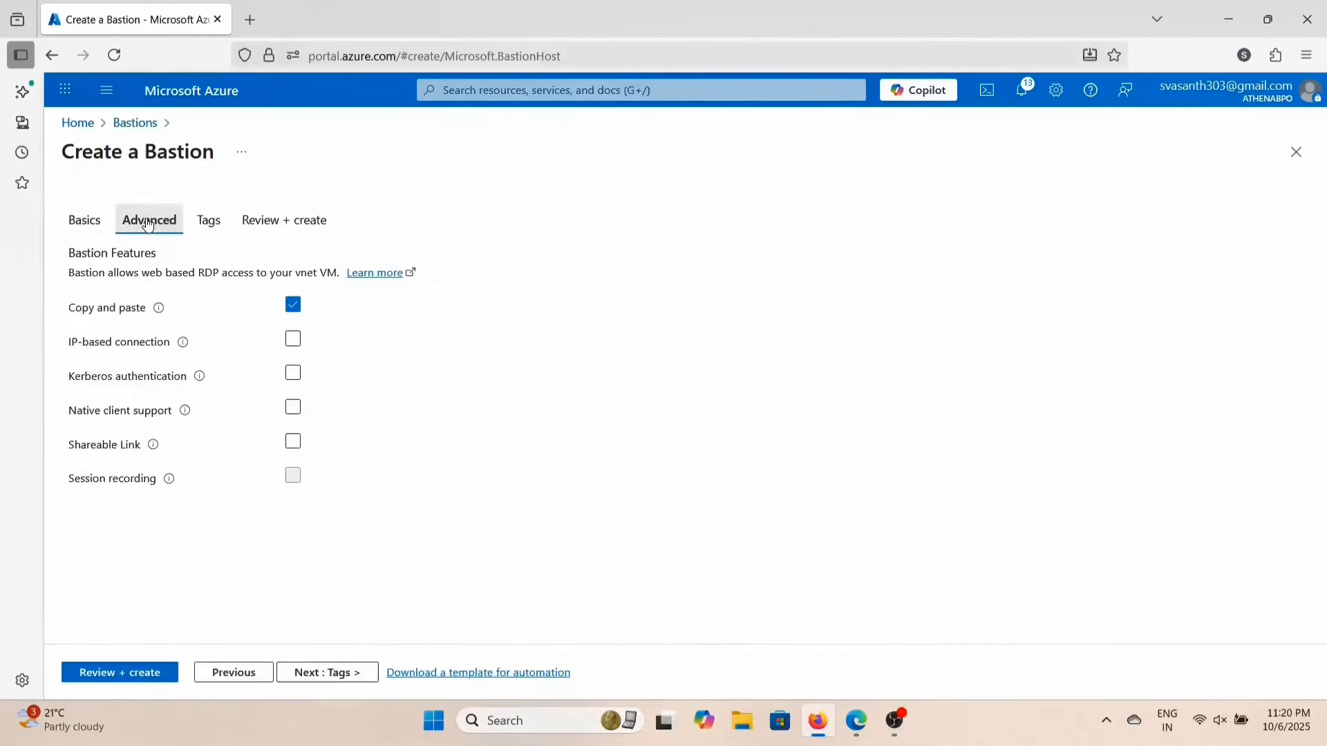
click(269, 223)
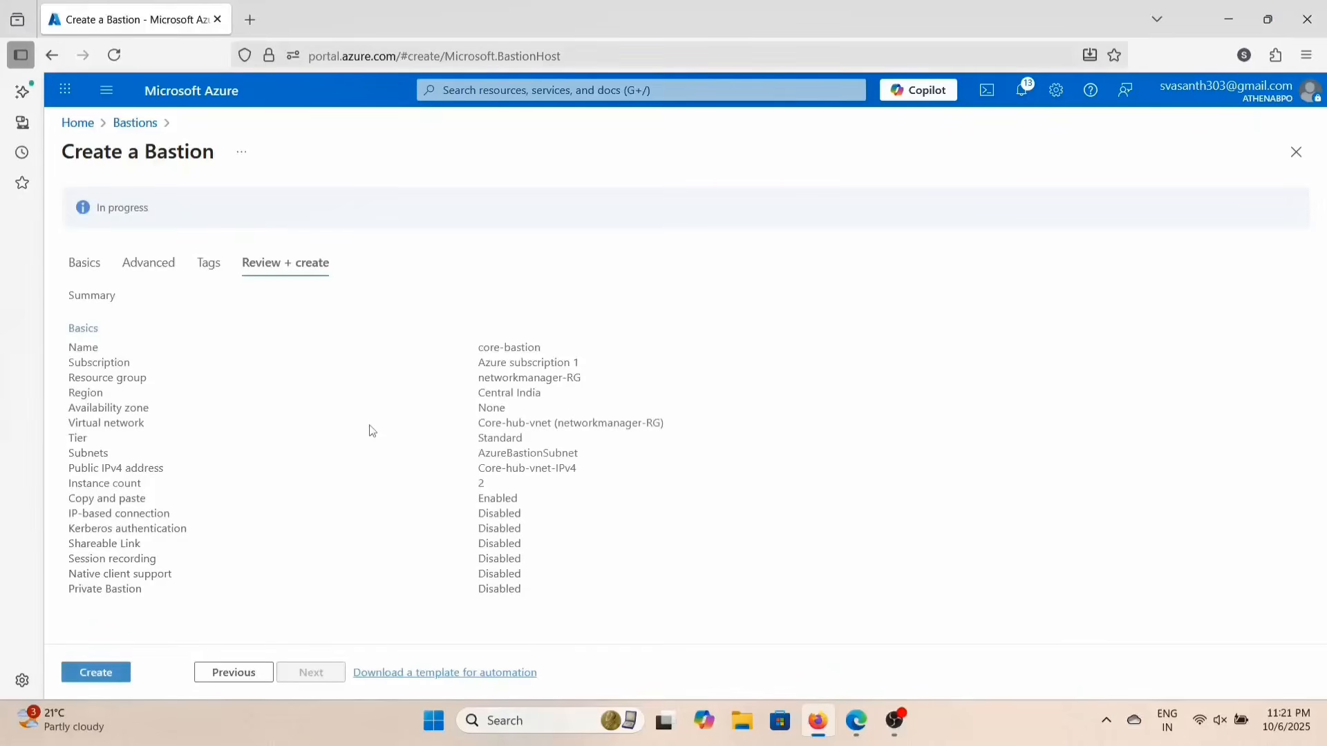
click(102, 673)
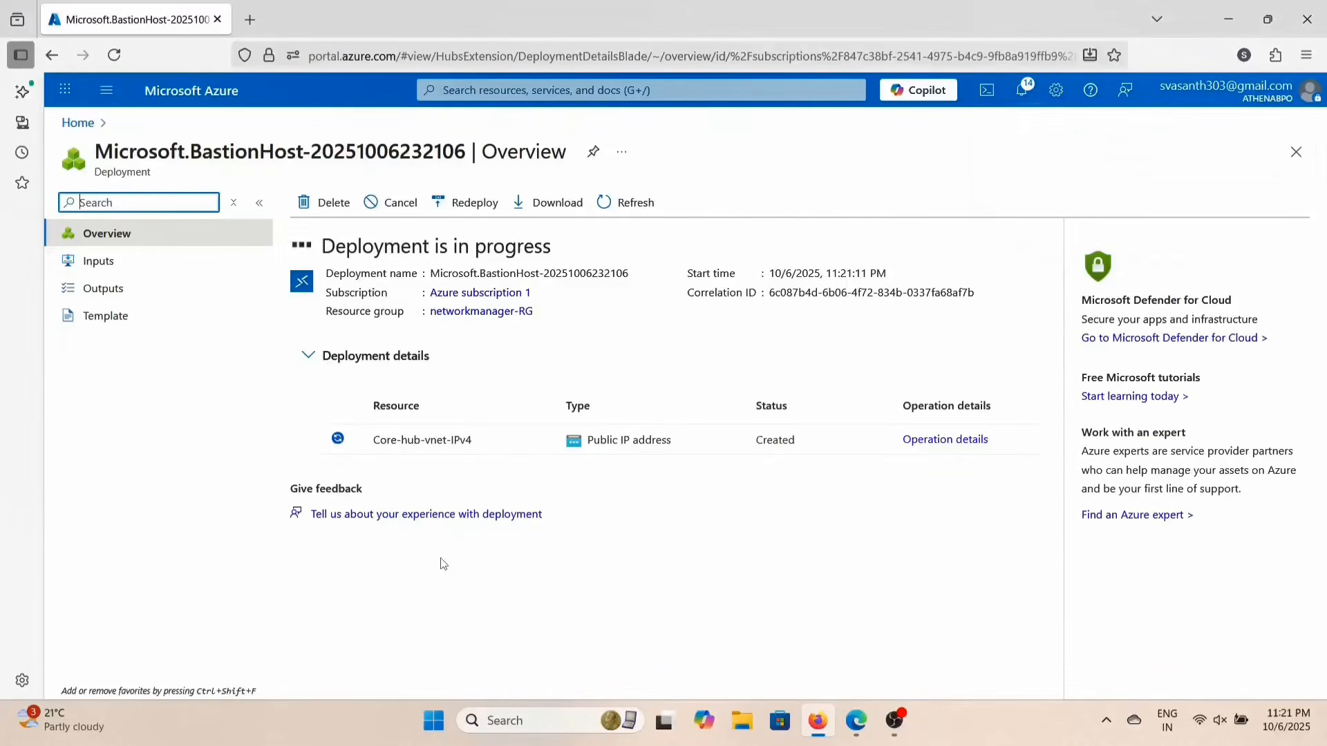
Go back to Azure Firewalls and start creating a firewall in the networkmanager-RG resource group.
click(509, 94)
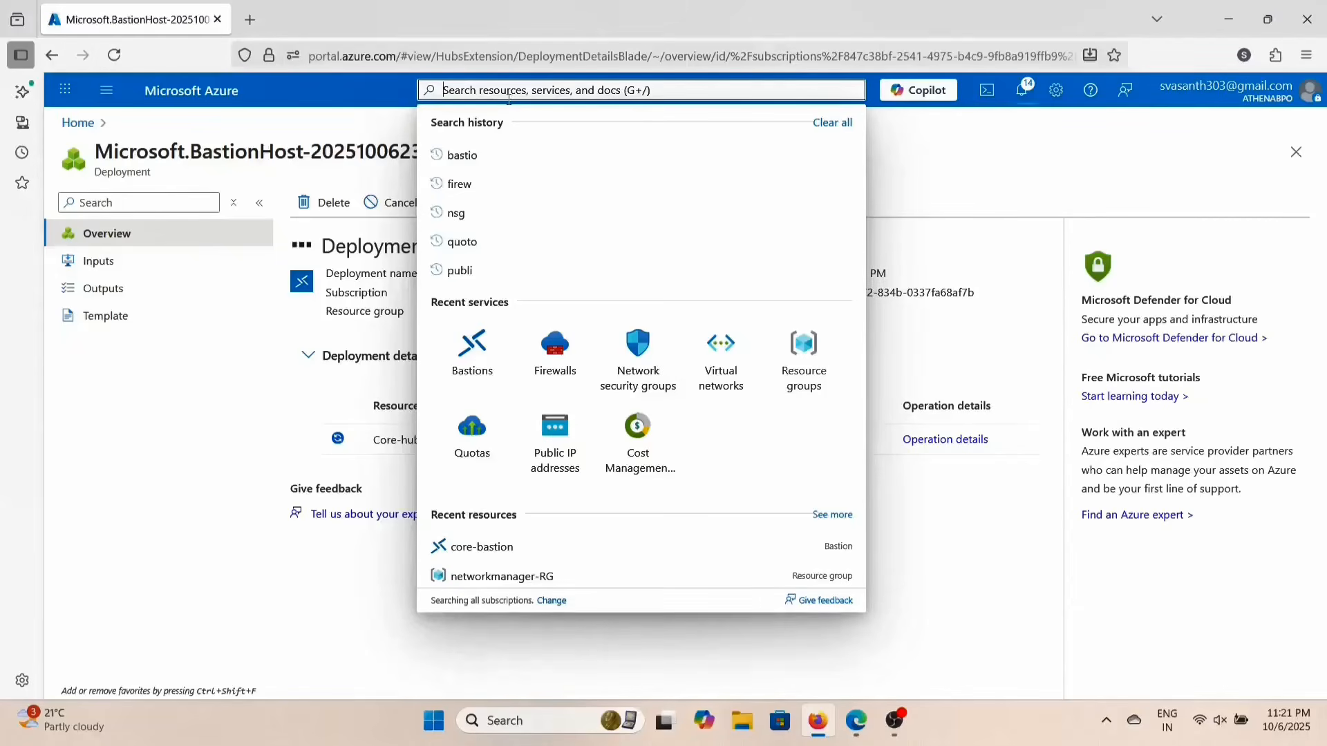
click(566, 379)
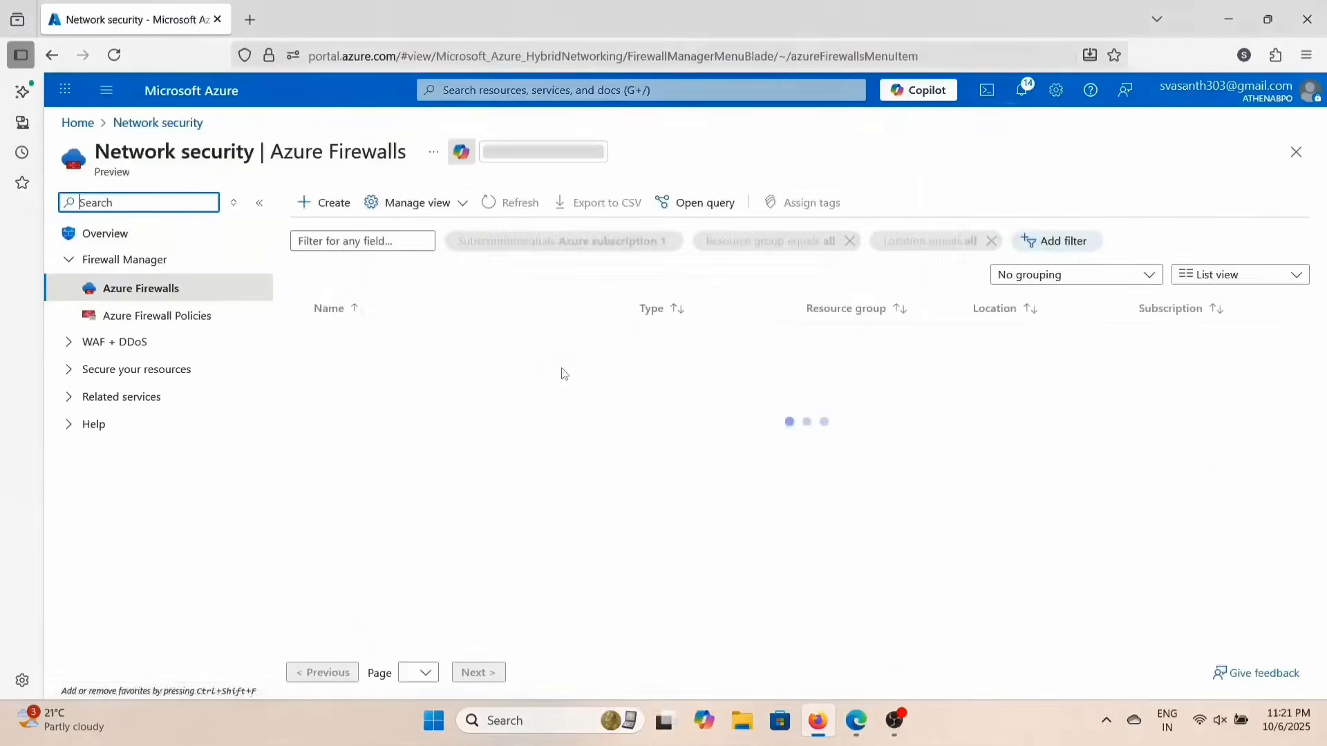
click(319, 204)
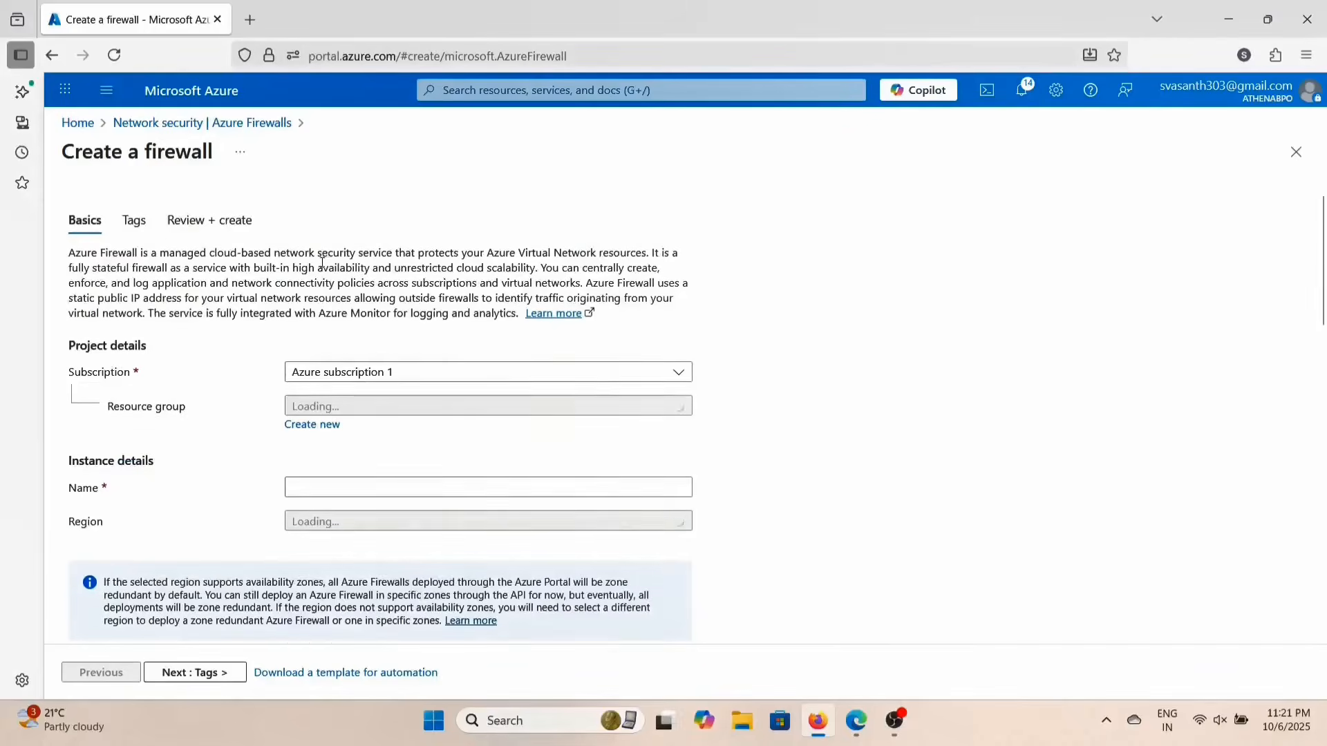
scroll(322, 267, down, 2)
scroll(322, 268, down, 1)
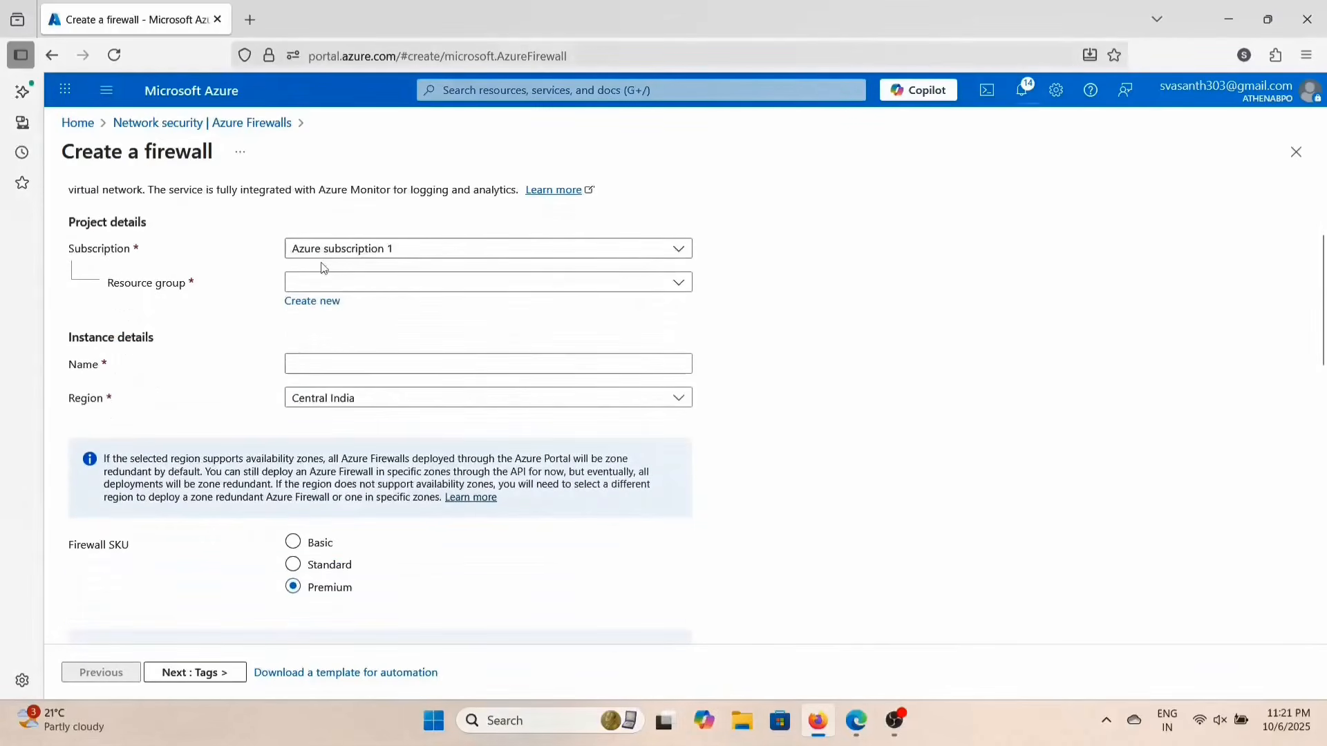
click(373, 279)
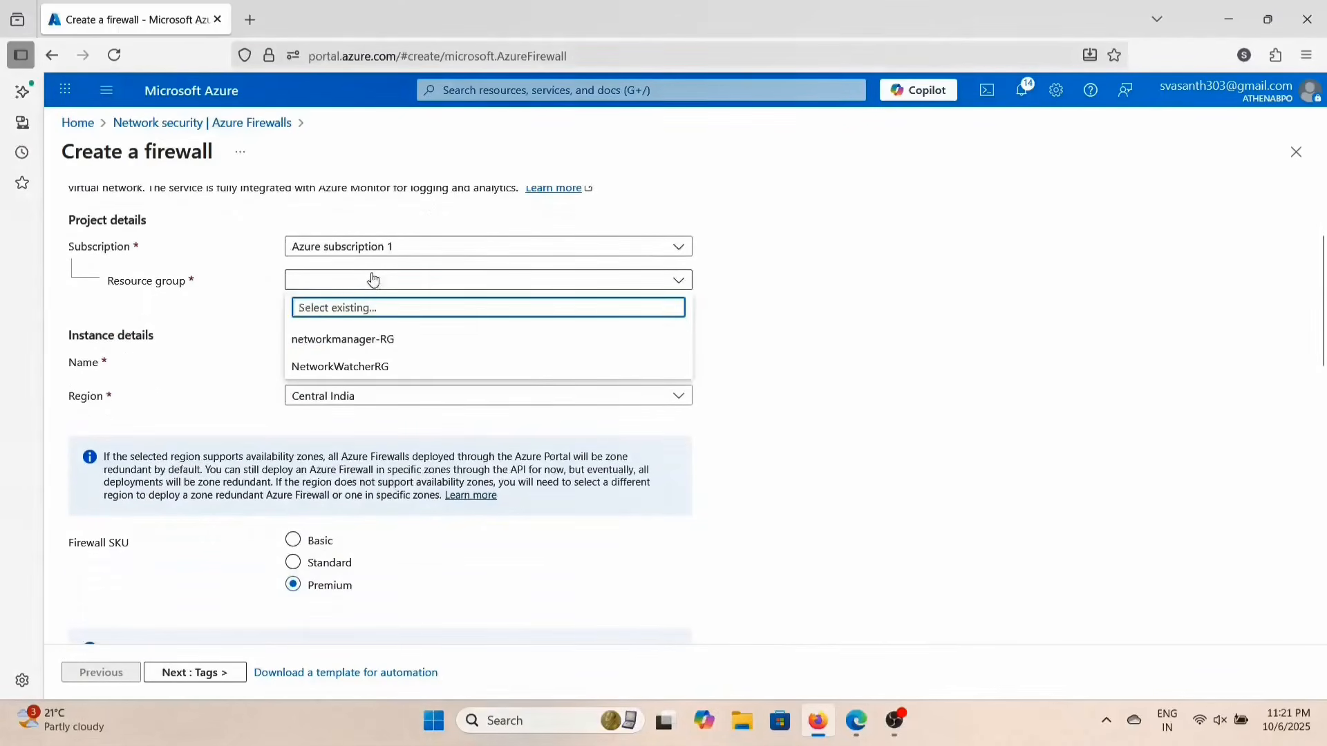
click(363, 339)
Name the firewall core-firewall and choose the Standard firewall SKU.
scroll(365, 341, down, 1)
click(352, 335)
text(co)
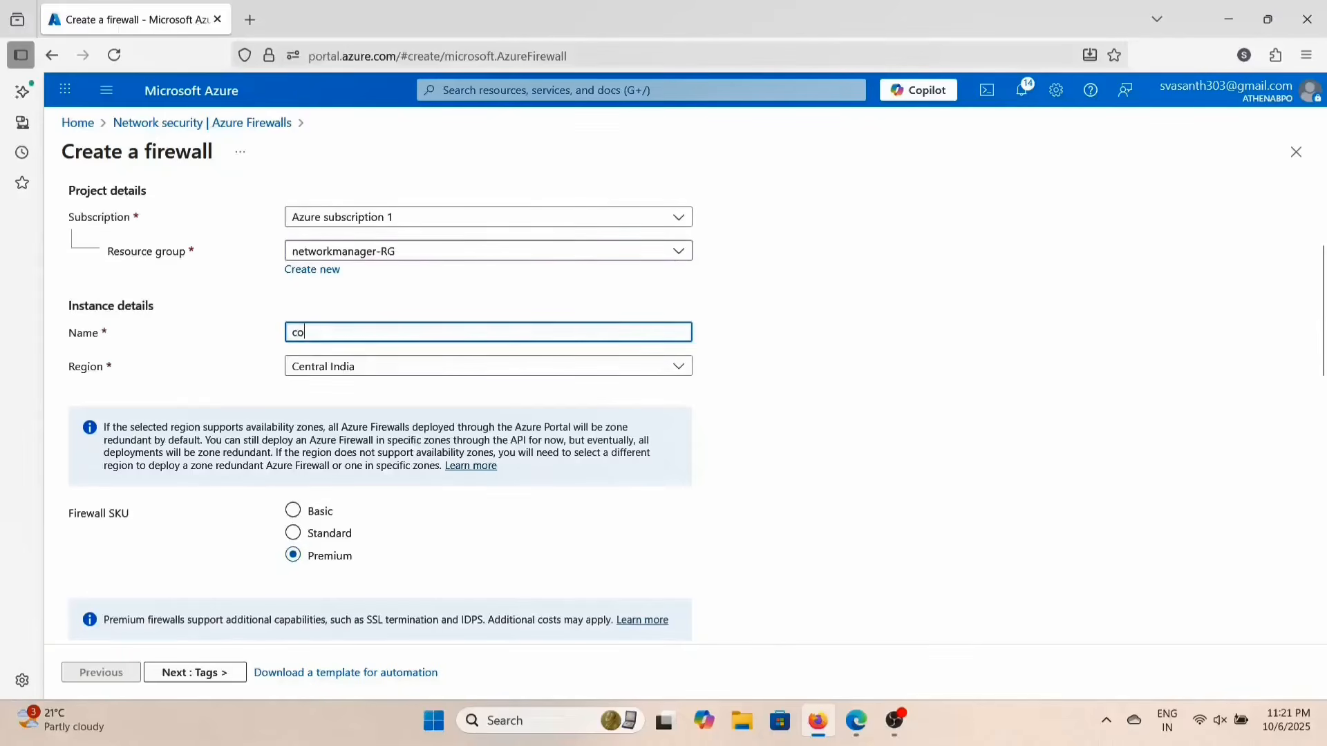
text(re-firewall)
scroll(424, 408, down, 2)
click(293, 358)
Add a new Standard-tier firewall policy named core-firewall-policy in Central India for the firewall.
scroll(345, 401, down, 2)
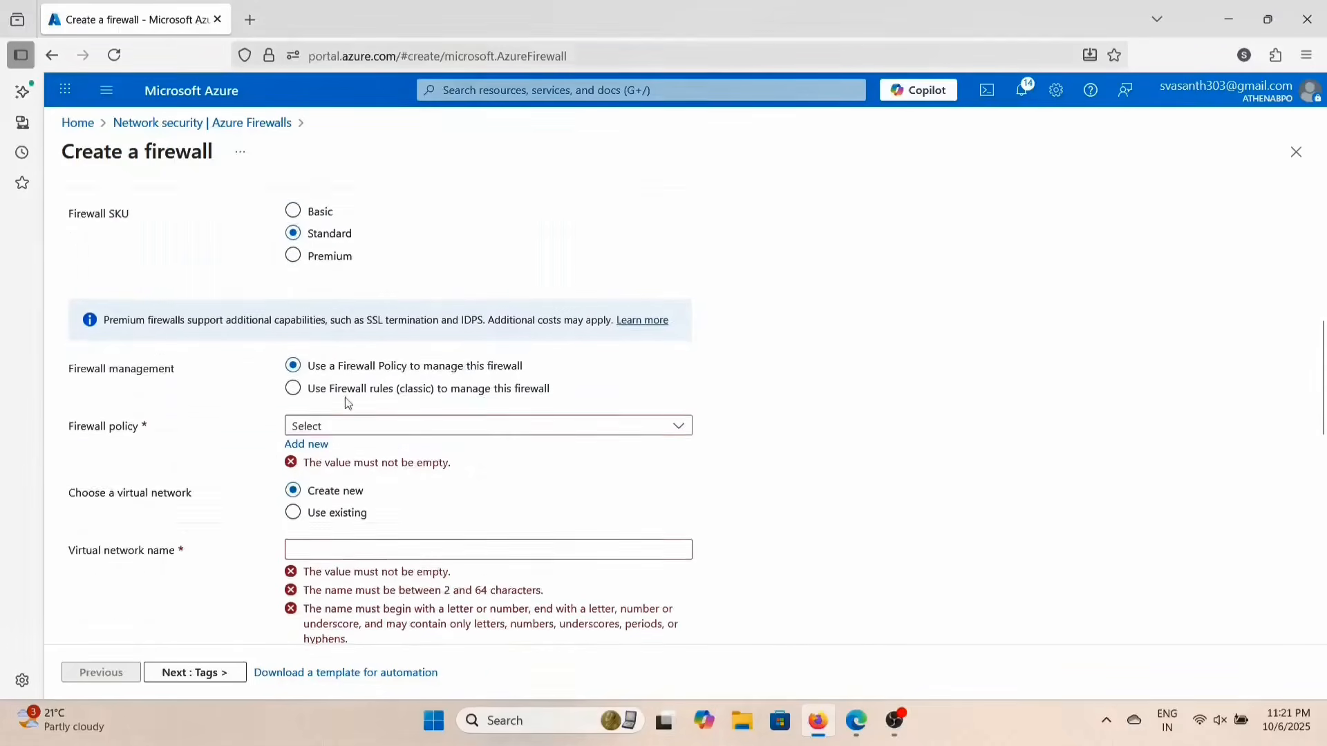
click(378, 411)
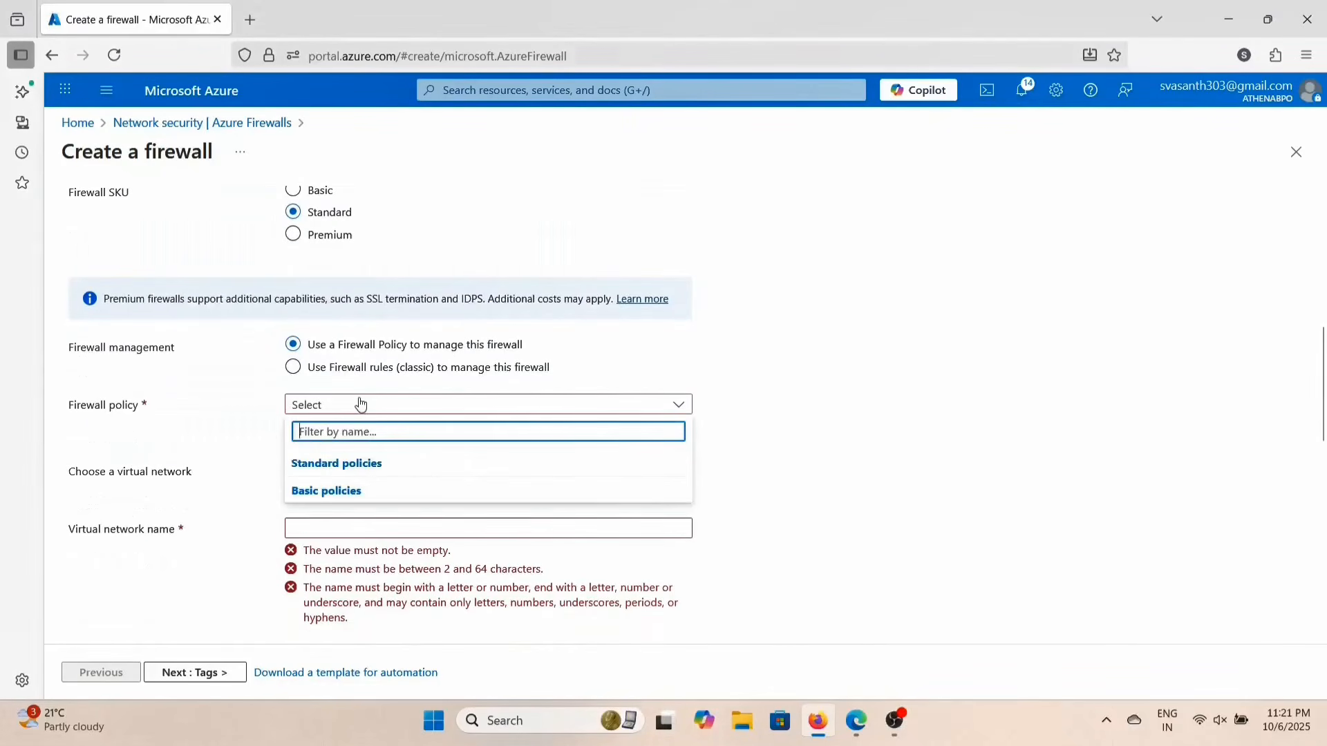
click(360, 404)
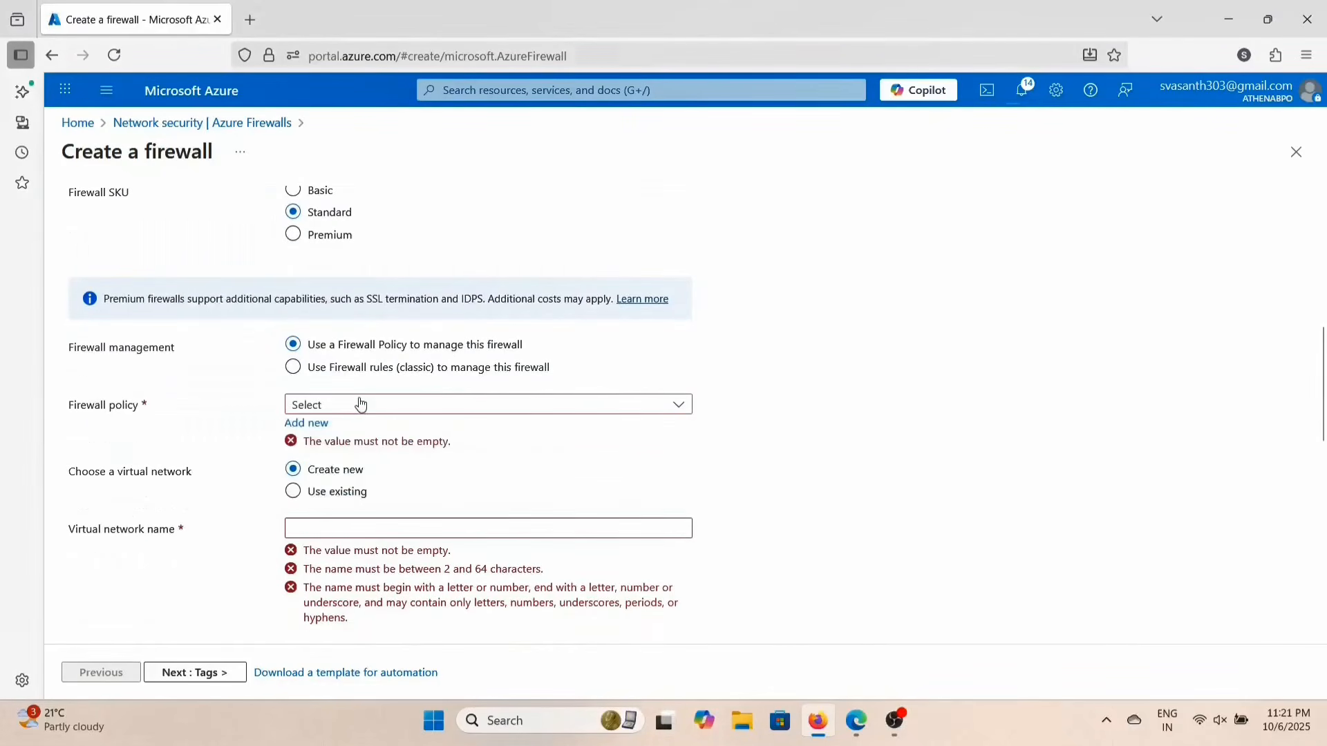
click(306, 423)
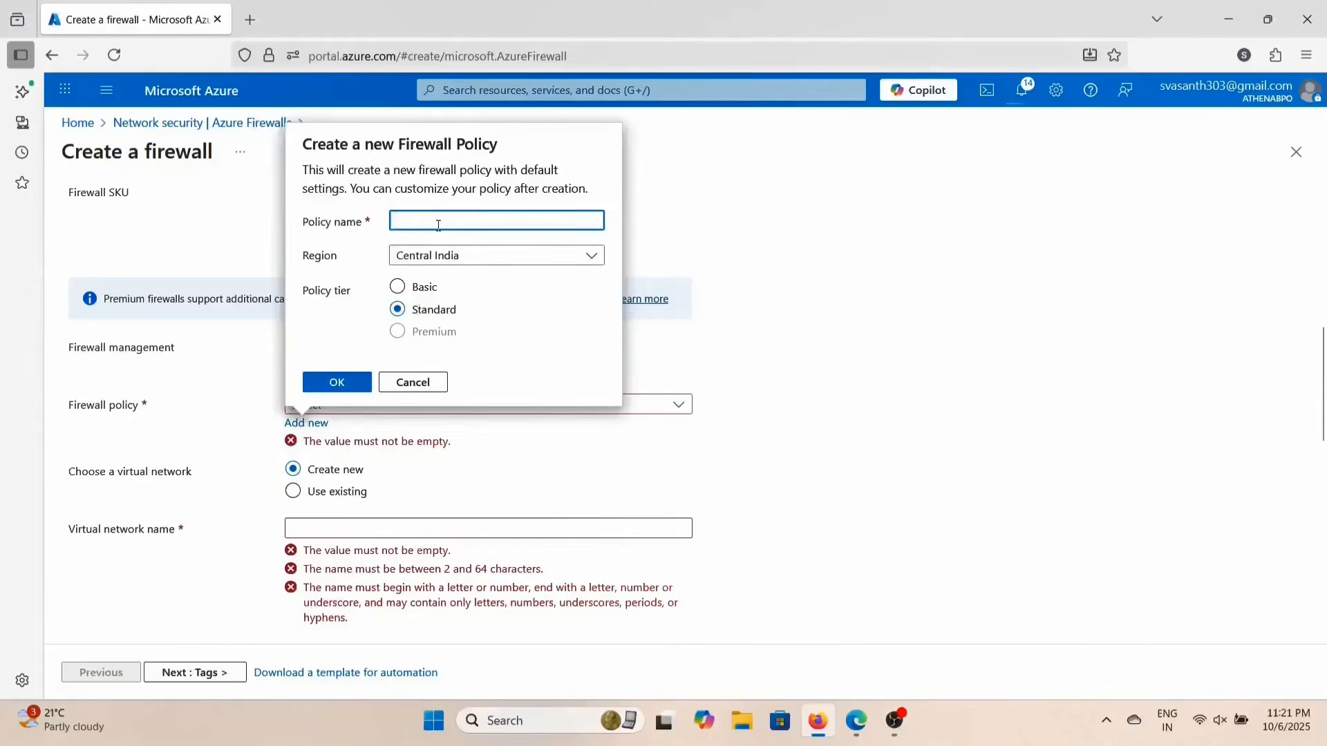
text(core-f)
text(irewall)
text(-poi)
text(licy)
key(shift+Left)
key(shift+Left)
key(shift+Left)
key(shift+Left)
key(shift+Left)
key(shift+Left)
key(shift+Left)
key(shift+Left)
key(shift+Left)
key(shift+Left)
key(shift+Left)
key(shift+Left)
key(shift+Left)
key(shift+Left)
key(shift+Left)
key(shift+Left)
key(shift+Left)
key(shift+Left)
key(shift+Left)
key(shift+Left)
key(ctrl+c)
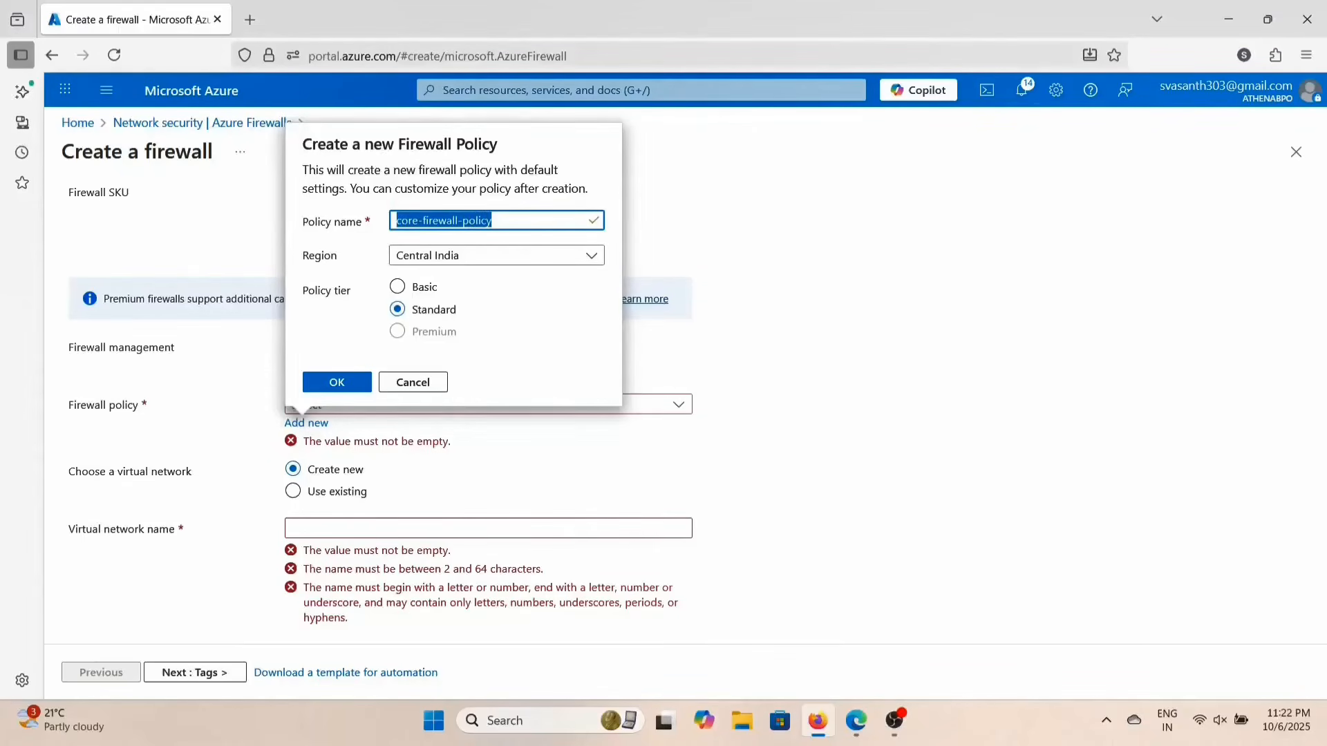
click(338, 382)
Set the firewall to use the existing virtual network Core-hub-vnet in networkmanager-RG.
scroll(459, 468, down, 3)
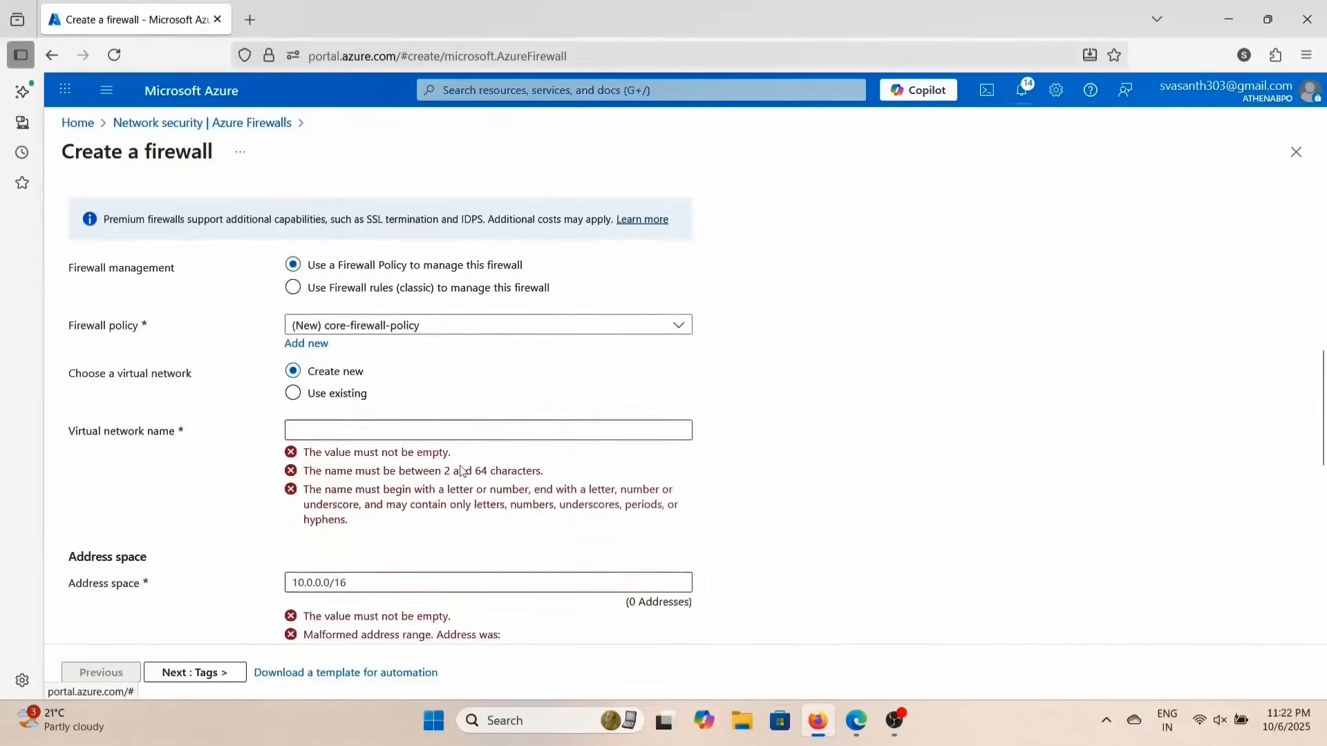
scroll(440, 400, down, 1)
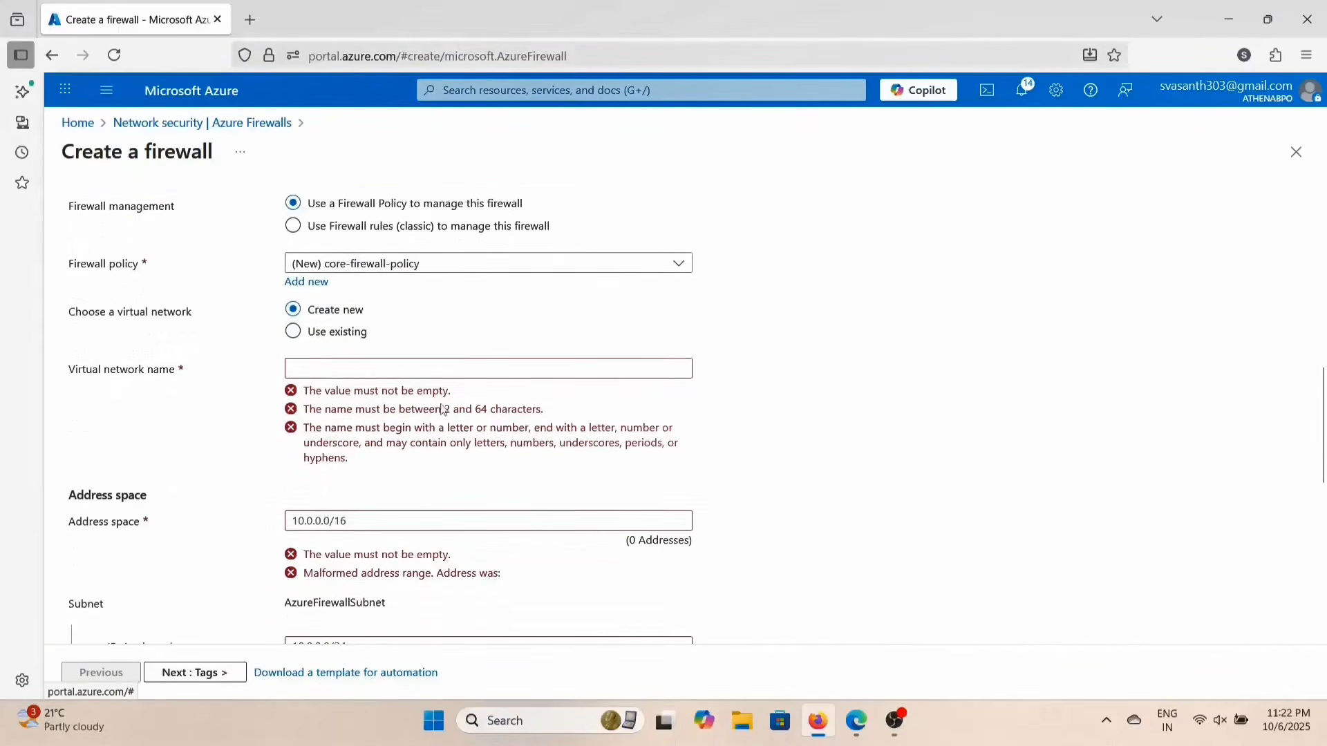
click(304, 335)
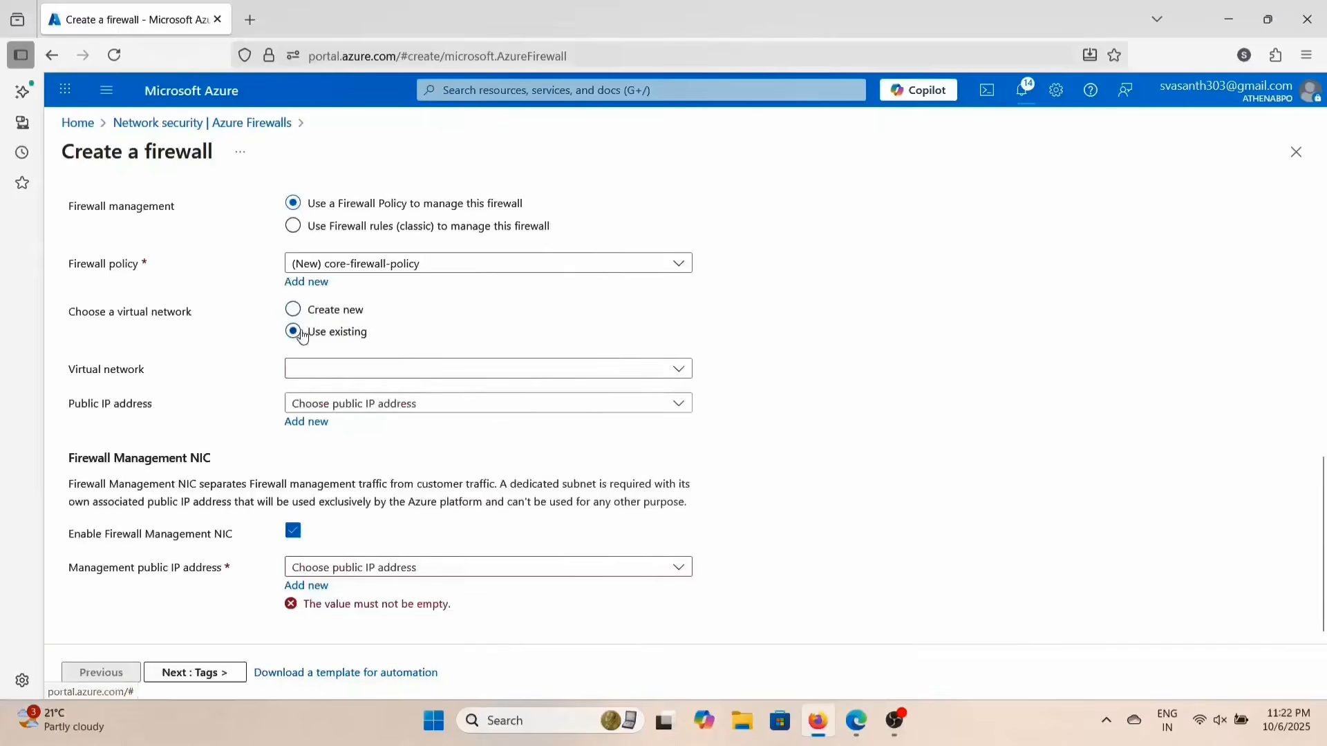
click(403, 372)
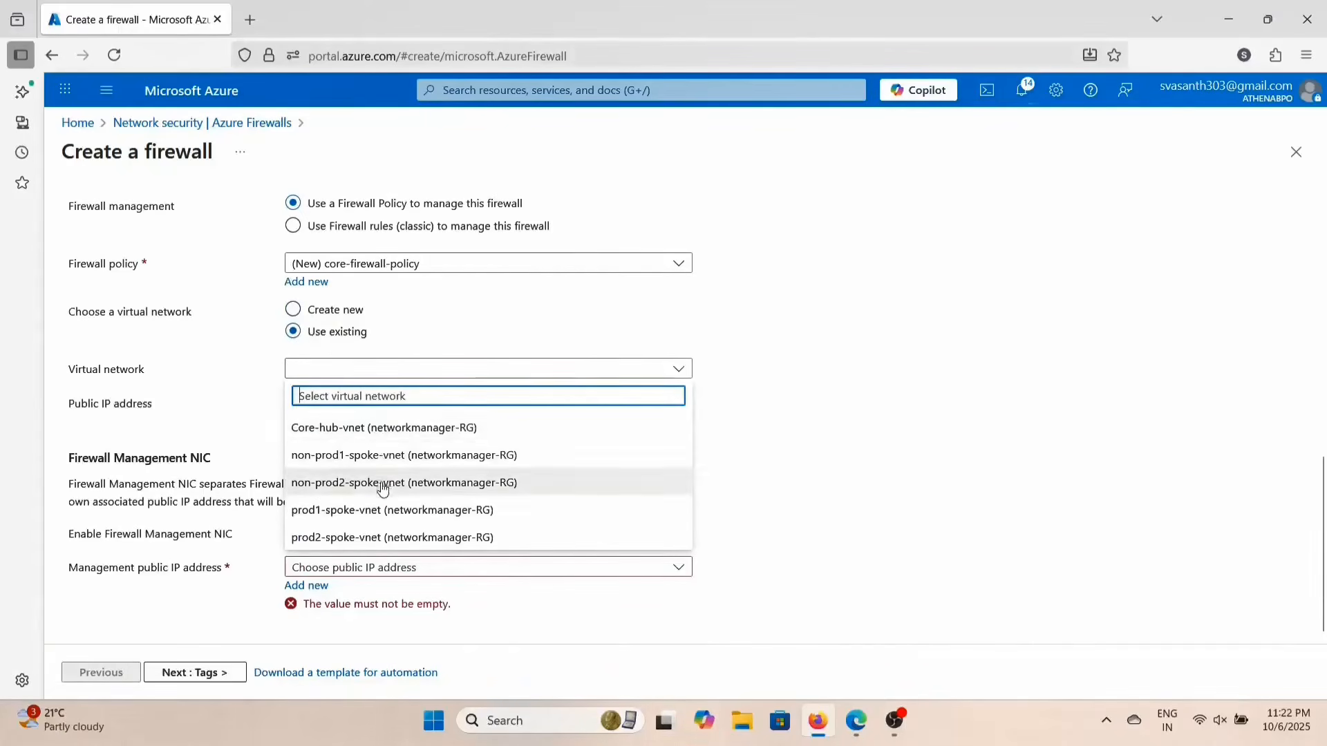
click(377, 429)
click(435, 407)
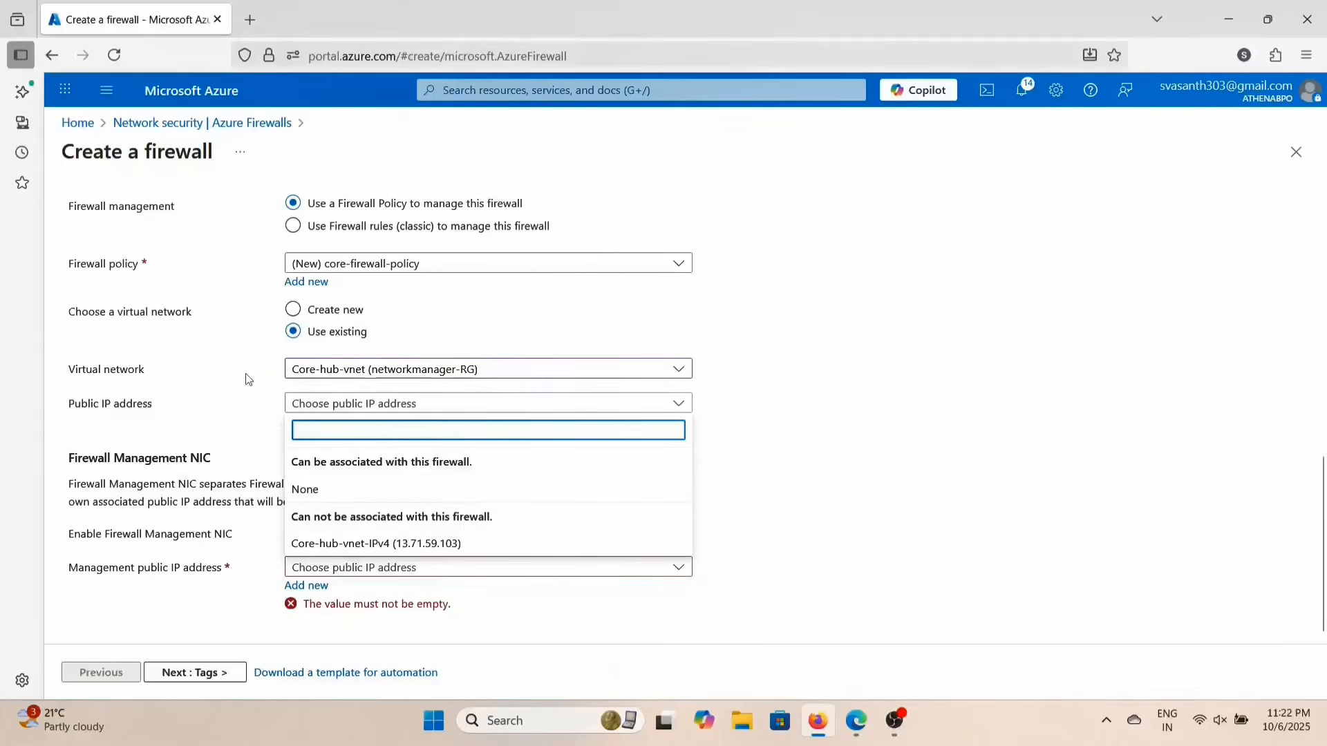
click(349, 373)
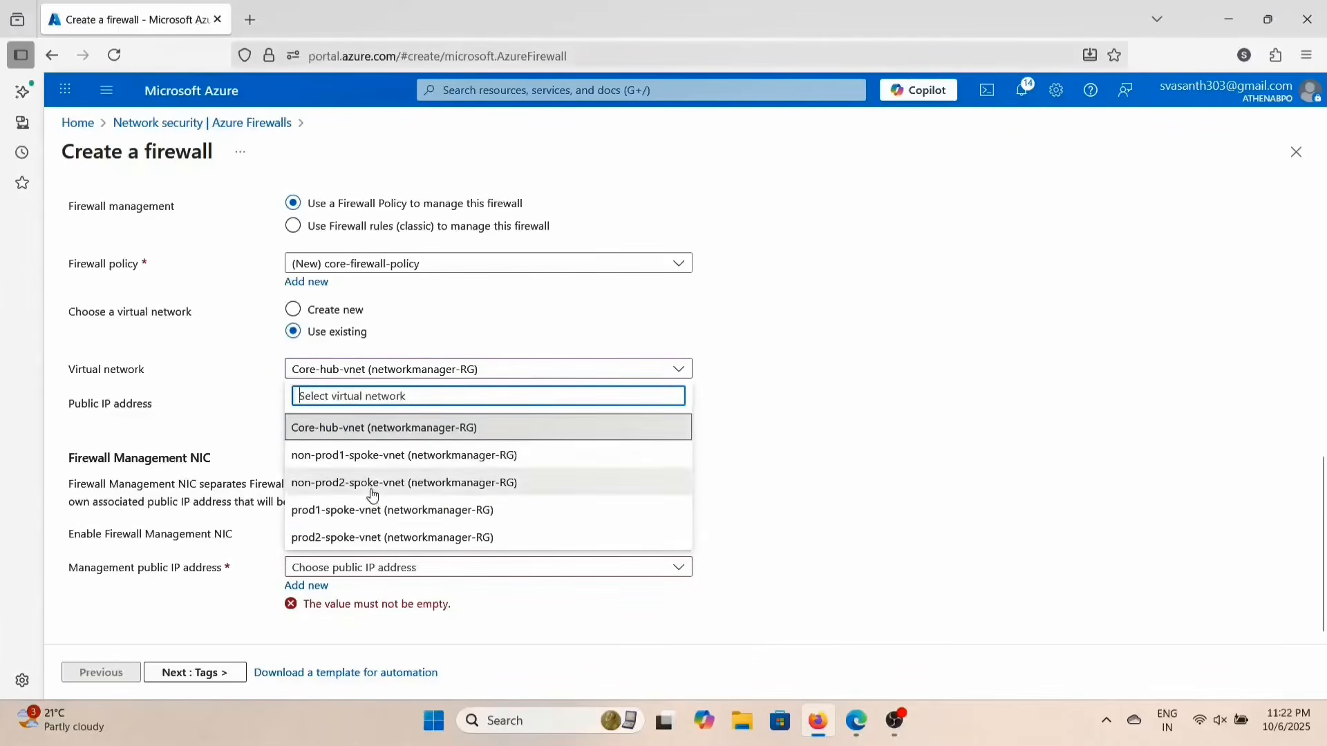
click(387, 426)
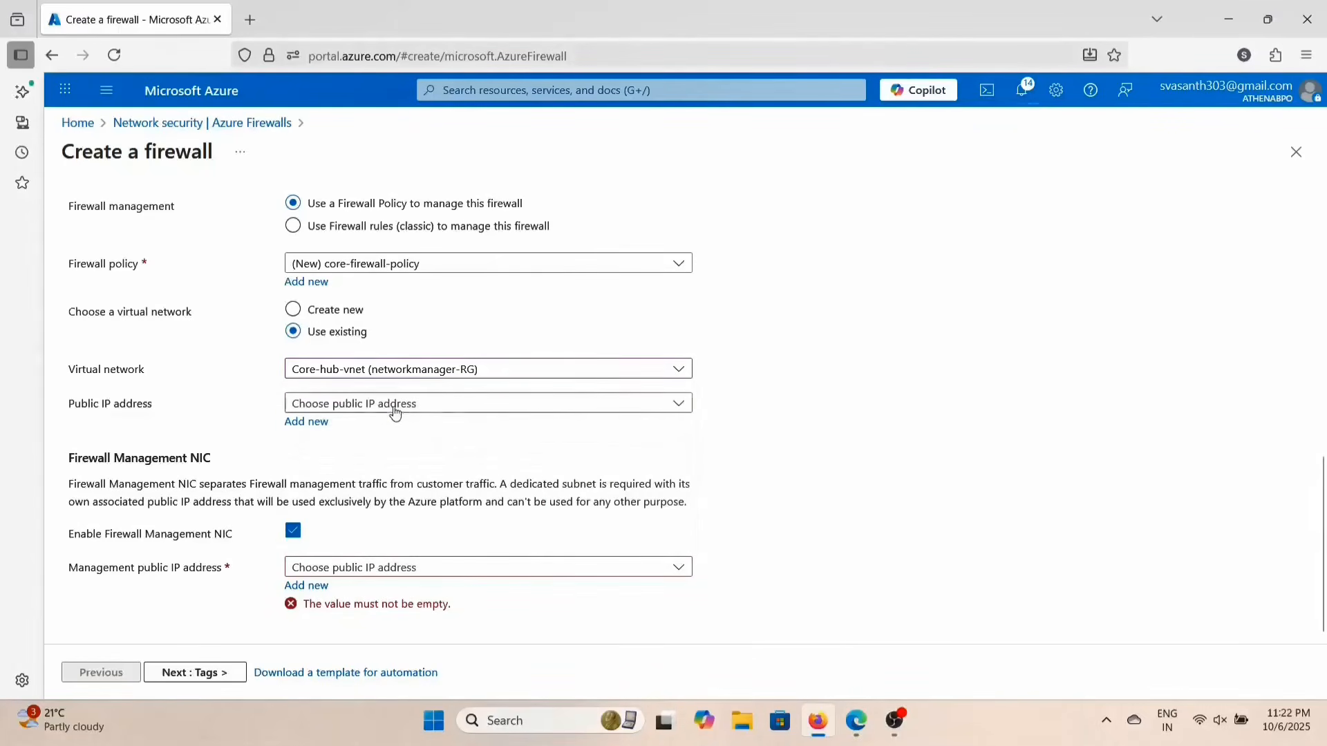
Add a new public IP address named core-firewall-pip for the firewall.
click(306, 422)
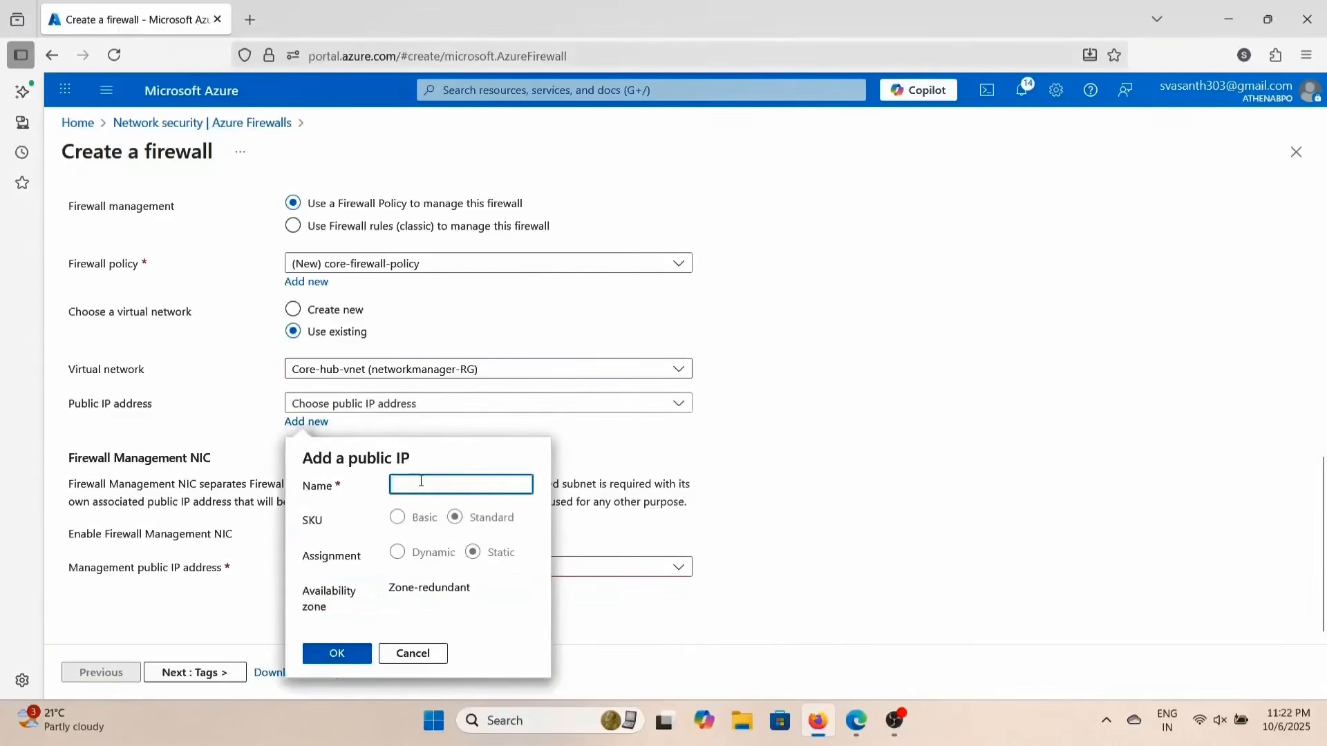
key(ctrl+v)
key(BackSpace)
key(BackSpace)
key(BackSpace)
key(BackSpace)
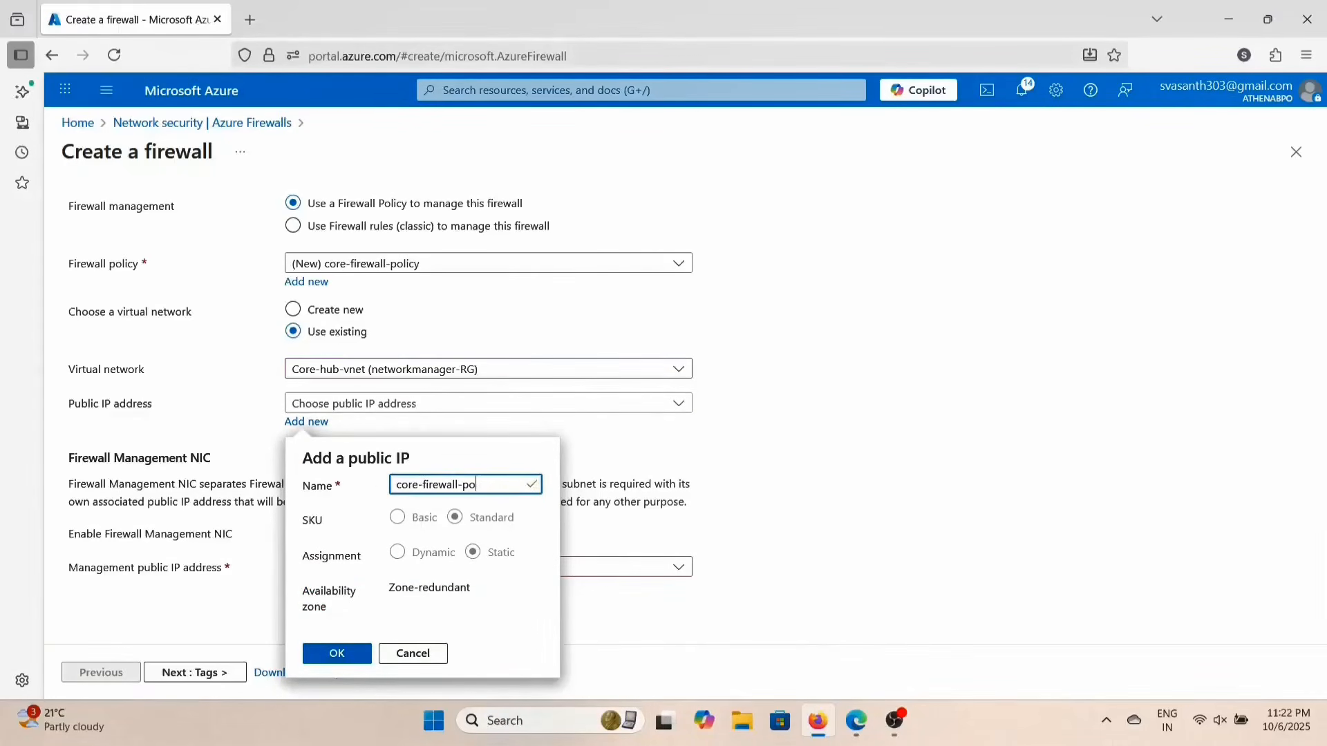
key(BackSpace)
text(ip)
click(328, 653)
Add a new management public IP address named core-firewall-pip-mgmt for the Firewall Management NIC.
scroll(521, 614, down, 1)
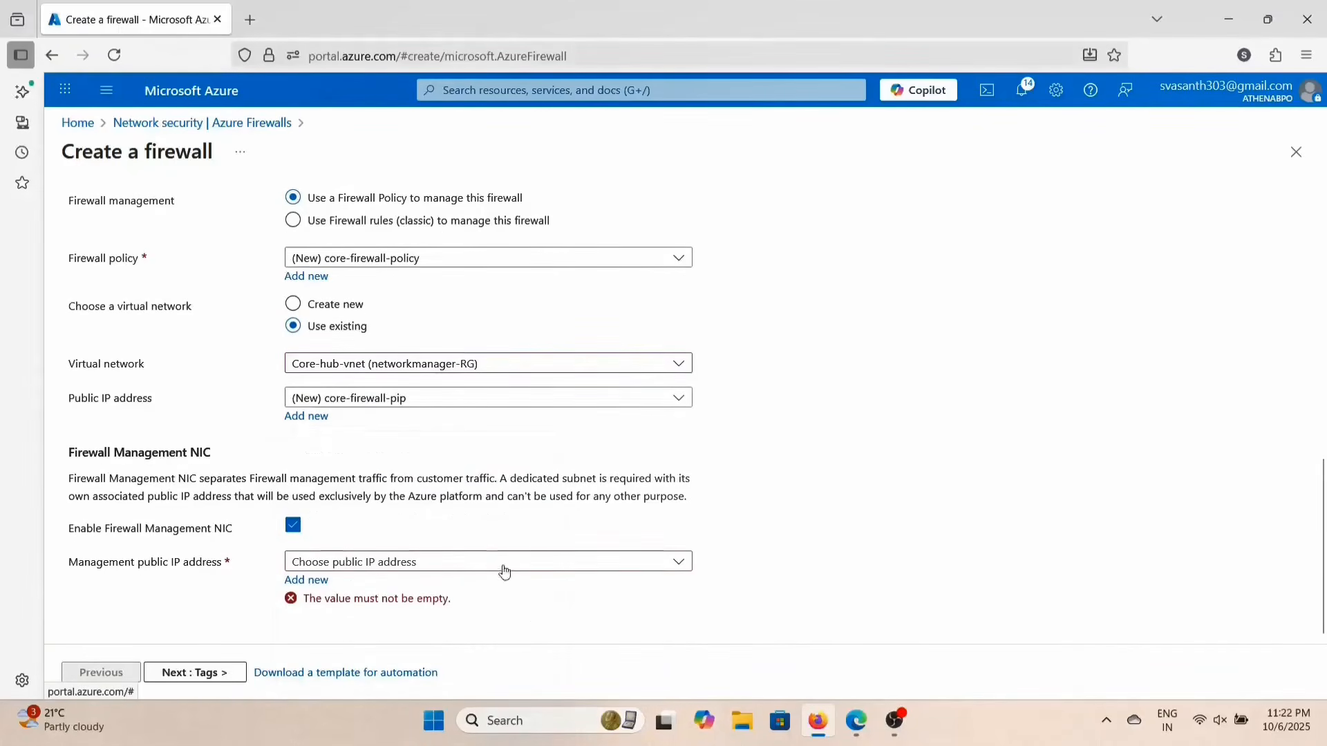
click(306, 580)
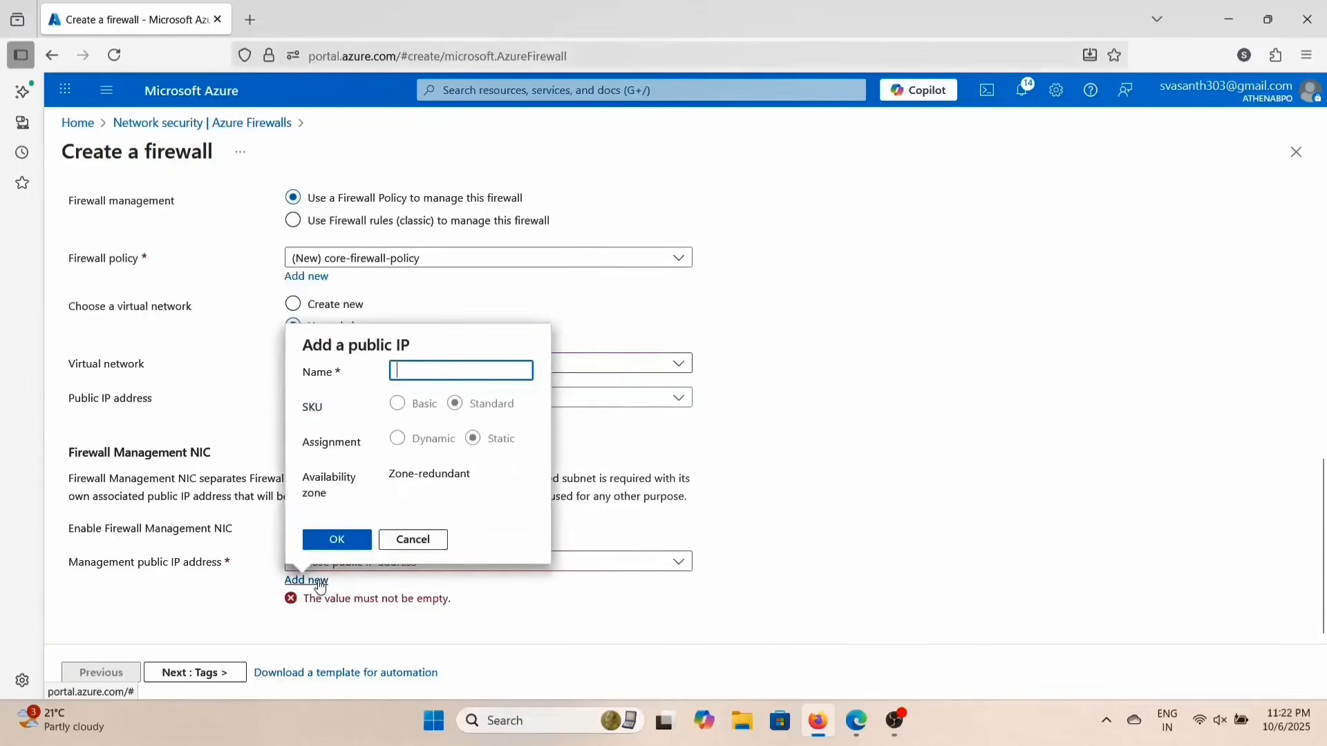
key(ctrl+v)
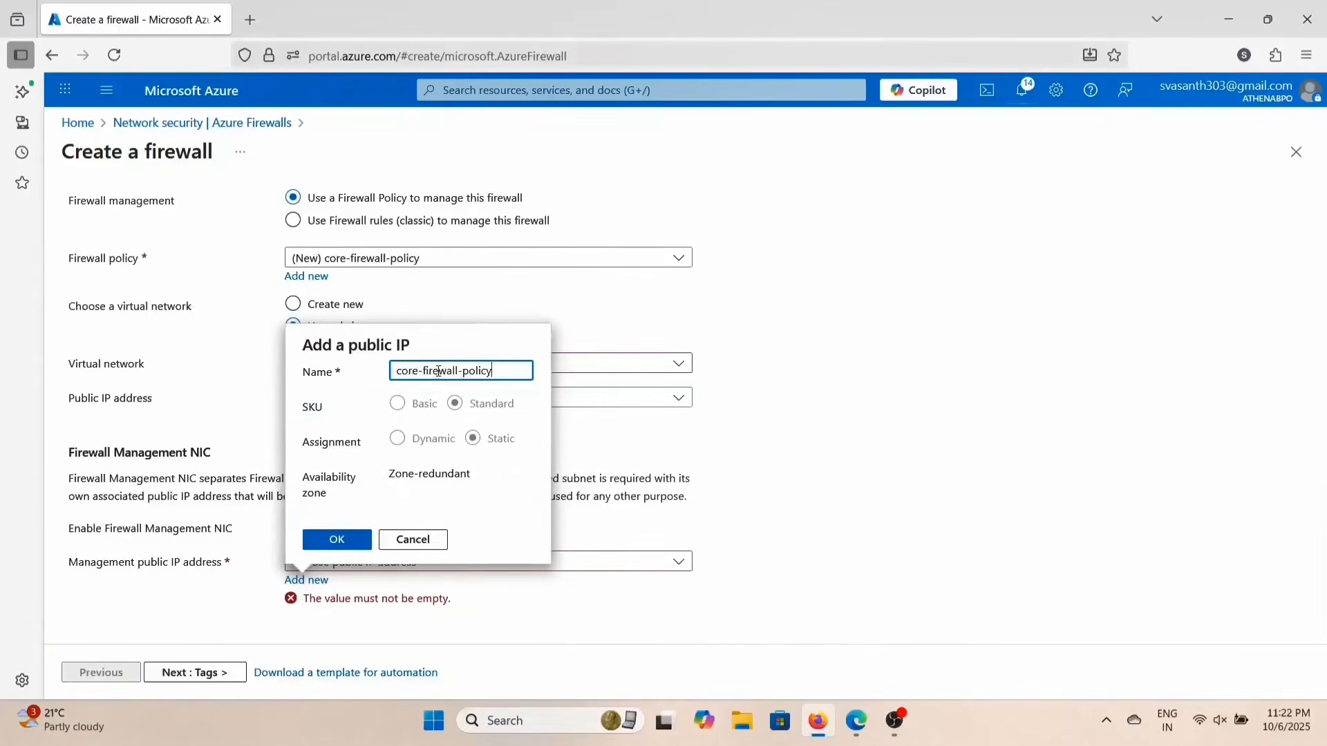
key(BackSpace)
key(BackSpace)
key(BackSpace)
key(BackSpace)
key(BackSpace)
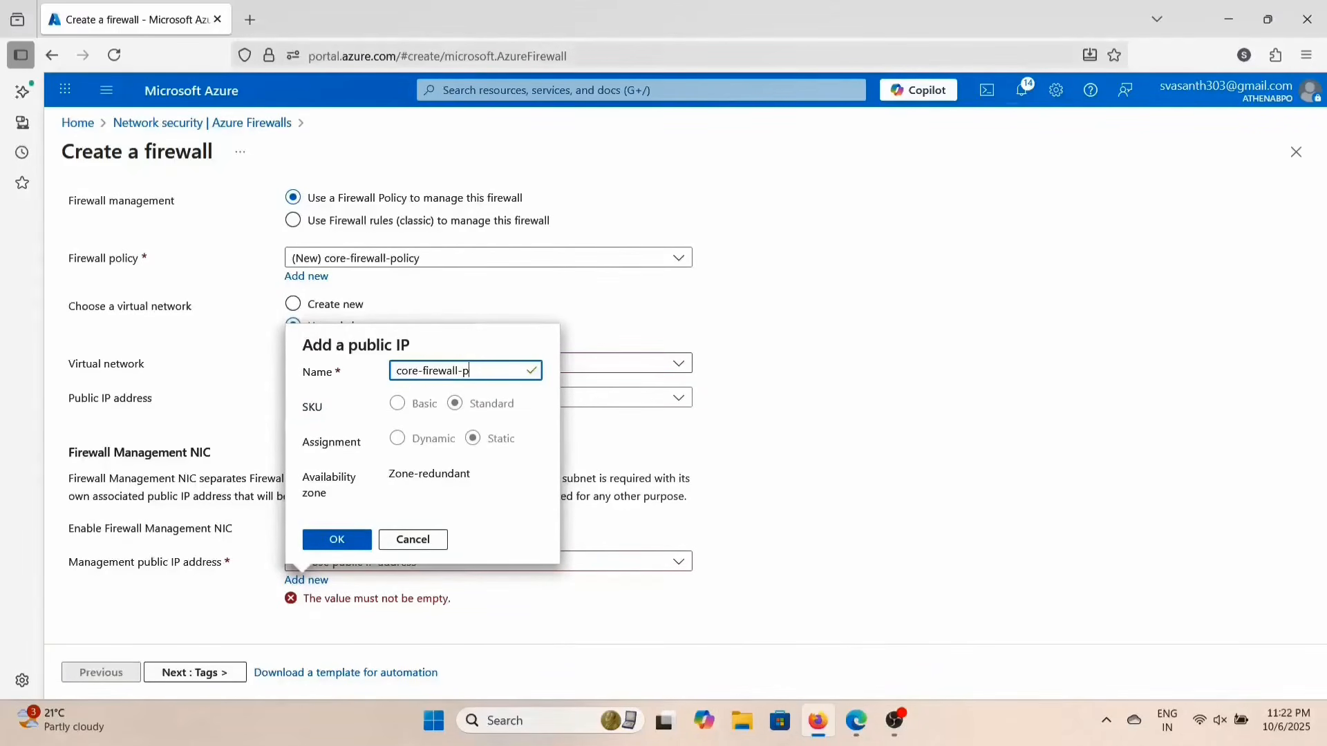
text(ip-)
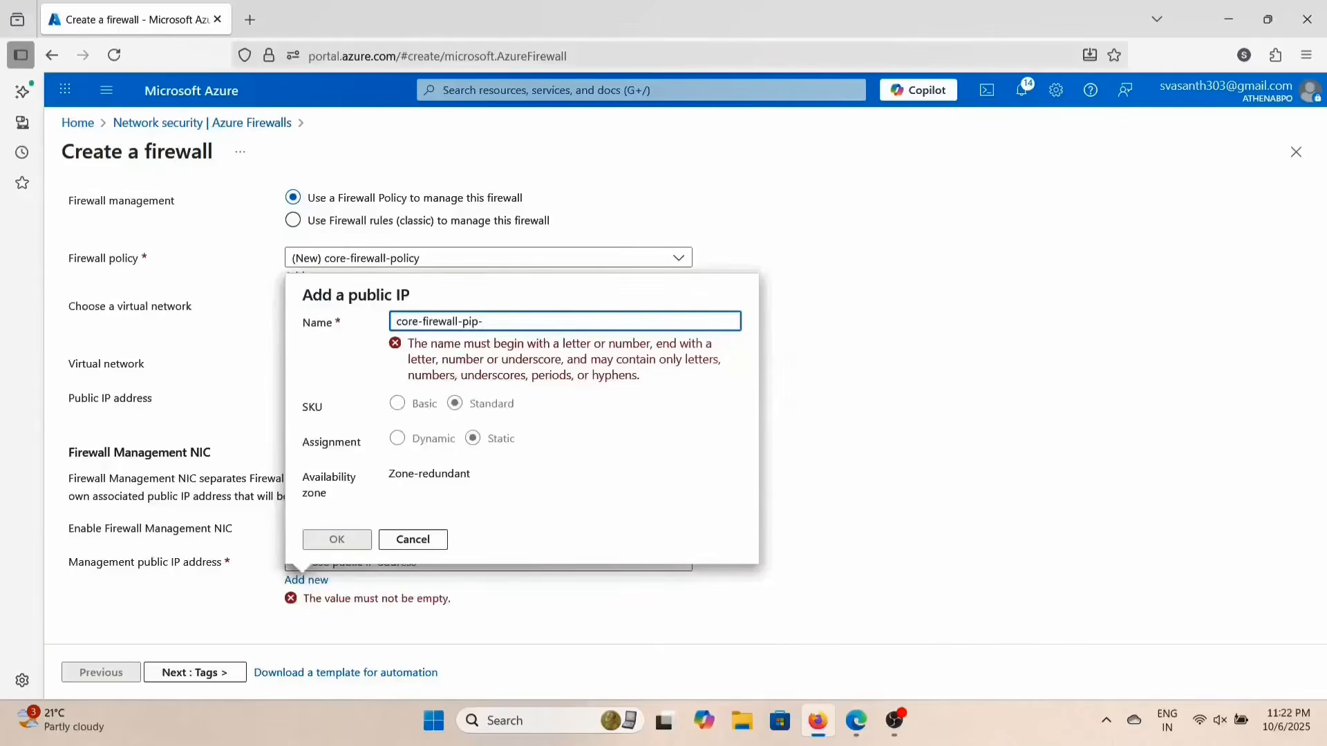
text(mgmt)
click(337, 539)
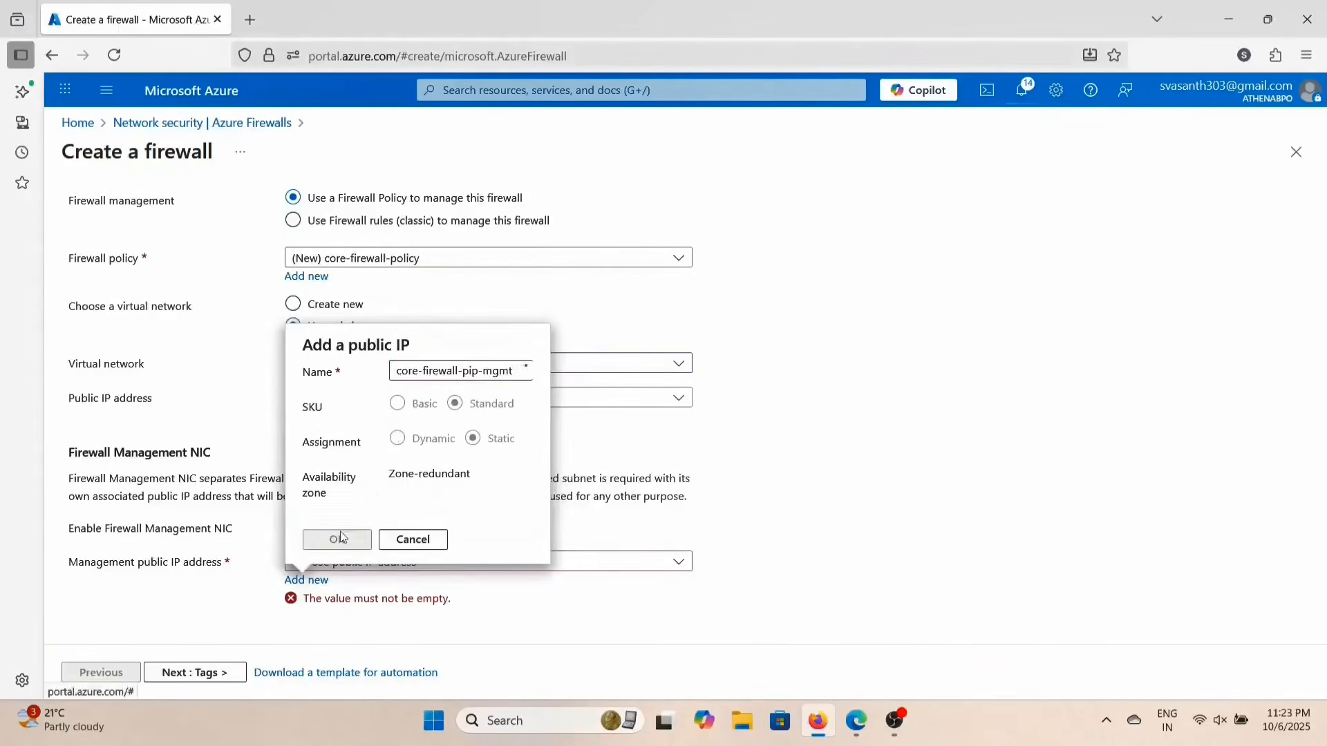
Review the core-firewall settings, leave the tags empty and create the firewall.
scroll(546, 489, up, 4)
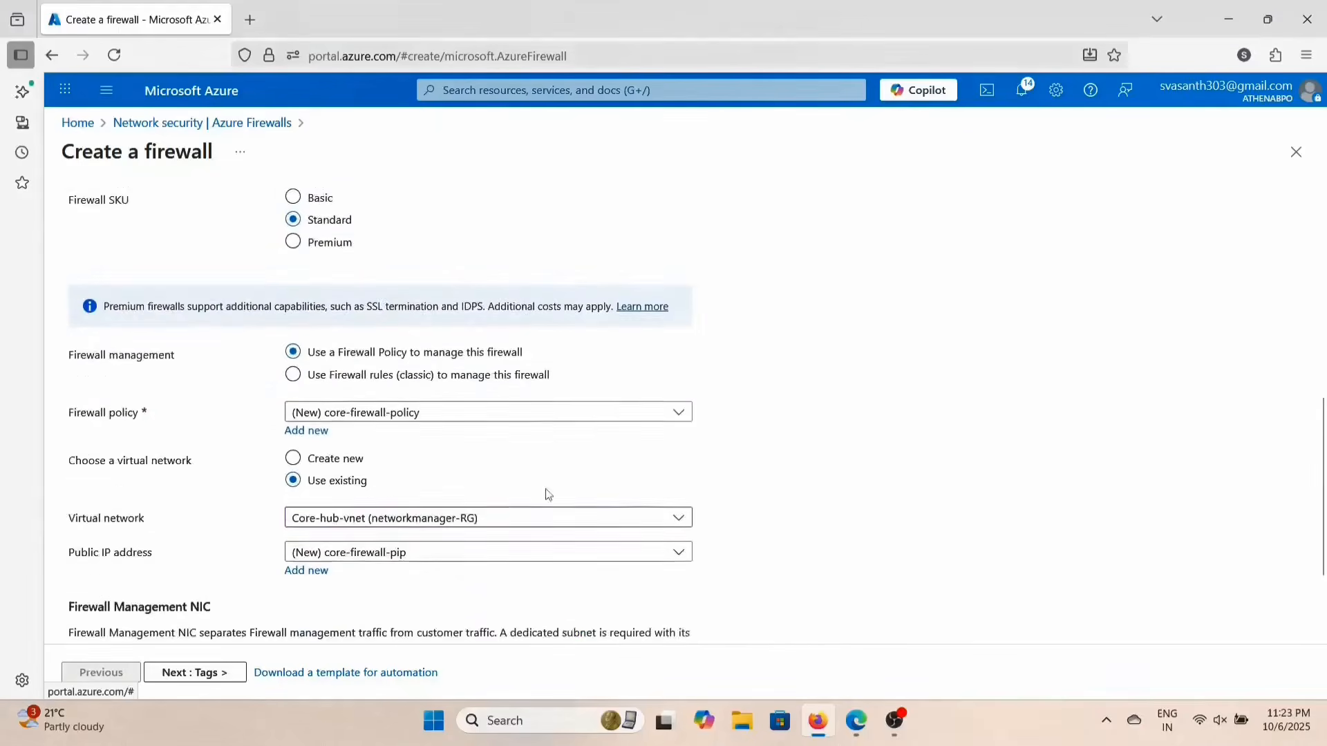
scroll(548, 494, down, 4)
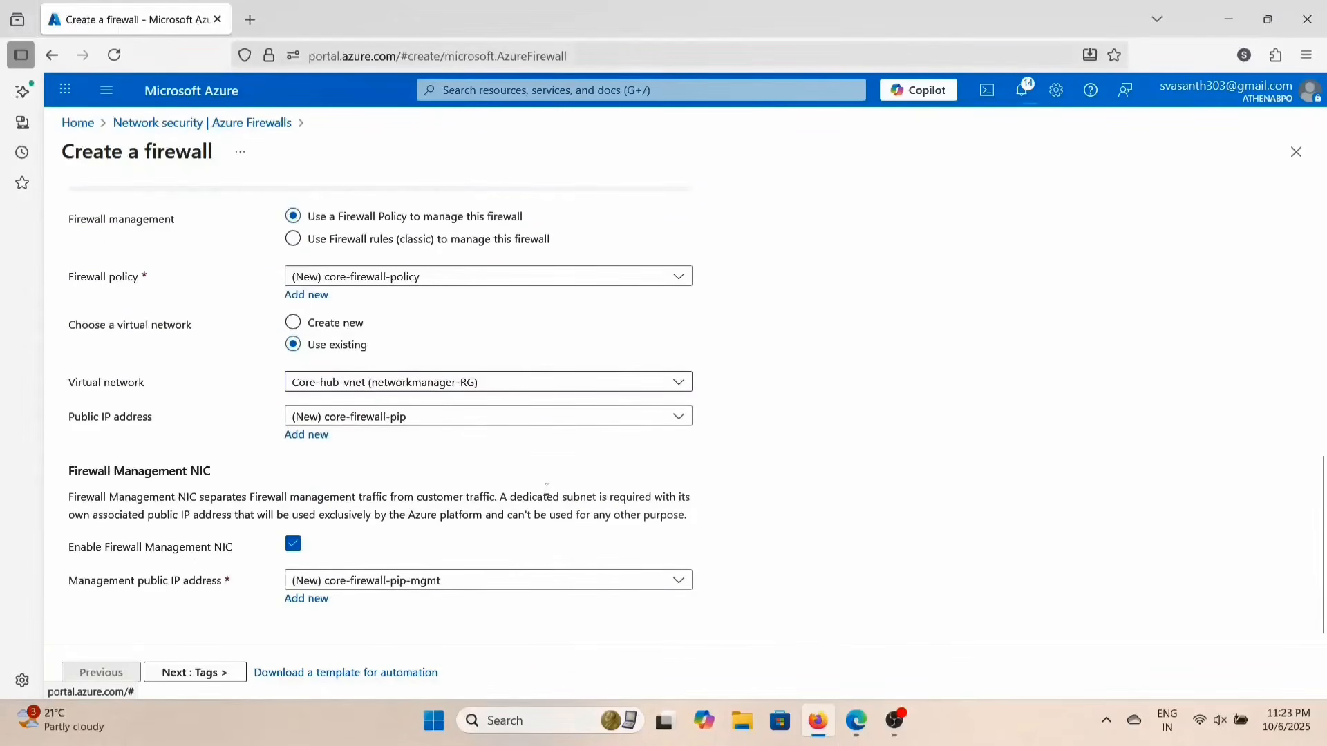
scroll(547, 491, up, 3)
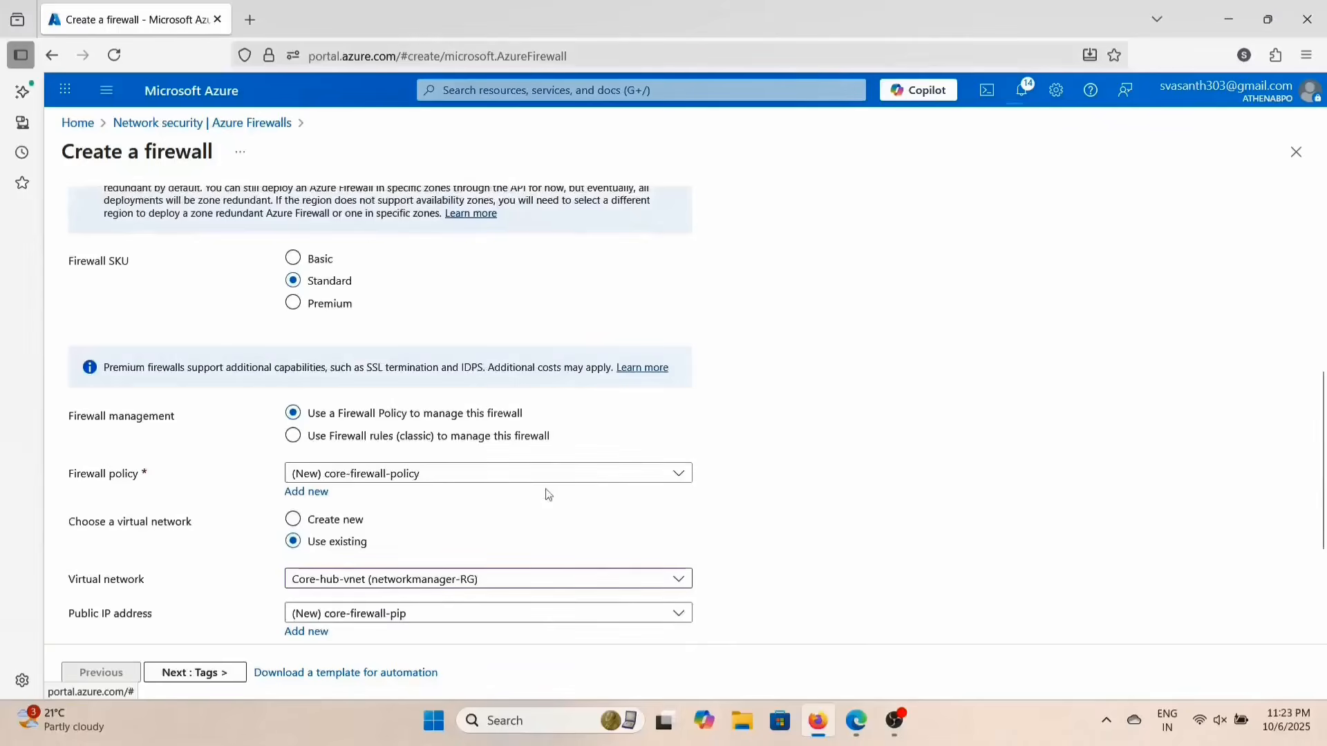
scroll(548, 494, up, 5)
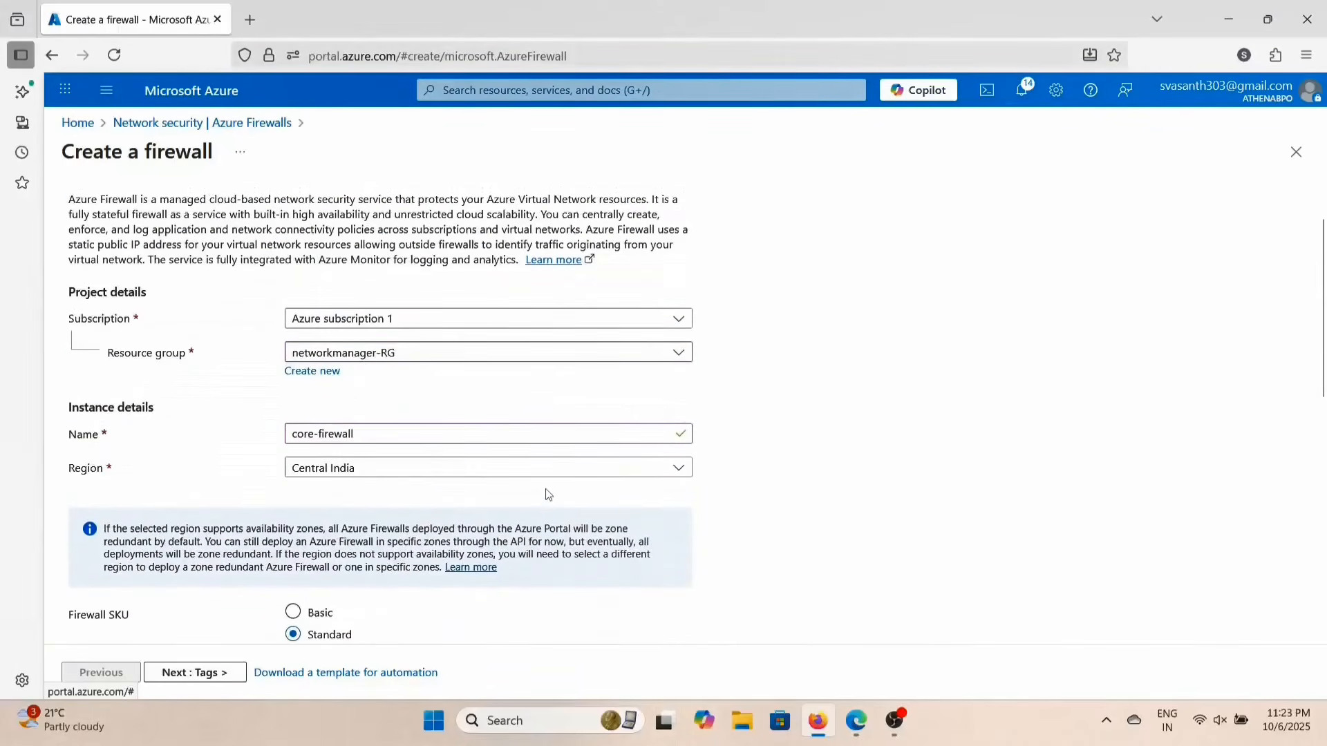
scroll(548, 494, down, 6)
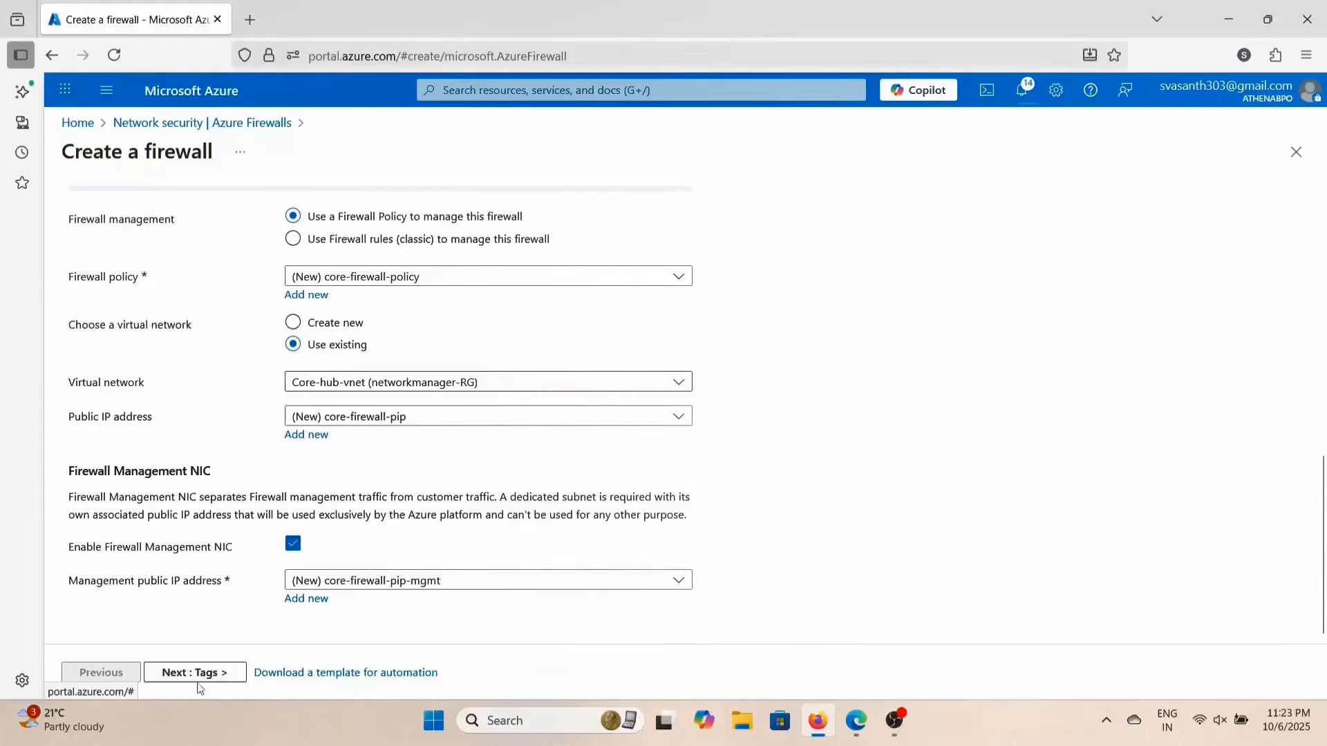
click(201, 680)
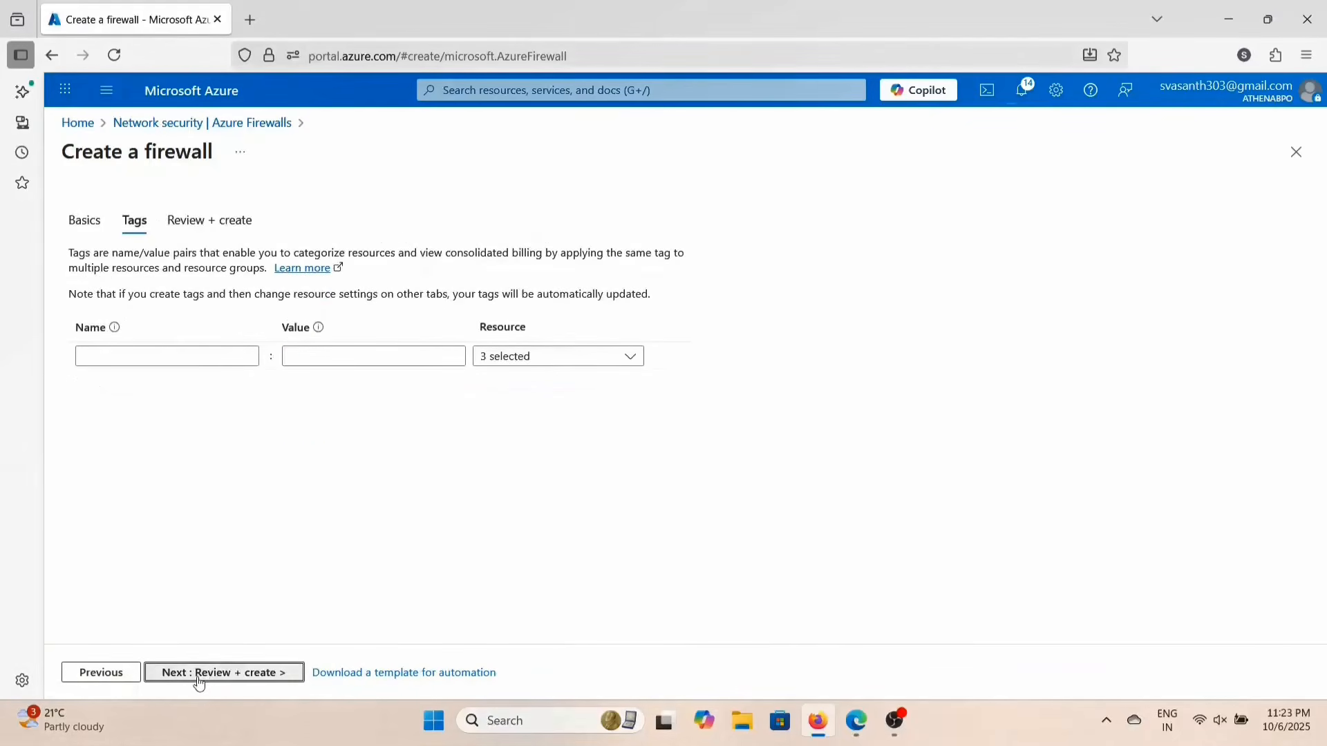
click(199, 674)
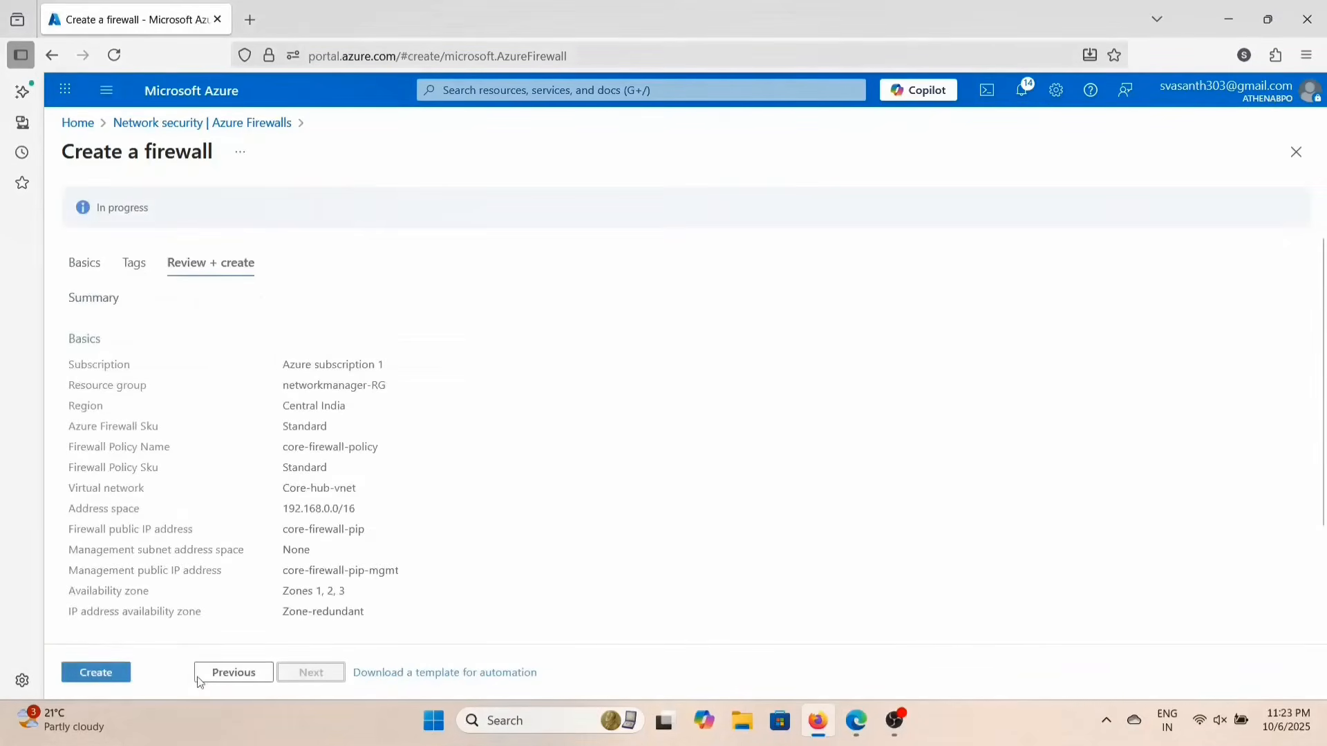
click(97, 674)
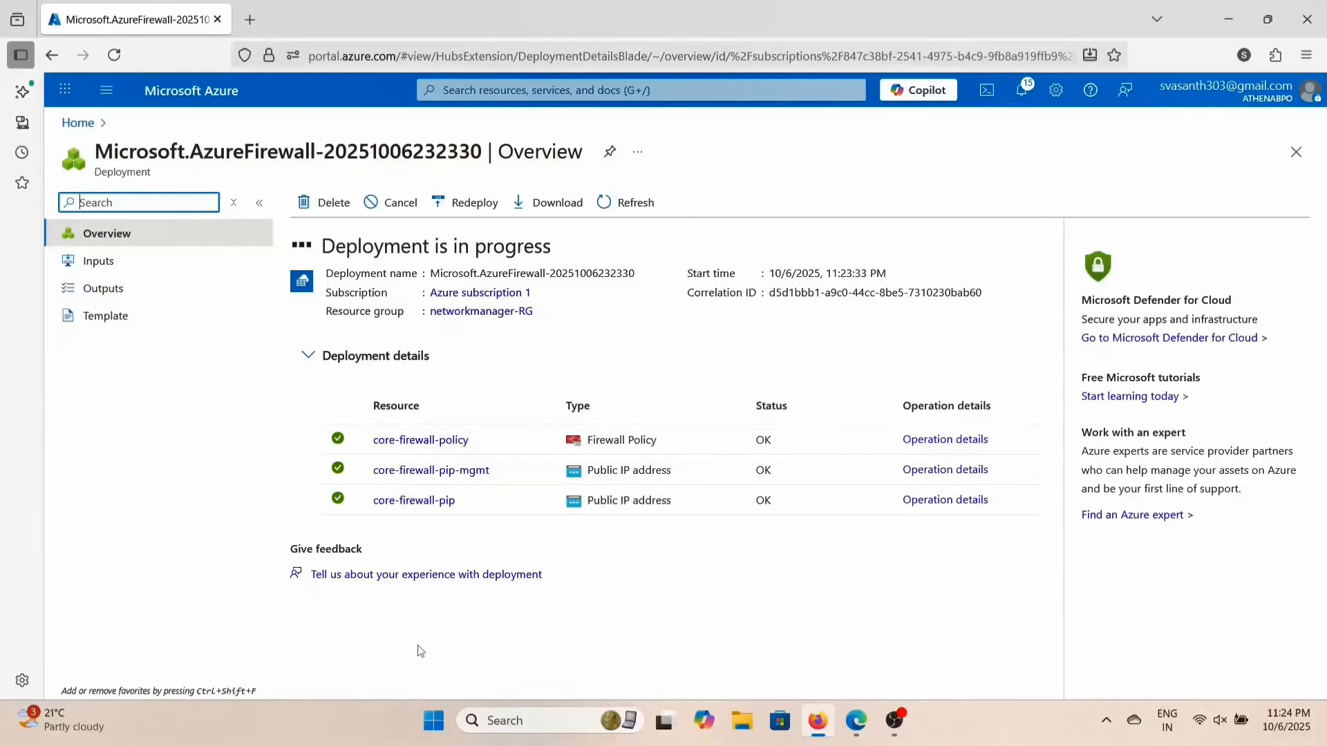
Open the peerings of the Core-hub-vnet virtual network and start adding a peering.
click(508, 89)
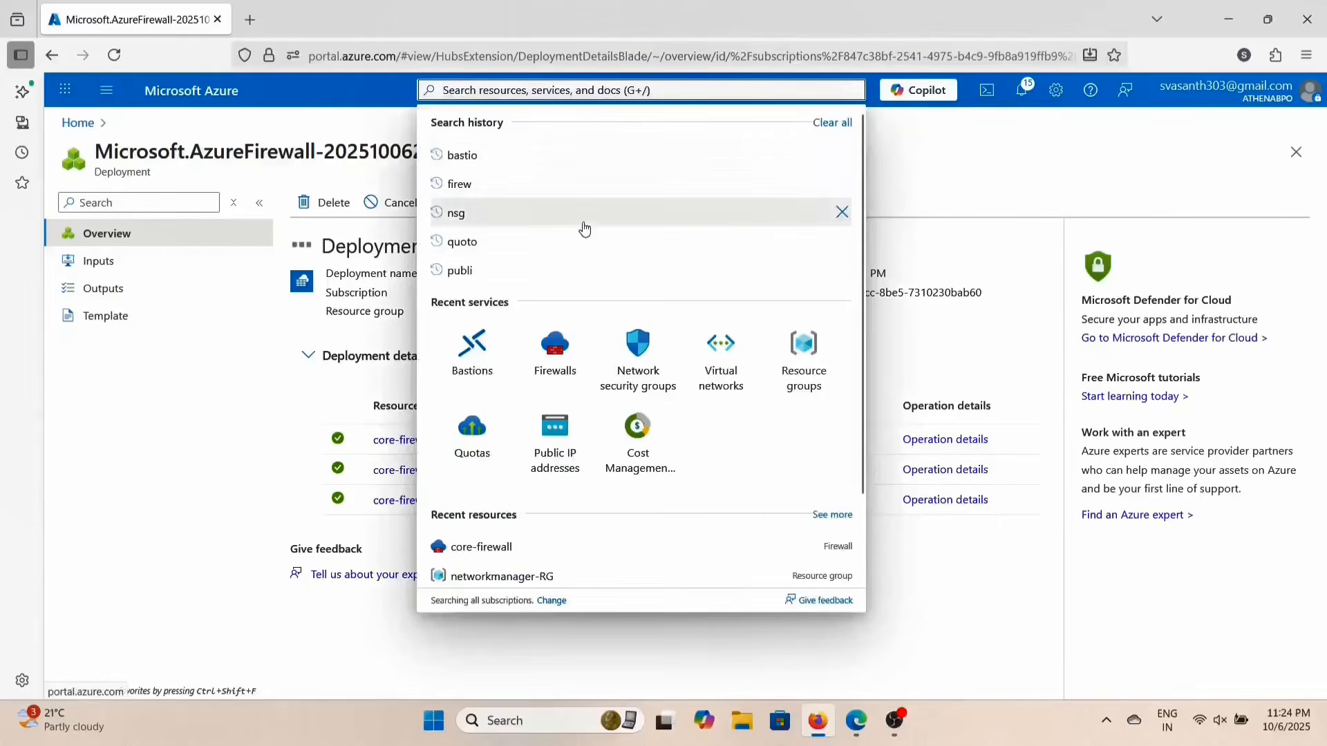
click(714, 368)
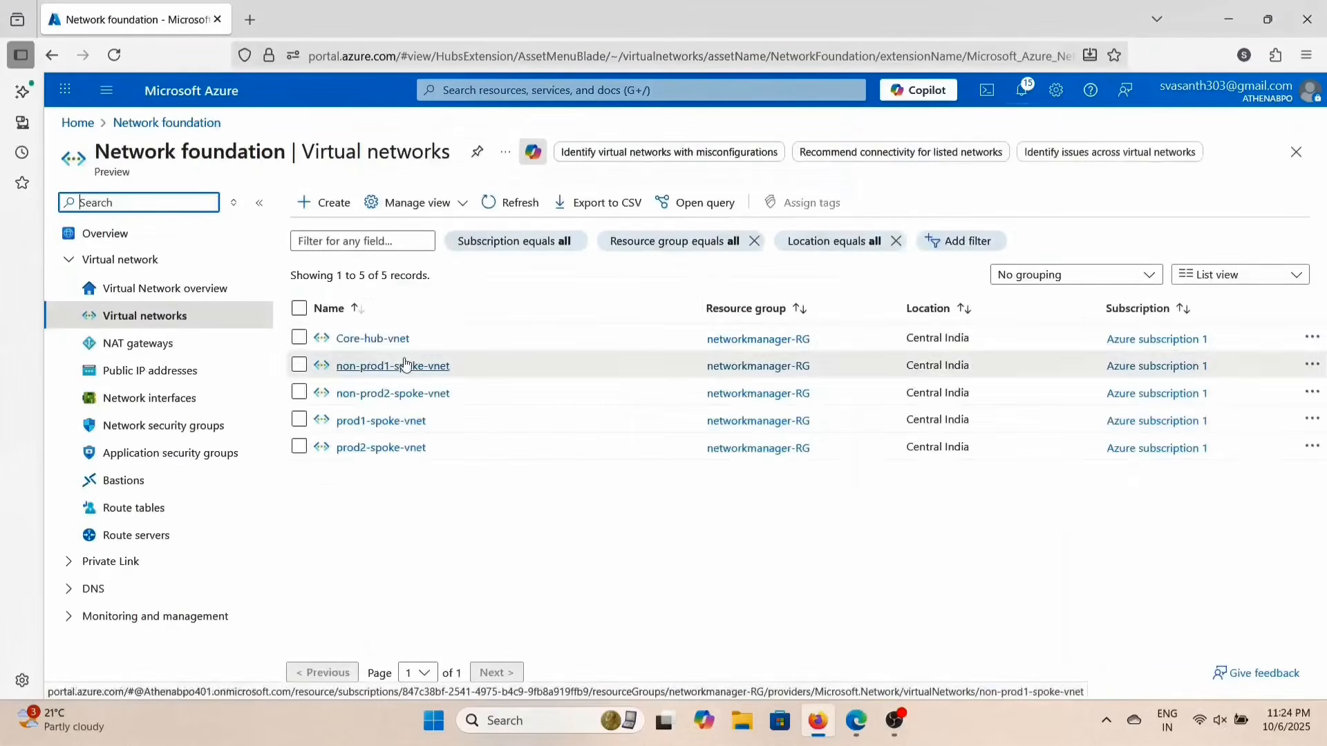
click(372, 339)
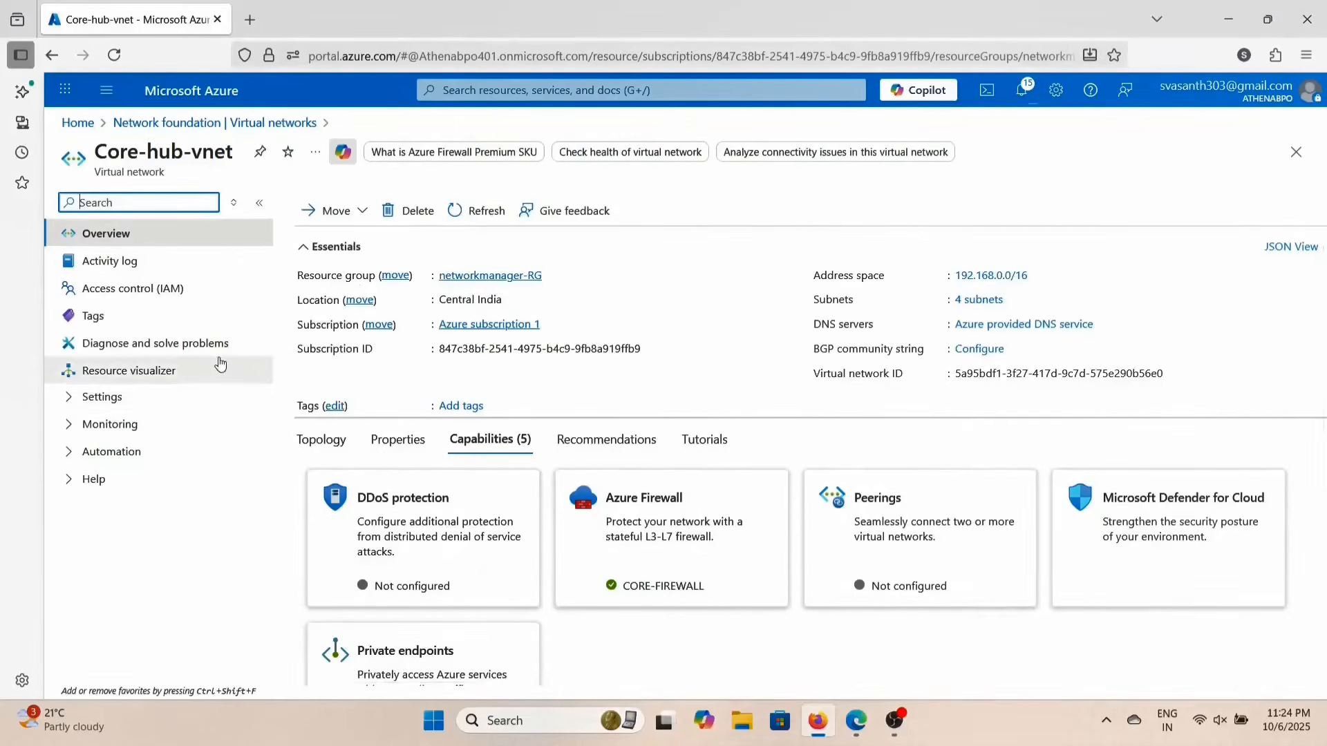
click(119, 395)
scroll(138, 476, down, 3)
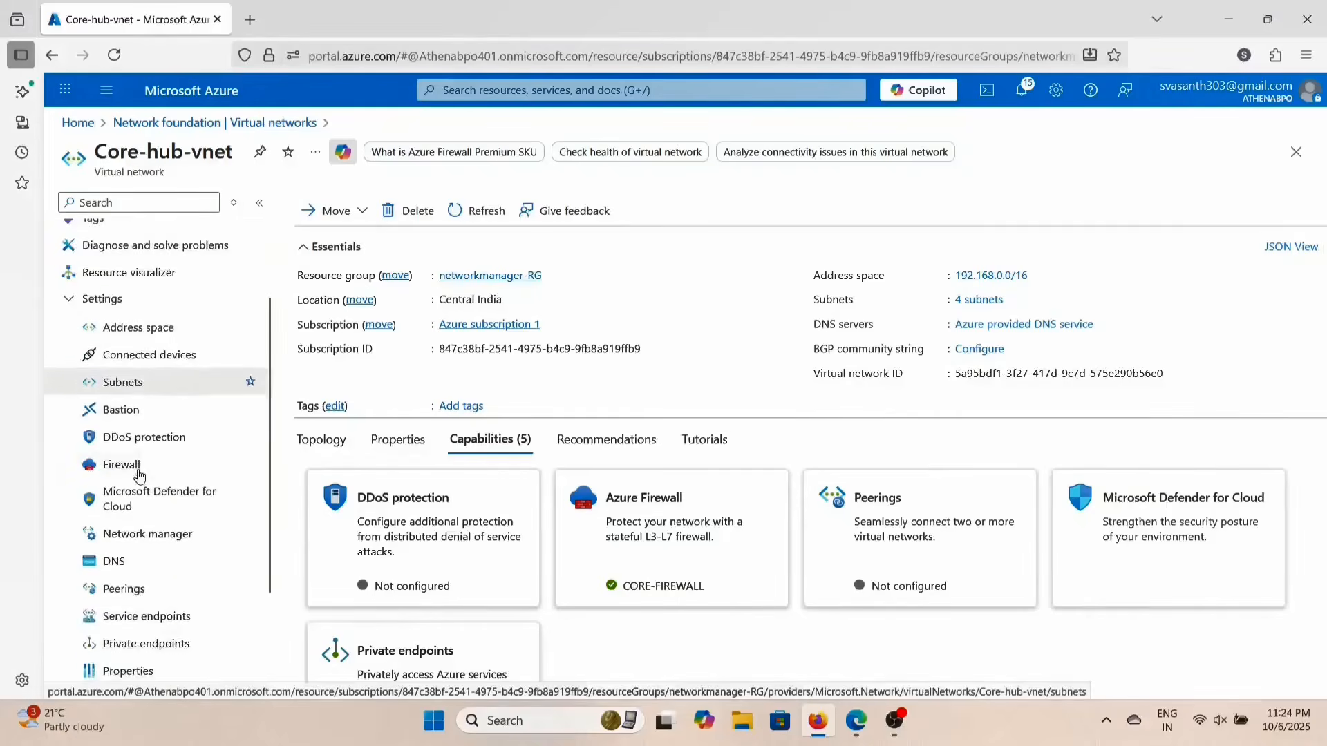
click(133, 481)
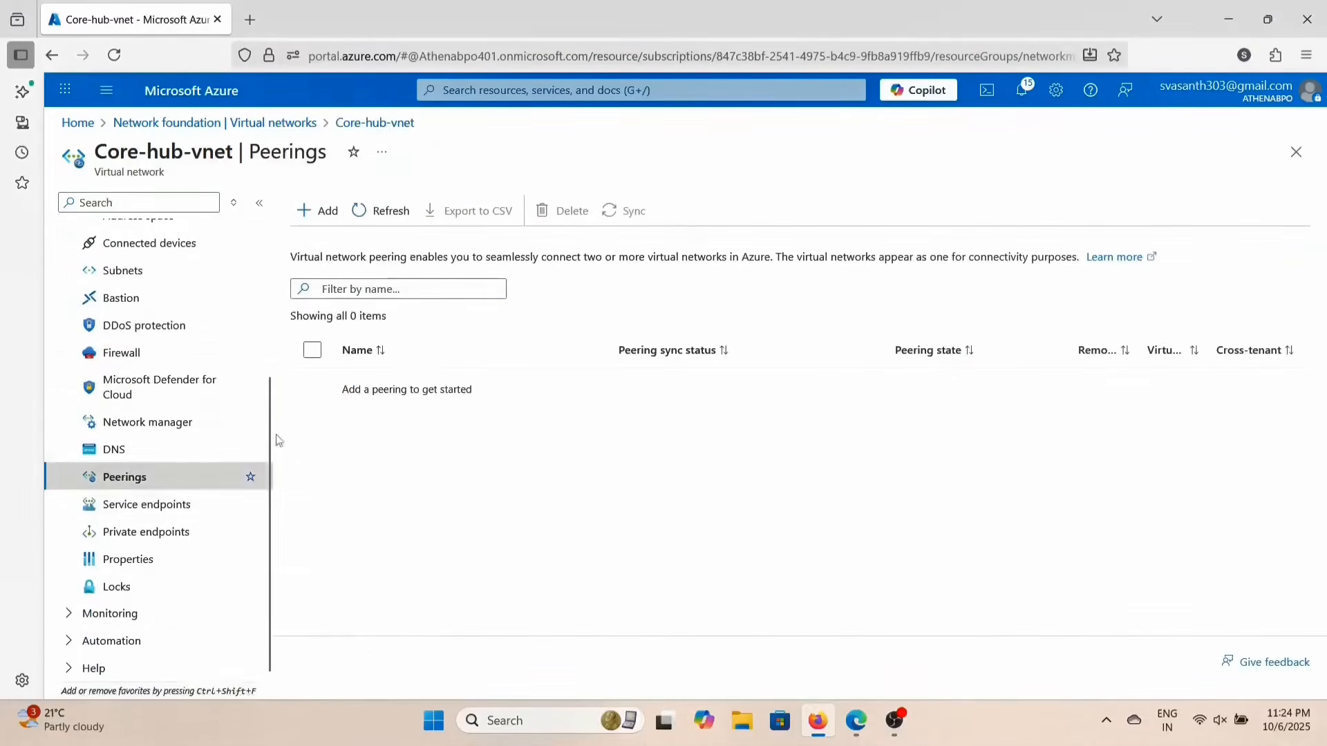
click(316, 222)
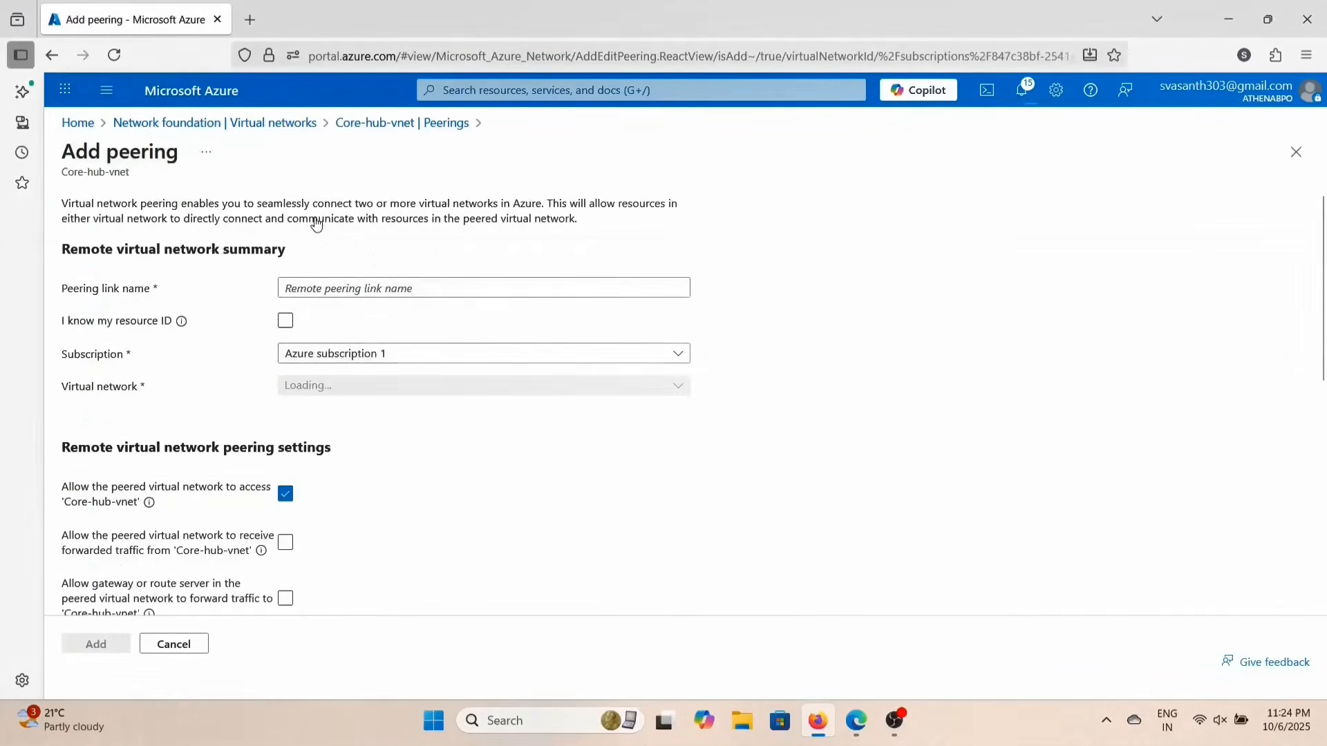
Name the remote peering link hub-prod1 and select prod1-spoke-vnet as the remote virtual network.
click(327, 291)
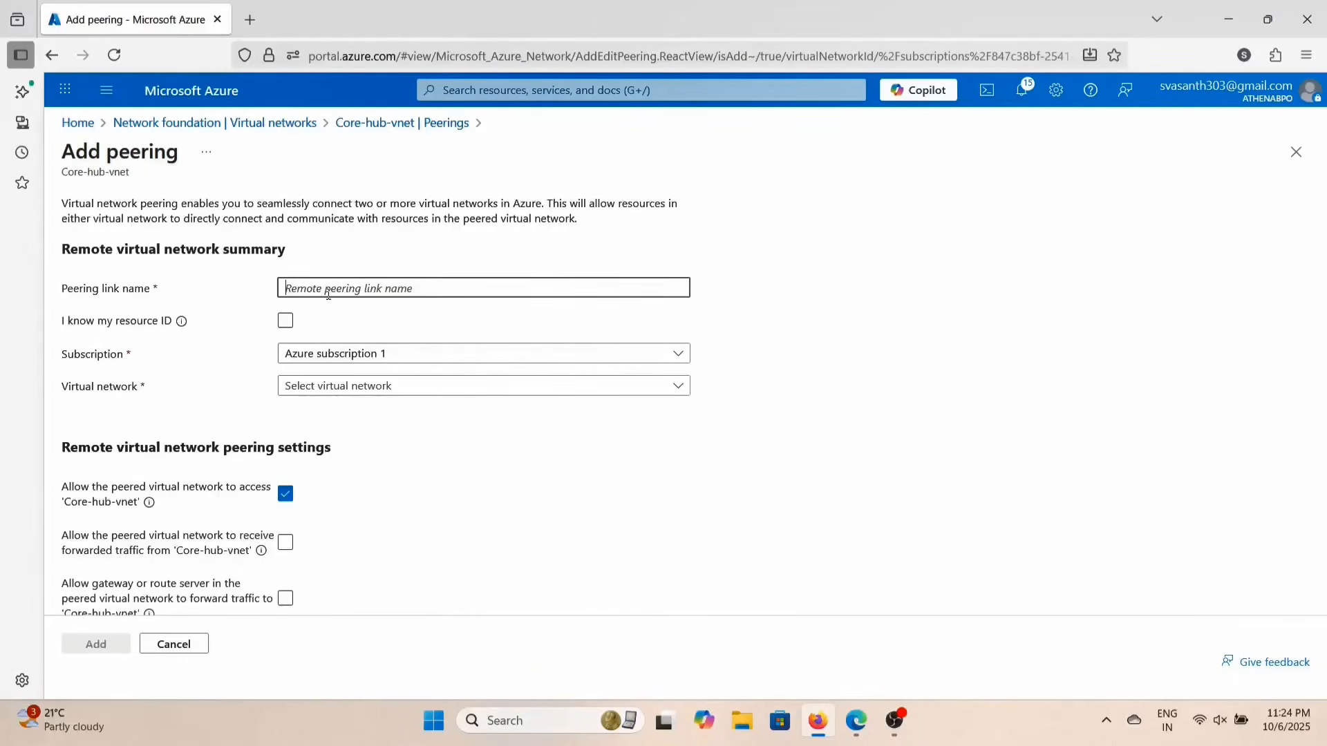
text(hub-prod1)
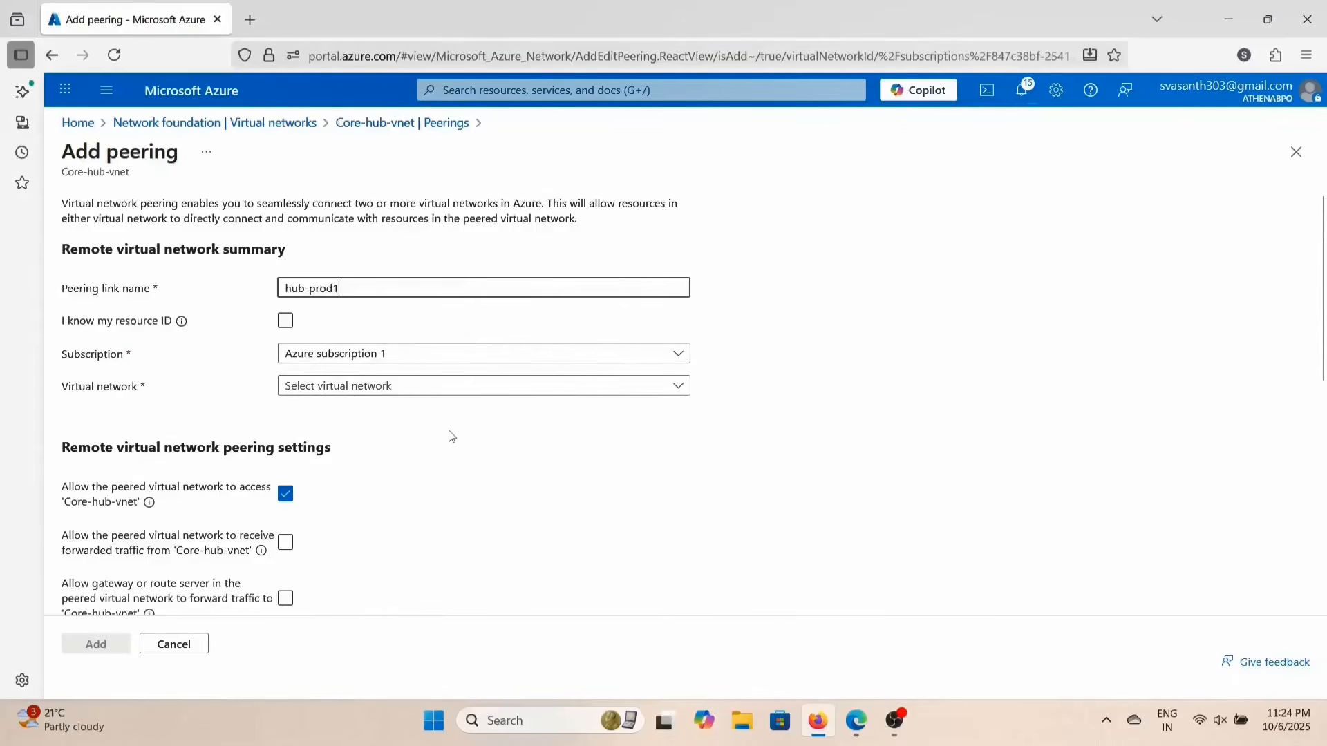
scroll(451, 436, down, 2)
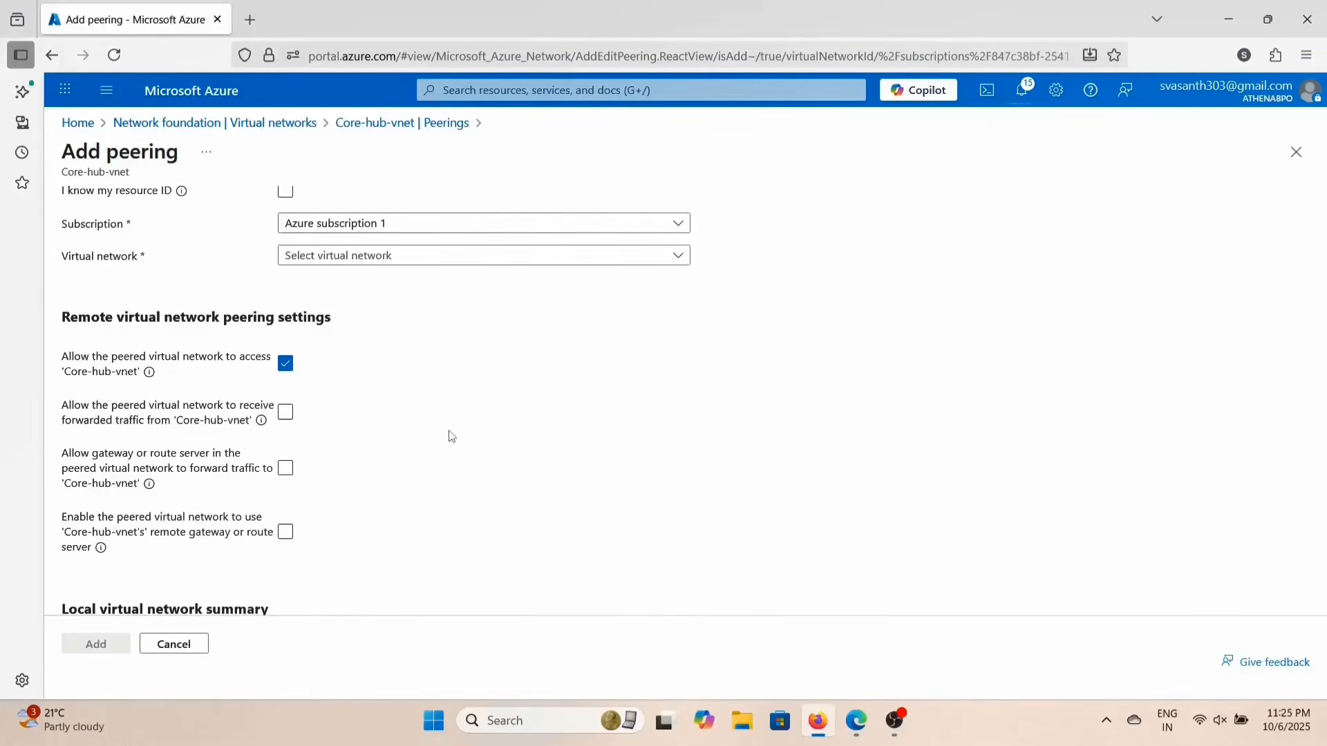
scroll(451, 435, up, 1)
click(451, 329)
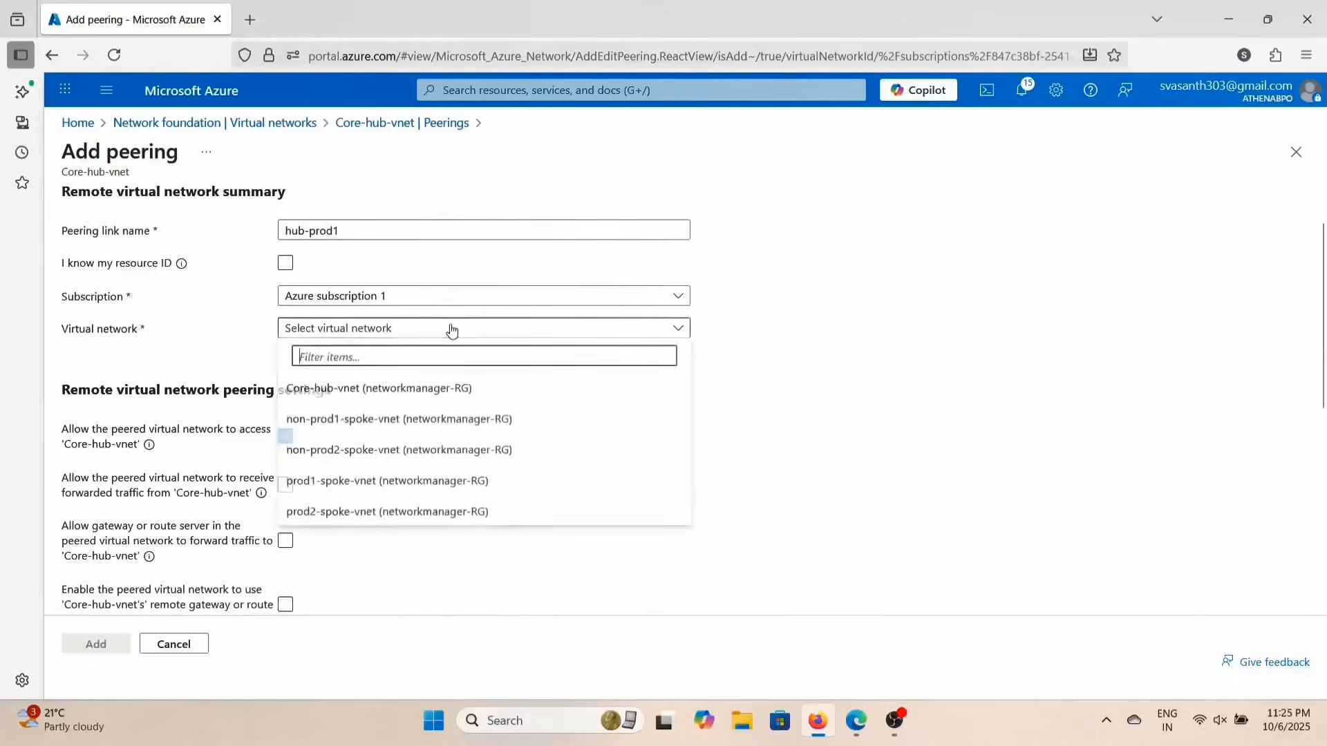
click(387, 492)
scroll(385, 487, down, 1)
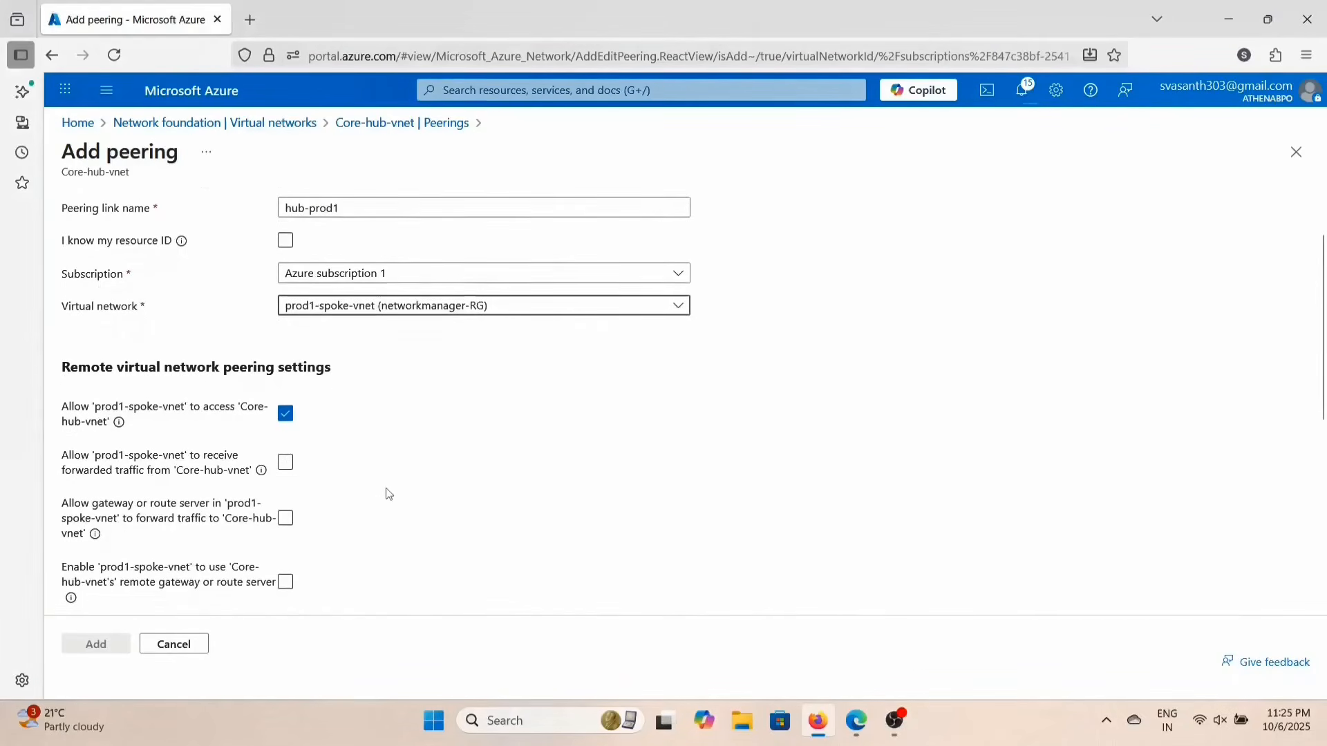
scroll(389, 493, down, 3)
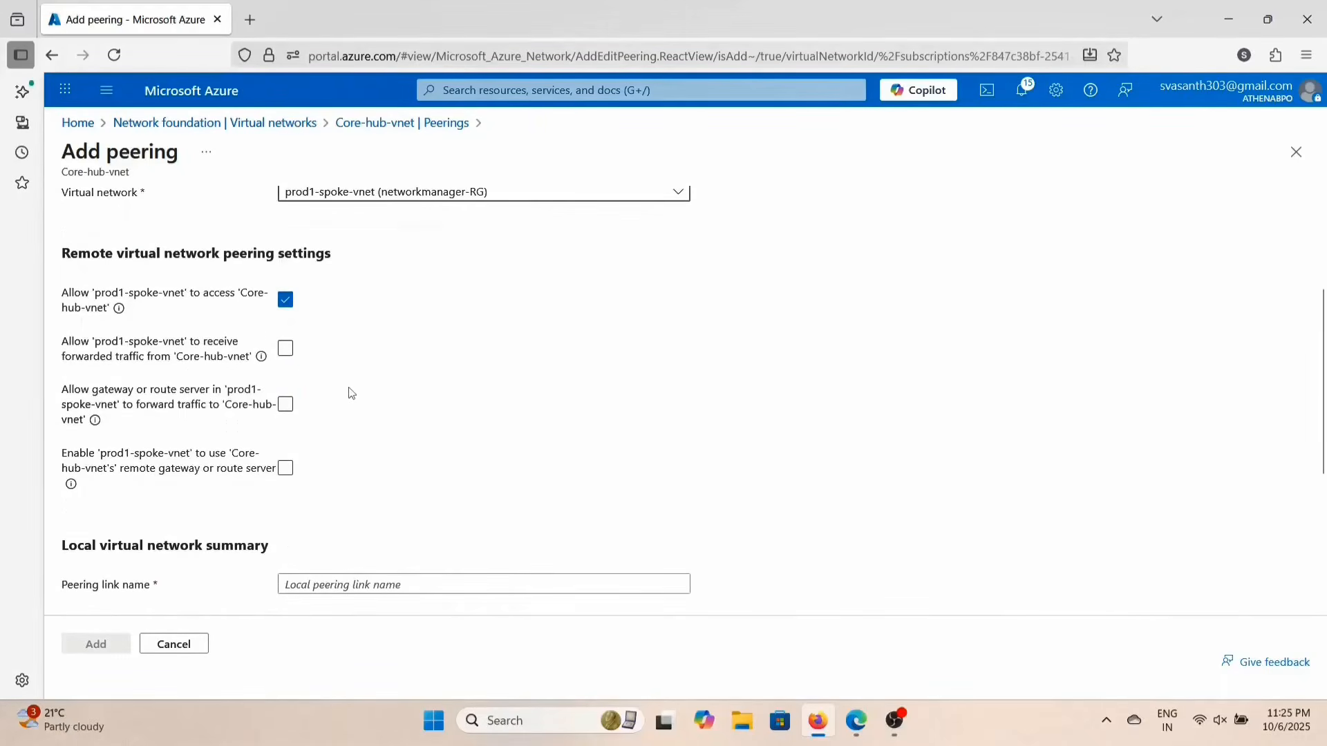
Name the local peering link prod1-hub and allow Core-hub-vnet to receive forwarded traffic from prod1-spoke-vnet.
scroll(346, 391, up, 2)
scroll(348, 393, down, 2)
scroll(351, 392, down, 4)
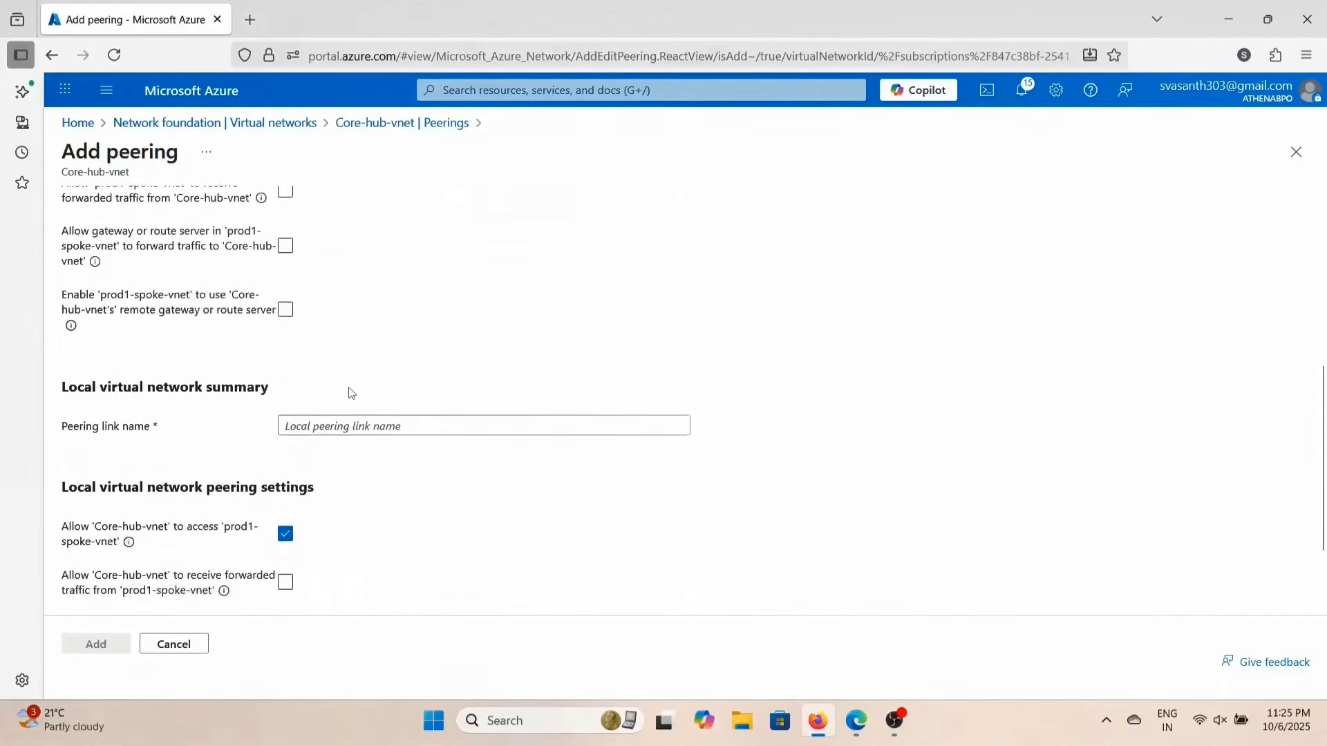
scroll(351, 393, down, 3)
scroll(352, 393, up, 4)
scroll(351, 393, up, 2)
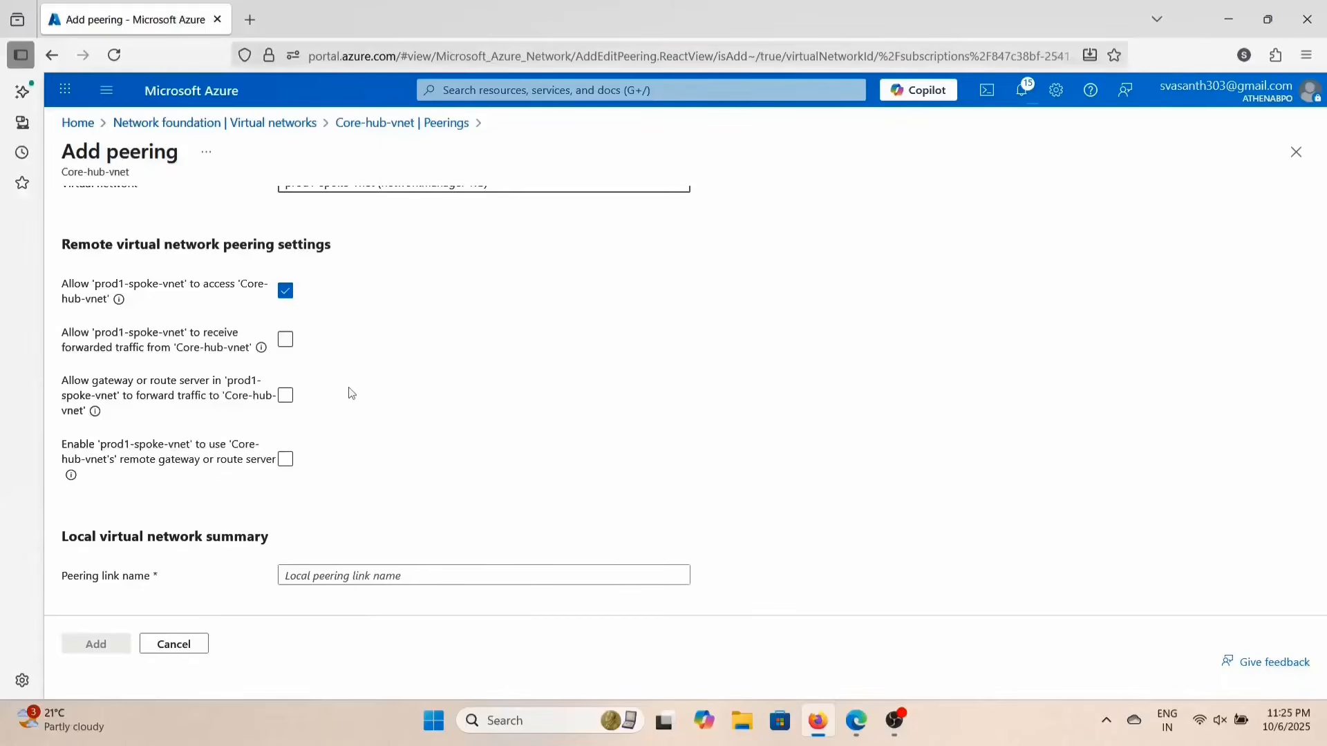
scroll(352, 392, down, 3)
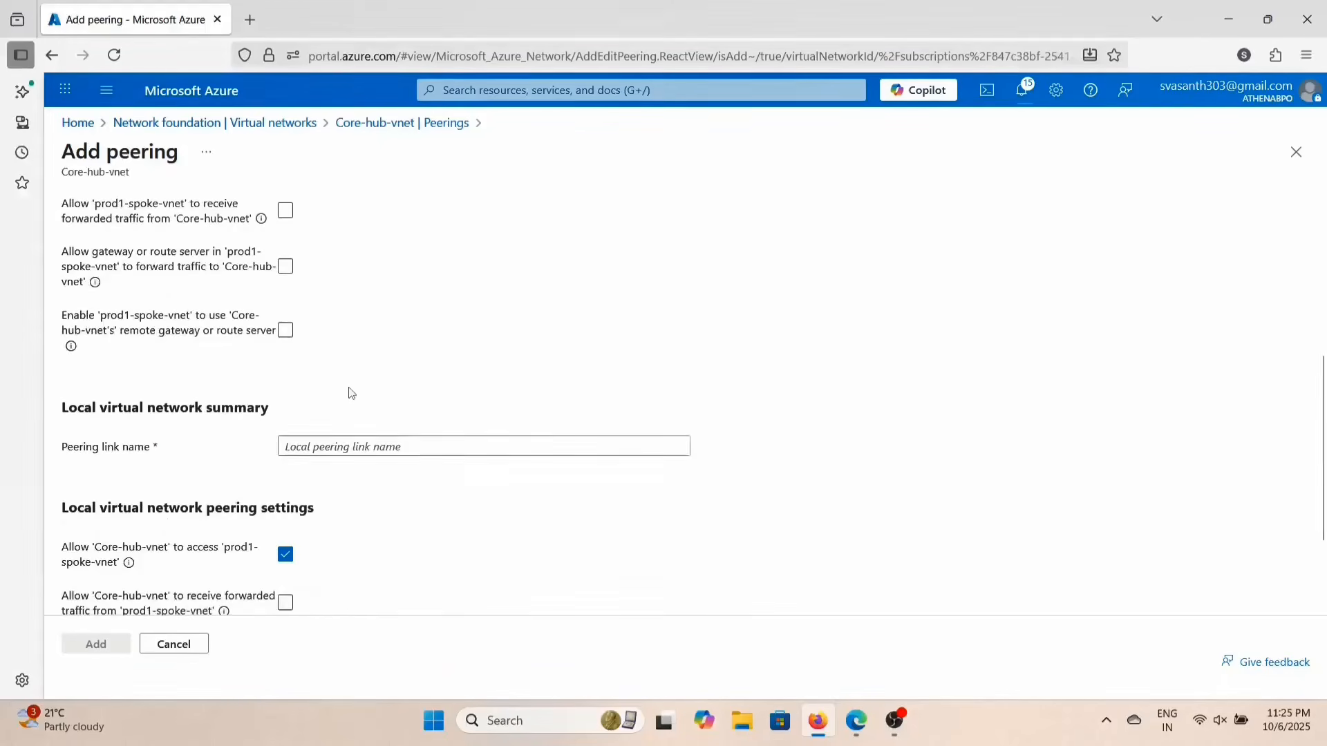
click(340, 447)
text(pro)
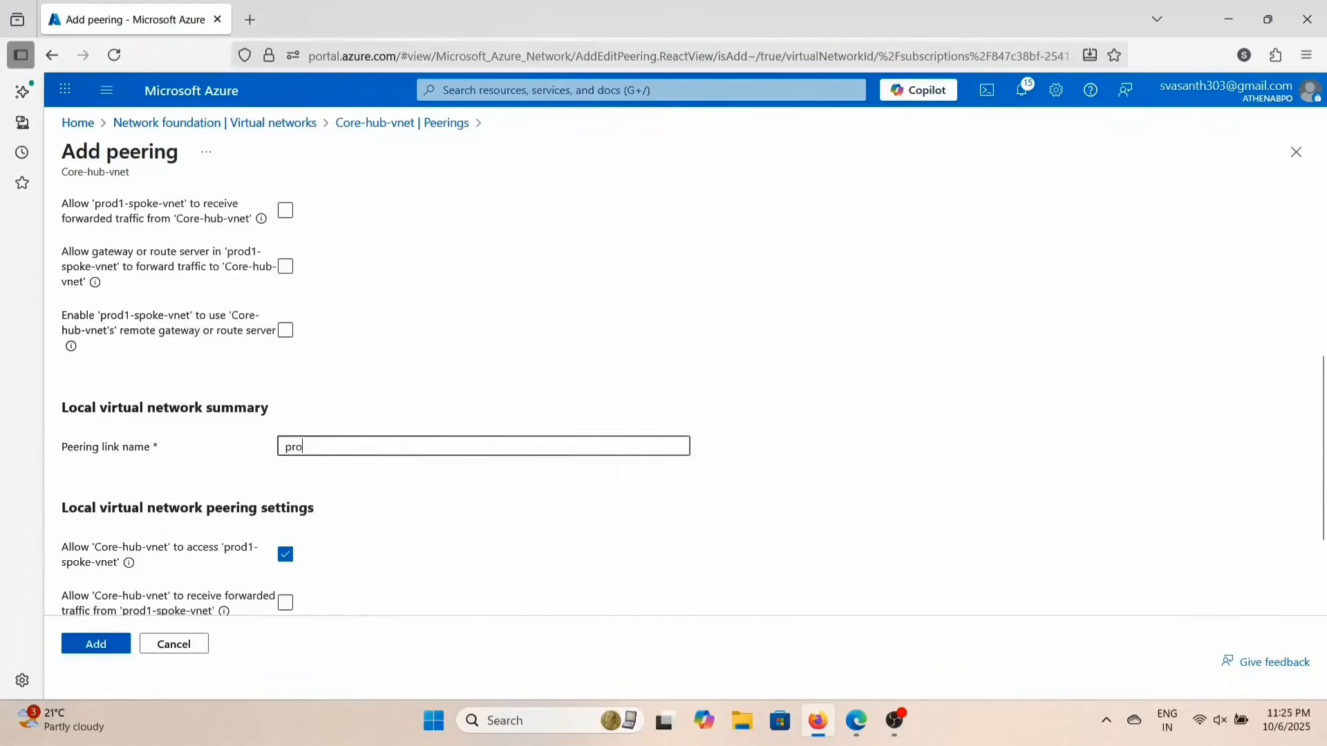
text(d1-hub)
scroll(385, 513, down, 2)
click(285, 468)
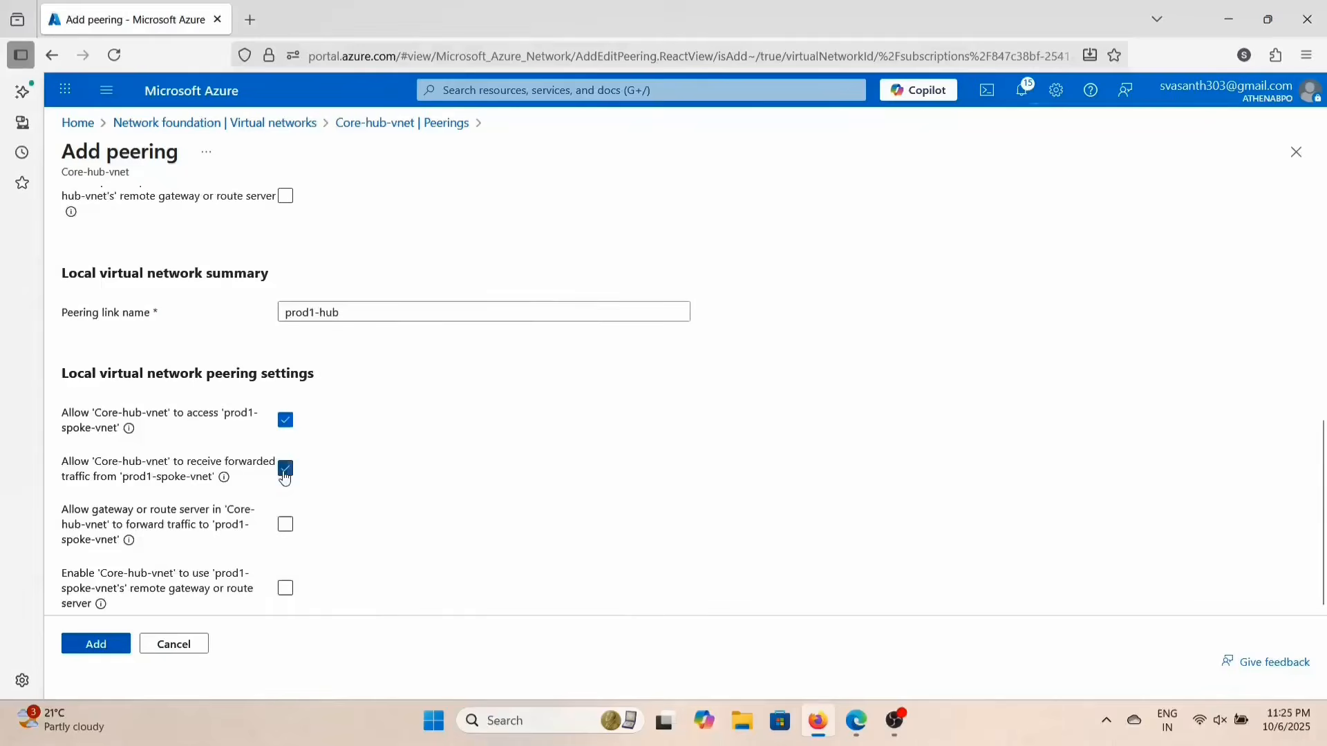
click(285, 524)
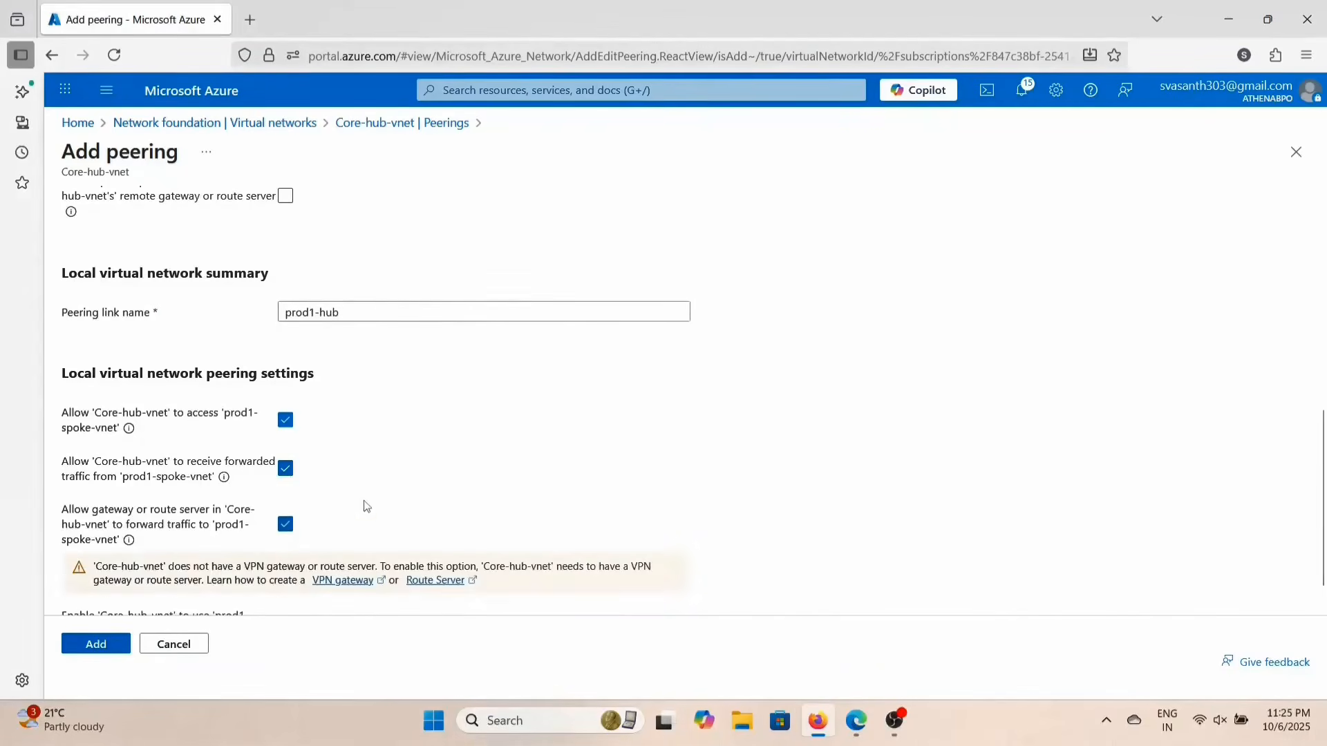
scroll(365, 503, down, 1)
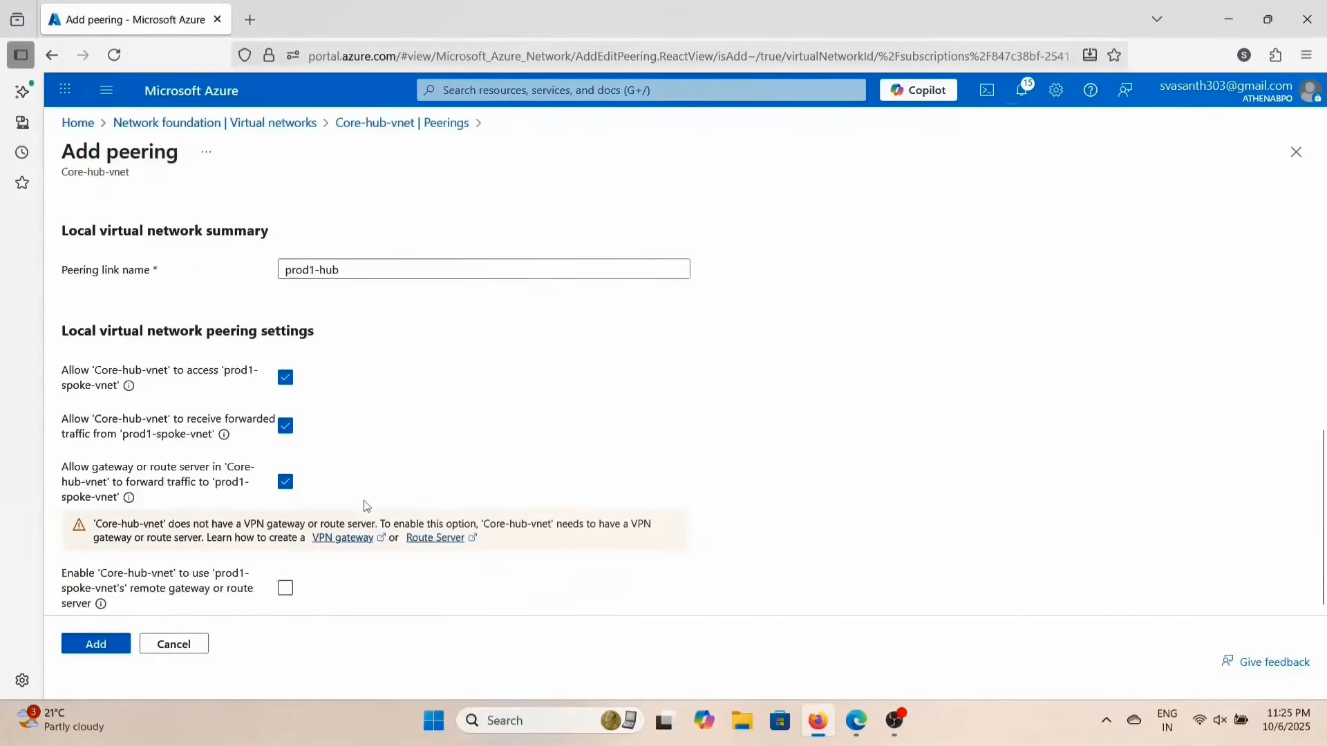
click(283, 484)
Allow prod1-spoke-vnet to receive forwarded traffic from Core-hub-vnet, leaving its use of the remote gateway disabled.
scroll(334, 475, up, 4)
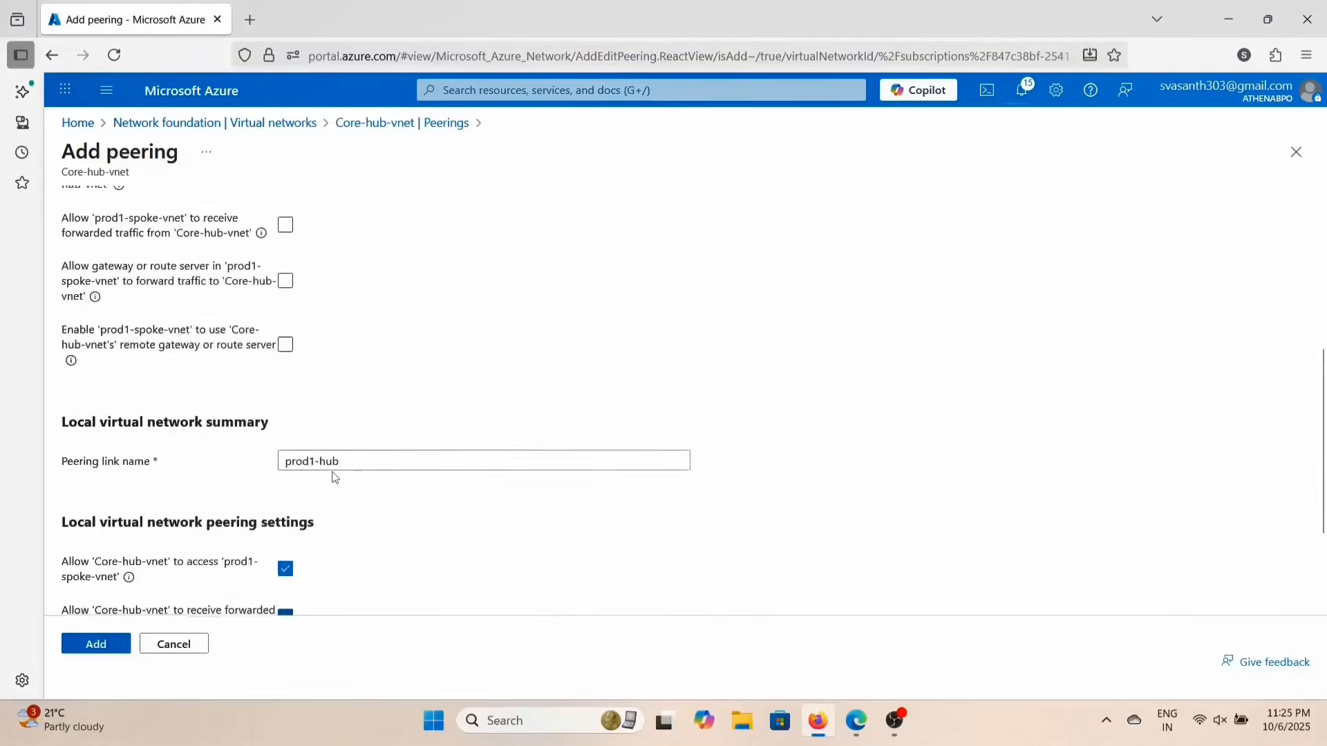
scroll(334, 477, up, 1)
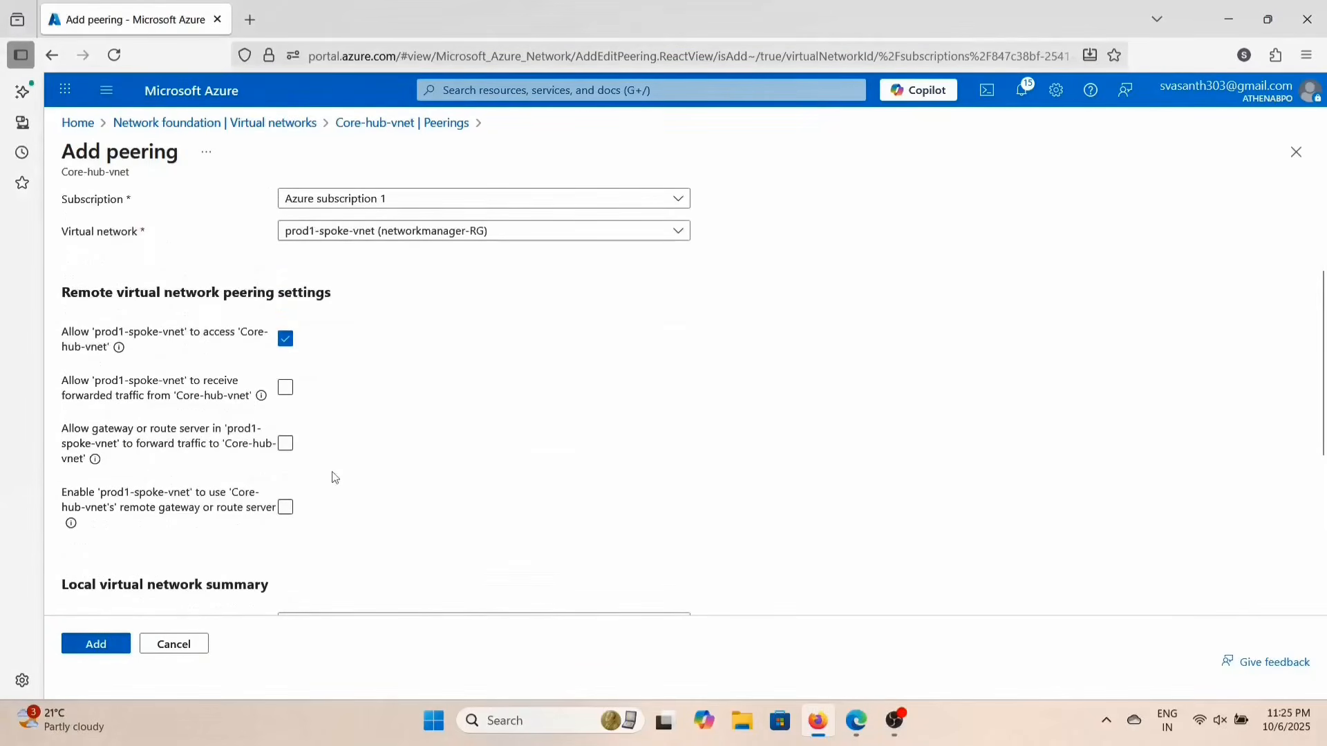
click(285, 387)
click(286, 507)
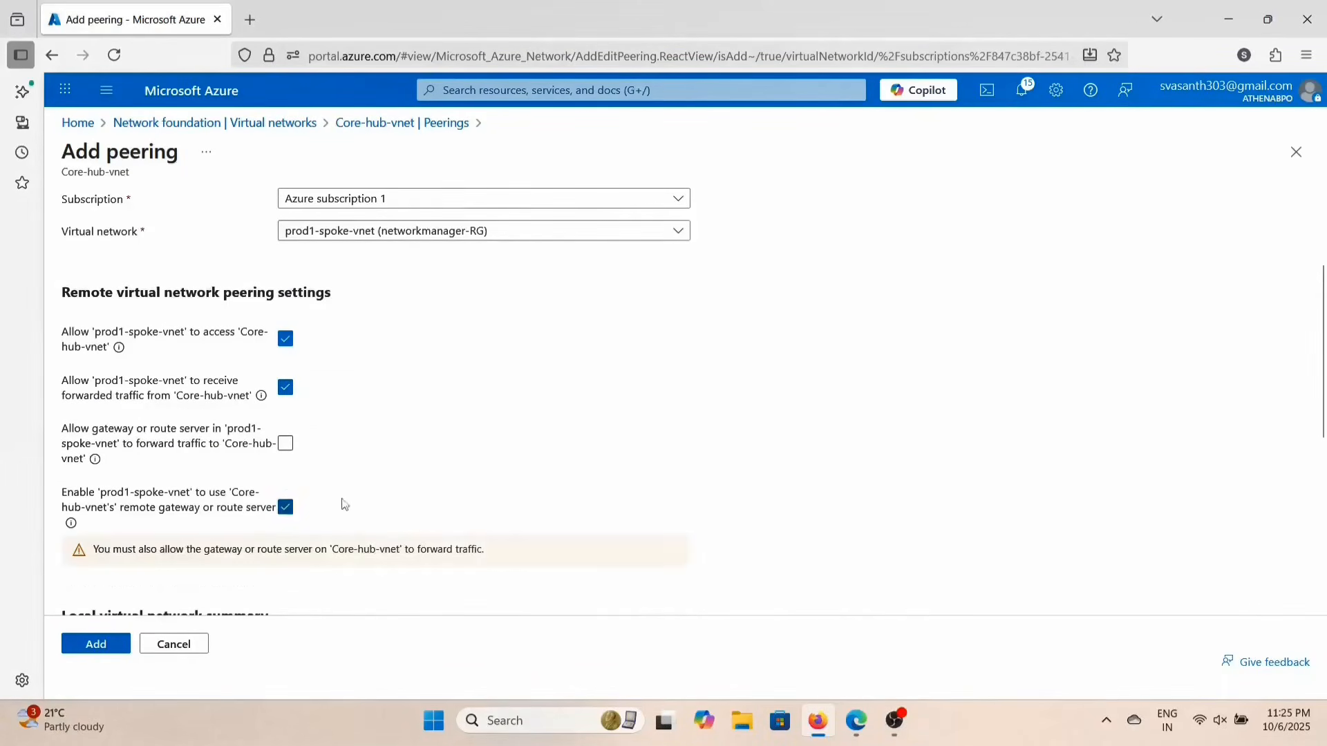
key(space)
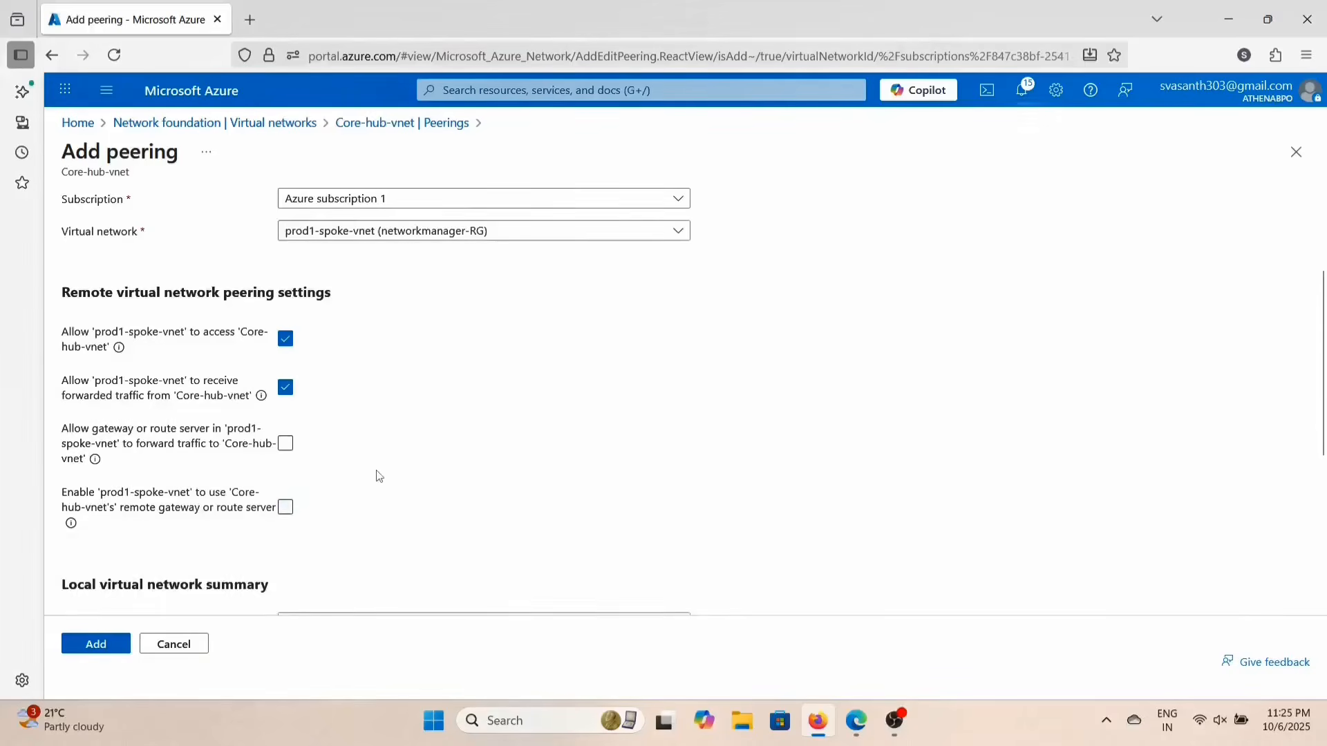
Review the remote and local settings of the prod1-spoke-vnet peering and add it.
scroll(378, 477, down, 1)
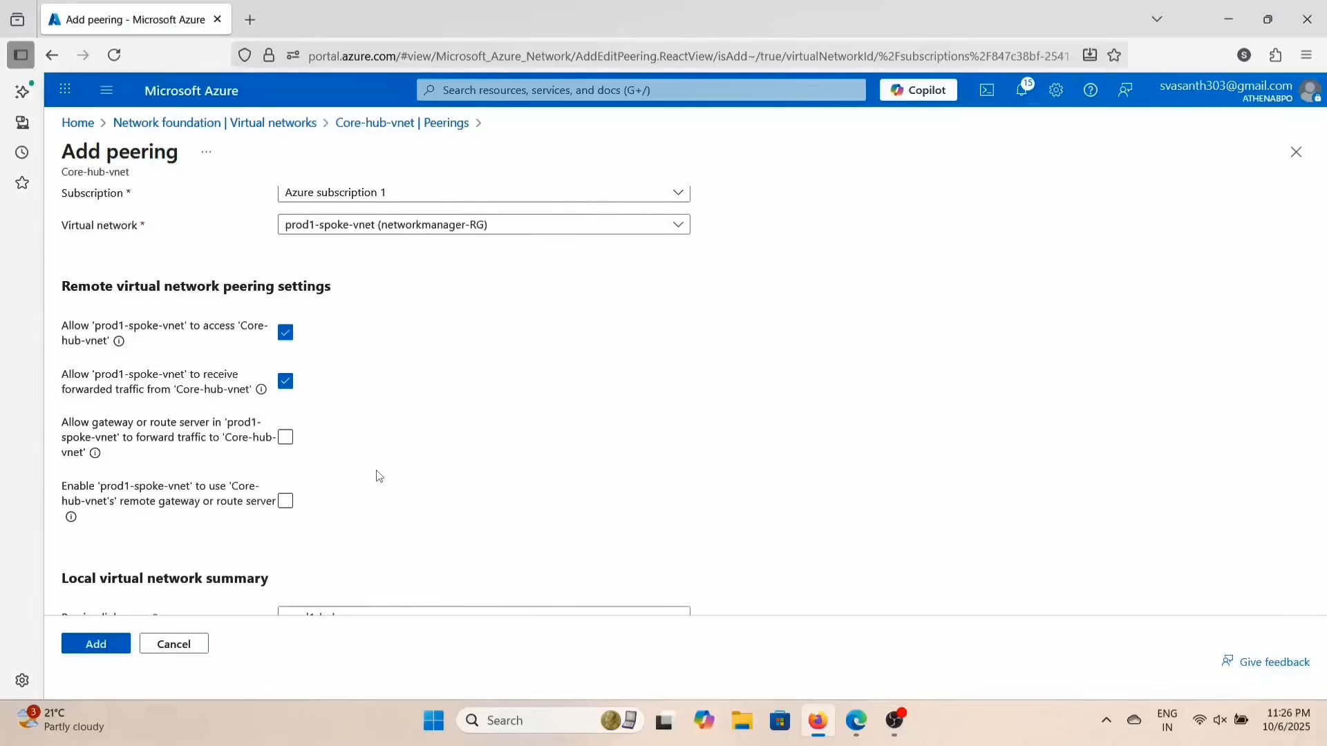
scroll(378, 476, down, 3)
scroll(379, 477, up, 5)
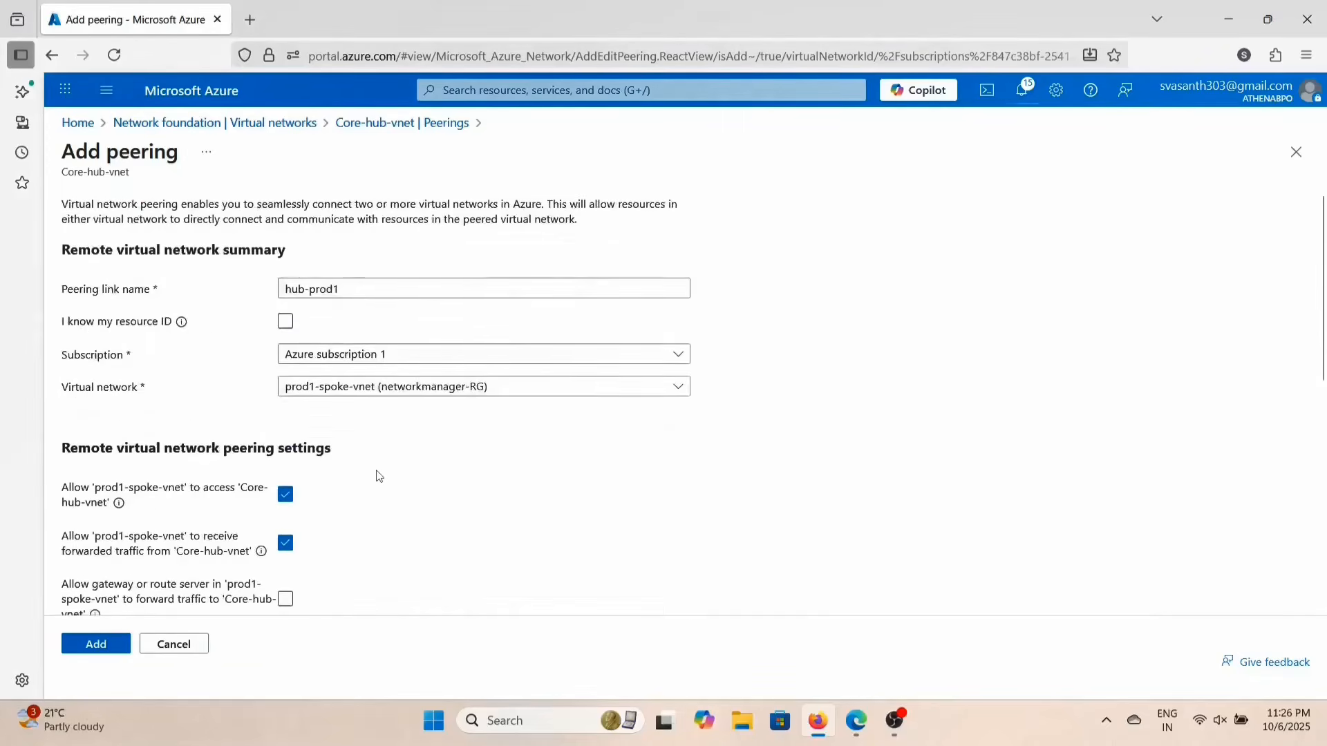
scroll(379, 477, down, 2)
scroll(379, 476, down, 5)
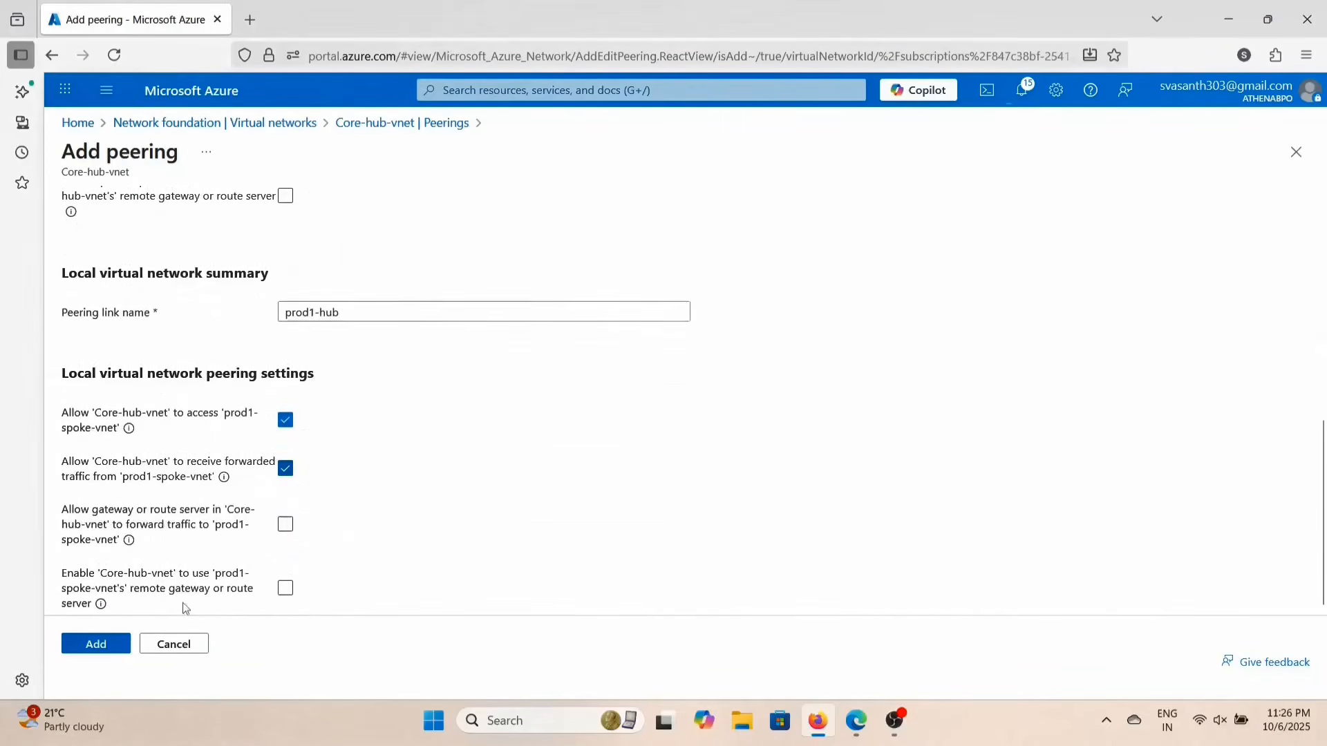
click(102, 645)
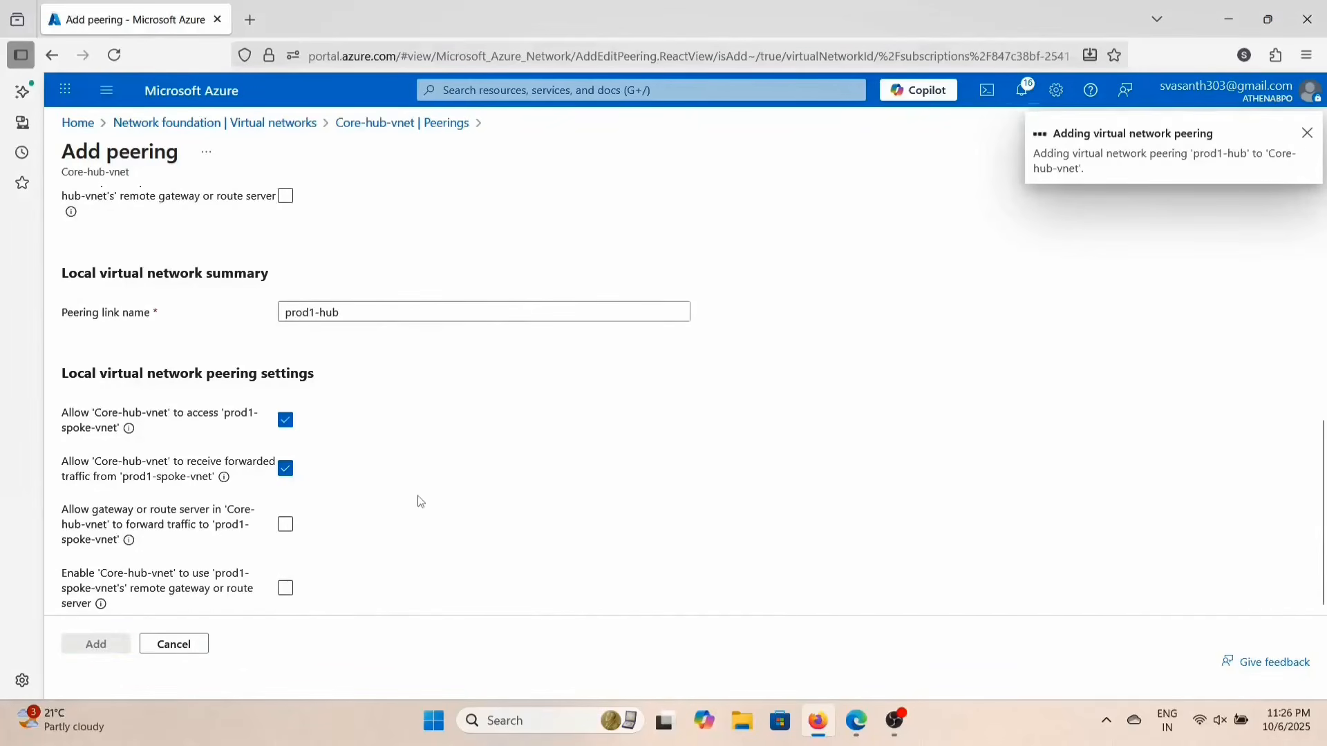
Reopen Core-hub-vnet from the virtual networks list, go to its peerings and start adding another peering.
scroll(421, 502, up, 6)
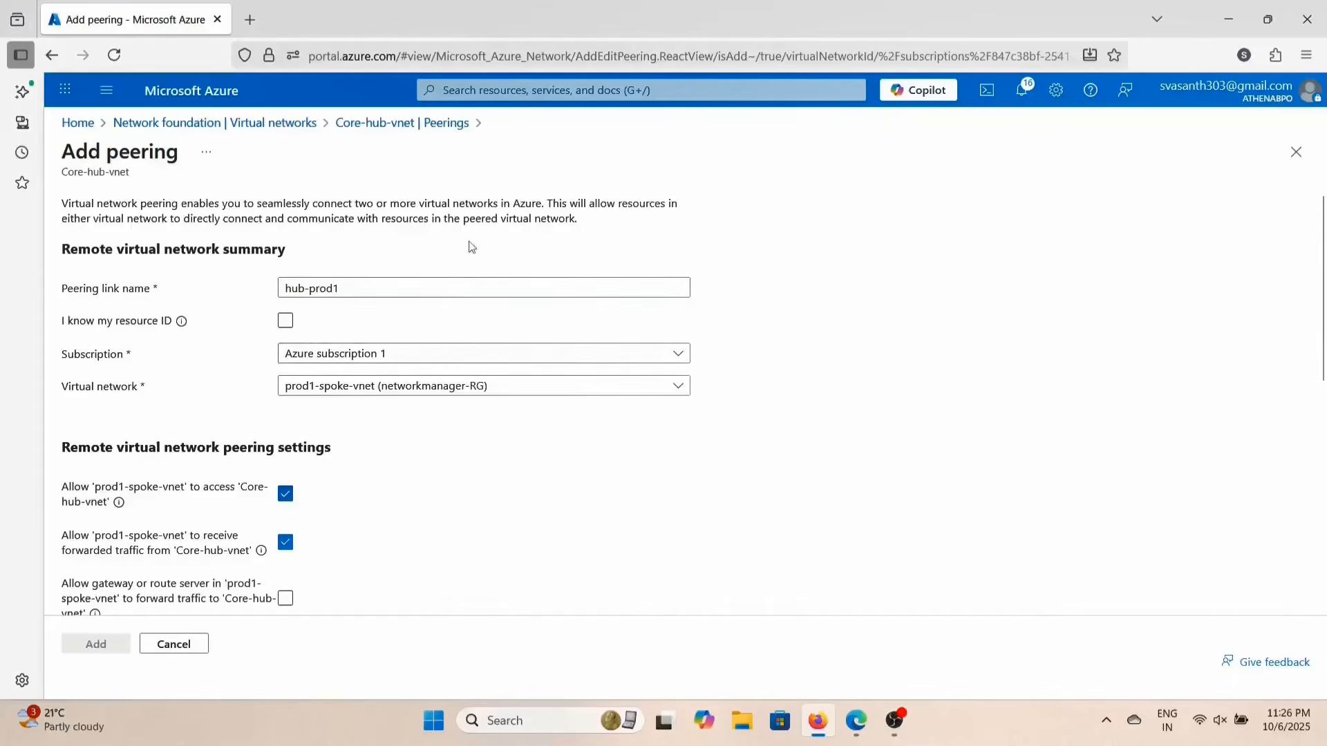
click(244, 125)
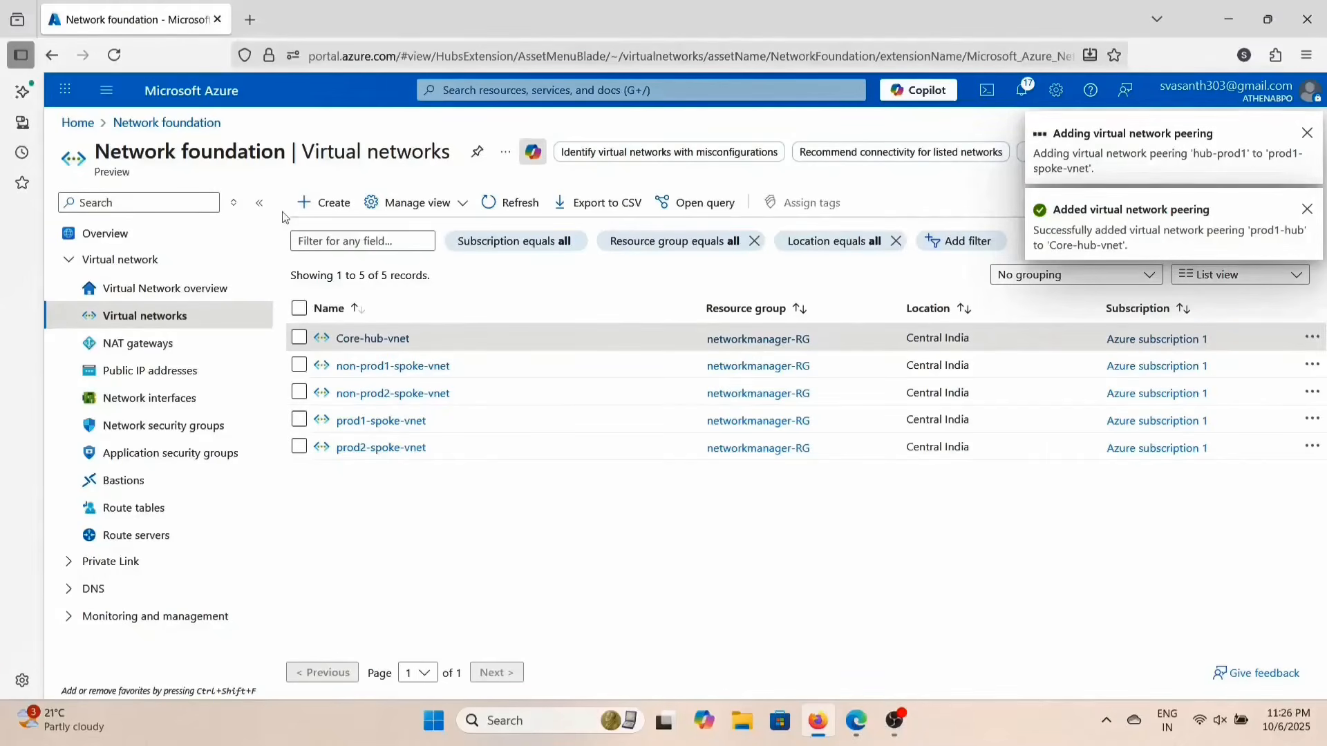
click(351, 339)
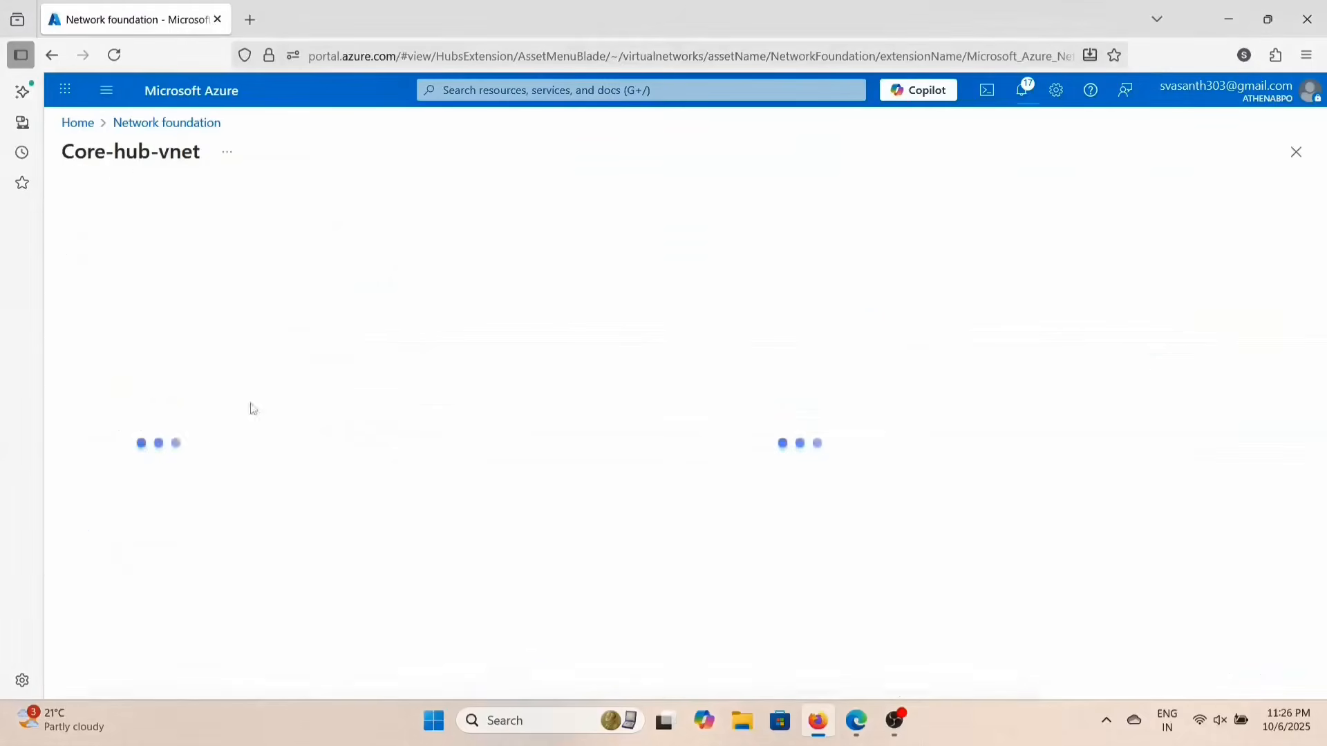
scroll(128, 509, down, 3)
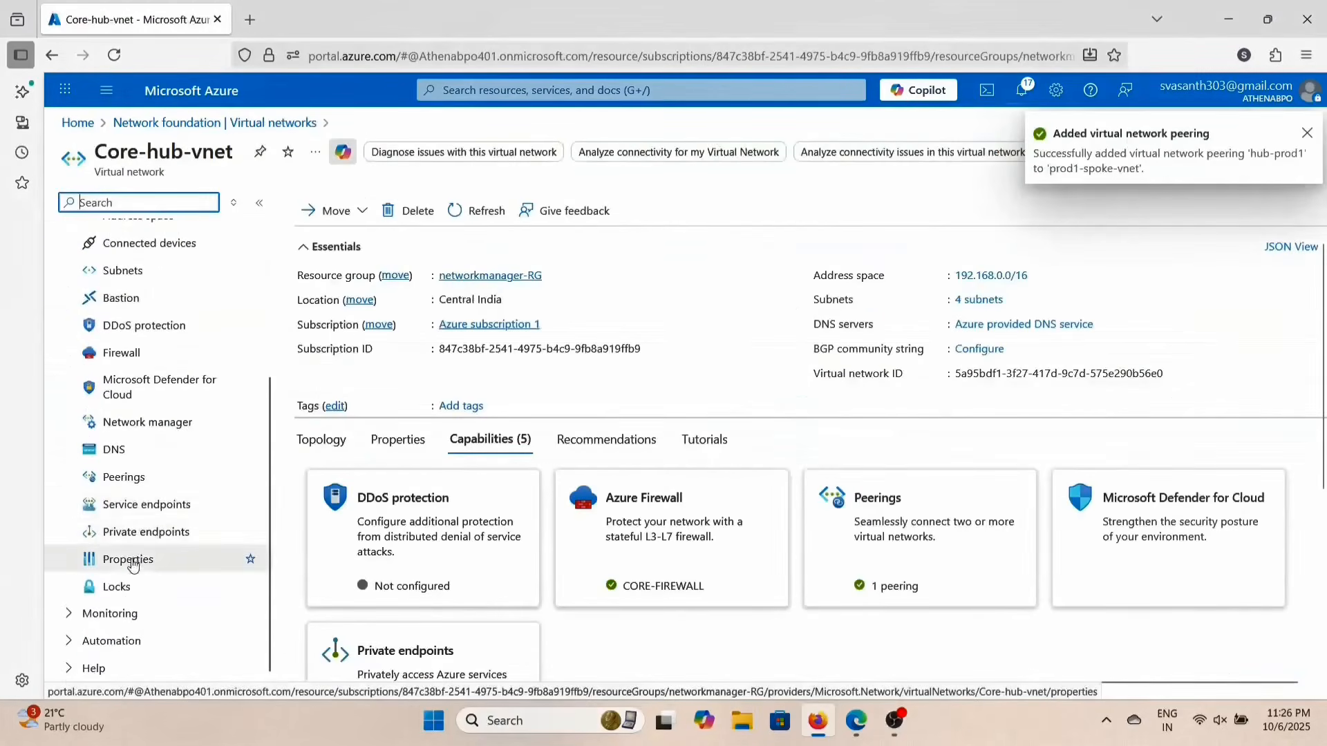
click(138, 476)
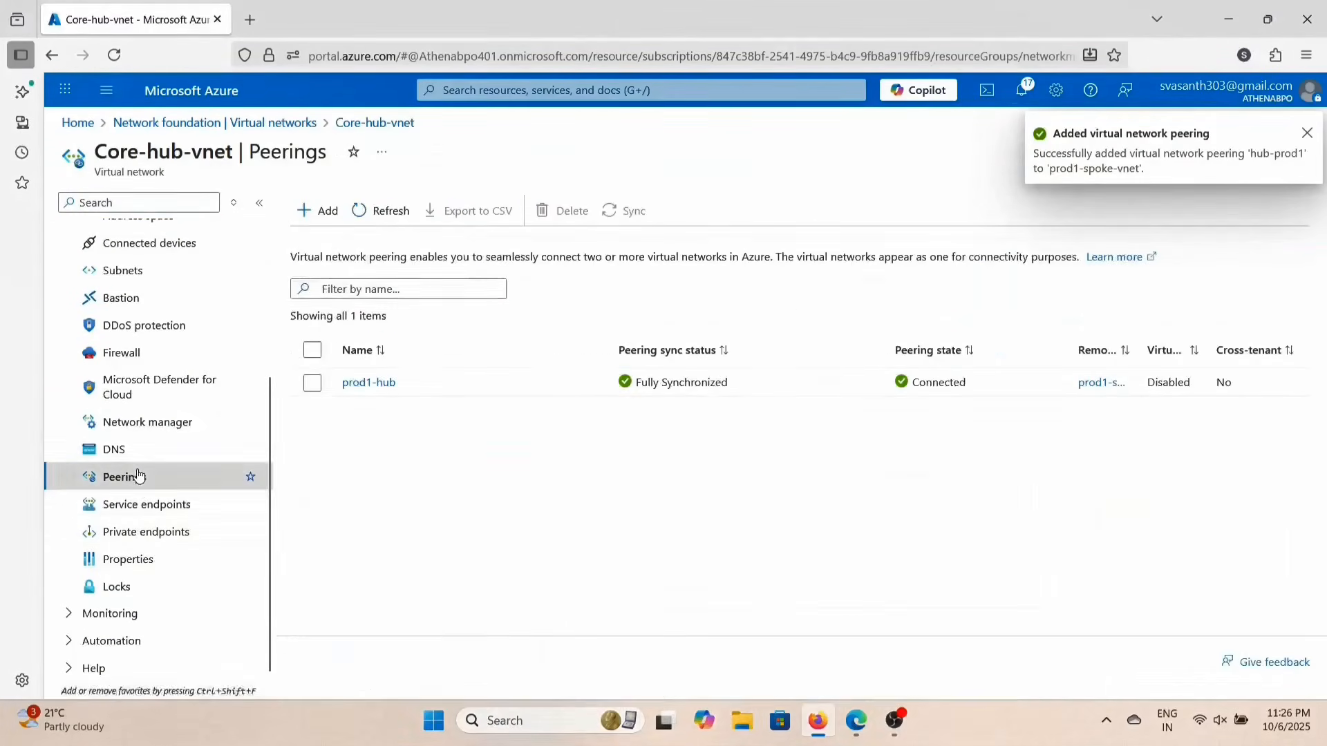
click(322, 211)
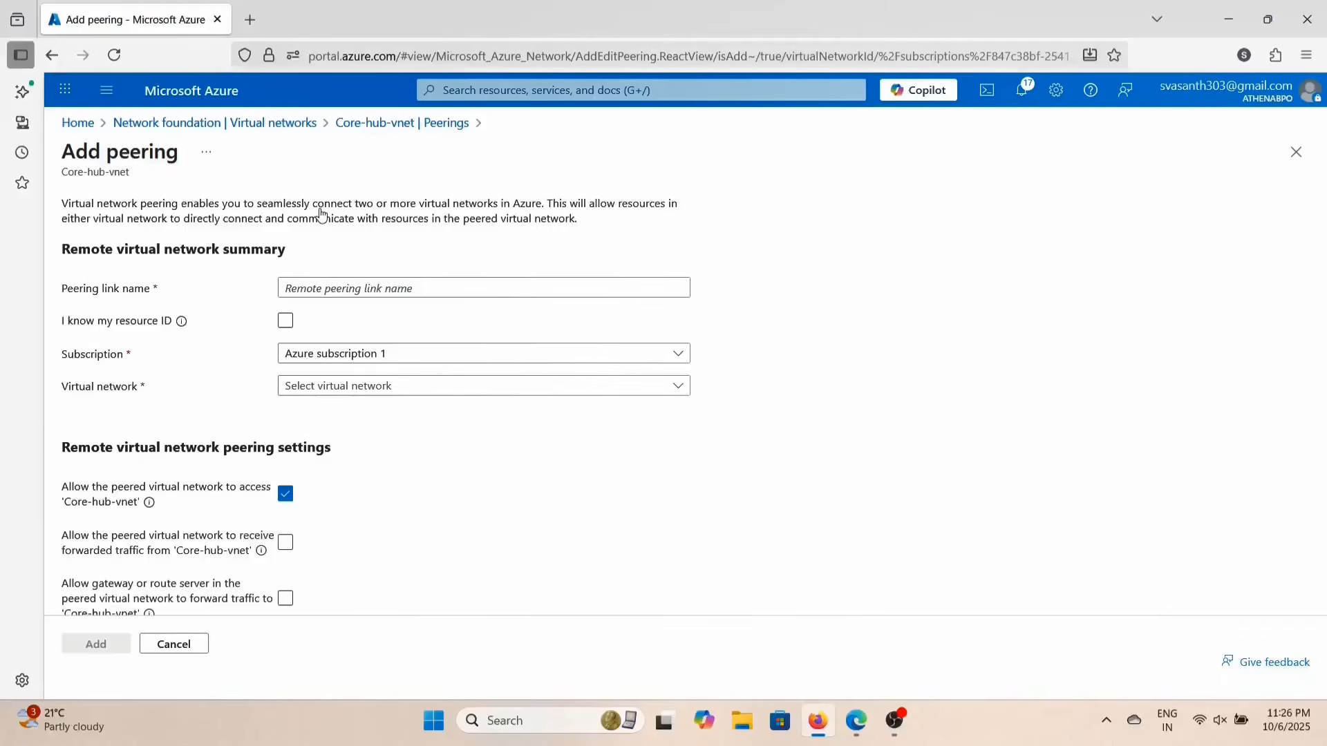
Name the remote peering link hub-prod2 and select prod2-spoke-vnet as the remote virtual network.
click(319, 287)
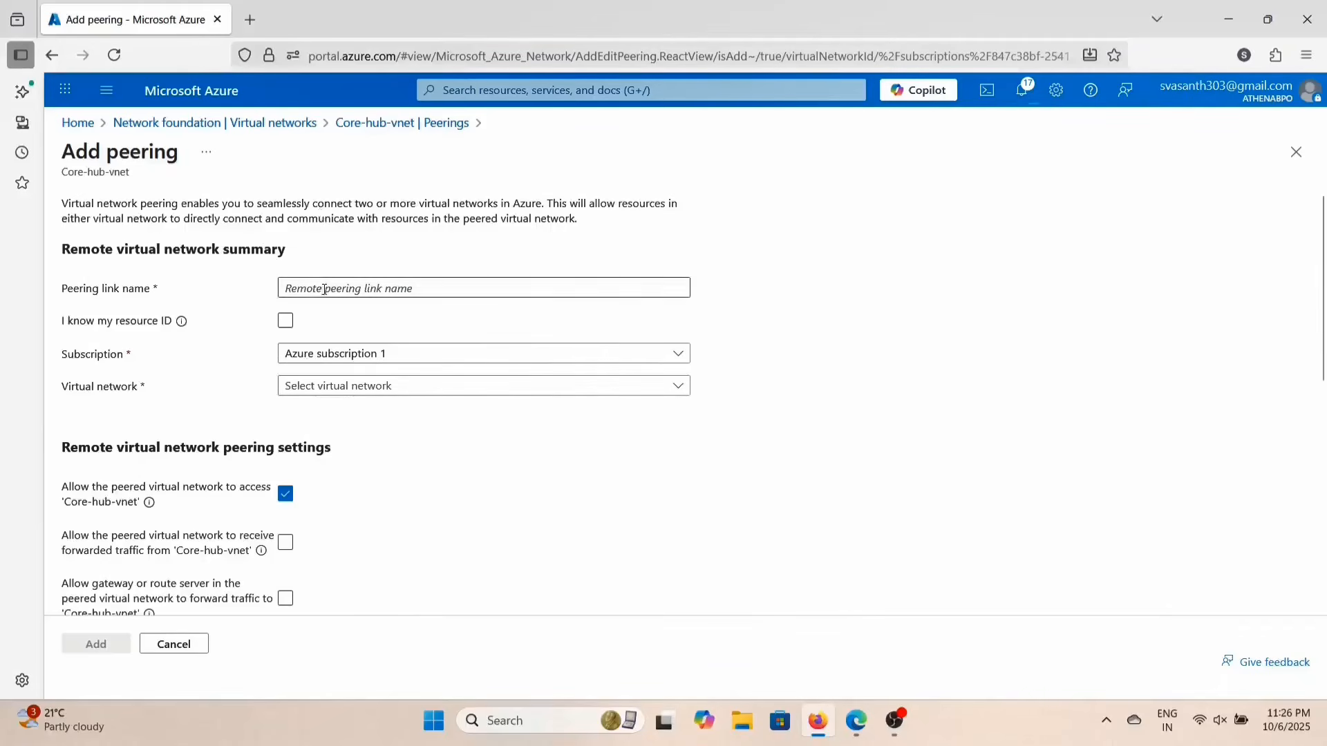
text(hu)
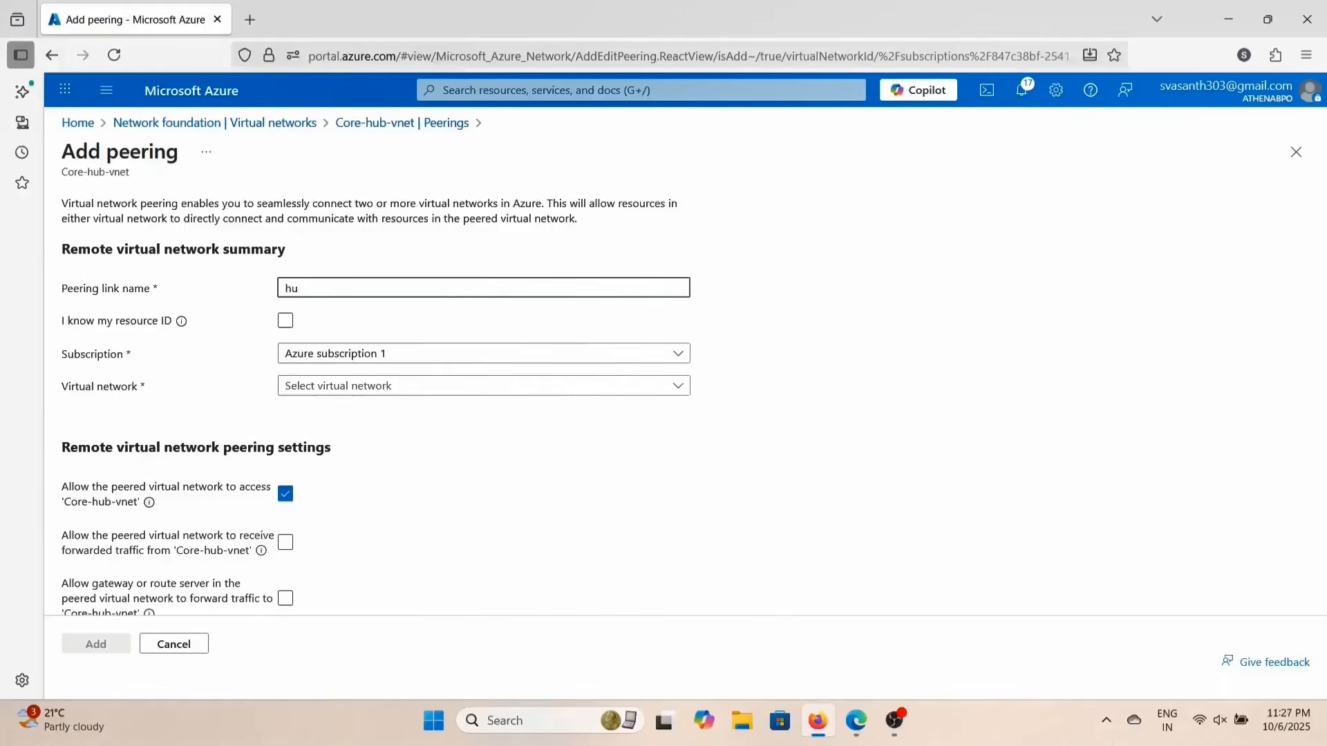
text(b-)
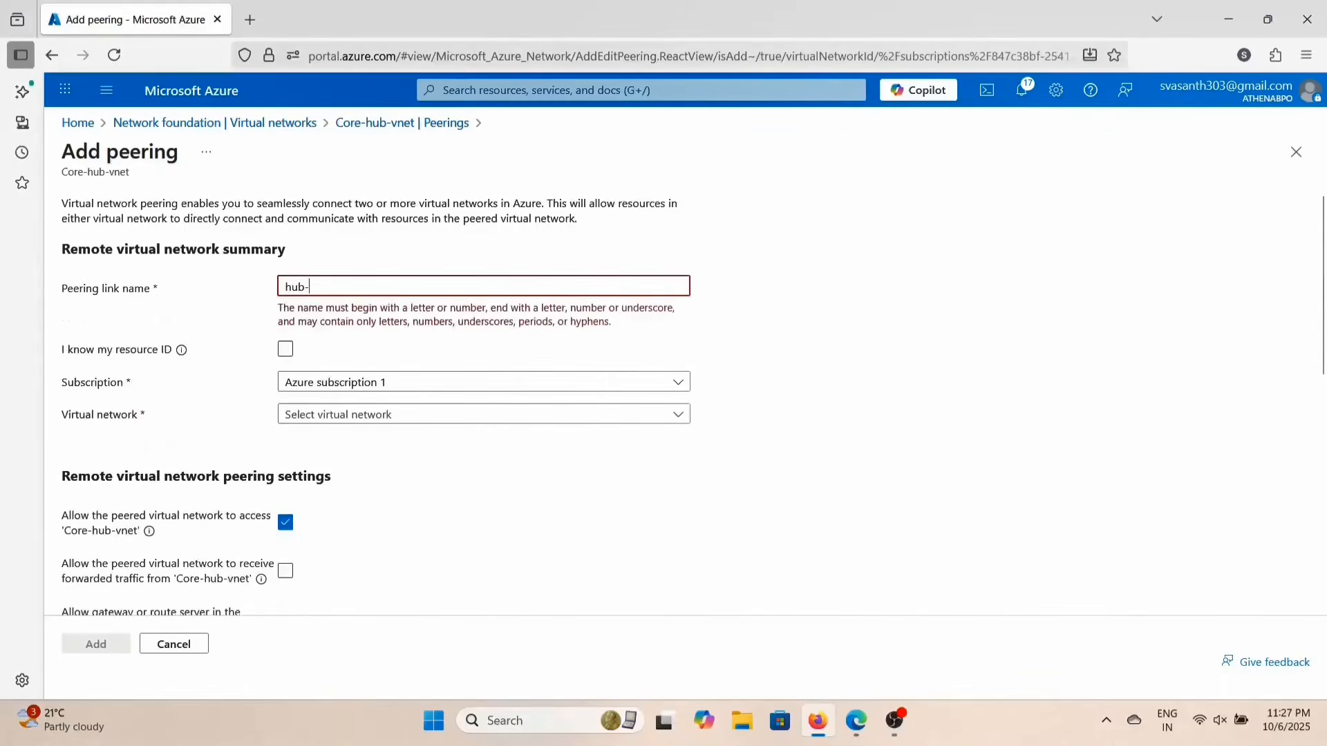
text(prod)
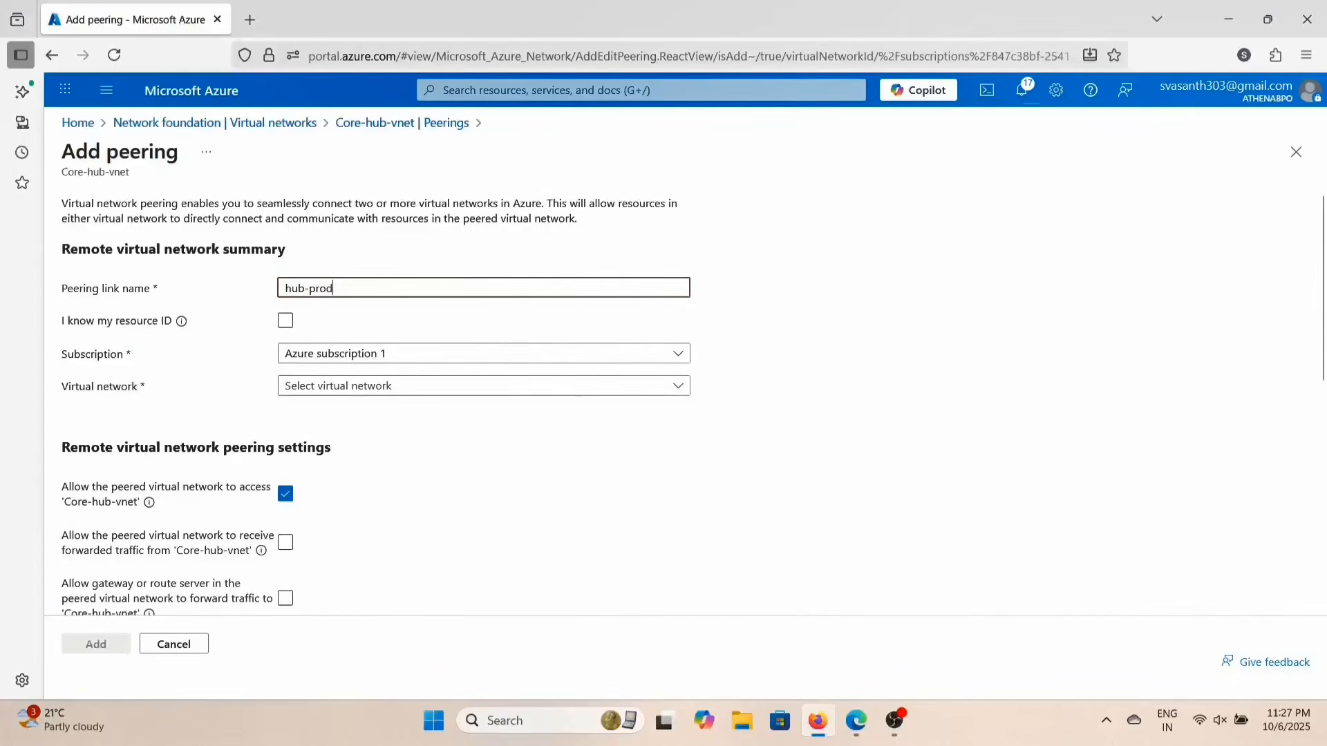
text(2)
click(396, 390)
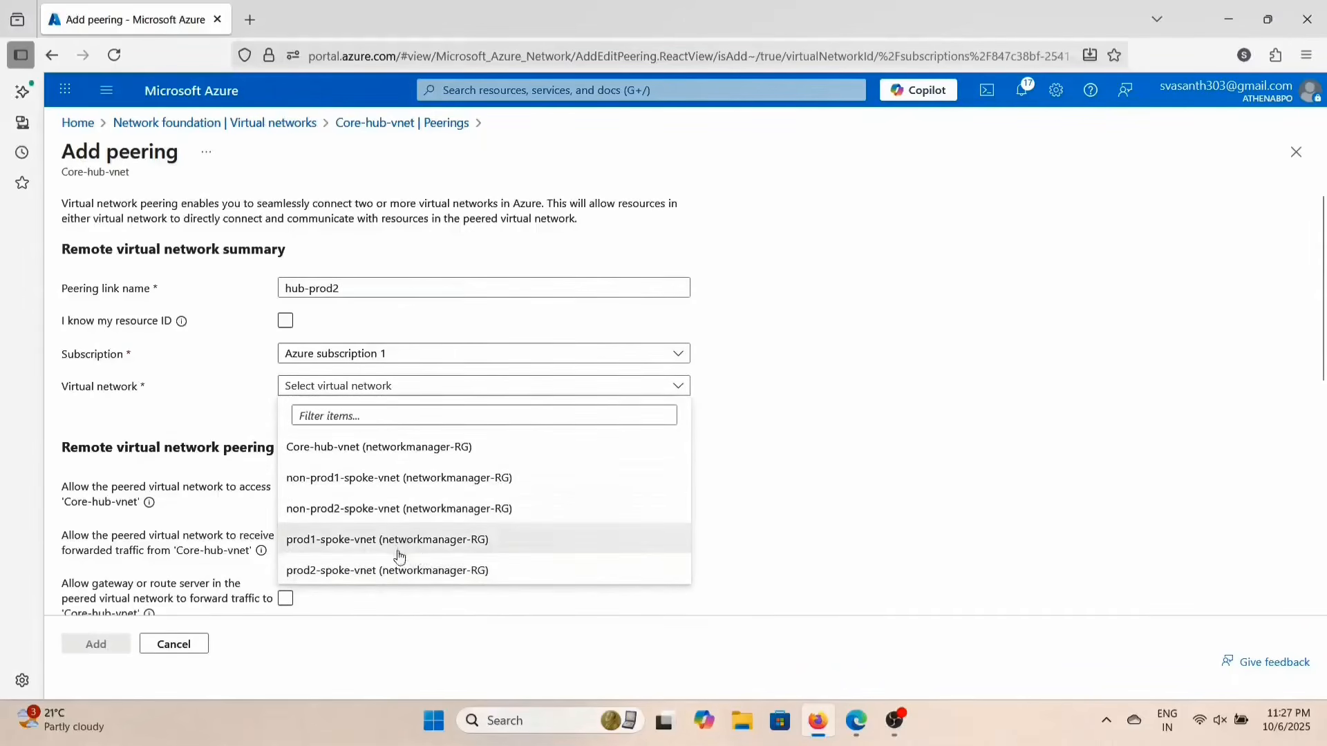
click(422, 570)
Allow prod2-spoke-vnet to receive forwarded traffic from Core-hub-vnet.
scroll(468, 501, down, 2)
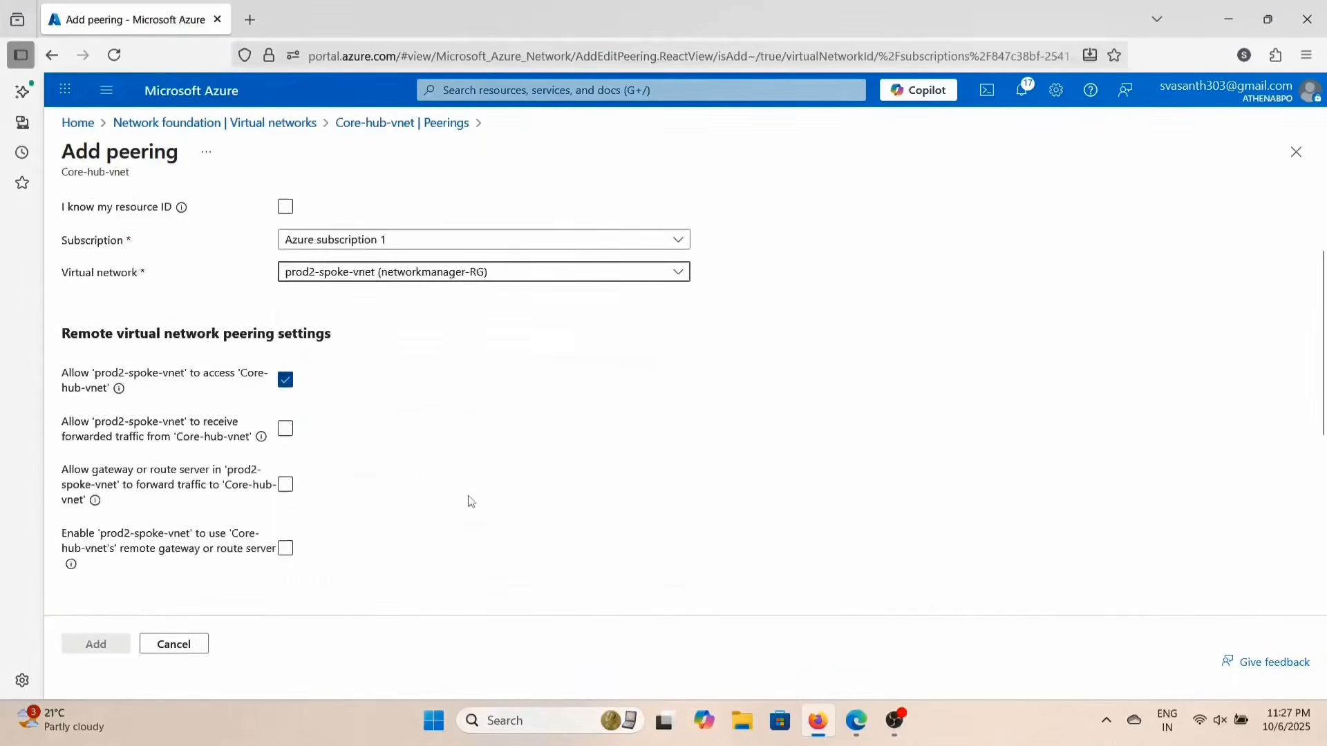
scroll(470, 500, down, 2)
click(286, 280)
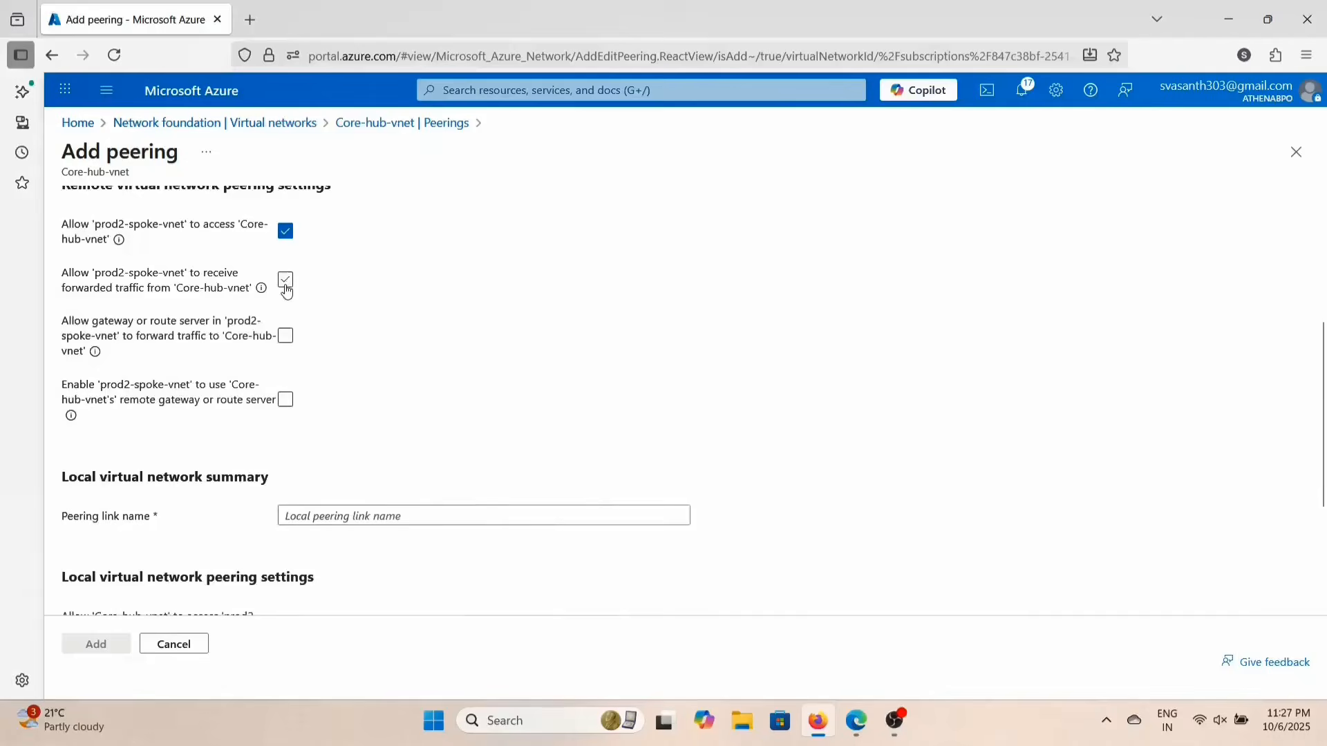
Name the local peering link prod2-hub and allow Core-hub-vnet to receive forwarded traffic from prod2-spoke-vnet.
scroll(379, 351, down, 2)
click(359, 343)
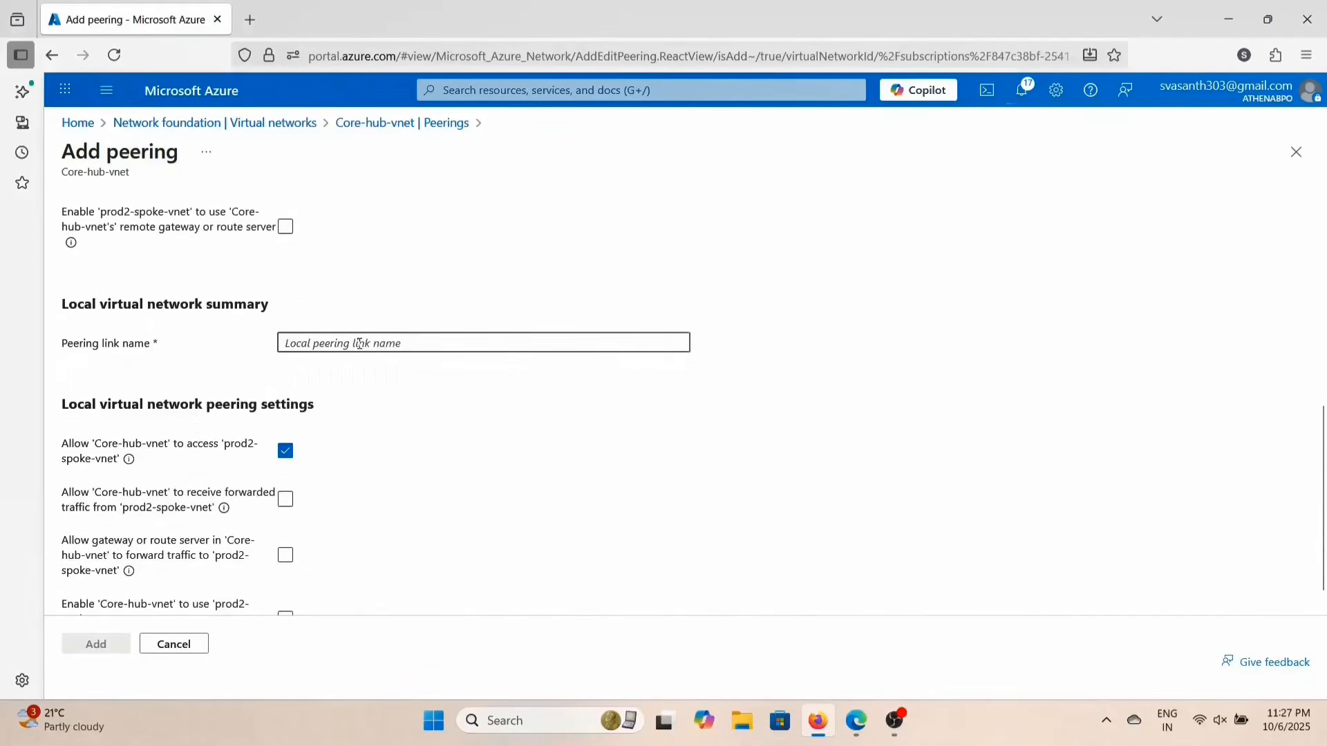
text(pro)
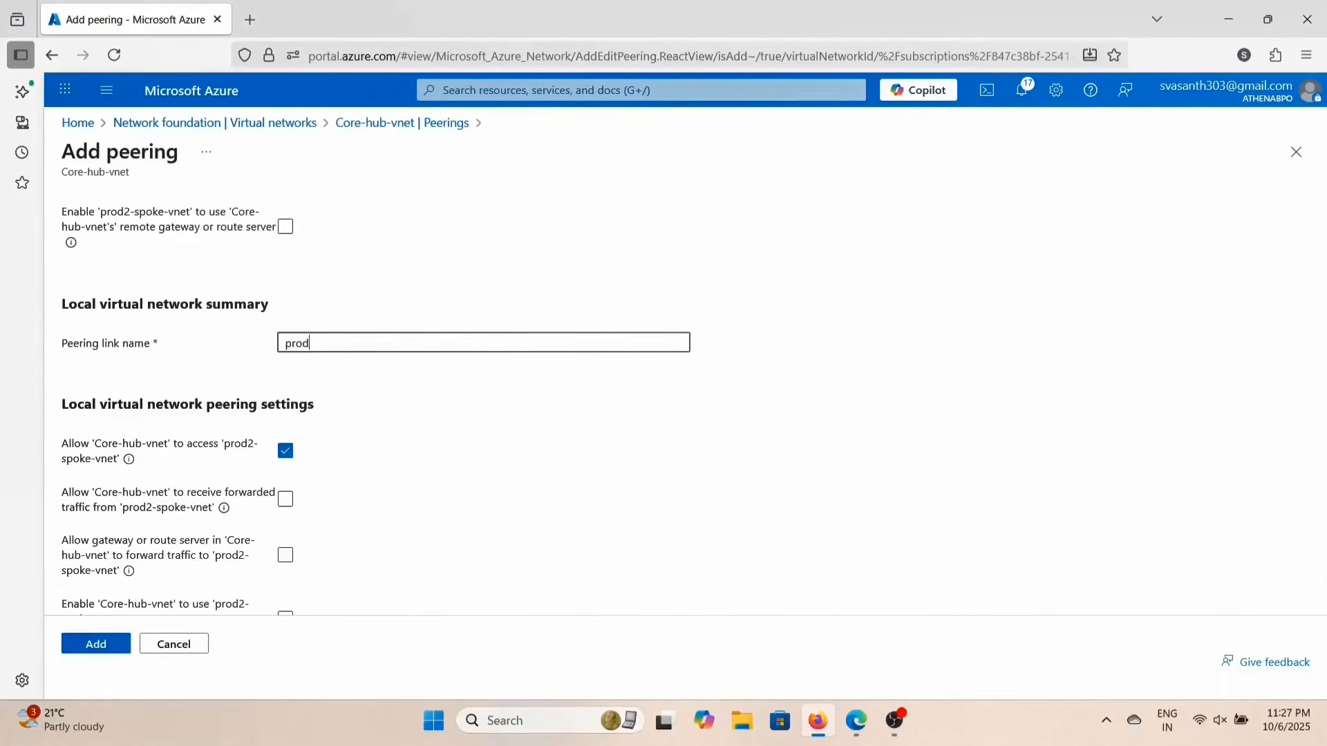
text(d2-hub)
click(285, 499)
Check the remote and local settings of the prod2-spoke-vnet peering and add it.
scroll(373, 521, down, 1)
scroll(465, 482, up, 10)
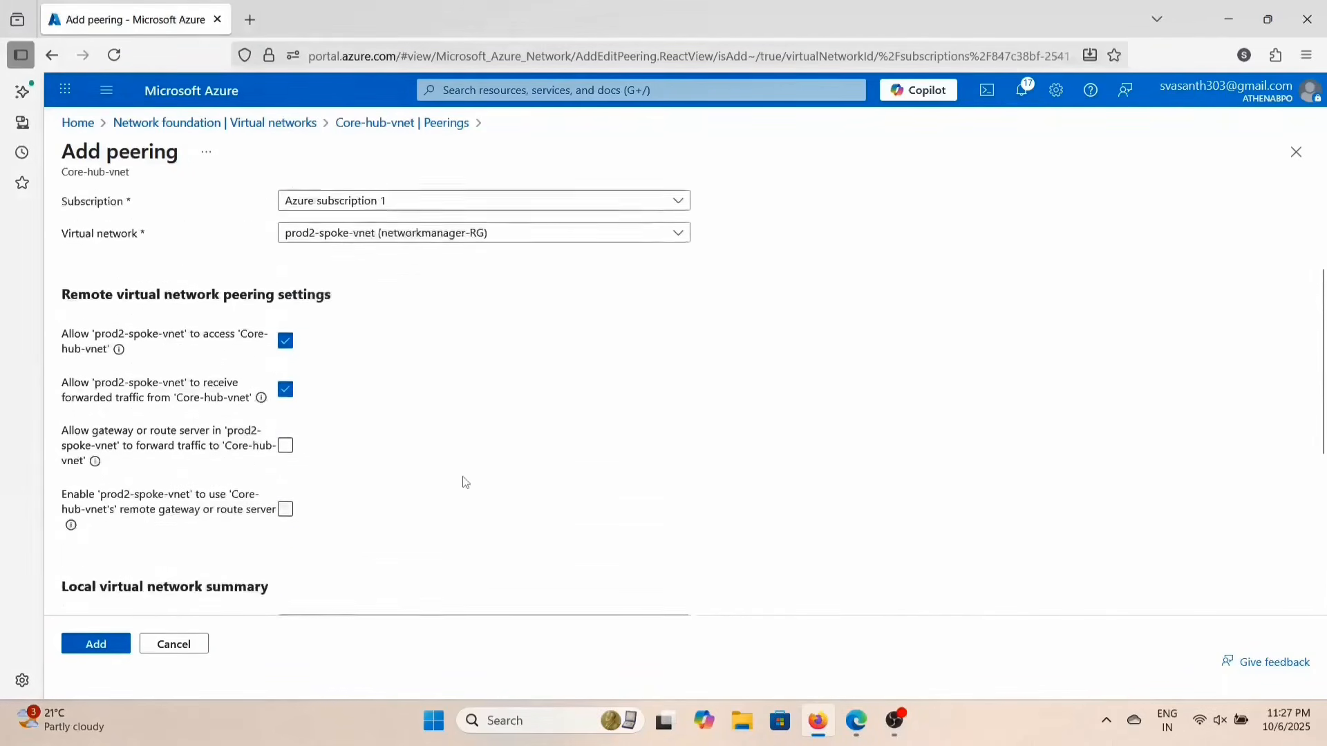
scroll(465, 482, down, 10)
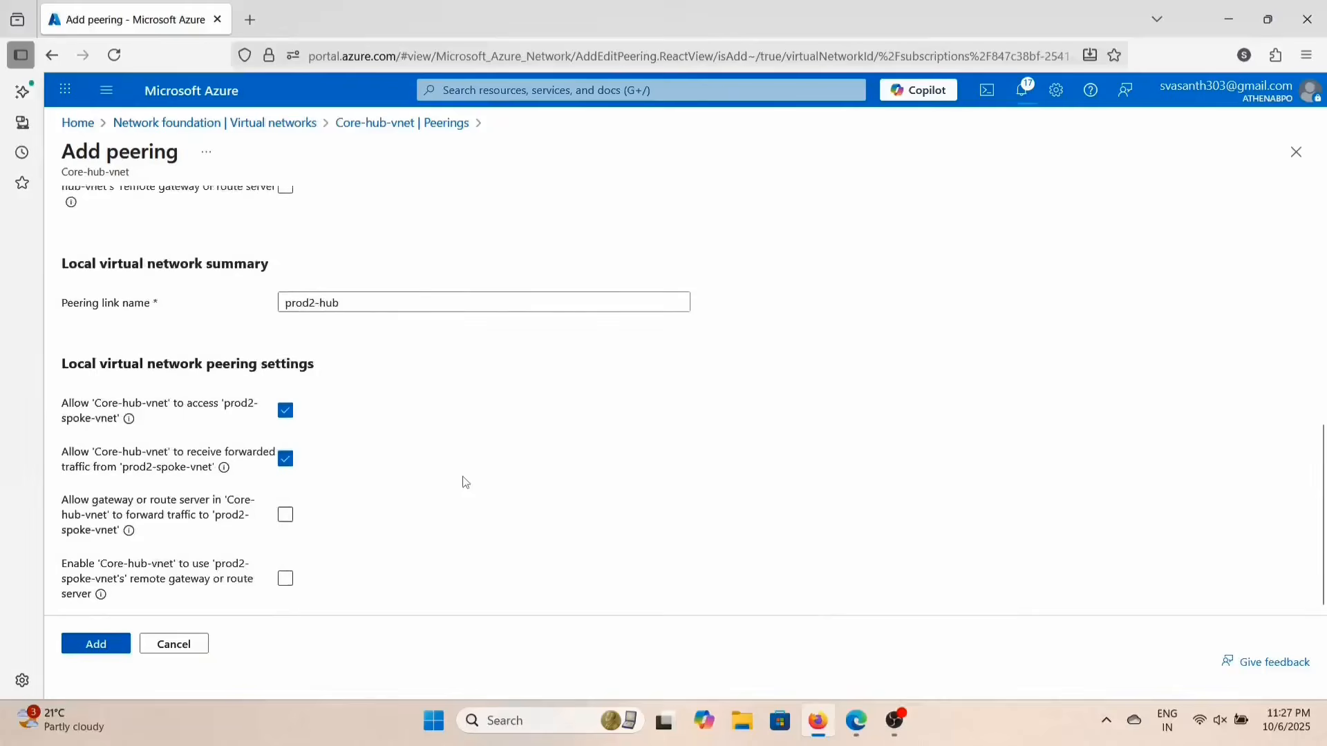
click(99, 646)
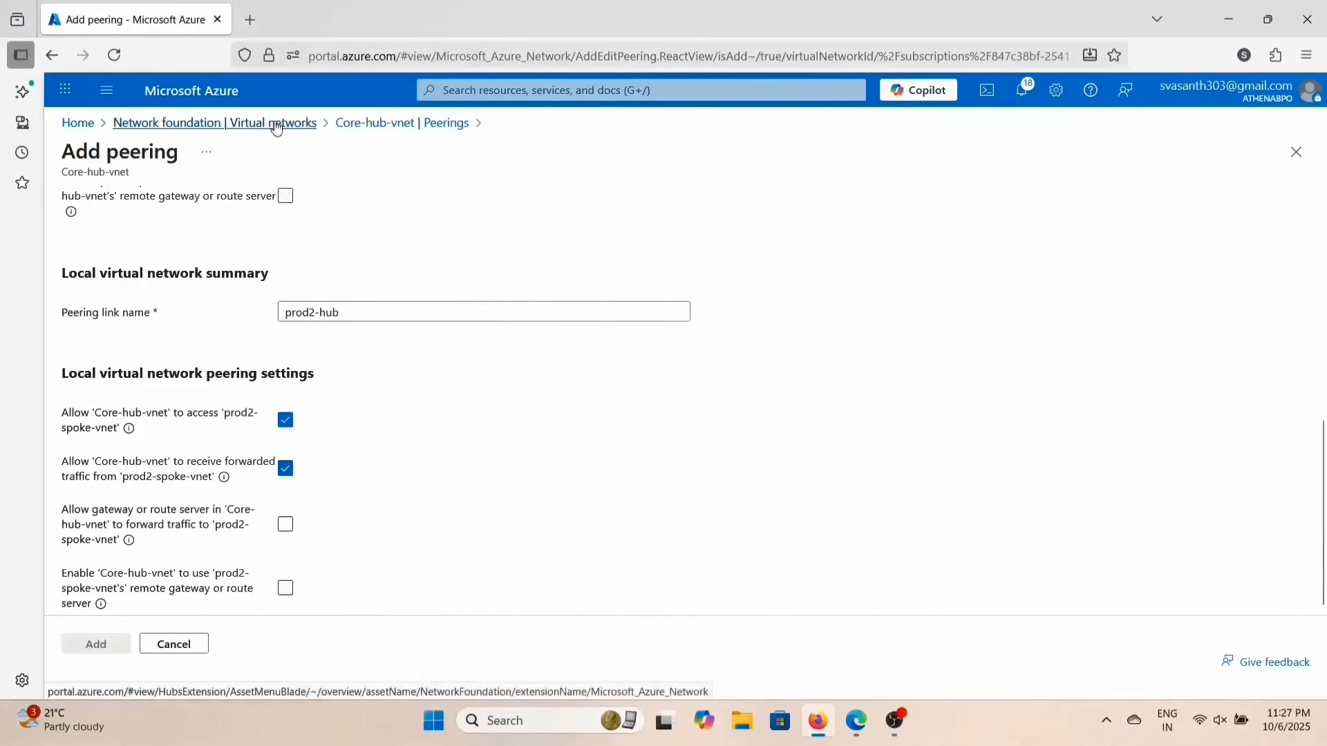
Start another peering on Core-hub-vnet with remote link name hub-non-prod1 and select non-prod1-spoke-vnet as the remote virtual network.
click(376, 124)
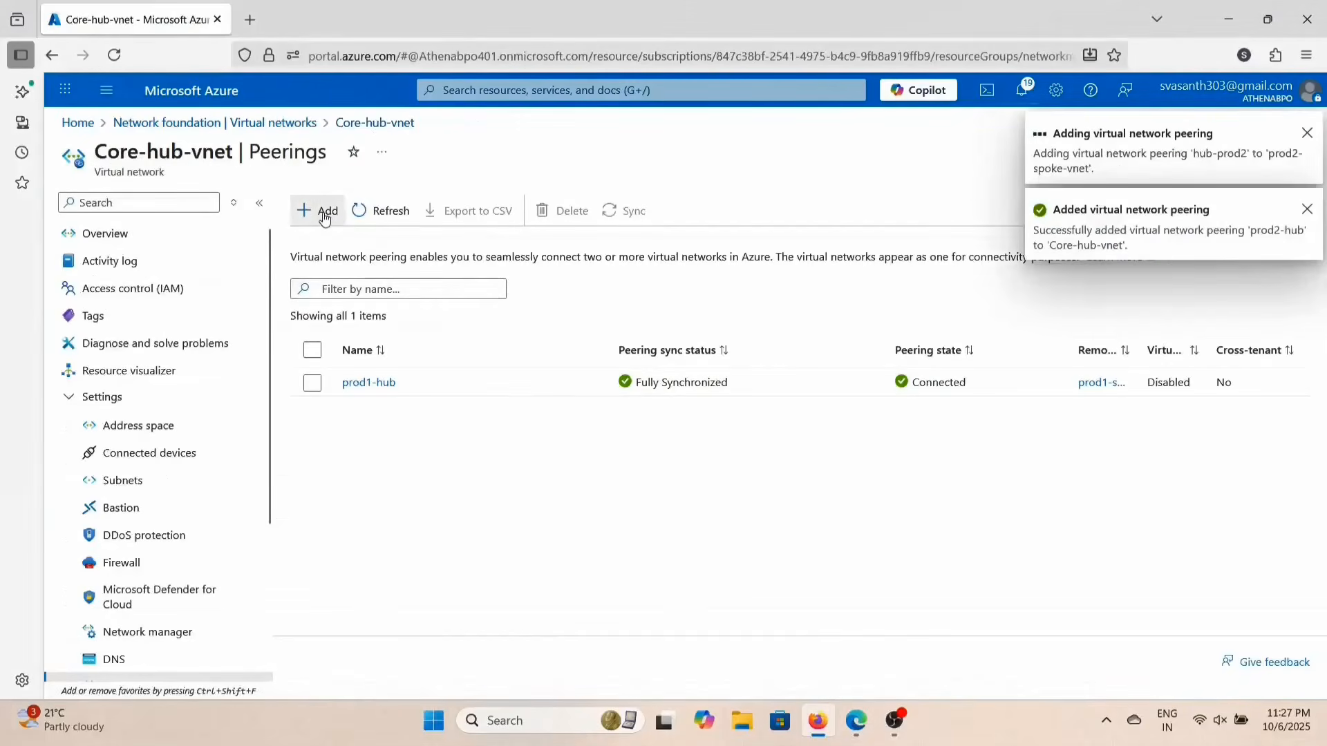
click(322, 213)
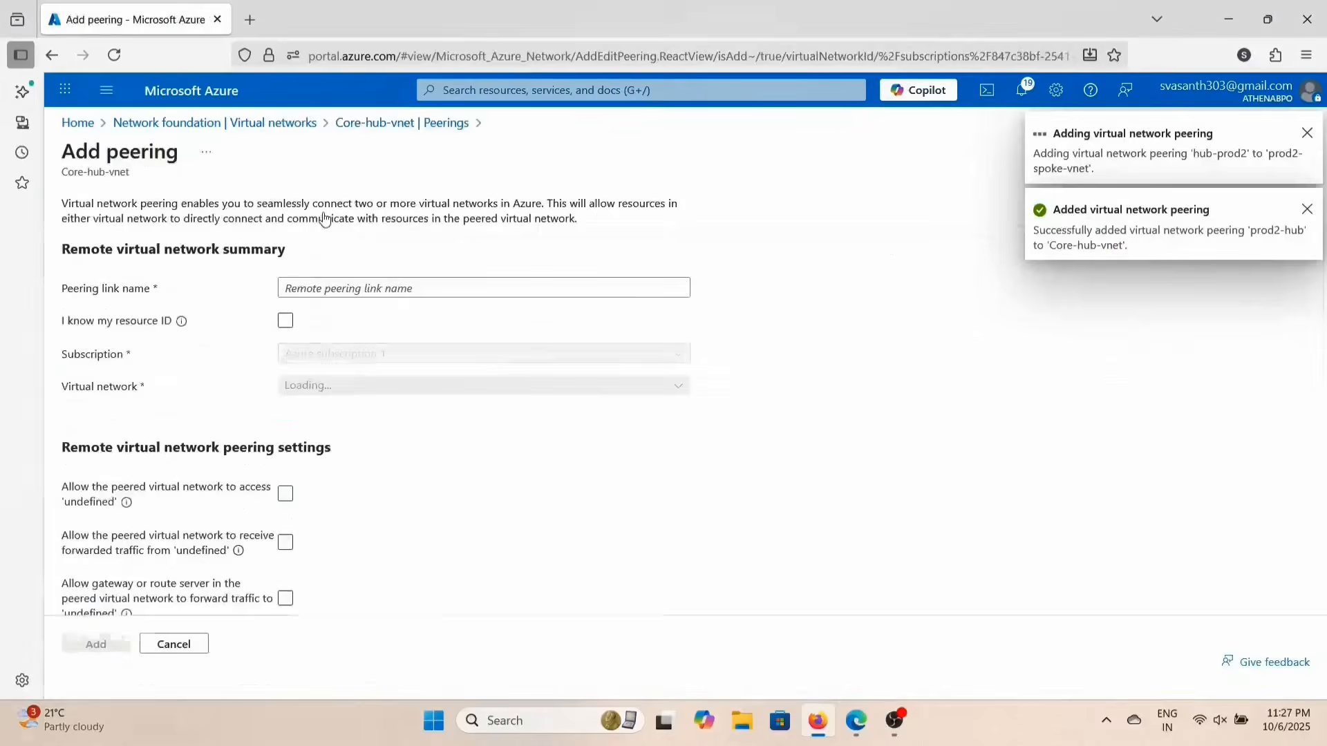
click(339, 295)
text(hub-)
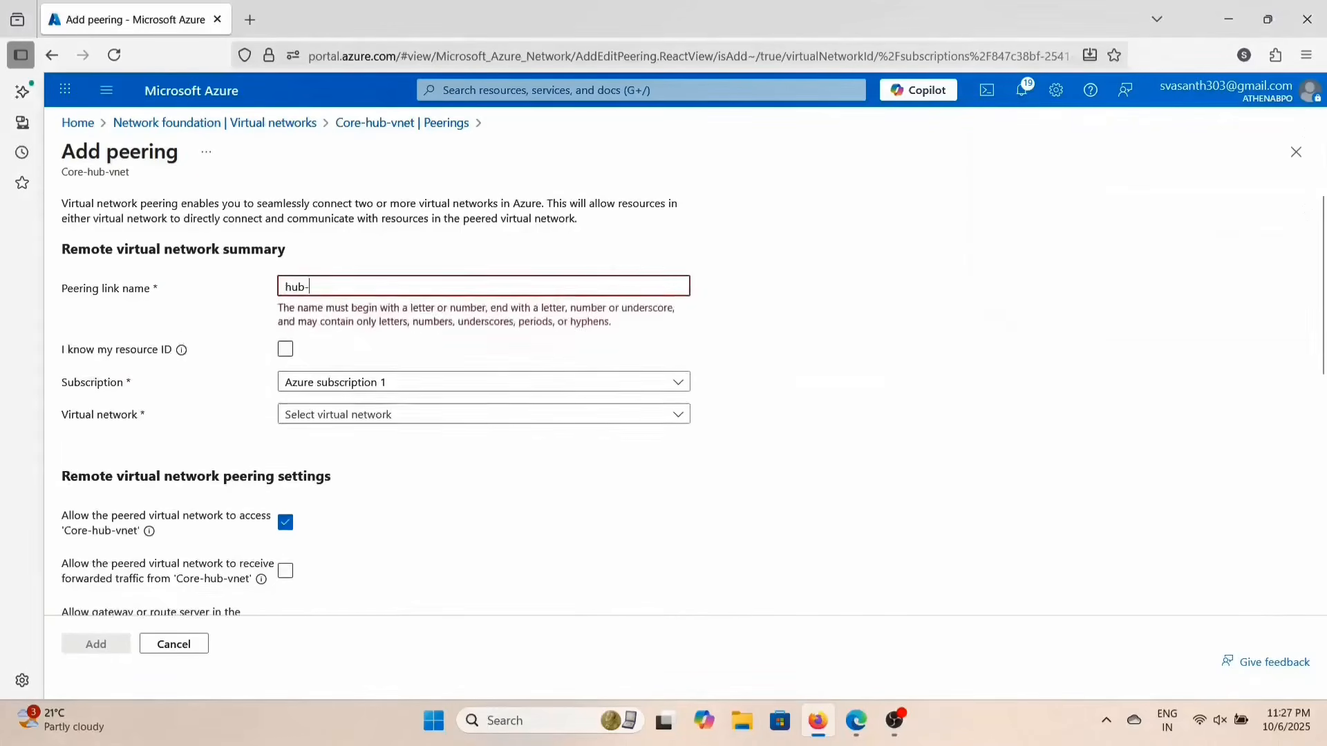
text(non-prod1)
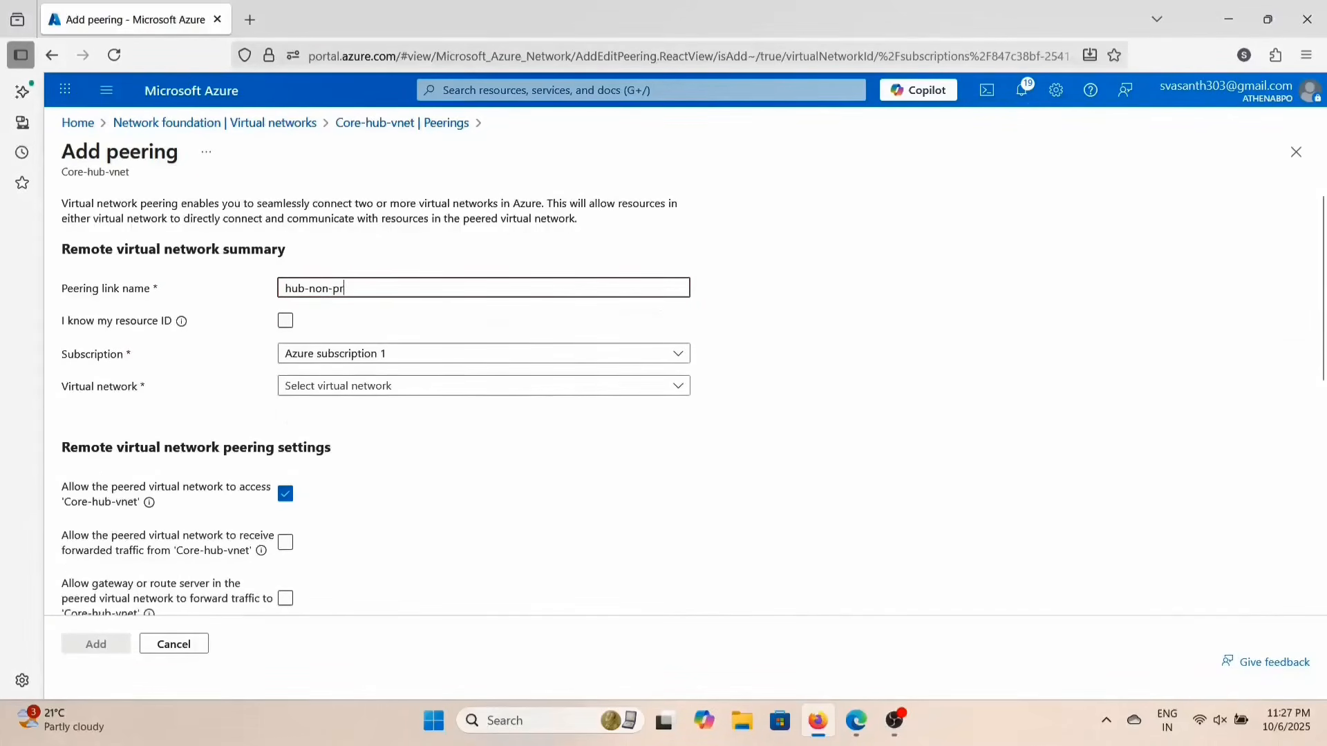
click(341, 391)
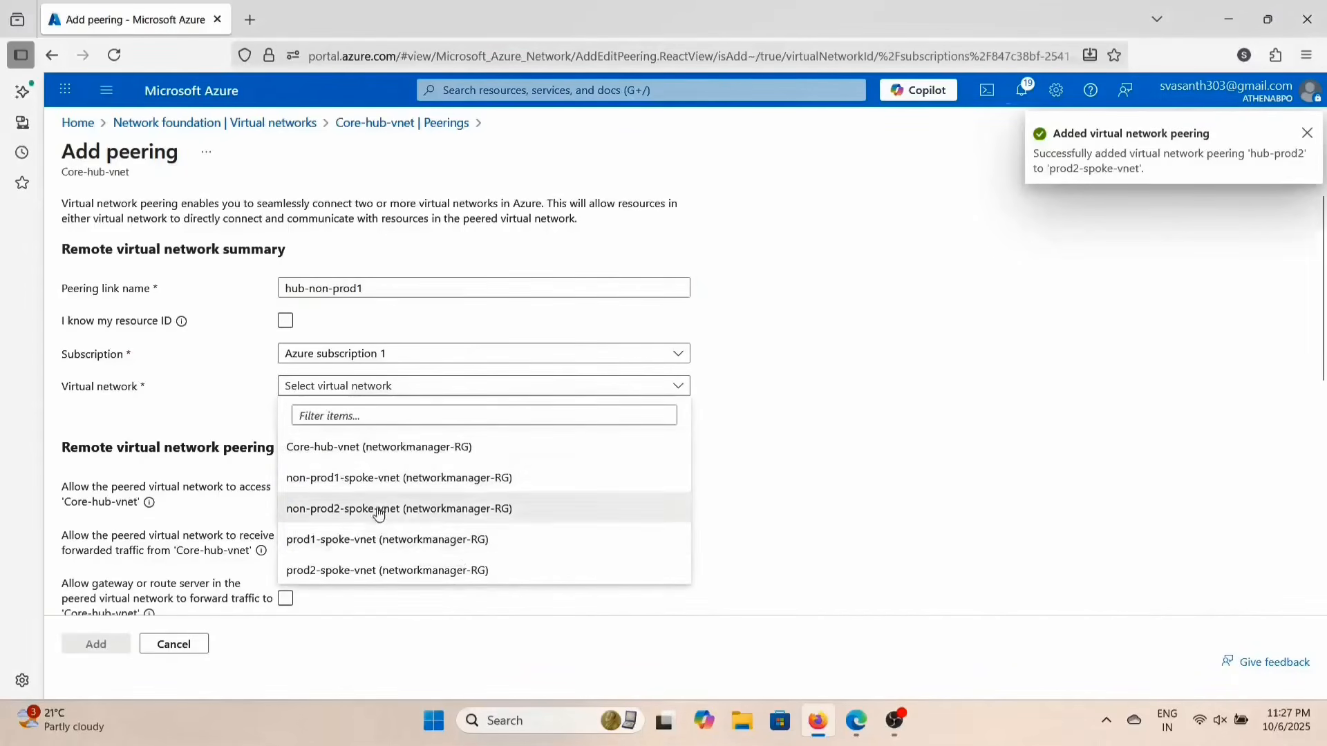
click(380, 477)
Allow forwarded traffic in both directions between non-prod1-spoke-vnet and Core-hub-vnet in the remote and local peering settings.
scroll(445, 488, down, 3)
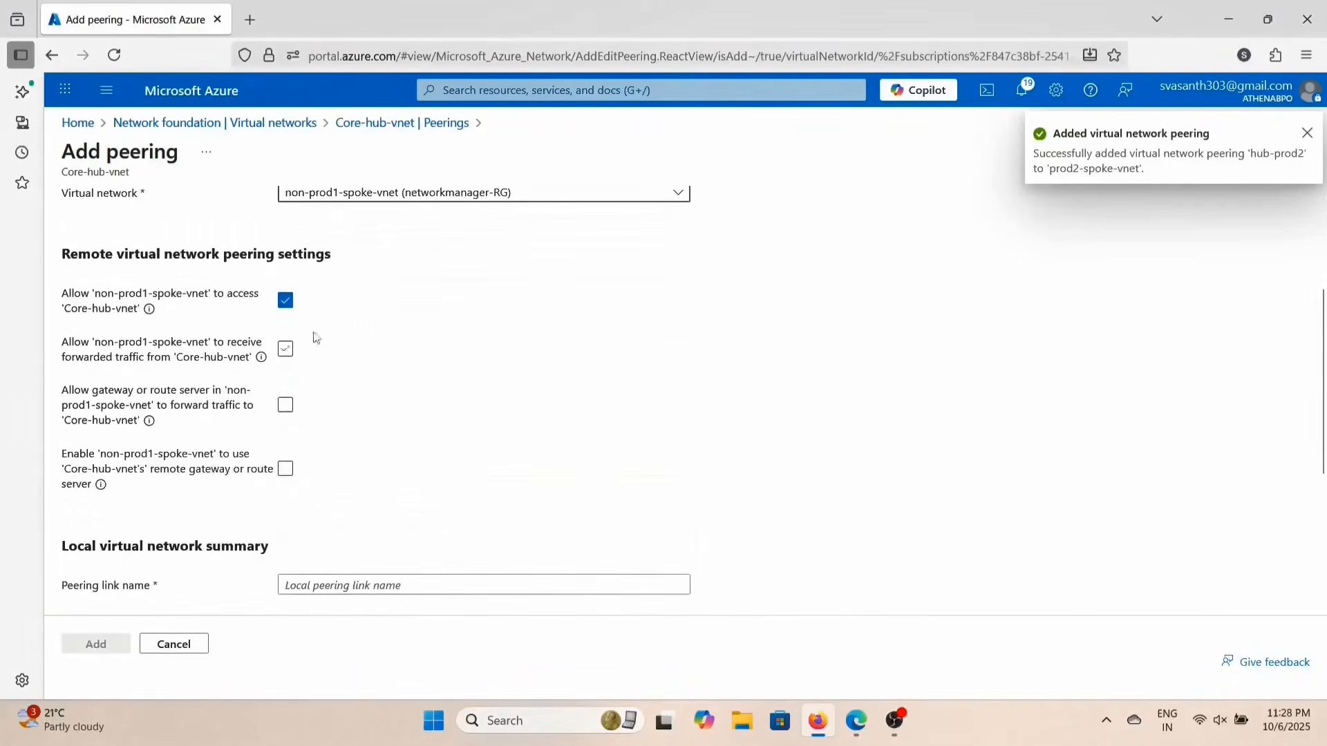
click(285, 349)
scroll(331, 388, down, 4)
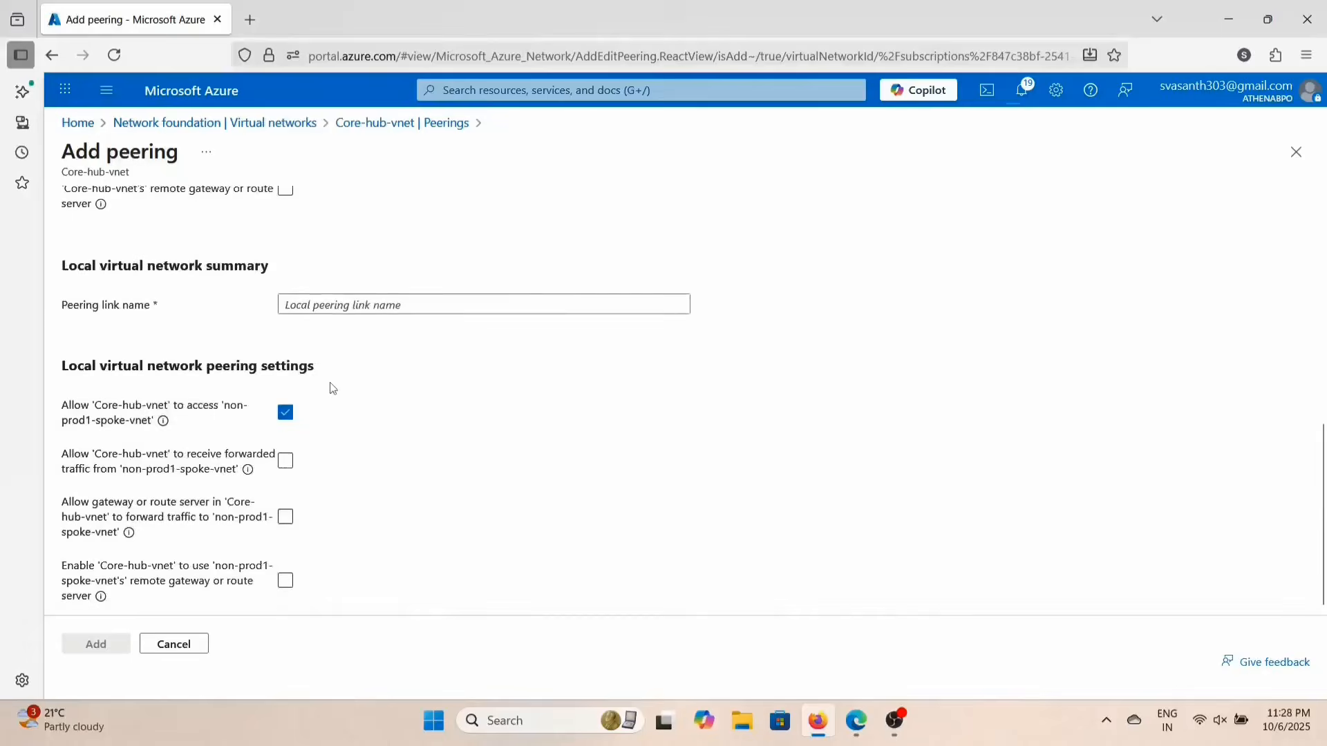
click(285, 468)
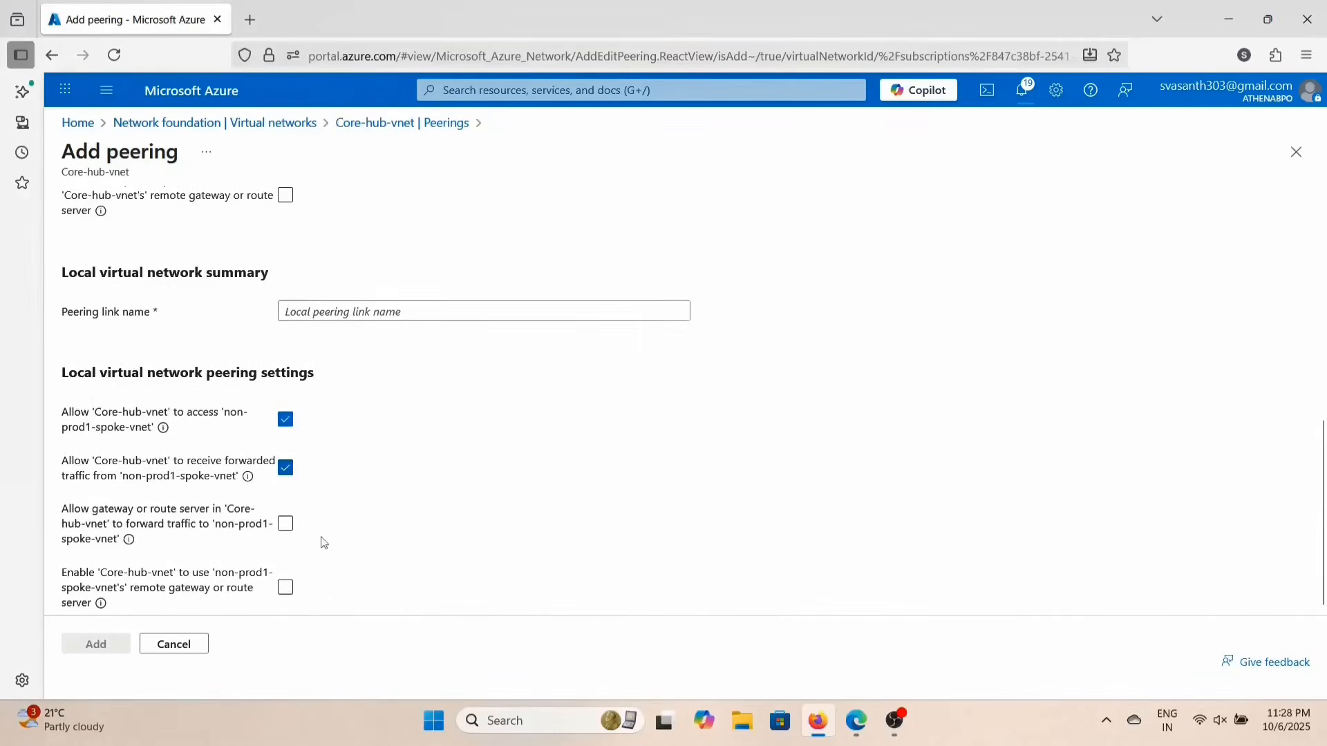
Name the local peering link non-prod1-hub.
scroll(323, 542, up, 2)
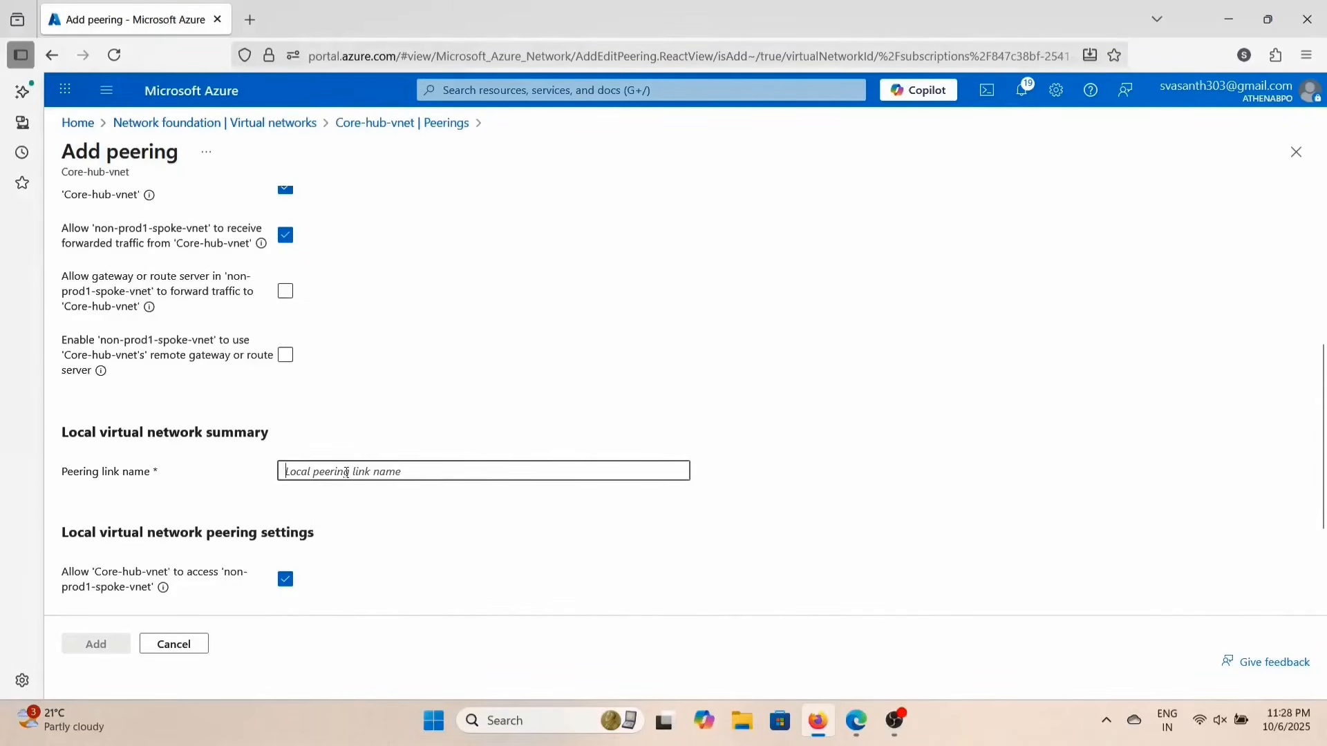
text(p)
key(BackSpace)
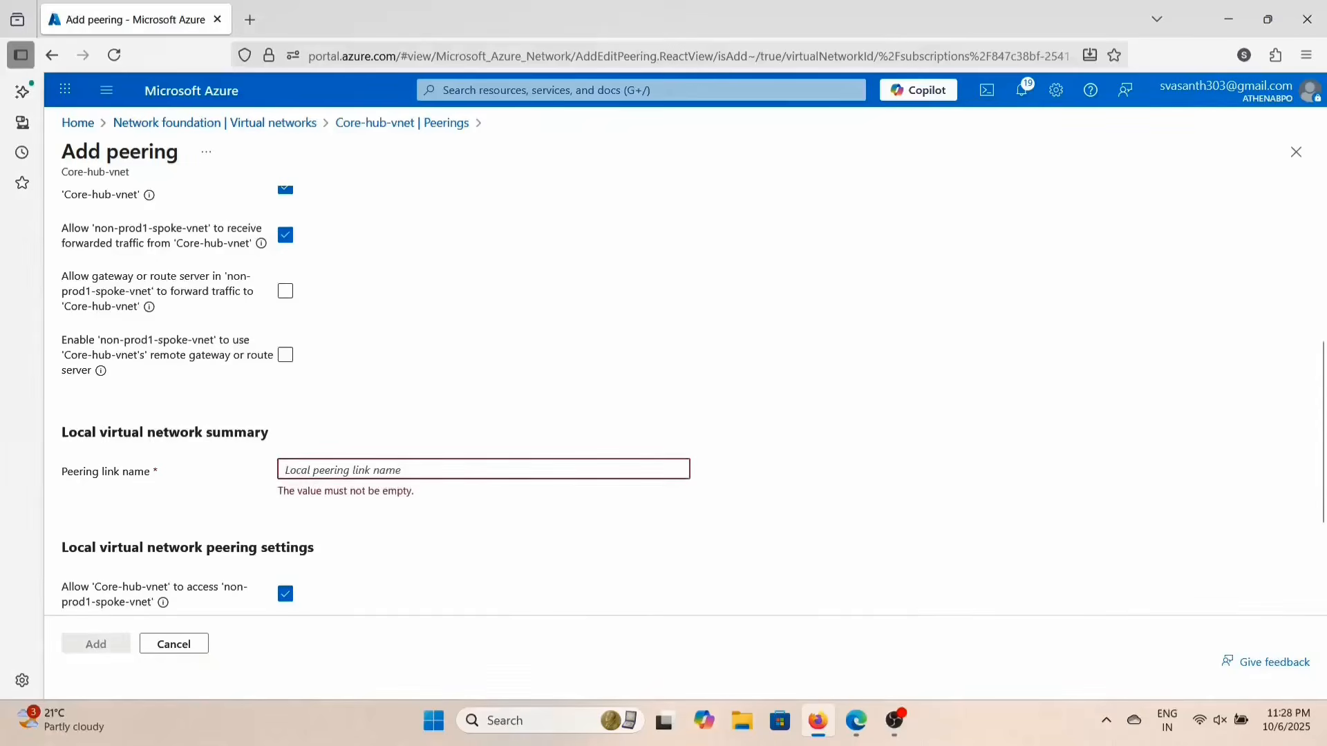
text(pro)
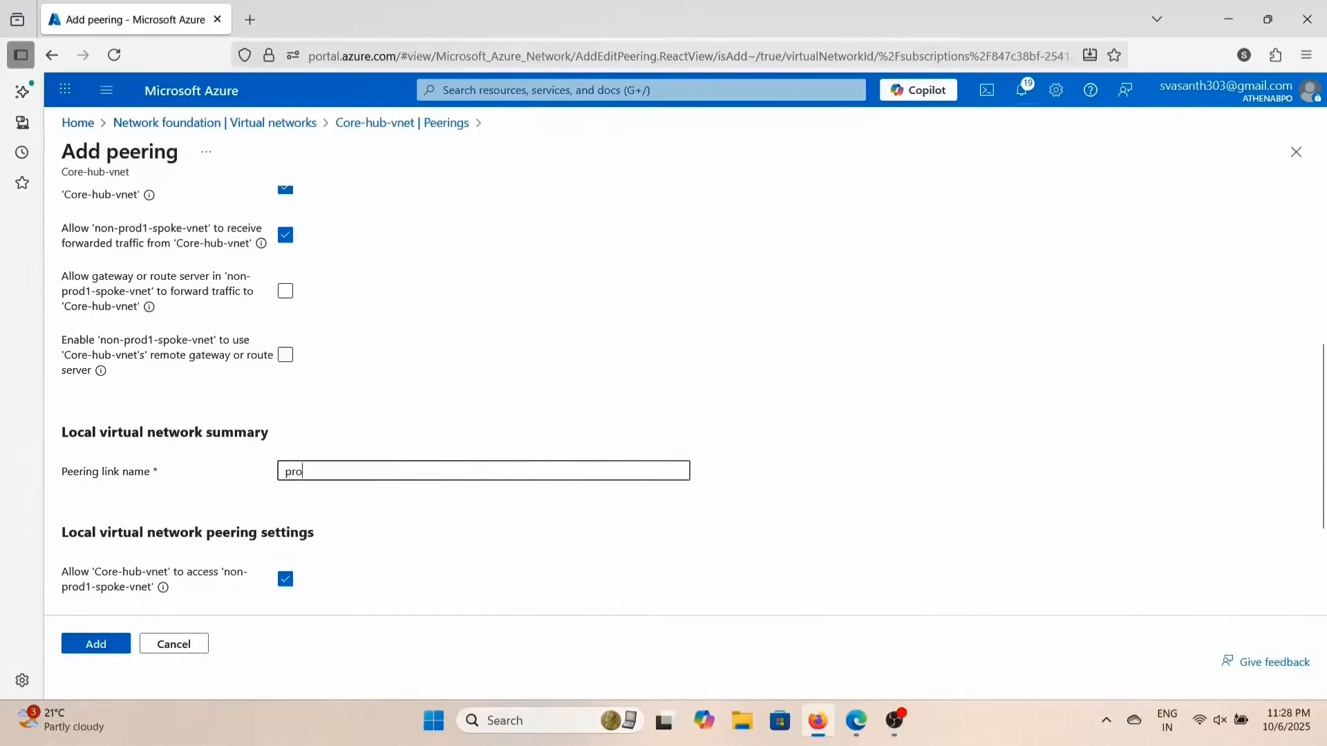
key(BackSpace)
key(BackSpace)
text(non-prod1-hub)
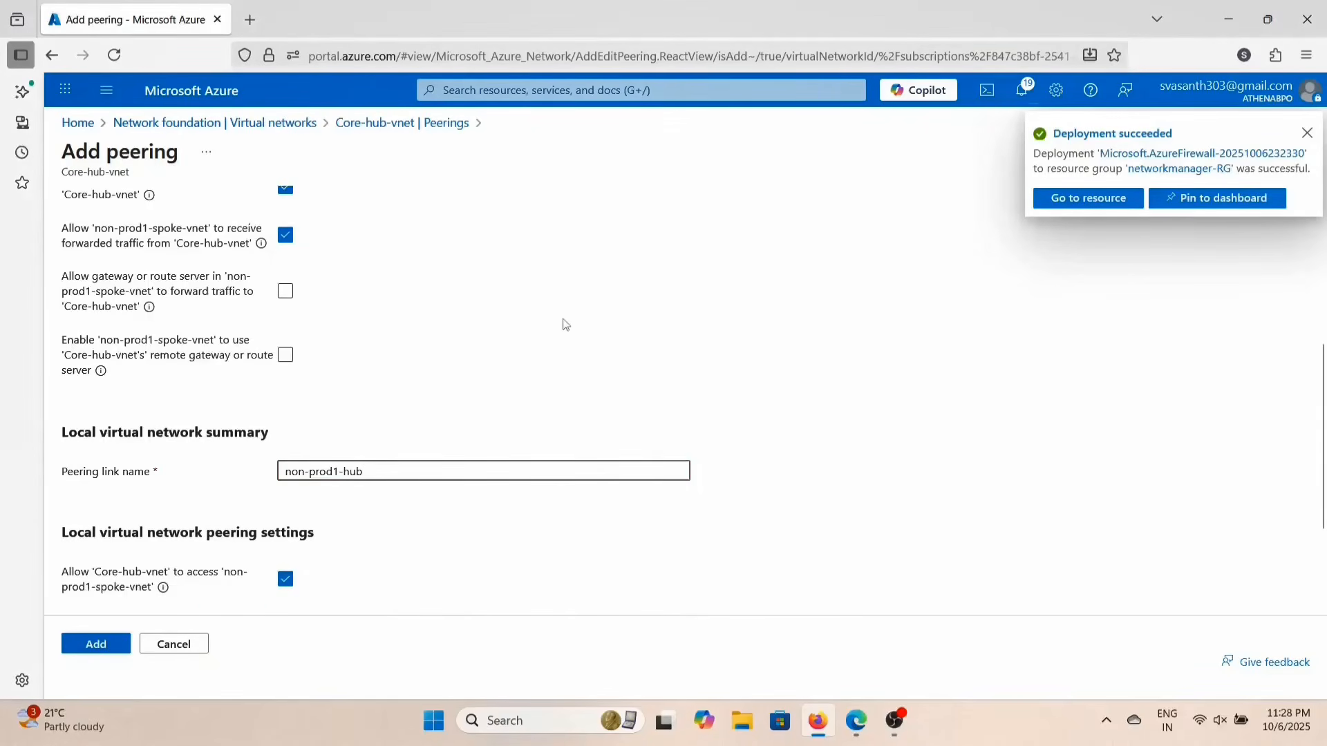
Review the remote and local settings of the non-prod1-spoke-vnet peering and add it.
scroll(566, 325, up, 1)
scroll(565, 325, down, 3)
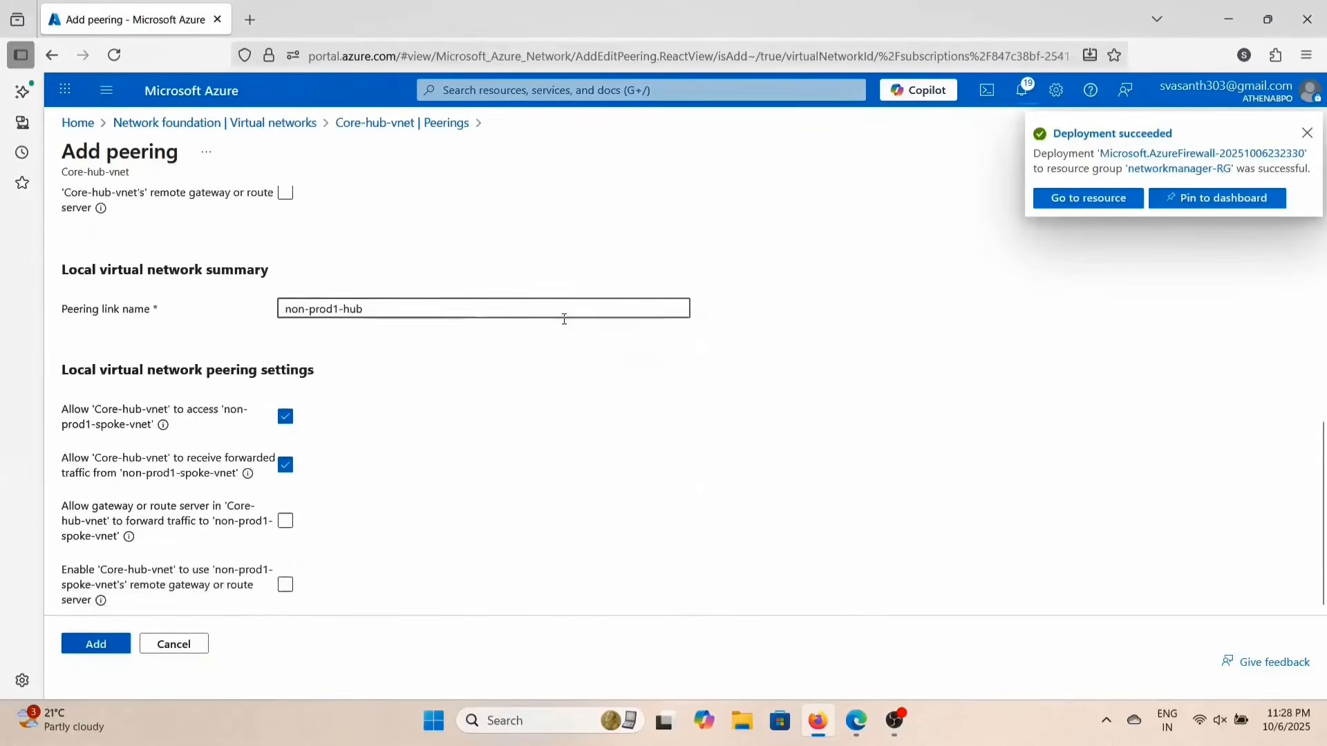
scroll(565, 324, up, 6)
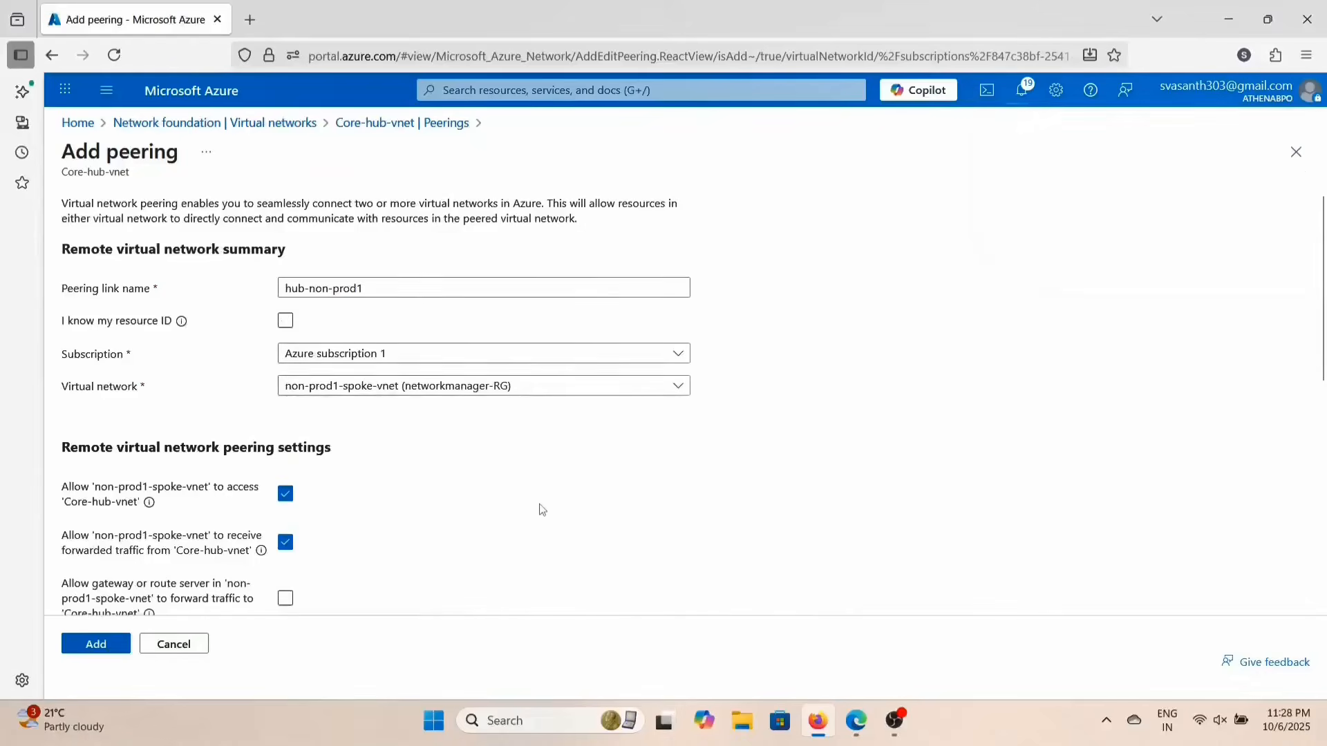
scroll(541, 510, down, 5)
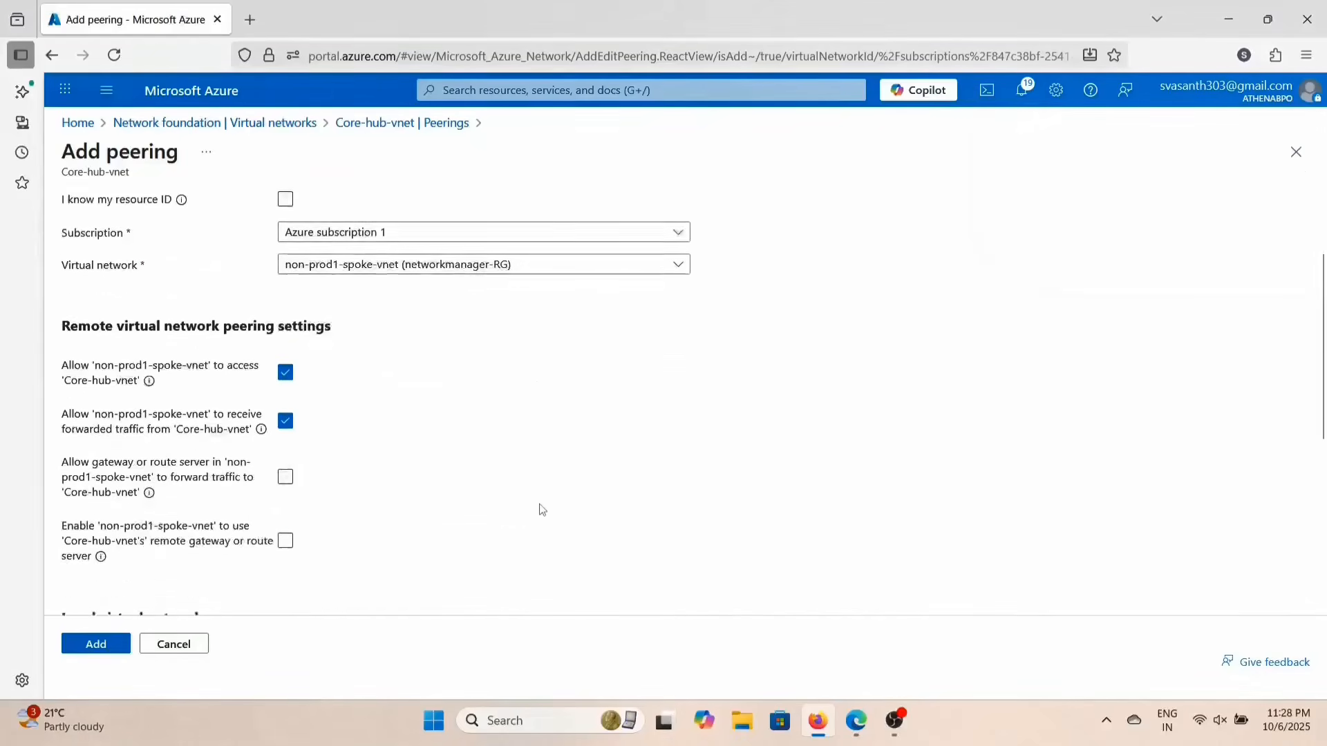
click(99, 644)
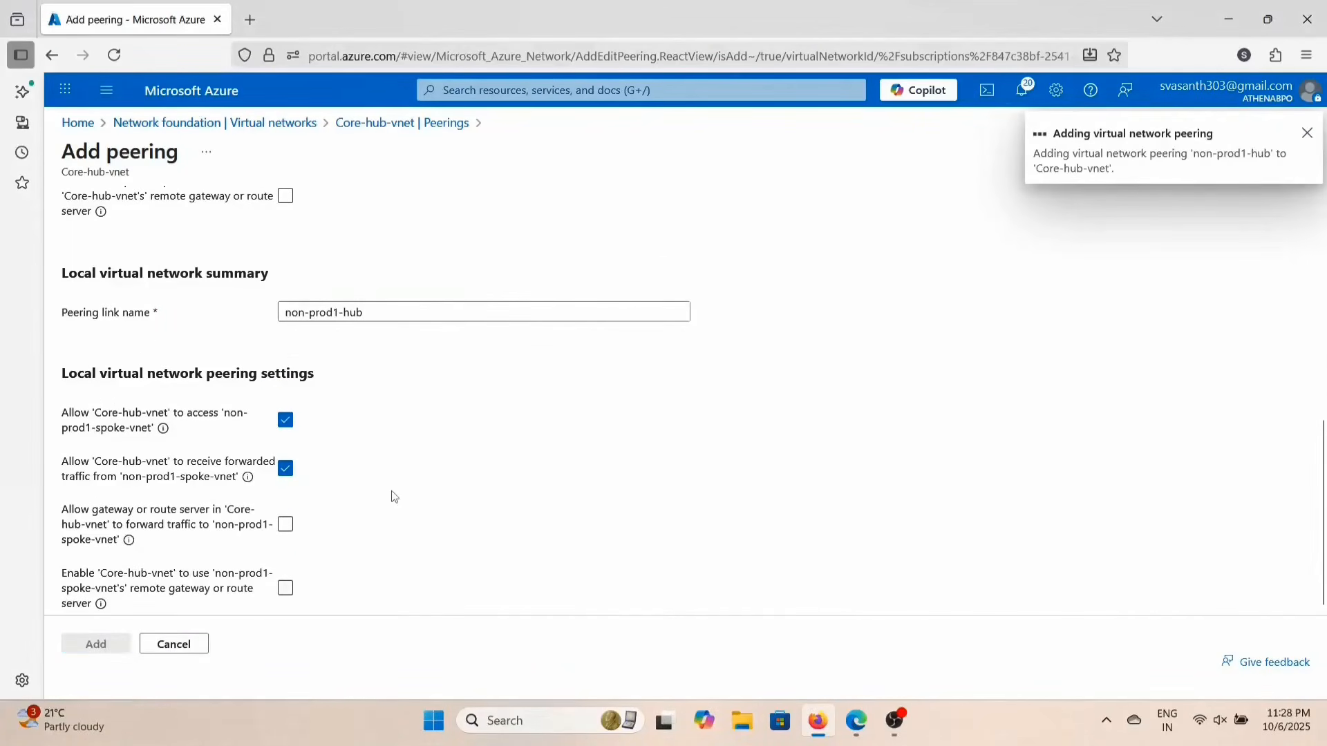
scroll(408, 462, up, 10)
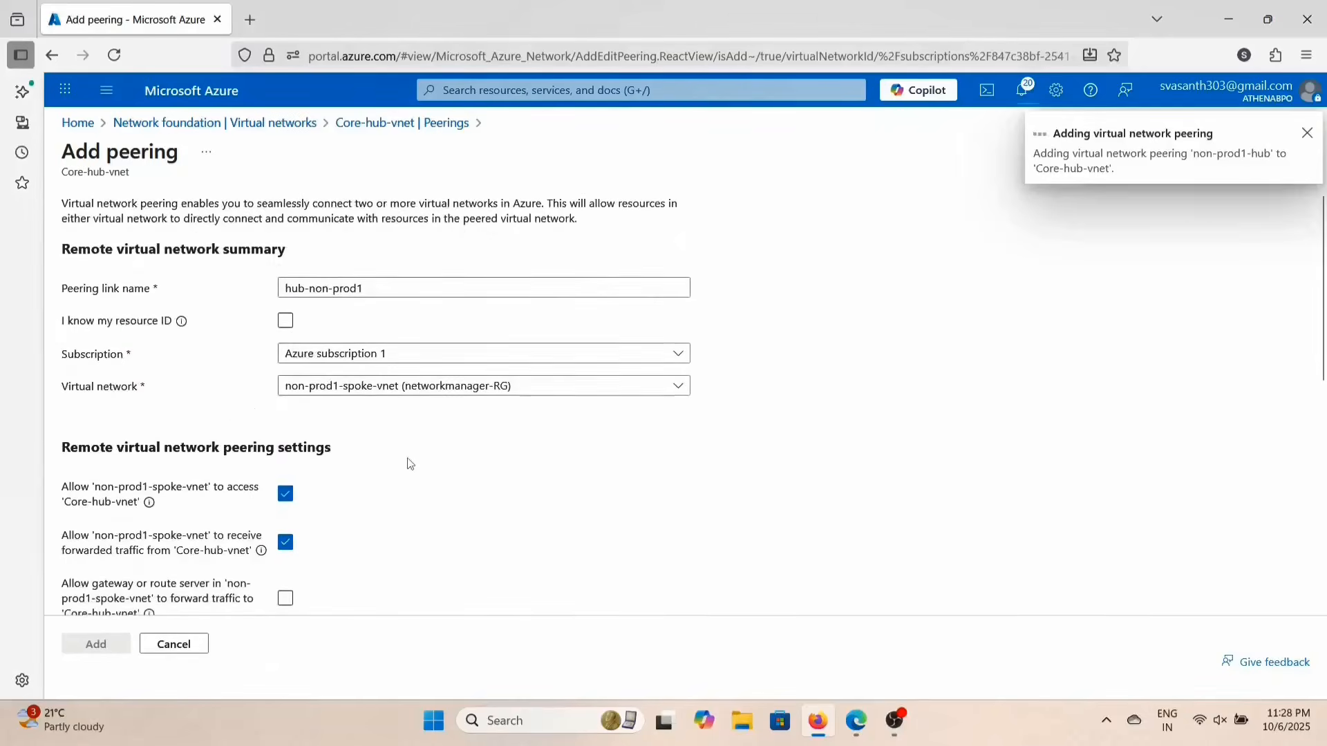
Start another peering on Core-hub-vnet with remote link name hub-non-prod2 and select non-prod2-spoke-vnet as the remote virtual network.
click(367, 129)
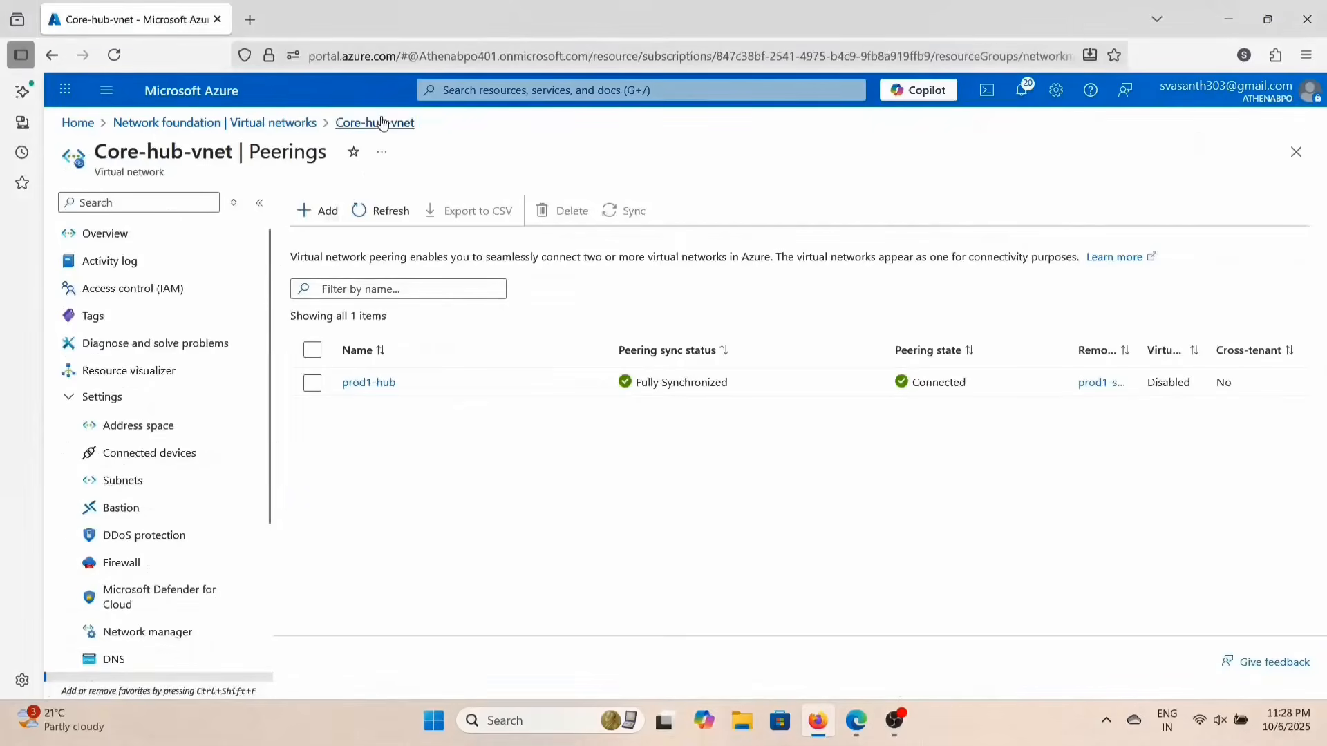
click(322, 211)
click(356, 285)
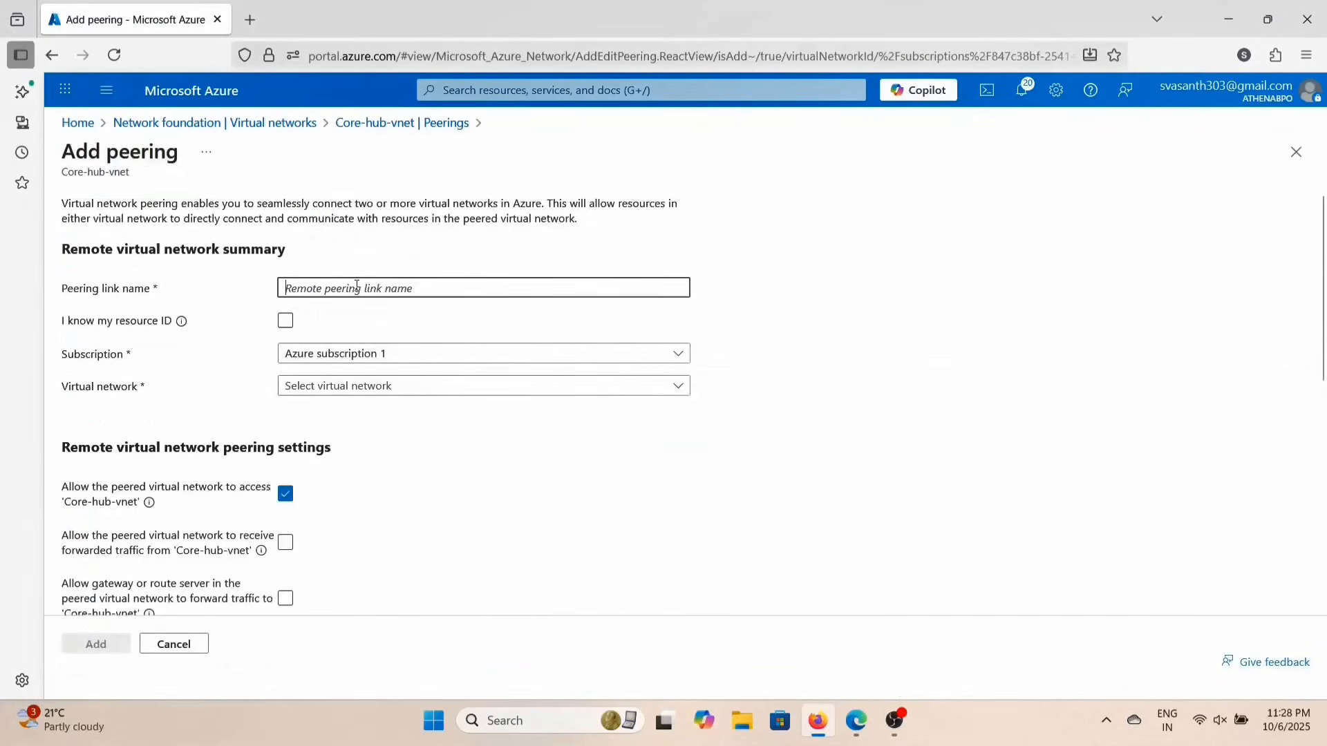
text(hub-)
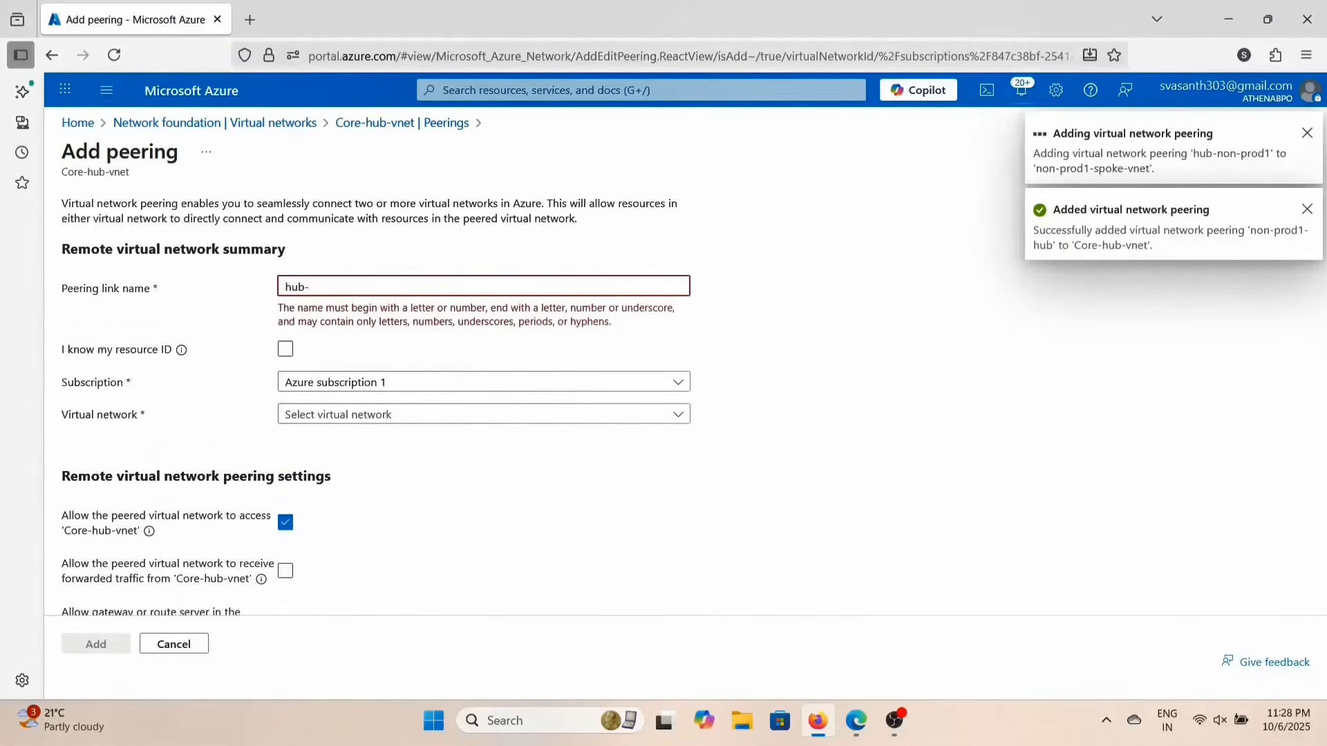
text(non-pro)
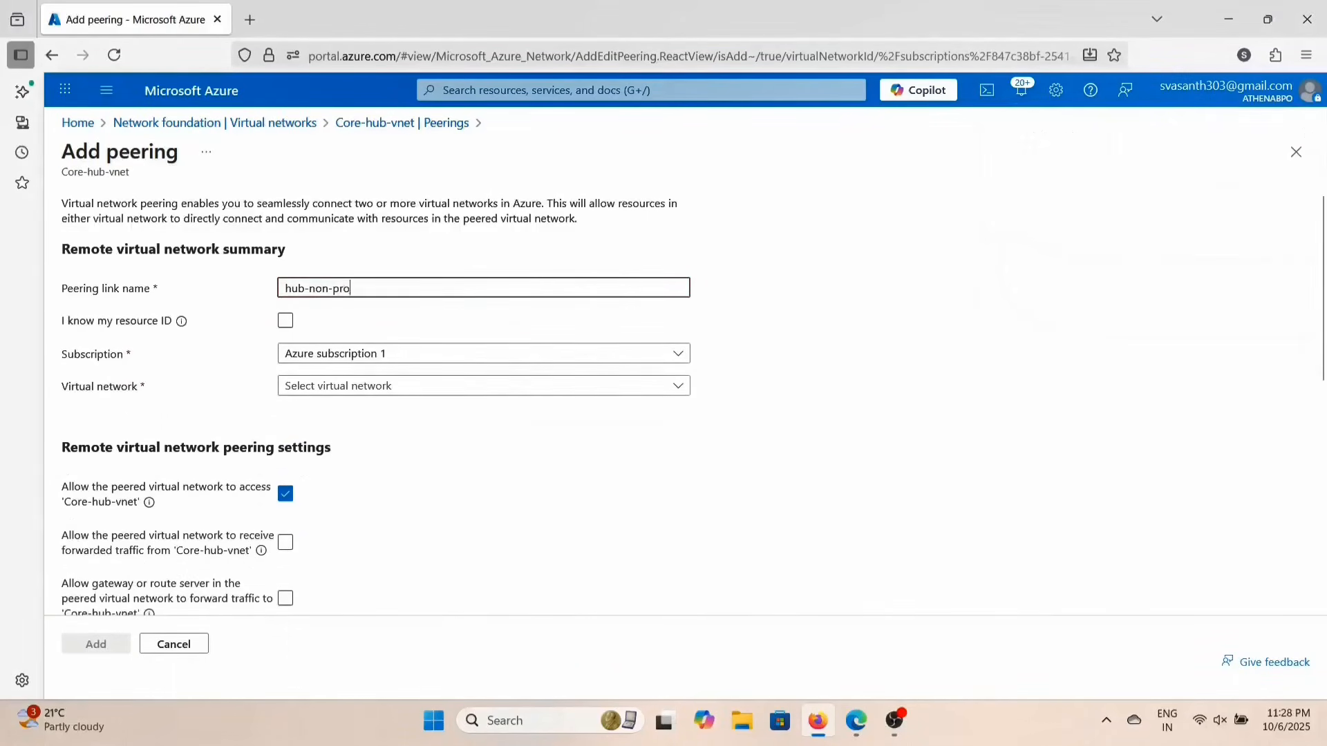
text(d2)
click(405, 384)
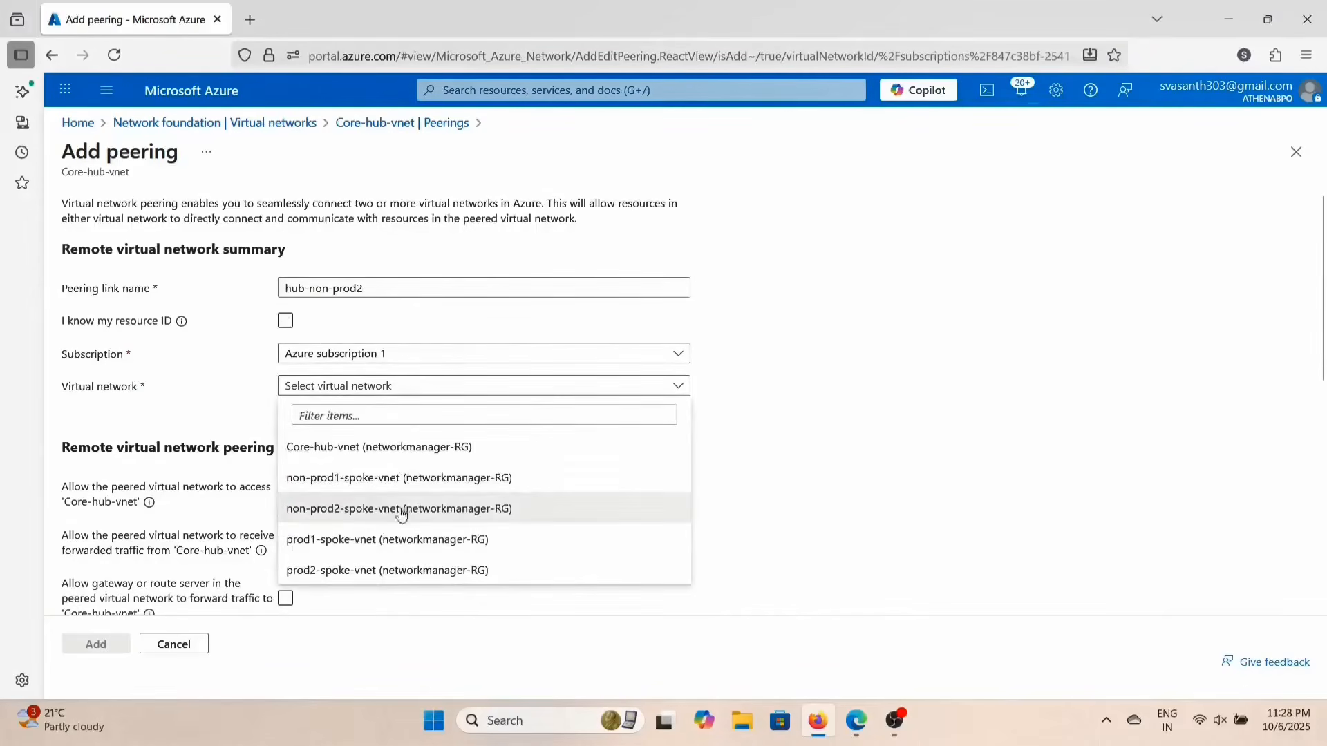
click(406, 384)
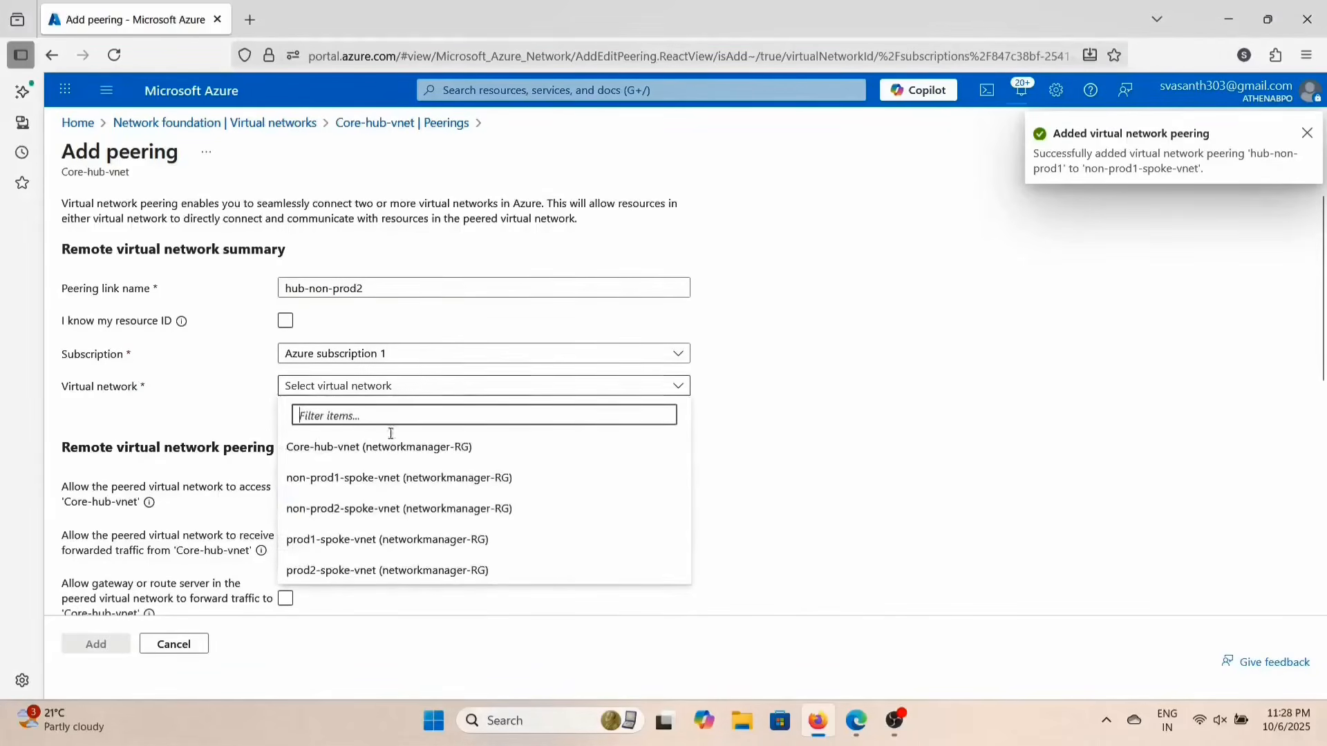
click(361, 509)
Allow forwarded traffic in both directions between non-prod2-spoke-vnet and Core-hub-vnet in the remote and local peering settings.
scroll(450, 497, down, 1)
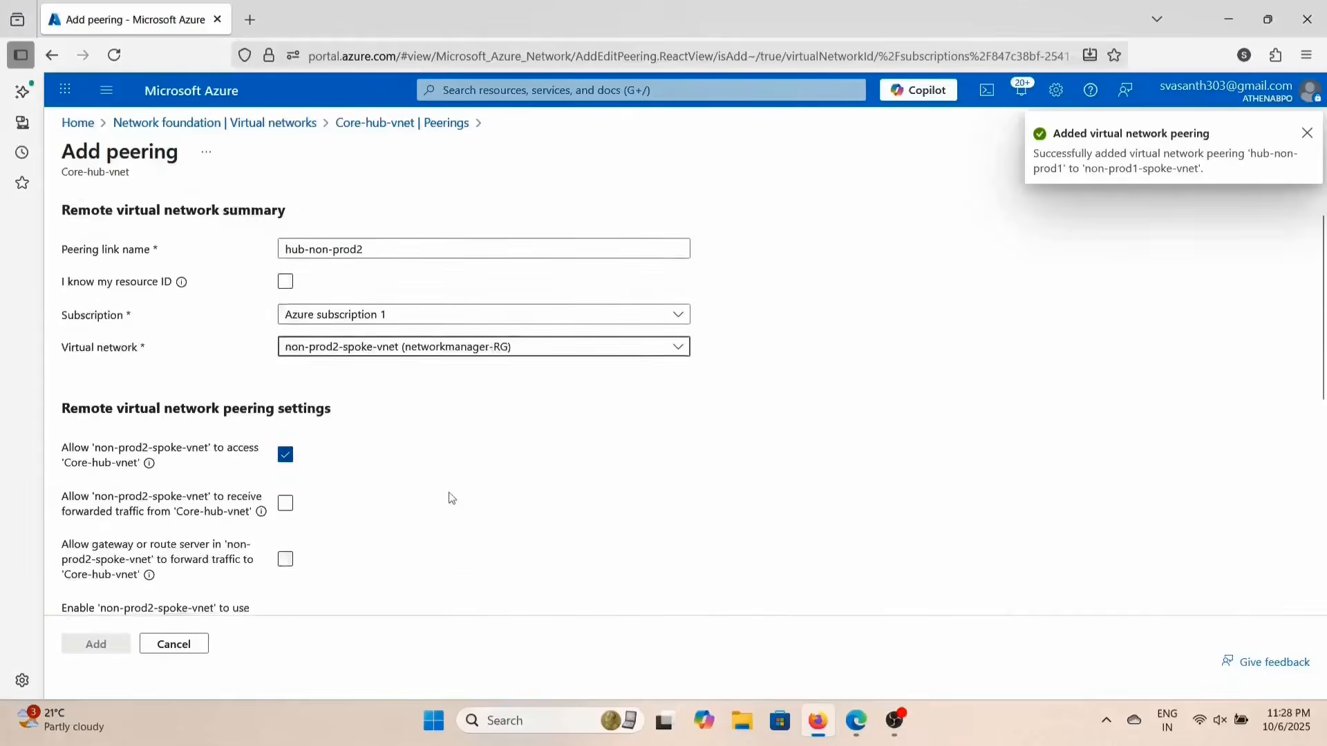
scroll(451, 497, down, 2)
click(285, 347)
scroll(331, 391, down, 1)
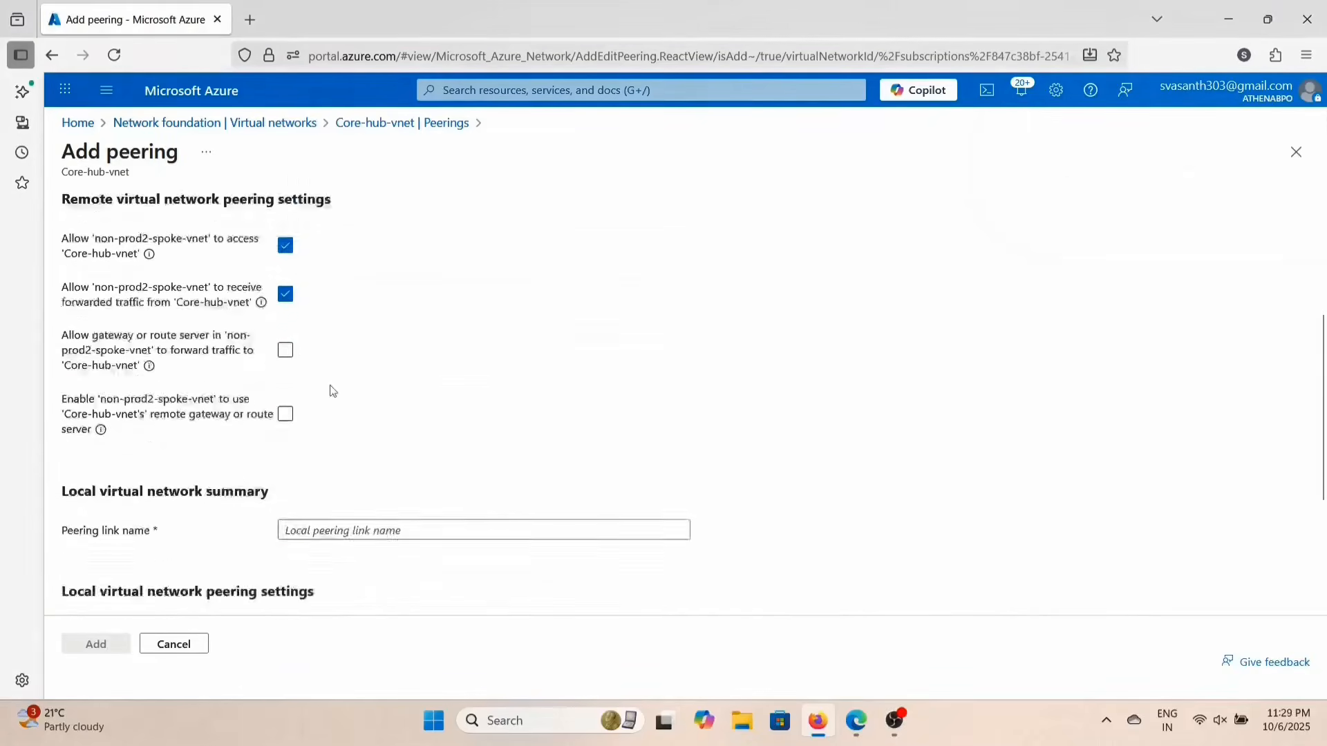
scroll(332, 387, down, 3)
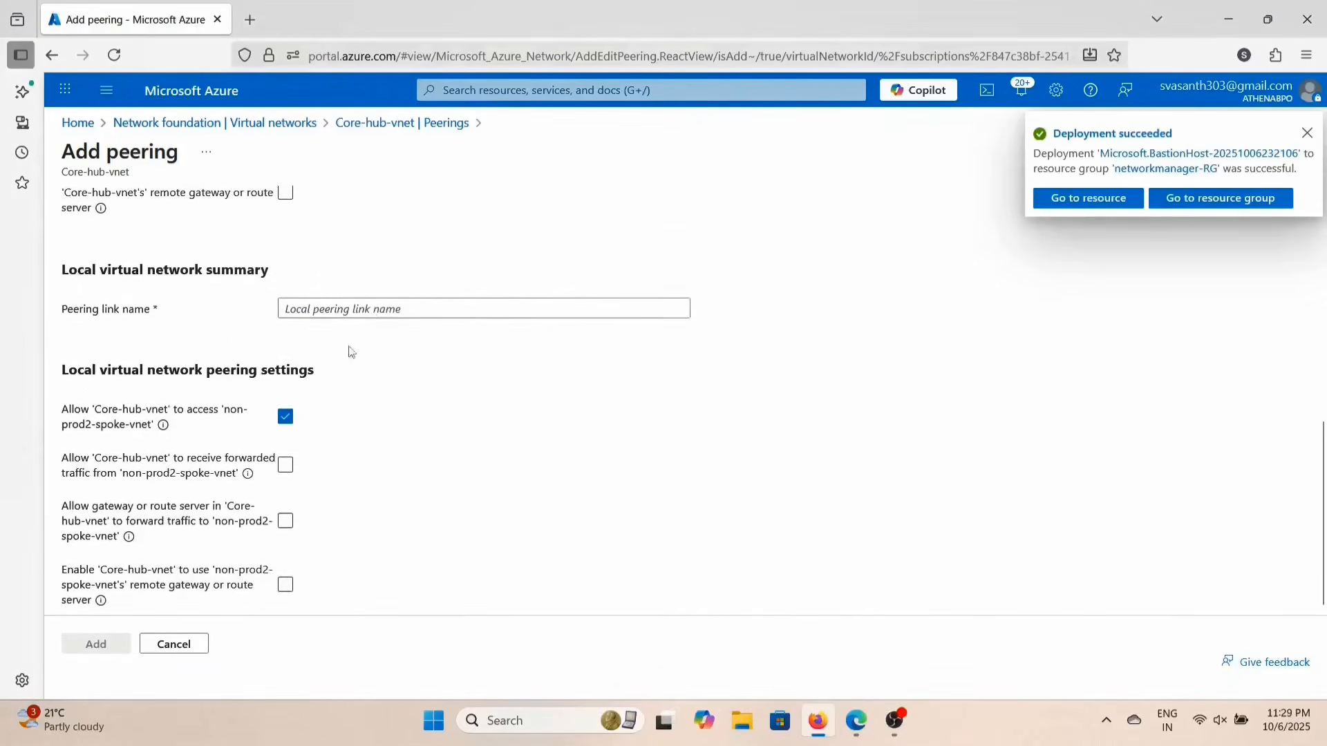
click(285, 468)
Name the local peering link non-prod2-hub.
click(390, 314)
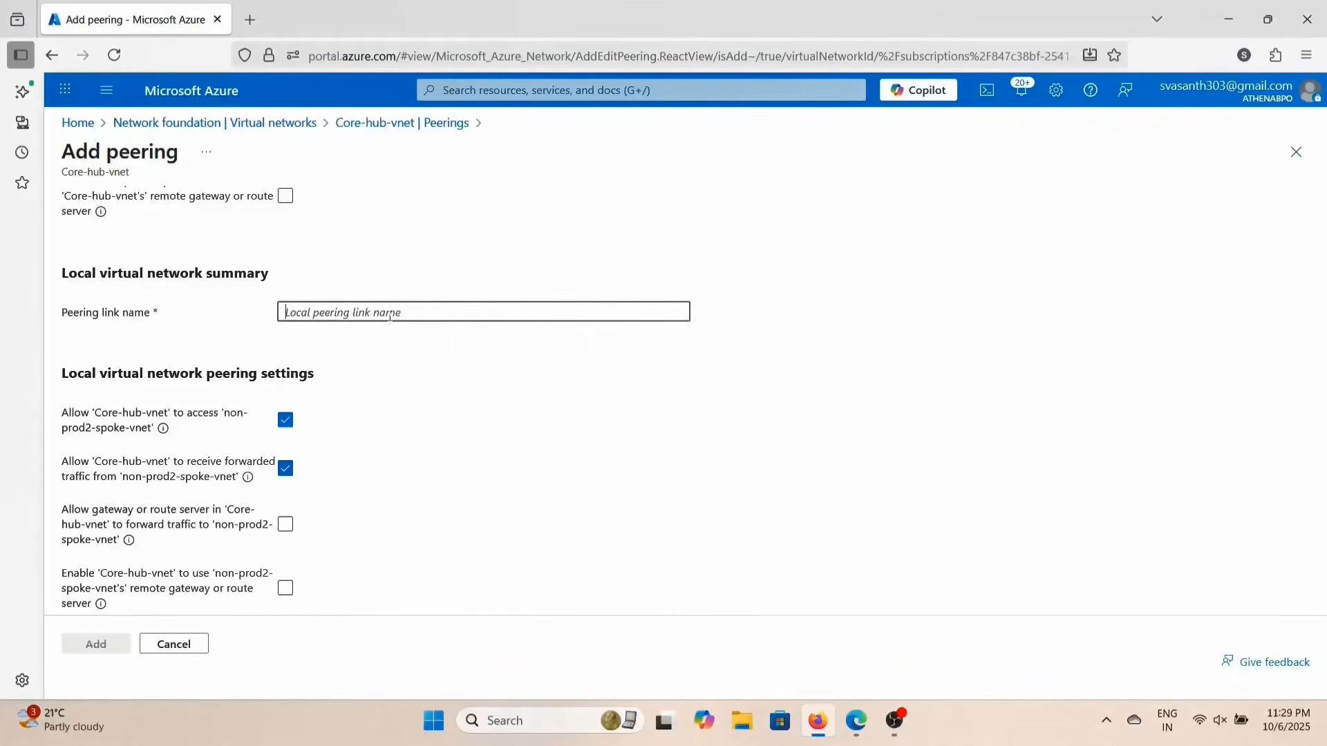
text(n)
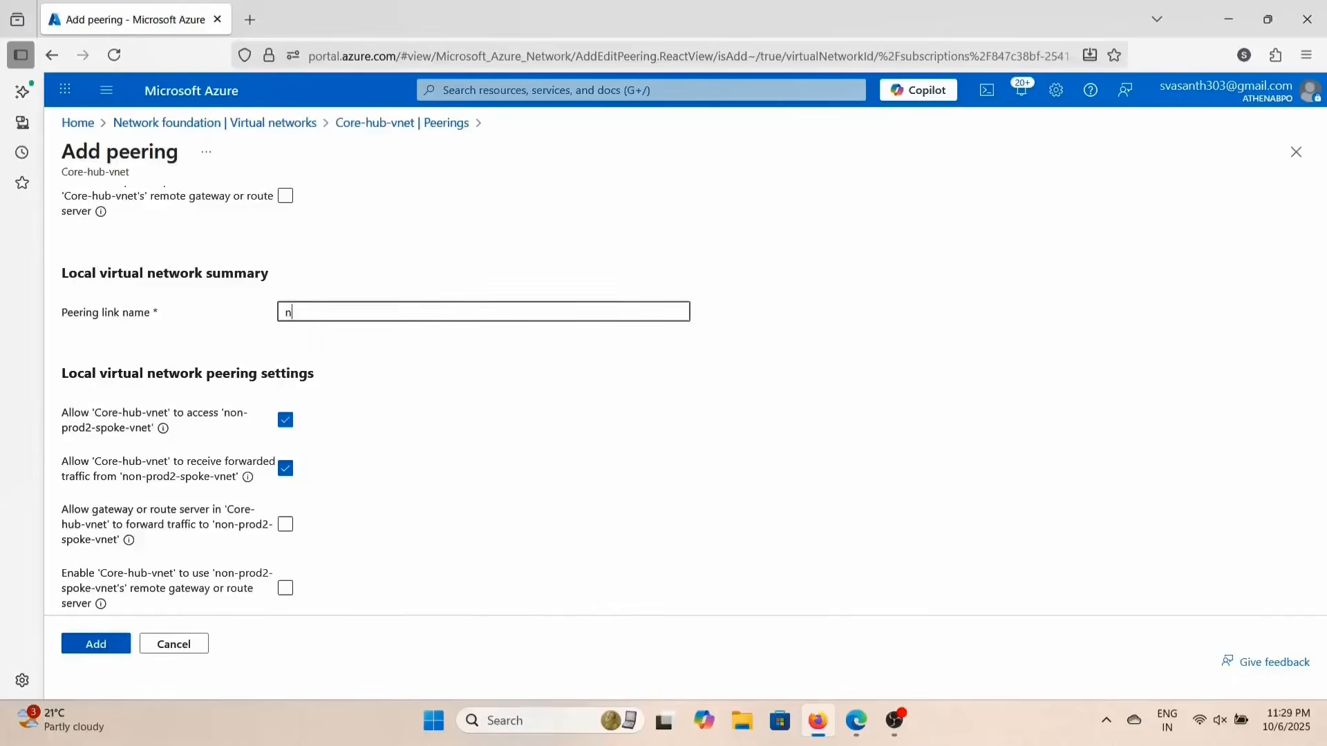
text(on-prod2-hu)
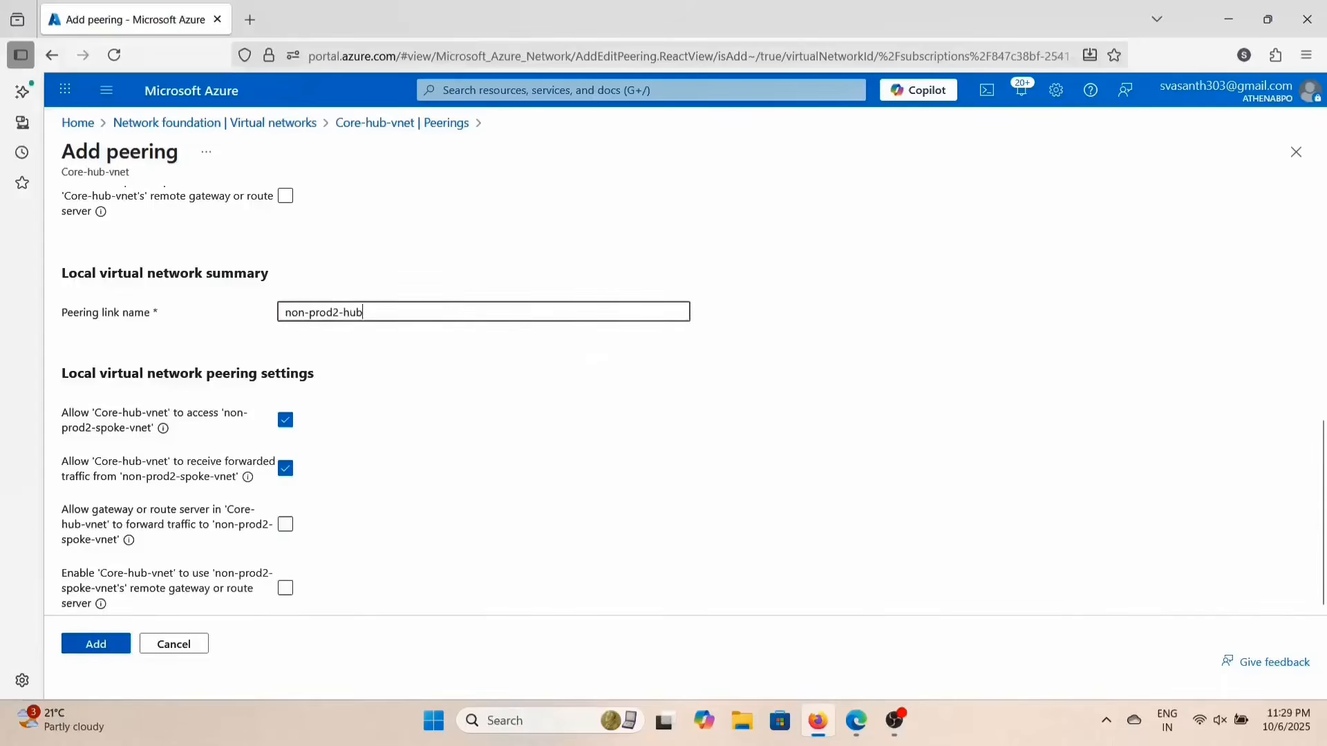
text(b)
click(576, 412)
Review the remote and local settings of the non-prod2-spoke-vnet peering and add it.
scroll(577, 412, up, 10)
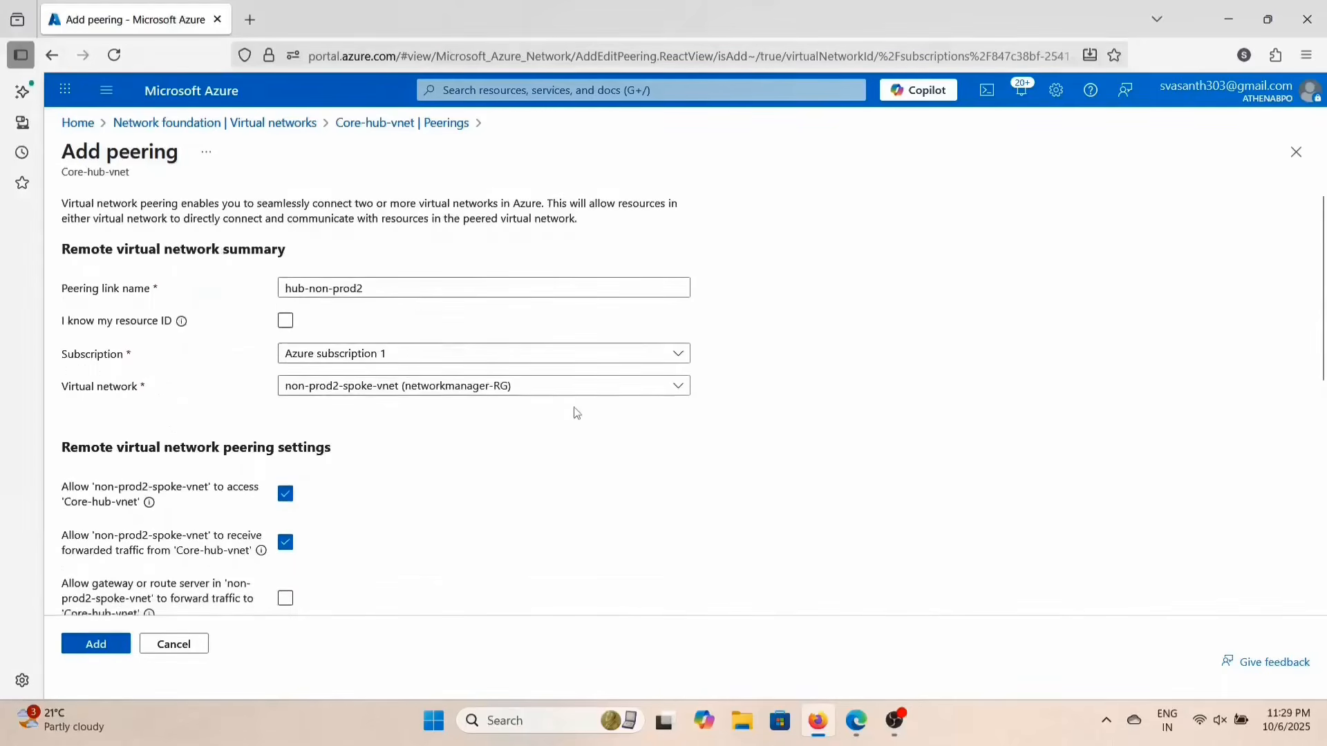
scroll(576, 413, down, 7)
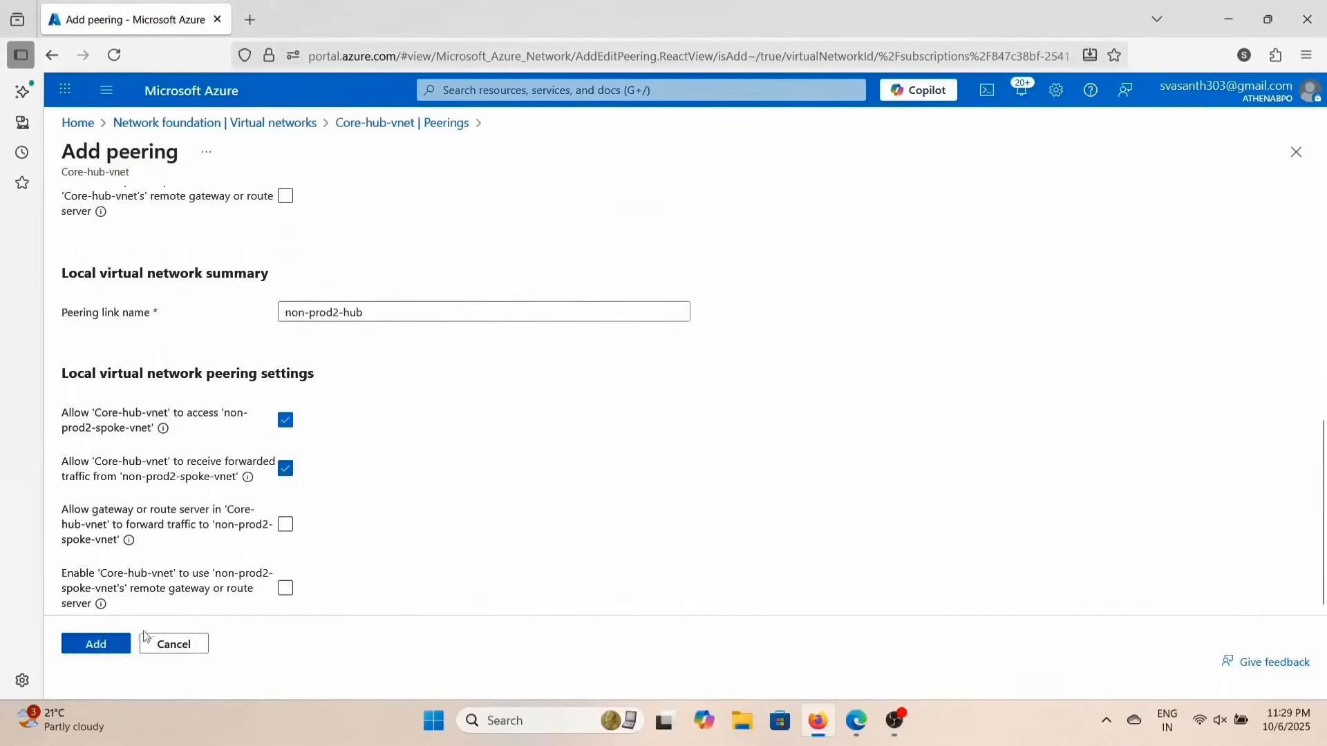
click(118, 643)
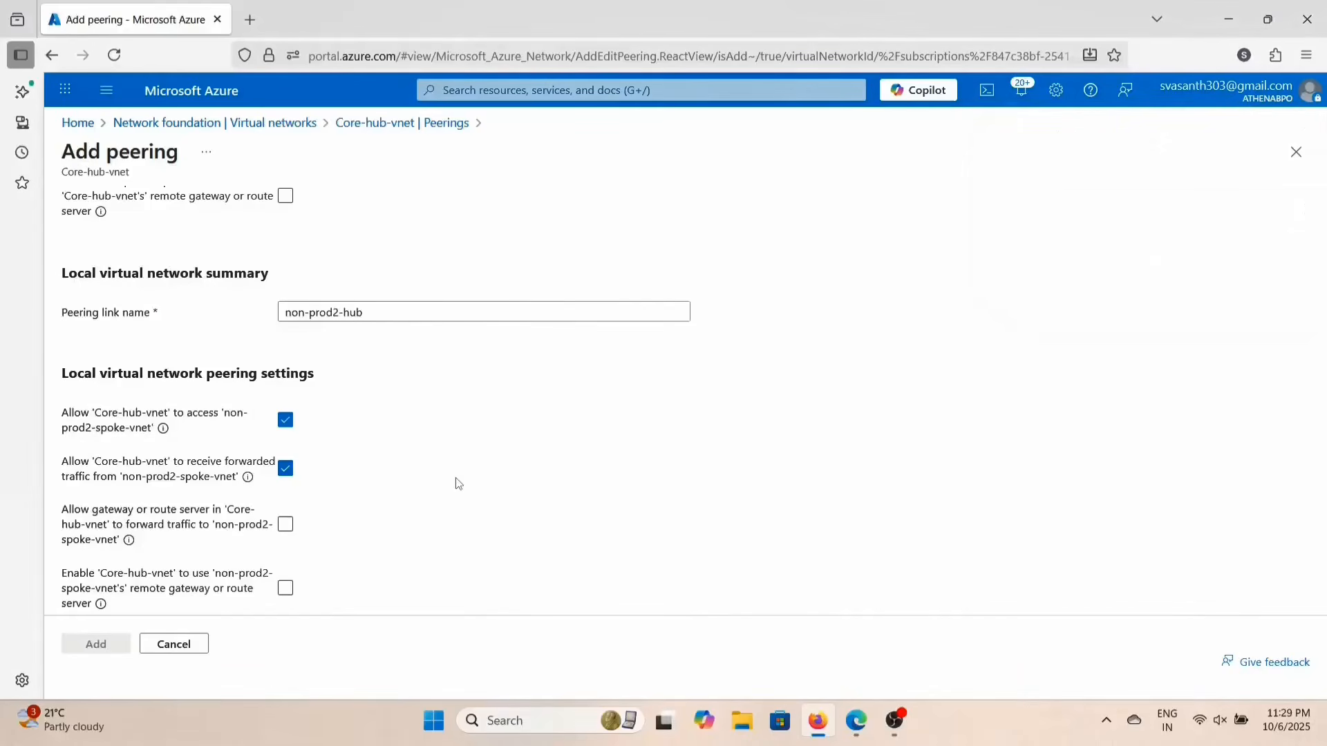
Search the portal for gateway services.
click(547, 90)
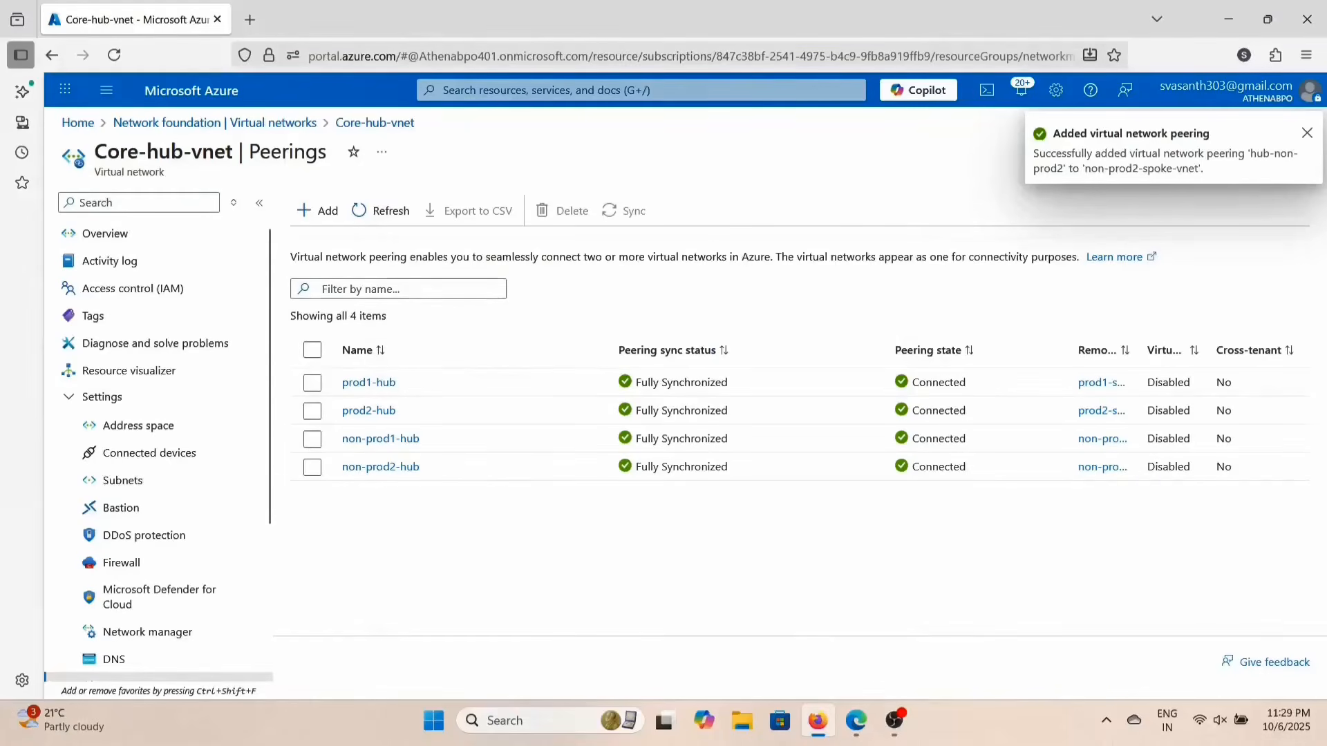
click(547, 90)
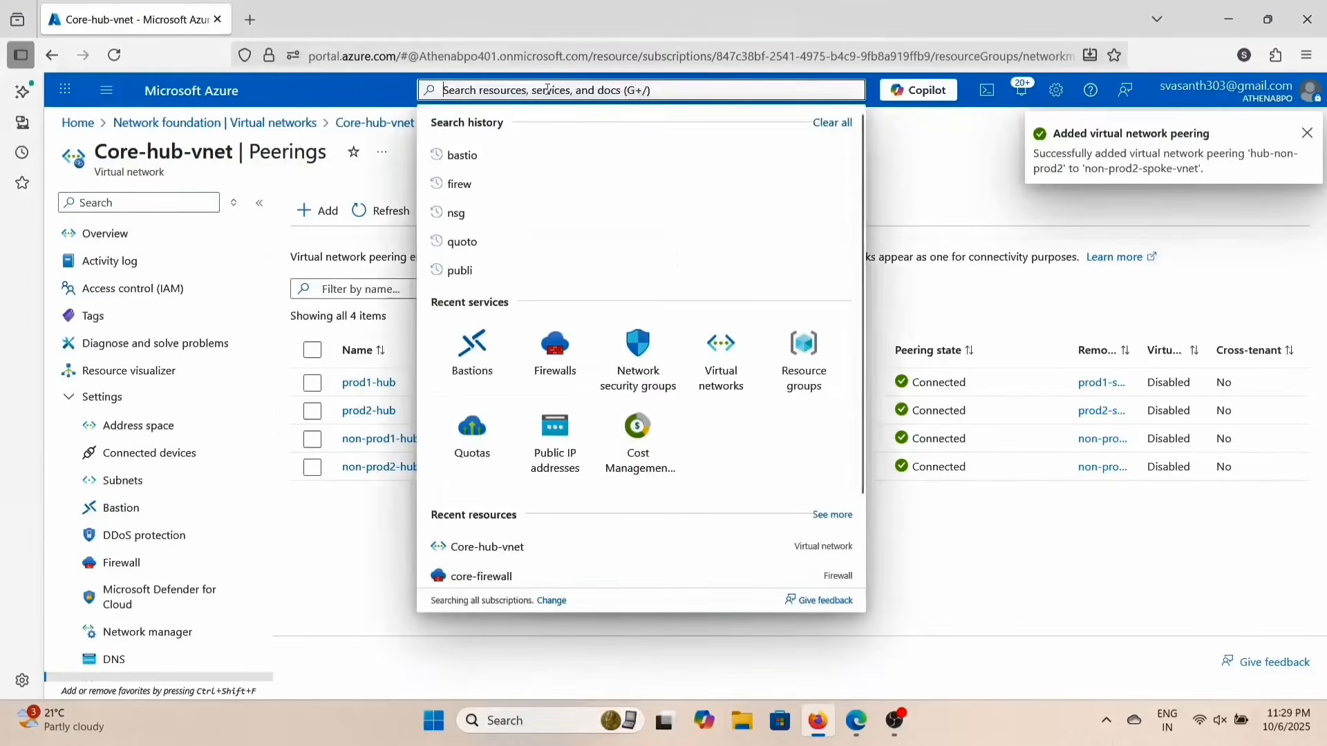
text(o)
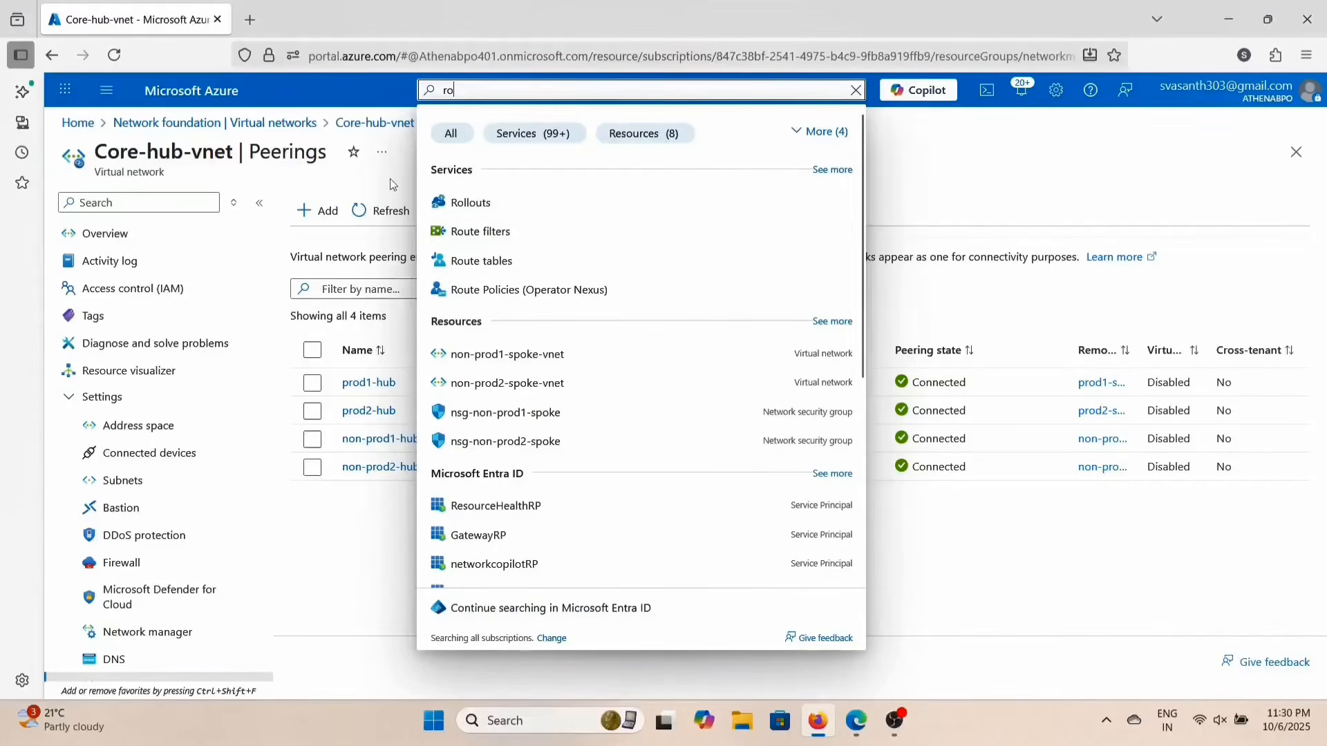
key(BackSpace)
key(BackSpace)
text(gat)
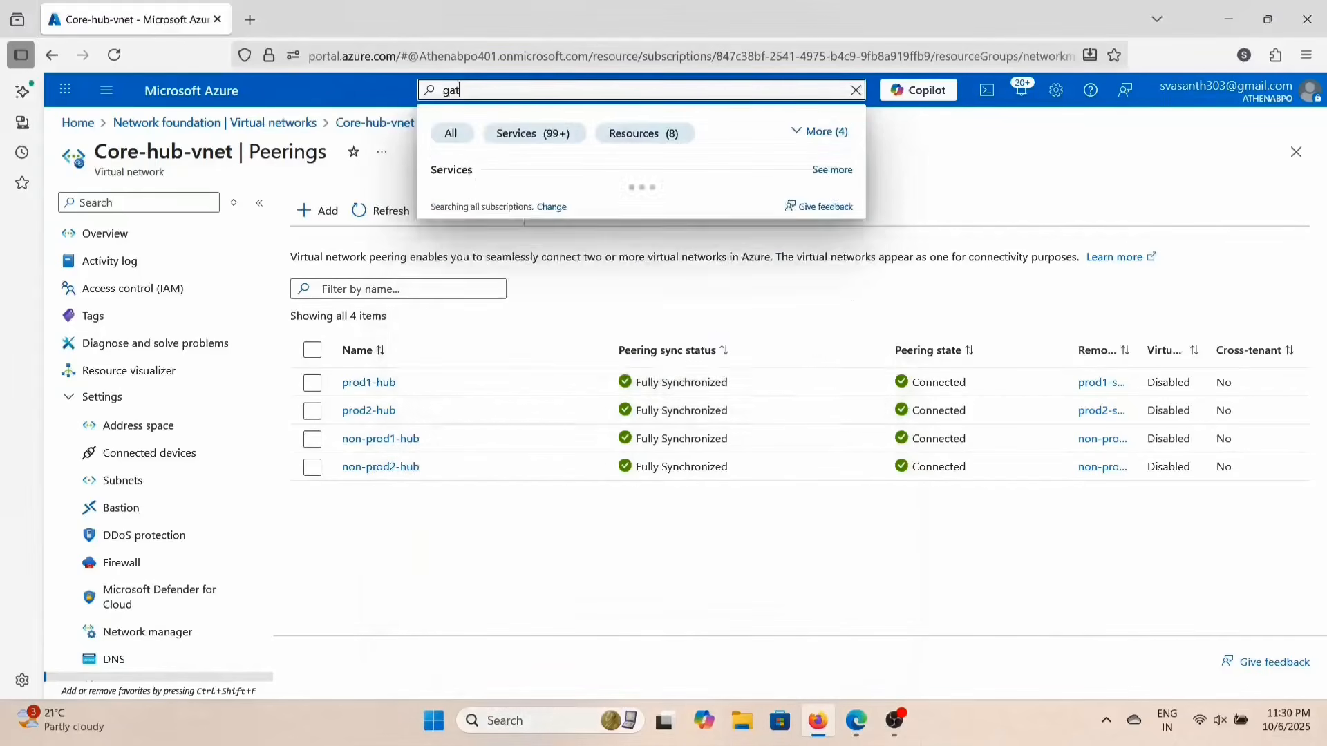
text(ew)
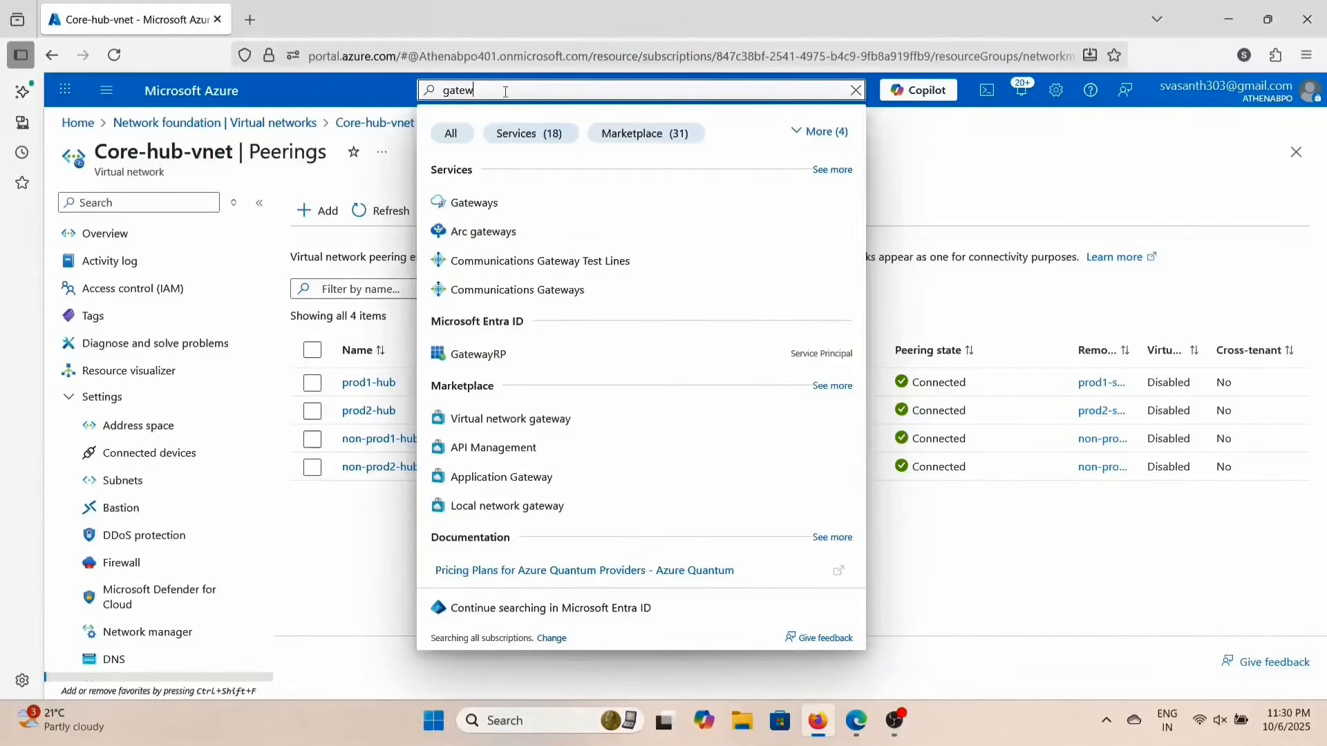
key(BackSpace)
key(BackSpace)
key(BackSpace)
key(BackSpace)
key(BackSpace)
Search the portal for network gateways and open the VPN gateways list under Virtual network gateways.
text(ne)
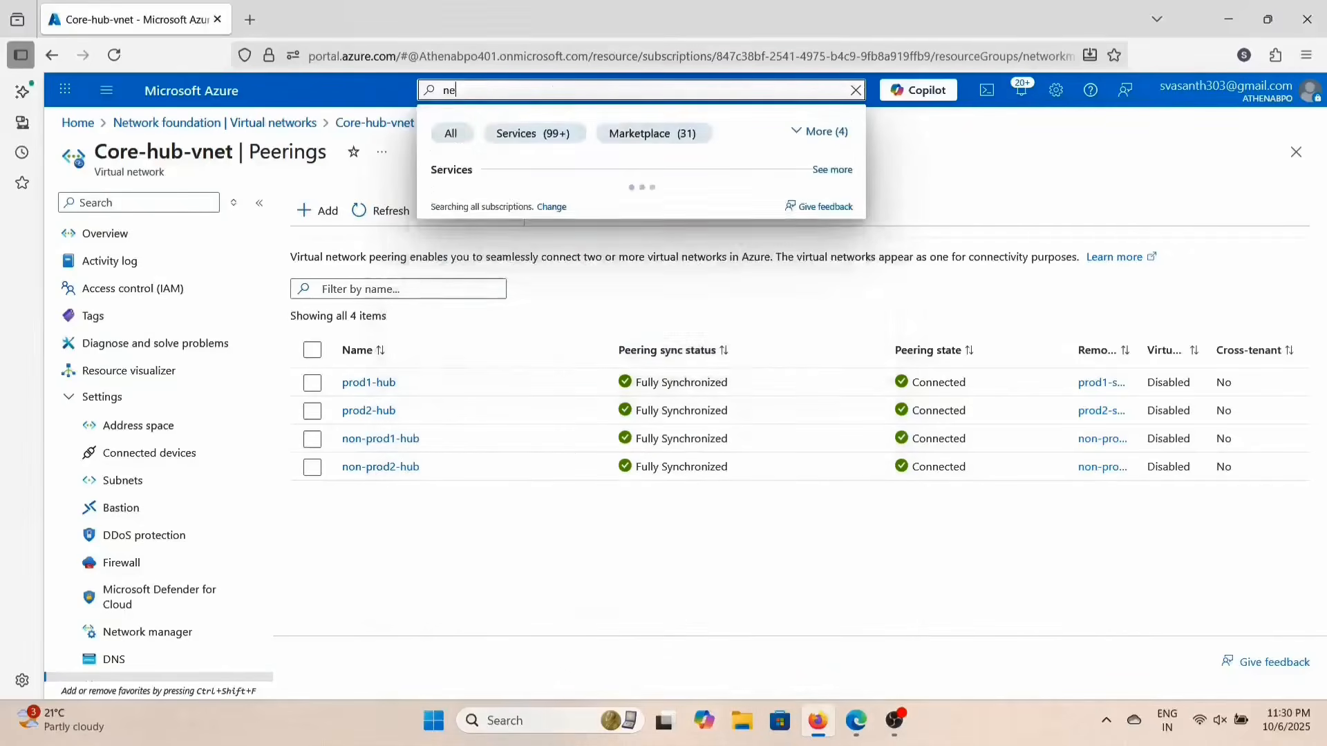
text(twork )
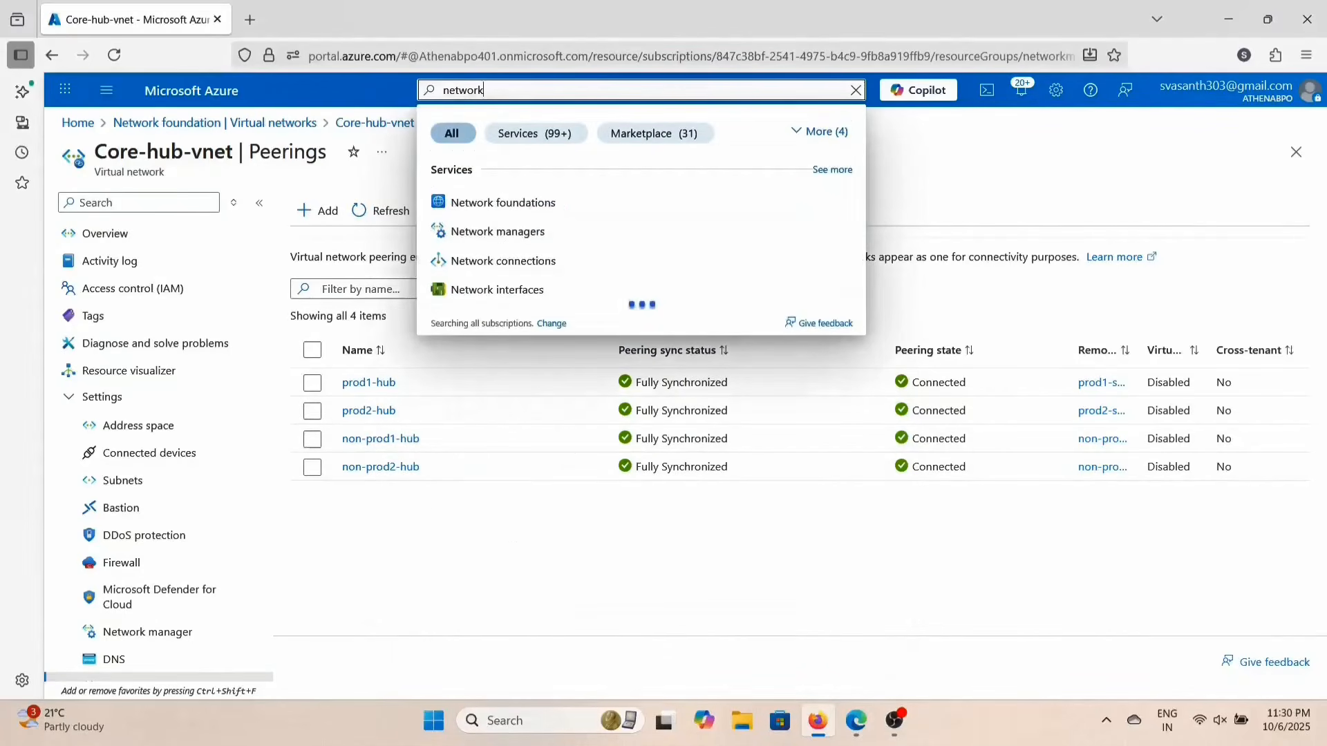
text(gat)
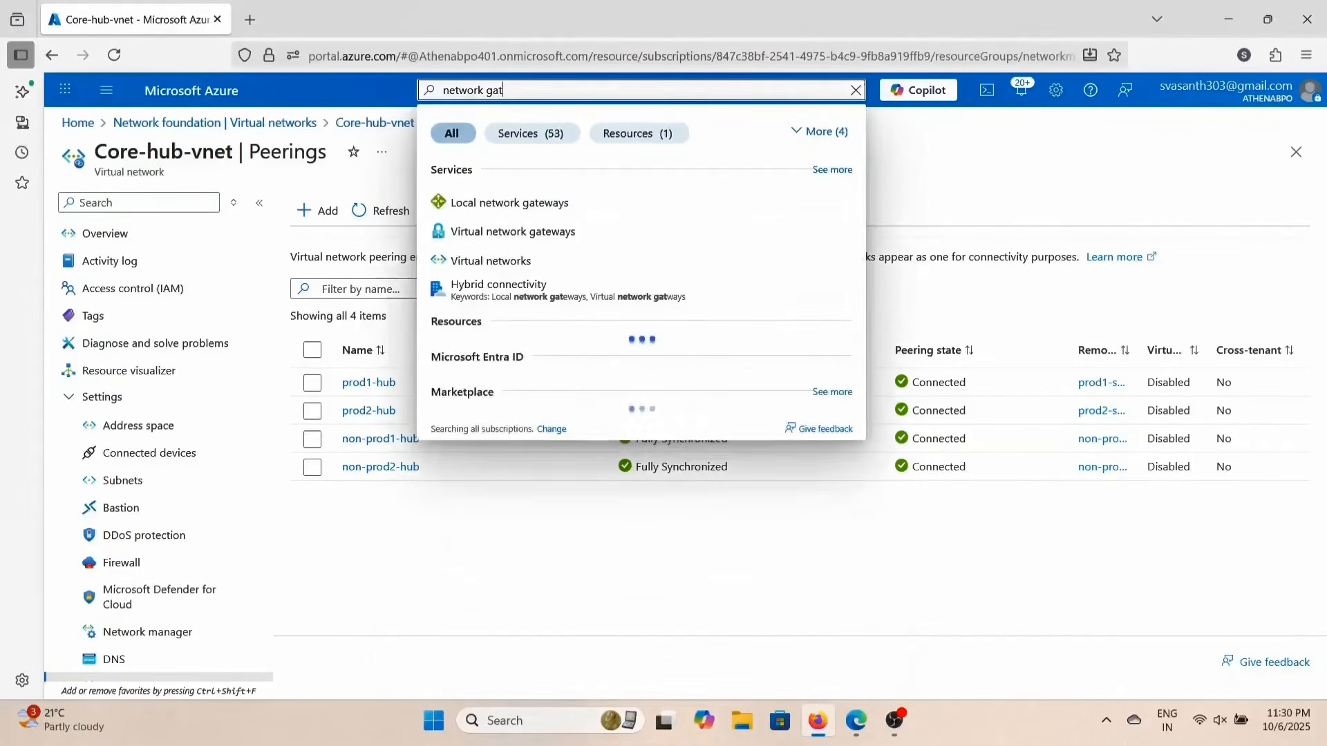
click(512, 232)
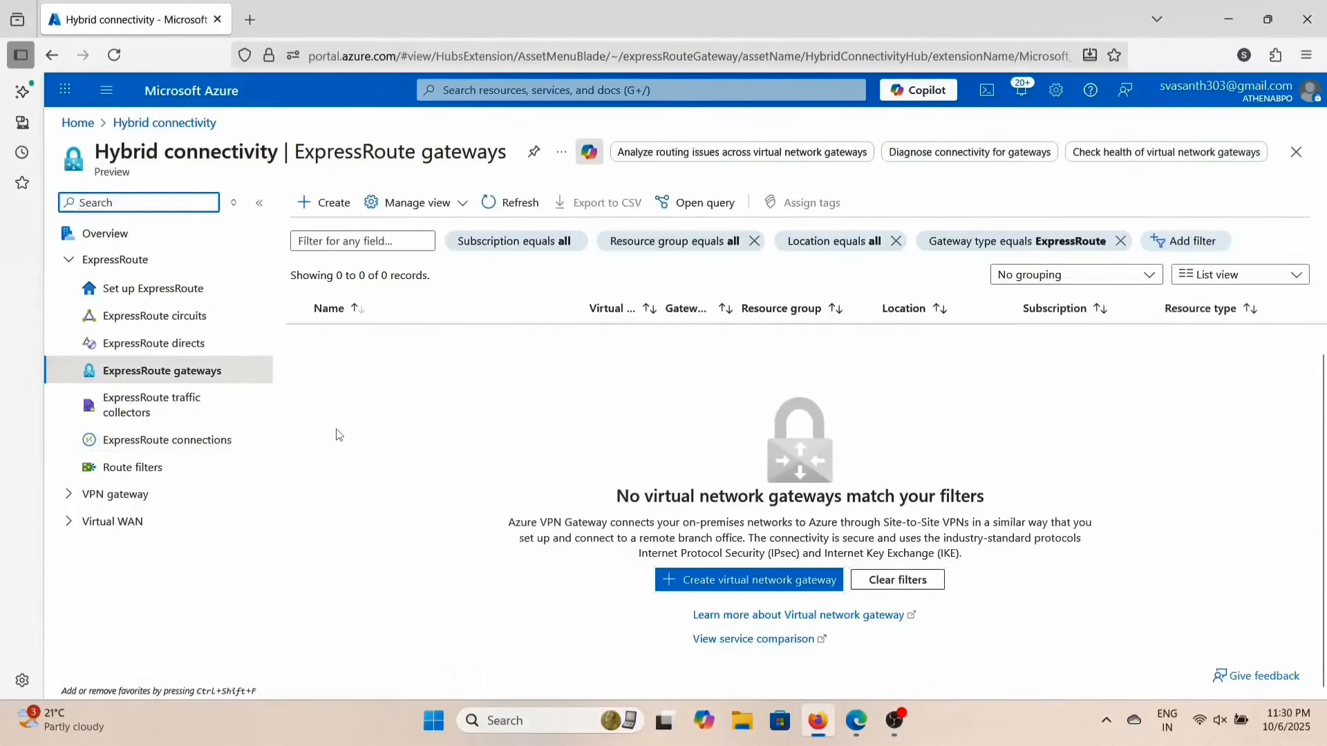
click(163, 493)
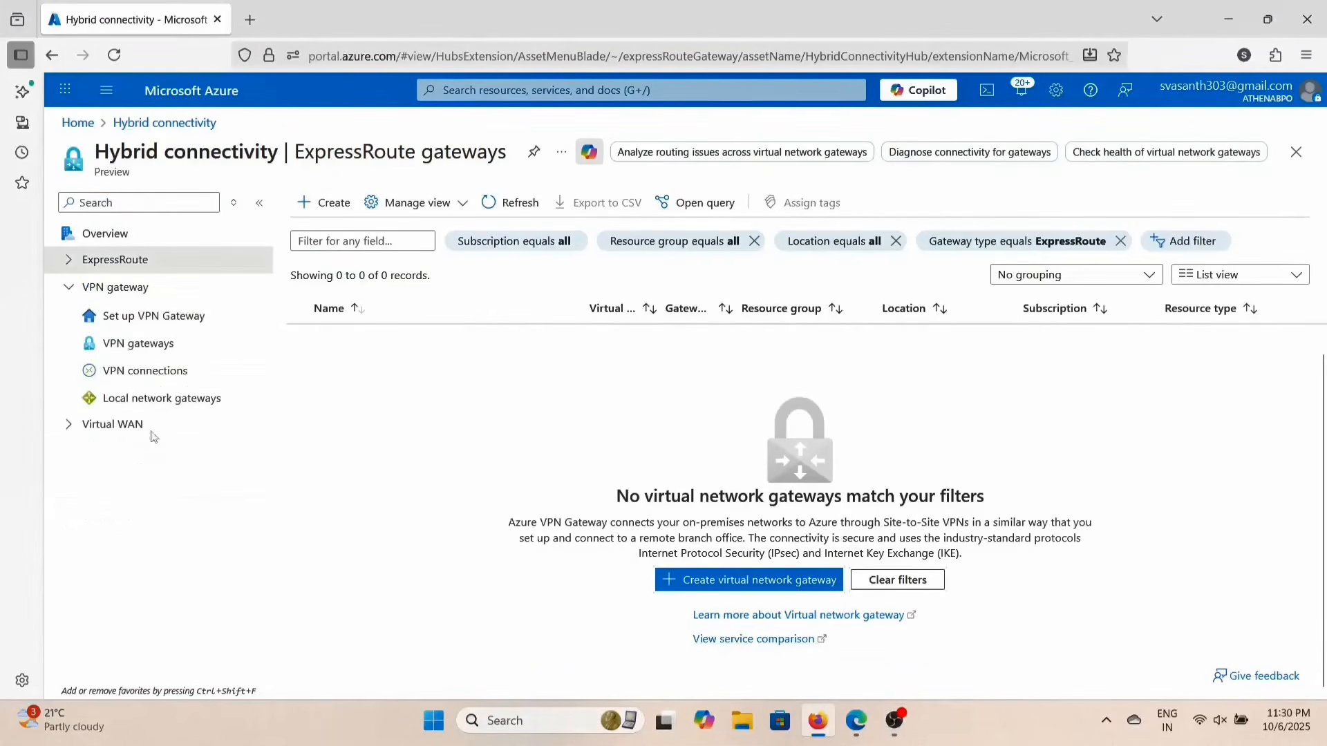
click(151, 345)
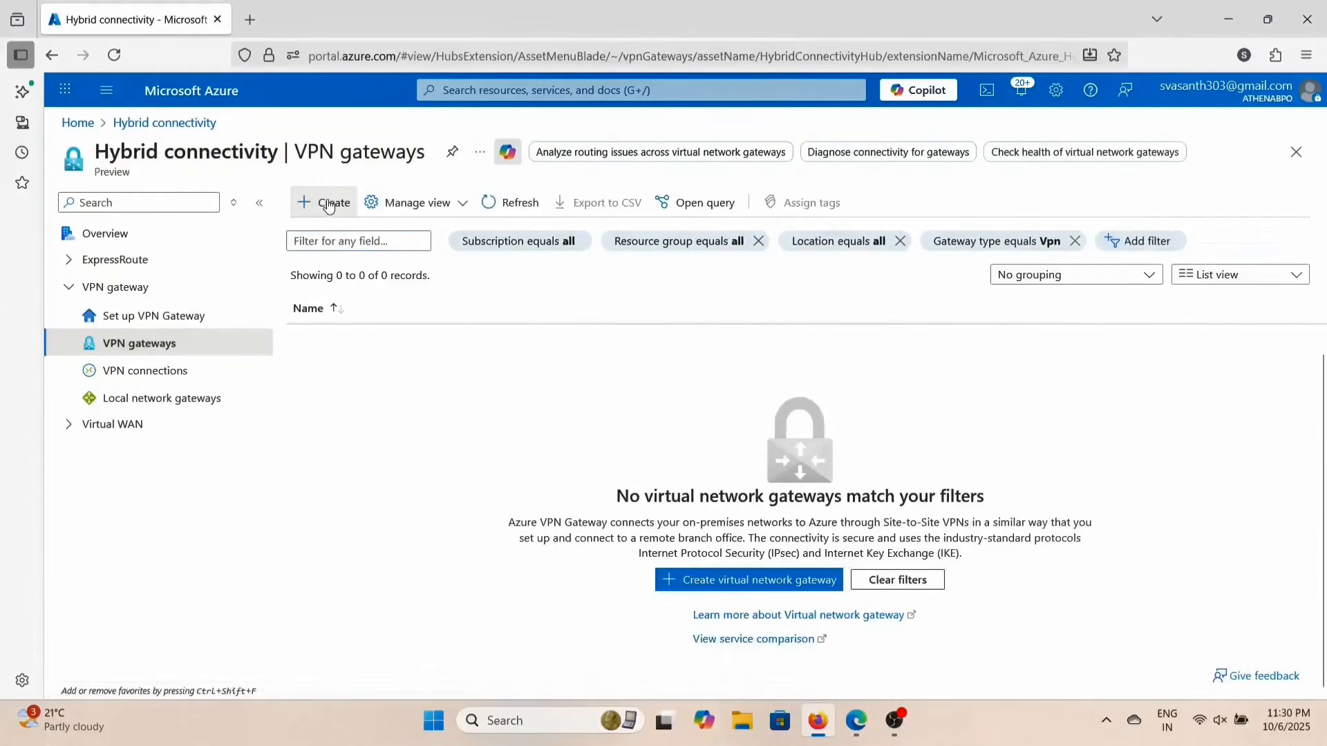
Start creating a virtual network gateway and name it core-vpngw.
click(329, 205)
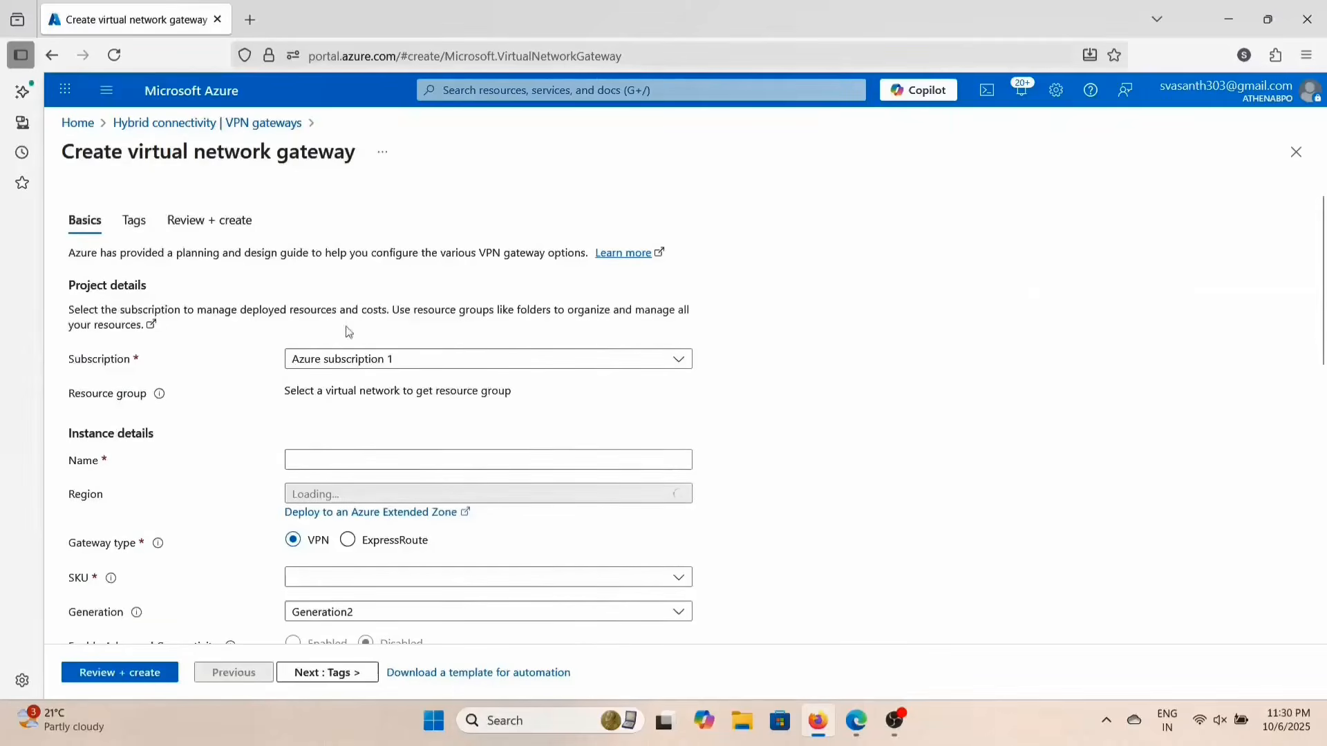
click(365, 315)
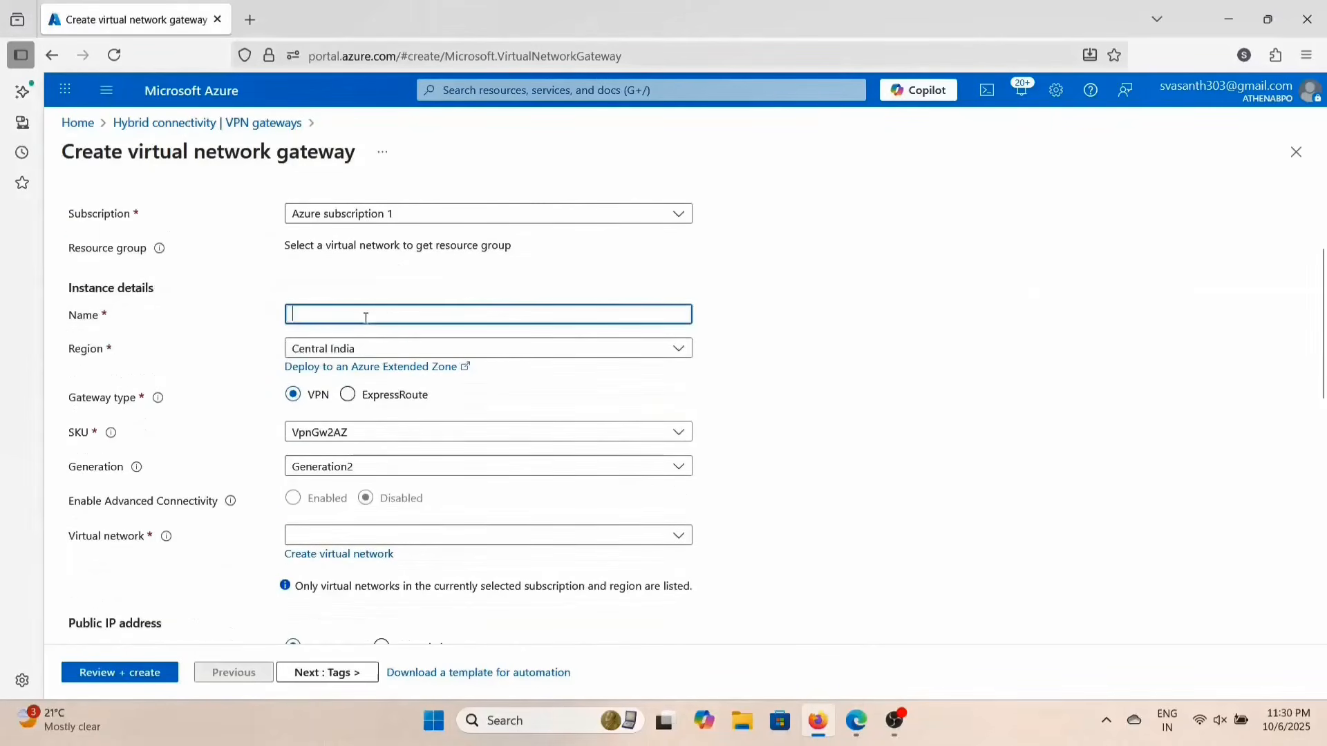
text(core-vp)
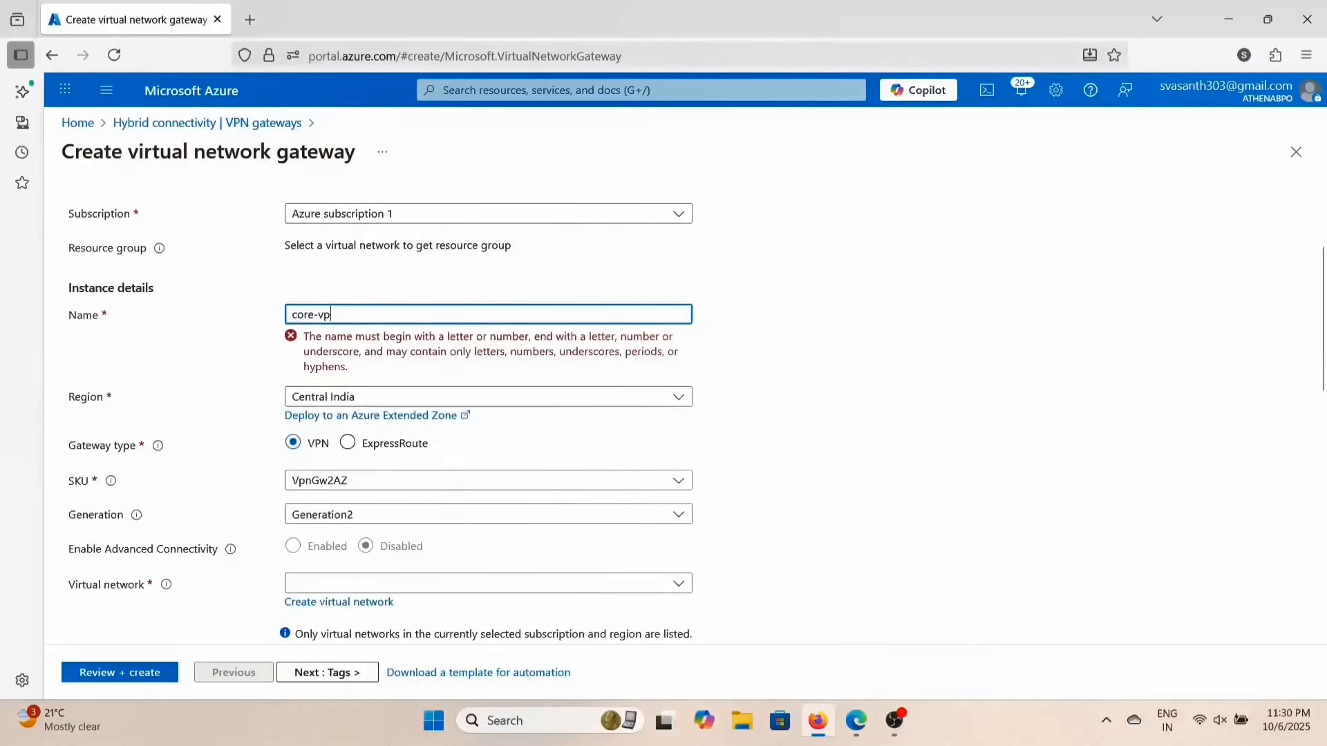
text(ngw)
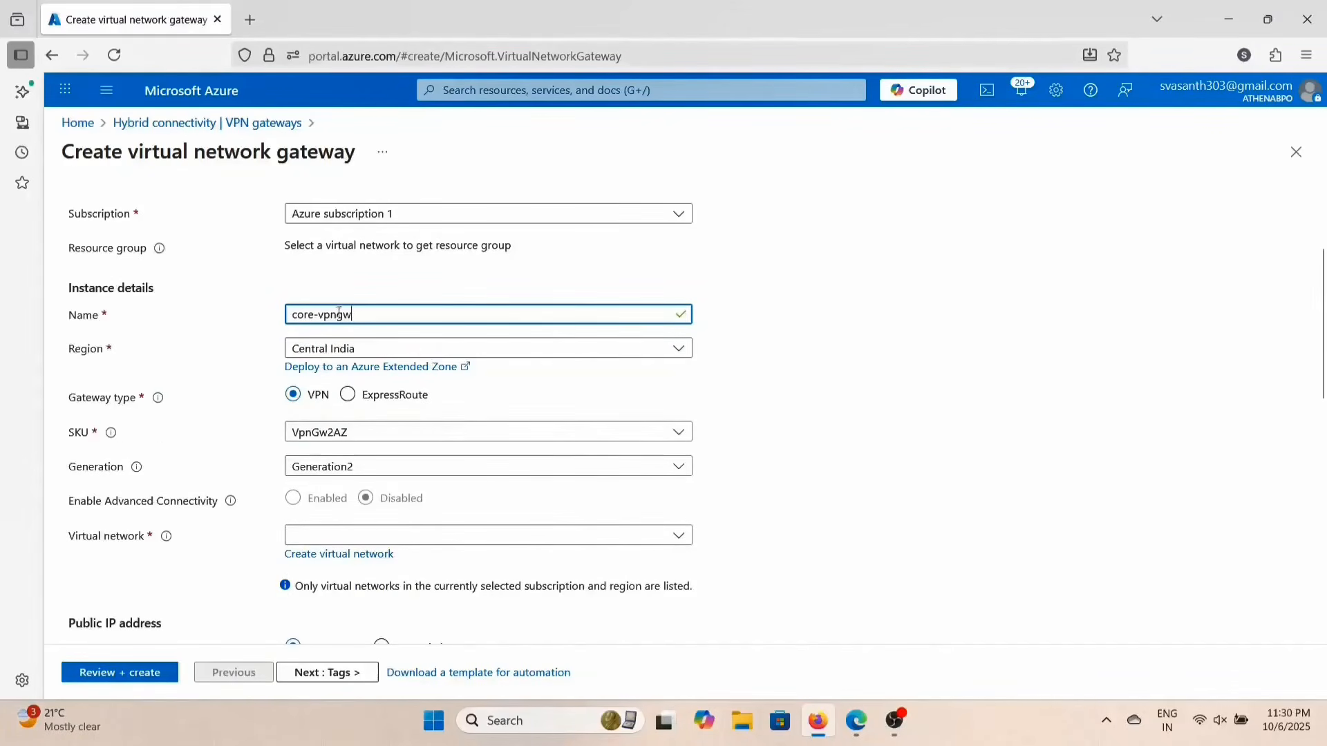
Choose Core-hub-vnet as the virtual network for the core-vpngw gateway.
scroll(437, 416, down, 1)
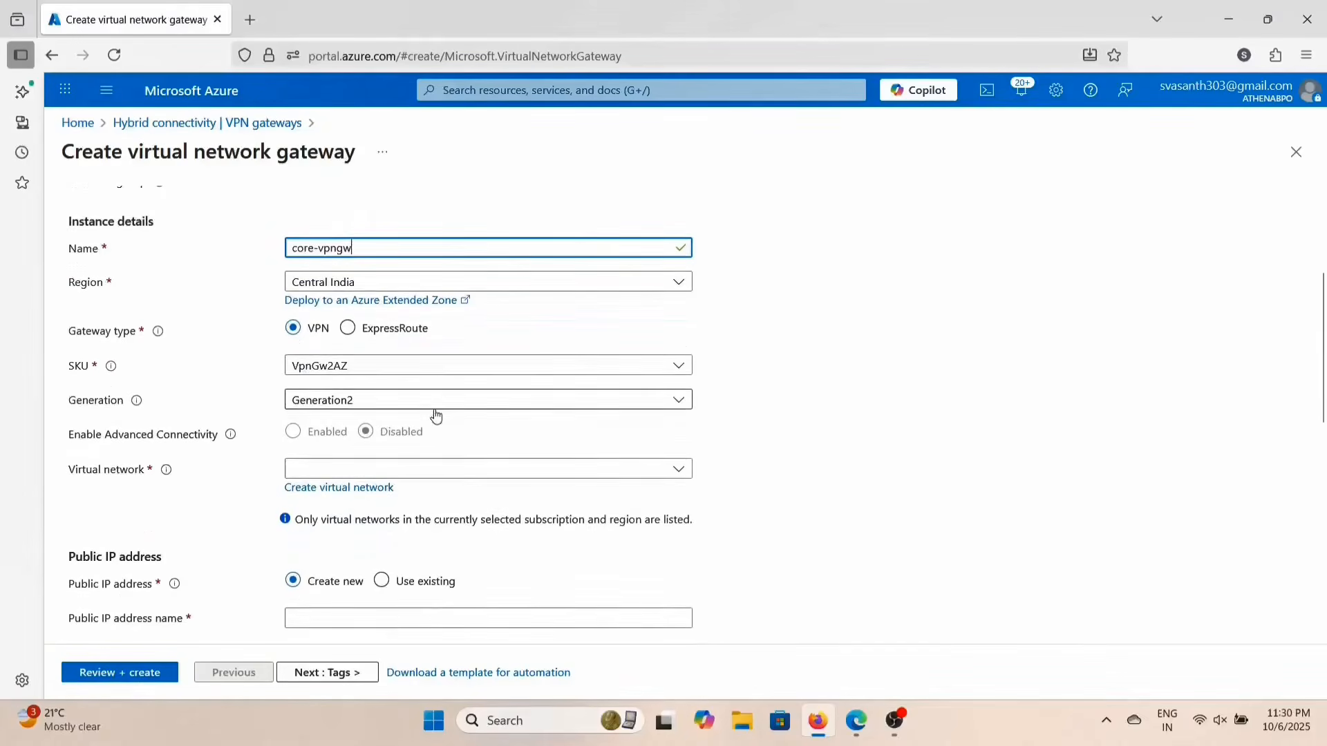
scroll(453, 427, down, 1)
scroll(454, 423, down, 2)
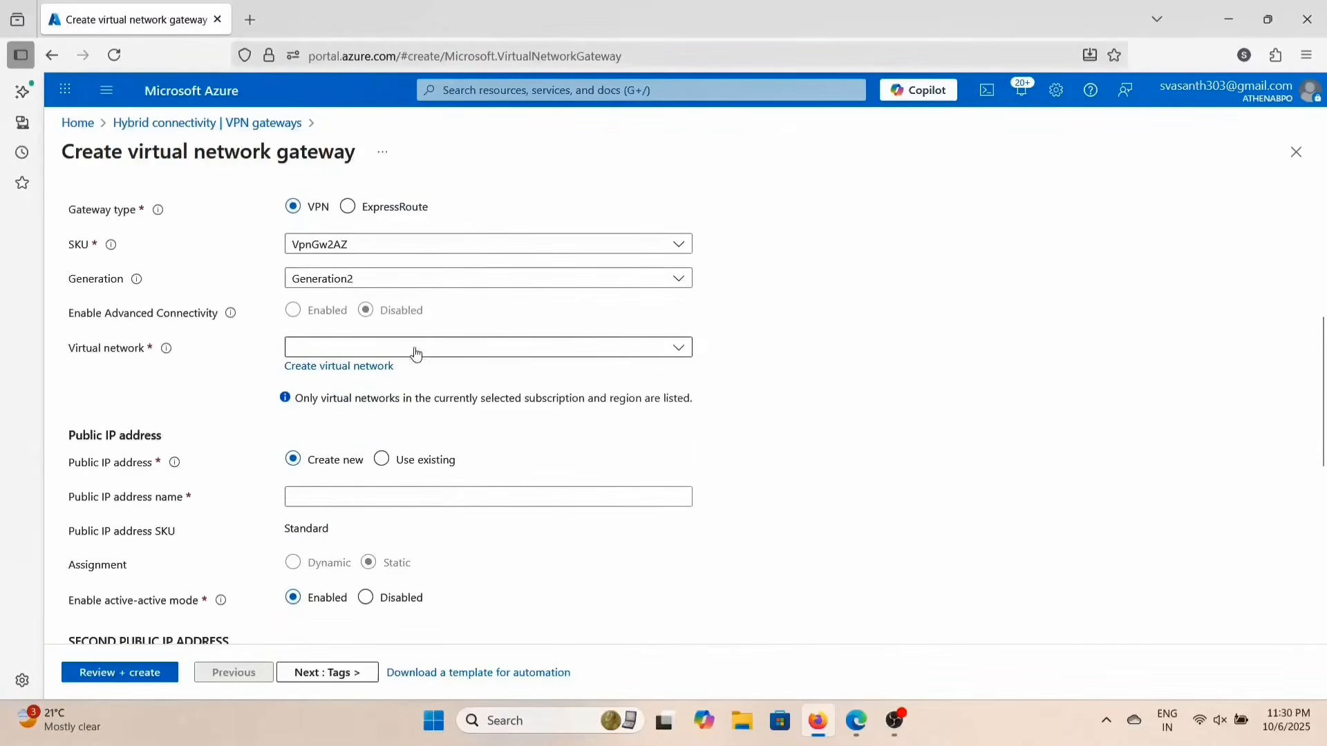
click(414, 347)
click(331, 444)
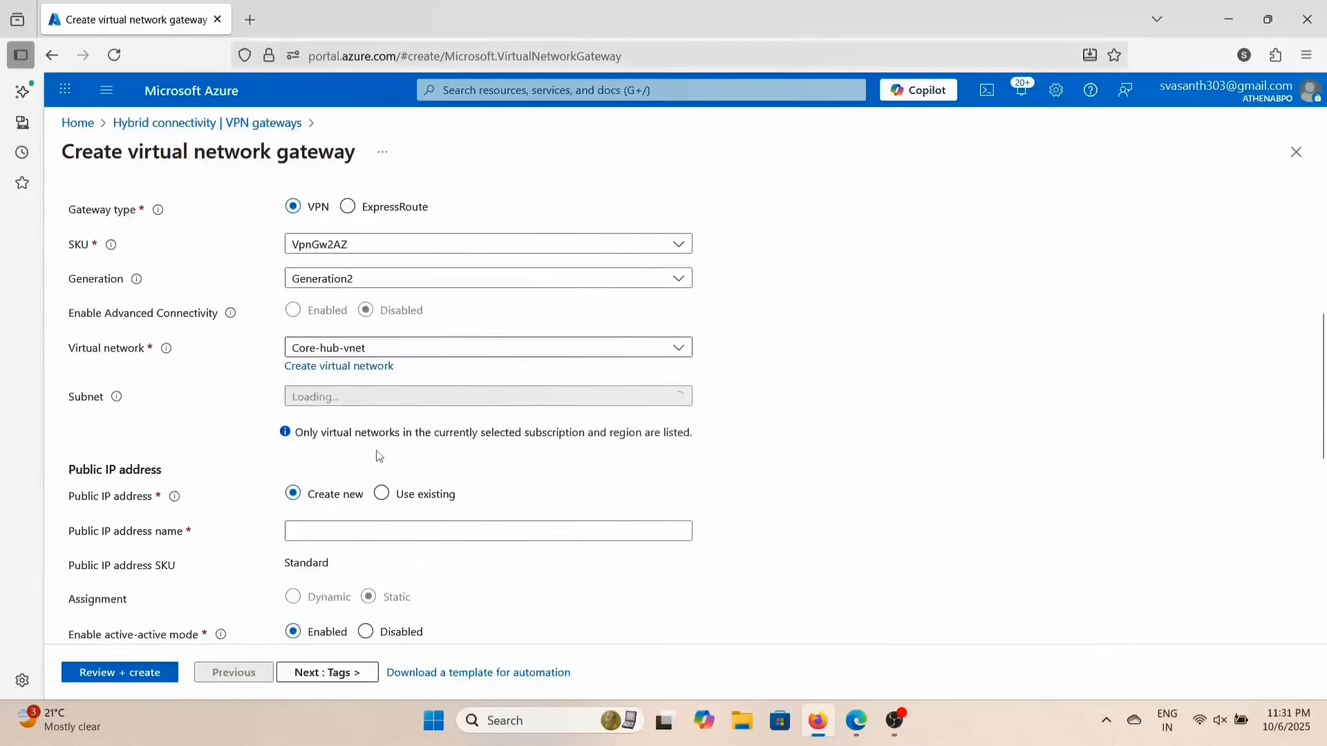
Name the gateway's new first public IP address core-vpngw-pip-pri.
scroll(378, 455, down, 2)
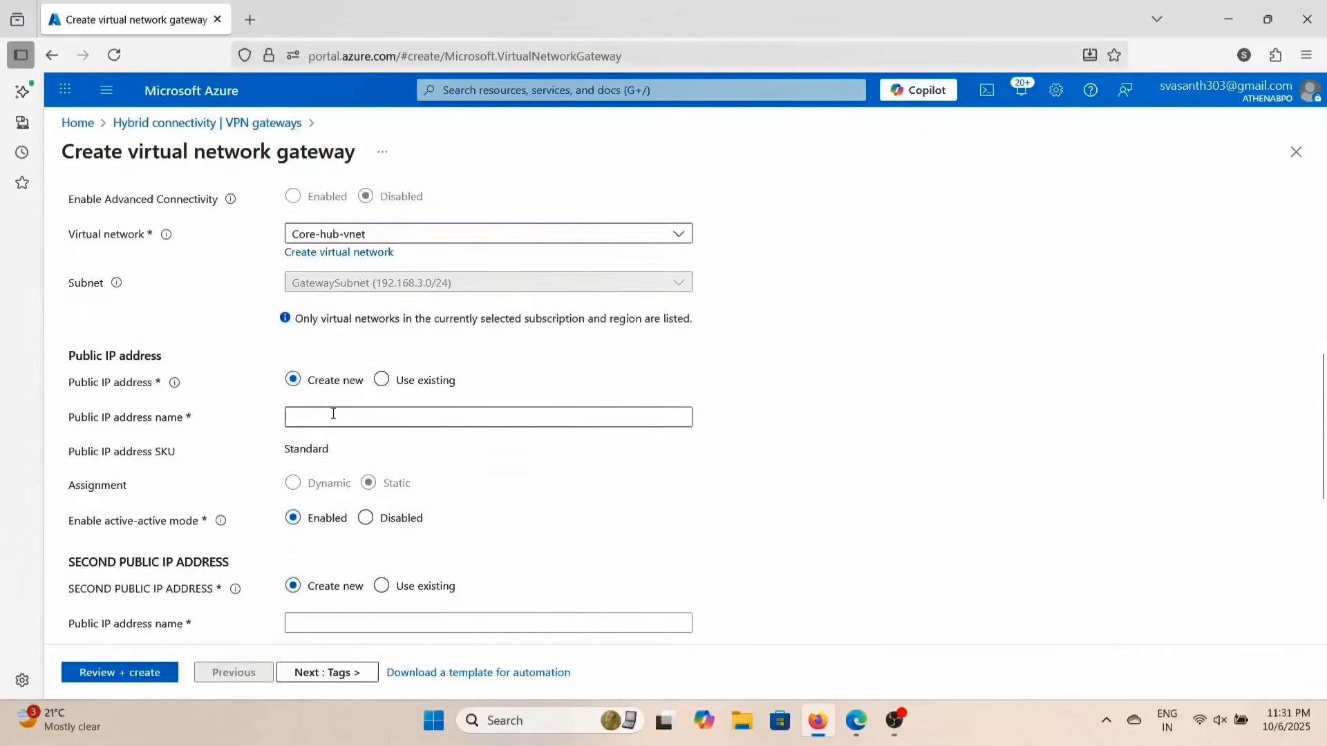
click(333, 417)
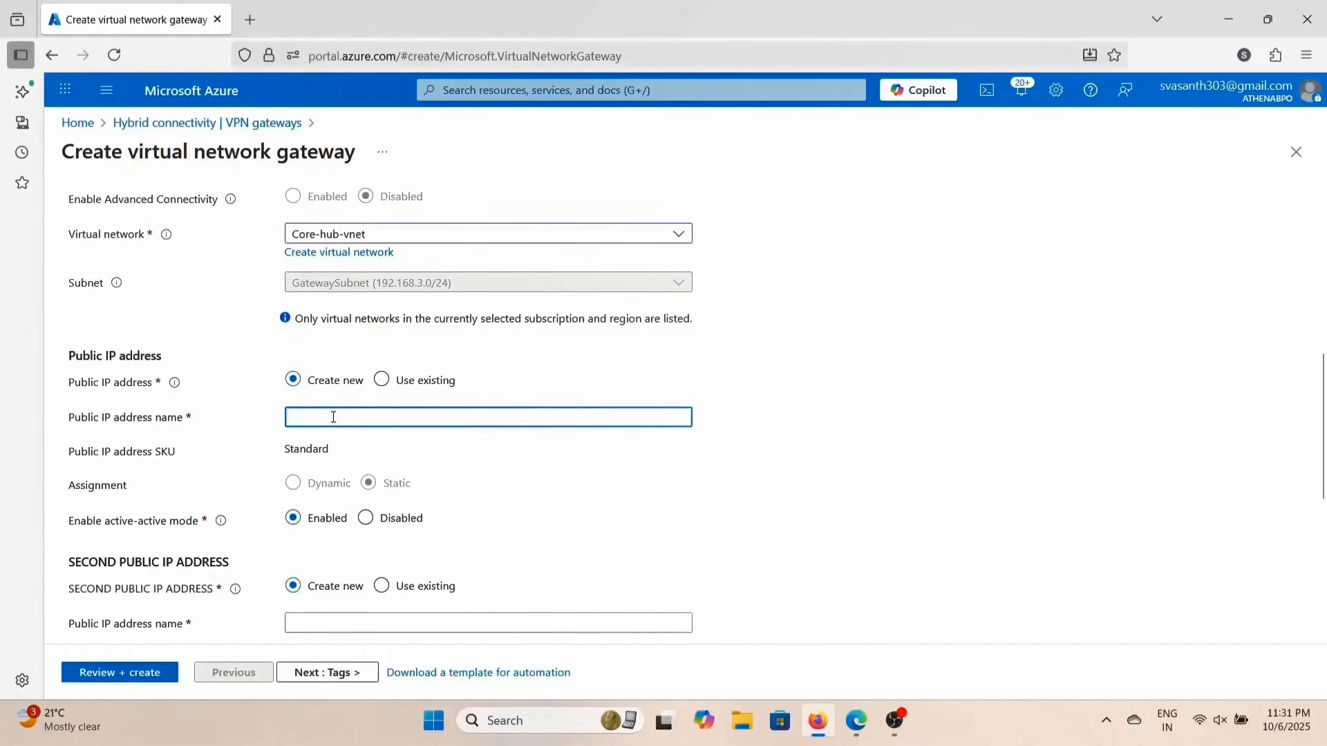
text(core-vpn)
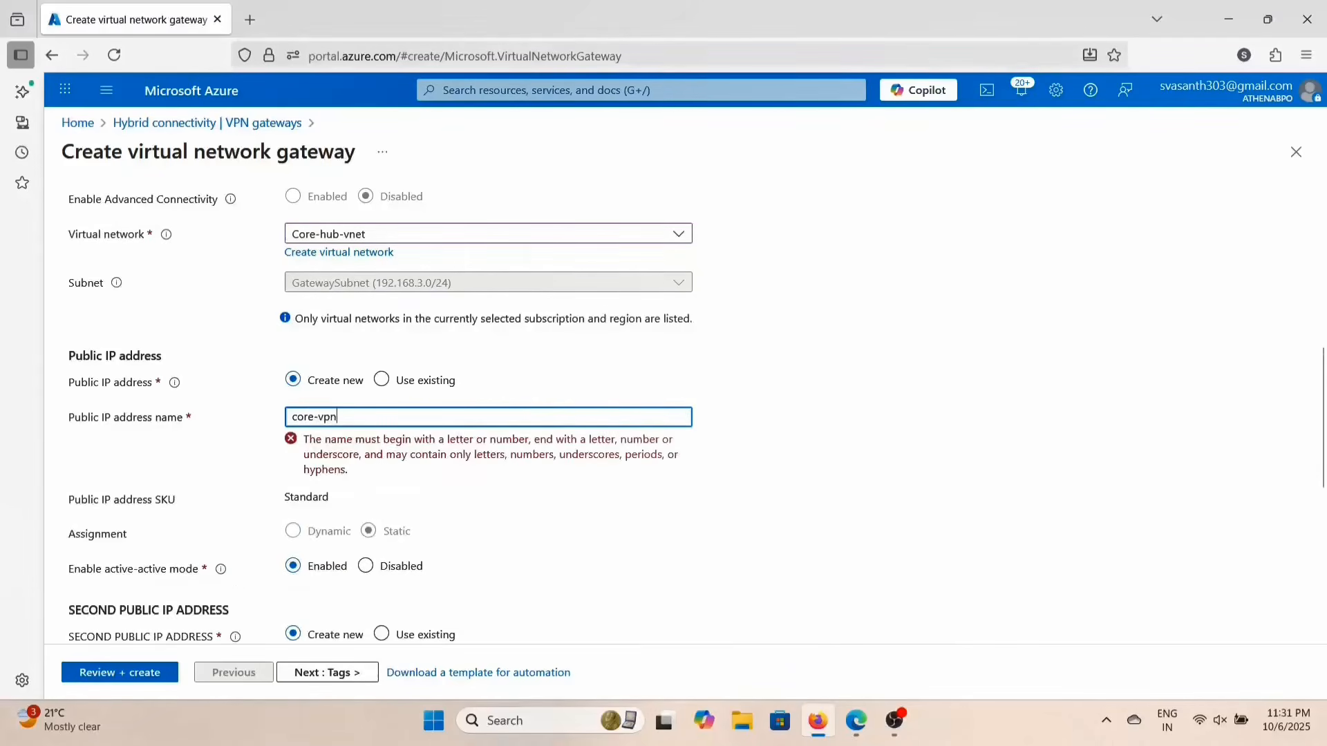
text(gw-pip-pri)
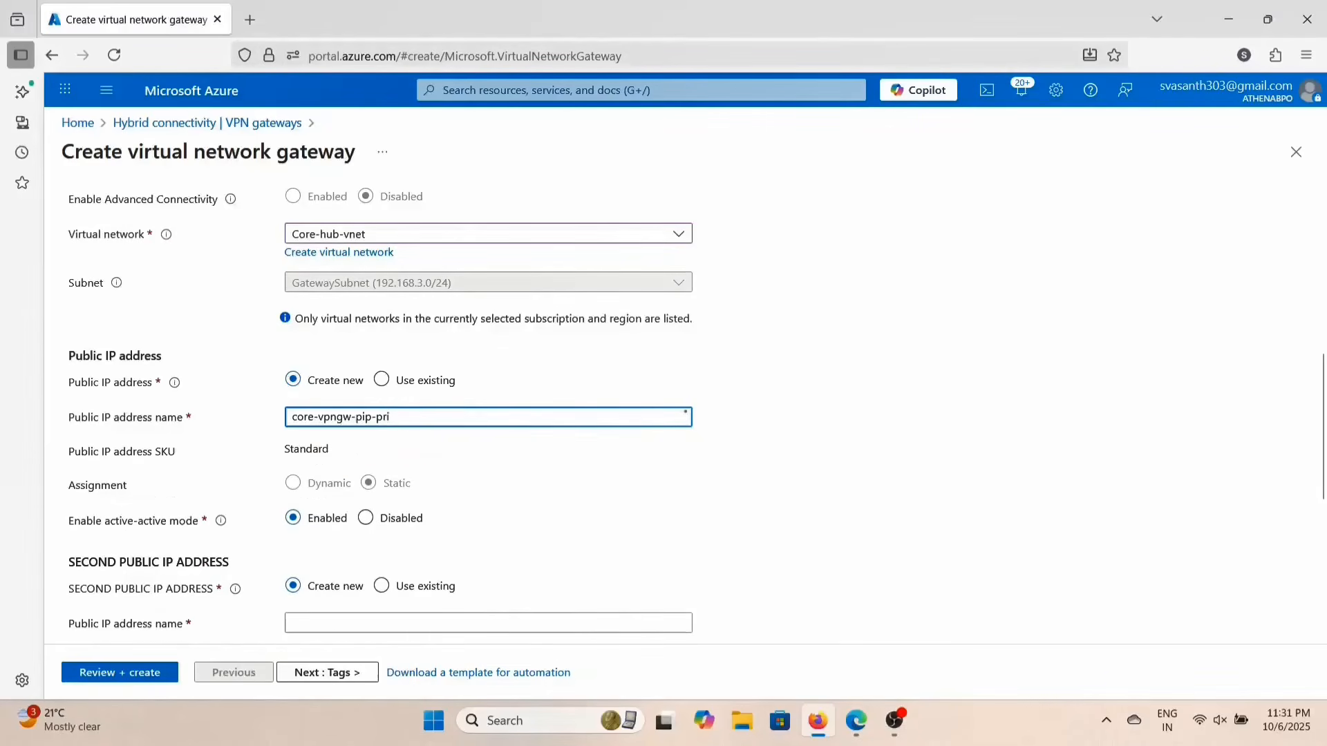
Copy the first public IP name into the second public IP address and change it to core-vpngw-pip-sec.
key(ctrl+shift+Left)
key(ctrl+shift+Left)
key(ctrl+shift+Left)
key(ctrl+shift+Left)
key(ctrl+c)
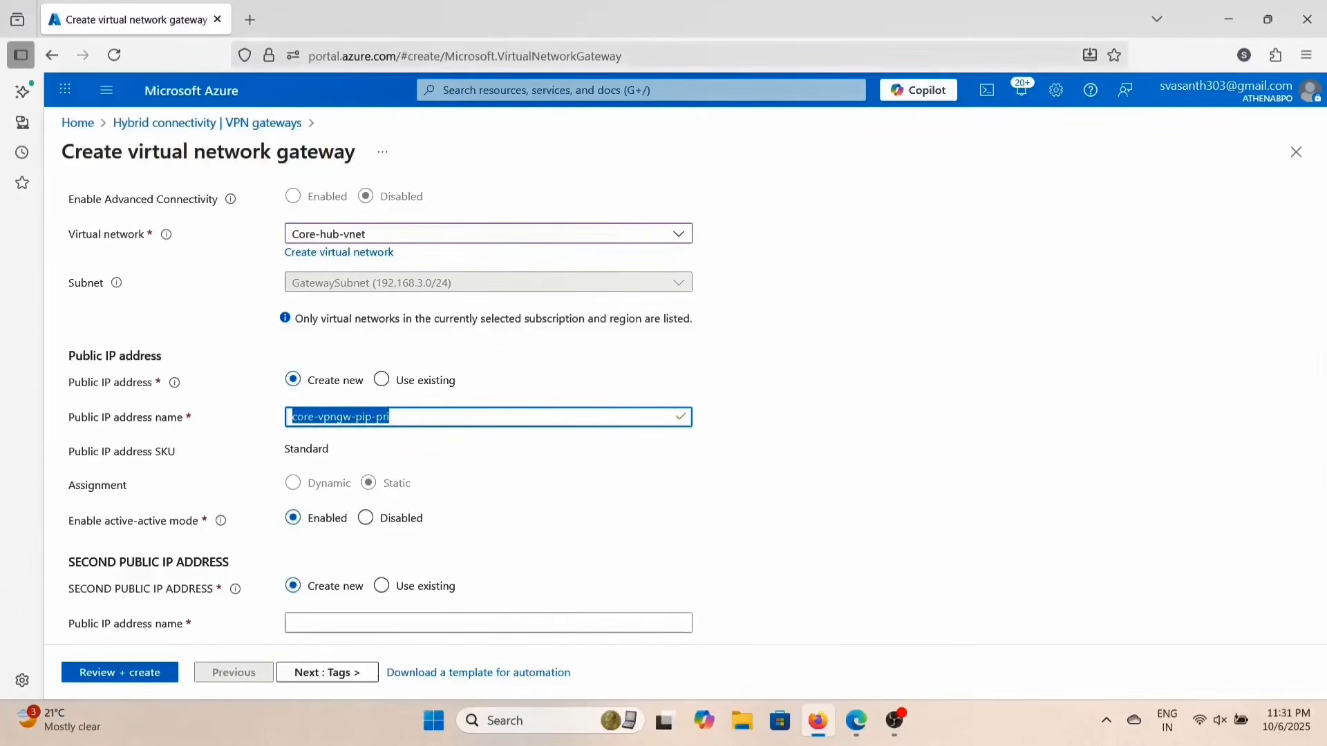
scroll(459, 518, down, 2)
click(378, 505)
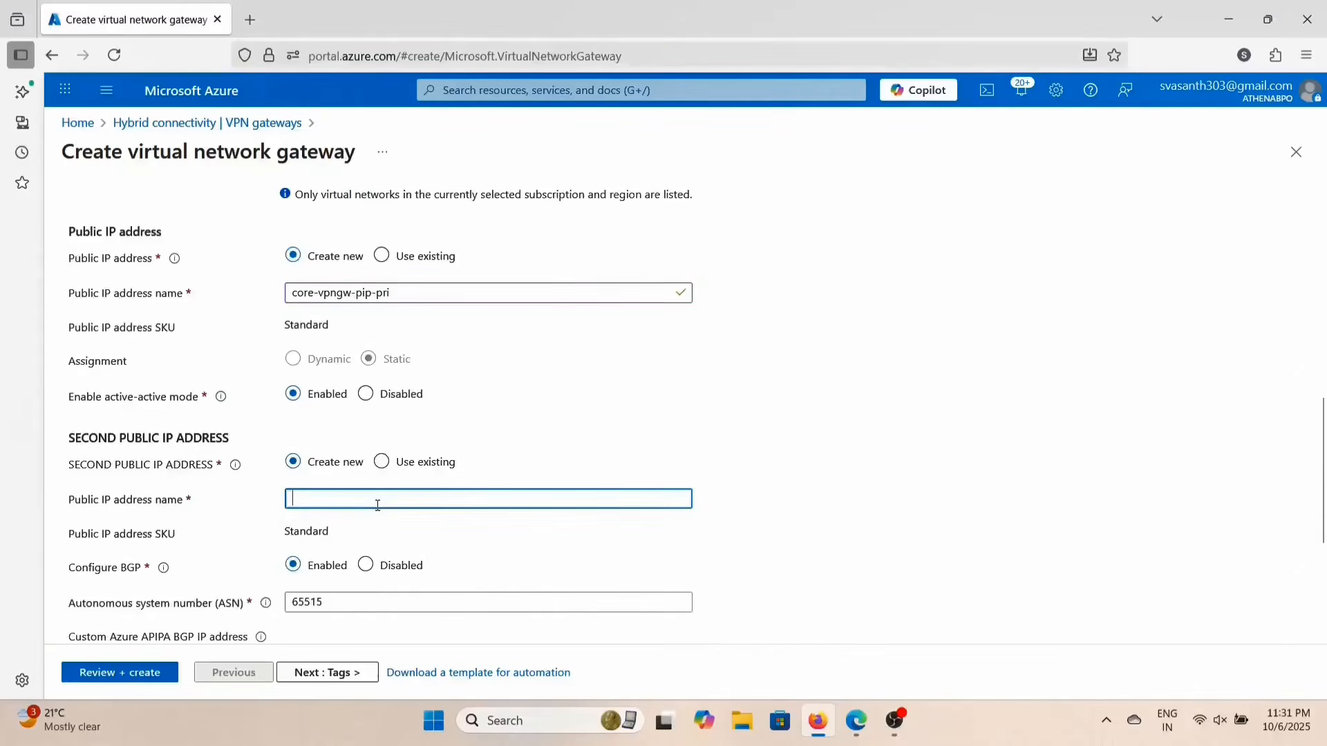
key(ctrl+v)
key(BackSpace)
key(BackSpace)
key(BackSpace)
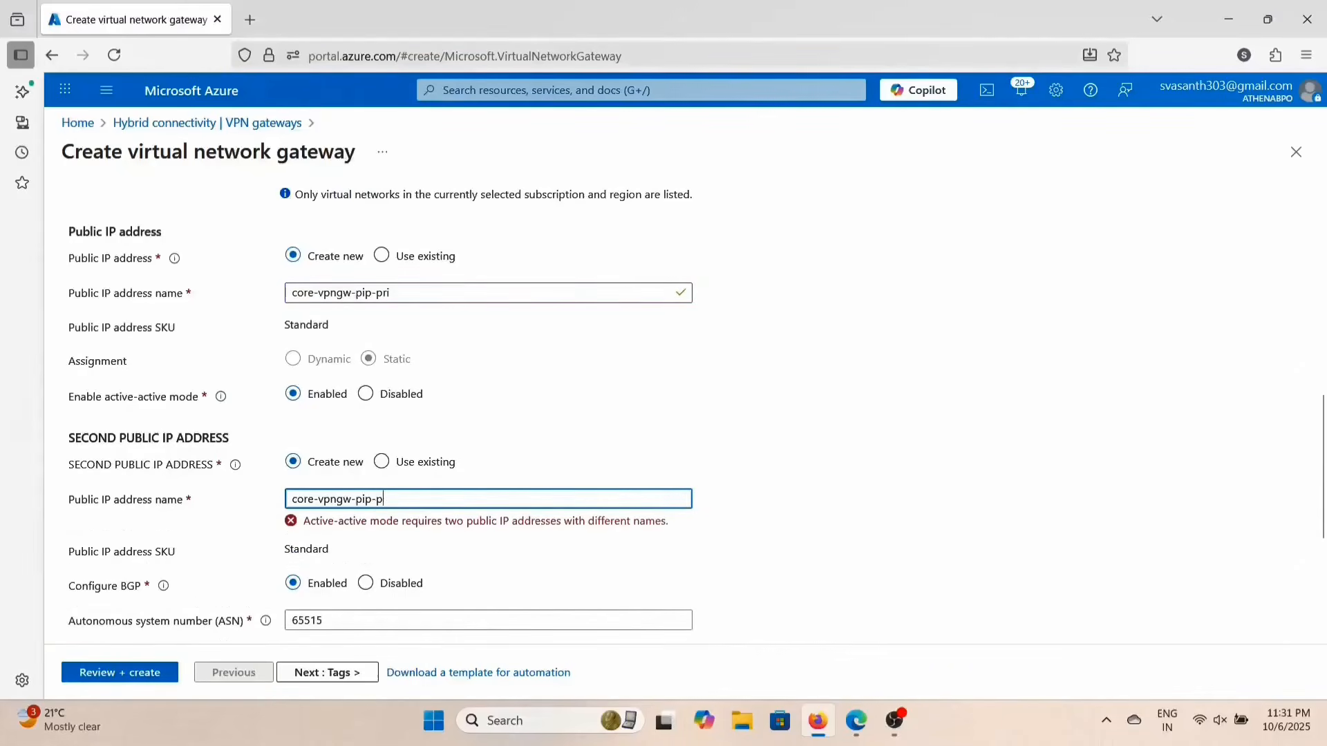
text(sec)
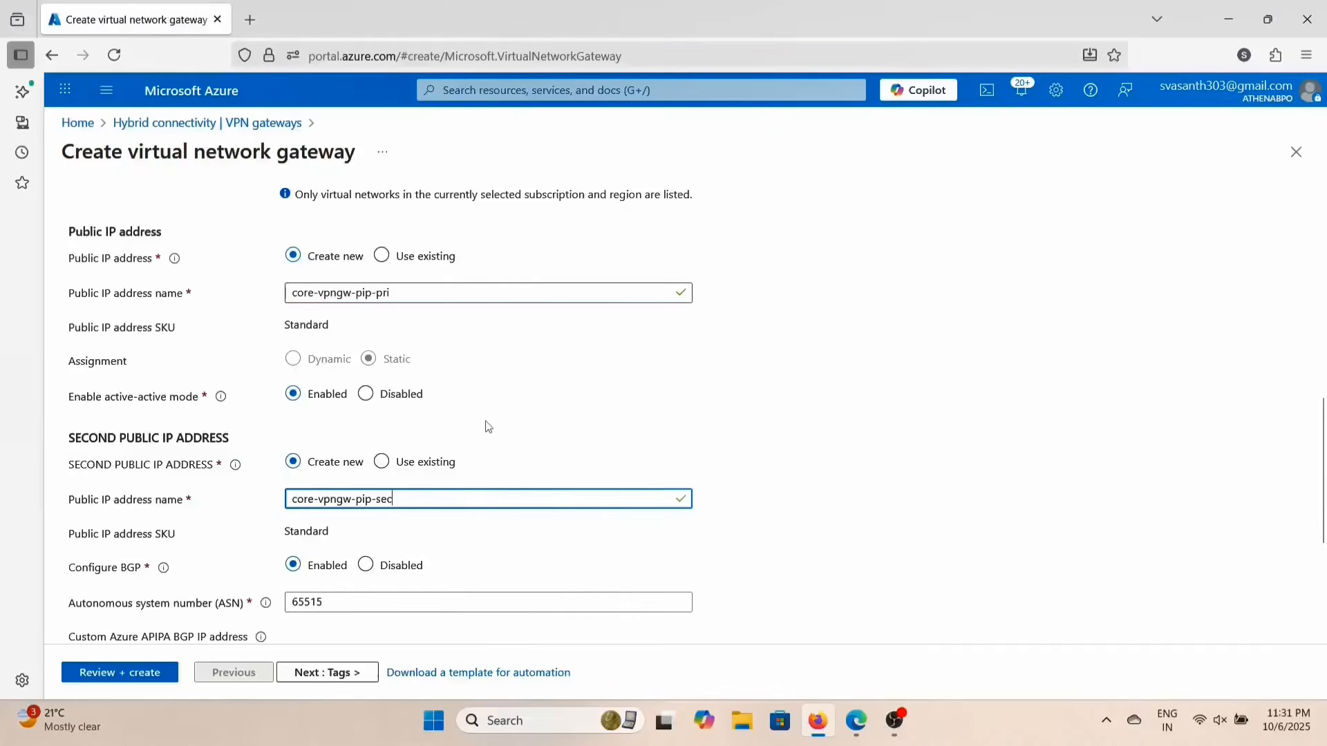
Set the gateway's BGP autonomous system number to 65516.
scroll(489, 427, down, 1)
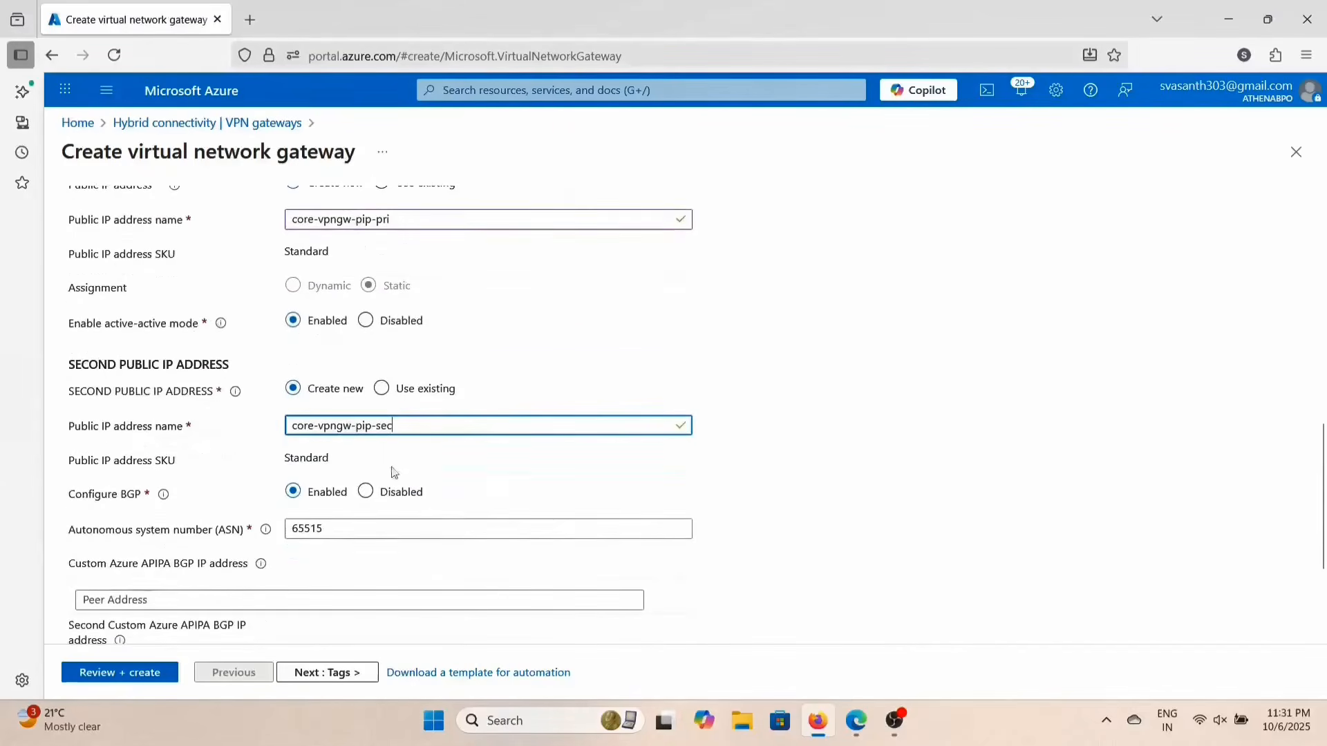
scroll(393, 477, down, 1)
click(336, 442)
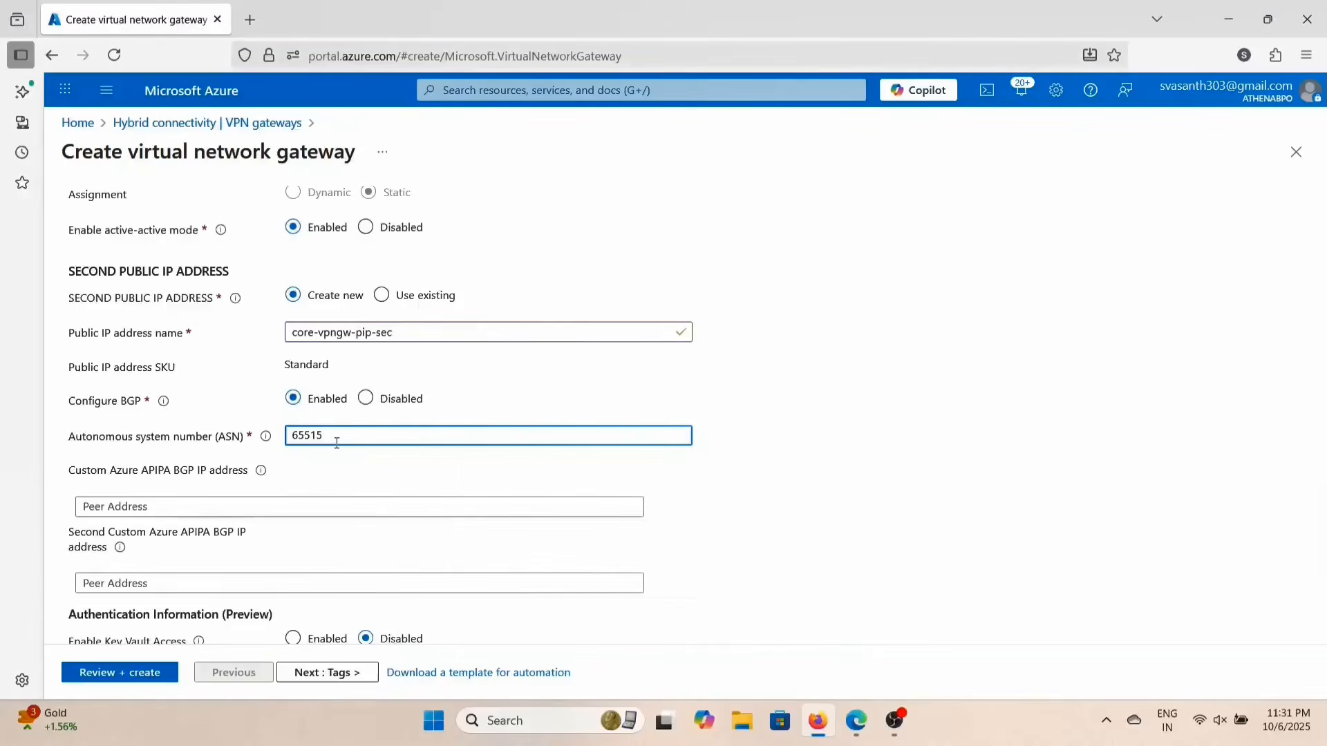
key(BackSpace)
text(6)
Enter 169.254.21.4 as the custom Azure APIPA BGP IP address.
click(302, 508)
text(1)
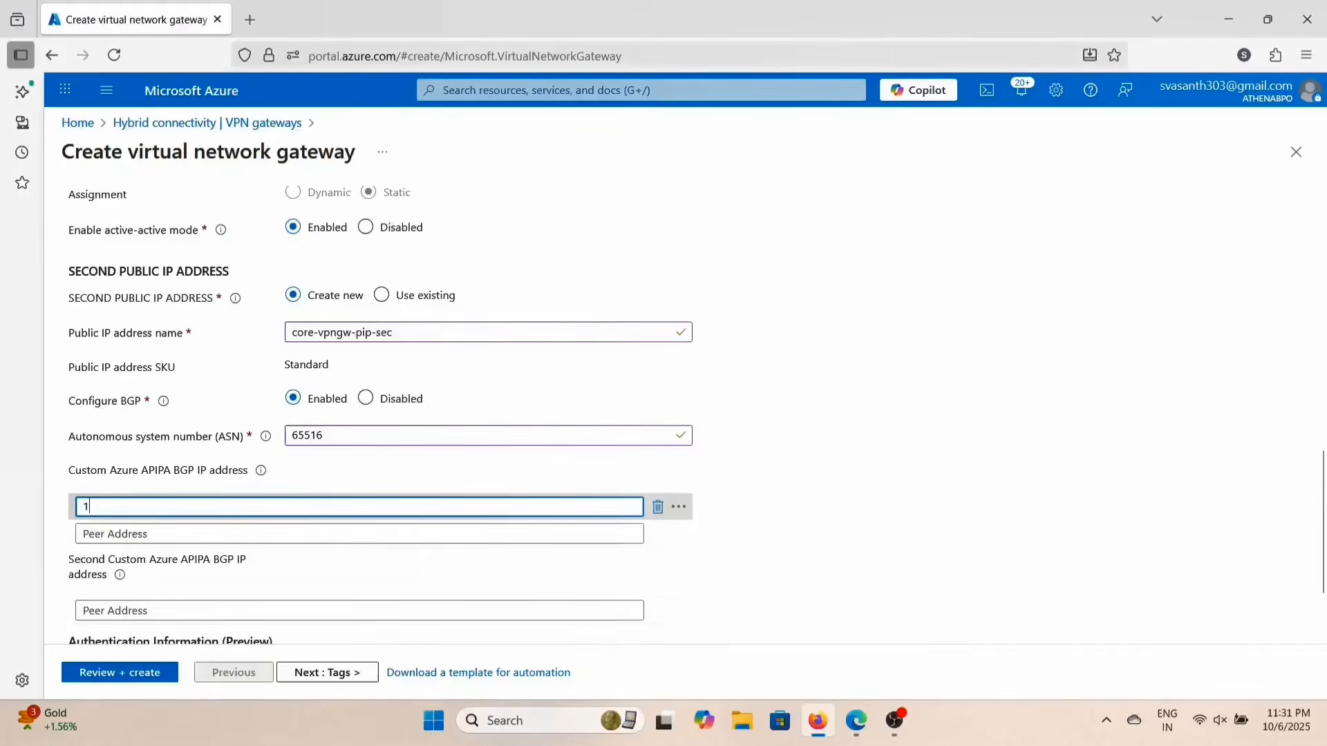
text(69.)
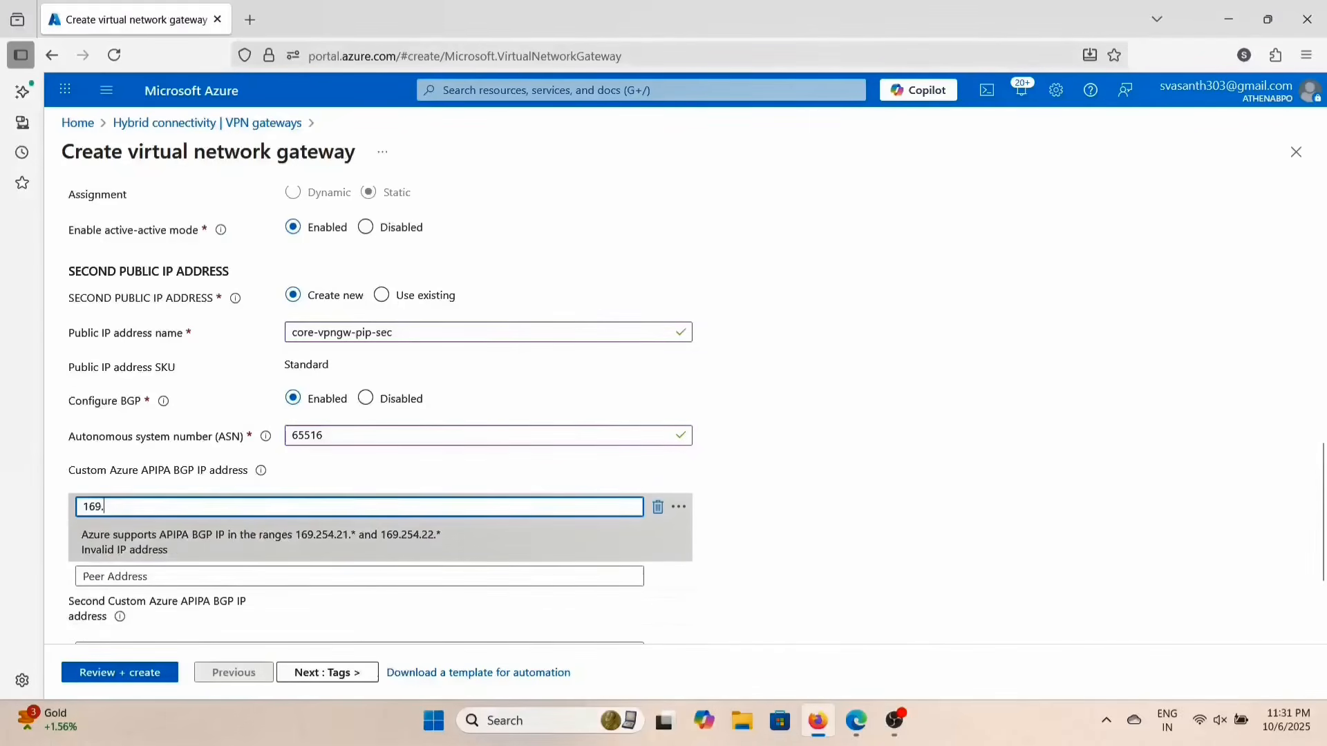
text(254.21.4)
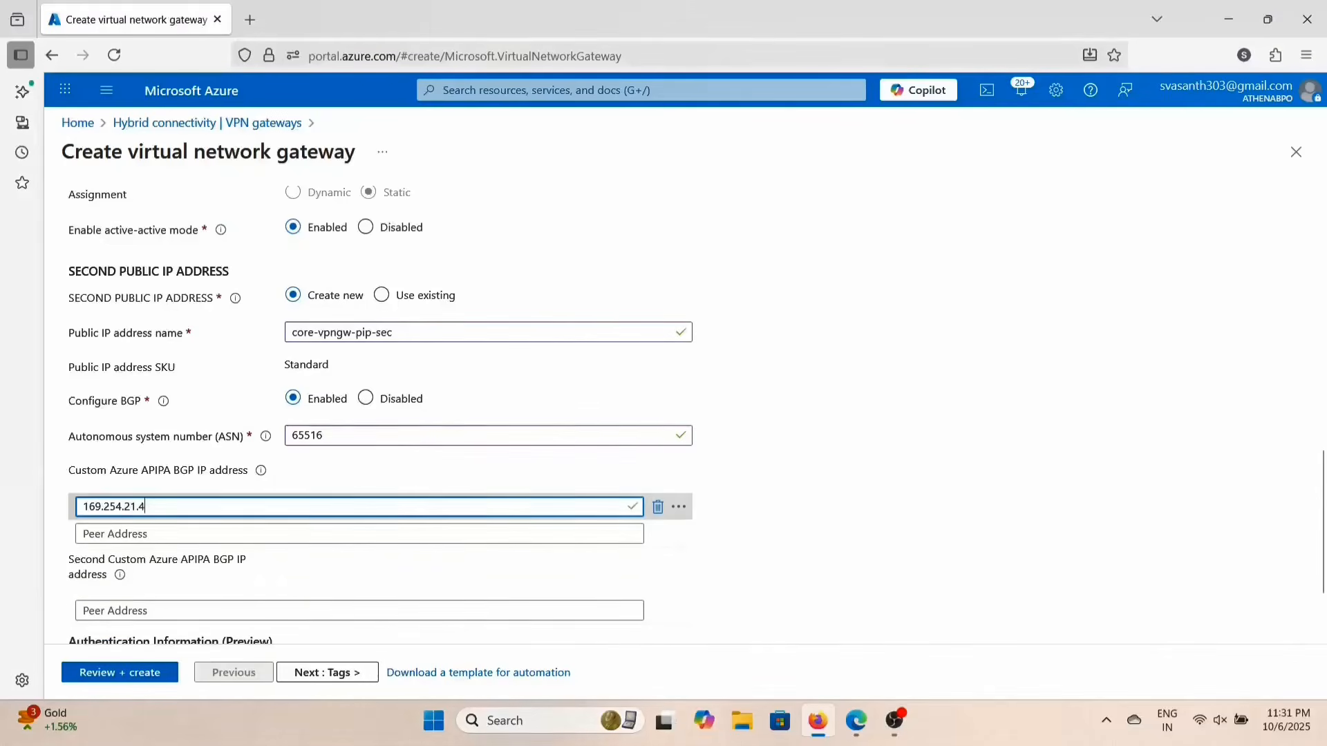
Enter 169.254.21.6 as the second custom Azure APIPA BGP IP address.
click(245, 608)
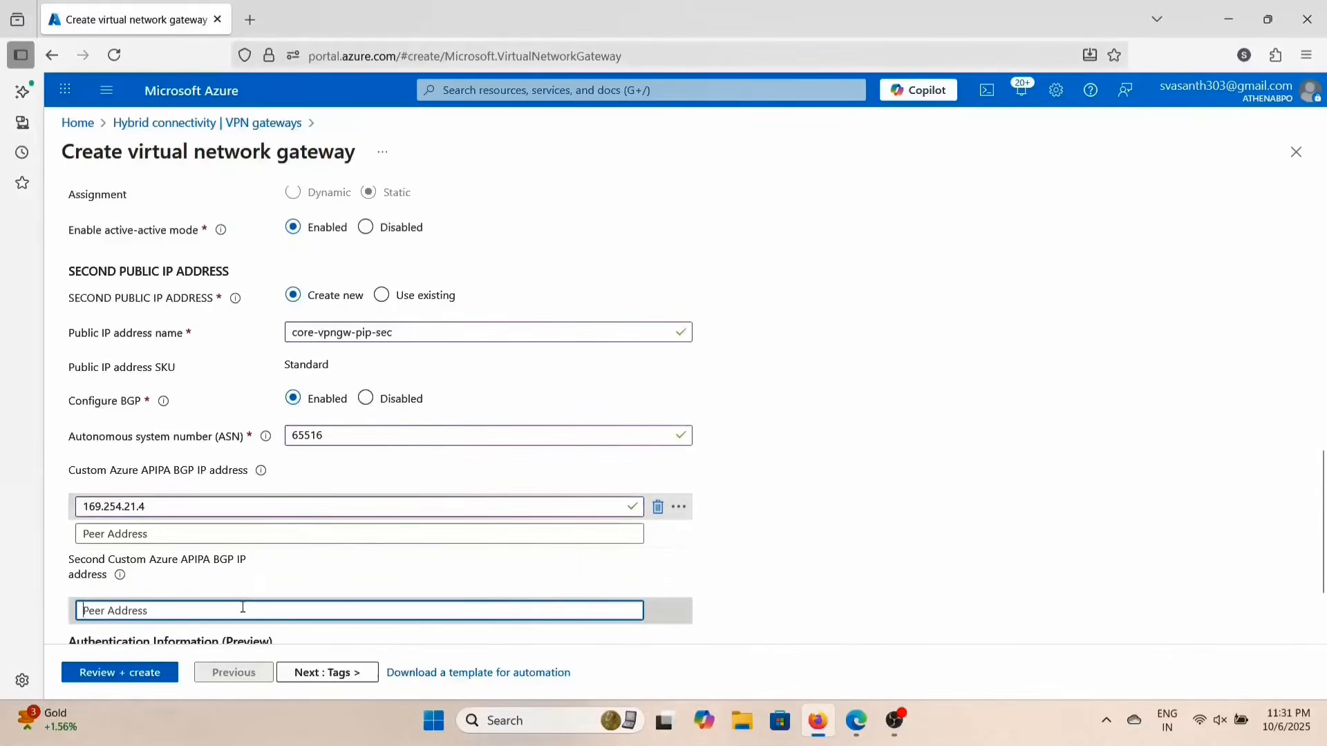
text(169)
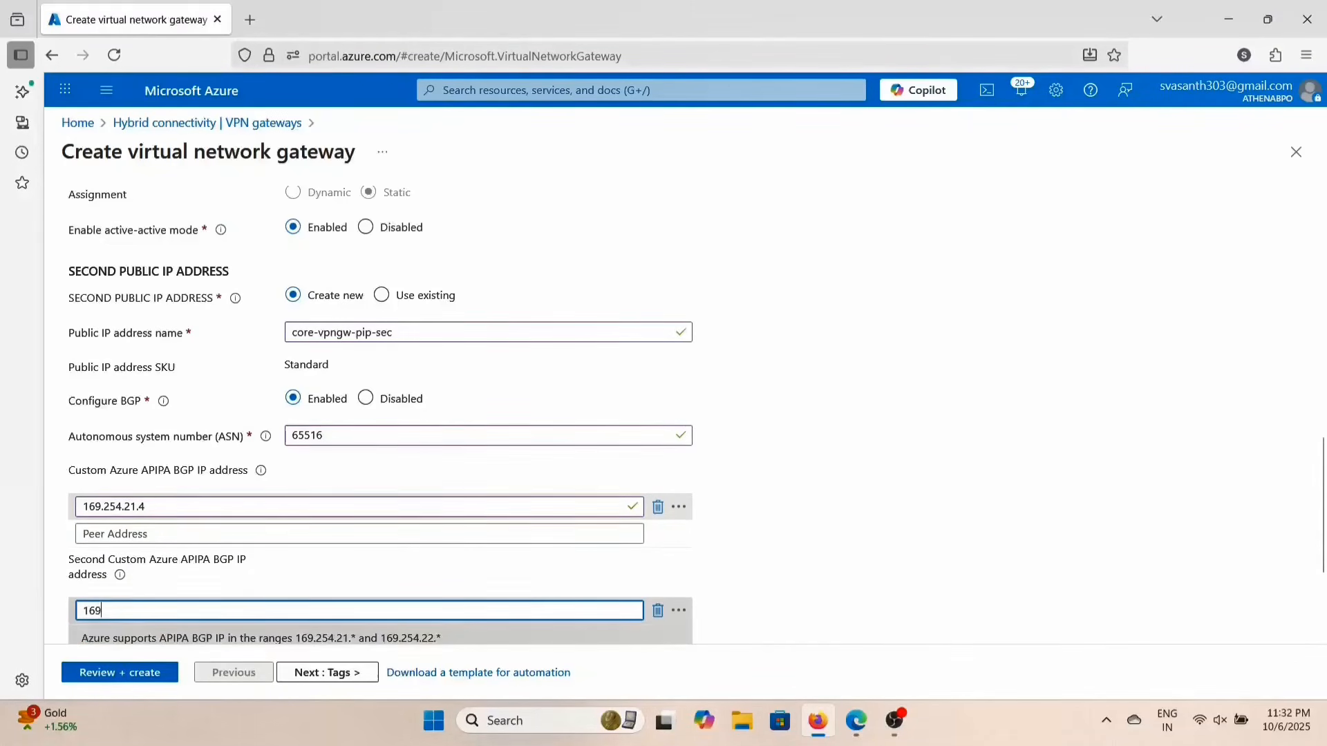
text(.254.21.6)
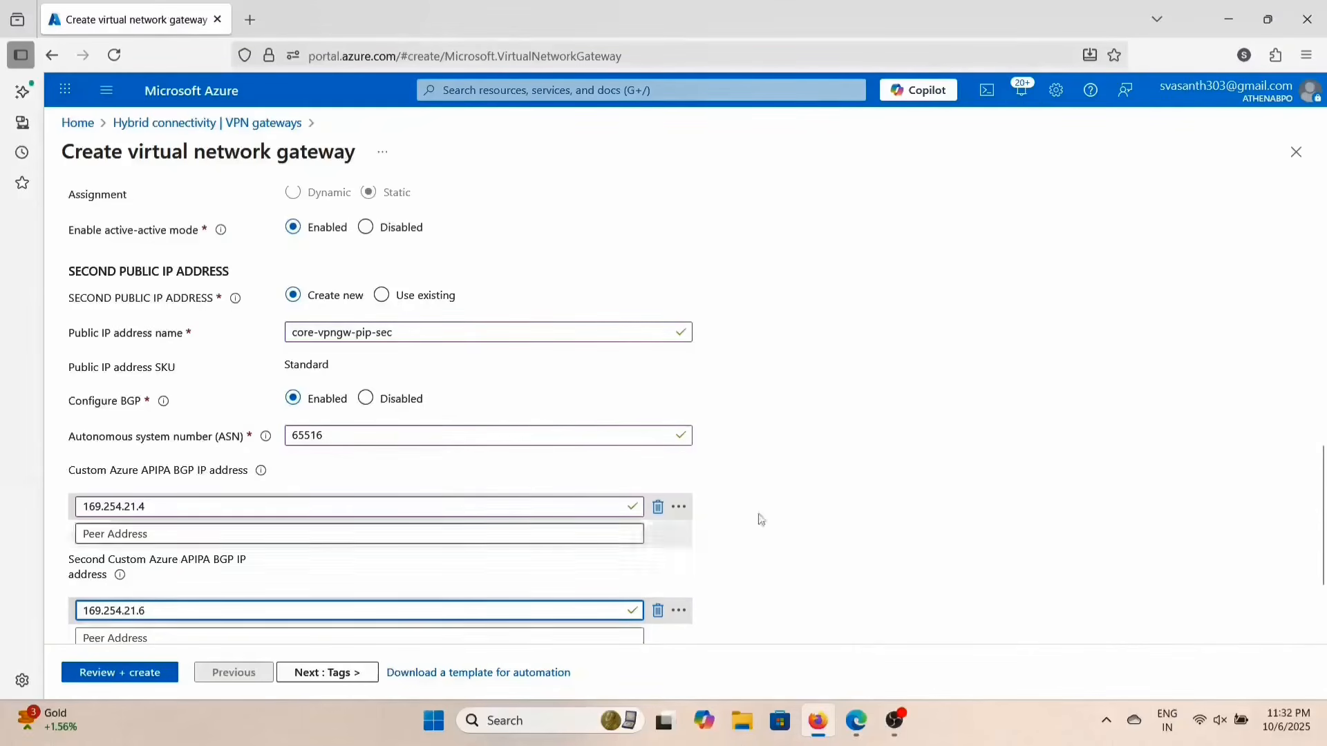
Review the core-vpngw gateway configuration and create the virtual network gateway.
scroll(906, 504, down, 3)
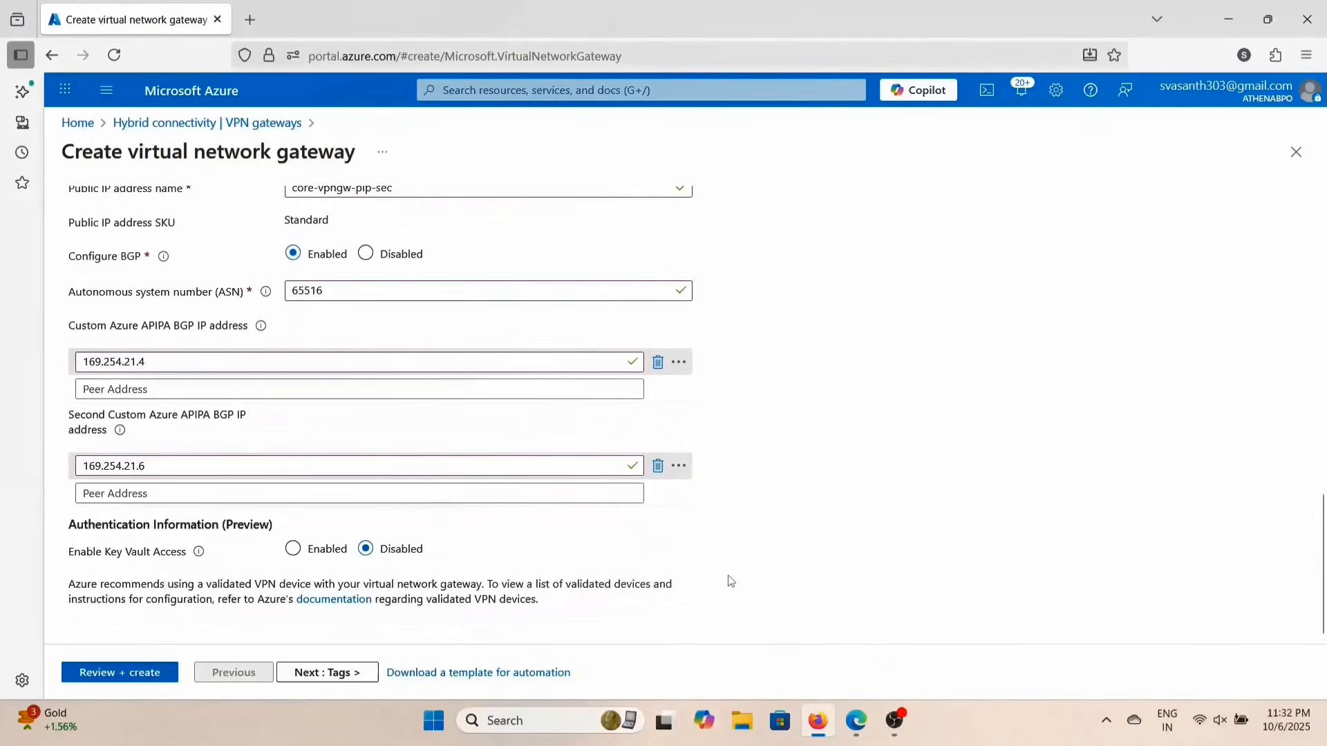
scroll(731, 581, up, 15)
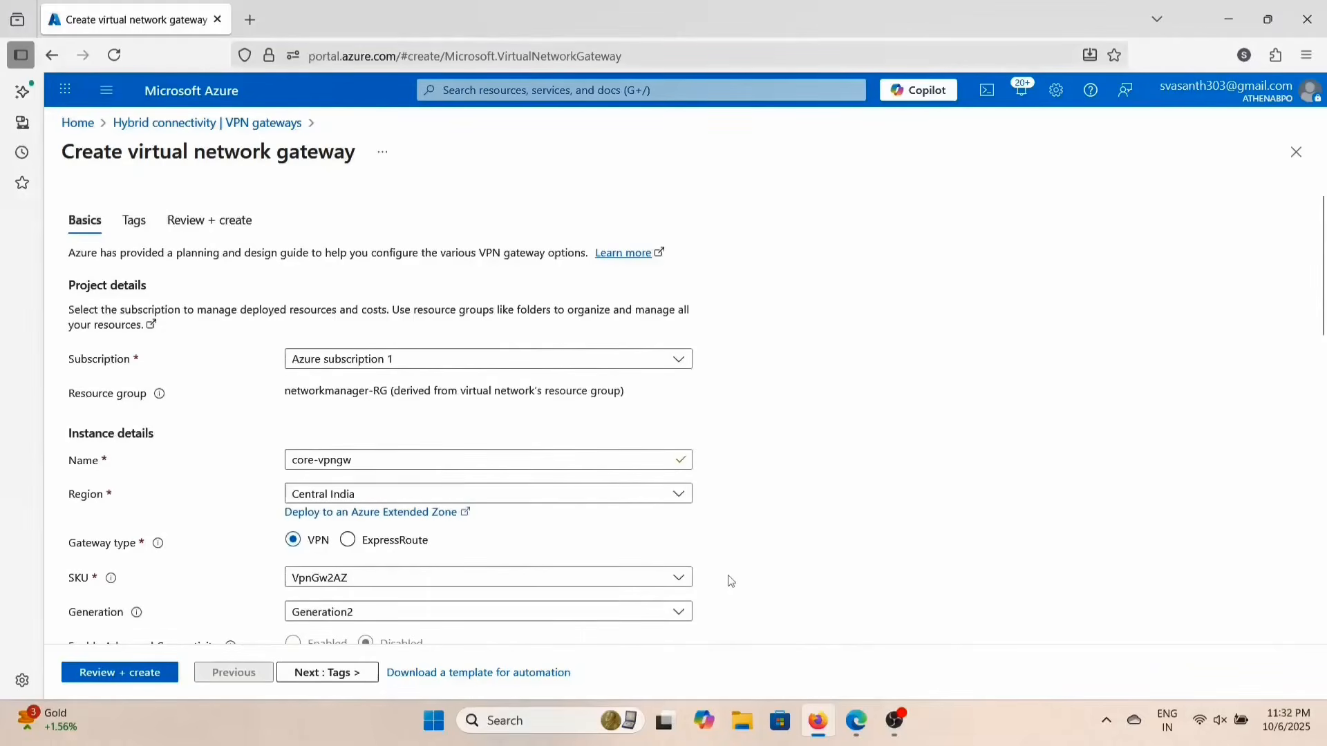
scroll(731, 581, down, 1)
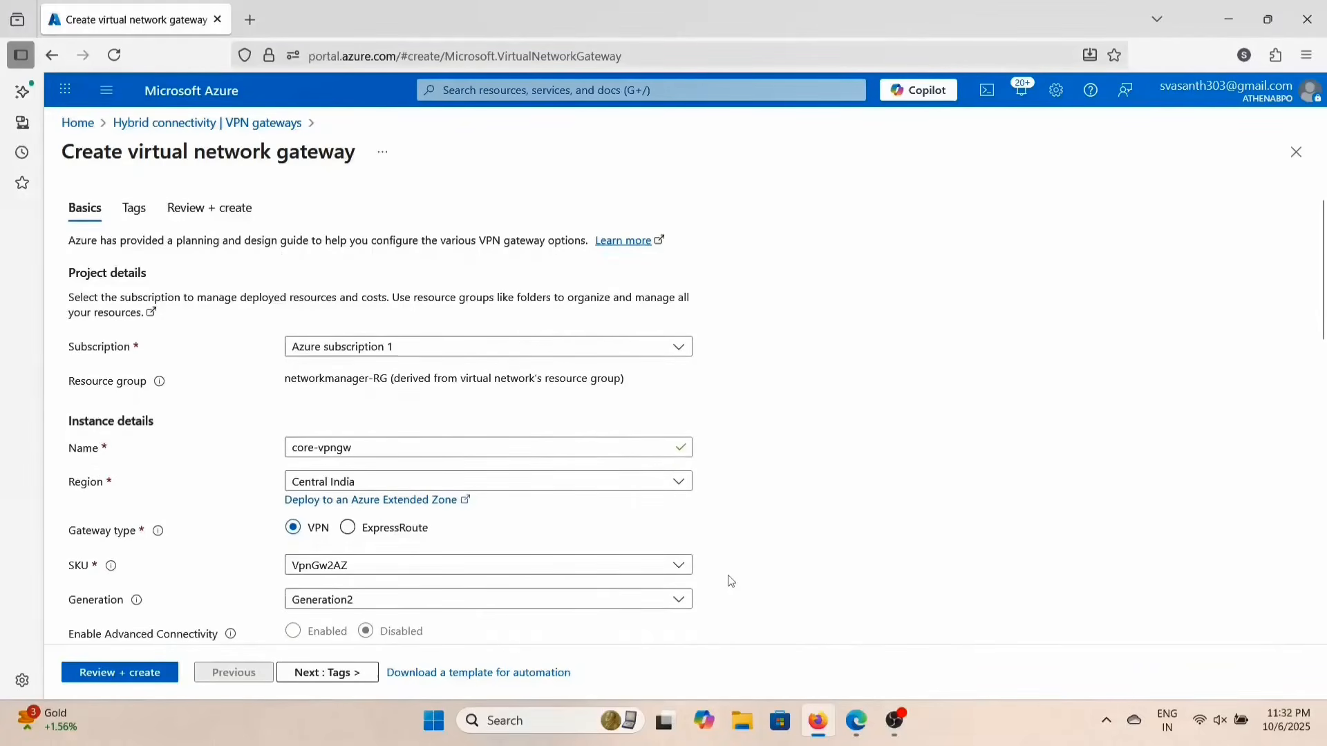
scroll(729, 579, down, 13)
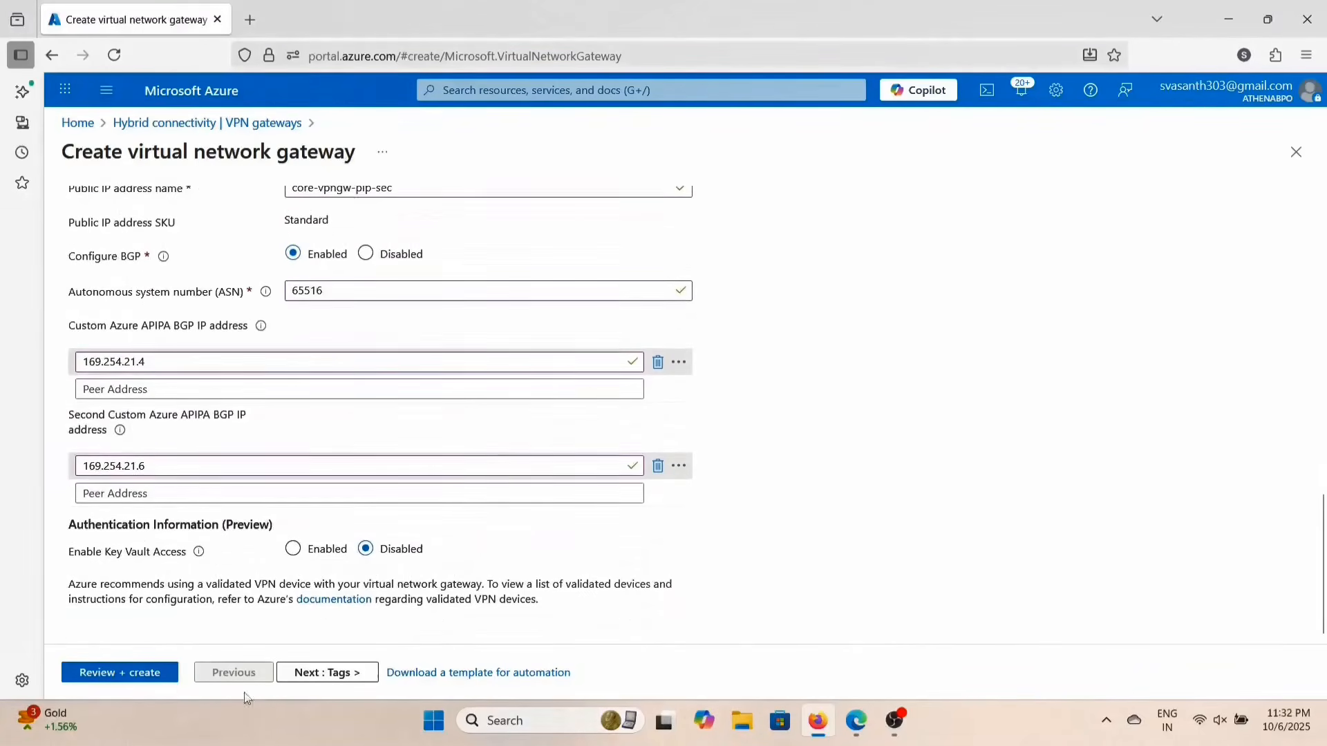
click(147, 671)
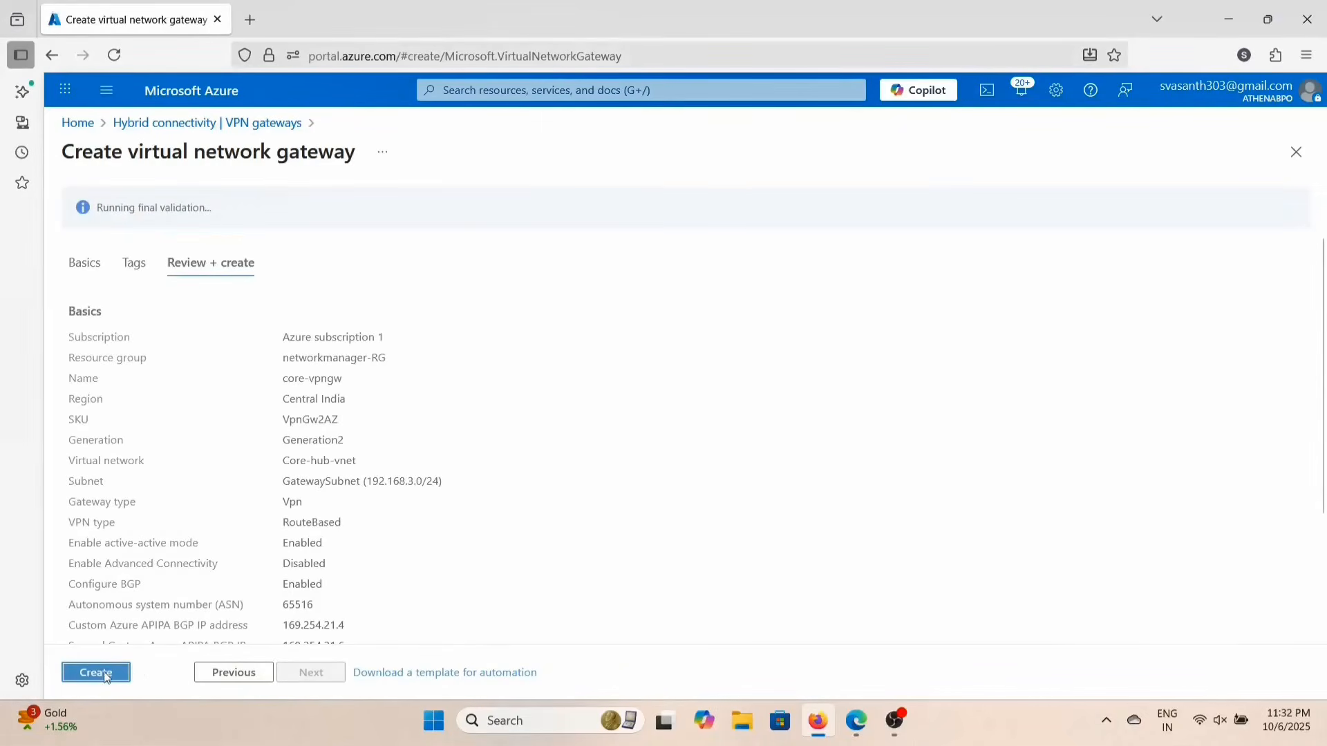
scroll(163, 596, down, 3)
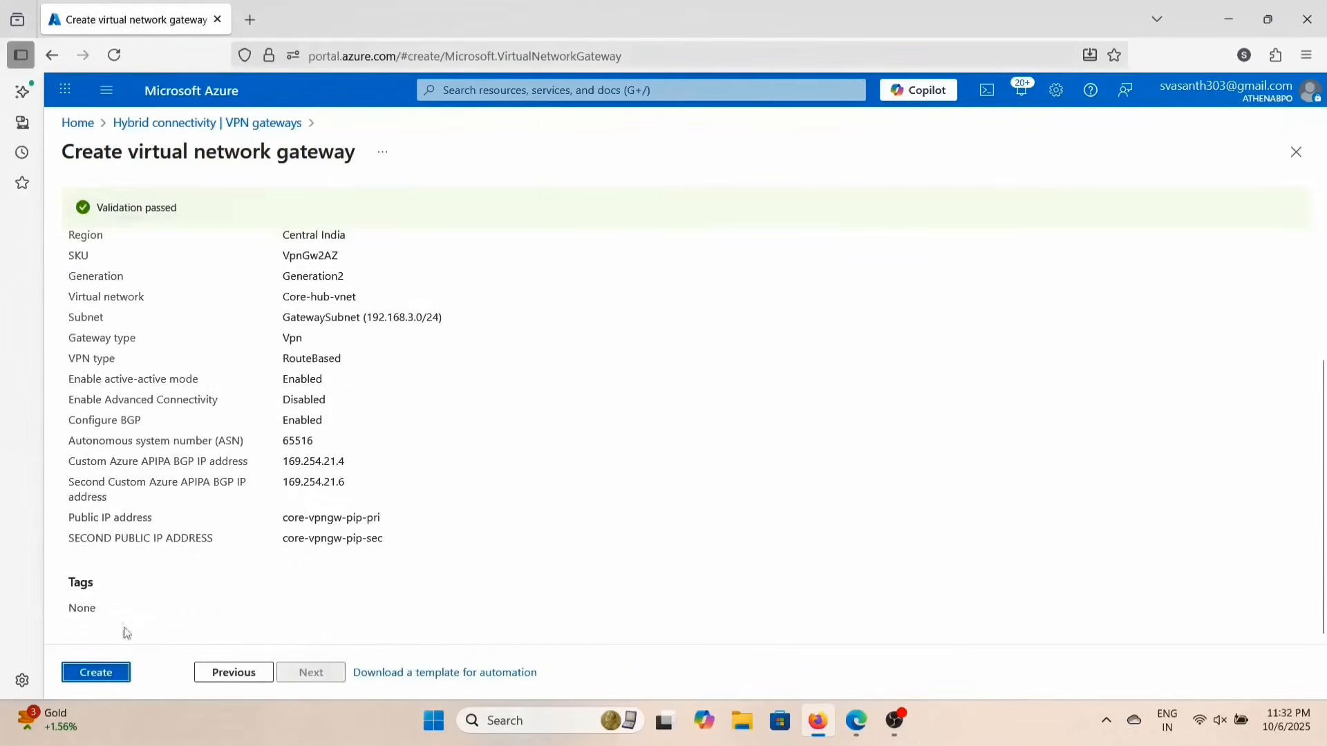
click(89, 676)
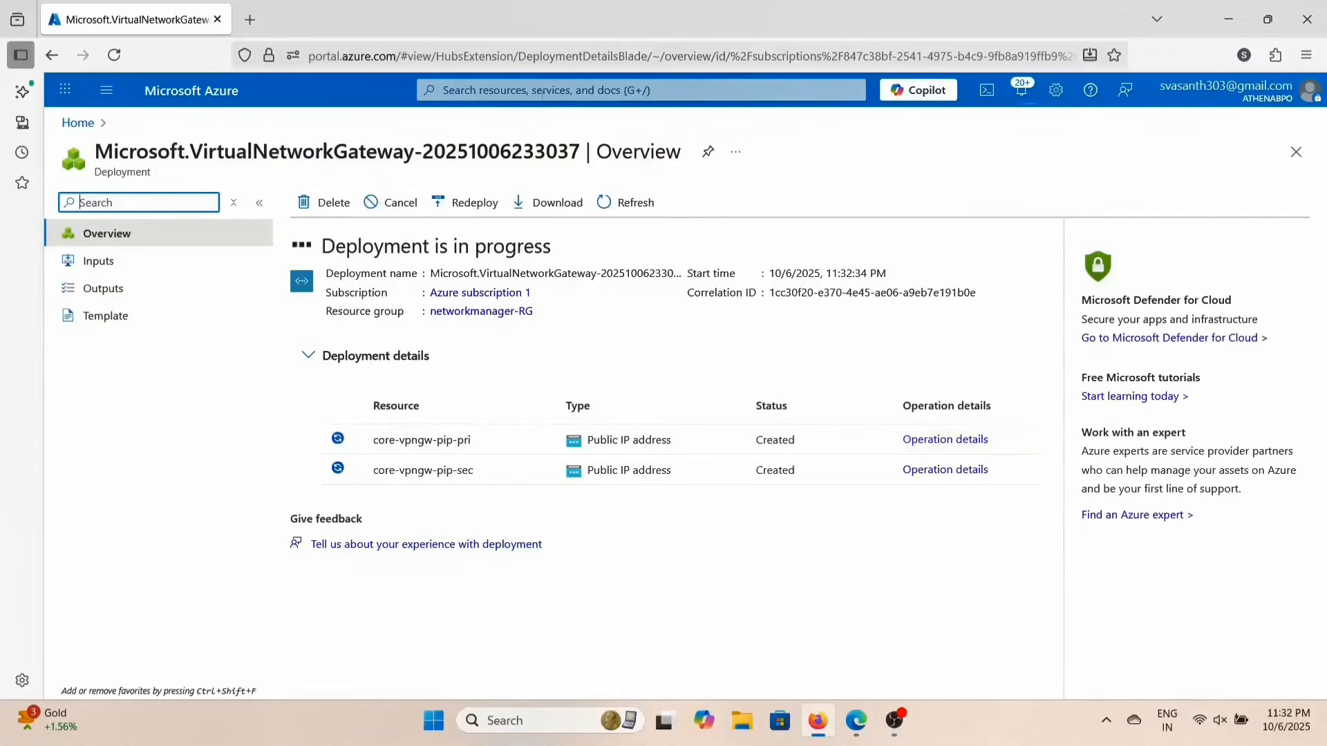
Open the Route tables service, check the deployment notifications and start a new route table.
click(541, 91)
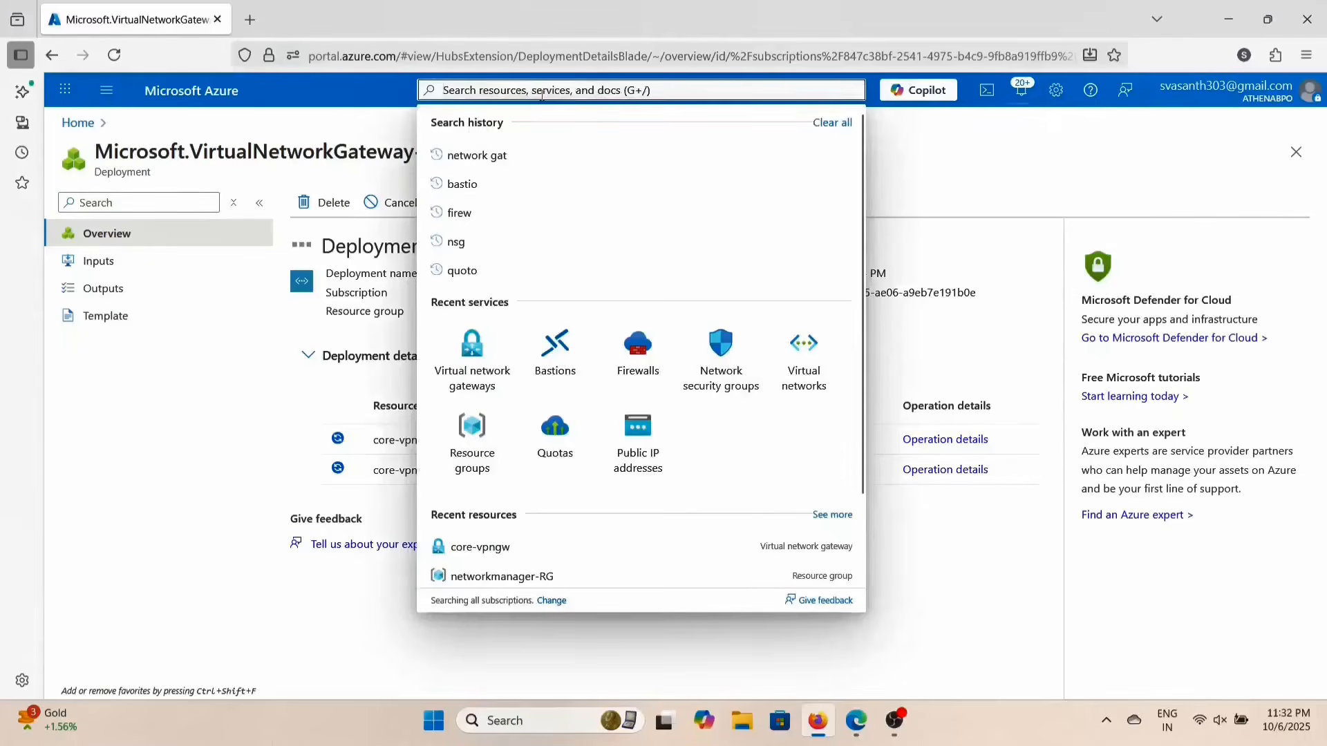
text(roite)
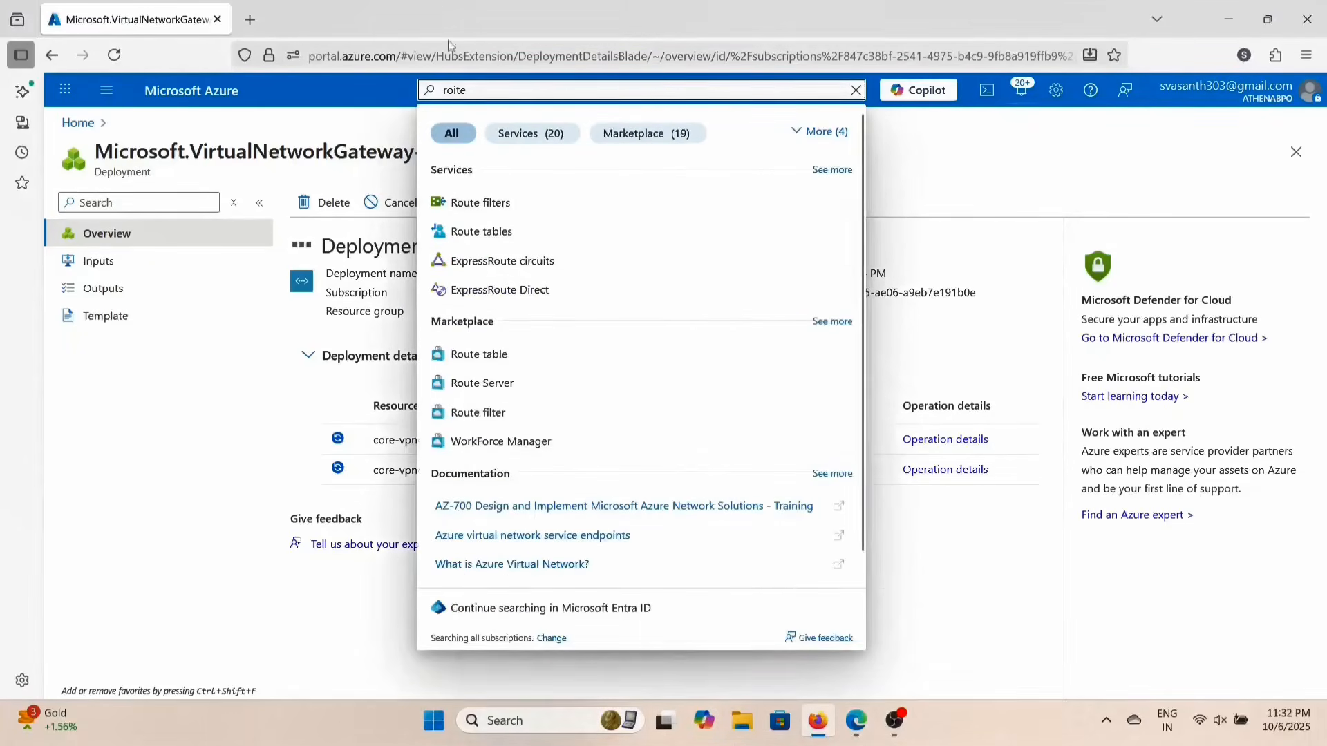
click(514, 239)
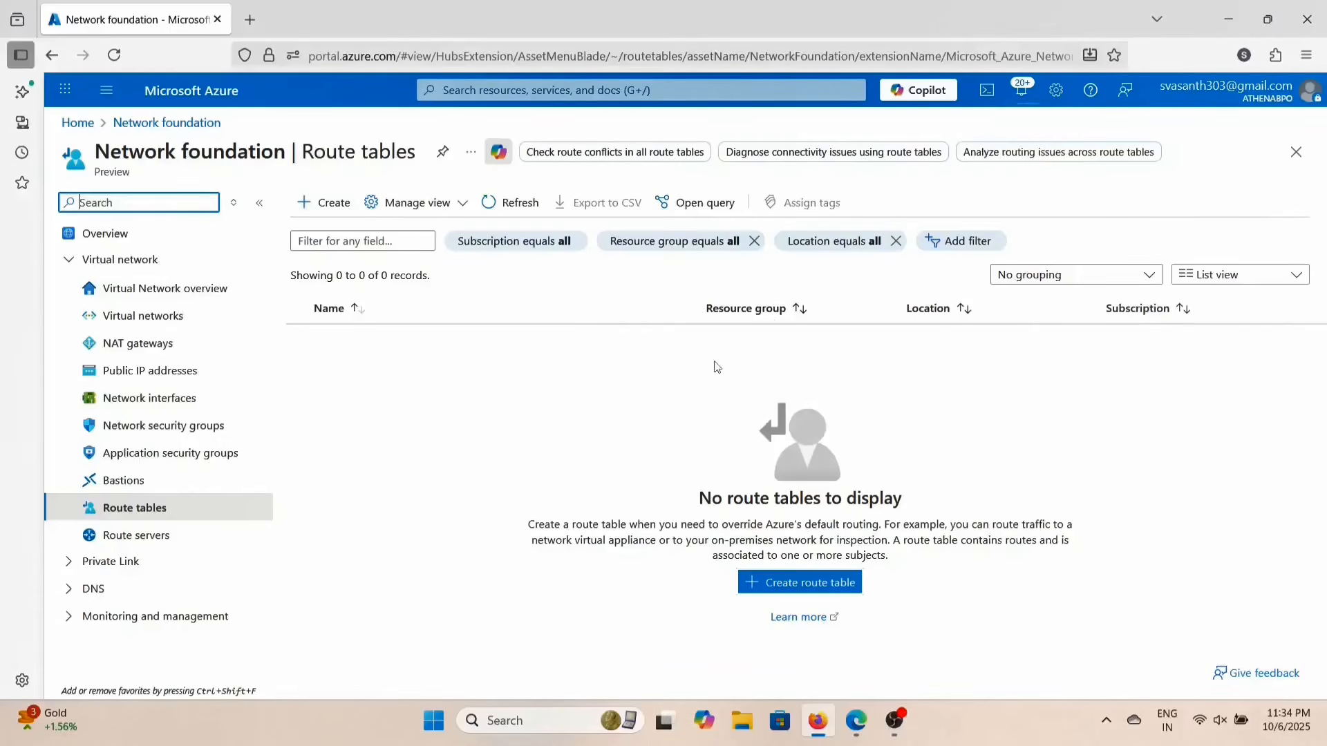
click(1021, 90)
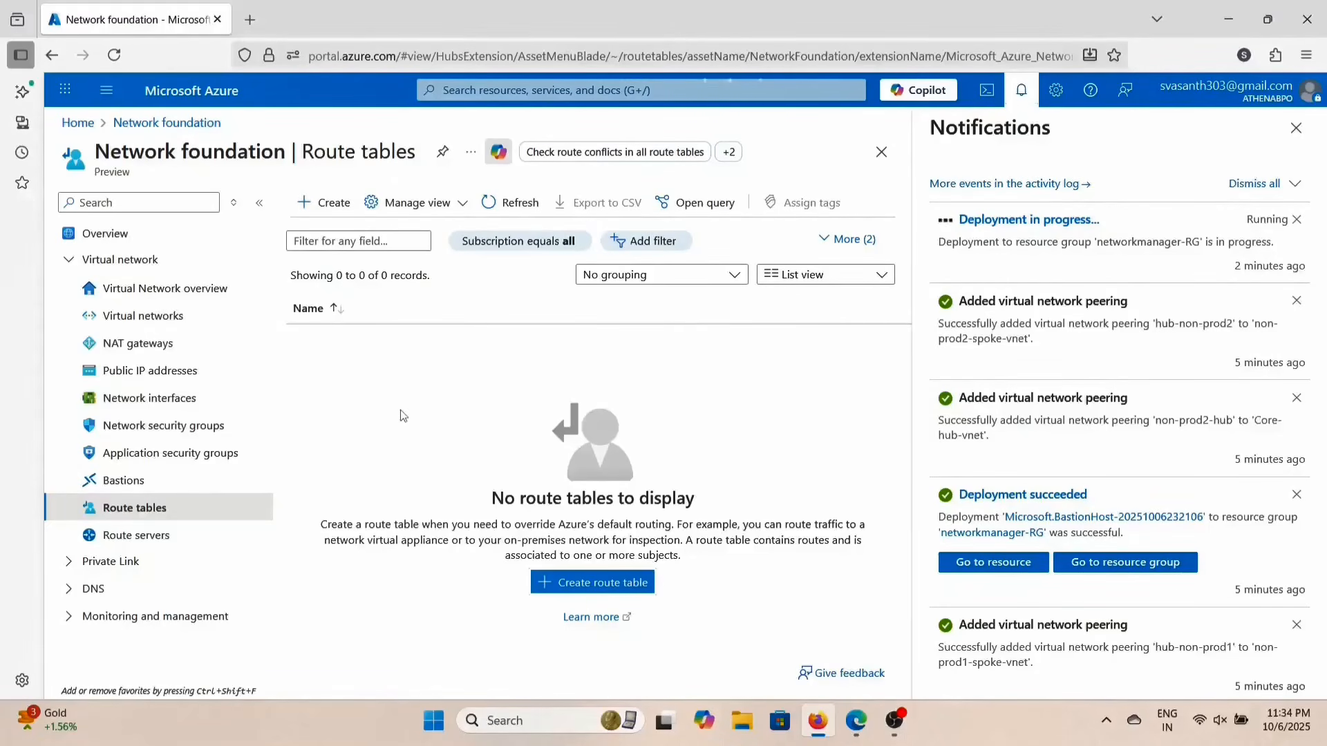
click(1294, 129)
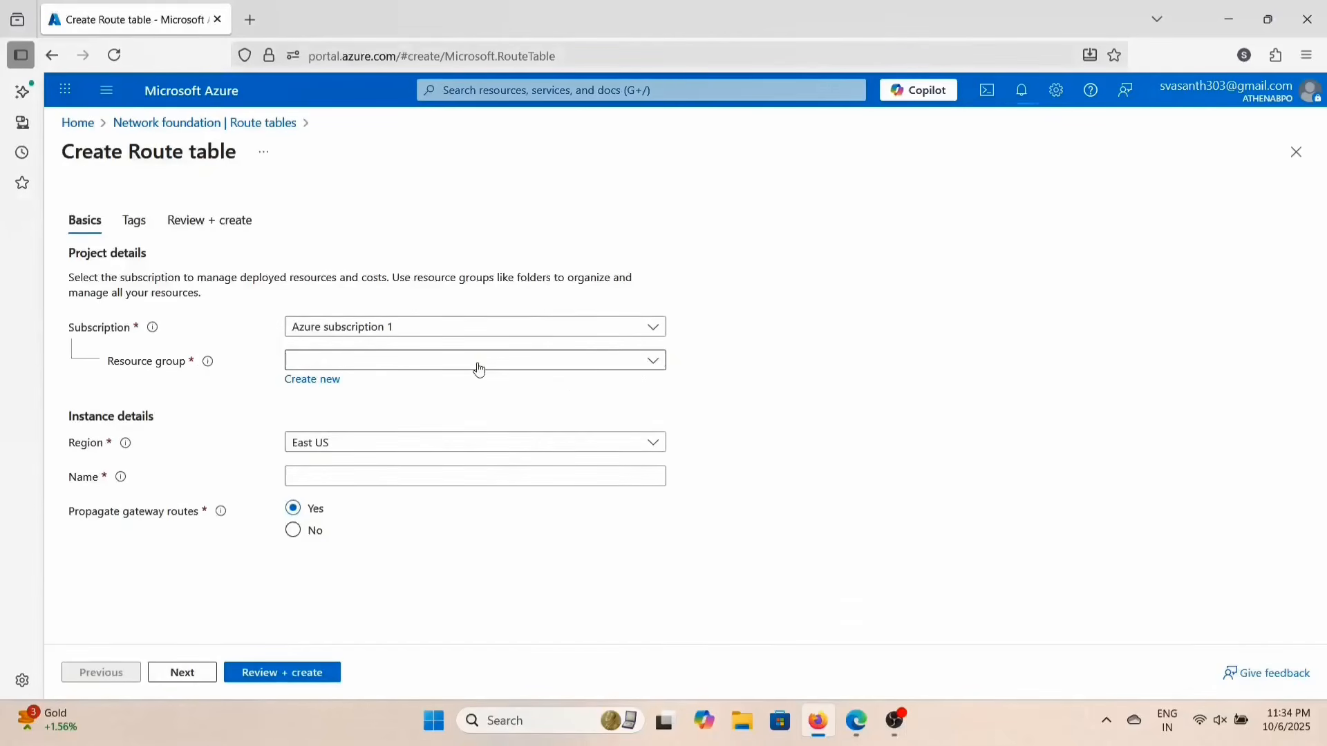
Set the route table's resource group to networkmanager-RG and its region to Central India.
click(479, 366)
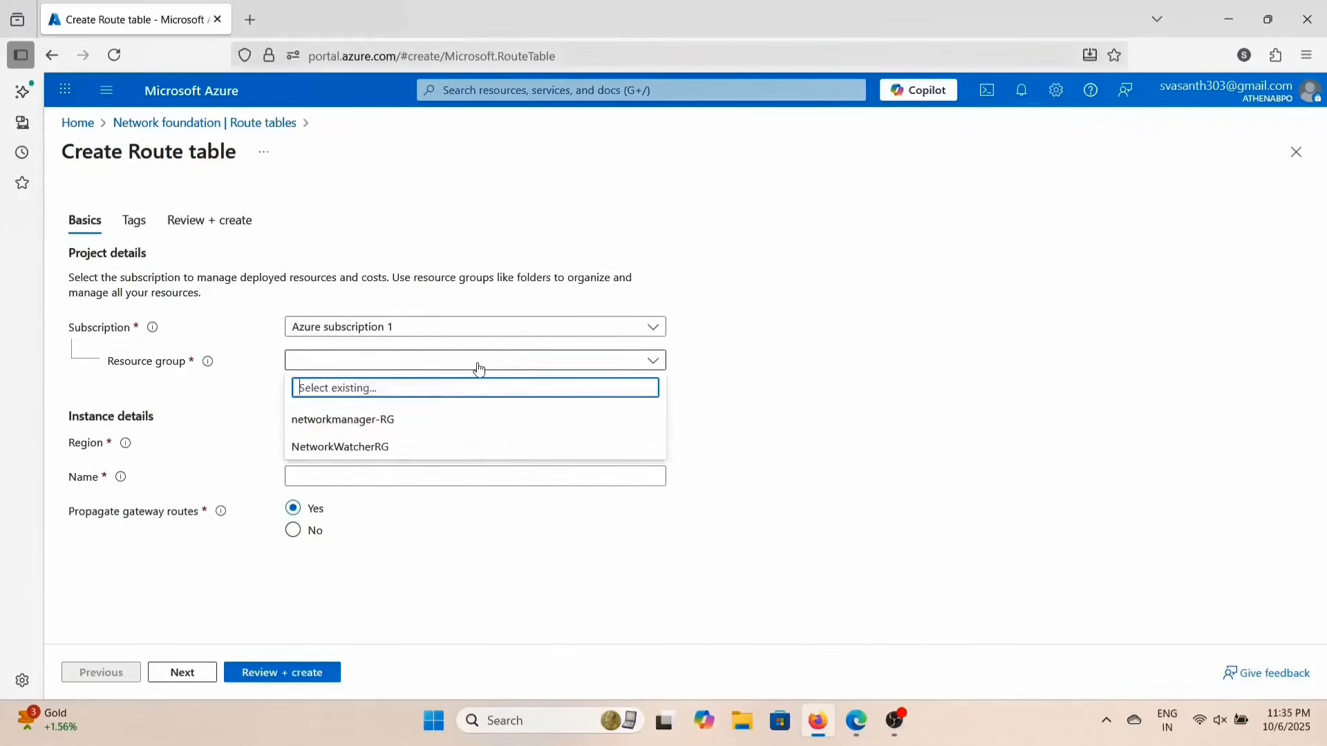
click(355, 418)
click(380, 449)
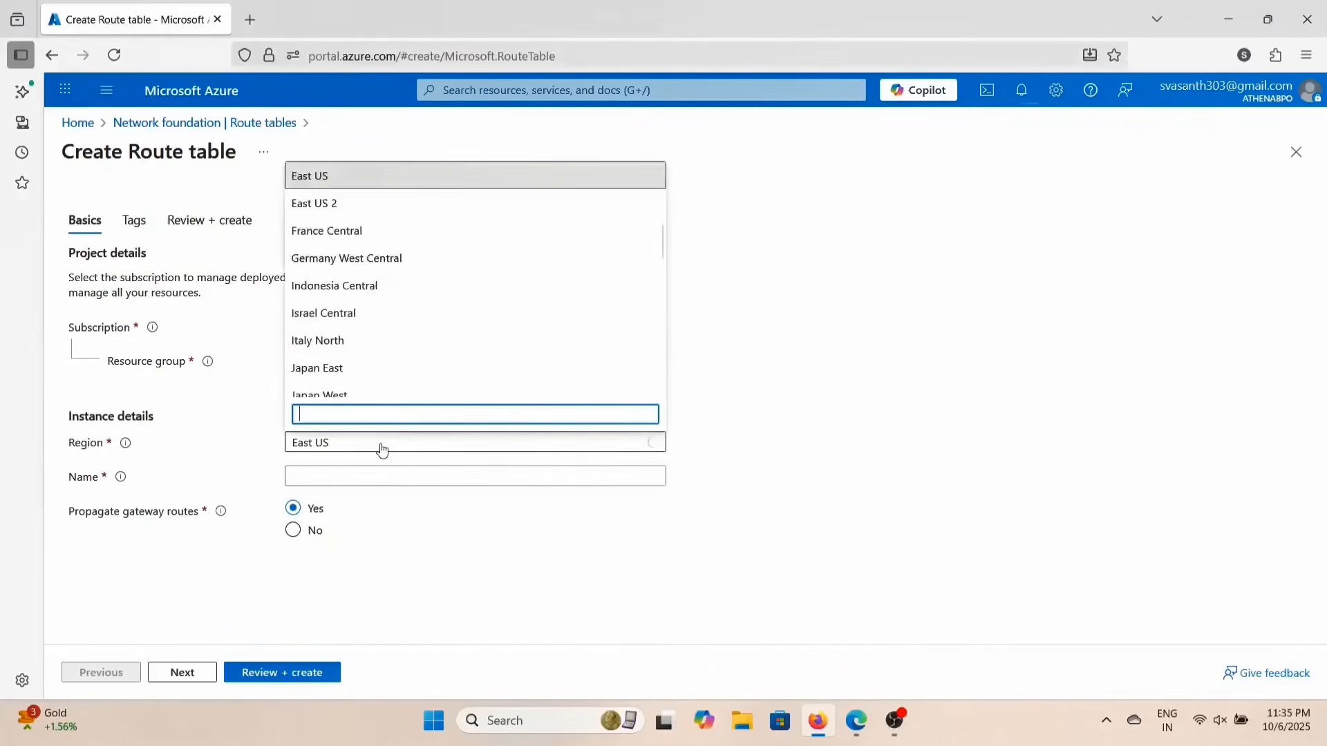
scroll(387, 330, down, 1)
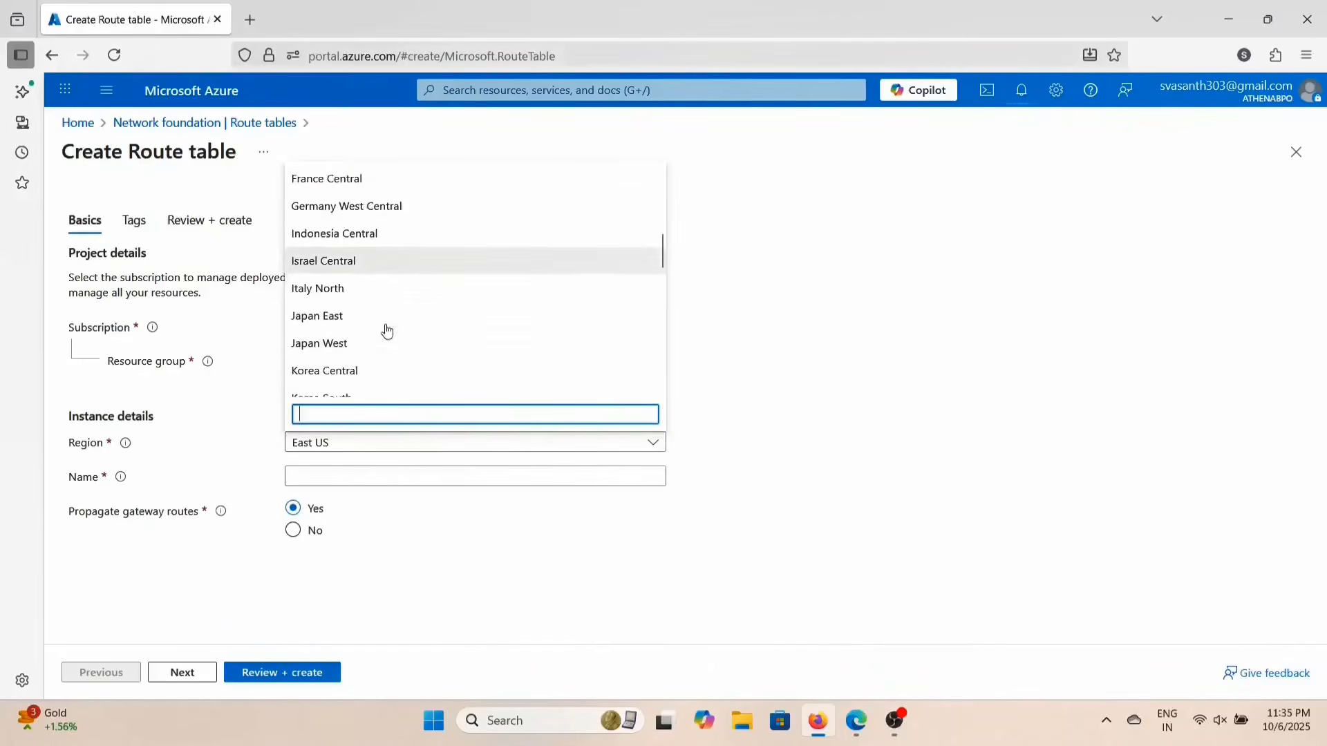
scroll(387, 330, up, 4)
scroll(367, 214, up, 2)
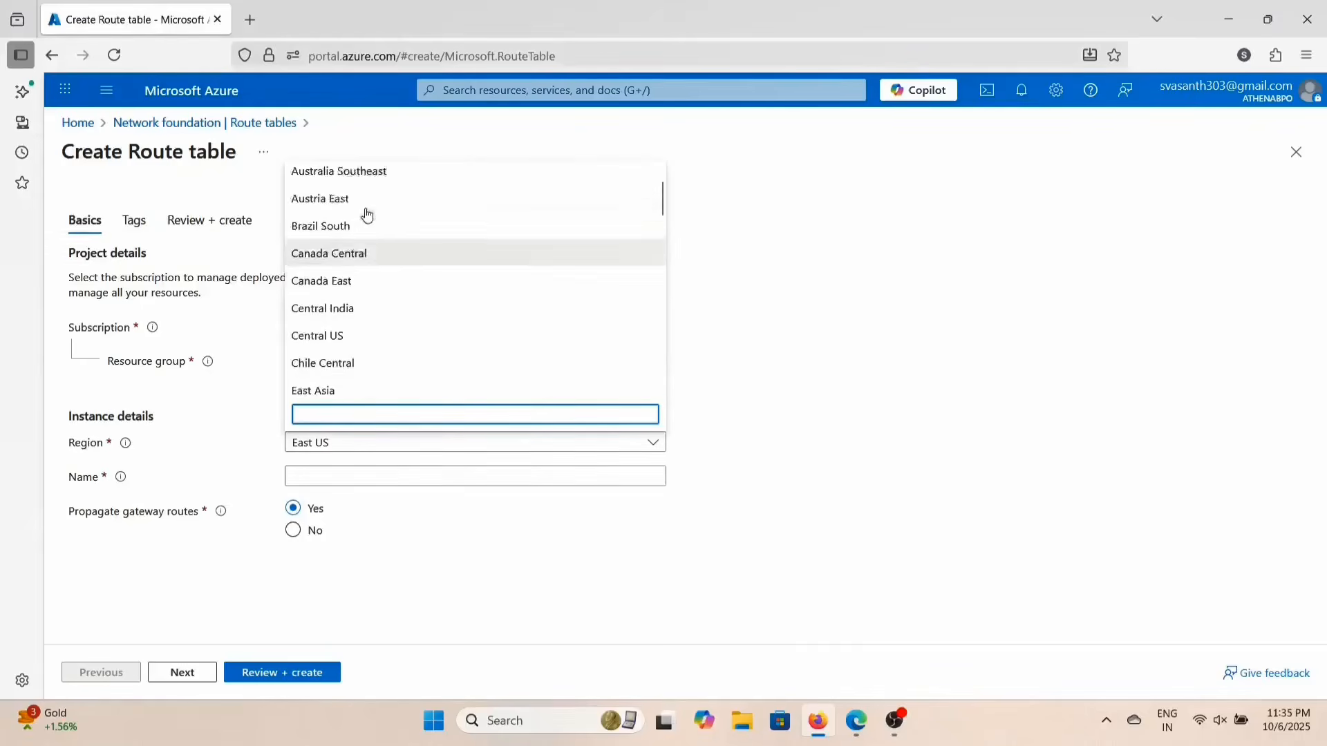
scroll(365, 213, down, 3)
click(347, 248)
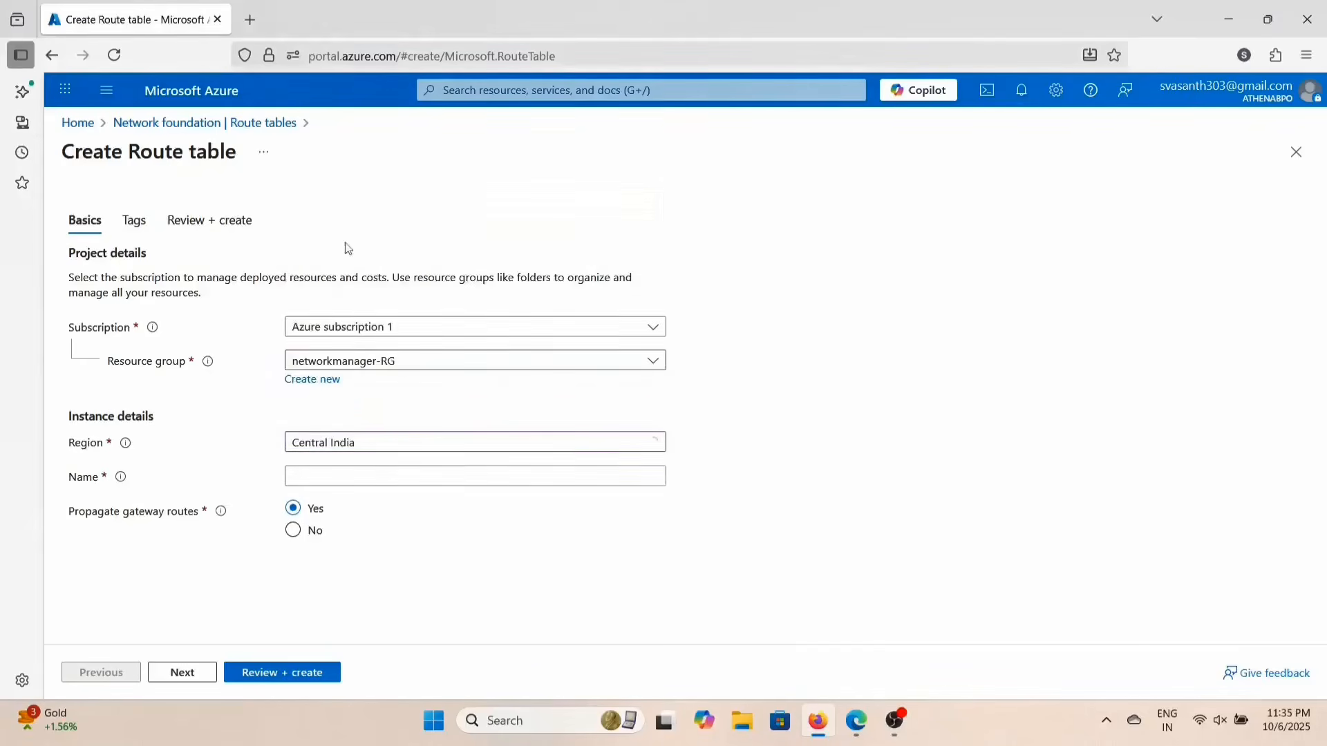
Name the route table core-route-table, review its settings and create it.
click(338, 479)
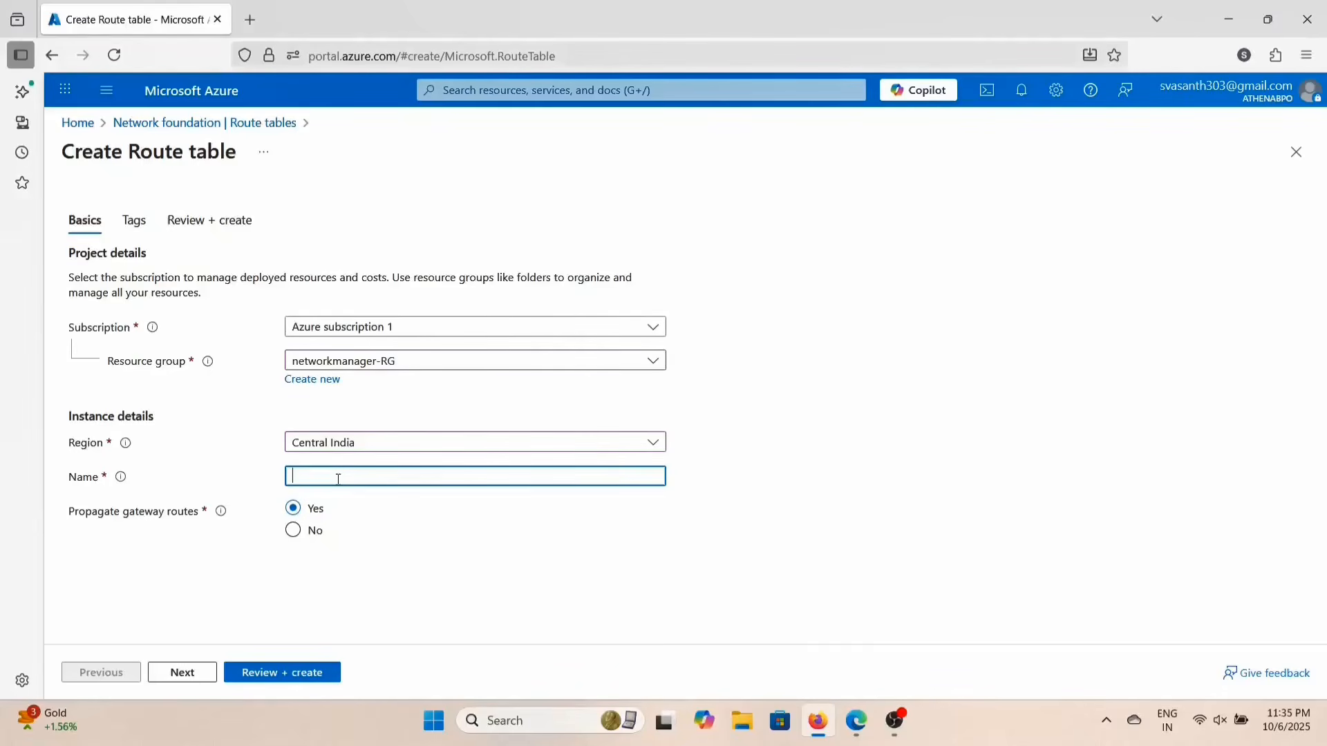
text(core-route-table)
click(298, 672)
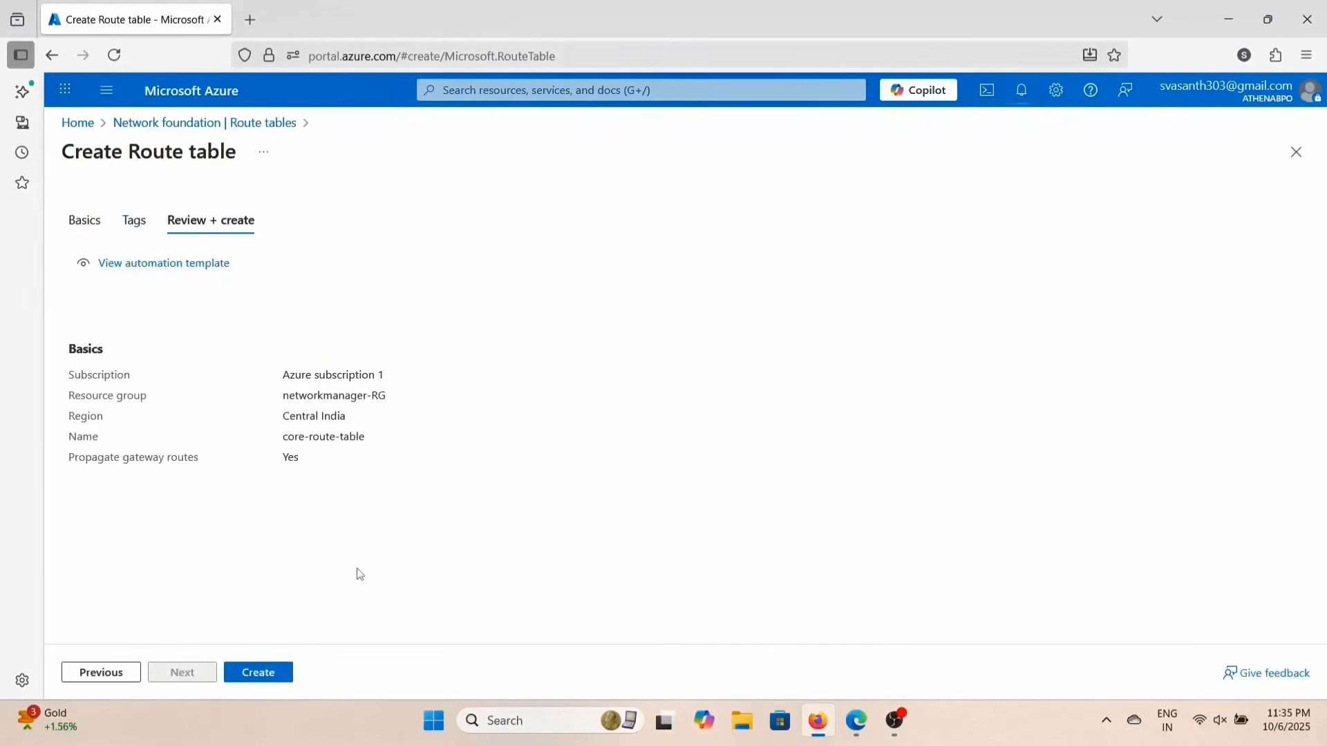
click(268, 674)
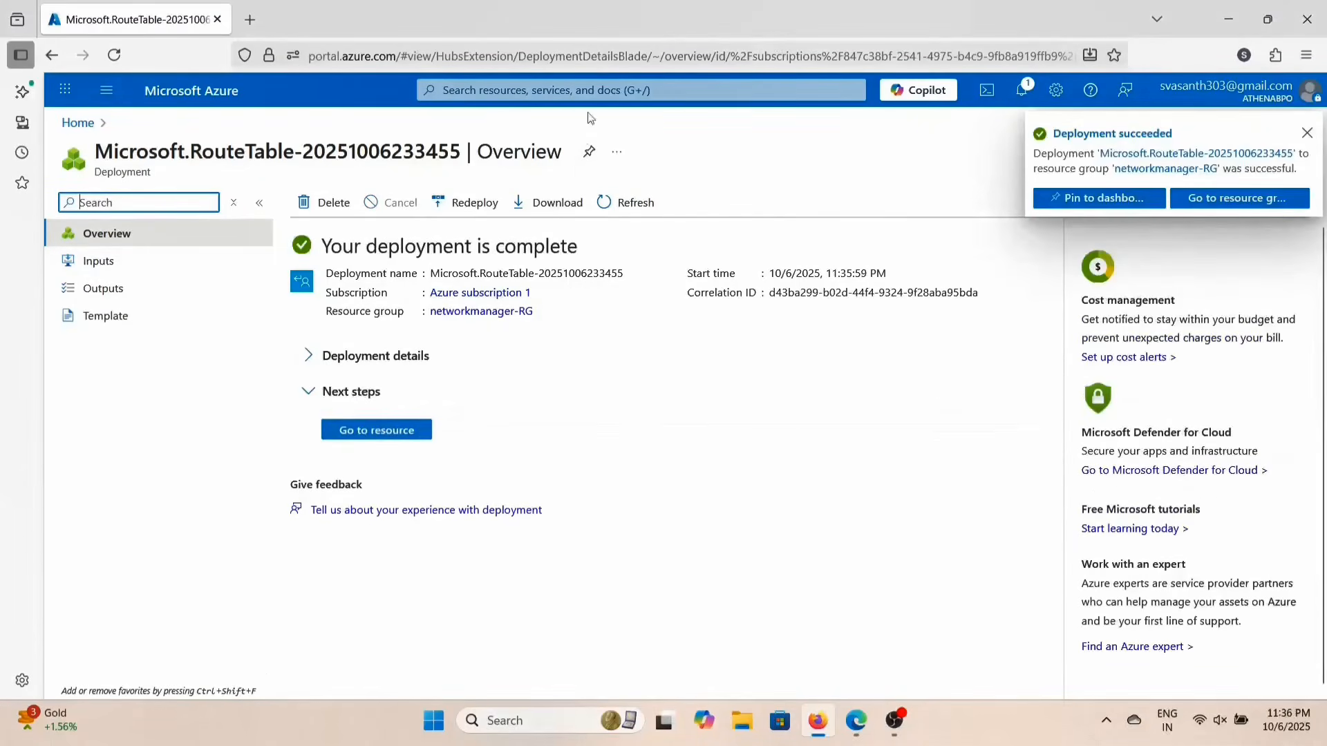
Open core-firewall among the Azure Firewalls and copy its private IP address.
click(577, 91)
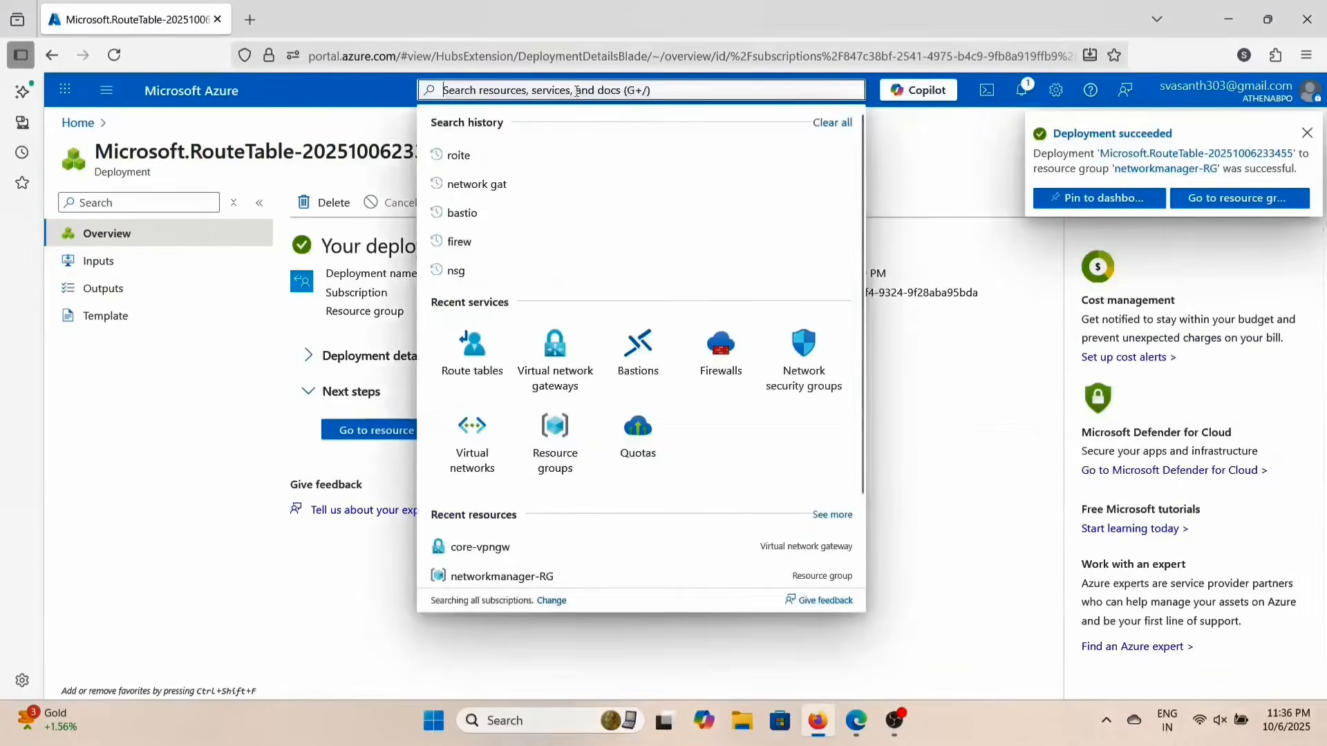
click(705, 343)
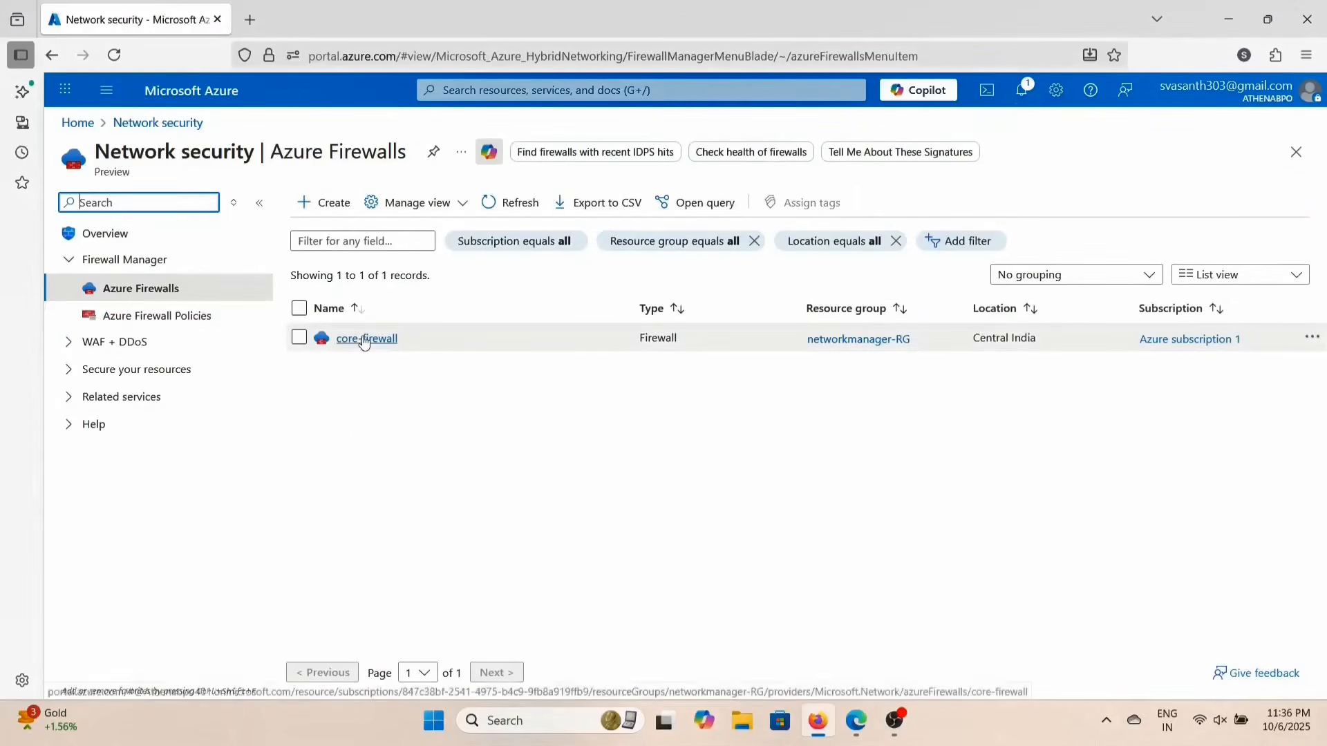
click(170, 239)
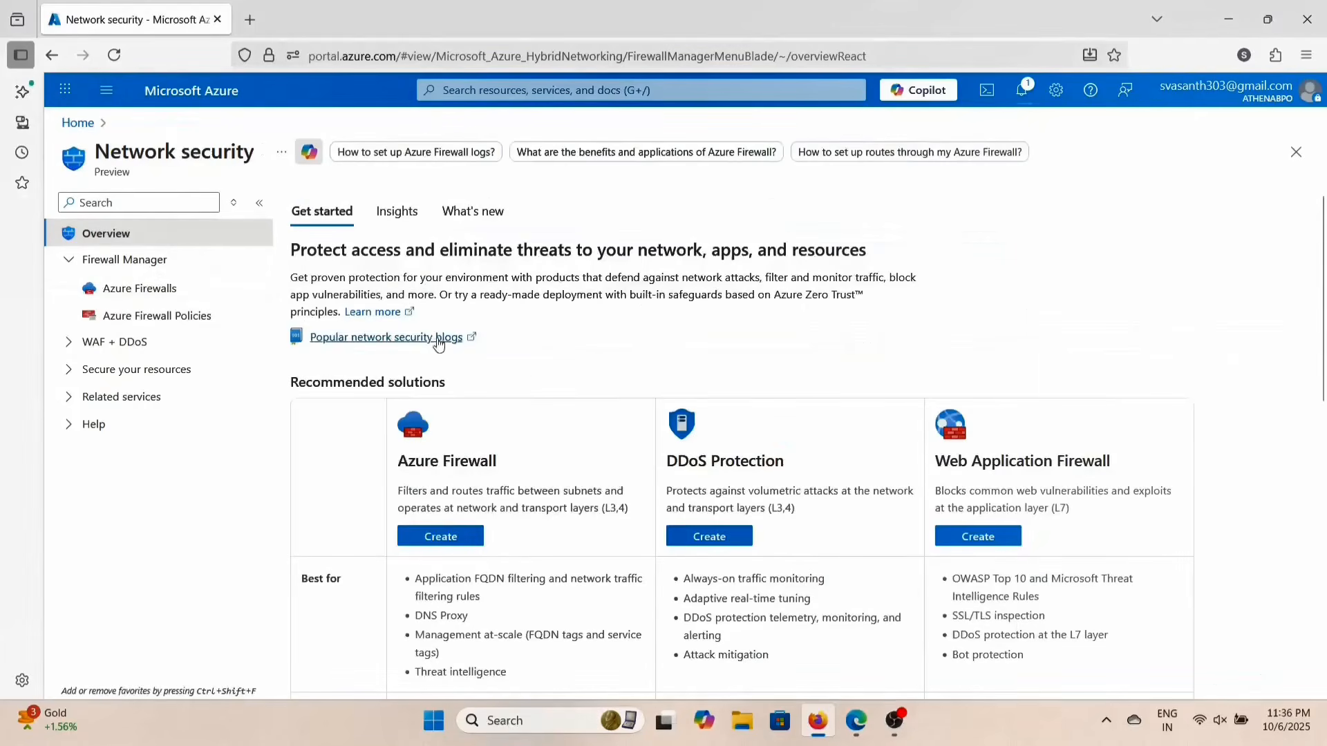
click(174, 287)
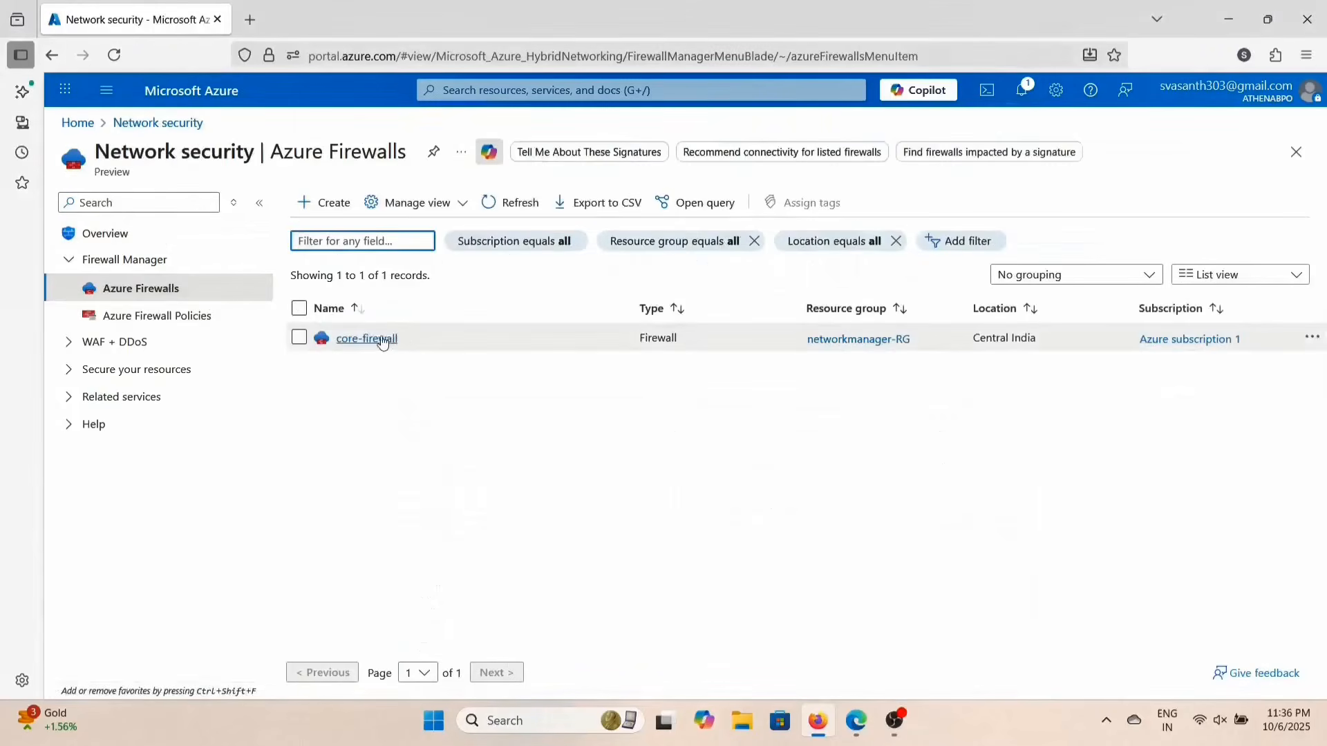
click(379, 340)
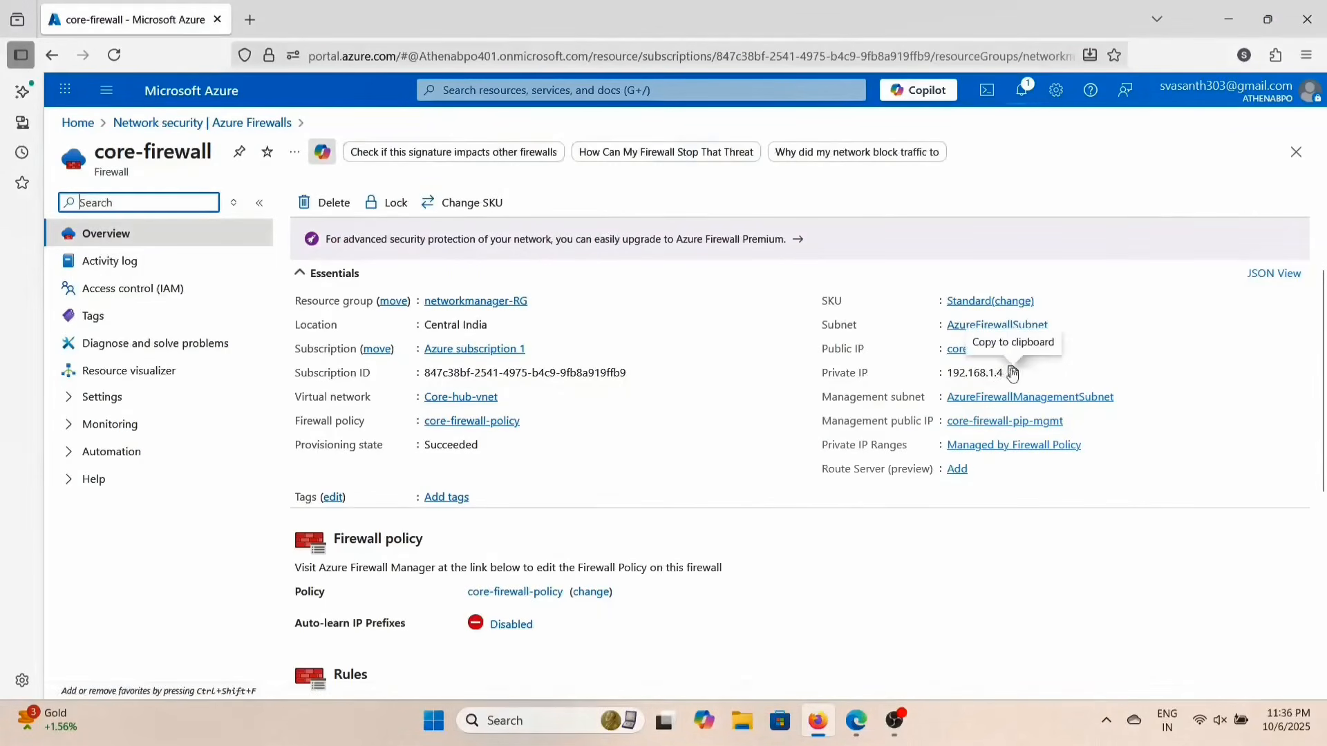
click(1014, 372)
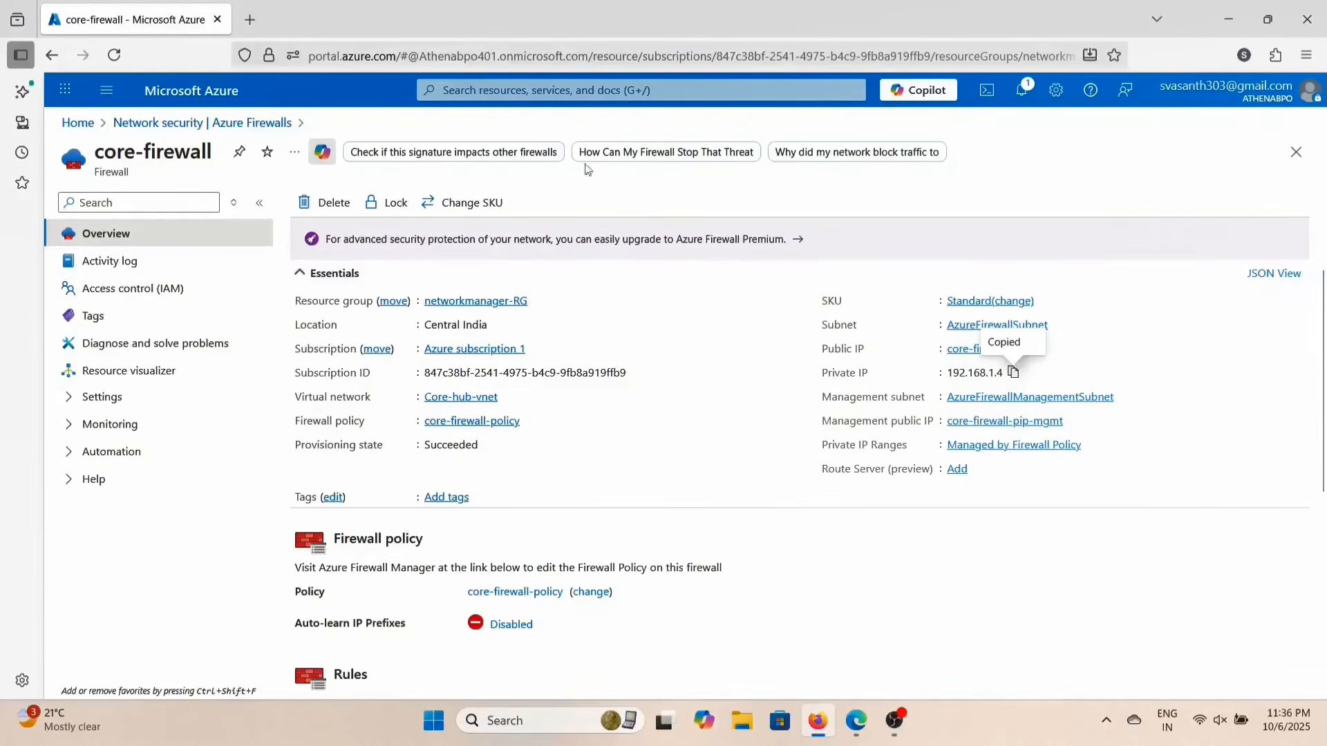
Open core-route-table from the Route tables service and show its subnet associations.
click(557, 90)
click(479, 331)
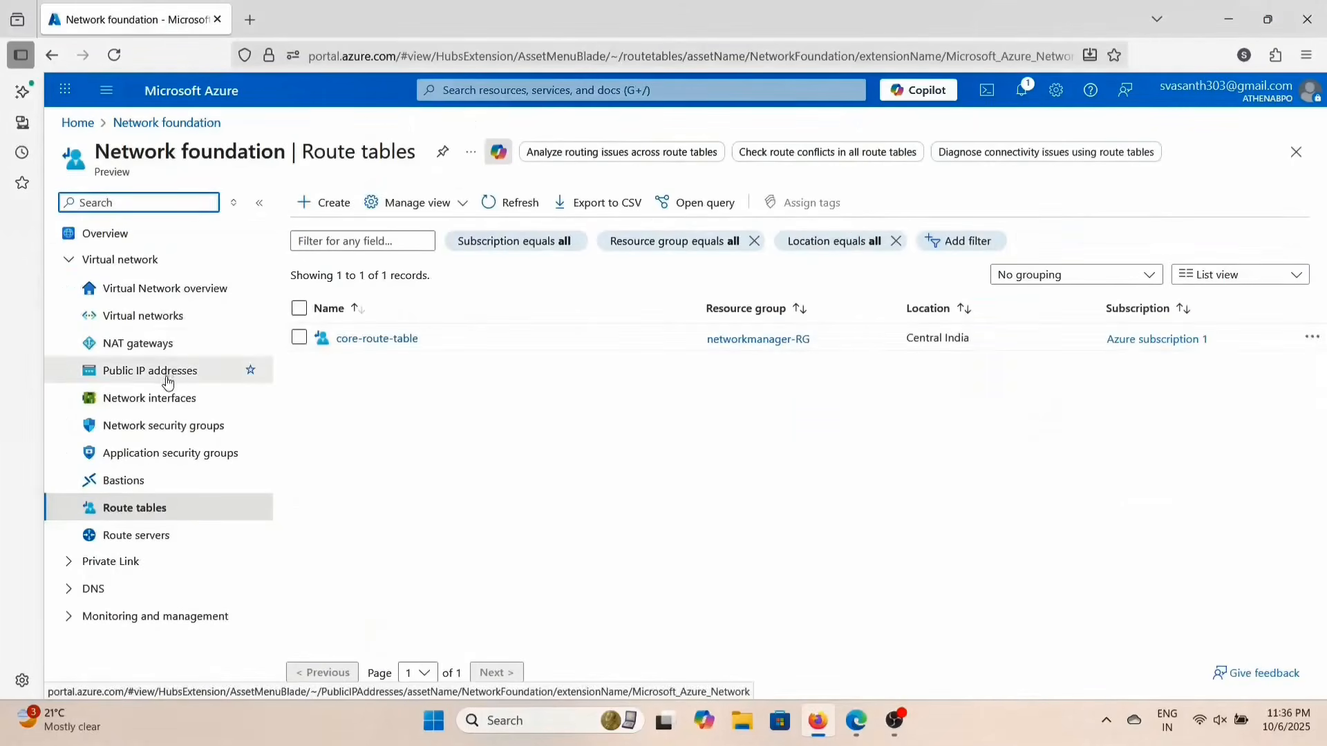
click(385, 338)
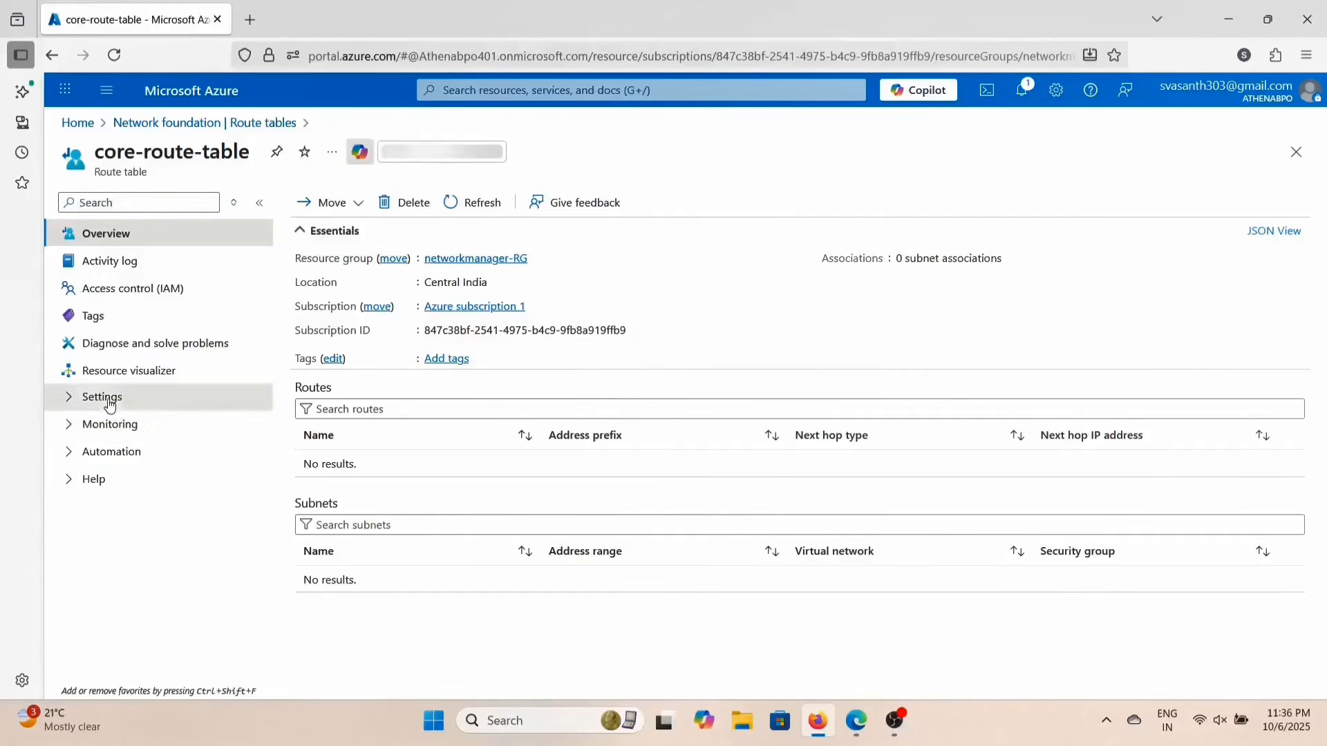
click(99, 396)
click(121, 481)
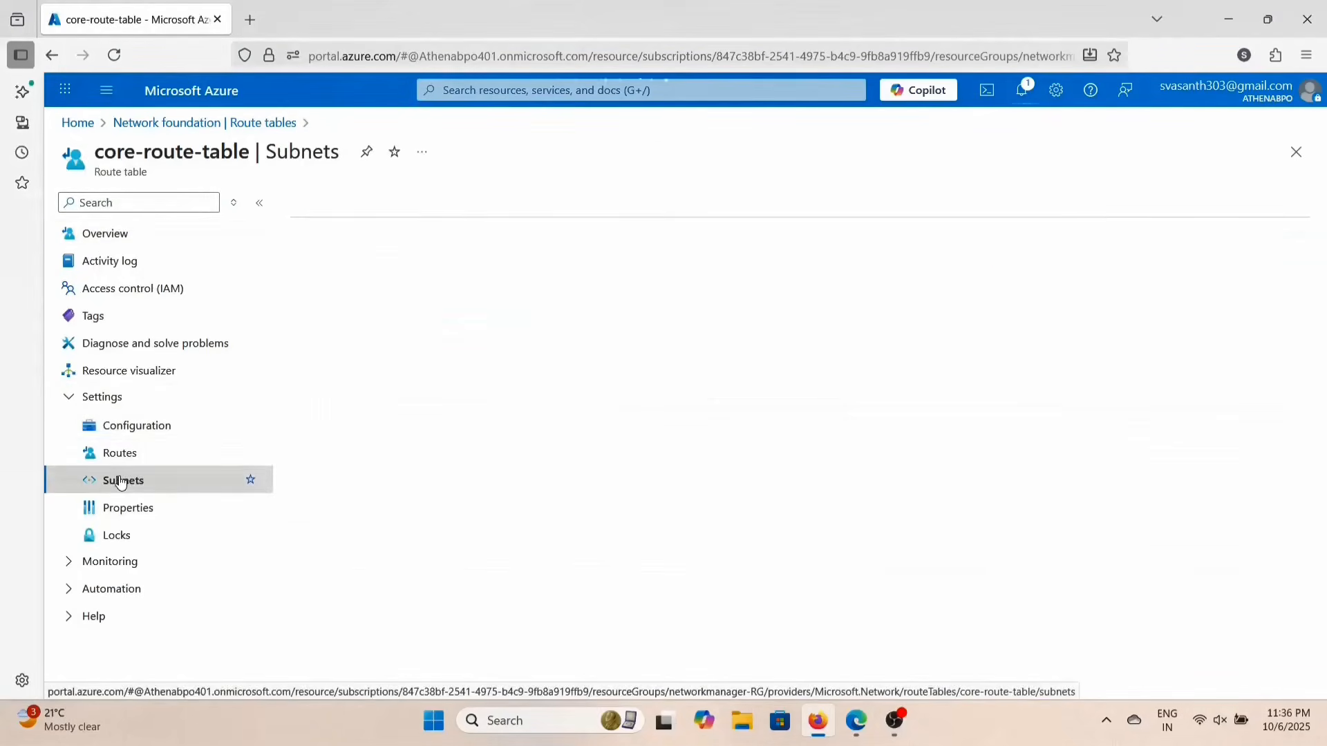
Start a subnet association for core-route-table, choosing the prod1-spoke-vnet virtual network and its App-subnet.
click(336, 210)
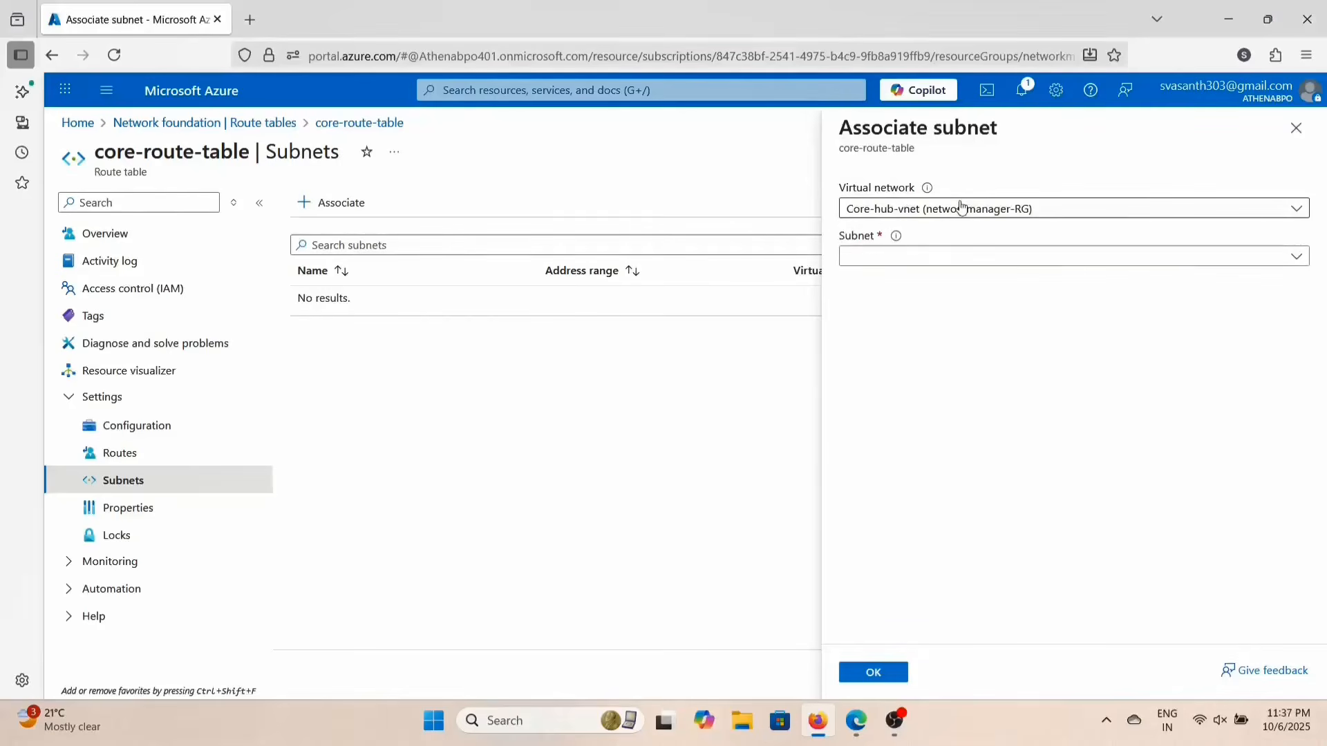
click(962, 206)
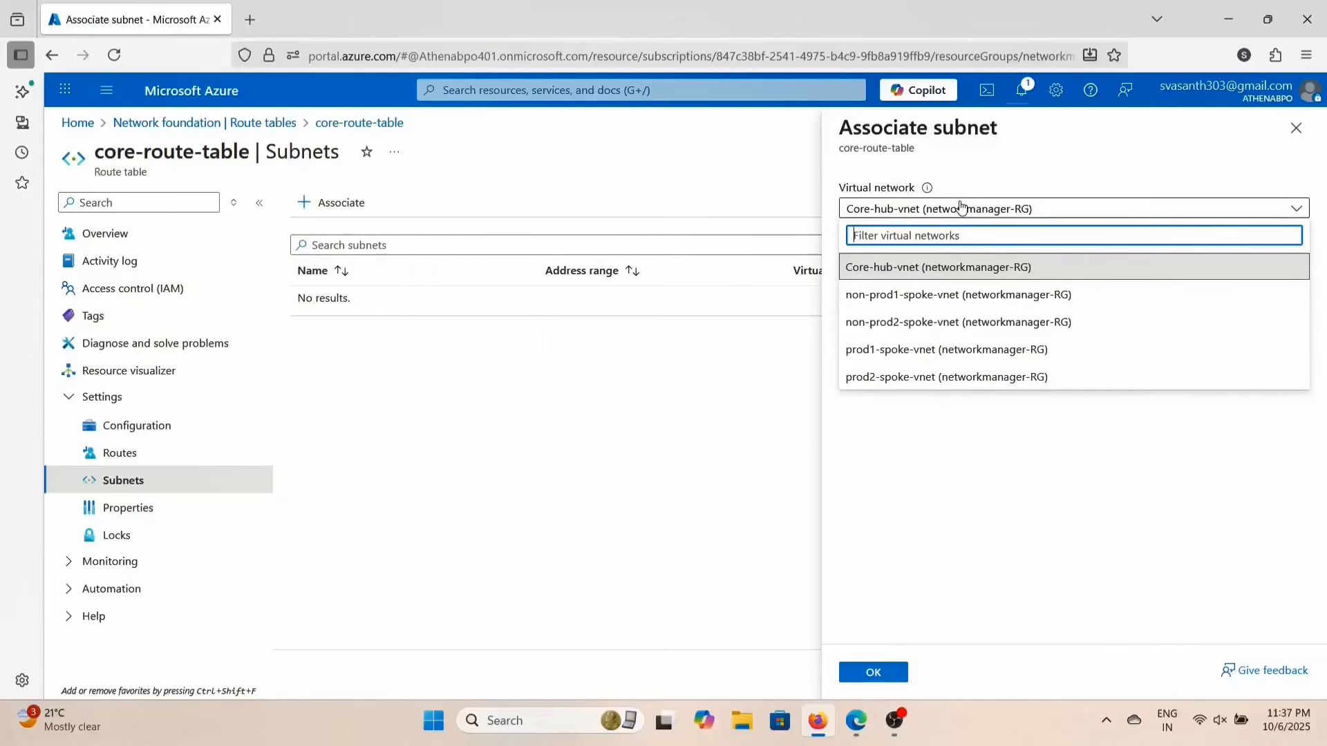
click(921, 349)
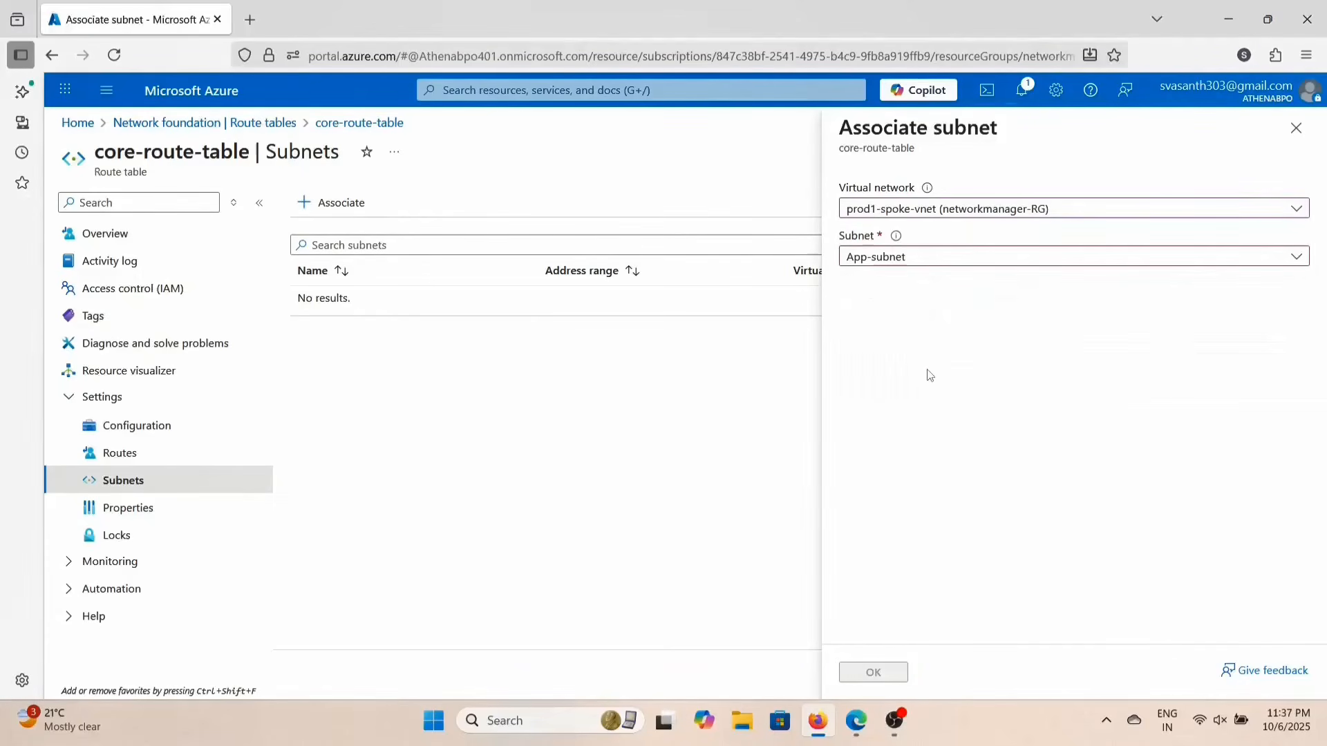
click(952, 259)
click(892, 342)
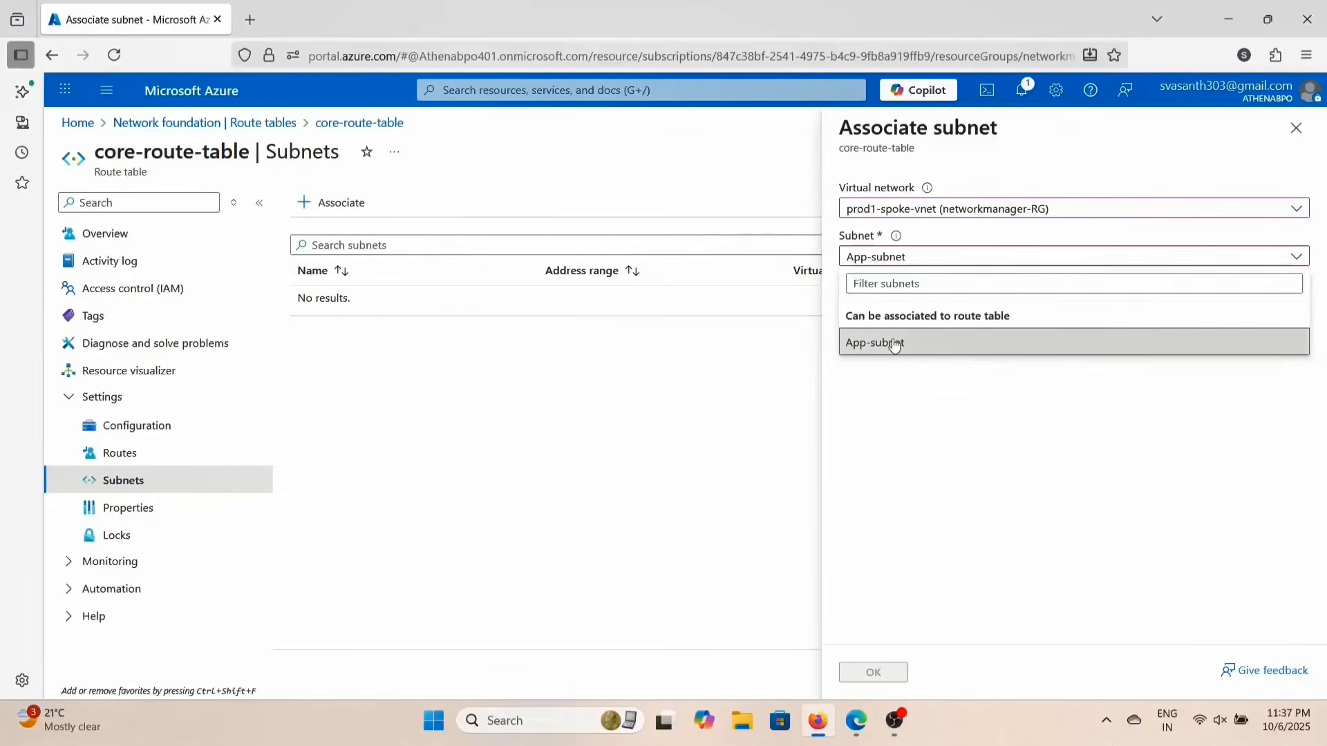
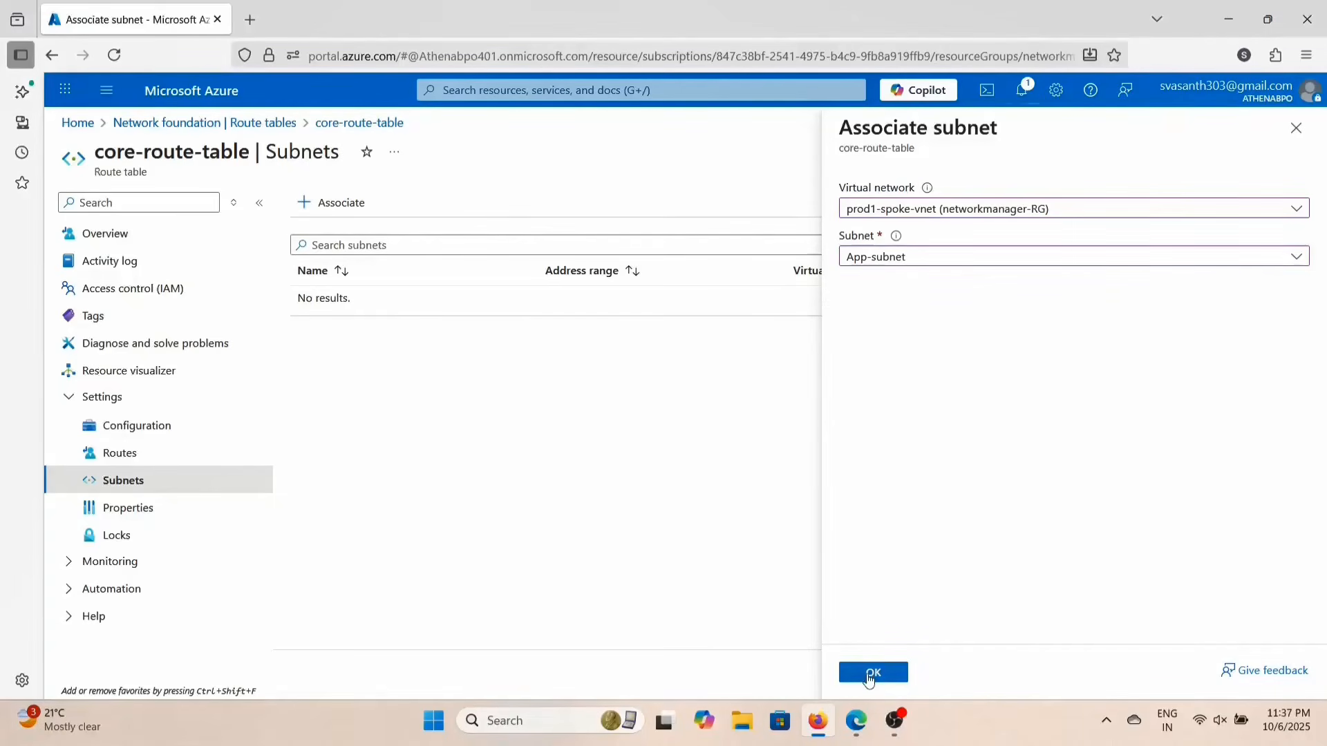
Confirm the prod1-spoke-vnet App-subnet association, and also associate the App-subnet of prod2-spoke-vnet with core-route-table.
click(869, 678)
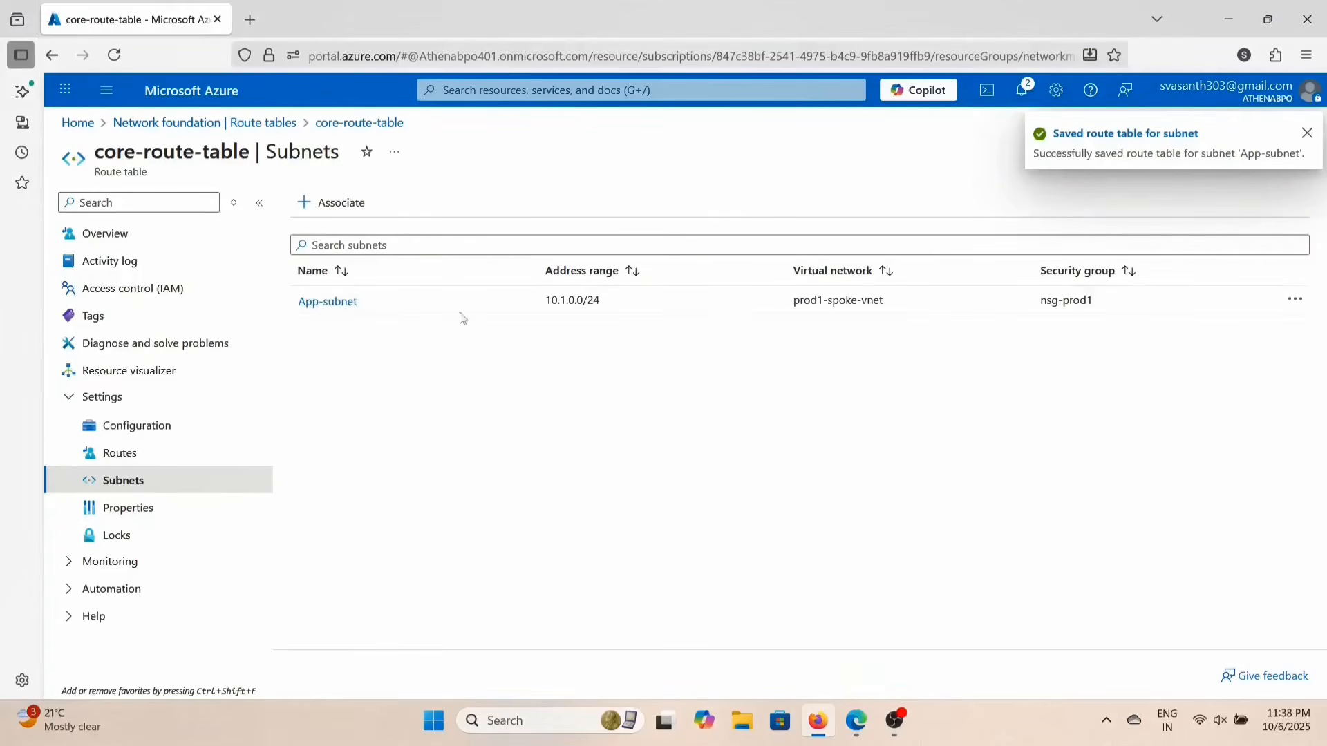
click(327, 209)
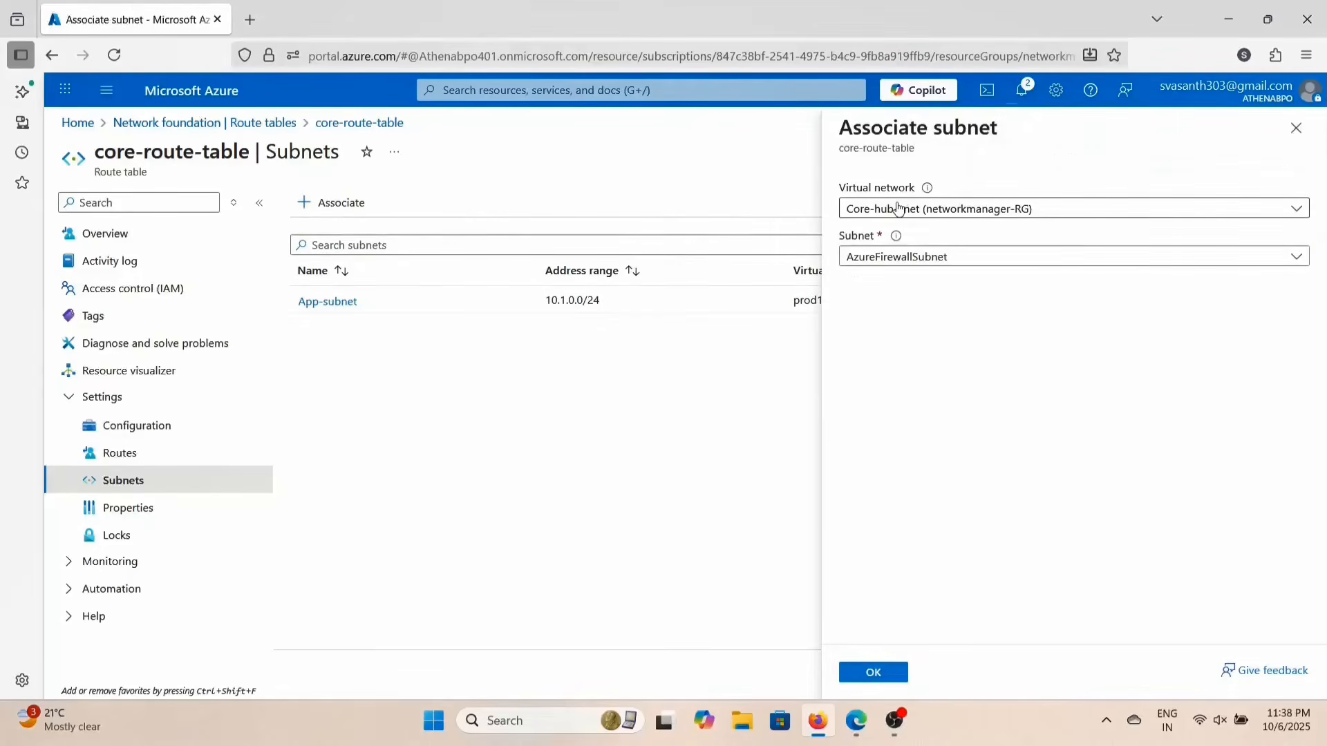
click(897, 208)
click(884, 380)
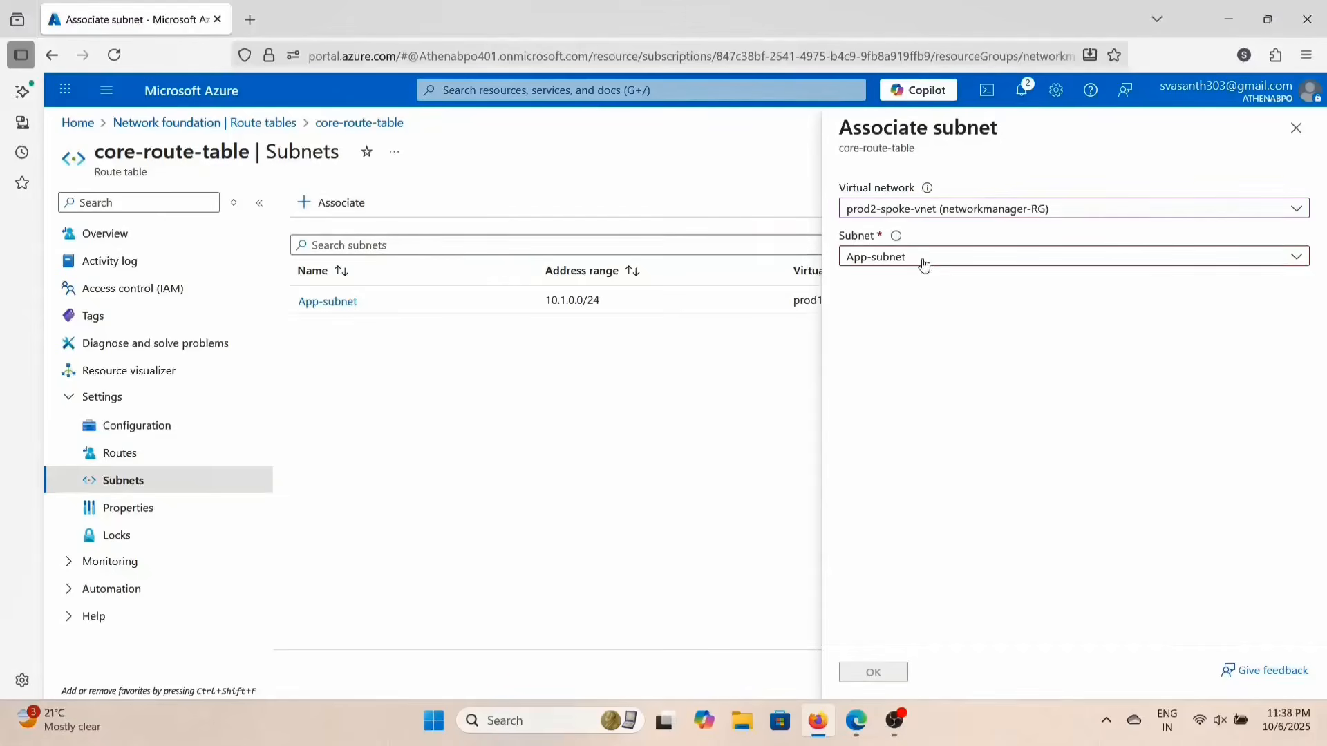
click(923, 264)
click(894, 345)
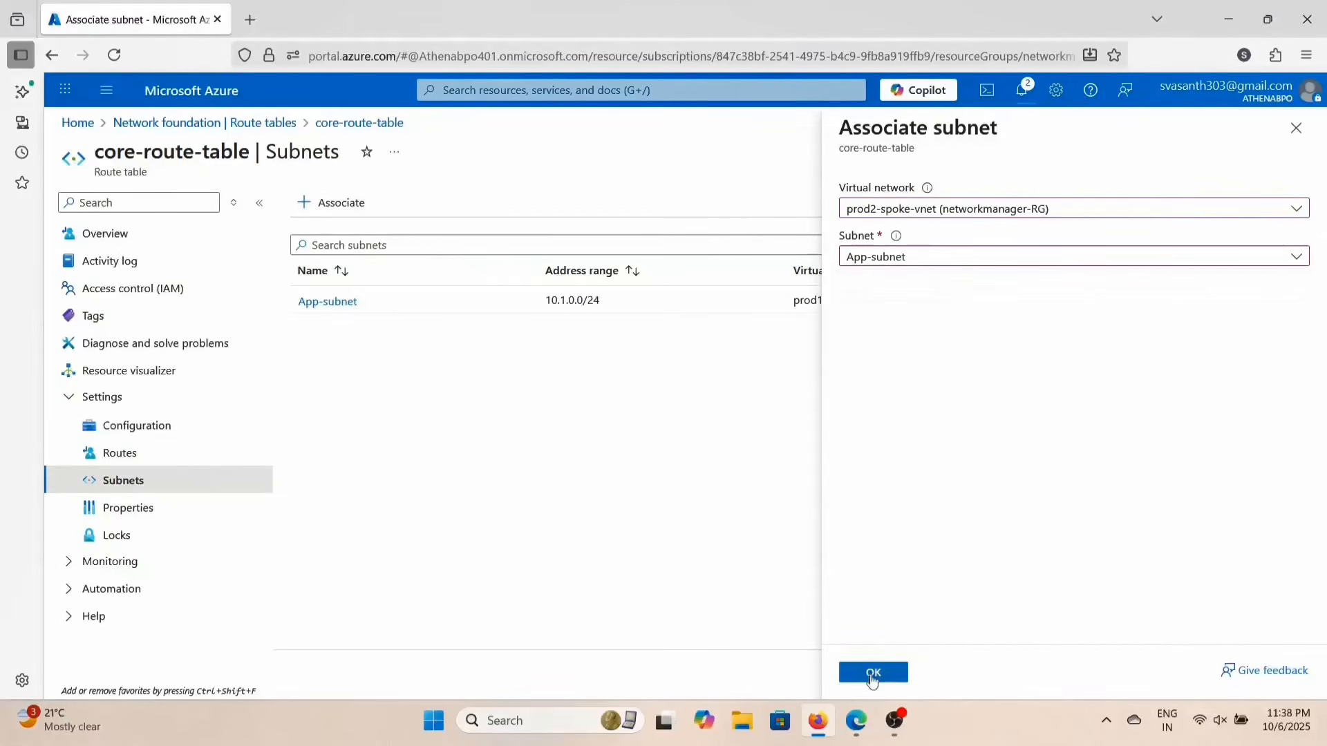
click(872, 674)
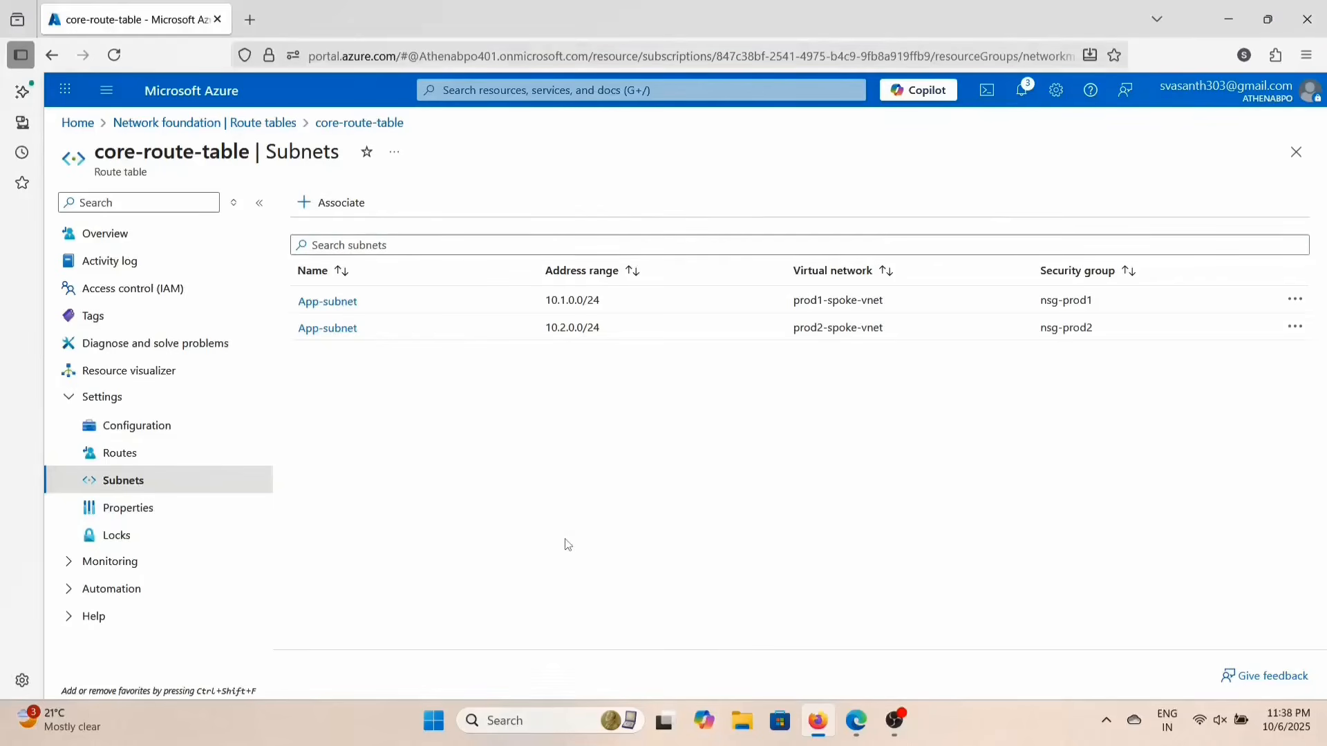
Start a new route in core-route-table and name it to-core-firewall.
click(135, 456)
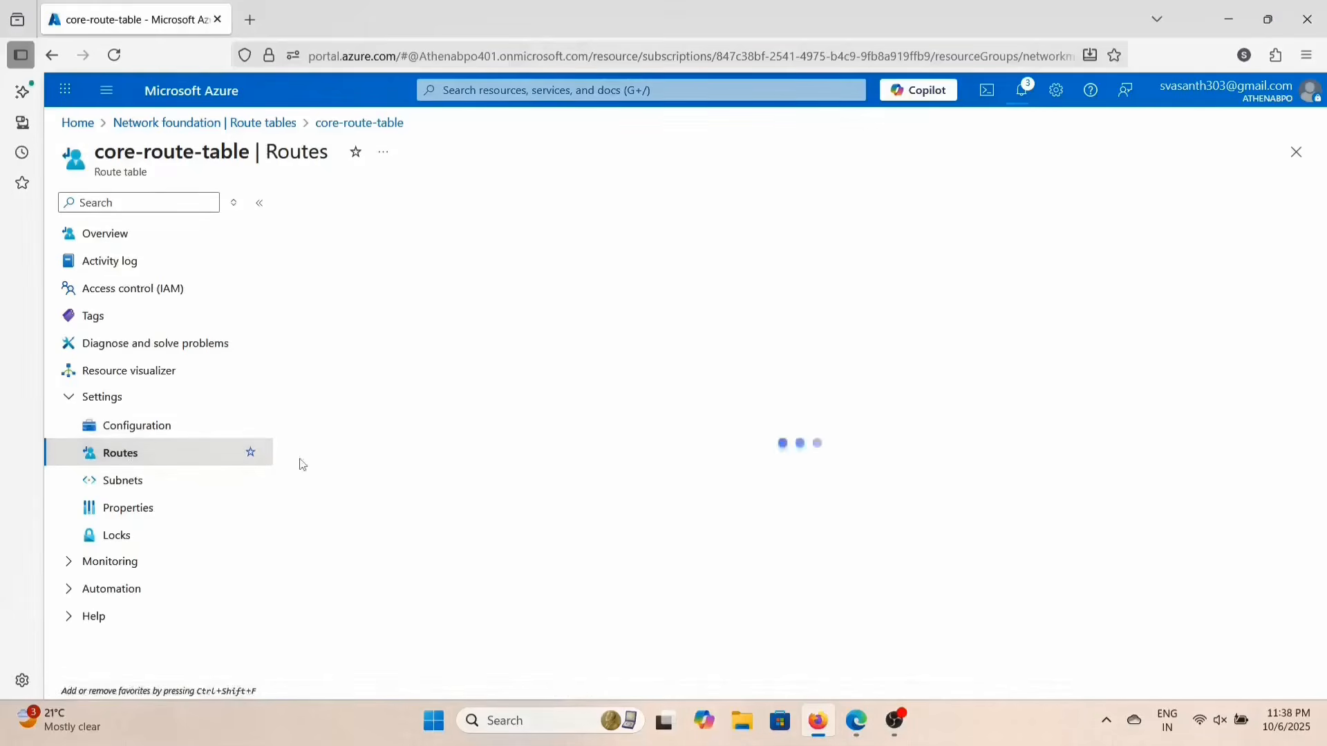
click(309, 205)
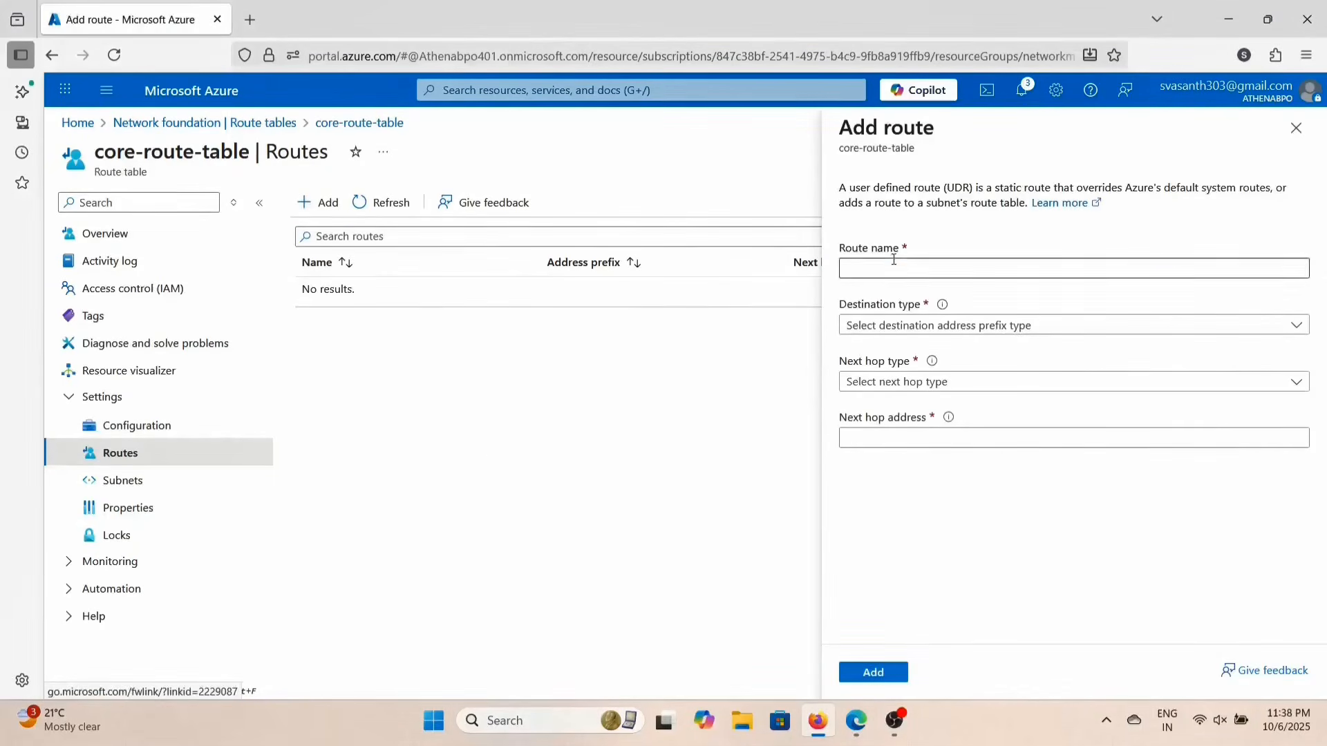
click(894, 261)
text(to)
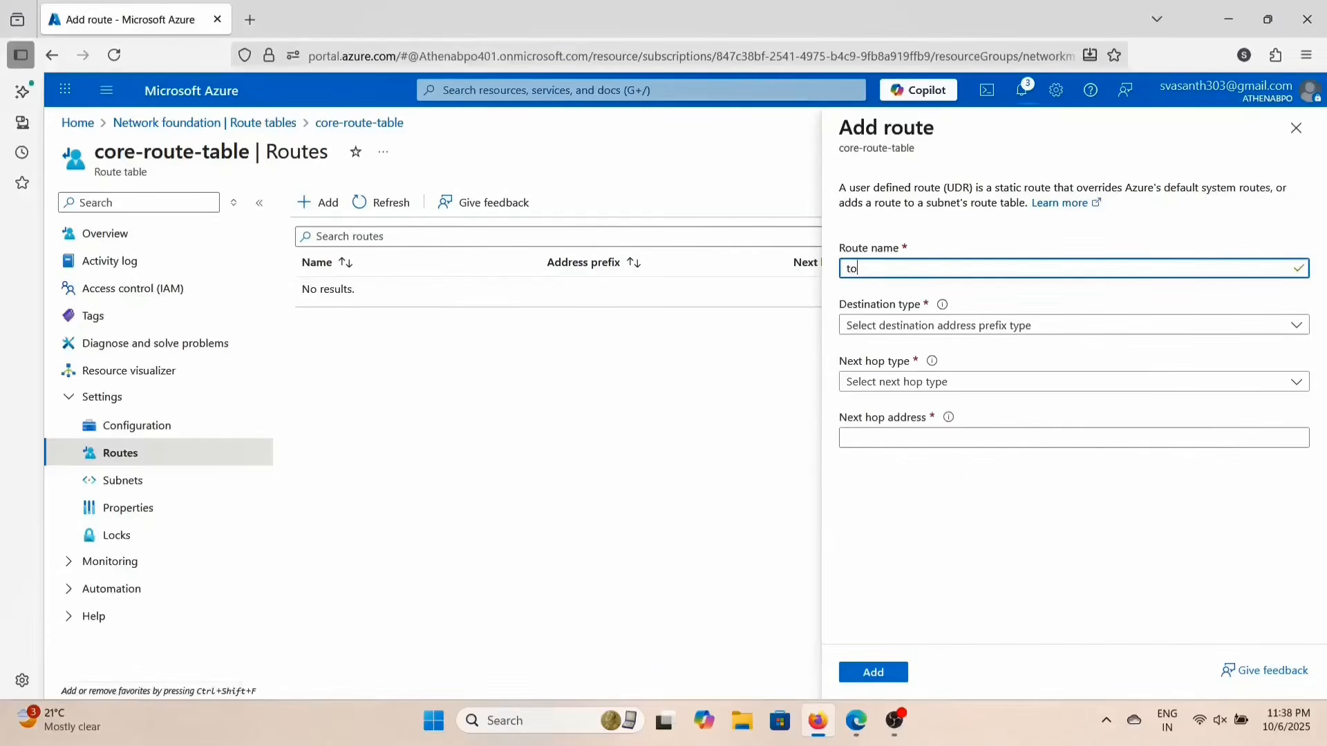
text(-c)
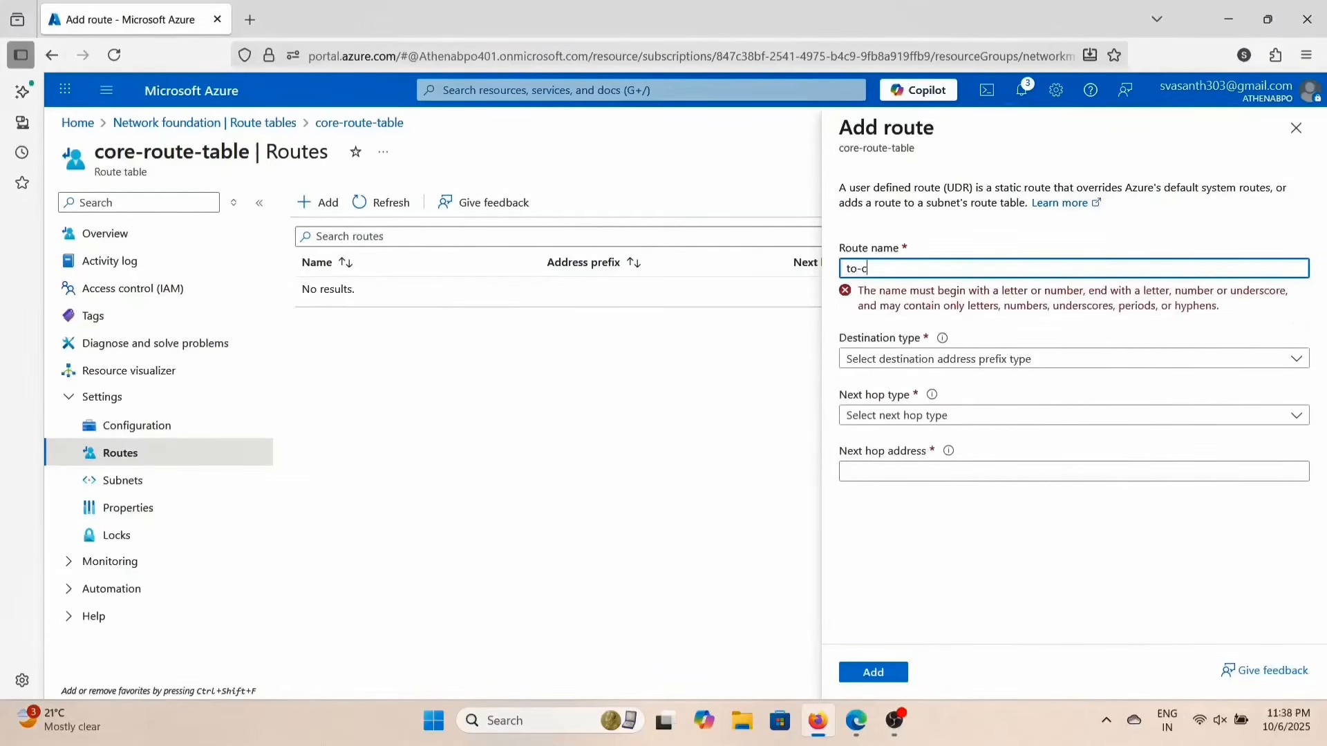
text(ore-firewall)
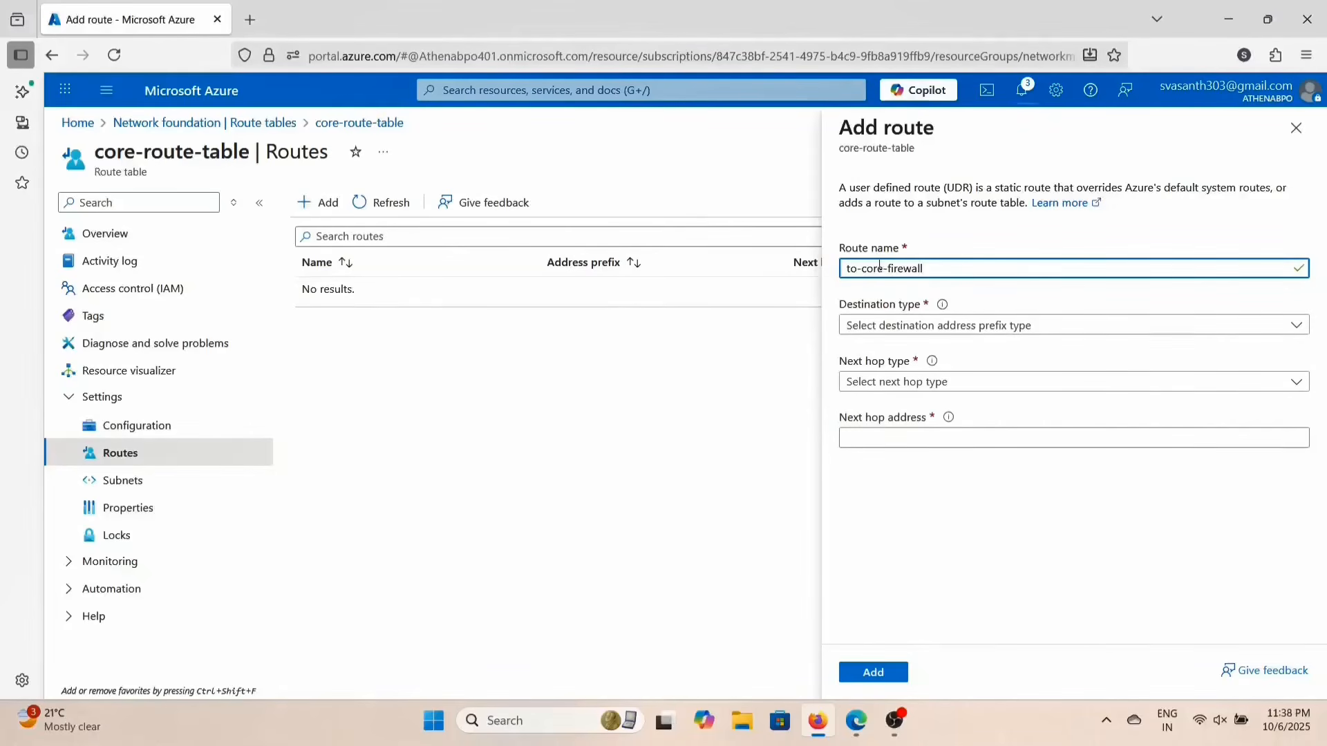
Set the route's destination type to IP Addresses with the range 0.0.0.0/0.
click(900, 327)
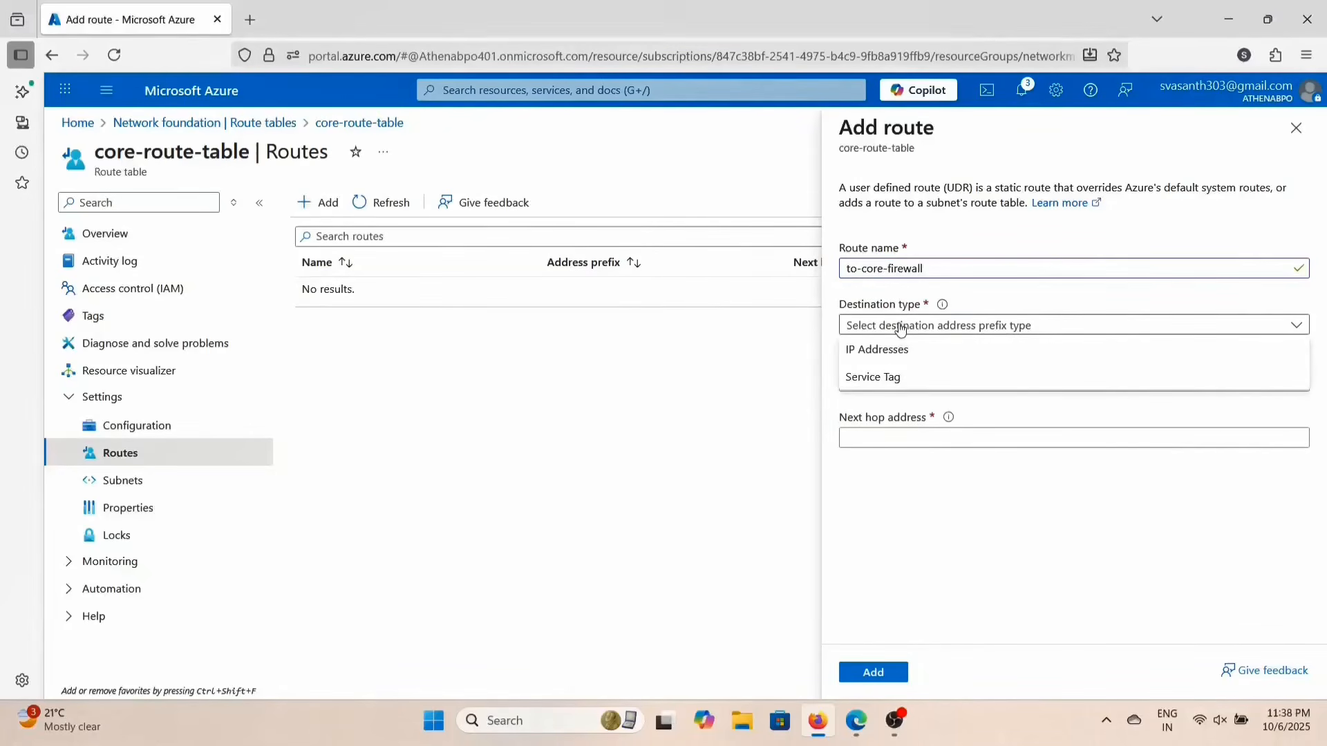
click(876, 349)
click(885, 384)
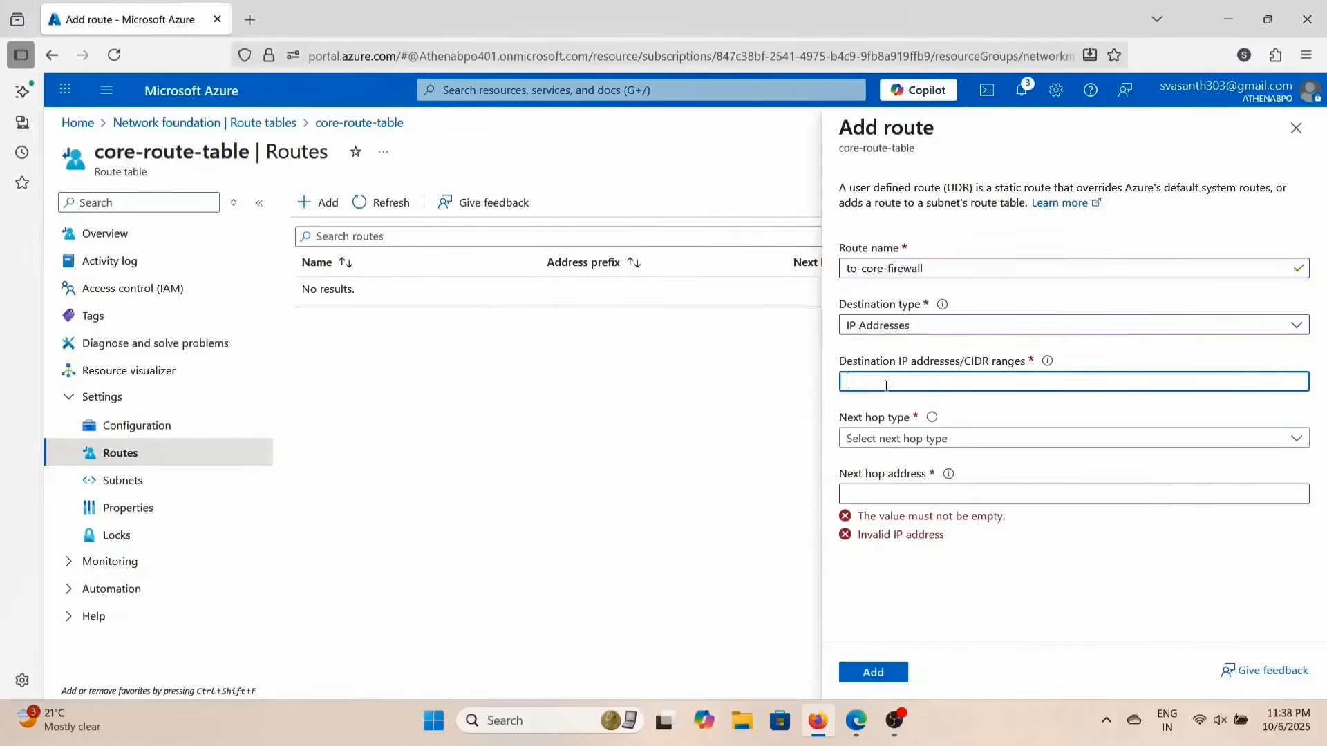
text(0.0.0.0)
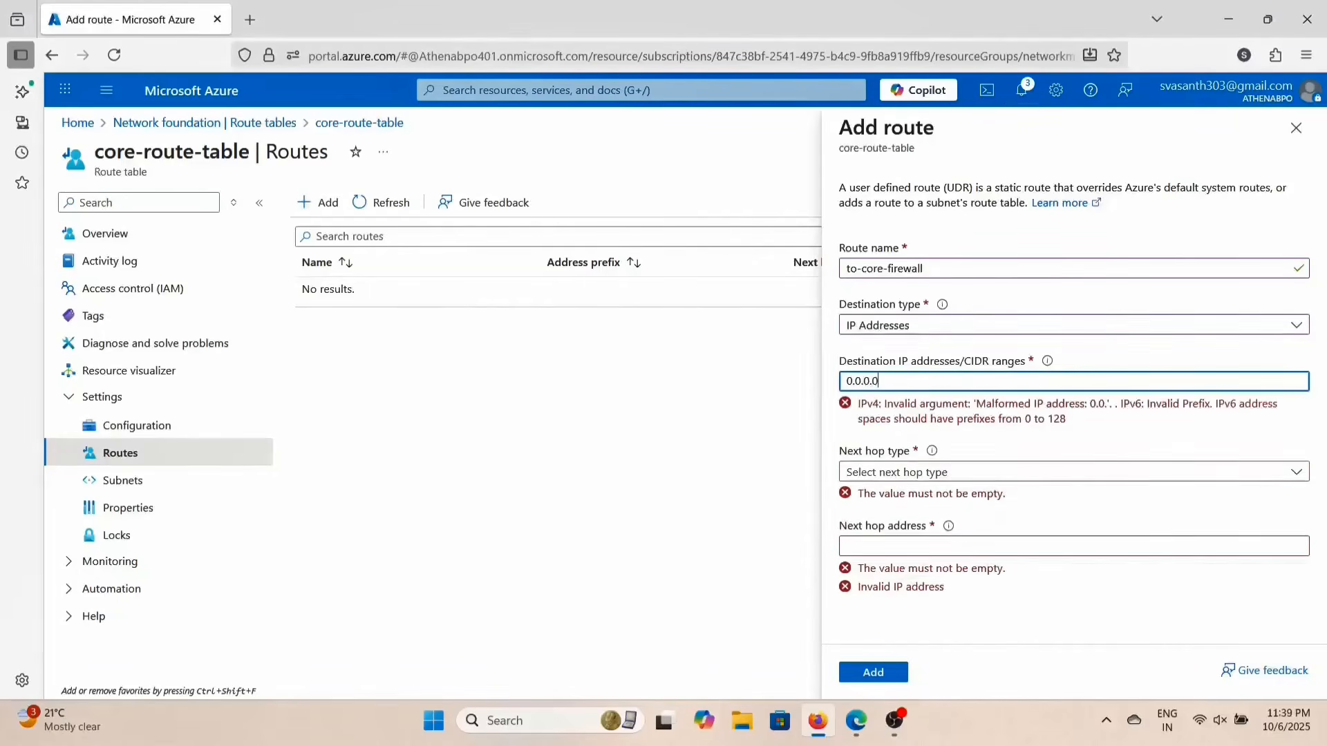
text(/0)
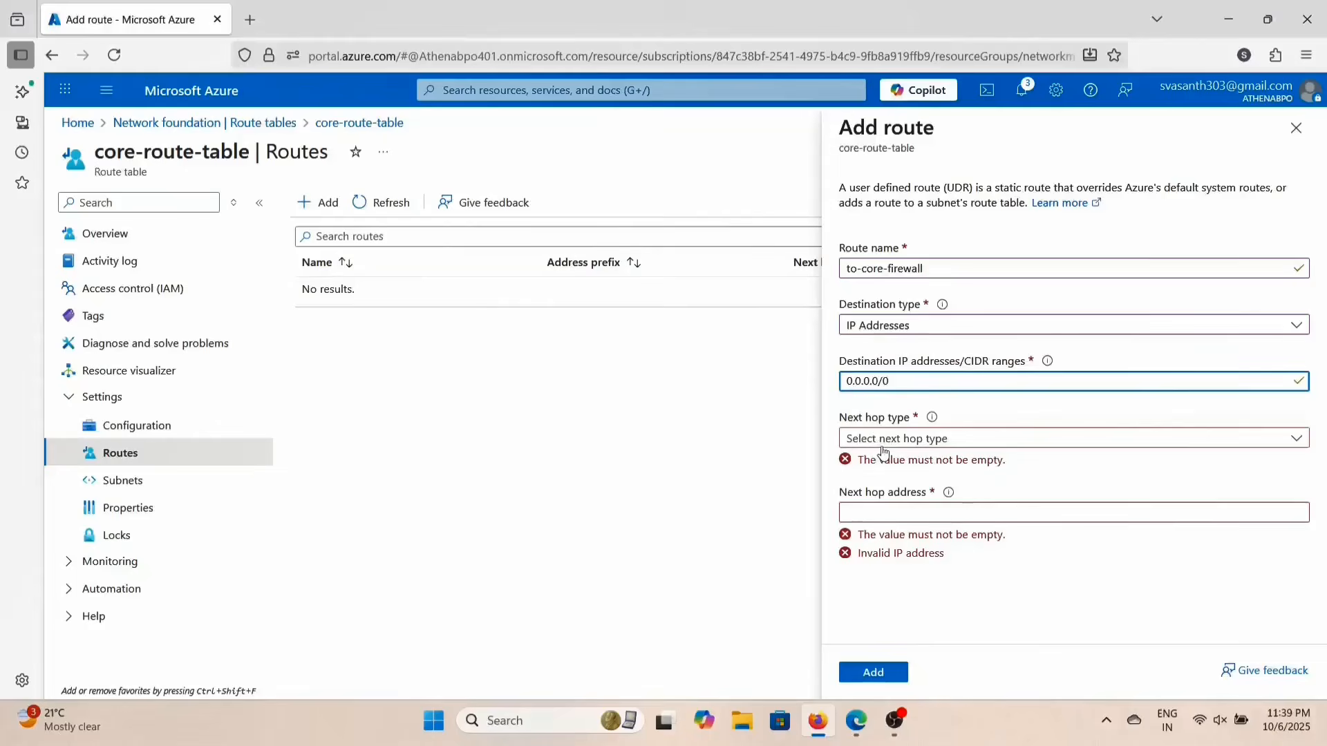
Set the next hop to Virtual appliance at the copied firewall address 192.168.1.4 and add the route.
click(883, 439)
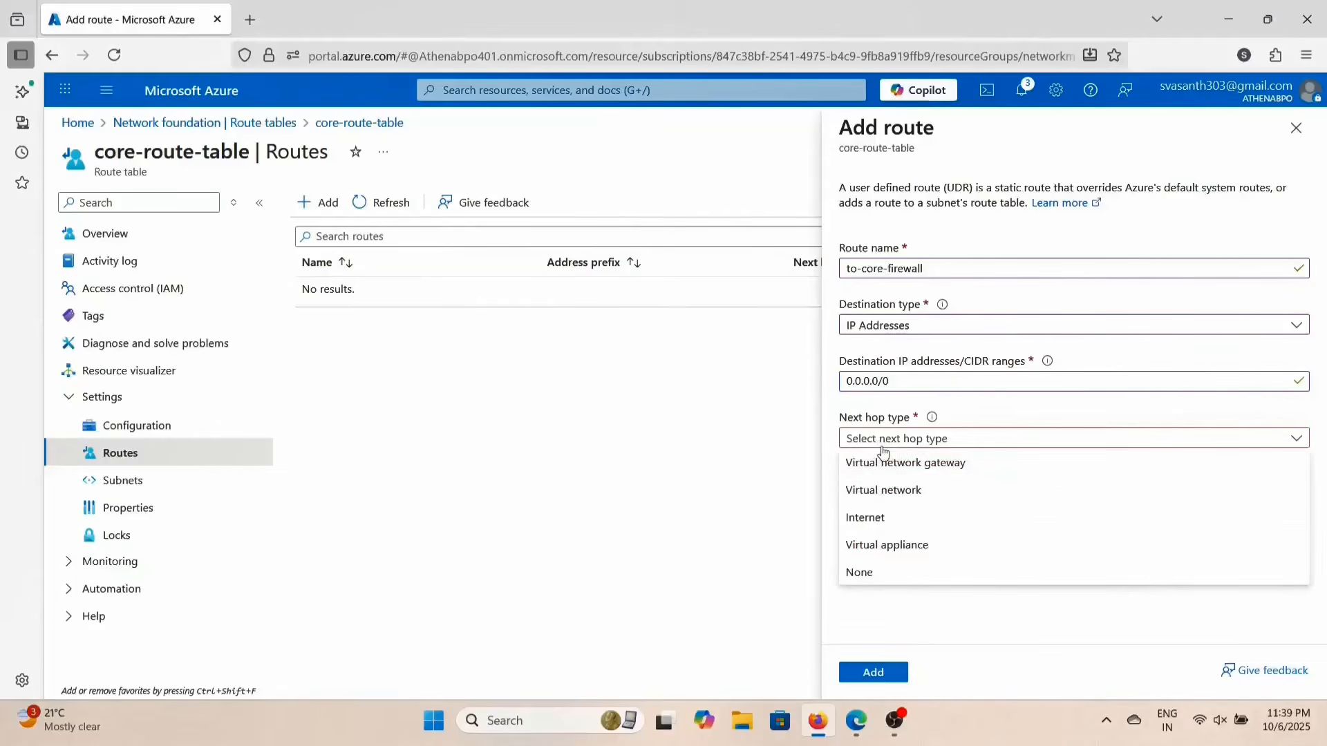
click(878, 544)
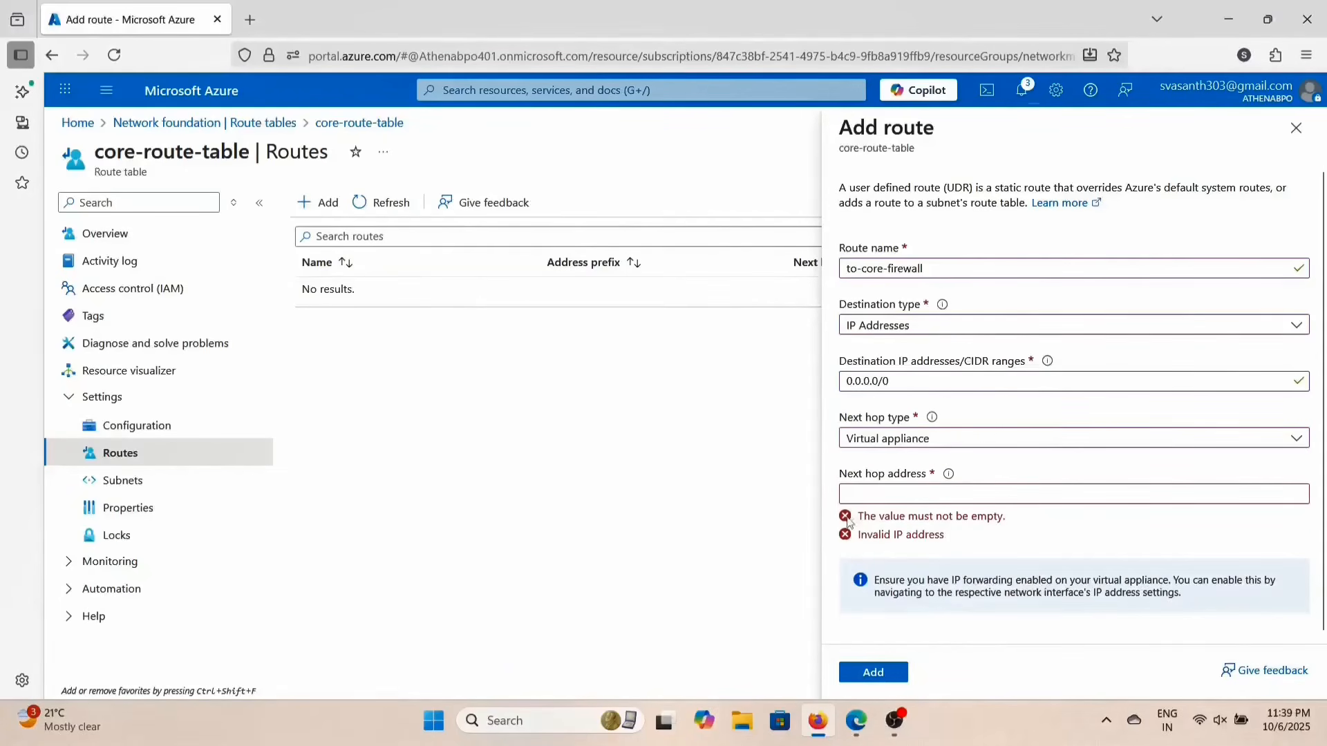
click(932, 491)
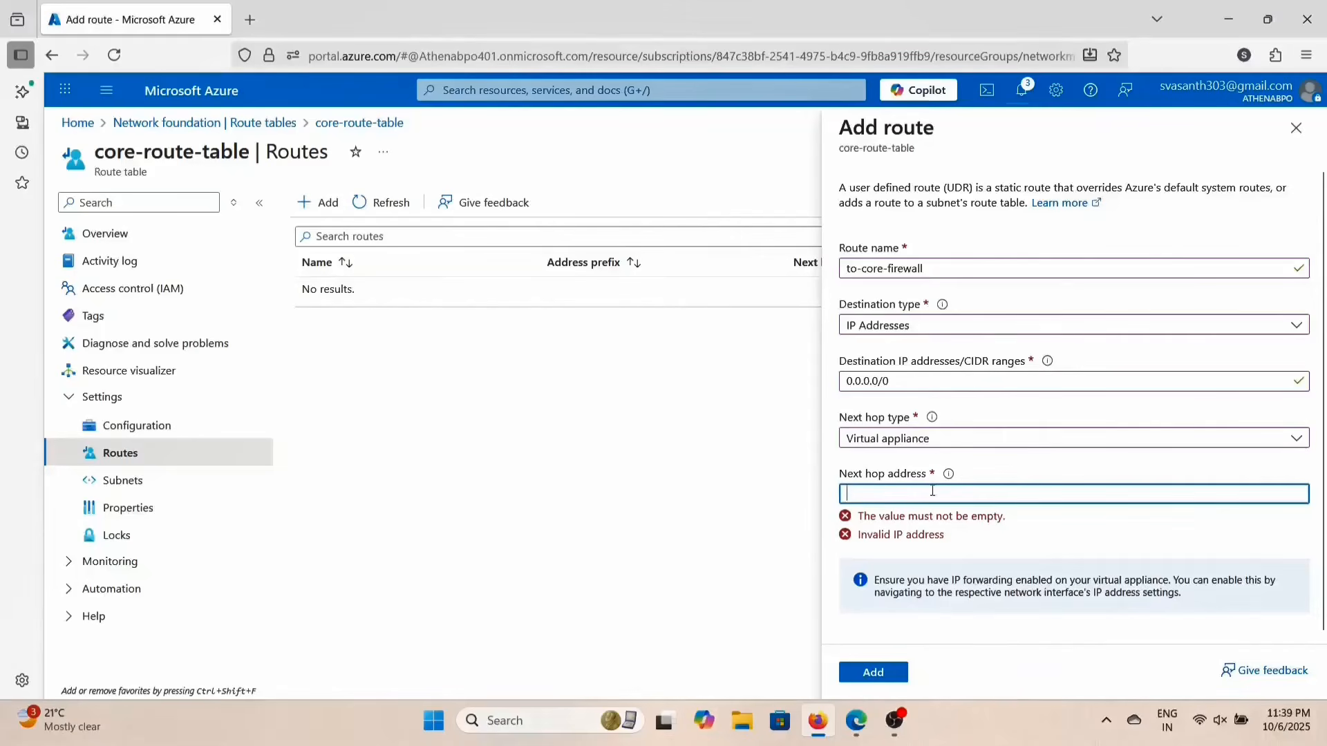
text(192.168.1.4)
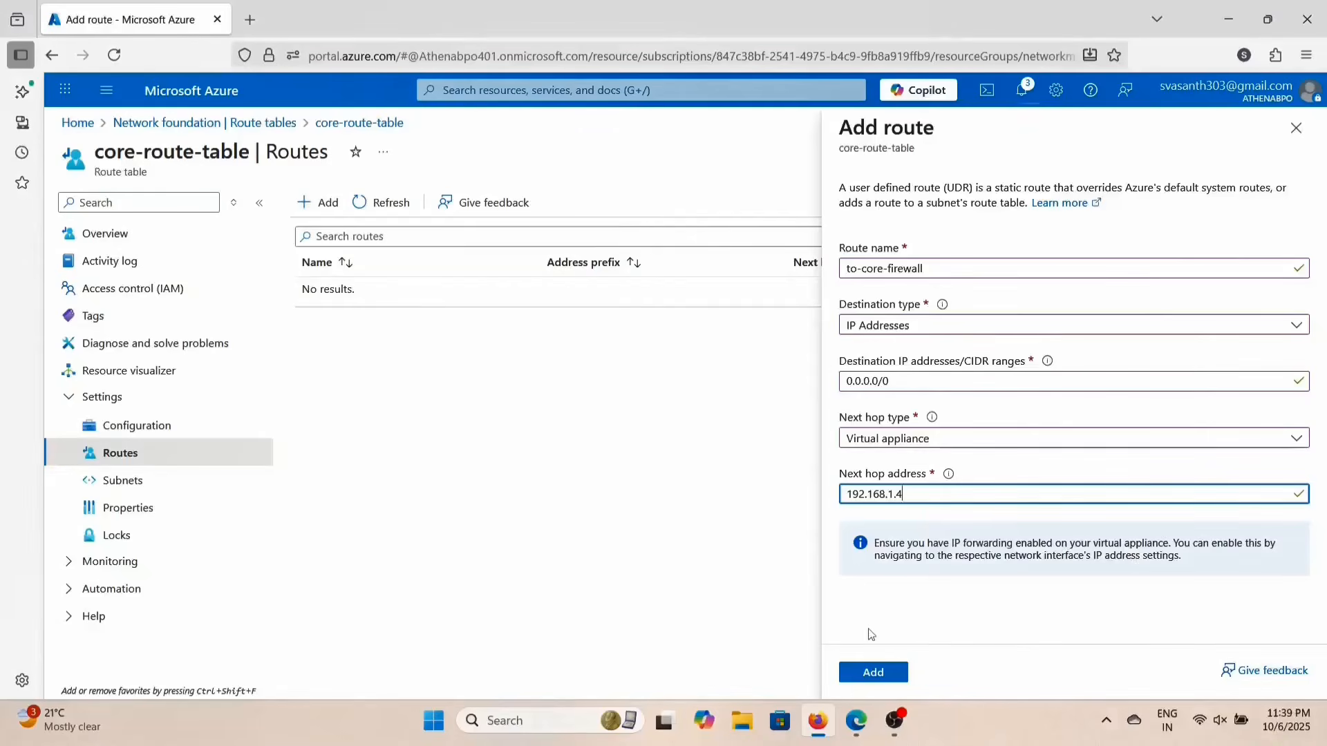
click(866, 674)
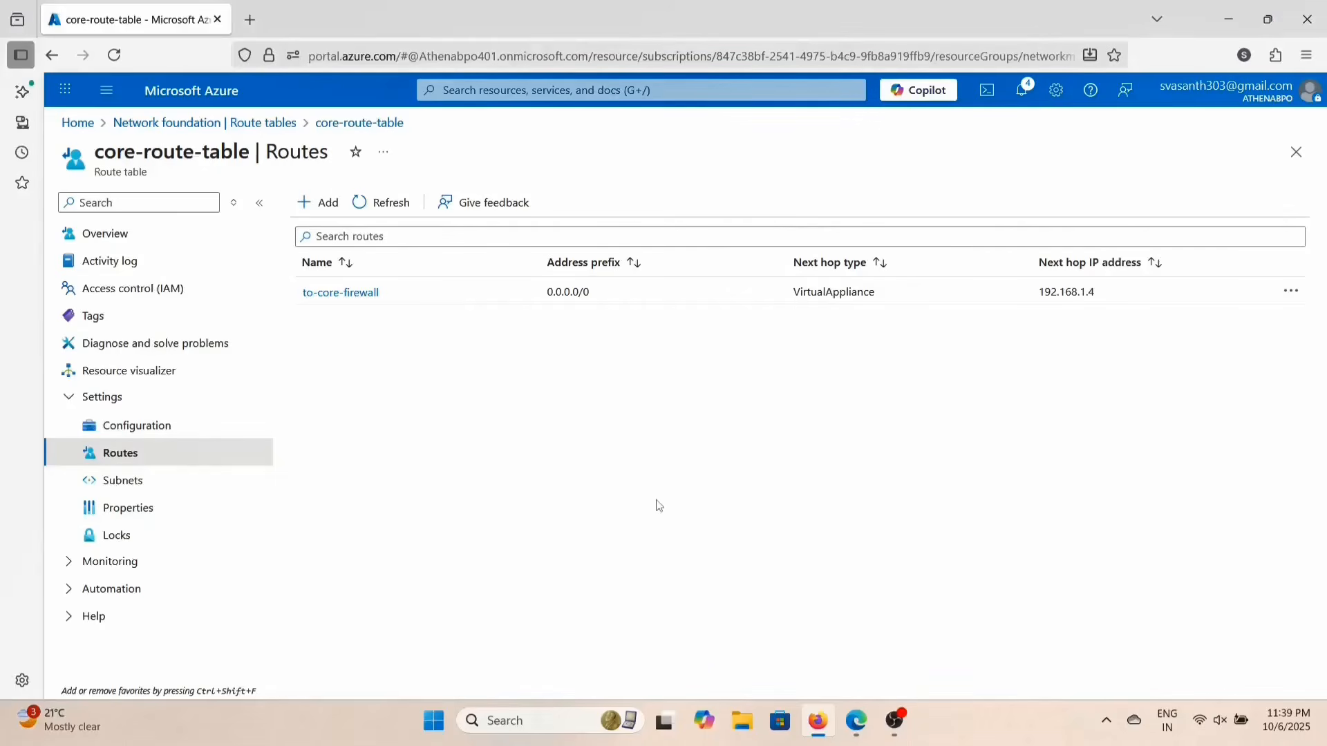
Open core-firewall-policy from the Azure Firewall Policies and show its network rules.
click(579, 90)
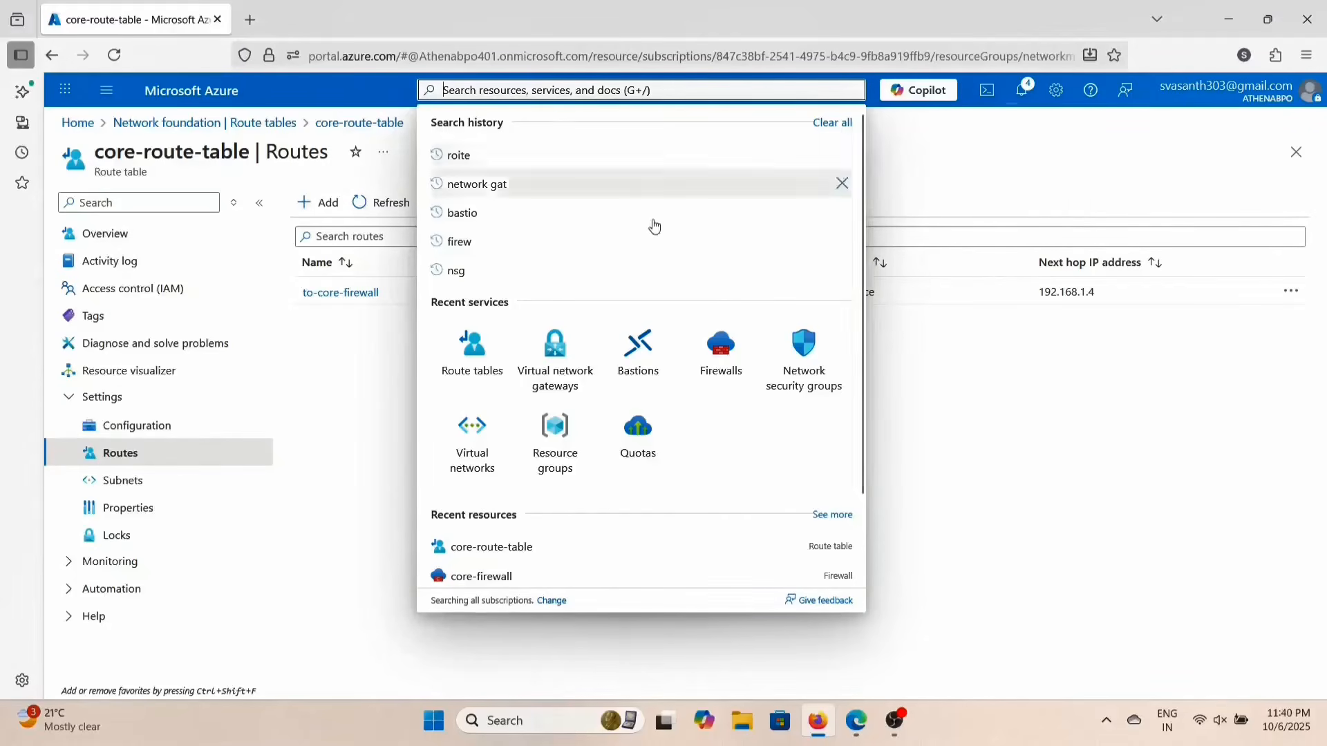
click(714, 353)
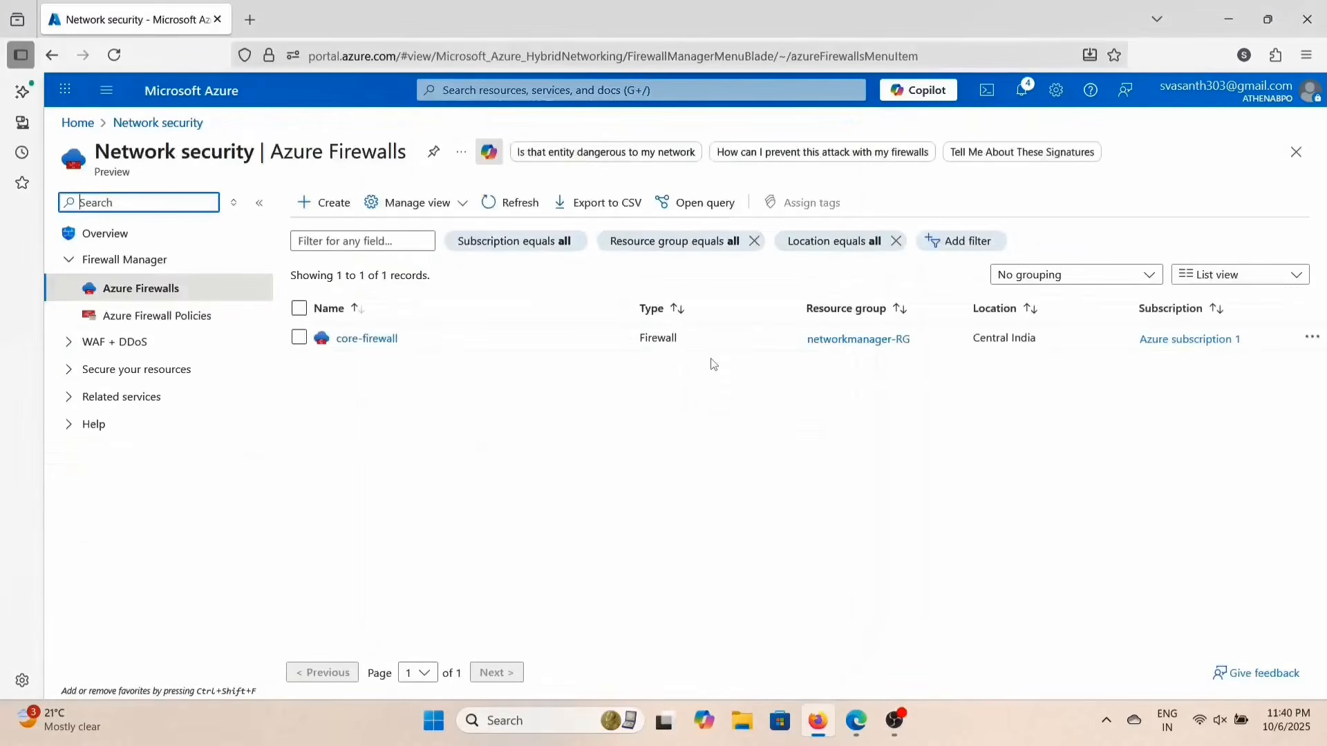
click(207, 315)
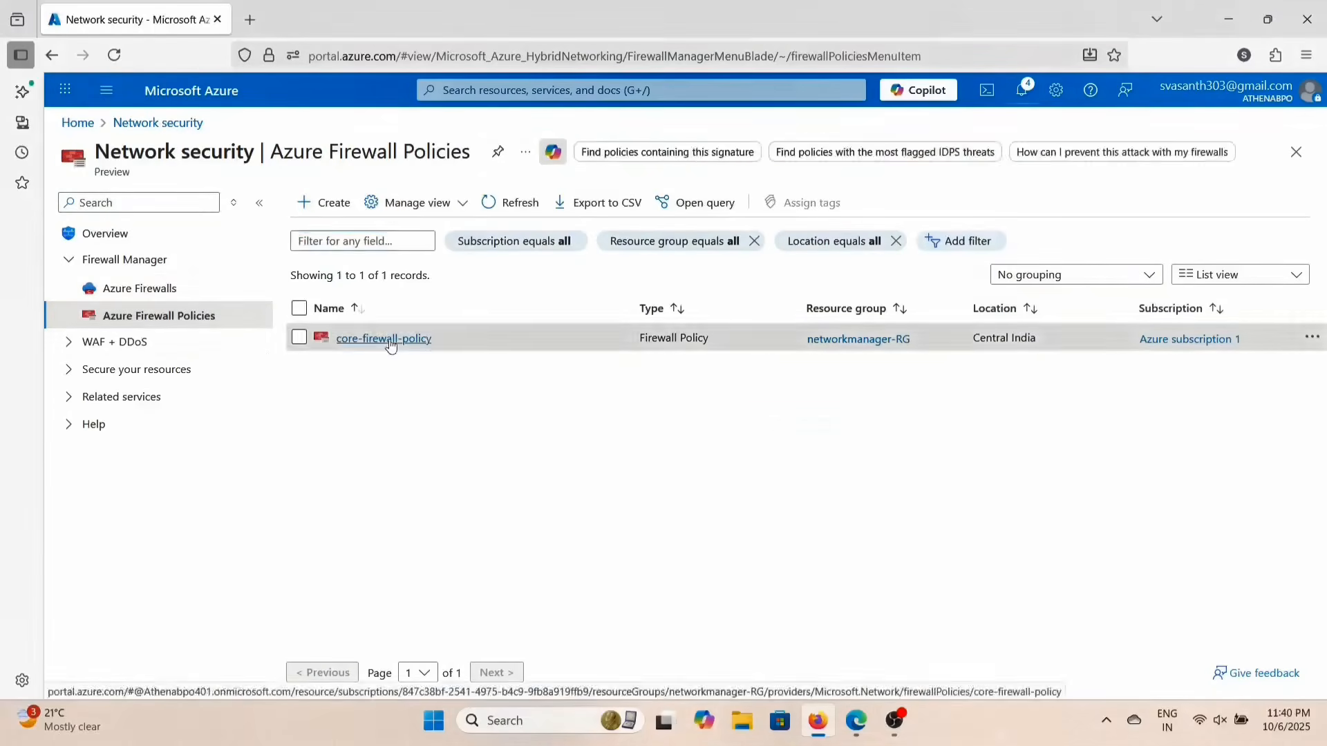
click(387, 339)
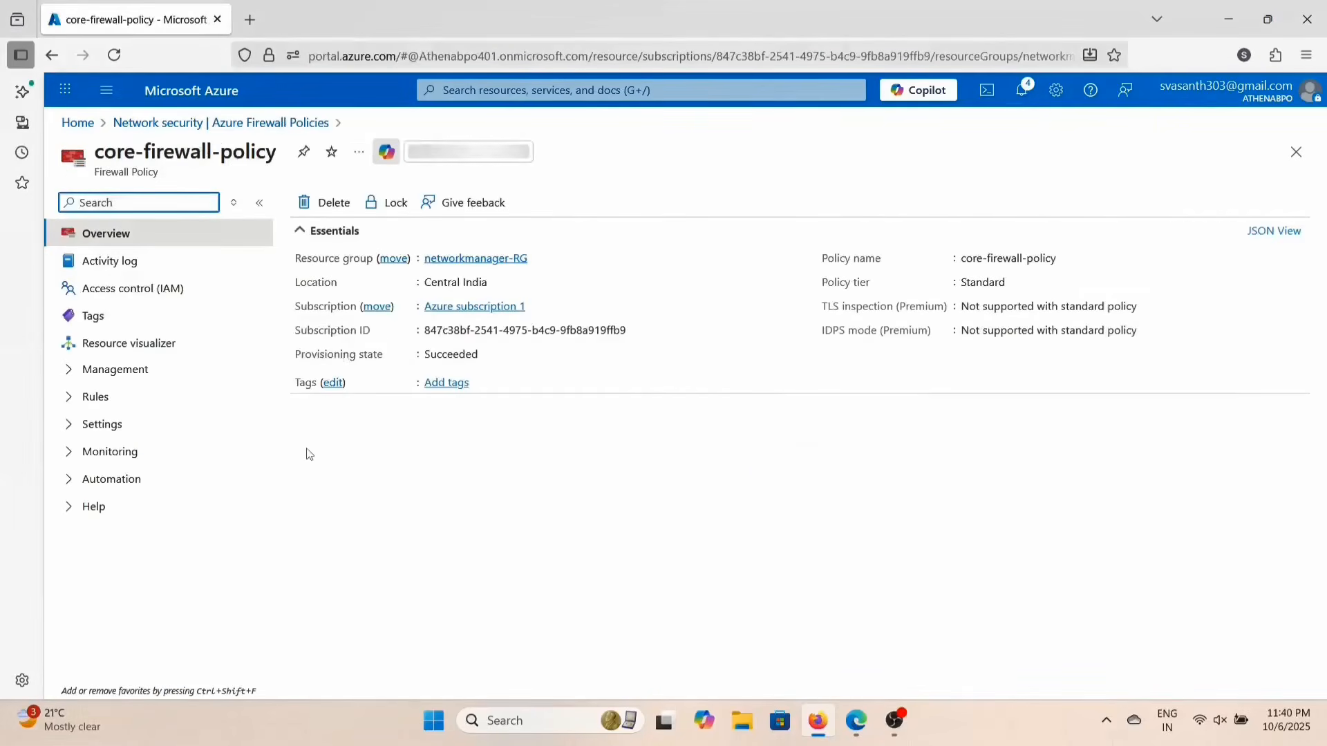
click(160, 370)
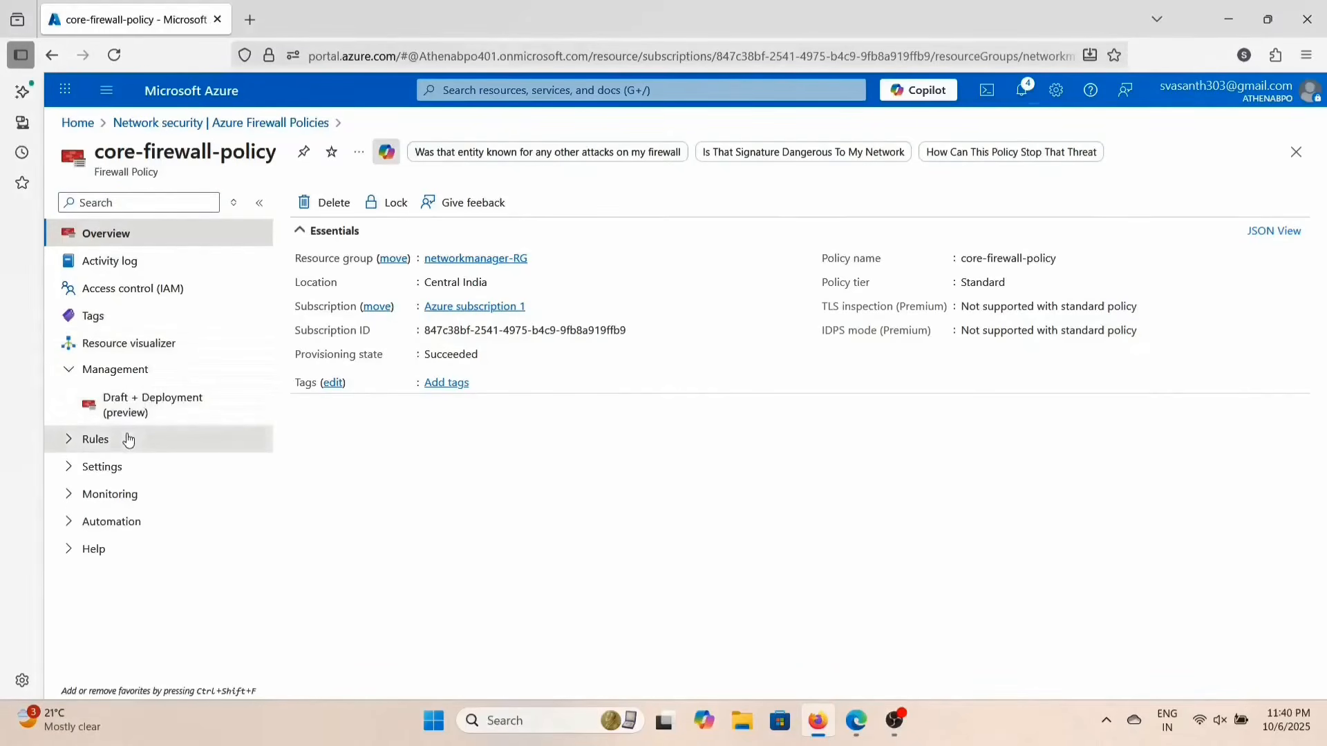
click(129, 438)
click(164, 524)
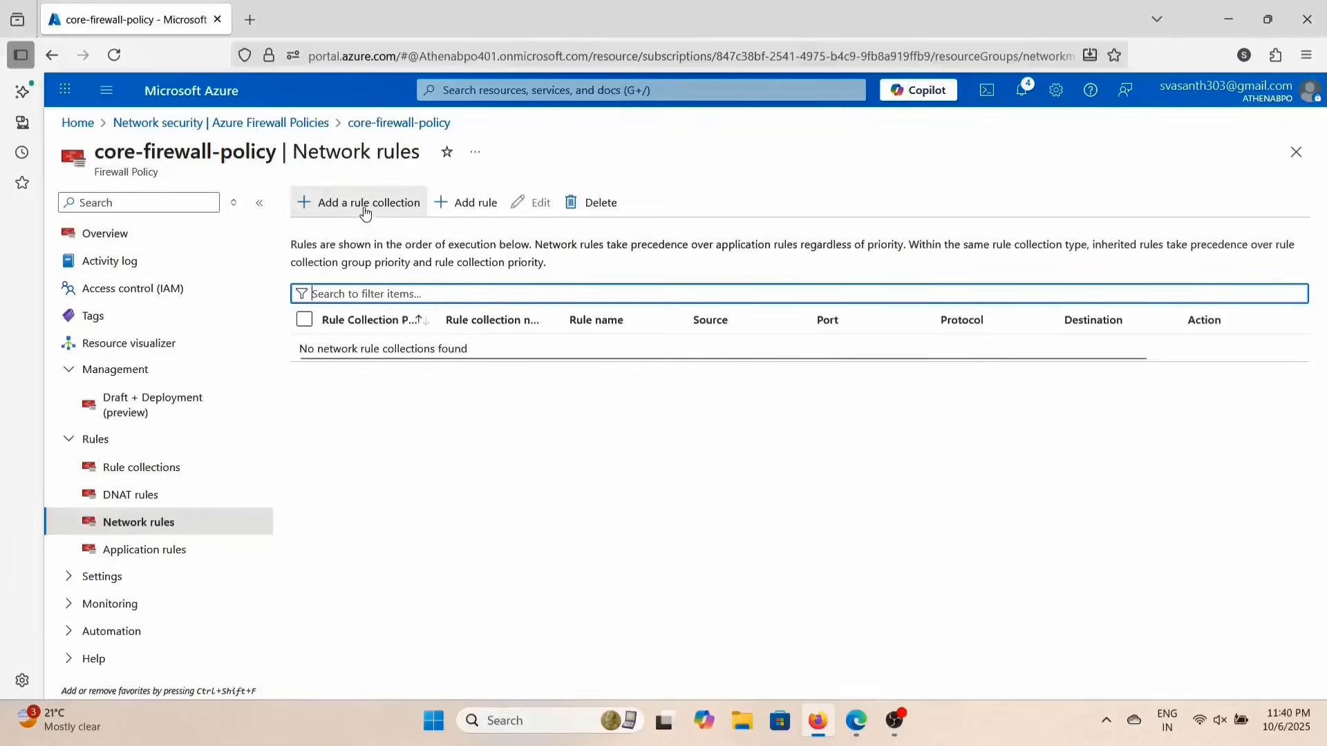
Start a network rule collection named network-collection-allow-rles with priority 100.
click(367, 203)
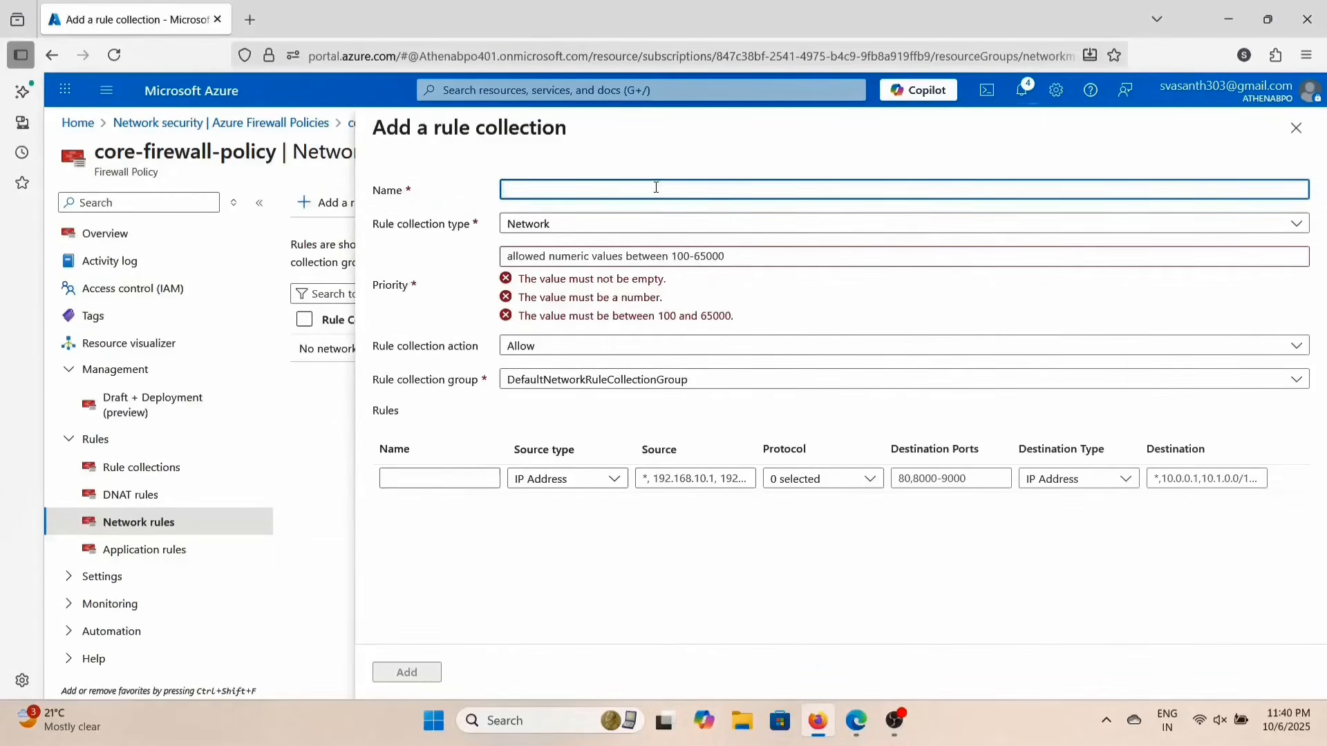
text(network-collection-allow-rles)
click(697, 261)
text(100)
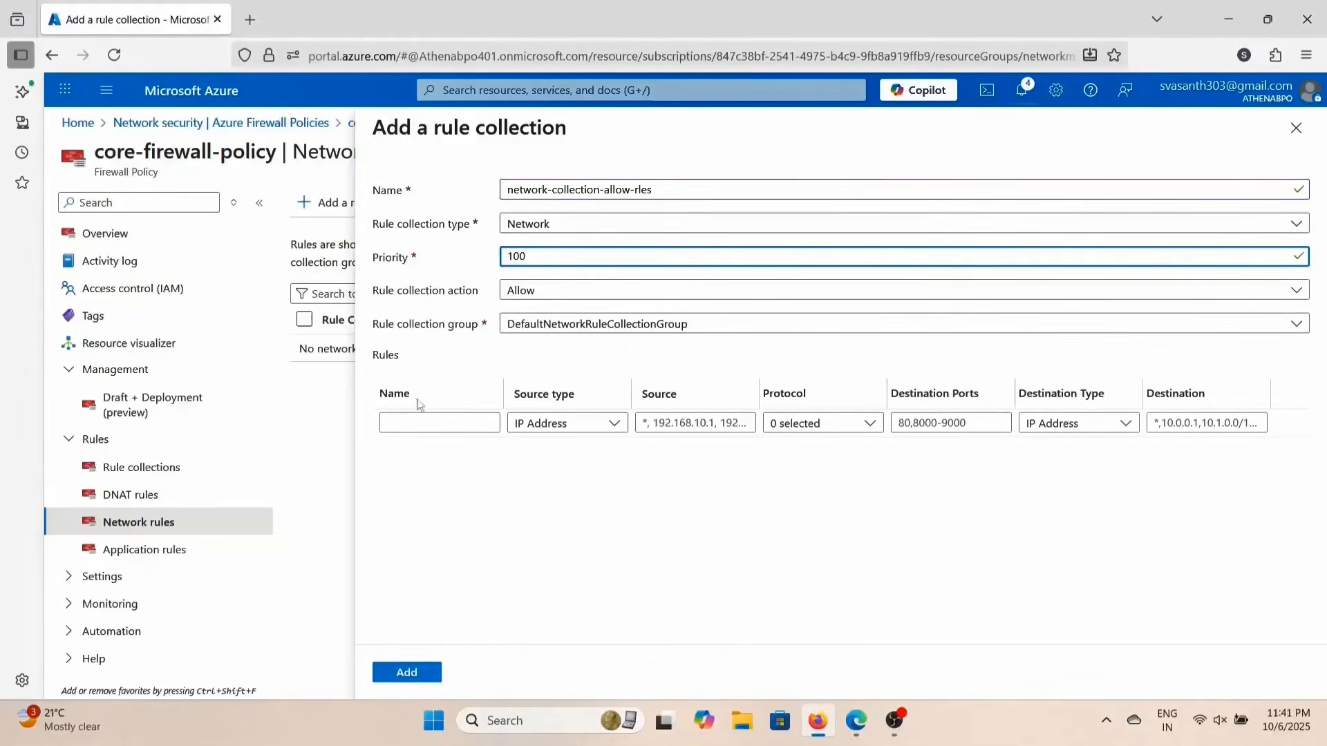
Name the first rule in the collection https/http/ssh.
click(395, 421)
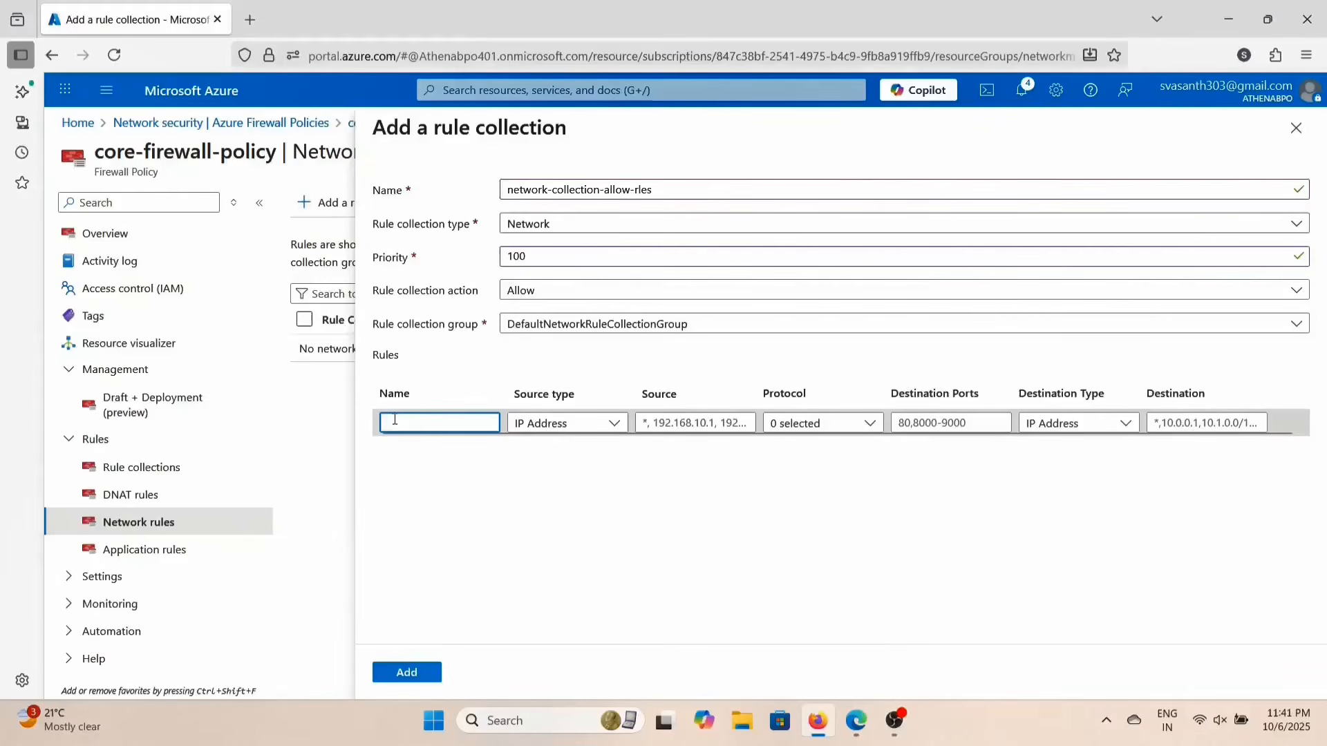
text(https)
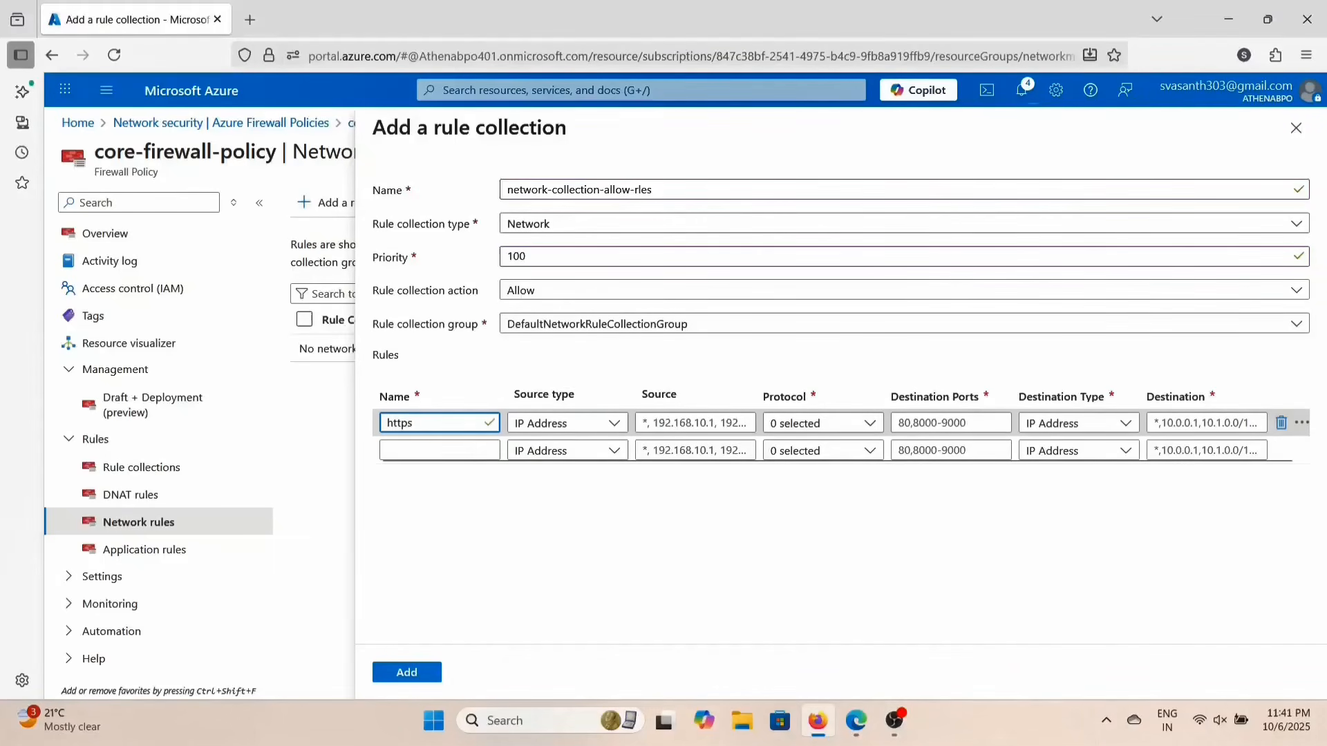
text(/htt)
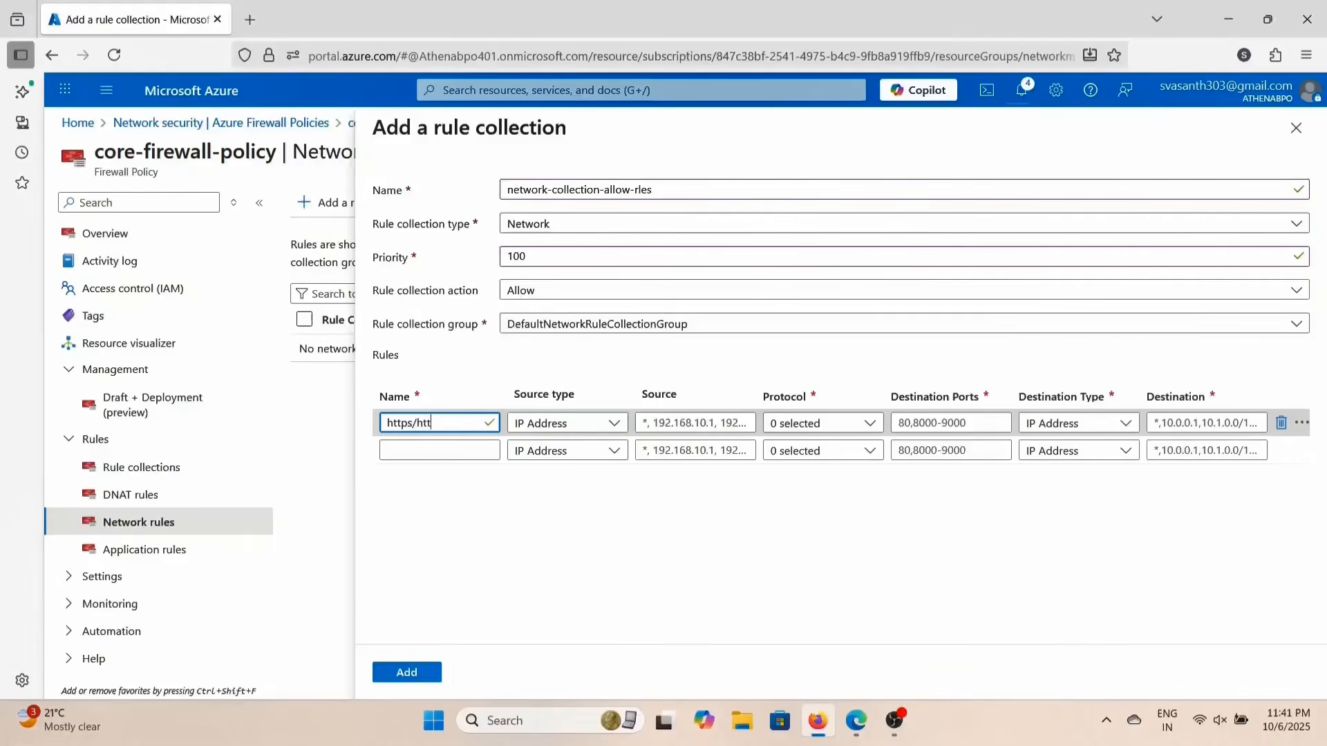
text(p/ssh)
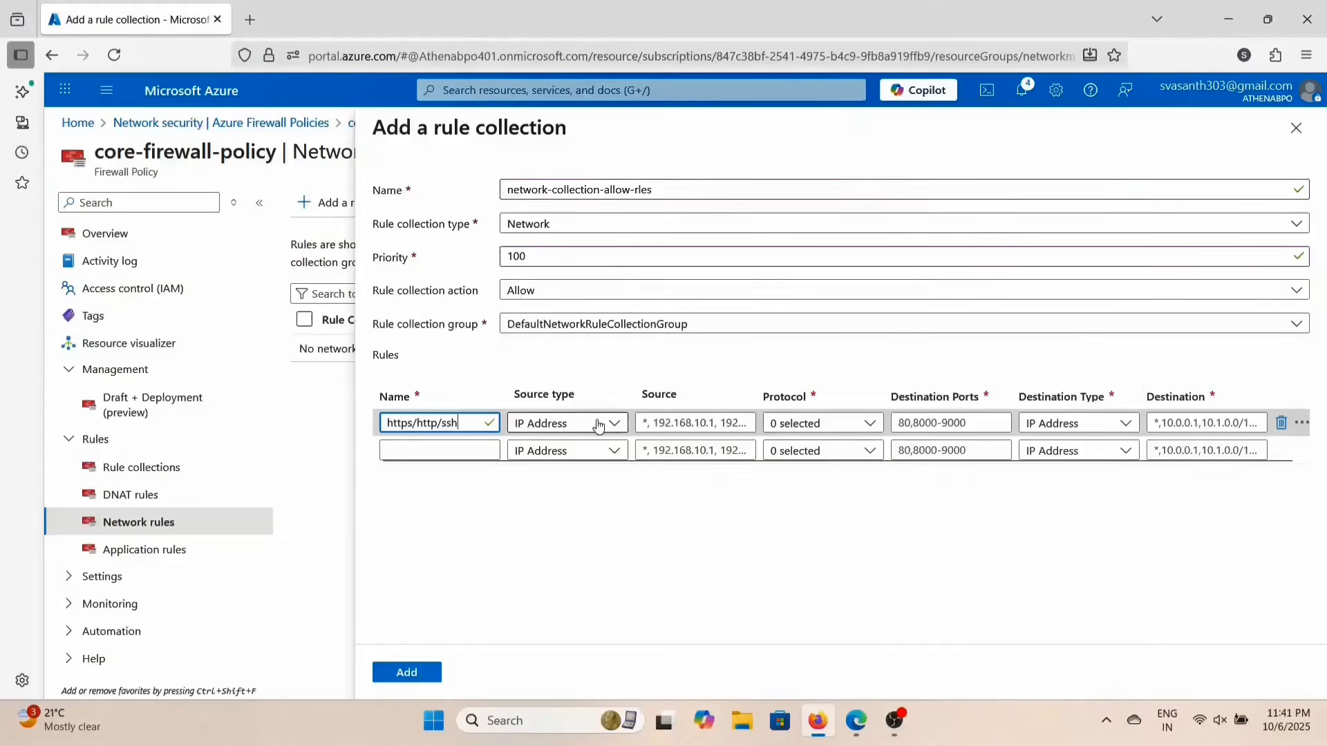
Set the https/http/ssh rule's source to *, protocol to Any and destination ports to 80,443,22.
click(698, 418)
text(*)
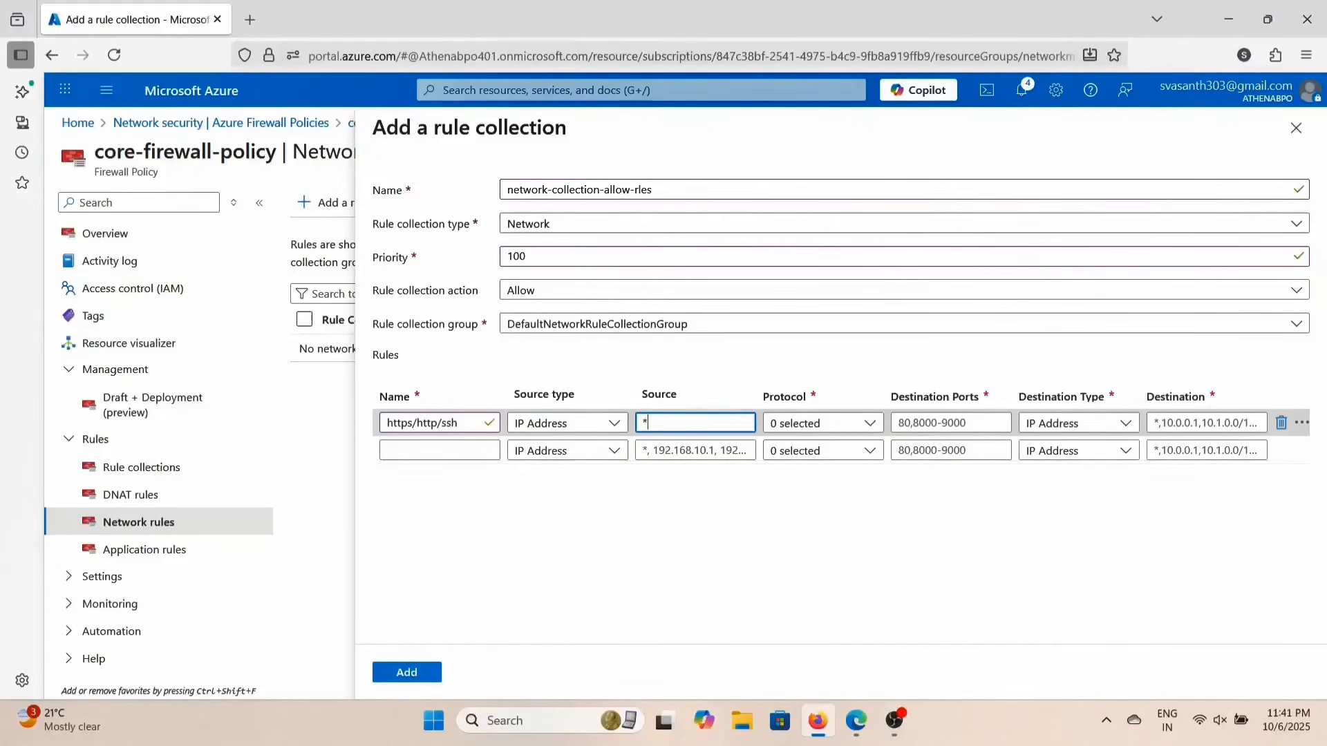
click(869, 425)
click(778, 530)
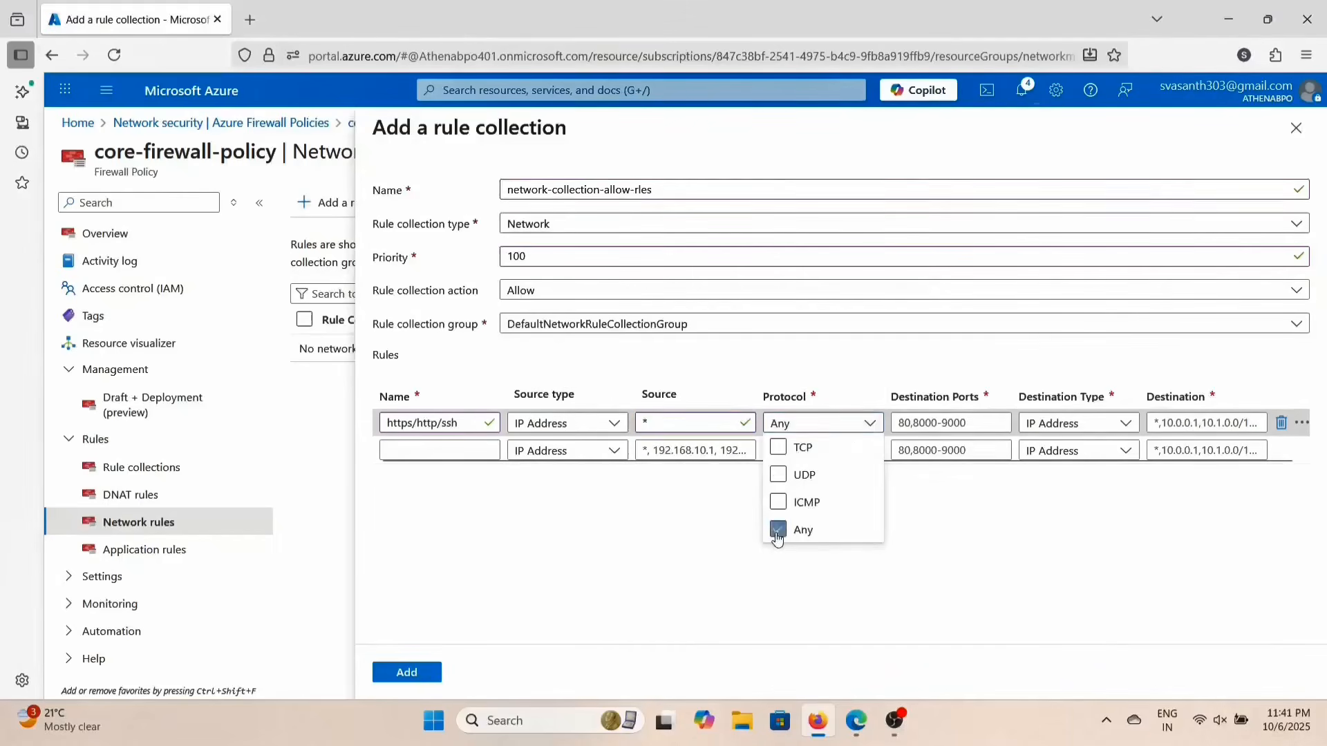
click(940, 425)
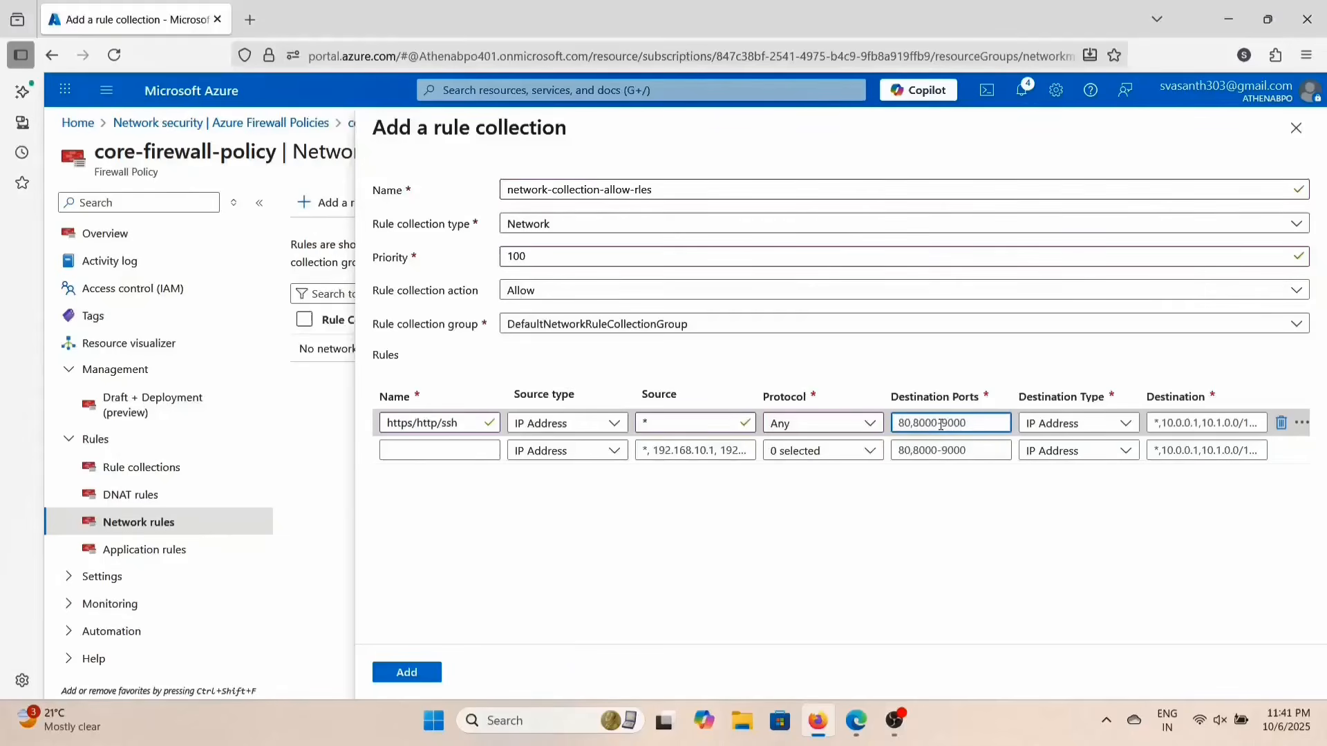
text(80,443)
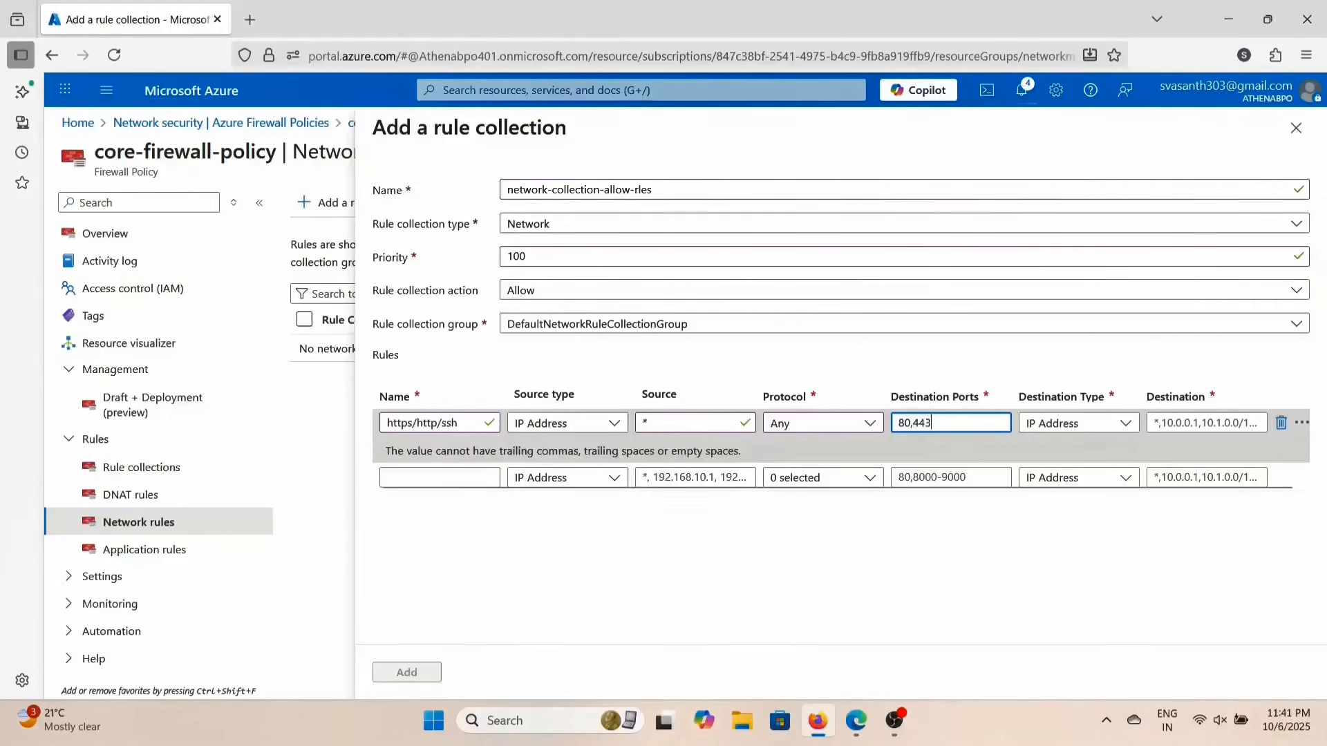
text(,22)
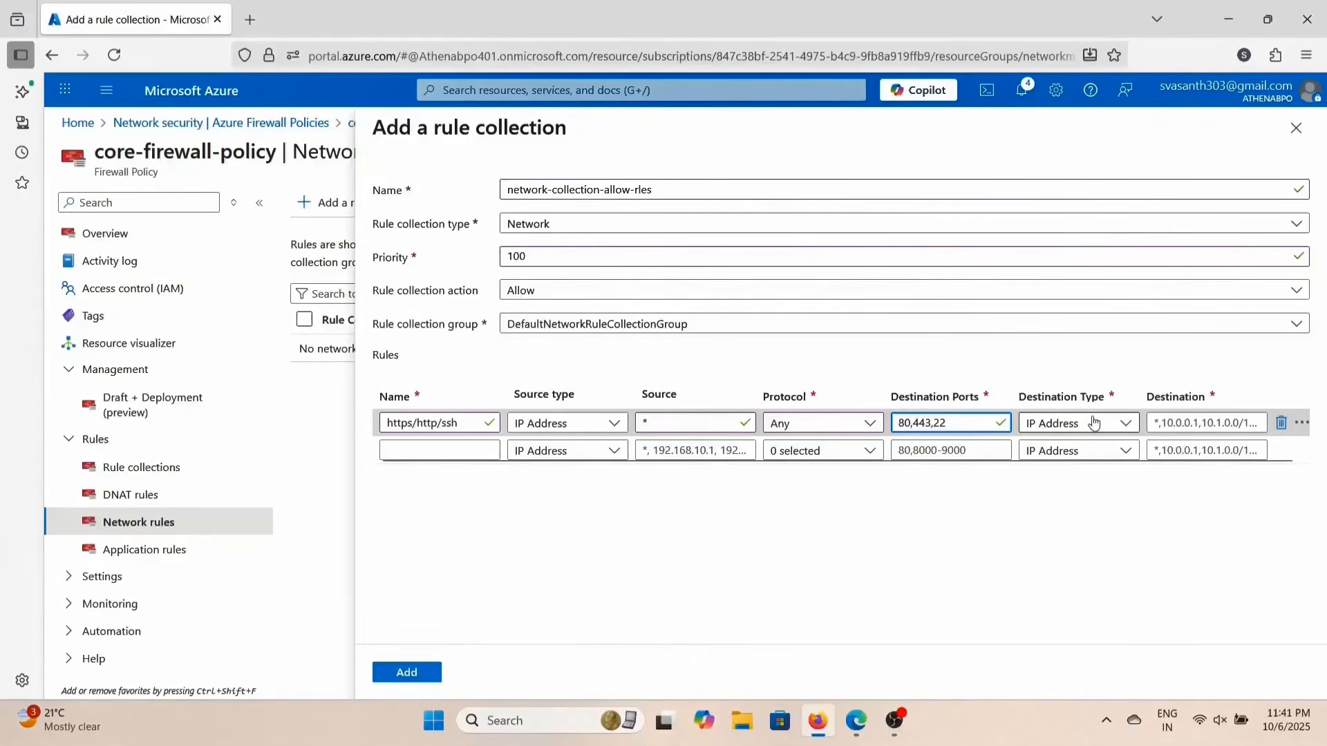
Set the rule's destination to * and add the rule collection to the firewall policy.
click(1153, 423)
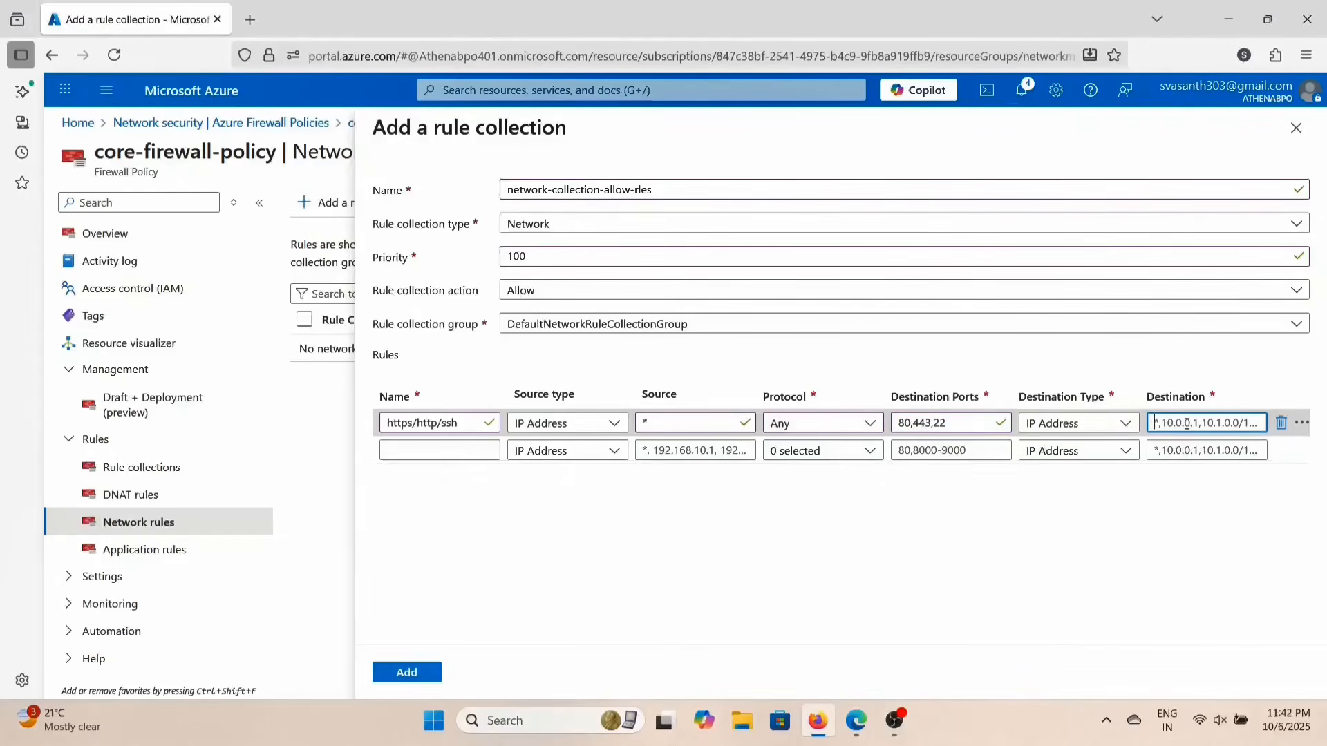
text(*)
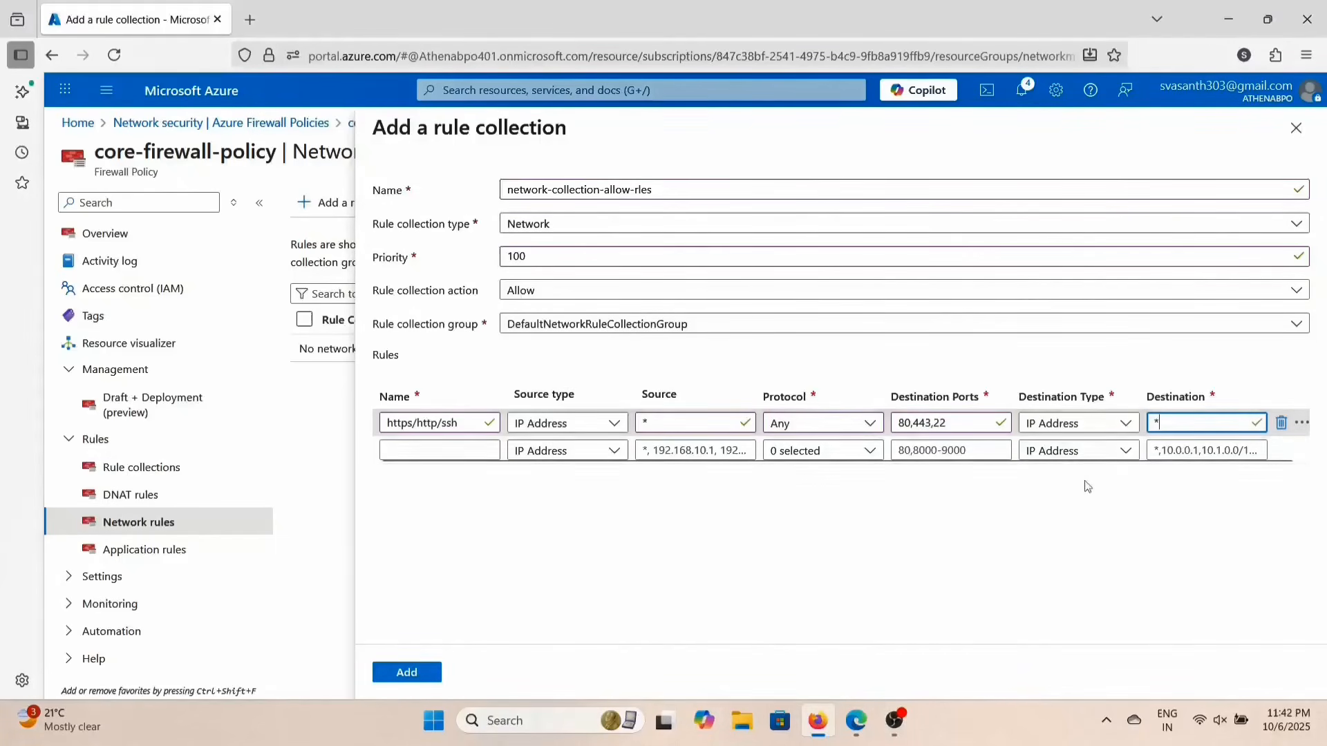
click(1004, 499)
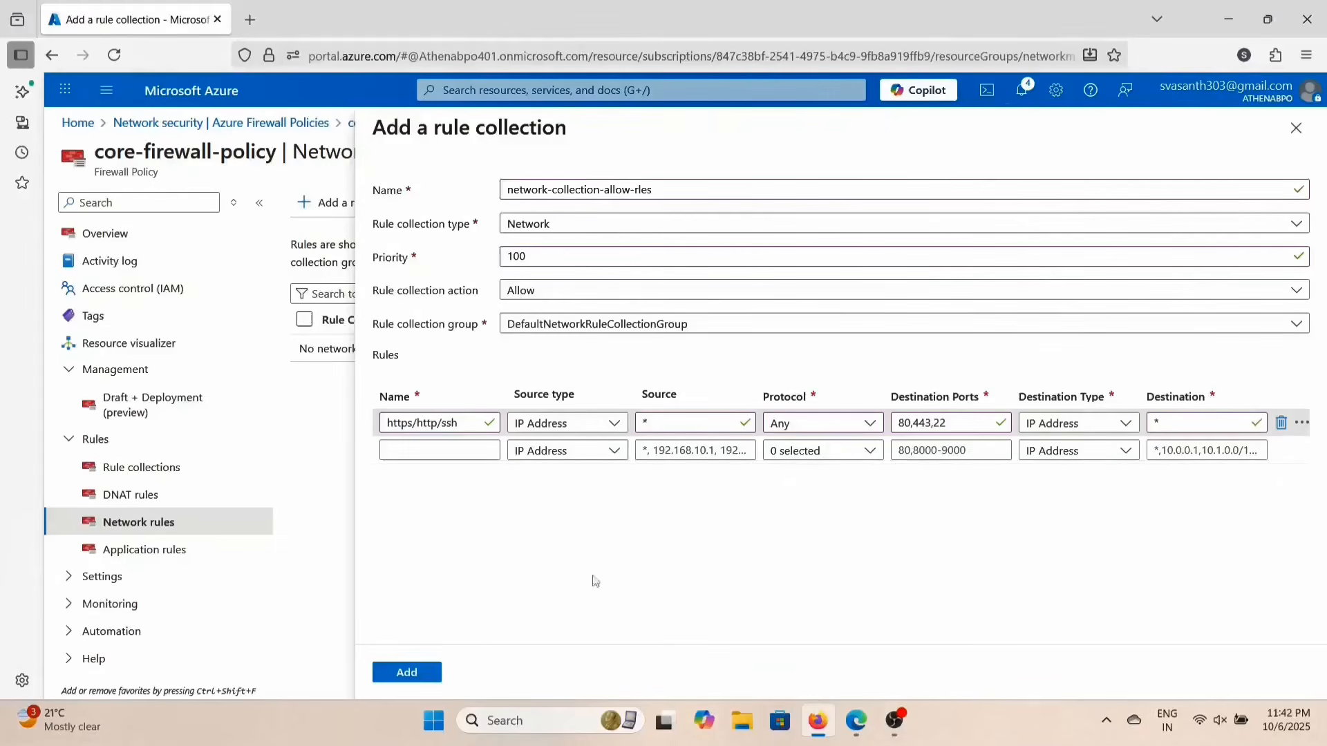
click(400, 673)
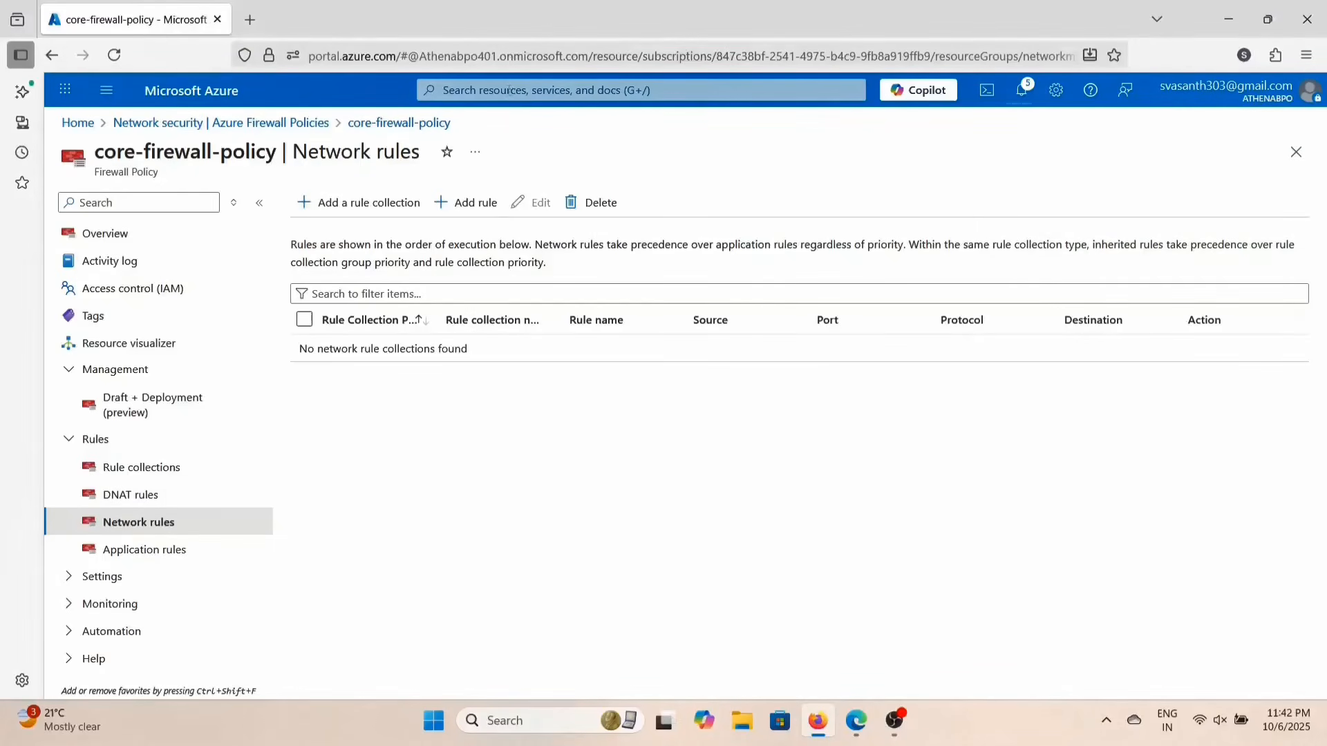
Go to the Virtual machines service and start creating a new virtual machine.
click(509, 90)
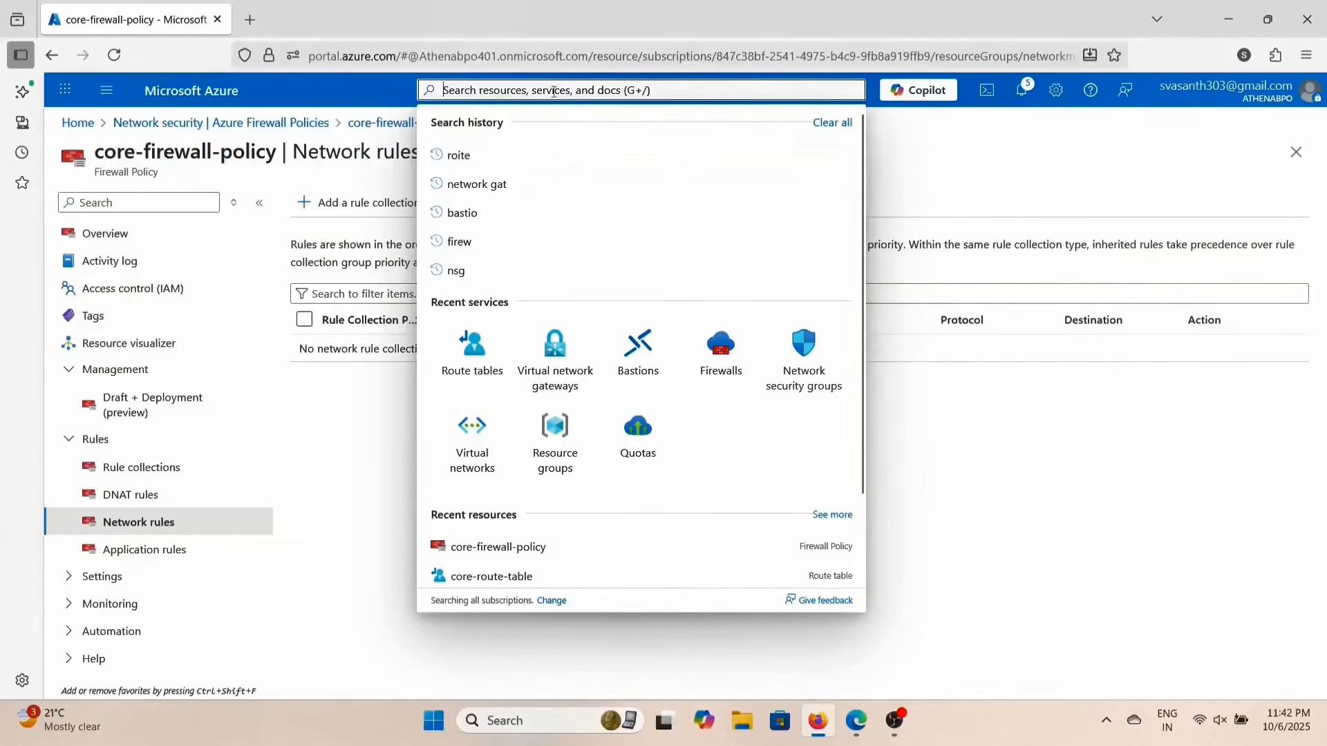
text(v)
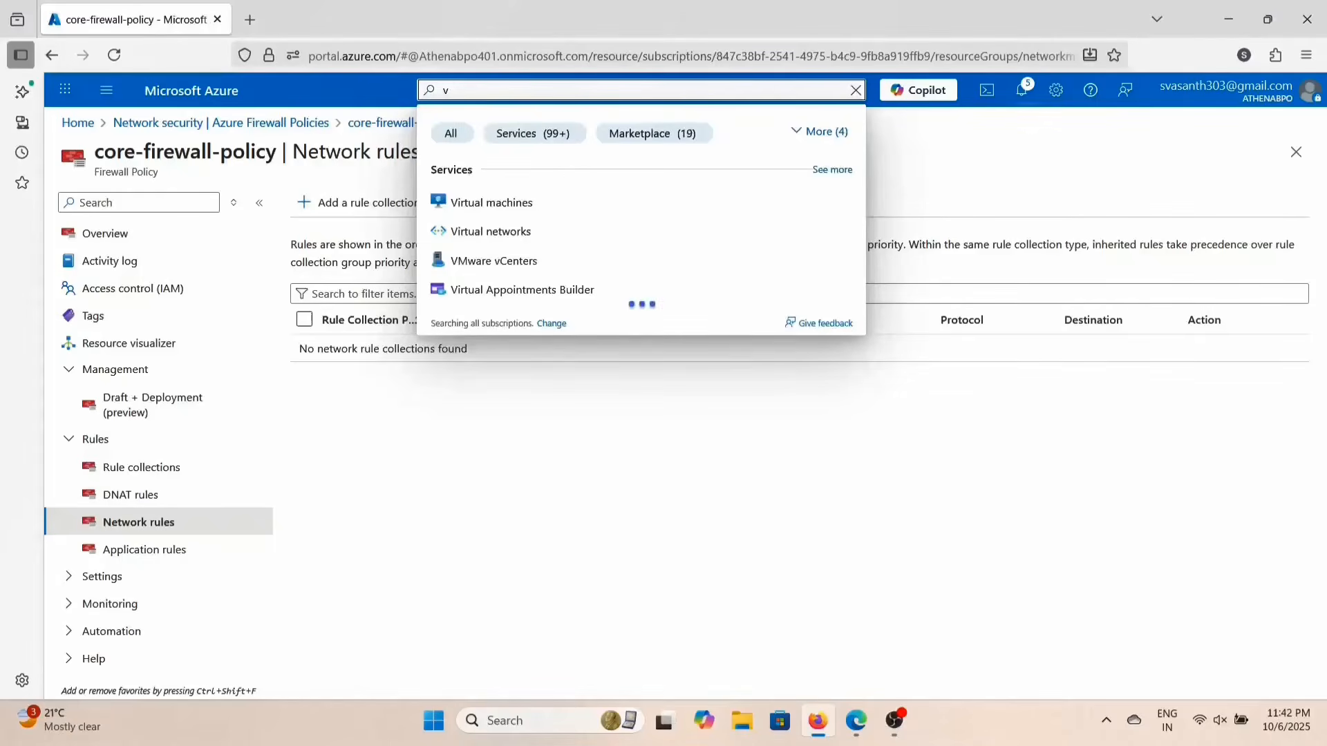
click(535, 202)
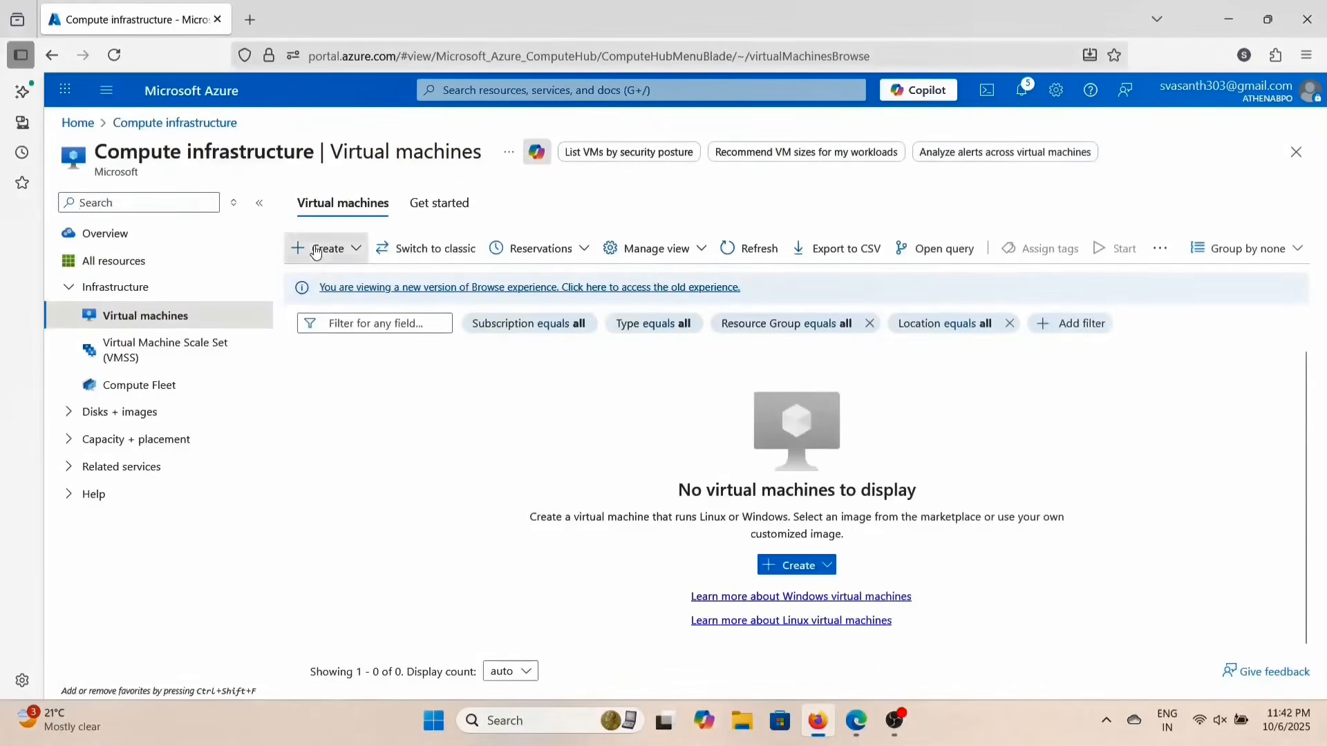
click(323, 248)
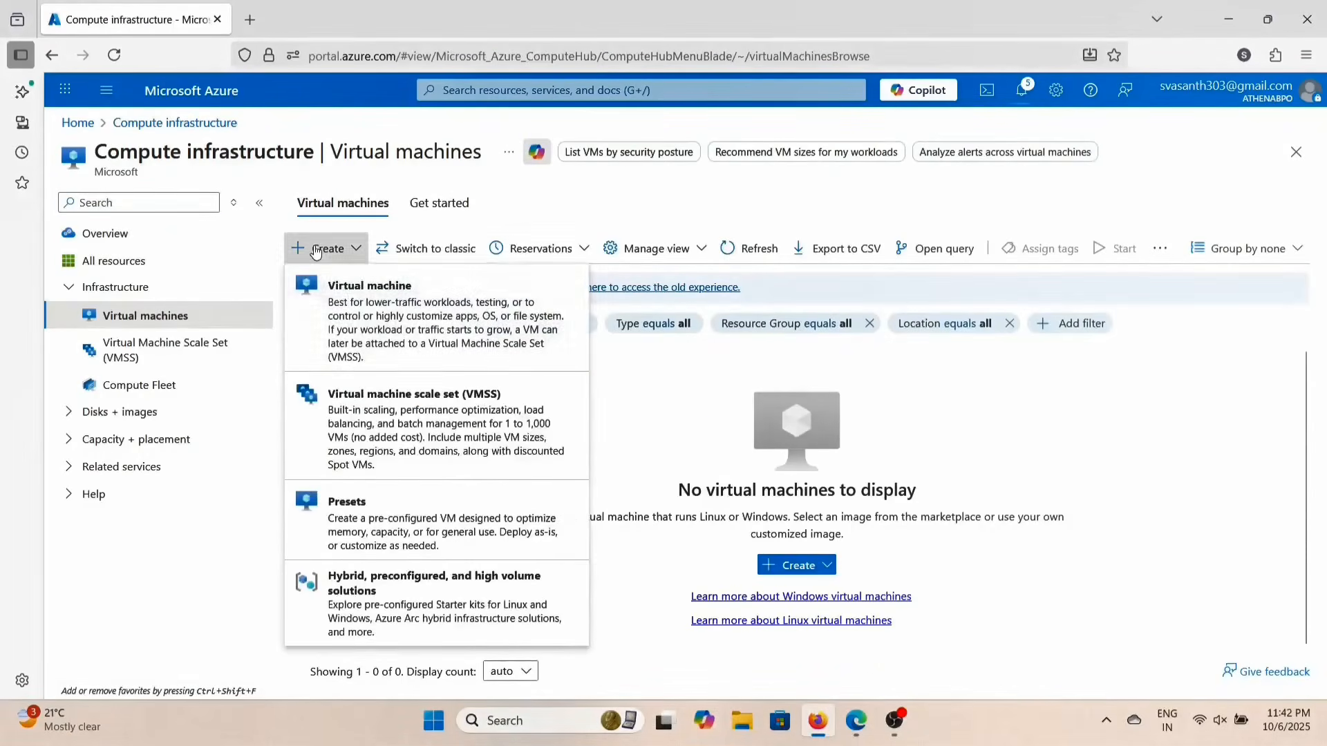
click(367, 327)
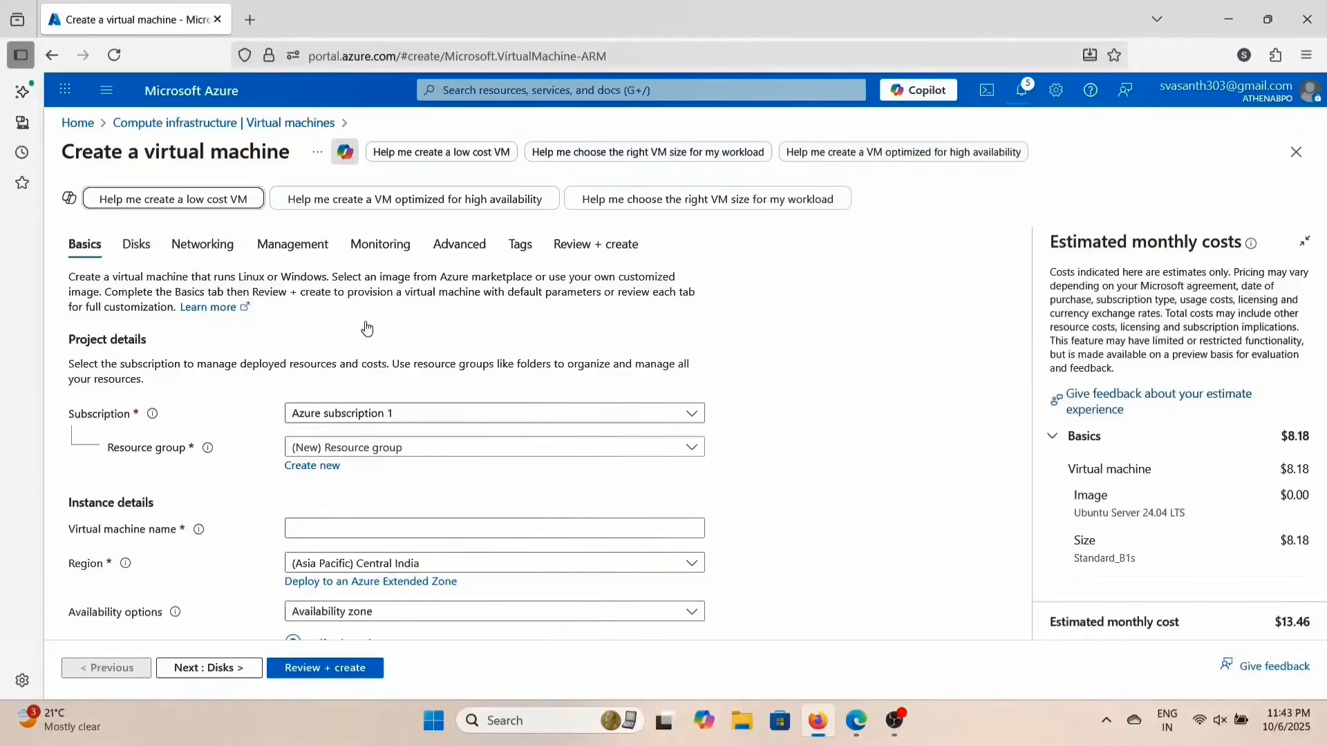
Assign the virtual machine to resource group networkmanager-RG and name it webserver-prod1.
click(381, 449)
click(359, 506)
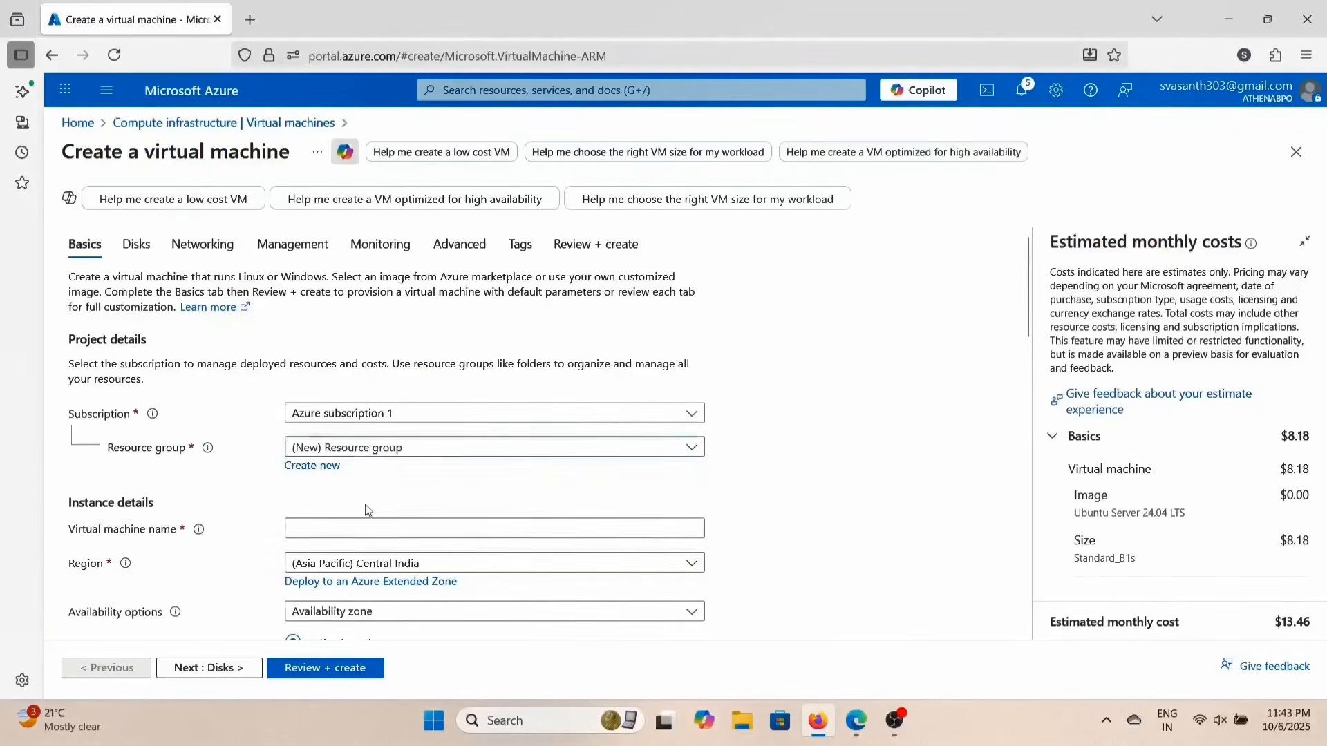
scroll(386, 486, down, 1)
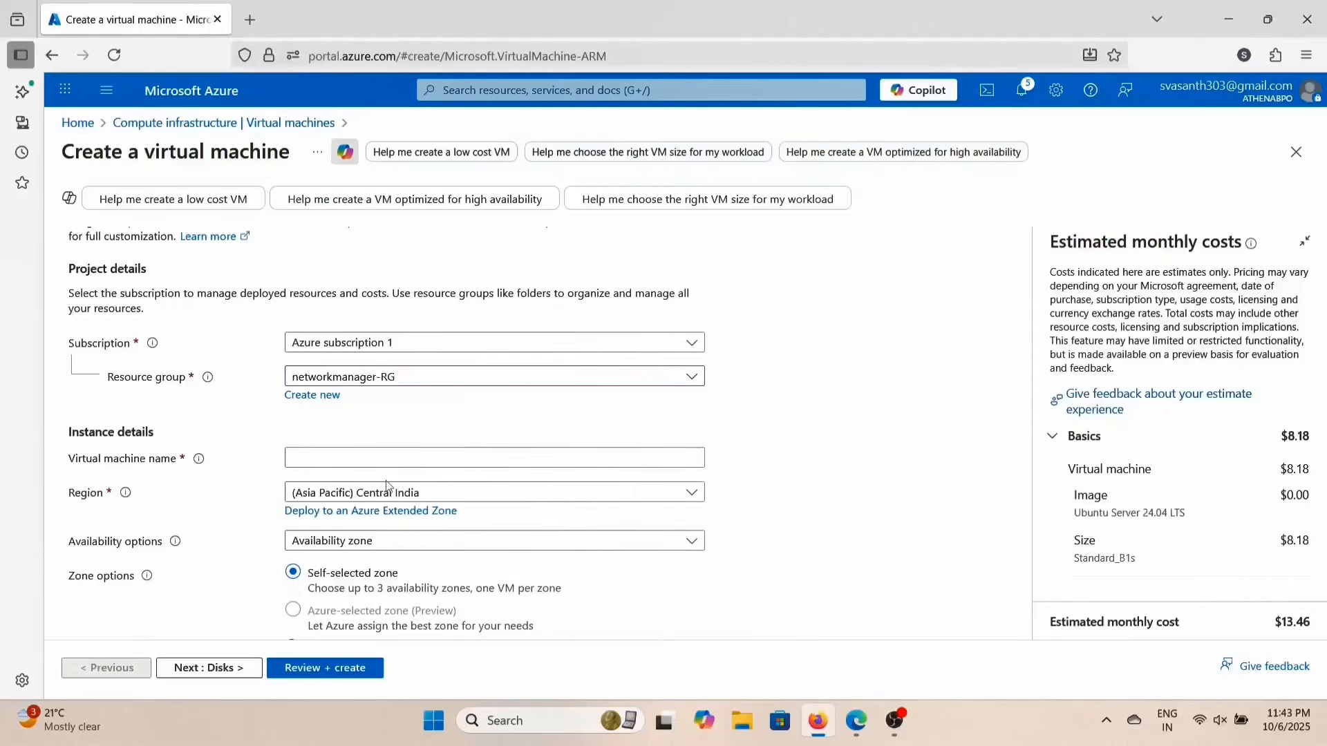
click(351, 458)
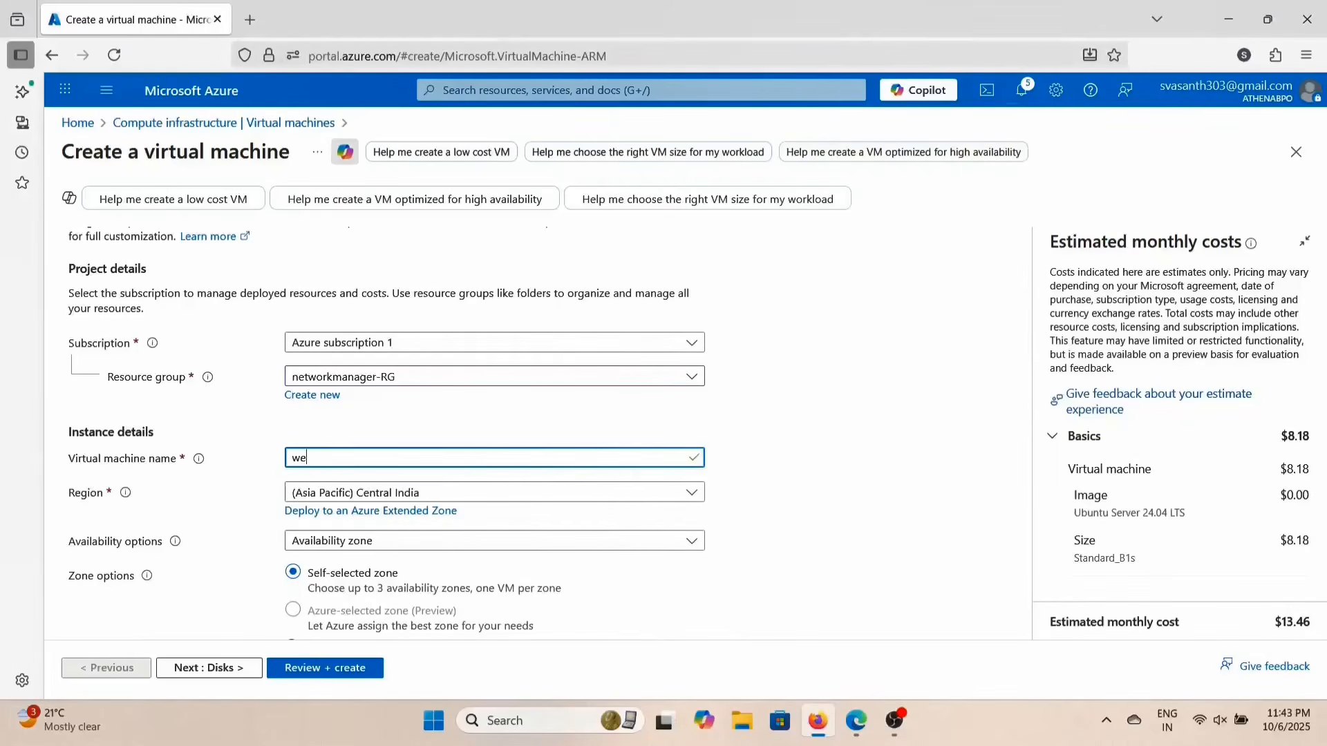
text(webserver-prod1)
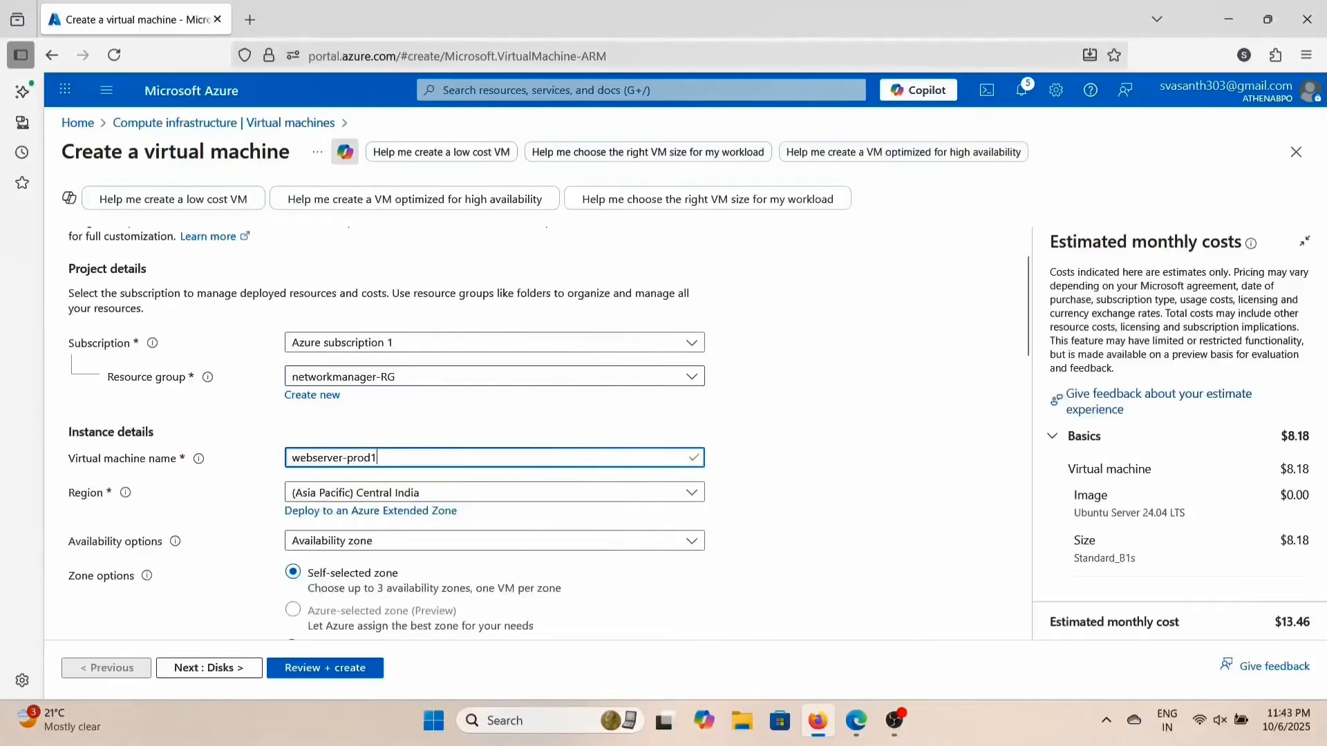
Set the availability option to No infrastructure redundancy required and the security type to Standard.
scroll(418, 546, down, 1)
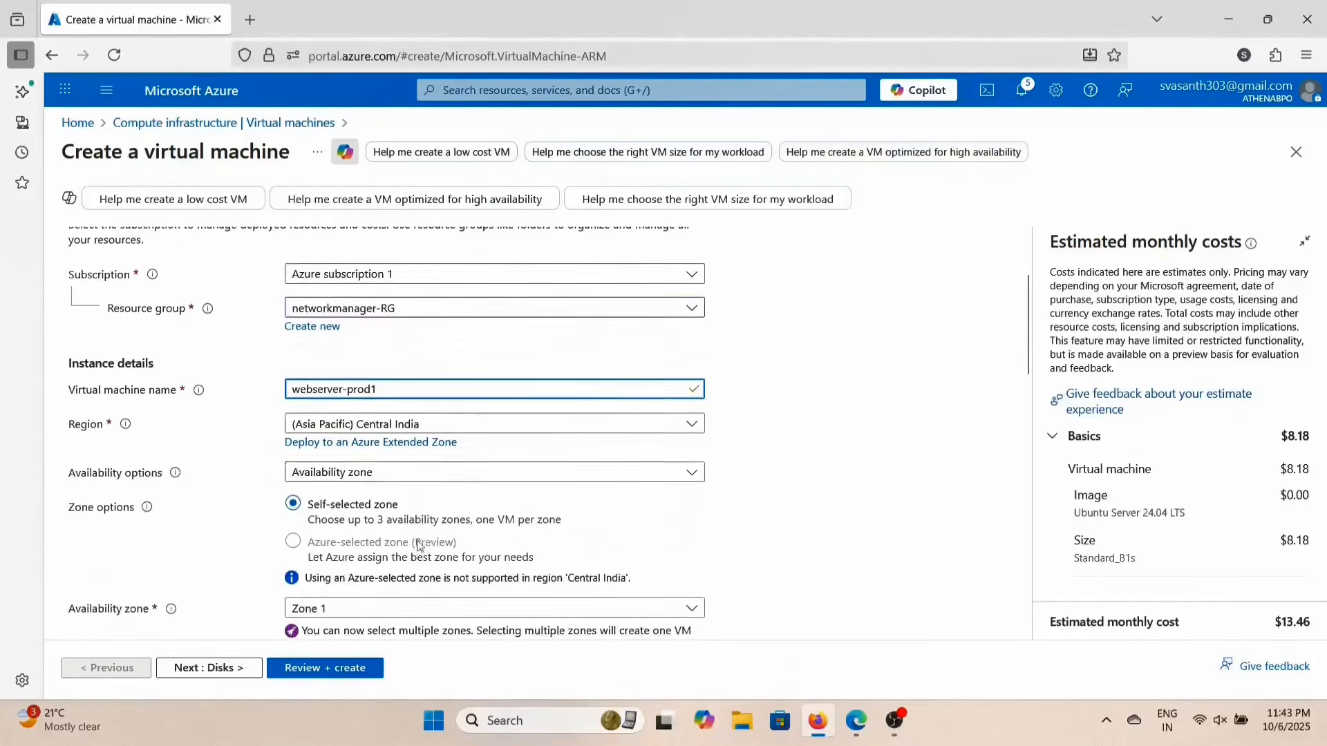
click(449, 476)
click(403, 506)
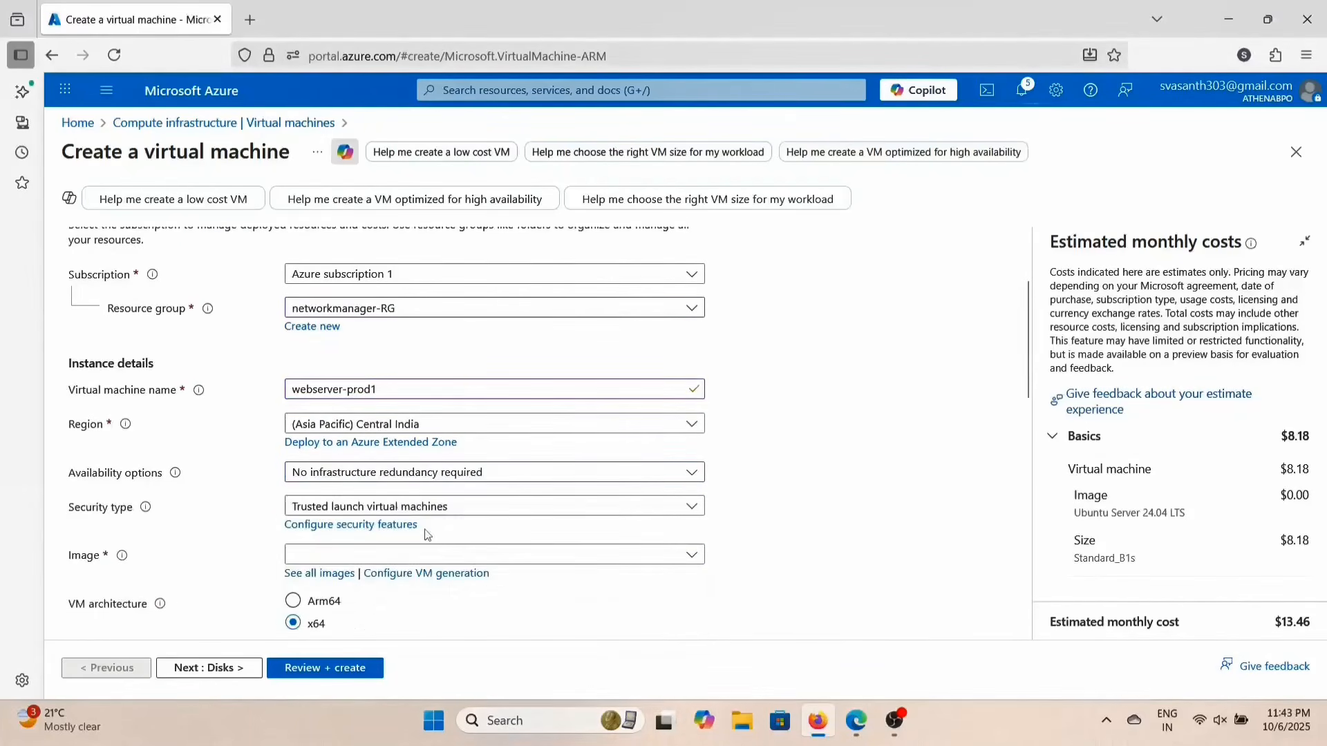
scroll(442, 496, down, 2)
click(501, 399)
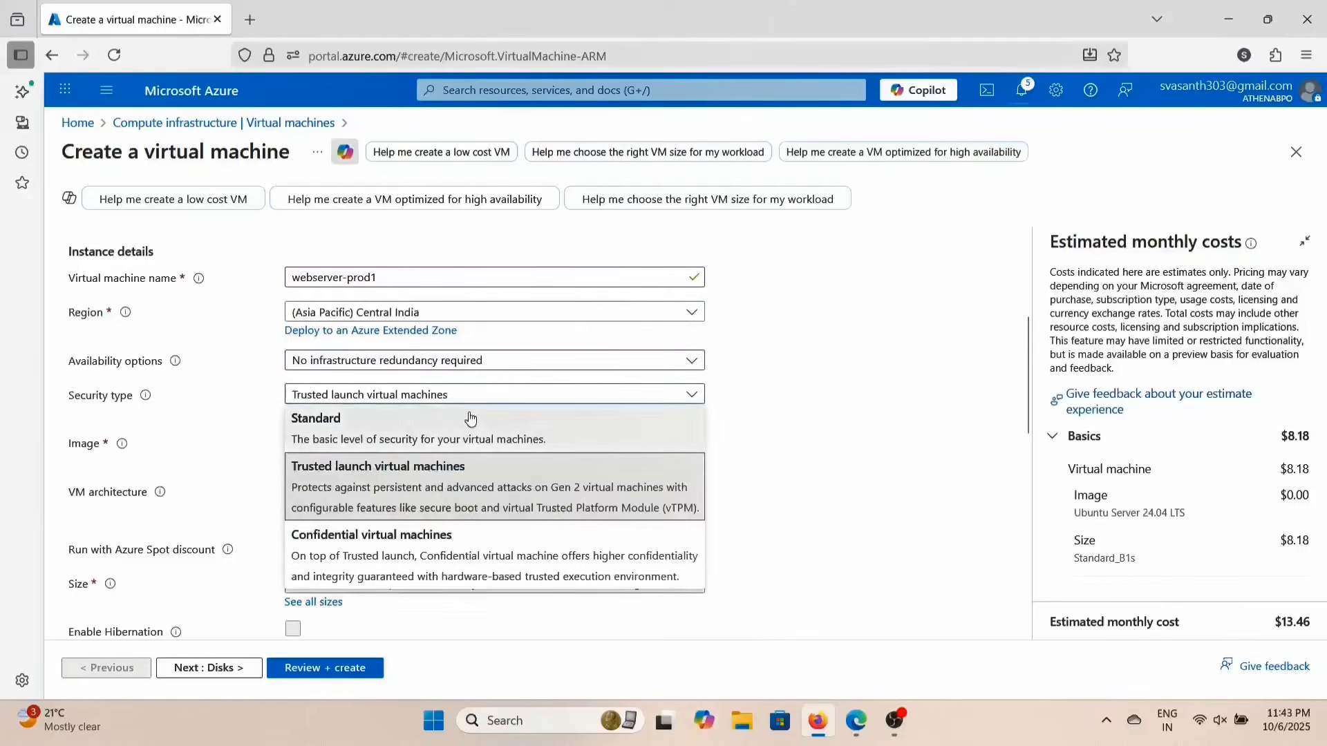
click(465, 417)
Choose Ubuntu Server 24.04 LTS - x64 Gen2 as the virtual machine's image.
scroll(442, 344, down, 1)
click(443, 343)
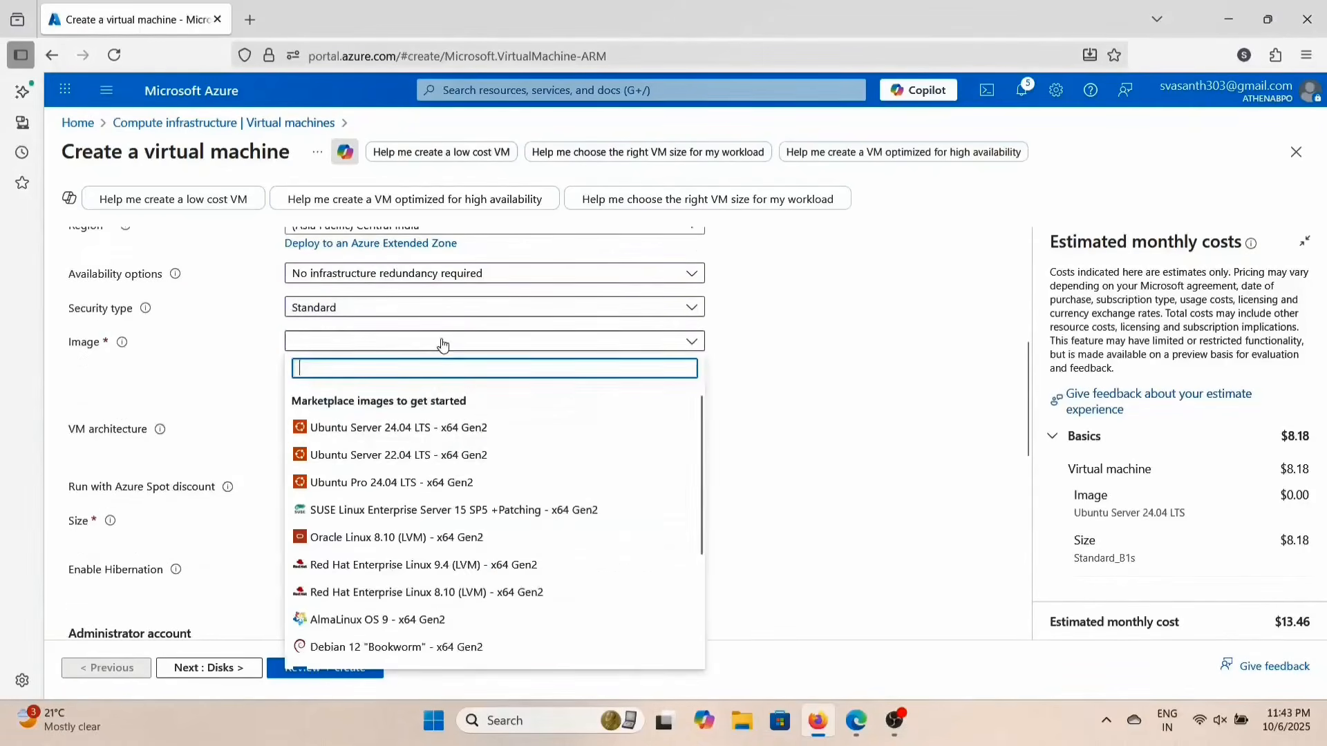
click(439, 424)
Switch the administrator account to password authentication and enter the administrator username.
scroll(439, 428, down, 1)
scroll(429, 421, down, 4)
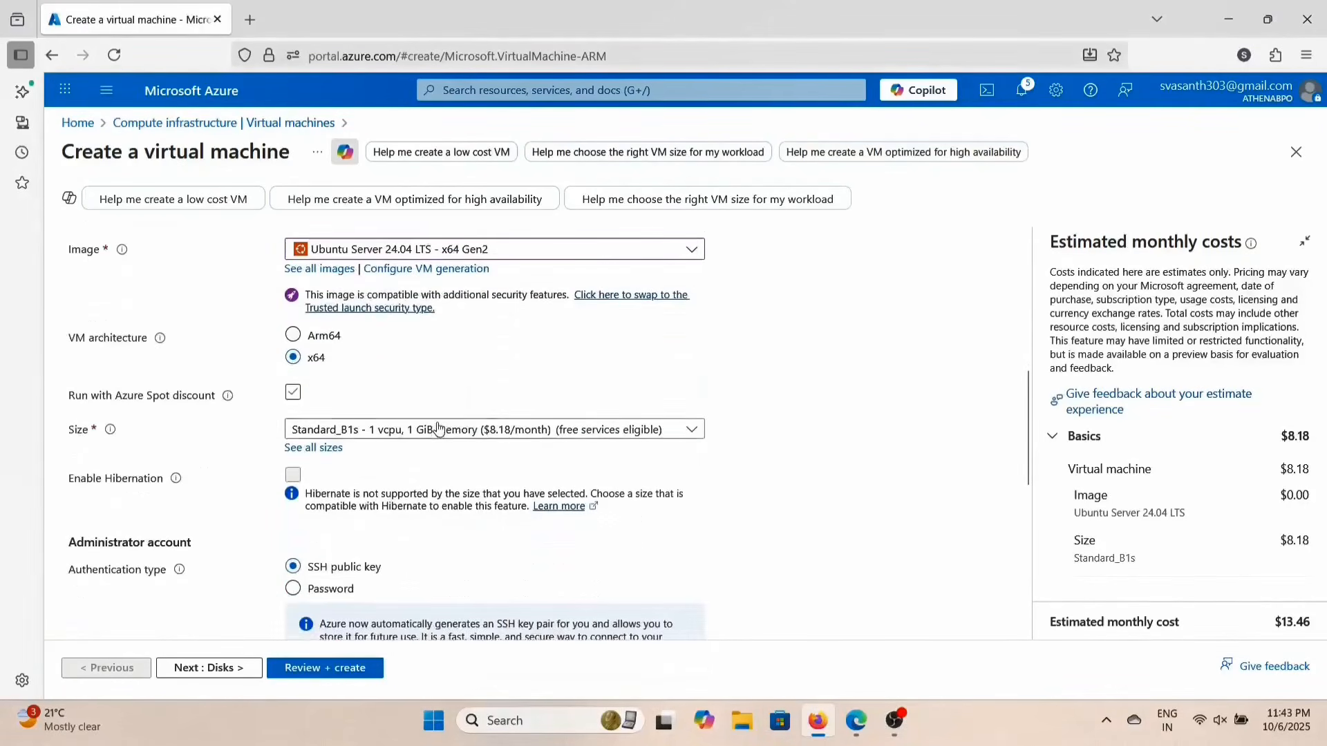
click(293, 387)
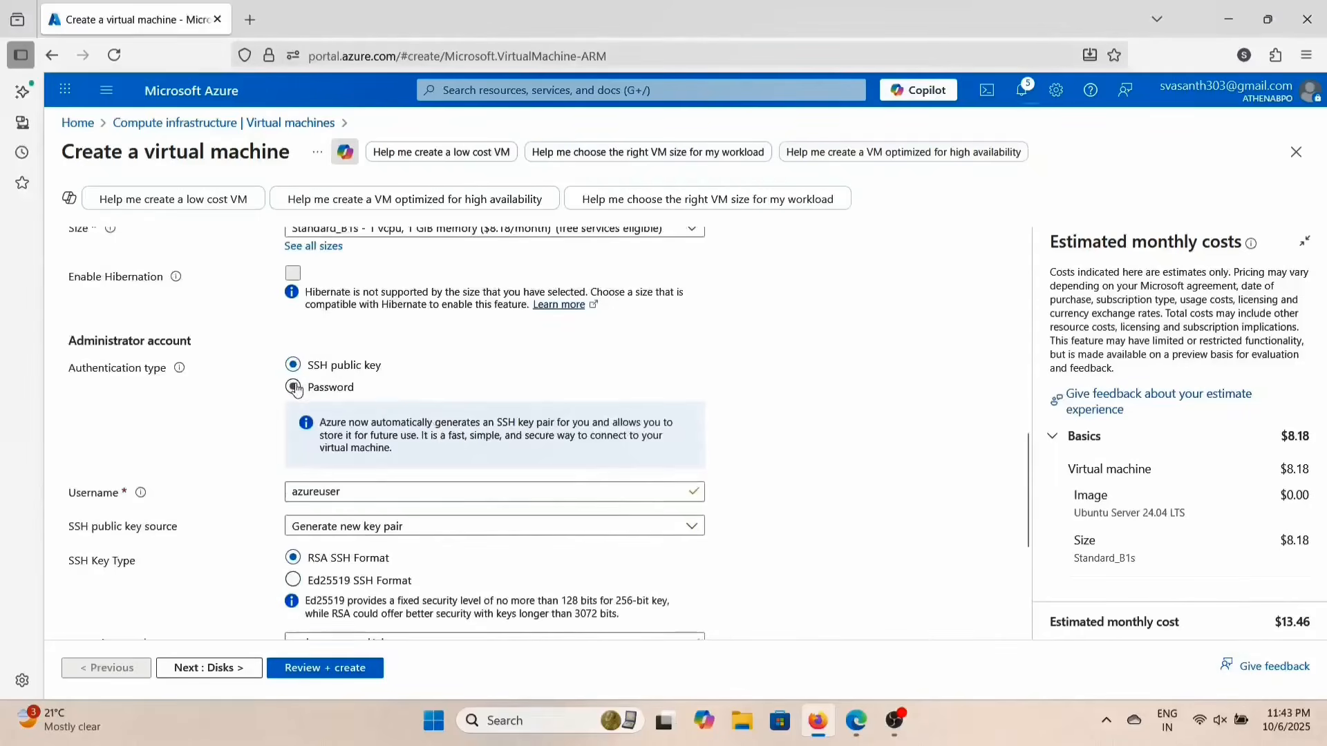
click(356, 424)
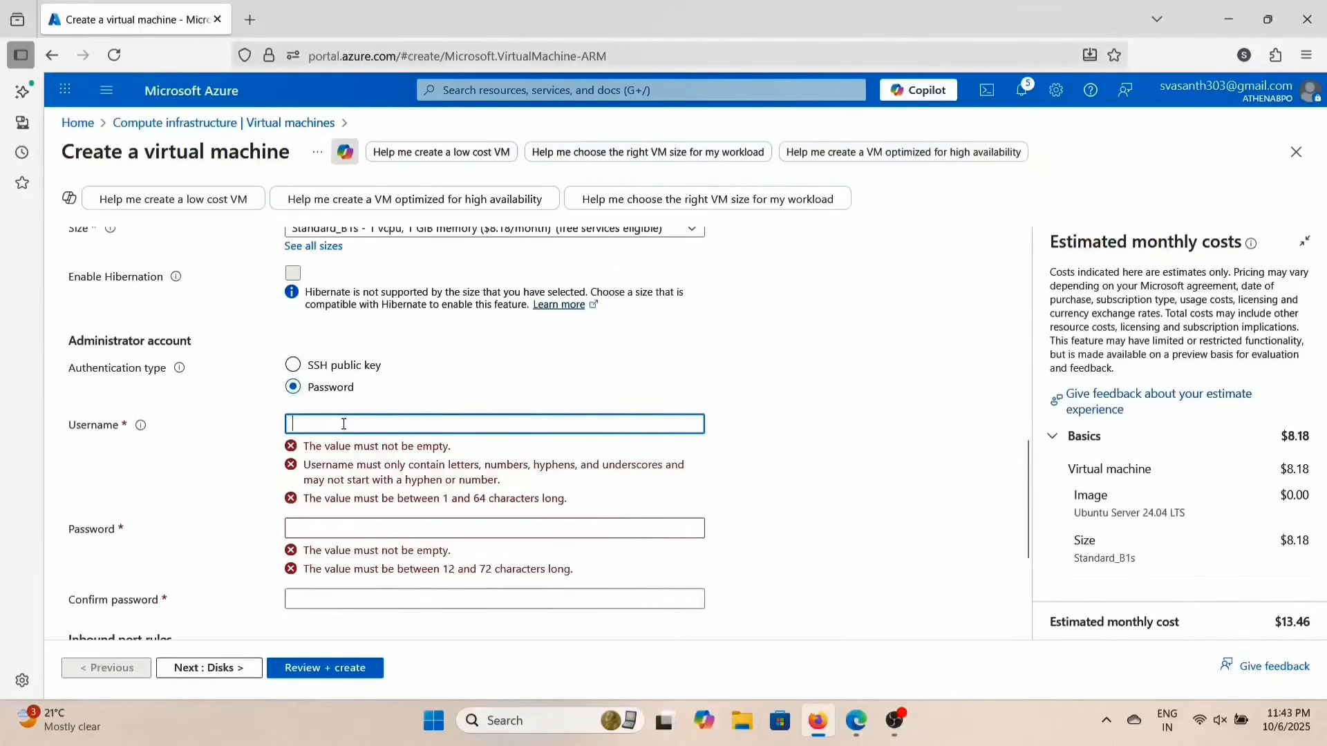
text(vasanth)
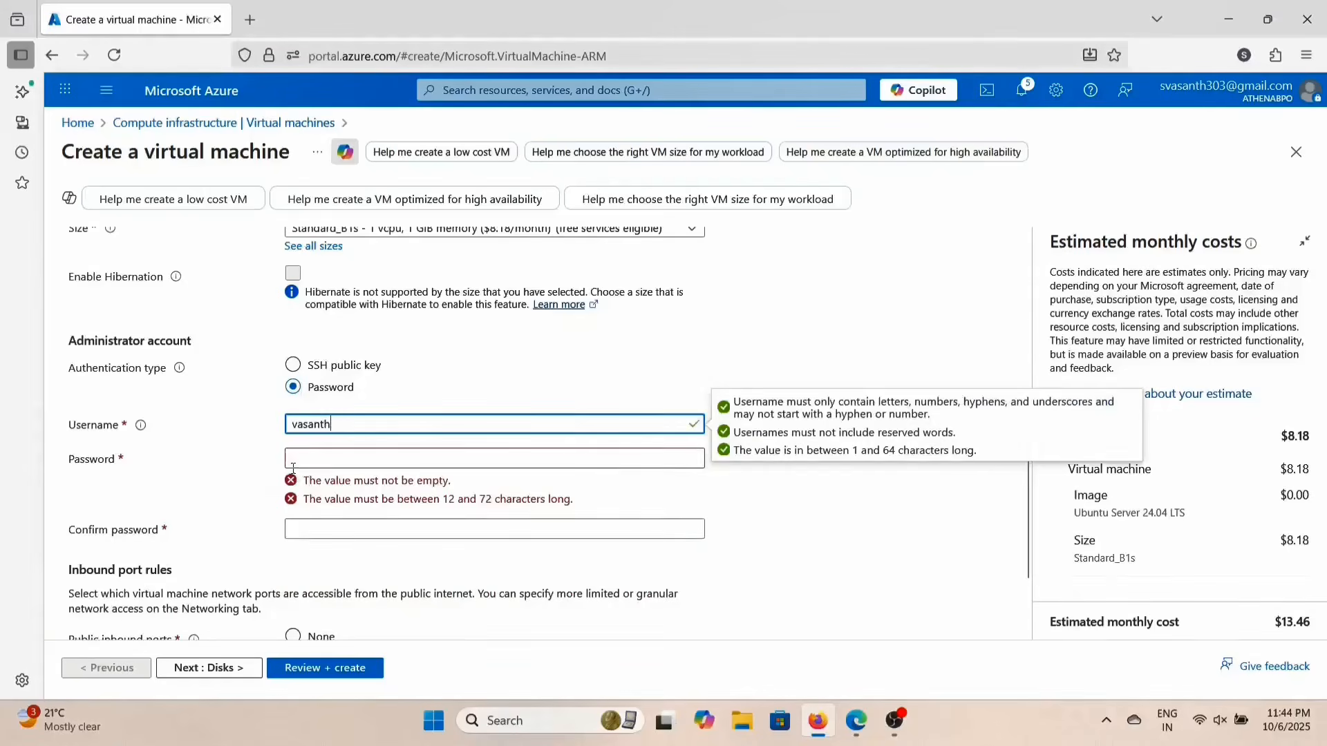
Enter the administrator account password and repeat it in the confirmation field.
click(295, 465)
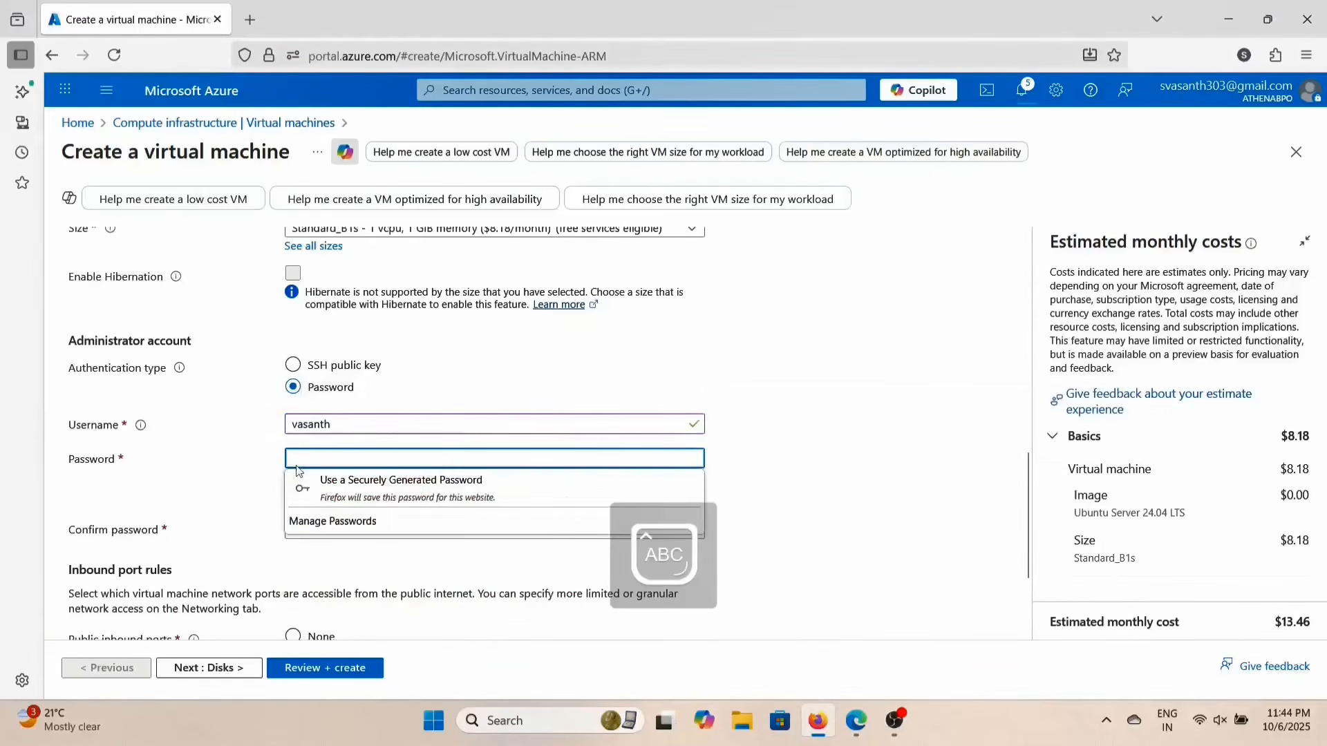
text(*******)
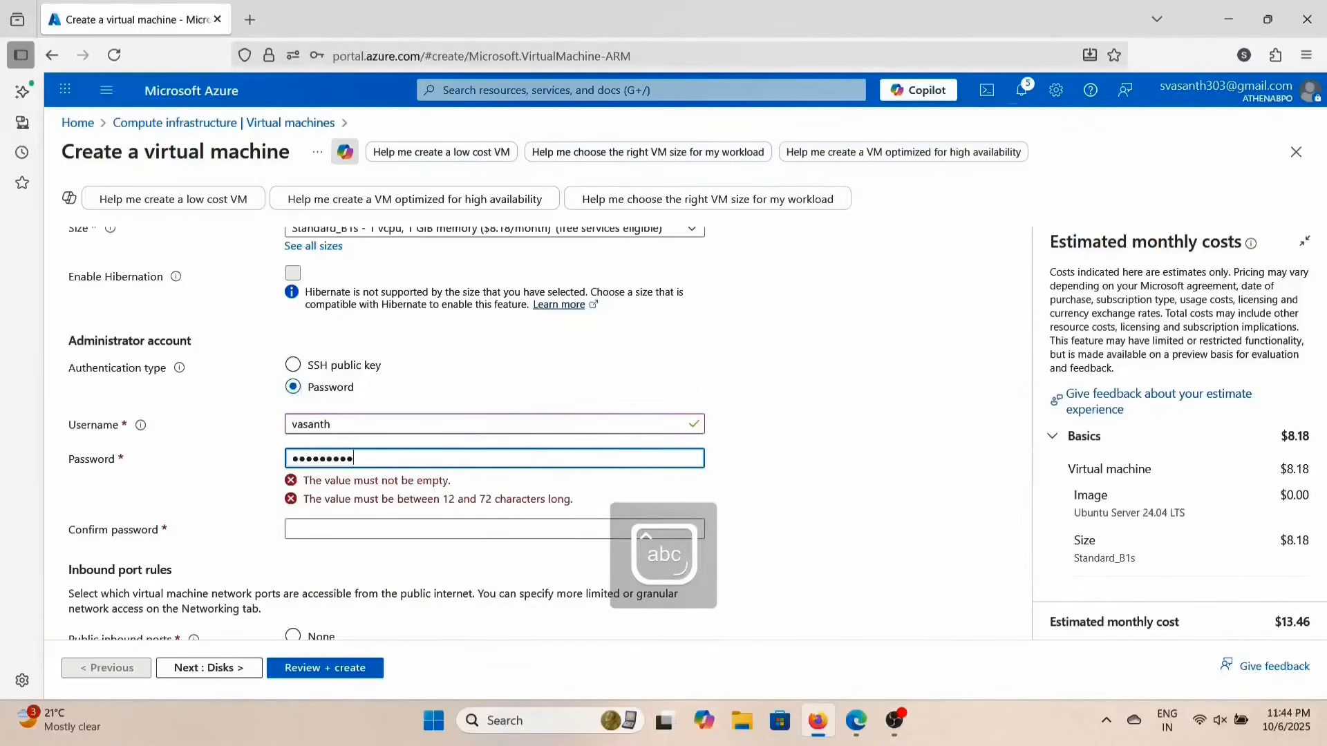
text(*)
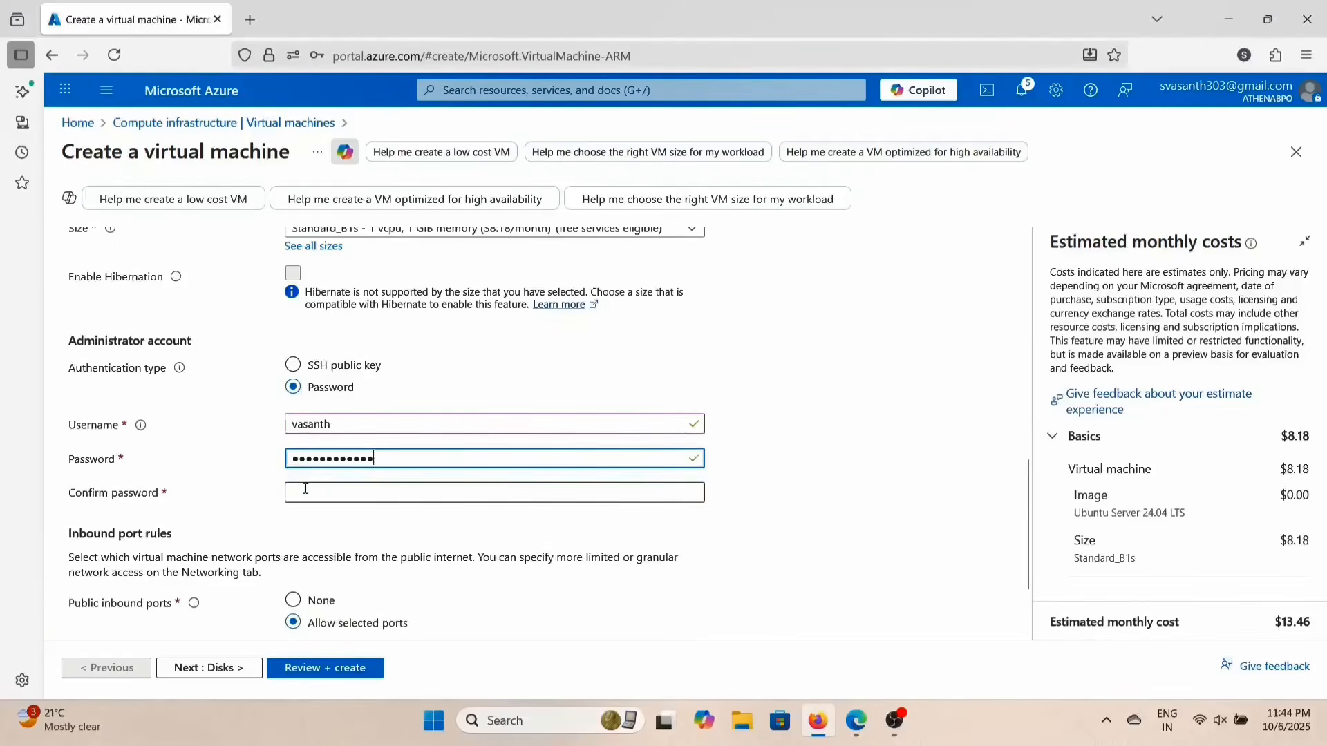
click(305, 490)
text(*******)
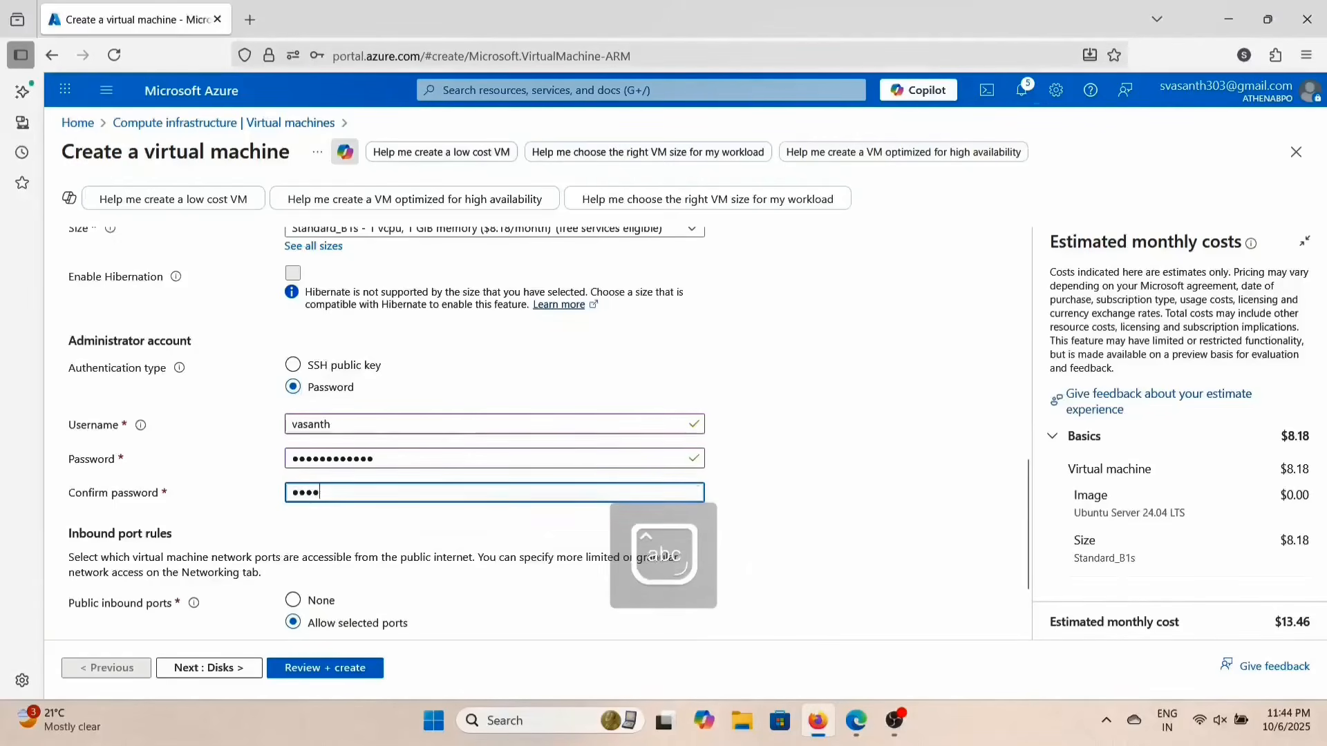
text(*)
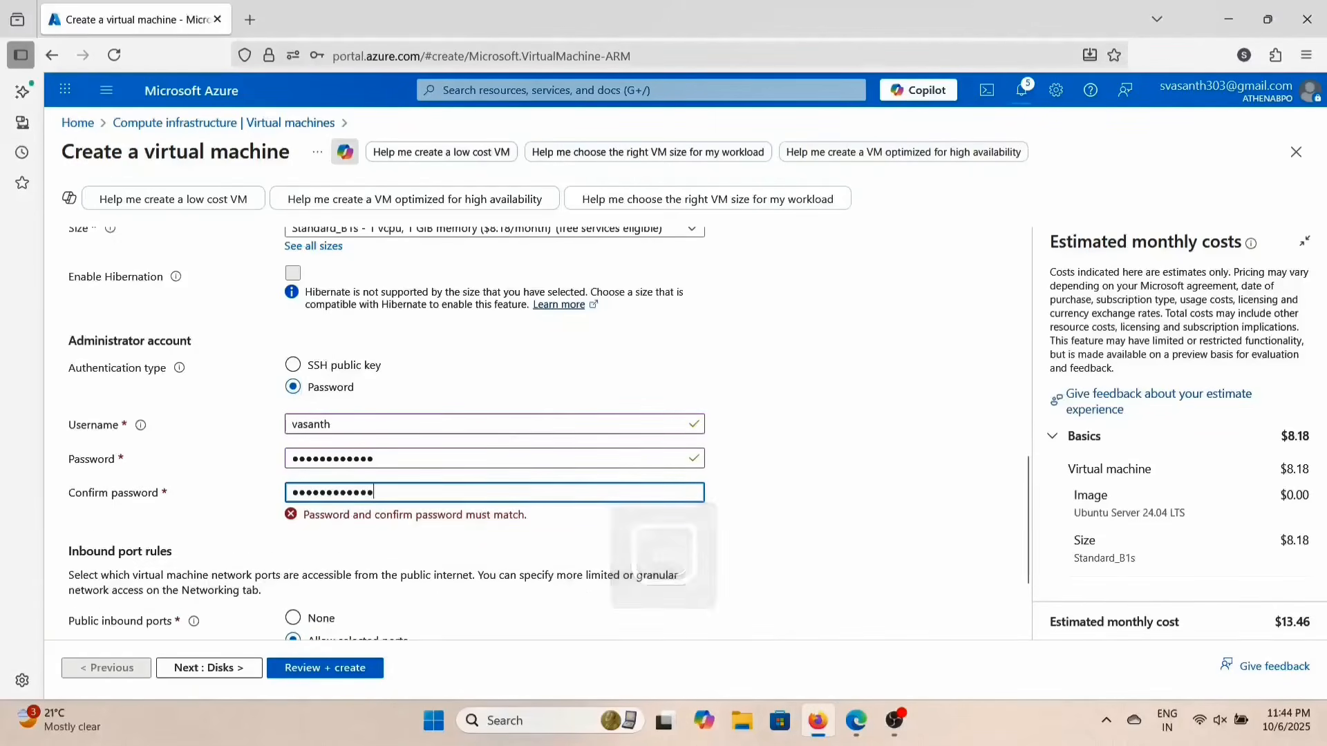
Add HTTP (80) to the virtual machine's allowed public inbound ports alongside SSH (22).
scroll(322, 559, down, 3)
click(341, 550)
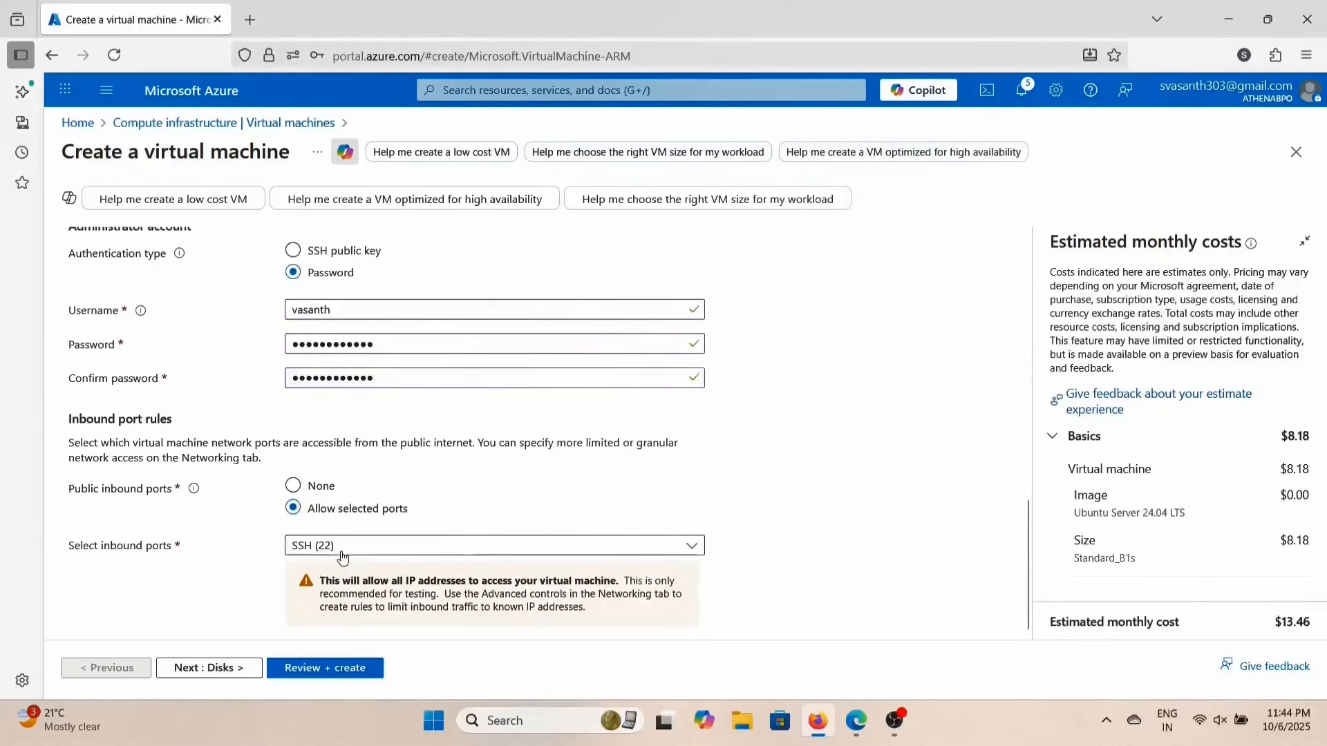
click(300, 570)
Set the virtual machine's network interface to use the prod1-spoke-vnet virtual network.
scroll(235, 585, up, 10)
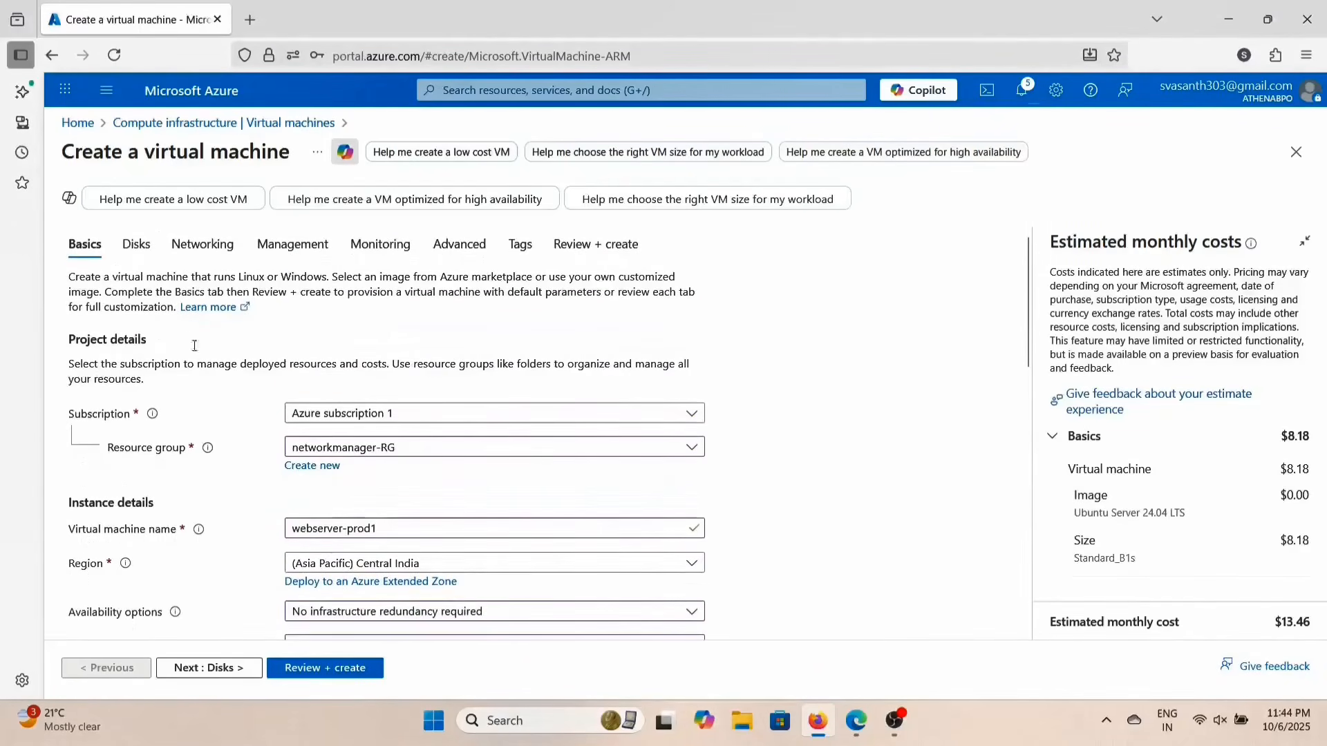
click(185, 246)
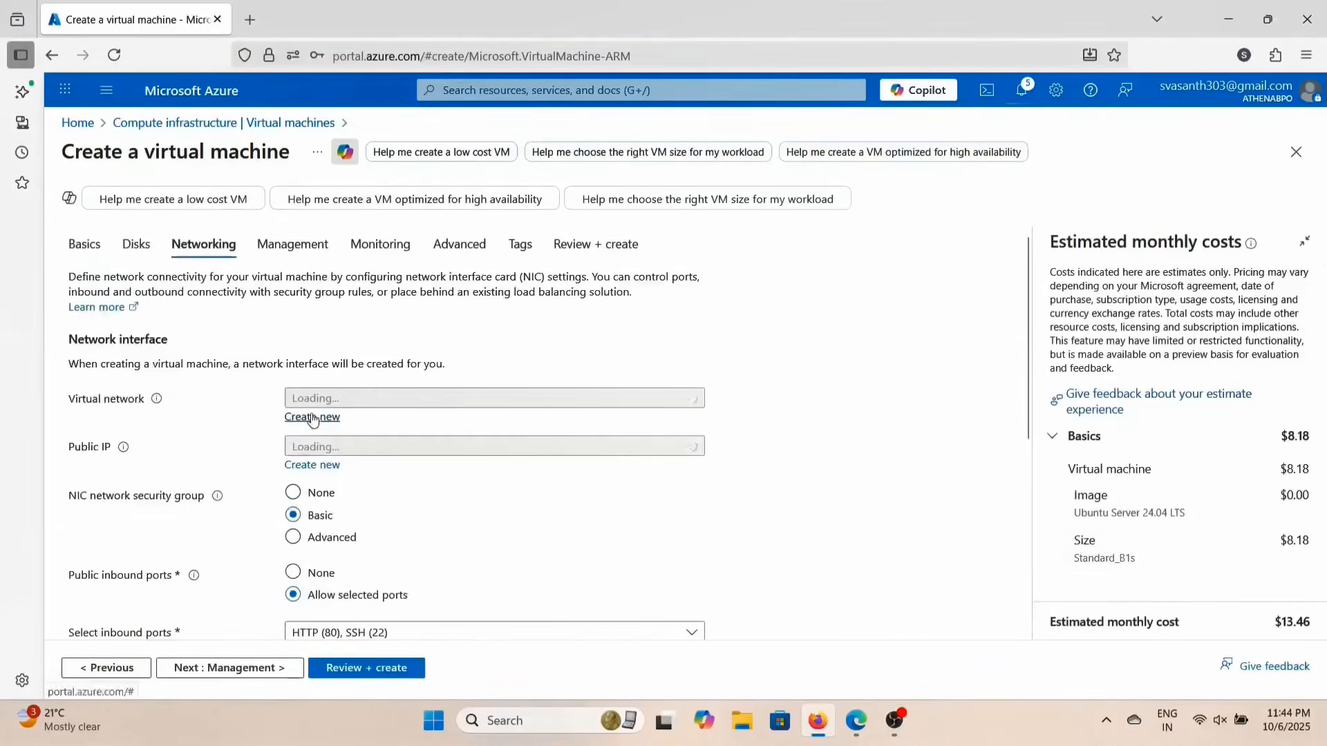
scroll(444, 263, down, 2)
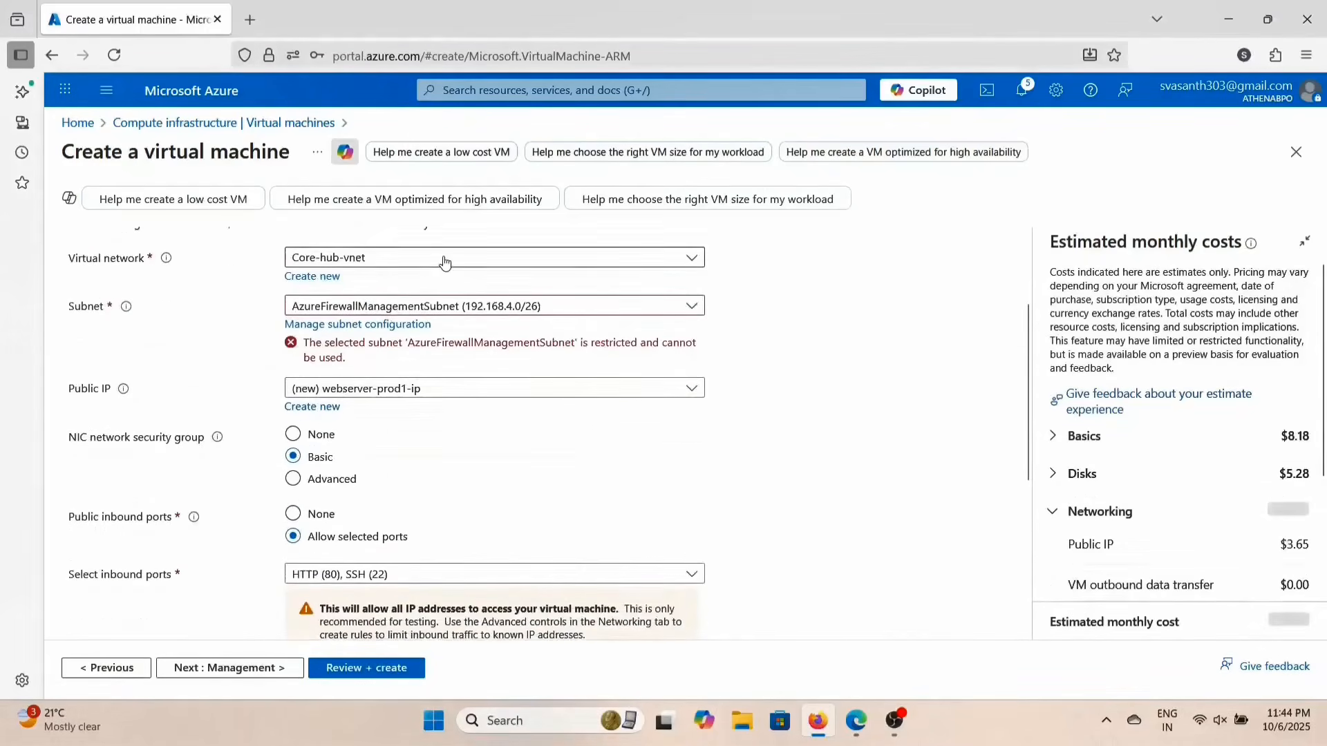
click(444, 260)
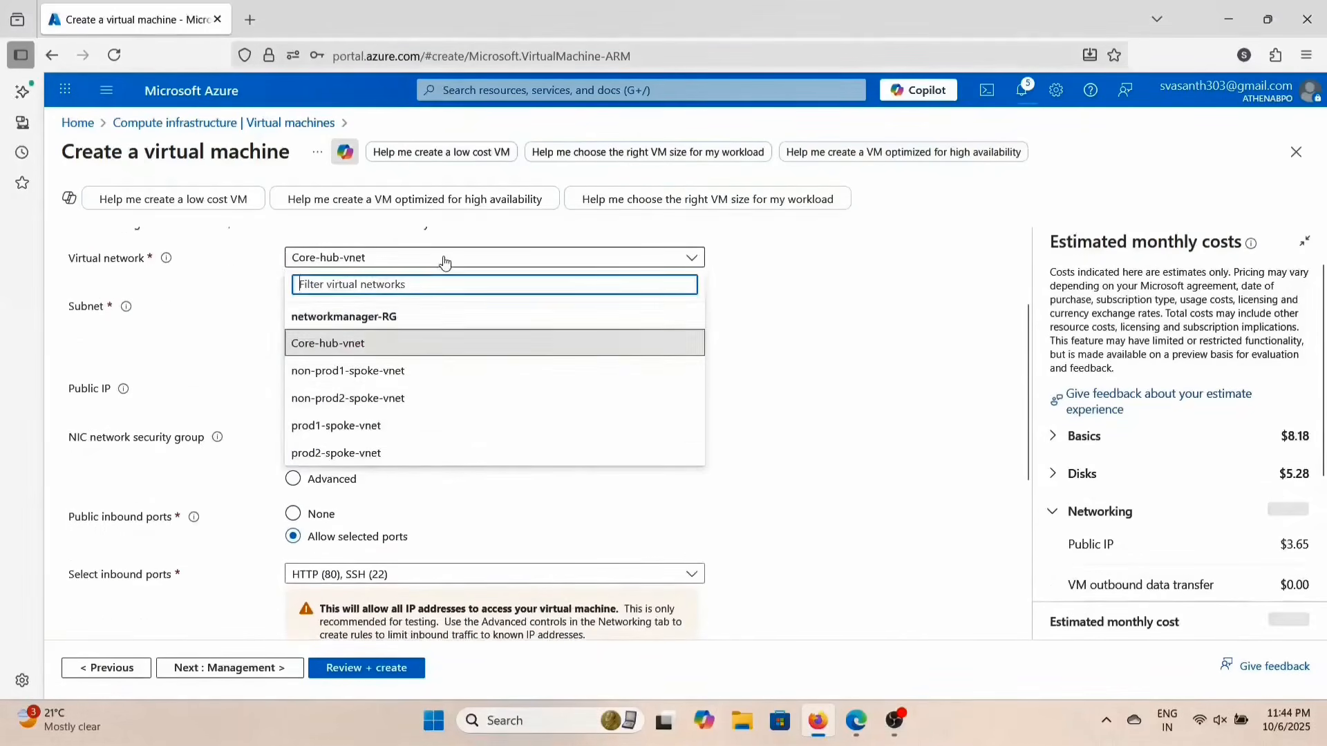
click(366, 426)
scroll(429, 387, up, 1)
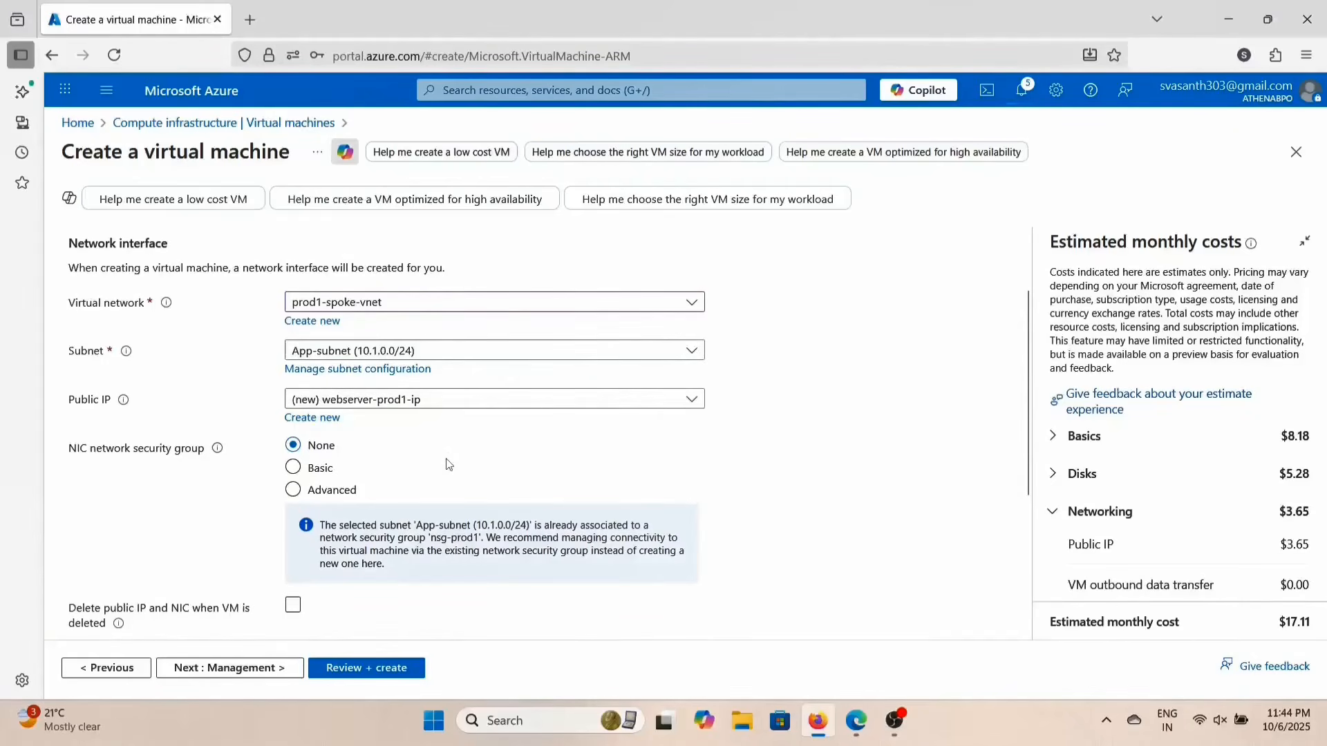
scroll(449, 465, down, 1)
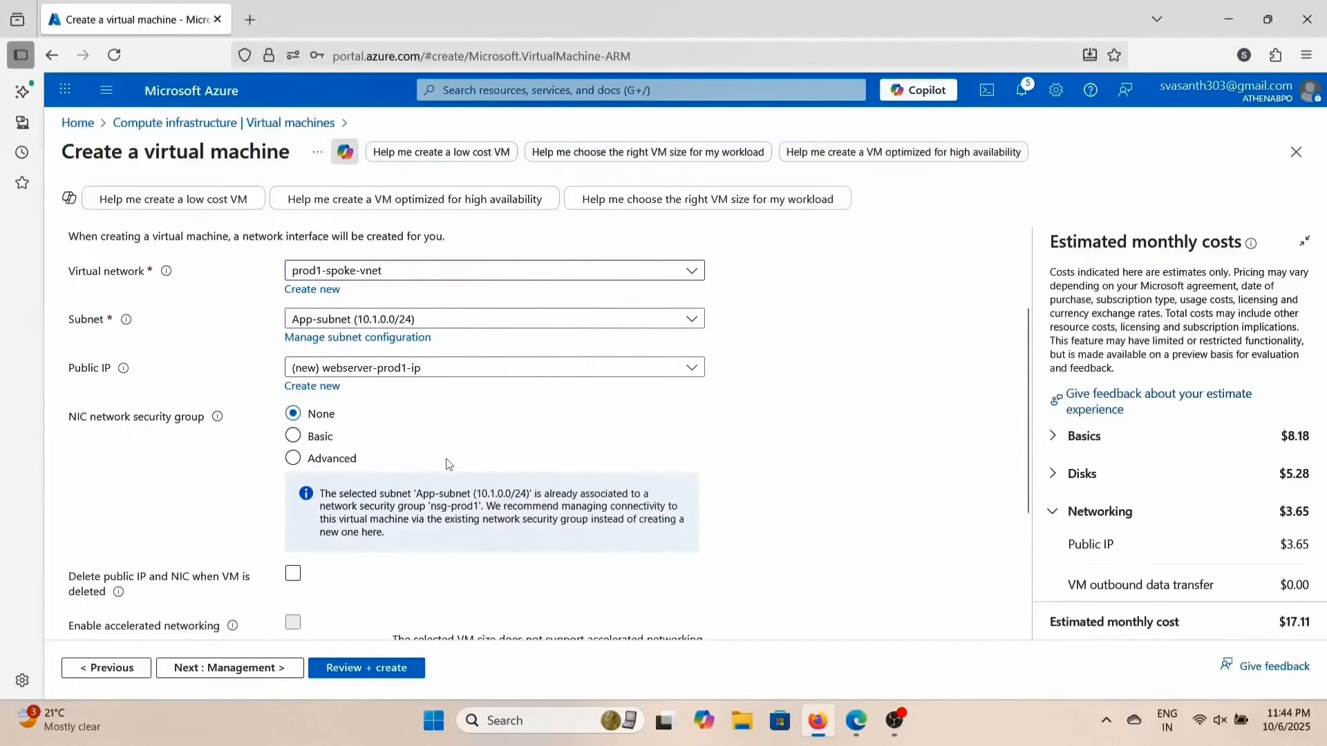
scroll(449, 465, down, 2)
scroll(447, 464, down, 1)
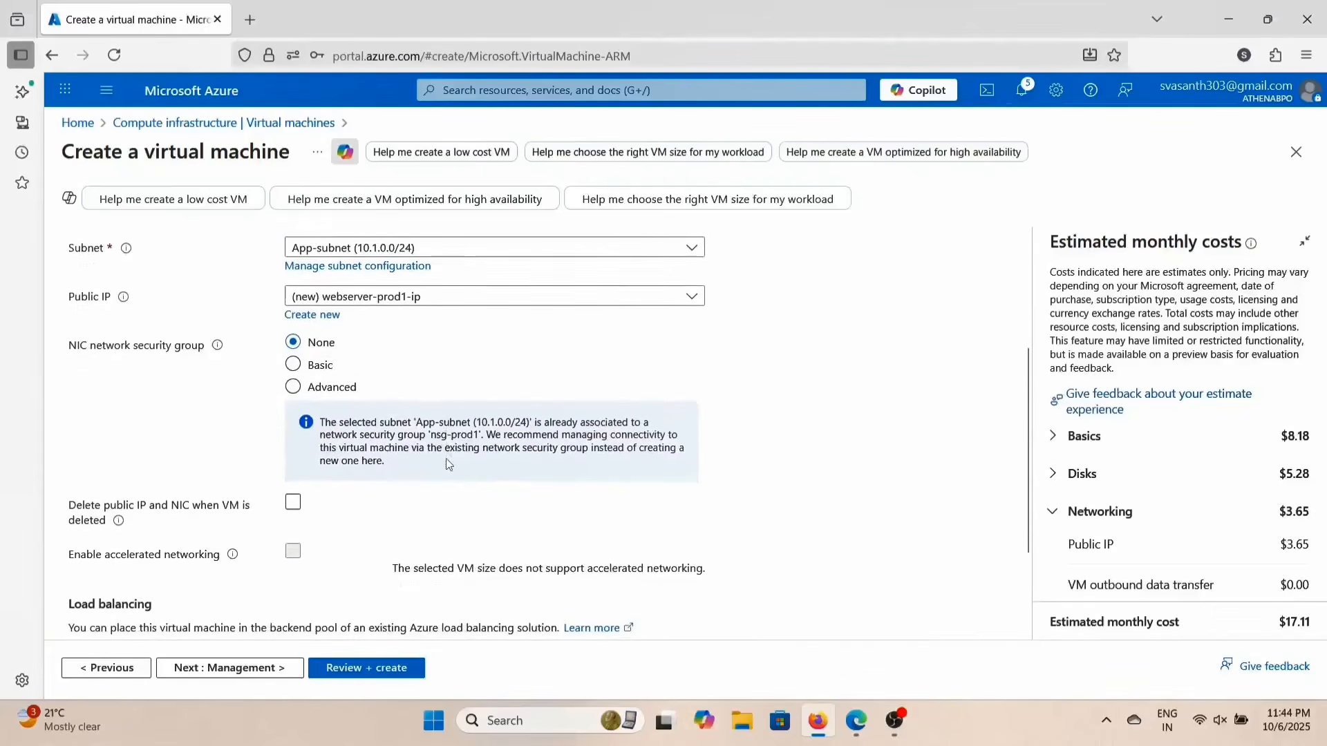
click(293, 365)
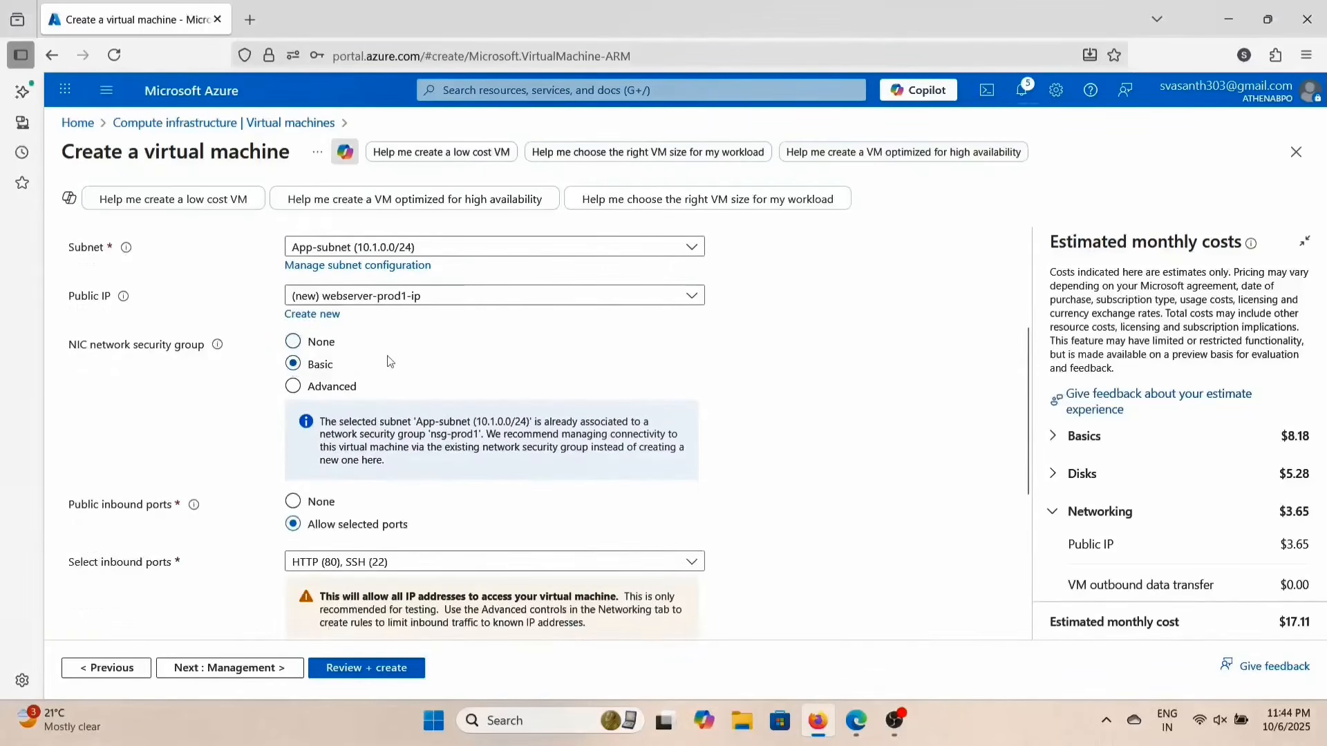
scroll(391, 362, down, 5)
scroll(390, 361, up, 5)
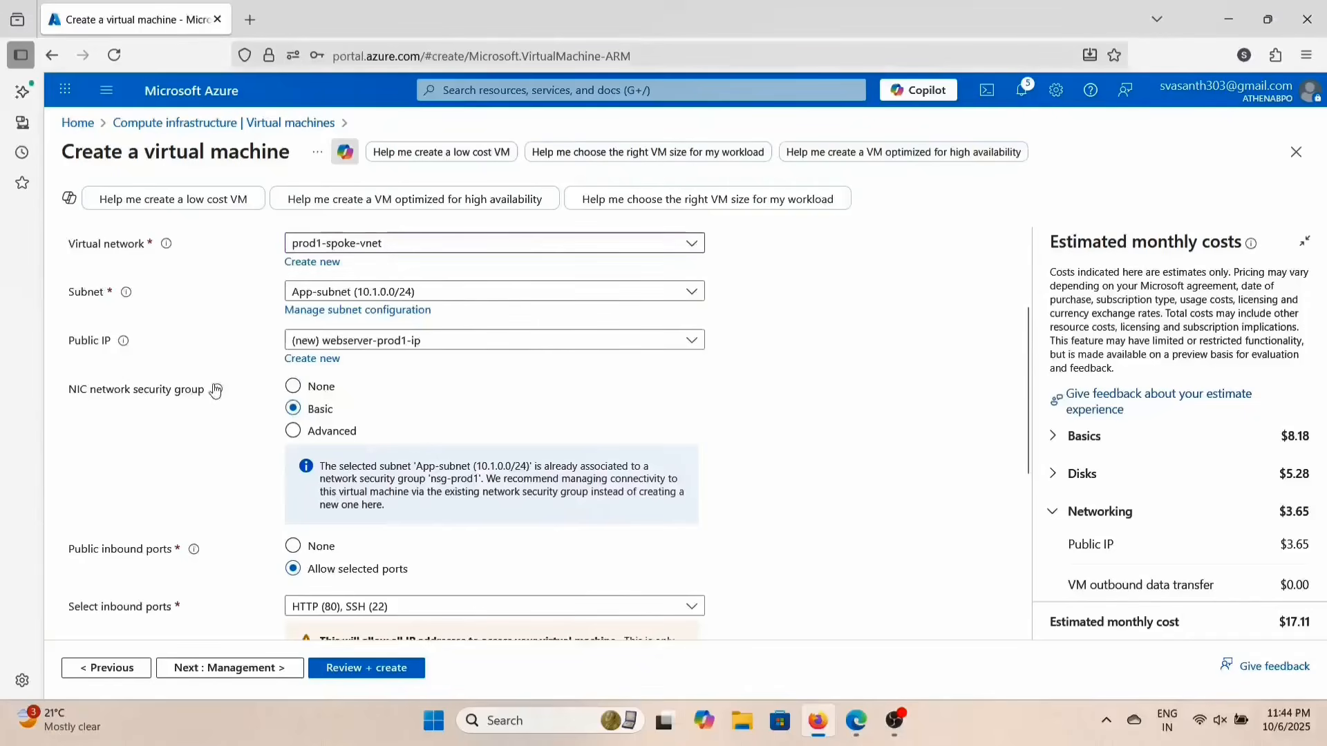
click(293, 386)
Check the networking settings, then validate and create the webserver-prod1 virtual machine.
scroll(407, 403, down, 3)
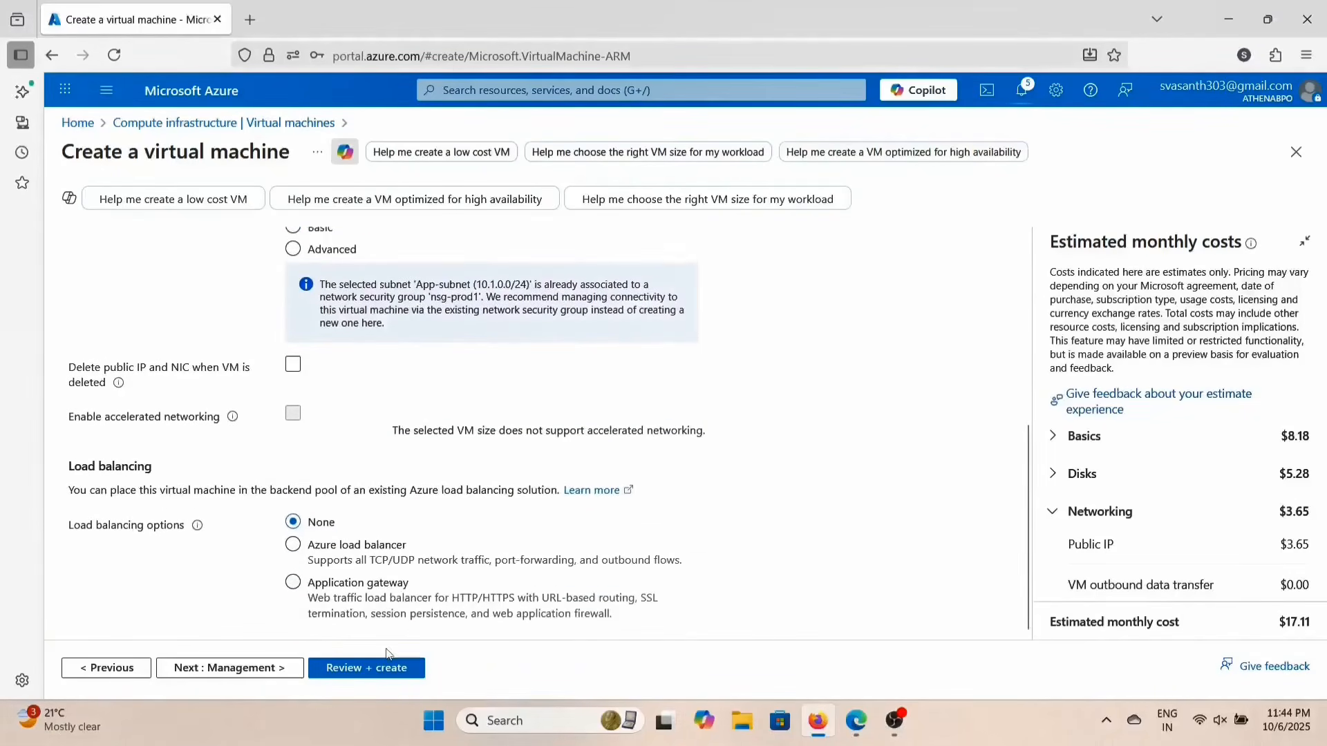
scroll(423, 511, up, 5)
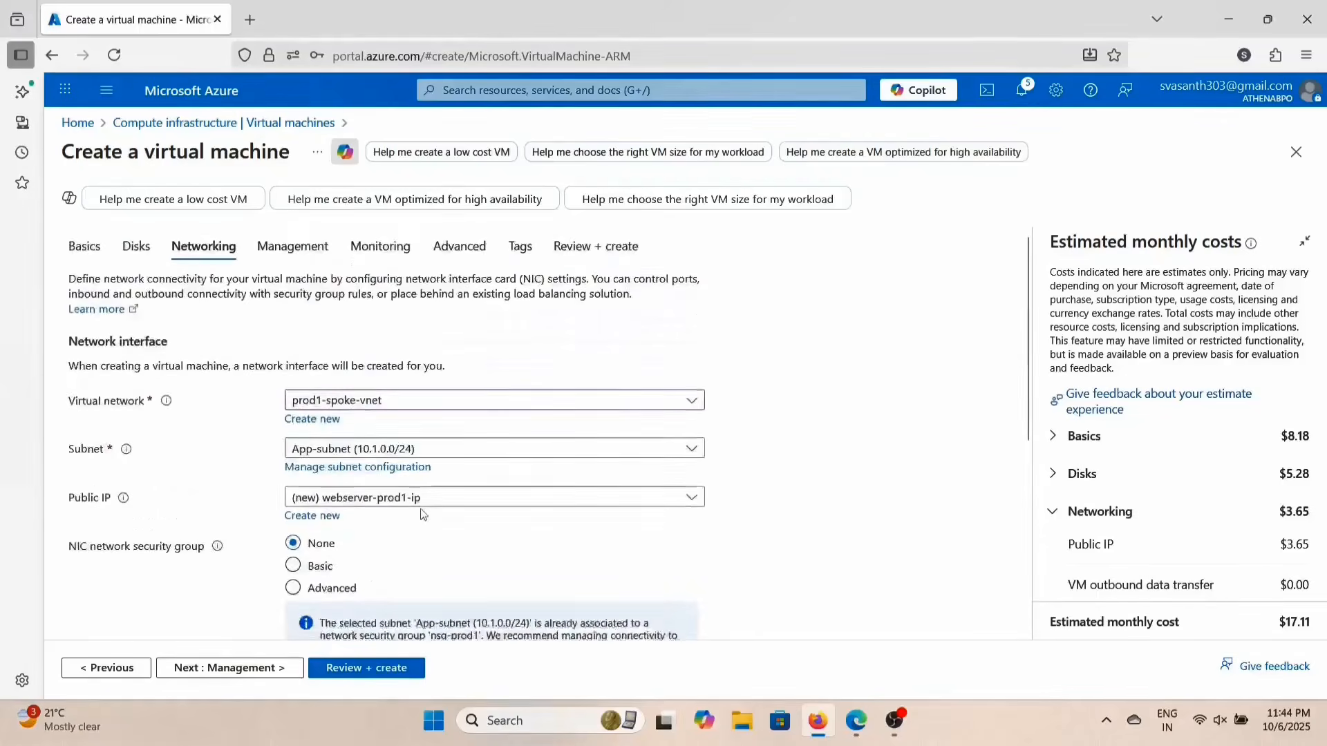
scroll(424, 515, down, 1)
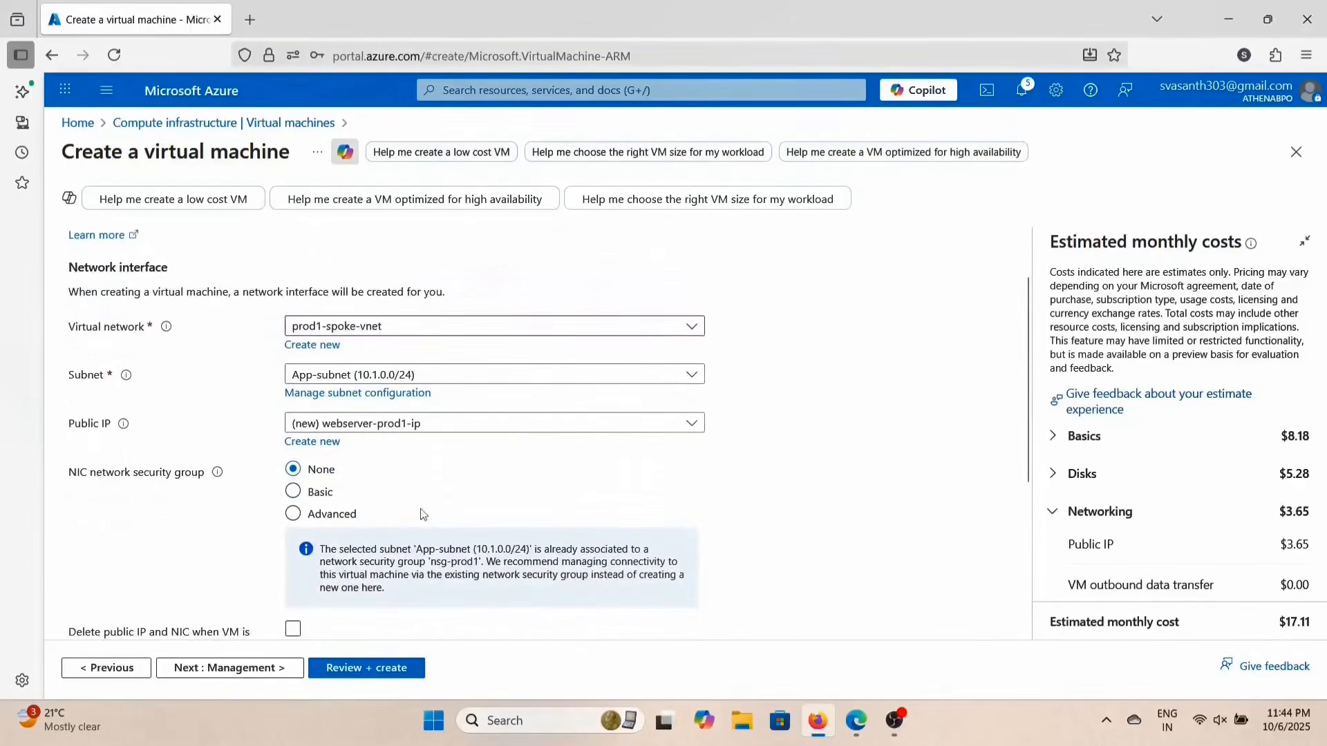
scroll(424, 515, down, 4)
click(376, 668)
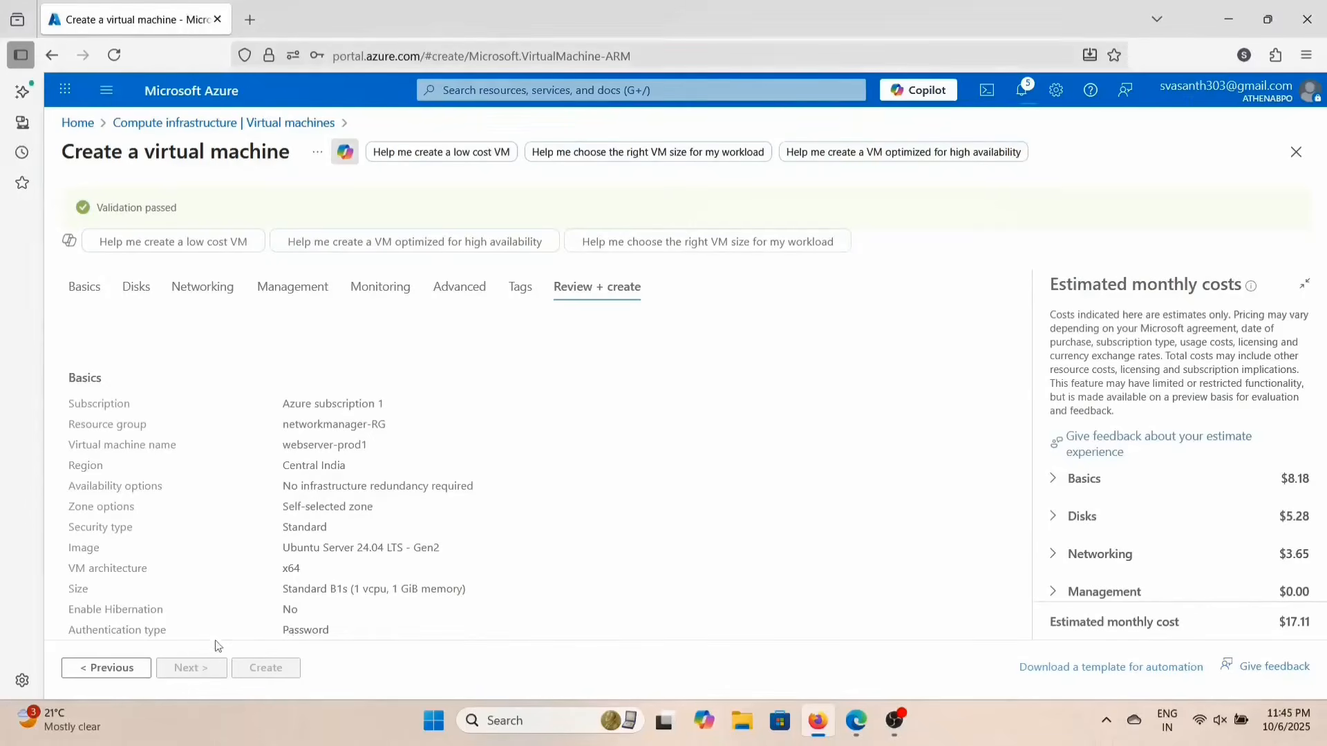
click(268, 668)
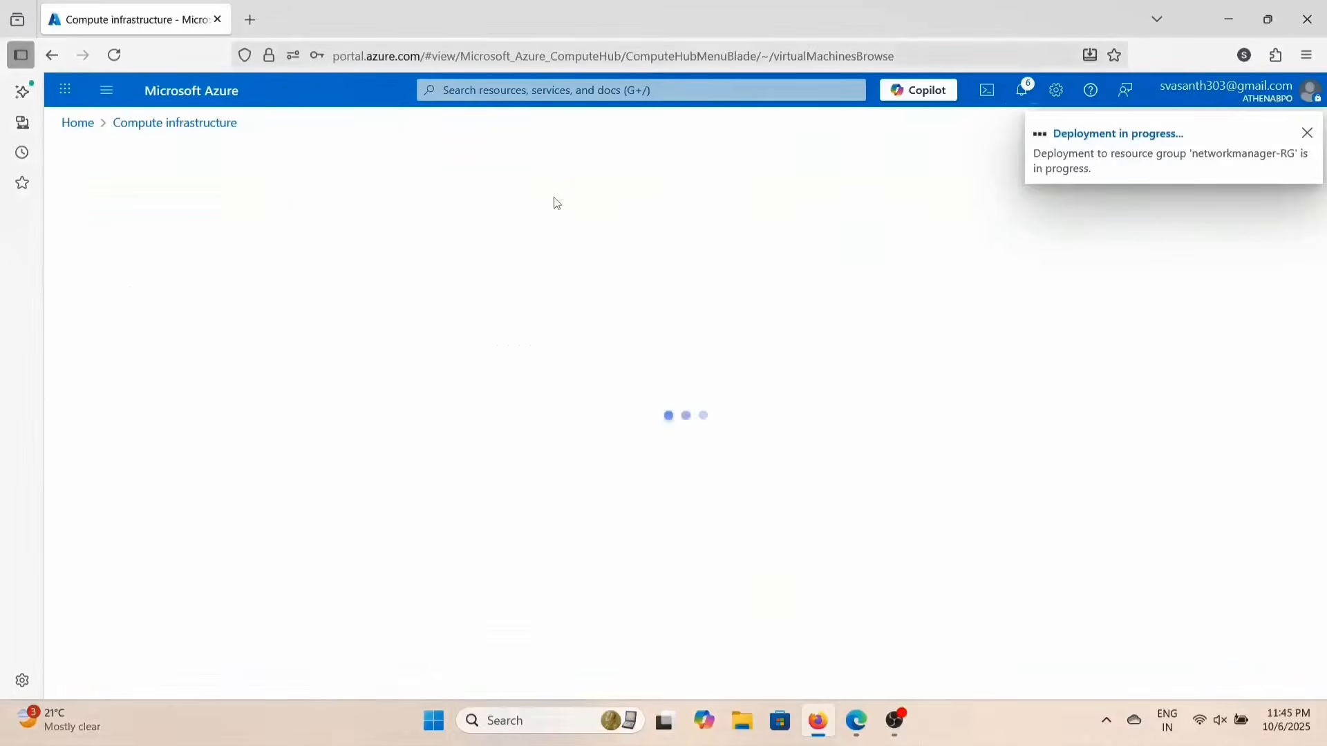
Start creating another virtual machine in the networkmanager-RG resource group.
click(495, 89)
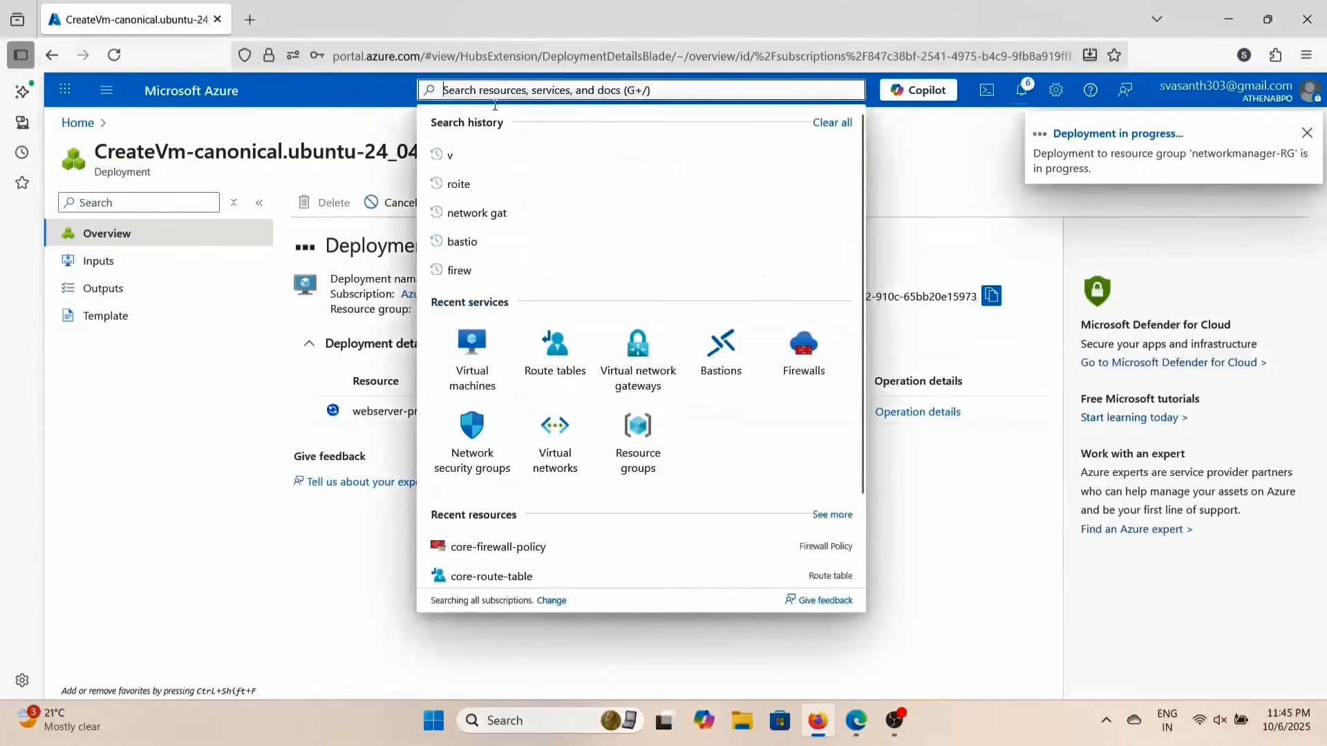
click(478, 362)
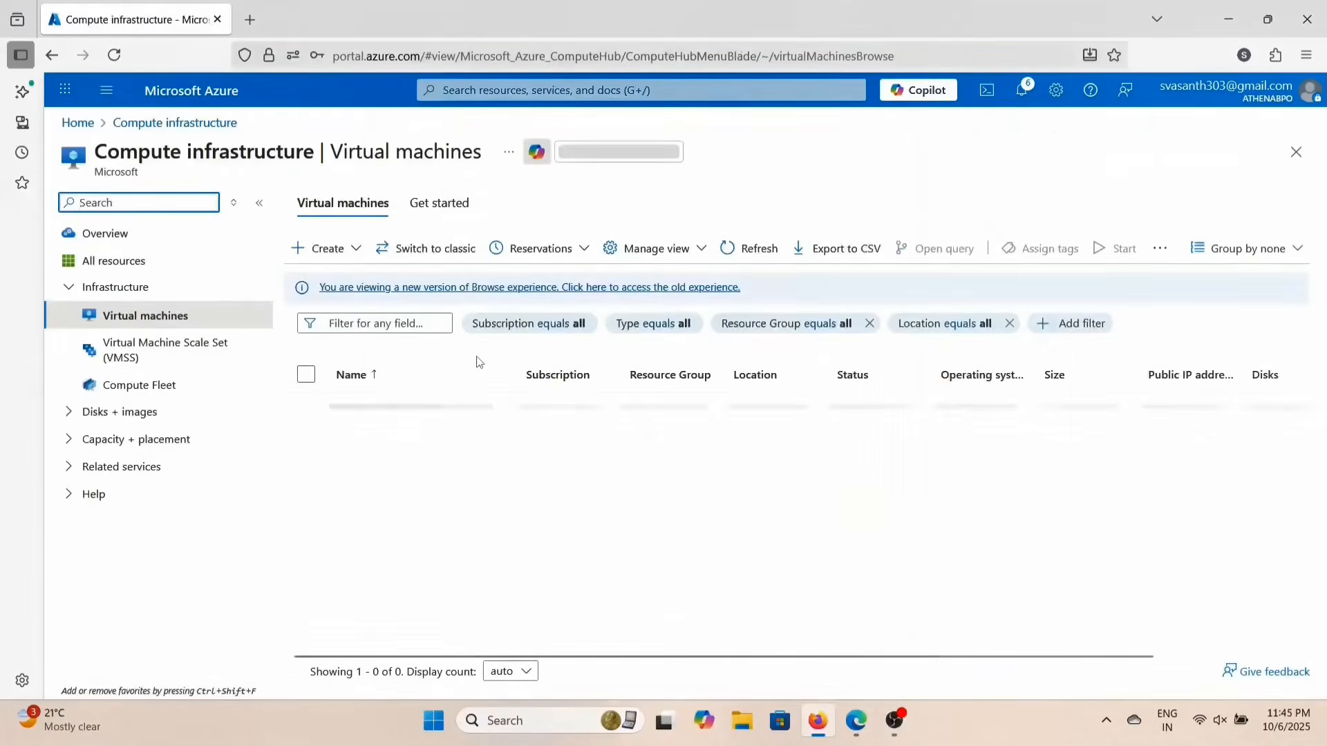
click(324, 248)
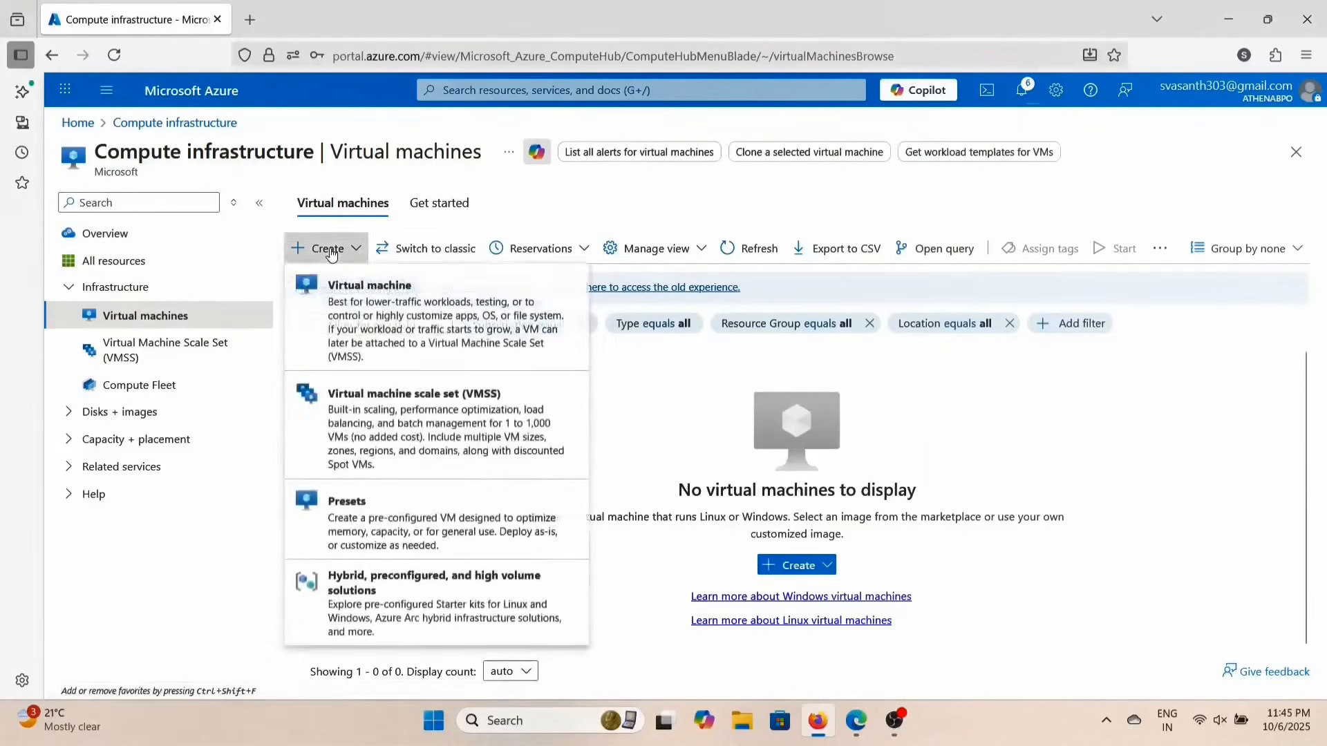
click(401, 309)
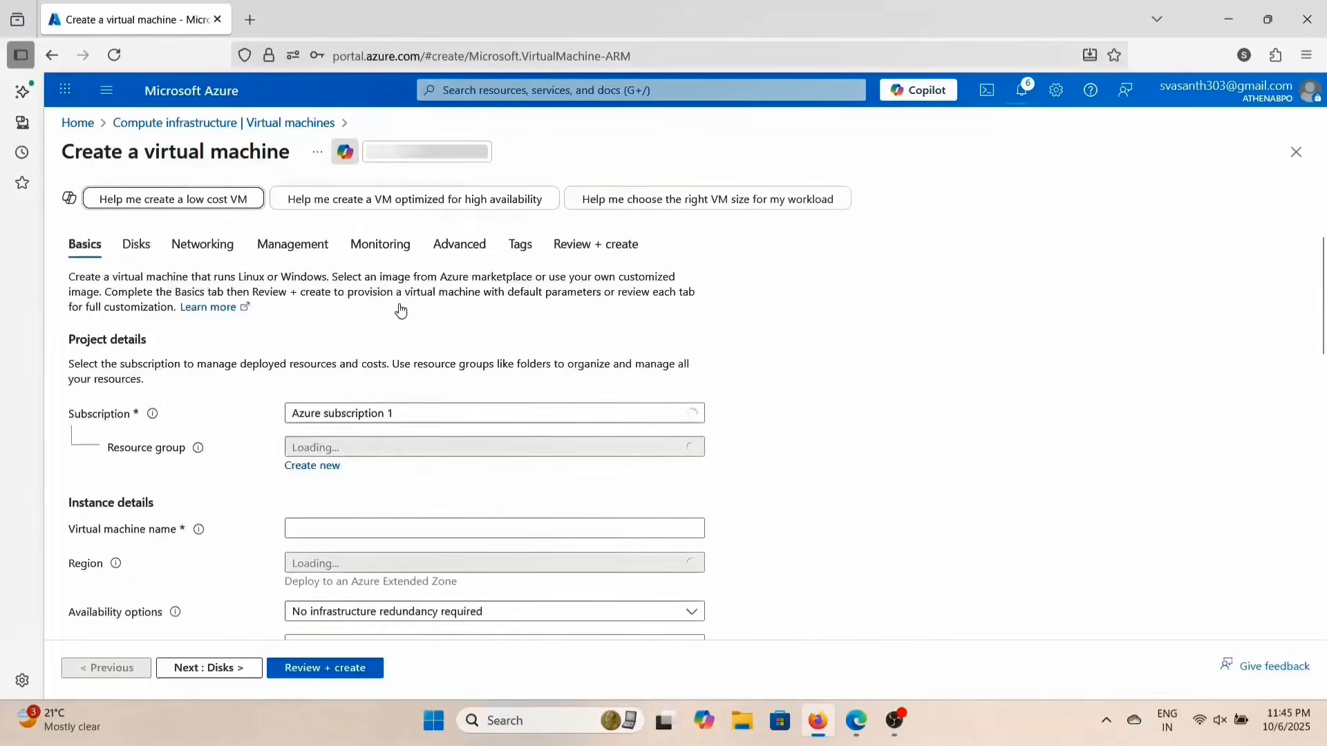
scroll(396, 347, down, 2)
click(444, 365)
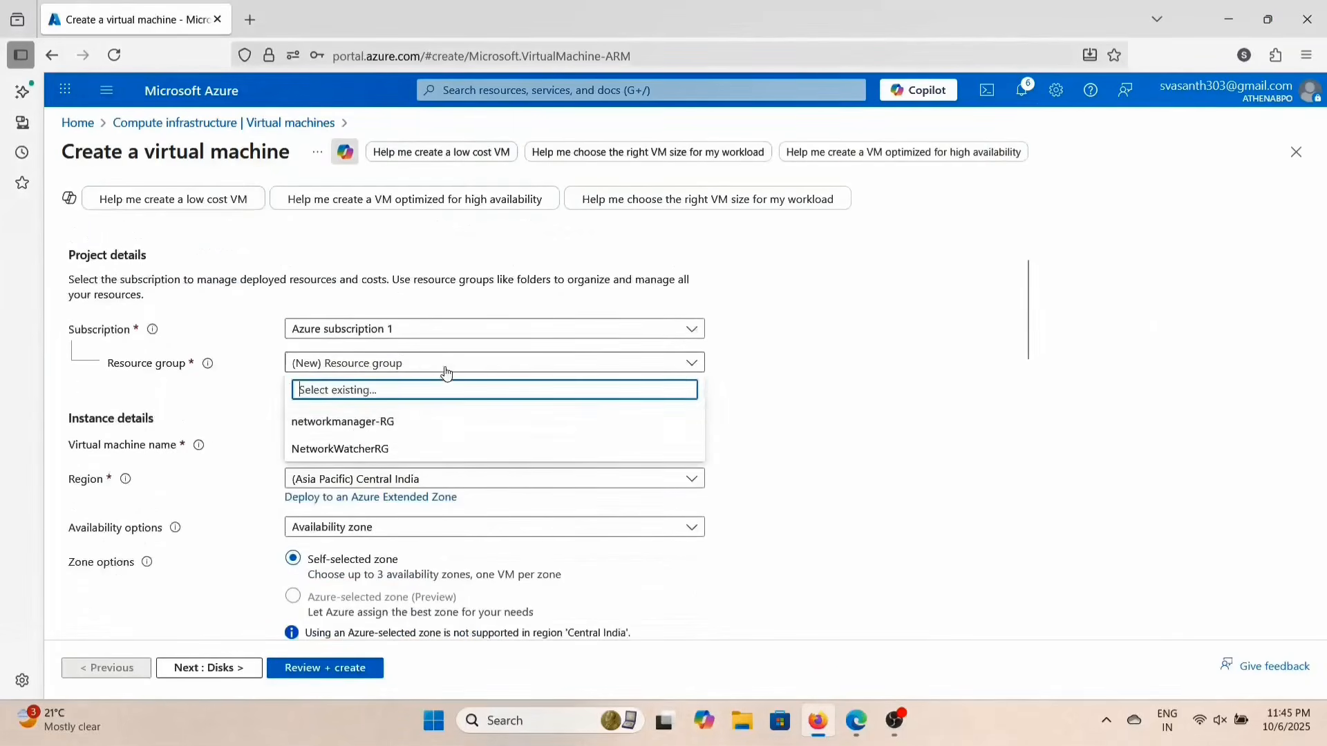
click(359, 428)
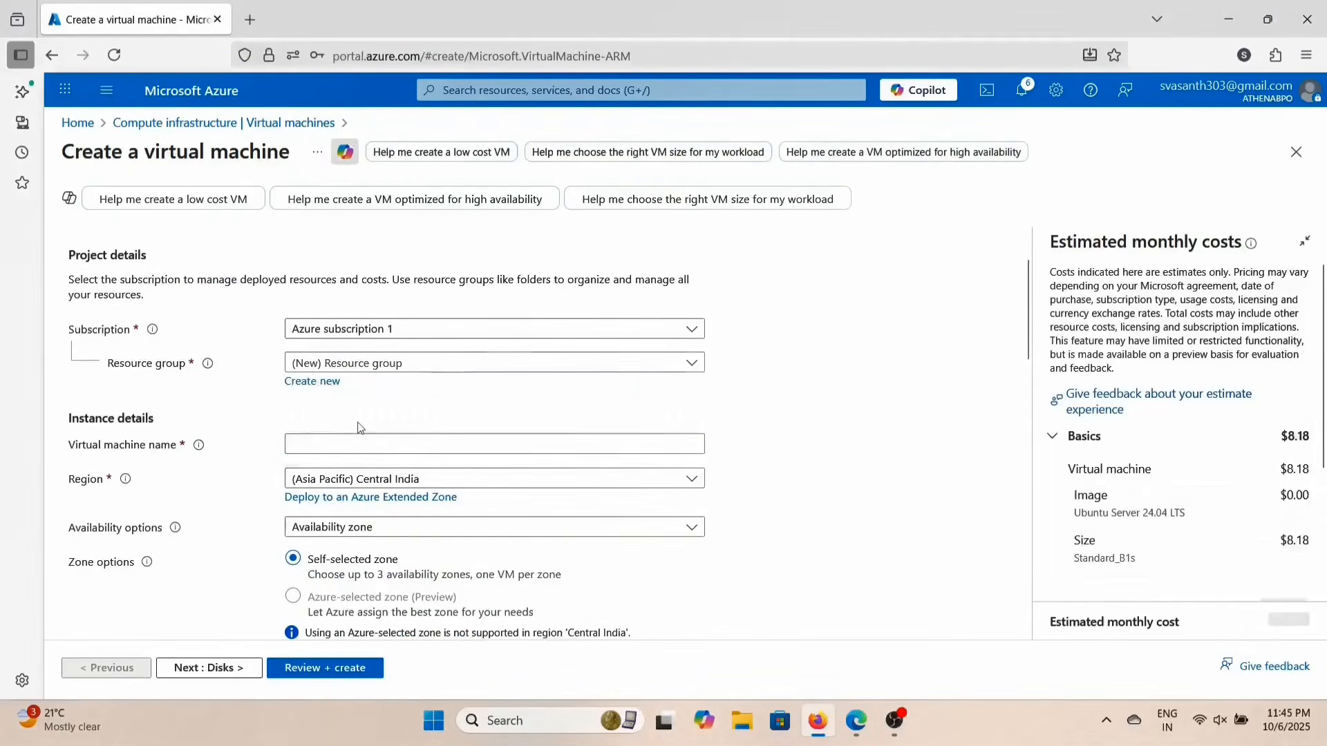
Name the new virtual machine webserver-prod2.
scroll(359, 428, down, 1)
click(355, 377)
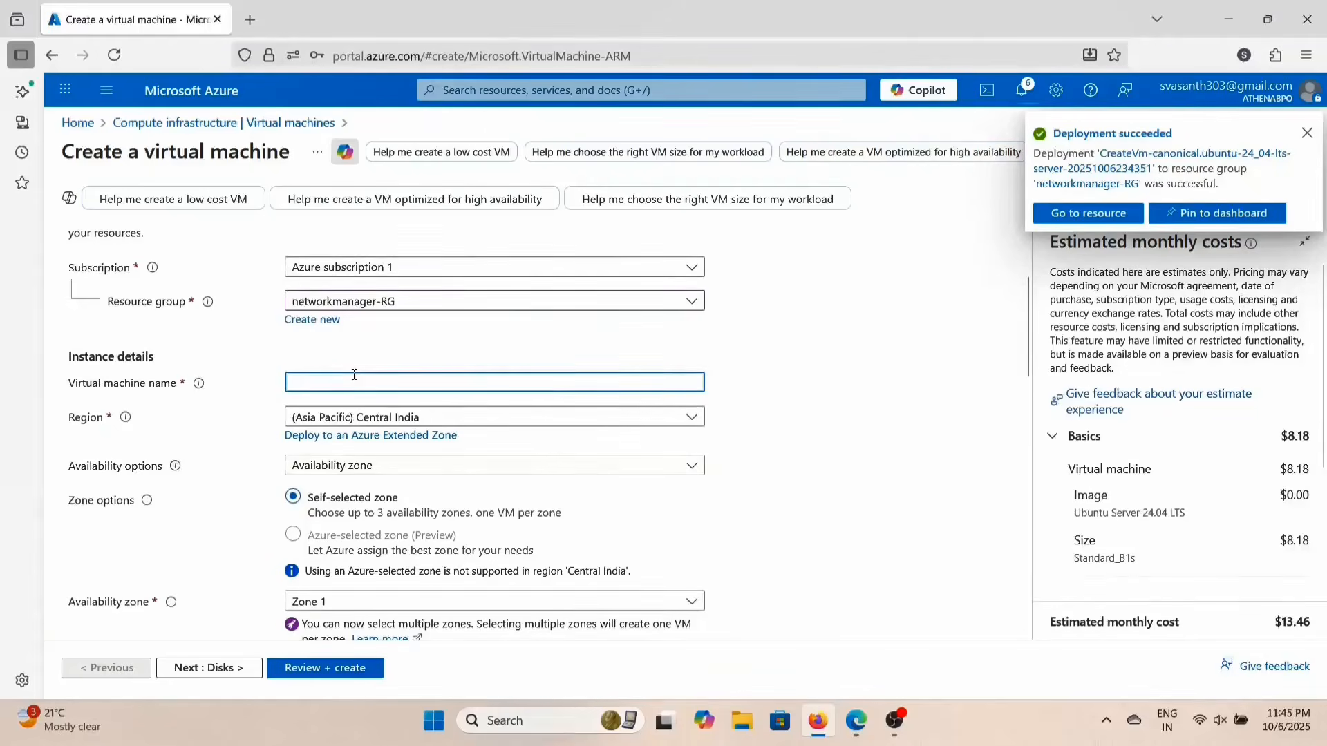
text(we)
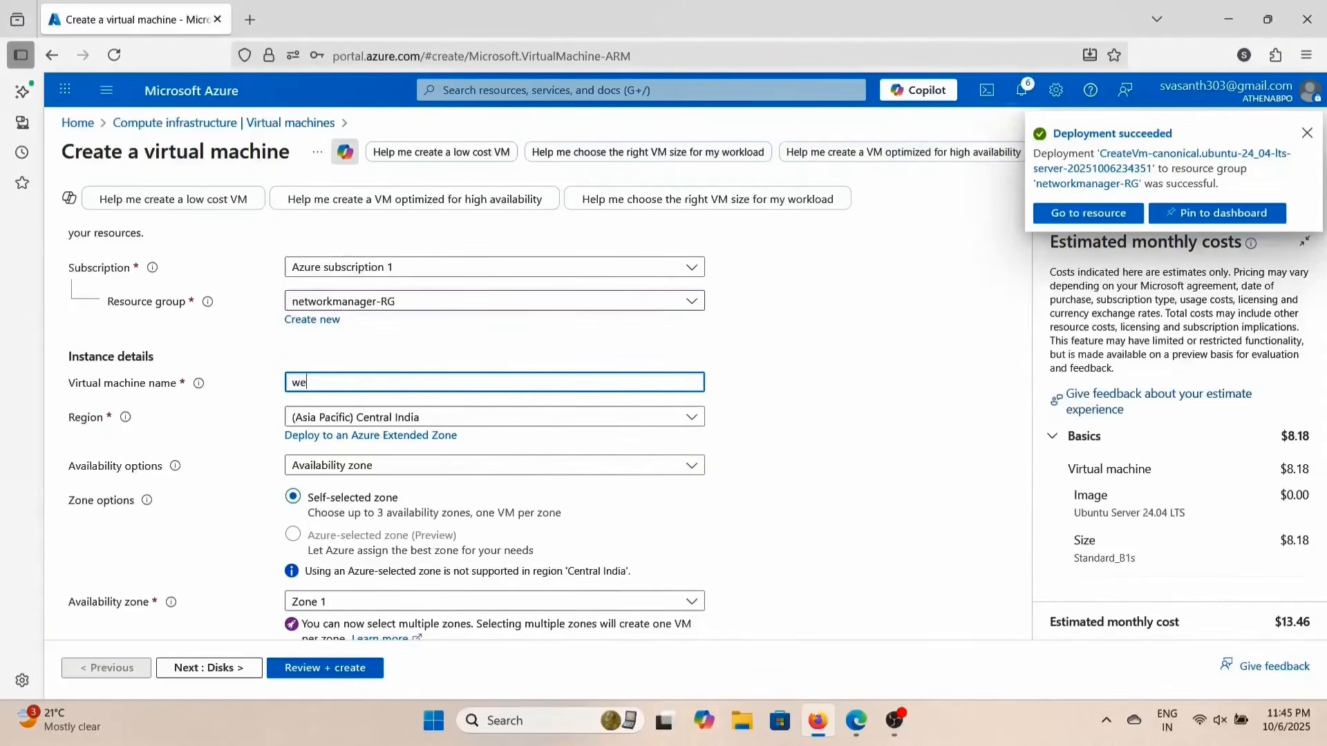
text(bserver-prod2)
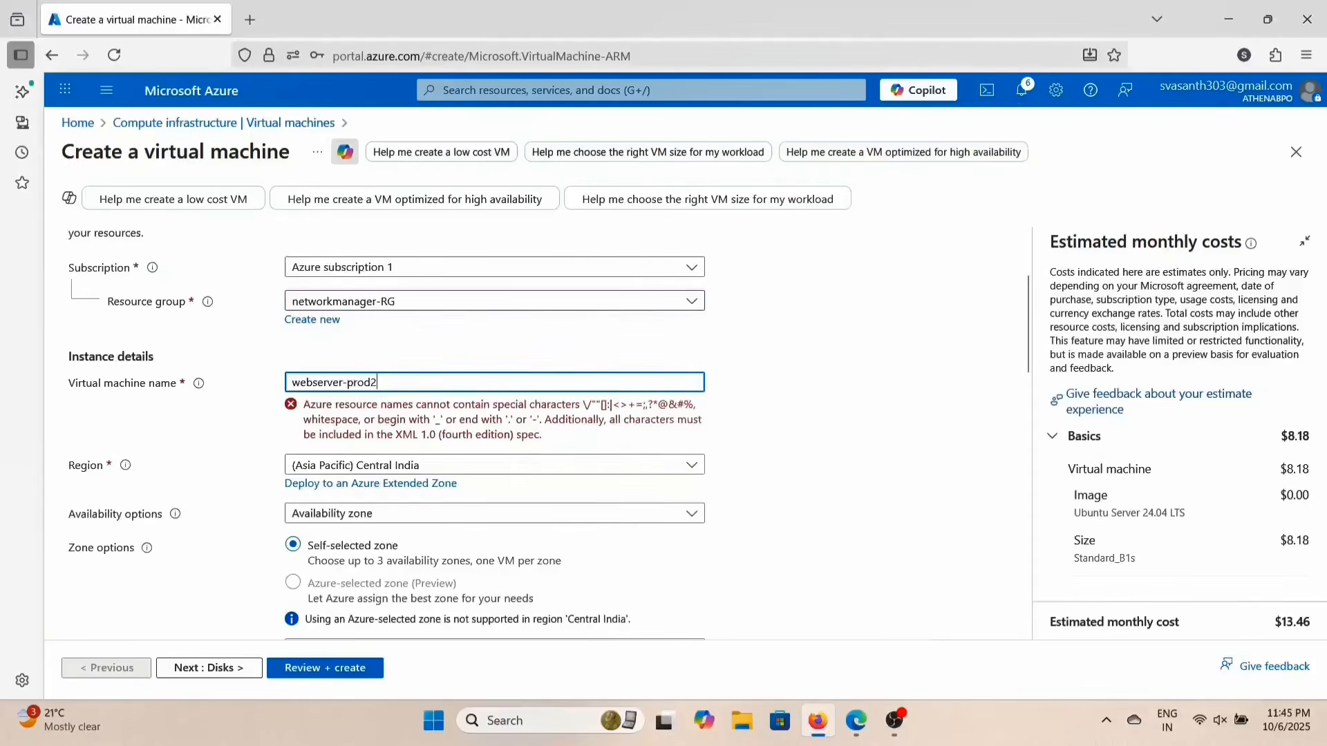
Set the availability options to no infrastructure redundancy required and the security type to Standard.
click(431, 472)
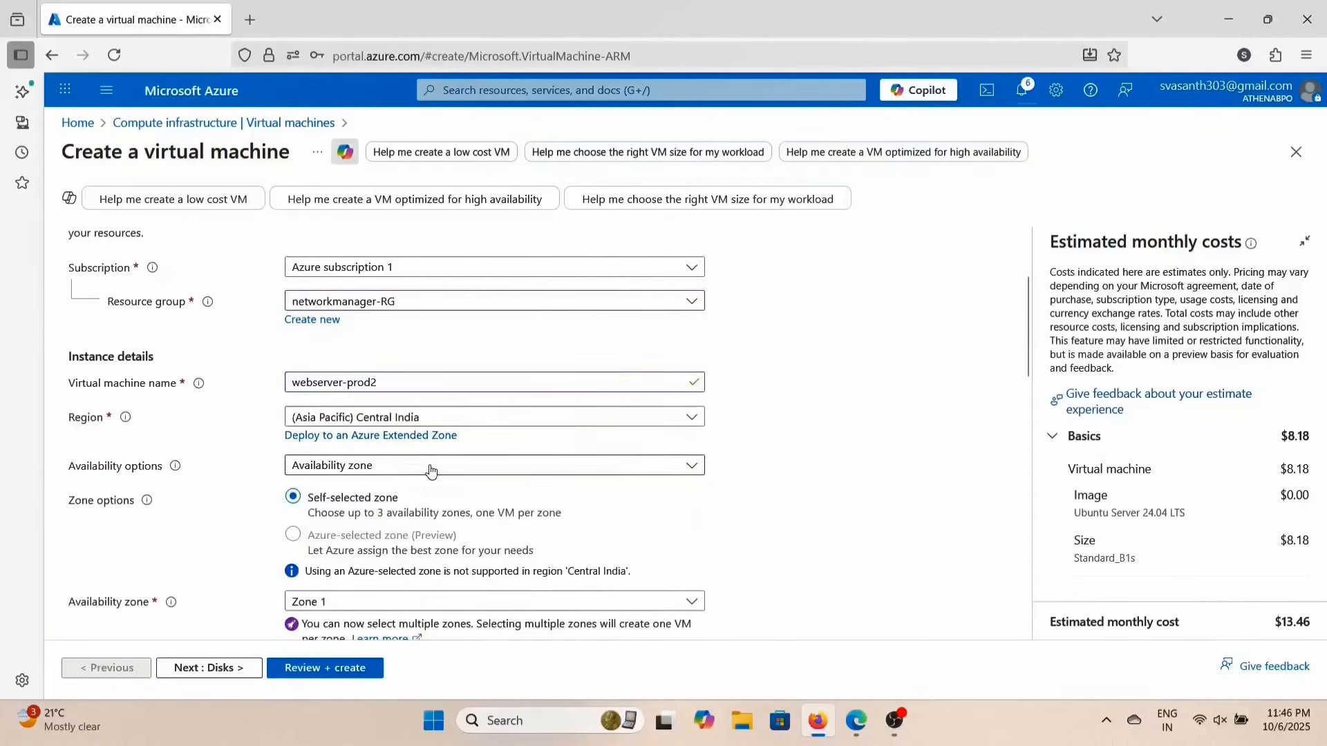
click(431, 472)
click(432, 482)
scroll(431, 477, down, 1)
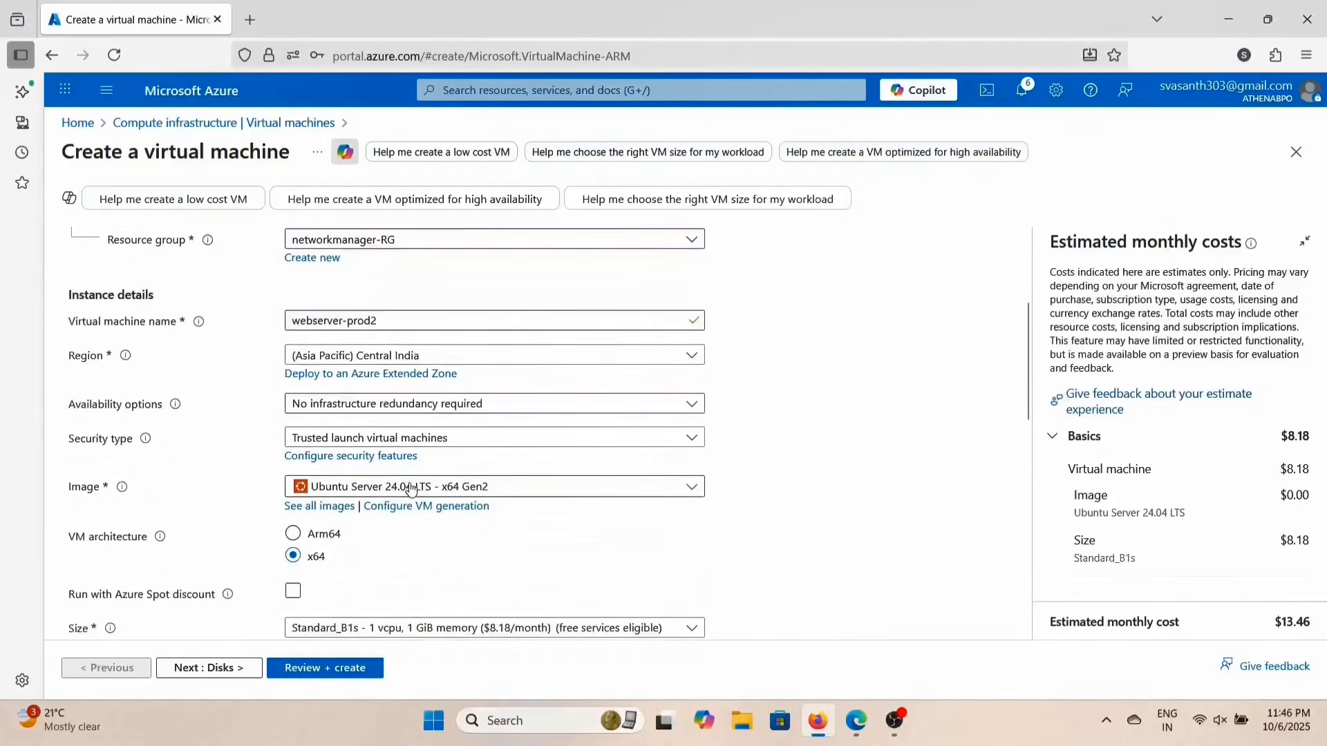
click(438, 405)
click(426, 427)
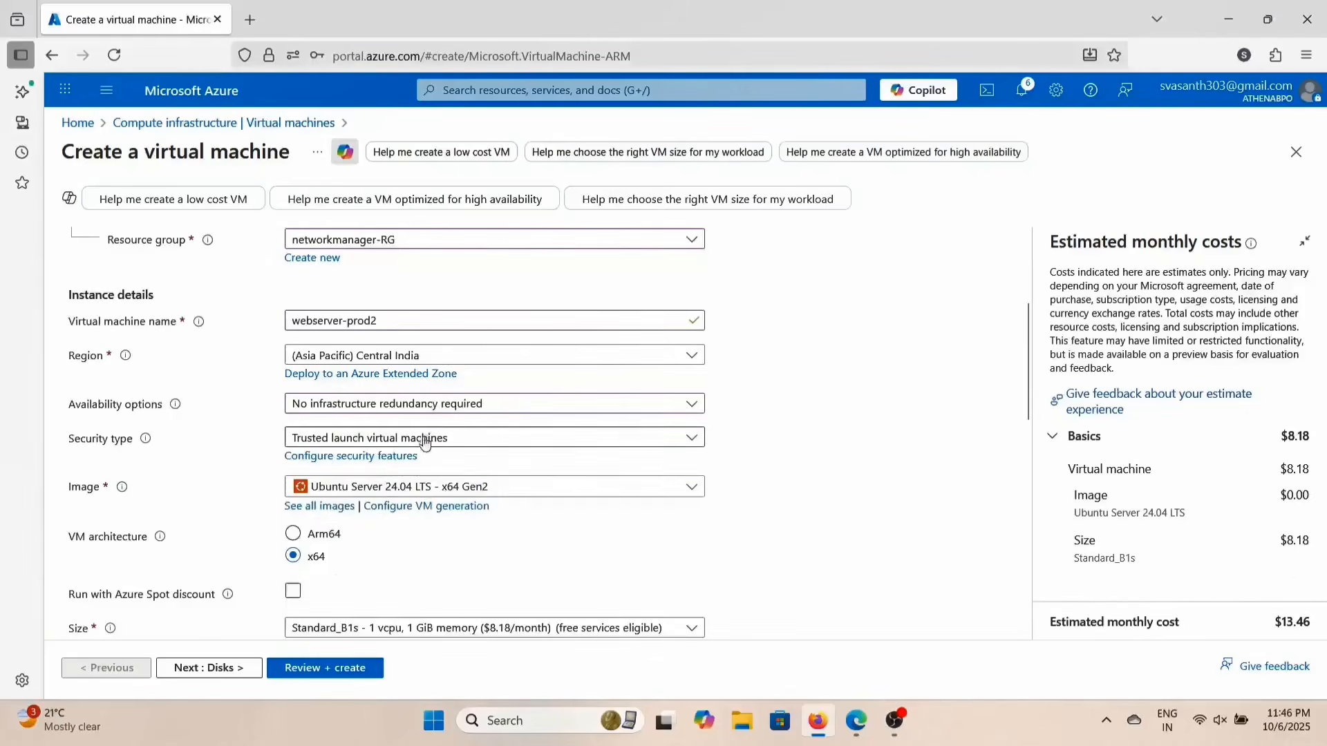
click(425, 437)
click(421, 464)
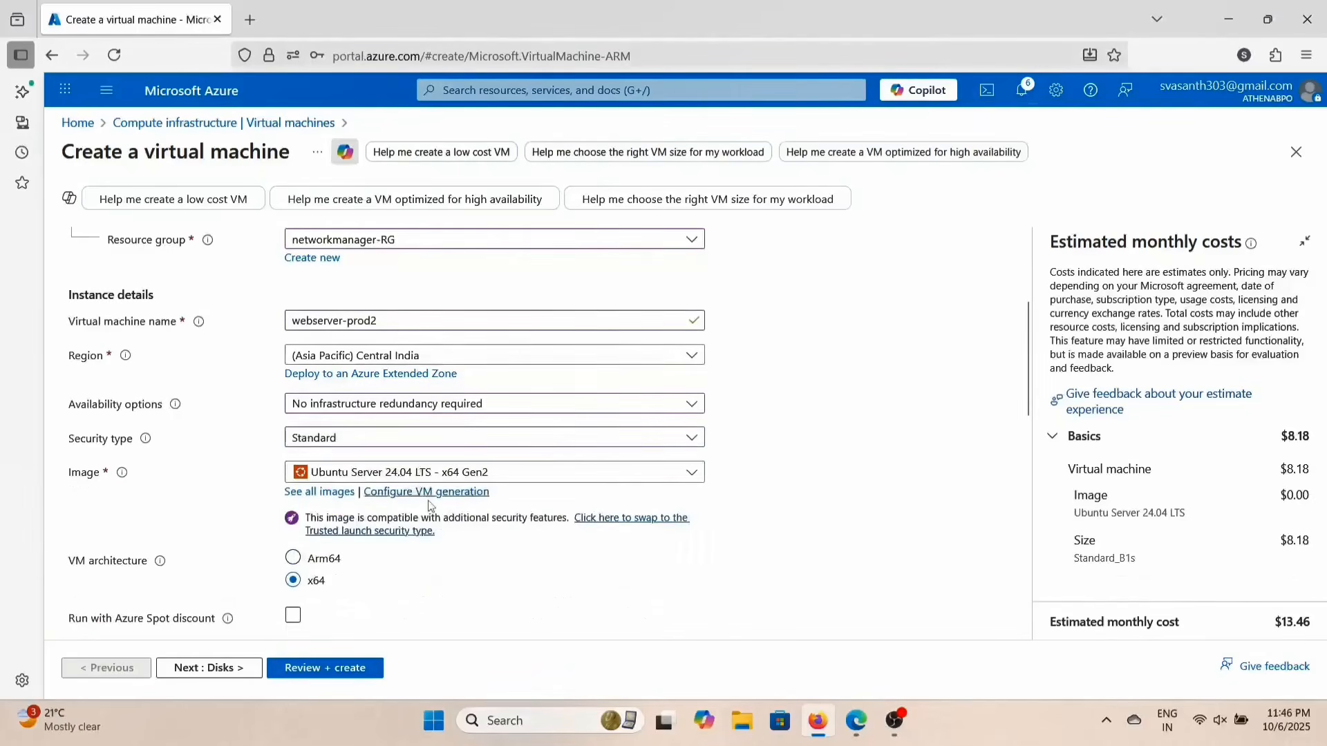
Switch the administrator account to password authentication and fill in the administrator username.
scroll(428, 505, down, 6)
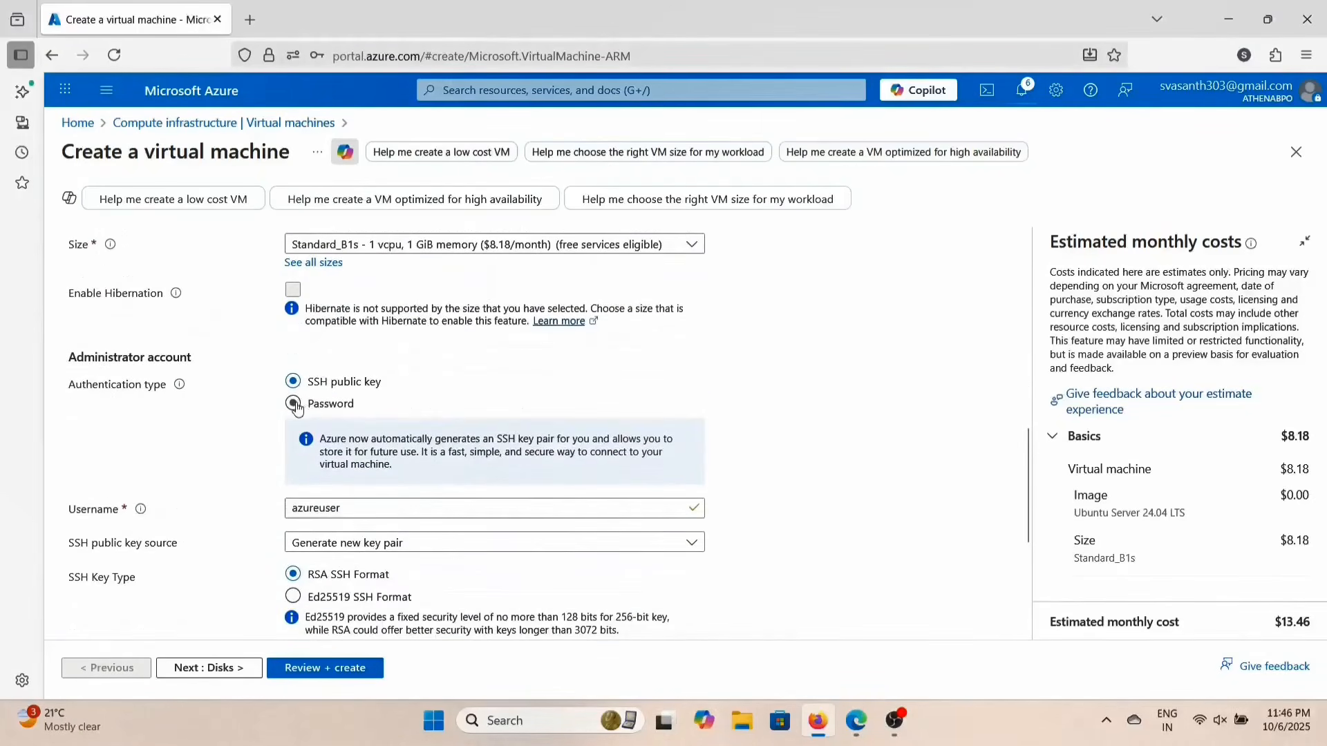
click(293, 404)
click(317, 442)
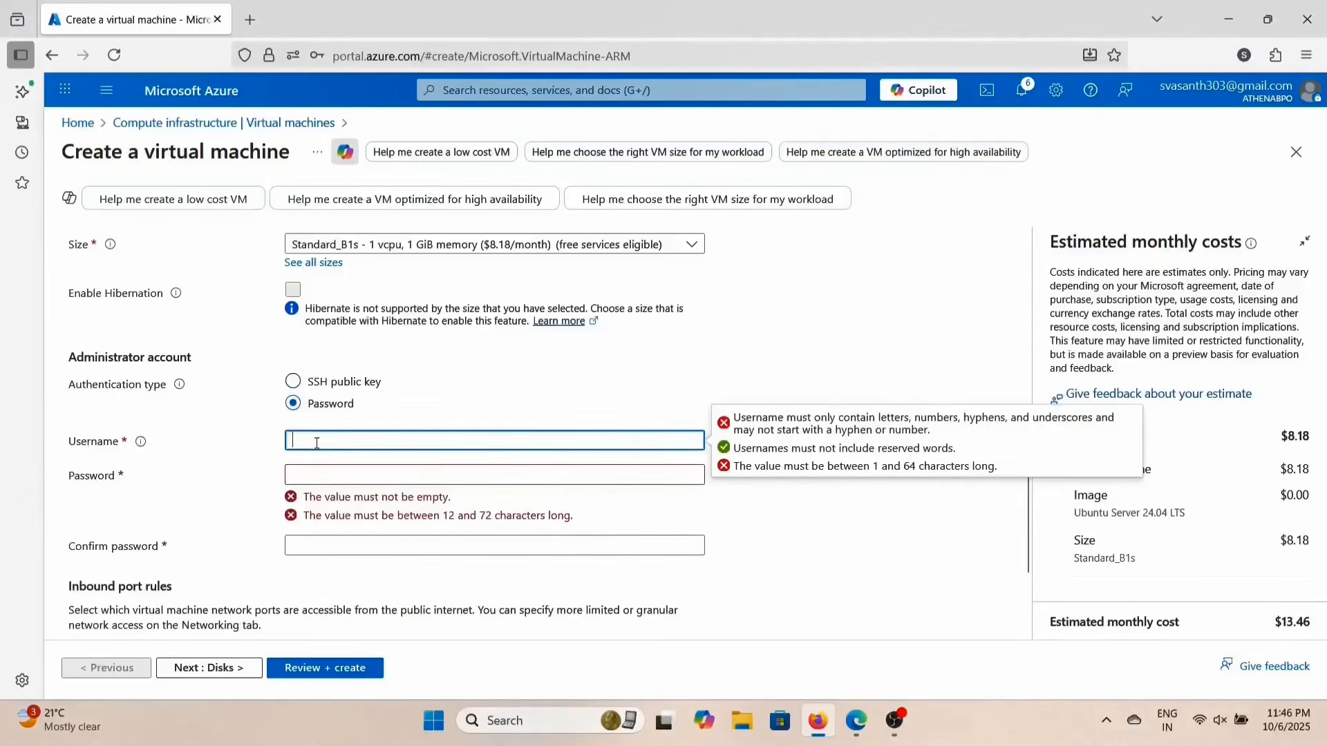
text(vasanth)
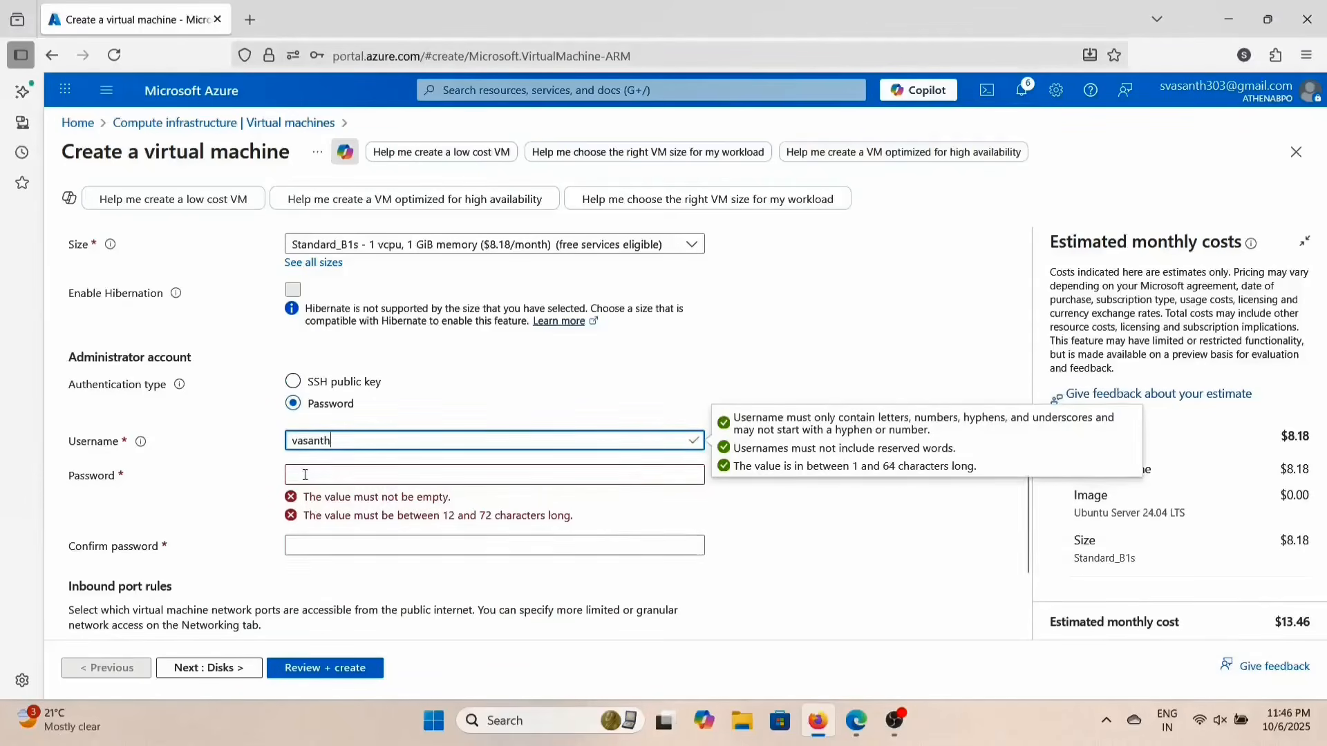
Enter the administrator account password and repeat it in the confirmation field.
click(304, 475)
text(V•••)
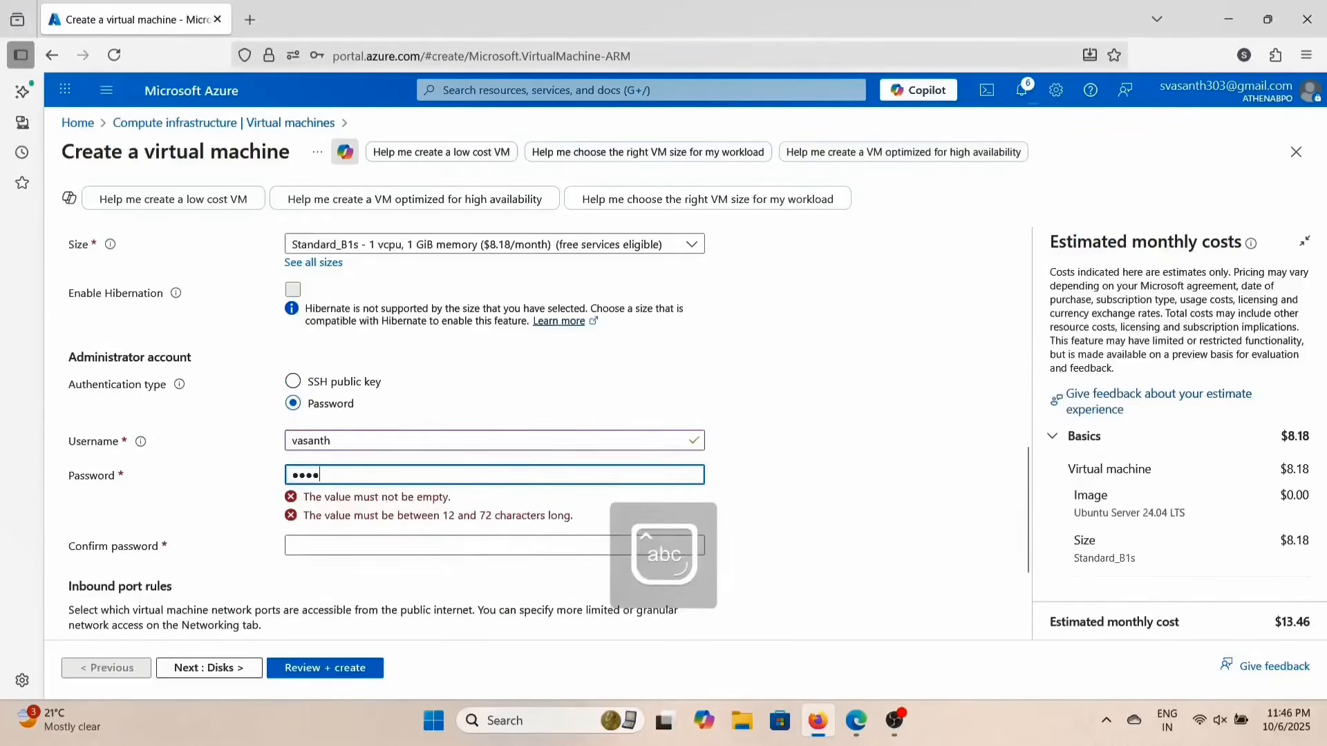
text(••••••••)
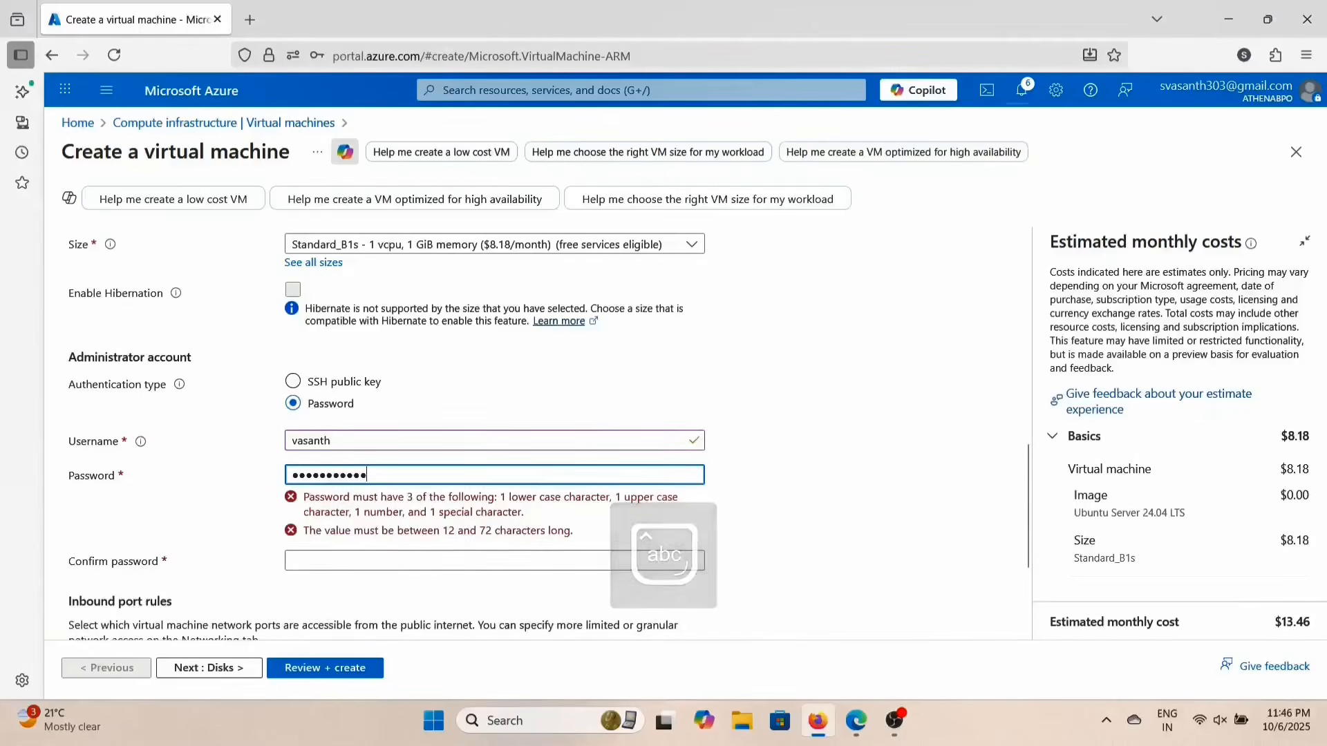
click(307, 510)
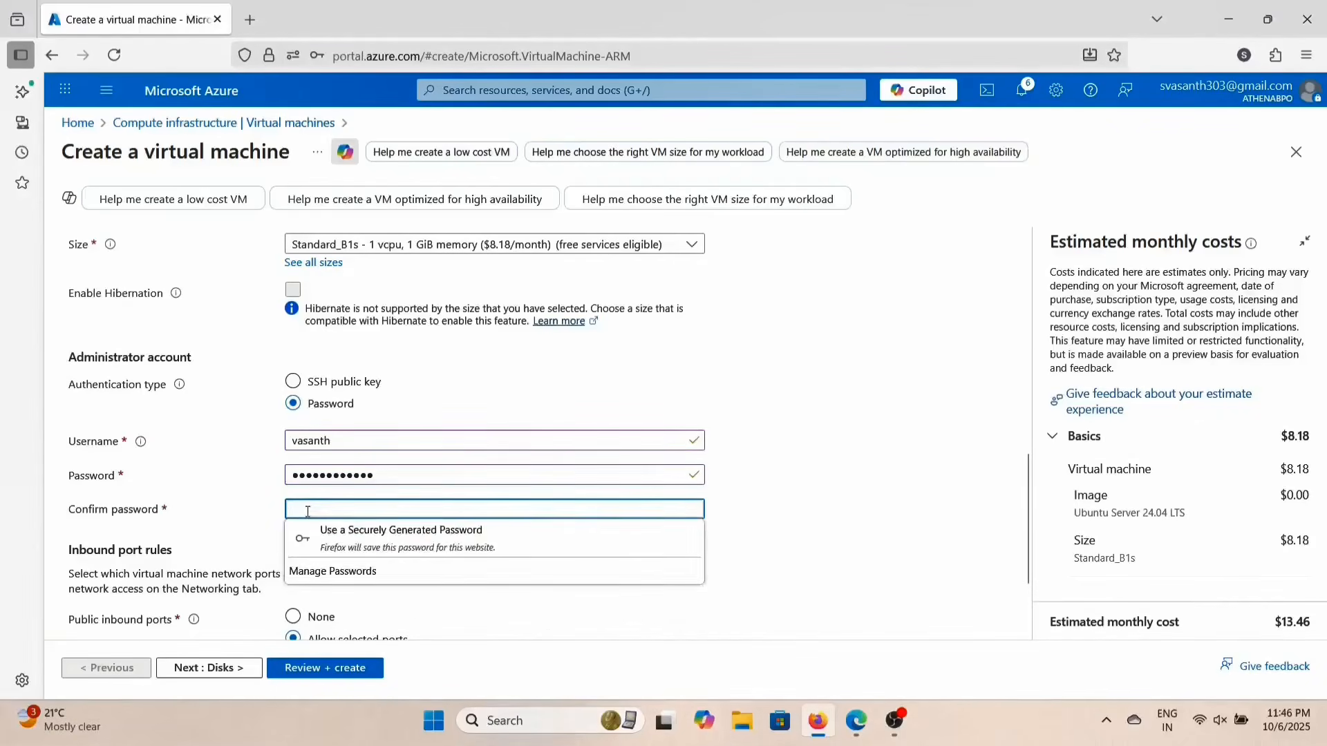
text(•••••••)
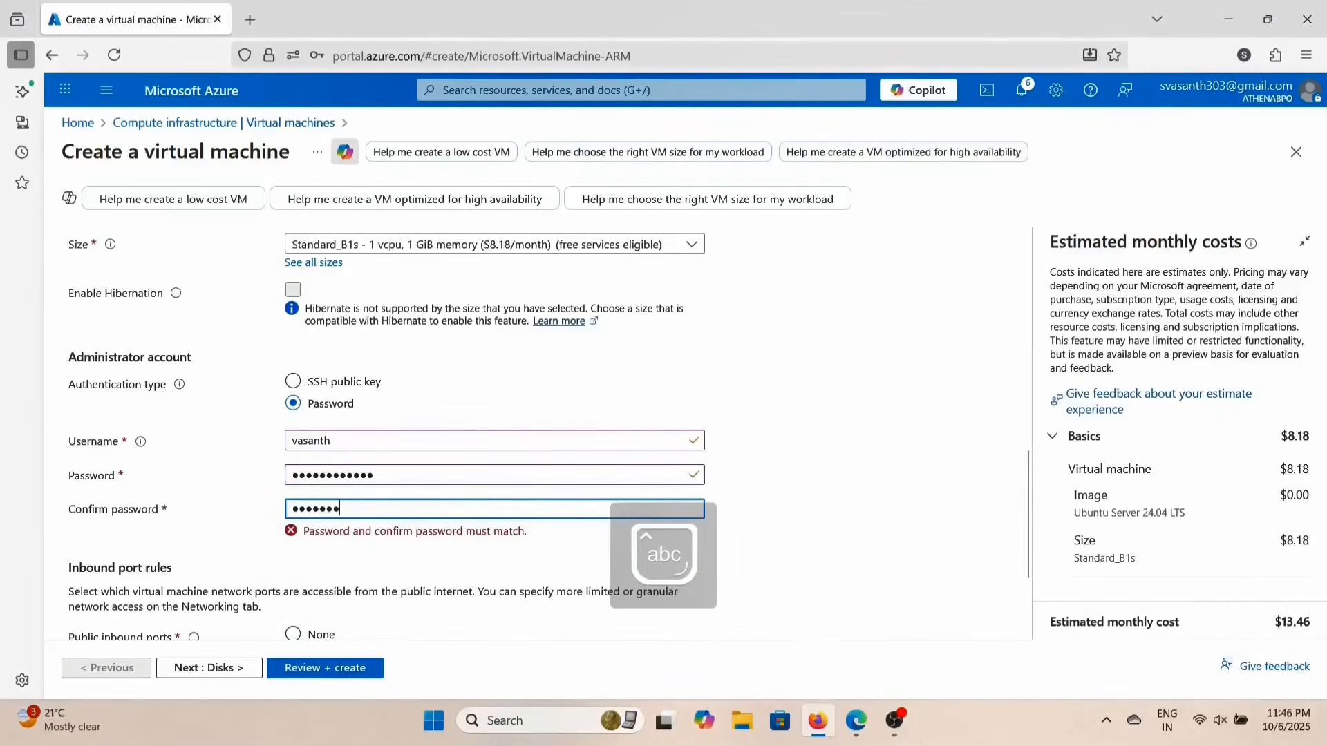
text(•)
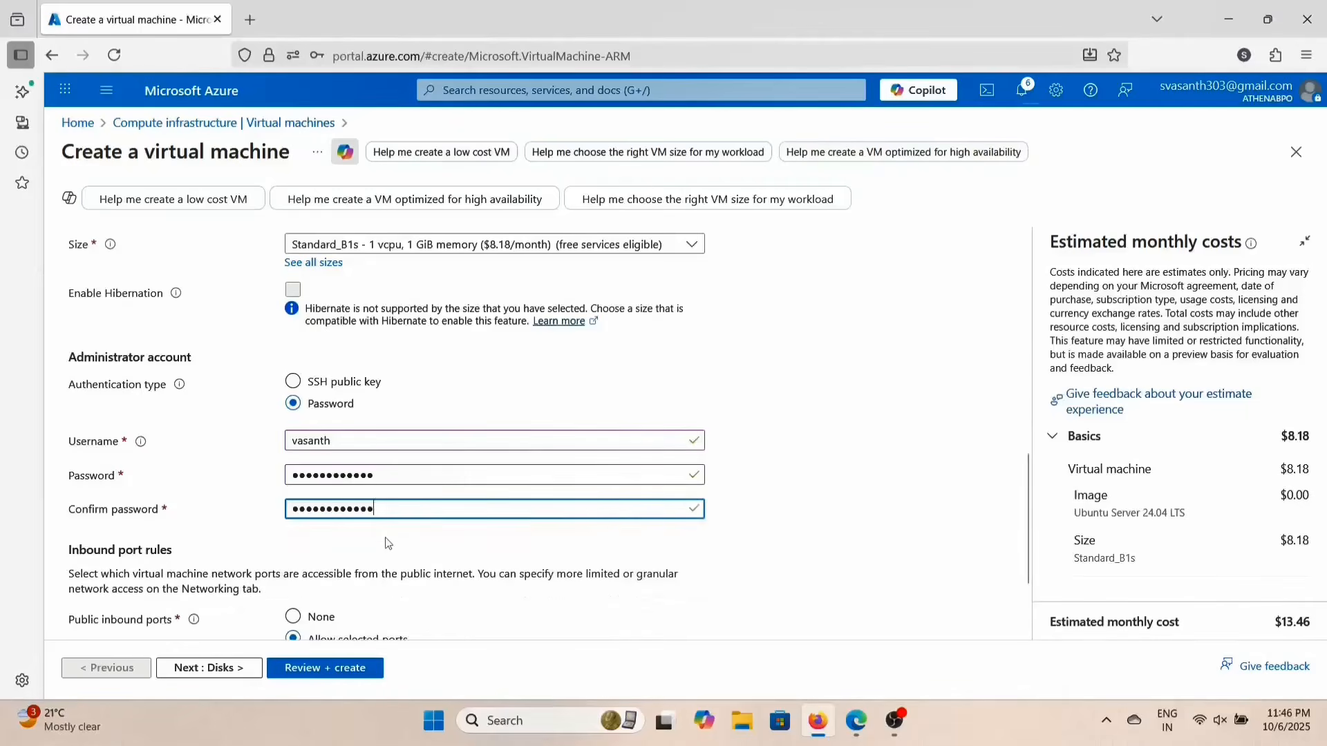
Allow HTTP (80) in addition to SSH (22) as public inbound ports for webserver-prod2.
scroll(387, 545, down, 2)
click(387, 545)
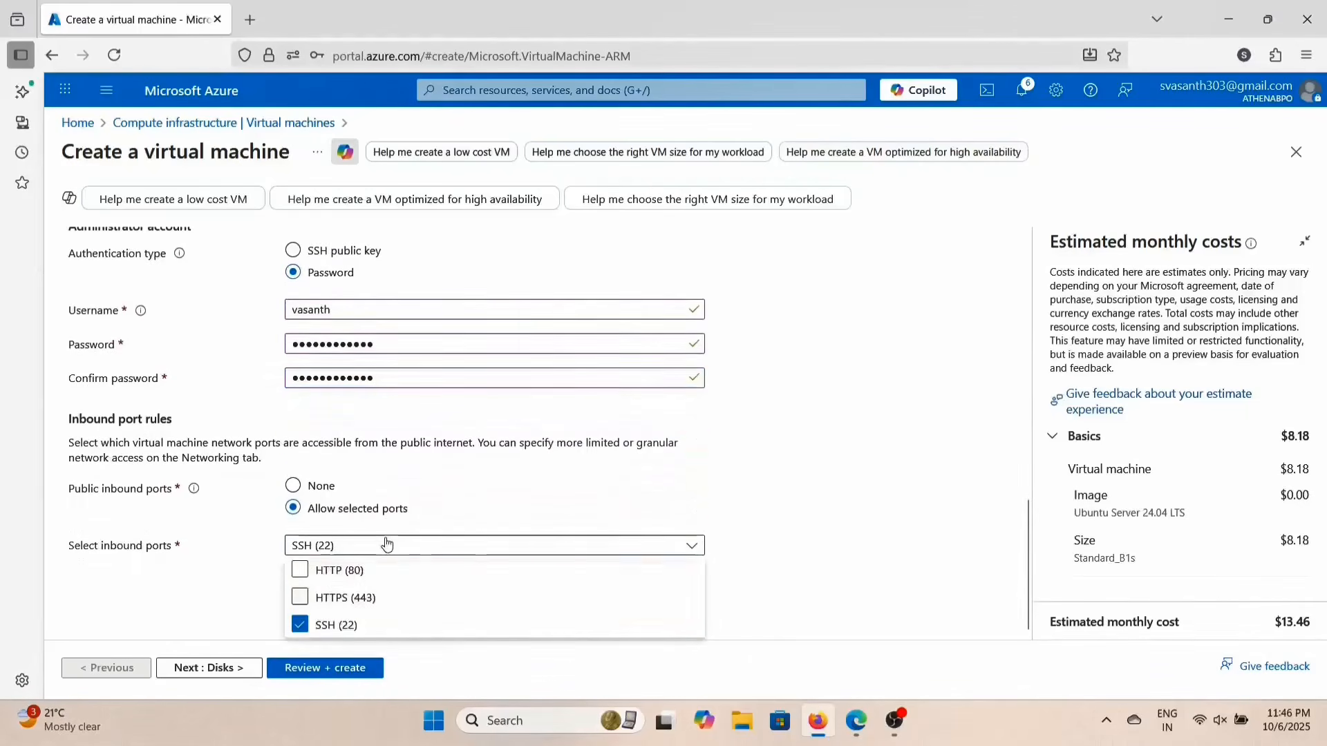
click(307, 573)
click(426, 464)
Connect the virtual machine's network interface to prod2-spoke-vnet and check the remaining networking settings.
scroll(426, 465, up, 10)
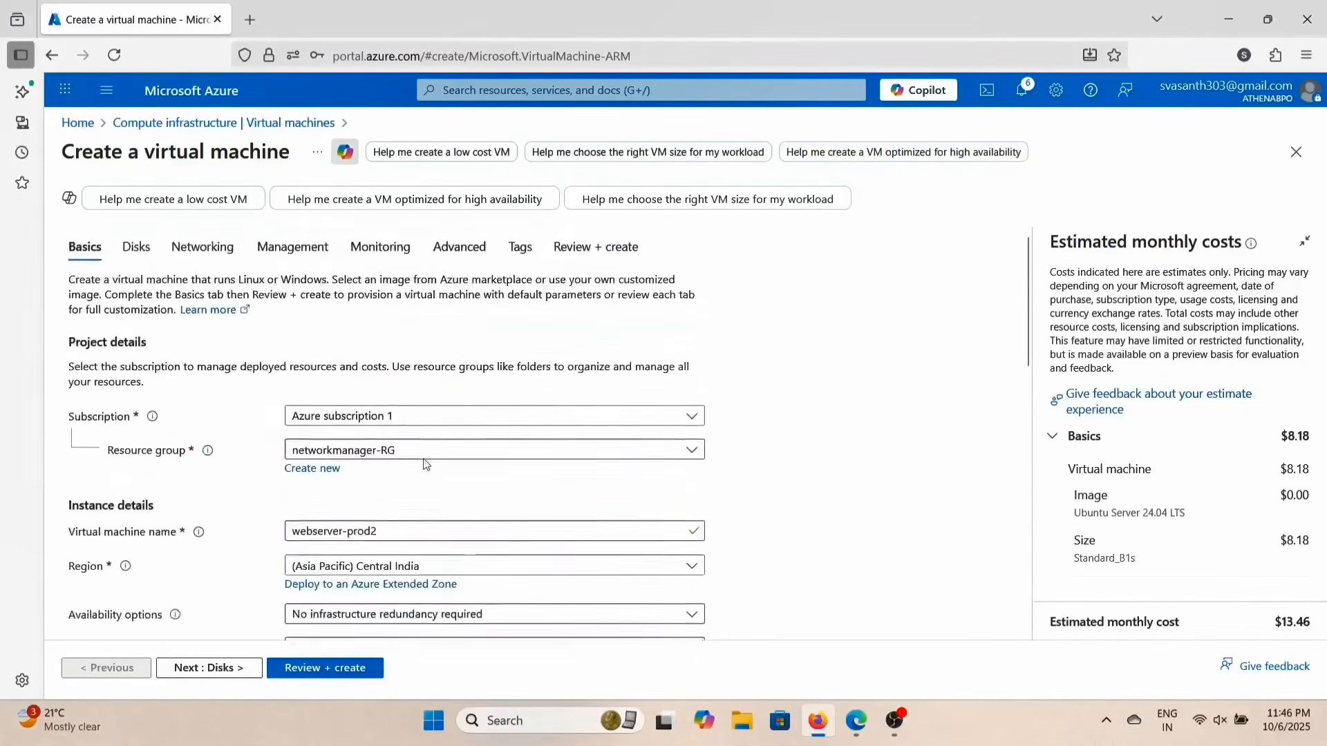
click(207, 246)
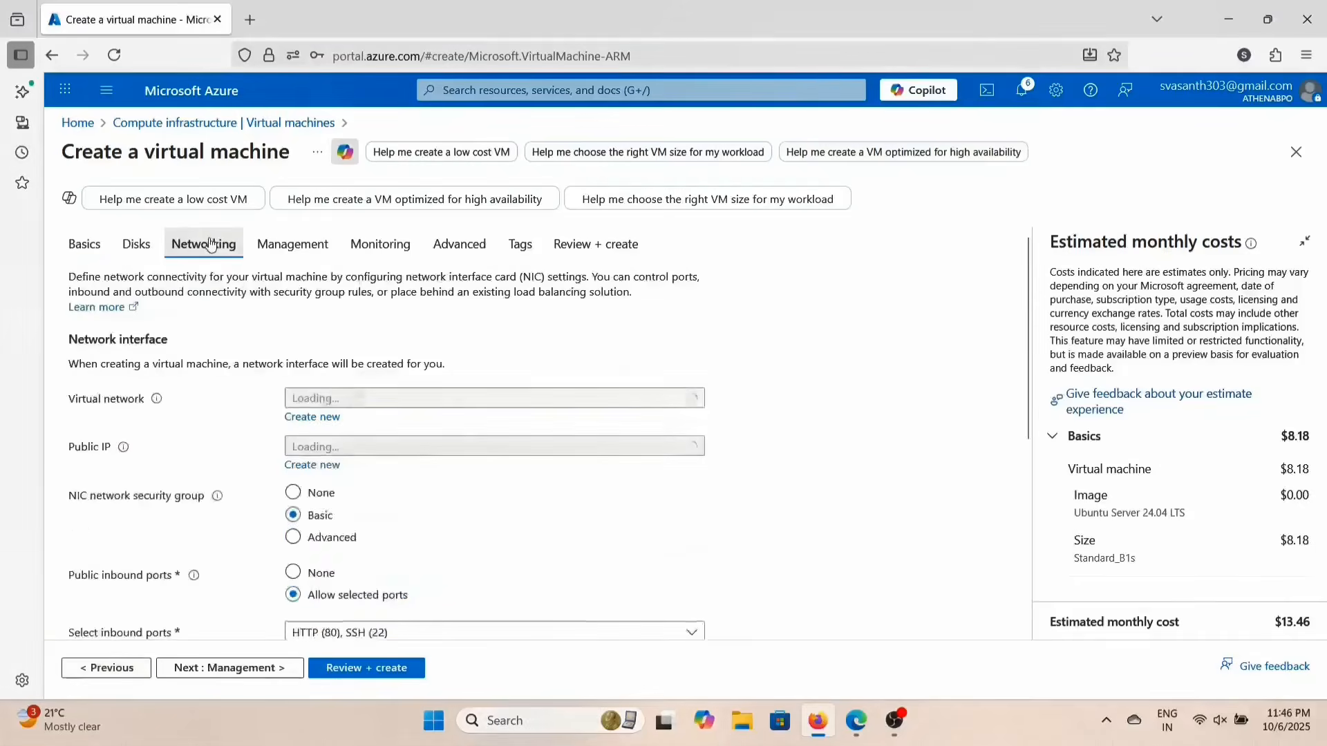
scroll(352, 439, down, 2)
click(412, 319)
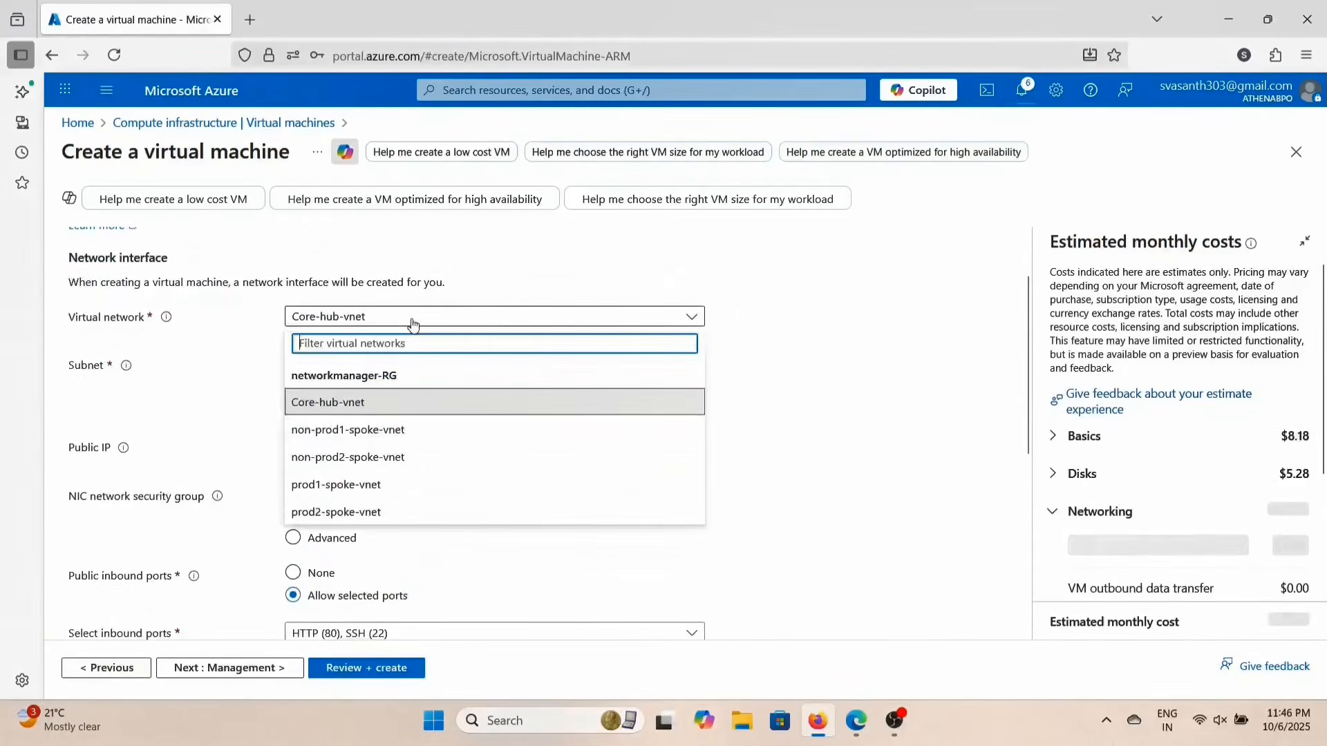
click(373, 512)
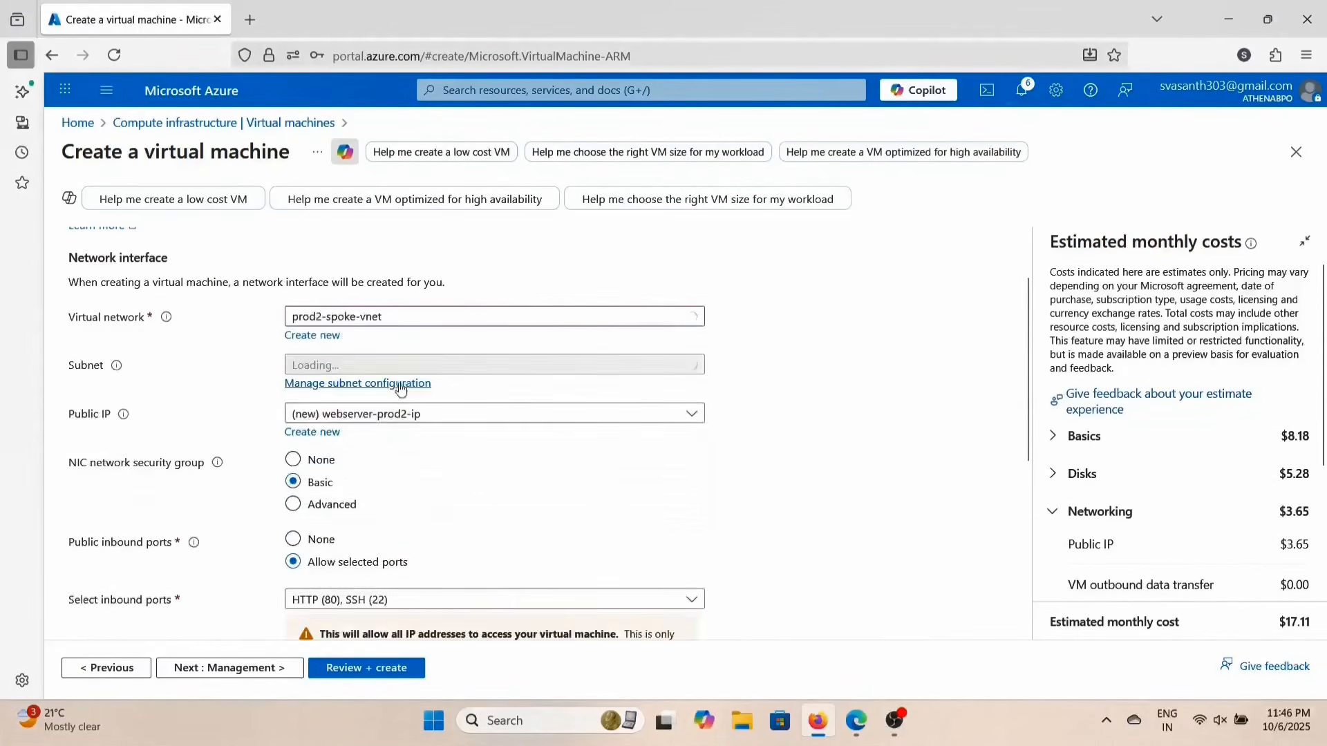
scroll(424, 422, down, 3)
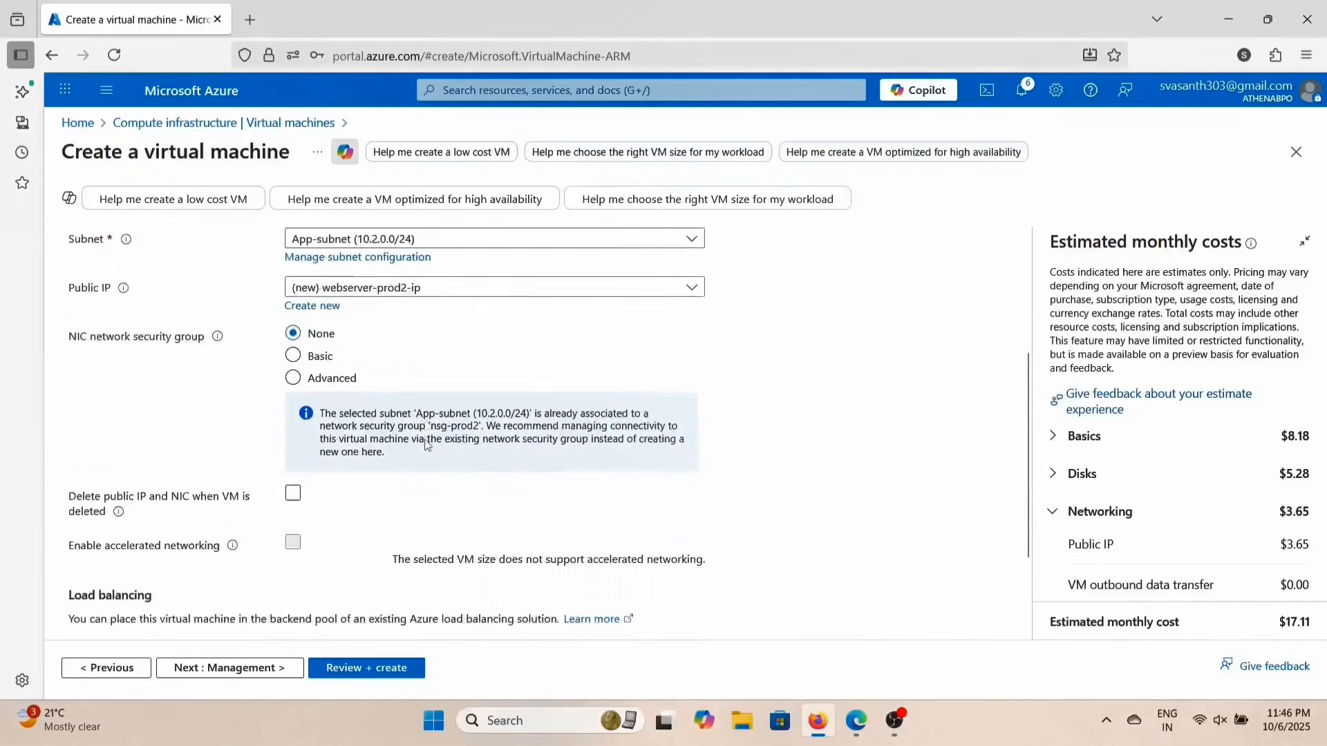
scroll(427, 445, down, 1)
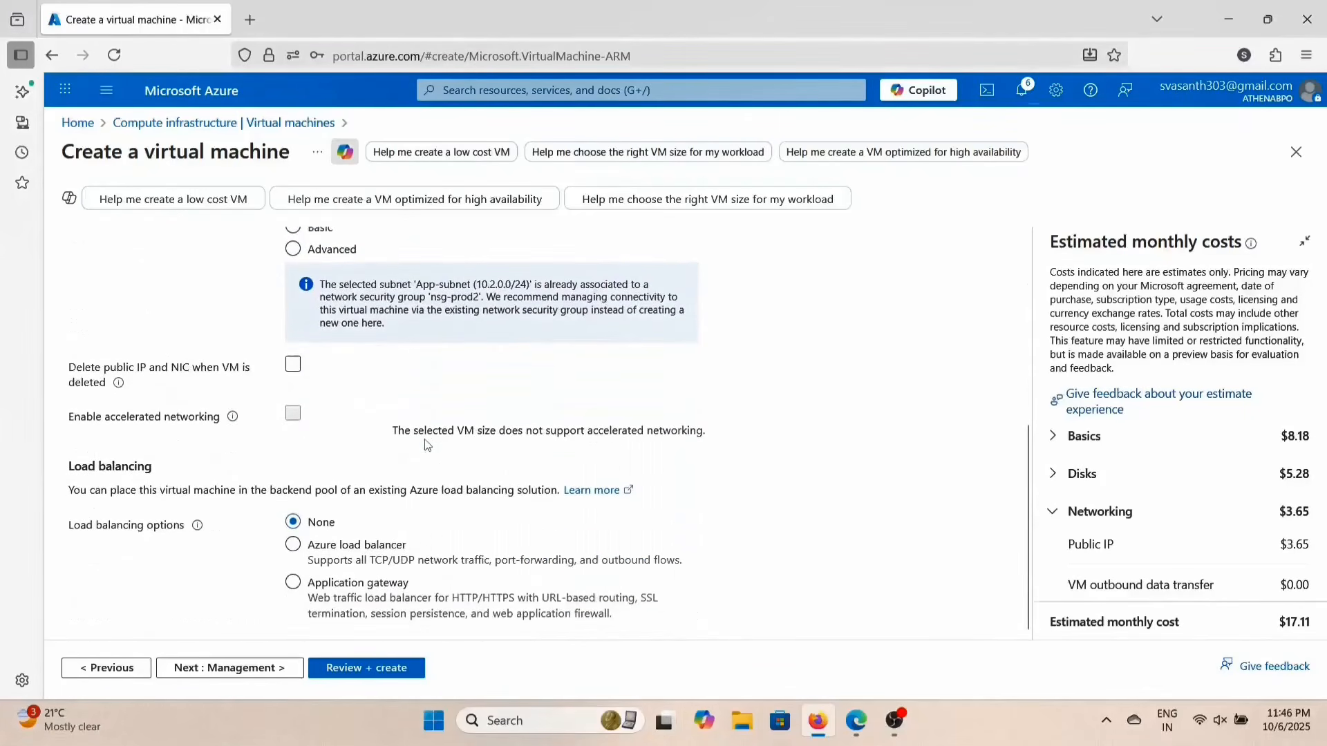
scroll(427, 444, up, 3)
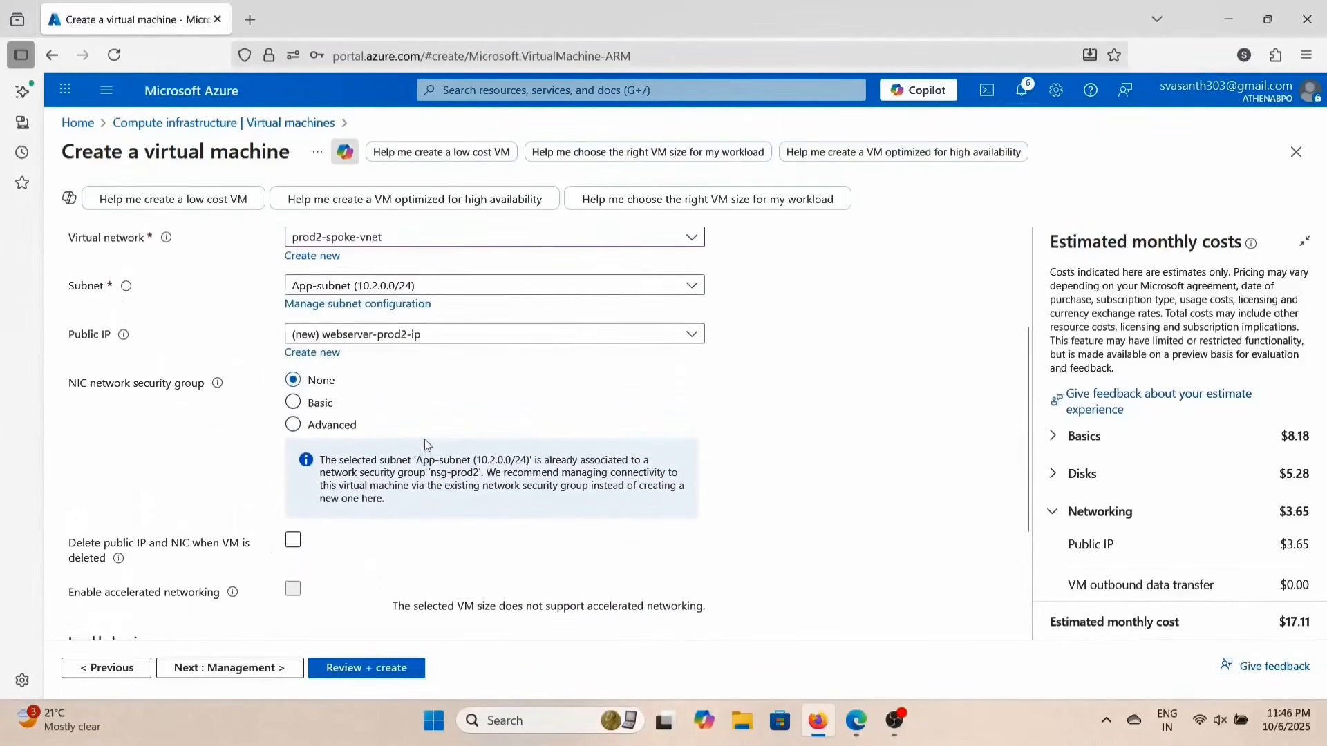
scroll(427, 445, down, 3)
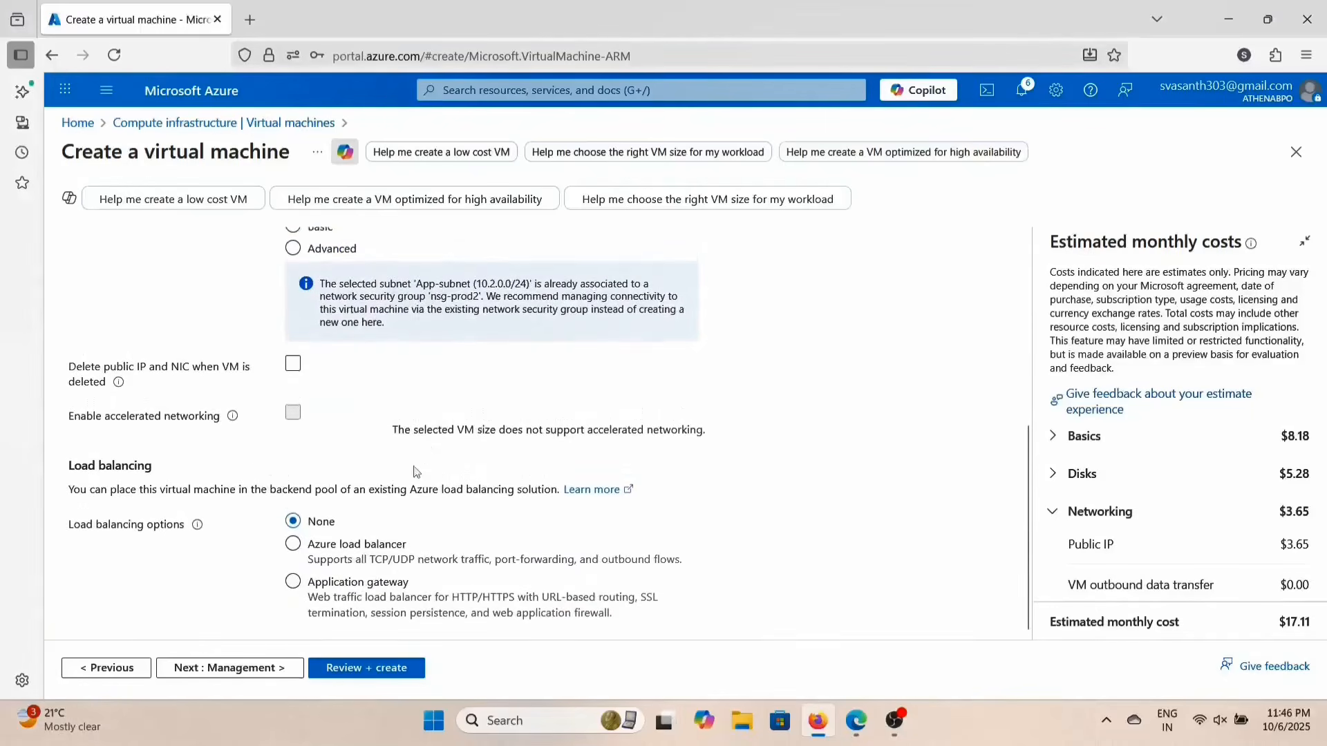
Validate the webserver-prod2 configuration, review the summary and create the virtual machine.
click(356, 678)
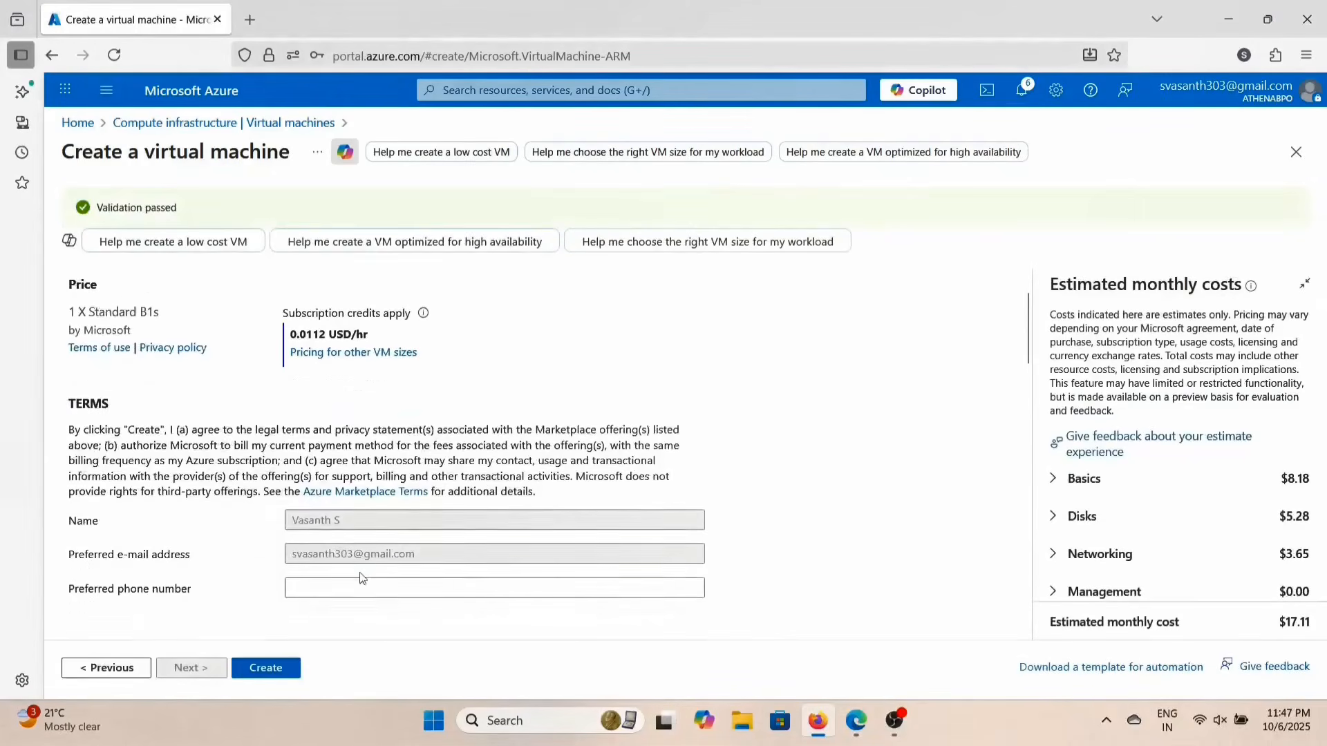
scroll(360, 576, down, 15)
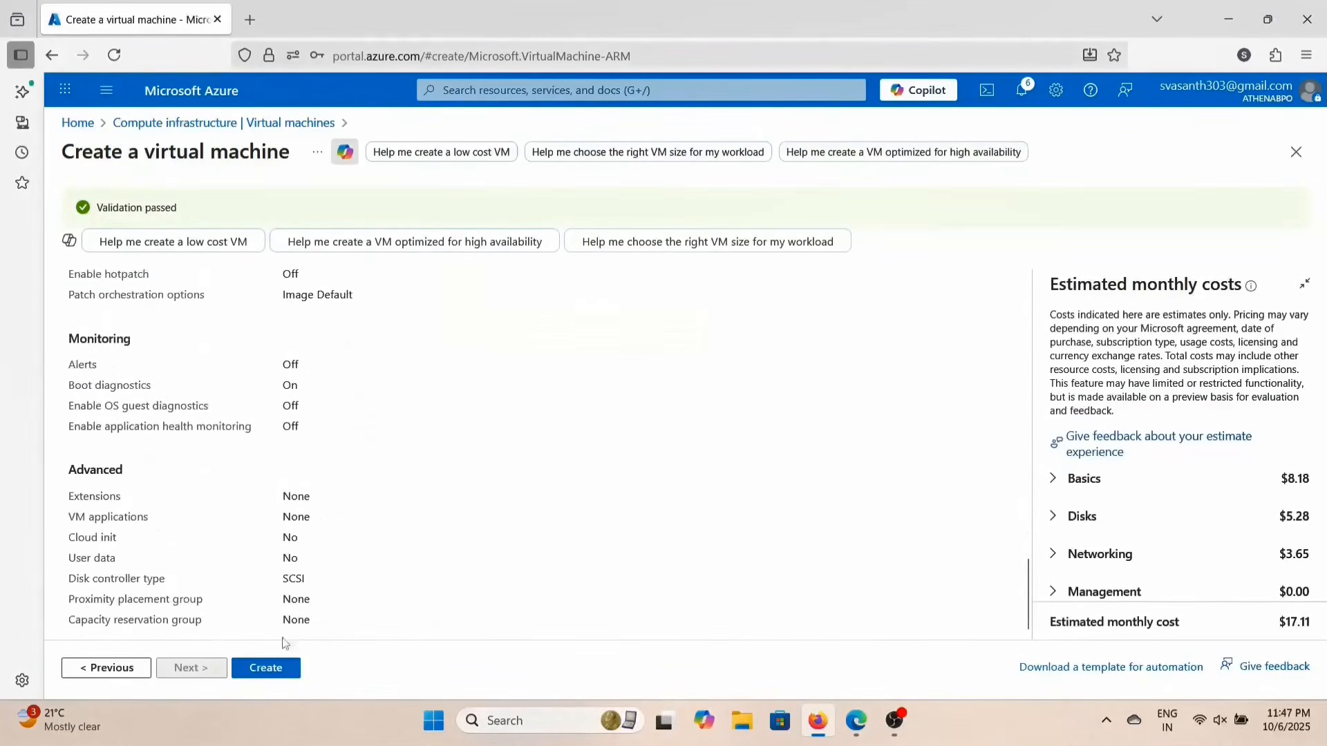
click(255, 669)
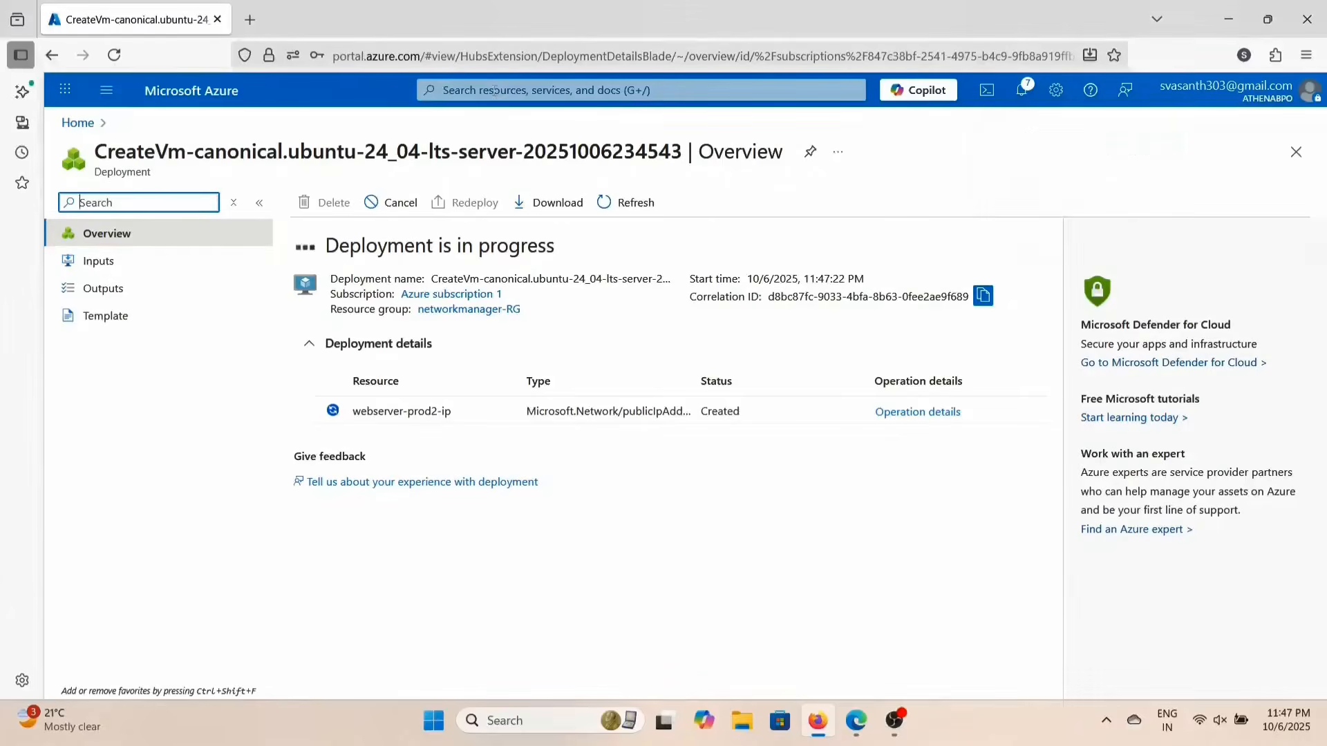
Start creating another Azure virtual machine and assign it to the networkmanager-RG resource group.
click(493, 90)
click(469, 373)
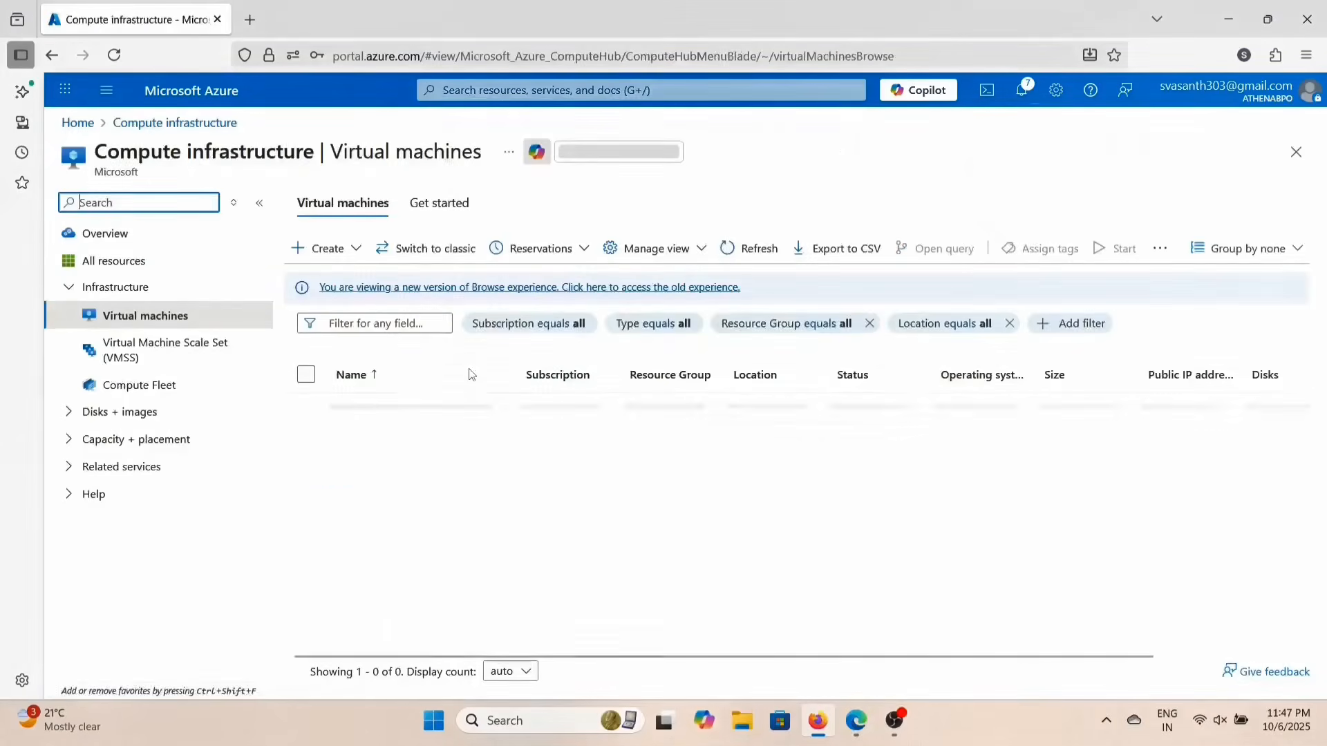
click(315, 247)
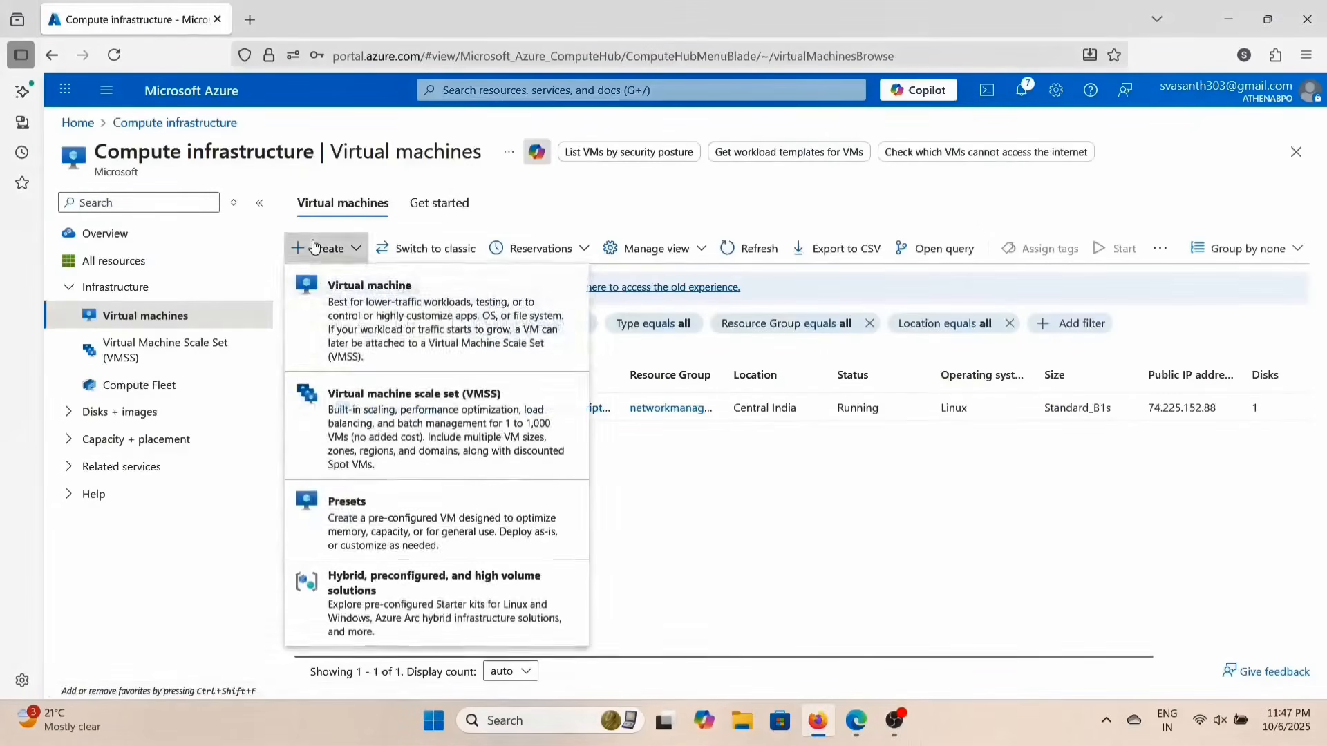
click(370, 325)
scroll(376, 385, down, 2)
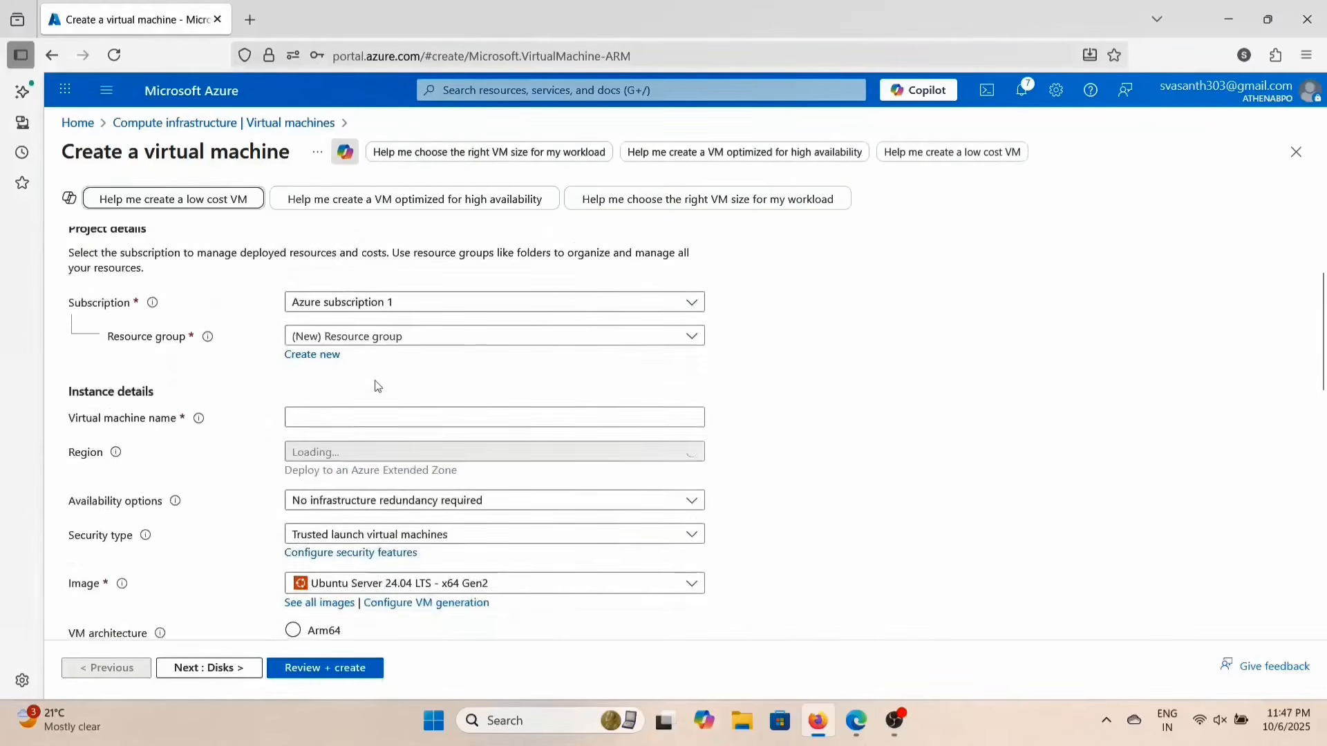
click(421, 336)
click(381, 403)
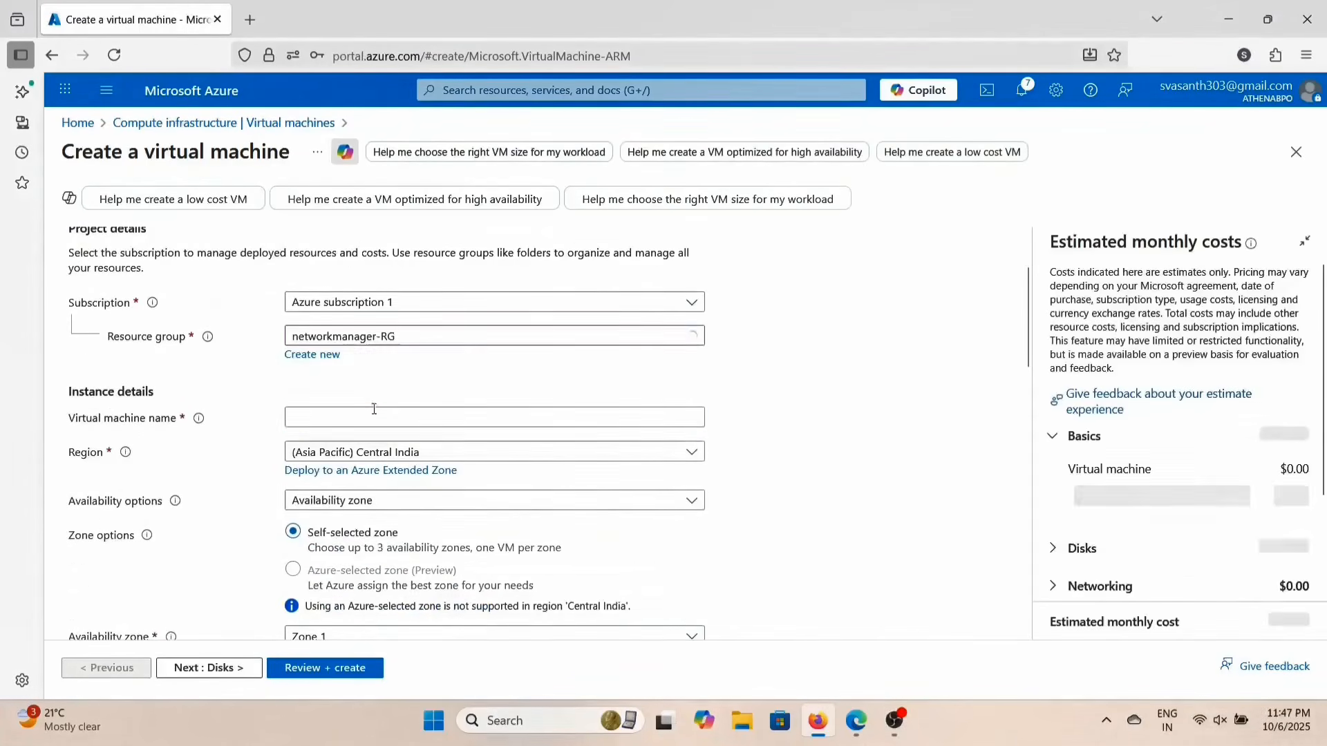
Name the new virtual machine webserver-non-prod1.
click(368, 414)
scroll(367, 415, down, 1)
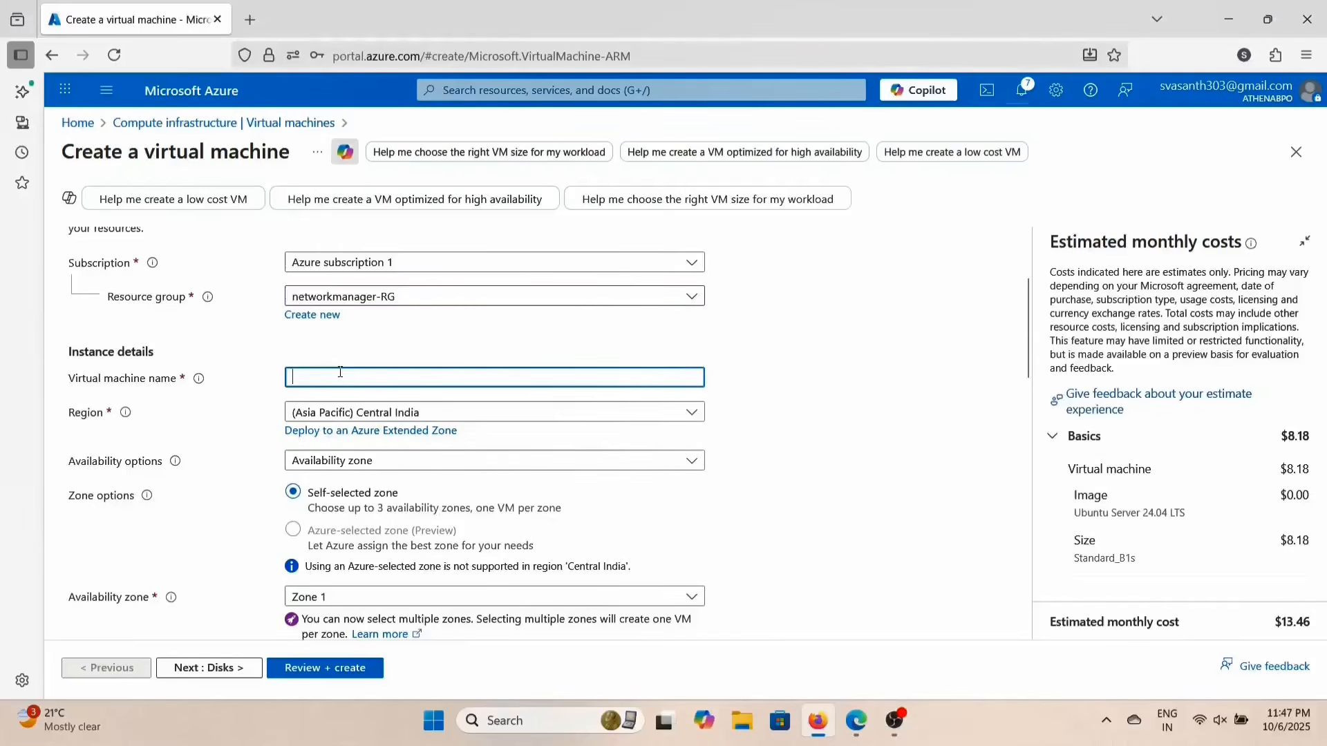
text(ser)
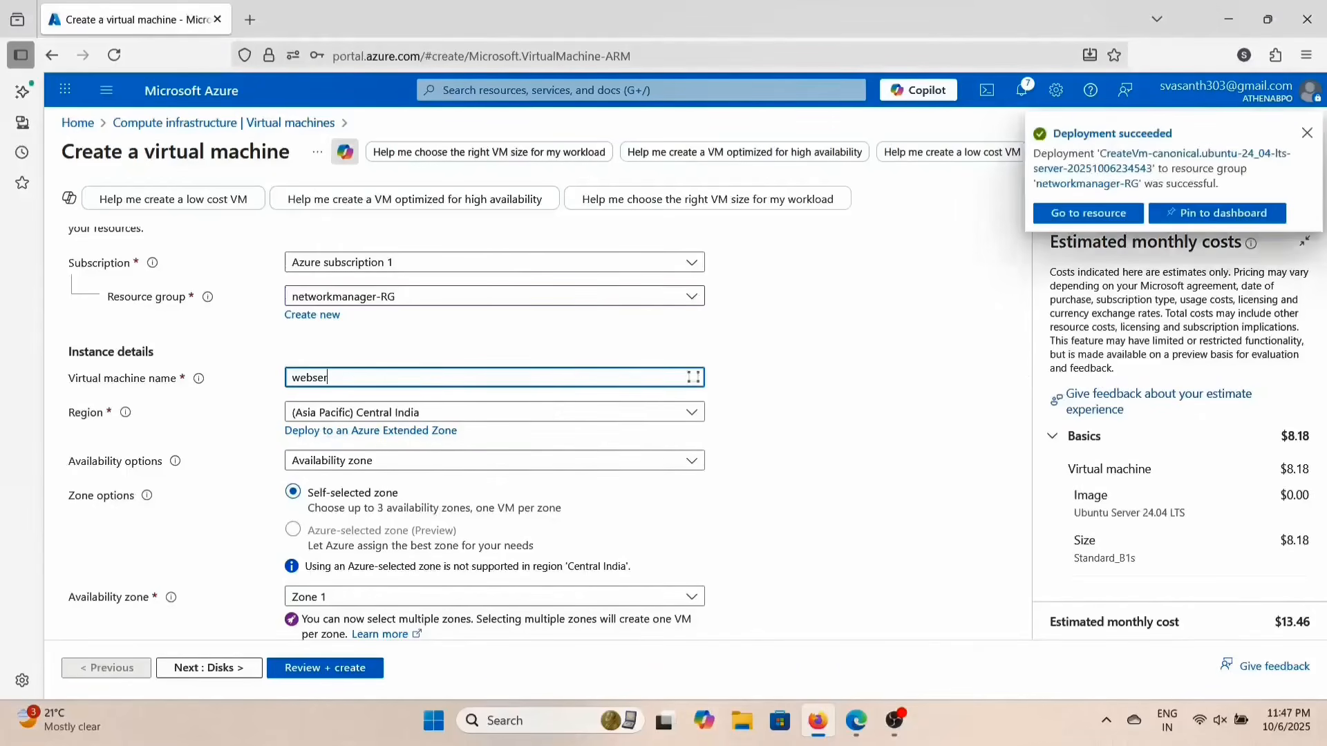
text(ver-)
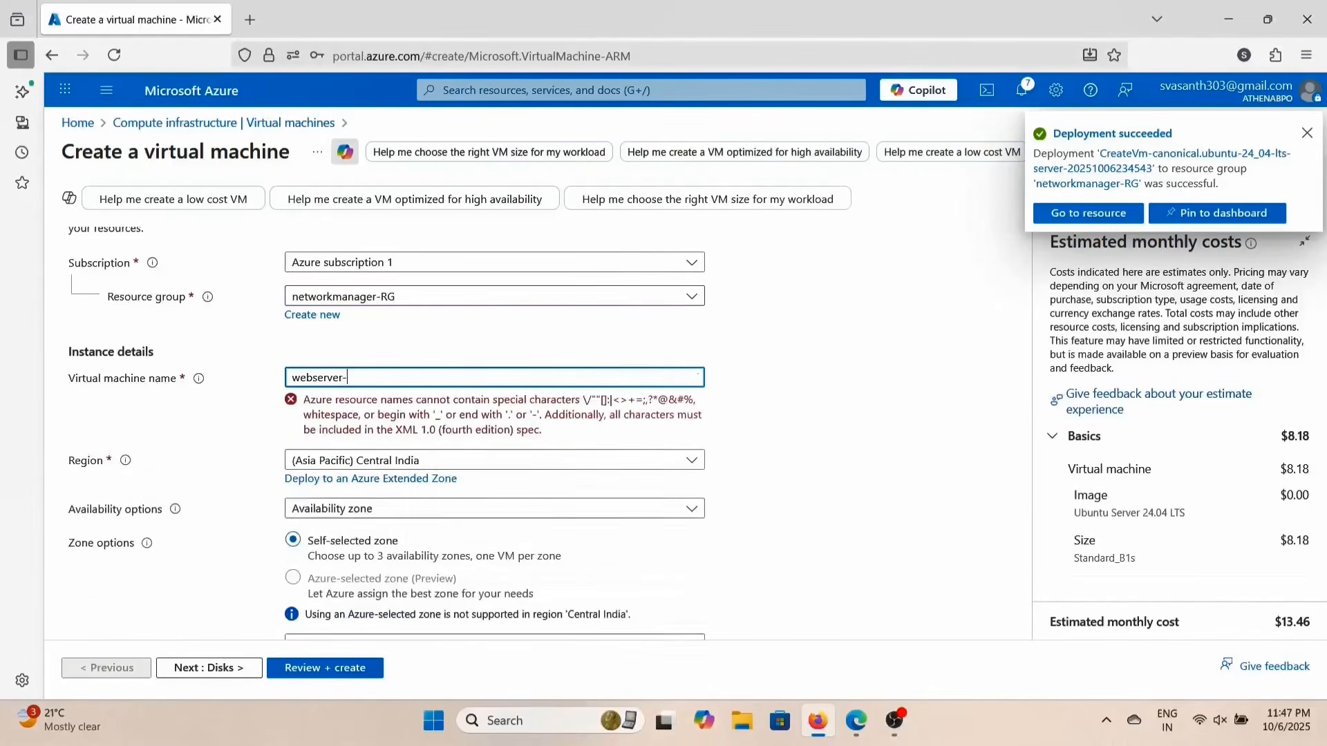
text(non-prod1)
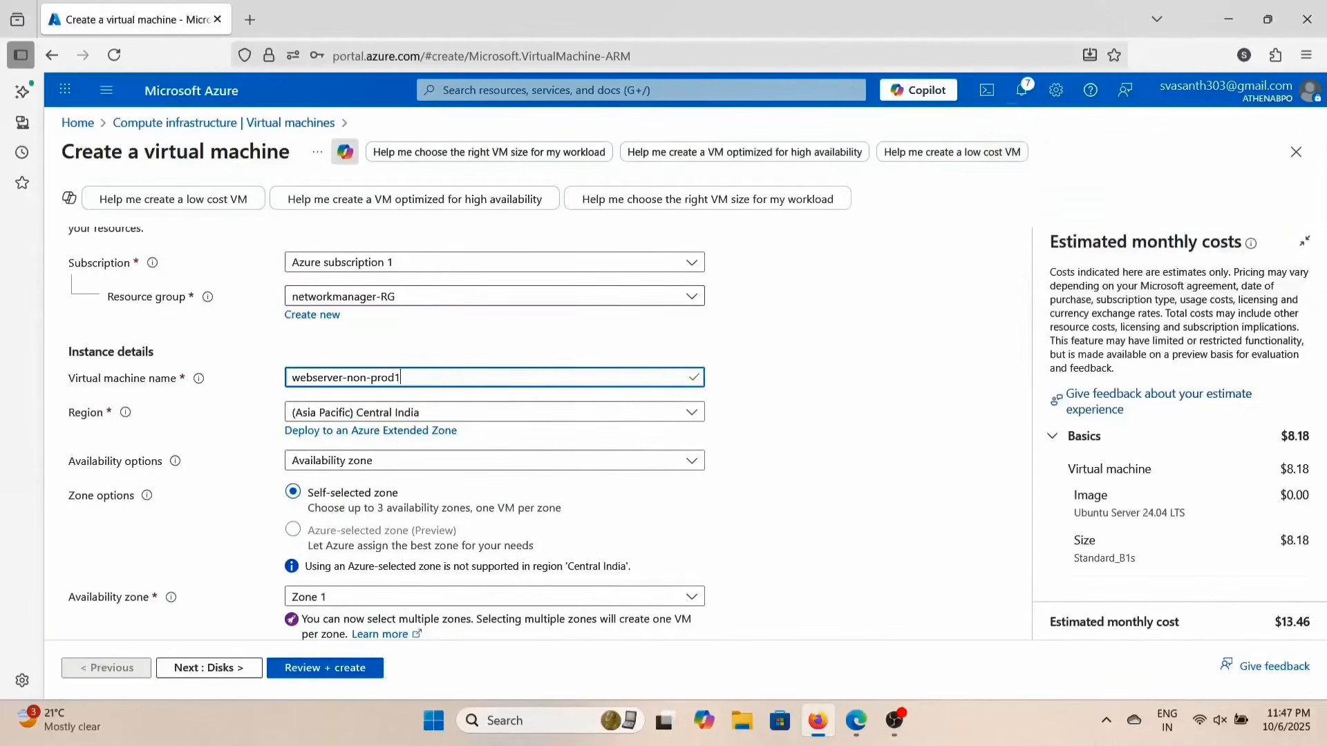
Set webserver-non-prod1 to no infrastructure redundancy required and the Standard security type.
click(380, 461)
click(369, 483)
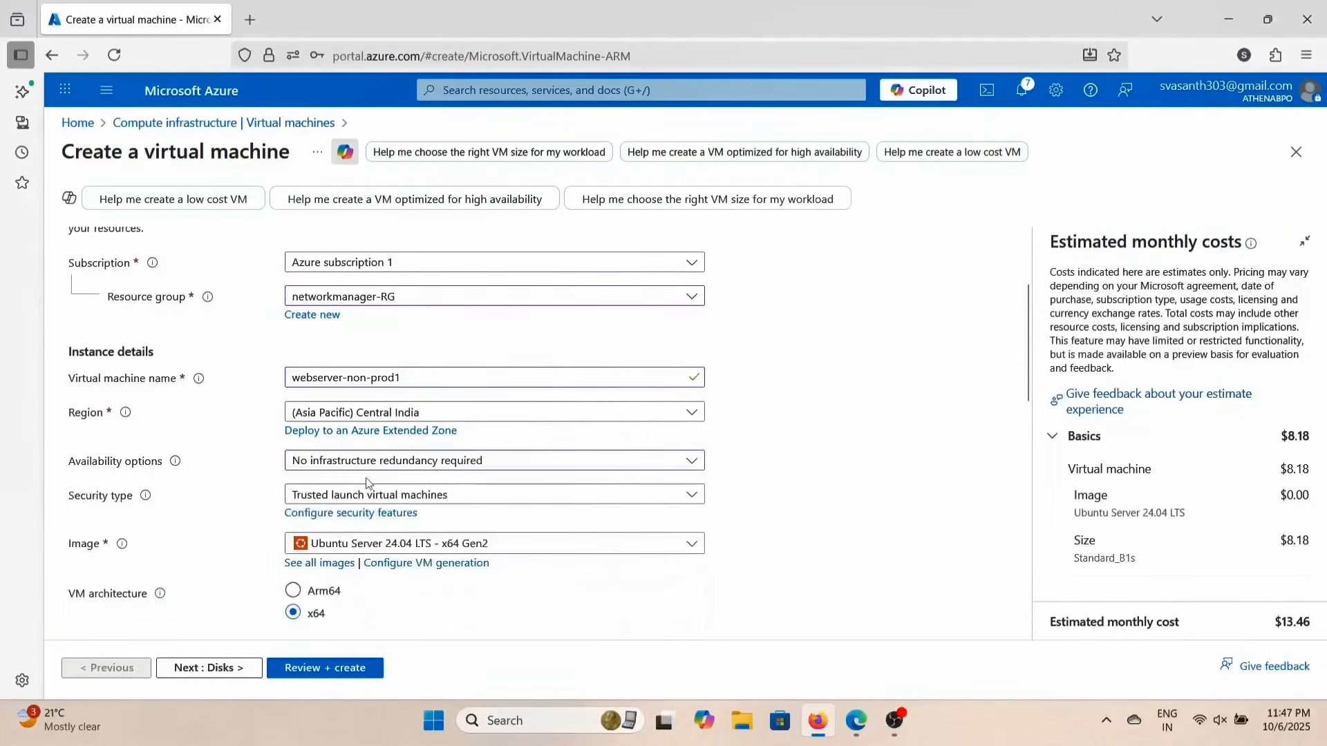
scroll(368, 483, down, 2)
click(402, 425)
click(395, 449)
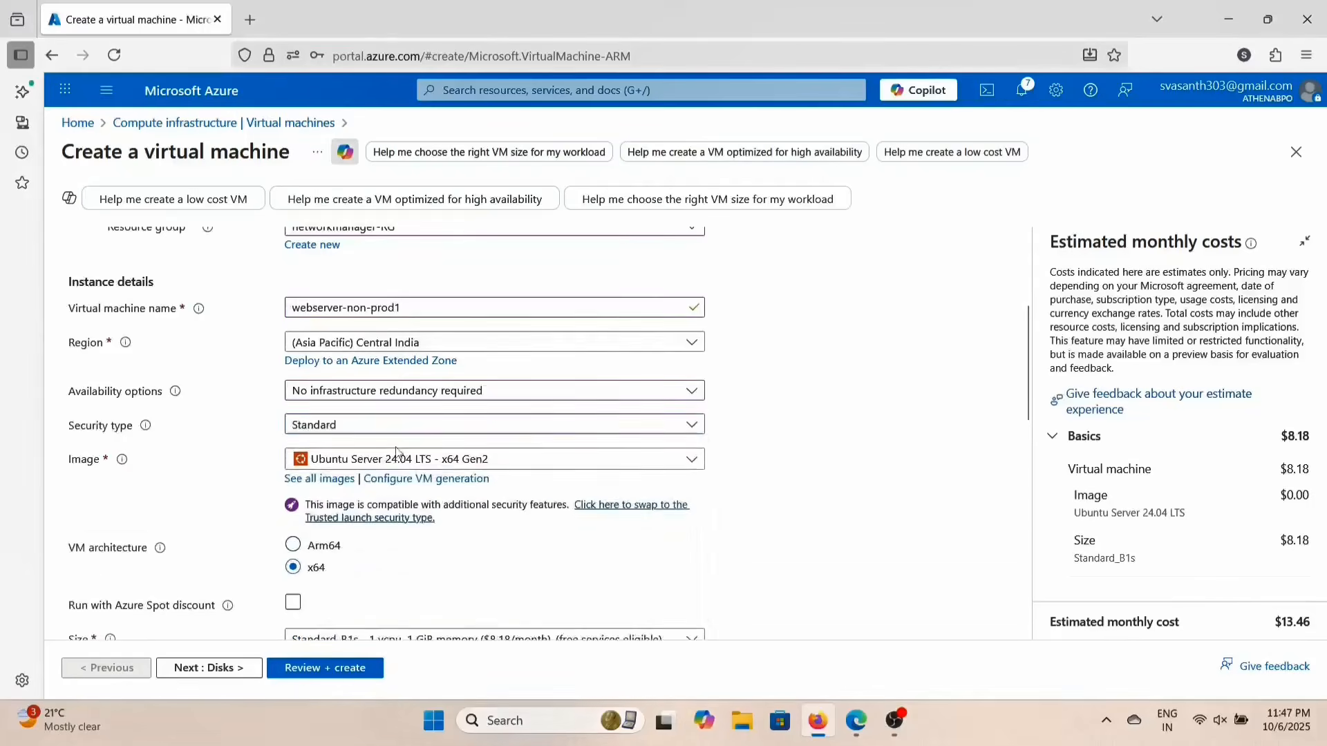
Switch the administrator account's authentication type from SSH public key to password.
scroll(396, 451, down, 6)
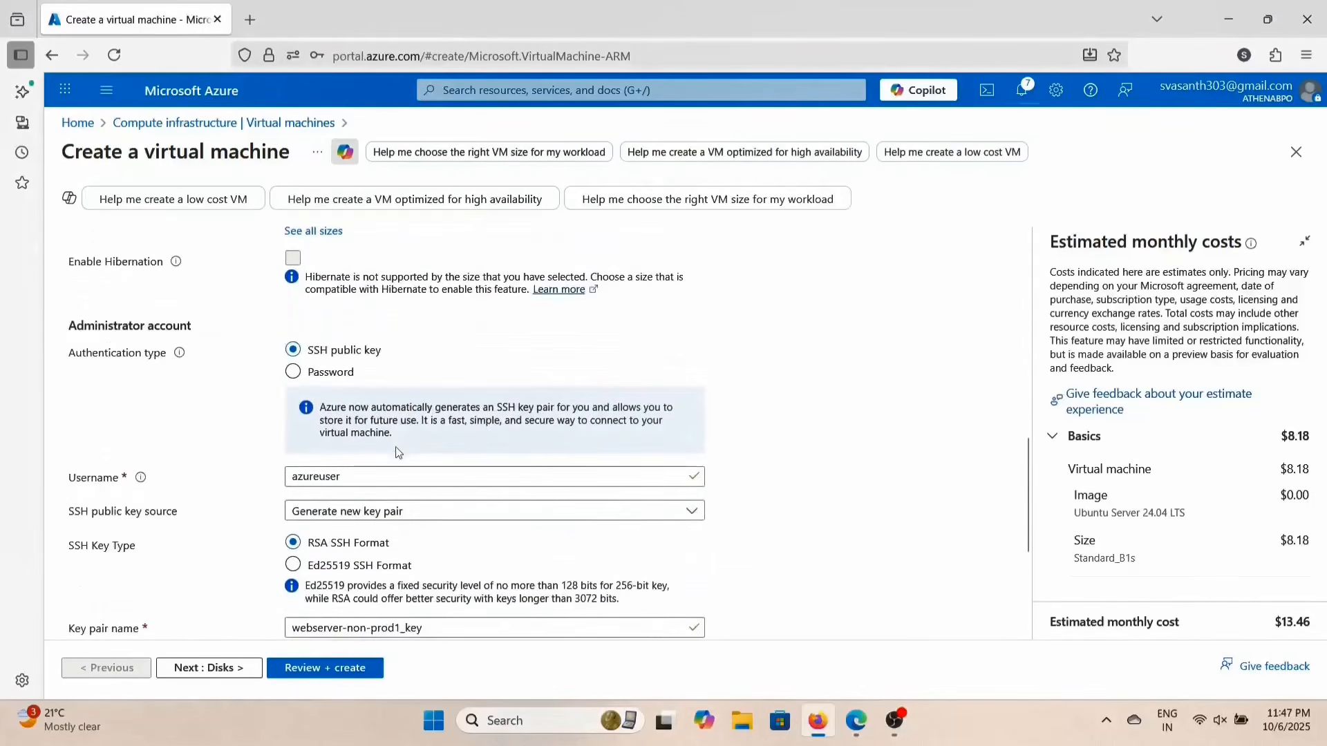
click(314, 384)
click(319, 406)
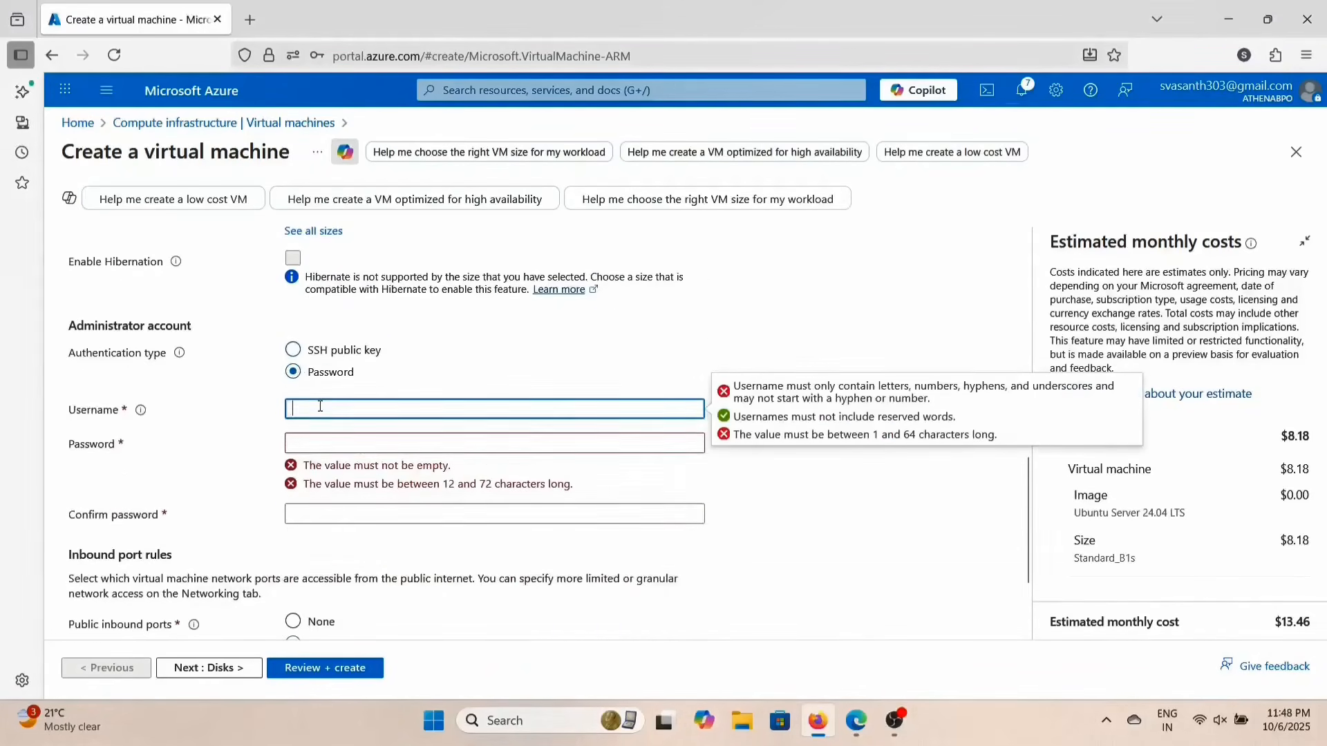
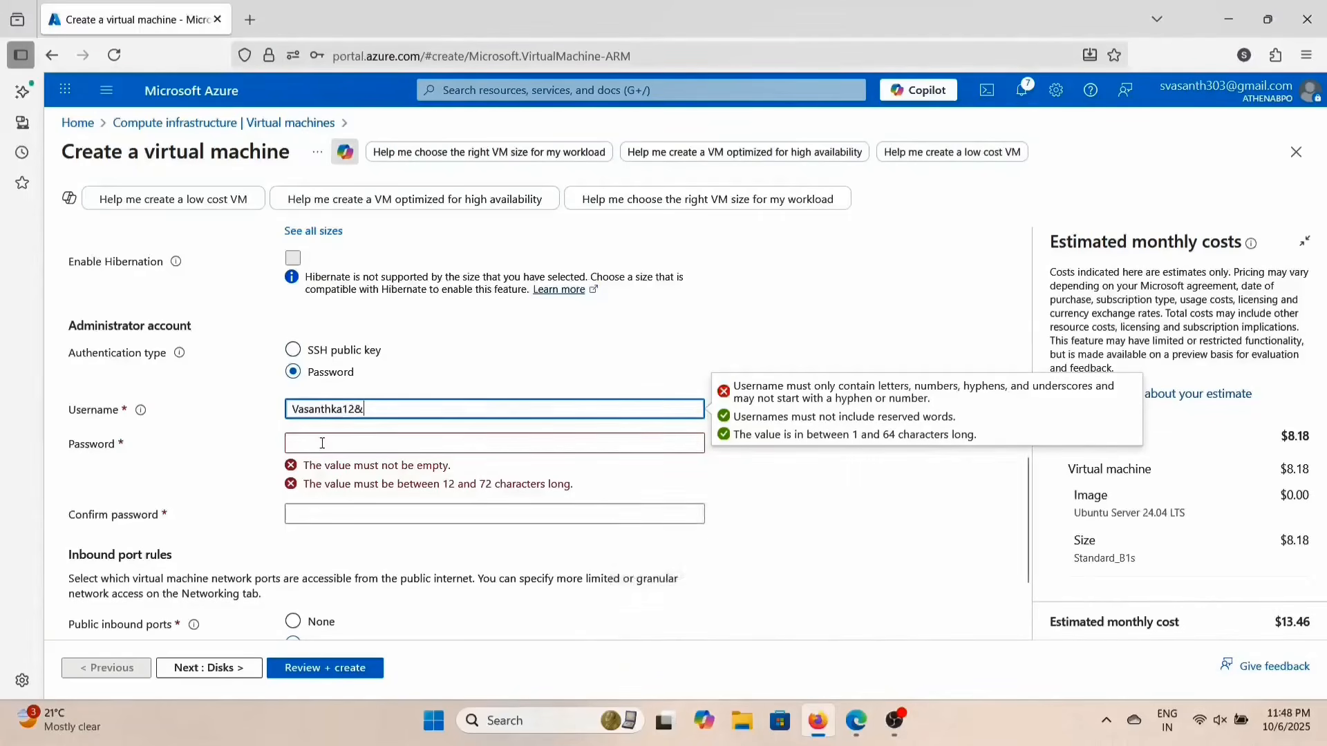
Enter the administrator account password and correct the administrator username.
click(322, 443)
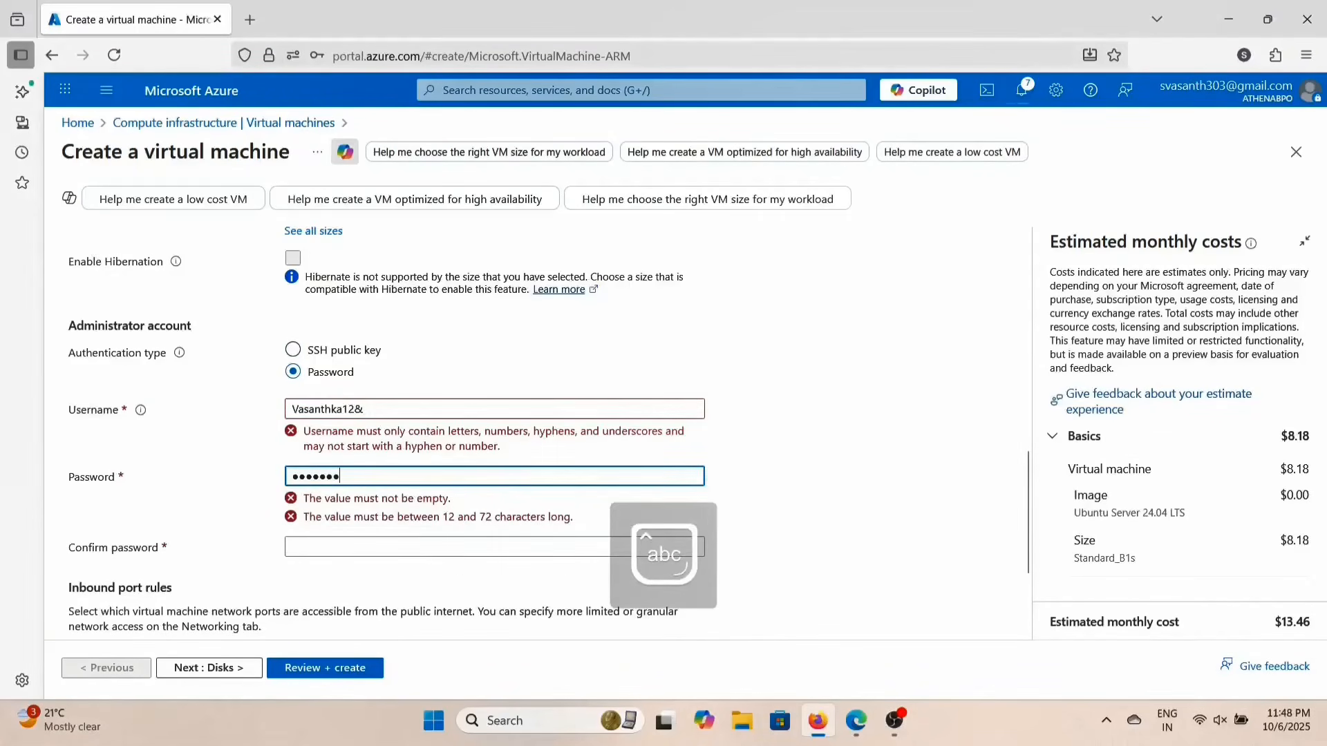
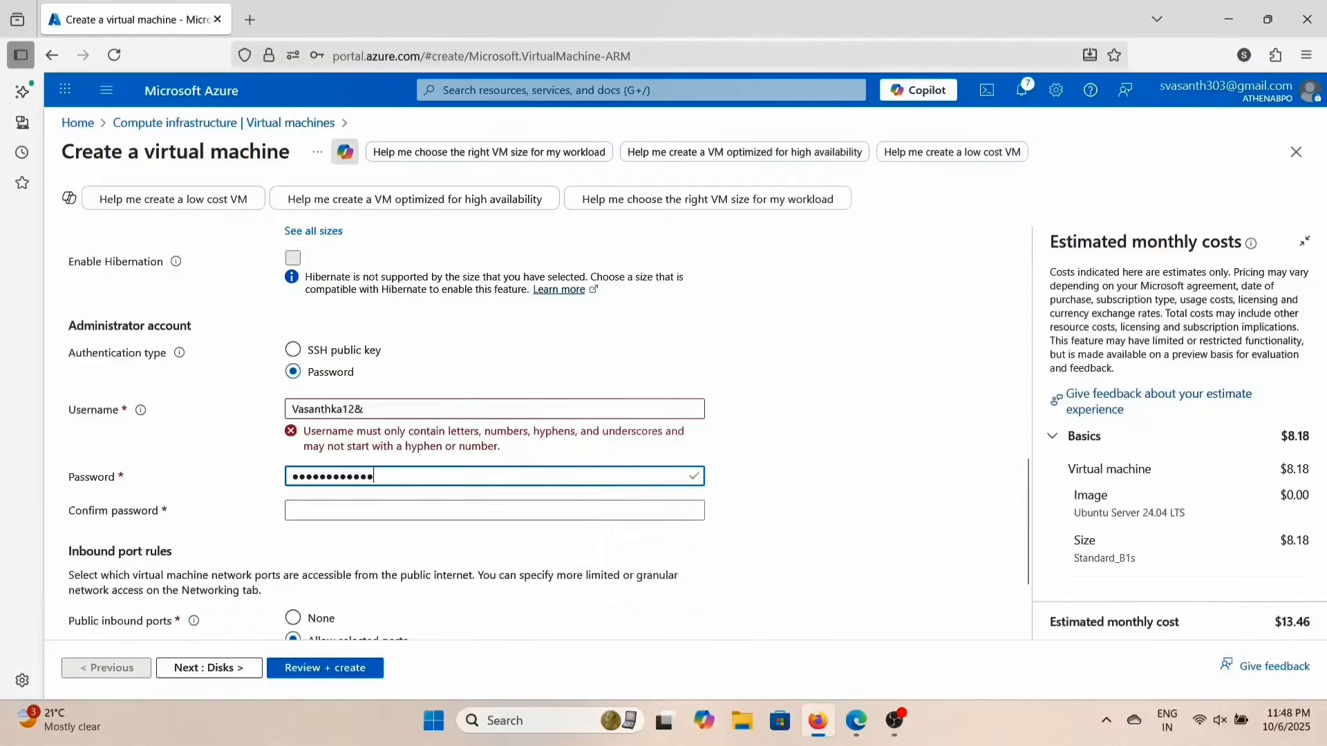
click(377, 406)
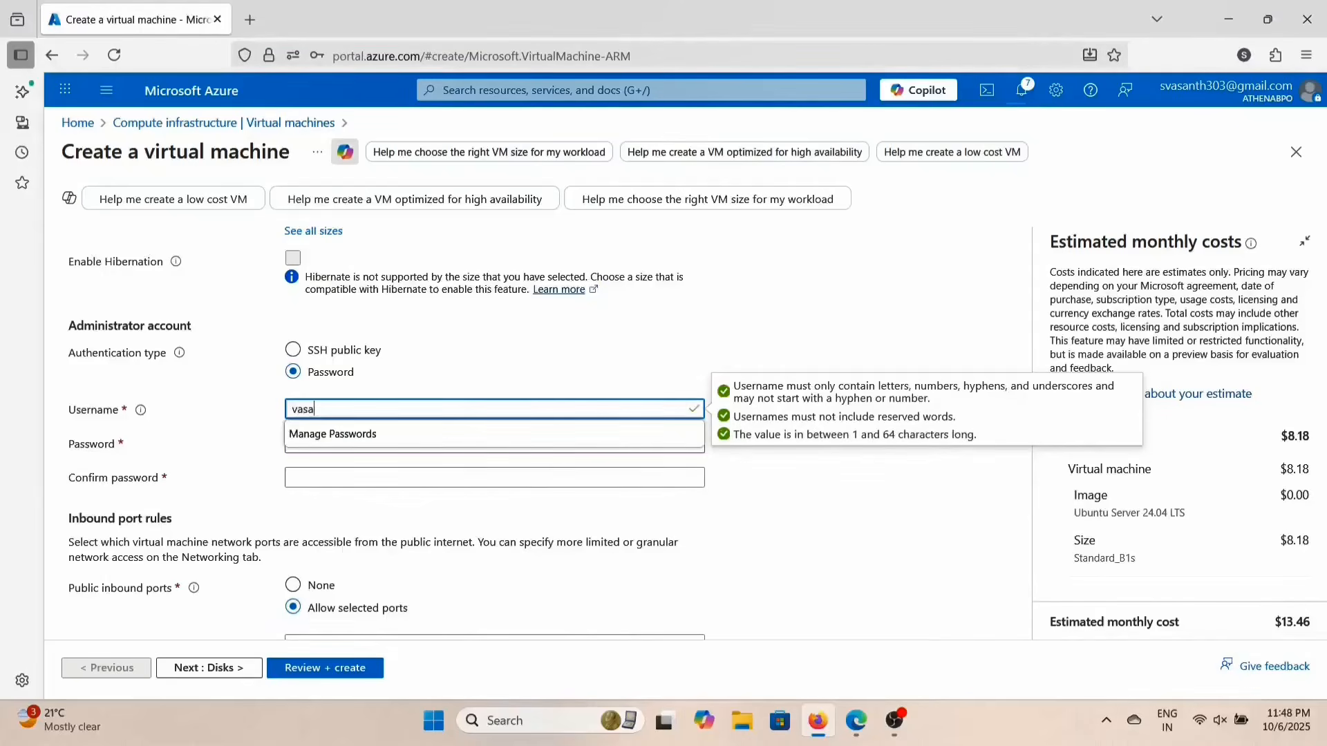
Repeat the administrator account password in the confirmation field.
click(347, 474)
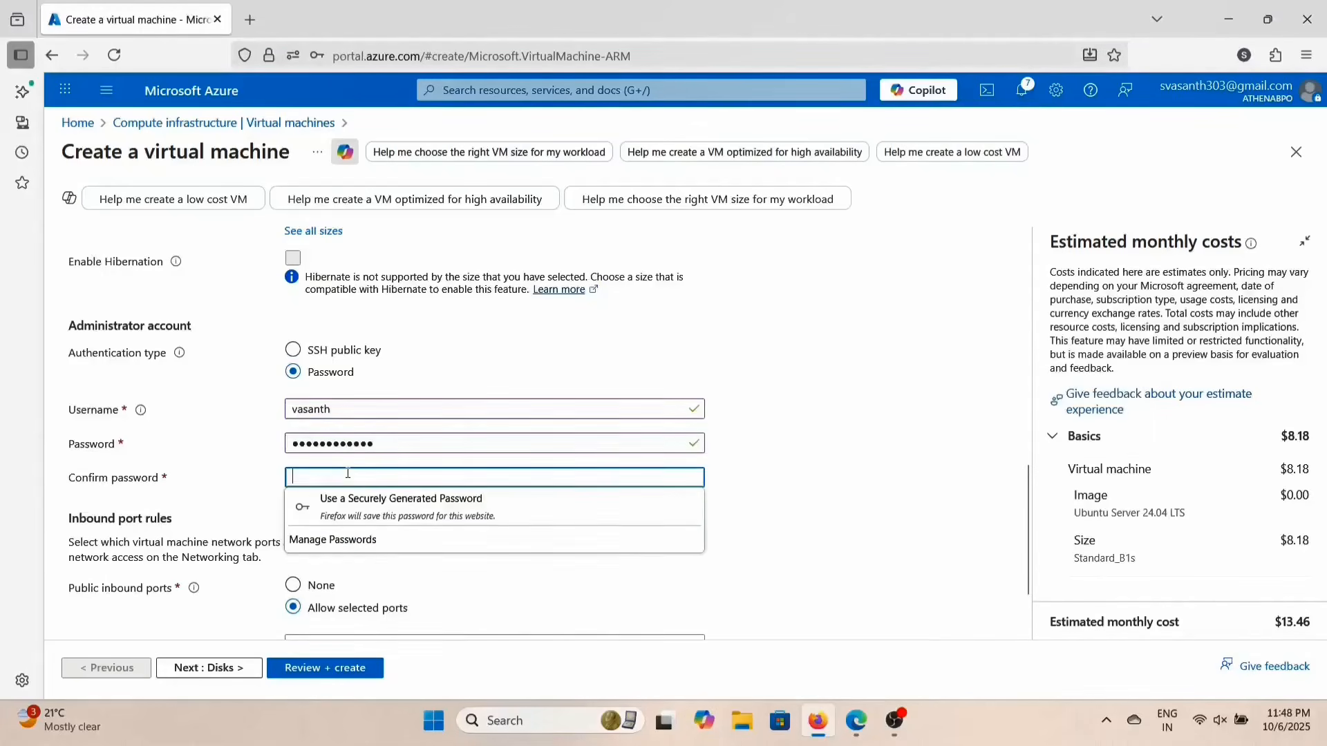
key(Caps_Lock)
text(•)
key(Caps_Lock)
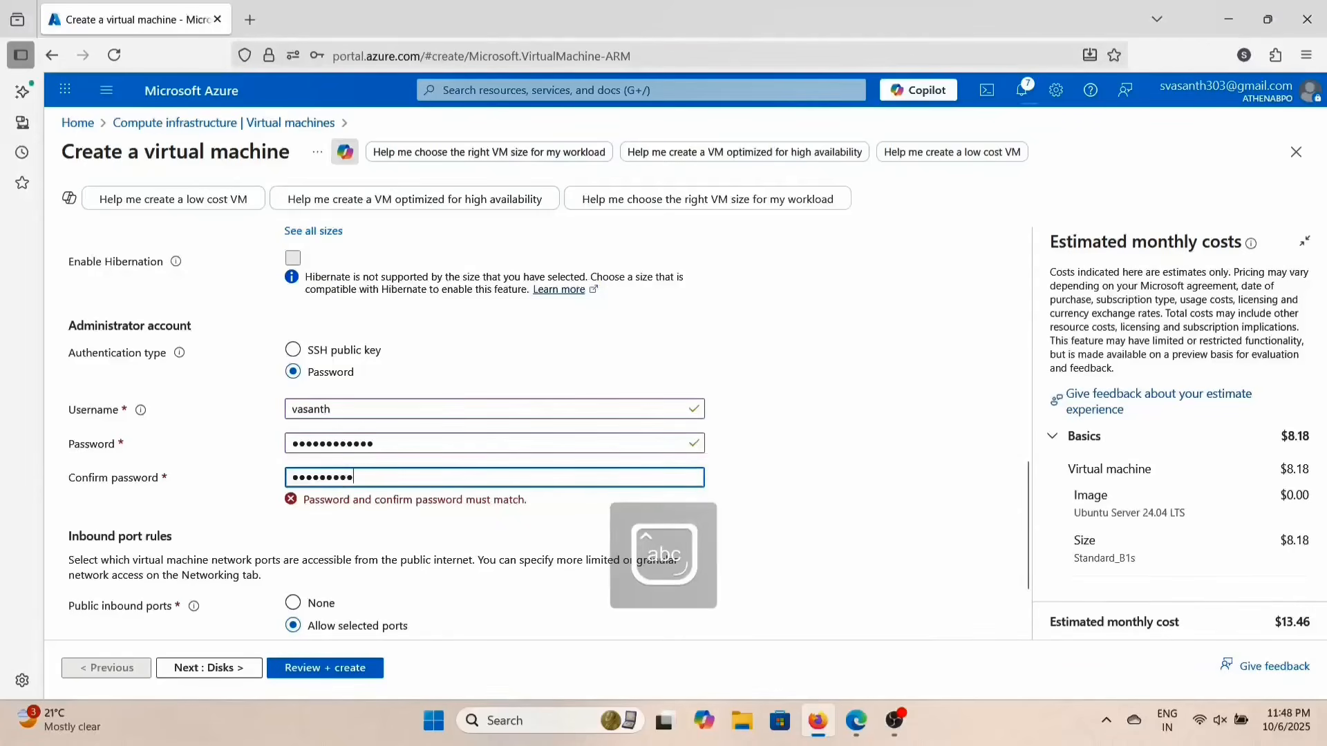
text(••••)
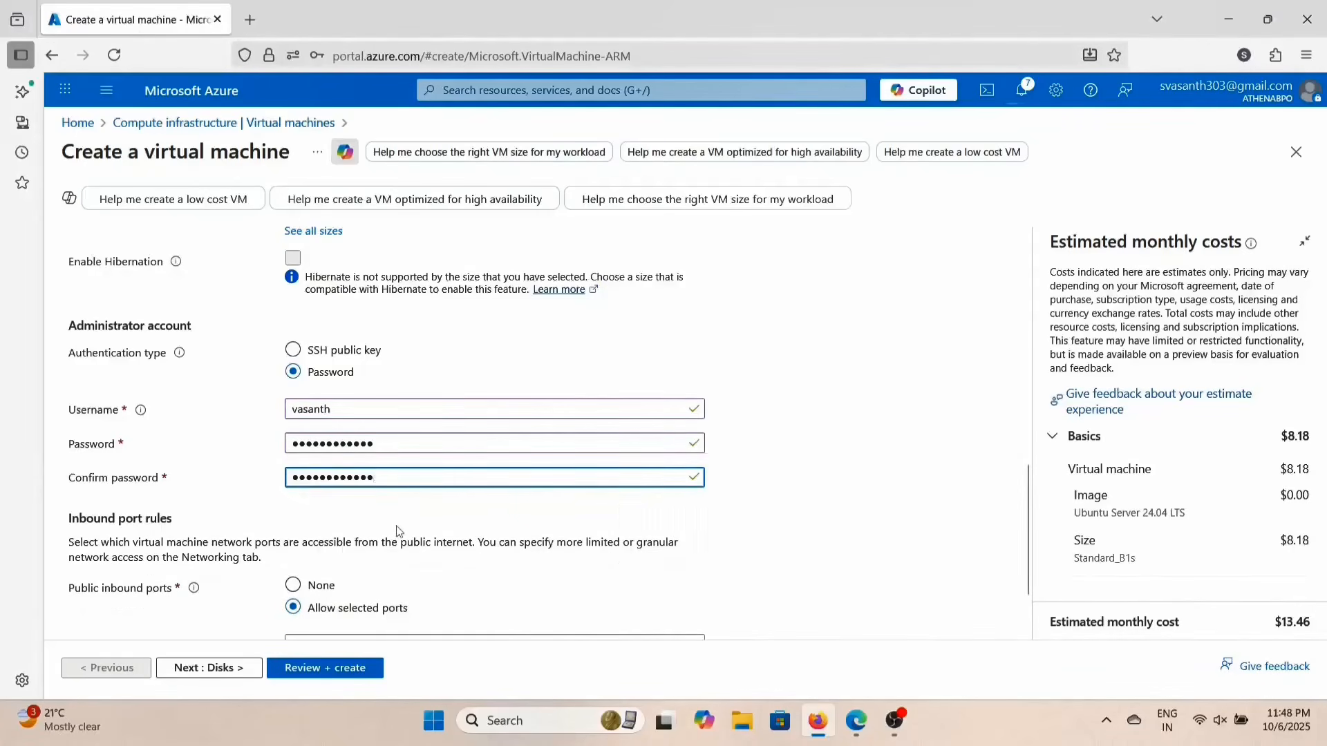
click(398, 530)
Allow HTTP (80) in addition to SSH (22) as public inbound ports for webserver-non-prod1.
scroll(394, 539, down, 3)
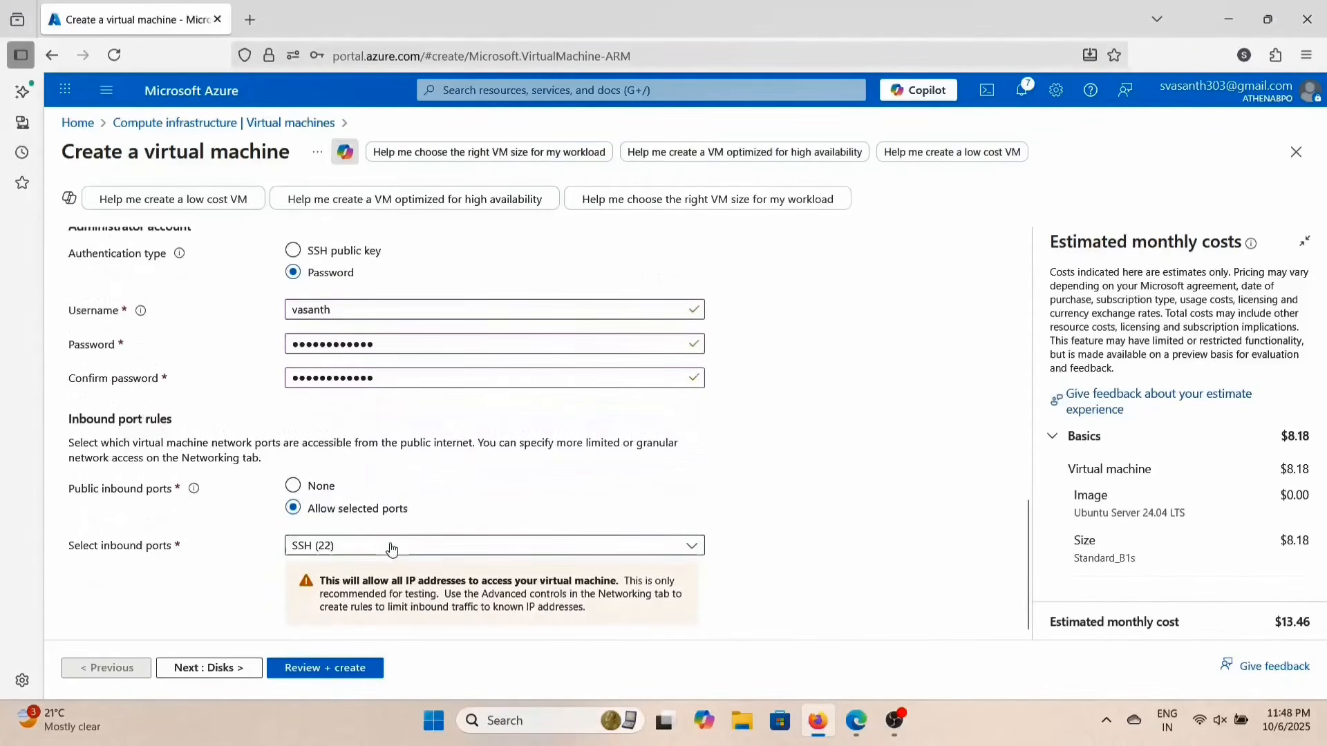
click(391, 549)
click(302, 566)
click(408, 505)
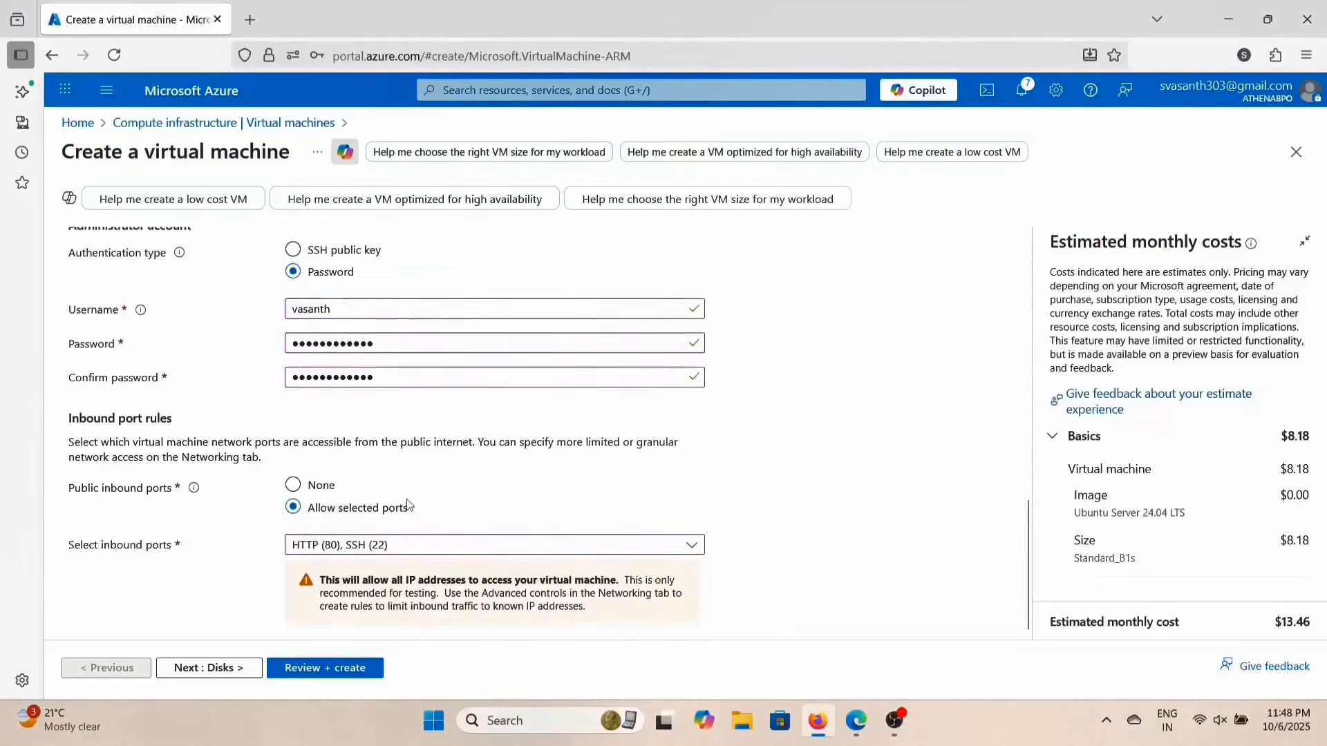
scroll(252, 556, up, 10)
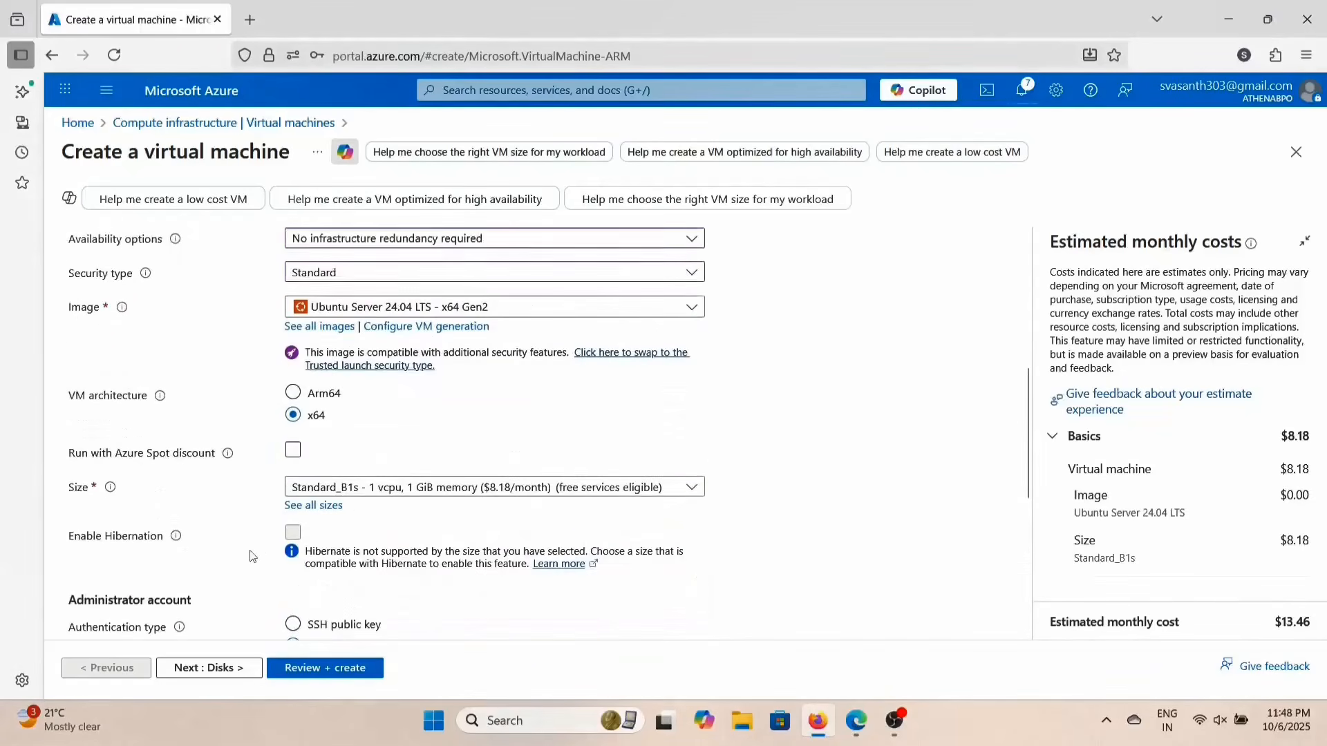
Set the virtual network for webserver-non-prod1 to non-prod1-spoke-vnet in its networking settings.
scroll(252, 556, up, 5)
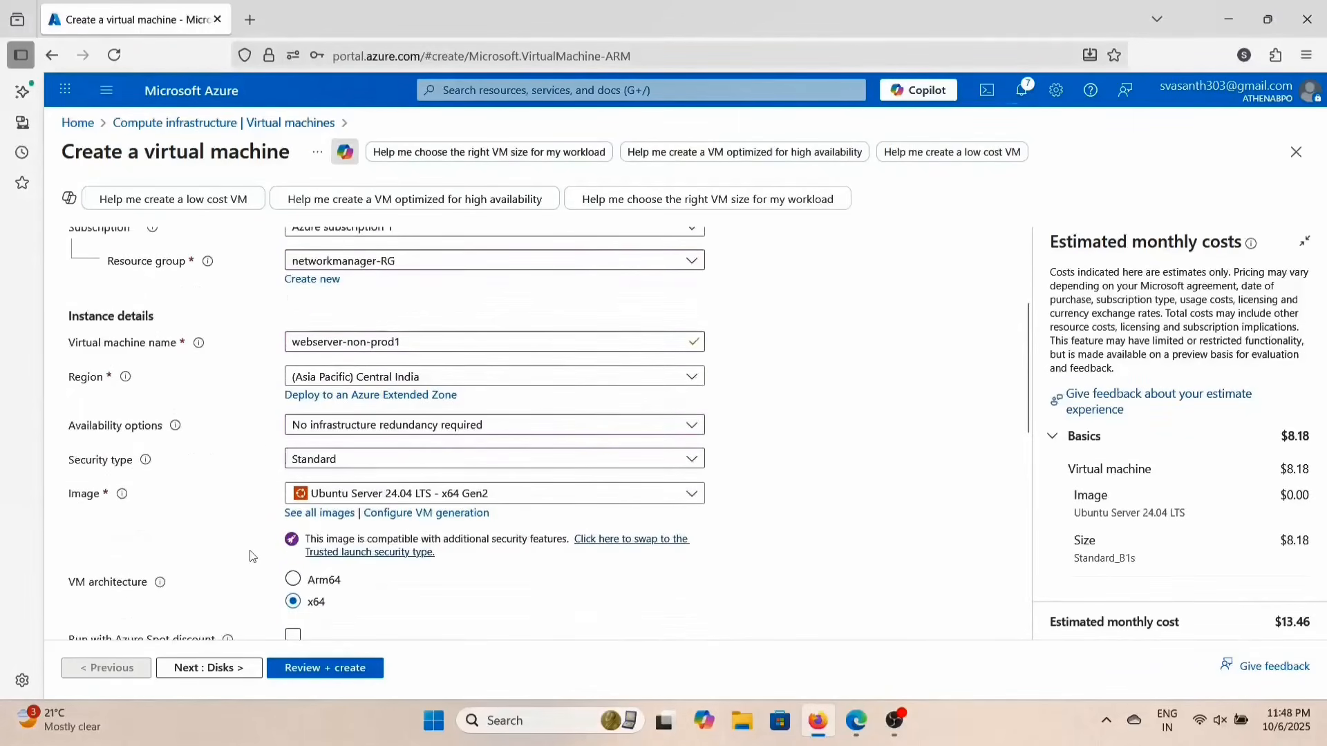
scroll(252, 556, up, 5)
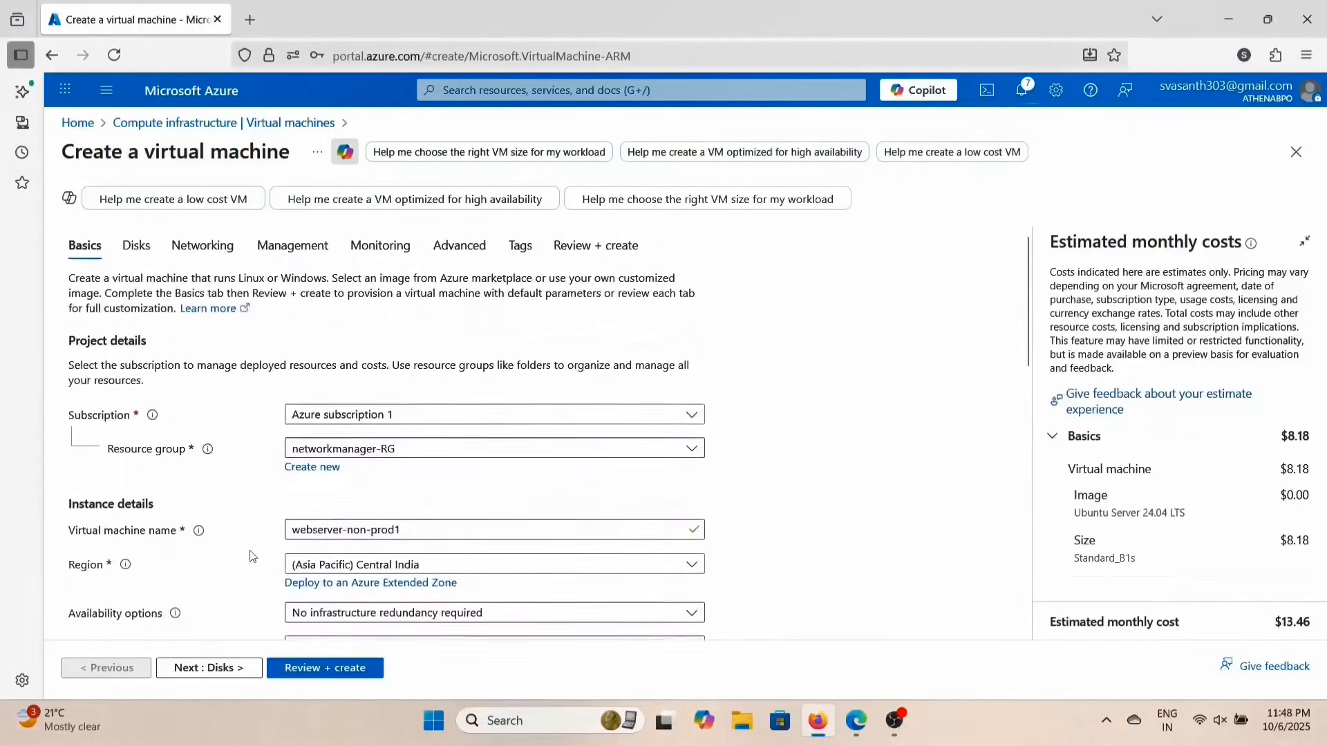
click(200, 247)
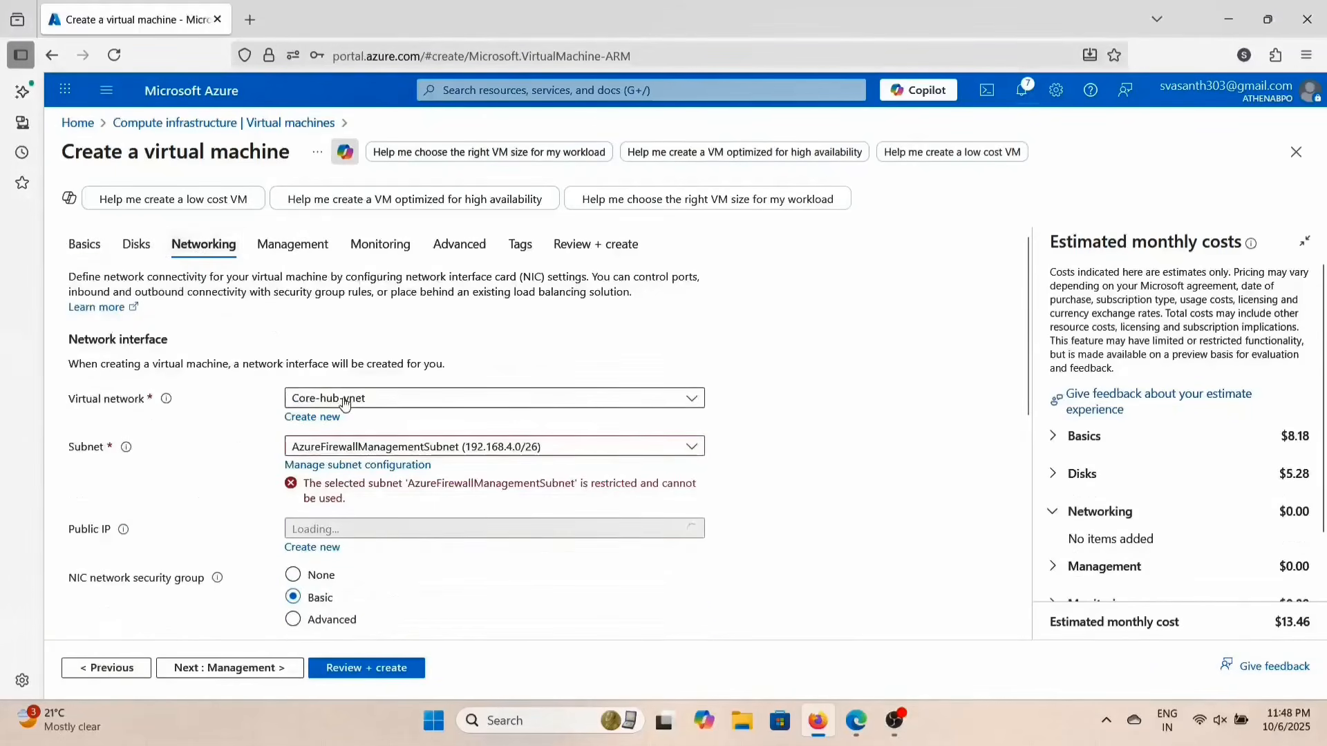
scroll(404, 378, down, 4)
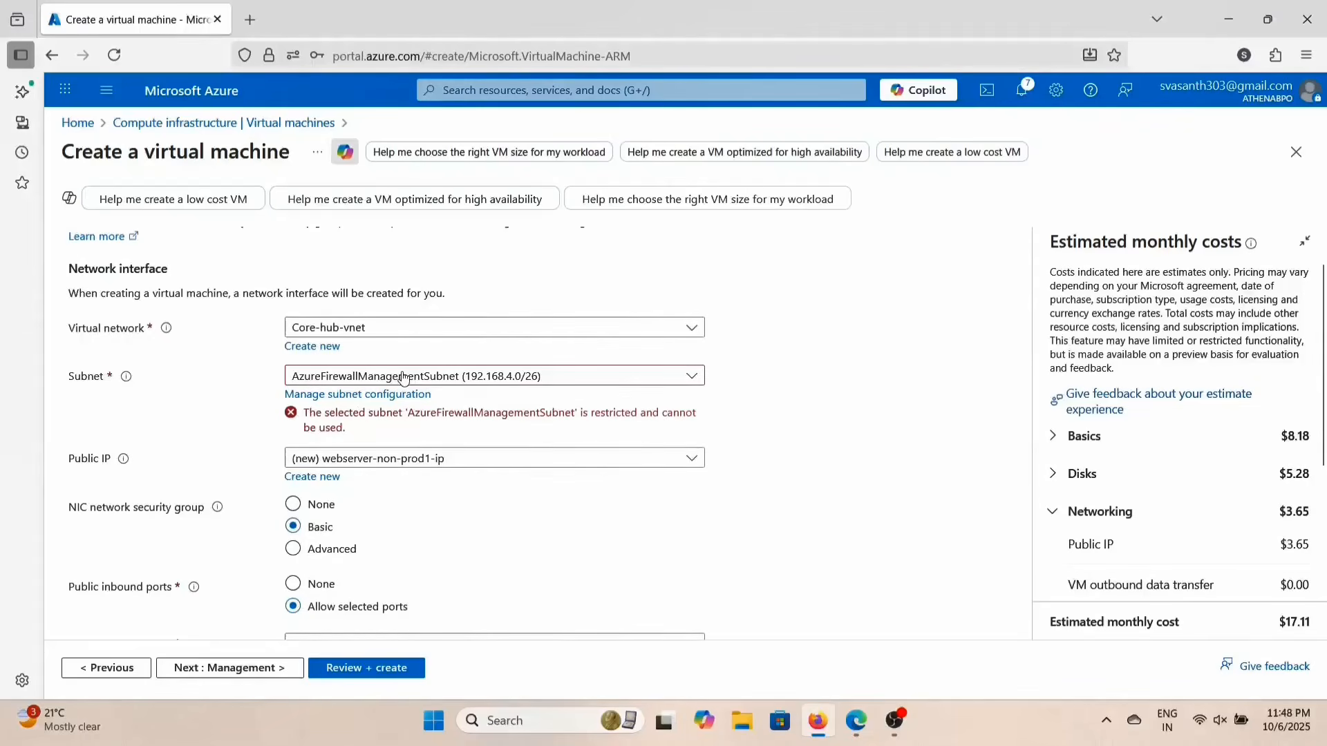
click(412, 329)
click(344, 442)
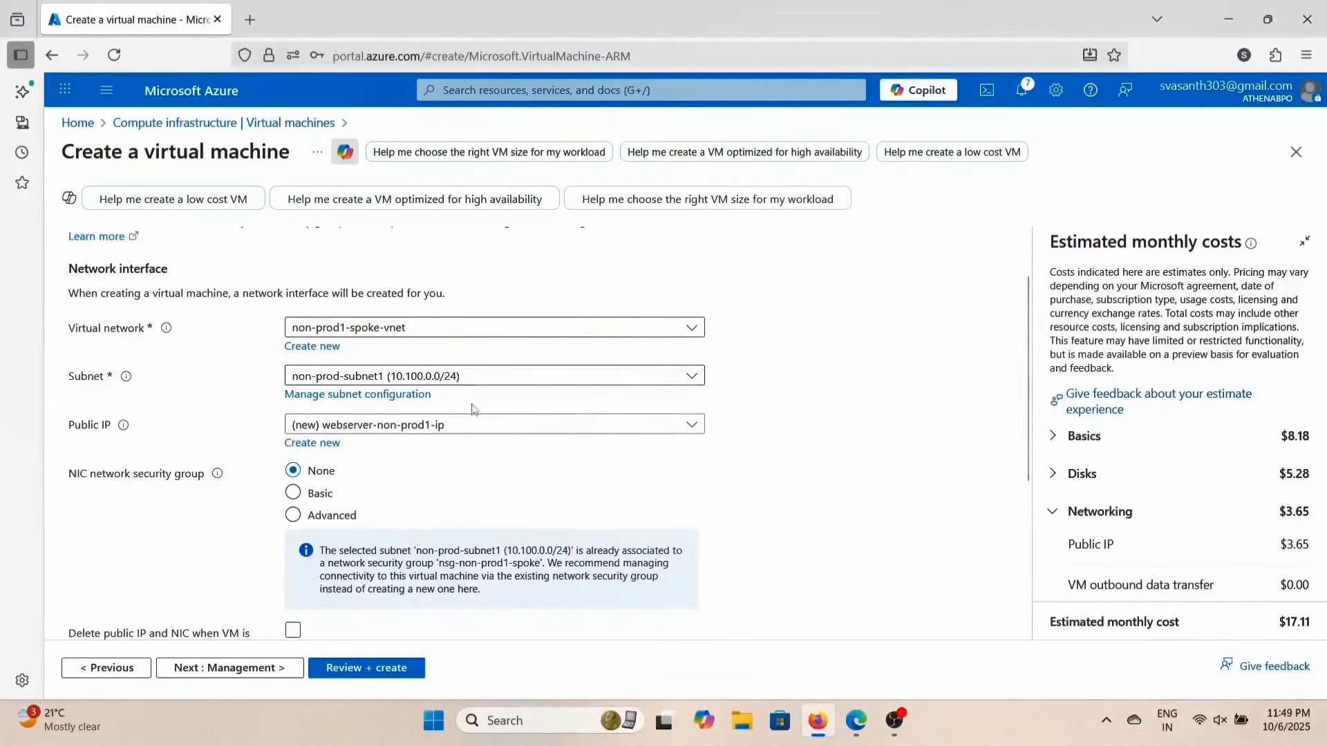
Check the remaining networking settings and the configuration summary of webserver-non-prod1, and deploy the virtual machine.
scroll(474, 438, down, 2)
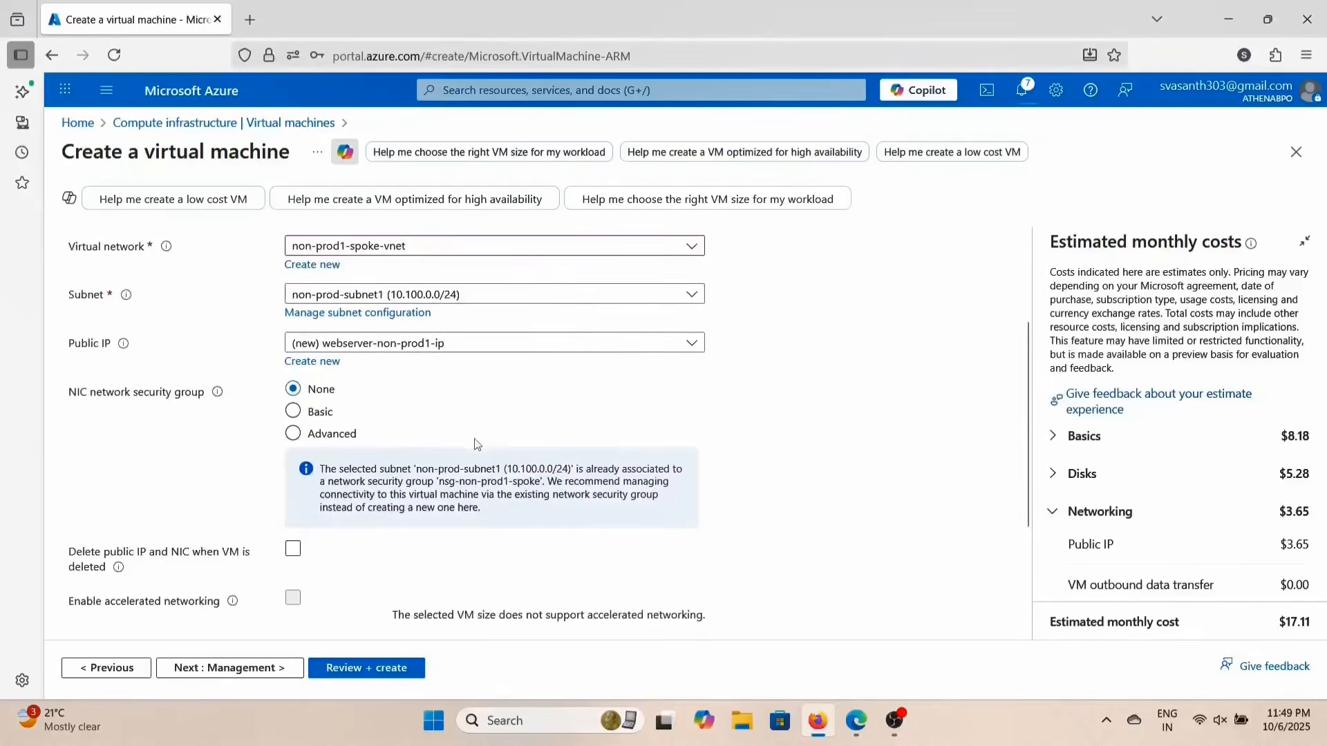
scroll(474, 443, down, 4)
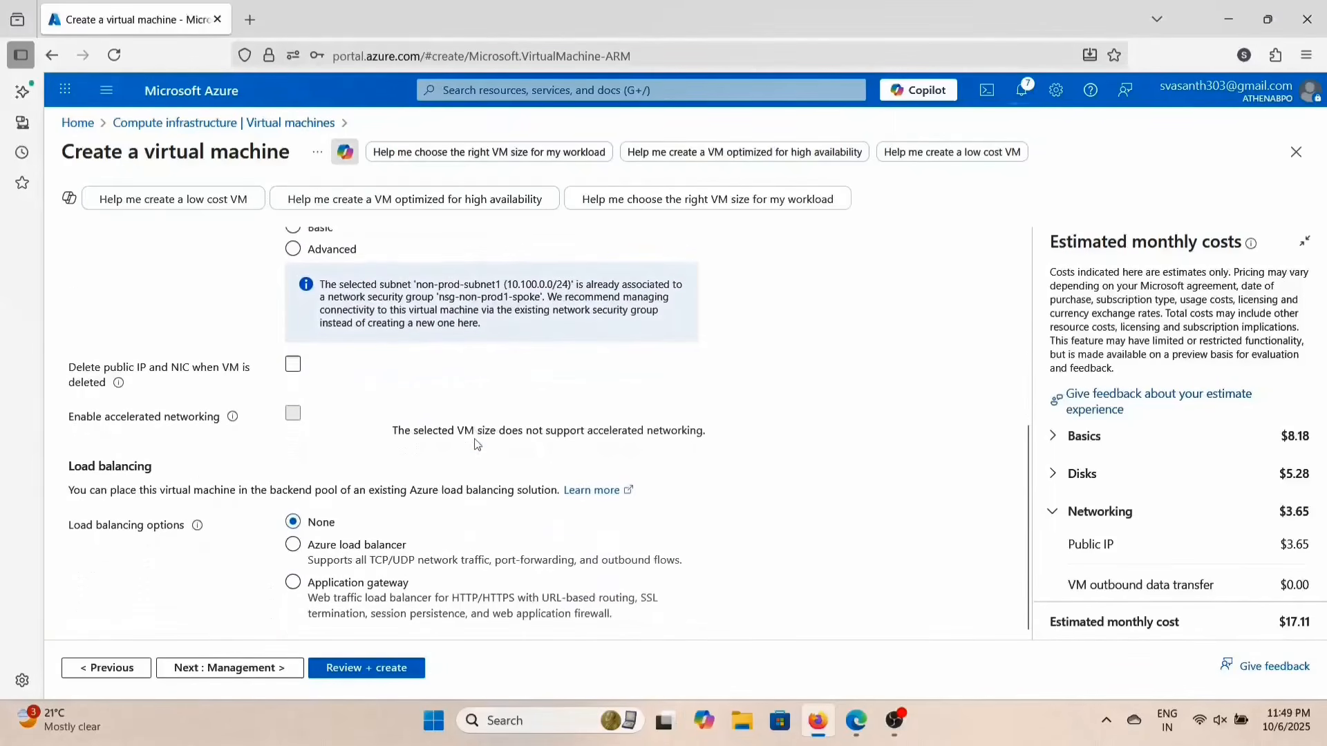
scroll(476, 443, up, 7)
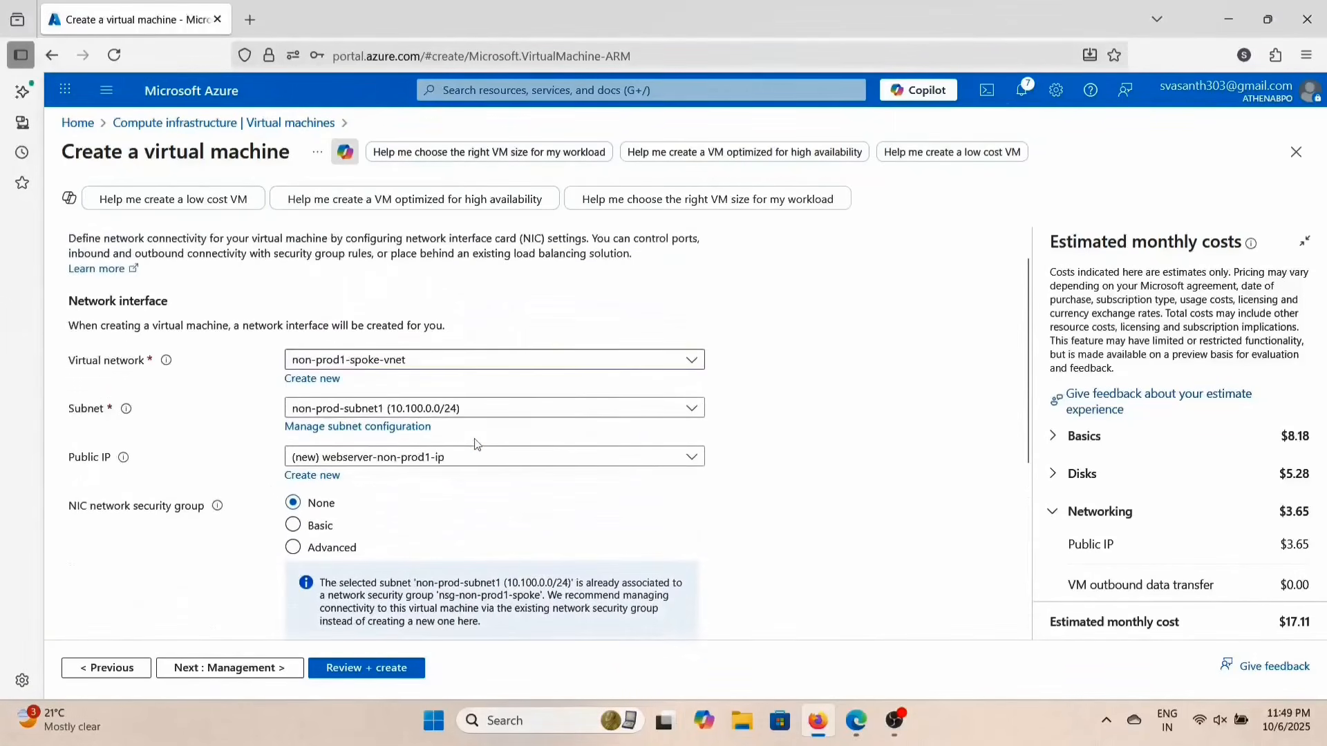
scroll(475, 444, down, 6)
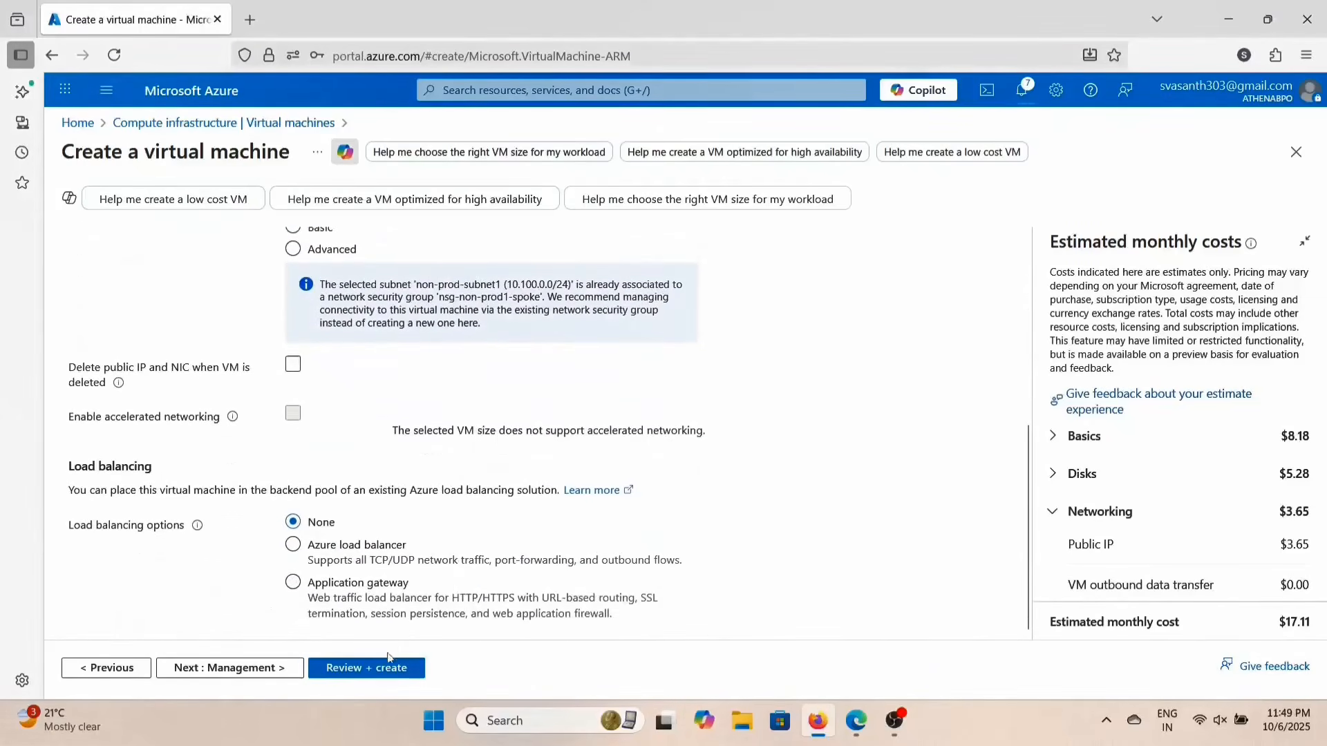
click(389, 669)
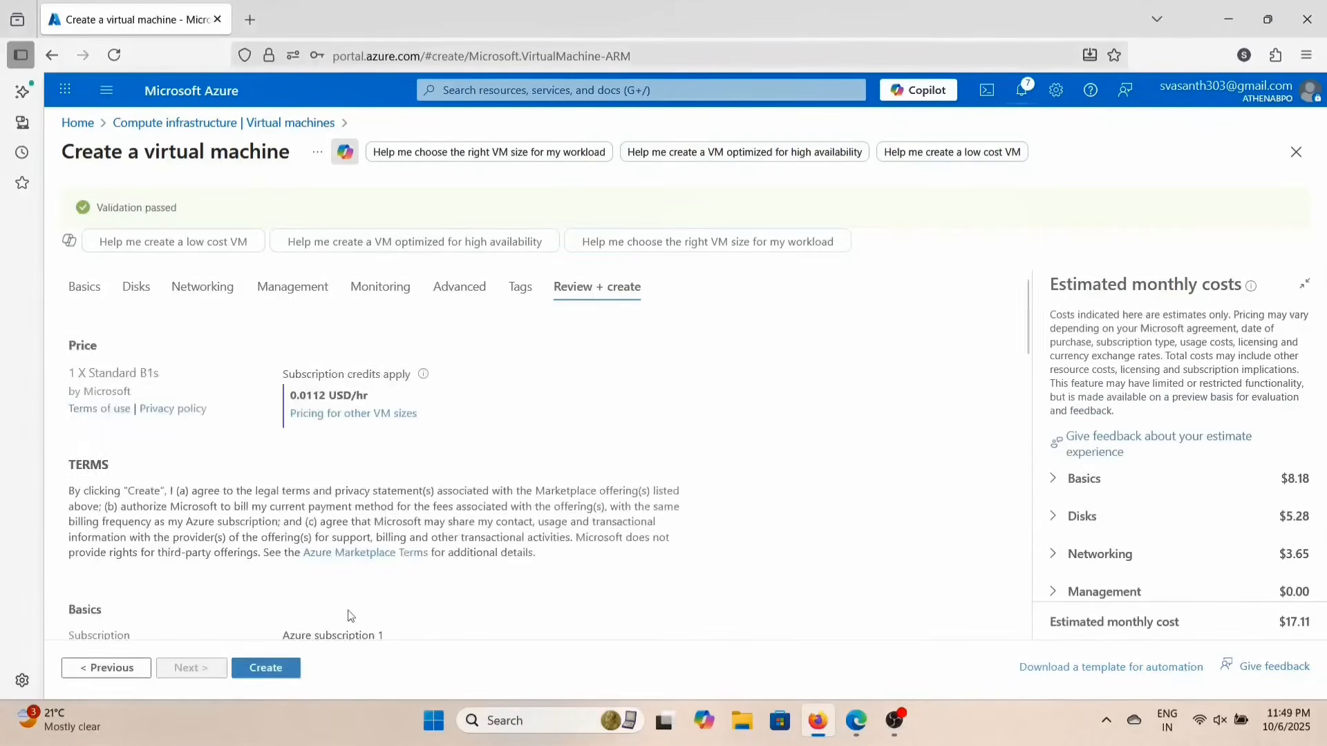
scroll(261, 615, down, 3)
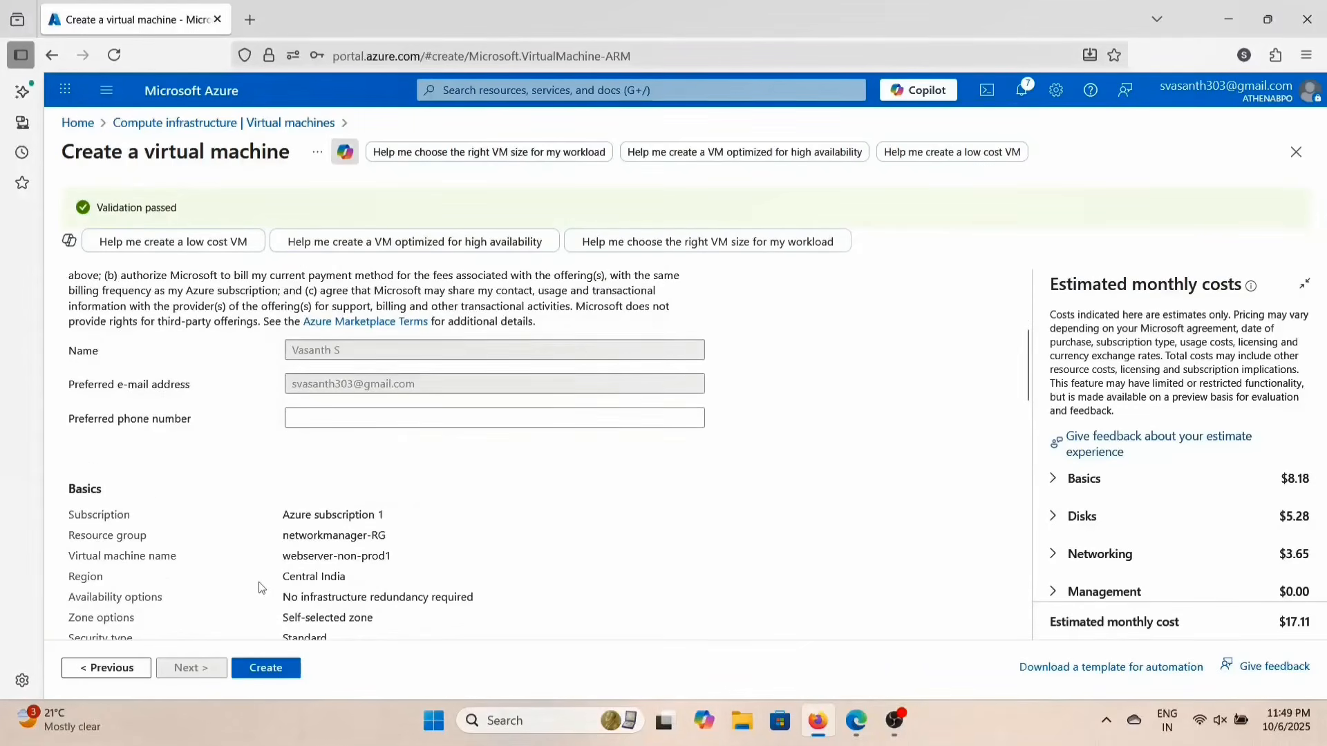
scroll(262, 588, down, 3)
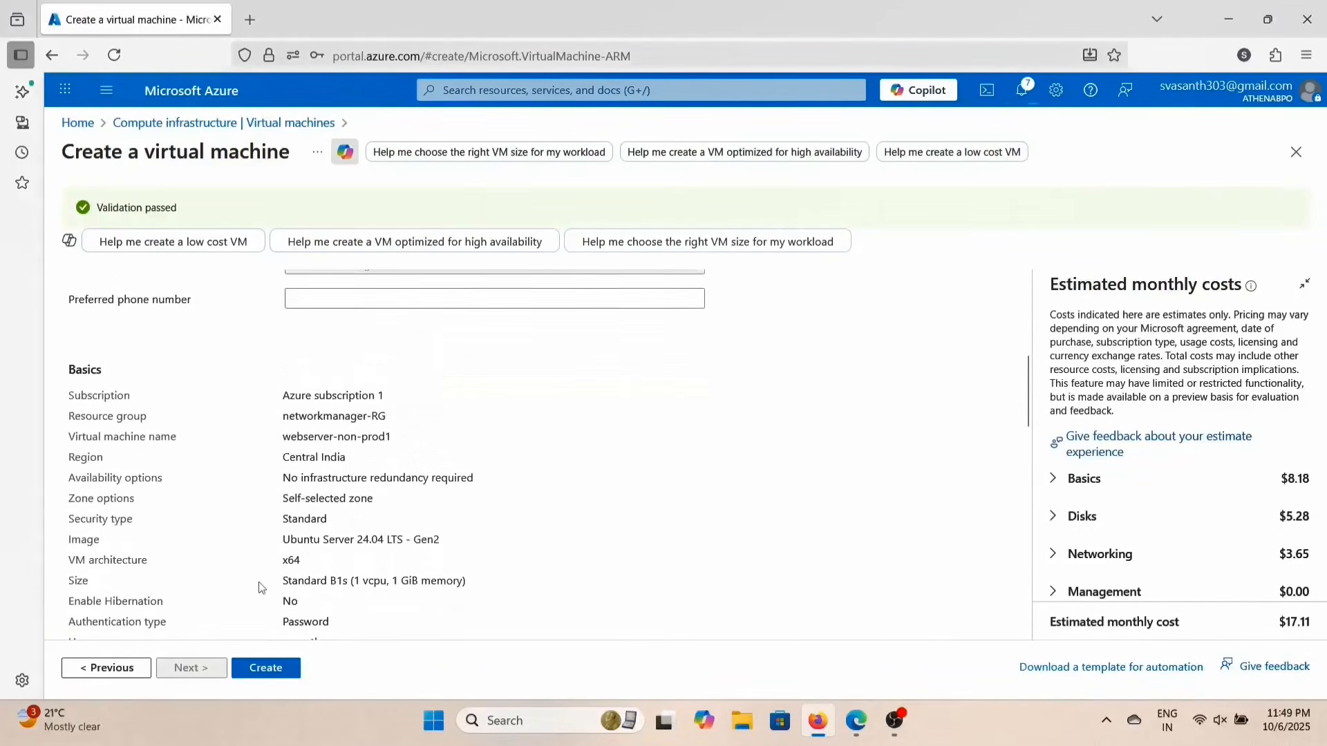
scroll(259, 588, down, 6)
click(267, 669)
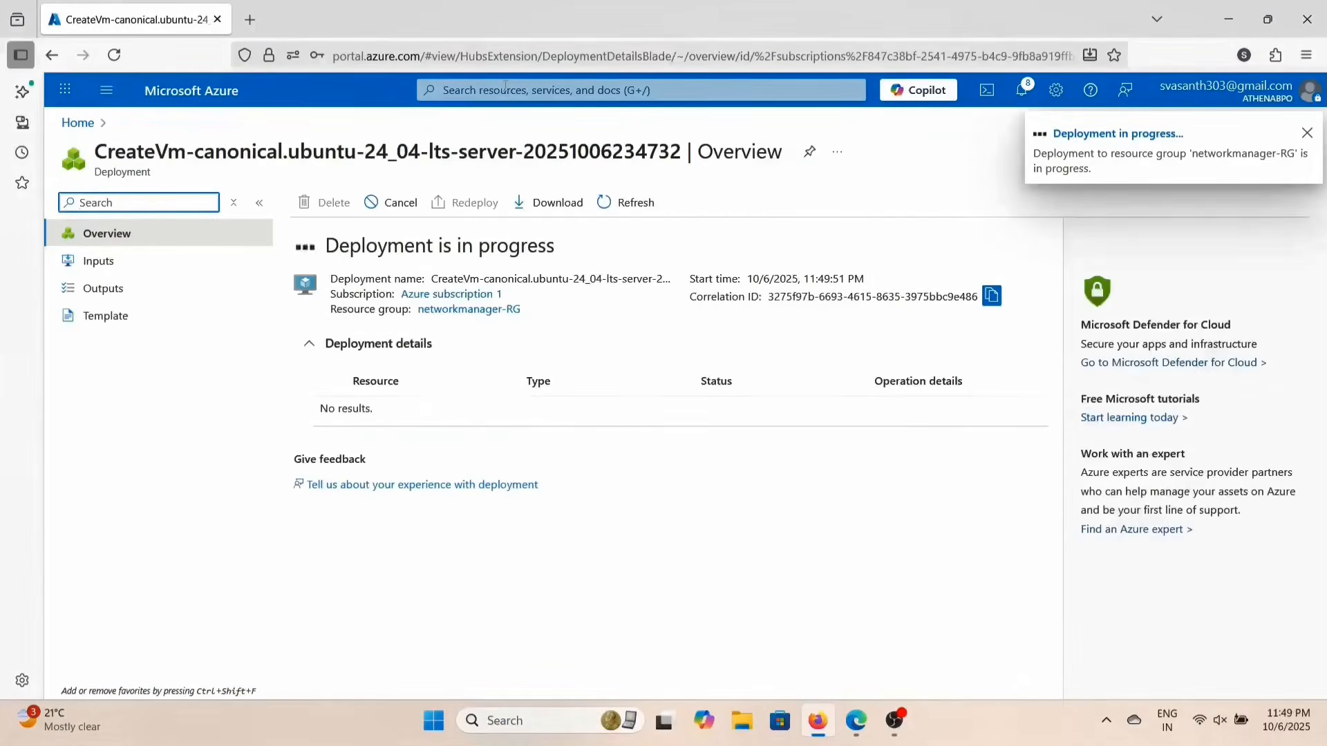
Return to the virtual machines list and start creating another virtual machine.
click(504, 86)
click(465, 366)
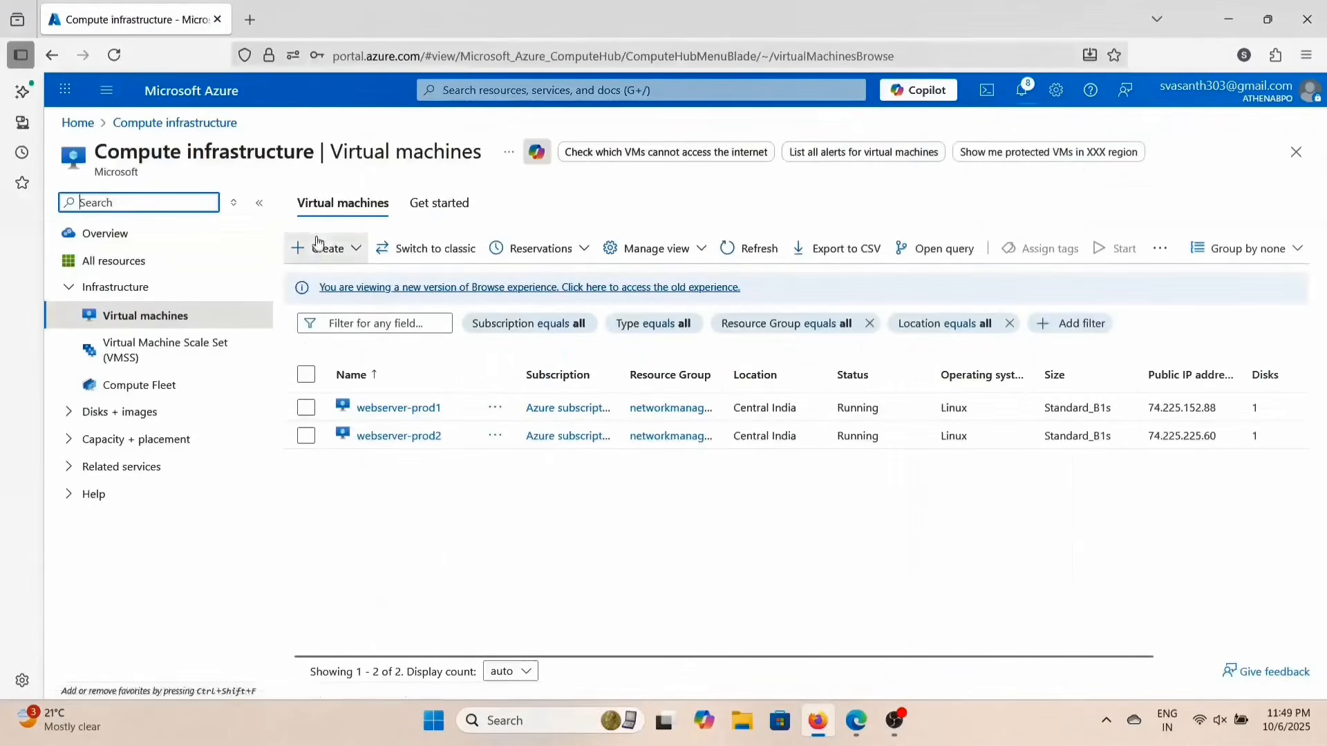
click(317, 246)
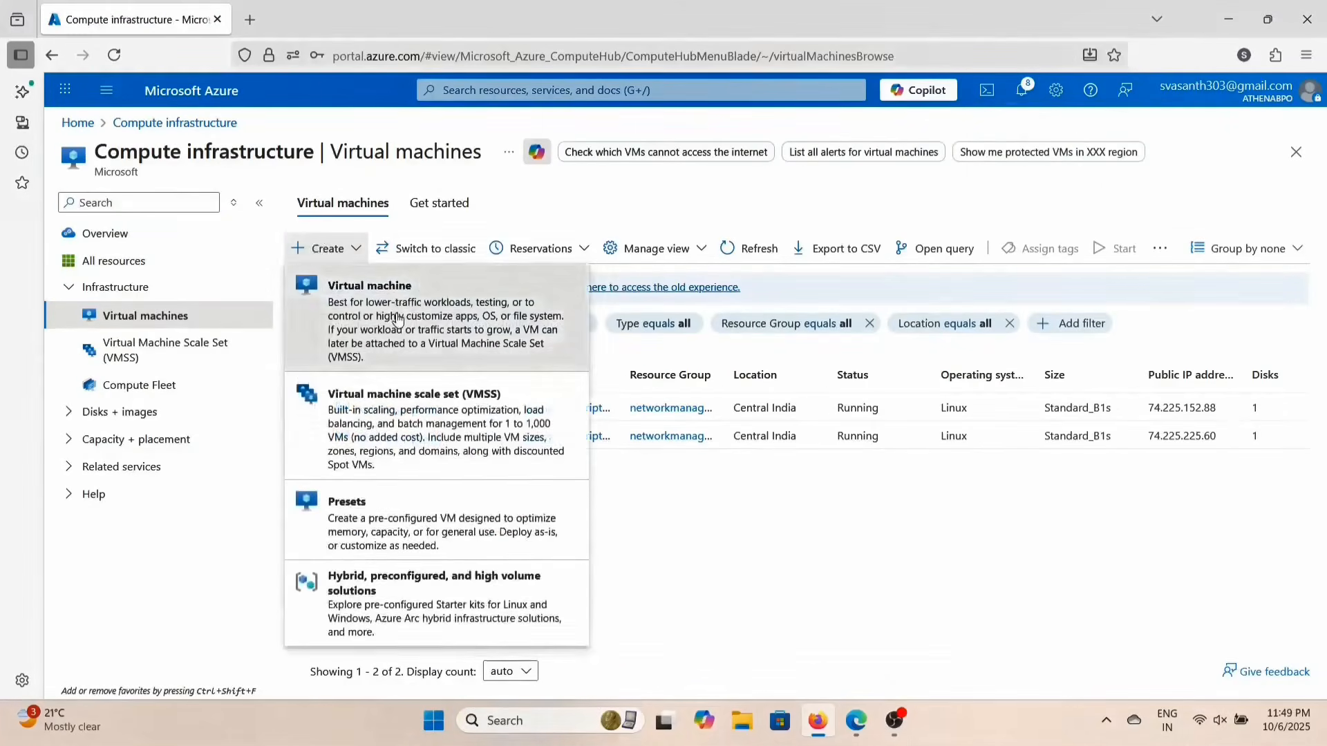
click(398, 320)
Assign the new virtual machine to resource group networkmanager-RG and name it webserver-non-prod2.
scroll(432, 353, down, 2)
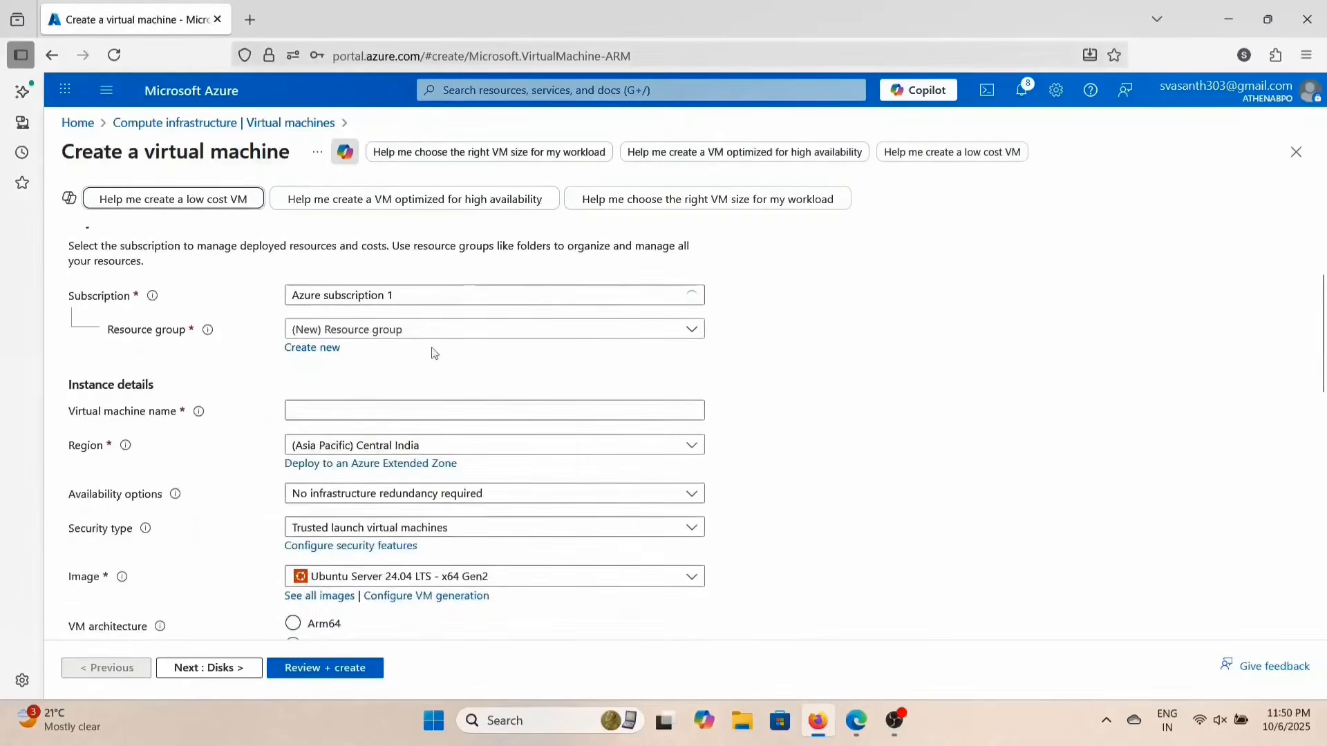
click(454, 327)
click(350, 385)
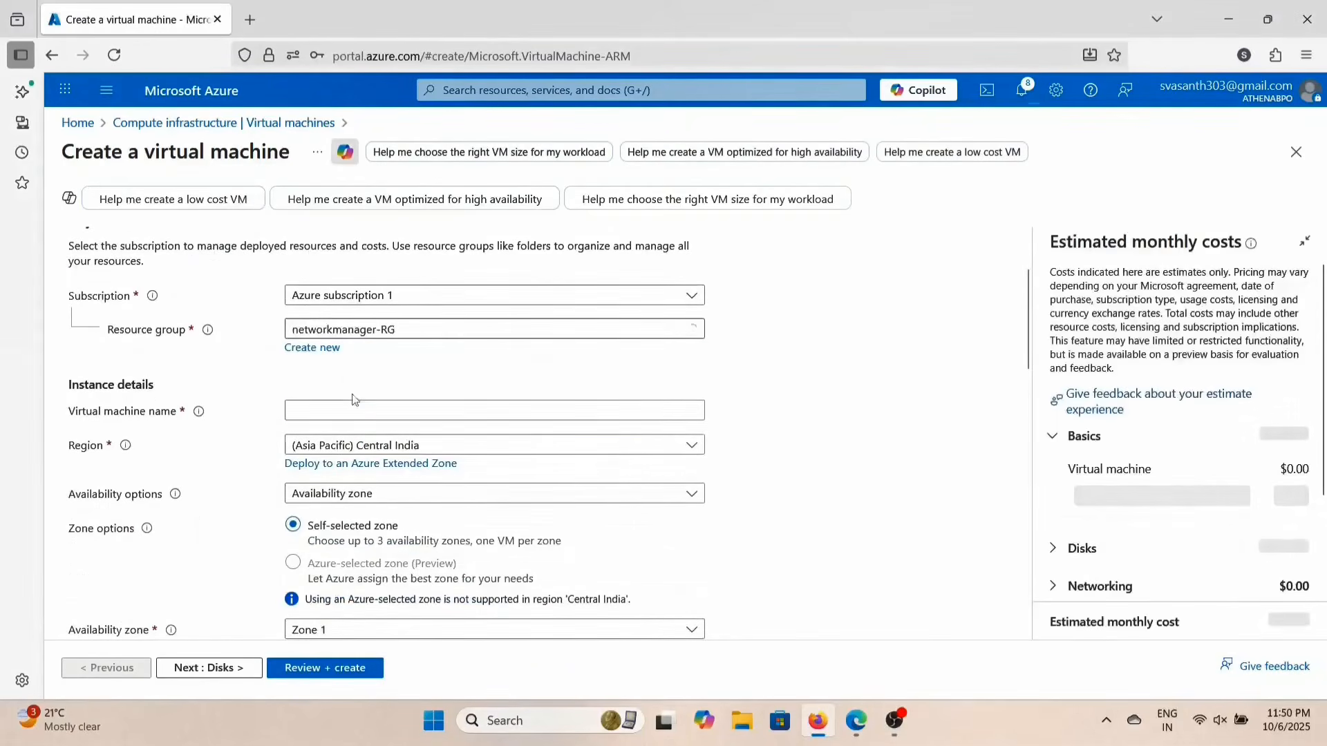
click(350, 411)
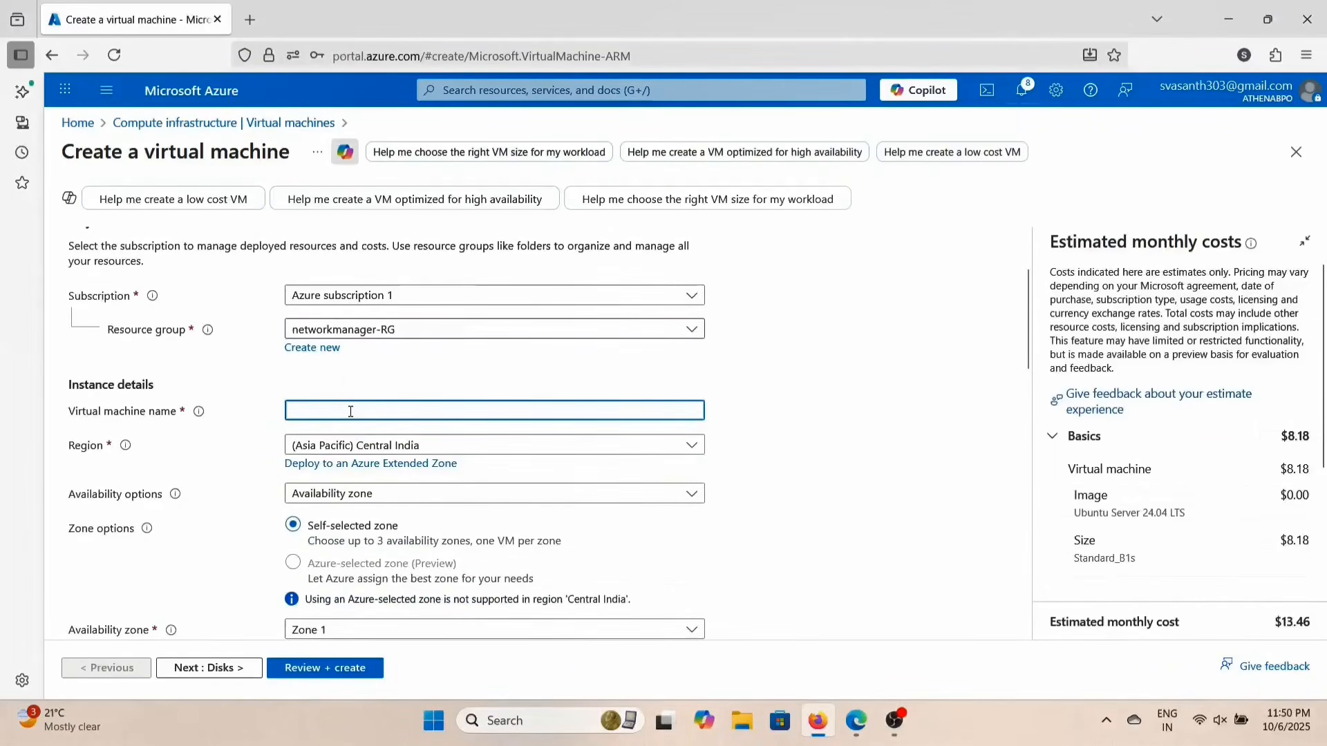
text(webserver-)
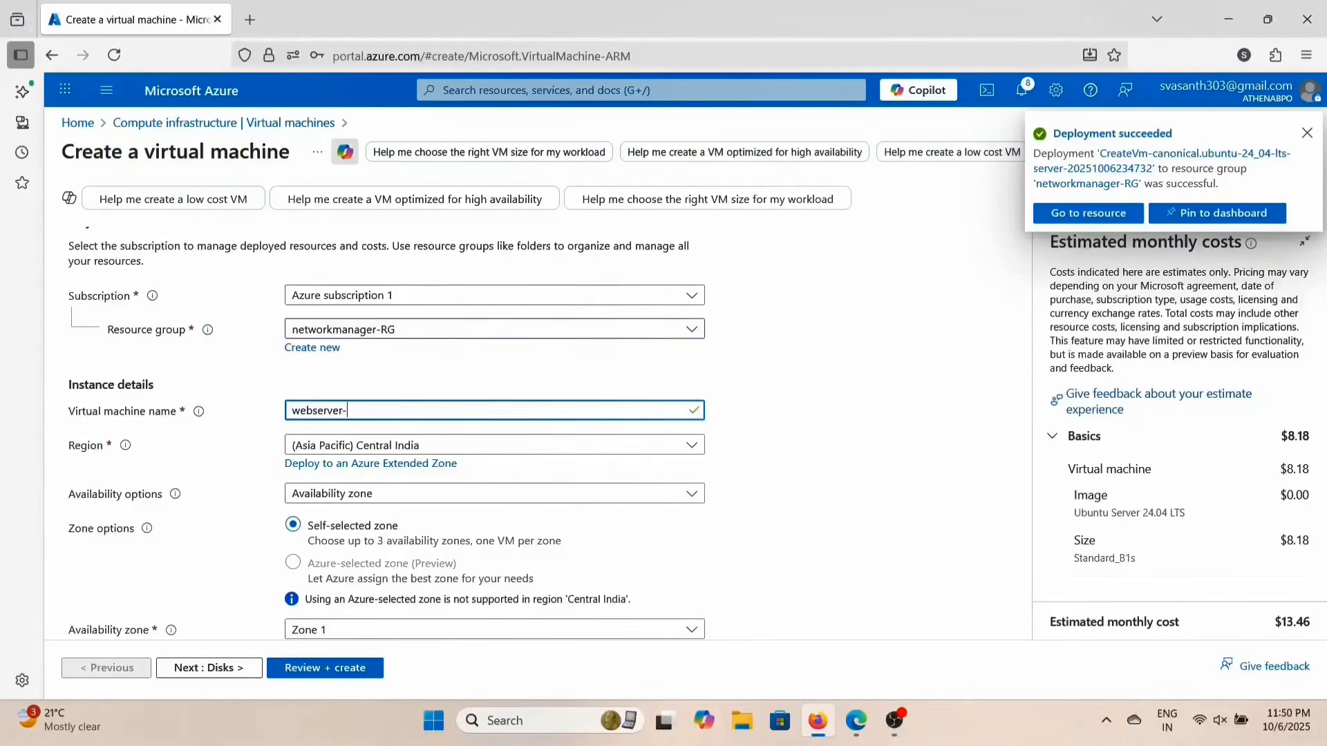
text(non-prod2)
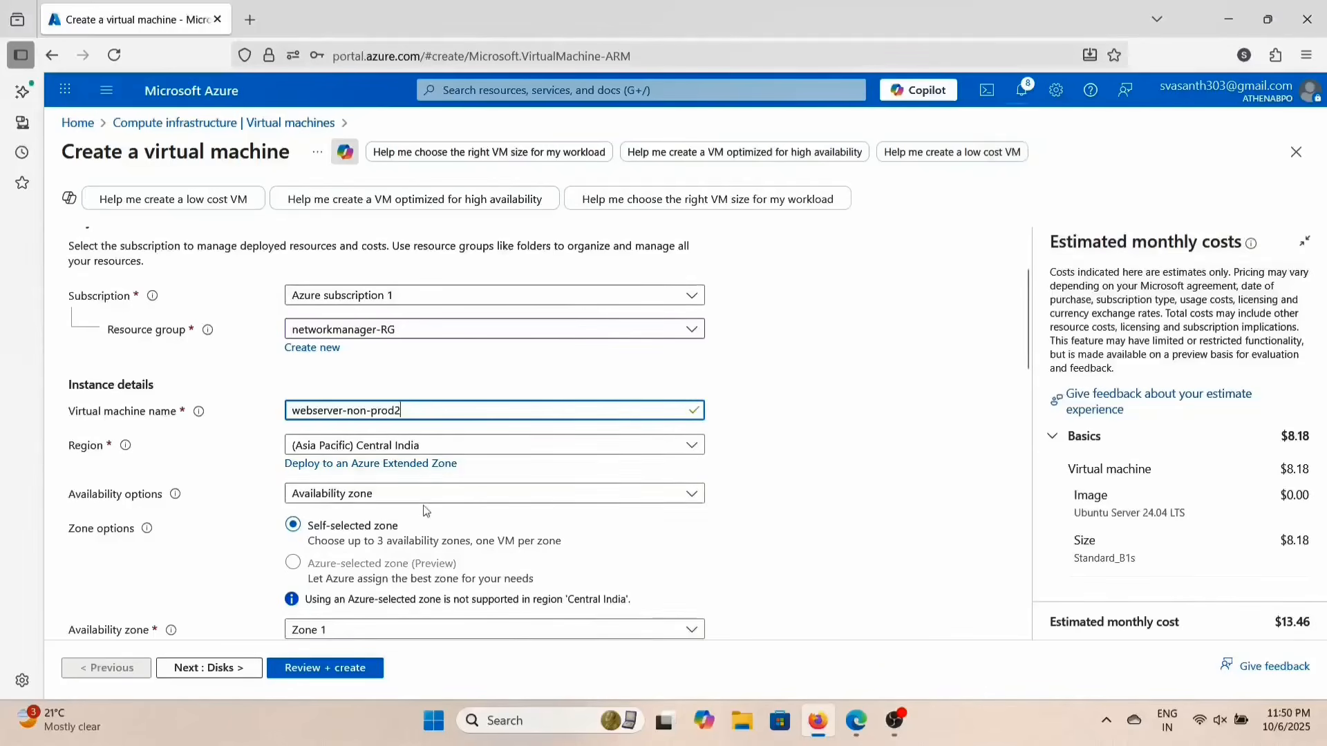
Set webserver-non-prod2 to no infrastructure redundancy required and the Standard security type.
scroll(427, 511, down, 1)
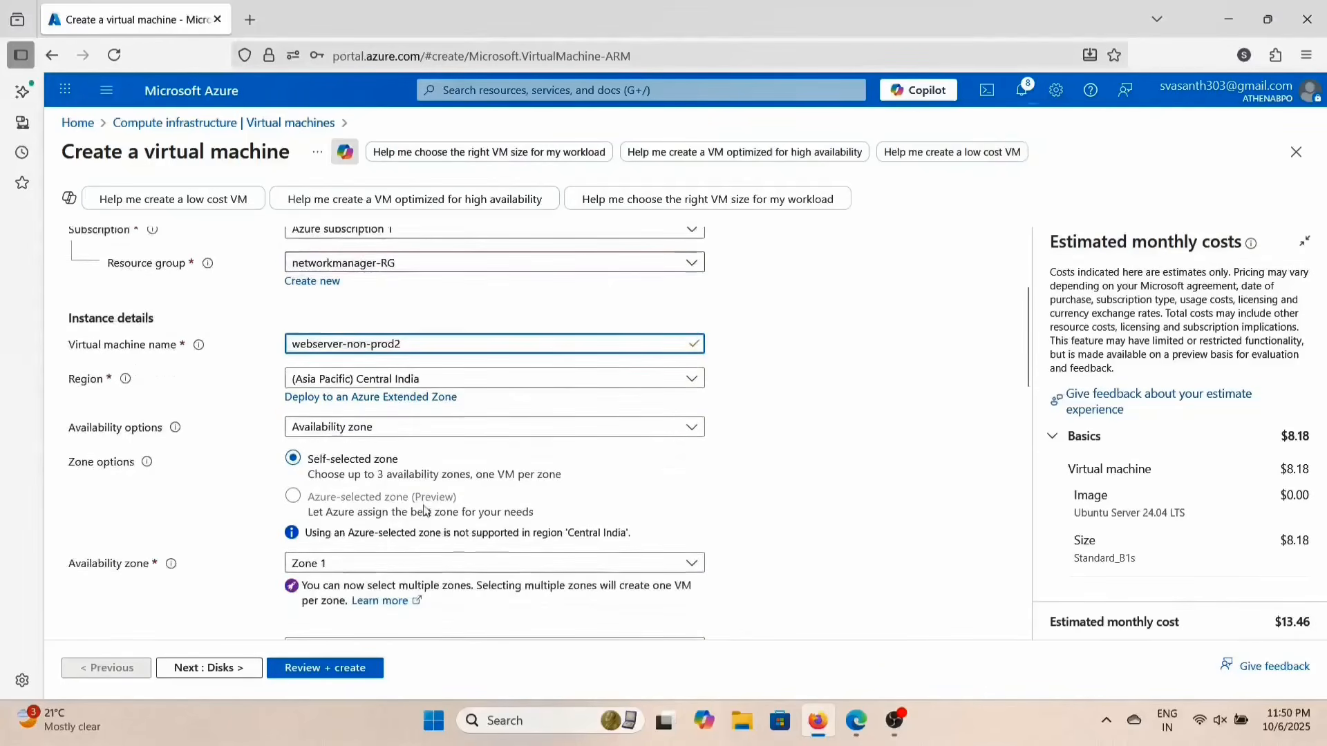
click(459, 430)
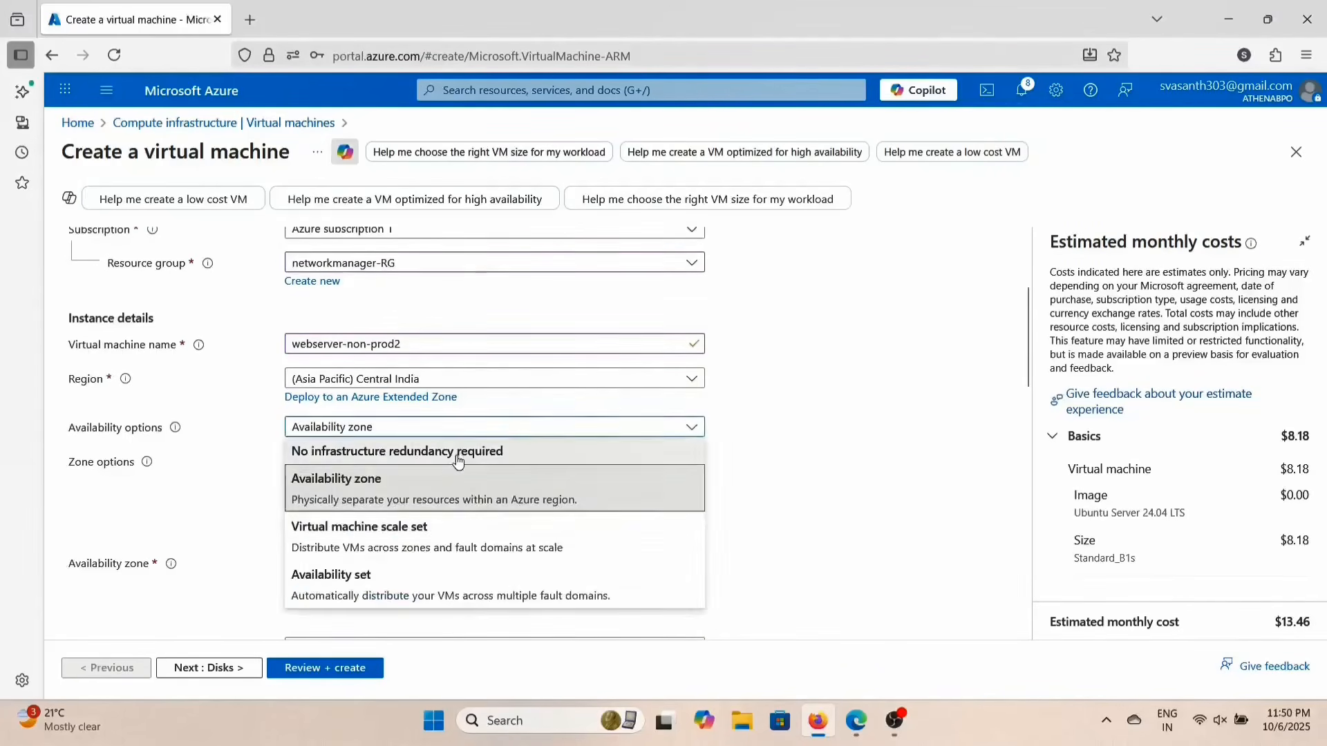
click(458, 453)
click(456, 461)
click(448, 492)
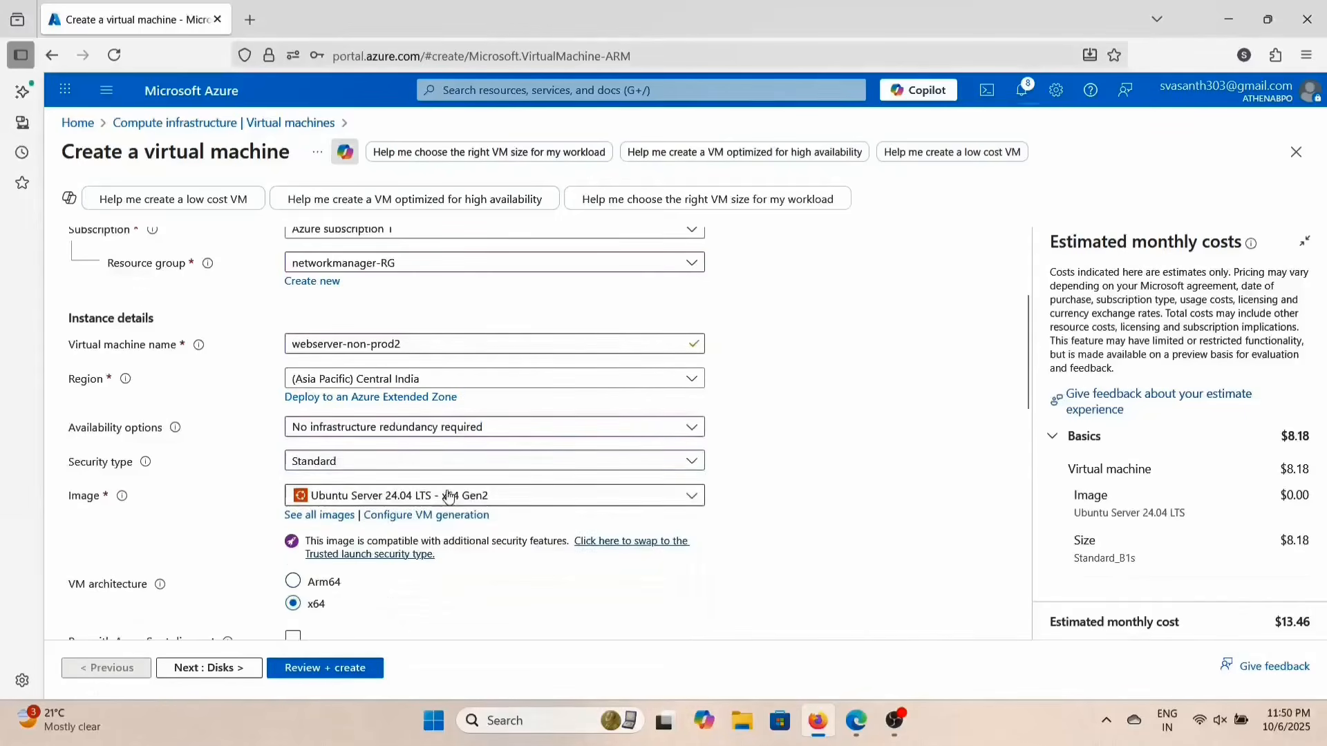
Switch the administrator account of webserver-non-prod2 to password authentication and enter the administrator username.
scroll(449, 504, down, 6)
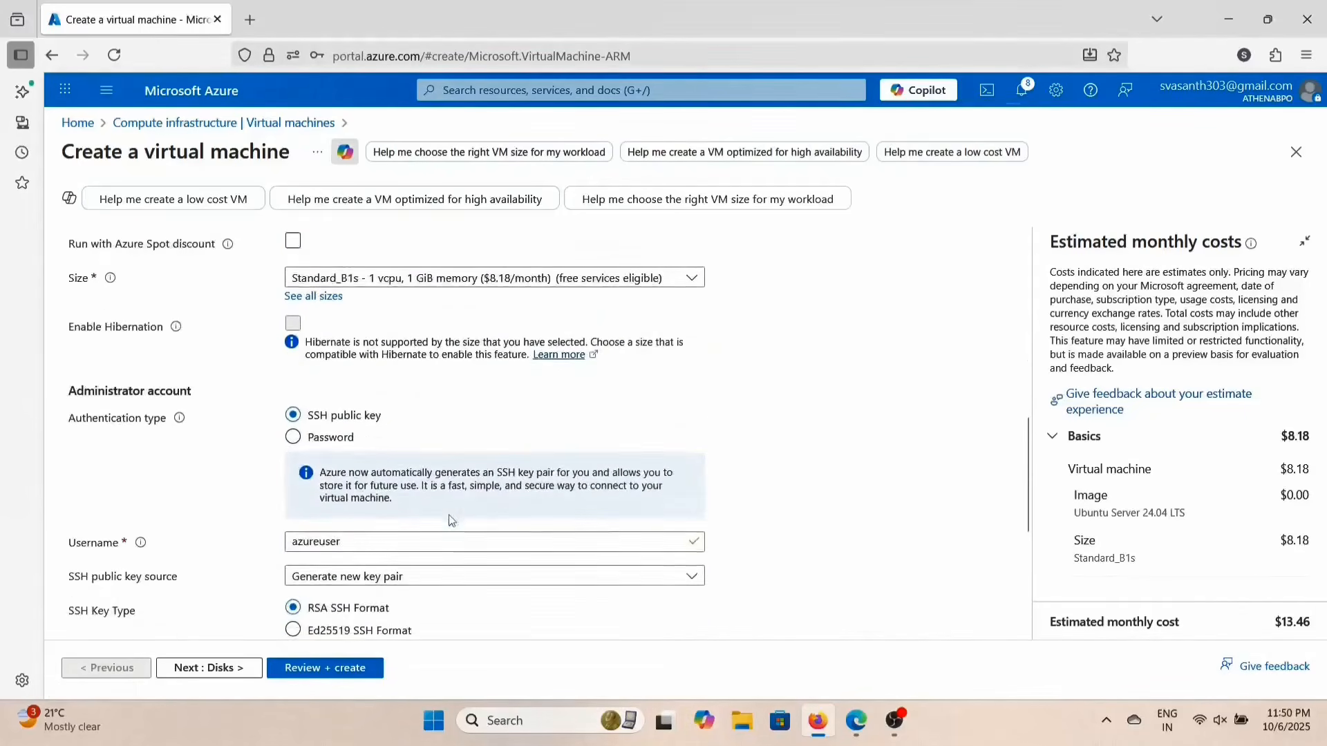
click(293, 436)
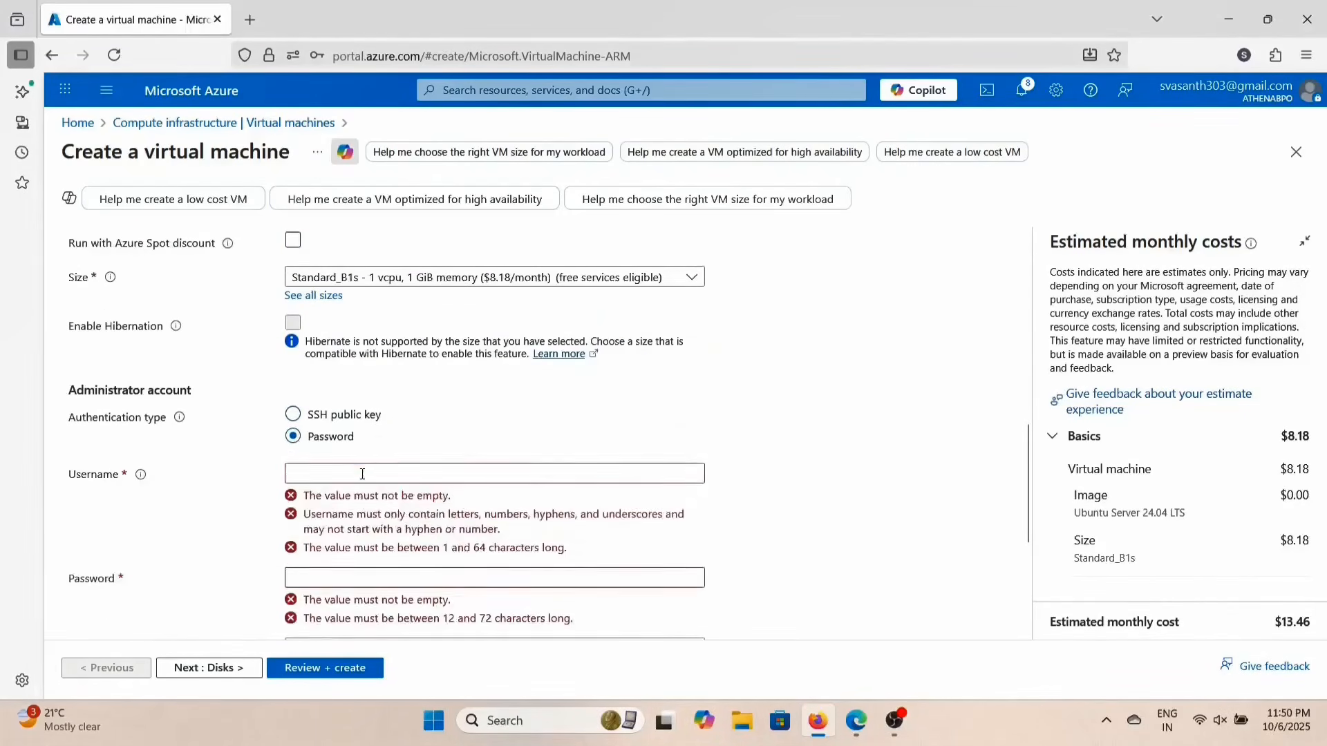
click(362, 474)
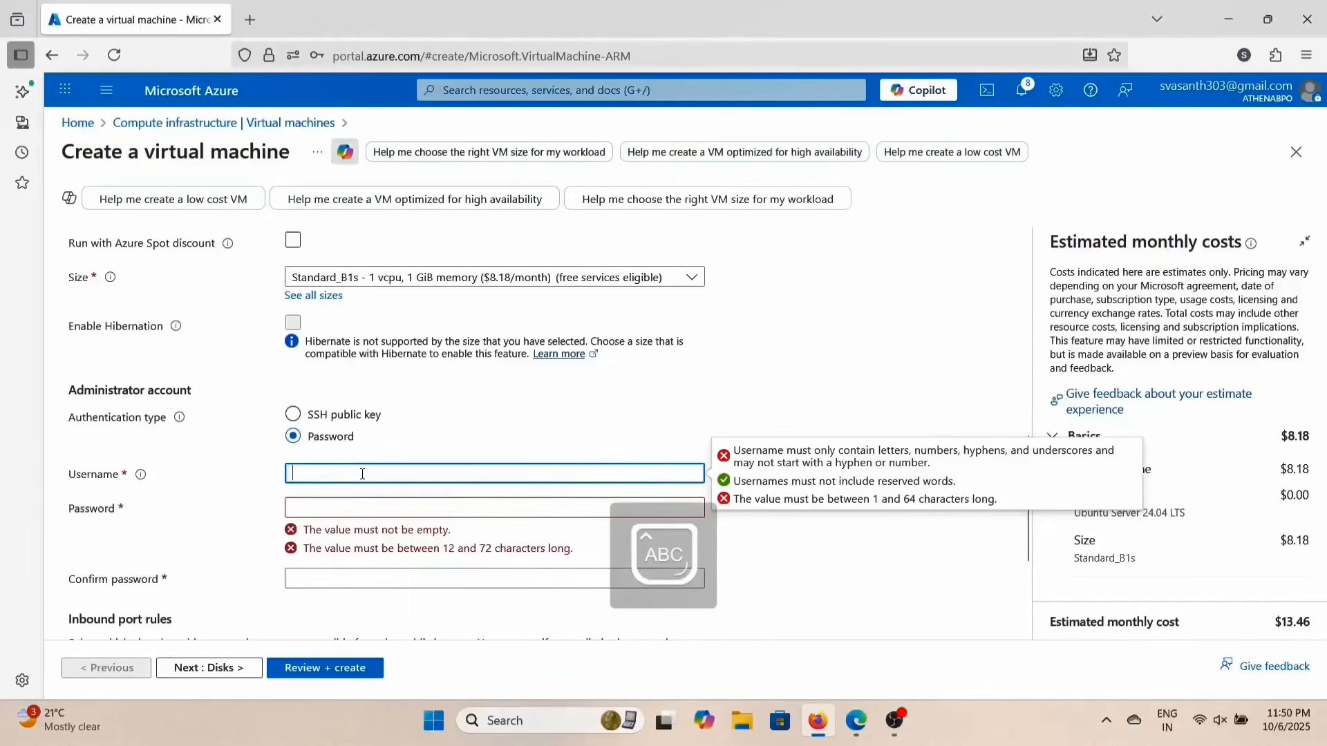
text(vasanth)
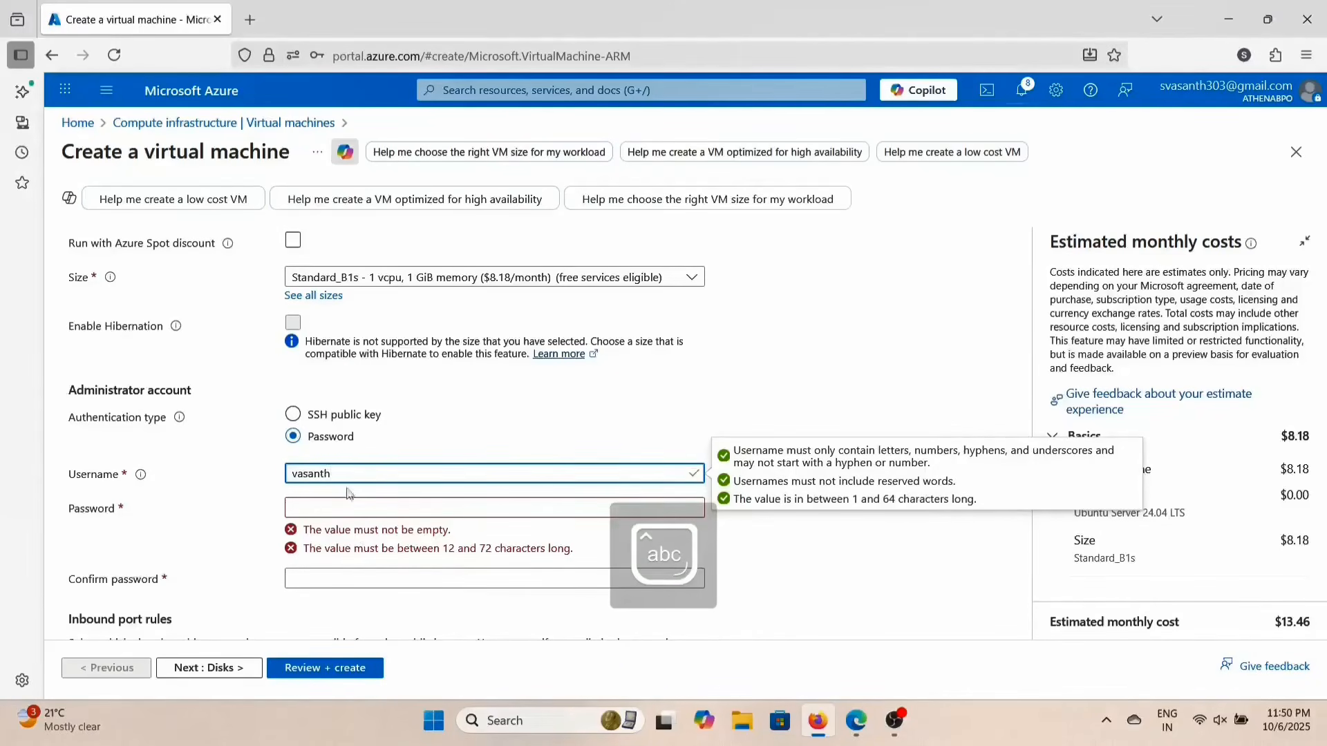
Enter the administrator account password for webserver-non-prod2 and repeat it in the confirmation field.
click(326, 509)
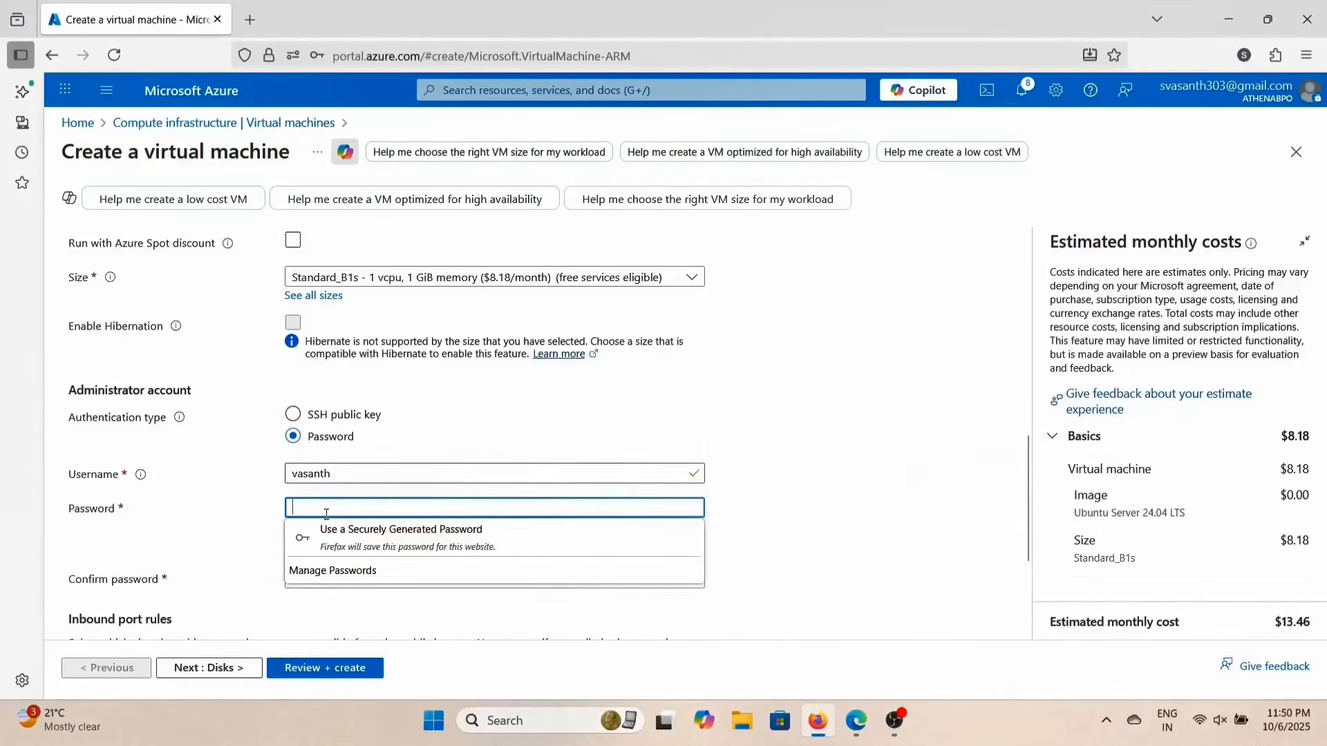
text(••••)
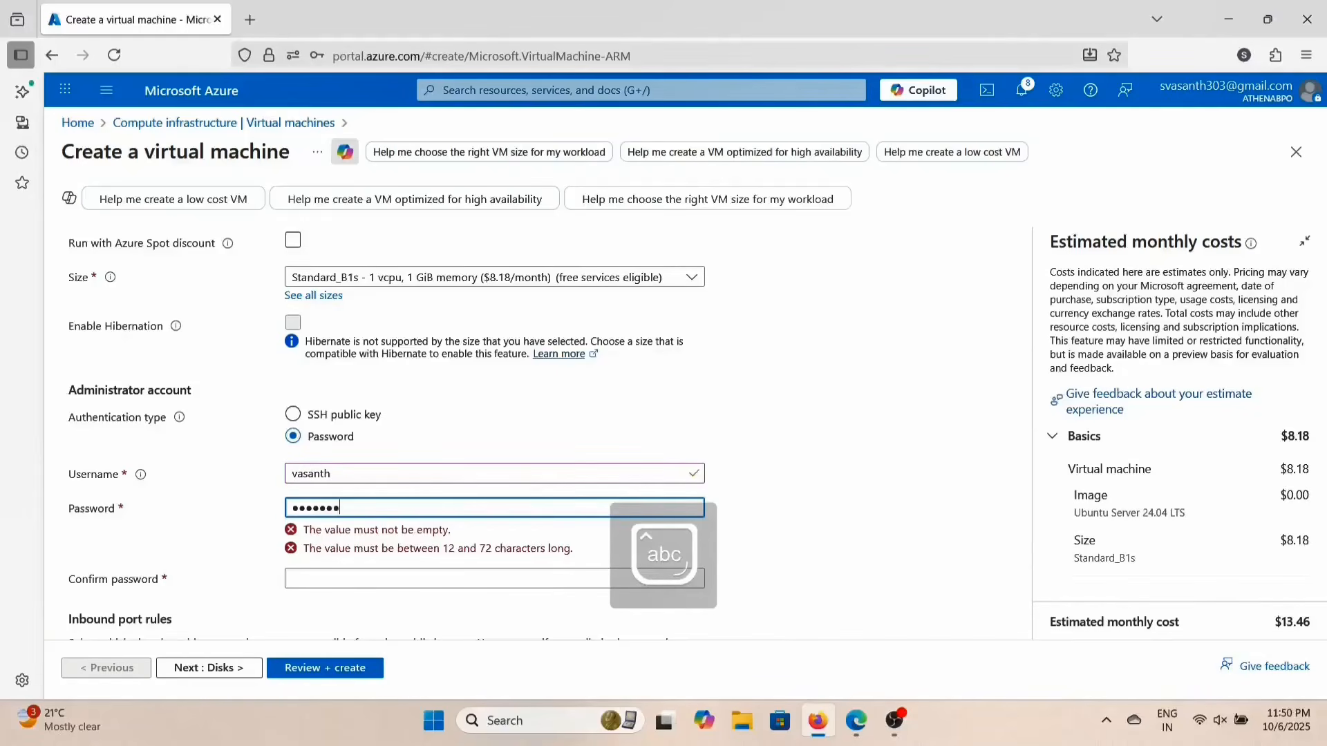
text(••••••••)
click(326, 546)
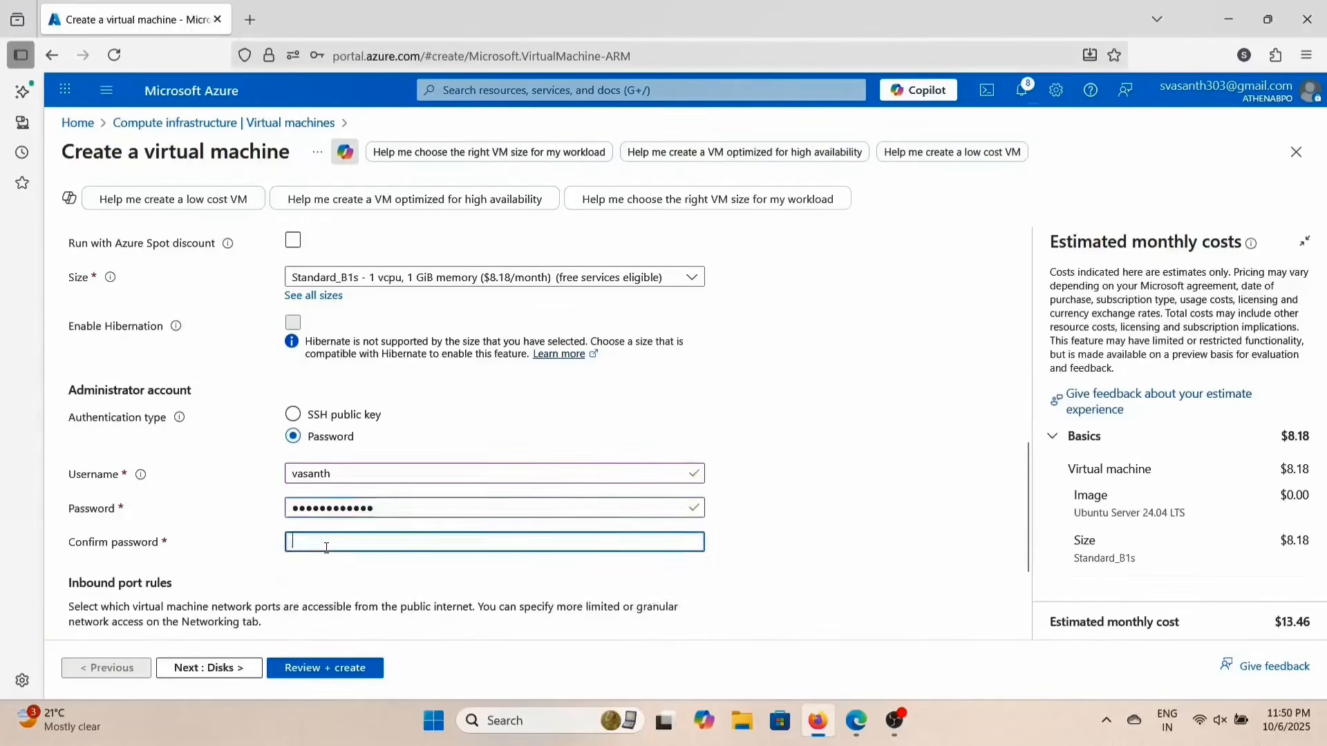
key(Caps_Lock)
text(•)
key(Caps_Lock)
text(•••••)
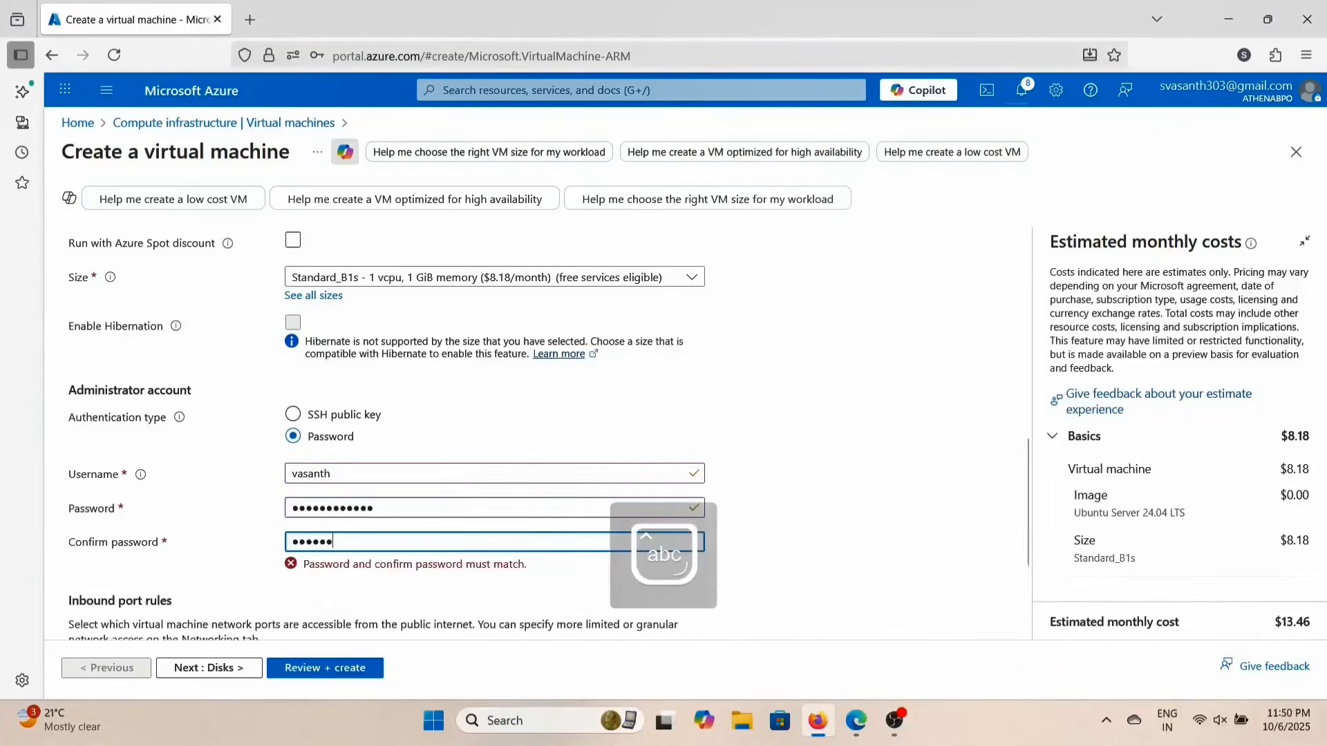
text(••••••)
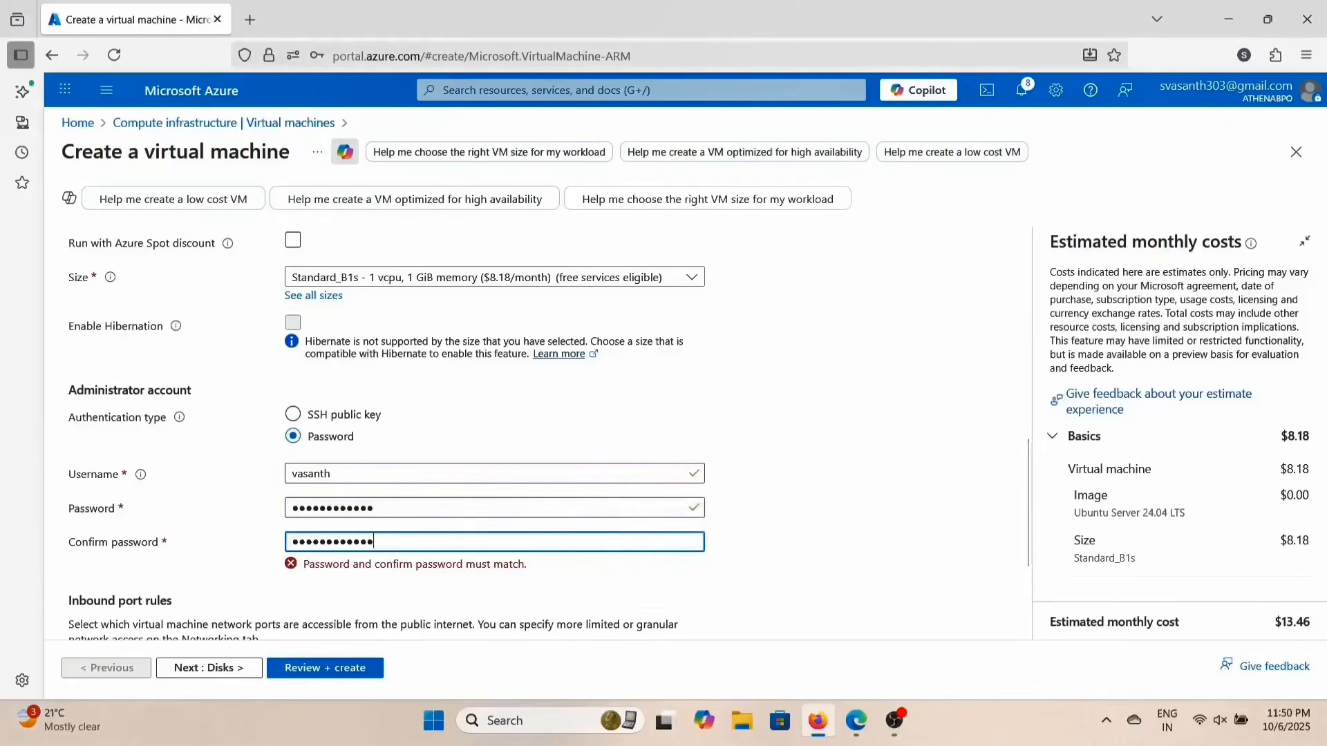
click(370, 586)
Allow HTTP (80) in addition to SSH (22) as public inbound ports for webserver-non-prod2.
scroll(377, 574, down, 3)
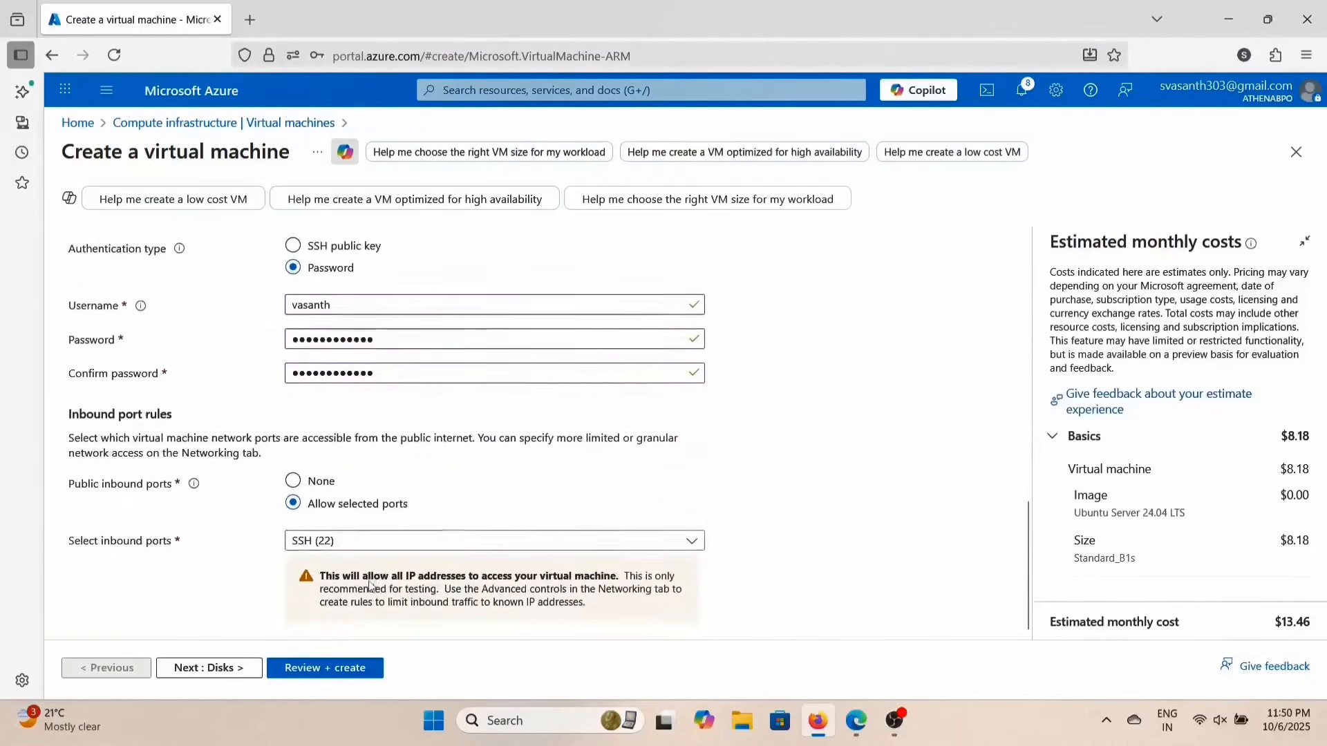
click(385, 552)
click(304, 568)
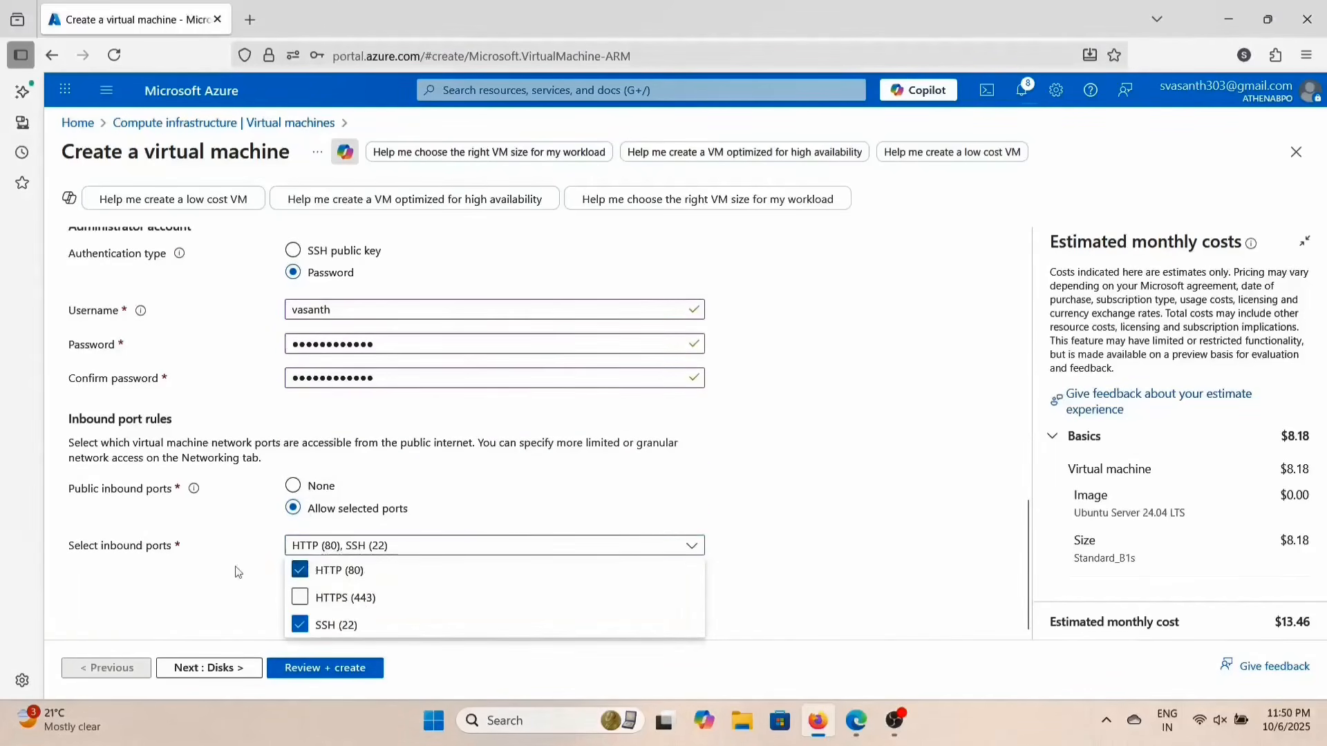
click(237, 571)
scroll(237, 572, up, 12)
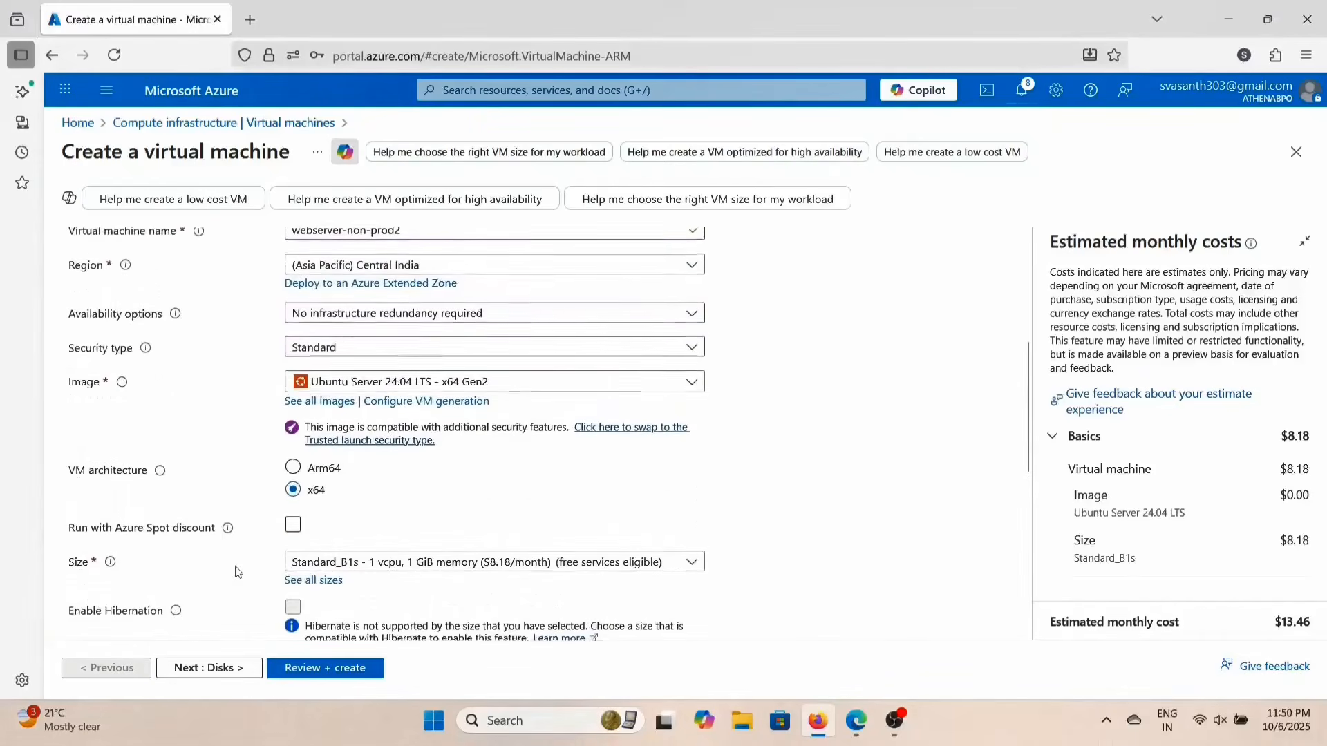
Connect the network interface of webserver-non-prod2 to the non-prod2-spoke-vnet virtual network and review its remaining networking settings.
scroll(237, 571, up, 2)
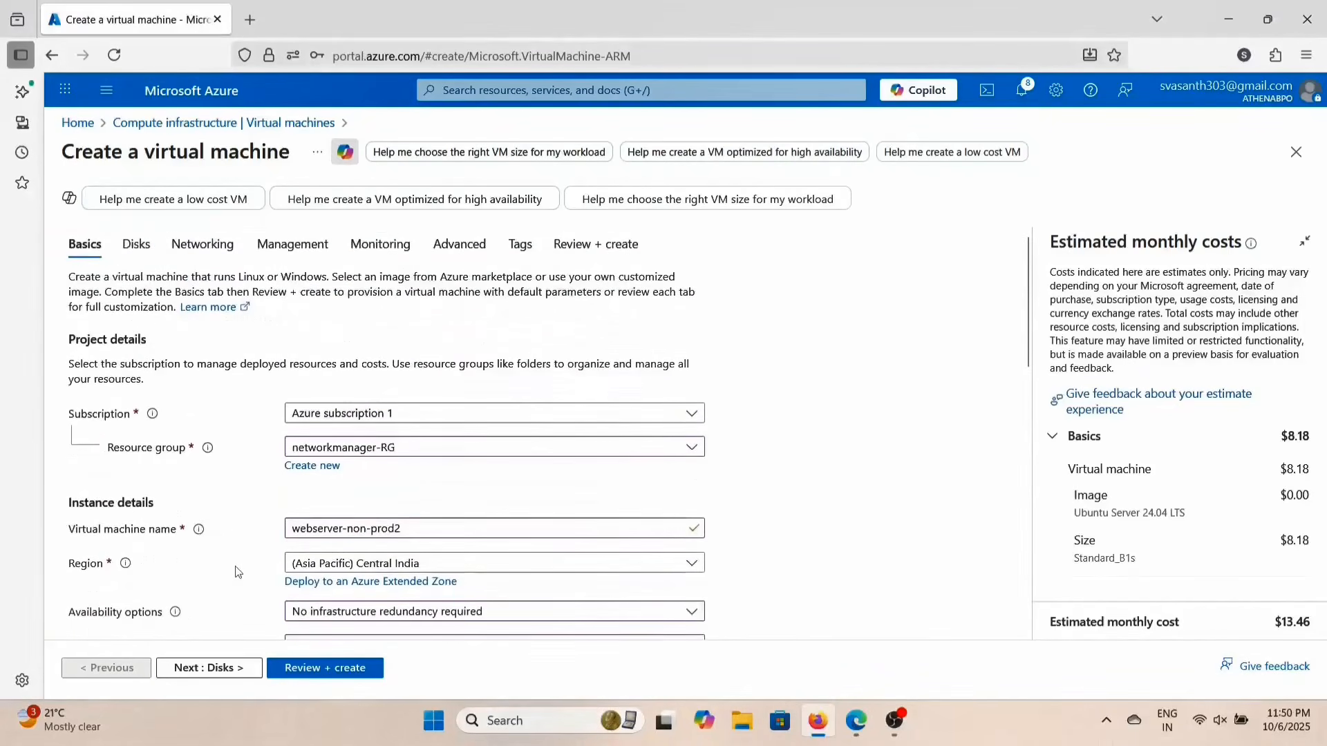
scroll(237, 571, down, 3)
scroll(237, 572, up, 5)
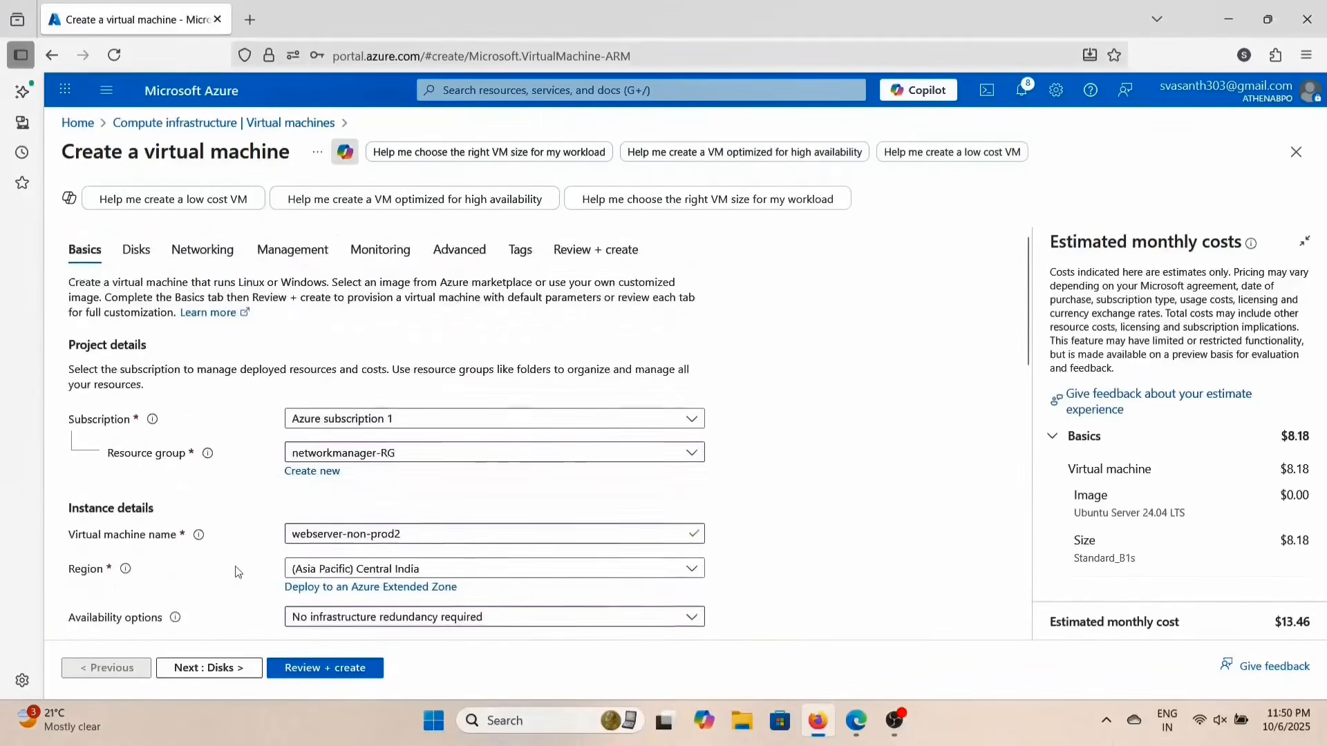
click(204, 244)
click(385, 401)
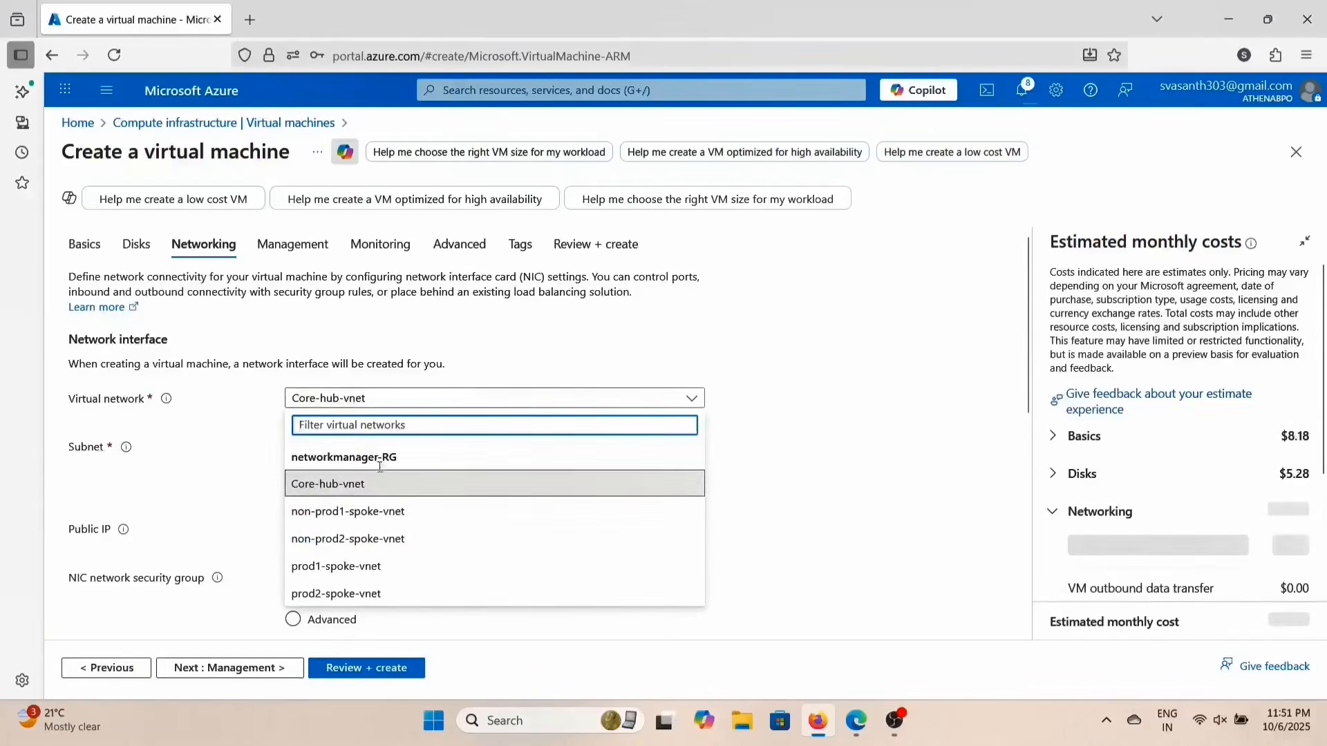
click(380, 539)
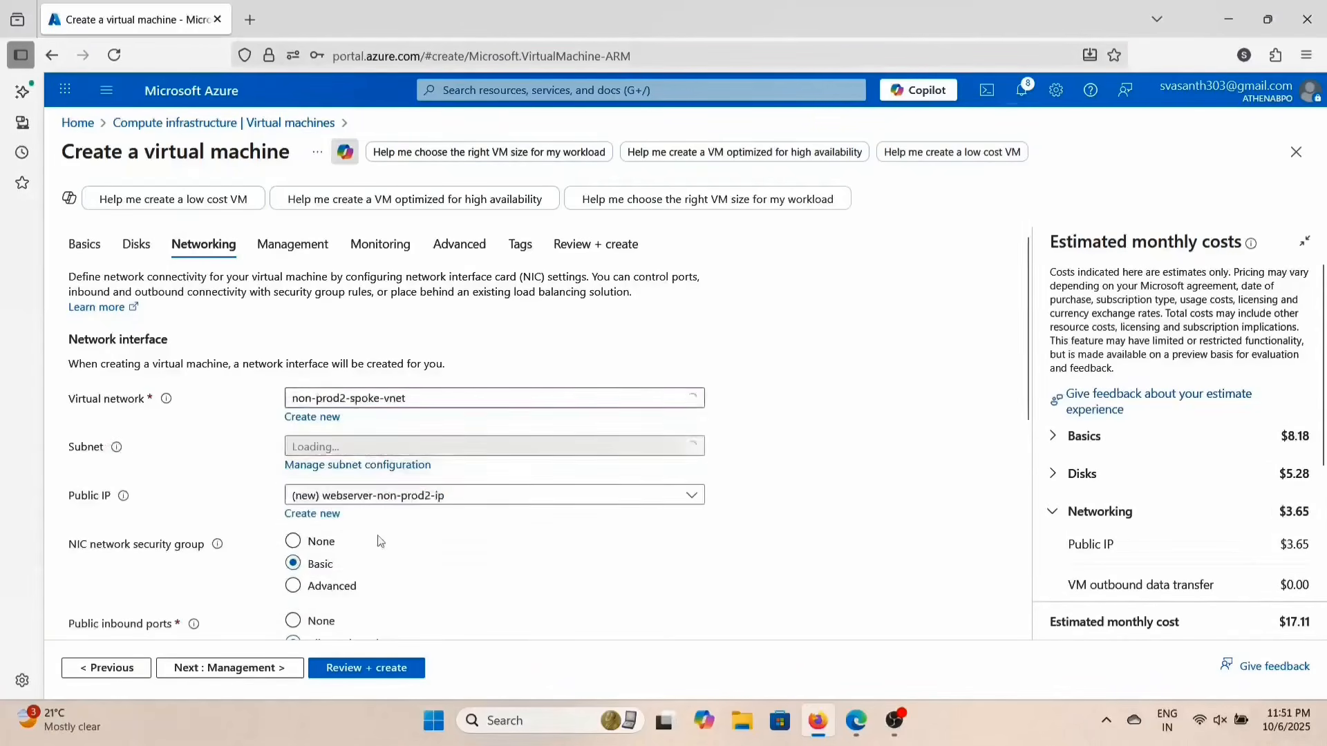
scroll(480, 544, down, 1)
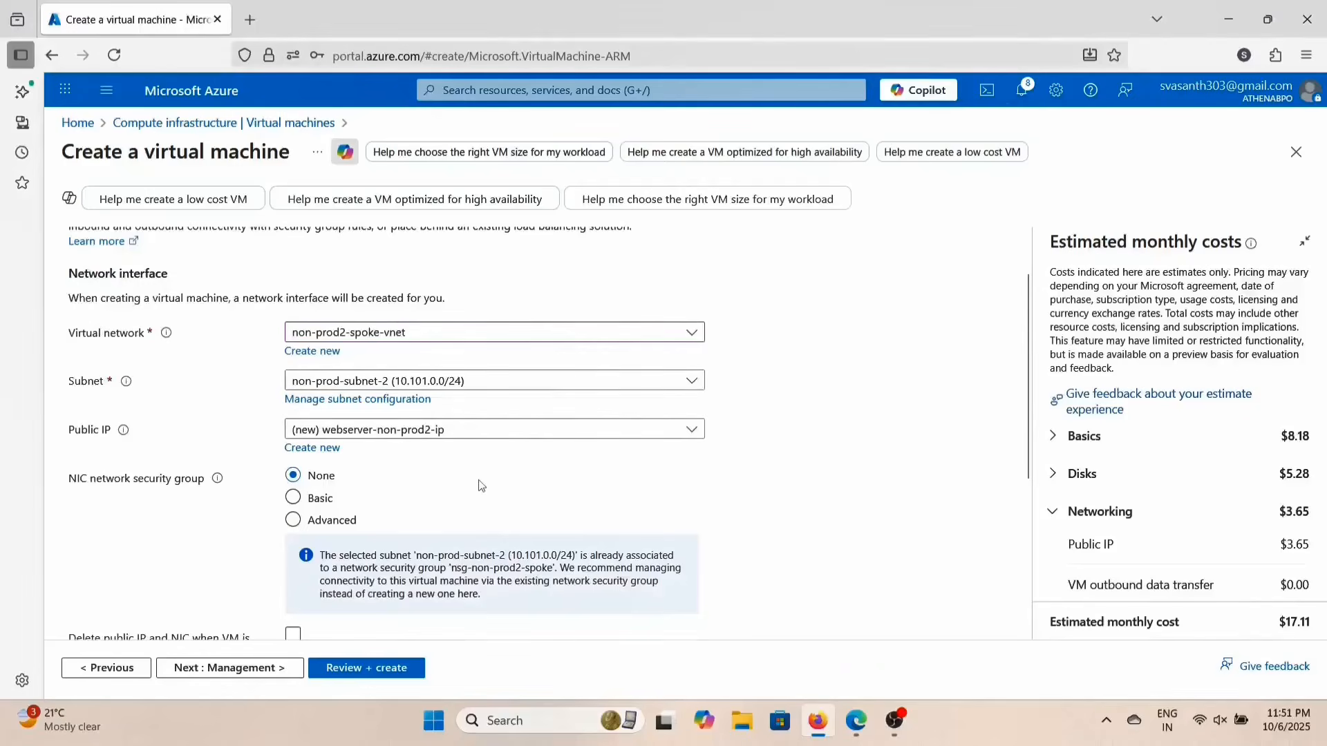
scroll(478, 483, down, 4)
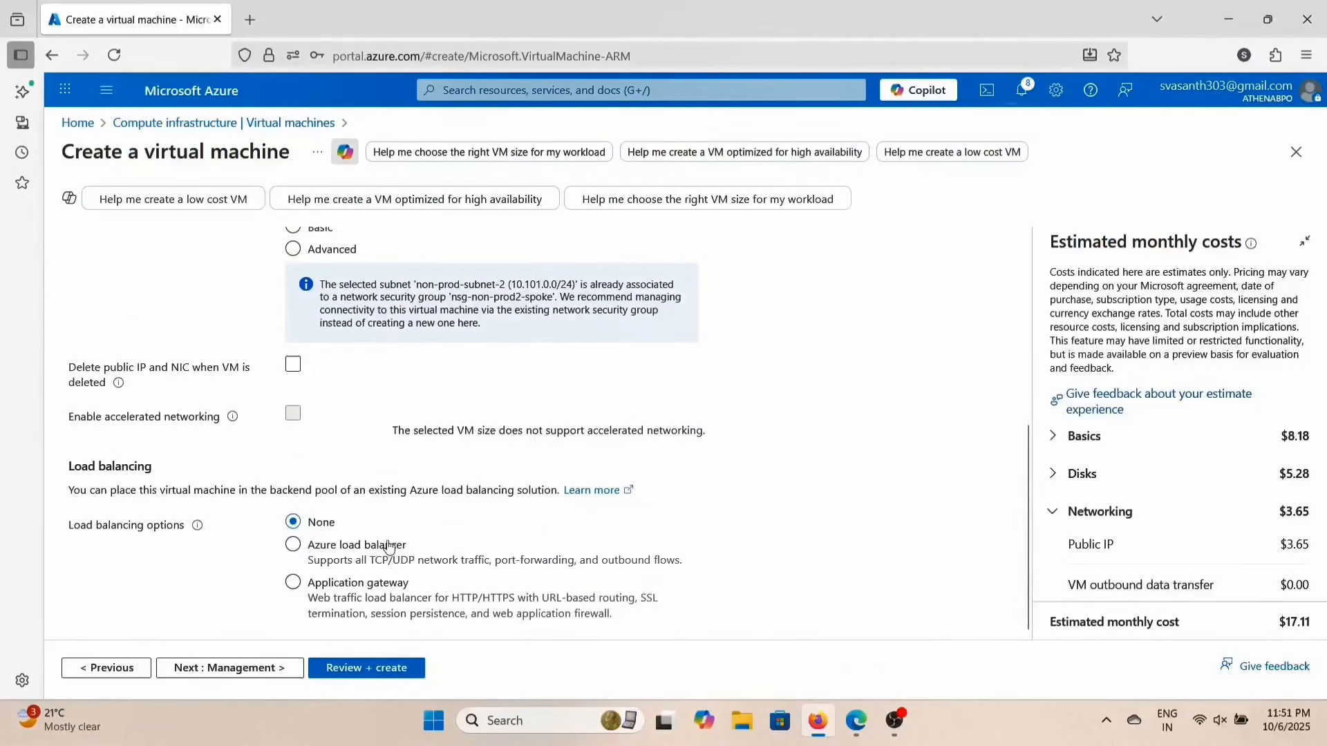
scroll(412, 484, up, 4)
scroll(413, 479, down, 4)
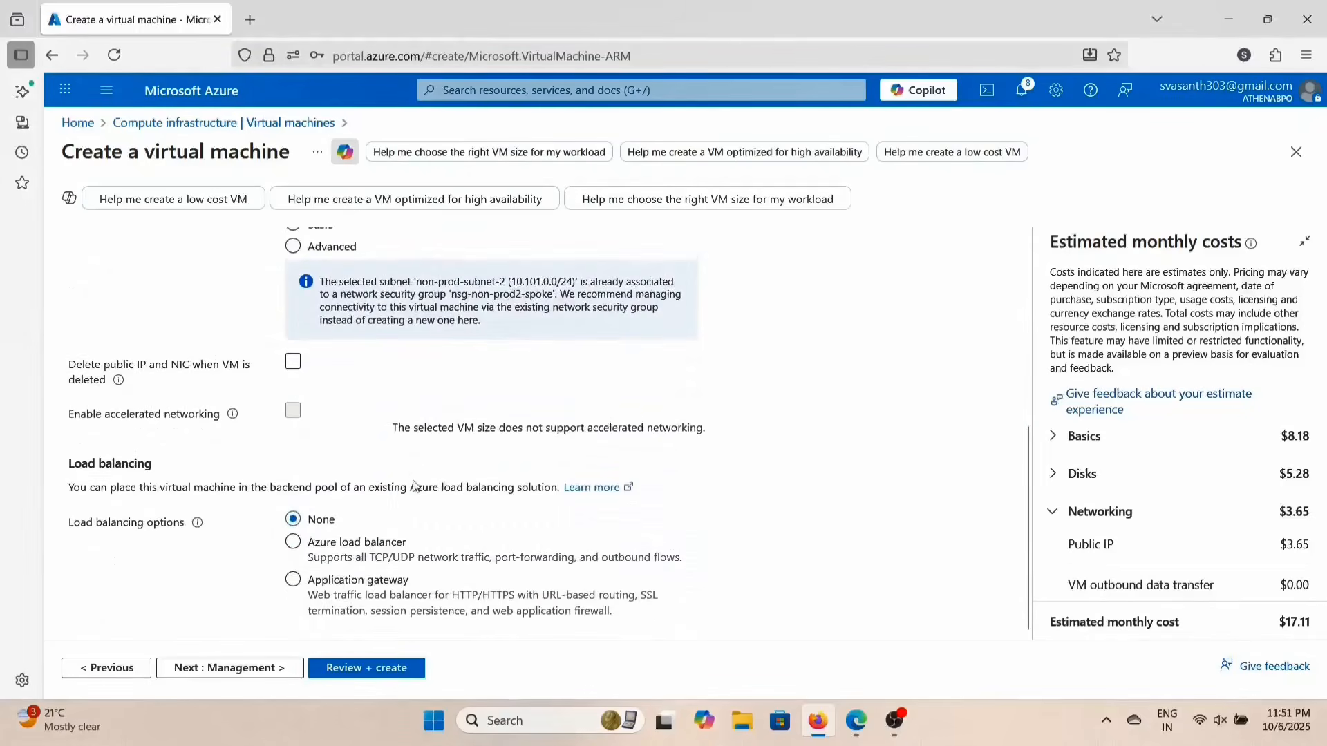
Review and create the webserver-non-prod2 virtual machine, and check its deployment in the portal notifications.
click(379, 668)
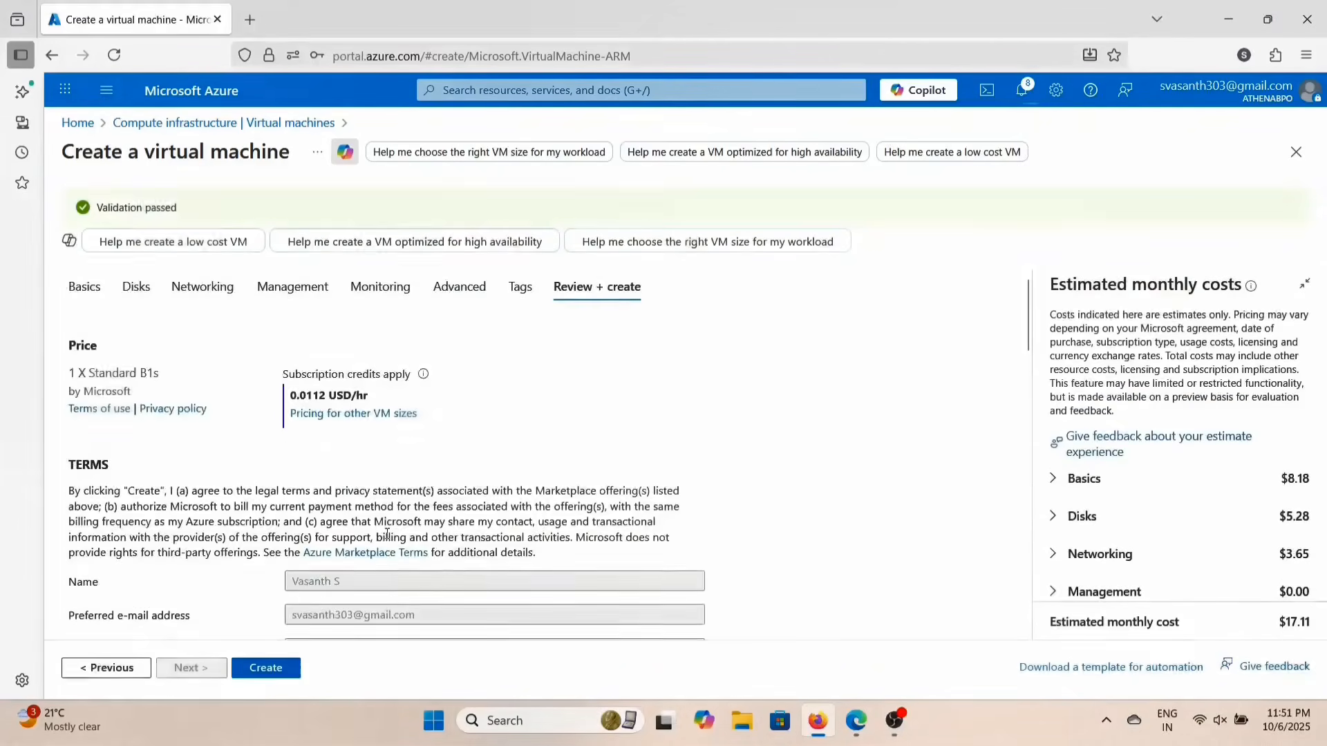
scroll(387, 539, down, 10)
scroll(387, 539, down, 2)
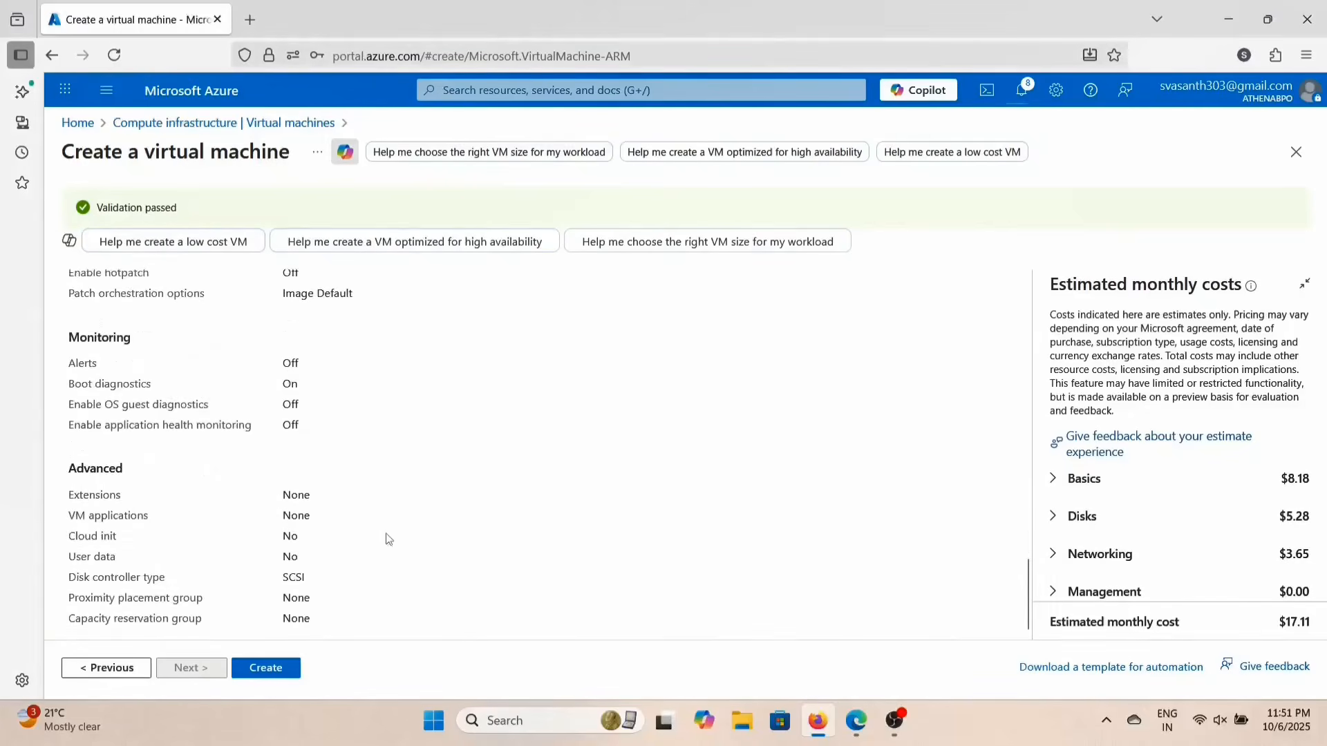
click(259, 668)
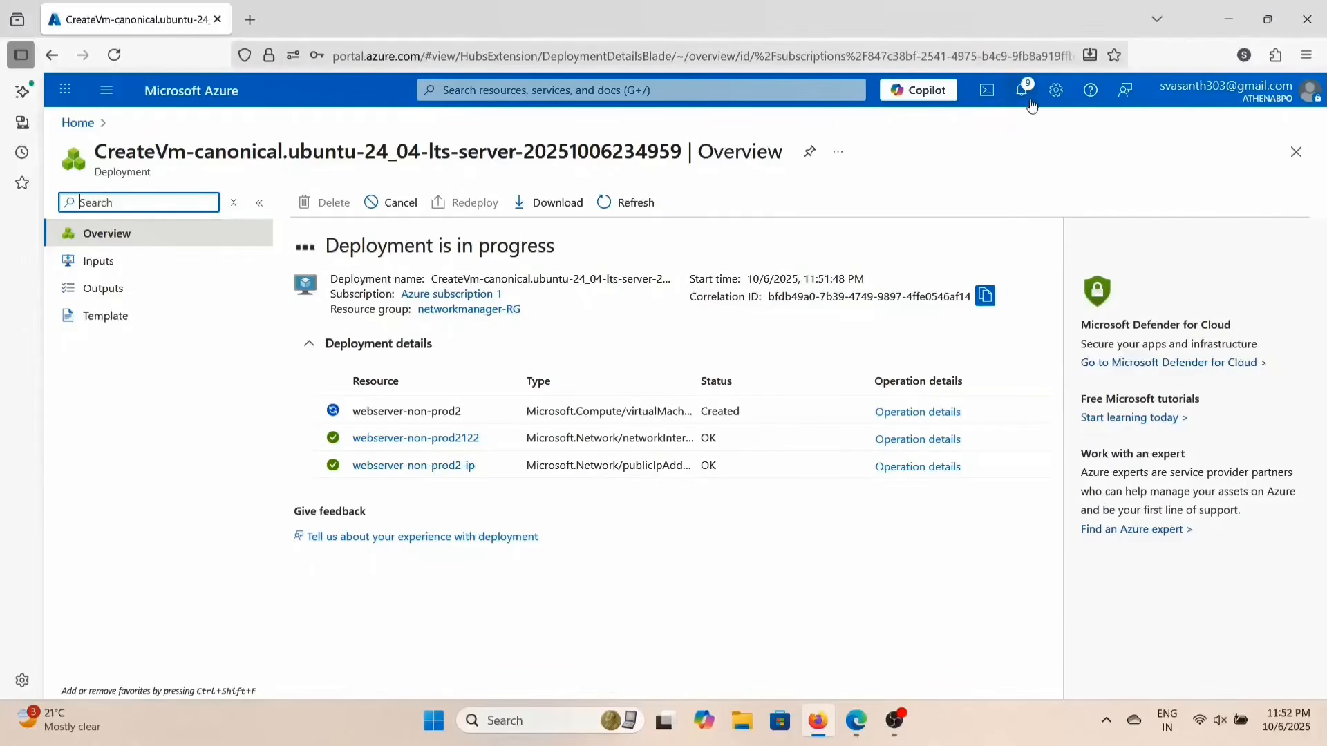
click(1027, 101)
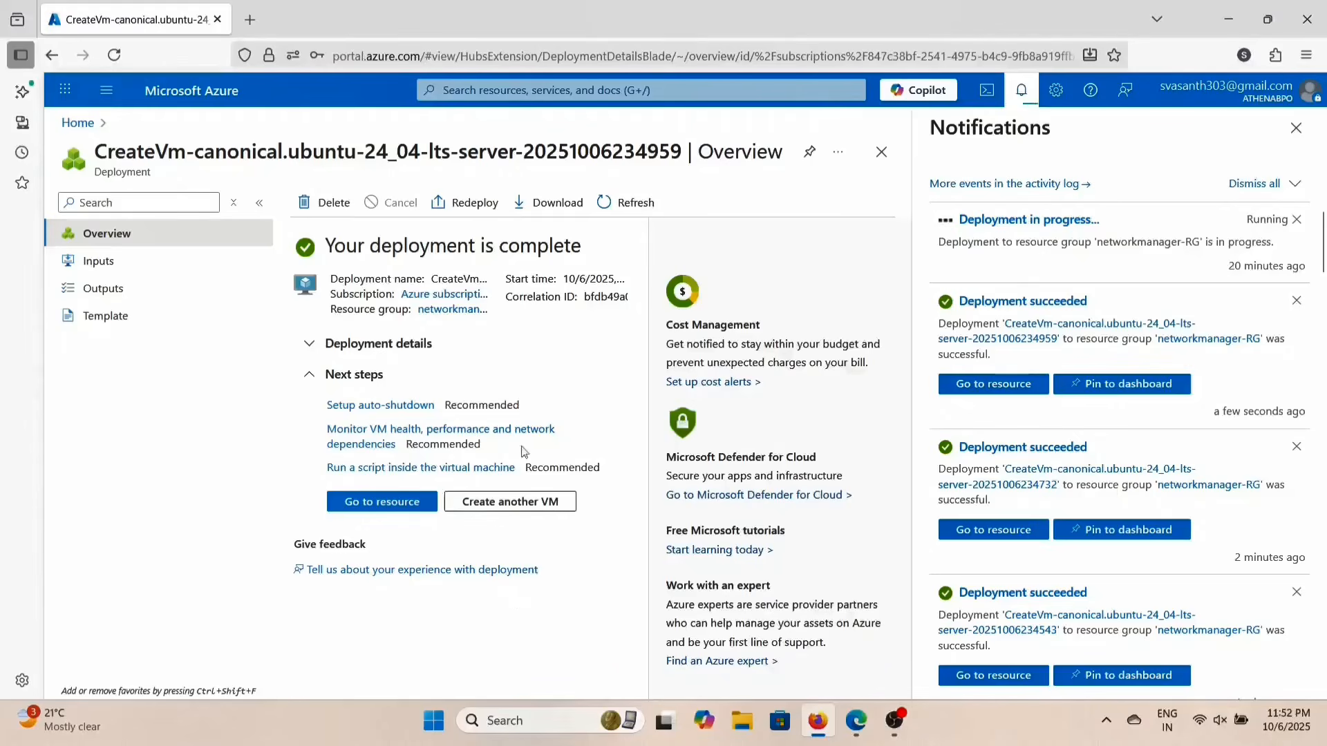
Open the core-bastion resource and examine its overview details.
click(513, 89)
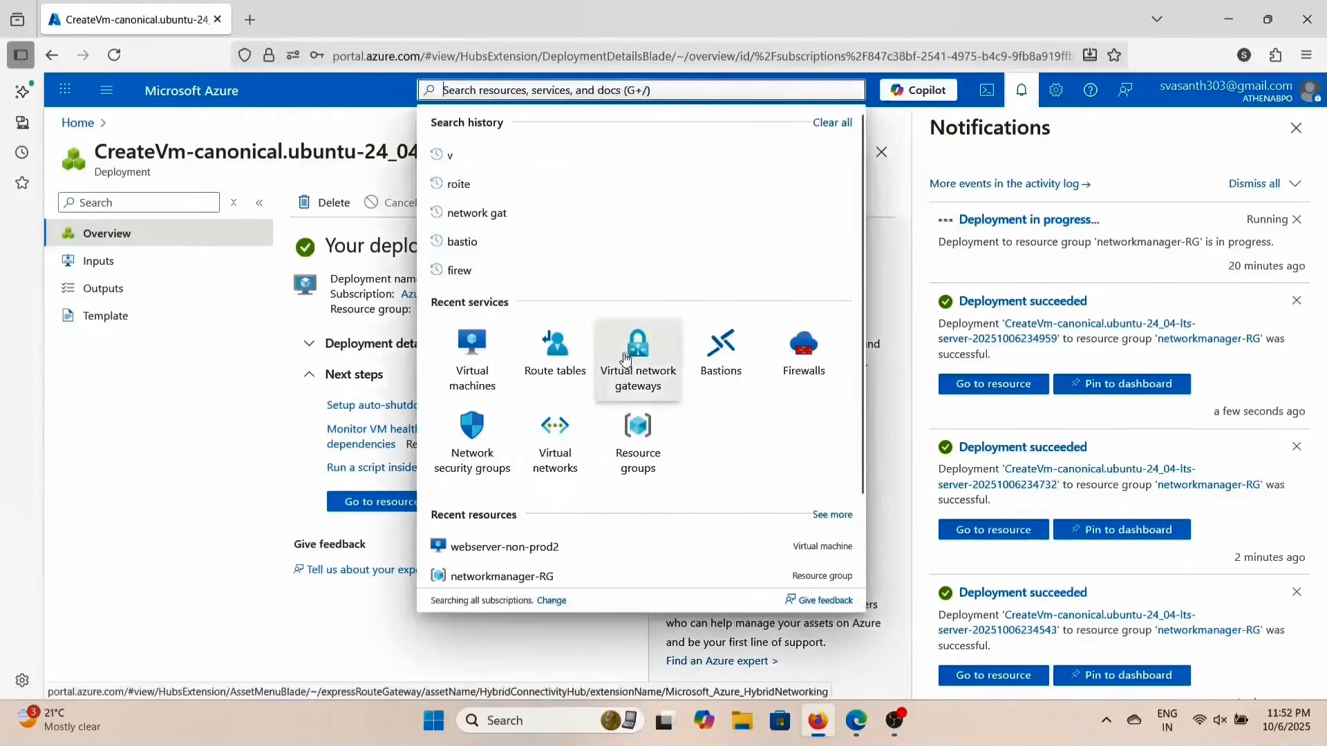
click(724, 351)
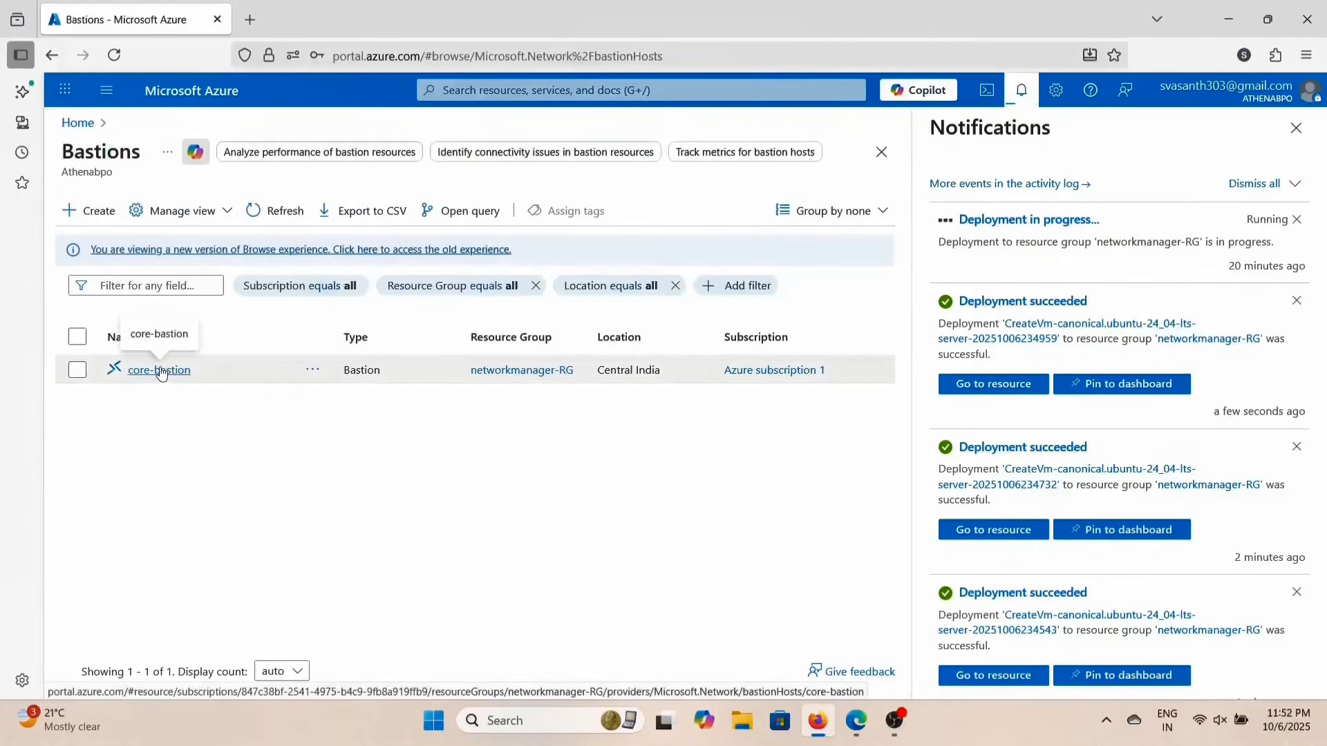
click(160, 371)
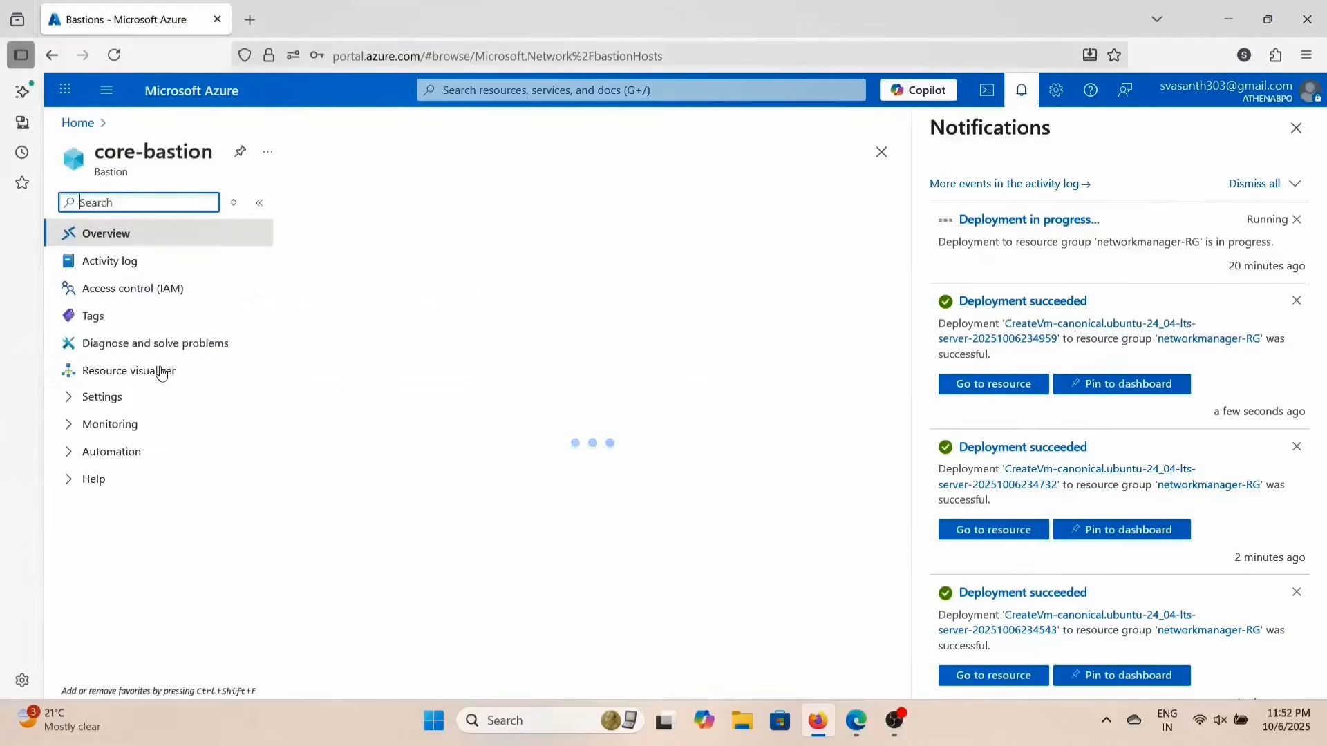
scroll(413, 471, down, 2)
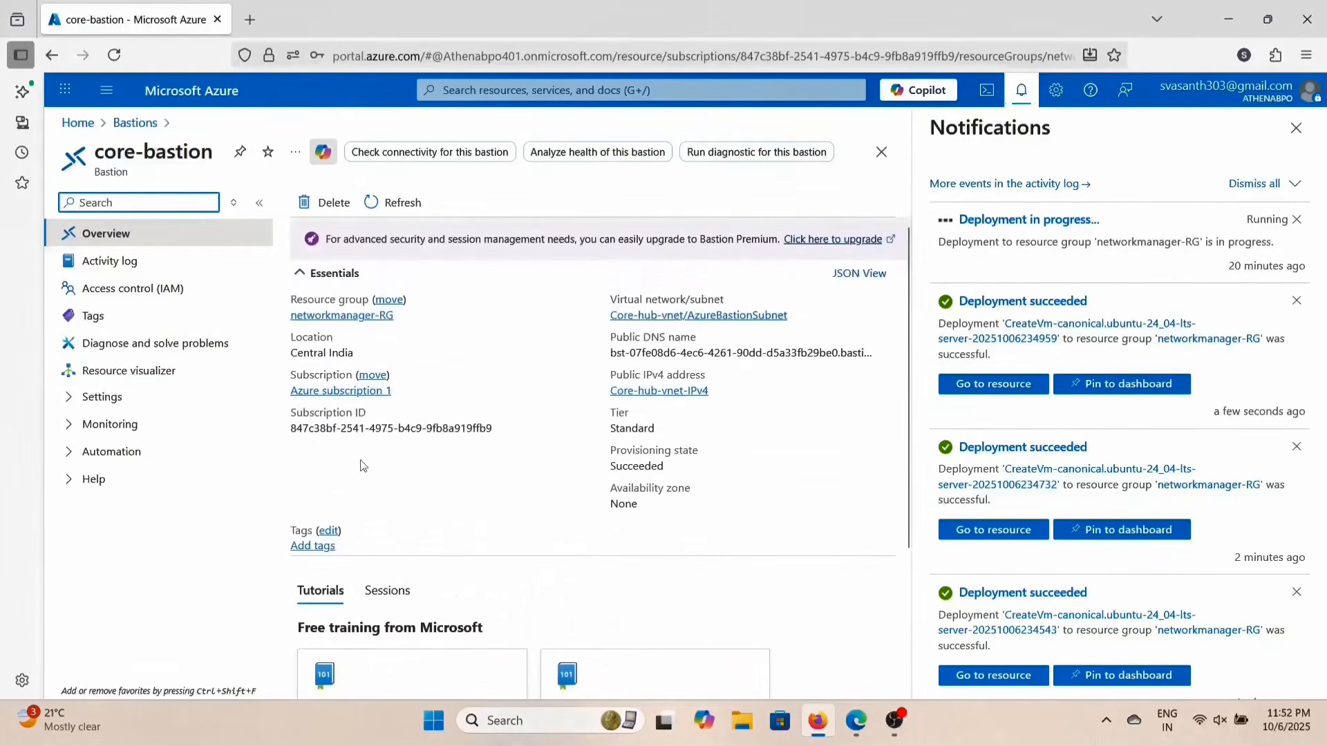
scroll(360, 466, down, 2)
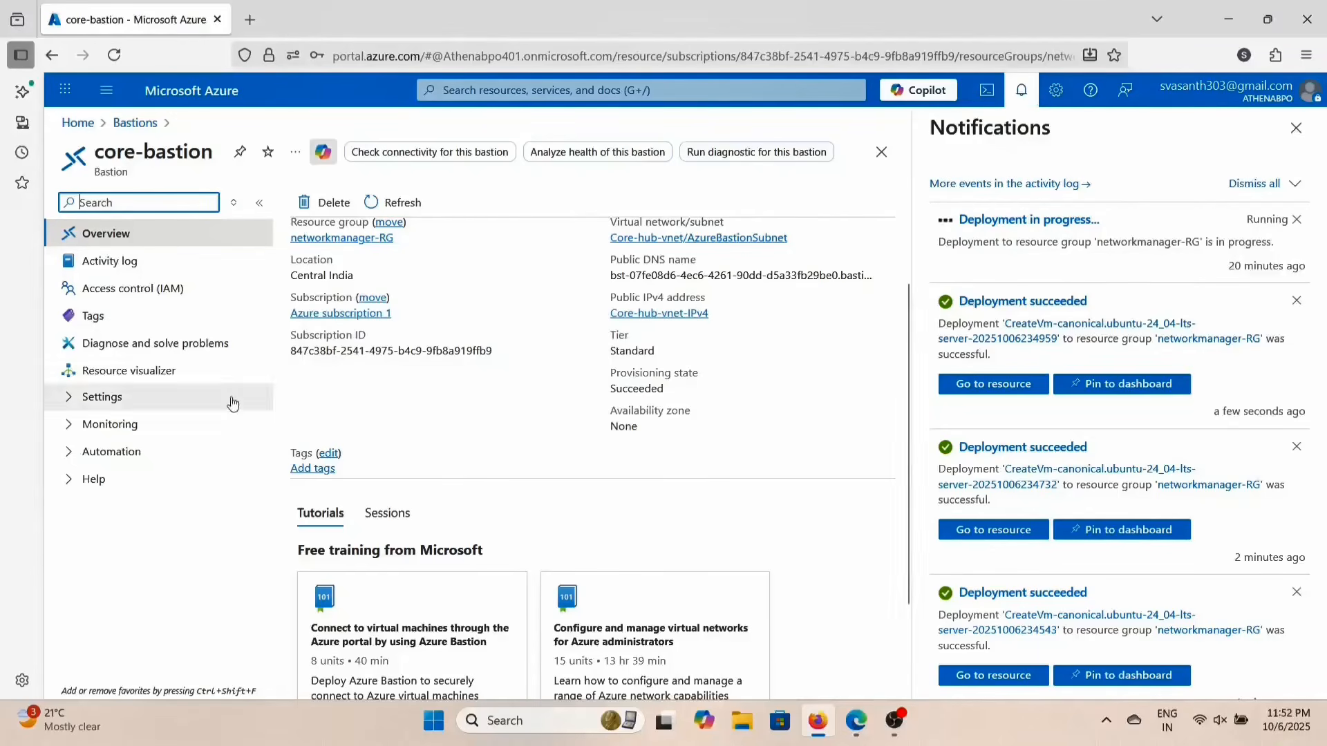
Open the Bastion connection page of the webserver-prod1 virtual machine.
click(76, 123)
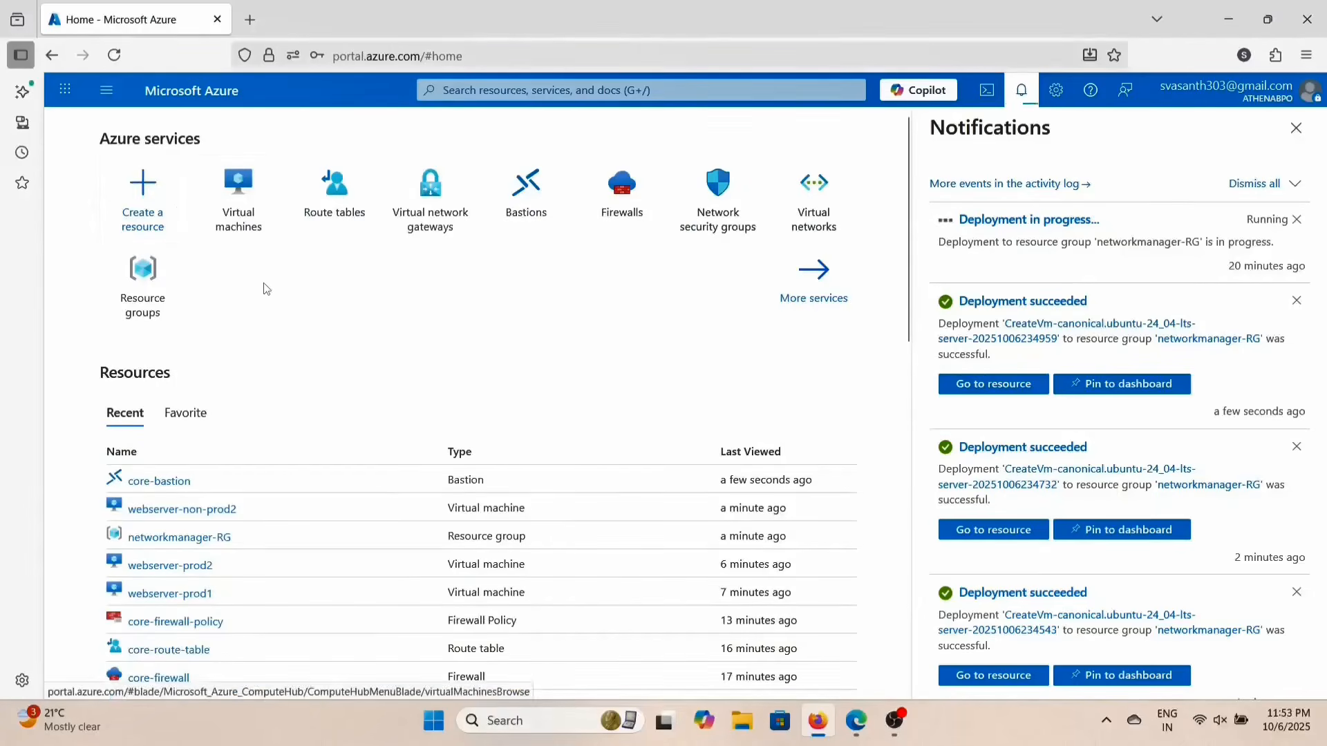
mouse_move(247, 202)
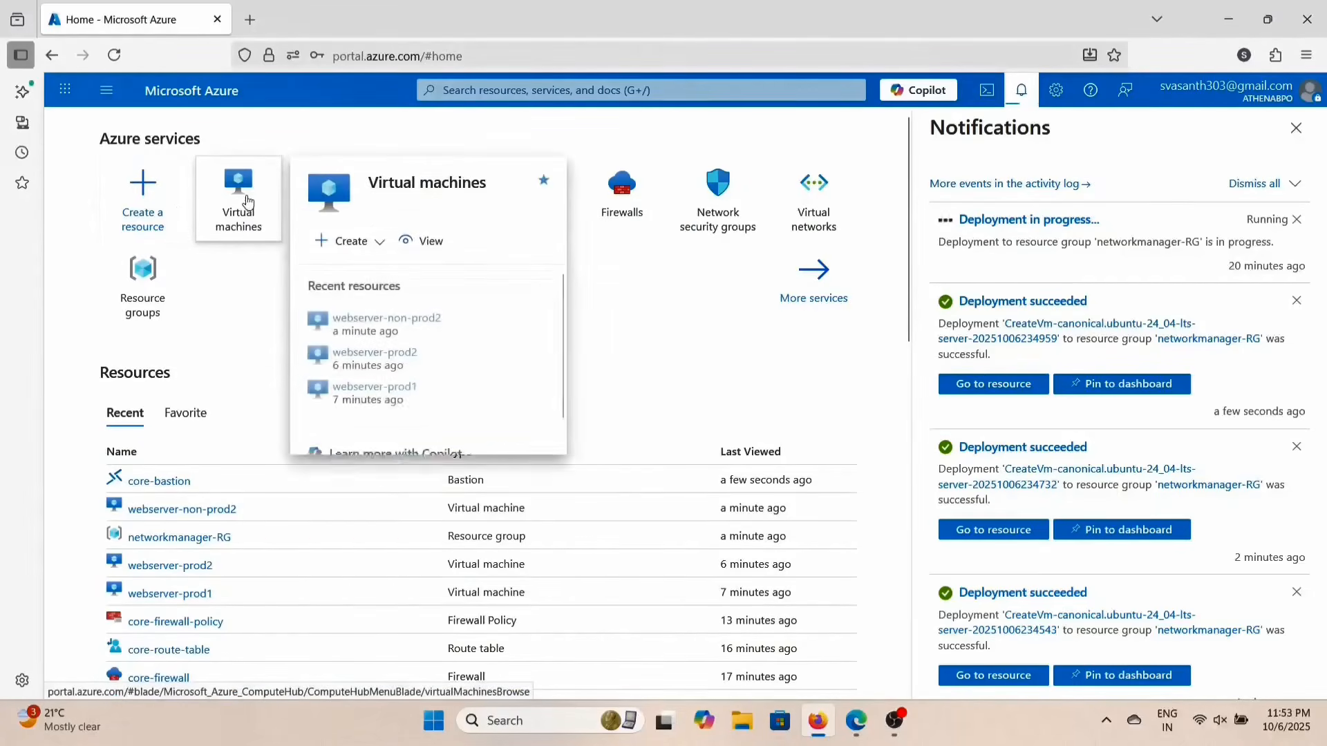
click(248, 200)
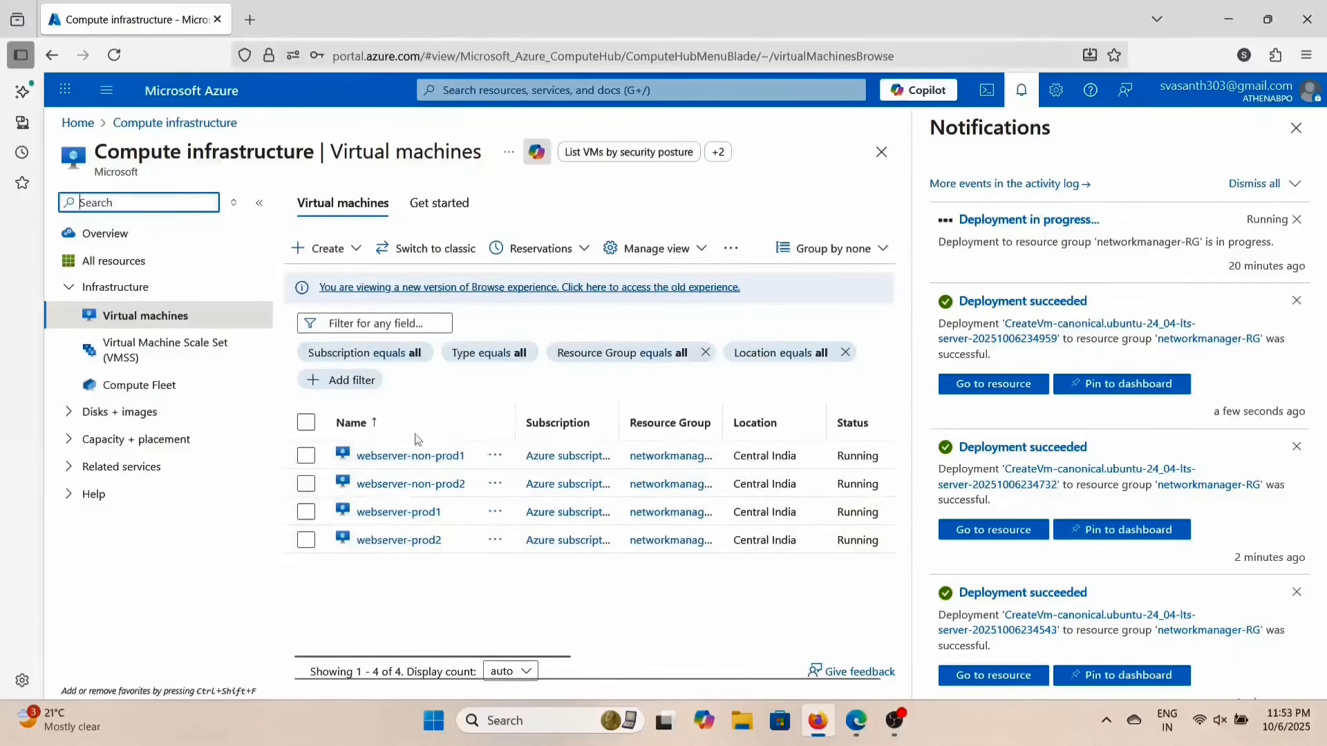
click(404, 516)
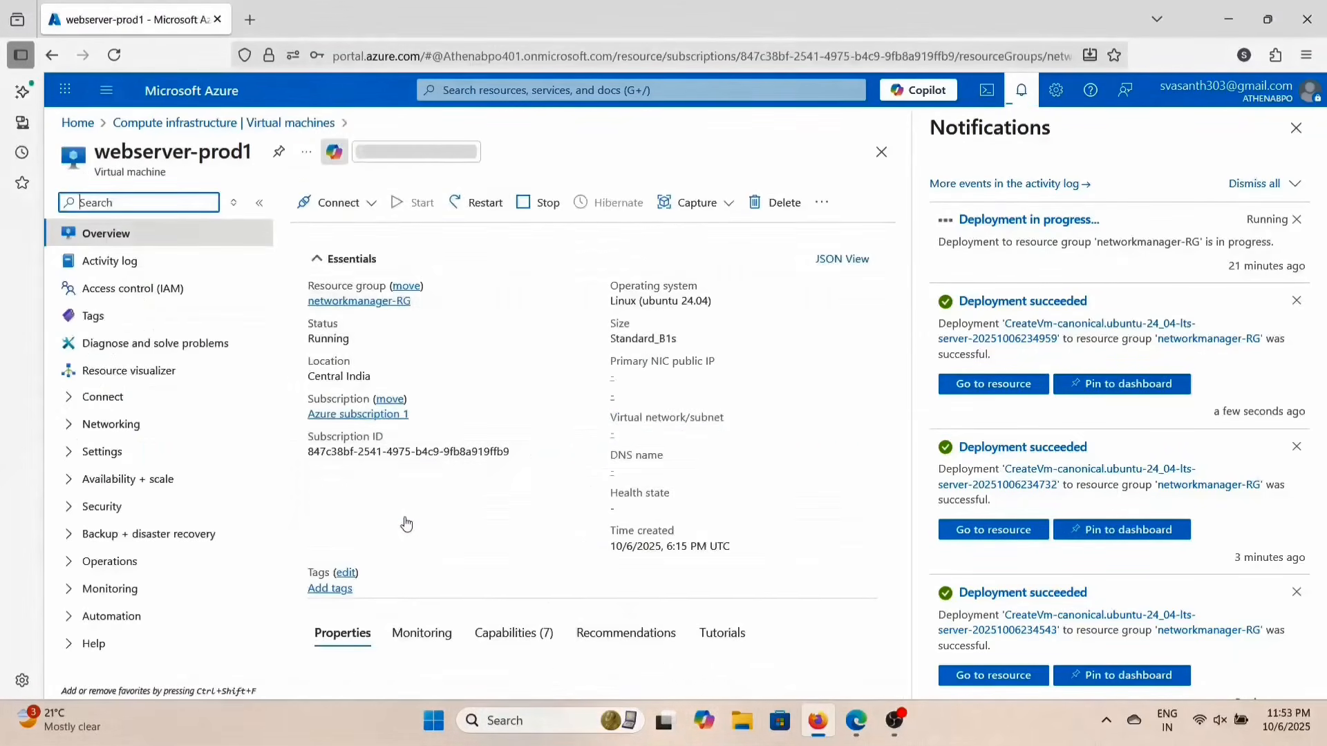
click(120, 394)
click(116, 452)
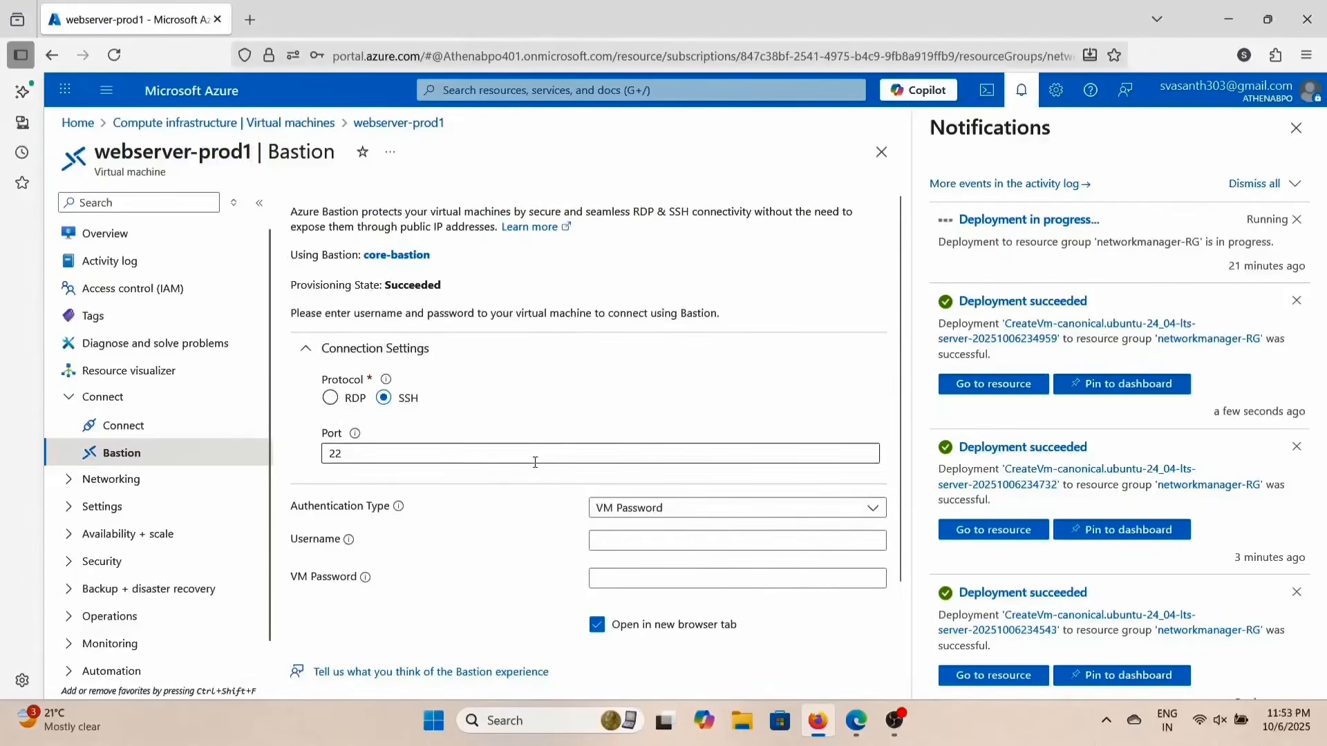
Enter the administrator username and VM password for the SSH Bastion connection to webserver-prod1.
click(631, 542)
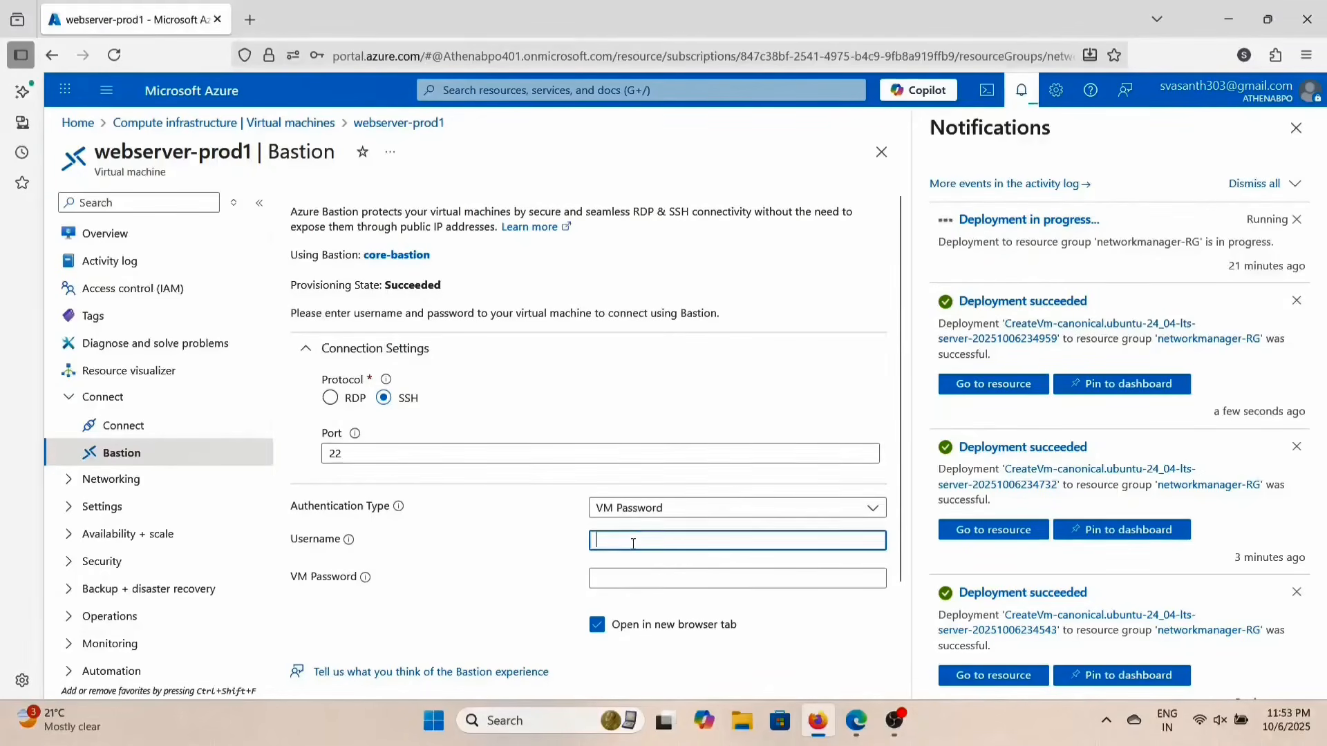
text(vasanth)
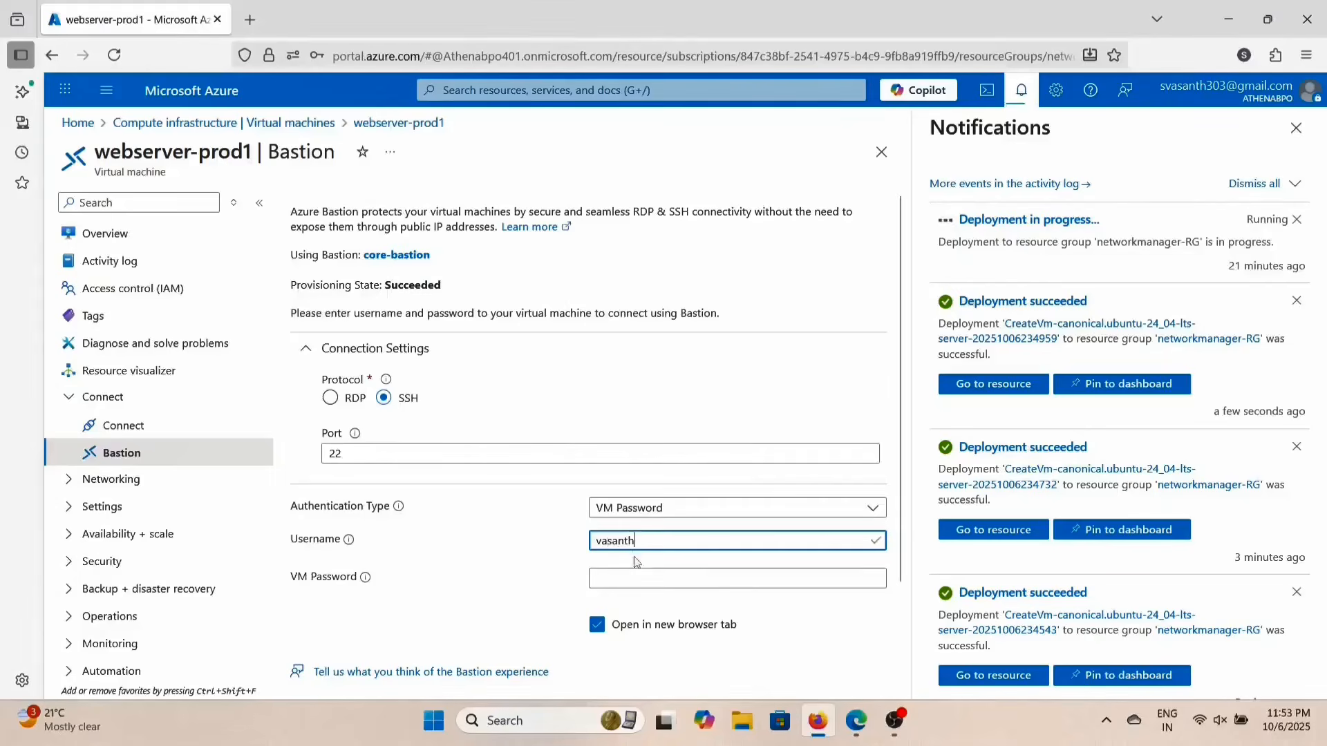
click(644, 579)
key(Caps_Lock)
key(Caps_Lock)
text(******)
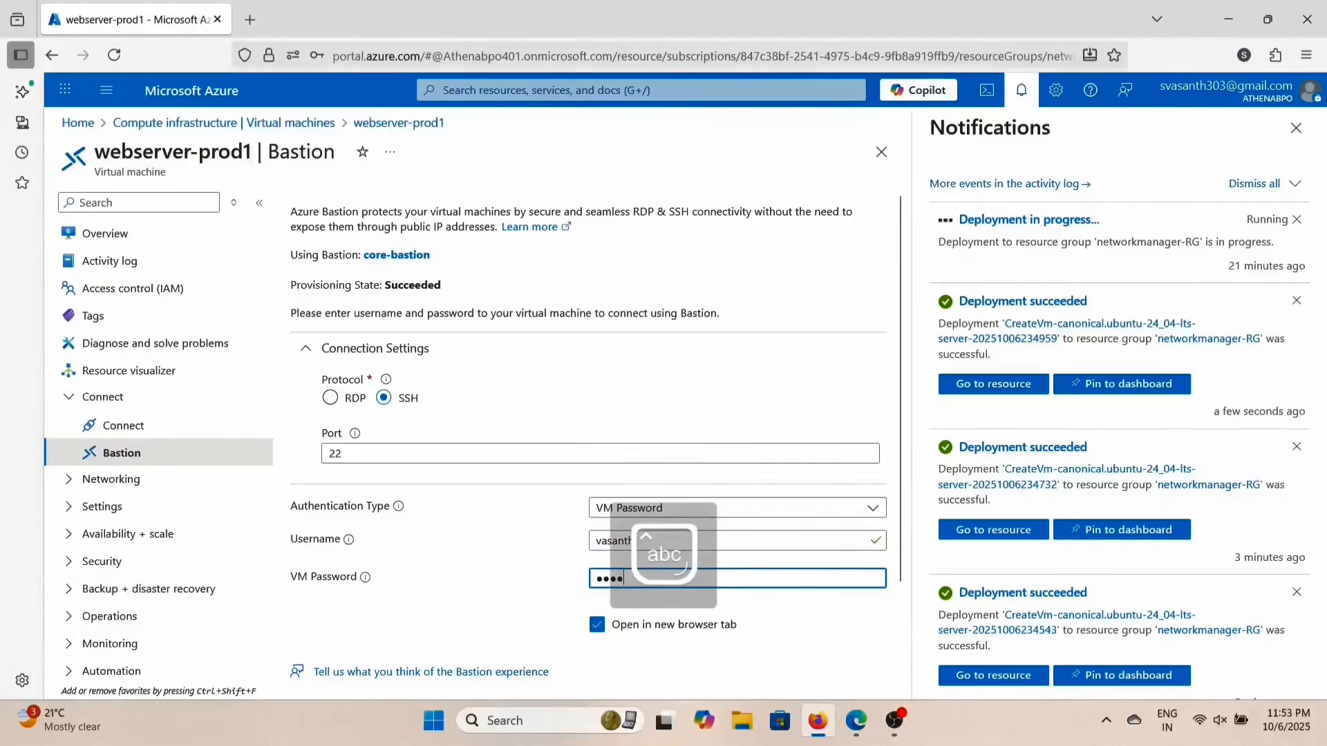
text(******)
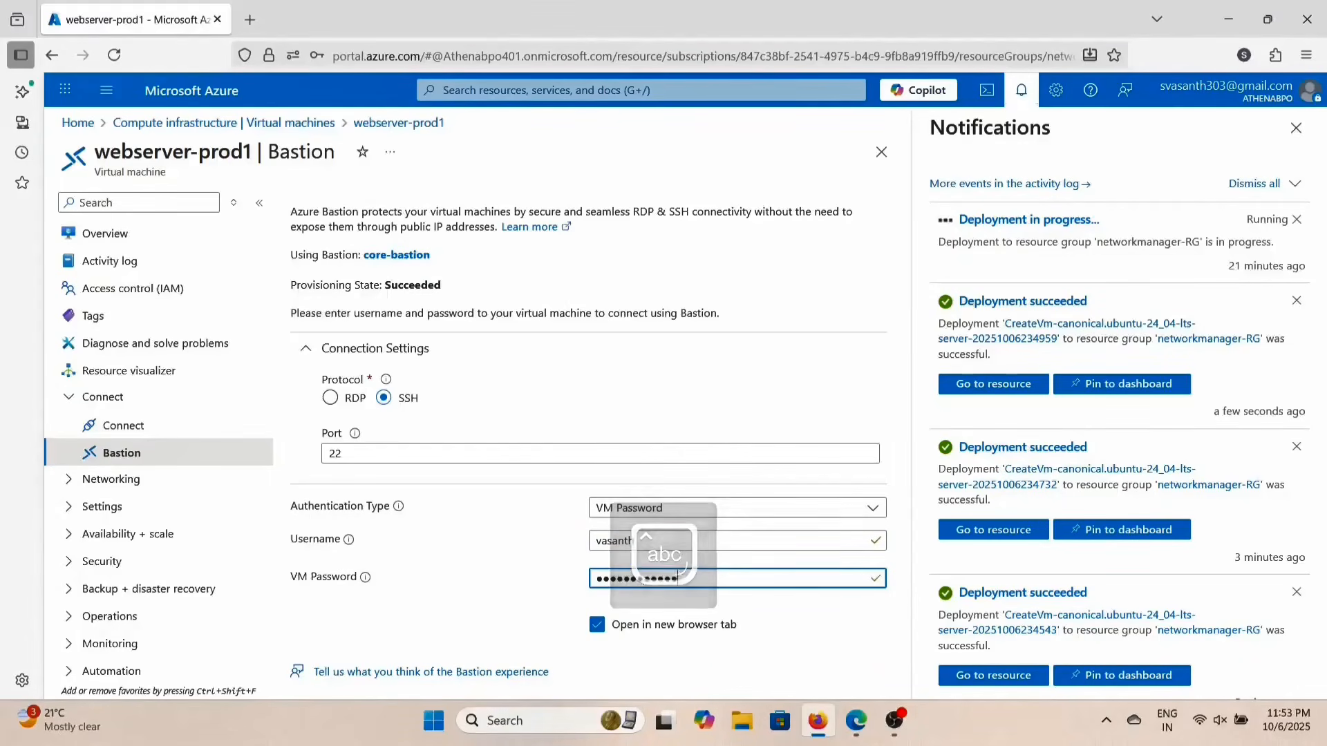
Connect to webserver-prod1 through Bastion in a new browser tab, allowing pop-ups for the Azure portal site.
scroll(523, 584, down, 2)
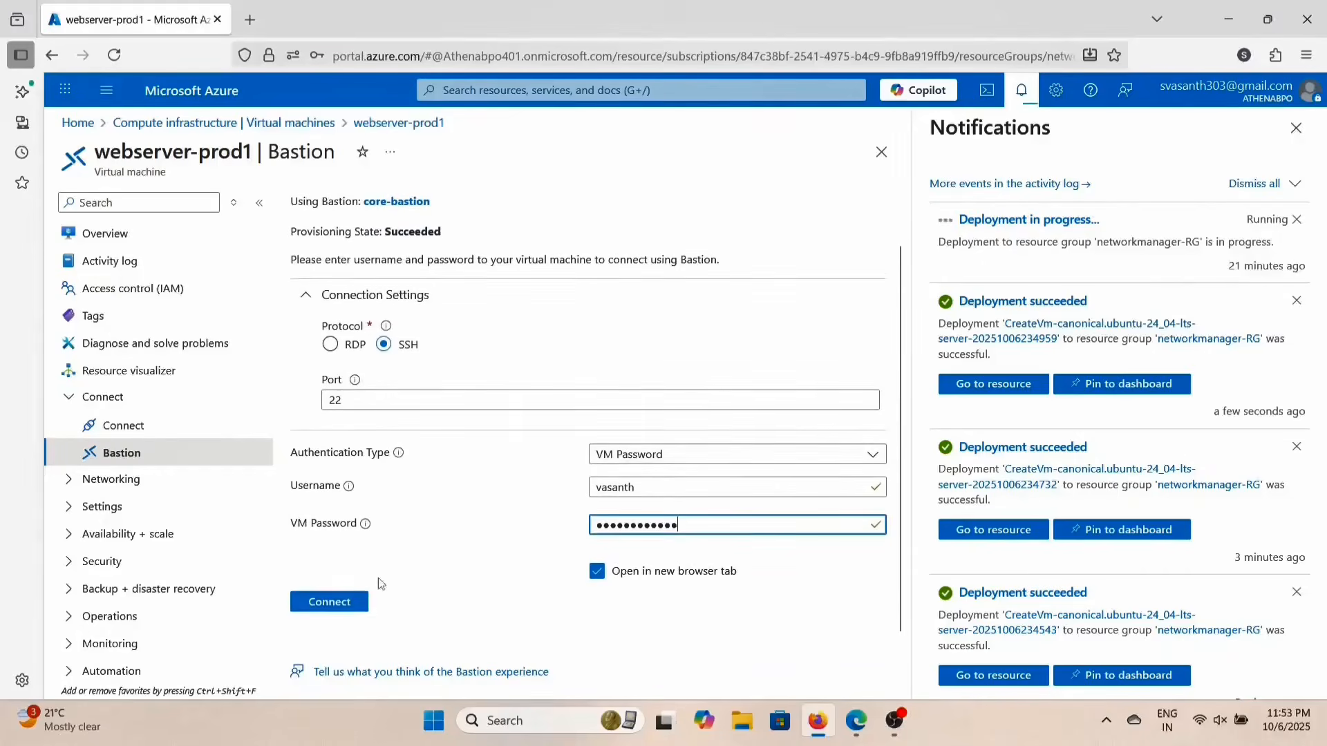
click(358, 601)
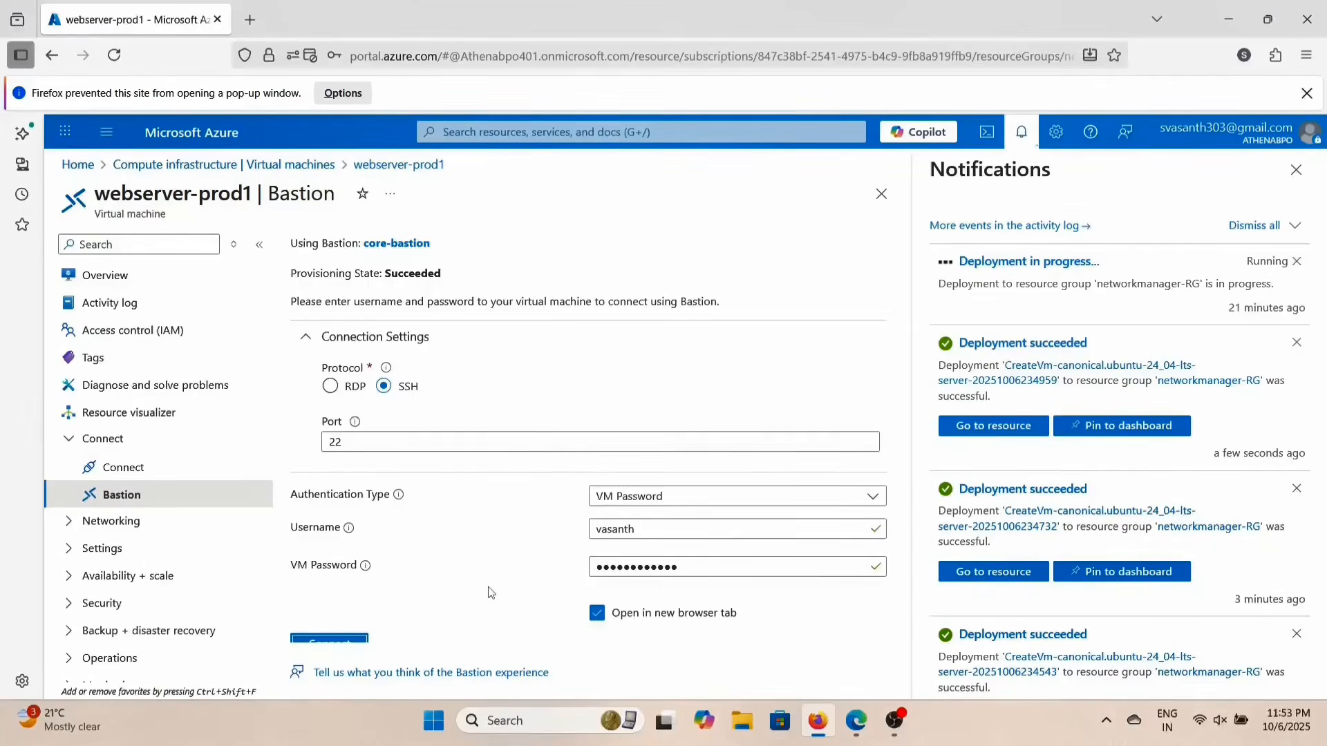
scroll(489, 591, down, 2)
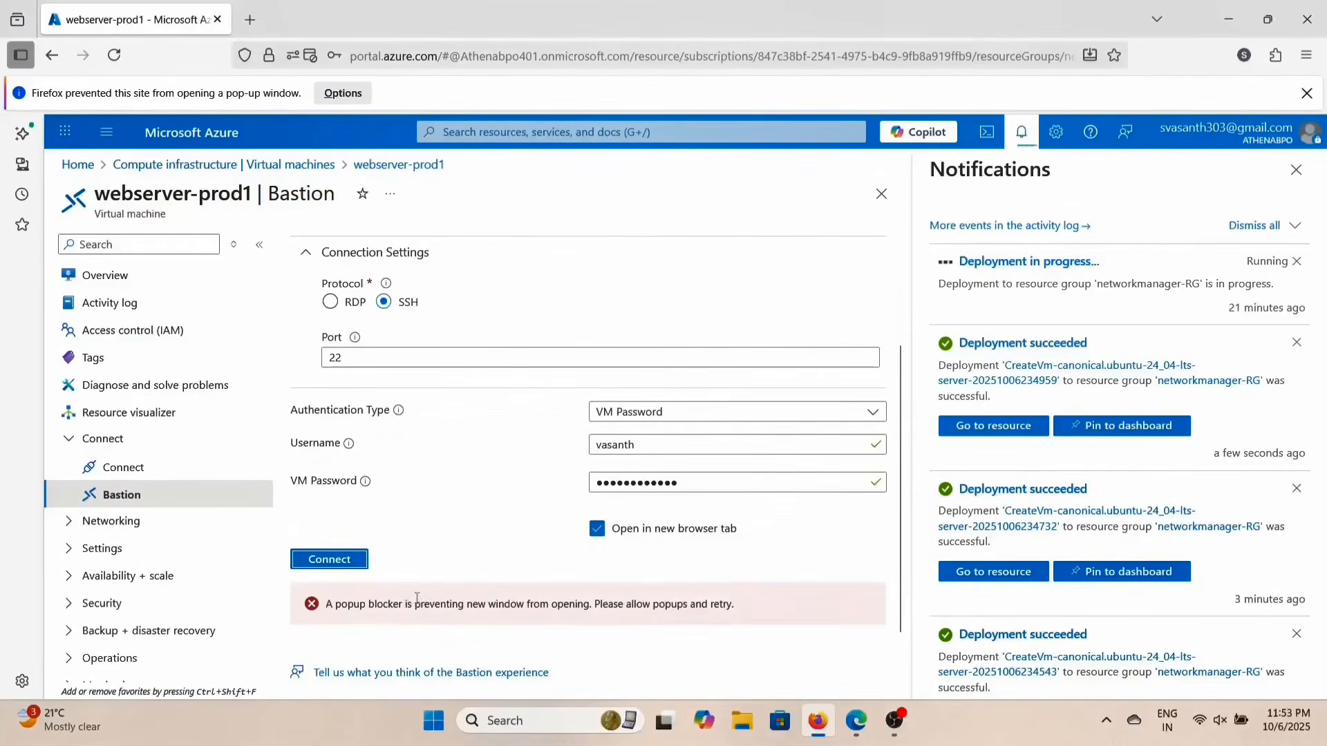
click(393, 601)
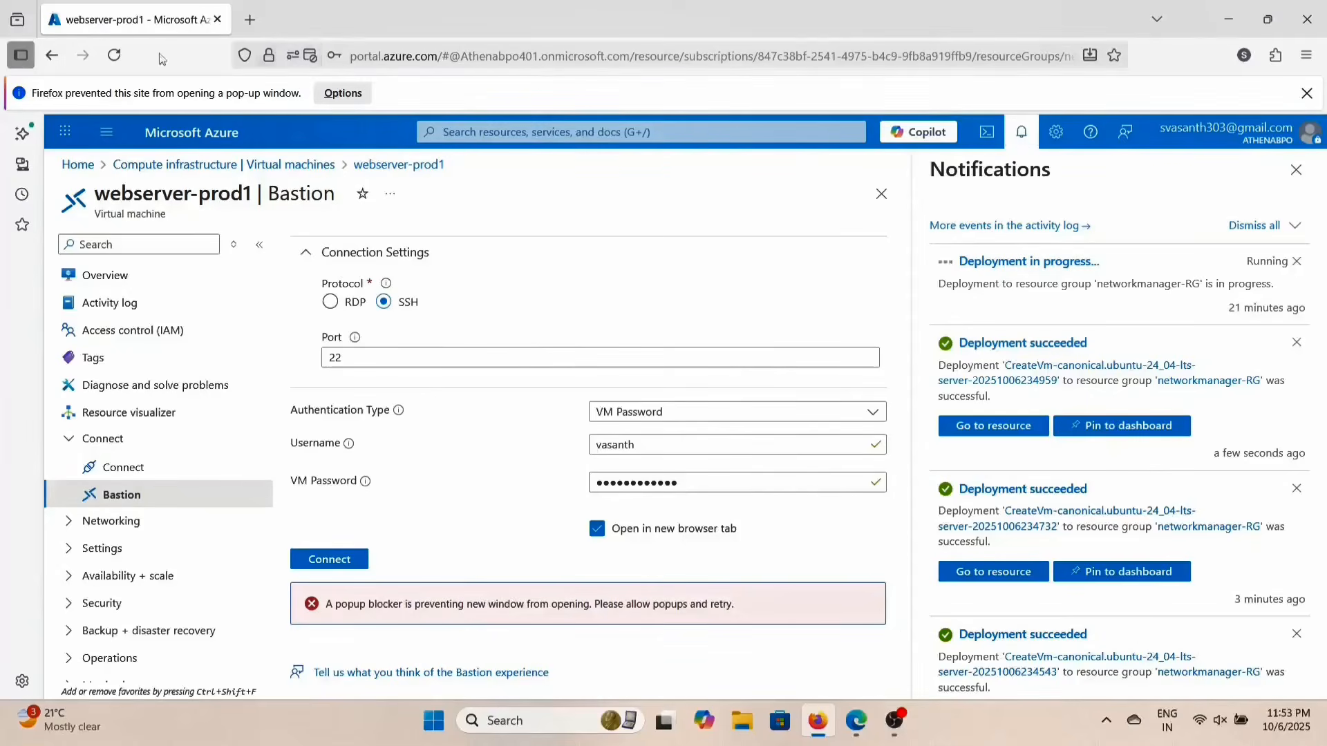
click(22, 55)
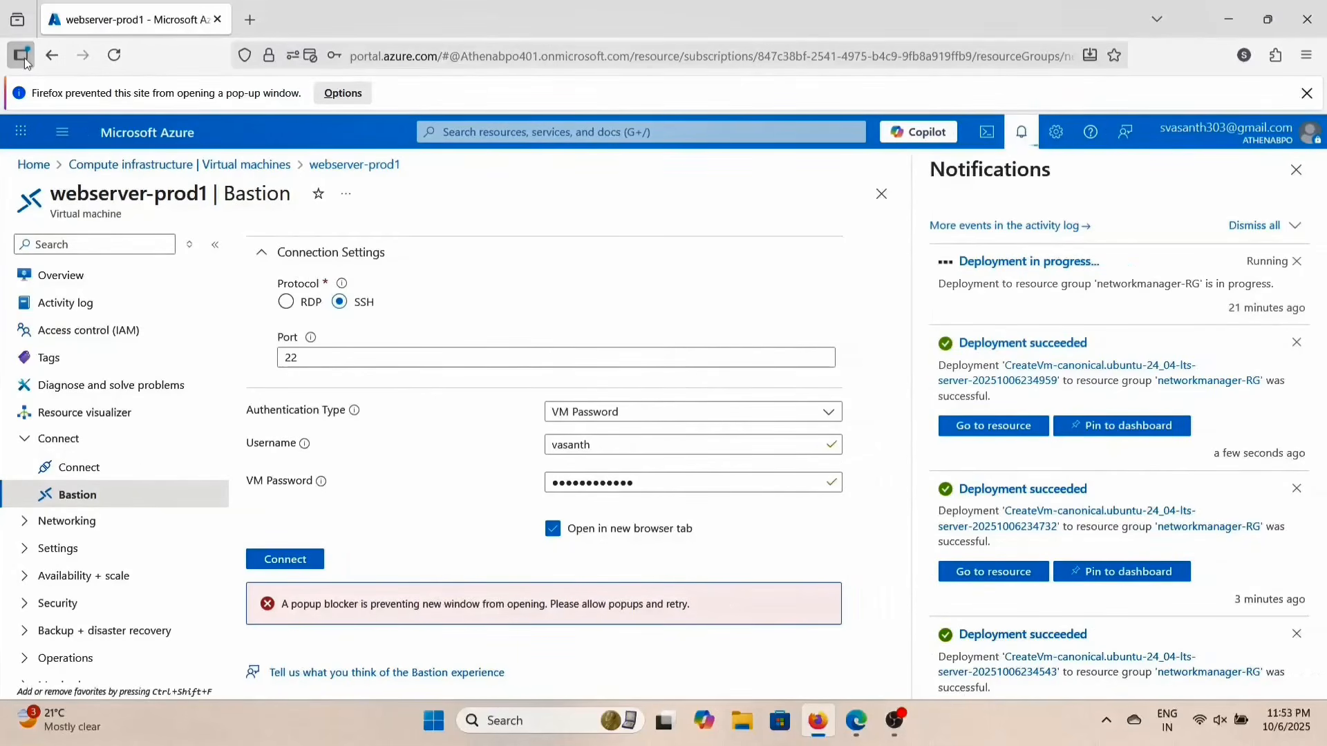
click(23, 55)
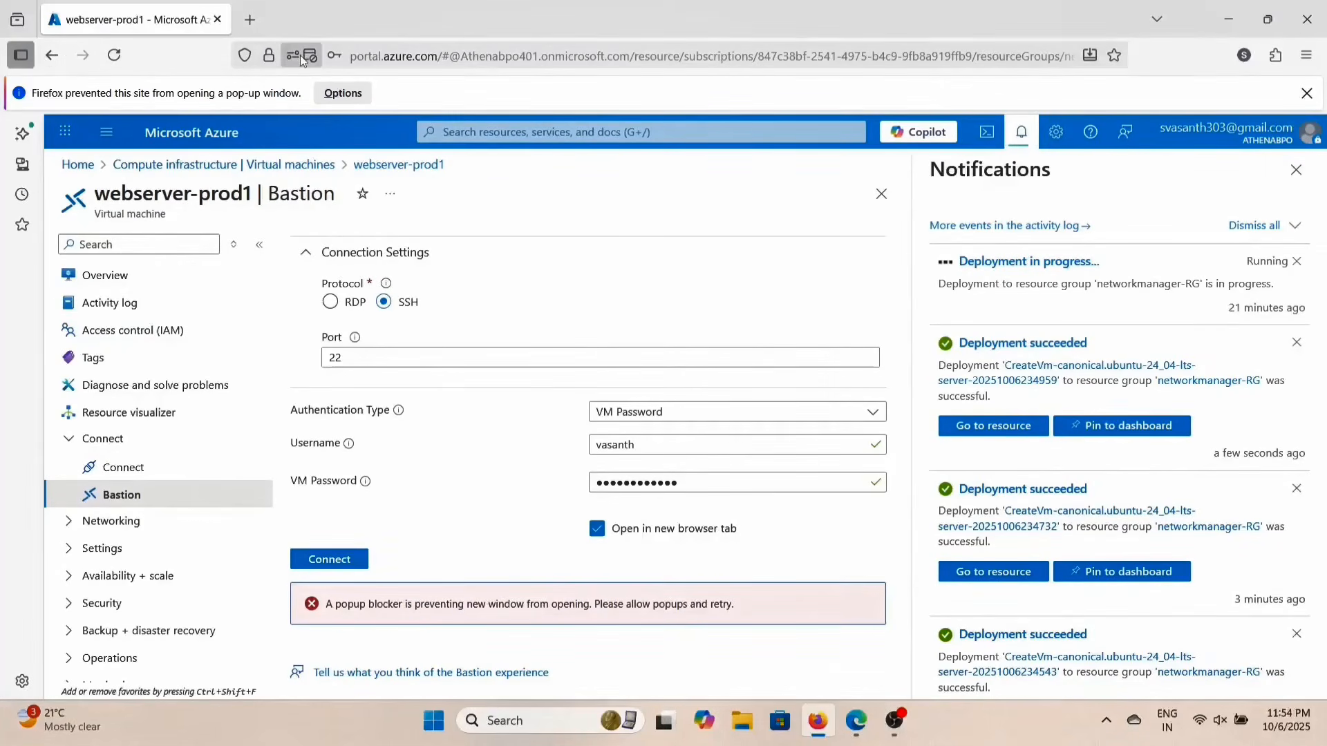
click(300, 55)
click(392, 145)
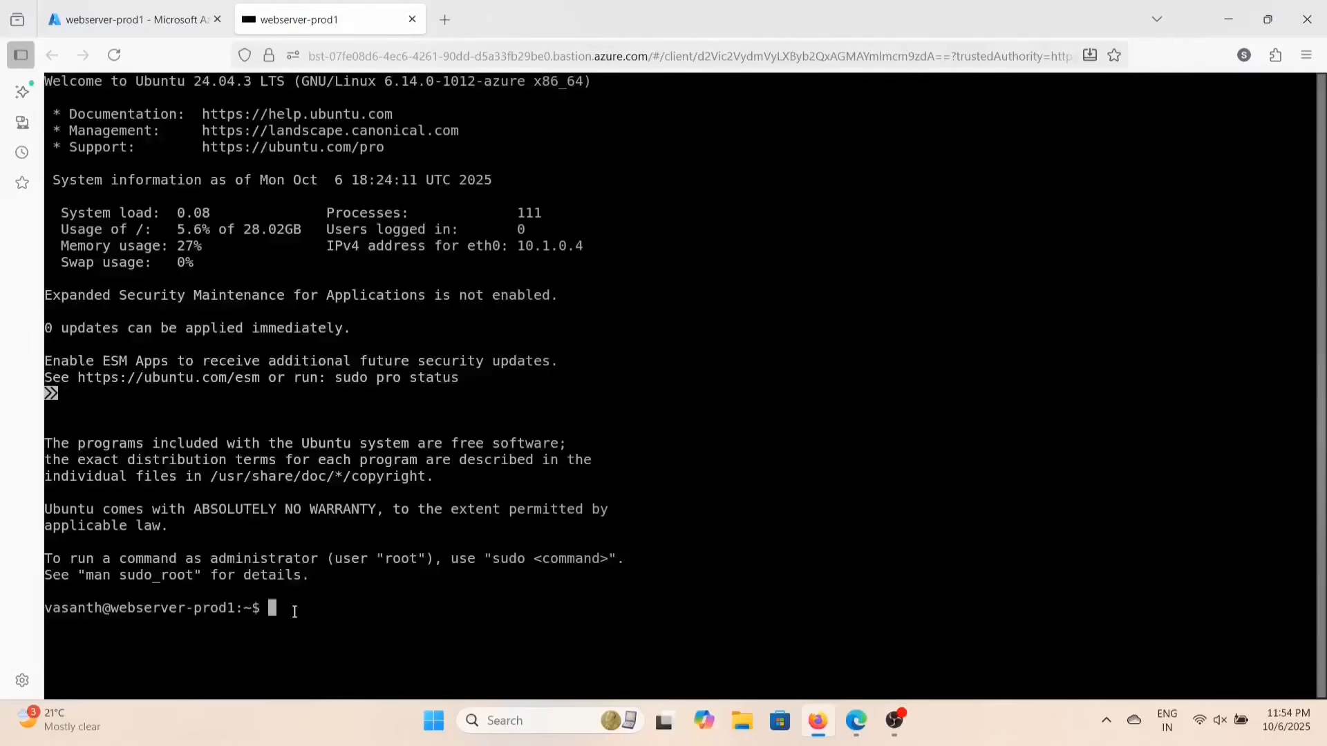
Begin a ping command in the webserver-prod1 session and look up webserver-non-prod1's private IP address in the Azure portal.
text(ping)
click(116, 19)
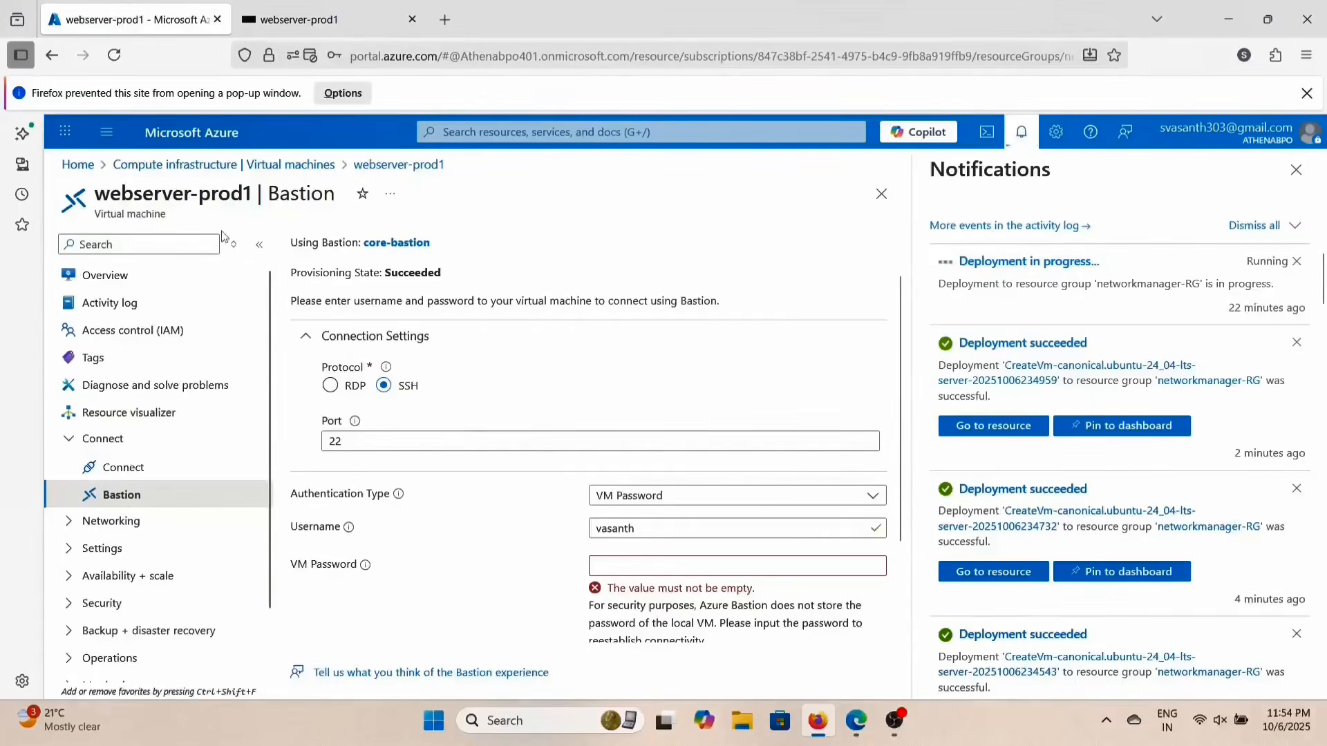
click(83, 168)
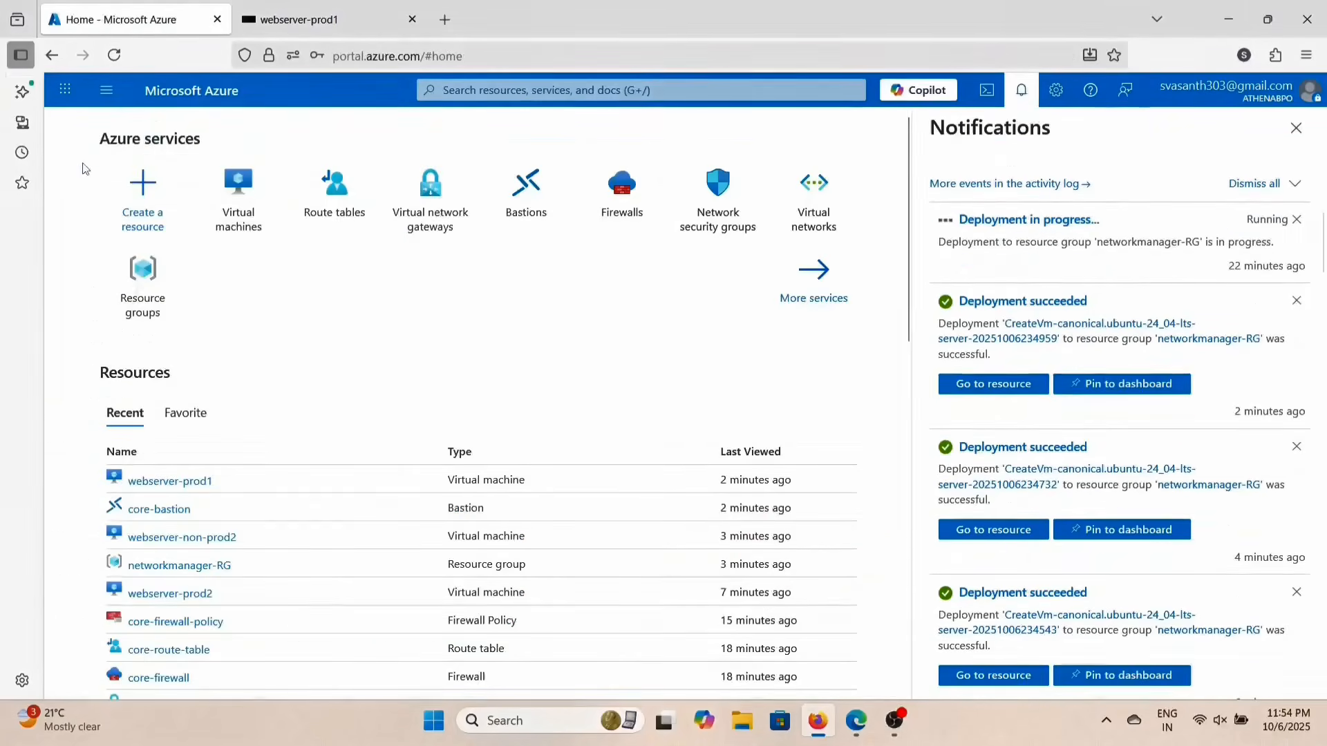
click(235, 199)
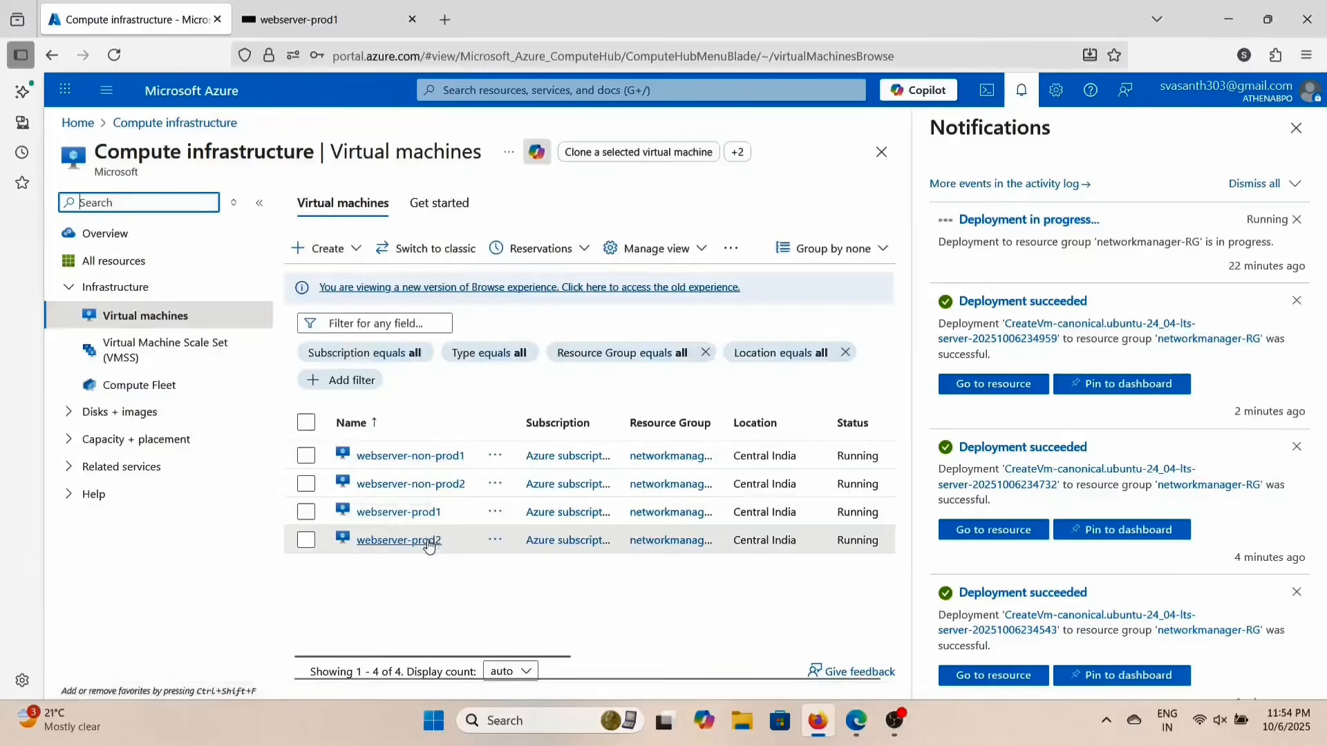
click(430, 457)
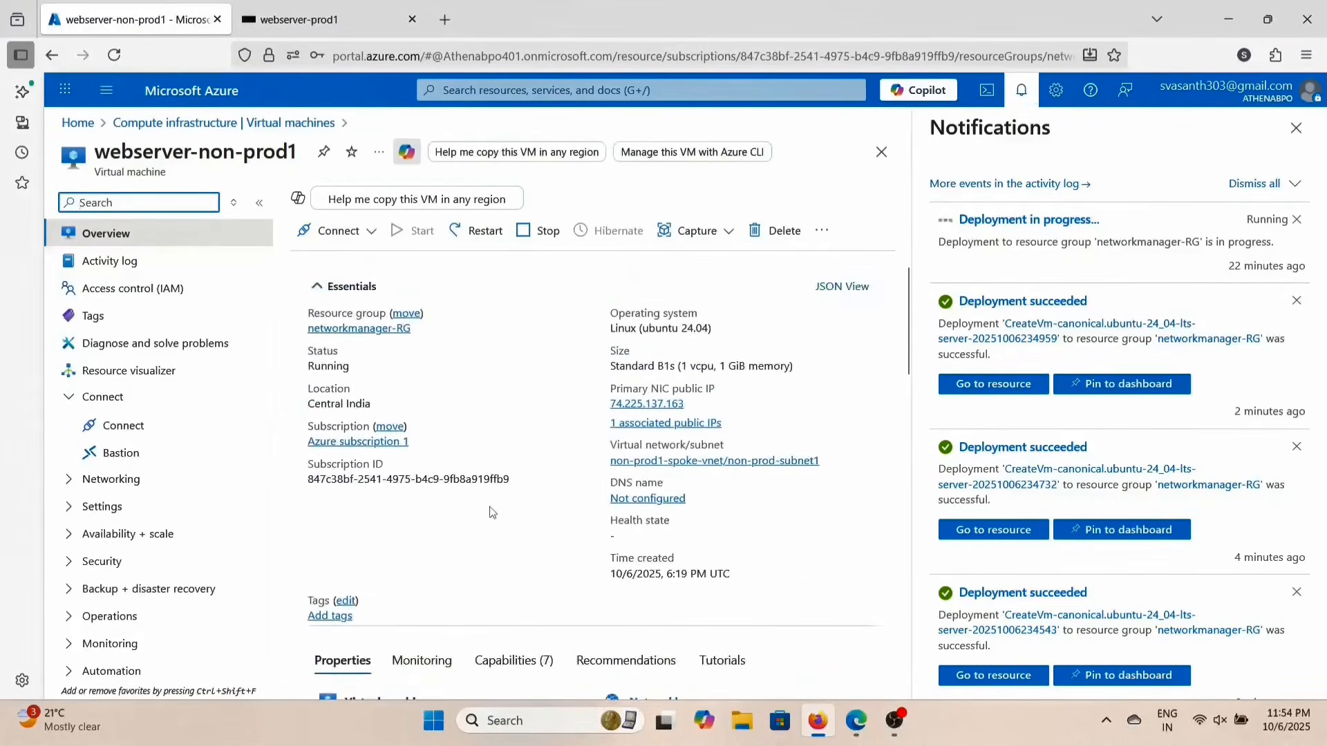
scroll(492, 512, down, 6)
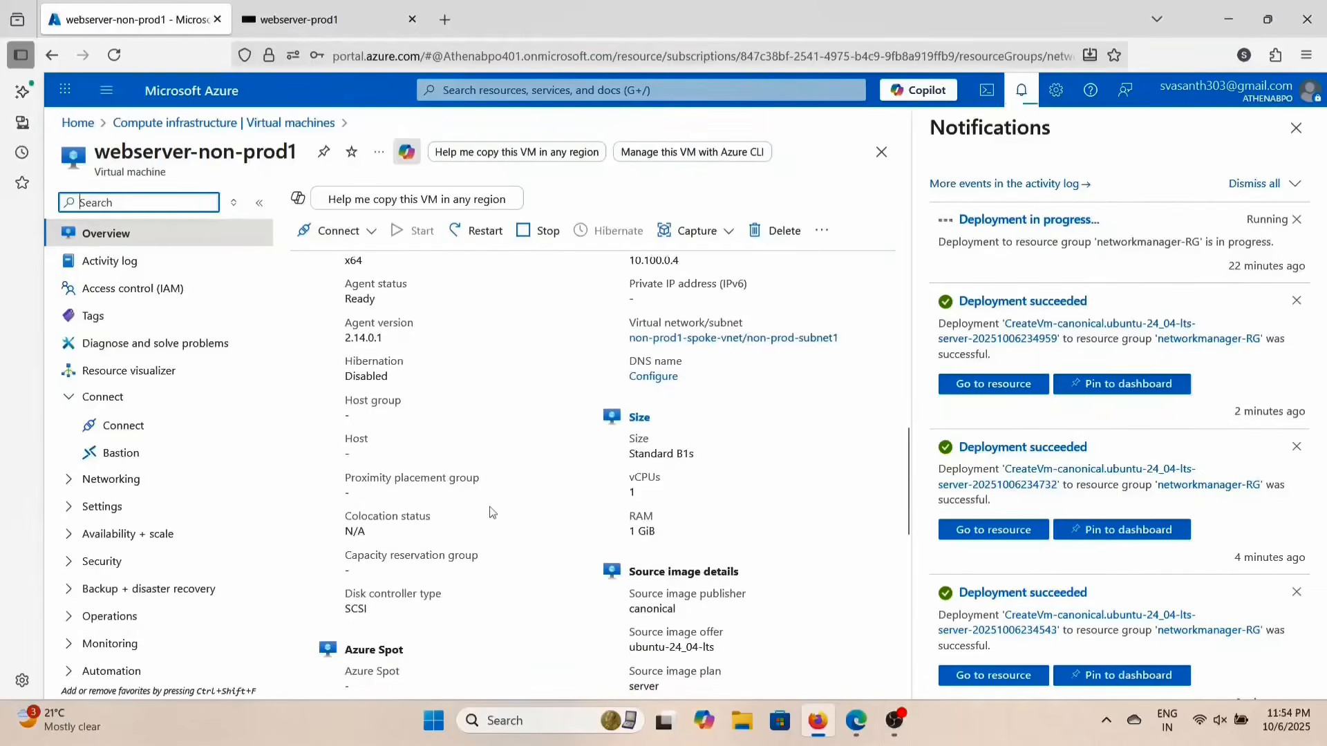
scroll(492, 512, down, 3)
scroll(492, 512, up, 3)
scroll(492, 512, up, 2)
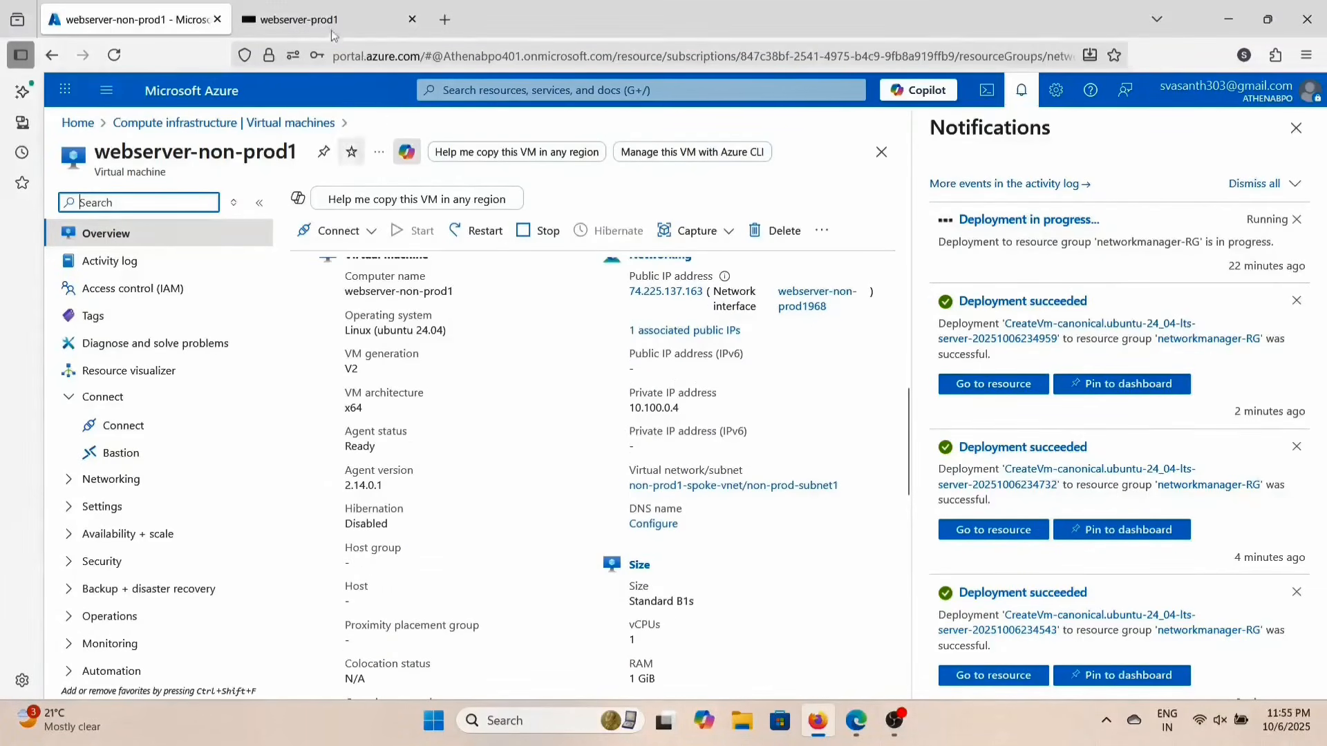
Ping 10.100.0.4 from the webserver-prod1 Bastion session and stop the ping after several packets.
click(297, 20)
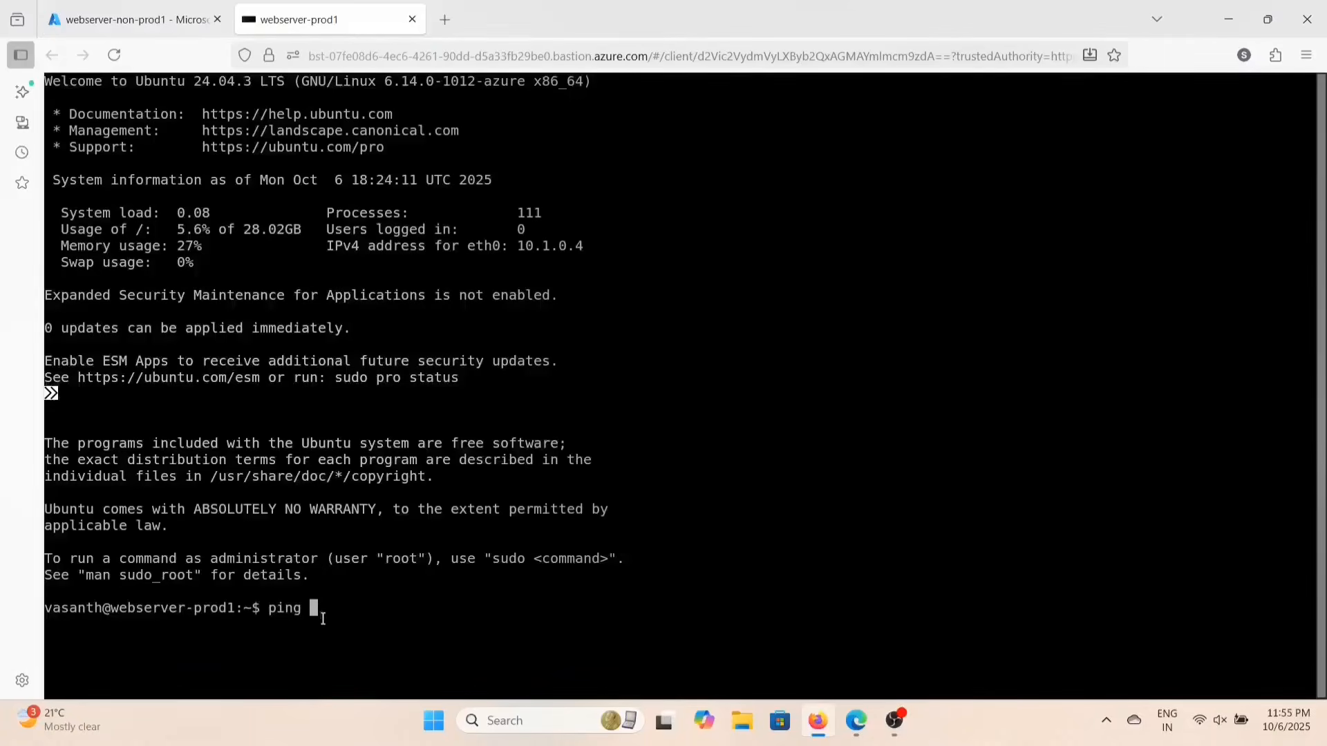
text(10.100.0.4)
key(Return)
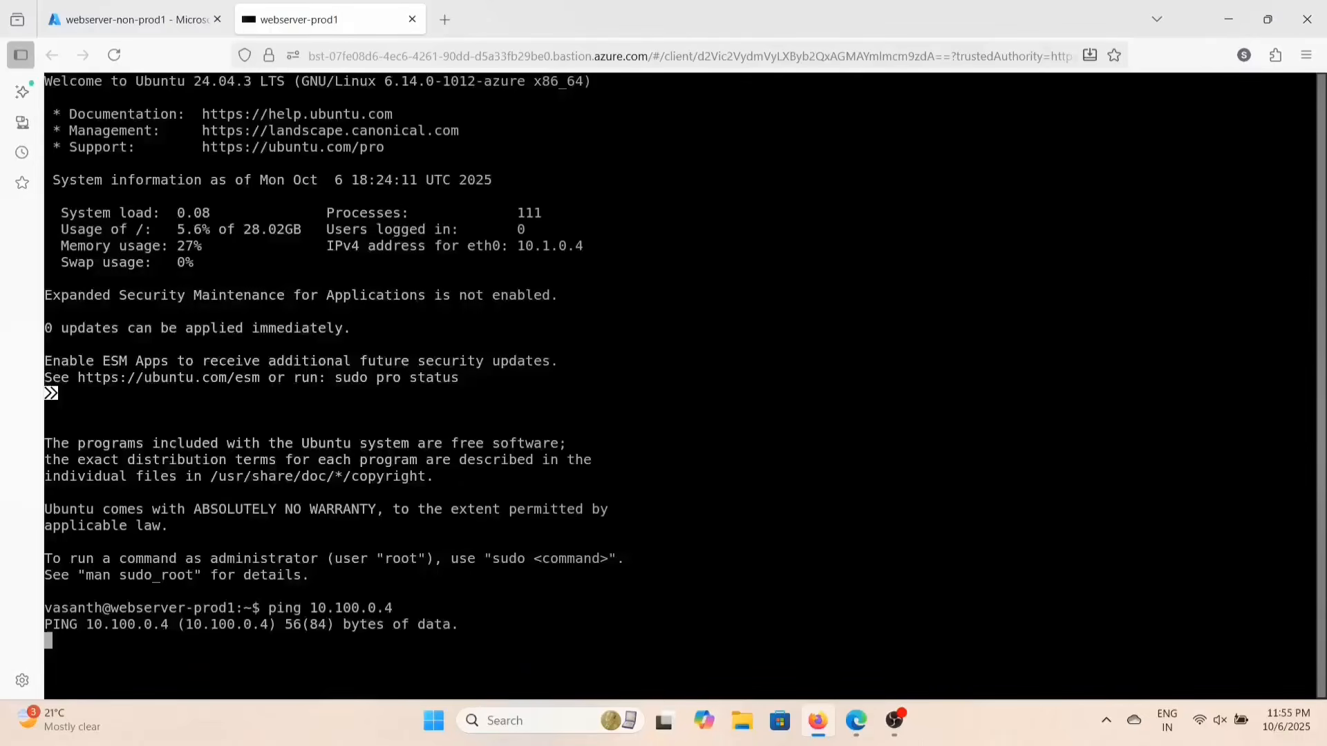
key(ctrl+c)
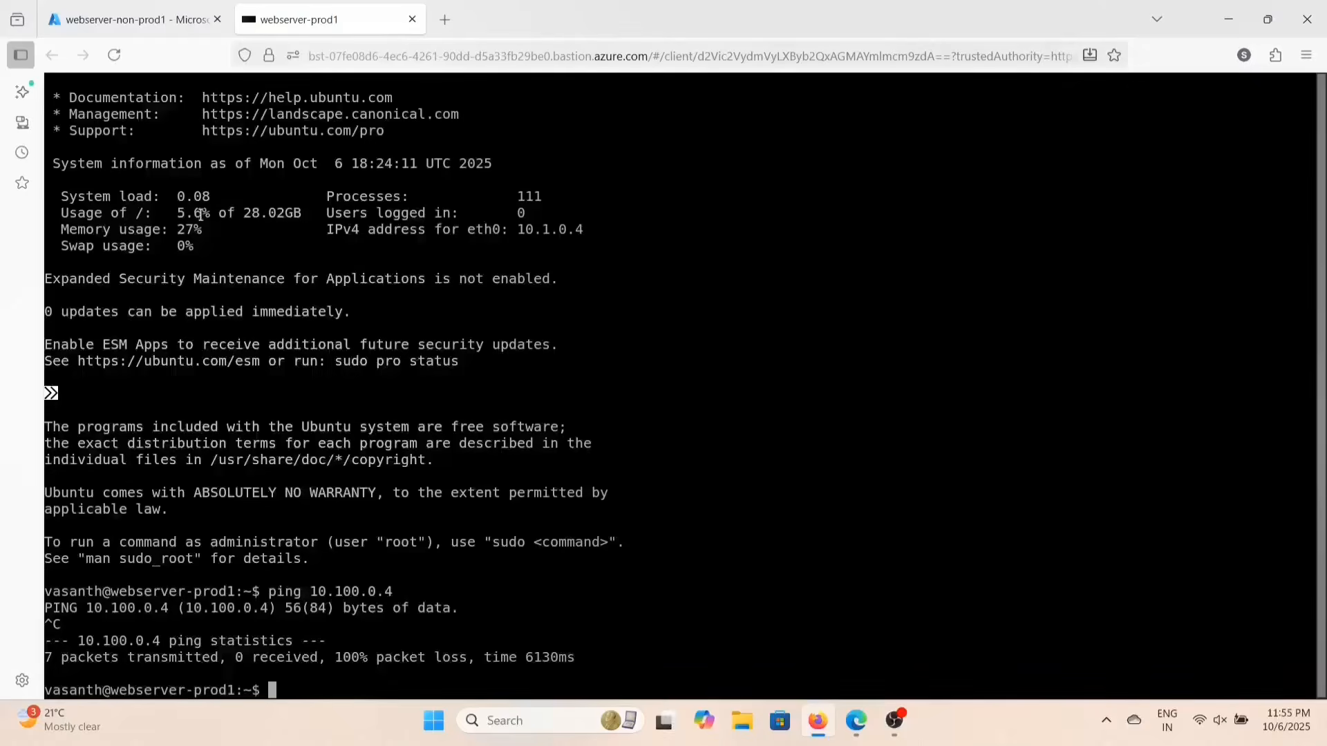
Open webserver-non-prod1's network settings in the Azure portal and examine the inbound port rules of the nsg-non-prod1-spoke security group.
click(131, 20)
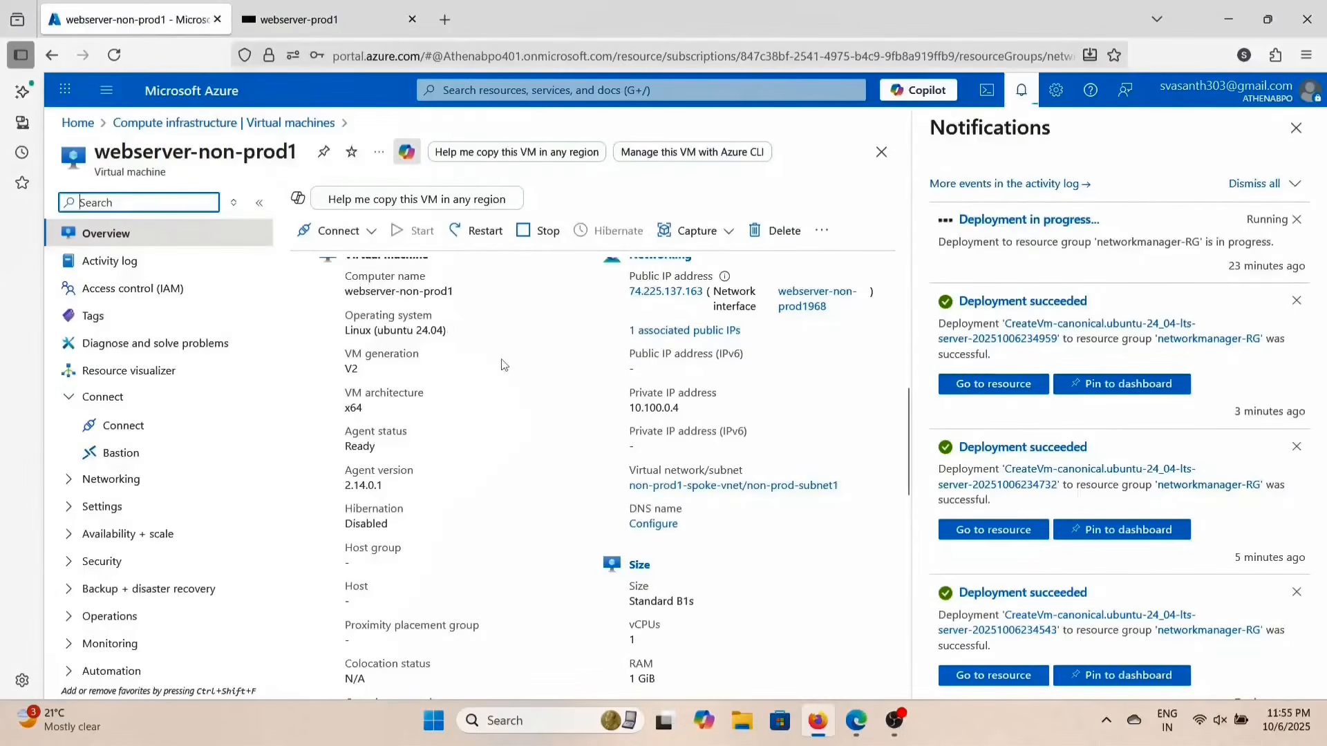
scroll(504, 365, down, 1)
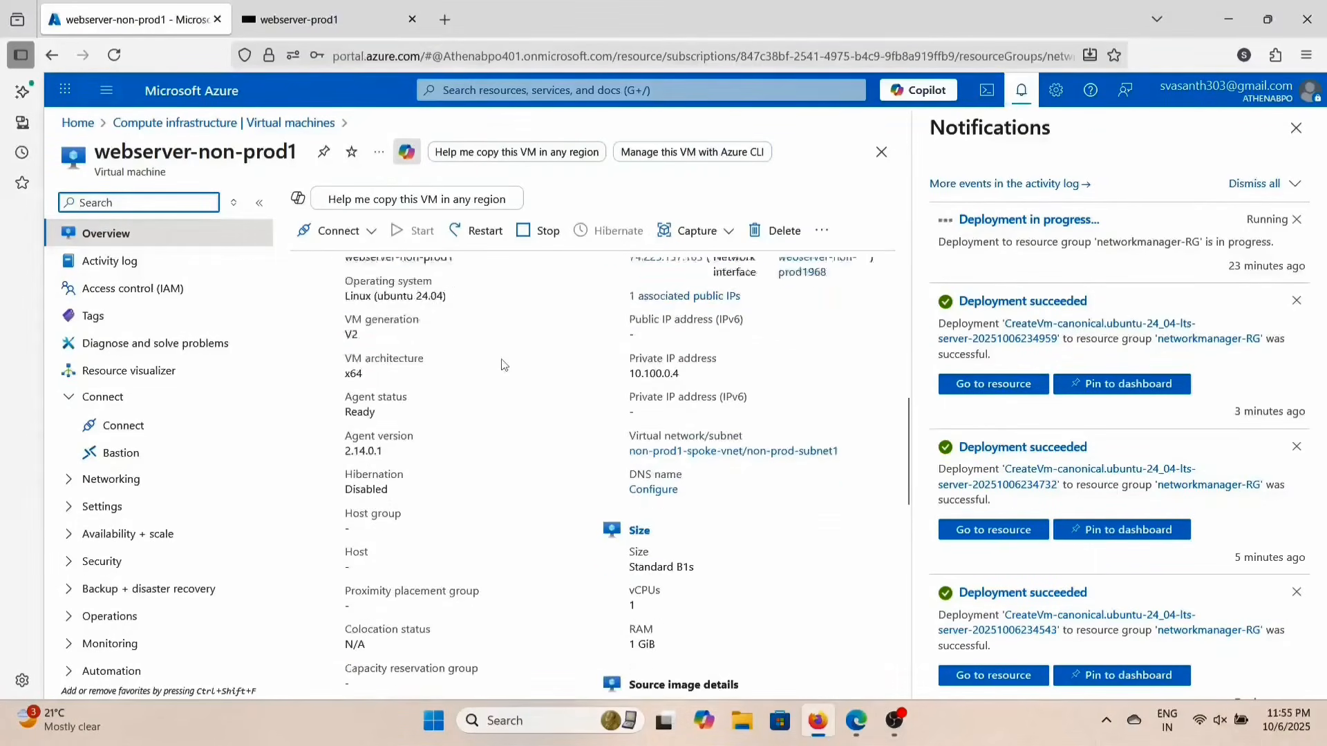
scroll(505, 365, up, 5)
scroll(504, 364, up, 1)
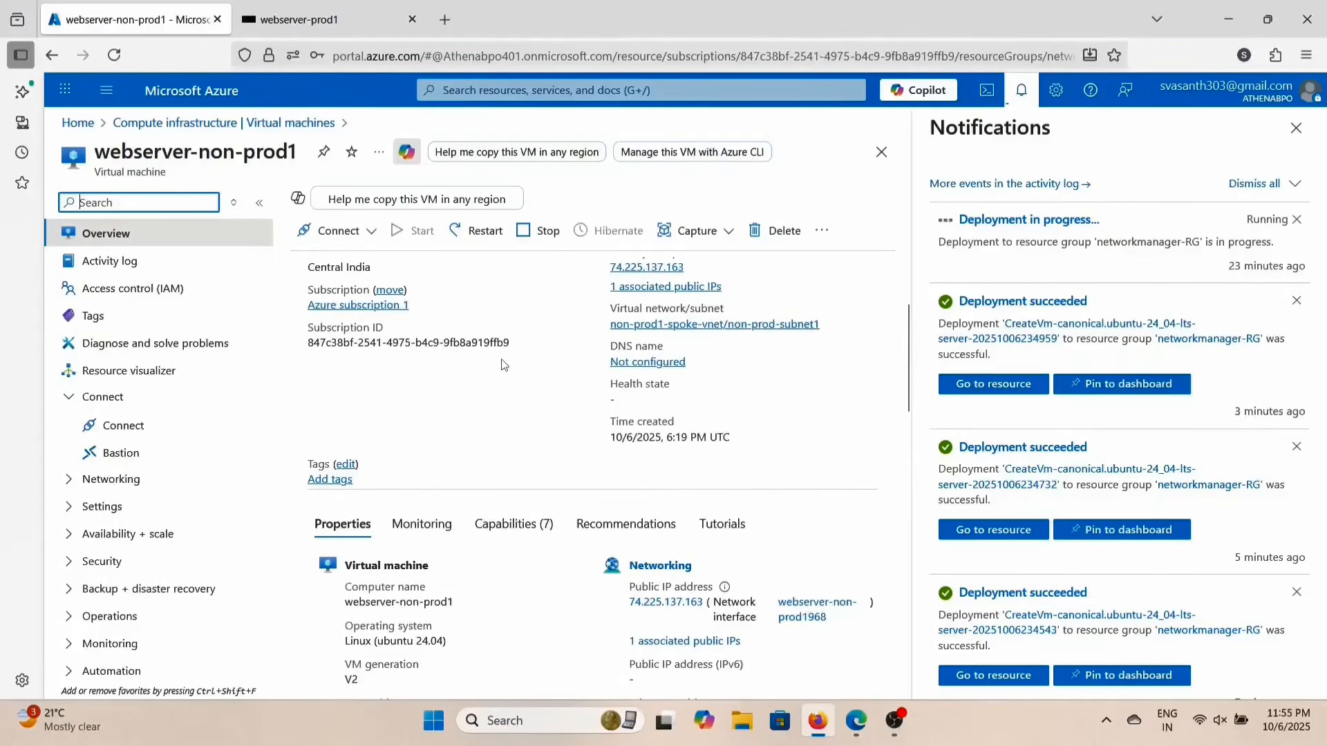
scroll(505, 365, up, 3)
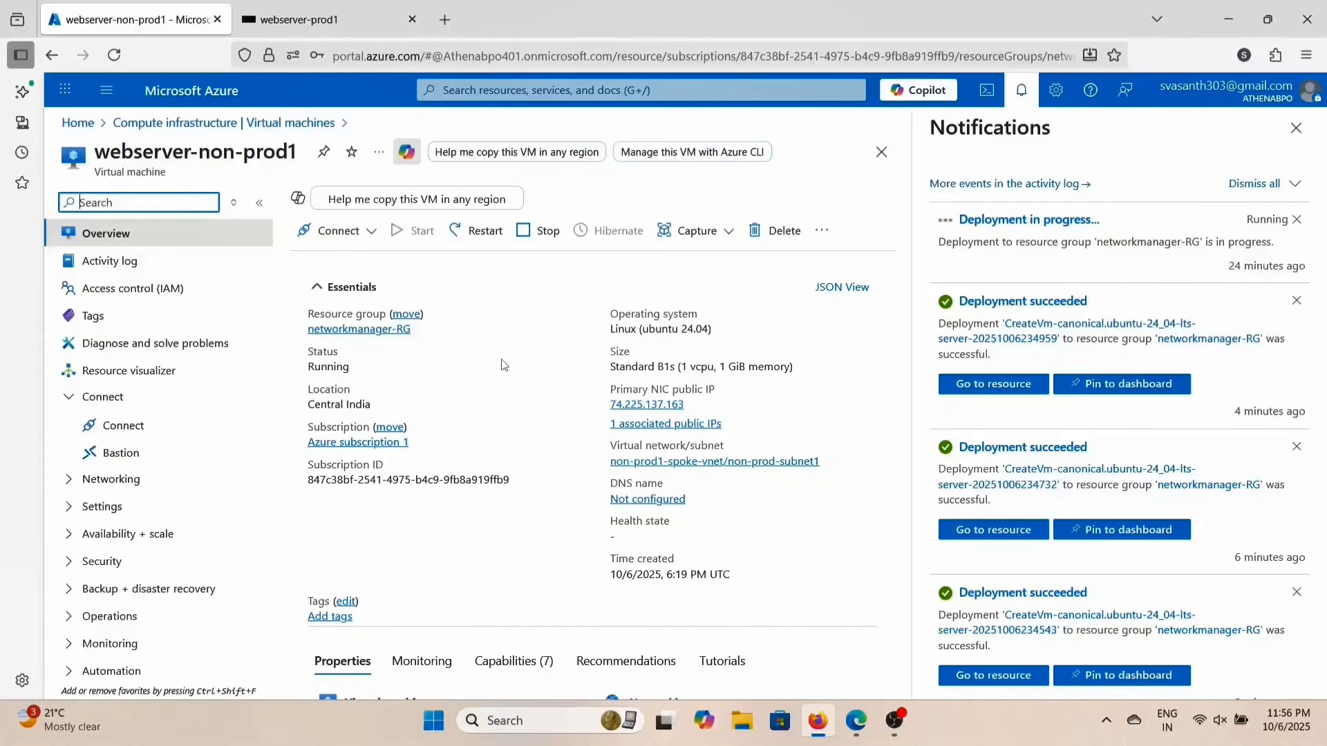
scroll(504, 373, down, 6)
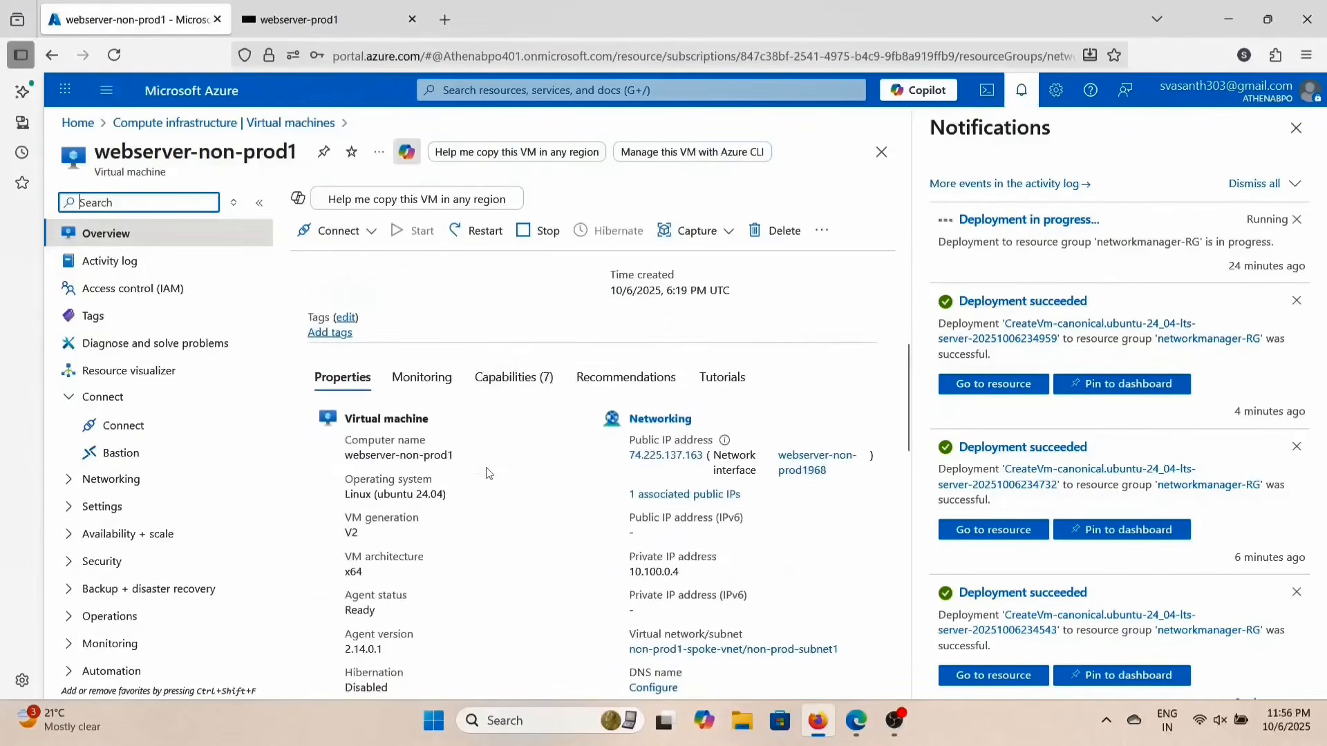
scroll(488, 472, up, 2)
click(152, 479)
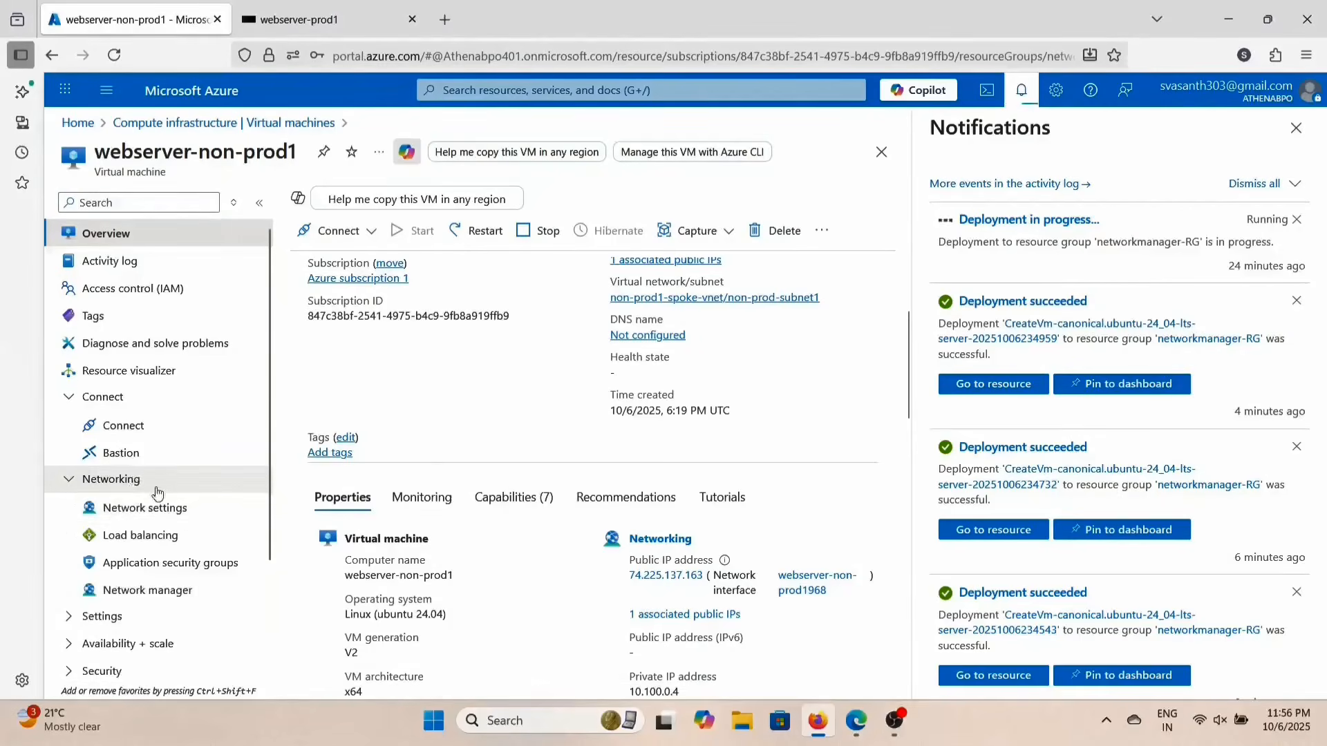
click(163, 507)
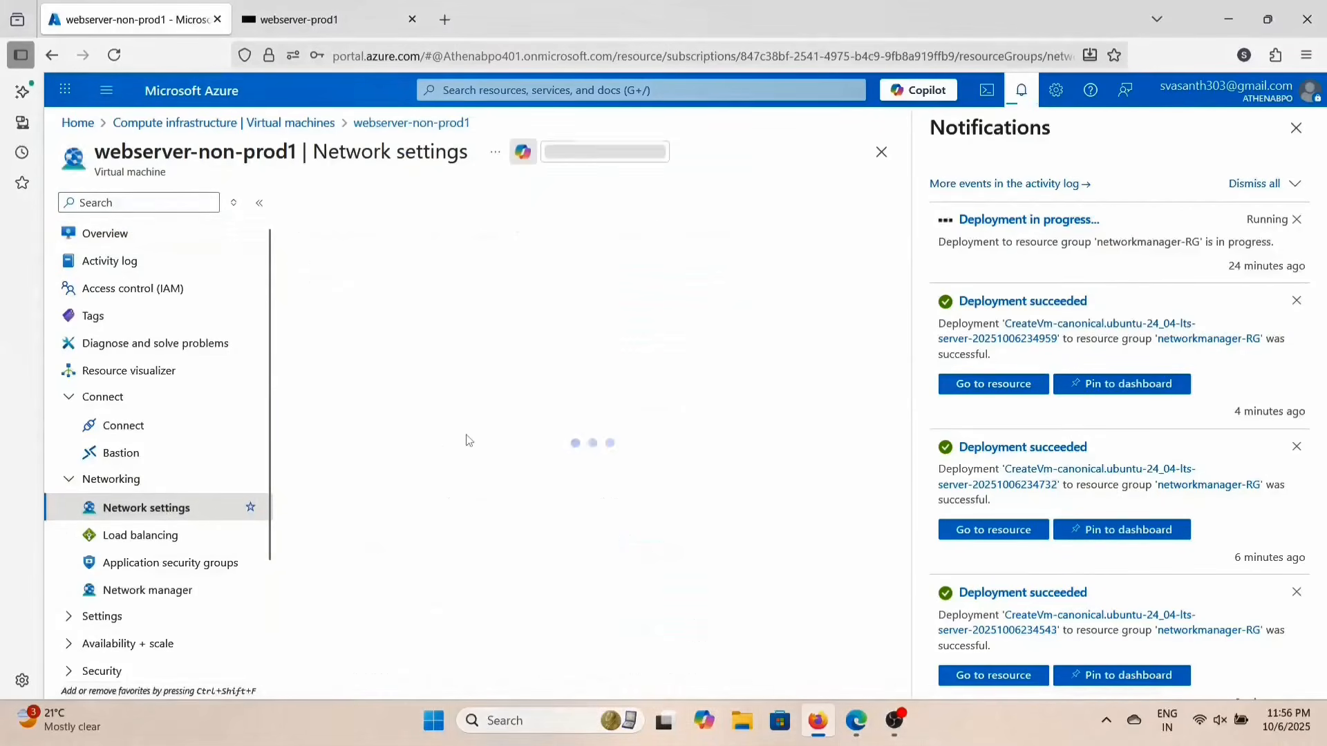
scroll(468, 441, down, 3)
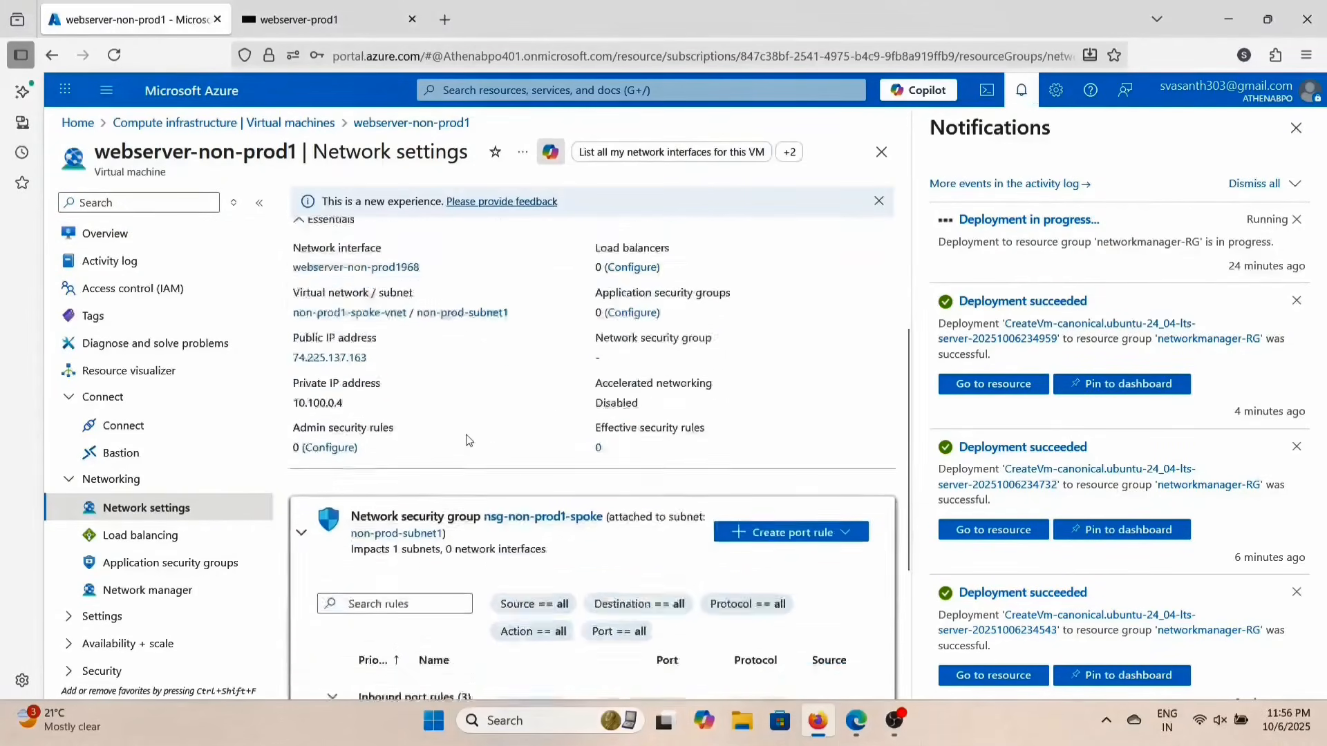
scroll(469, 441, down, 3)
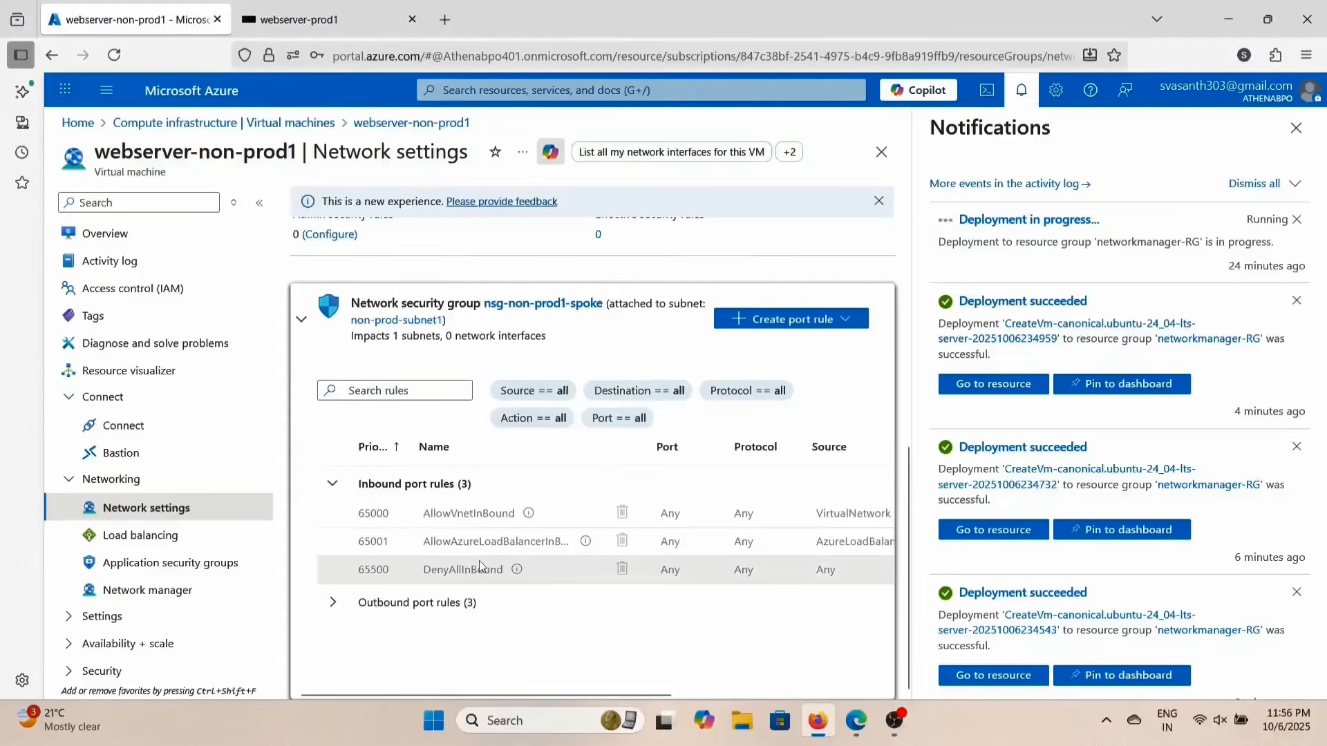
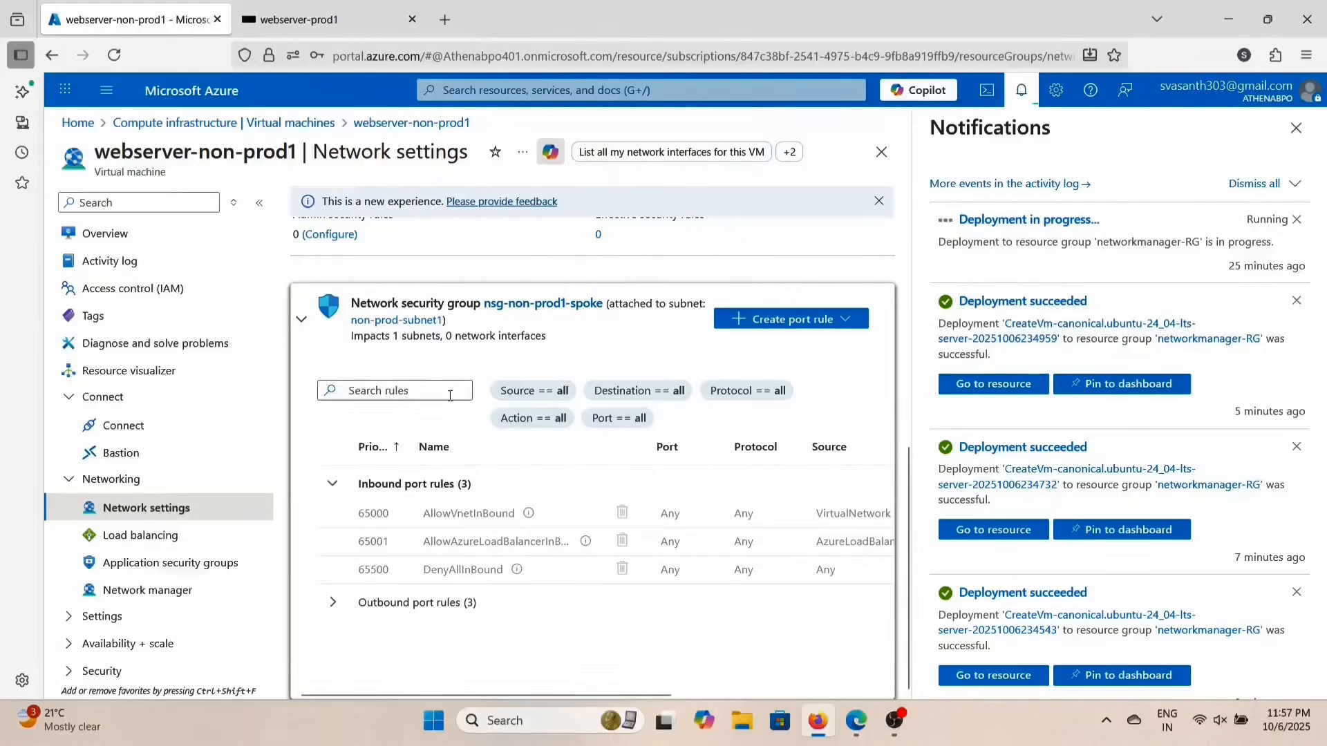
Add an inbound rule named allow to nsg-non-prod1-spoke, allowing any protocol from any source to port 8080 with priority 100.
click(793, 319)
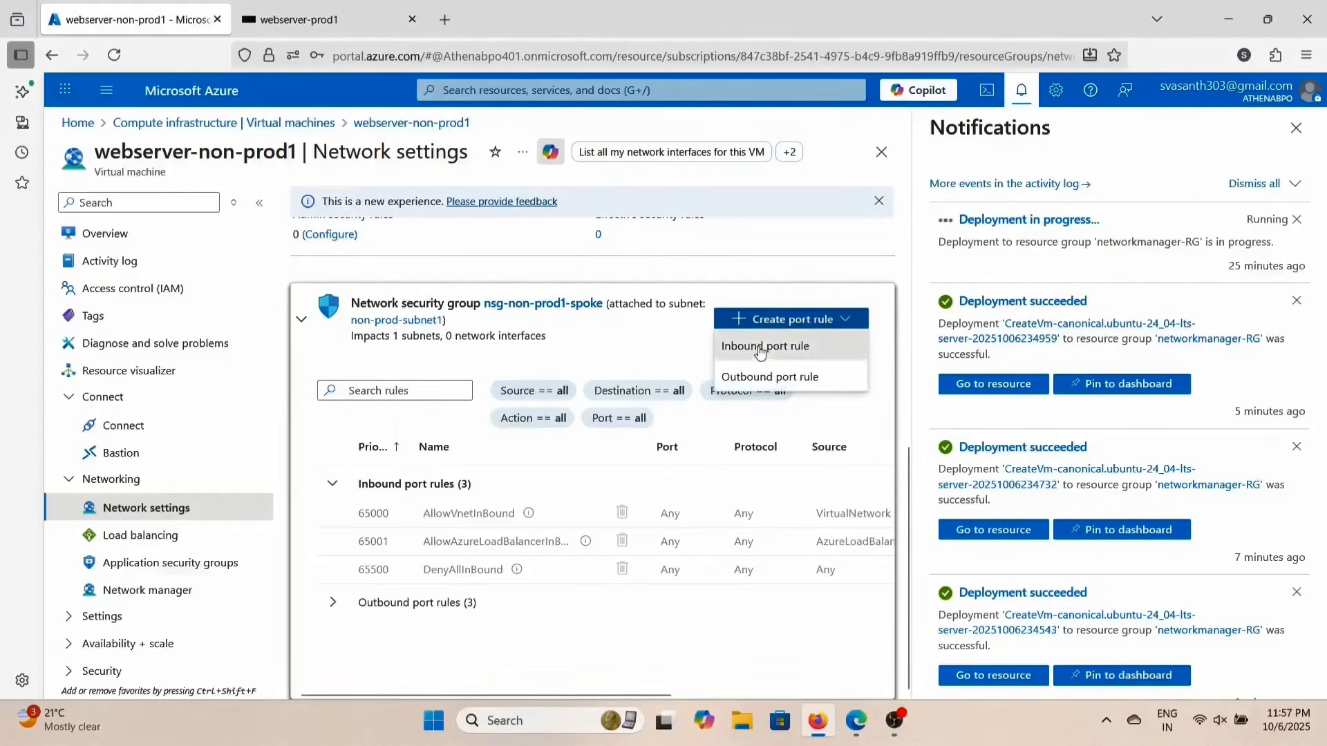
click(761, 345)
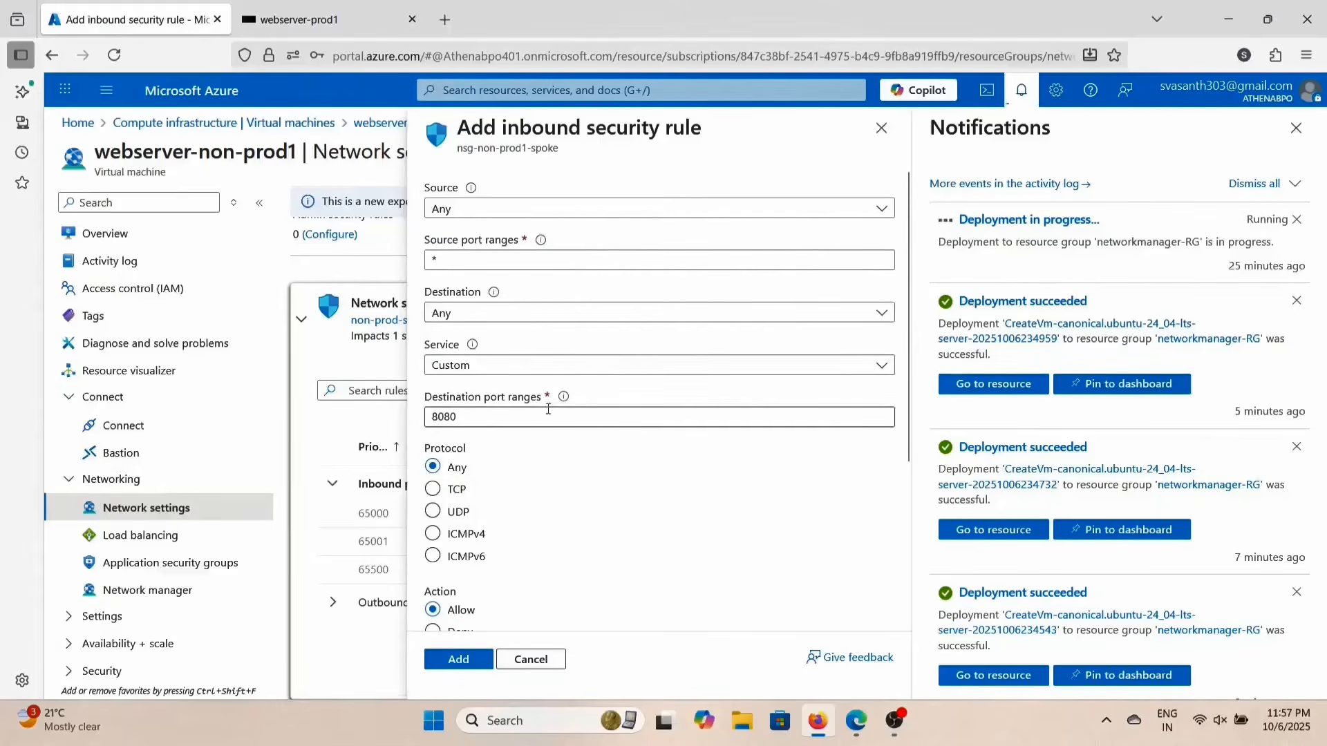
scroll(477, 498, down, 2)
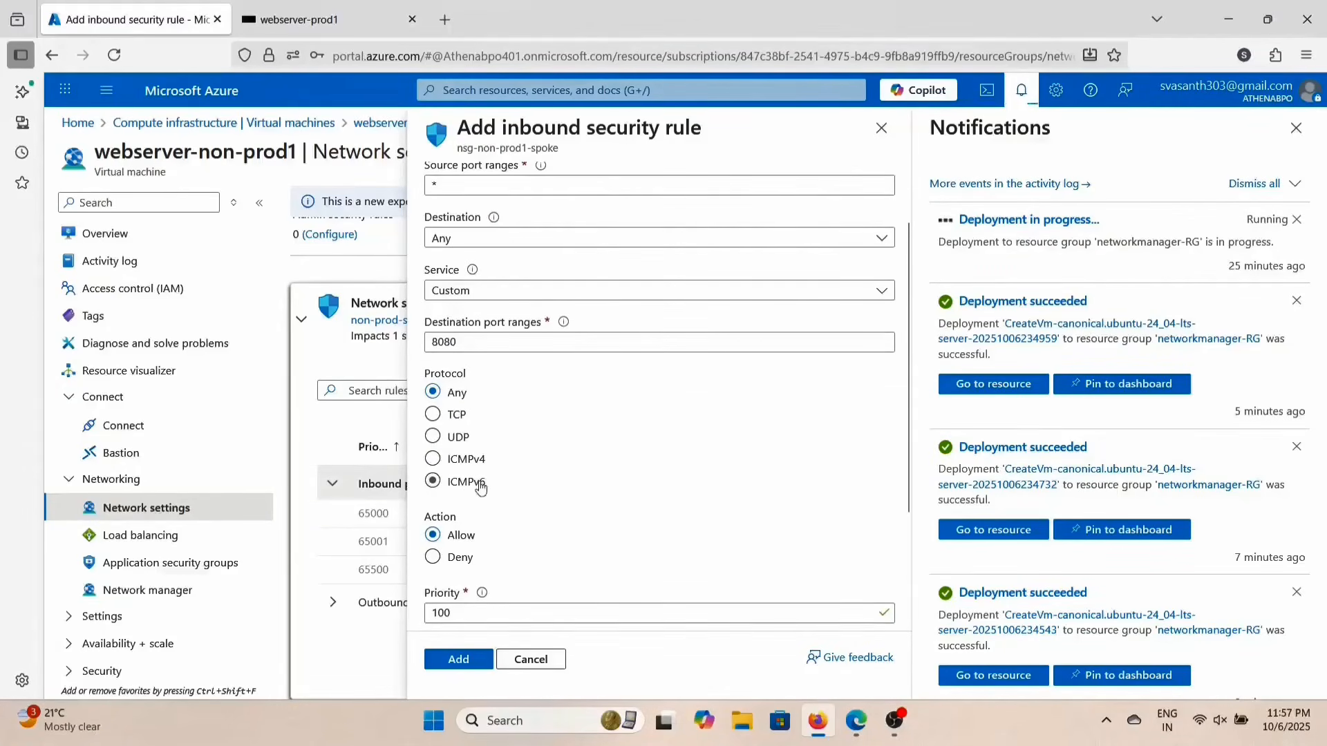
scroll(484, 497, down, 4)
click(490, 511)
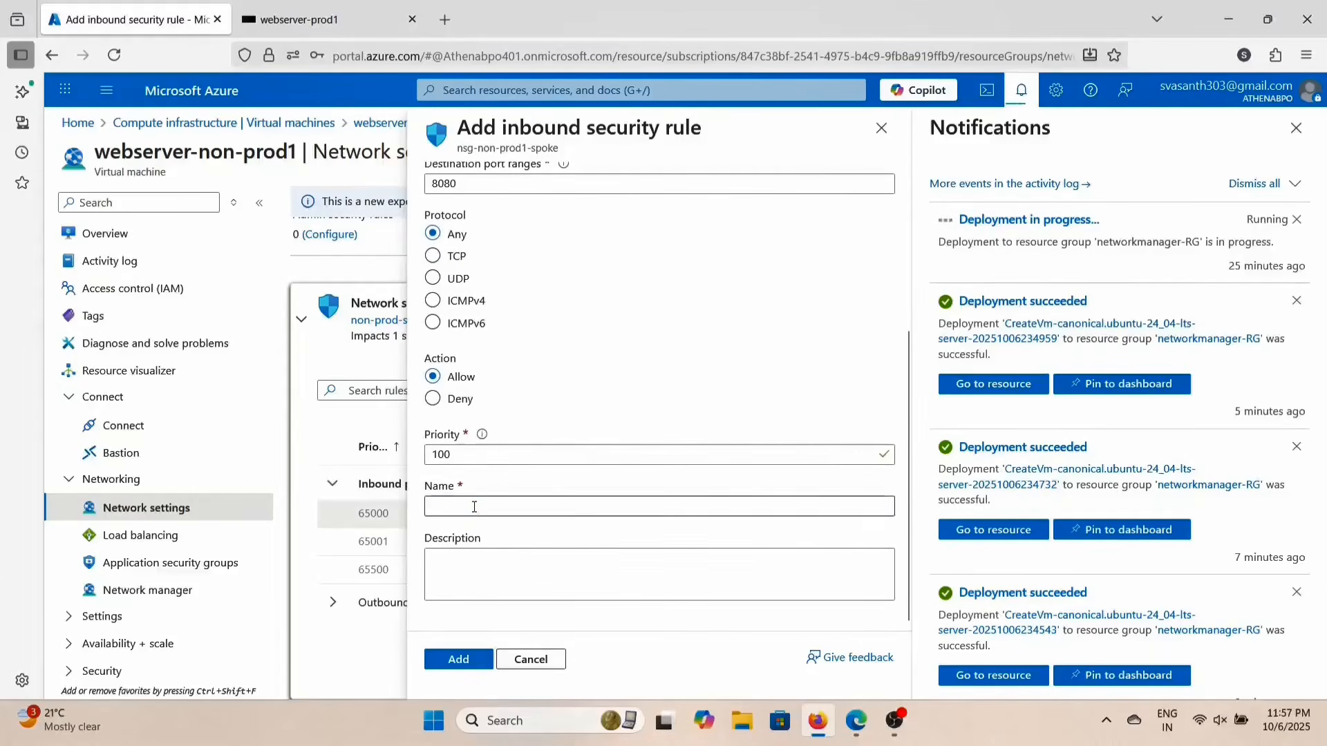
text(allow)
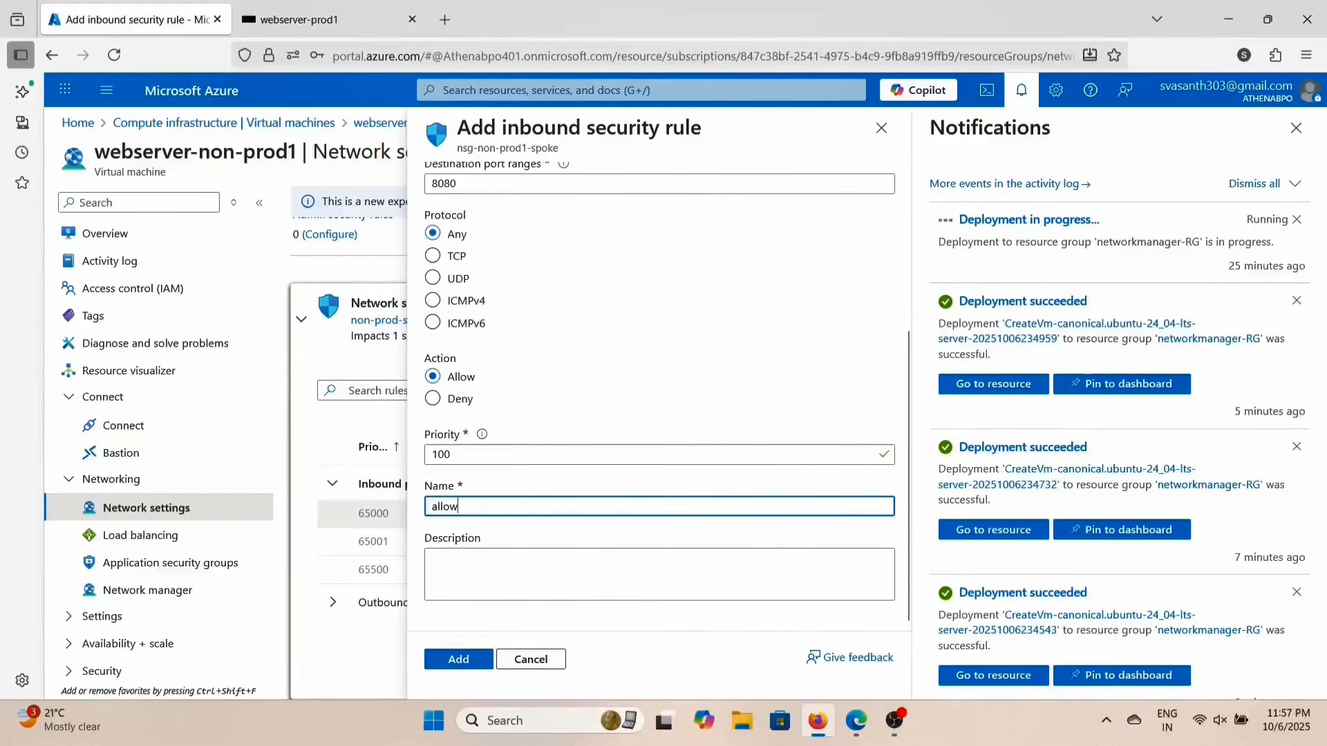
click(453, 662)
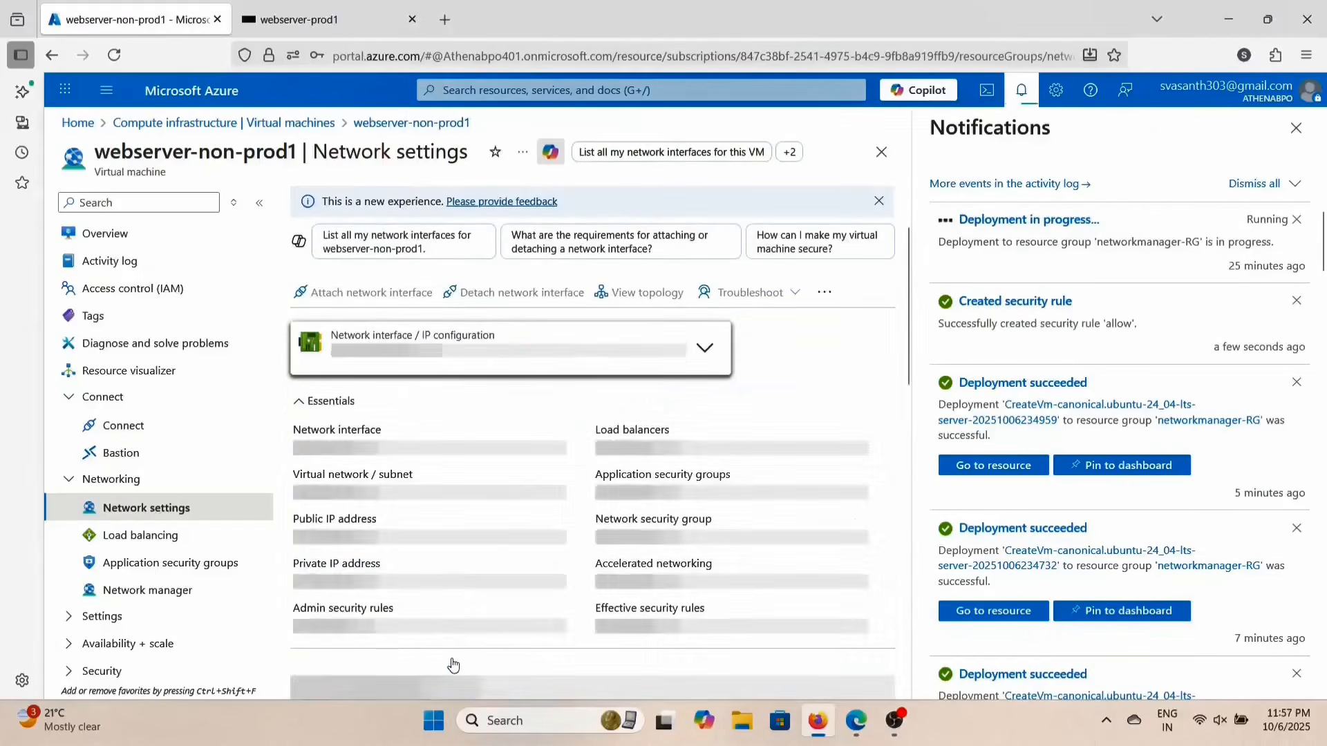
scroll(461, 565, down, 2)
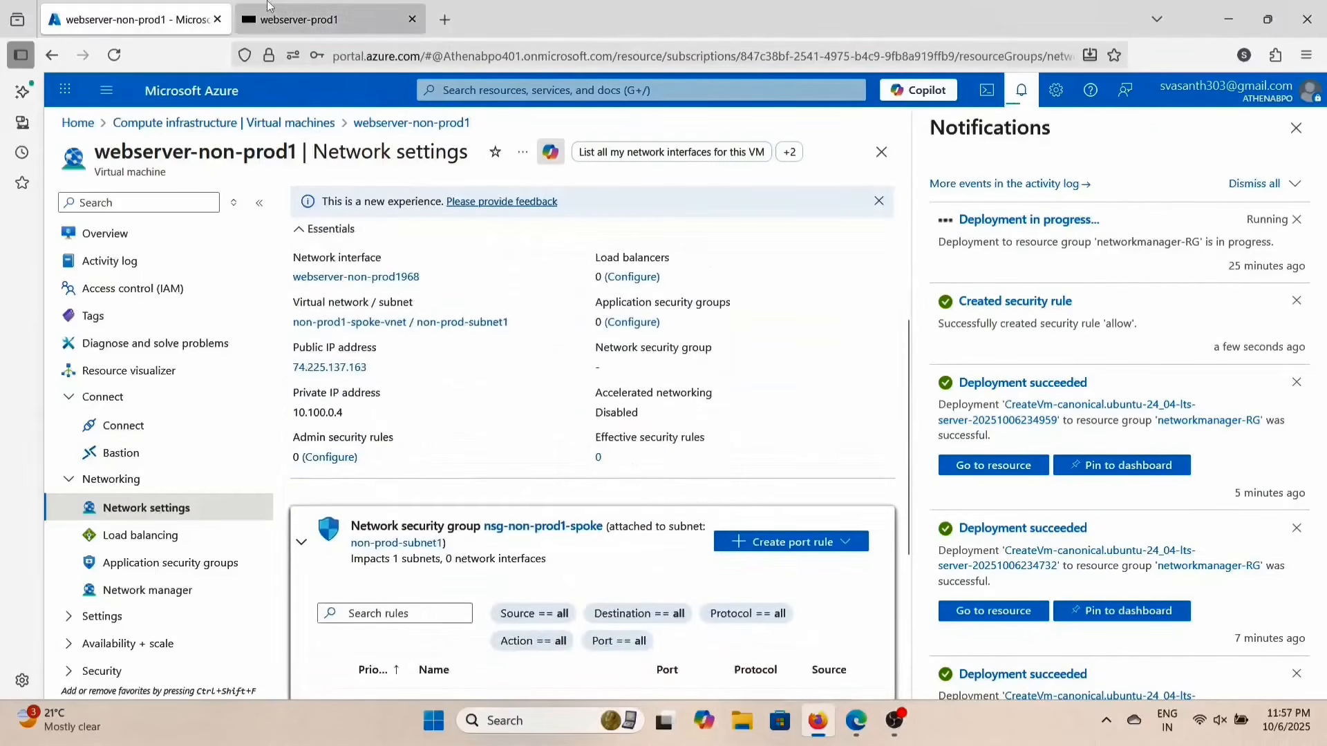
Switch to the webserver-prod1 terminal session and become root with sudo su.
click(276, 19)
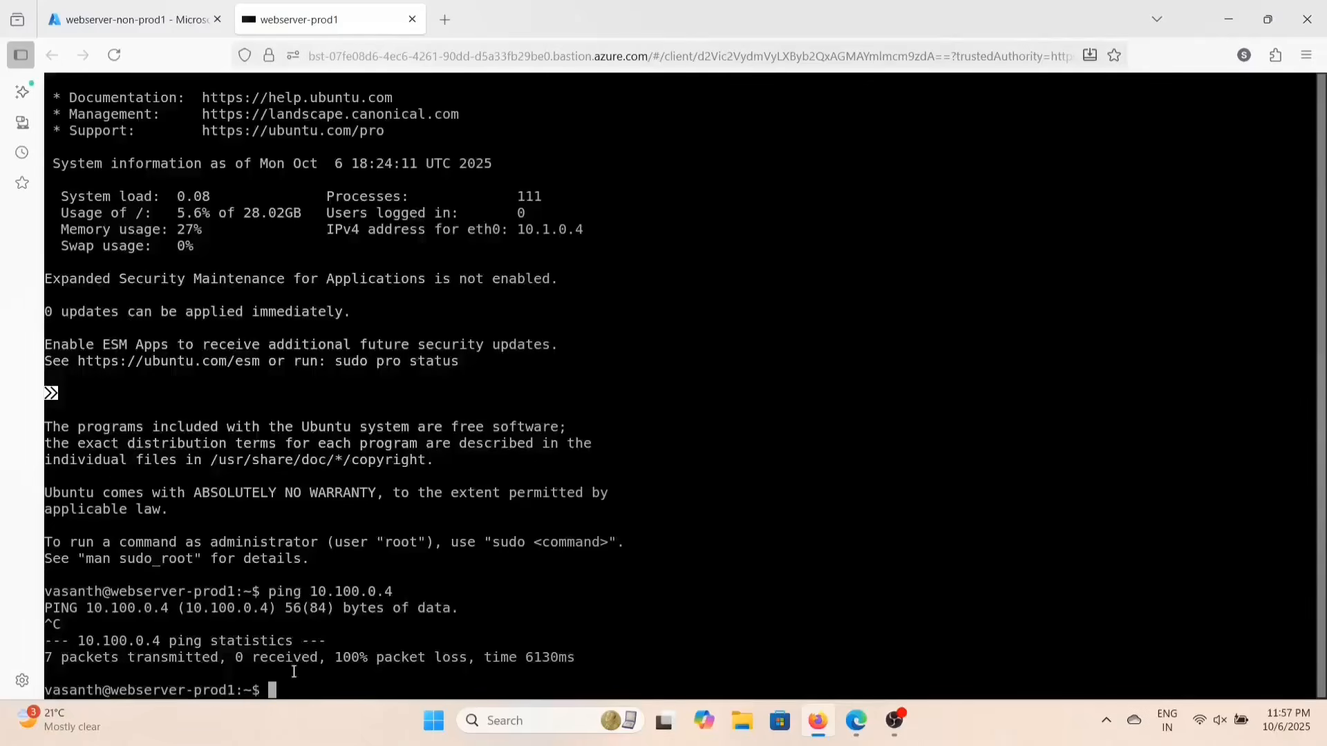
text(sudo su)
key(Return)
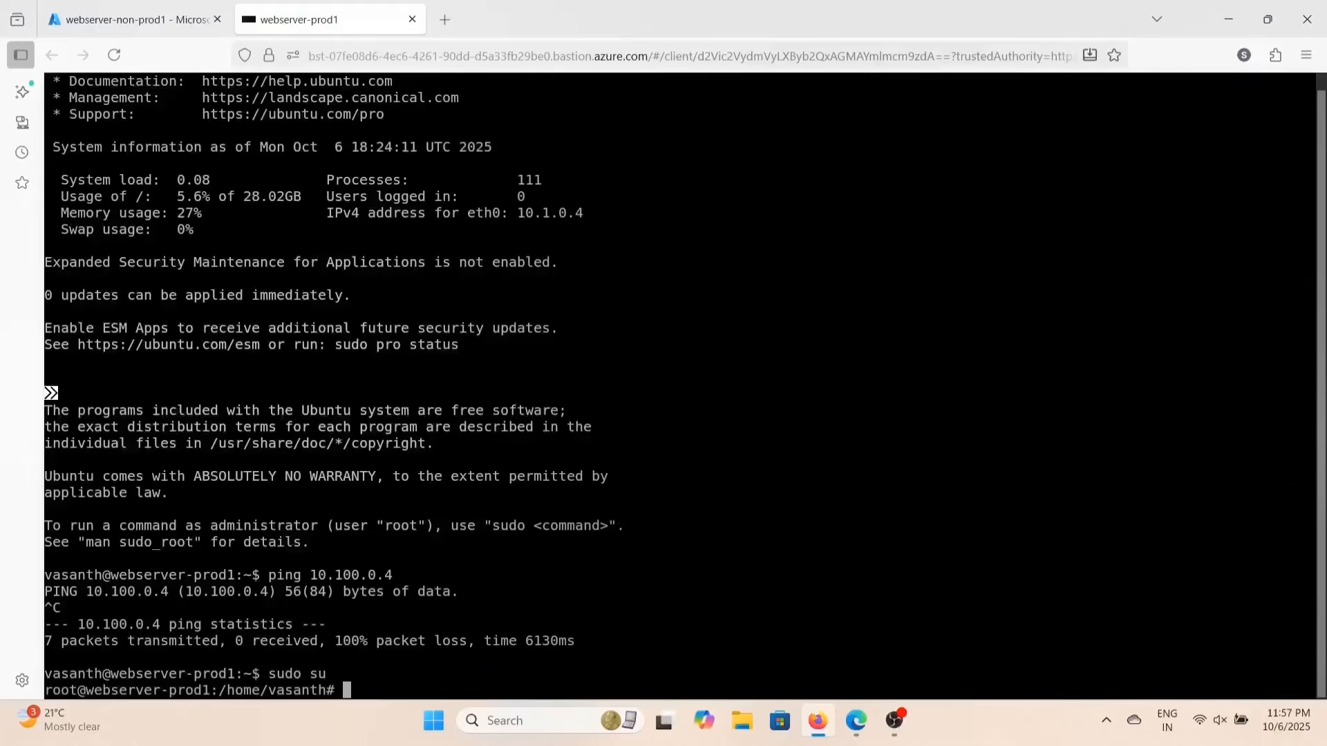
Try to run apt get install and apt get update in the webserver-prod1 terminal.
text(apt get install)
key(Return)
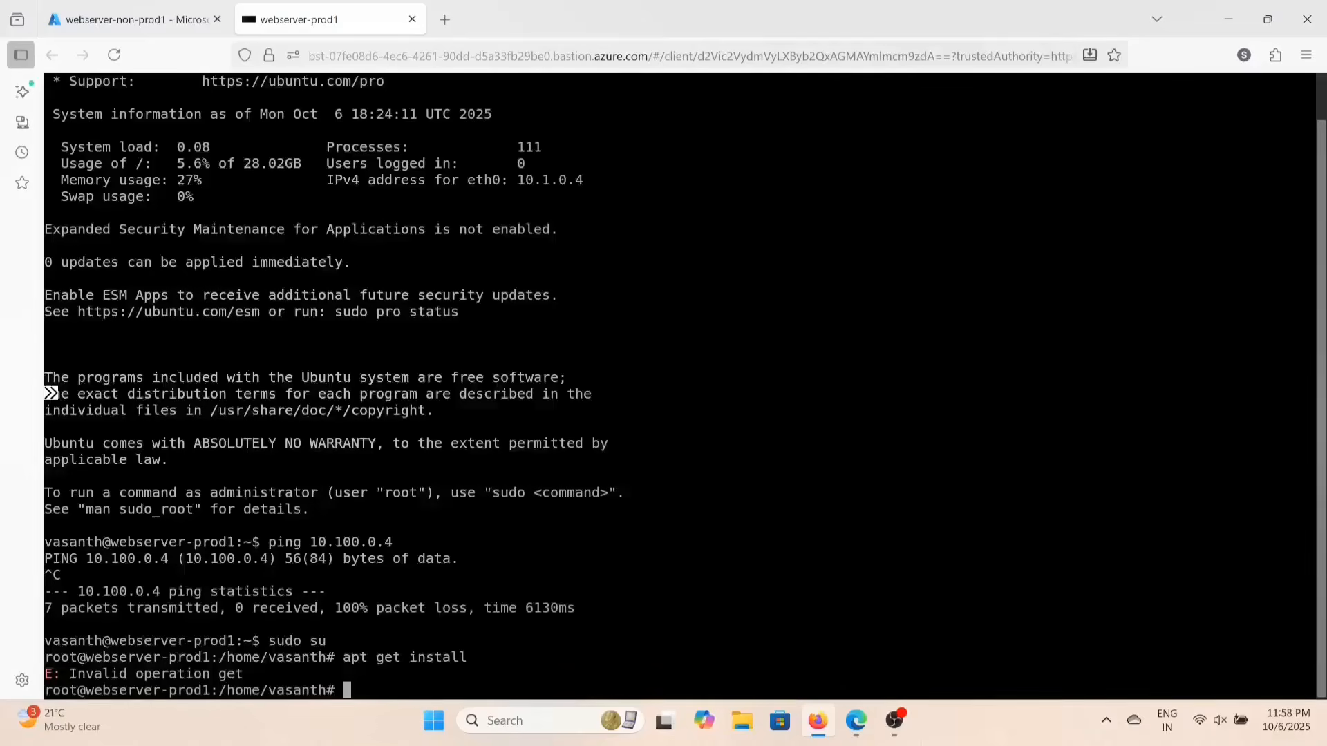
text(apt get update)
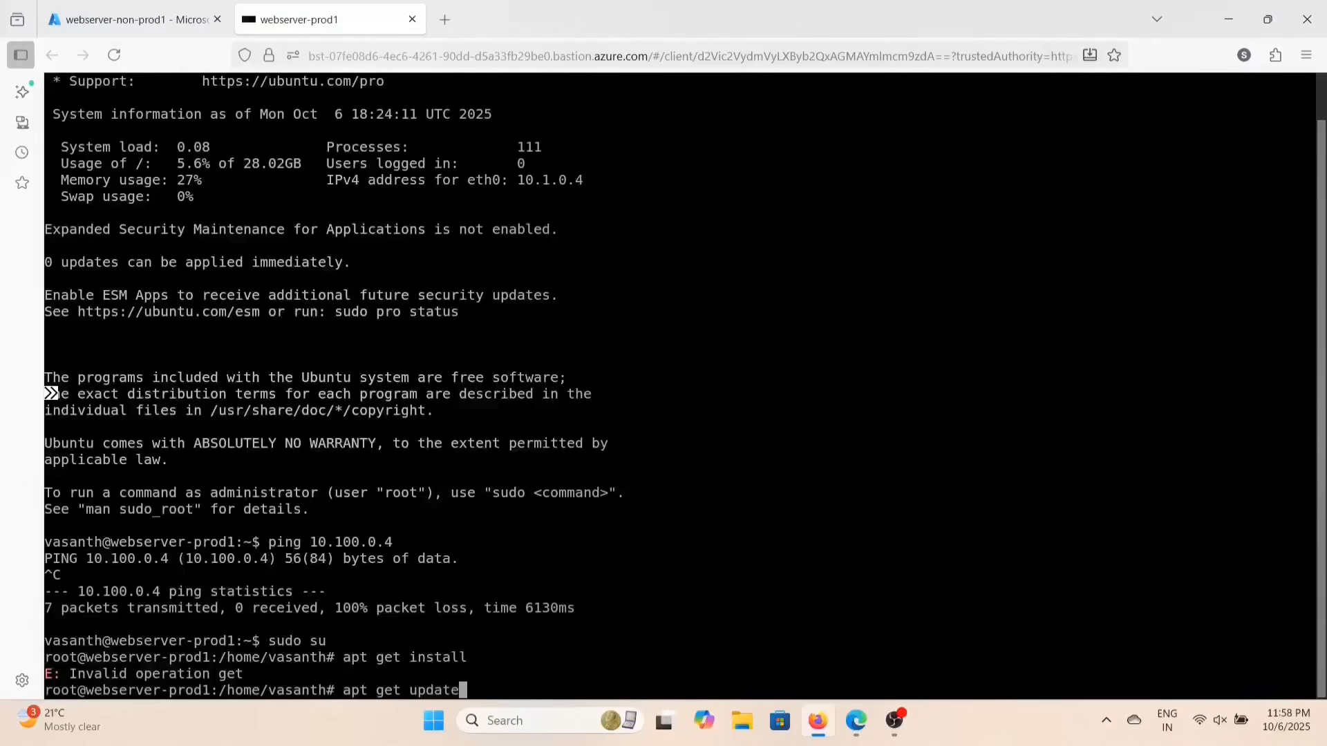
key(Return)
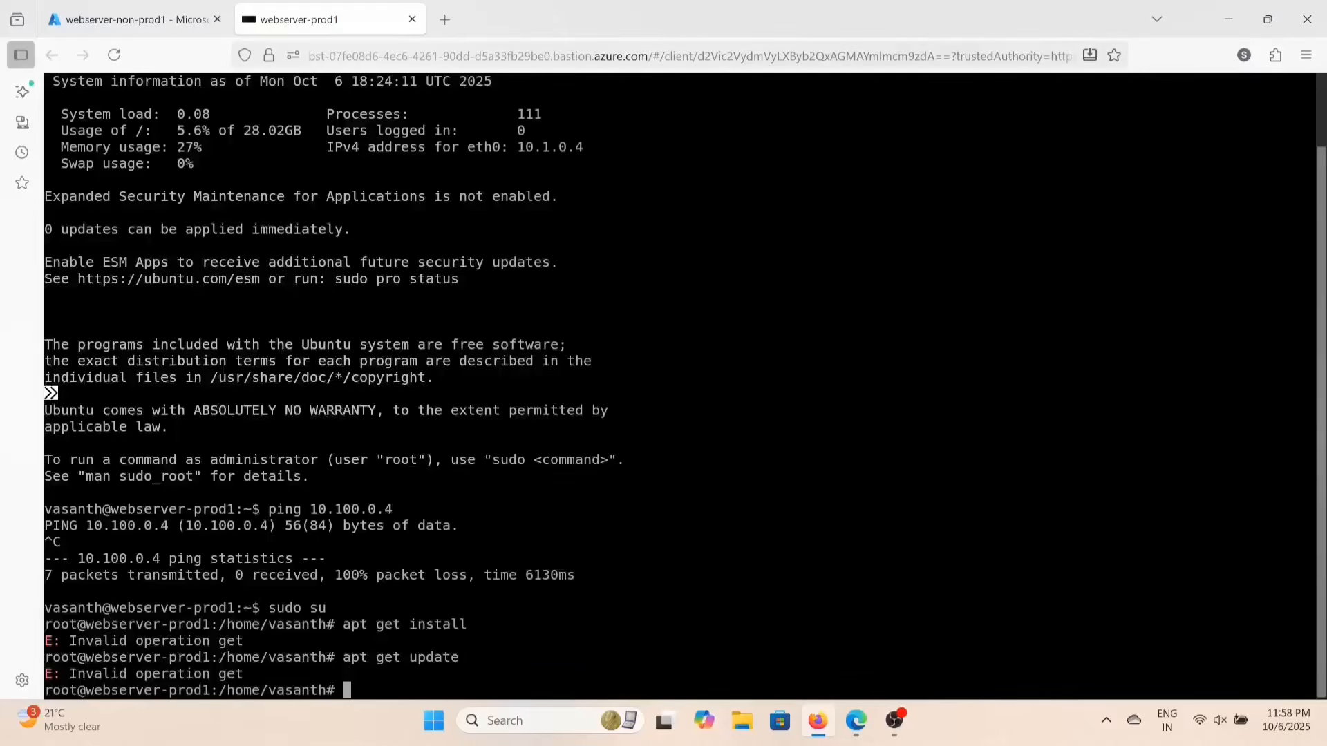
Try to update the package lists with the command apt -get update.
text(apt-)
key(BackSpace)
text(-get update)
key(Return)
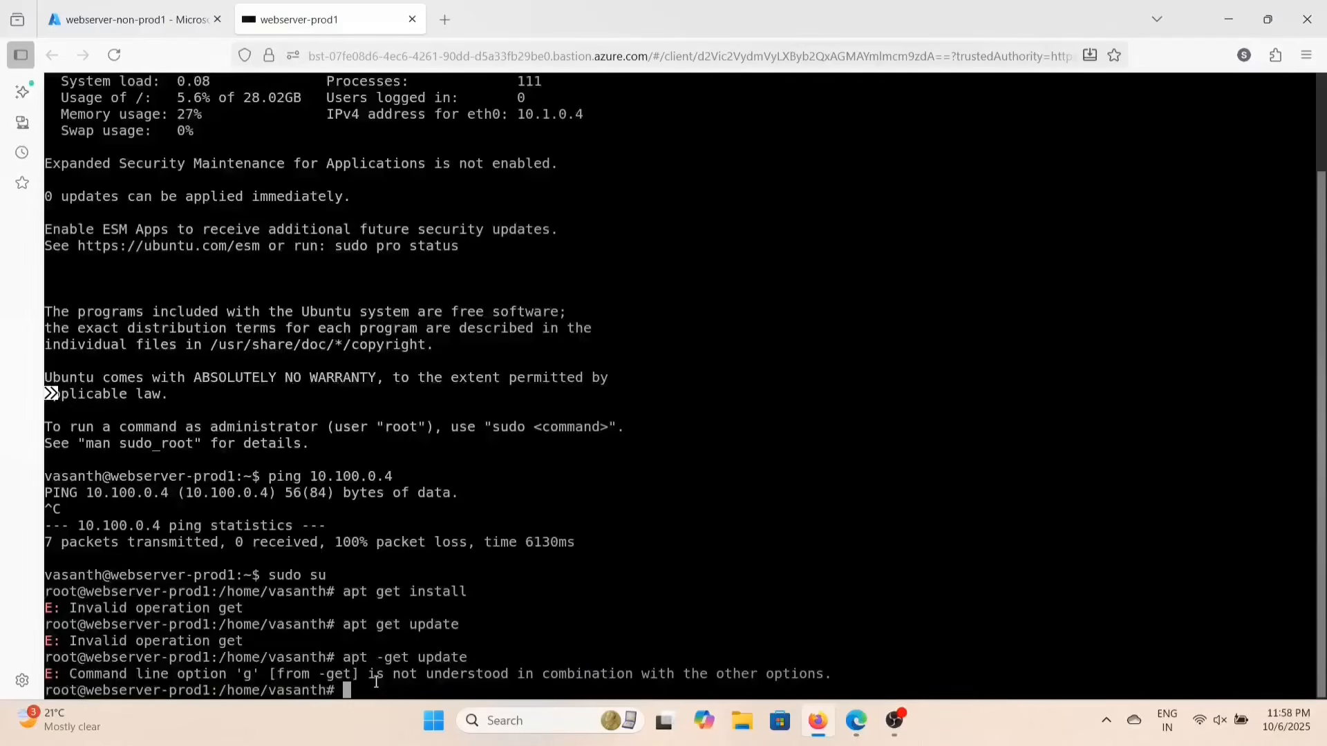
Ping 10.100.0.4 from webserver-prod1 for a few seconds, and stop the ping.
text(ping 10.100.0.4)
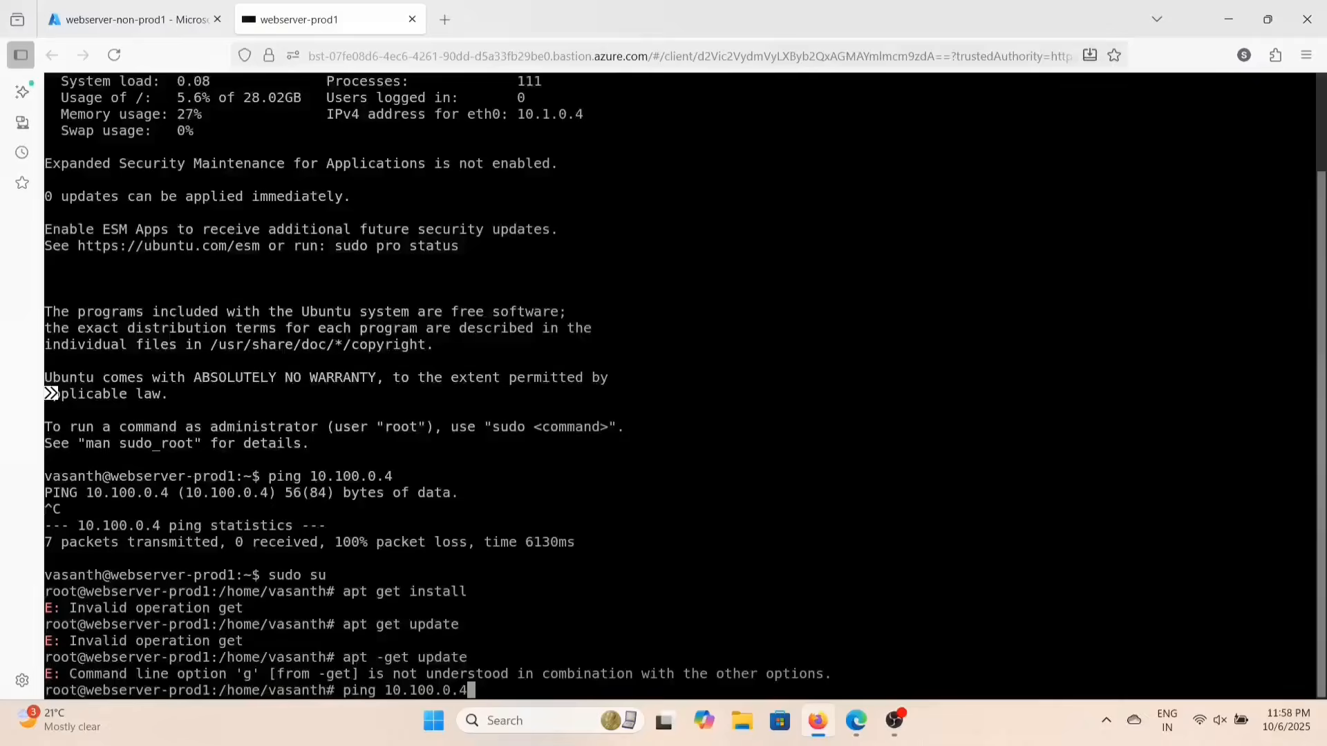
key(Return)
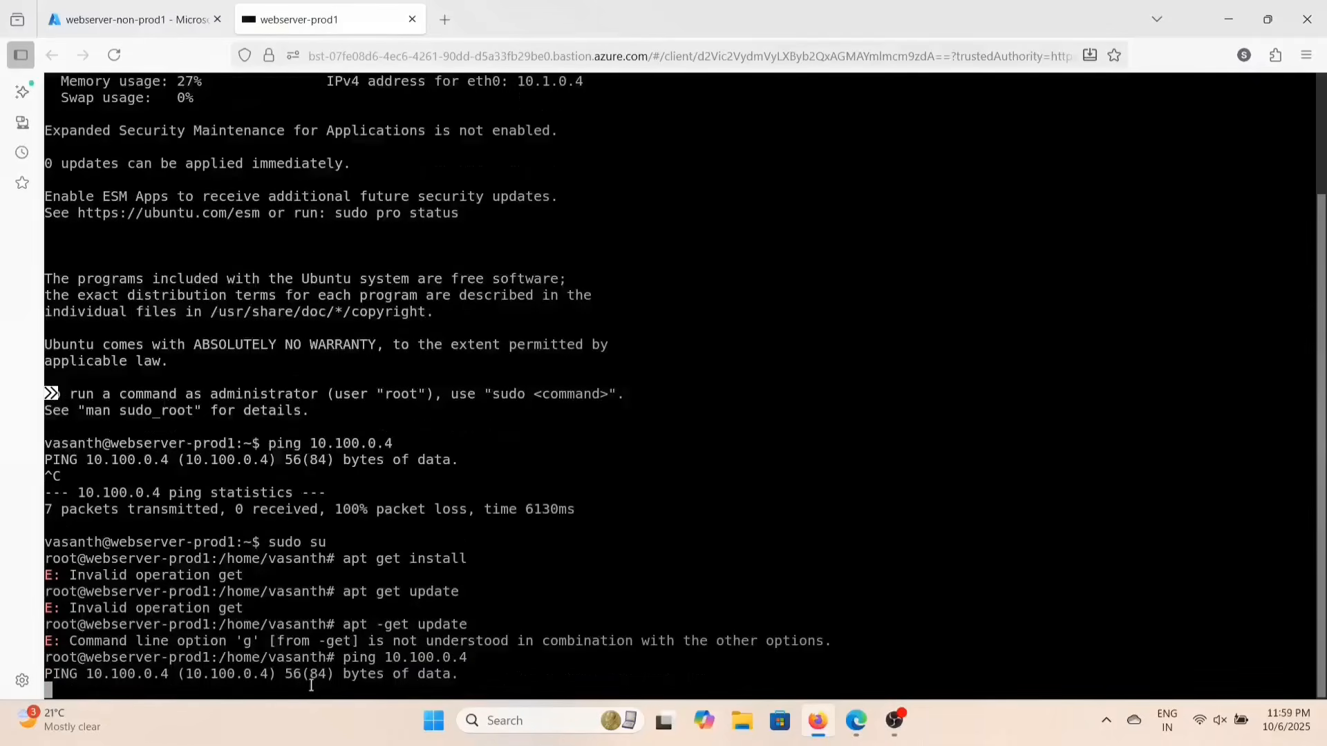
key(ctrl+c)
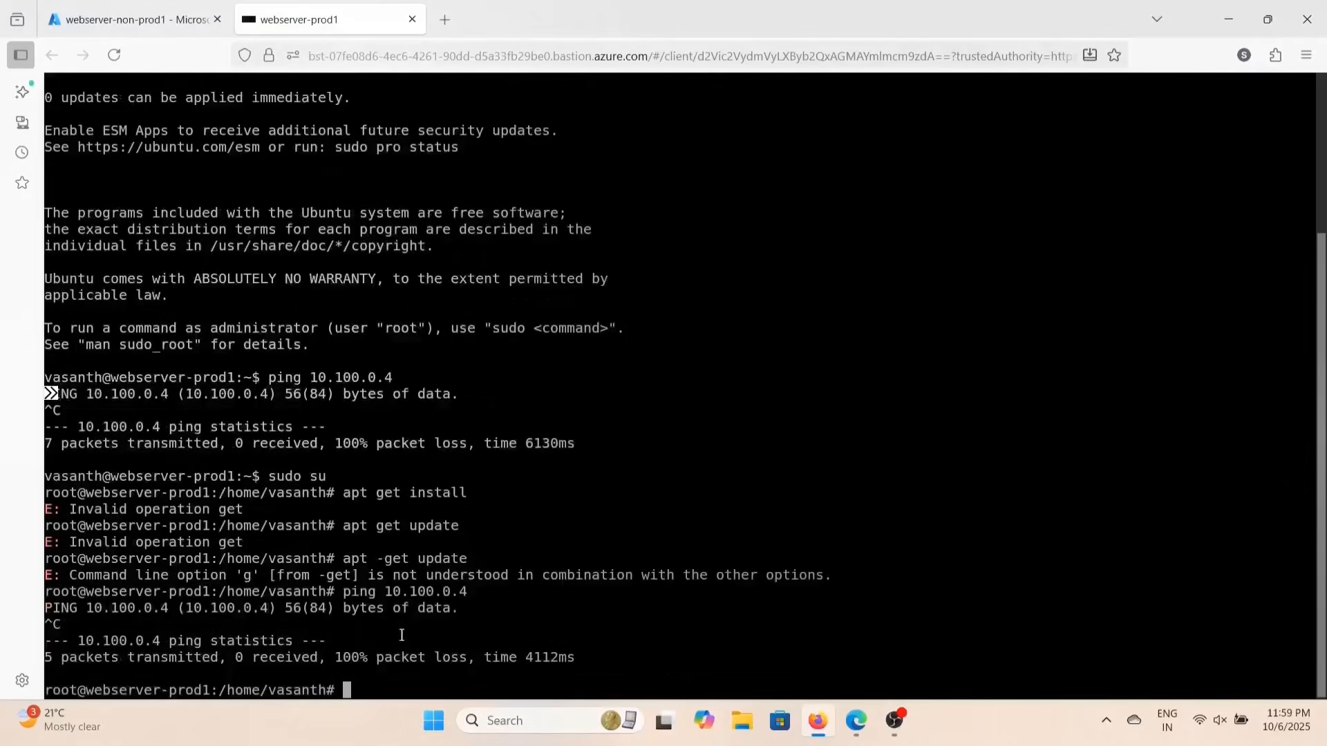
Review the network settings of webserver-non-prod1 in the Azure portal and return to the virtual machines list.
click(152, 20)
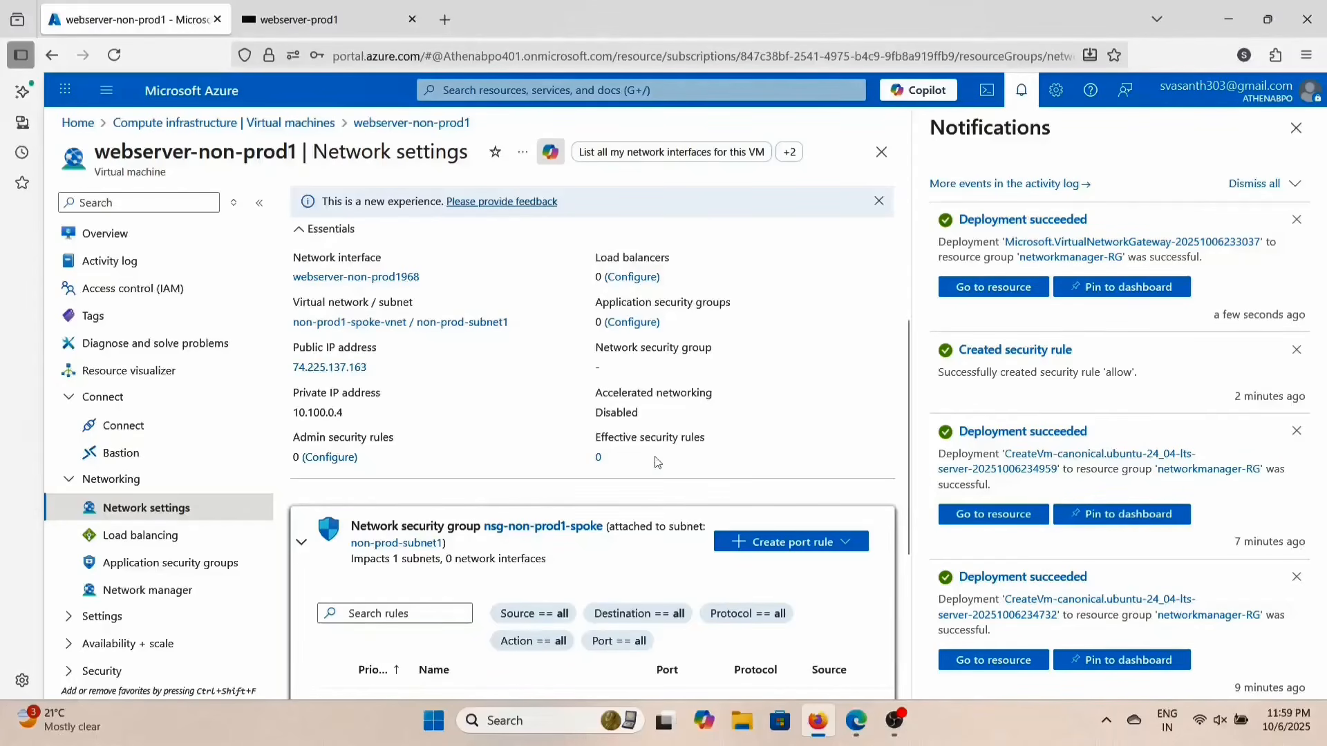
scroll(656, 457, down, 3)
scroll(656, 456, up, 3)
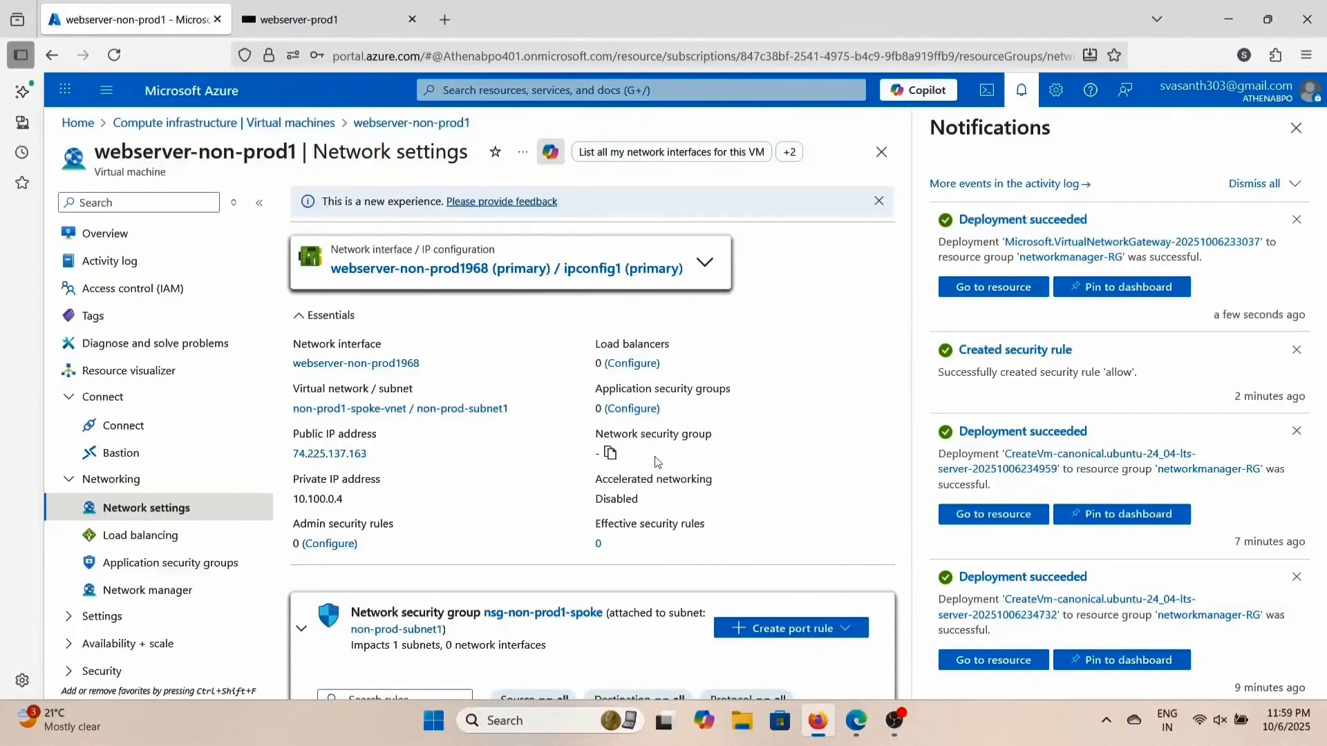
scroll(601, 387, down, 2)
scroll(523, 294, up, 3)
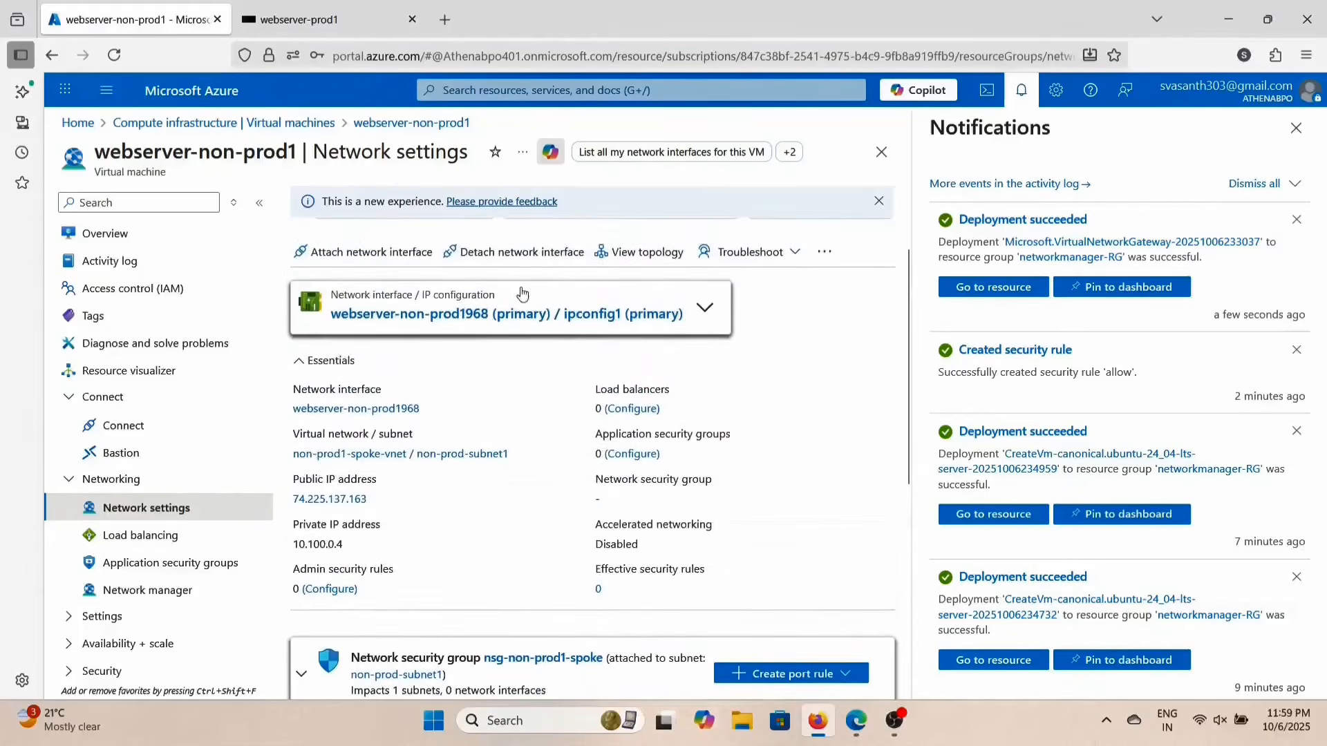
click(313, 123)
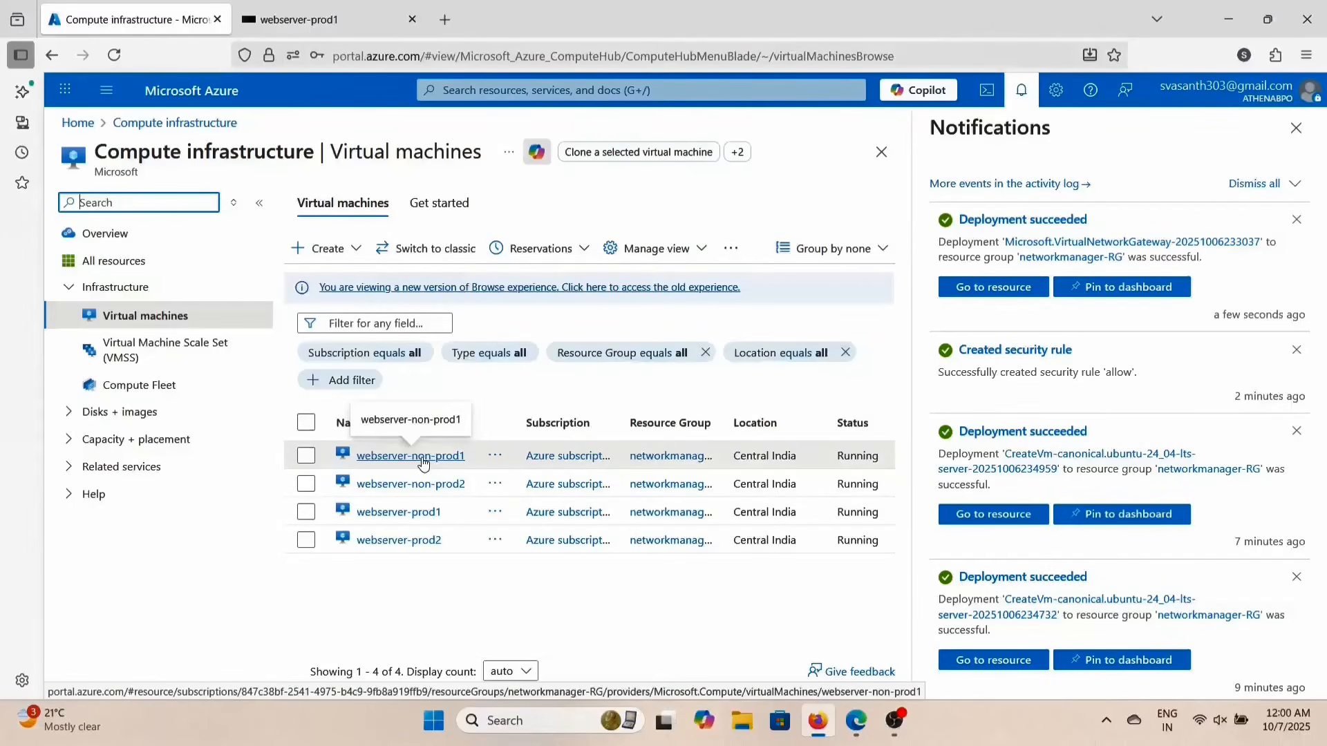
Open the newly deployed virtual network gateway resource and look over its overview page.
click(984, 294)
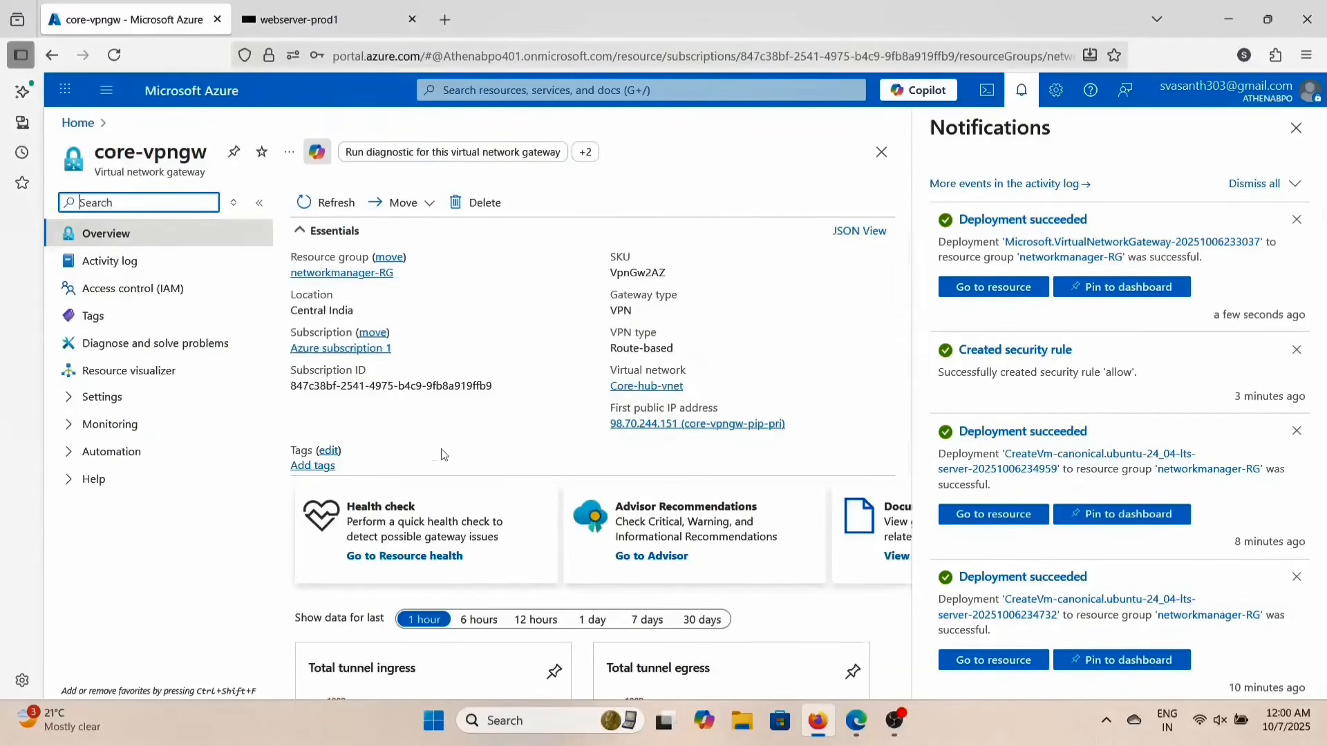
scroll(444, 455, down, 3)
scroll(444, 454, up, 2)
Return to the webserver-prod1 terminal session and update the package lists with apt update -y.
click(322, 19)
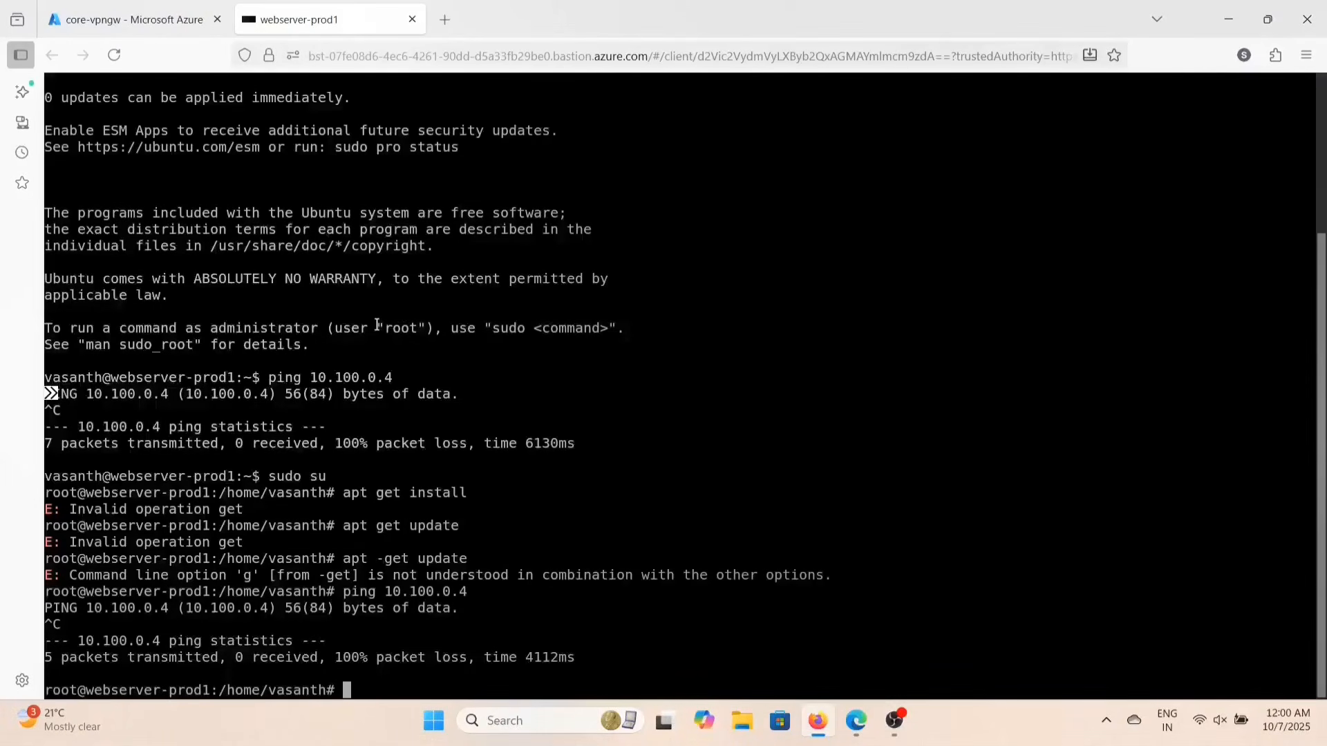
text(aptupda)
key(BackSpace)
key(BackSpace)
key(BackSpace)
key(BackSpace)
text(update)
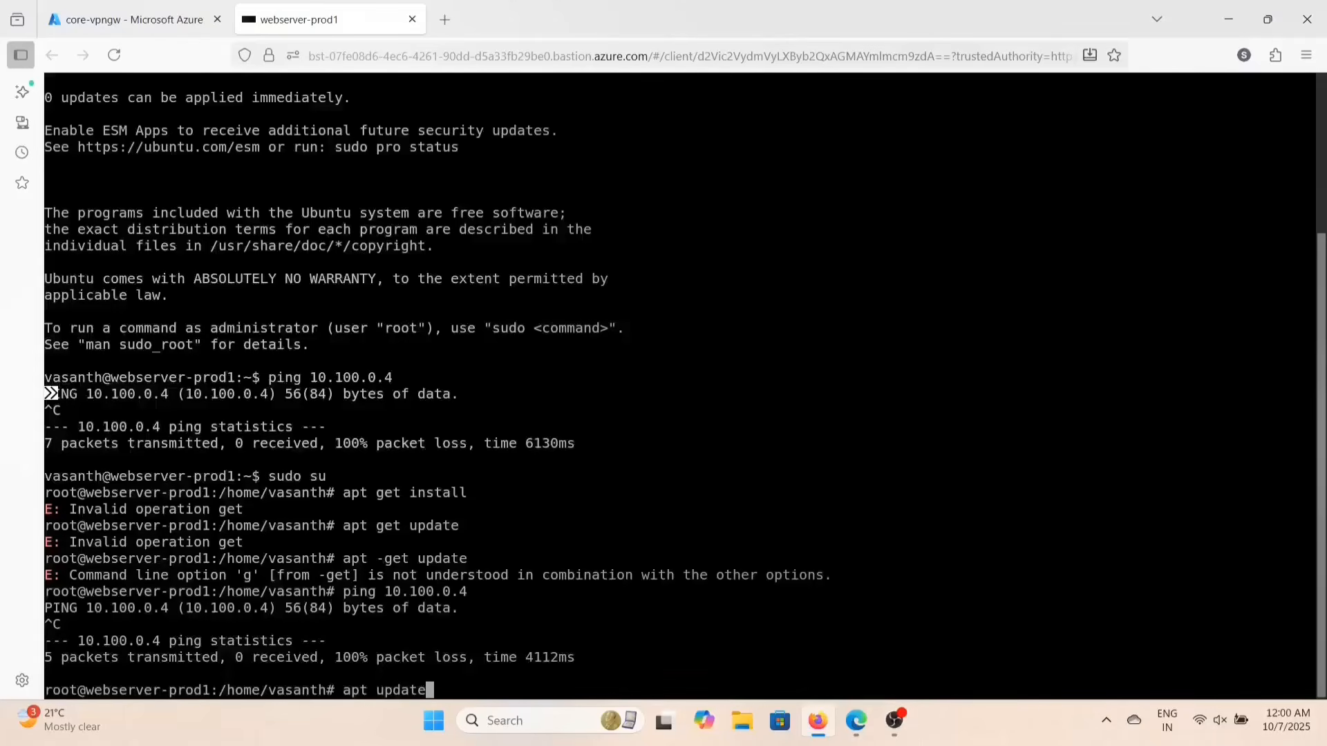
text( -y)
key(Return)
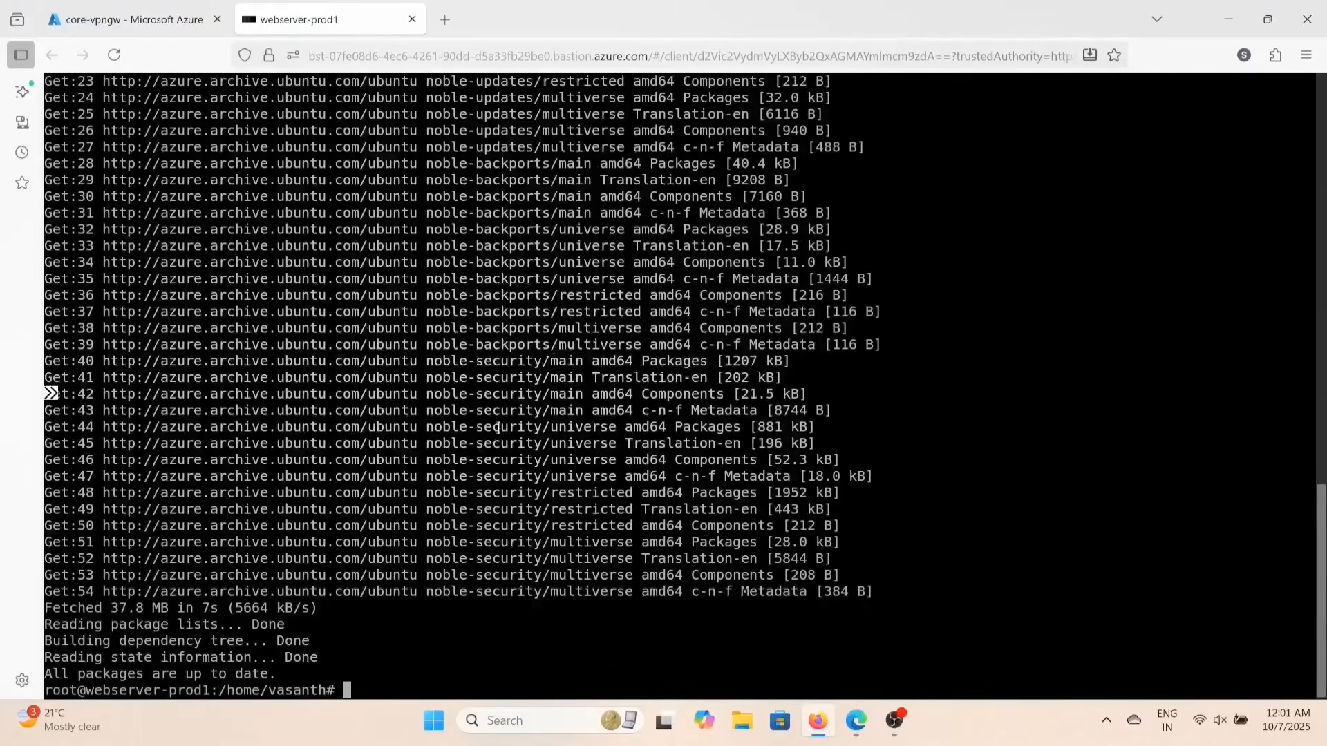
scroll(495, 435, up, 1)
scroll(495, 436, down, 1)
text(curl https)
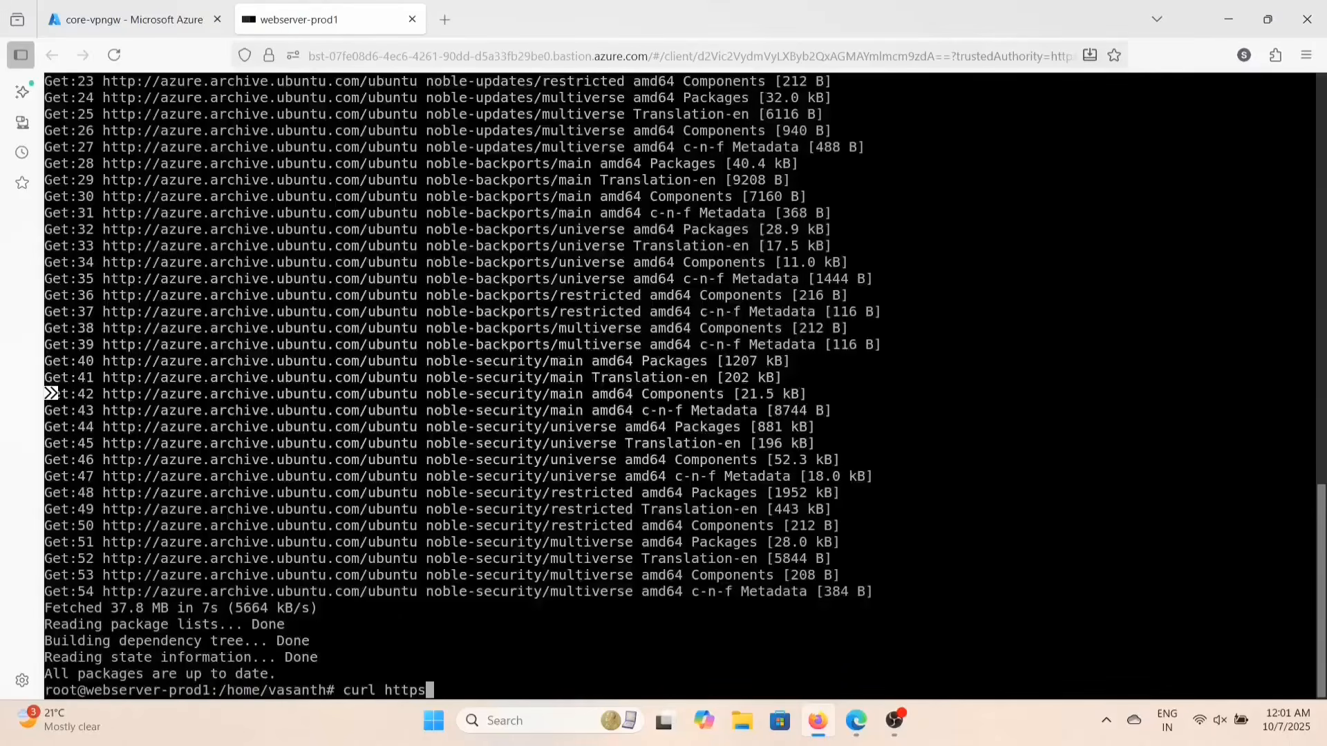
text(://google.c)
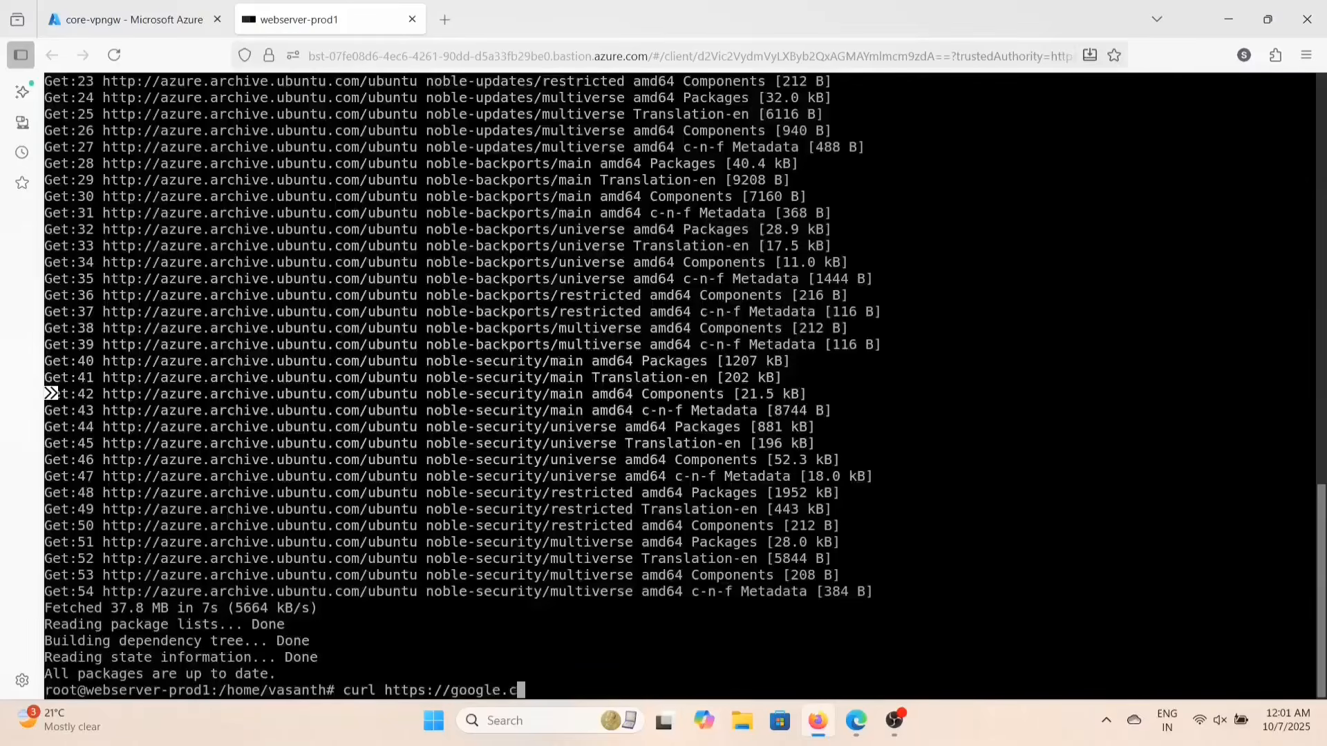
text(om)
key(Return)
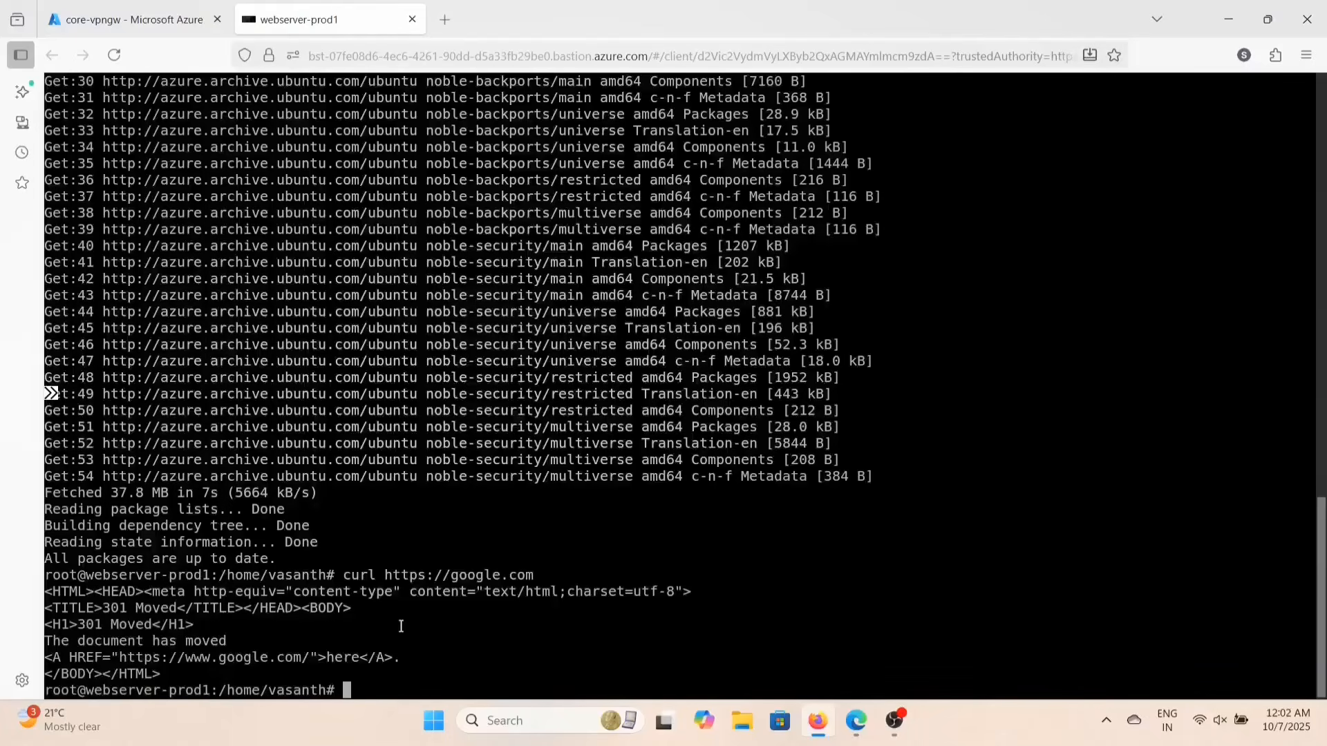
Enlarge the browser zoom of the terminal page to 500%.
scroll(452, 482, up, 9)
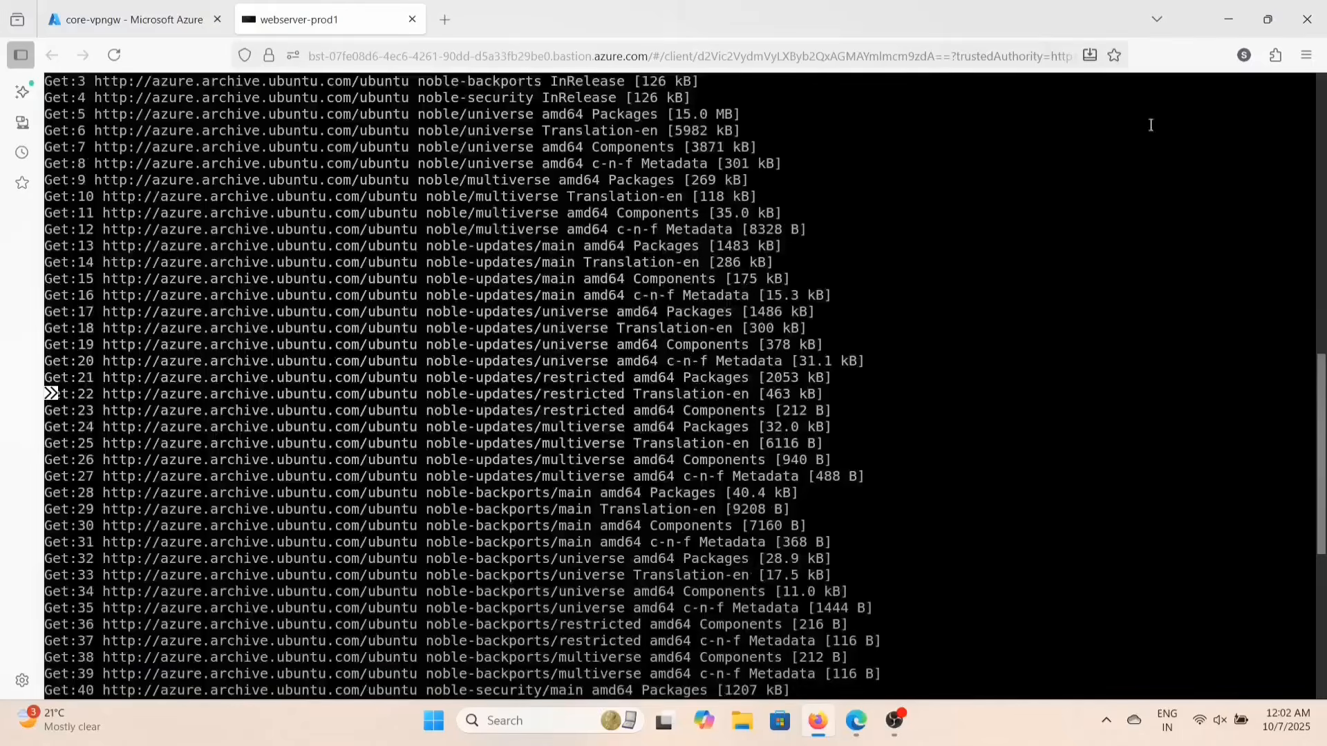
click(1305, 61)
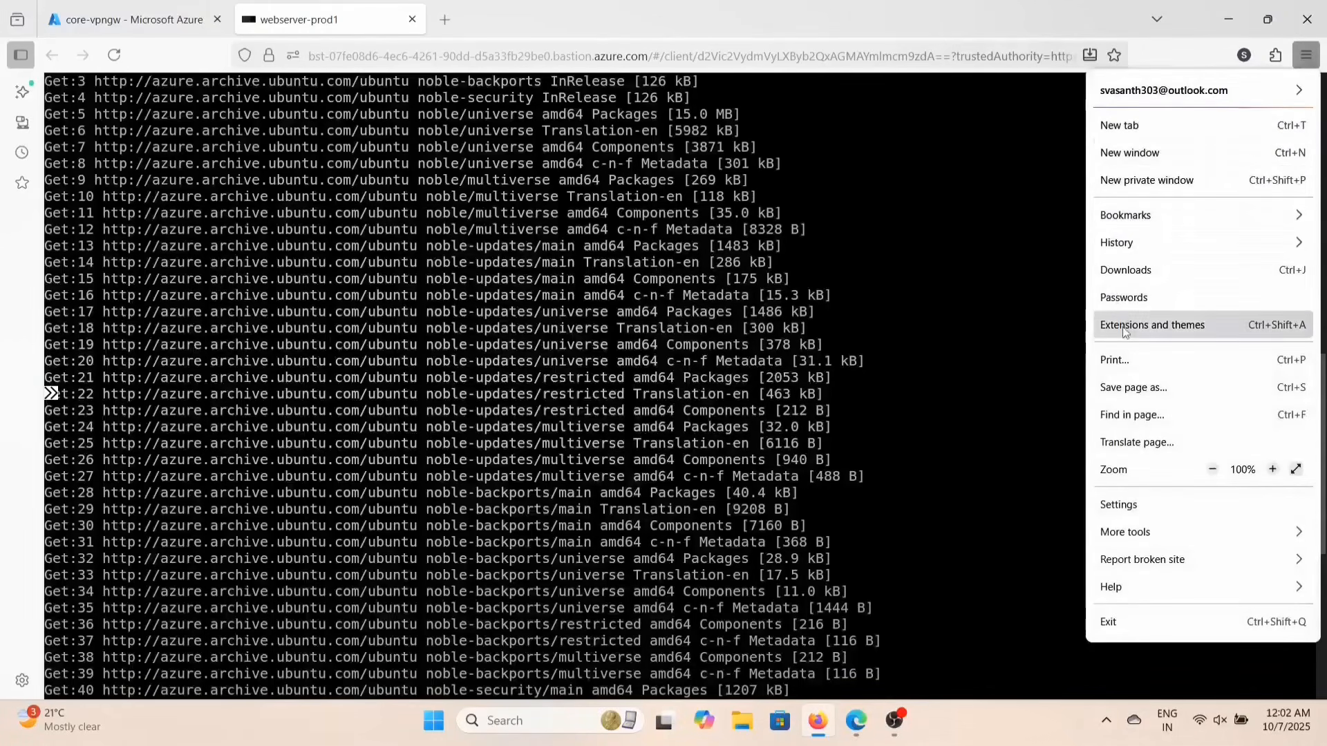
click(1273, 470)
click(1272, 470)
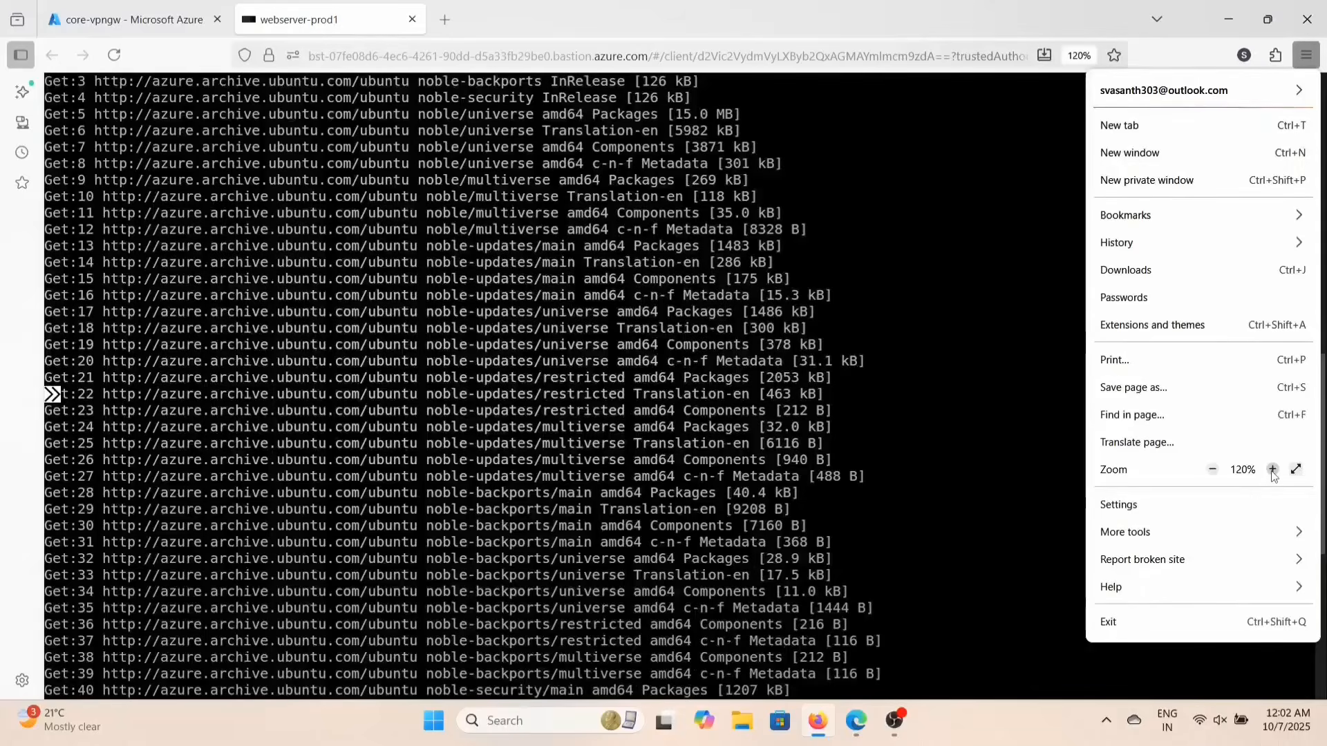
click(1272, 470)
click(1273, 470)
click(1272, 470)
click(1272, 470)
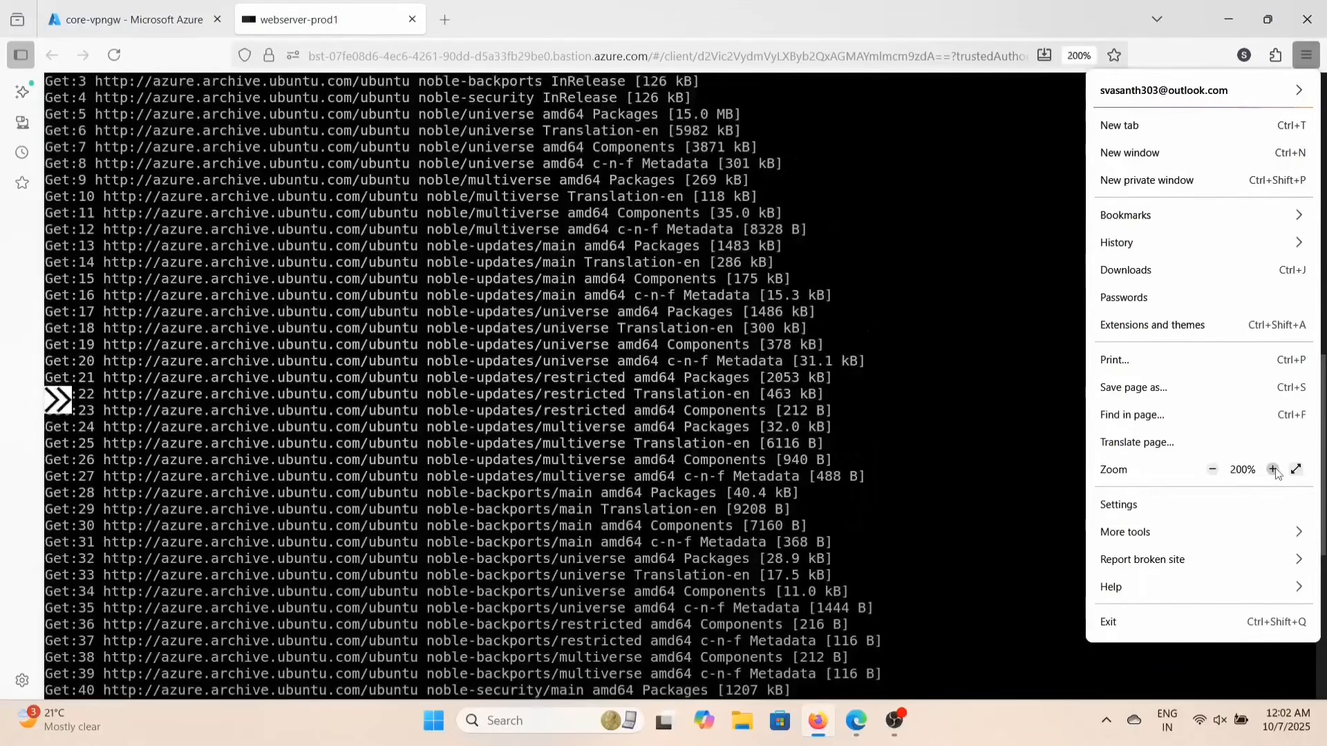
click(1272, 470)
click(1272, 470)
click(1272, 470)
click(1272, 470)
click(943, 460)
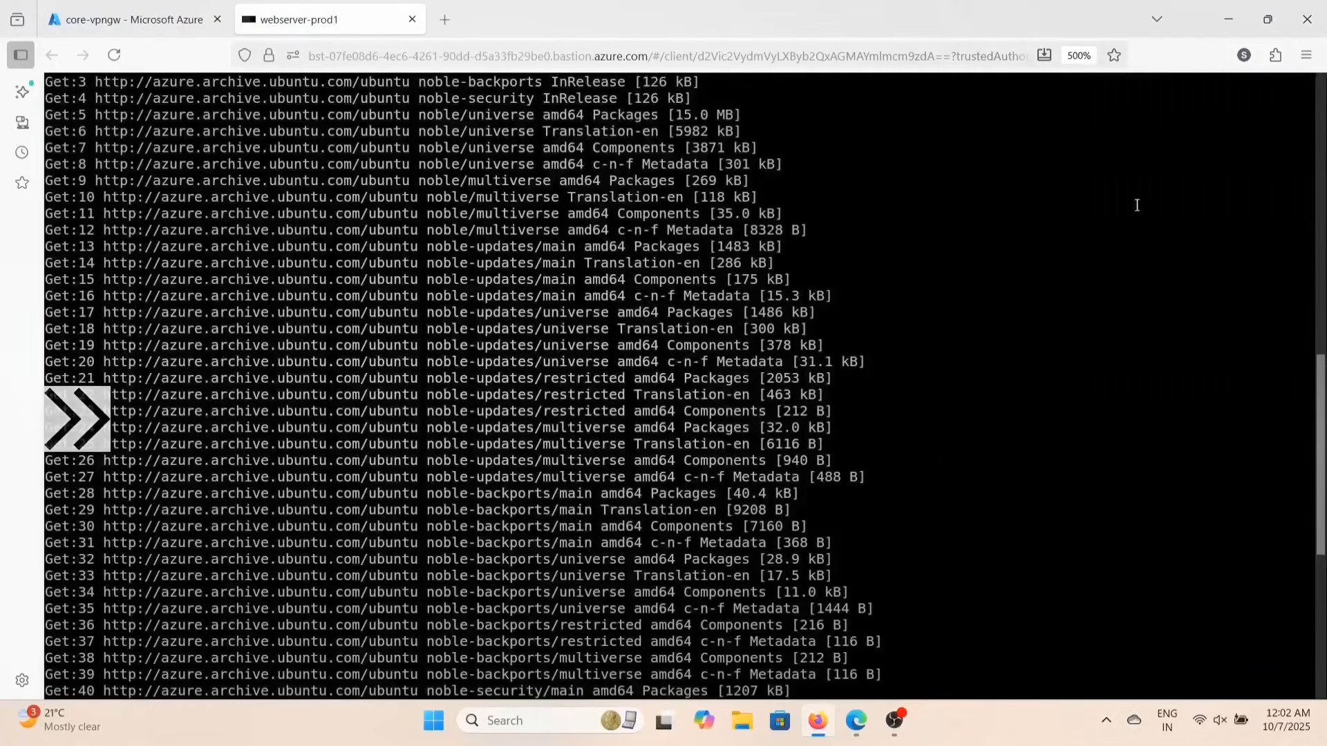
Set the browser zoom of the terminal page to 240%.
click(1306, 67)
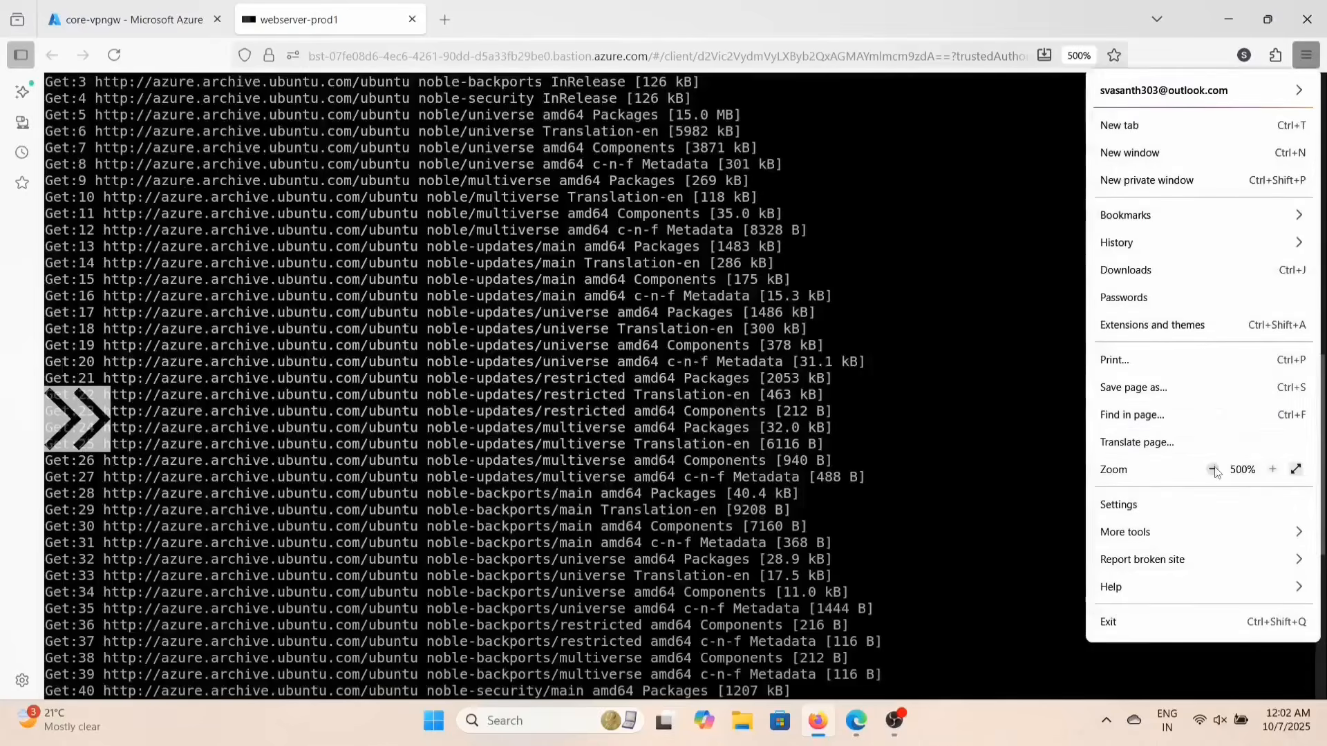
click(1212, 469)
click(1212, 470)
click(1213, 470)
click(1213, 469)
click(1213, 470)
click(1212, 470)
click(1272, 470)
click(1272, 470)
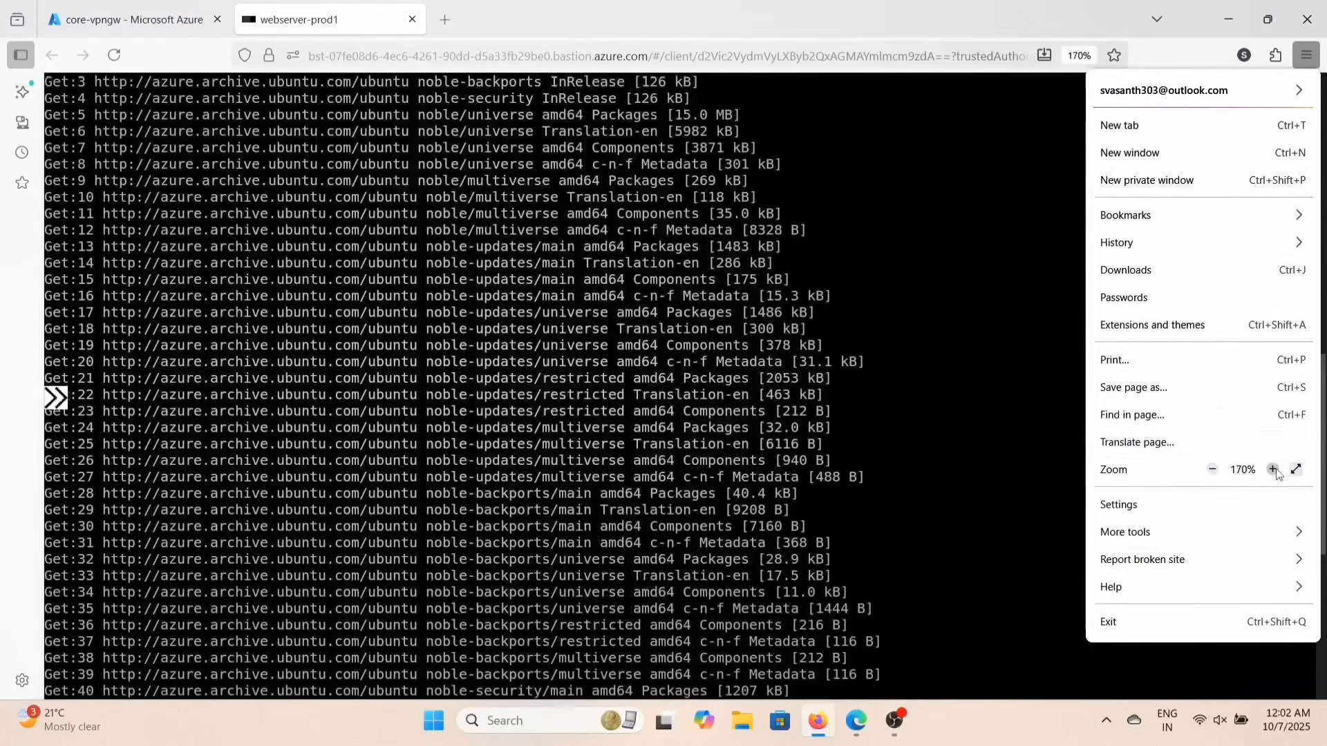
click(1272, 469)
click(973, 412)
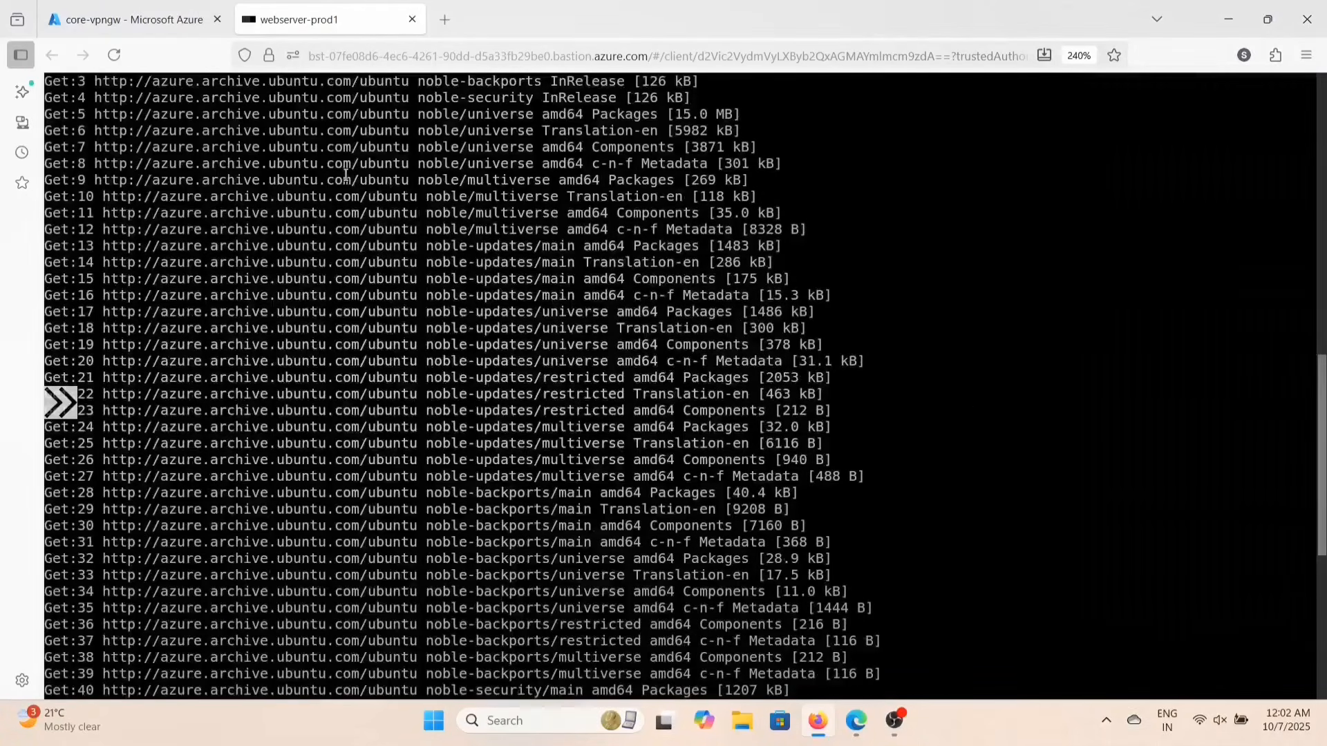
Return to the Azure portal and open the Bastion connection page of the webserver-non-prod1 virtual machine.
click(143, 9)
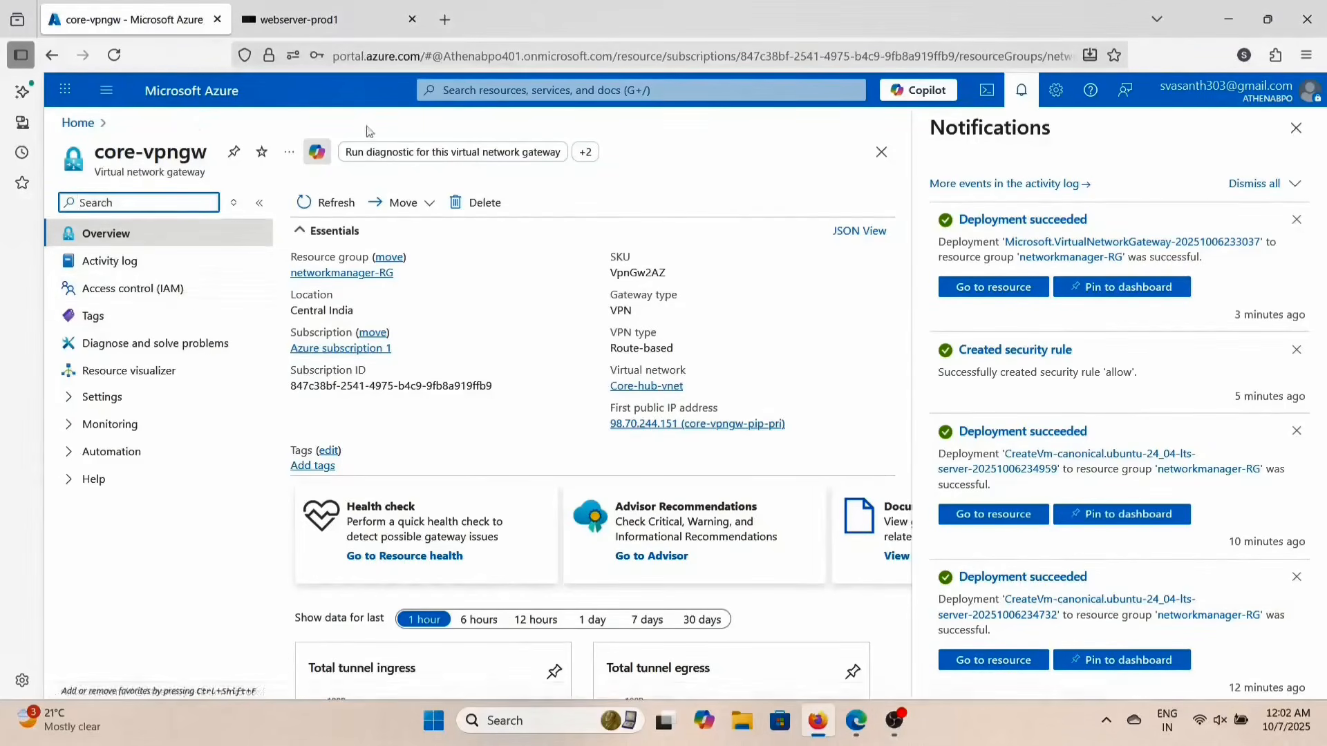
click(448, 91)
click(484, 374)
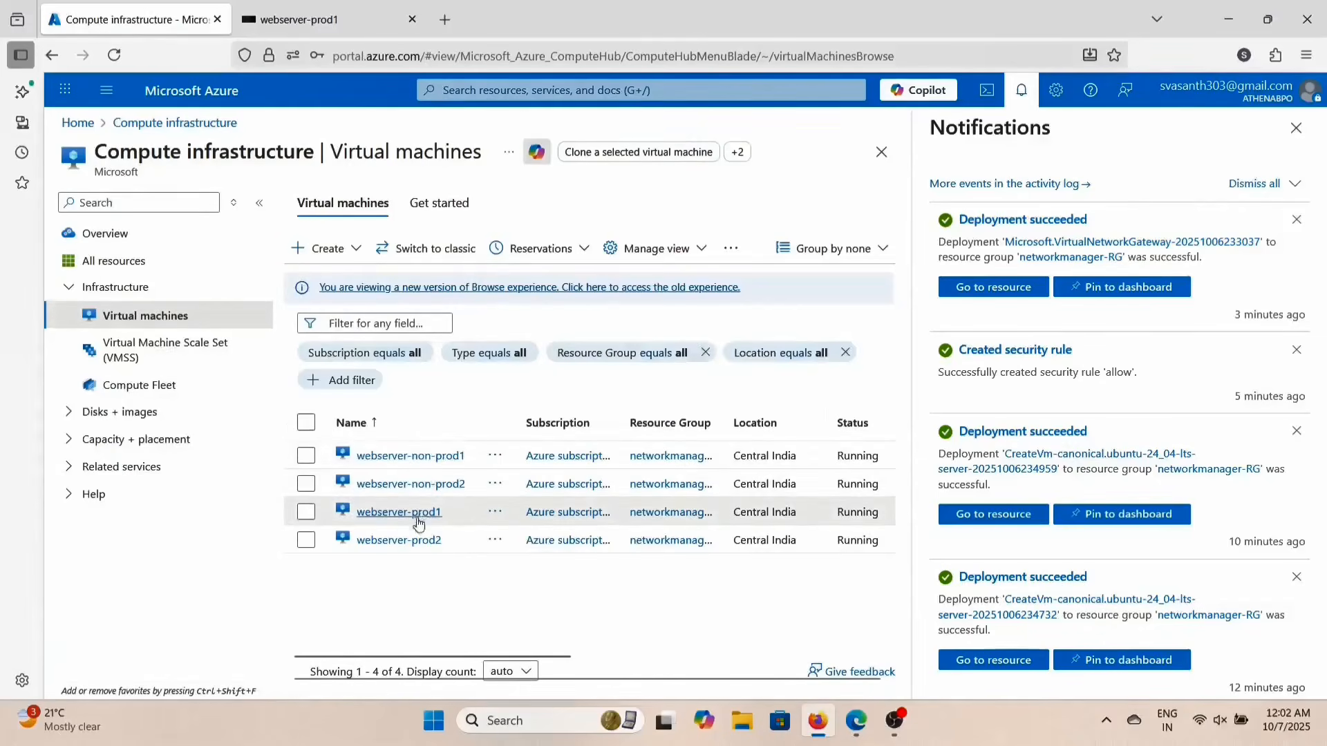
click(424, 457)
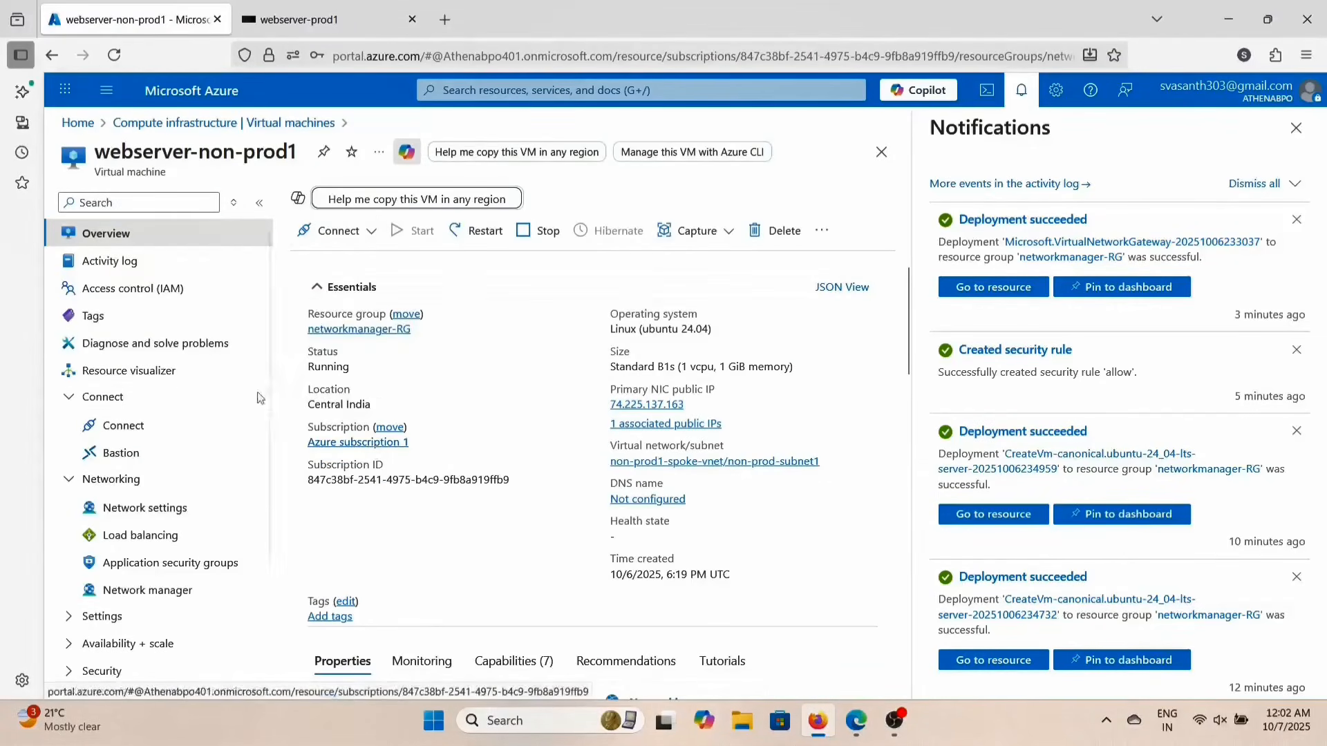
click(188, 452)
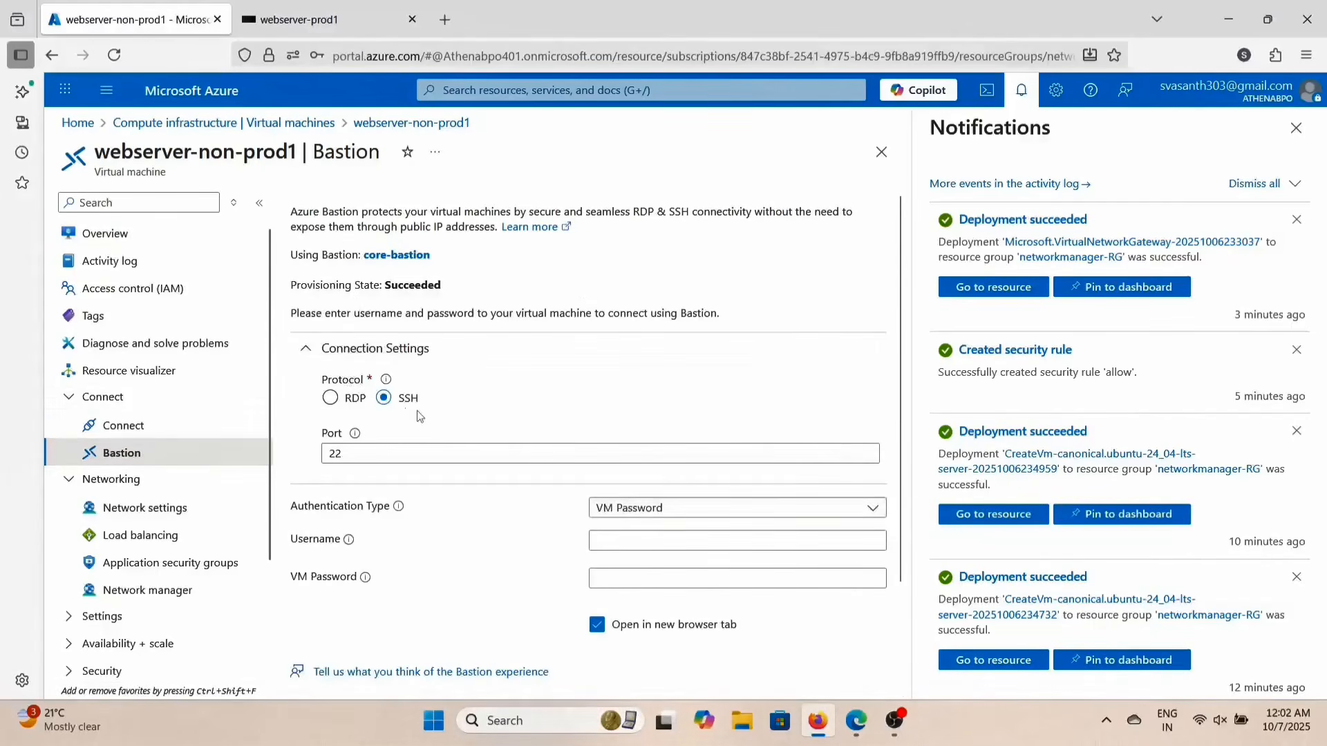
Enter the VM username and the VM password for the SSH connection to webserver-non-prod1.
click(663, 539)
text(v)
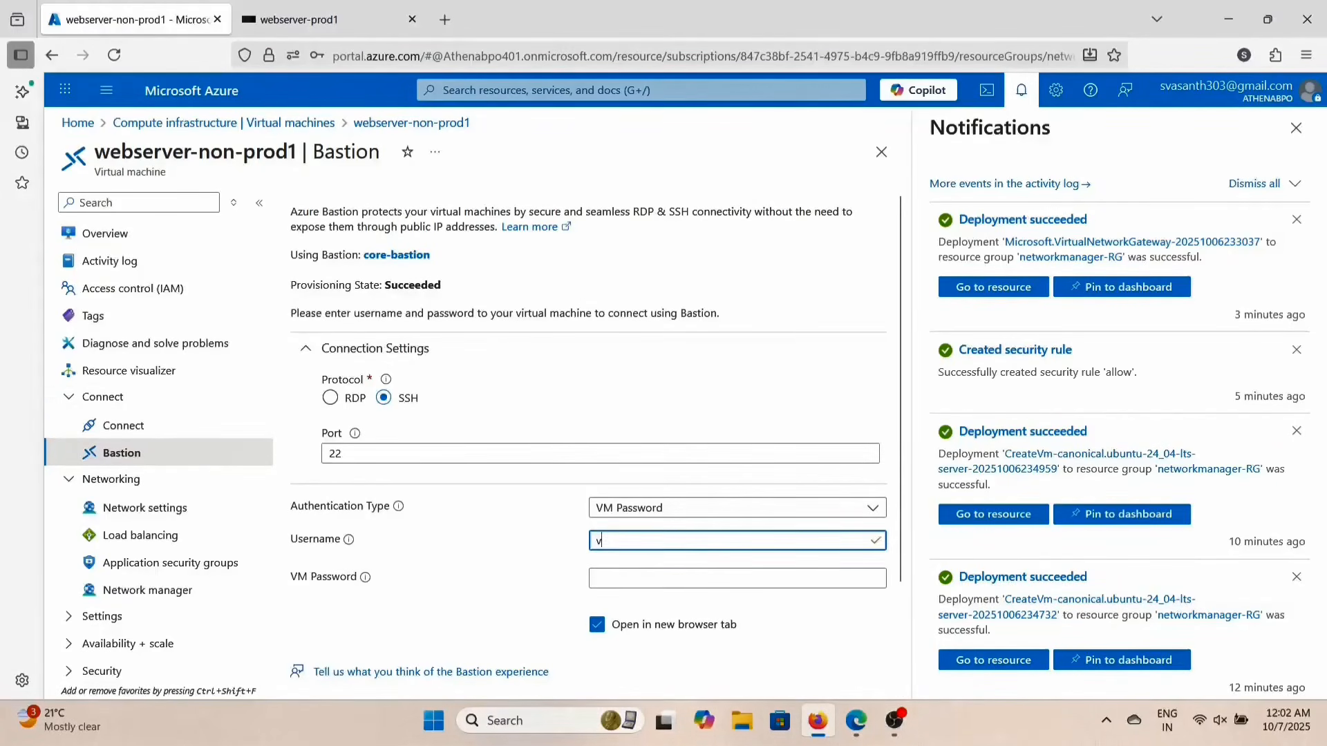
text(asanth)
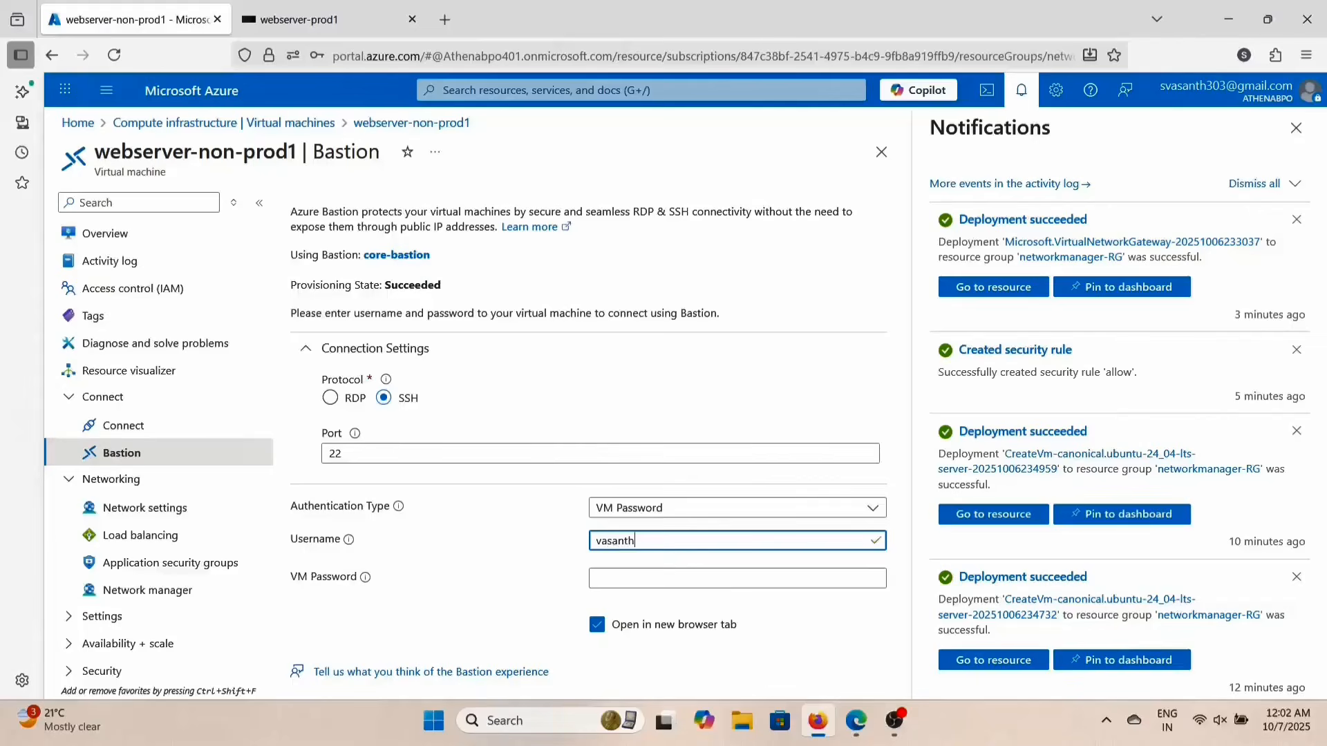
click(664, 578)
key(Caps_Lock)
text(•)
key(Caps_Lock)
text(•••••••••••)
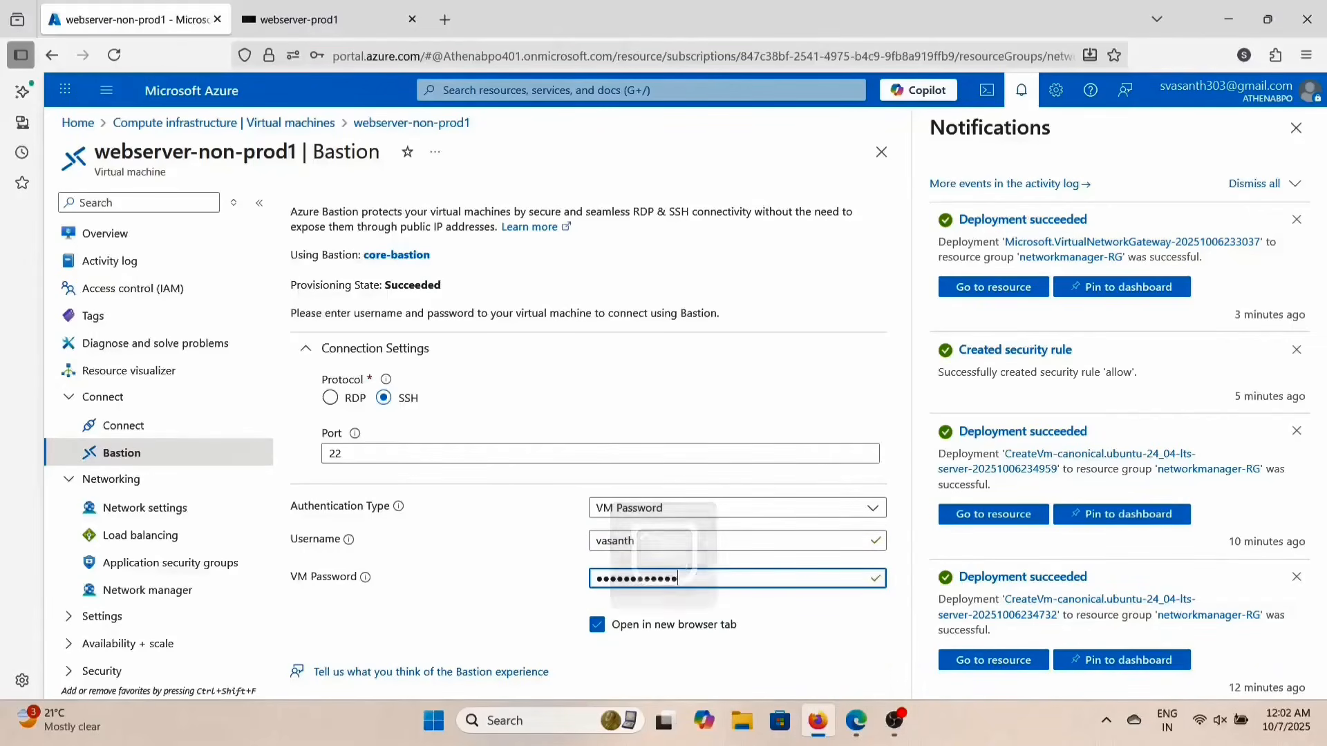
Connect to webserver-non-prod1 through Bastion and open the blocked pop-up holding the terminal session.
scroll(549, 590, down, 1)
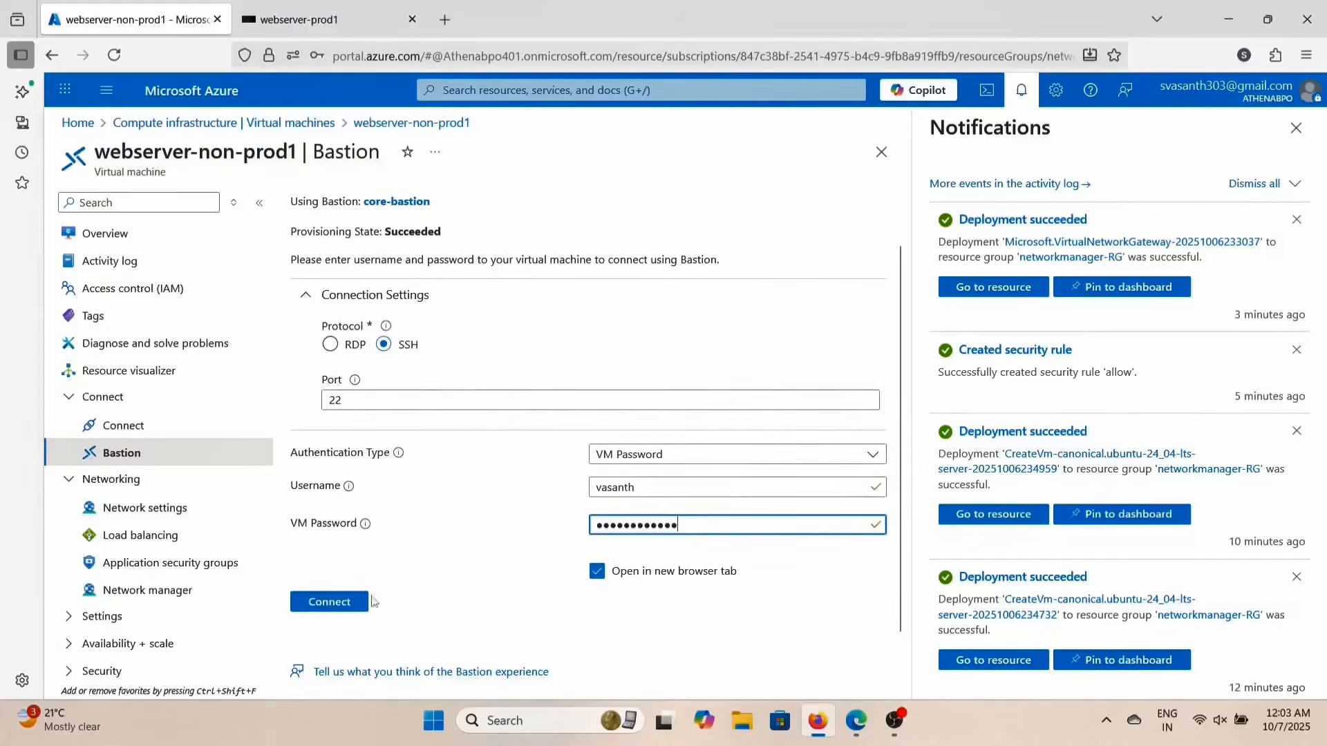
click(342, 601)
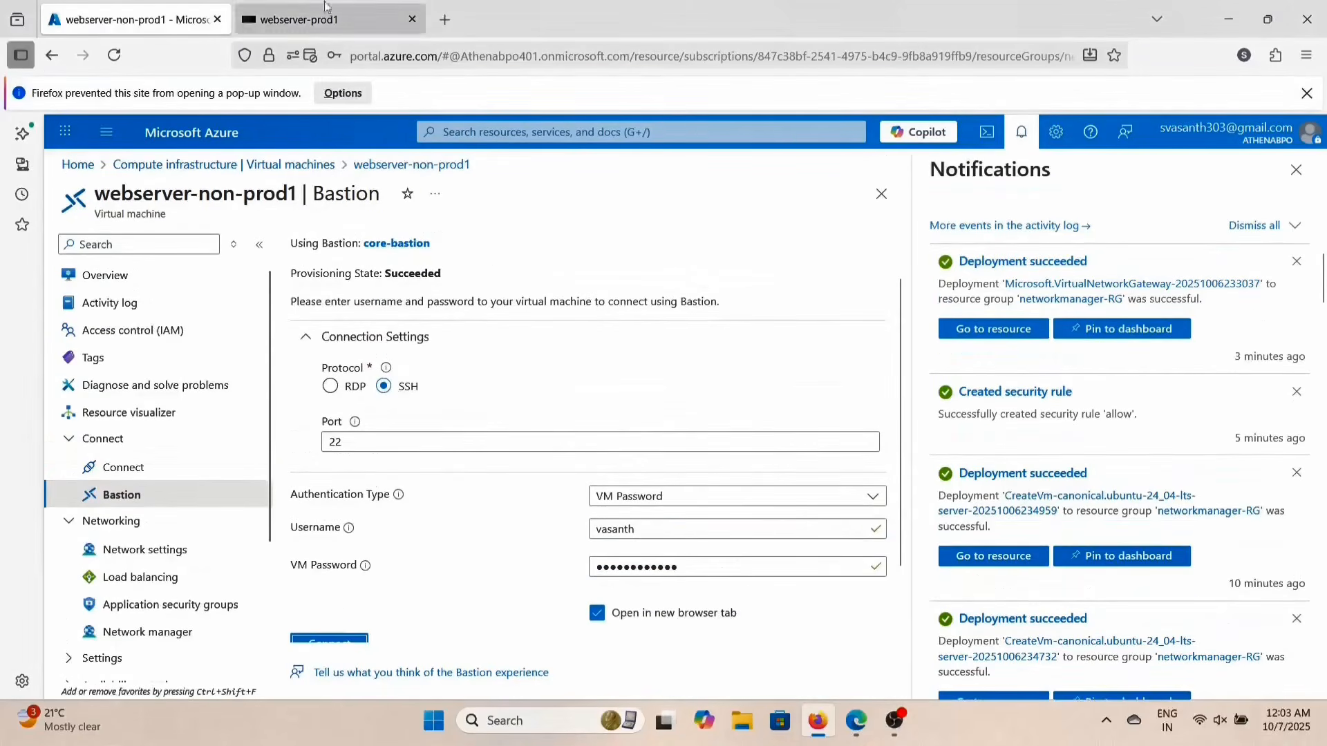
click(295, 46)
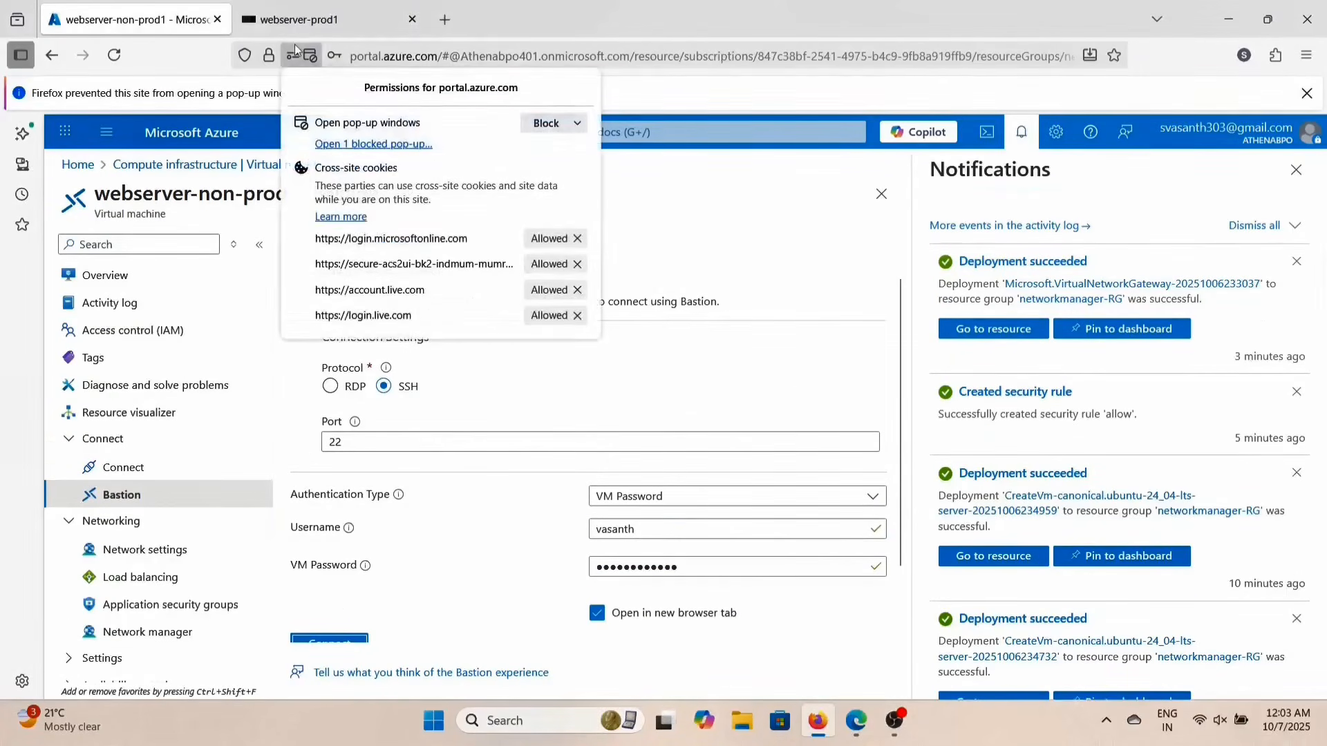
click(360, 145)
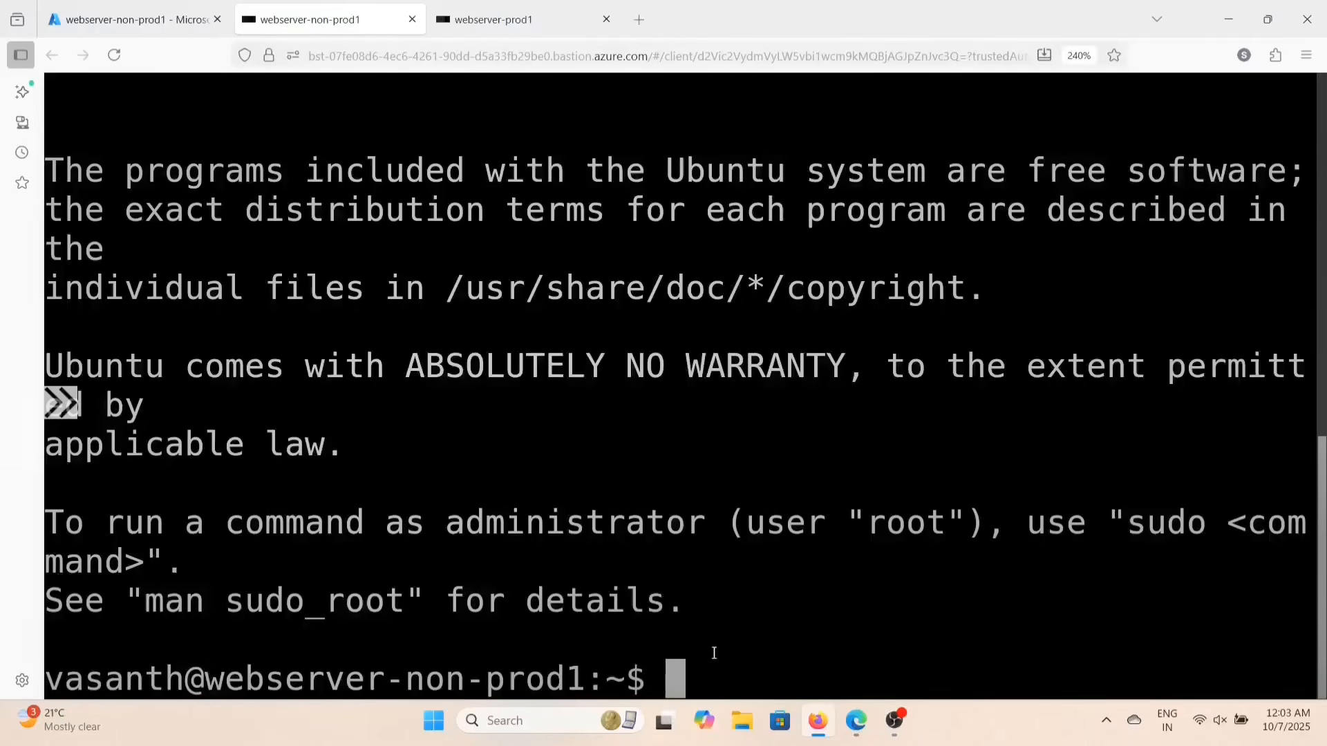
Switch to root with sudo su on webserver-non-prod1 and update the package lists with apt update -y.
text(sudo su)
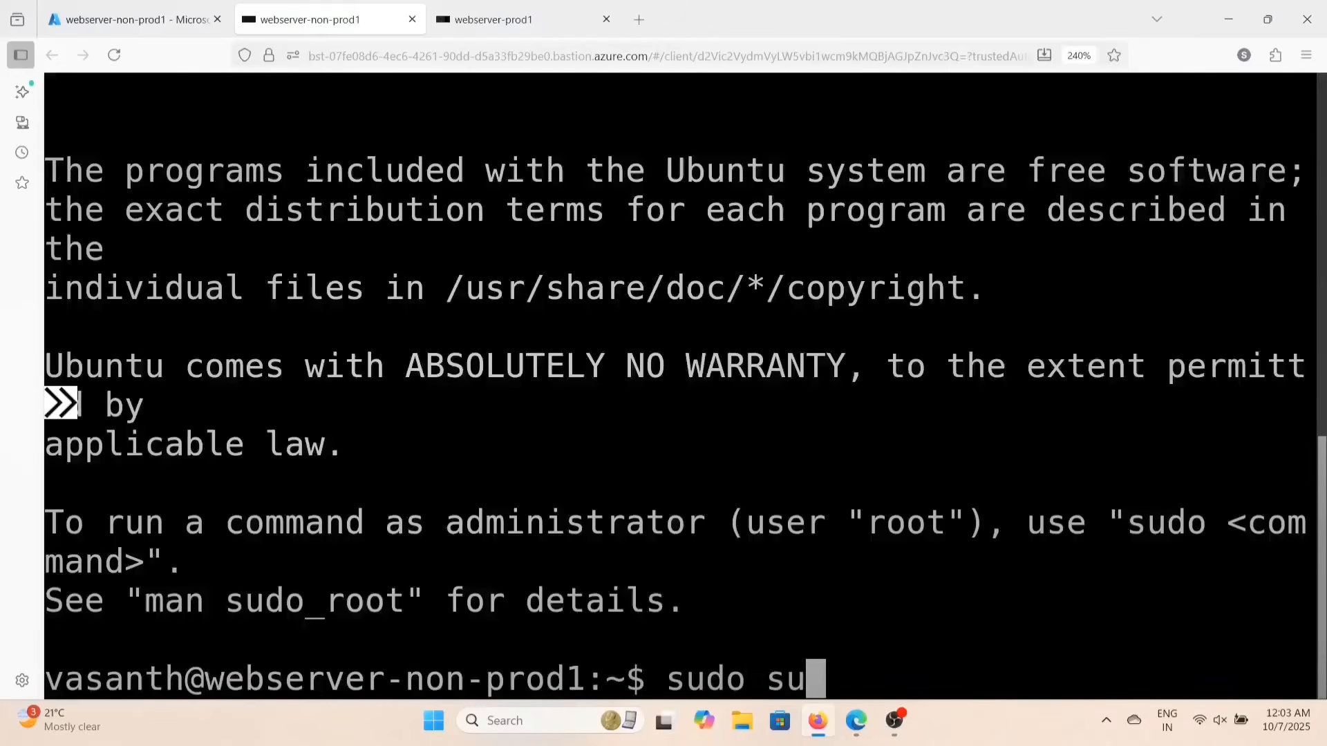
key(Return)
text(a)
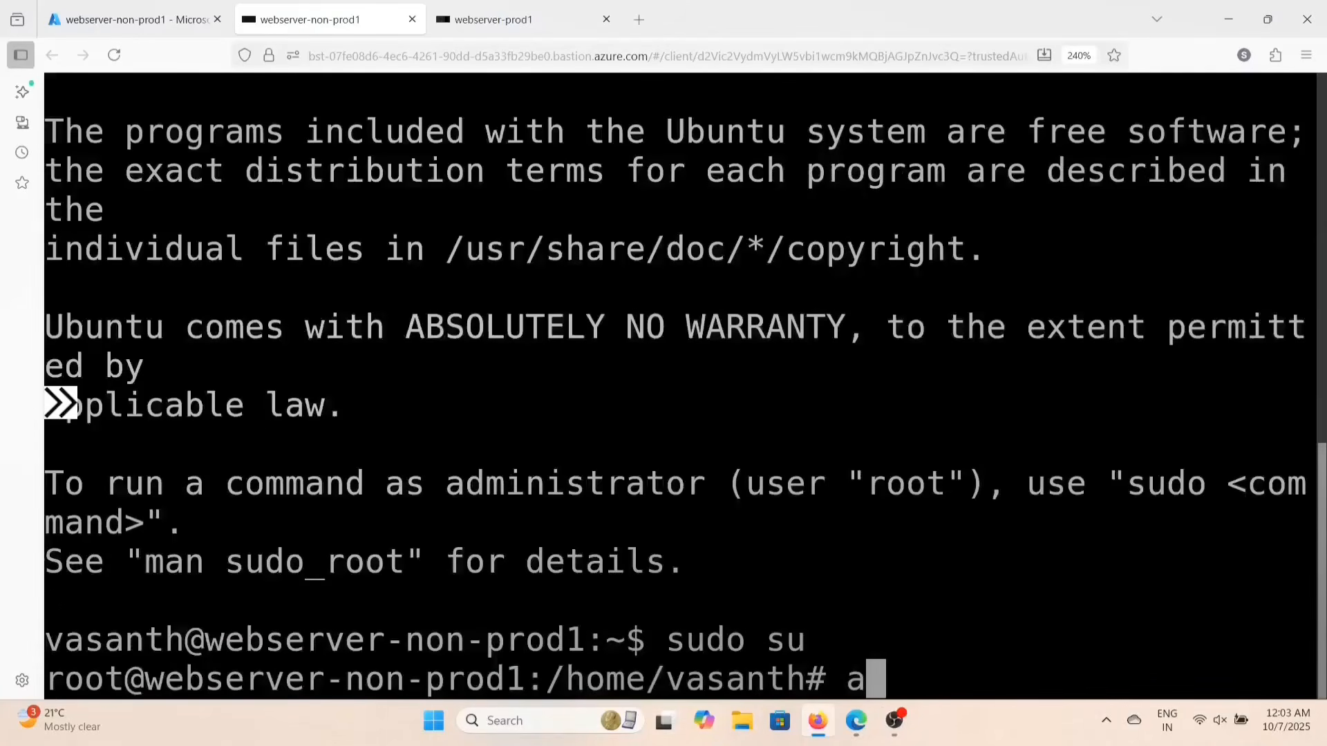
text(pt up)
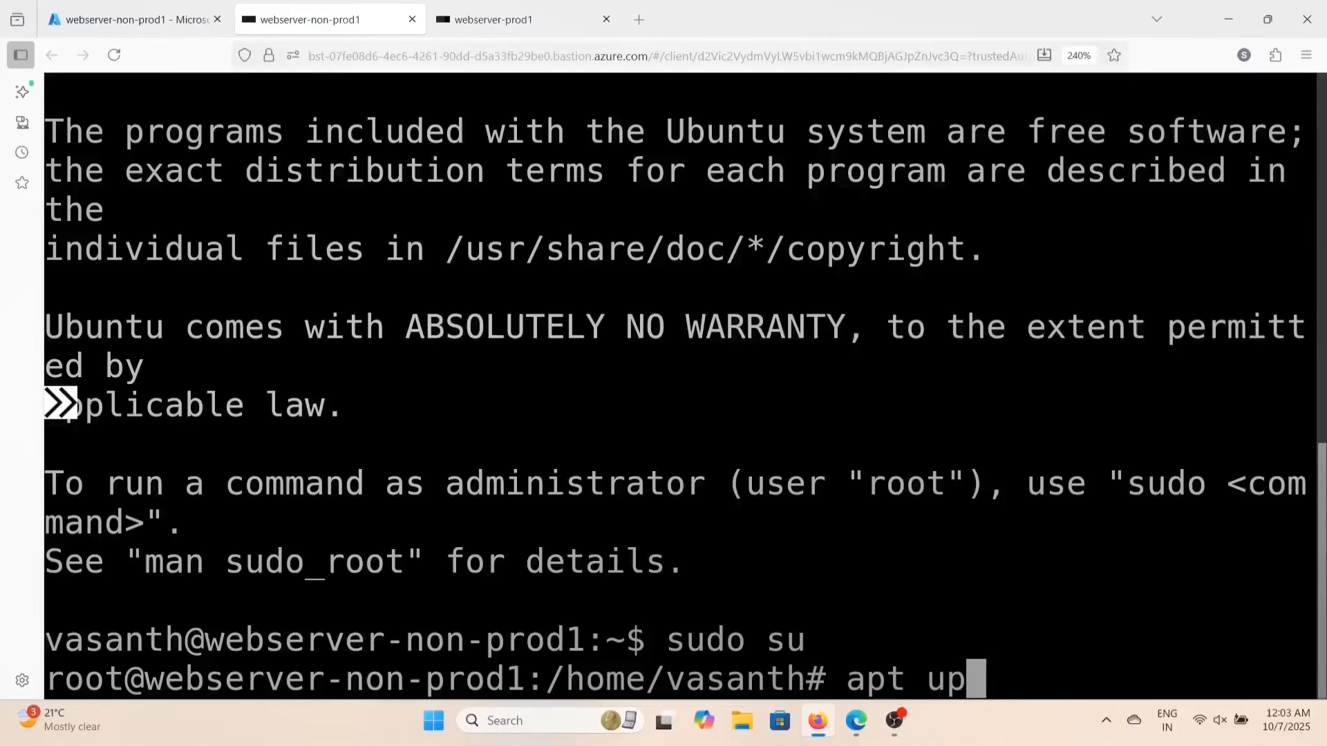
text(date -y)
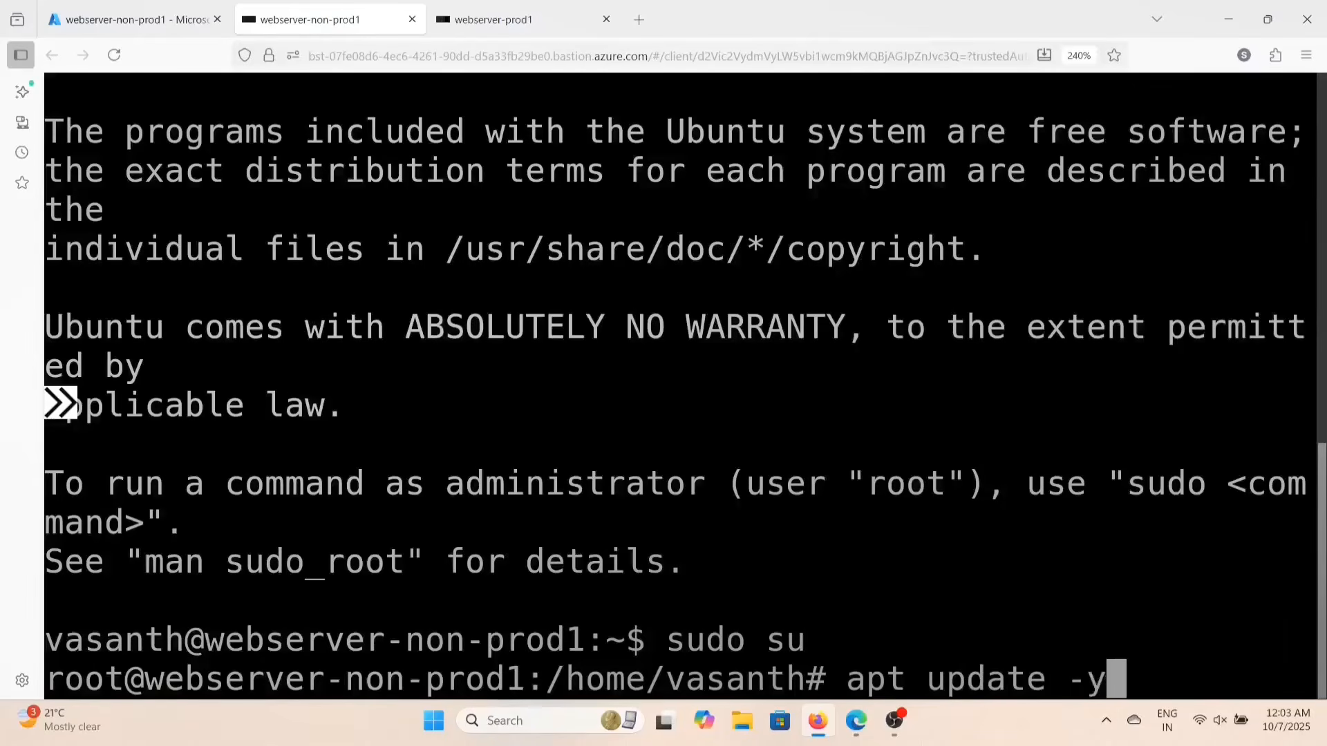
key(Return)
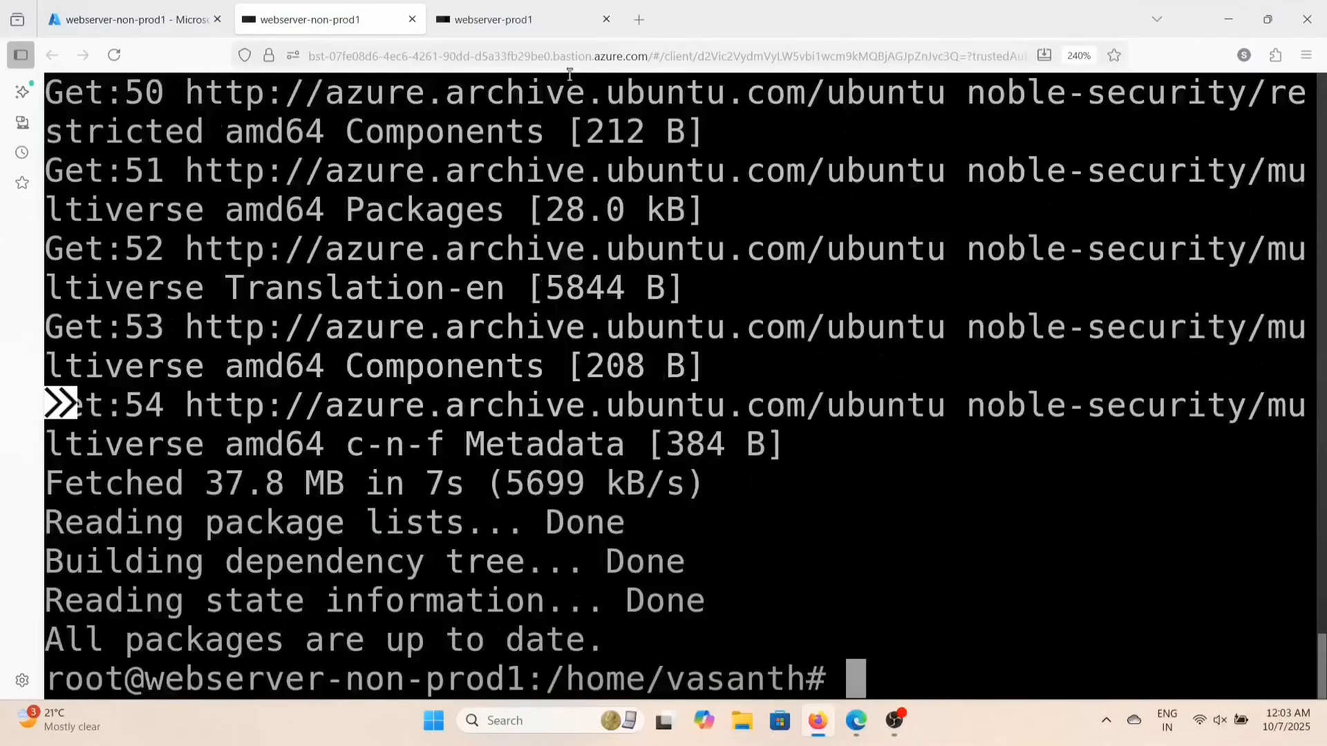
Review the update output, then close the webserver-non-prod1 and webserver-prod1 terminal sessions and return to the portal's Bastion page.
click(135, 19)
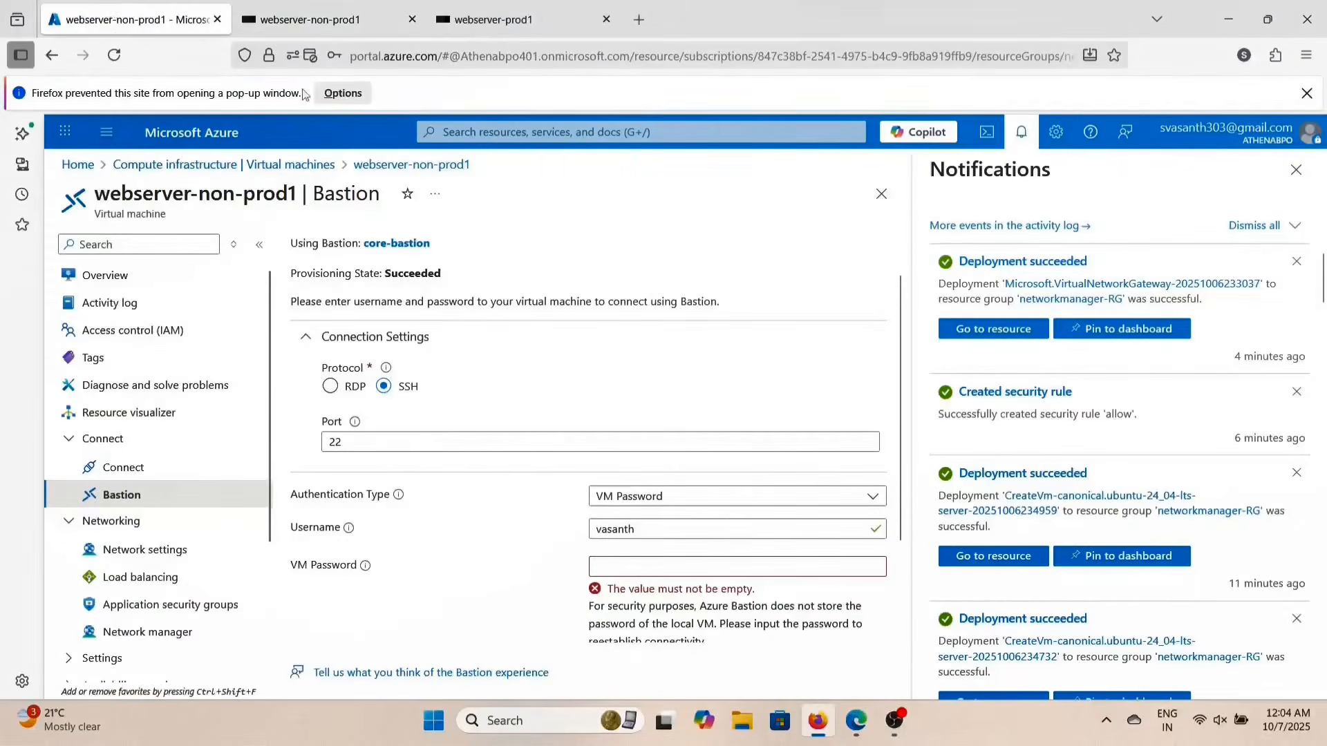
click(499, 133)
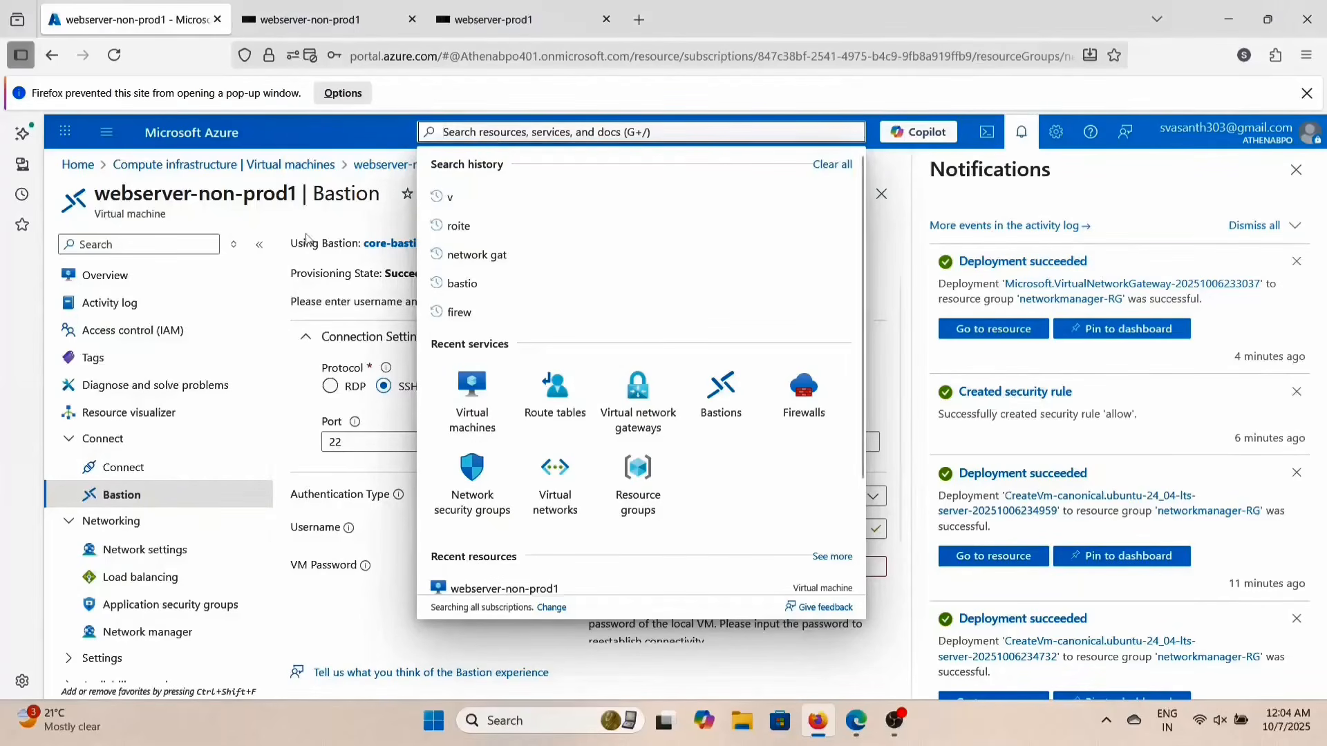
click(325, 19)
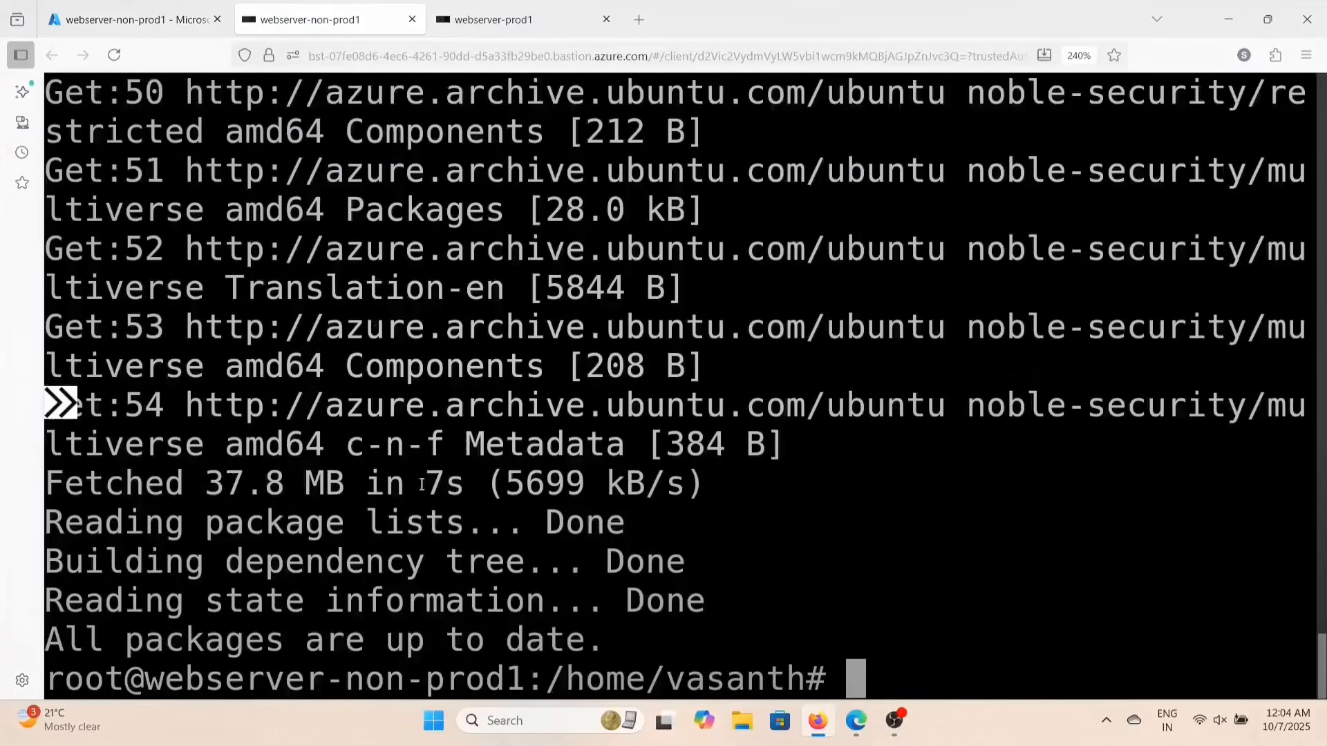
scroll(440, 386, up, 3)
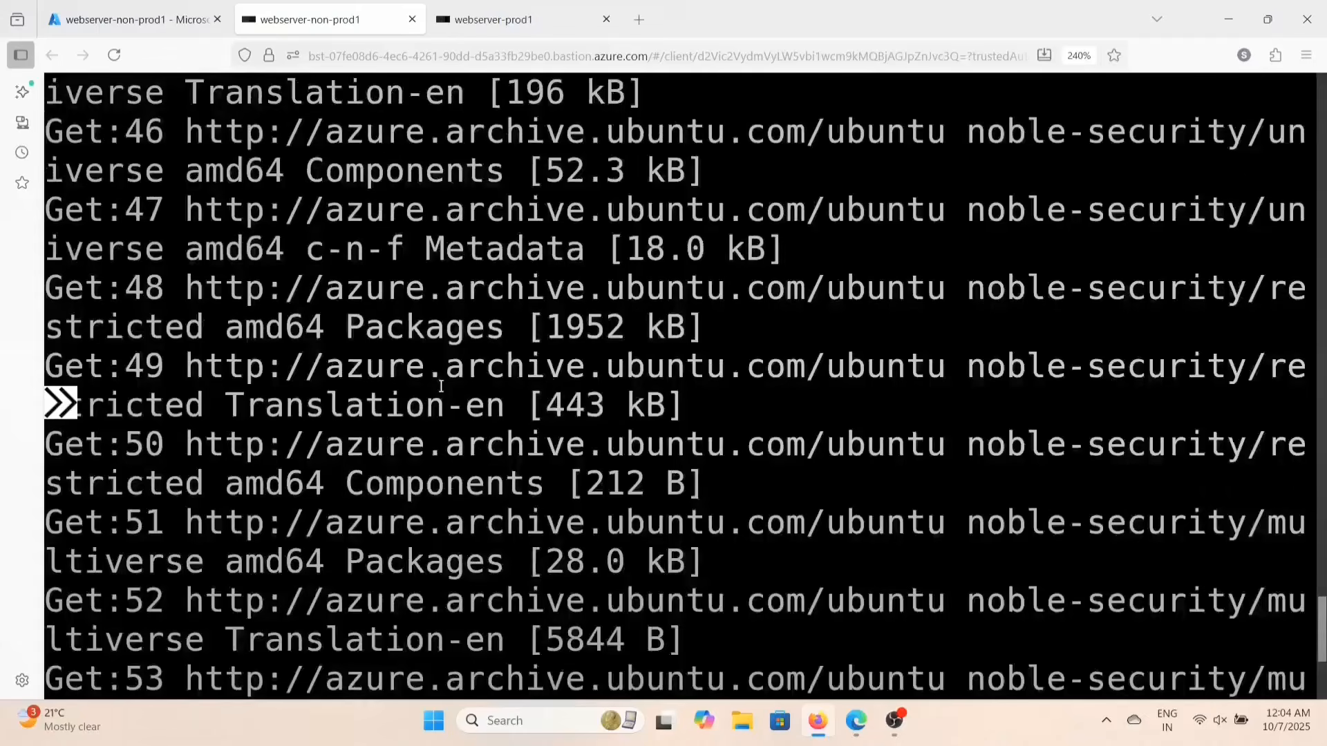
scroll(441, 385, down, 3)
click(412, 20)
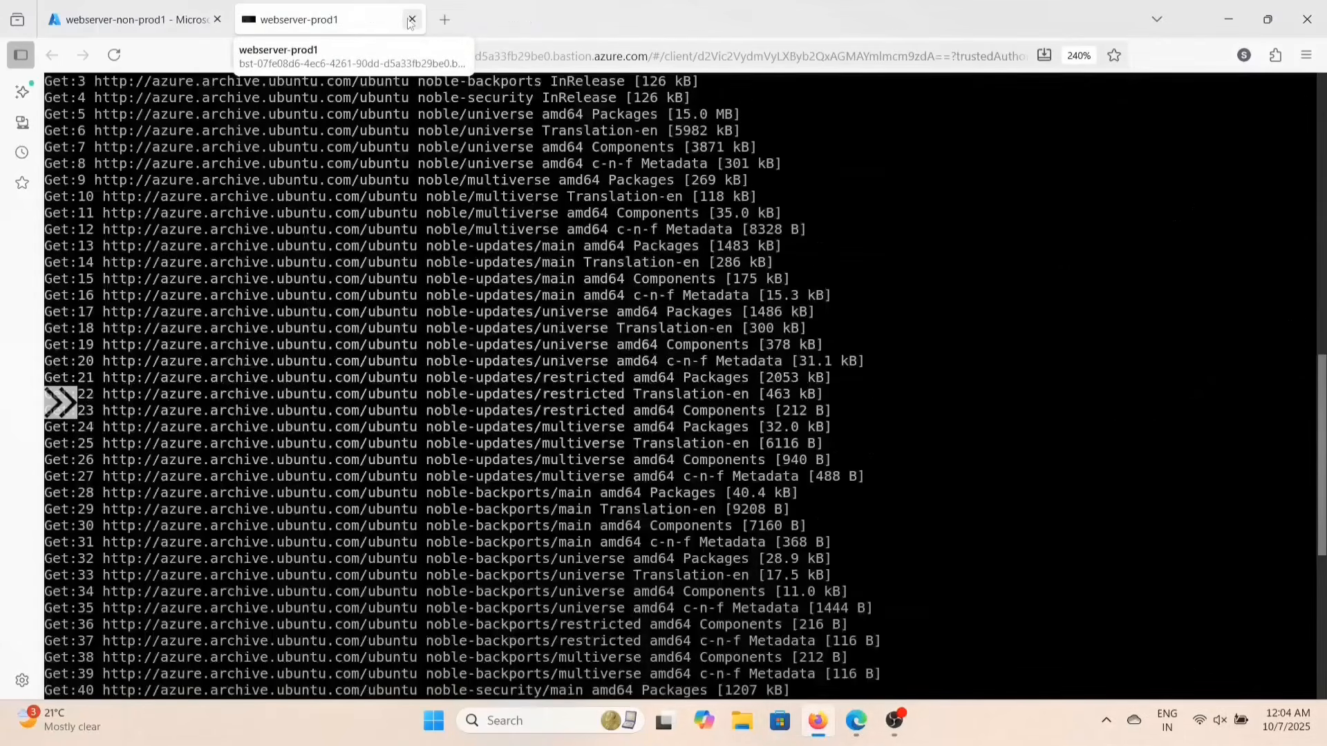
click(412, 20)
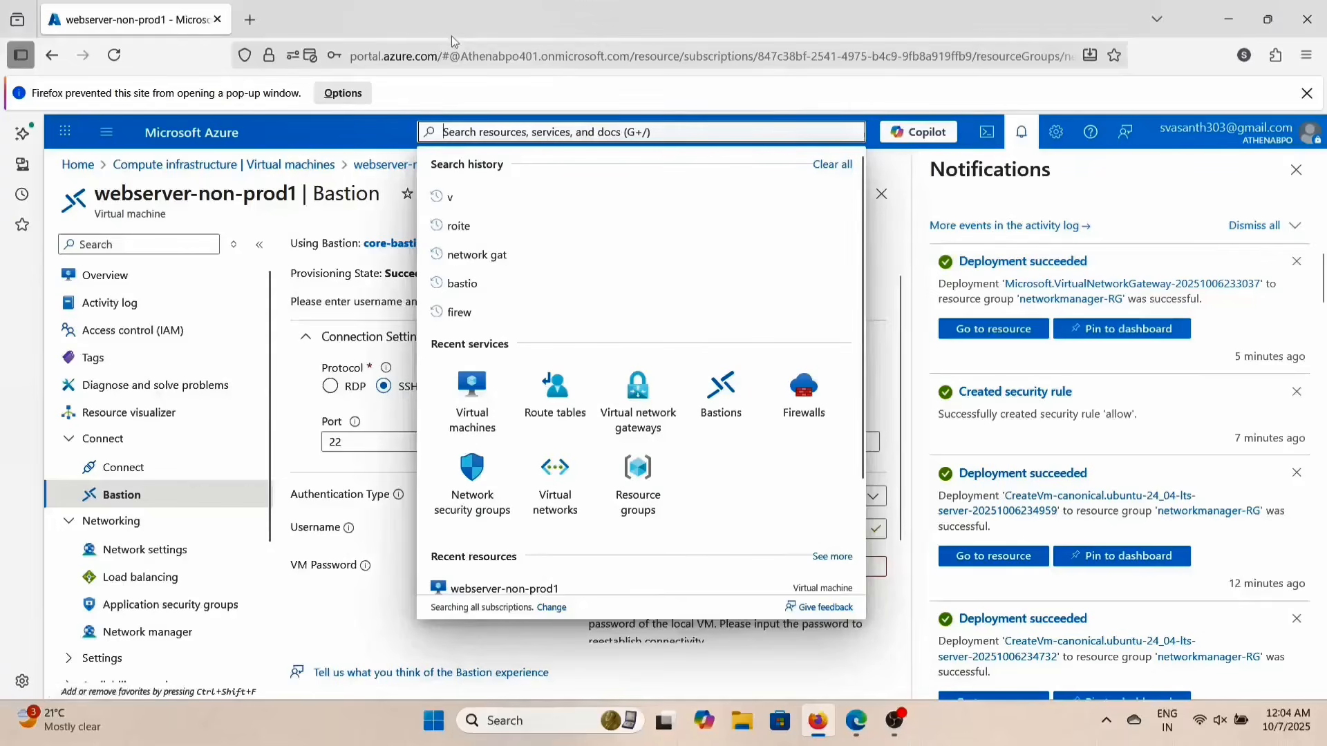
click(271, 401)
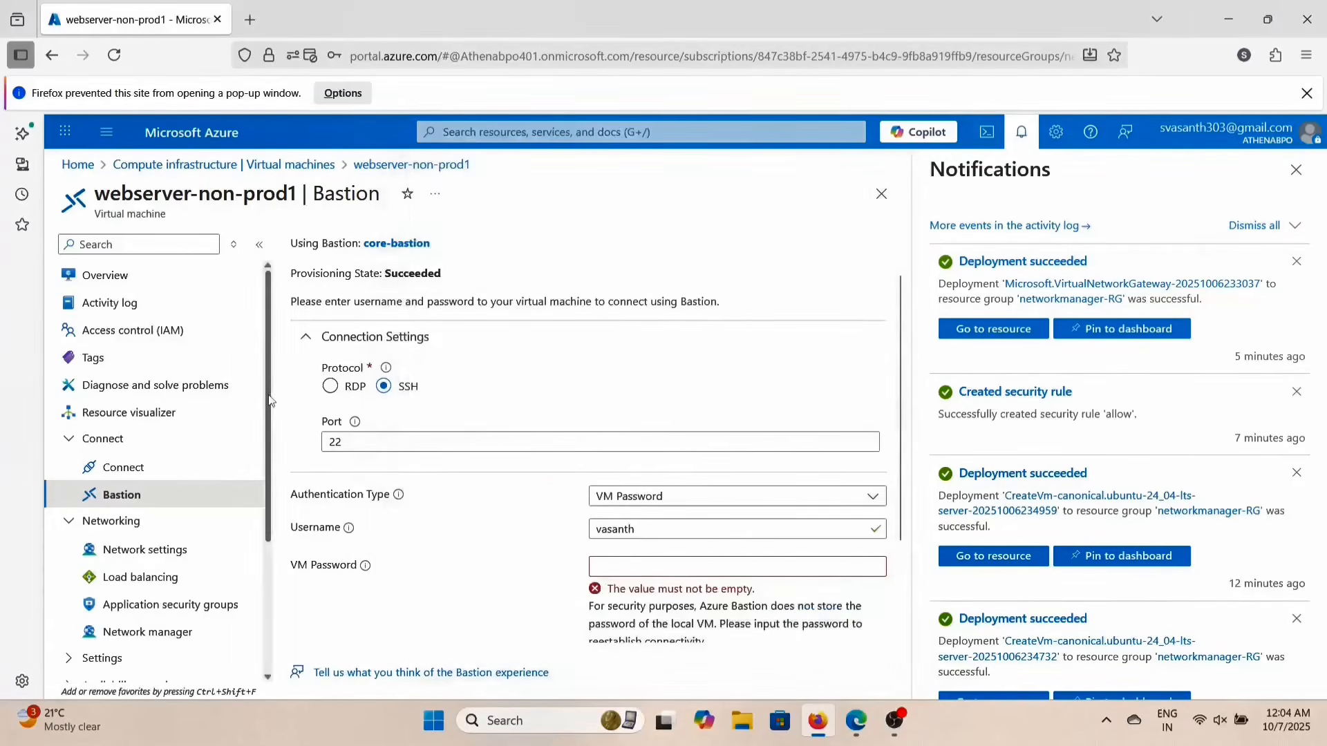
scroll(484, 500, down, 2)
scroll(484, 500, up, 3)
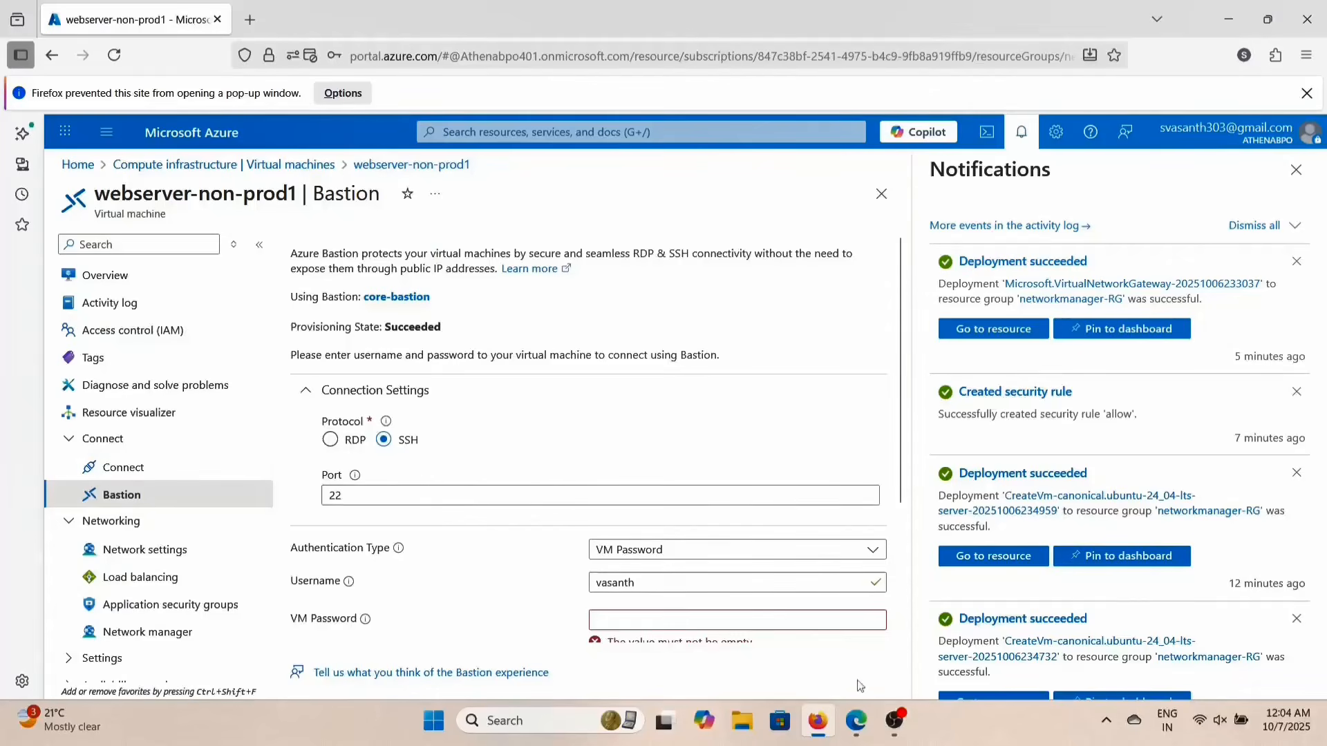
Open the core-vpngw virtual network gateway and examine its configuration, including active-active mode, BGP settings and APIPA addresses.
click(995, 330)
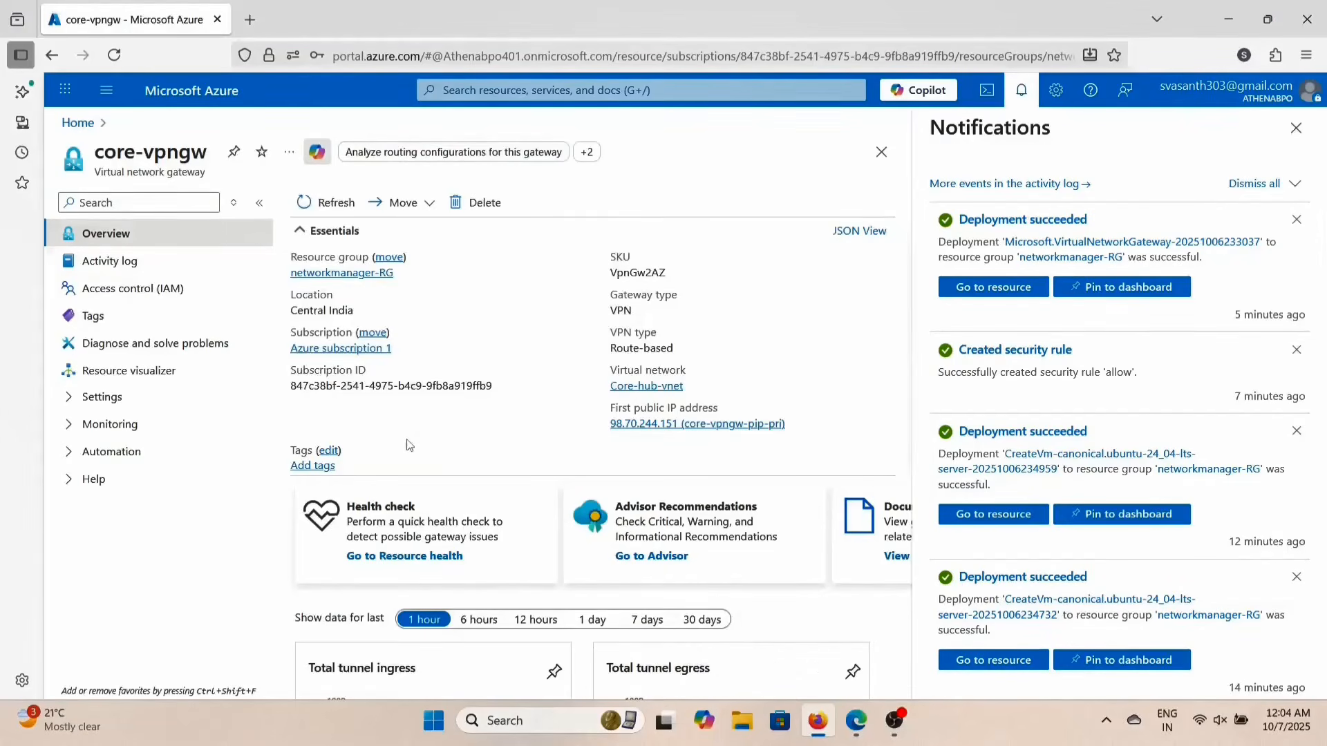
scroll(408, 443, down, 1)
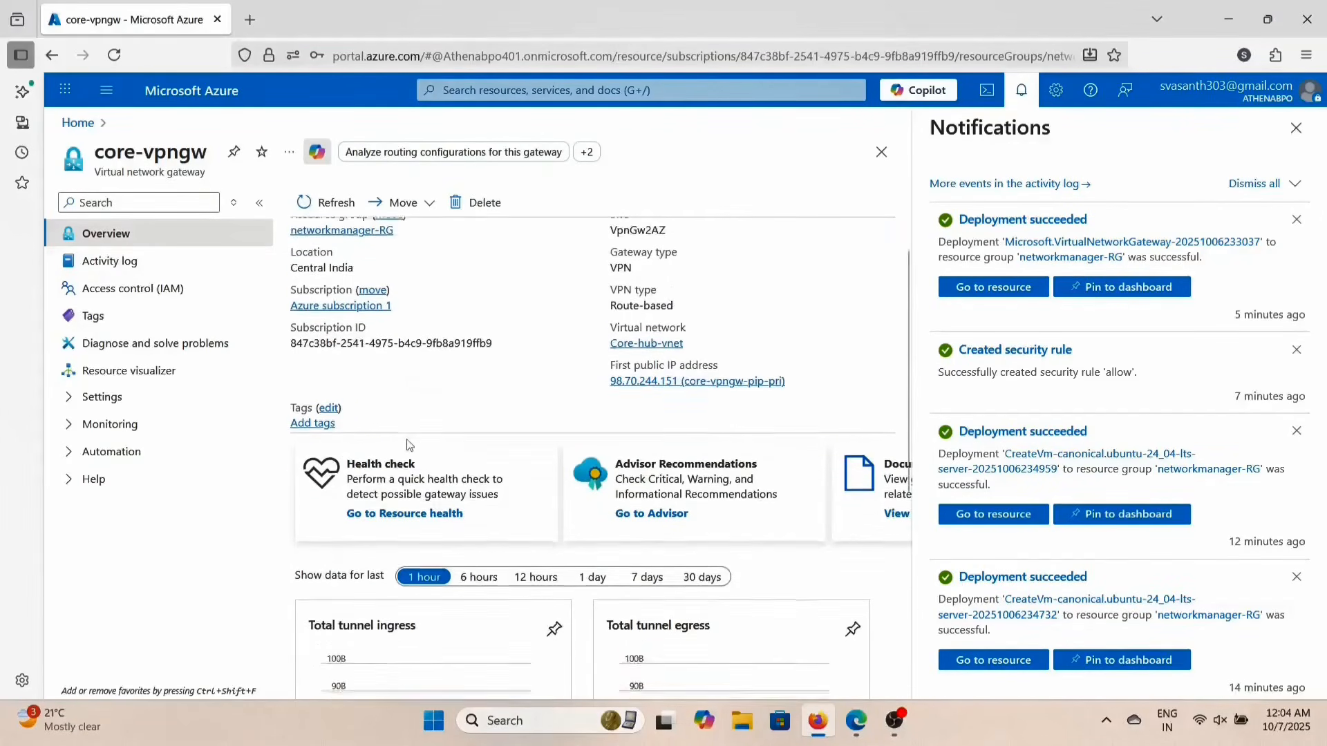
click(164, 398)
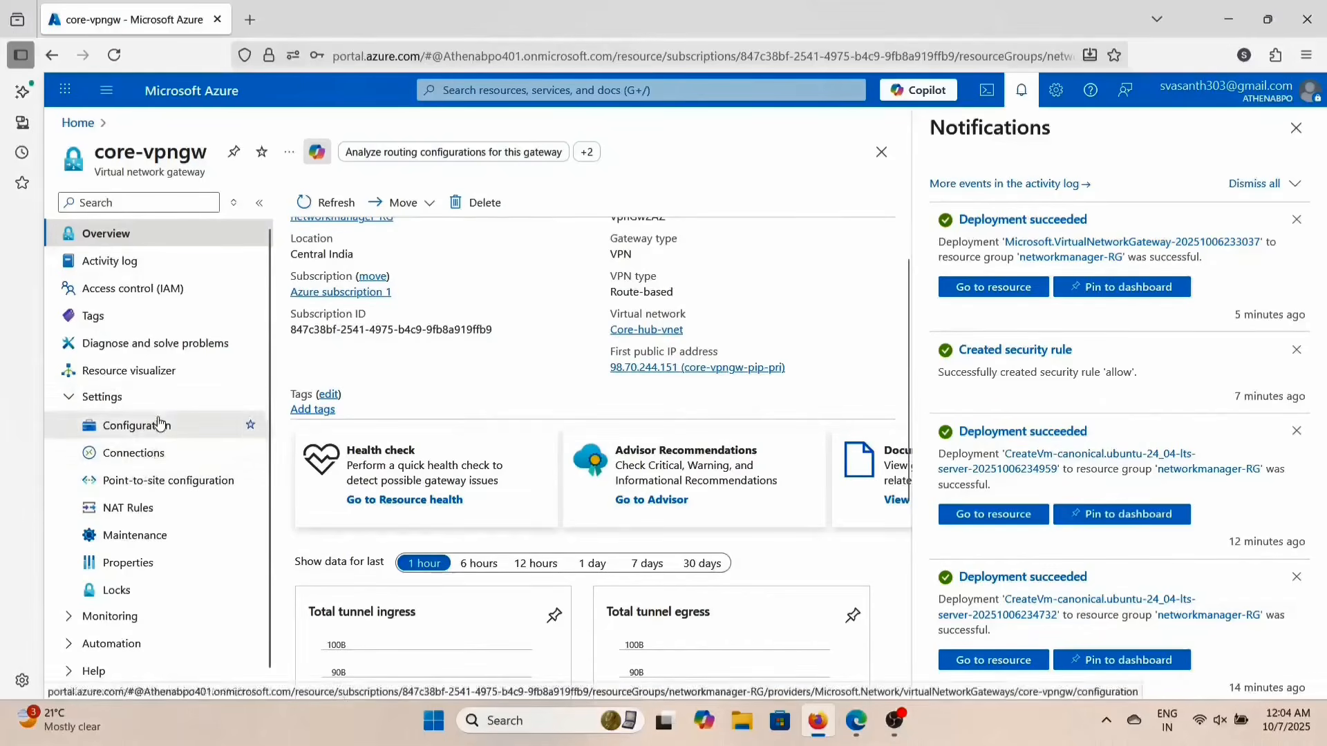
click(159, 430)
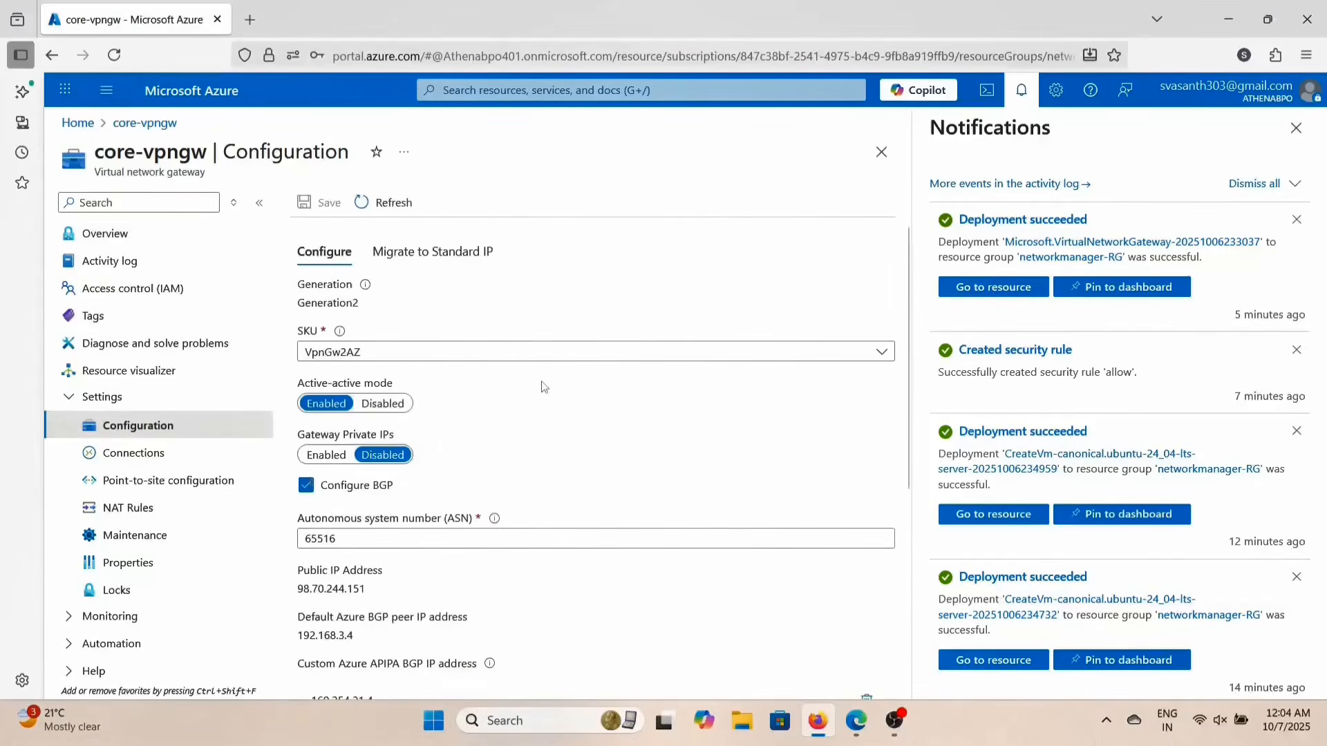
scroll(536, 443, down, 2)
scroll(529, 454, down, 4)
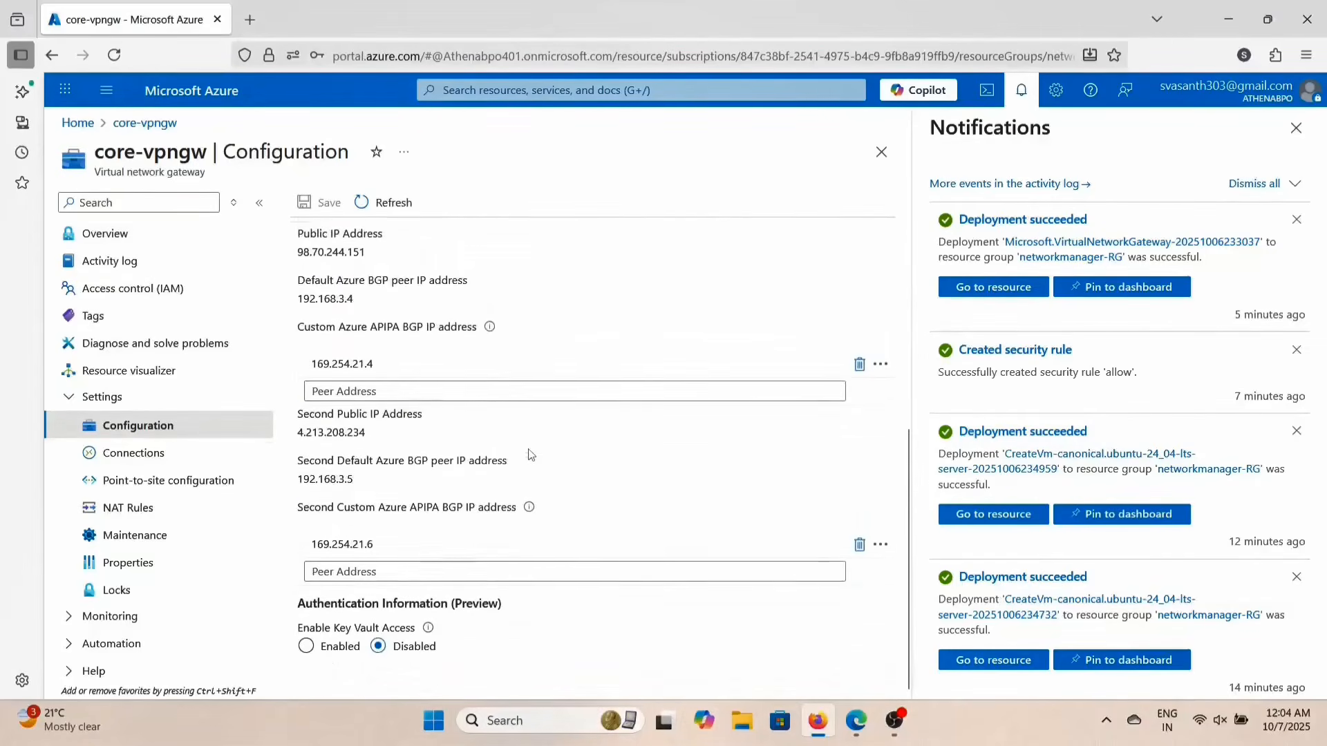
scroll(529, 453, up, 5)
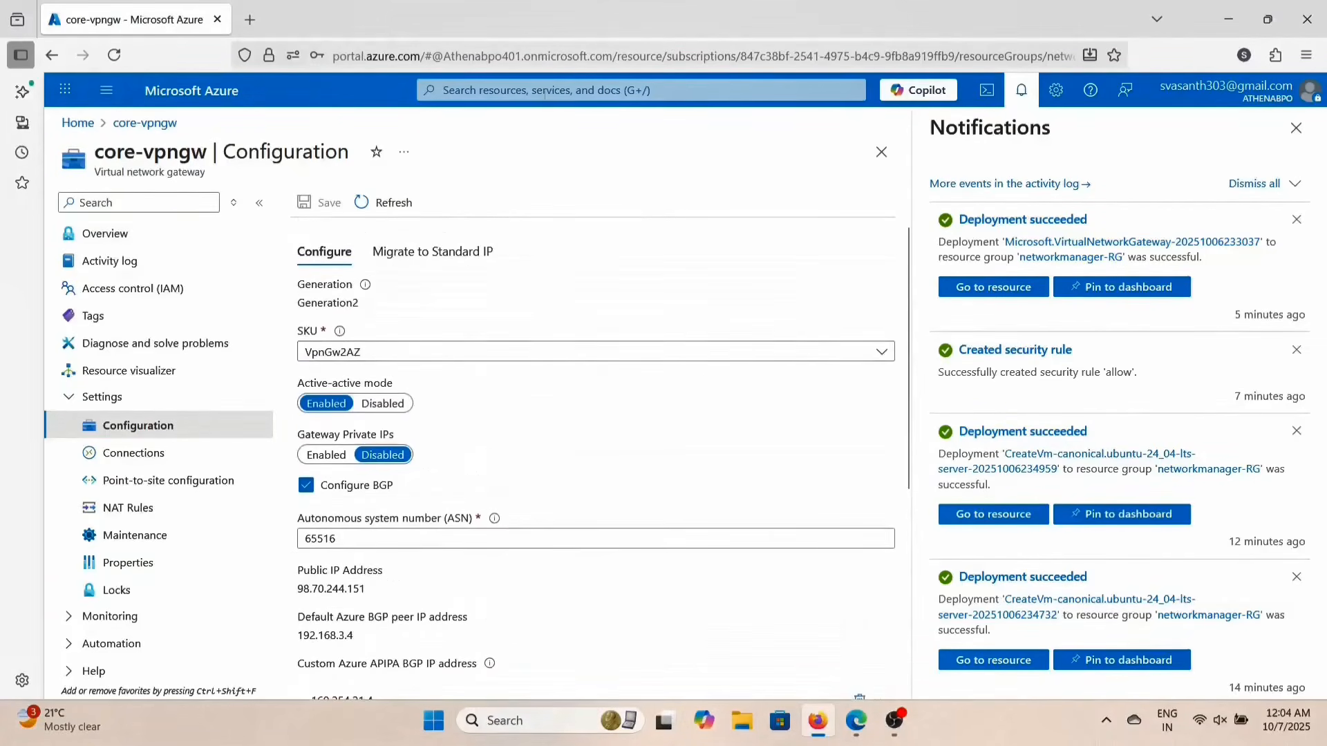
Search the portal for local, open Local network gateways and start creating a new local network gateway.
click(545, 92)
text(local)
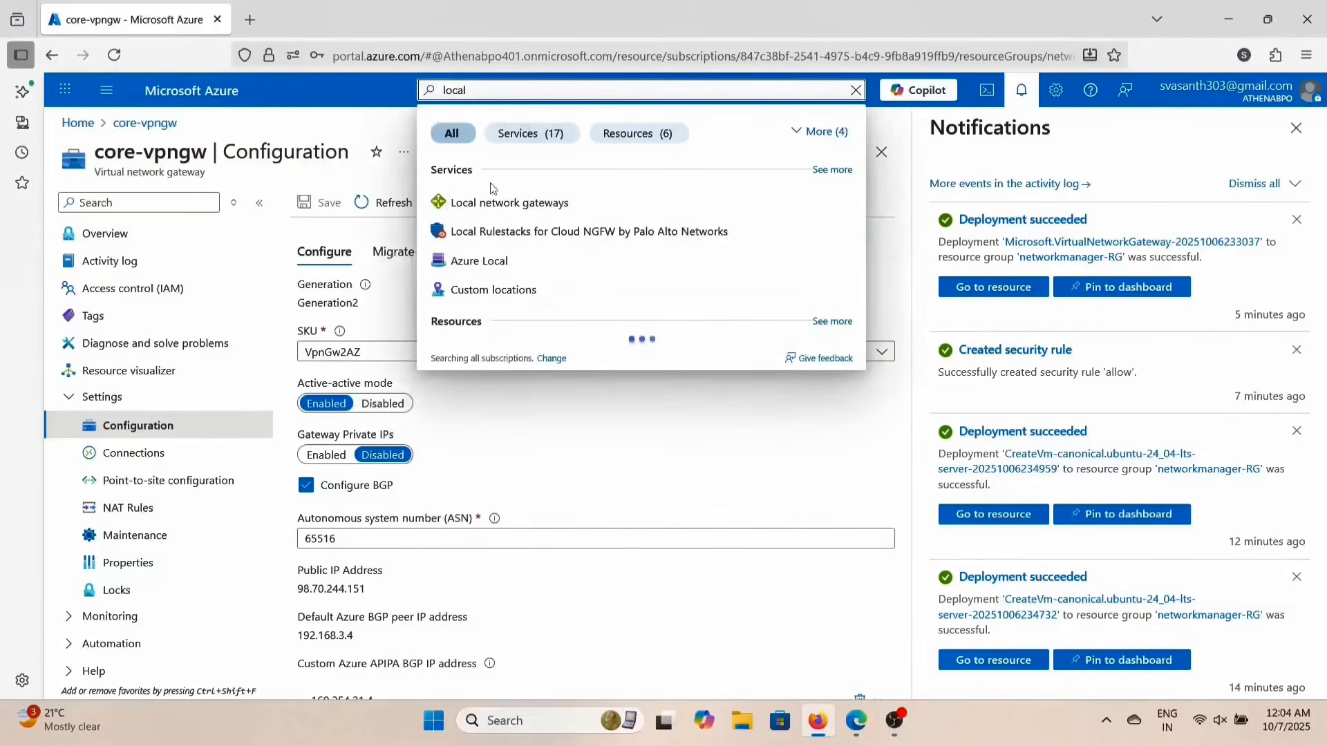
click(494, 202)
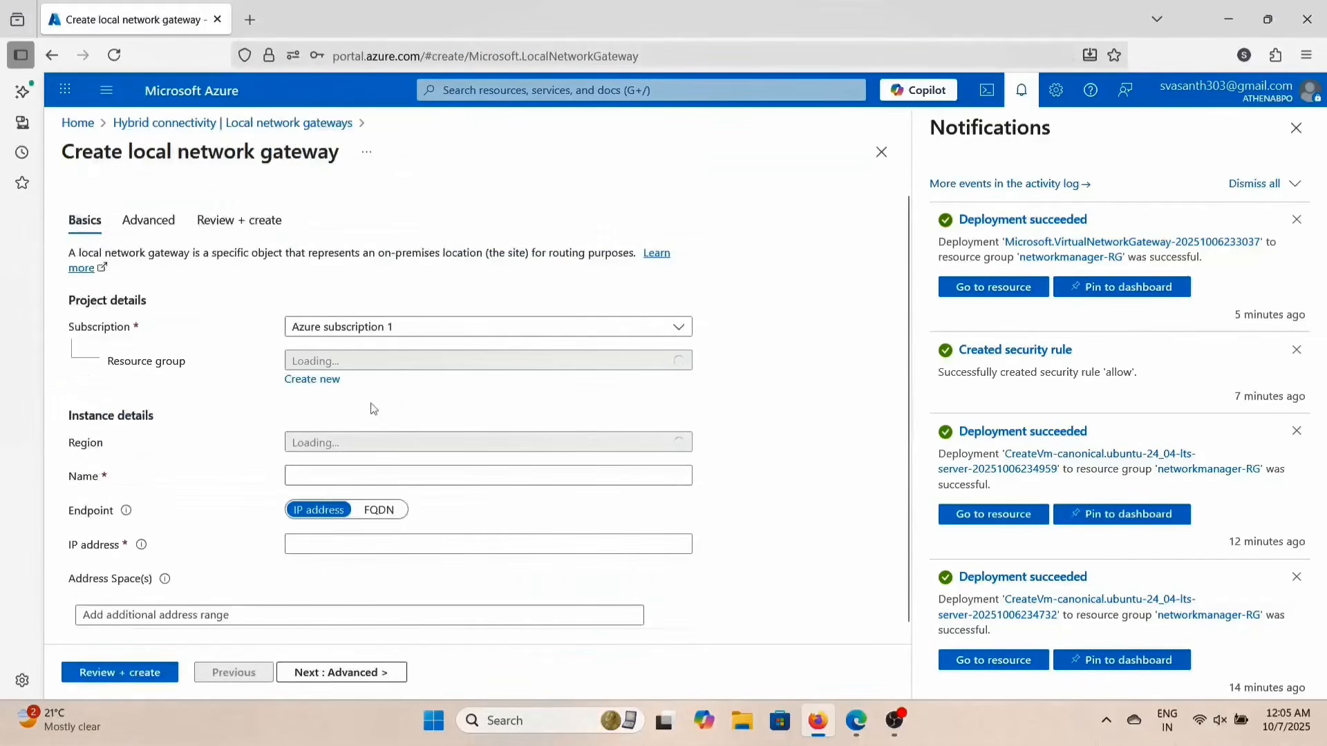
Select the networkmanager-RG resource group and name the local network gateway core-lgw-tunnel-1.
click(371, 360)
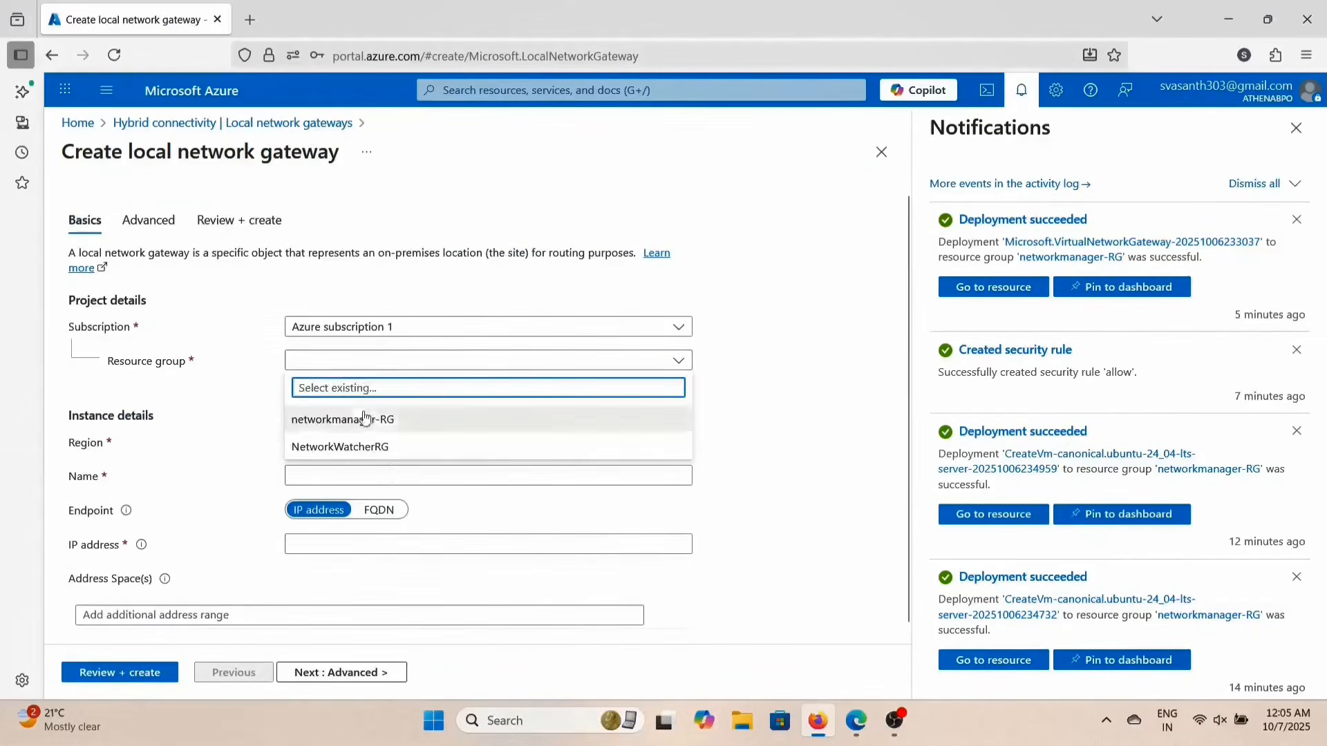
click(357, 417)
click(354, 482)
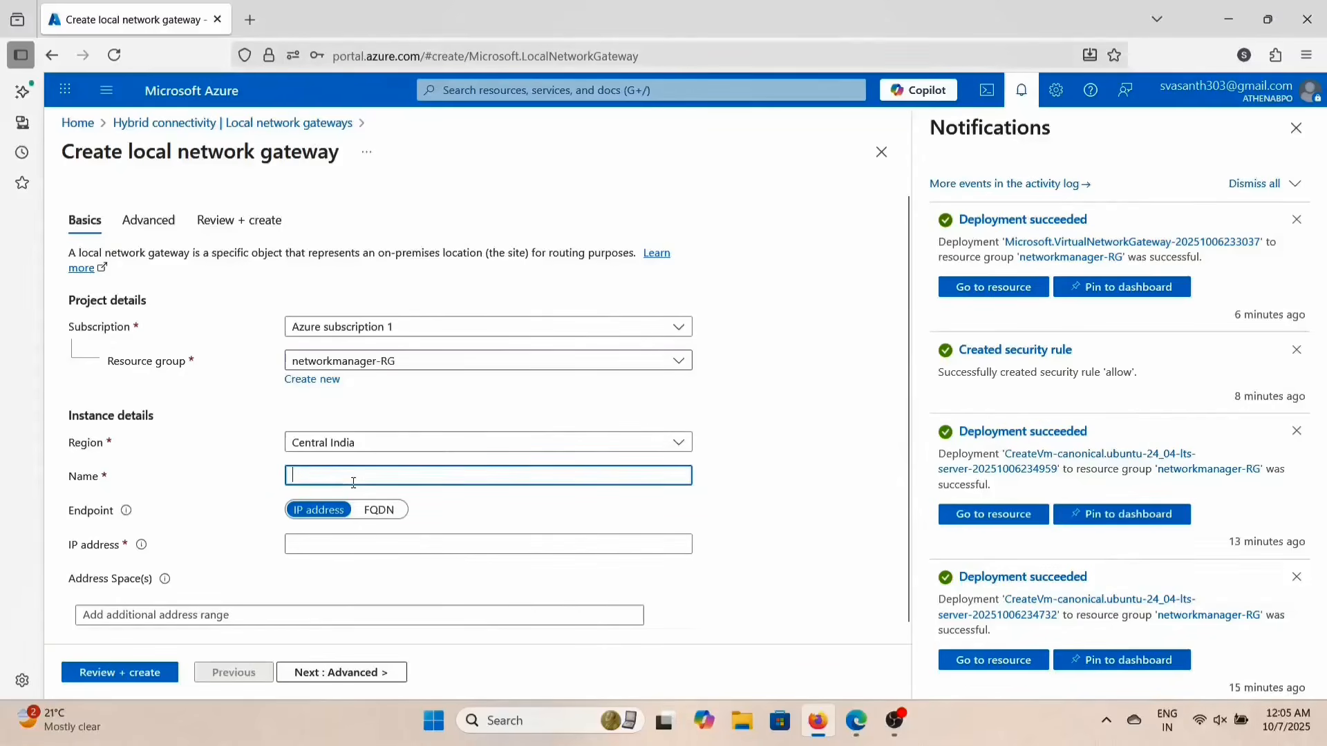
text(local)
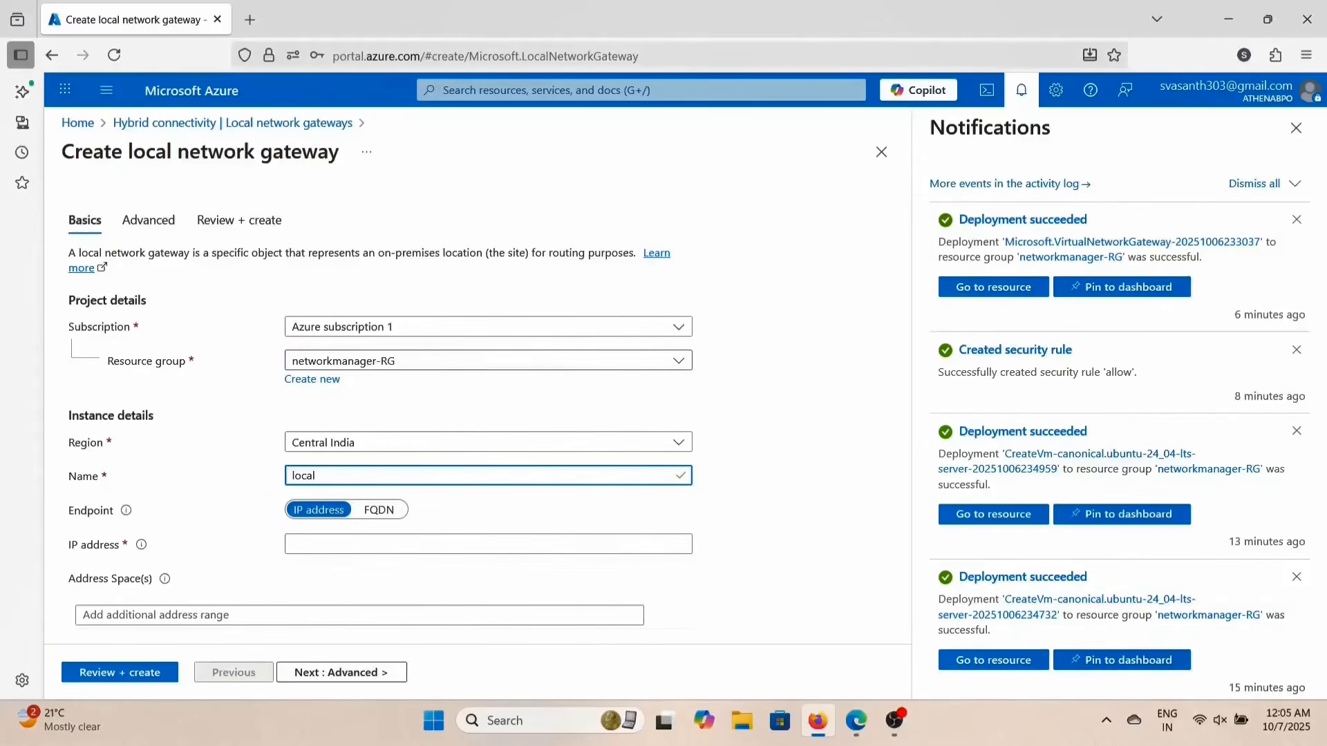
key(BackSpace)
key(BackSpace)
key(BackSpace)
key(BackSpace)
key(BackSpace)
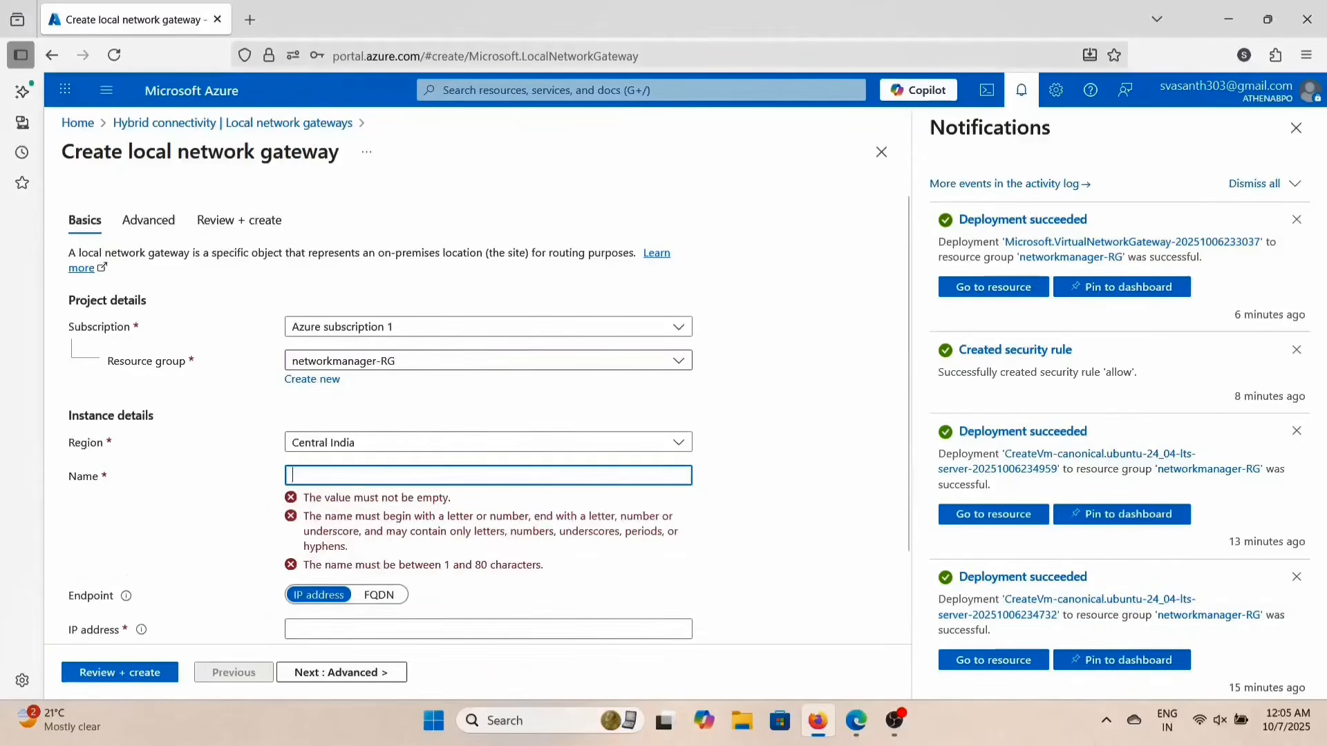
text(core-)
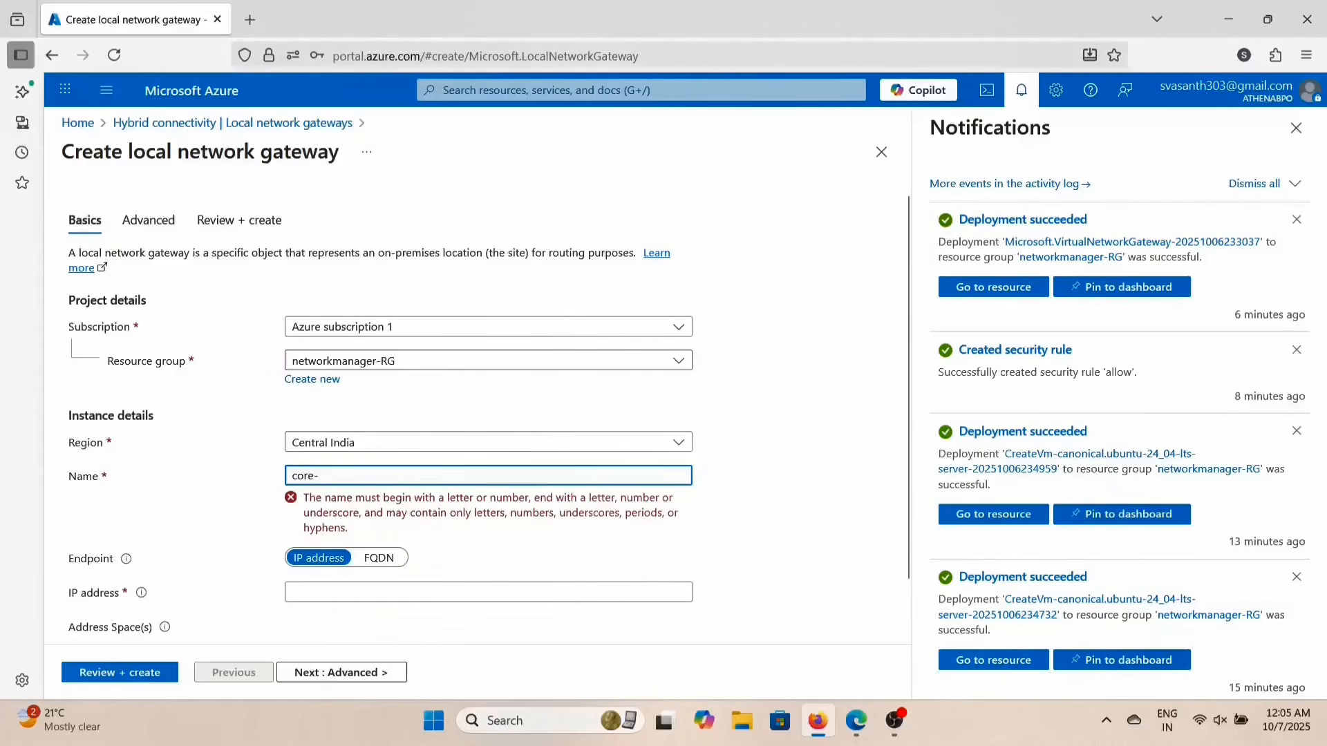
text(l)
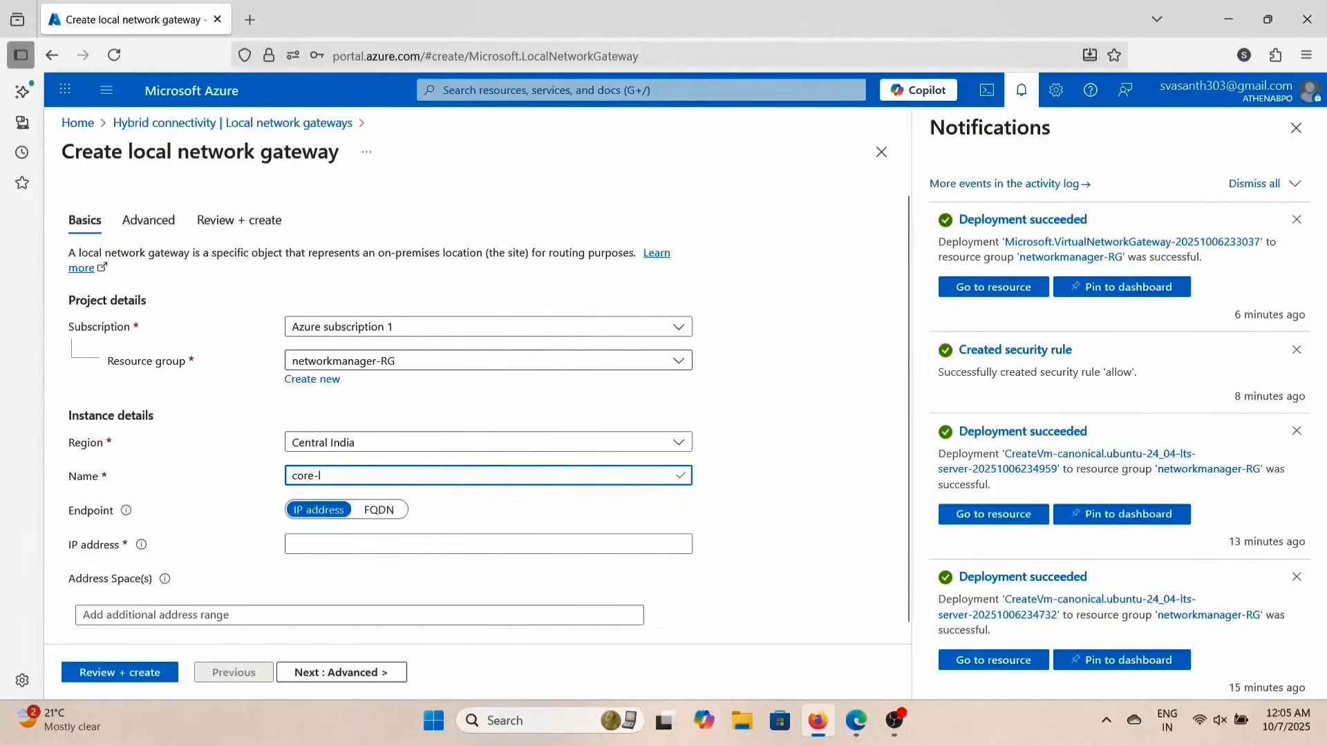
text(gw)
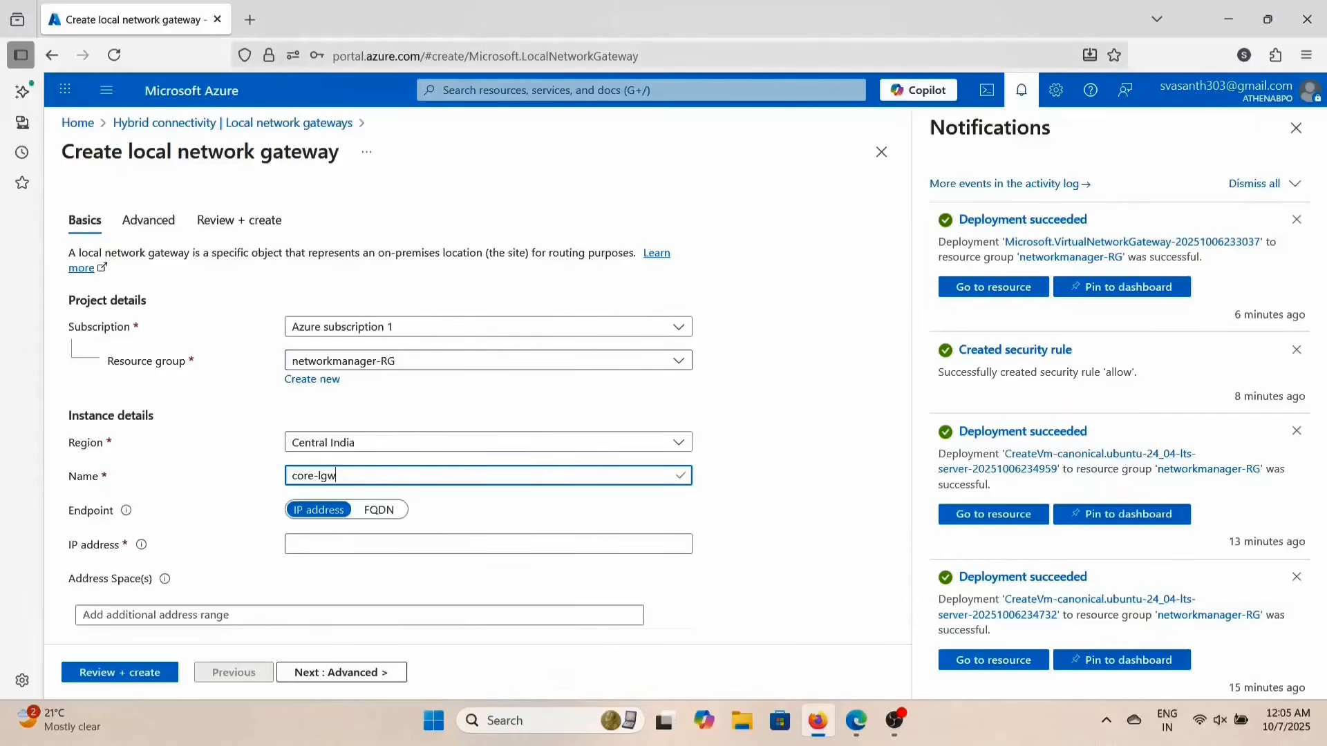
text(-)
text(tunnel-1)
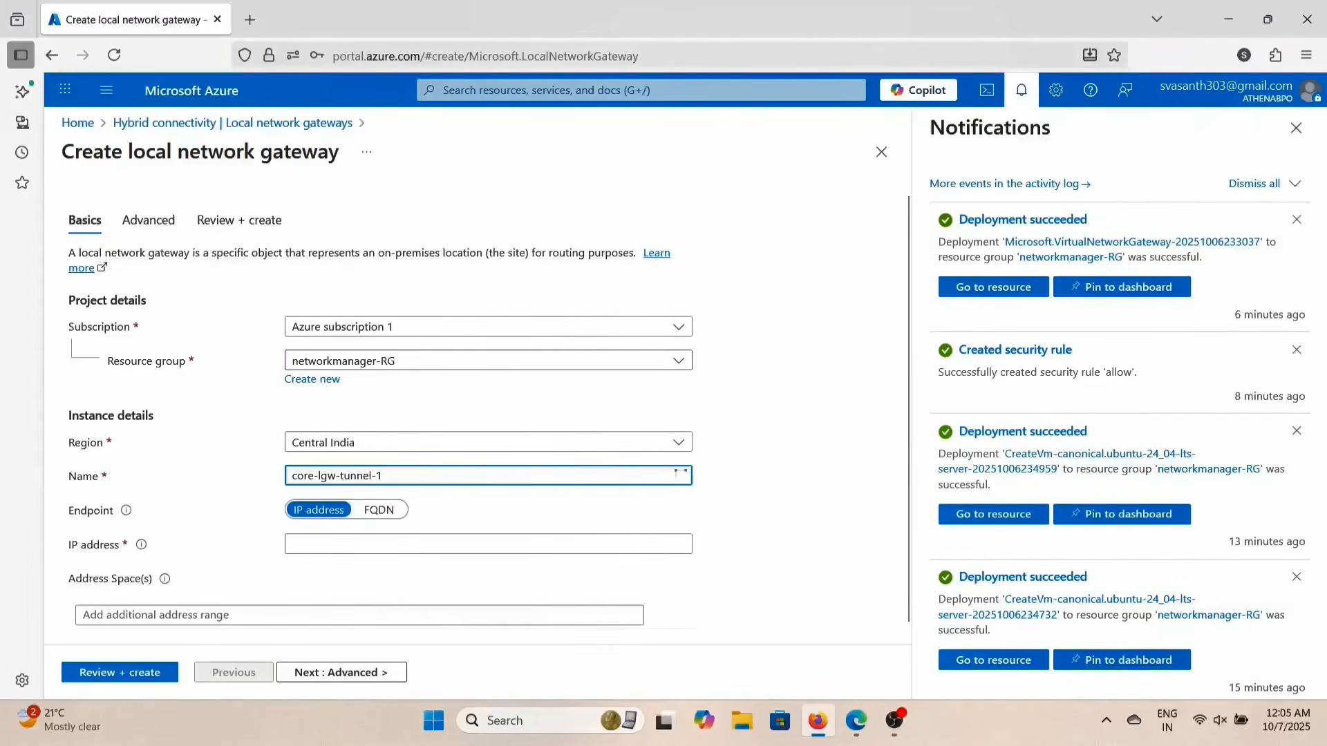
drag(384, 476, 292, 475)
Switch to the Azure portal in Edge and open the configuration of the deployed onprem-vpngw virtual network gateway.
scroll(498, 587, down, 1)
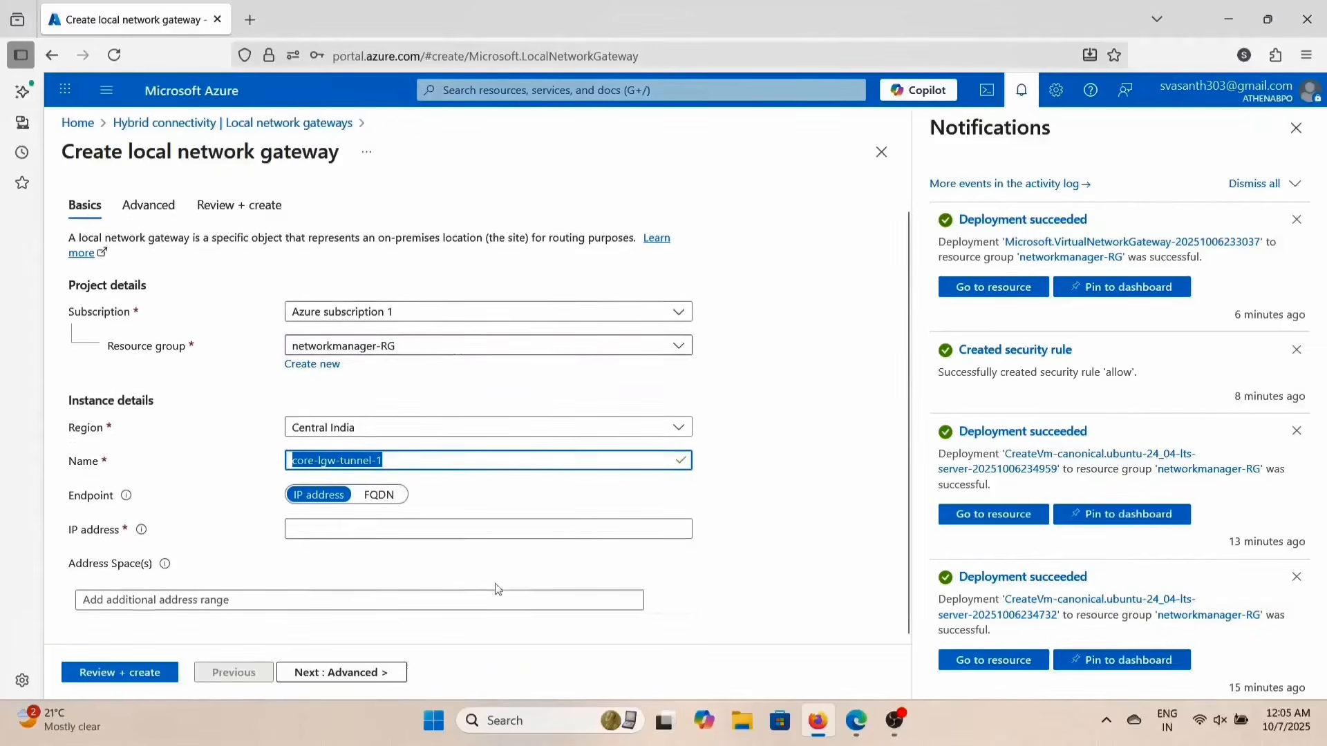
click(424, 533)
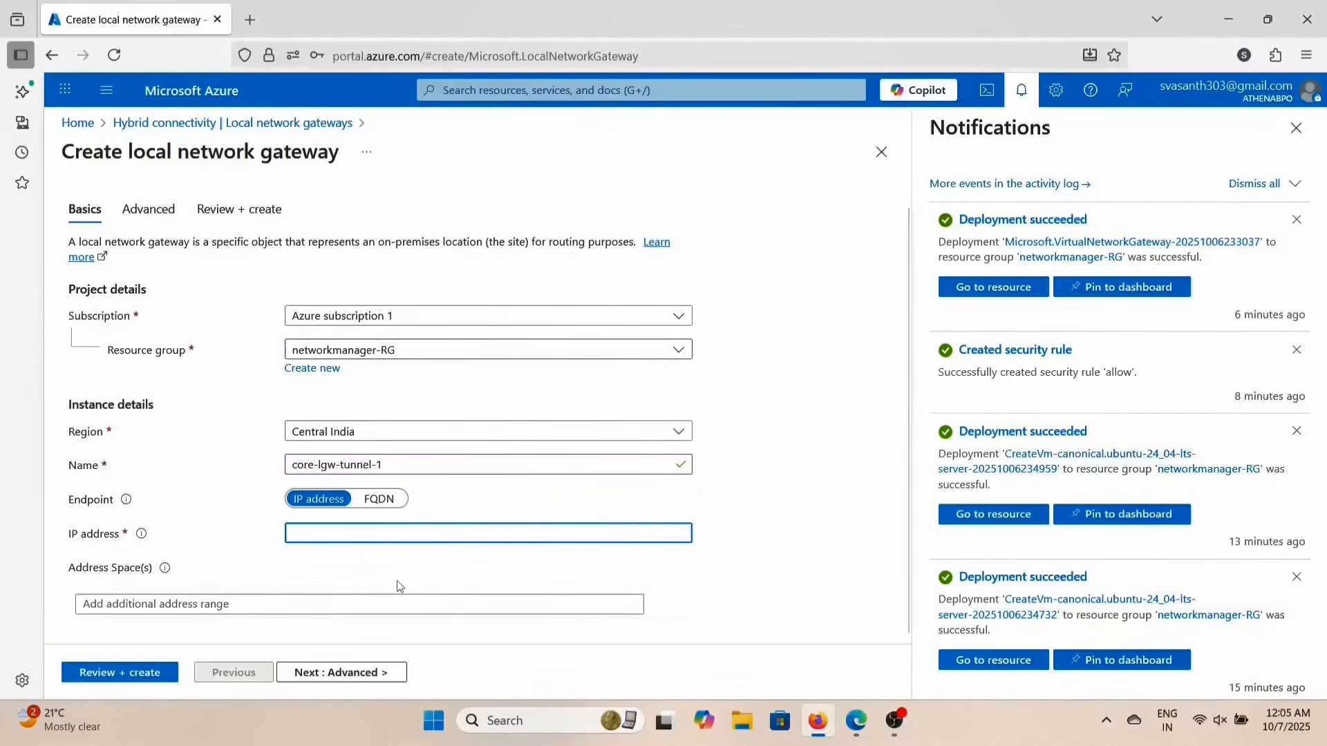
click(854, 718)
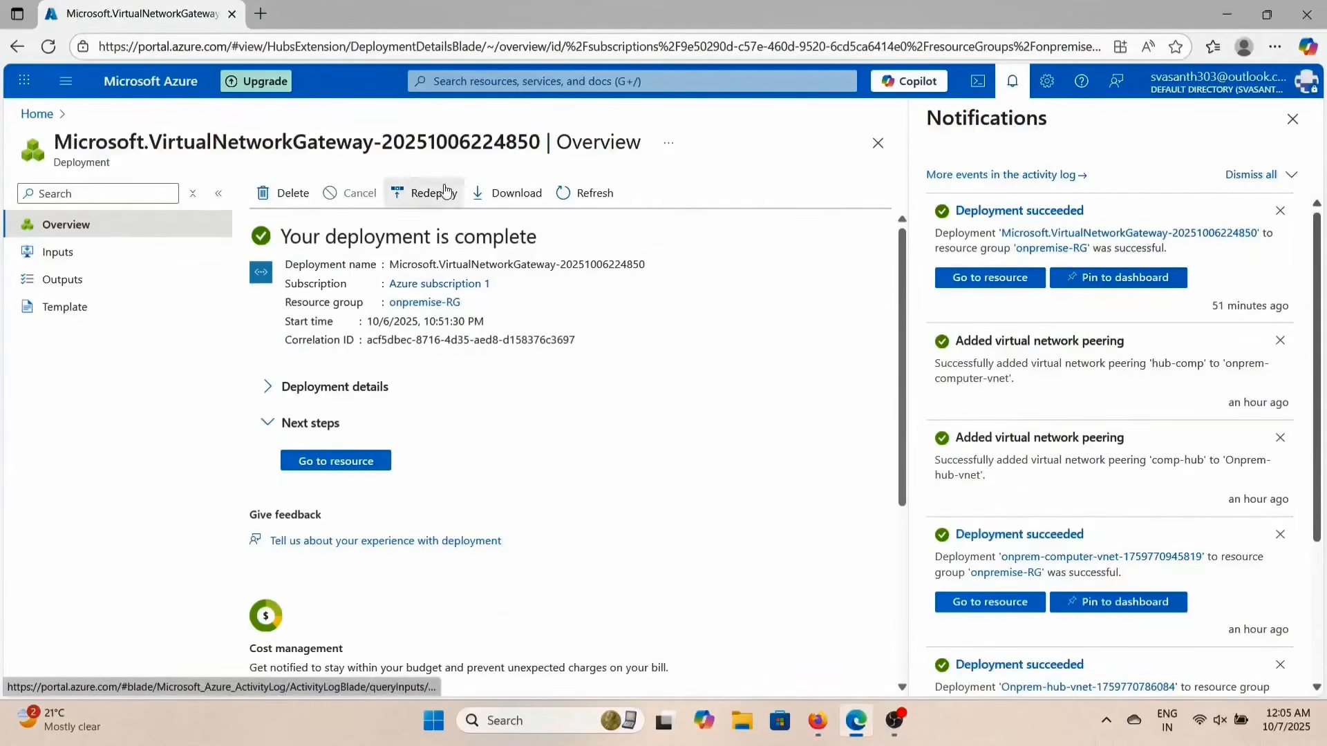
click(315, 462)
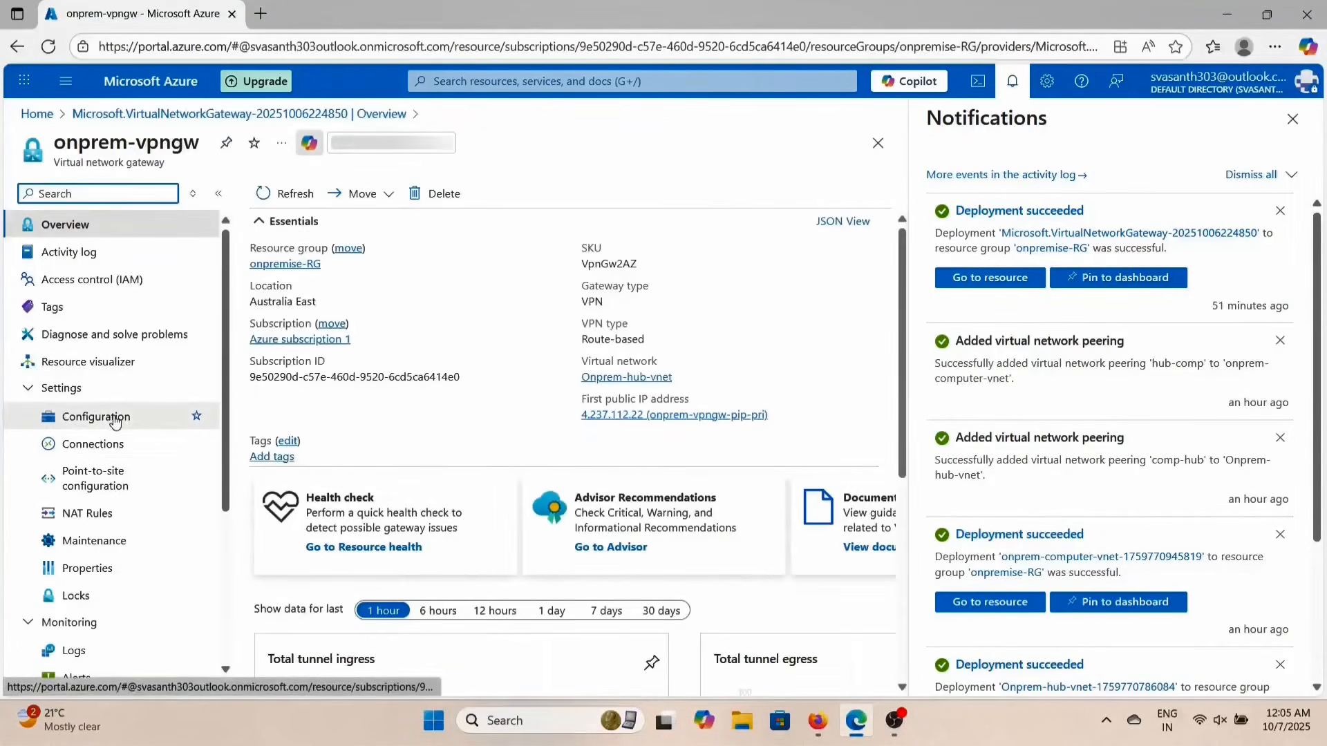
click(165, 417)
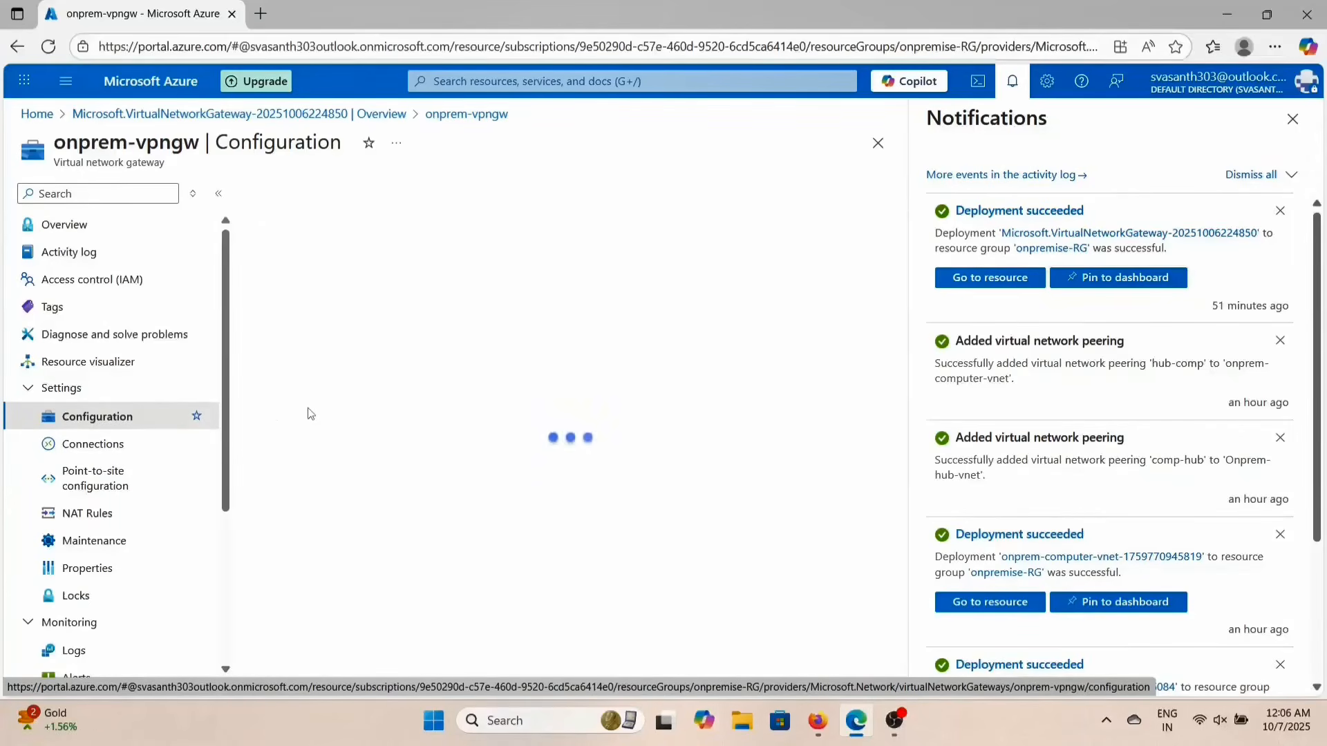
scroll(463, 436, down, 3)
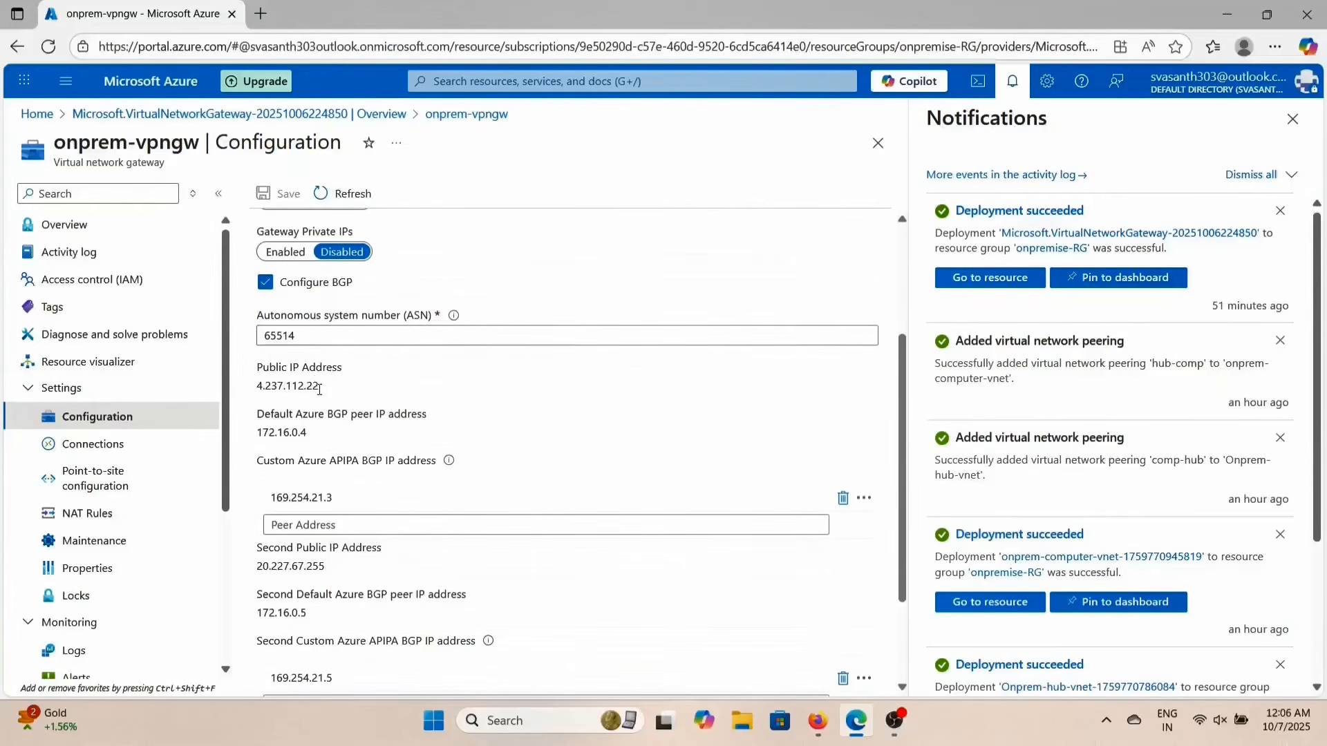
Copy onprem-vpngw's first public IP address, 4.237.112.22, and paste it as the local network gateway's IP address in Firefox.
drag(319, 387, 256, 386)
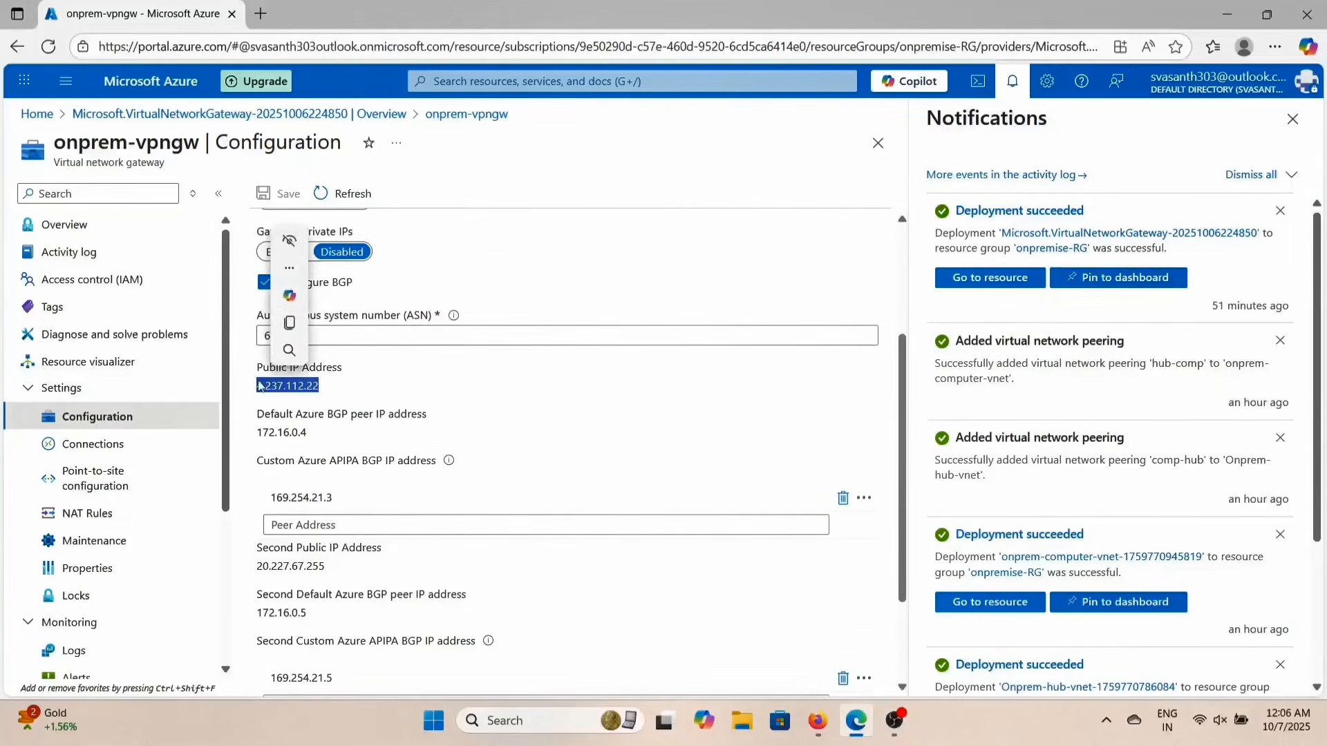
click(296, 328)
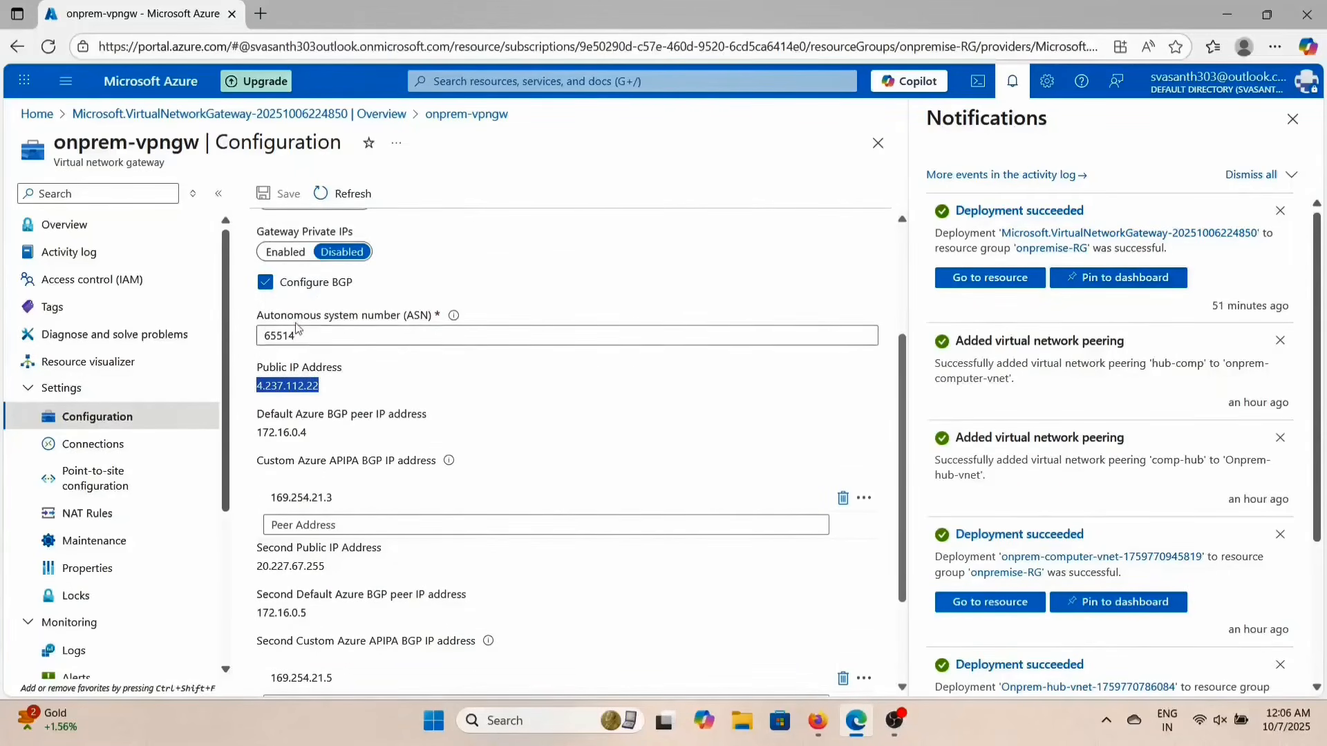
click(857, 722)
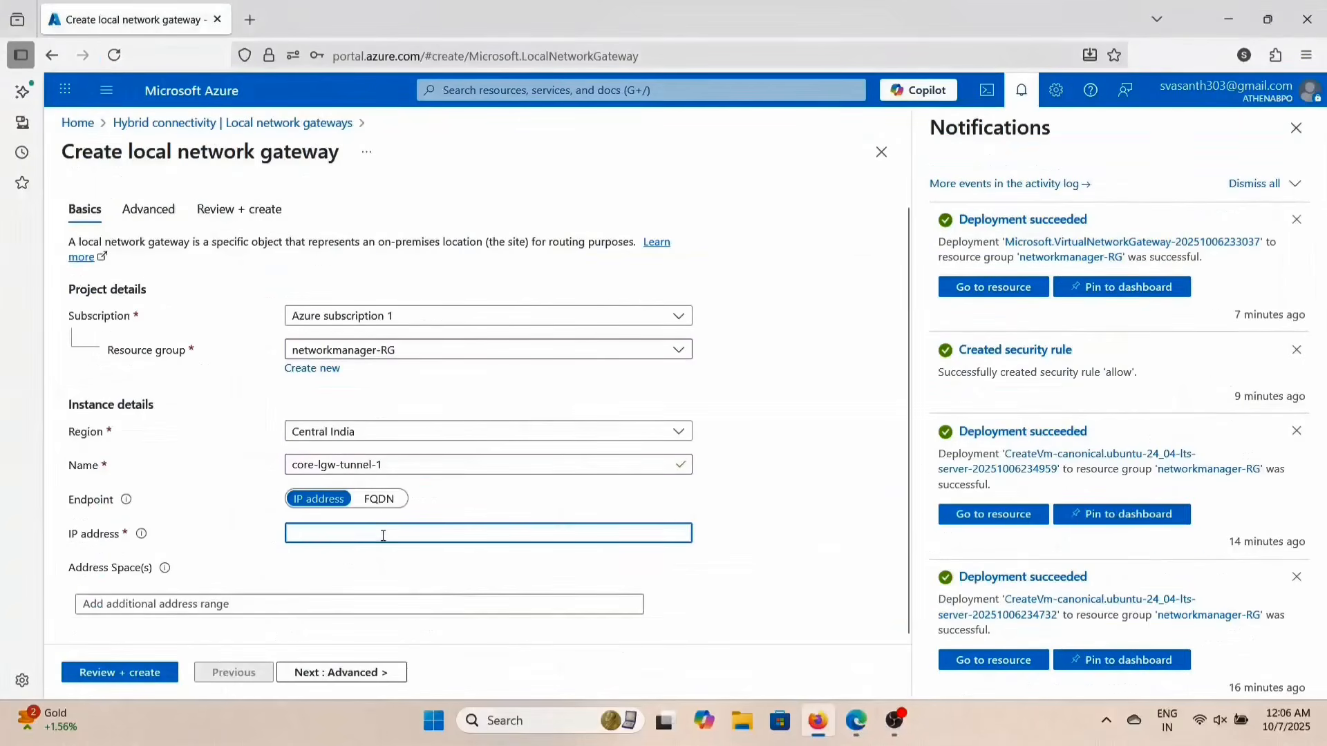
key(ctrl+v)
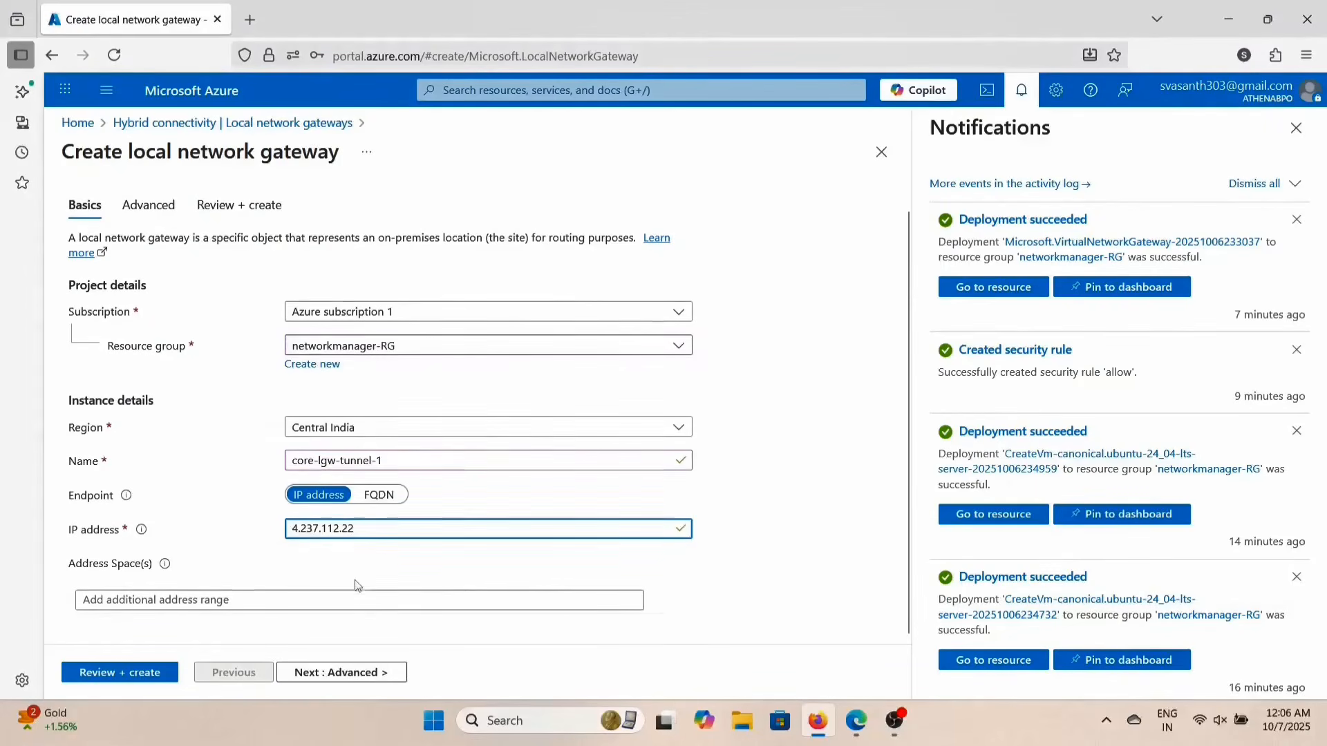
Add the address space 10.200.0.0/16 to the local network gateway.
click(320, 600)
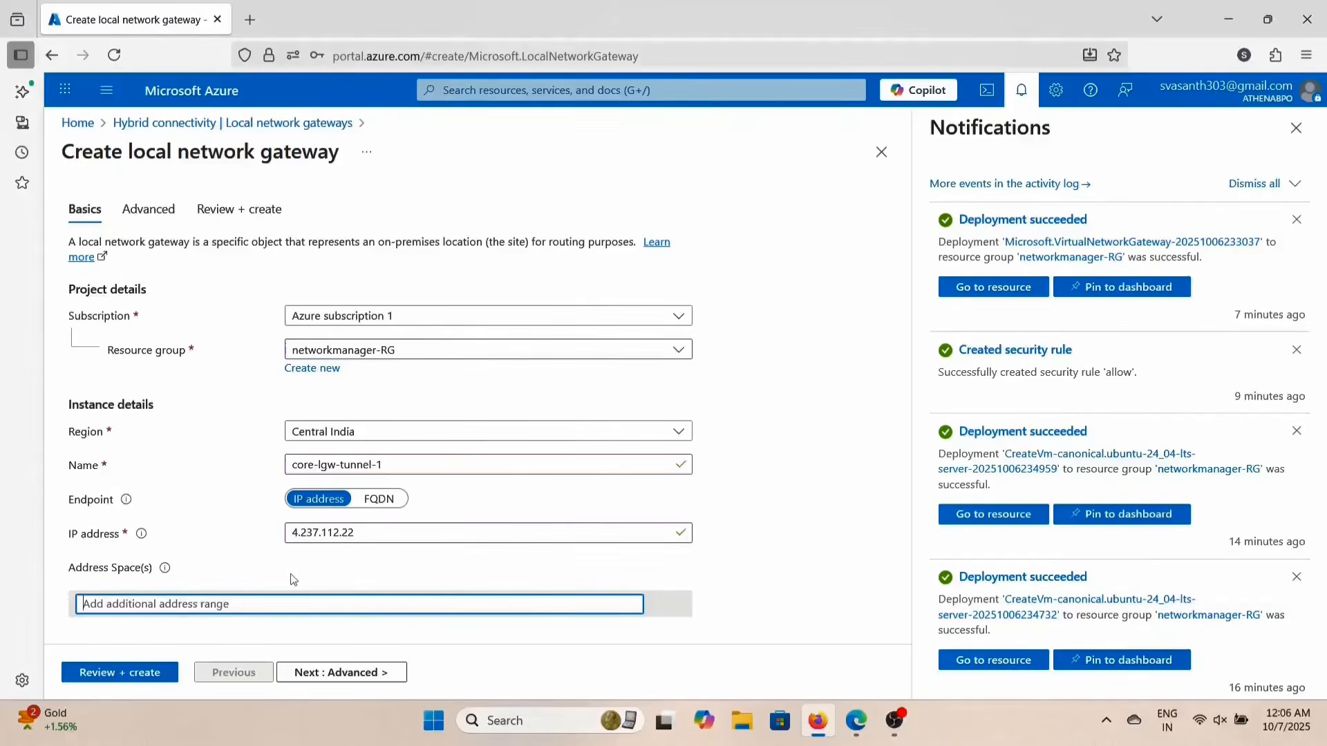
text(10.200)
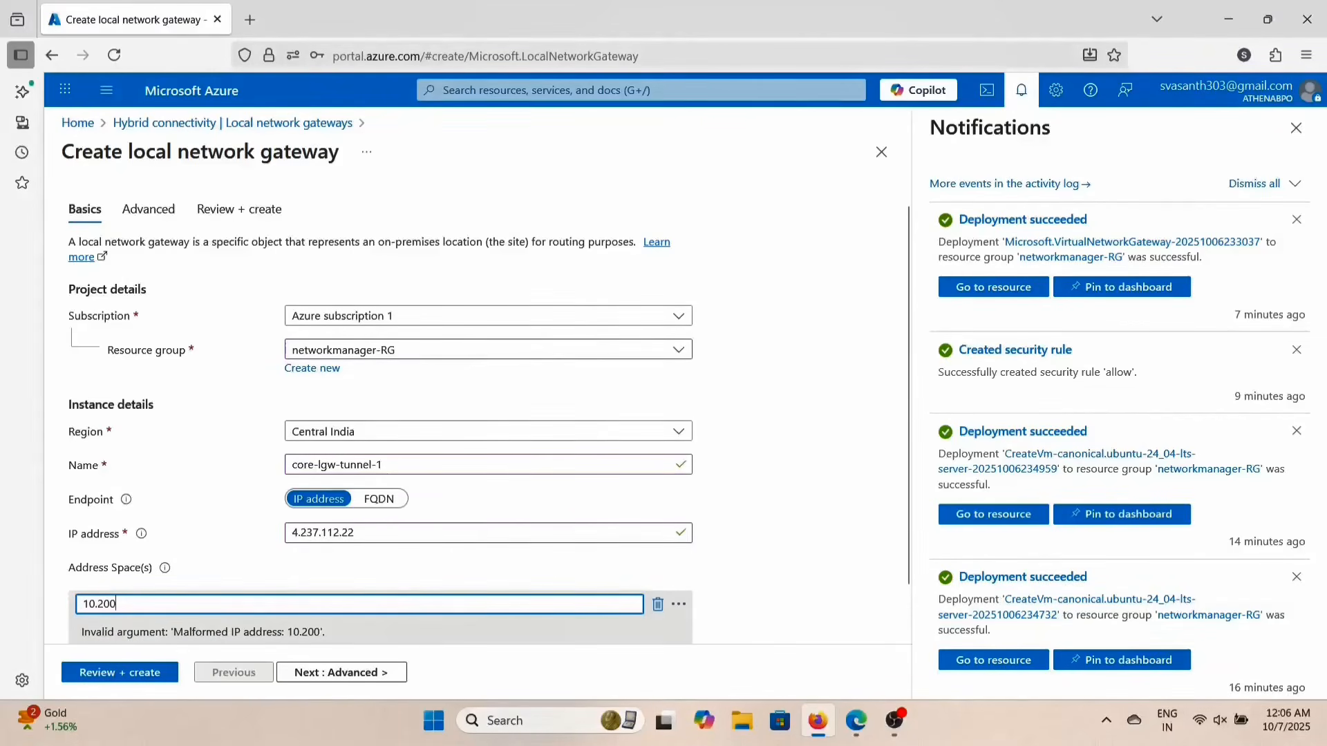
key(BackSpace)
key(BackSpace)
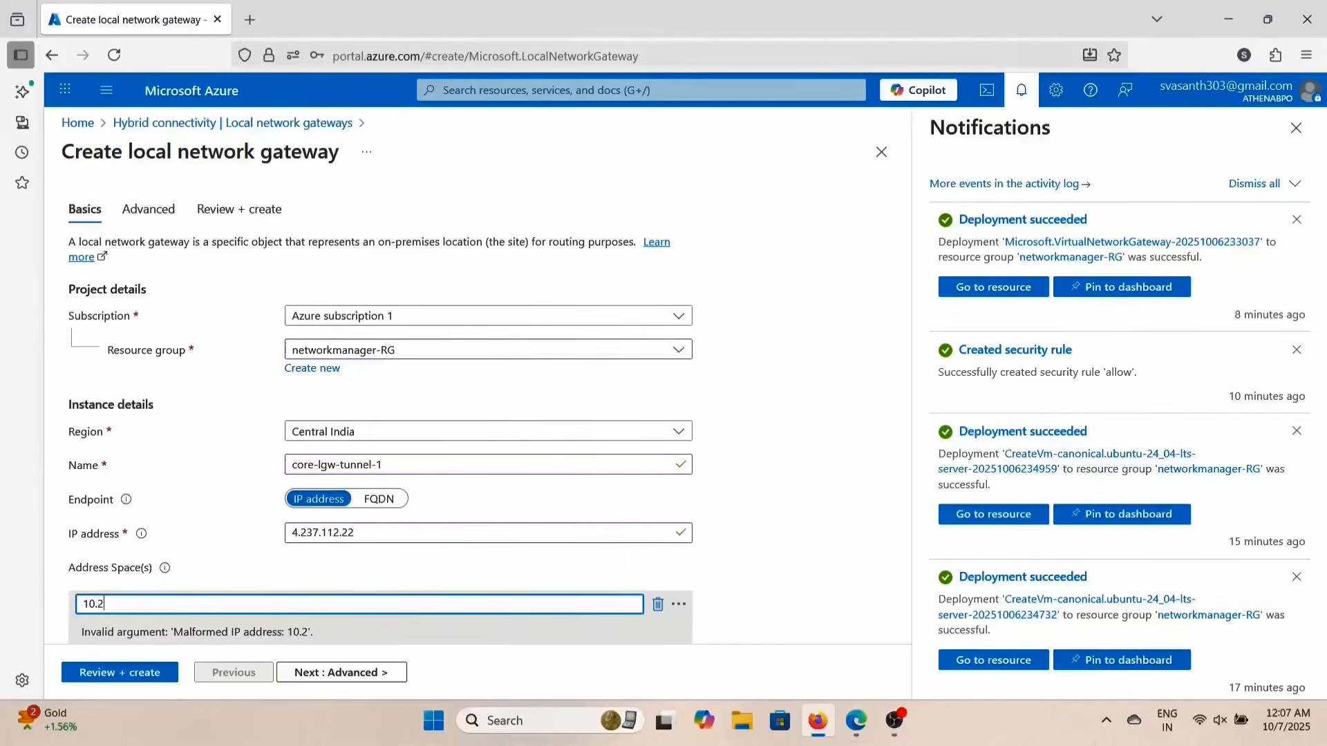
text(00.0.0)
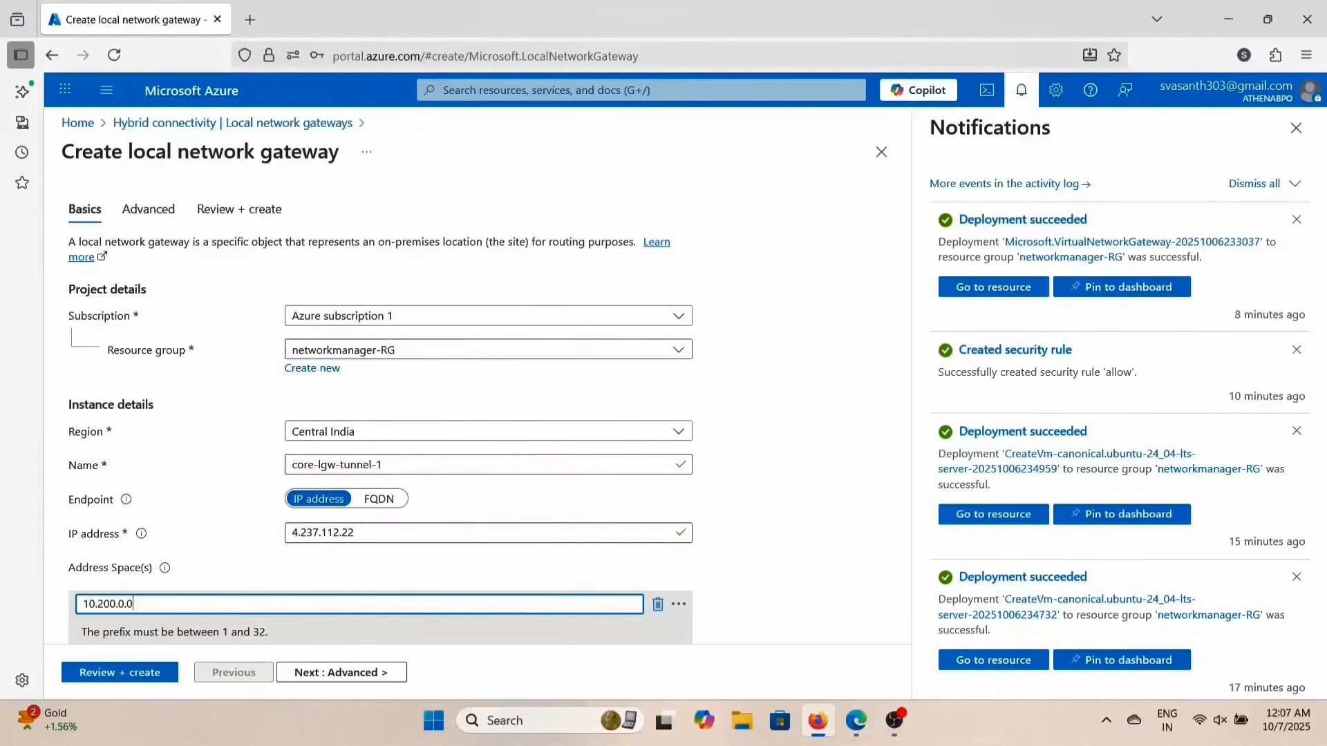
text(/16)
click(264, 567)
scroll(263, 571, down, 1)
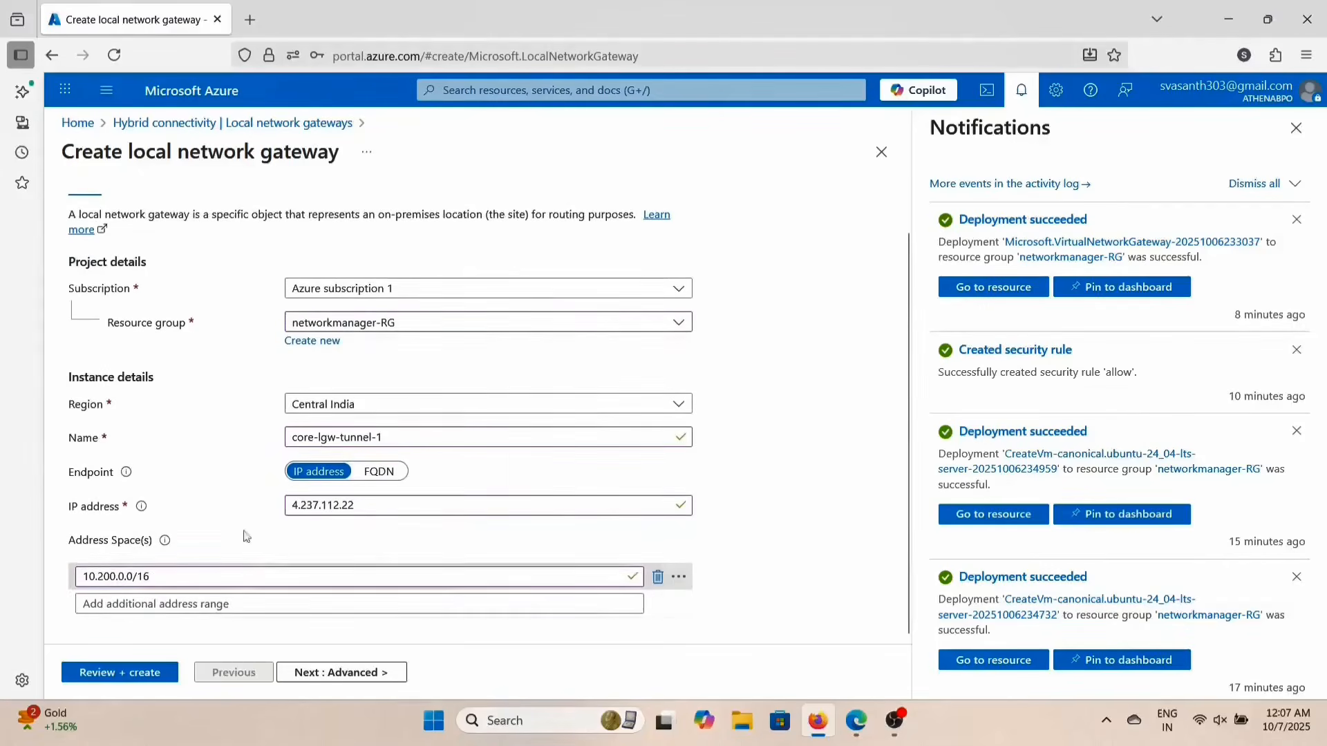
Enable BGP settings in the gateway's advanced options and set the autonomous system number to 65516.
scroll(222, 474, up, 2)
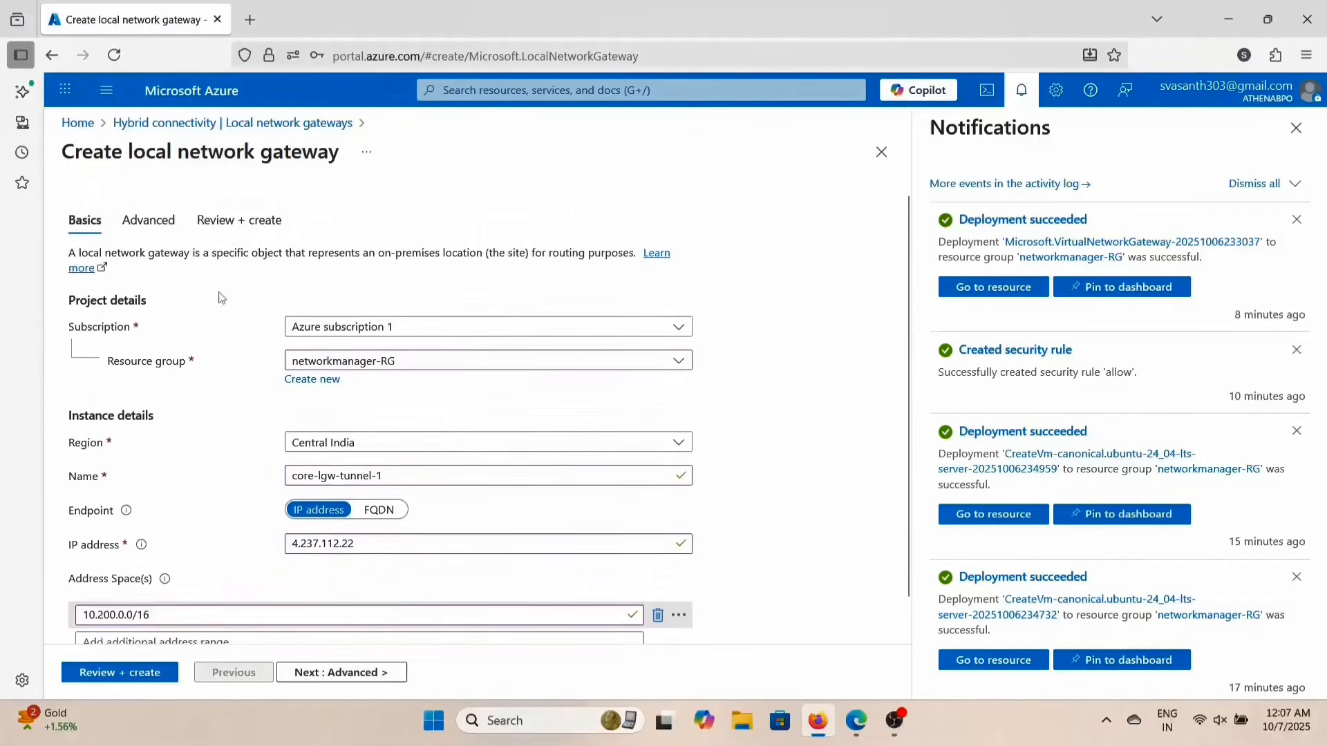
click(159, 221)
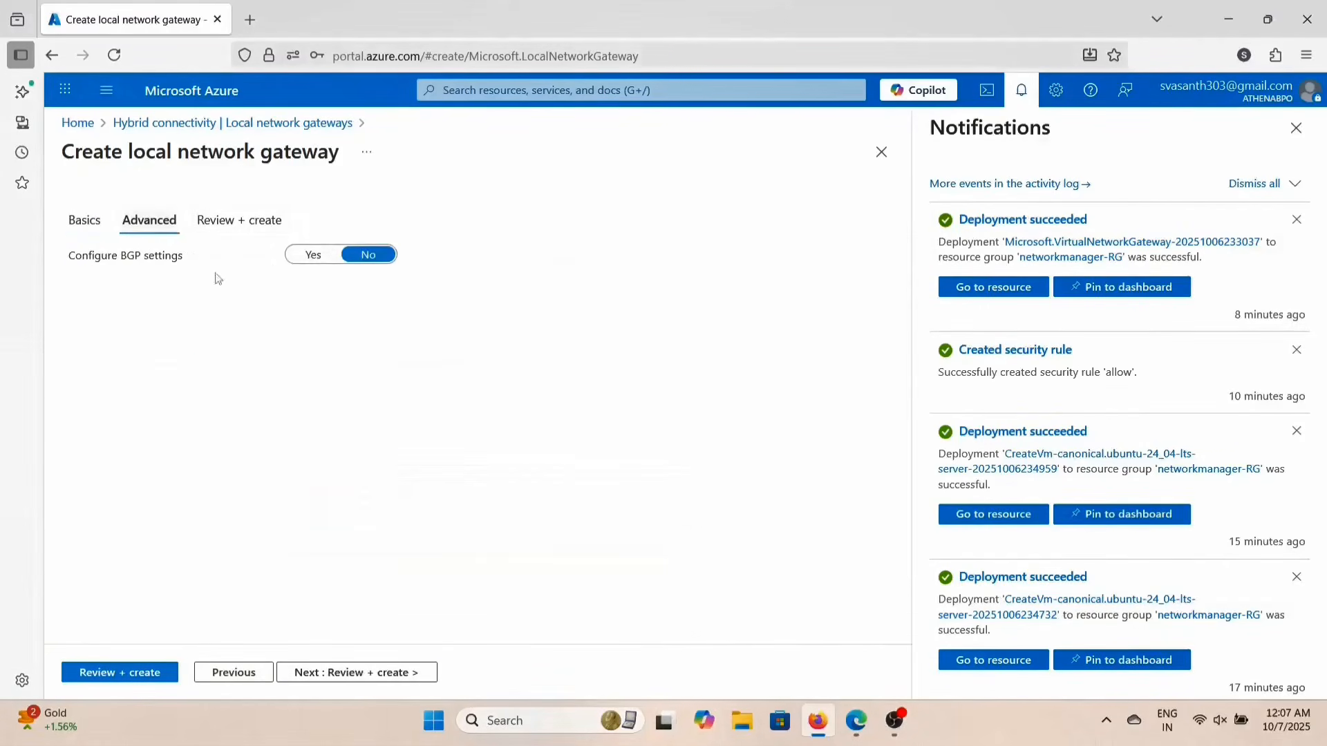
click(314, 255)
click(317, 289)
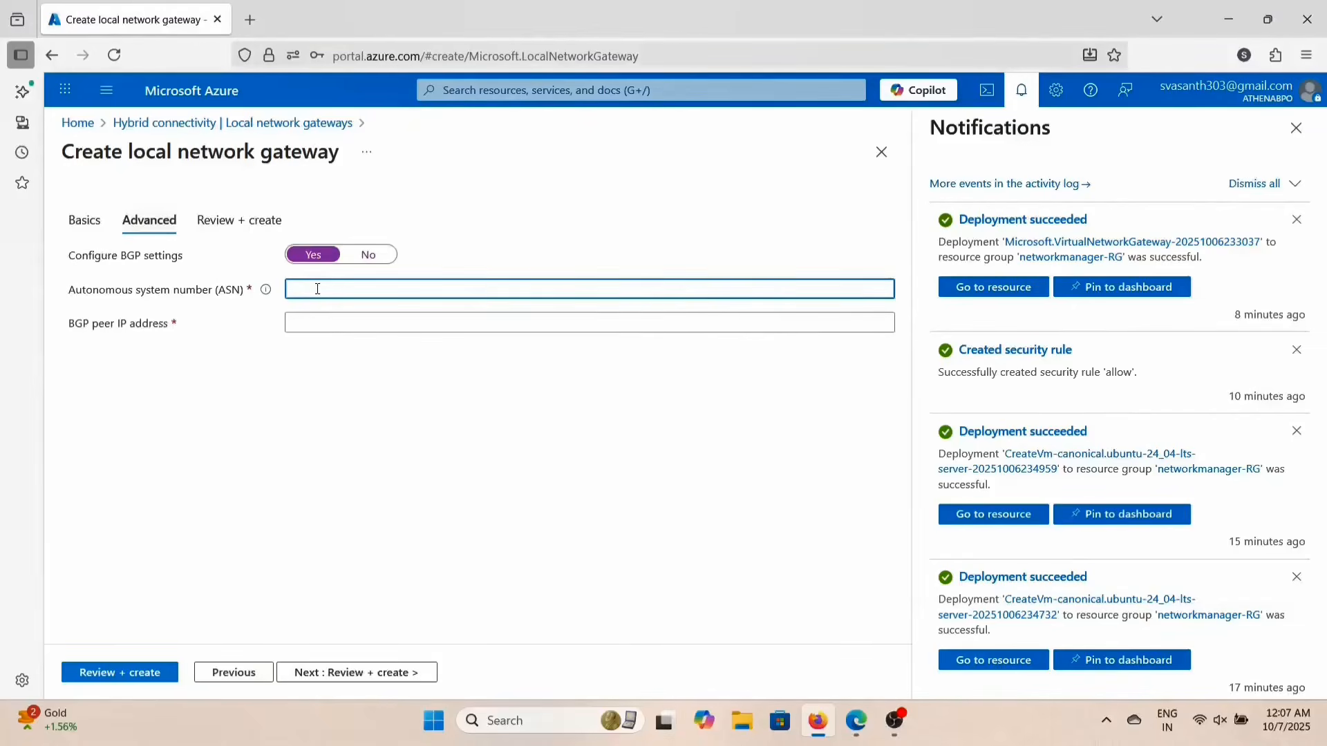
text(65516)
Set the BGP peer IP address to 169.254.21.3, copied from onprem-vpngw's first custom APIPA address in Edge, and recheck it against that configuration.
click(330, 329)
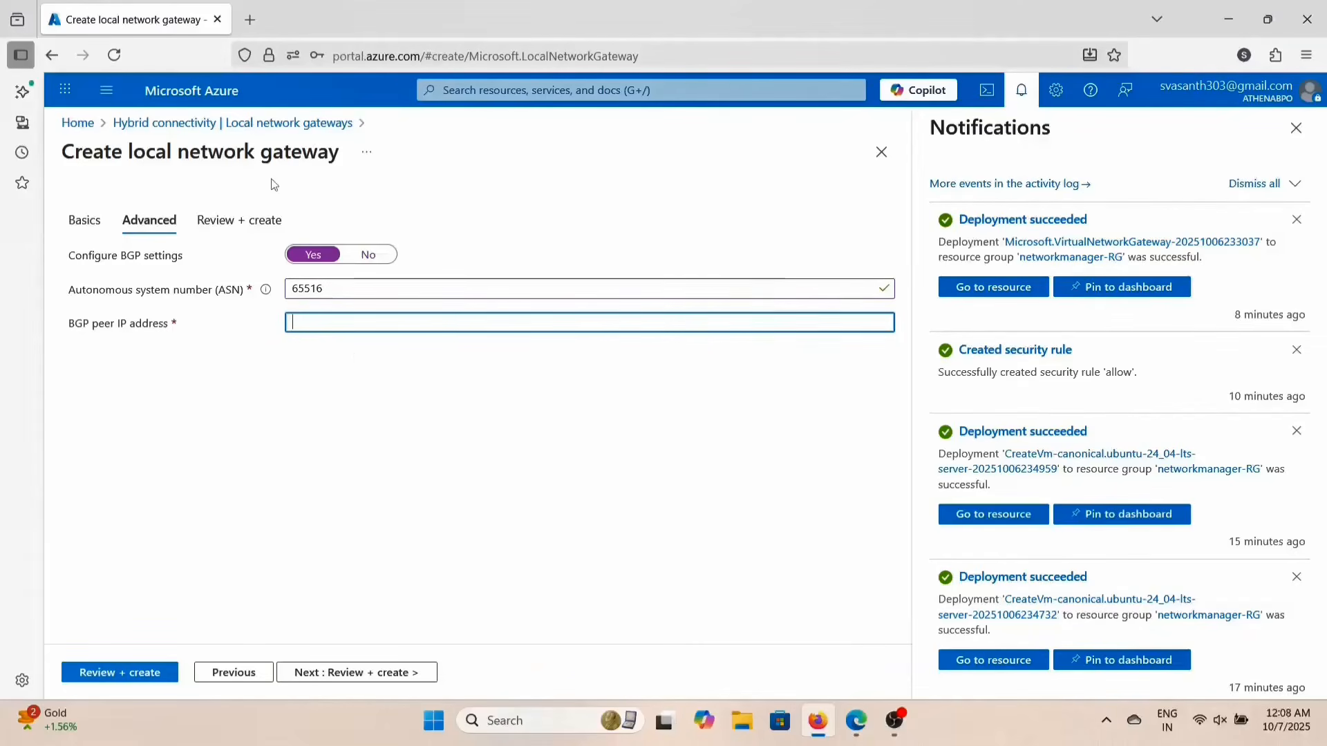
click(851, 731)
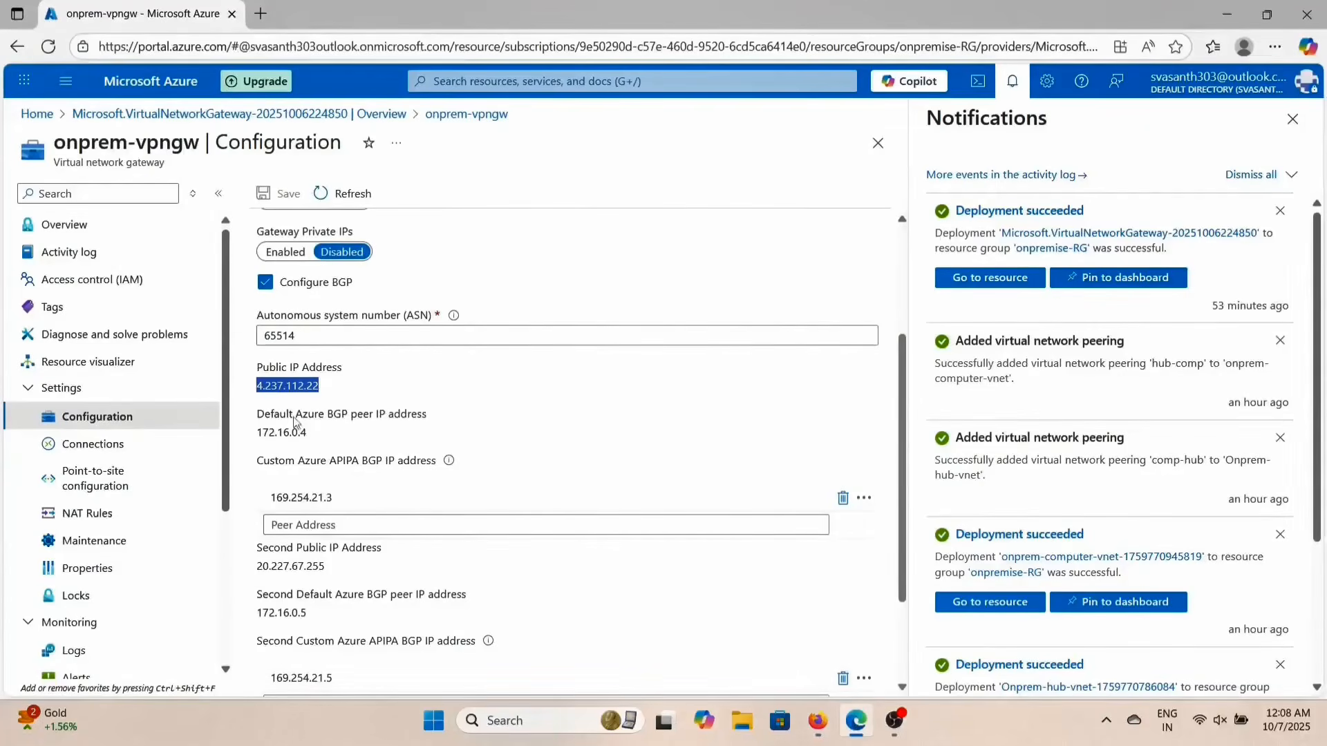
drag(308, 435, 262, 434)
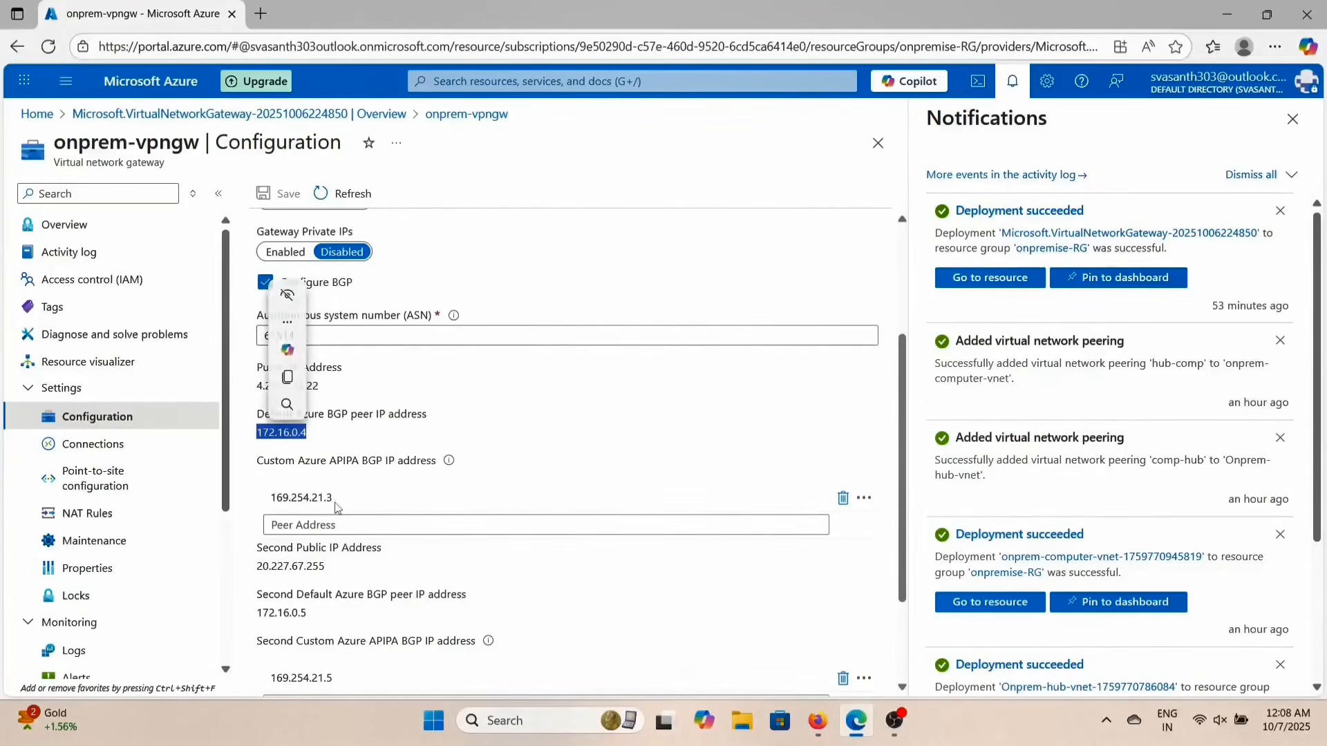
click(315, 497)
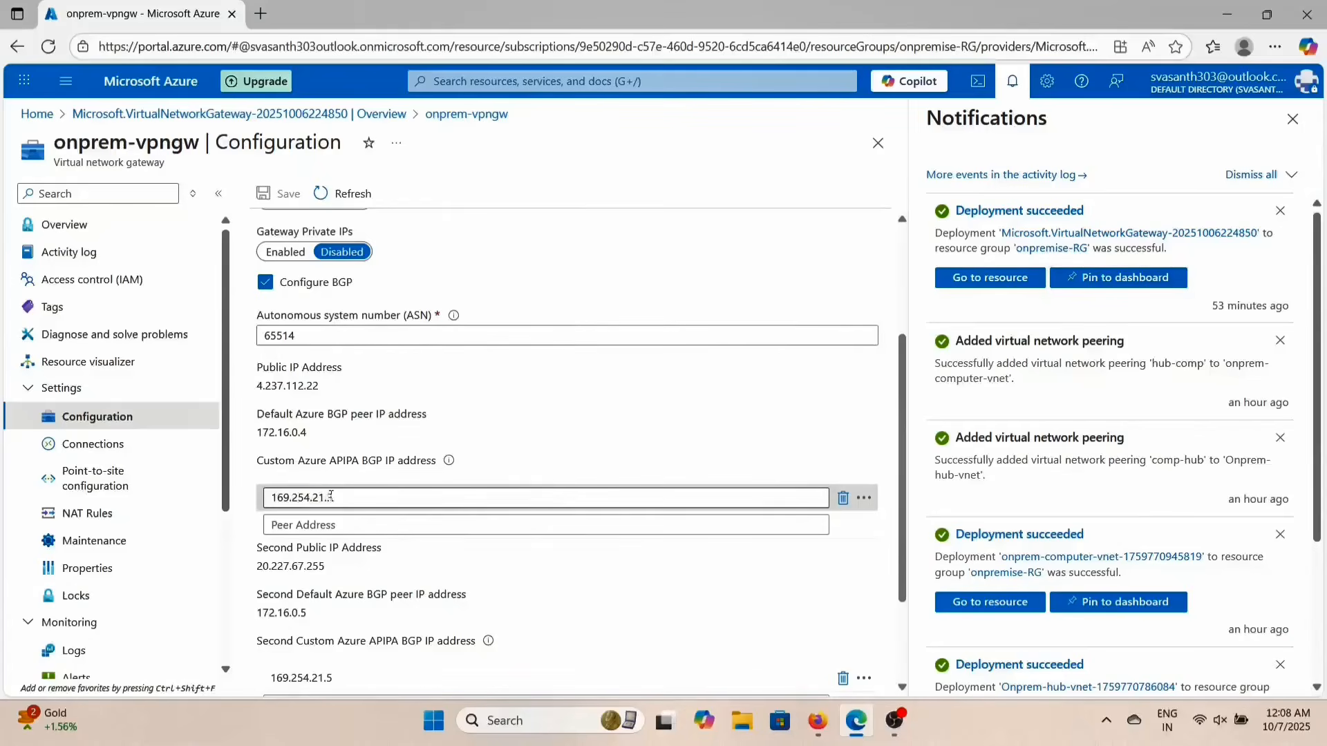
drag(334, 497, 270, 498)
key(ctrl+c)
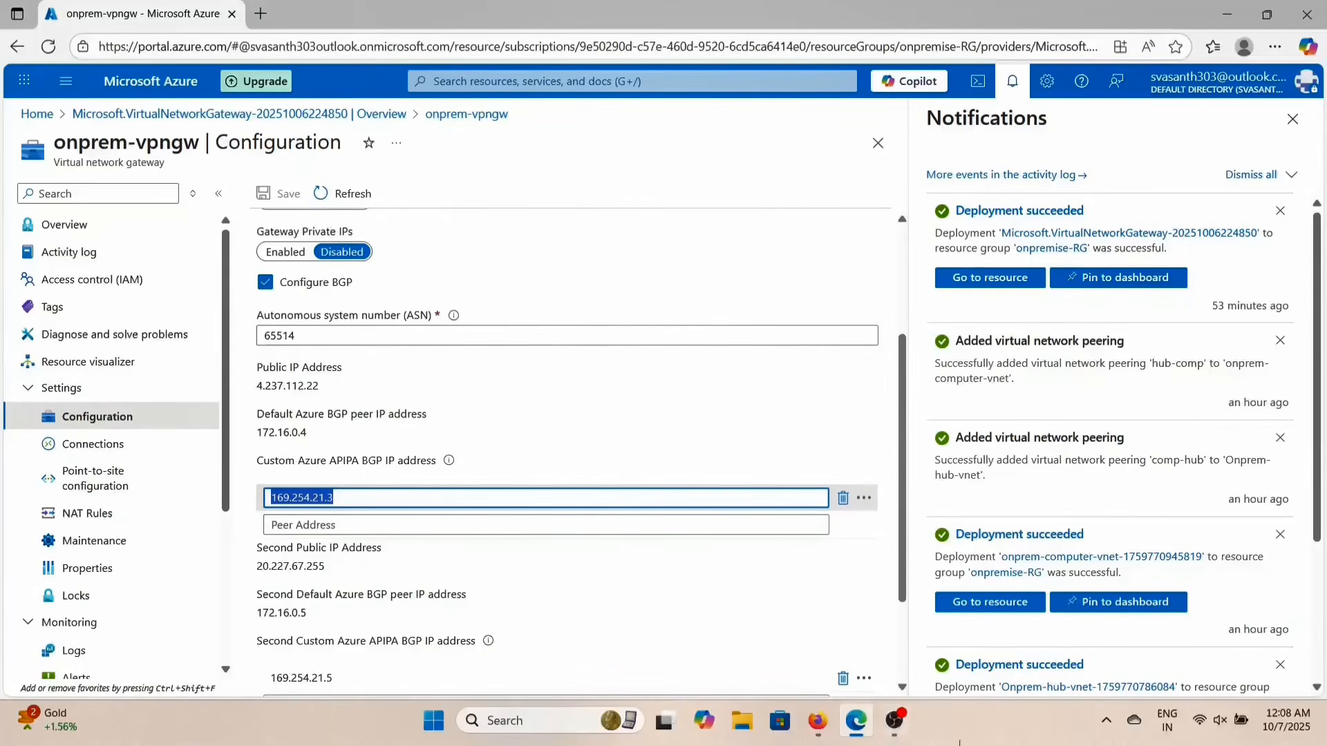
click(818, 721)
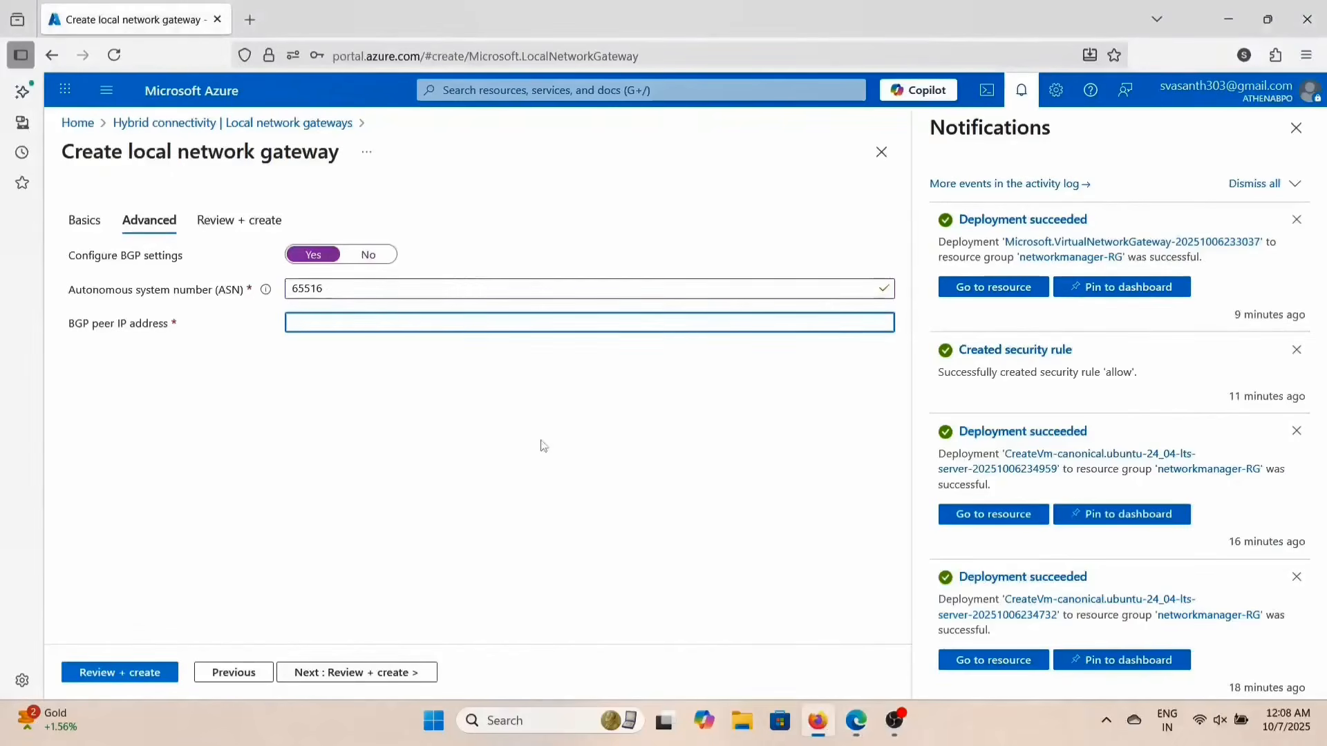
key(ctrl+v)
click(859, 722)
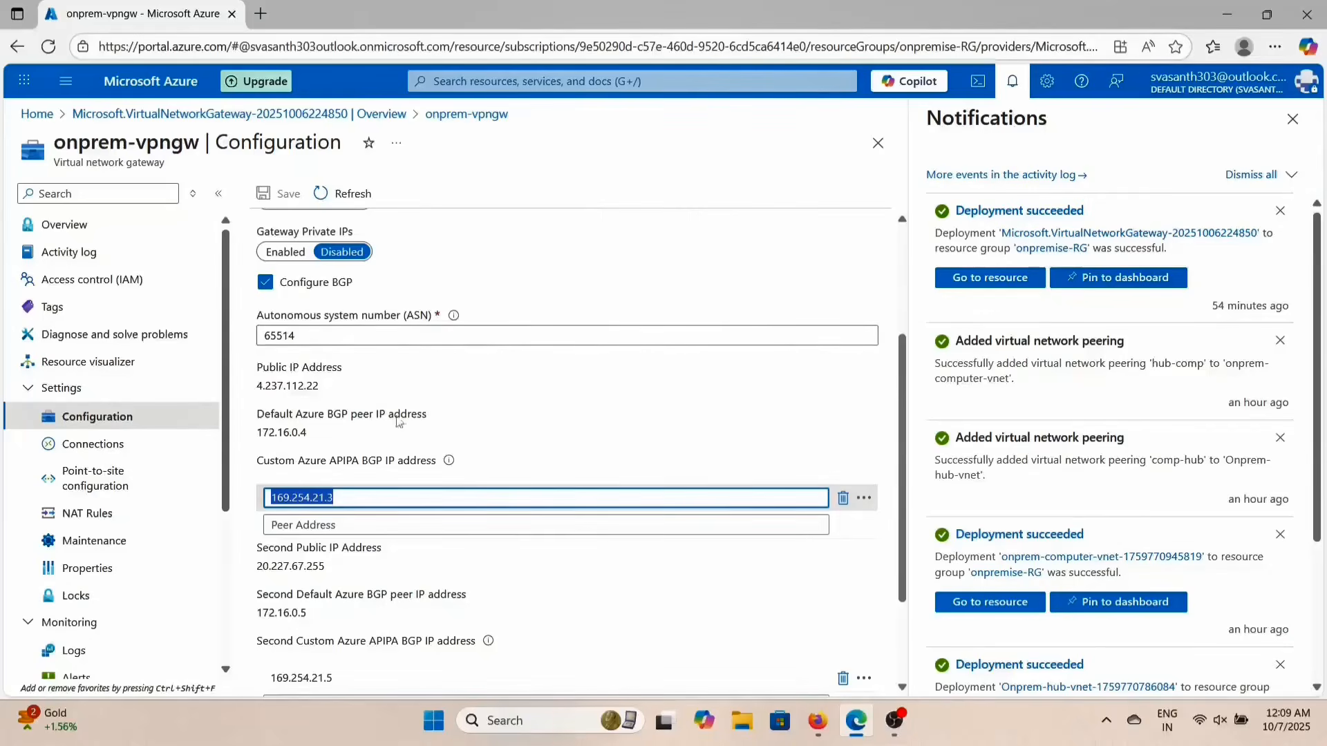
click(817, 721)
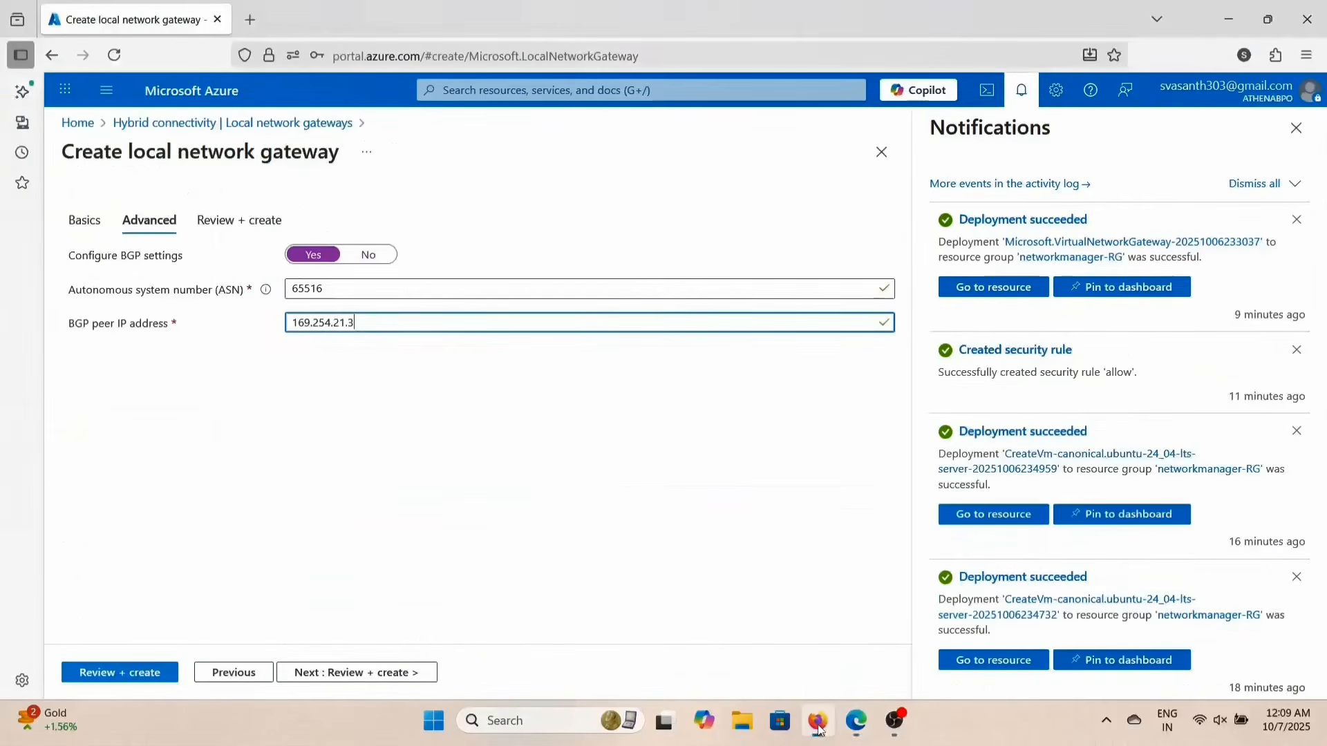
Set the autonomous system number to 65514, check it against onprem-vpngw's configuration in Edge, and create the local network gateway core-lgw-tunnel-1 in Firefox.
click(345, 291)
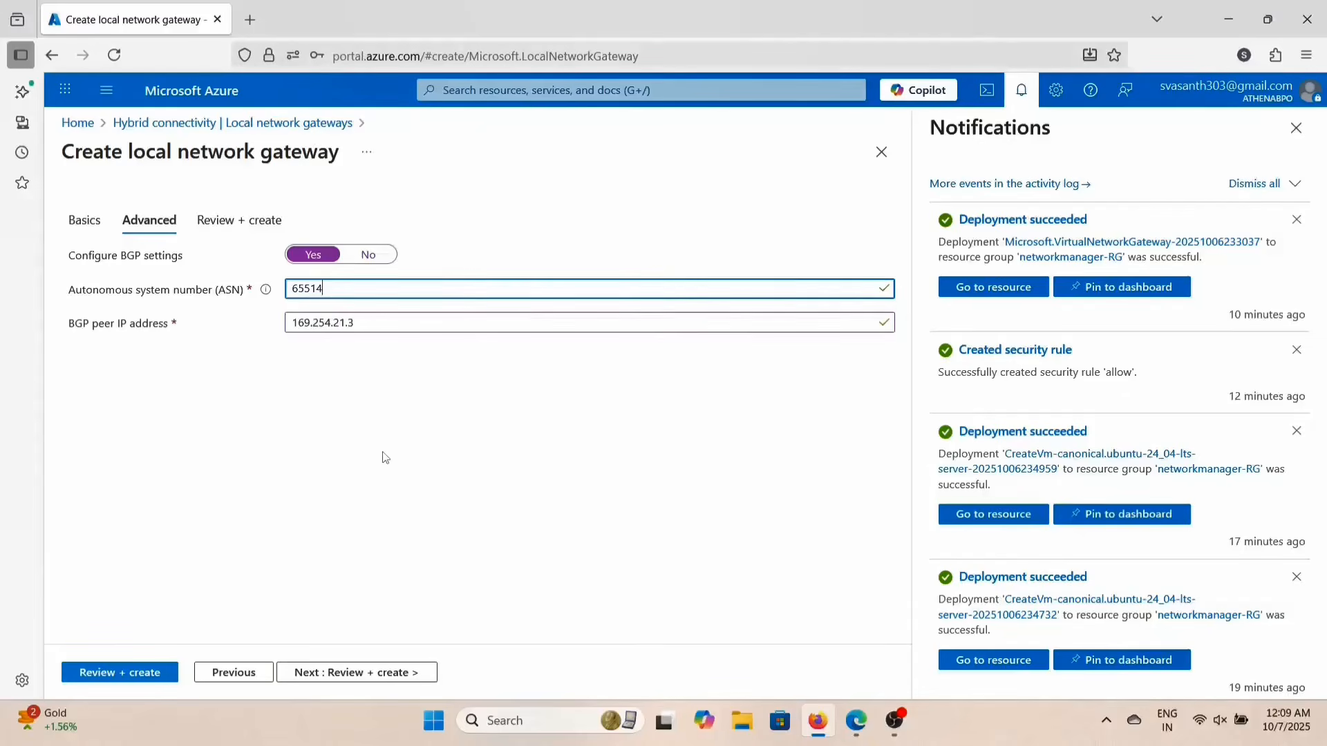
click(857, 724)
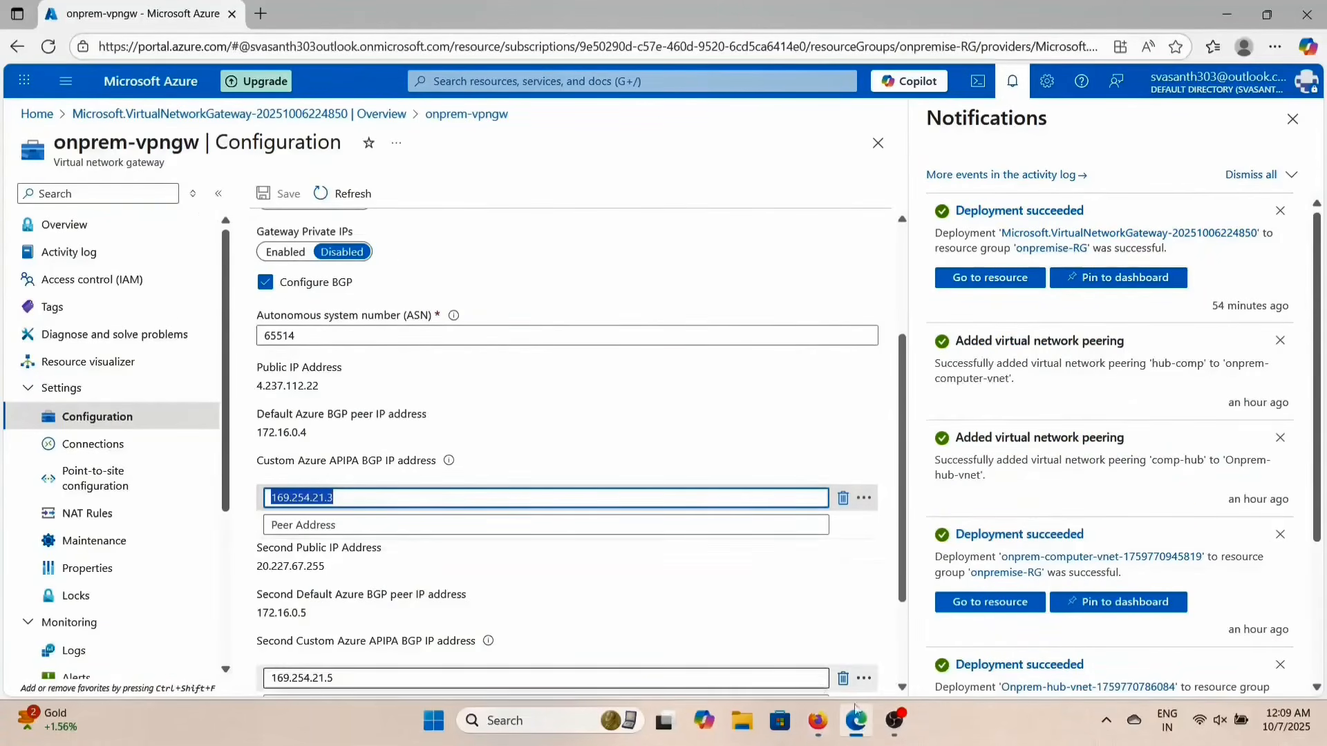
click(826, 724)
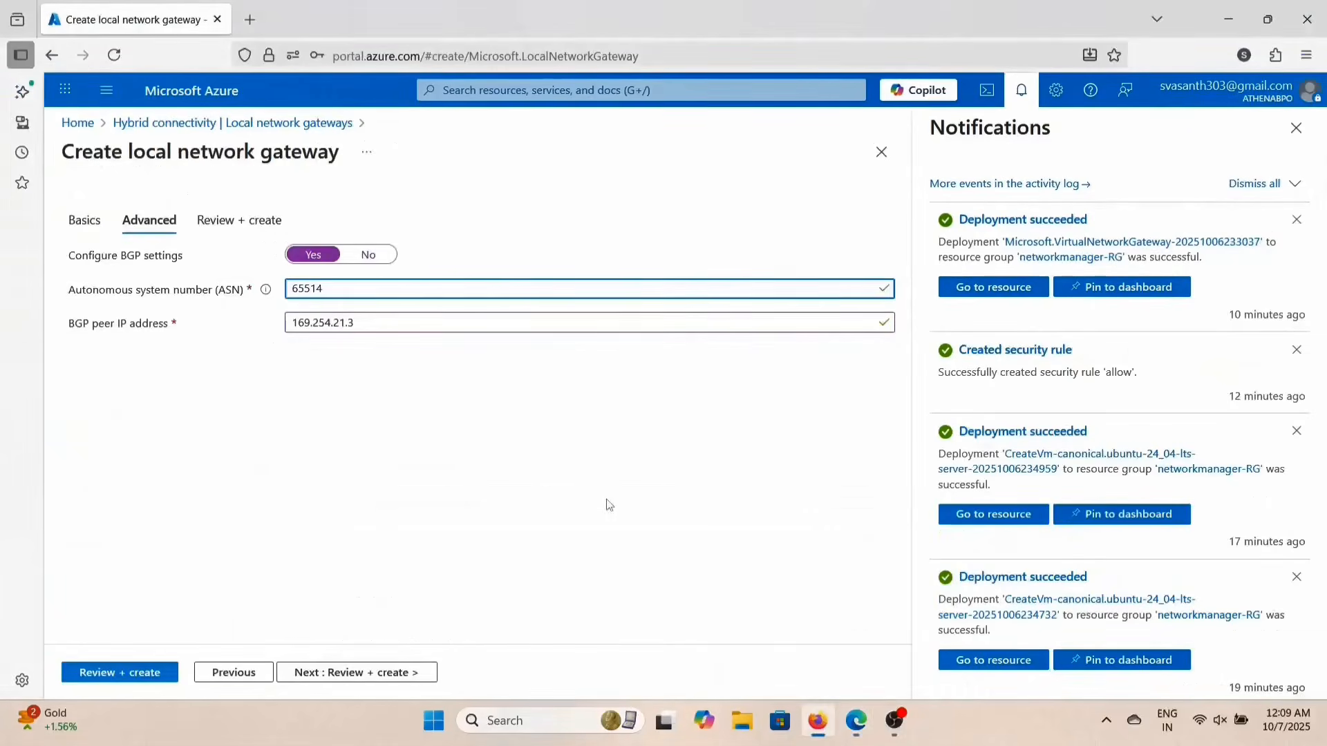
click(141, 672)
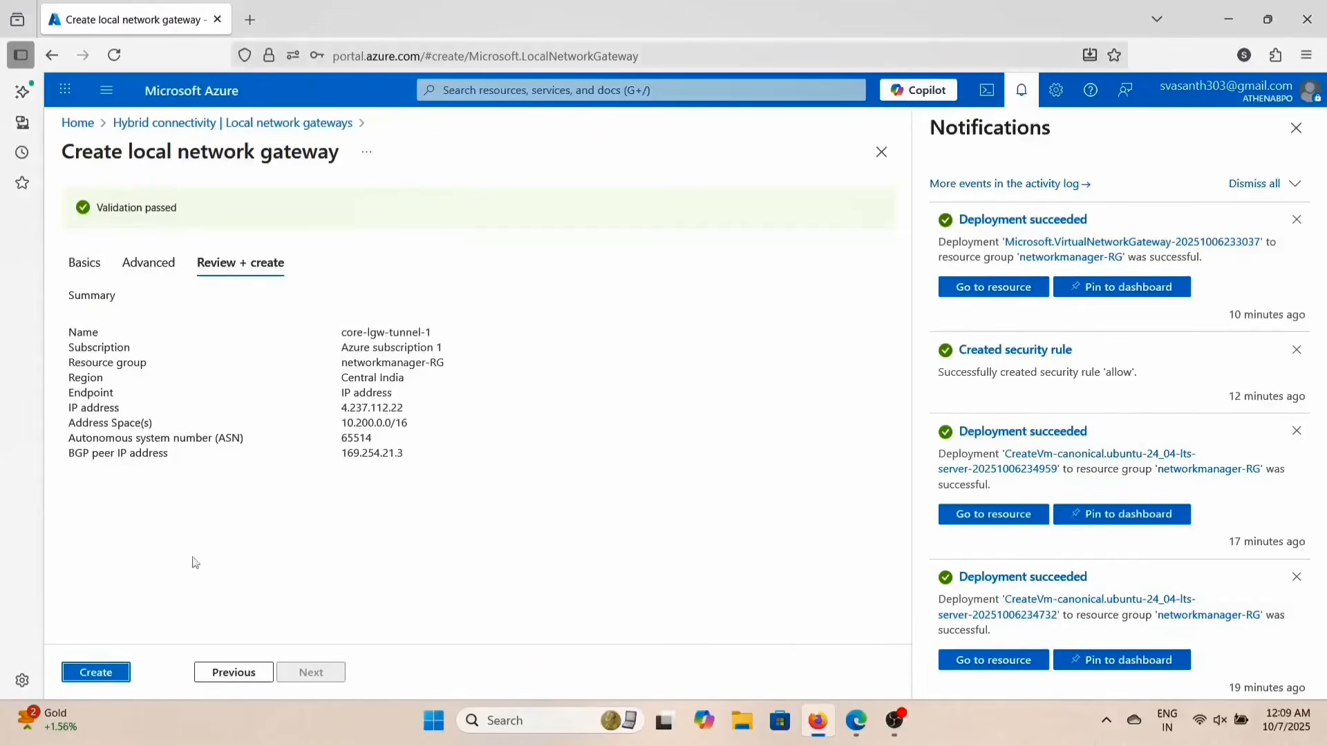
click(93, 678)
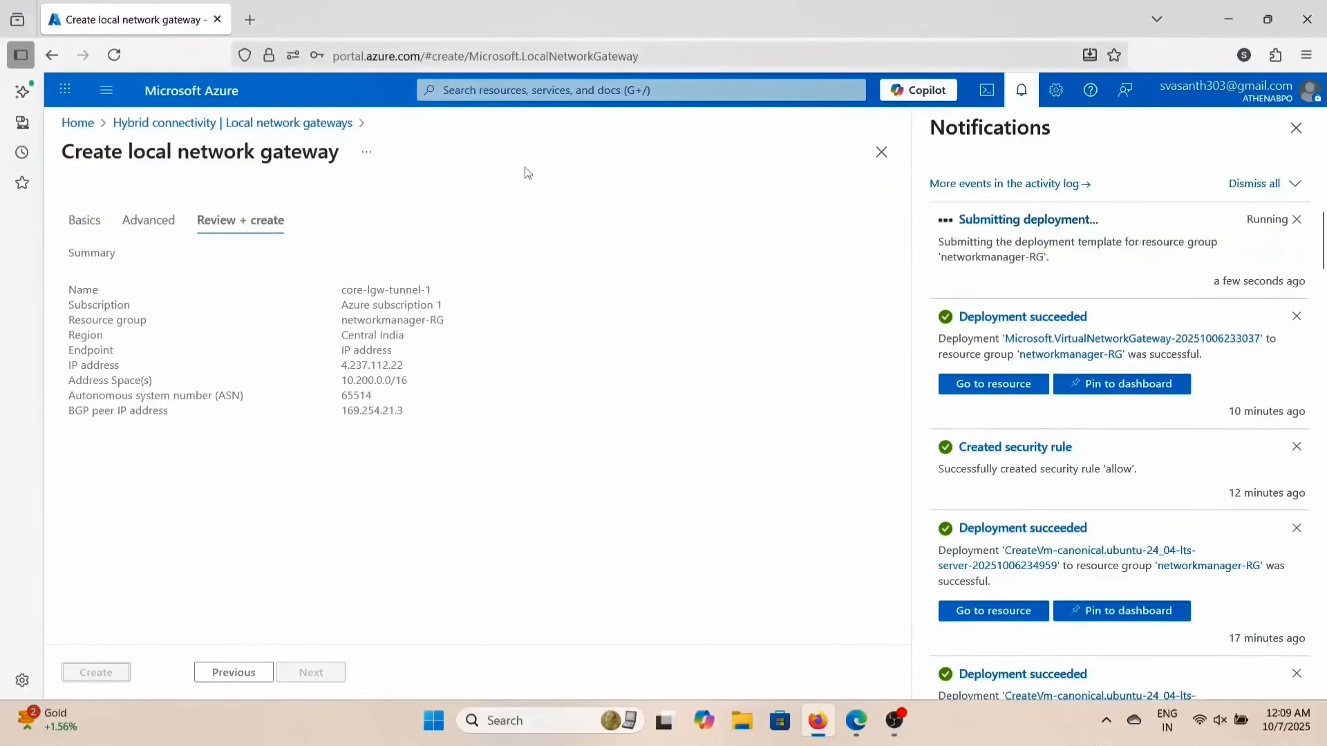
Start creating another local network gateway in the networkmanager-RG resource group.
click(539, 89)
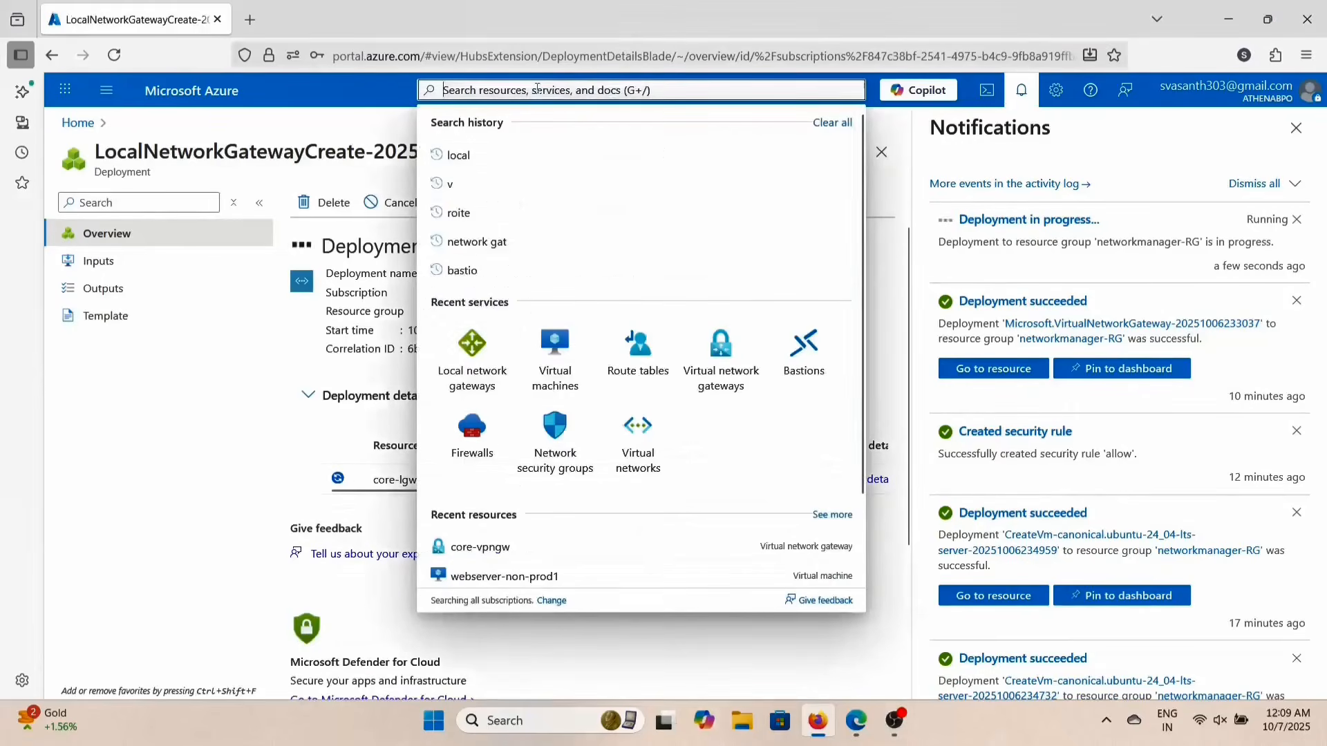
click(472, 346)
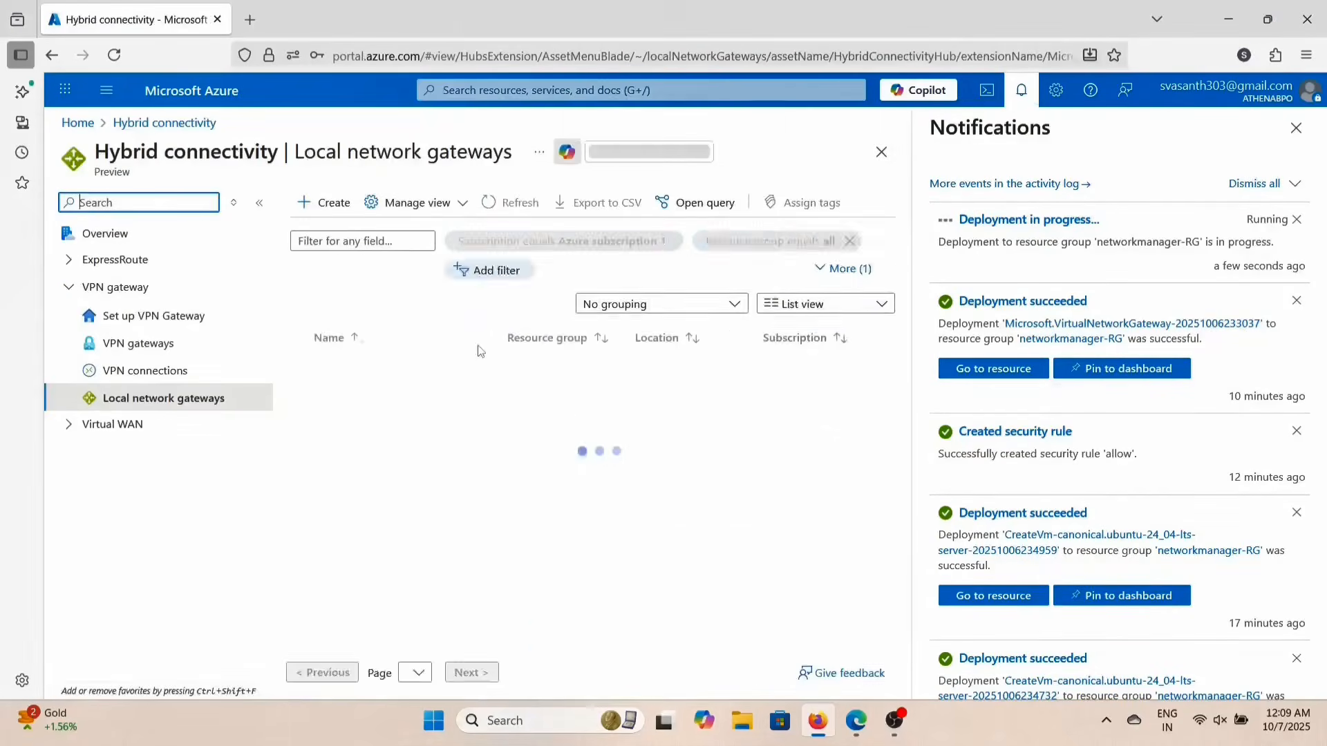
click(313, 206)
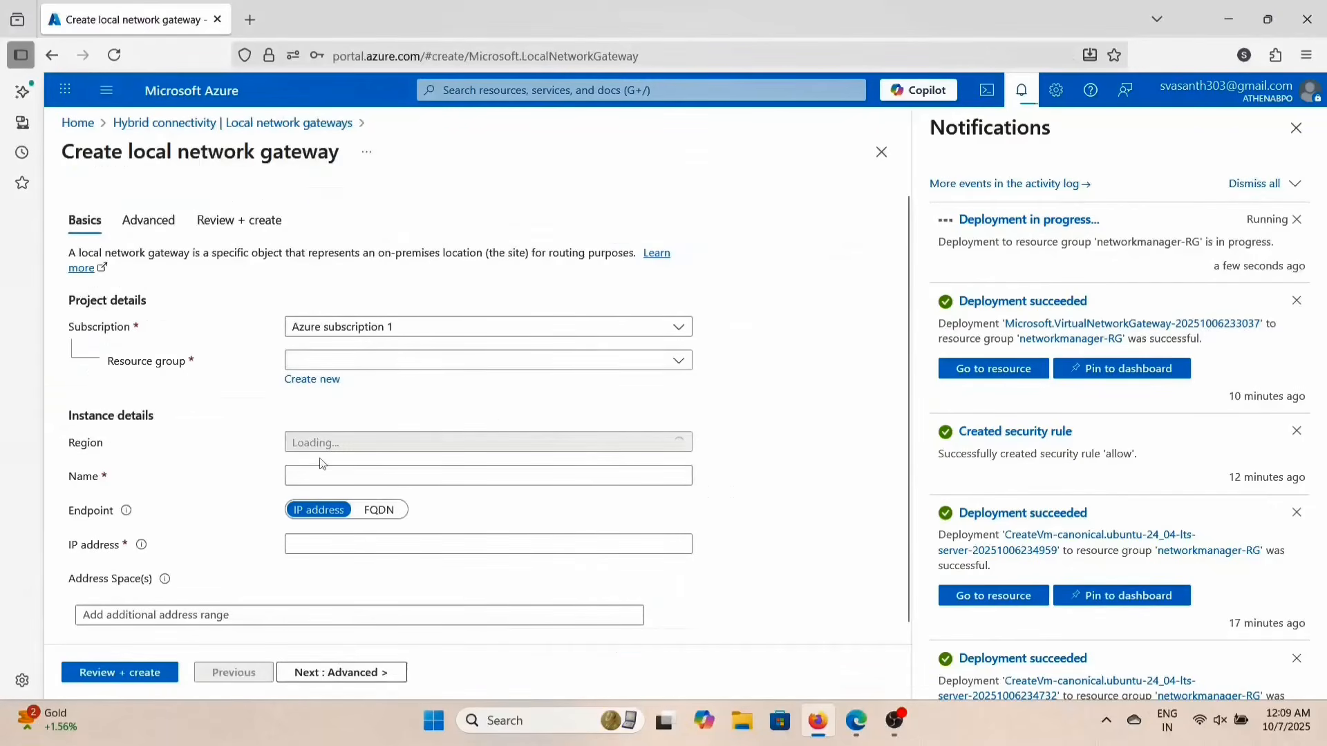
click(339, 361)
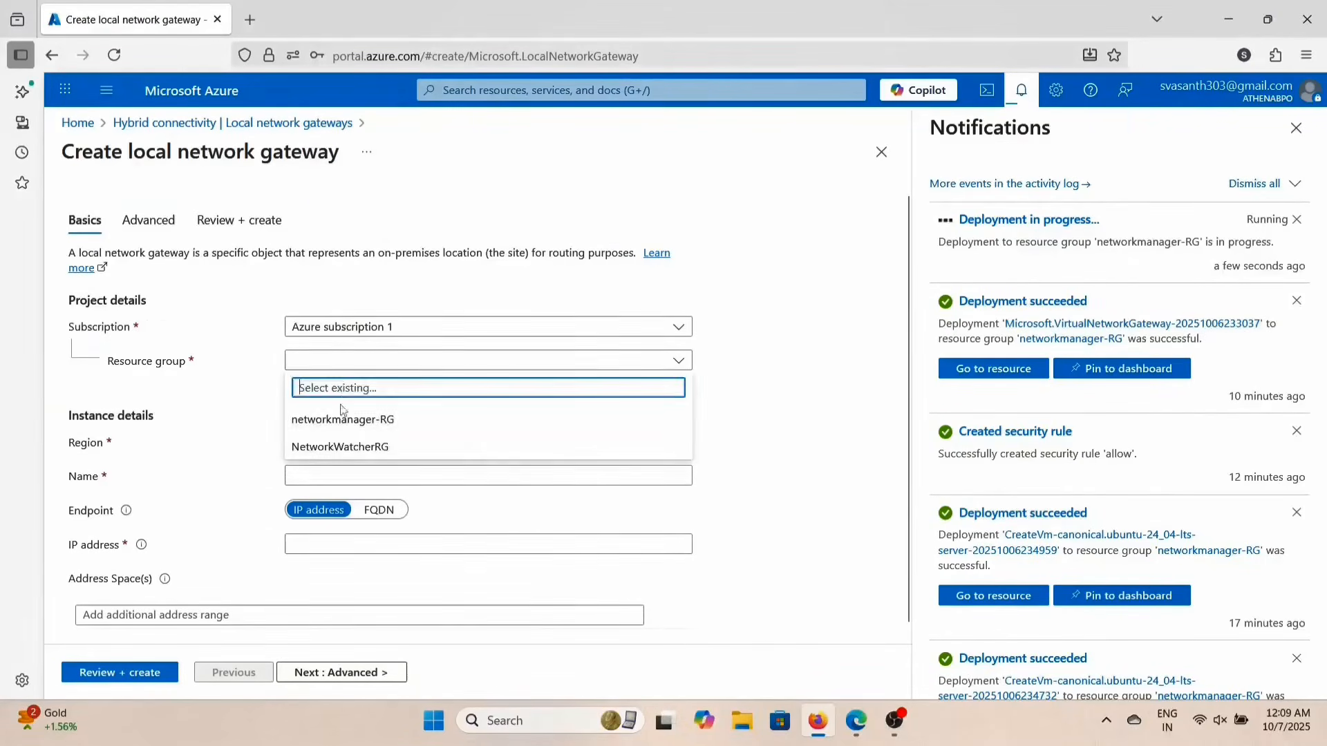
click(342, 423)
Name the new local network gateway core-lgw-tunnel-2.
click(335, 475)
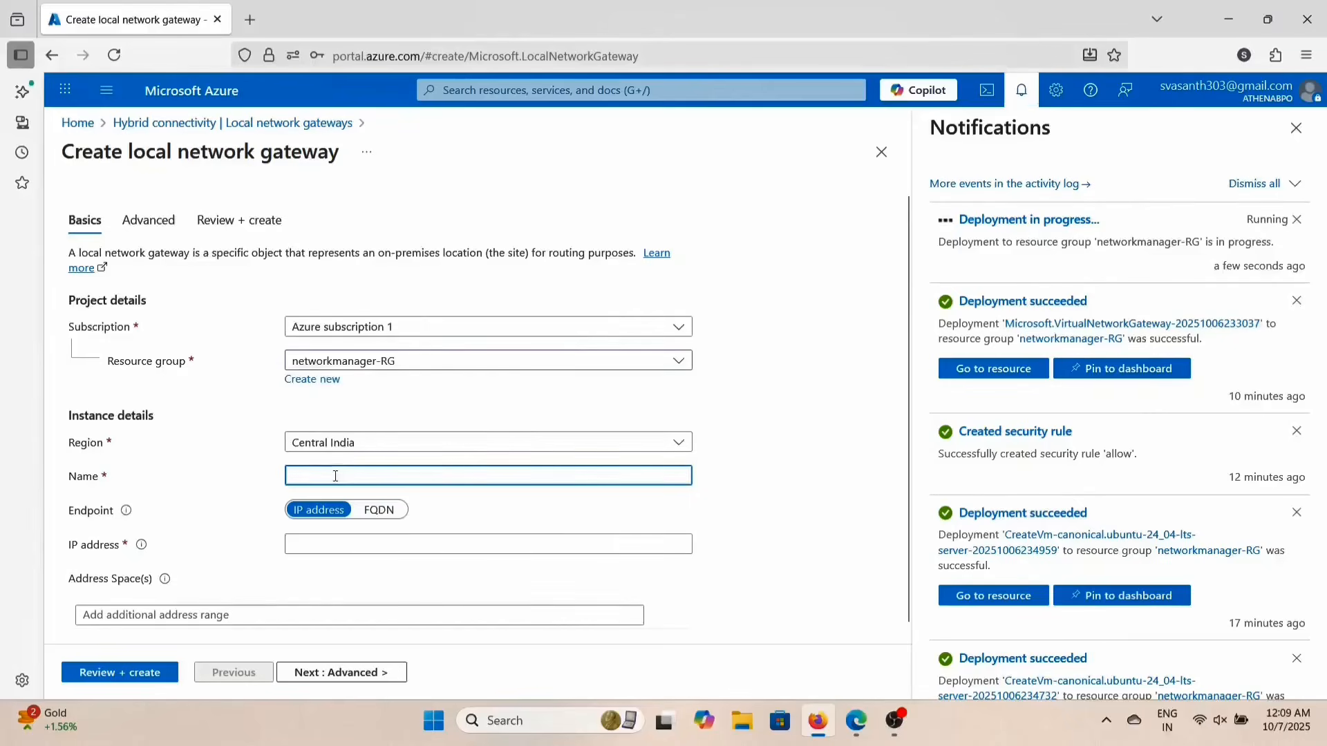
text(core-)
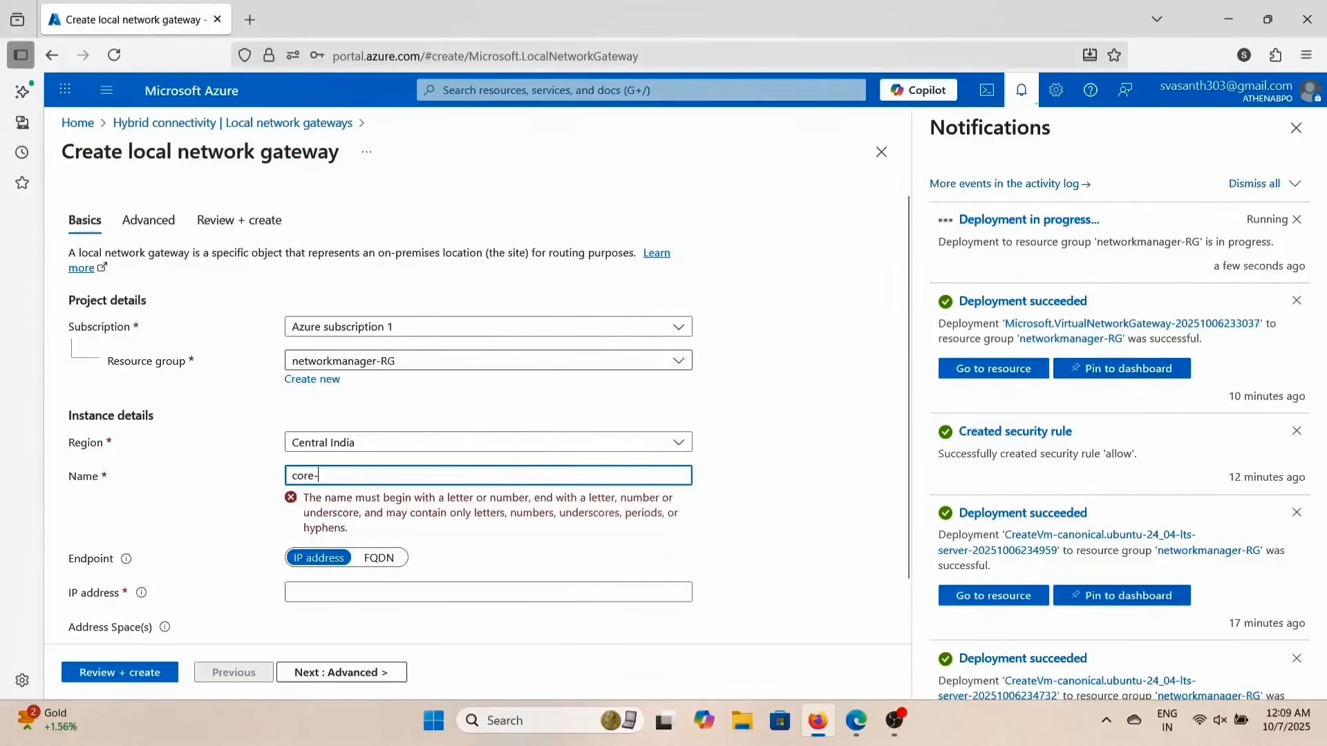
text(l)
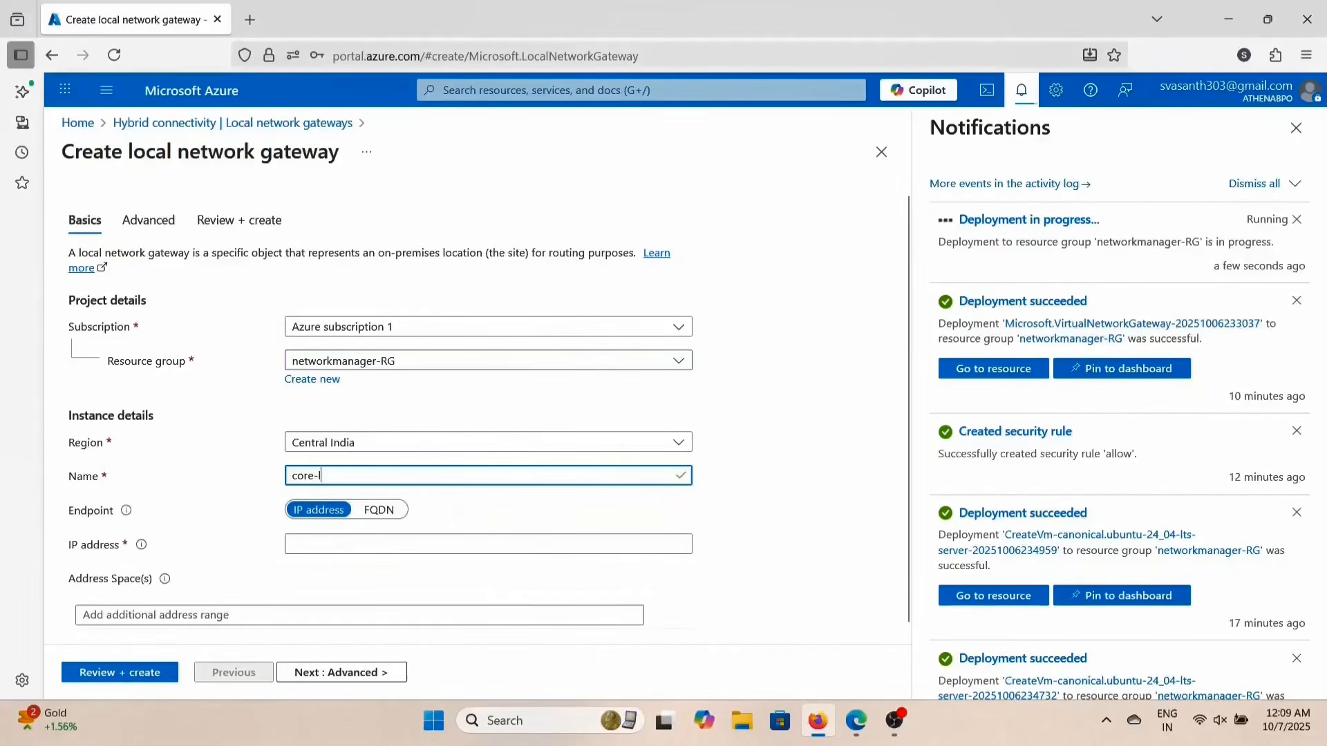
text(gw-)
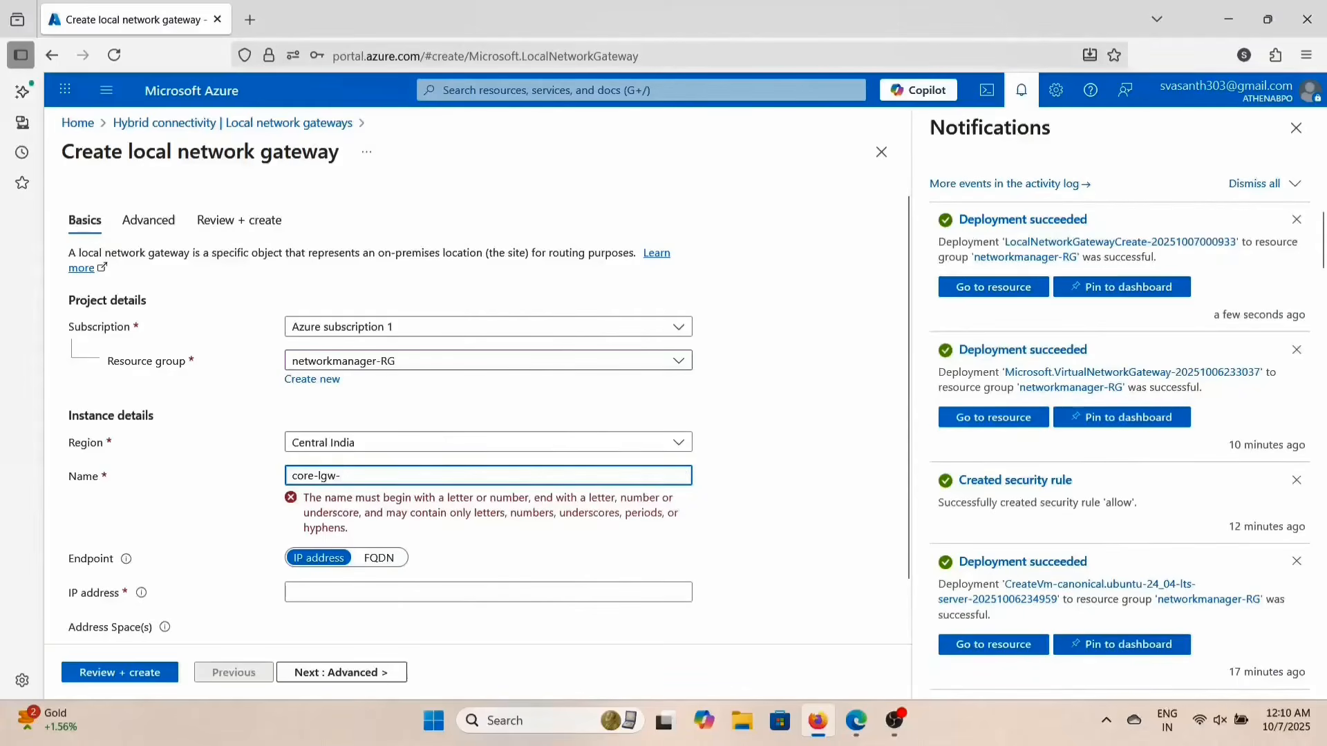
text(tunne)
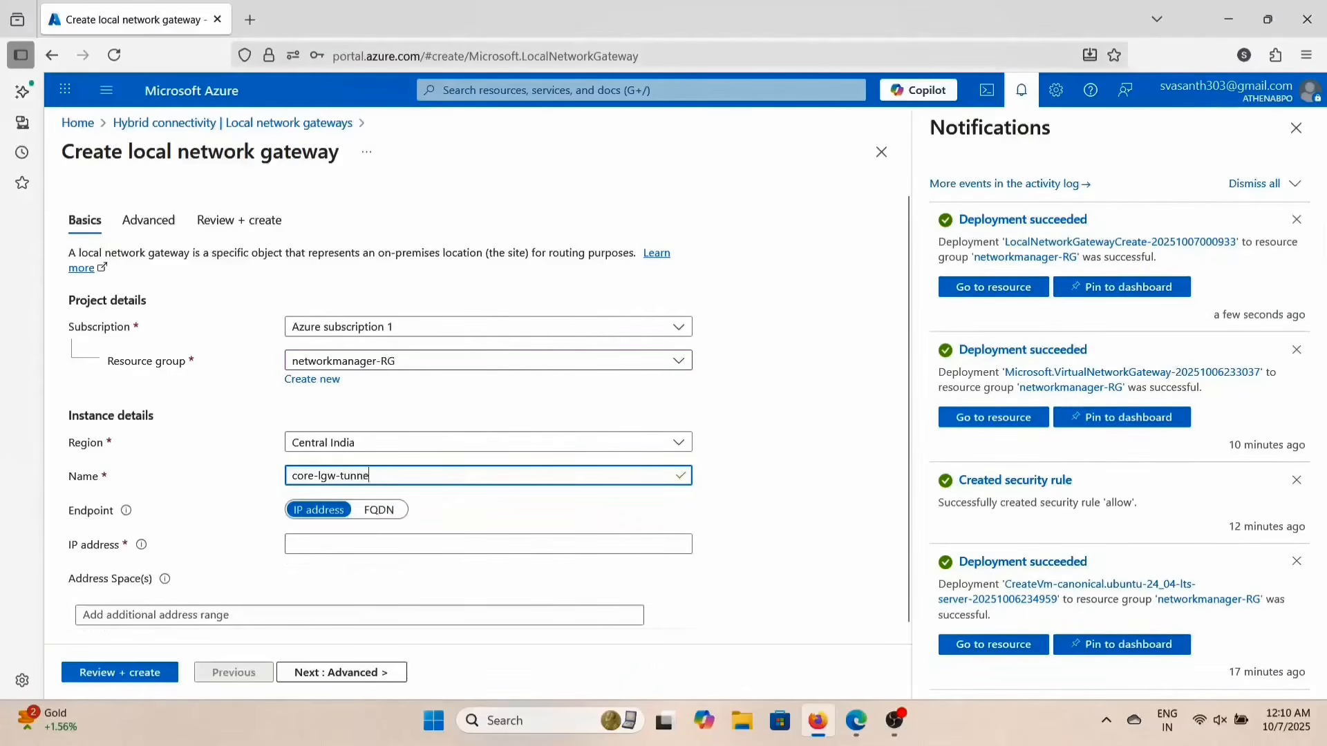
text(l-2)
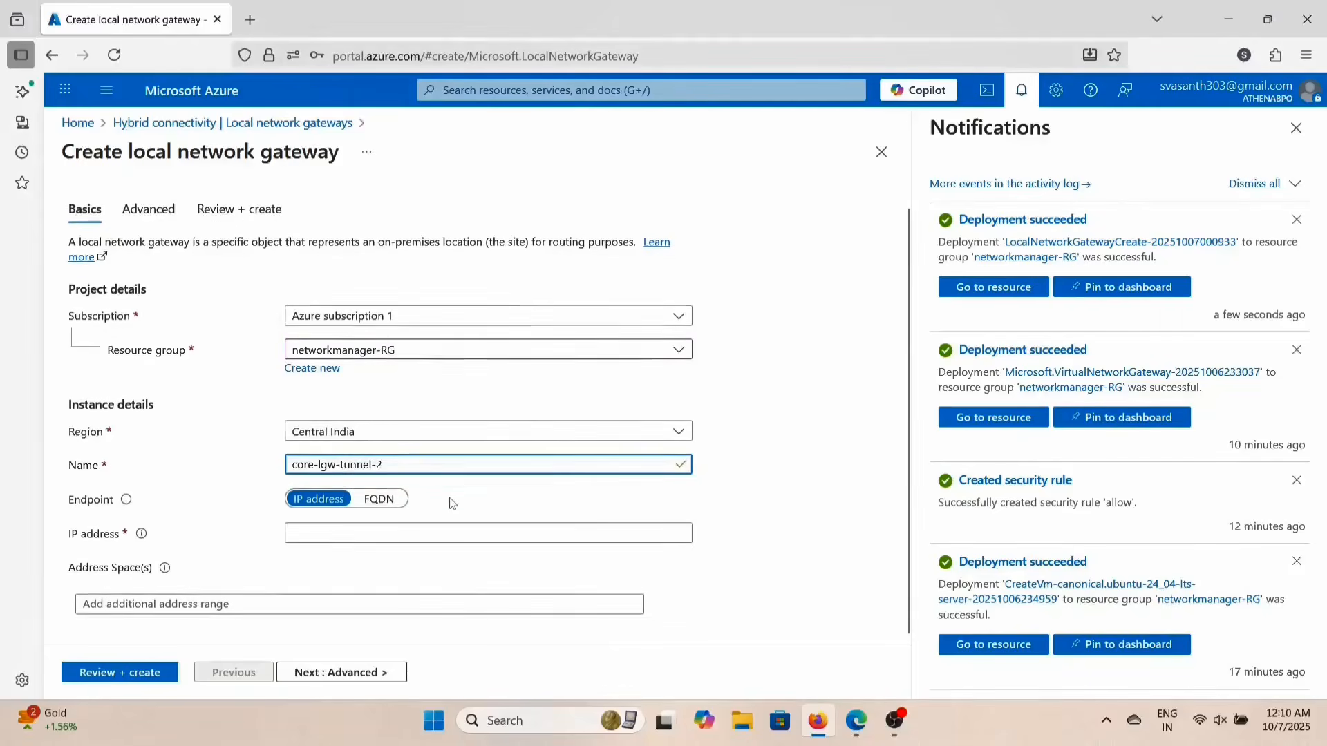
Copy onprem-vpngw's second public IP address, 20.227.67.255, in Edge and paste it as the new local network gateway's IP address in Firefox.
click(412, 534)
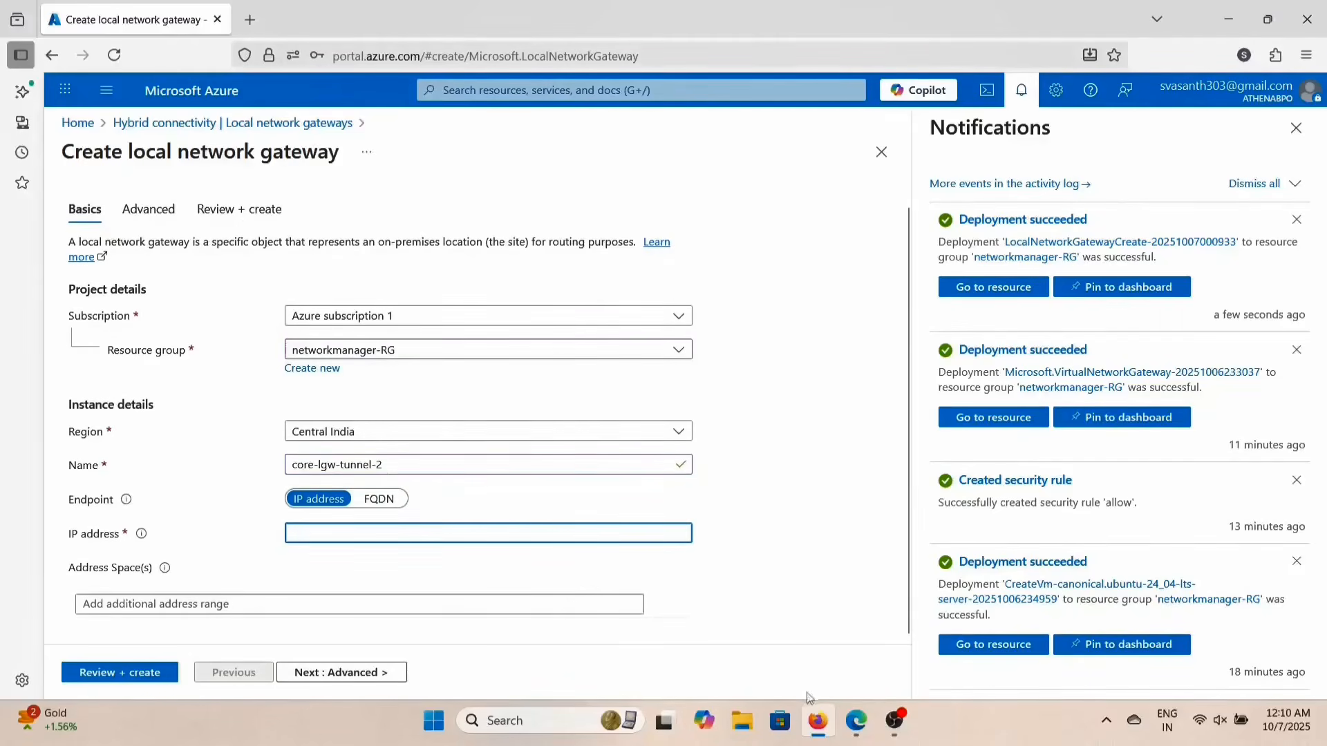
click(855, 720)
scroll(527, 568, down, 2)
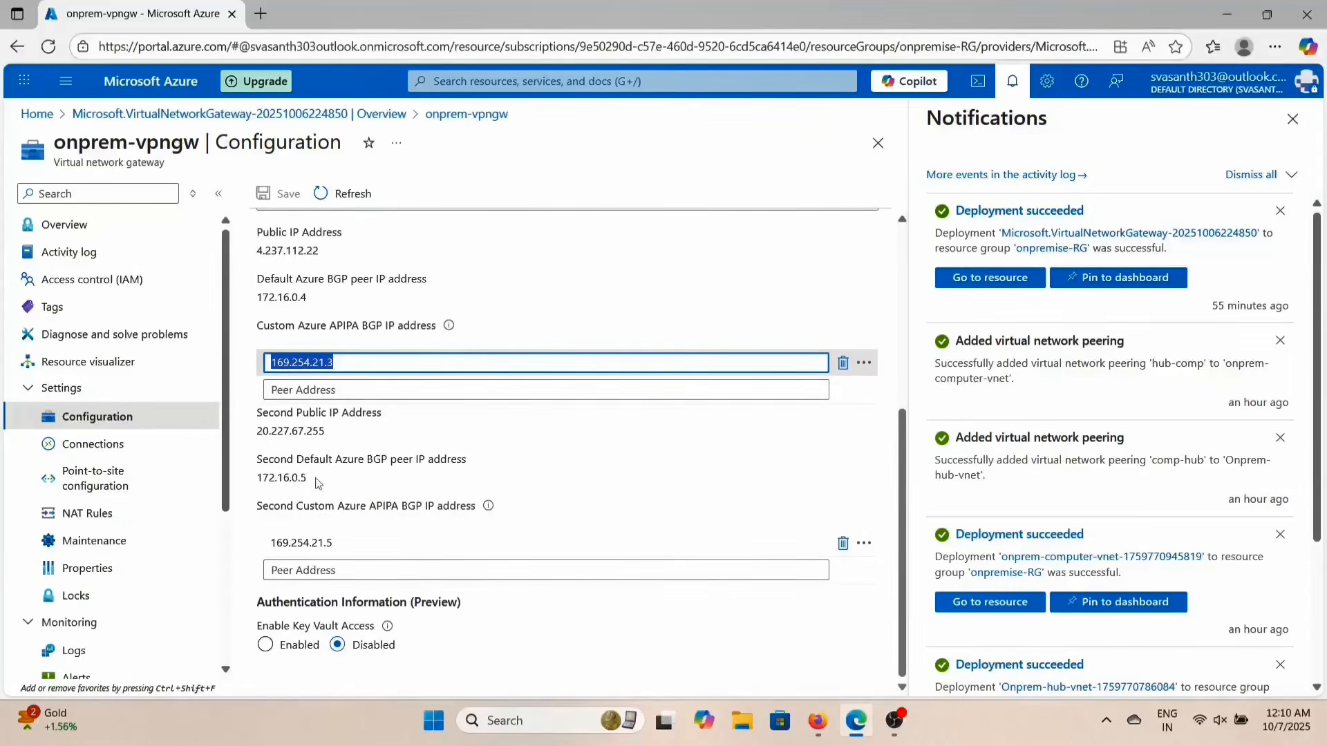
scroll(317, 466, up, 3)
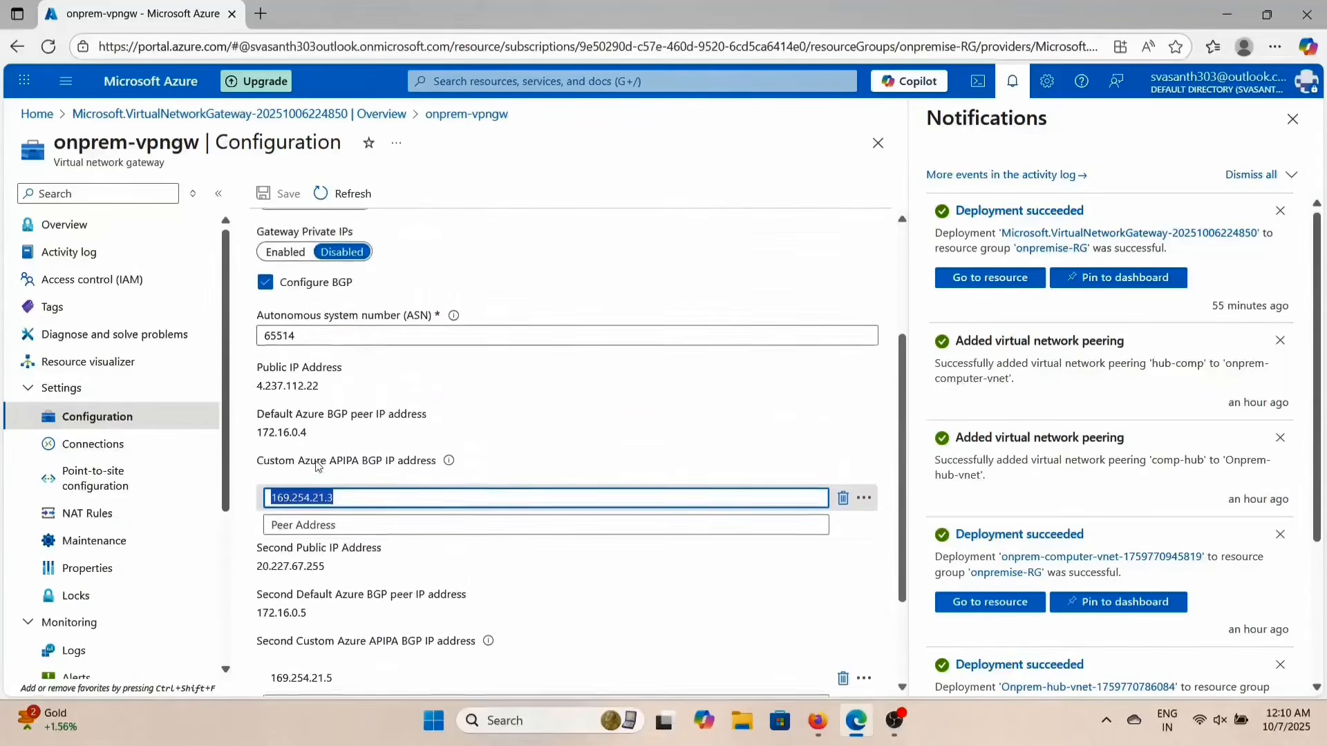
scroll(317, 467, down, 3)
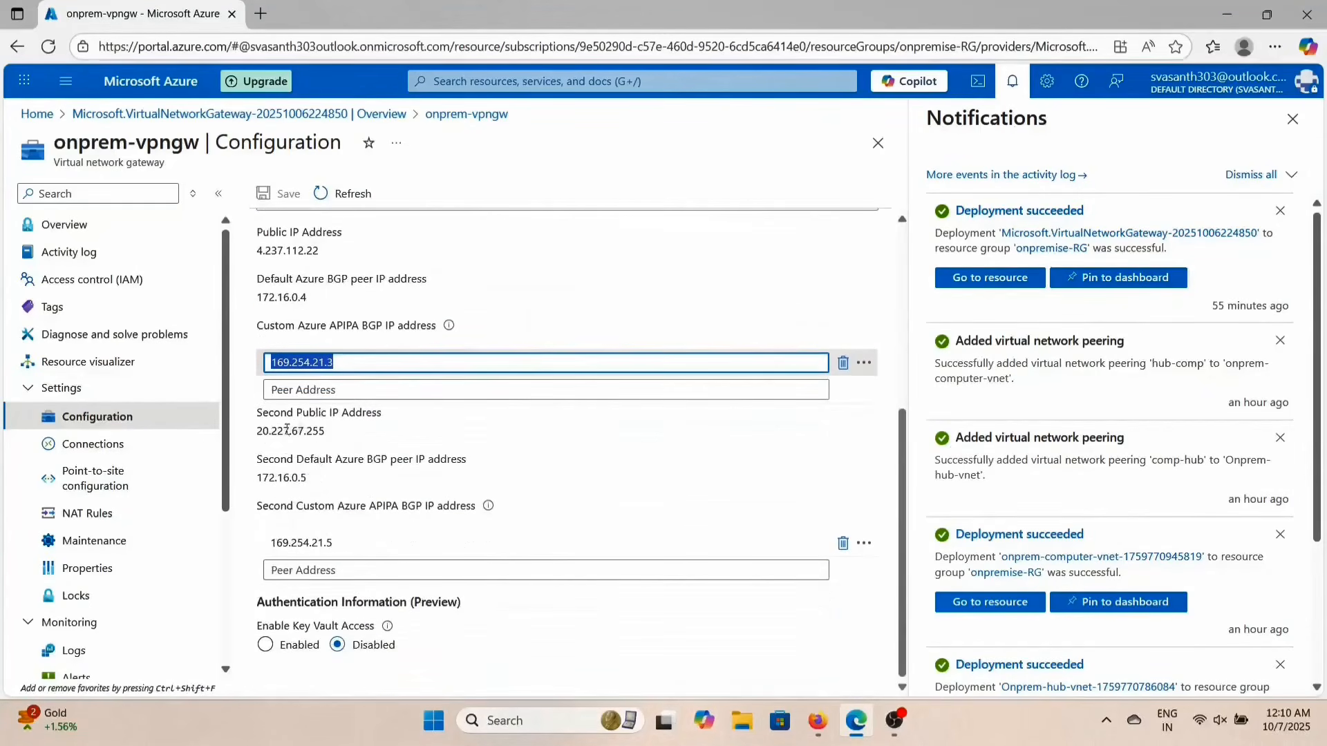
drag(259, 430, 326, 433)
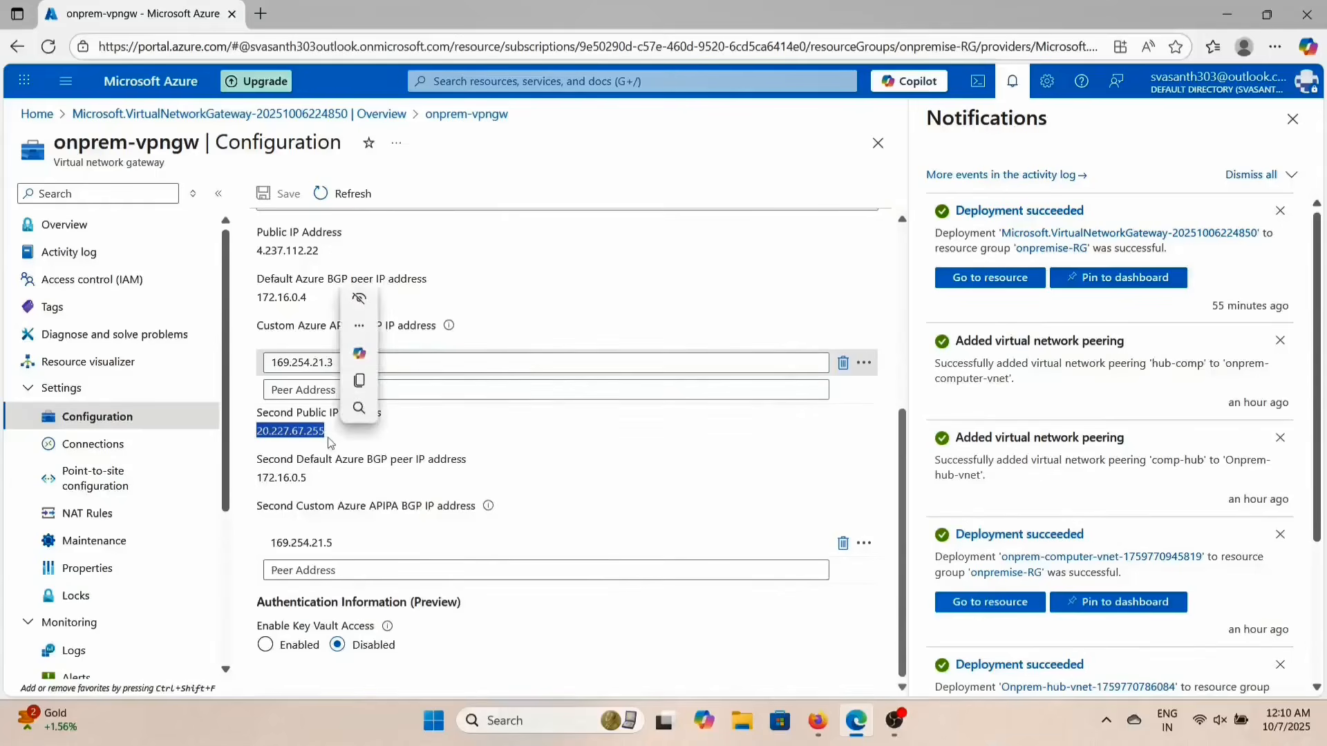
click(361, 381)
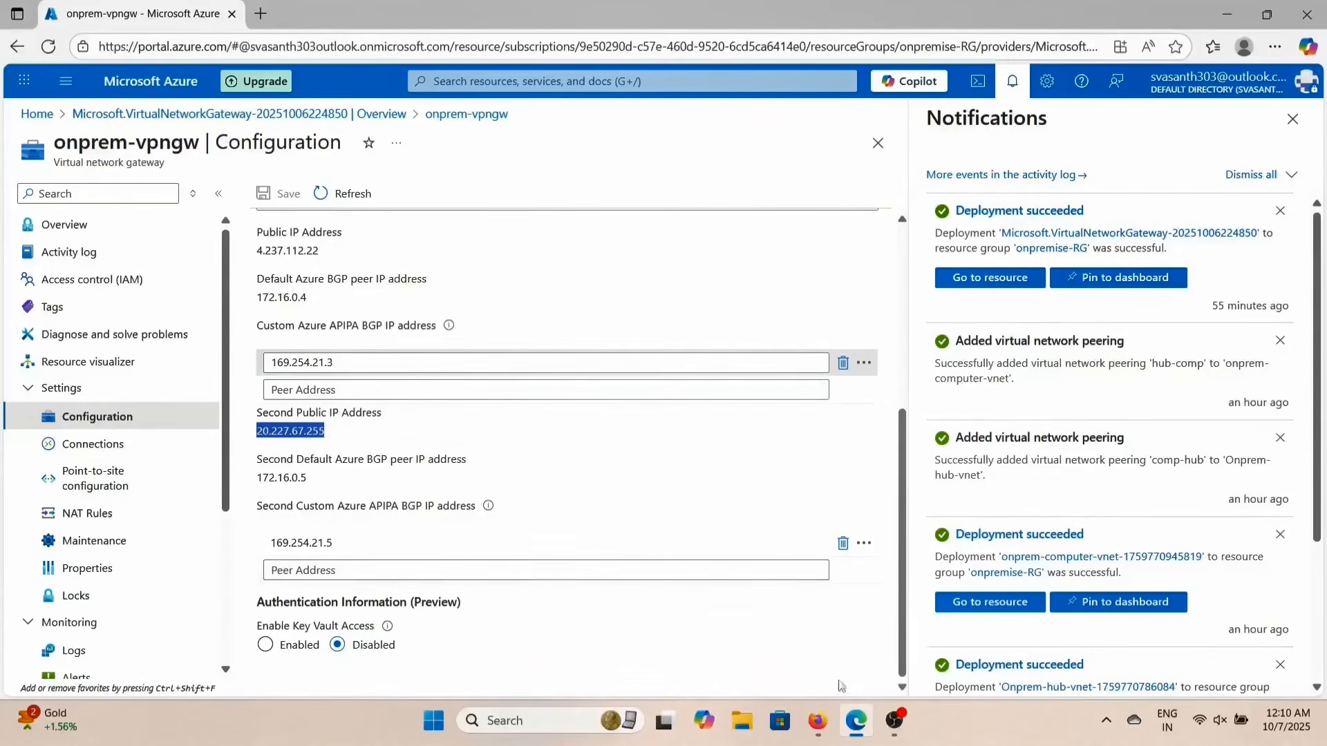
click(817, 721)
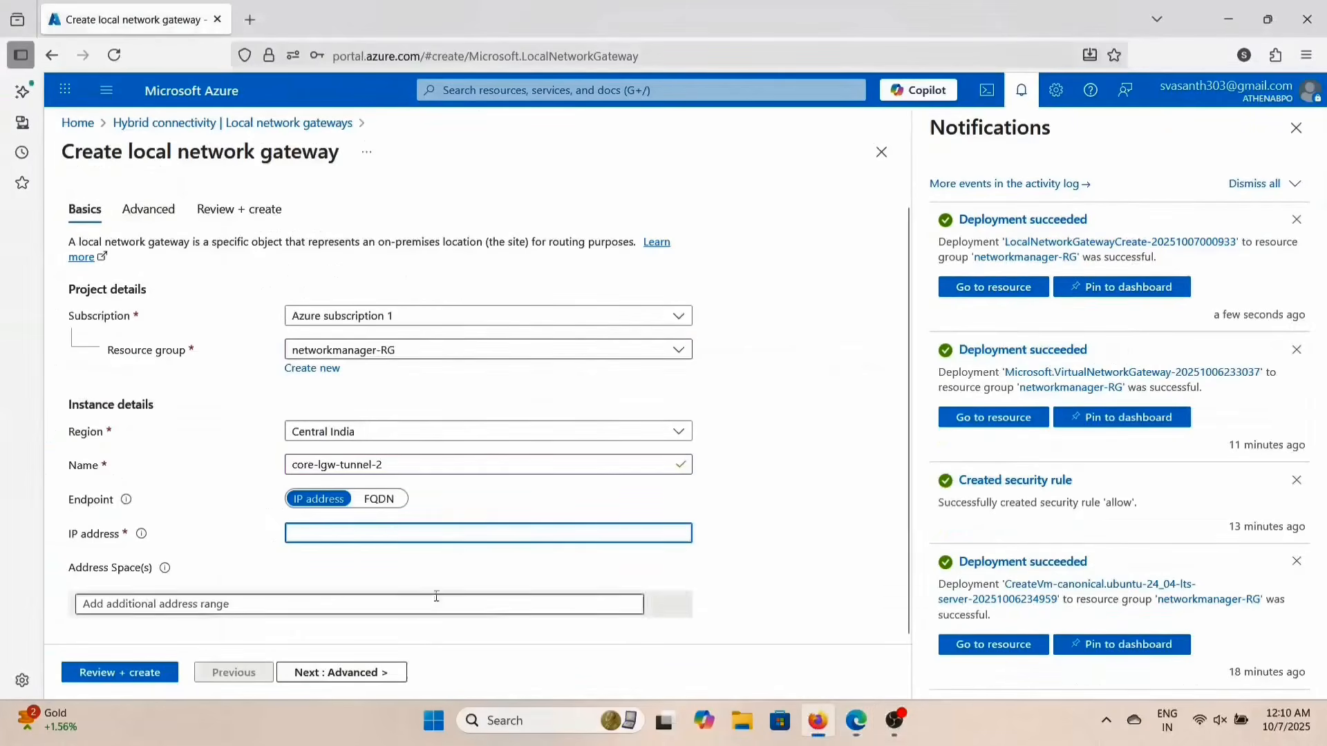
key(ctrl+v)
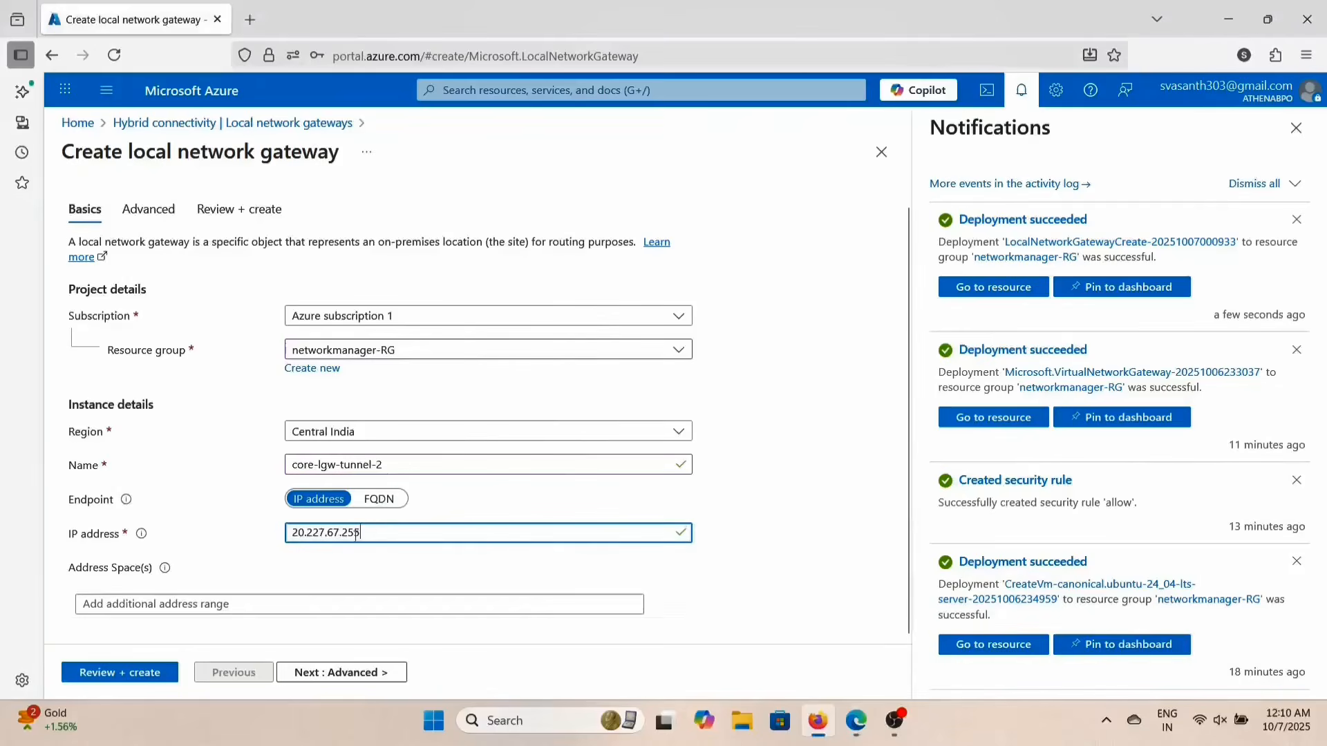
Add the address space 10.200.0.0/16 to core-lgw-tunnel-2.
click(272, 607)
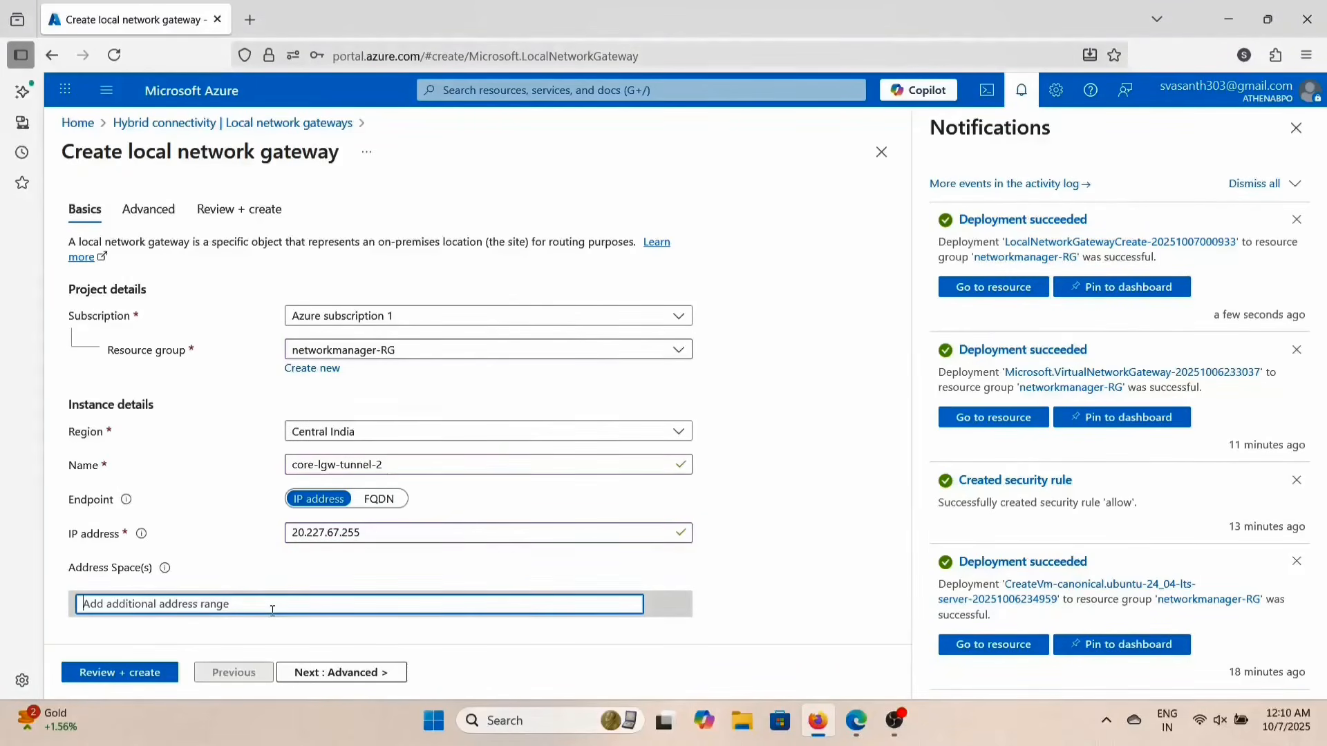
text(10.200.0.0)
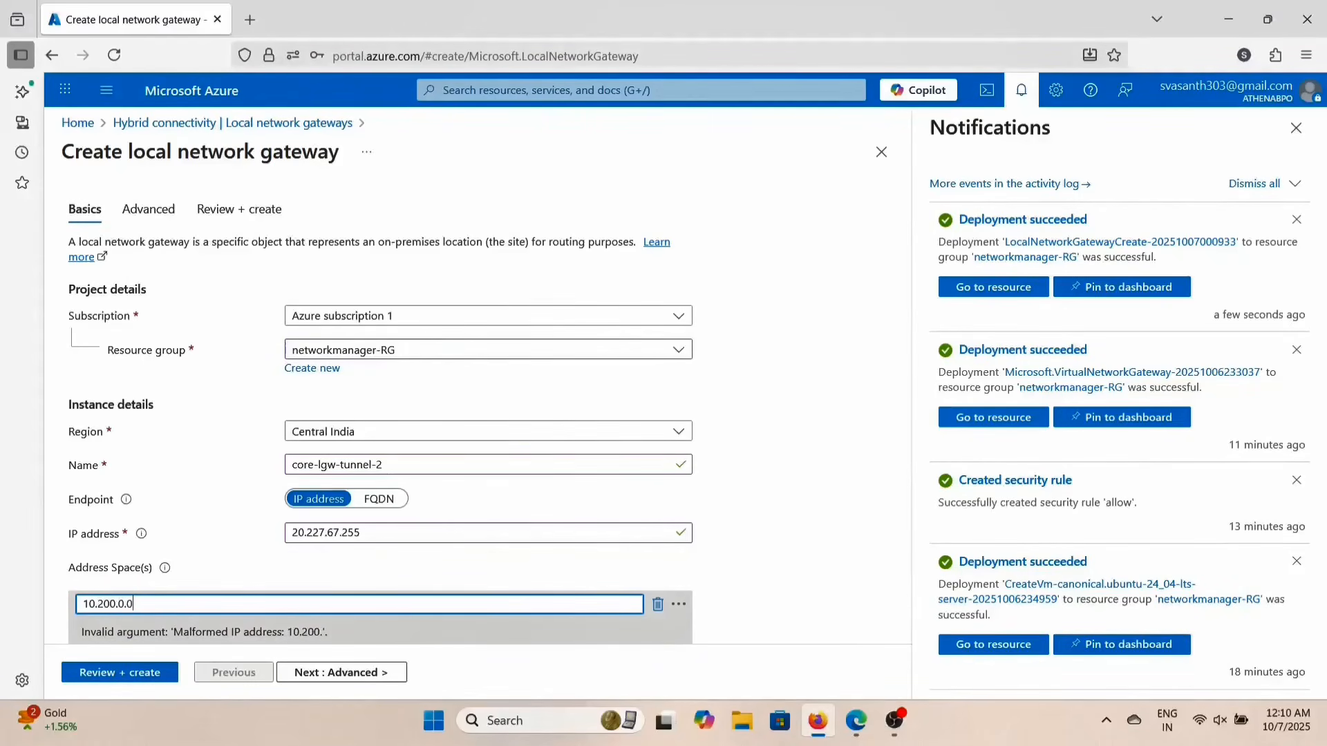
text(/16)
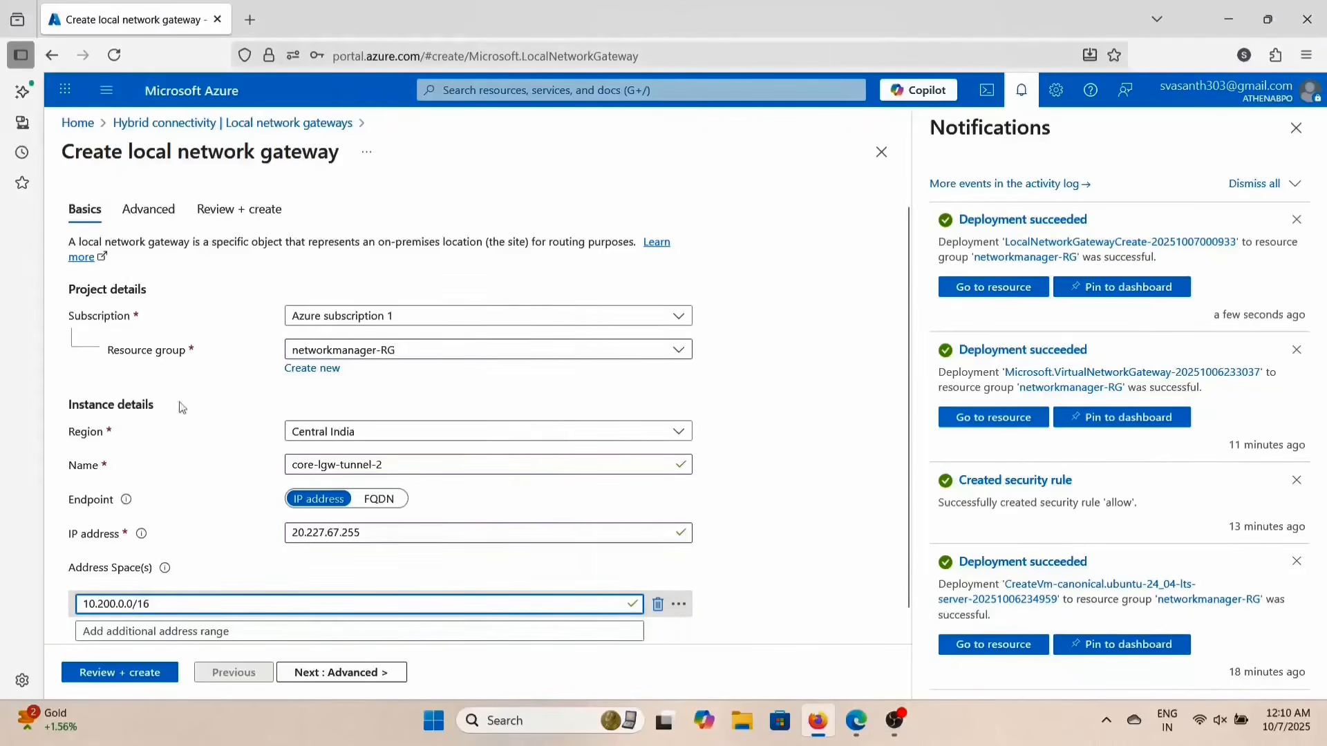
Enable BGP settings in the advanced options of core-lgw-tunnel-2.
click(149, 209)
click(312, 255)
click(311, 288)
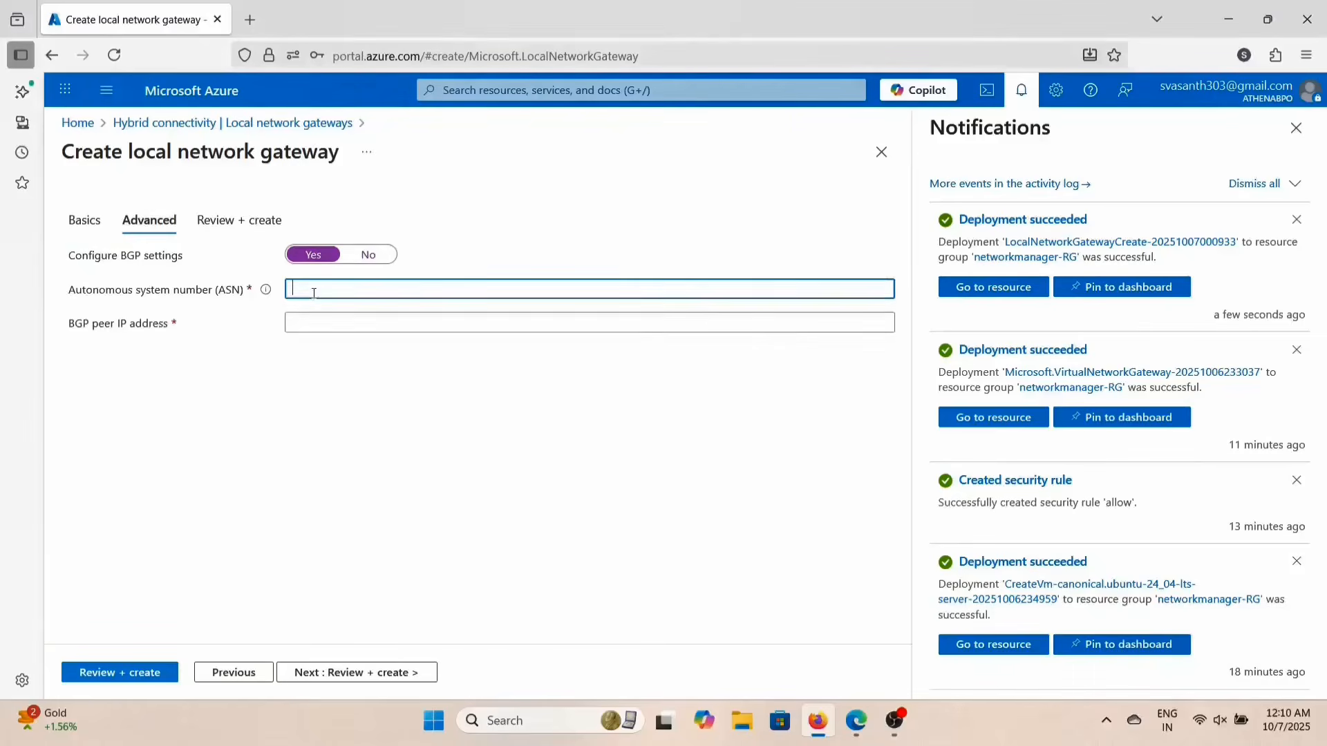
Copy onprem-vpngw's second custom APIPA BGP IP address, 169.254.21.5, from its configuration in Edge and return to the gateway form in Firefox.
click(864, 722)
scroll(477, 339, up, 3)
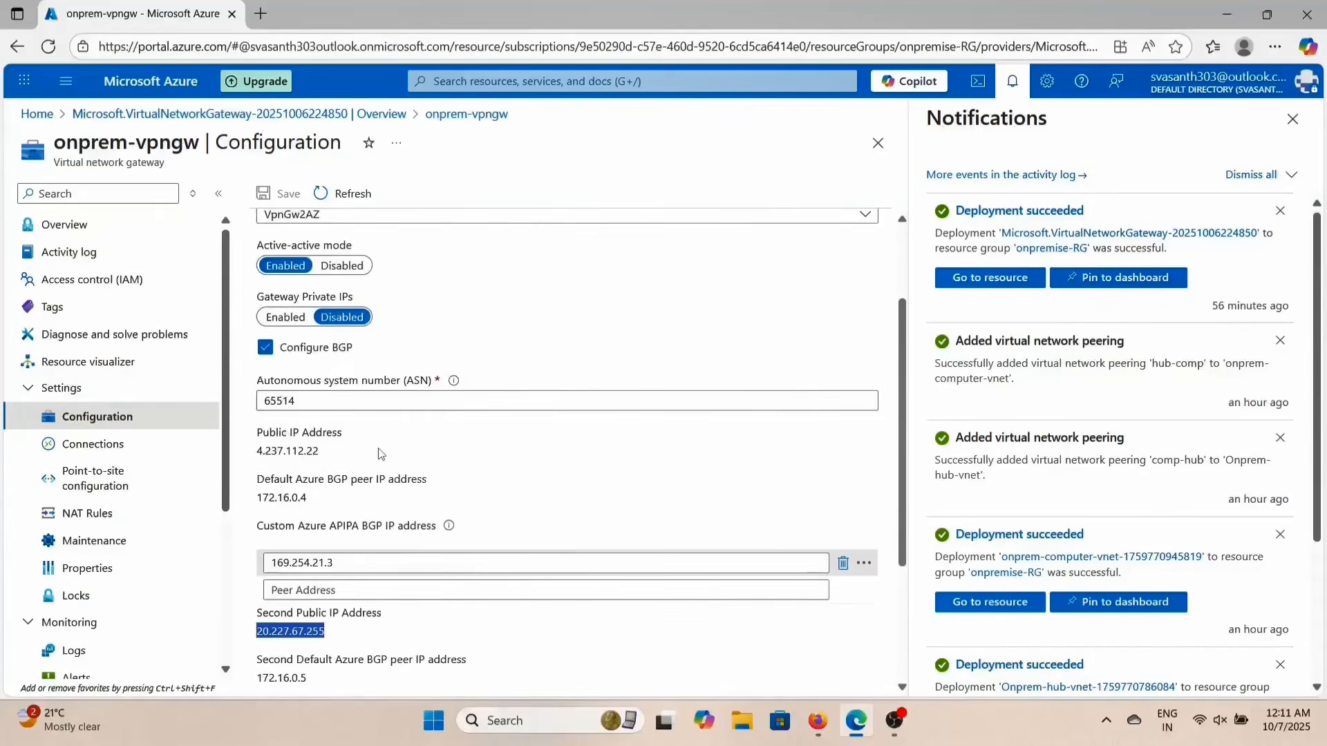
scroll(379, 454, down, 3)
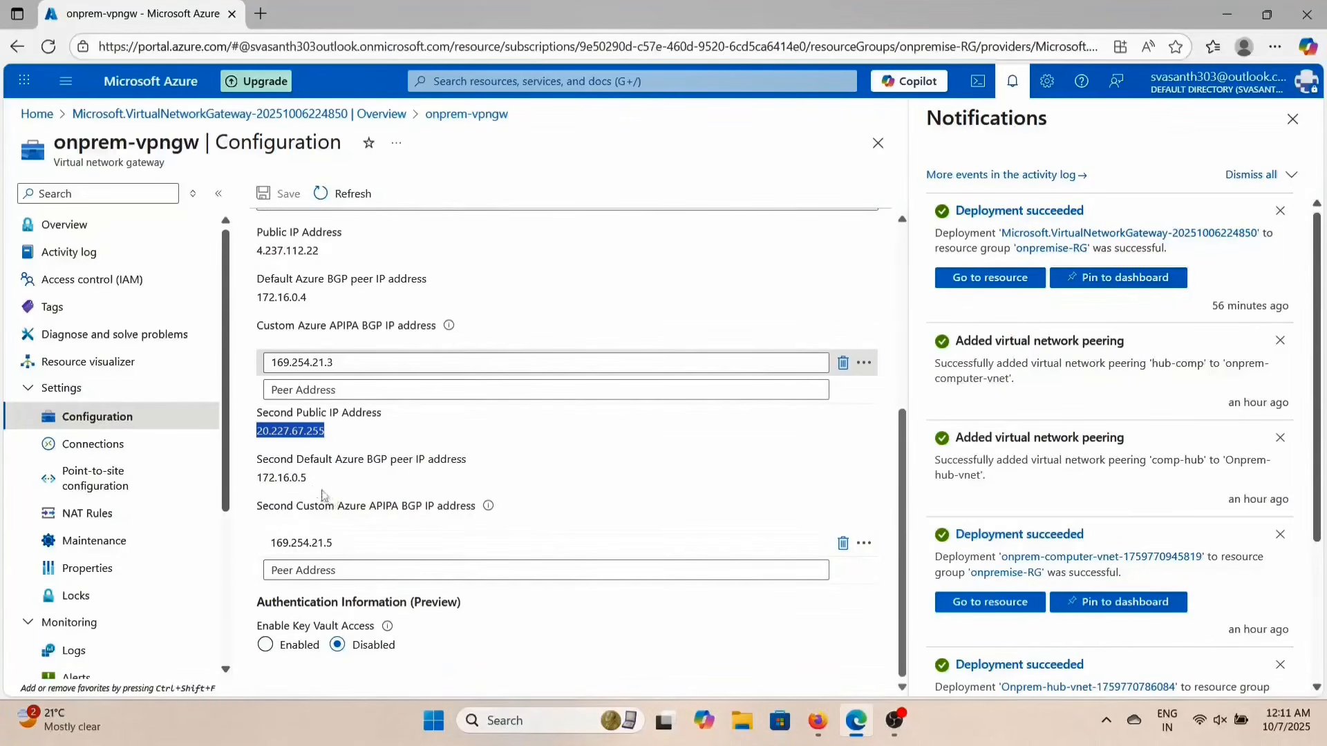
drag(336, 544, 267, 544)
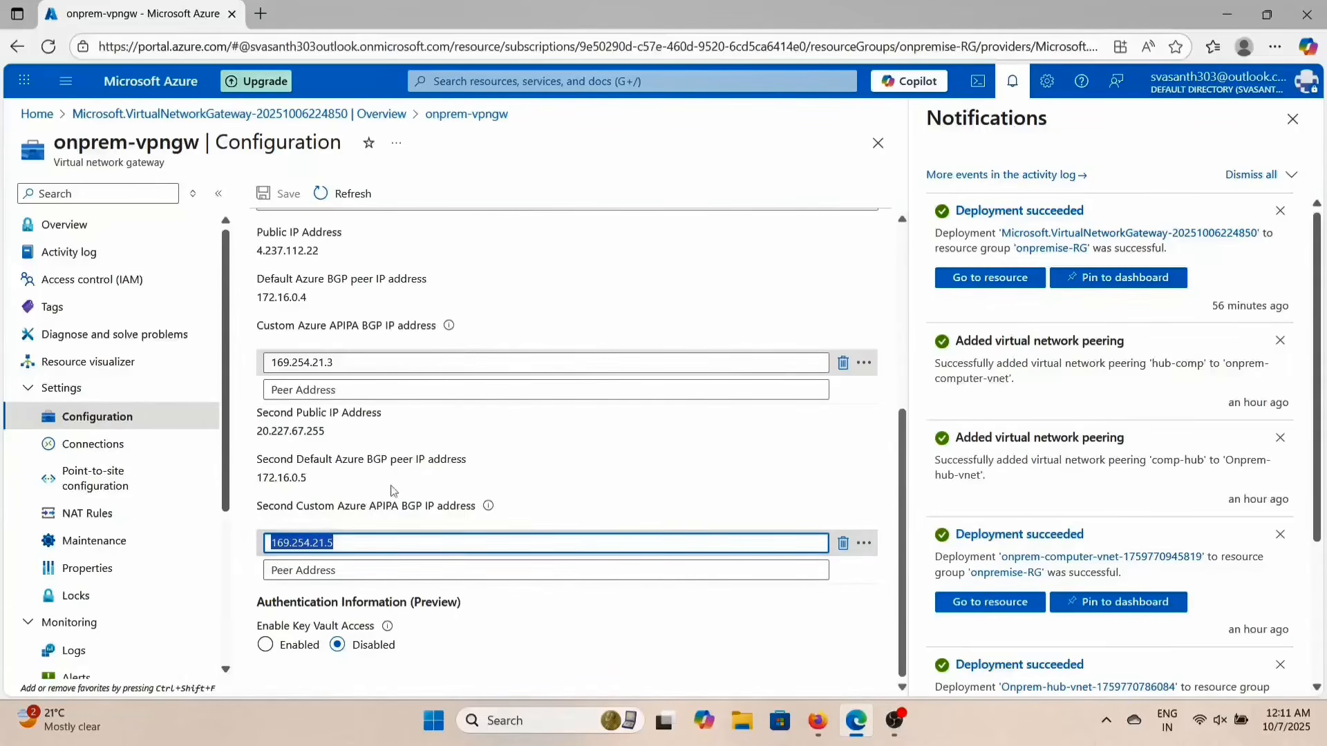
click(820, 722)
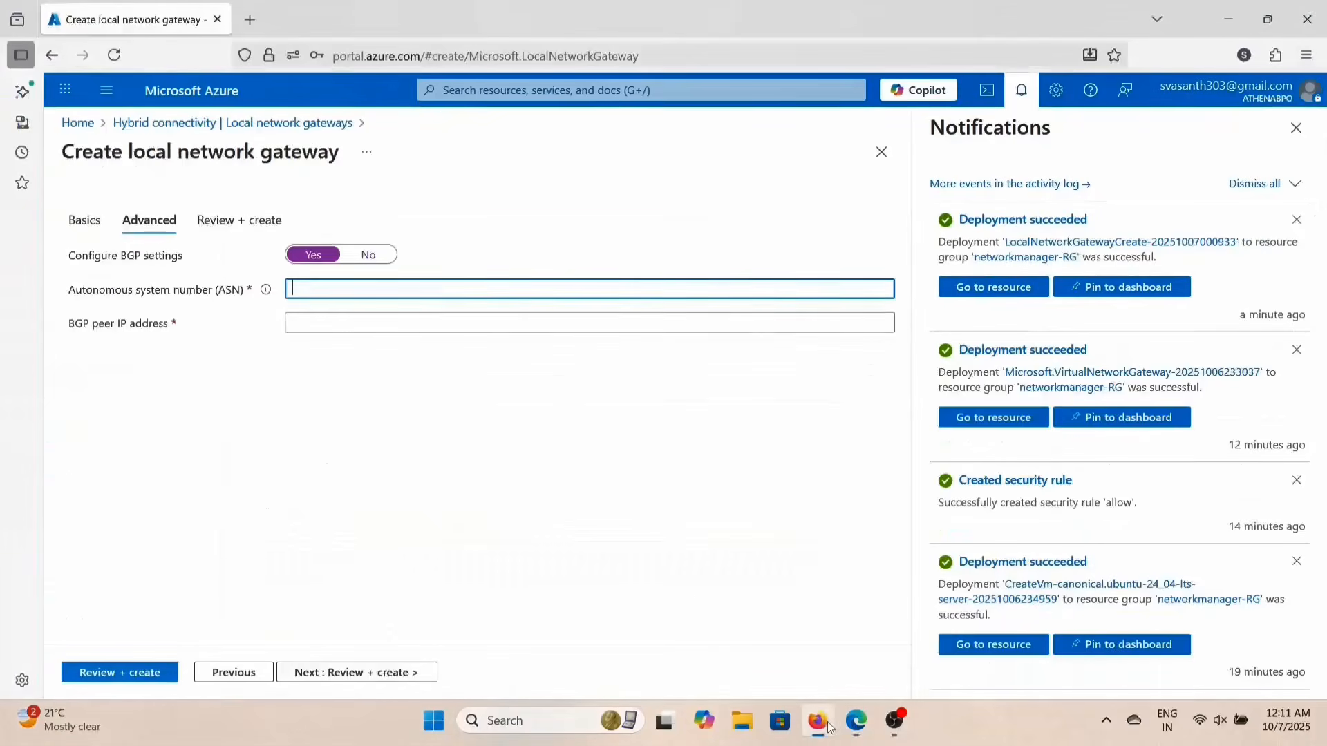
Set the autonomous system number to 65514 and the BGP peer IP address to 169.254.21.5, and recheck them against onprem-vpngw's configuration in Edge.
click(324, 280)
text(65514)
click(330, 317)
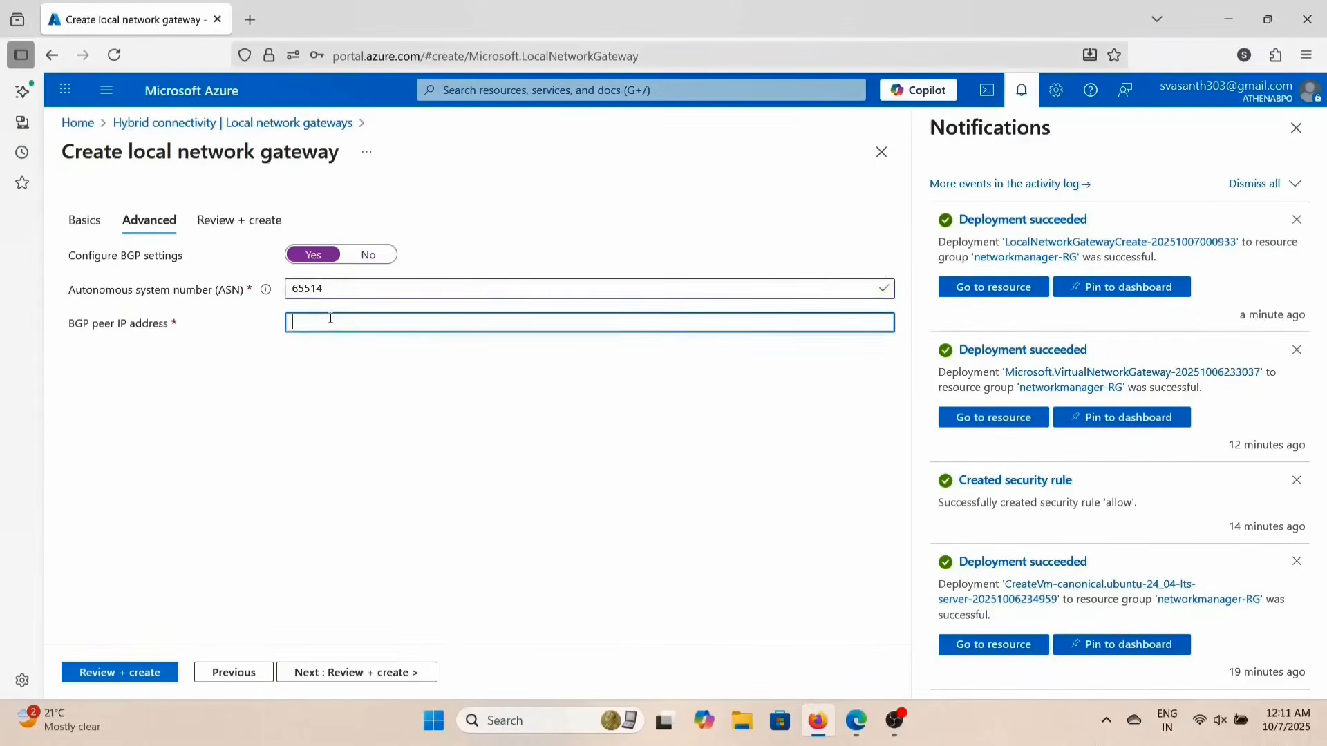
key(ctrl+v)
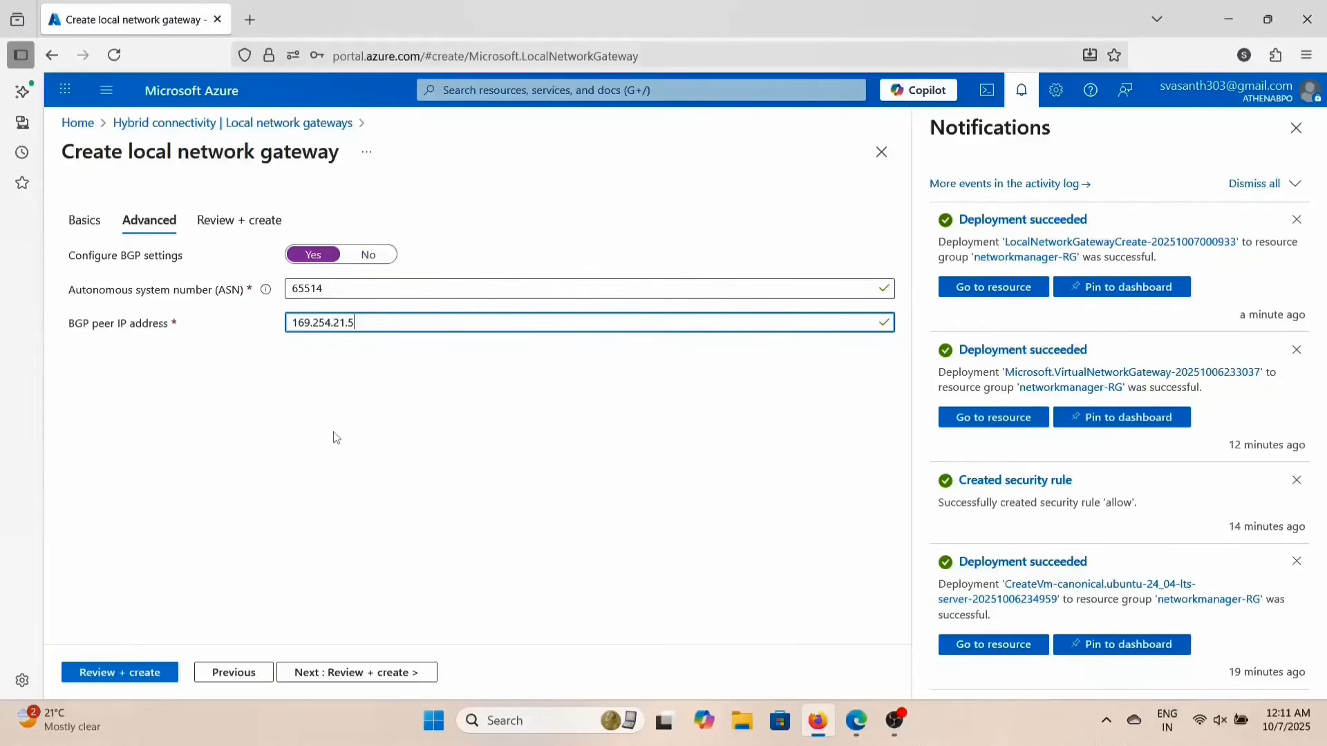
click(854, 722)
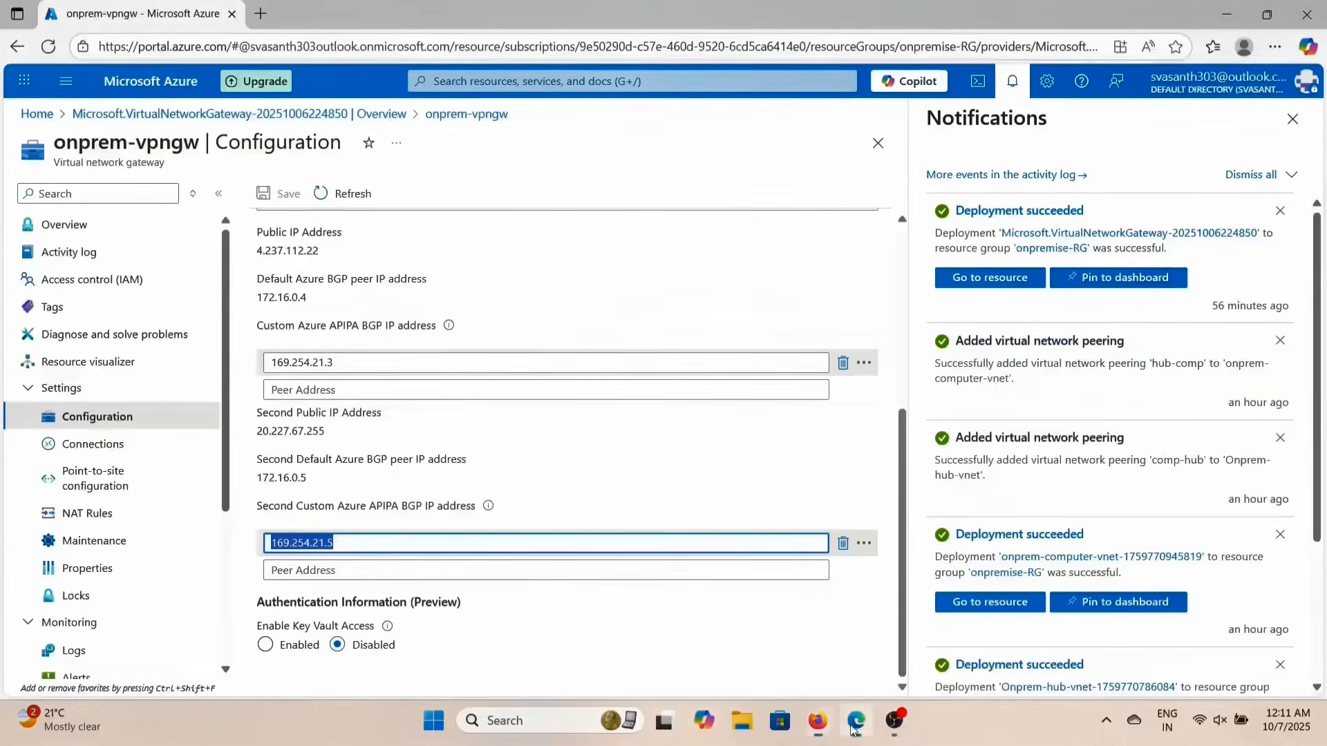
mouse_move(820, 729)
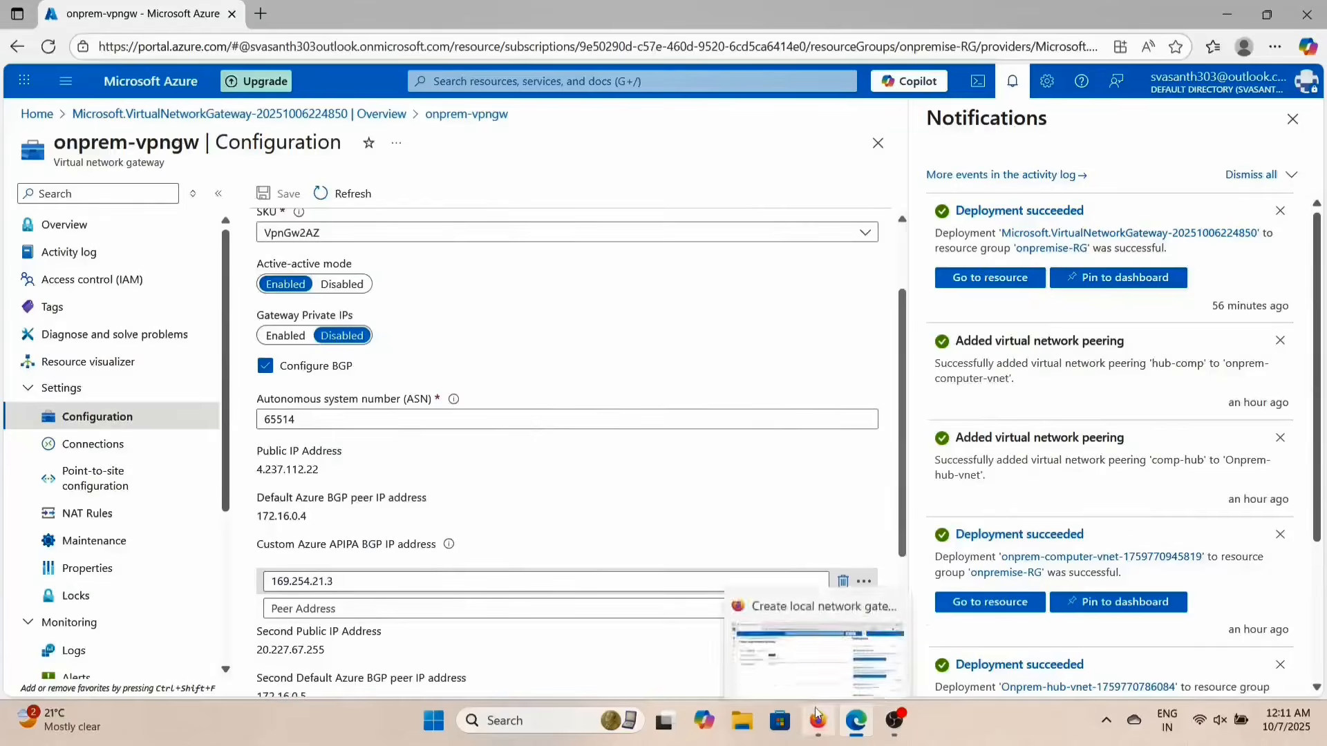
Return to the local network gateway form in Firefox, then review and create core-lgw-tunnel-2.
click(816, 715)
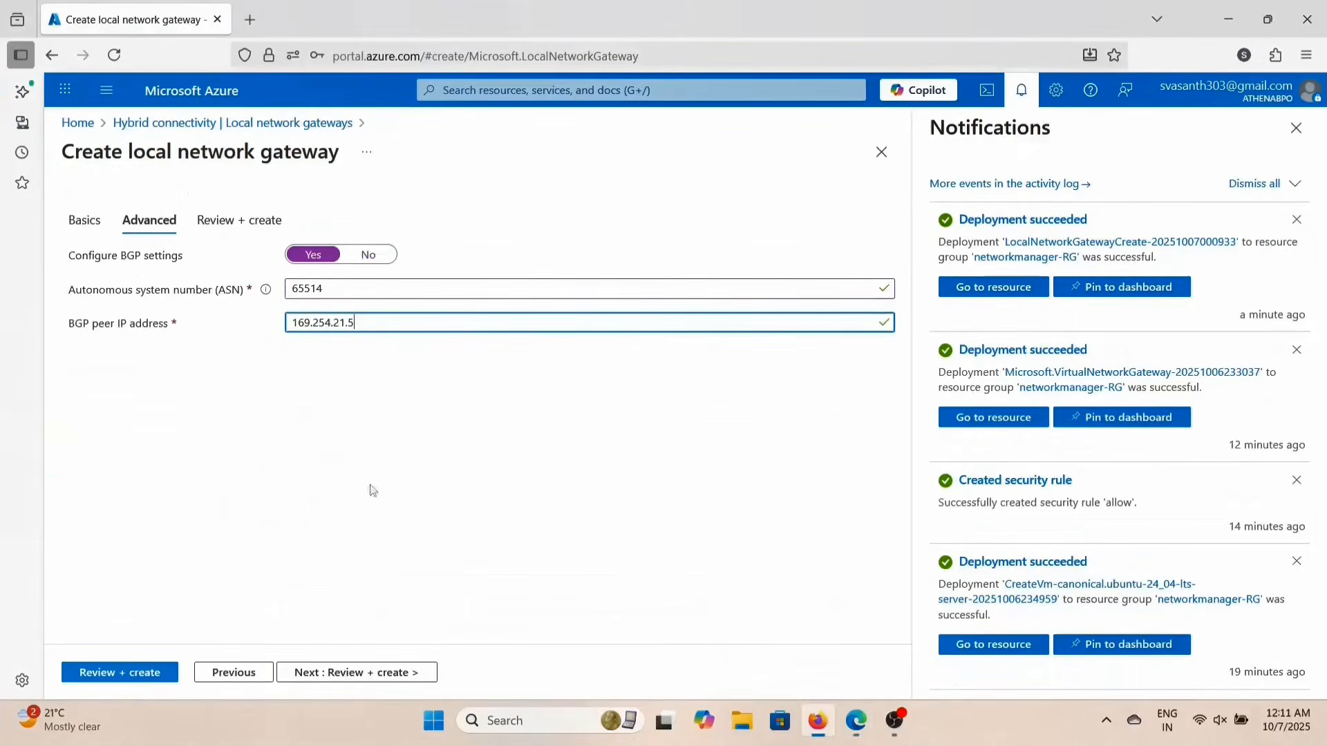
click(118, 672)
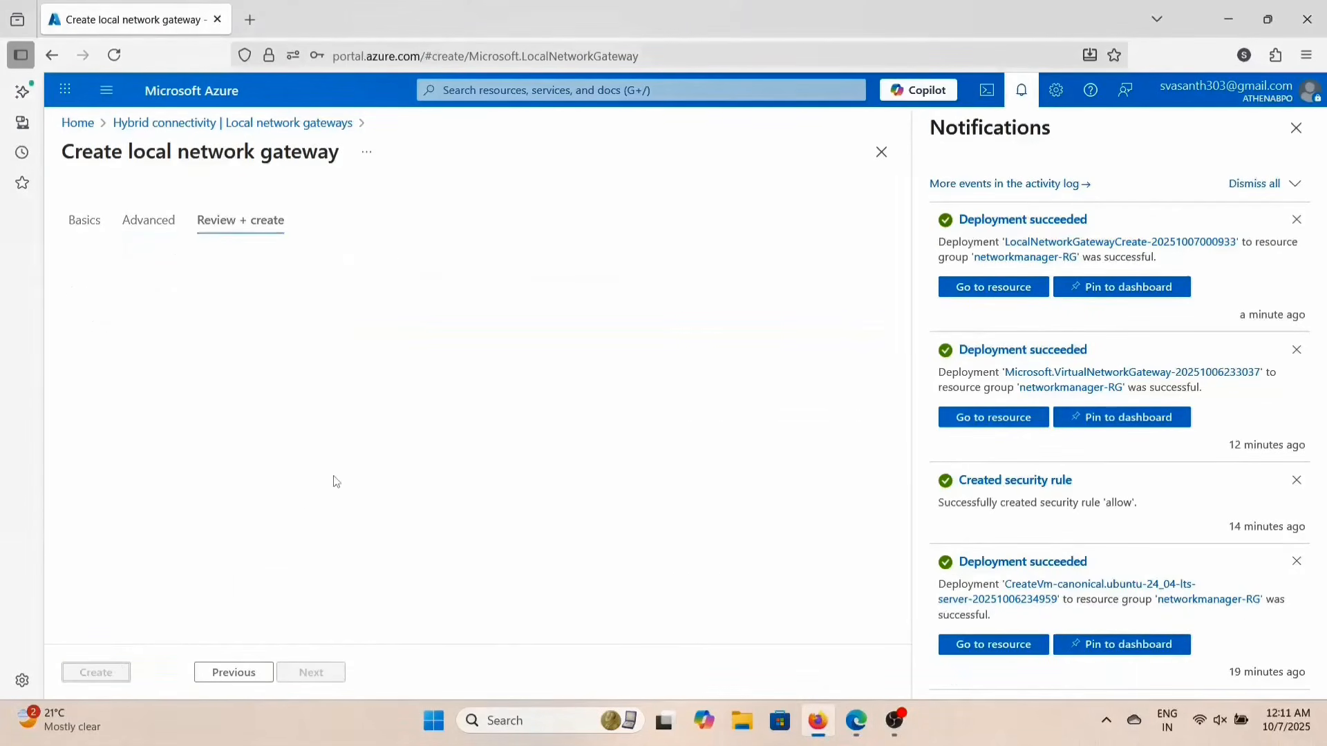
click(110, 672)
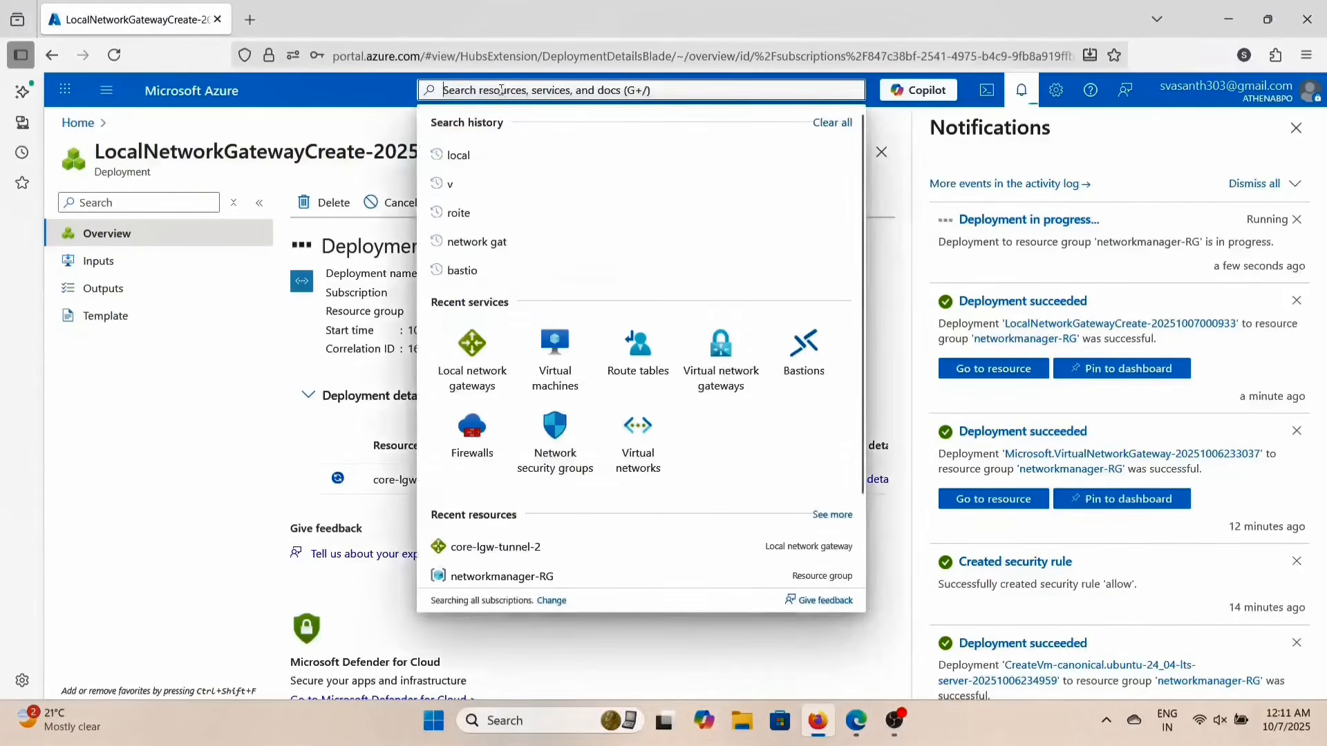
Start a new VPN connection under Hybrid connectivity with resource group networkmanager-RG and connection type Site-to-site (IPsec).
click(501, 89)
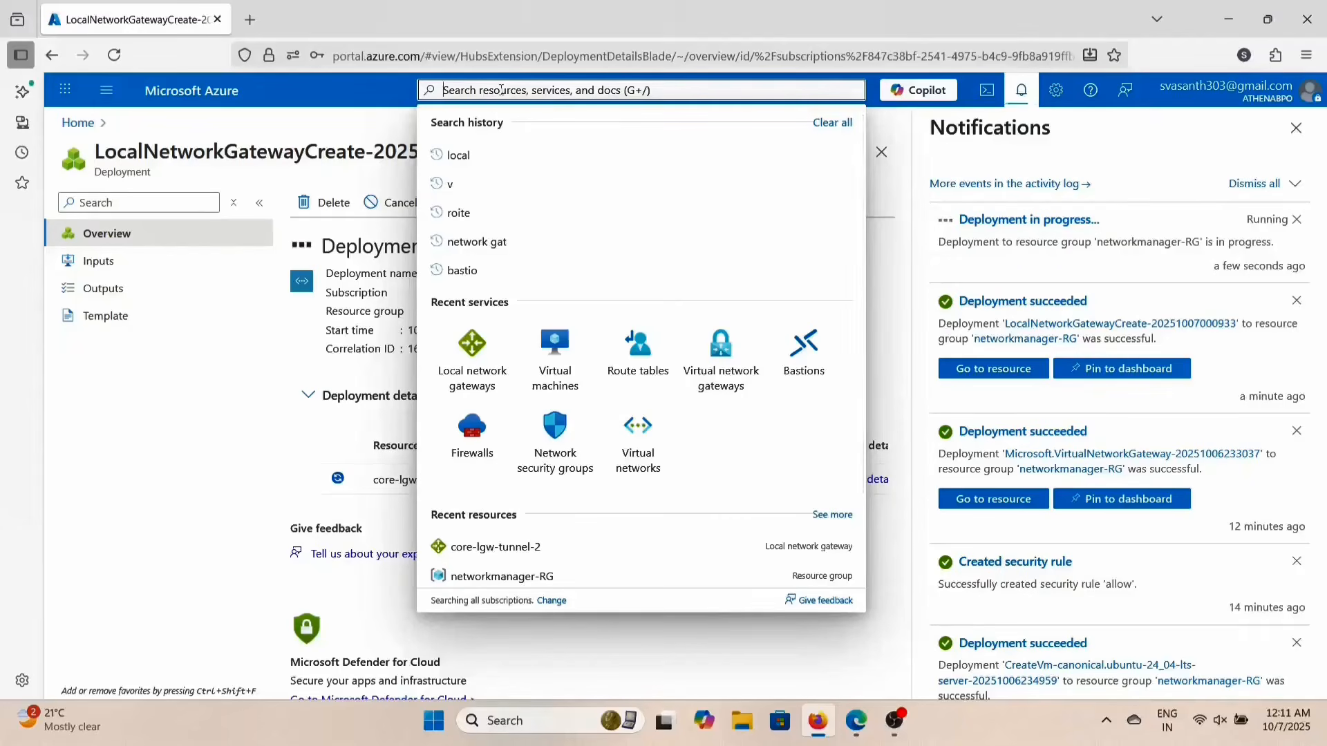
click(474, 345)
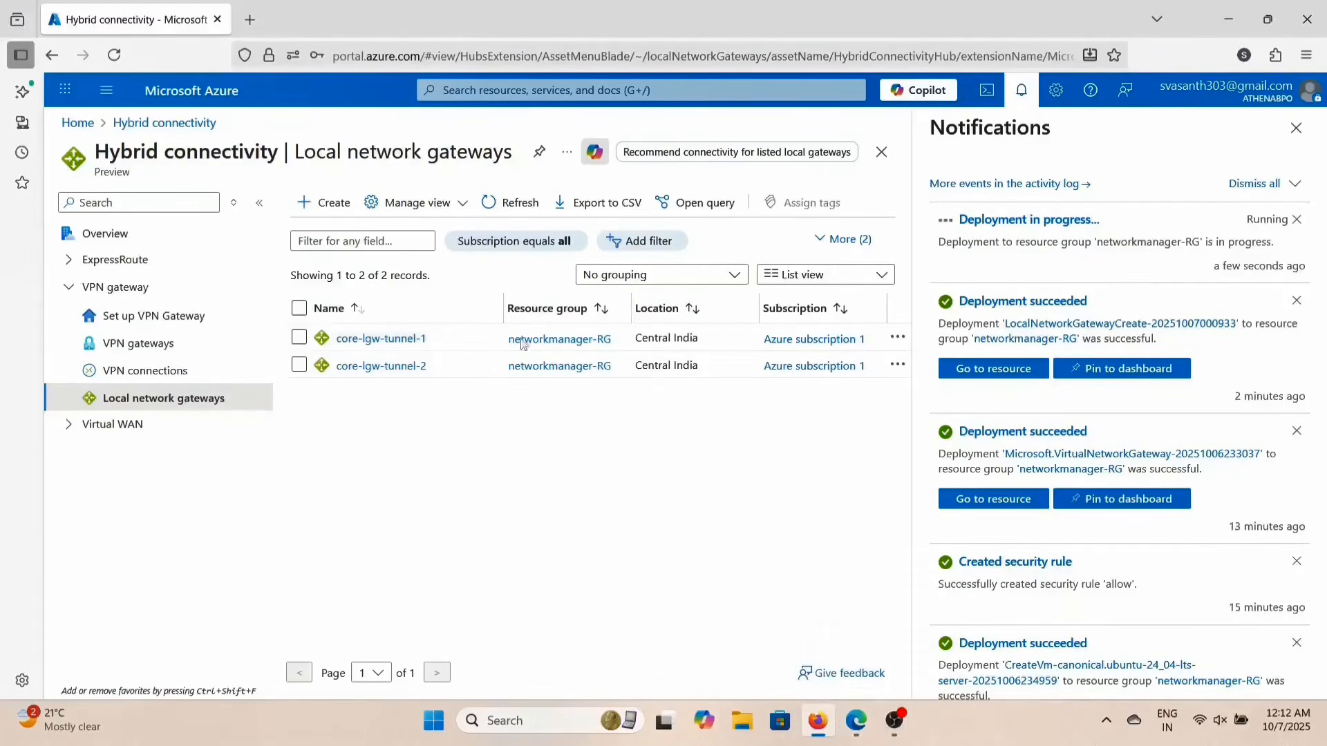
click(138, 368)
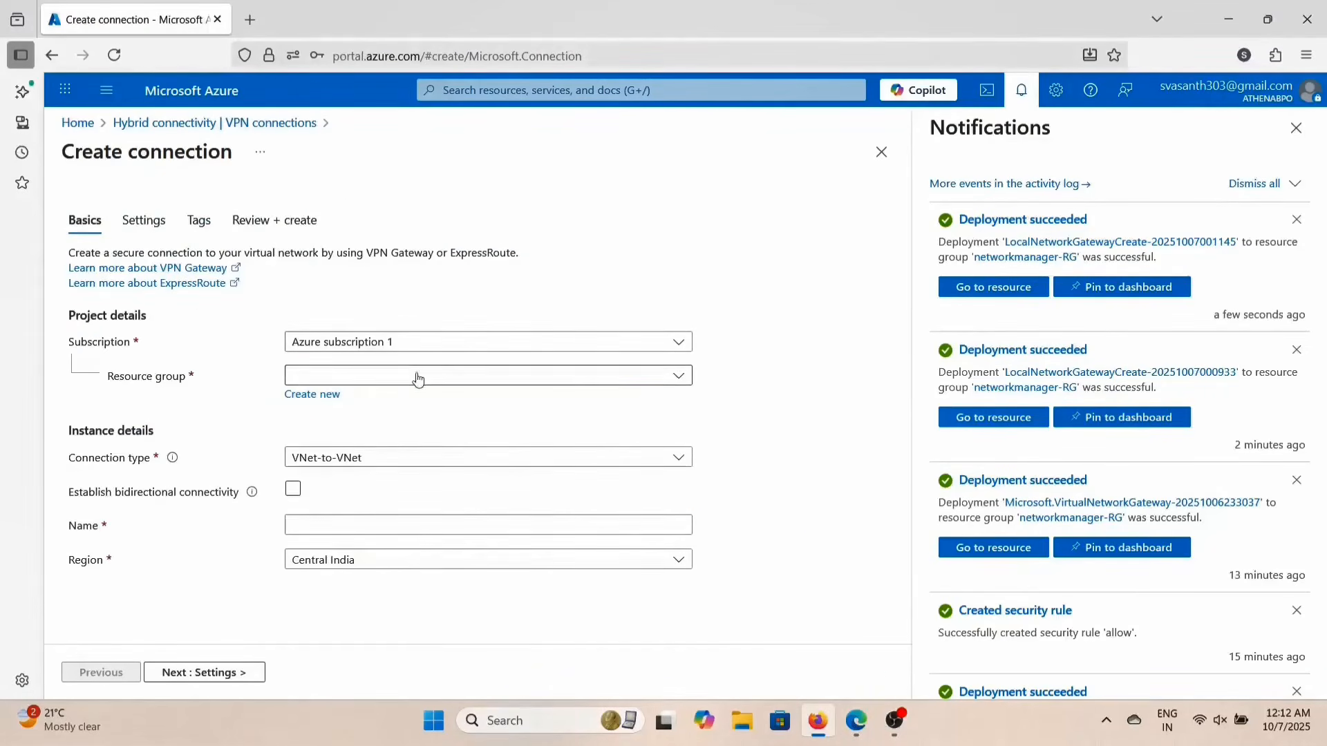
click(419, 377)
click(333, 442)
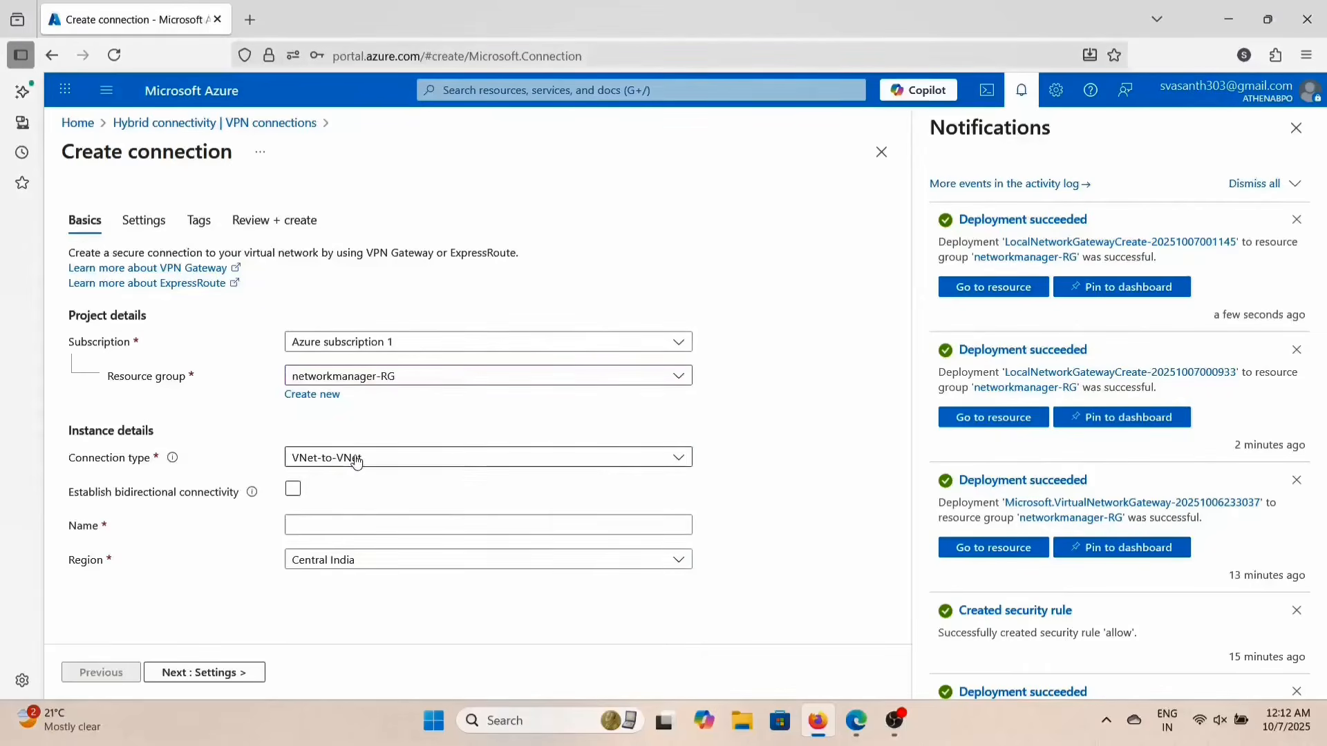
click(348, 457)
click(351, 508)
Name the site-to-site connection connection-1.
click(337, 492)
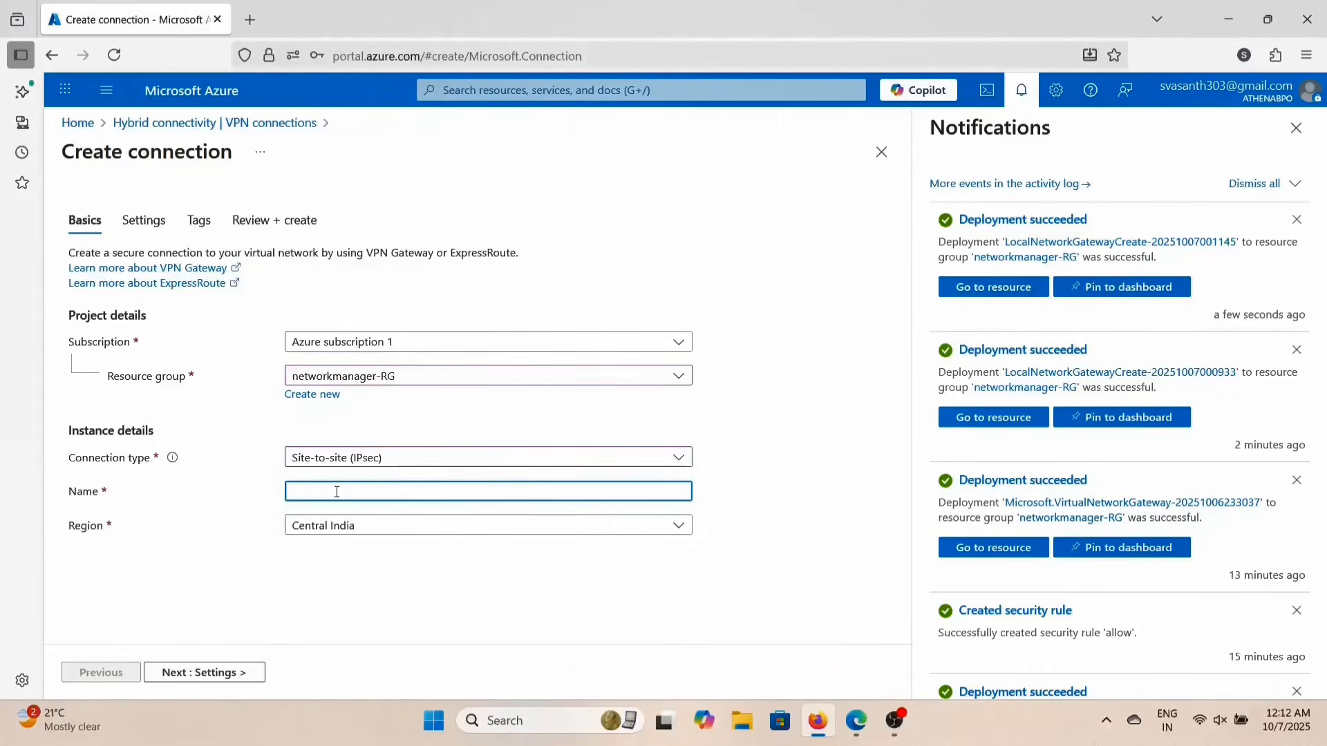
text(conecction-1)
key(BackSpace)
key(BackSpace)
key(BackSpace)
text(necti)
In connection-1's settings, choose core-vpngw as virtual network gateway and core-lgw-tunnel-1 as local network gateway.
click(155, 221)
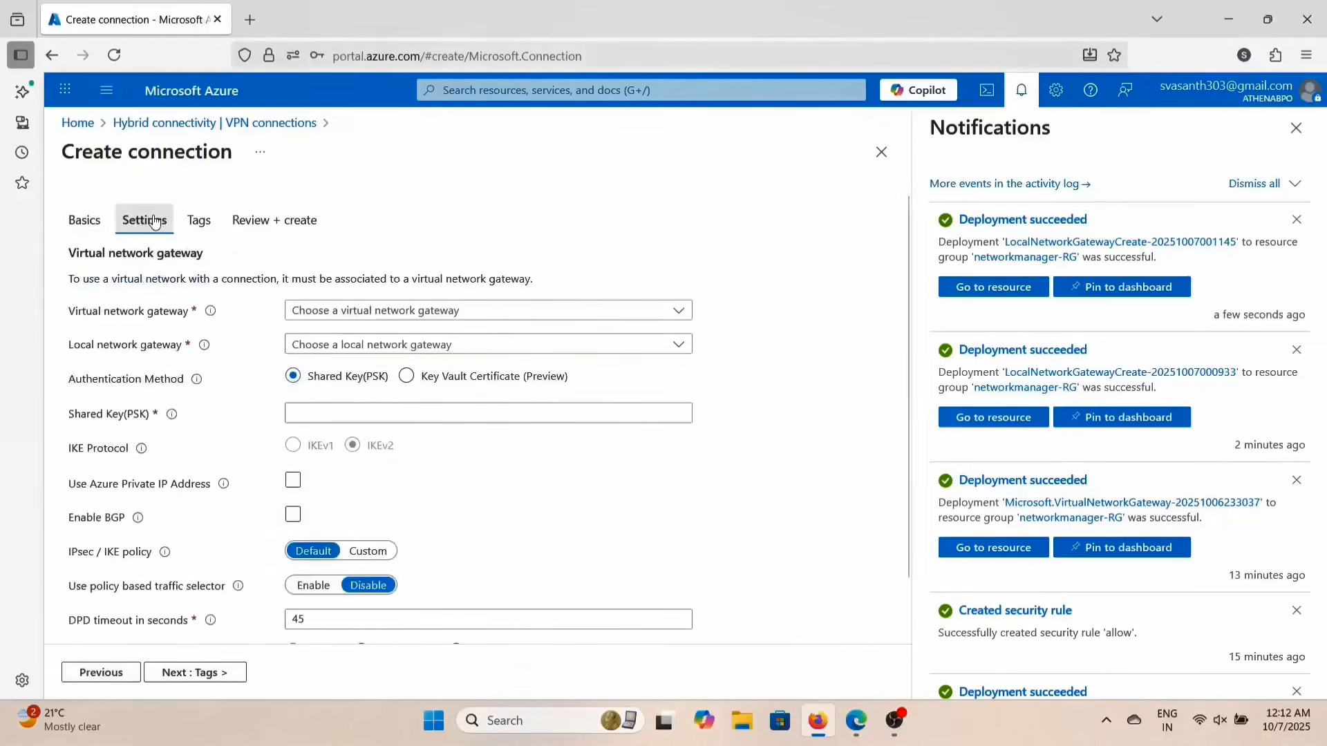
click(385, 311)
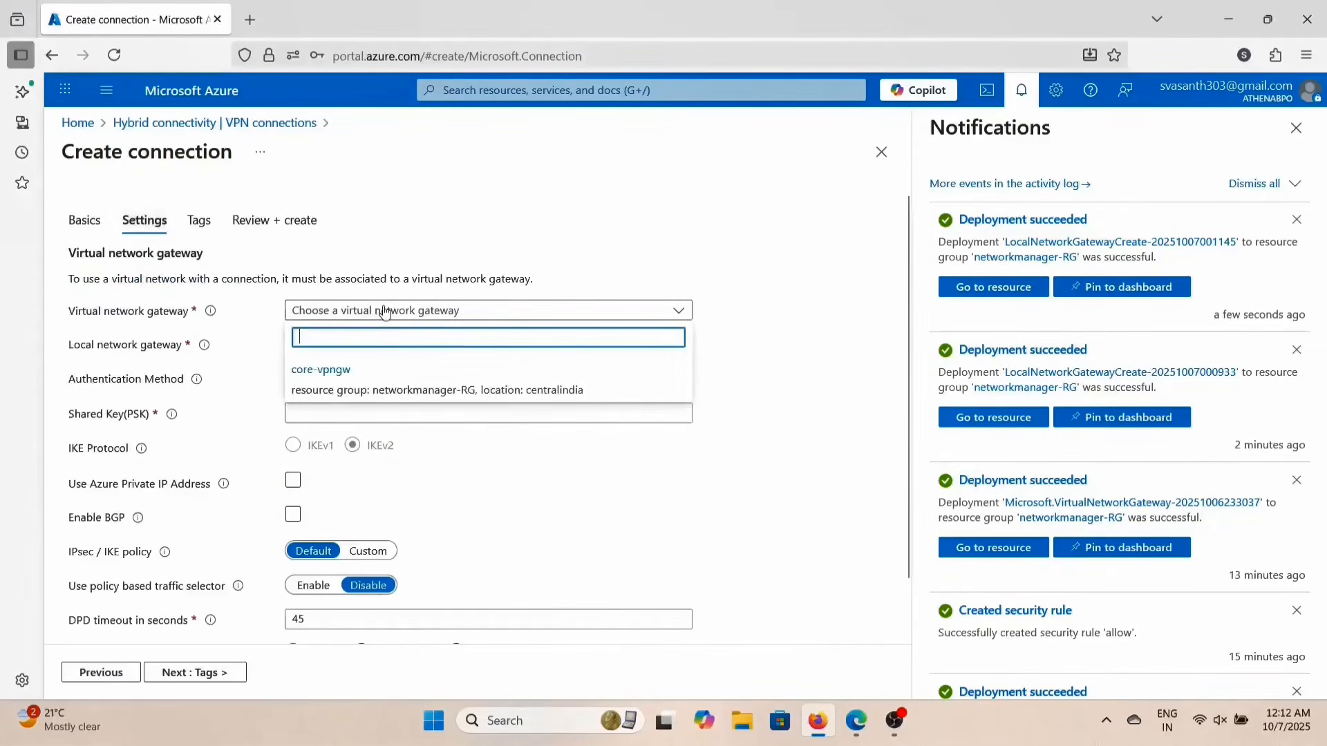
click(369, 373)
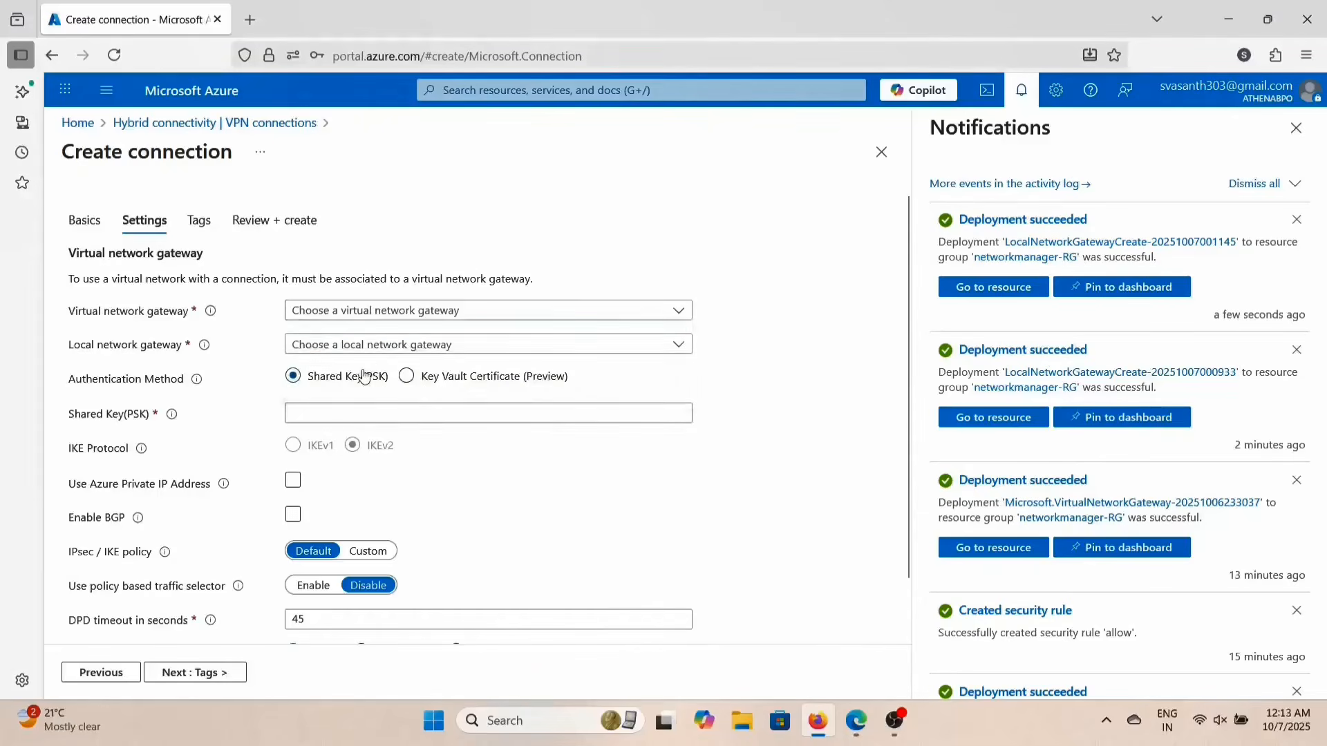
click(426, 343)
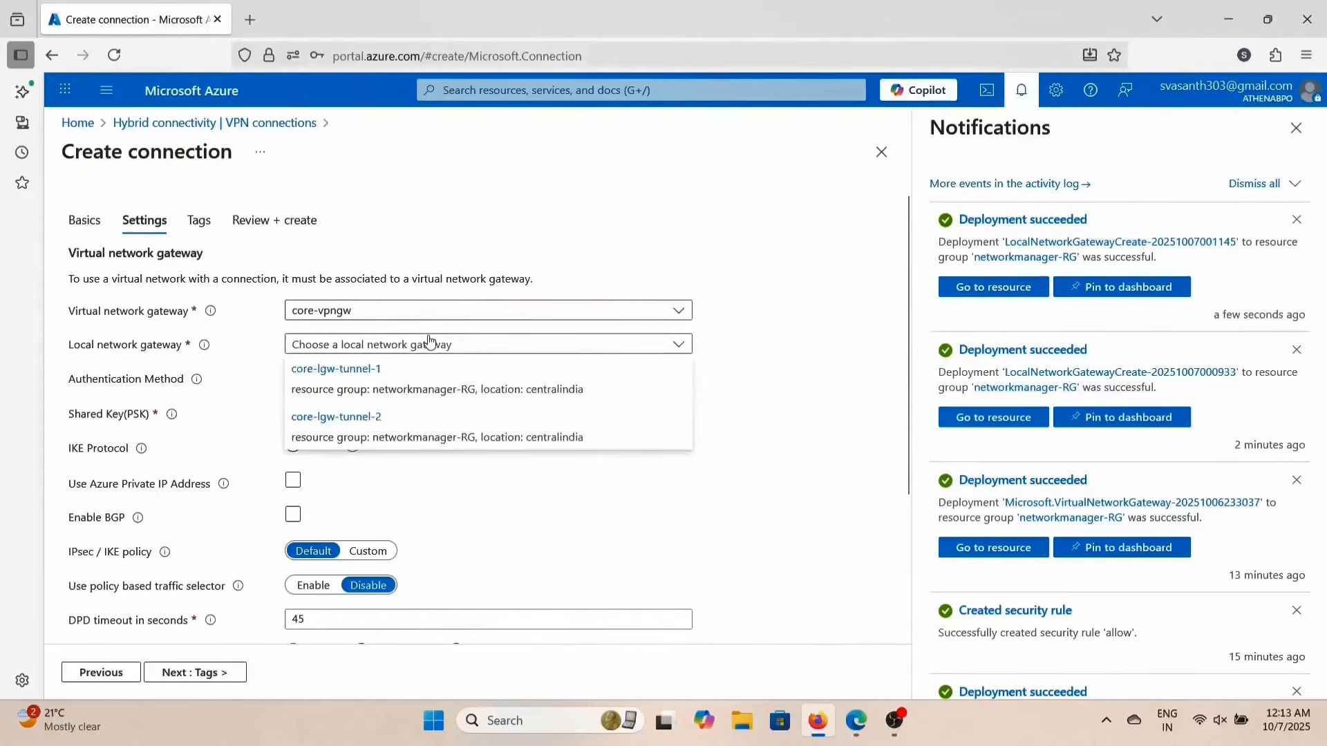
click(403, 378)
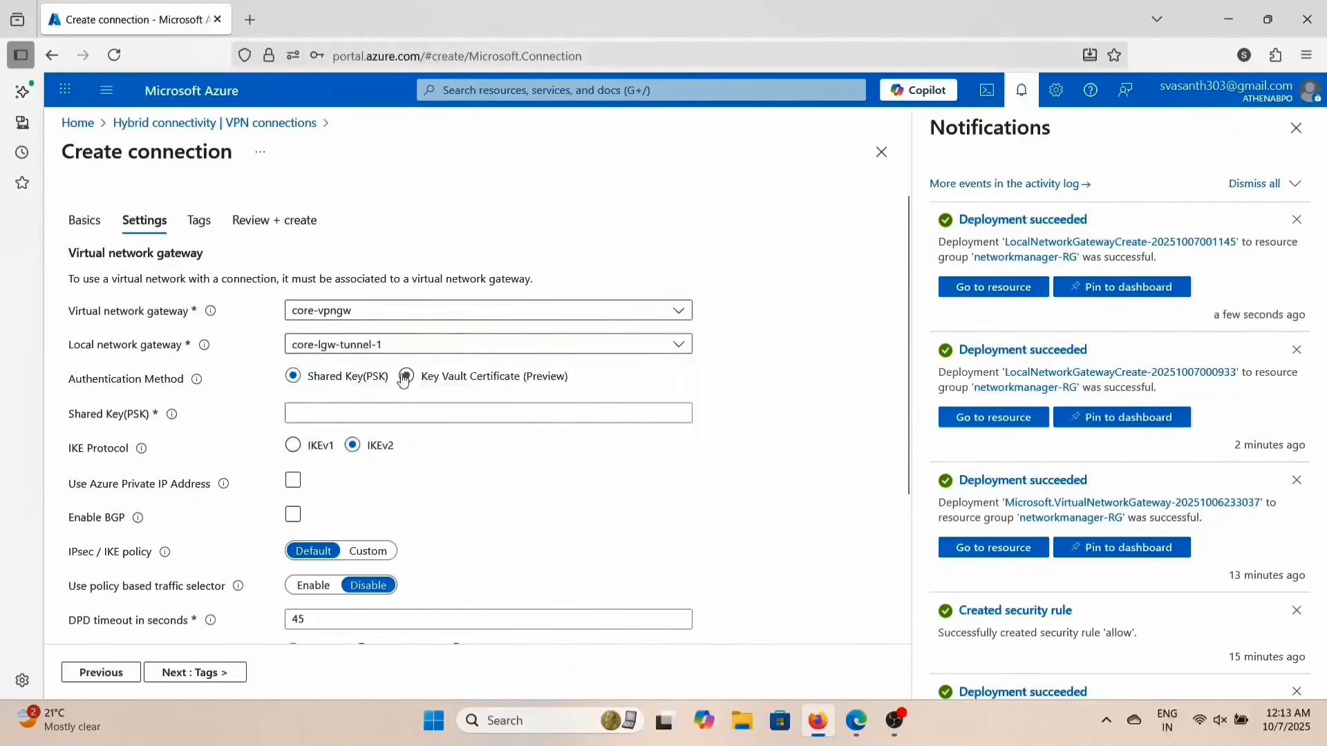
Enter the pre-shared key (PSK) for connection-1.
click(387, 412)
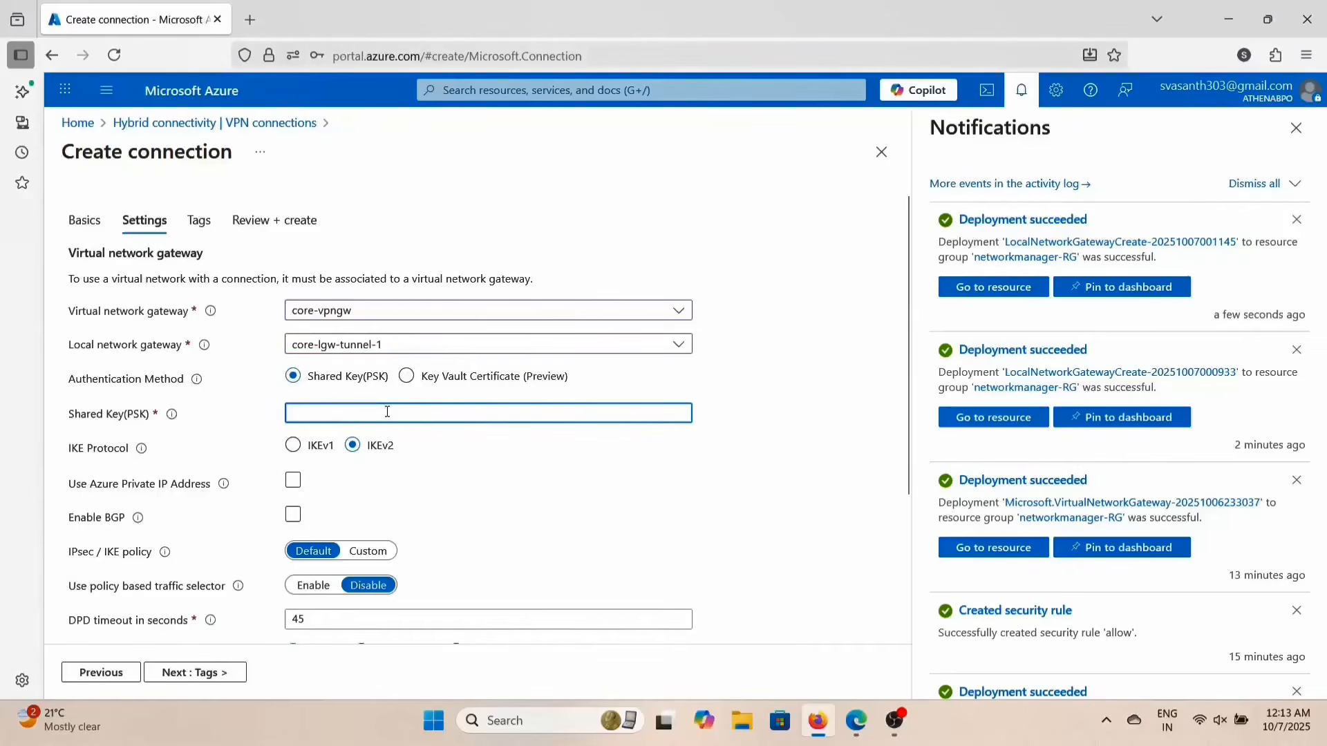
text(•••)
key(BackSpace)
key(Caps_Lock)
text(•)
key(Caps_Lock)
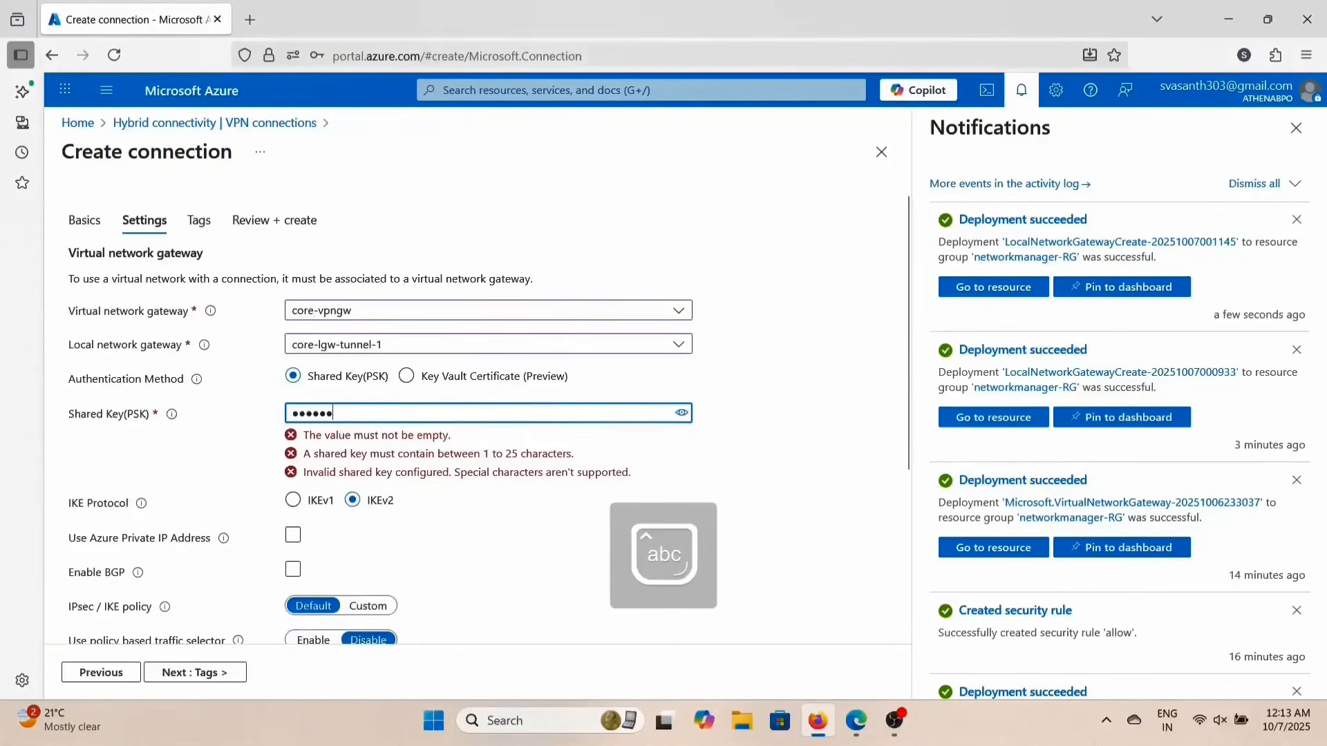
text(••••)
text(1)
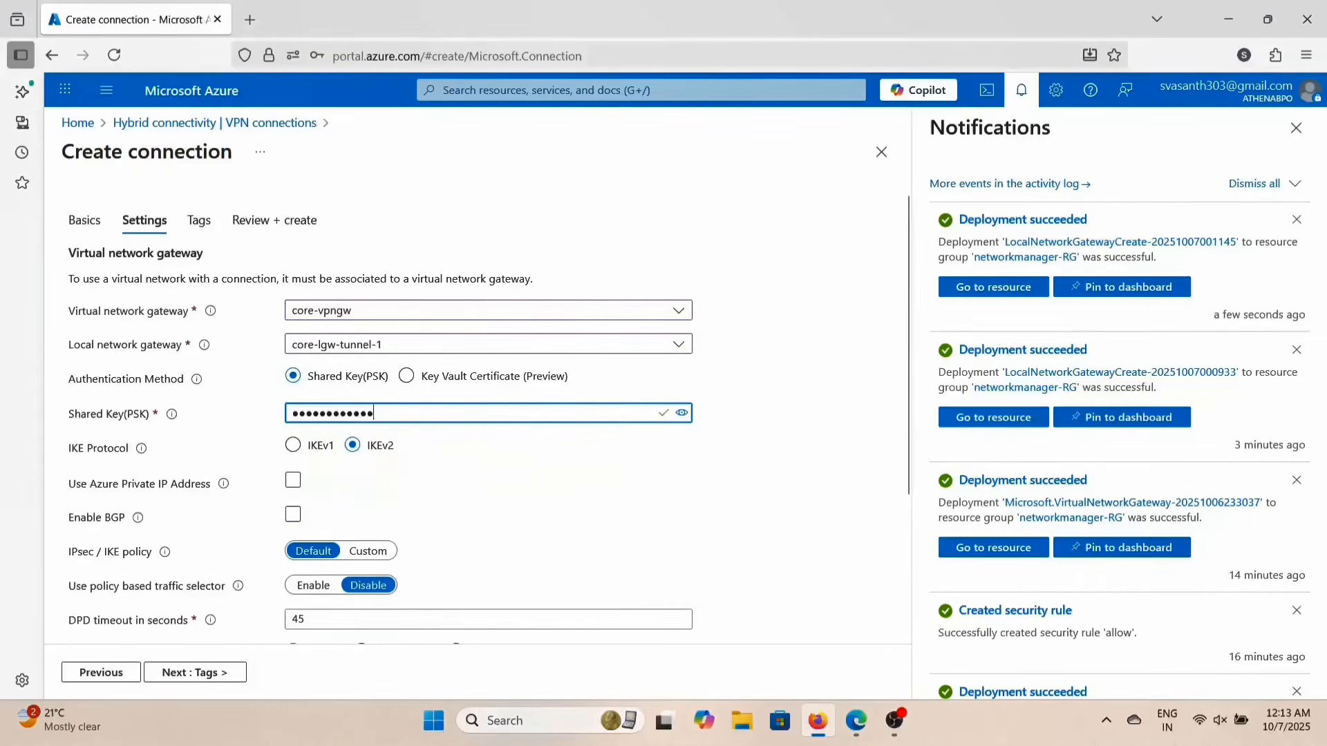
Enable BGP and custom BGP addresses for connection-1, using 169.254.21.4 as primary and 169.254.21.6 as secondary.
scroll(475, 495, down, 3)
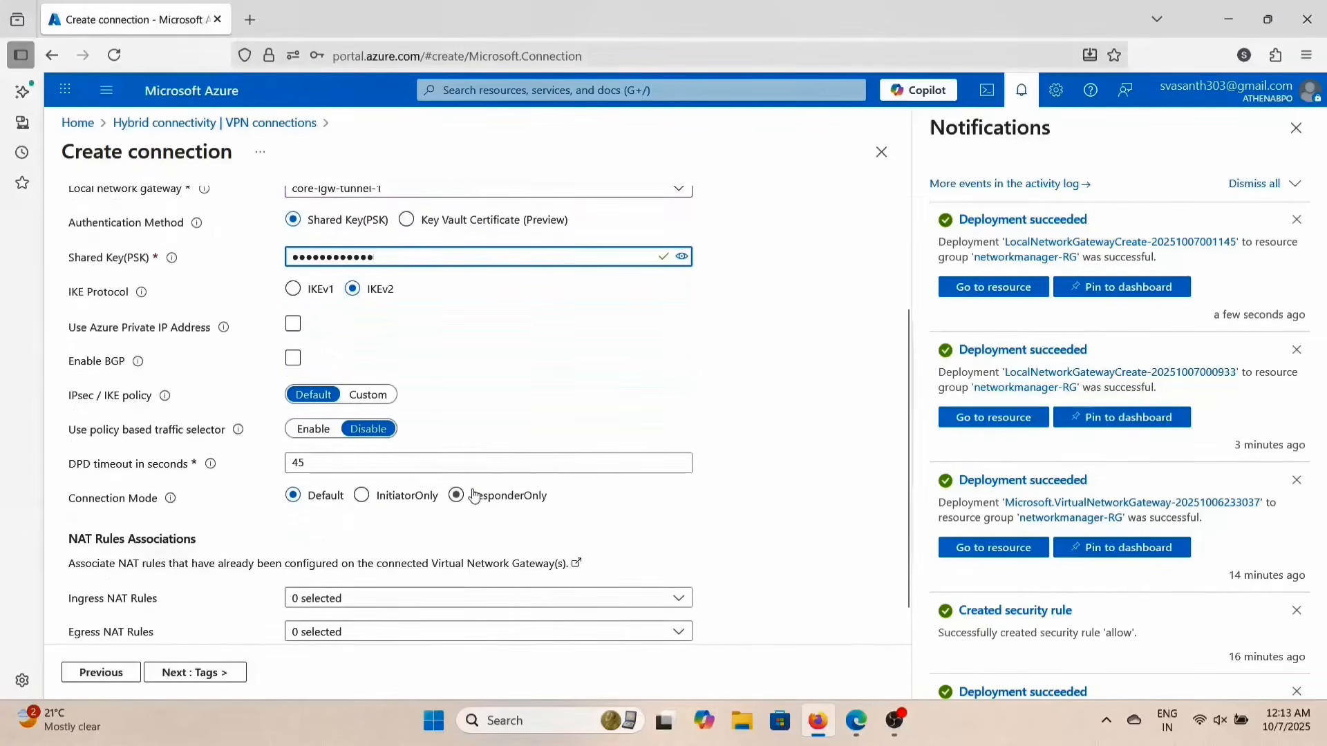
click(294, 359)
click(293, 392)
scroll(359, 459, down, 2)
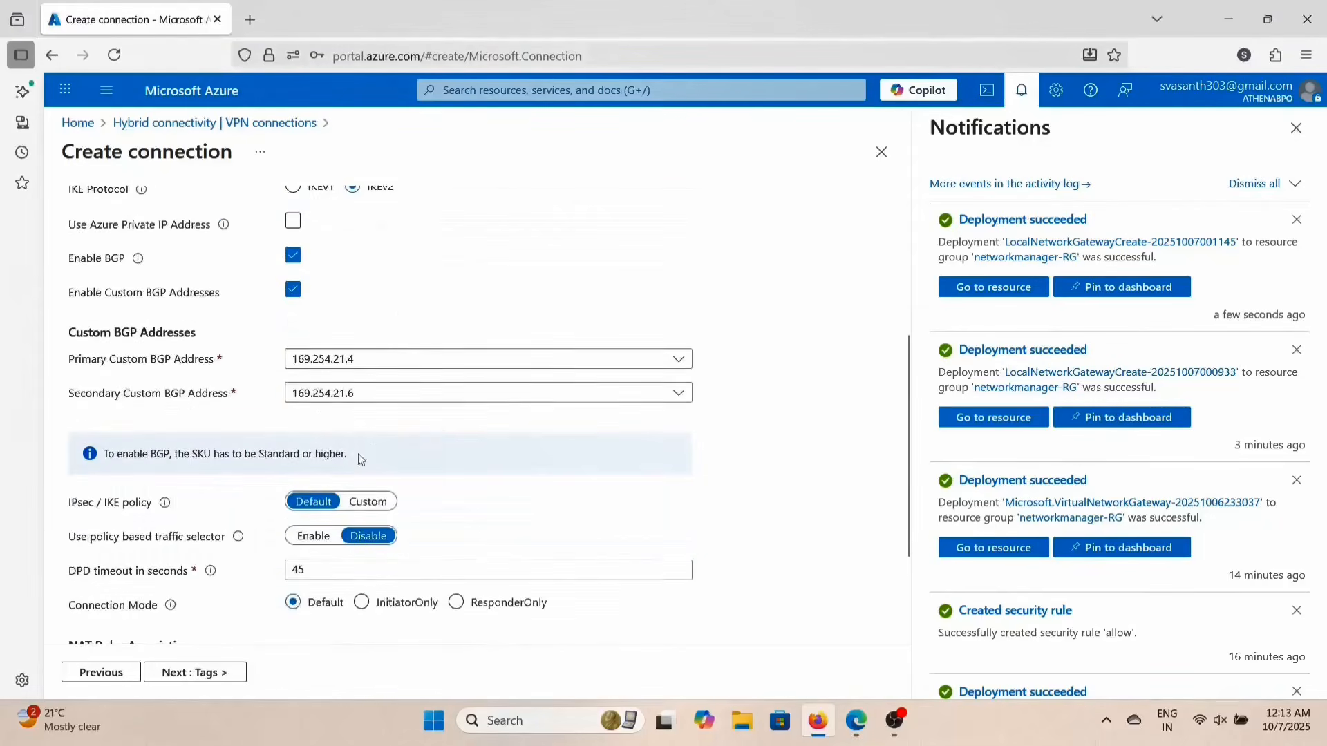
scroll(441, 422, down, 3)
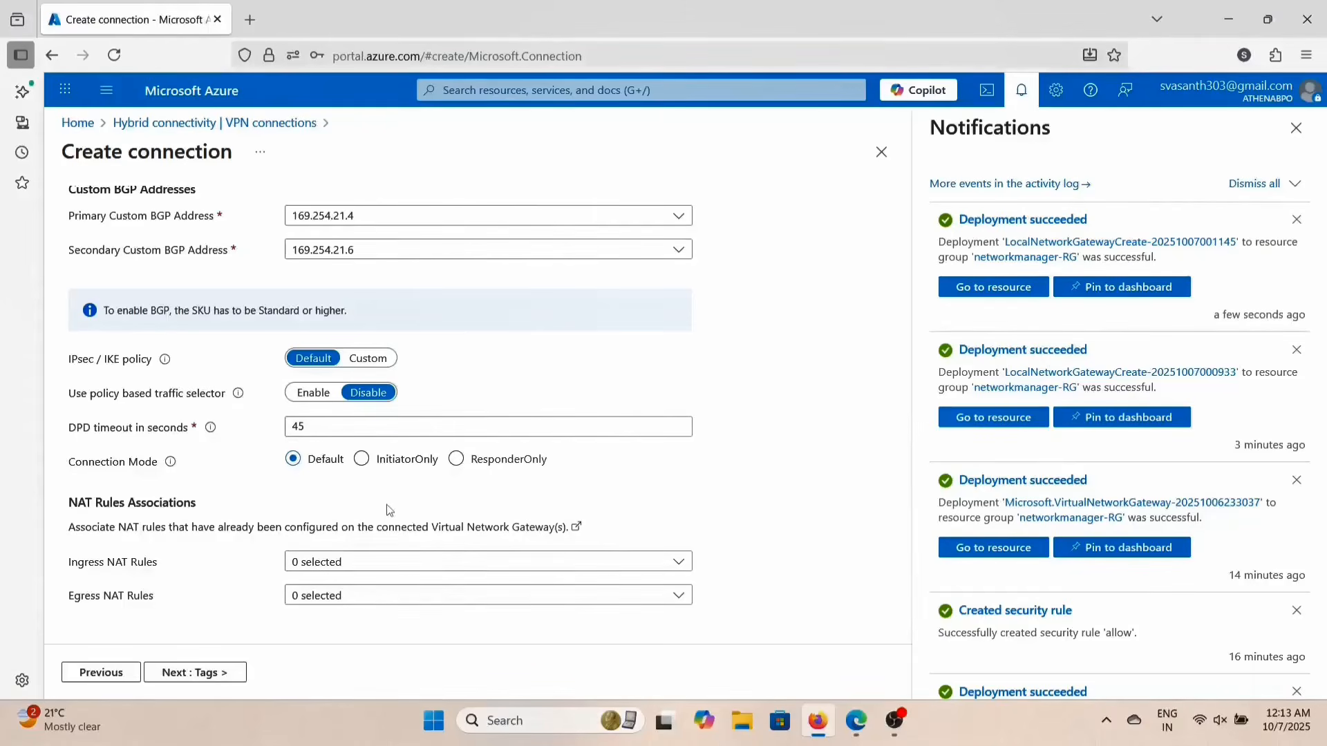
Recheck the settings of connection-1, go to its final review and create the connection.
scroll(389, 510, up, 3)
scroll(495, 449, up, 5)
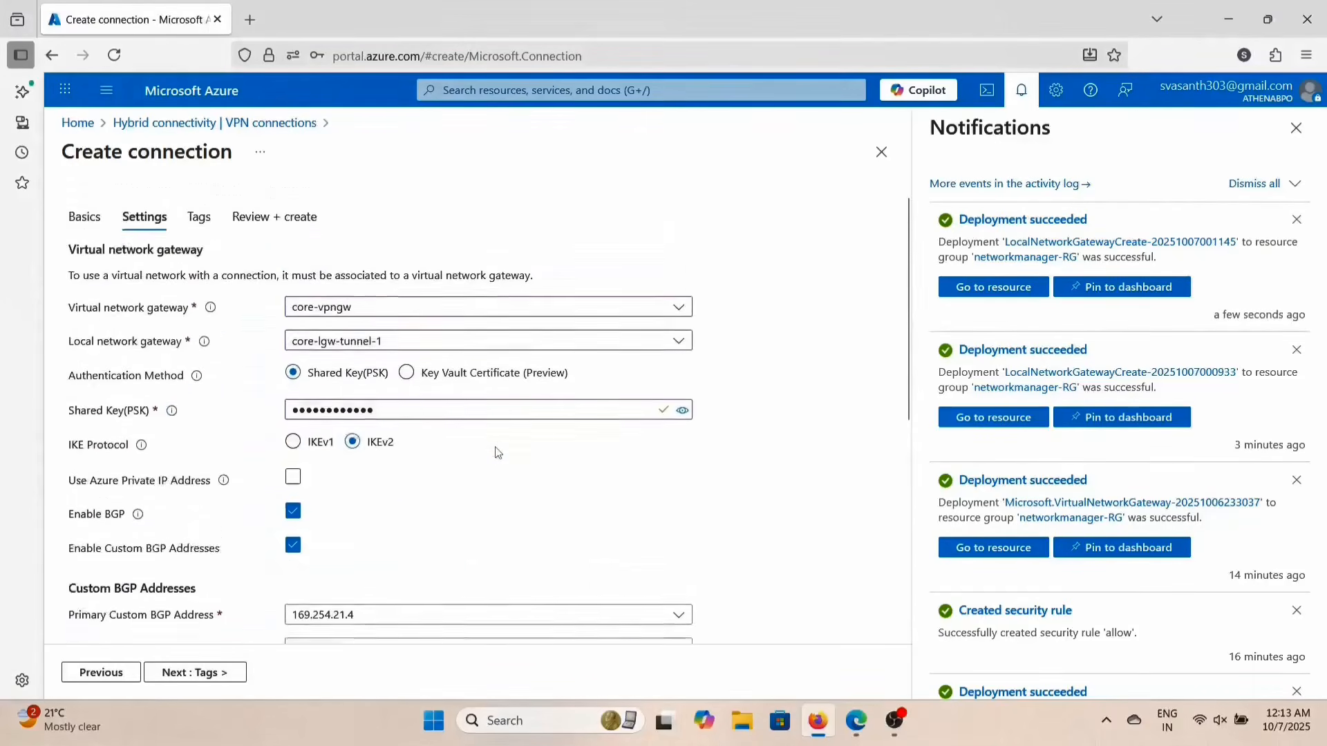
scroll(498, 452, down, 6)
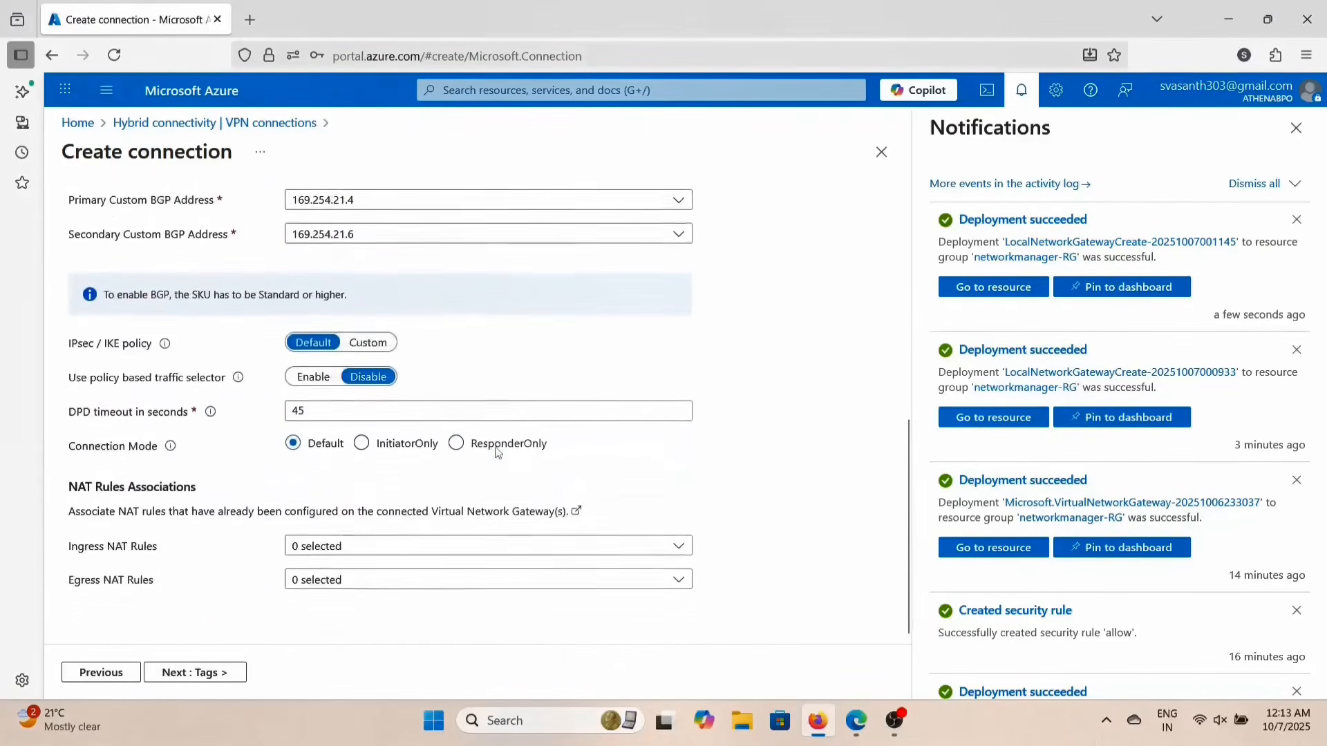
click(181, 673)
click(181, 674)
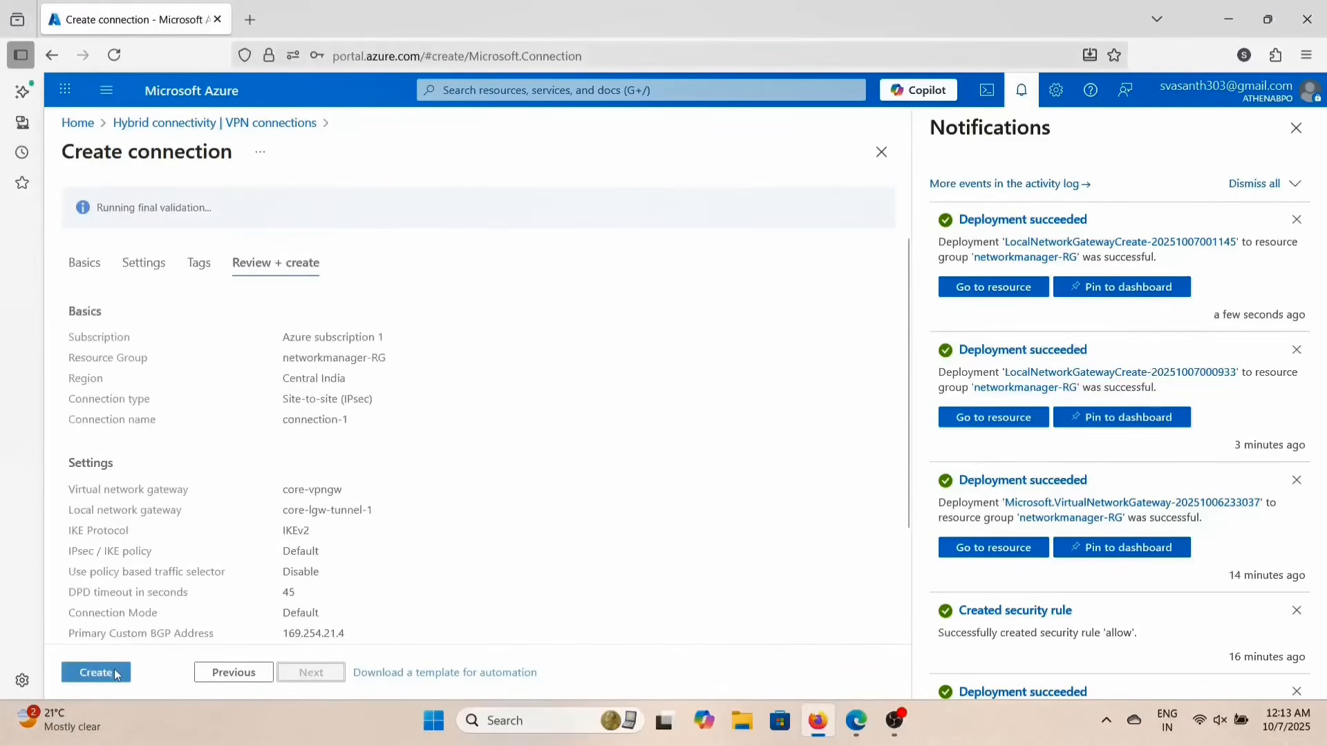
click(96, 673)
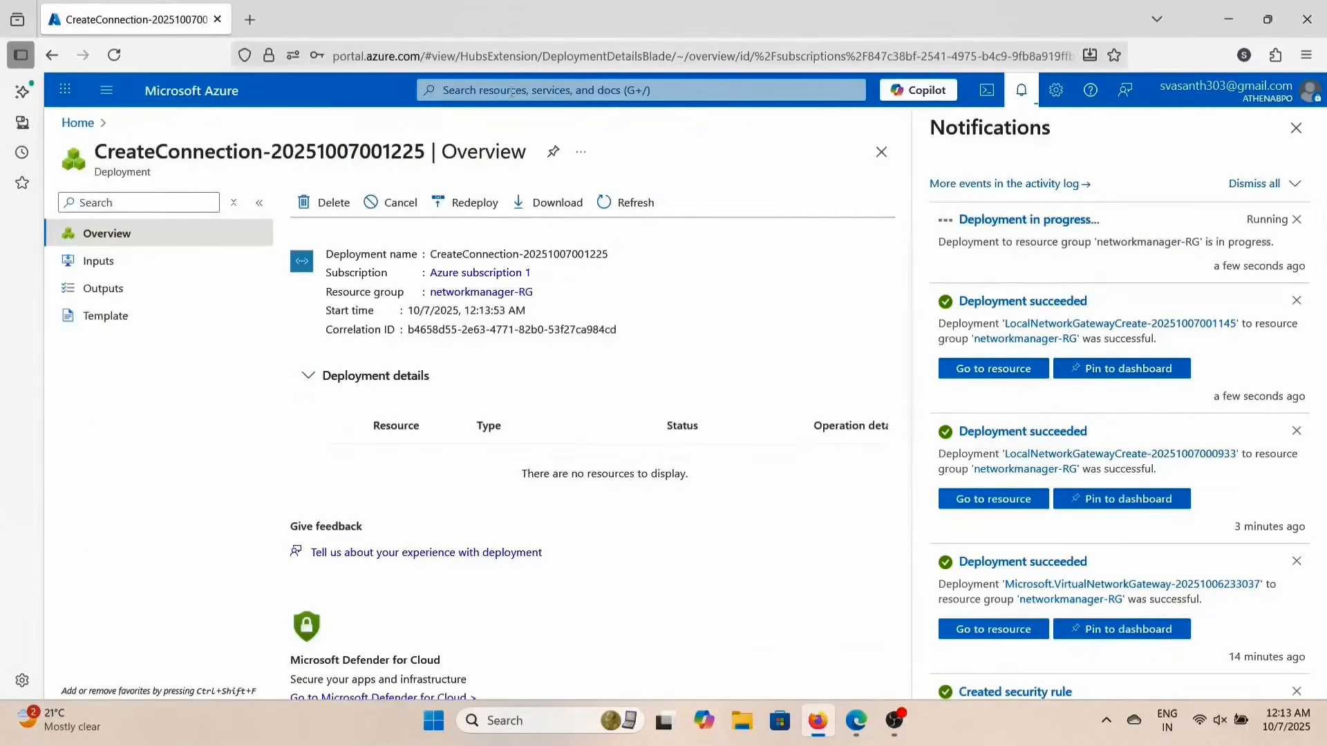
Return to the VPN connections of Hybrid connectivity and start creating a second connection.
click(512, 91)
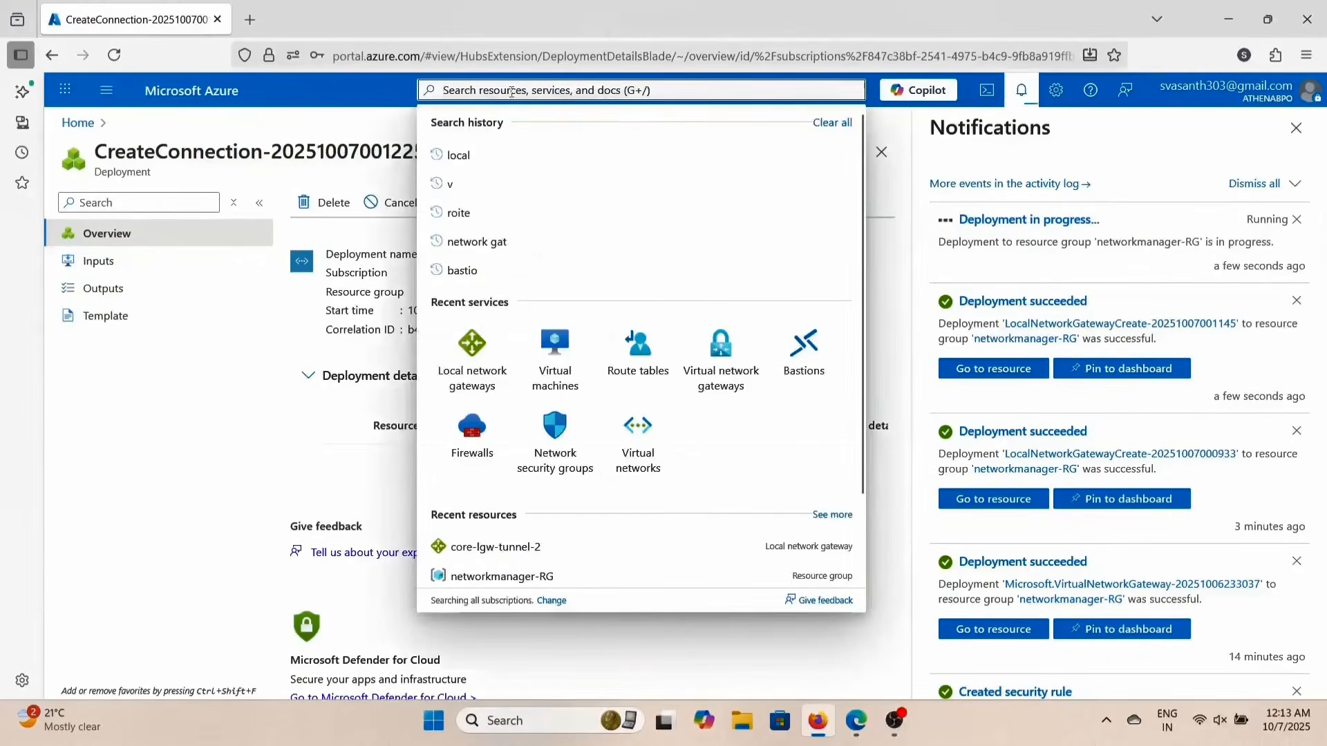
click(472, 352)
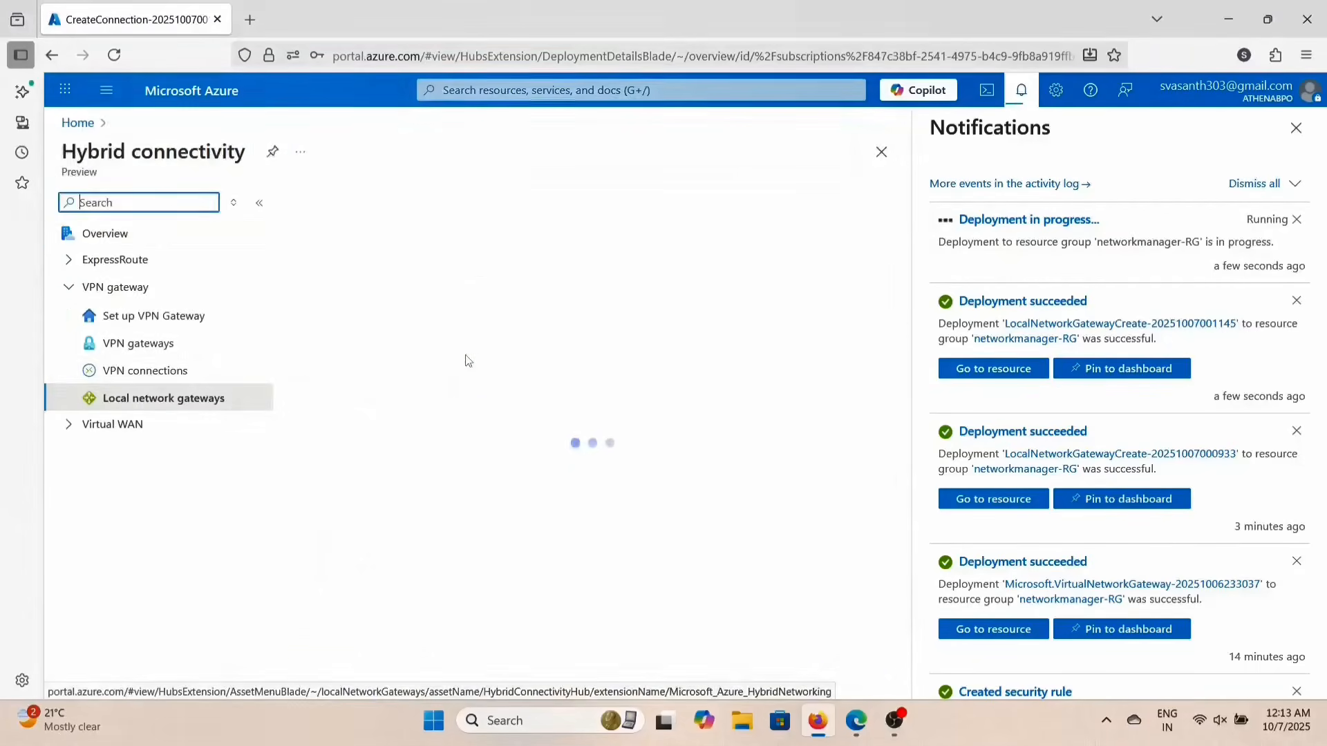
click(196, 375)
click(315, 203)
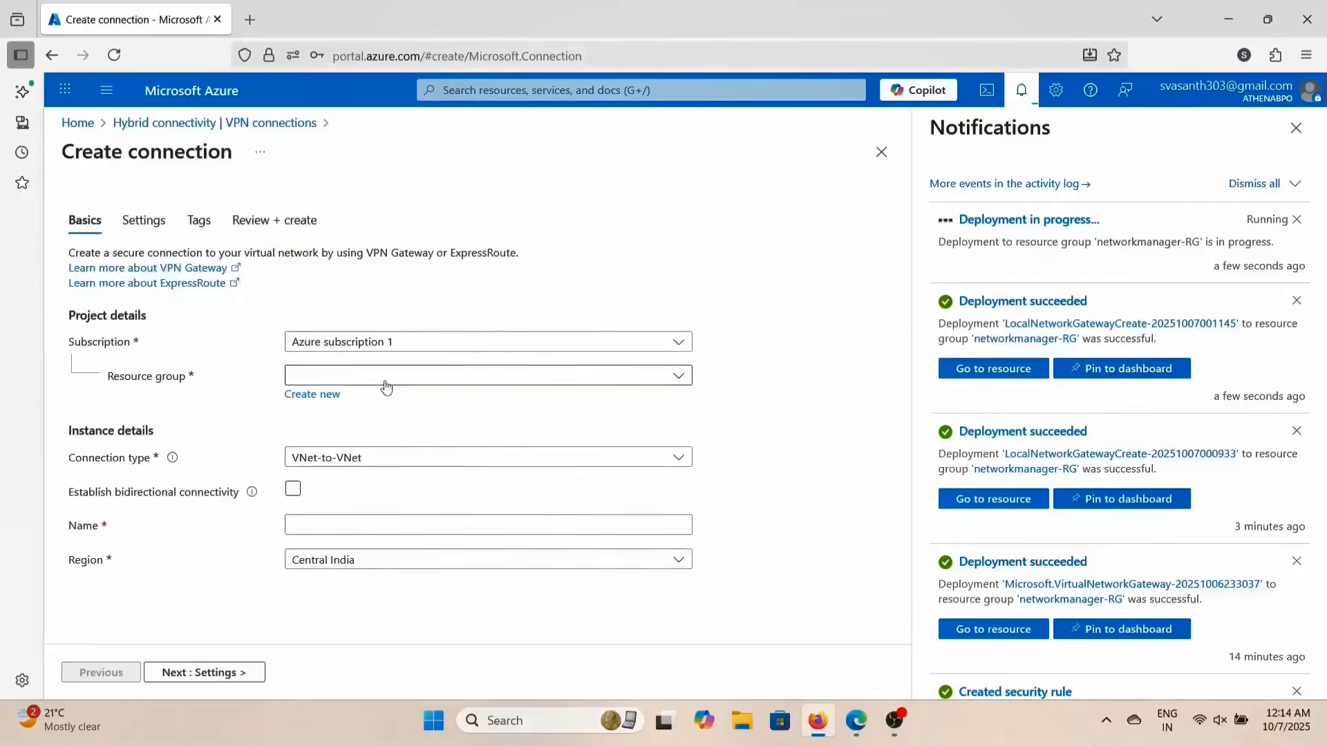
Set the second connection's resource group to networkmanager-RG and type to Site-to-site (IPsec), and enter a name beginning with "connection".
click(377, 376)
click(360, 435)
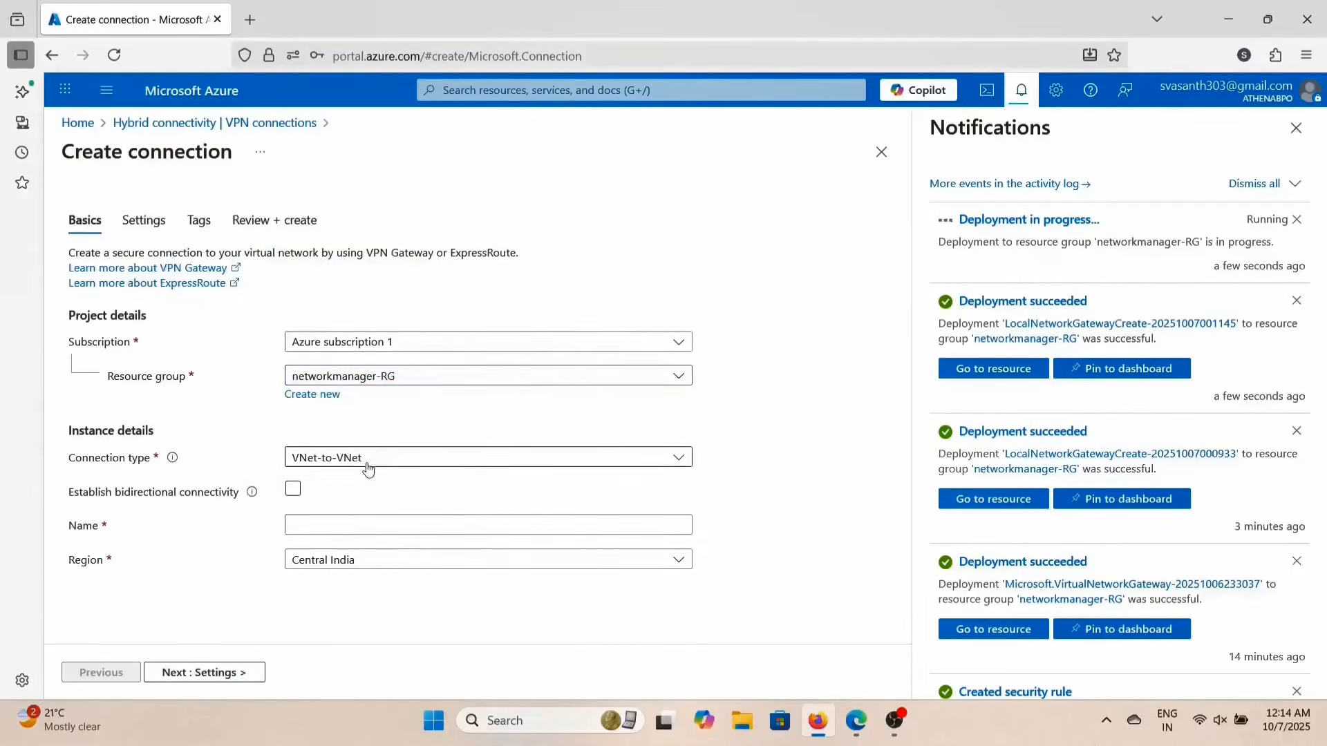
click(366, 458)
click(357, 510)
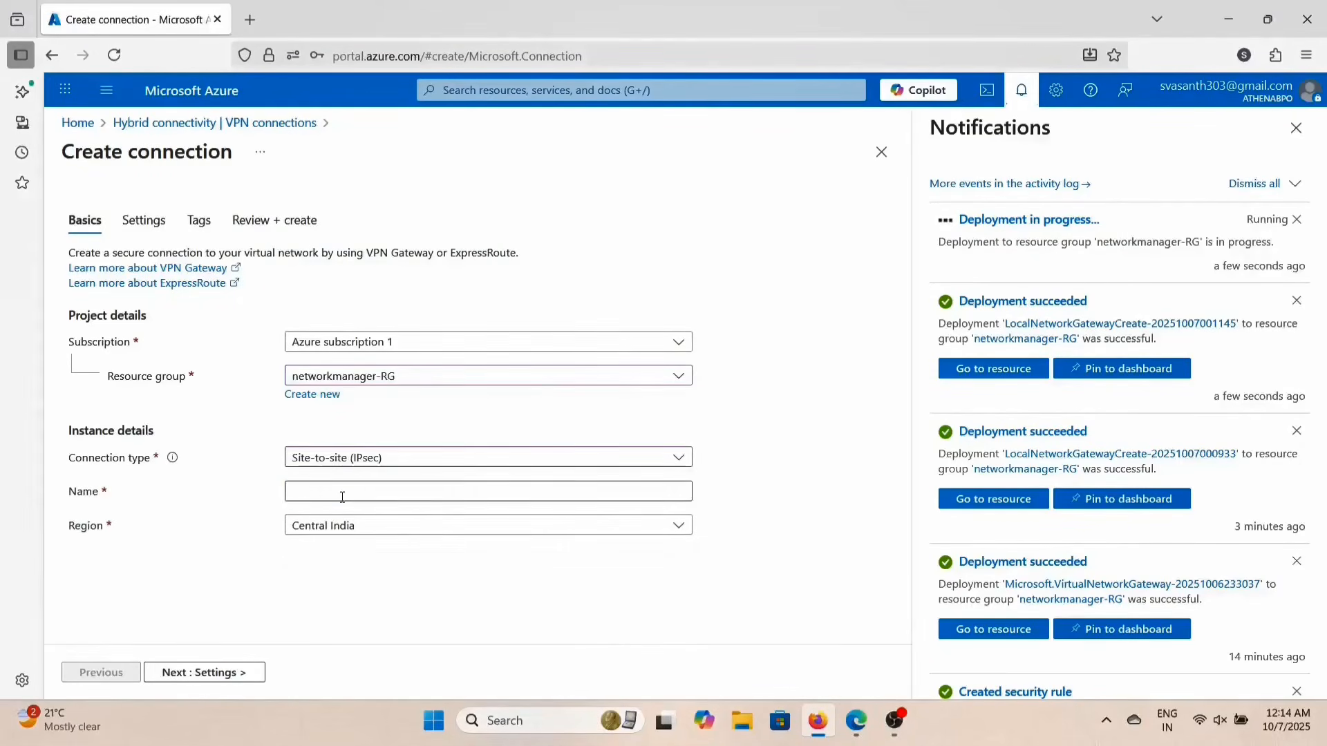
click(342, 495)
text(c)
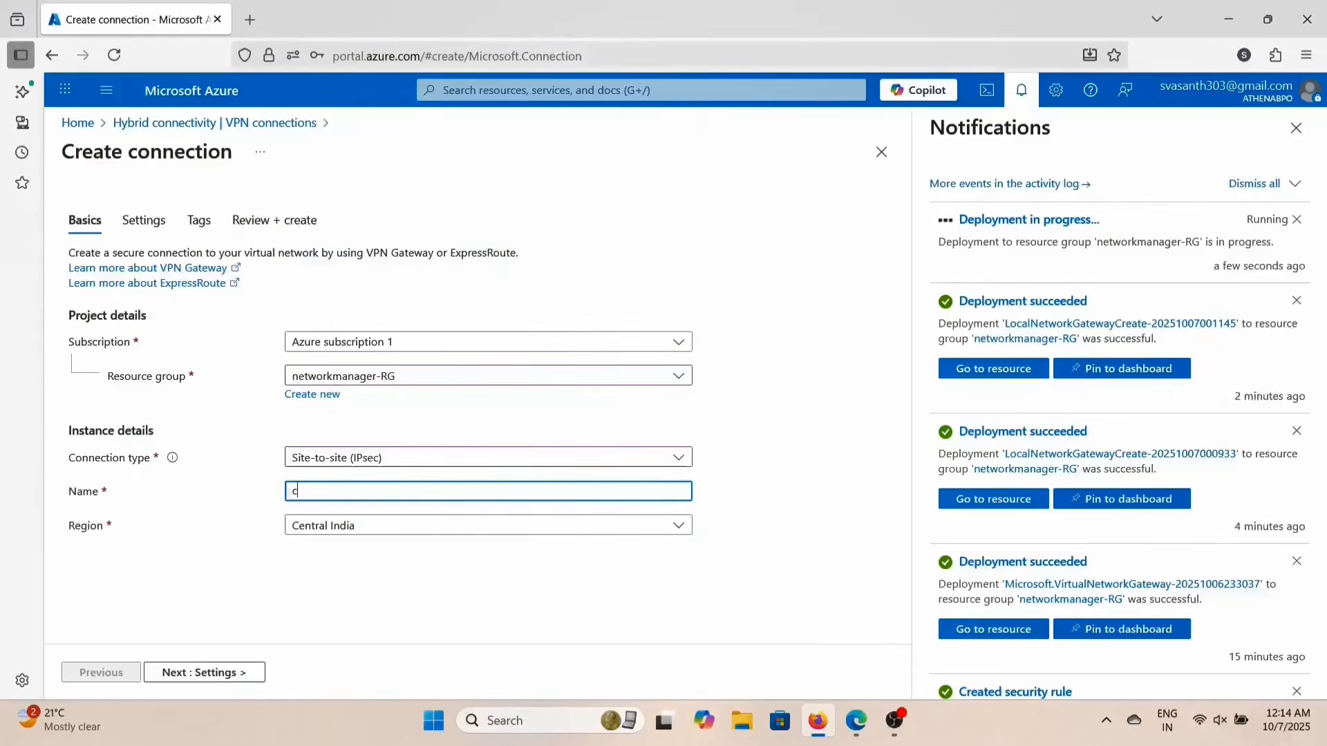
text(onnection-2)
In the second connection's settings, choose core-vpngw as virtual network gateway and core-lgw-tunnel-2 as local network gateway.
click(149, 223)
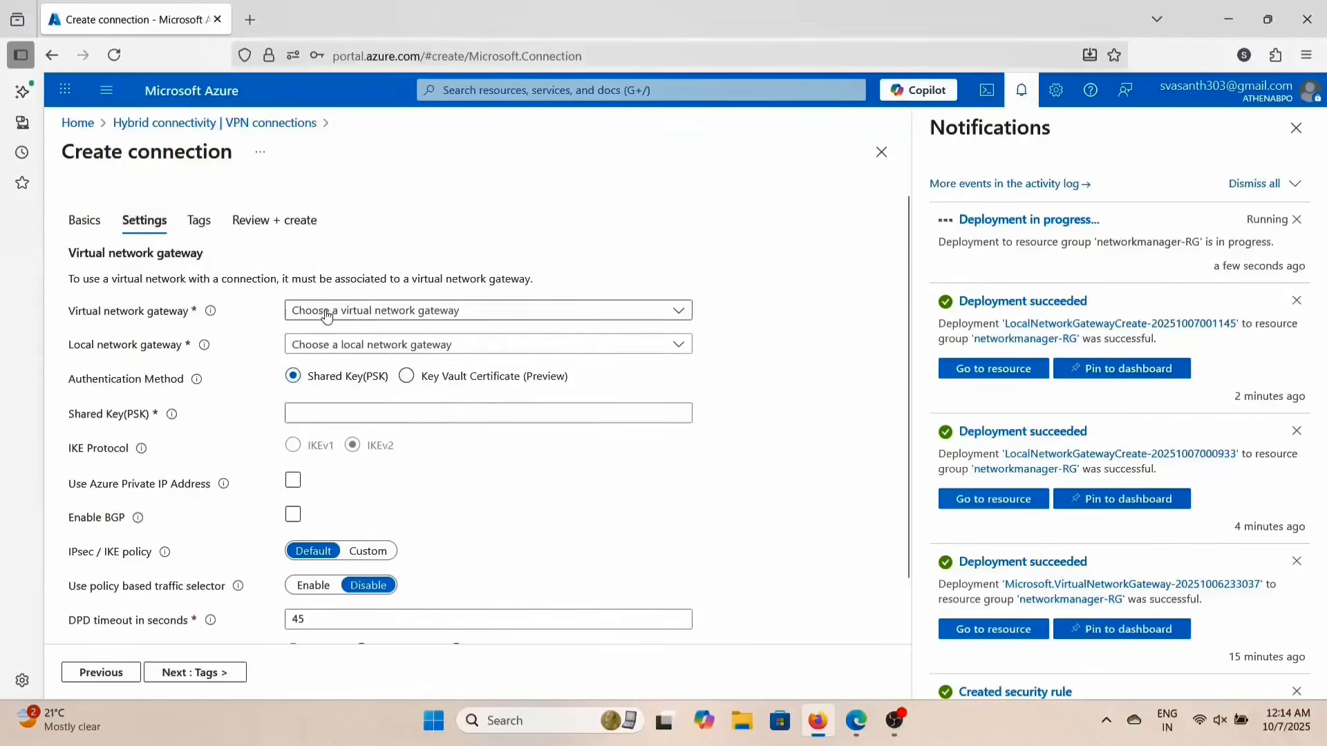
click(296, 309)
click(365, 379)
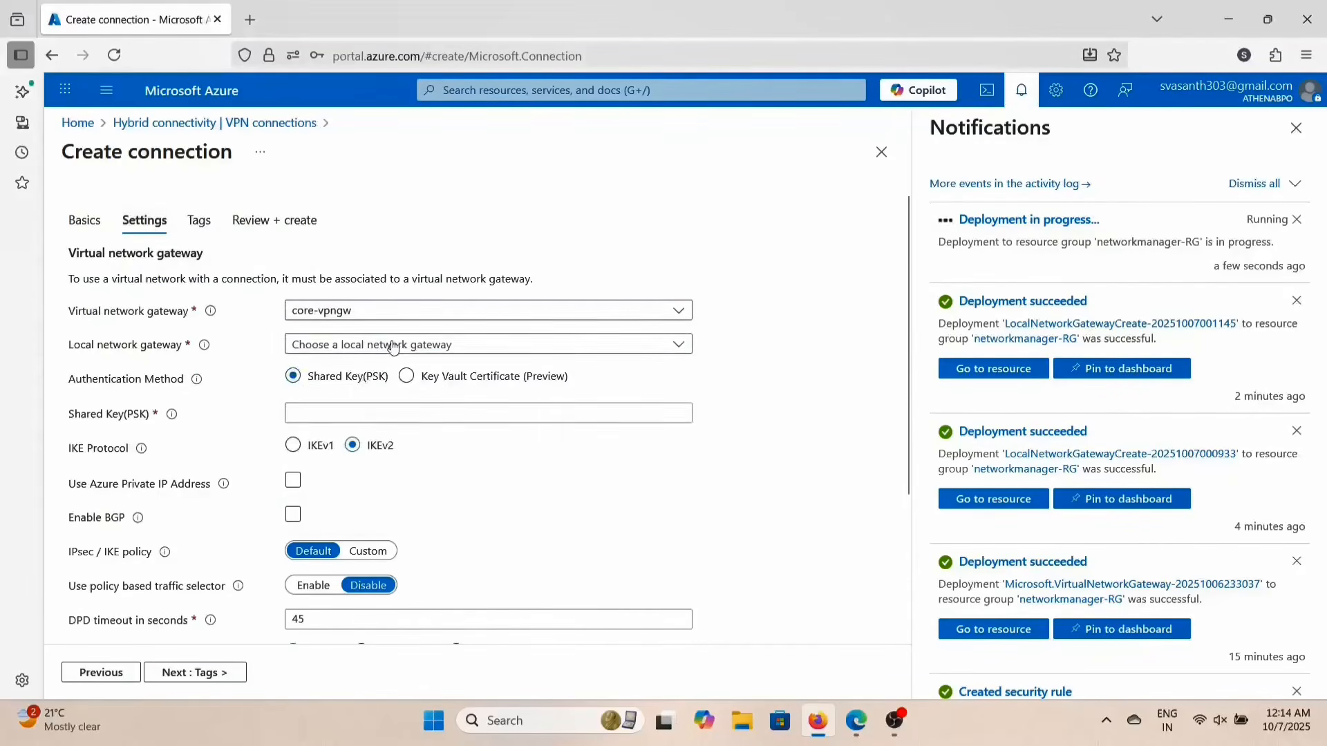
click(387, 349)
click(376, 418)
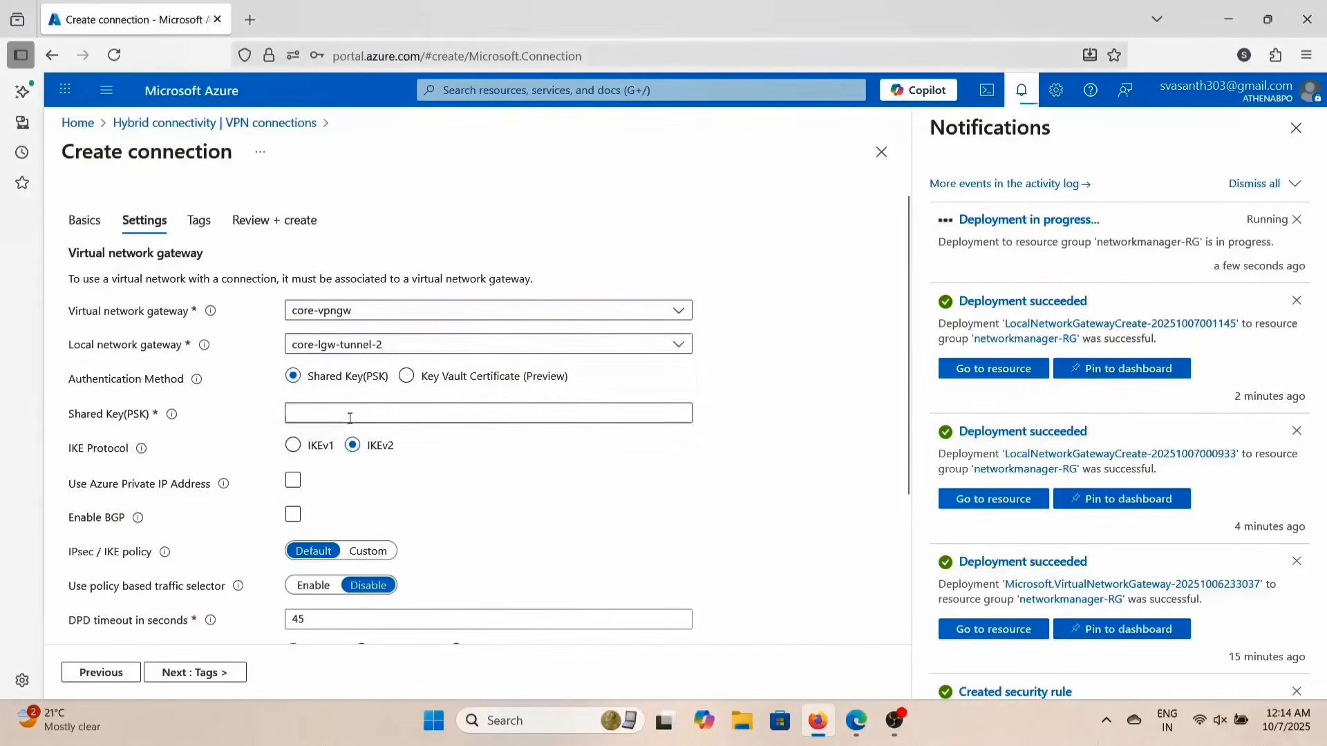
Enter the pre-shared key (PSK) for the second connection.
click(349, 418)
key(Caps_Lock)
text(•)
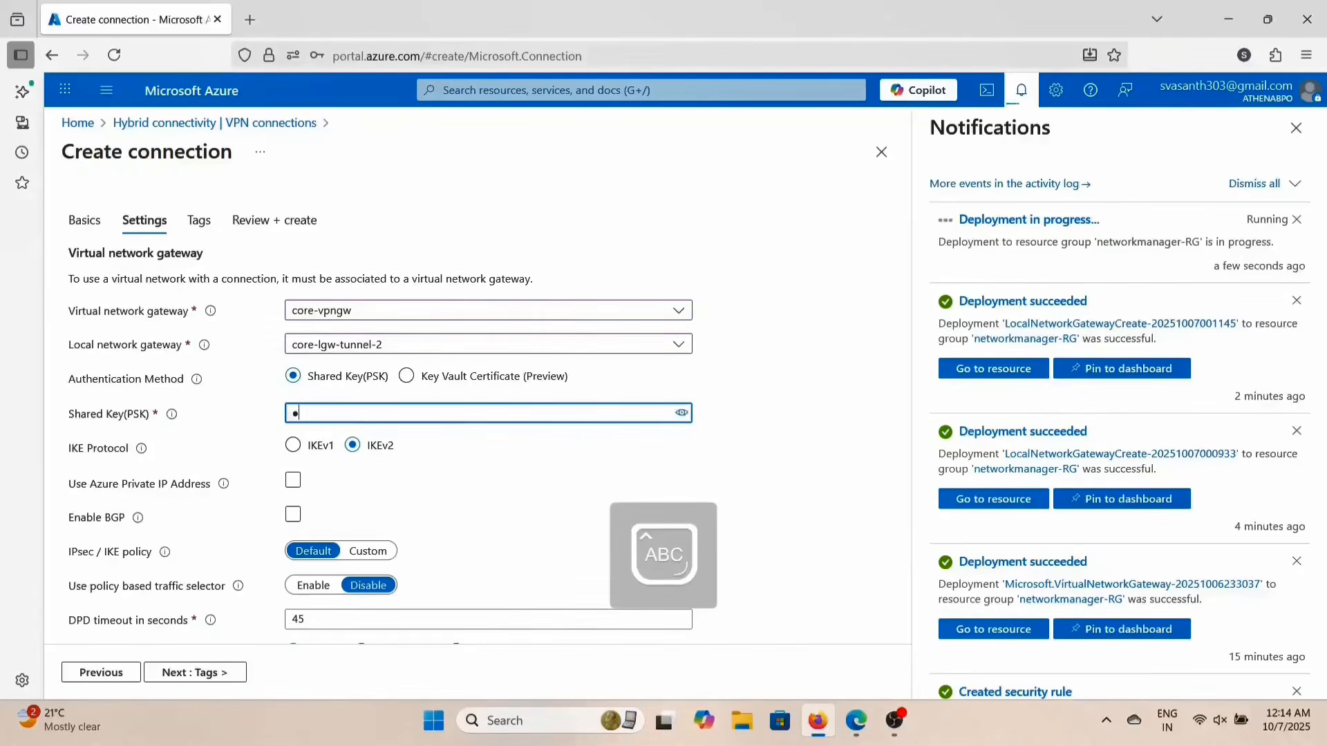
key(Caps_Lock)
text(••)
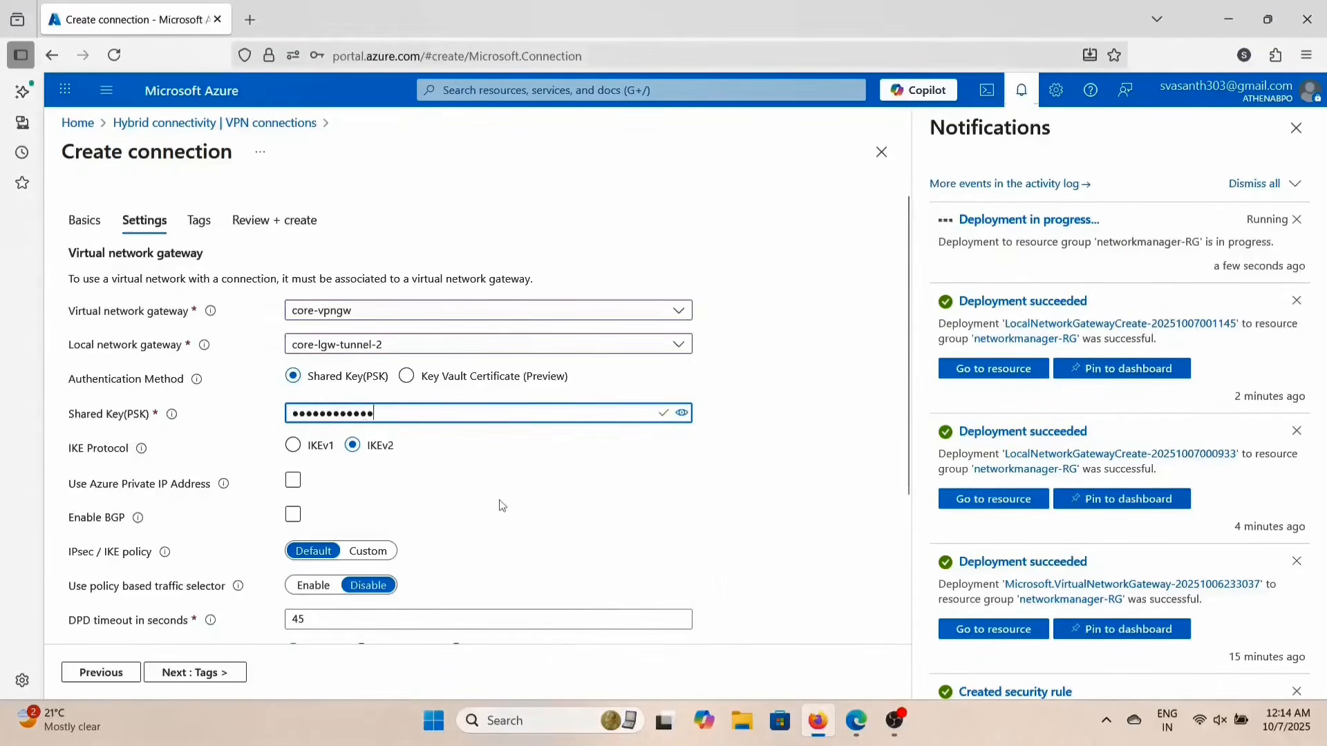
scroll(502, 506, down, 1)
scroll(502, 506, down, 1)
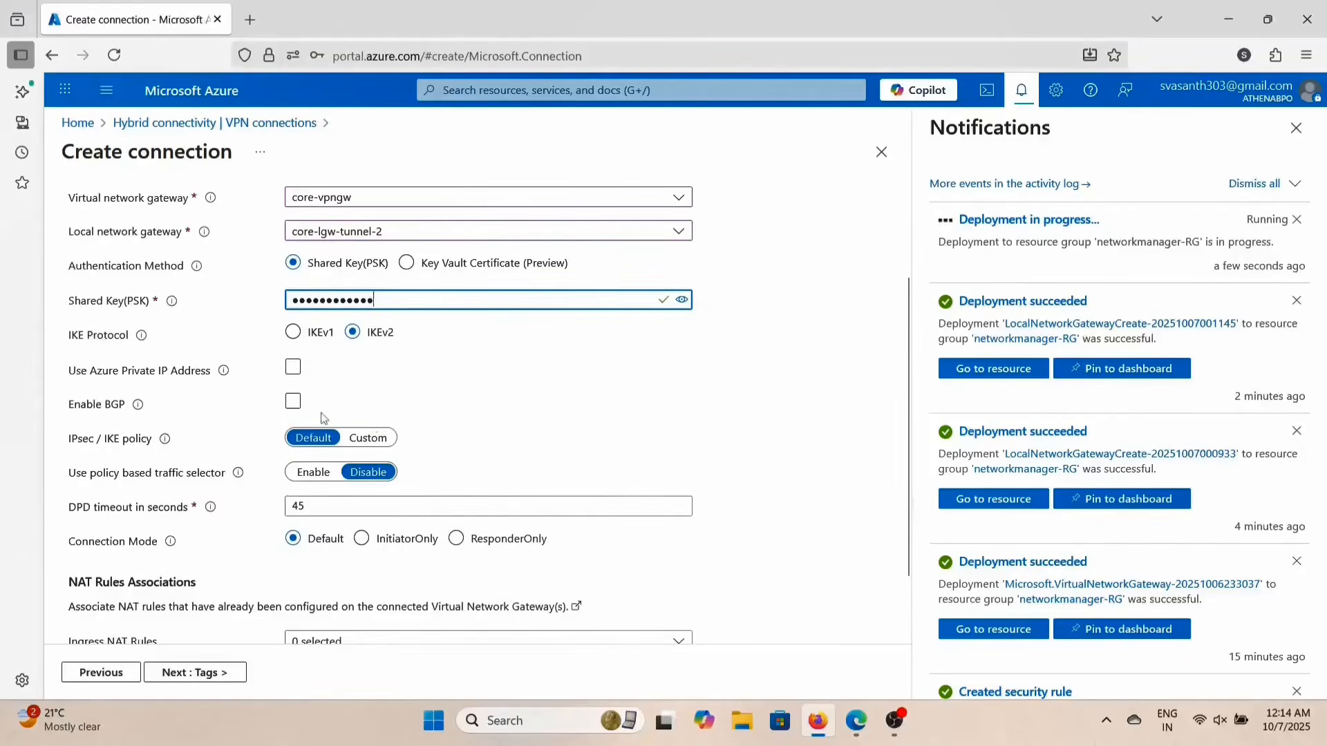
Enable BGP with custom BGP addresses on the second connection, and create the connection.
click(293, 402)
click(293, 436)
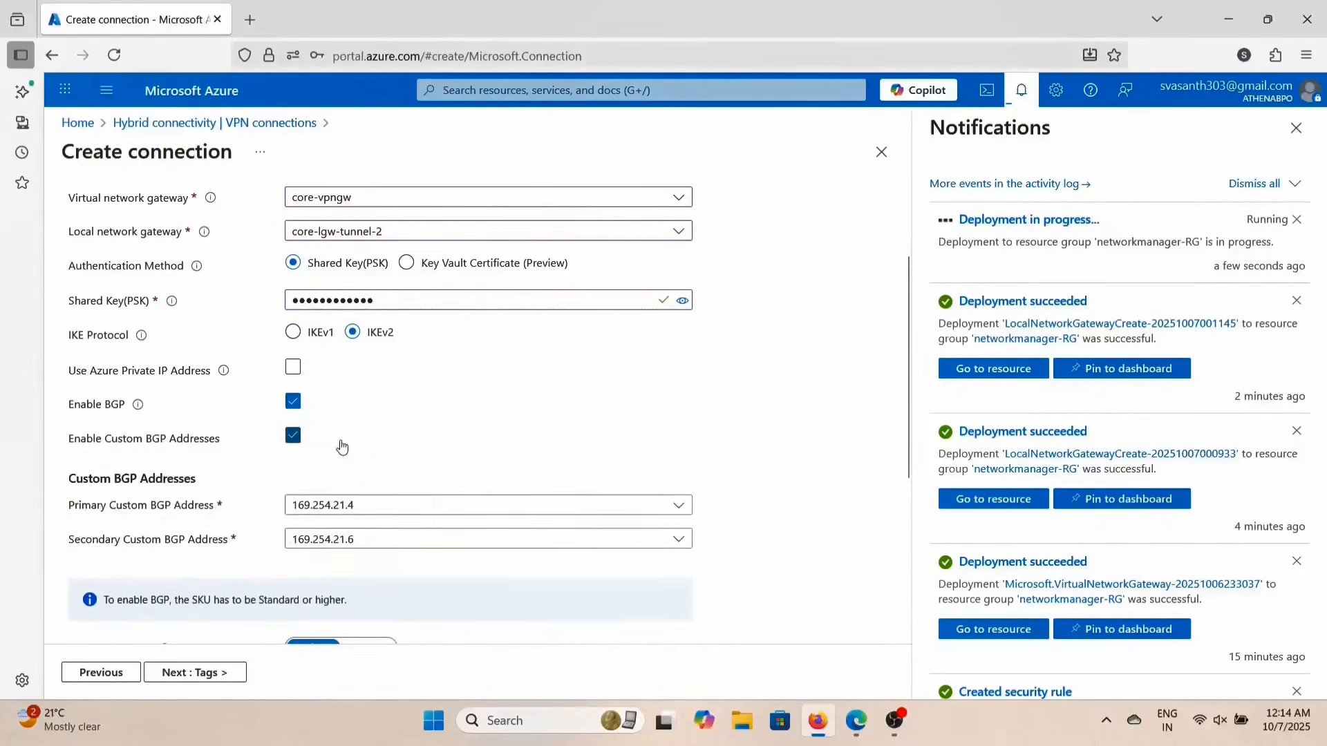
scroll(341, 444, down, 4)
scroll(341, 442, down, 1)
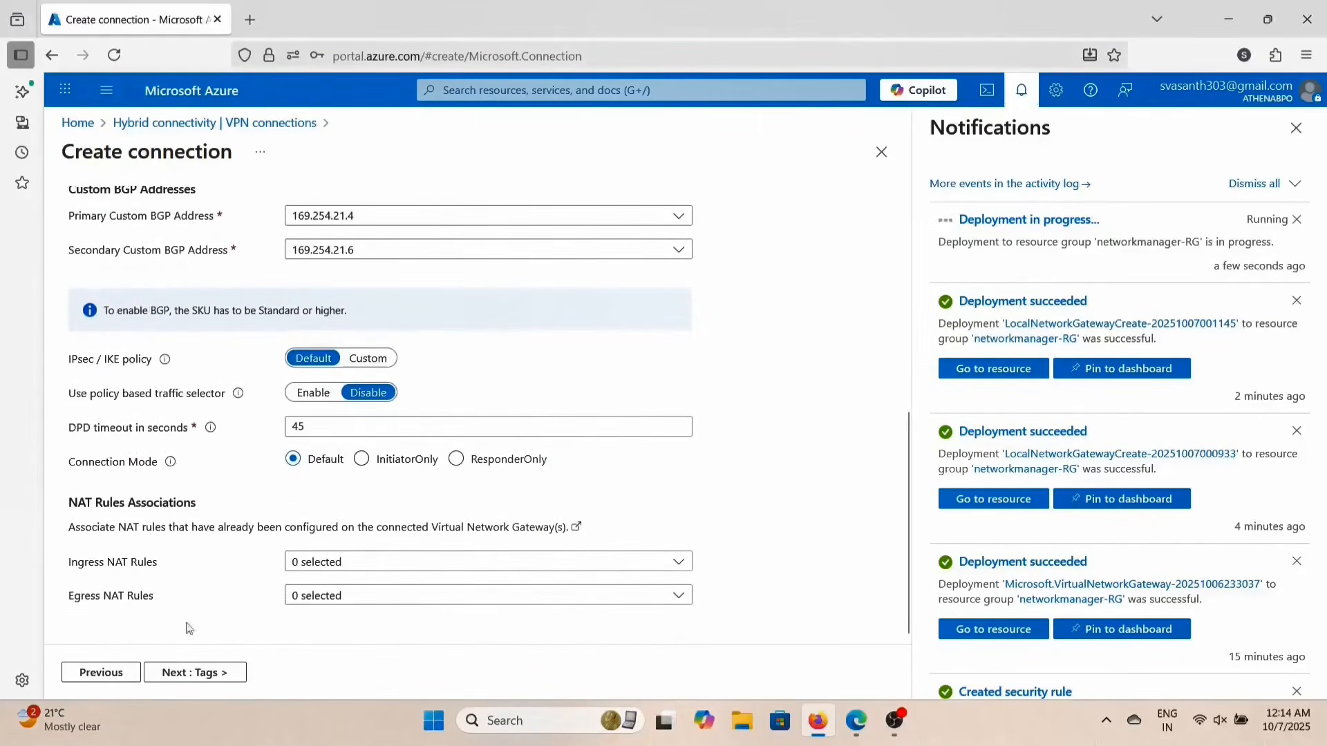
click(168, 674)
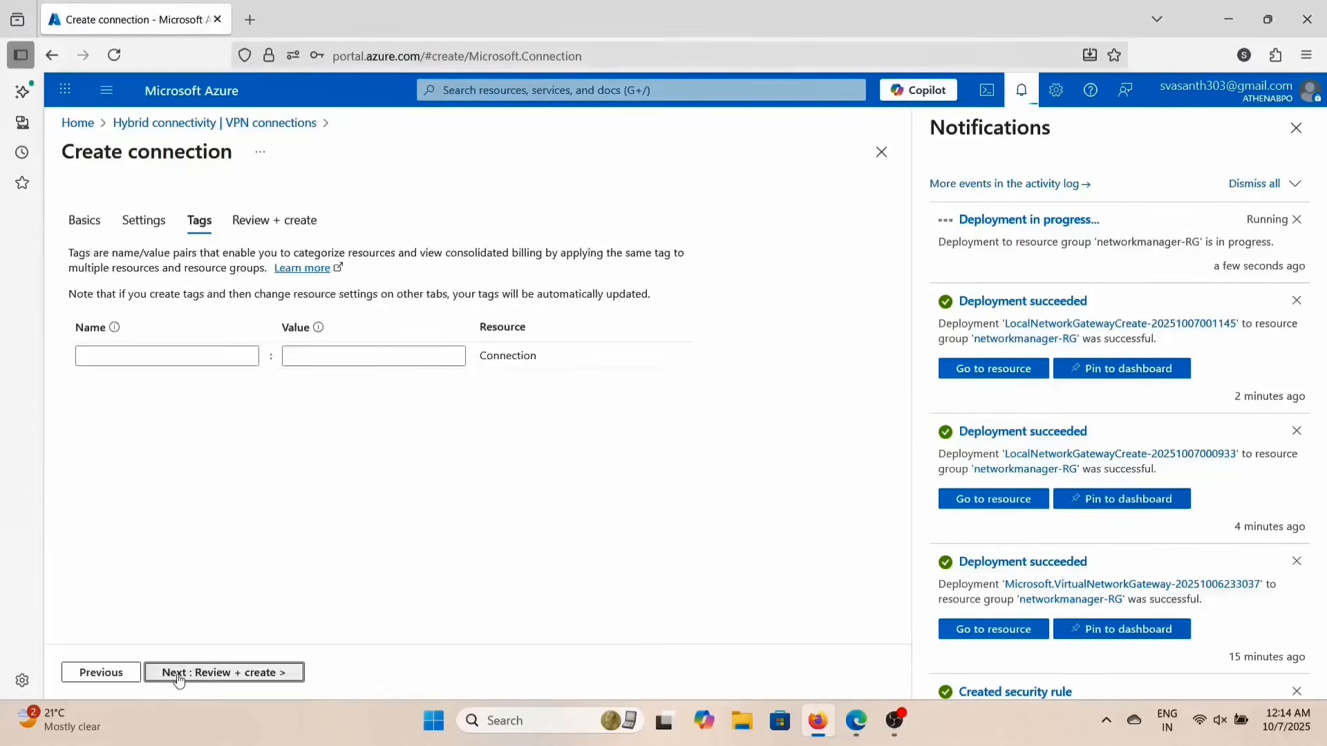
click(171, 673)
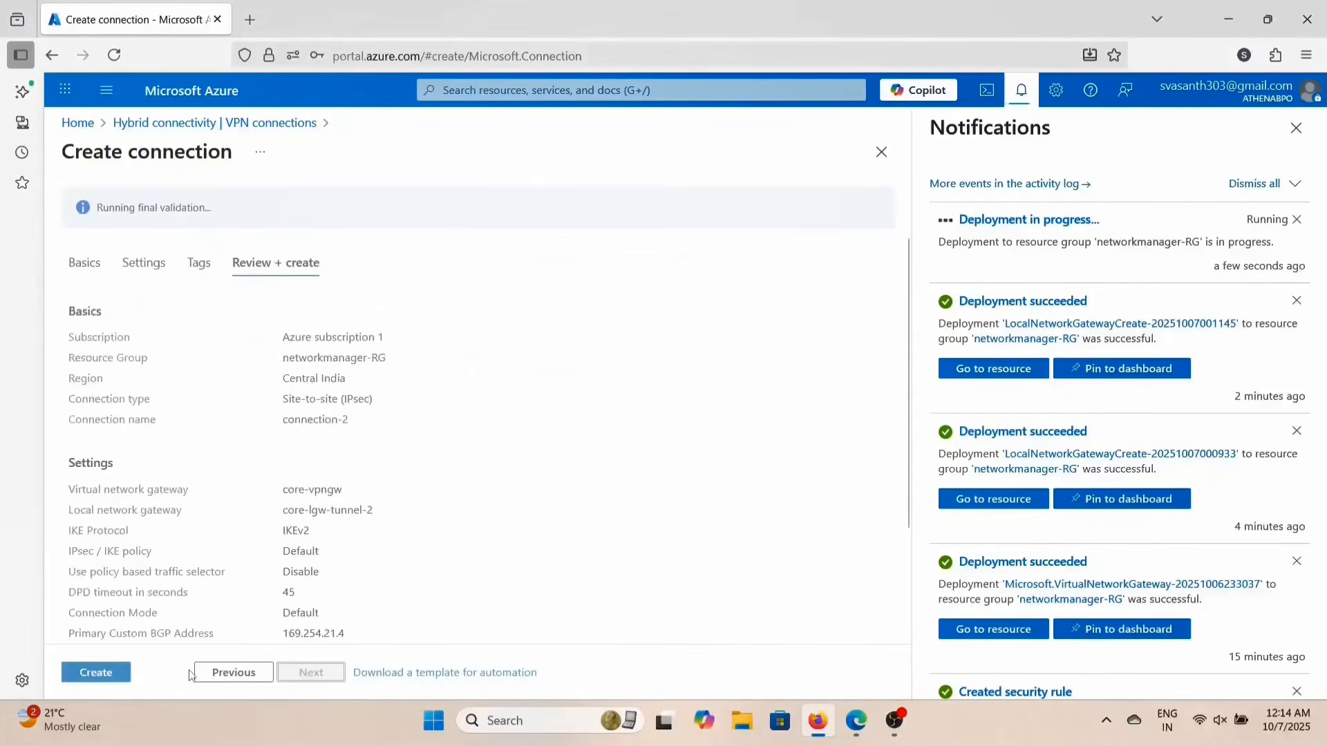
click(98, 677)
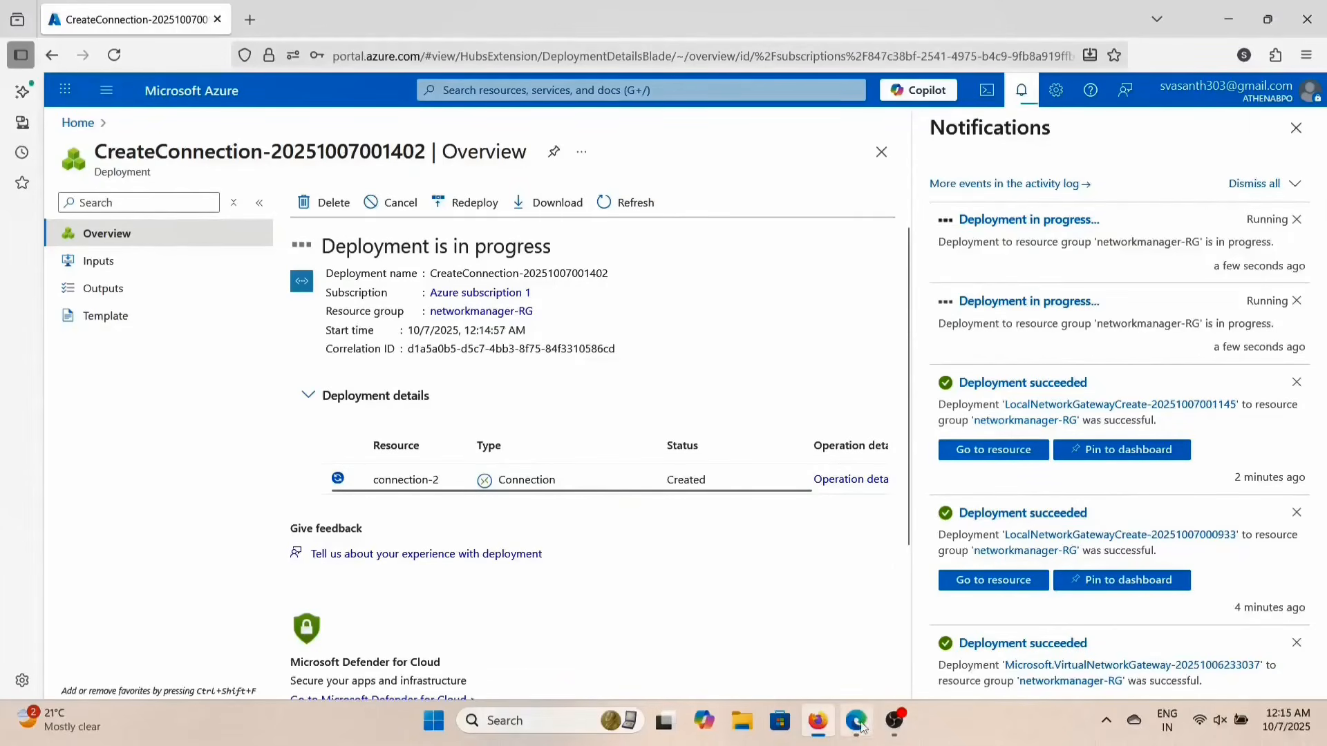
Open the configuration of the VPN gateway core-vpngw and show its public IP and BGP peer addresses.
mouse_move(862, 726)
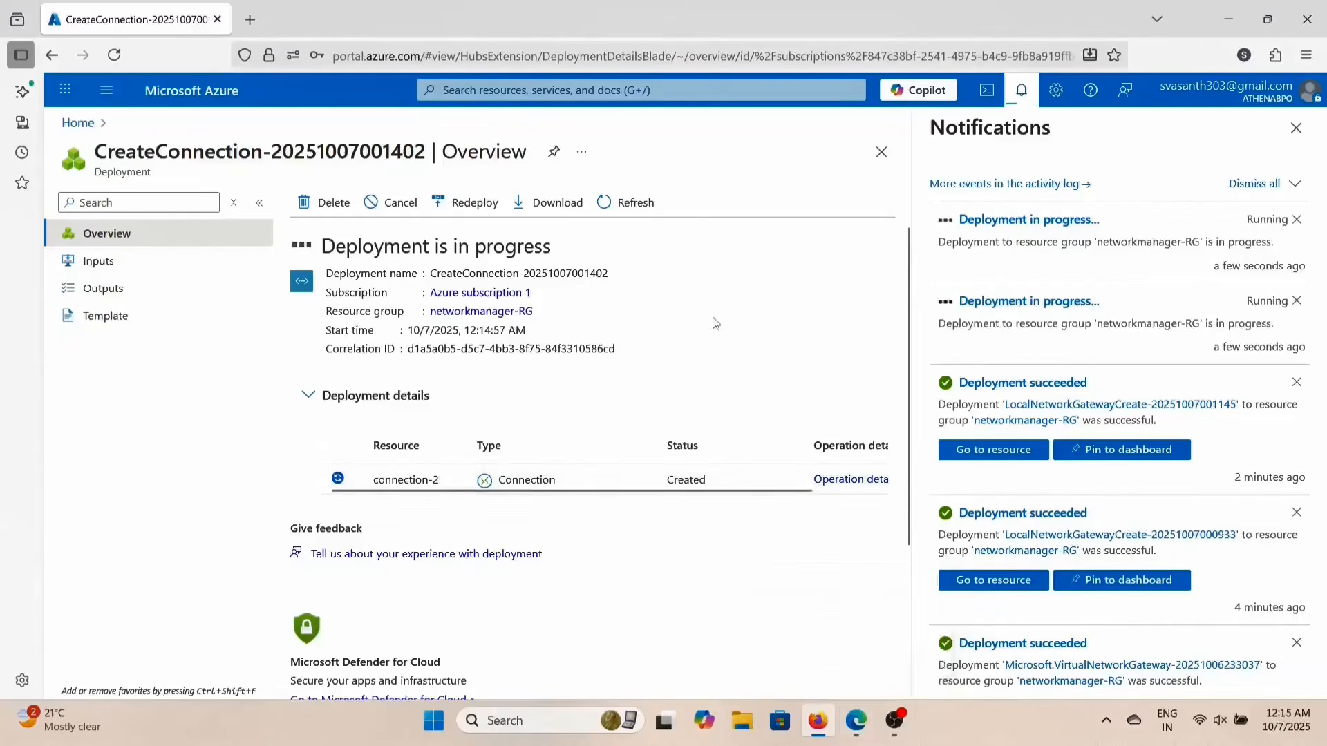
click(569, 90)
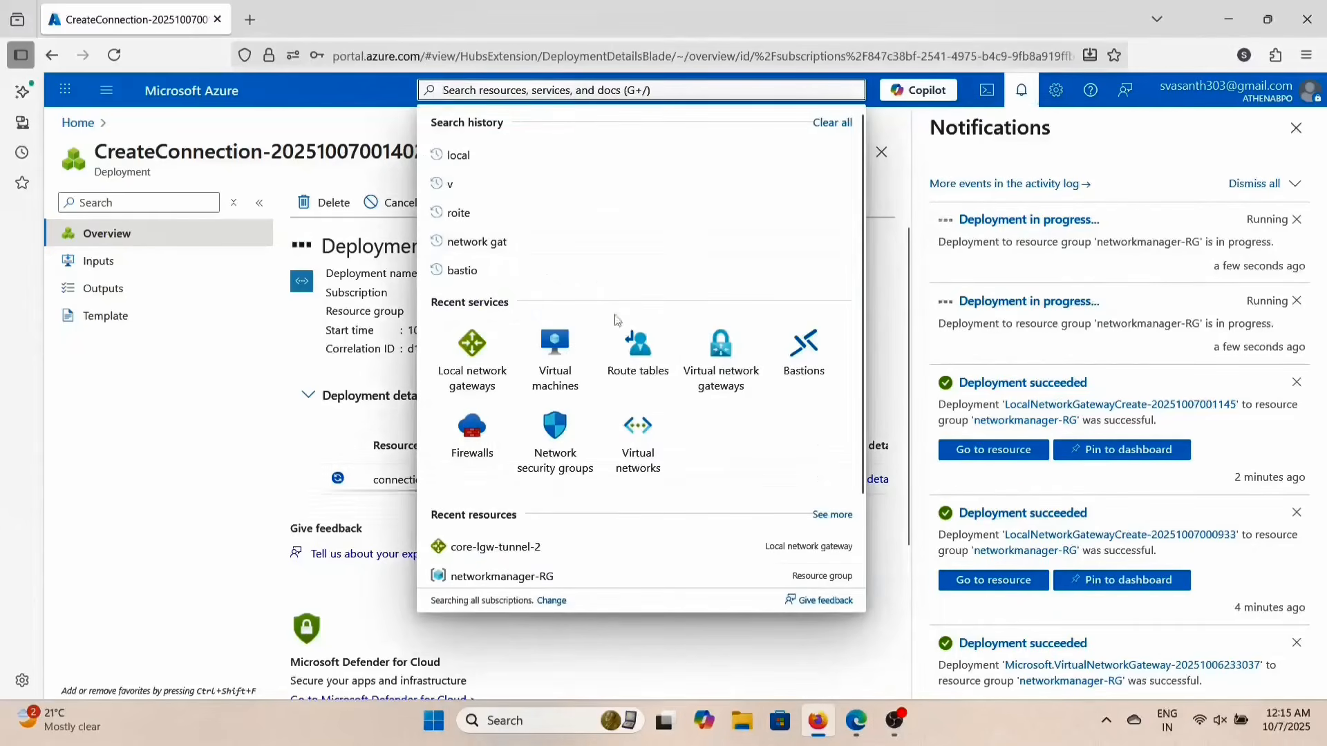
click(715, 361)
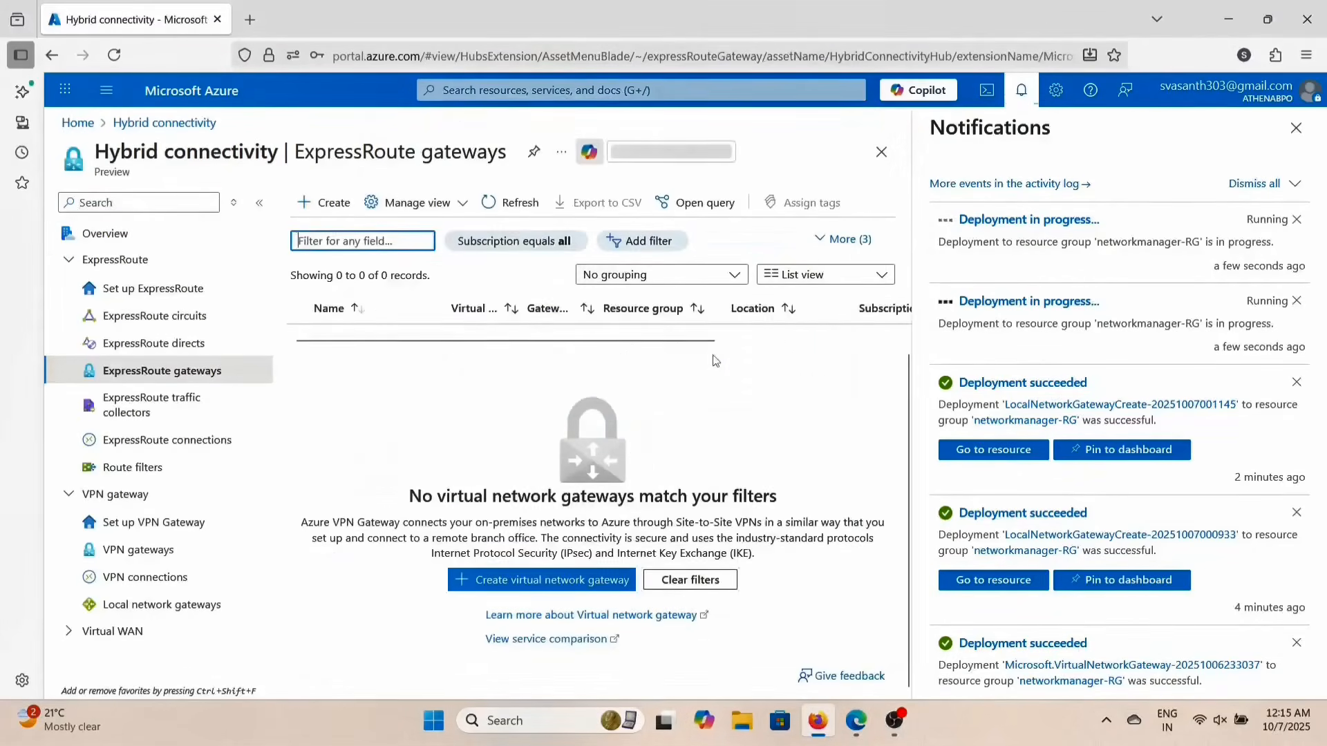
click(142, 549)
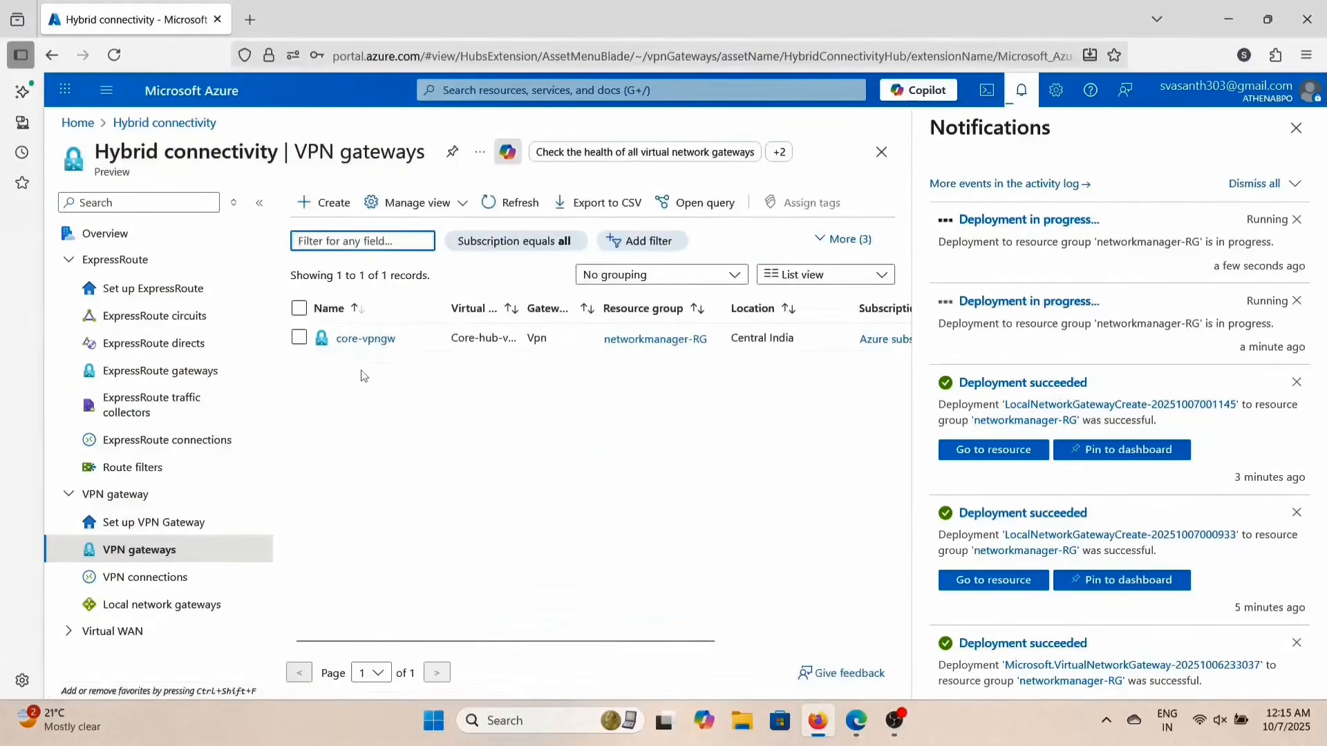
click(365, 338)
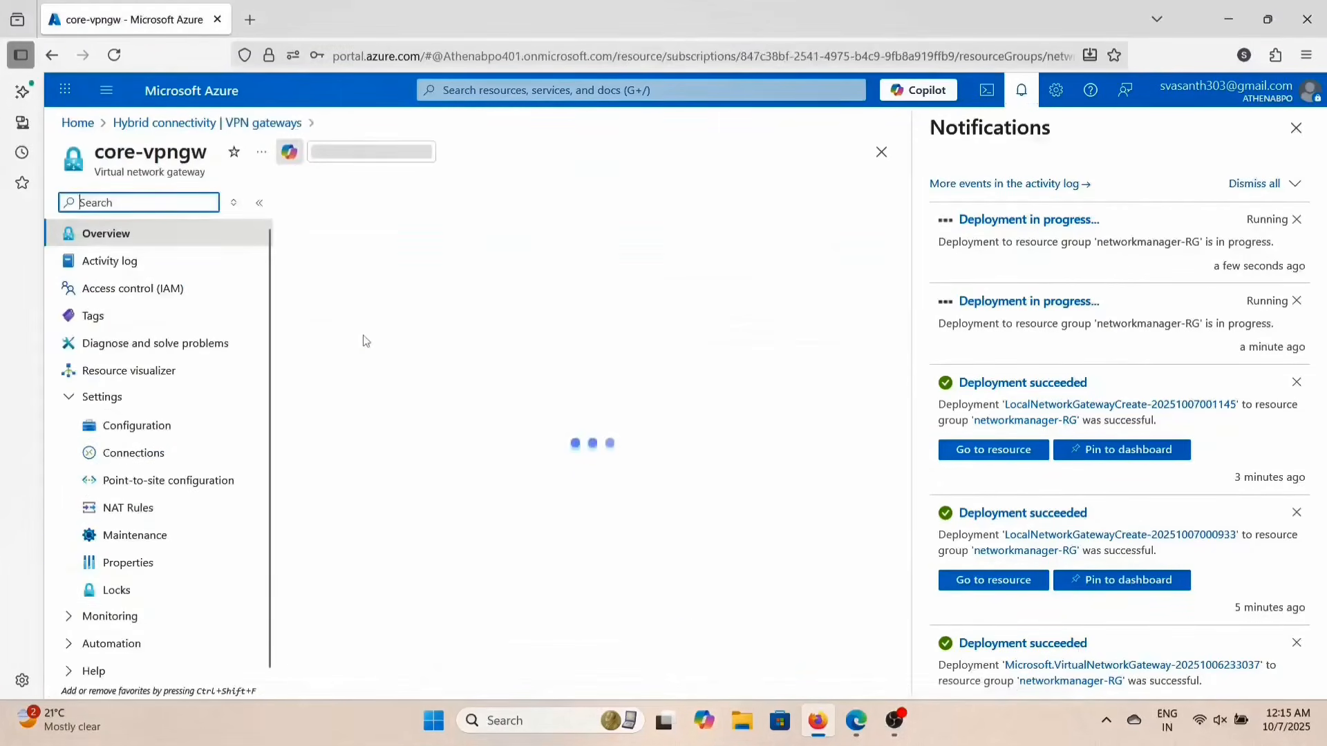
click(179, 420)
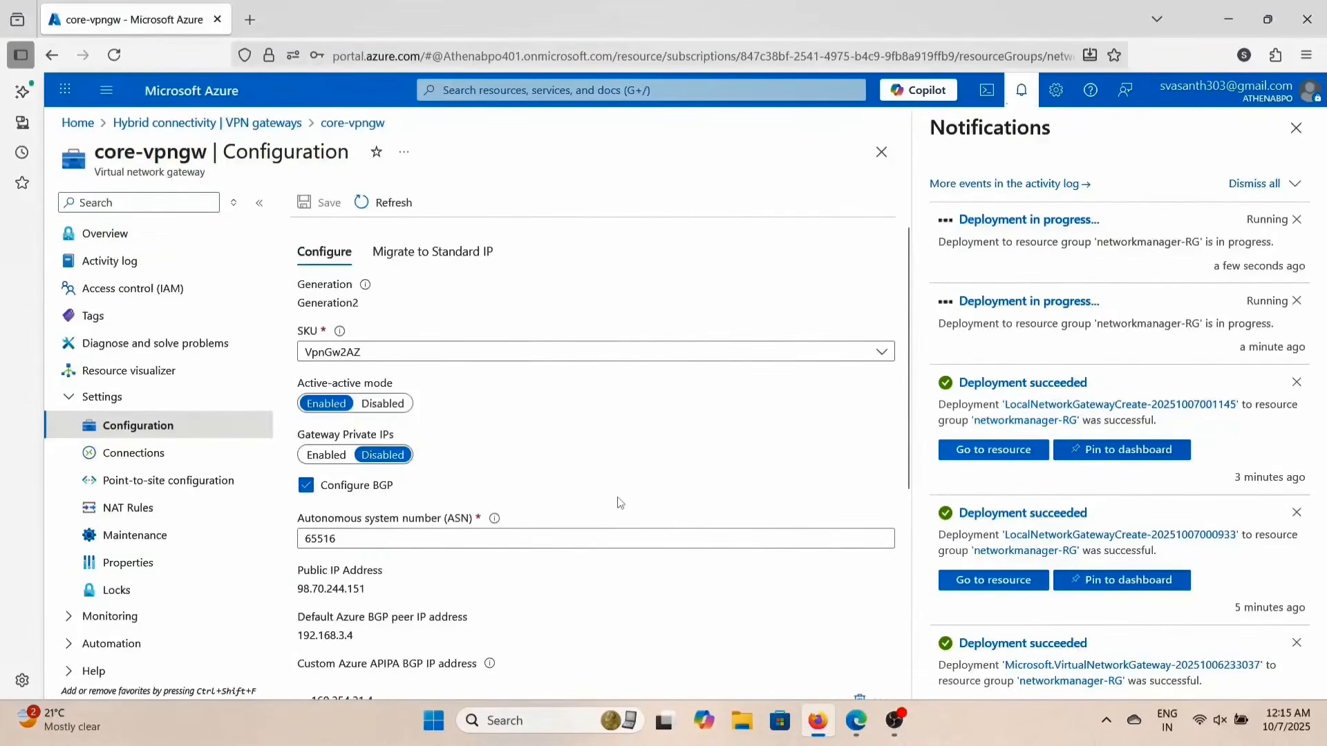
scroll(620, 502, down, 3)
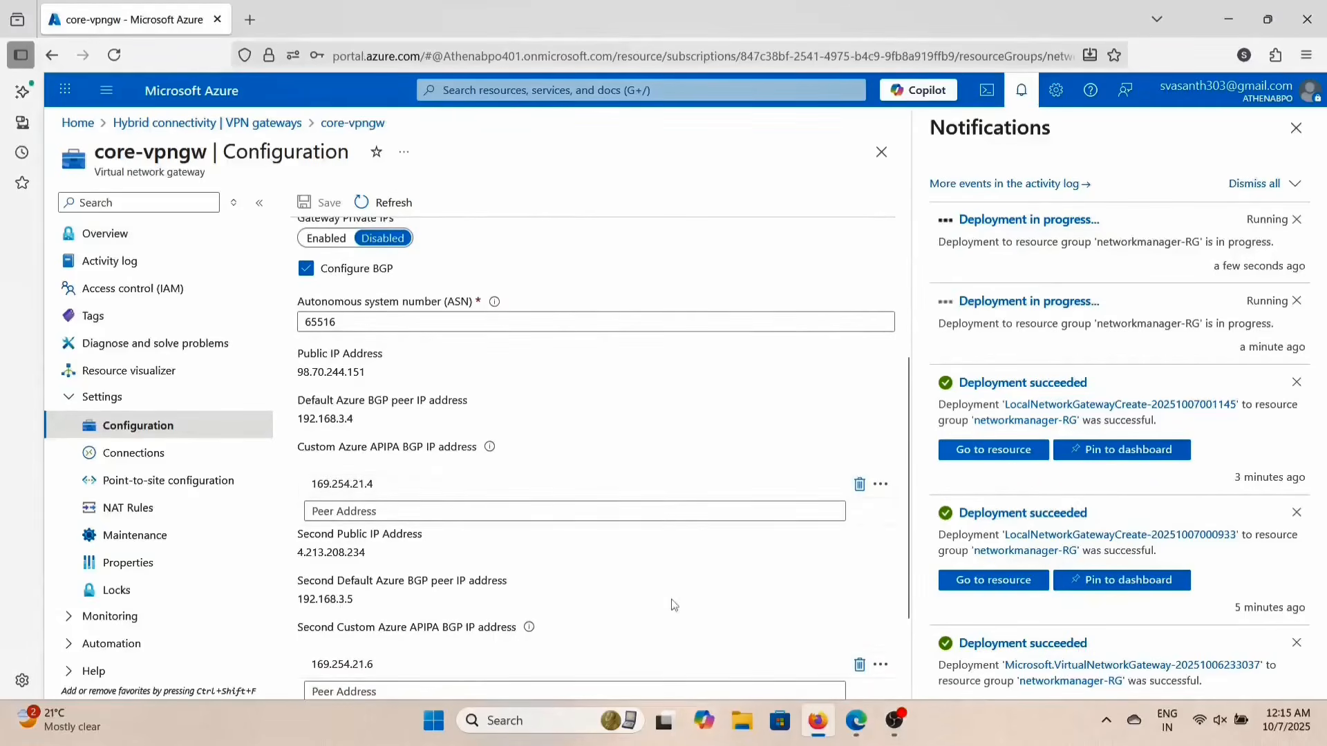
Switch to the on-premises Azure portal in Edge and start creating a local network gateway.
click(855, 733)
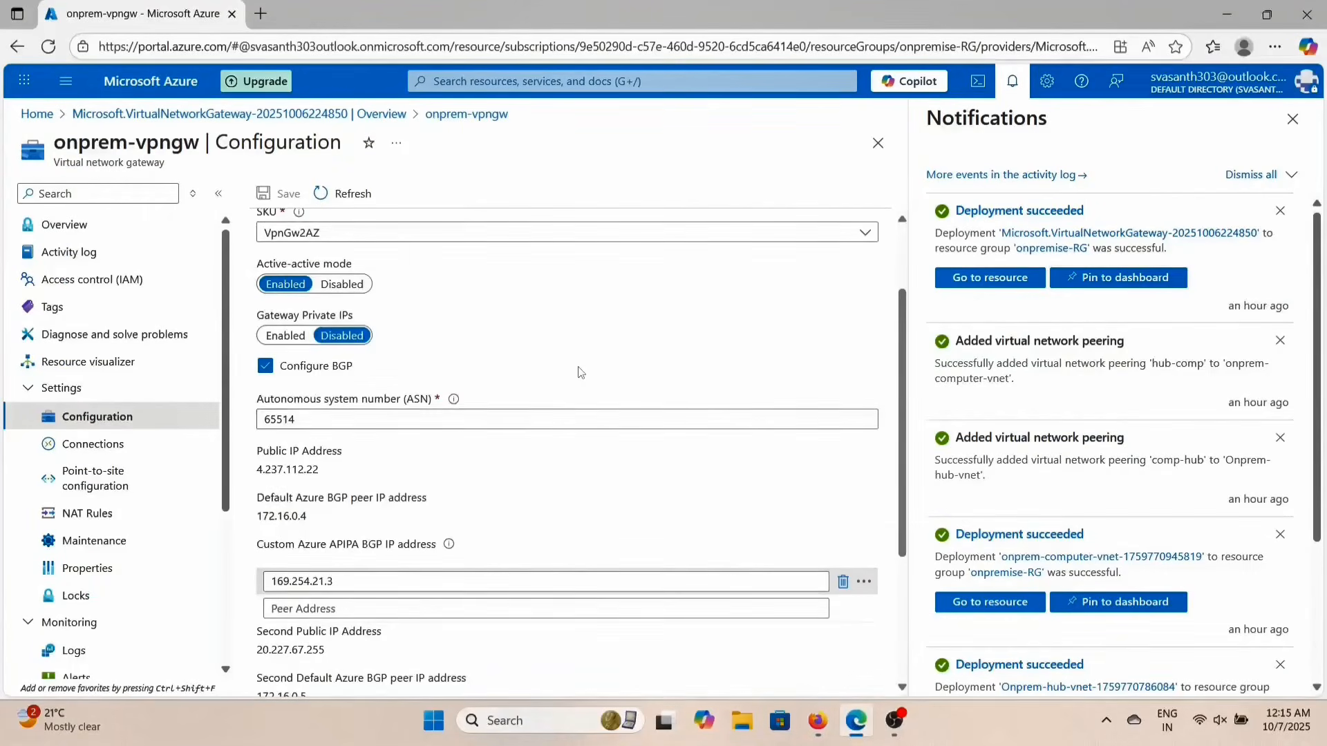
scroll(580, 371, up, 2)
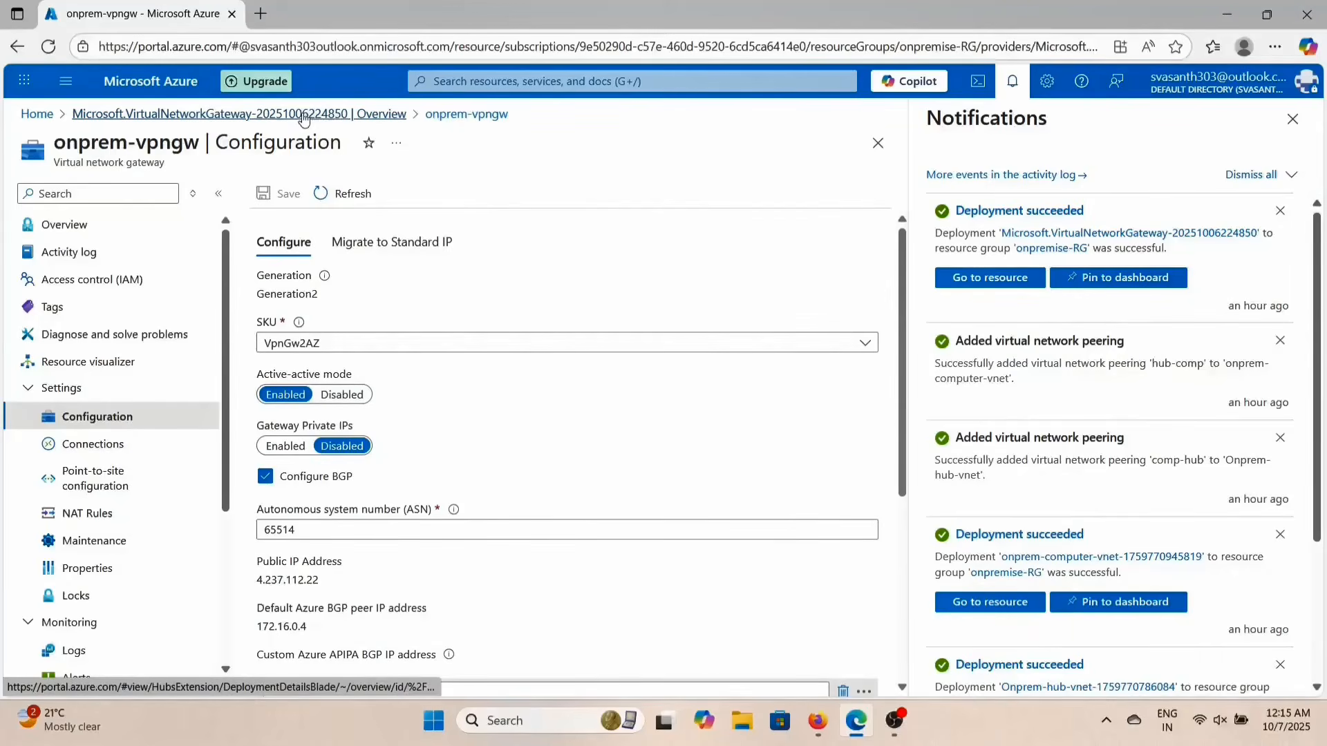
click(483, 82)
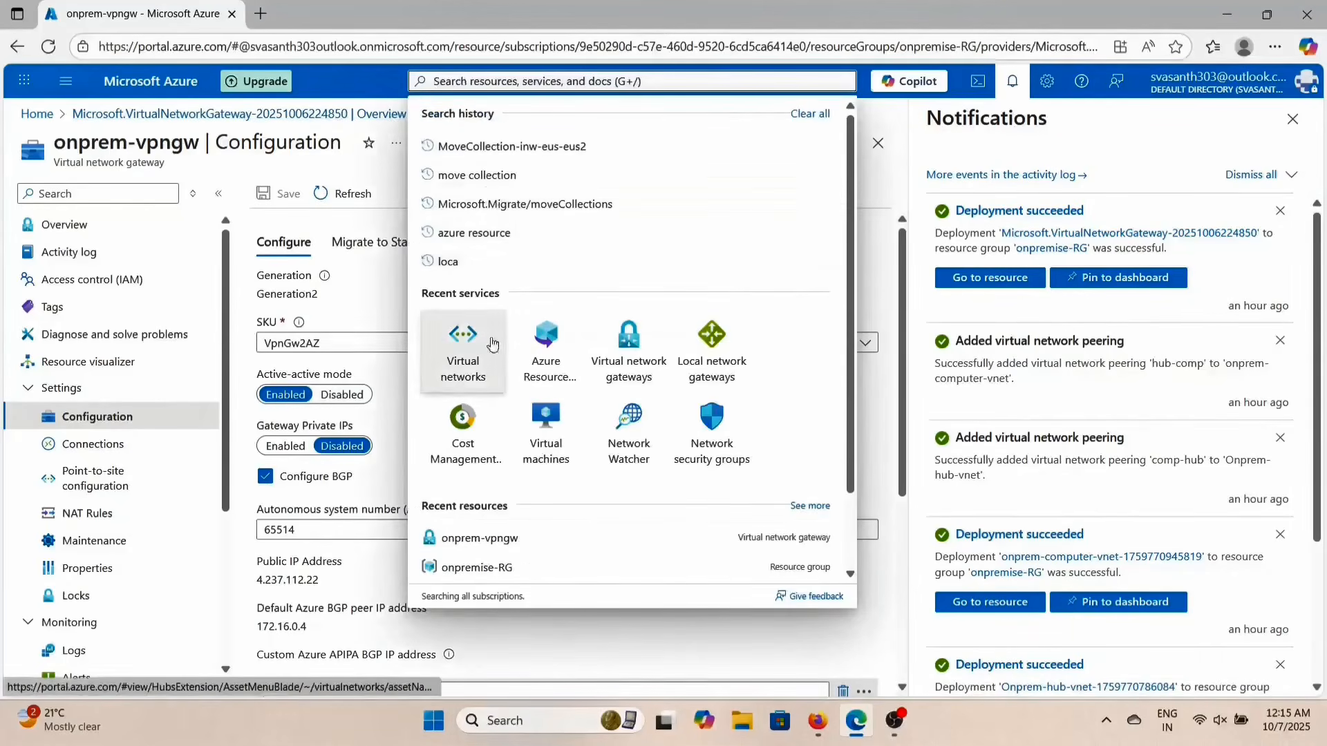
click(712, 346)
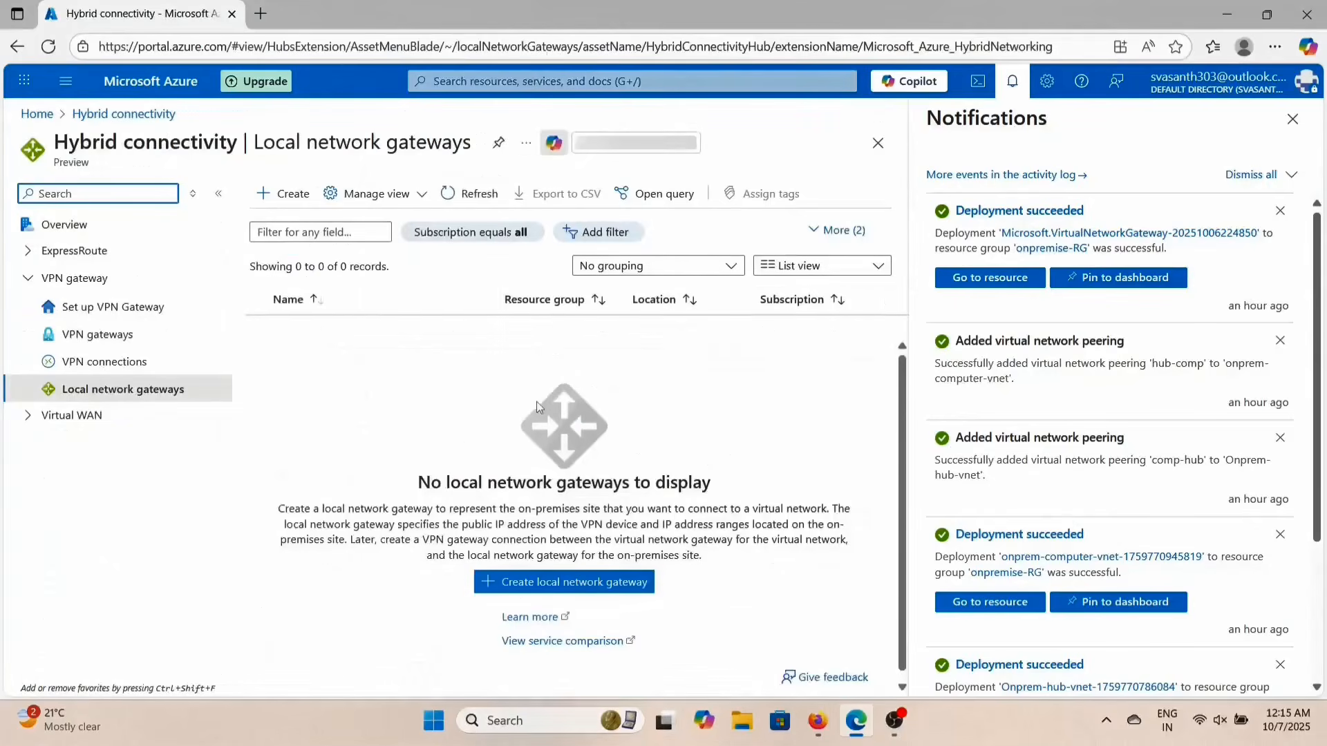
click(283, 199)
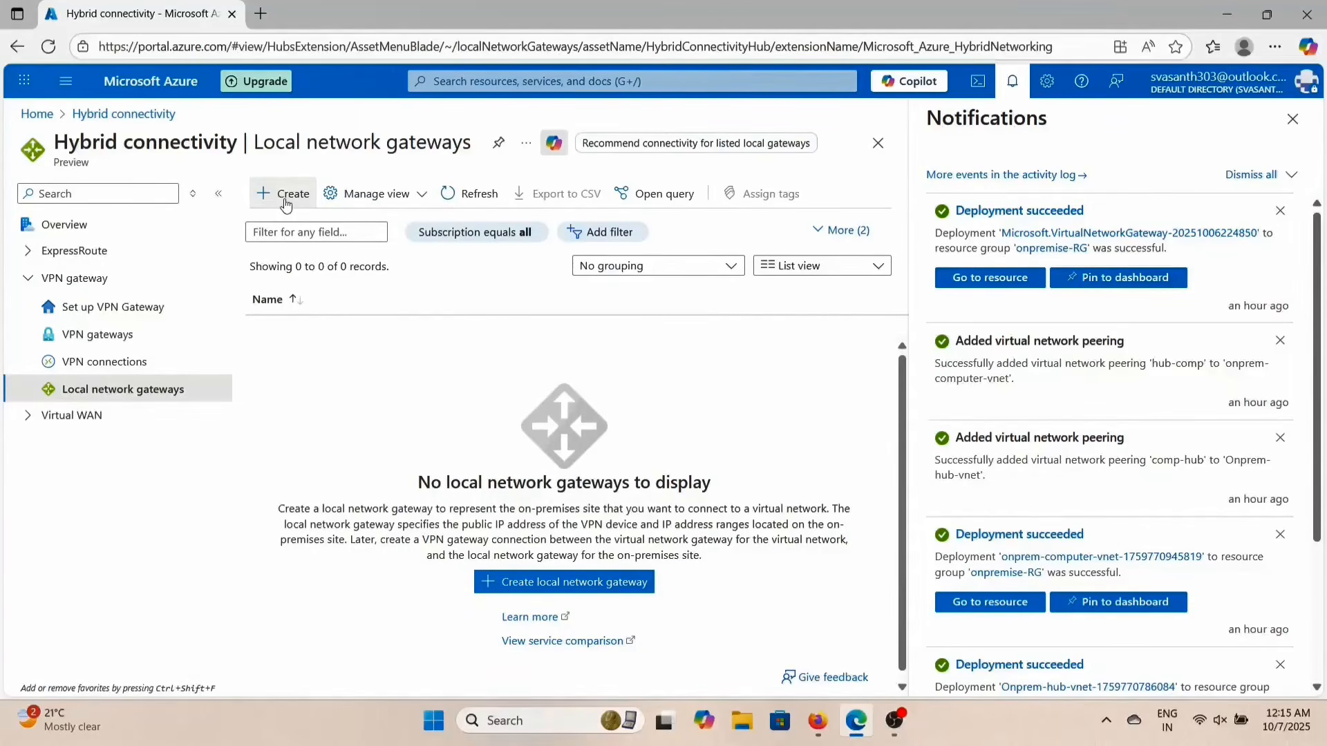
click(286, 204)
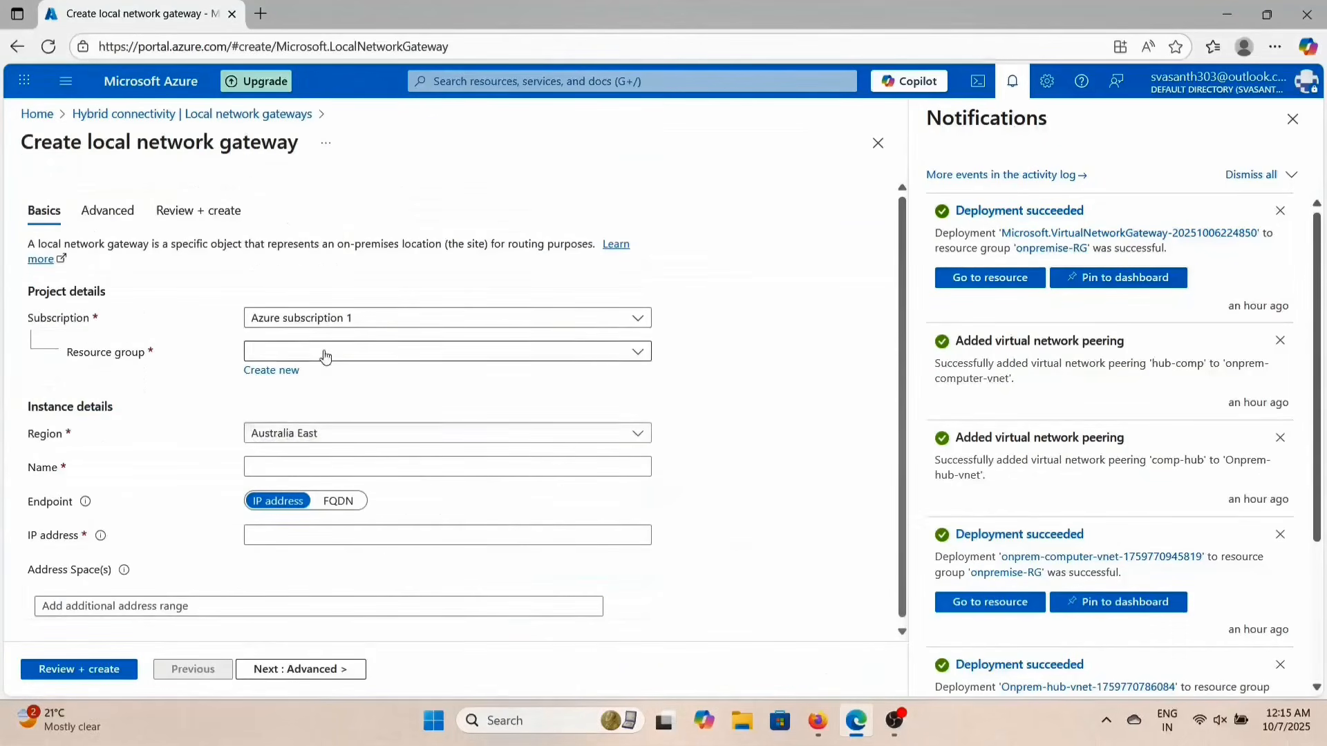
Set the local network gateway's resource group to onpremise-RG and name it onprem-lgw-tunnel1.
click(324, 356)
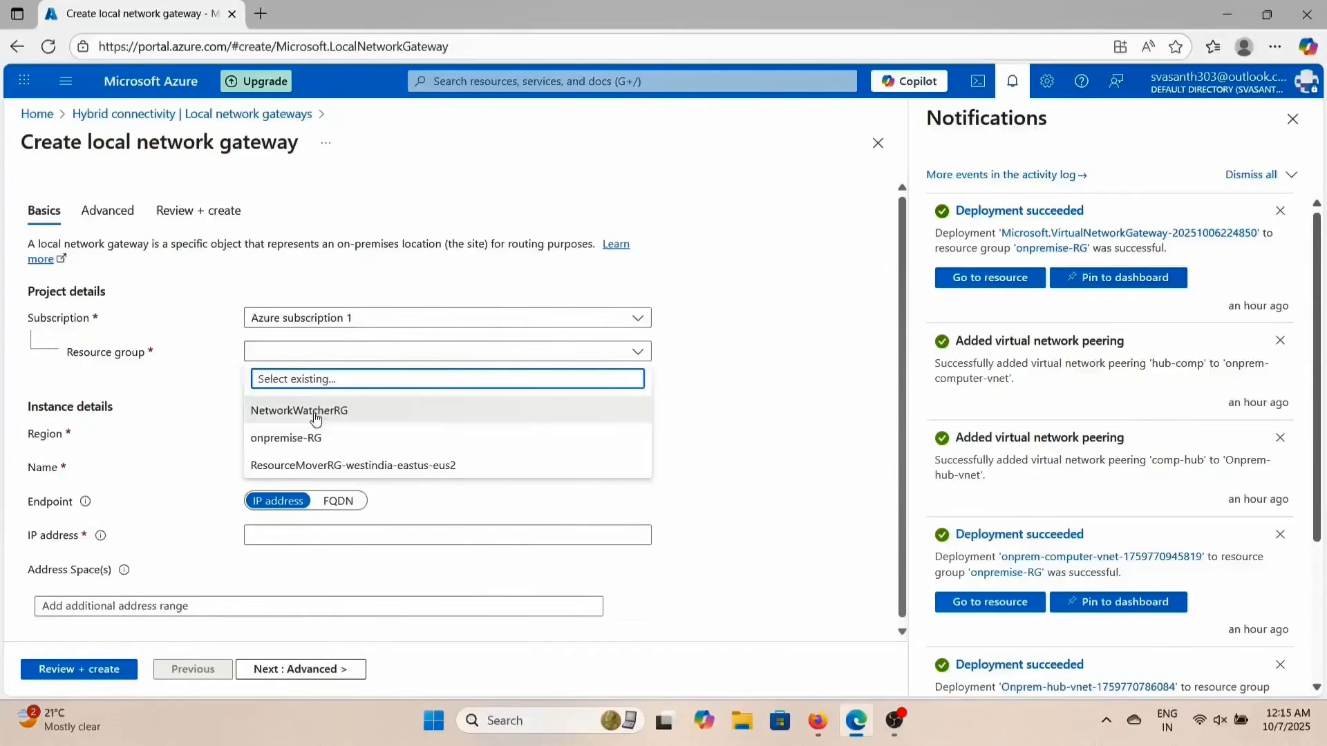
click(304, 438)
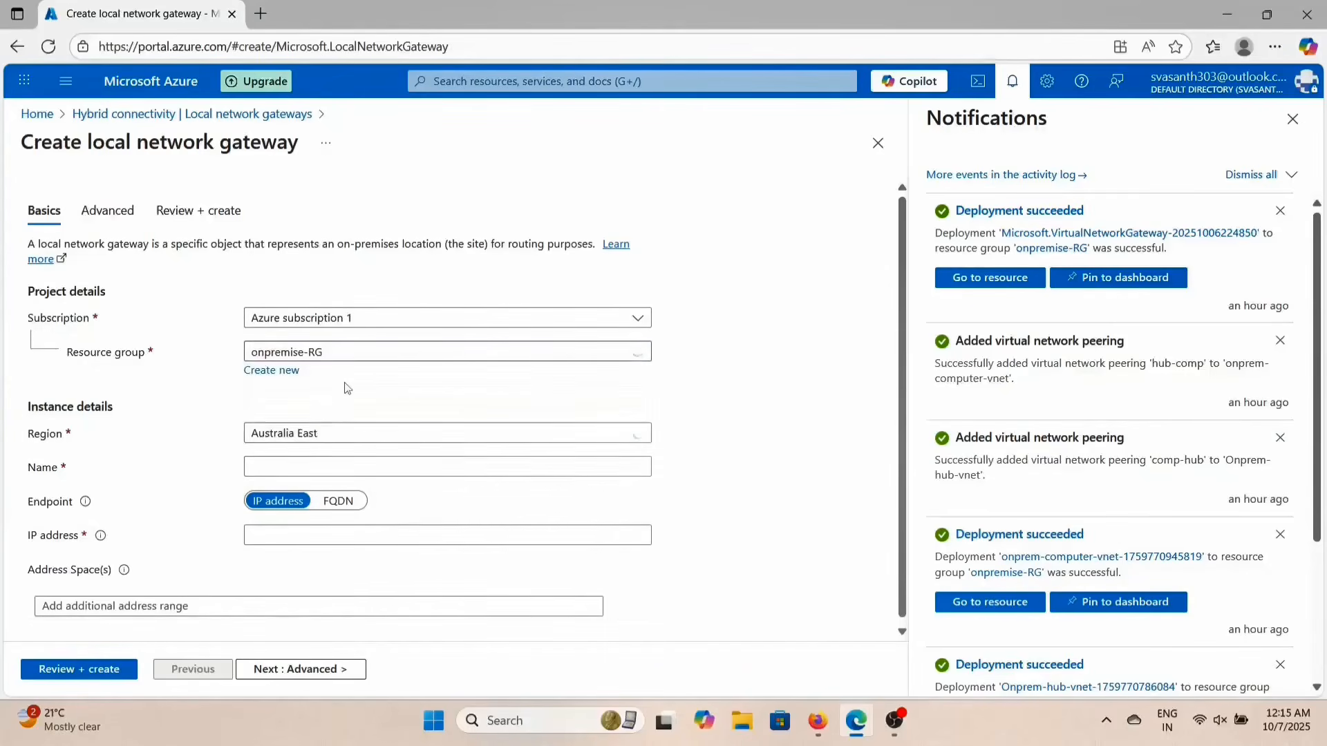
click(346, 459)
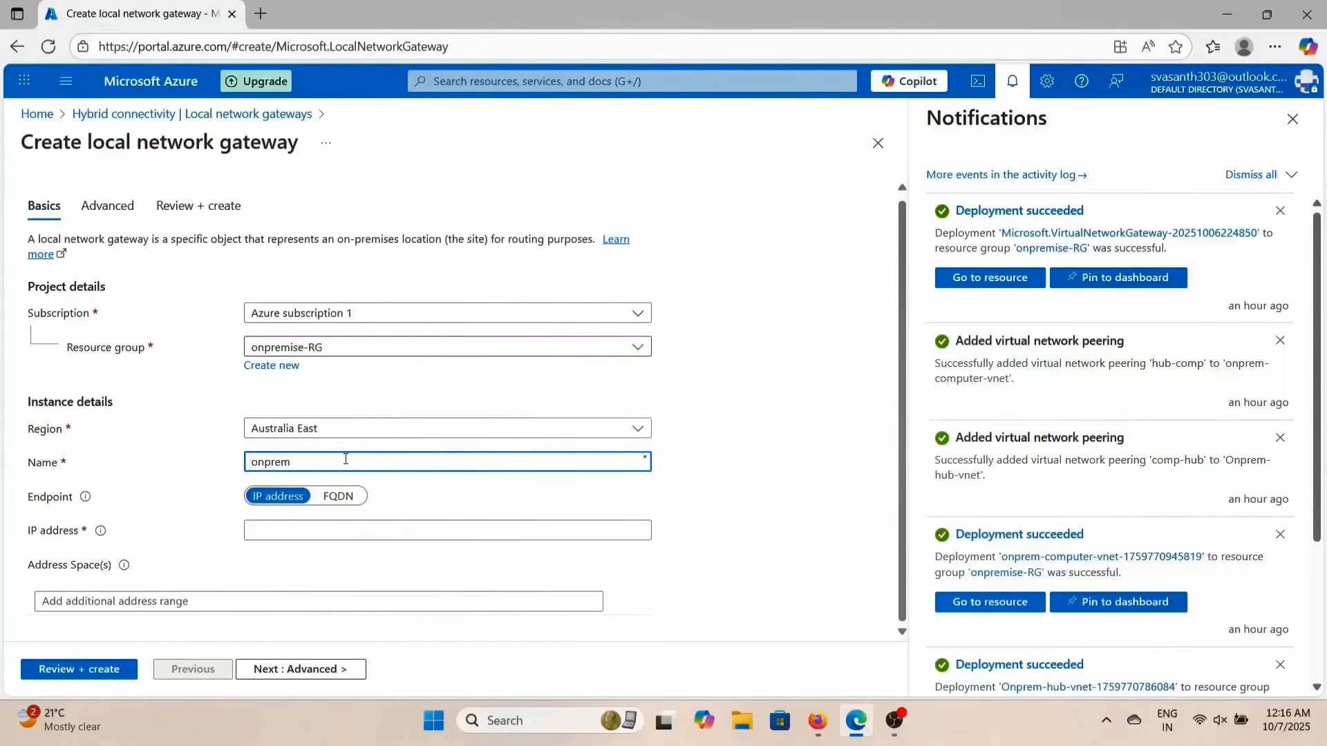
text(onprem-lgw-)
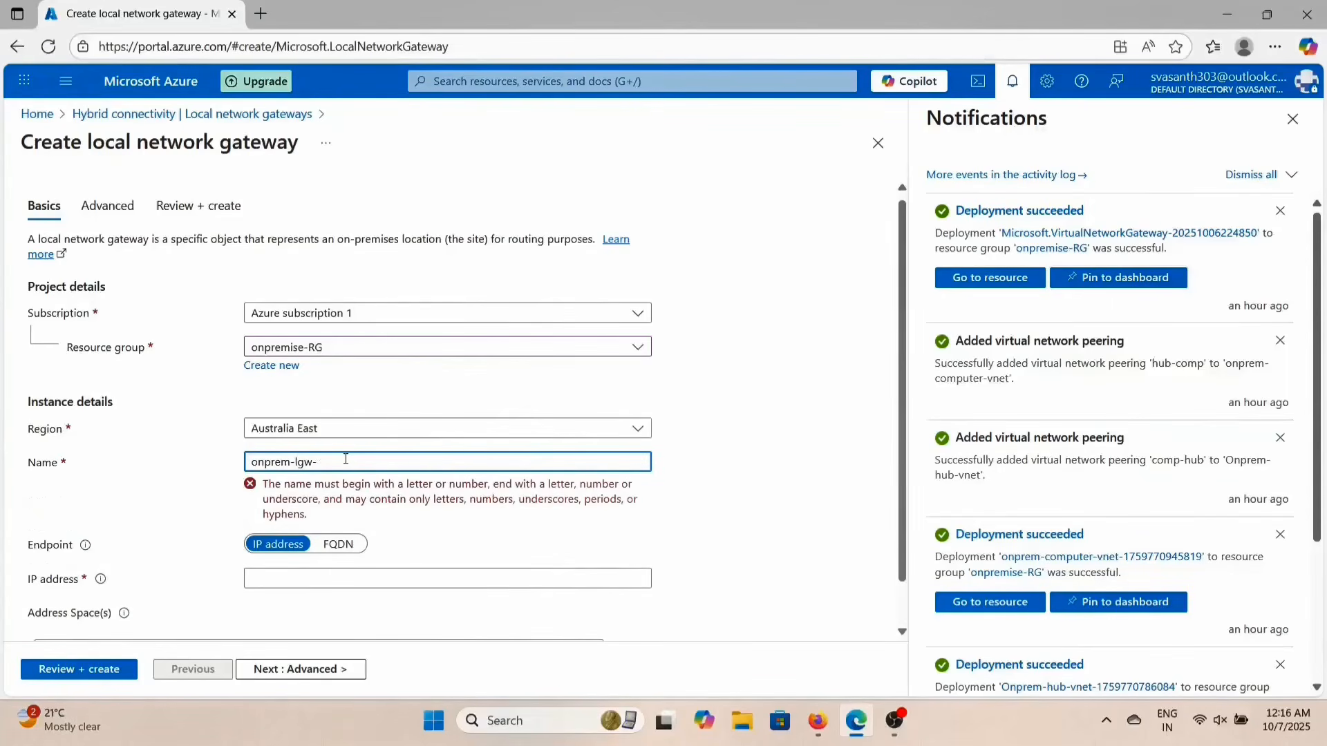
text(tunnel1)
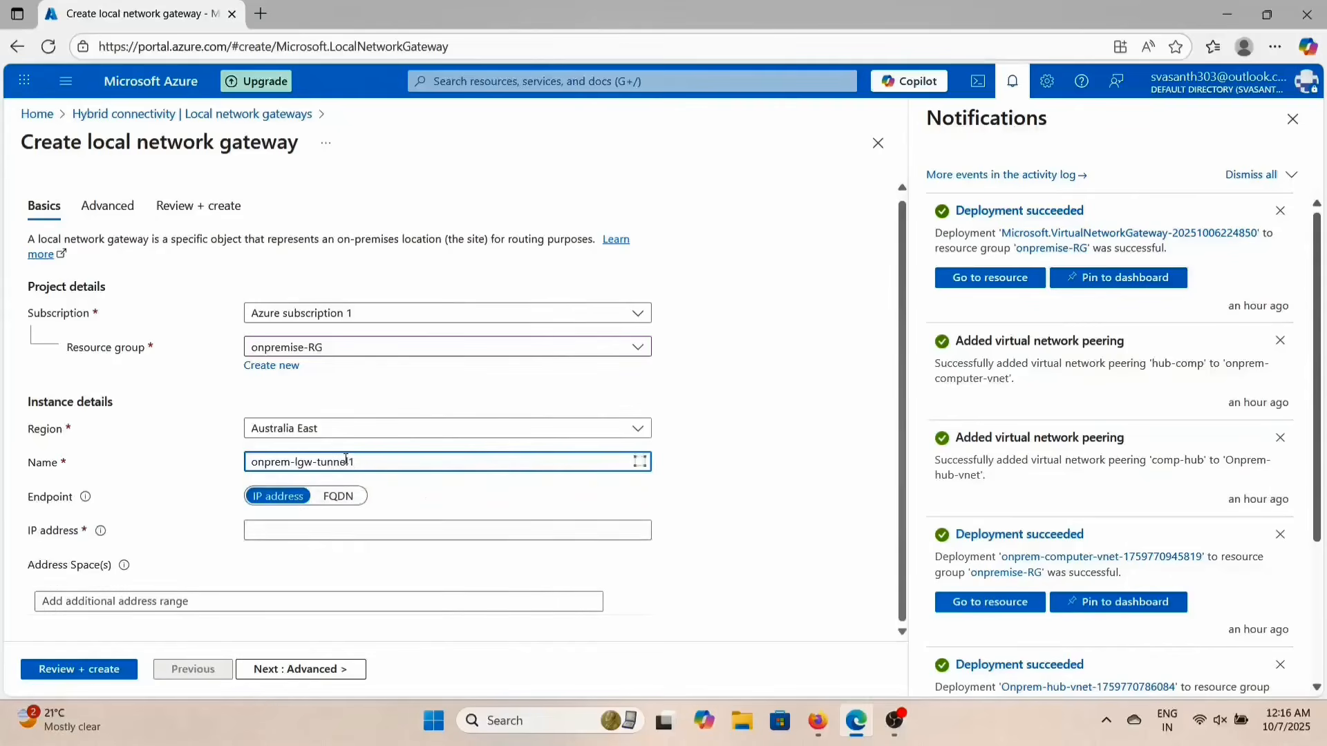
Copy core-vpngw's first public IP address, 98.70.244.151, from the Firefox portal into onprem-lgw-tunnel1's IP address in Edge.
click(364, 531)
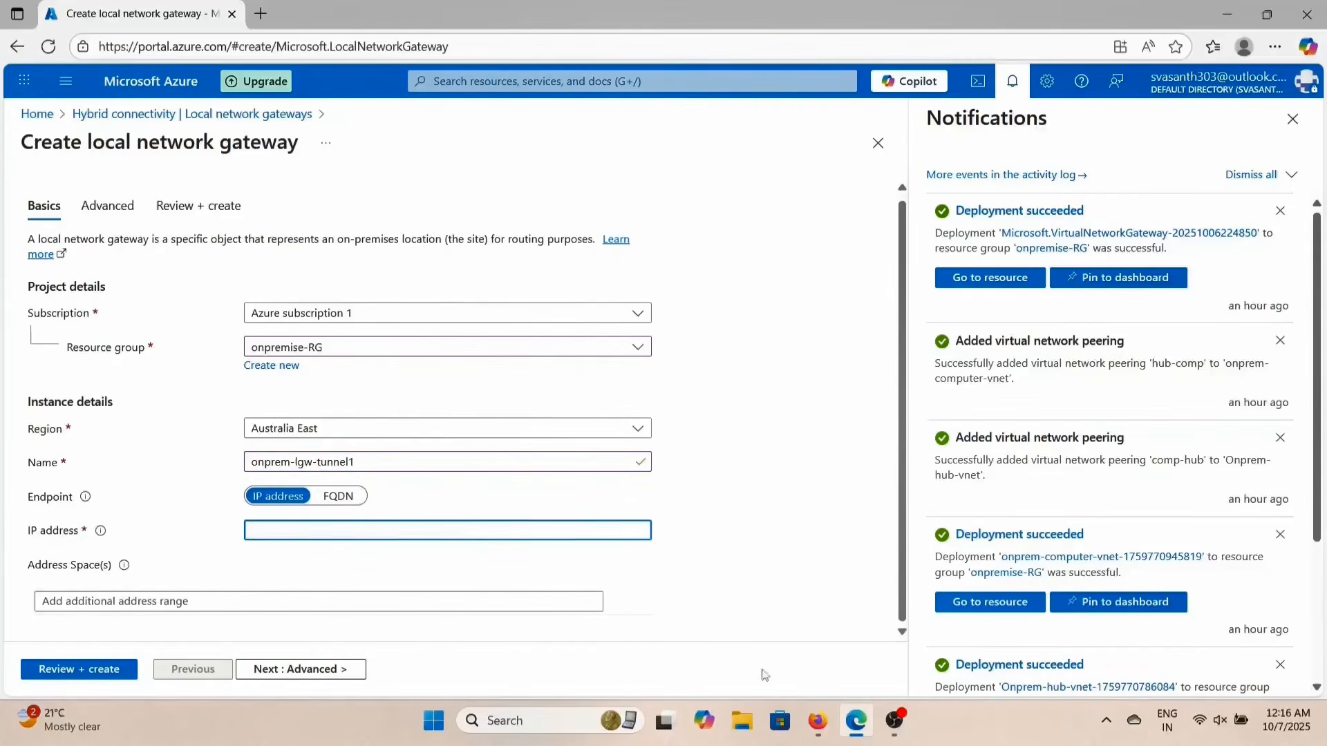
click(817, 721)
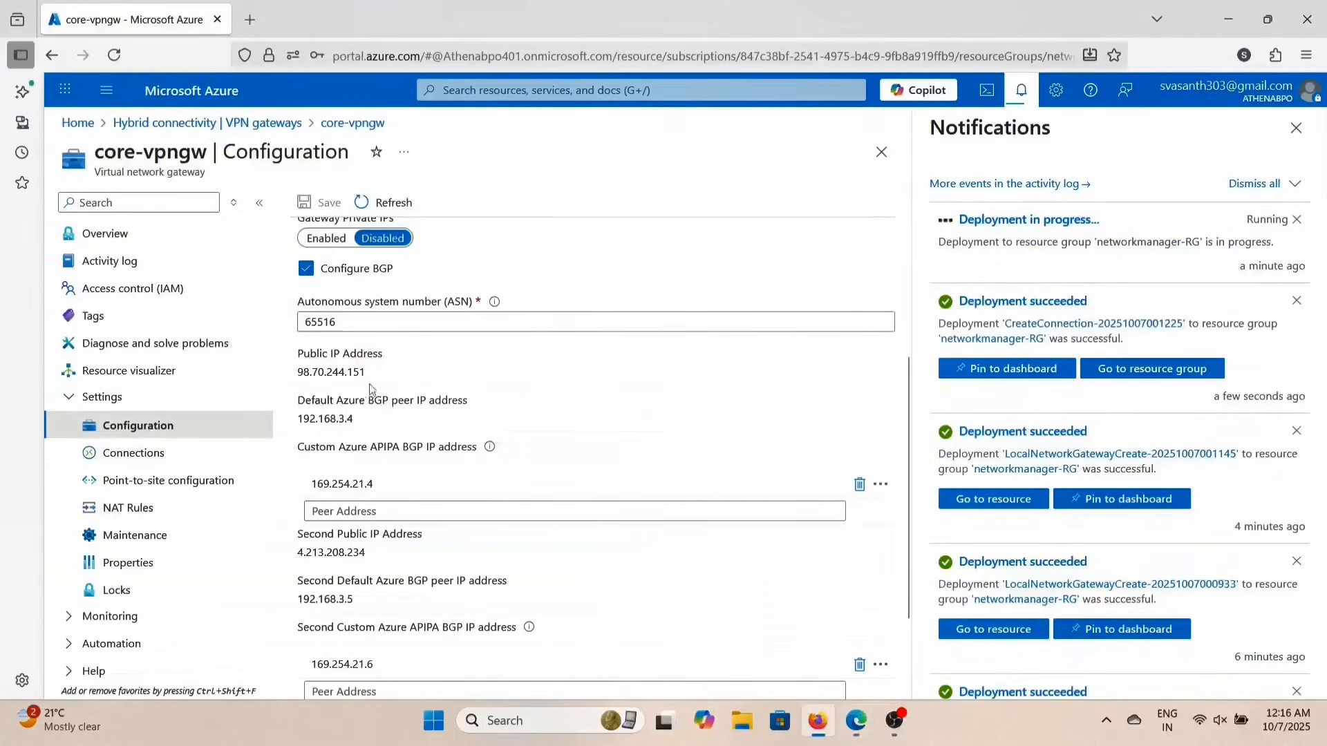
drag(365, 373, 299, 378)
key(ctrl+c)
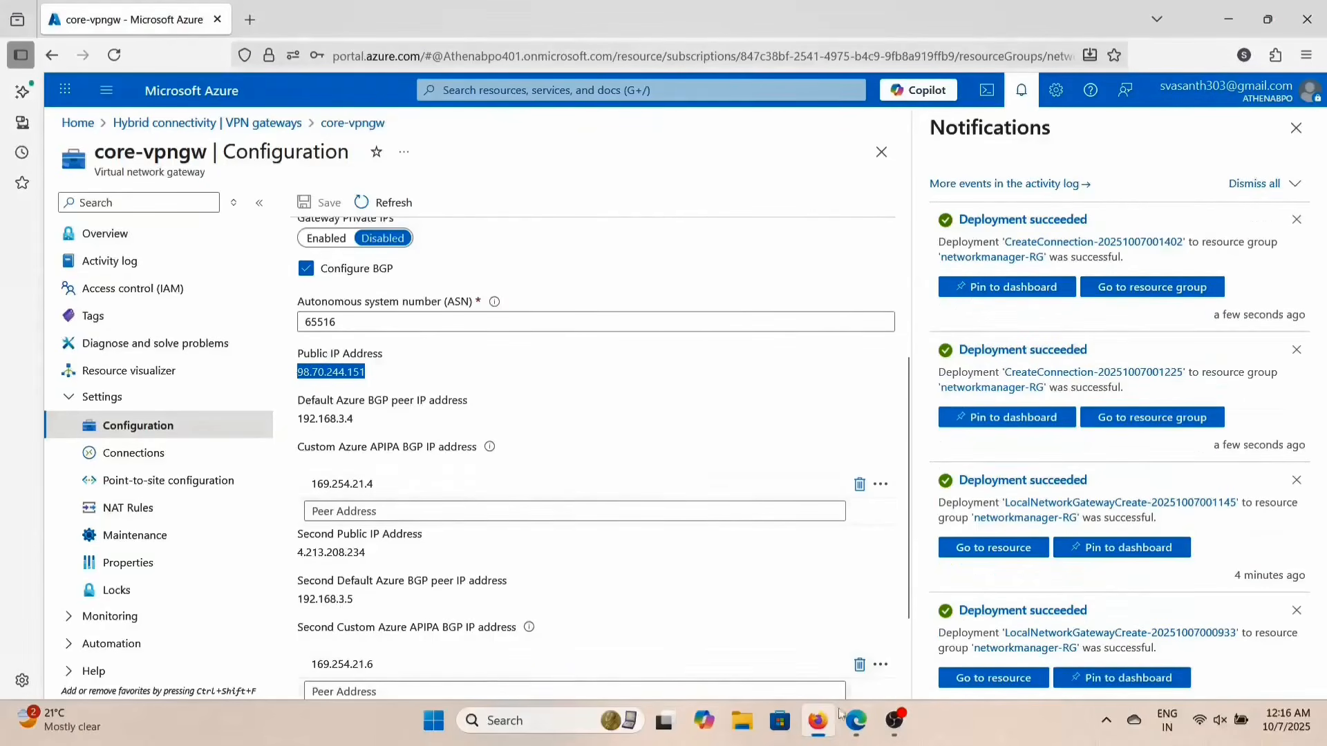
mouse_move(856, 721)
click(855, 646)
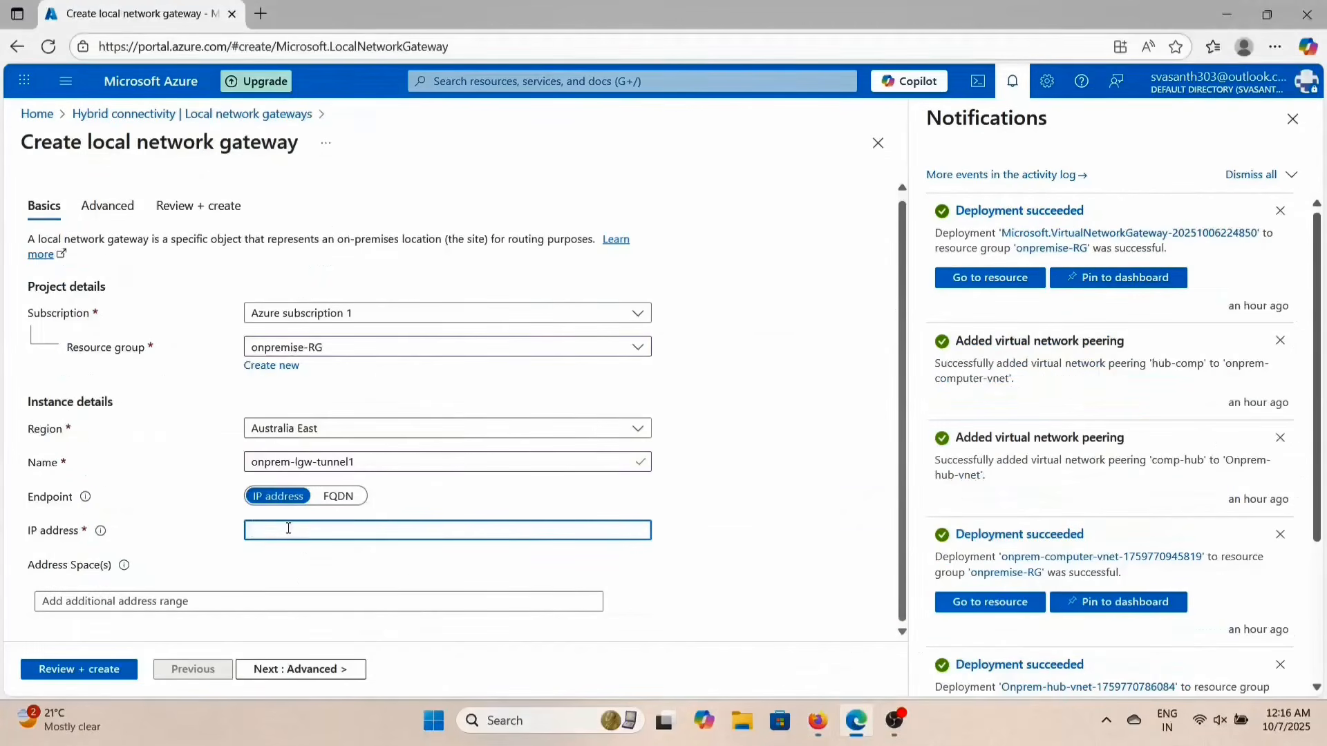
key(ctrl+v)
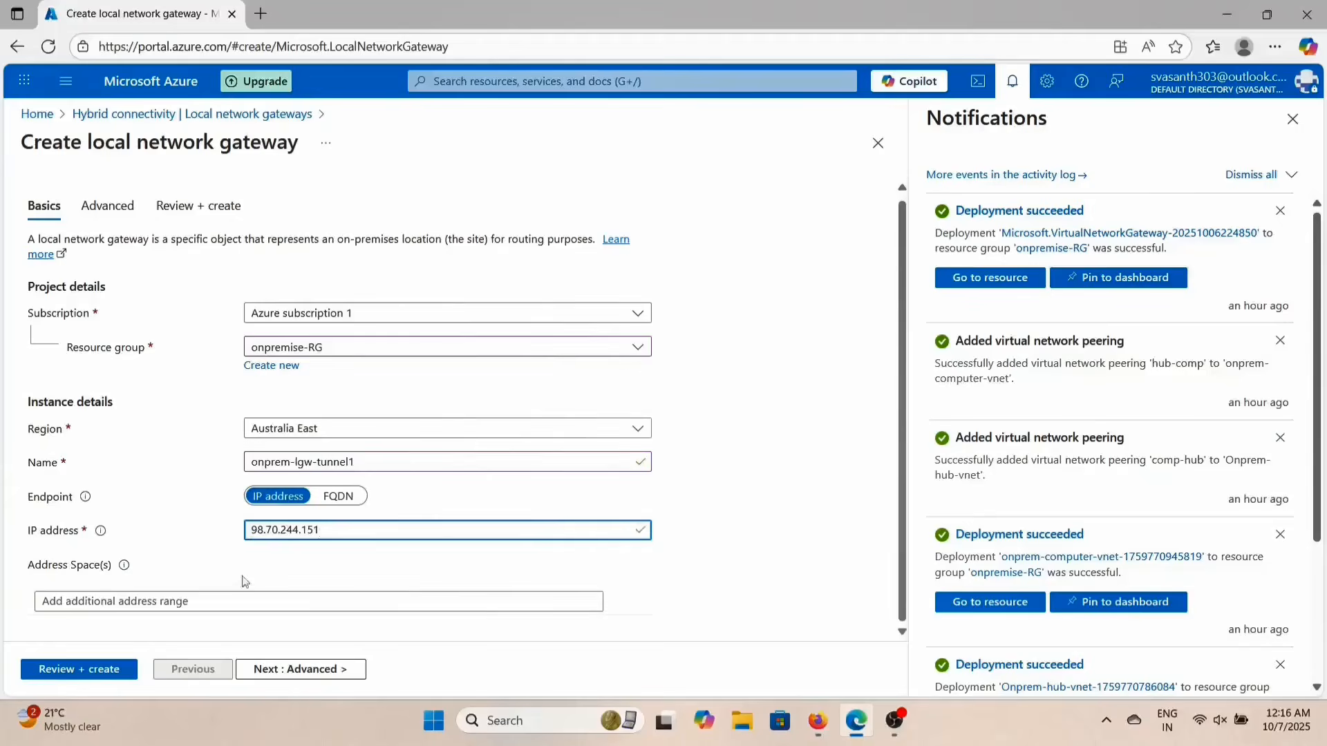
Add the address space 10.0.0.0/9 to the local network gateway onprem-lgw-tunnel1.
click(217, 600)
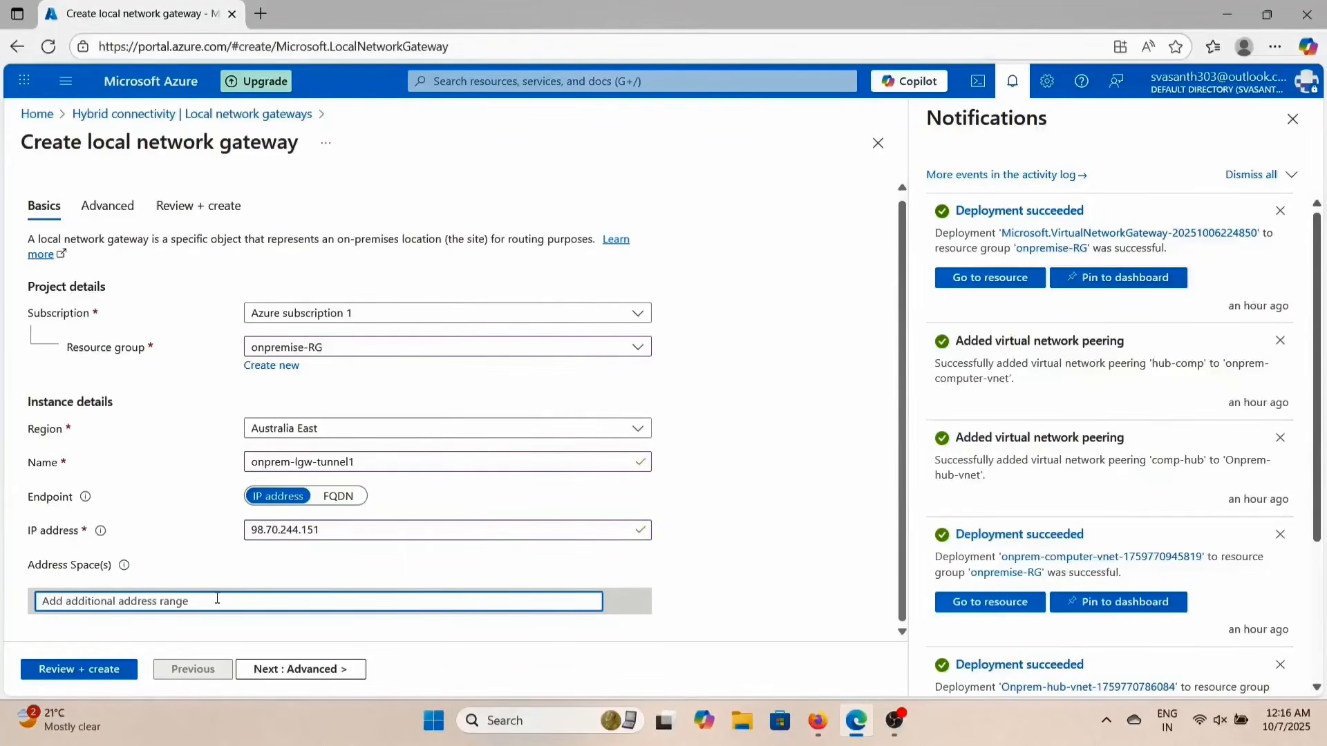
text(10.1.0.0)
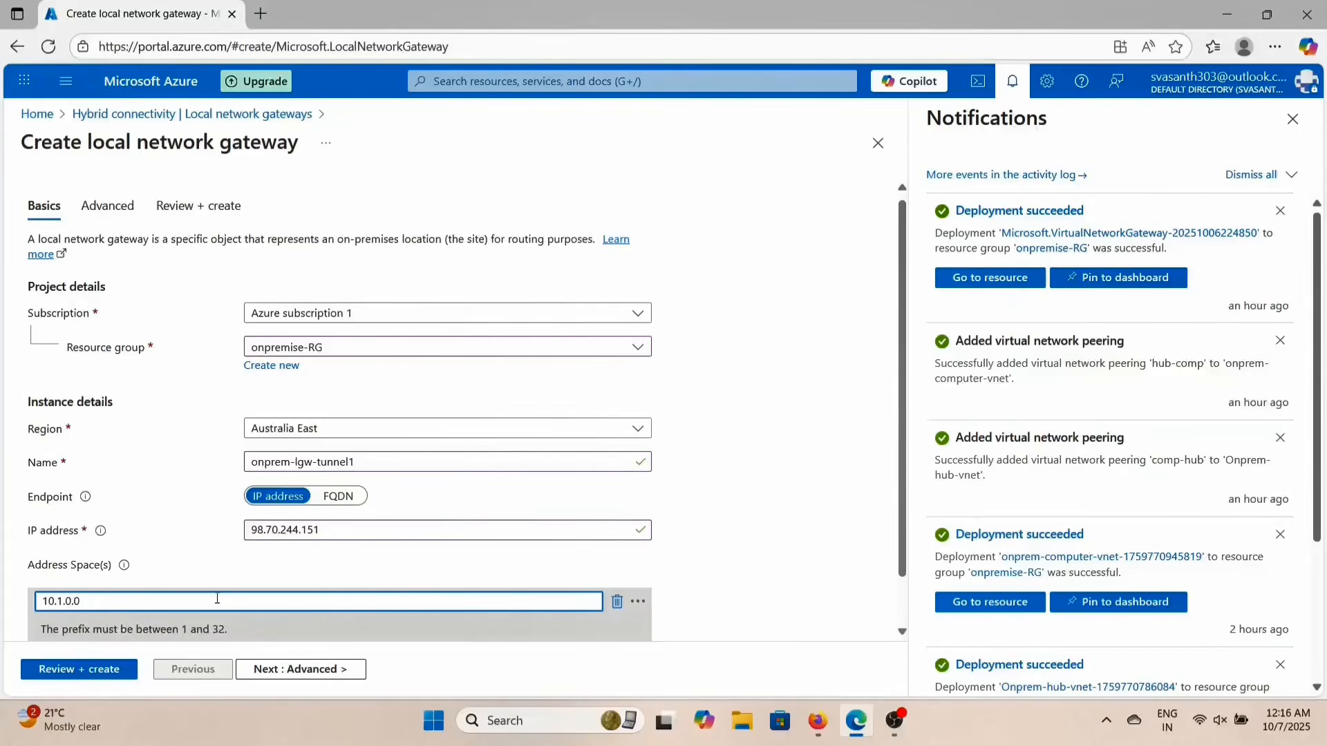
text(/9)
click(213, 563)
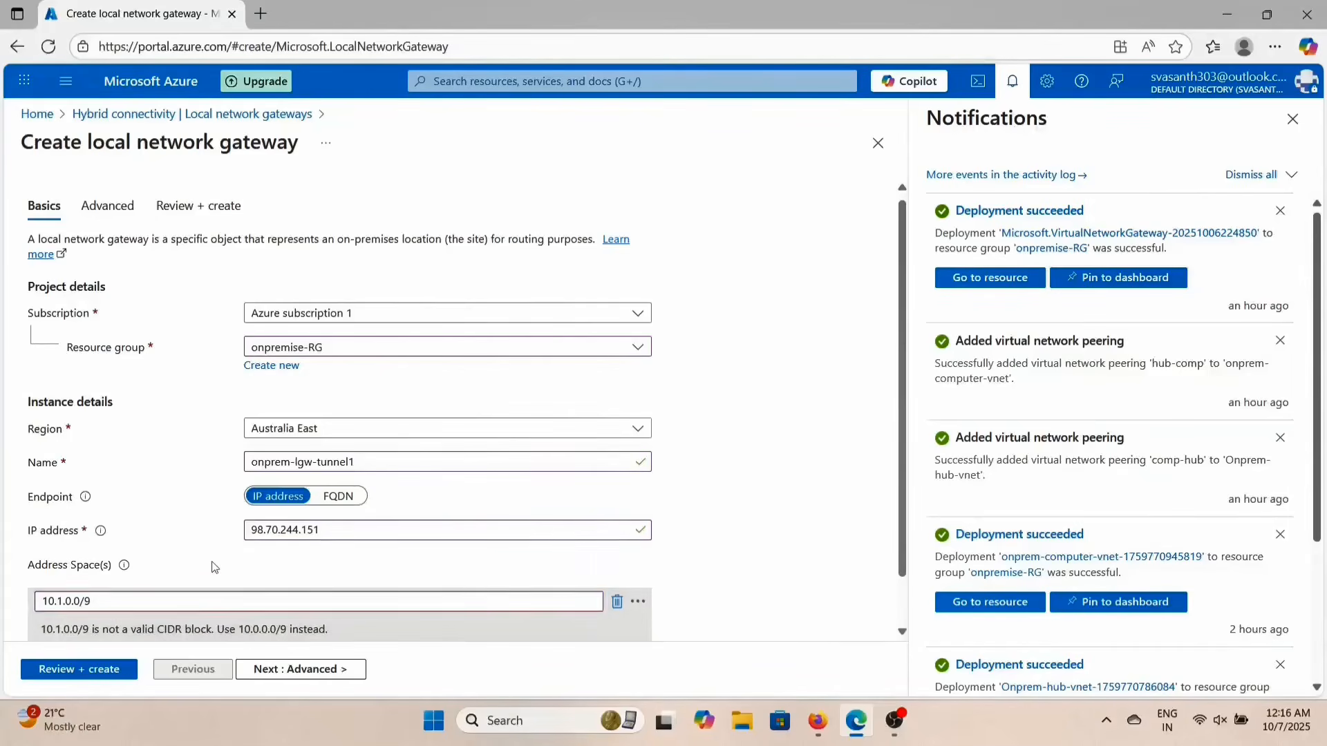
scroll(213, 562, down, 1)
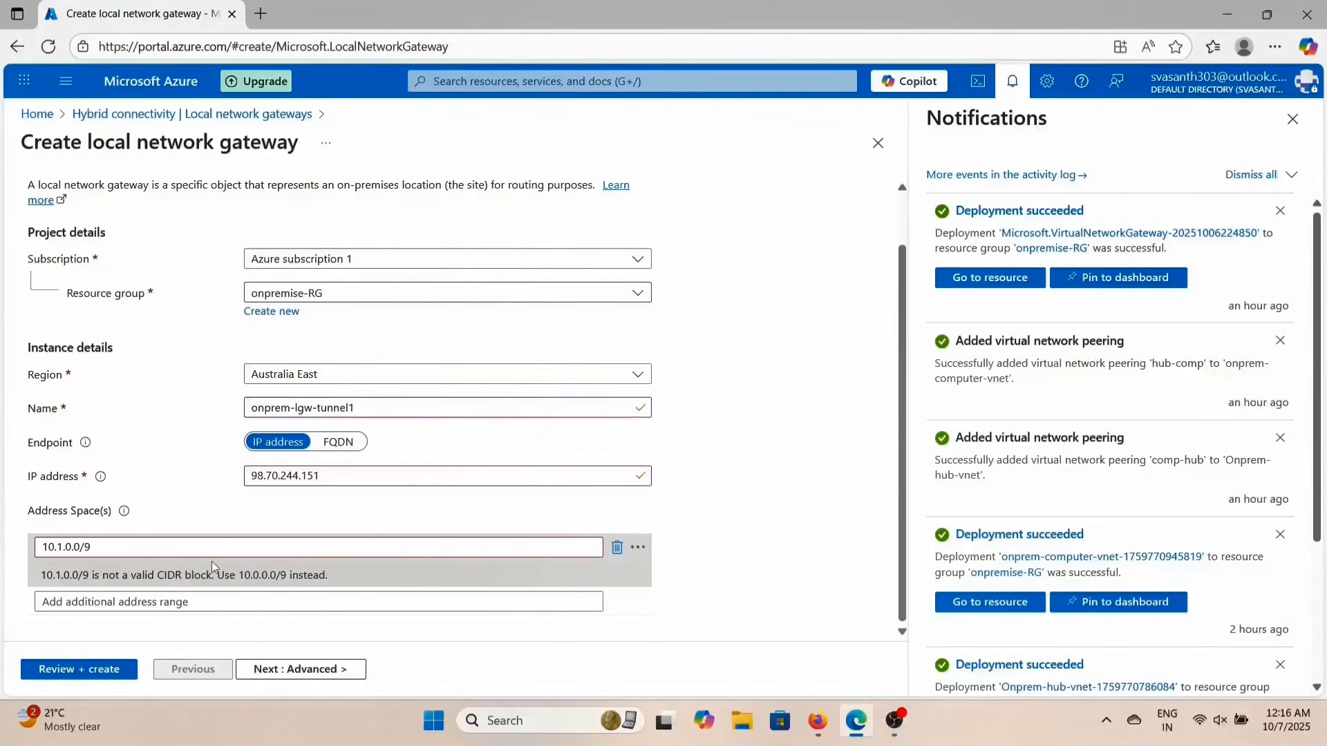
click(62, 547)
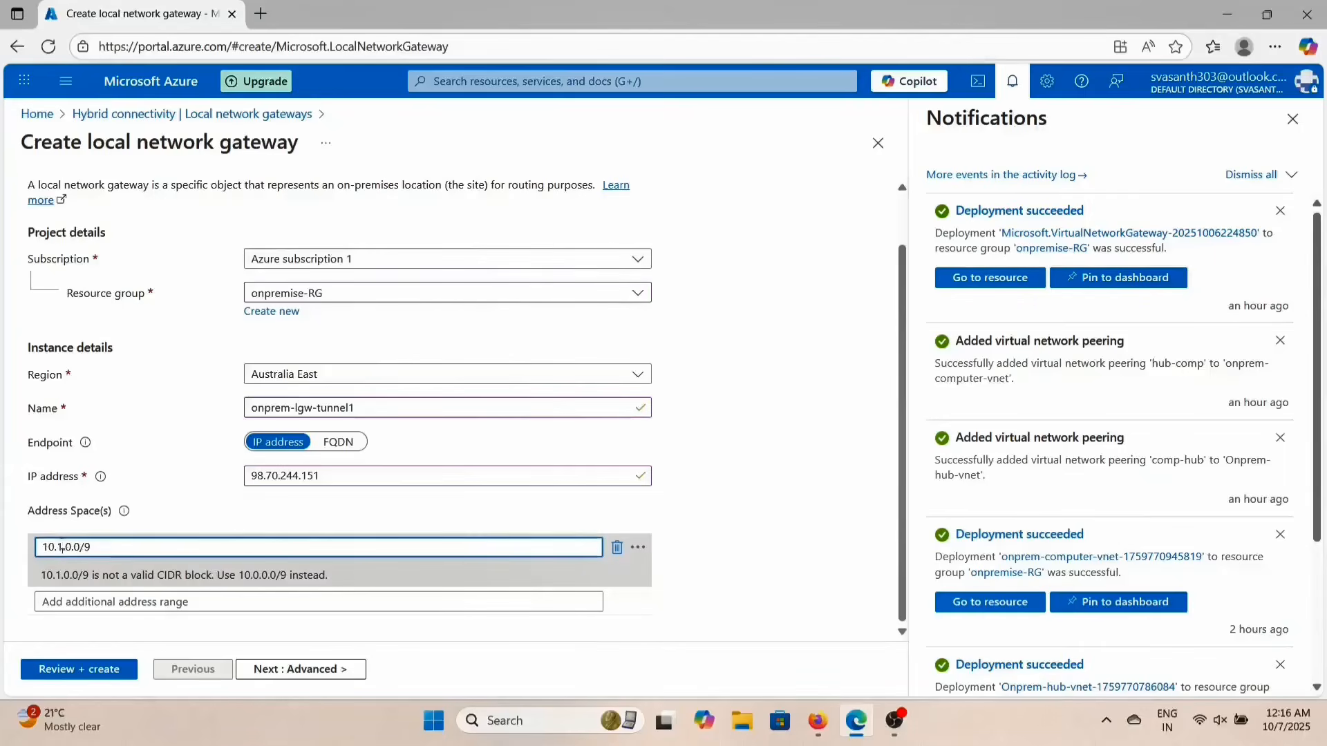
key(BackSpace)
text(0)
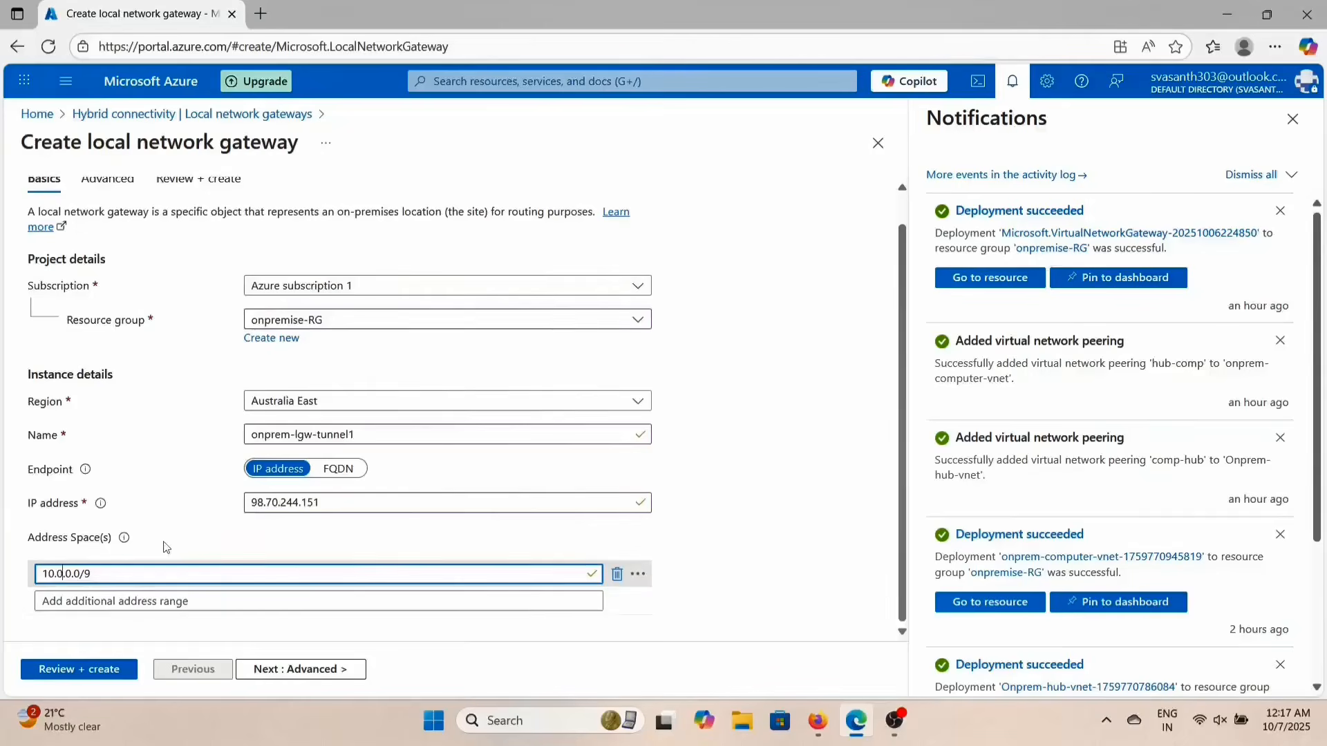
Enable BGP settings for onprem-lgw-tunnel1 and copy core-vpngw's first custom APIPA BGP address, 169.254.21.4, from the Firefox portal.
click(112, 213)
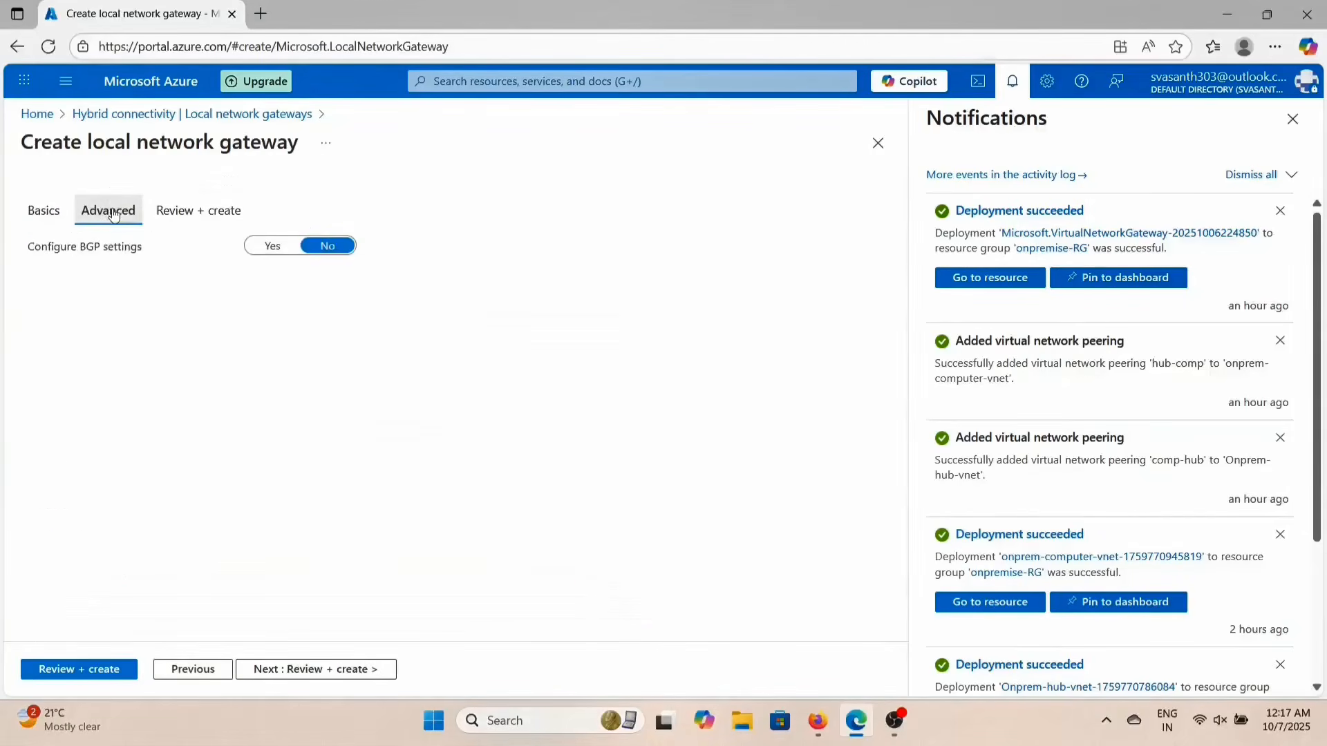
click(274, 252)
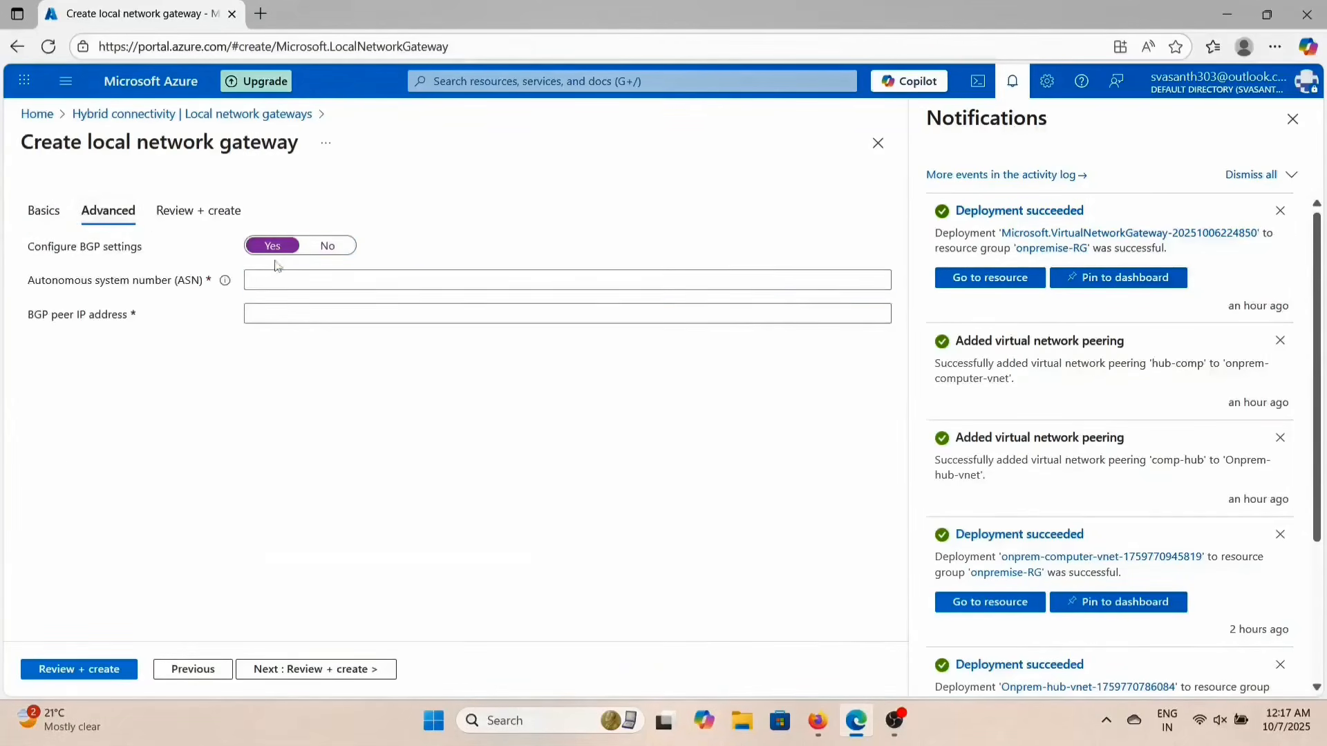
click(281, 277)
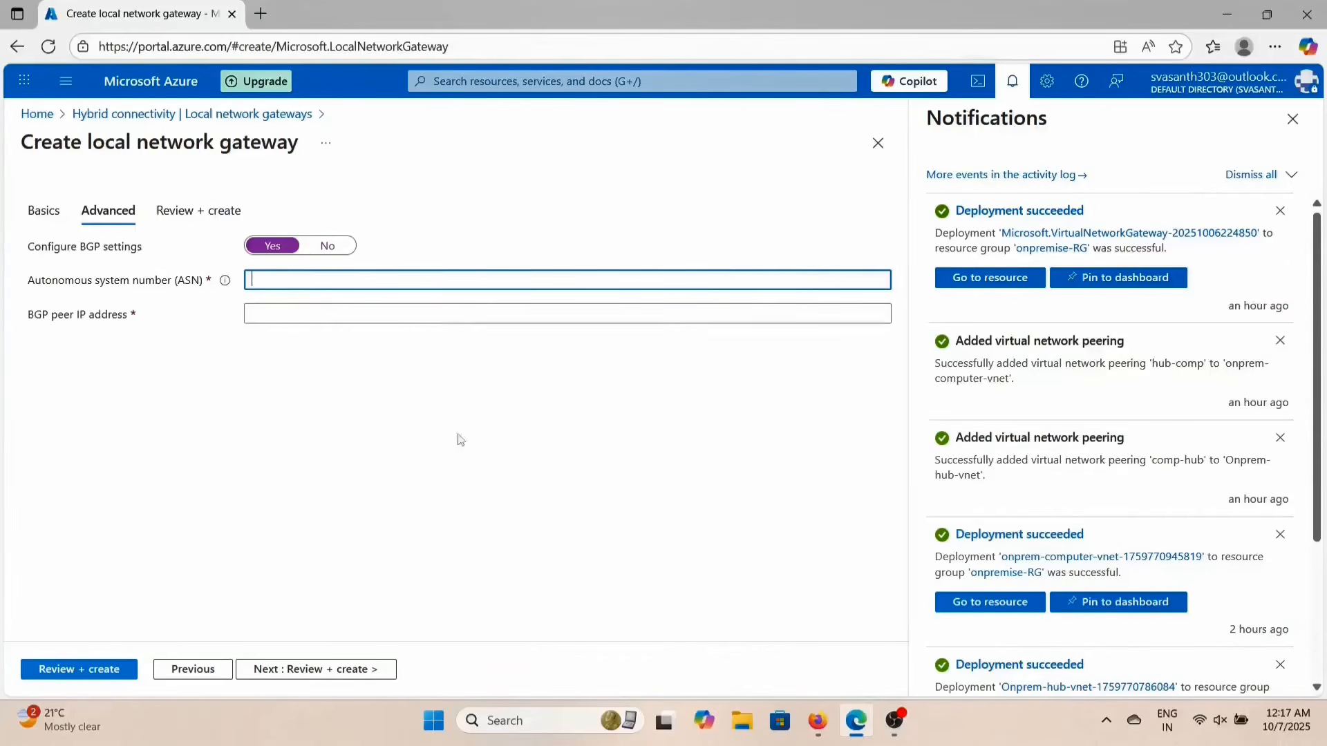
click(819, 721)
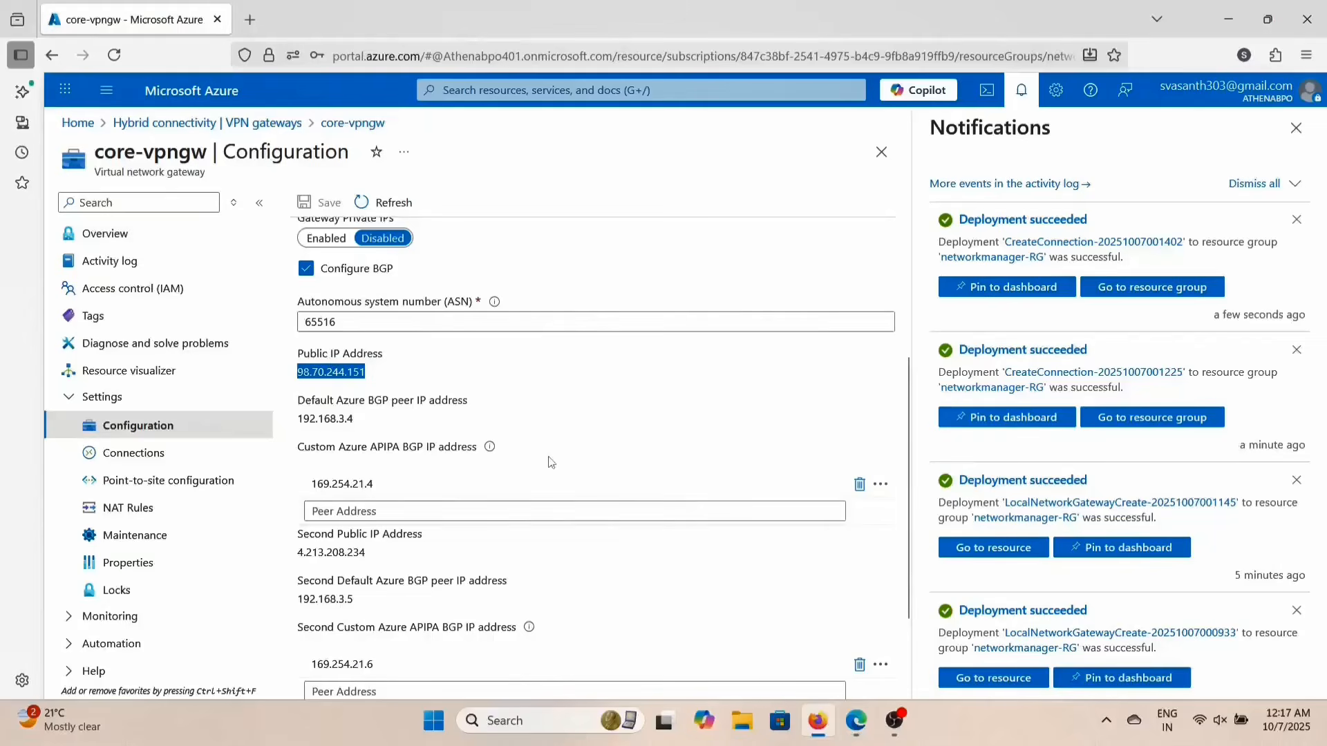
drag(376, 483, 305, 484)
key(ctrl+c)
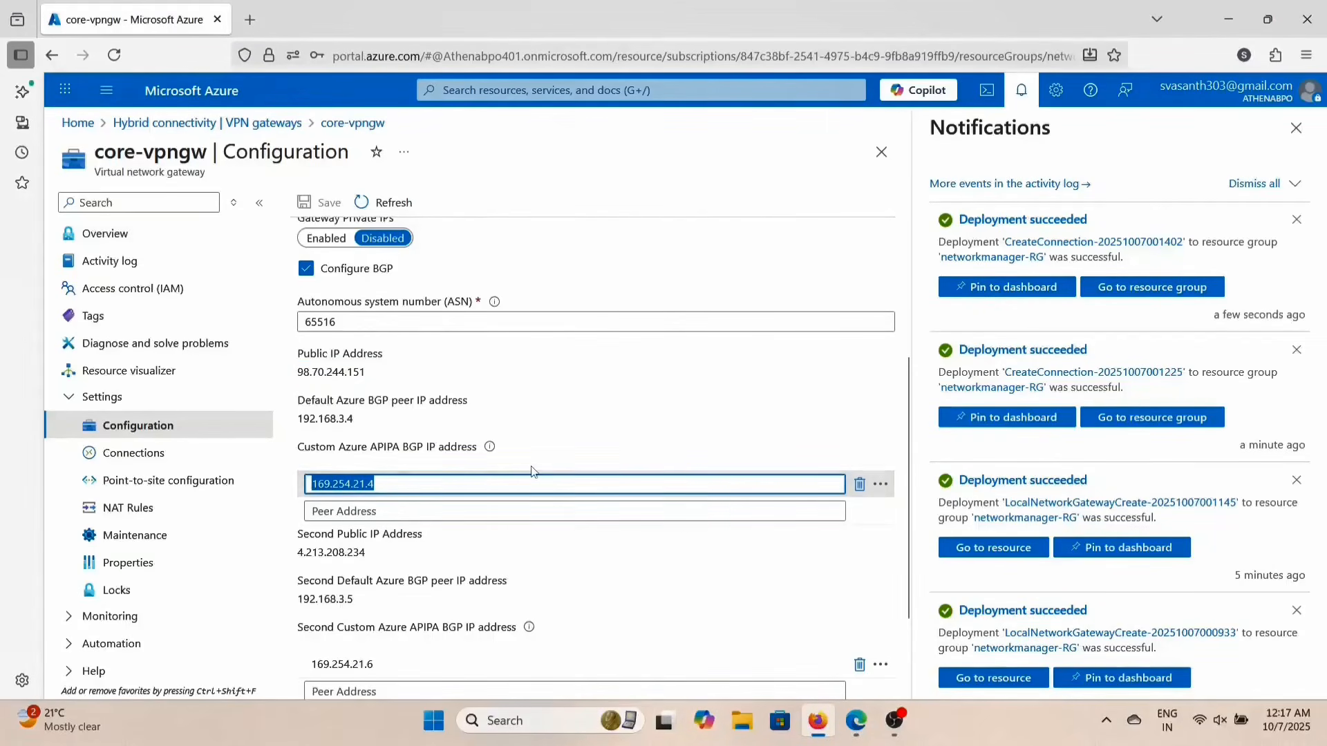
Back in Edge, set the ASN to 65516 and the BGP peer IP to 169.254.21.4, and create onprem-lgw-tunnel1.
click(856, 643)
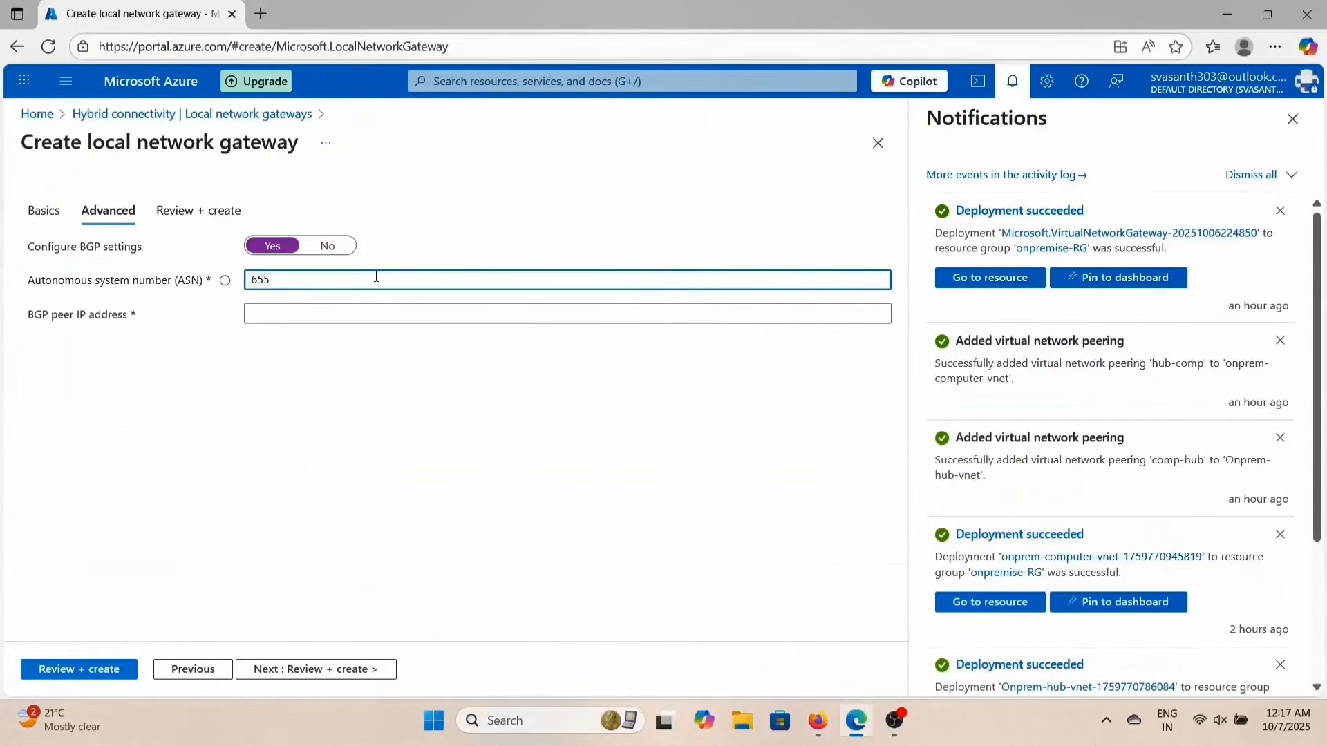
click(373, 314)
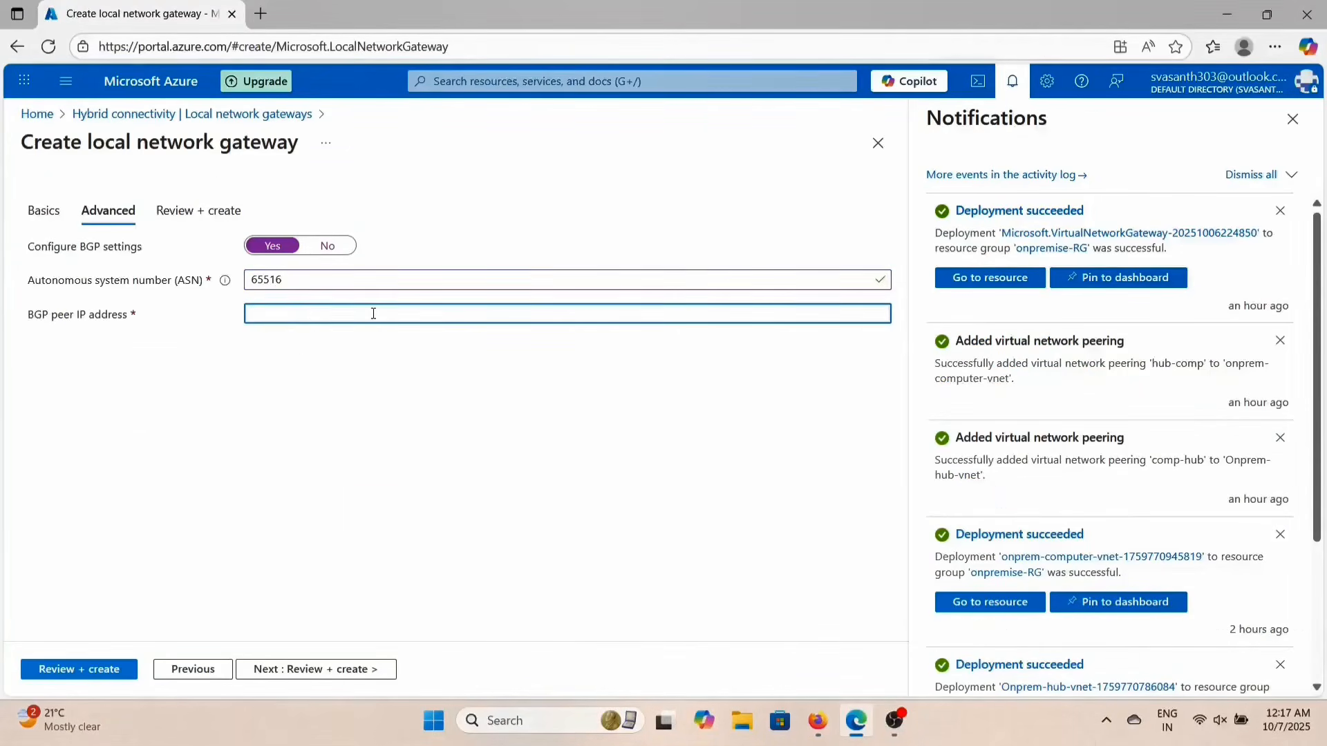
key(ctrl+v)
click(96, 670)
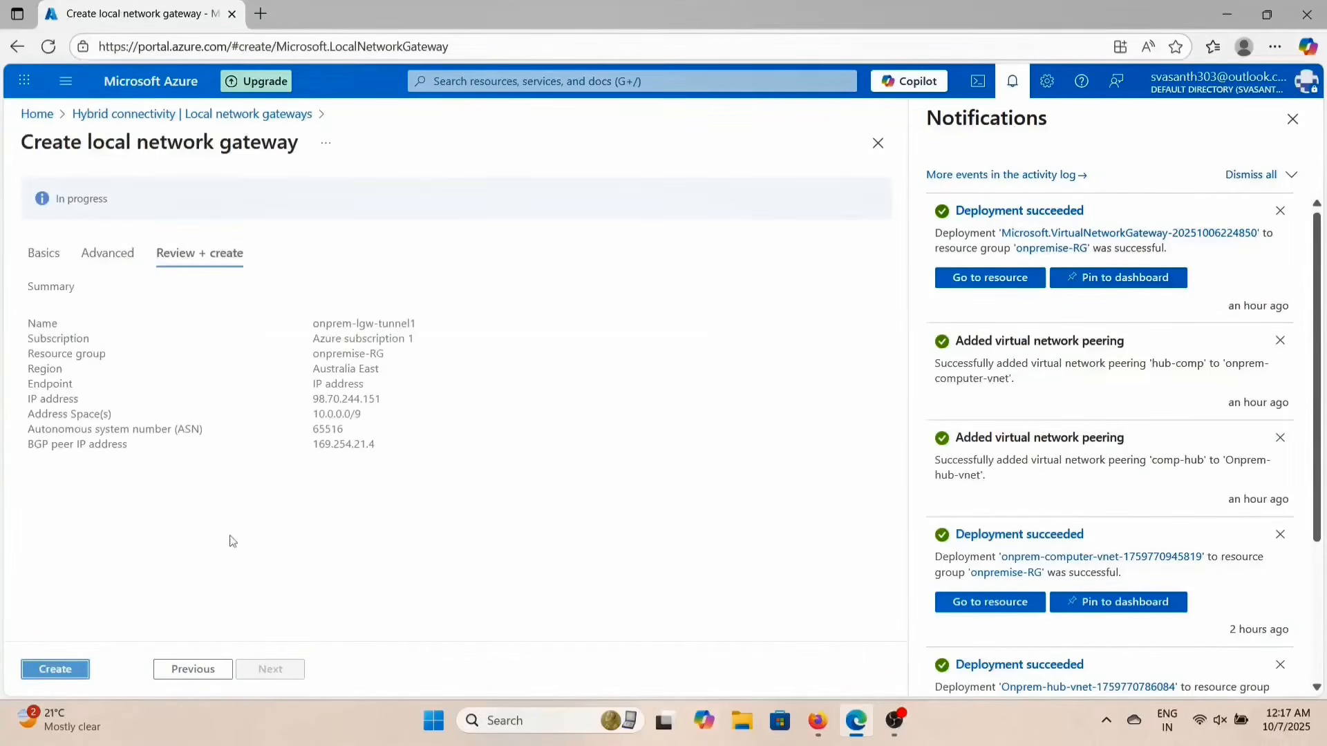
click(55, 669)
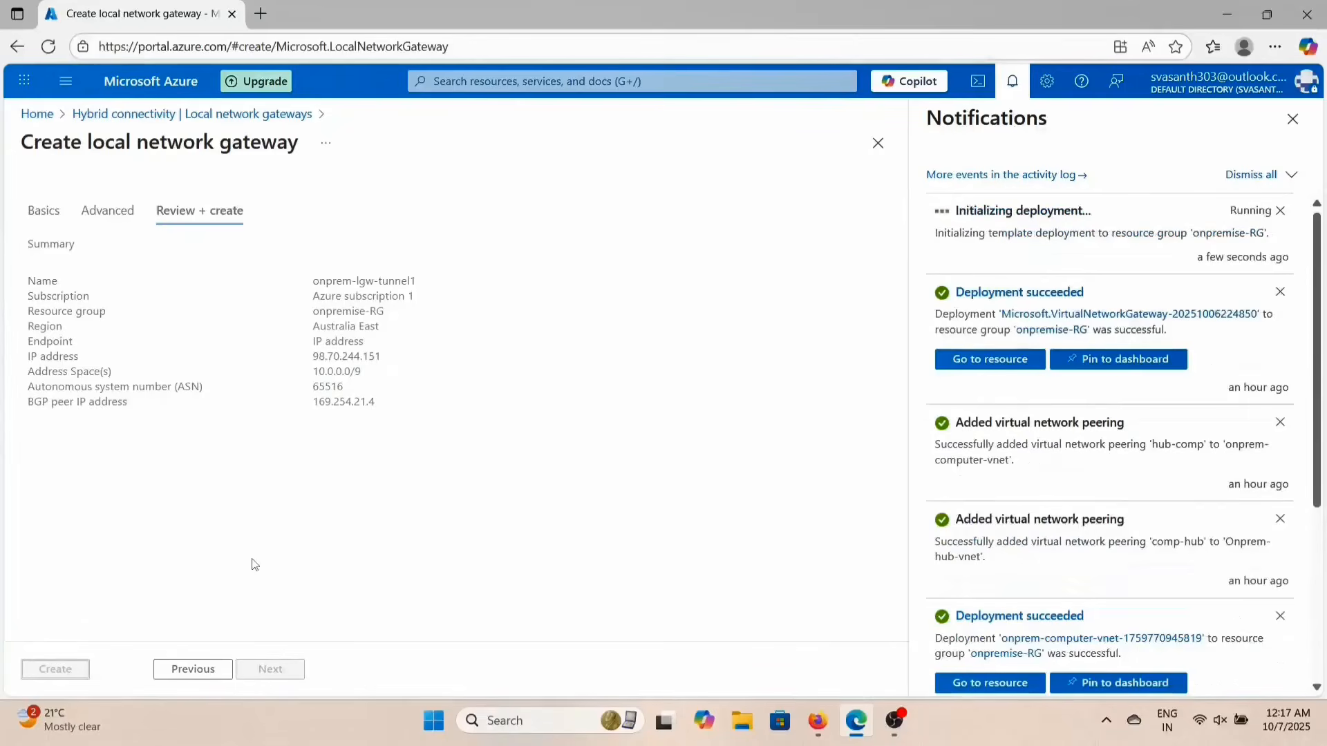
Return to the local network gateways list, discarding the finished form, and start creating another local network gateway.
click(524, 81)
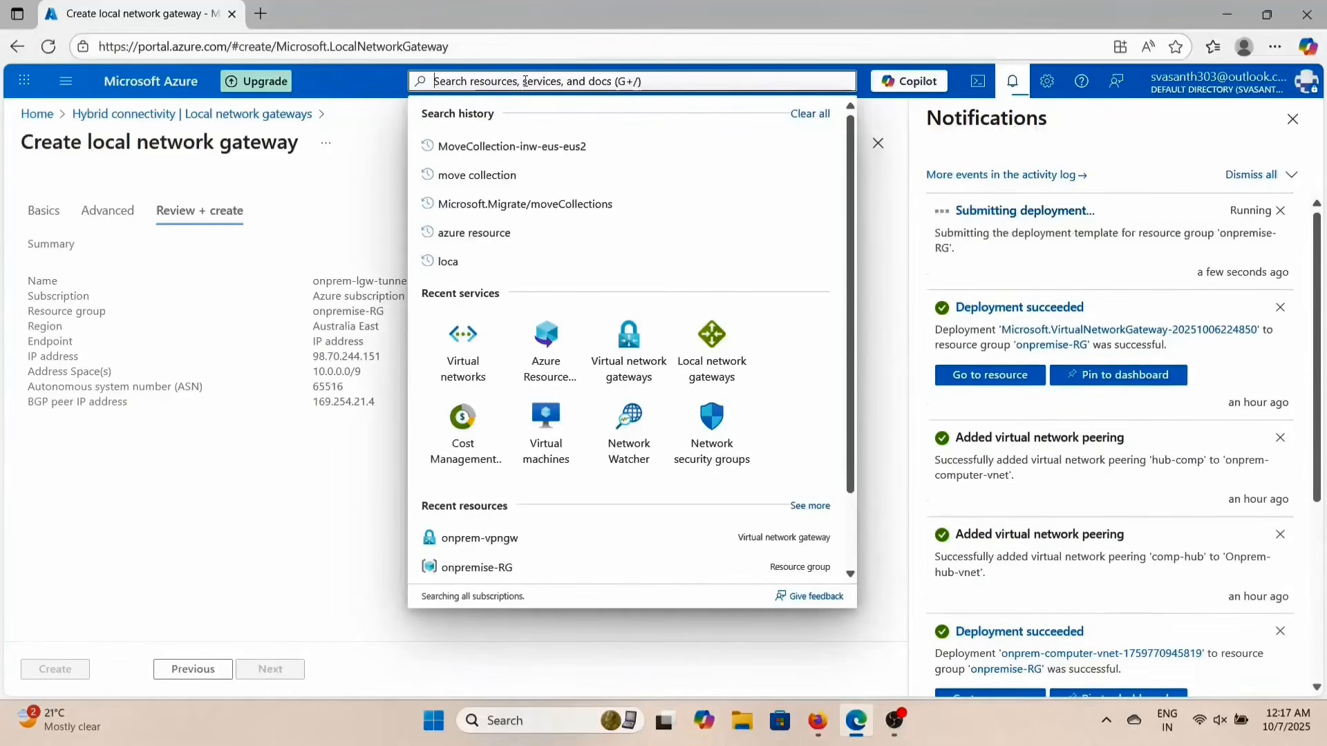
click(727, 333)
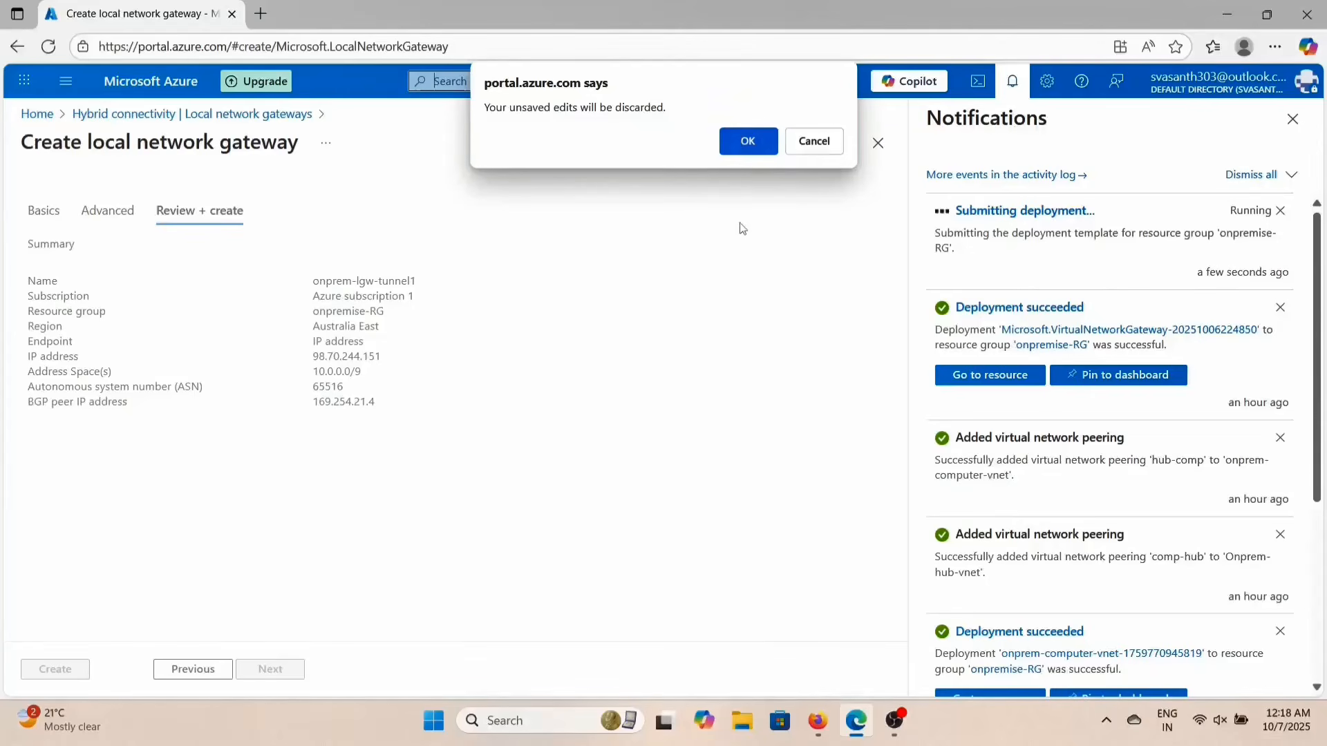
click(747, 142)
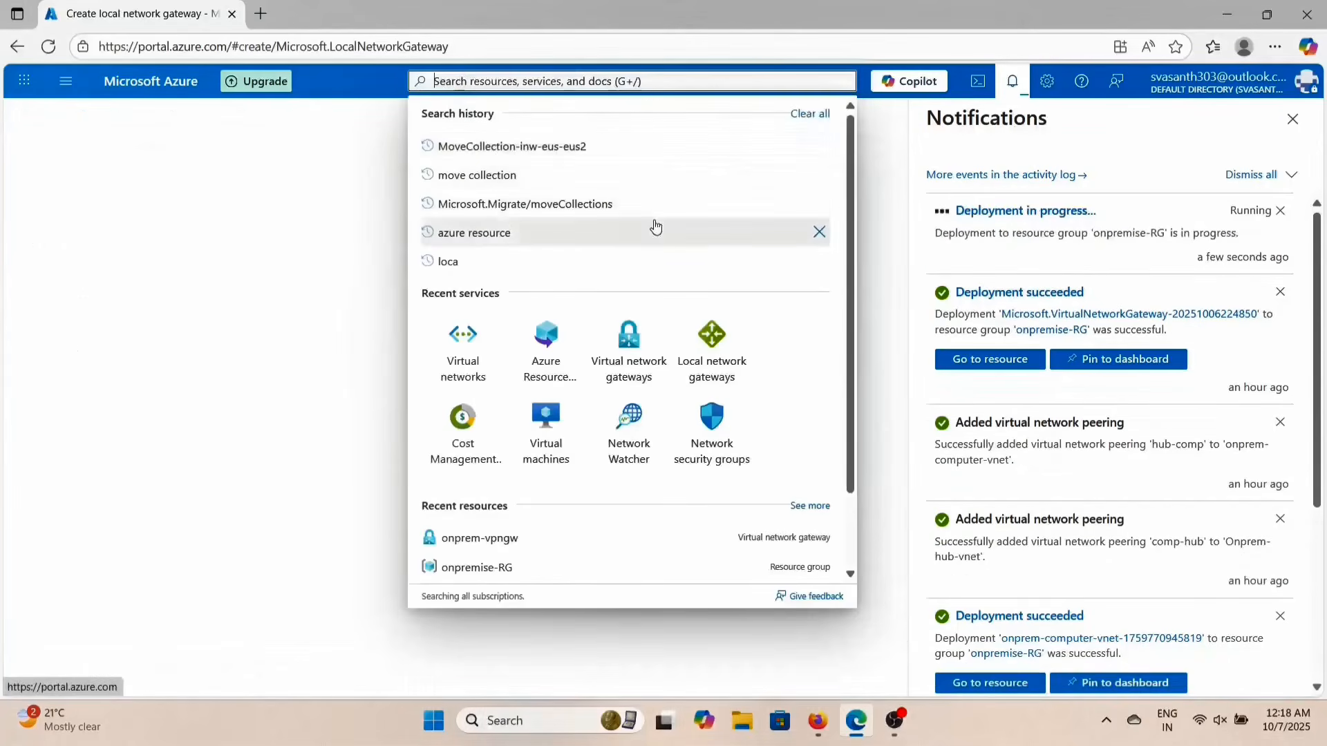
click(711, 338)
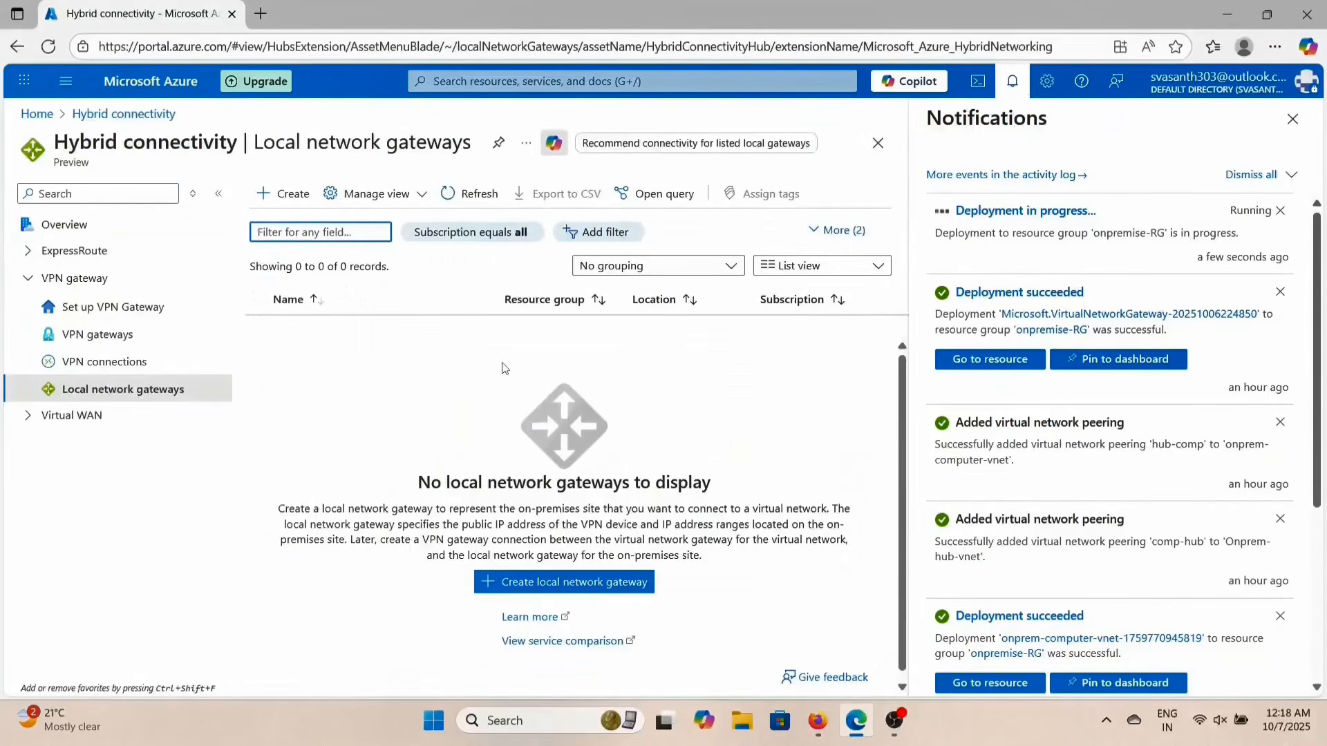
click(287, 198)
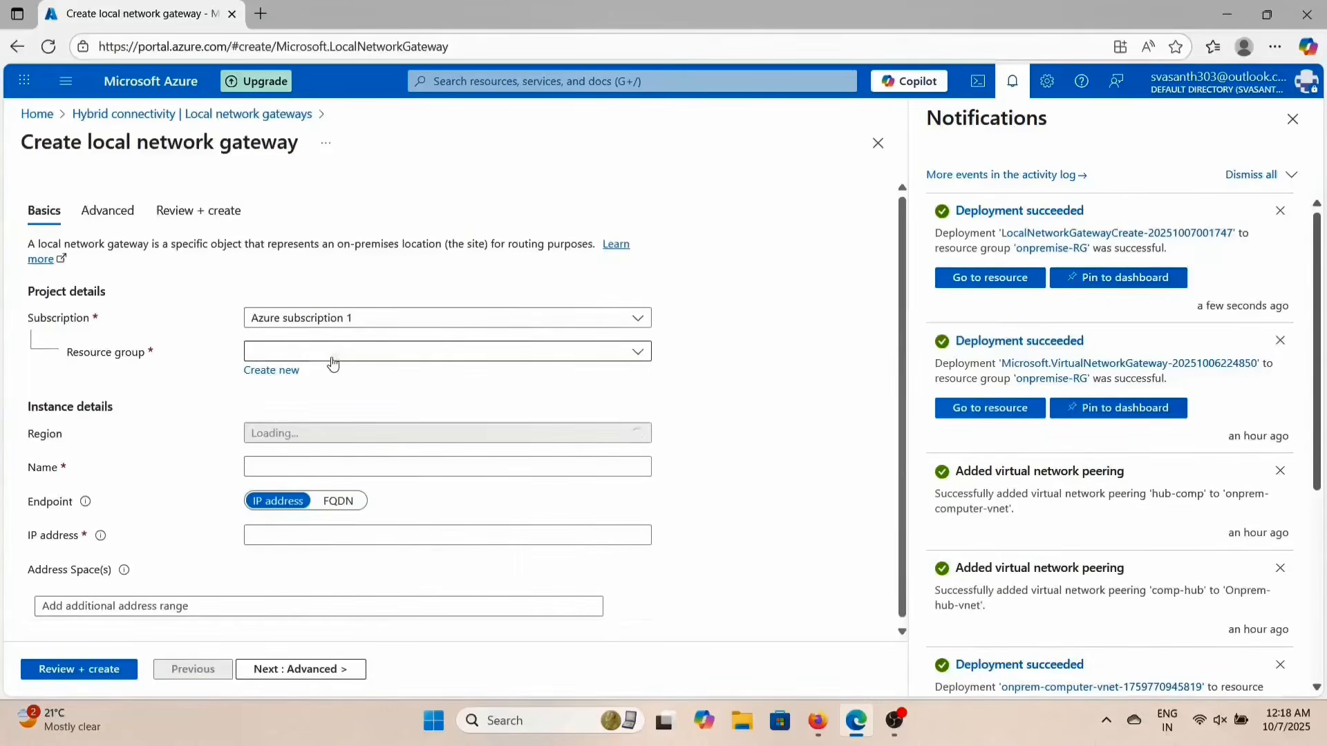
Set the new local network gateway's resource group to onpremise-RG and name it onprem-lgw-tunnel-2.
click(334, 355)
click(305, 436)
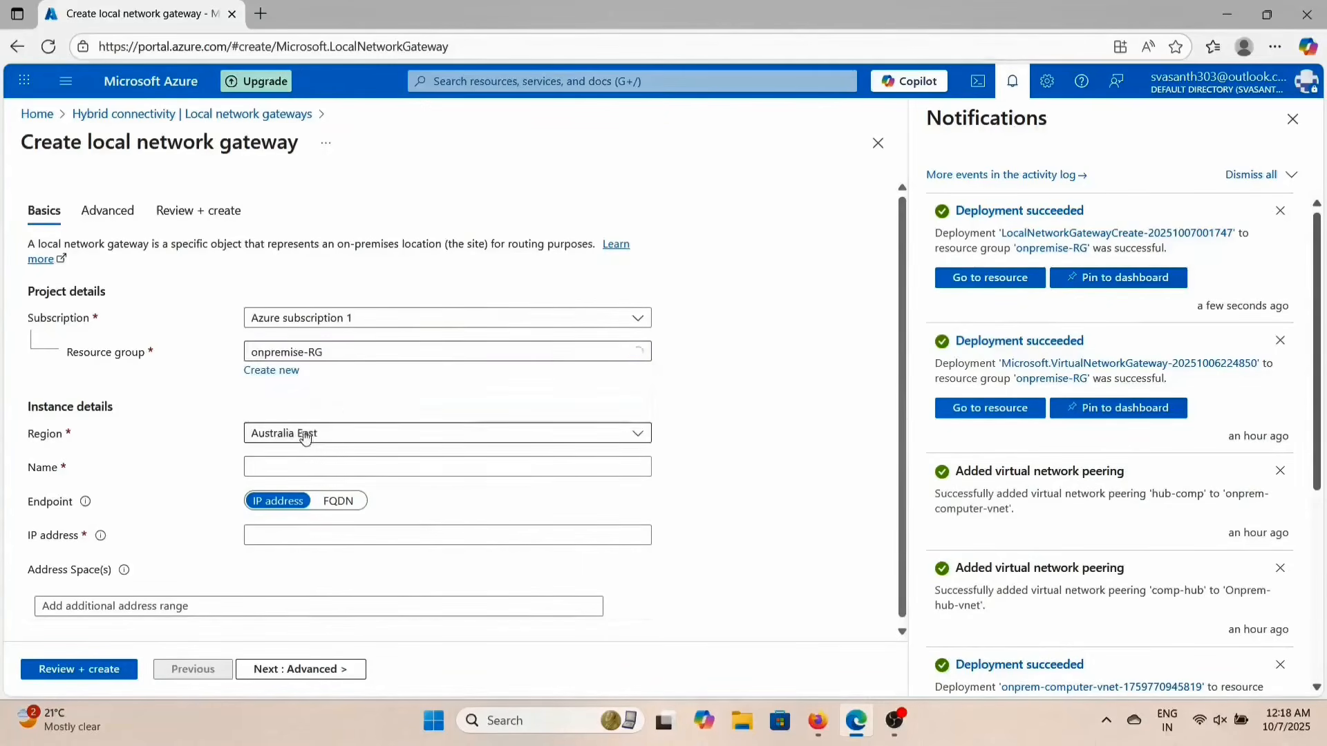
click(303, 461)
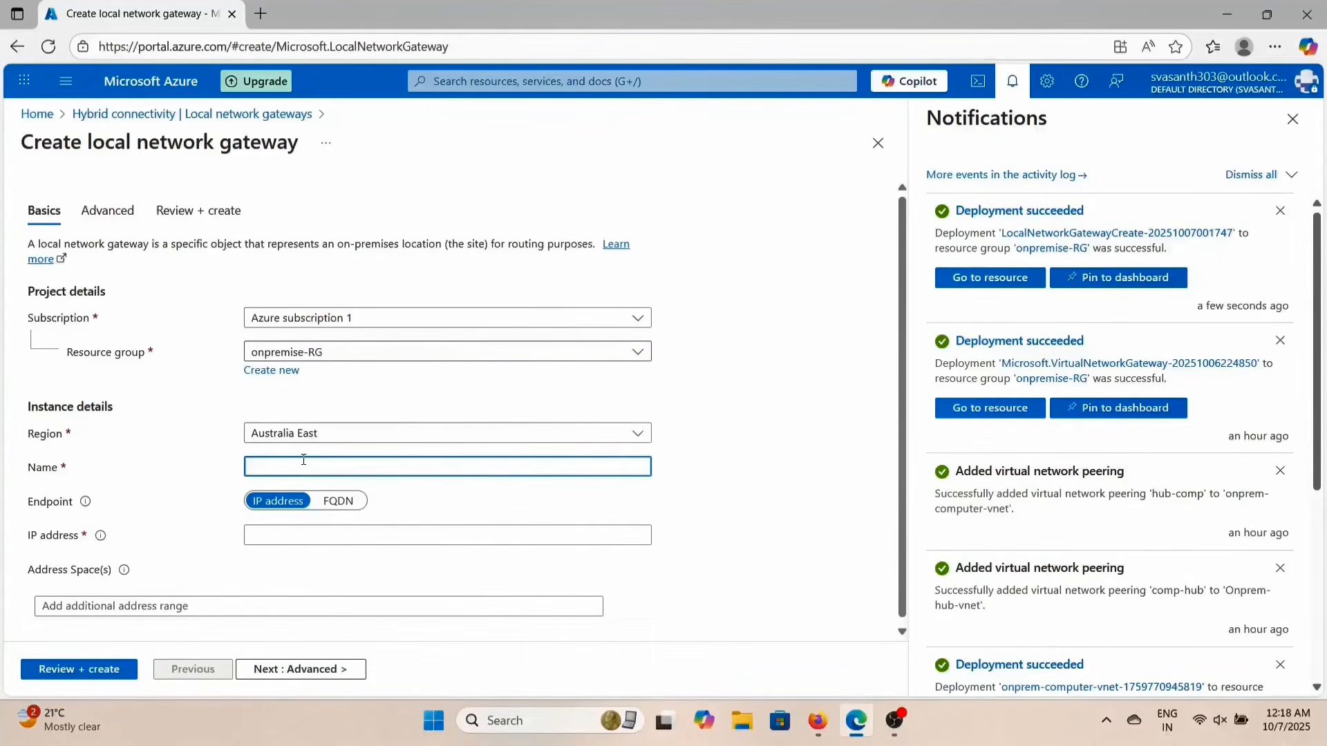
text(onprem-)
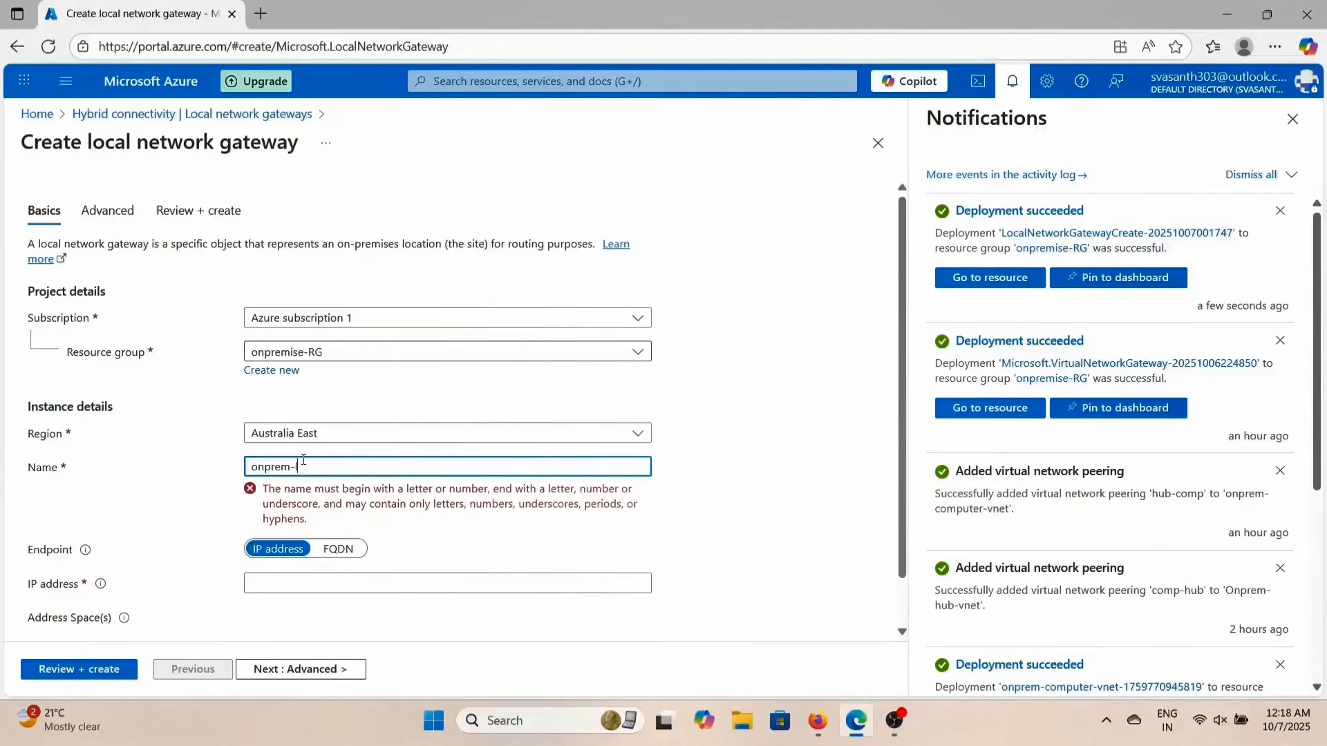
text(lgw-tunnel-2)
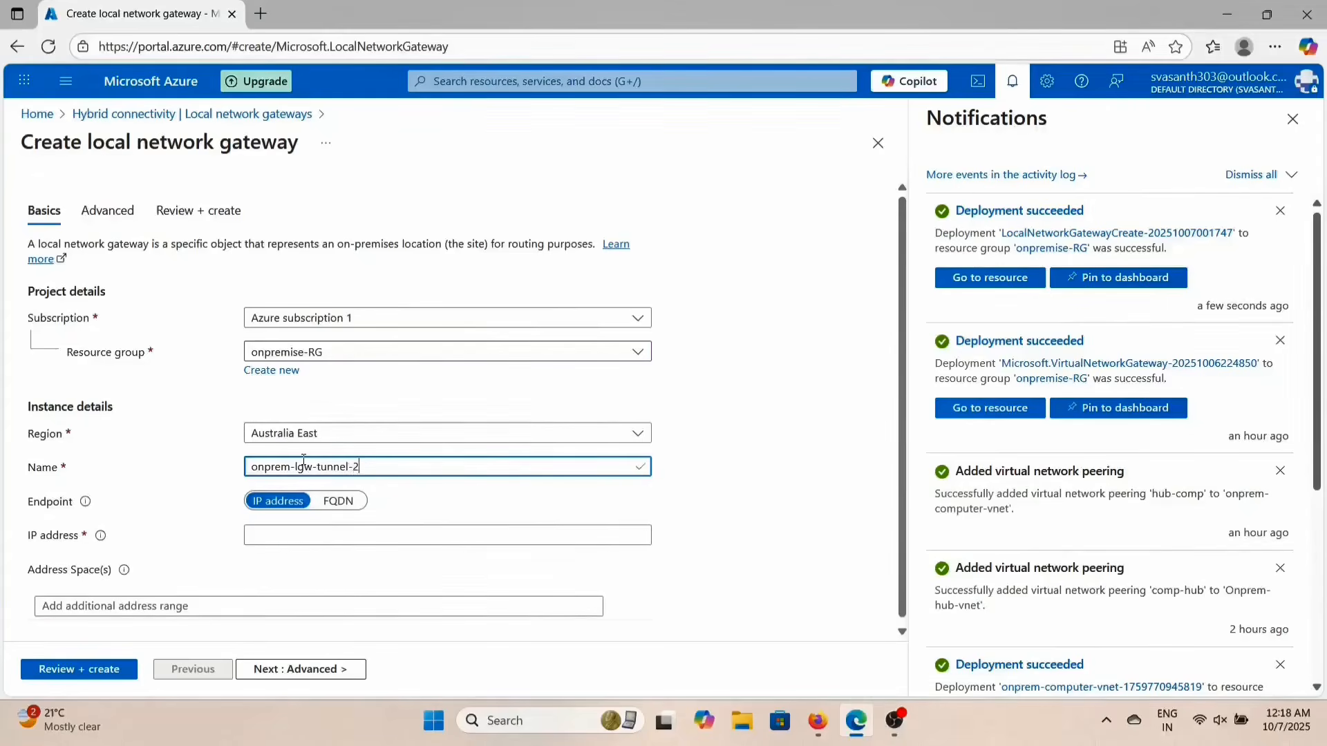
Copy core-vpngw's second public IP address, 4.213.208.234, from the Firefox portal into onprem-lgw-tunnel-2's IP address in Edge.
click(299, 534)
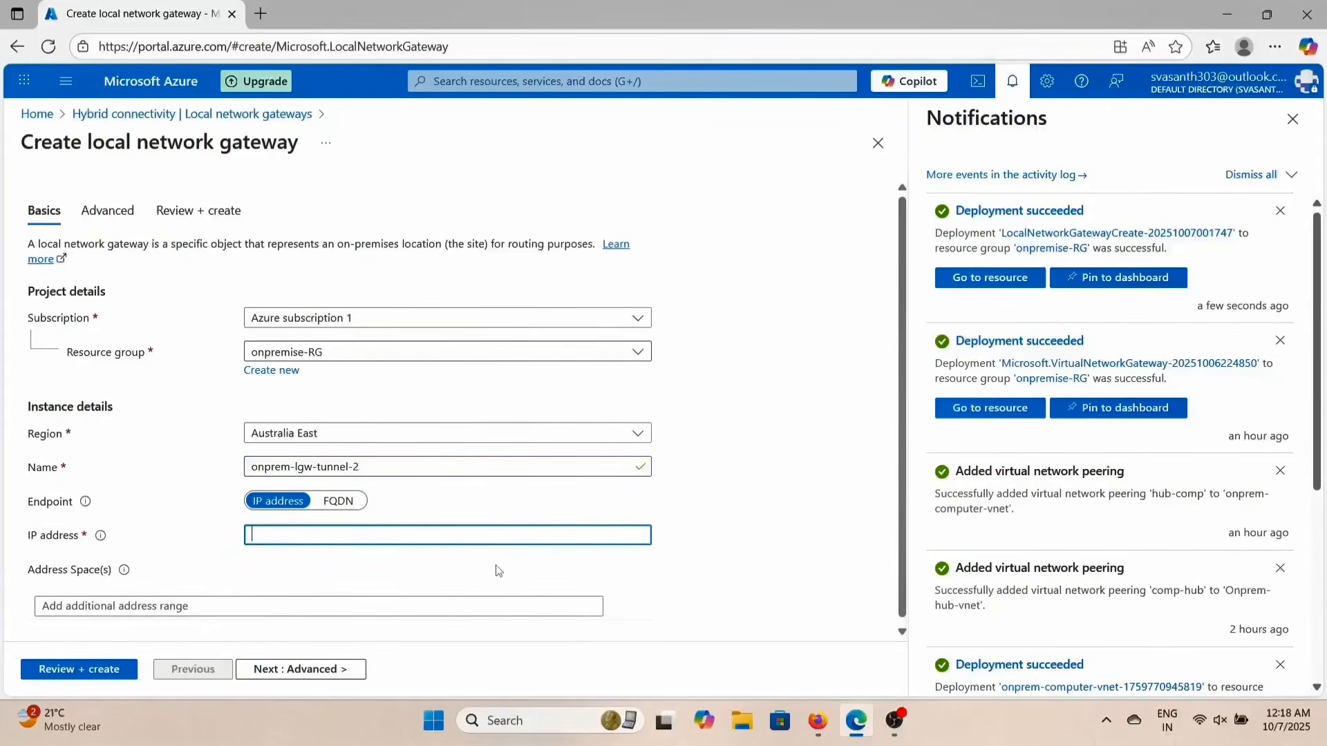
click(817, 722)
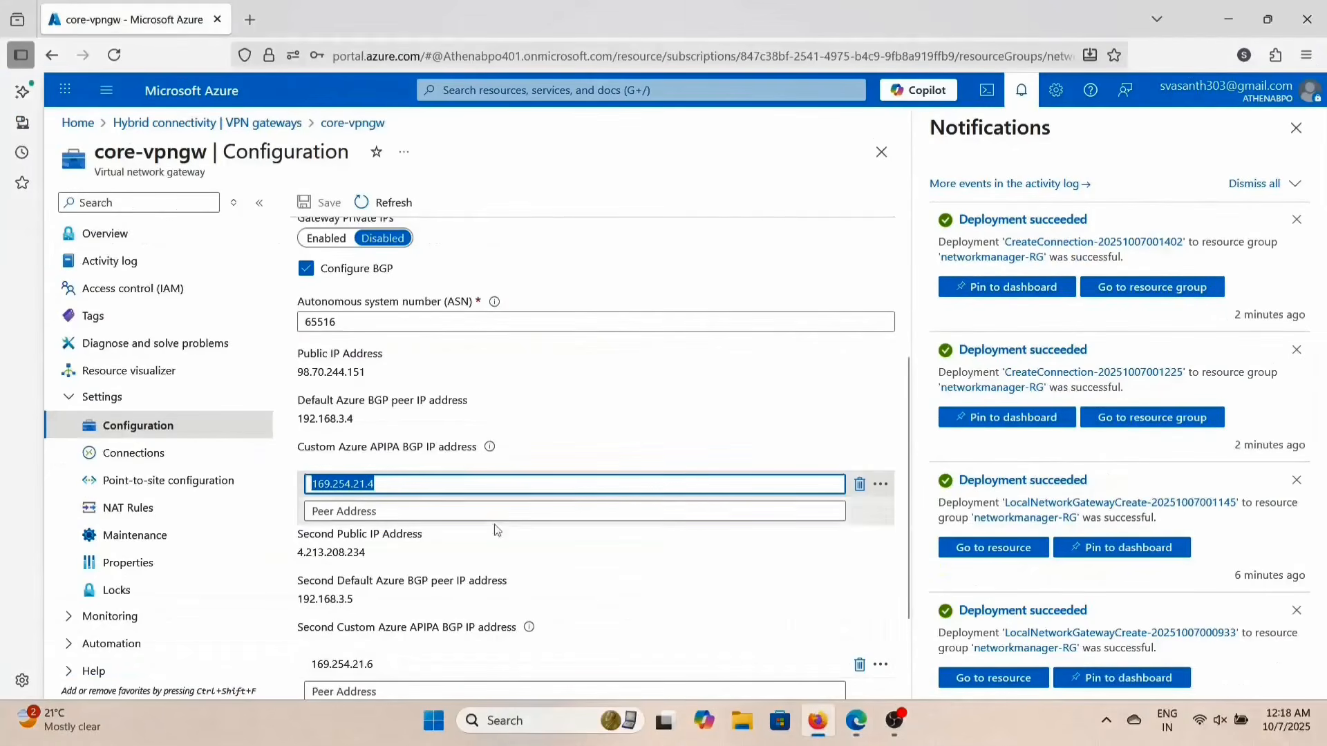
scroll(477, 552, down, 2)
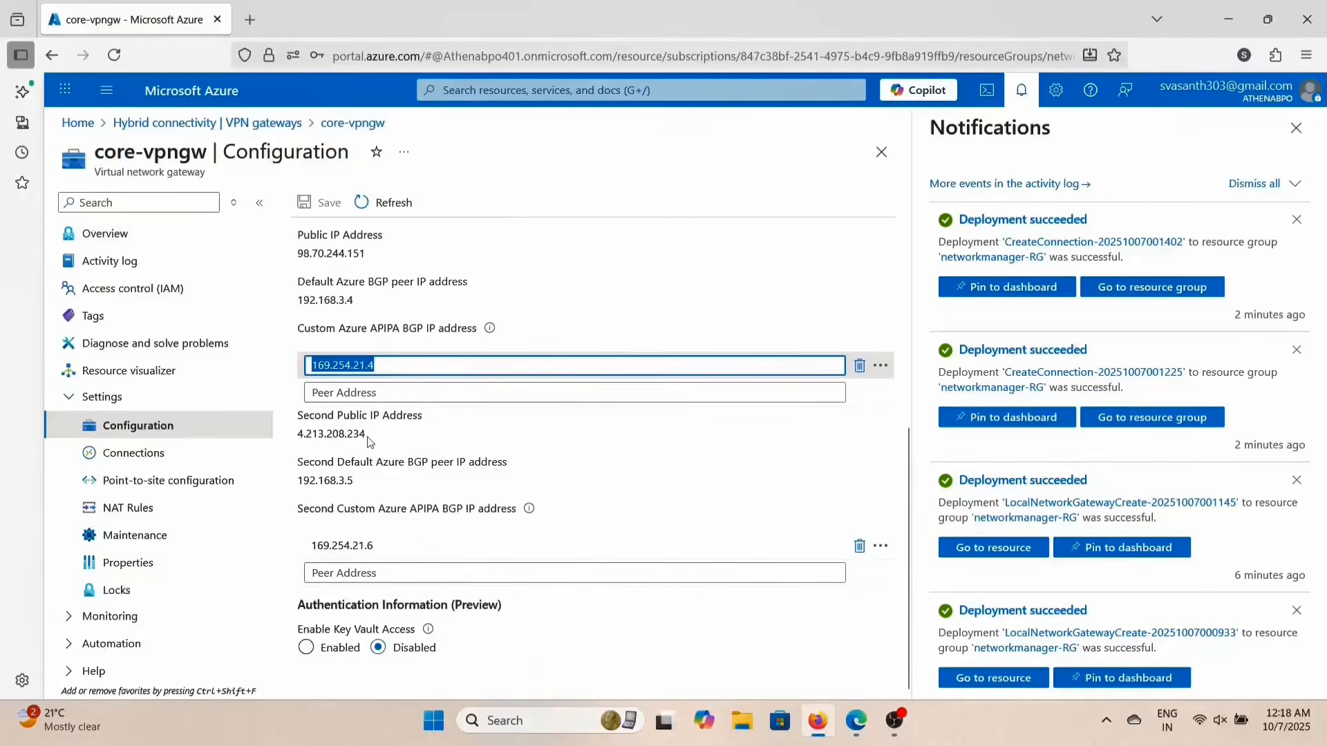
drag(370, 434, 299, 440)
key(ctrl+c)
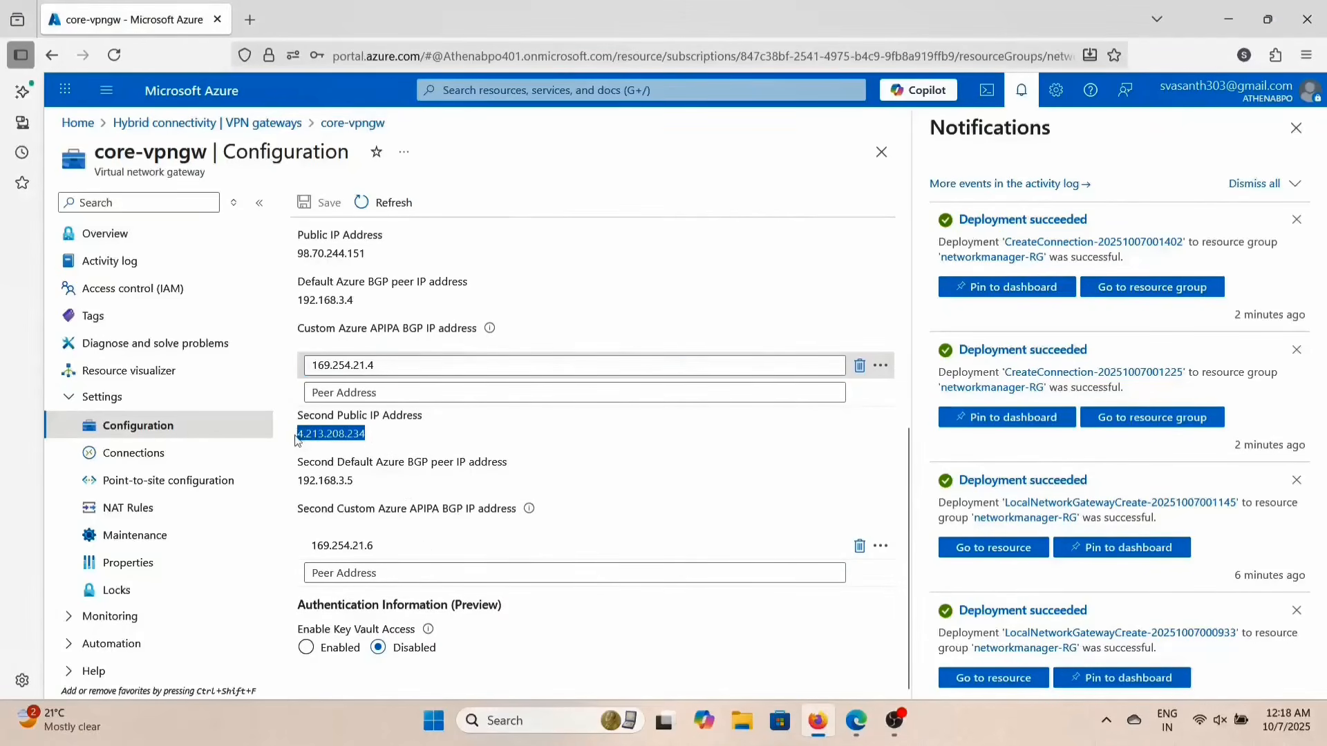
click(856, 721)
click(333, 529)
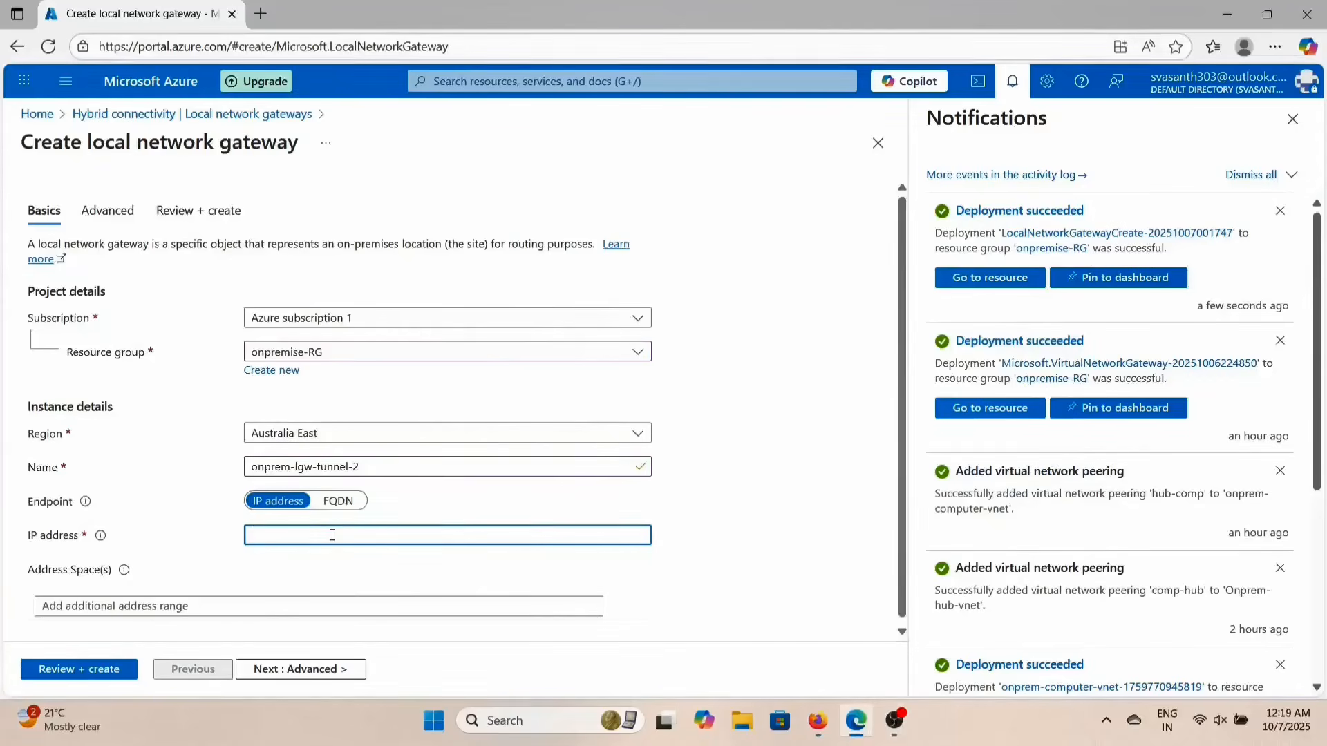
key(ctrl+v)
Add the address space 10.0.0.0/9 to the local network gateway onprem-lgw-tunnel-2.
click(250, 604)
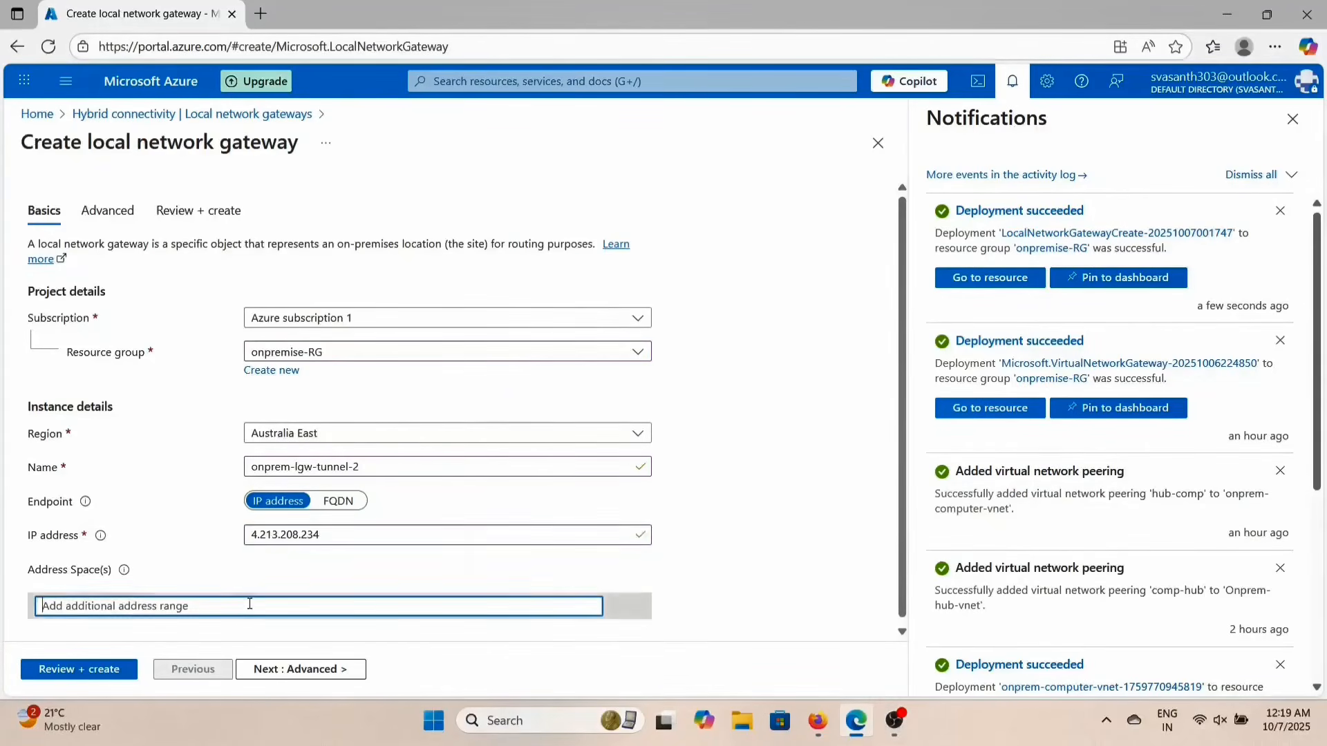
text(10.0.)
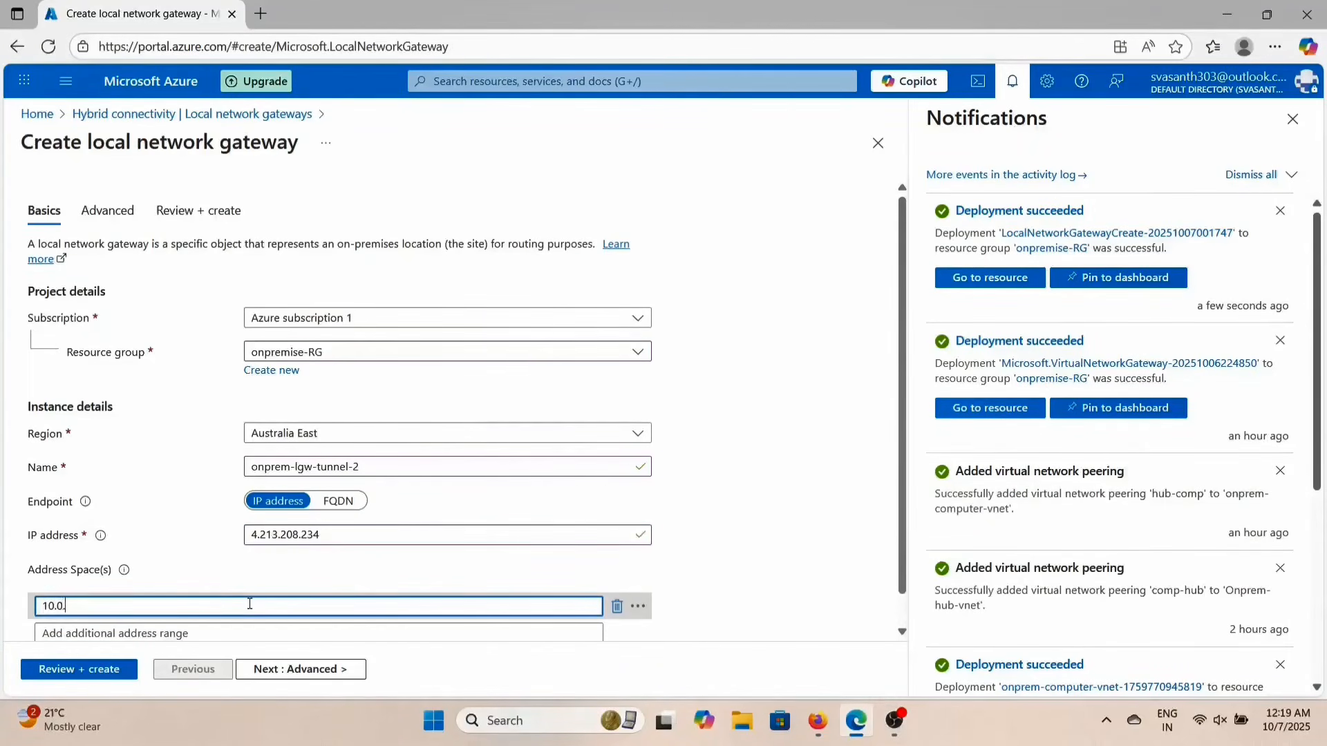
text(0.0/9)
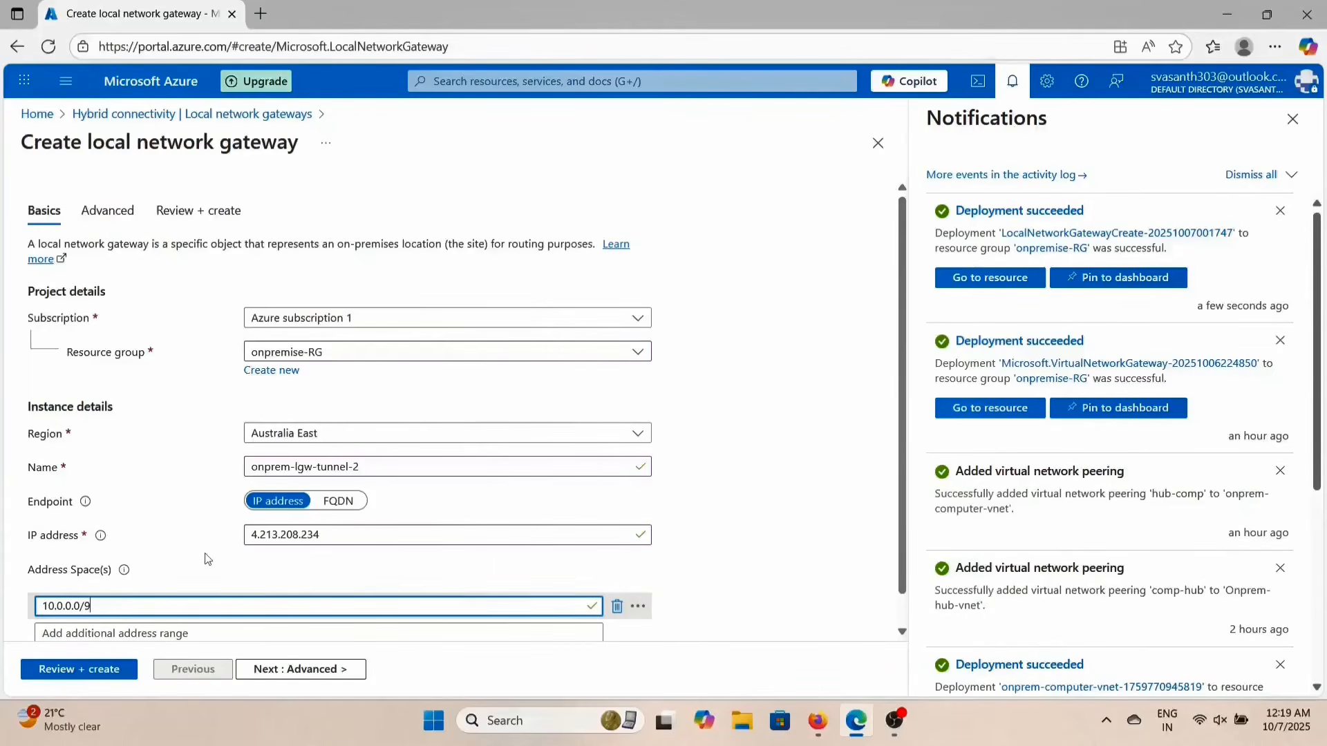
Enable BGP settings for onprem-lgw-tunnel-2 and copy core-vpngw's second custom APIPA BGP address, 169.254.21.6, from the Firefox portal.
click(119, 213)
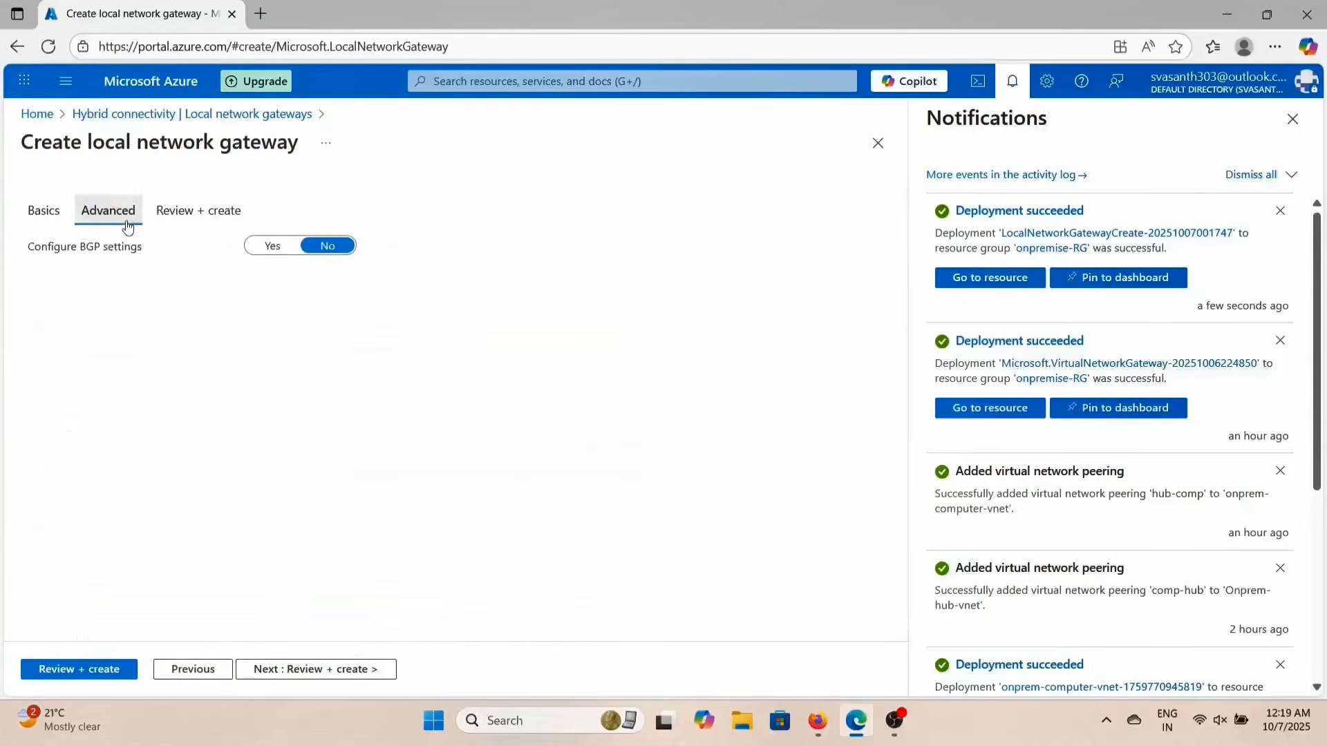
click(266, 248)
click(302, 284)
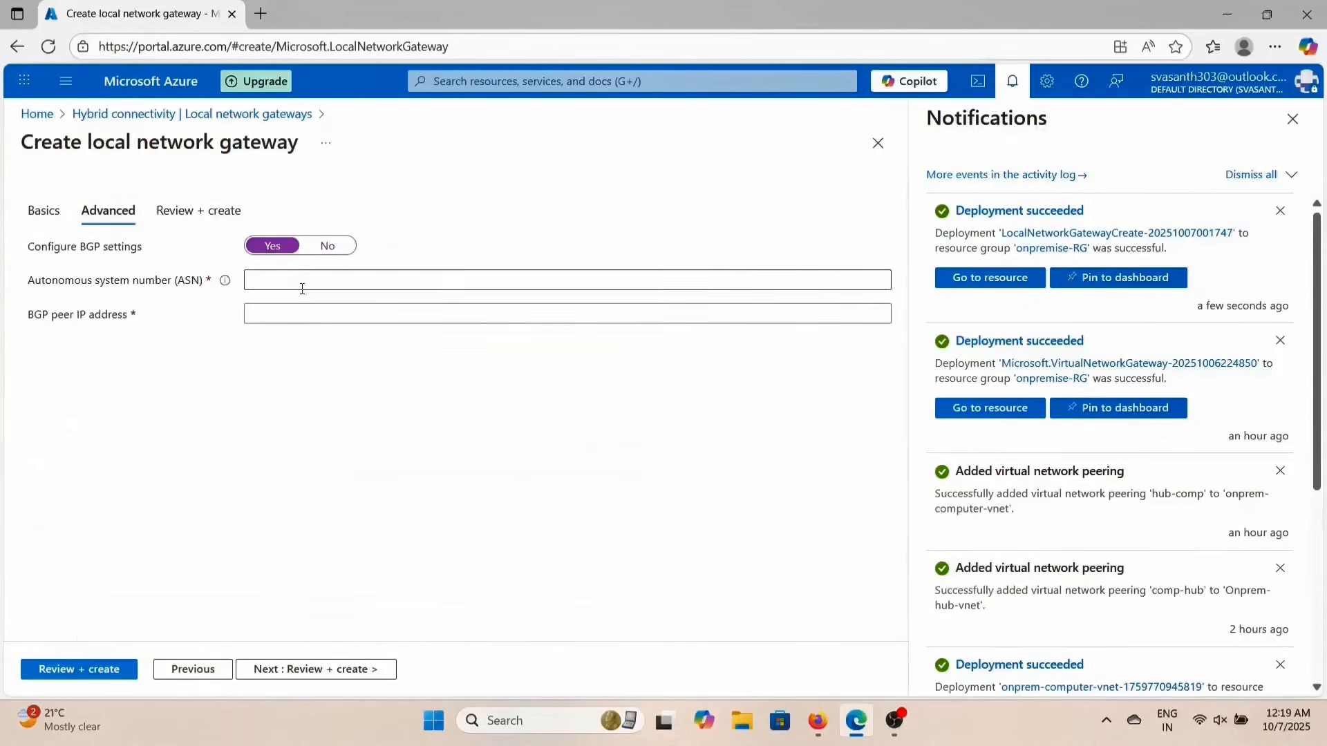
click(820, 720)
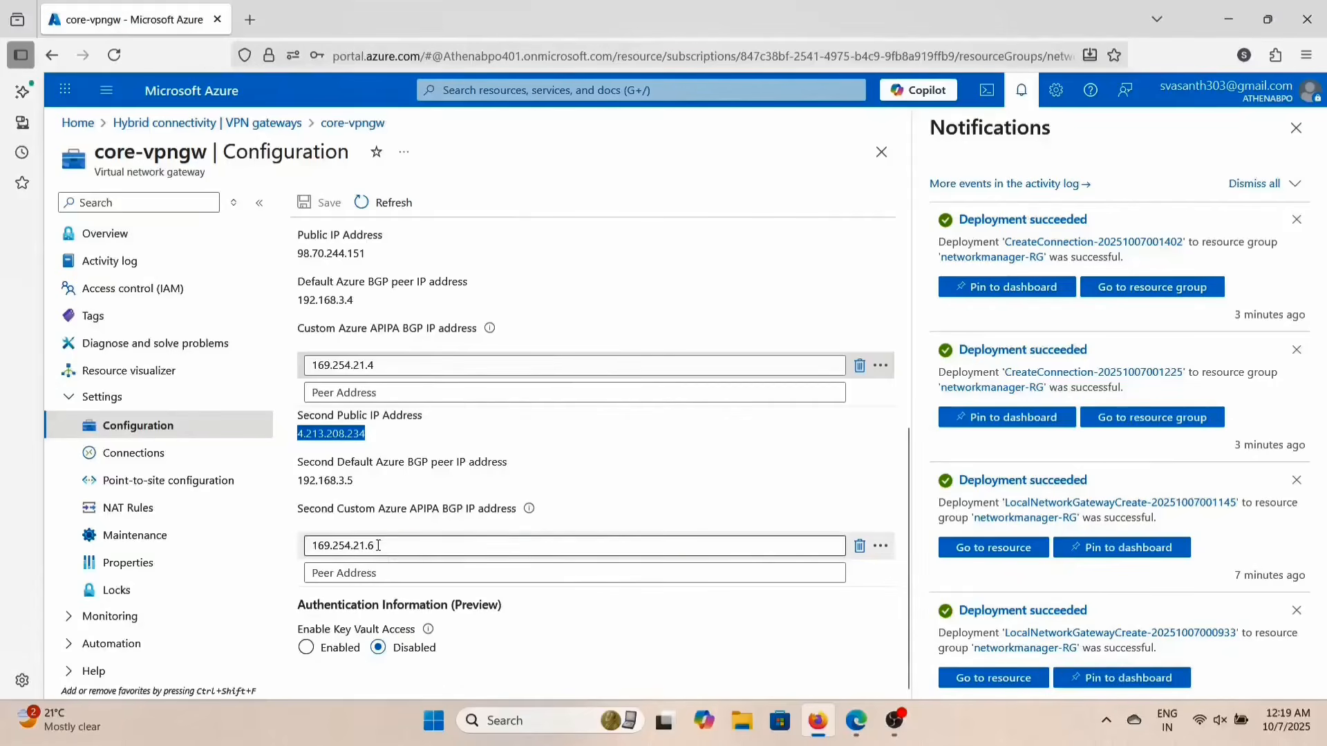
drag(377, 545, 313, 545)
key(ctrl+c)
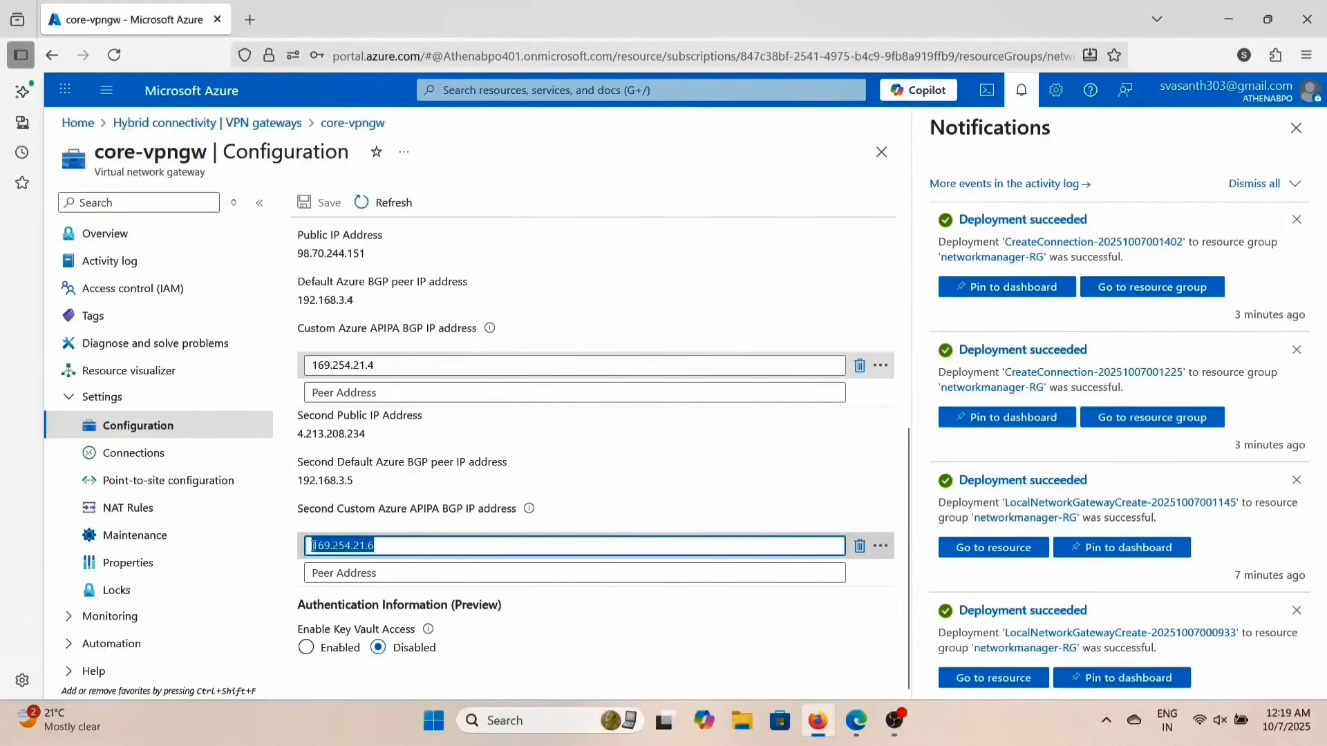
In Edge, set the ASN to core-vpngw's 65516 and the BGP peer IP to 169.254.21.6, and create onprem-lgw-tunnel-2.
click(856, 727)
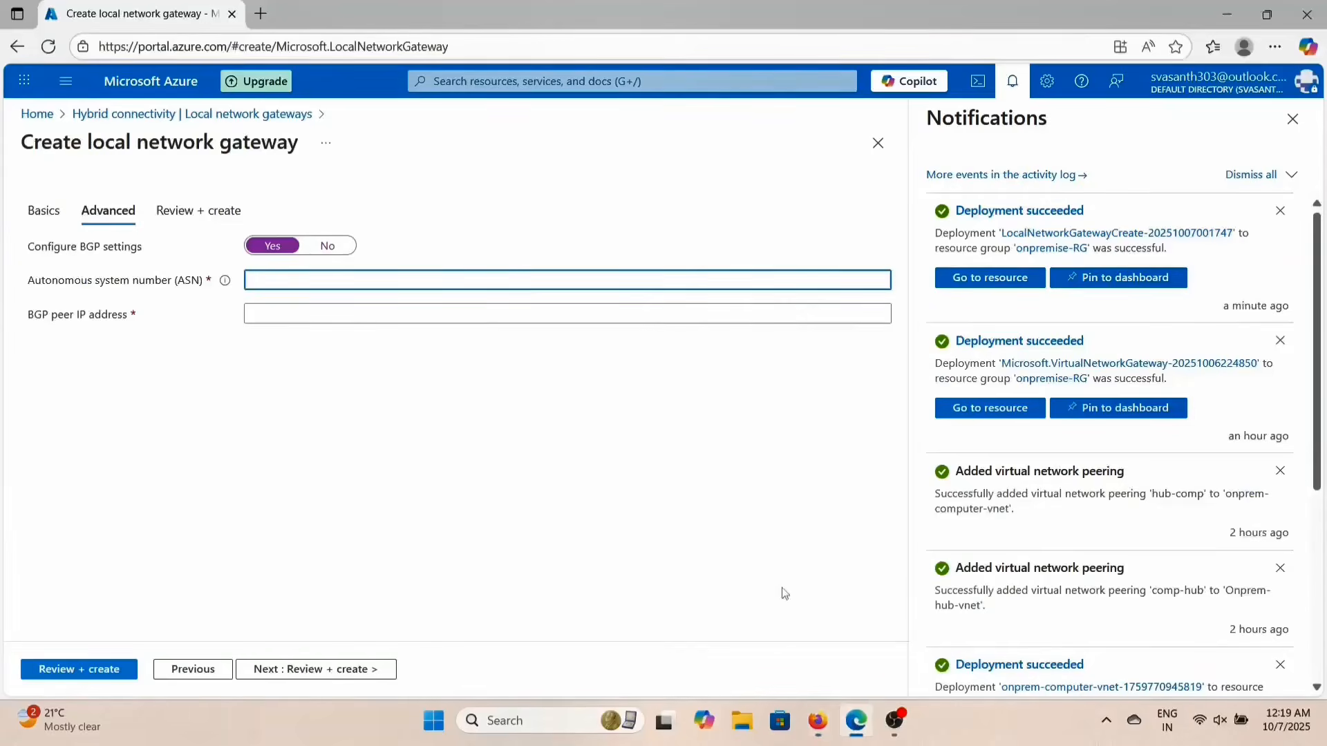
click(817, 721)
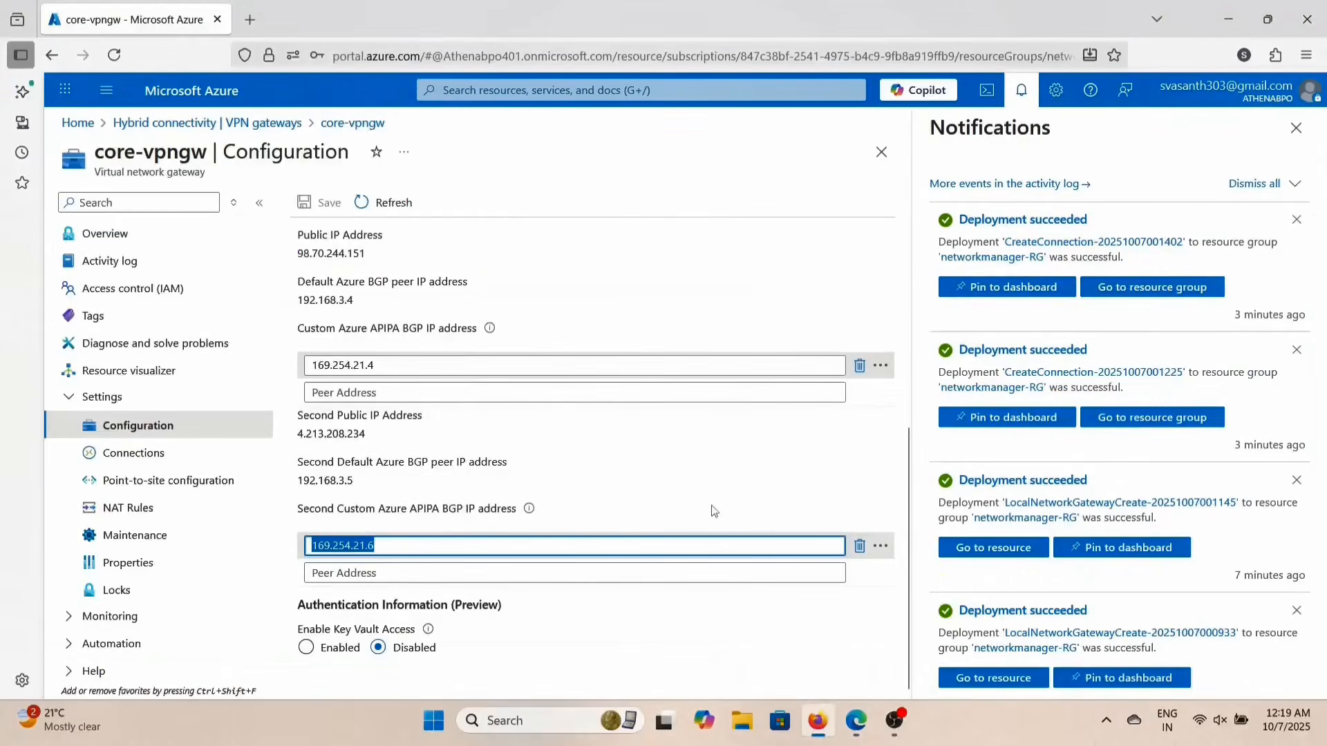
scroll(713, 511, up, 4)
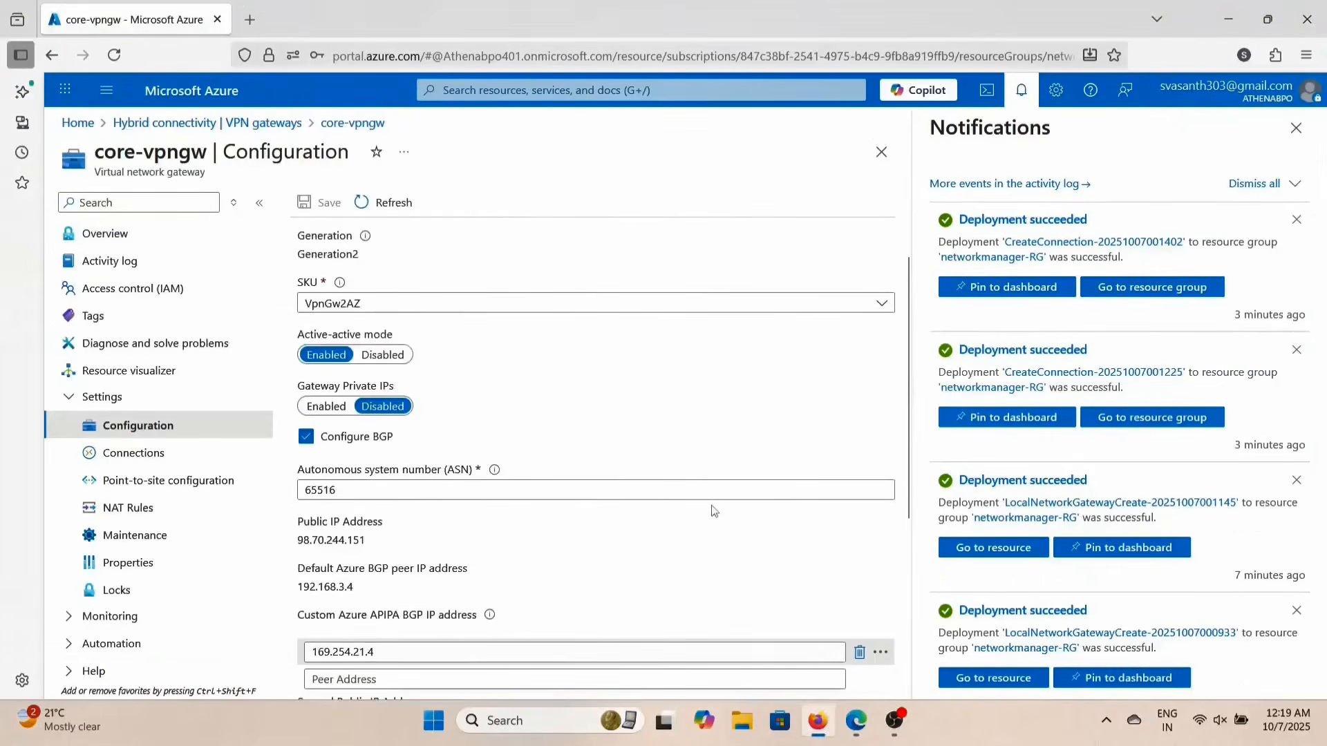
click(857, 723)
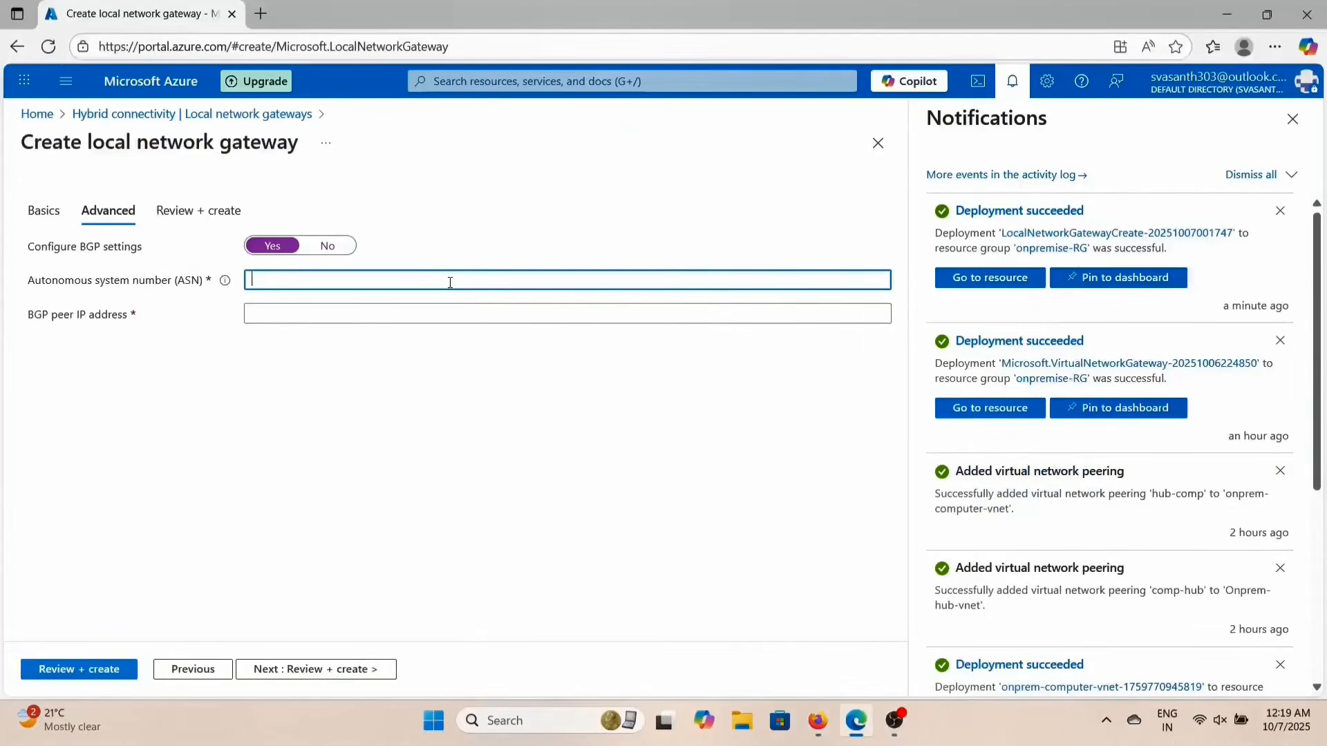
text(65516)
click(442, 304)
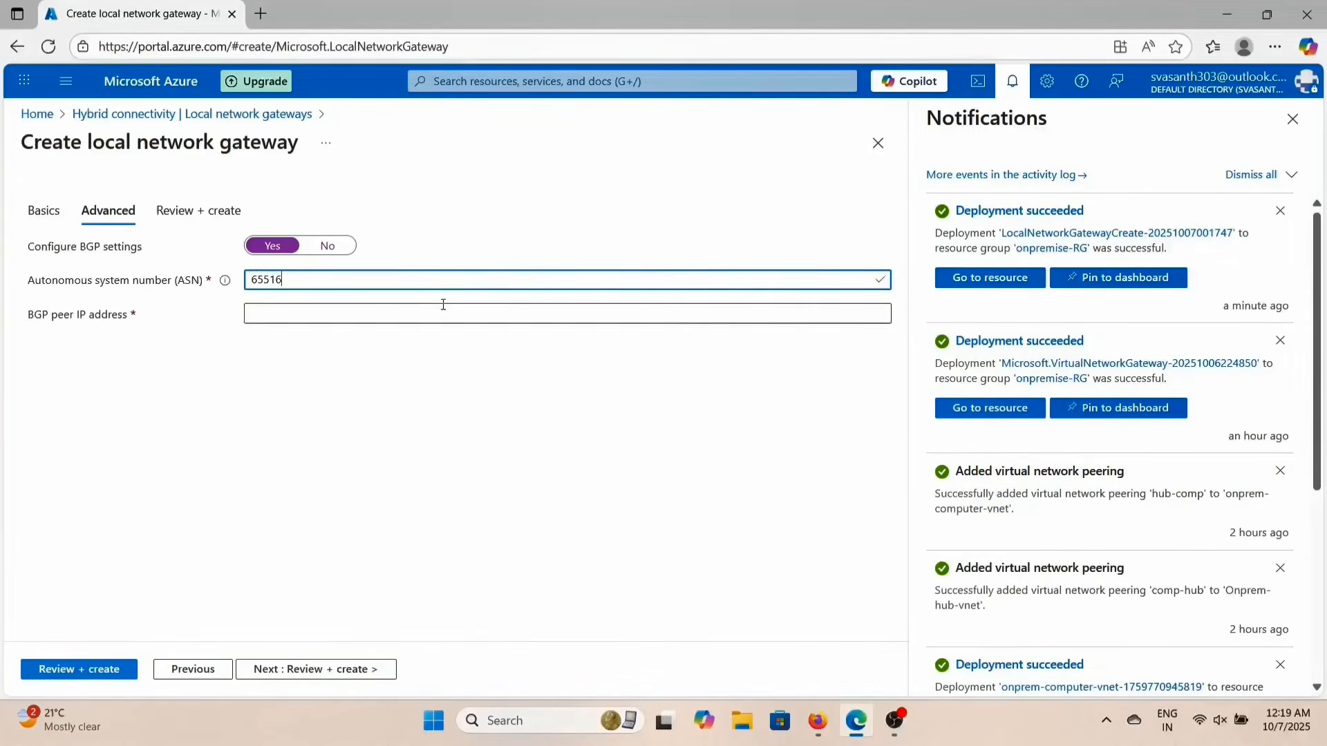
key(ctrl+v)
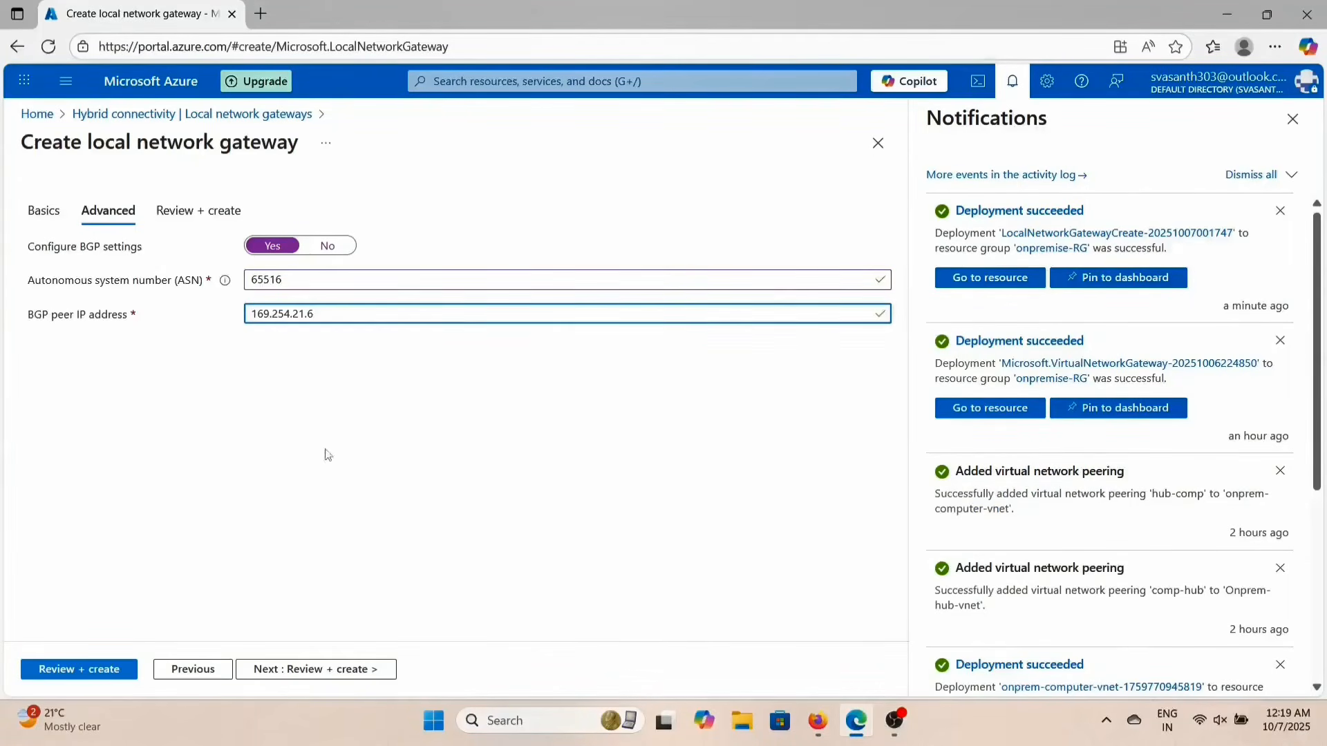
click(79, 669)
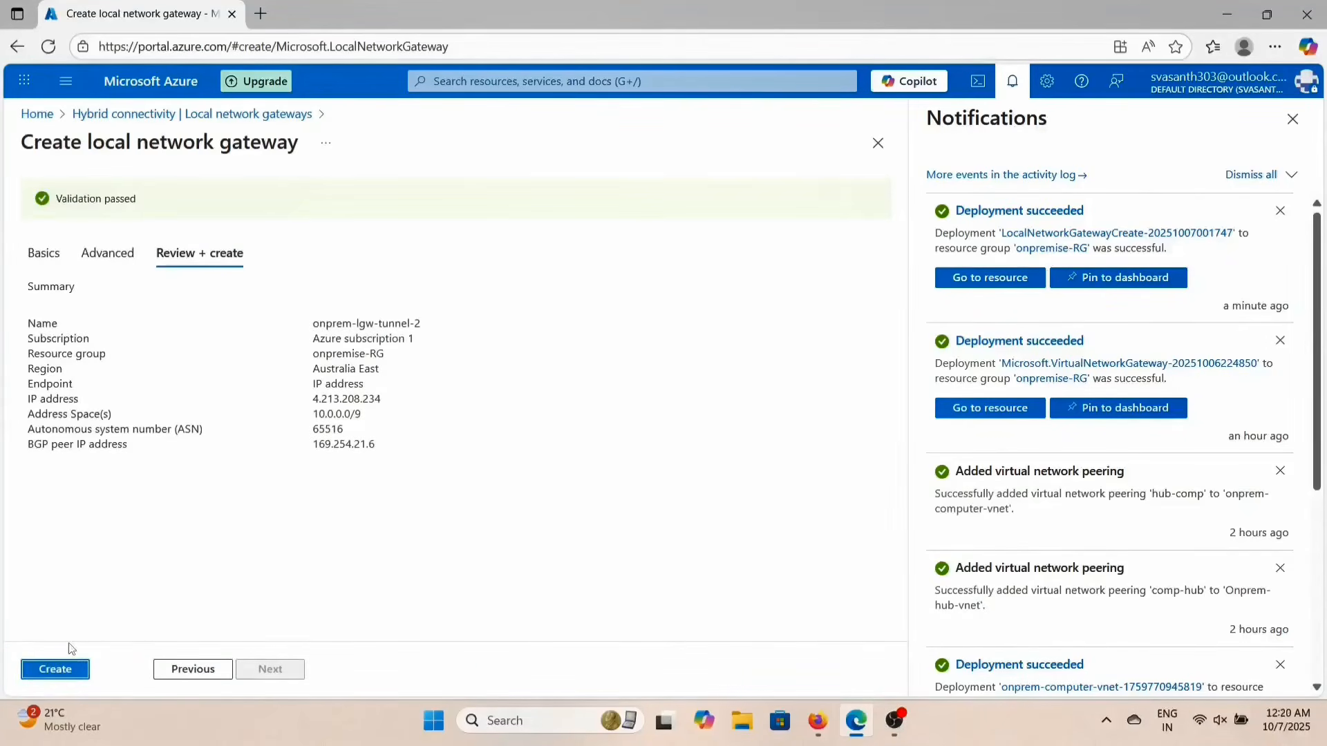
click(55, 669)
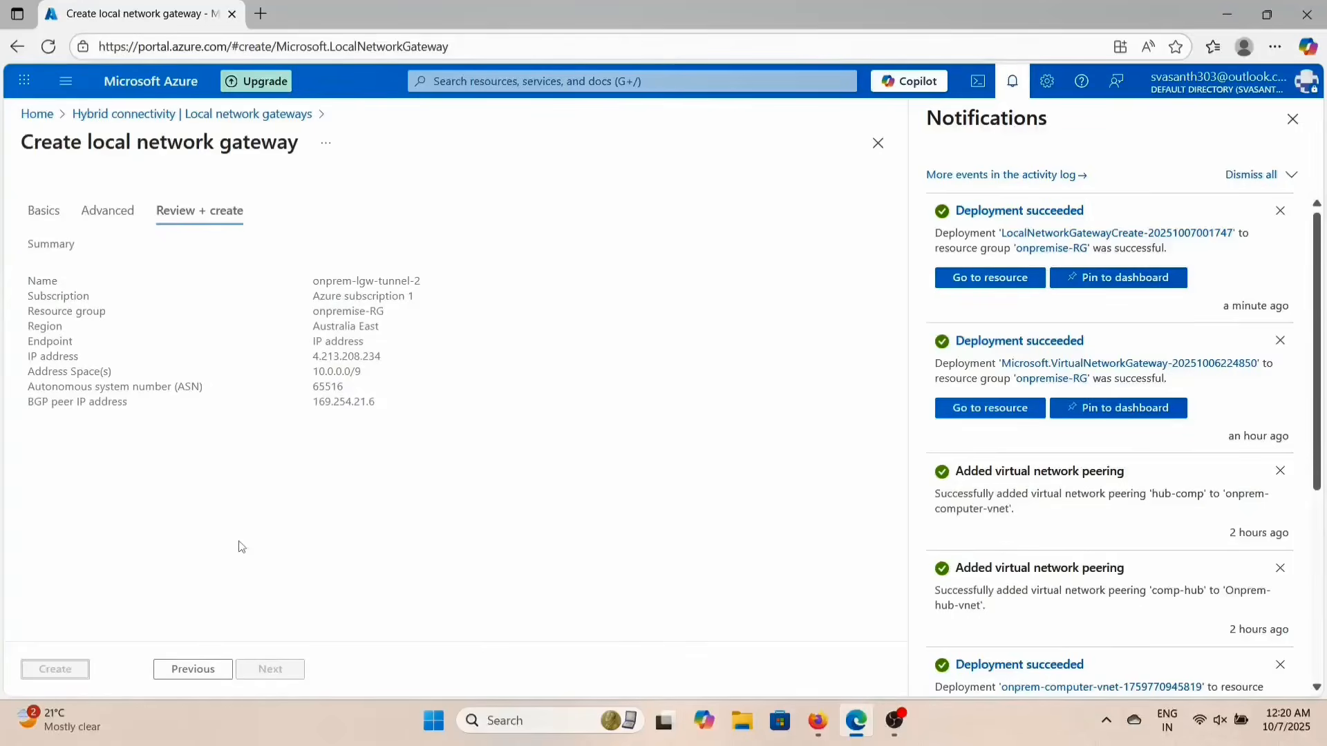
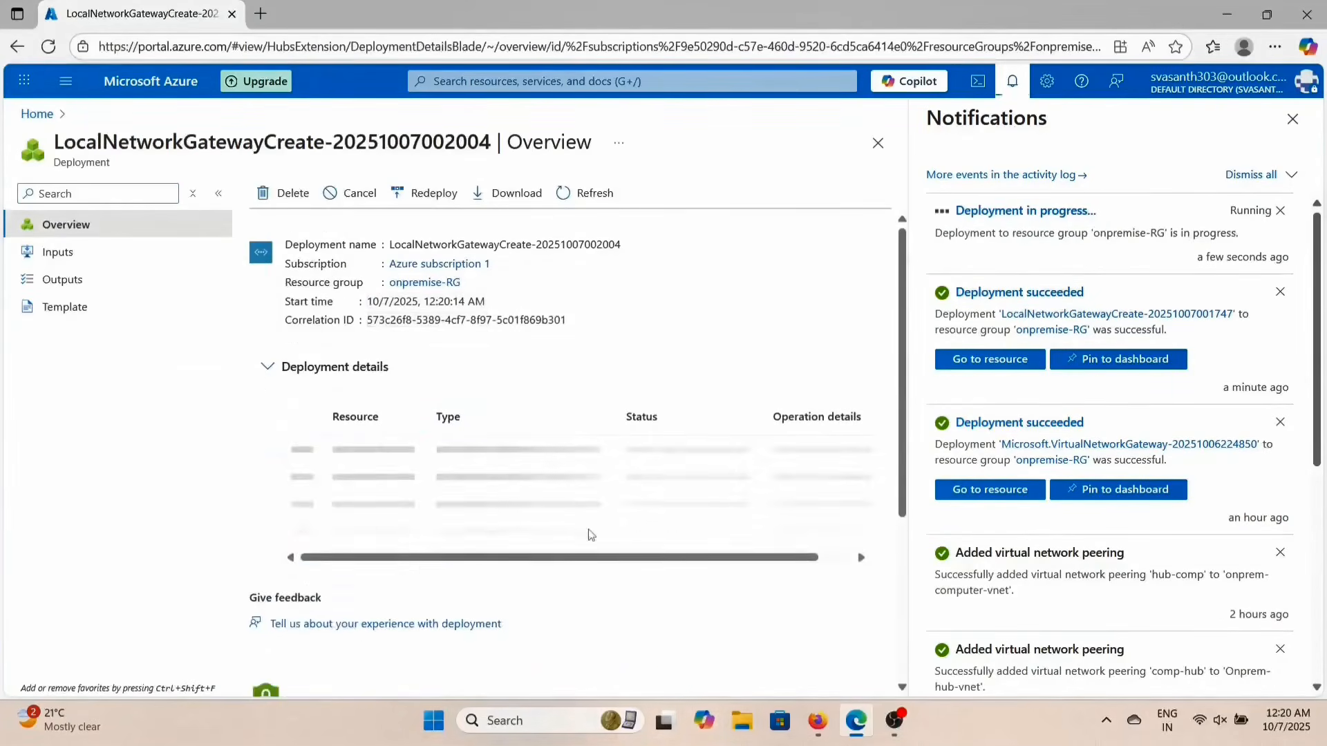
Switch to the Firefox portal and open the peerings of the virtual network Core-hub-vnet.
click(819, 731)
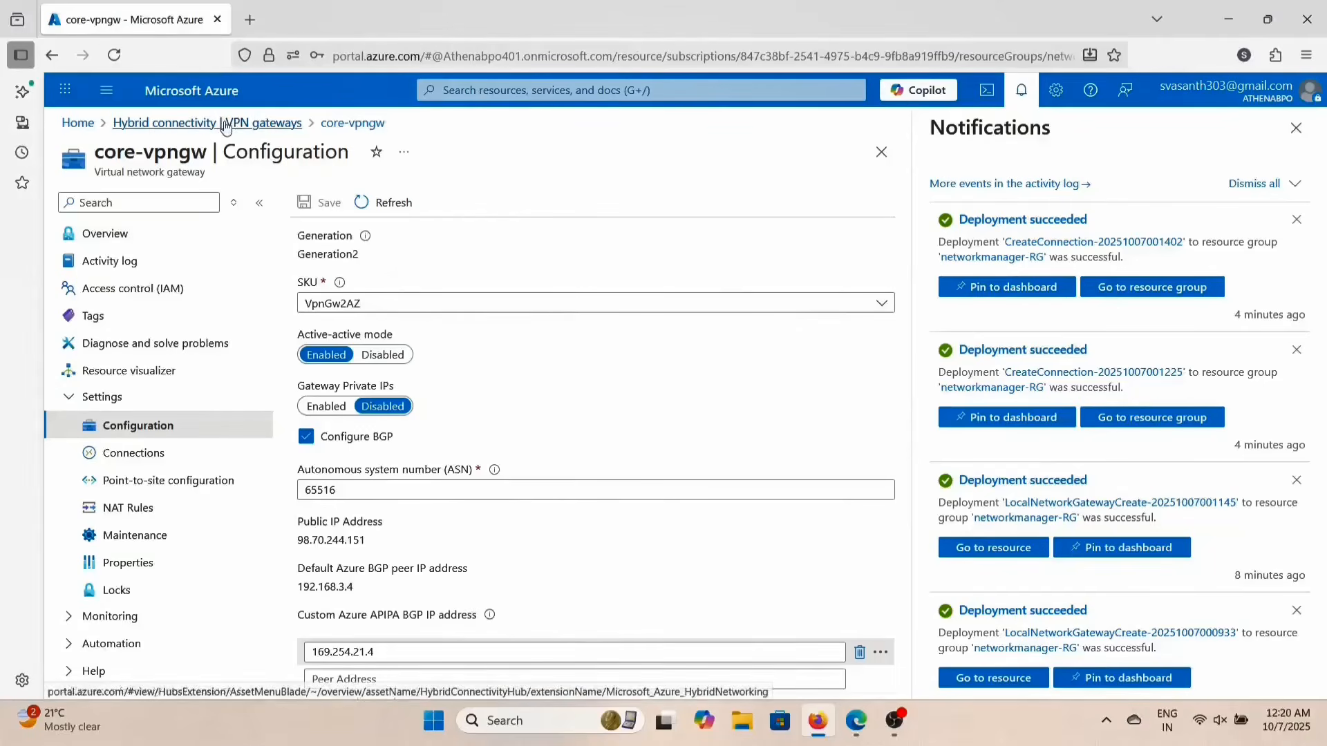
click(184, 125)
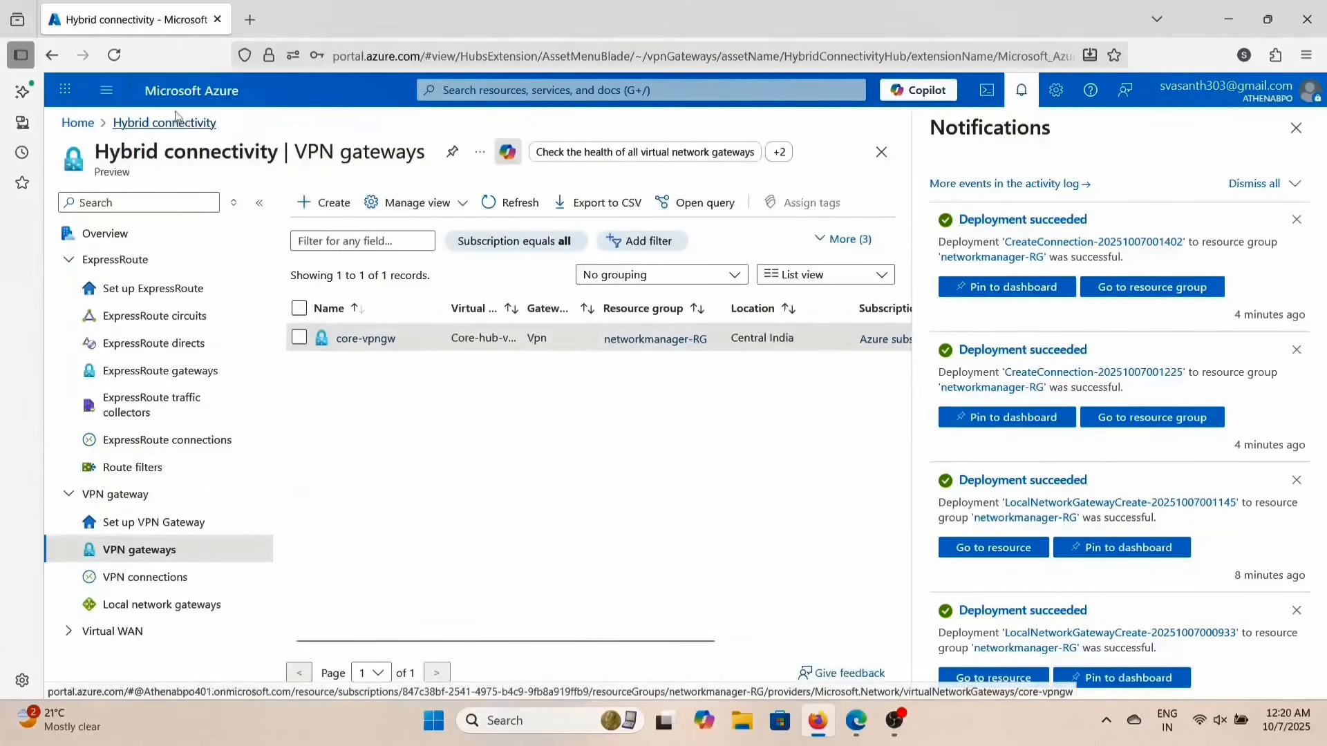
click(171, 91)
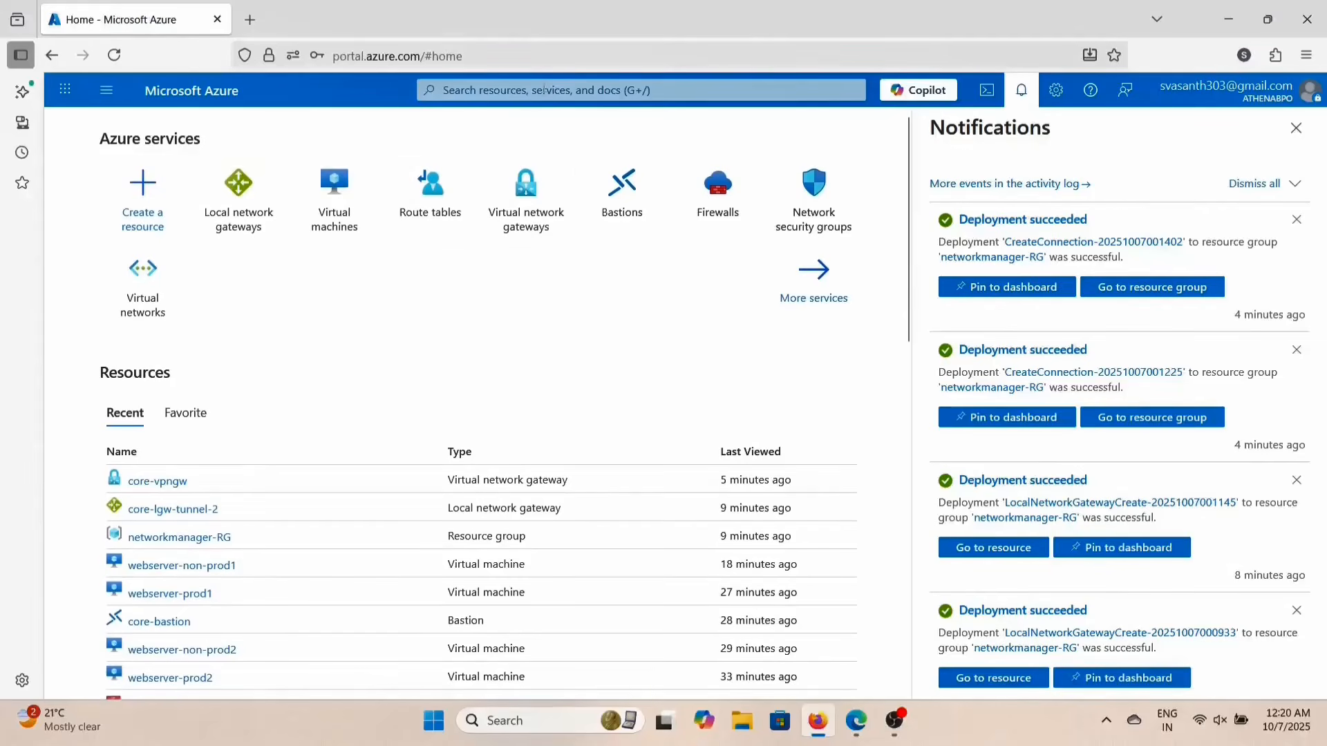
click(138, 284)
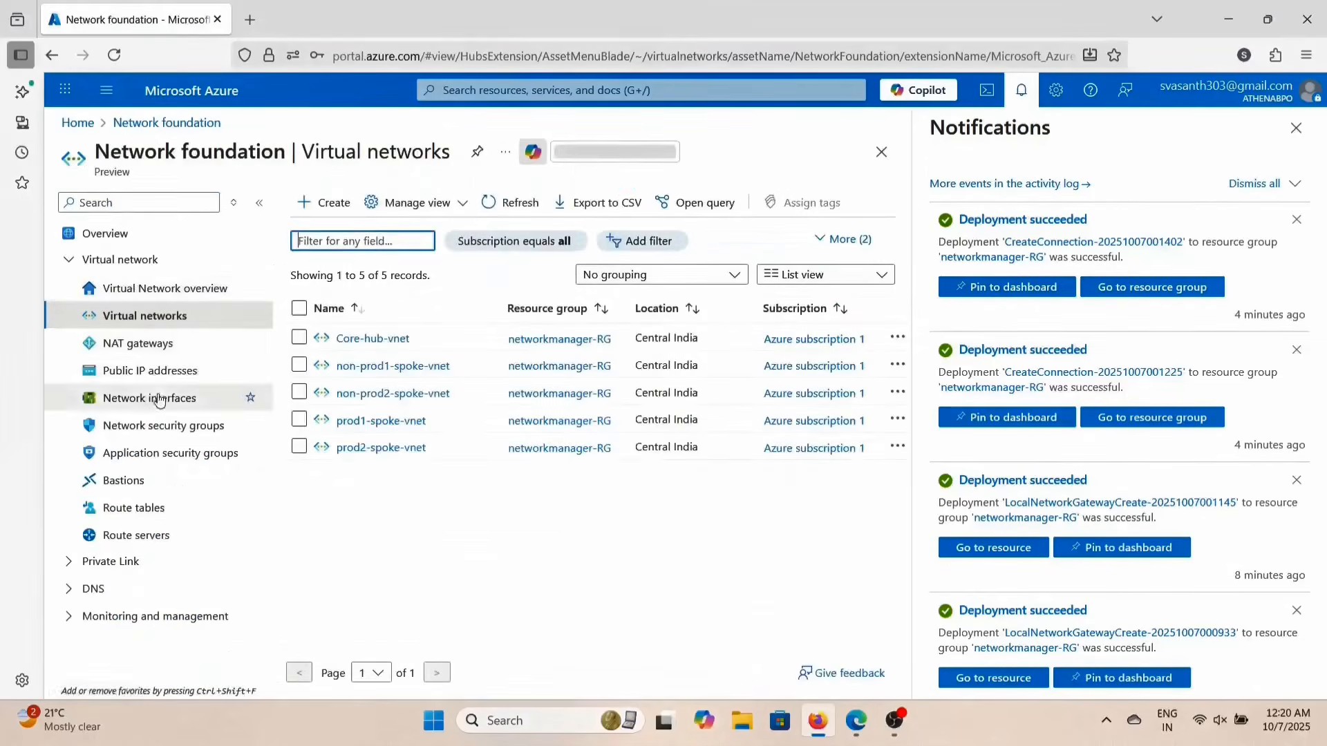
click(365, 339)
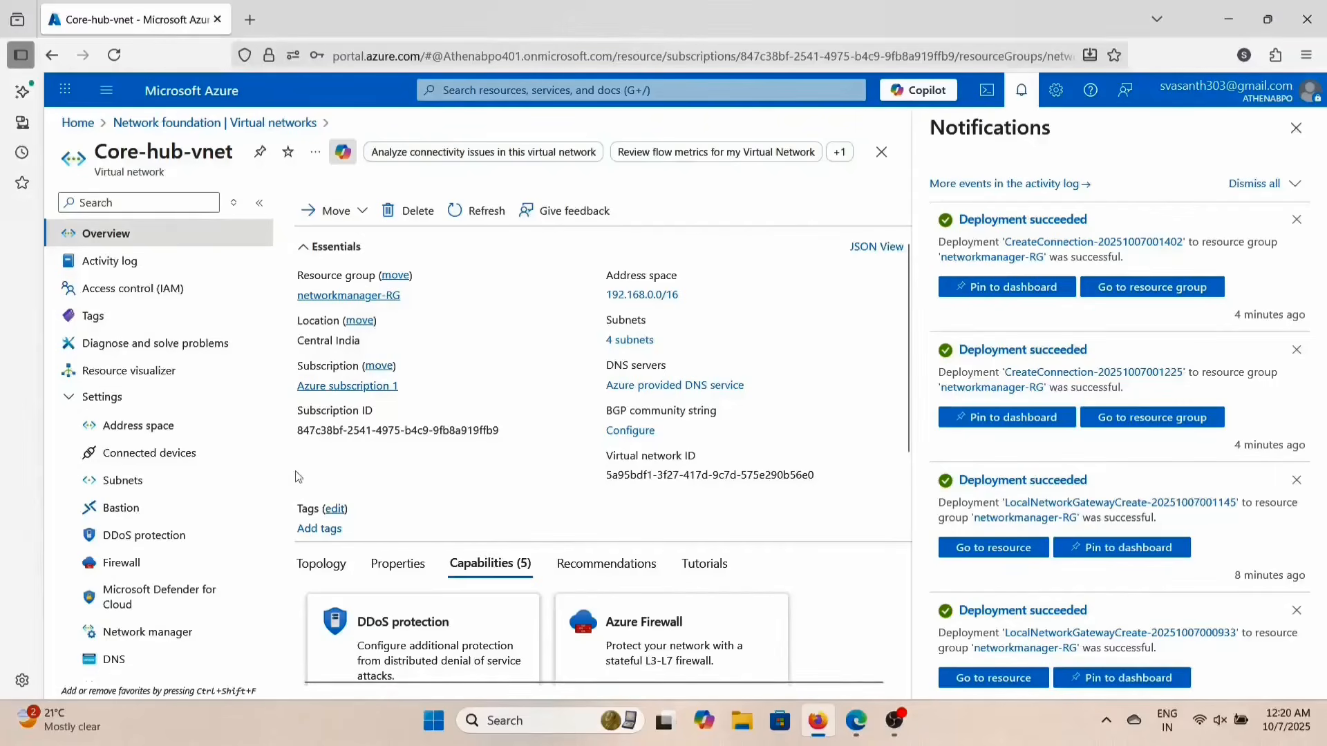
scroll(121, 539, down, 3)
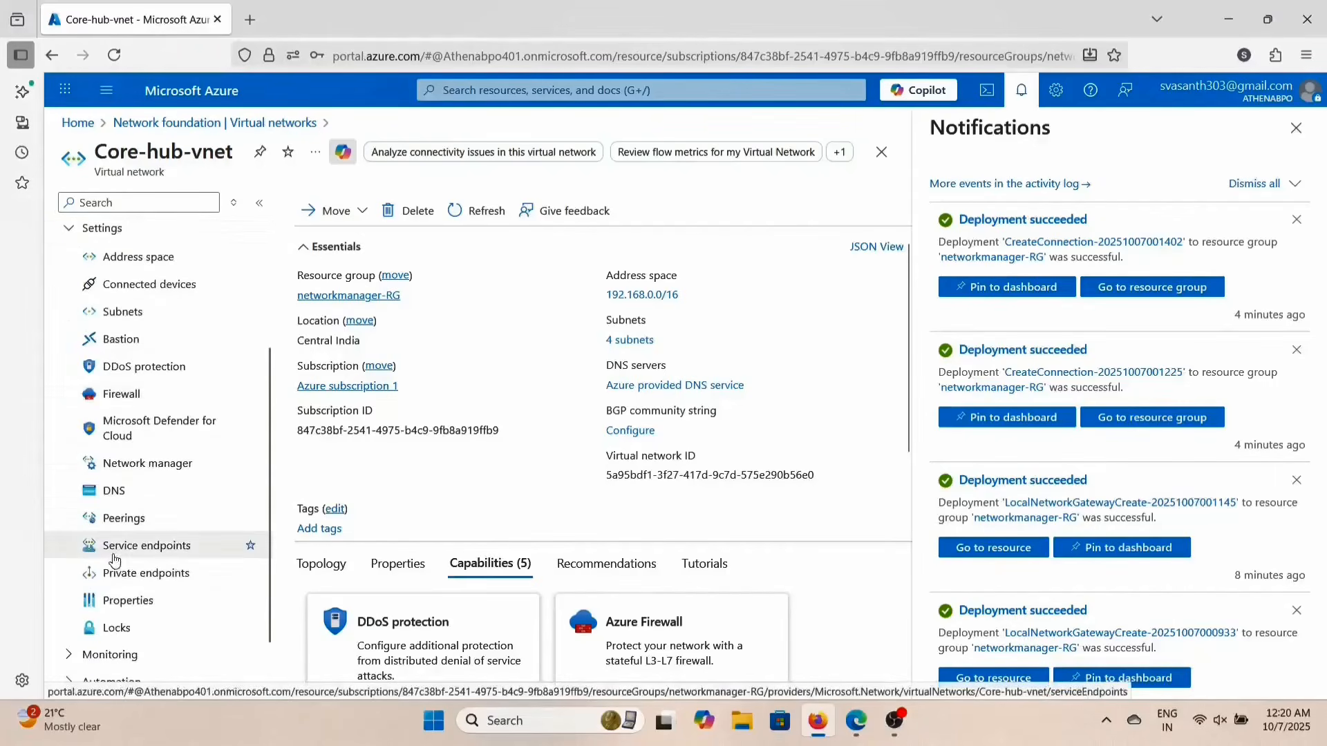
click(124, 519)
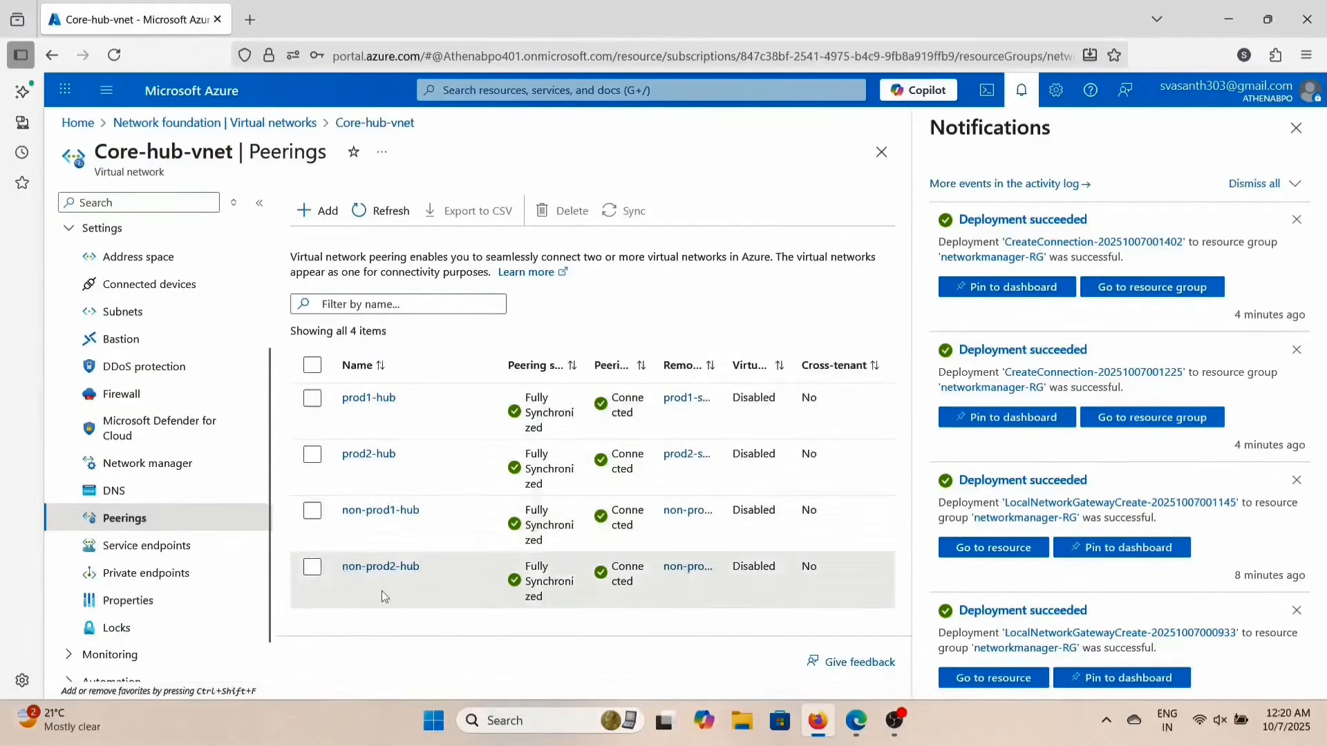
In the prod1-hub peering, allow the gateway or route server in Core-hub-vnet to forward traffic to prod1-spoke-vnet, and save.
click(375, 399)
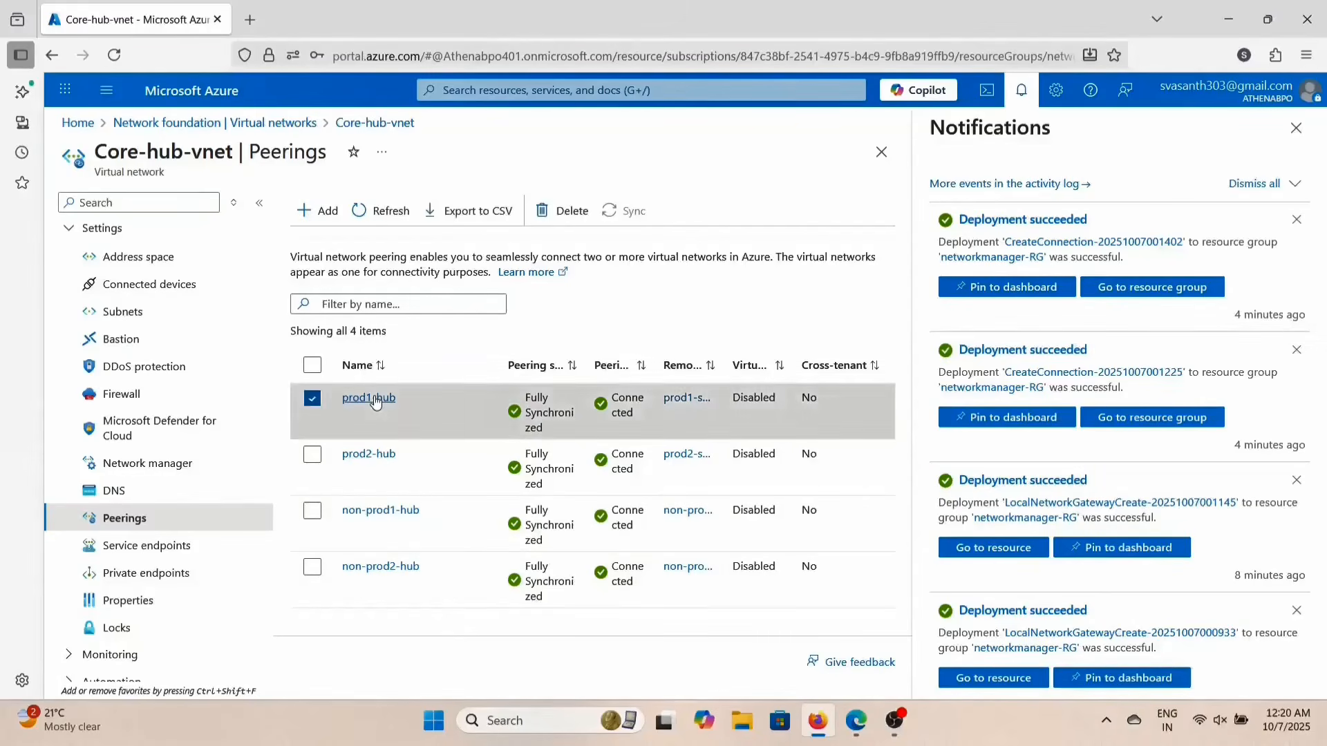
scroll(377, 449, down, 2)
scroll(377, 454, up, 2)
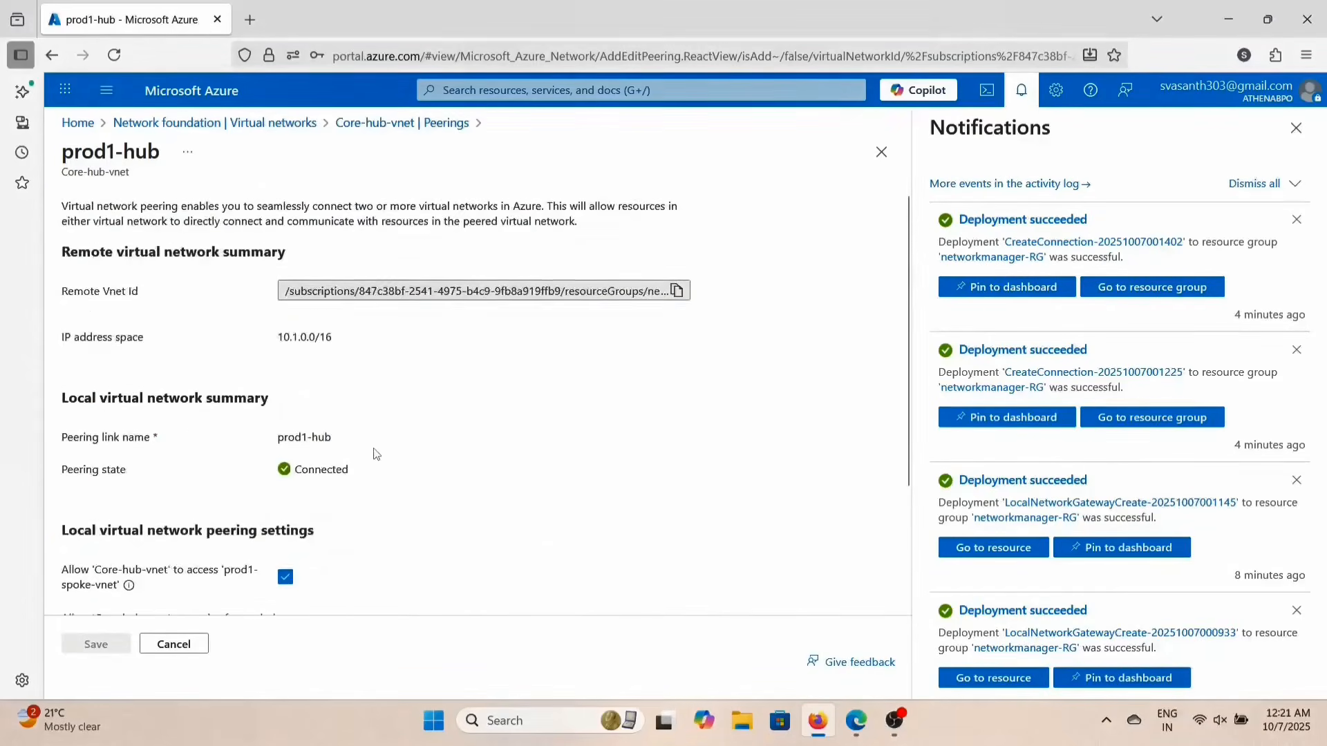
scroll(377, 454, down, 2)
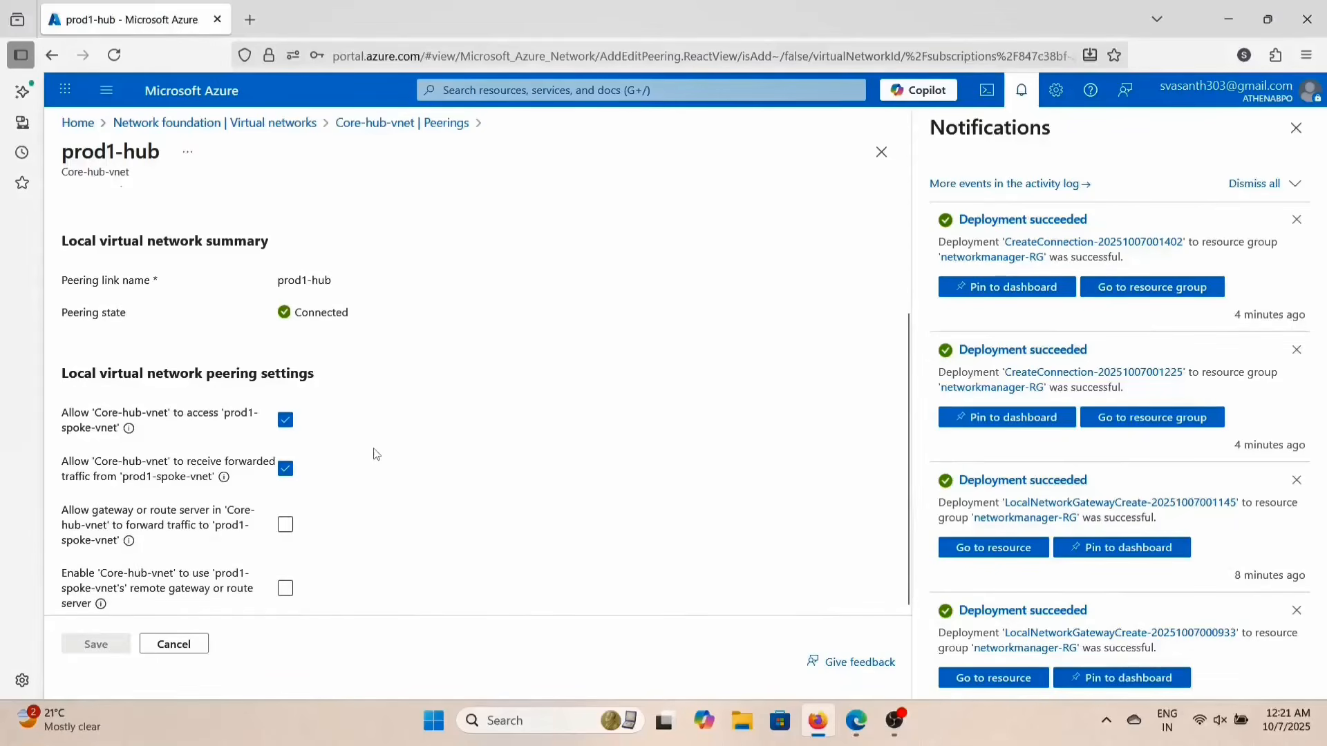
click(286, 525)
scroll(366, 546, down, 1)
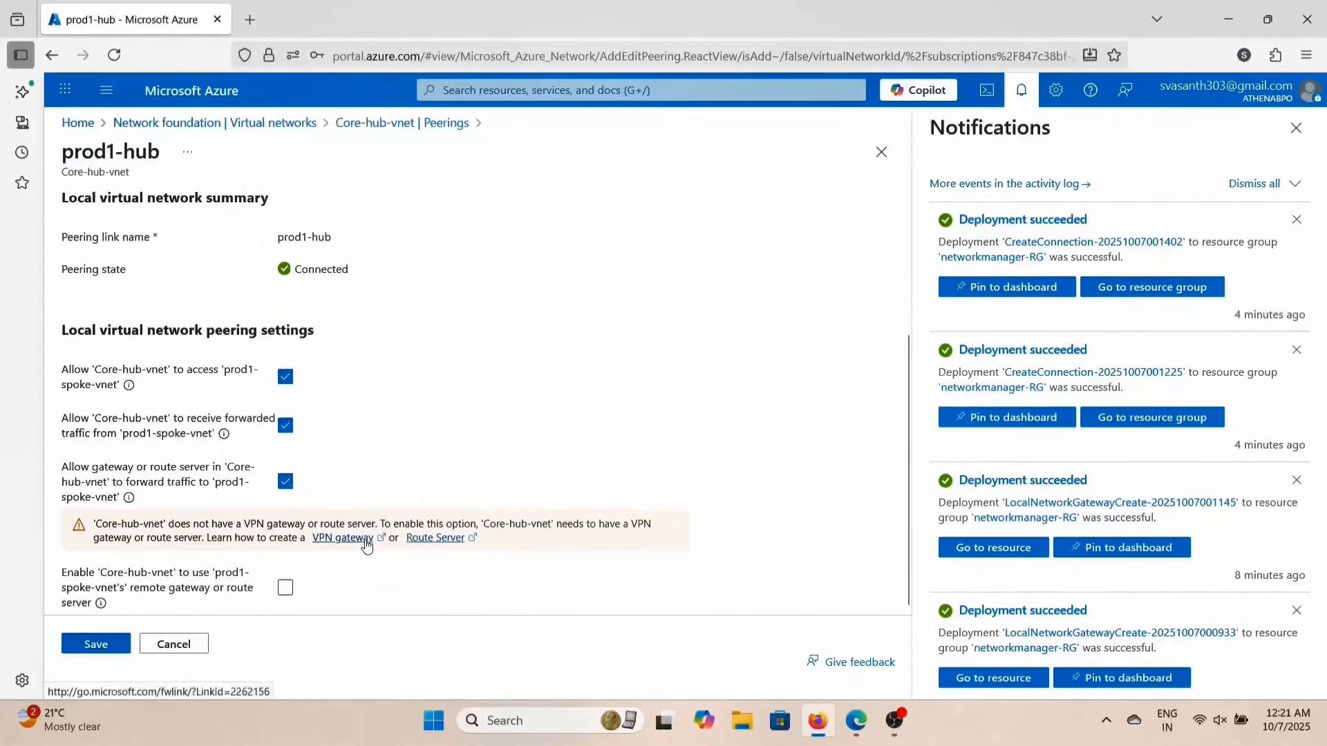
scroll(367, 546, up, 3)
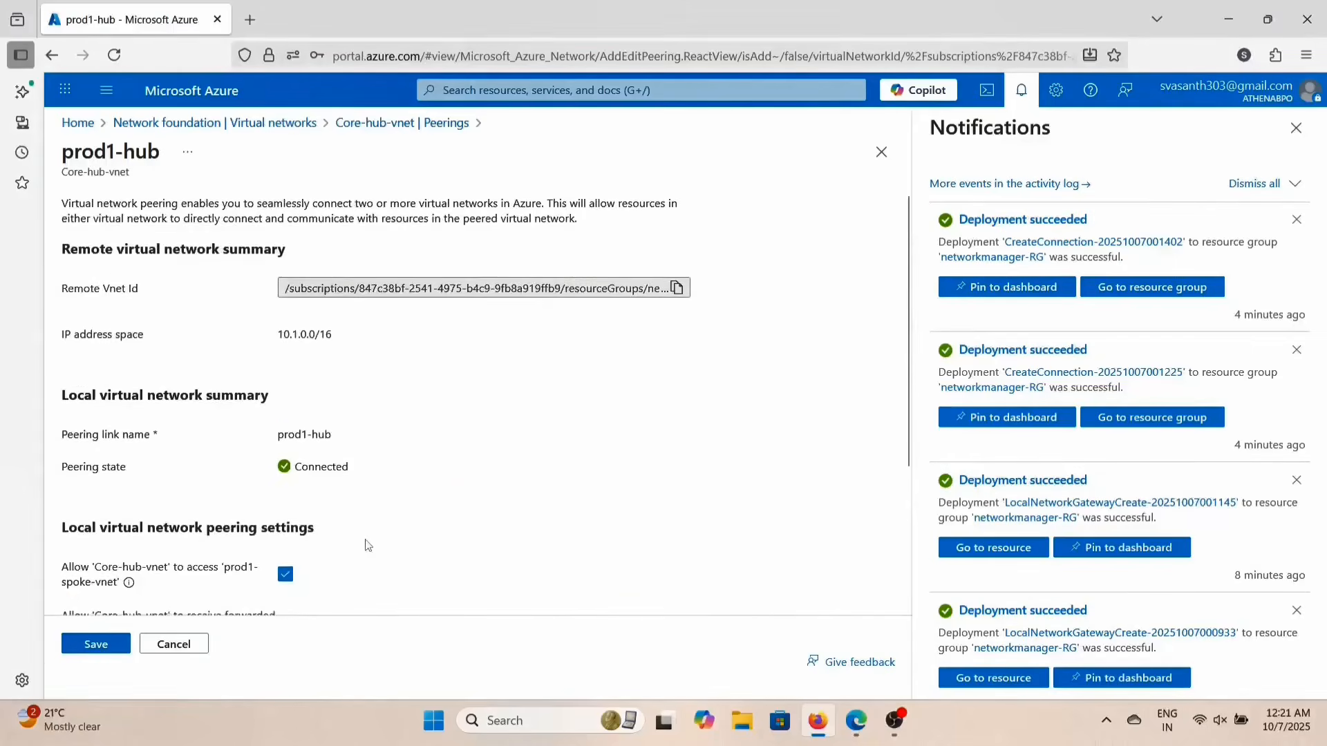
scroll(366, 546, down, 3)
click(105, 644)
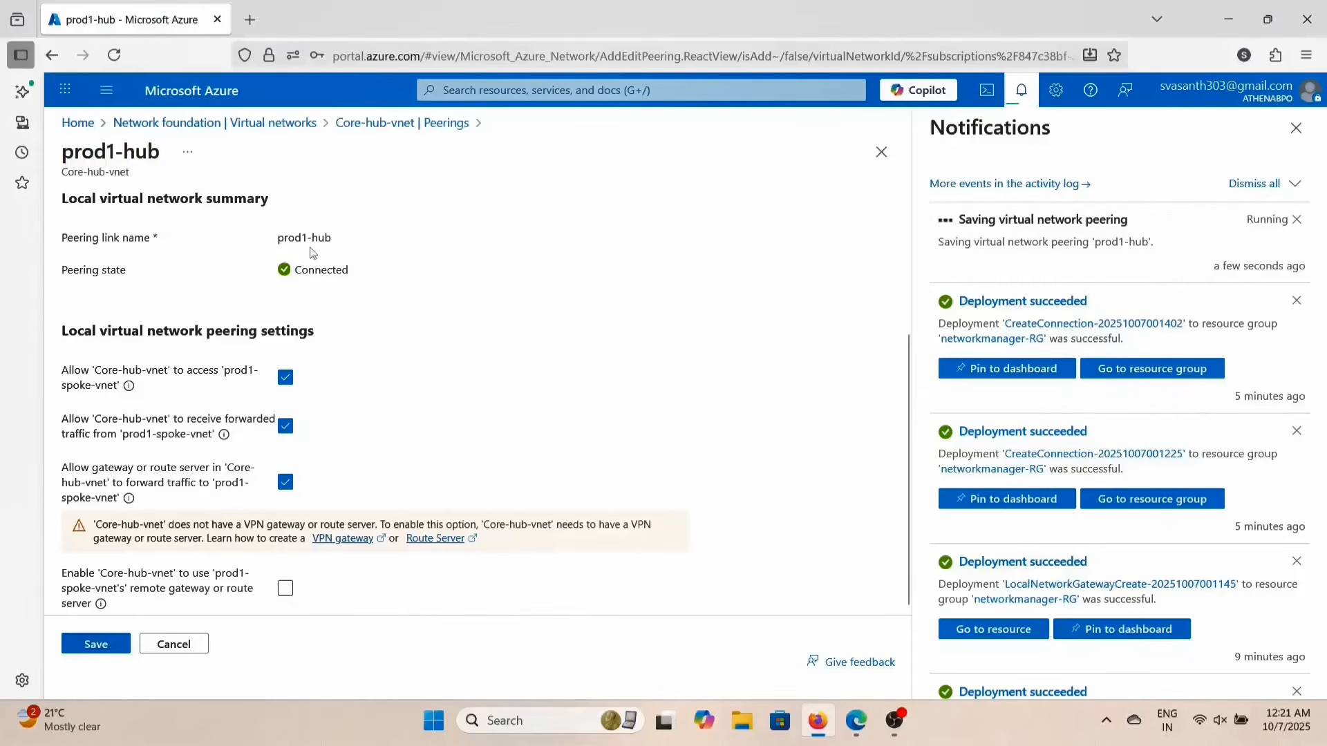
In Core-hub-vnet's prod2-hub peering, allow the hub's gateway or route server to forward traffic to prod2-spoke-vnet, and save.
click(235, 128)
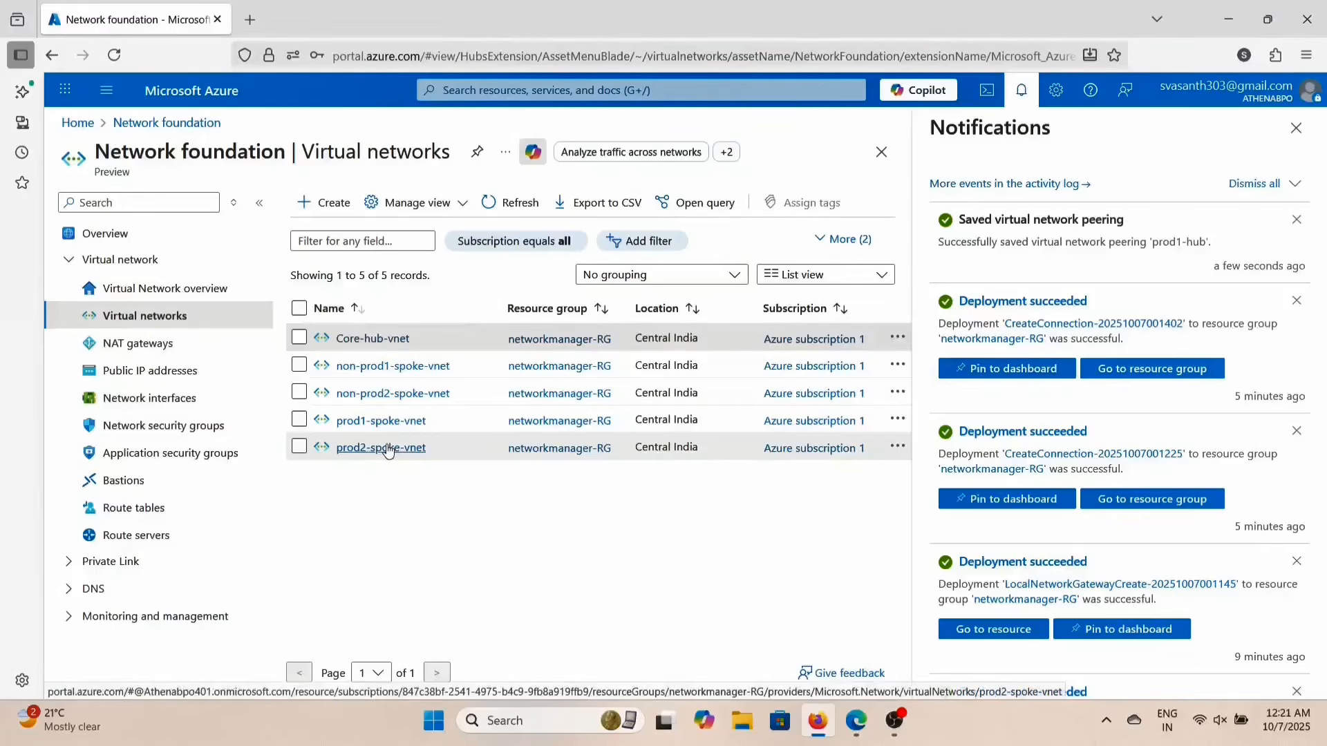
click(380, 338)
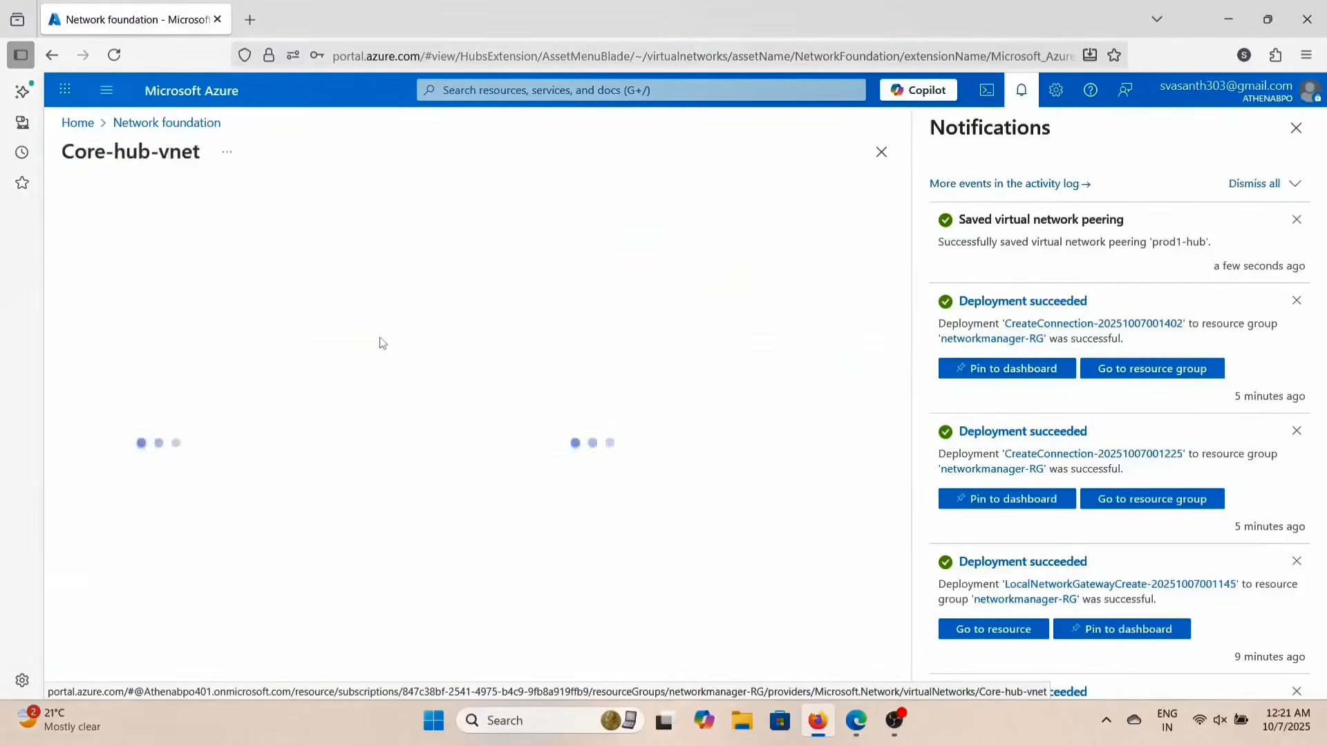
scroll(167, 530, down, 3)
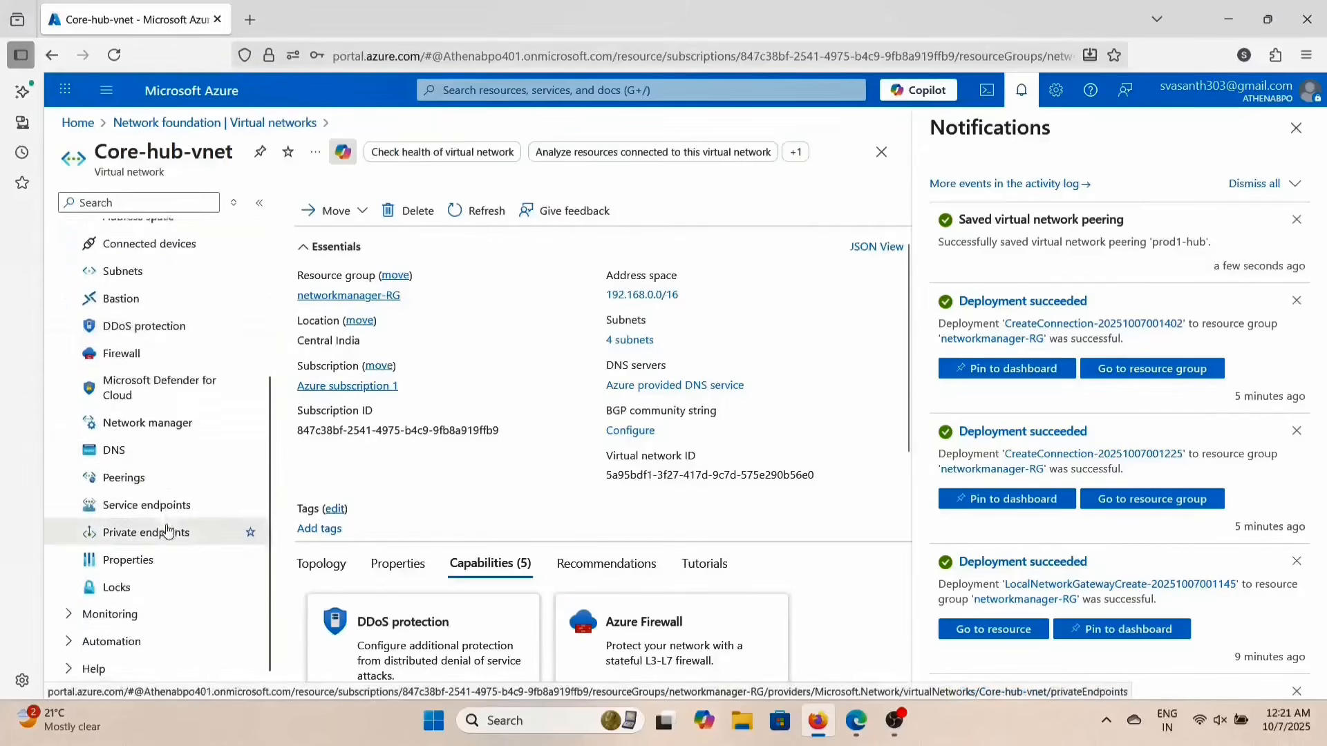
click(156, 477)
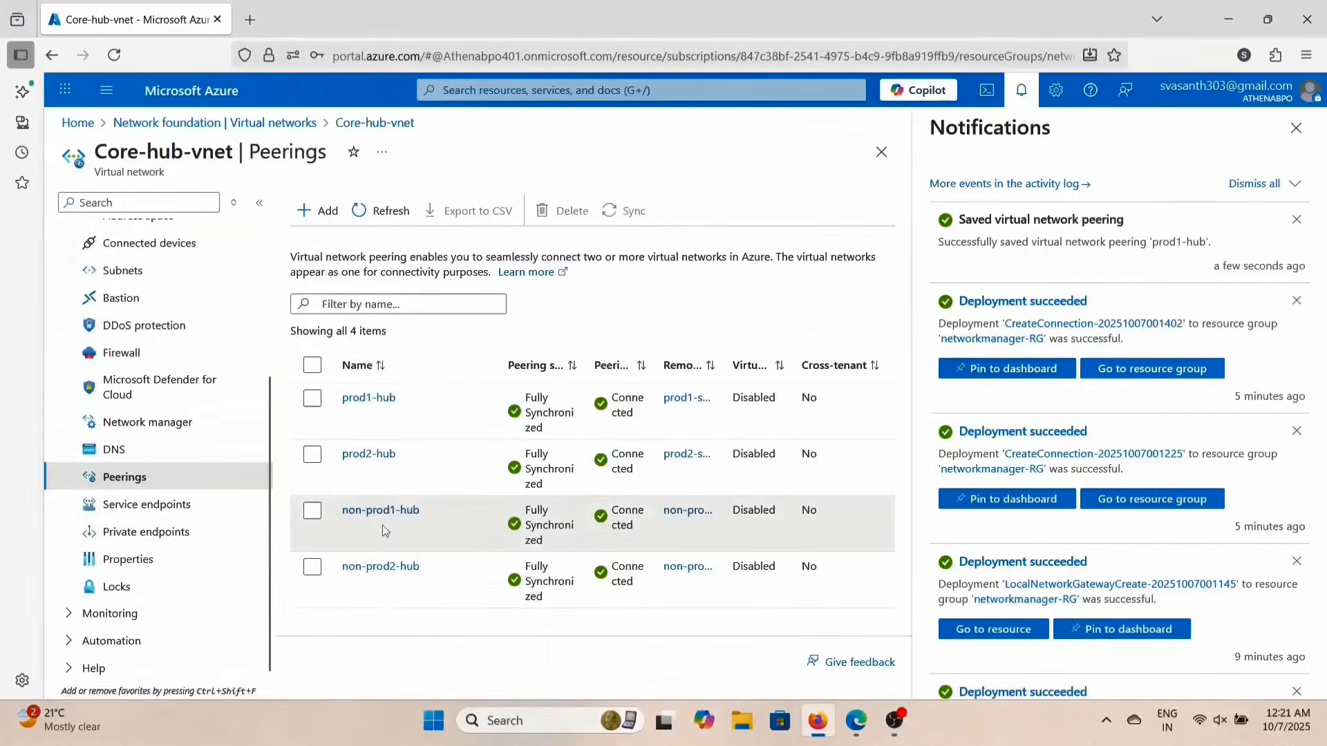
click(369, 454)
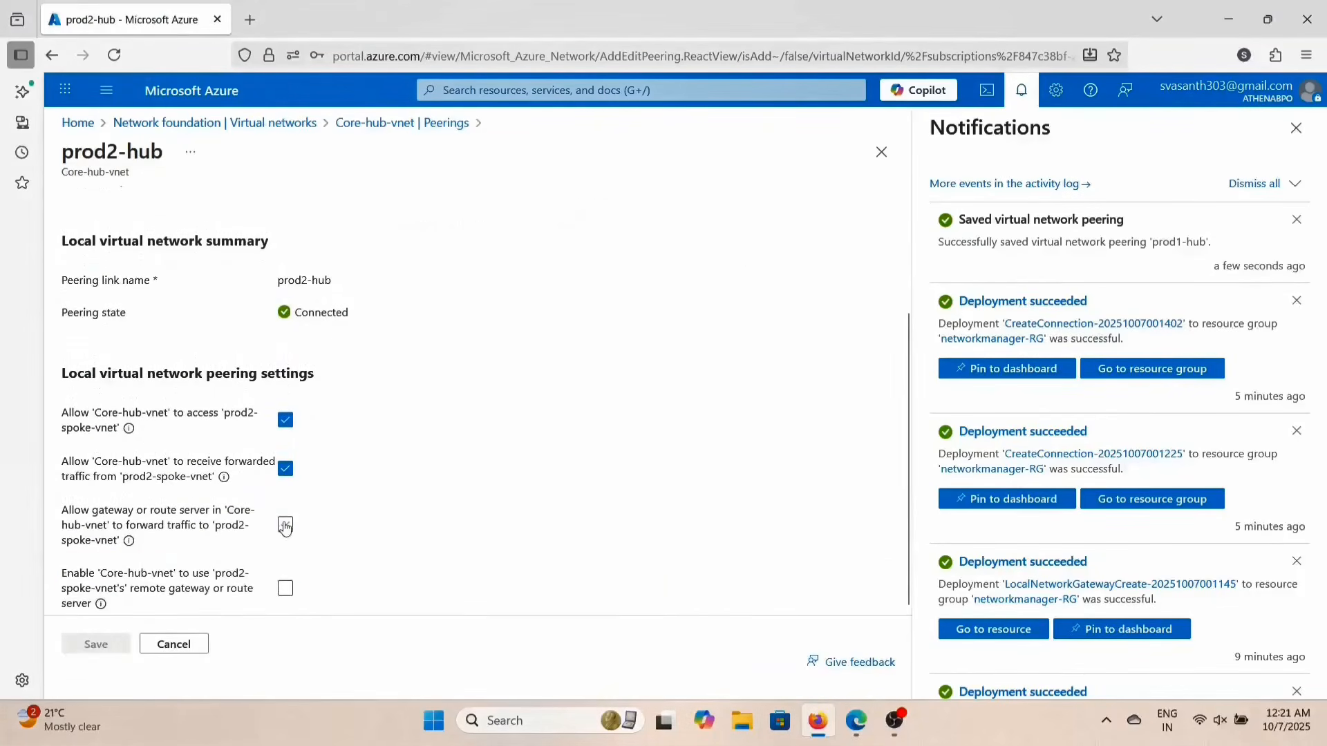
click(286, 523)
click(86, 643)
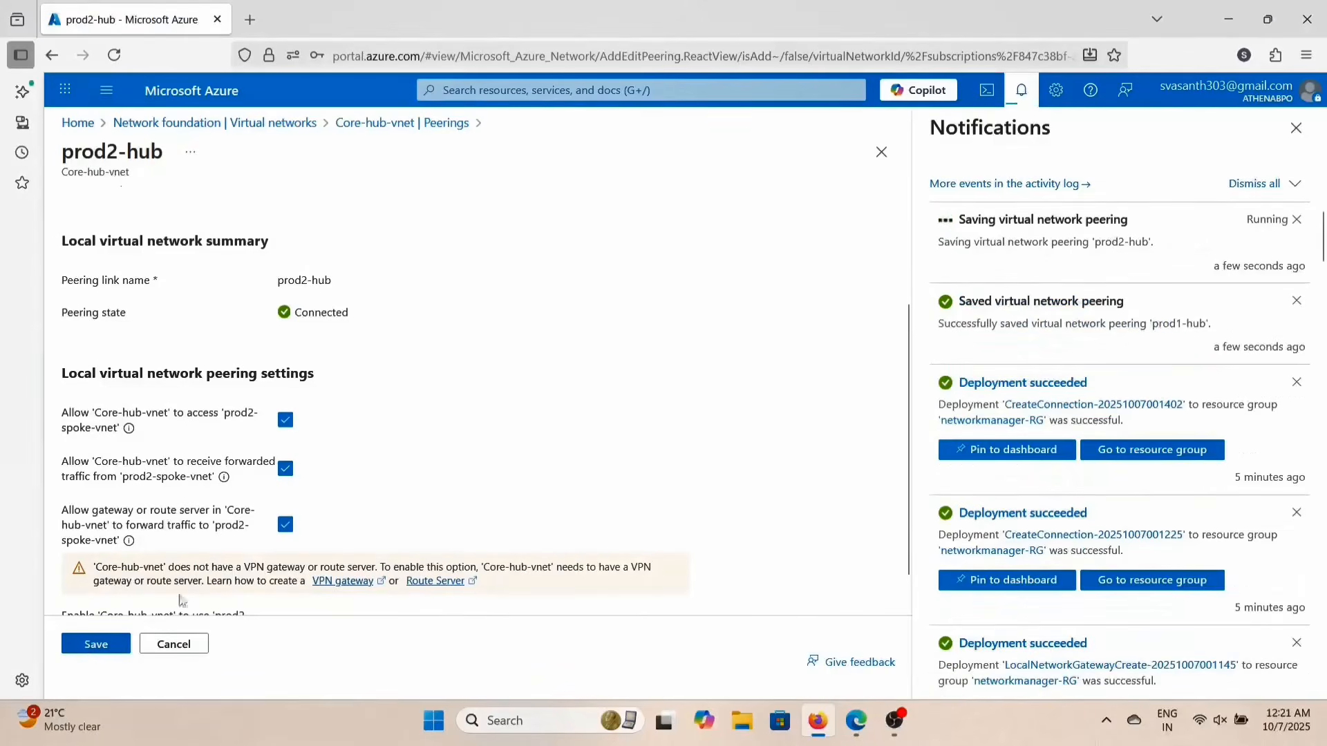
In prod1-spoke-vnet's hub-prod1 peering, enable use of Core-hub-vnet's remote gateway or route server, and save.
click(224, 124)
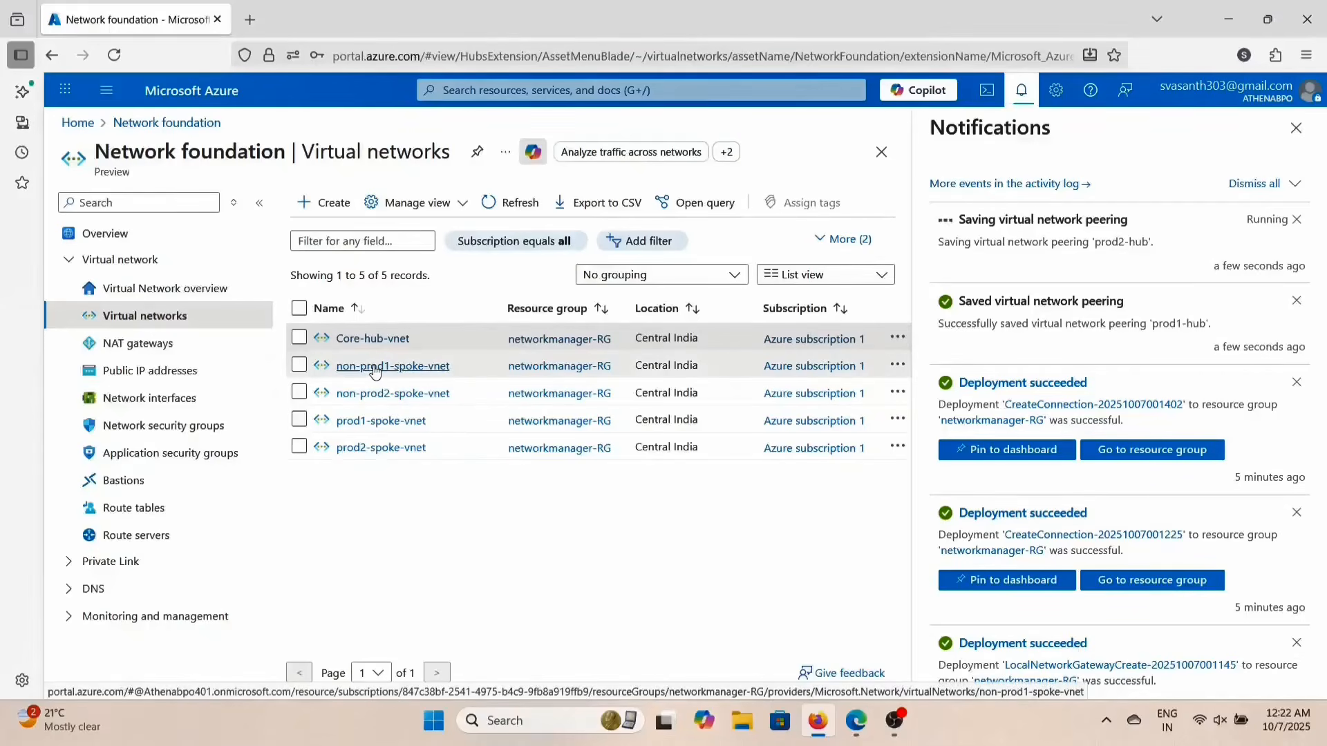
click(383, 422)
scroll(208, 512, down, 3)
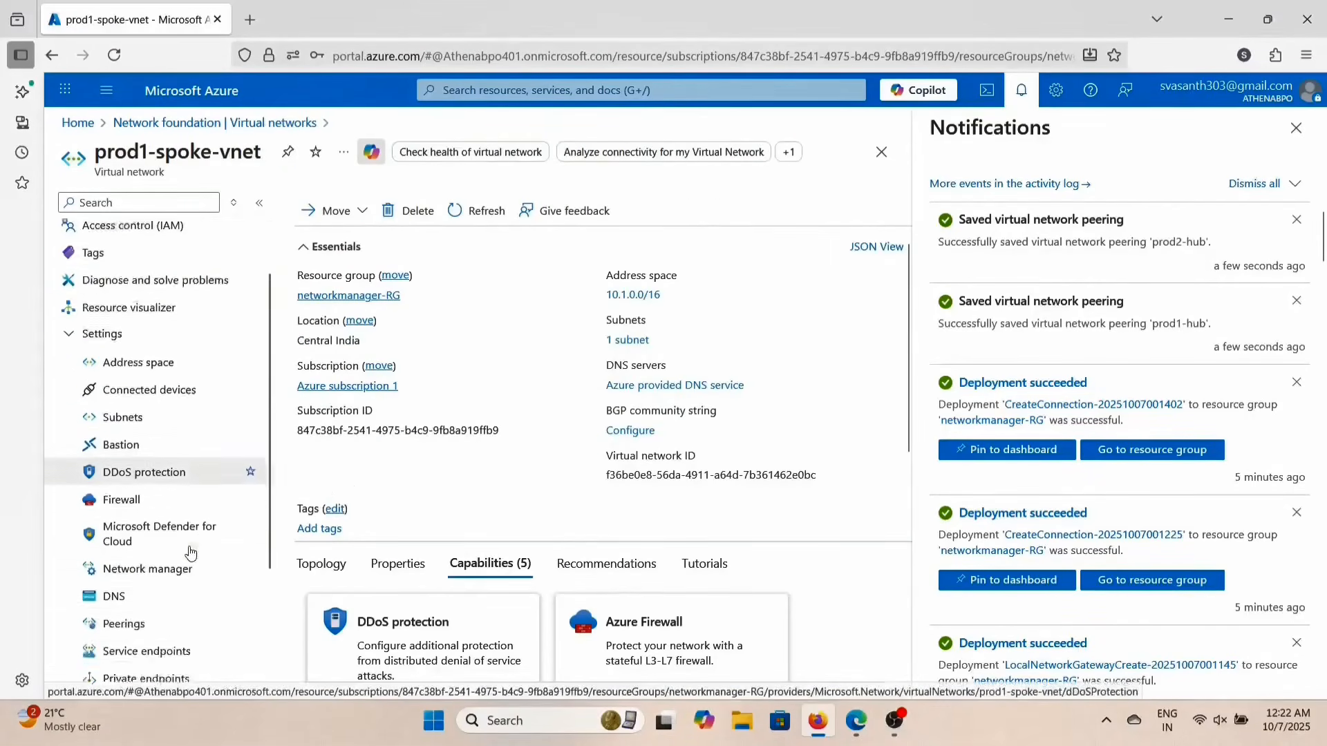
click(164, 496)
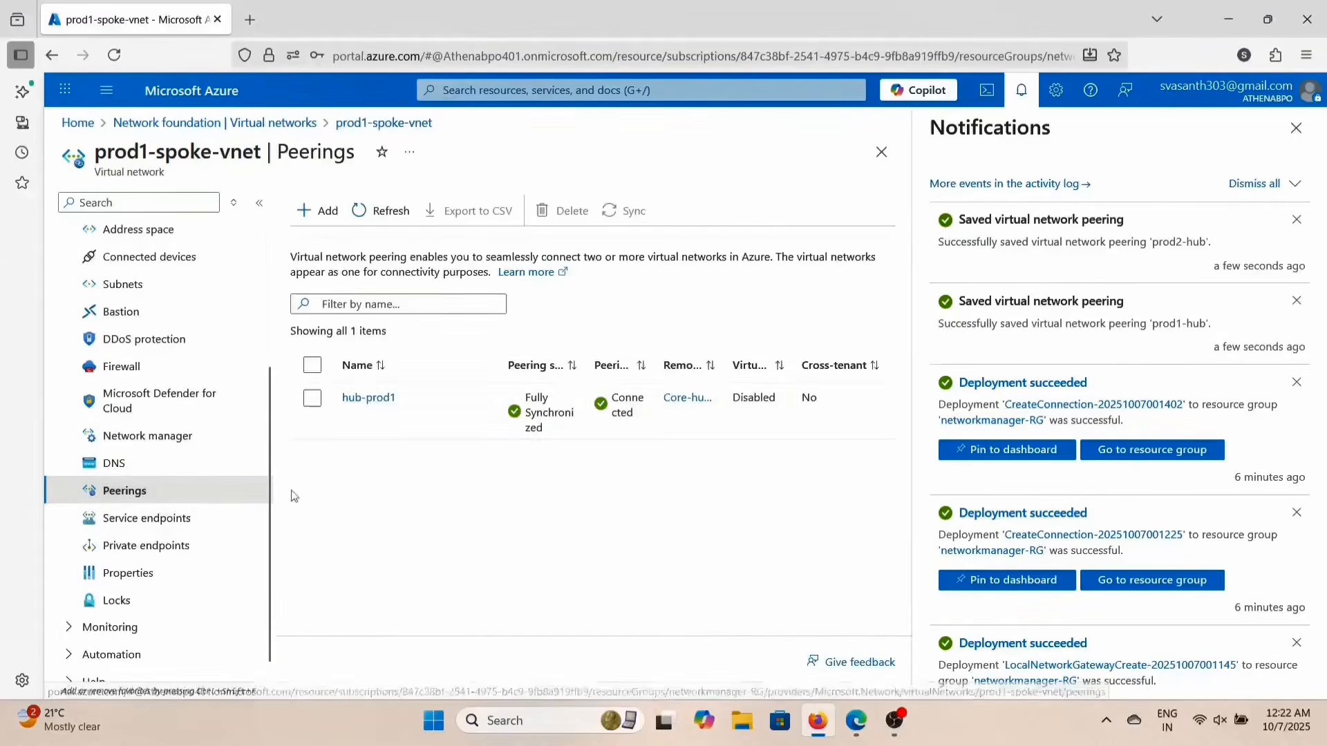
click(365, 401)
scroll(370, 445, down, 3)
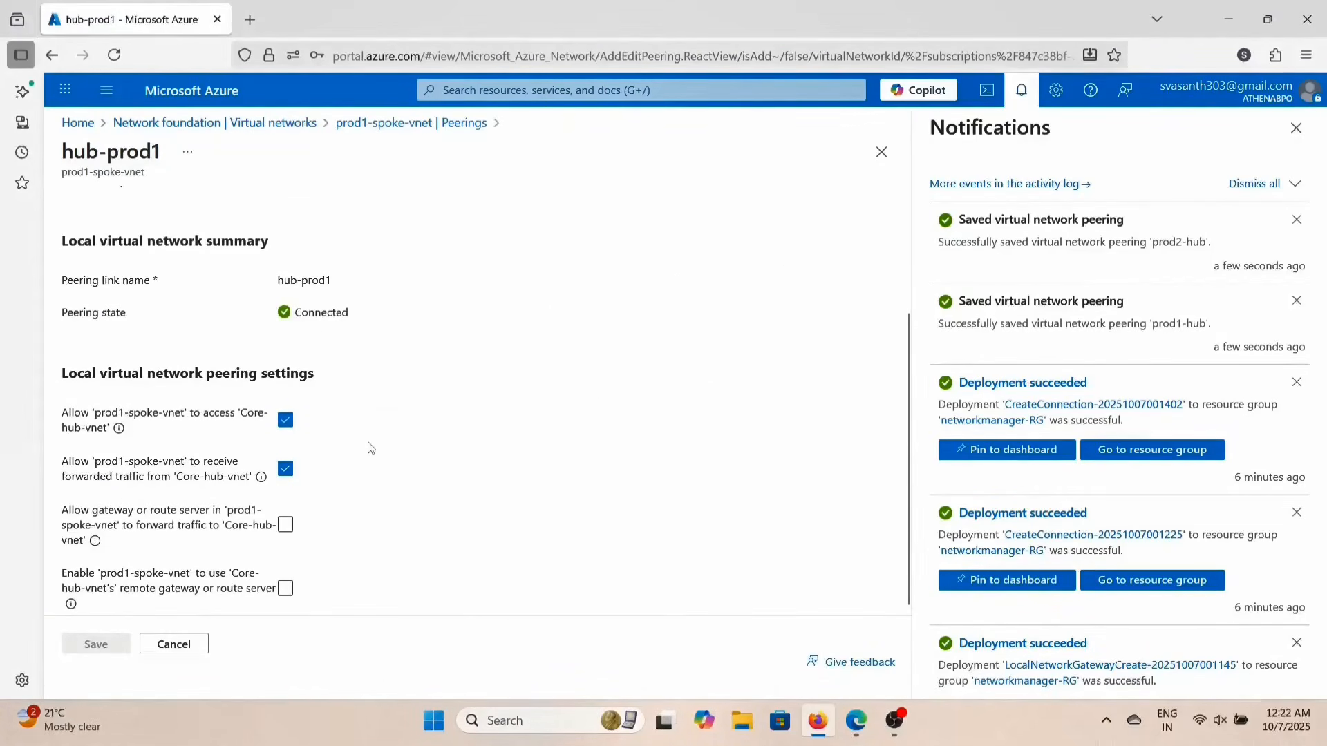
click(284, 593)
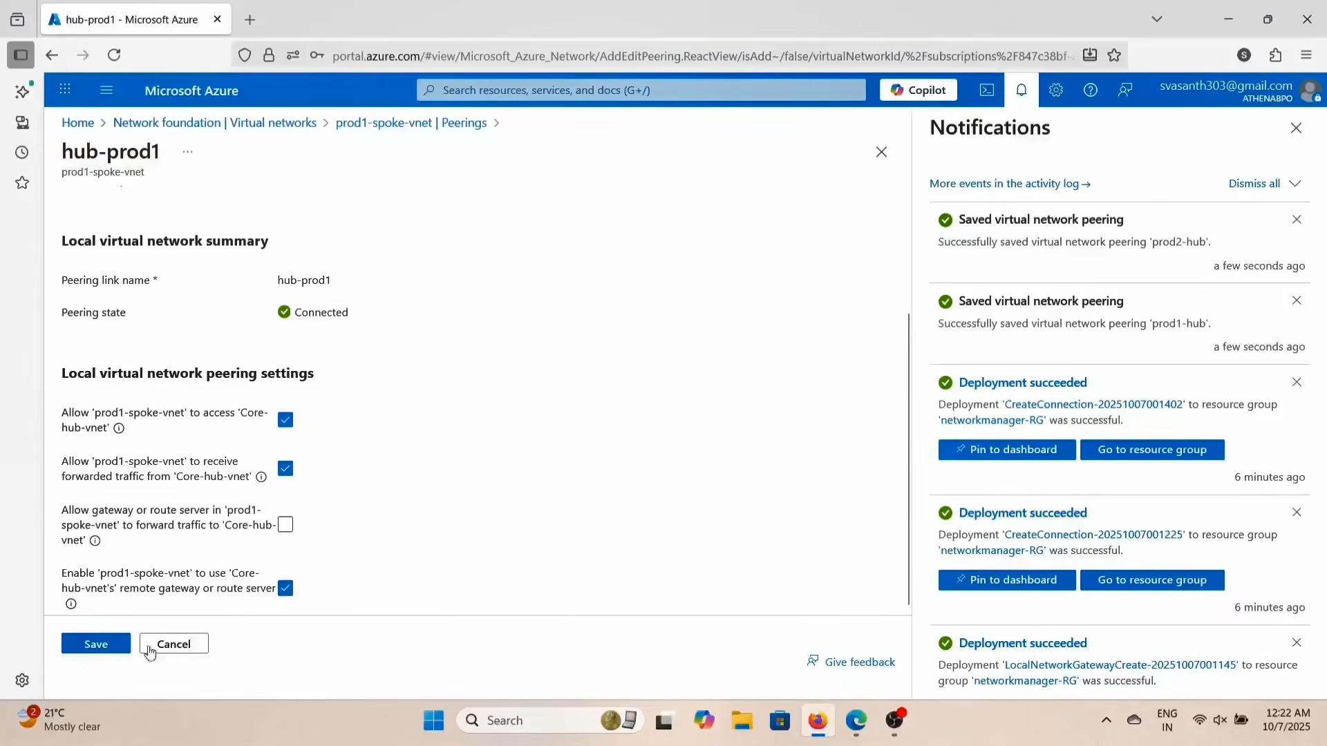
click(90, 648)
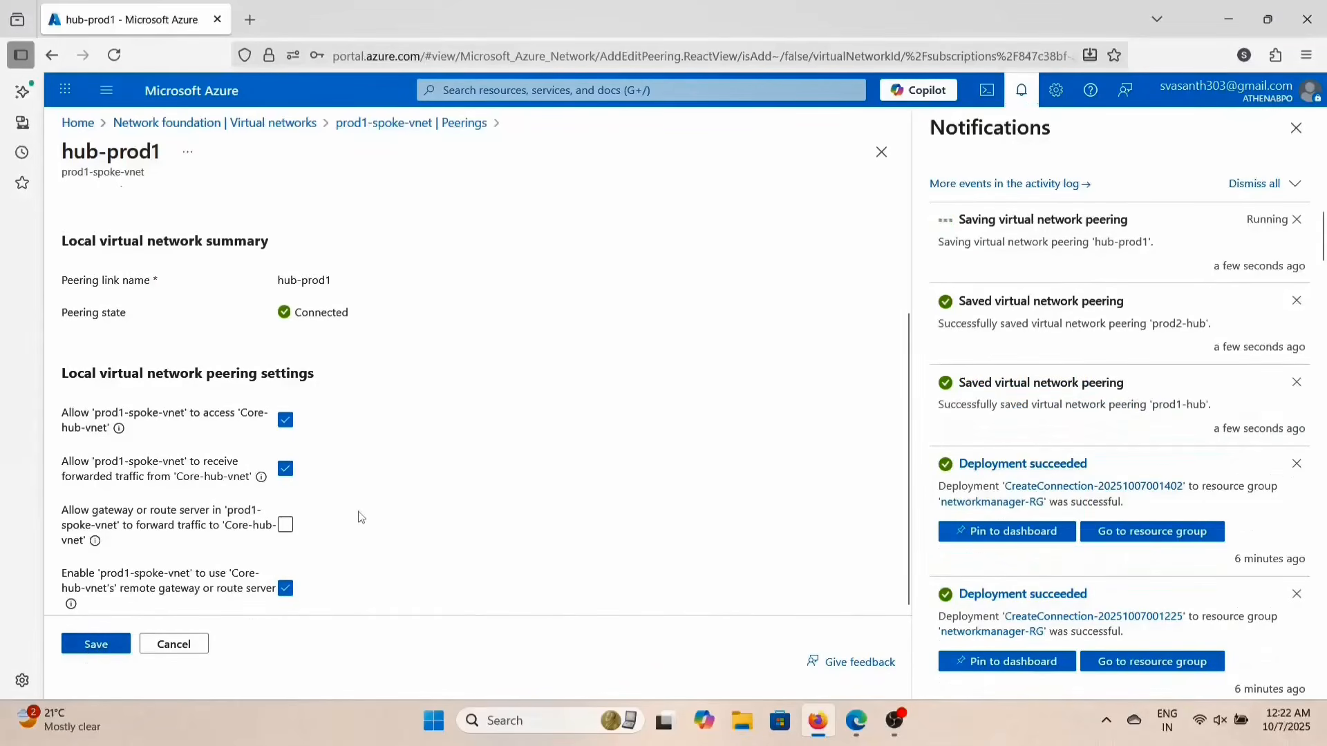
In prod2-spoke-vnet's hub-prod2 peering, enable use of Core-hub-vnet's remote gateway or route server, and save.
click(234, 131)
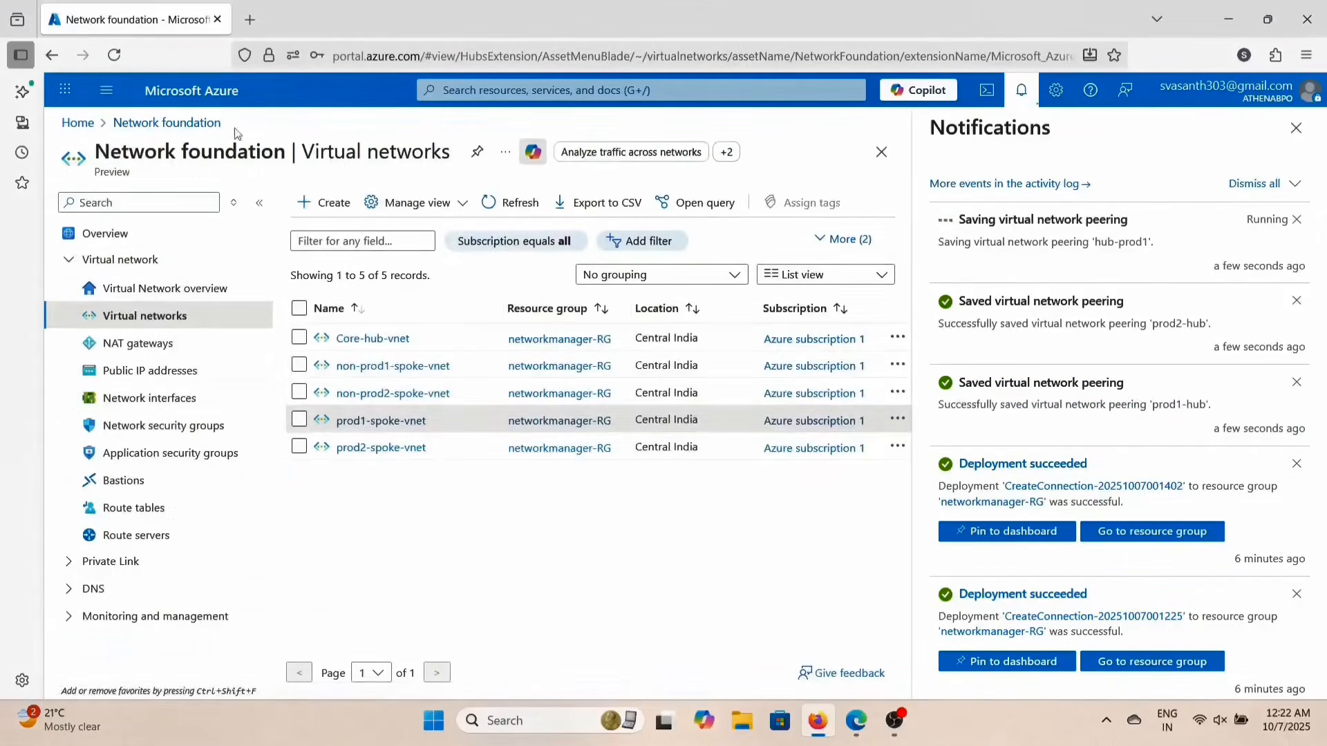
click(379, 448)
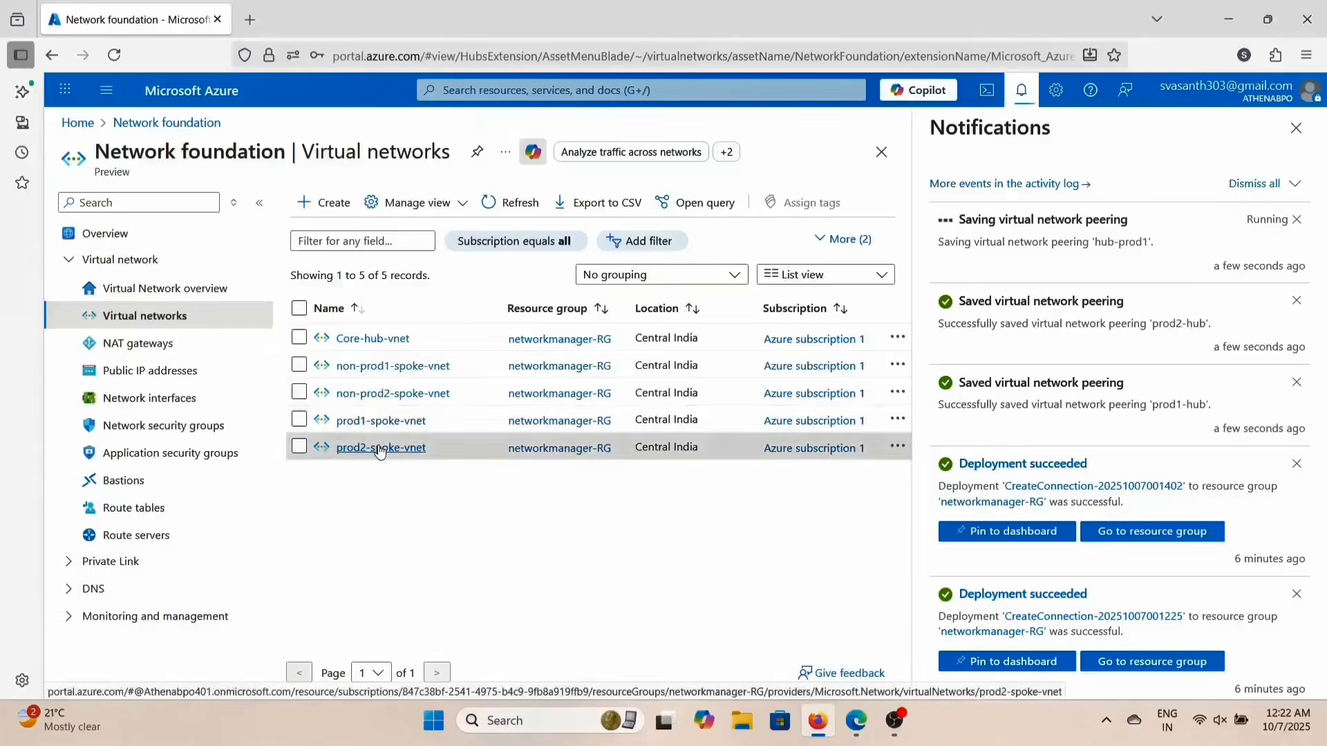
scroll(166, 550, down, 3)
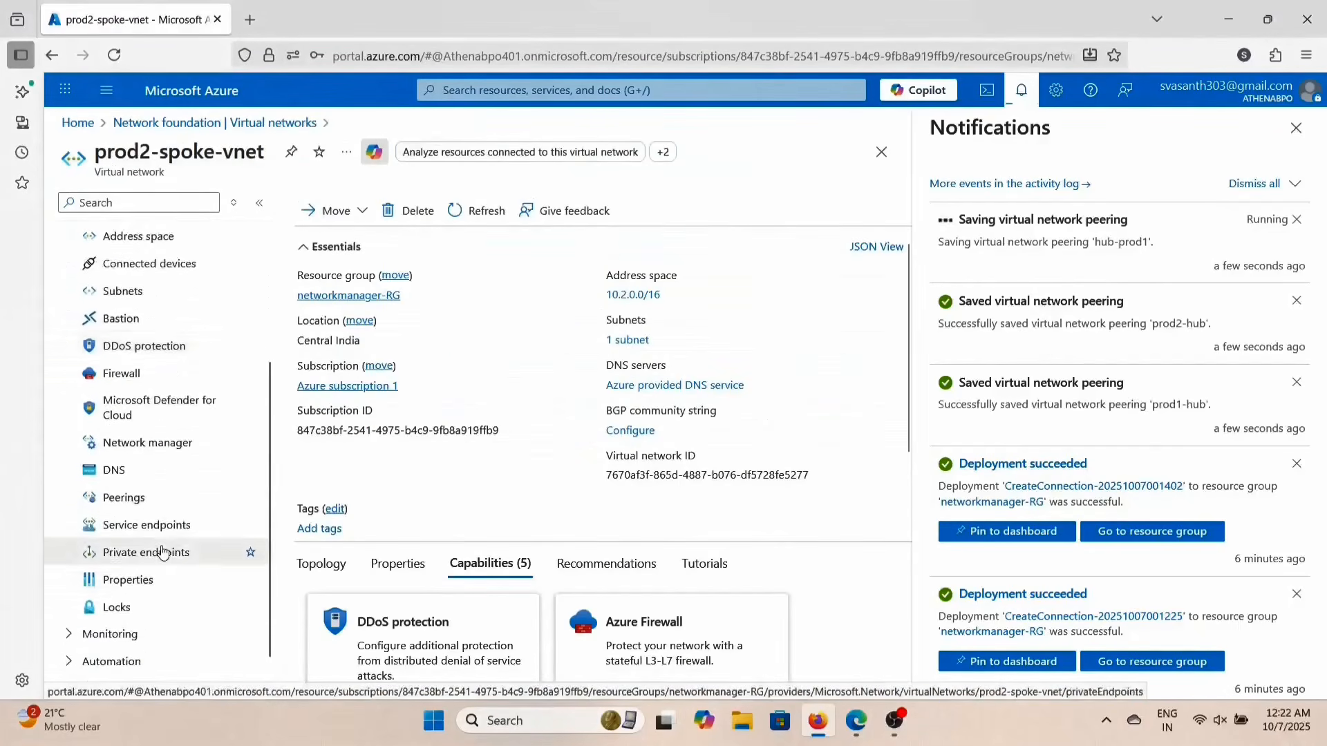
click(149, 482)
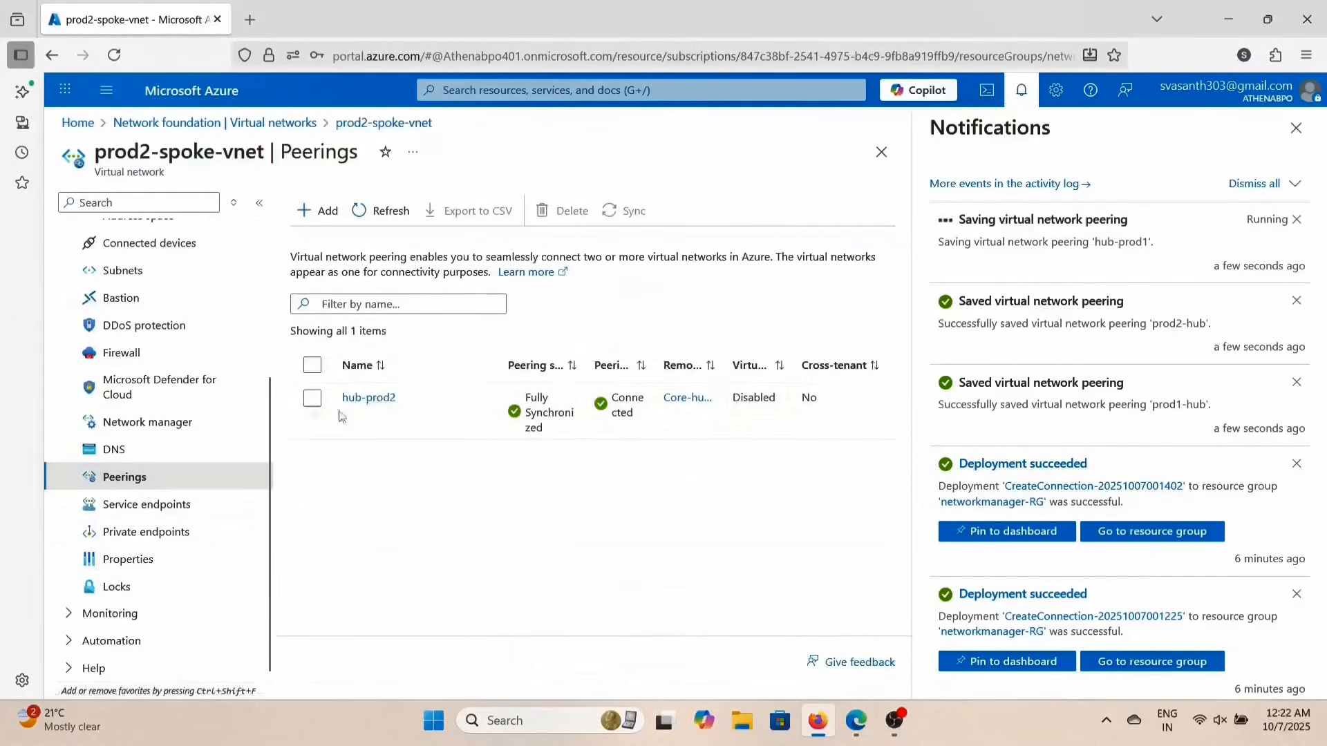
click(363, 395)
scroll(350, 549, down, 2)
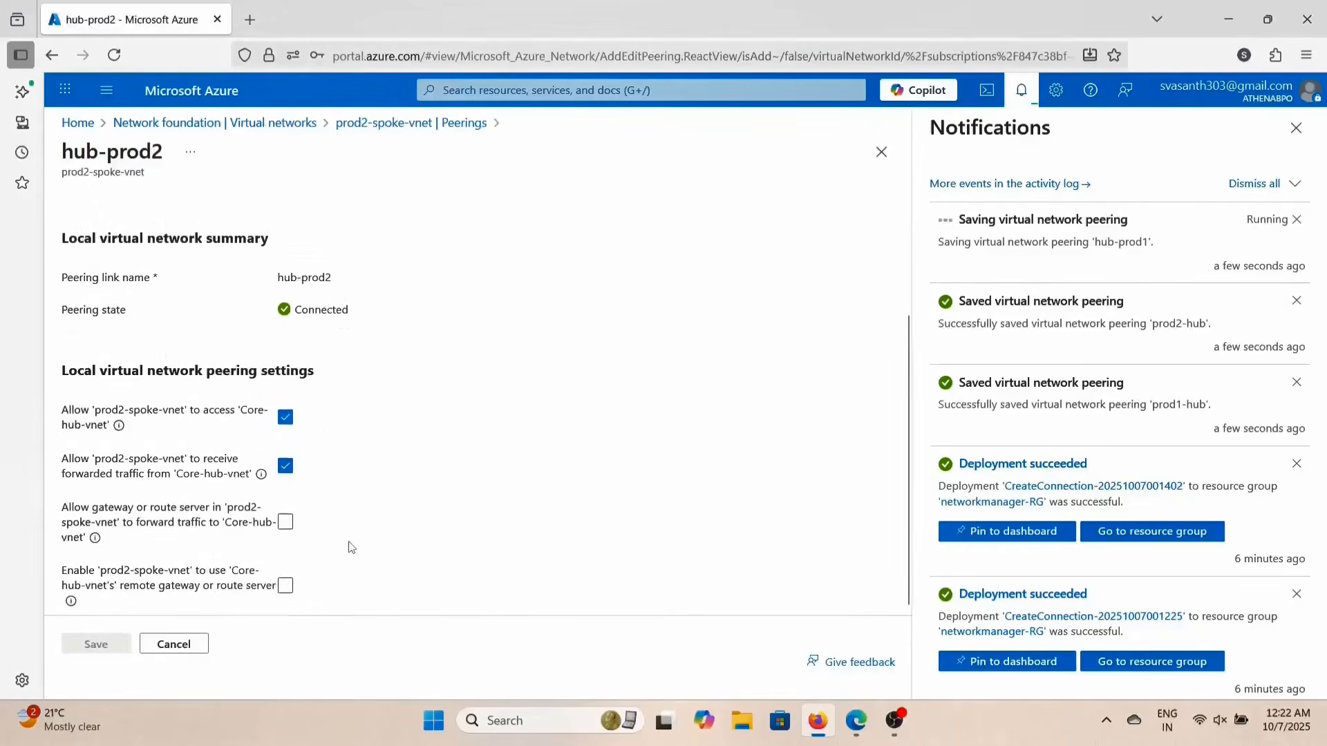
click(284, 589)
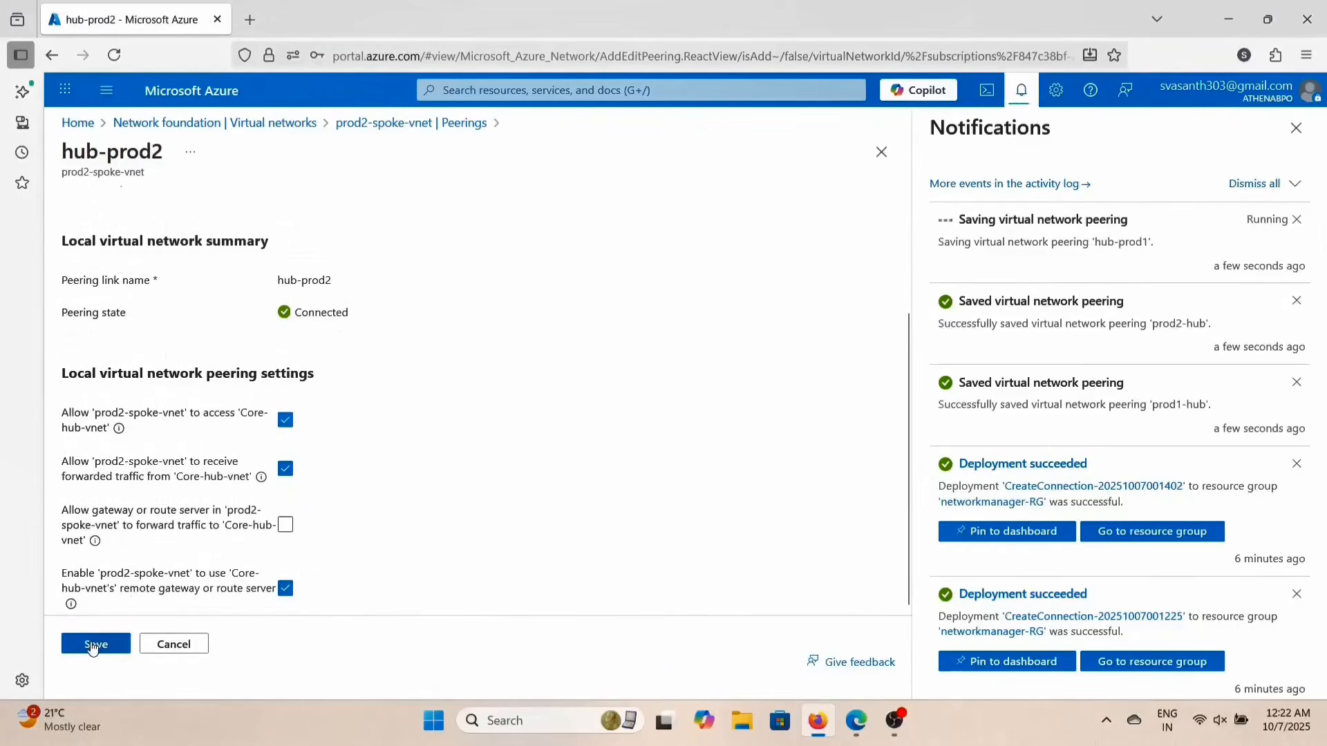
click(93, 644)
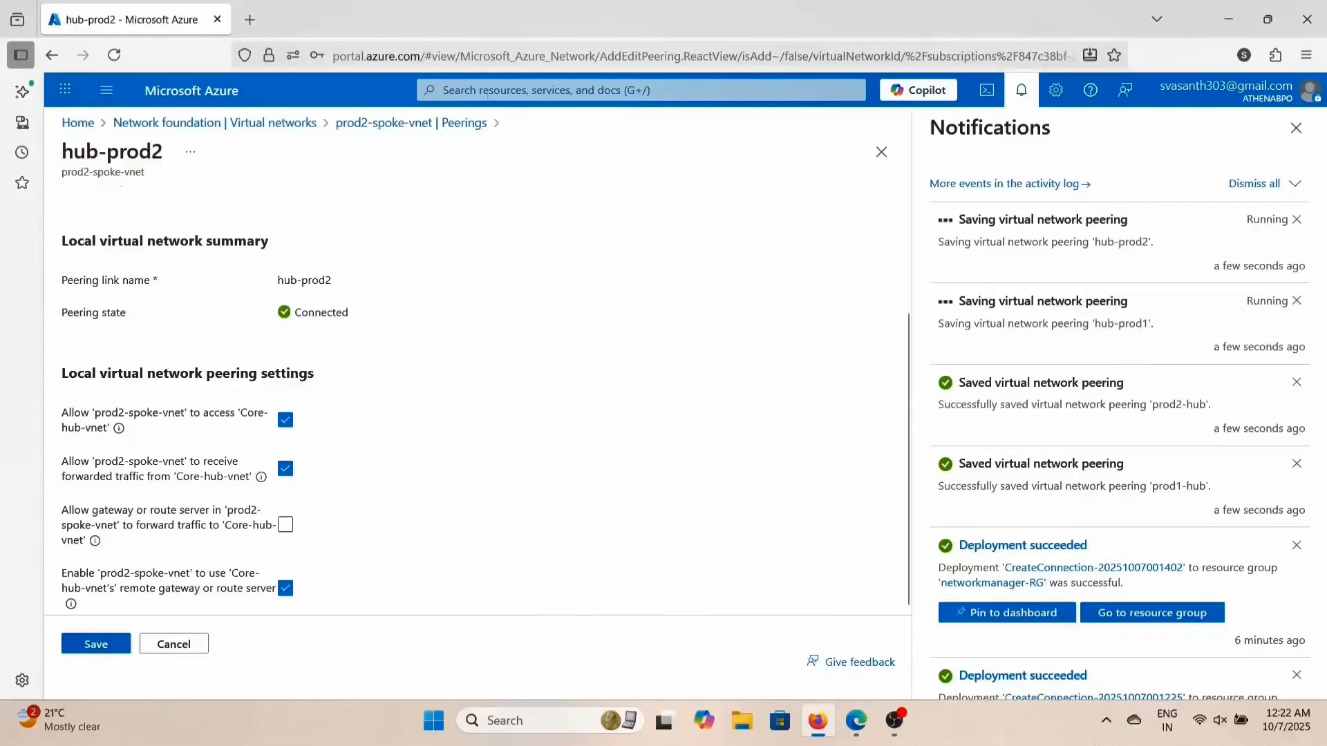
Examine the local peering settings of the hub-non-prod1 peering in non-prod1-spoke-vnet.
click(384, 125)
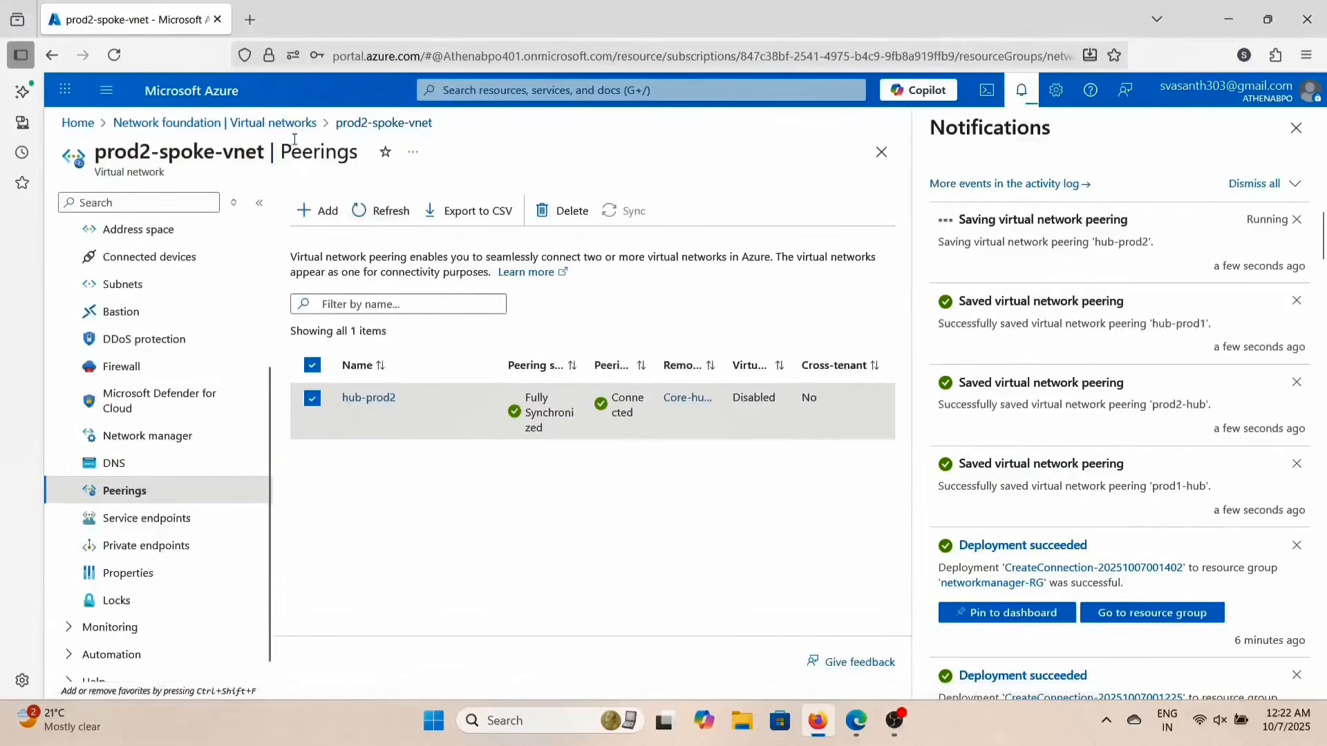
click(284, 123)
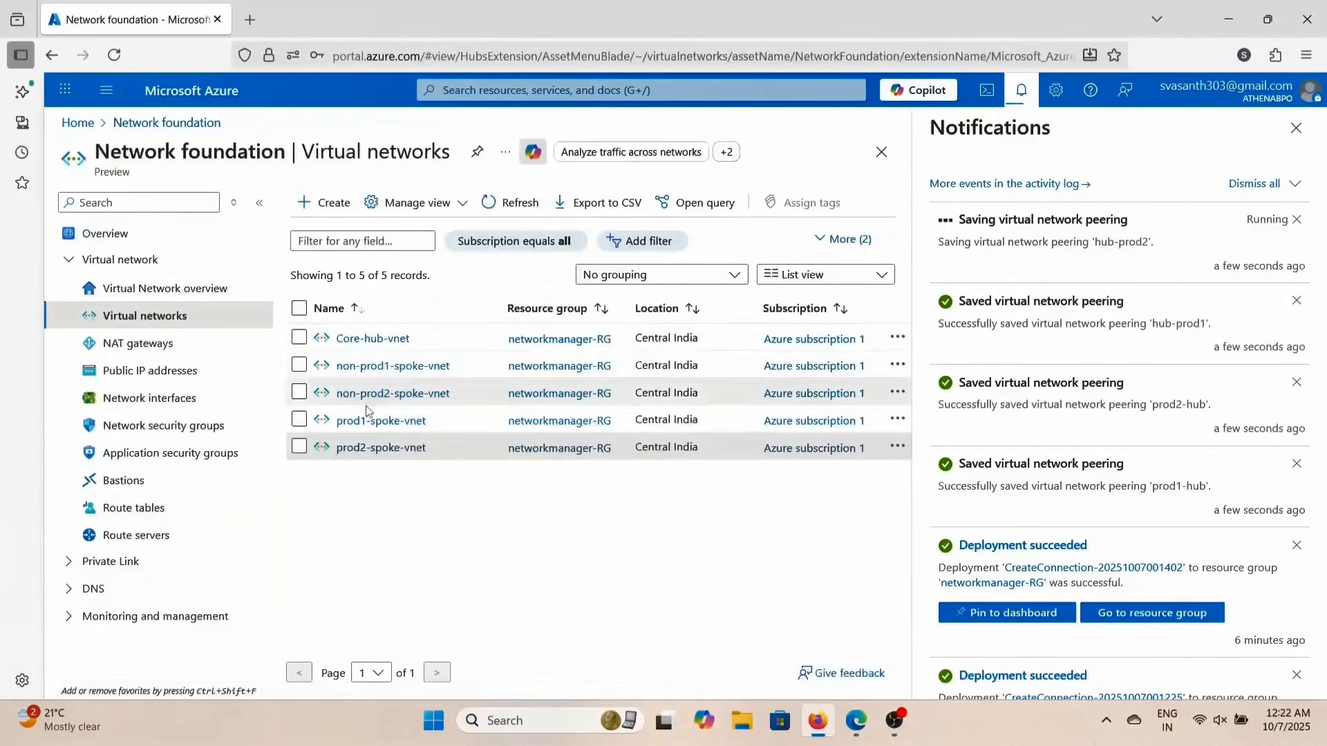
click(378, 366)
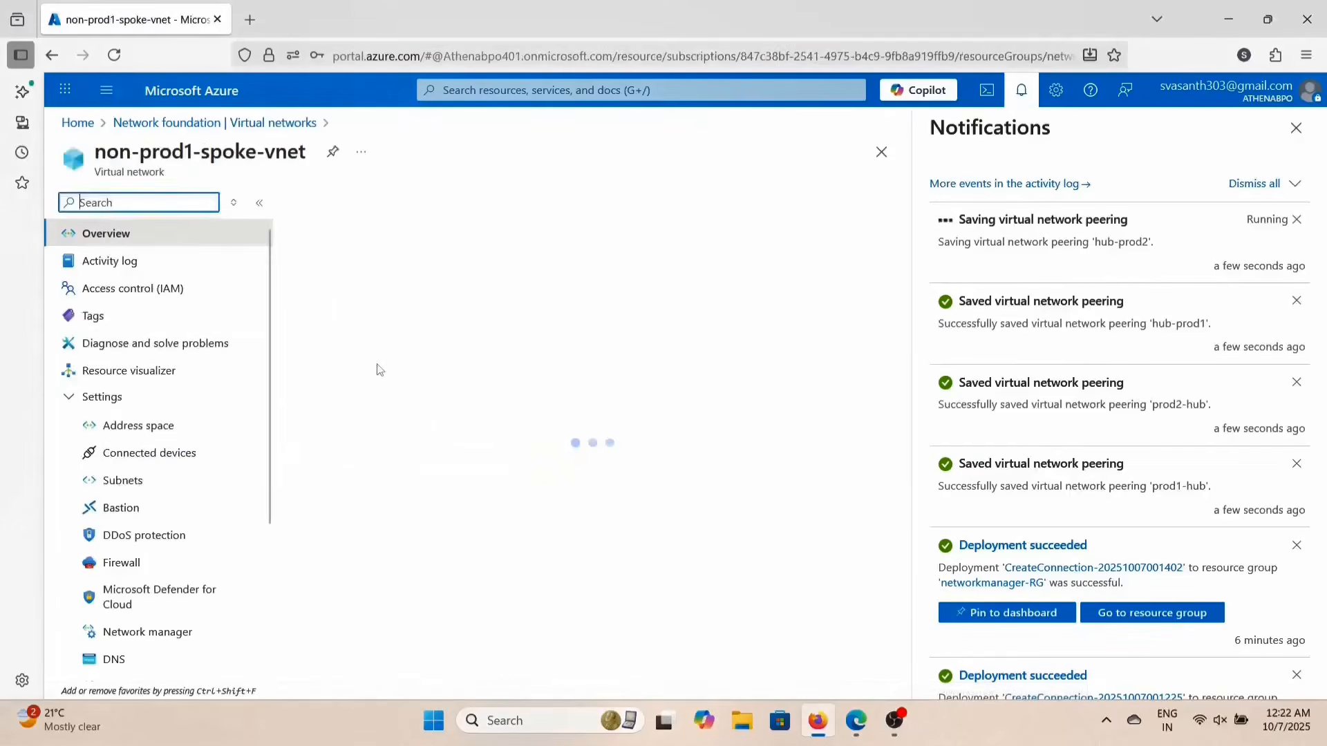
scroll(159, 558, down, 1)
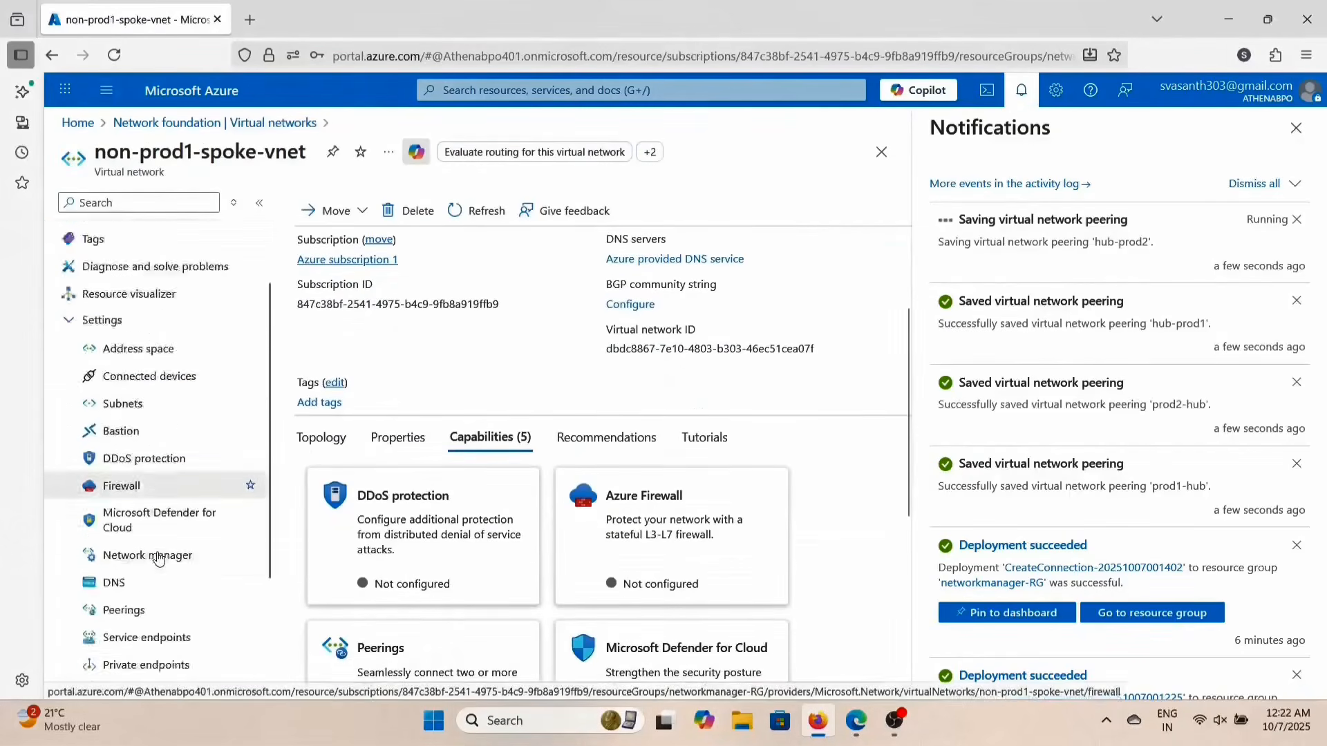
scroll(158, 559, down, 2)
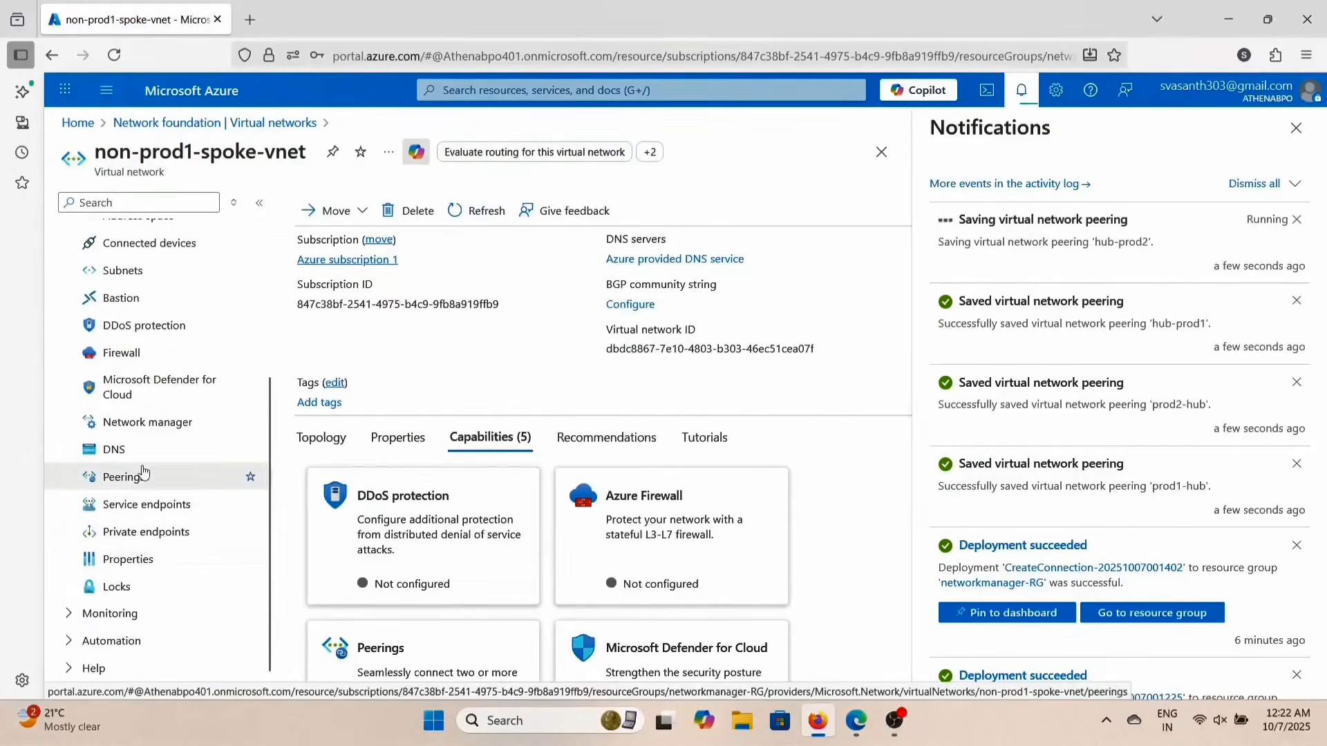
click(143, 472)
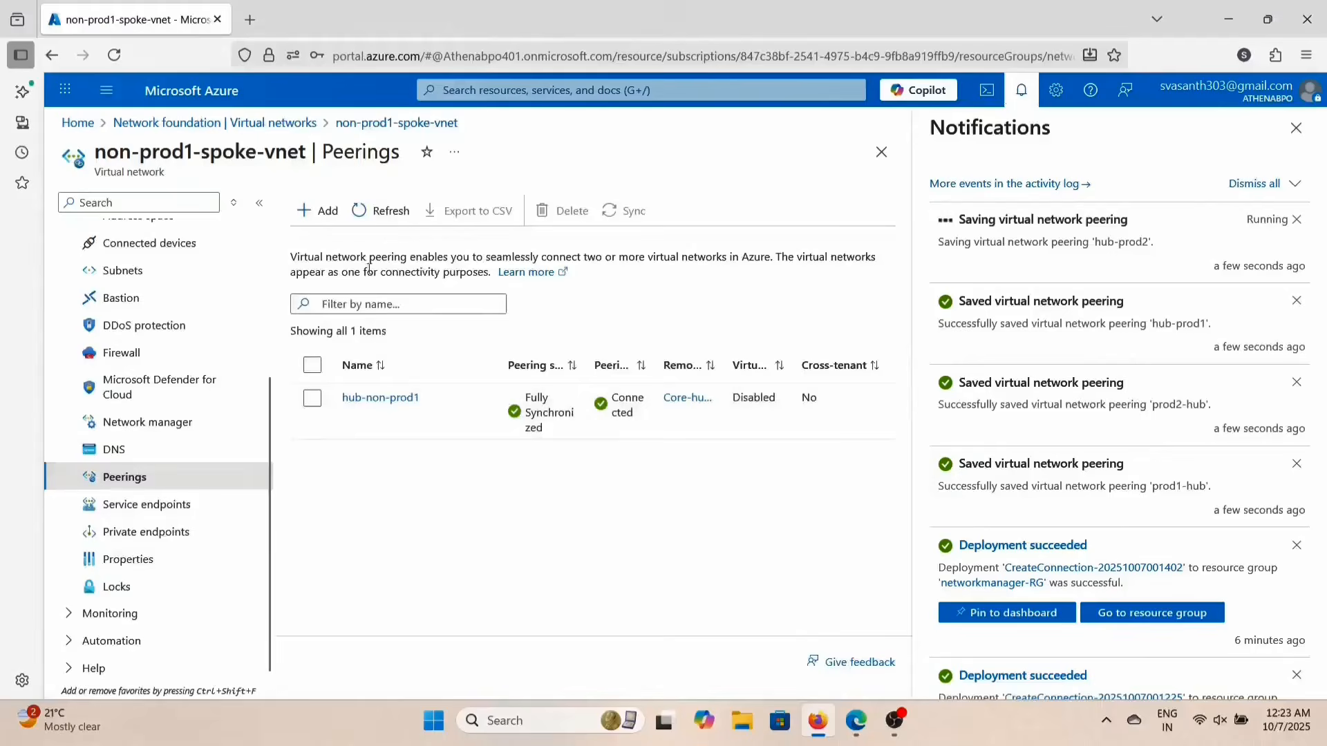
click(382, 399)
scroll(414, 506, down, 2)
scroll(413, 507, up, 2)
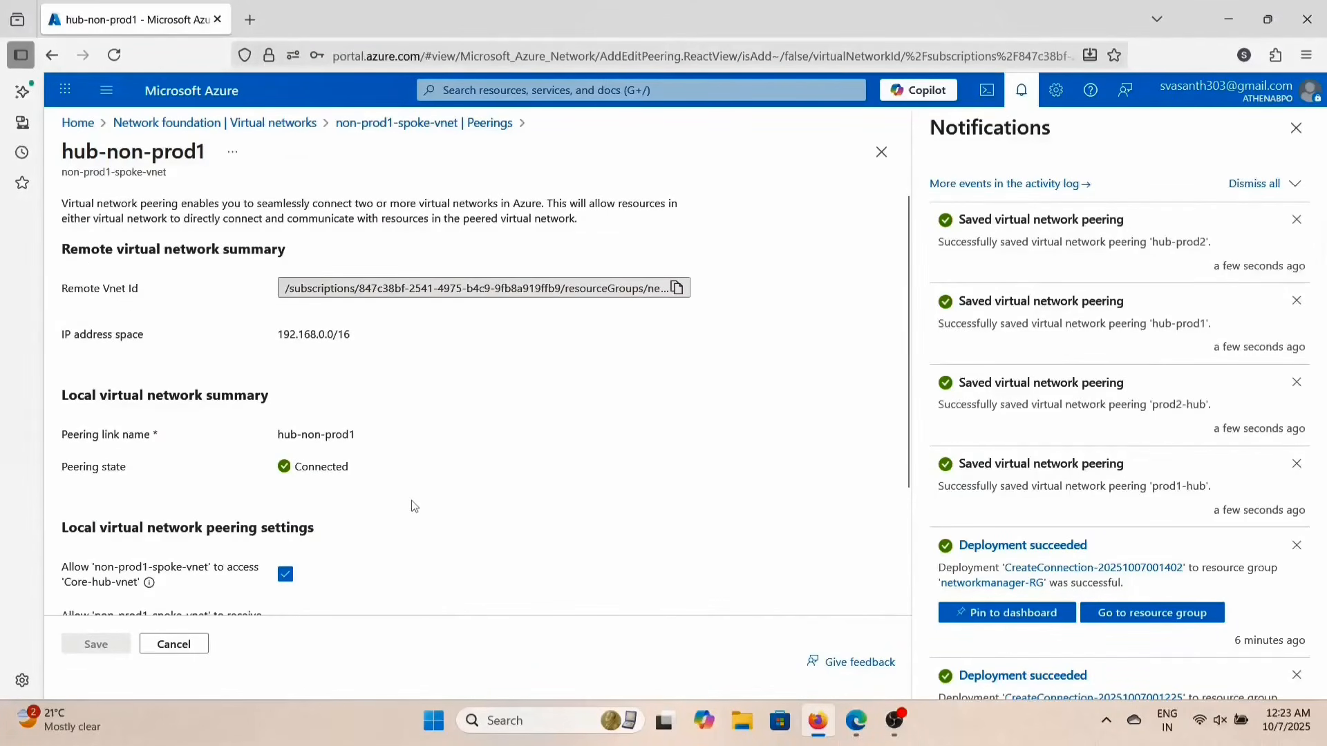
scroll(413, 506, down, 2)
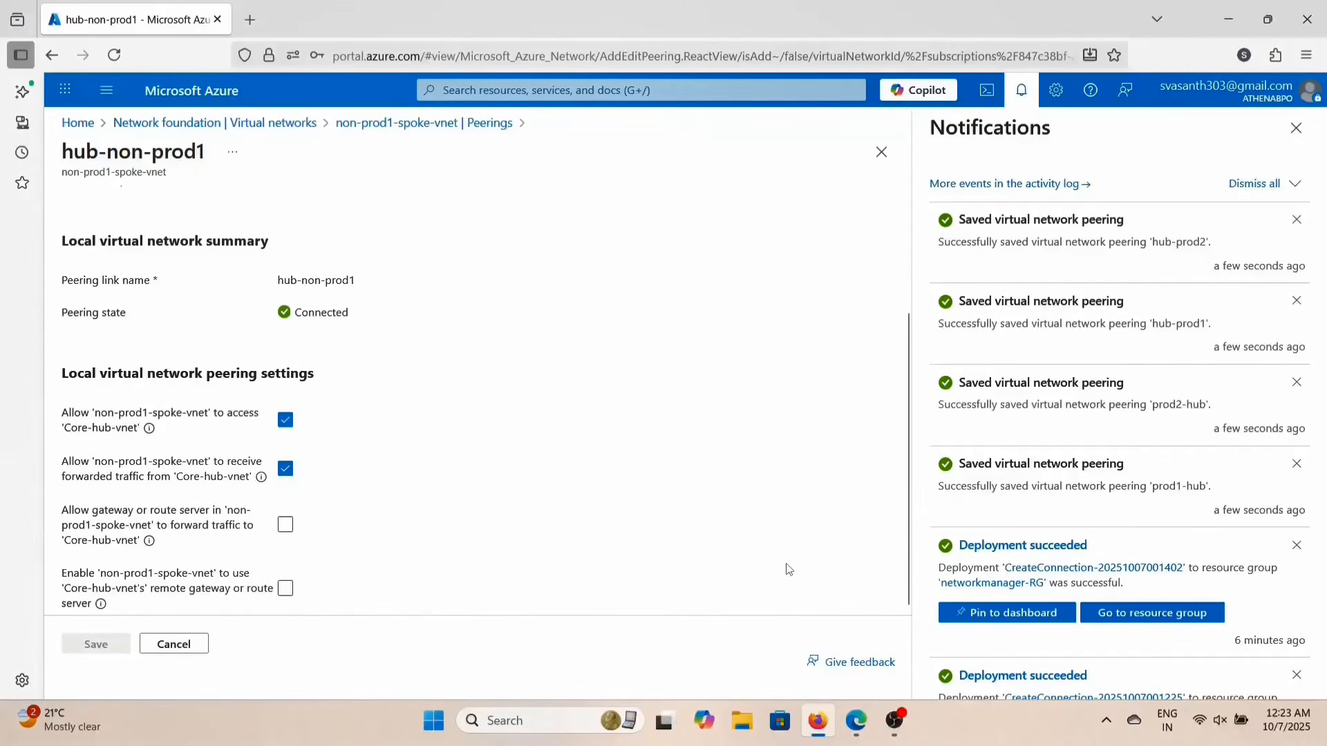
Switch to the on-premises subscription's Azure portal in Microsoft Edge and list its virtual networks.
click(855, 722)
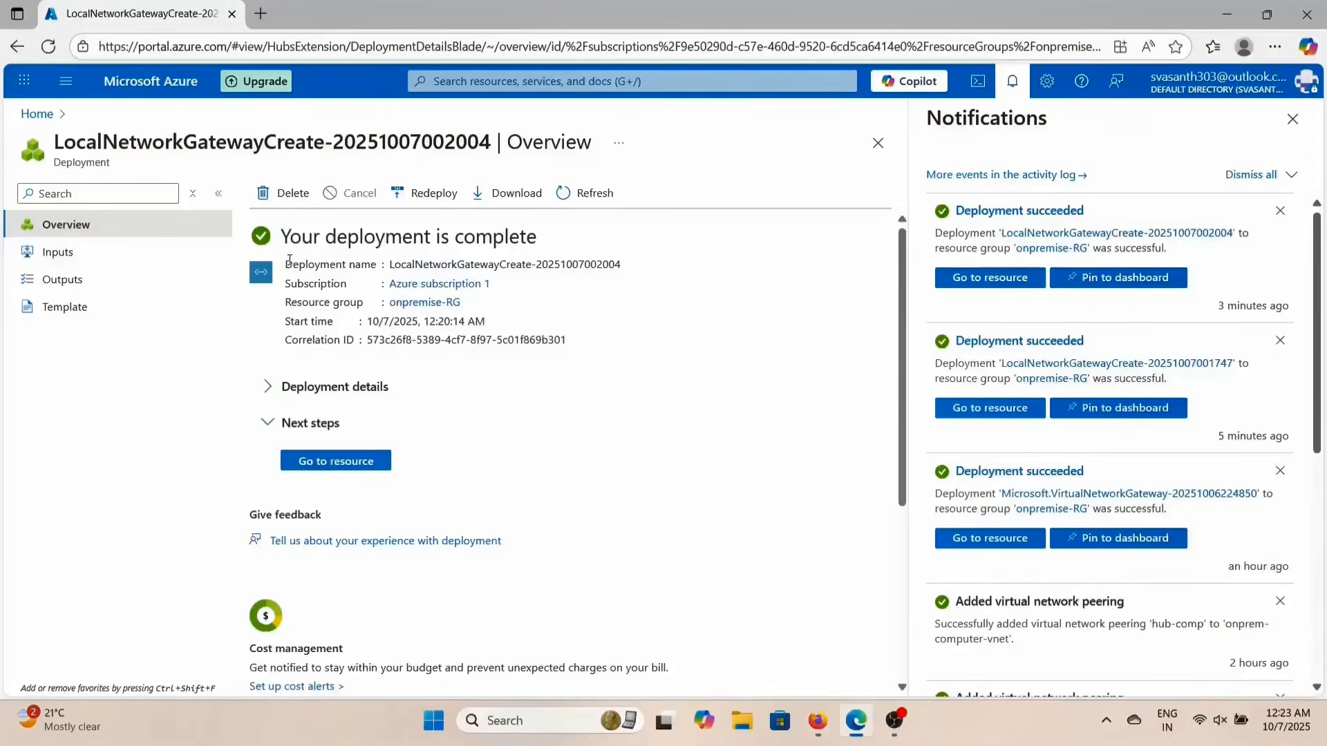
click(424, 83)
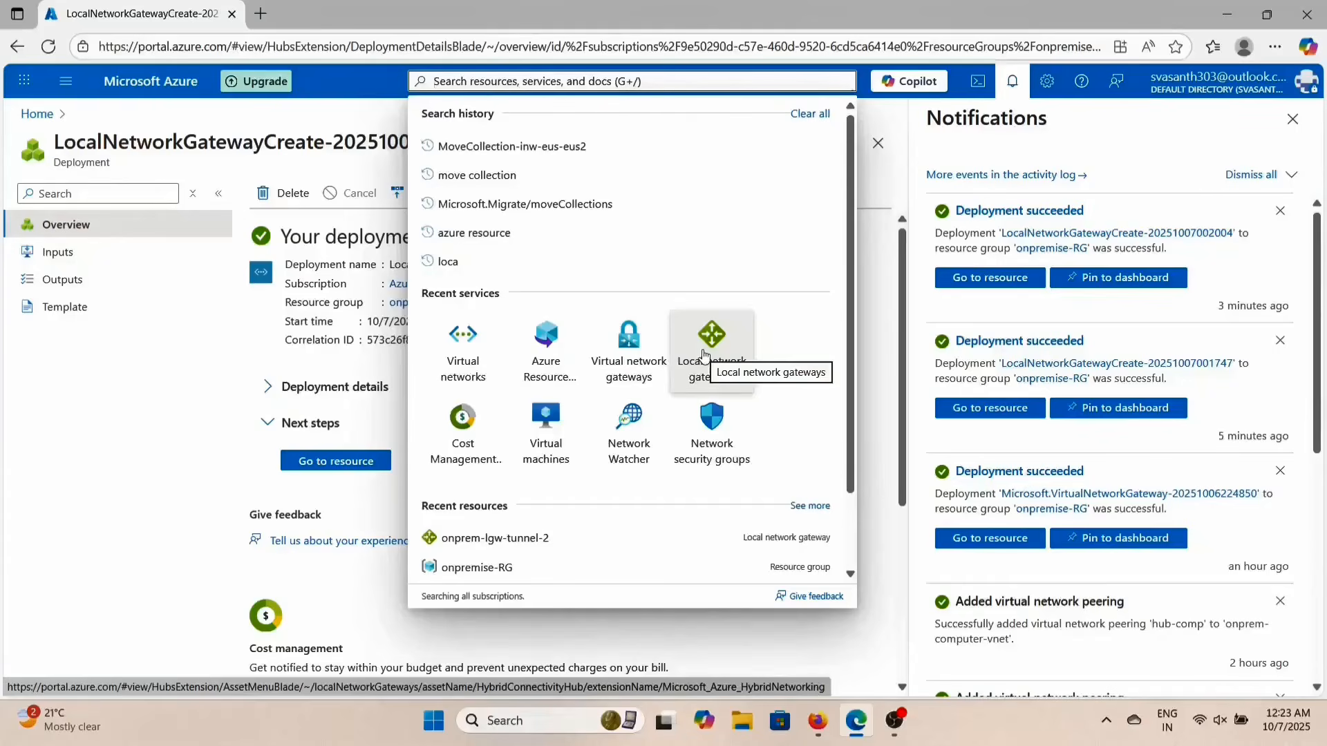
click(490, 351)
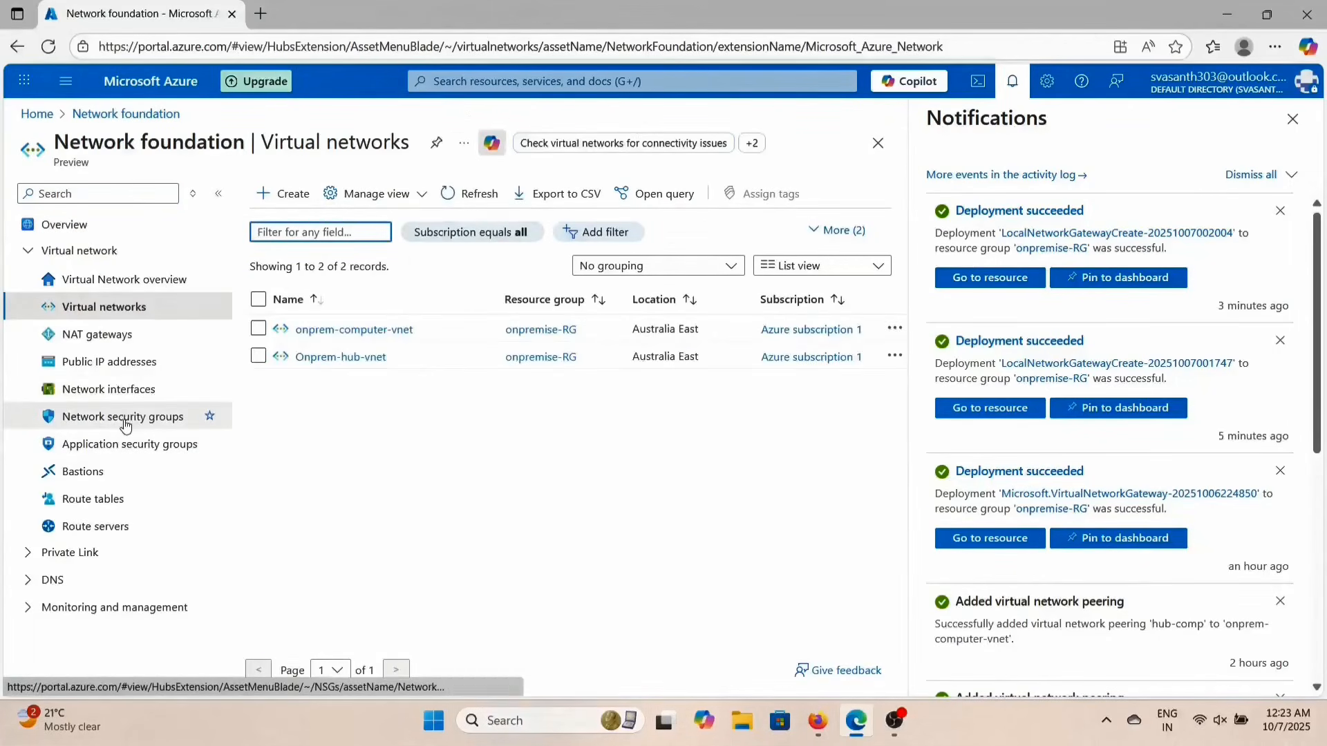
In Onprem-hub-vnet's comp-hub peering, allow the hub's gateway or route server to forward traffic to onprem-computer-vnet, and save.
mouse_move(325, 366)
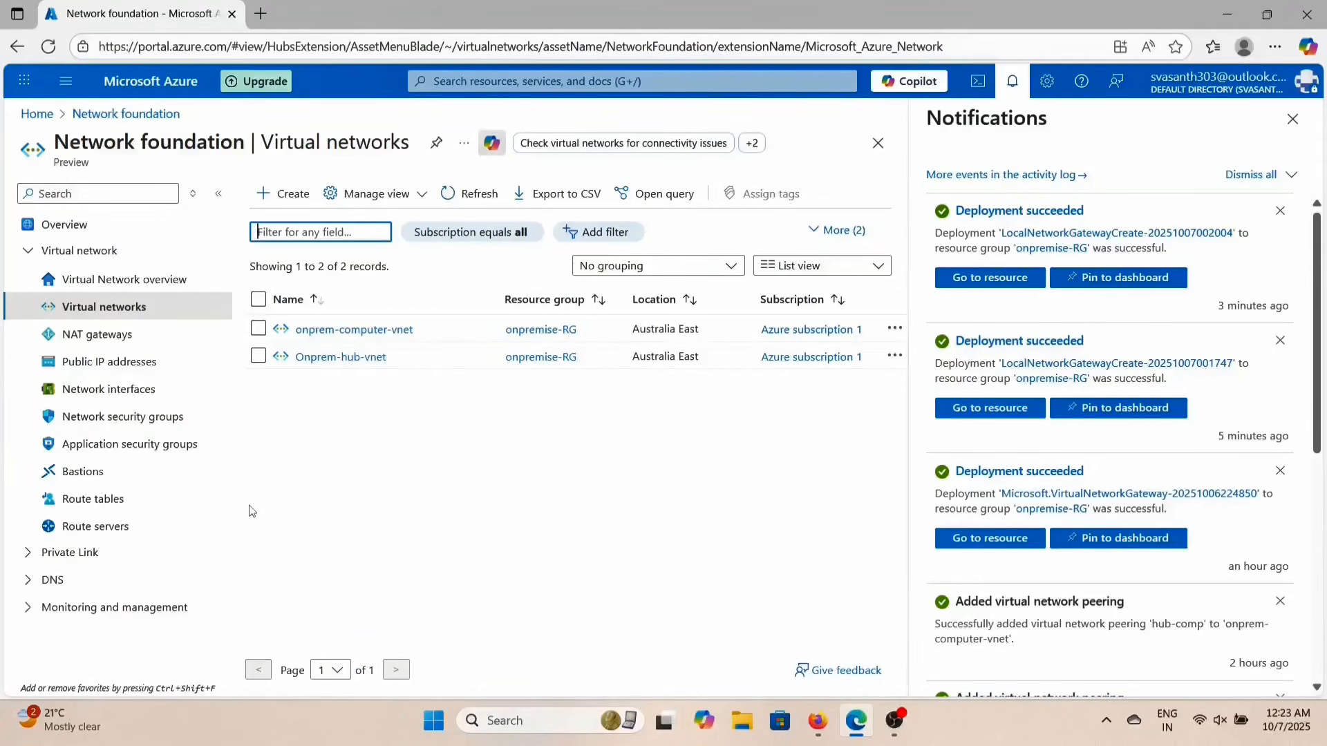
click(324, 358)
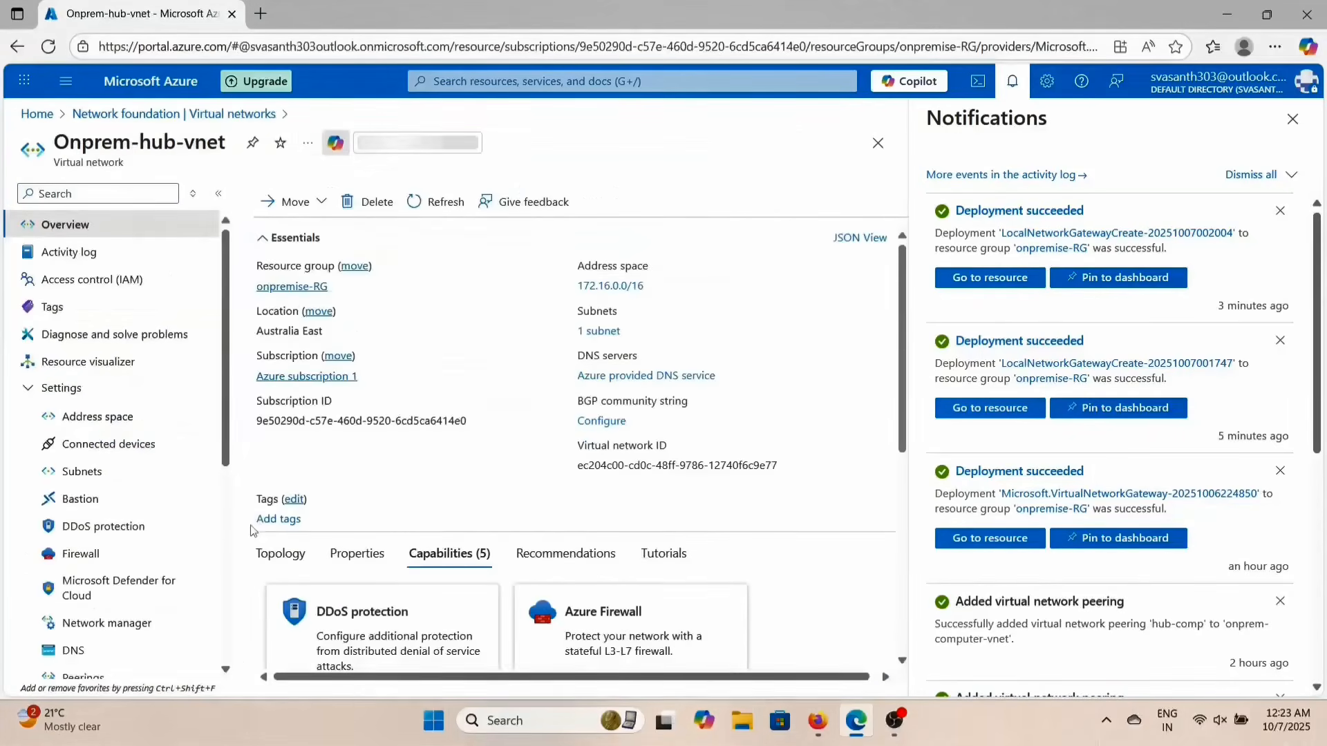
scroll(118, 552, down, 3)
scroll(118, 553, down, 1)
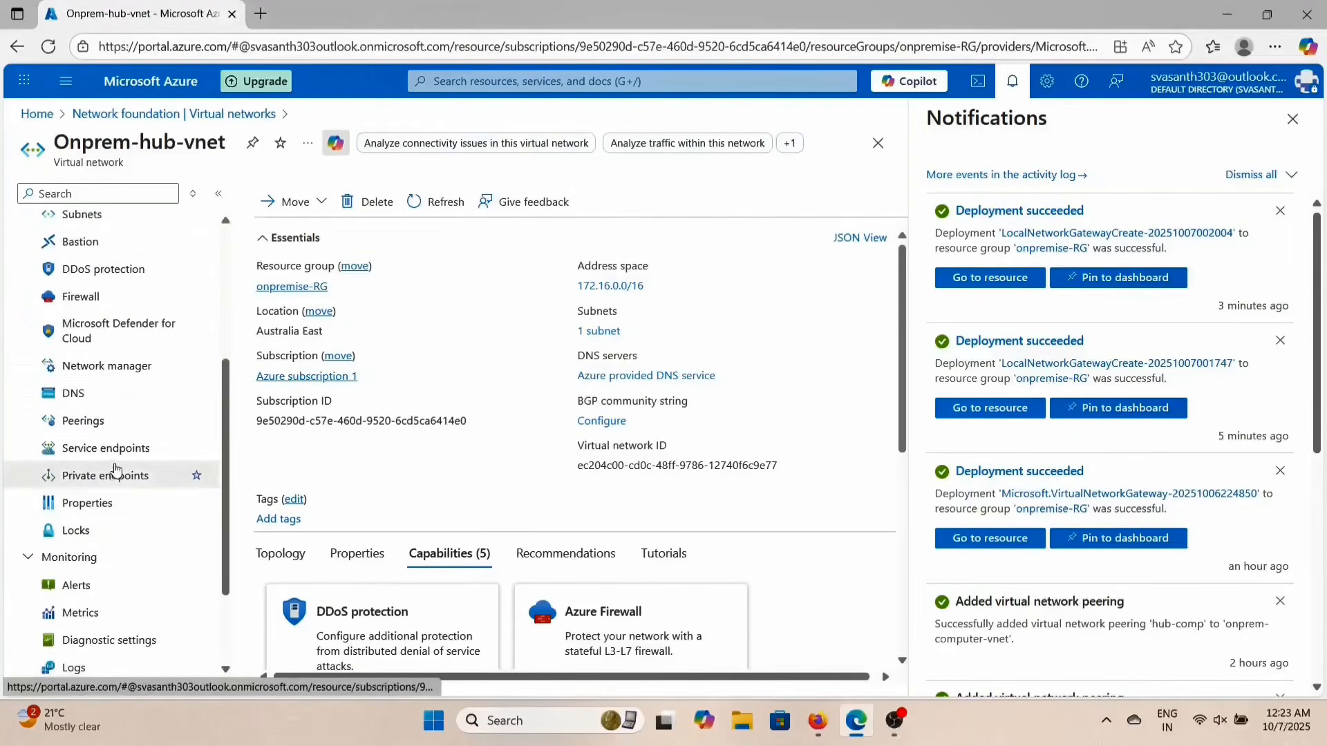
click(88, 422)
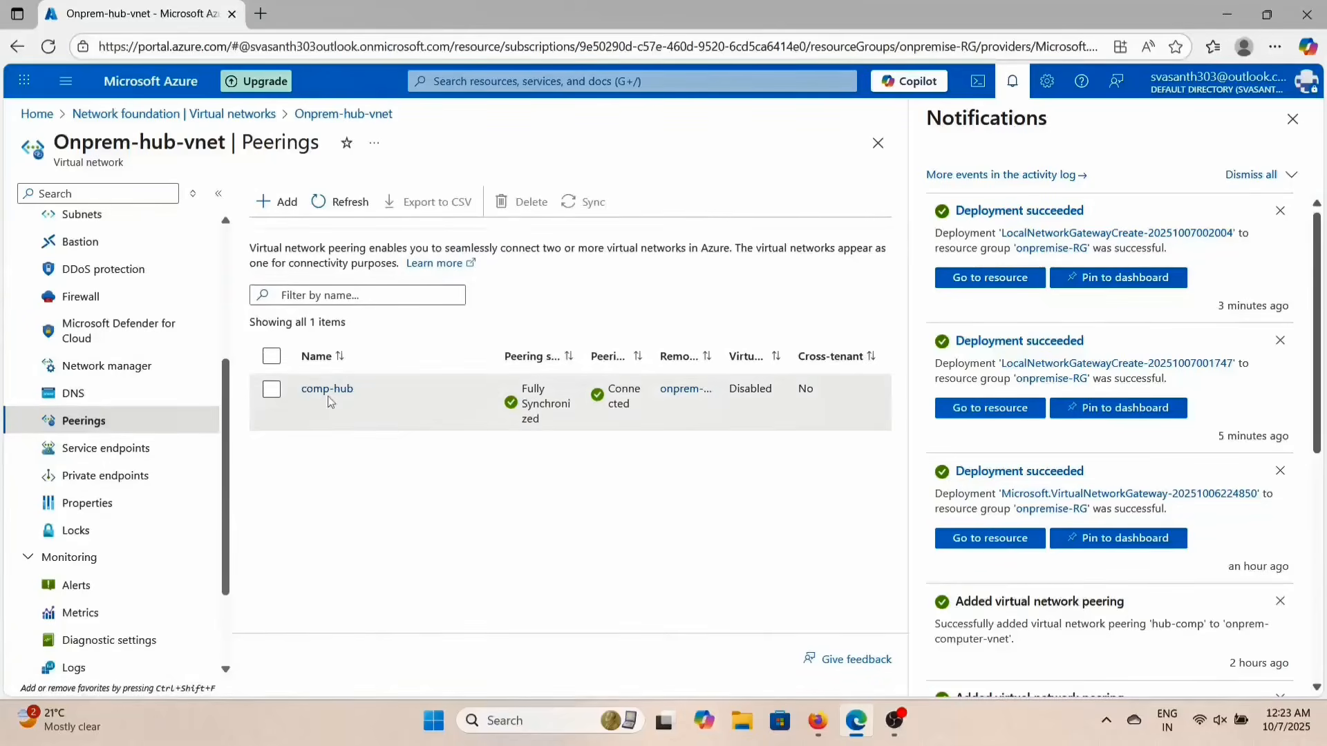
click(327, 391)
scroll(357, 528, down, 2)
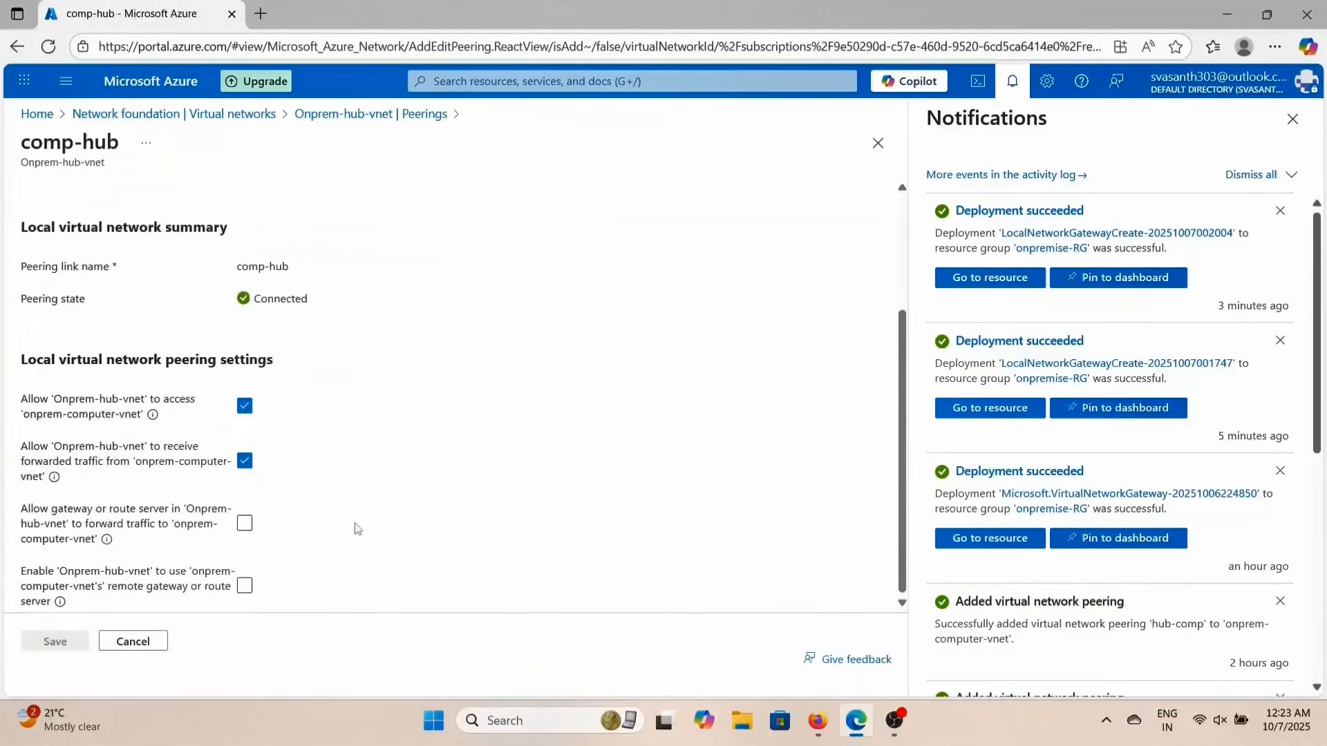
click(245, 523)
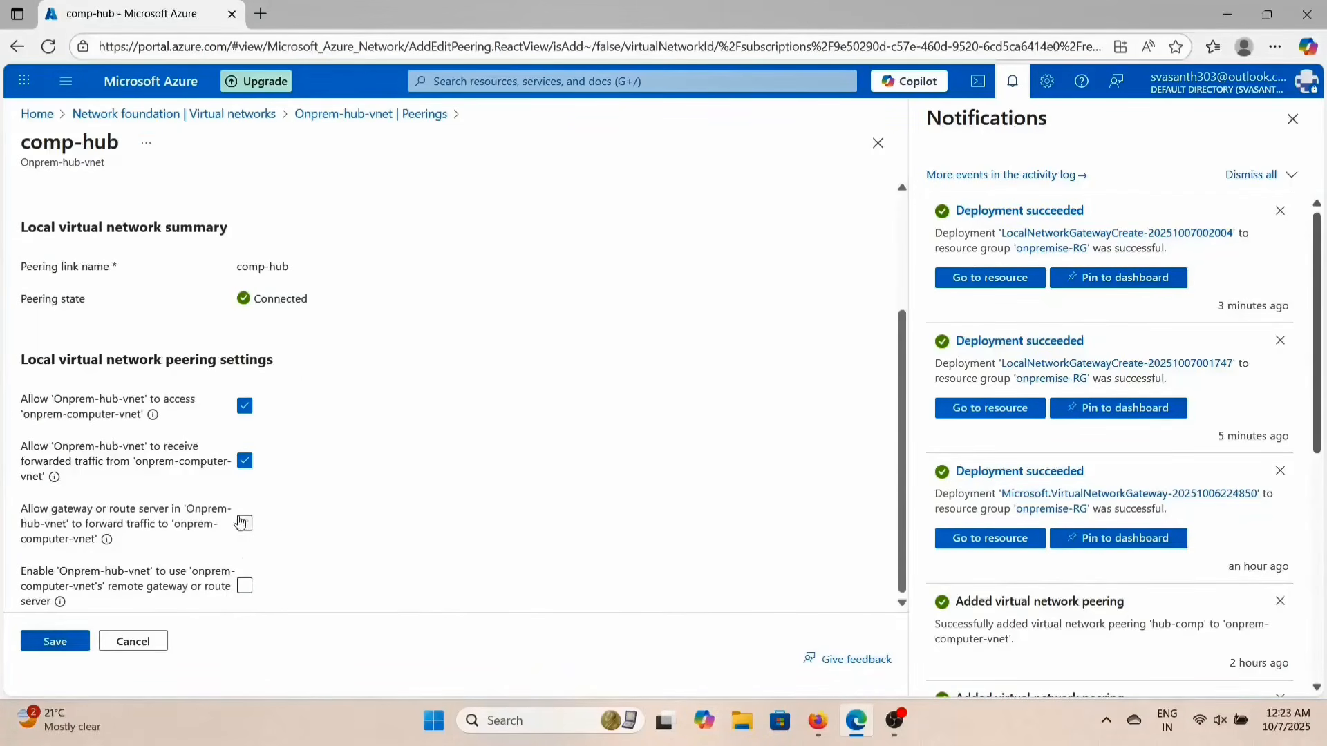
click(58, 641)
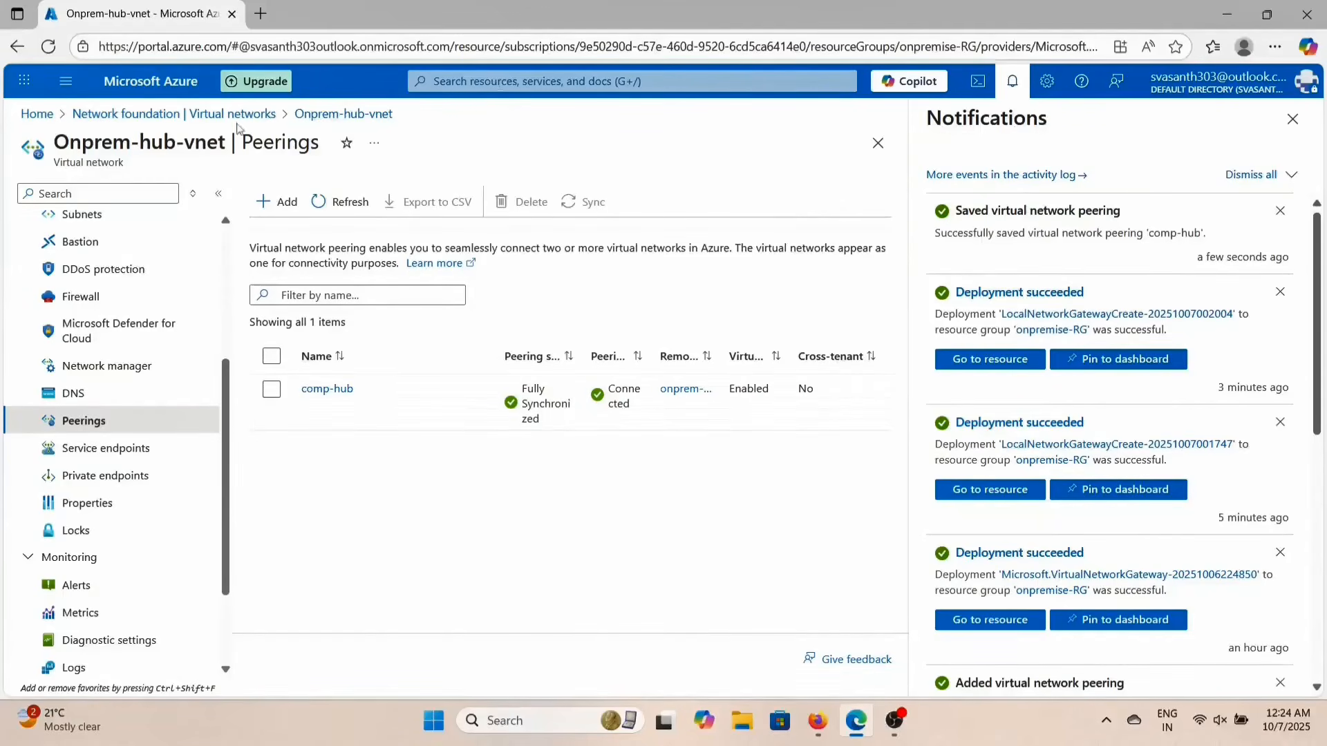
In onprem-computer-vnet's hub-comp peering, enable use of Onprem-hub-vnet's remote gateway or route server, and save.
click(201, 114)
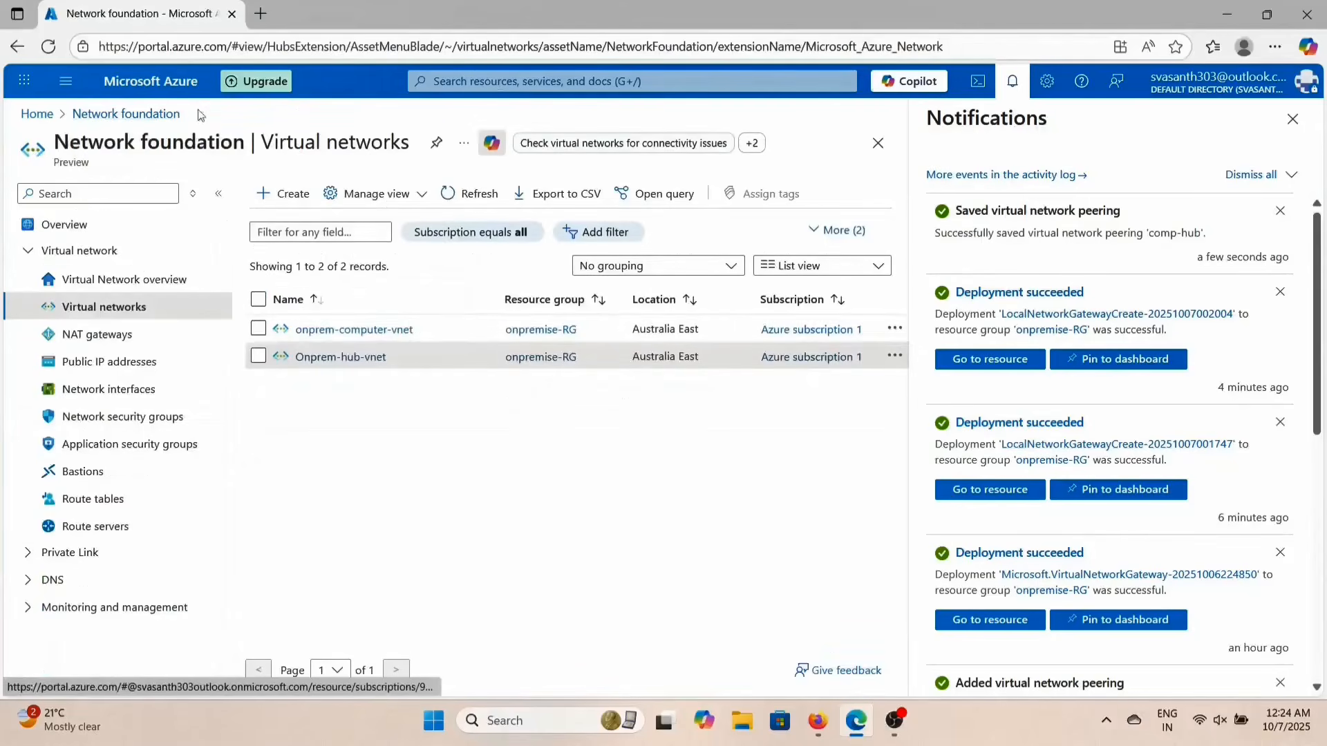
click(363, 329)
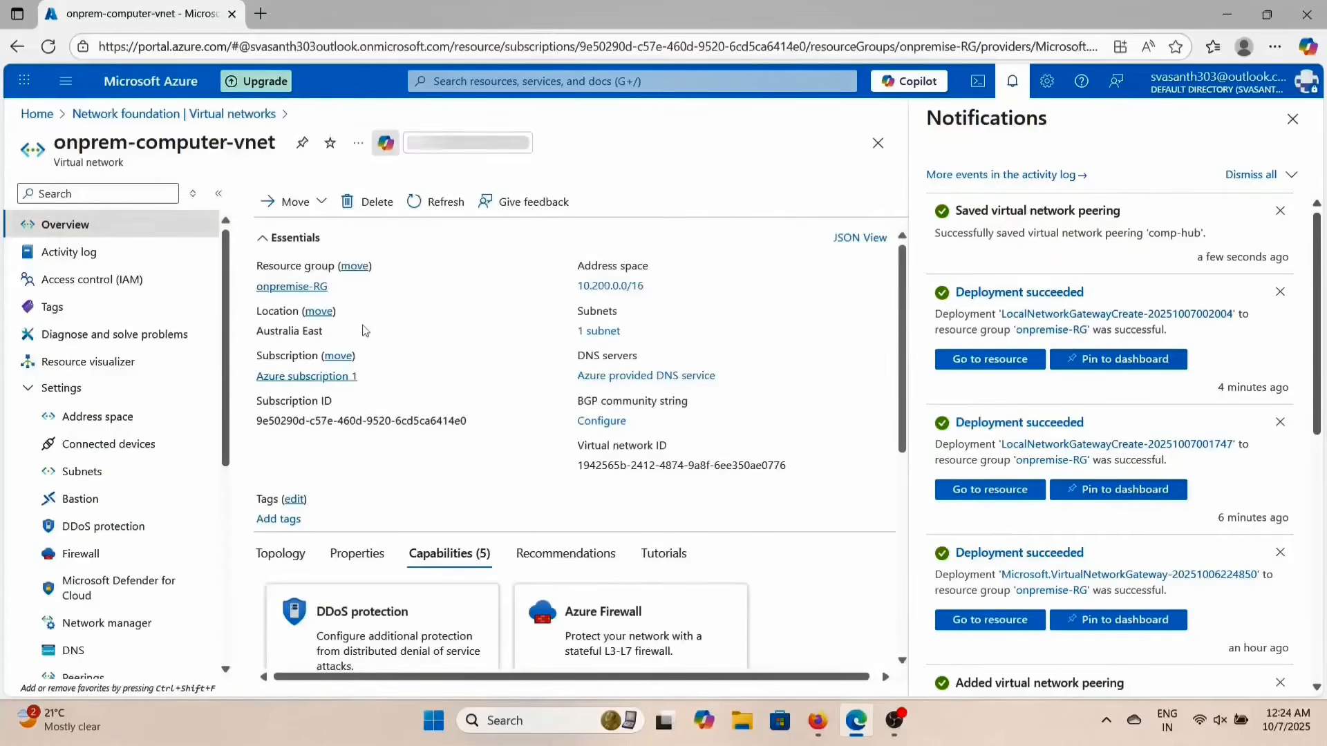
scroll(364, 405, down, 2)
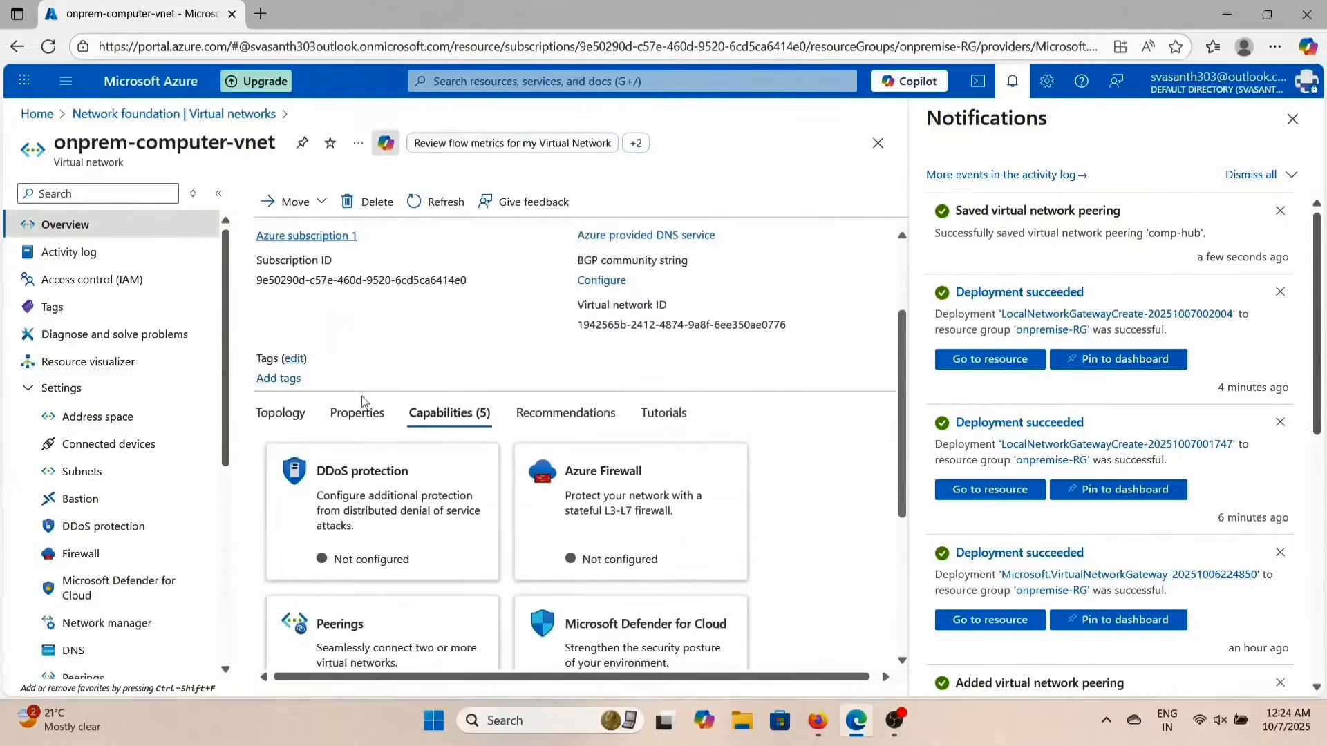
scroll(98, 532, down, 2)
click(93, 567)
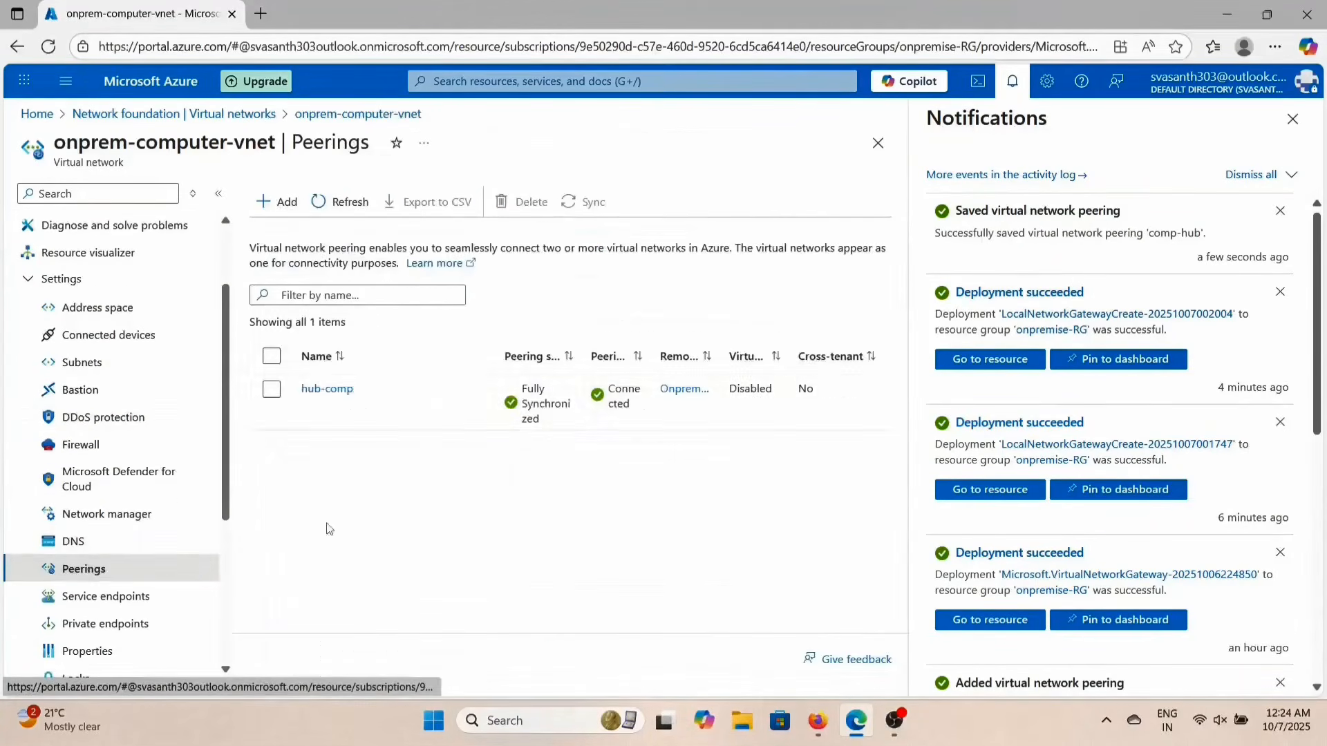
click(312, 399)
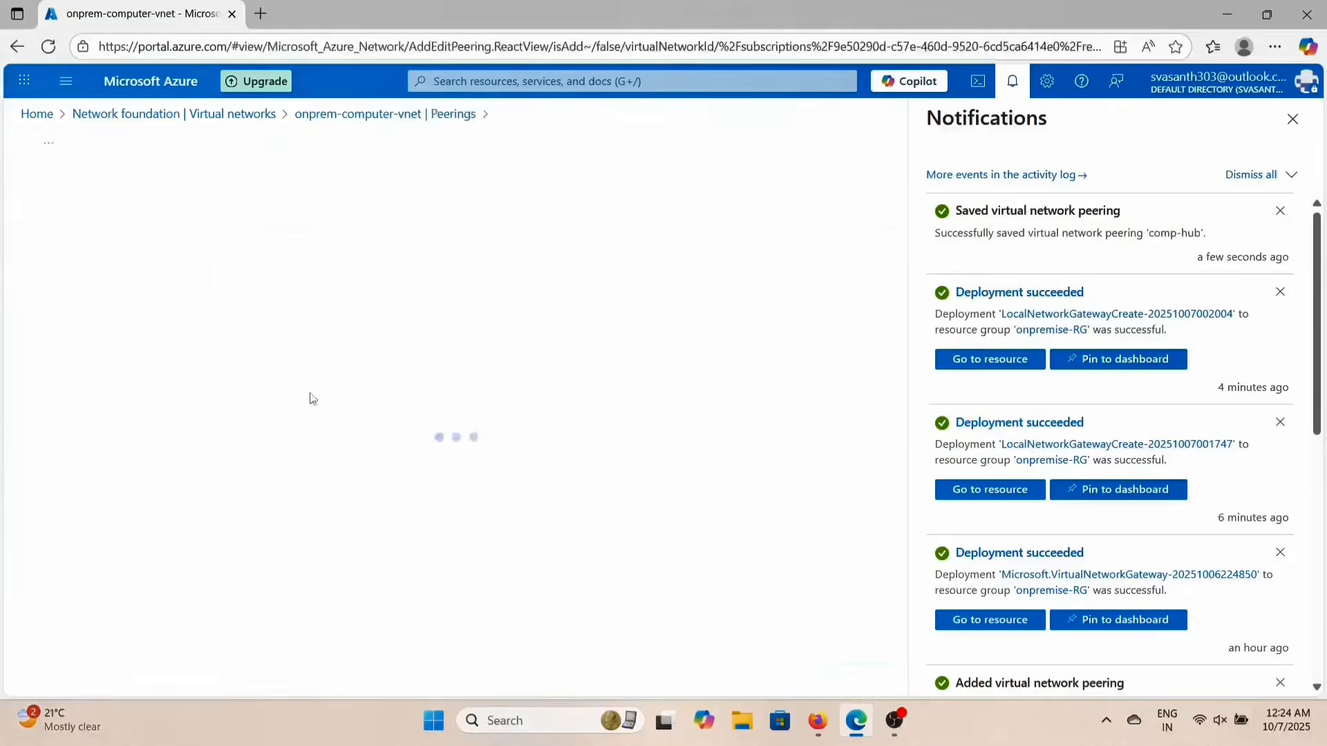
scroll(327, 539, down, 2)
click(244, 586)
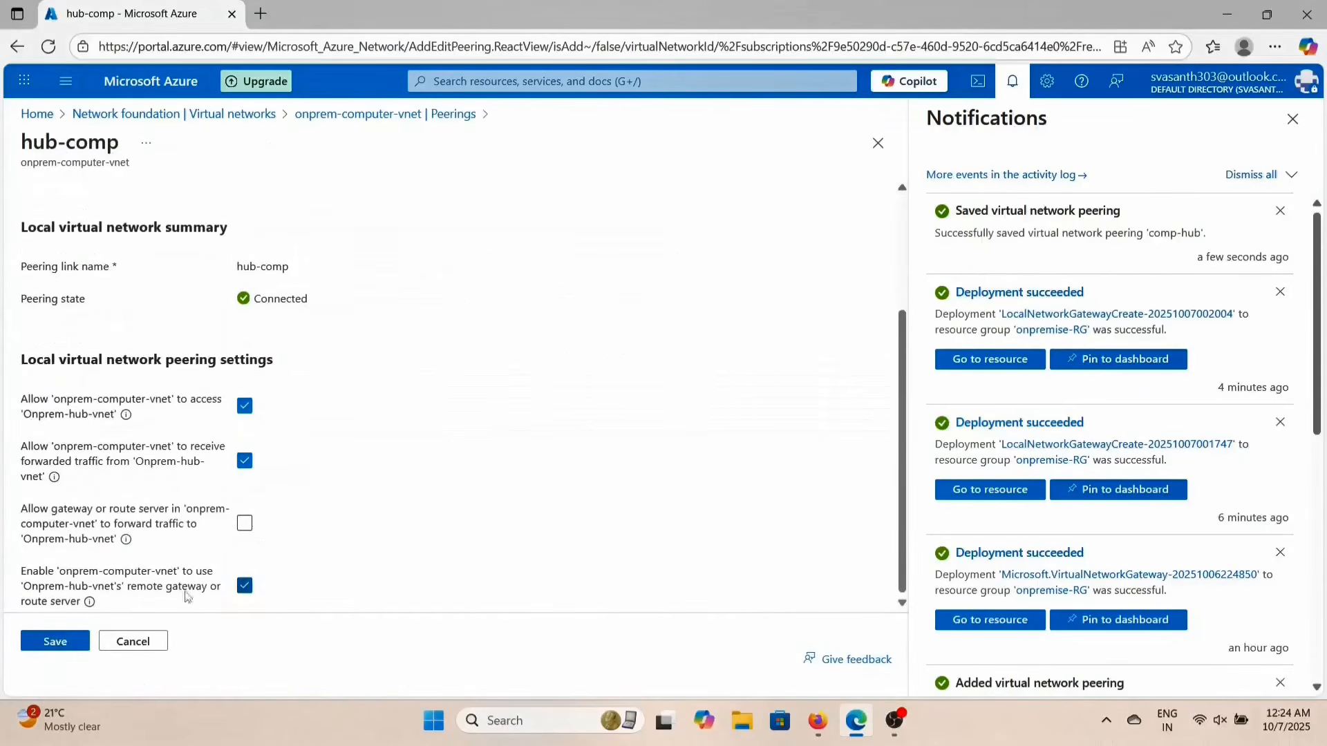
click(56, 643)
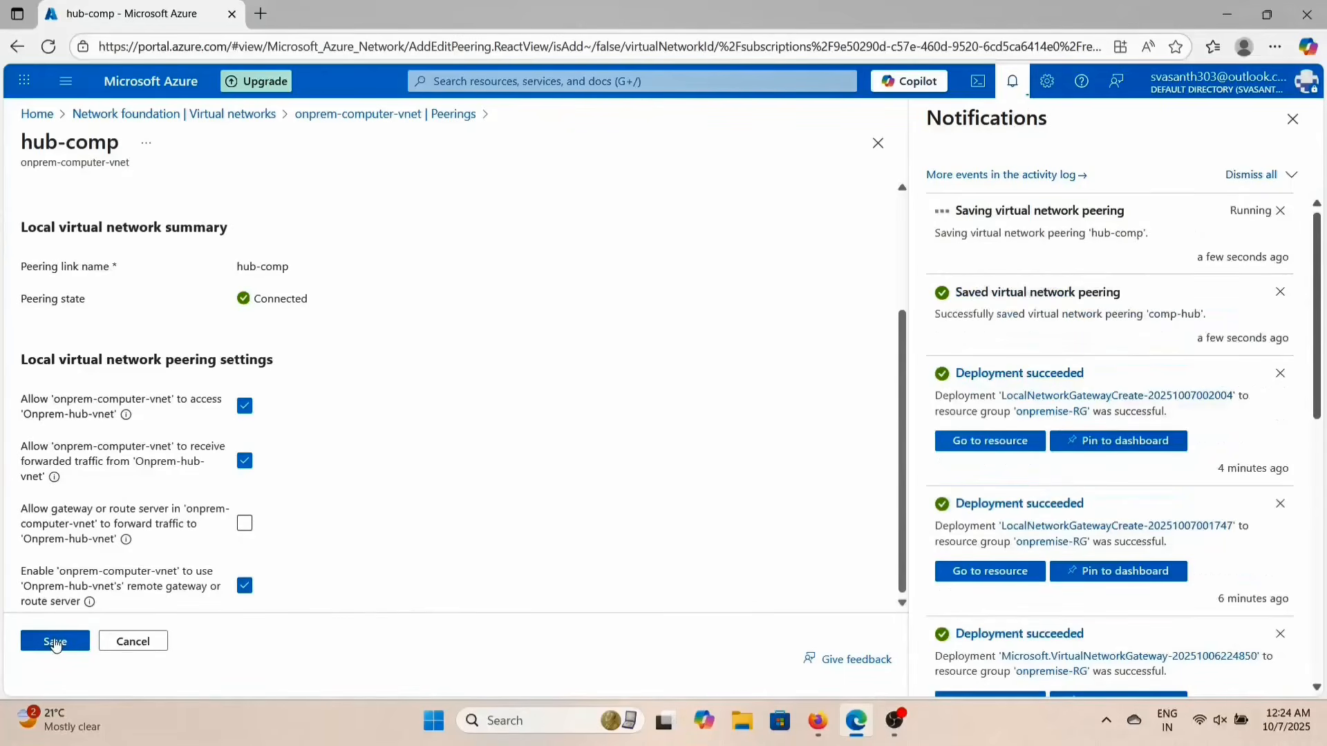
click(245, 524)
click(246, 523)
scroll(332, 495, up, 3)
Return to the virtual networks list and review the overview of onprem-computer-vnet.
click(138, 113)
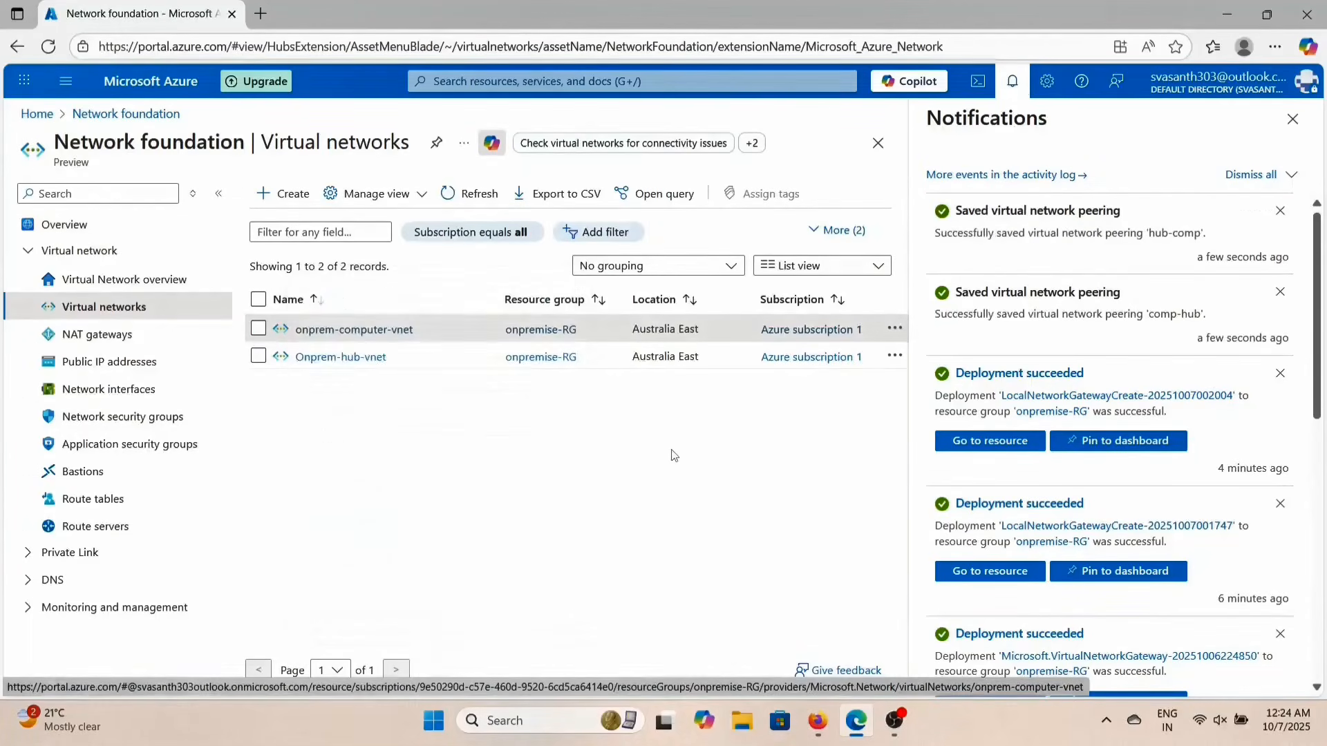
click(360, 330)
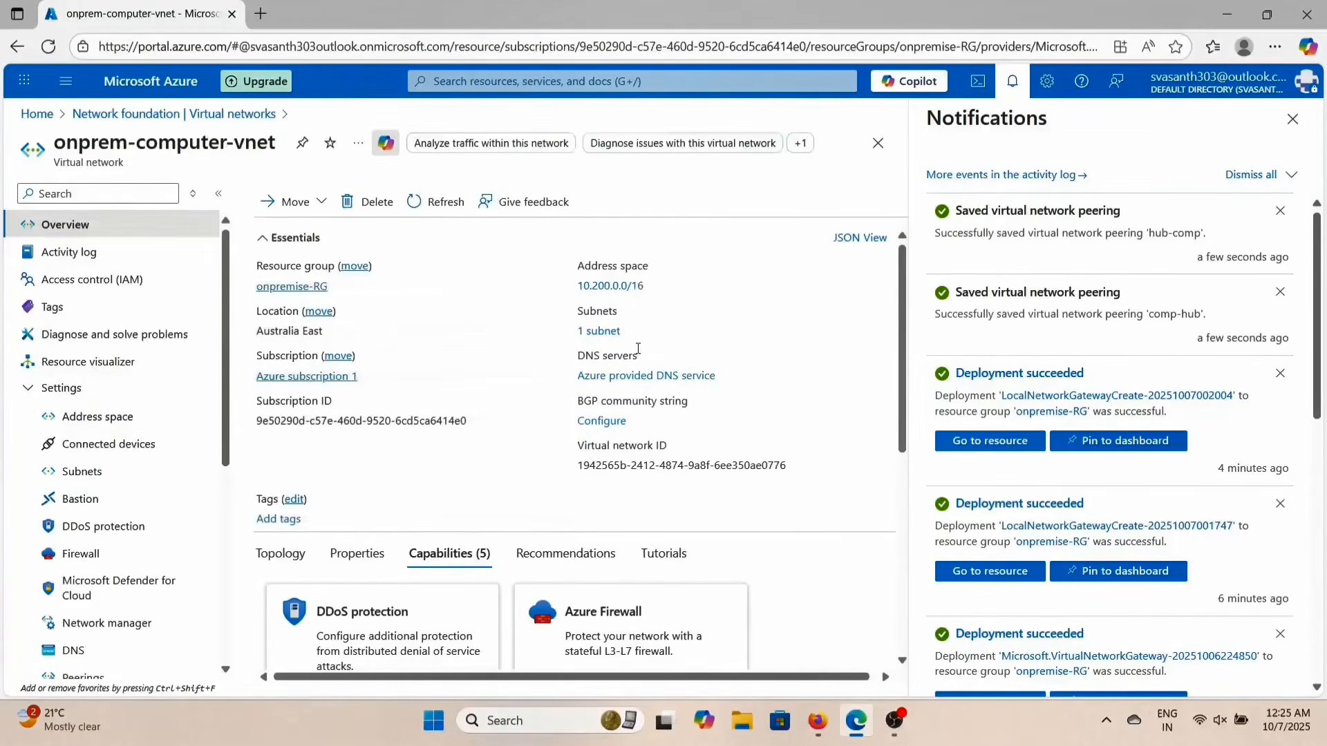
scroll(638, 348, down, 3)
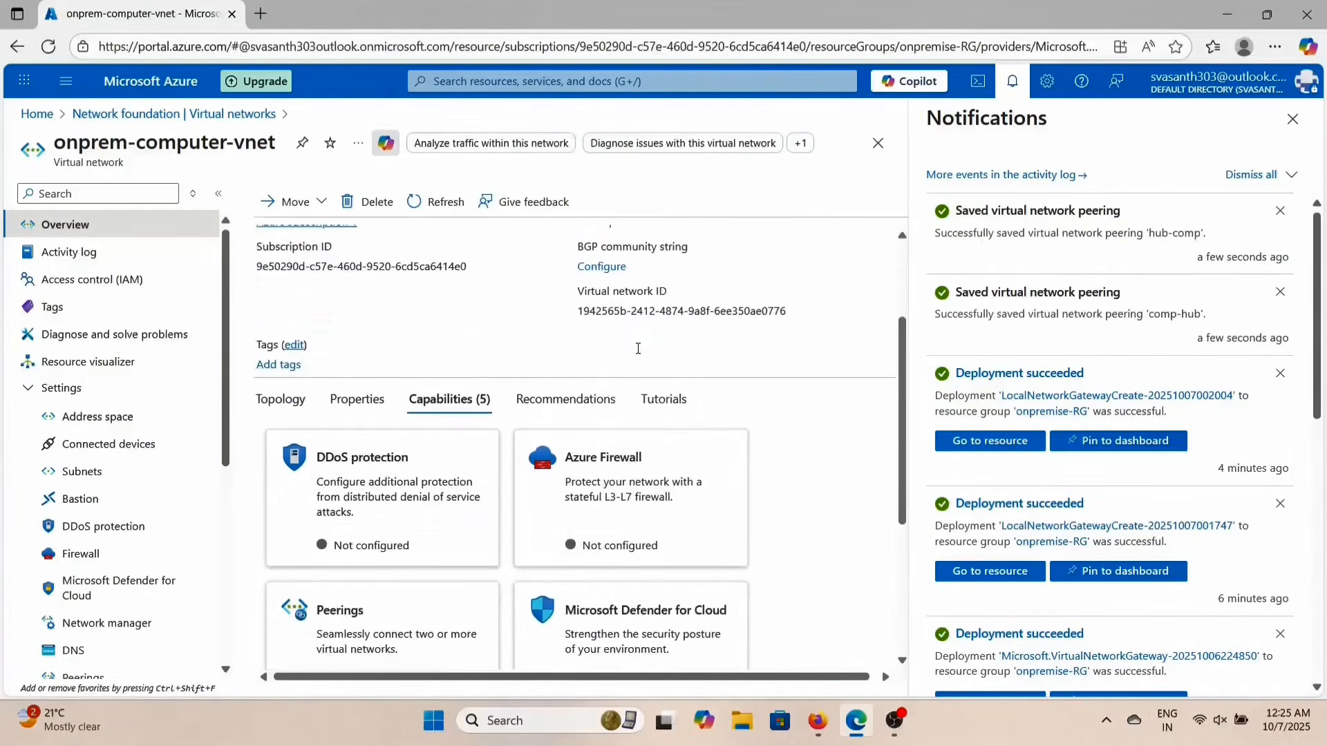
scroll(490, 358, up, 2)
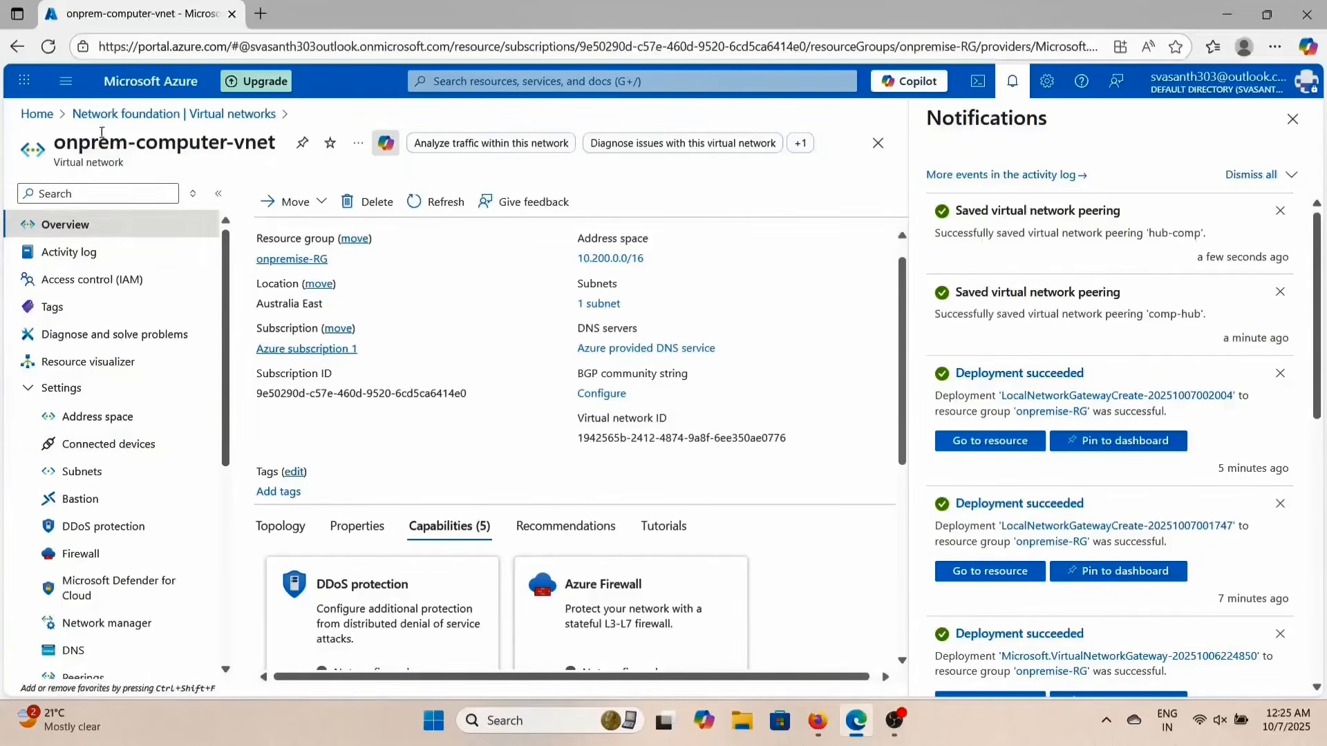
Go to the virtual machines list of the on-premises subscription and open the creation form for a standard virtual machine.
click(47, 119)
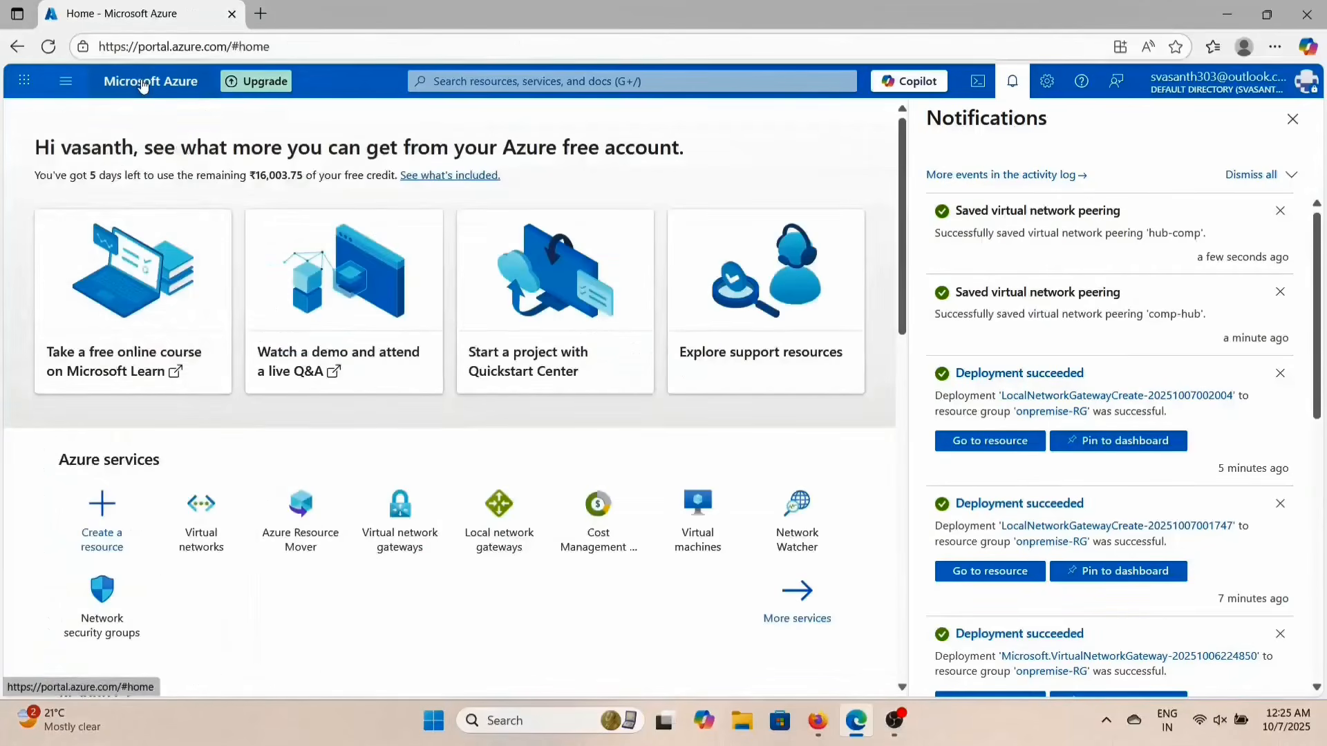
click(675, 541)
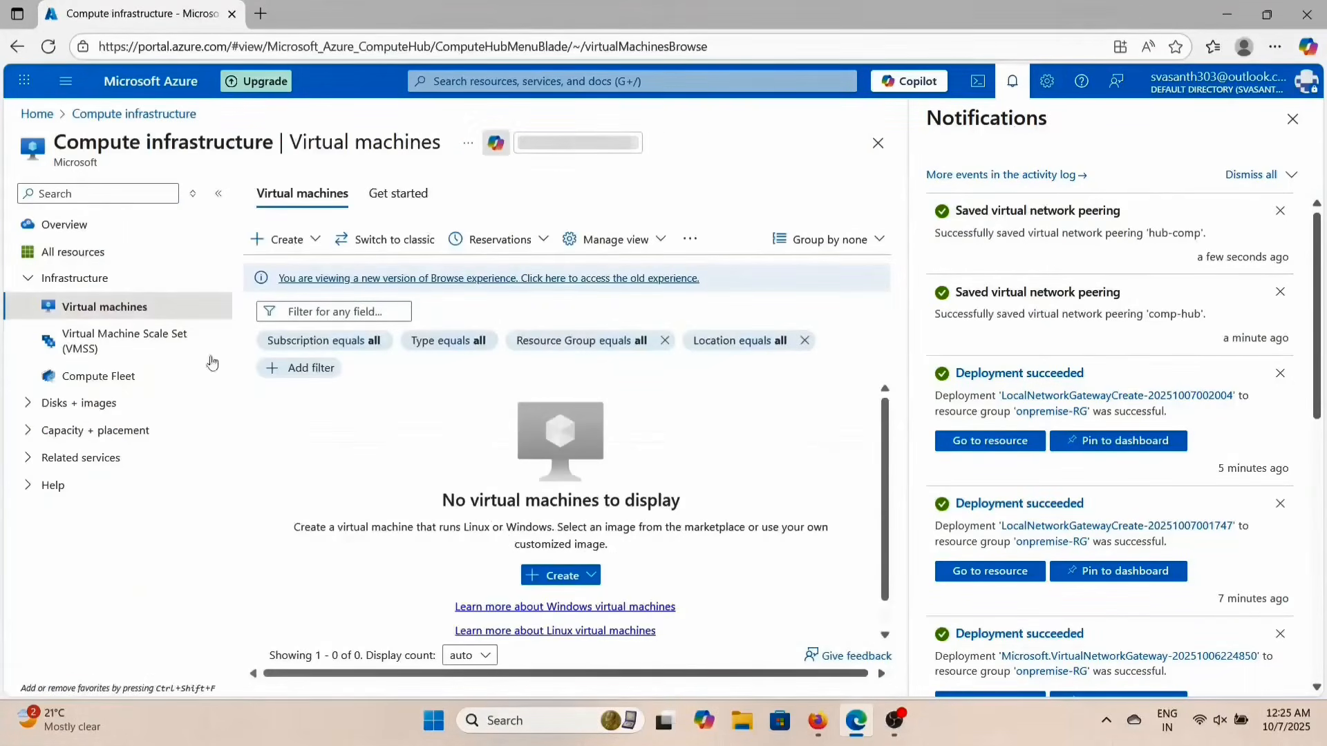
click(83, 223)
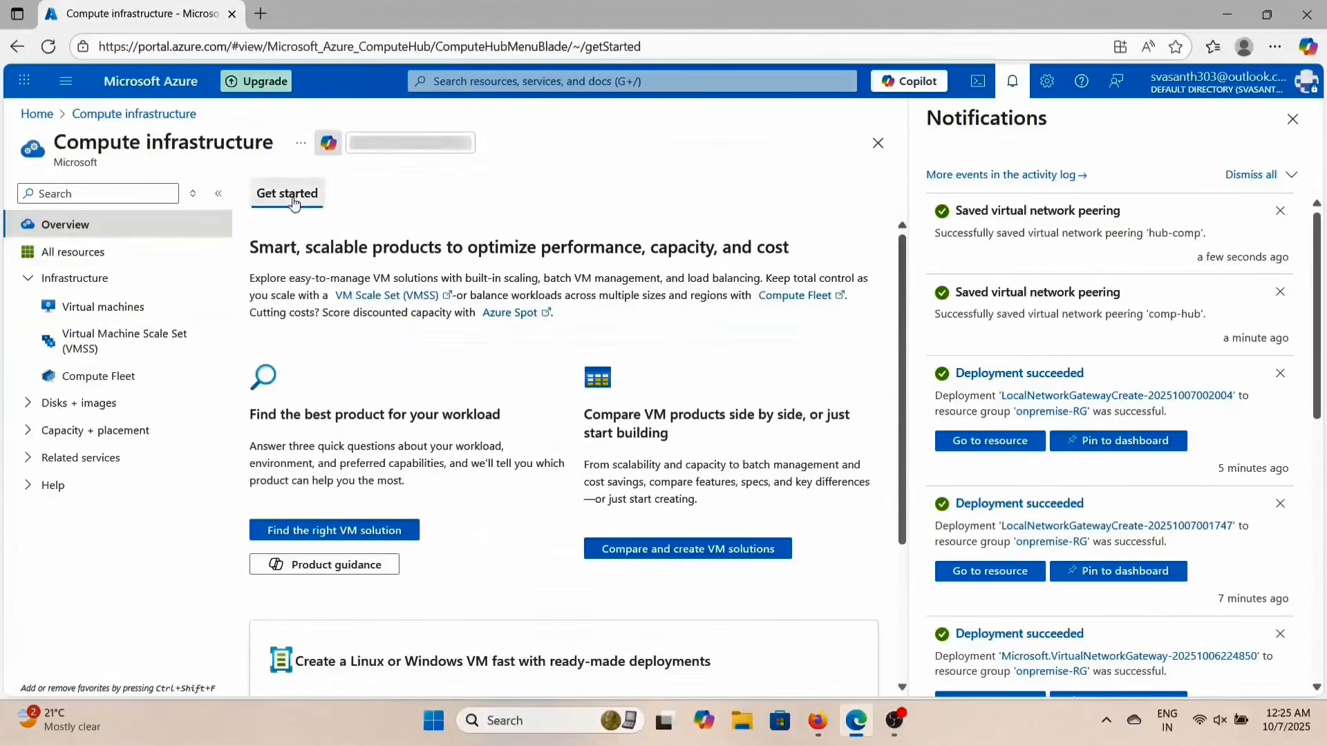
click(462, 82)
click(461, 354)
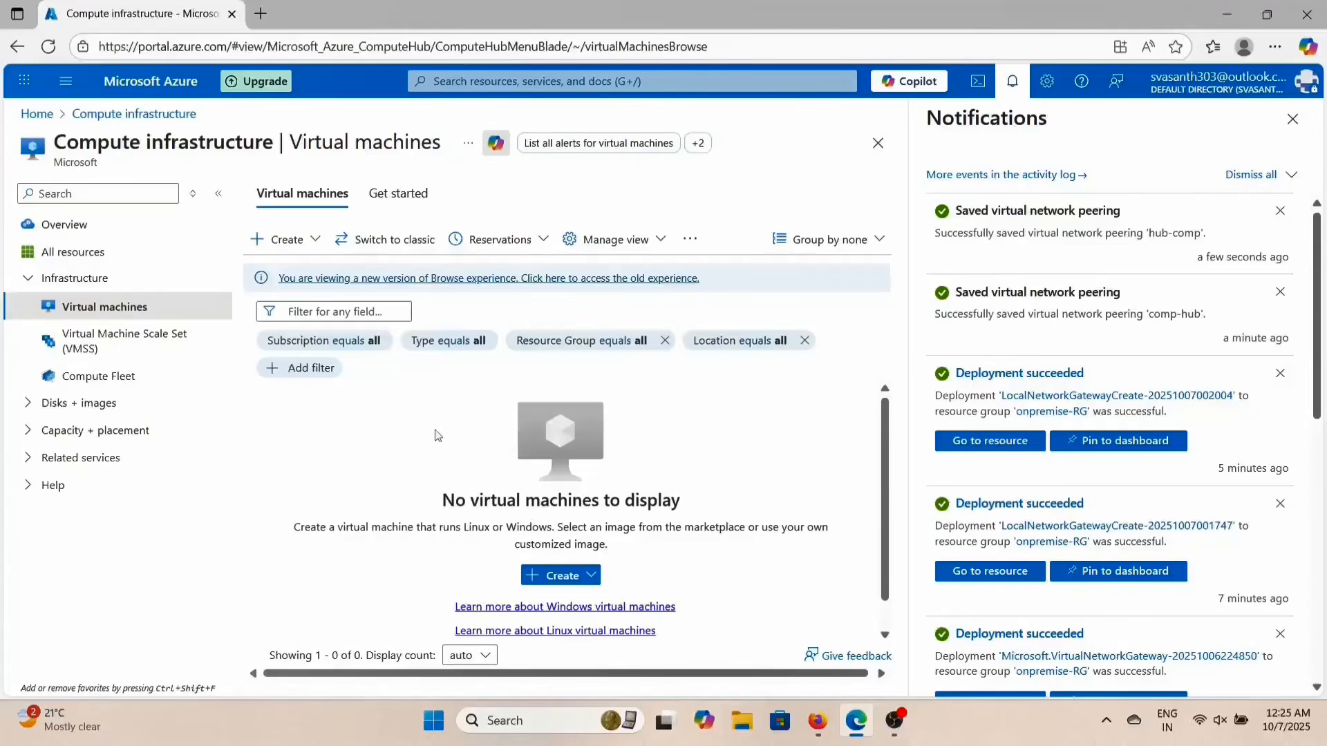
click(289, 242)
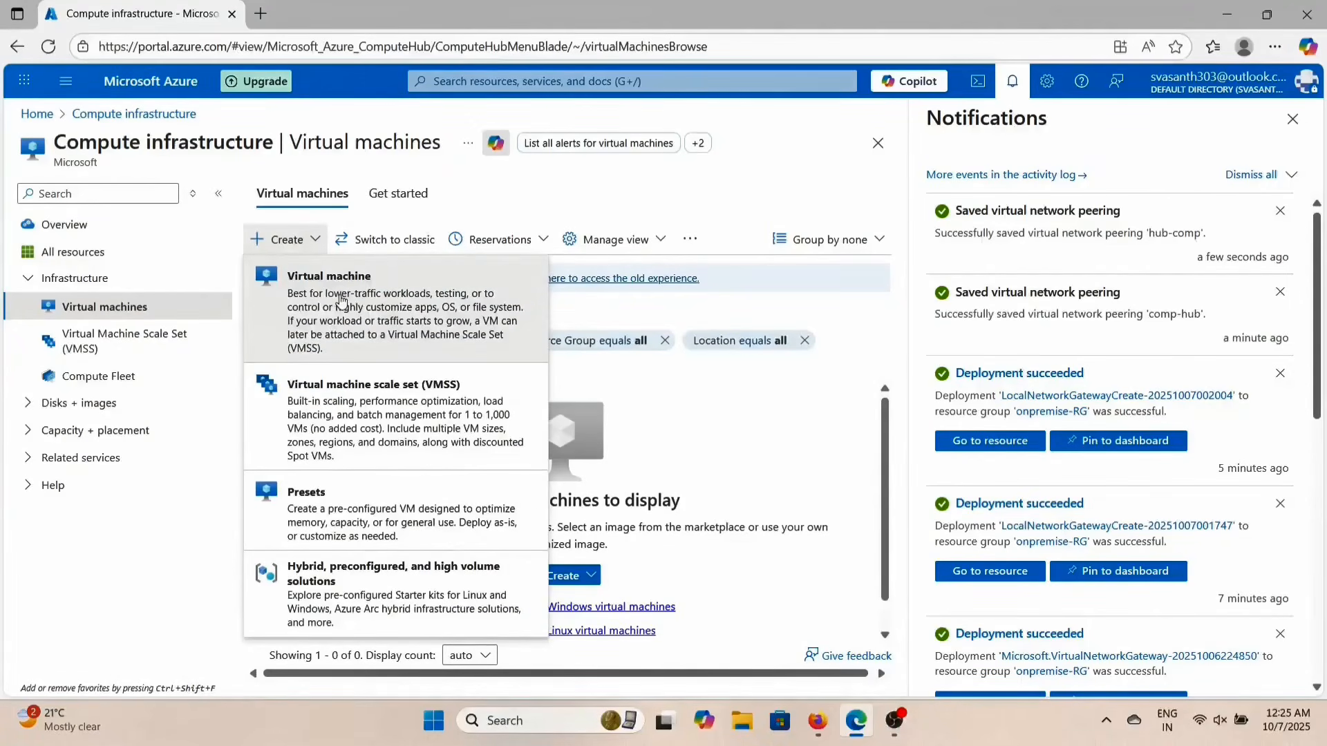
click(395, 309)
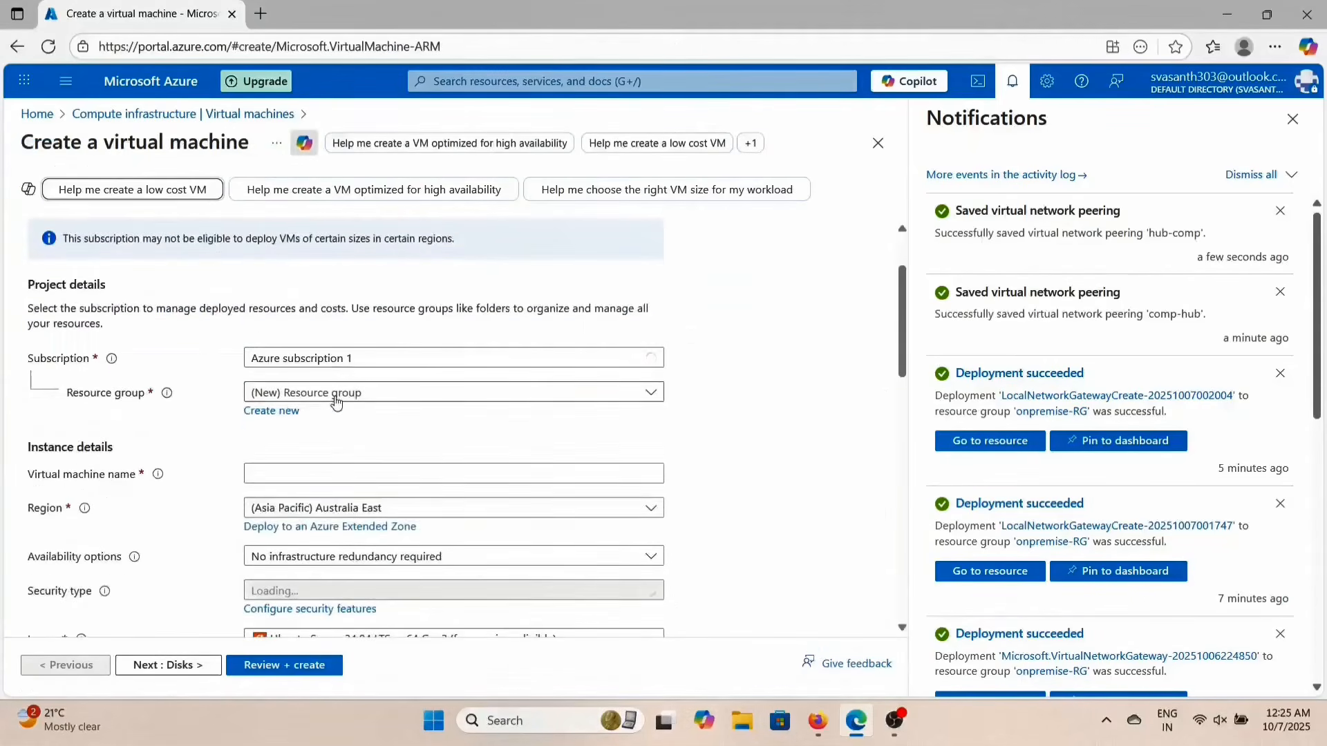
Assign the new virtual machine to resource group onpremise-RG and name it onprem-comp.
click(336, 392)
click(300, 474)
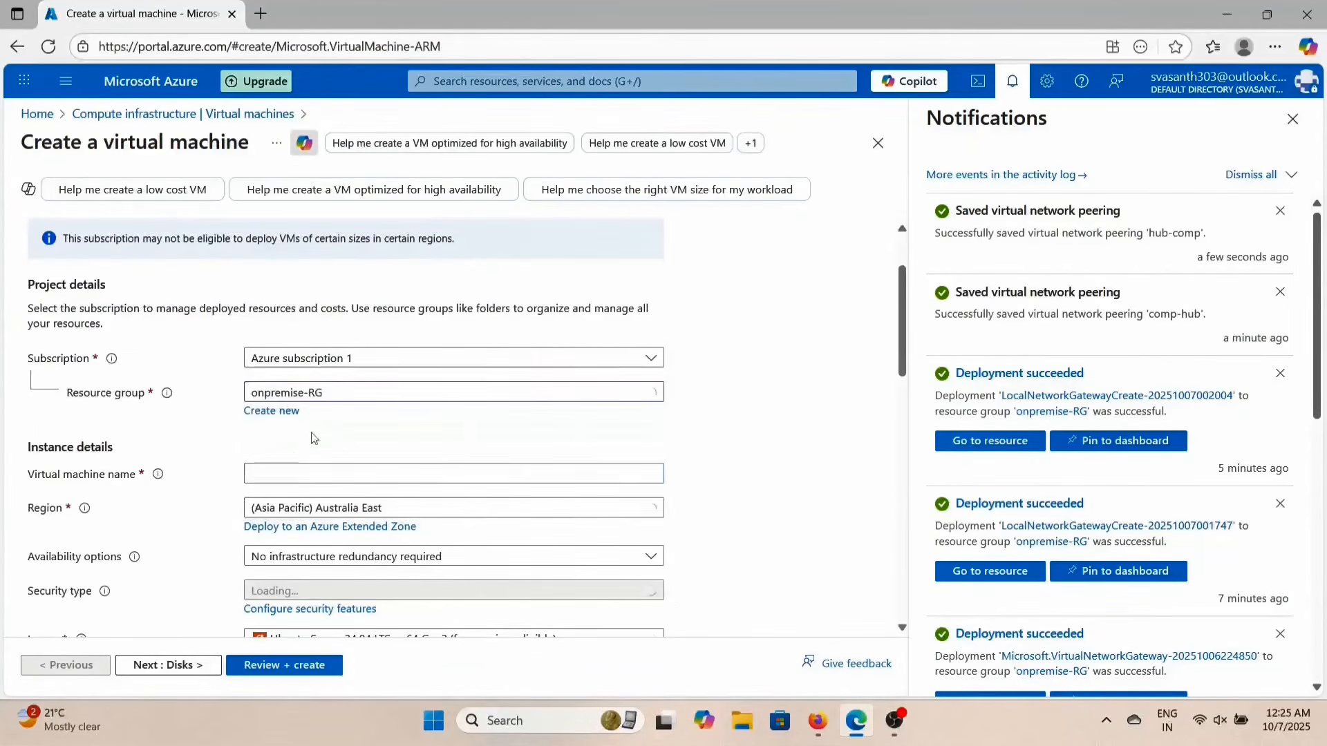
click(305, 472)
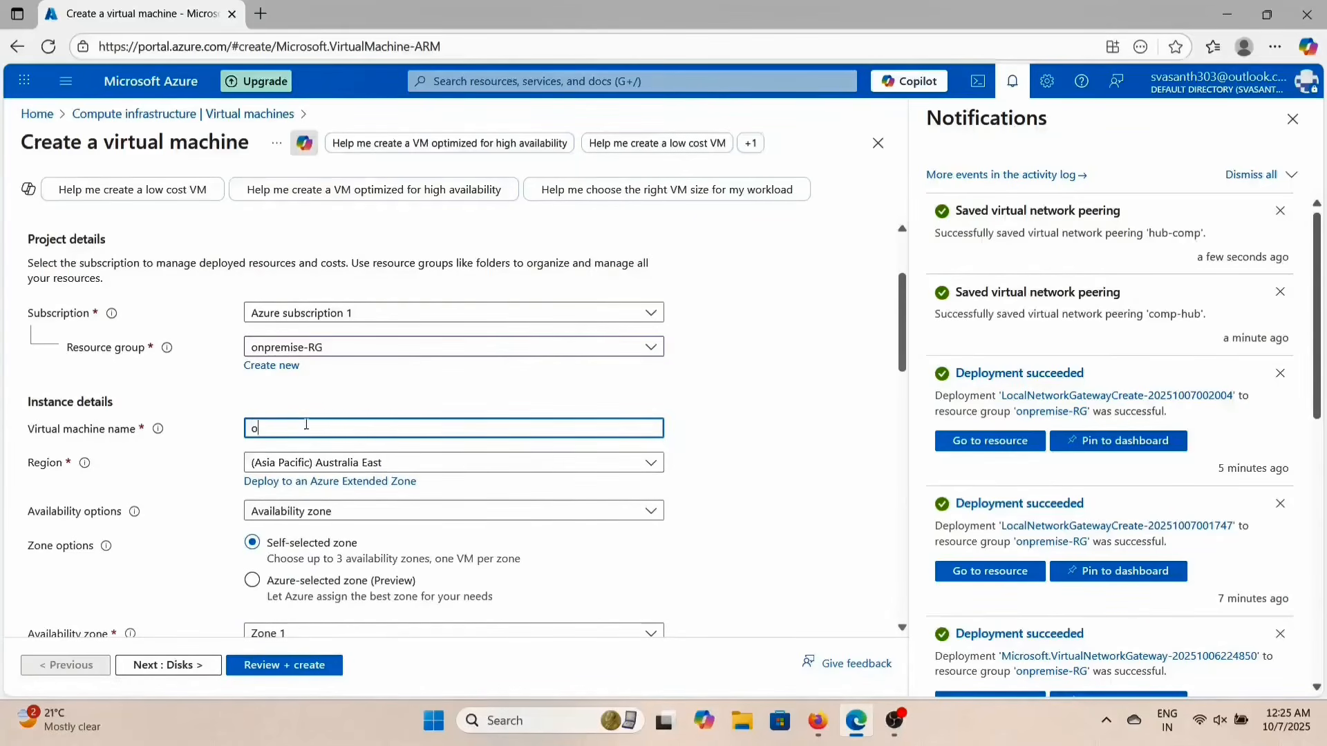
text(onprem-comp)
Set the virtual machine's availability option to no infrastructure redundancy required.
scroll(348, 446, down, 2)
click(363, 401)
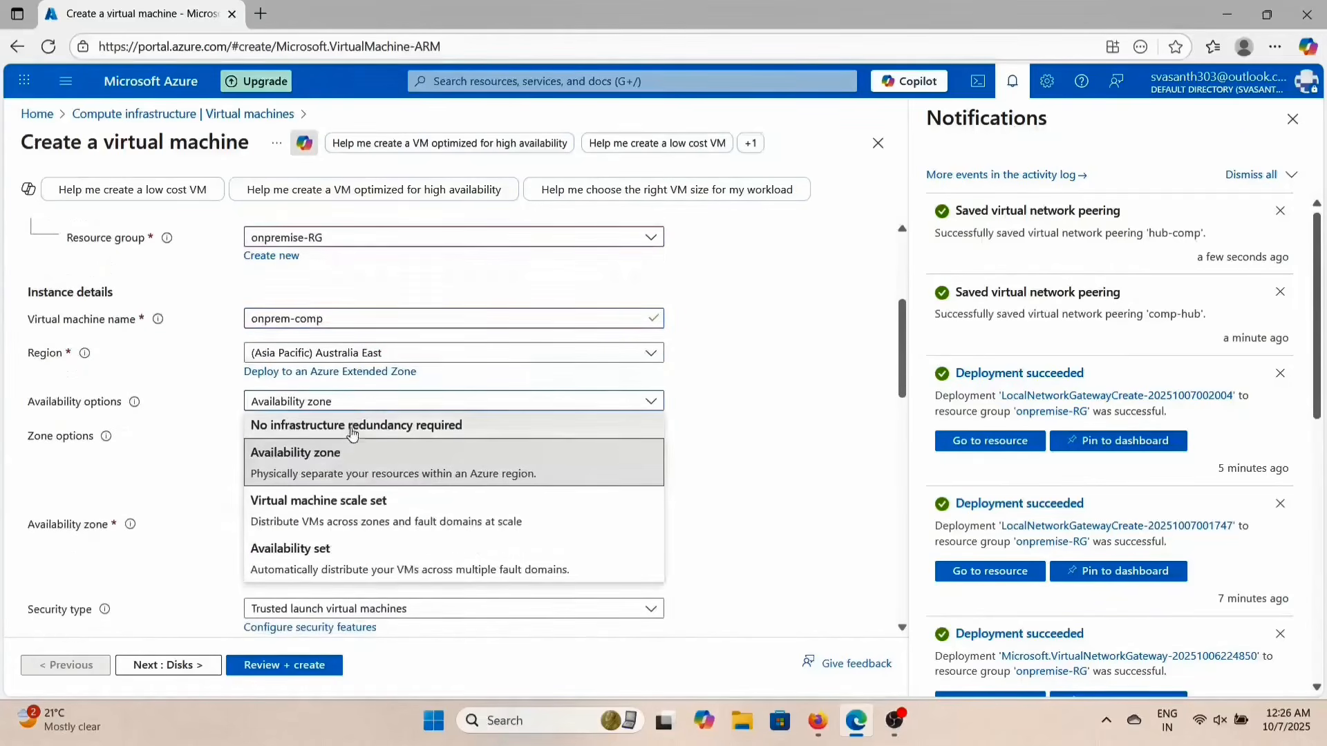
click(349, 429)
Choose password authentication for the administrator account and fill in the username, password and password confirmation from the saved credentials.
scroll(350, 448, down, 6)
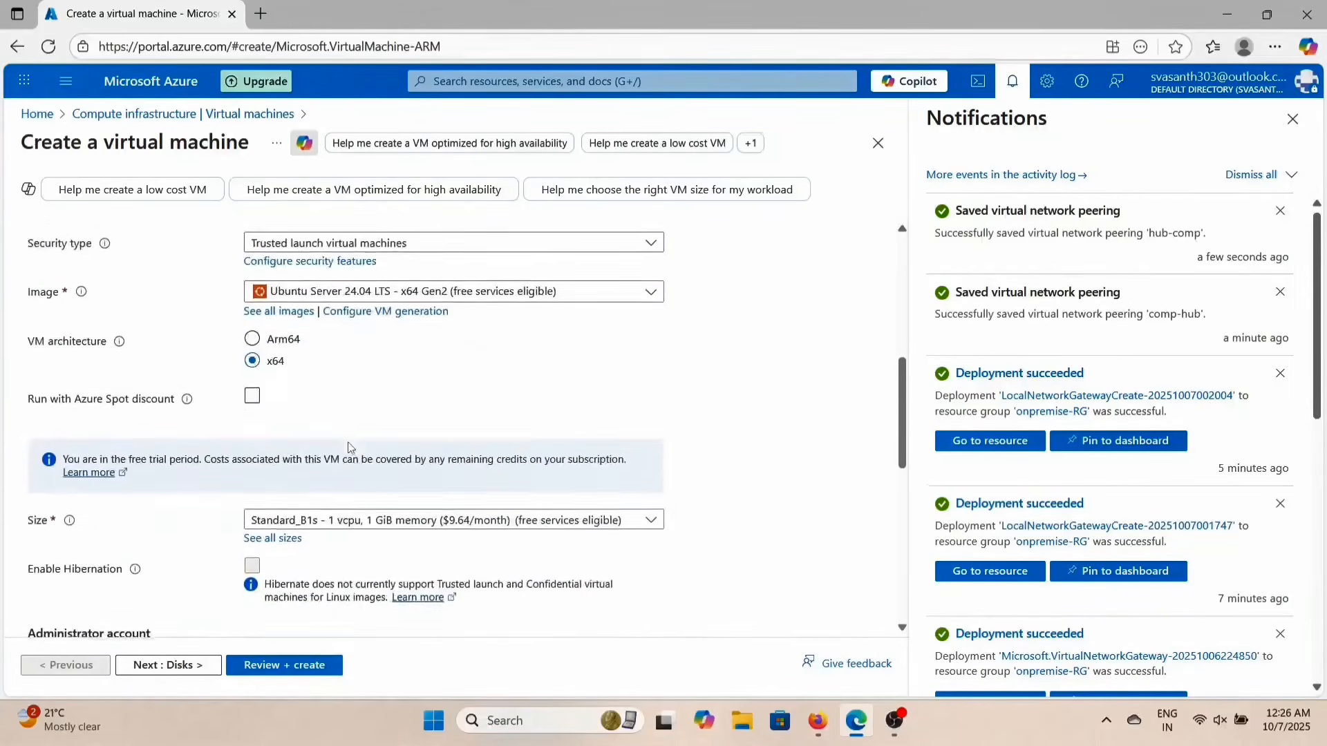
click(252, 432)
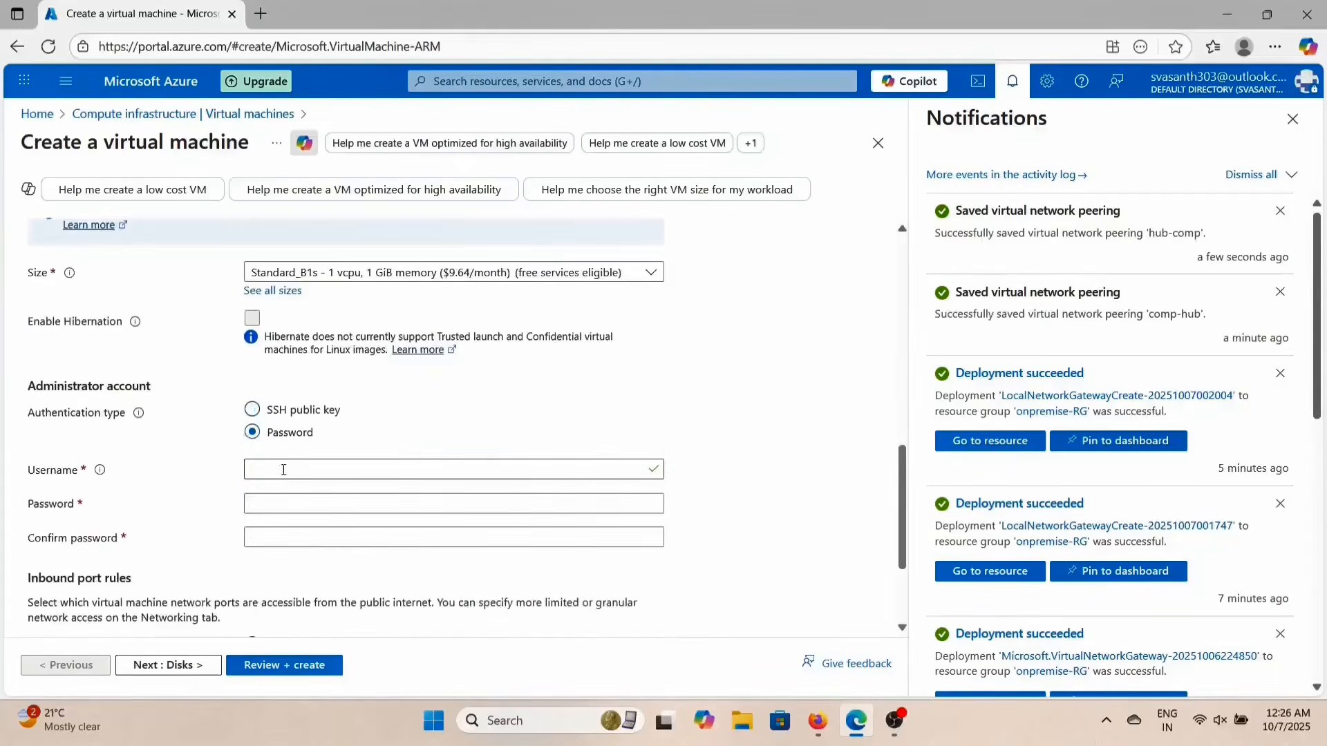
click(289, 468)
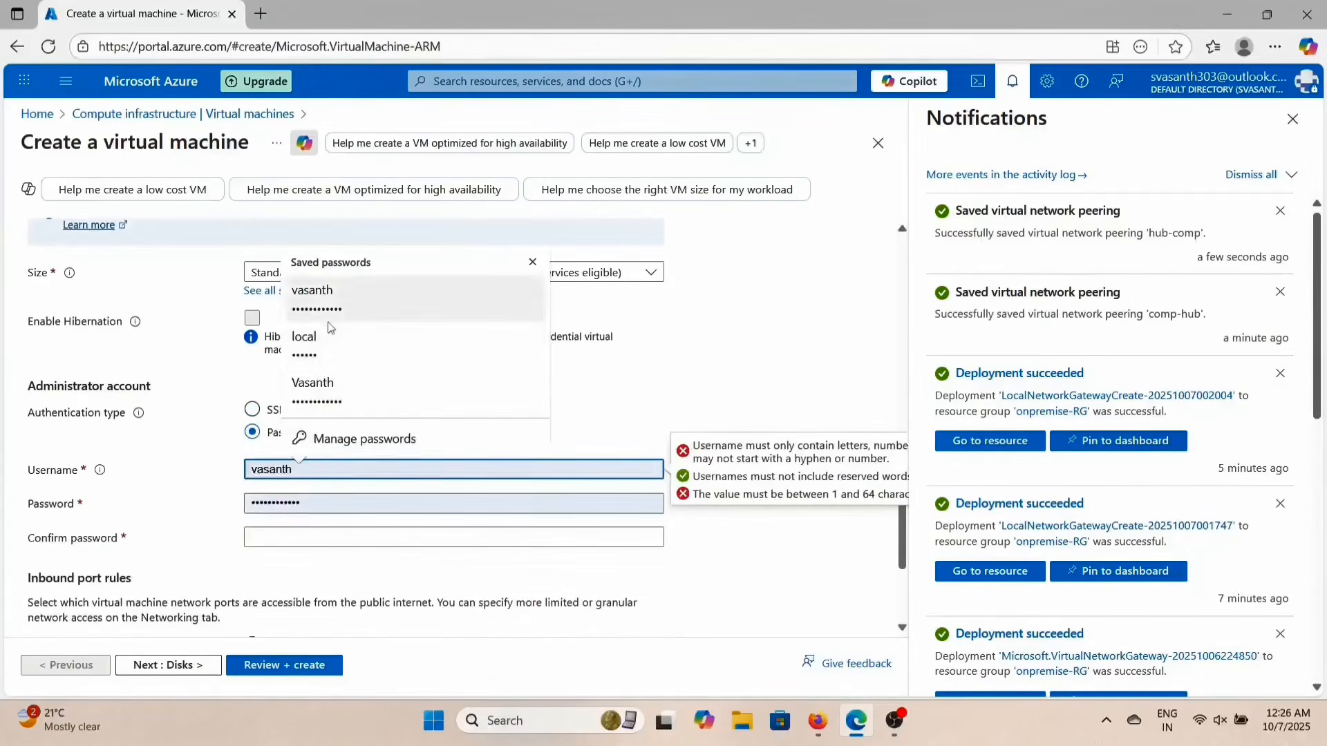
click(315, 297)
click(311, 534)
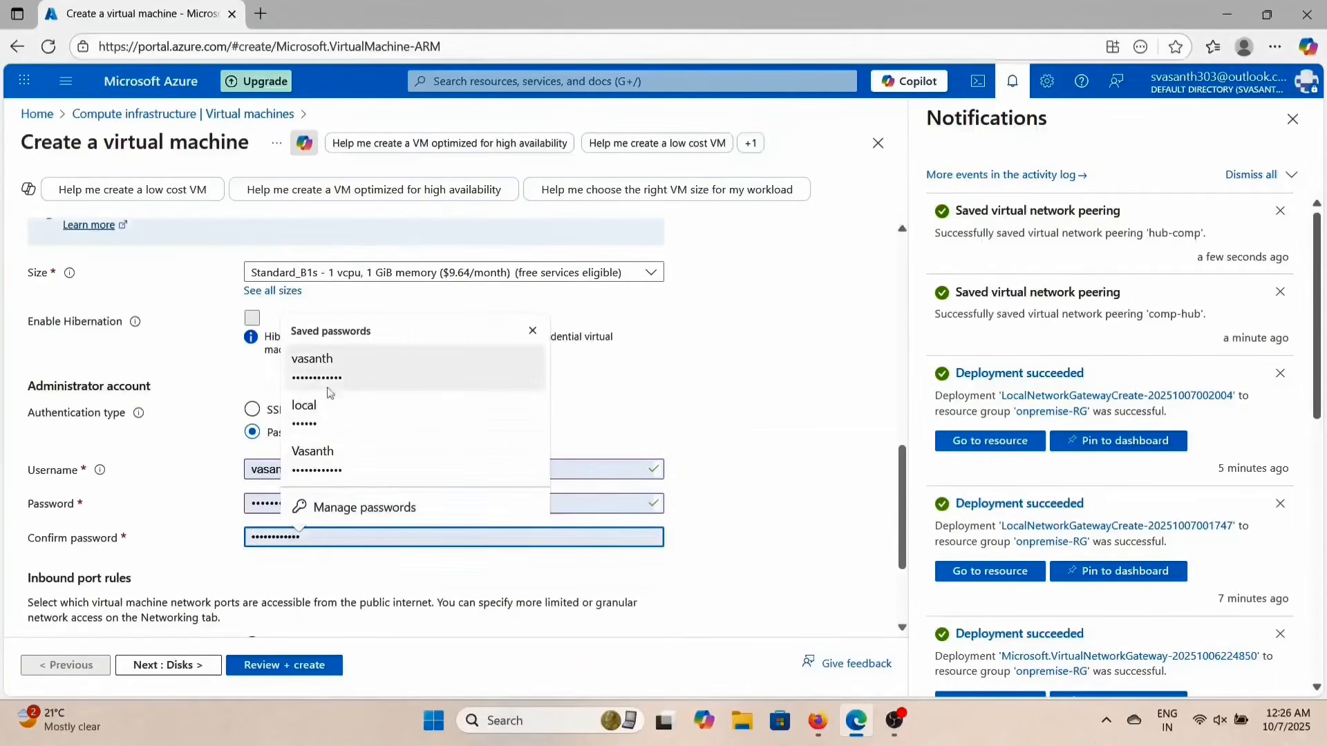
click(325, 365)
Edit the selection of public inbound ports allowed on the virtual machine.
scroll(335, 572, down, 2)
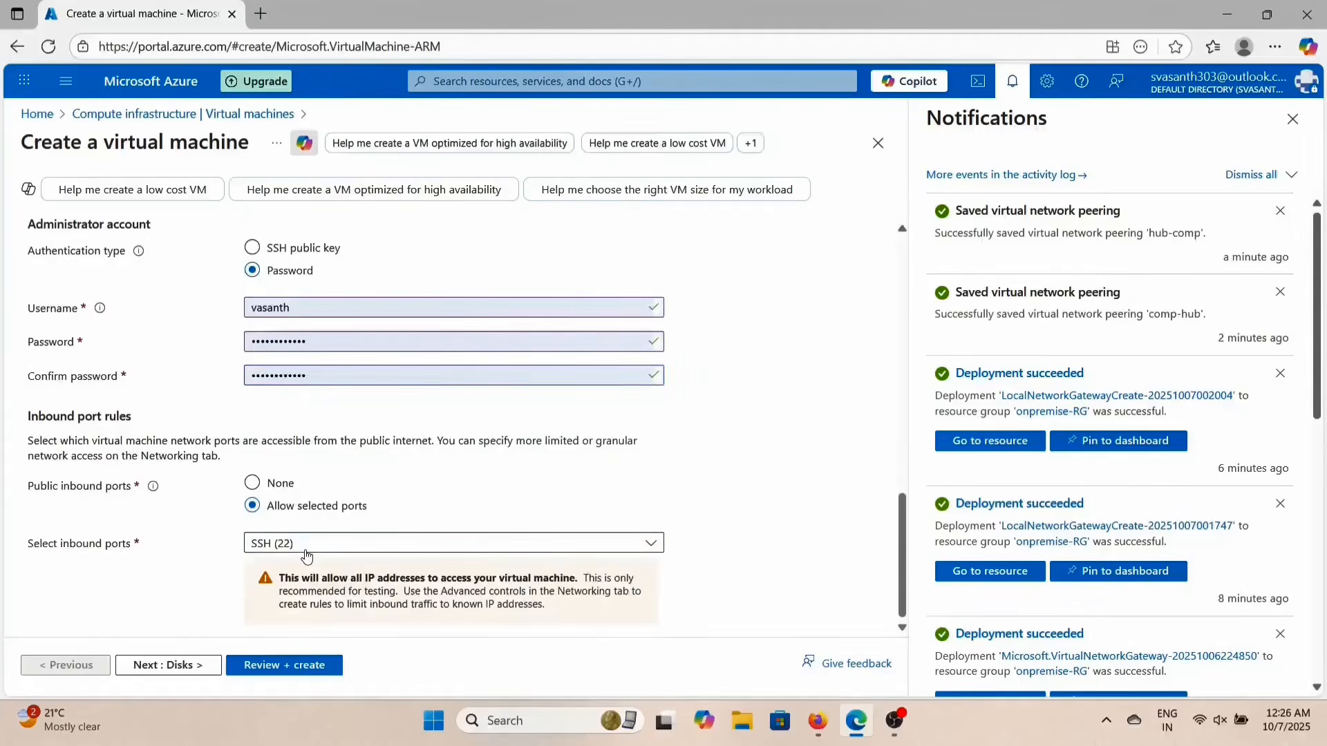
click(332, 543)
click(266, 571)
scroll(179, 541, up, 1)
scroll(179, 541, up, 10)
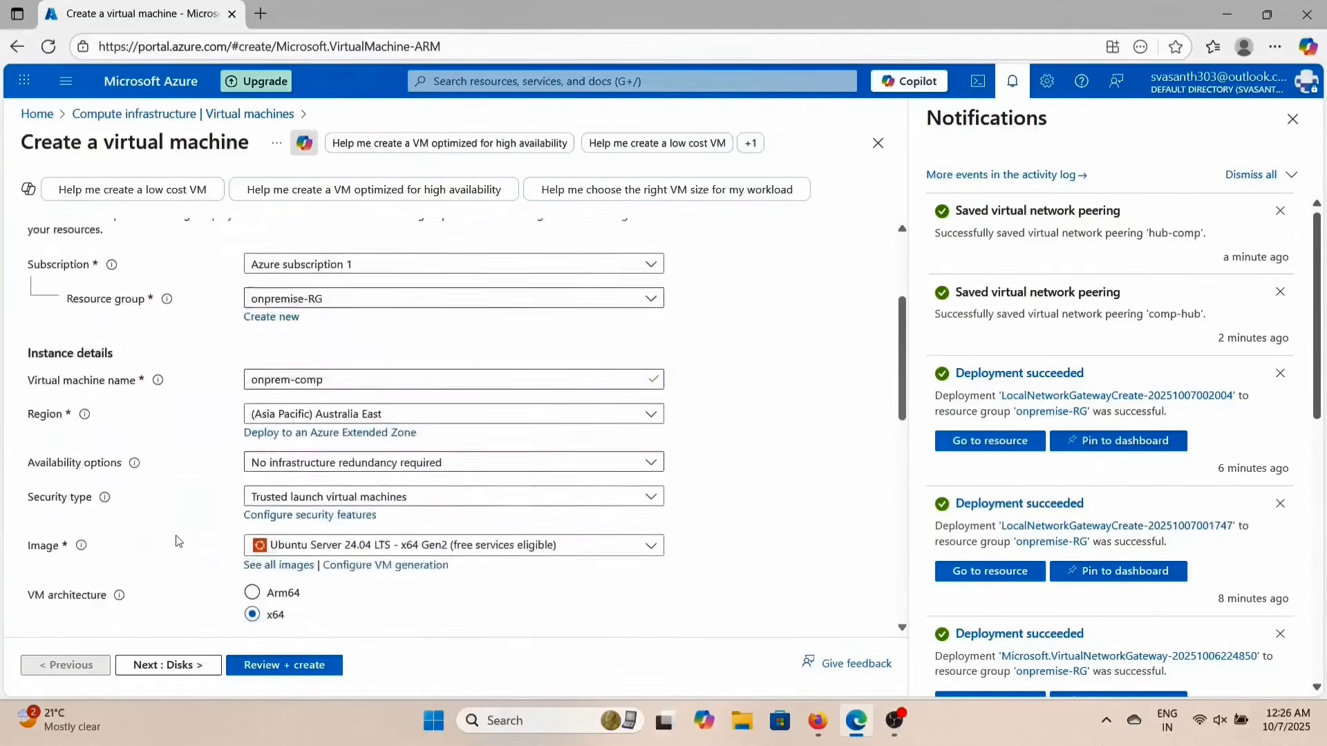
Look at the networking settings, then return to the basic settings and change the security type to Standard.
click(164, 236)
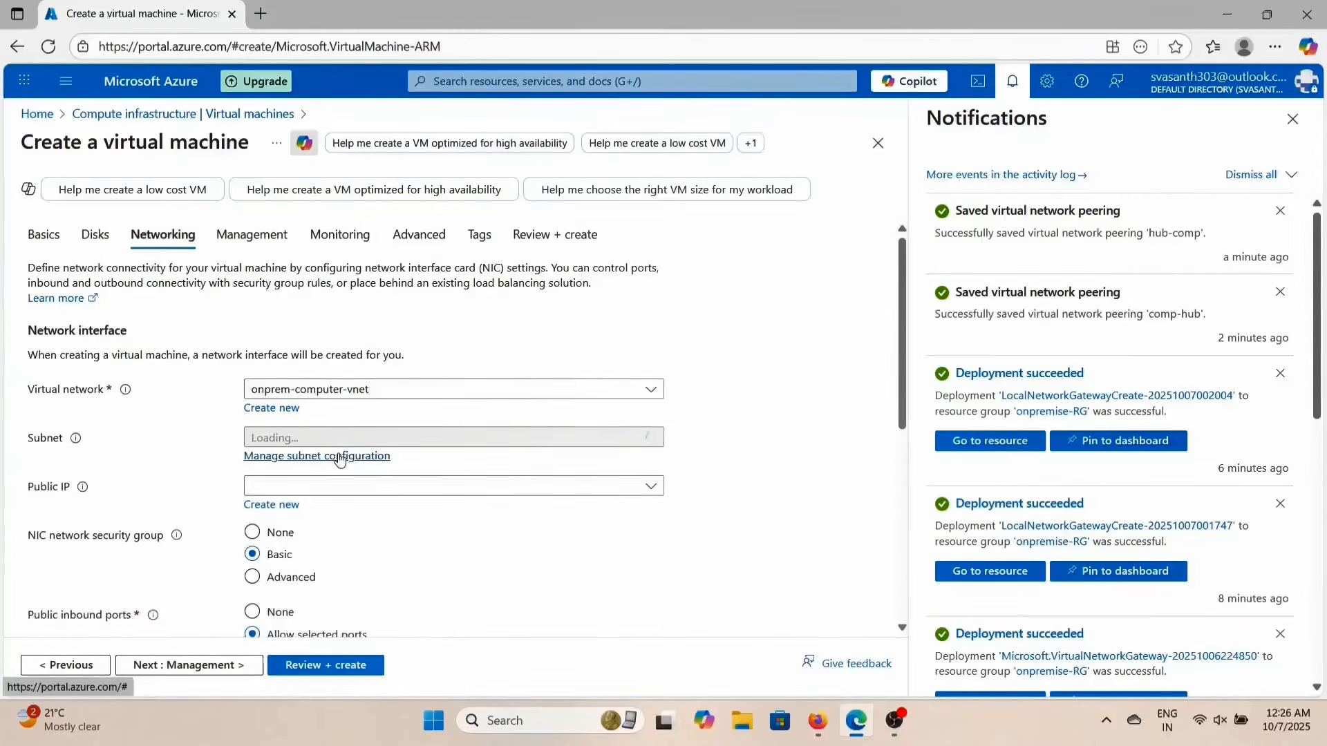
click(42, 234)
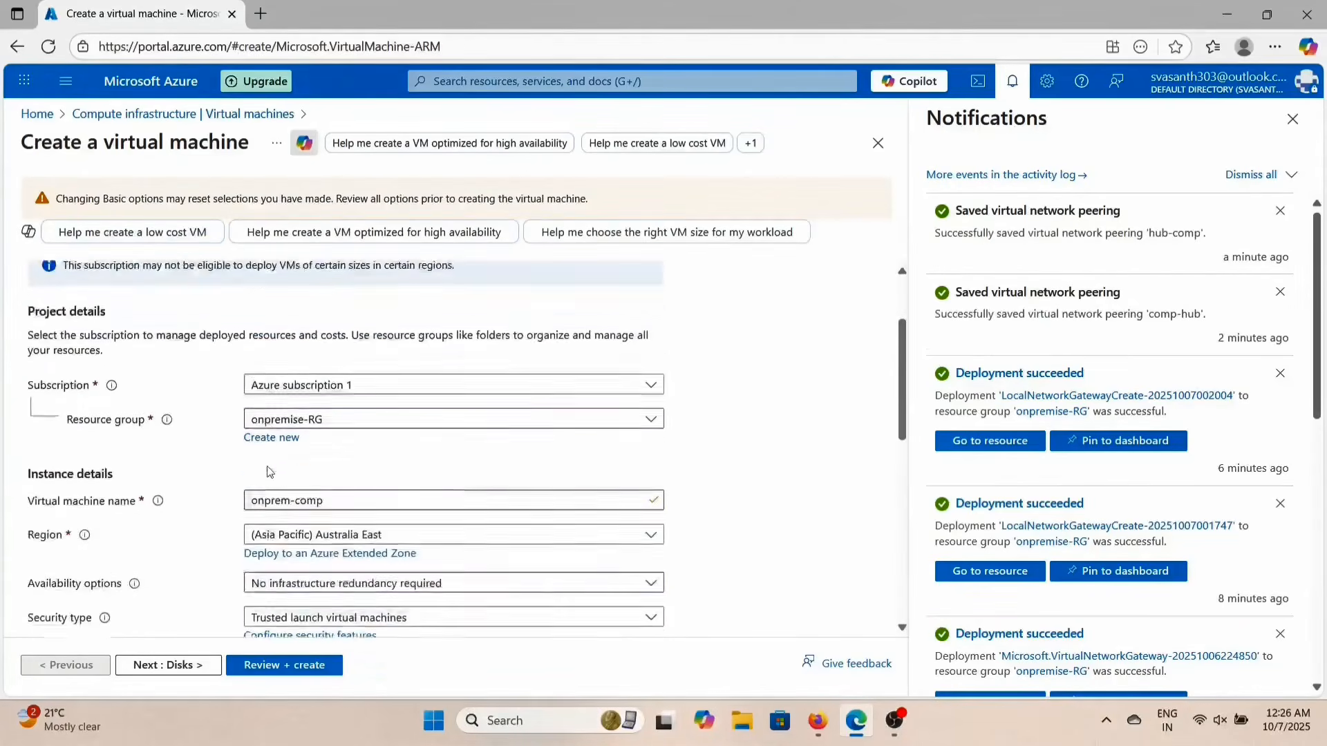
scroll(270, 471, down, 1)
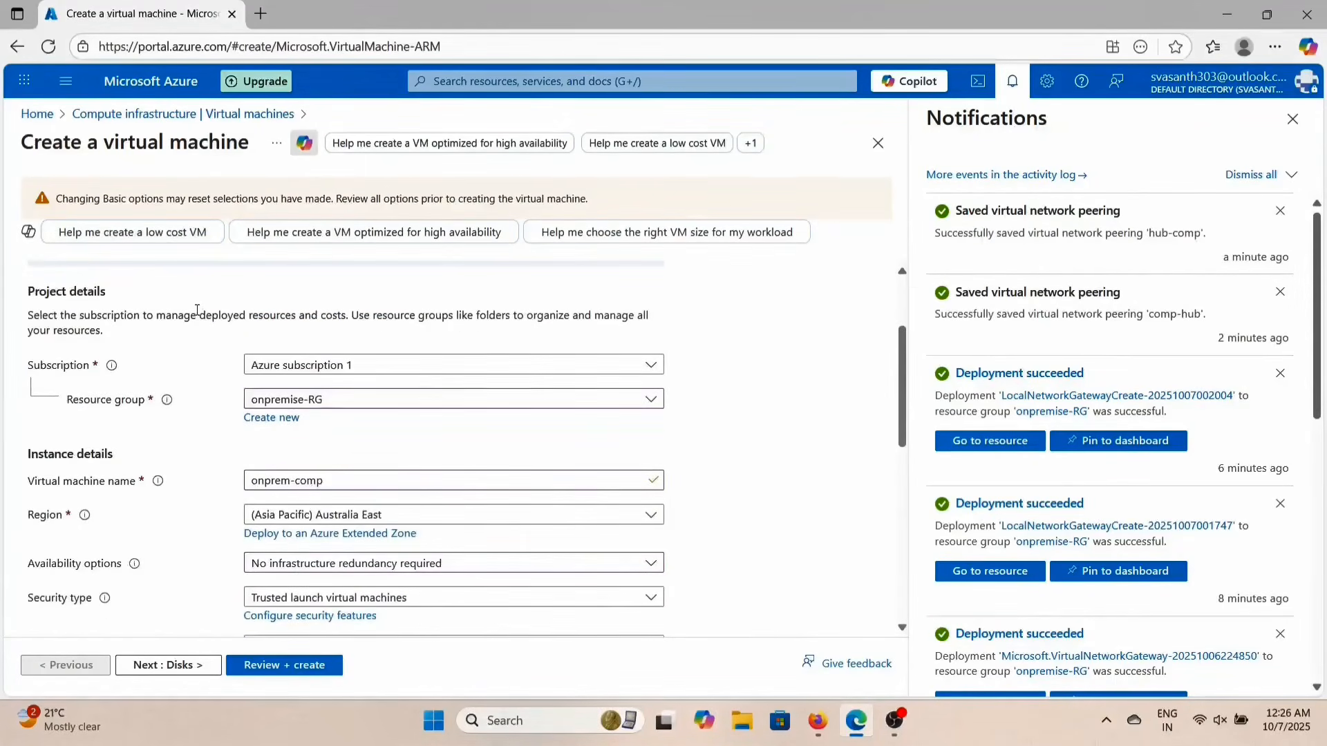
scroll(197, 310, down, 3)
click(325, 543)
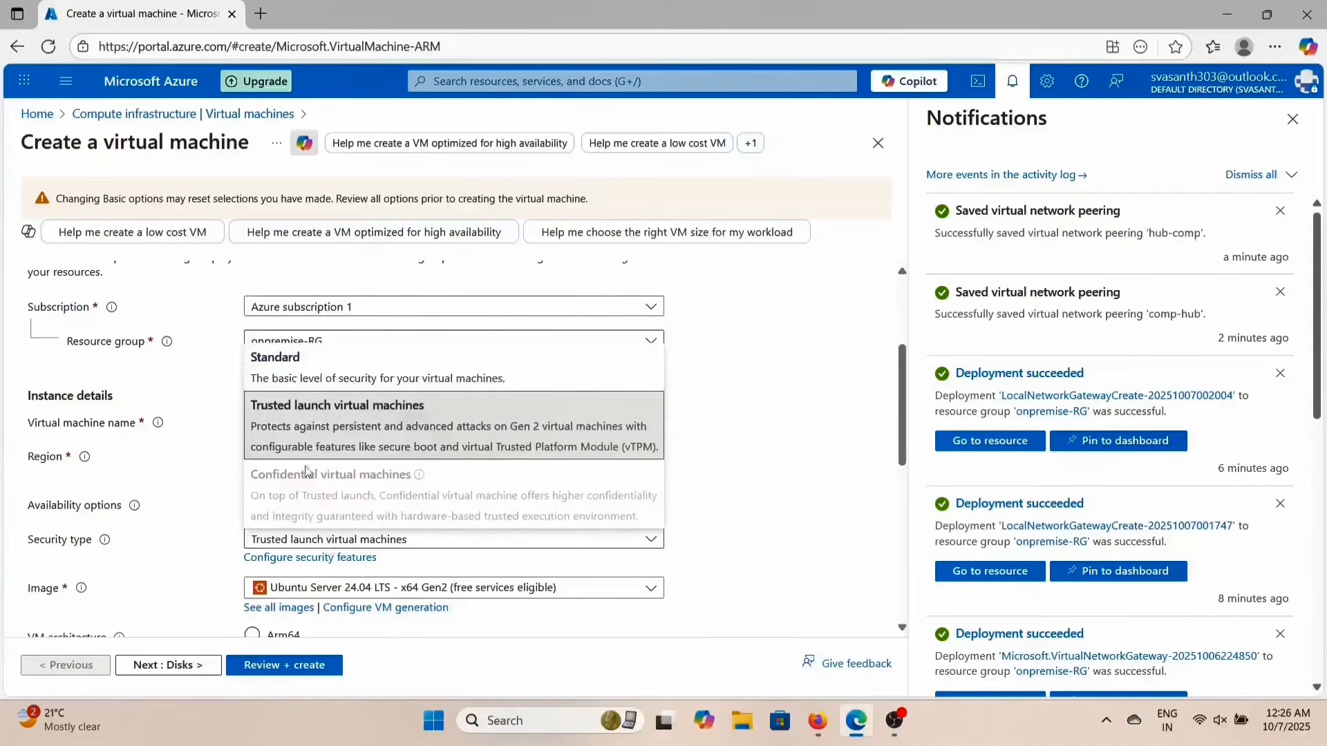
click(306, 359)
scroll(324, 557, down, 3)
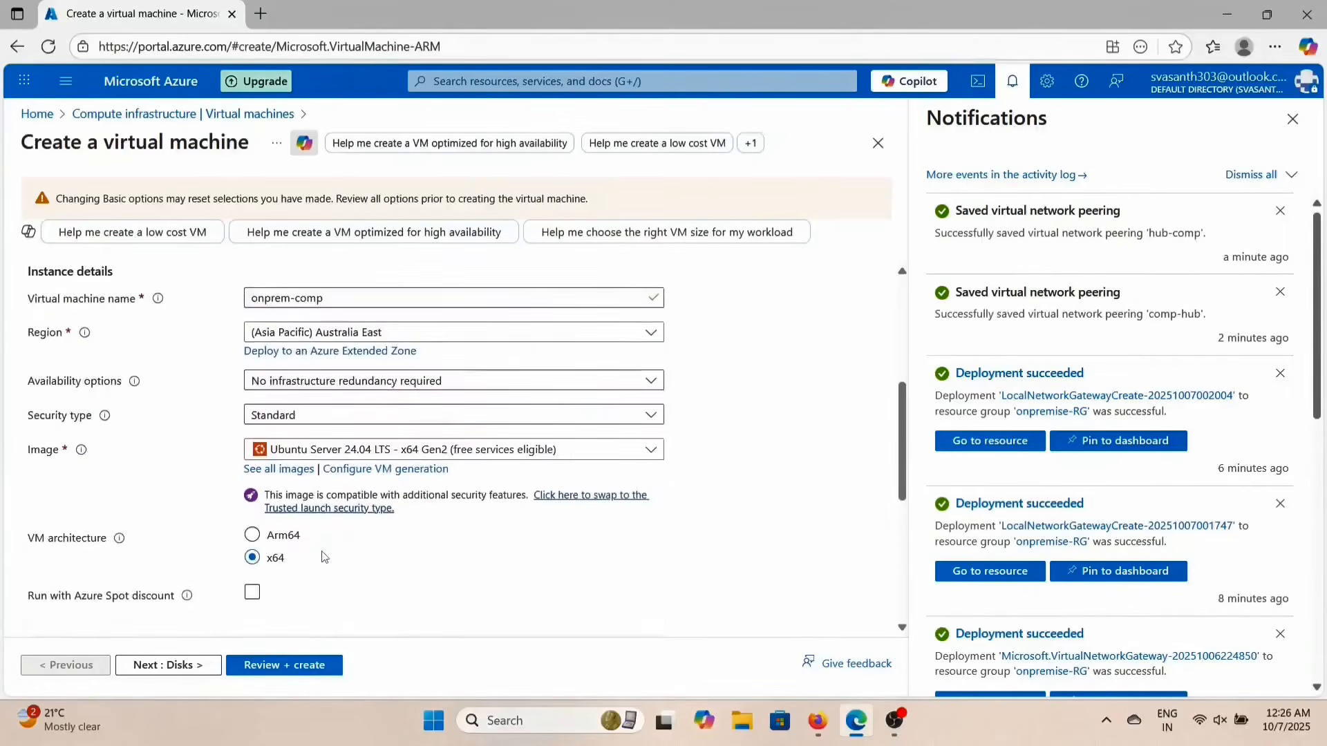
Check the networking settings and validated summary of the onprem-comp virtual machine, and create it.
scroll(325, 557, up, 5)
click(161, 275)
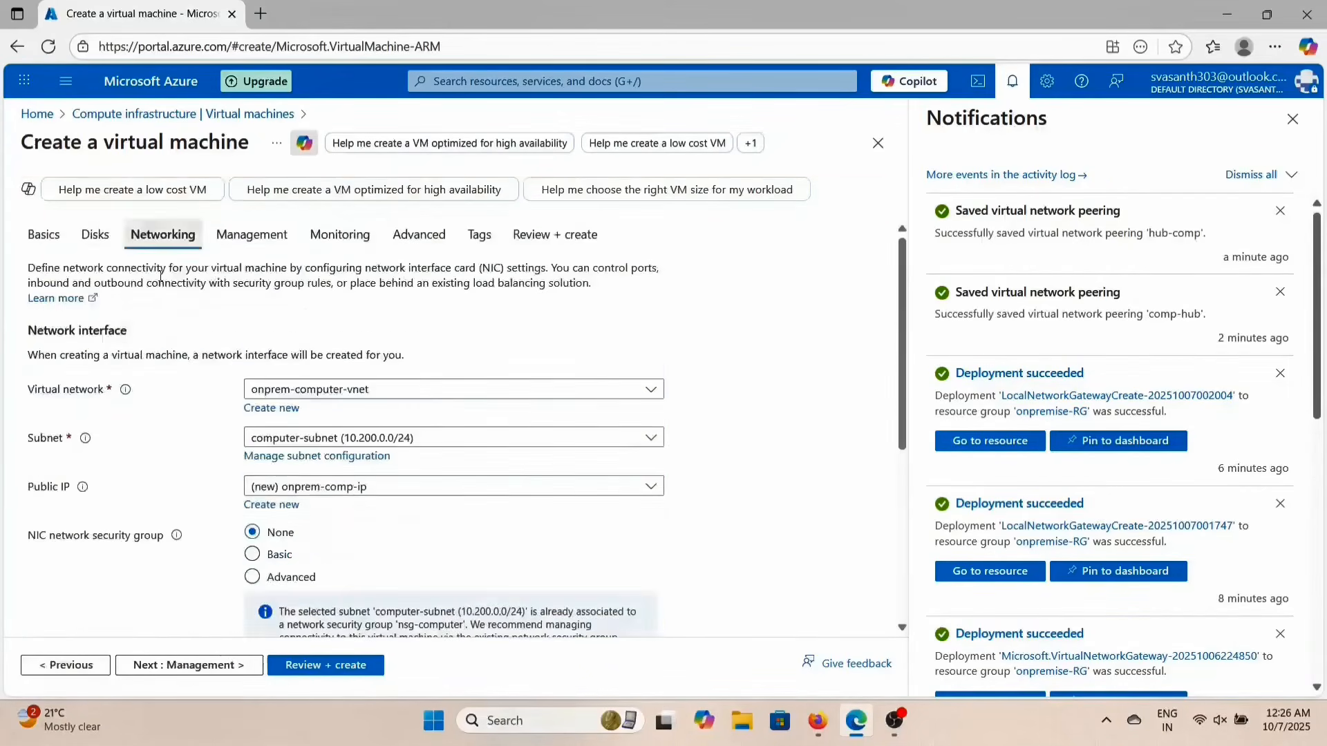
scroll(330, 401, down, 1)
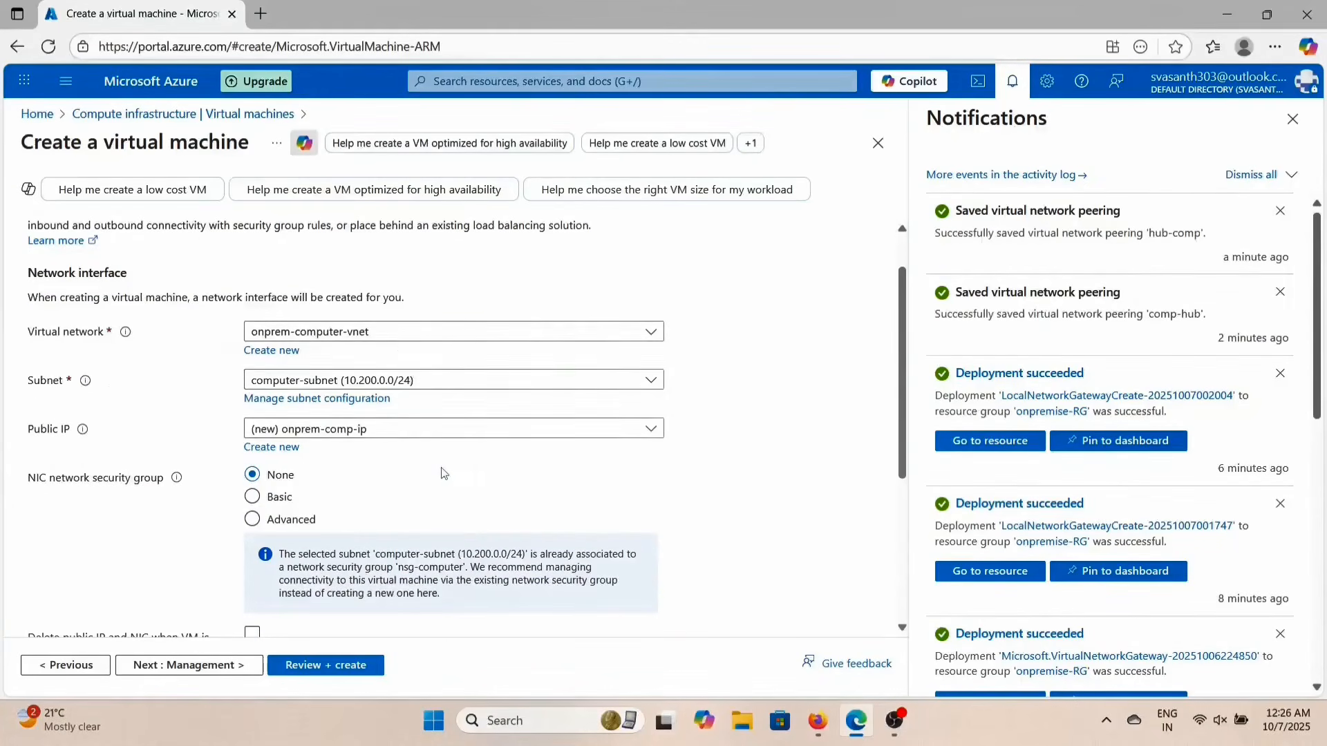
scroll(443, 473, down, 4)
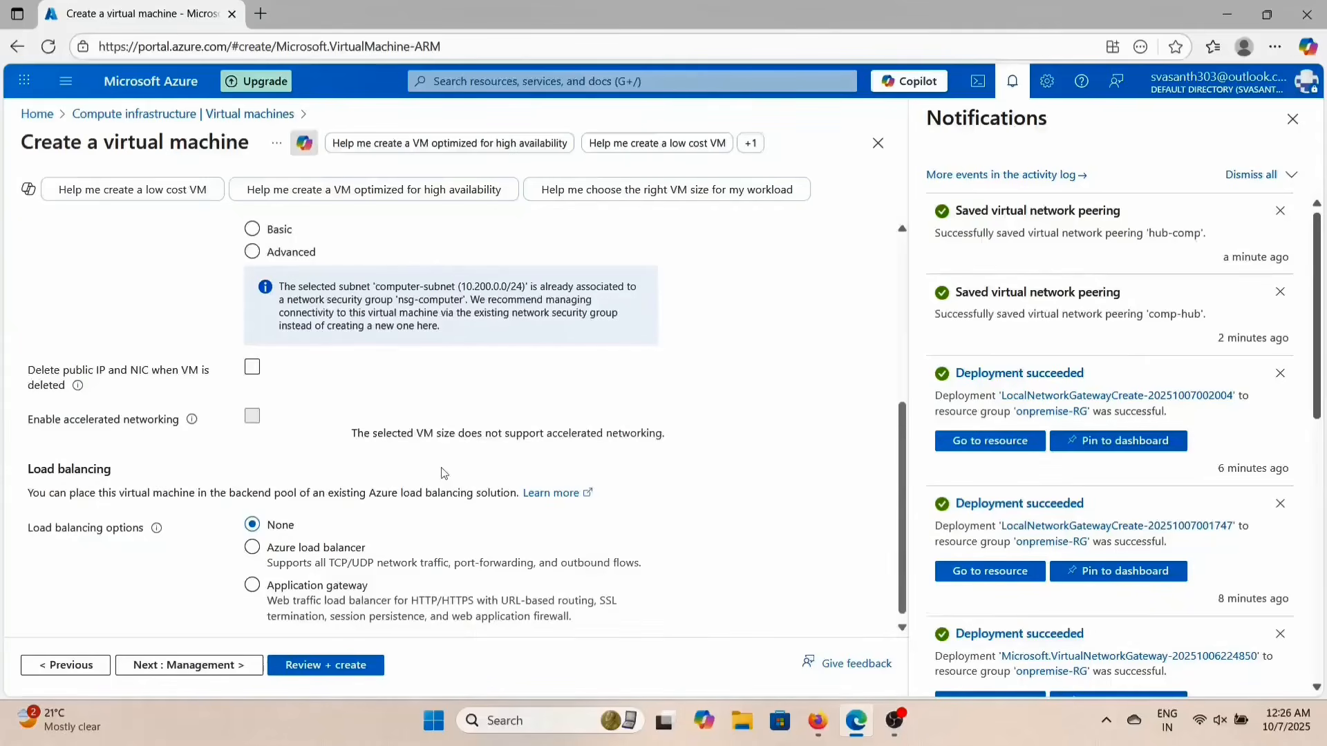
click(320, 668)
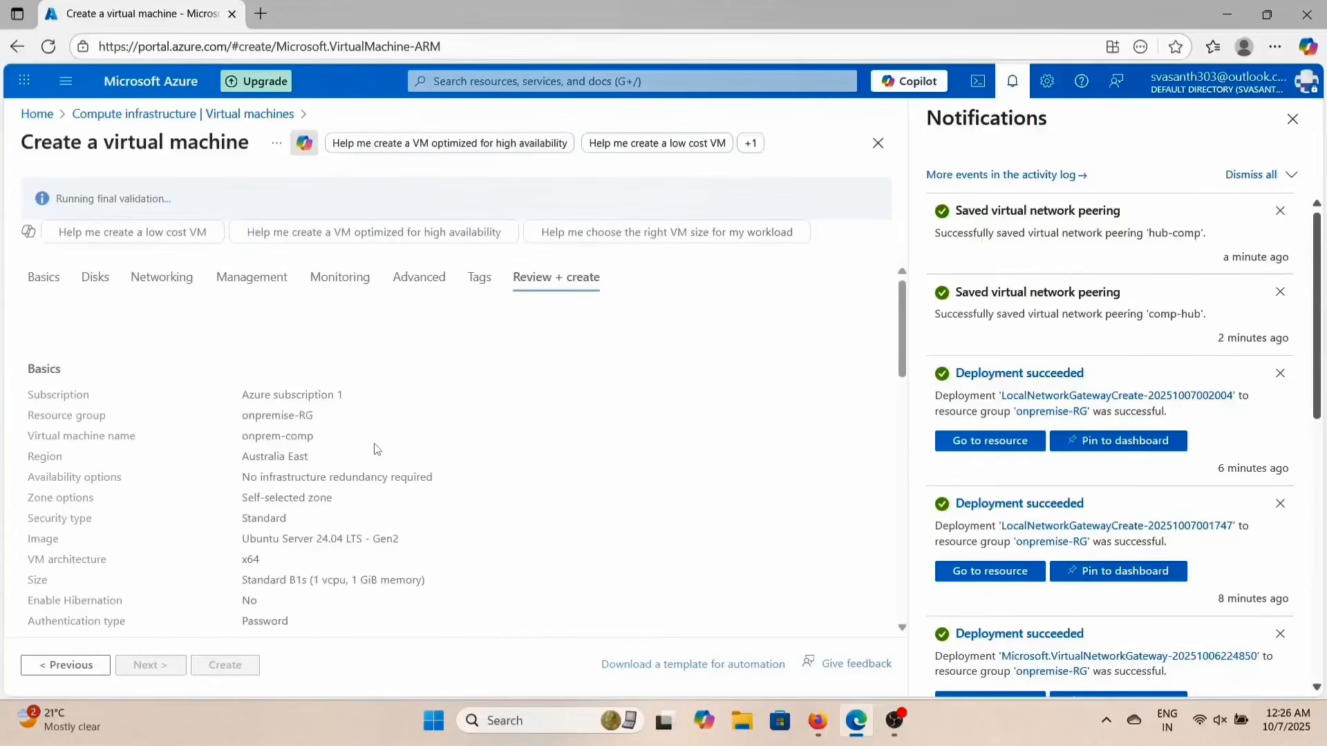
scroll(377, 449, down, 15)
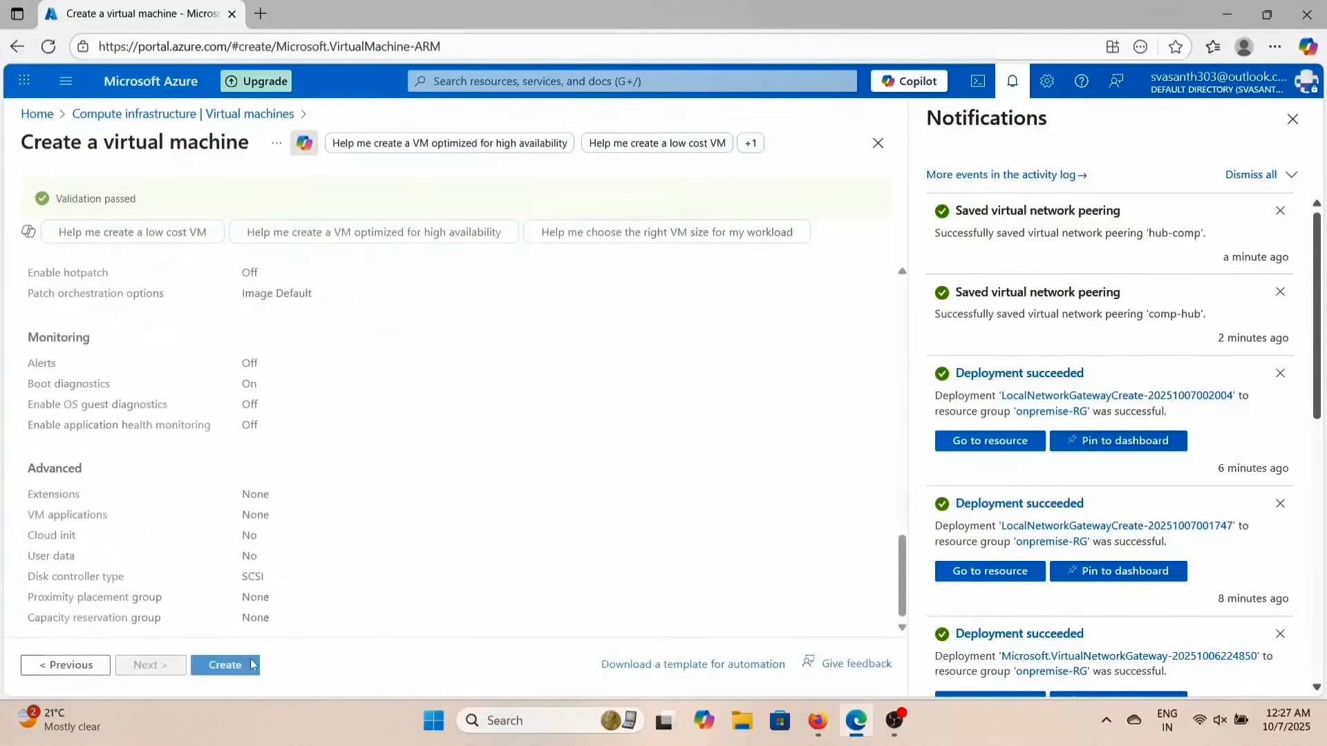
click(238, 668)
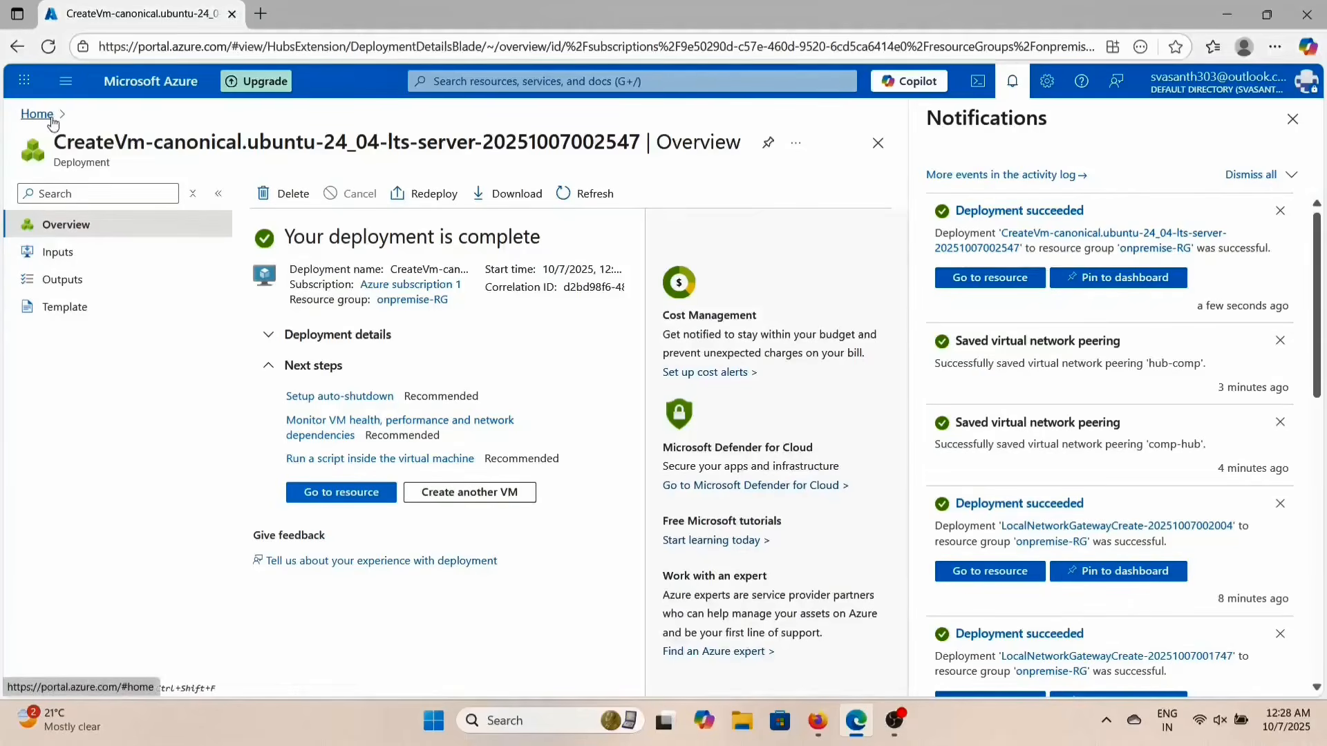
Check the hybrid connectivity lists of VPN gateways, local network gateways and VPN connections.
click(136, 88)
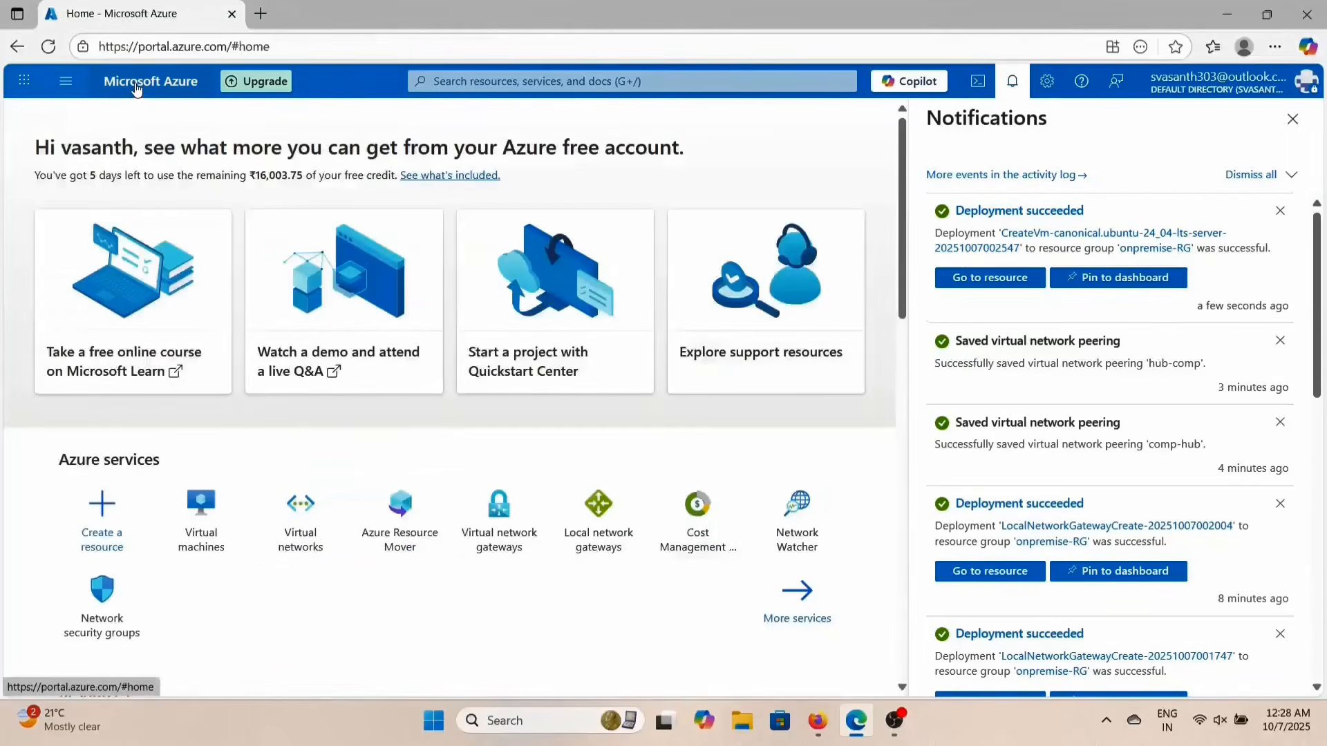
click(487, 532)
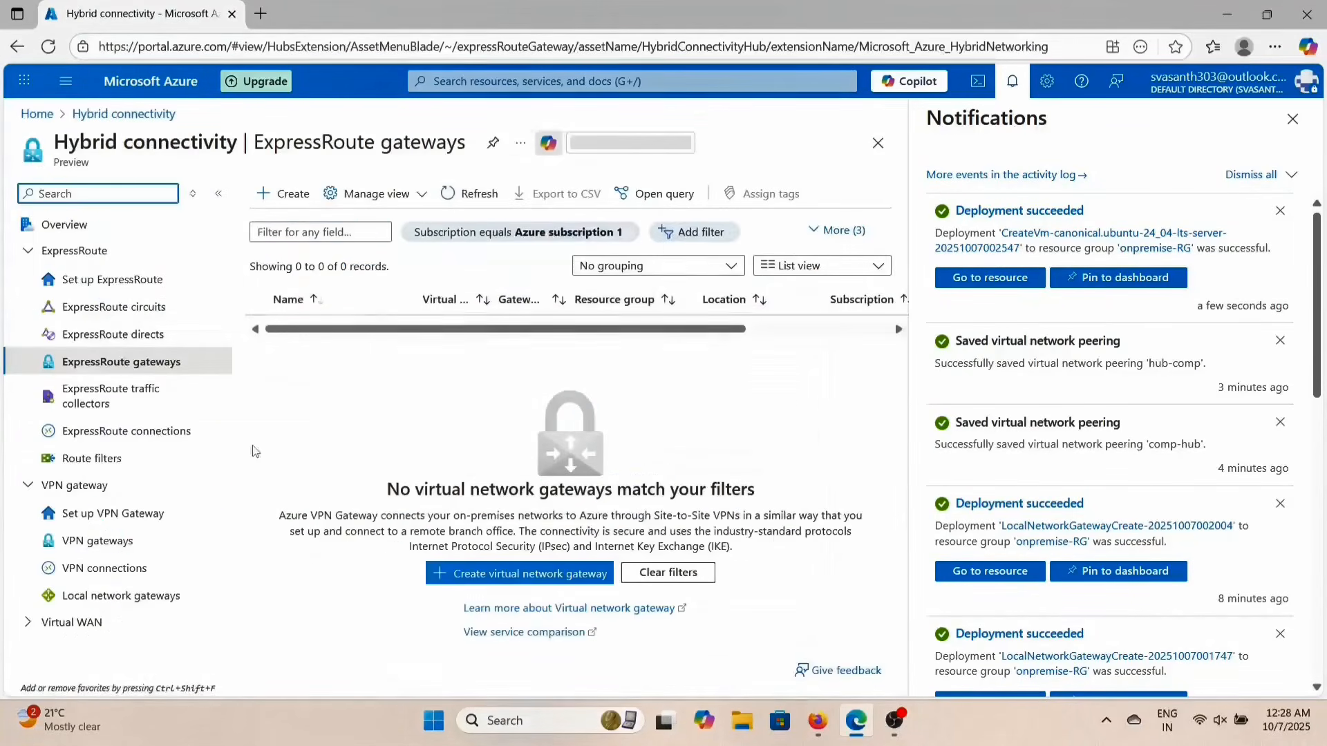
click(125, 541)
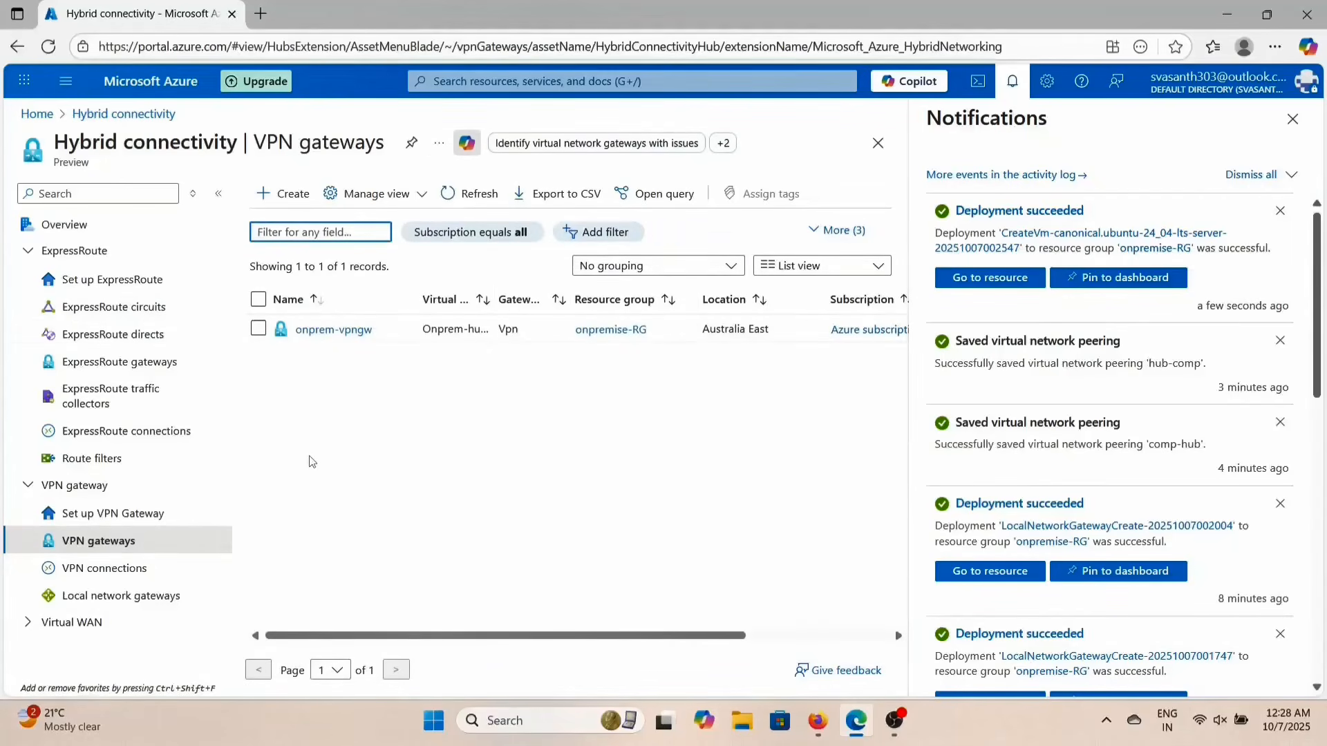
click(168, 595)
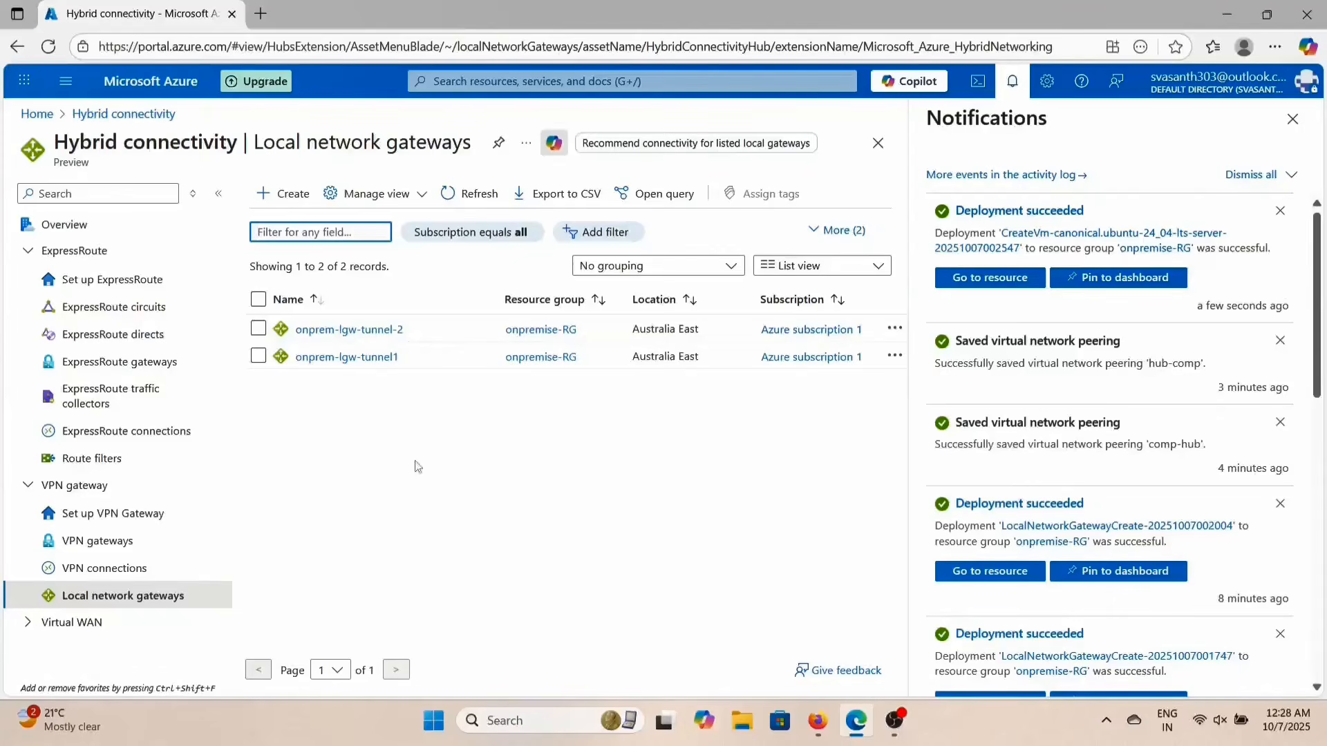
click(181, 568)
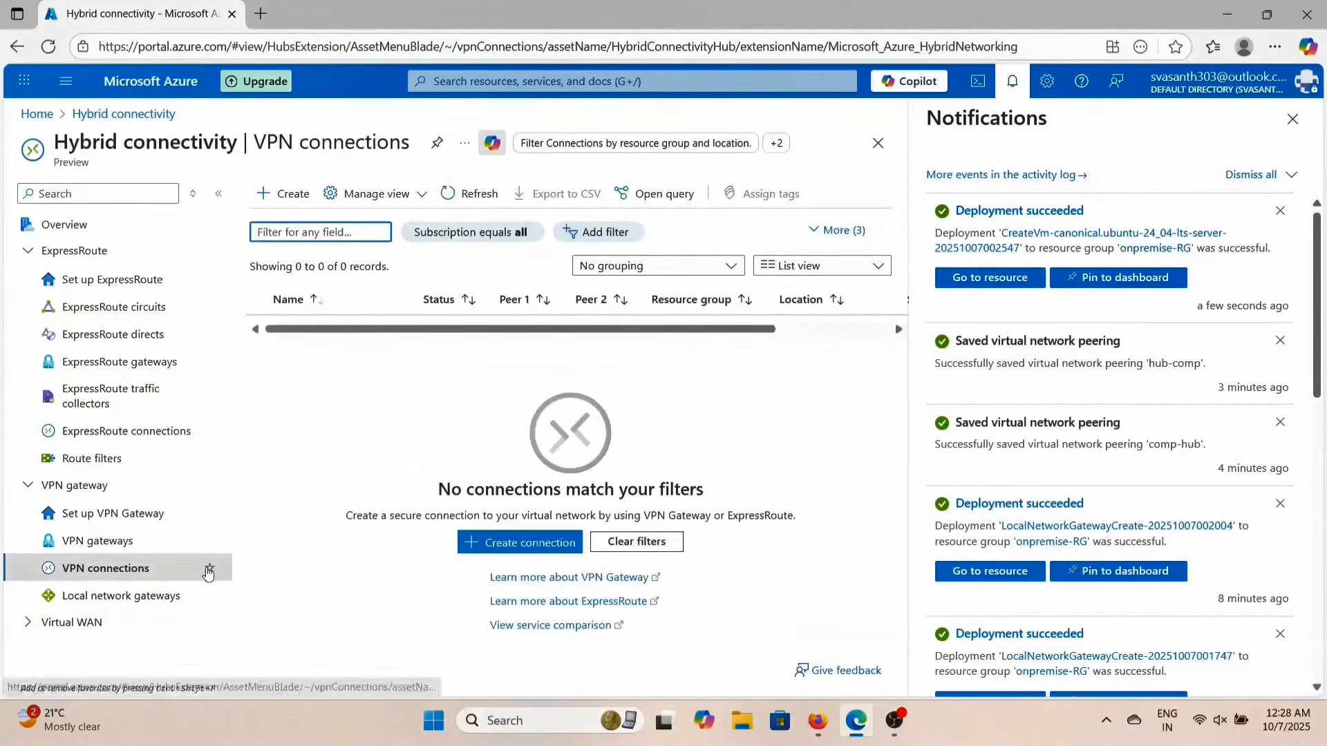
Start a new connection on the onprem-vpngw gateway and set its connection type to Site-to-site (IPsec).
click(121, 541)
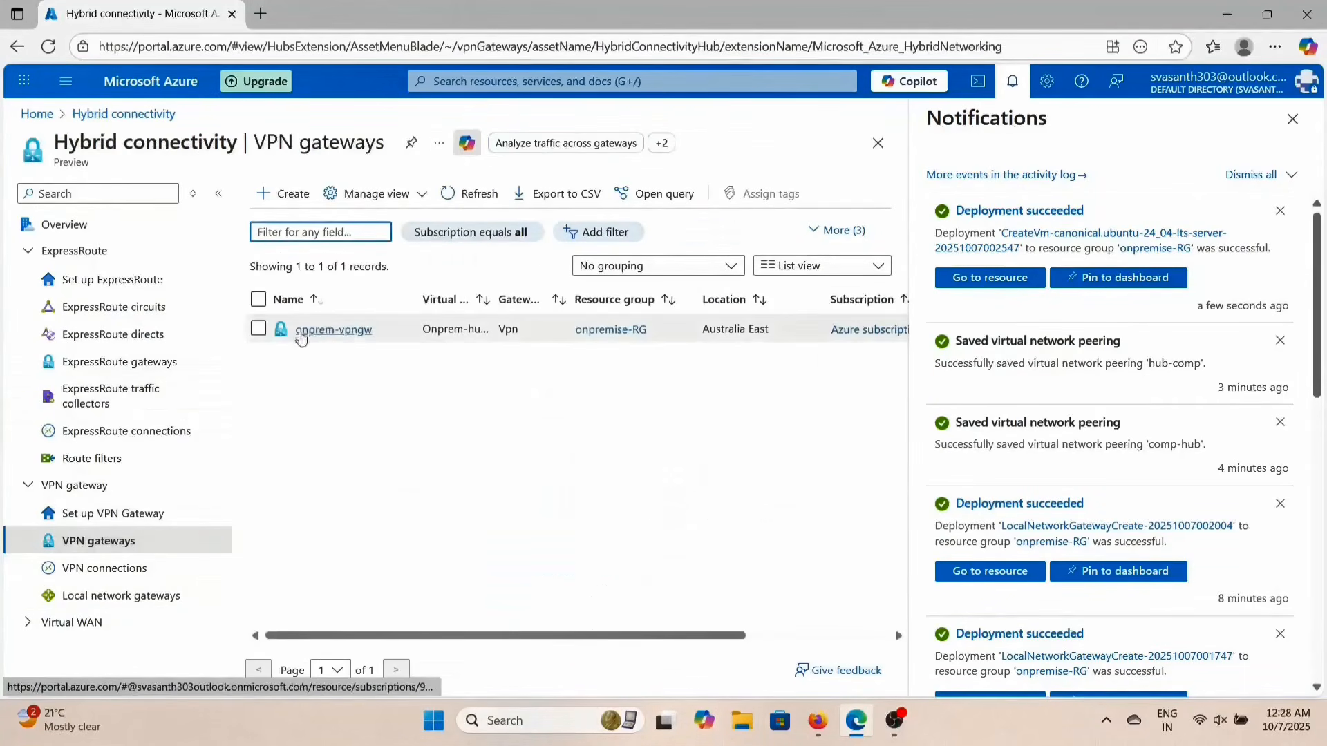
click(300, 332)
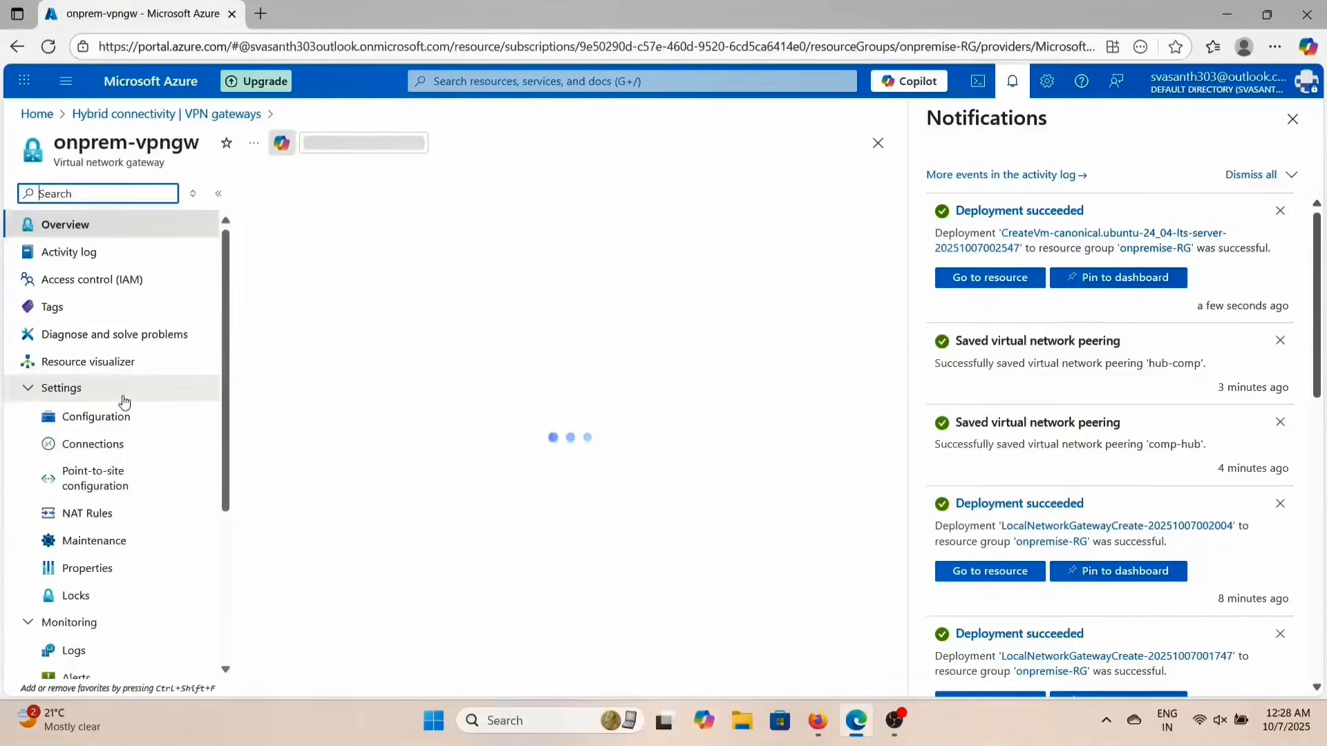
click(104, 446)
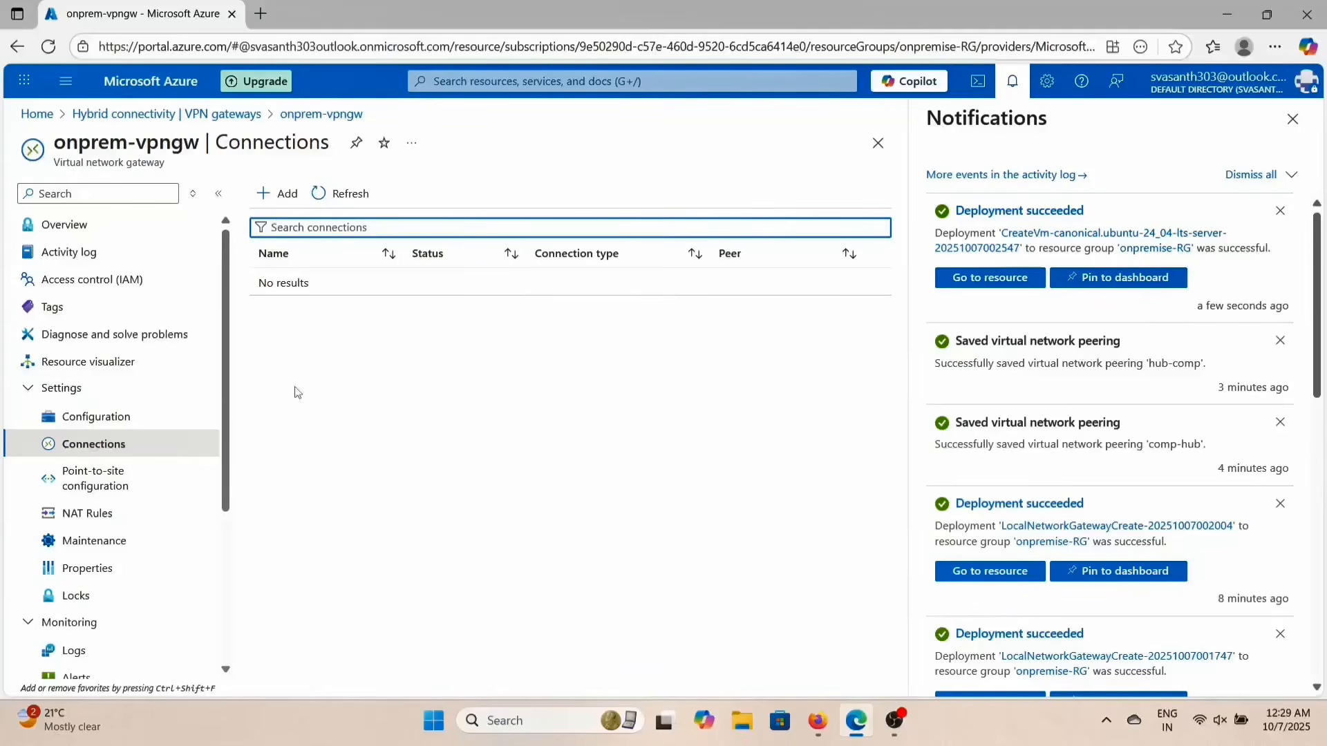
click(276, 196)
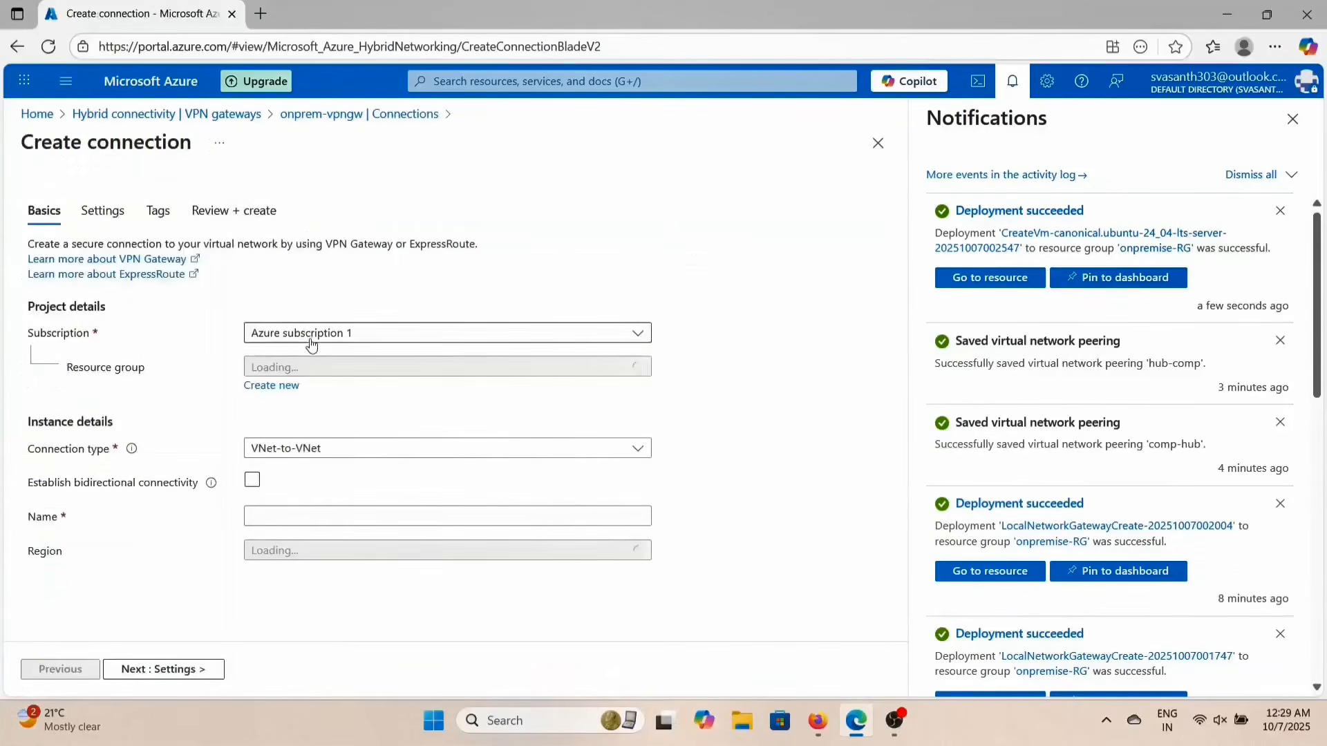
click(366, 455)
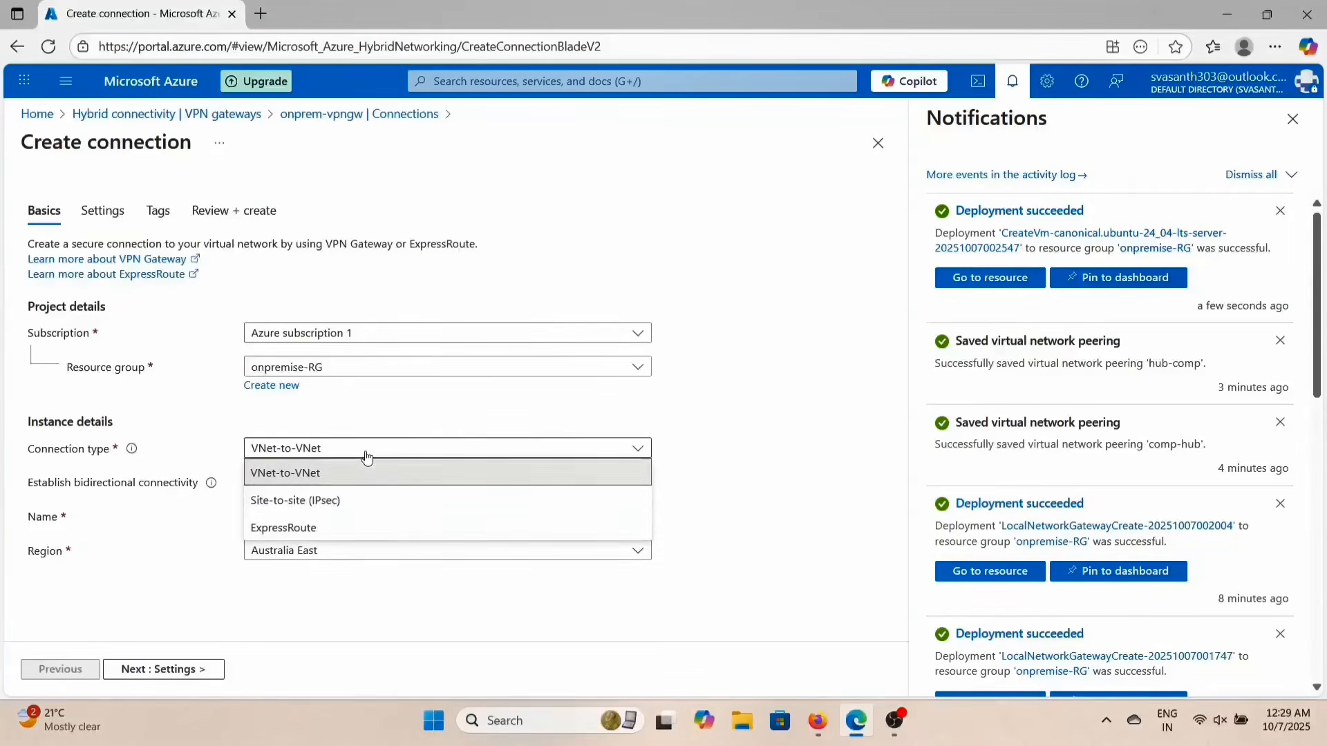
click(335, 498)
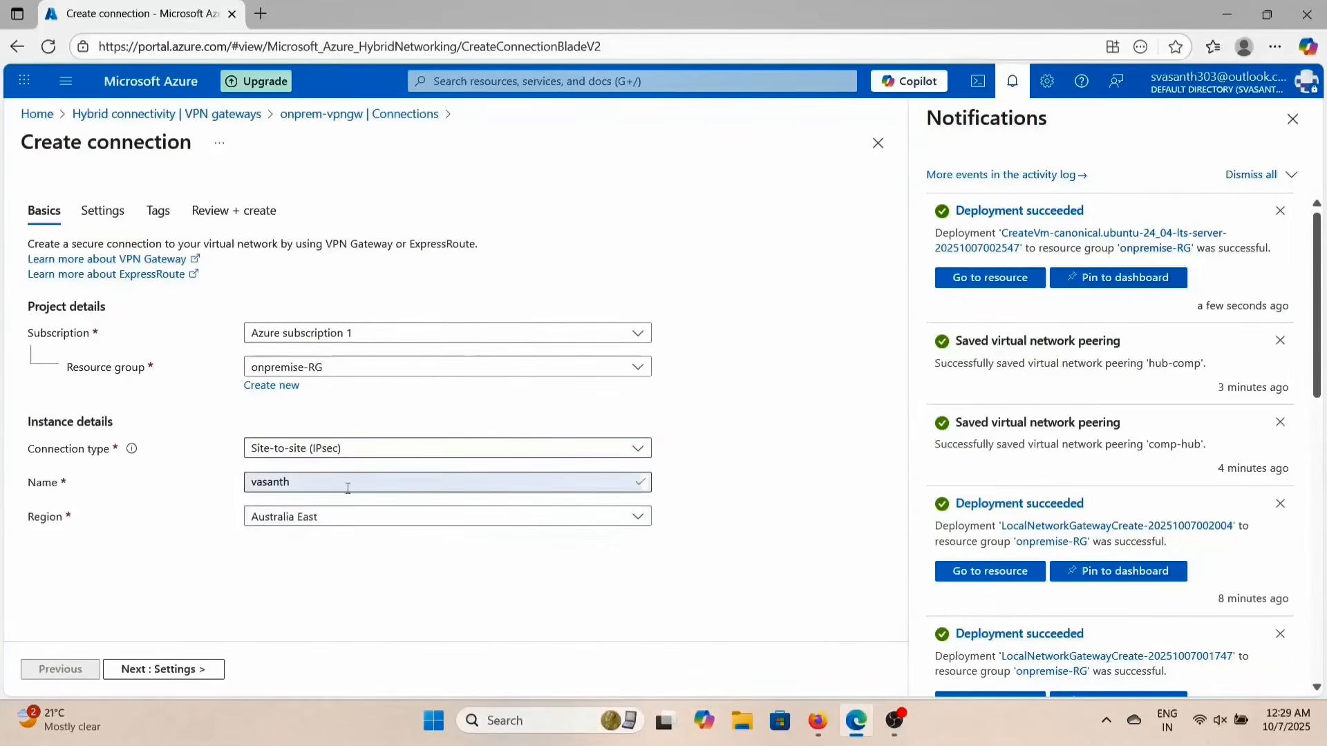
Replace the autofilled name of the new site-to-site connection with connection-1.
click(347, 488)
key(ctrl+a)
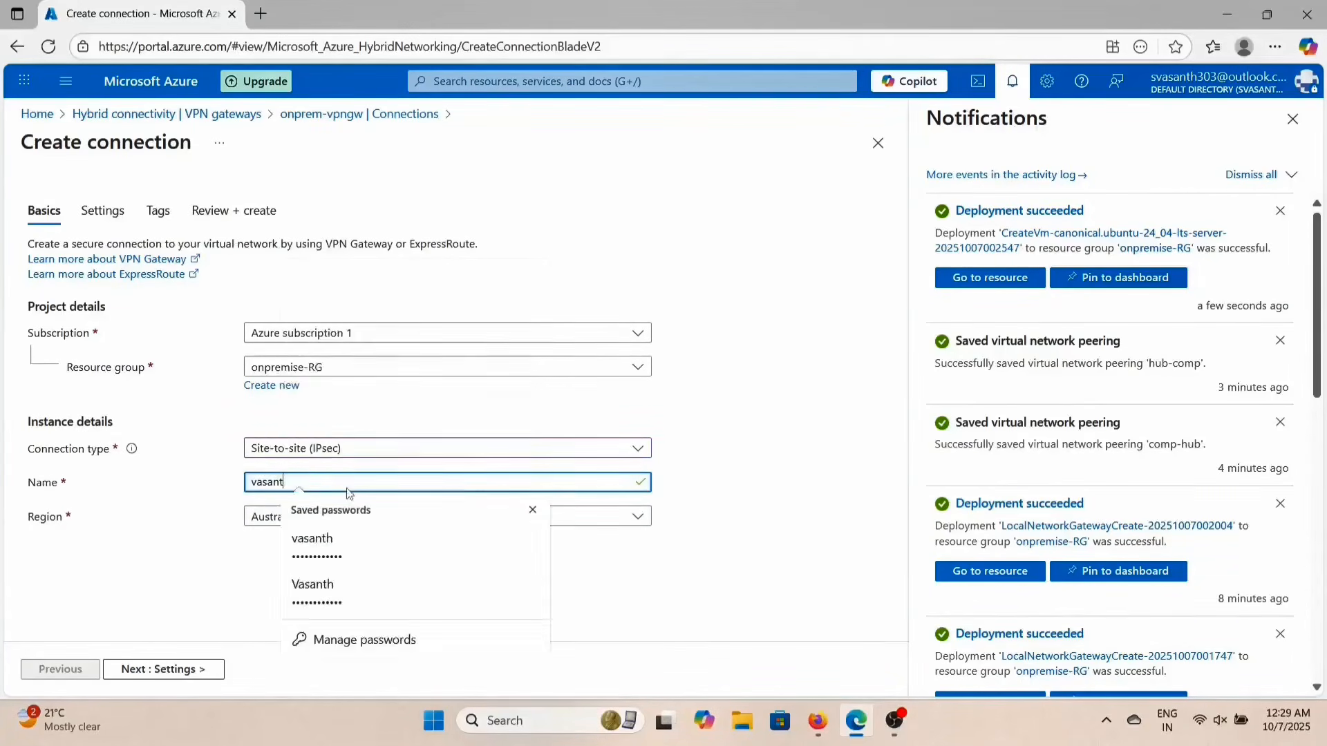
key(BackSpace)
text(connection-)
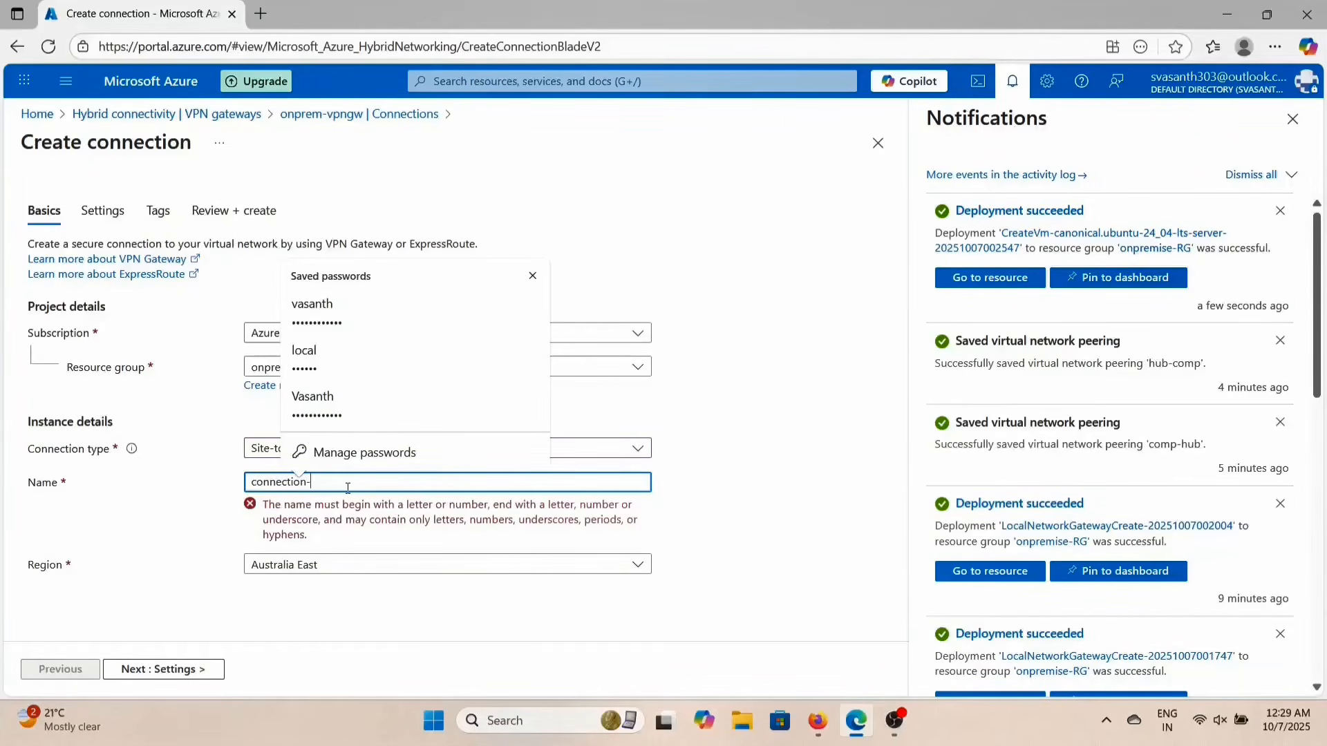
text(l)
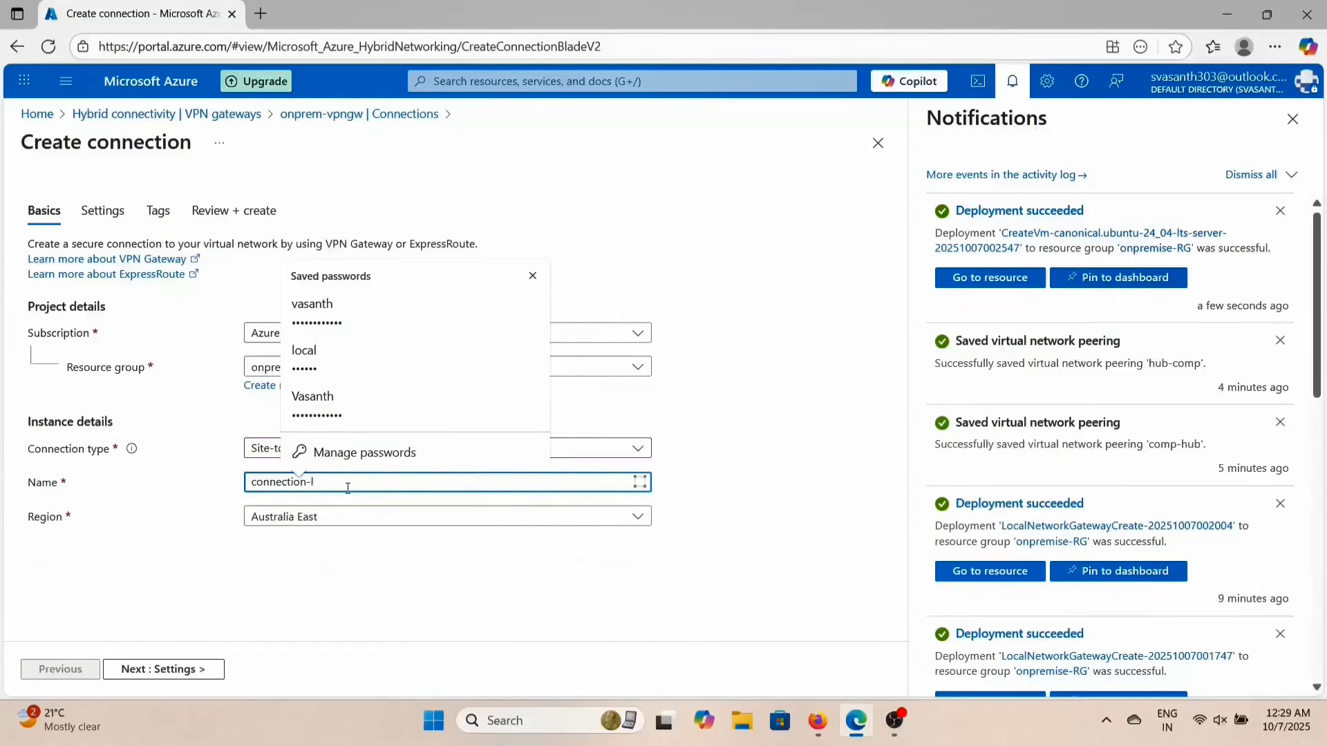
key(BackSpace)
text(1)
click(332, 572)
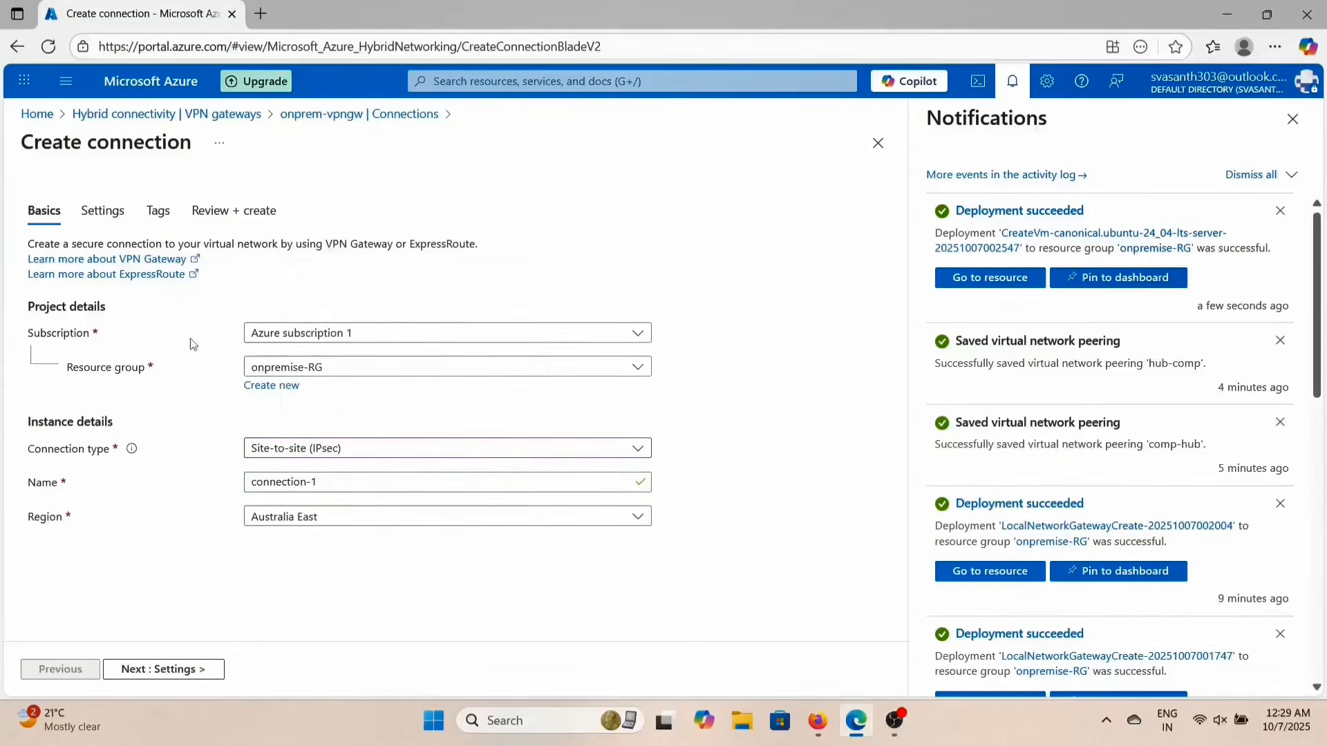
Set the connection's virtual network gateway to onprem-vpngw and its local network gateway to onprem-lgw-tunnel1.
click(115, 212)
click(297, 306)
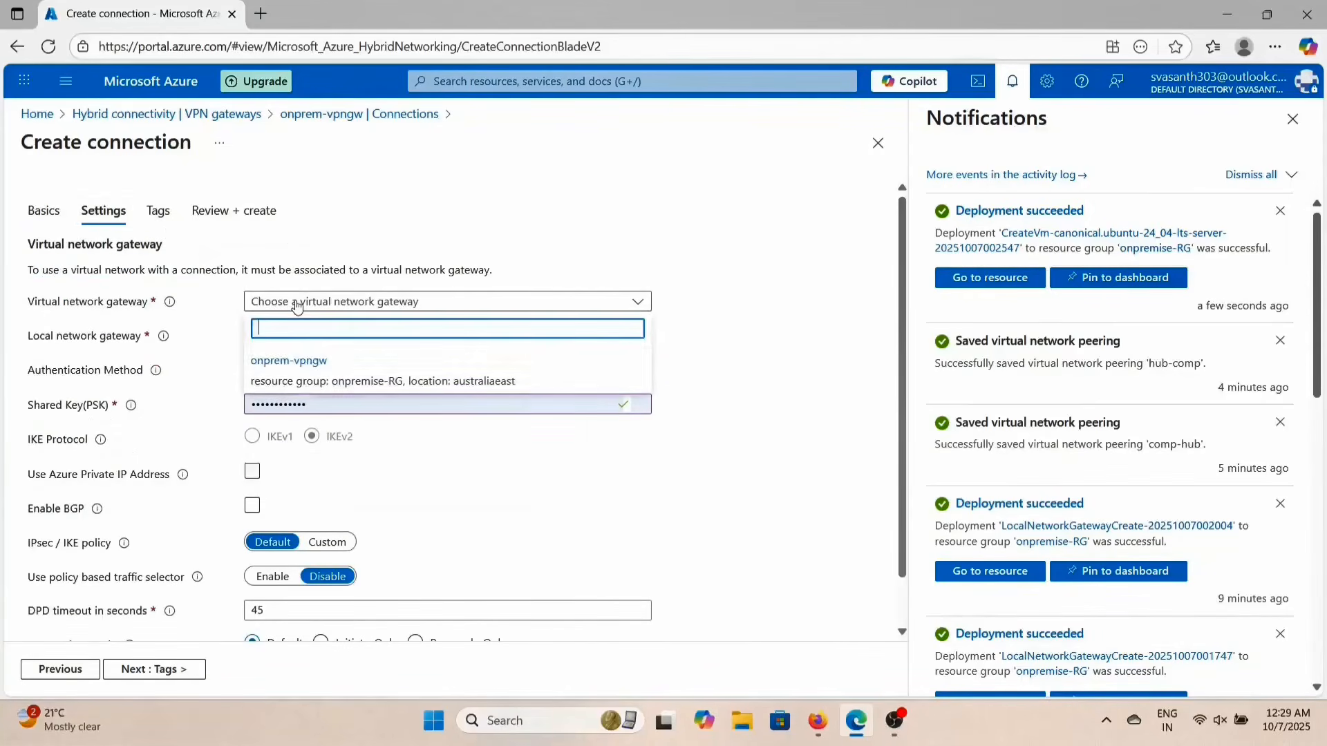
click(302, 358)
click(349, 344)
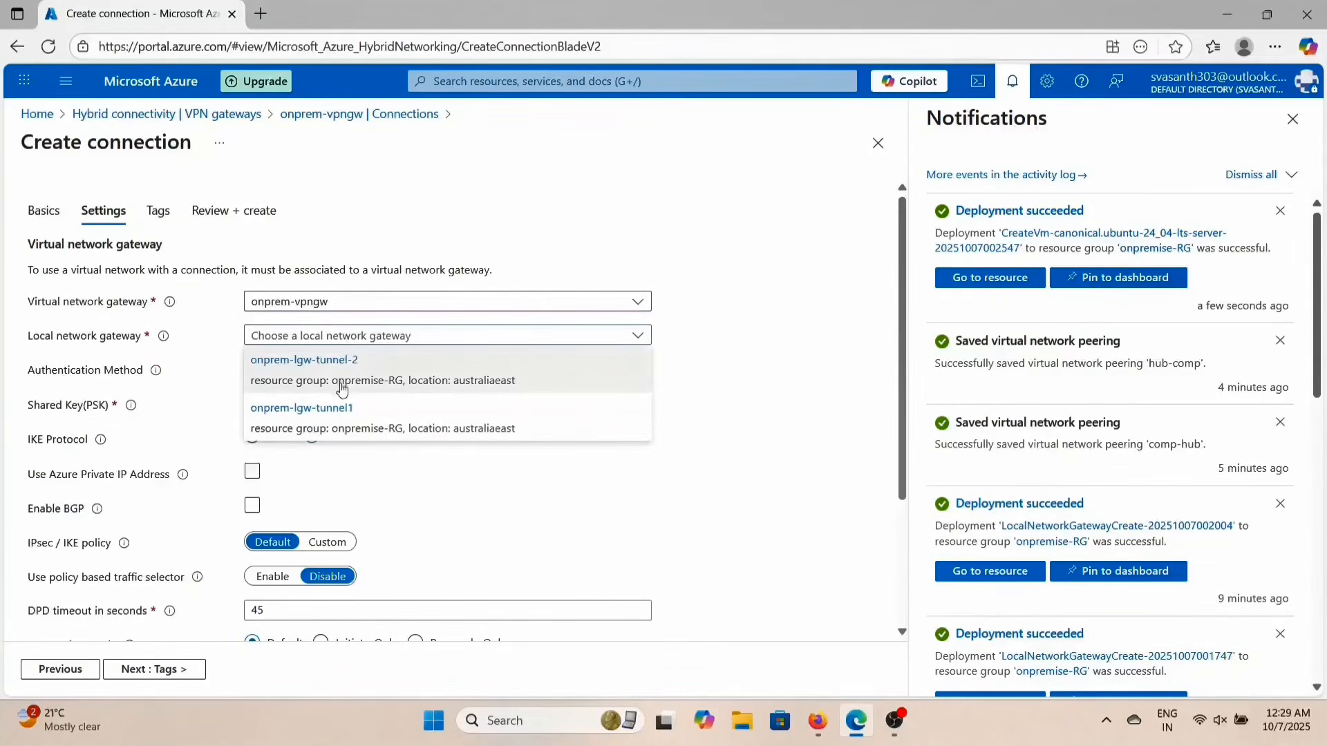
click(344, 413)
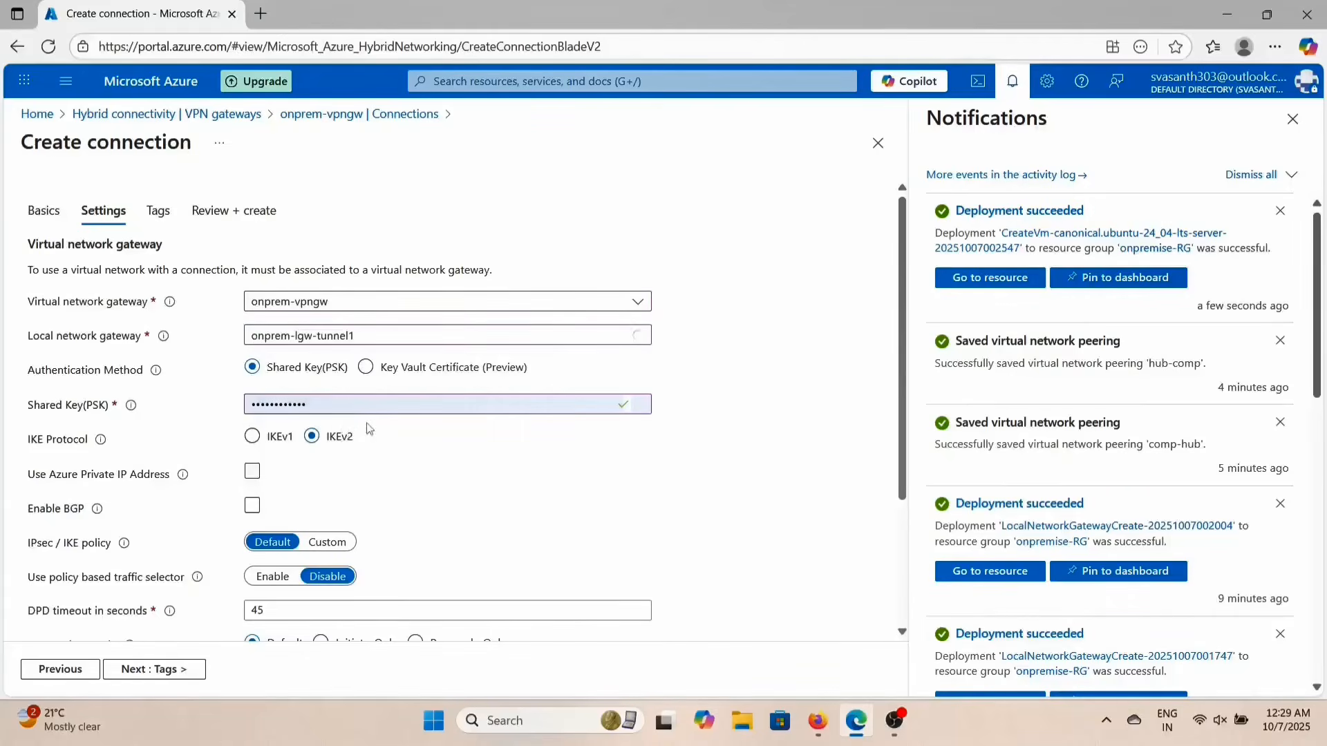
Enable BGP for connection-1 with custom BGP addresses 169.254.21.3 as primary and 169.254.21.5 as secondary.
scroll(361, 475, down, 3)
scroll(361, 476, down, 1)
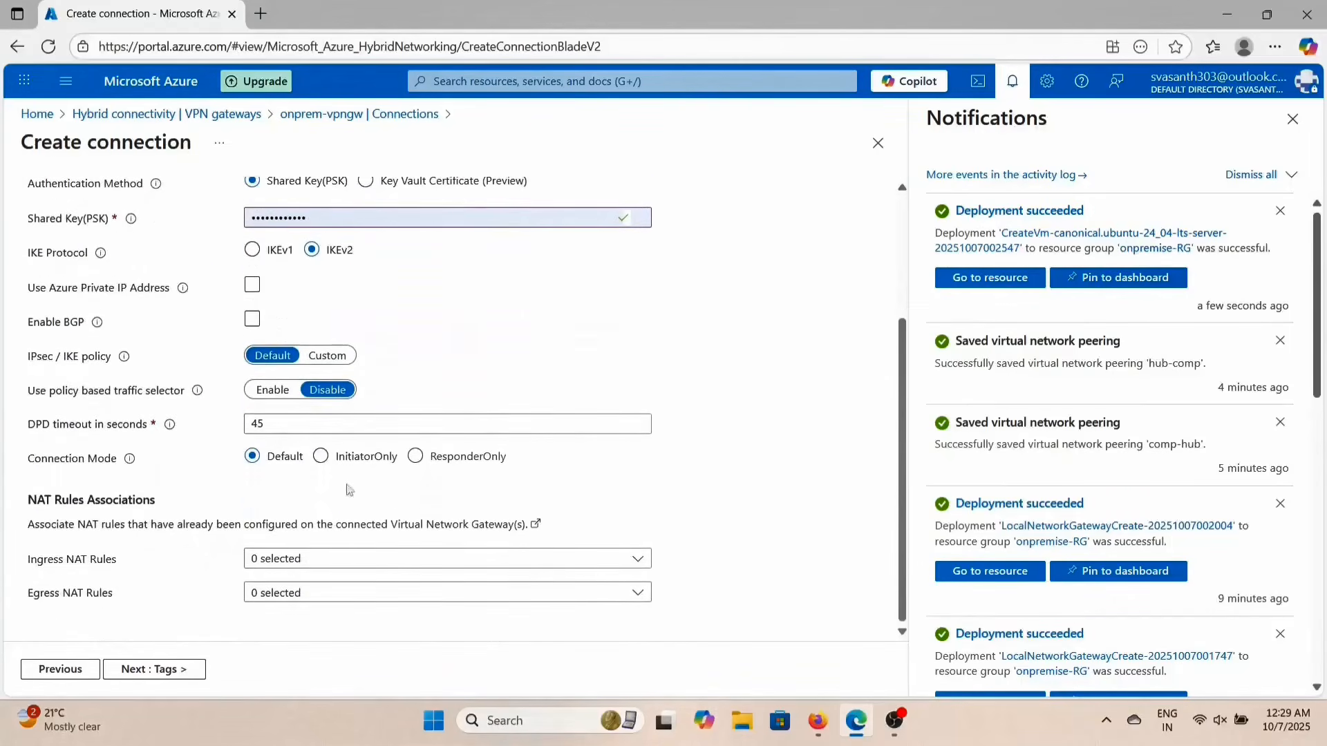
click(163, 668)
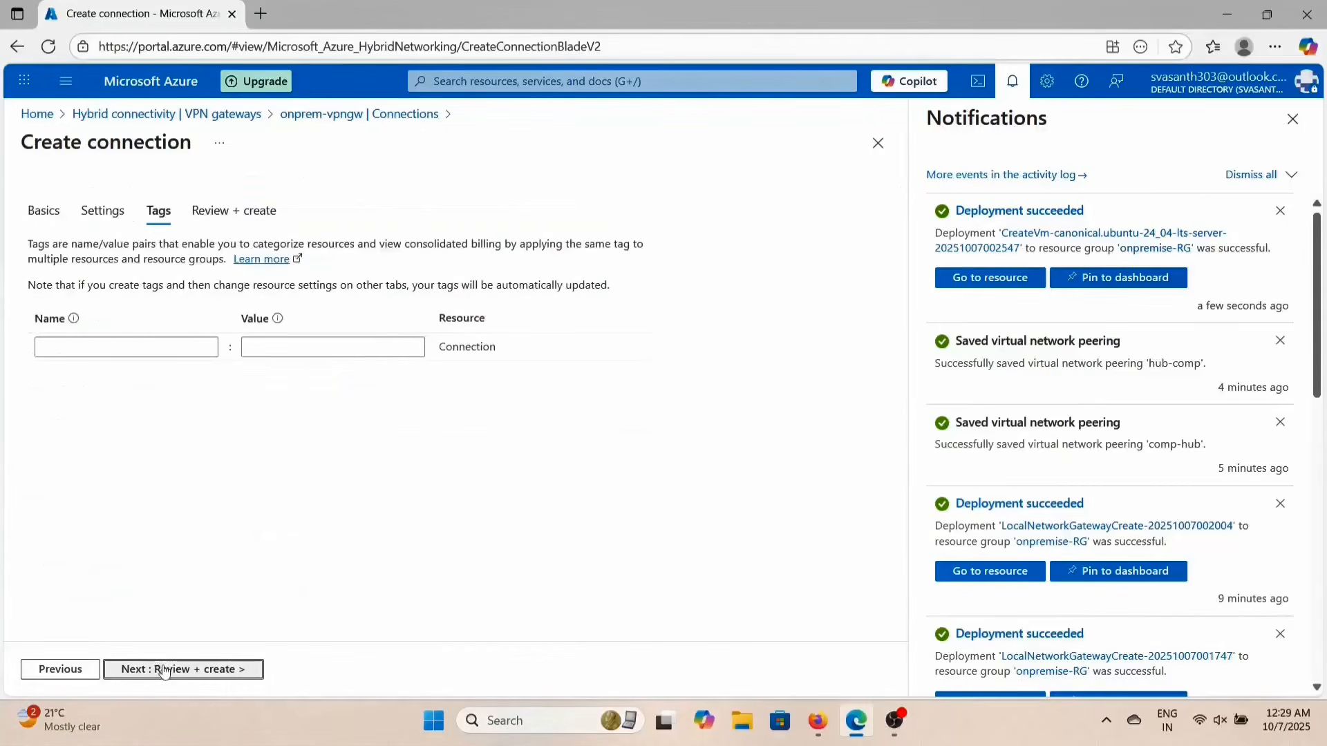
click(66, 671)
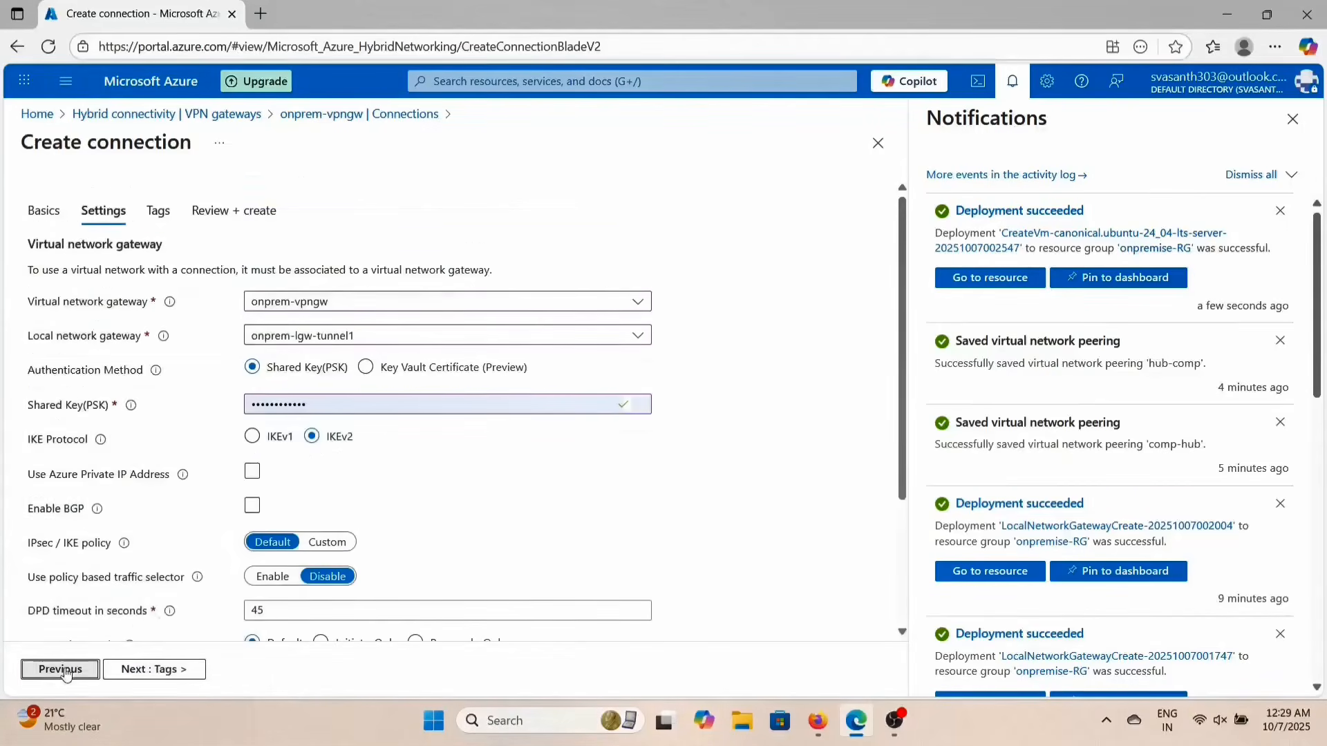
click(252, 505)
scroll(254, 484, down, 2)
click(253, 424)
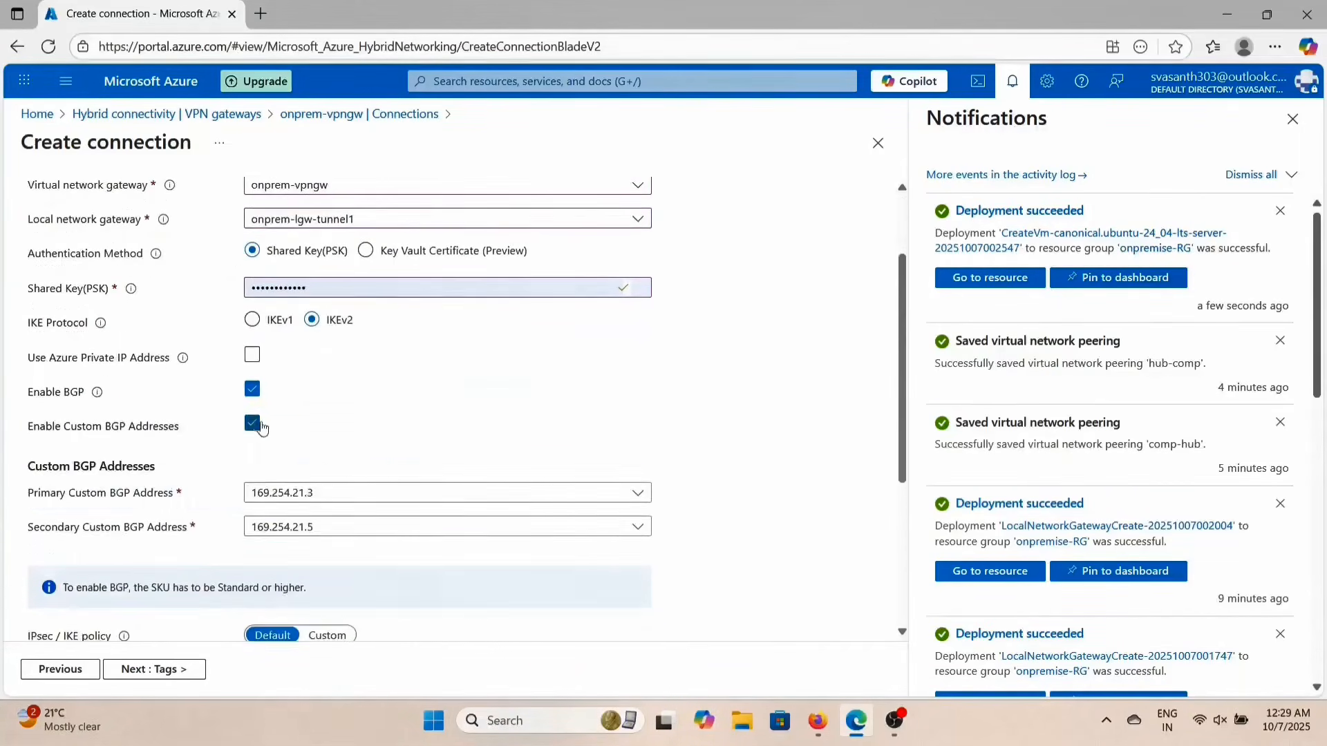
Review the settings of connection-1 without adding tags, create it, and decline saving the password in the browser.
scroll(326, 444, down, 2)
scroll(361, 446, down, 1)
scroll(361, 446, down, 2)
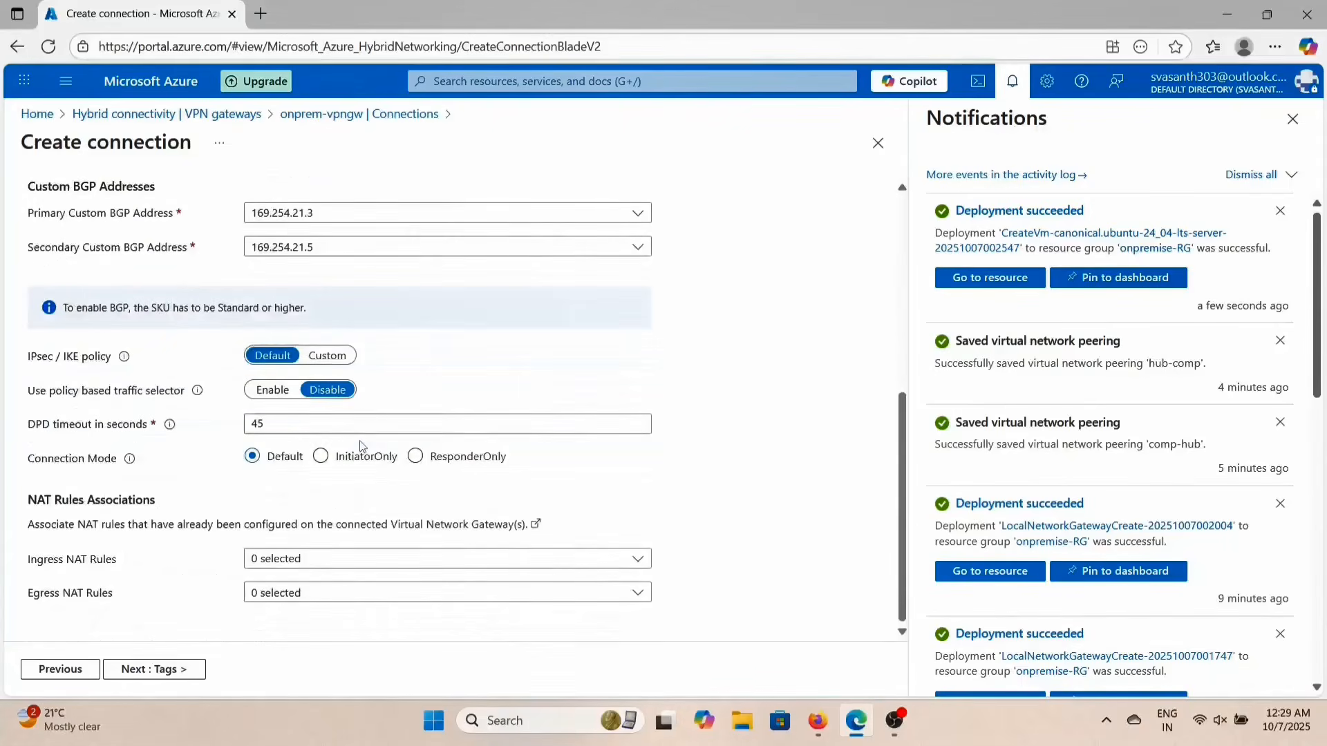
click(161, 670)
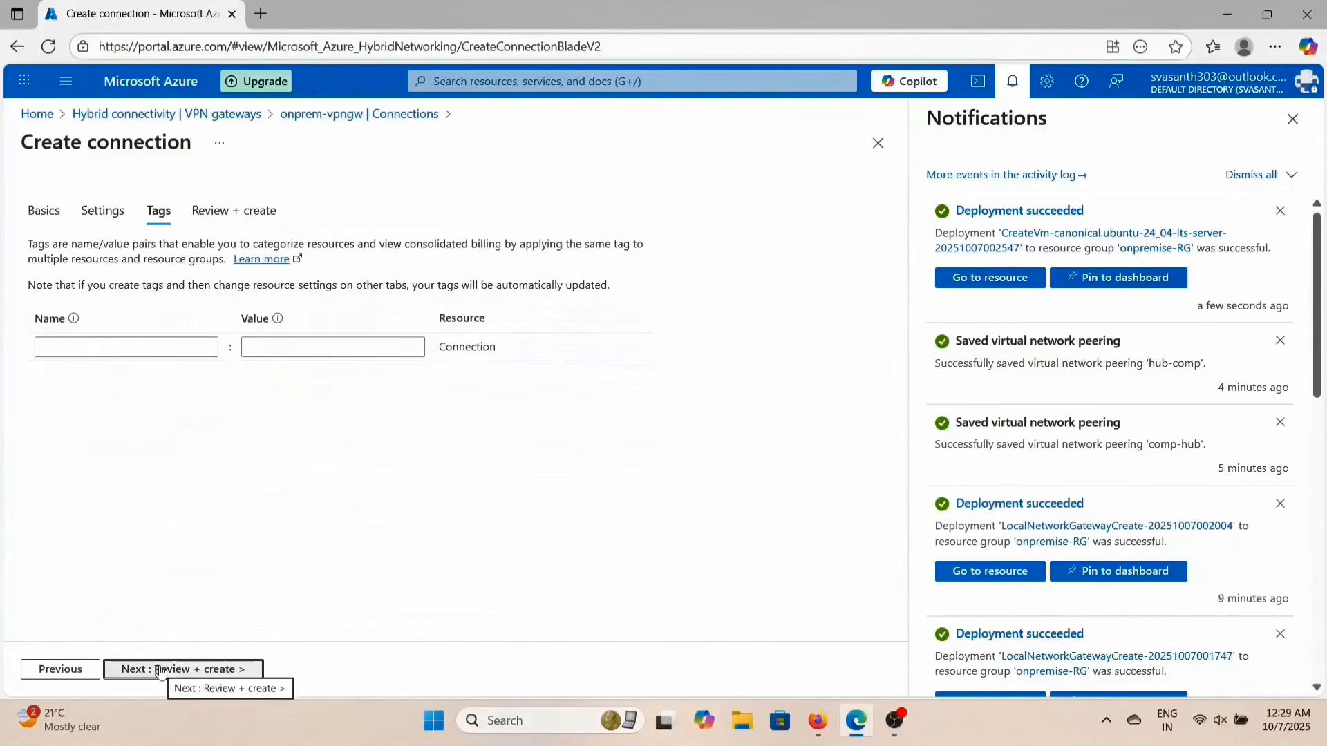
click(161, 670)
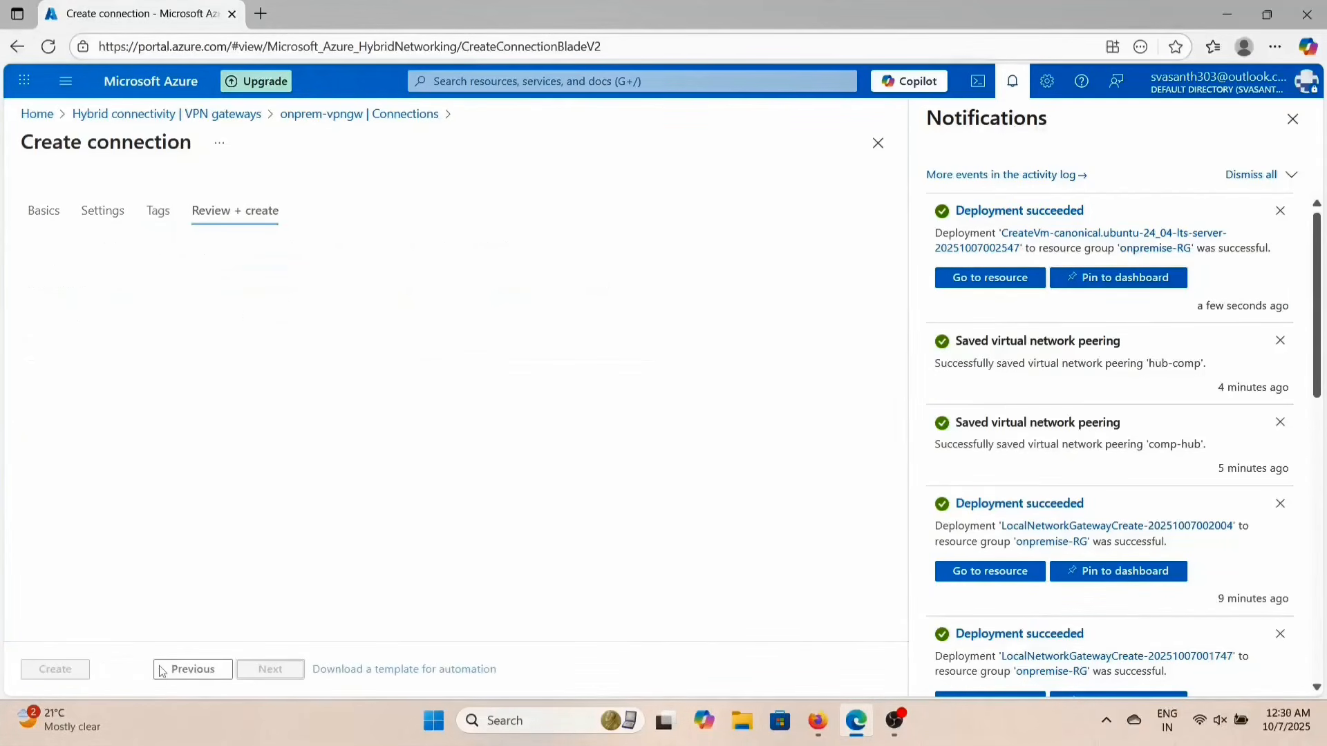
scroll(252, 557, down, 3)
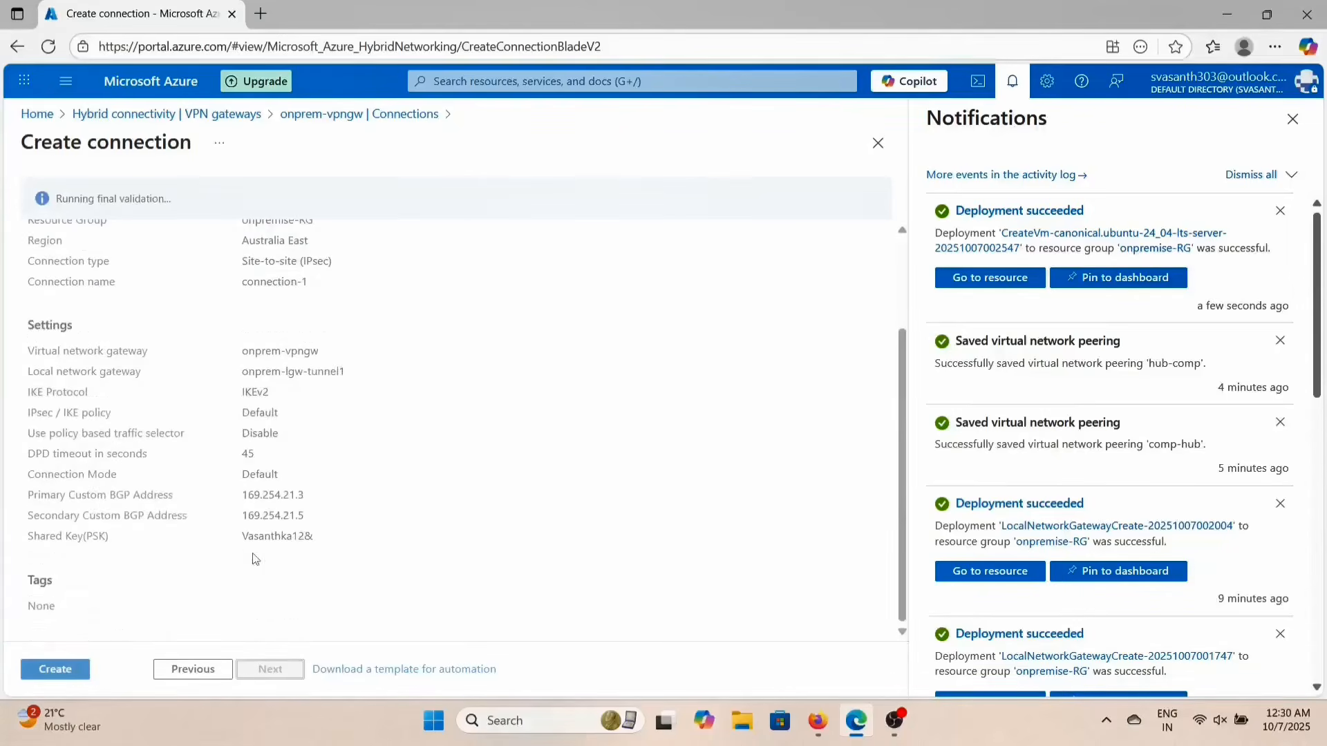
click(56, 669)
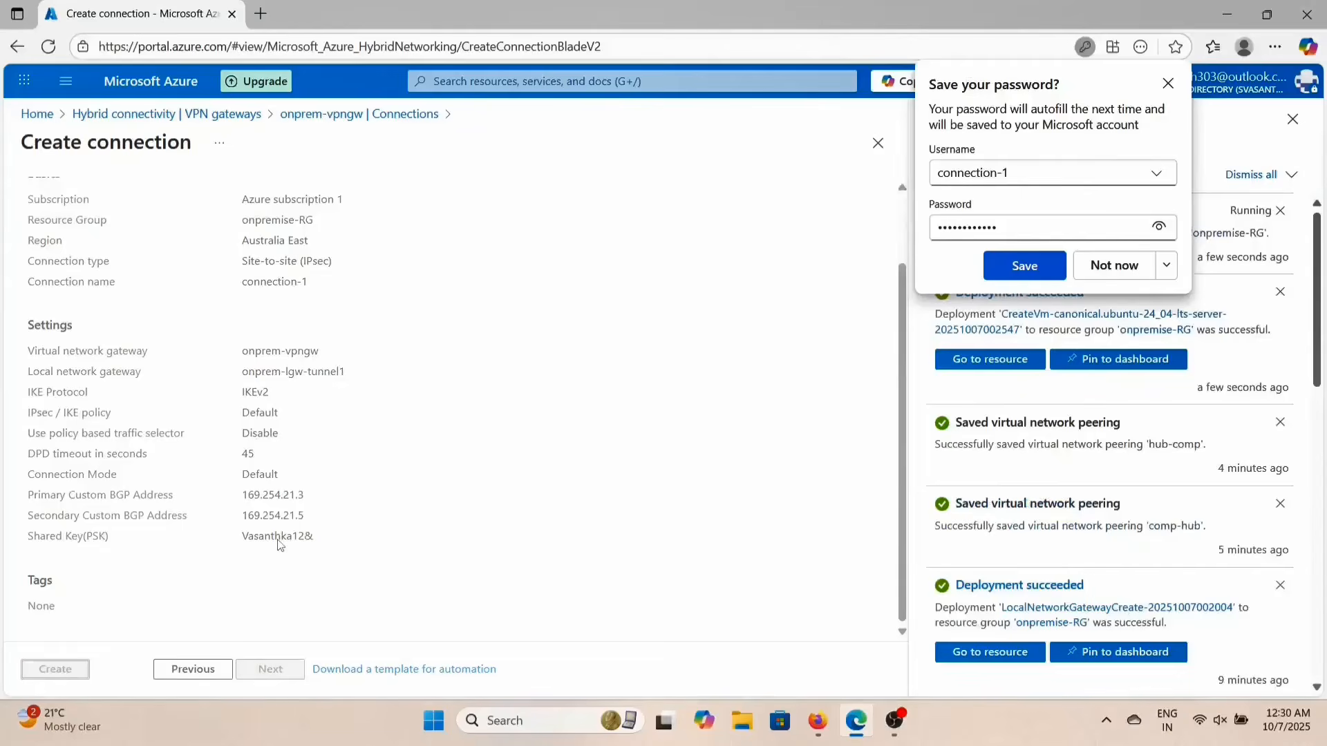
click(1123, 265)
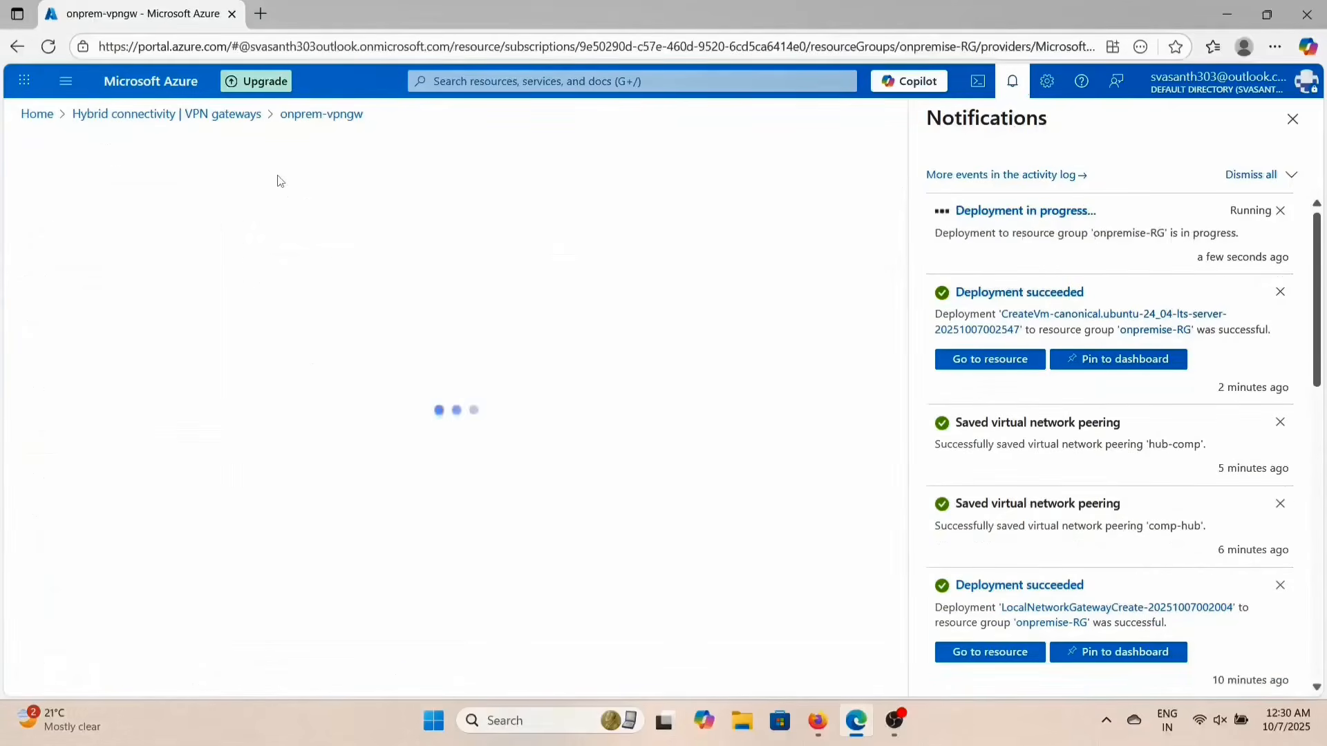
click(550, 82)
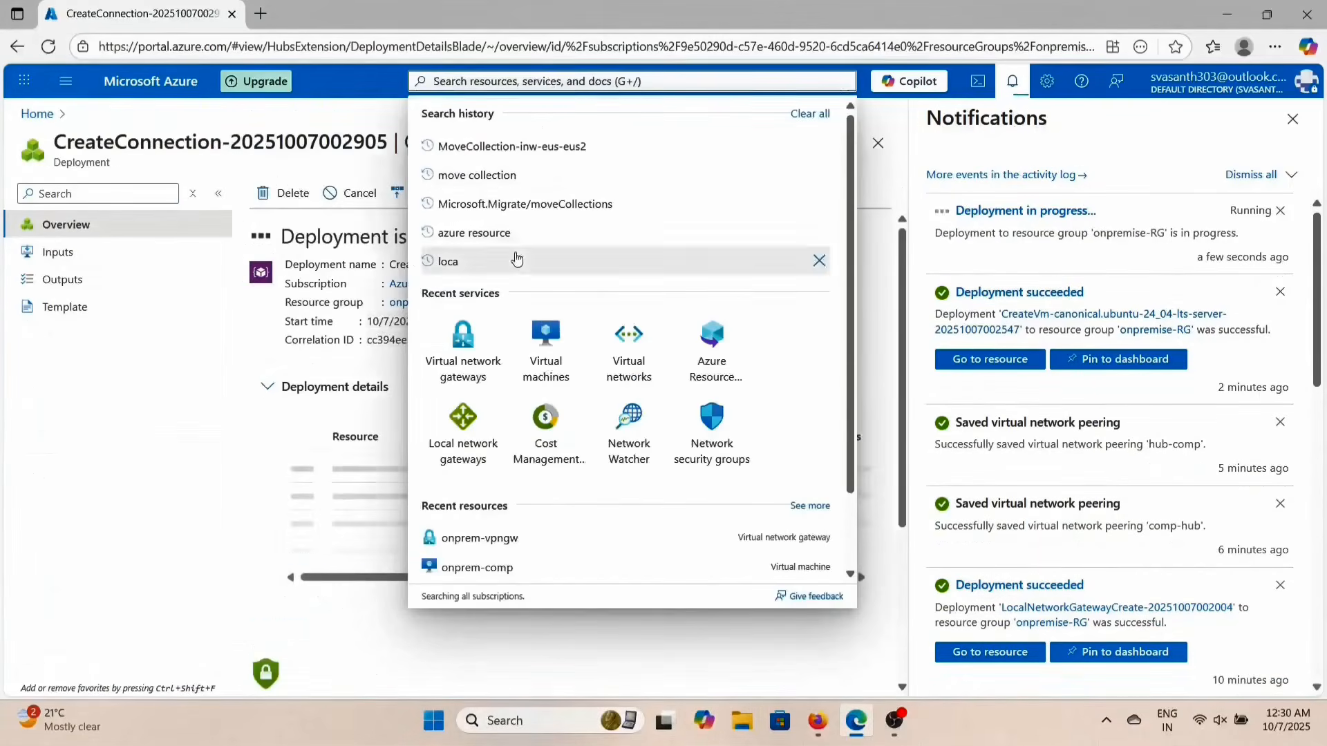
click(469, 338)
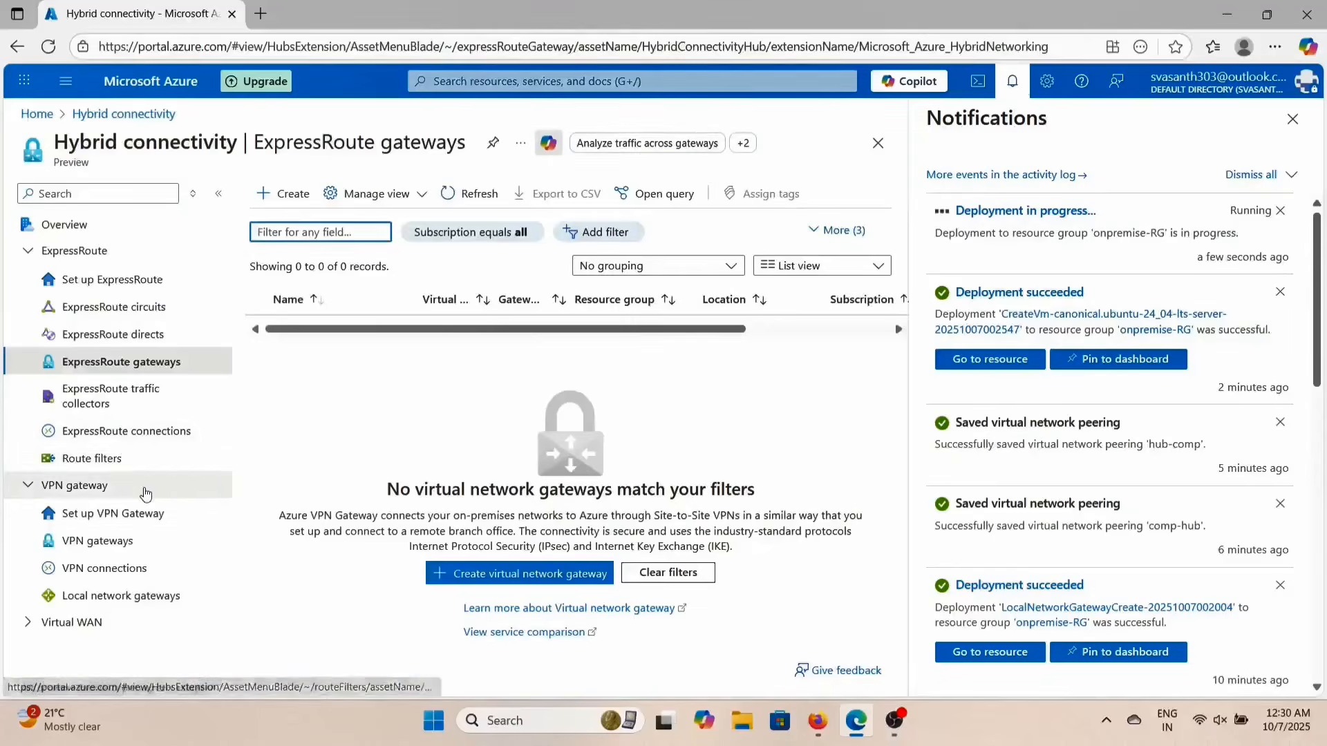
click(127, 539)
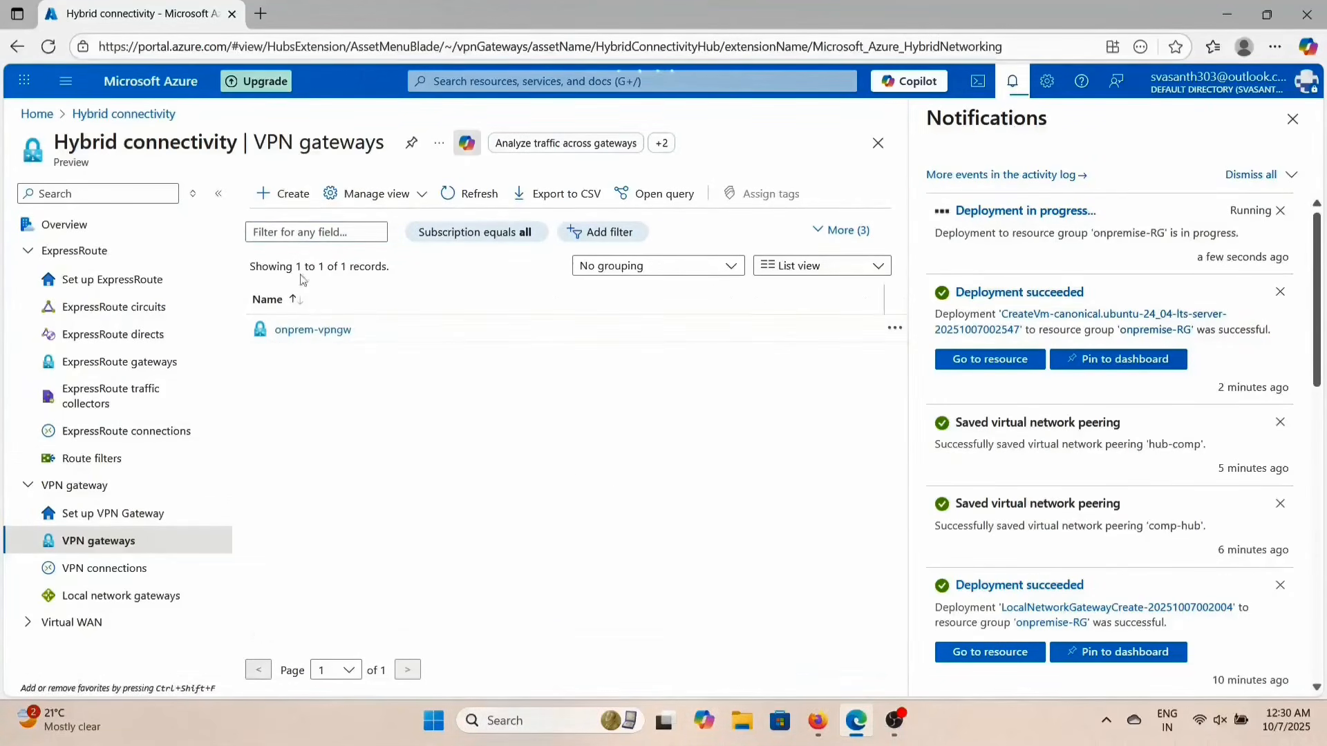
click(284, 194)
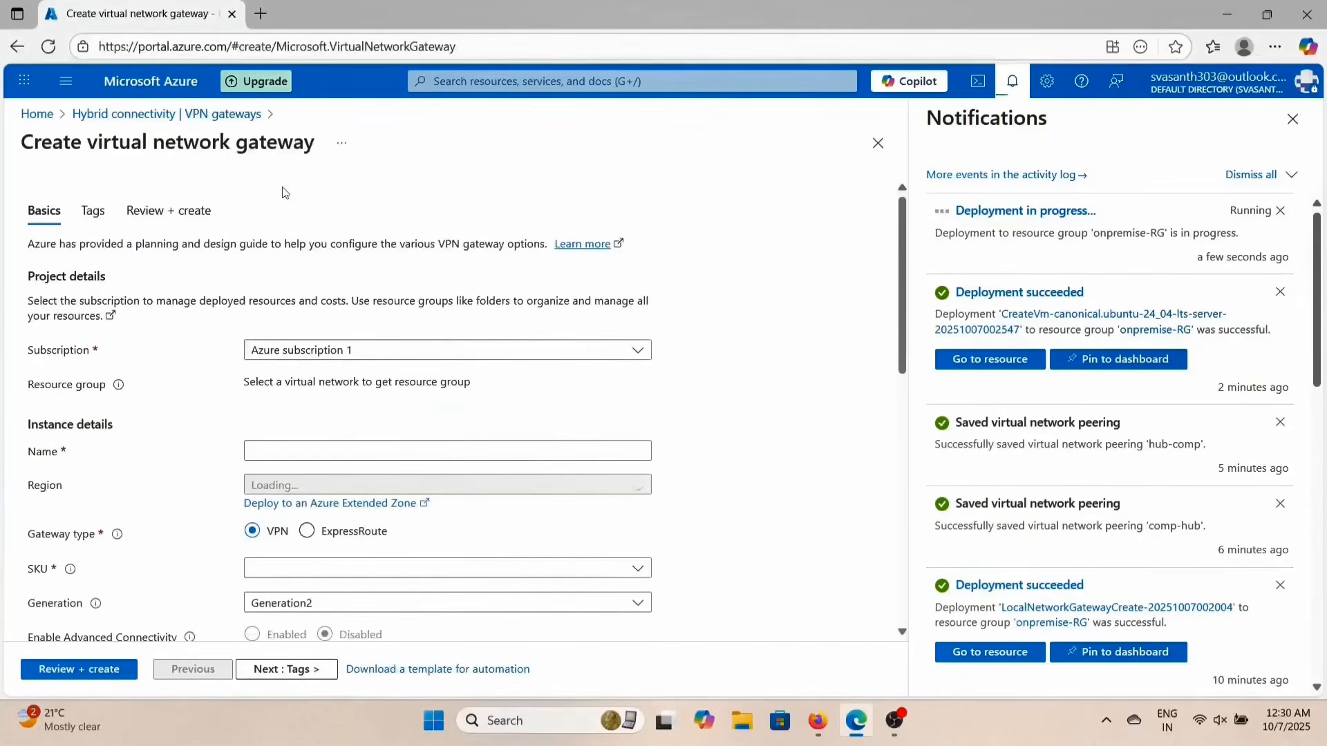
click(38, 113)
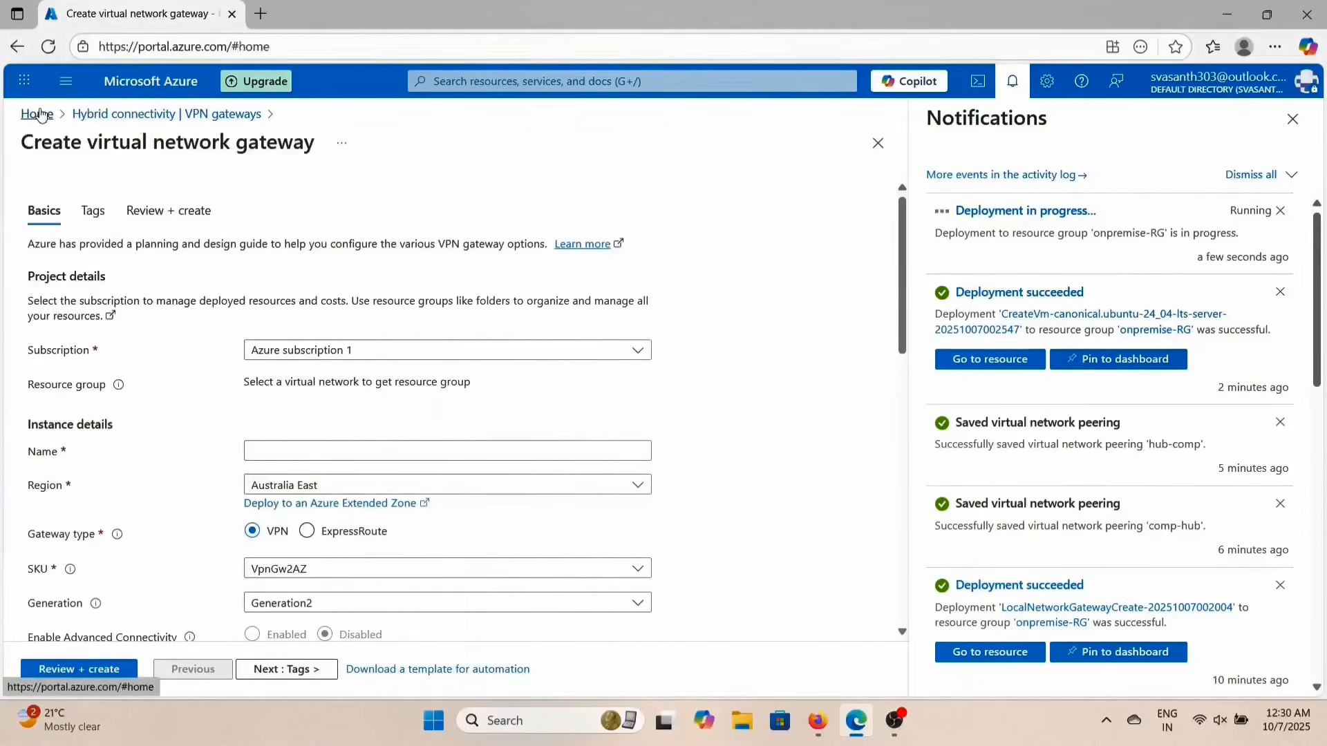
Start another connection on the onprem-vpngw VPN gateway and set its connection type to Site-to-site (IPsec).
click(190, 516)
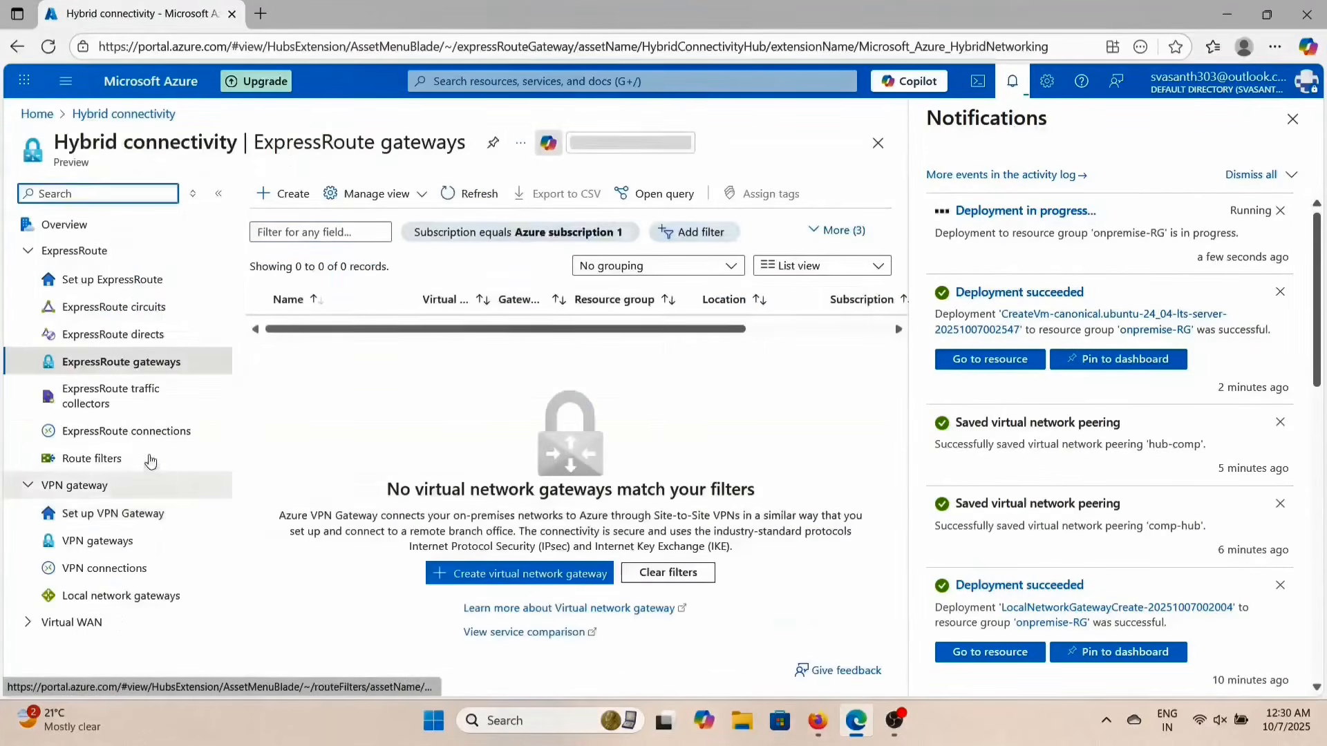
click(131, 541)
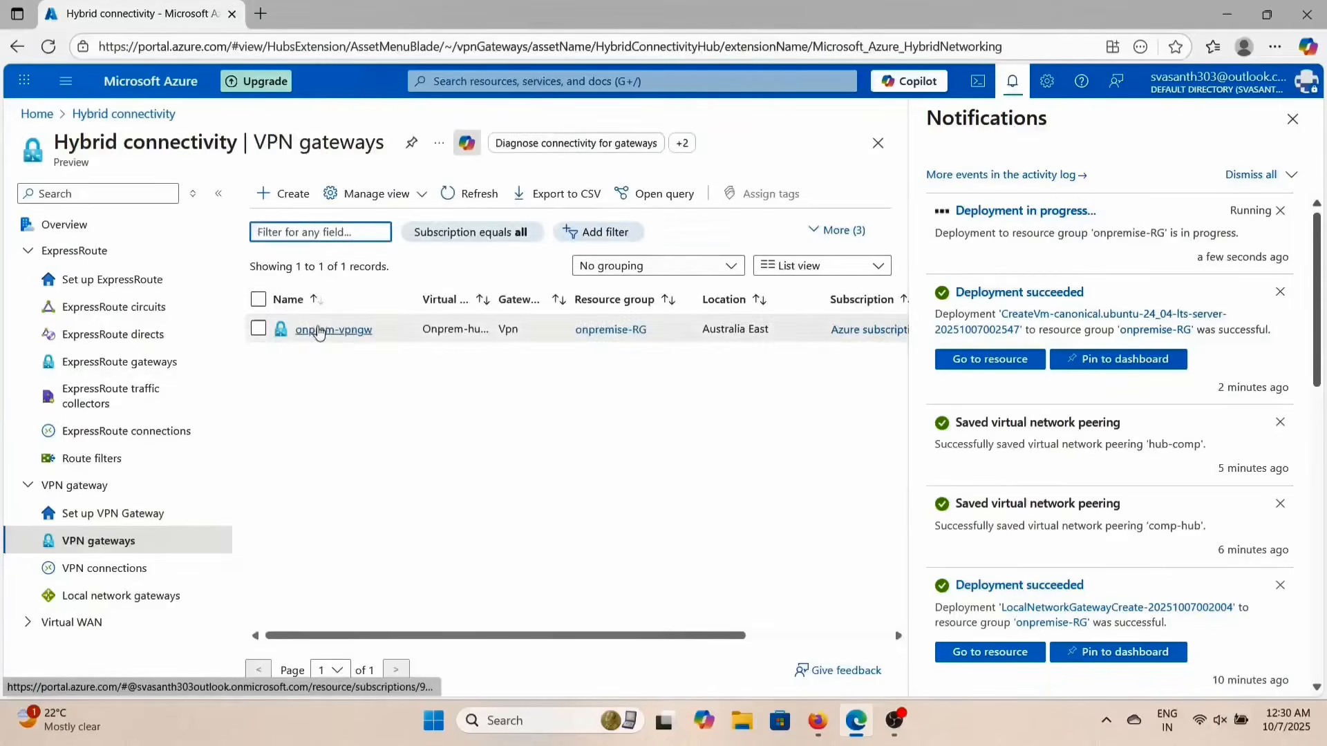
click(320, 330)
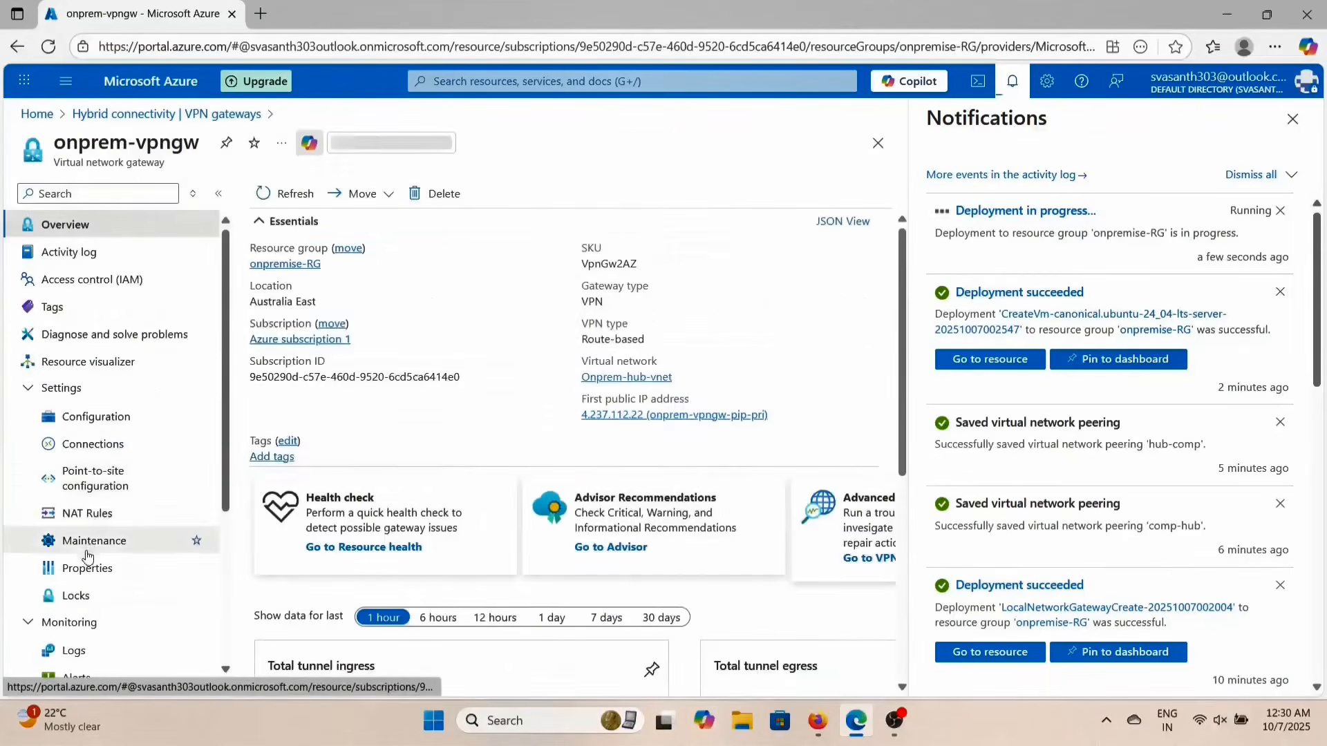
click(111, 444)
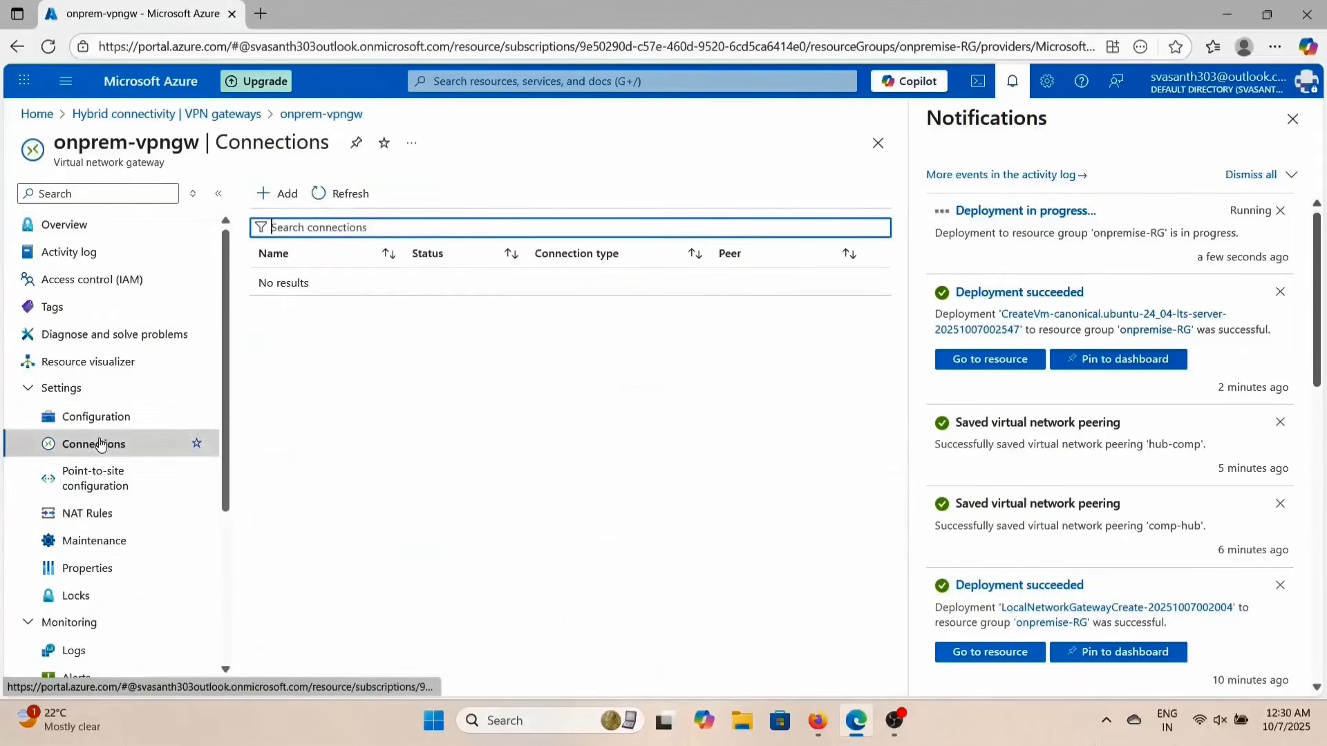
click(281, 195)
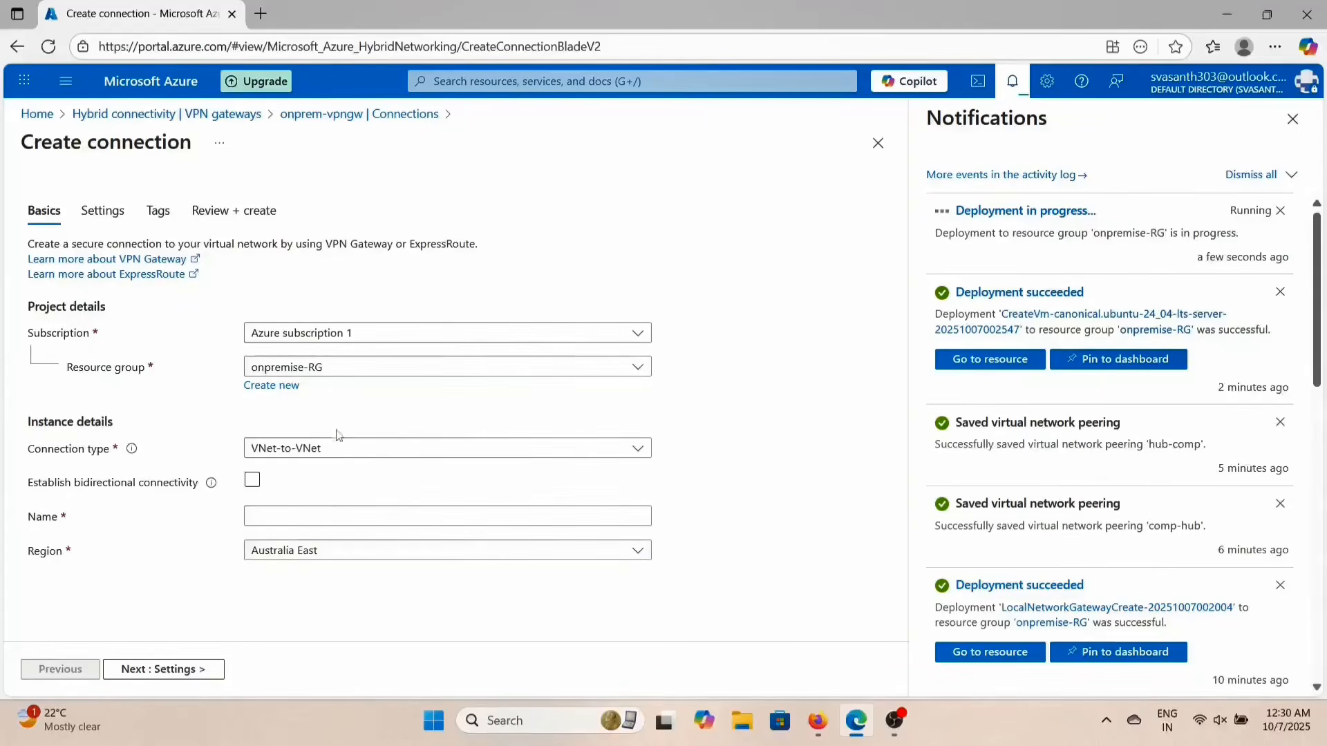
click(344, 451)
click(331, 503)
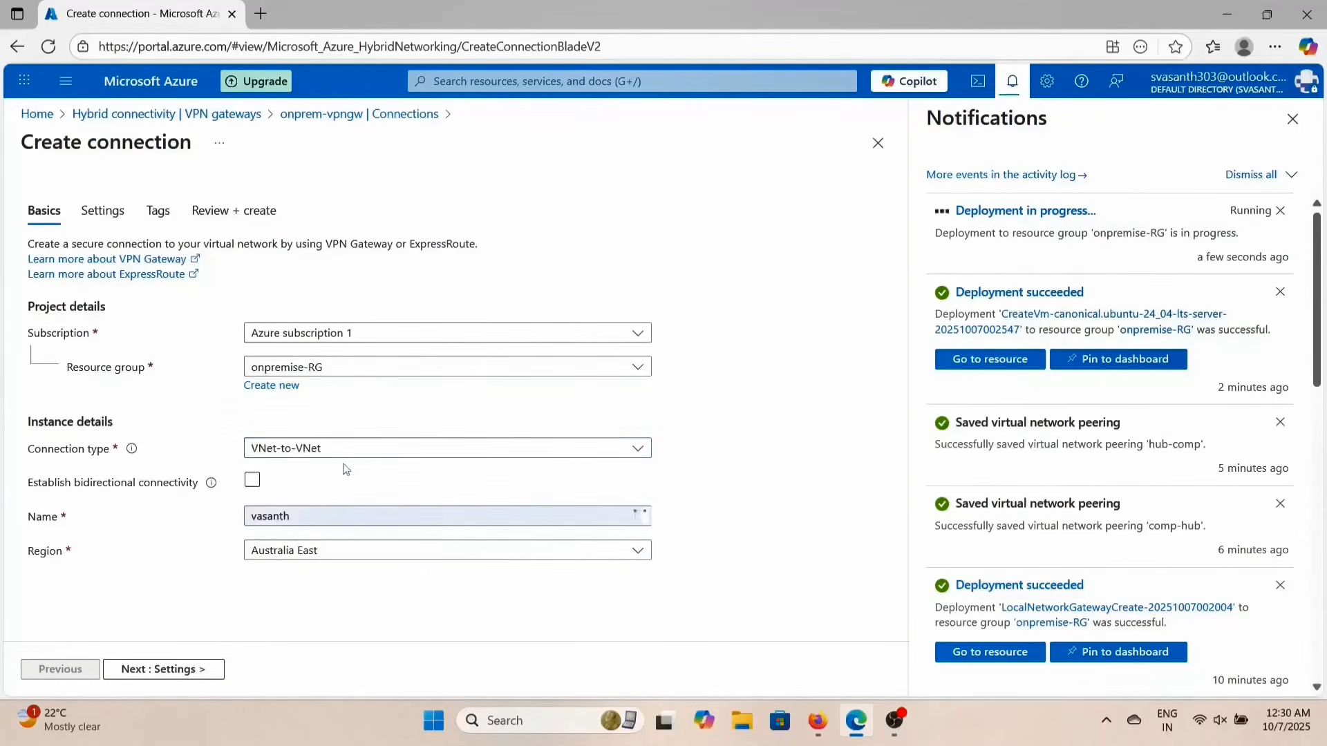
click(335, 448)
click(339, 497)
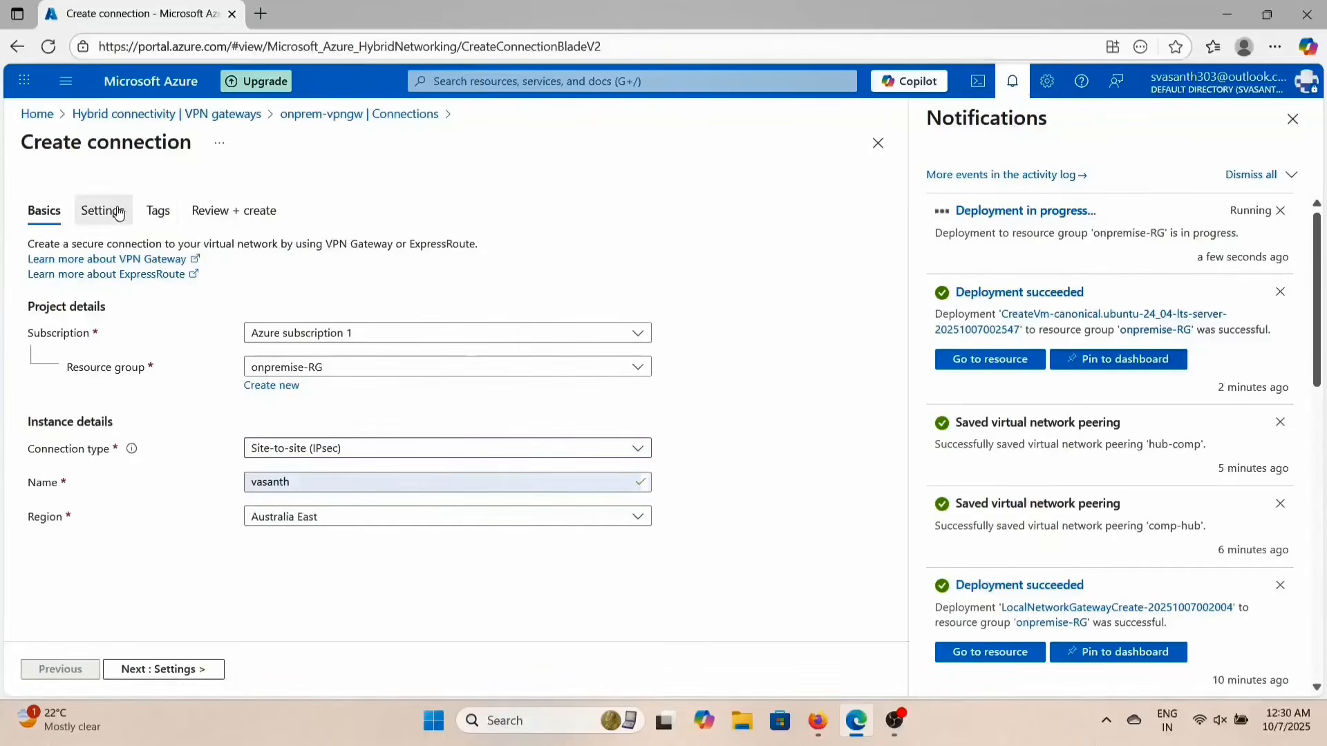
Assign onprem-vpngw as the virtual network gateway and onprem-lgw-tunnel-2 as the local network gateway of the second connection.
click(117, 212)
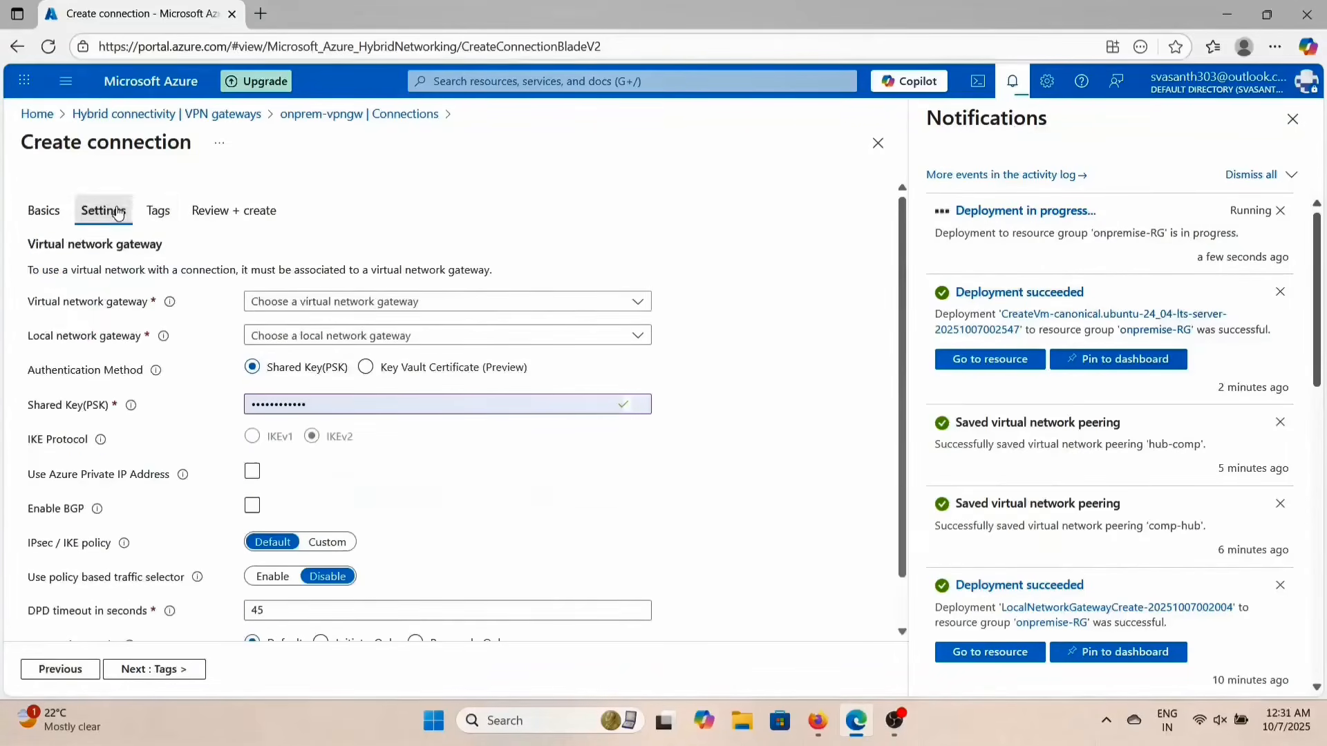
click(310, 302)
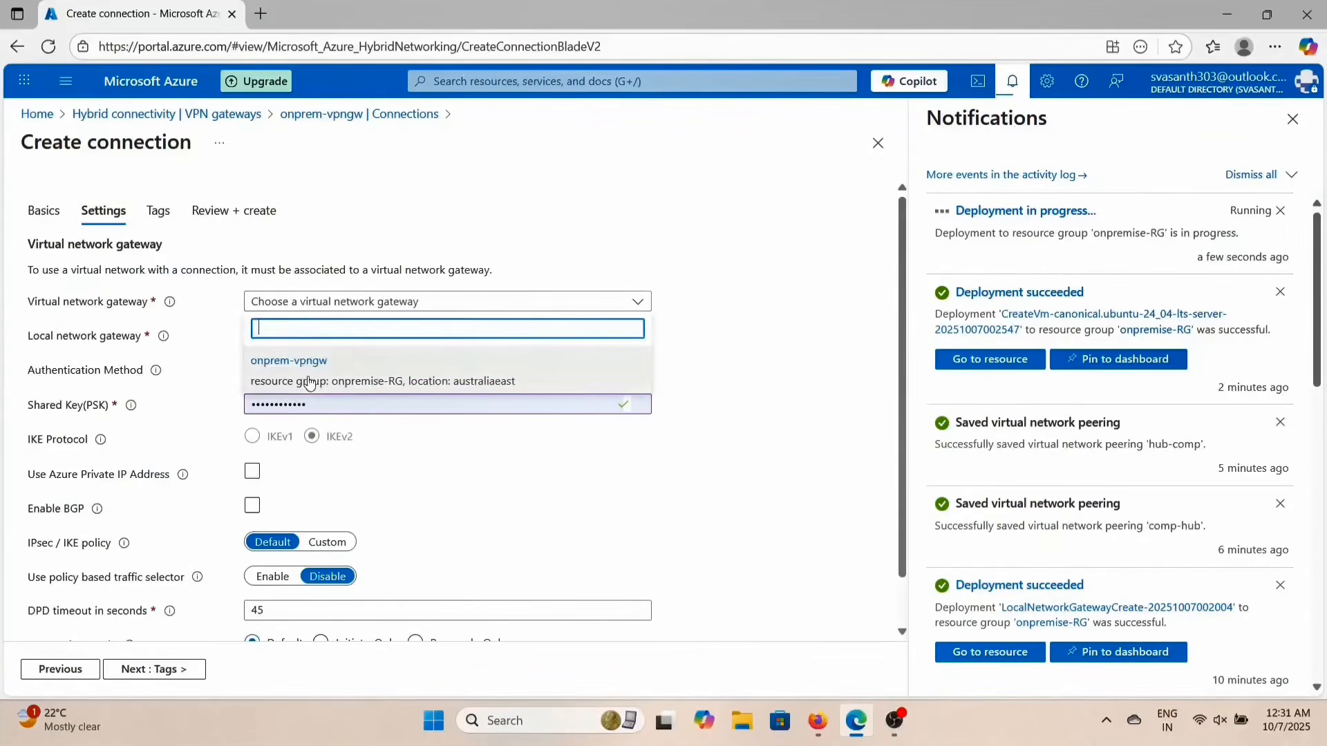
click(310, 382)
click(356, 337)
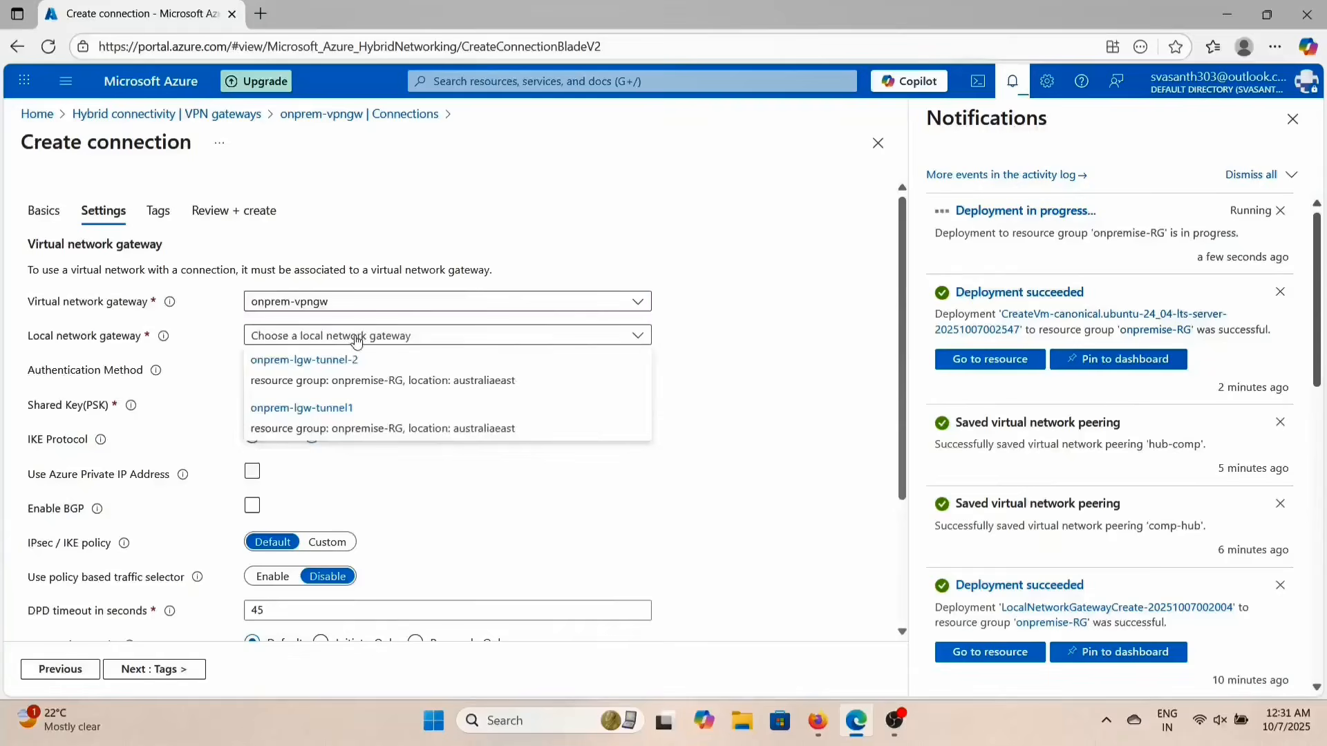
click(332, 381)
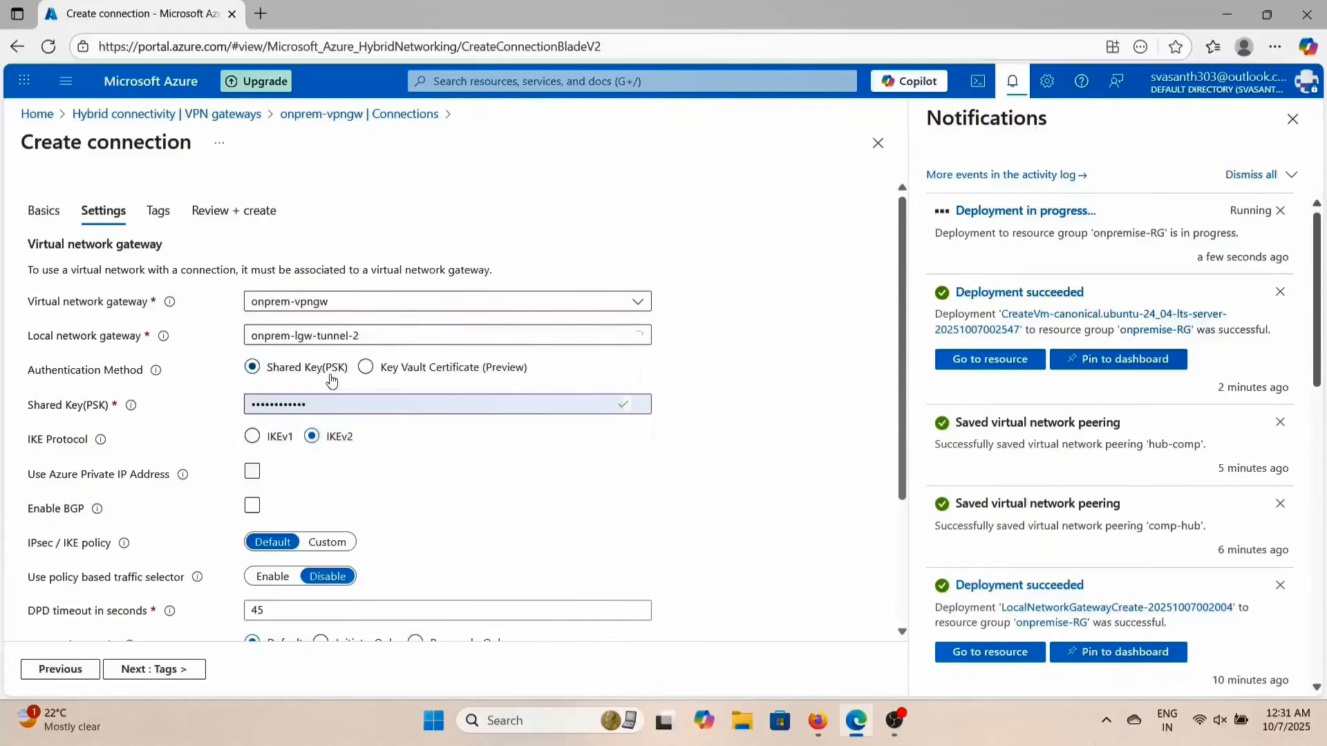
Enable BGP and custom BGP addresses 169.254.21.3 and 169.254.21.5 for the connection to onprem-lgw-tunnel-2.
scroll(405, 424, down, 1)
click(405, 425)
scroll(405, 425, down, 1)
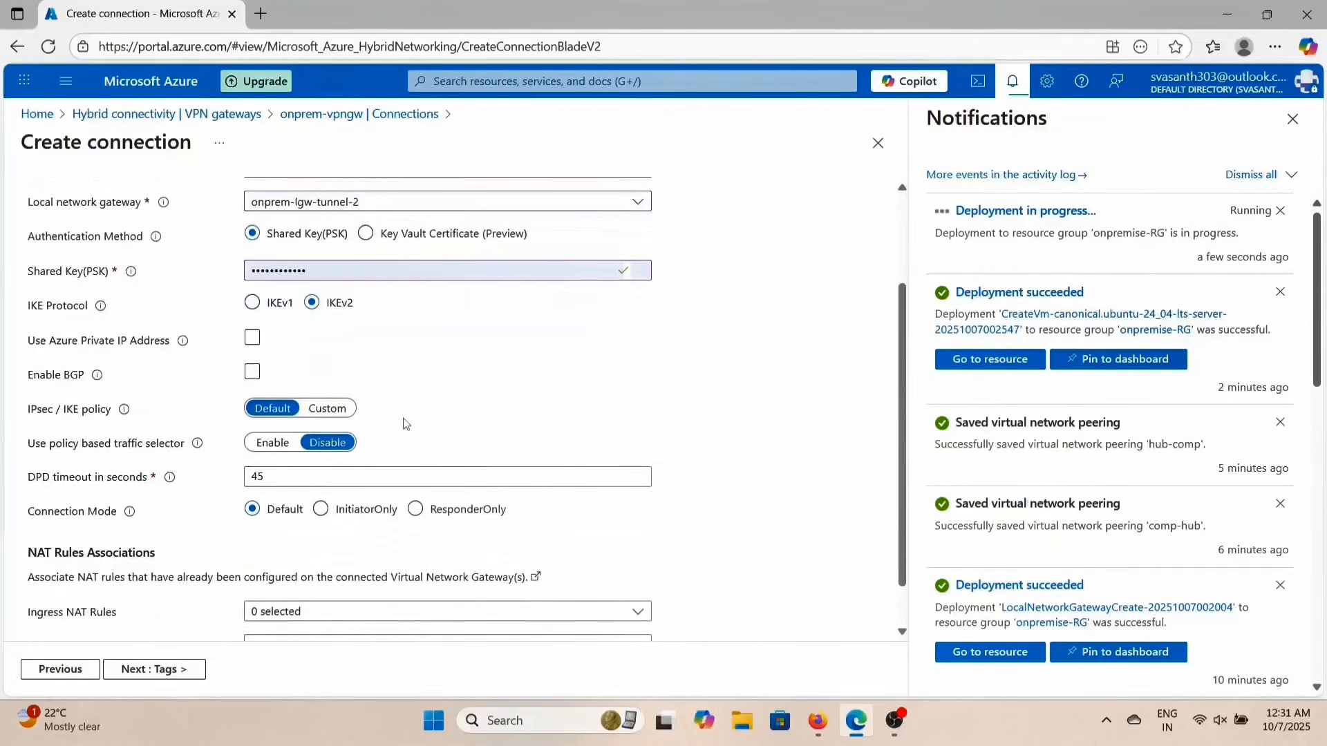
click(252, 372)
click(252, 407)
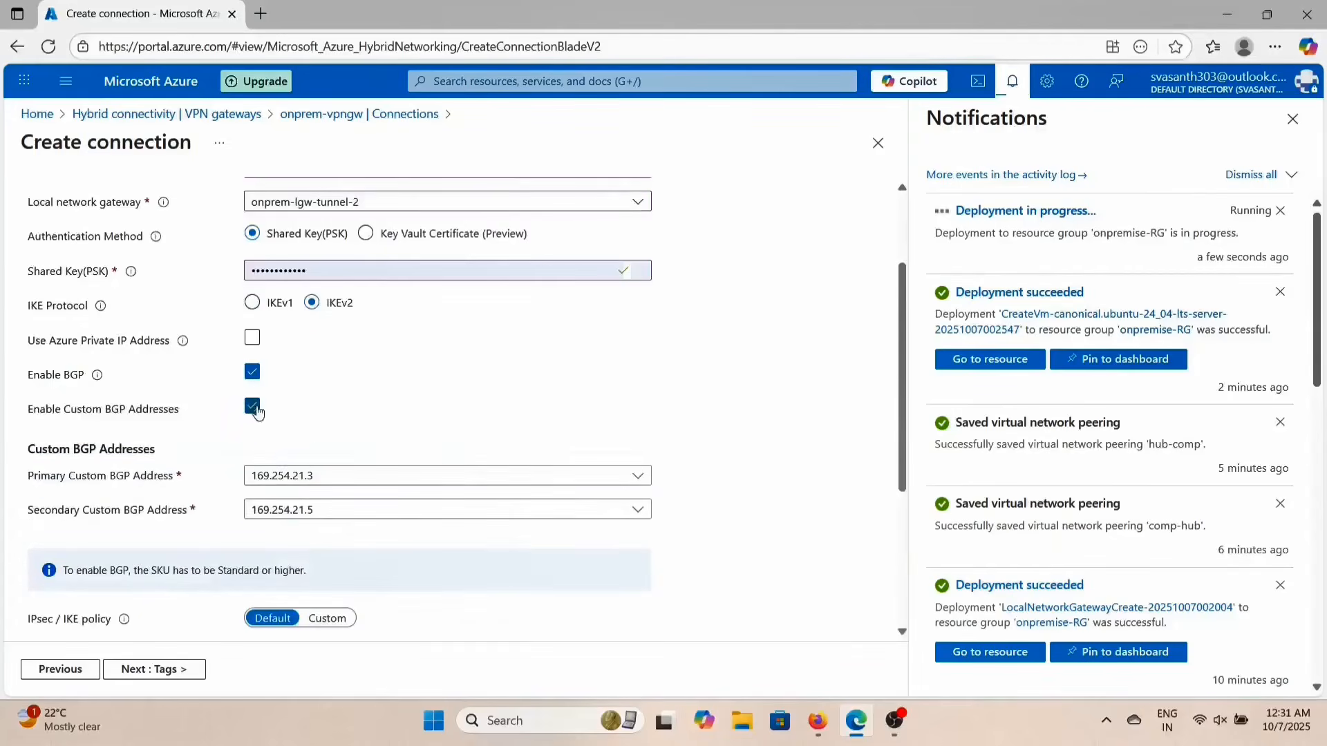
Check the remaining settings of the onprem-lgw-tunnel-2 connection, leave its tags empty, and create it.
scroll(315, 524, down, 3)
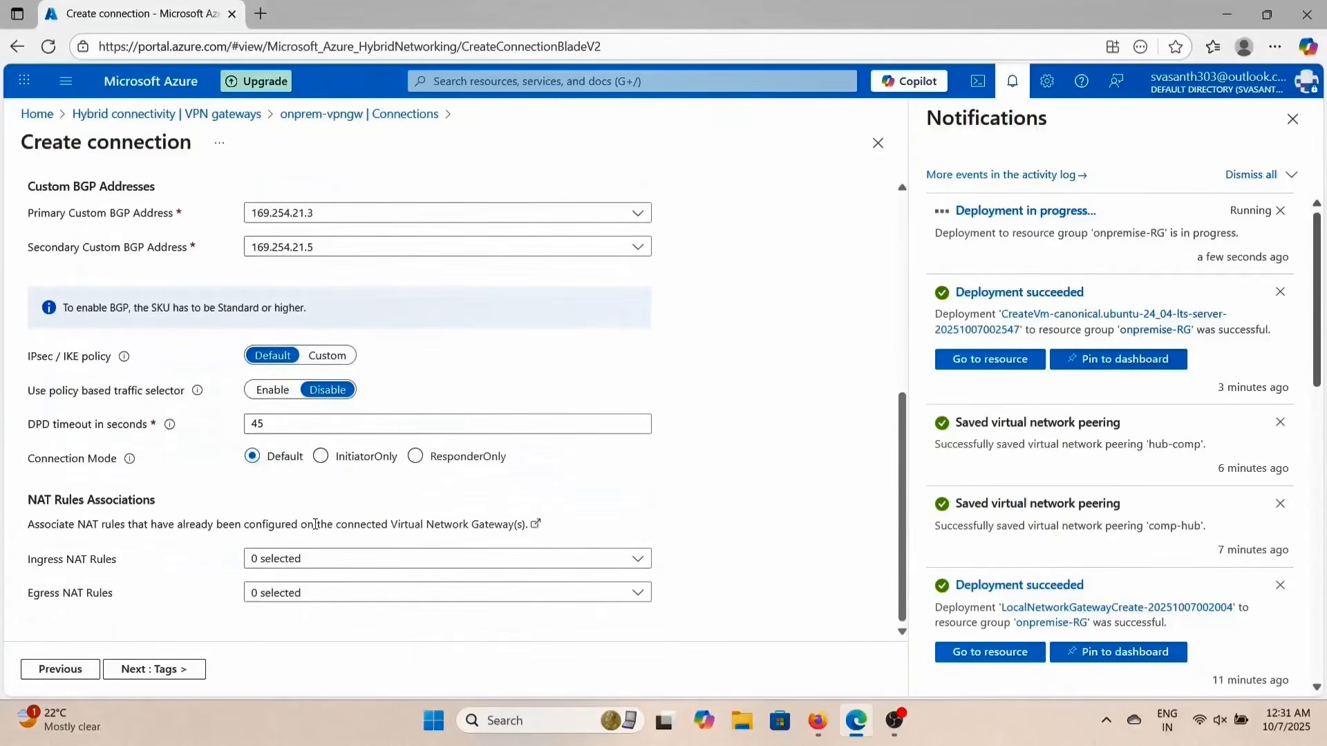
scroll(312, 527, up, 4)
scroll(311, 527, down, 4)
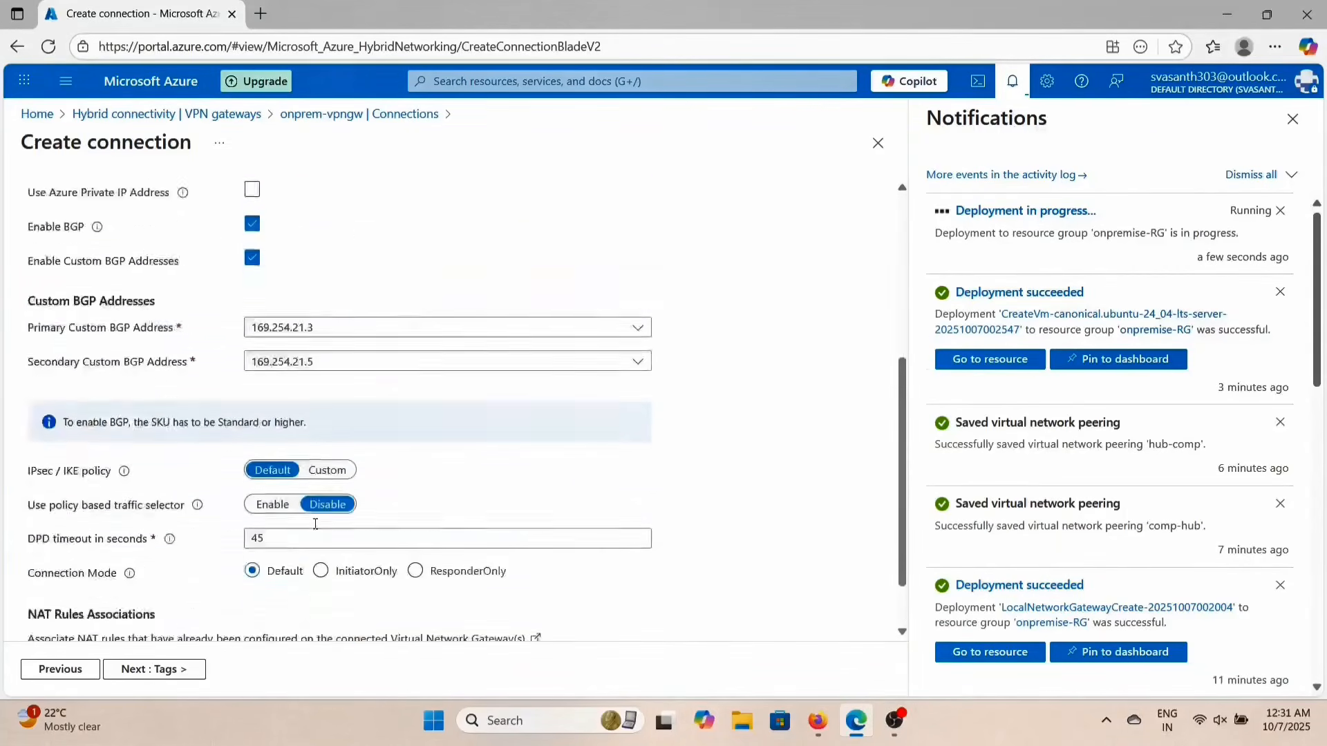
click(154, 669)
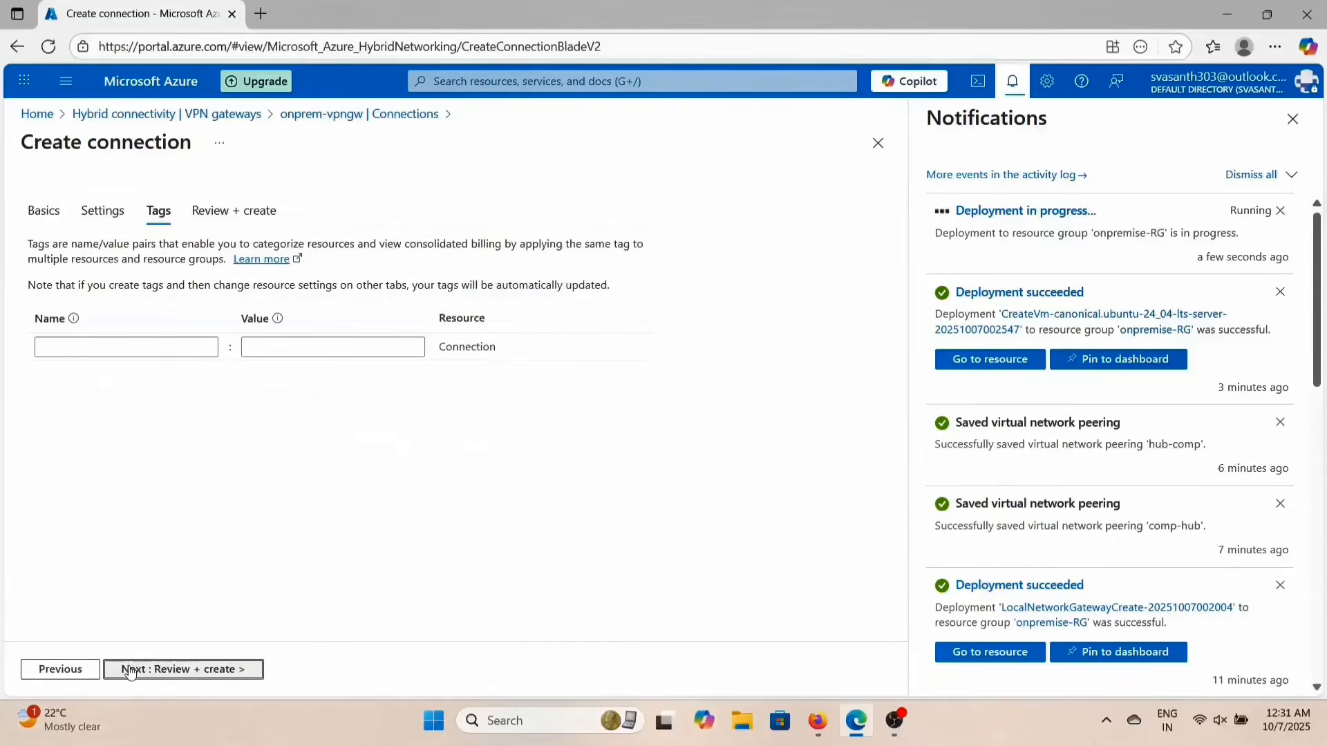
click(185, 669)
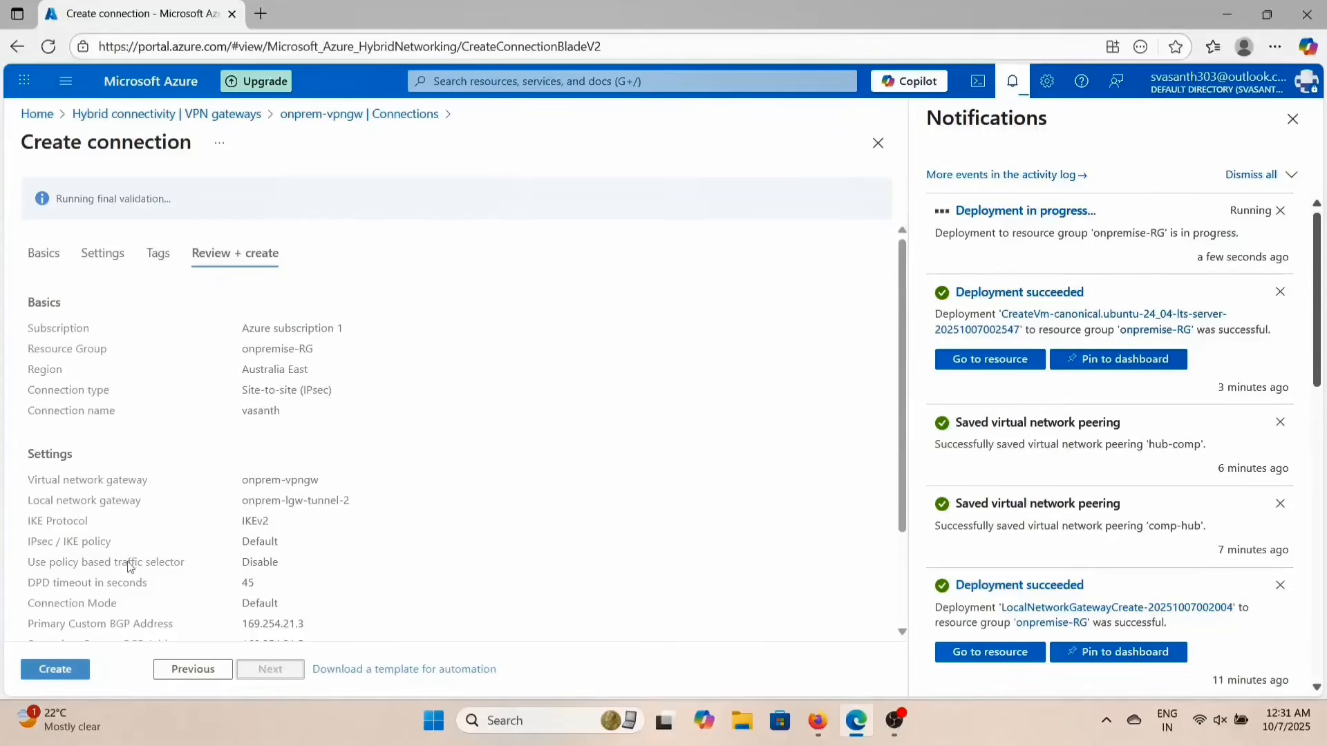
click(60, 669)
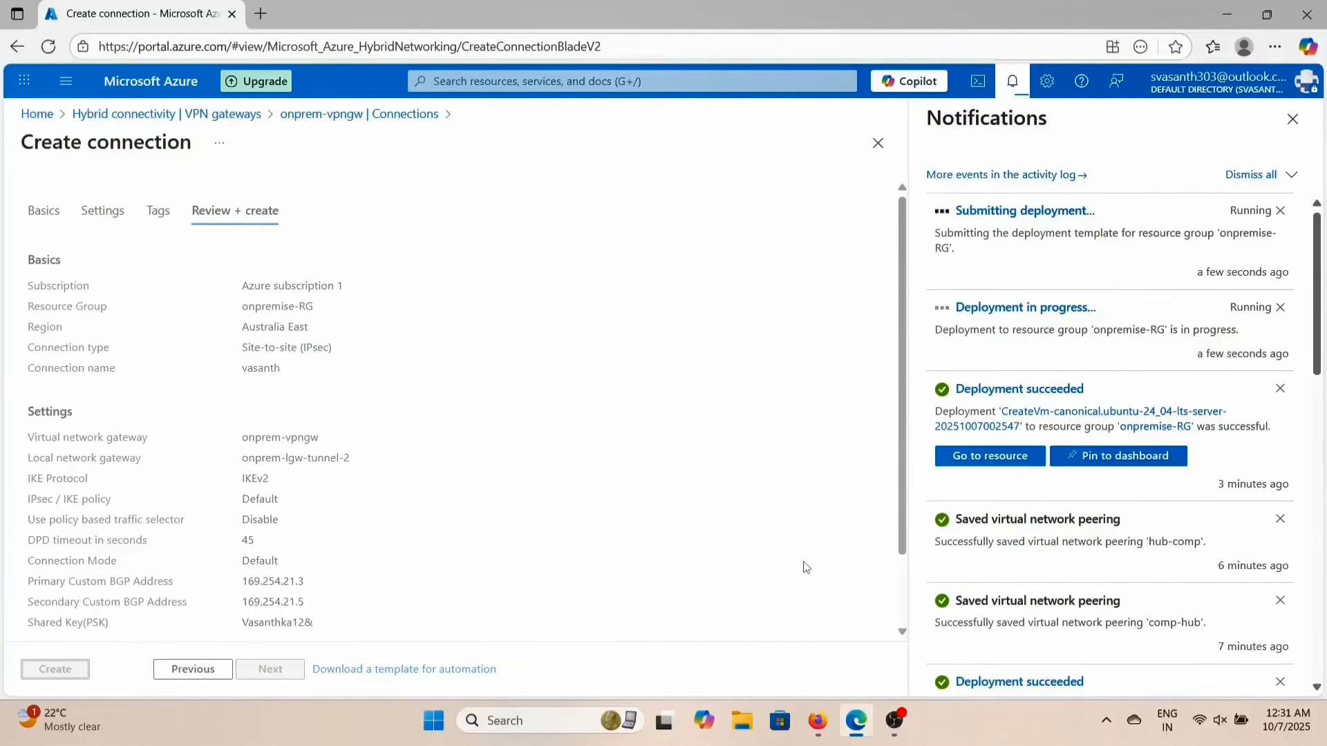
Switch to the Azure portal in Firefox and open the list of connections on the core-vpngw VPN gateway.
mouse_move(827, 732)
click(739, 609)
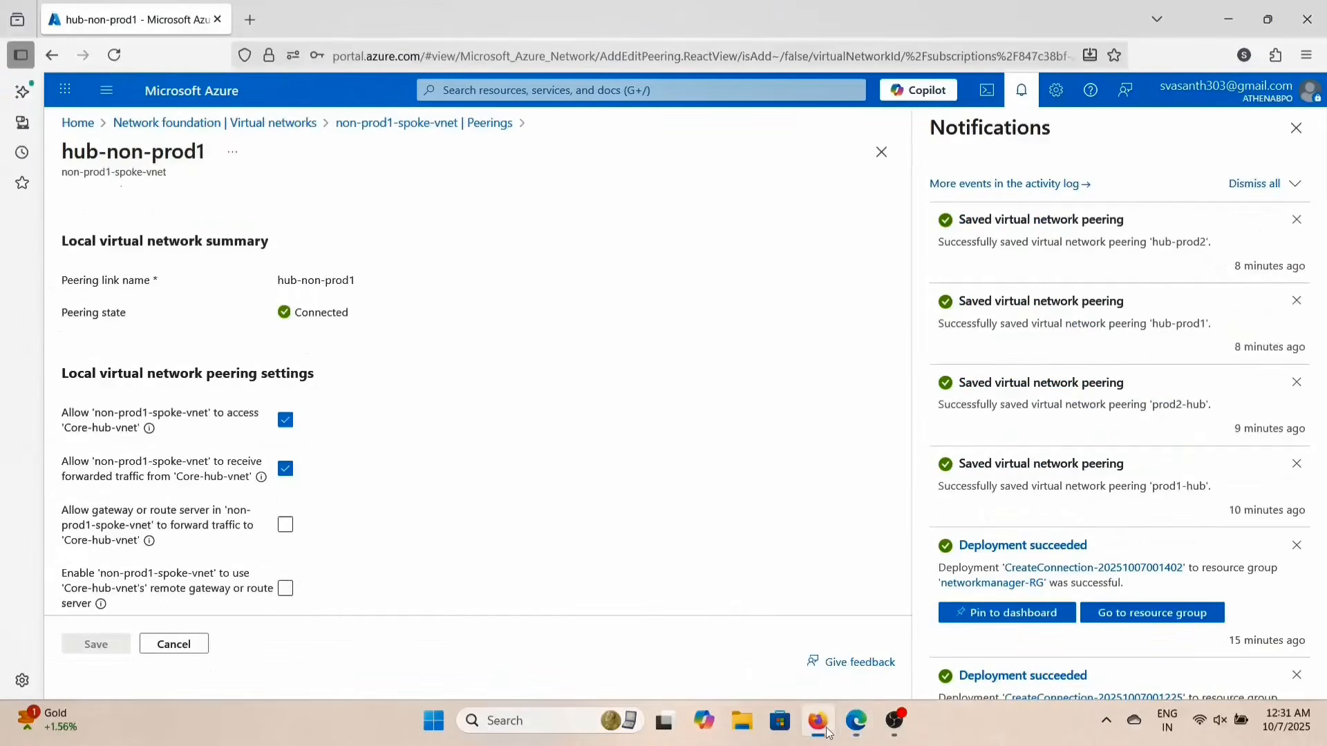
scroll(495, 474, up, 3)
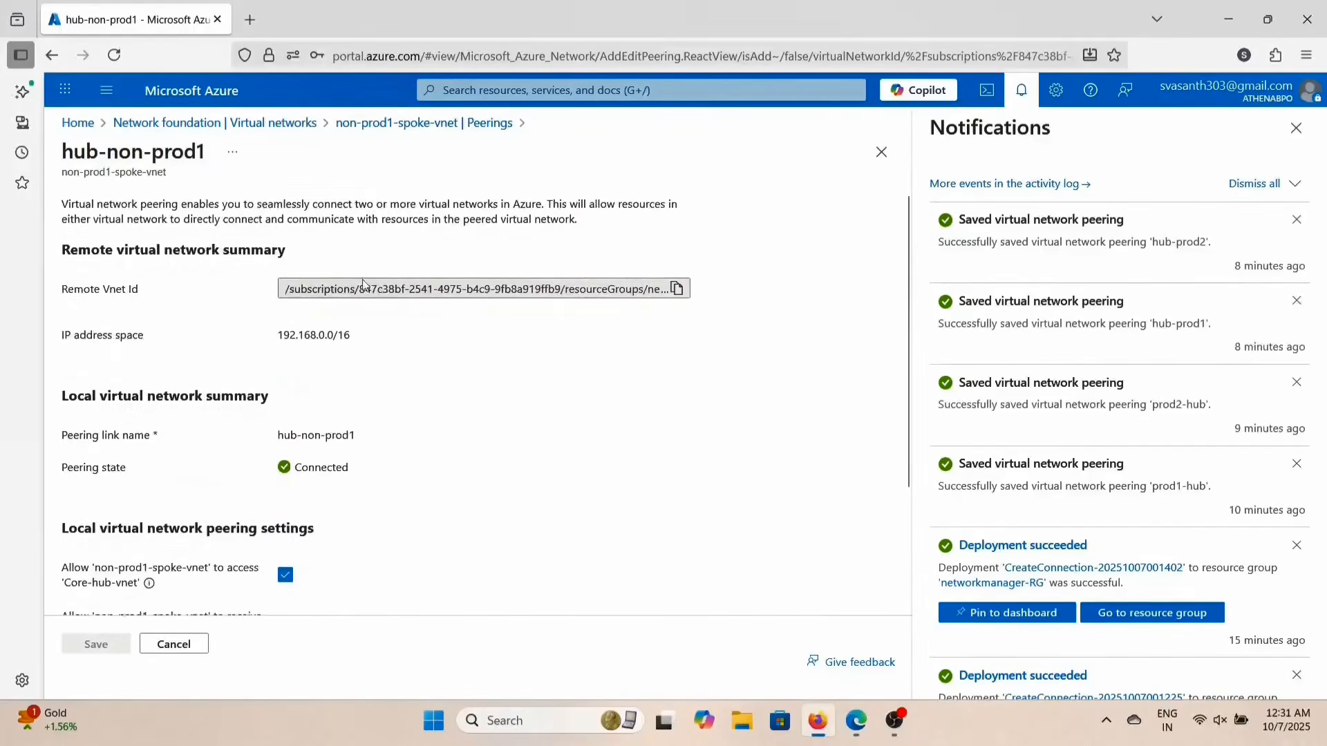
click(175, 125)
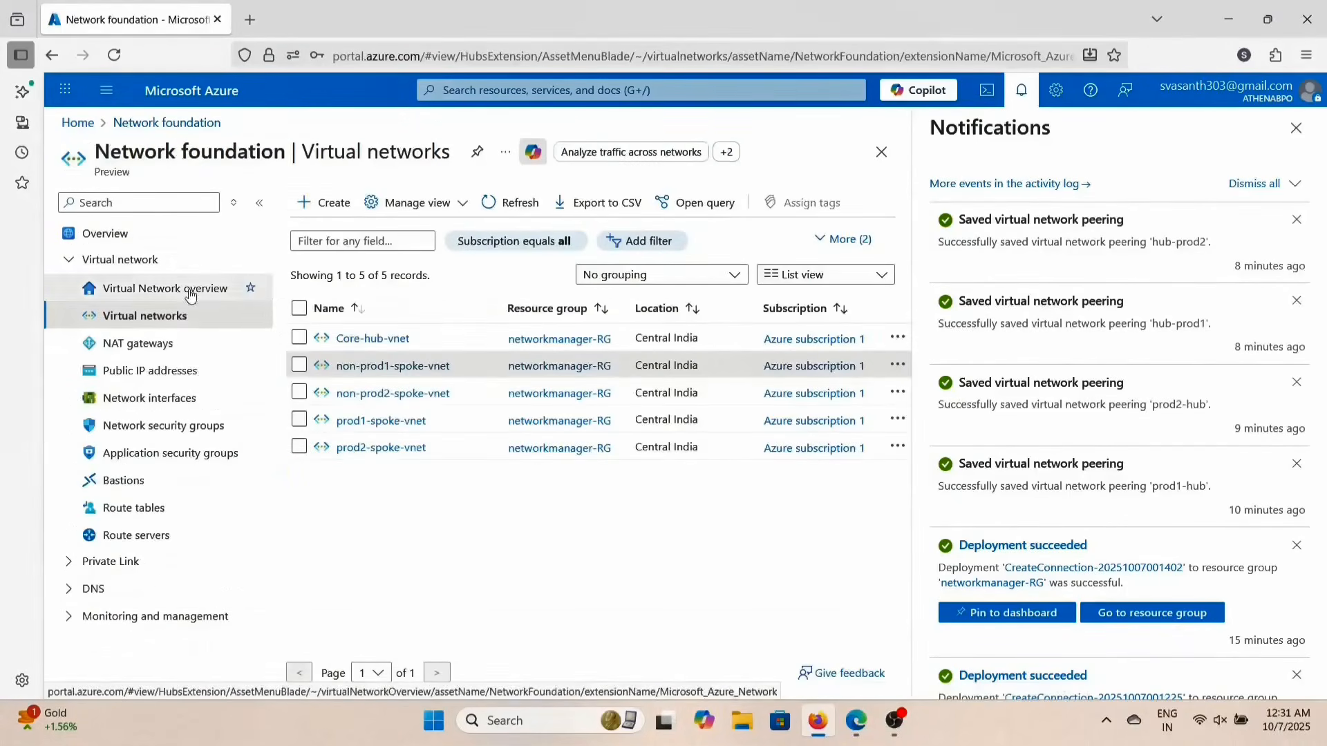
click(79, 123)
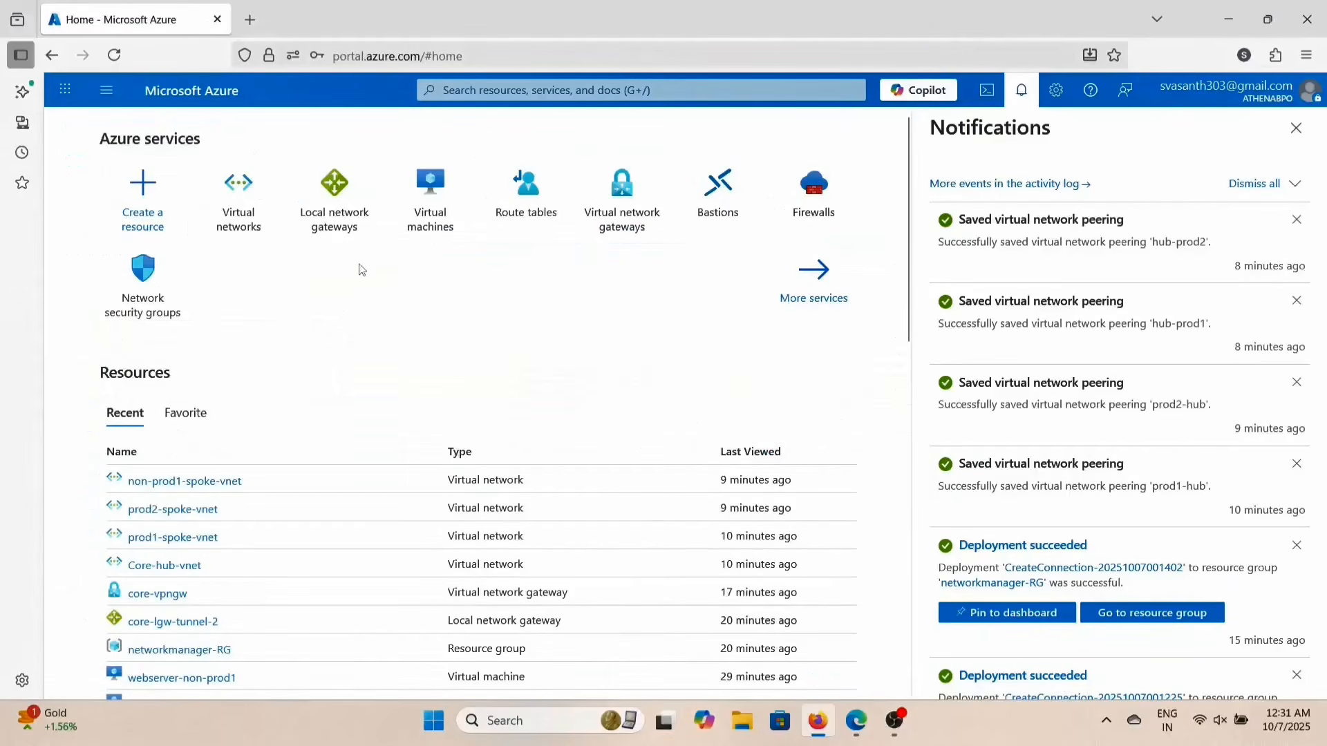
click(603, 216)
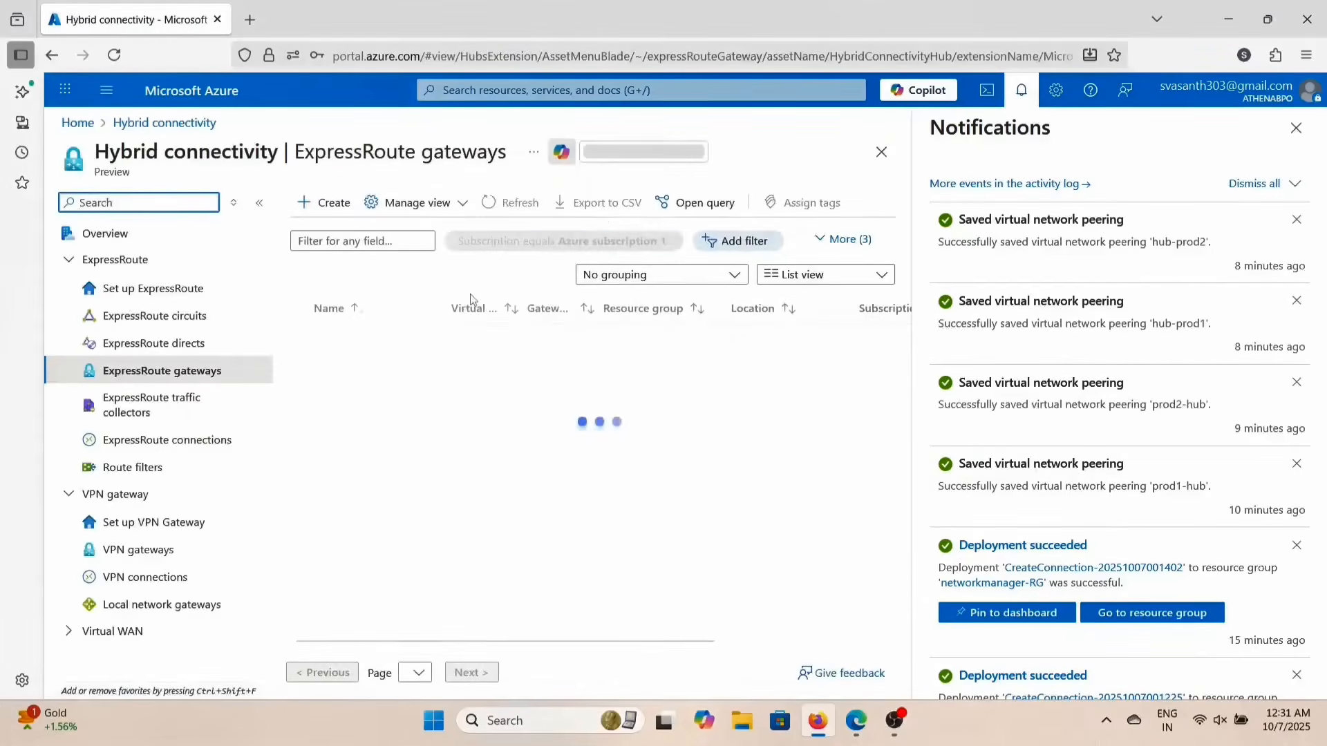
click(197, 548)
click(360, 339)
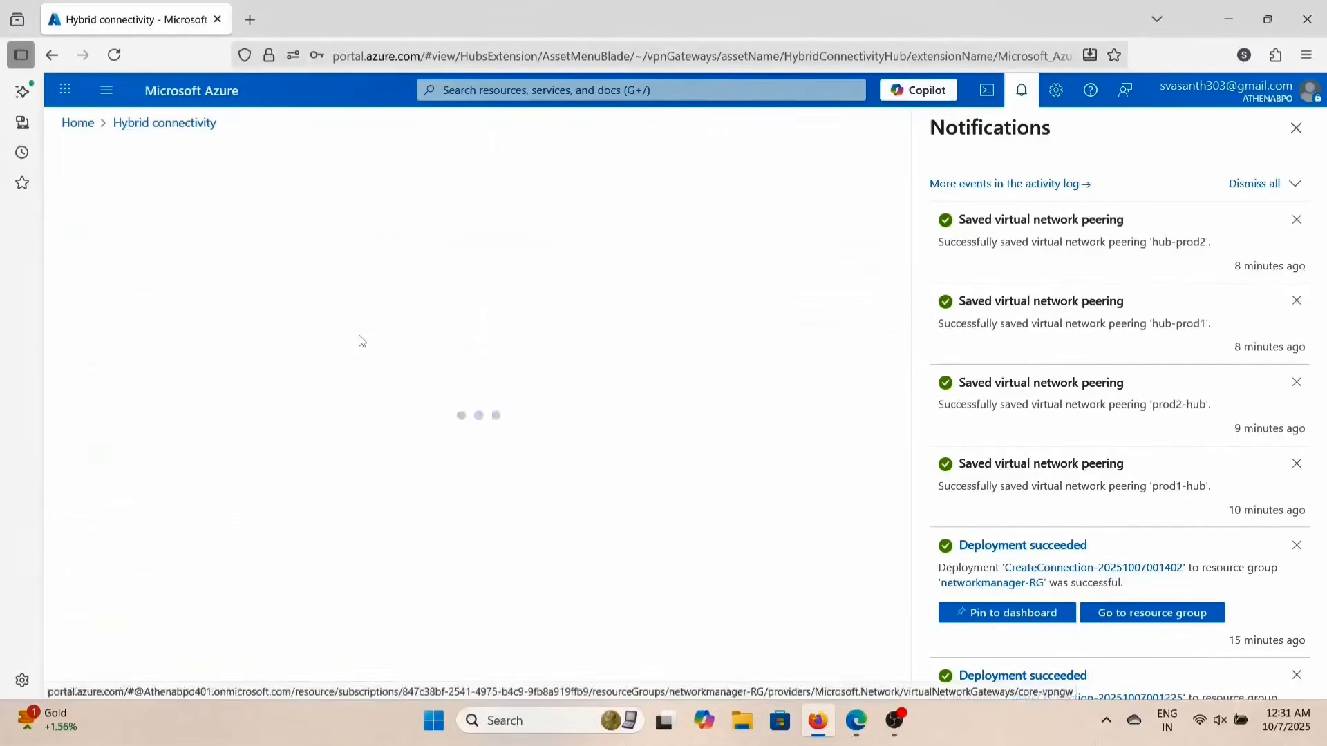
click(152, 452)
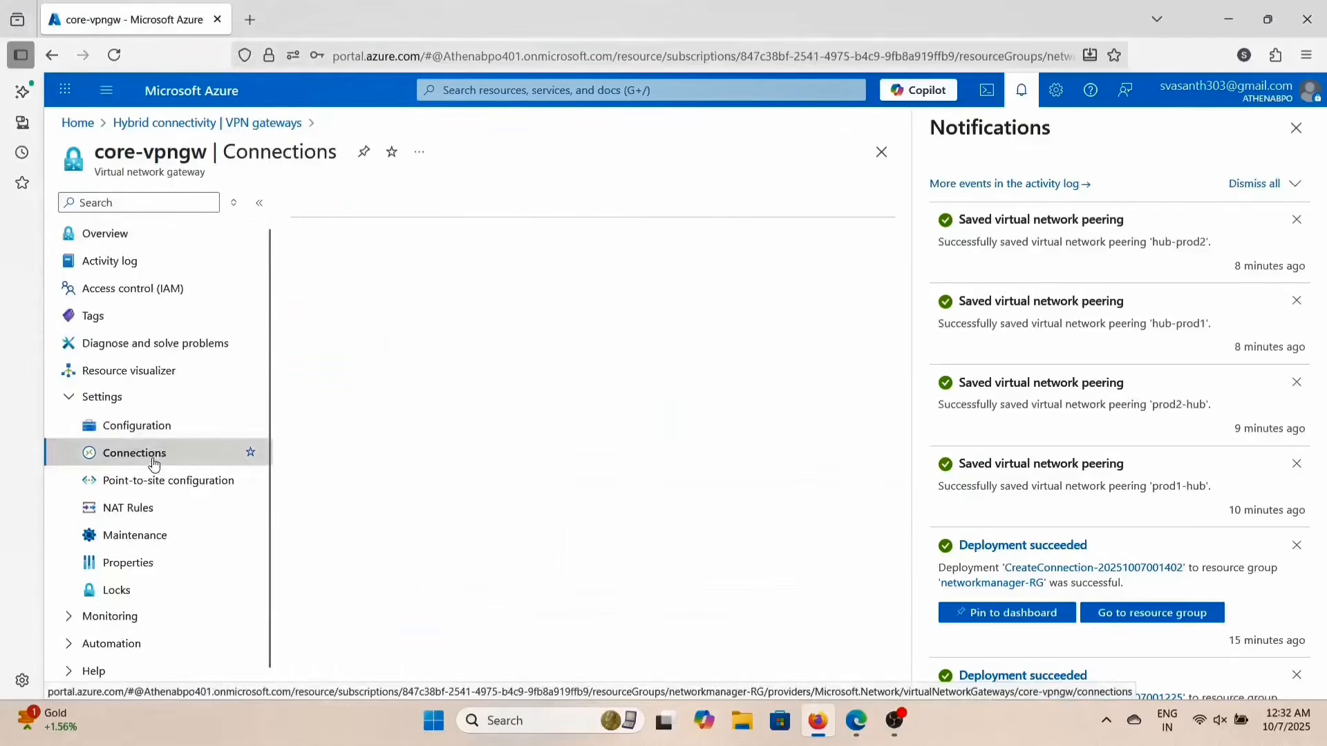
Examine the BGP and custom BGP address configuration of connection-2 on core-vpngw.
click(342, 318)
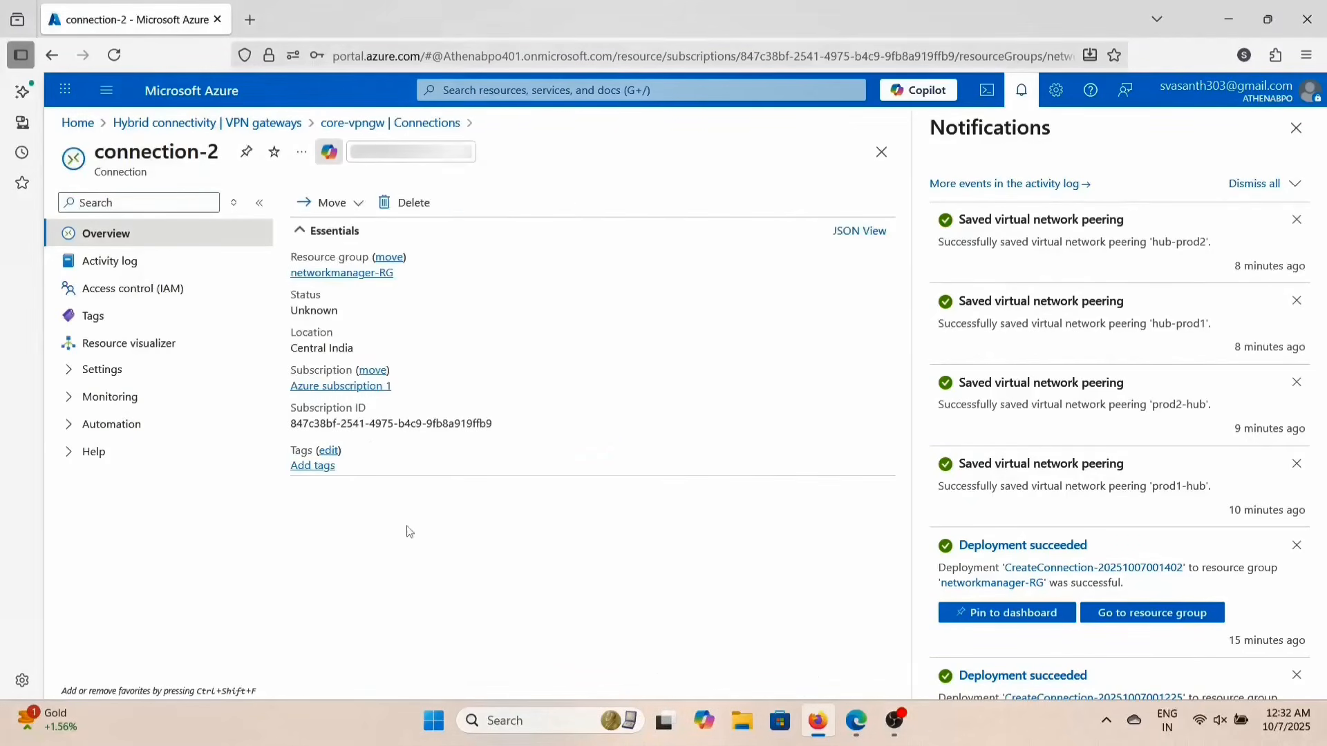
click(179, 368)
click(168, 426)
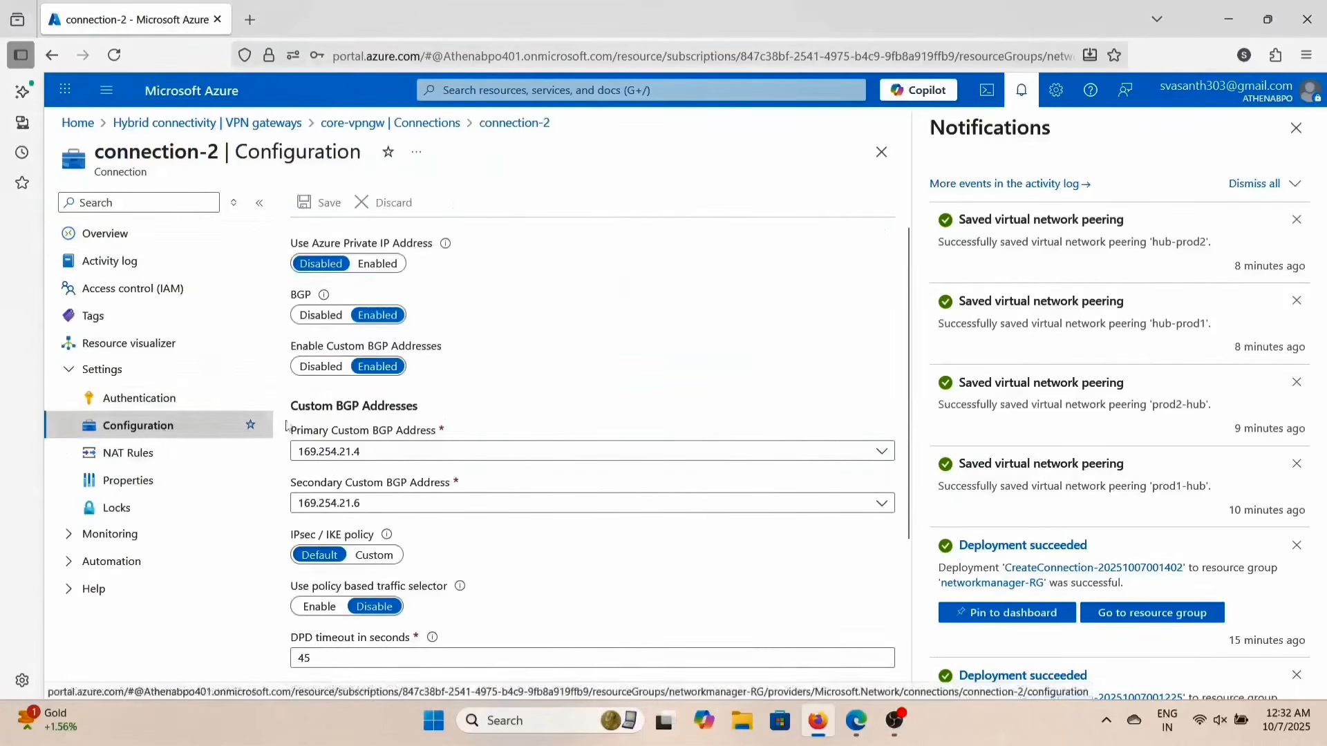
scroll(537, 391, down, 1)
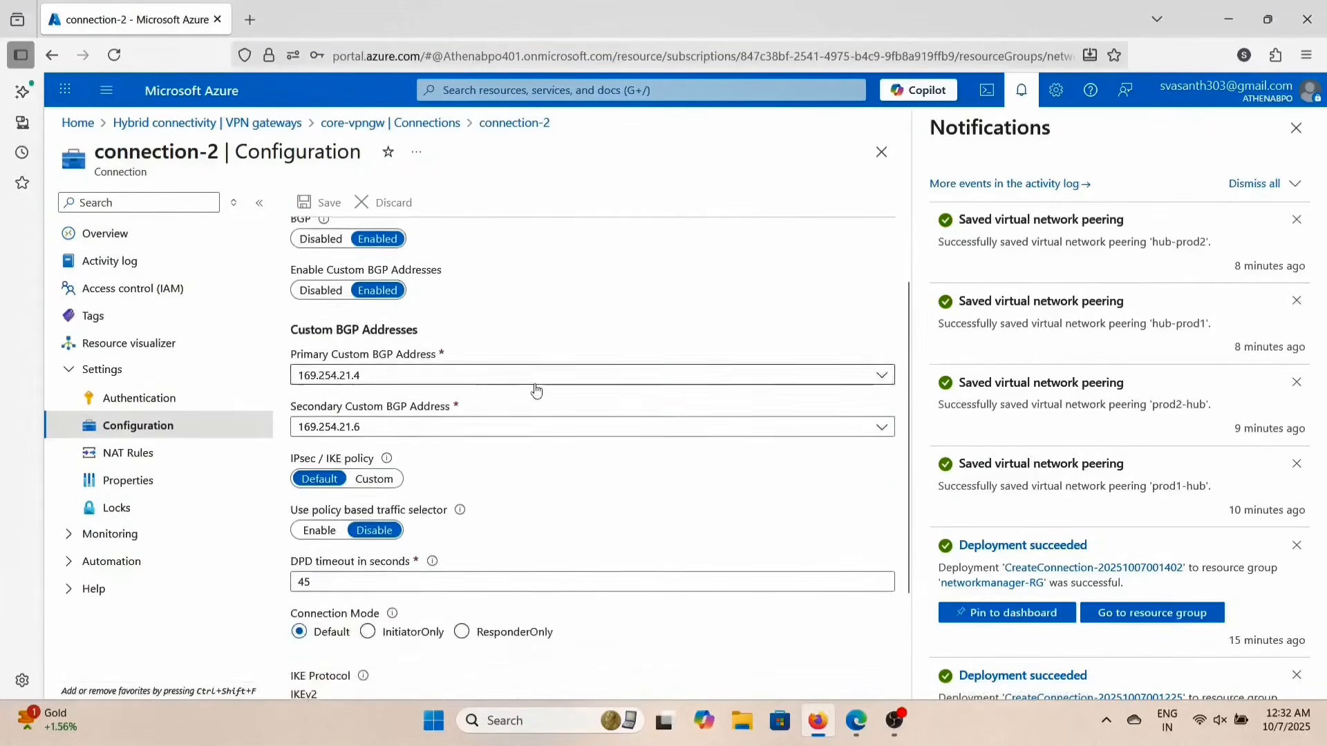
scroll(537, 391, up, 1)
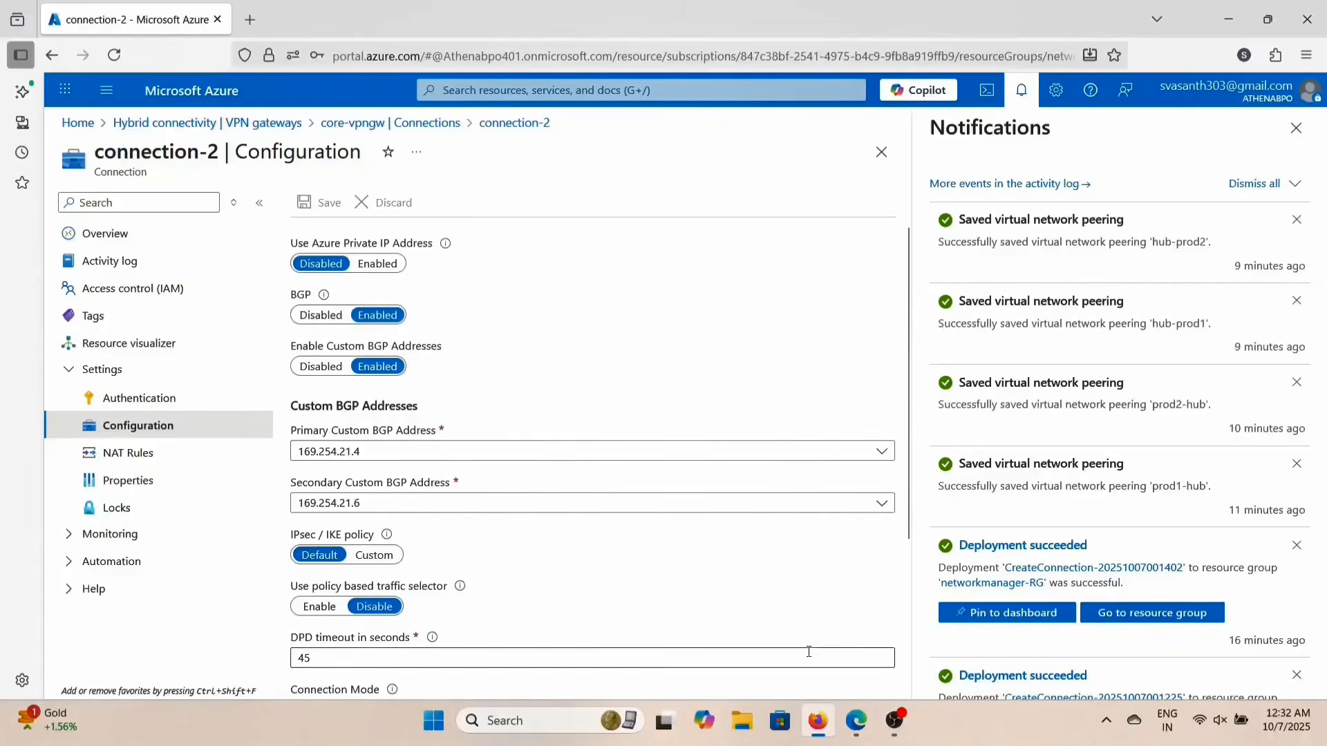
Switch back to the Azure portal in Edge, open the onprem-comp virtual machine, and copy its primary NIC public IP.
click(857, 722)
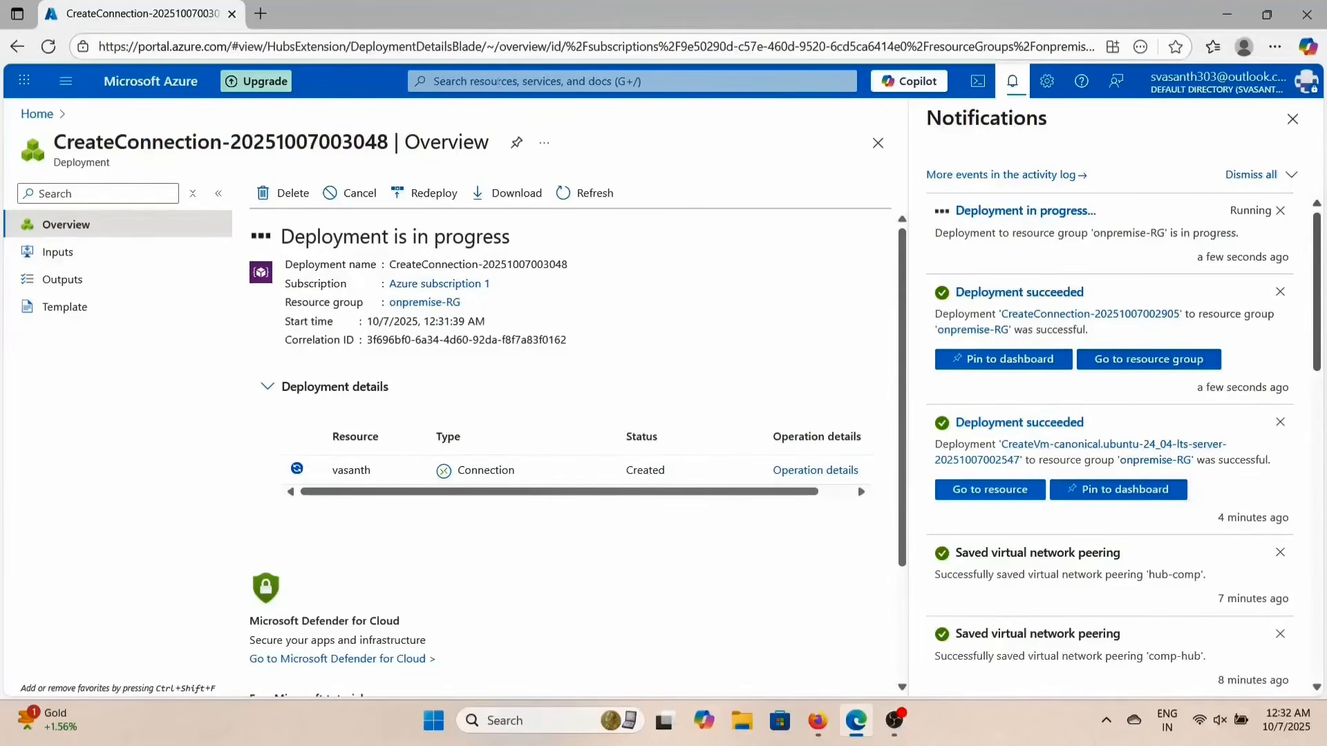
click(553, 81)
click(546, 354)
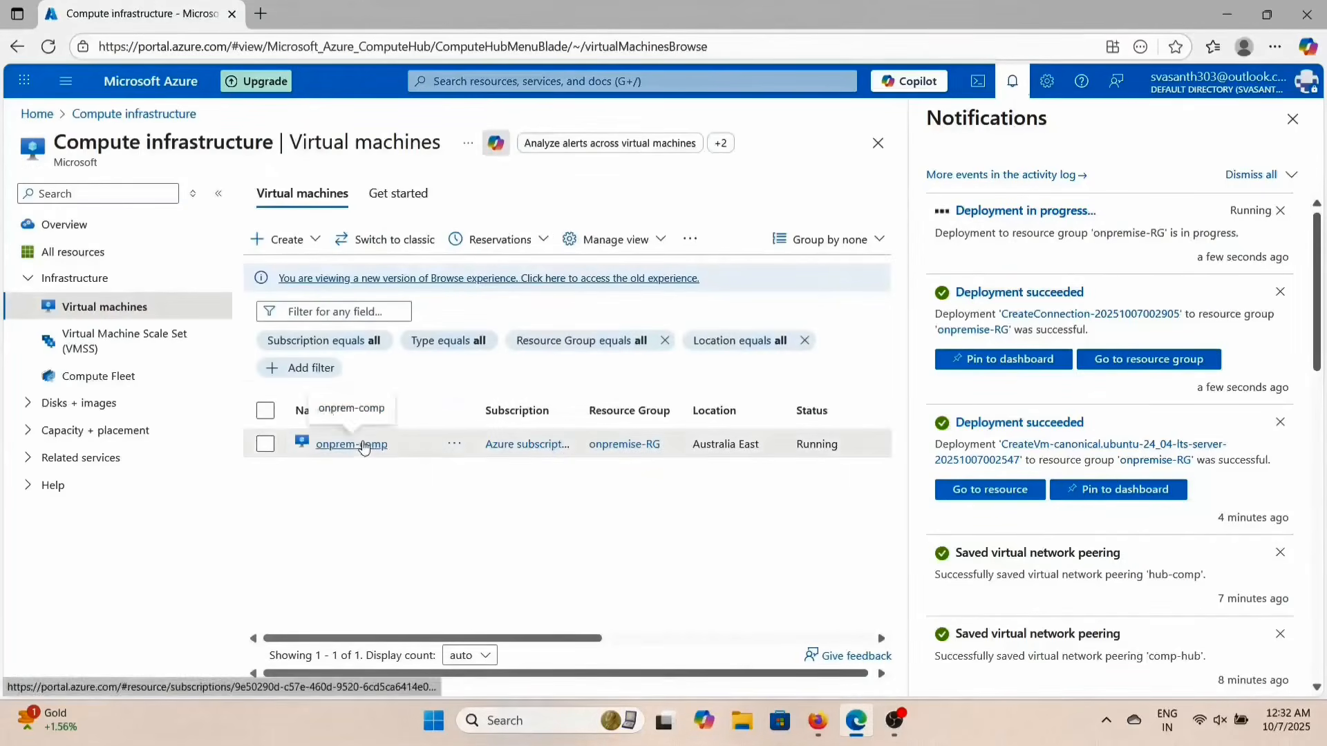
click(363, 448)
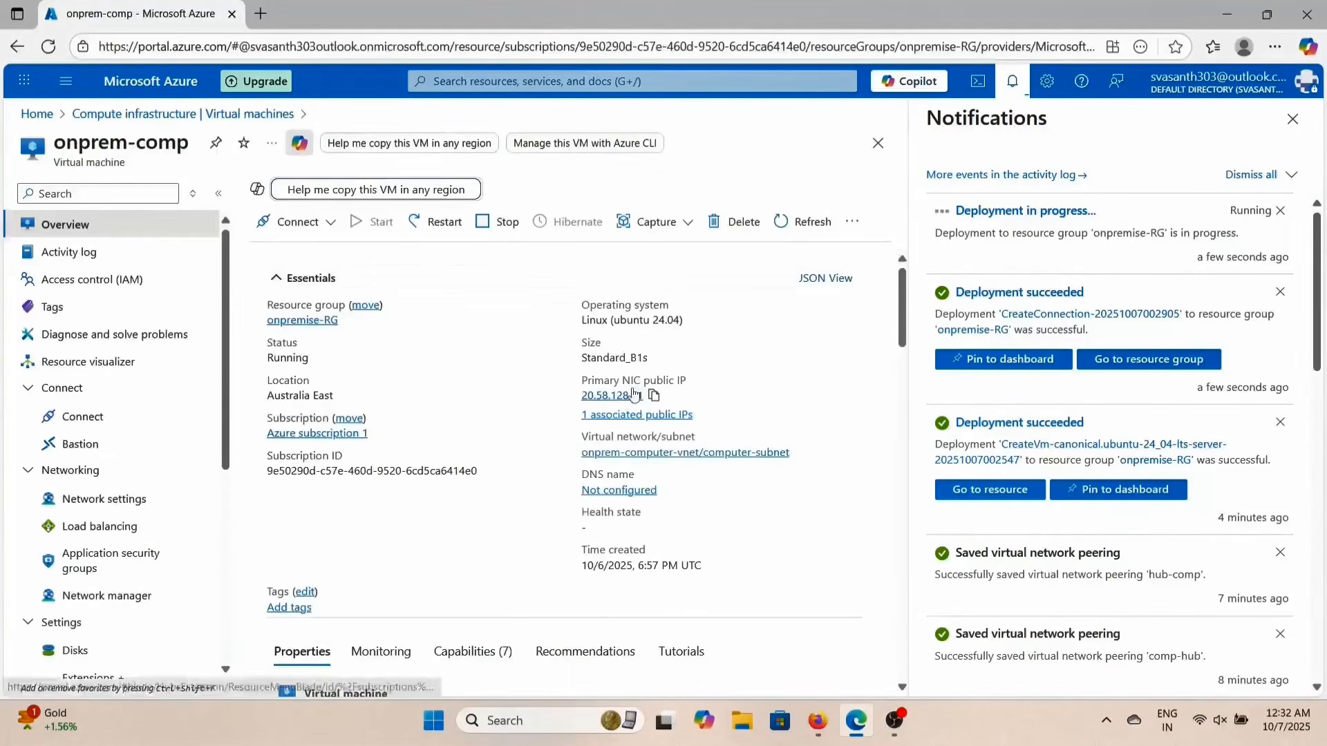
click(653, 395)
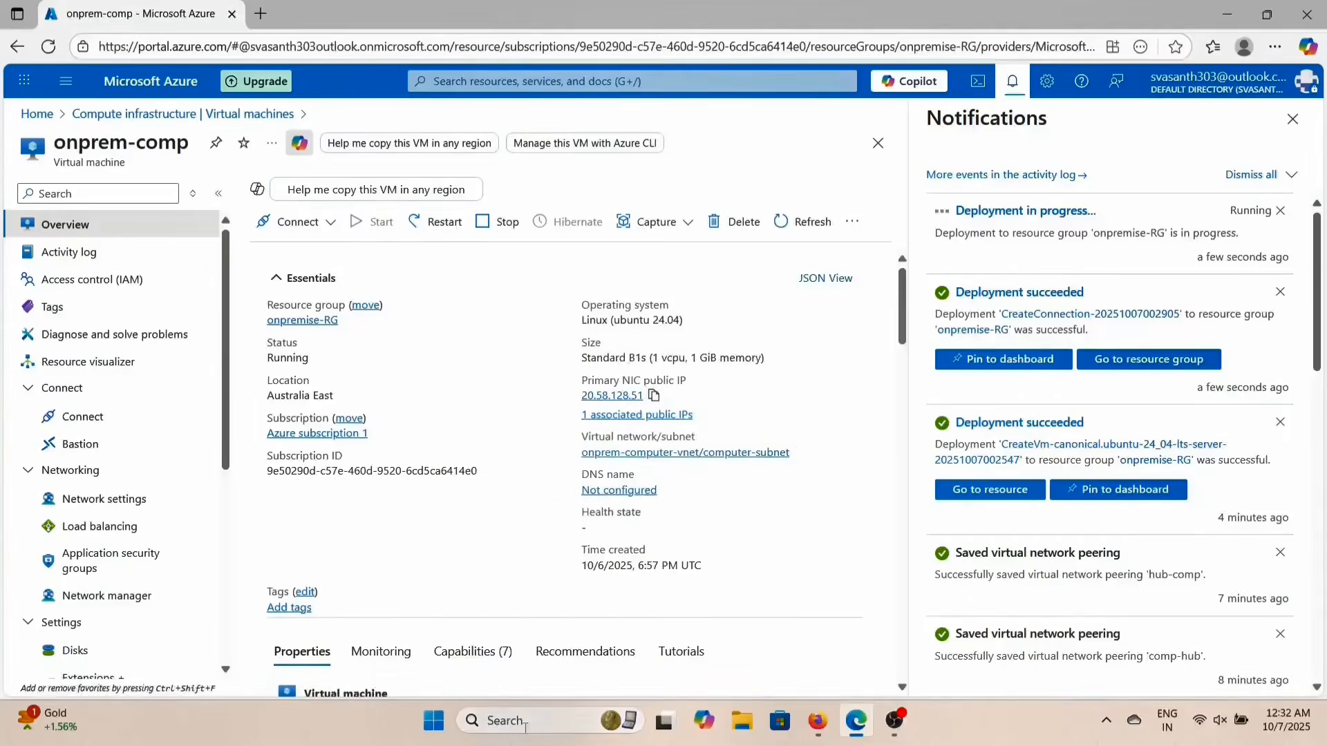
Open a command prompt and try to connect over SSH to onprem-comp with the admin username and the copied public IP.
click(497, 719)
click(552, 252)
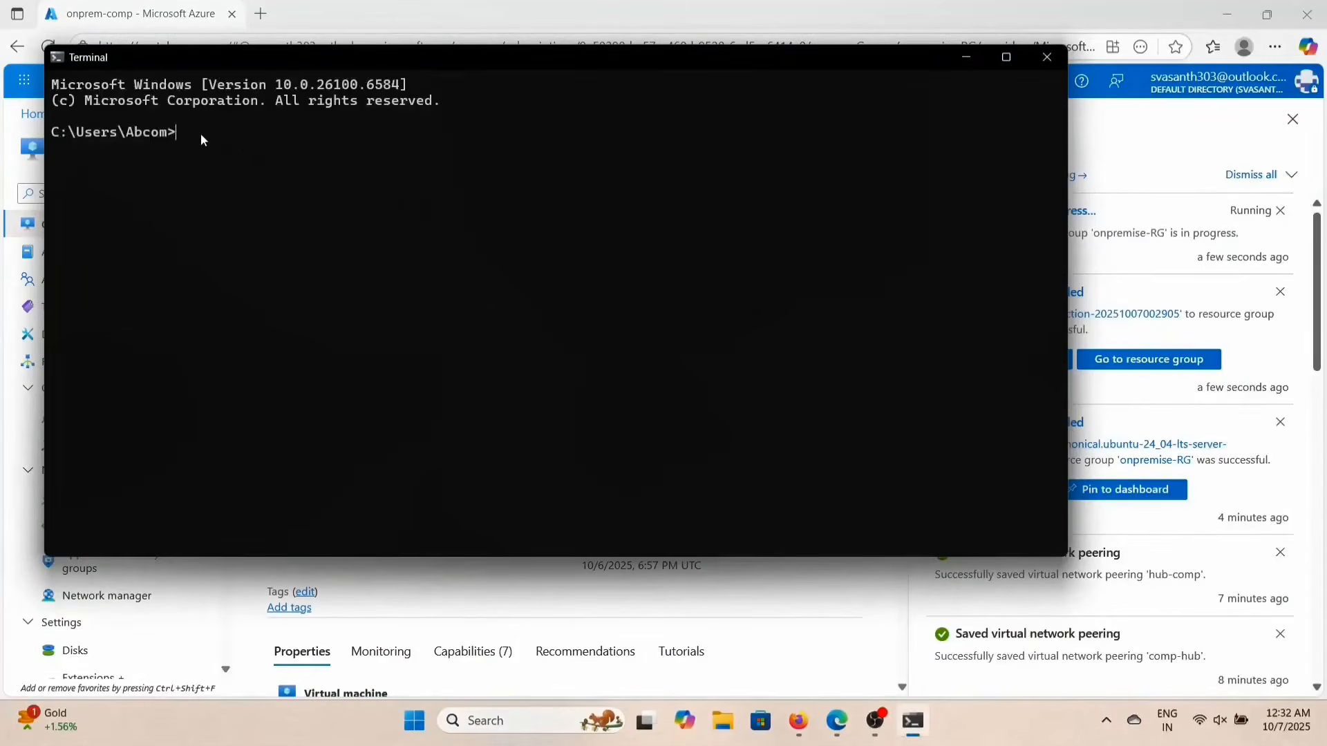
text(ssh)
text(vasanth@)
key(ctrl+v)
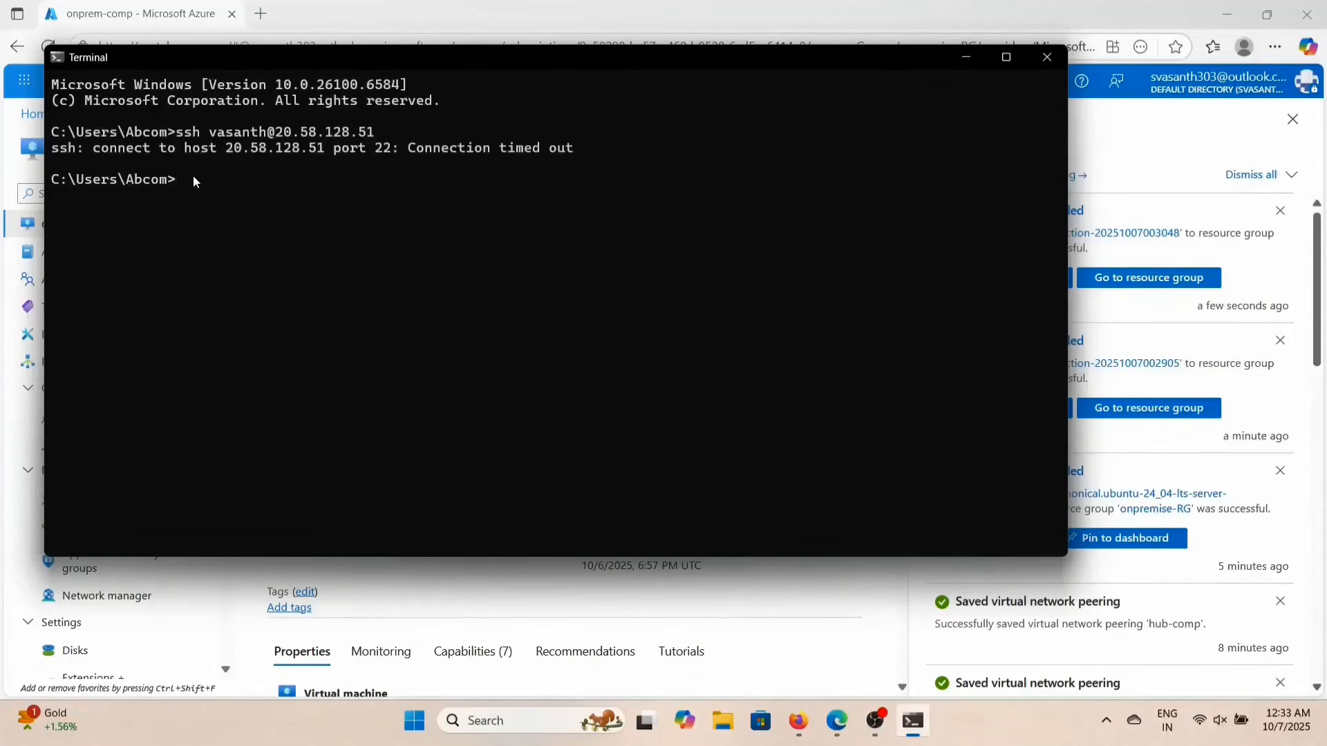
Begin another SSH command, then return to the onprem-comp overview in Edge and copy its public IP again.
text(ssh vasanth@)
click(965, 58)
scroll(703, 407, down, 1)
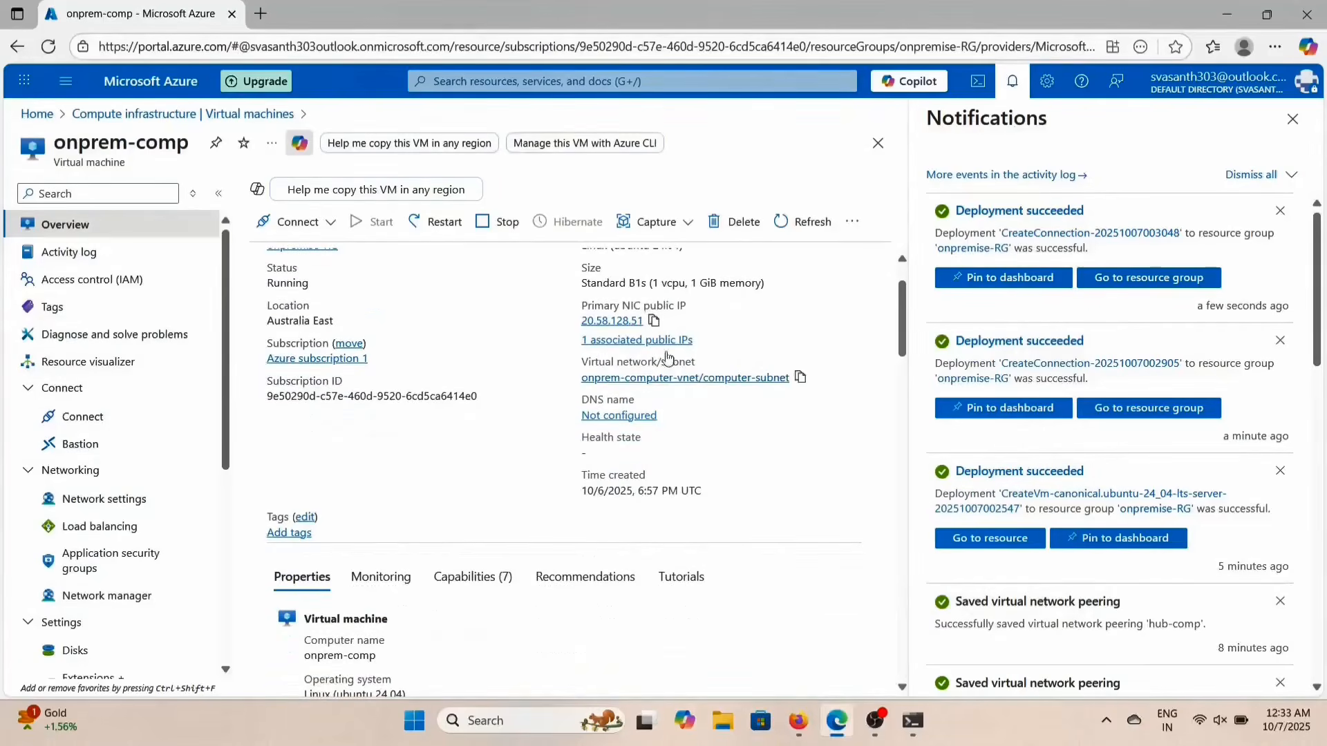
click(653, 319)
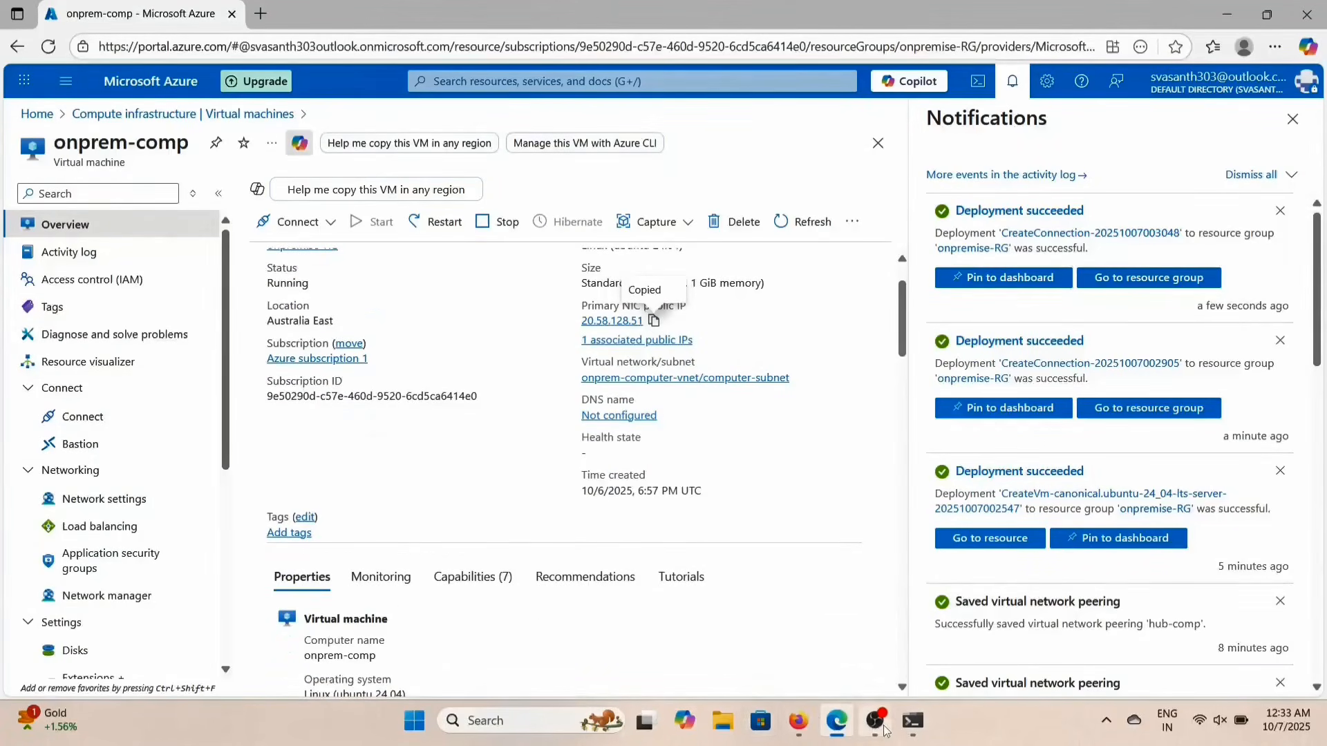
mouse_move(838, 727)
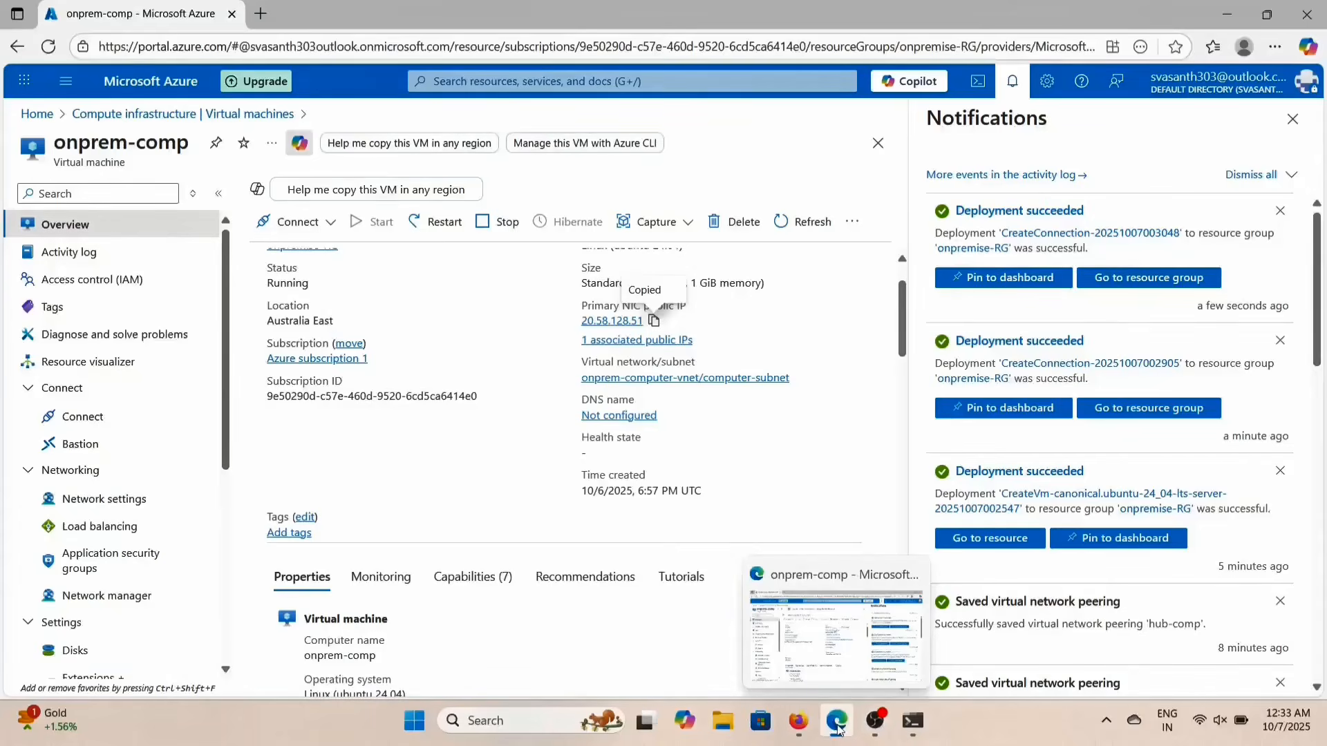
click(878, 729)
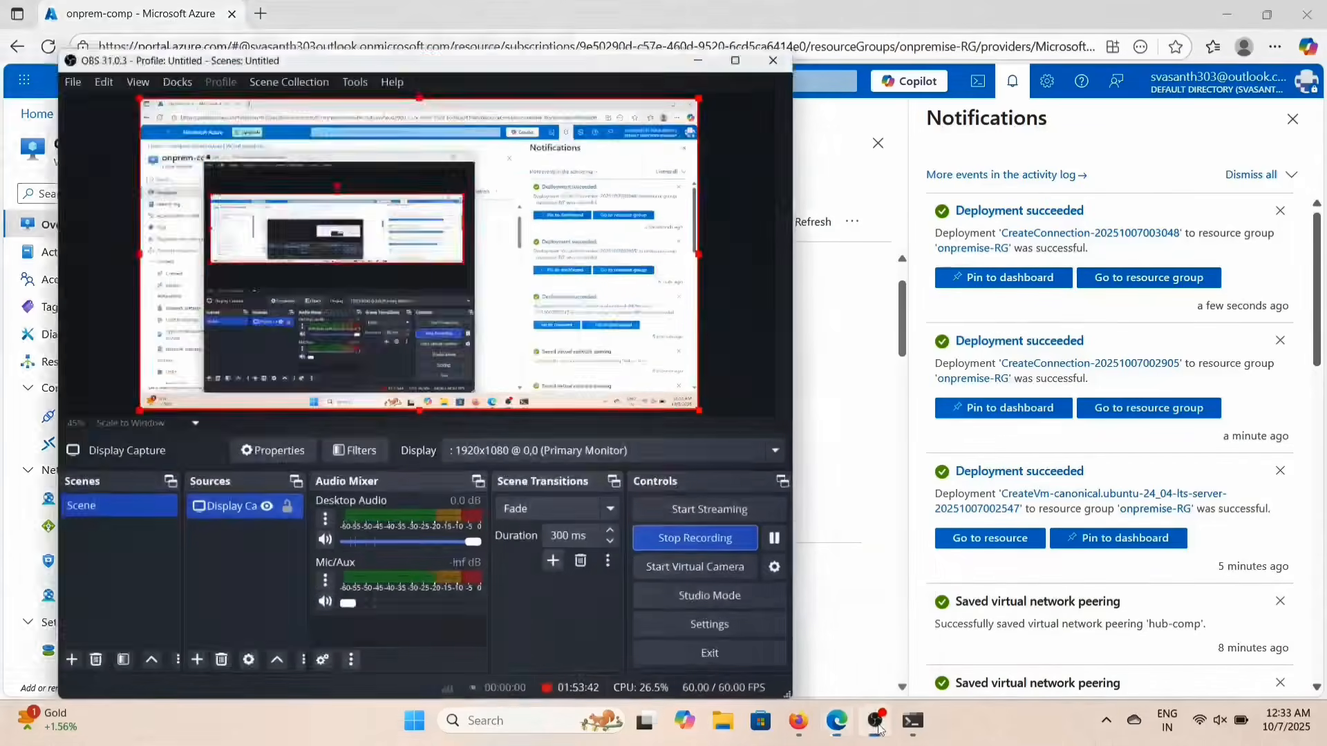
click(771, 527)
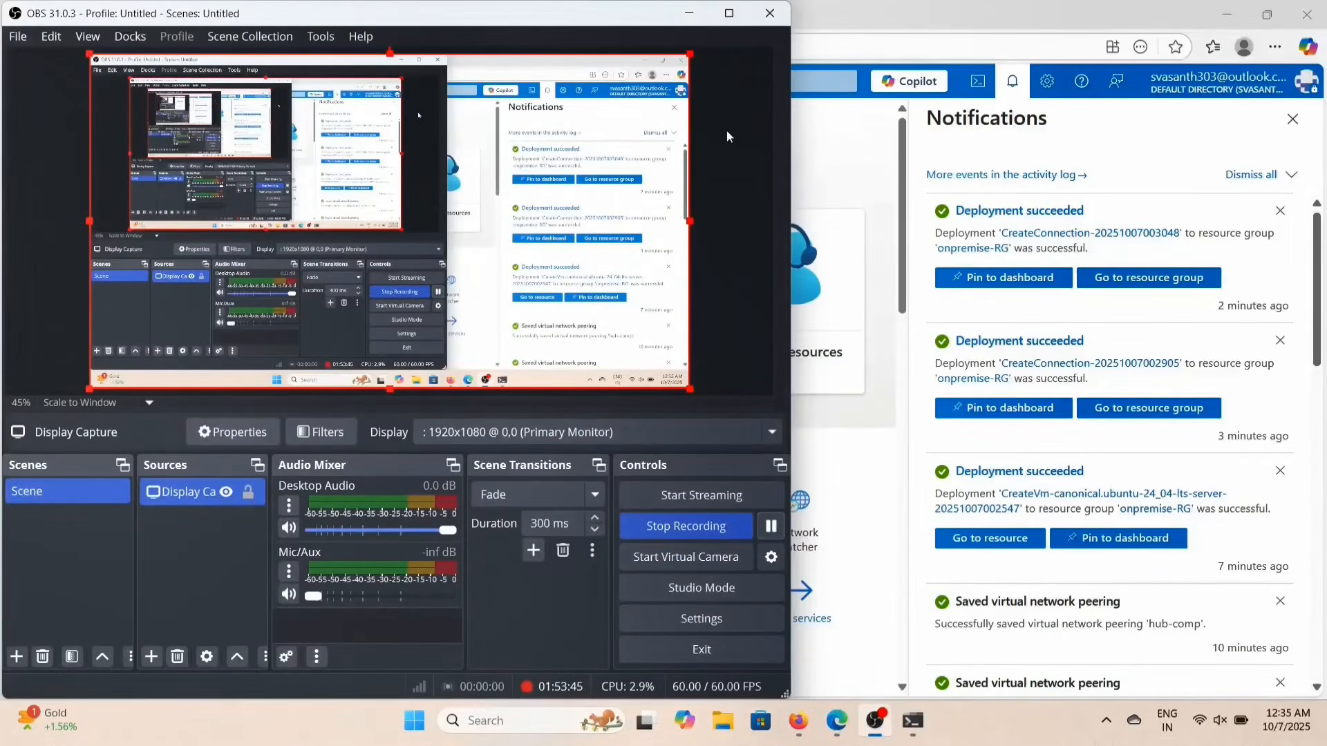
click(693, 19)
Find the nsg-computer network security group and open its inbound security rules.
click(620, 83)
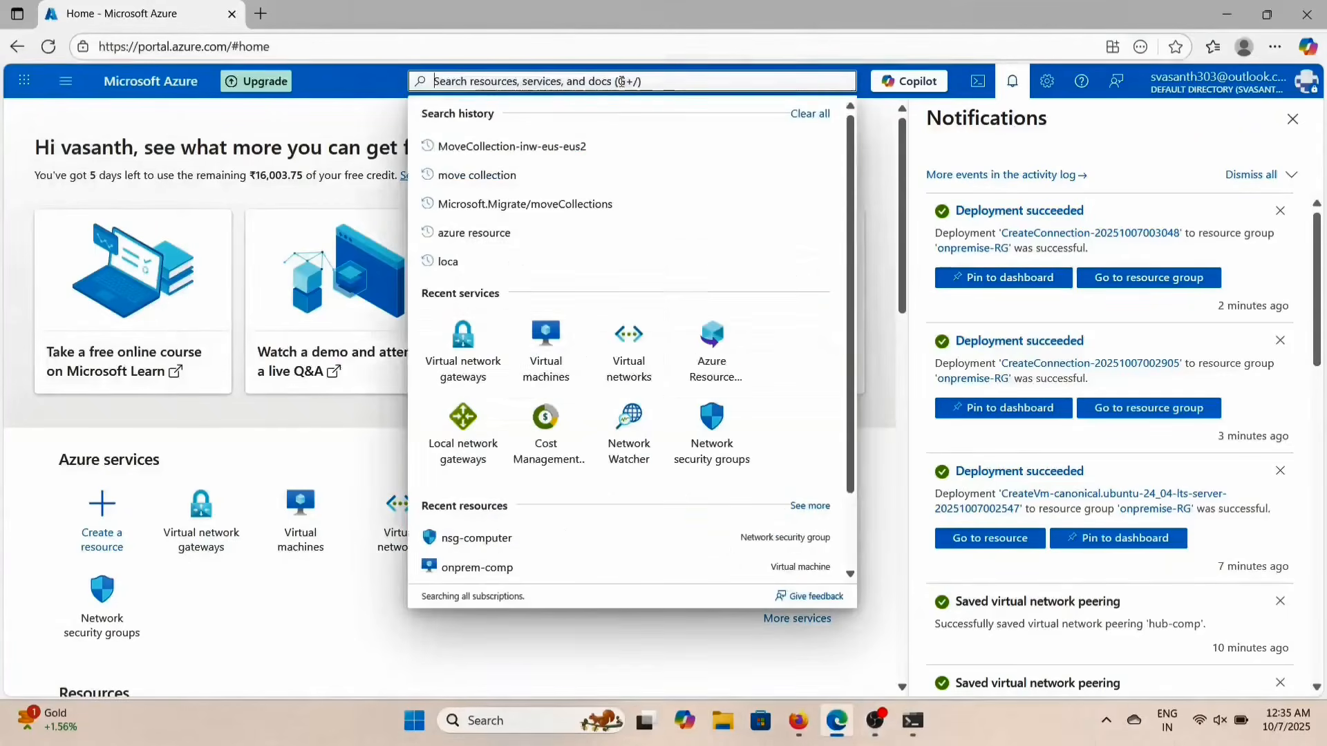
click(691, 450)
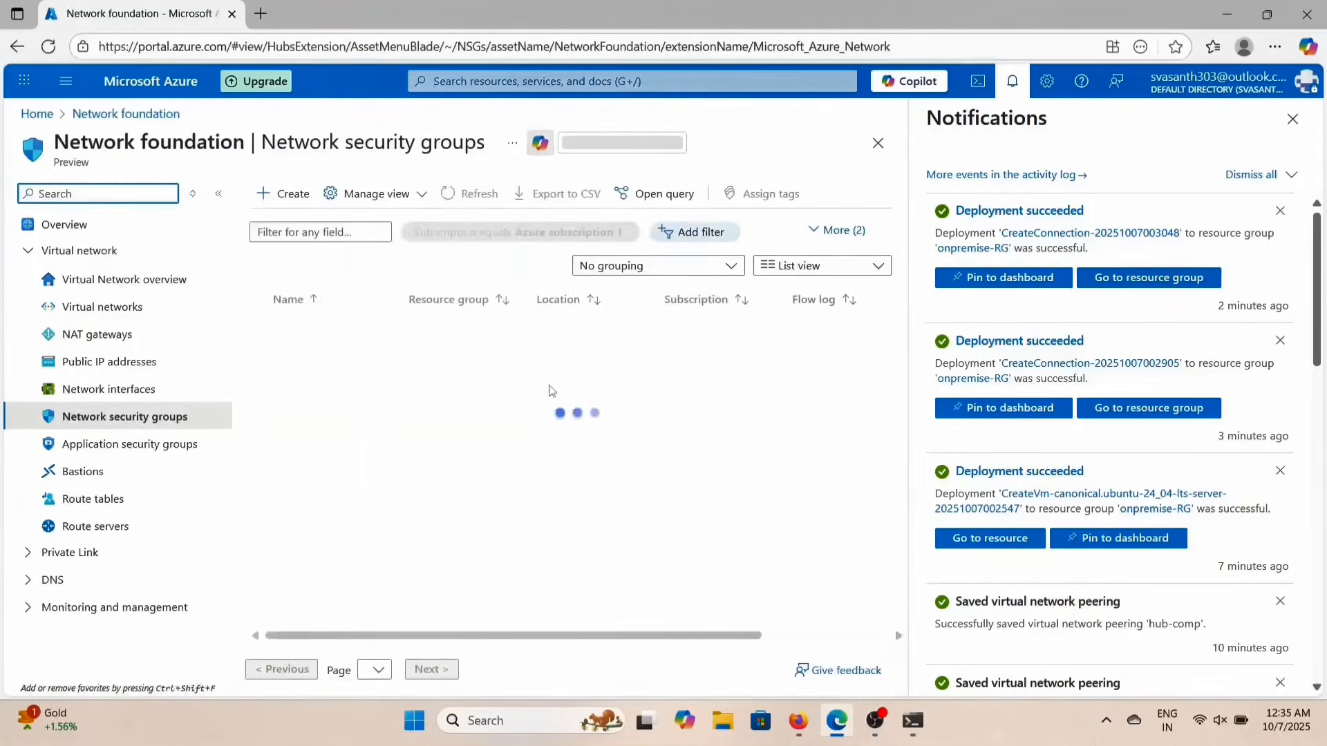
click(330, 330)
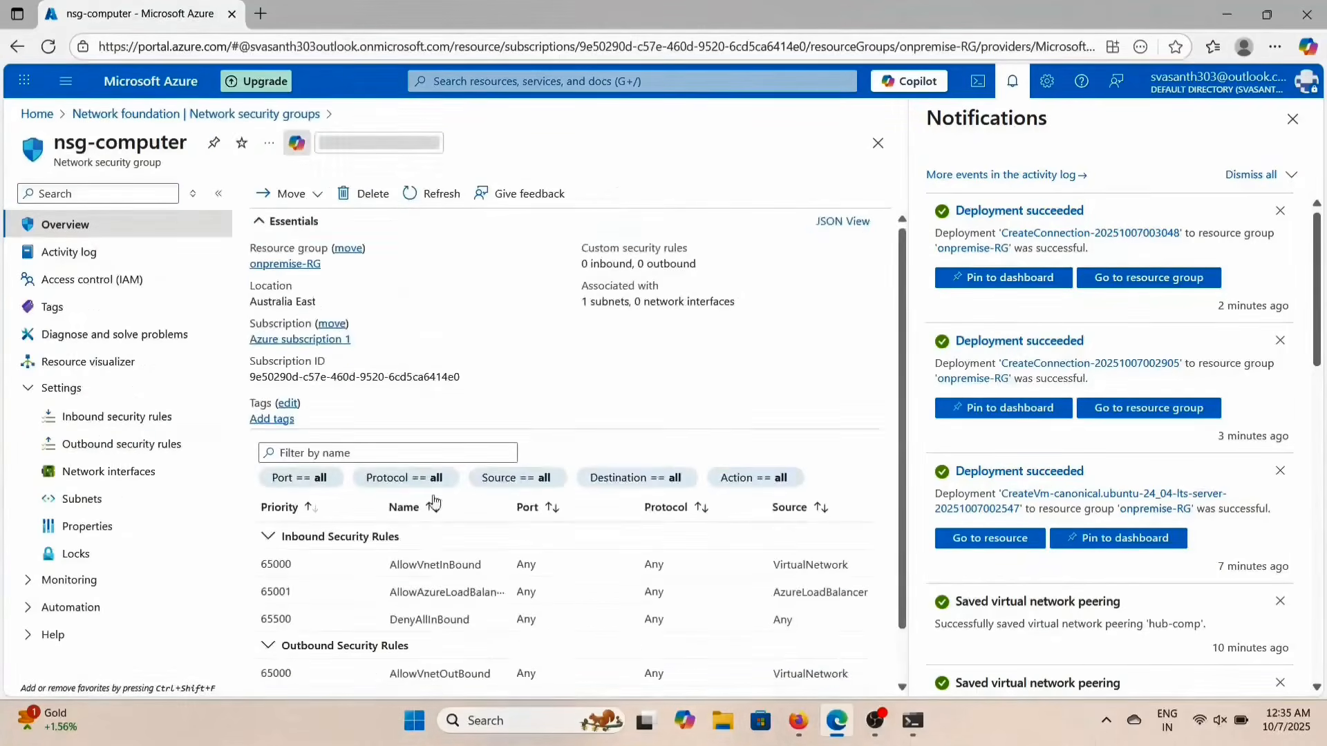
scroll(432, 565, down, 1)
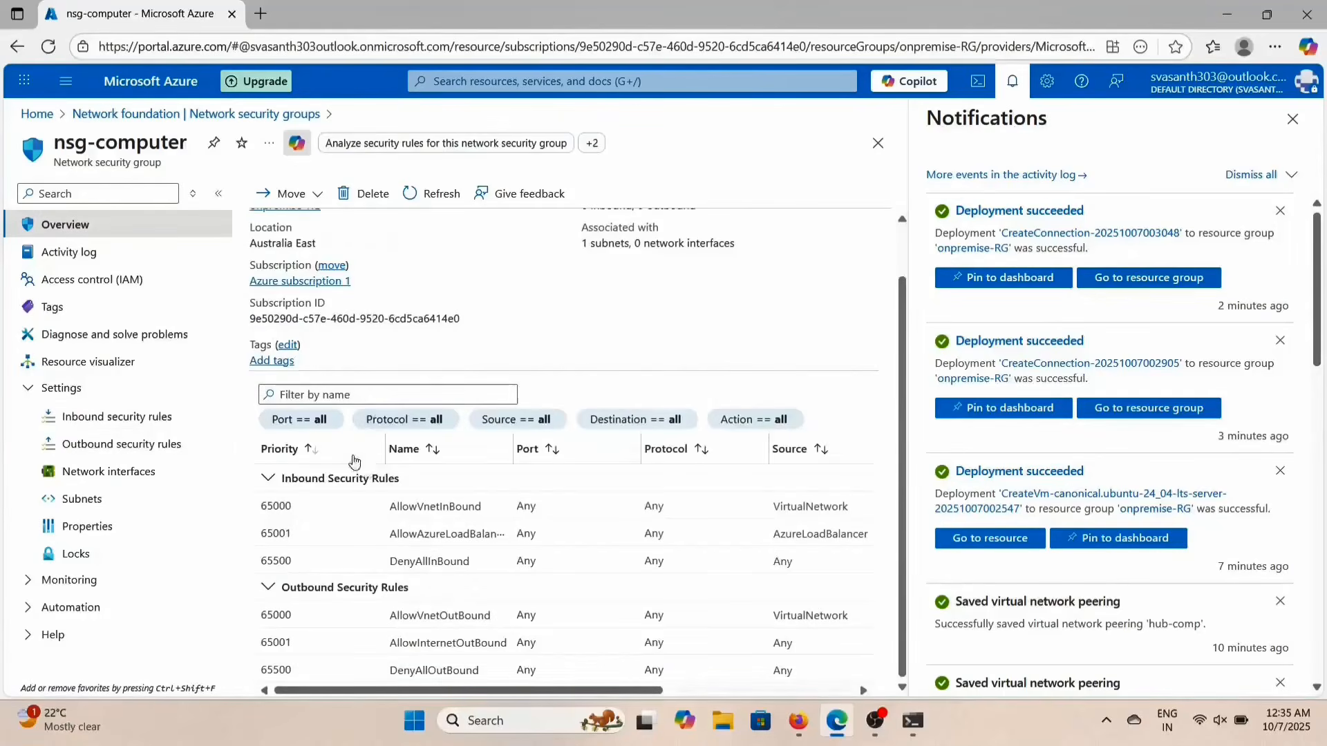
click(158, 417)
Add an inbound security rule named "allow" to nsg-computer, keeping the default destination port 8080, Any protocol, Allow action and priority 100.
click(281, 195)
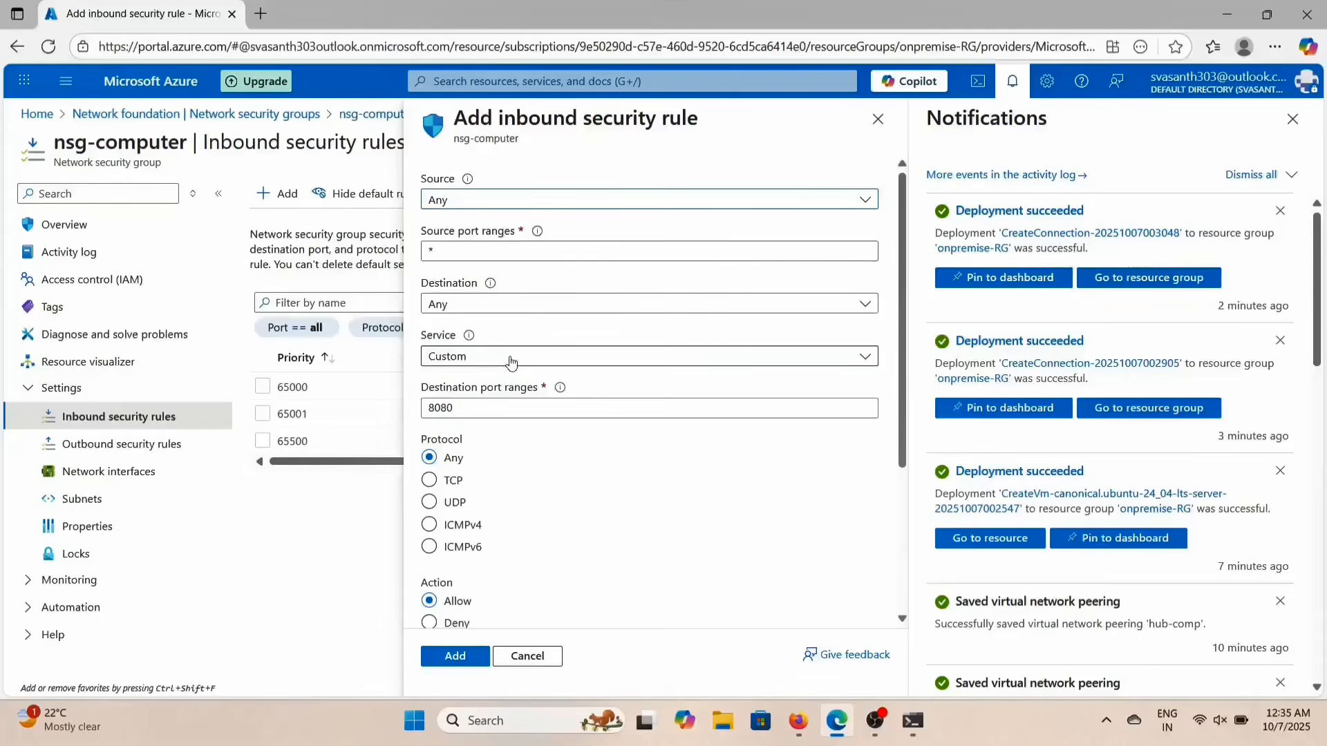
scroll(510, 493, down, 1)
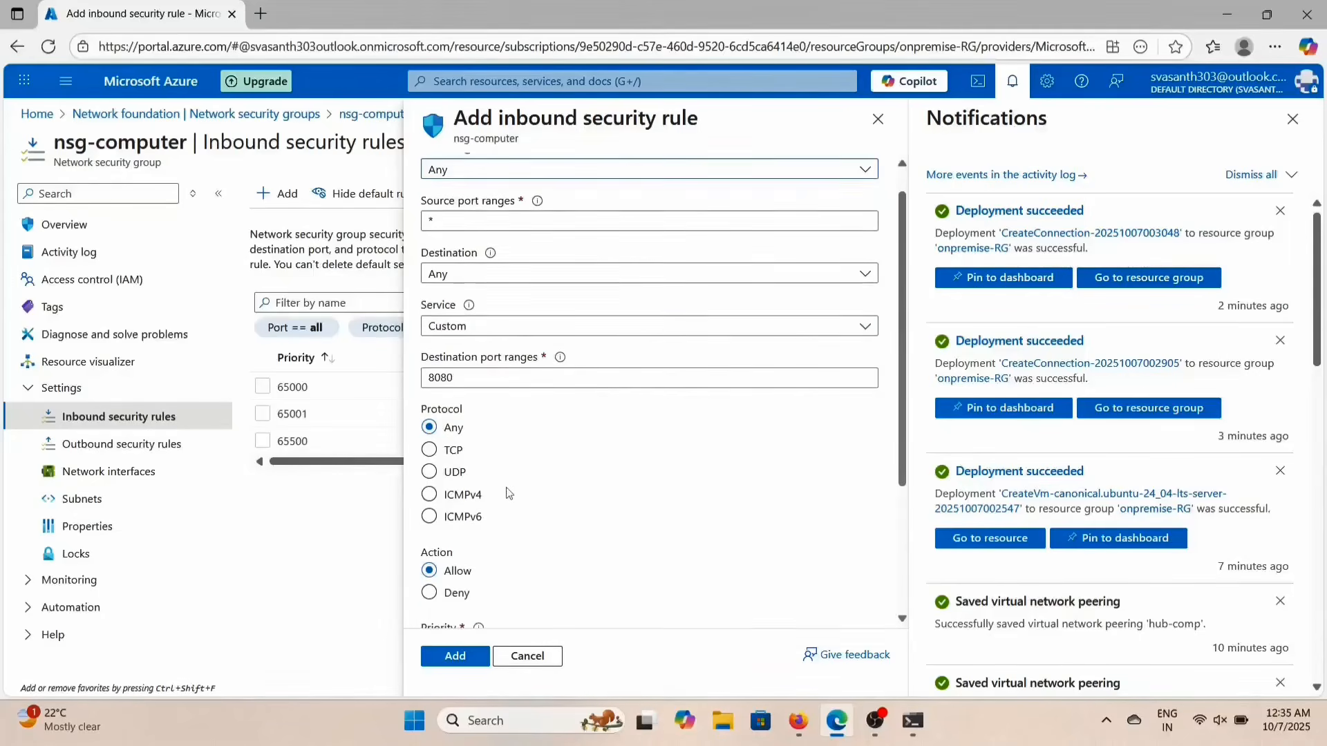
scroll(511, 443, down, 2)
scroll(512, 444, down, 2)
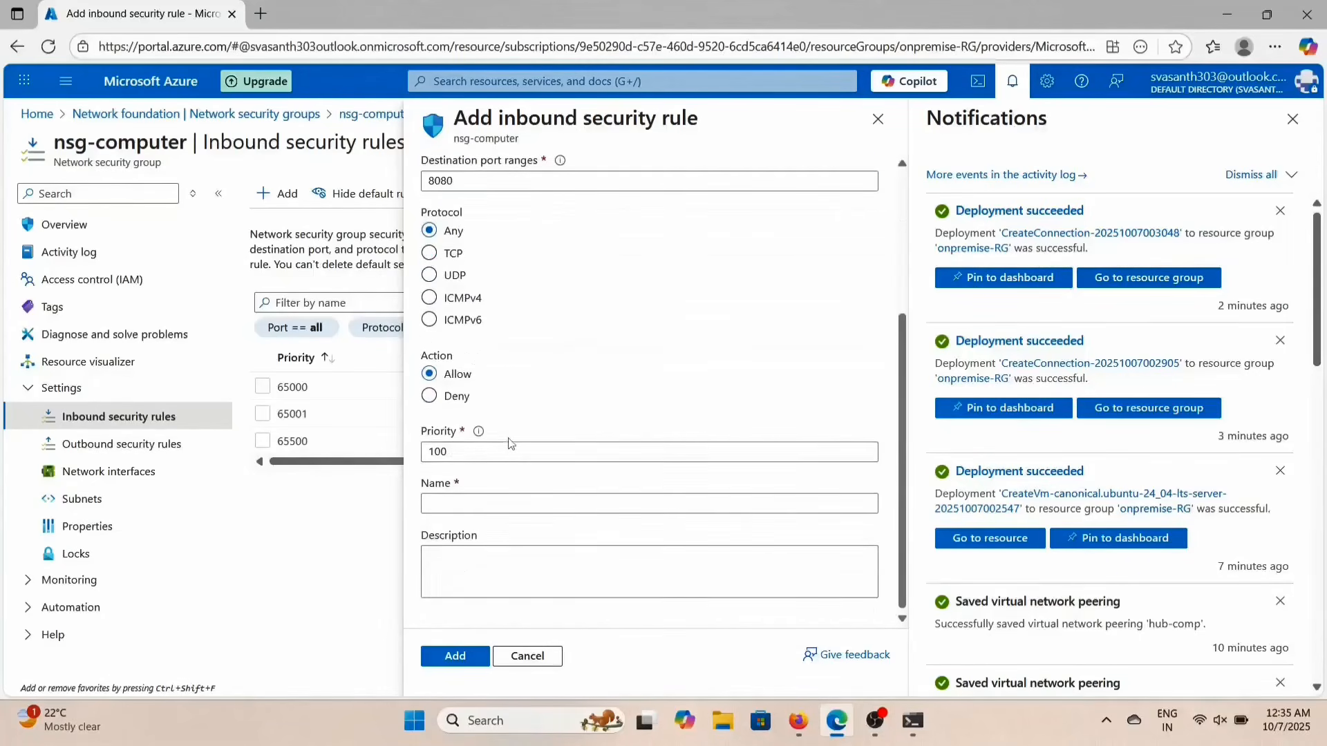
click(476, 509)
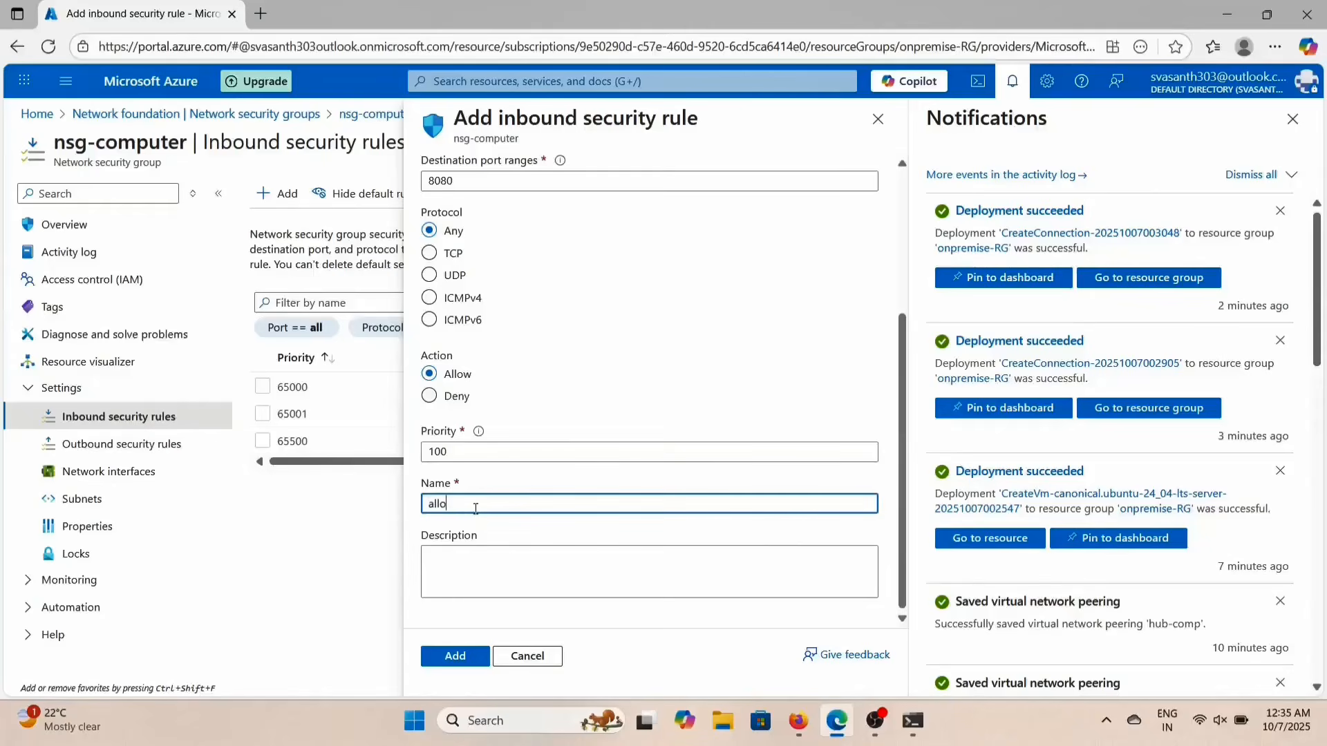
click(454, 656)
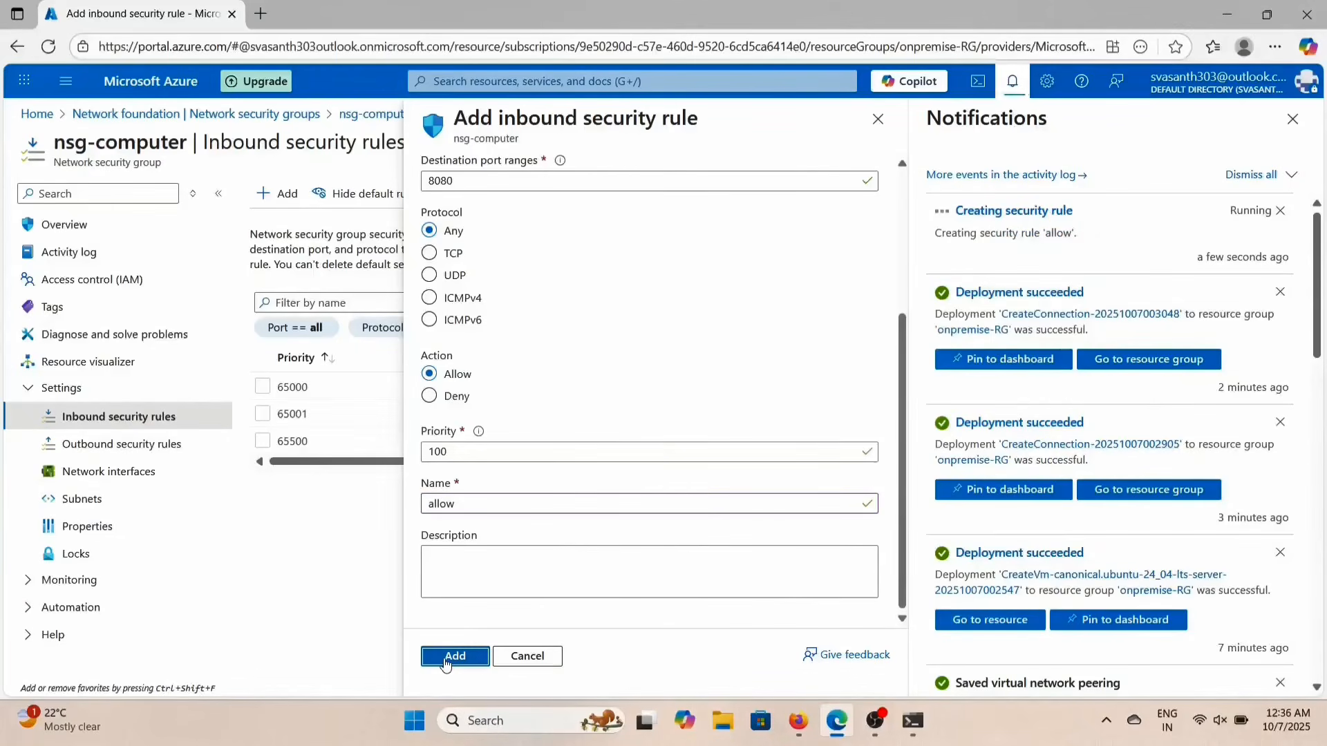
scroll(541, 397, up, 3)
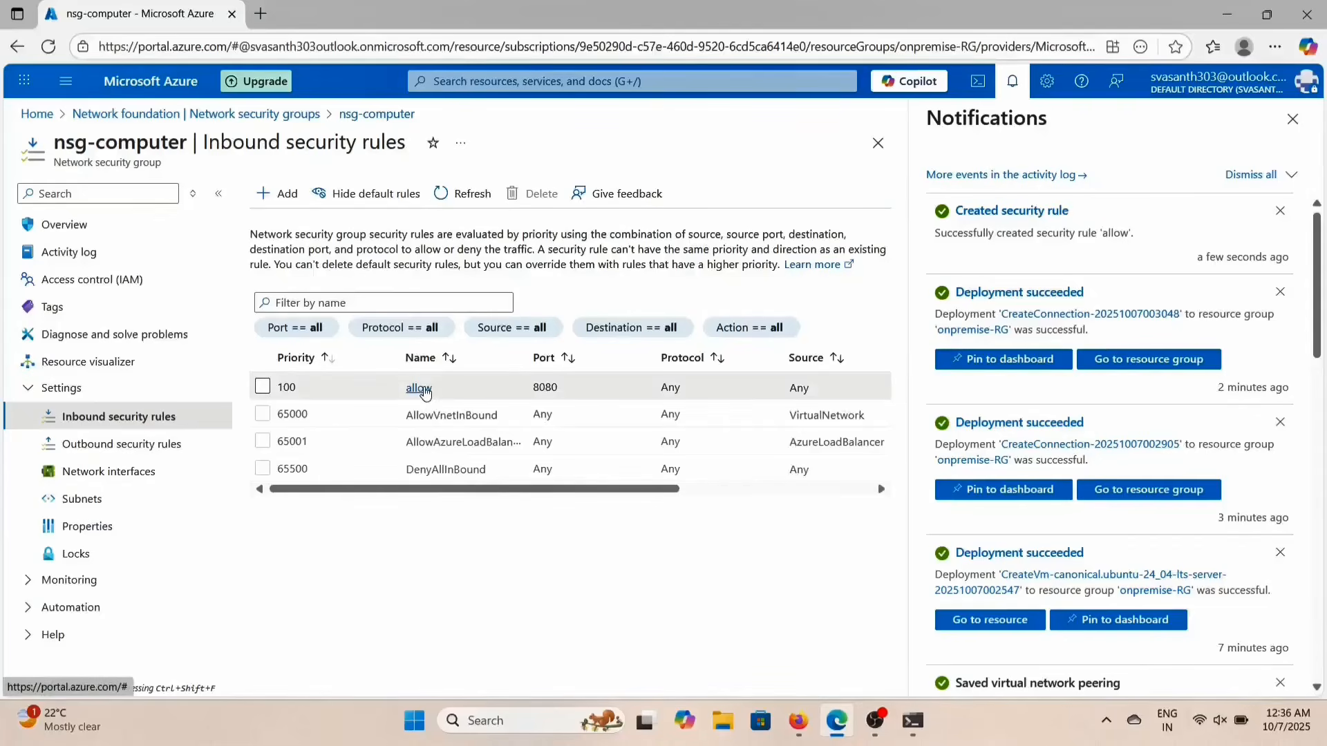
Edit the "allow" inbound rule to use the SSH service, save it, and refresh the rules list.
click(423, 391)
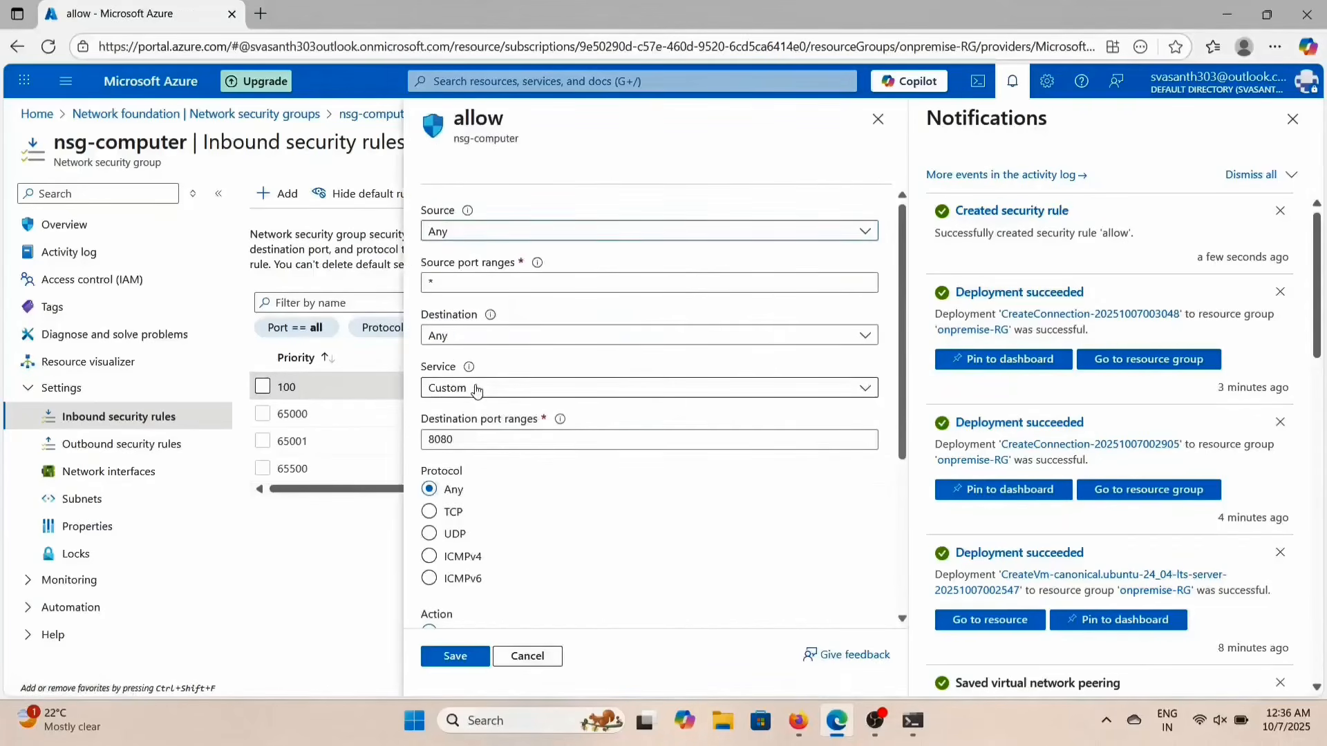
click(476, 389)
click(459, 467)
scroll(523, 488, down, 5)
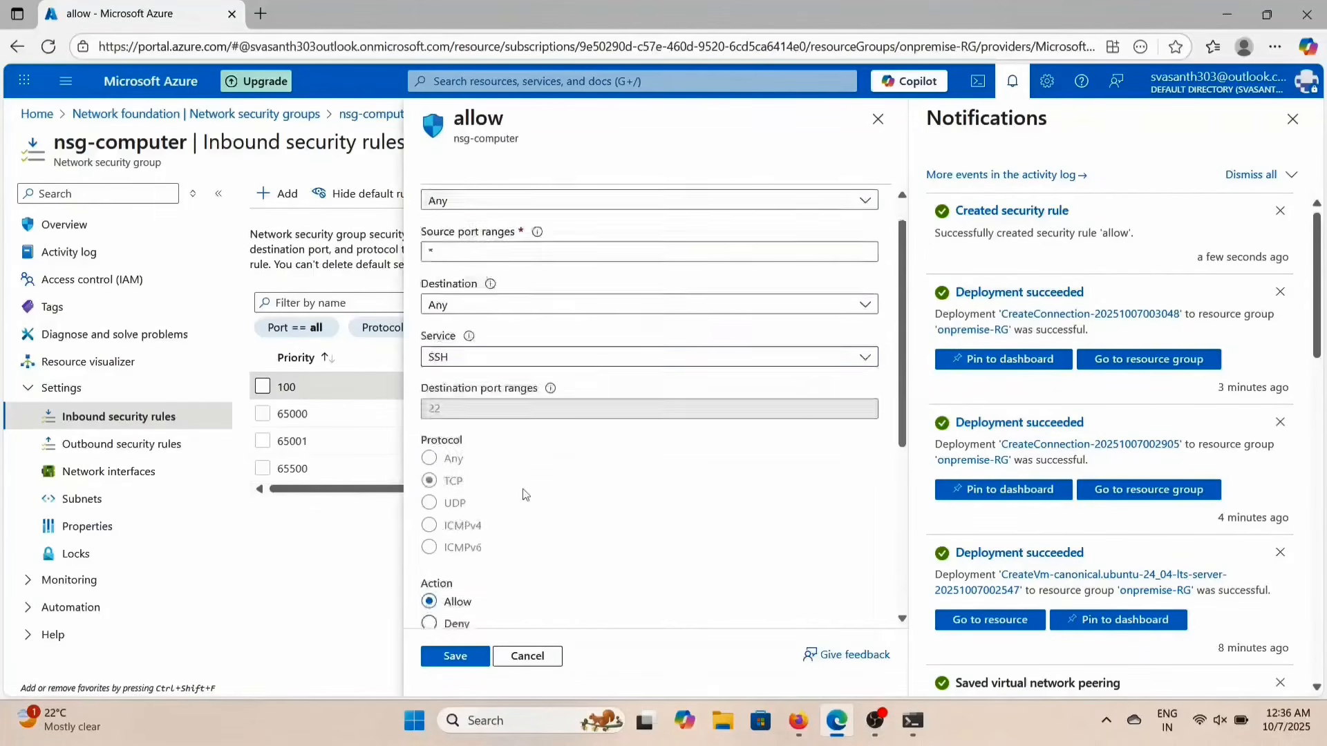
click(460, 656)
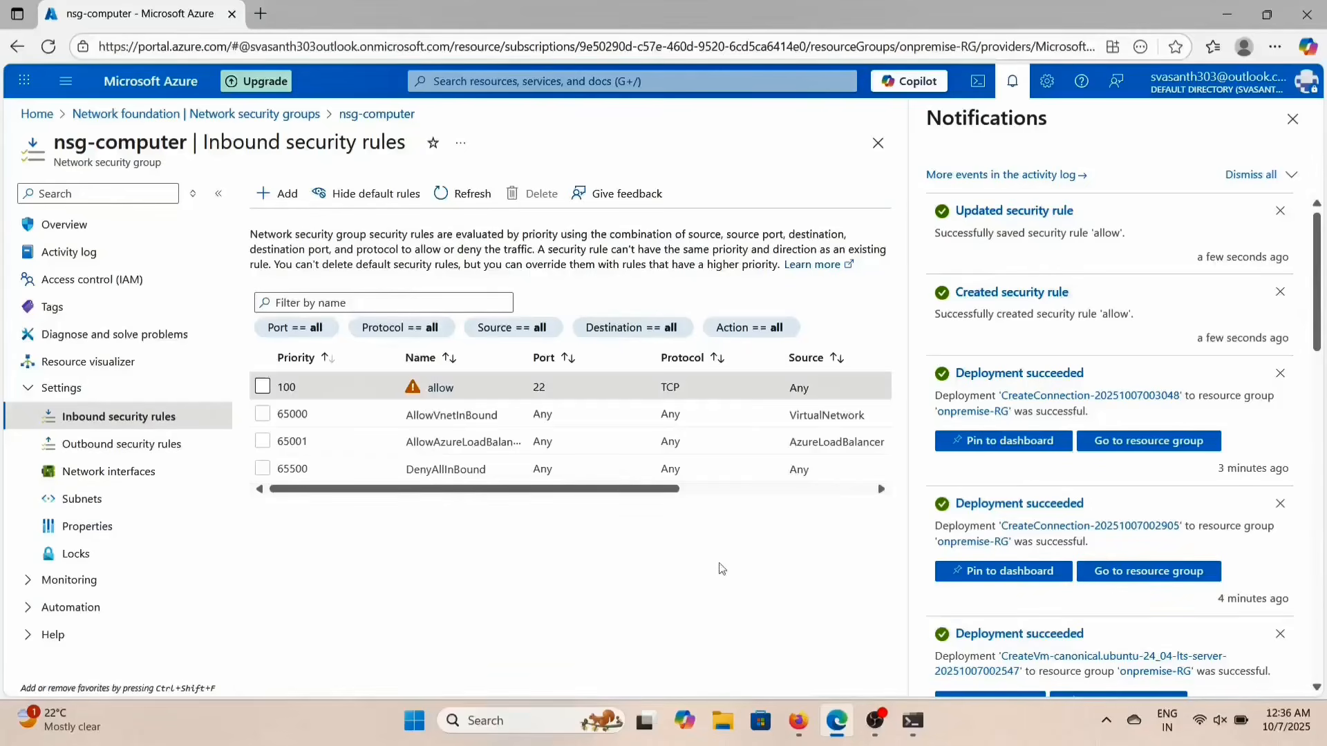
click(463, 193)
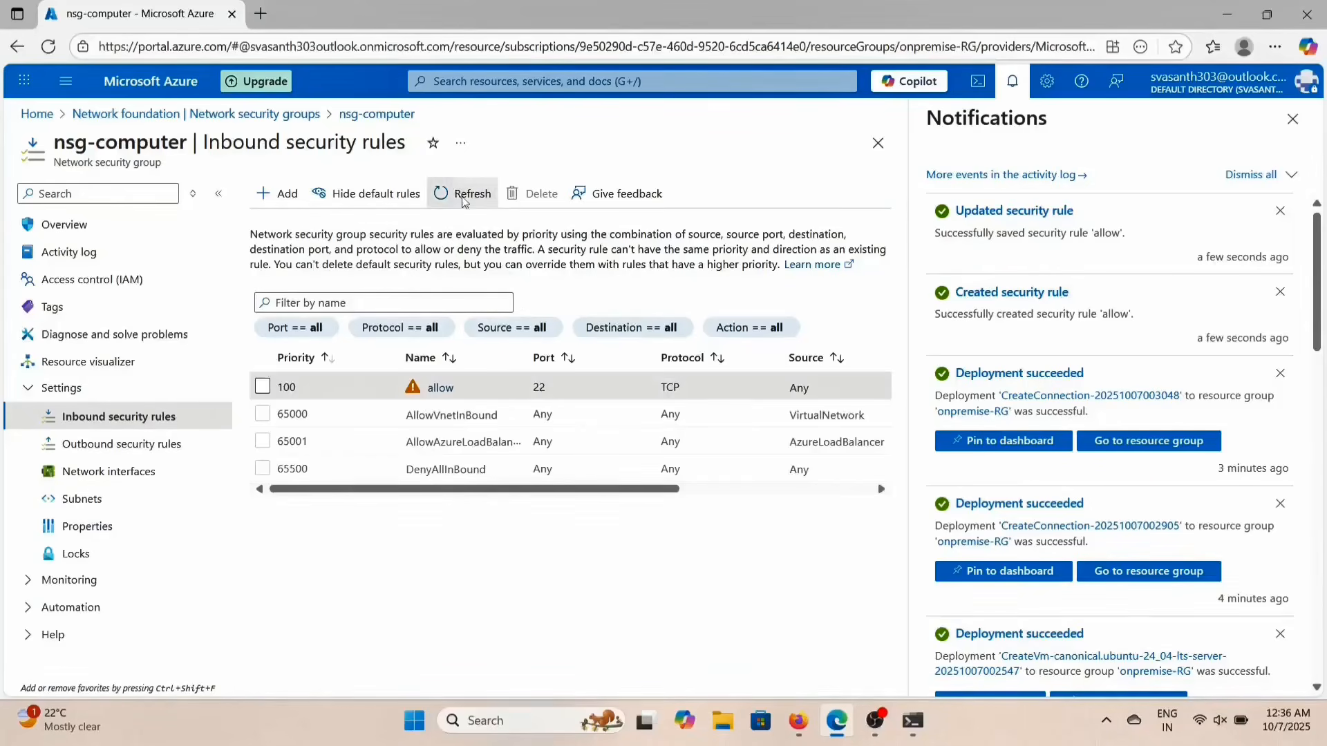
click(872, 727)
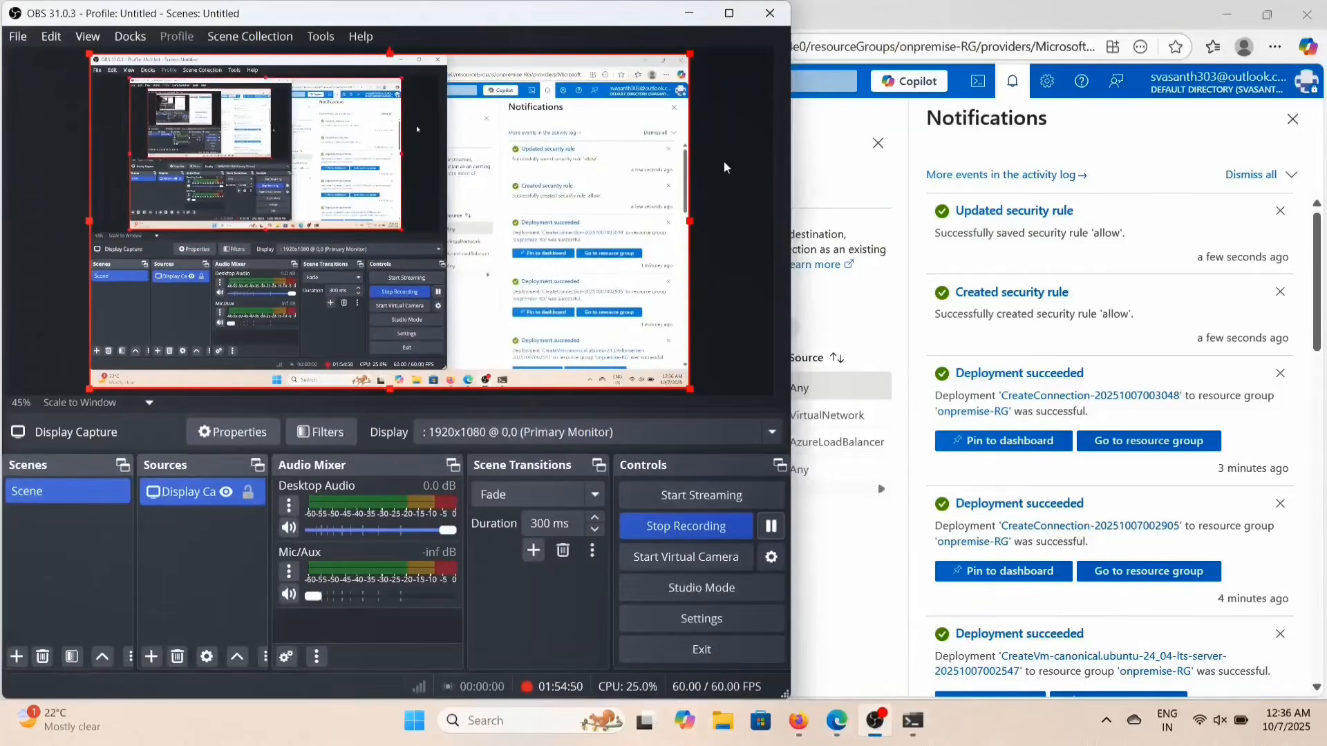
click(696, 13)
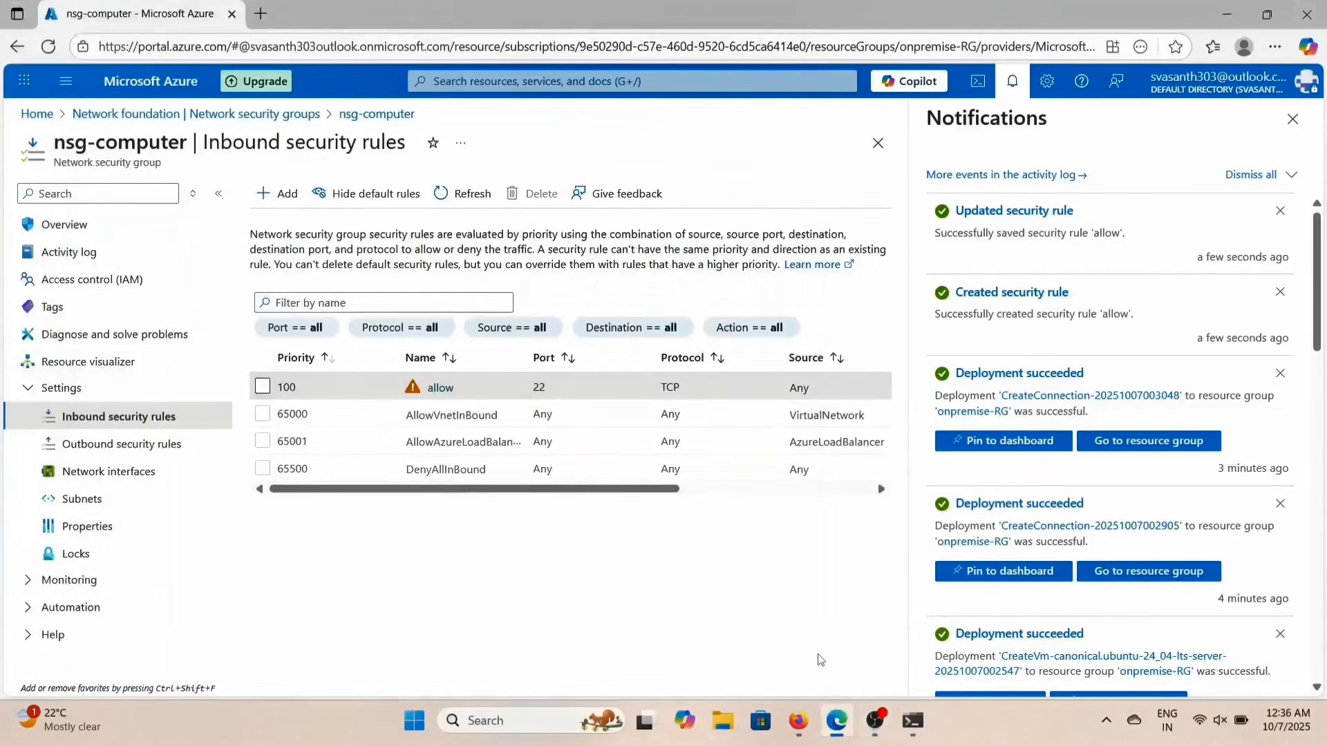
Switch to the terminal and connect over SSH to 20.58.128.51 with the admin username, accepting the host key and entering the account password.
click(912, 721)
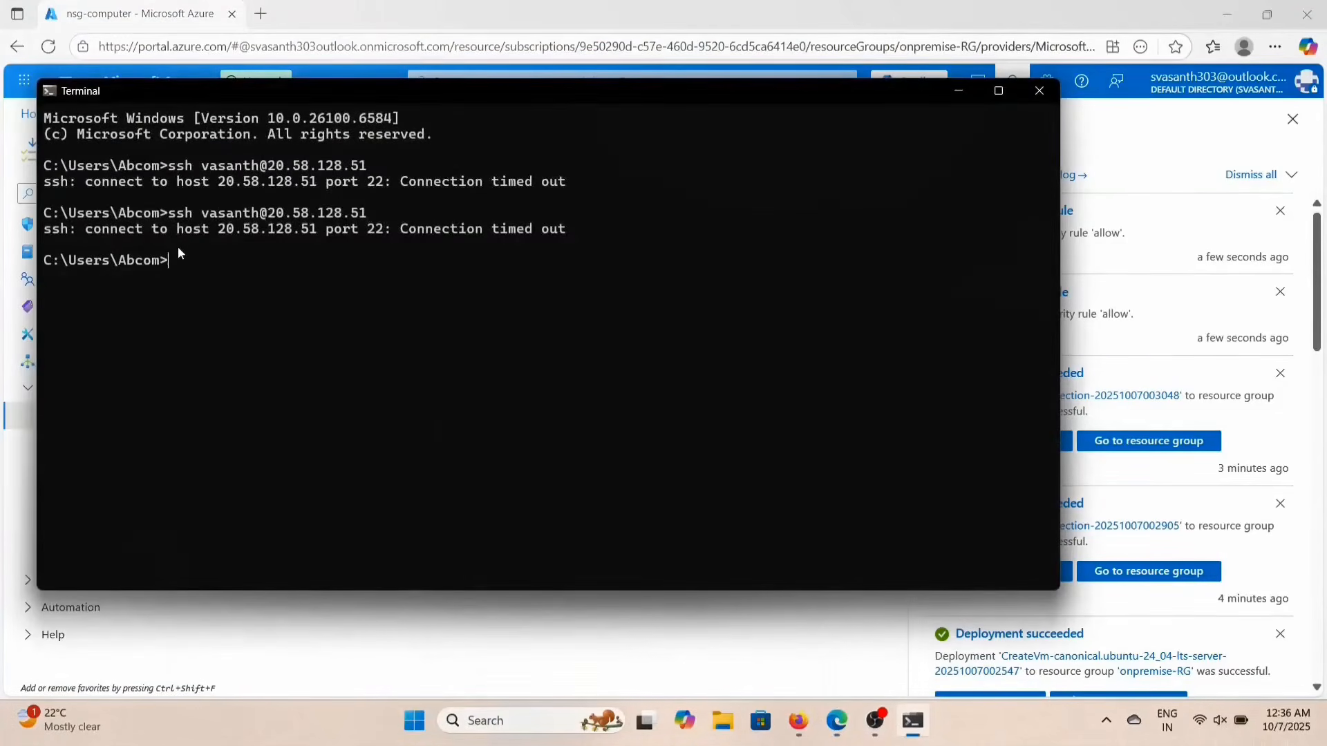
text(ssh vasanth@)
text(20.58.128.51)
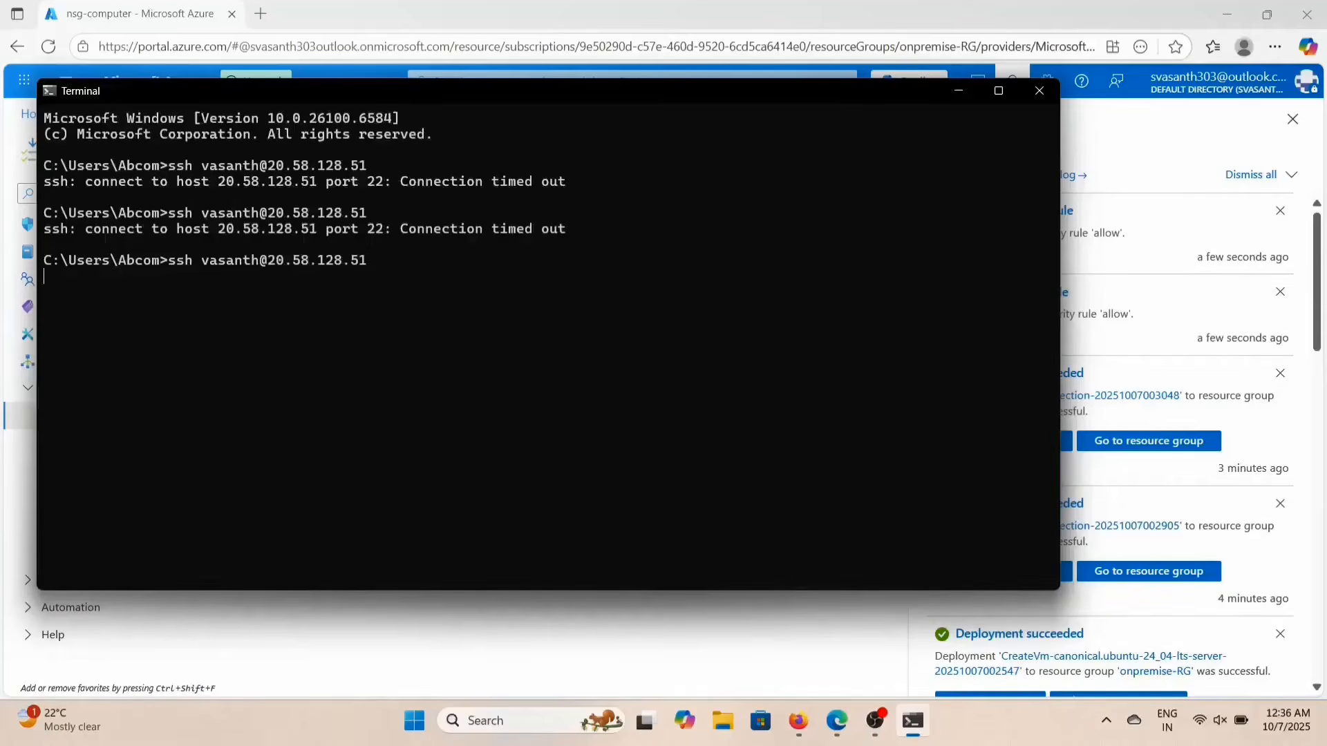
key(Return)
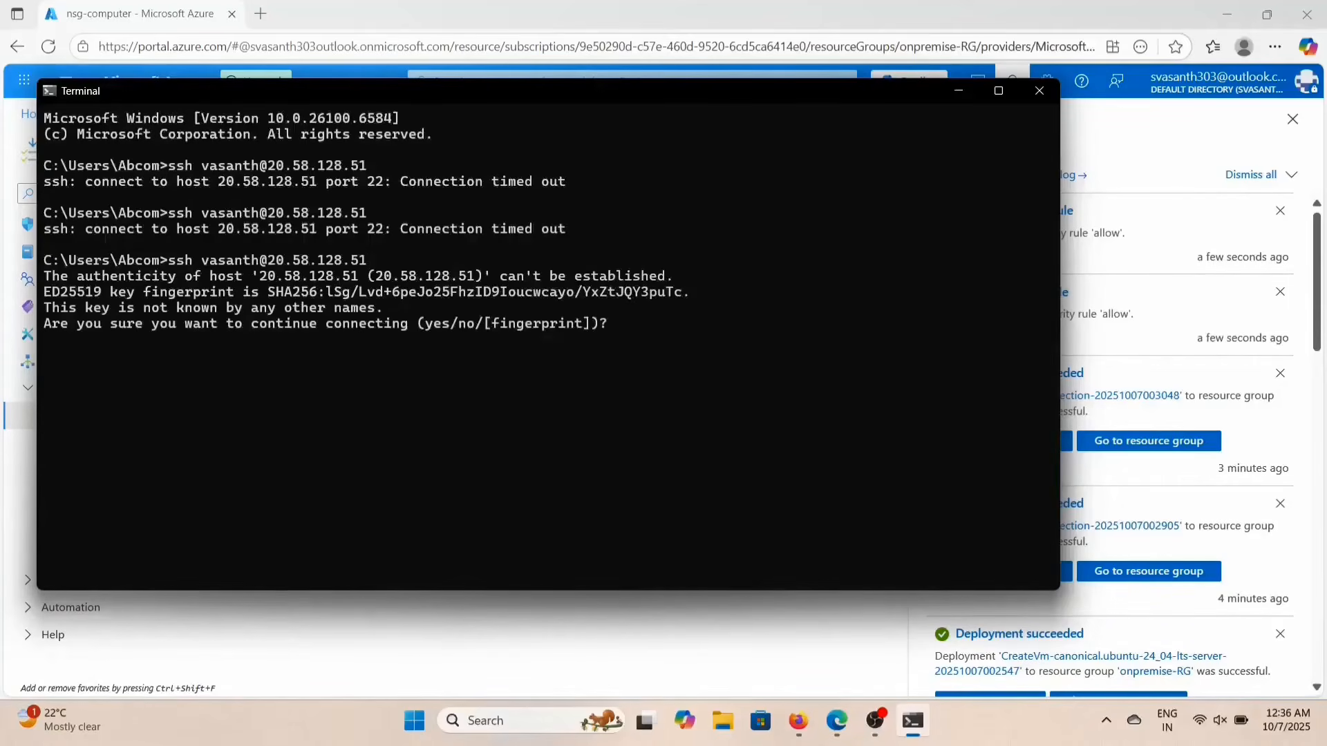
text(yes)
key(Return)
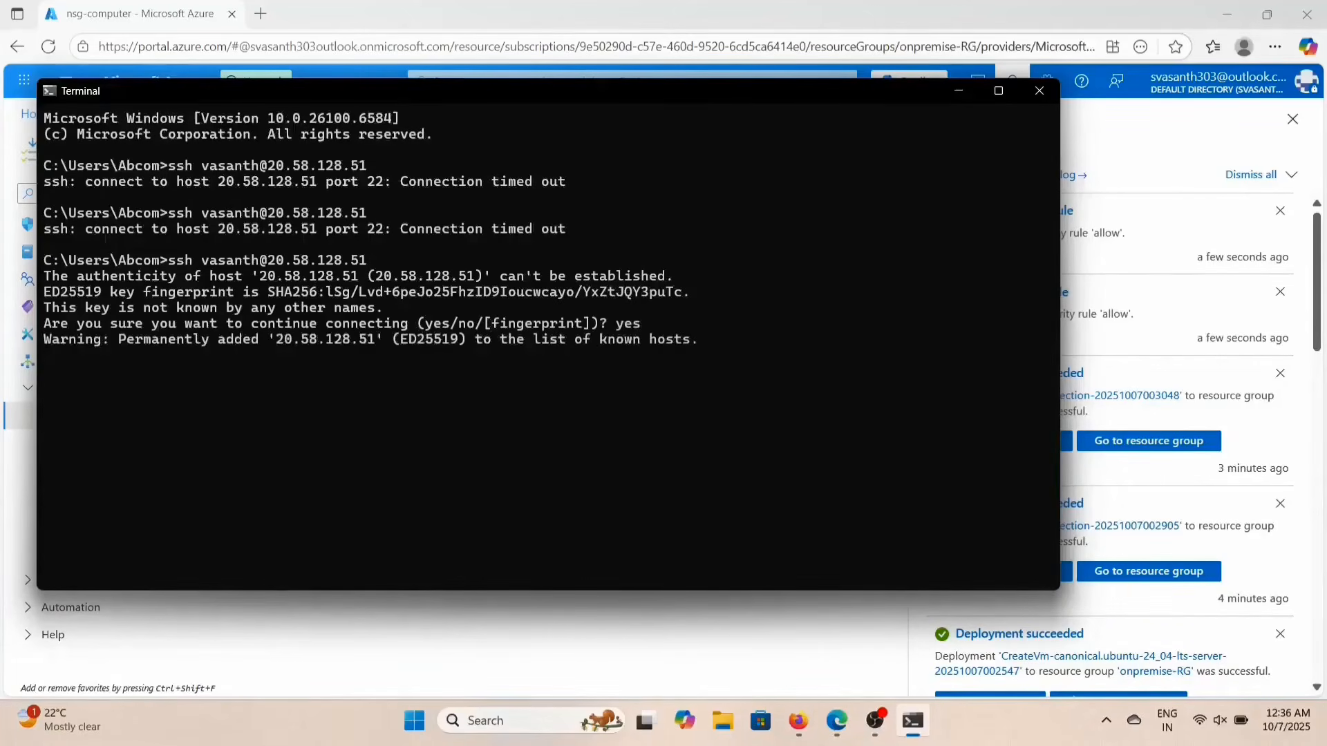
key(Caps_Lock)
key(Caps_Lock)
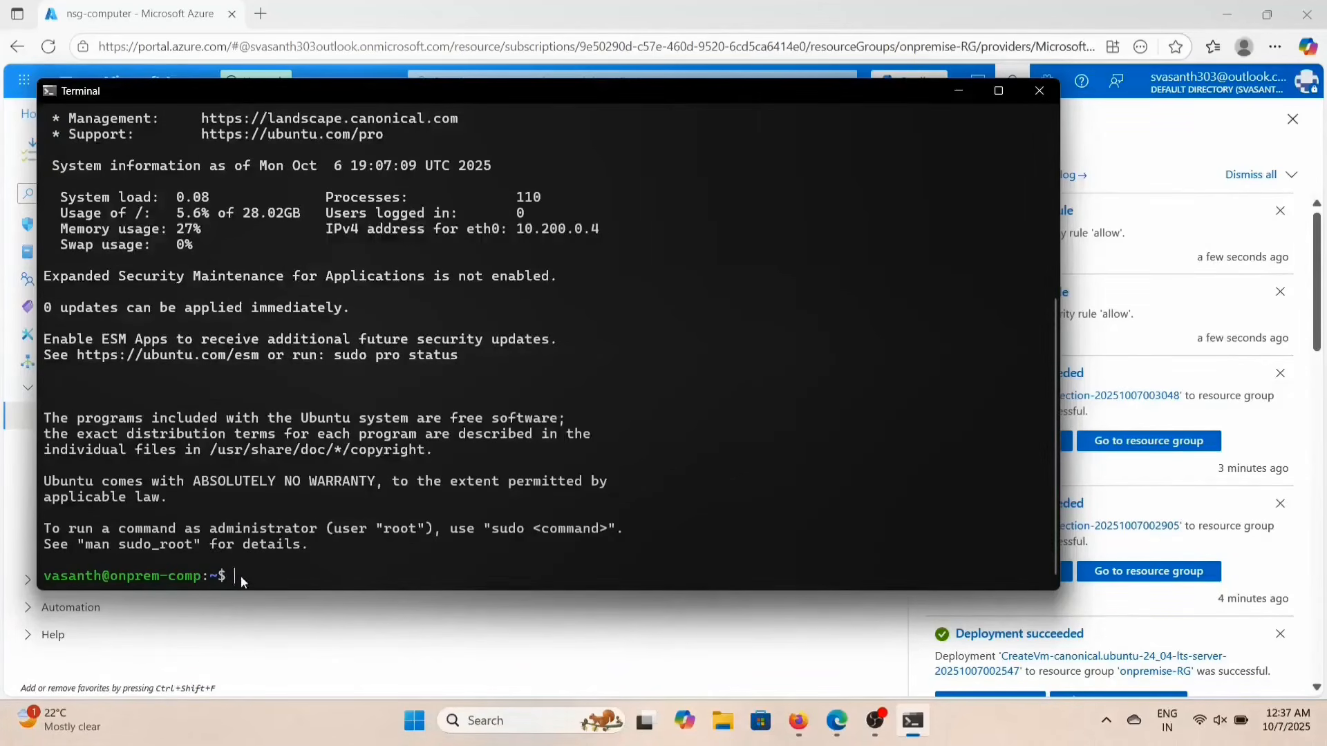
Switch to the root user on onprem-comp, start pinging 10.1.0.4, and narrow the terminal window to uncover the browser.
text(sudo su)
key(Return)
text(ping 10.1.0.4)
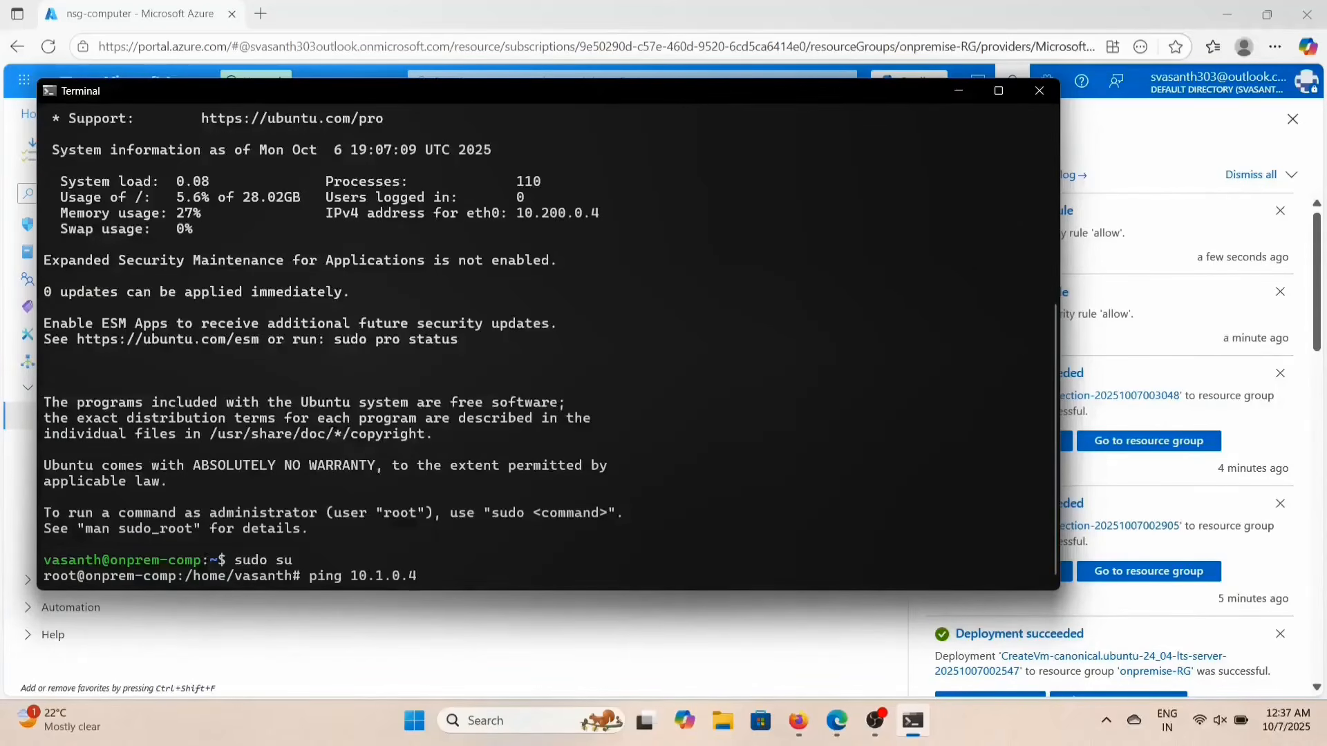
key(Return)
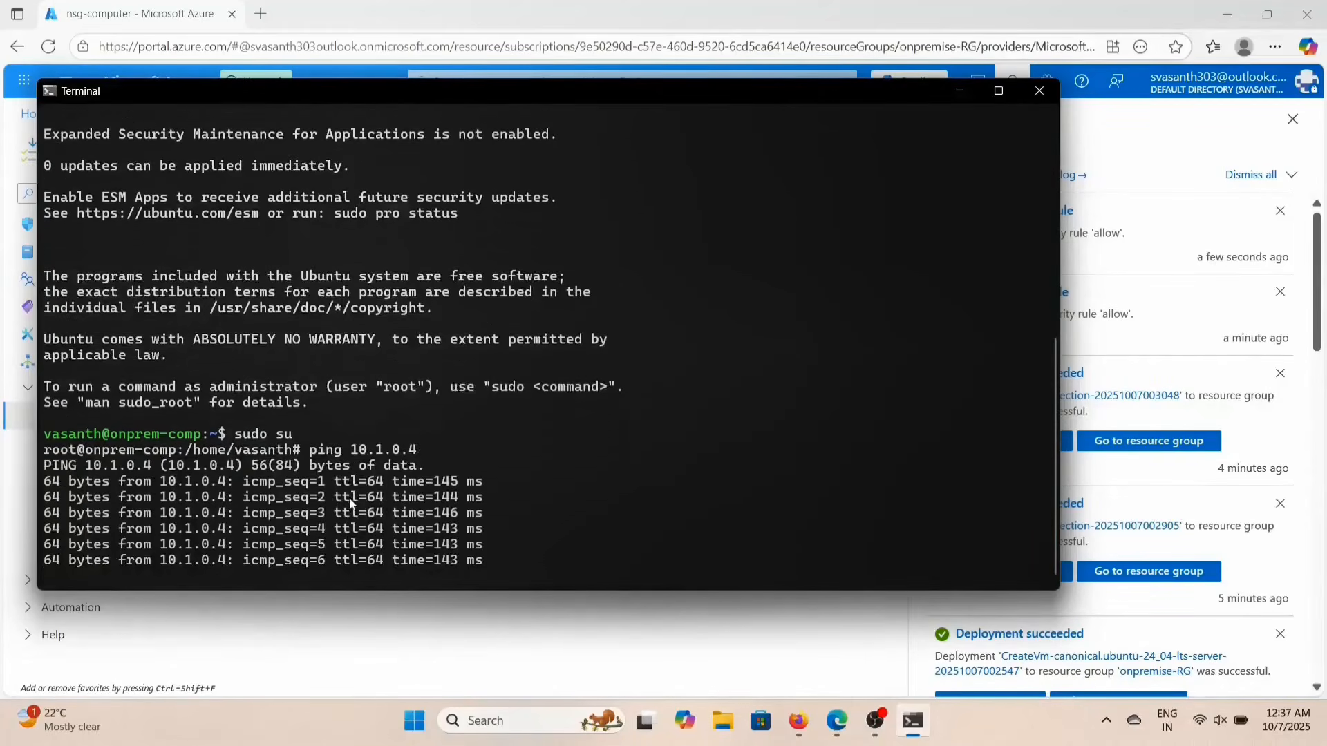
drag(521, 97, 498, 178)
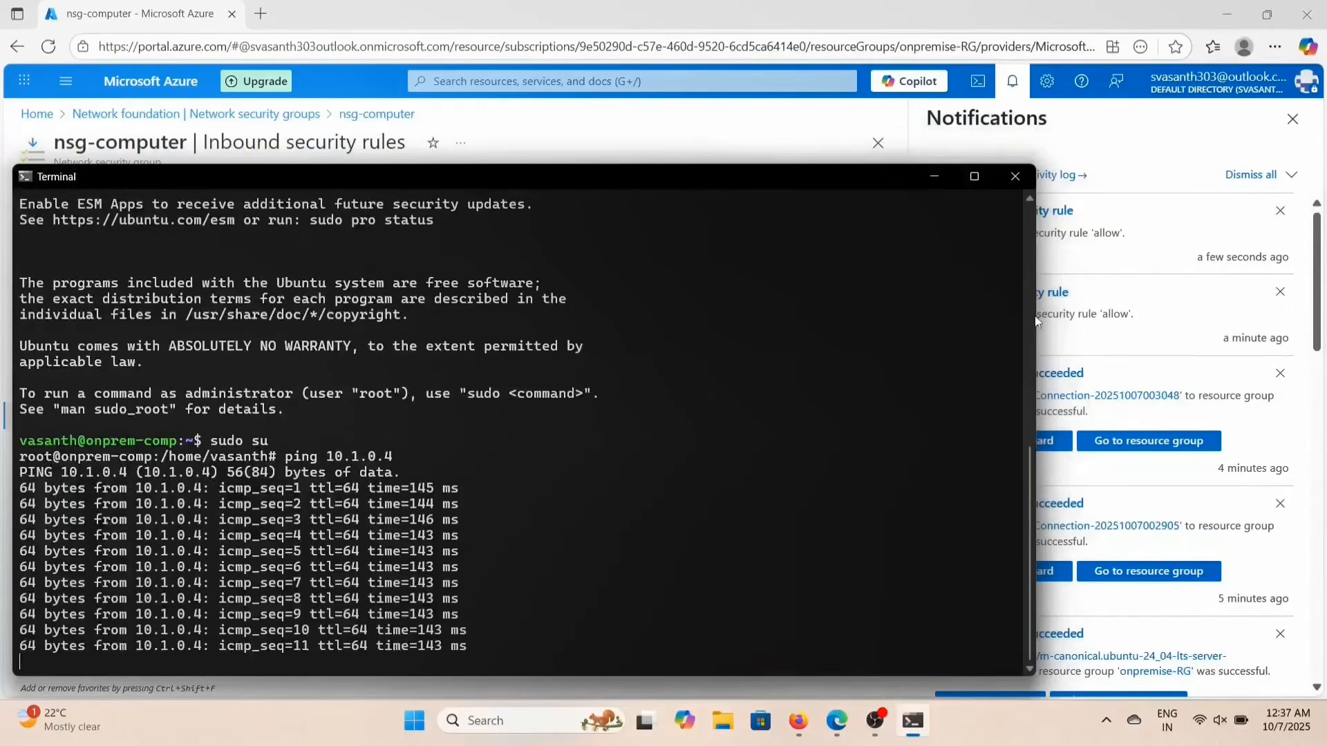
drag(1034, 318, 562, 351)
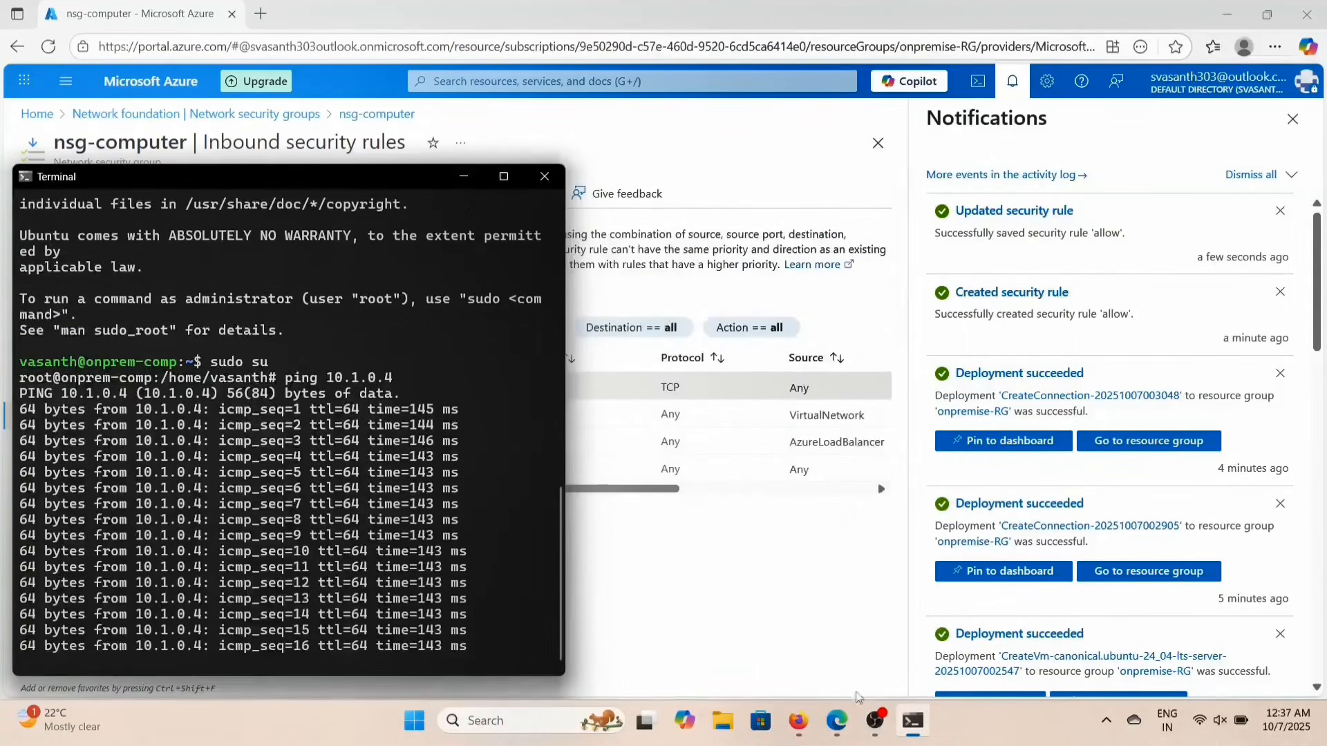
Switch to the Azure portal in Firefox and open the webserver-prod1 virtual machine to check its private IP address.
click(798, 723)
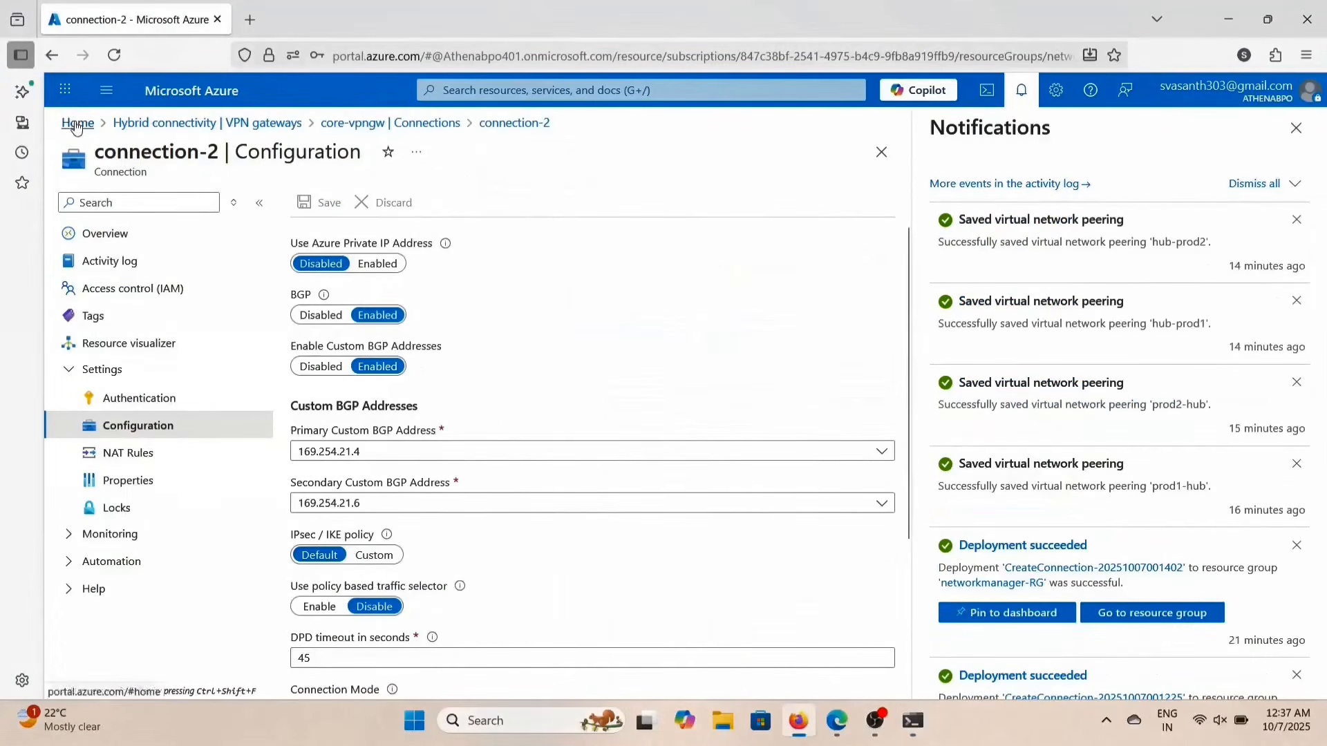
click(77, 122)
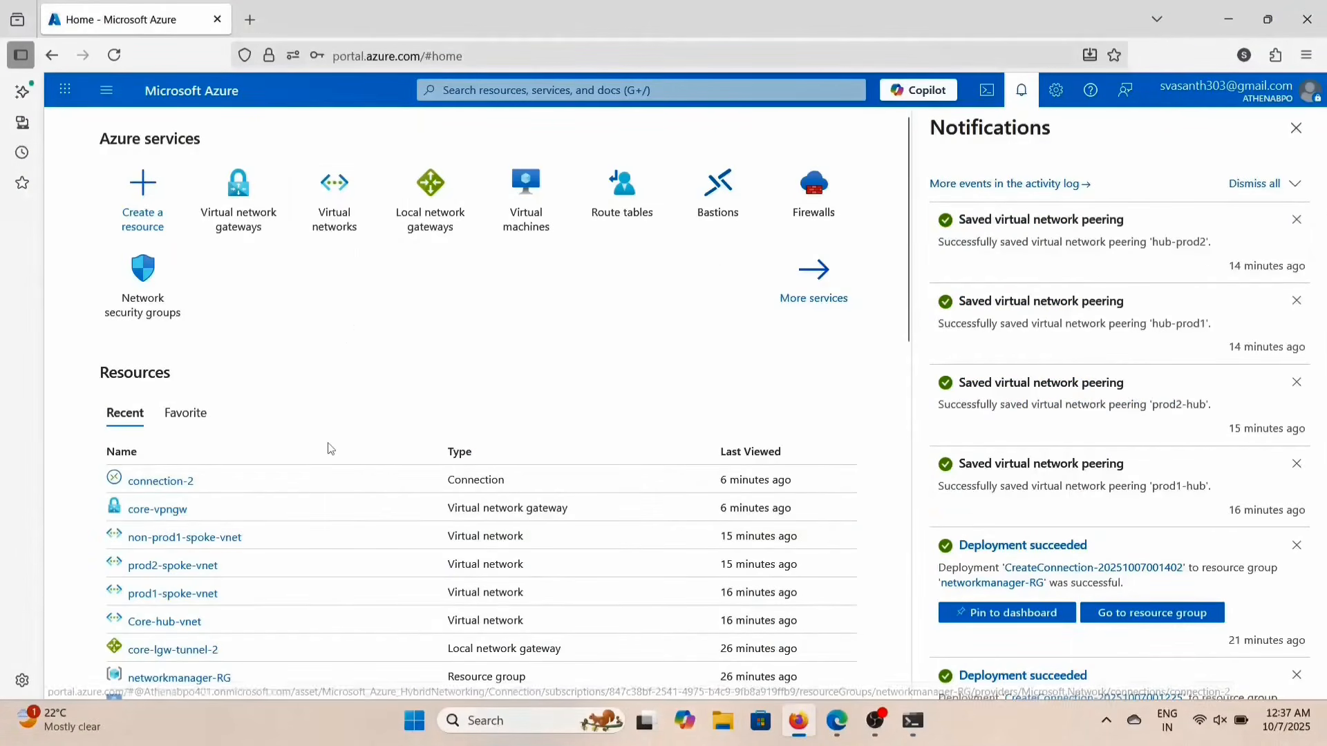
click(512, 193)
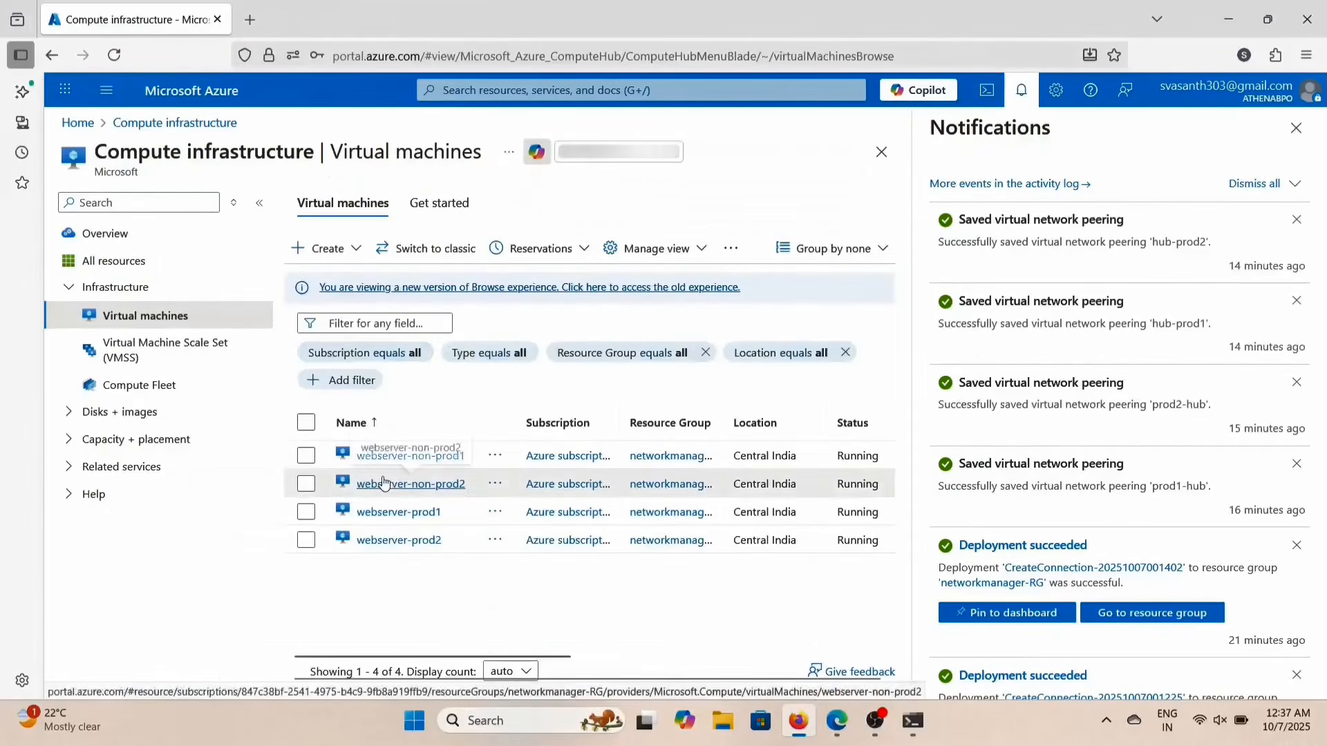
click(401, 512)
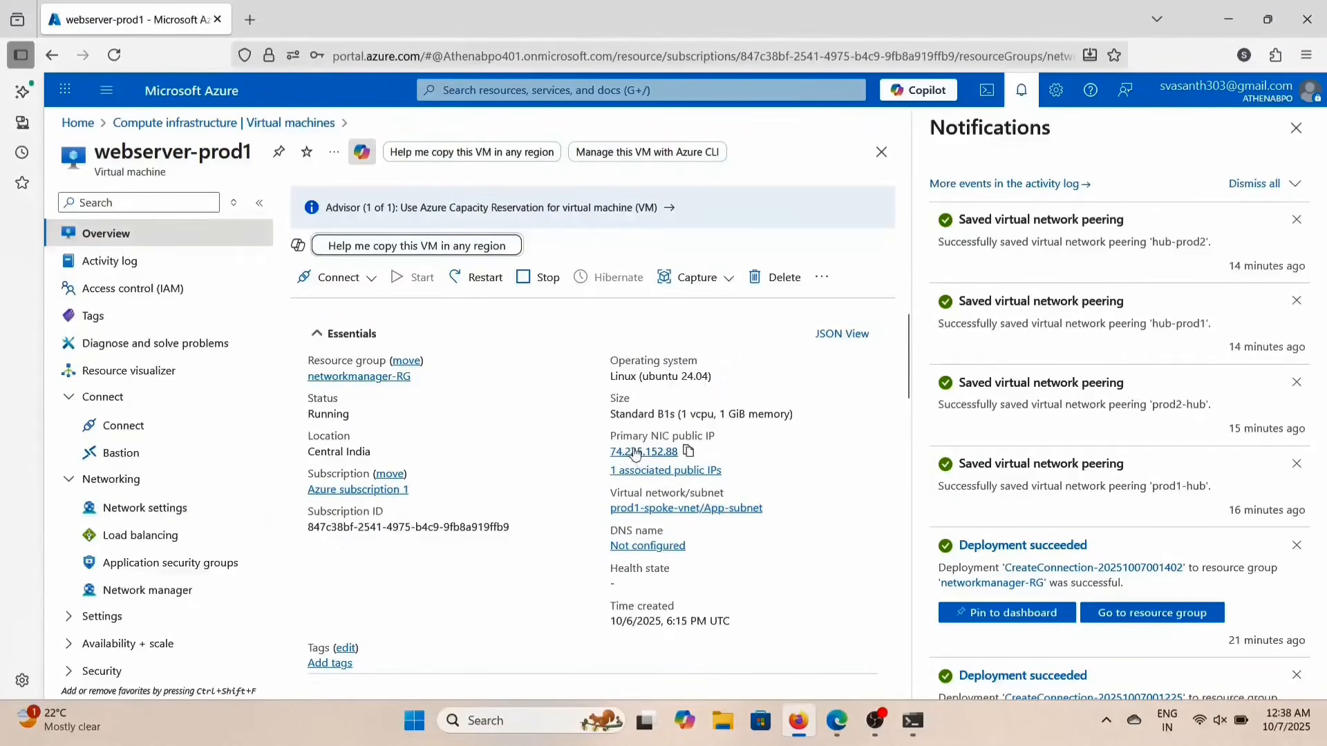
scroll(446, 506, down, 2)
scroll(445, 506, down, 8)
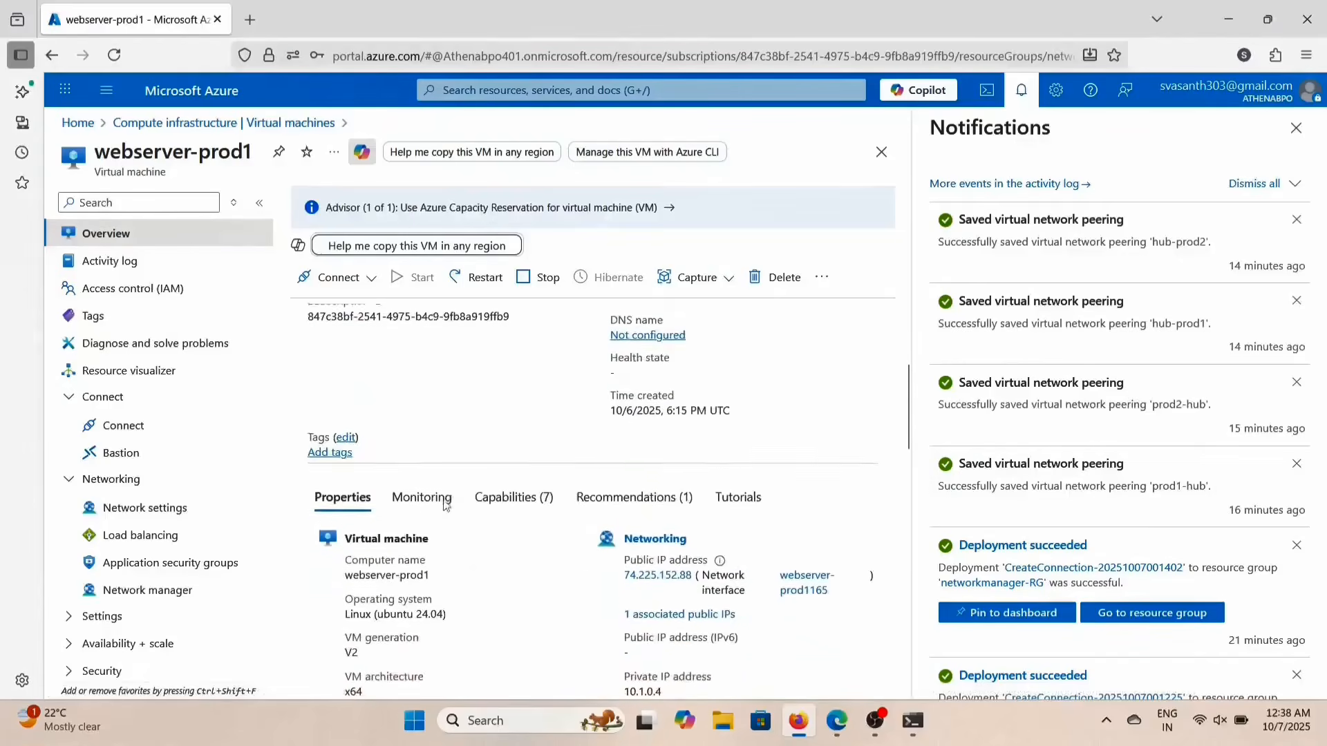
scroll(667, 369, up, 1)
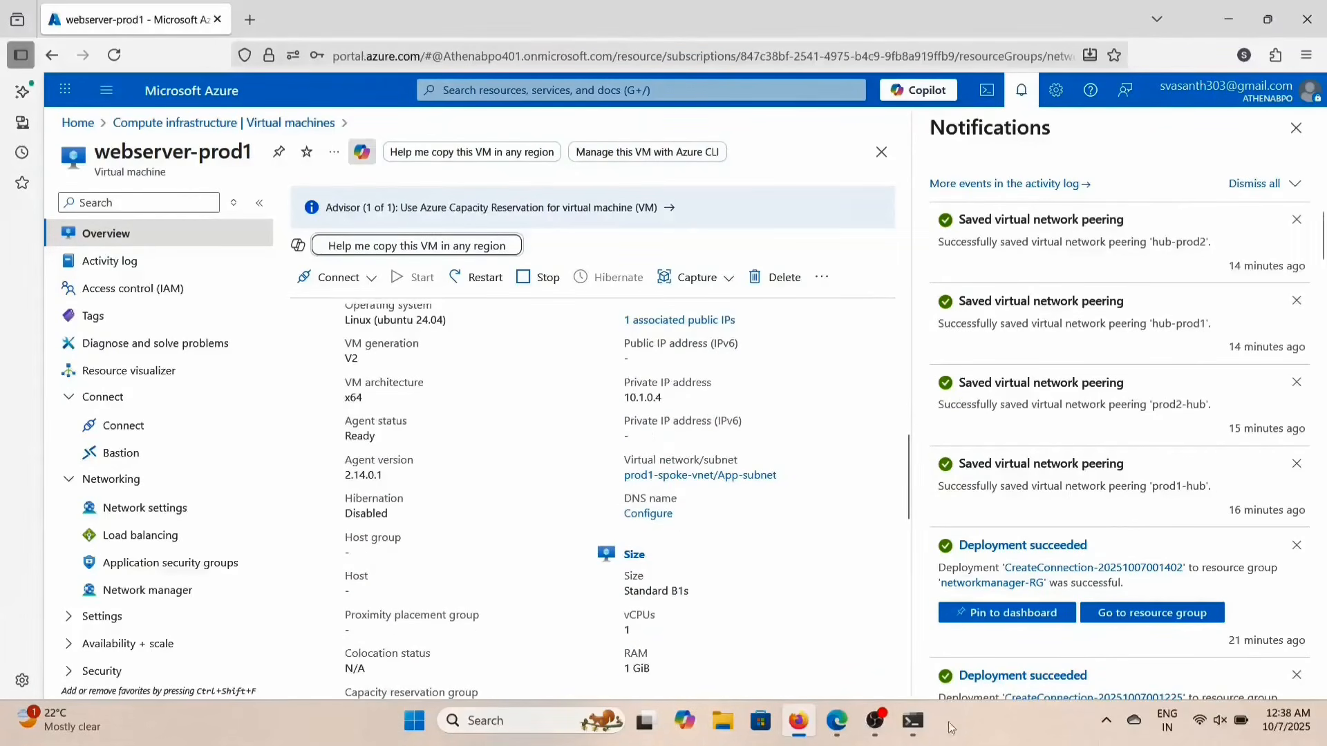
Return to the terminal, stop the running ping to 10.1.0.4, and move the window lower.
click(912, 720)
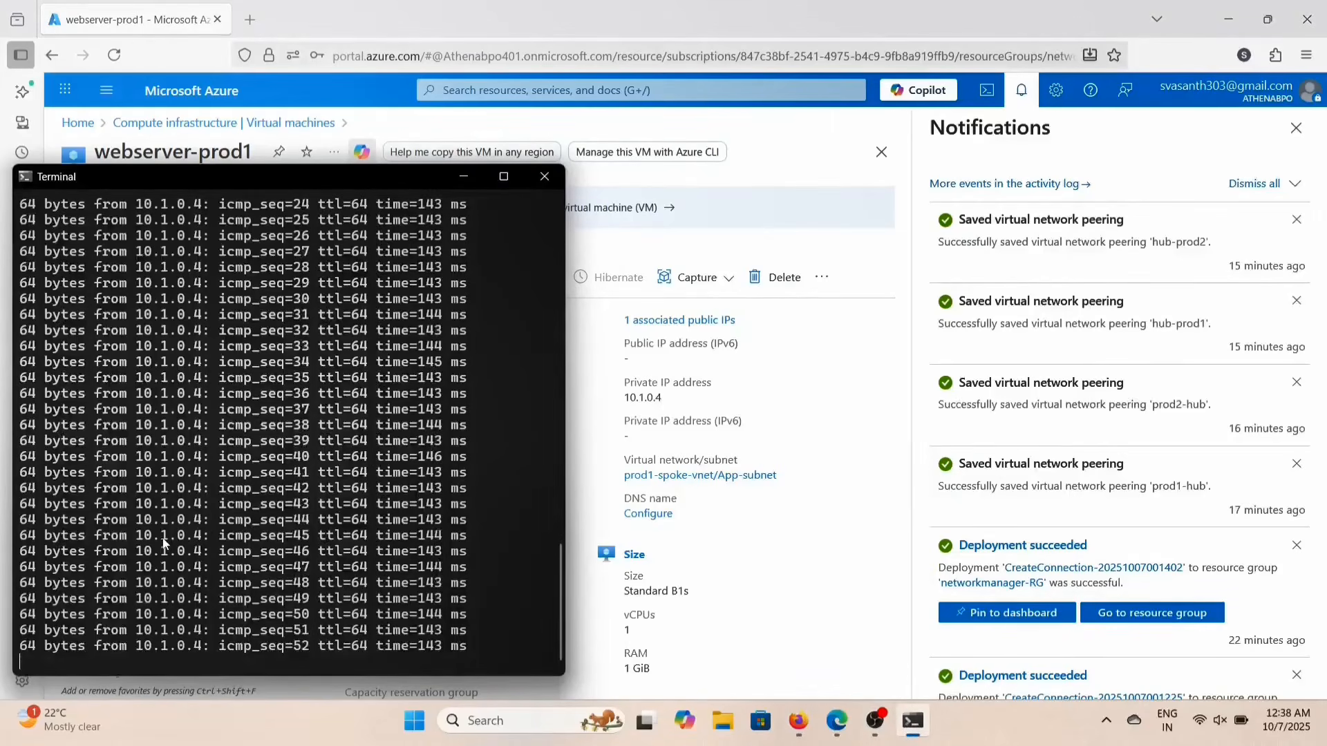
key(ctrl+c)
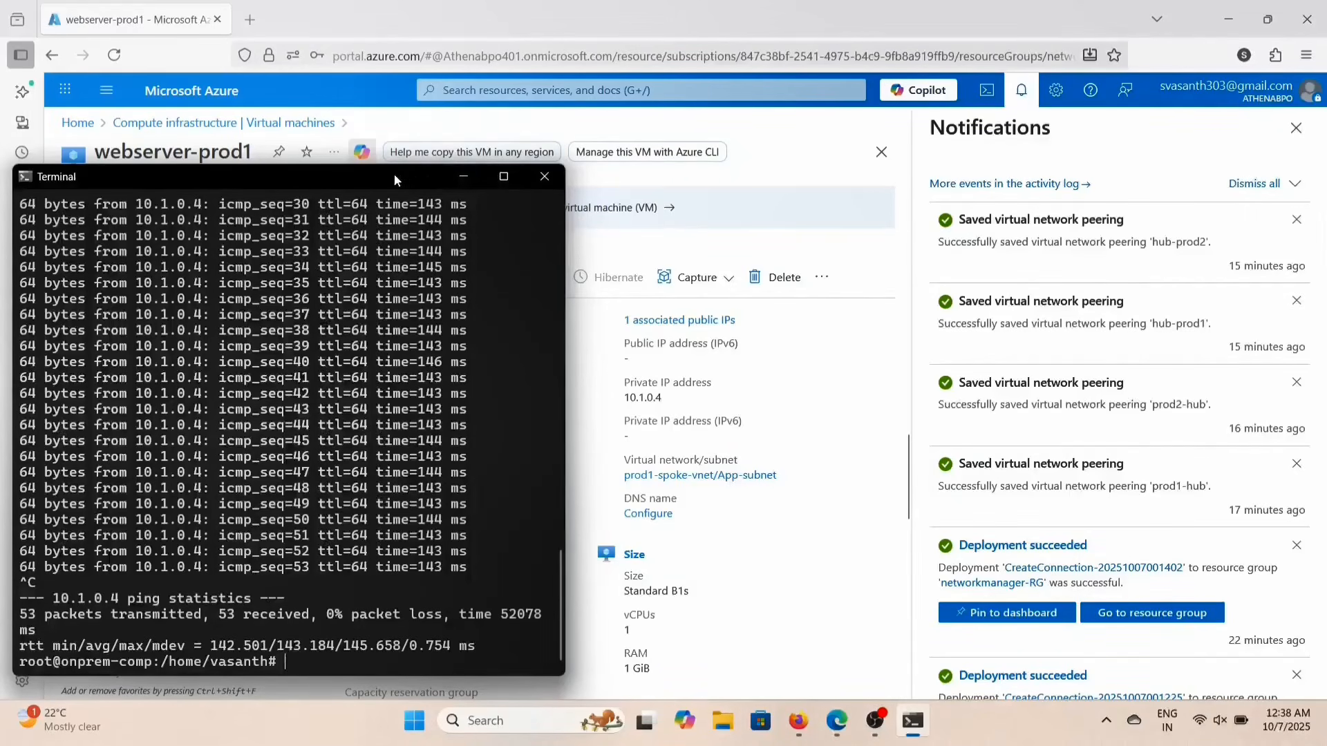
drag(394, 179, 408, 327)
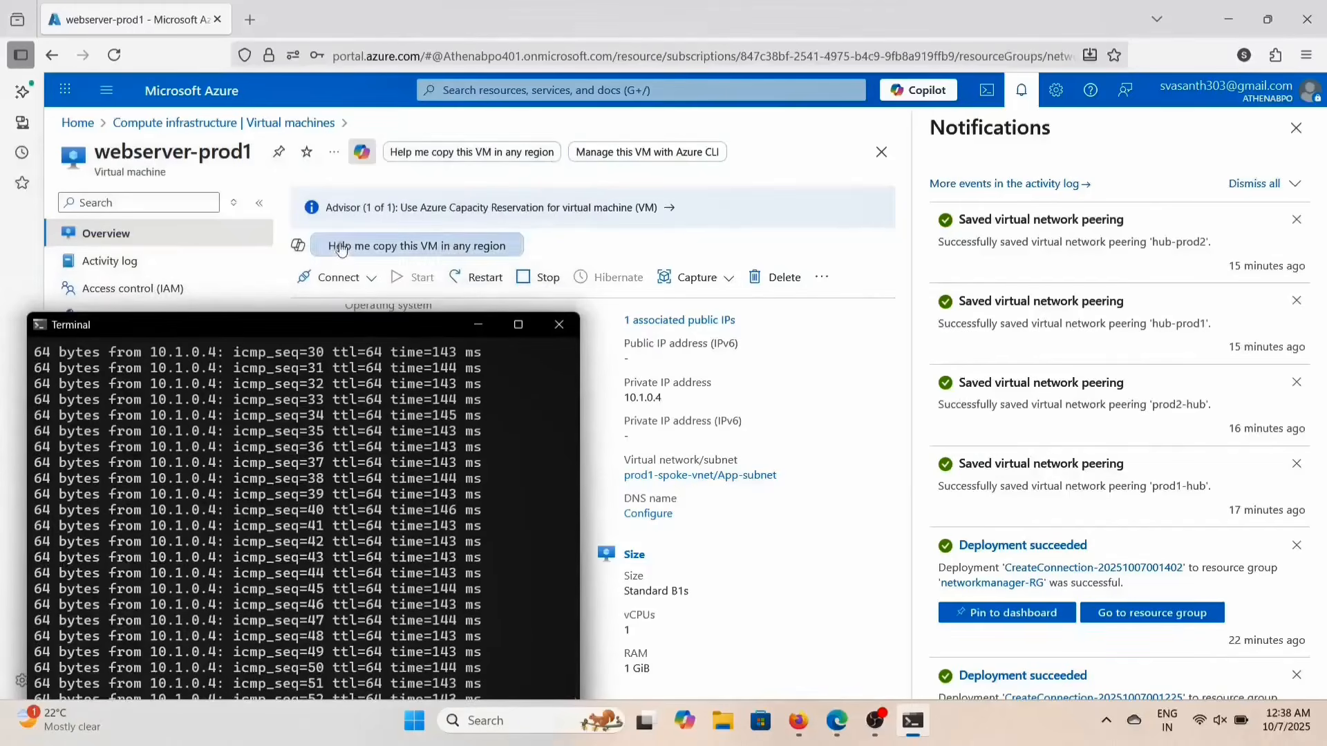
Reopen webserver-prod1 from the virtual machines list in Firefox and examine its networking properties.
click(536, 91)
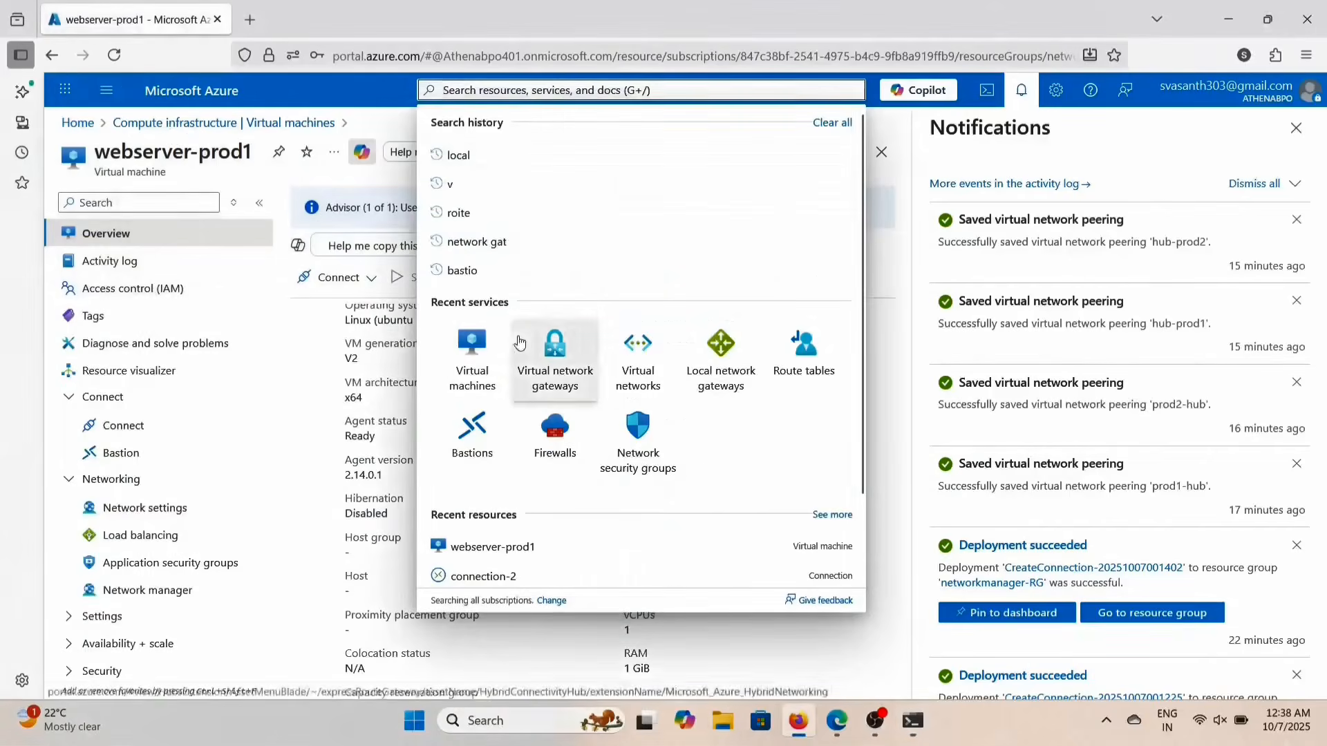
click(472, 349)
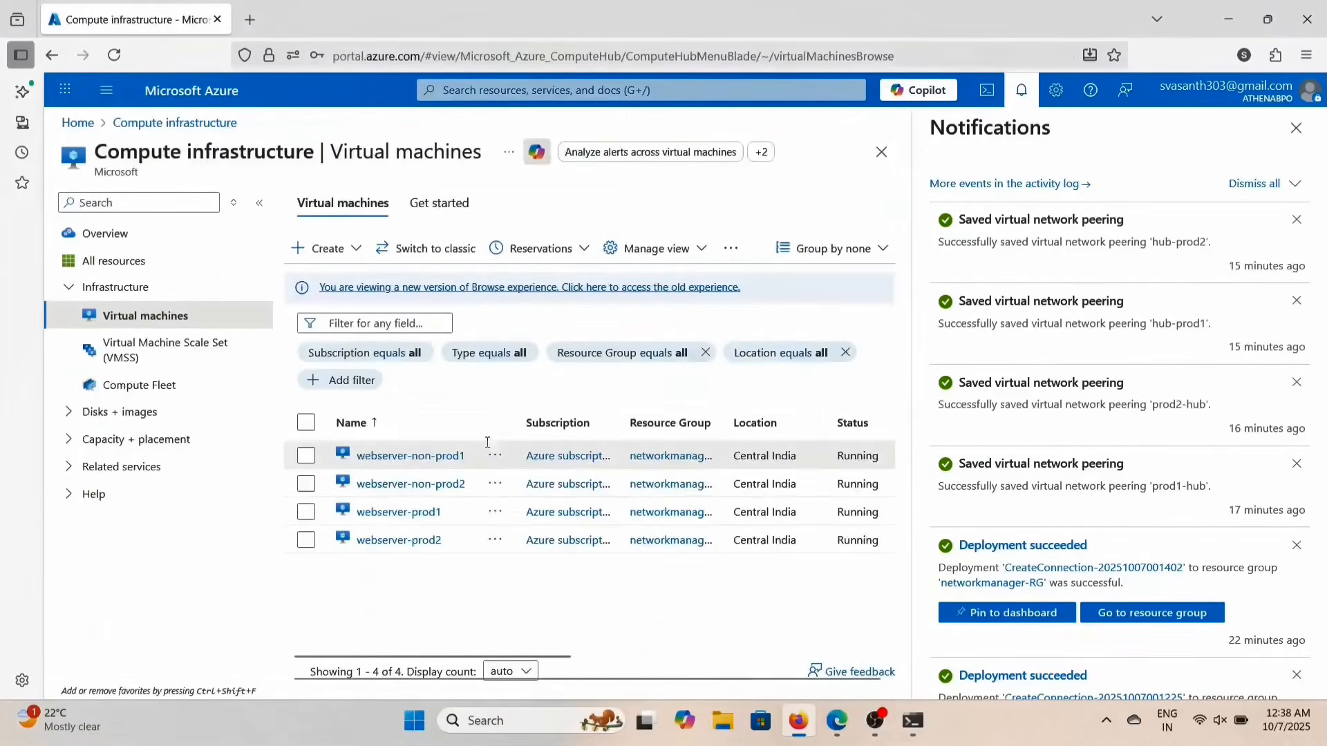
click(412, 515)
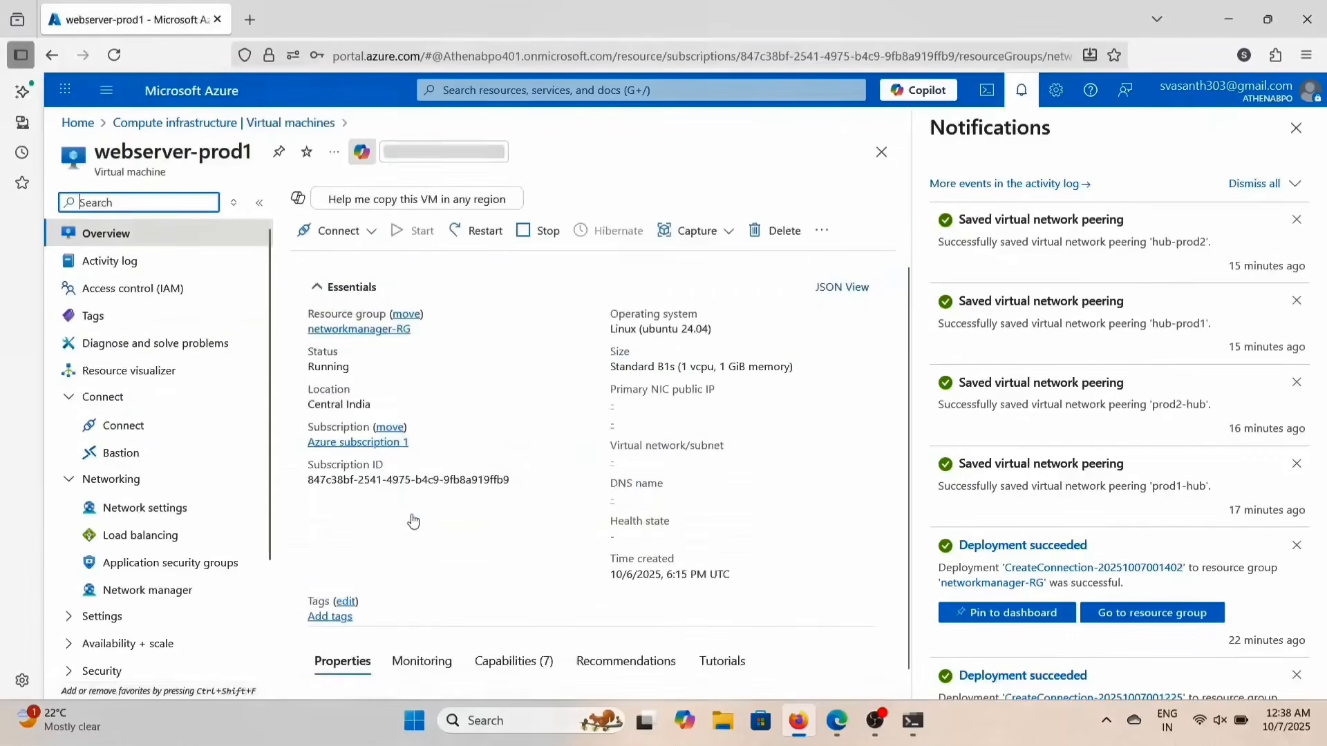
scroll(413, 521, down, 3)
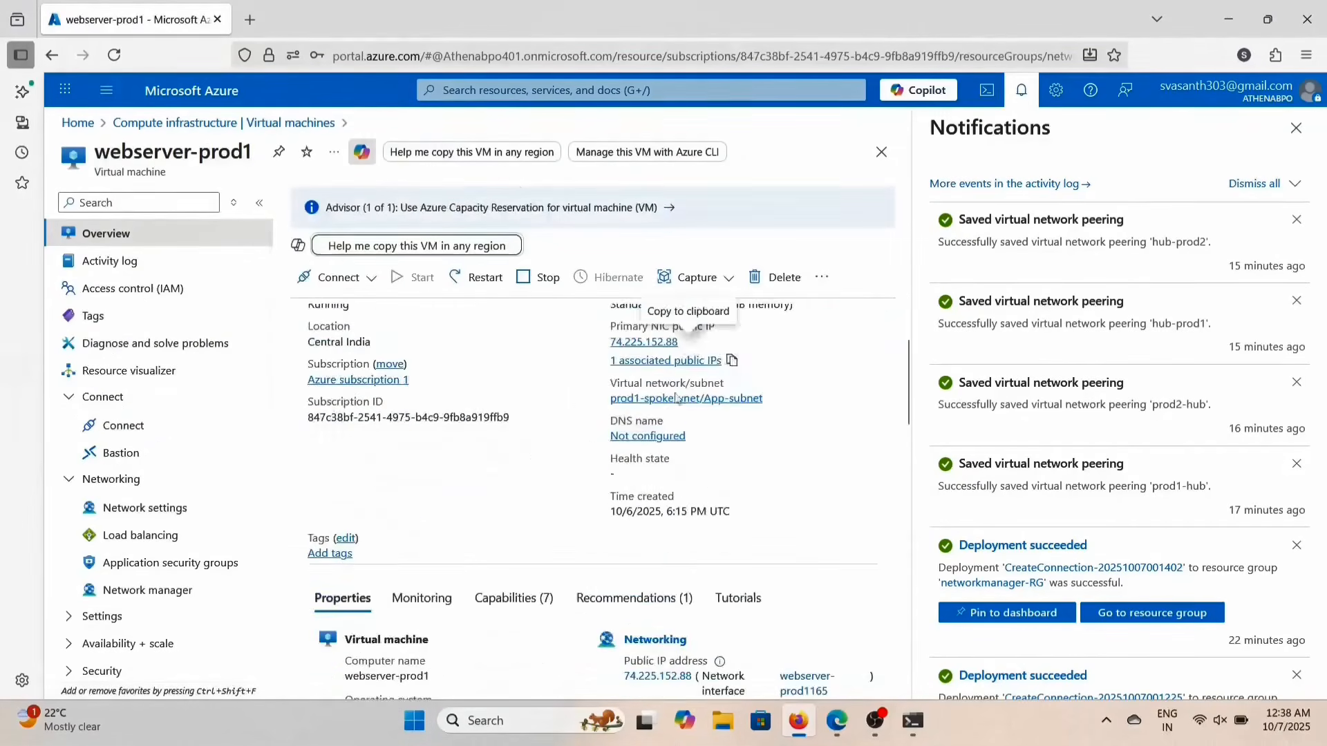
scroll(677, 398, down, 5)
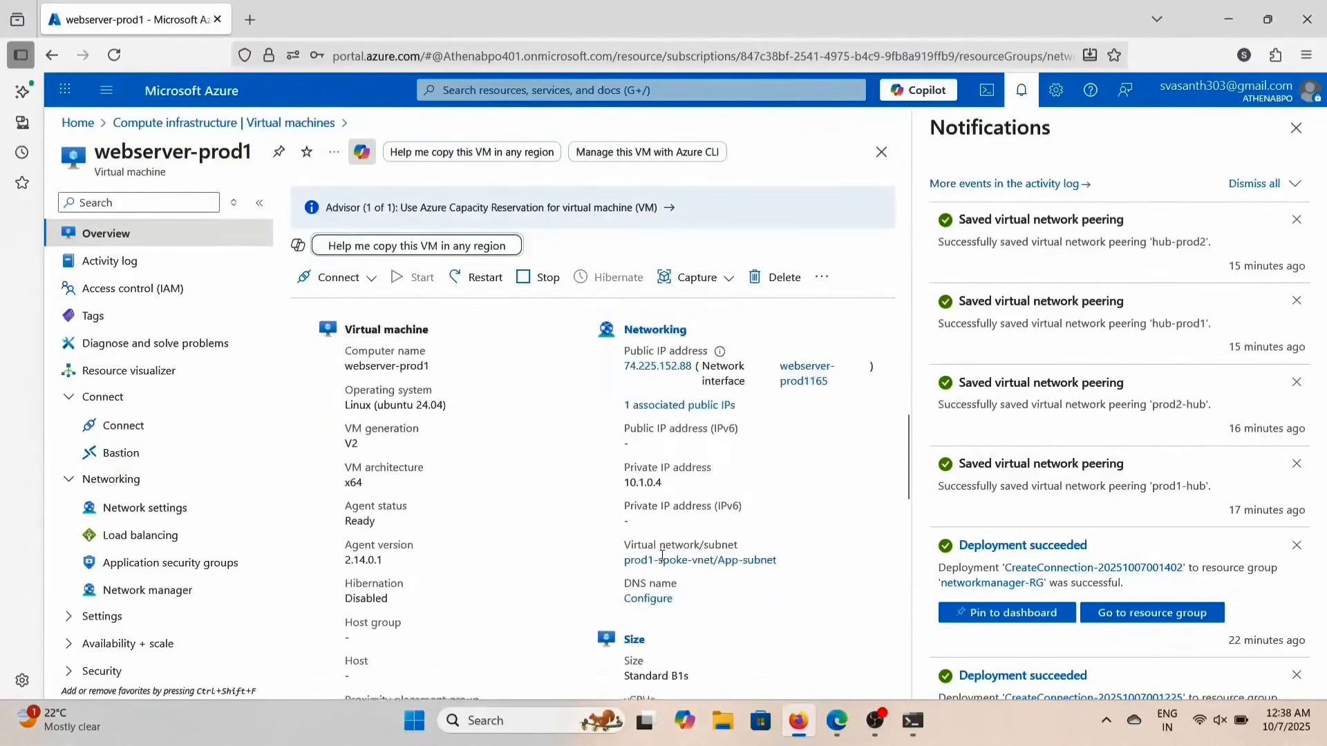
Open webserver-prod2 from the virtual machines list and check its private IP address in the networking properties.
scroll(662, 556, down, 10)
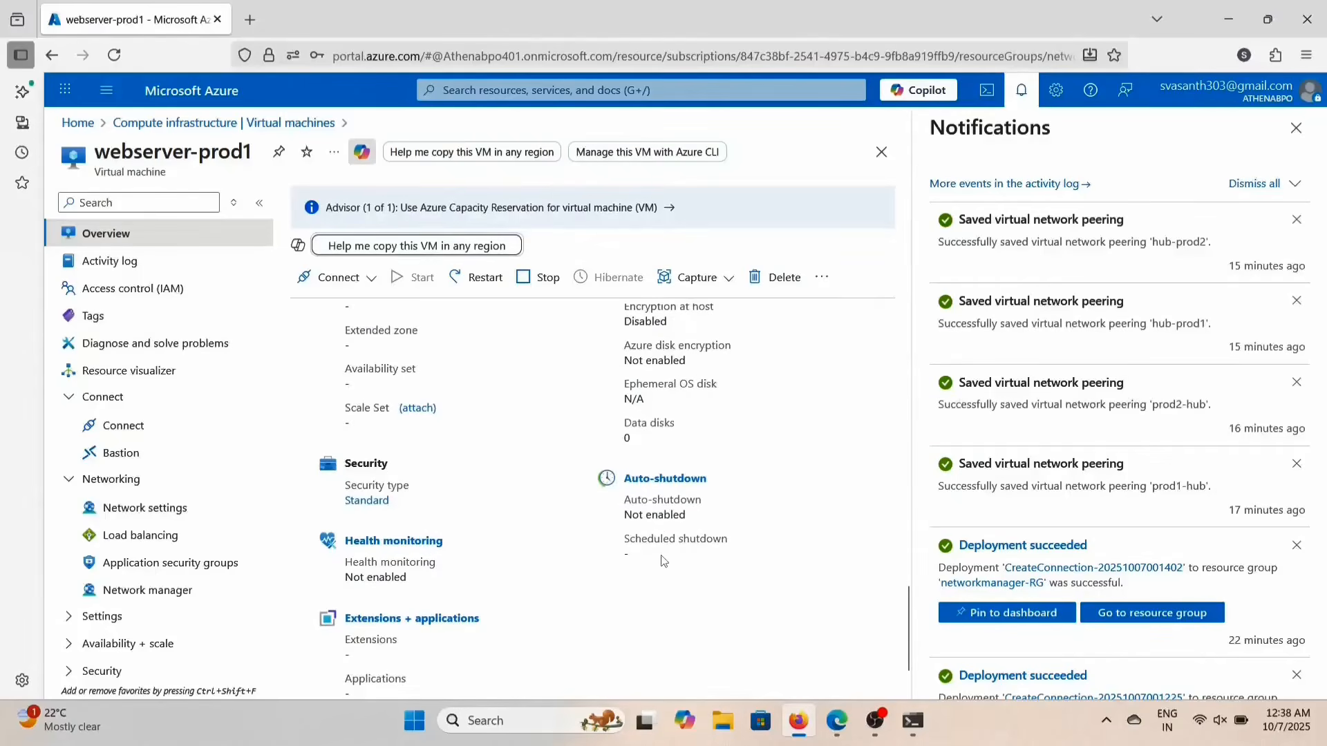
scroll(661, 560, up, 5)
scroll(662, 555, up, 6)
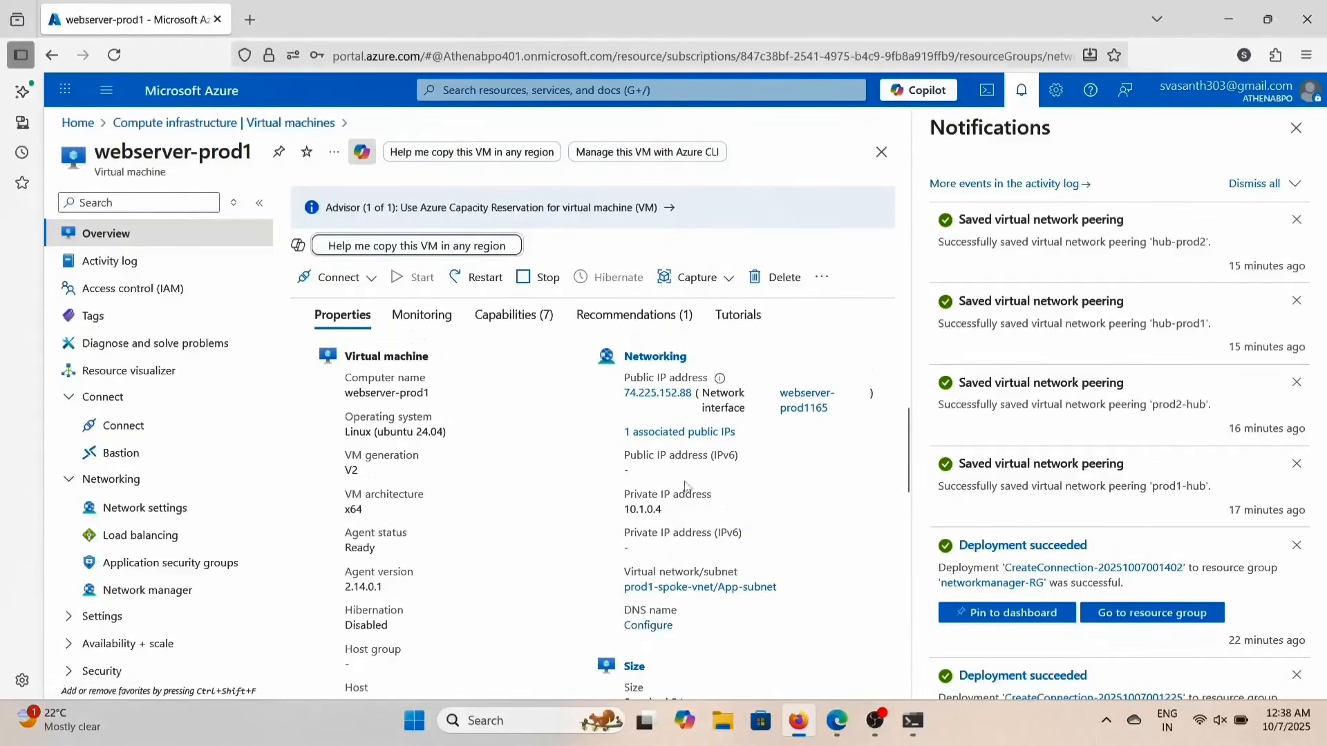
click(544, 90)
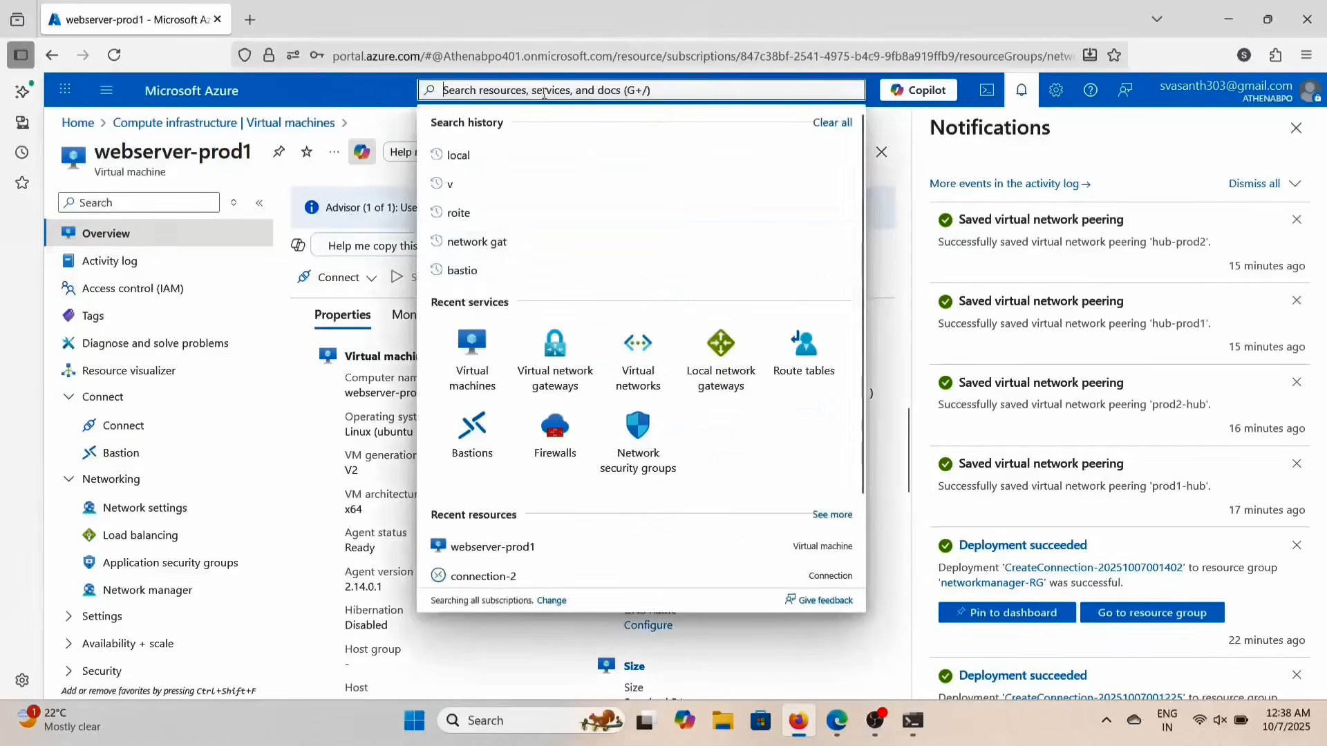
click(459, 346)
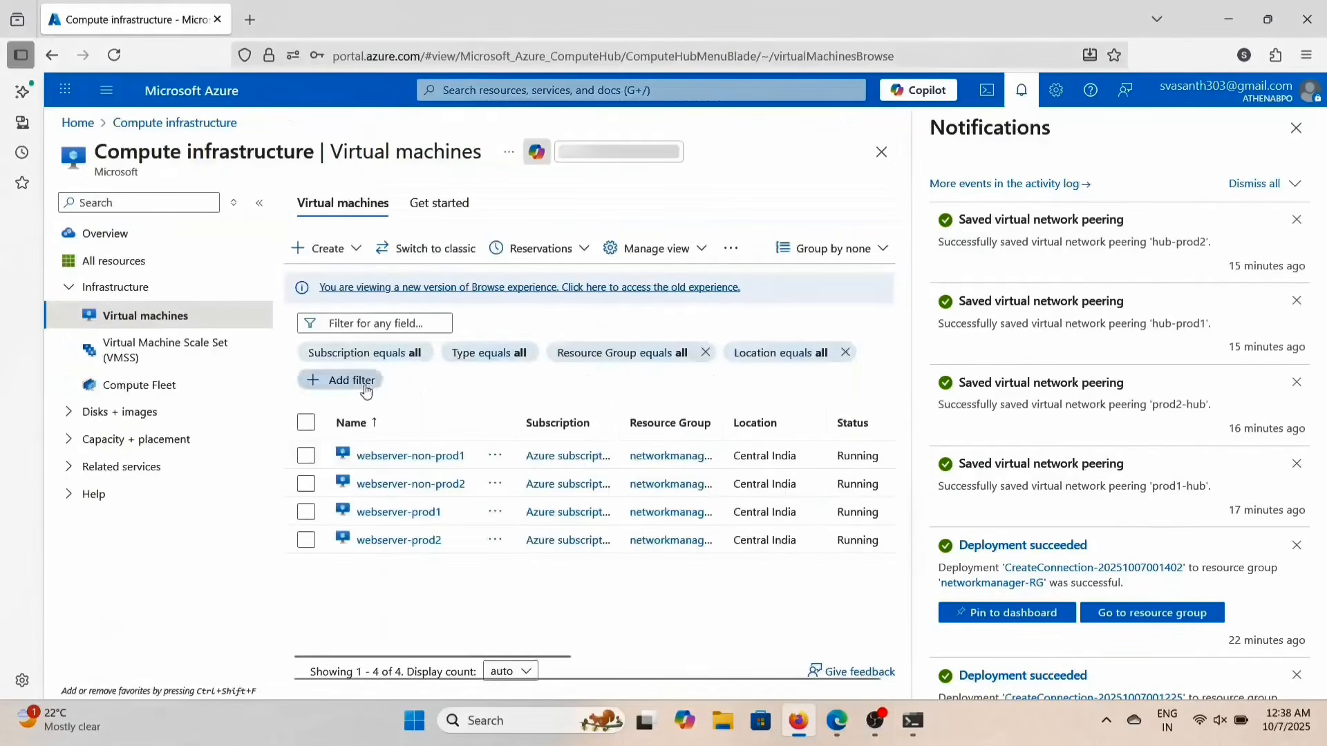
click(413, 540)
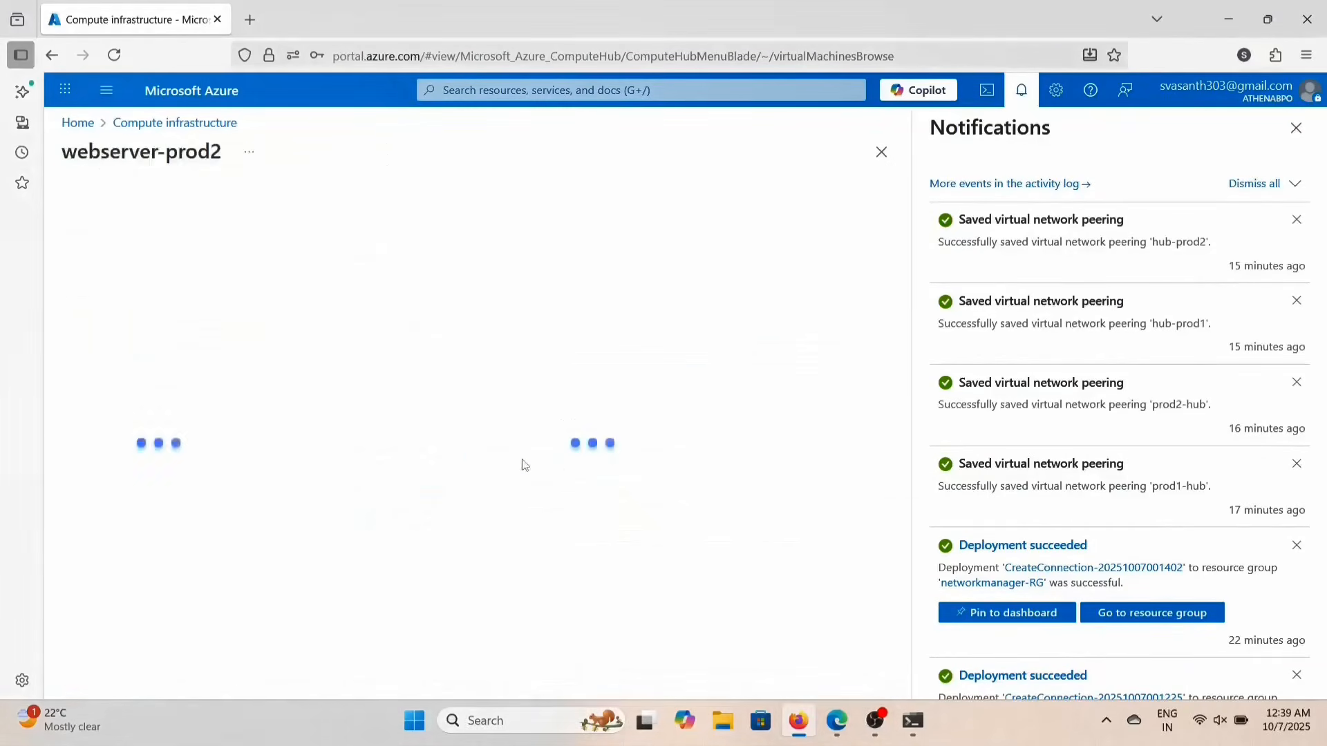
scroll(639, 467, down, 2)
scroll(639, 466, down, 1)
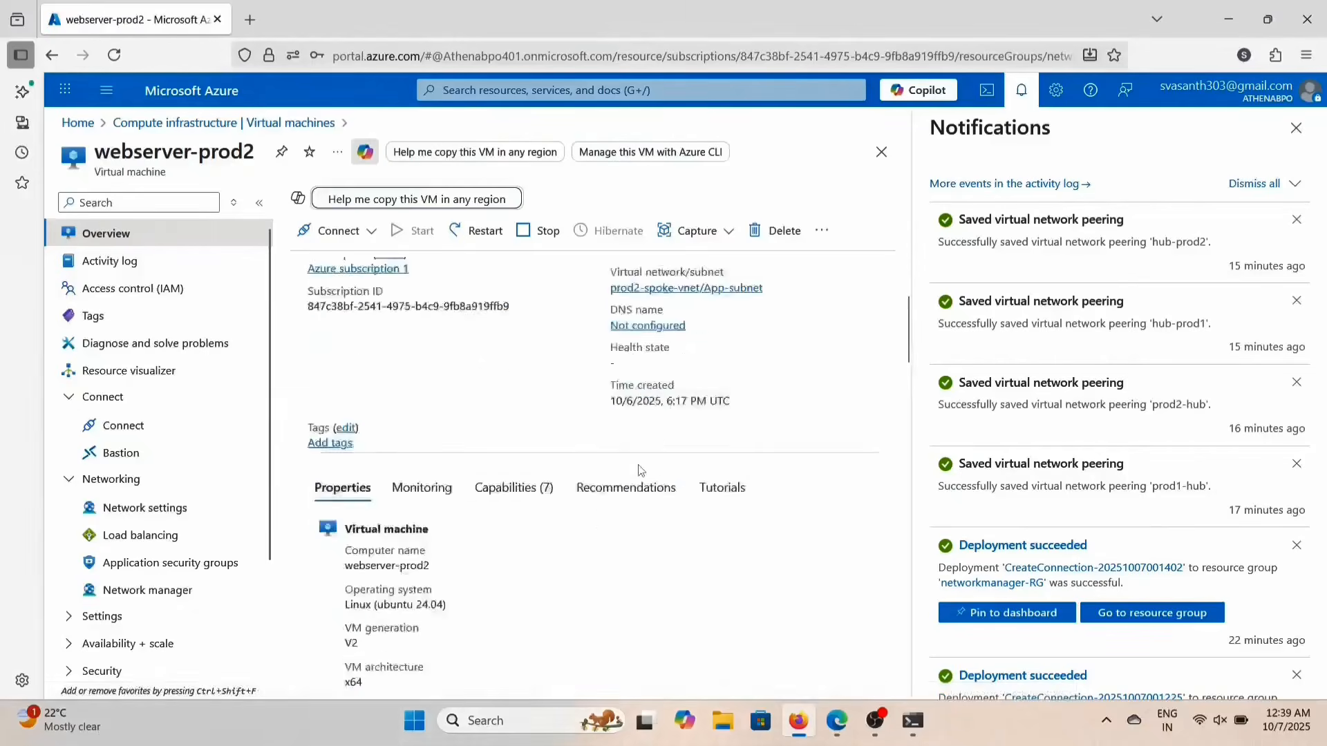
scroll(641, 470, down, 5)
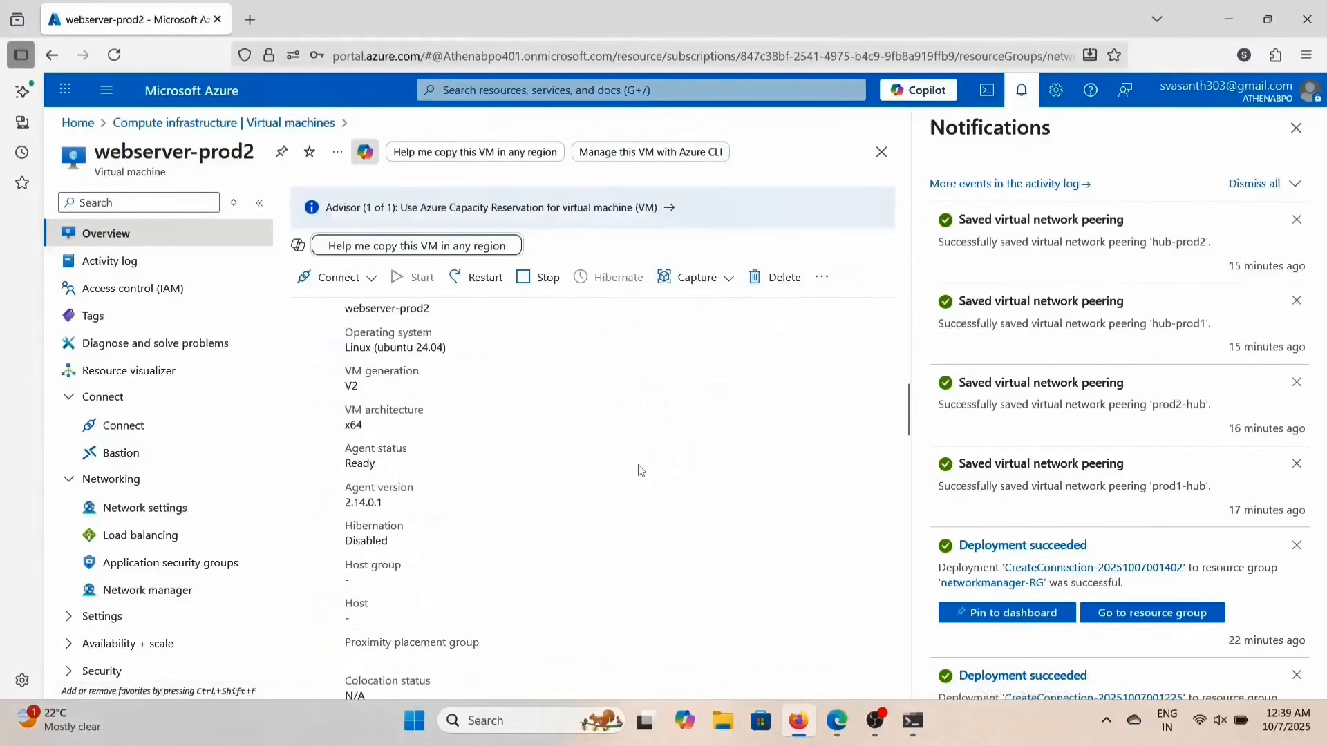
scroll(641, 470, down, 3)
scroll(641, 471, down, 7)
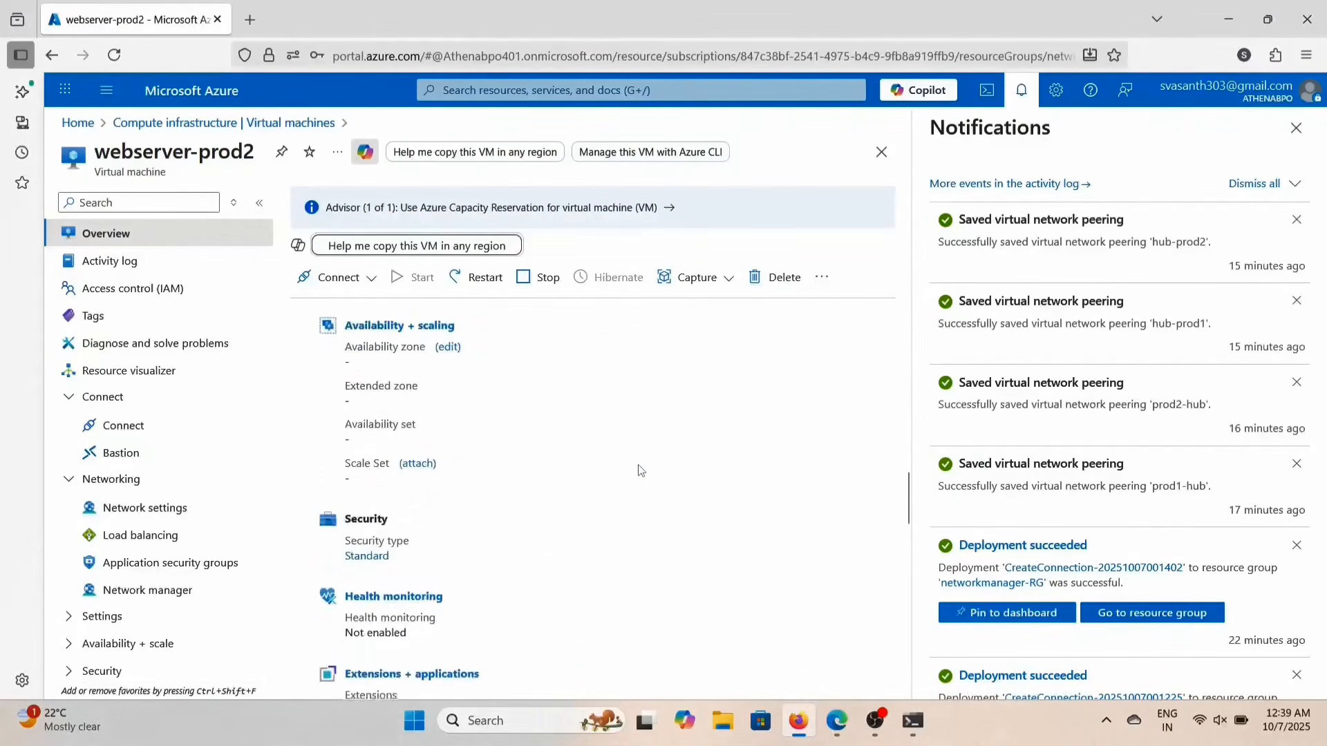
scroll(640, 469, down, 8)
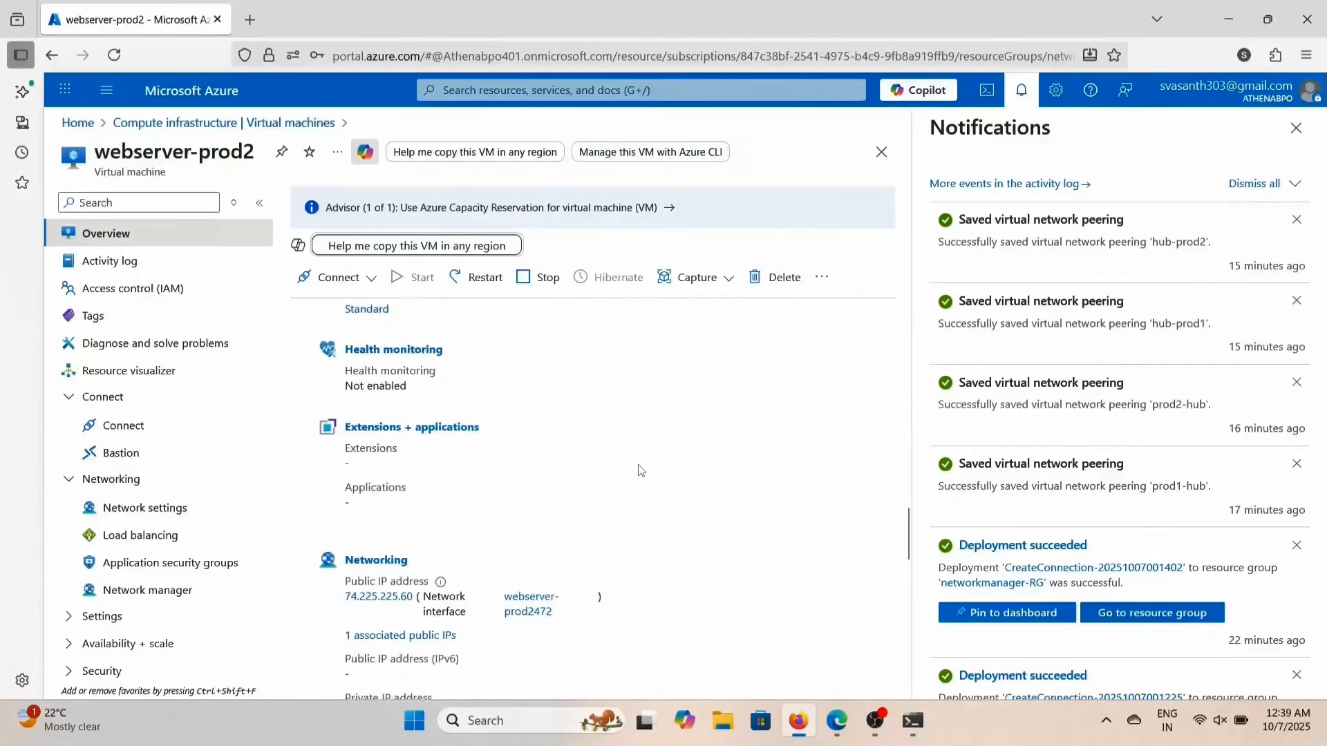
Switch to the terminal and move its window beside webserver-prod2's private IP address.
click(914, 722)
drag(337, 329, 894, 109)
key(ctrl+c)
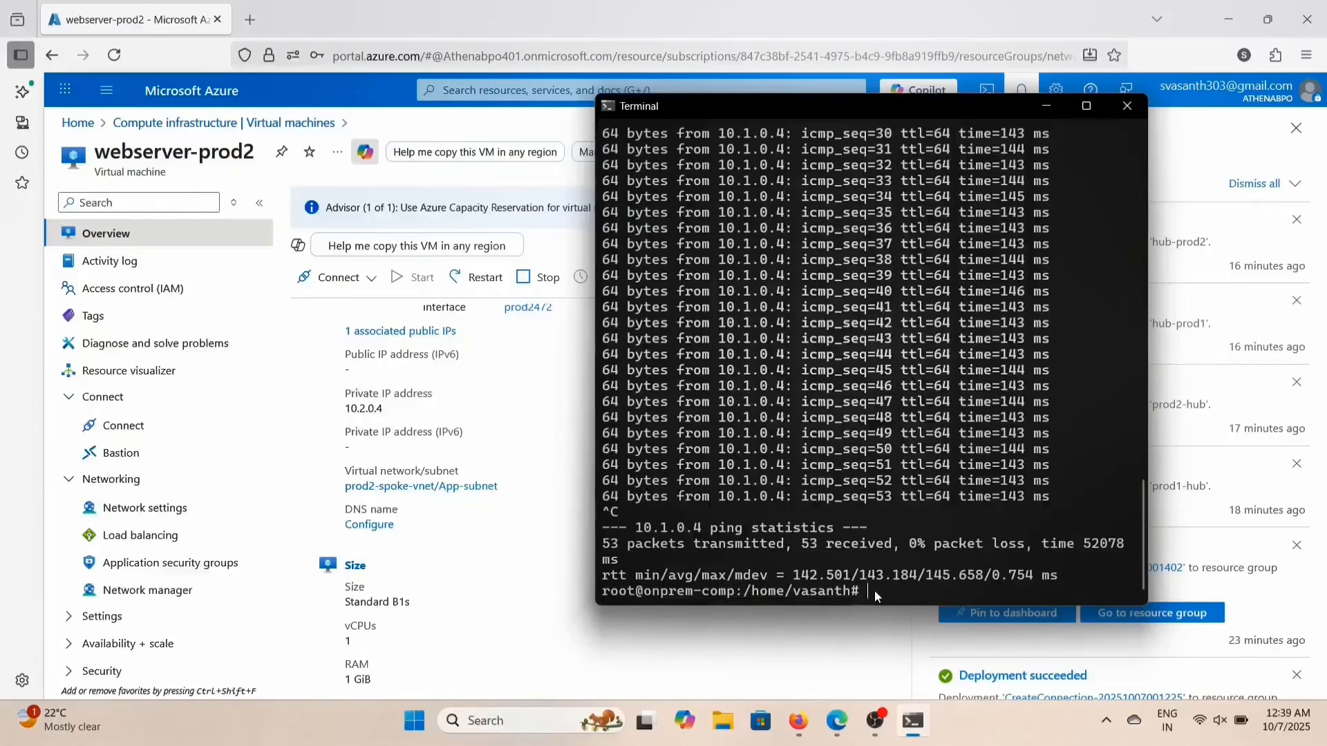
Ping 10.2.0.4 from onprem-comp, then stop the running ping.
text(ping 10)
text(.20.4)
key(BackSpace)
key(BackSpace)
key(BackSpace)
text(2.0.4)
key(Return)
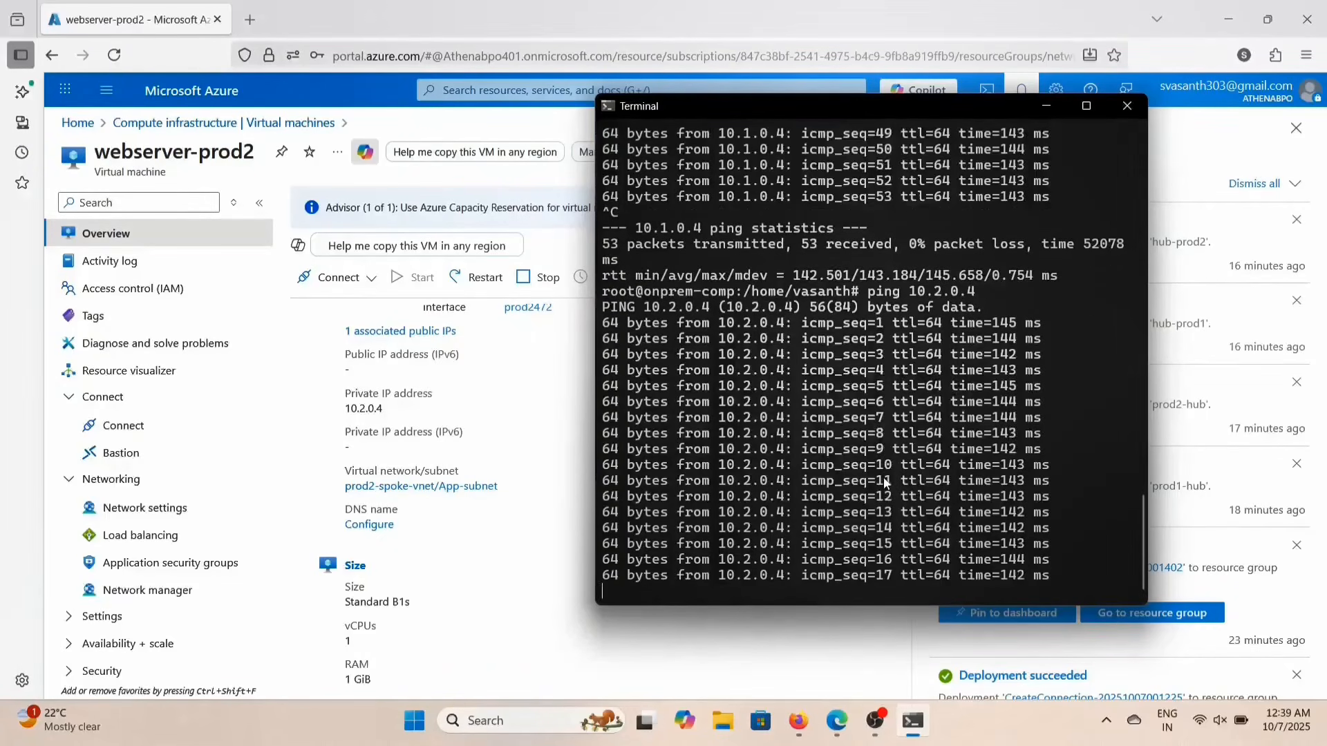
key(ctrl+c)
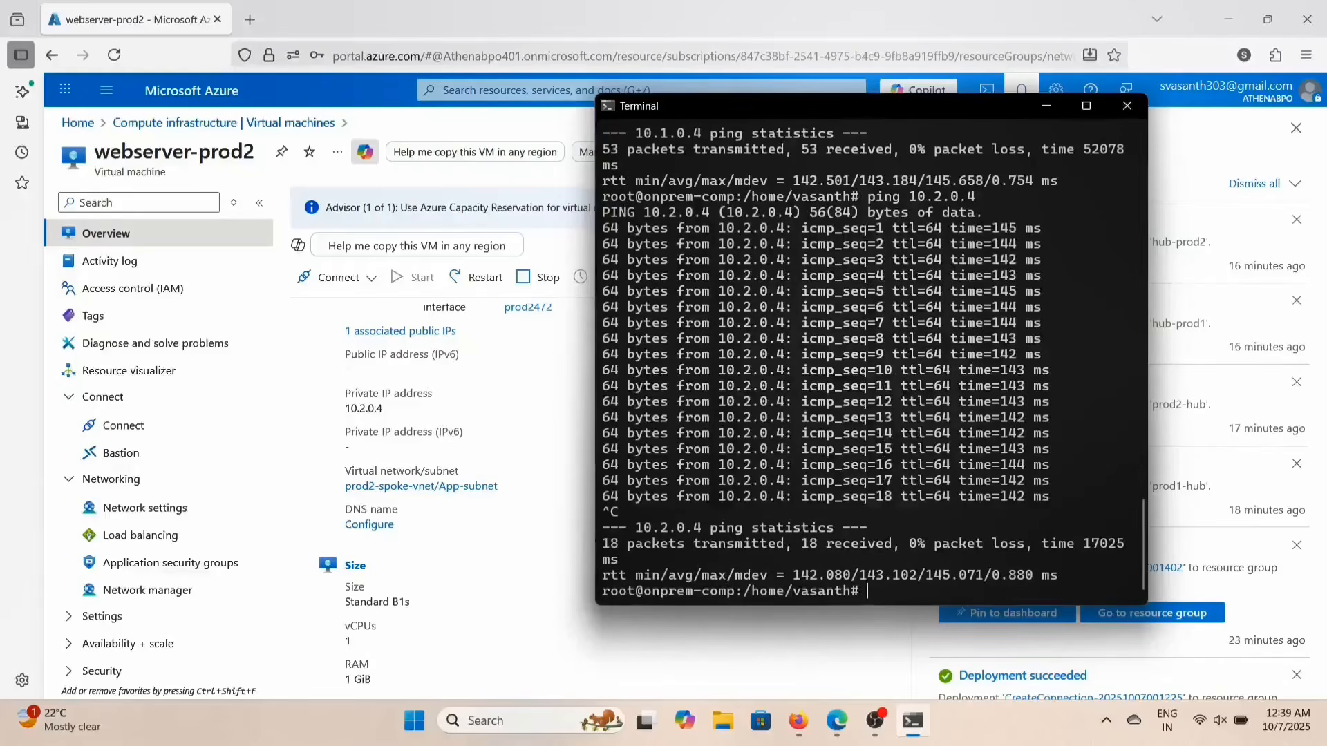
text(ip)
key(BackSpace)
key(BackSpace)
Review the terminal history from the first SSH connection attempts through the login information to the latest ping output.
scroll(941, 334, up, 20)
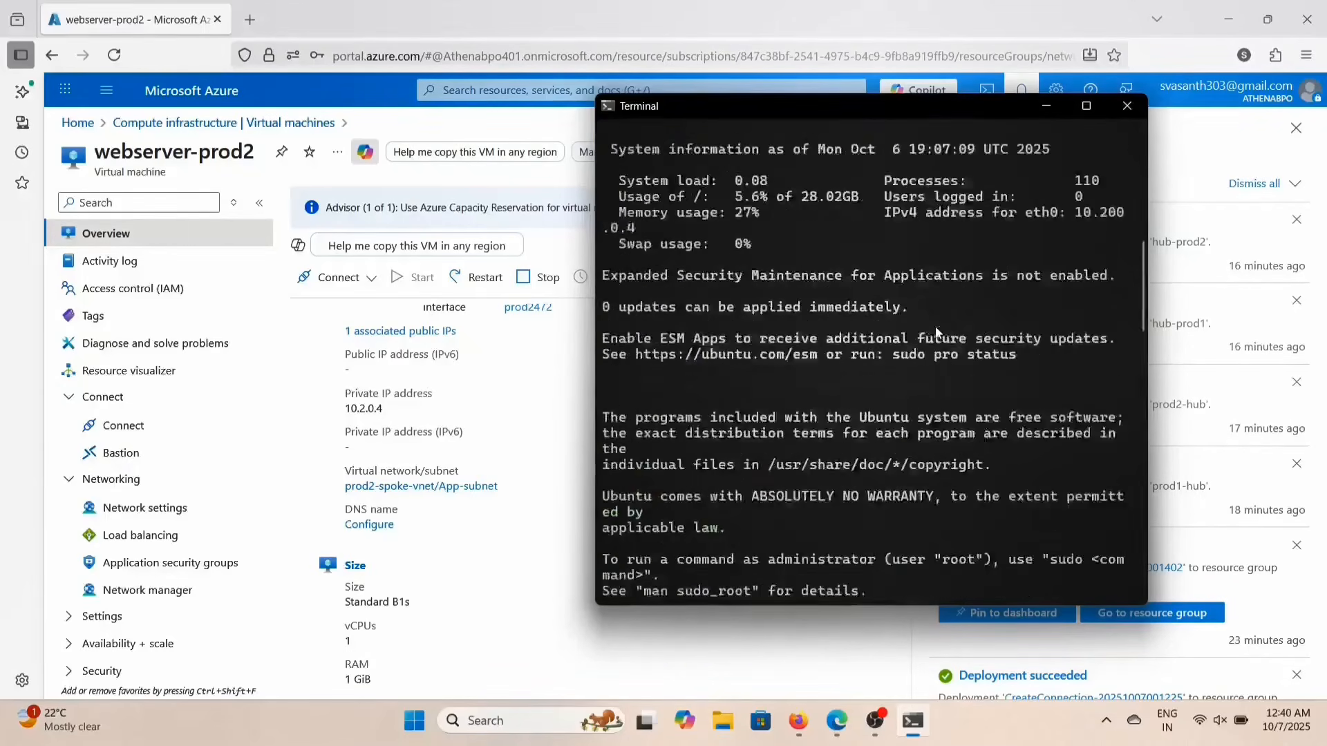
scroll(909, 436, down, 5)
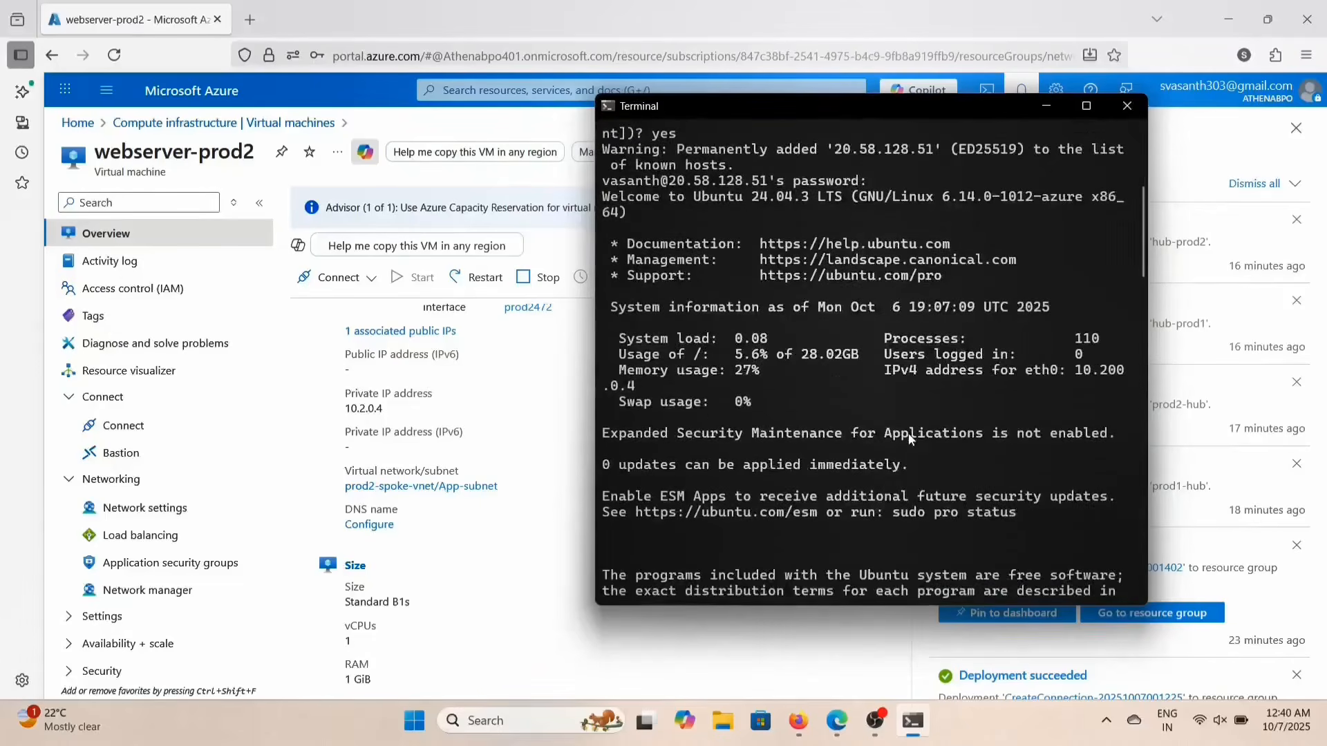
scroll(908, 433, down, 5)
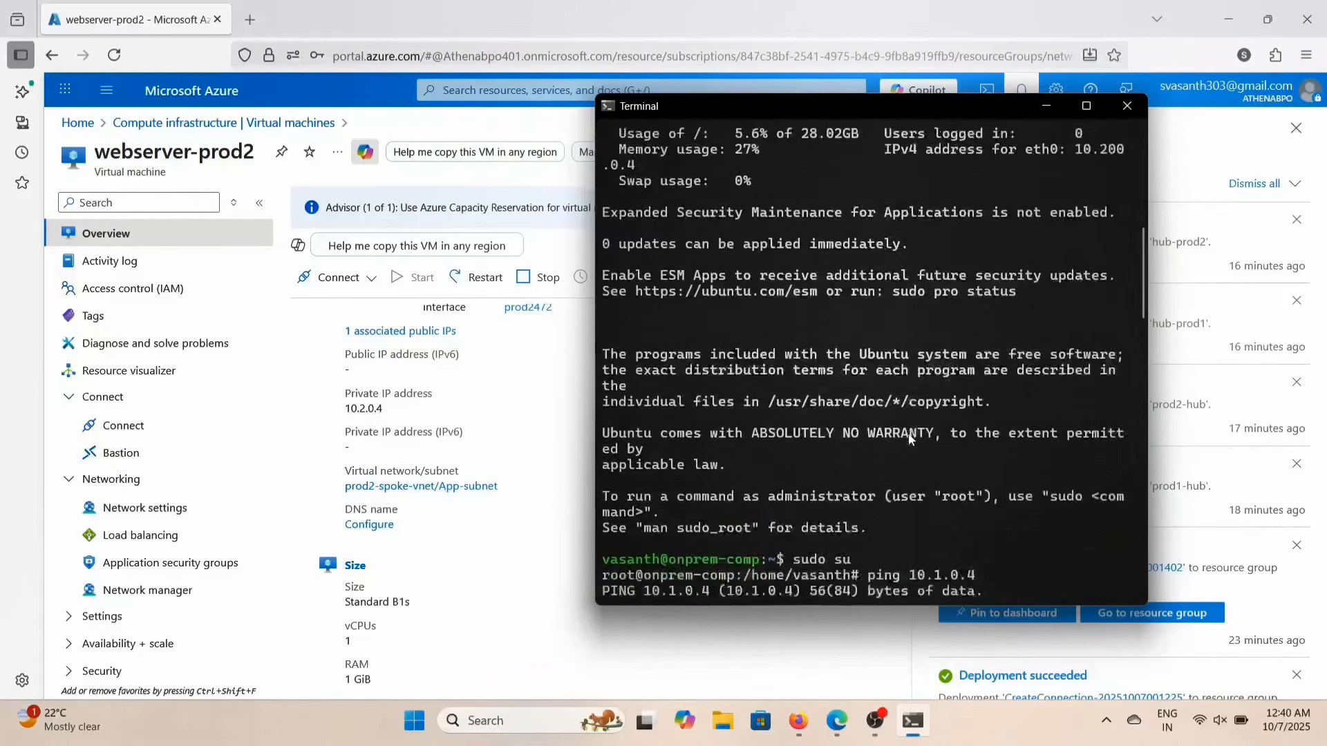
scroll(908, 432, up, 8)
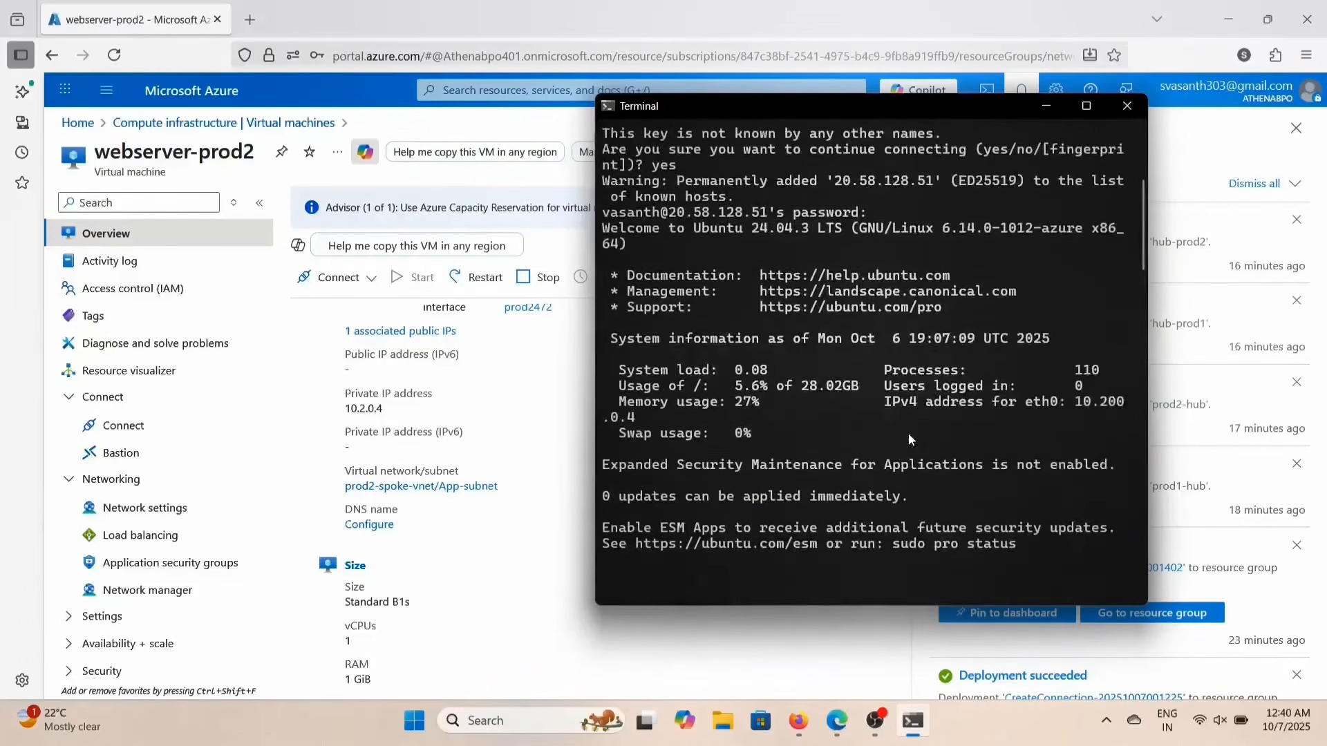
scroll(908, 433, up, 3)
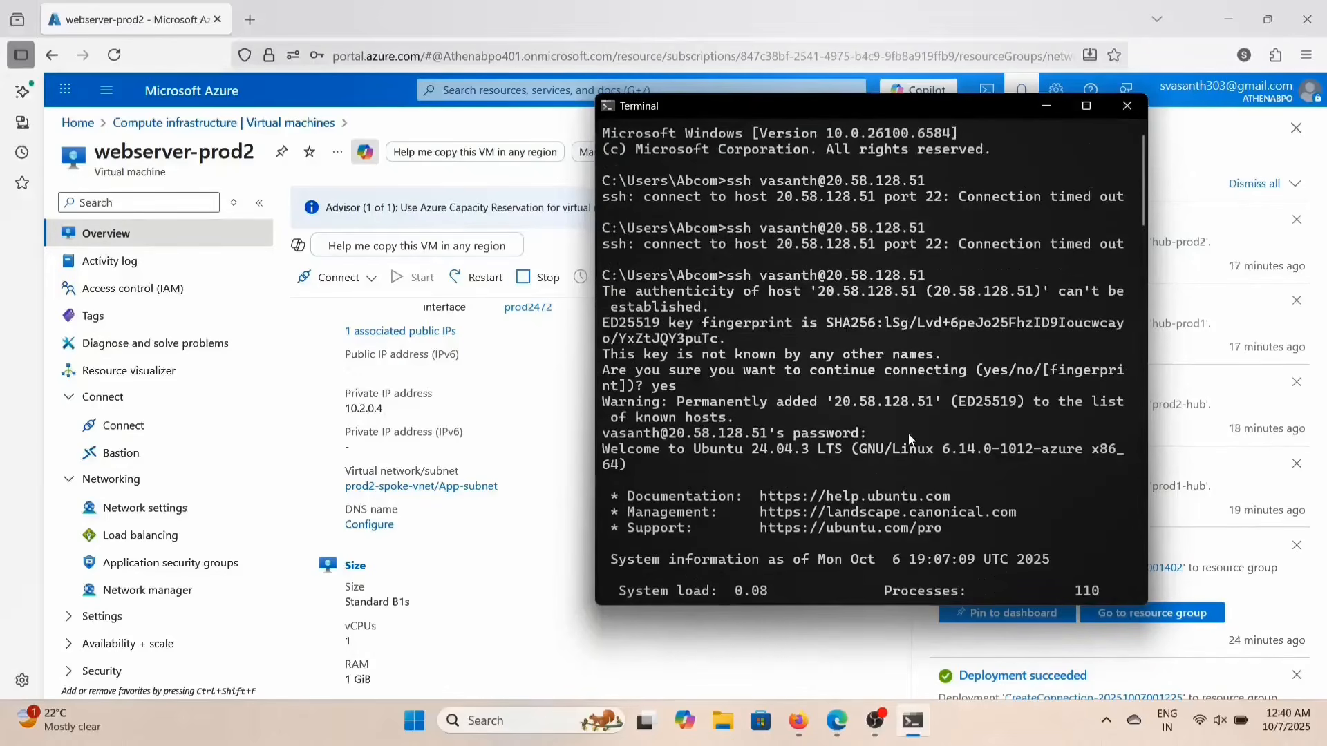
scroll(908, 433, down, 5)
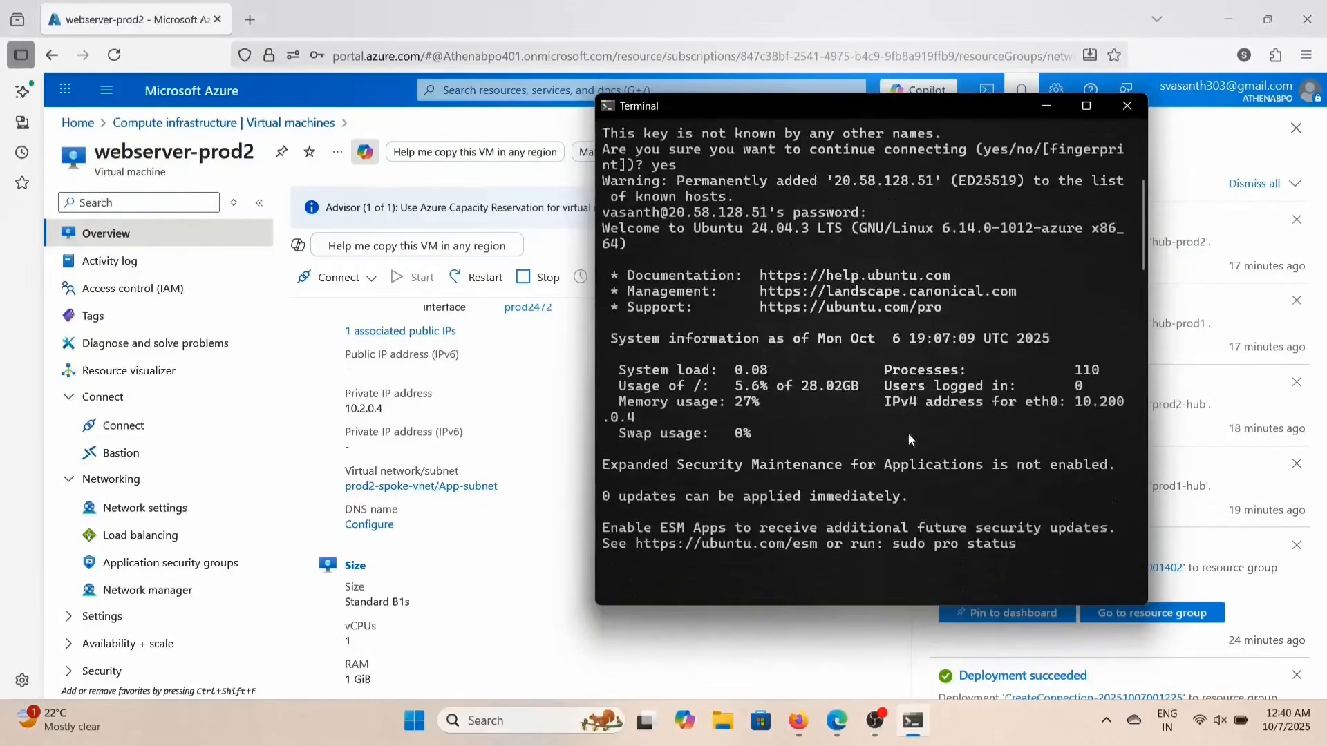
scroll(909, 436, down, 4)
scroll(910, 436, down, 1)
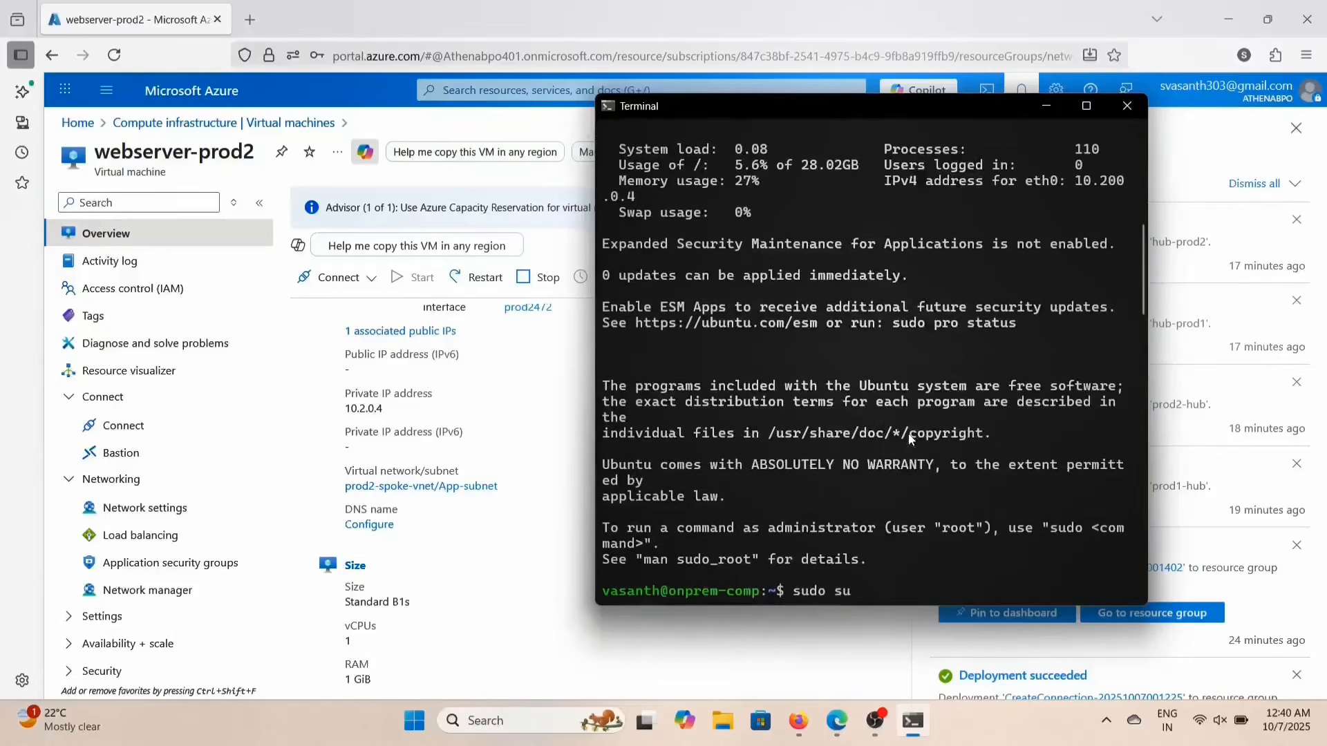
scroll(909, 437, down, 1)
scroll(909, 438, down, 2)
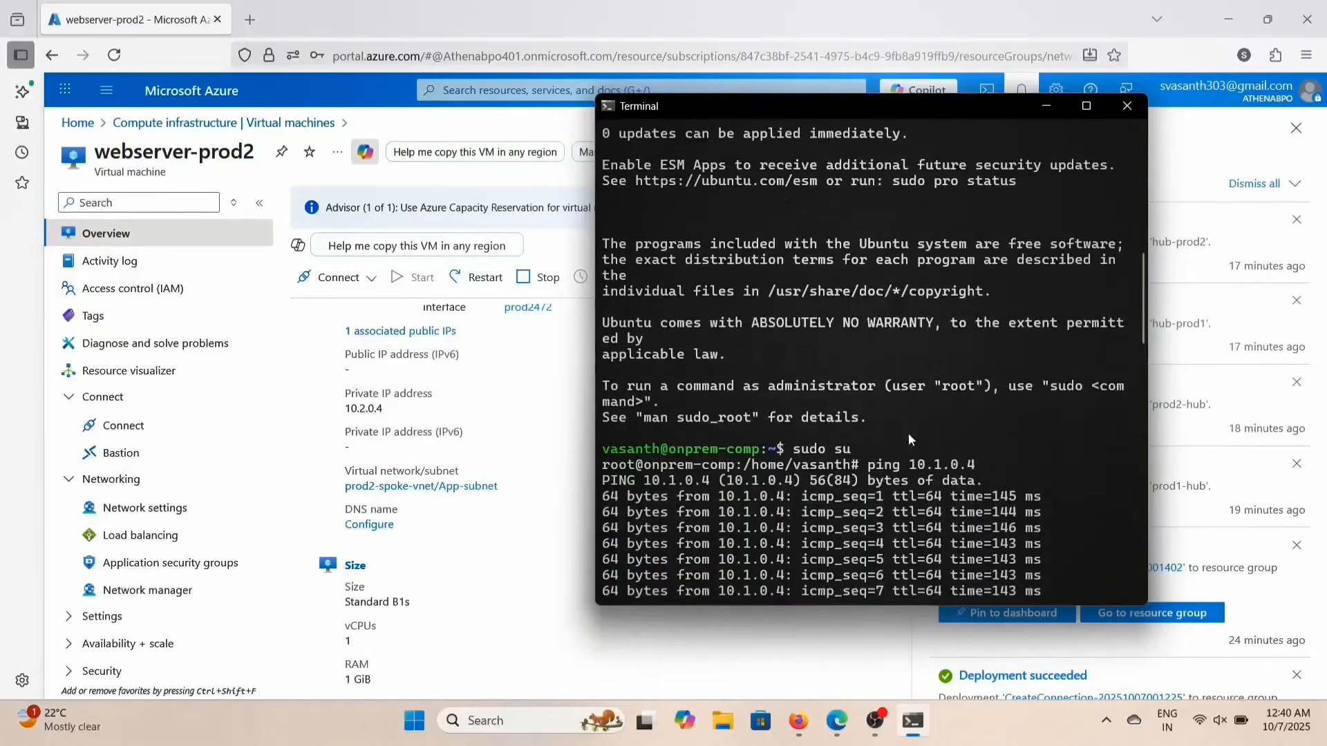
scroll(909, 438, down, 5)
scroll(909, 437, down, 20)
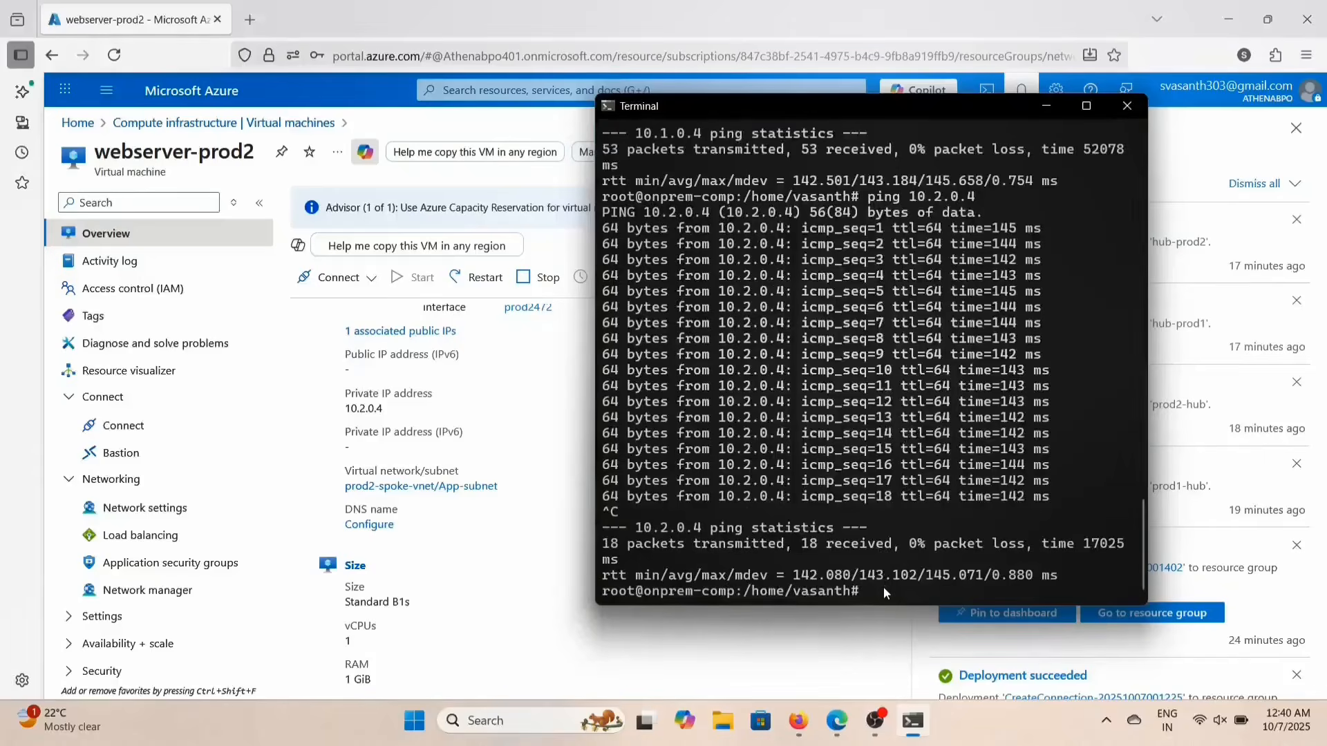
Try to check onprem-comp's IP configuration with the command ipcongig.
text(ipcongig)
key(Return)
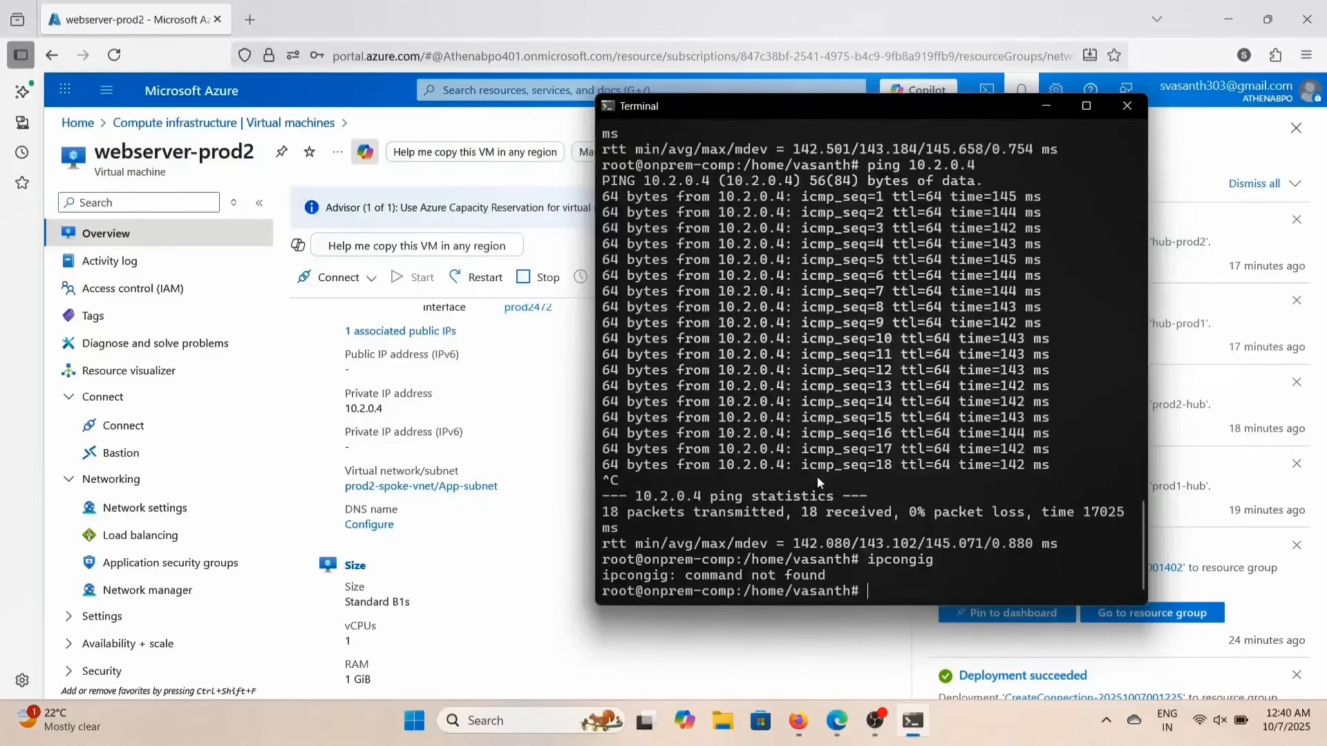
Switch to the Azure portal in Firefox and open webserver-non-prod1 from the virtual machines list.
drag(801, 104, 838, 120)
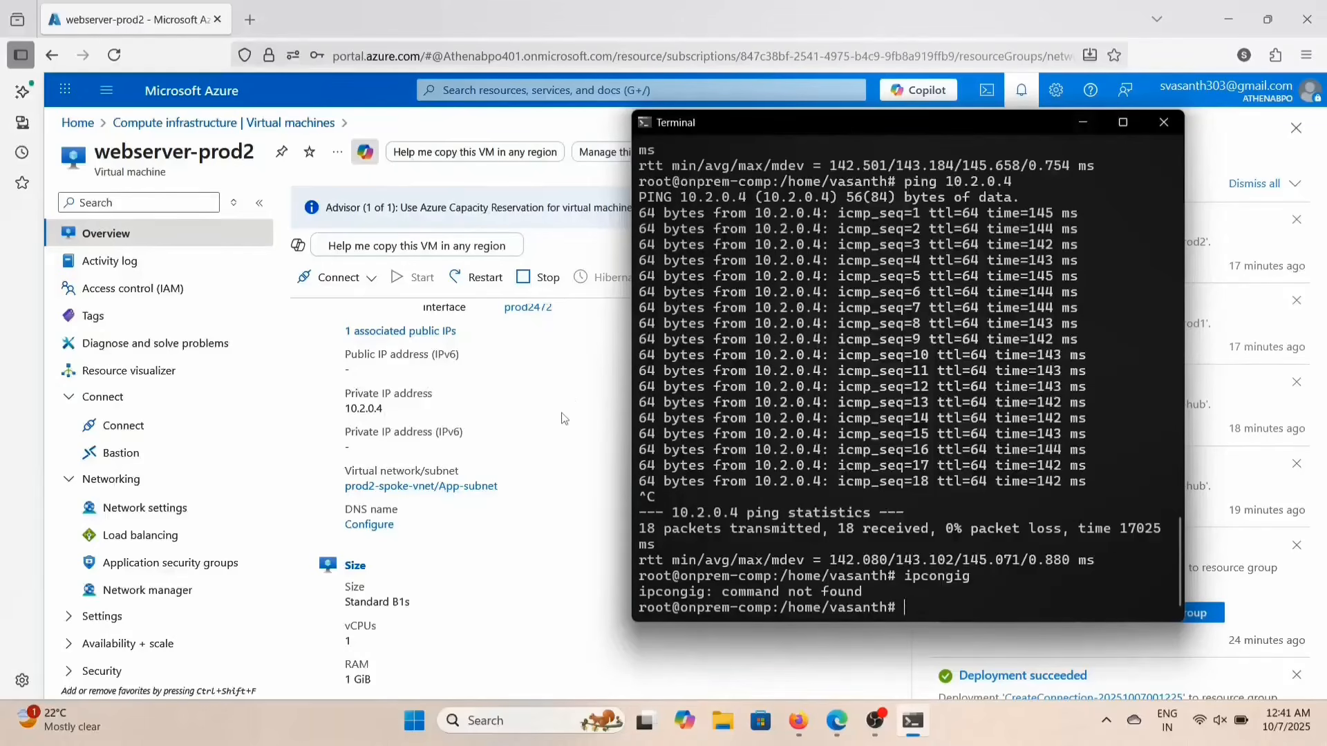
click(505, 90)
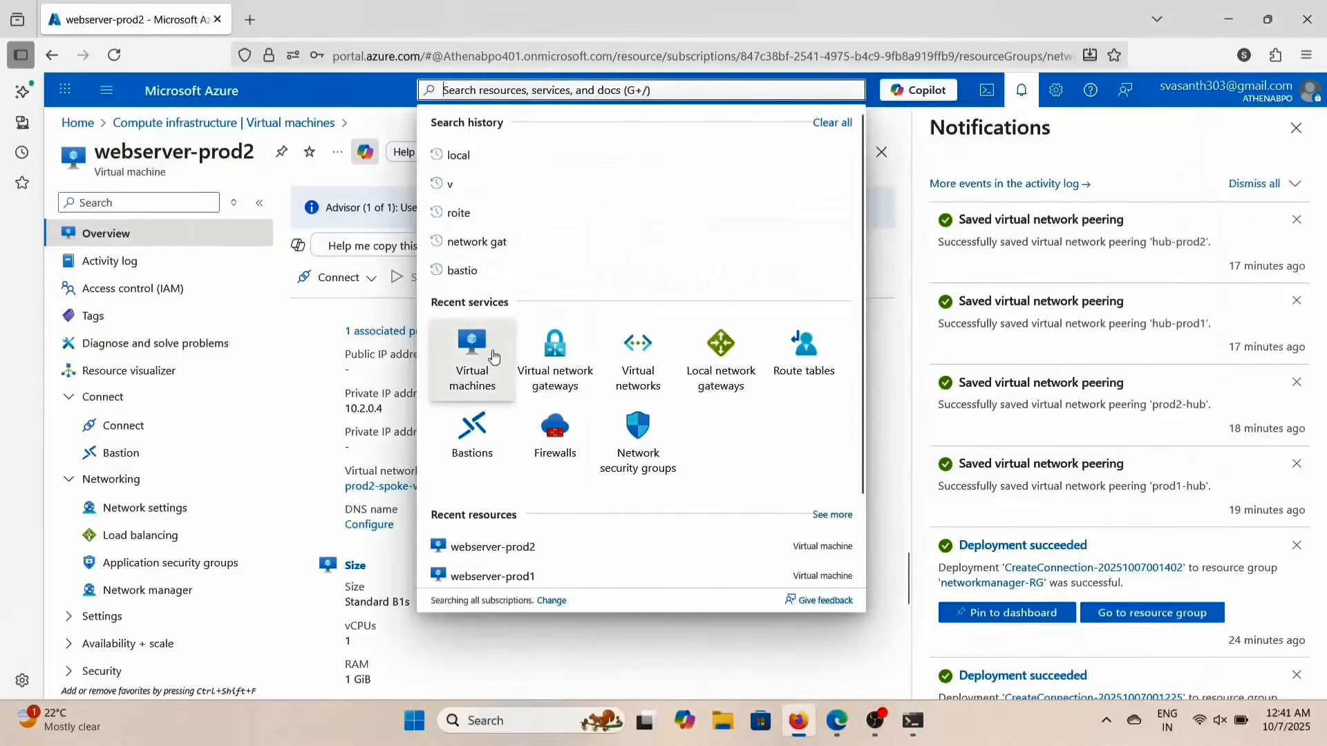
click(493, 356)
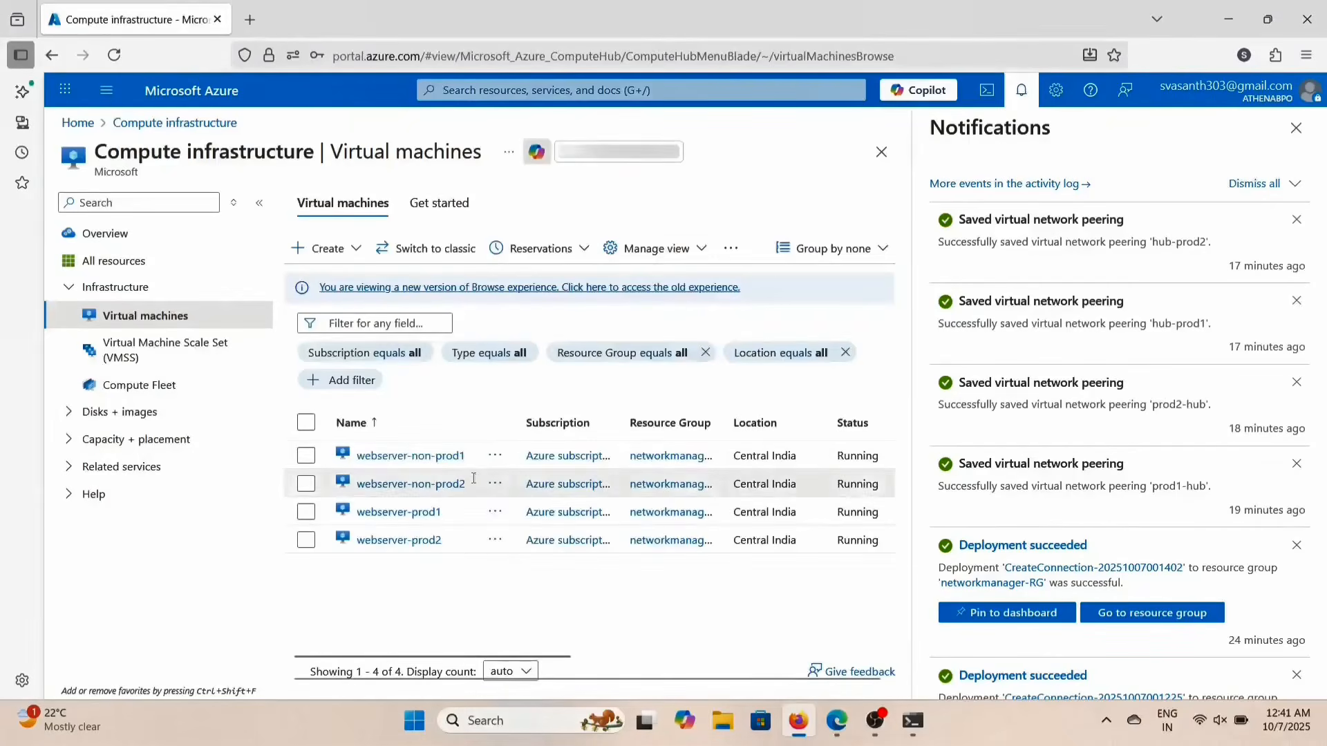
click(427, 457)
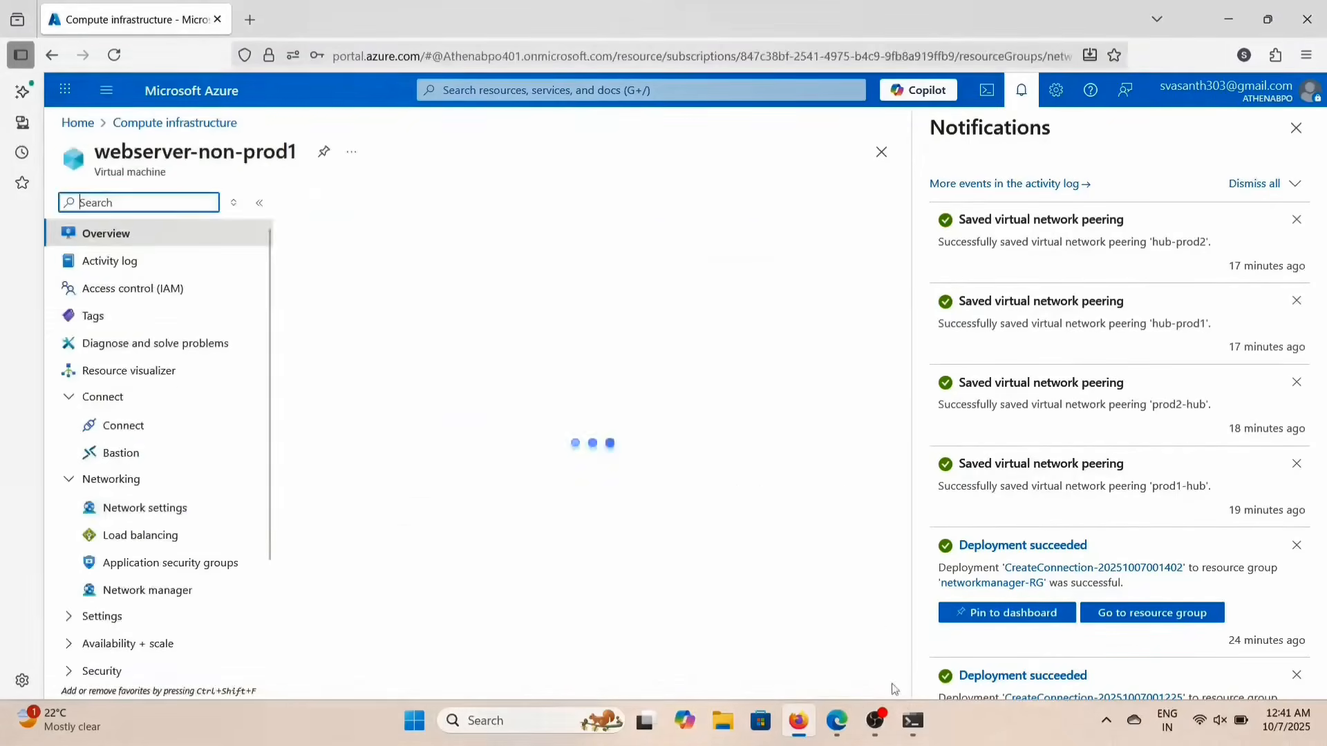
Bring the terminal back and place it so that webserver-non-prod1's private IP address stays uncovered beside it.
click(912, 721)
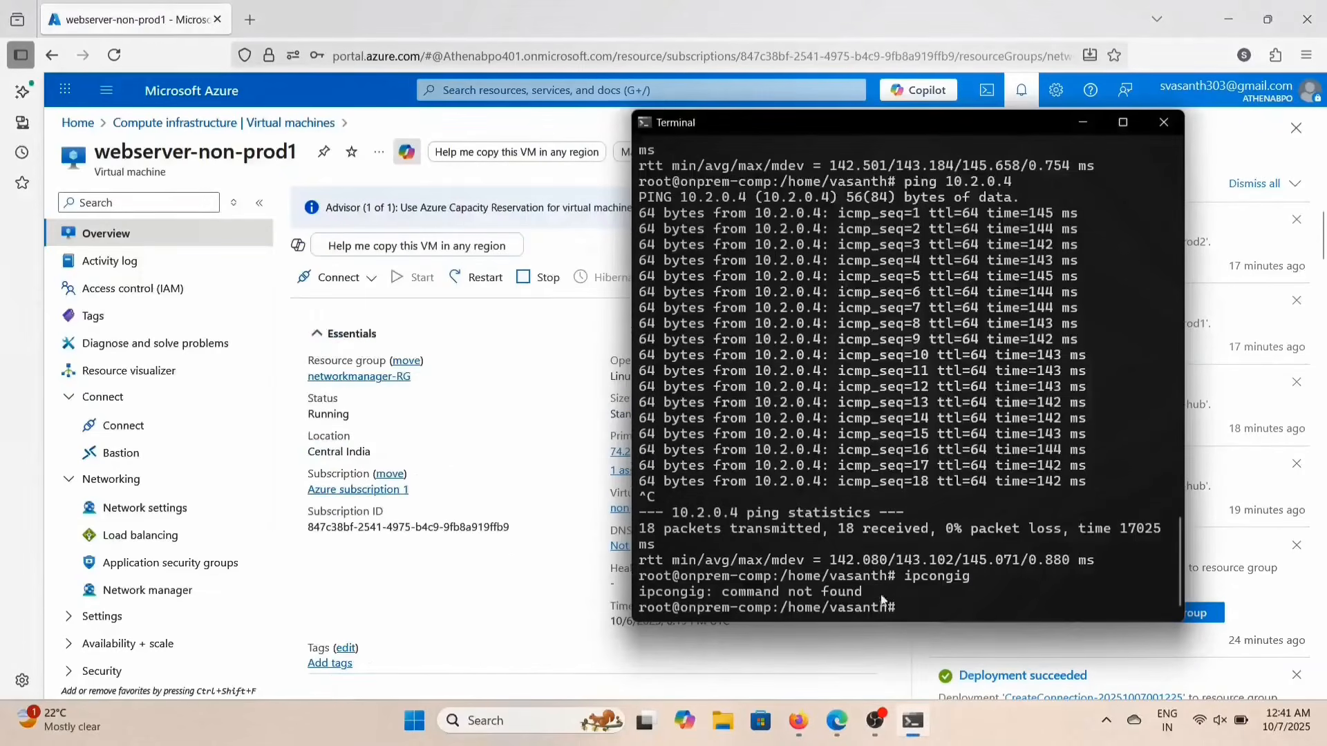
scroll(408, 517, down, 3)
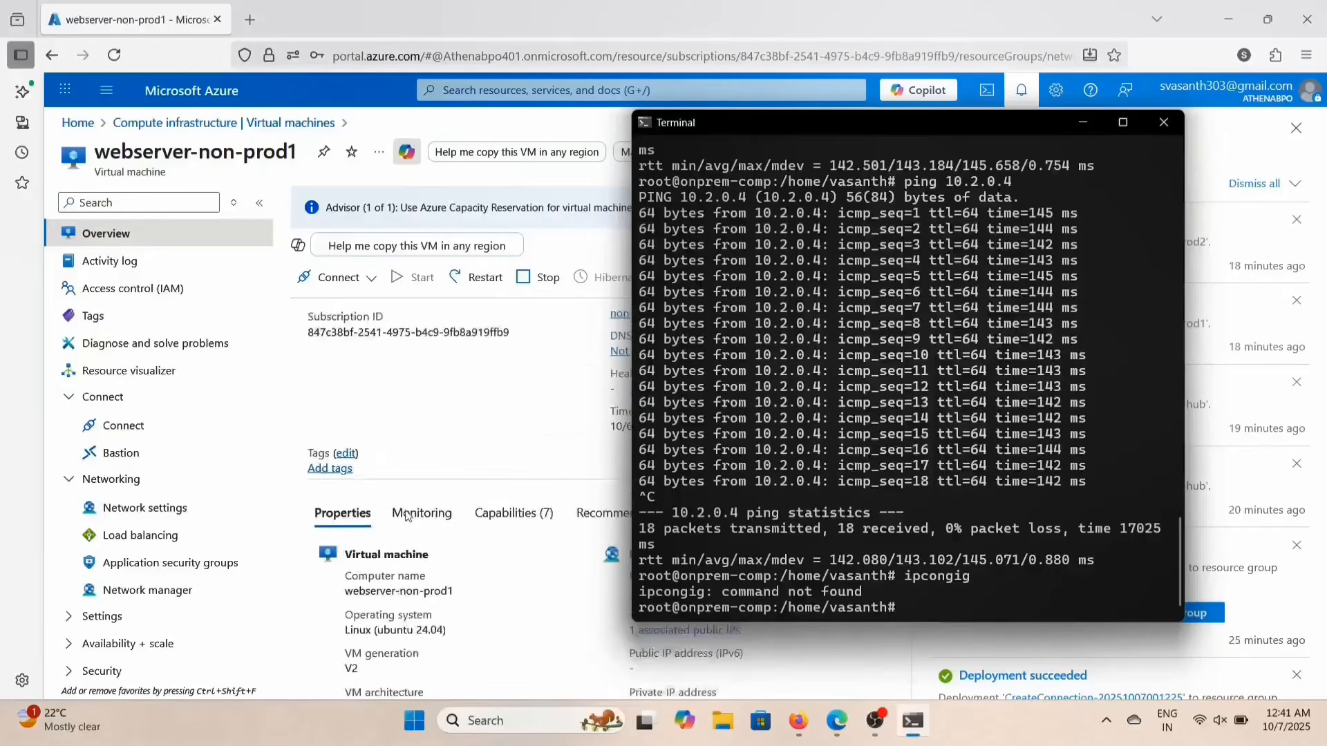
scroll(408, 517, down, 1)
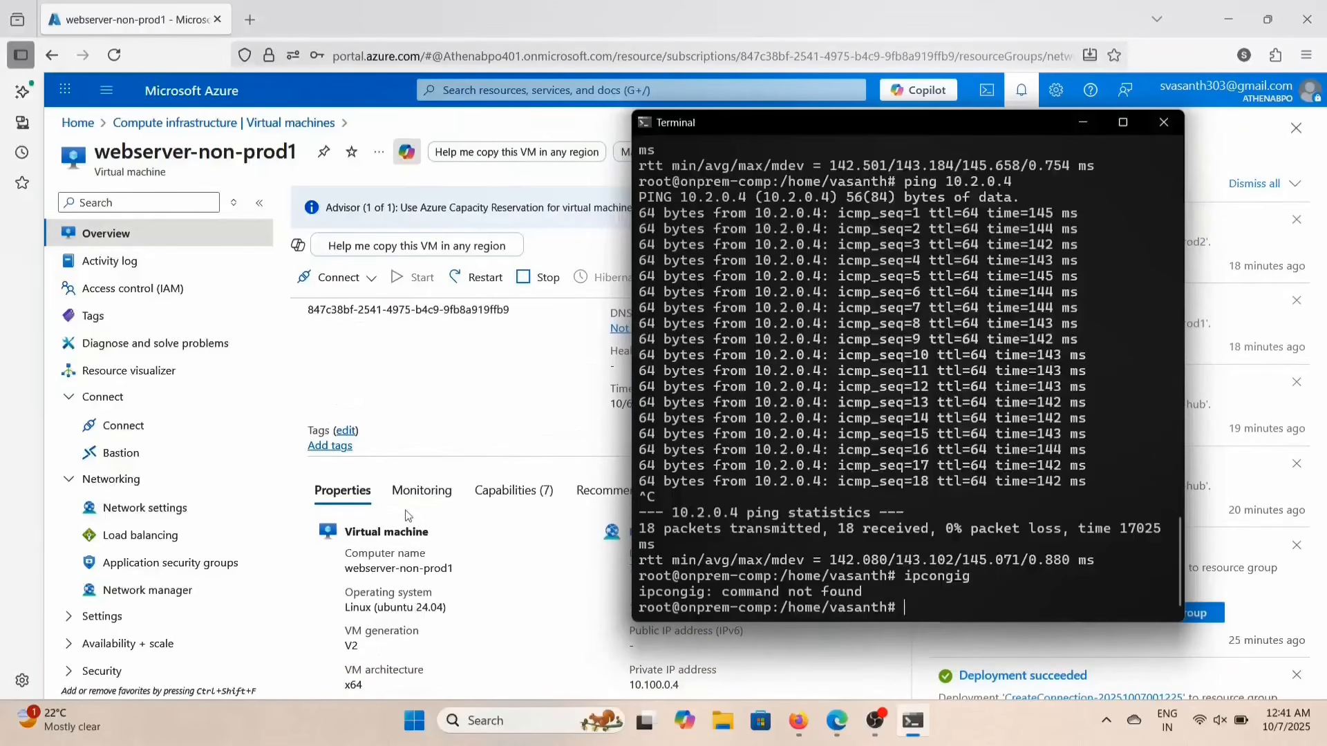
drag(774, 132, 143, 143)
scroll(612, 420, down, 4)
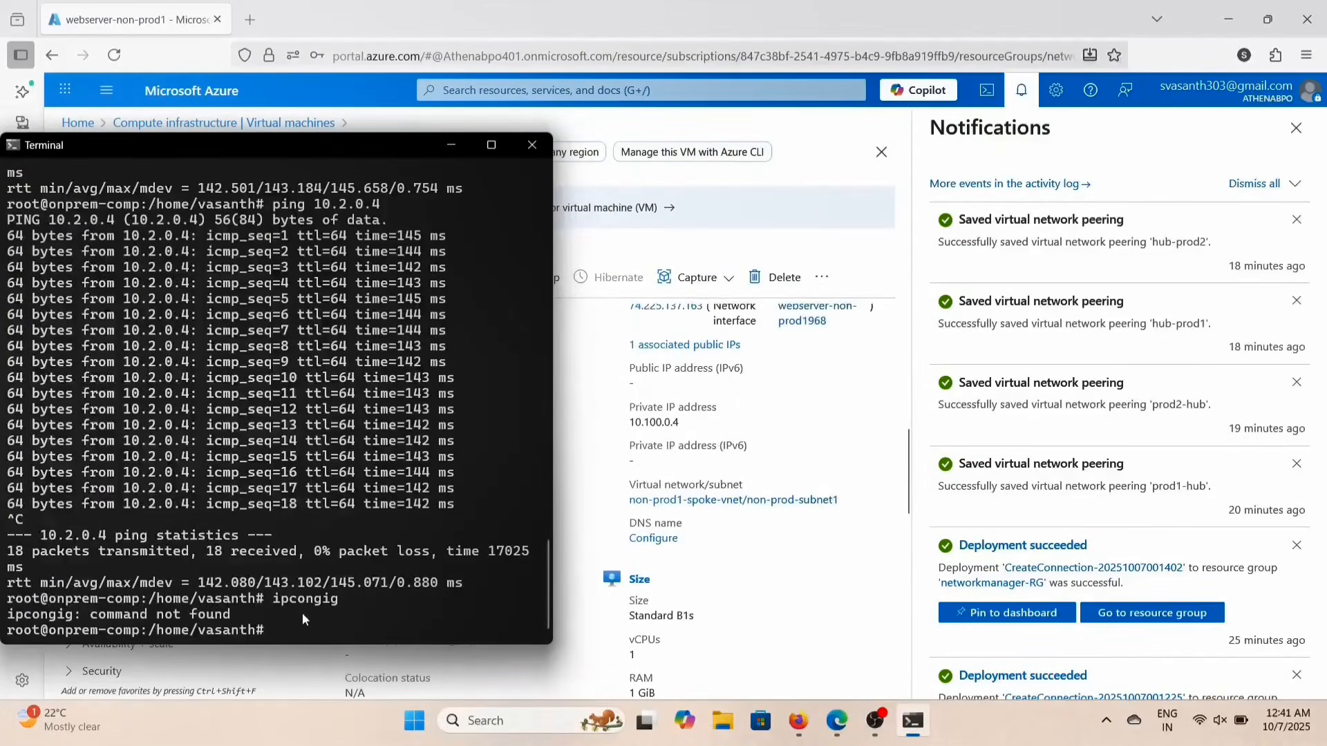
Ping 10.100.1.4 from onprem-comp, then stop the running ping.
text(i)
text(ing)
text( 10.100)
text(.1.4)
key(Return)
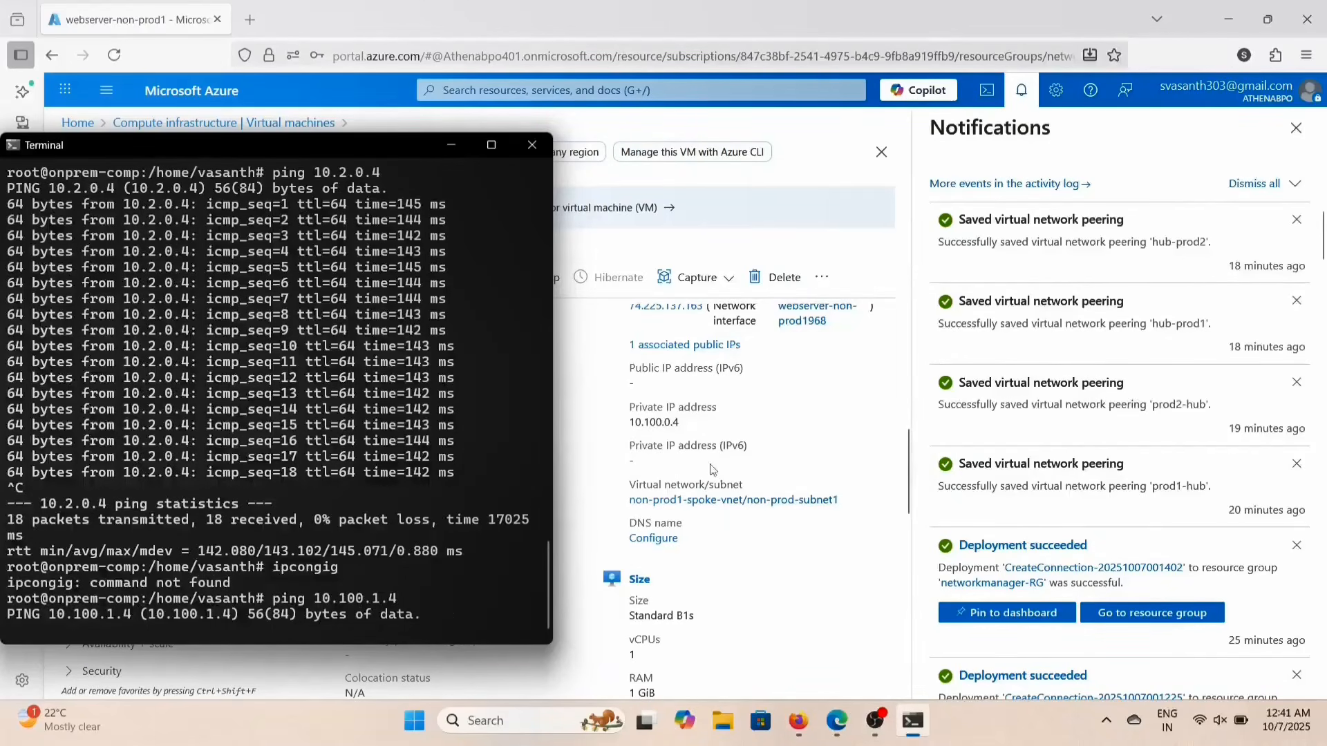
key(ctrl+c)
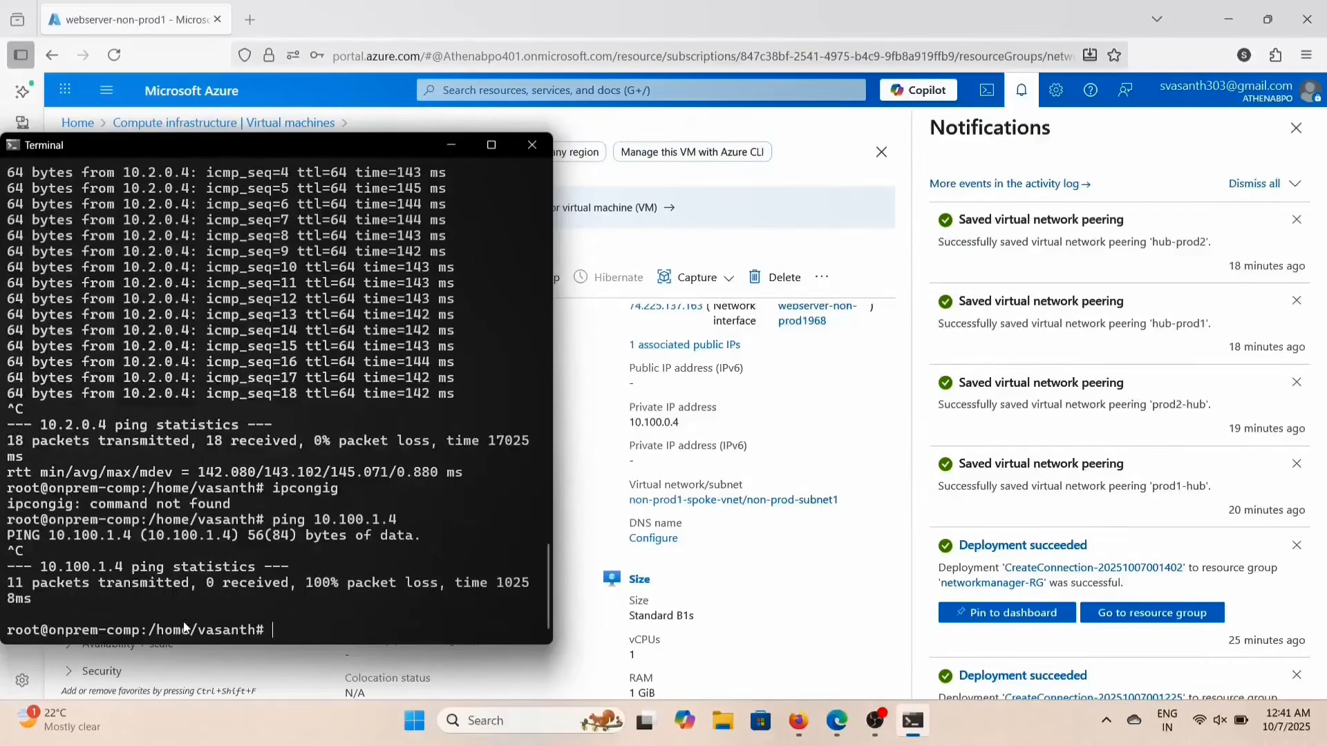
Move the terminal window to uncover webserver-non-prod1's resource menu and review the ping output.
scroll(821, 461, up, 1)
drag(333, 147, 760, 228)
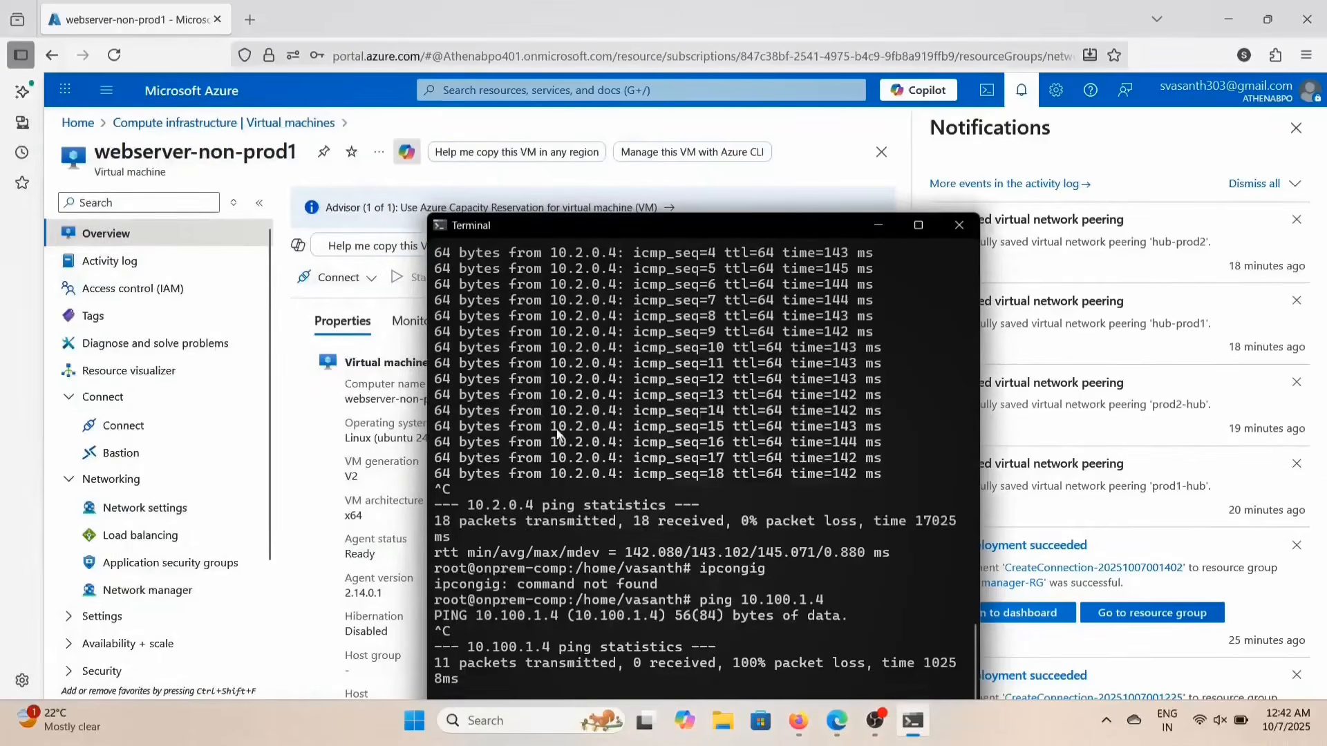
drag(723, 224, 738, 132)
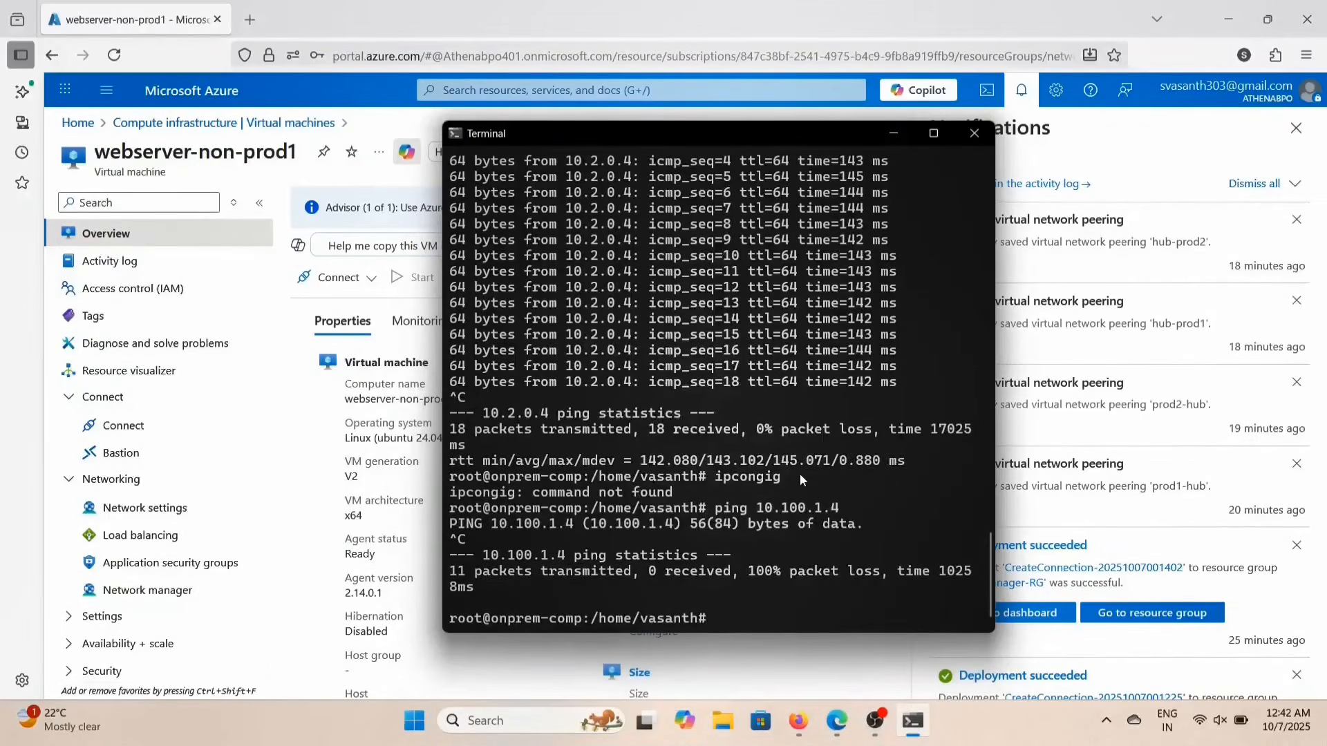
scroll(799, 474, up, 3)
scroll(799, 474, down, 3)
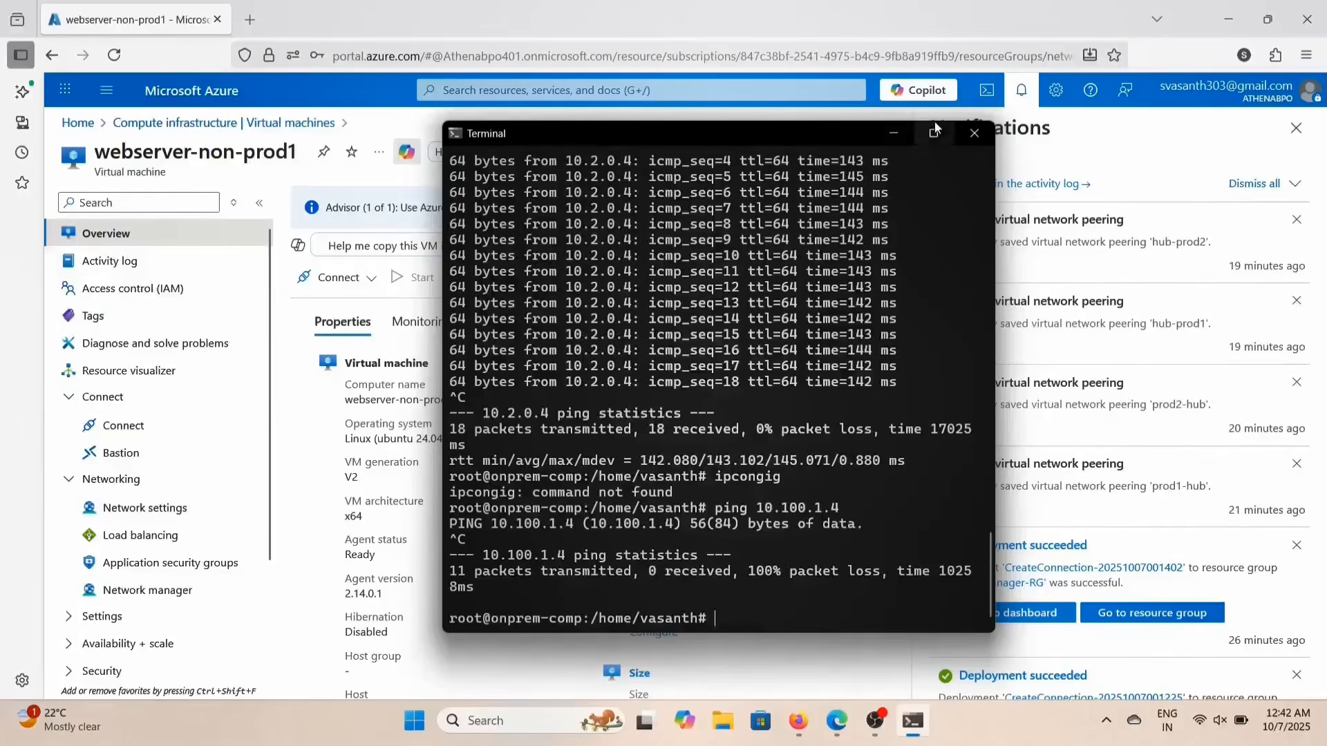
Minimize the terminal and open core-firewall from the Azure Firewalls list to review its overview and settings.
click(893, 132)
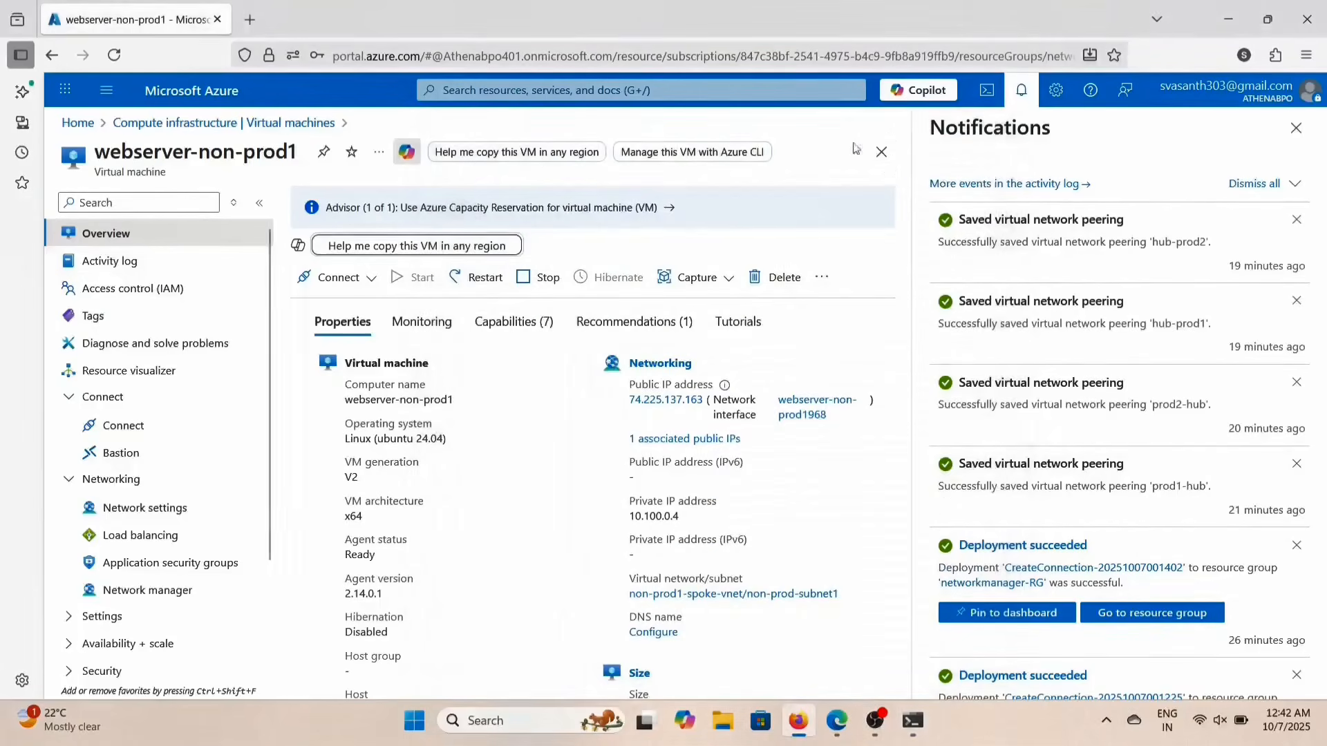
click(511, 96)
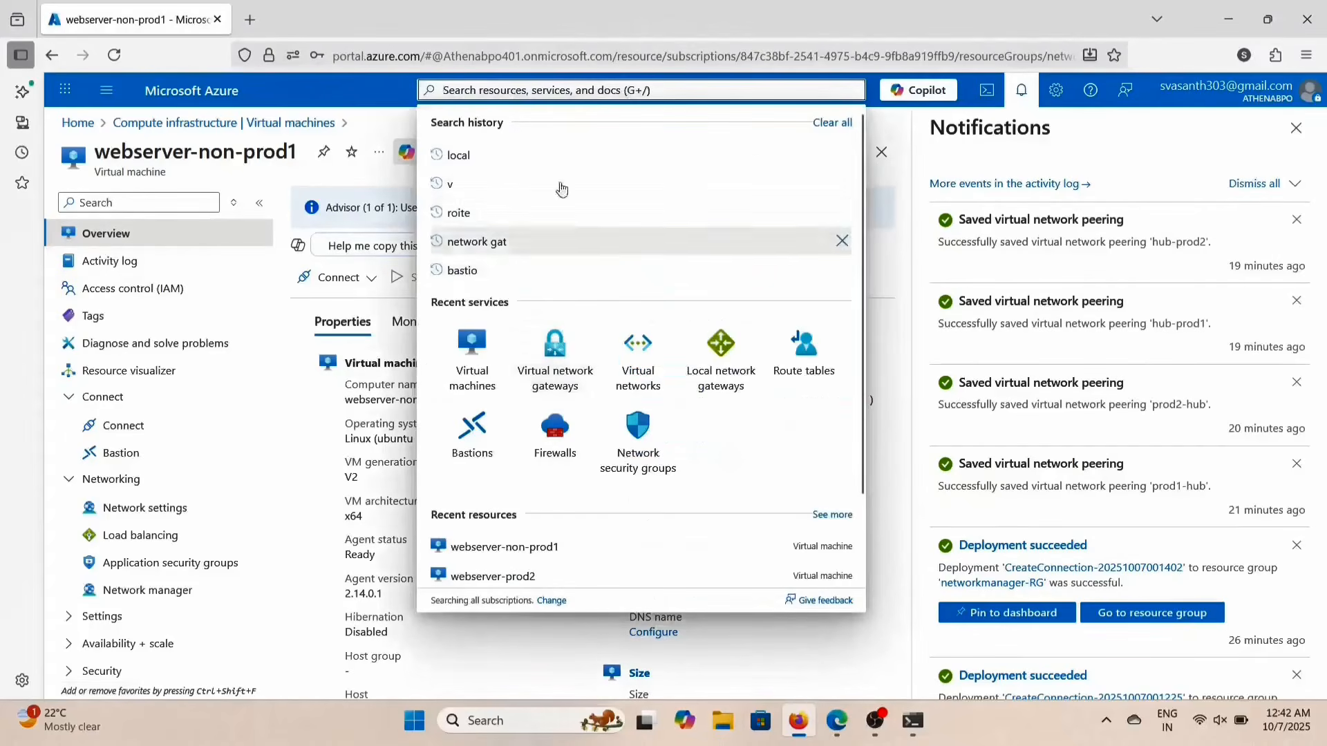
click(556, 428)
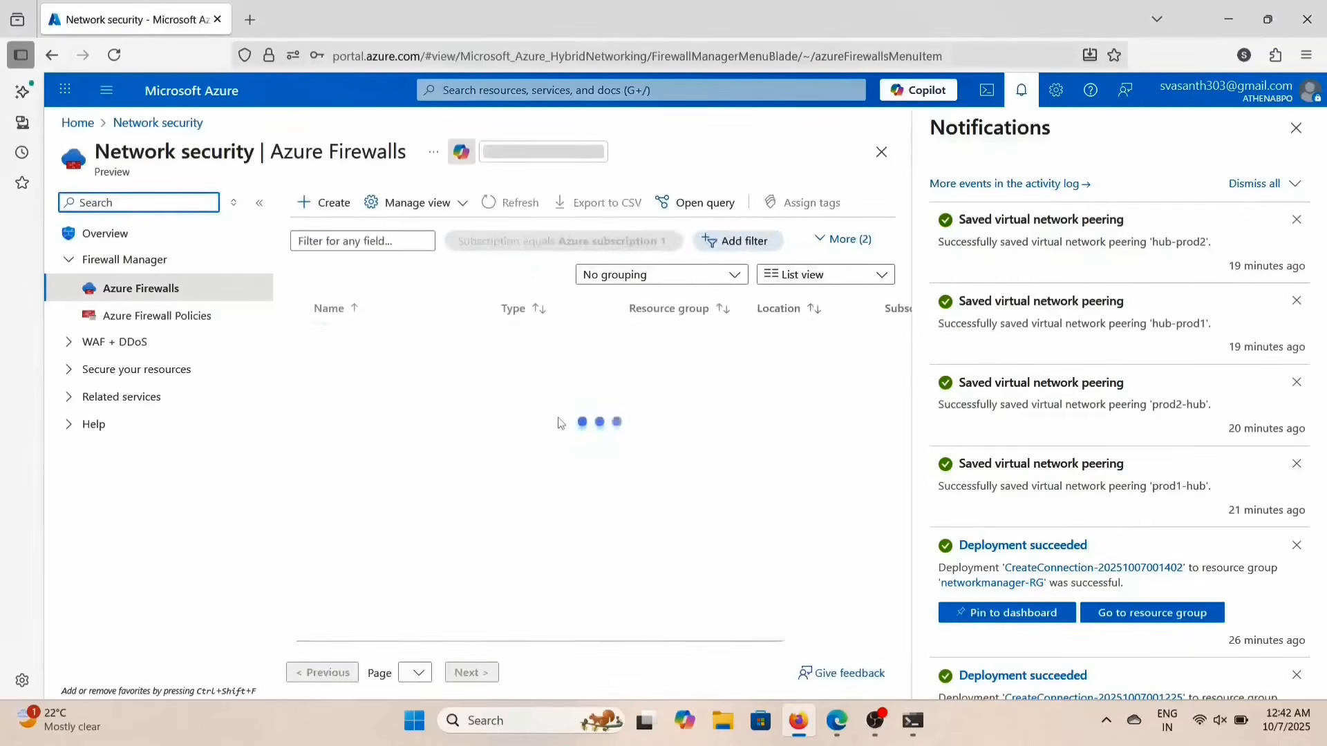
click(365, 339)
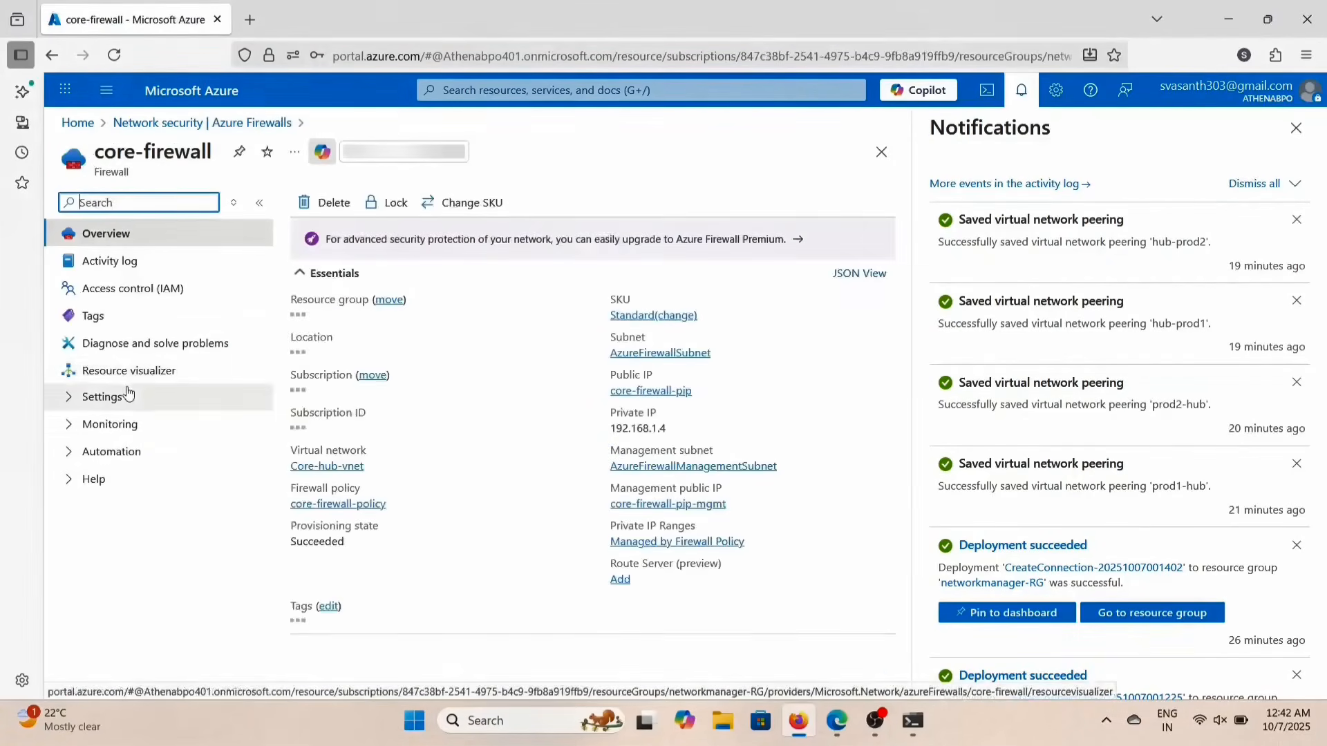
click(123, 395)
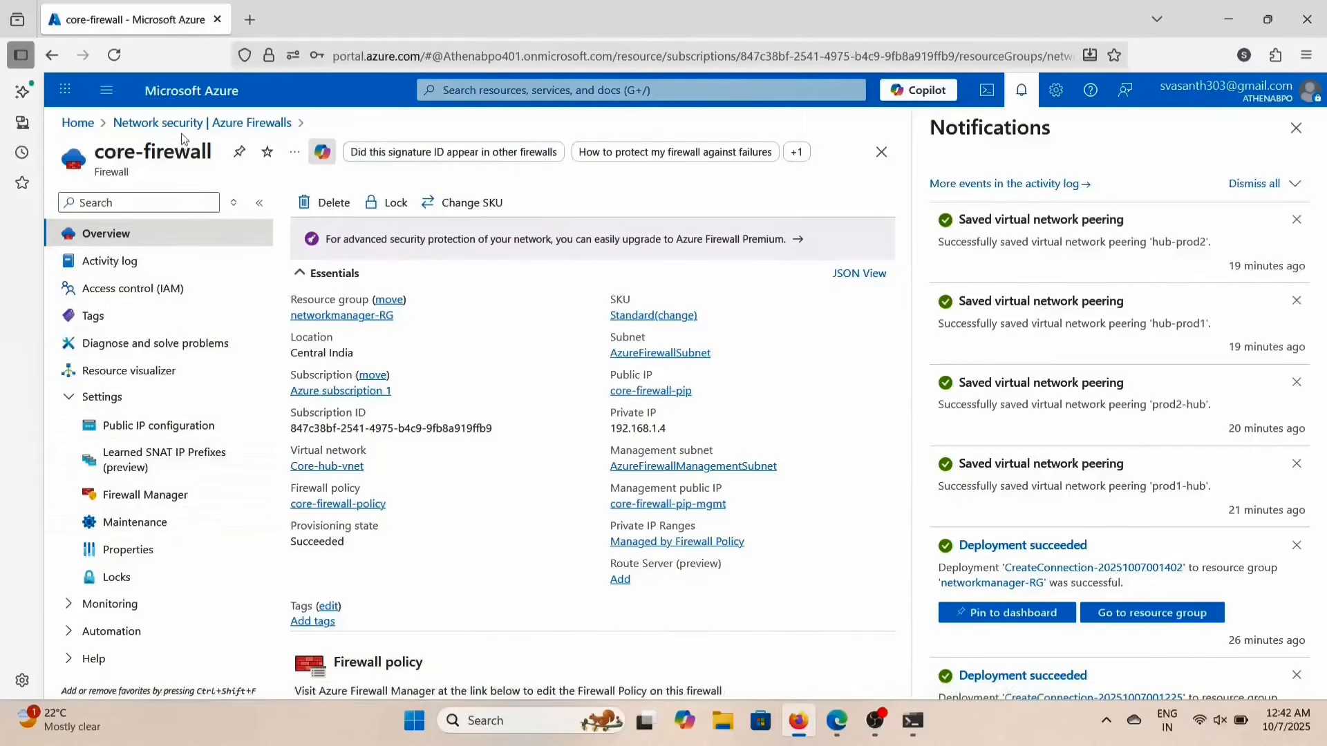
click(105, 397)
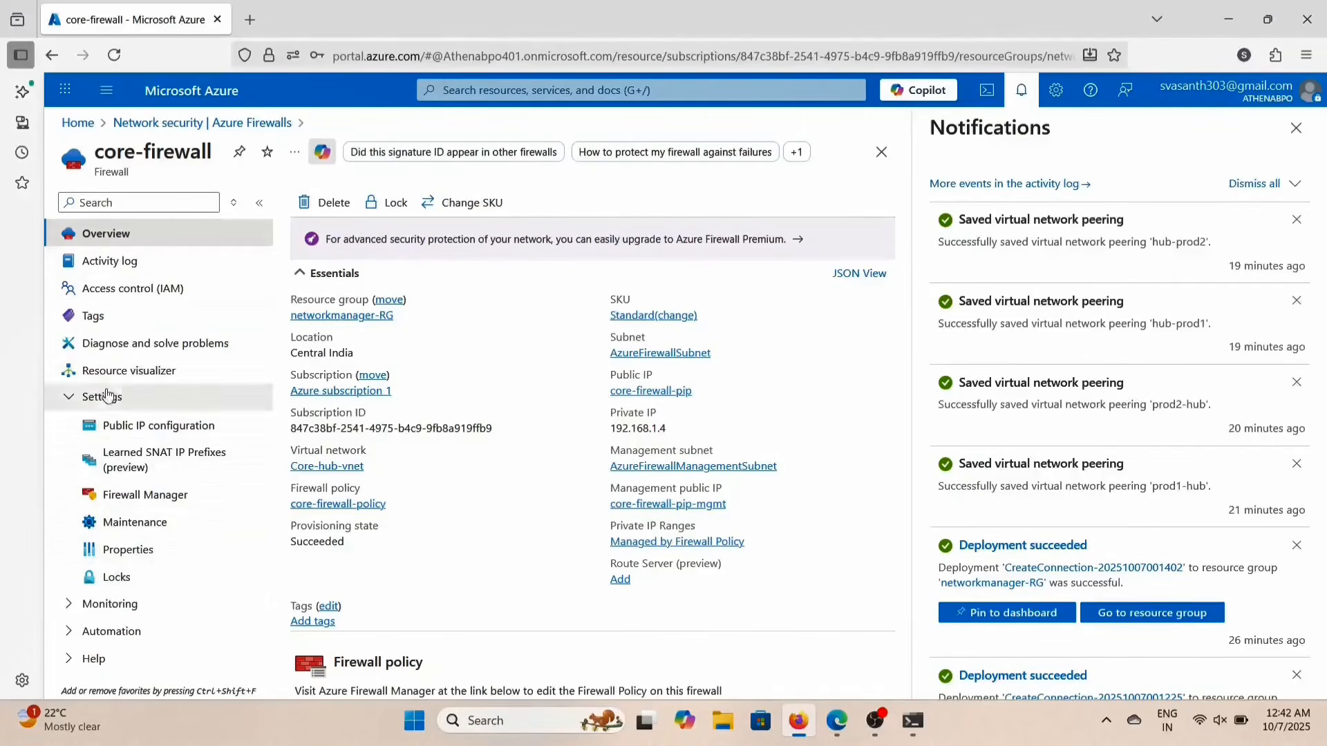
Open core-firewall-policy from the firewall policies list and review its network rules.
click(161, 123)
click(175, 316)
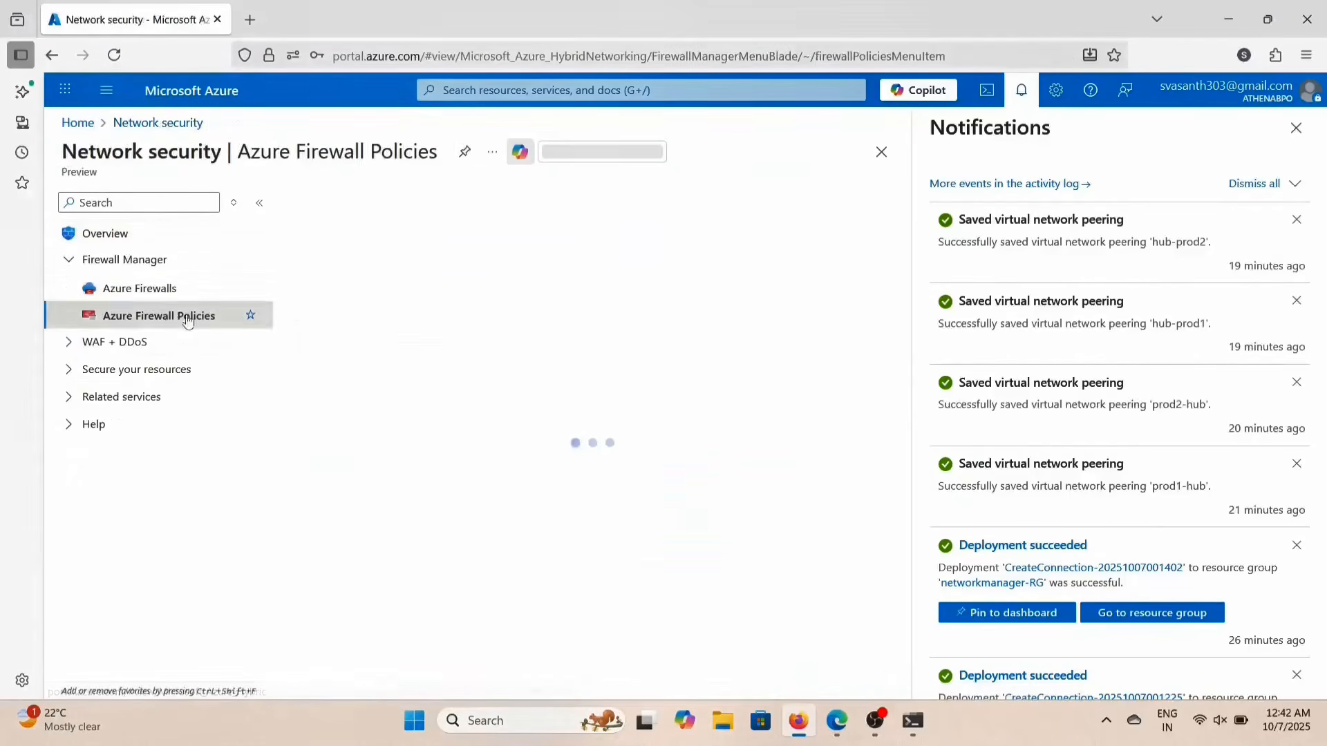
click(357, 339)
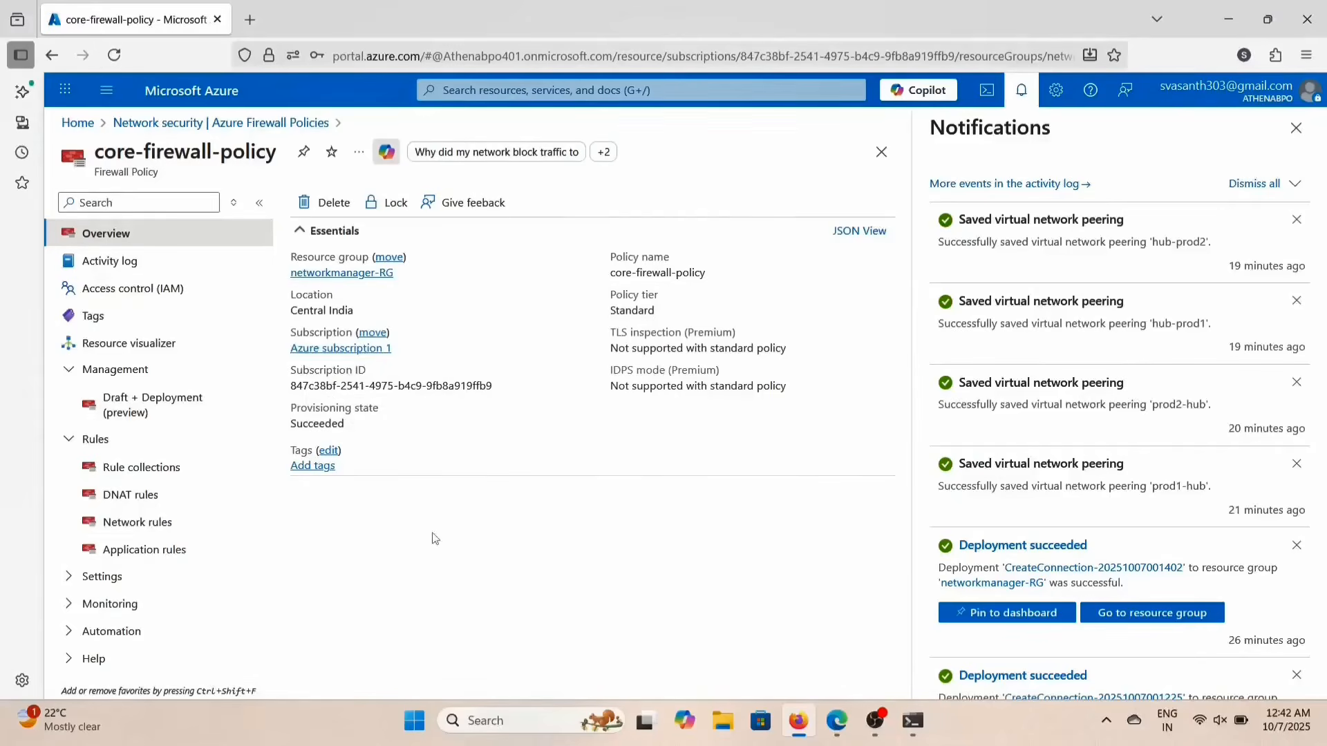
click(181, 530)
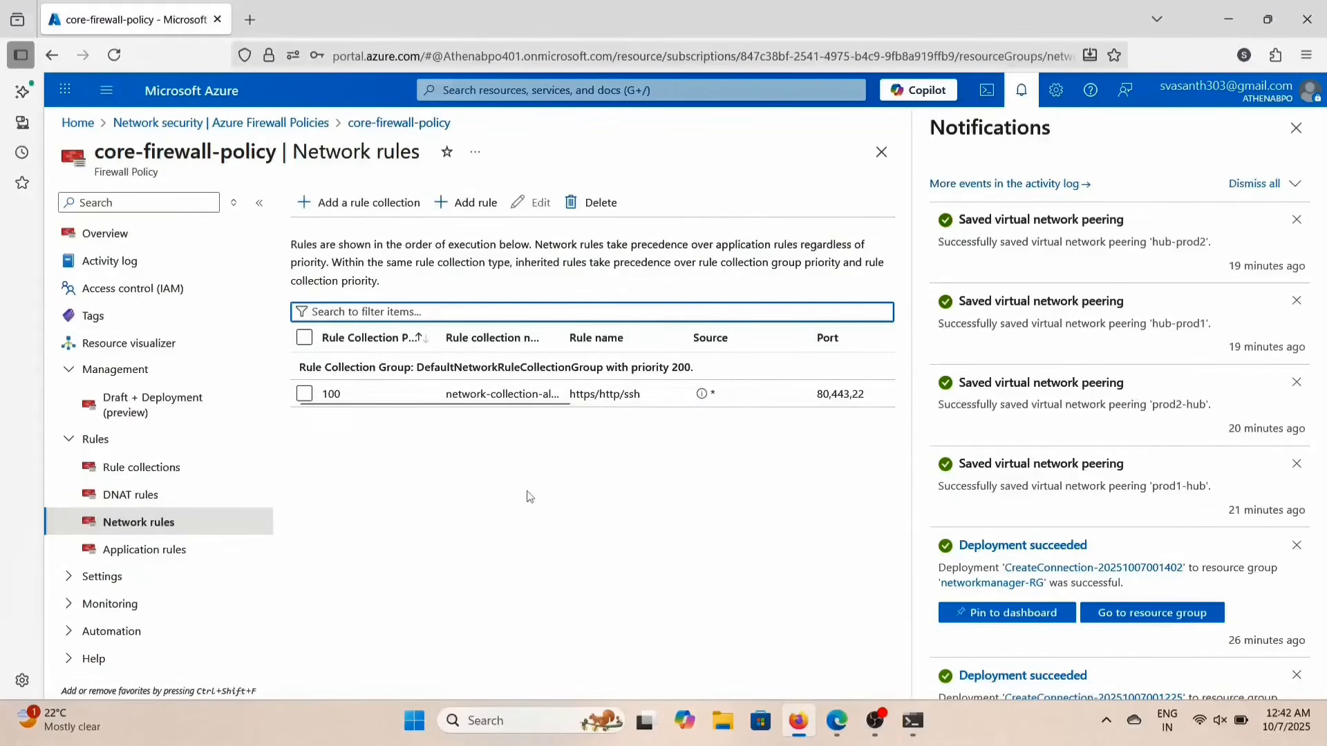
Open core-route-table from the route tables list and review its routes and associated subnets.
click(456, 90)
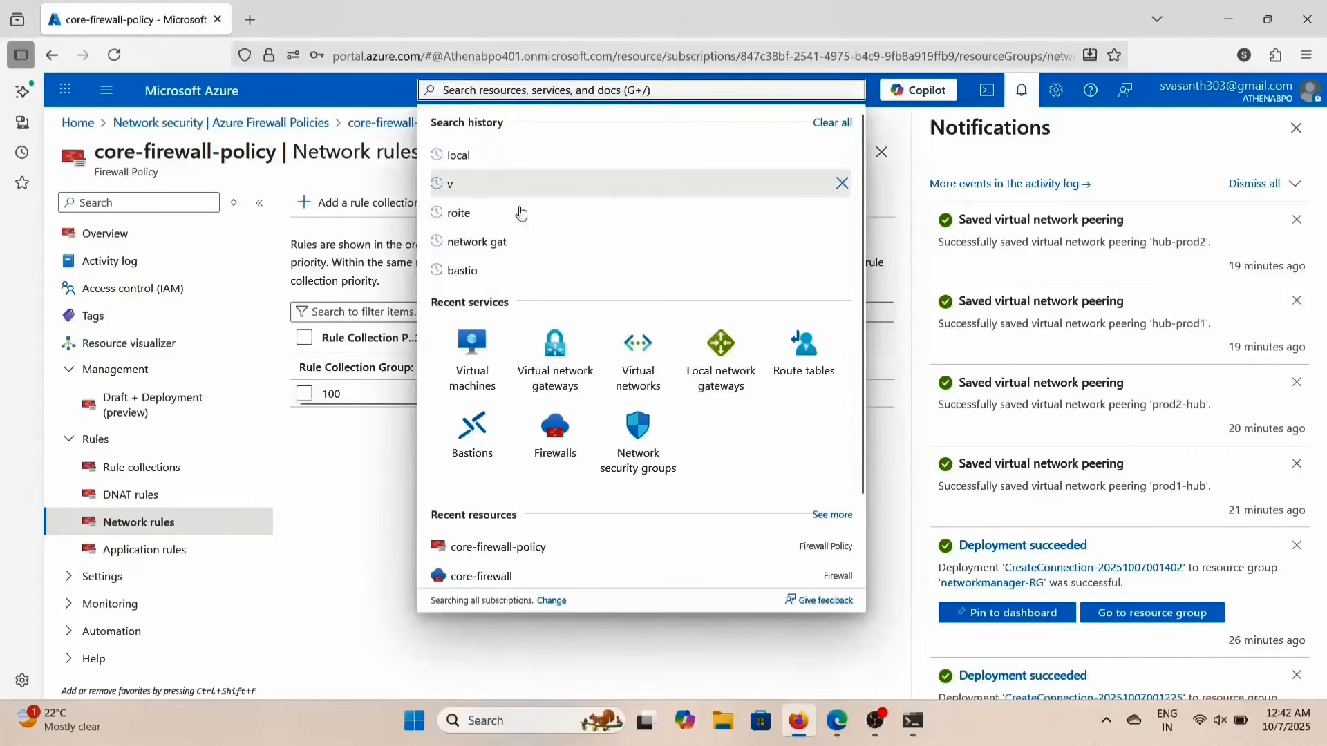
click(793, 351)
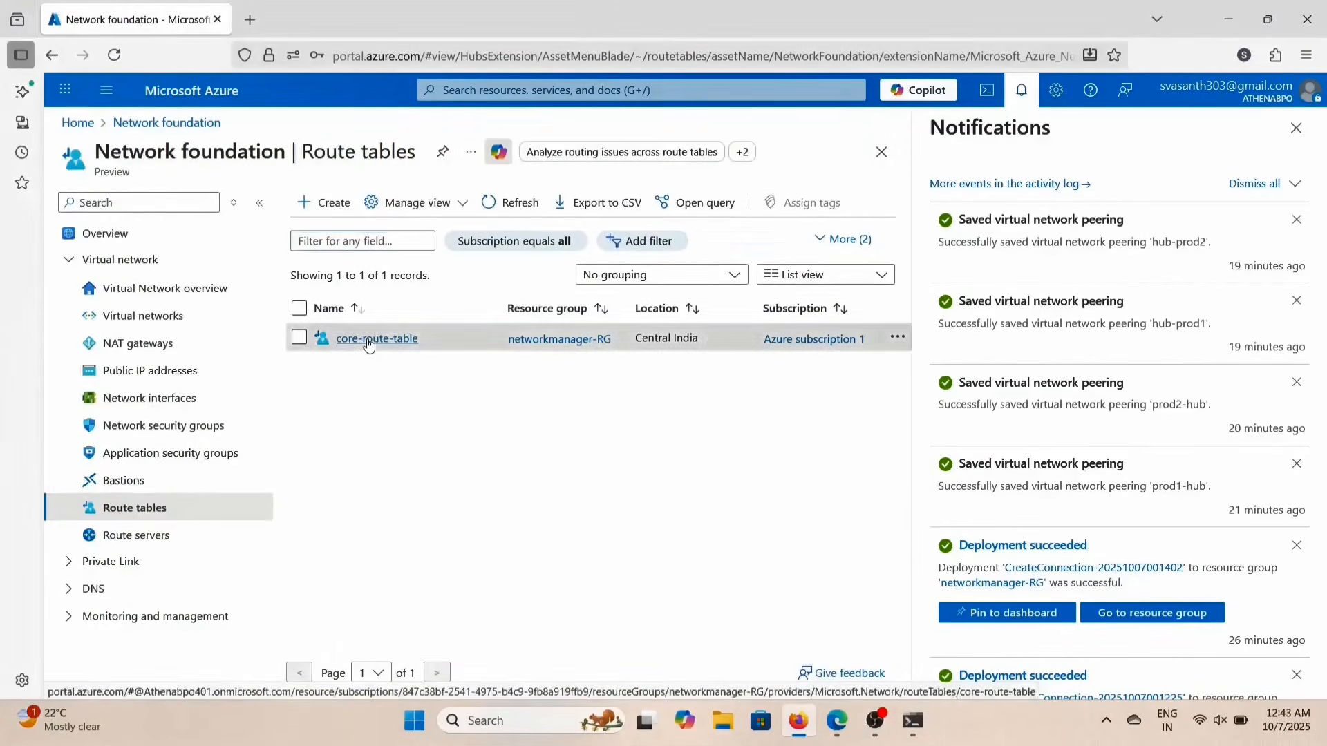
click(370, 342)
scroll(382, 499, down, 2)
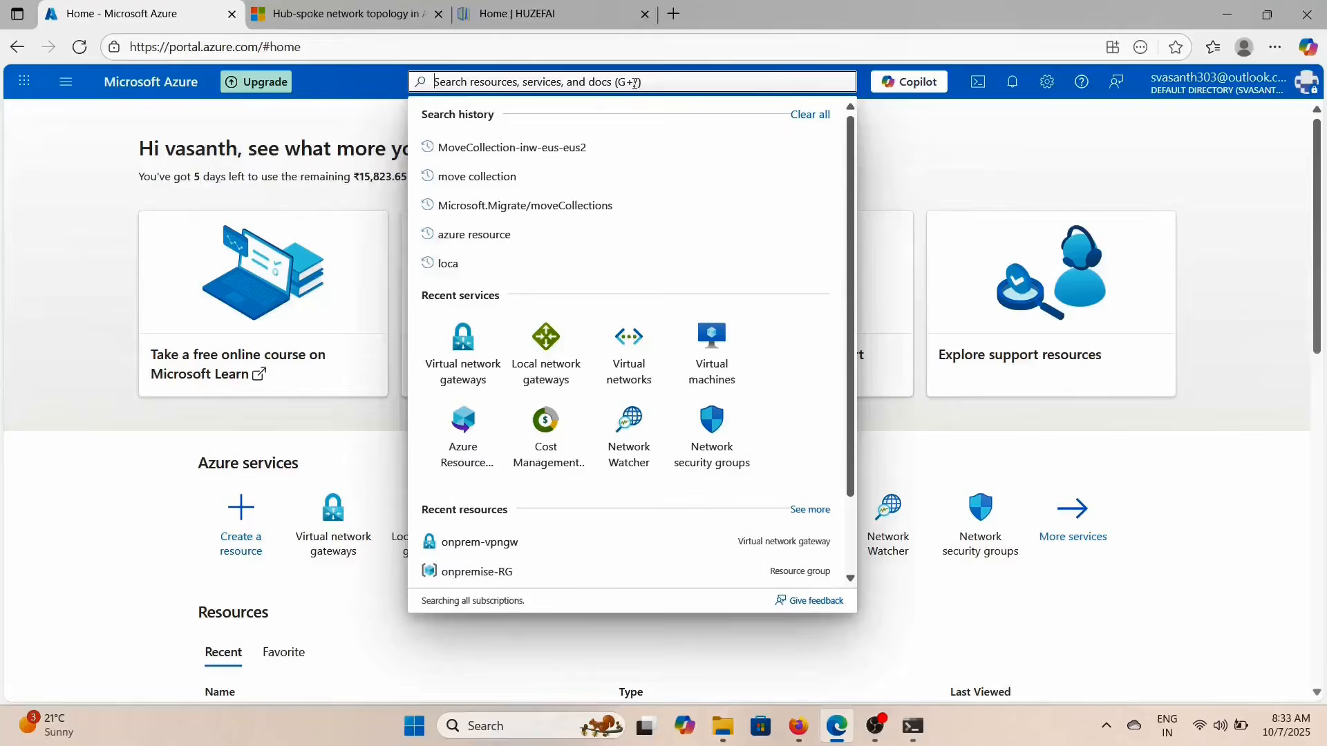
In the Azure portal in Edge, search for Network Watcher and open its Next hop diagnostic.
text(n)
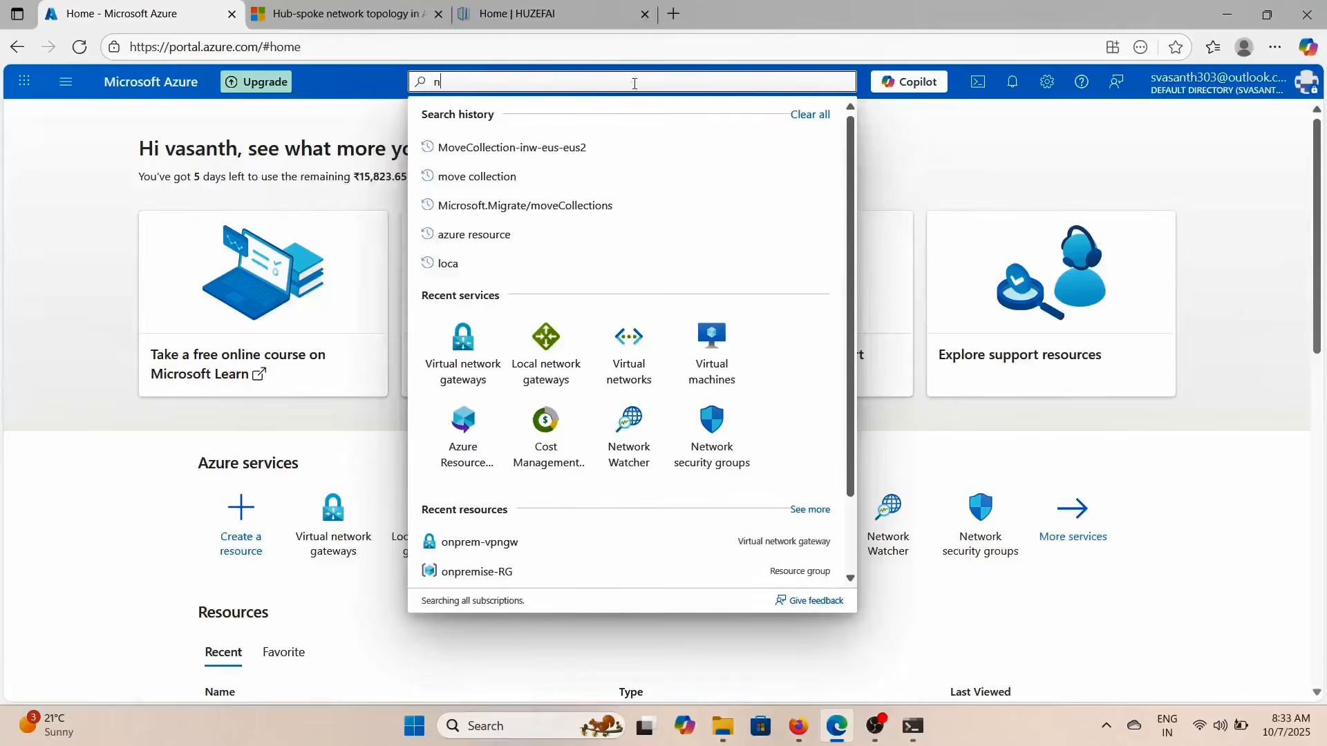
text(etwork)
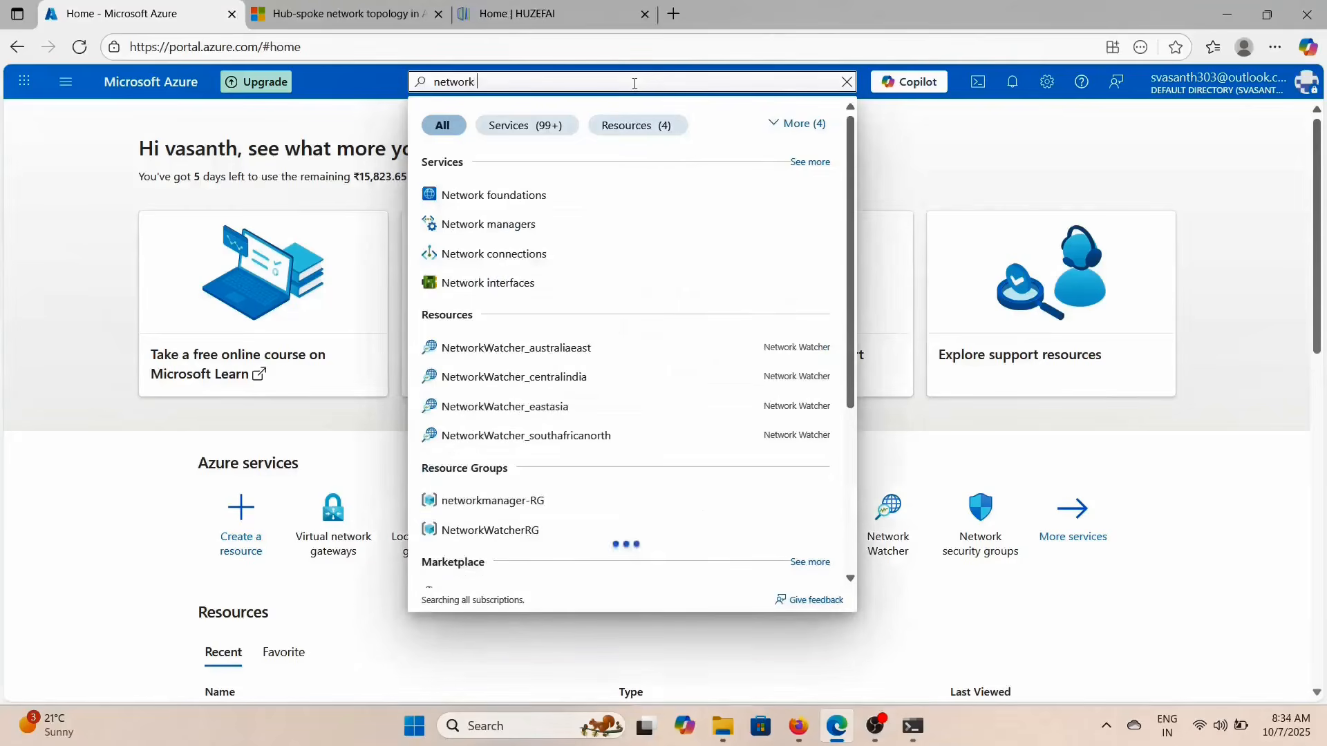
text( wat)
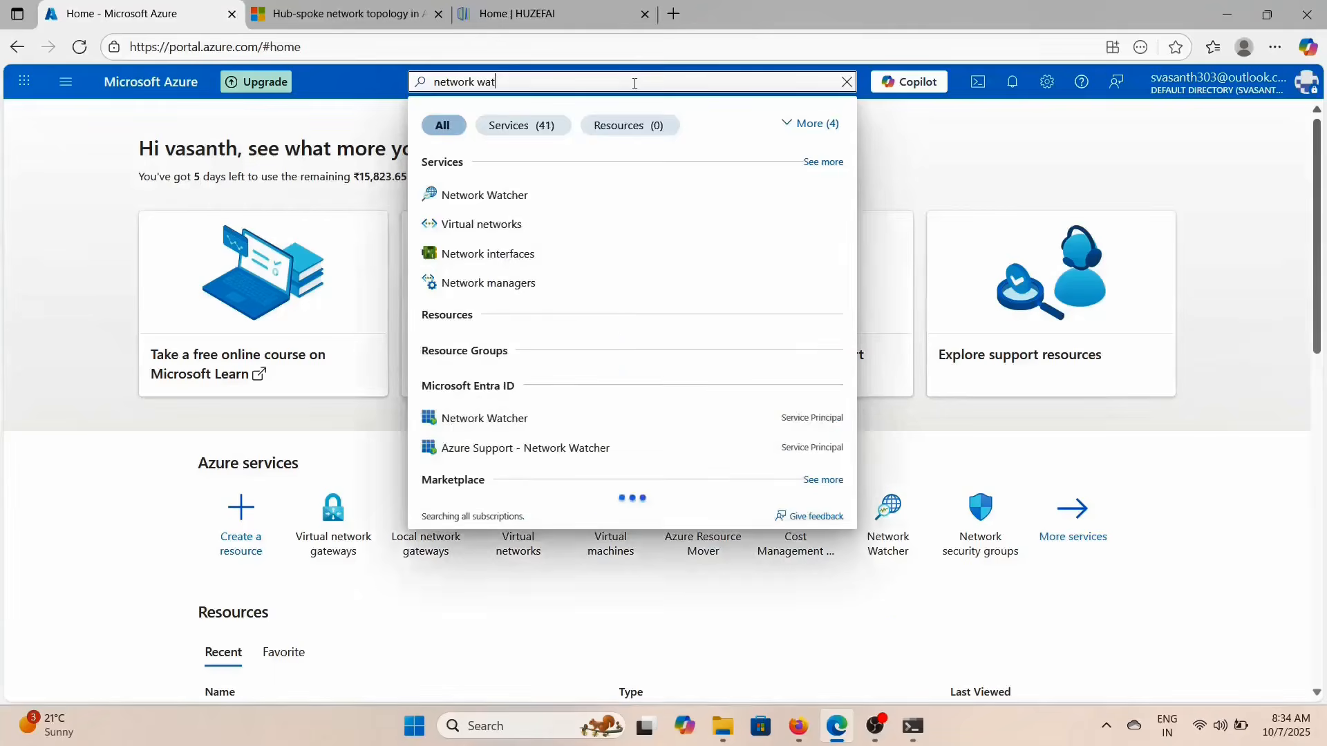
click(487, 206)
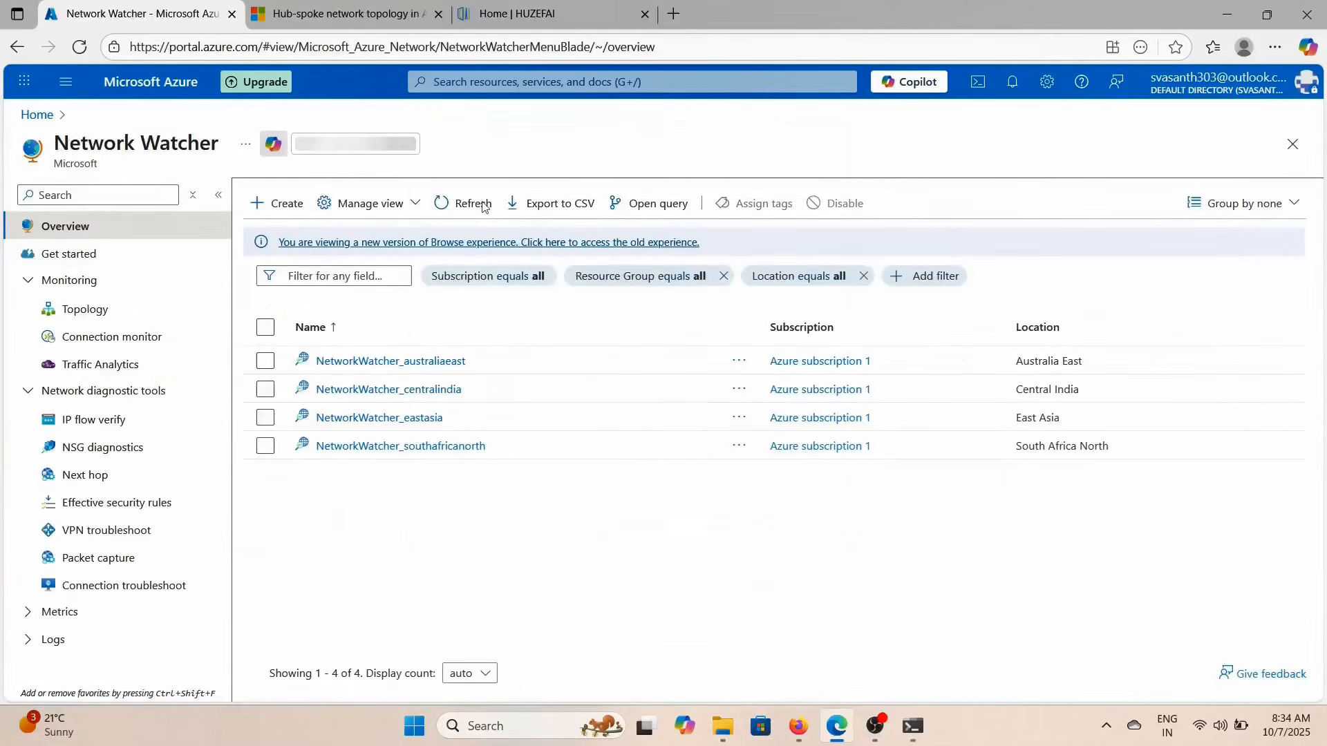
click(86, 475)
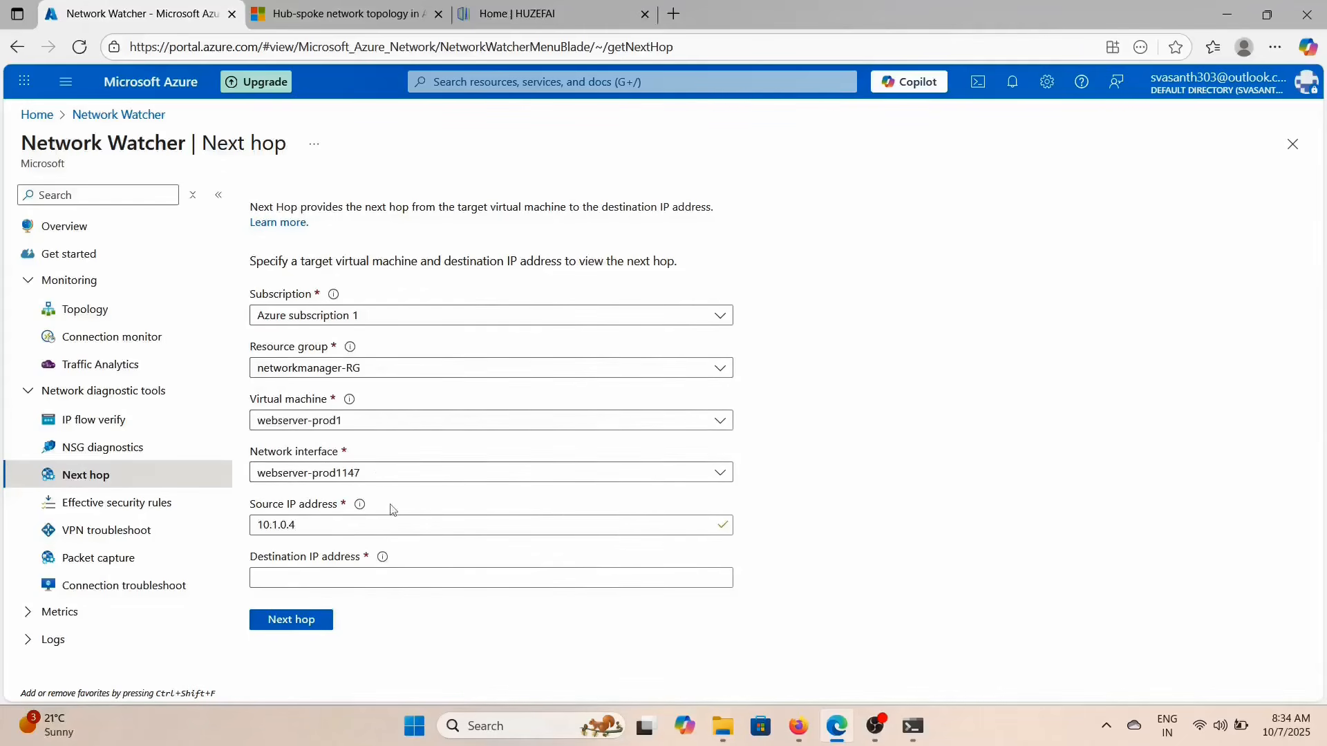
Run the Next hop check from webserver-prod1 to destination IP address 10.200.0.4 and review the result.
click(294, 582)
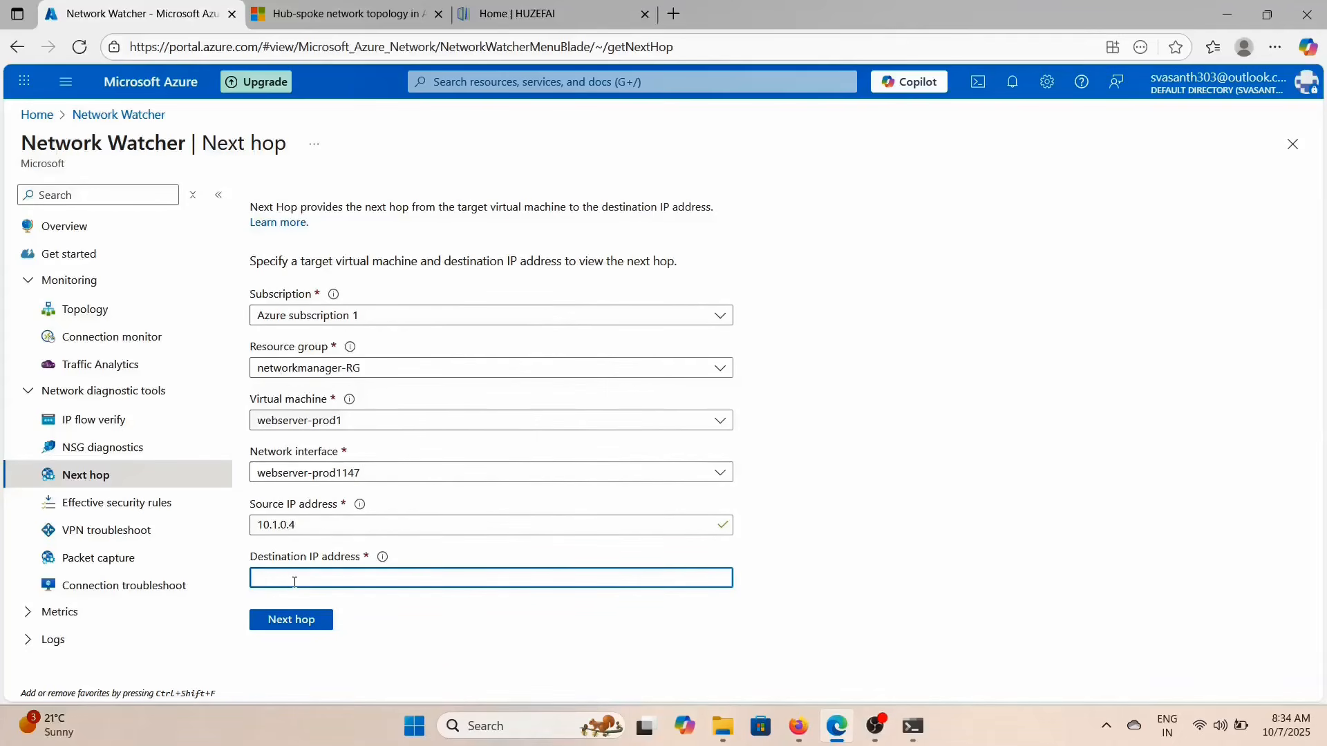
text(10.200)
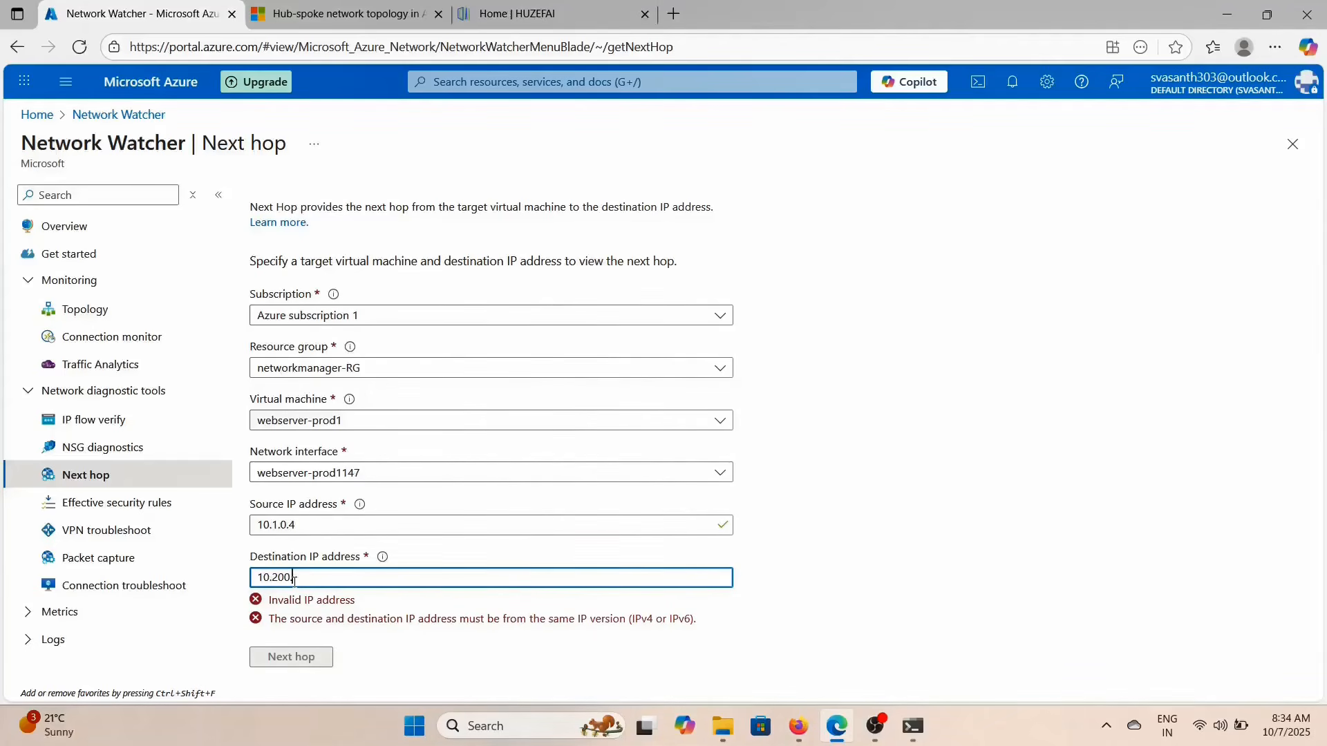
text(.0.4)
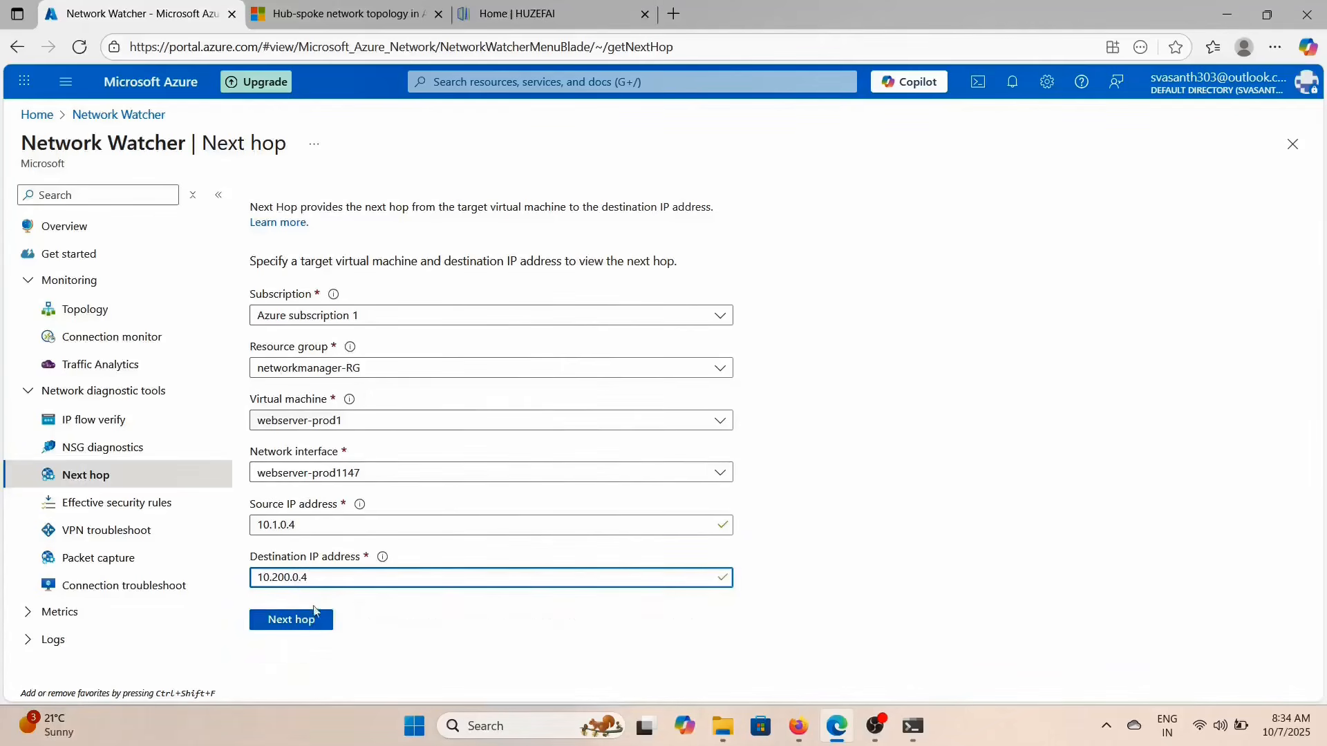
click(291, 619)
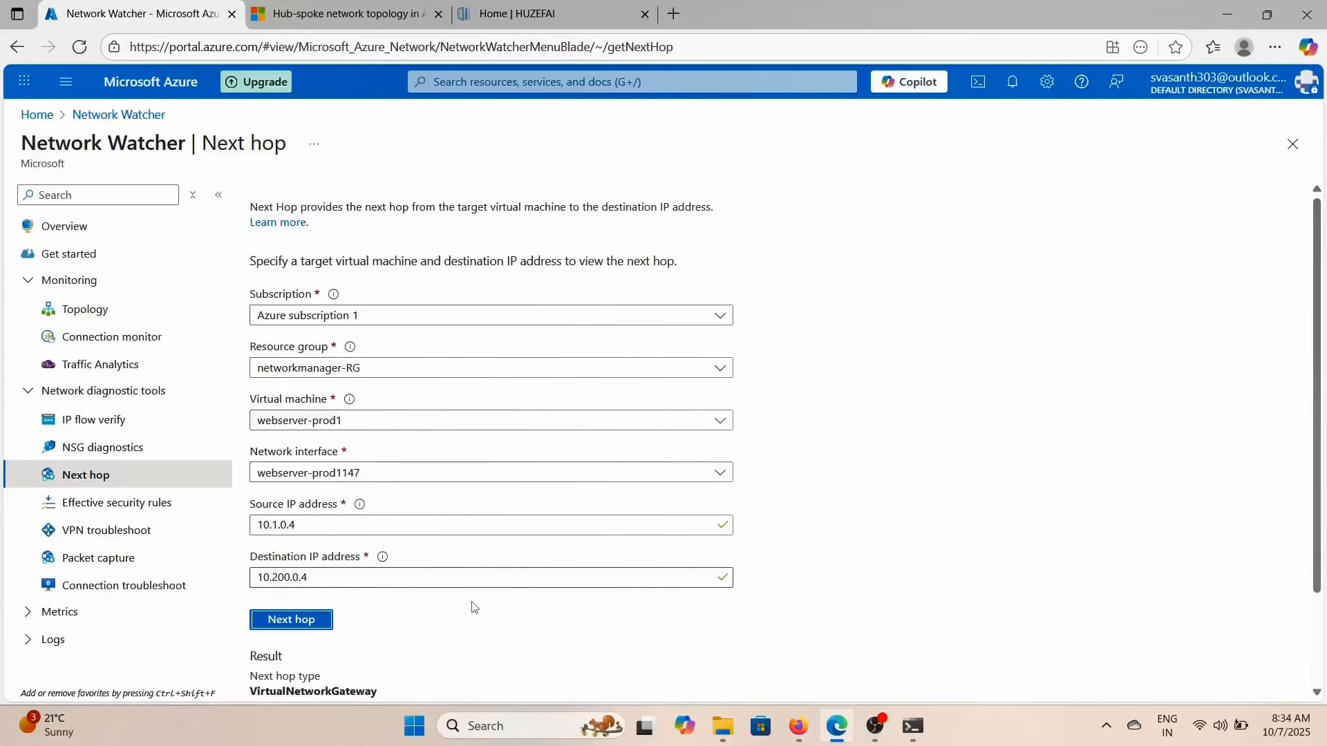
scroll(474, 608, down, 2)
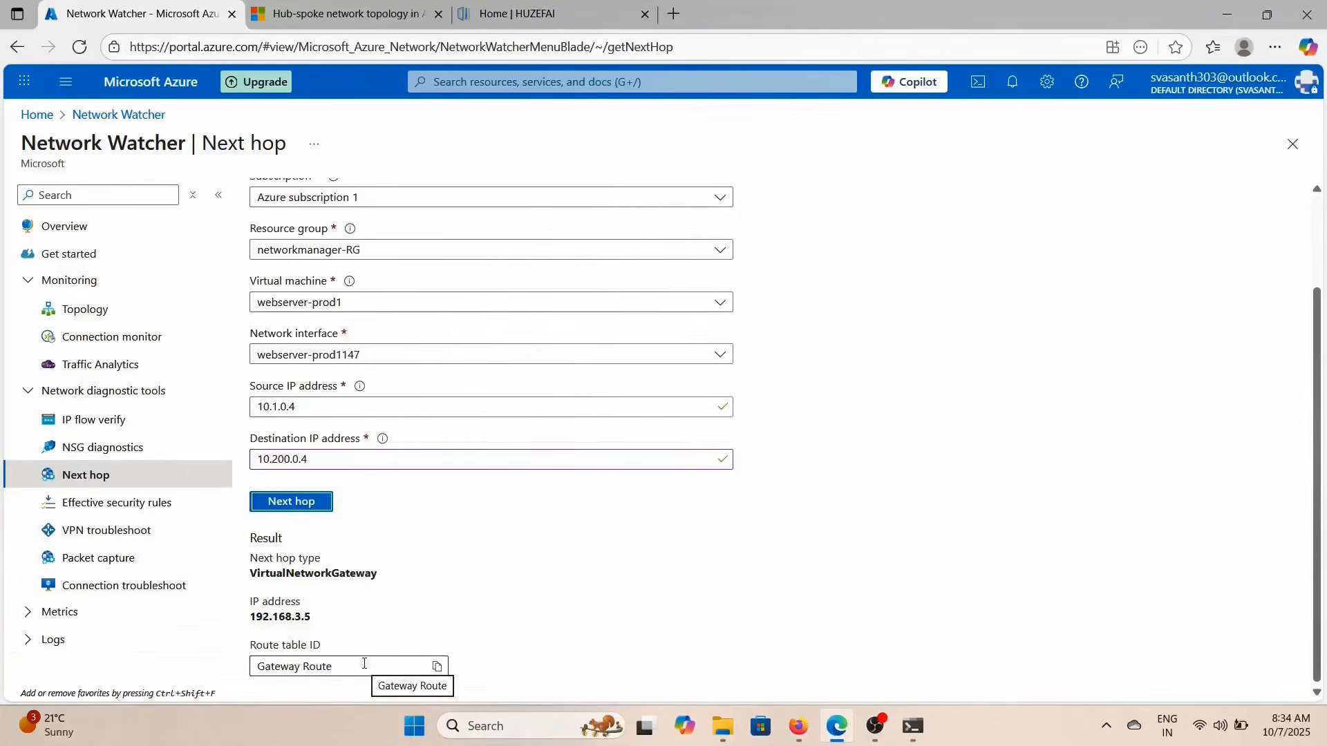
scroll(435, 553, up, 2)
scroll(435, 553, down, 2)
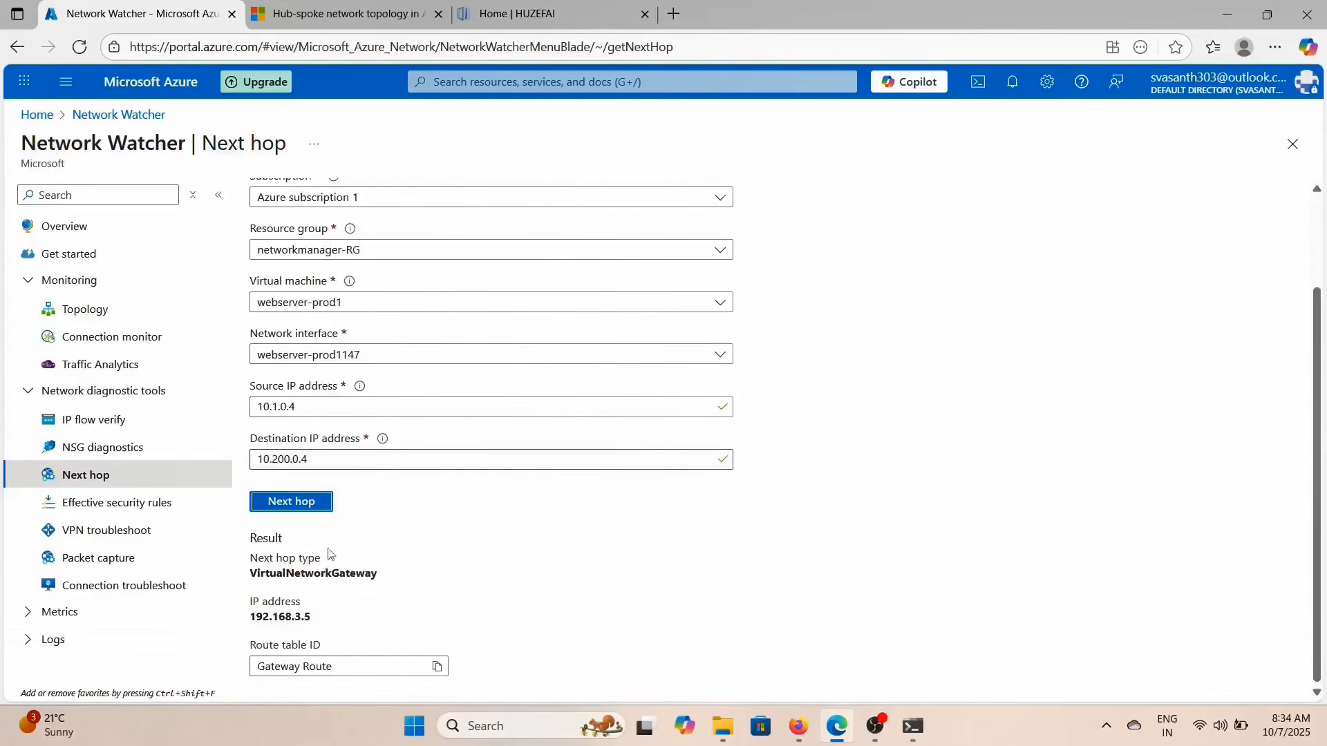
scroll(380, 593, up, 2)
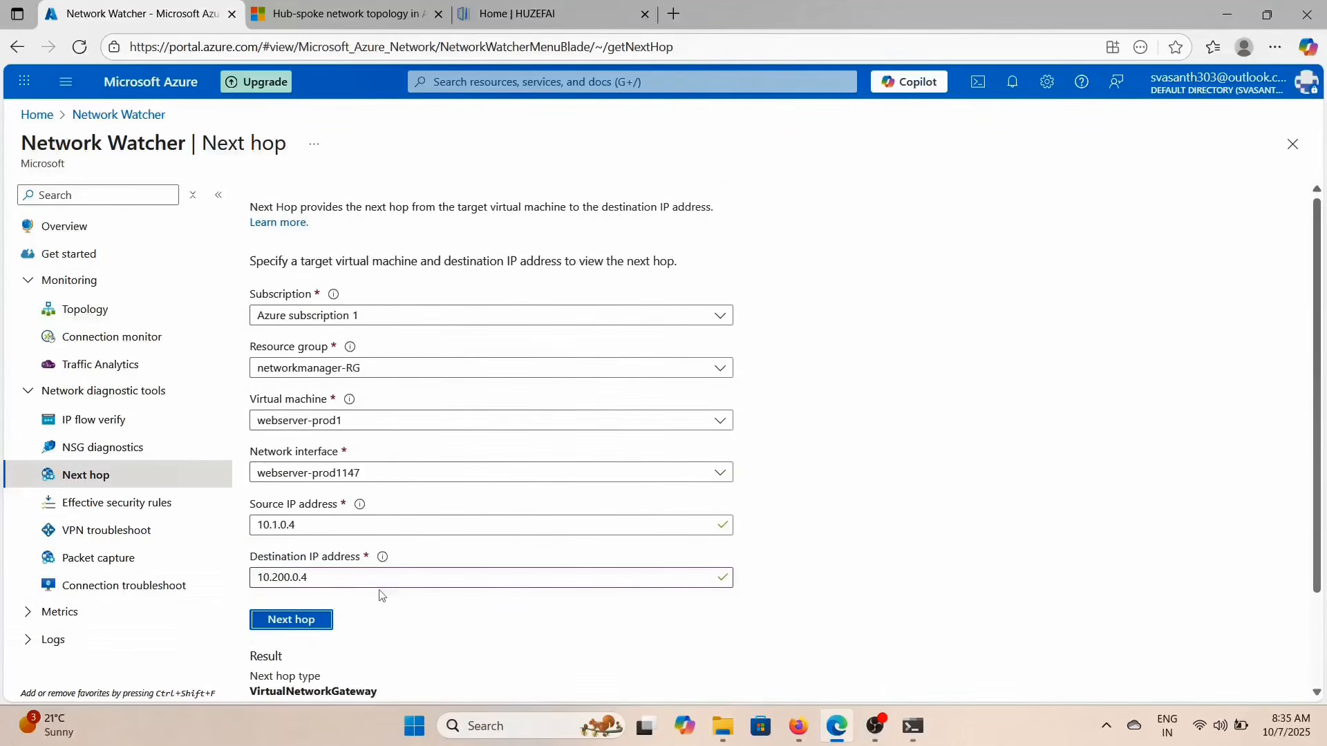
Set the Next hop source to the onprem-comp virtual machine in the onpremise-RG resource group.
click(454, 373)
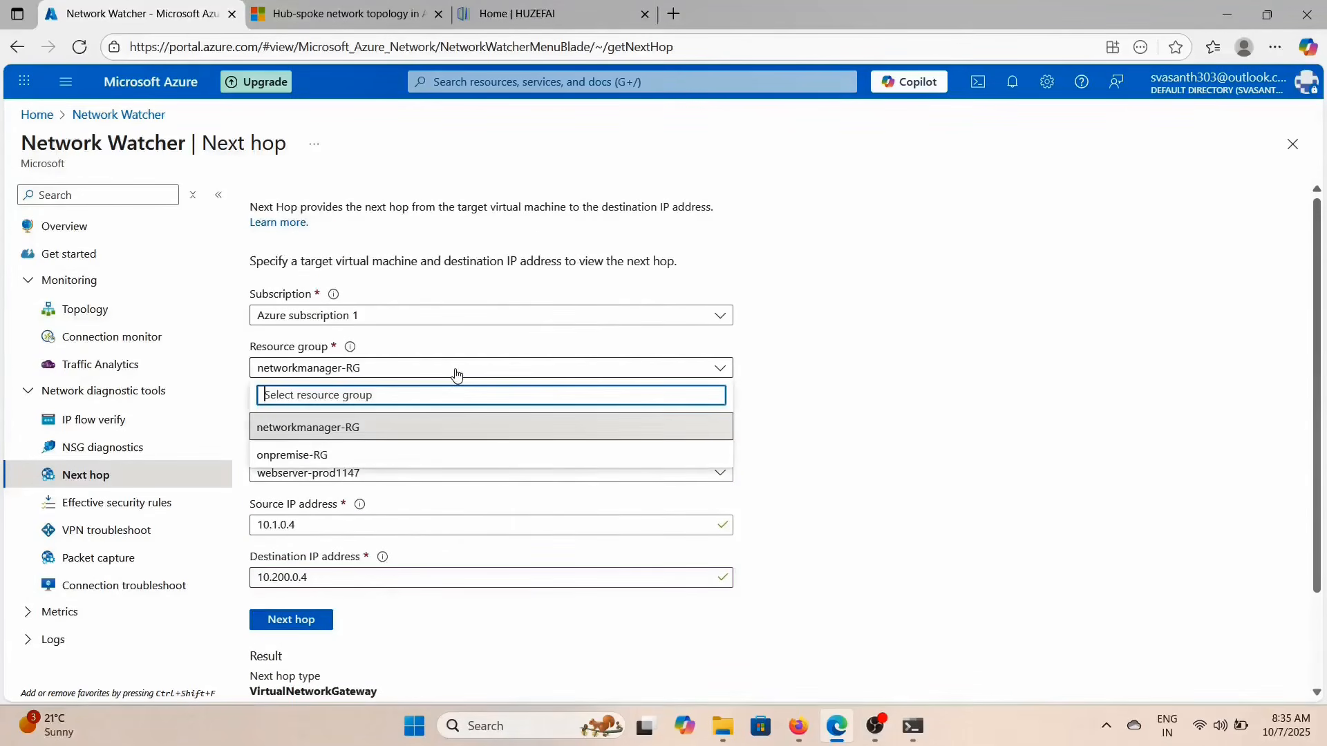
click(382, 454)
click(388, 422)
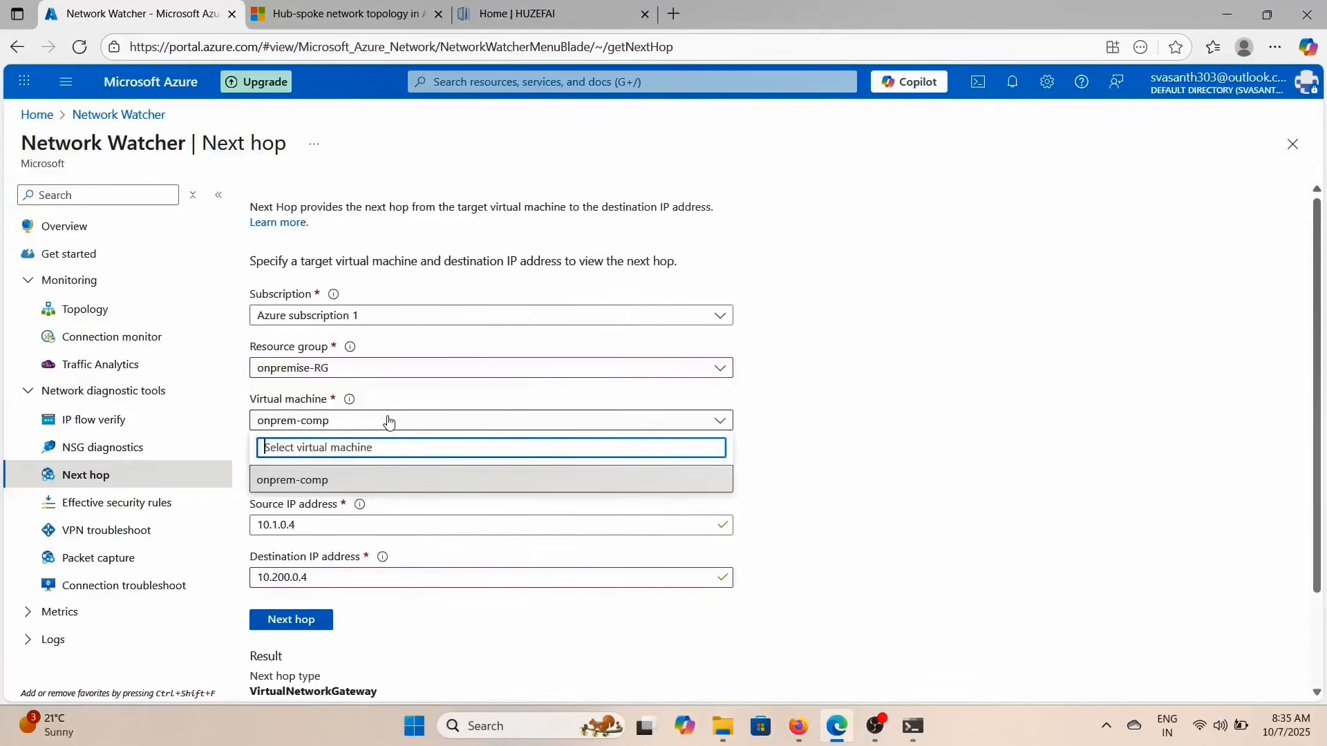
click(399, 481)
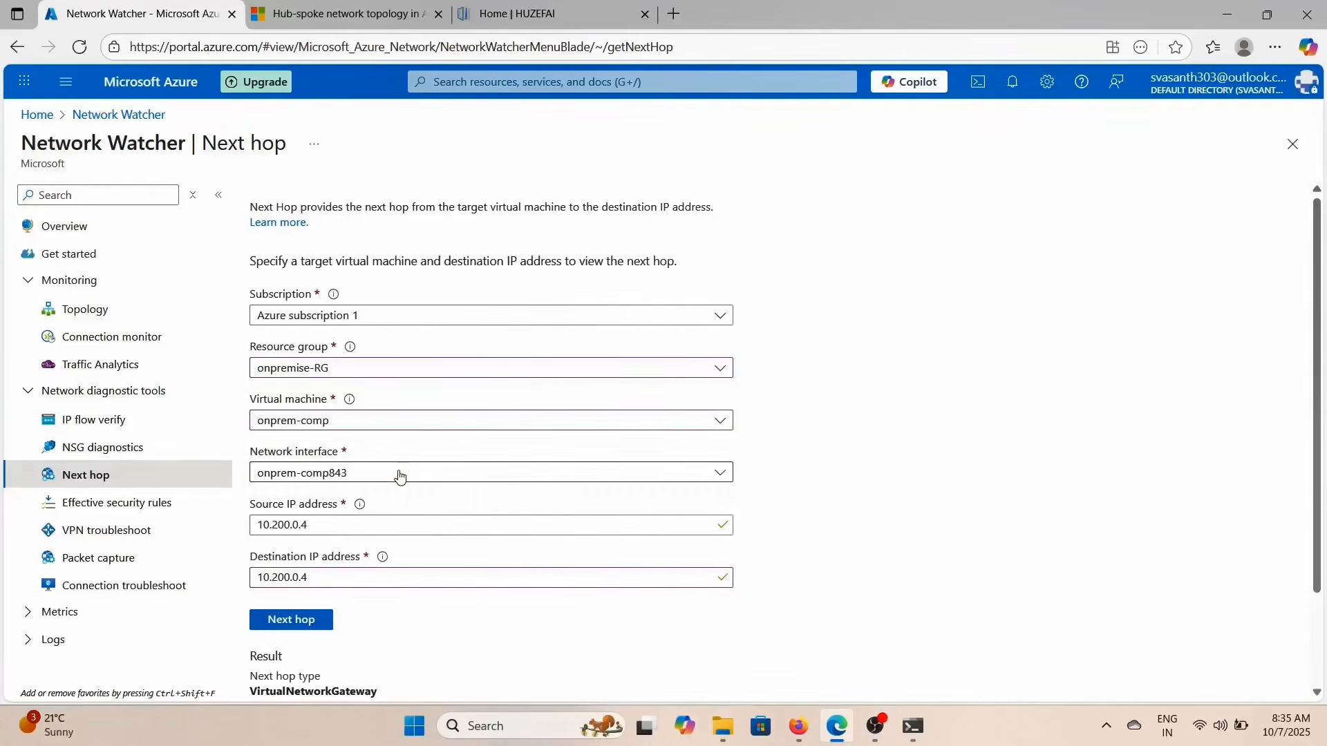
Change the destination IP address to 10.1.0.4, run the Next hop check from onprem-comp, and review the result.
click(381, 579)
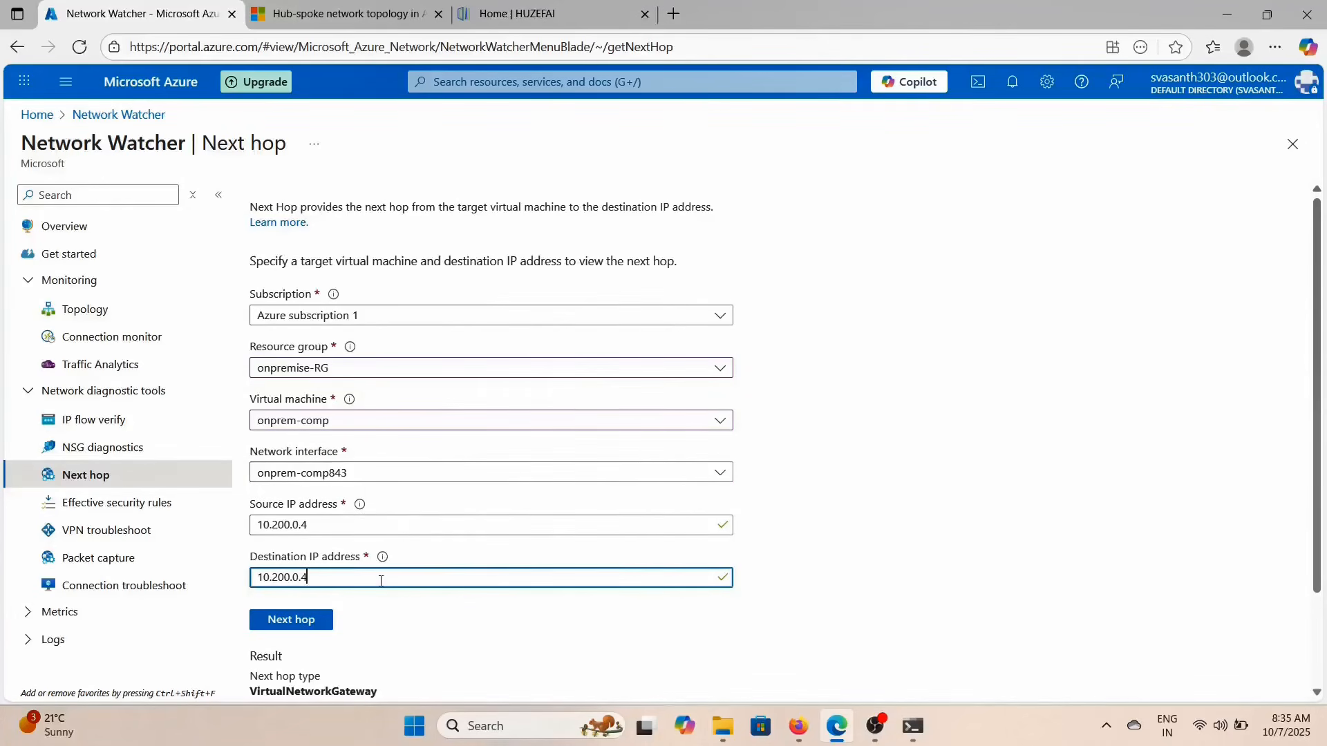
key(BackSpace)
key(BackSpace)
key(BackSpace)
key(BackSpace)
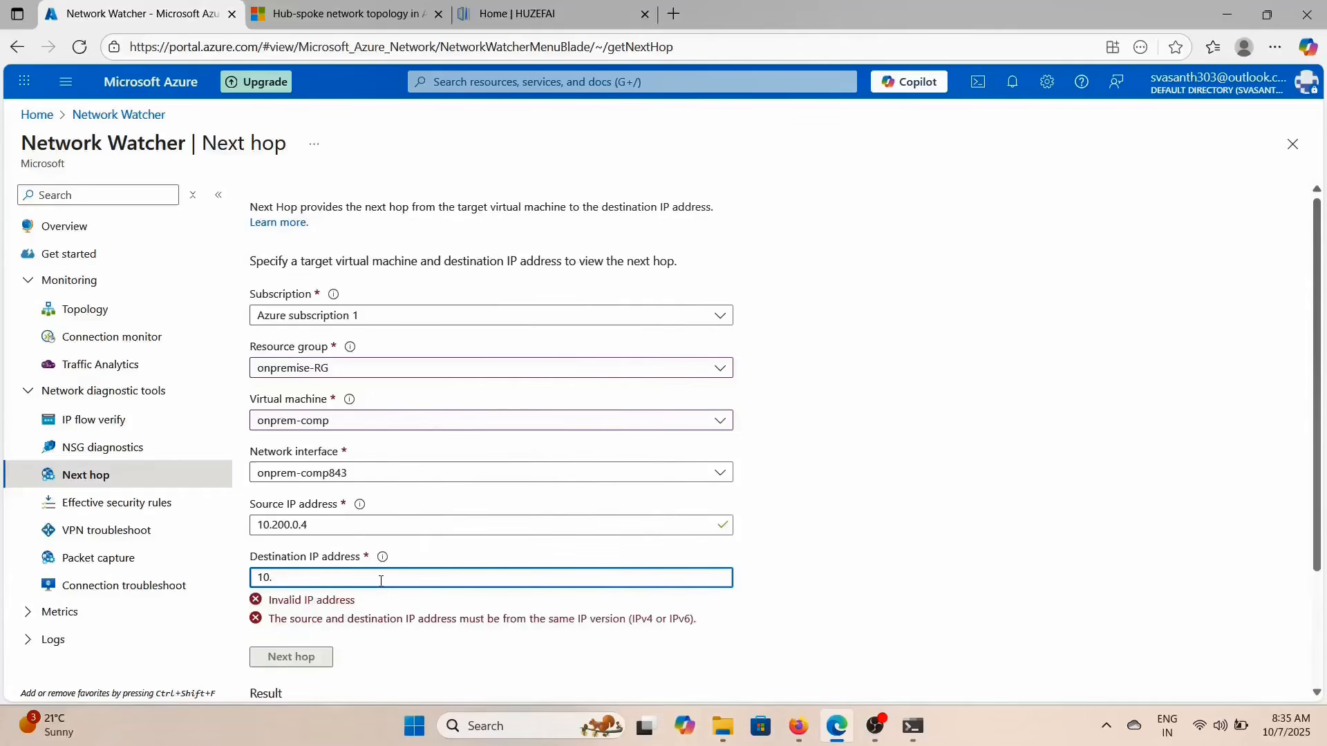
text(1.0.4)
scroll(390, 617, down, 2)
click(312, 507)
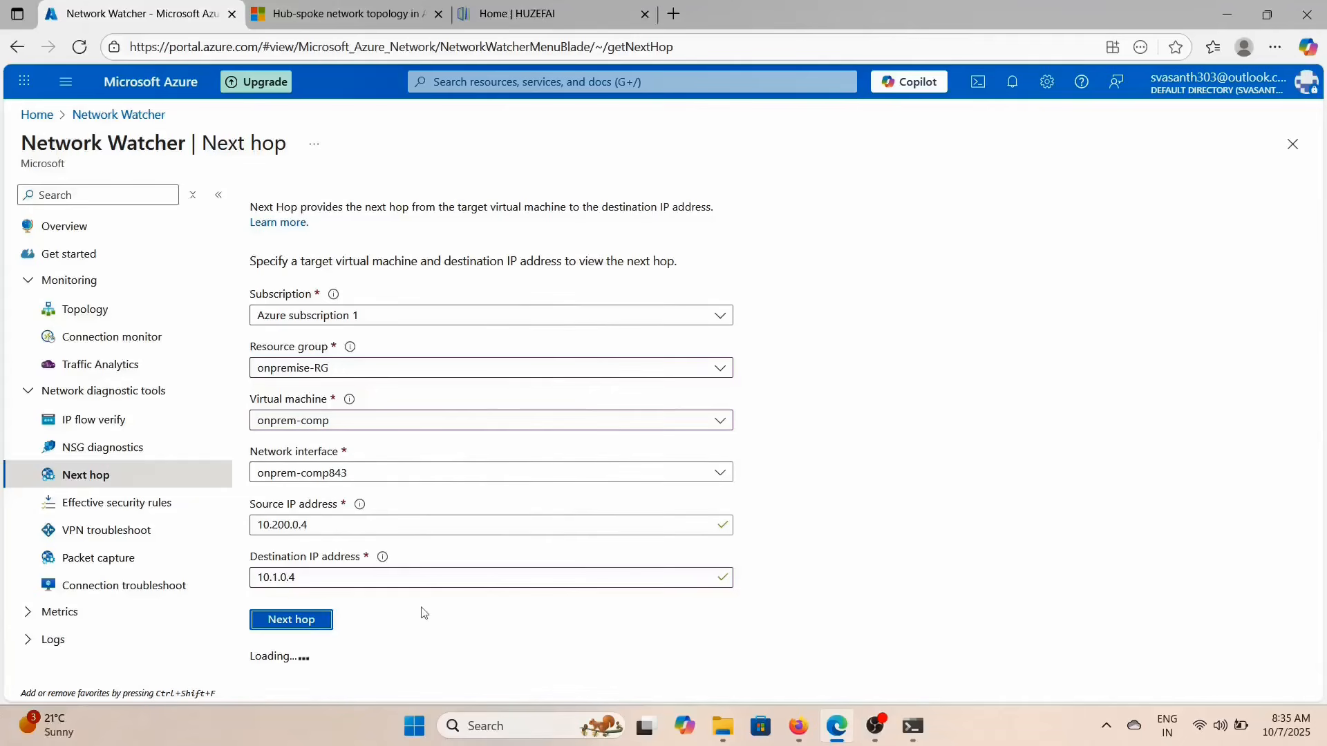
scroll(424, 613, down, 2)
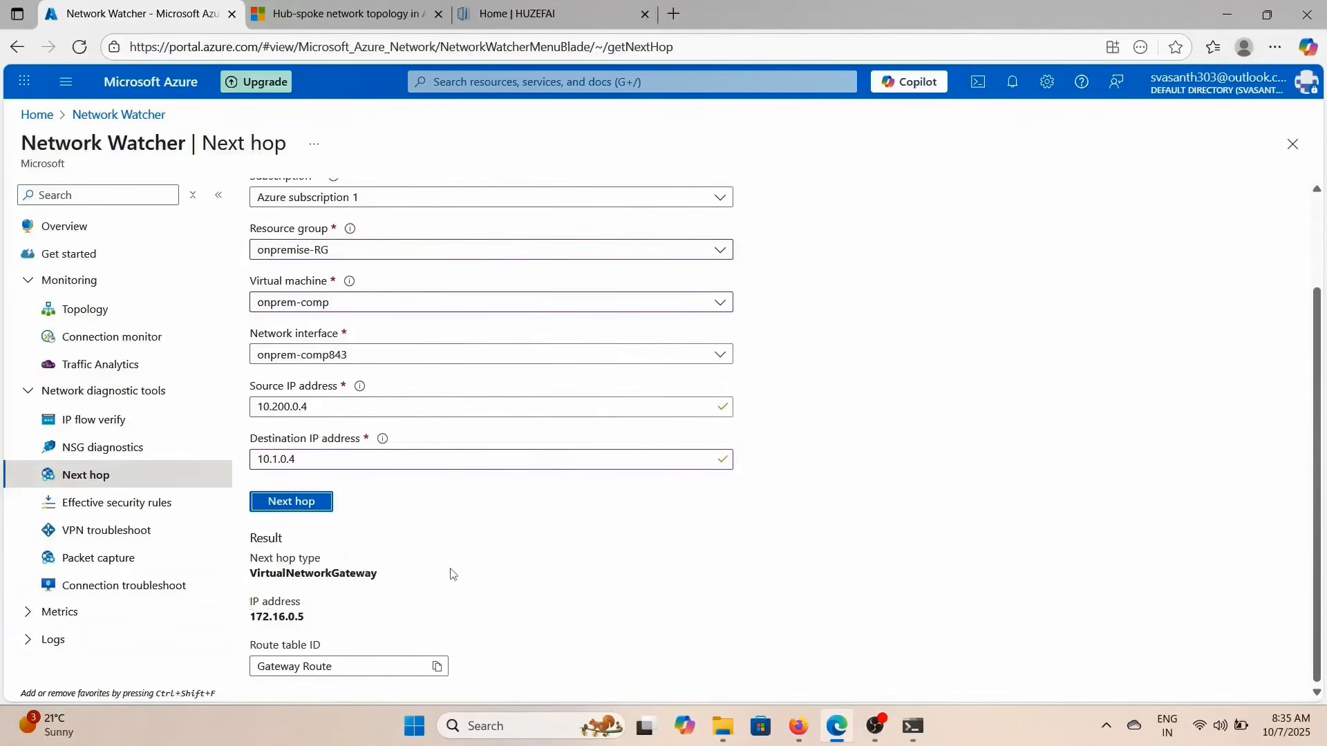
scroll(489, 561, up, 2)
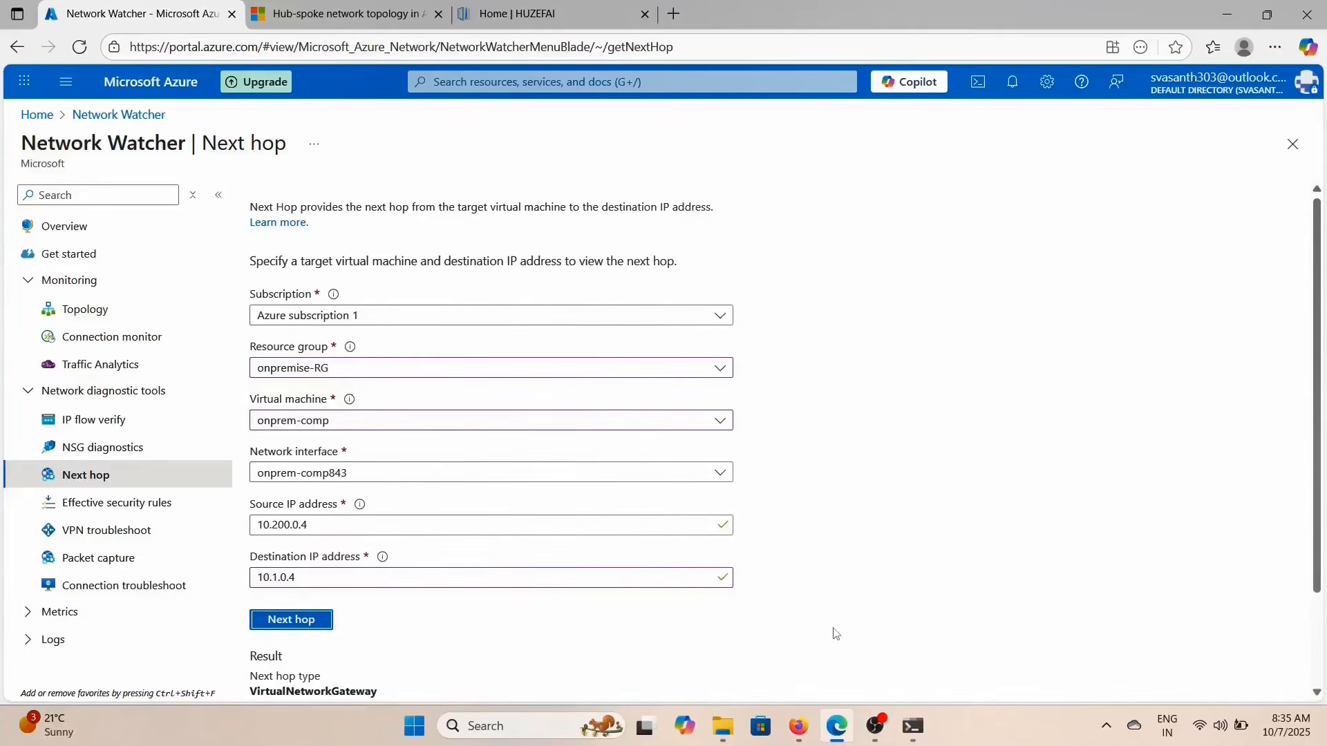
scroll(835, 633, down, 2)
scroll(834, 633, up, 2)
Switch to the draw.io network diagram in Firefox and examine the link between the two non-production spoke virtual networks.
click(760, 580)
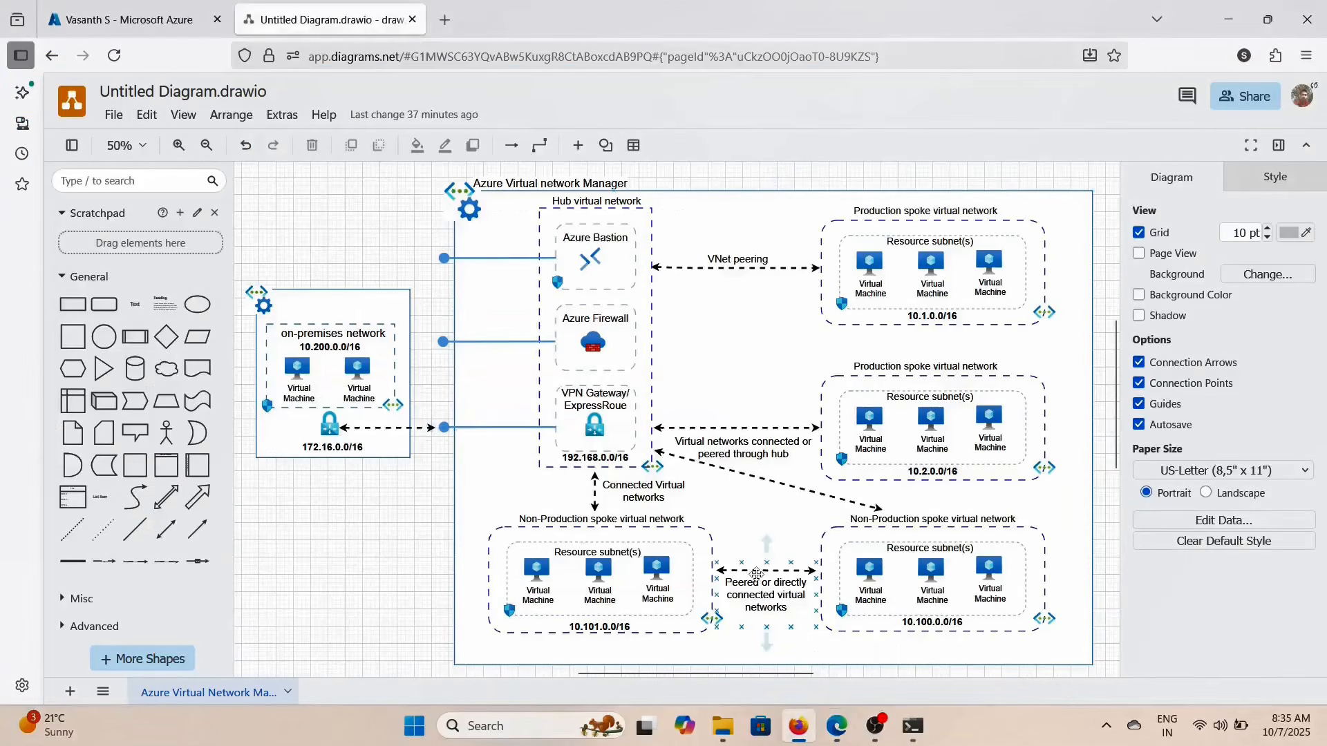